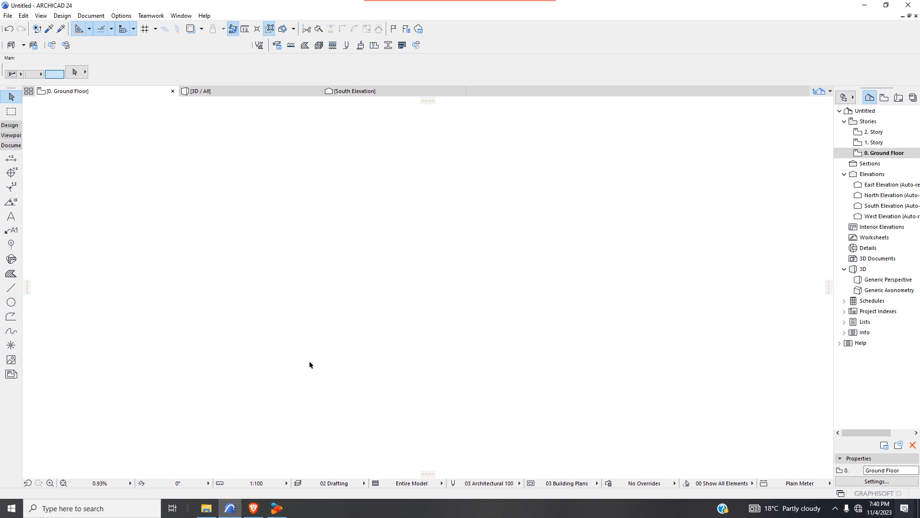
- Switch to File Explorer and open the architectural folder on the E: drive
click(206, 508)
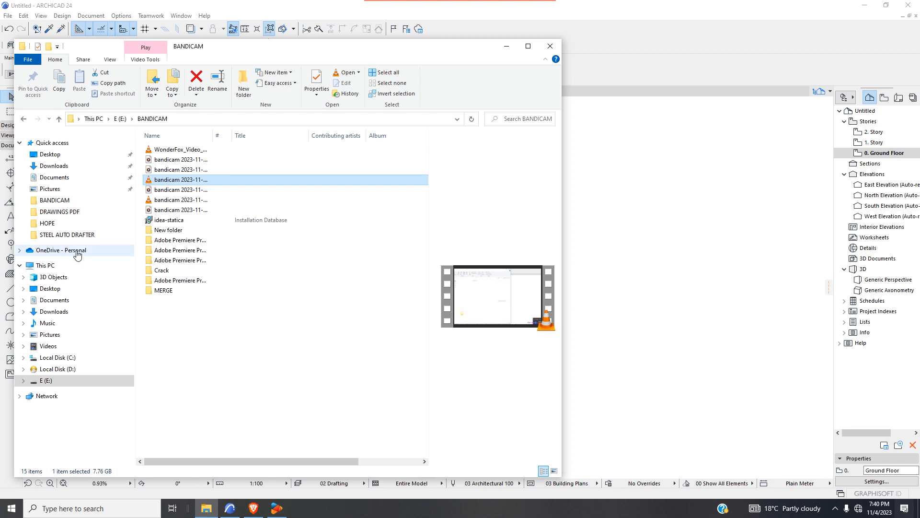
click(71, 376)
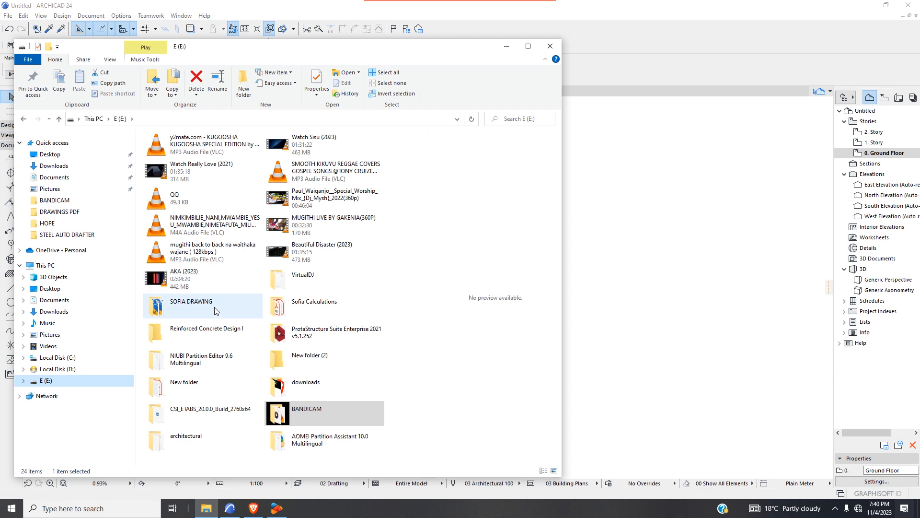
double_click(184, 435)
- Look through the architectural folder's file list for the PDF drawing sheet to import
scroll(192, 322, down, 20)
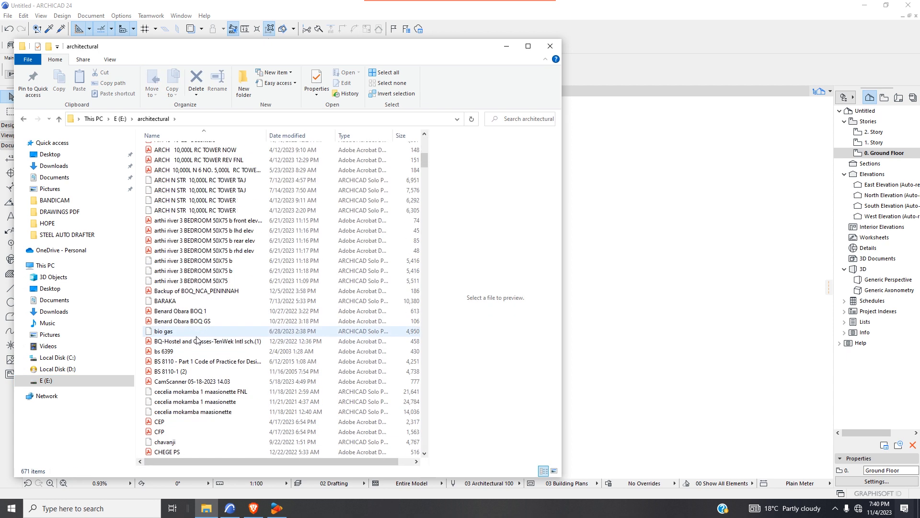
scroll(194, 327, down, 20)
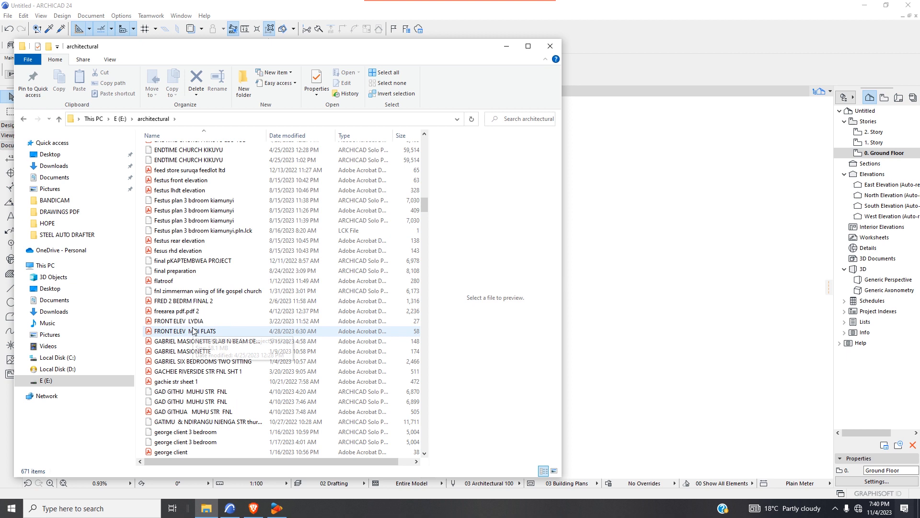
scroll(189, 358, down, 10)
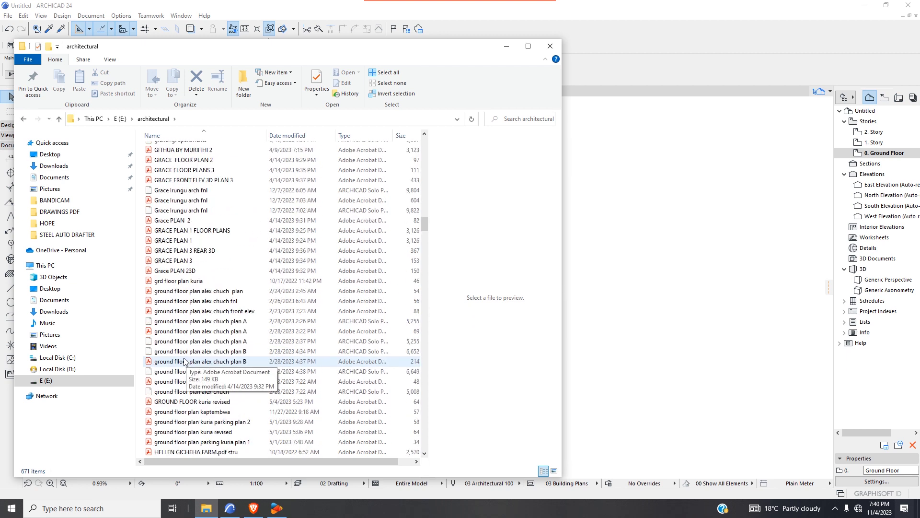
scroll(181, 357, down, 20)
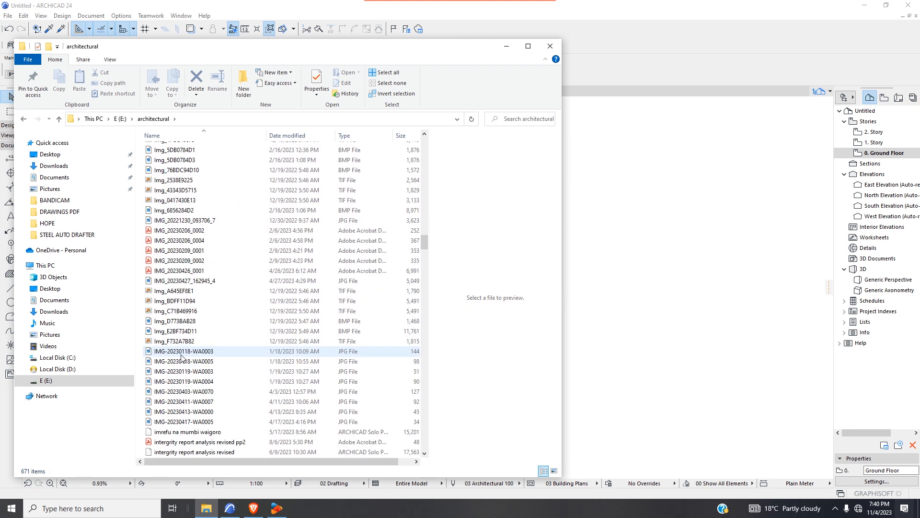
scroll(230, 355, down, 10)
scroll(230, 352, down, 9)
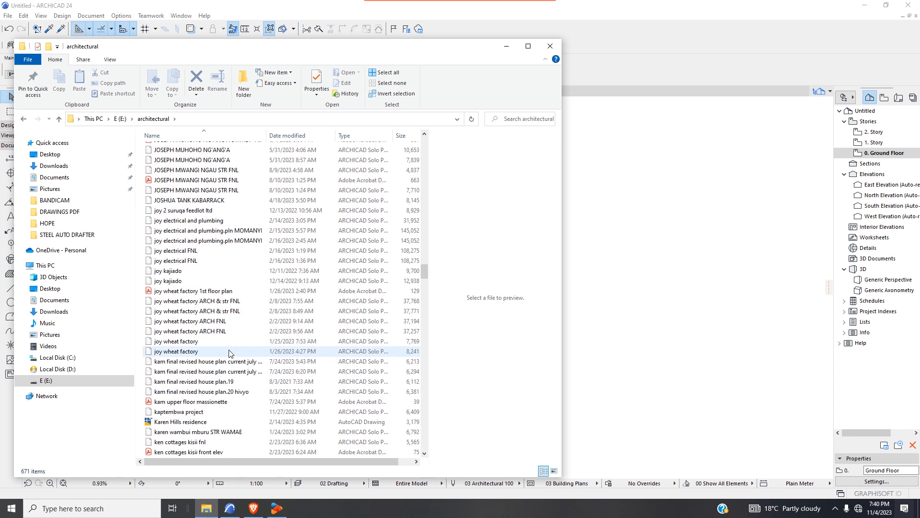
scroll(228, 354, down, 1)
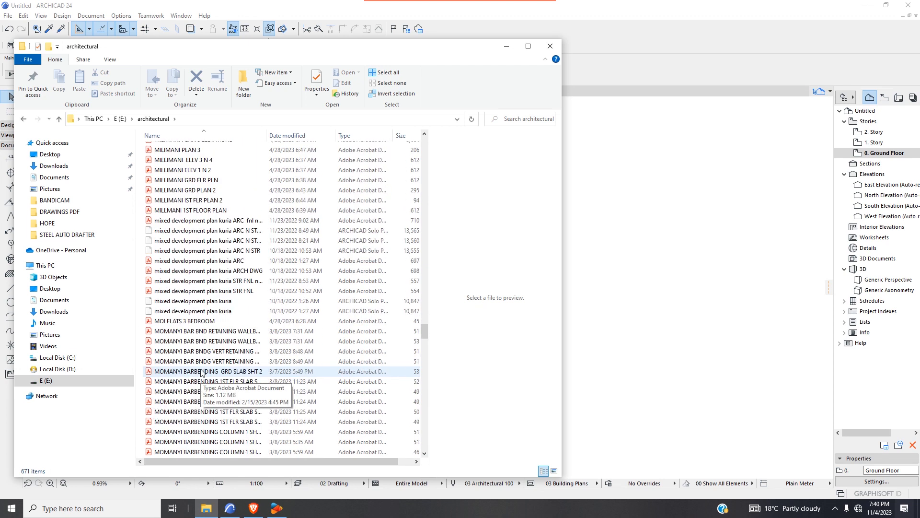
scroll(196, 367, down, 20)
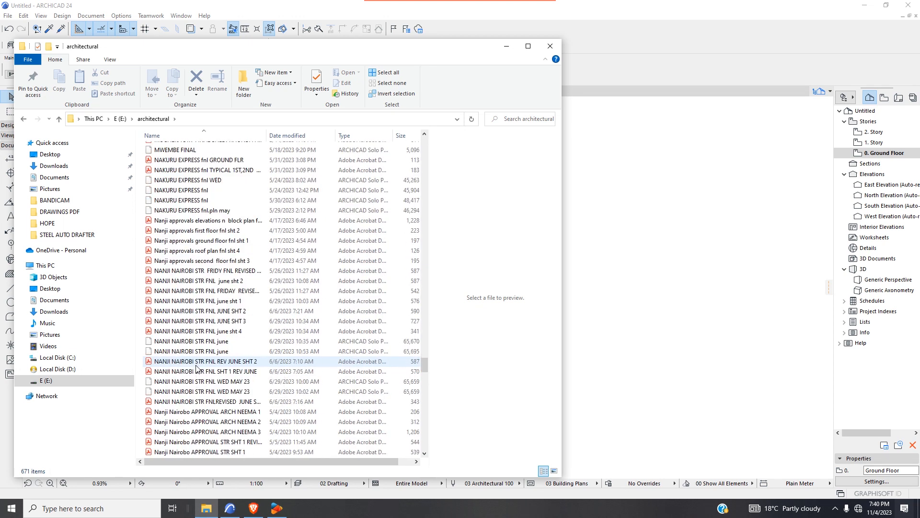
scroll(204, 372, down, 20)
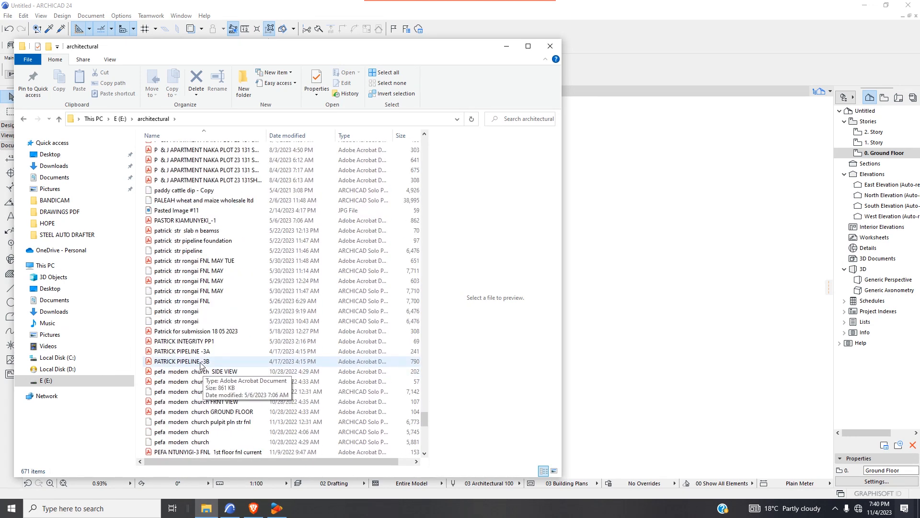
scroll(214, 356, up, 20)
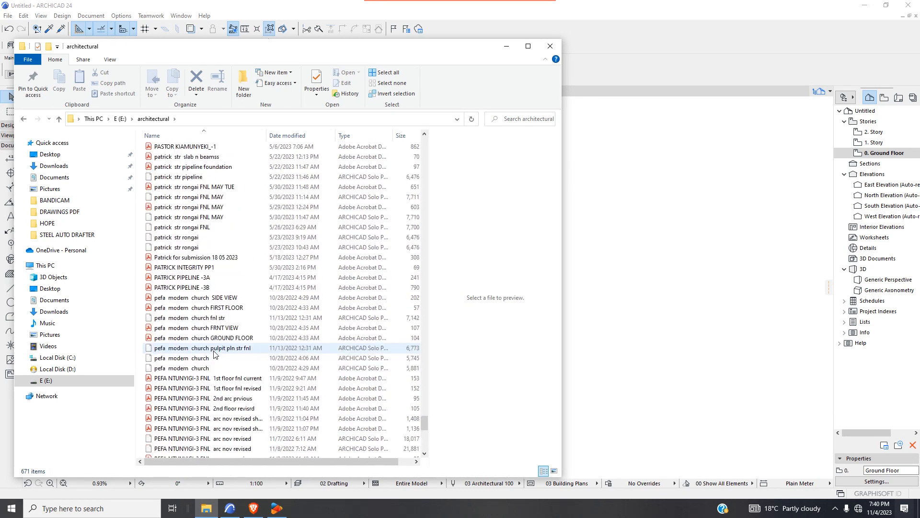
scroll(216, 352, up, 20)
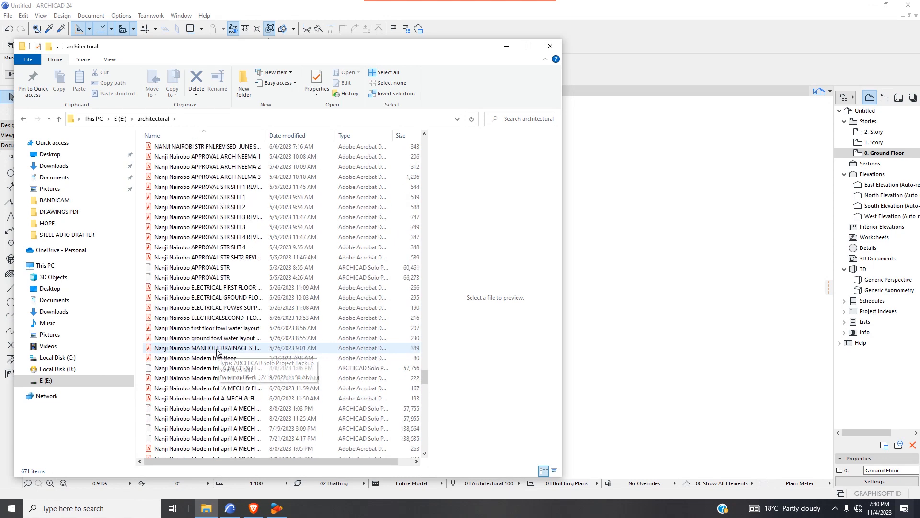
scroll(215, 349, up, 20)
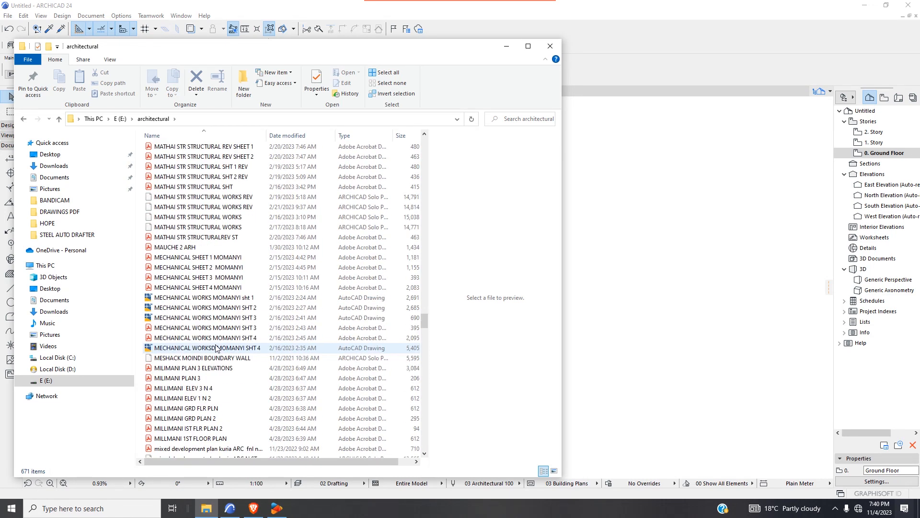
scroll(222, 339, up, 20)
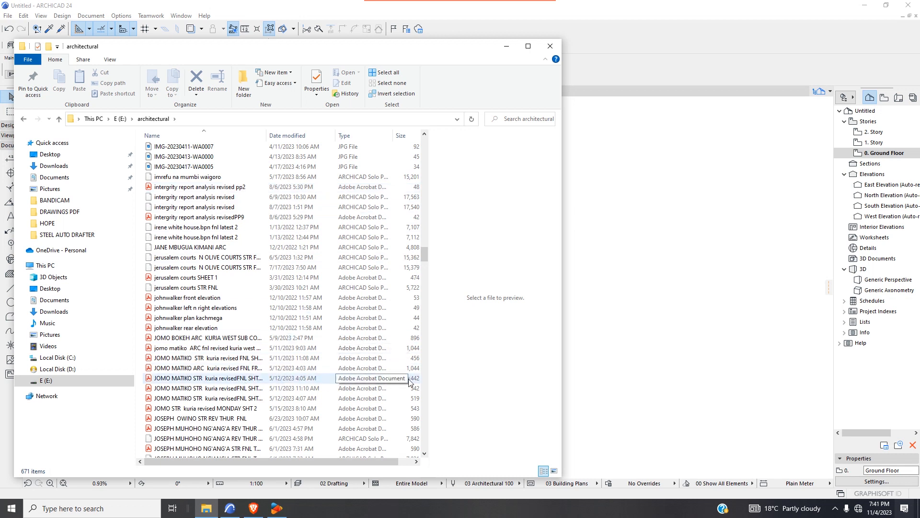
- Place the client's "ARC kuria revised FNL FRIDAY" PDF from the folder onto the ArchiCAD ground floor plan and minimise File Explorer
click(533, 47)
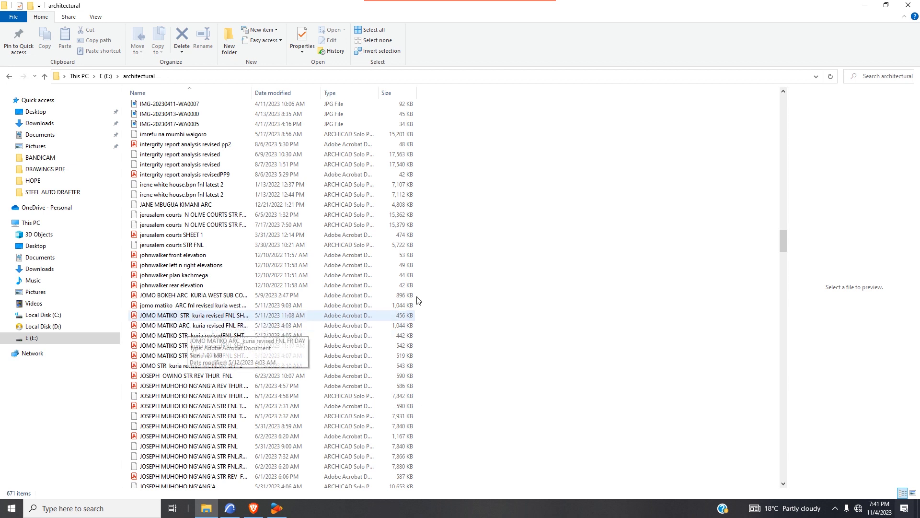
click(886, 4)
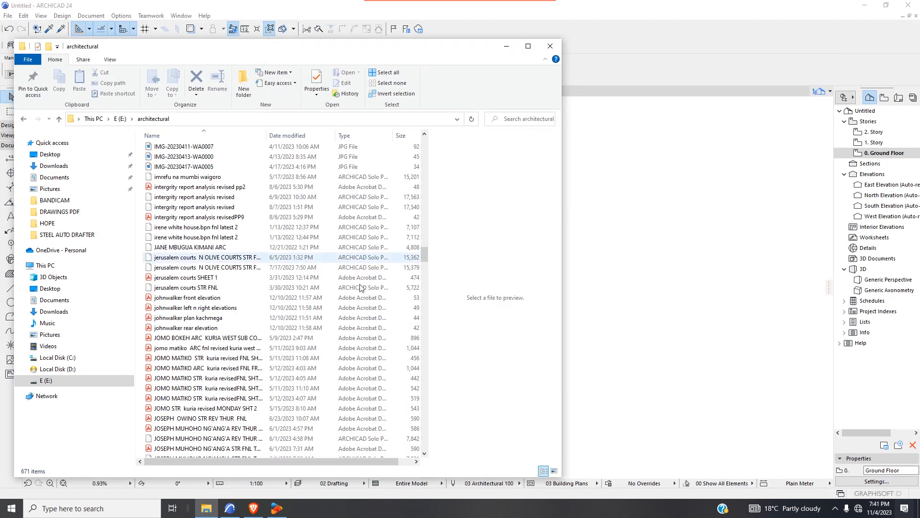
mouse_move(188, 370)
mouse_down()
mouse_move(280, 380)
mouse_move(540, 365)
mouse_move(678, 269)
mouse_up()
click(506, 46)
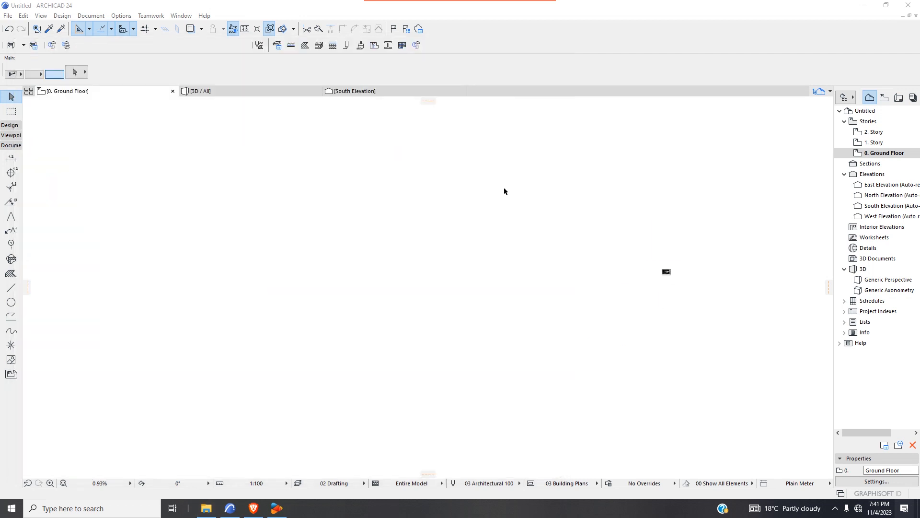
- Explode the placed PDF drawing into the current view, keeping the original elements and using the drawing's layer and the project's line and fill attributes
scroll(700, 273, up, 10)
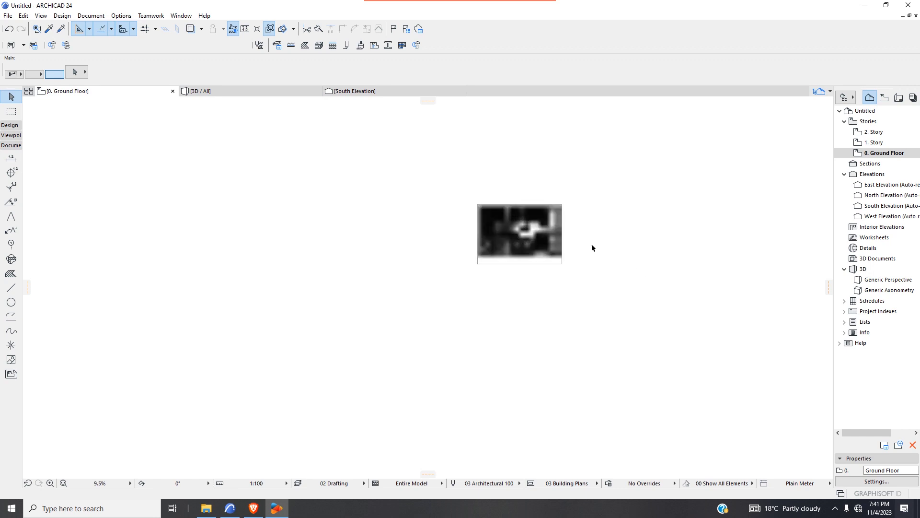
scroll(420, 293, down, 2)
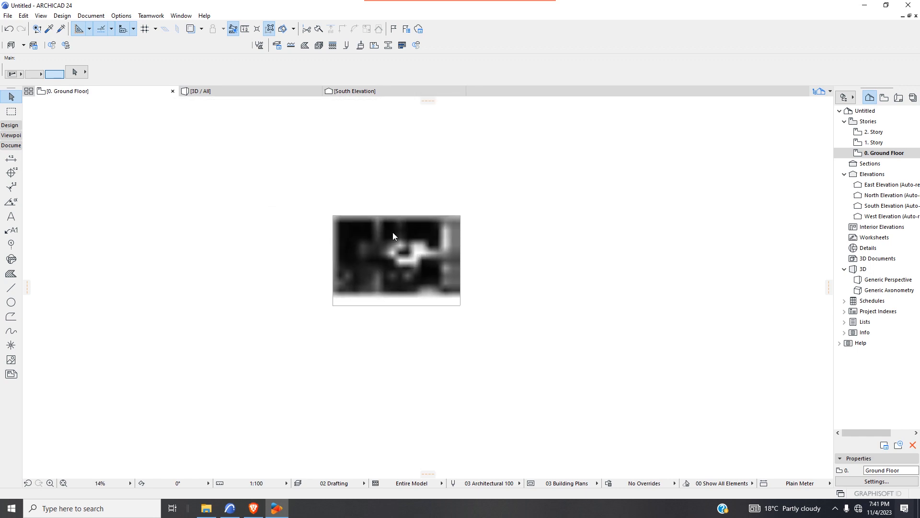
scroll(398, 232, up, 4)
scroll(406, 235, down, 2)
scroll(444, 197, up, 1)
scroll(396, 218, up, 1)
scroll(364, 199, down, 2)
scroll(359, 235, up, 2)
scroll(408, 192, down, 1)
scroll(411, 193, down, 1)
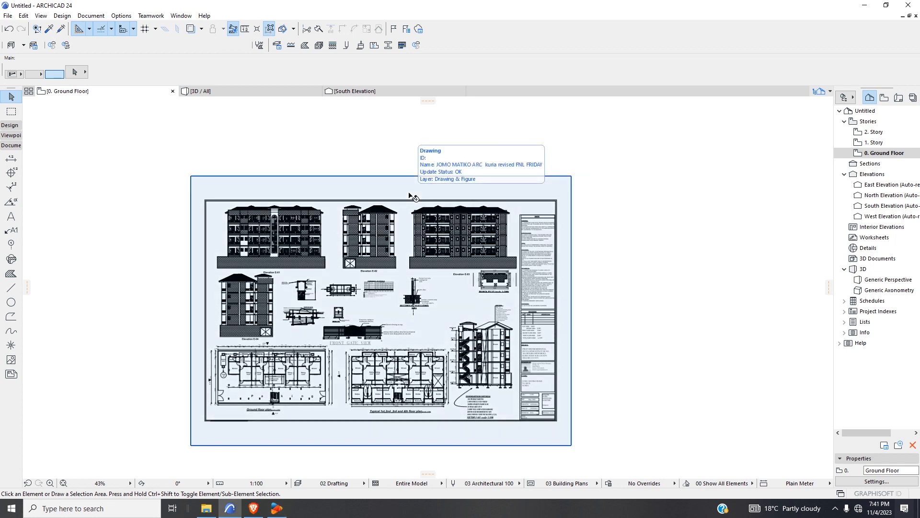
right_click(409, 192)
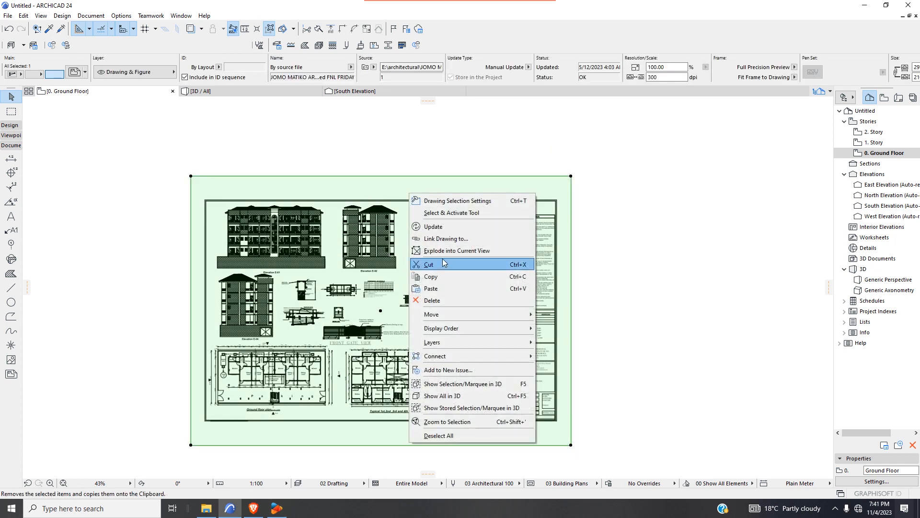
click(463, 251)
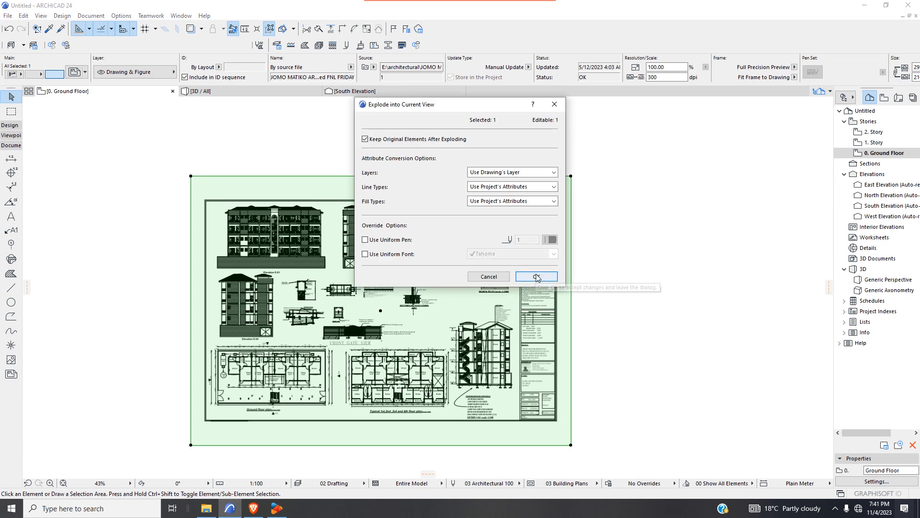
click(592, 276)
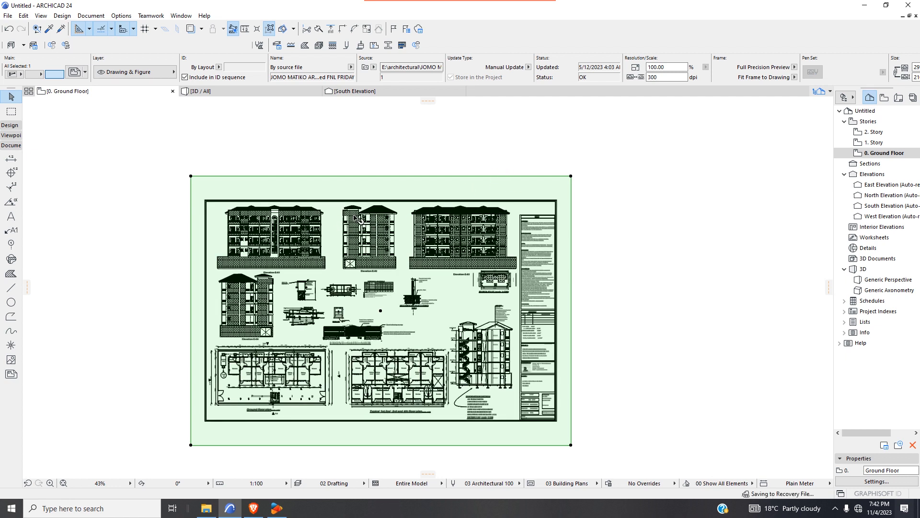
- Move the original PDF drawing off the exploded linework to the empty area beside it and delete it
scroll(352, 242, down, 3)
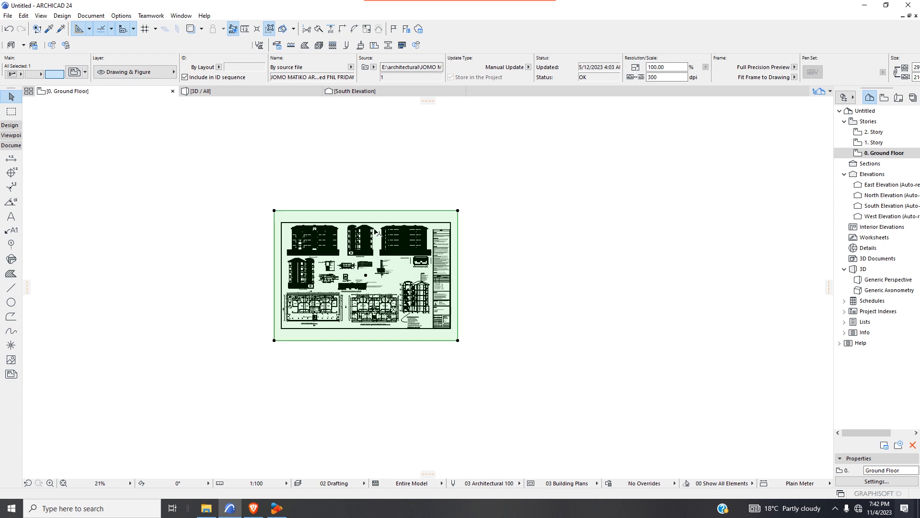
scroll(358, 223, up, 5)
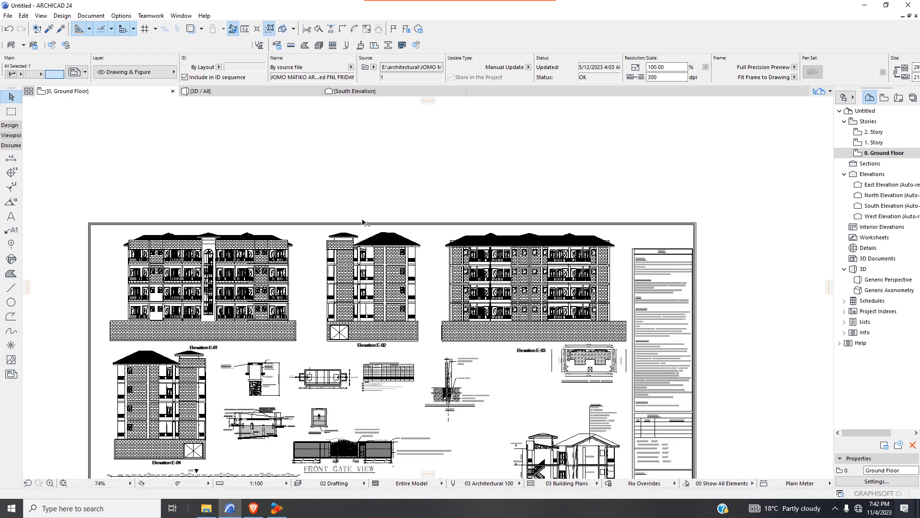
right_click(390, 210)
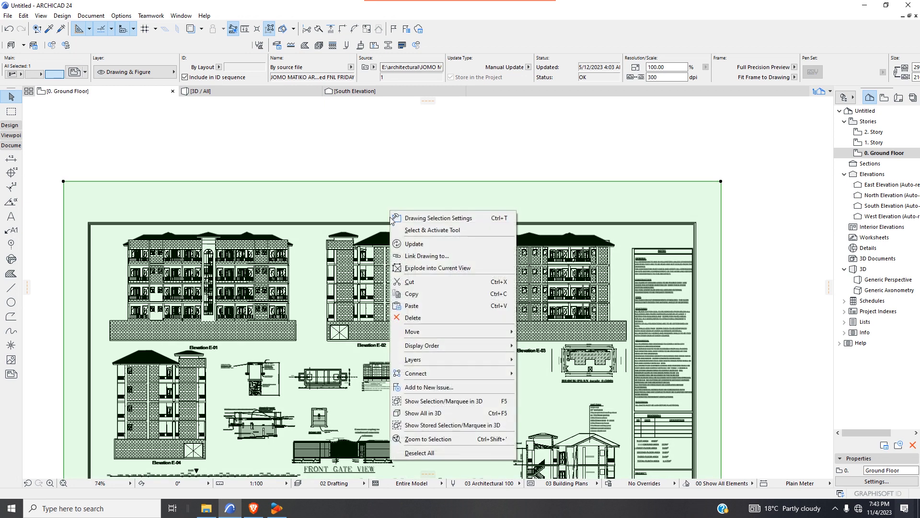
click(366, 209)
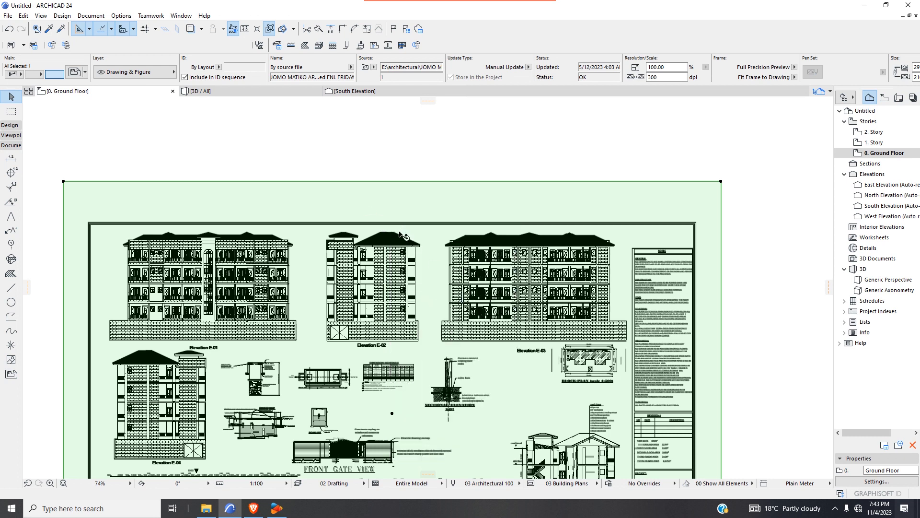
scroll(345, 171, down, 3)
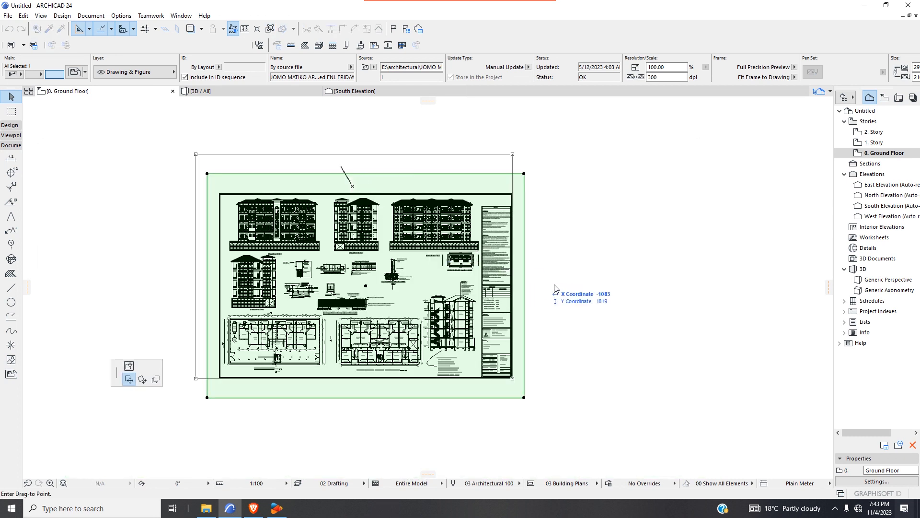
click(691, 271)
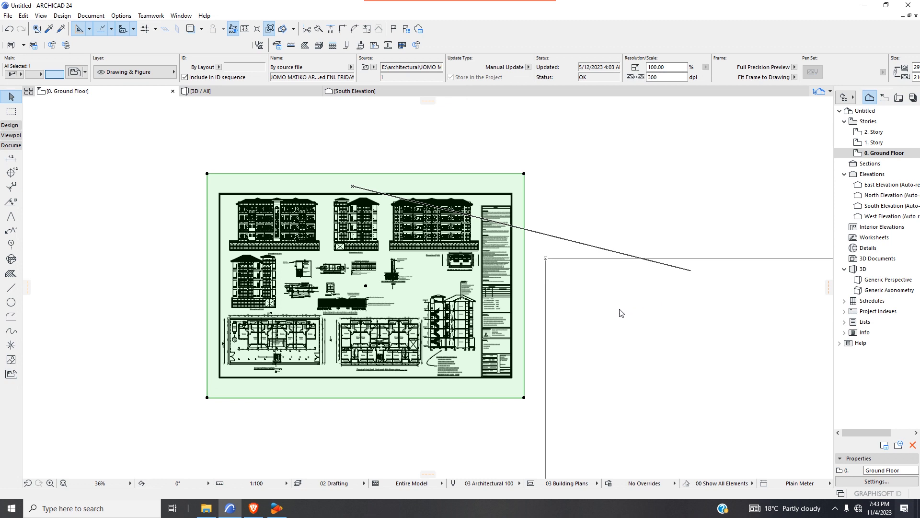
scroll(247, 206, down, 2)
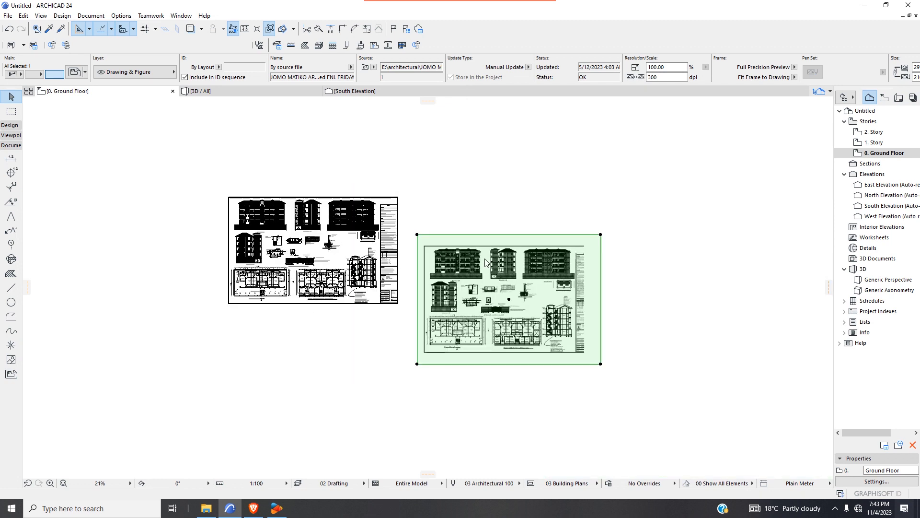
key(Delete)
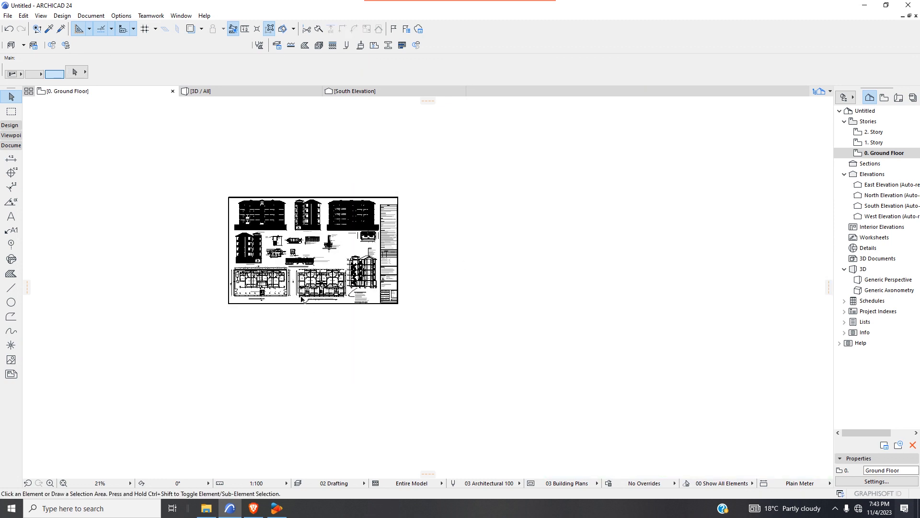
- Examine the exploded sheet's elevations, floor plans and details up close
scroll(303, 297, up, 2)
scroll(299, 276, up, 3)
scroll(413, 203, down, 3)
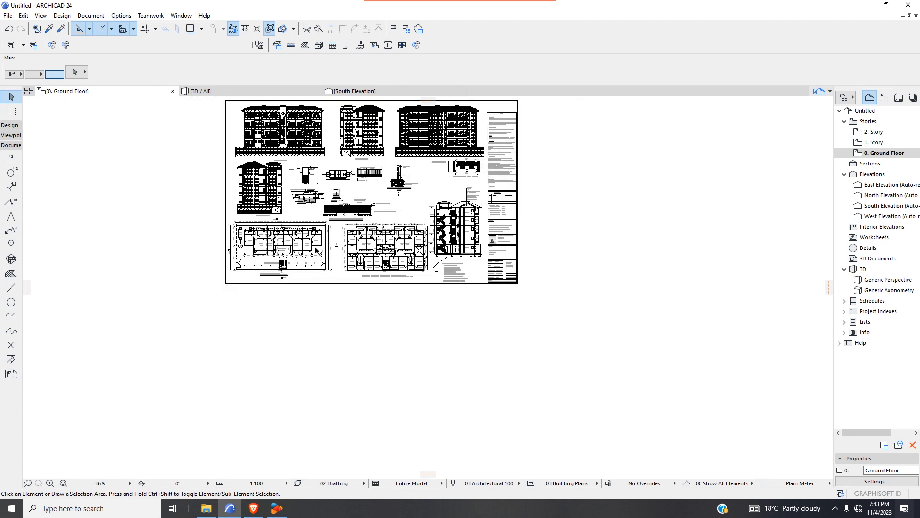
scroll(312, 232, down, 1)
scroll(303, 131, up, 8)
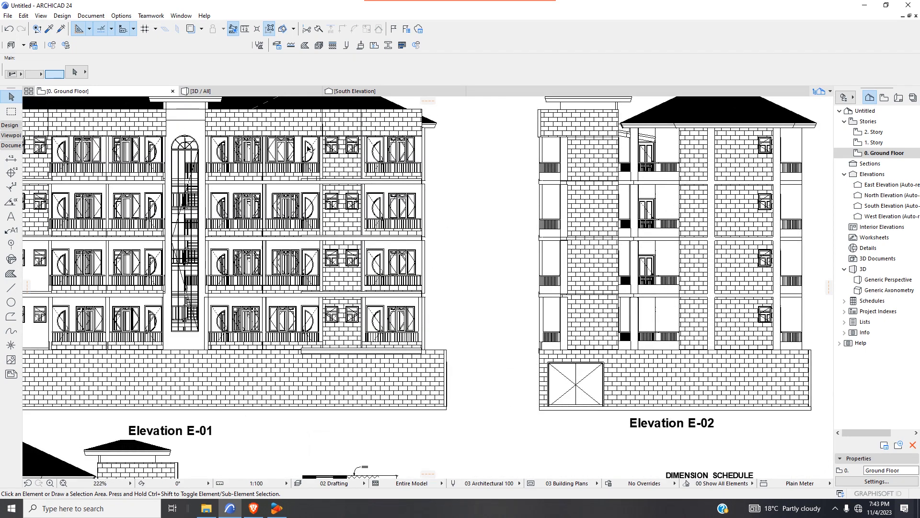
scroll(334, 153, down, 4)
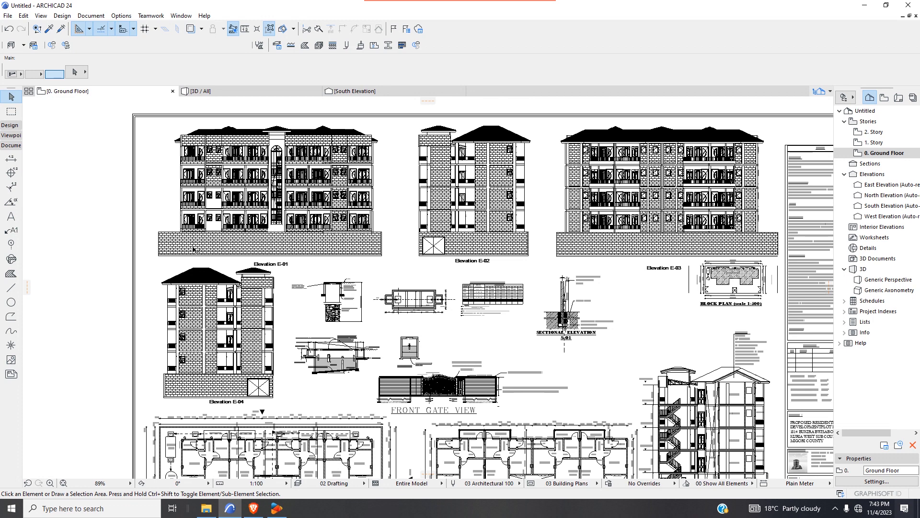
scroll(233, 327, up, 3)
scroll(221, 249, down, 3)
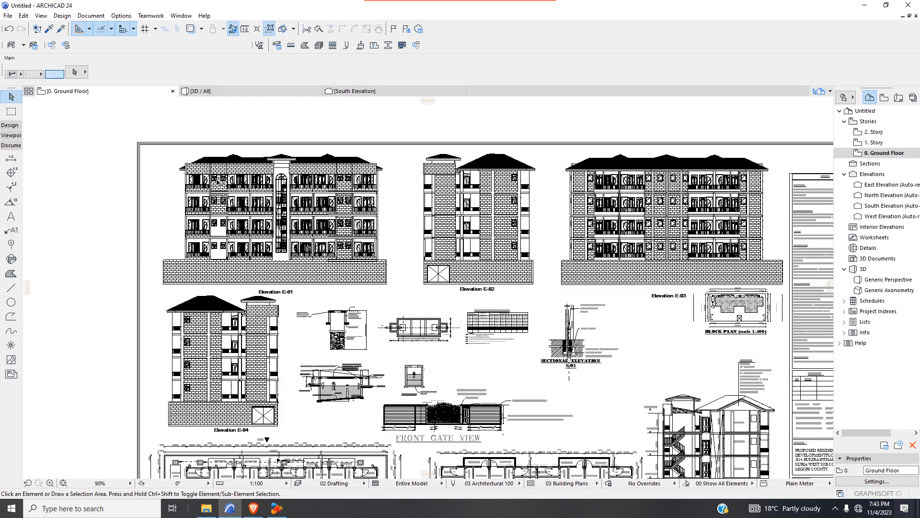
- Examine the exploded sheet's elevations, ground floor plan and typical 1st to 4th floor plan
scroll(220, 187, up, 4)
scroll(220, 187, down, 6)
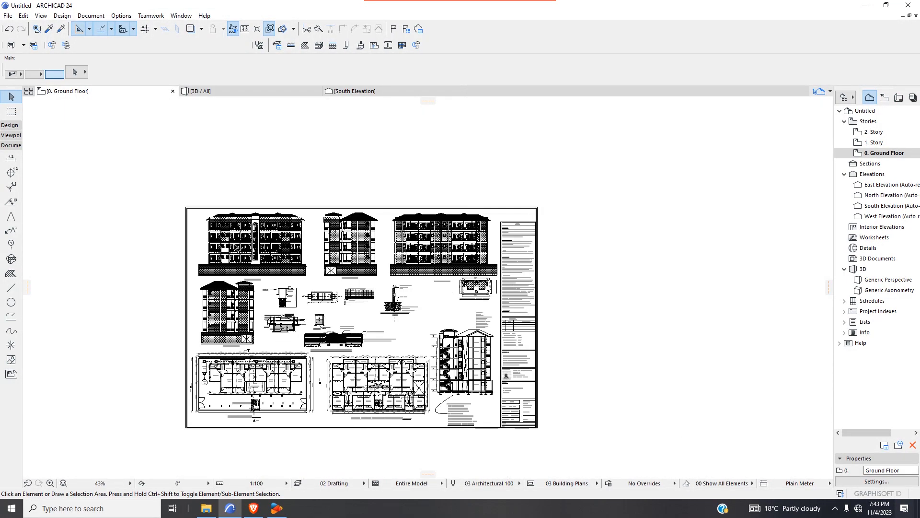
scroll(254, 336, up, 2)
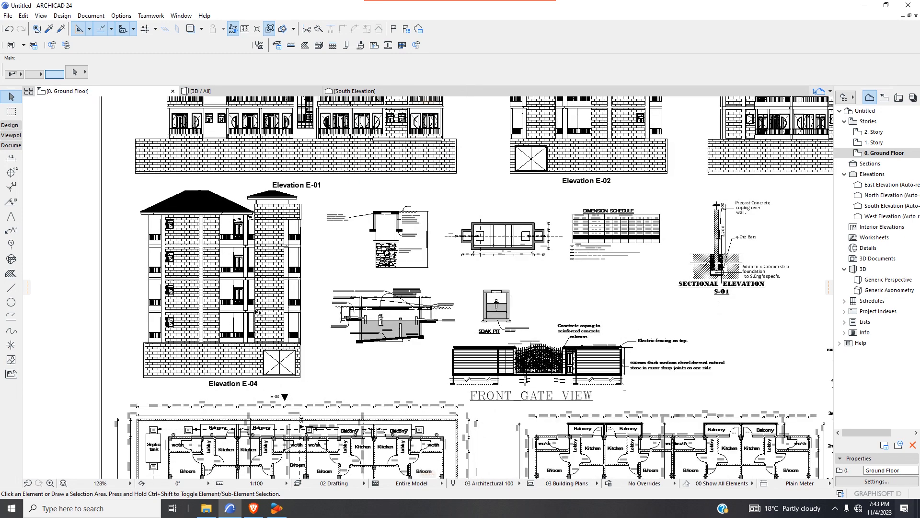
scroll(266, 335, down, 2)
scroll(271, 398, up, 3)
scroll(271, 398, up, 4)
scroll(325, 435, down, 2)
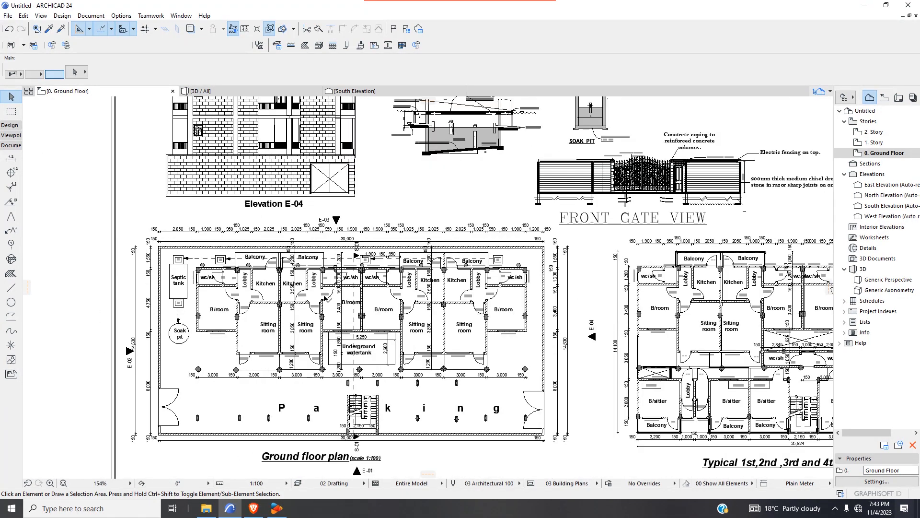
scroll(325, 435, up, 2)
scroll(374, 422, down, 2)
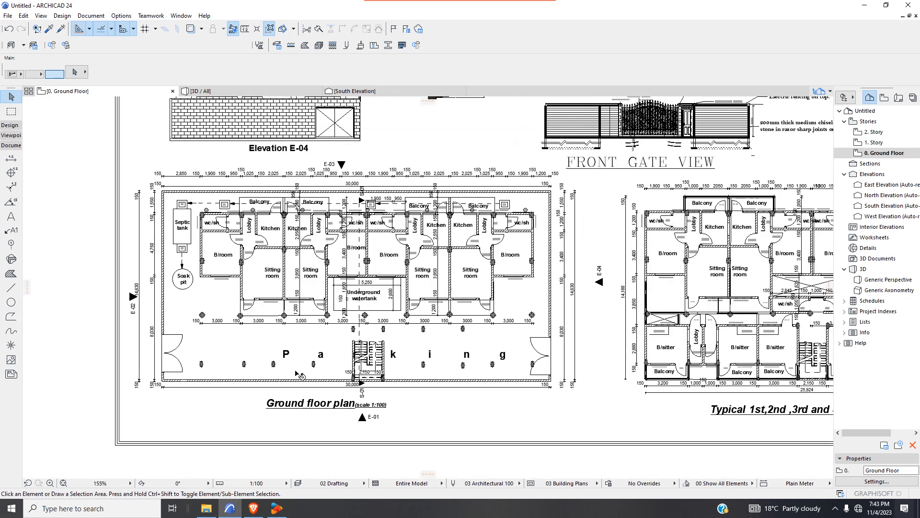
scroll(326, 359, down, 3)
scroll(603, 383, up, 5)
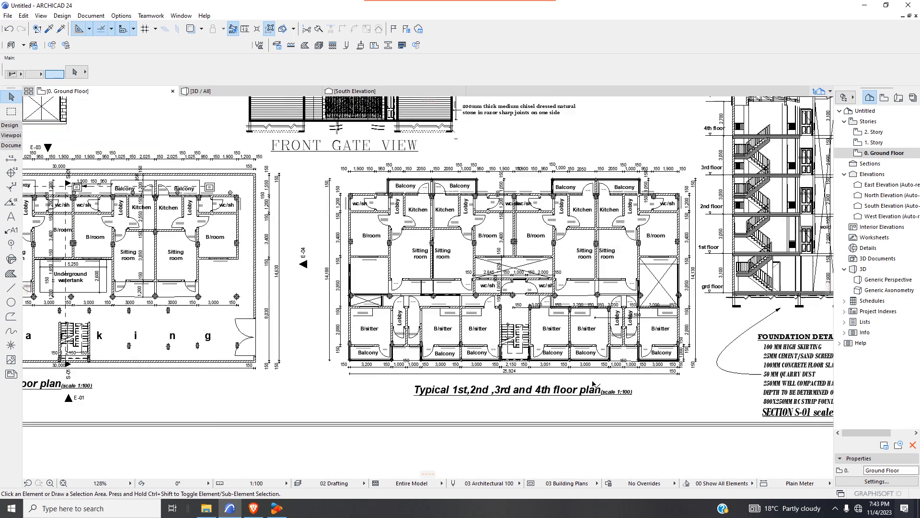
scroll(568, 398, down, 5)
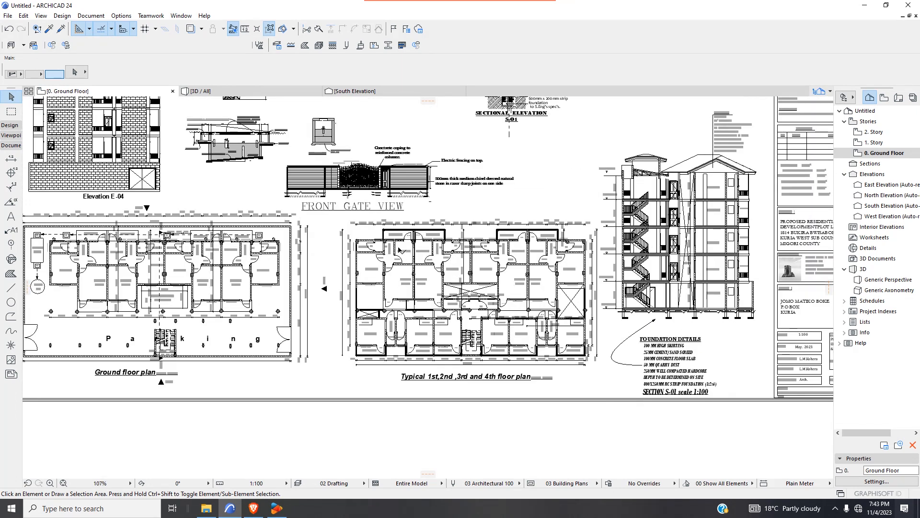
scroll(431, 230, up, 3)
scroll(427, 226, down, 1)
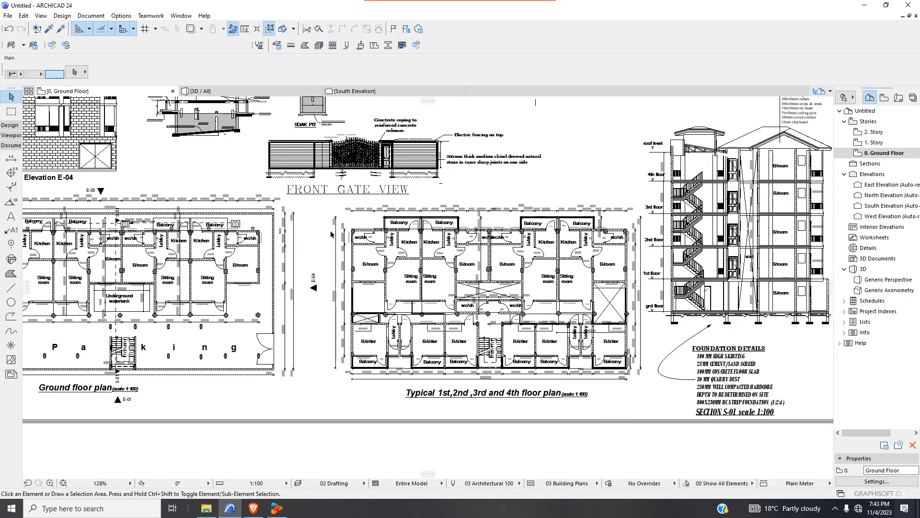
scroll(359, 238, down, 3)
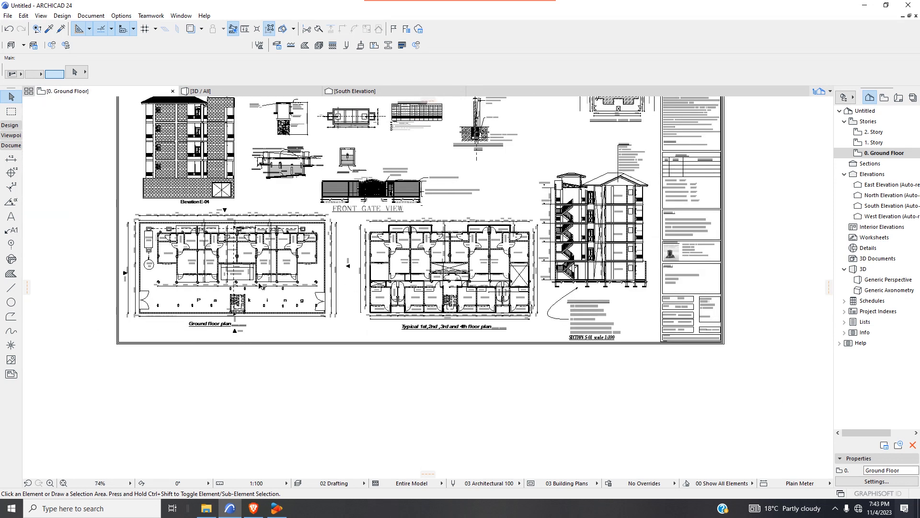
scroll(261, 286, up, 3)
scroll(425, 177, up, 1)
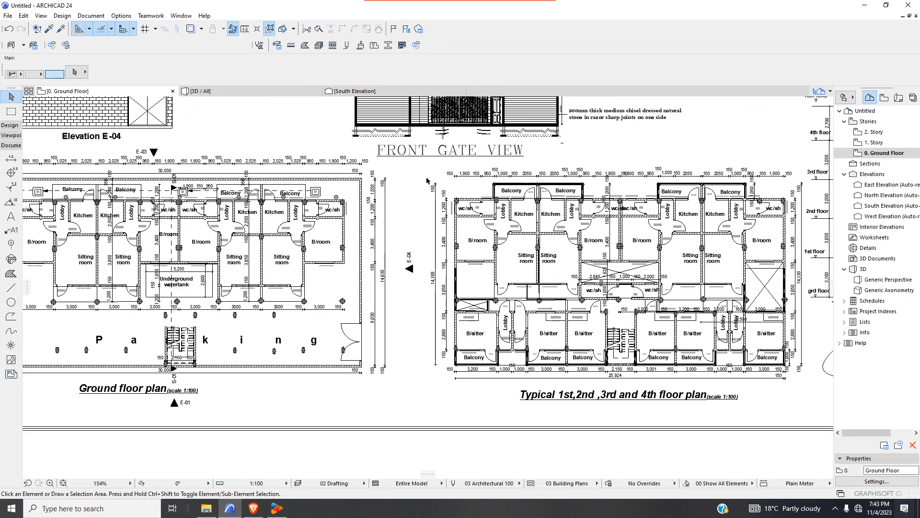
- Toggle Suspend Groups and select every element of the exploded sheet, including its elevations, plans, details and title block
click(463, 200)
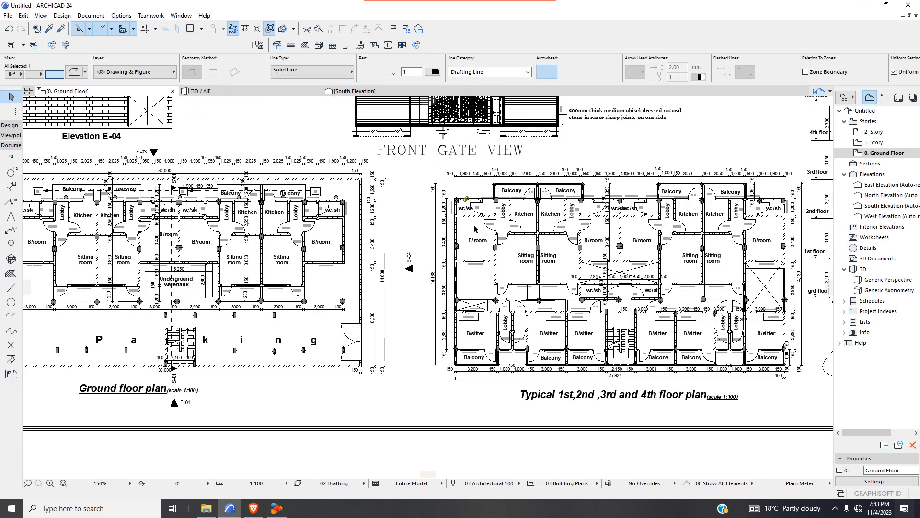
click(270, 29)
key(ctrl+a)
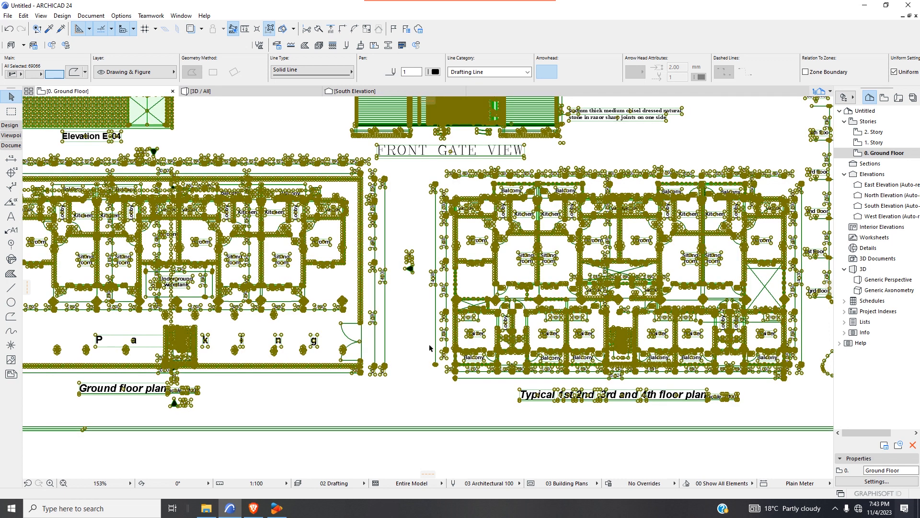
scroll(432, 347, down, 1)
scroll(398, 359, down, 2)
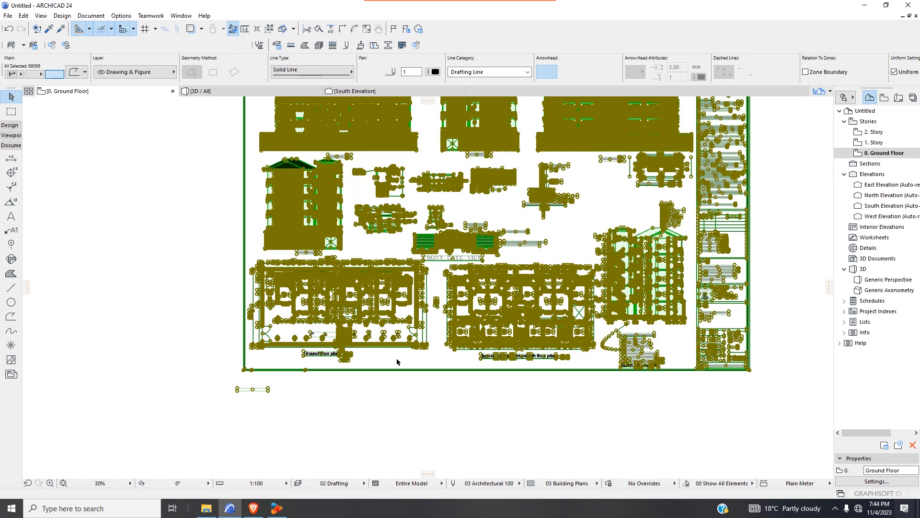
scroll(394, 366, down, 1)
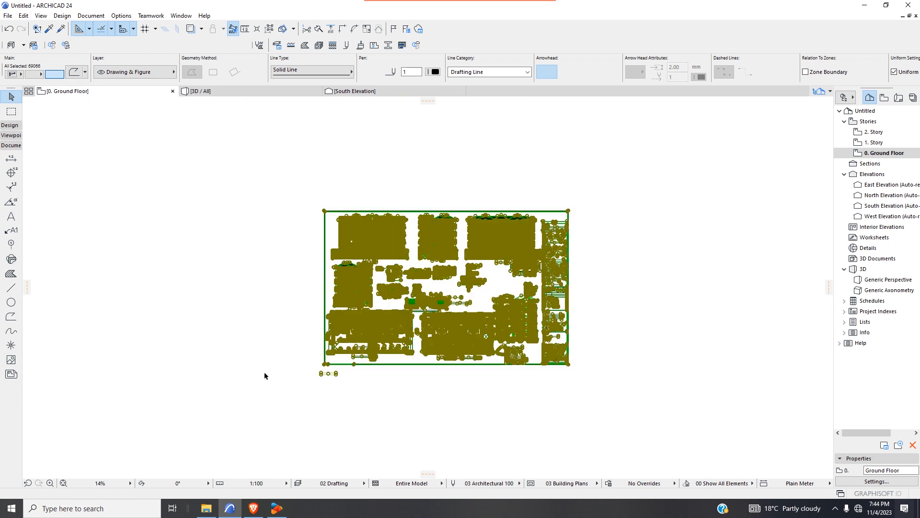
scroll(461, 305, up, 1)
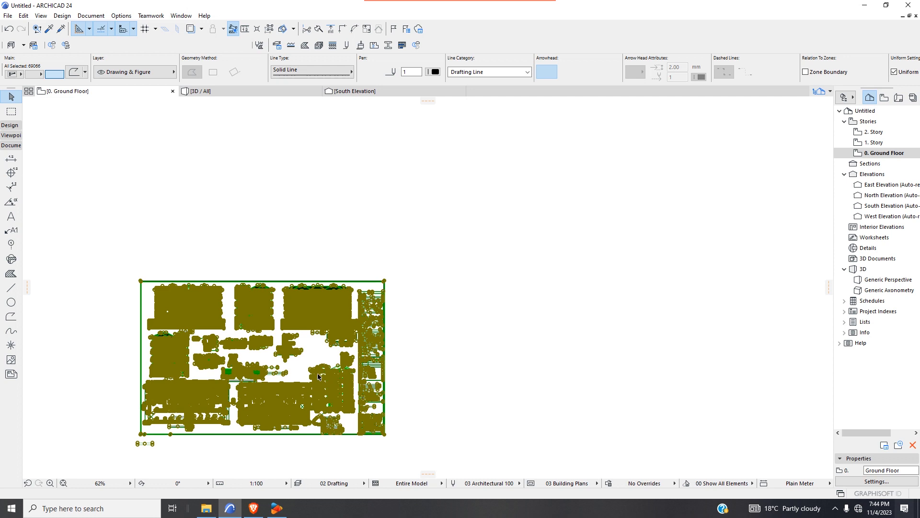
scroll(536, 350, down, 1)
scroll(655, 249, down, 1)
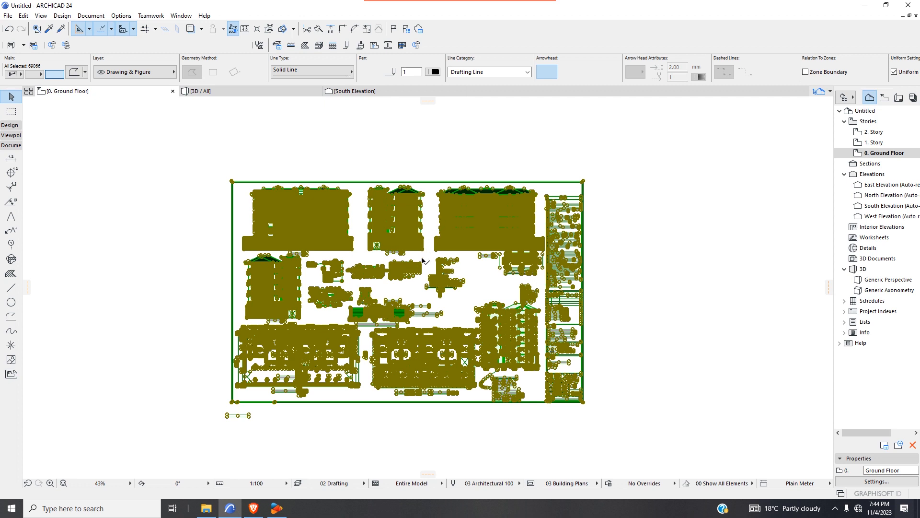
- Toggle Suspend Groups for the selected linework and minimise the browser window with the ARCHICAD Help page
click(270, 27)
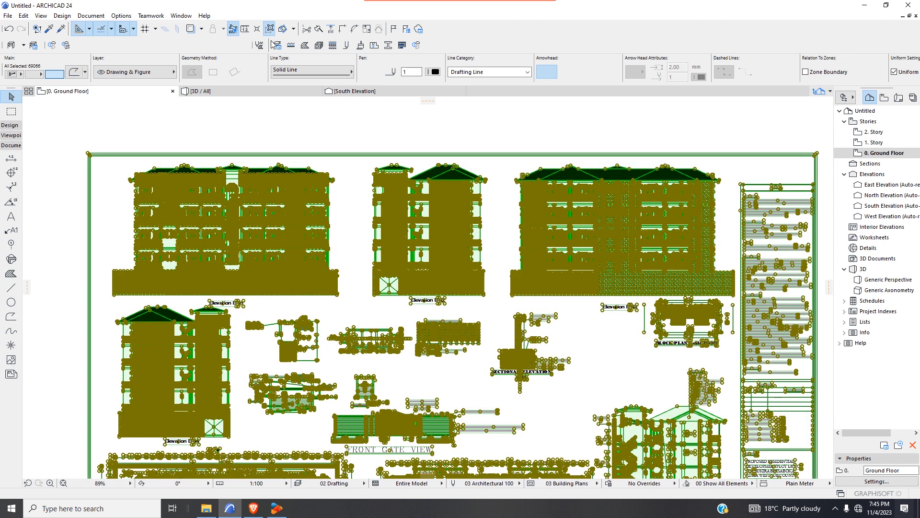
click(269, 30)
click(269, 30)
key(alt+Tab)
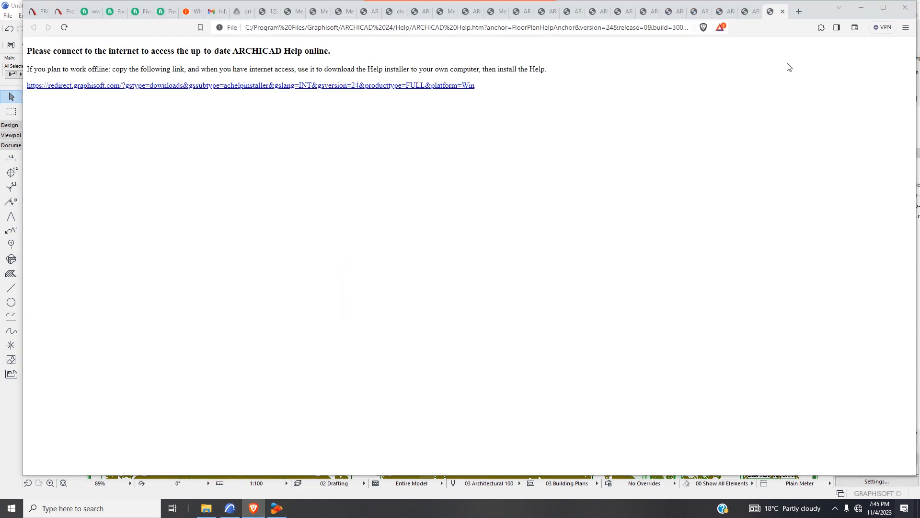
click(861, 7)
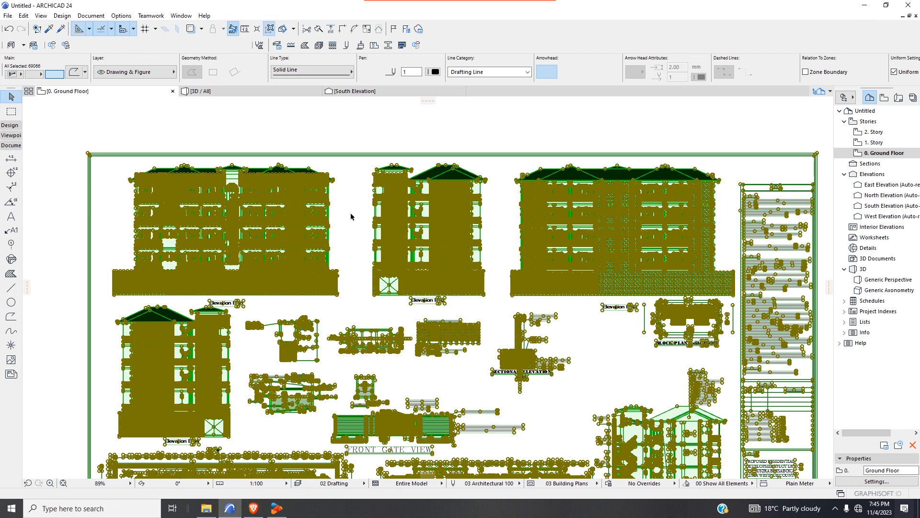
- Clear the selection of all the sheet's elements
scroll(351, 216, down, 1)
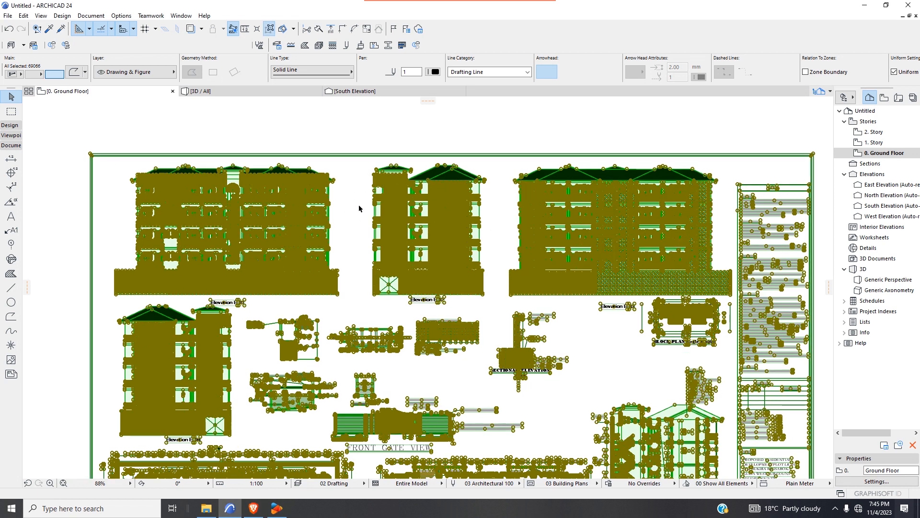
scroll(351, 193, down, 5)
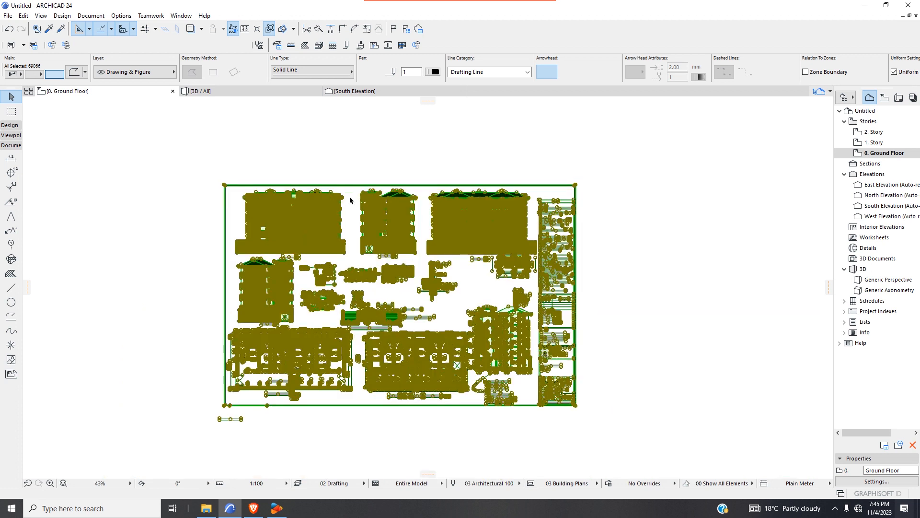
scroll(352, 247, down, 5)
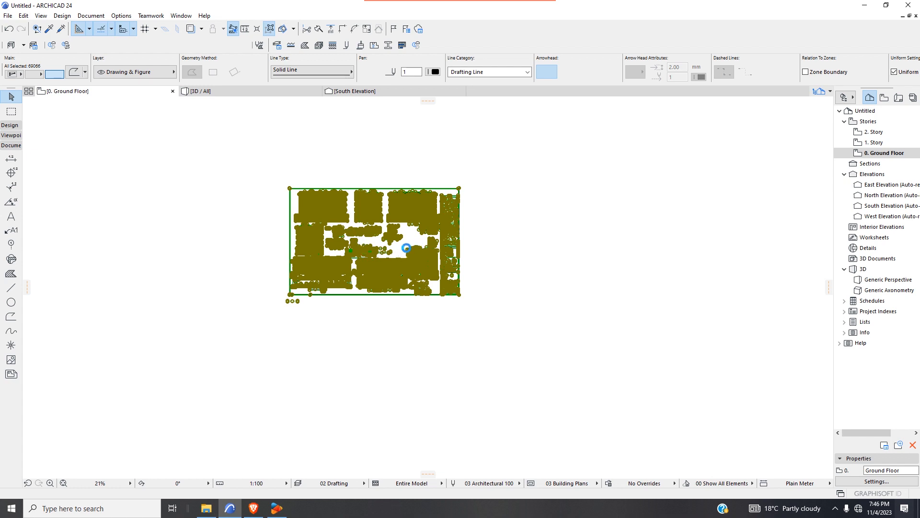
key(Escape)
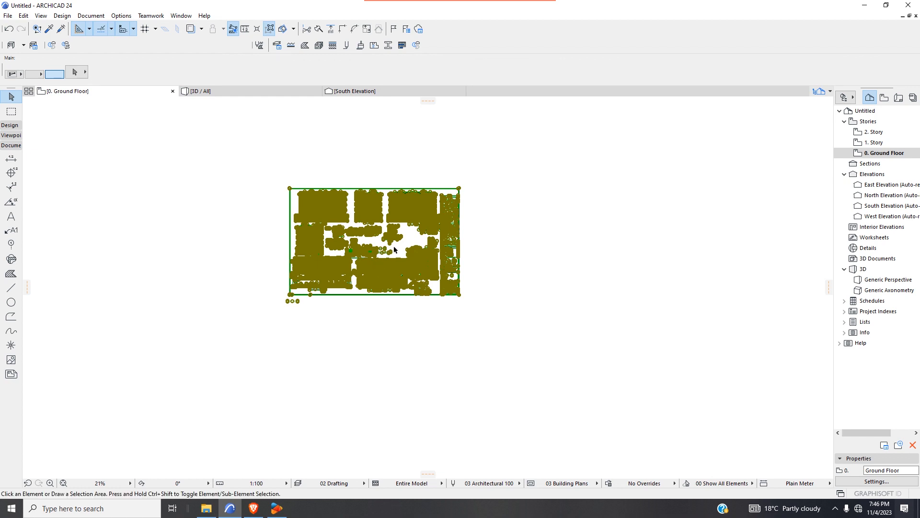
- Inspect the typical floor plan's walls, columns, room labels and dimensions up close and compare them with the neighbouring drawings
scroll(393, 242, up, 5)
scroll(369, 215, up, 2)
scroll(365, 249, down, 5)
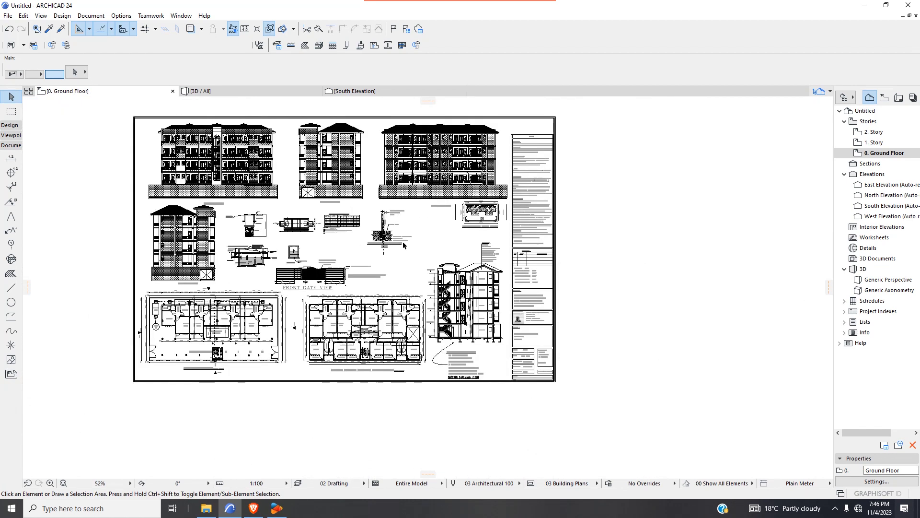
scroll(340, 287, up, 4)
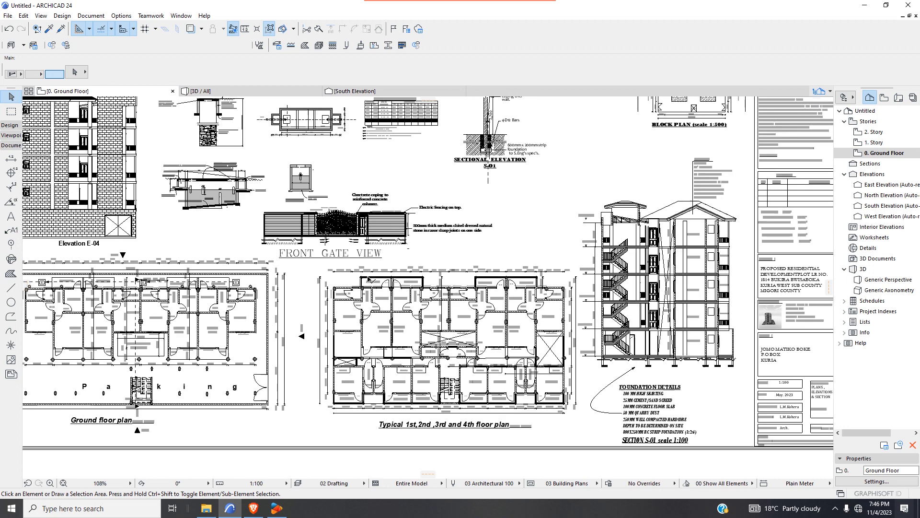
scroll(329, 260, up, 5)
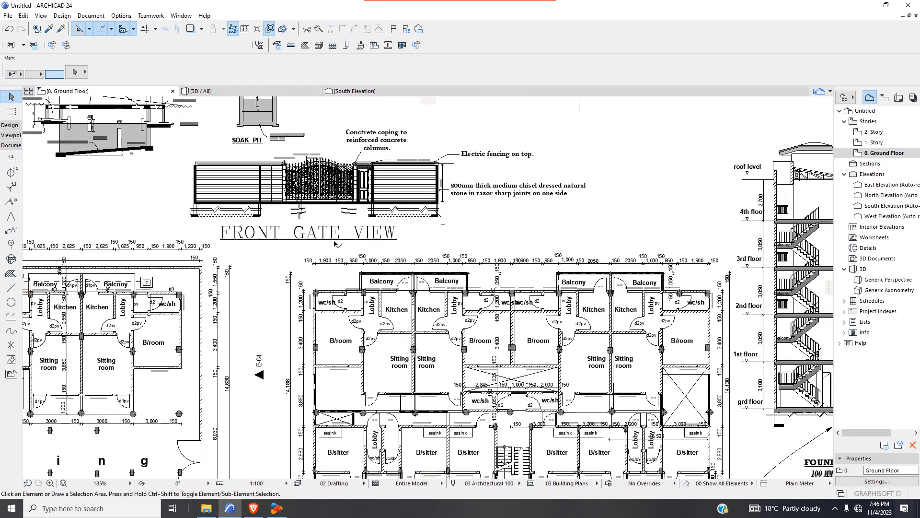
scroll(312, 255, down, 3)
scroll(309, 258, up, 3)
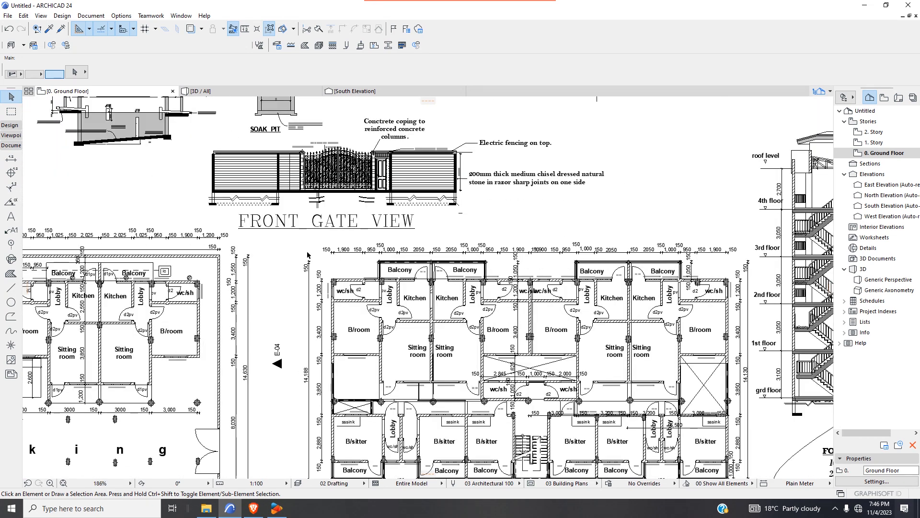
scroll(308, 255, up, 1)
scroll(293, 234, down, 4)
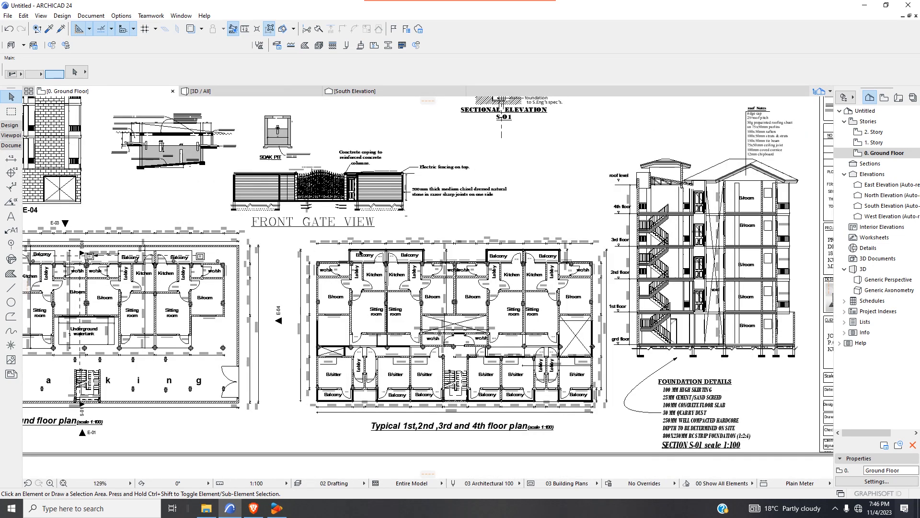
scroll(361, 253, up, 2)
scroll(304, 234, down, 8)
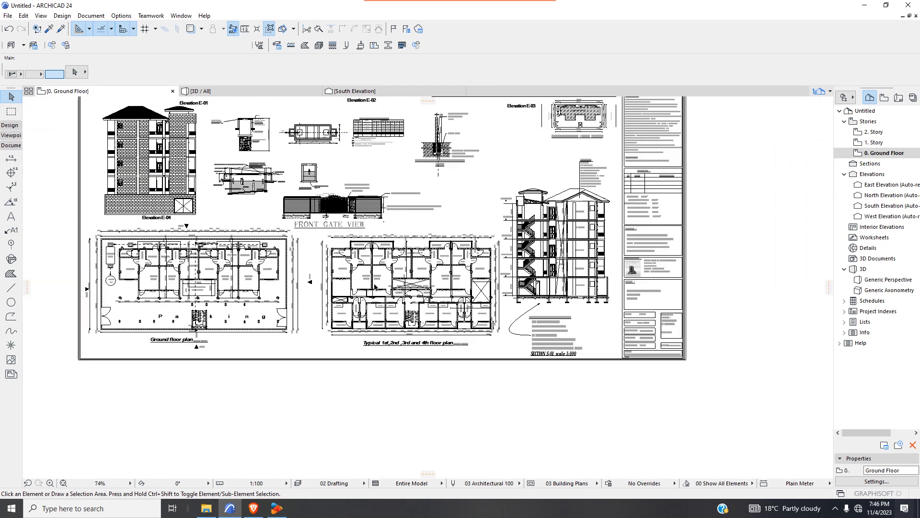
scroll(348, 266, up, 13)
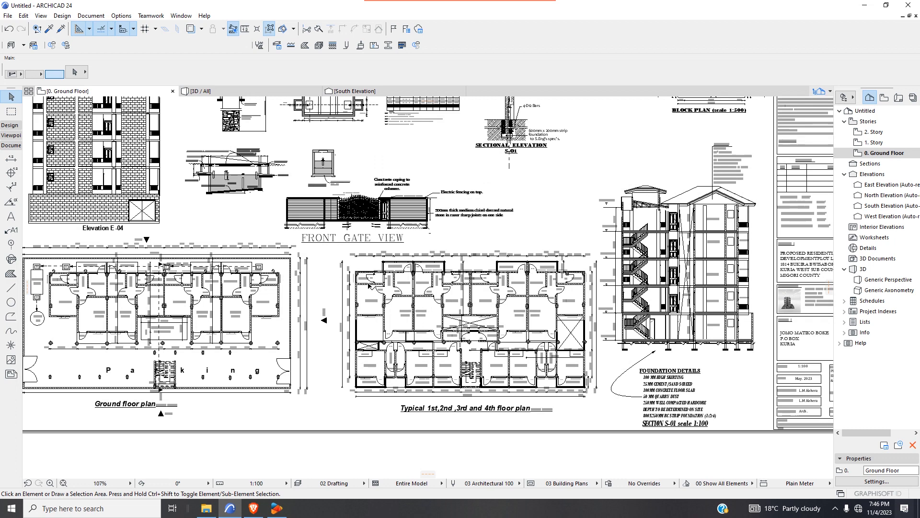
scroll(342, 262, up, 1)
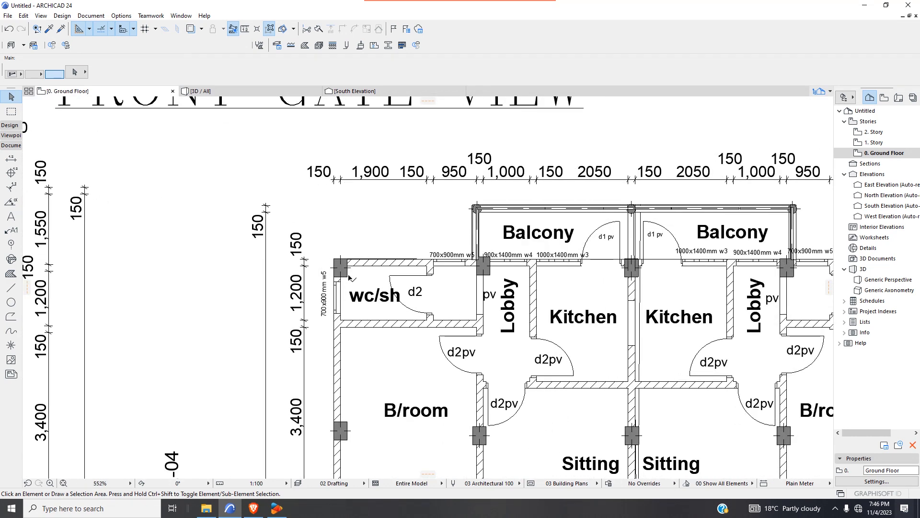
scroll(348, 271, up, 2)
scroll(356, 252, down, 2)
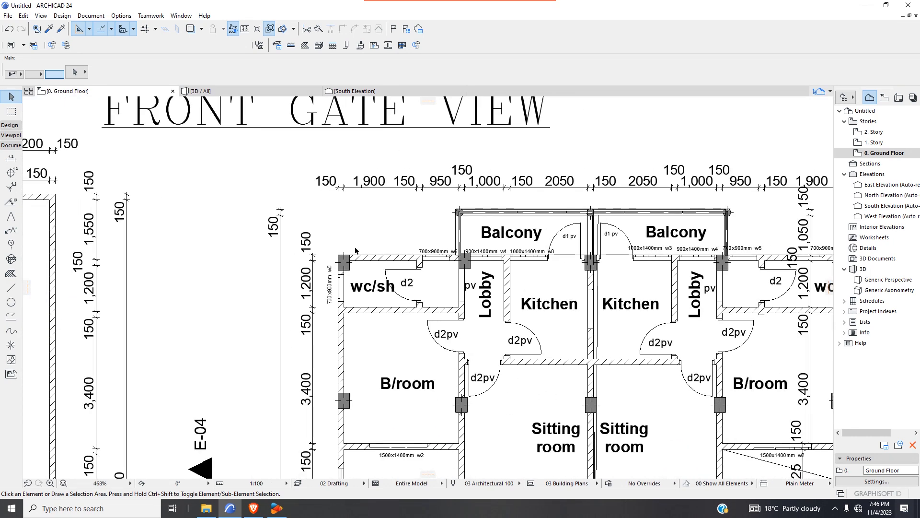
scroll(454, 261, up, 2)
scroll(449, 235, down, 2)
scroll(434, 237, down, 8)
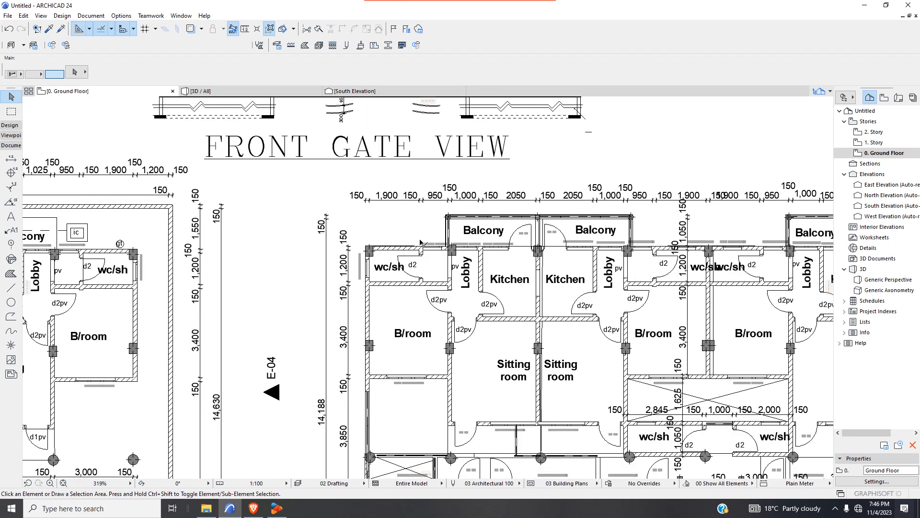
scroll(393, 235, up, 7)
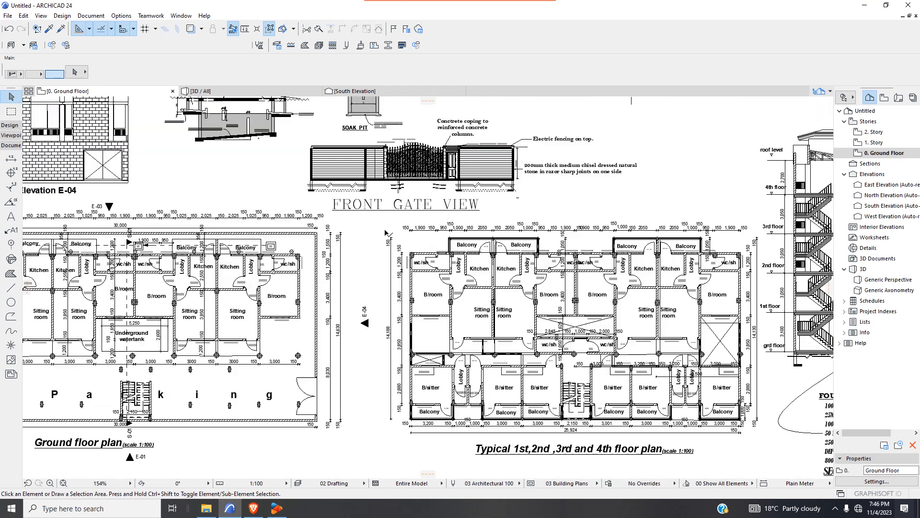
- Try to enclose the typical floor plan in a selection rectangle
click(378, 210)
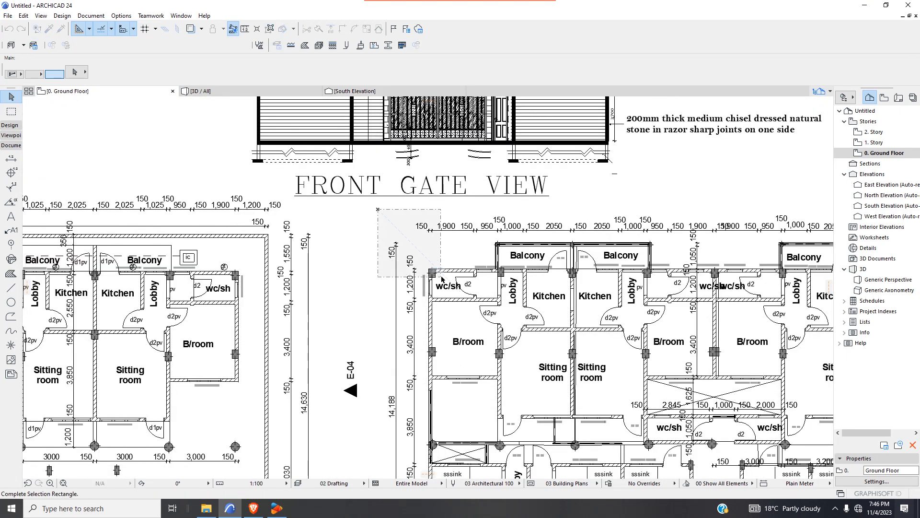
scroll(441, 270, down, 6)
scroll(576, 352, up, 4)
click(528, 323)
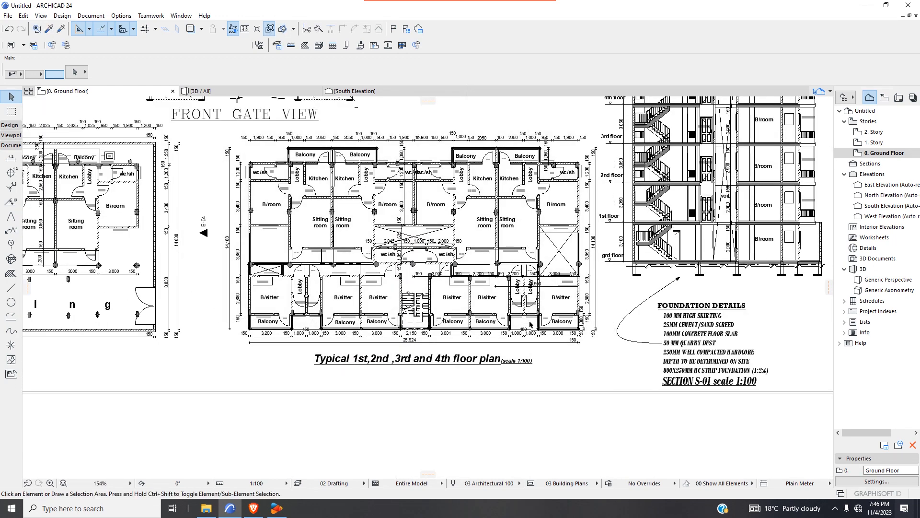
- Choose the Arrow tool's selection method for selecting elements with a rectangle
click(17, 75)
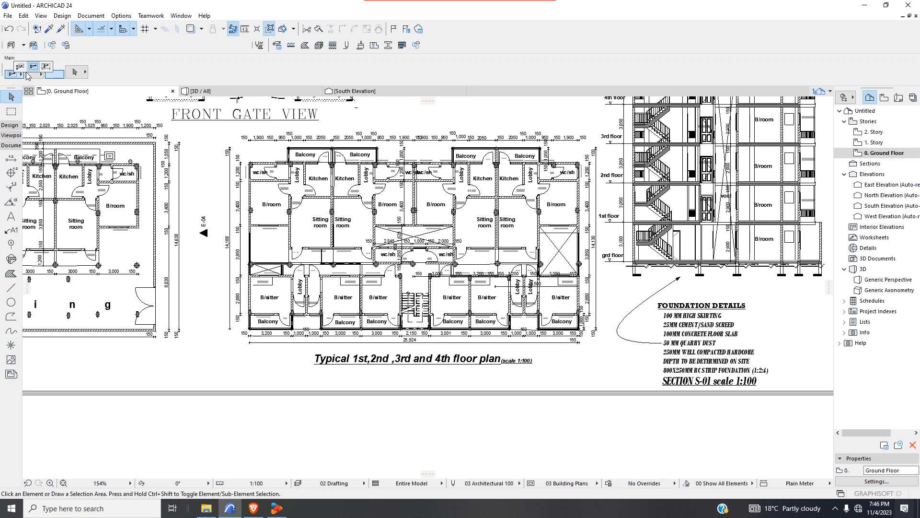
click(23, 68)
click(13, 77)
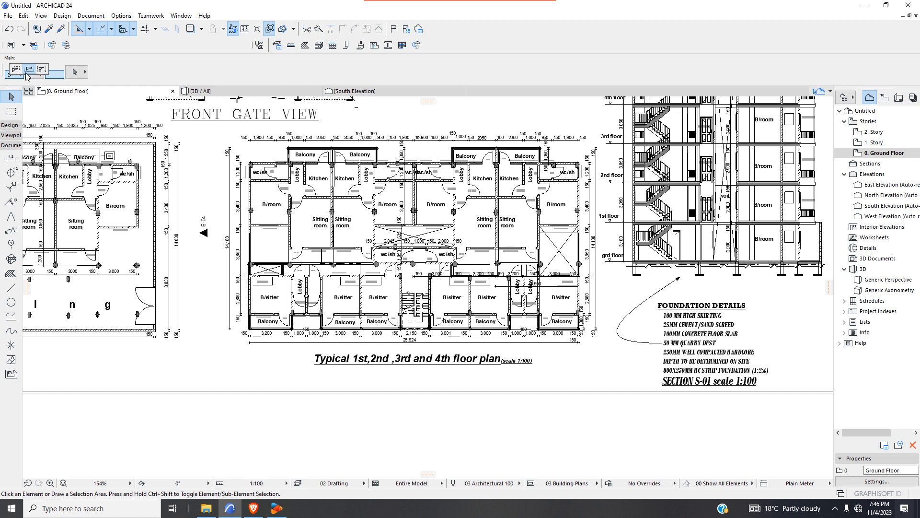
click(29, 70)
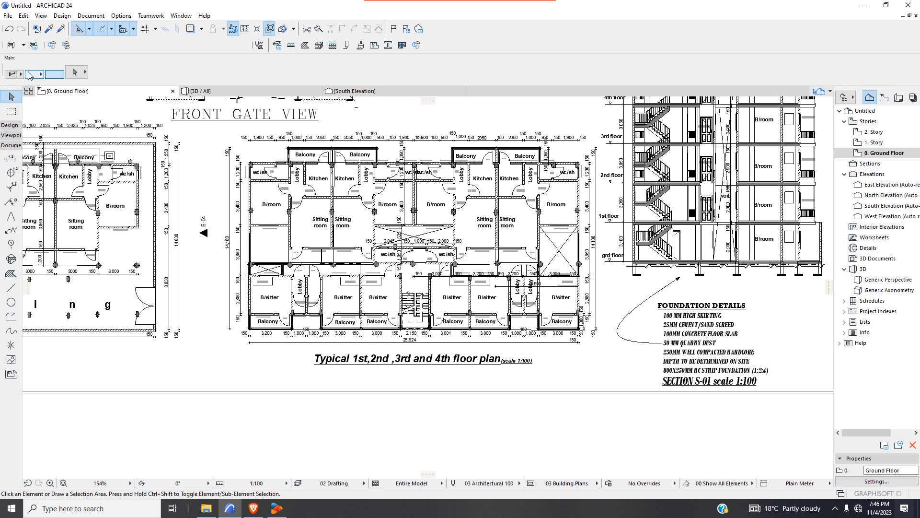
- Select the whole typical floor plan together with its dimensions and title
scroll(364, 265, down, 2)
scroll(256, 166, up, 3)
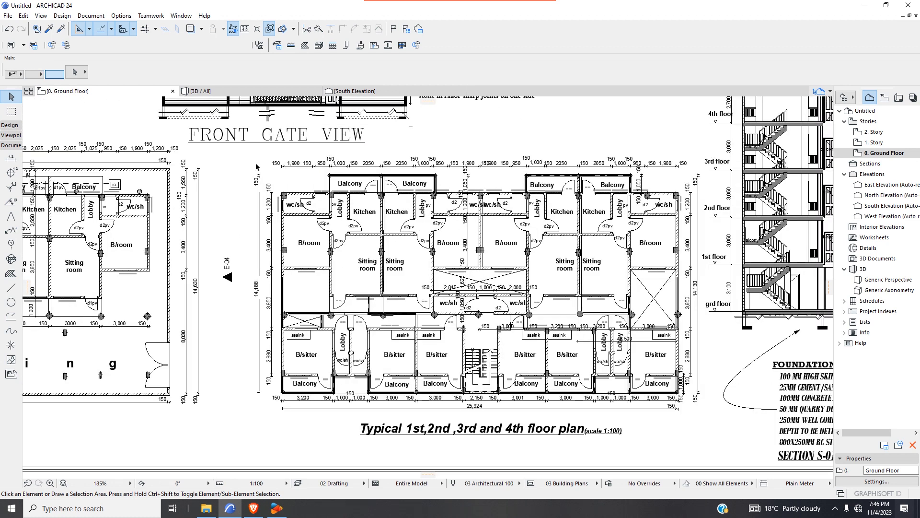
drag(241, 150, 700, 448)
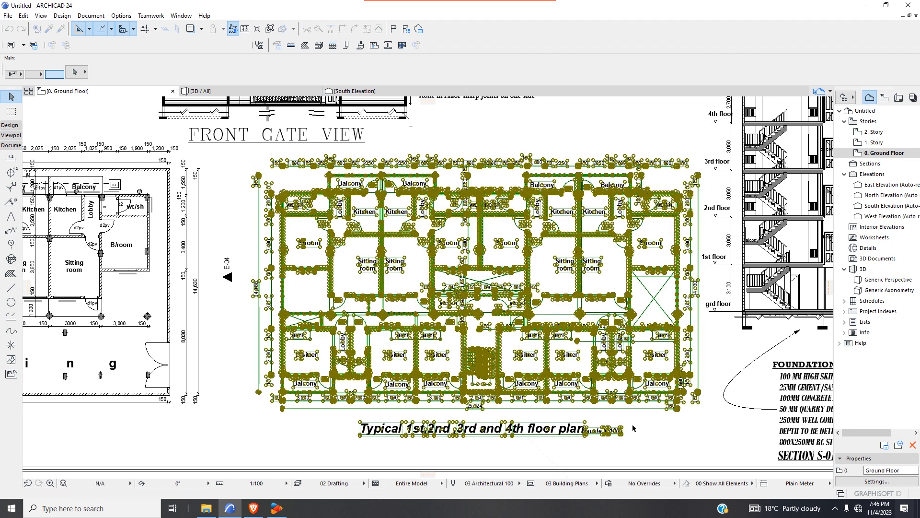
scroll(430, 274, down, 7)
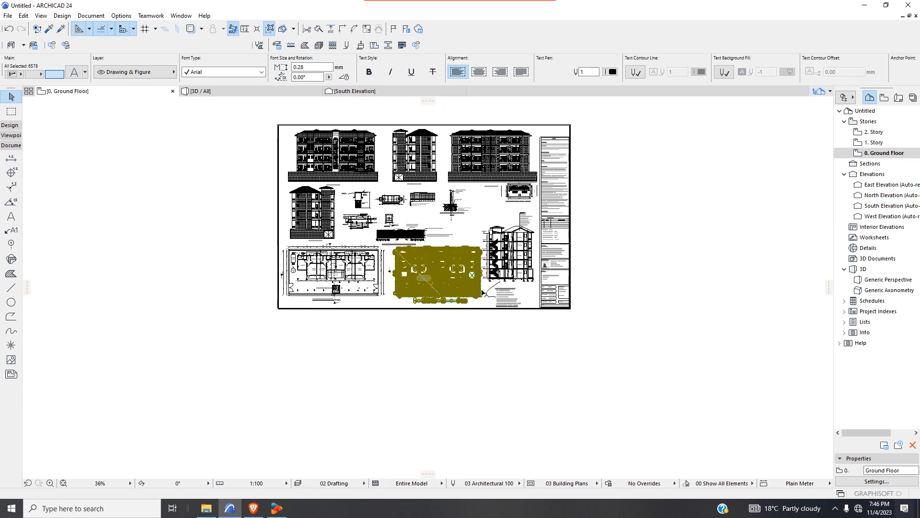
right_click(490, 288)
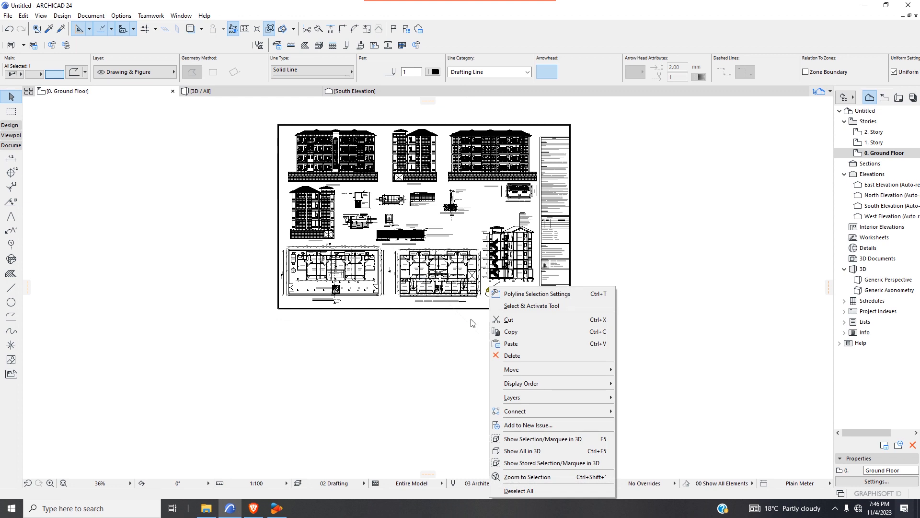
key(Escape)
scroll(441, 261, up, 3)
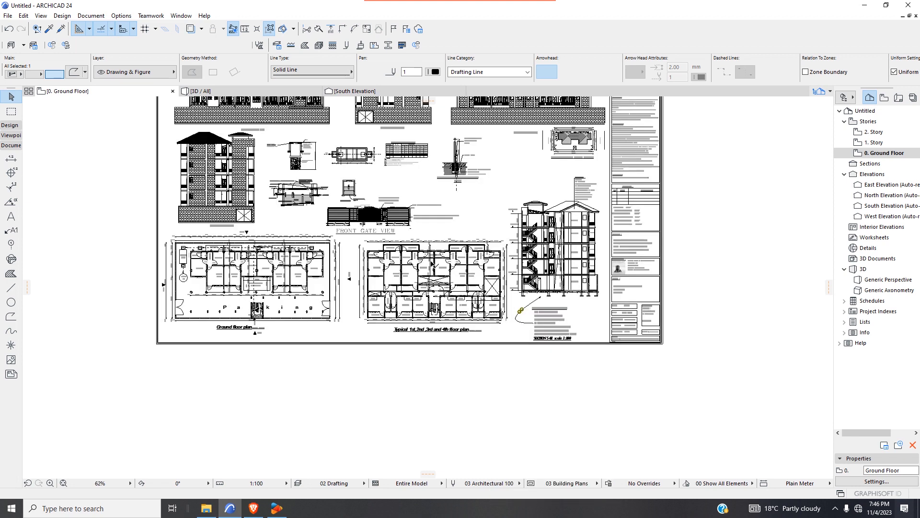
key(Escape)
- Select the typical floor plan with its dimensions, drag a copy of it into the empty area below the sheet, and clear the selection
drag(340, 233, 538, 343)
click(525, 344)
right_click(391, 262)
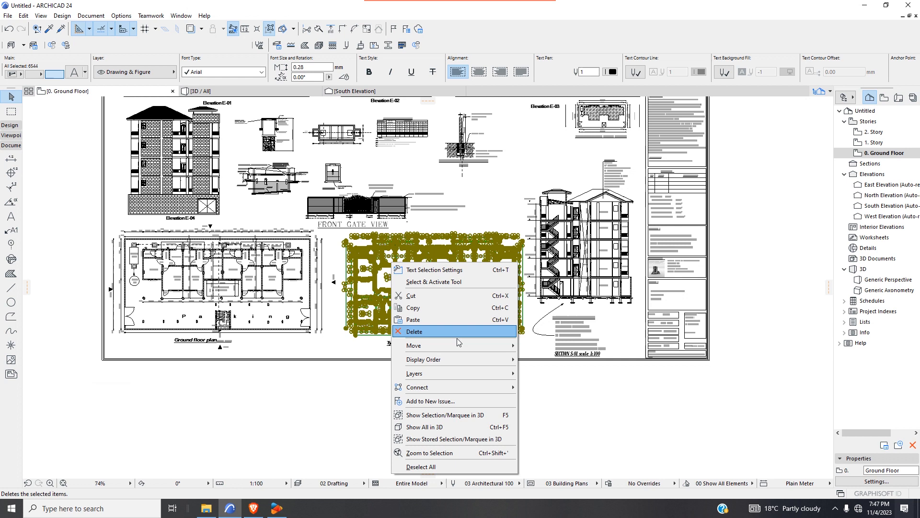
mouse_move(479, 345)
click(548, 394)
click(424, 274)
scroll(420, 297, down, 6)
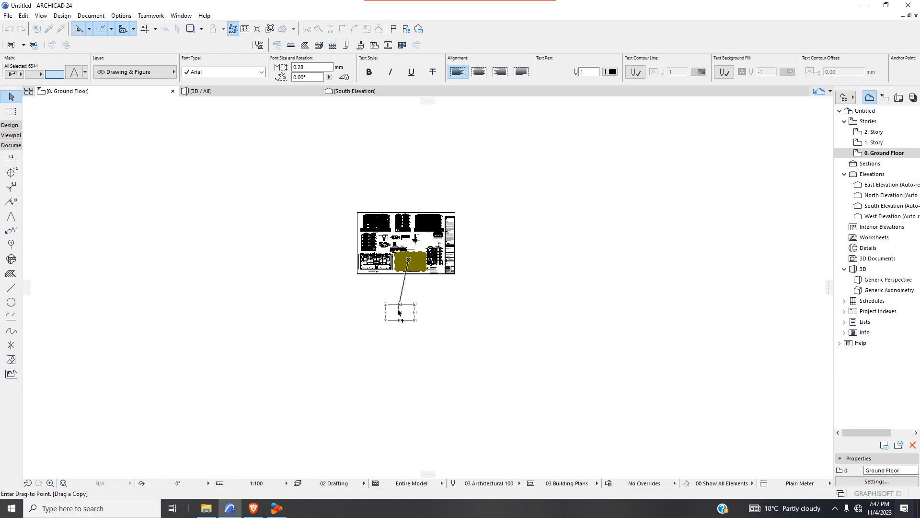
click(400, 306)
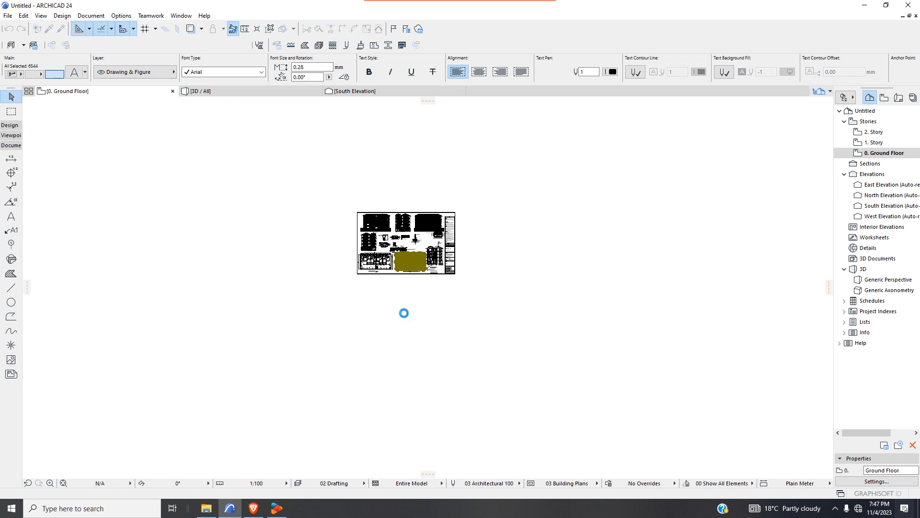
scroll(404, 327, up, 5)
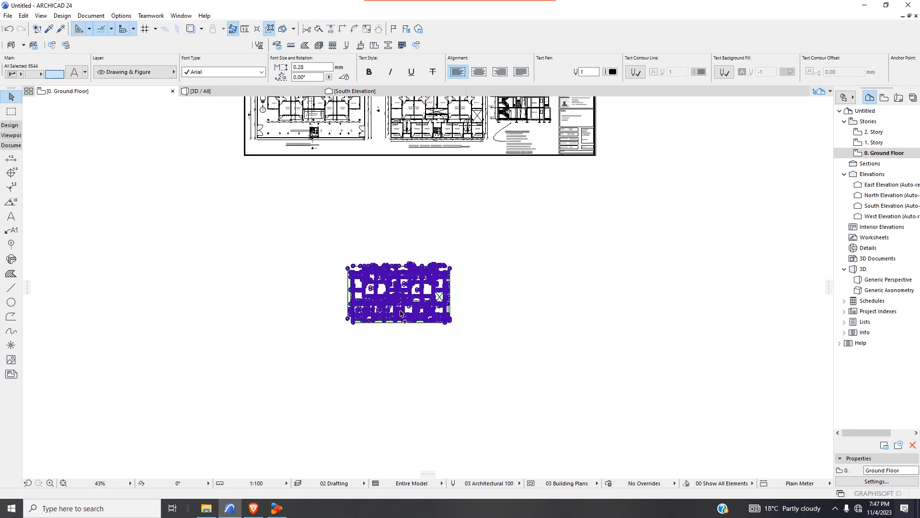
click(522, 271)
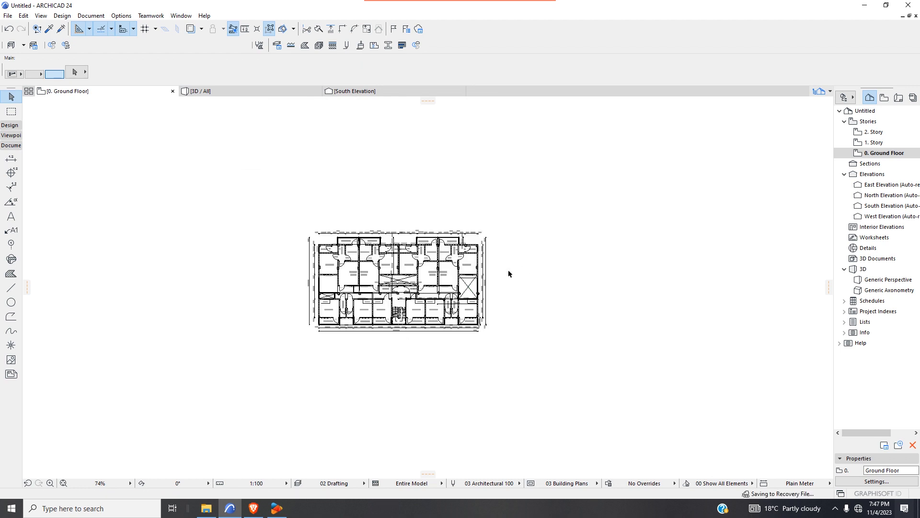
- Inspect the copied floor plan's rooms, columns, voids and dimensions up close
scroll(359, 300, up, 4)
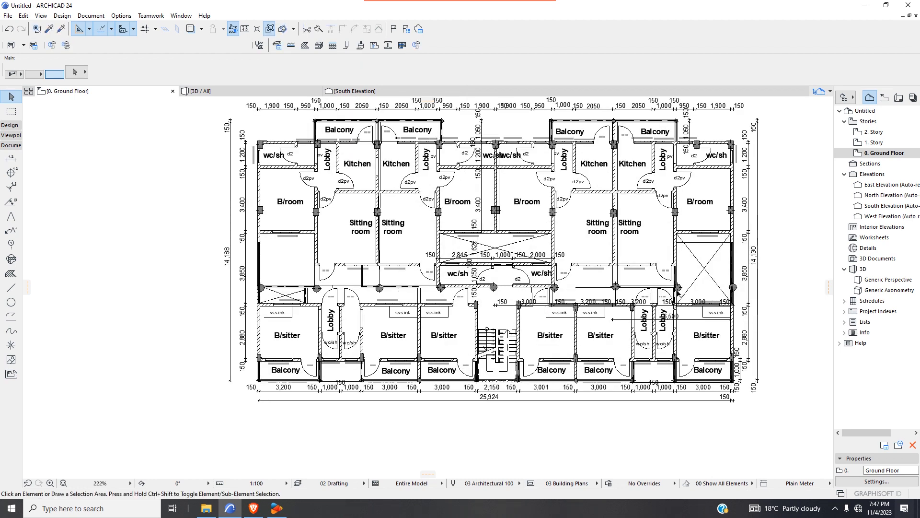
scroll(685, 294, down, 2)
scroll(769, 274, up, 3)
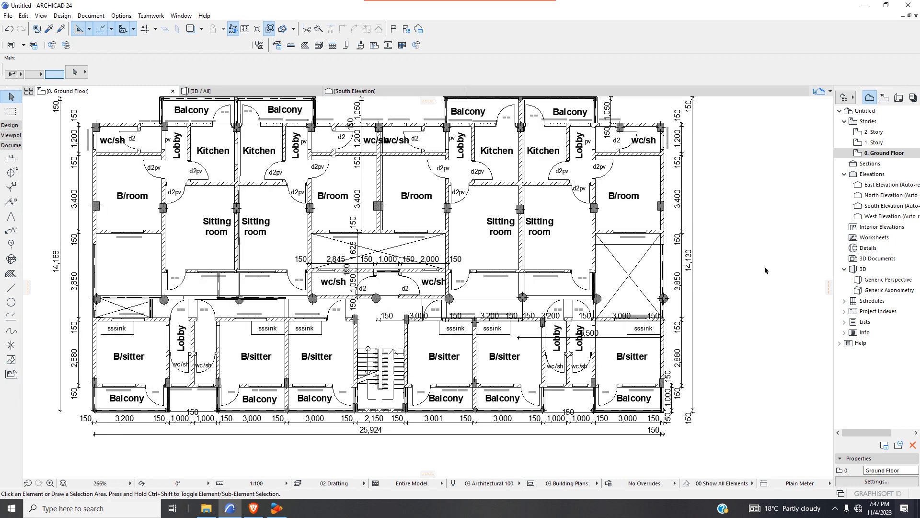
click(764, 267)
click(454, 291)
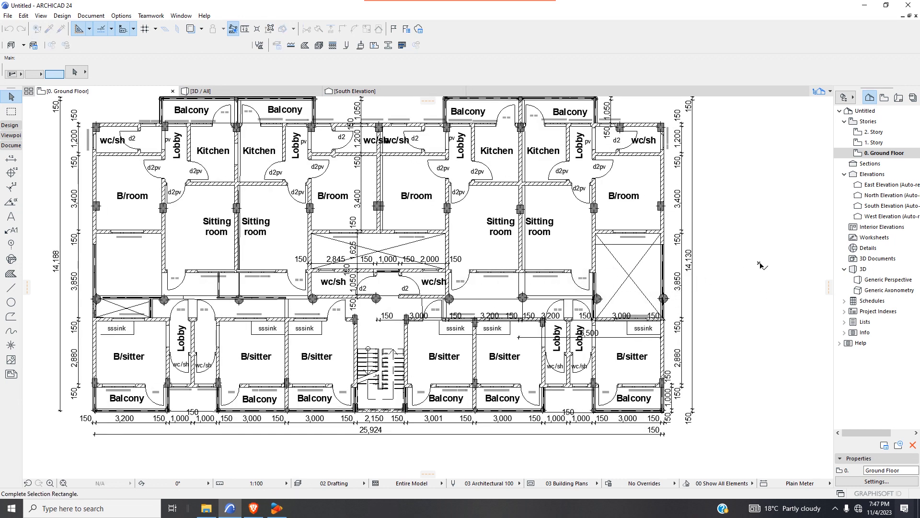
scroll(379, 274, up, 3)
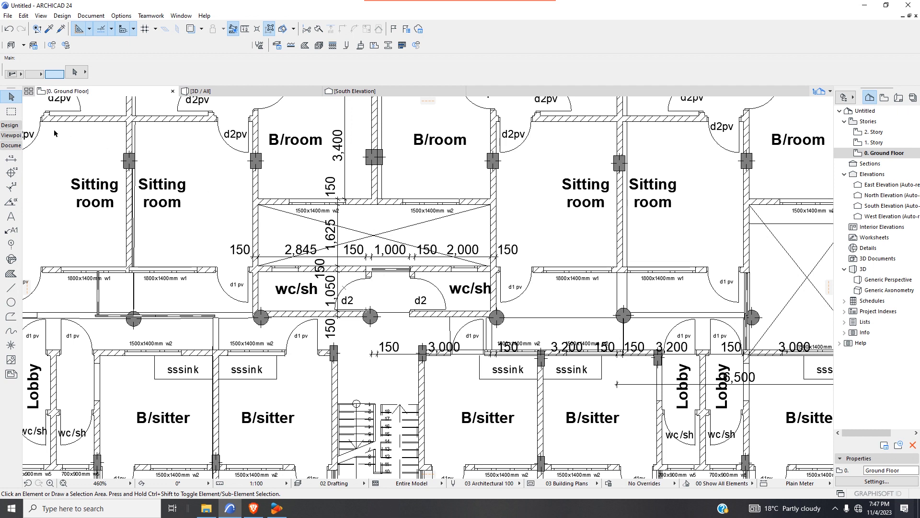
scroll(307, 243, down, 2)
- Draw two crossing diagonal polylines over the central void and the two wc/sh rooms below it, from corner to corner
click(11, 287)
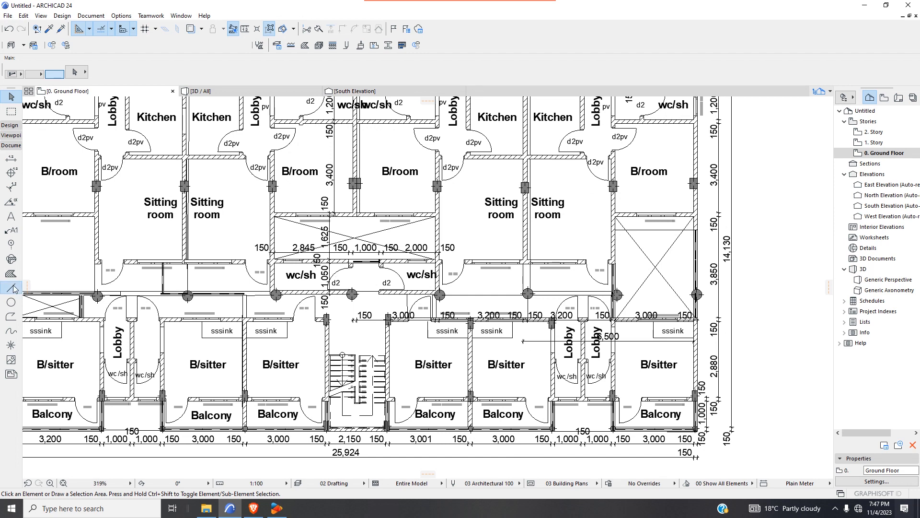
scroll(269, 280, up, 3)
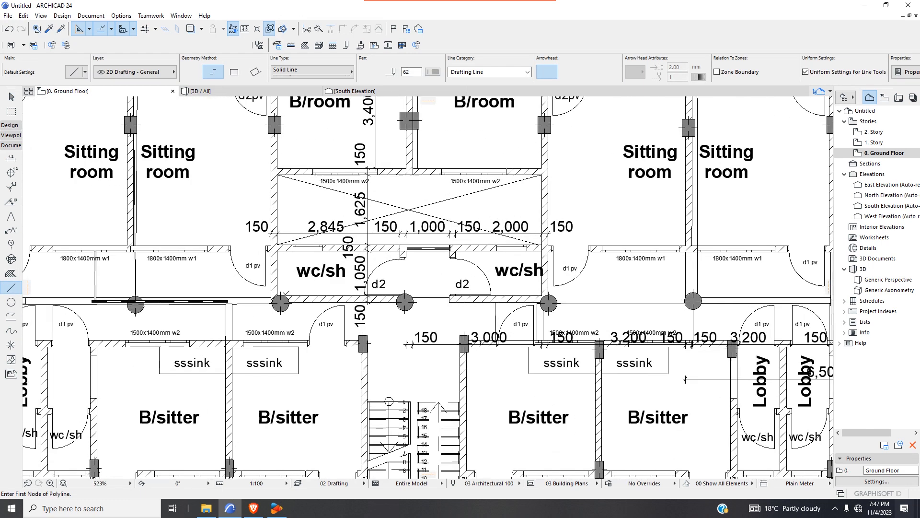
click(279, 296)
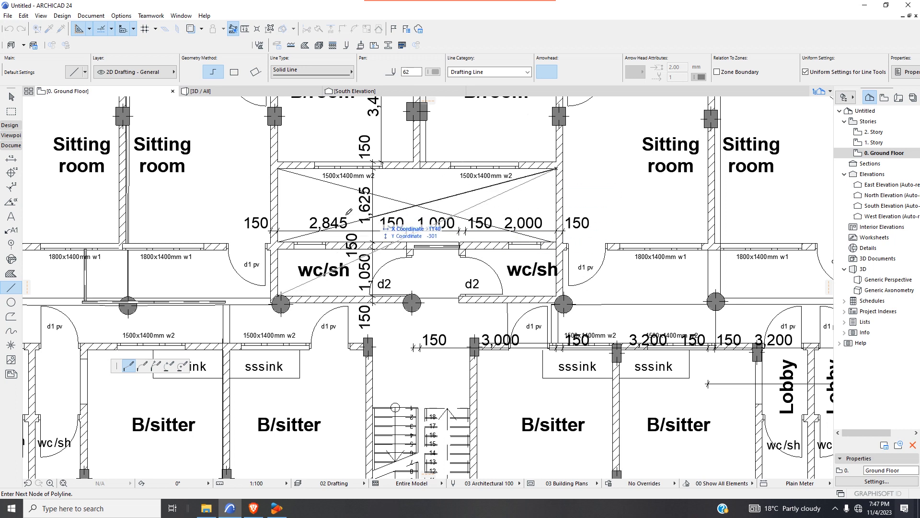
key(Escape)
click(280, 294)
double_click(558, 167)
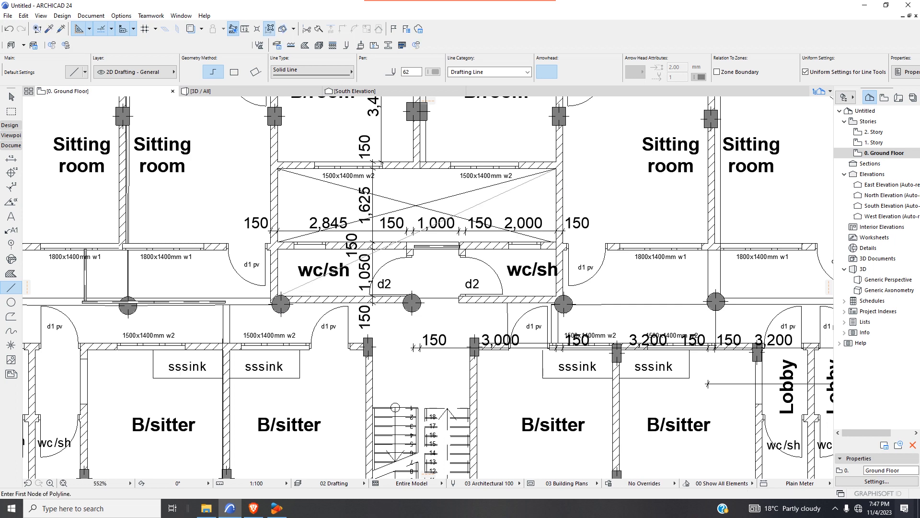
click(278, 168)
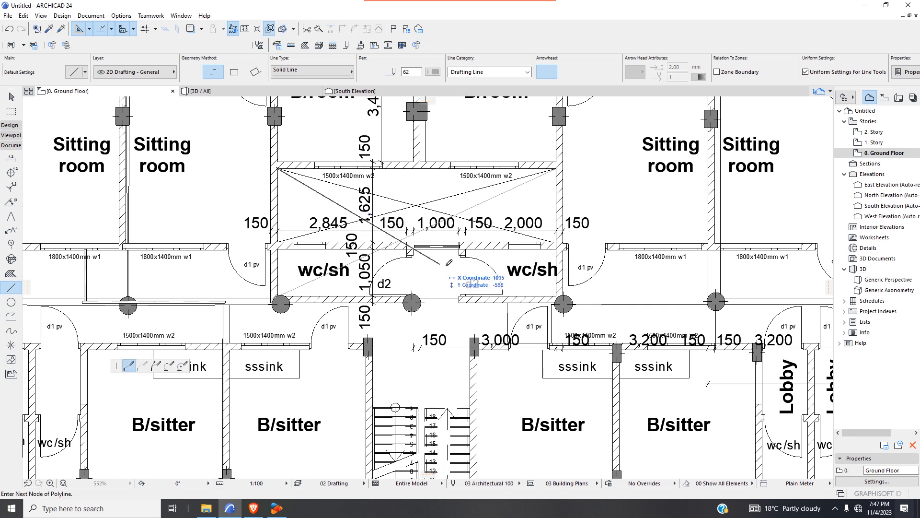
double_click(556, 295)
- Draw two crossing diagonals over the corridor bay between the two round columns just right of the central wc/sh rooms
scroll(468, 233, down, 5)
scroll(233, 271, up, 1)
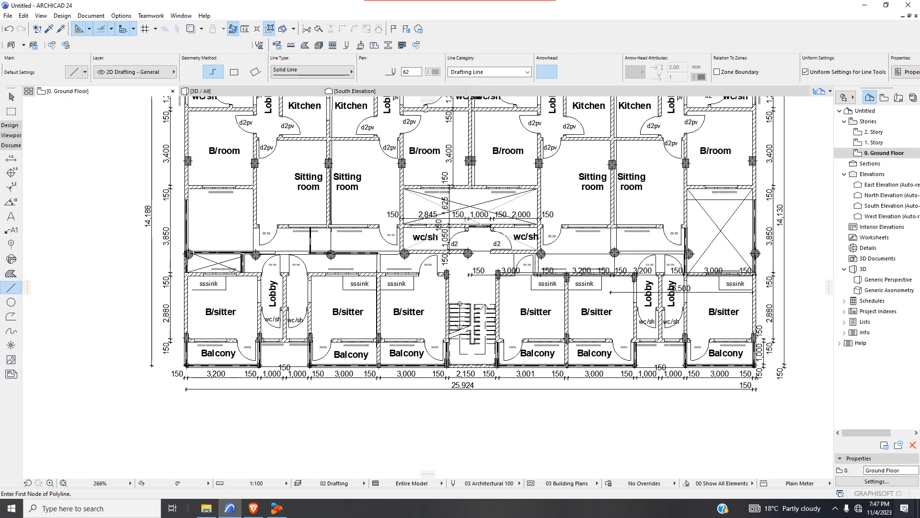
scroll(230, 271, up, 2)
scroll(210, 254, down, 2)
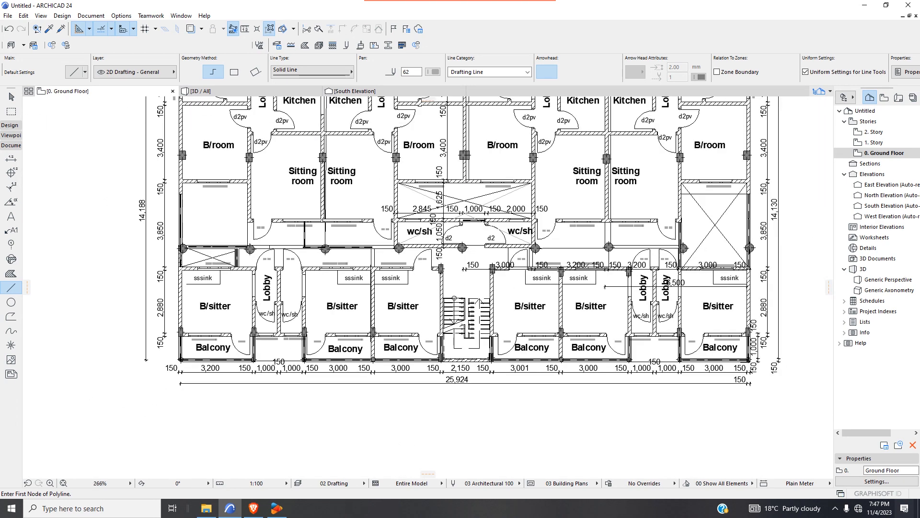
scroll(535, 250, up, 5)
scroll(504, 237, down, 5)
scroll(502, 234, up, 5)
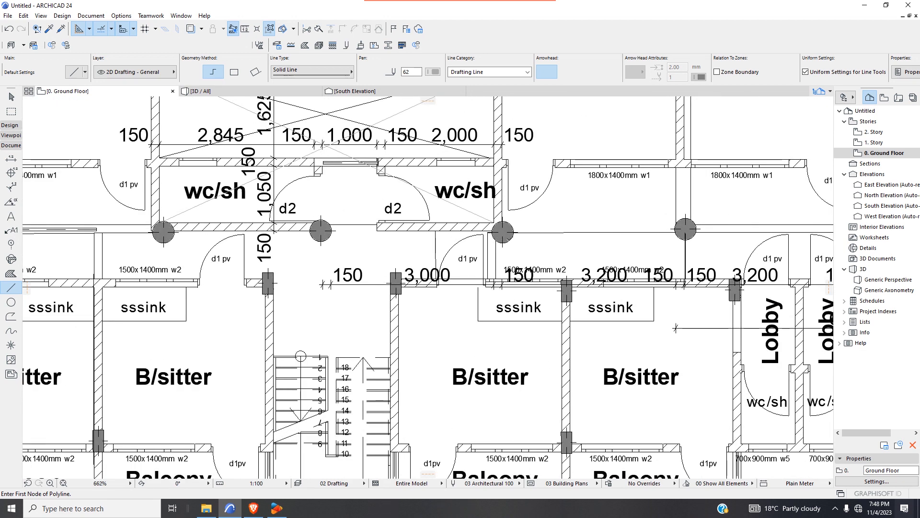
click(503, 232)
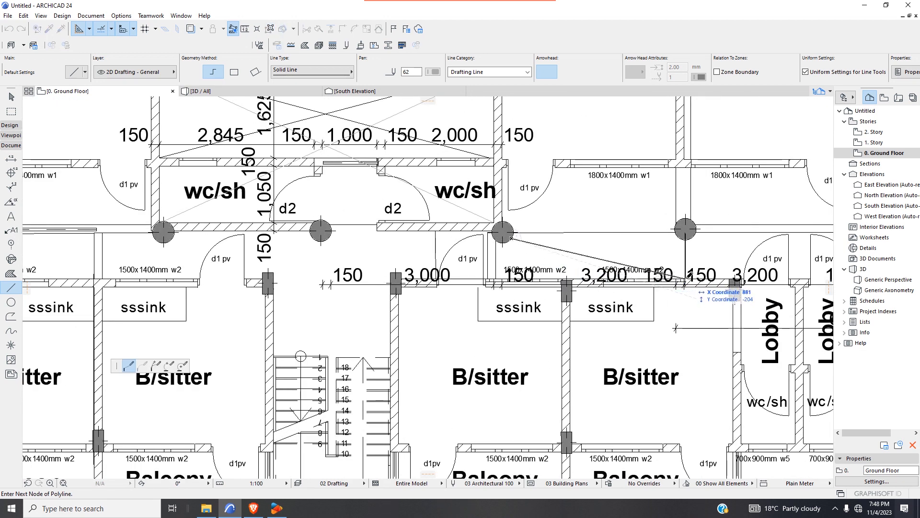
click(495, 278)
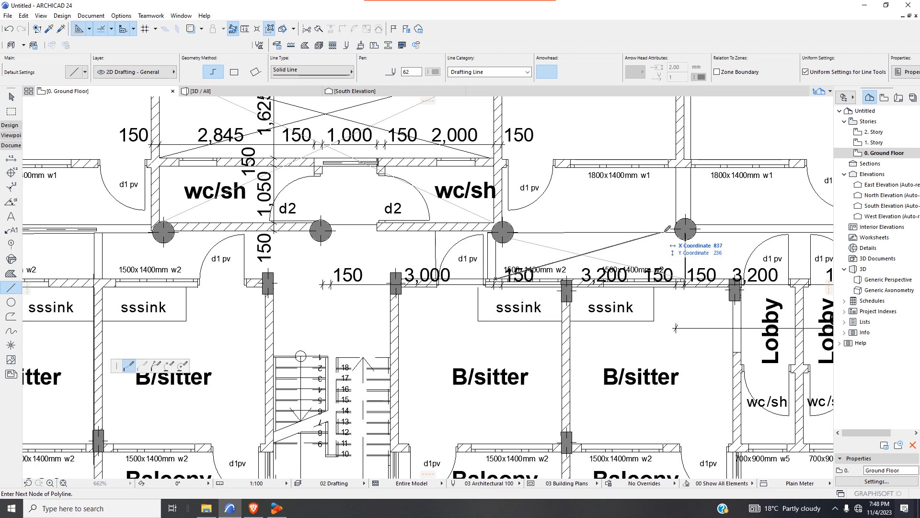
double_click(686, 229)
- Draw two crossing diagonals over the unlabelled space below the leftmost B/room and end the polyline input
scroll(384, 276, down, 5)
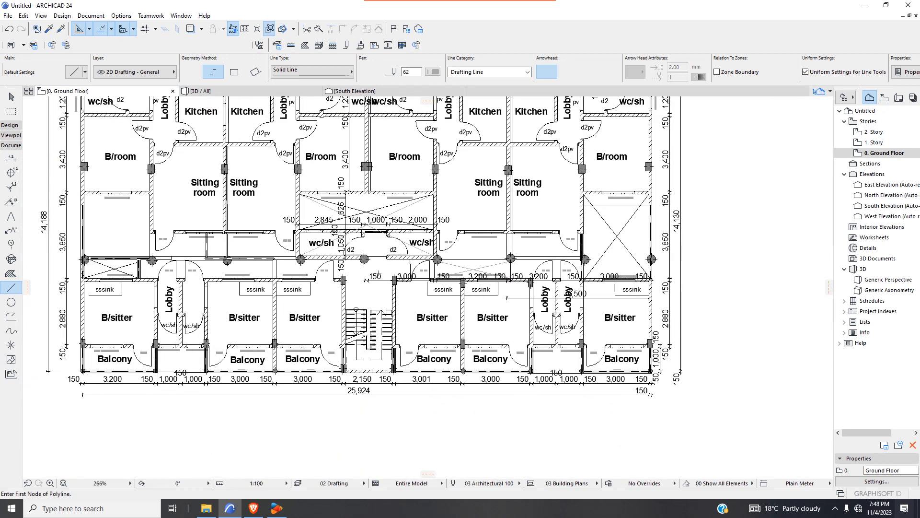
scroll(58, 179, up, 2)
scroll(196, 187, down, 2)
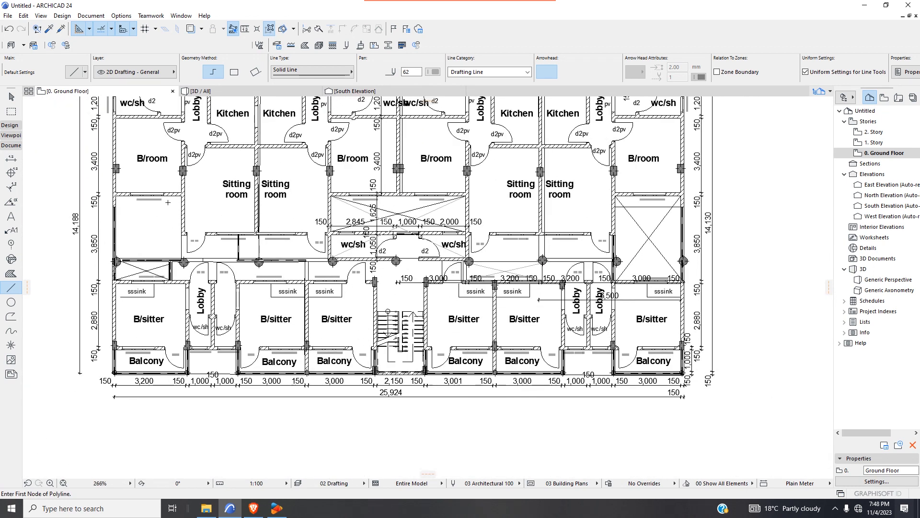
scroll(124, 191, up, 2)
click(114, 200)
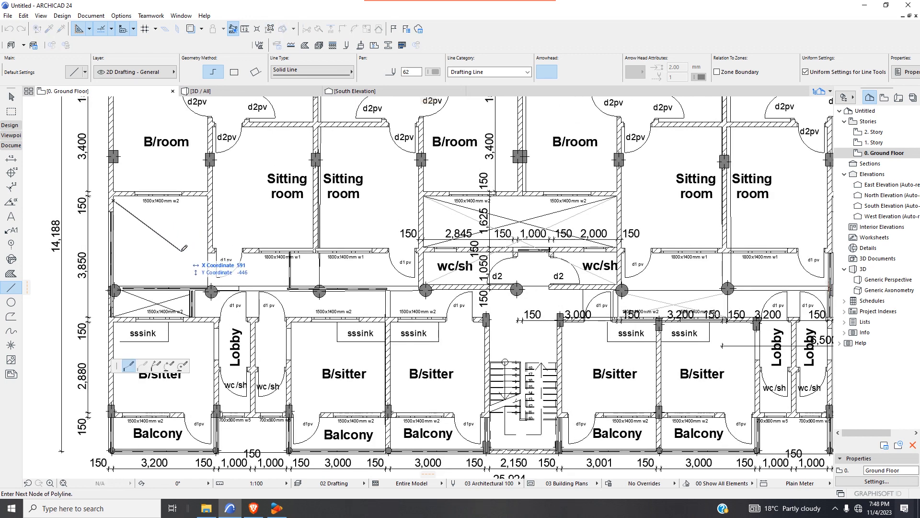
click(115, 286)
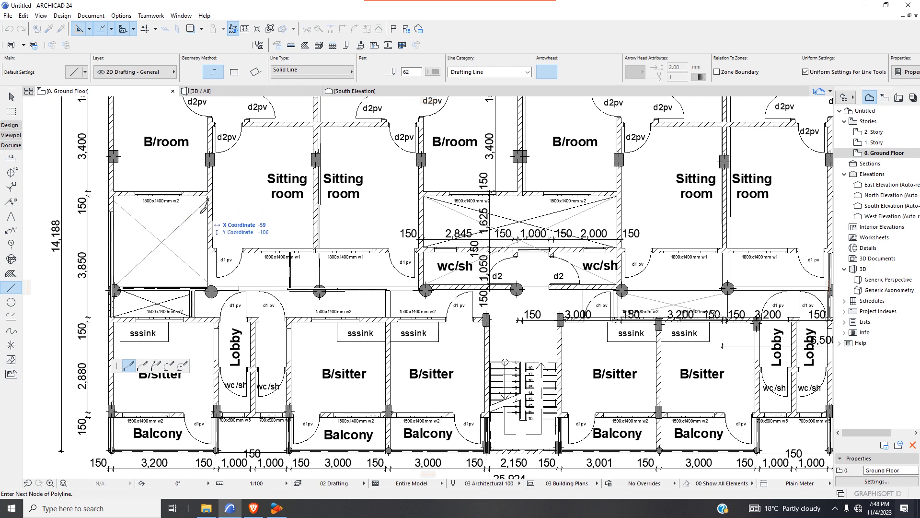
scroll(211, 194, down, 5)
key(Escape)
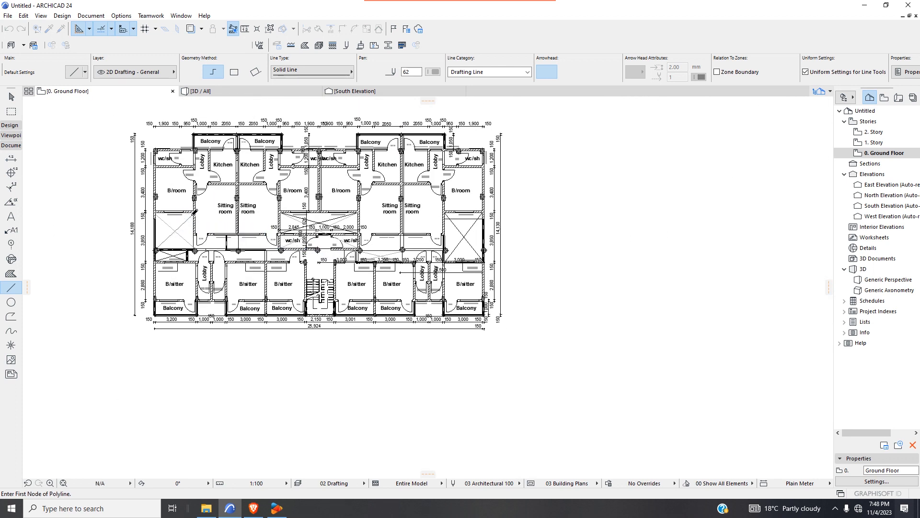
scroll(456, 234, up, 5)
scroll(289, 351, up, 2)
scroll(290, 350, down, 4)
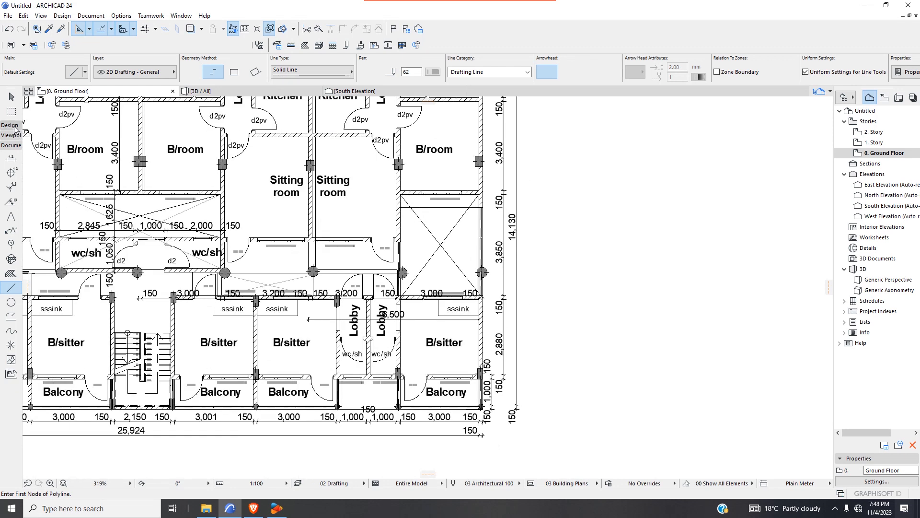
click(15, 126)
click(12, 138)
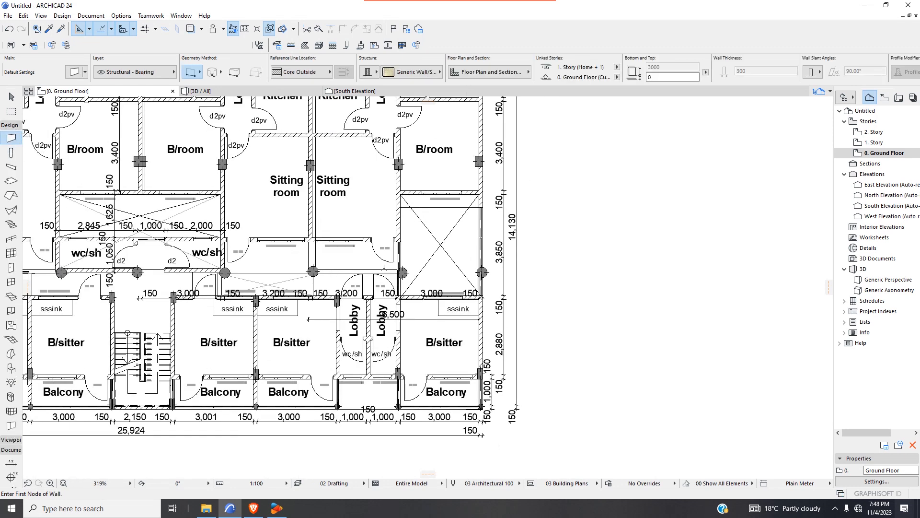
scroll(410, 272, up, 6)
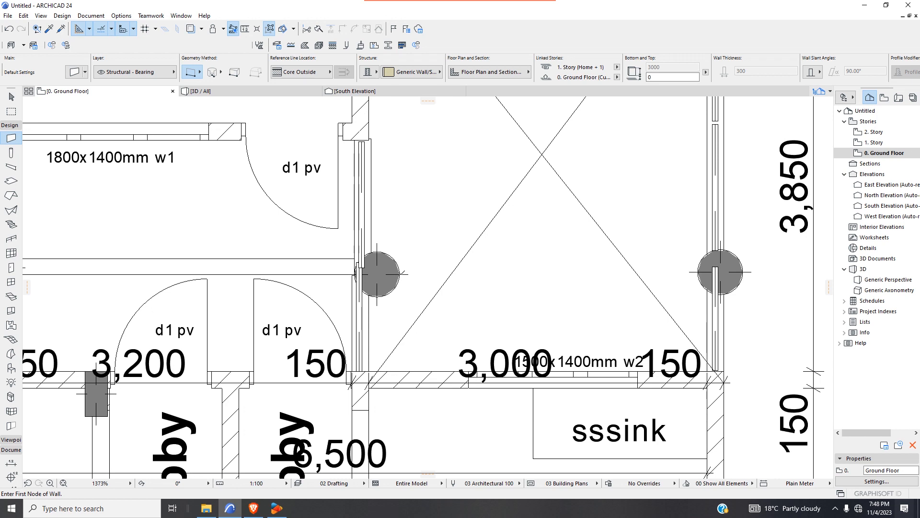
click(476, 277)
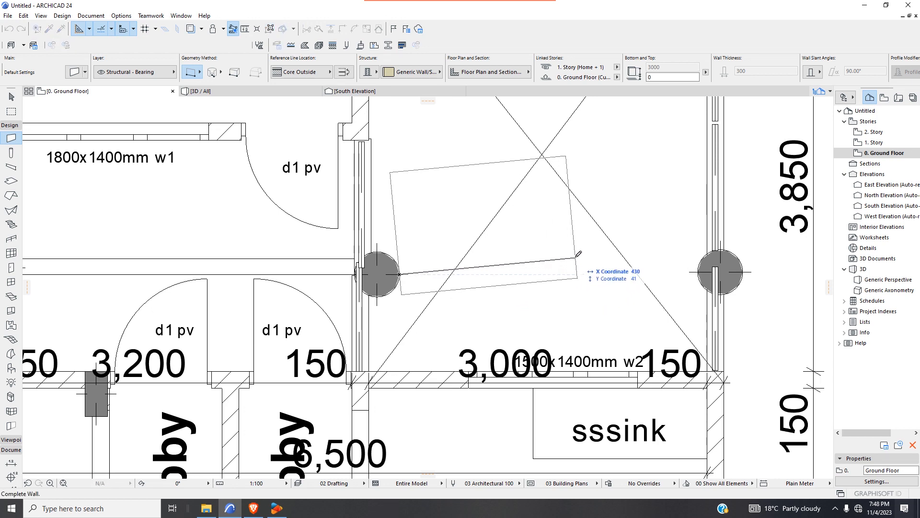
click(374, 73)
click(384, 75)
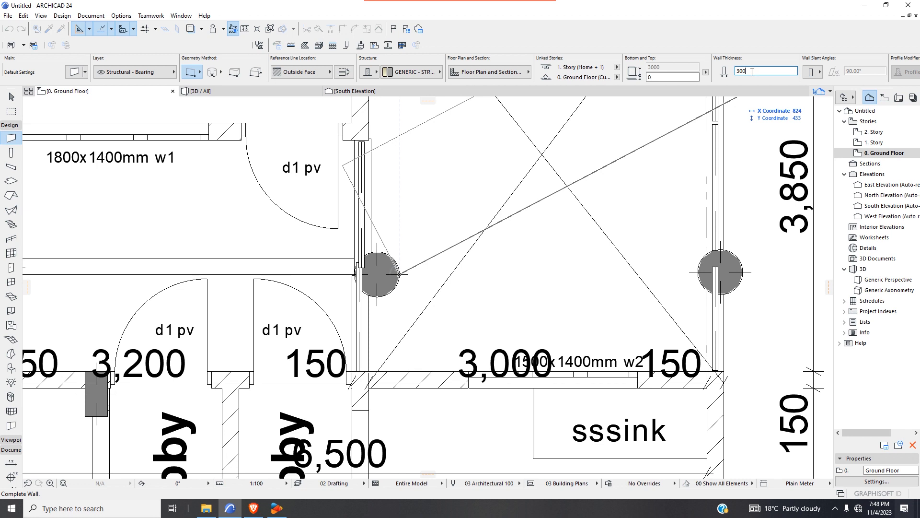
key(Escape)
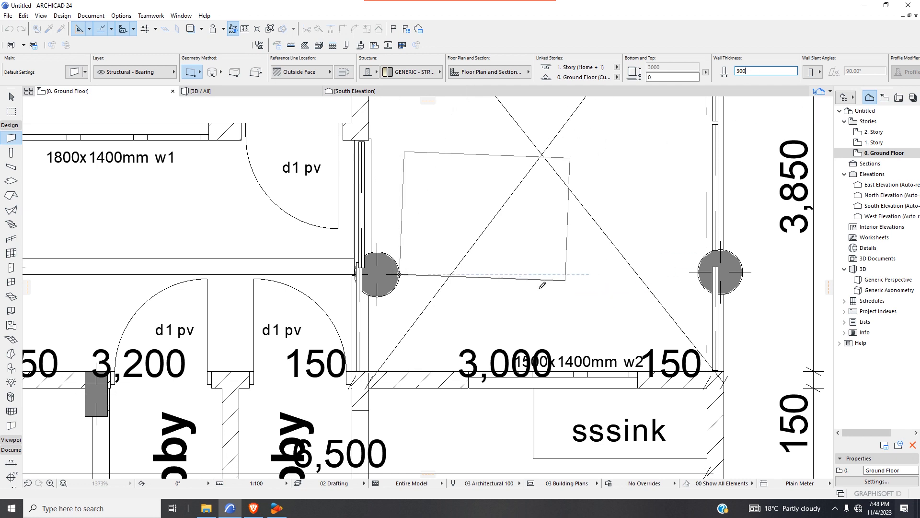
scroll(458, 297, down, 8)
scroll(458, 298, down, 6)
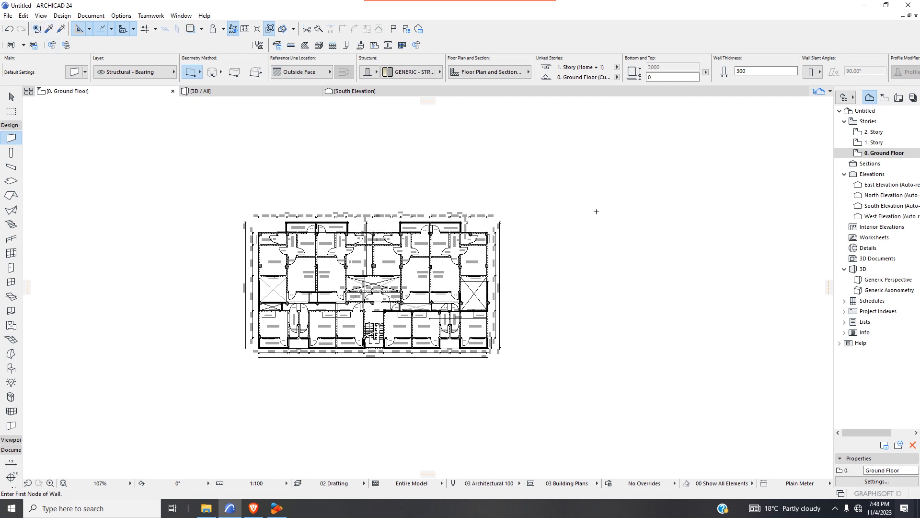
- Try to resize the entire floor plan graphically, including thicknesses, library parts, text and markers, from a centre point above the upper-left wc/sh
click(11, 97)
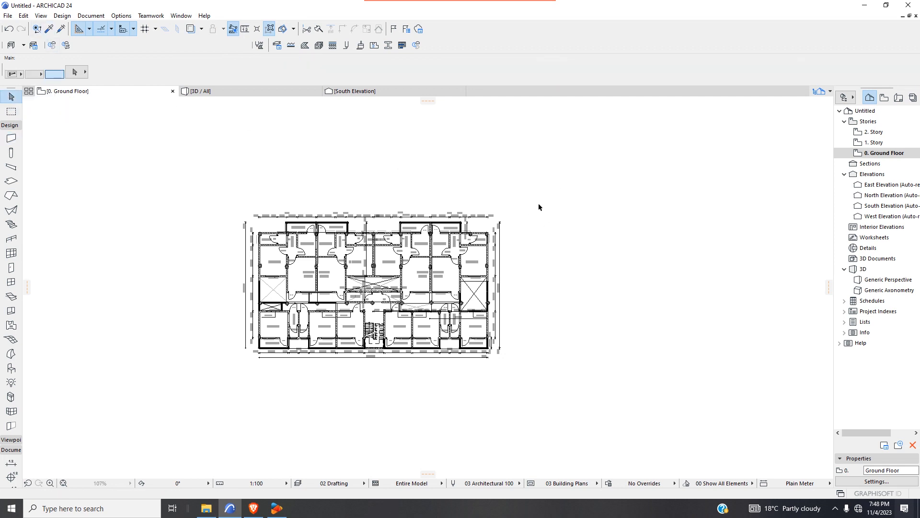
click(547, 181)
click(169, 376)
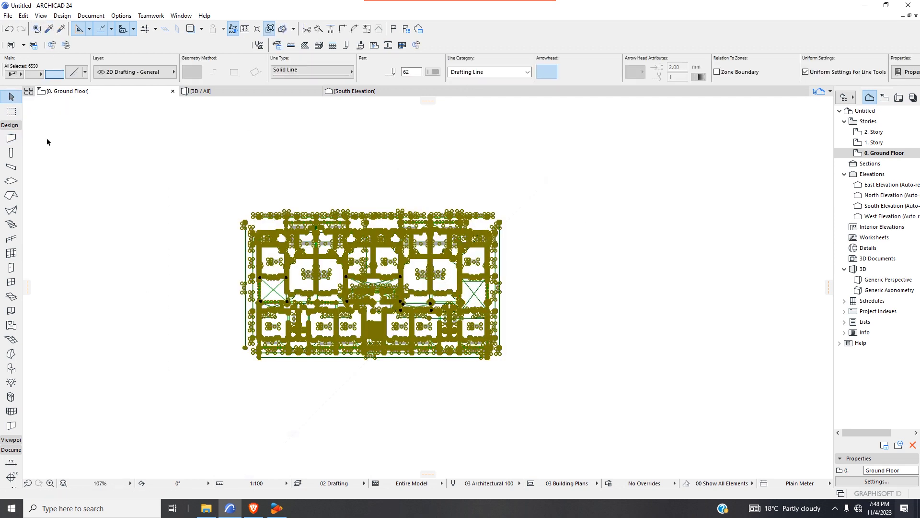
click(23, 15)
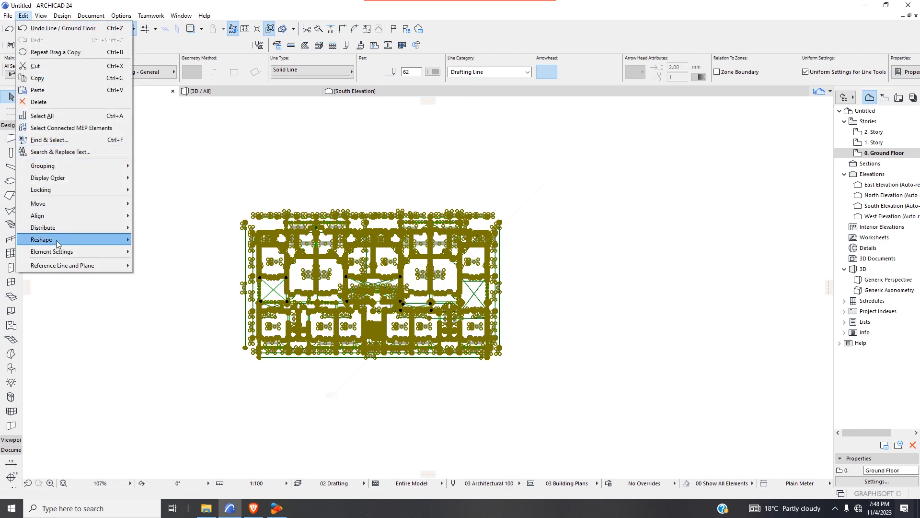
click(174, 265)
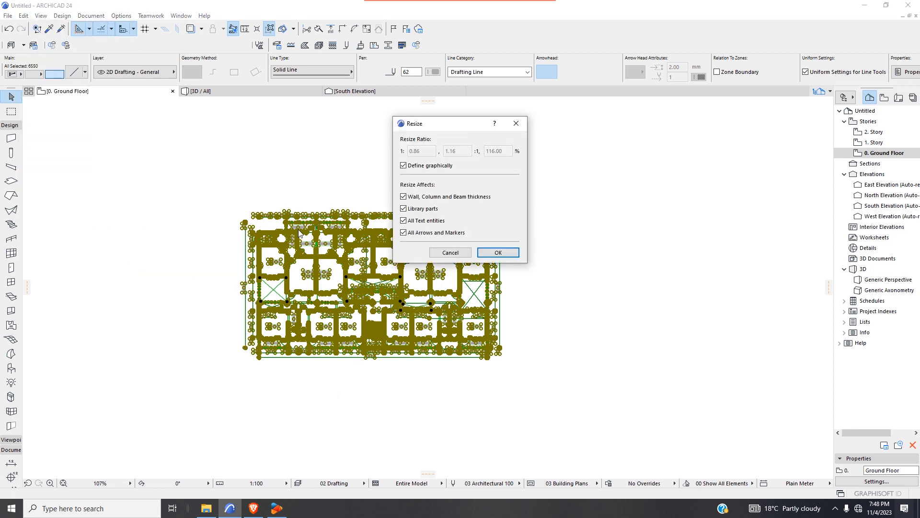
click(485, 253)
scroll(275, 208, up, 6)
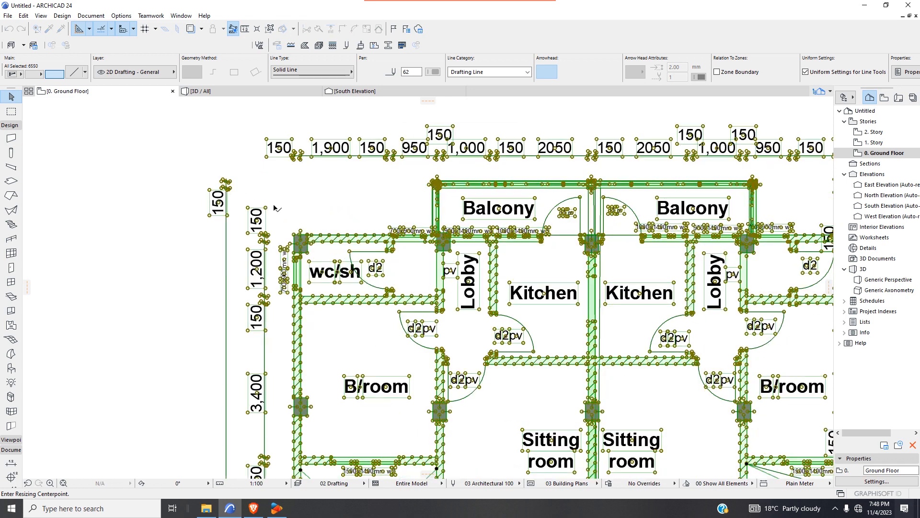
scroll(337, 225, down, 1)
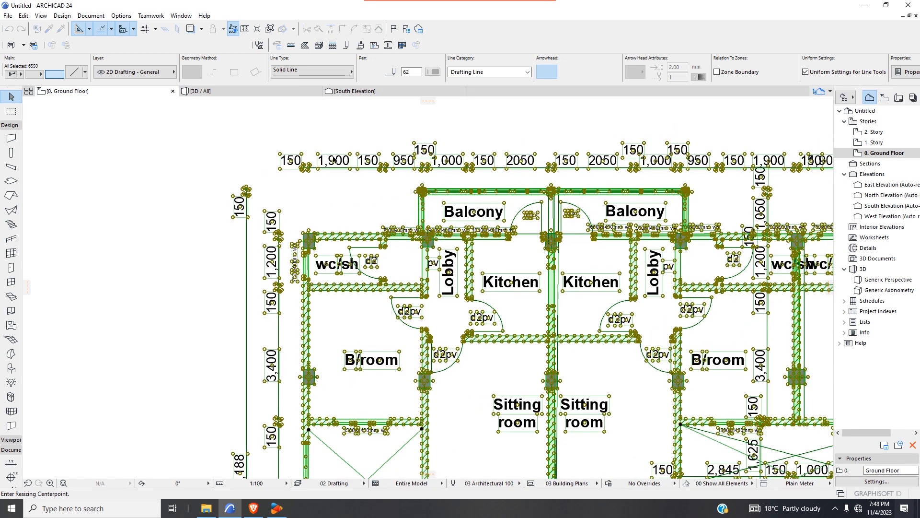
scroll(296, 157, up, 3)
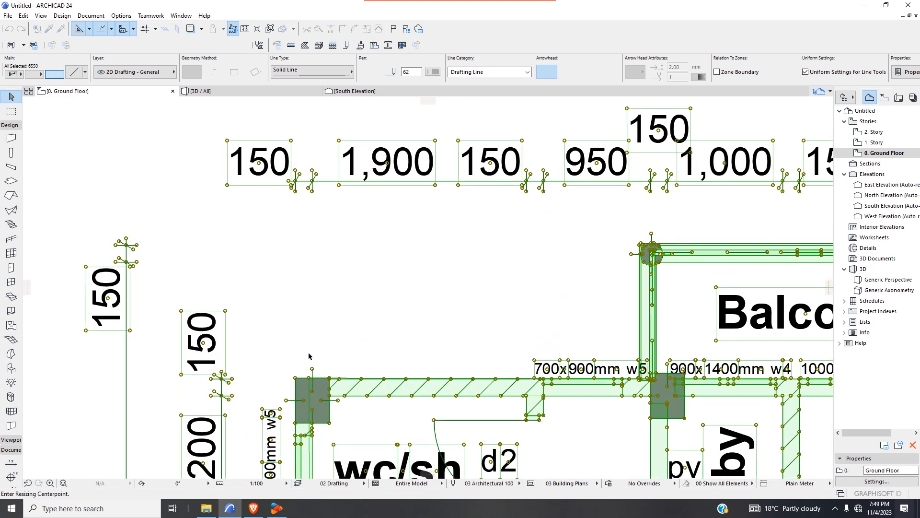
scroll(310, 356, down, 3)
click(335, 303)
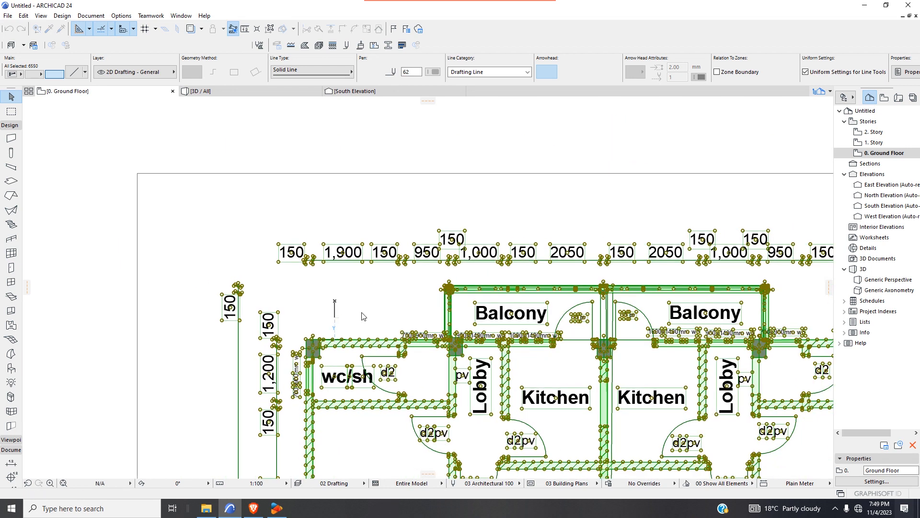
key(Escape)
scroll(336, 294, down, 3)
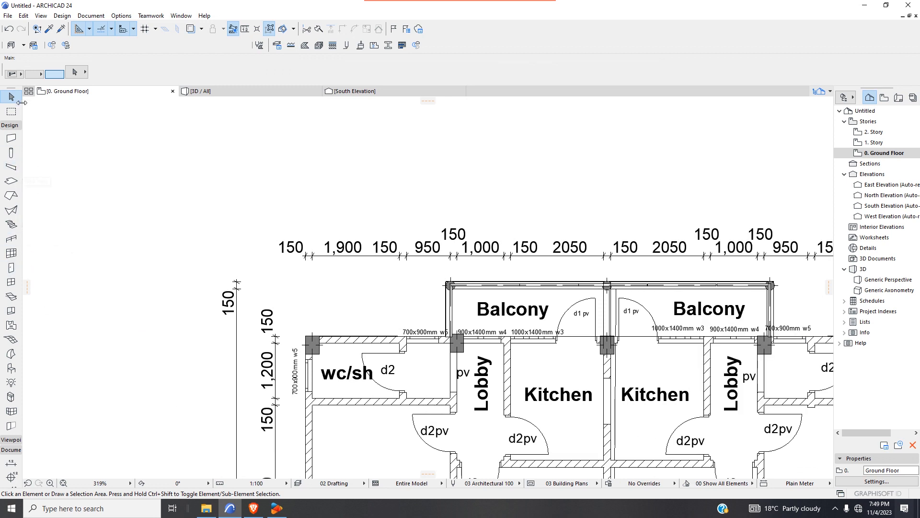
- Draw a short horizontal line across the thickness of the outer left wall, just below the upper-left wc/sh room
click(20, 125)
scroll(147, 176, down, 1)
click(10, 288)
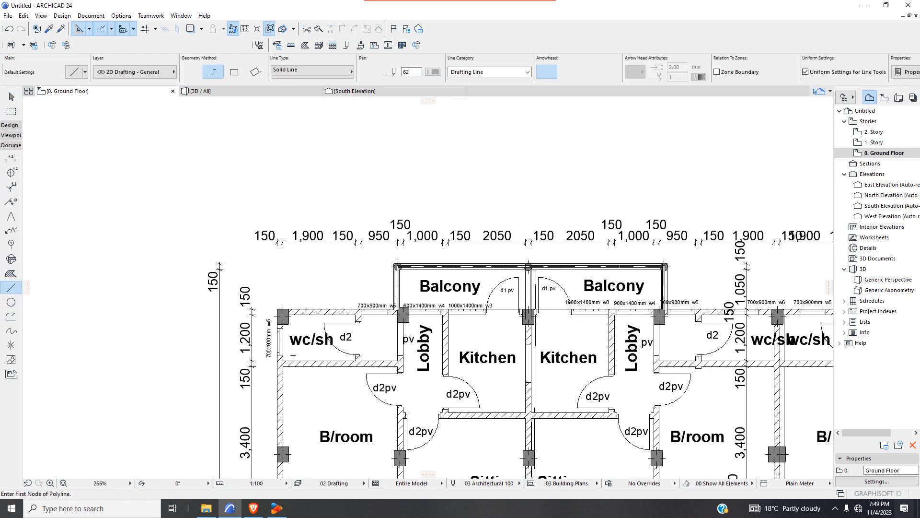
scroll(292, 365, up, 2)
scroll(276, 376, up, 5)
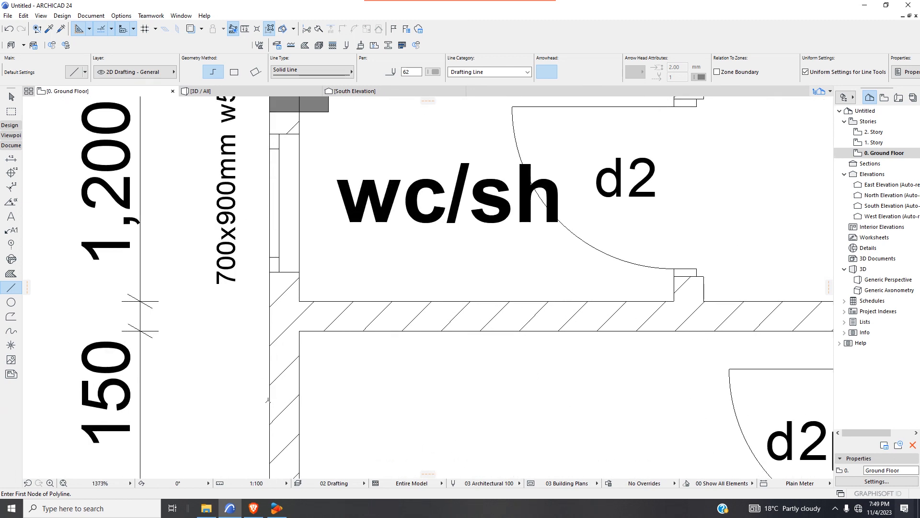
click(269, 394)
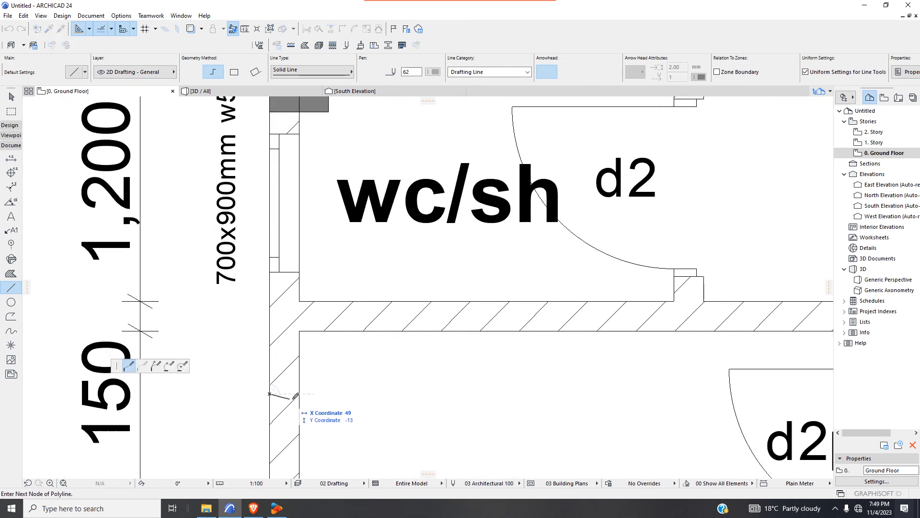
scroll(300, 393, up, 1)
scroll(299, 392, up, 2)
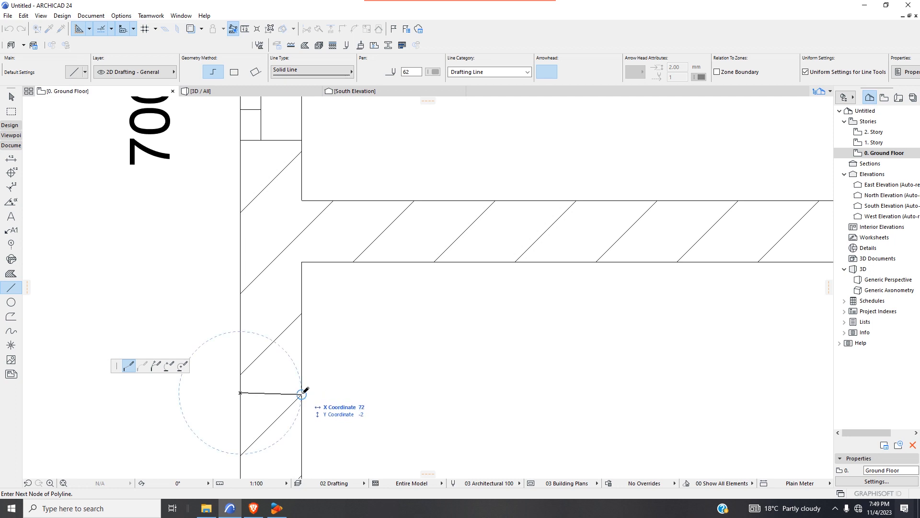
double_click(302, 392)
scroll(254, 369, down, 3)
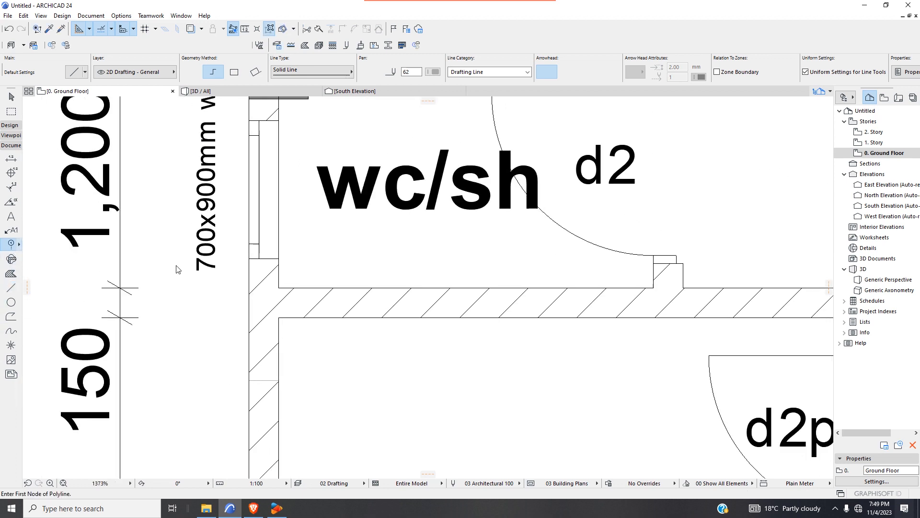
- Try to start a structural grid line beside the short line in the left wall with snap guides and points turned off
click(11, 243)
scroll(262, 387, up, 4)
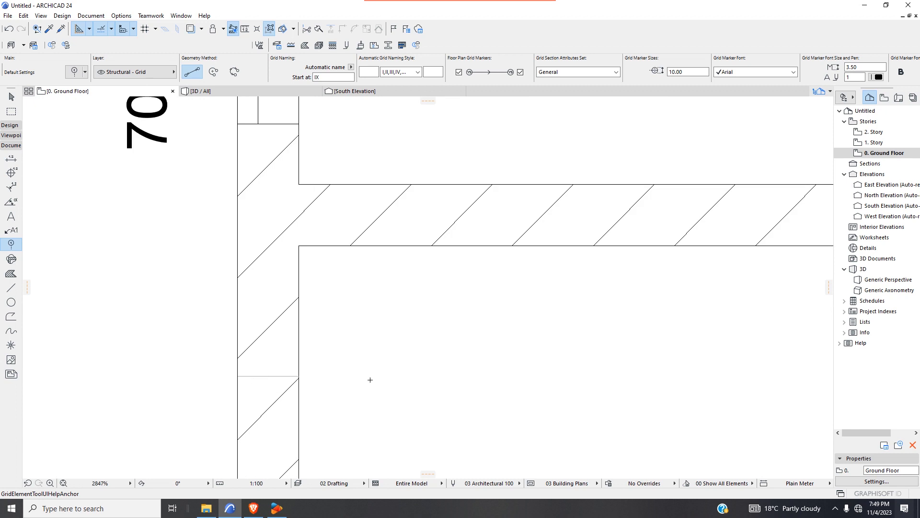
scroll(366, 374, down, 2)
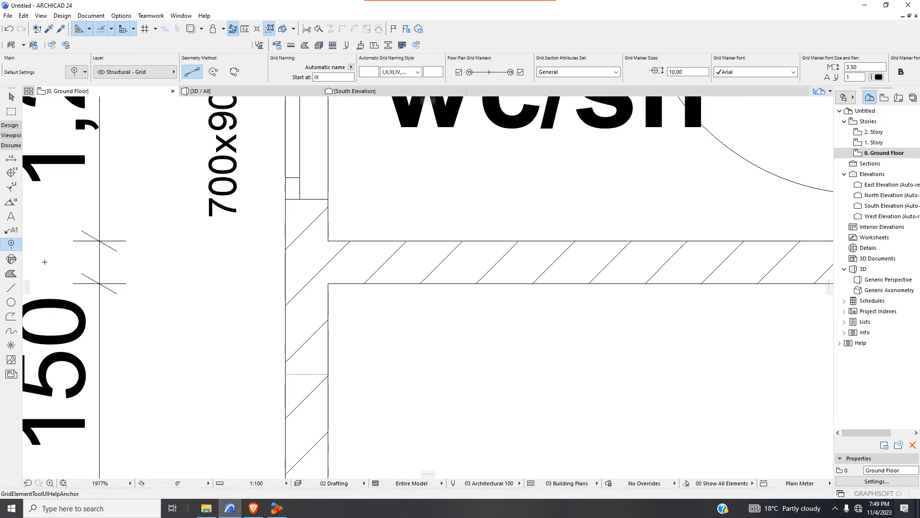
scroll(306, 376, up, 2)
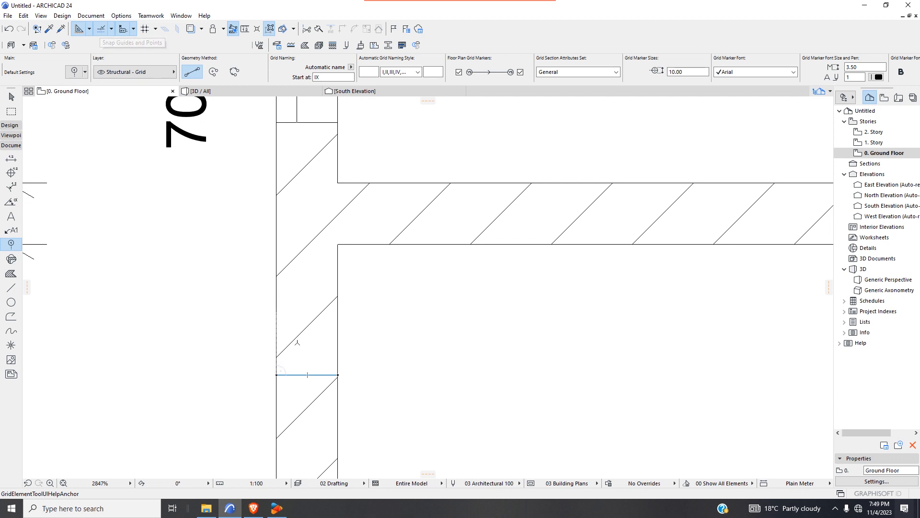
scroll(297, 369, up, 1)
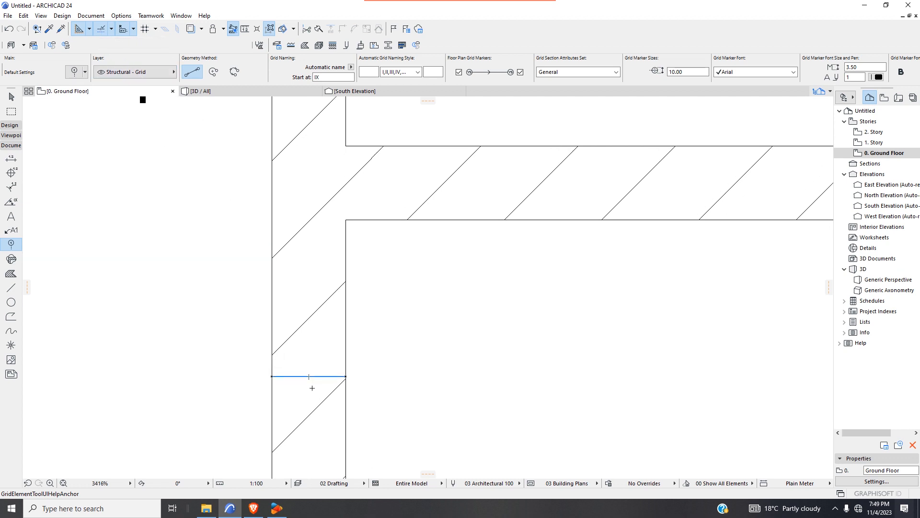
click(102, 29)
scroll(325, 375, up, 4)
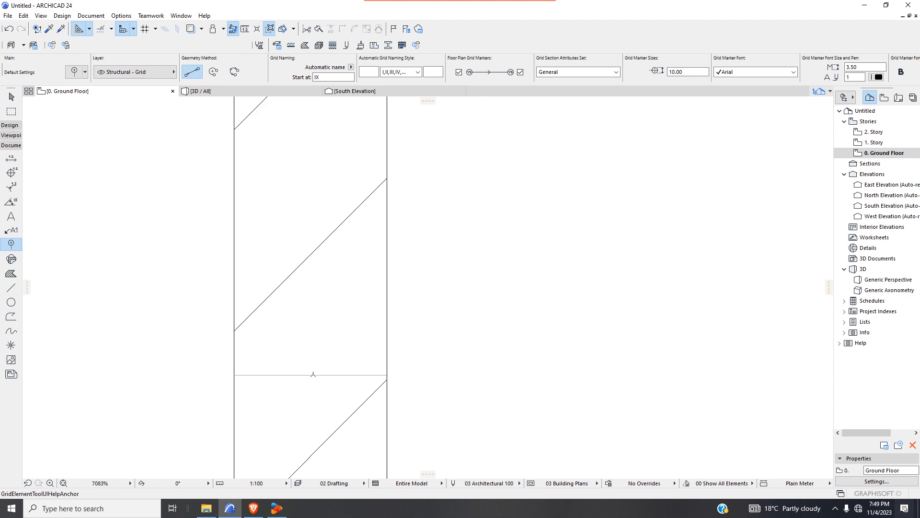
scroll(315, 376, down, 8)
click(385, 389)
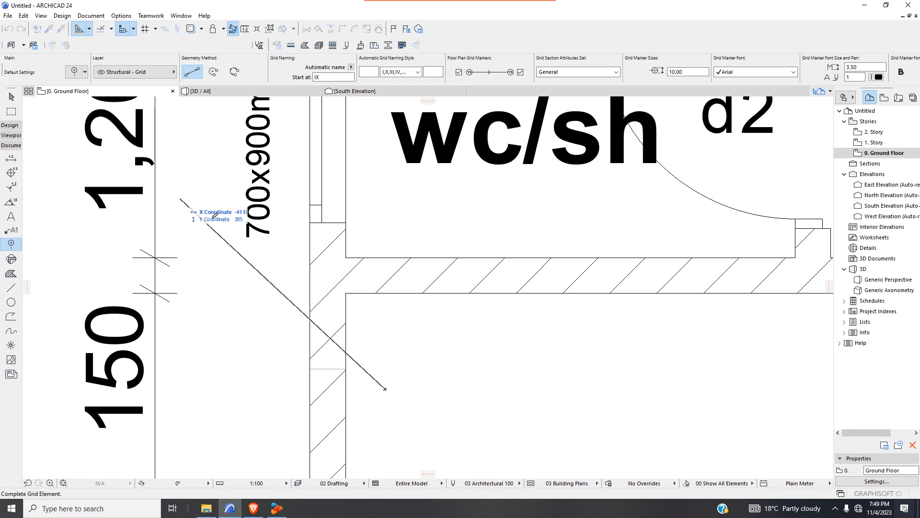
key(Escape)
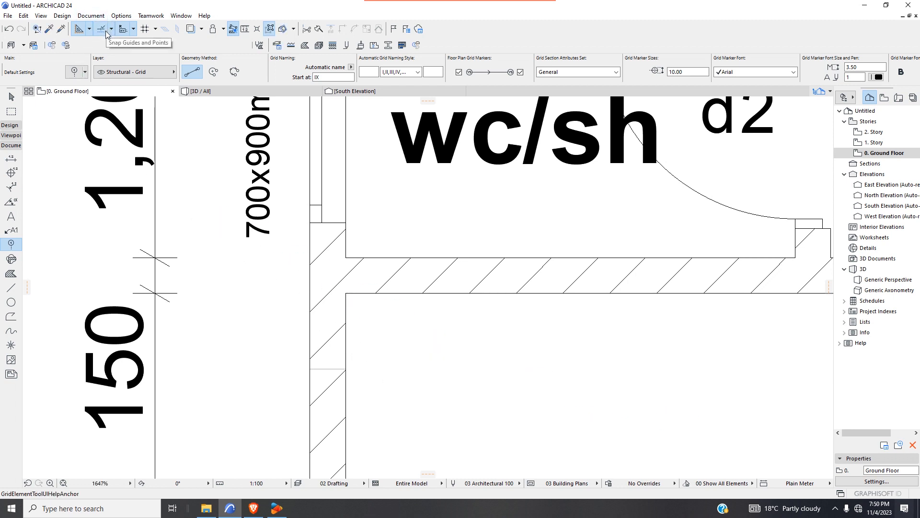
- Place a vertical grid line from the midpoint of the short line in the left wall to above the upper dimension row
scroll(321, 372, up, 2)
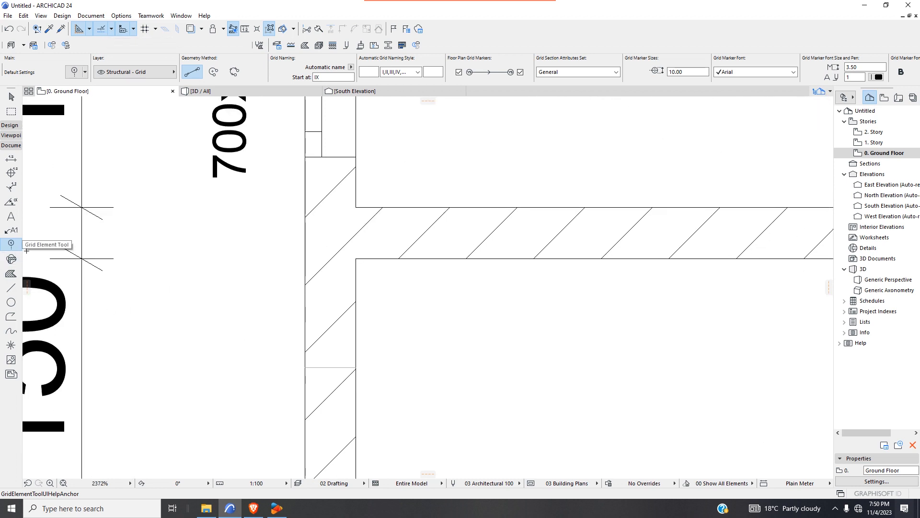
scroll(338, 375, up, 2)
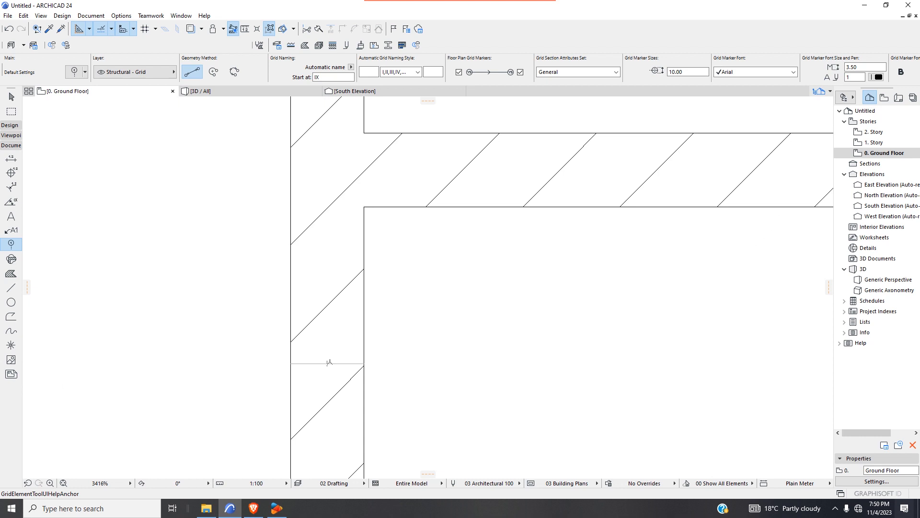
click(329, 363)
scroll(321, 331, down, 10)
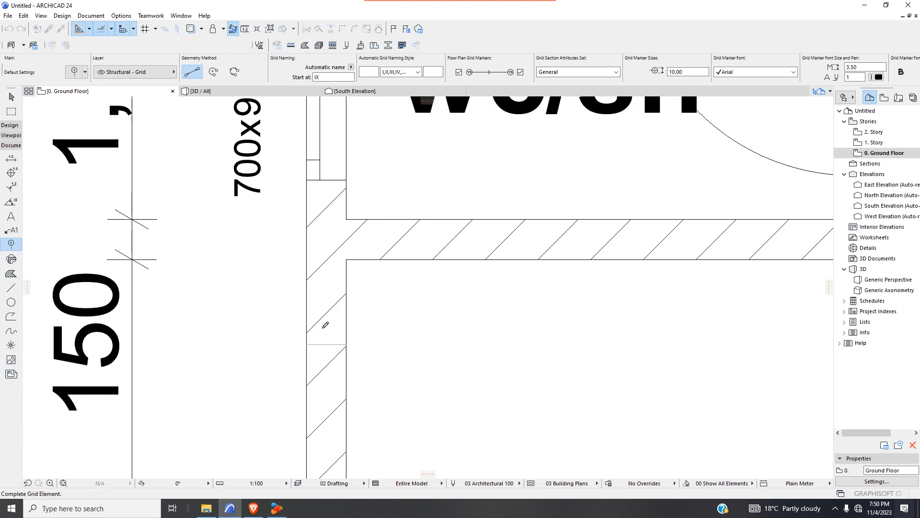
scroll(316, 337, down, 2)
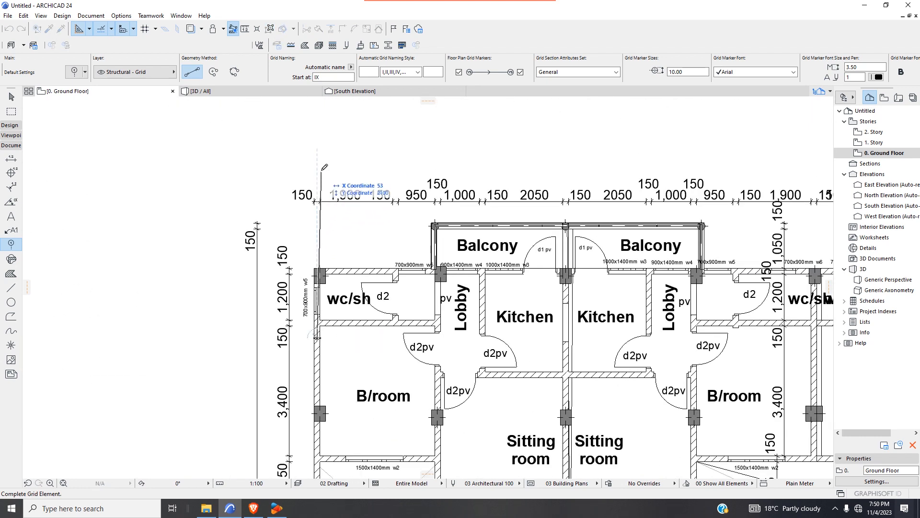
click(317, 129)
scroll(321, 206, down, 4)
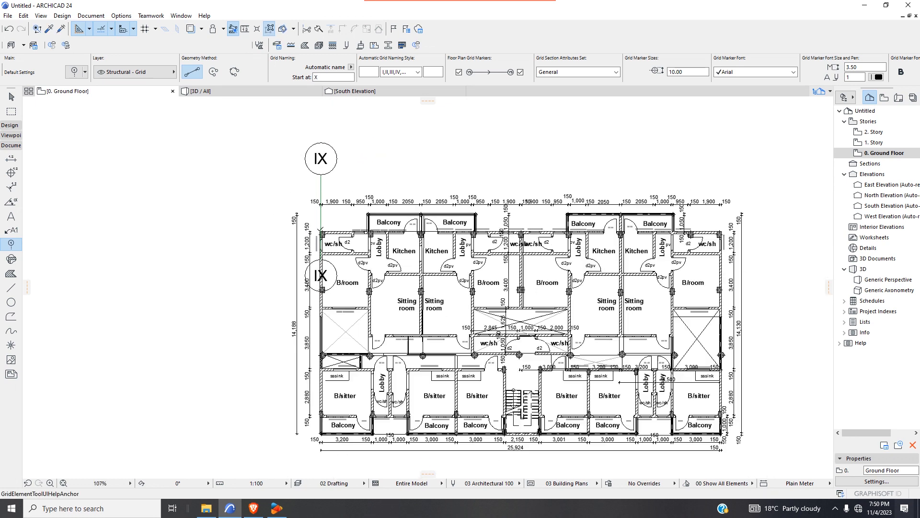
- Delete the vertical grid line on the outer left wall
scroll(333, 142, up, 2)
click(11, 96)
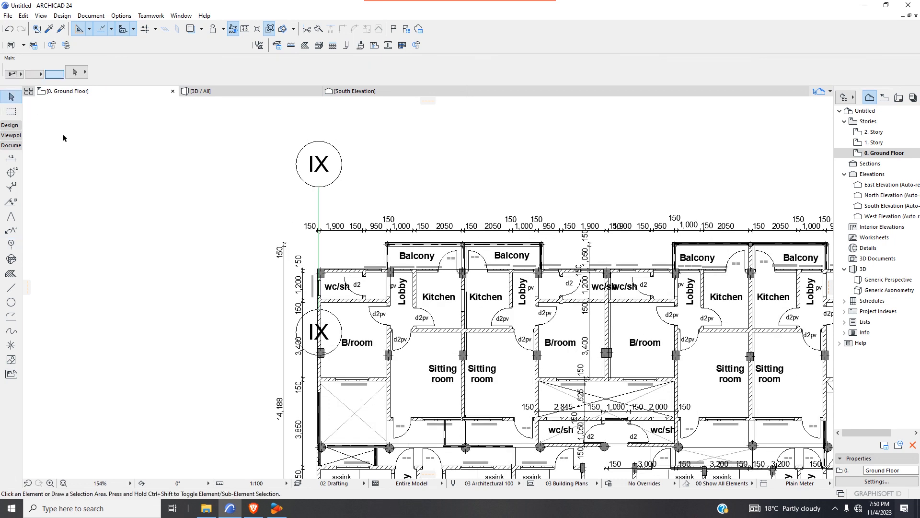
click(319, 208)
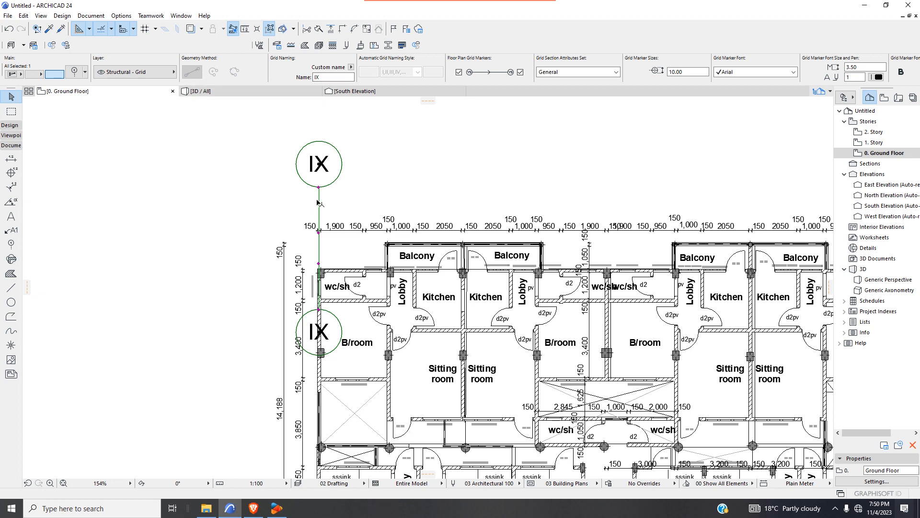
key(Delete)
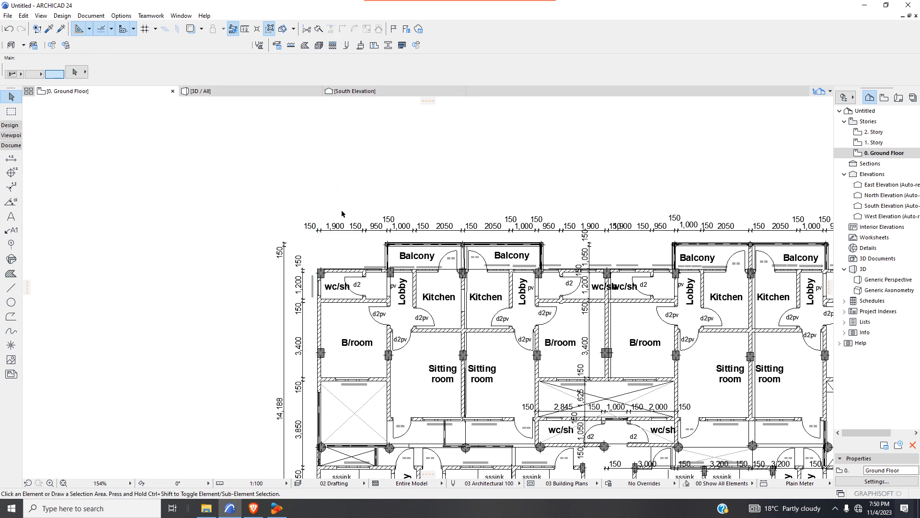
- Set up the structural grid element with the automatic A,B,C naming style, starting at A
click(11, 243)
scroll(330, 331, up, 2)
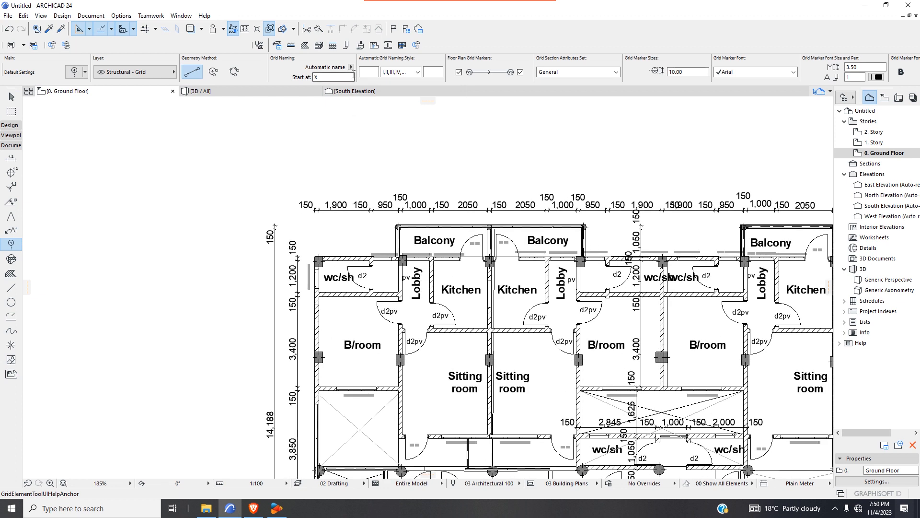
click(415, 76)
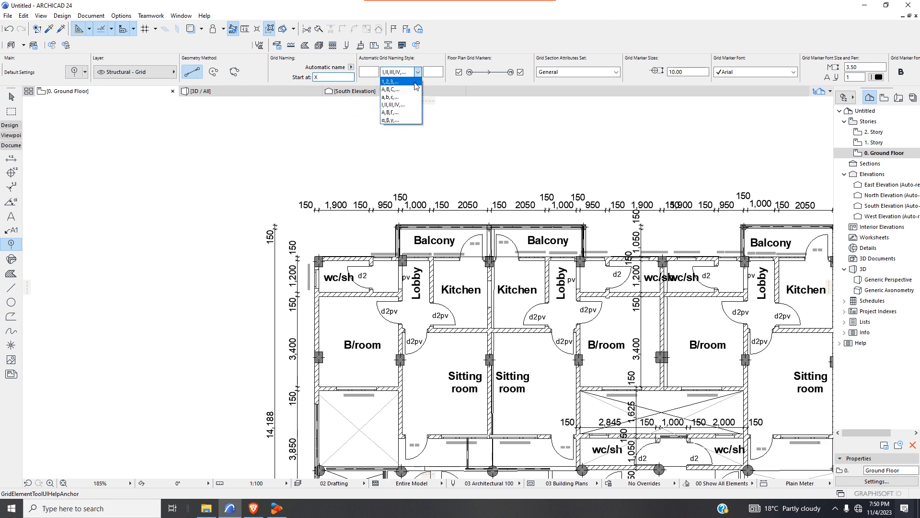
click(395, 90)
scroll(324, 308, up, 2)
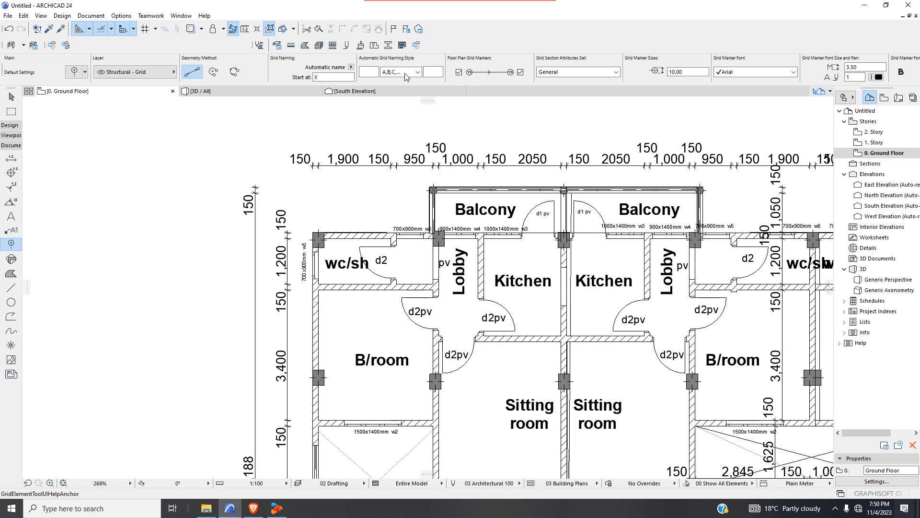
scroll(311, 310, up, 1)
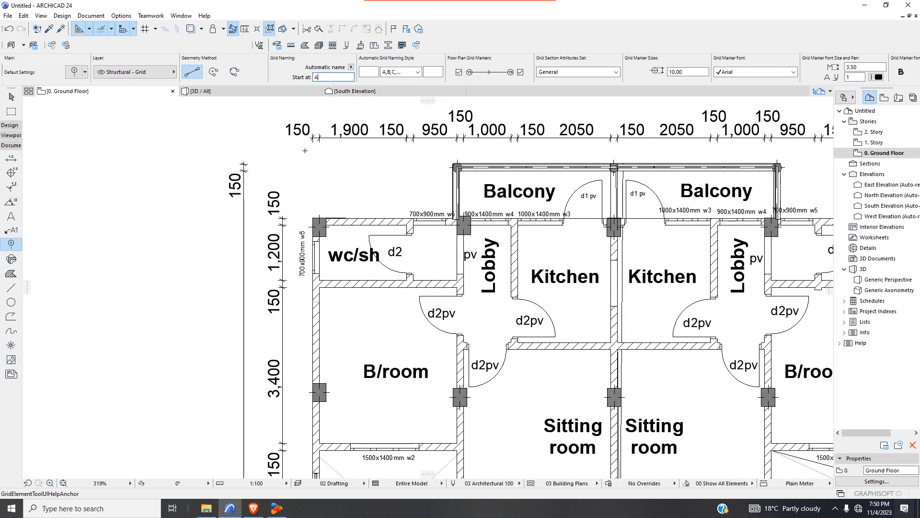
- Place vertical grid line A from the midpoint of the short line in the outer left wall to above the upper dimension row
scroll(291, 269, up, 2)
scroll(330, 344, up, 2)
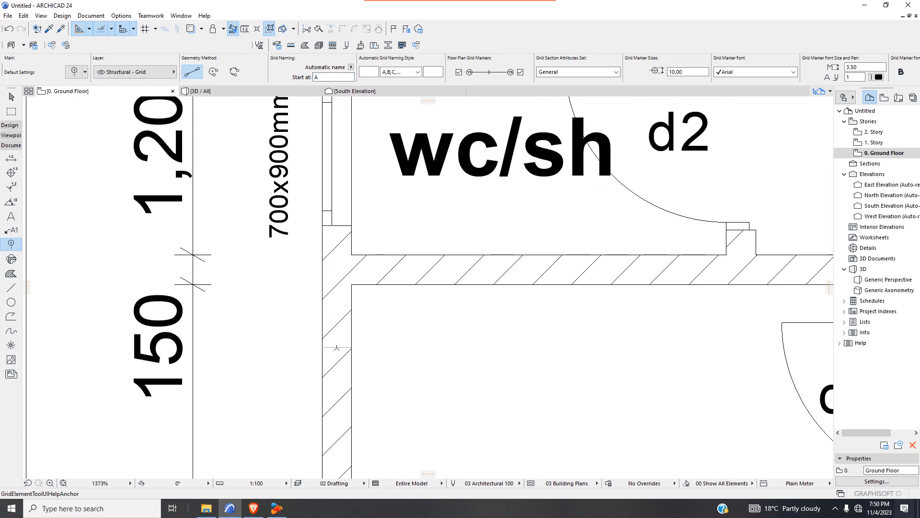
click(337, 347)
scroll(346, 283, down, 8)
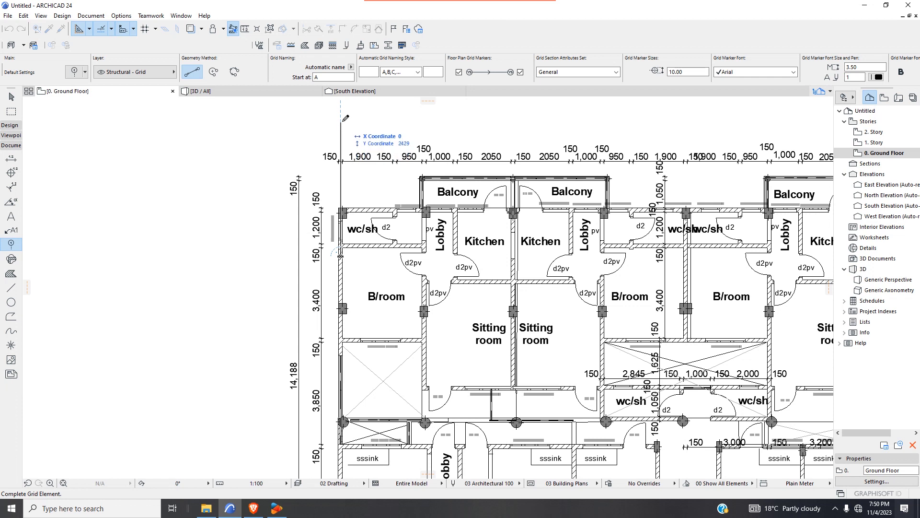
click(341, 111)
scroll(341, 153, down, 4)
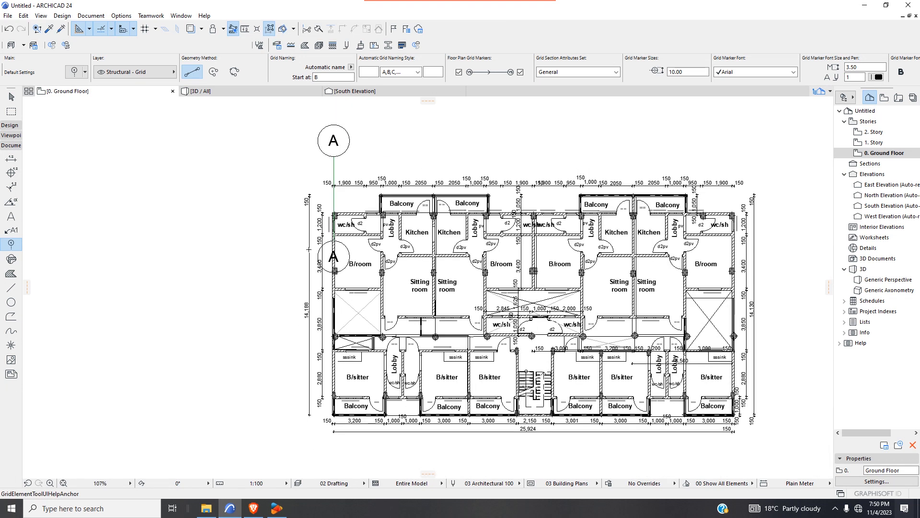
- Place vertical grid line B from the middle of the wall between the upper-left wc/sh and the lobby to above the upper dimension row
scroll(321, 249, up, 5)
scroll(419, 256, up, 6)
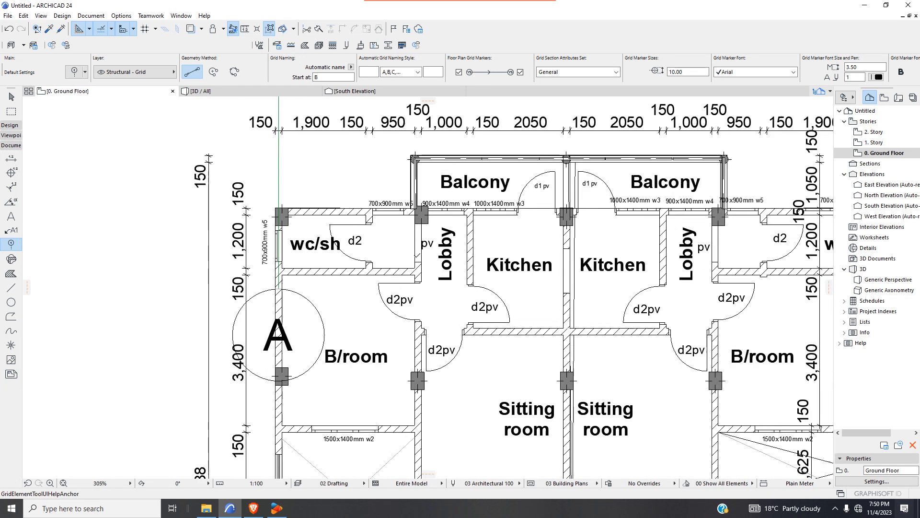
scroll(427, 257, up, 3)
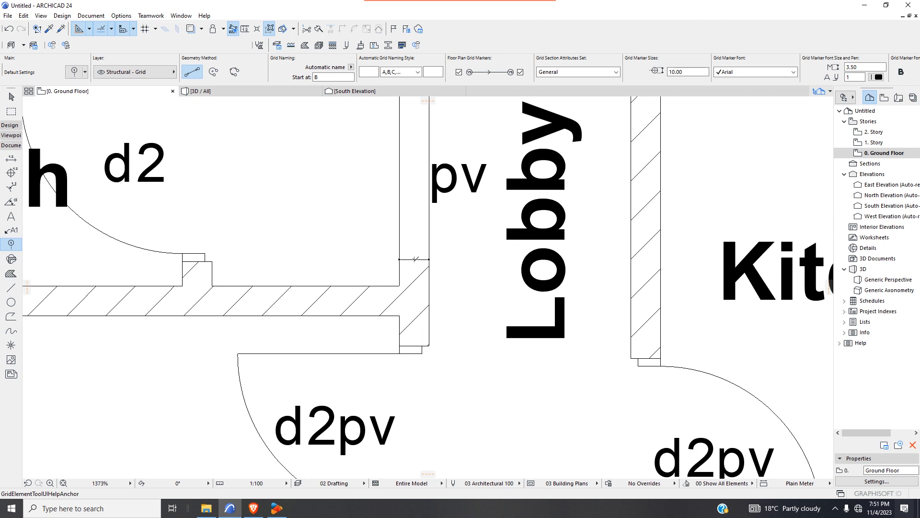
click(415, 259)
scroll(415, 261, down, 8)
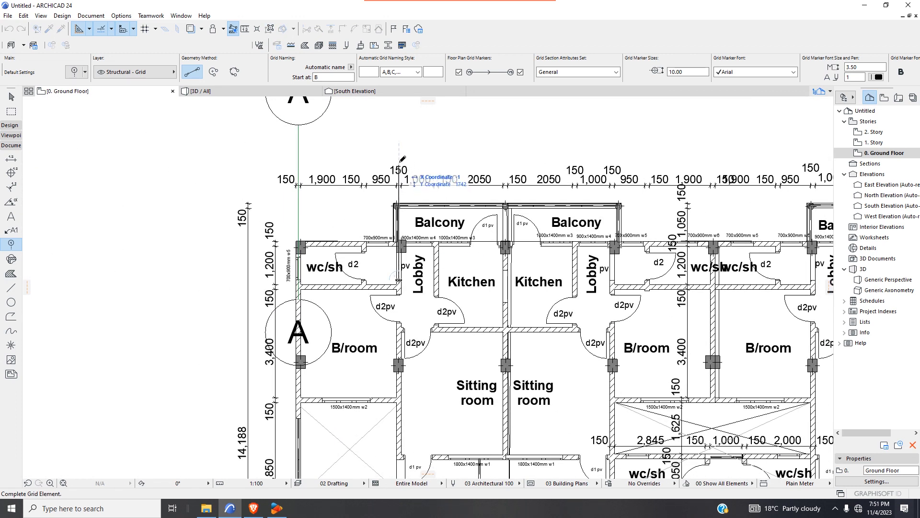
click(401, 107)
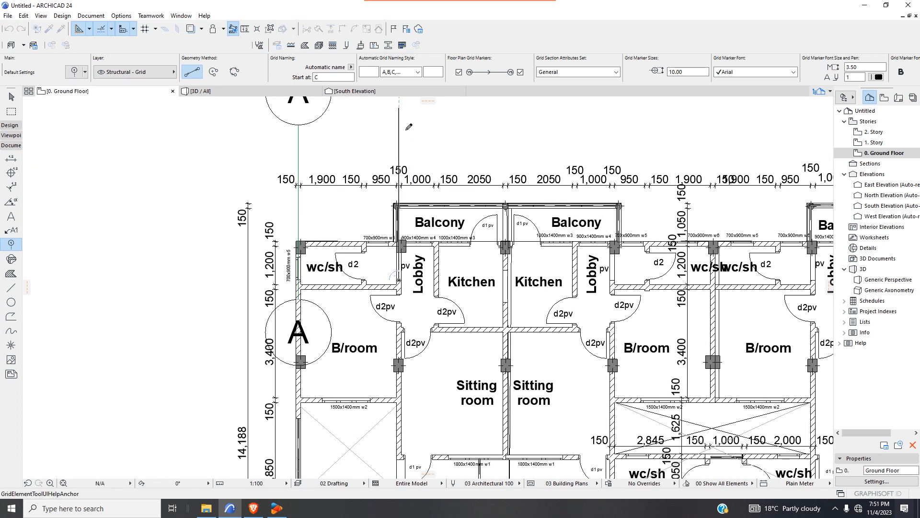
scroll(408, 128, down, 3)
scroll(383, 137, up, 5)
scroll(379, 208, down, 2)
scroll(144, 252, up, 2)
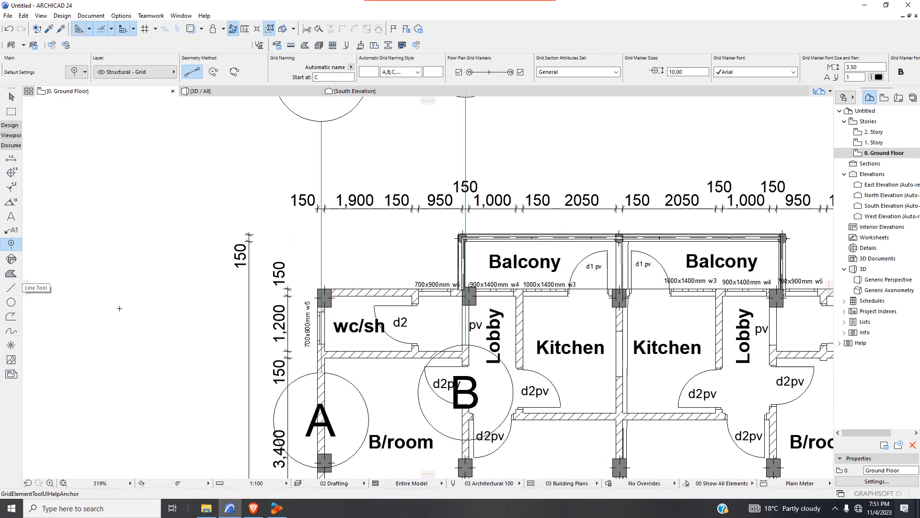
scroll(119, 308, down, 2)
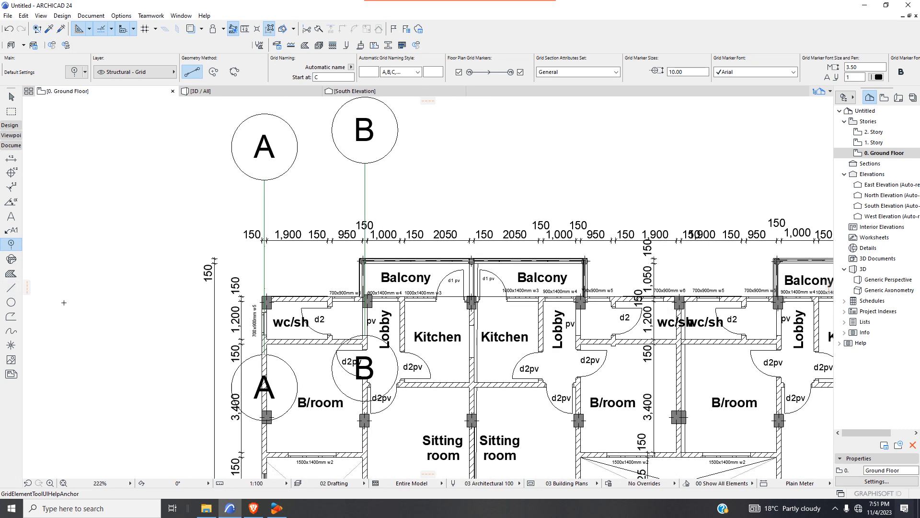
- Dimension the distance between grid lines A and B, placing the dimension just above the existing upper dimension row
click(10, 161)
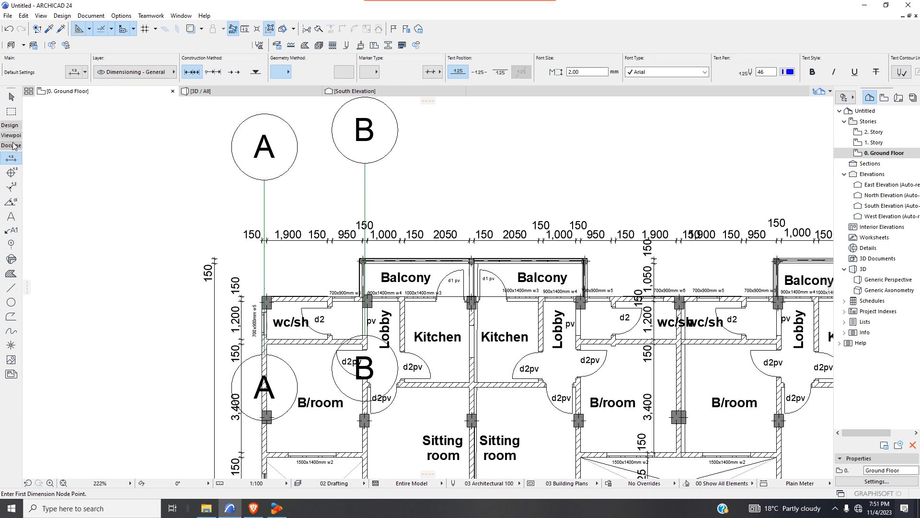
scroll(285, 253, up, 4)
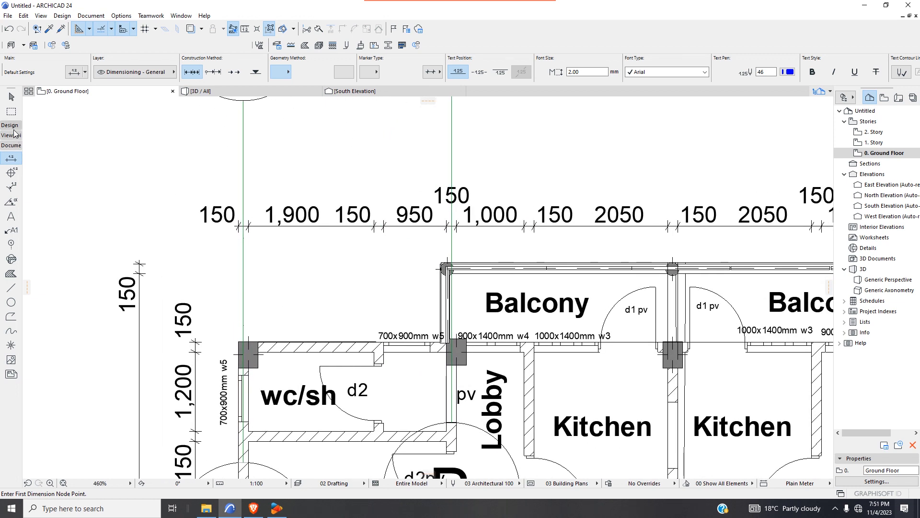
scroll(249, 229, up, 4)
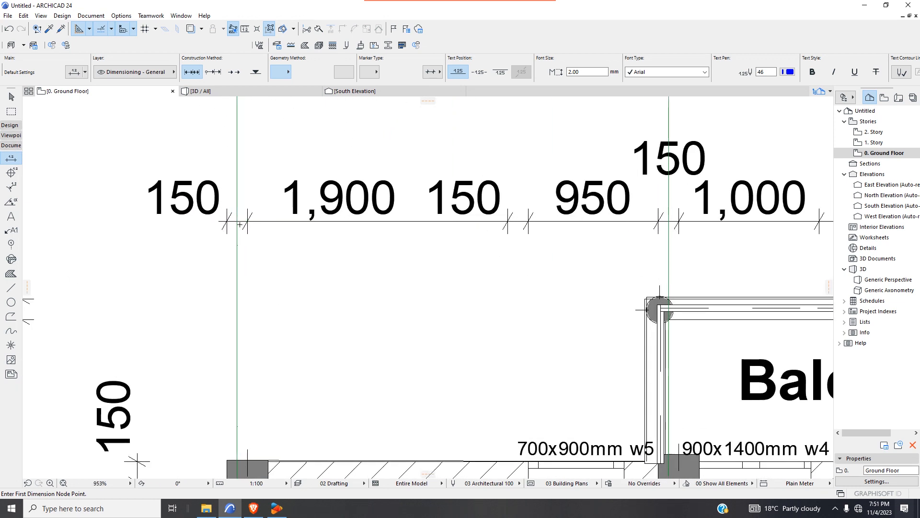
click(236, 221)
scroll(269, 225, down, 3)
scroll(480, 230, up, 3)
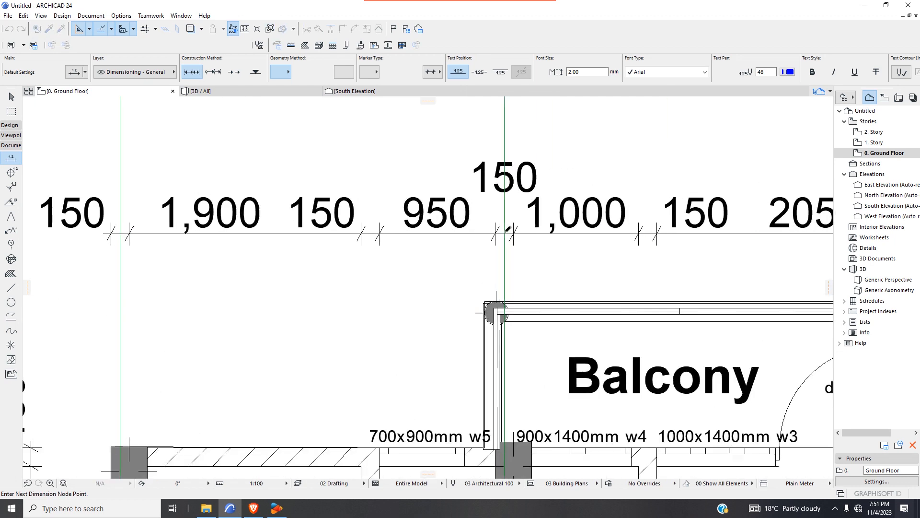
right_click(512, 255)
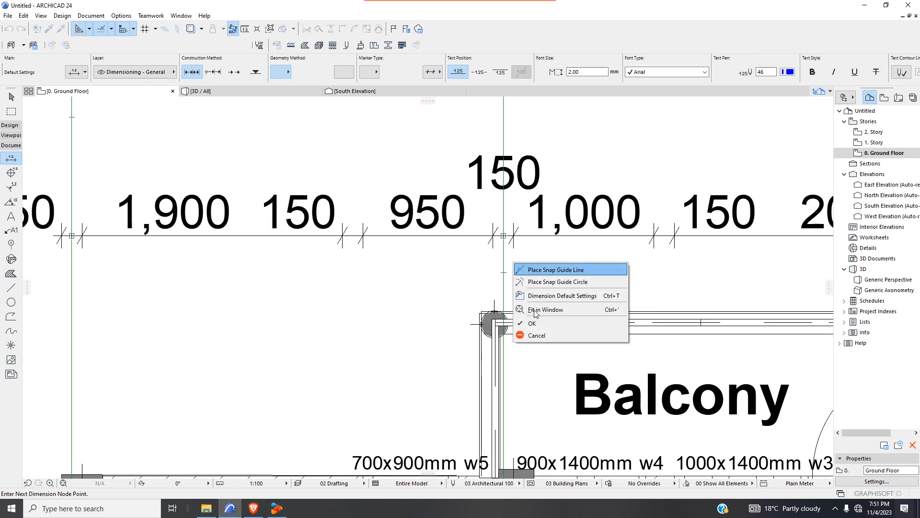
click(527, 322)
click(503, 137)
scroll(441, 254, down, 4)
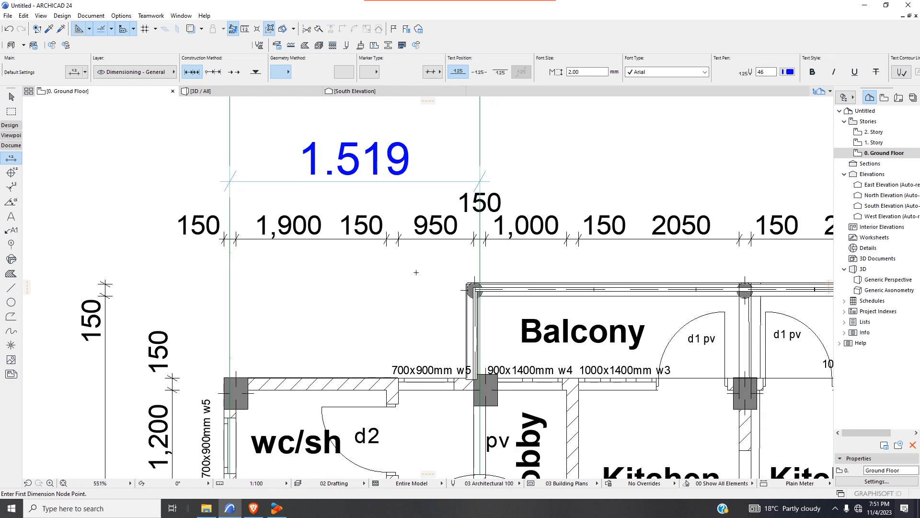
scroll(402, 224, up, 2)
scroll(401, 223, up, 2)
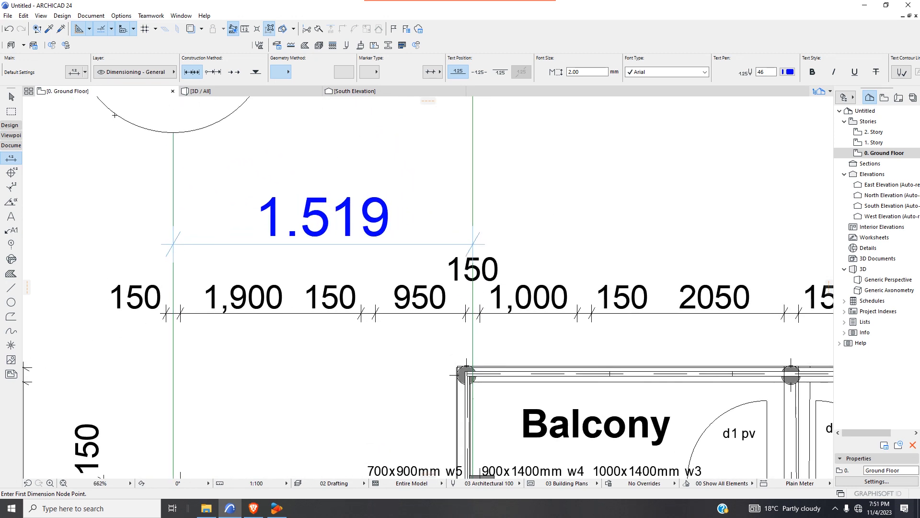
- Review the project's working units and the Plain Meter linear dimension preferences
click(121, 15)
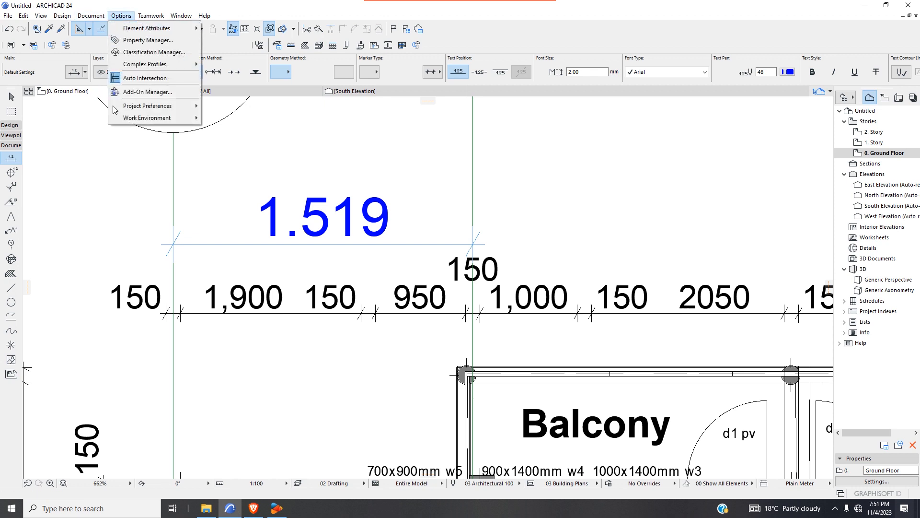
mouse_move(144, 107)
click(247, 106)
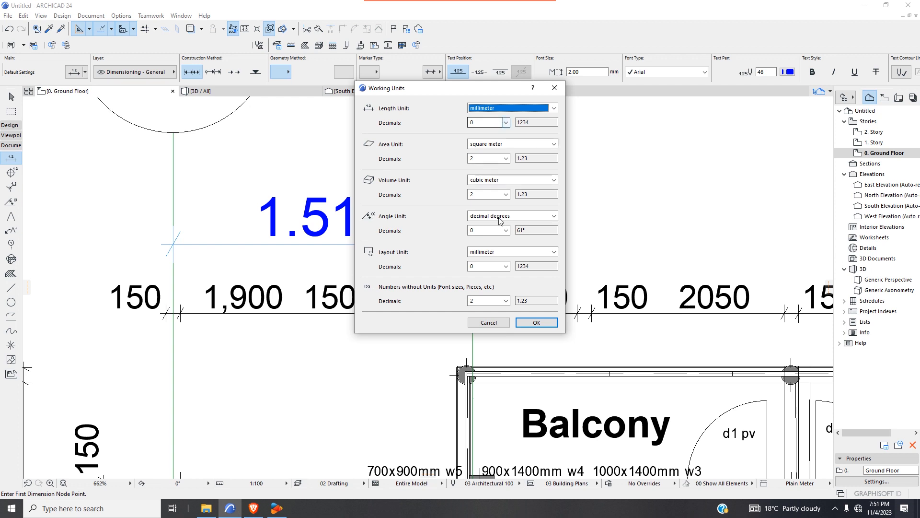
click(537, 323)
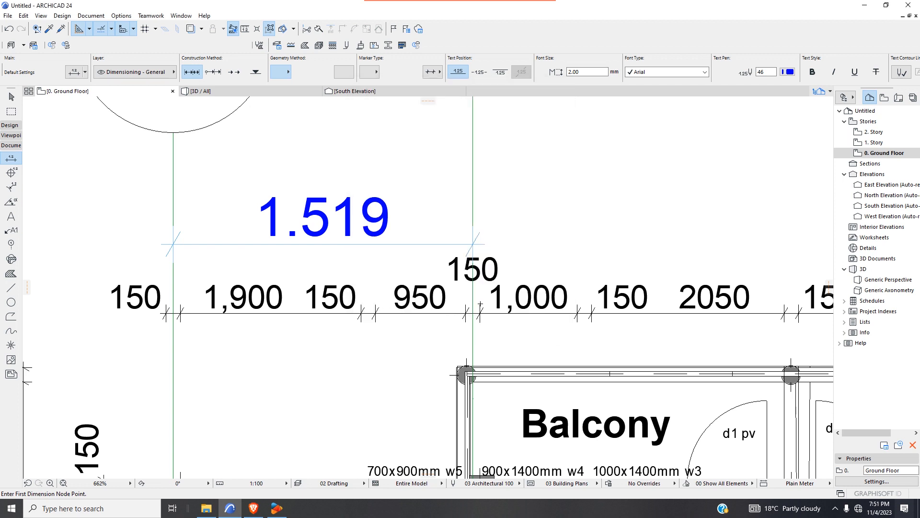
click(121, 15)
mouse_move(158, 106)
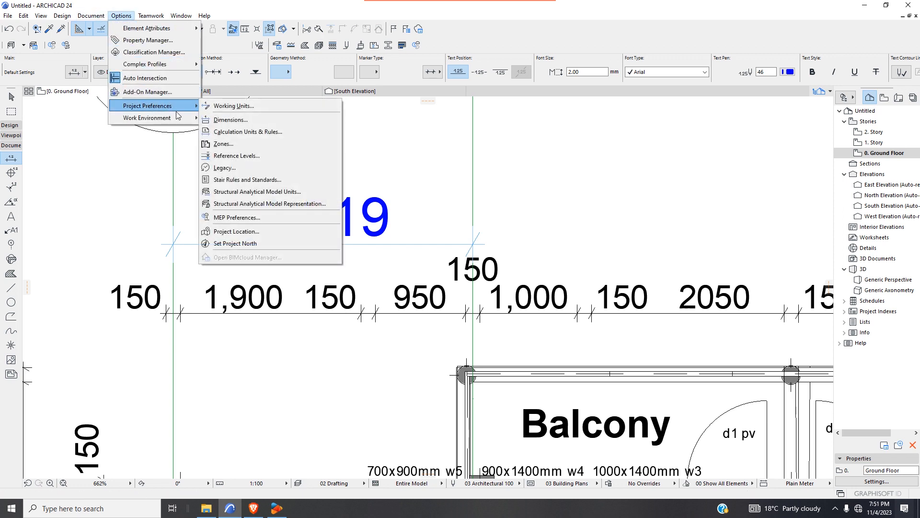
click(231, 120)
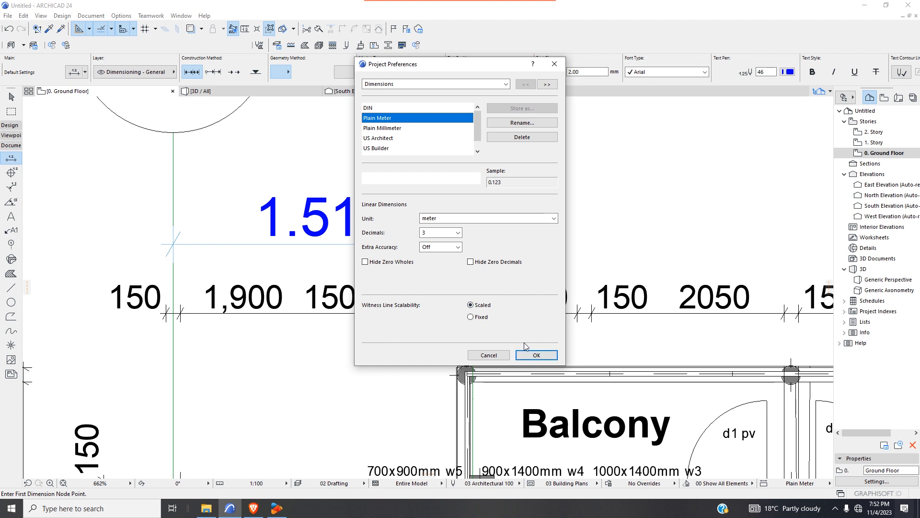
click(534, 357)
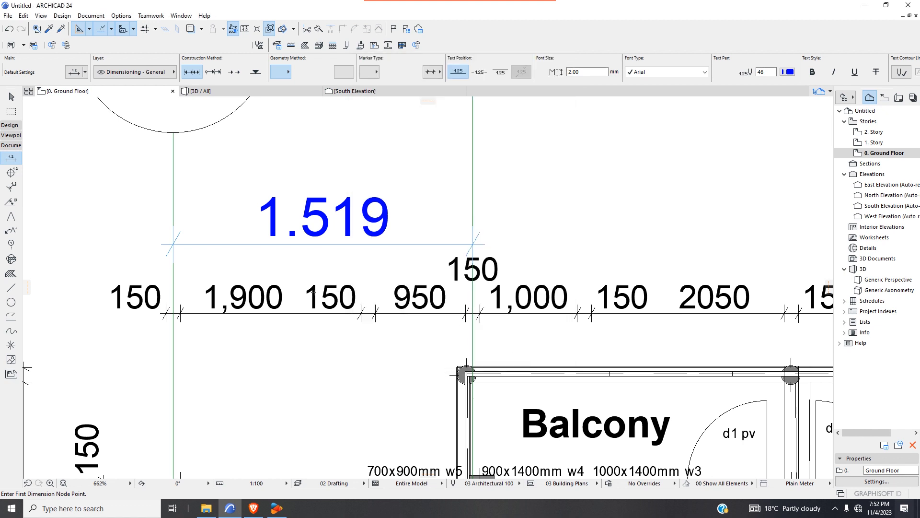
scroll(280, 285, down, 5)
scroll(280, 284, up, 2)
scroll(279, 285, up, 4)
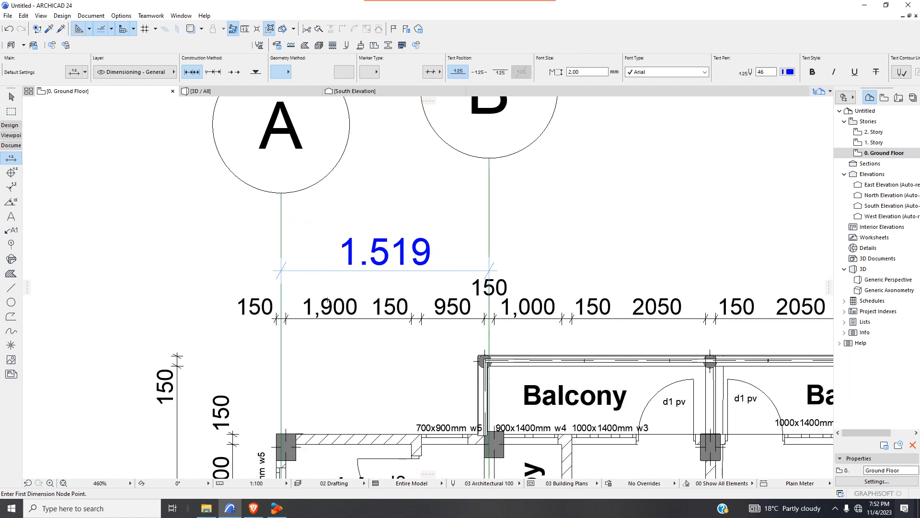
scroll(312, 375, down, 2)
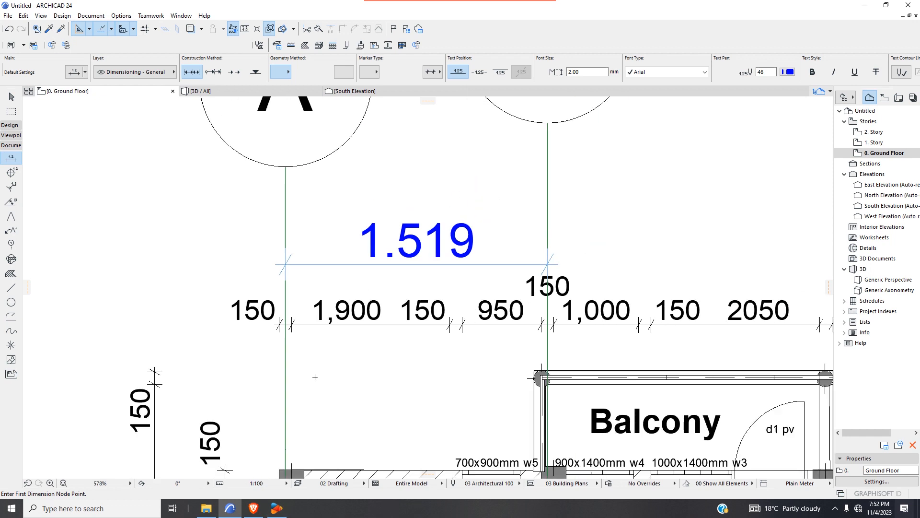
- Switch from ArchiCAD to STAAD.Pro CONNECT Edition and check its configuration settings
click(864, 6)
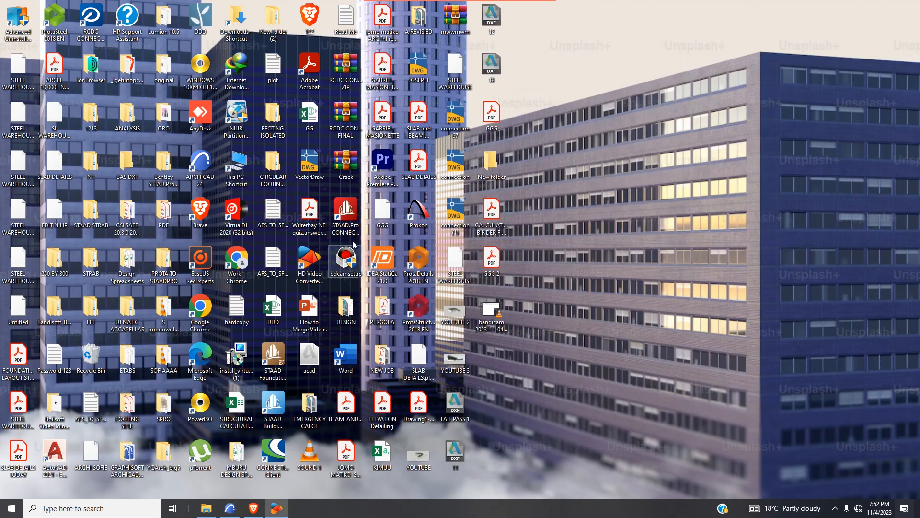
double_click(355, 212)
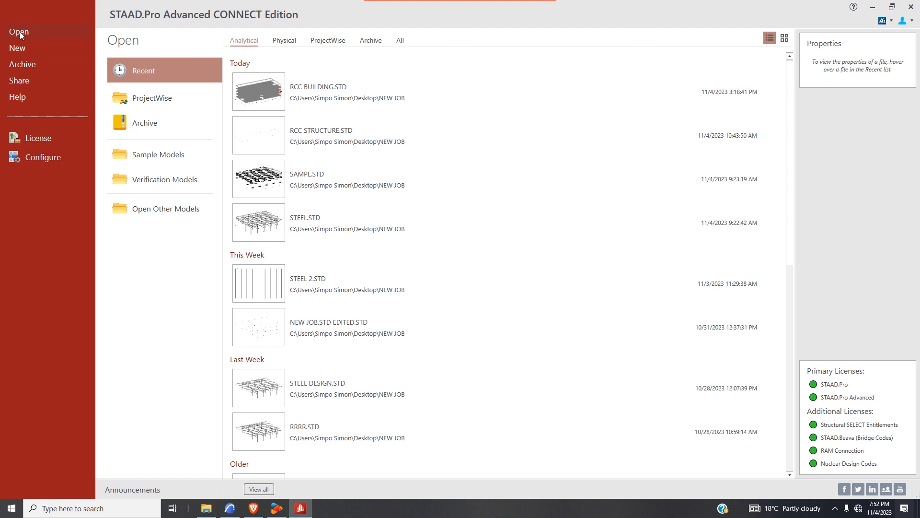
click(53, 170)
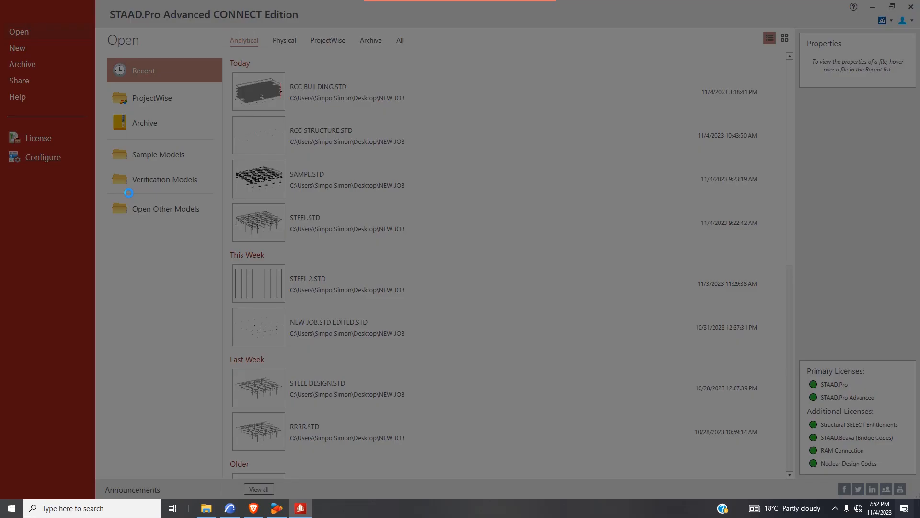
click(532, 360)
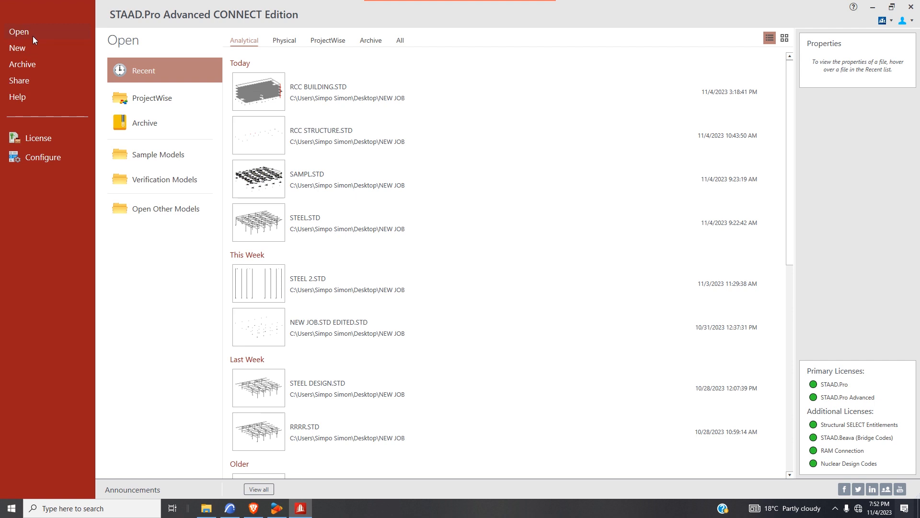
- Create a new metric analytical model named G+4 RESIDENTIAL BUILDING in the NEW JOB folder
click(30, 51)
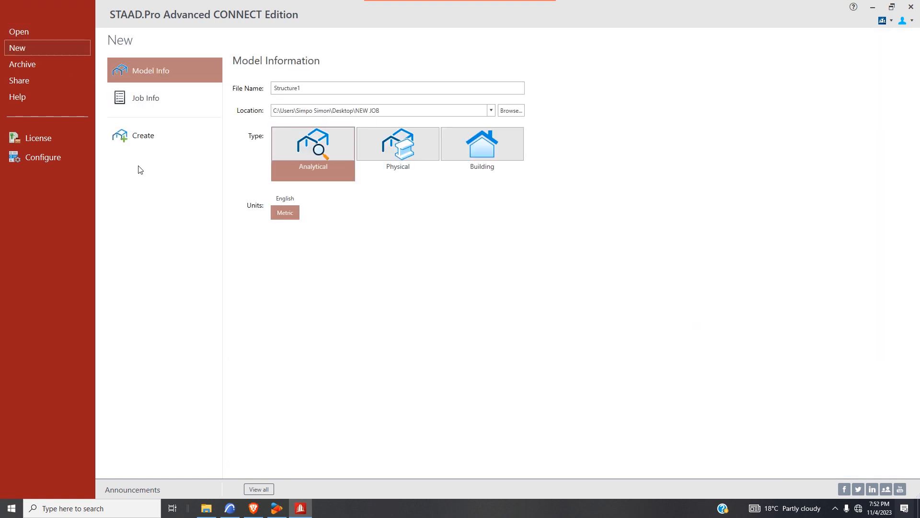
click(314, 91)
double_click(286, 89)
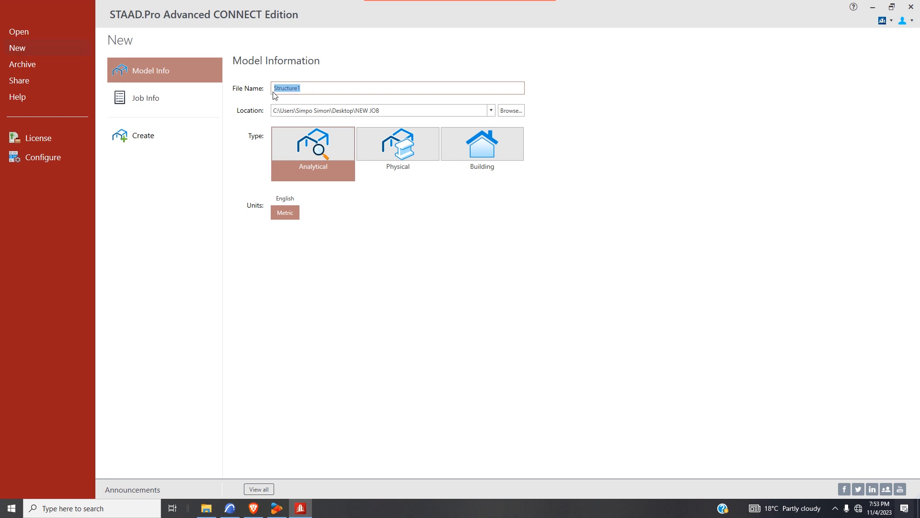
text(R)
text(G)
click(153, 145)
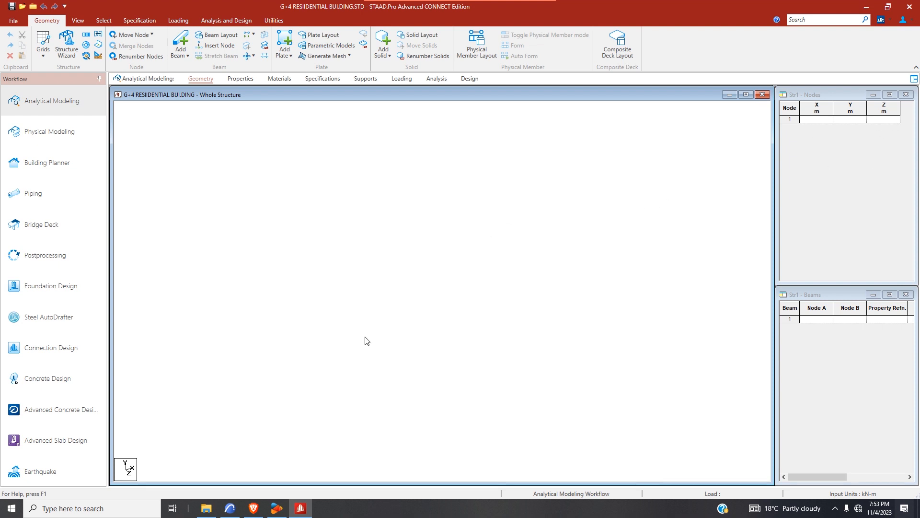
- Add the first node in STAAD.Pro at X 0, Y 0, Z 0 after a brief look at the ArchiCAD plan
click(829, 121)
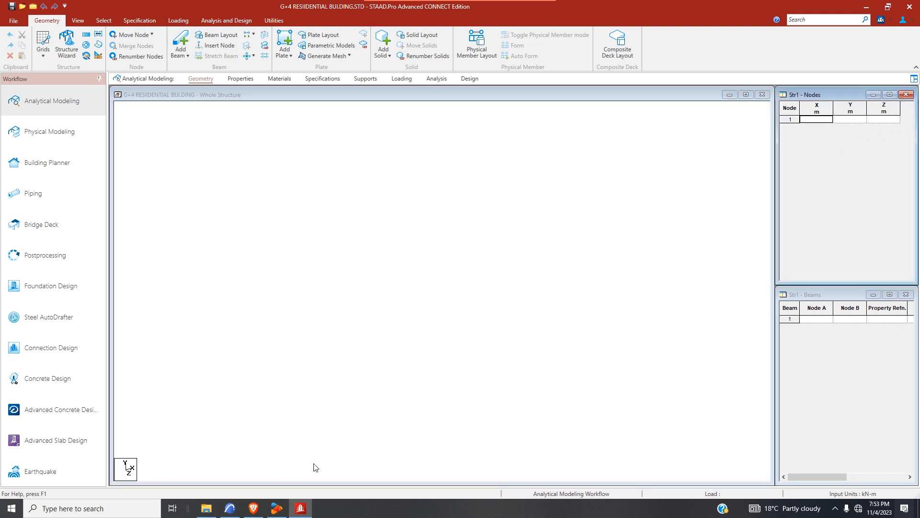
click(230, 508)
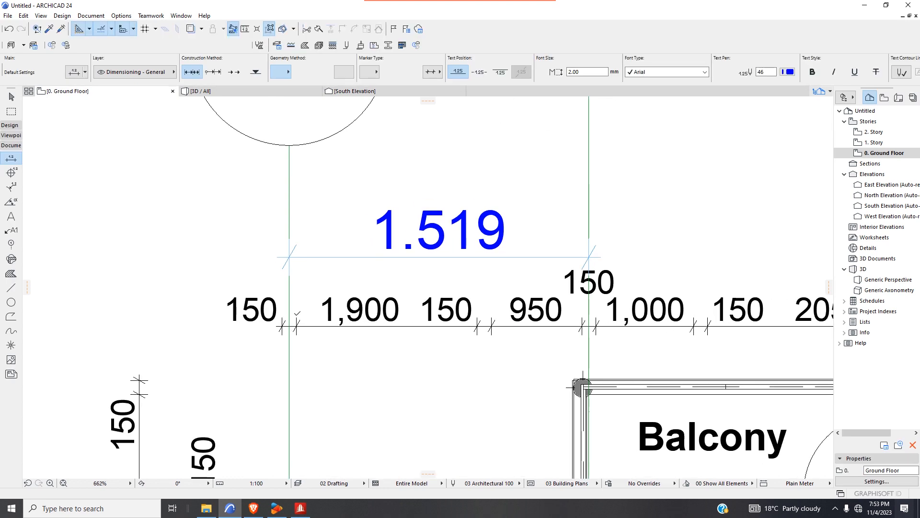
scroll(296, 314, down, 4)
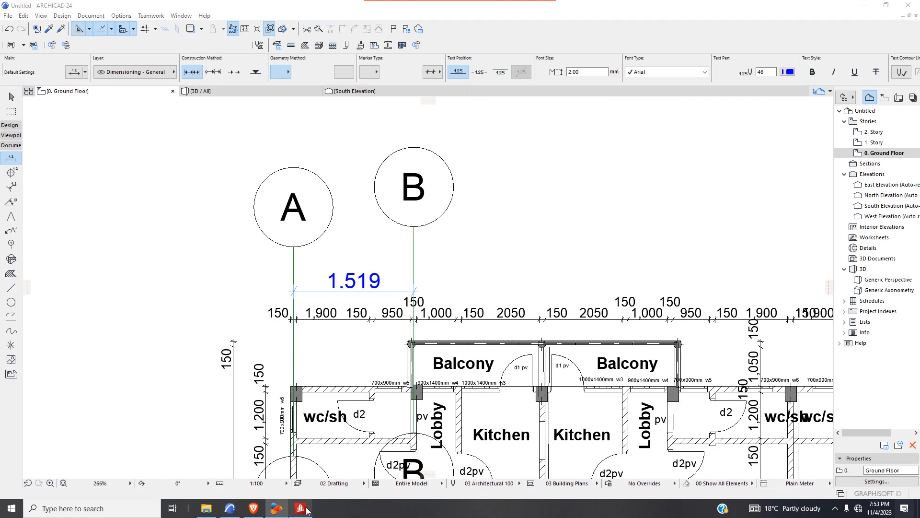
click(300, 508)
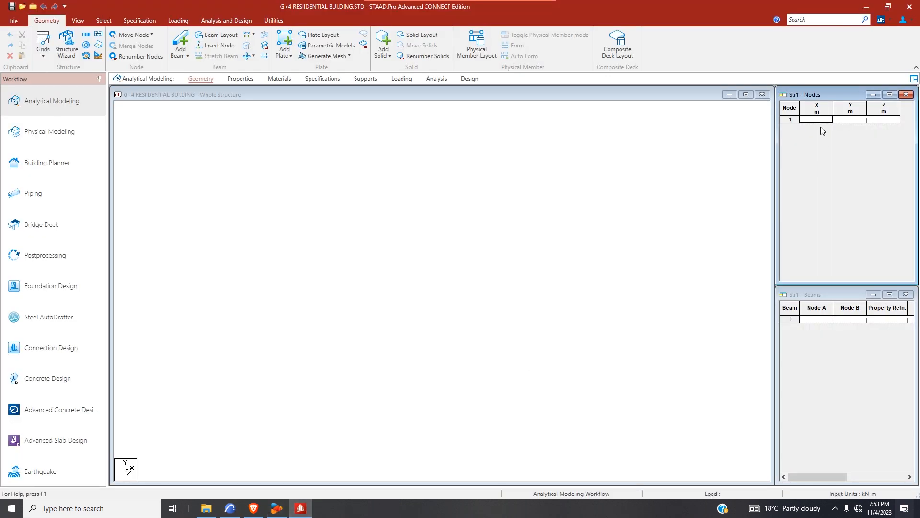
text(0)
click(860, 120)
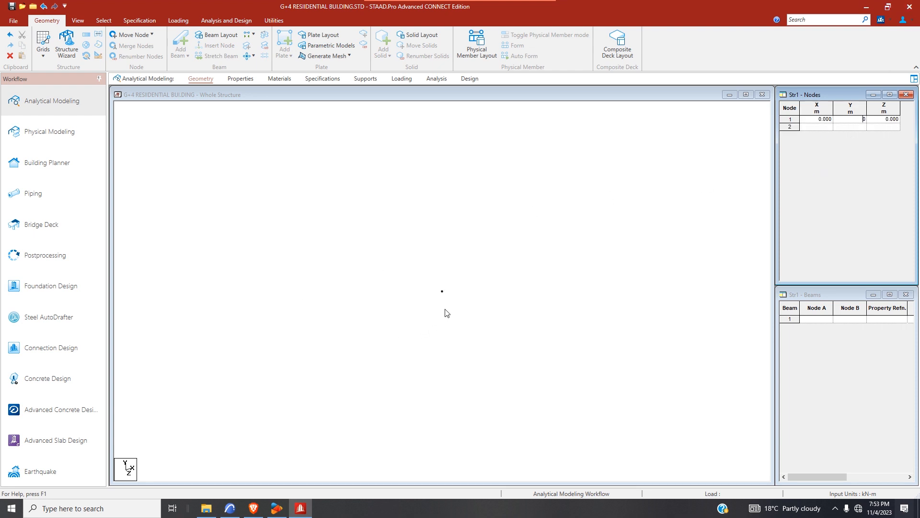
- Switch to ArchiCAD and examine the wall dimensions that make up the spacing between grid lines A and B
click(230, 508)
scroll(289, 281, down, 3)
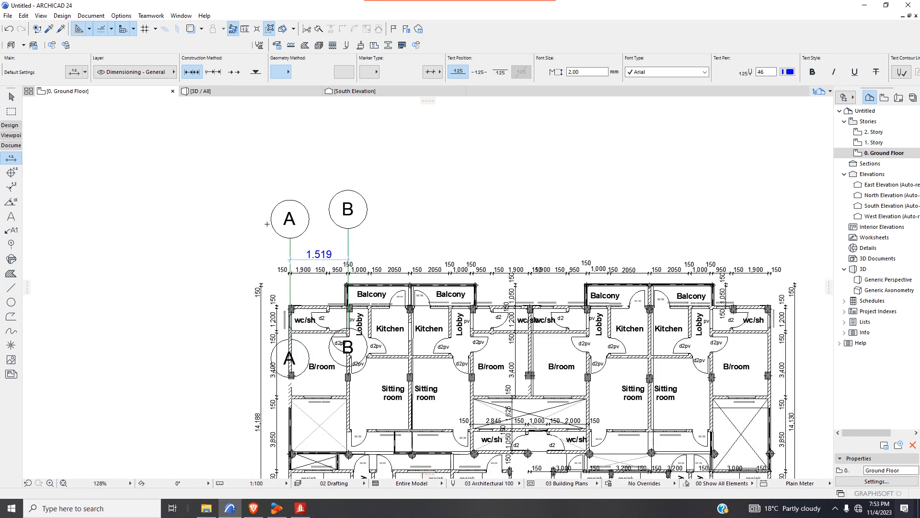
scroll(272, 298, up, 6)
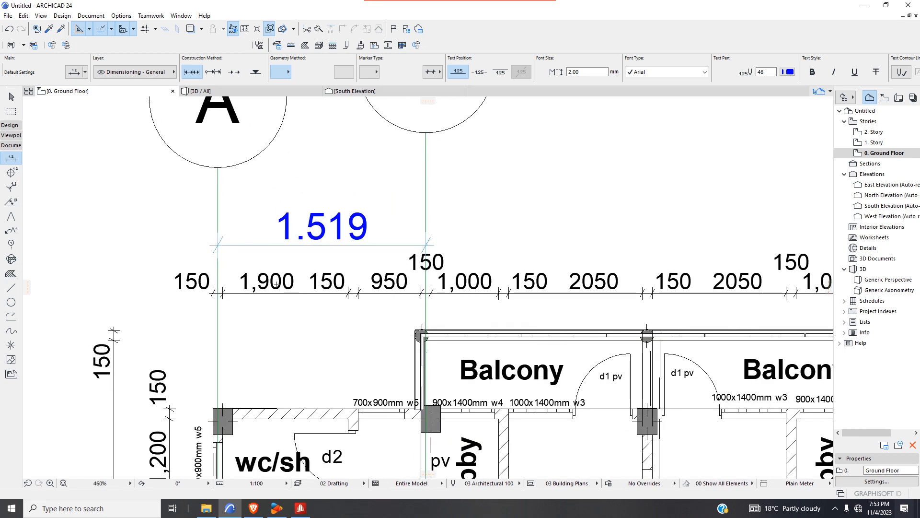
scroll(277, 283, up, 4)
scroll(185, 303, up, 7)
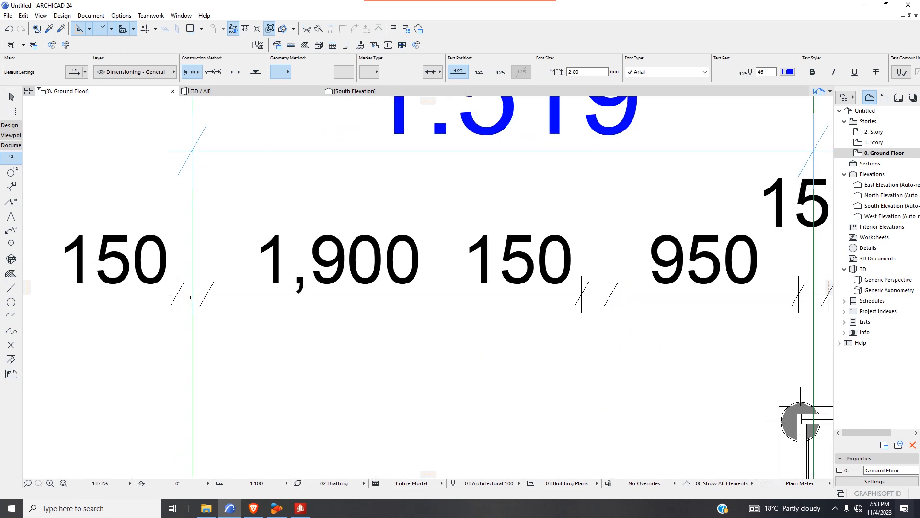
scroll(192, 298, down, 5)
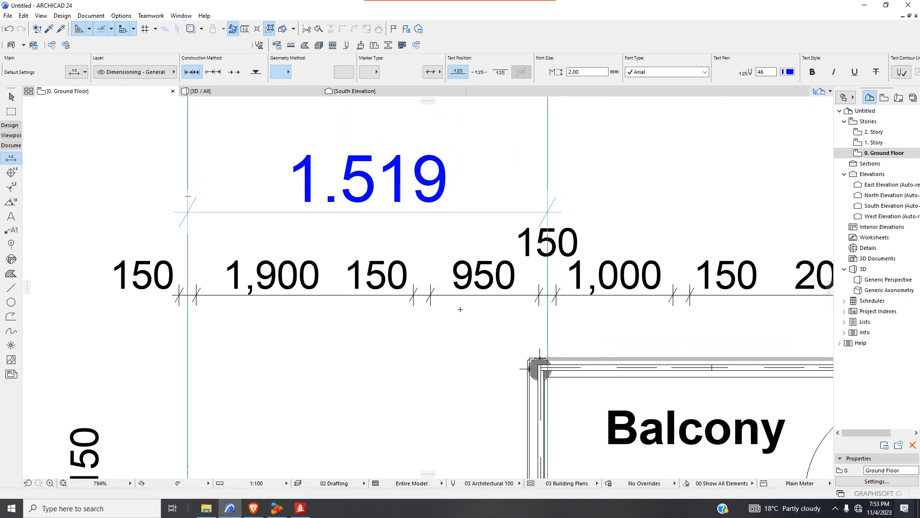
scroll(203, 288, up, 7)
scroll(203, 287, down, 9)
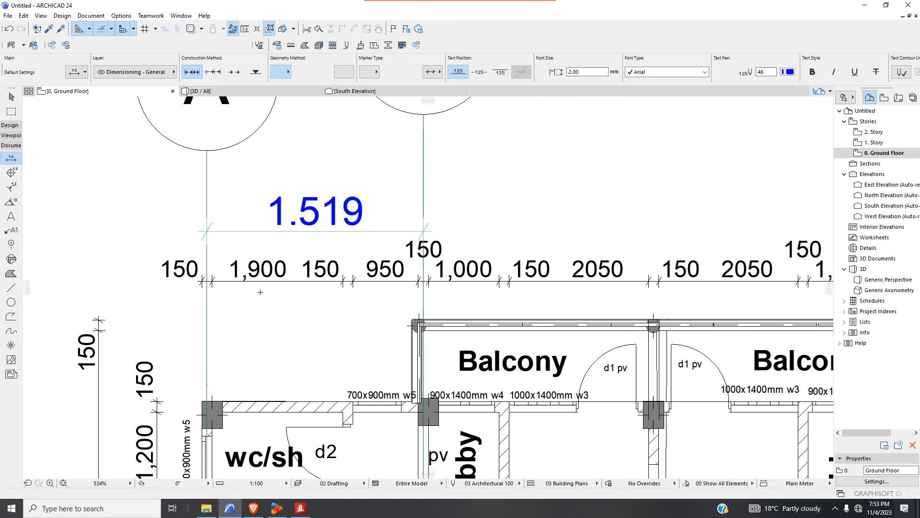
scroll(248, 266, up, 3)
scroll(247, 267, down, 5)
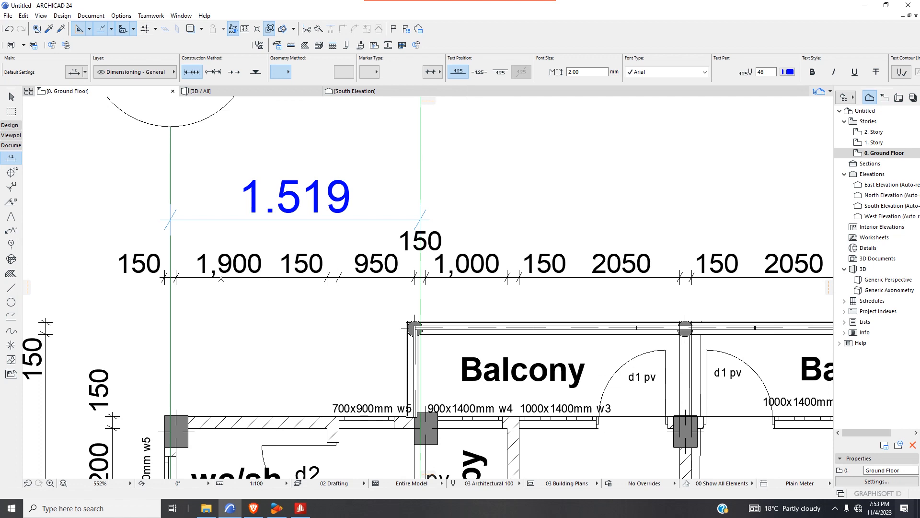
scroll(247, 266, up, 3)
scroll(327, 267, down, 3)
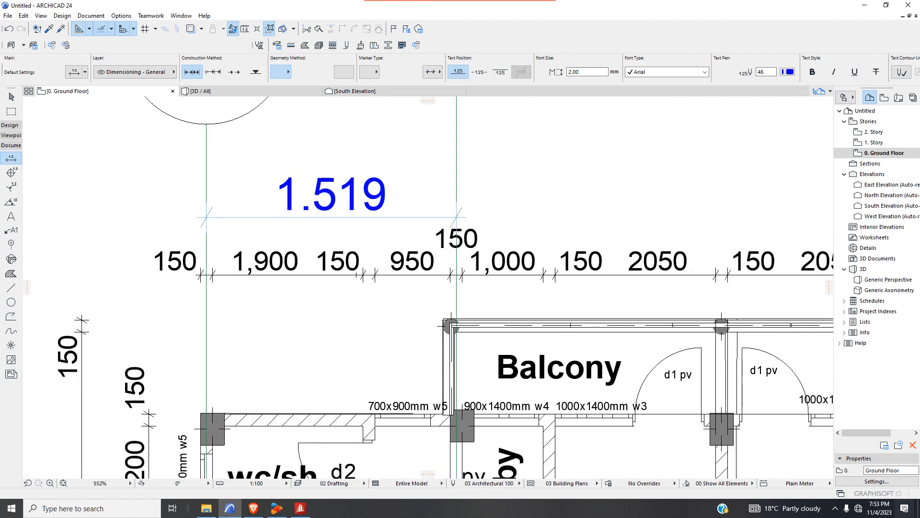
- Switch to STAAD.Pro and add up the grid A–B spacing as 1900+950+150+75+75 in its built-in calculator
click(300, 508)
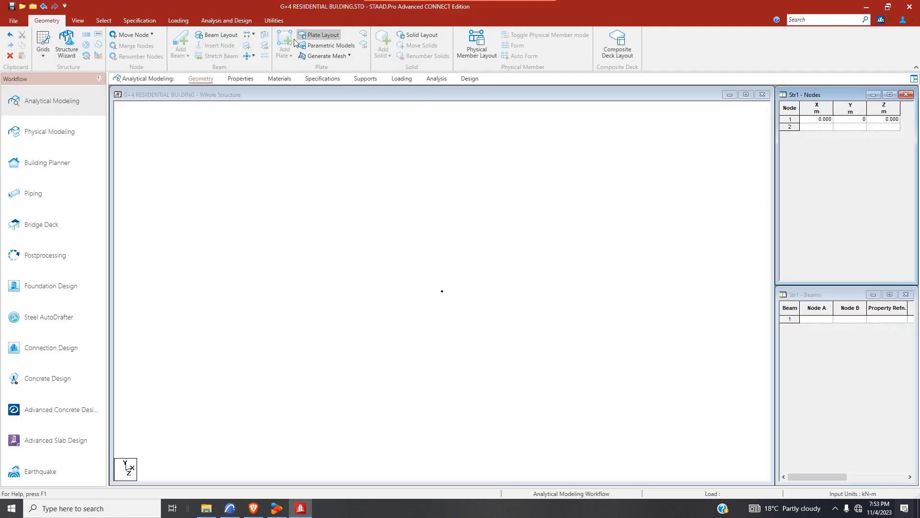
click(274, 20)
click(392, 40)
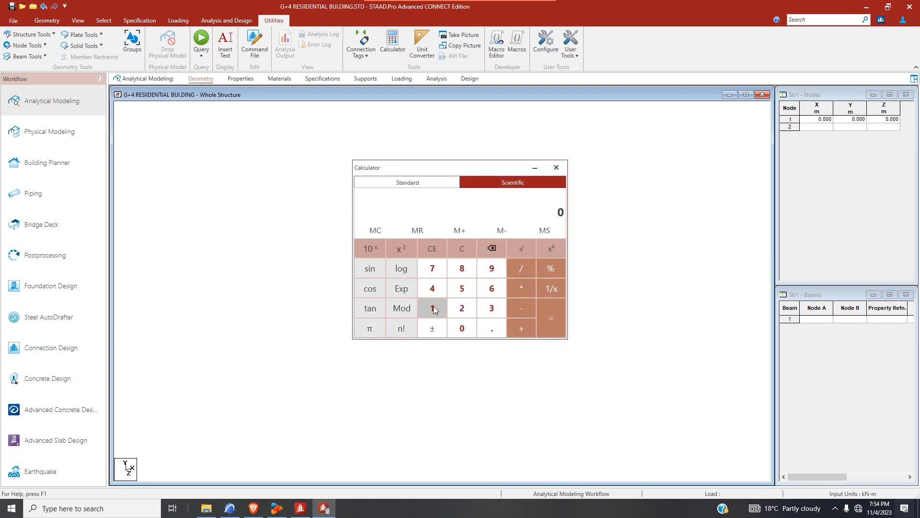
click(433, 309)
click(491, 268)
click(473, 325)
click(473, 325)
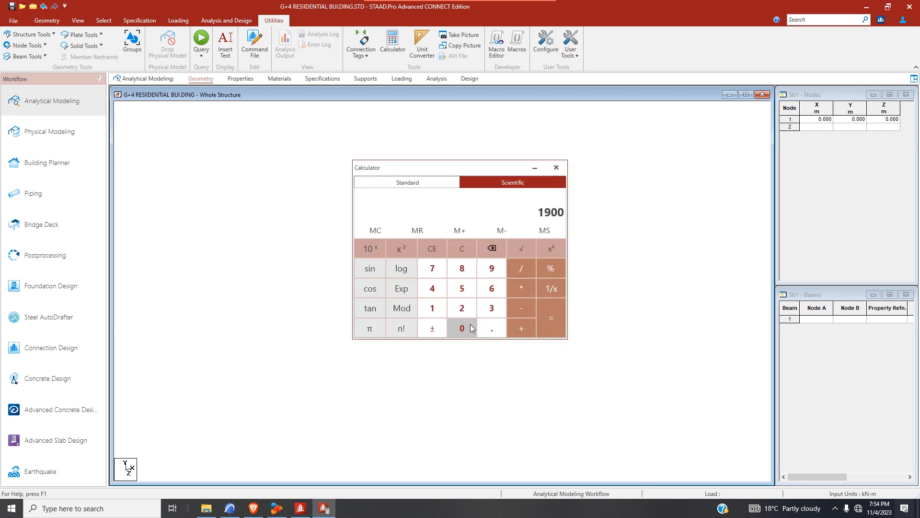
click(518, 328)
click(491, 268)
click(461, 288)
click(461, 325)
click(522, 328)
click(433, 308)
click(462, 288)
click(462, 328)
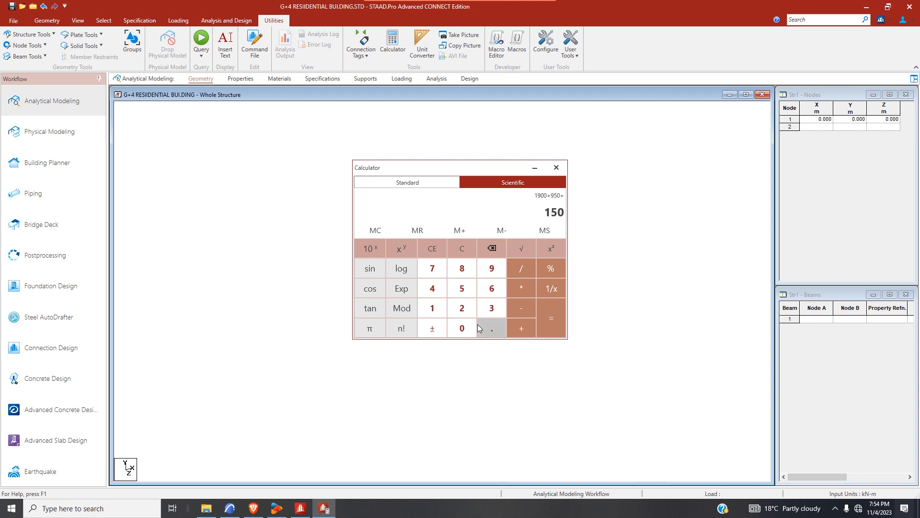
click(521, 327)
click(462, 288)
click(520, 328)
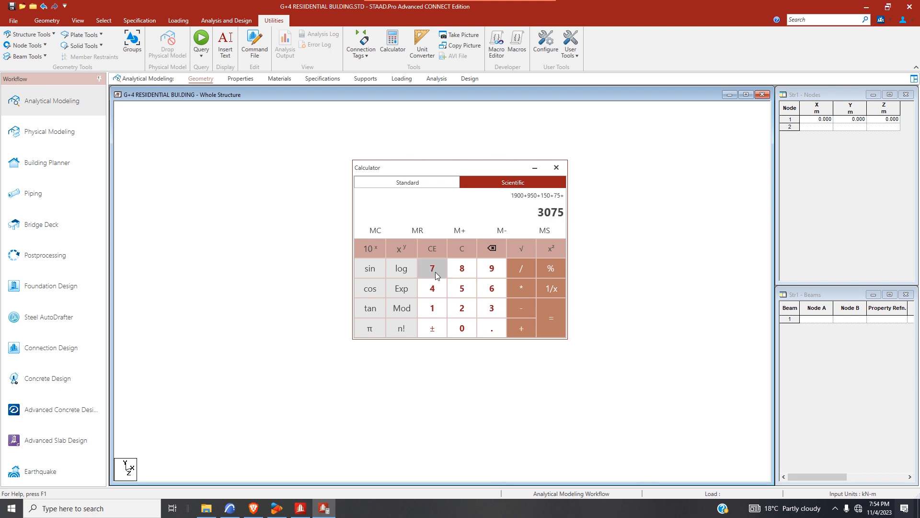
click(433, 268)
click(455, 288)
click(549, 317)
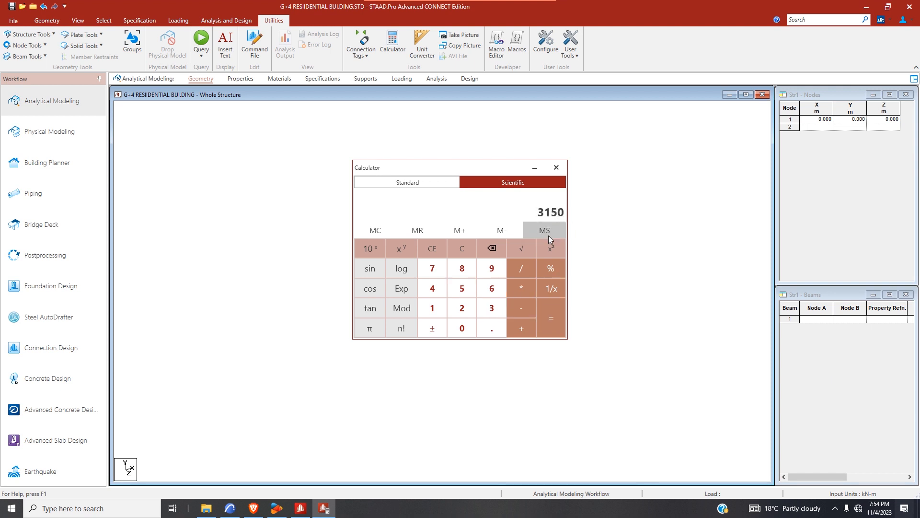
- Return to ArchiCAD and compare the grid A–B dimension with the dimension row beneath it, then view the overall drawing
click(237, 513)
scroll(307, 167, up, 2)
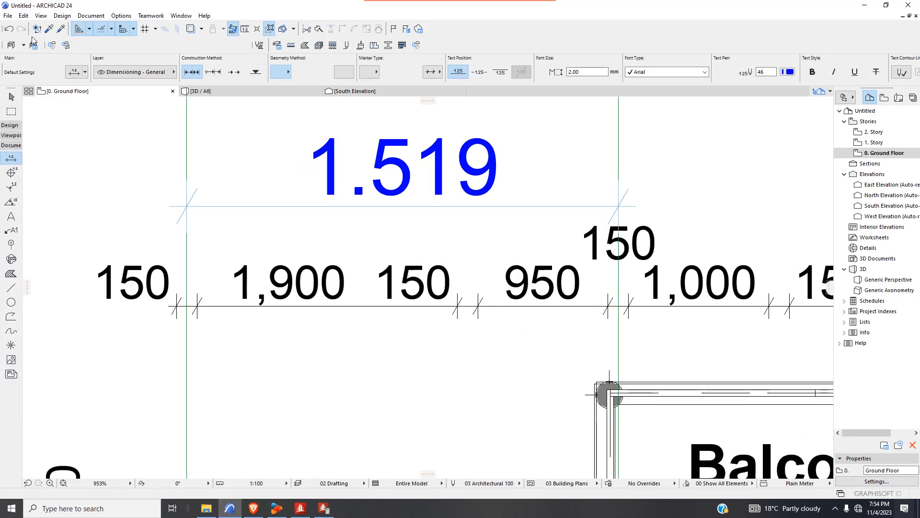
scroll(259, 209, down, 6)
scroll(267, 211, up, 3)
scroll(267, 211, up, 2)
scroll(290, 242, down, 5)
scroll(290, 242, down, 5)
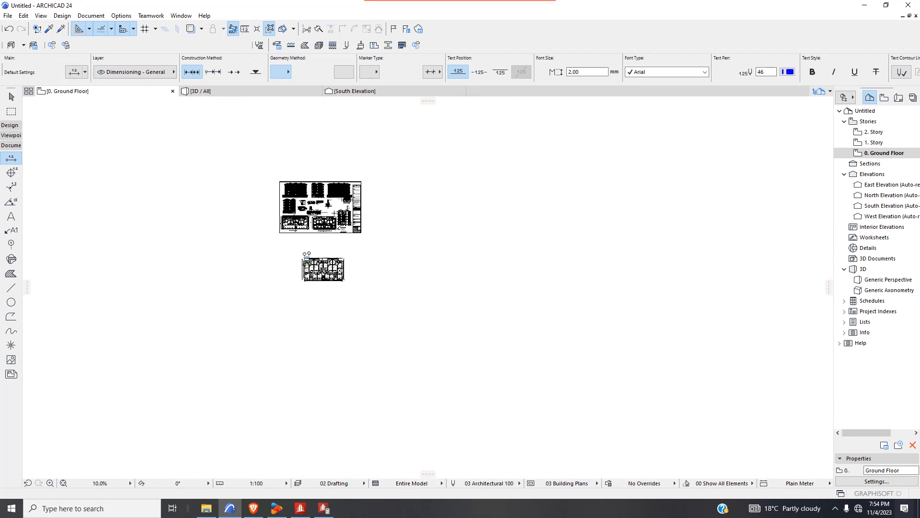
scroll(230, 198, up, 2)
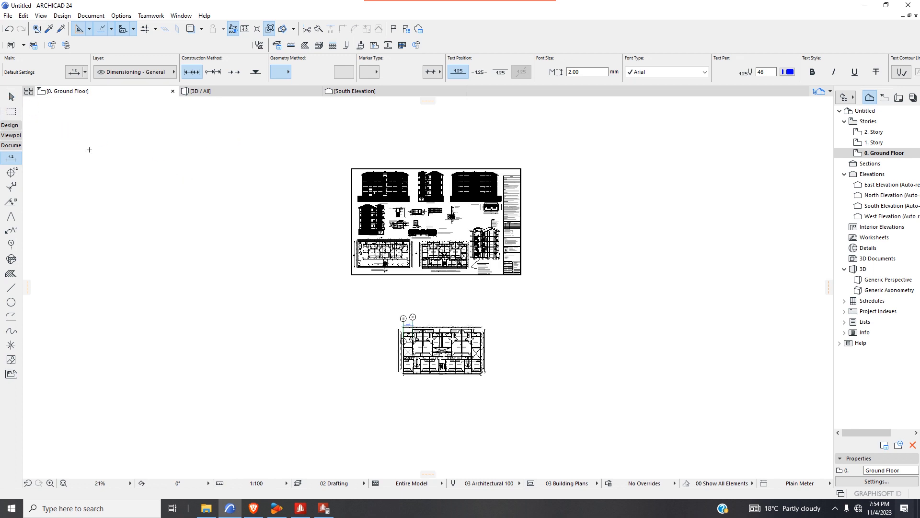
click(11, 97)
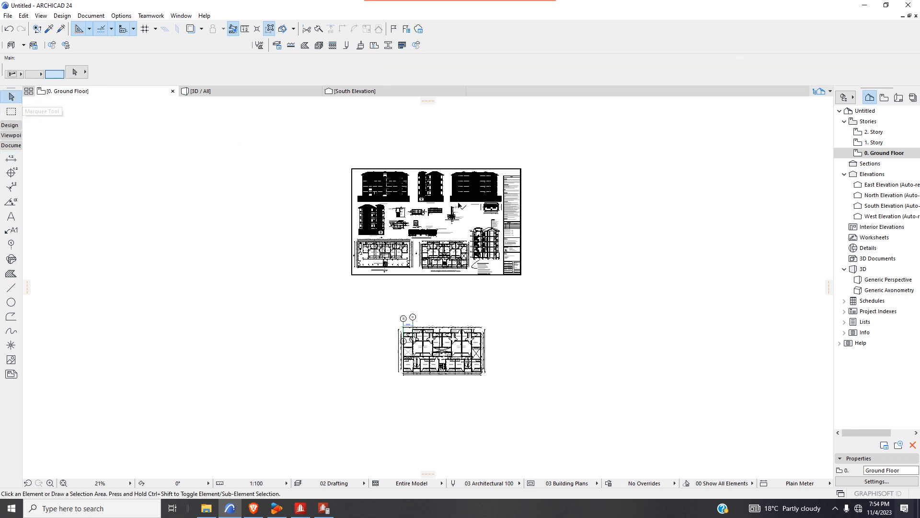
click(551, 144)
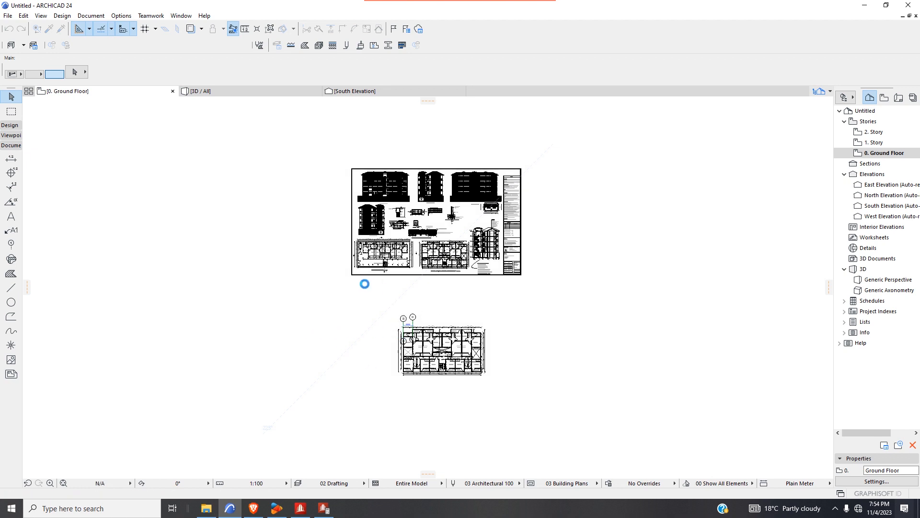
key(ctrl+a)
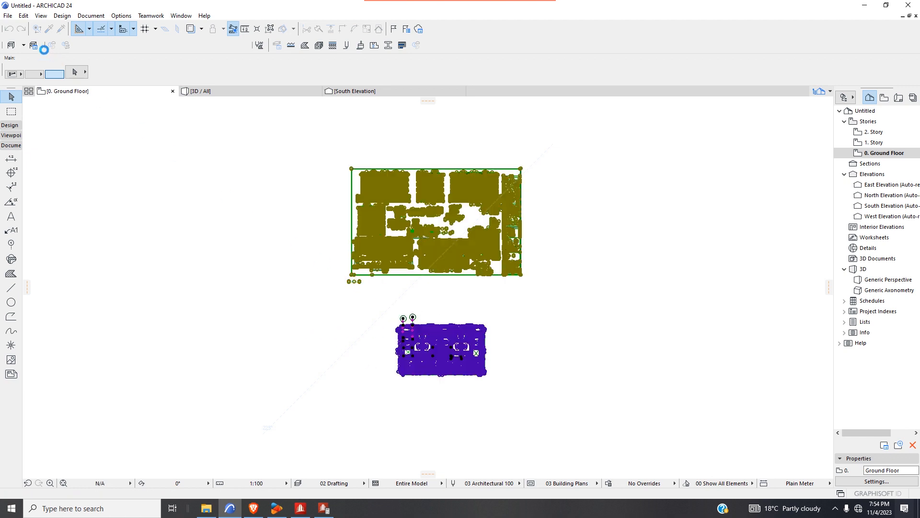
click(24, 16)
mouse_move(51, 241)
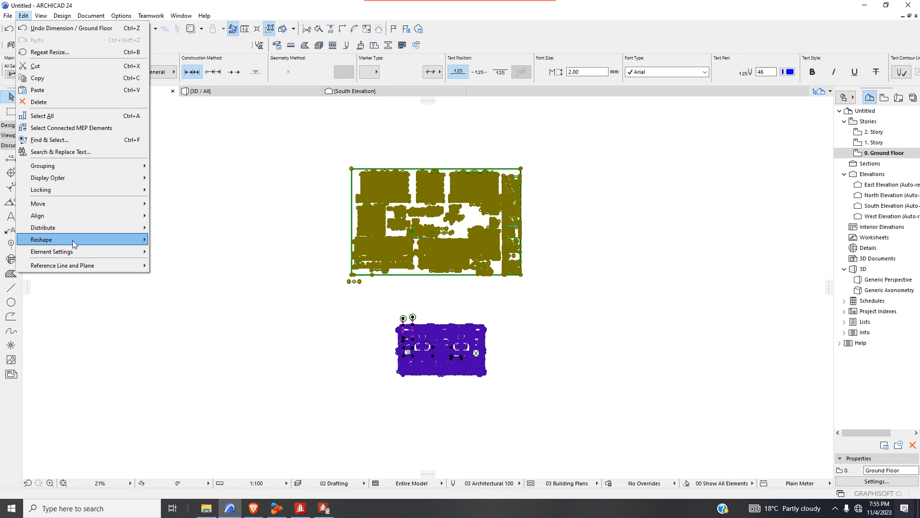
click(201, 275)
scroll(431, 326, up, 2)
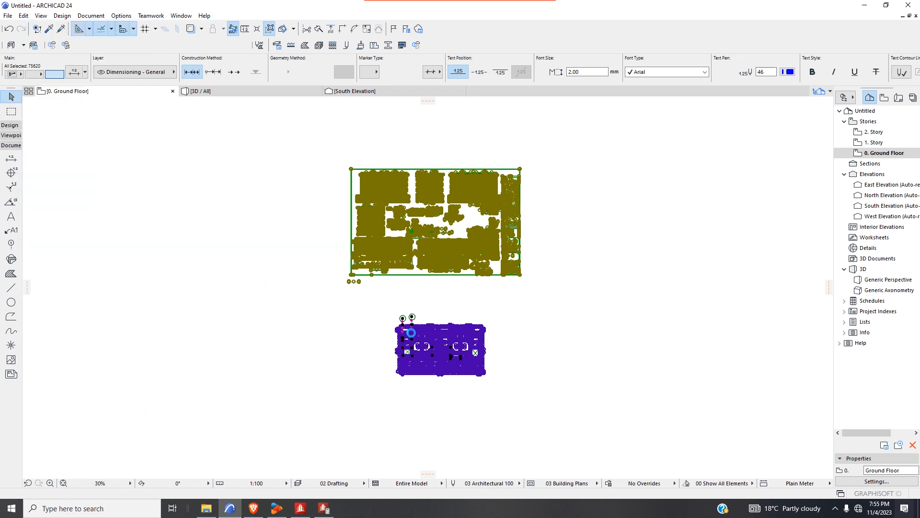
scroll(411, 332, up, 5)
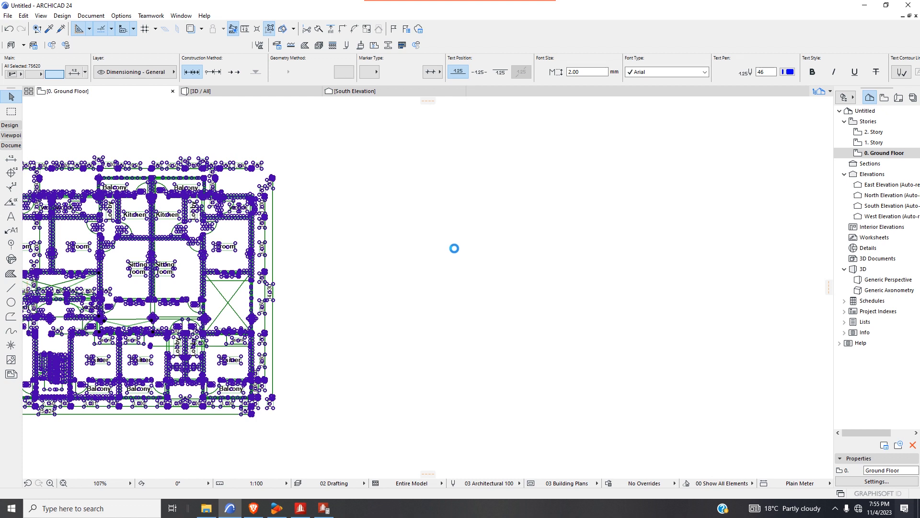
scroll(457, 249, down, 3)
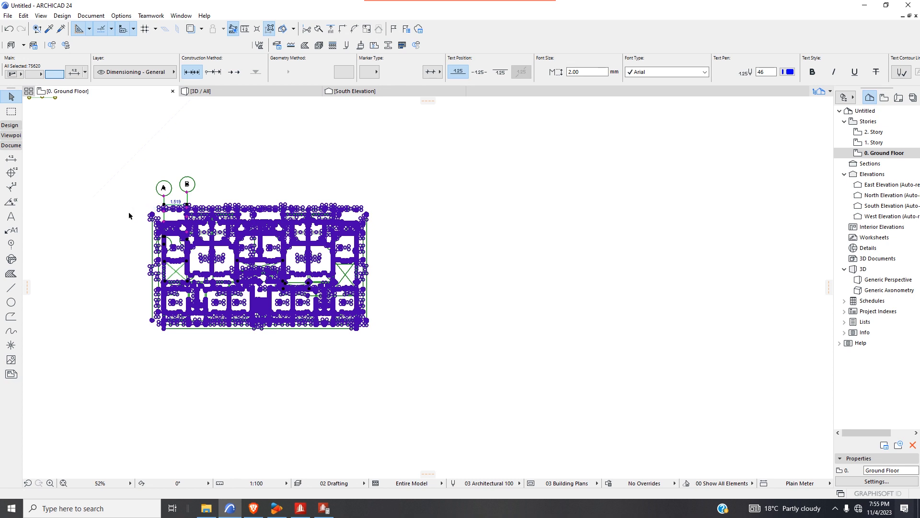
key(Escape)
scroll(129, 213, up, 4)
scroll(221, 209, down, 3)
scroll(307, 250, down, 8)
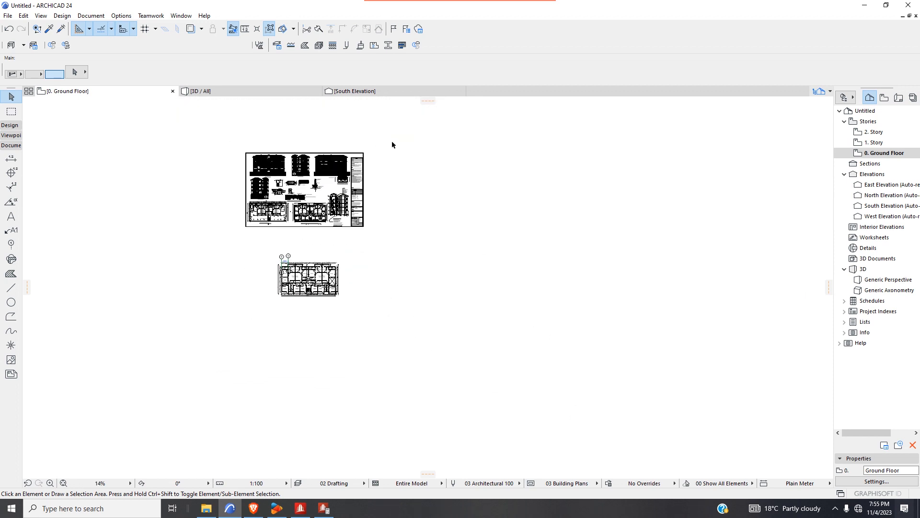
click(393, 143)
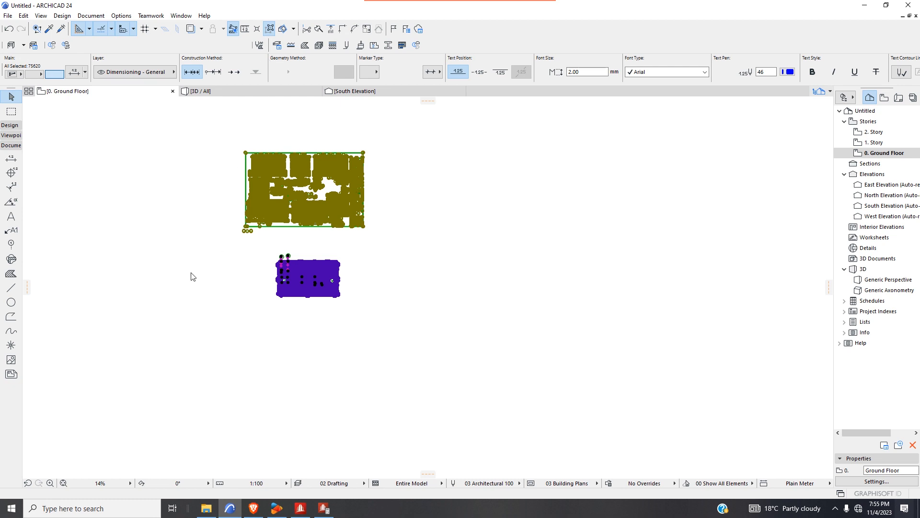
scroll(192, 276, up, 5)
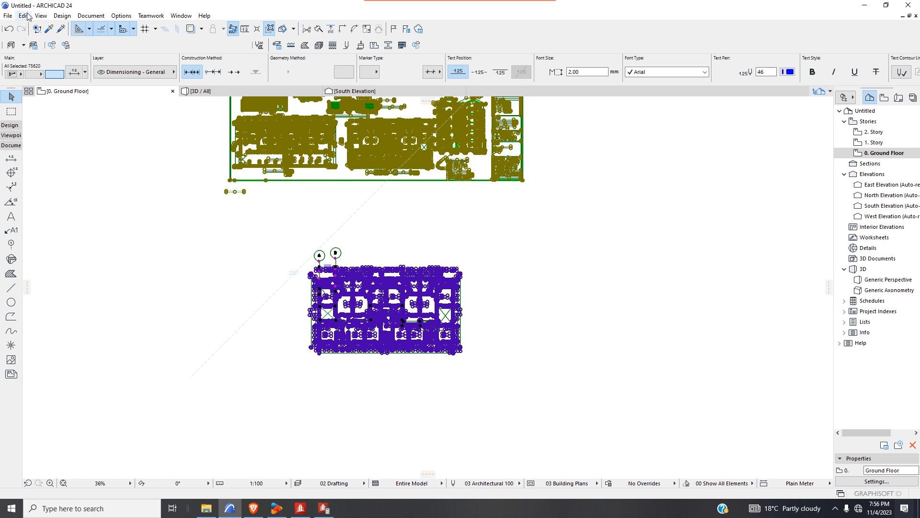
click(23, 15)
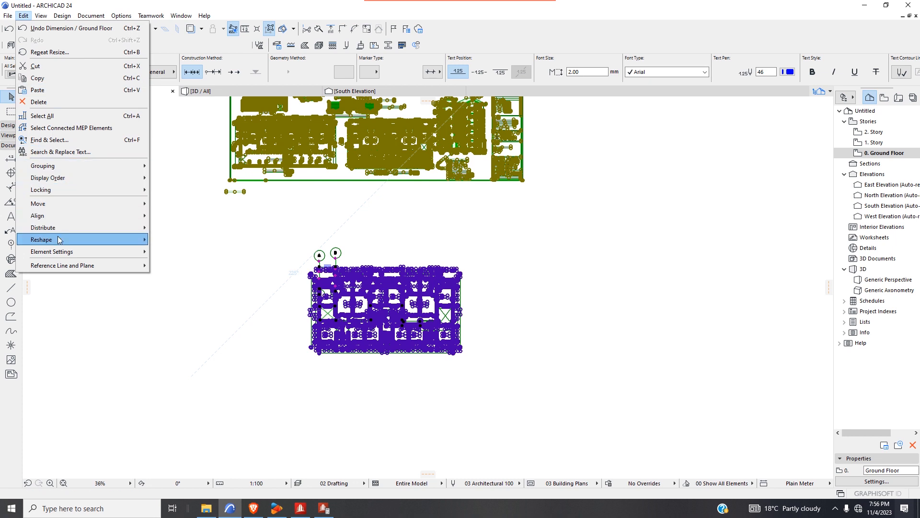
mouse_move(51, 240)
click(172, 263)
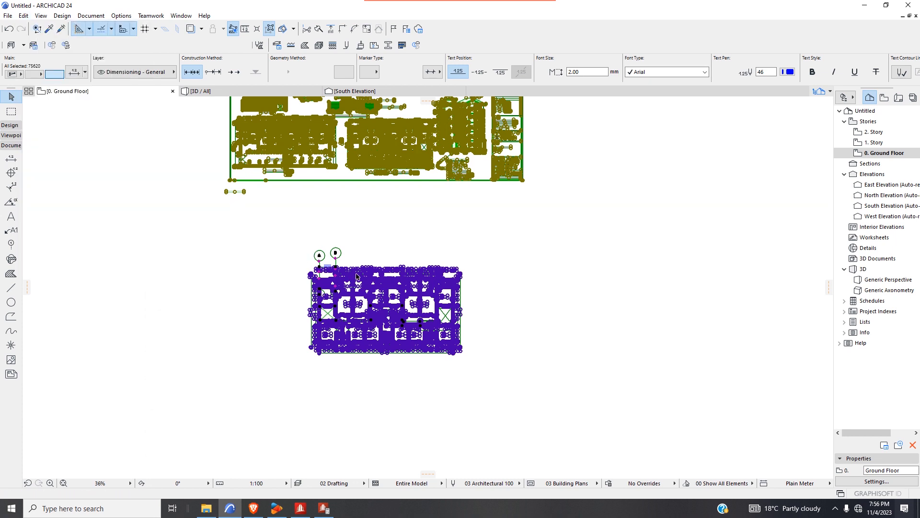
click(497, 252)
scroll(322, 268, up, 5)
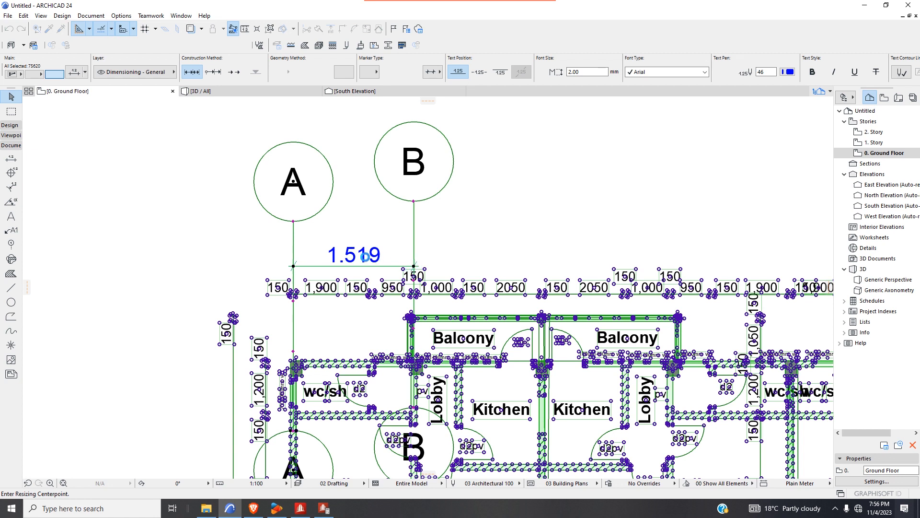
scroll(350, 264, up, 2)
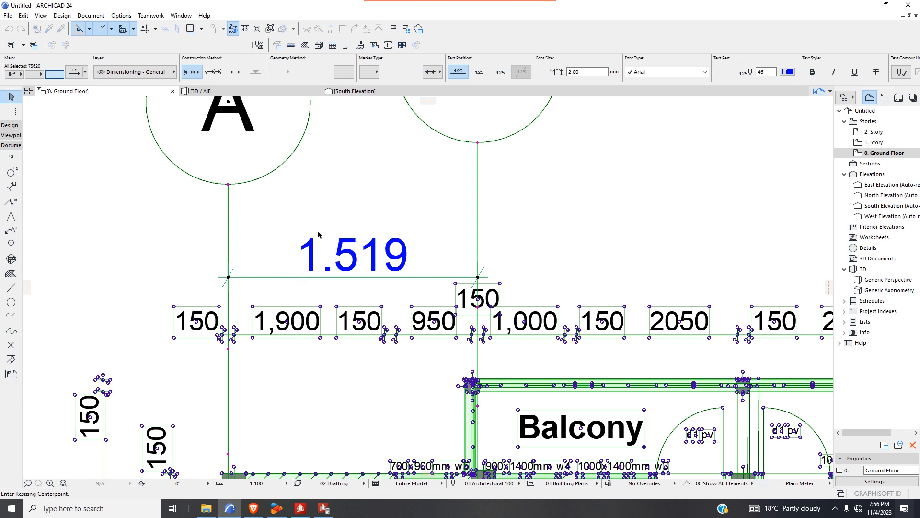
click(228, 277)
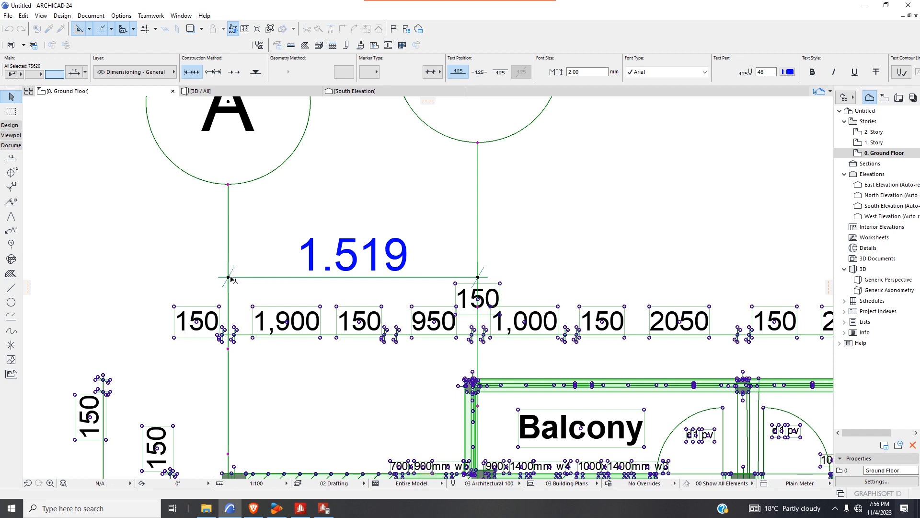
key(Escape)
scroll(236, 279, down, 10)
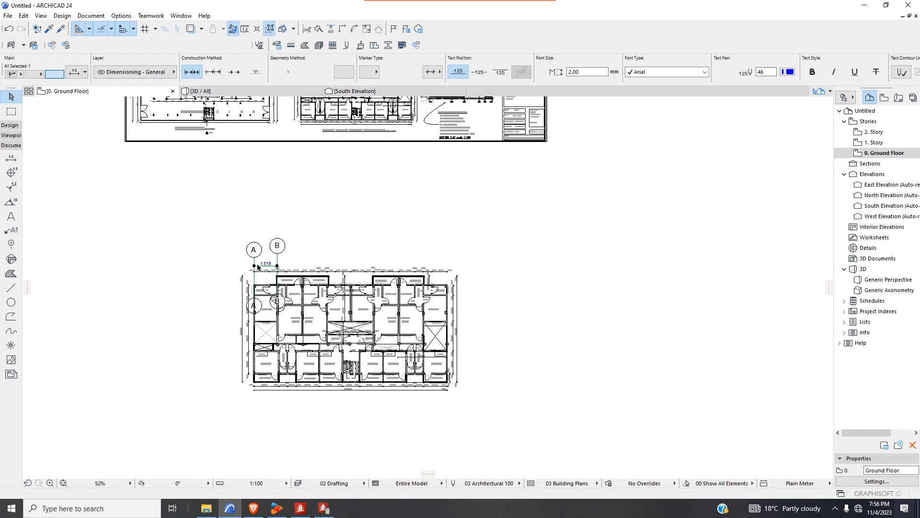
scroll(263, 288, down, 2)
click(390, 112)
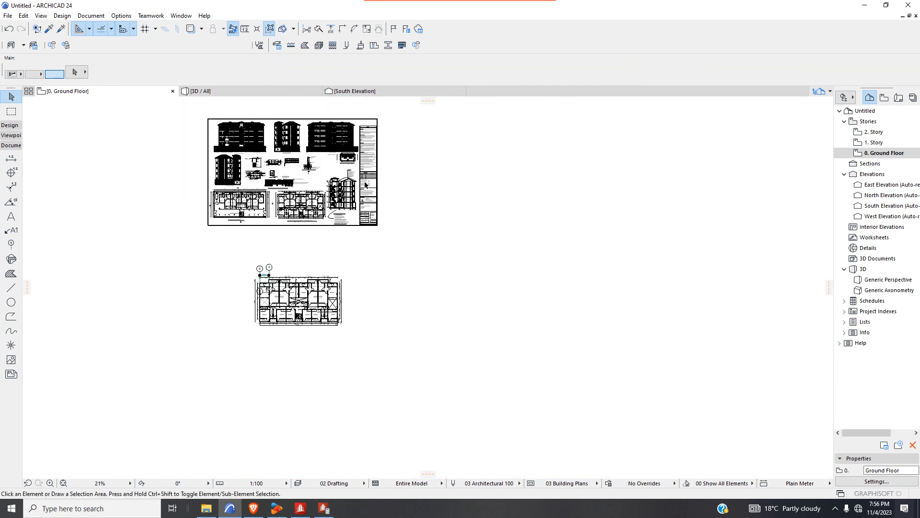
drag(395, 107, 164, 359)
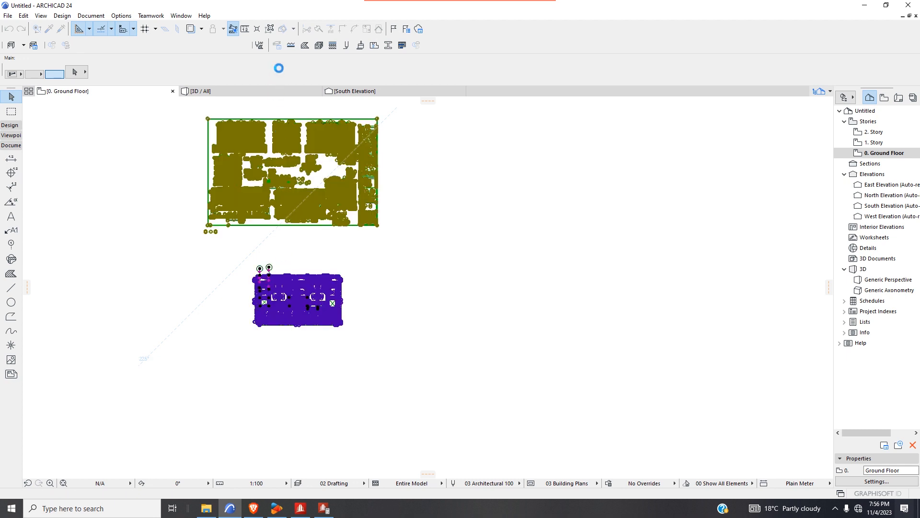
click(271, 30)
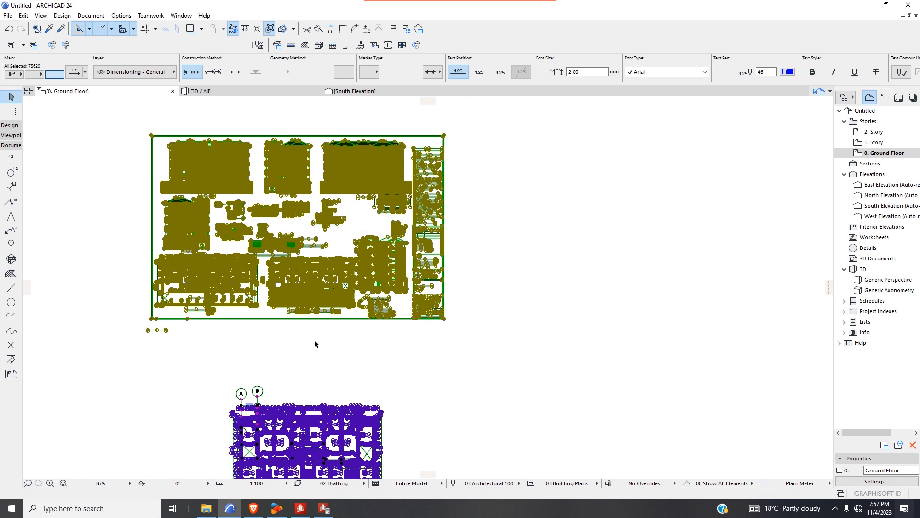
scroll(315, 342, down, 3)
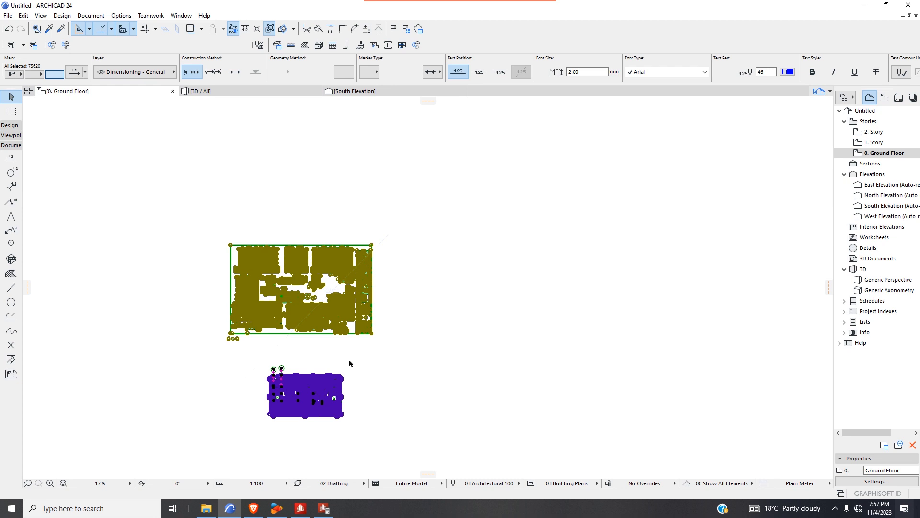
click(306, 439)
- Resize the separate floor plan with its grid lines about the dimension's end at grid A, making the A–B spacing 3150
scroll(306, 436, up, 5)
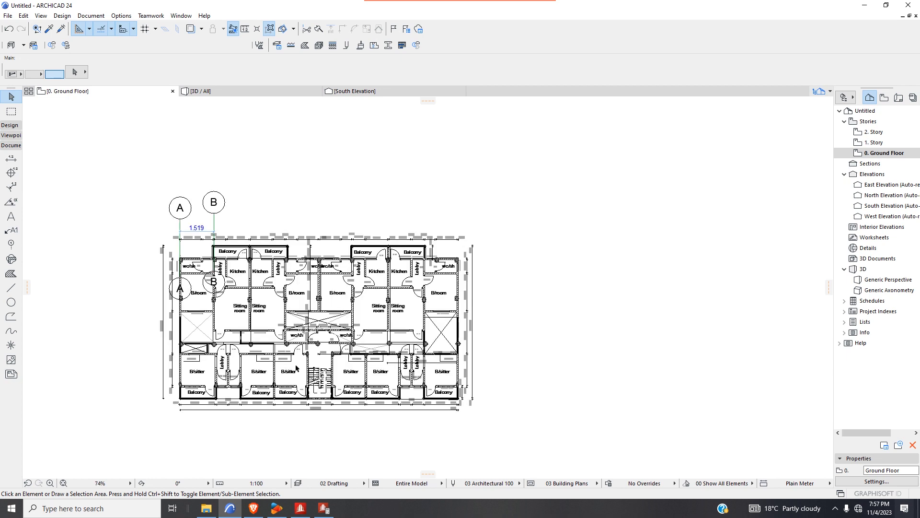
drag(459, 237, 177, 422)
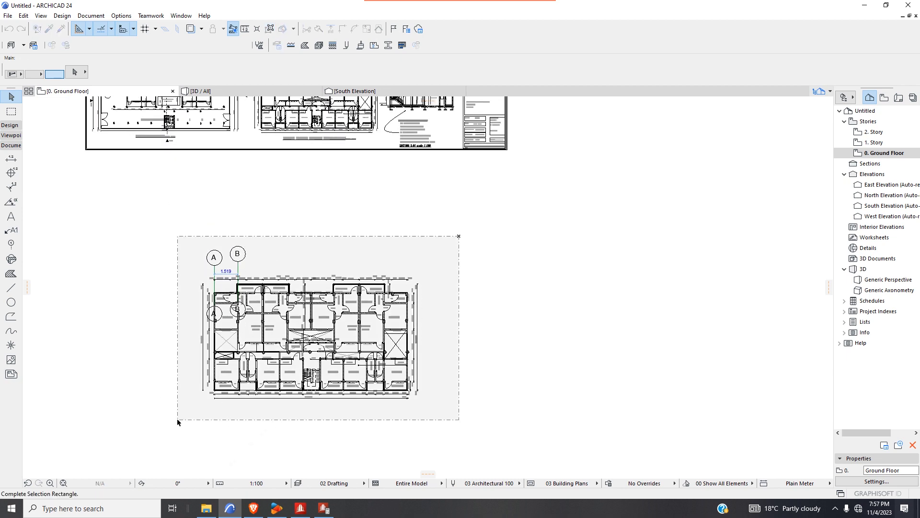
click(24, 15)
mouse_move(63, 242)
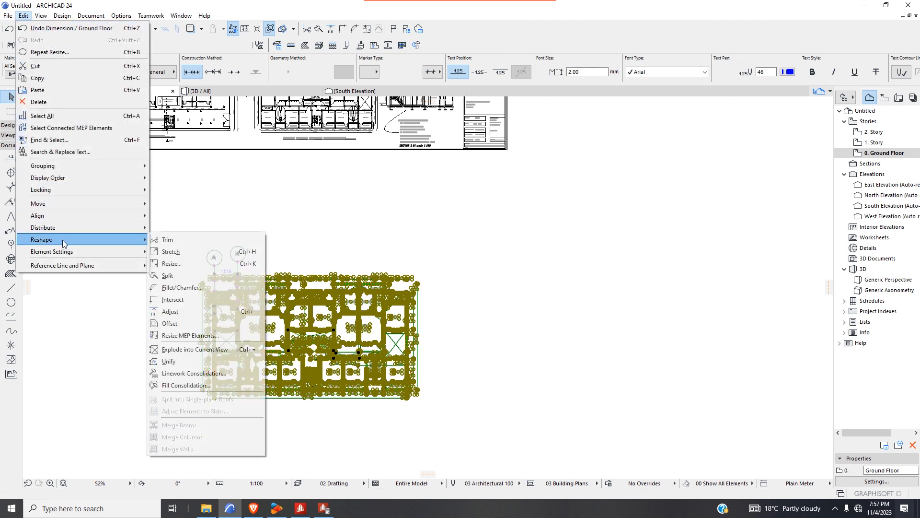
click(181, 264)
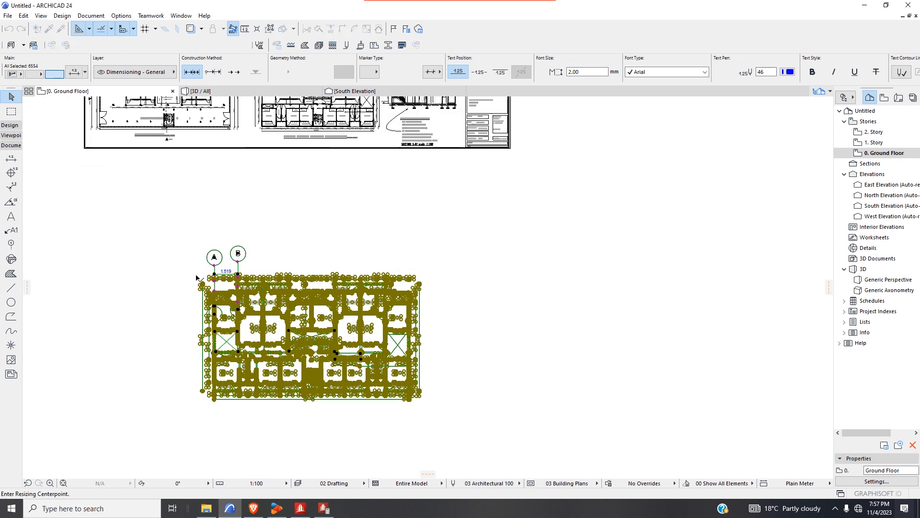
scroll(216, 272, up, 6)
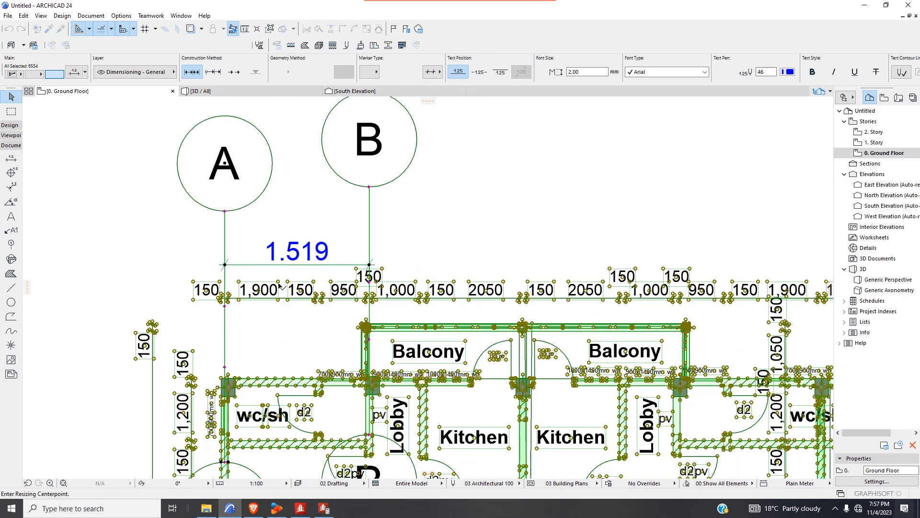
click(225, 264)
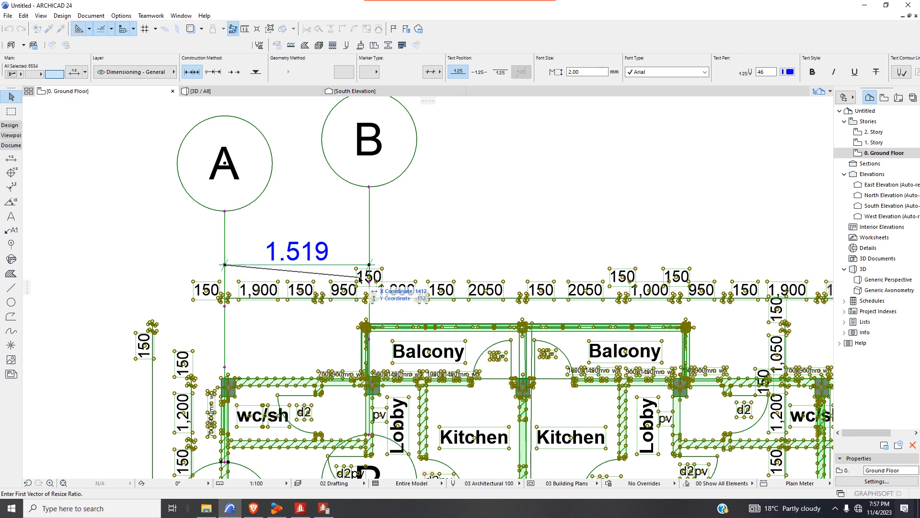
scroll(370, 263, up, 3)
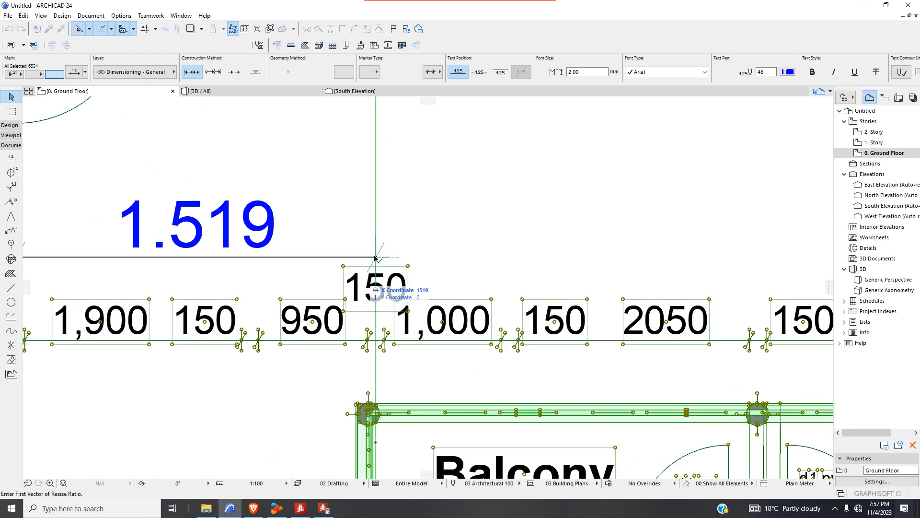
click(375, 258)
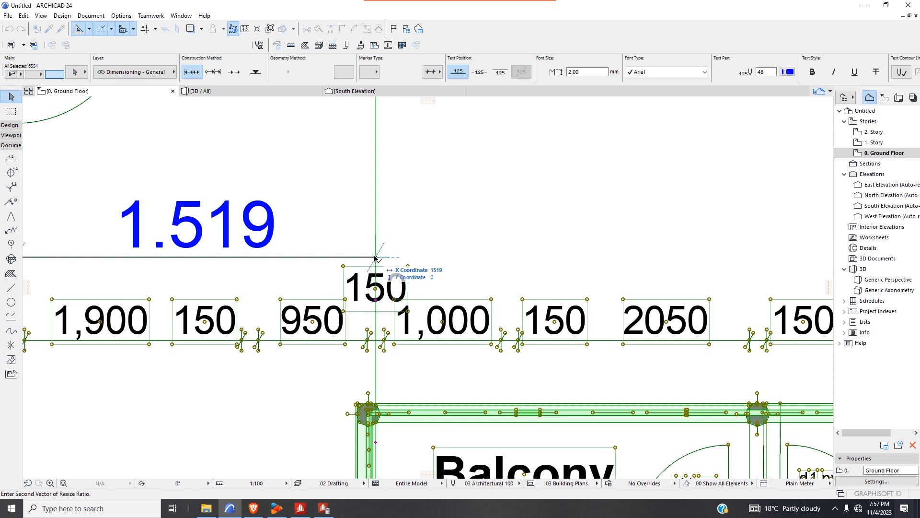
key(Tab)
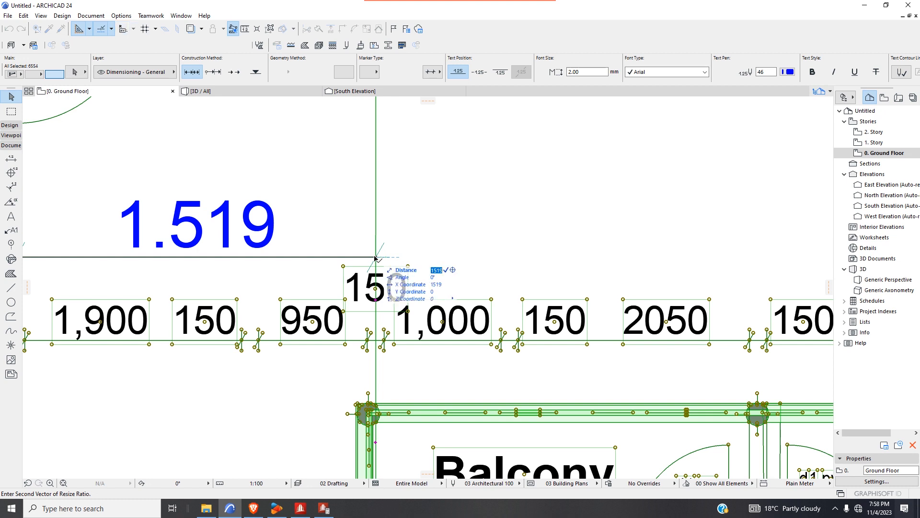
text(3150)
key(Return)
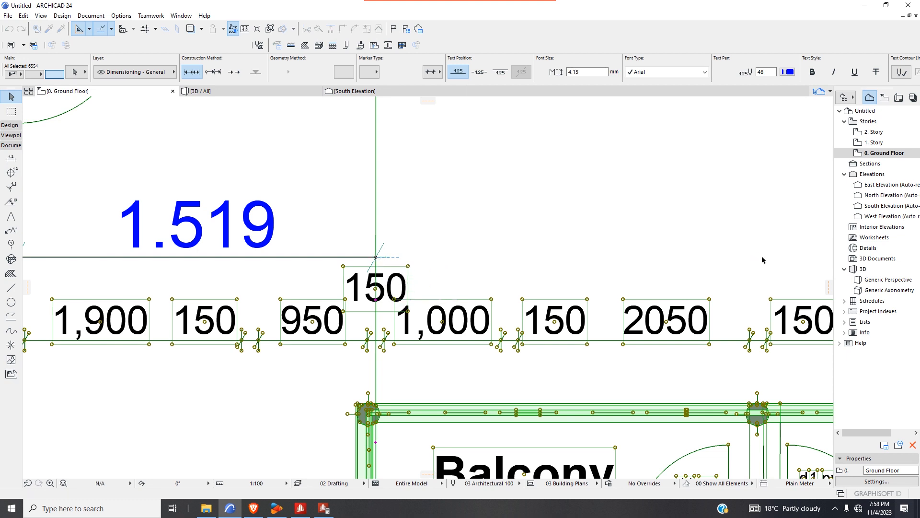
- Check the rescaled floor plan against the full drawing sheet, examine the elevations on the sheet, and clear the selection
scroll(325, 262, down, 4)
scroll(290, 261, down, 5)
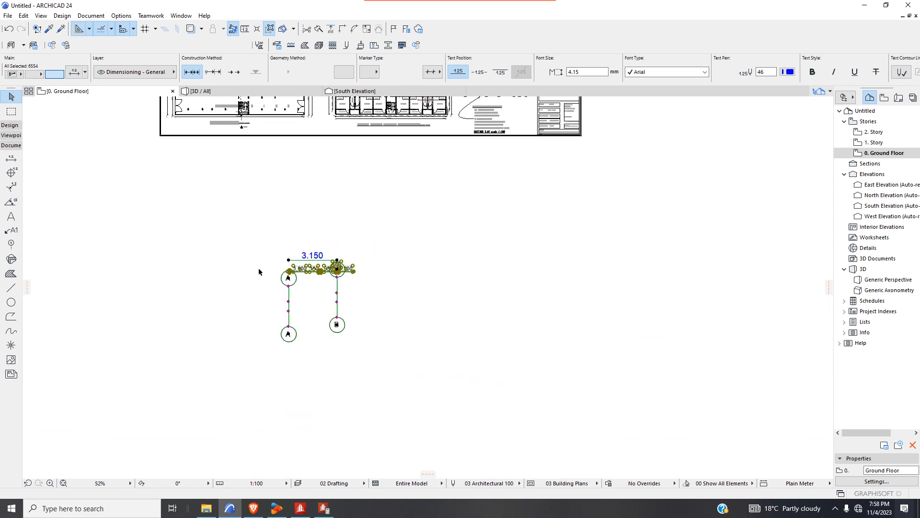
scroll(300, 270, down, 3)
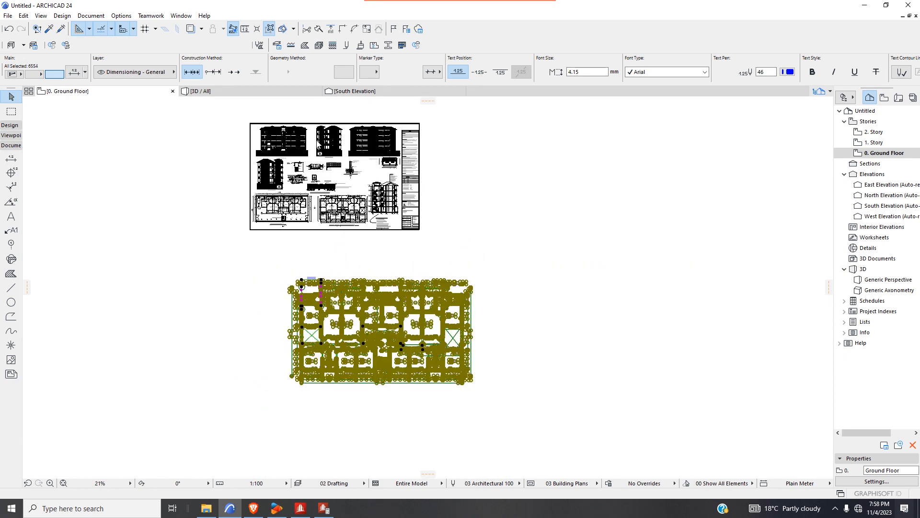
scroll(326, 146, up, 7)
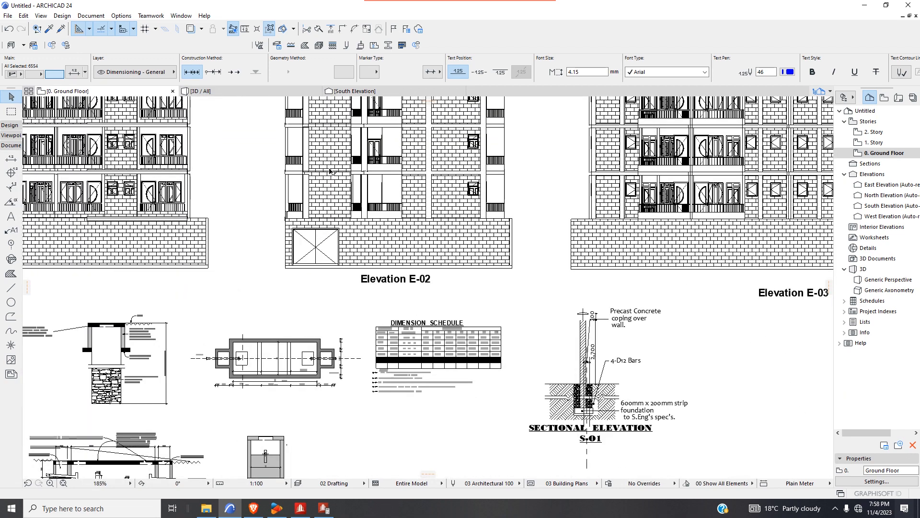
click(340, 188)
scroll(341, 194, down, 4)
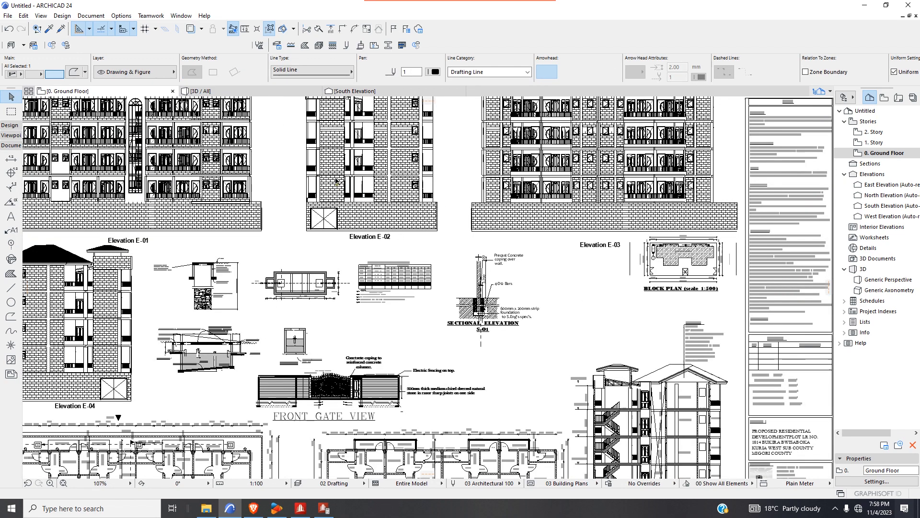
scroll(566, 132, down, 1)
click(586, 154)
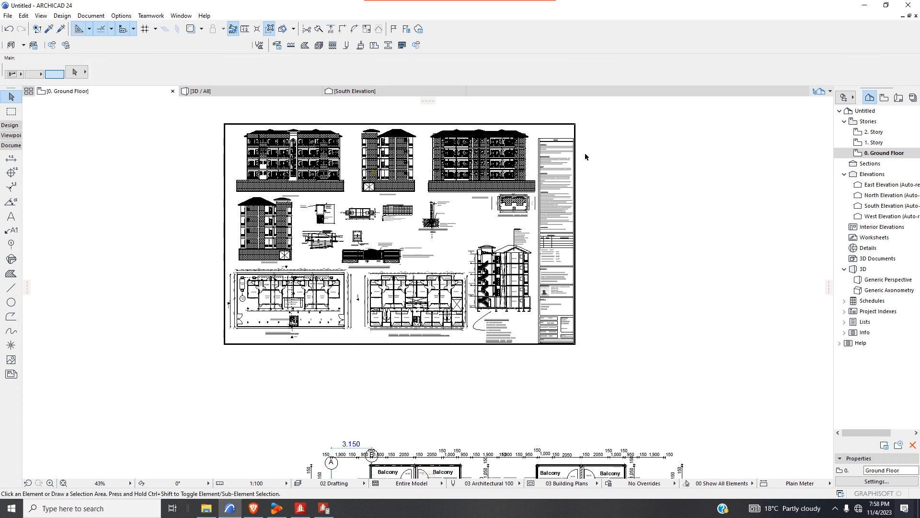
- Try to drag the full drawing sheet, selected as a whole, to a new position away from the separate floor plan
click(594, 116)
scroll(536, 237, down, 3)
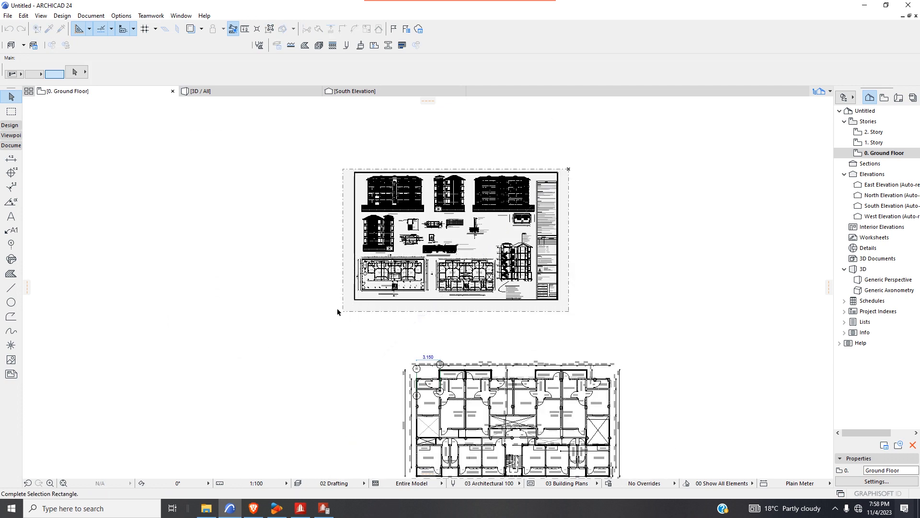
click(342, 308)
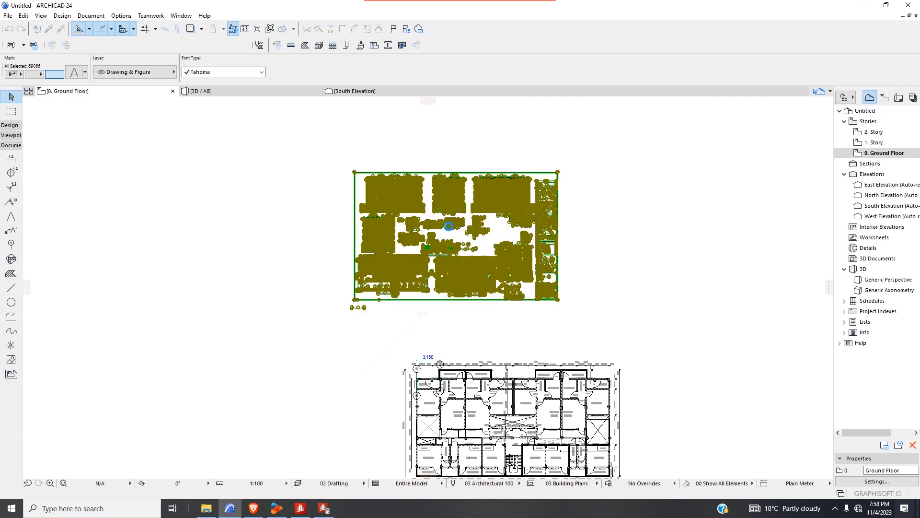
right_click(582, 221)
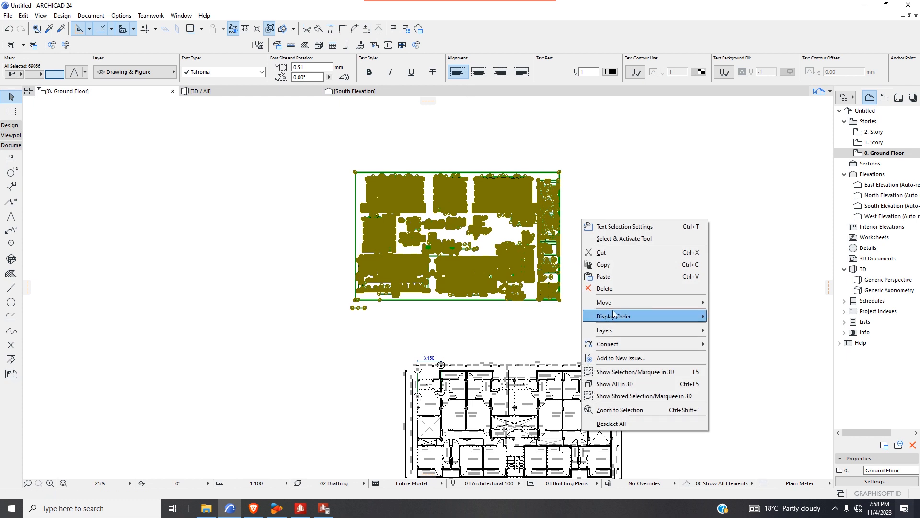
click(779, 302)
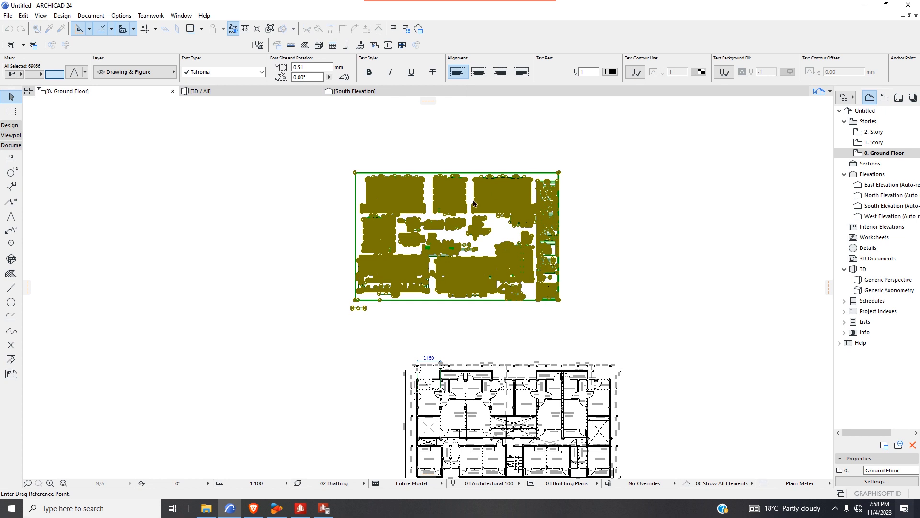
scroll(501, 148, down, 3)
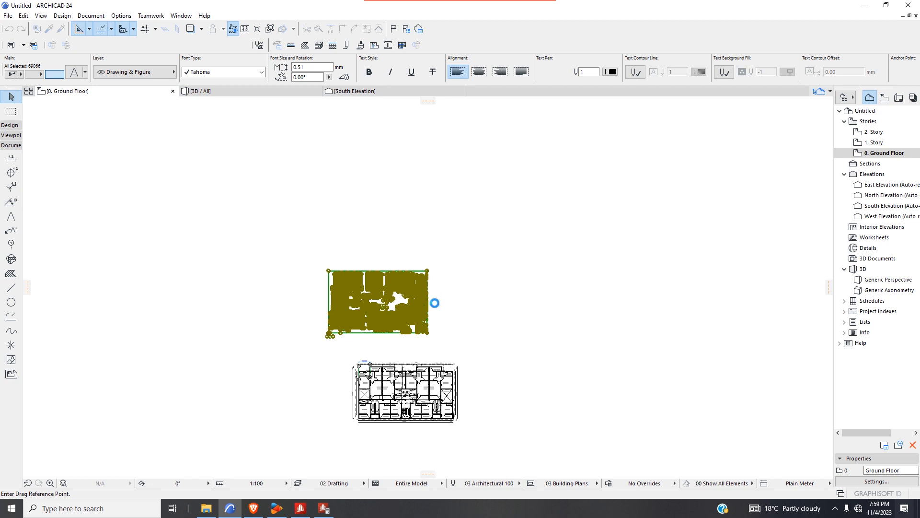
click(353, 332)
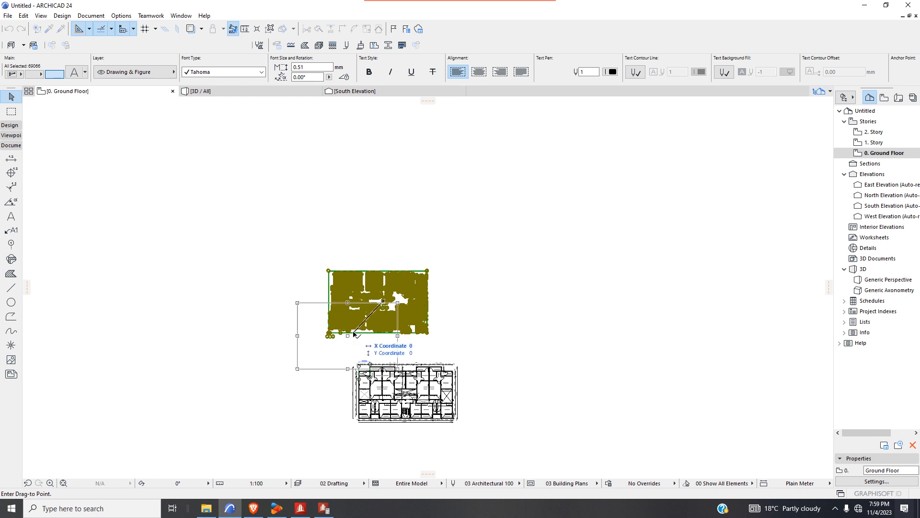
click(329, 245)
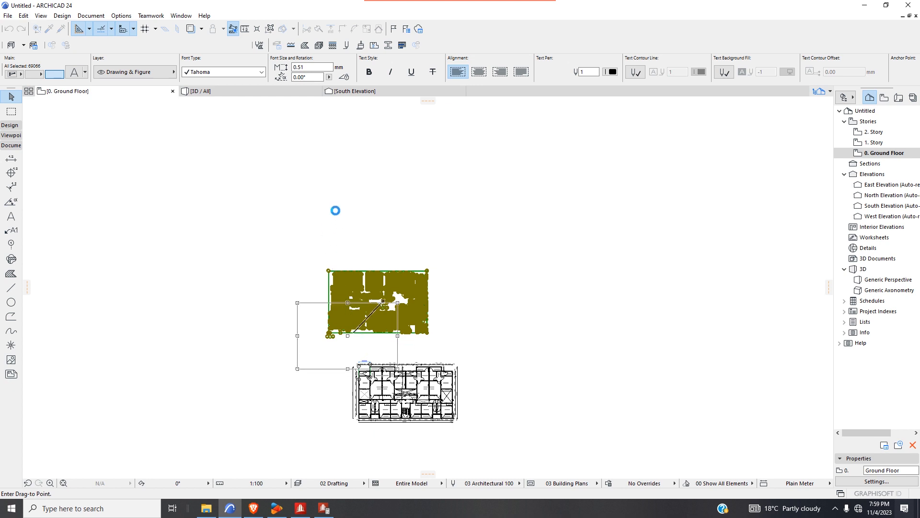
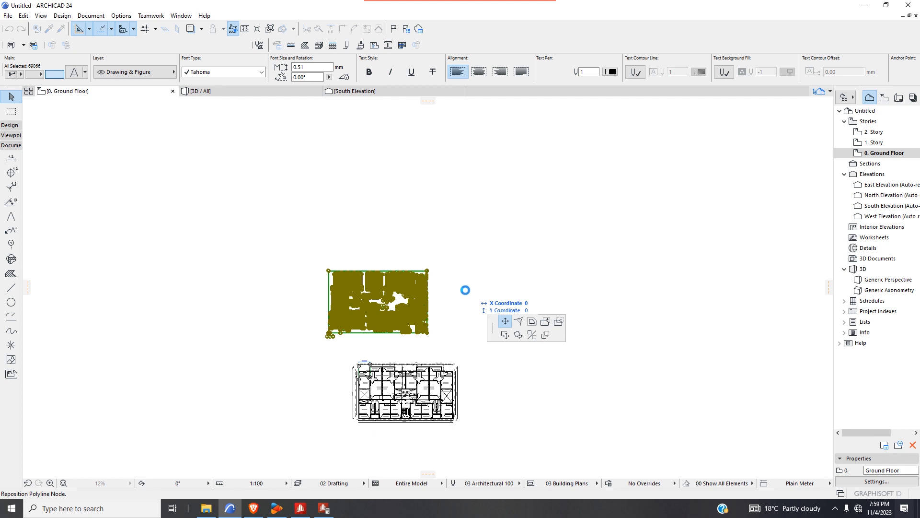
click(465, 292)
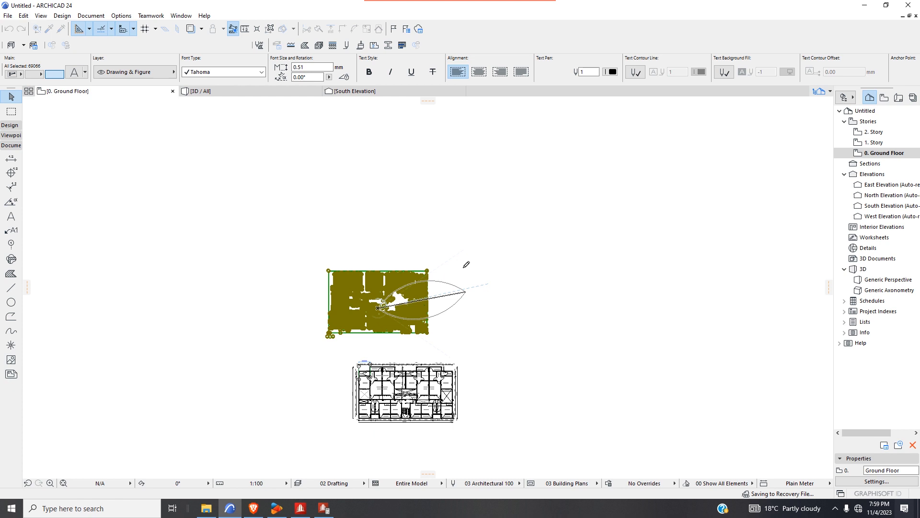
click(390, 349)
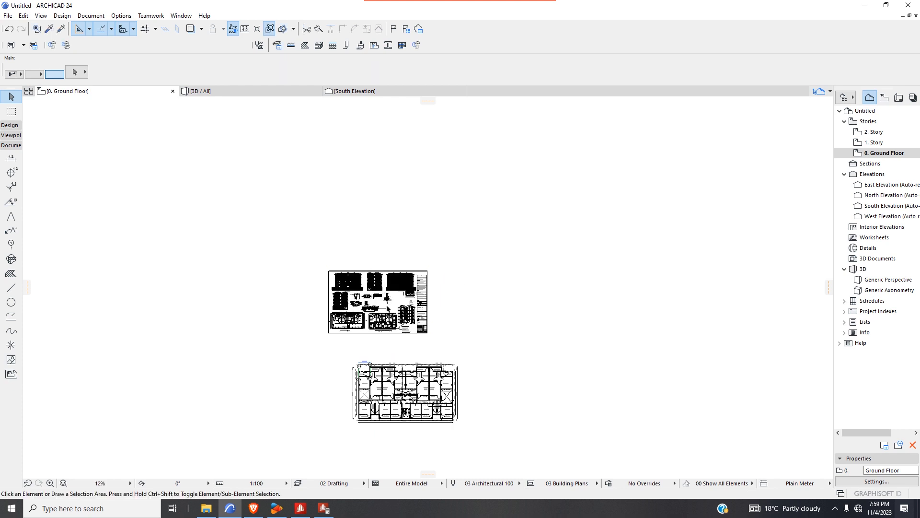
- Examine the rescaled floor plan beside the drawing sheet, focusing on grids A and B and the dimension row above the balconies
scroll(379, 257, up, 3)
scroll(367, 244, down, 3)
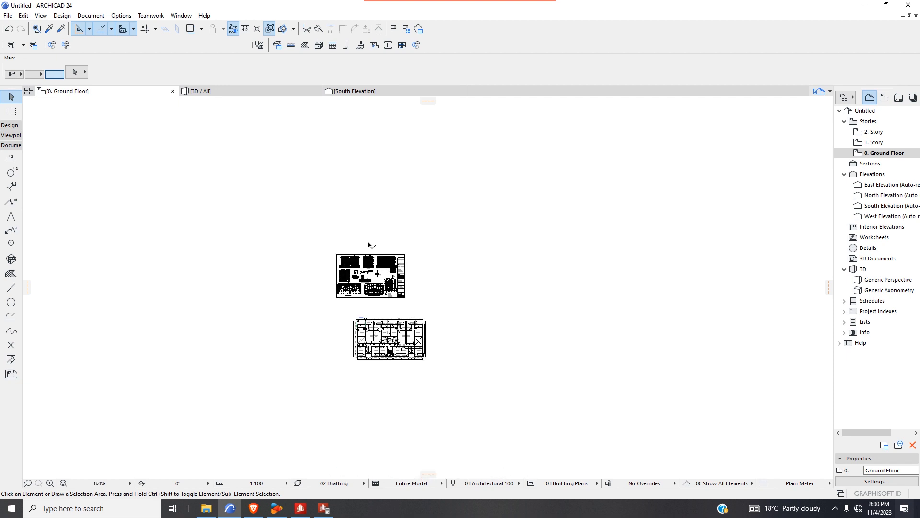
scroll(392, 358, up, 5)
scroll(392, 359, down, 3)
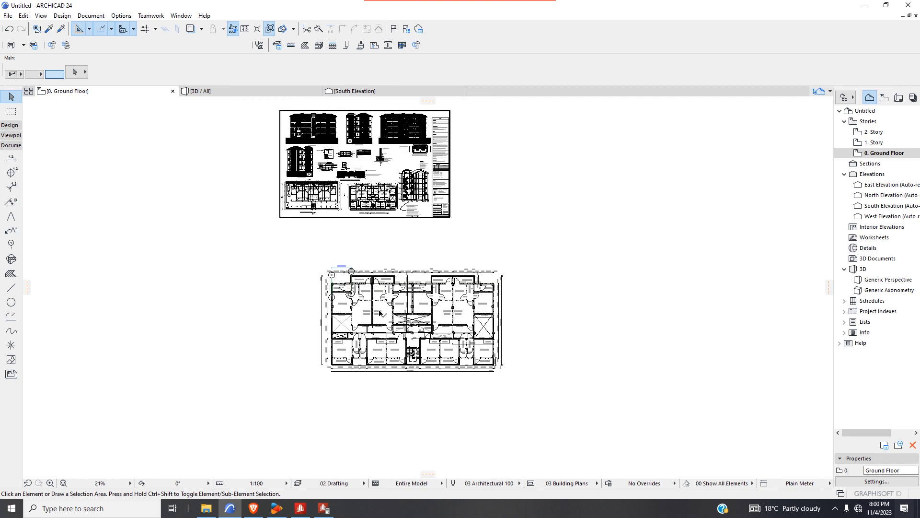
mouse_move(487, 4)
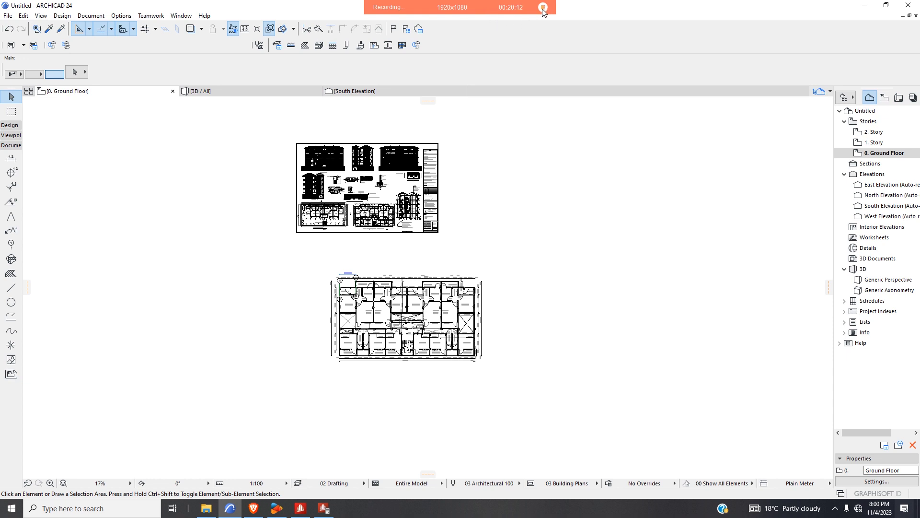
scroll(366, 293, up, 3)
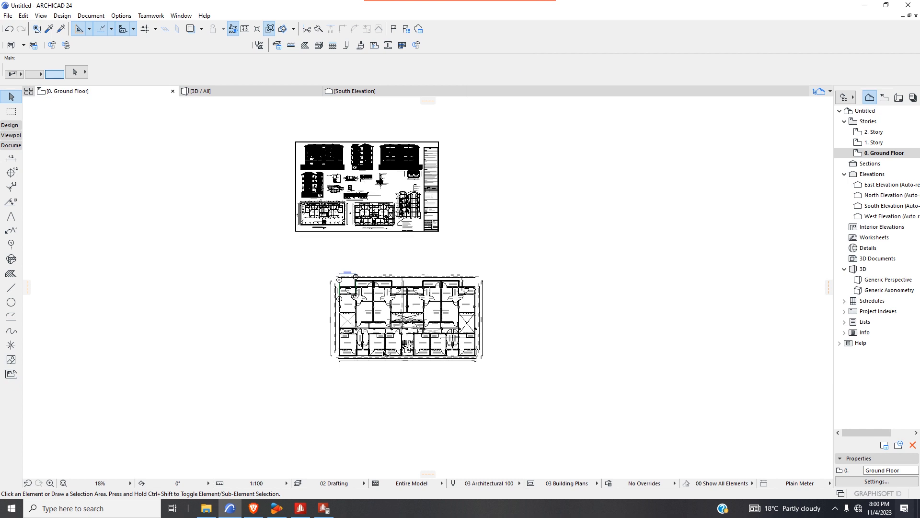
scroll(307, 184, up, 3)
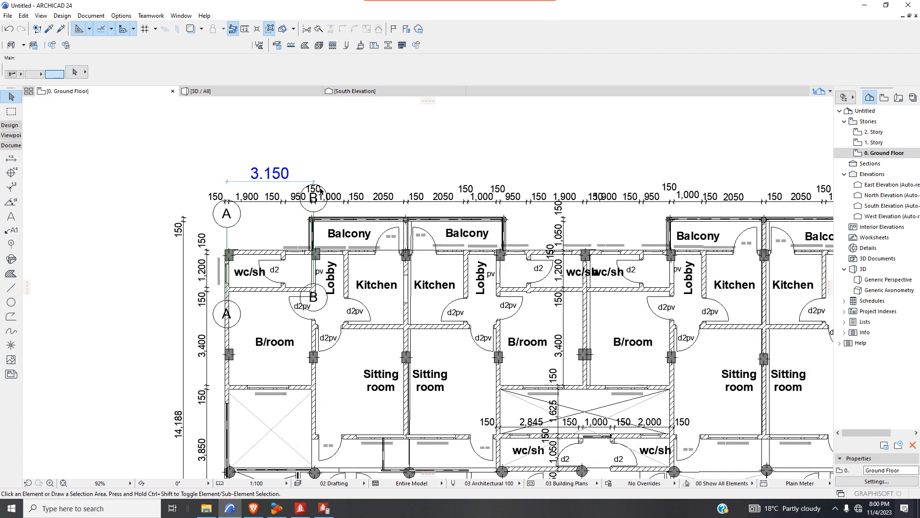
scroll(307, 184, down, 2)
scroll(316, 202, up, 2)
scroll(331, 221, down, 2)
scroll(341, 234, up, 2)
scroll(341, 234, down, 3)
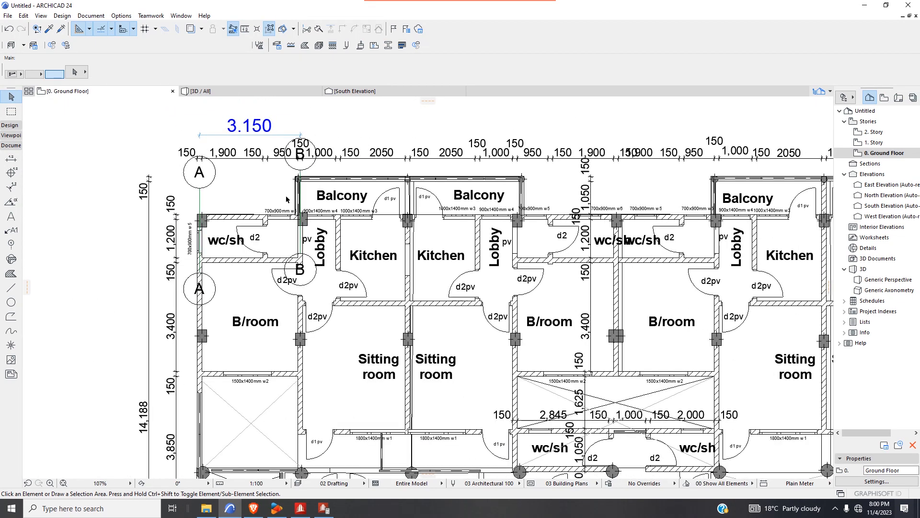
scroll(269, 152, up, 1)
scroll(270, 168, down, 3)
scroll(272, 187, up, 3)
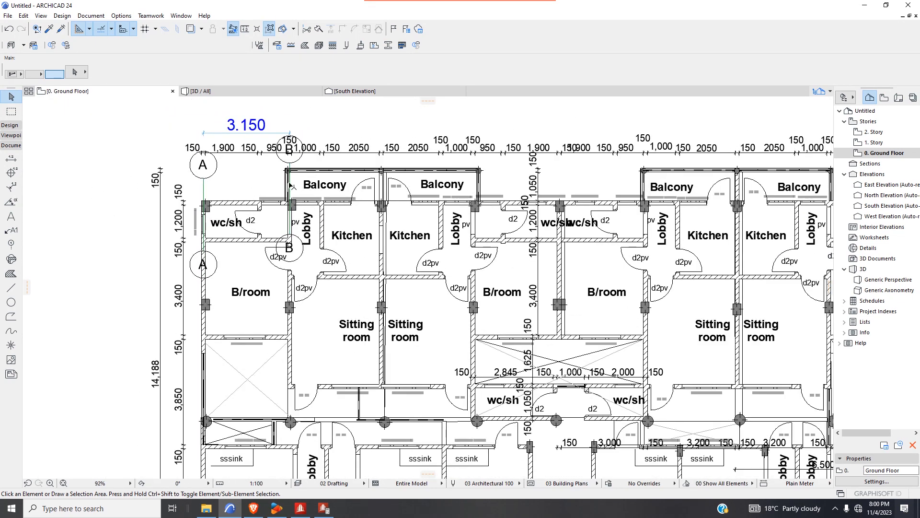
scroll(272, 195, up, 1)
scroll(431, 274, up, 4)
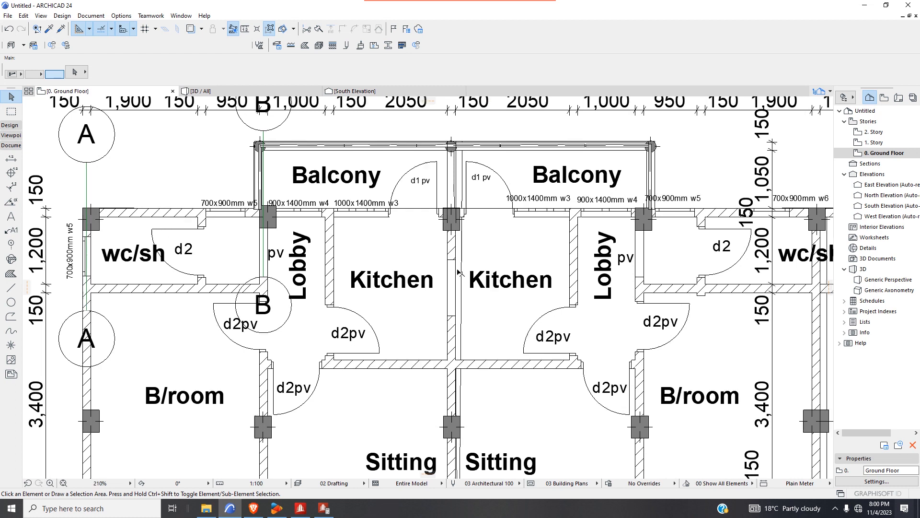
- Draw a horizontal helper line 150 long across the opening in the wall between the first two kitchens
scroll(450, 275, up, 2)
scroll(243, 265, down, 2)
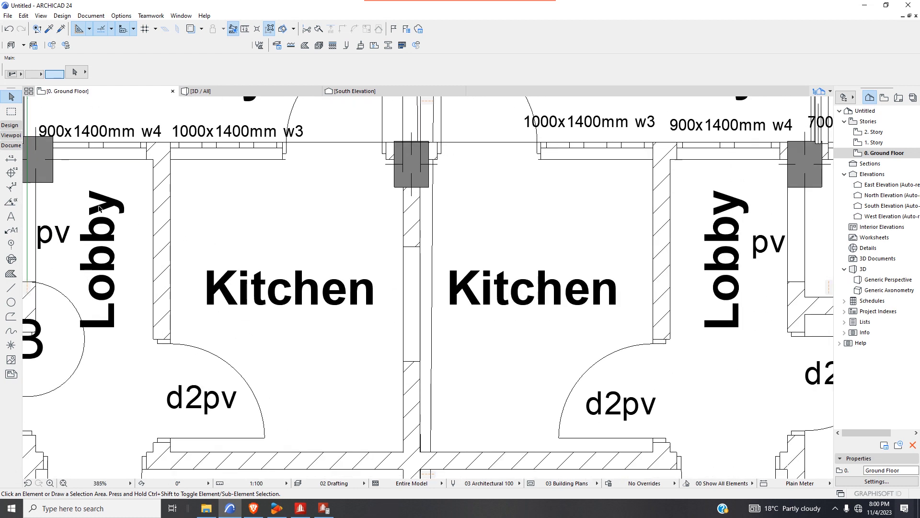
click(11, 287)
scroll(391, 292, up, 2)
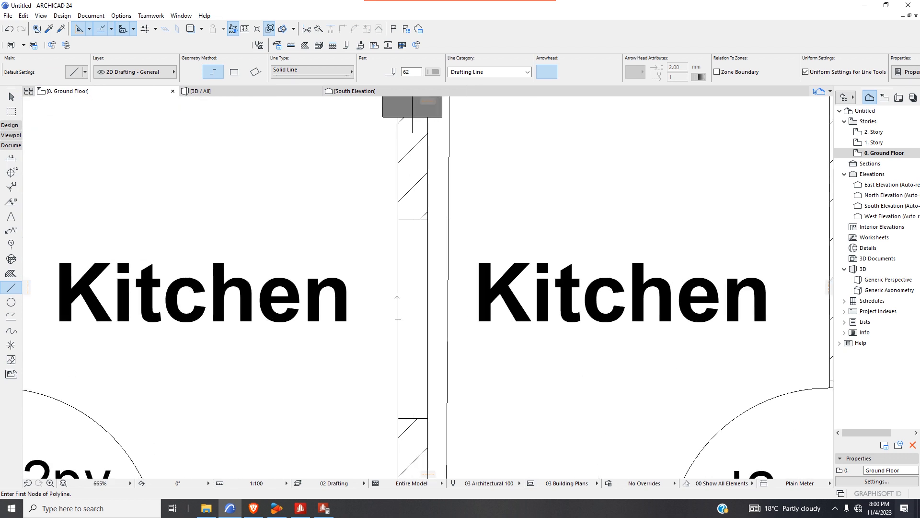
click(399, 306)
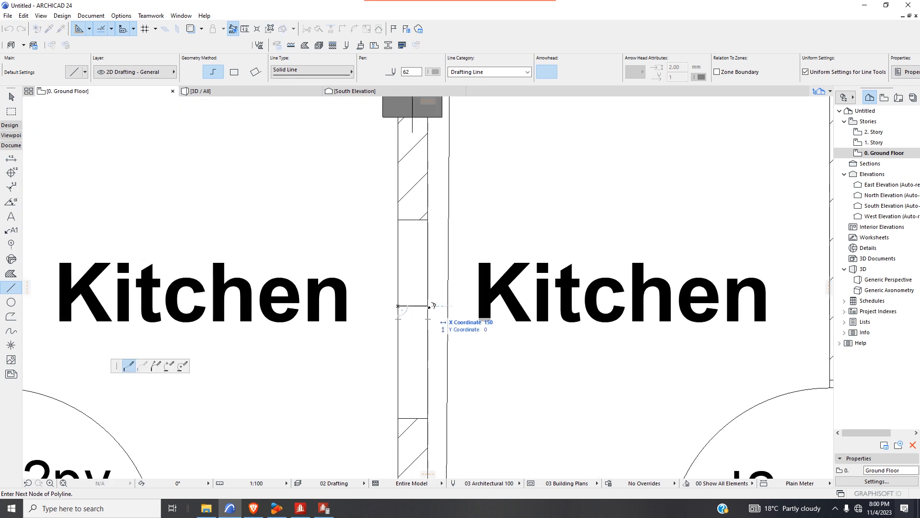
scroll(432, 306, down, 5)
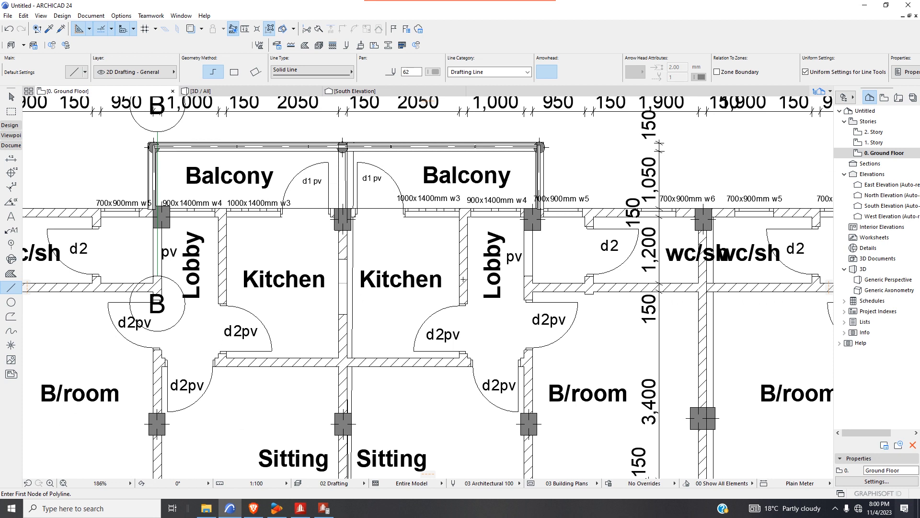
- Place a vertical grid line from the midpoint of the kitchen-wall helper line up beyond the dimension row
scroll(456, 282, up, 2)
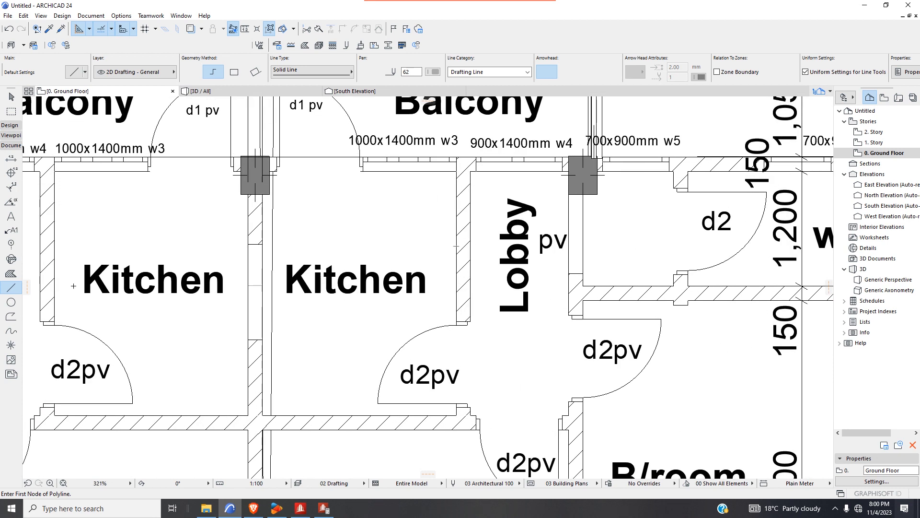
click(11, 244)
scroll(251, 287, up, 2)
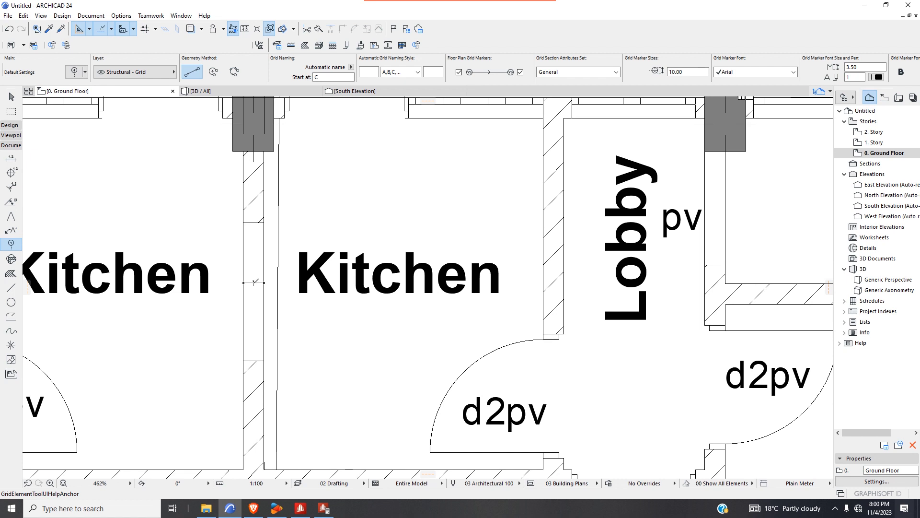
click(254, 283)
scroll(255, 282, down, 5)
scroll(257, 207, up, 1)
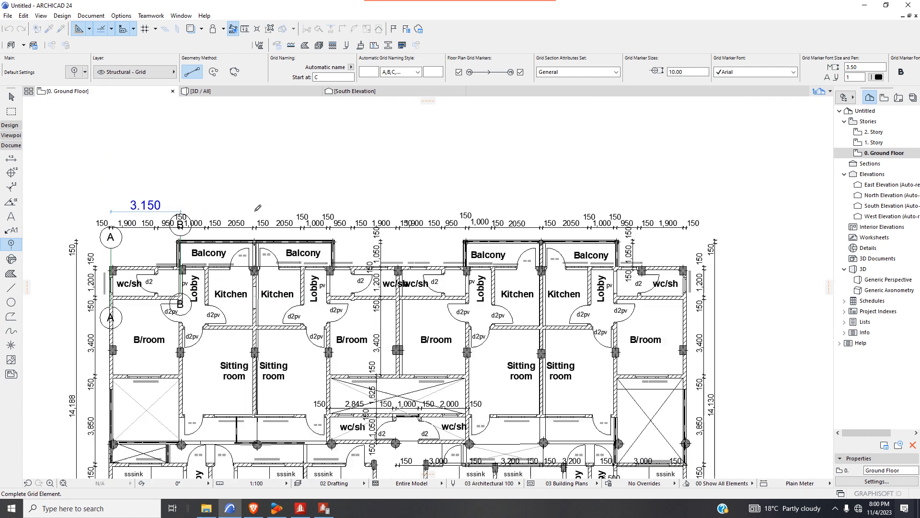
scroll(258, 207, up, 1)
click(254, 179)
- Draw a helper line across the wall beside the second lobby and place a vertical grid line from its midpoint up beyond the dimension row
scroll(342, 296, up, 4)
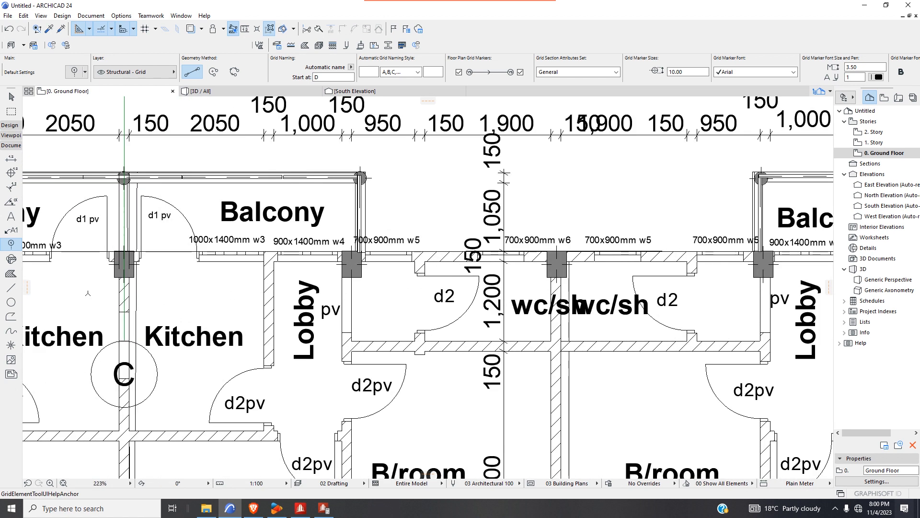
click(12, 287)
scroll(348, 323, up, 5)
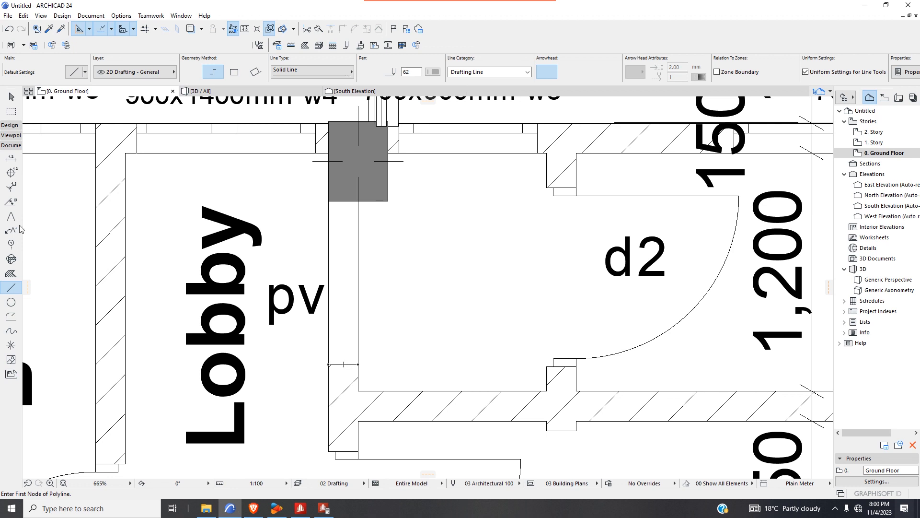
click(11, 244)
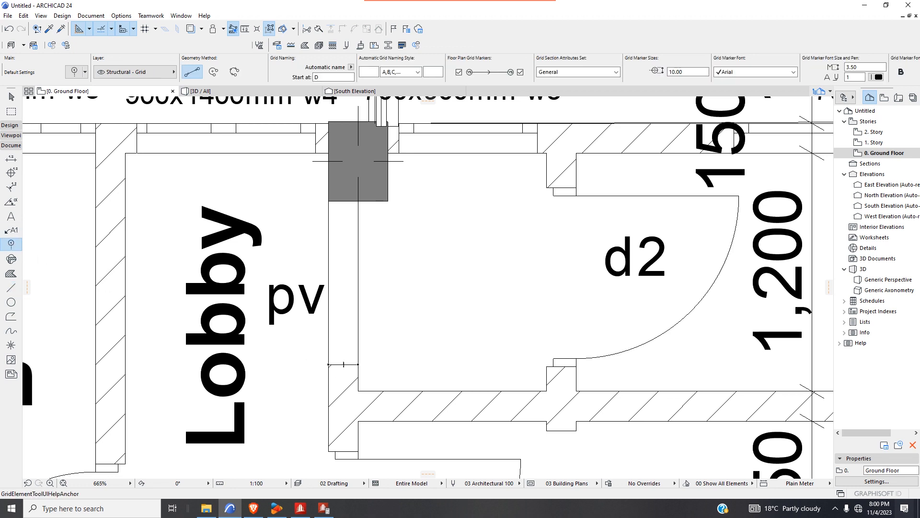
click(344, 364)
scroll(345, 330, down, 6)
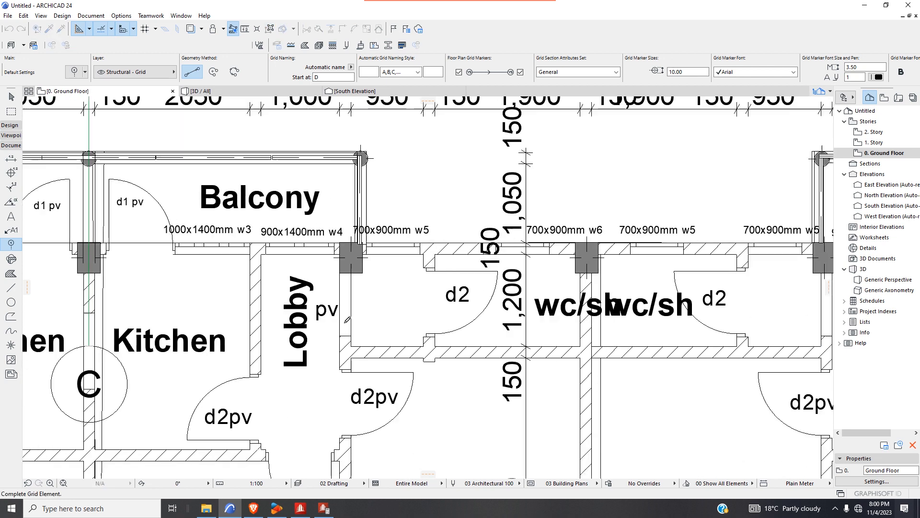
scroll(345, 143, down, 3)
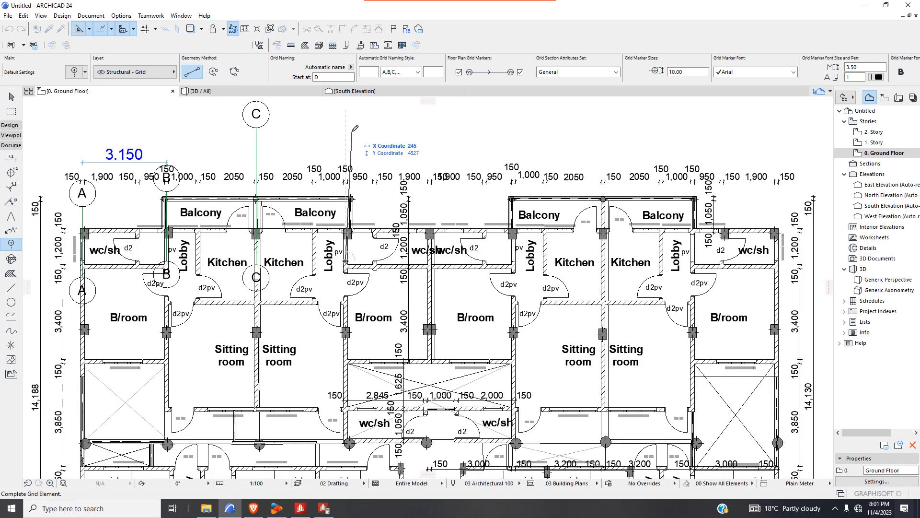
click(346, 117)
- Draw a horizontal helper line across the wall between the two central bedrooms, just below the wc/sh cross wall
scroll(434, 307, up, 6)
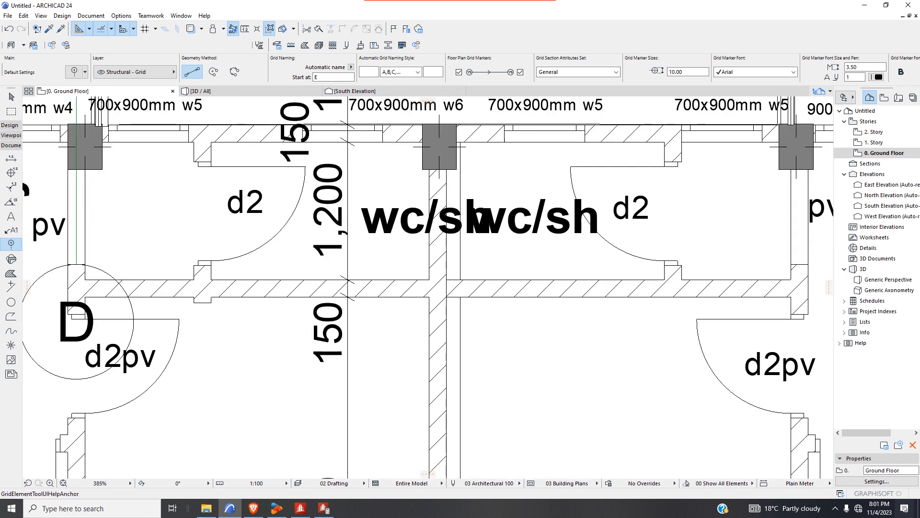
click(11, 287)
scroll(421, 338, up, 5)
click(403, 343)
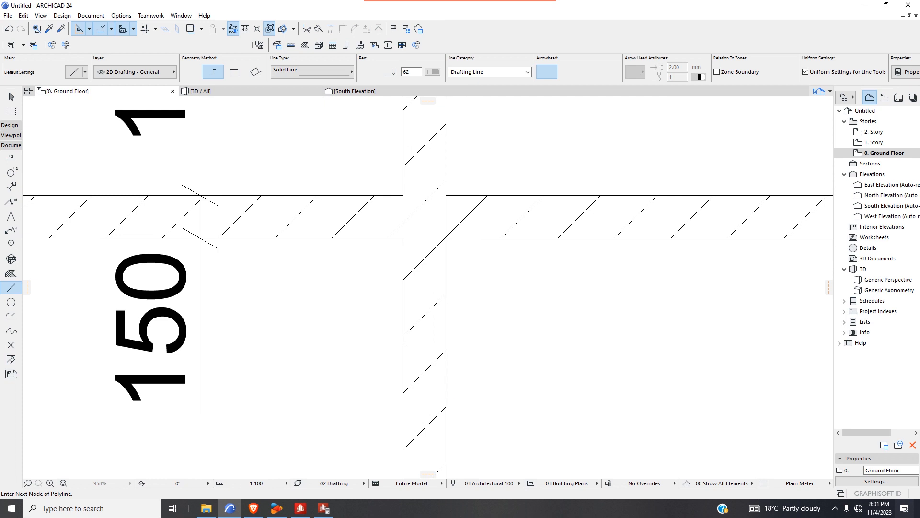
double_click(447, 344)
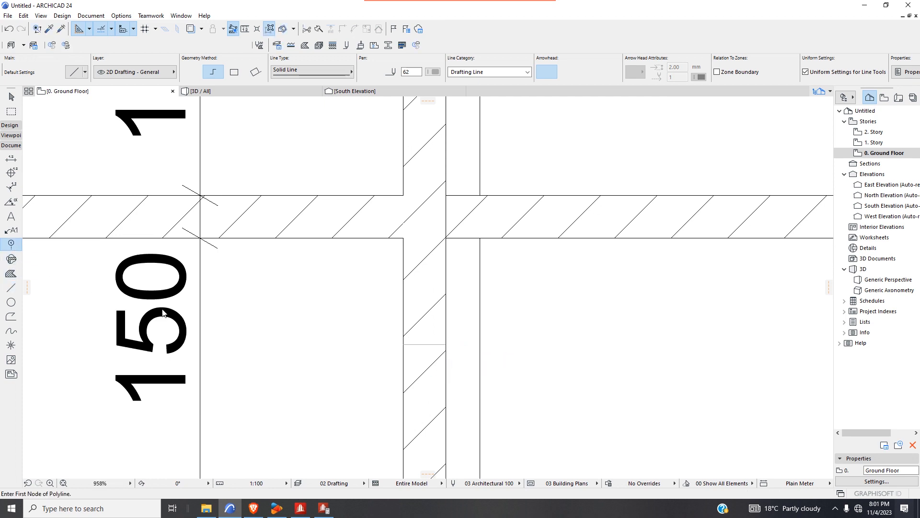
- Place a vertical grid line from the midpoint of the helper line between the two central bedrooms up beyond the dimension row
scroll(423, 342, up, 2)
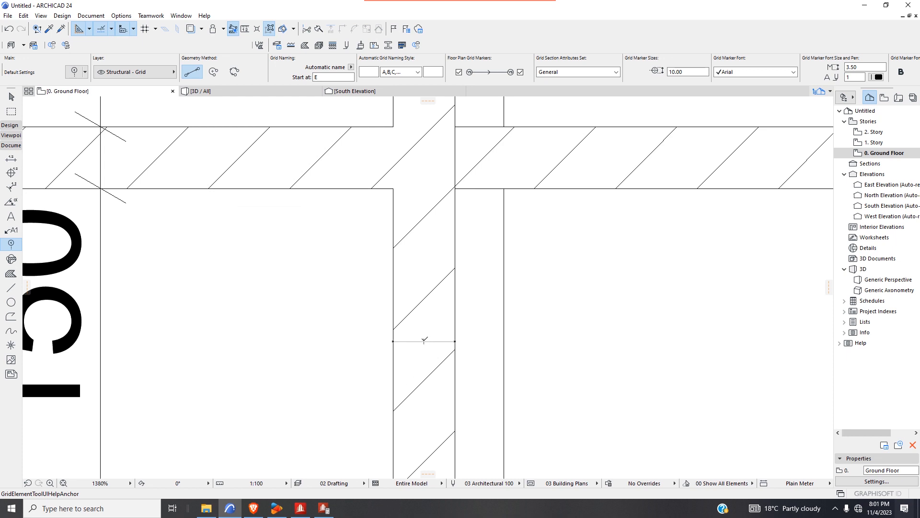
click(423, 341)
scroll(418, 345, down, 4)
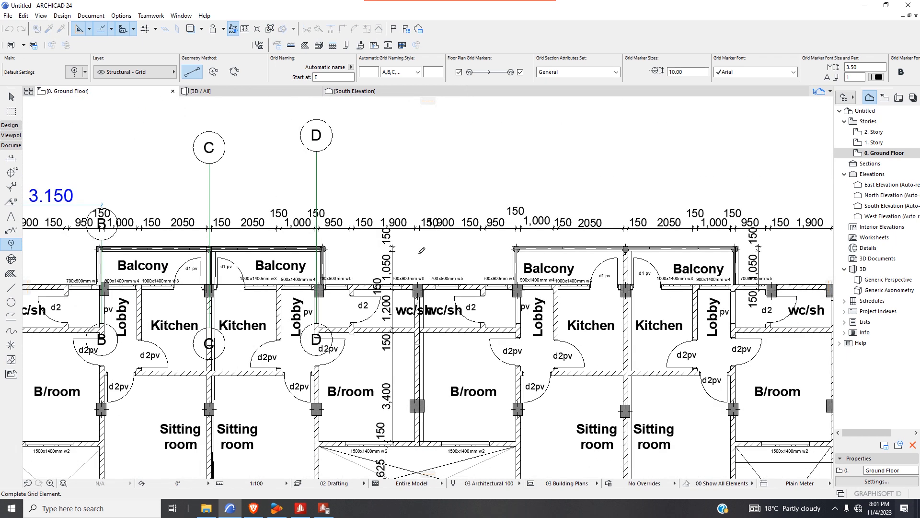
click(418, 139)
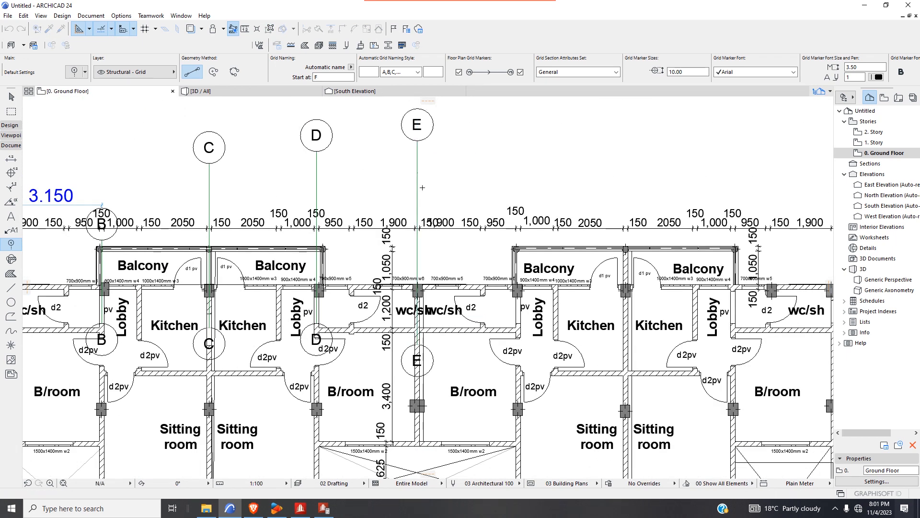
- Draw a horizontal helper line about 165 long across the wall between the second central bedroom and the adjoining sitting room, below the doors
scroll(417, 213, down, 2)
scroll(494, 313, up, 6)
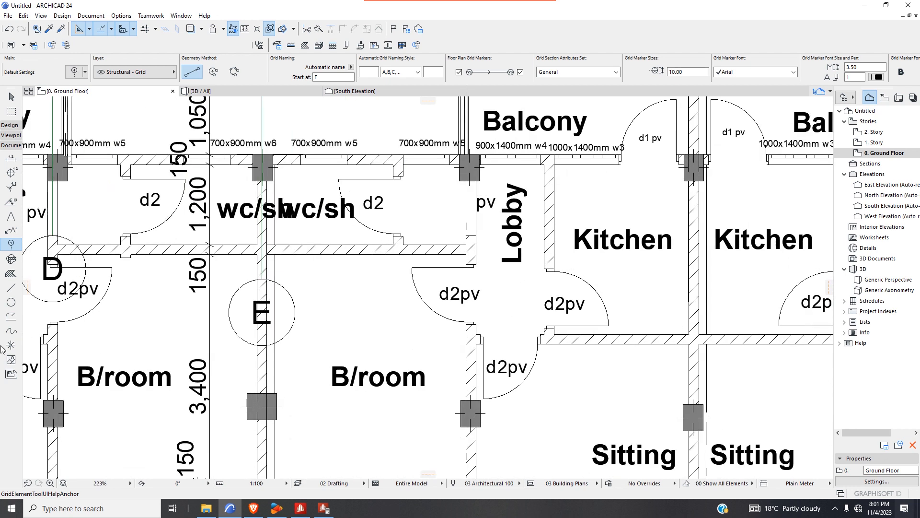
click(11, 287)
scroll(467, 357, up, 6)
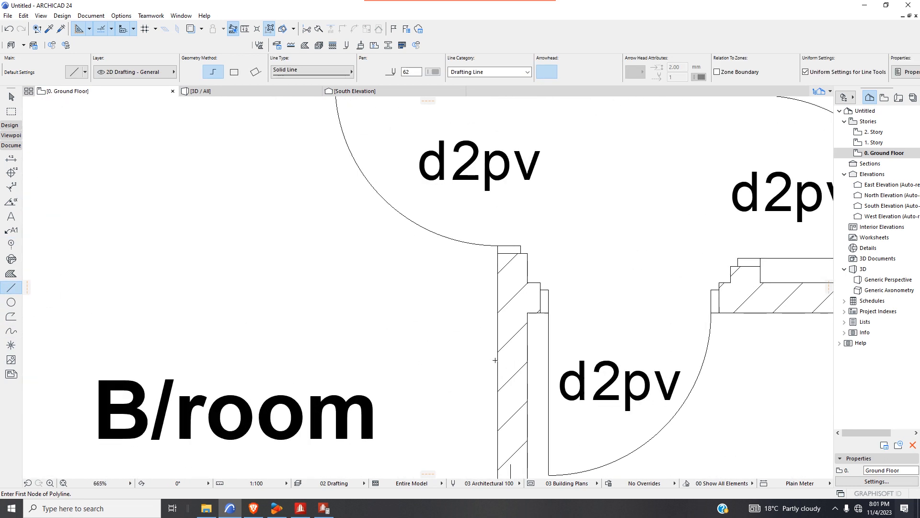
click(496, 364)
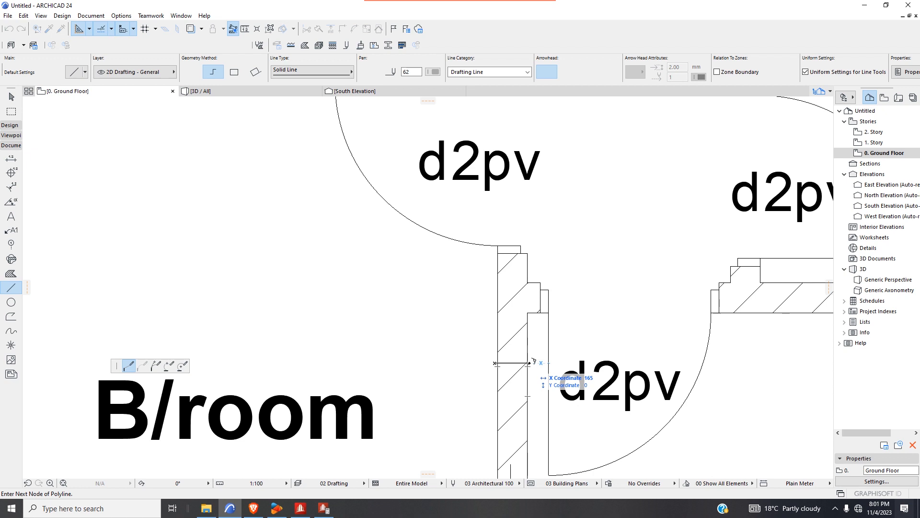
scroll(531, 363, up, 5)
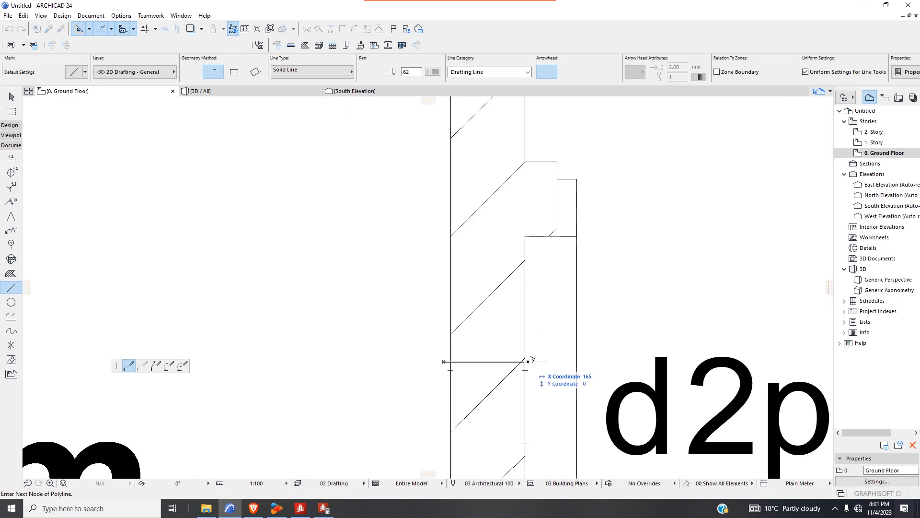
double_click(528, 362)
- Draw a second horizontal helper line just above the overshooting one, spanning exactly from one wall face to the other
scroll(424, 369, up, 2)
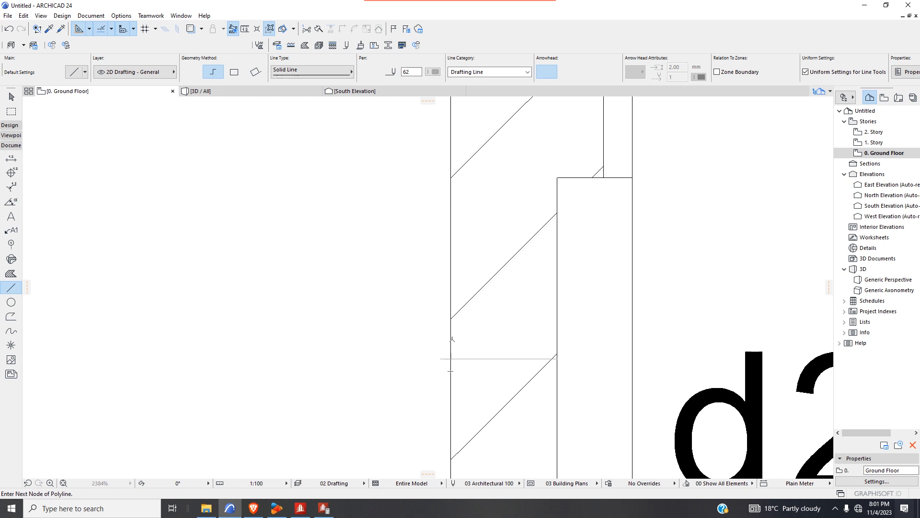
click(451, 339)
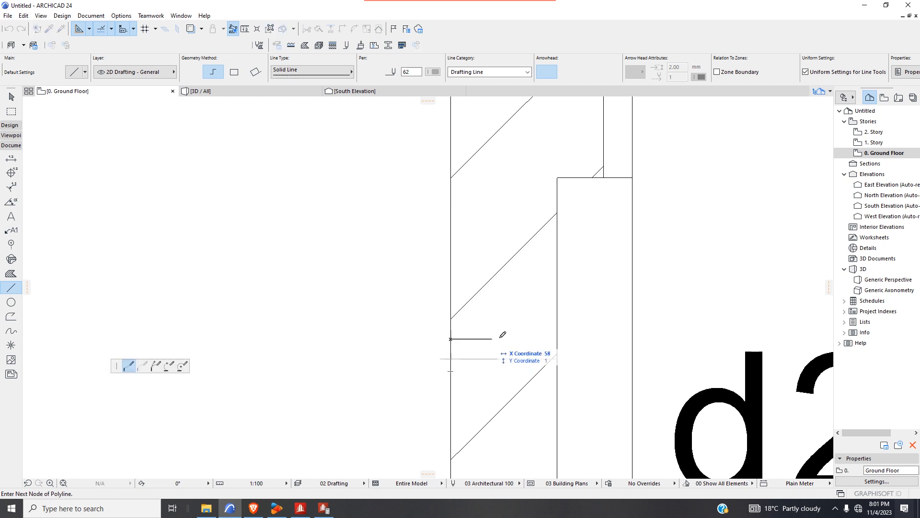
double_click(558, 339)
- Place a vertical grid line from the midpoint of the face-to-face helper line up past the balcony
click(12, 244)
scroll(505, 338, up, 1)
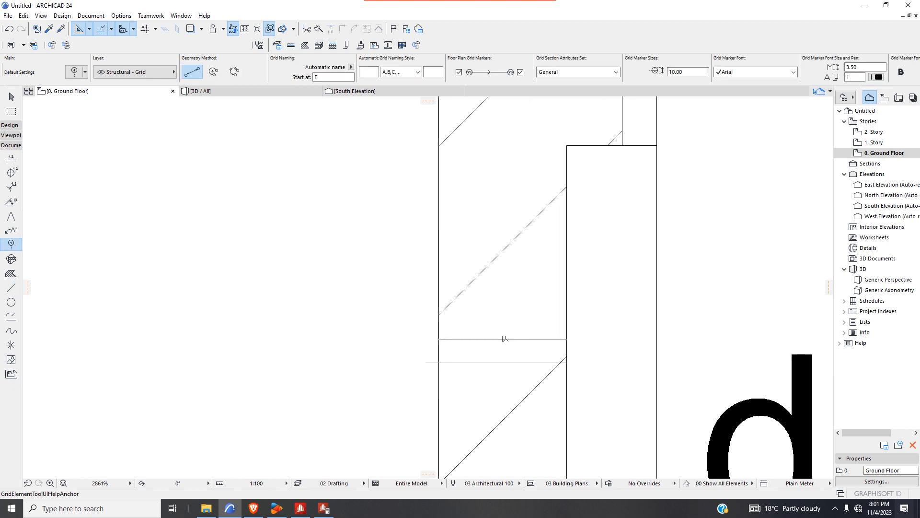
click(504, 338)
scroll(506, 344, down, 5)
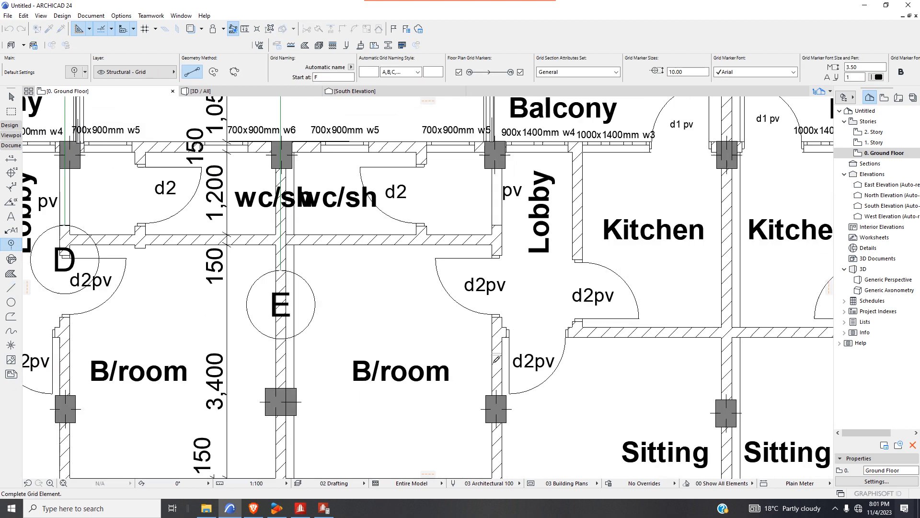
click(496, 115)
- Draw a horizontal helper line 150 long across the wall between the second pair of kitchens, above the cross wall
scroll(422, 207, down, 3)
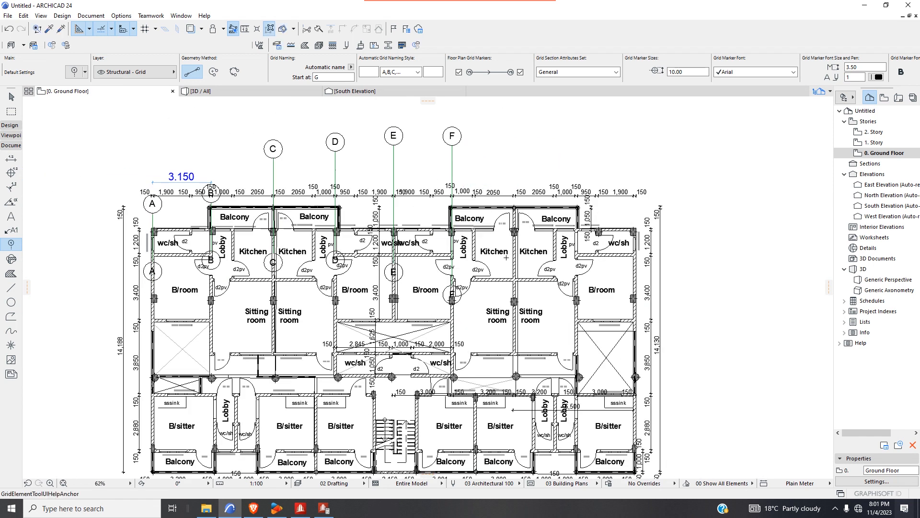
scroll(506, 258, up, 3)
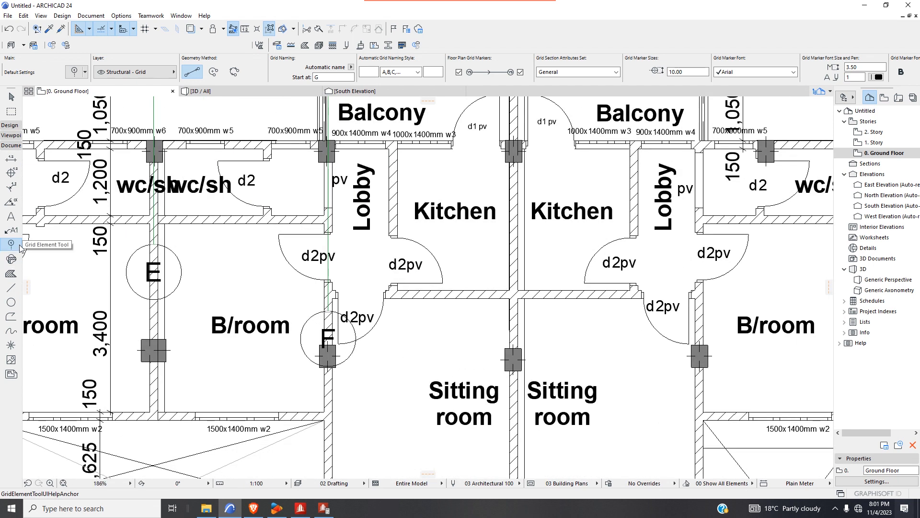
click(11, 288)
scroll(541, 278, up, 3)
scroll(468, 279, up, 2)
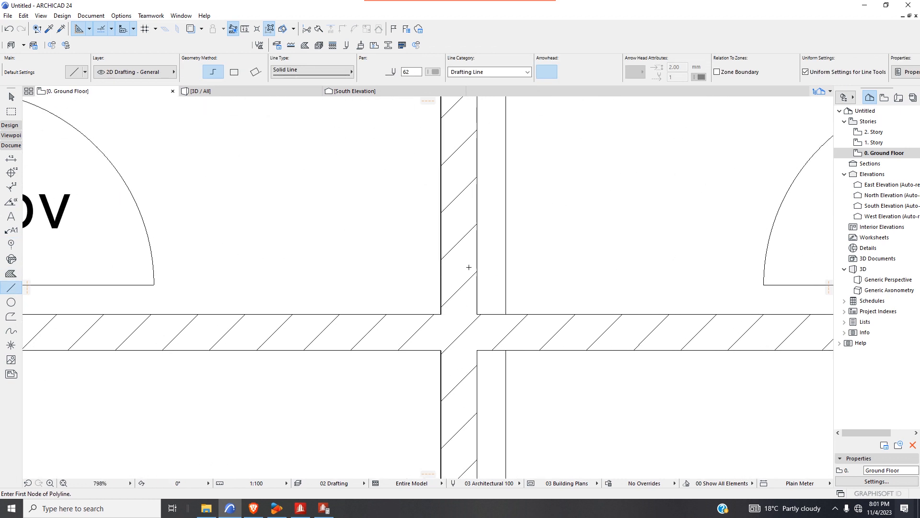
scroll(467, 263, down, 1)
scroll(453, 182, up, 1)
click(445, 175)
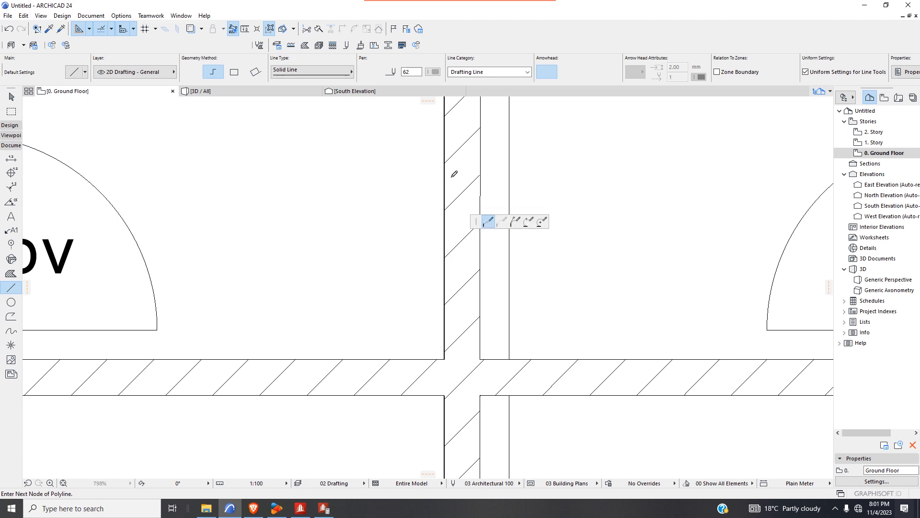
scroll(484, 174, up, 3)
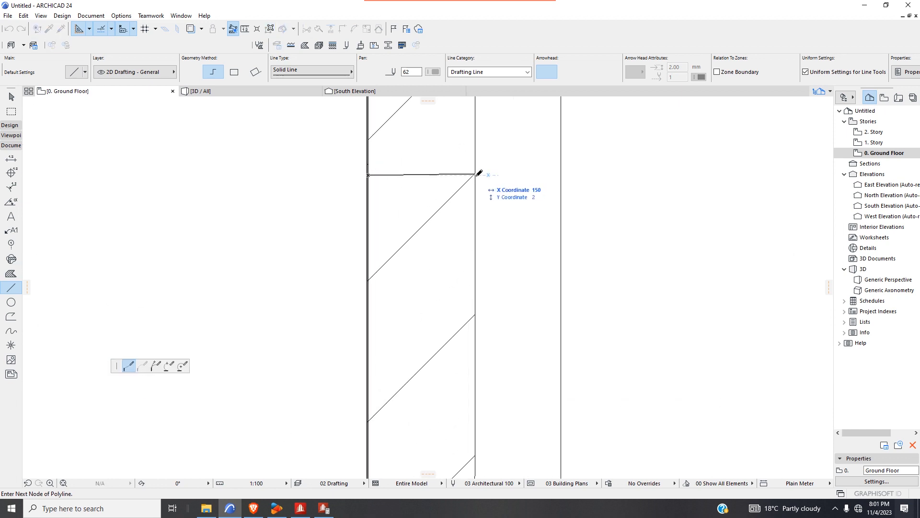
scroll(482, 173, up, 1)
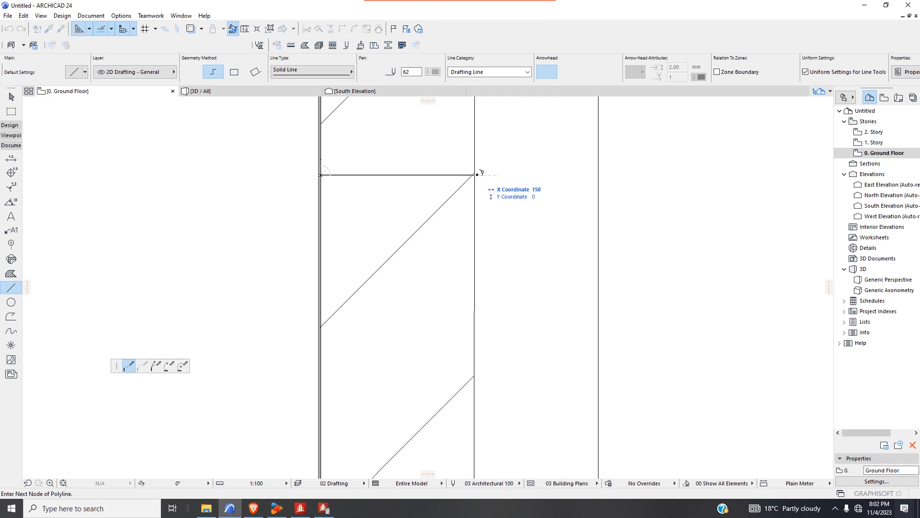
double_click(476, 174)
- Place a vertical grid line from the midpoint of the second kitchen-wall helper line up beyond the dimension row
click(11, 244)
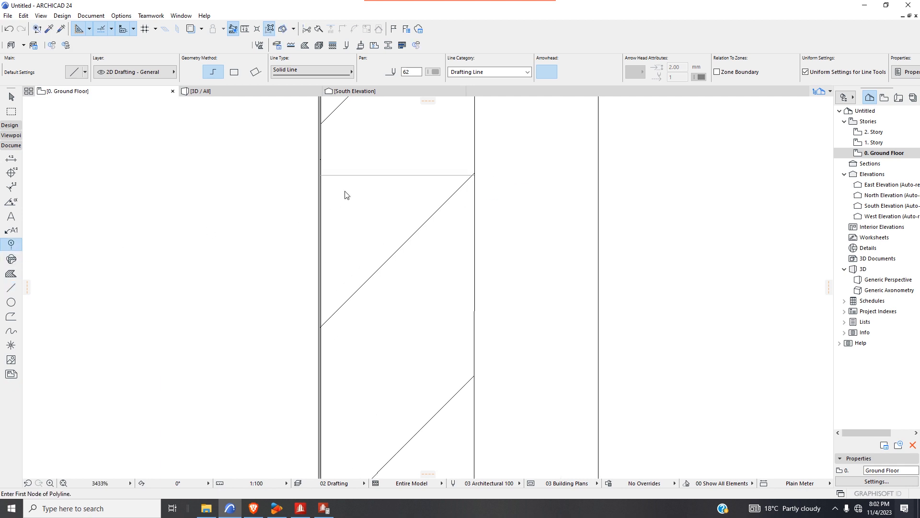
click(399, 174)
scroll(396, 235, down, 6)
scroll(393, 226, down, 3)
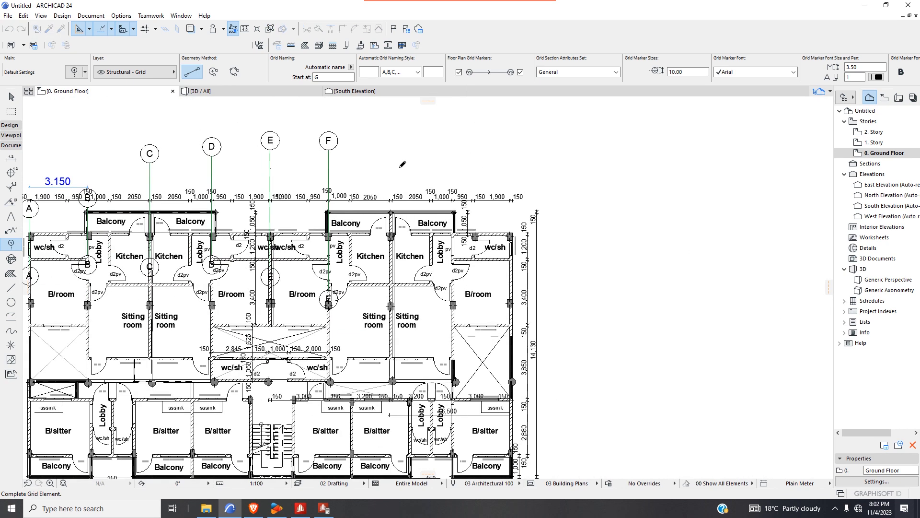
click(391, 150)
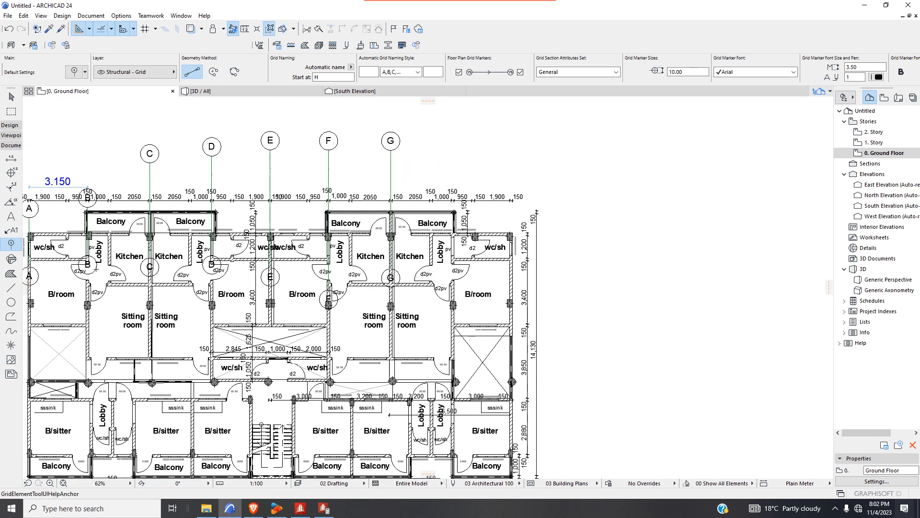
- Draw a horizontal helper line 150 long across the wall between the last sitting room and the easternmost bedroom, above the column
click(11, 288)
scroll(455, 292, up, 2)
scroll(455, 293, up, 7)
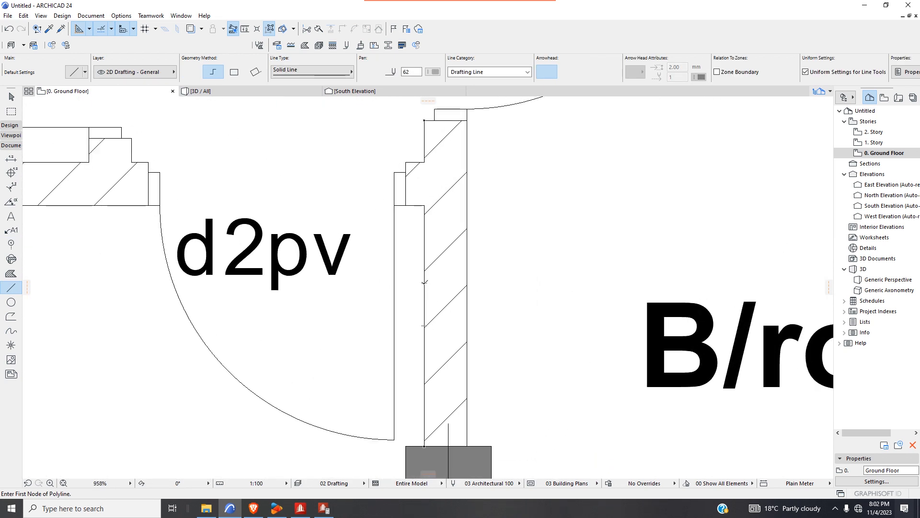
click(424, 282)
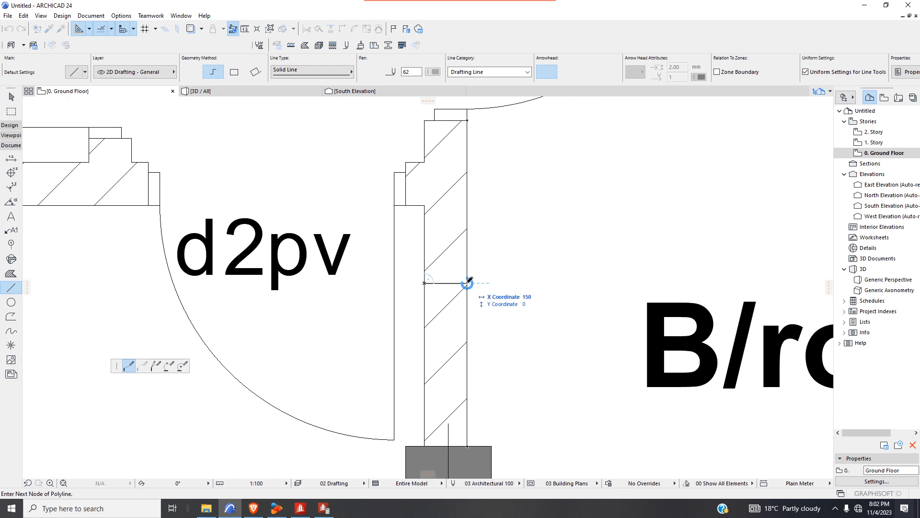
double_click(468, 282)
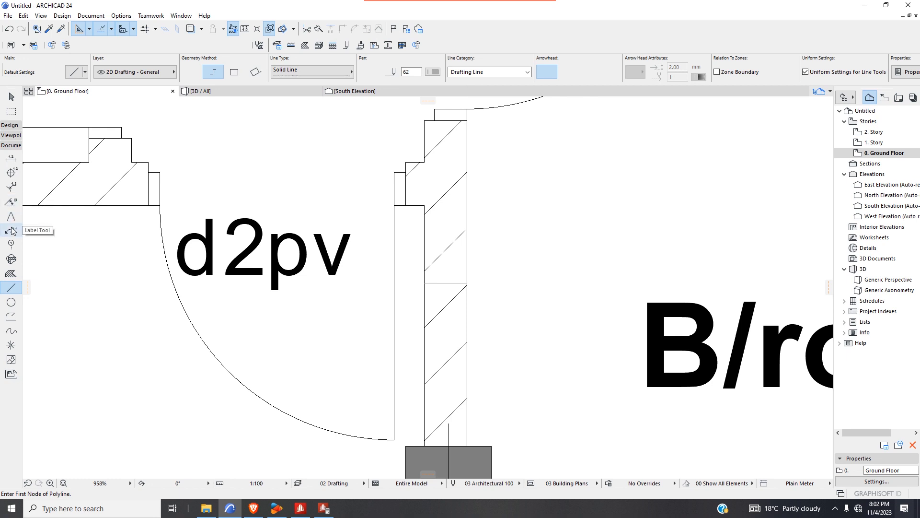
- Place a vertical grid line from the midpoint of the helper line beside the easternmost bedroom up beyond the dimension row
click(11, 244)
scroll(463, 285, up, 4)
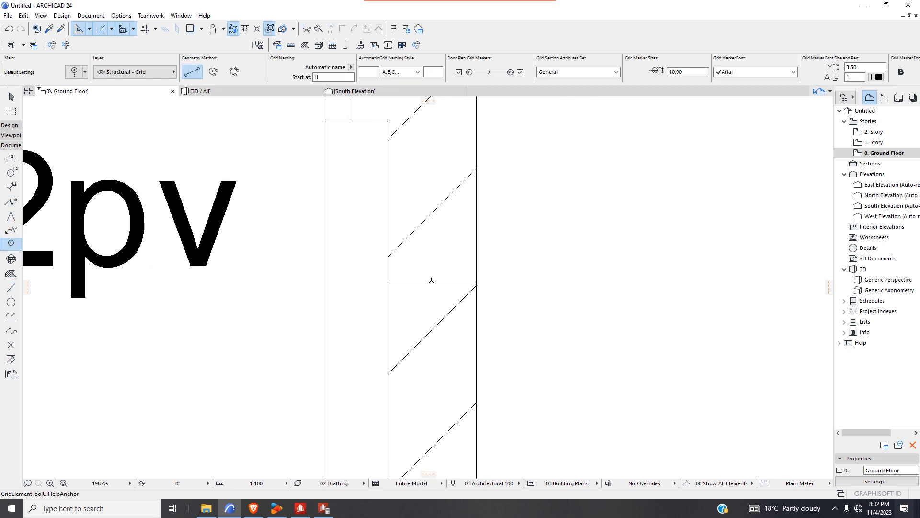
click(432, 281)
scroll(436, 259, down, 3)
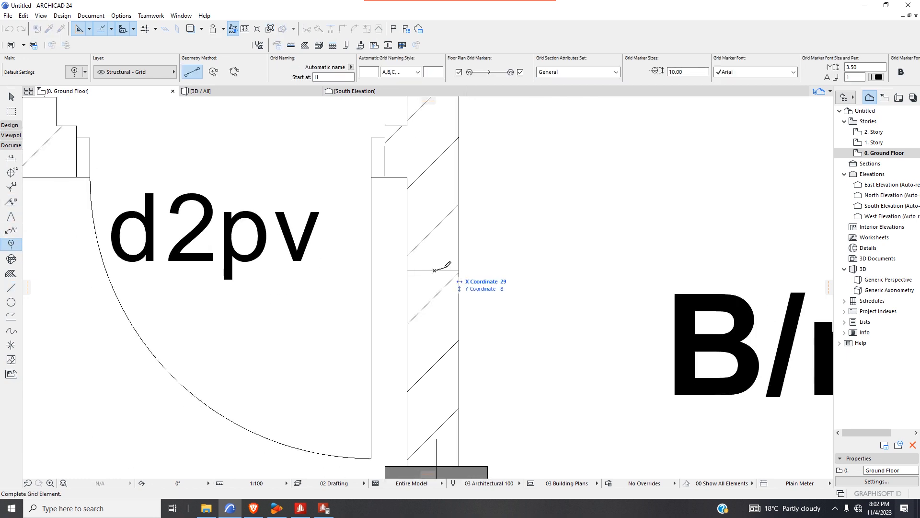
key(Escape)
scroll(430, 272, up, 3)
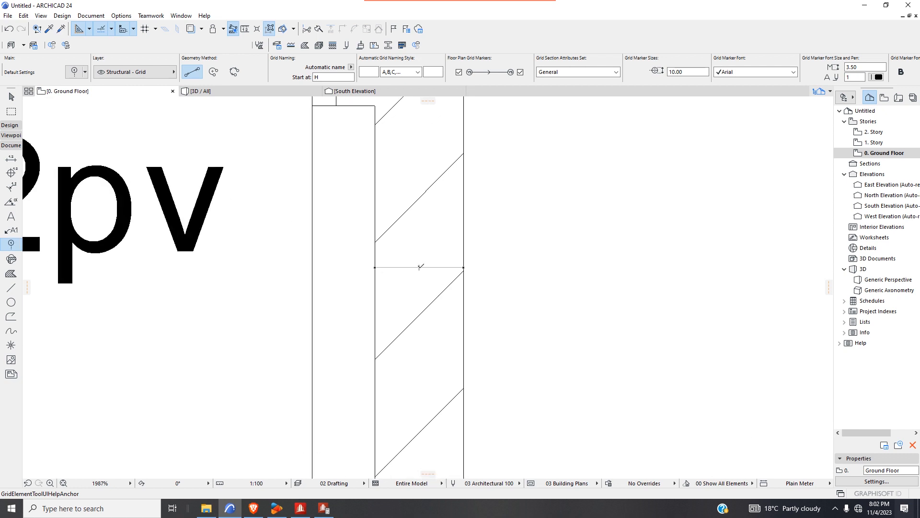
click(421, 267)
scroll(421, 266, down, 15)
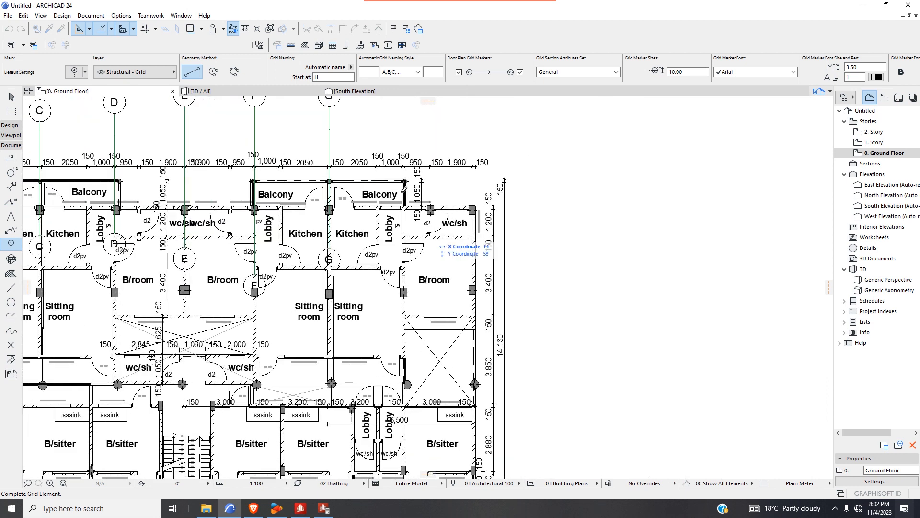
scroll(406, 130, down, 6)
scroll(405, 127, up, 2)
click(403, 135)
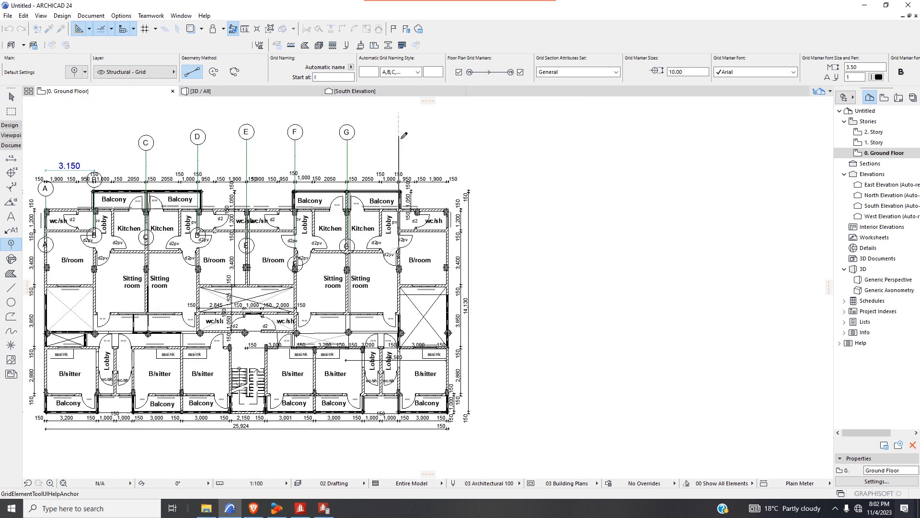
- Draw a horizontal helper line across the outer wall of the easternmost bedroom, above its column
click(5, 292)
scroll(446, 250, up, 6)
scroll(474, 246, up, 2)
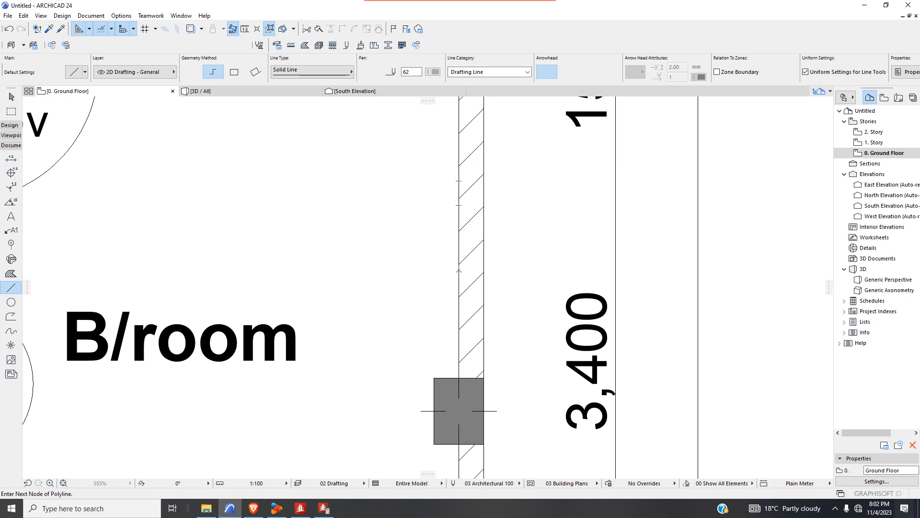
click(459, 270)
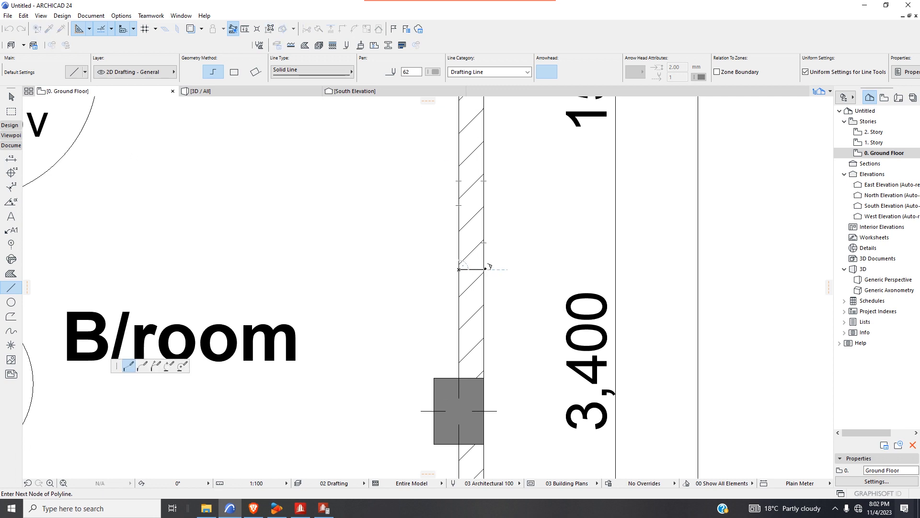
scroll(485, 269, down, 1)
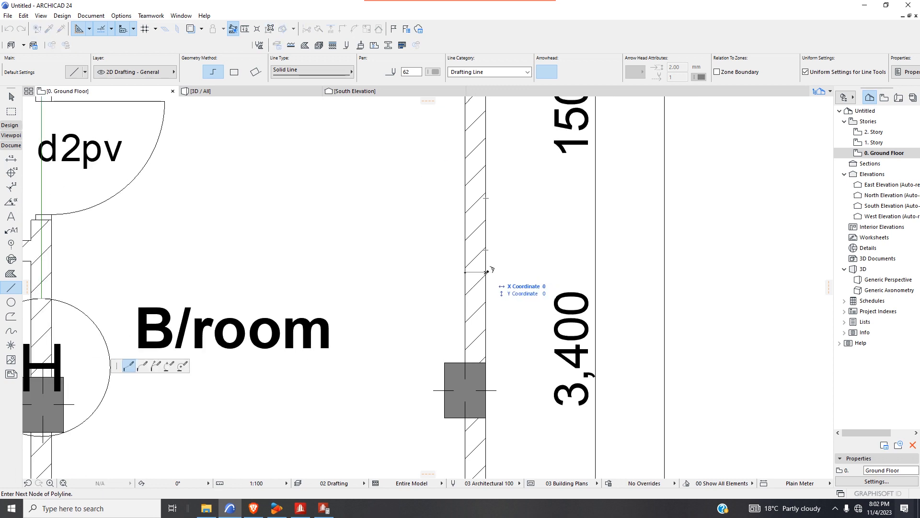
key(Escape)
scroll(495, 280, down, 1)
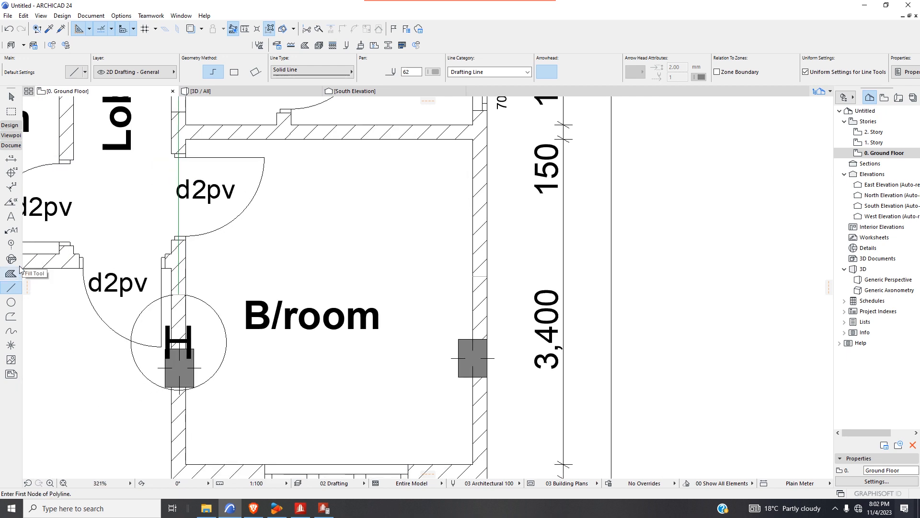
- Place a vertical grid line from the midpoint of the helper line on the easternmost bedroom's outer wall up beyond the dimension row
click(11, 244)
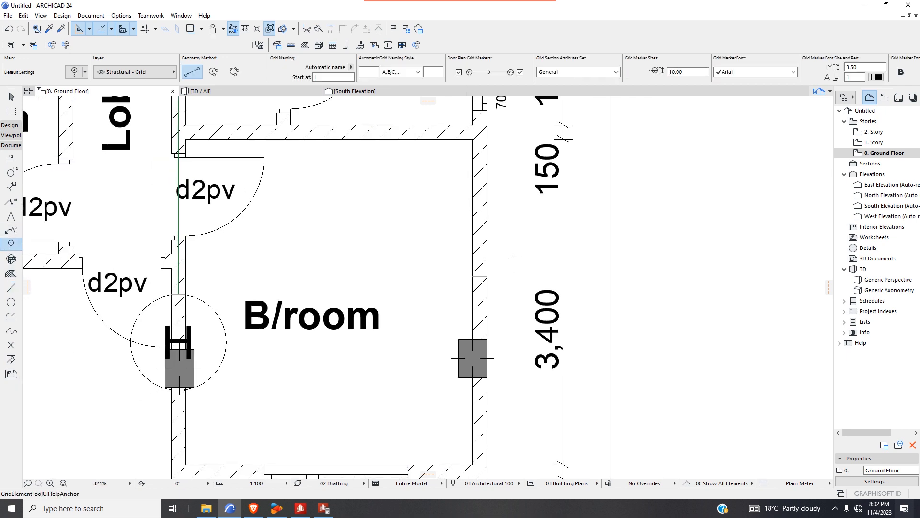
scroll(505, 266, up, 4)
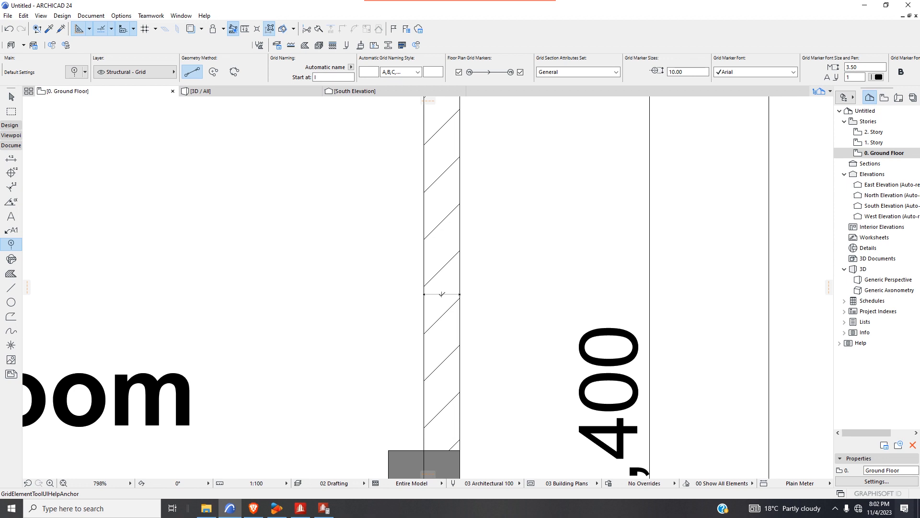
click(442, 294)
scroll(441, 293, down, 4)
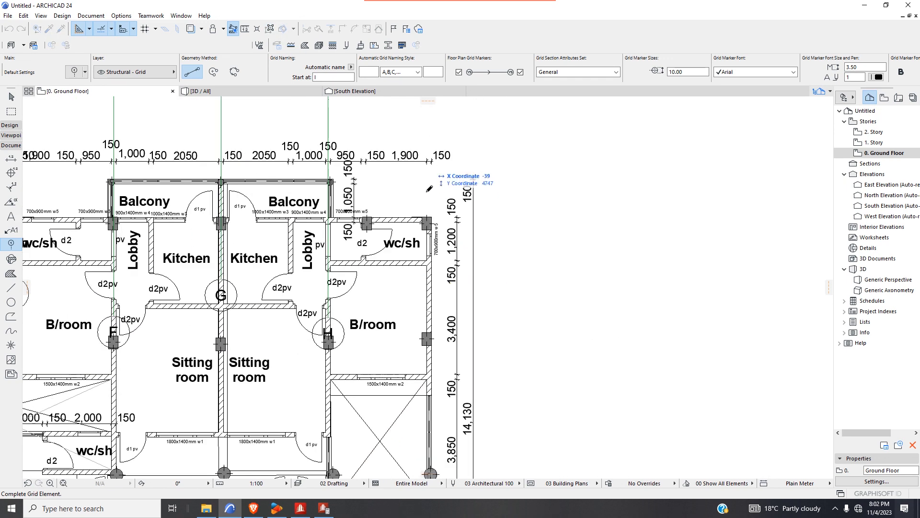
scroll(429, 189, down, 3)
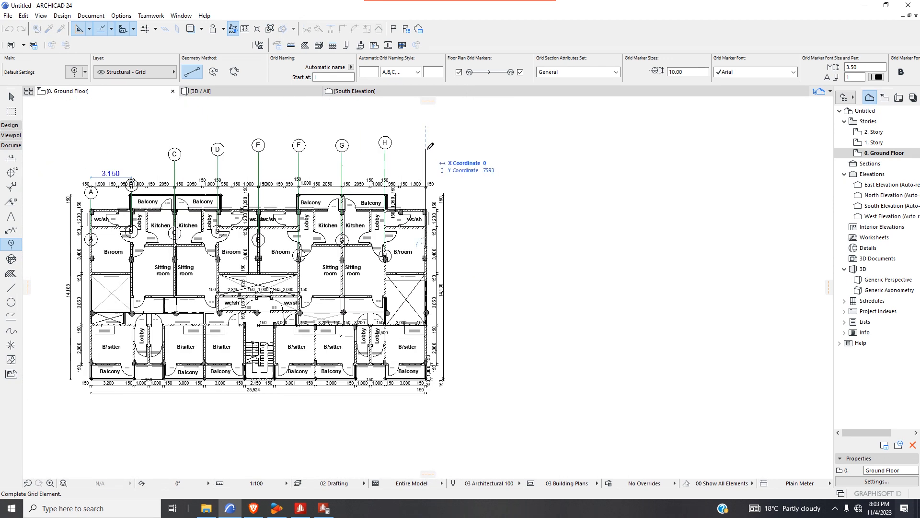
click(427, 148)
- Stretch the upper end of grid line A straight up beyond the dimension row, roughly level with marker C
scroll(427, 148, up, 2)
scroll(111, 234, up, 4)
scroll(155, 215, down, 2)
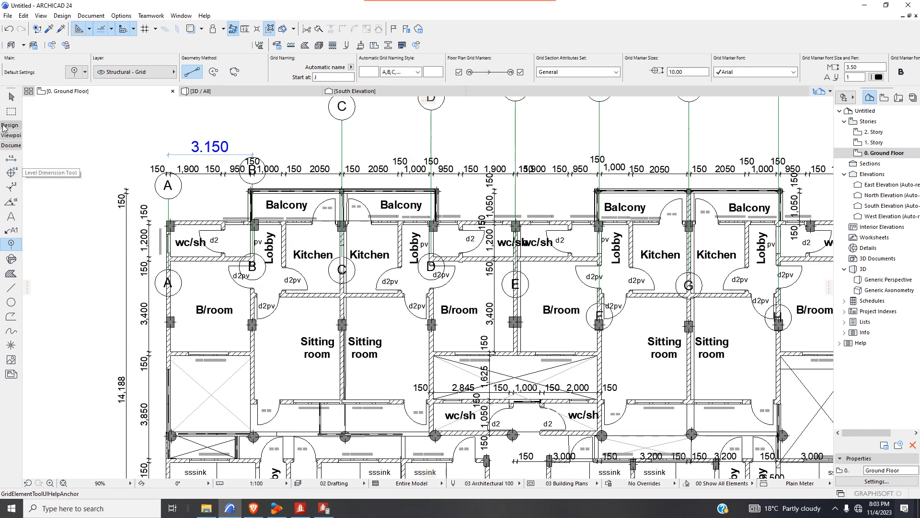
click(12, 96)
scroll(171, 225, up, 3)
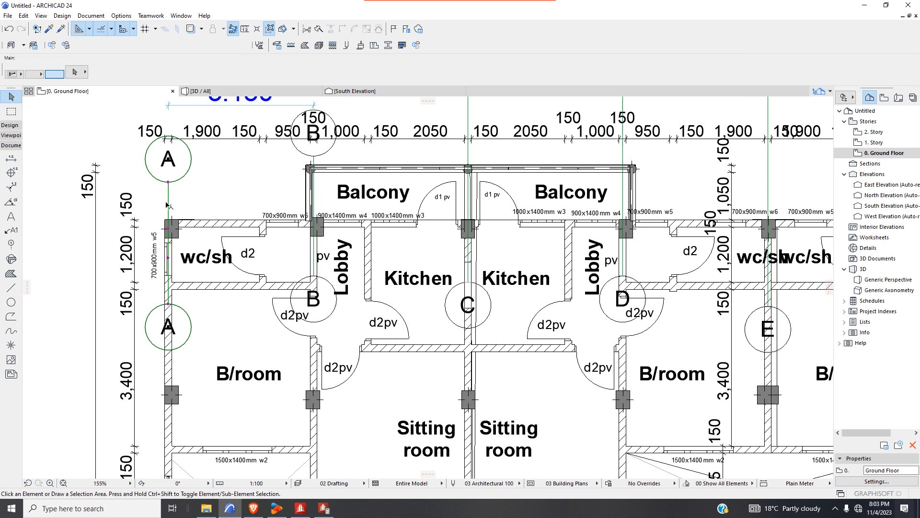
click(169, 183)
click(168, 183)
scroll(168, 235, down, 7)
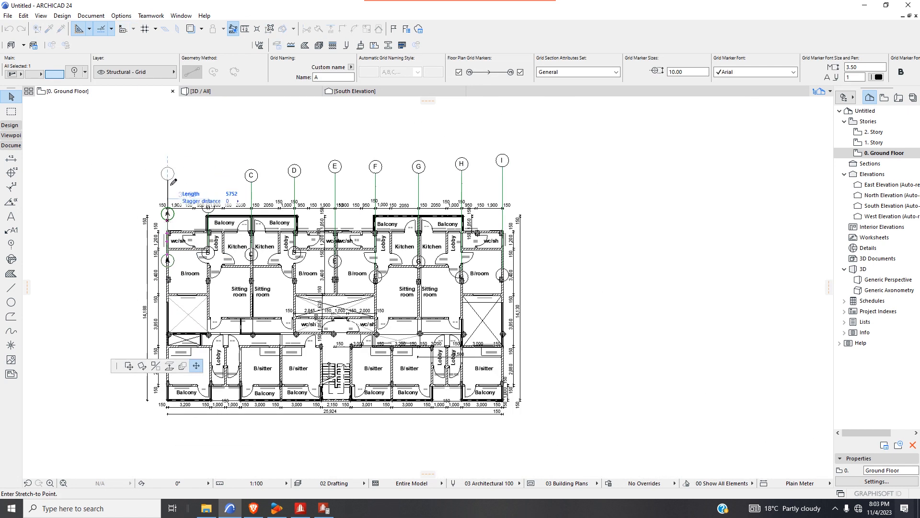
click(170, 179)
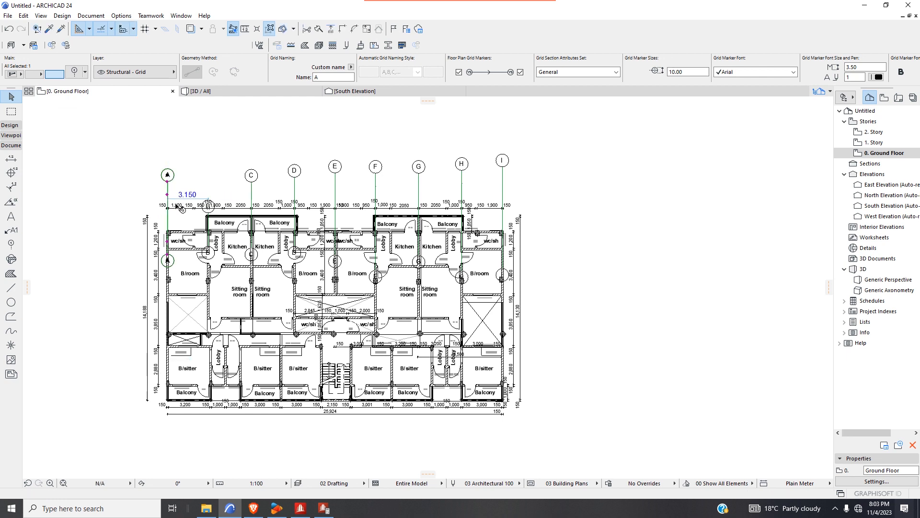
- Stretch the upper end of grid line B straight up beyond the dimension row and deselect it
scroll(216, 223, up, 5)
scroll(216, 223, up, 3)
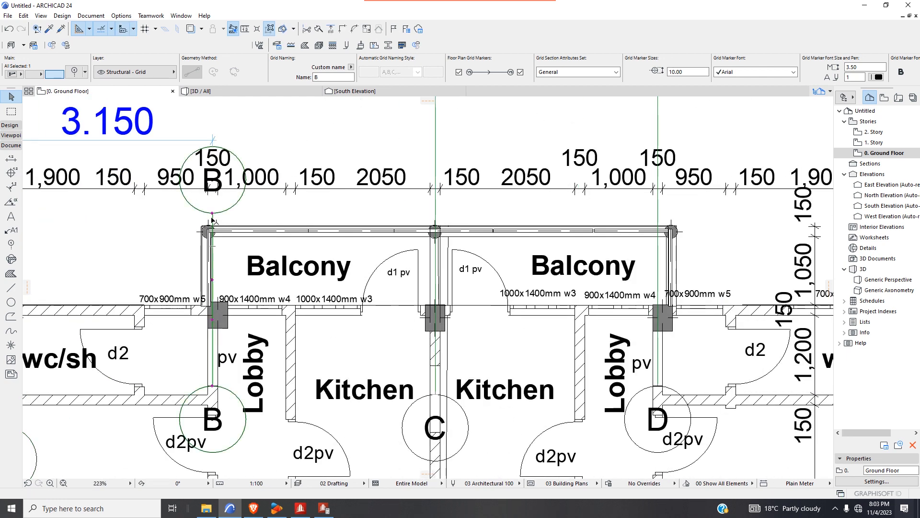
scroll(212, 214, down, 8)
click(209, 194)
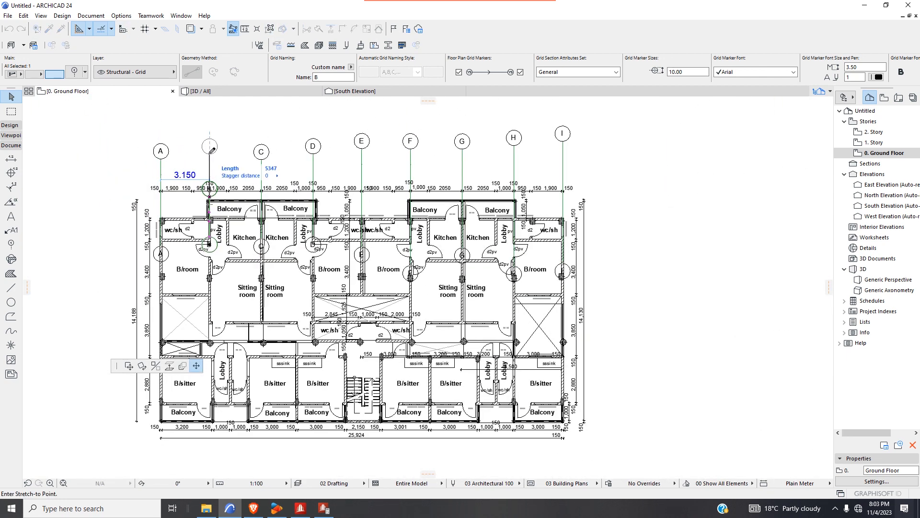
click(210, 152)
key(Escape)
- Draw a vertical helper line across the front parapet of the southwest balcony, above its 3,200 dimension
scroll(207, 221, down, 6)
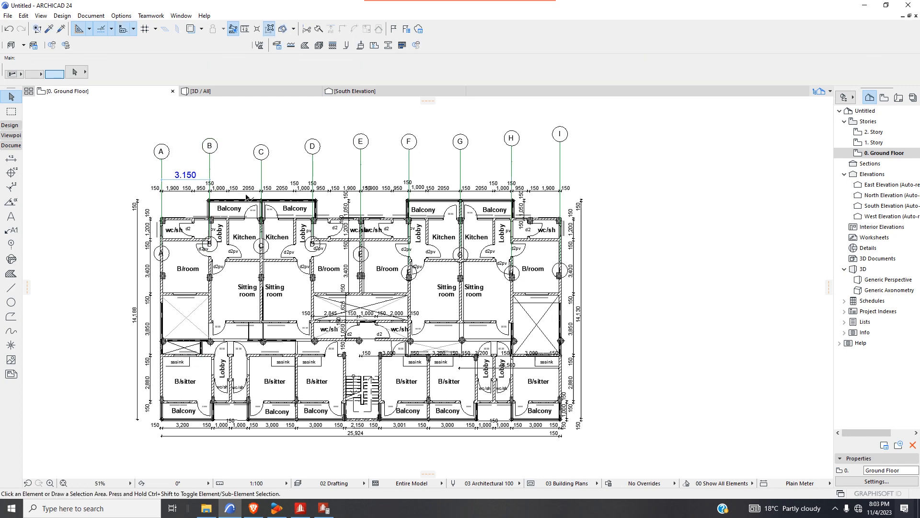
scroll(207, 221, up, 6)
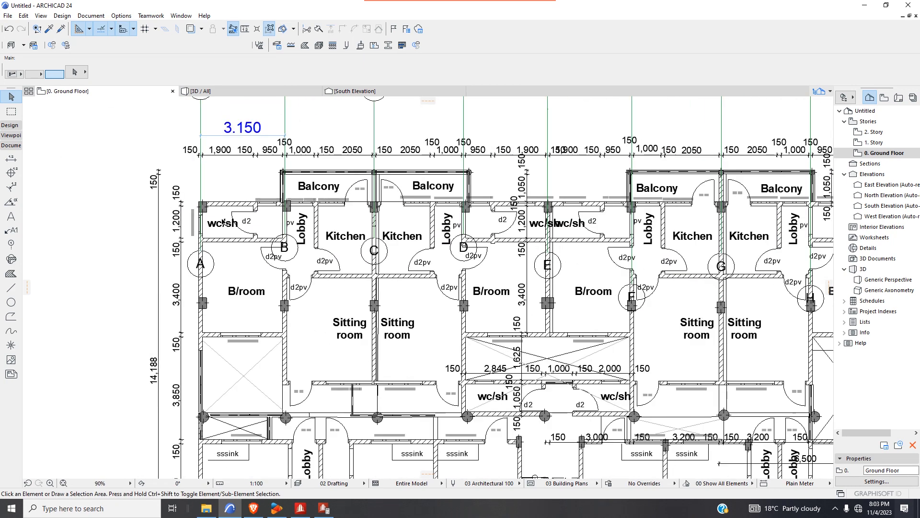
scroll(369, 203, up, 4)
scroll(272, 209, down, 7)
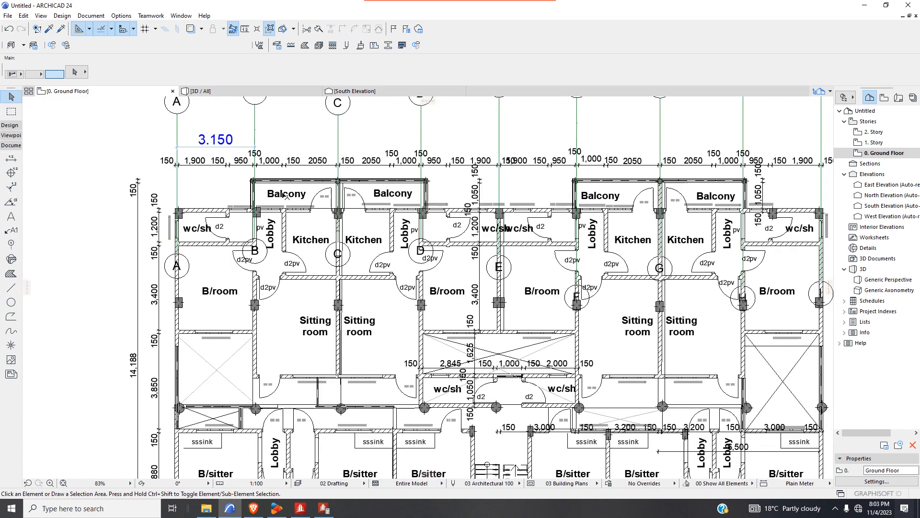
scroll(245, 178, up, 2)
scroll(249, 201, down, 4)
scroll(266, 283, up, 5)
scroll(266, 283, up, 7)
scroll(335, 286, down, 1)
scroll(346, 285, up, 3)
scroll(355, 284, up, 2)
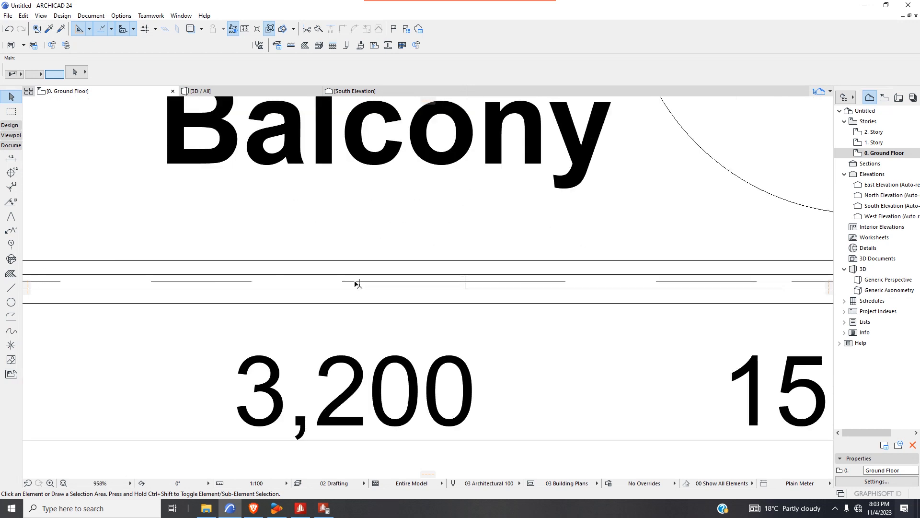
scroll(364, 282, down, 4)
scroll(372, 283, down, 2)
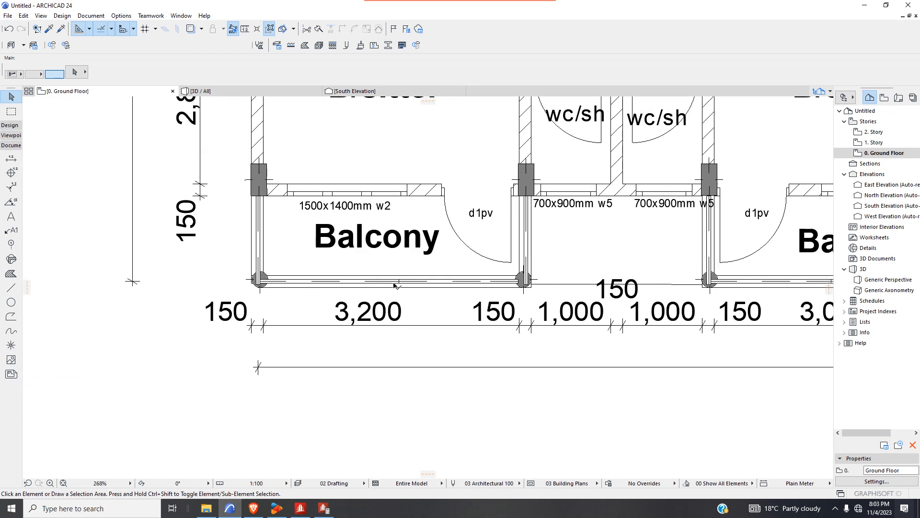
scroll(394, 286, up, 3)
click(11, 288)
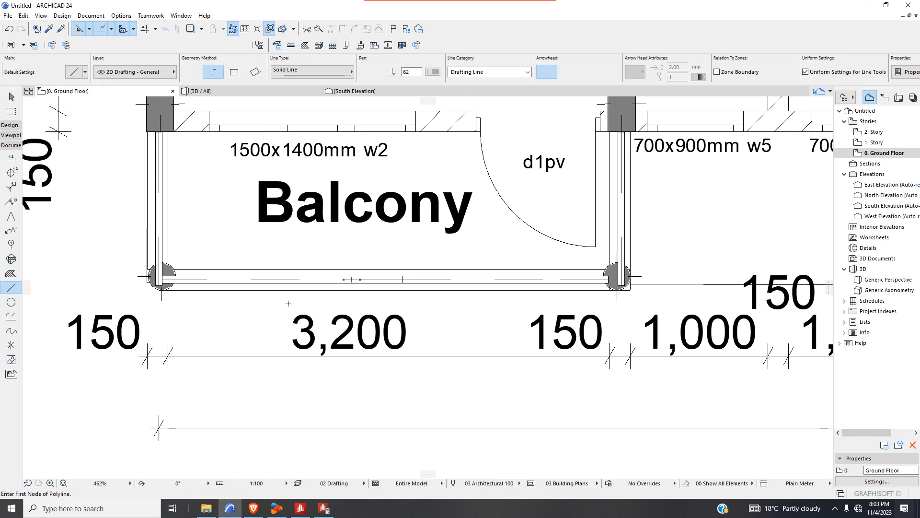
scroll(326, 291, up, 3)
click(326, 288)
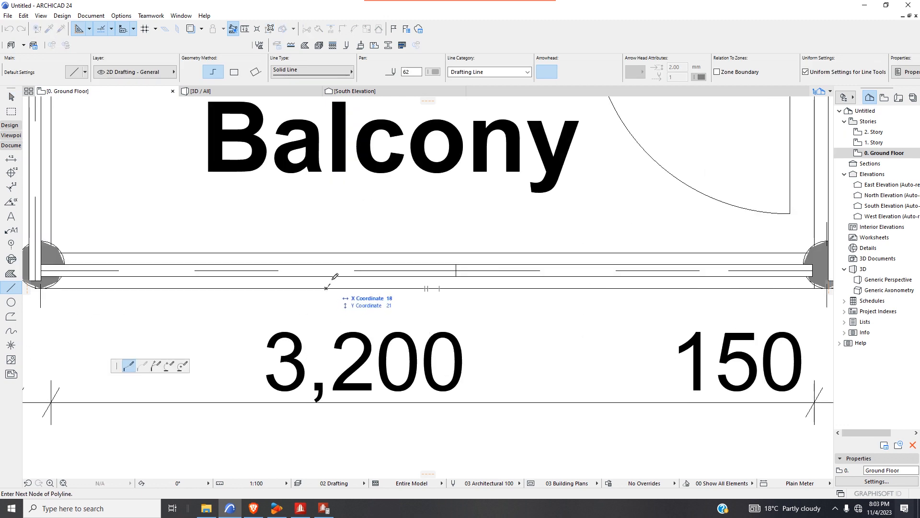
click(327, 252)
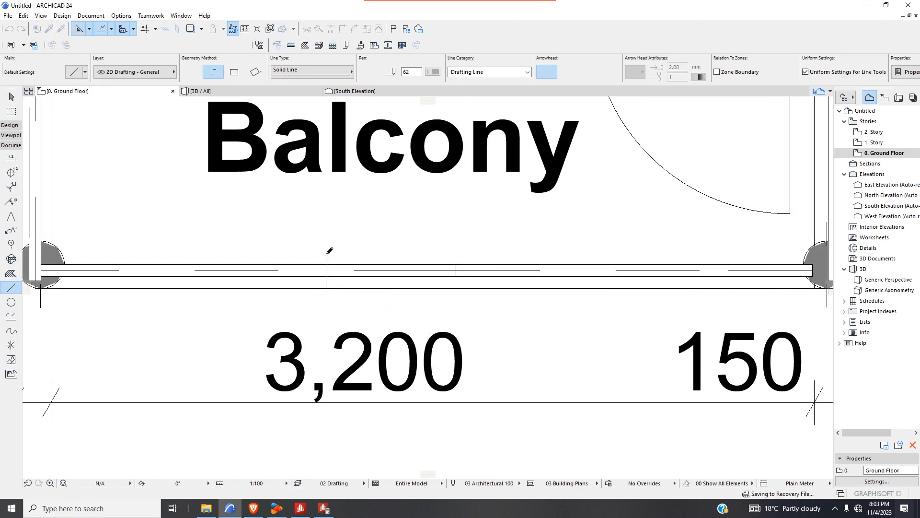
- Place a horizontal grid line from the midpoint of the southwest balcony's helper line west beyond the dimension lines
scroll(325, 290, up, 3)
click(18, 248)
scroll(331, 255, up, 2)
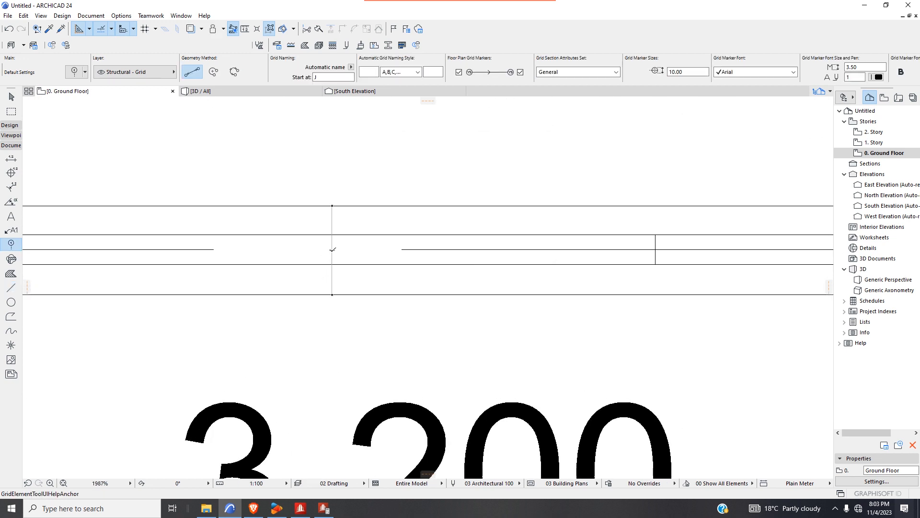
click(333, 249)
scroll(526, 286, down, 12)
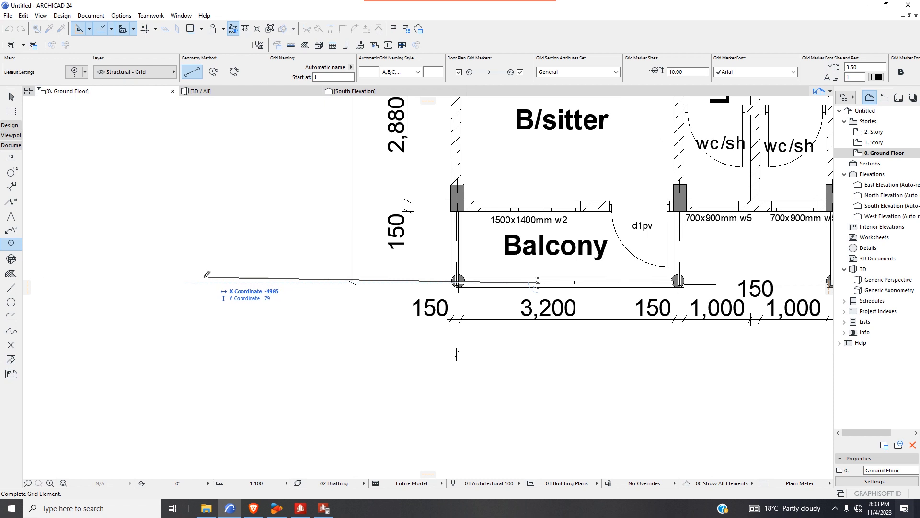
click(204, 278)
scroll(266, 324, down, 2)
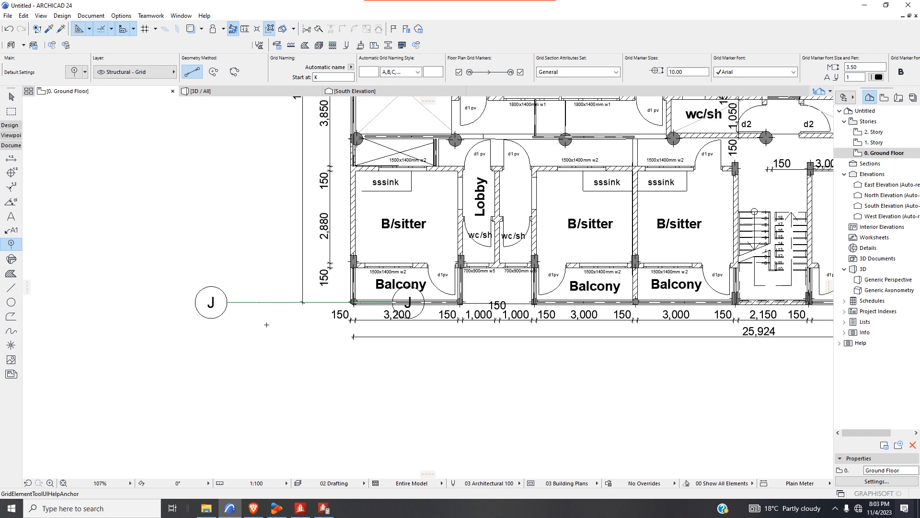
- Delete horizontal grid line J at the southwest balcony
click(12, 96)
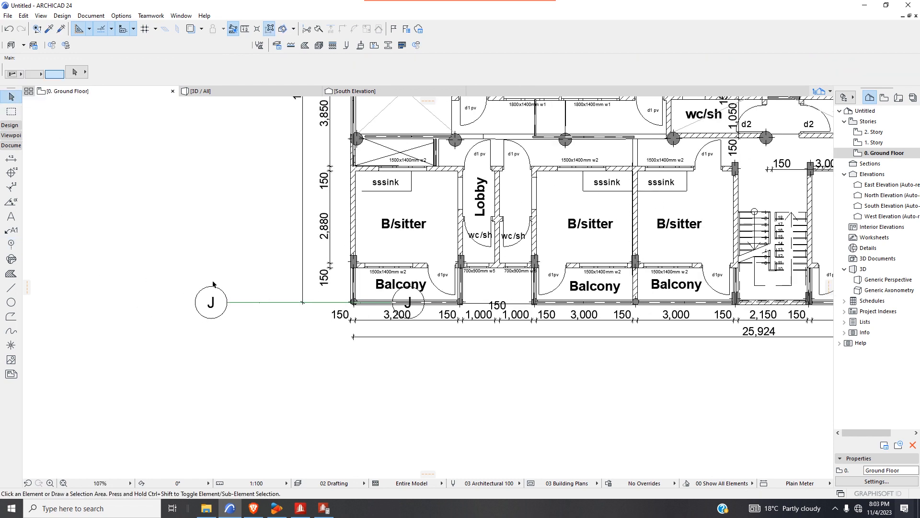
click(274, 302)
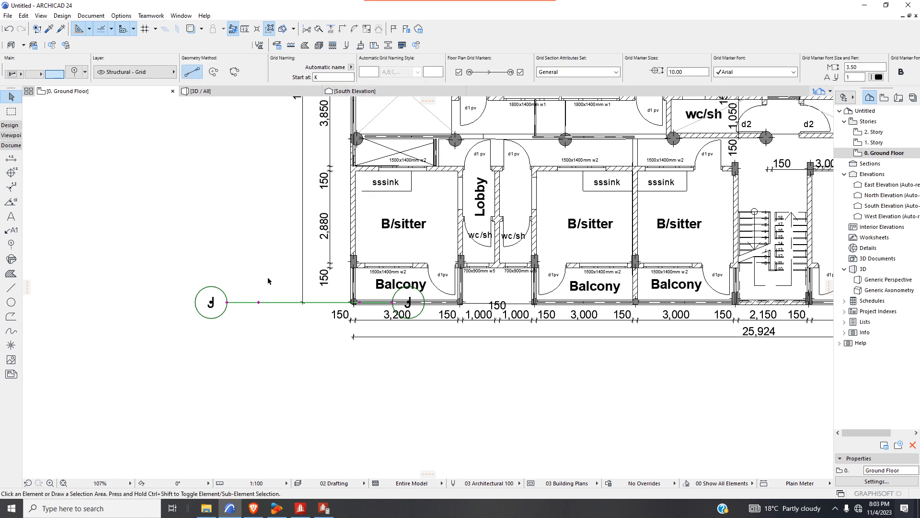
key(Delete)
- Set the Grid Element tool's automatic naming style to 1,2,3,... with naming starting at 1
click(11, 244)
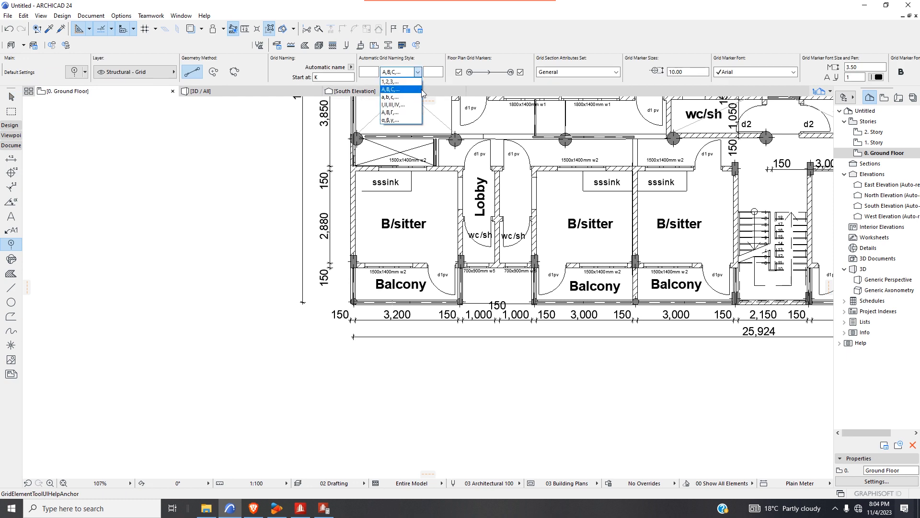
click(412, 92)
scroll(388, 303, up, 8)
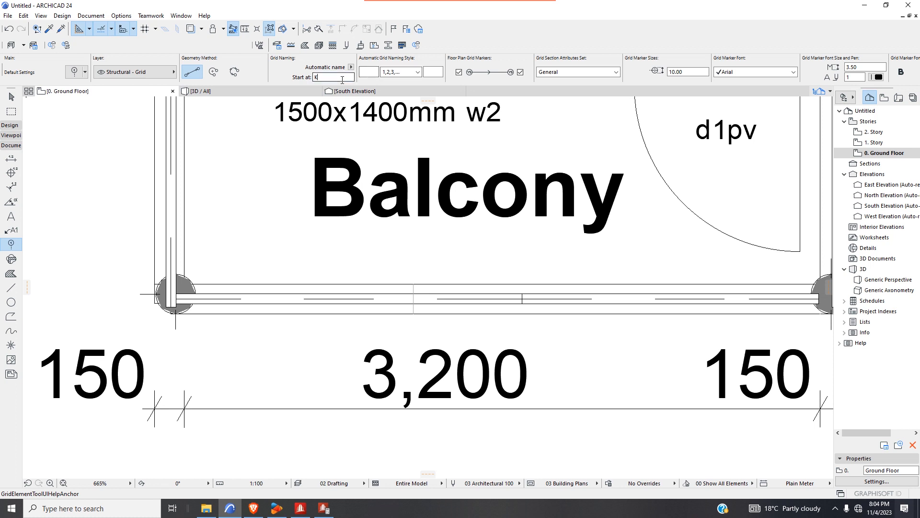
- Place horizontal grid line 1 from the midpoint of the southwest balcony's parapet helper line west beyond the dimension lines
scroll(412, 297, up, 2)
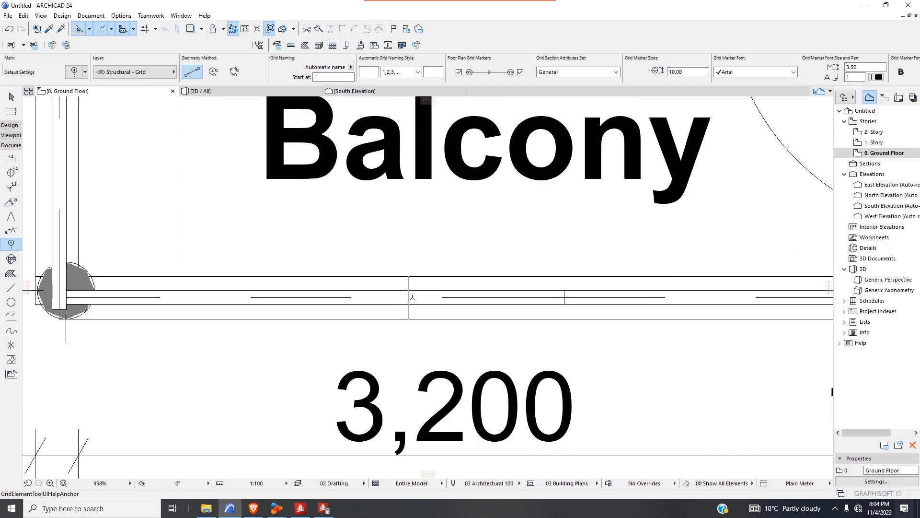
click(409, 296)
scroll(412, 302, down, 7)
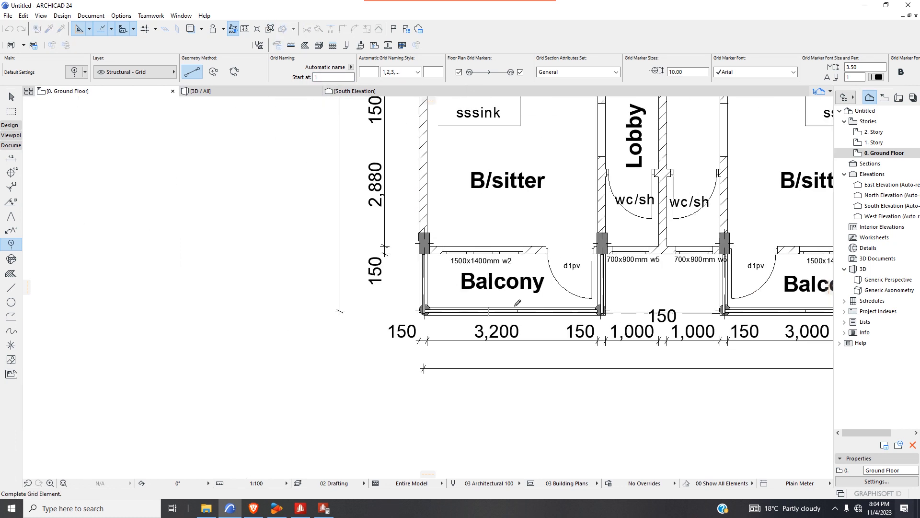
click(246, 309)
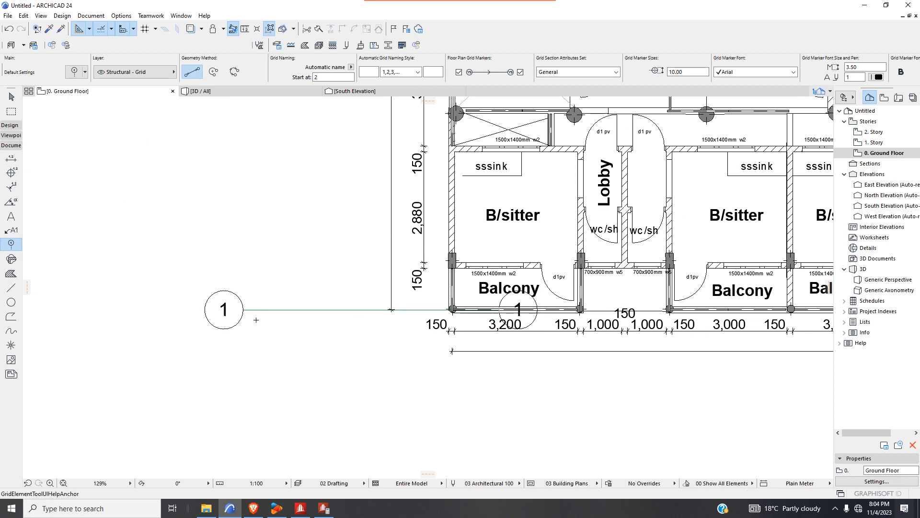
- Draw a vertical helper line across the wall between the southwest bedsitter and its balcony, between the window and the balcony door
scroll(252, 319, down, 2)
scroll(450, 299, up, 5)
scroll(450, 299, up, 3)
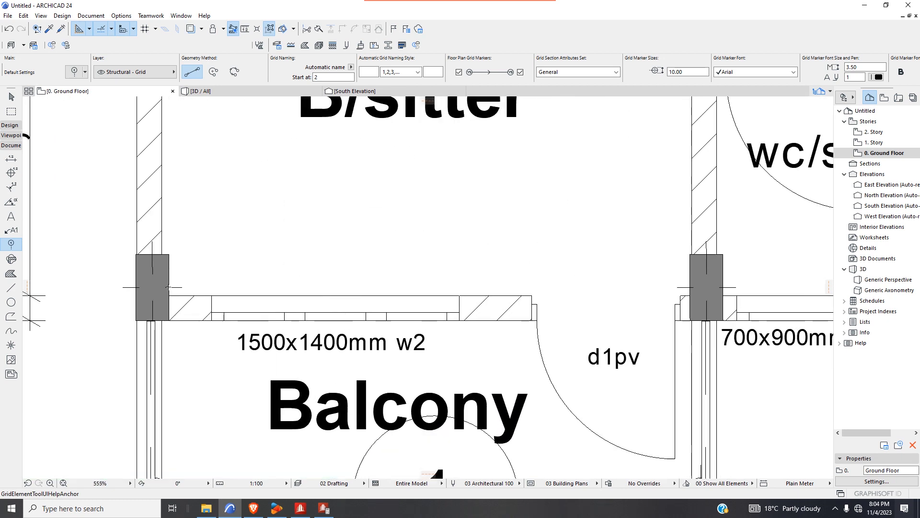
click(15, 287)
scroll(347, 300, down, 2)
scroll(460, 307, up, 1)
scroll(460, 307, up, 9)
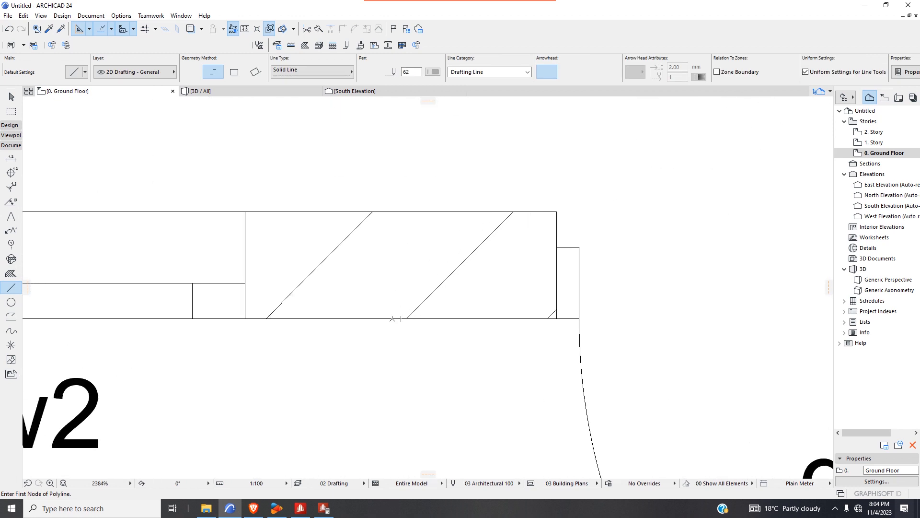
click(400, 318)
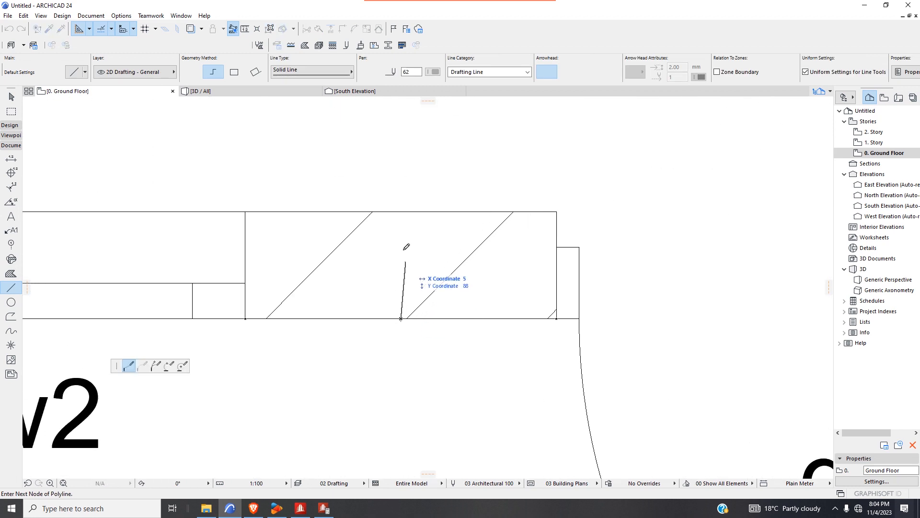
double_click(402, 212)
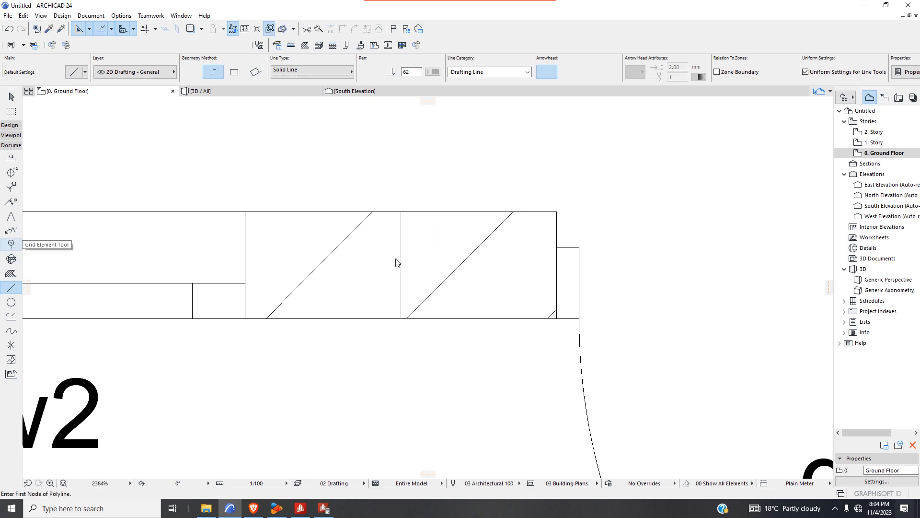
- Place horizontal grid line 2 from the midpoint of the helper line on the southwest bedsitter's balcony wall west beyond the dimension lines
scroll(405, 258, up, 2)
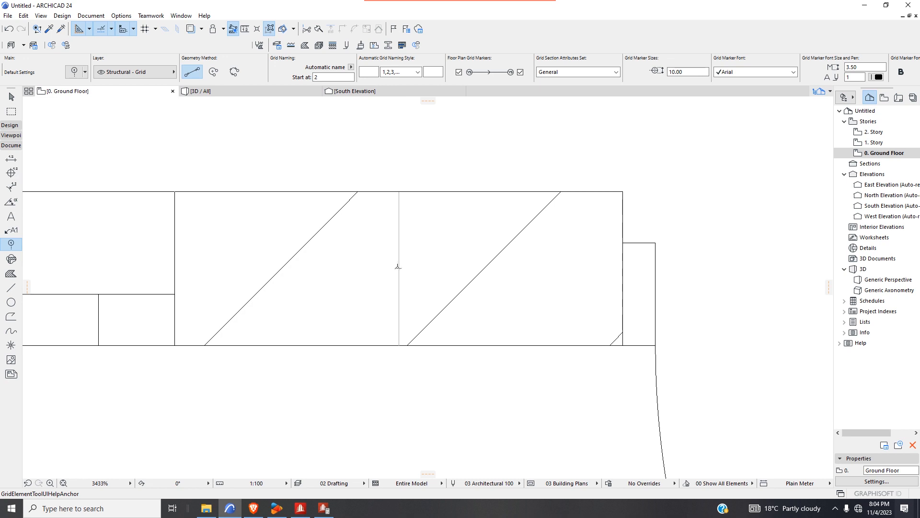
click(400, 267)
scroll(617, 226, down, 6)
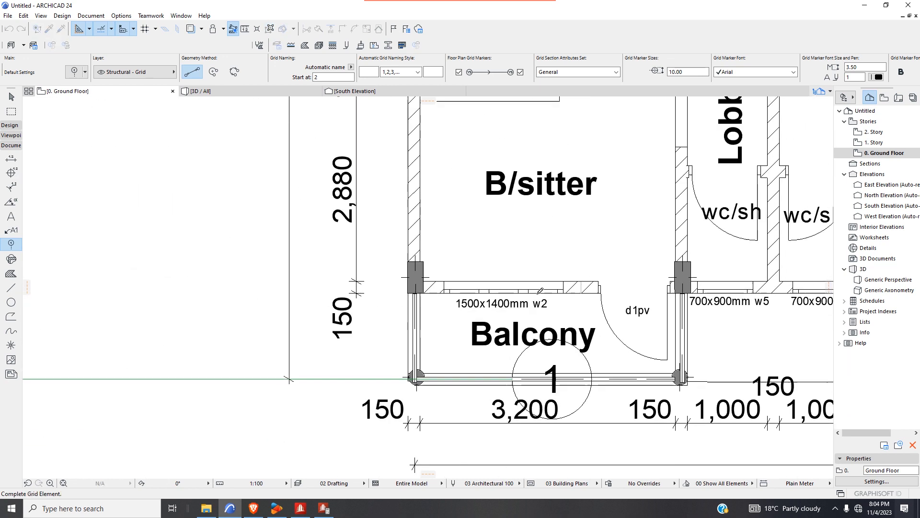
scroll(310, 279, down, 4)
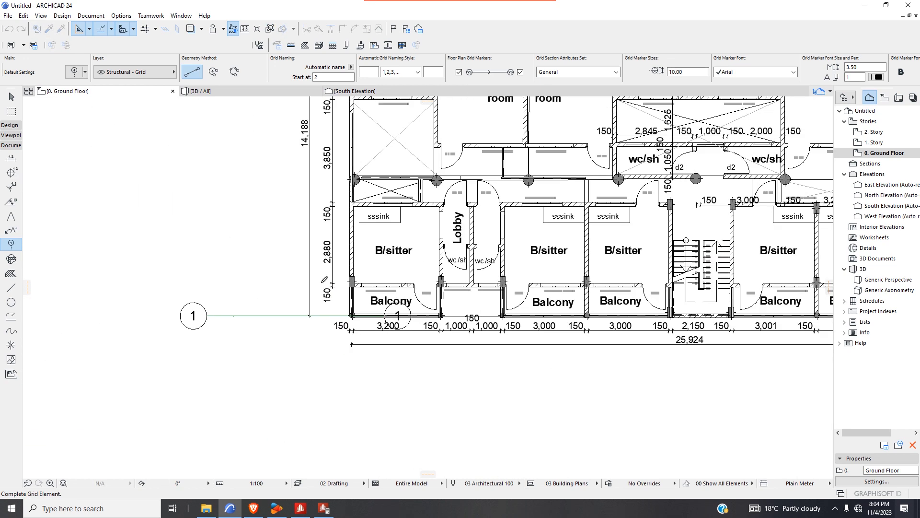
click(207, 284)
scroll(252, 310, down, 2)
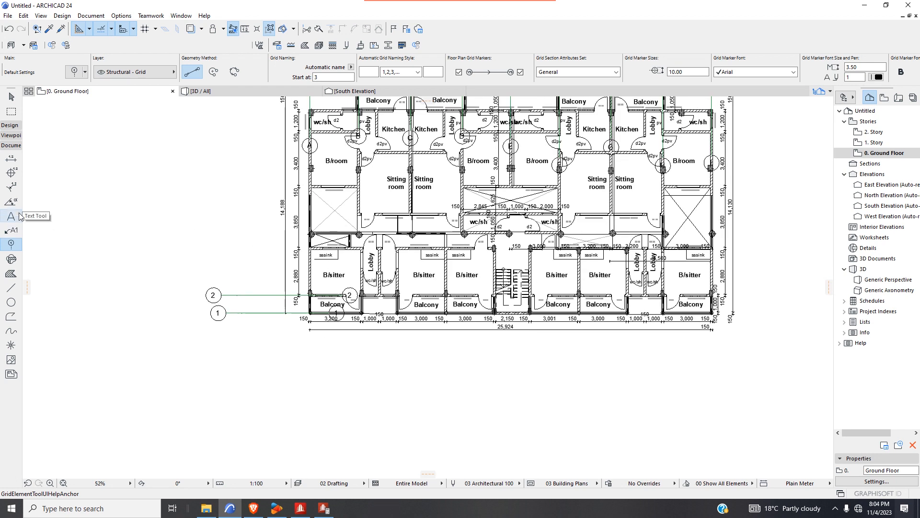
- Draw a vertical helper line across the southwest bedsitter's north wall, between the w2 window and the lobby door
click(11, 287)
scroll(365, 237, up, 5)
scroll(300, 296, up, 5)
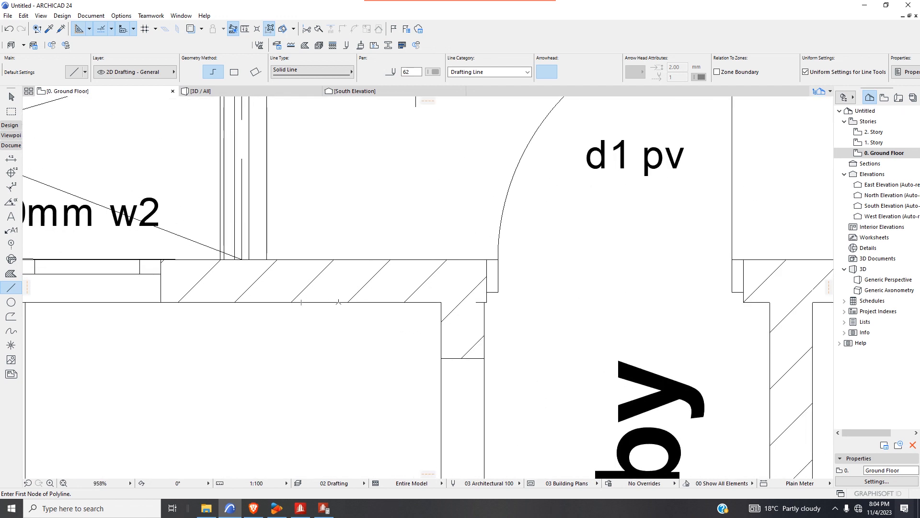
click(340, 302)
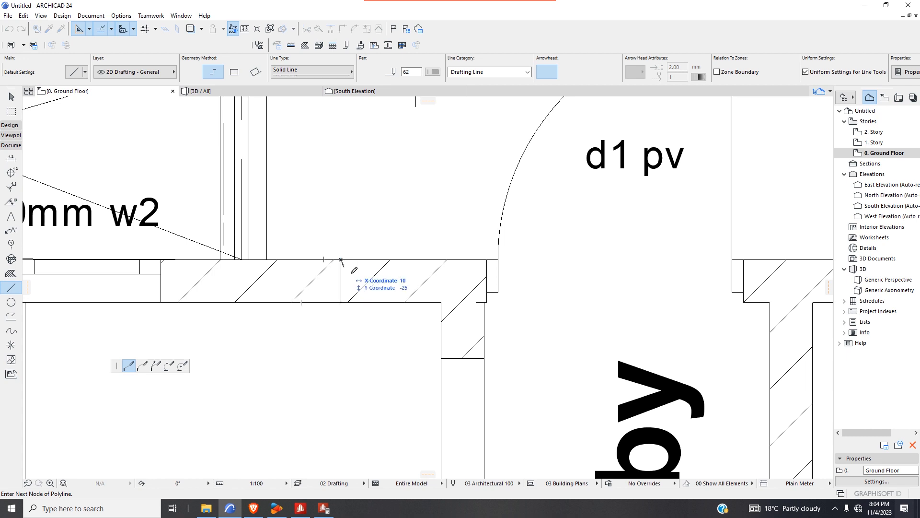
scroll(341, 259, down, 3)
double_click(356, 271)
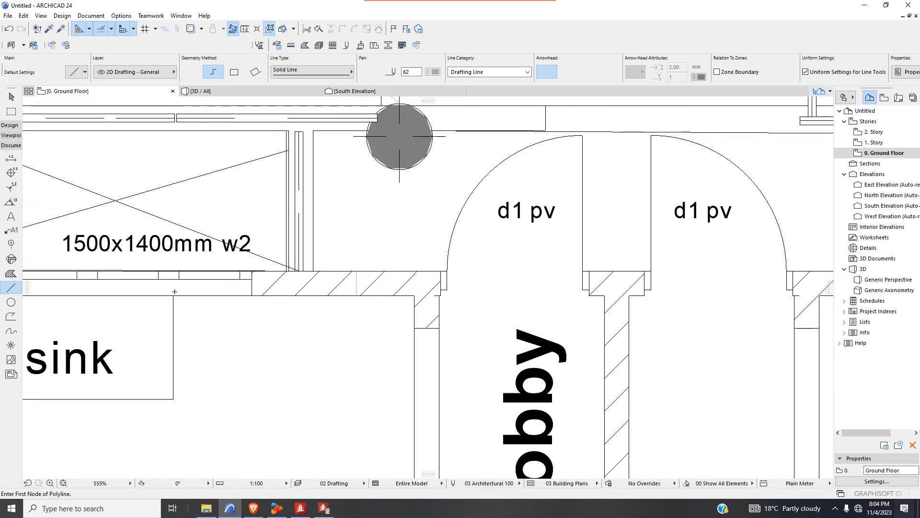
- Place horizontal grid line 3 from the midpoint of the helper line on the southwest bedsitter's north wall west beyond the dimension lines
click(11, 244)
scroll(370, 287, up, 4)
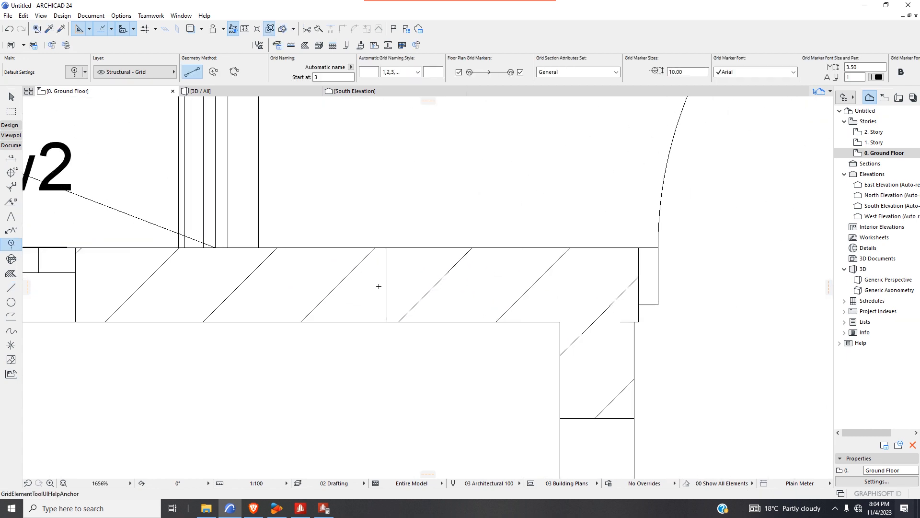
click(389, 284)
scroll(393, 288, down, 8)
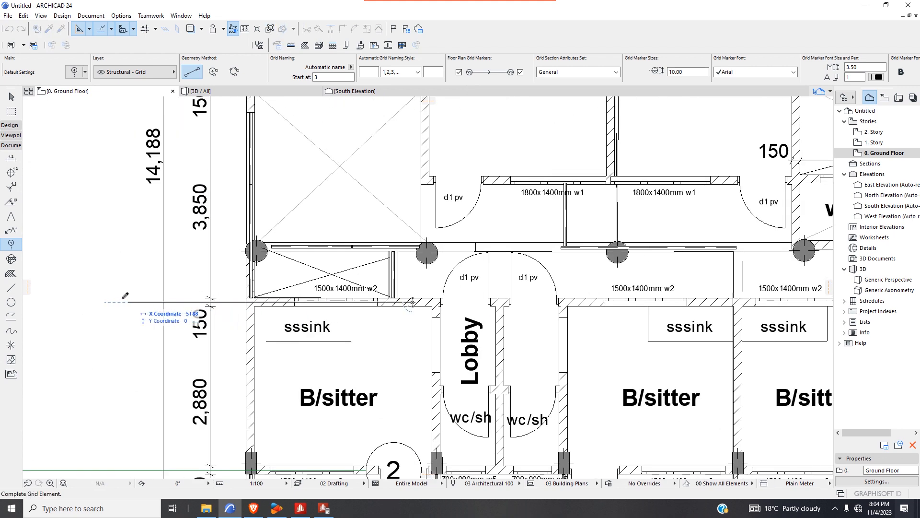
scroll(175, 306, down, 2)
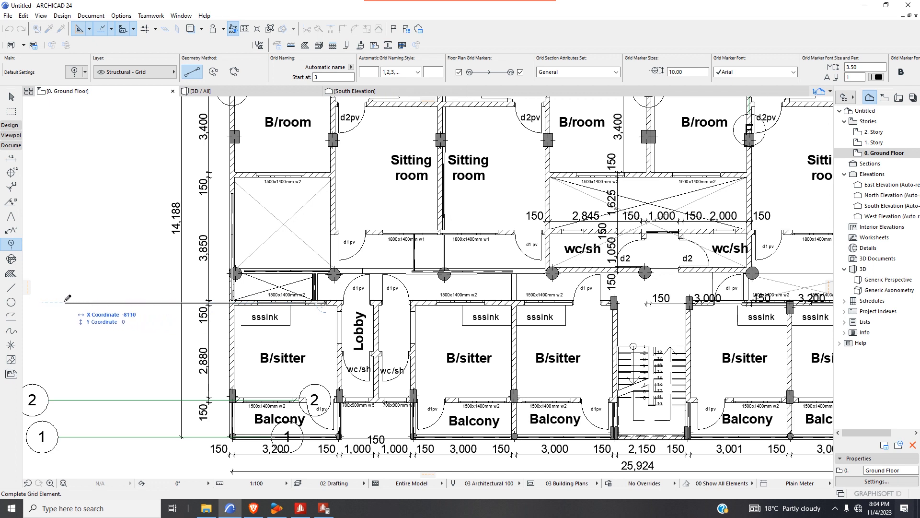
click(58, 302)
- Draw a vertical helper line across the horizontal strip between the two westernmost round columns
scroll(396, 277, up, 10)
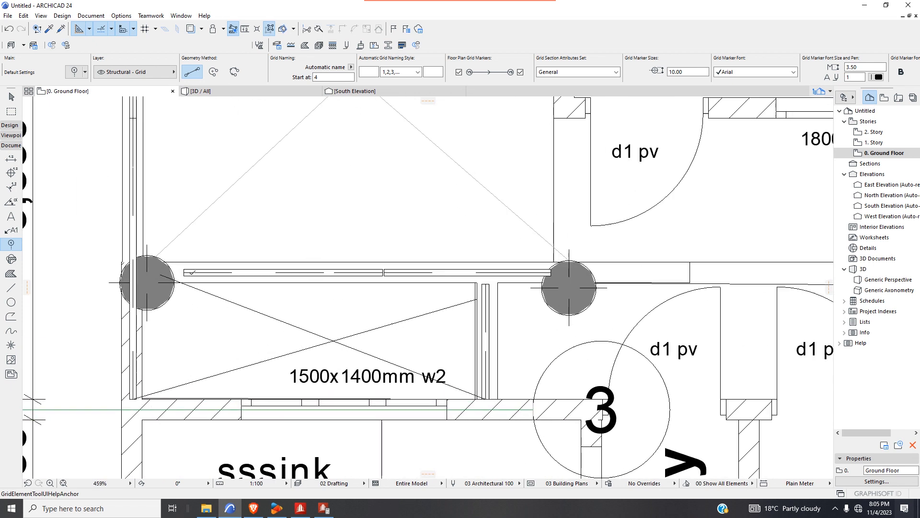
click(11, 288)
scroll(370, 286, up, 2)
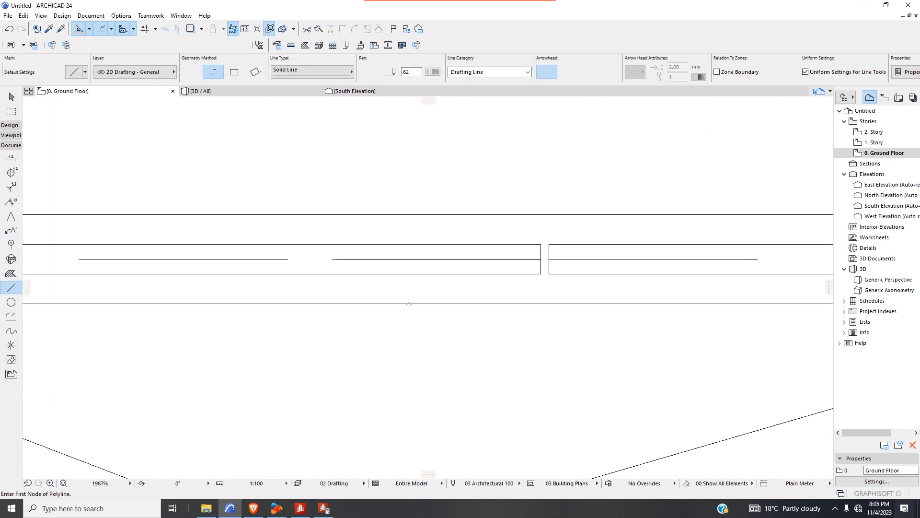
click(412, 303)
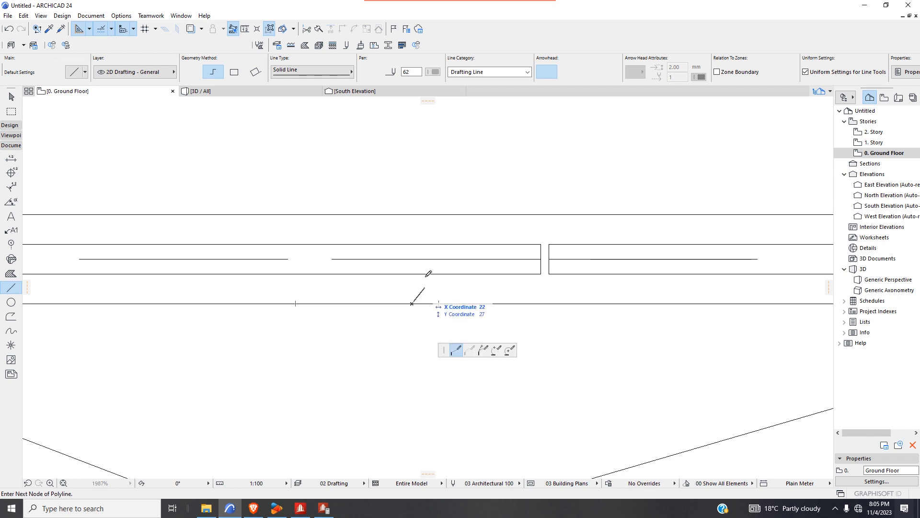
double_click(412, 214)
- Place horizontal grid line 4 from the midpoint of the helper line between the two westernmost round columns west beyond the dimension lines
click(11, 244)
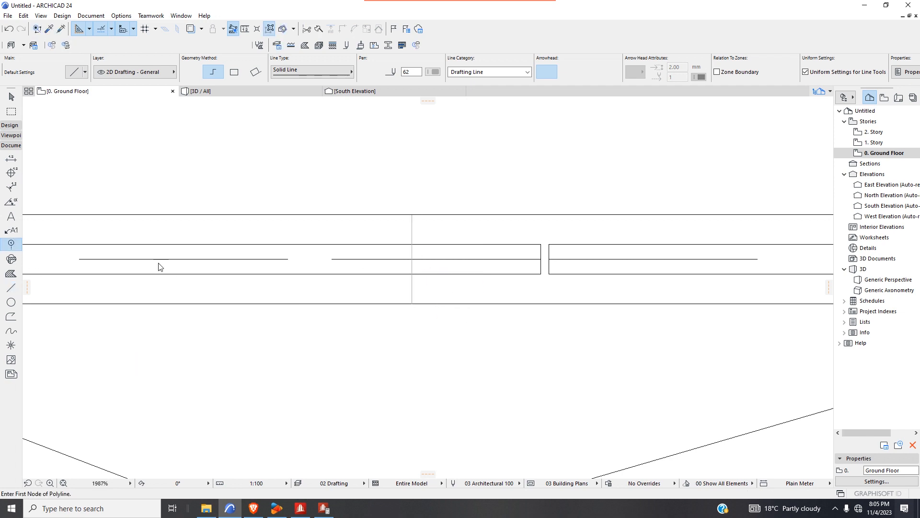
scroll(422, 252, up, 3)
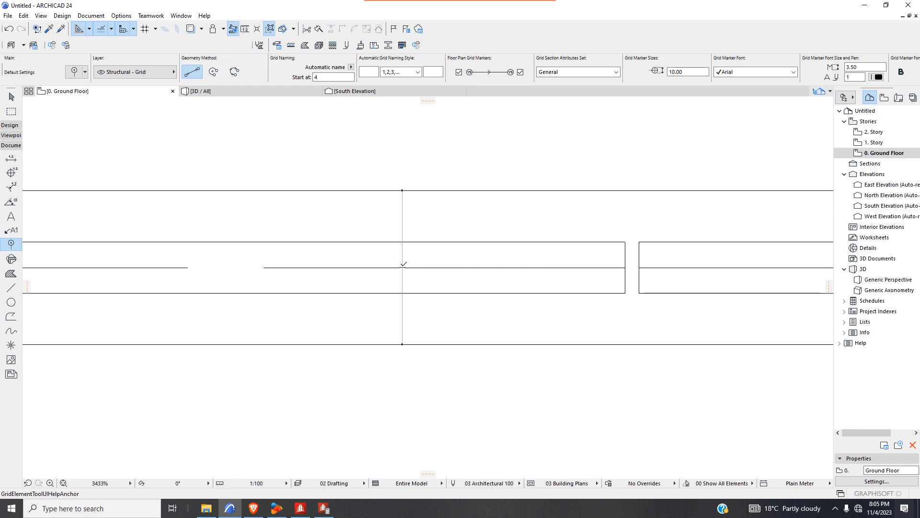
click(402, 267)
scroll(470, 278, down, 17)
scroll(274, 271, down, 2)
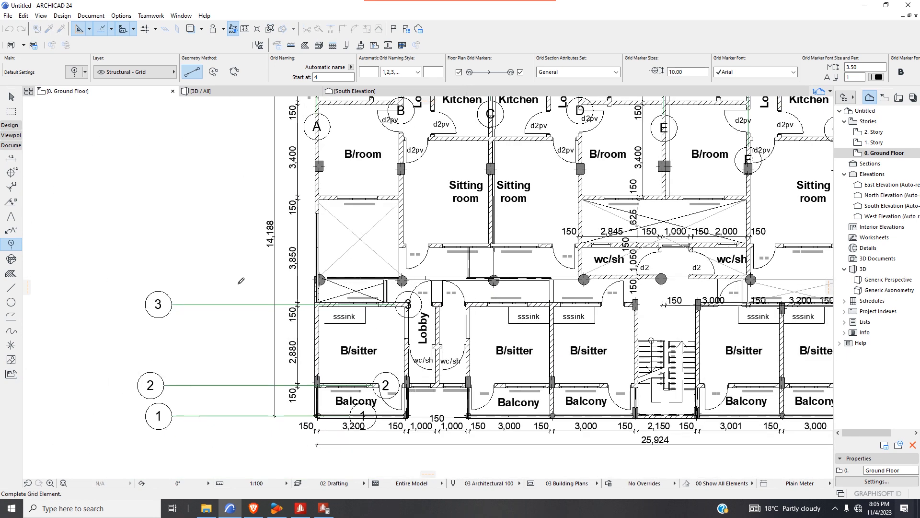
click(135, 278)
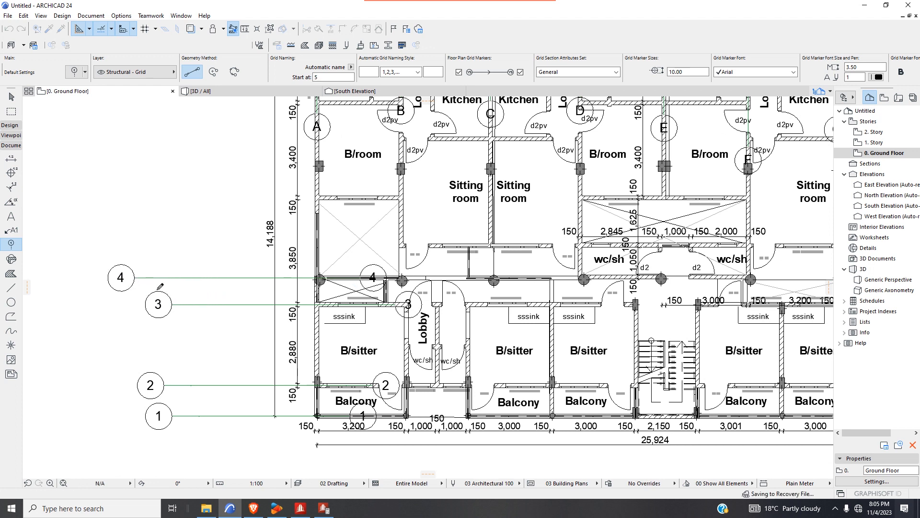
- Draw a vertical helper line across the west sitting room's south wall, between the d1 pv door and the 1800x1400mm w1 window
scroll(301, 307, down, 2)
scroll(407, 262, up, 5)
scroll(355, 261, down, 3)
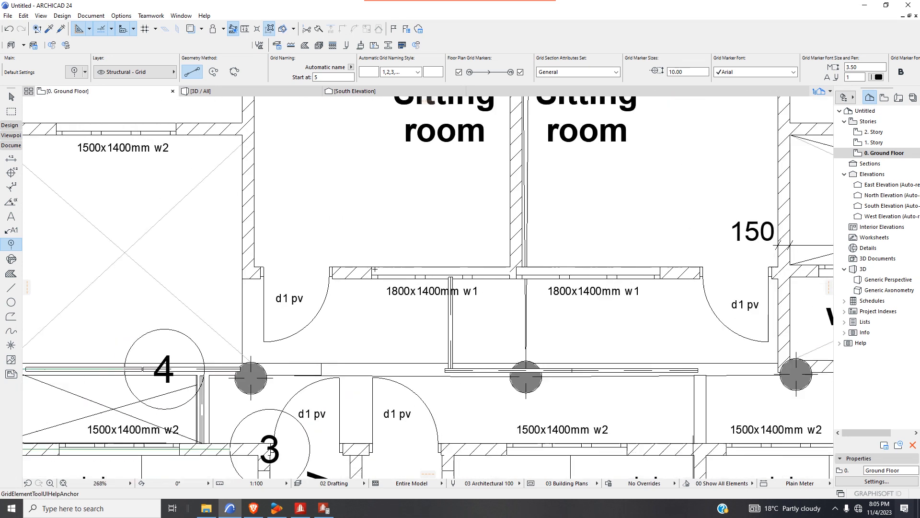
click(11, 287)
scroll(347, 267, up, 2)
scroll(473, 279, up, 7)
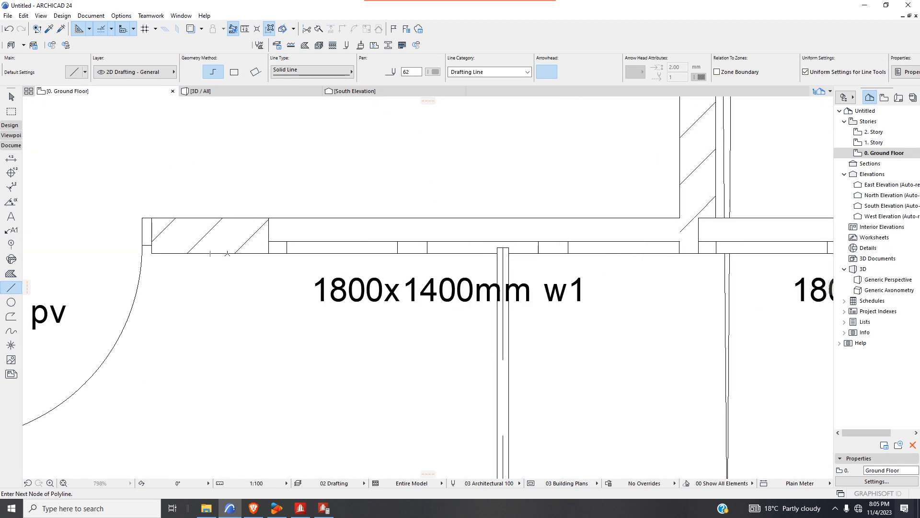
click(227, 253)
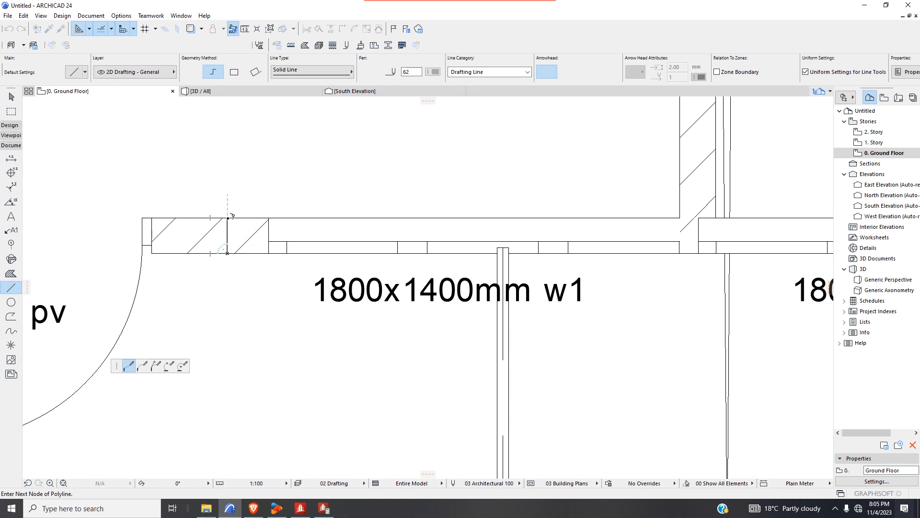
click(230, 215)
- Place horizontal grid line 5 from the midpoint of the helper line on the west sitting room's south wall west beyond the dimension lines
click(11, 244)
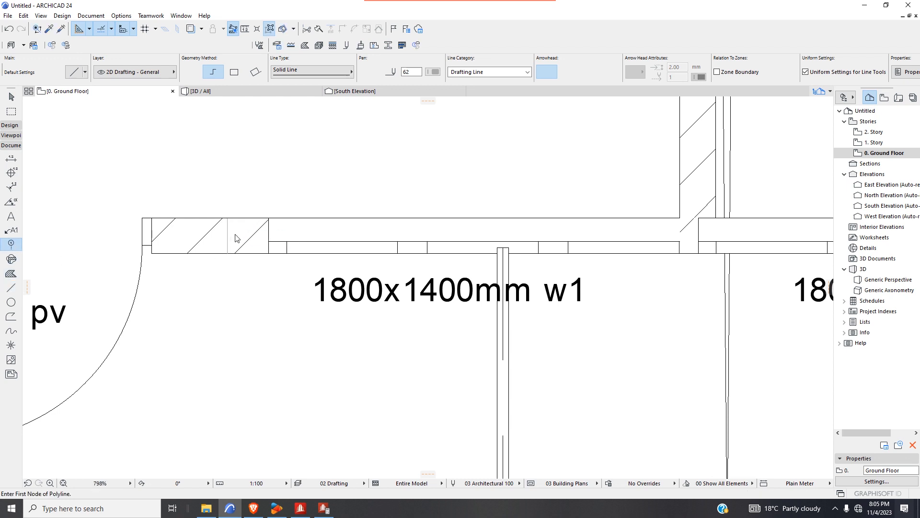
scroll(223, 237, up, 2)
click(224, 235)
scroll(335, 285, down, 12)
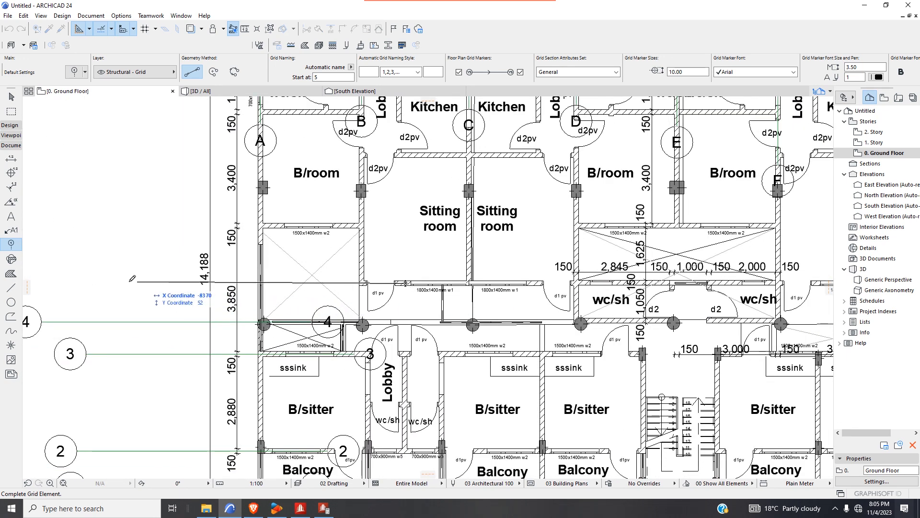
click(71, 283)
- Draw a vertical helper line about 150 mm long across the west bedroom's south wall, east of the w2 window
scroll(184, 312, down, 3)
click(10, 287)
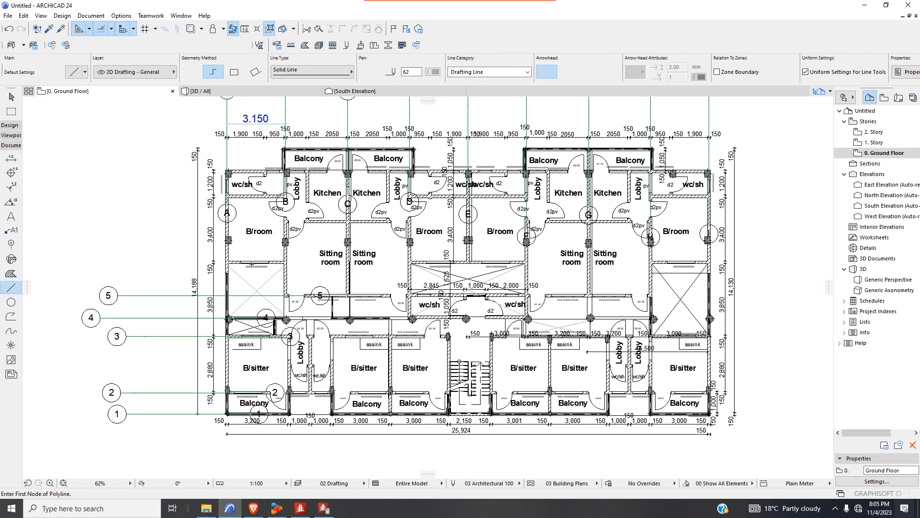
scroll(256, 262, up, 3)
scroll(450, 280, up, 12)
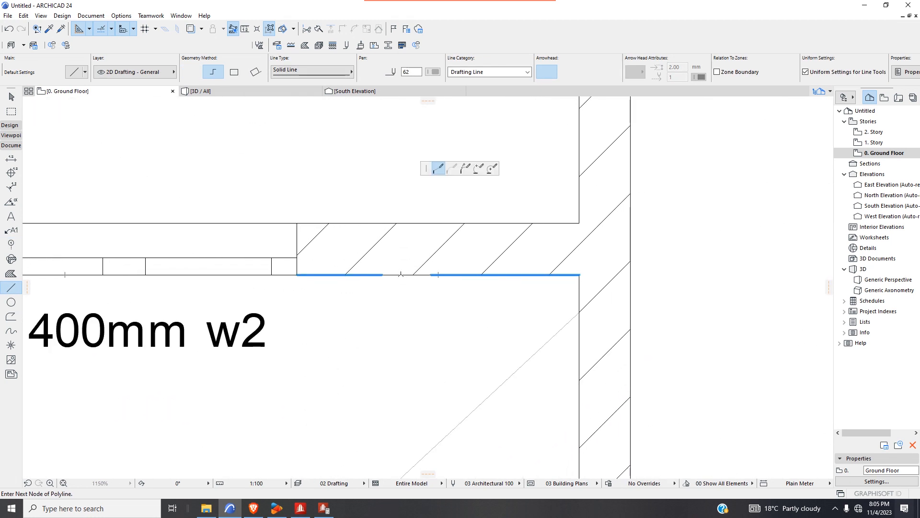
click(401, 275)
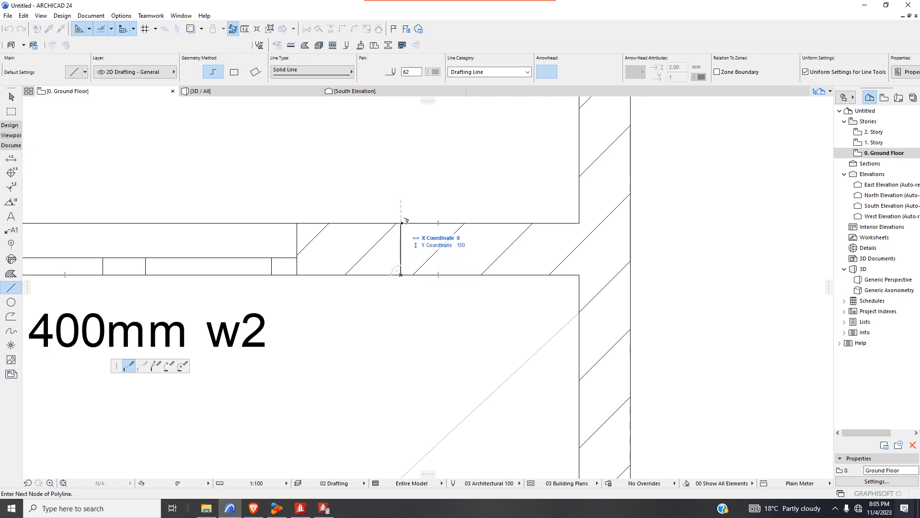
double_click(401, 223)
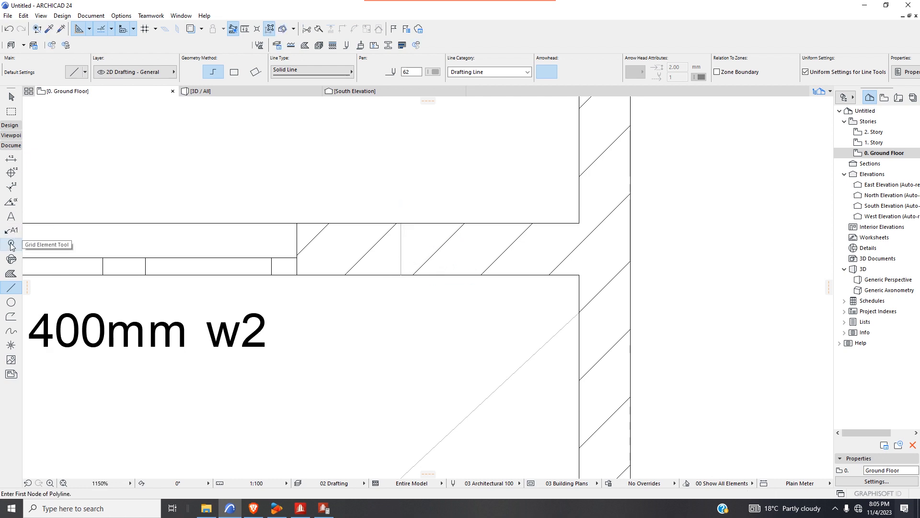
- Place horizontal grid line 6 from the midpoint of the helper line on the west bedroom's south wall west beyond the dimension lines
scroll(379, 246, up, 2)
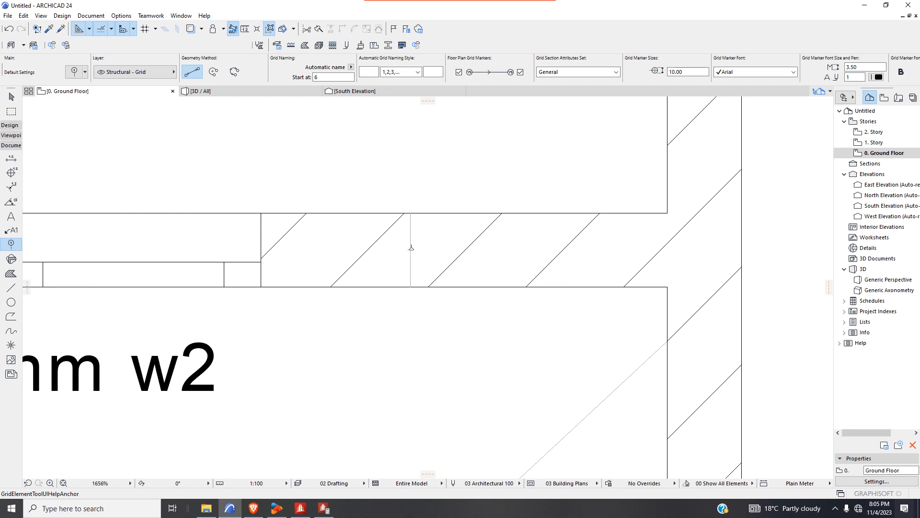
click(412, 248)
scroll(416, 247, down, 10)
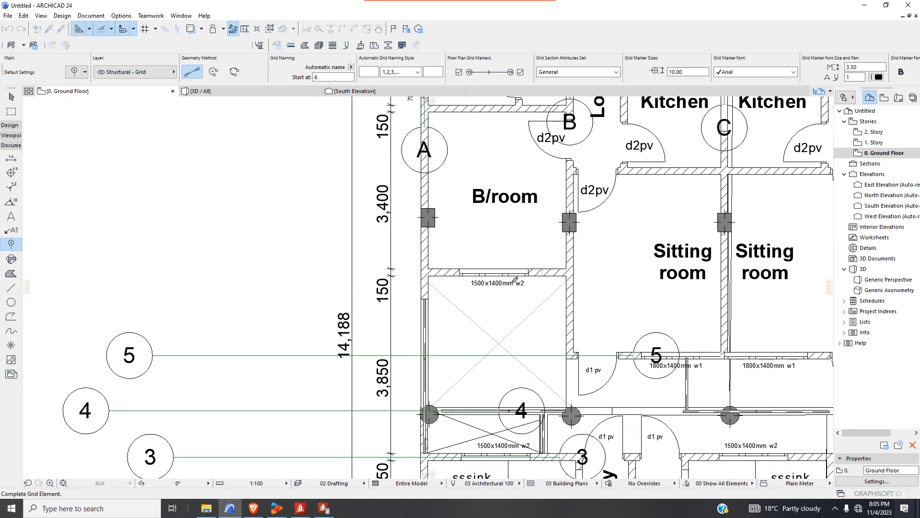
click(135, 269)
- Examine the columns and walls around the west bedroom above grid line 6 for the next horizontal grid line's position
scroll(276, 302, down, 5)
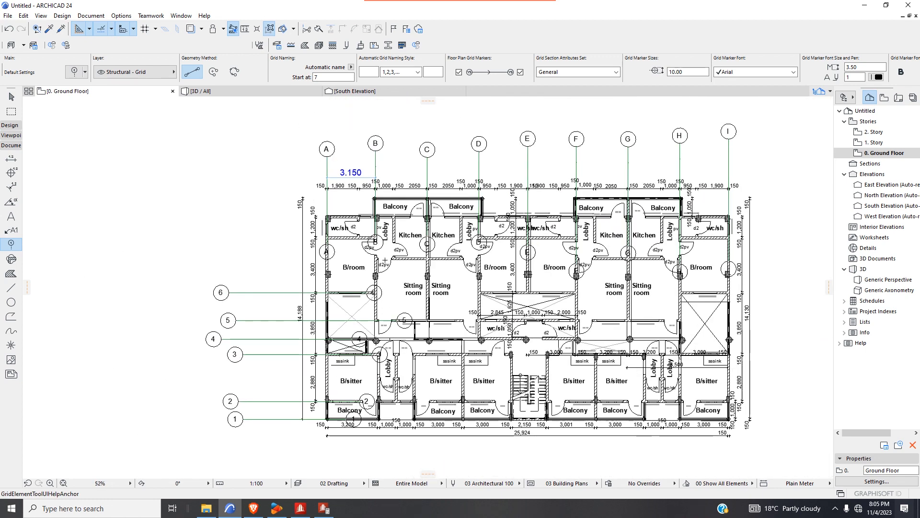
scroll(376, 273, up, 8)
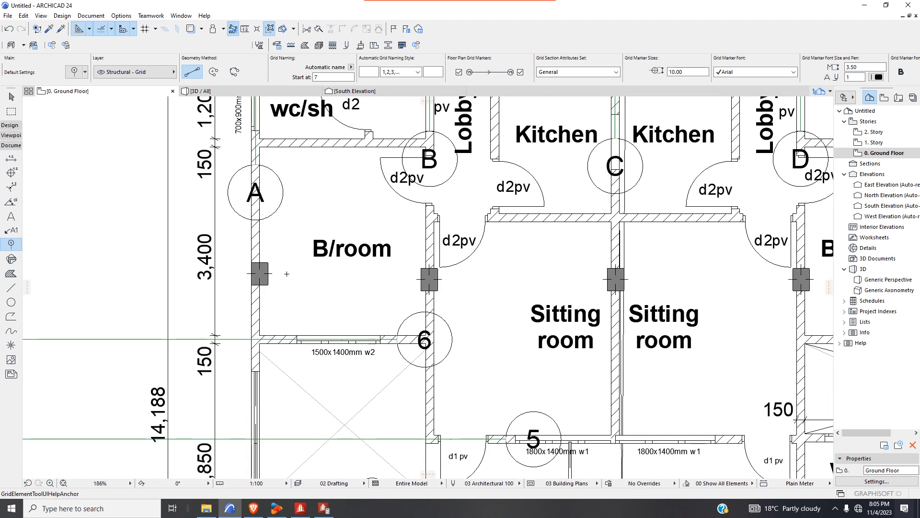
scroll(294, 277, down, 1)
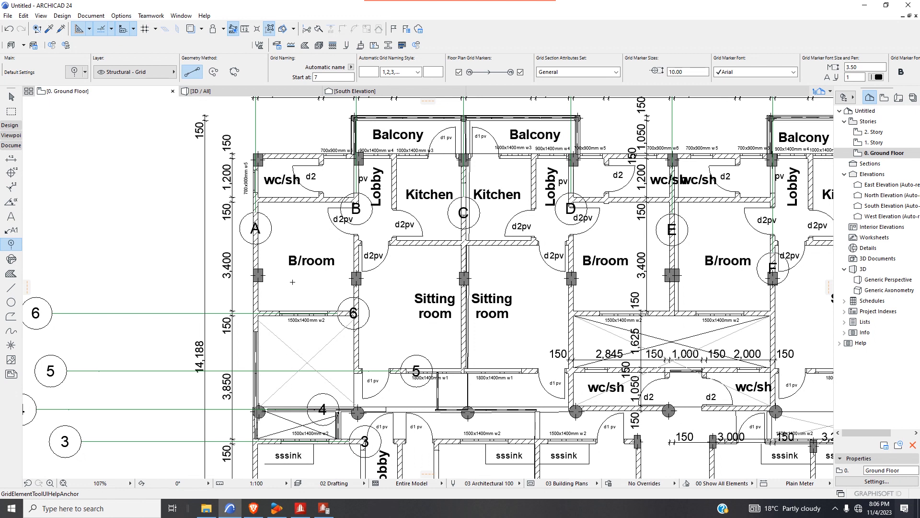
scroll(283, 281, up, 9)
scroll(263, 272, down, 15)
scroll(268, 276, up, 9)
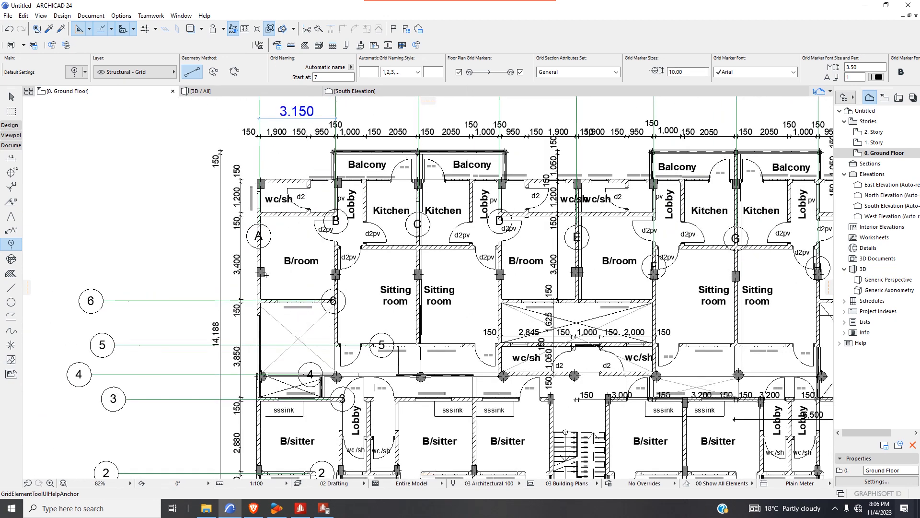
scroll(266, 277, down, 7)
scroll(265, 277, down, 6)
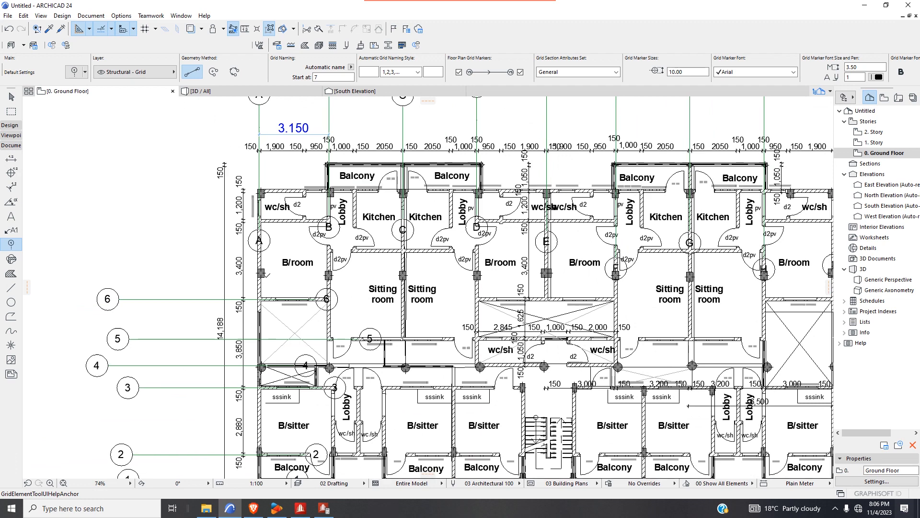
scroll(263, 273, up, 20)
scroll(263, 252, down, 11)
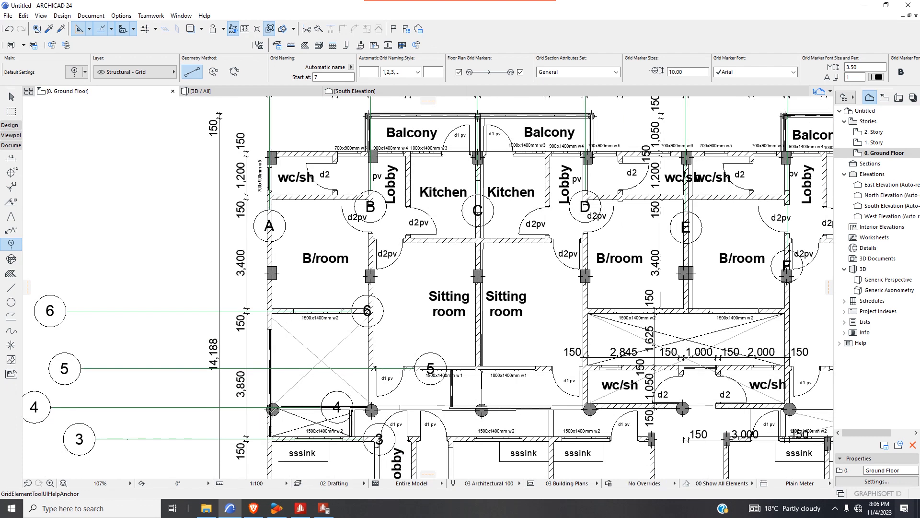
scroll(273, 409, up, 10)
scroll(277, 403, down, 10)
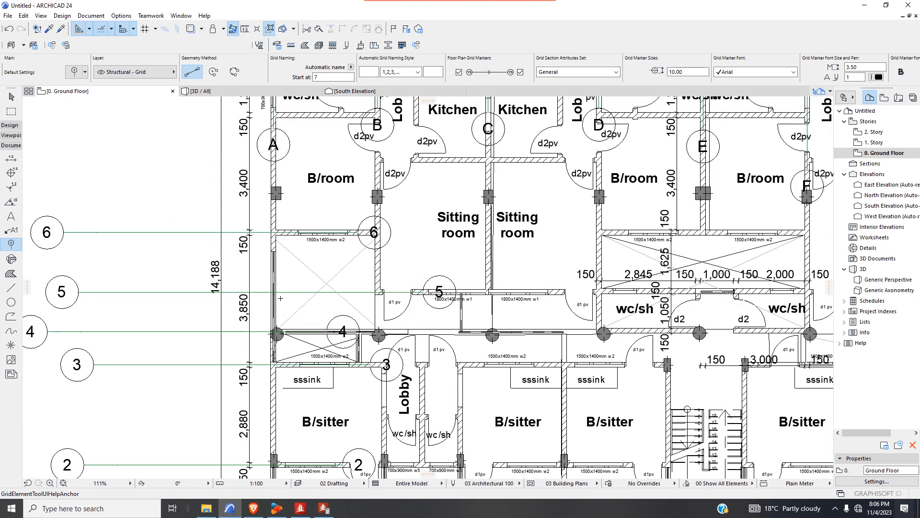
- Drag a copy of horizontal grid line 4 vertically north by 4000 mm so it crosses the west bedroom
scroll(274, 251, down, 1)
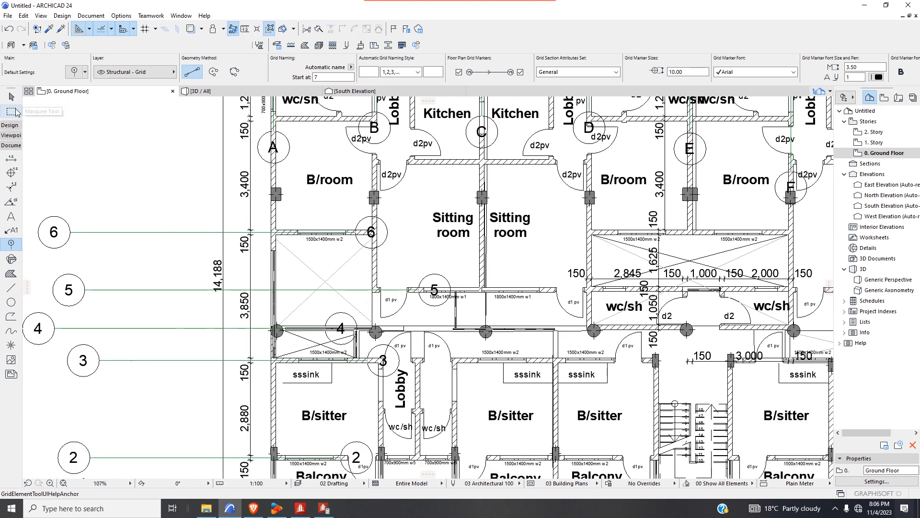
click(11, 97)
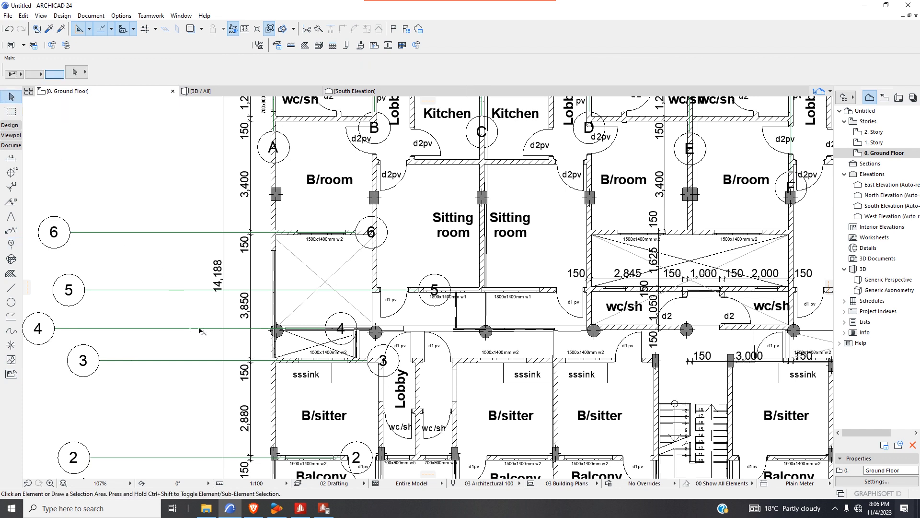
click(218, 335)
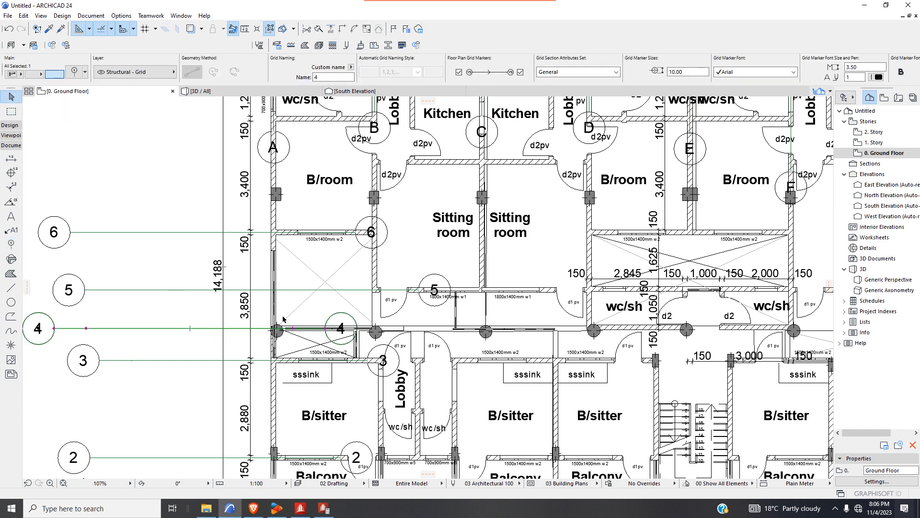
right_click(318, 308)
mouse_move(378, 163)
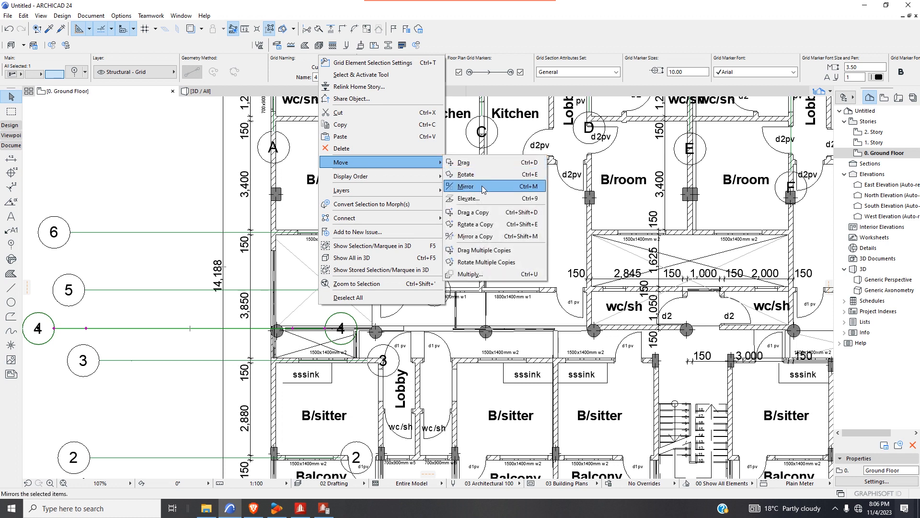
click(477, 213)
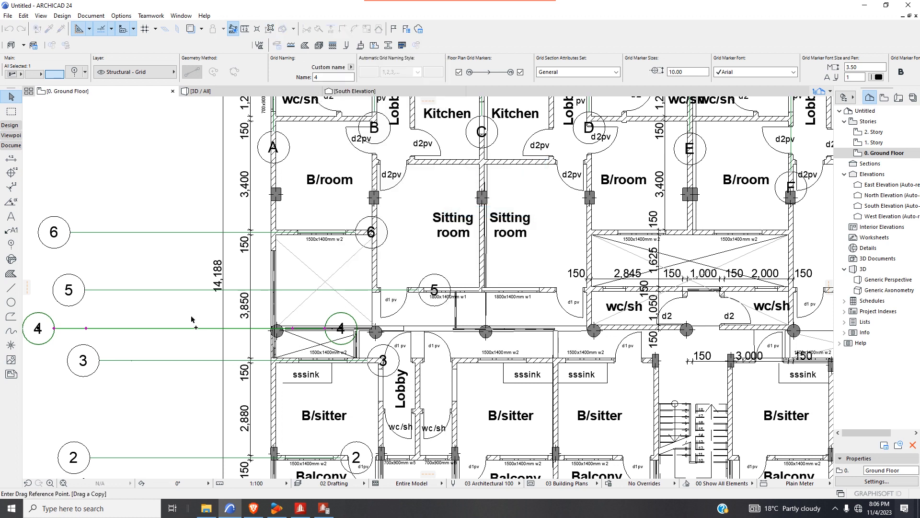
scroll(192, 320, up, 2)
click(236, 333)
scroll(240, 278, down, 5)
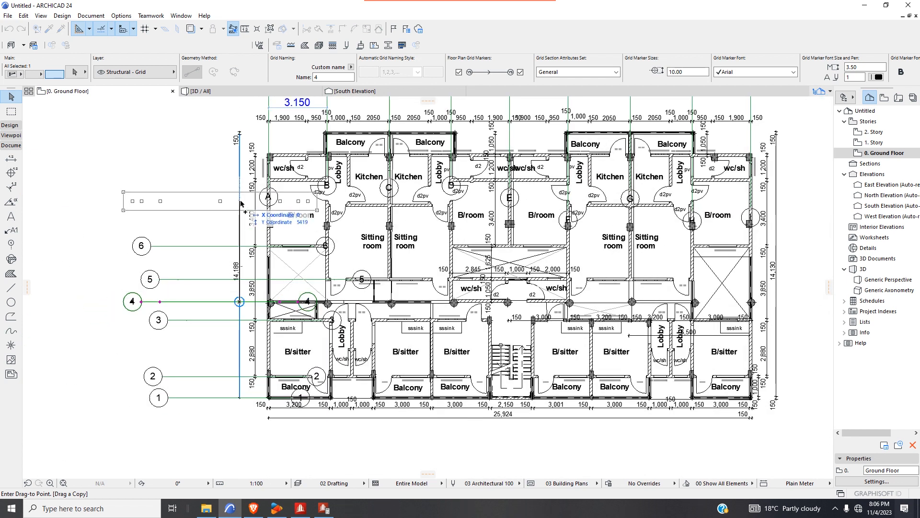
key(Tab)
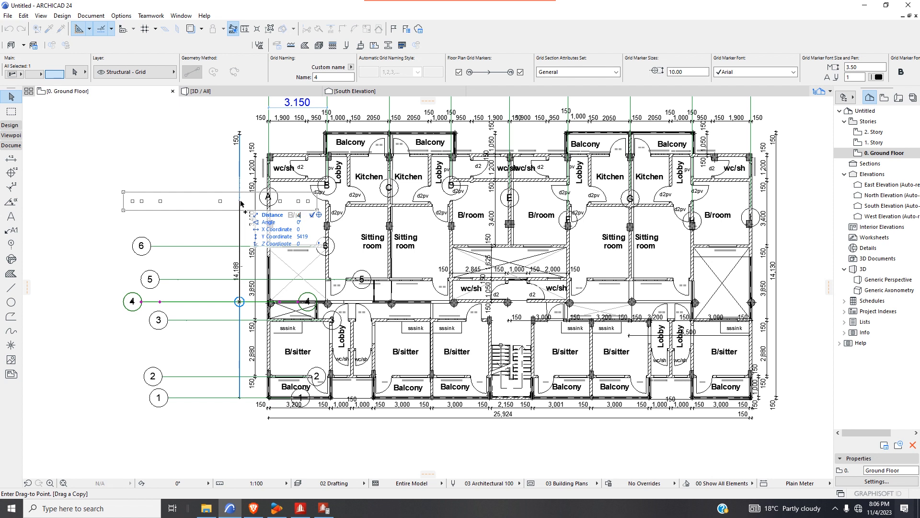
text(4000)
key(Return)
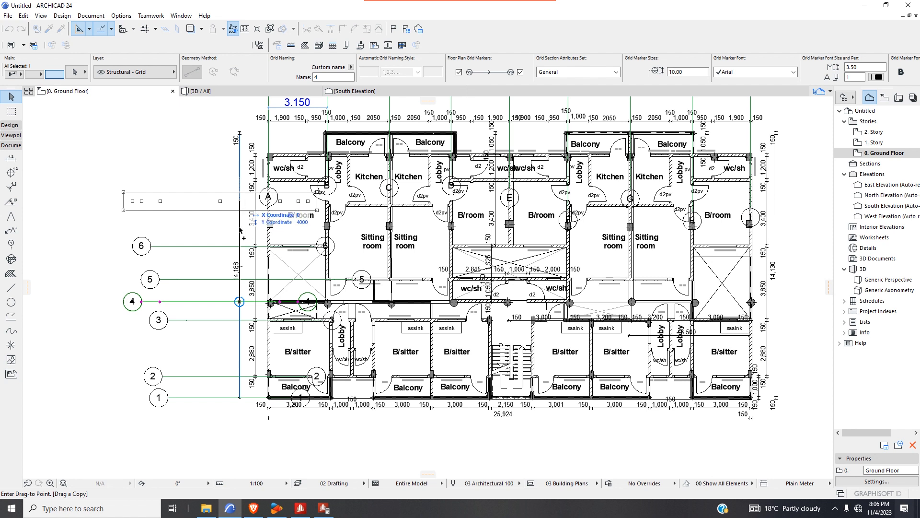
scroll(241, 230, up, 3)
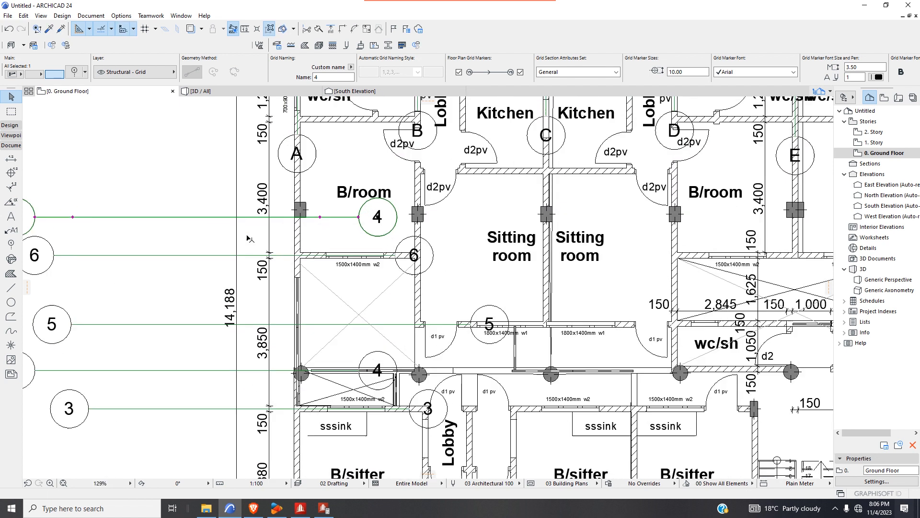
scroll(330, 212, up, 3)
key(Escape)
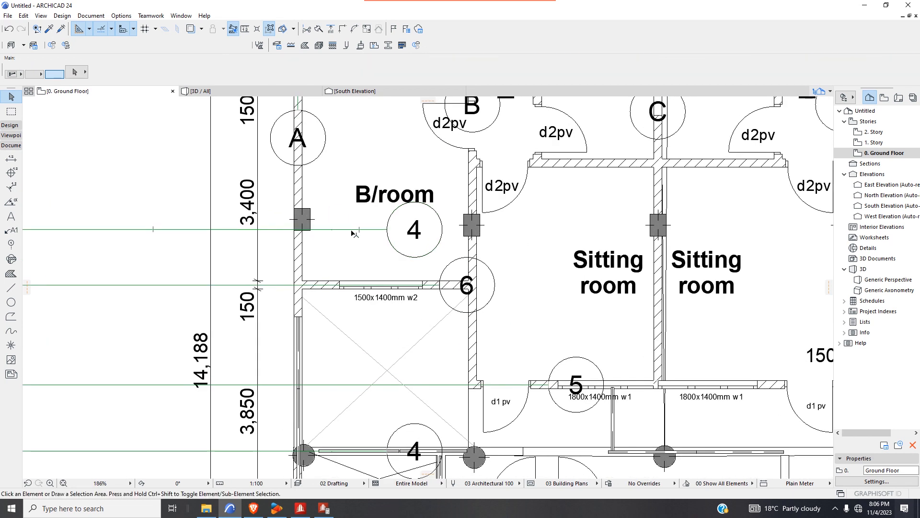
- Rename the copied grid line above grid line 6 as 7
scroll(343, 247, down, 5)
scroll(171, 258, up, 3)
click(204, 237)
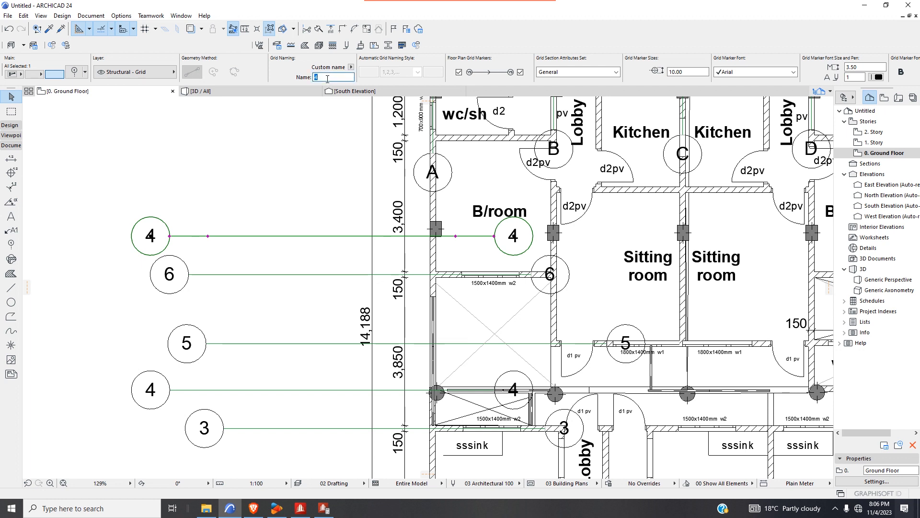
click(312, 214)
- Examine the walls between the west kitchens and sitting rooms for the next horizontal grid line's position
scroll(314, 275, down, 3)
scroll(413, 188, up, 3)
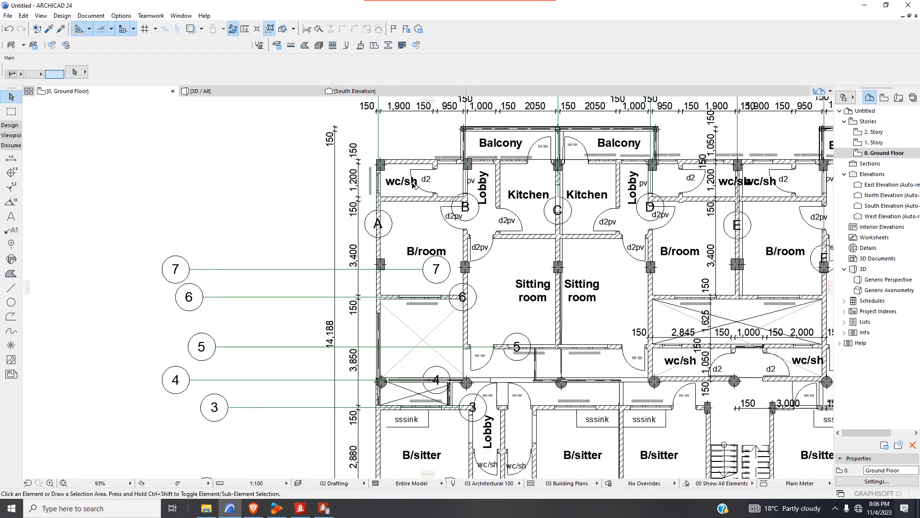
scroll(408, 215, up, 2)
scroll(350, 211, down, 3)
scroll(201, 321, up, 5)
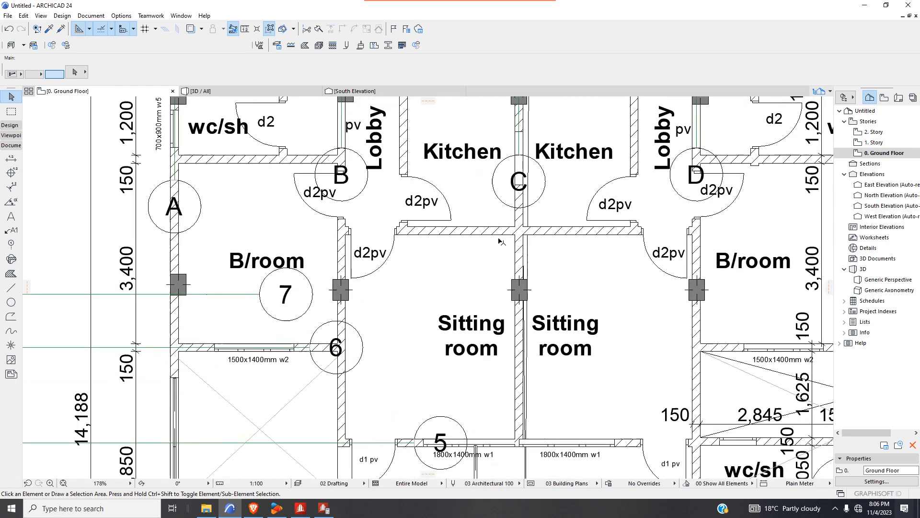
- Draw a short vertical helper line across the thickness of the wall between the western Kitchen and Sitting room
click(11, 288)
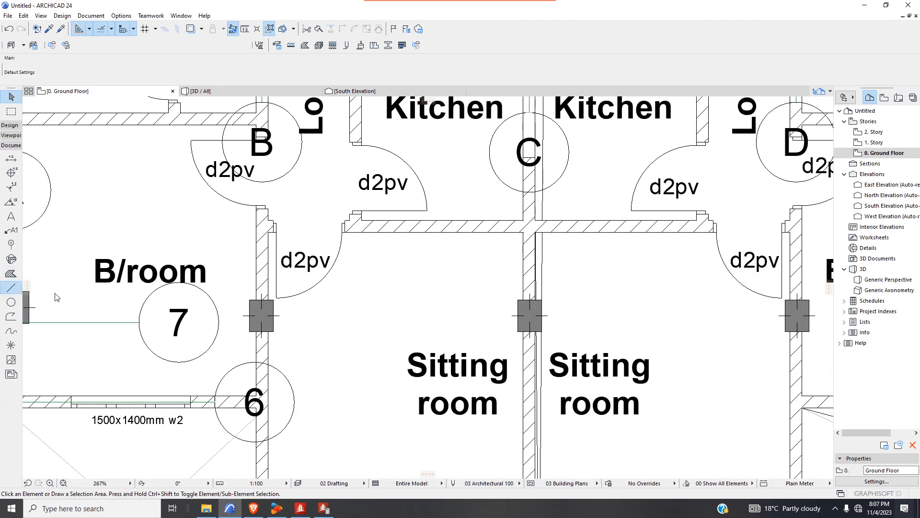
scroll(452, 227, up, 3)
scroll(432, 222, up, 3)
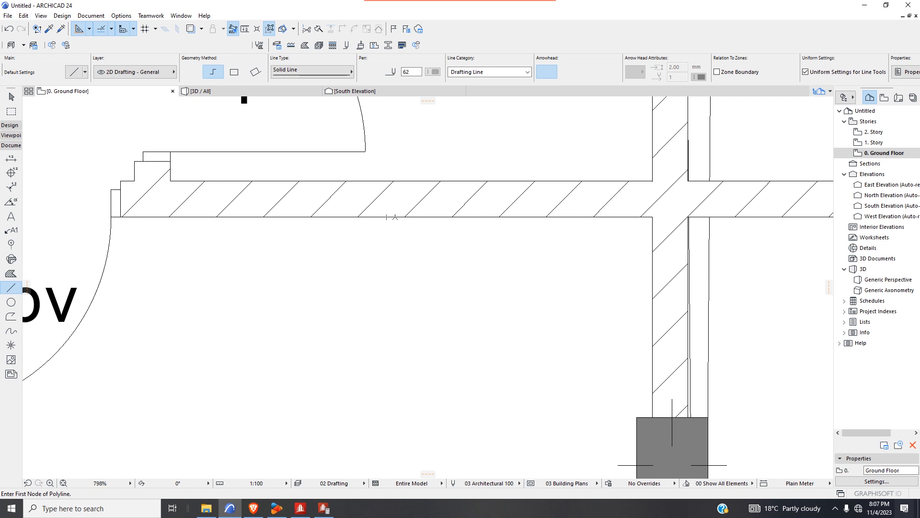
click(390, 217)
scroll(397, 178, up, 3)
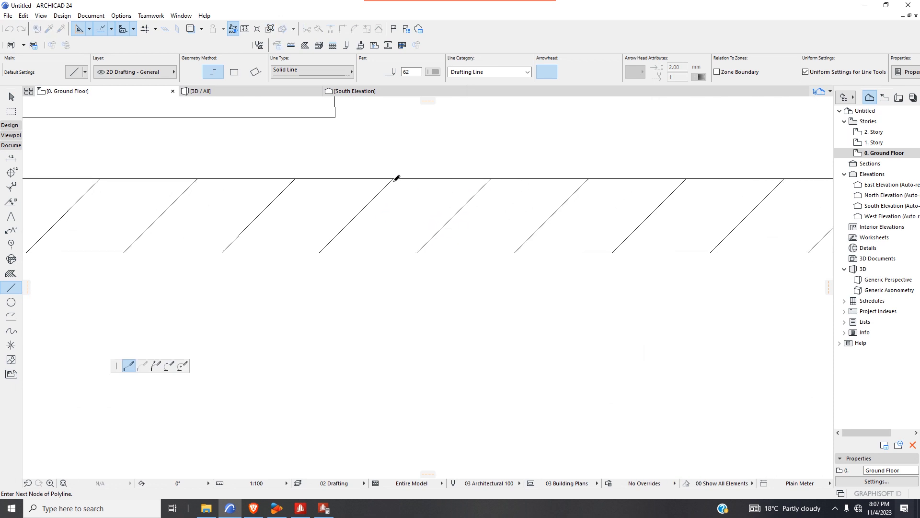
double_click(397, 179)
scroll(433, 221, down, 3)
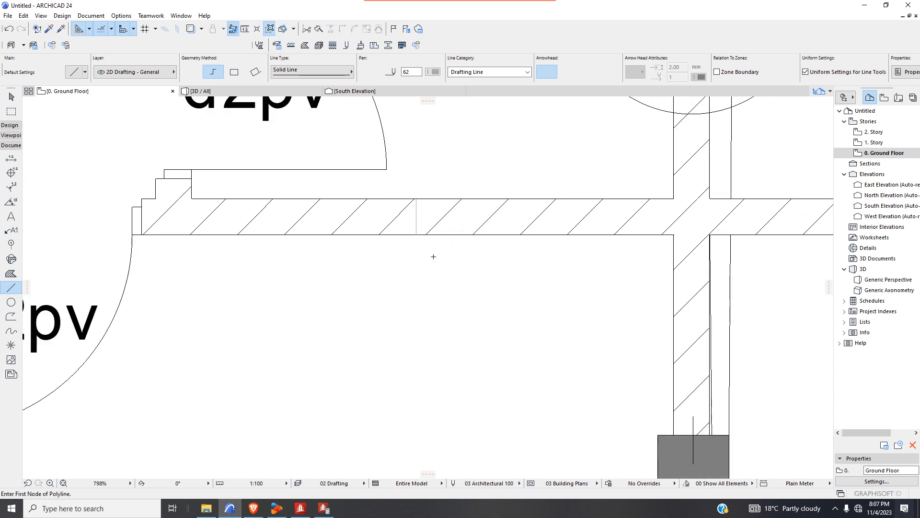
- Place a horizontal grid line from the midpoint of the Kitchen wall's helper line out past the plan's left side
click(11, 244)
scroll(416, 216, up, 2)
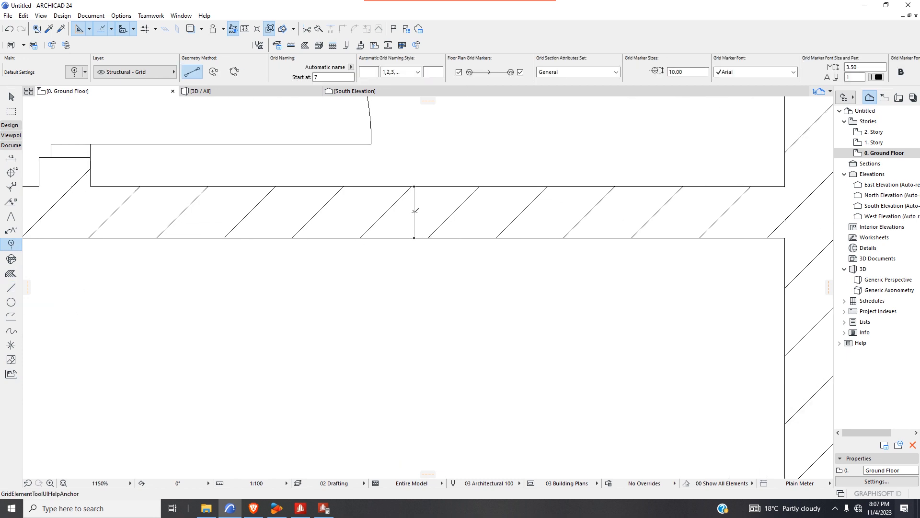
click(415, 209)
scroll(450, 252, down, 7)
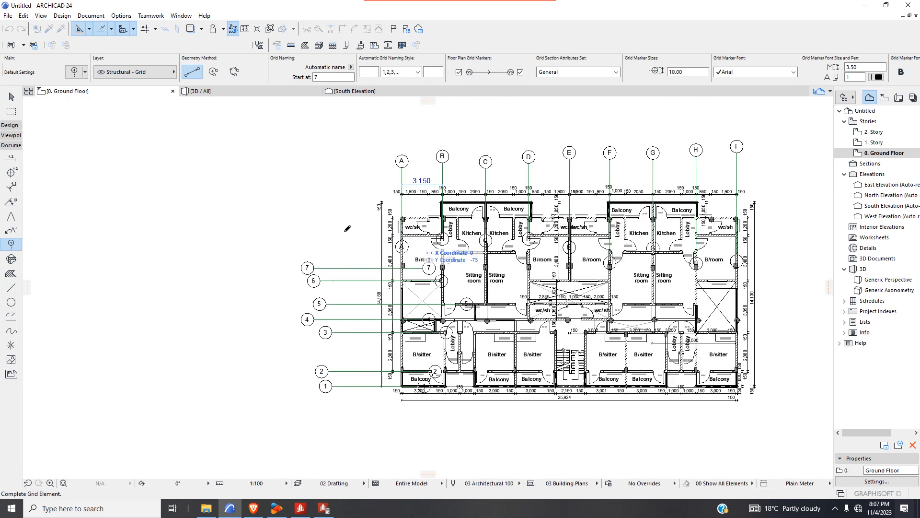
click(316, 249)
- Draw a short vertical helper line across the wall between the wc/sh and B/room at the plan's left end
scroll(419, 238, up, 7)
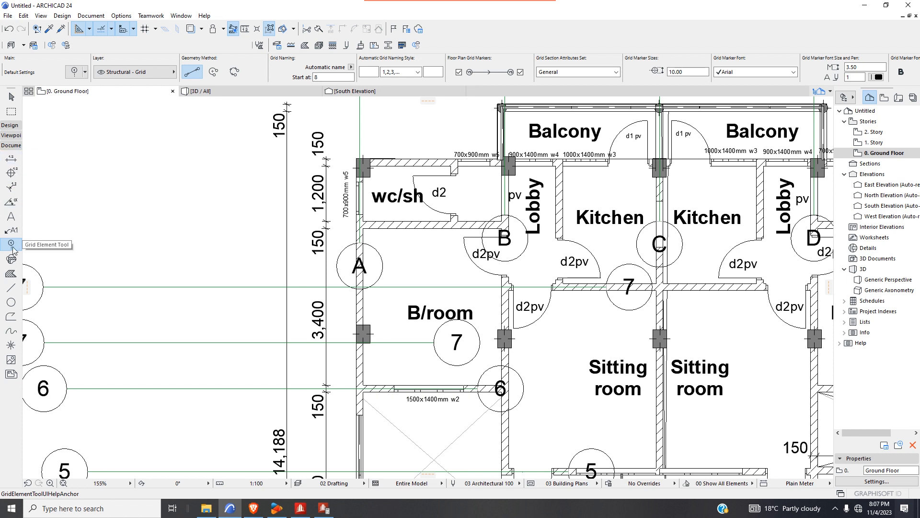
click(11, 274)
click(11, 287)
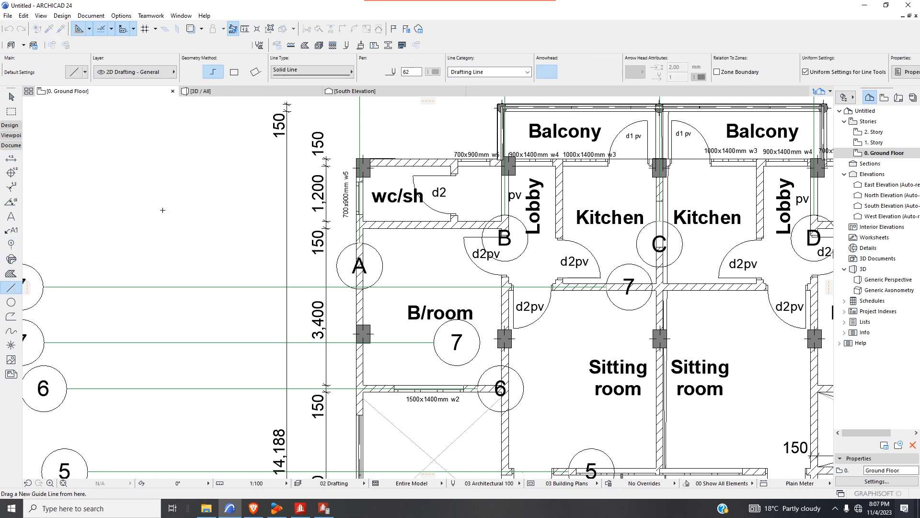
scroll(382, 223, up, 5)
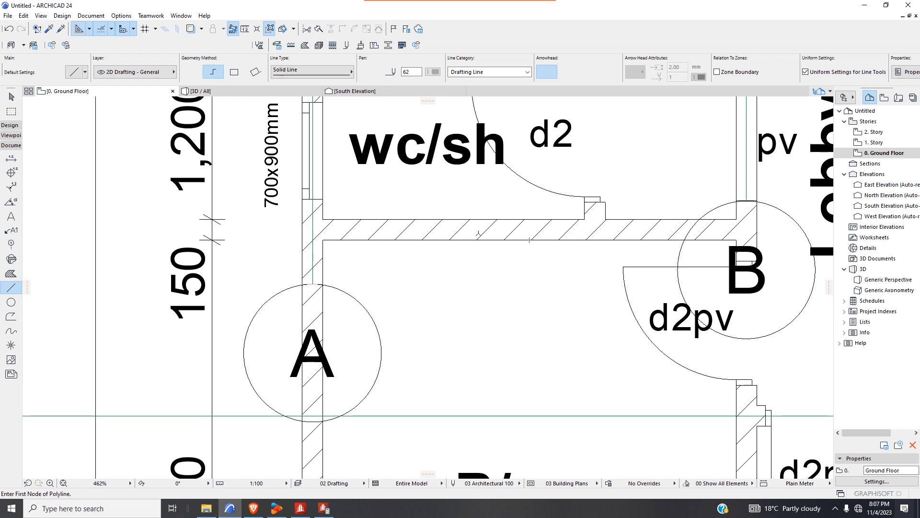
click(472, 240)
scroll(473, 222, up, 4)
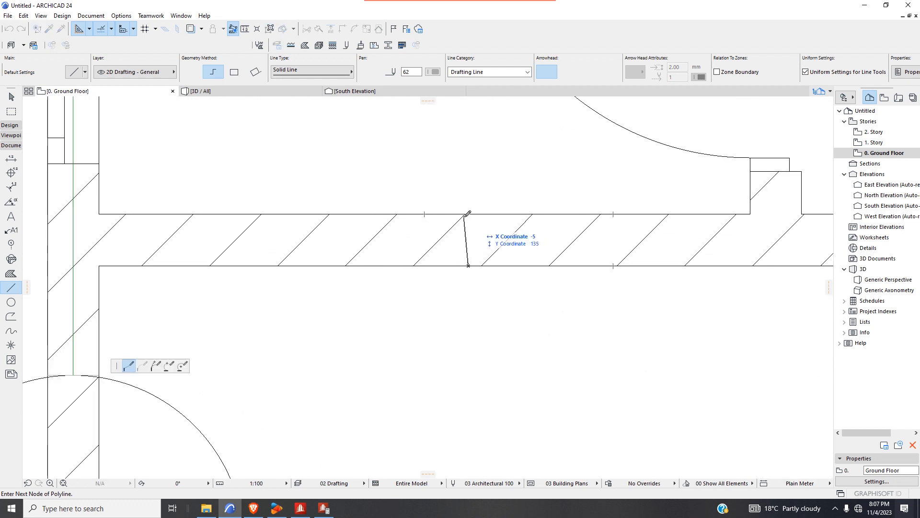
key(Escape)
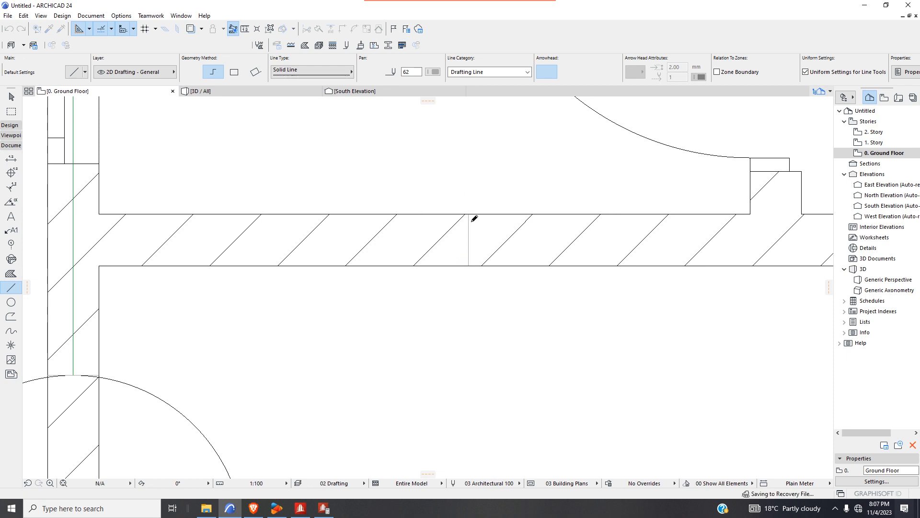
- Place a horizontal grid line from the midpoint of the wc/sh–B/room wall's helper line out past the plan's left side
click(11, 244)
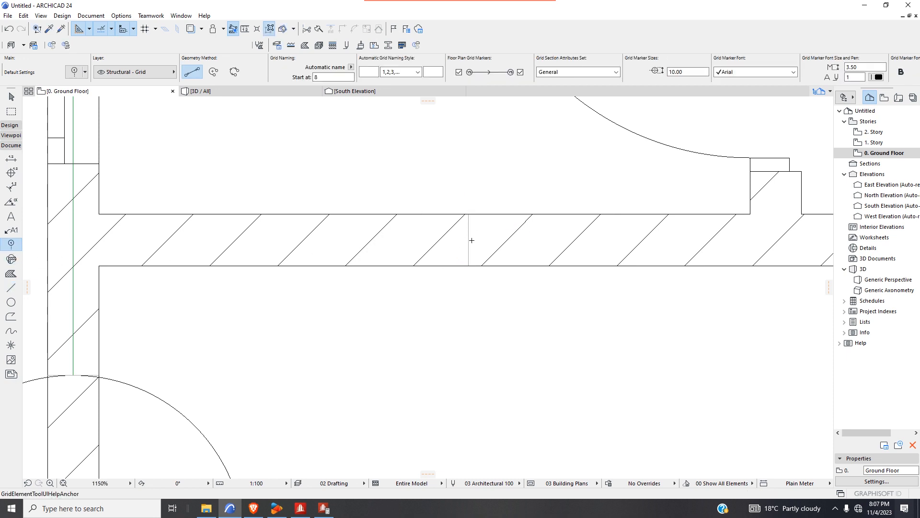
click(469, 238)
scroll(605, 273, down, 5)
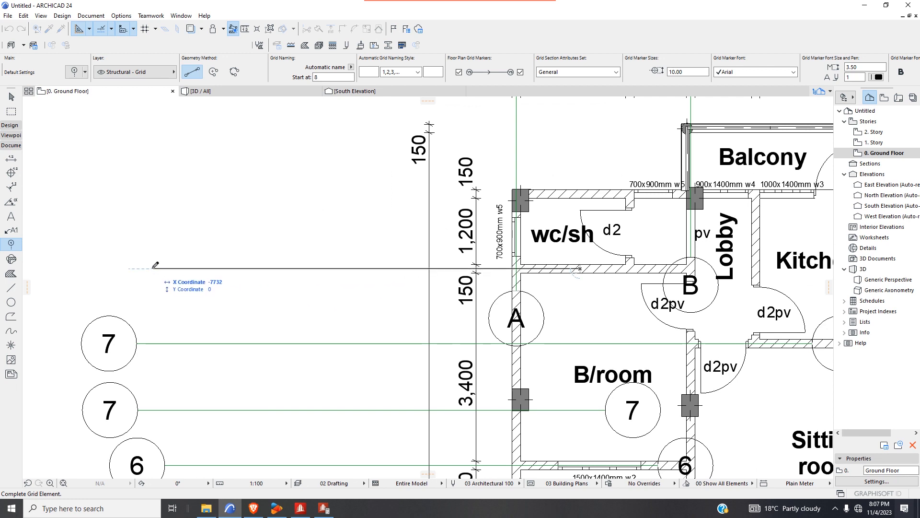
click(155, 265)
scroll(238, 333, down, 3)
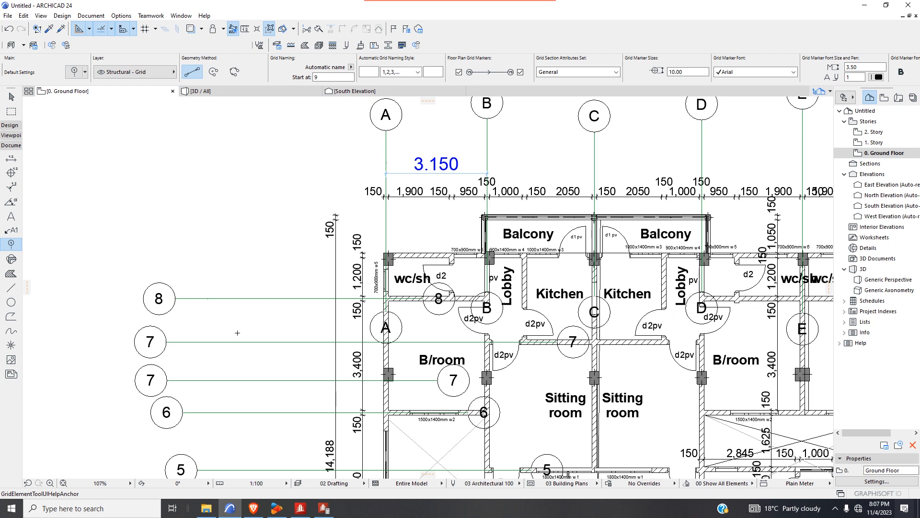
- Draw a short vertical helper line across the outer wall above the wc/sh at the plan's left end
scroll(185, 366, up, 3)
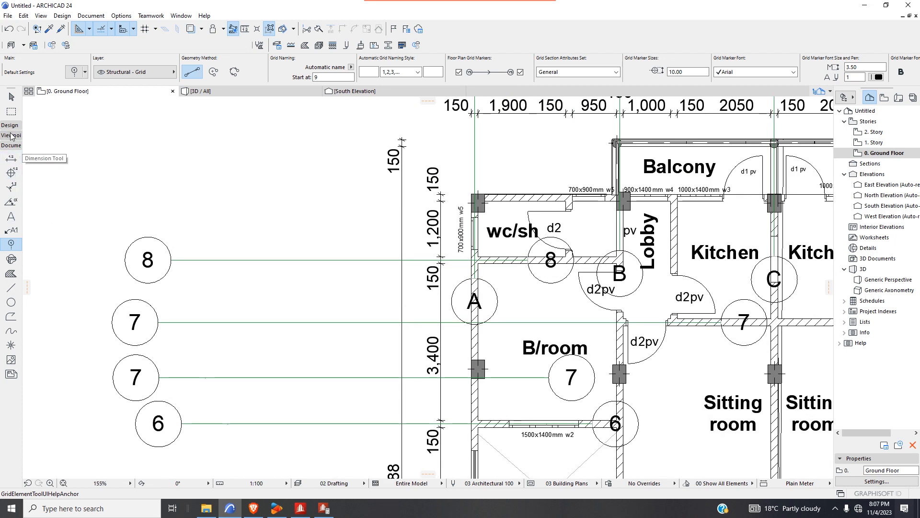
scroll(425, 250, down, 2)
scroll(576, 221, up, 9)
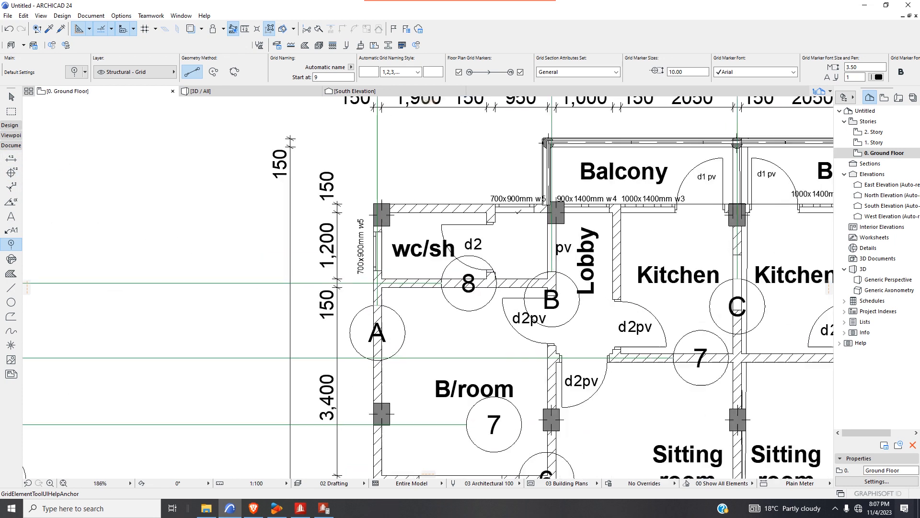
click(11, 287)
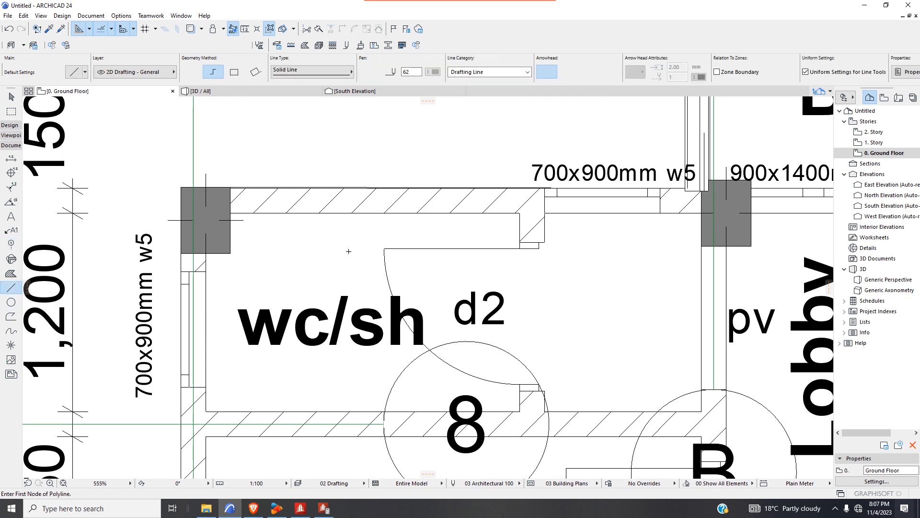
scroll(389, 221, up, 8)
click(360, 197)
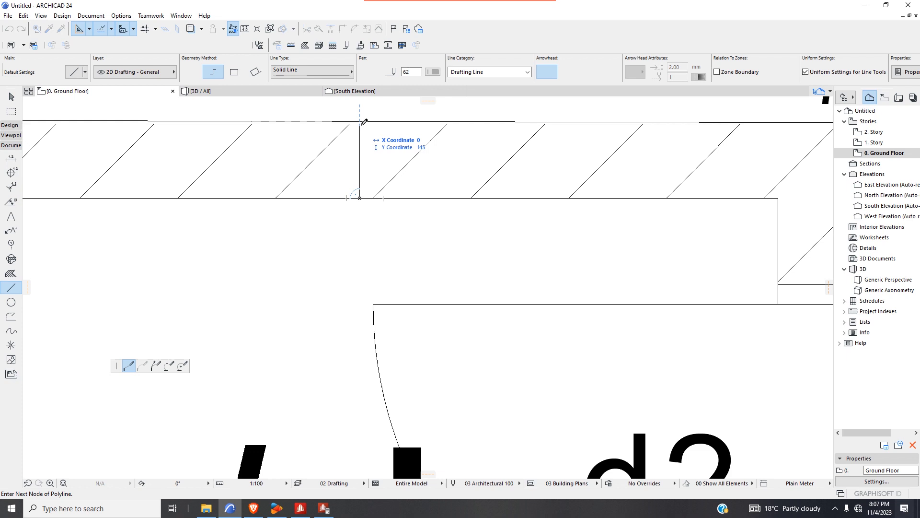
key(Escape)
scroll(432, 191, down, 5)
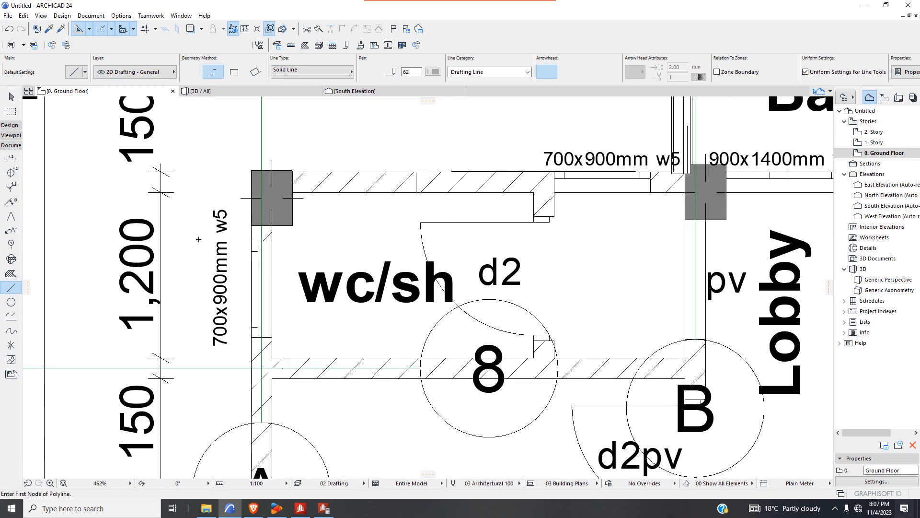
- Place a horizontal grid line along the centre of the outer wall above the wc/sh, extending past the plan's left side
click(11, 243)
scroll(418, 187, up, 6)
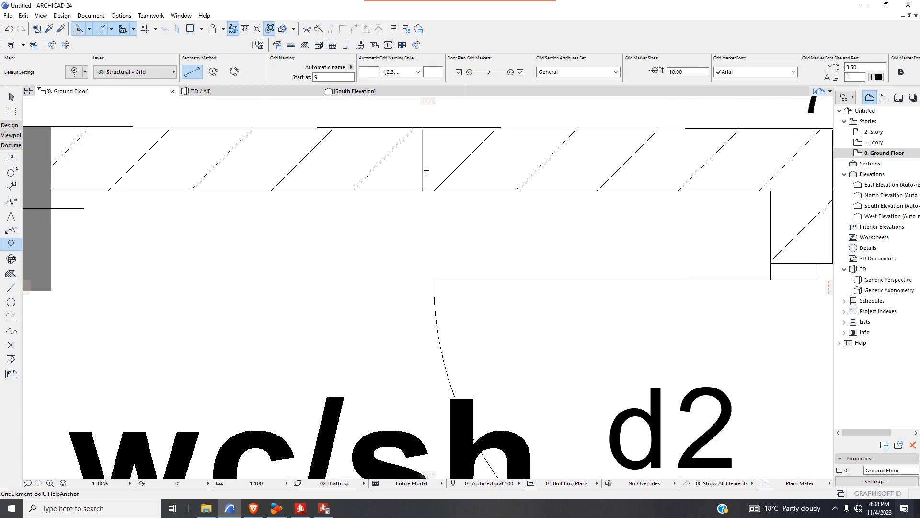
click(501, 191)
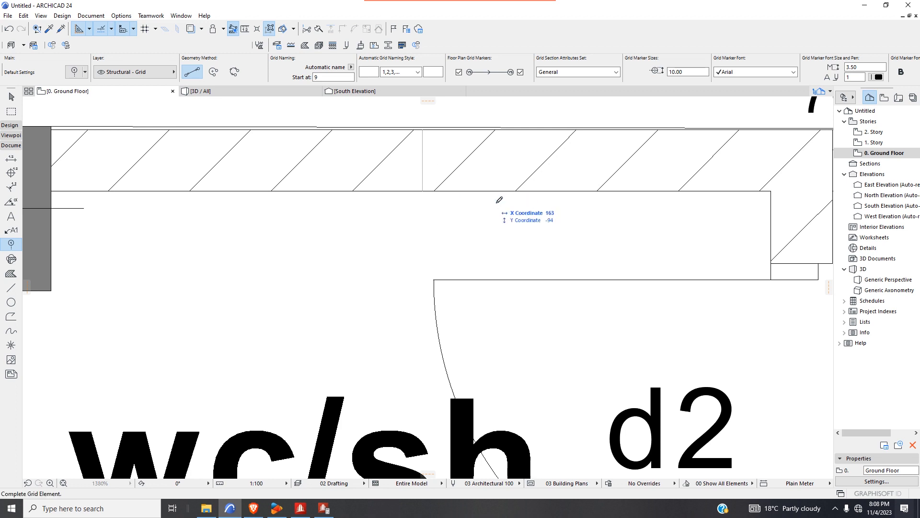
scroll(501, 194, down, 5)
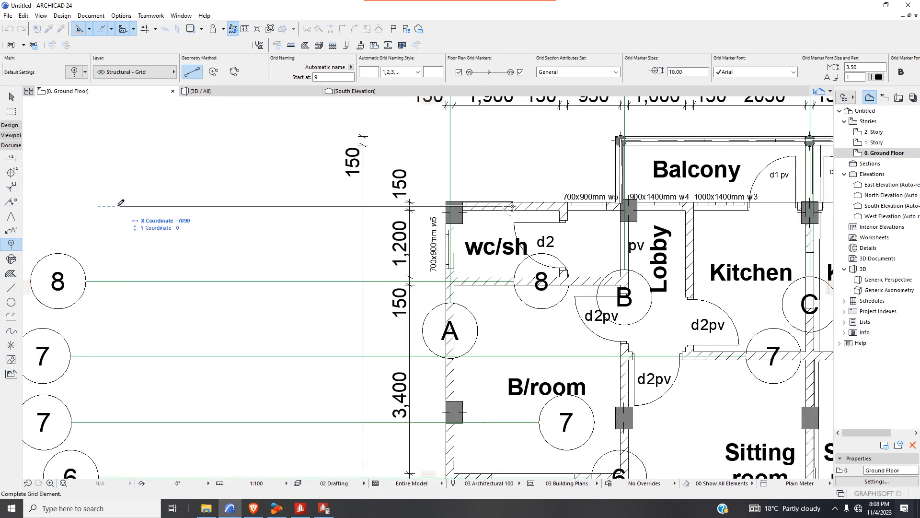
click(75, 207)
scroll(295, 229, down, 8)
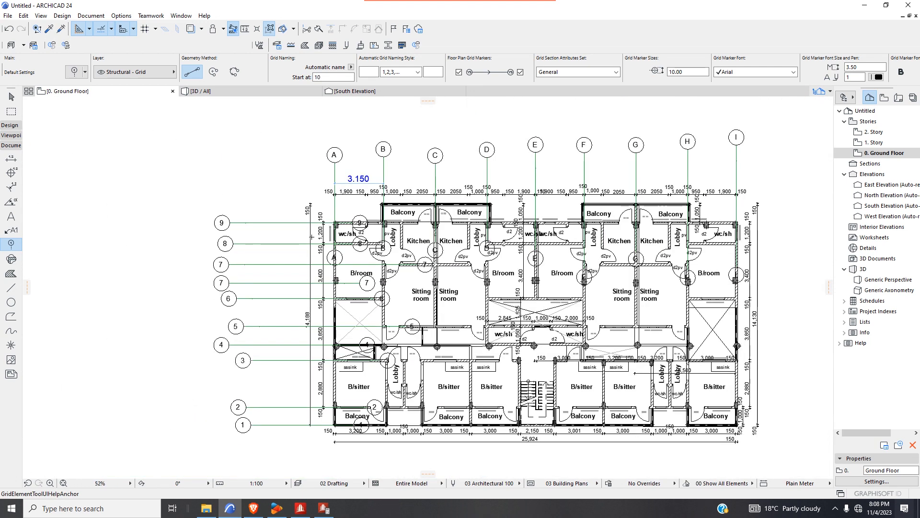
- Start a linear dimension chain with nodes where grid lines B and C cross the existing dimension line above the balconies
scroll(331, 215, up, 7)
scroll(331, 216, down, 5)
scroll(331, 216, up, 4)
click(10, 160)
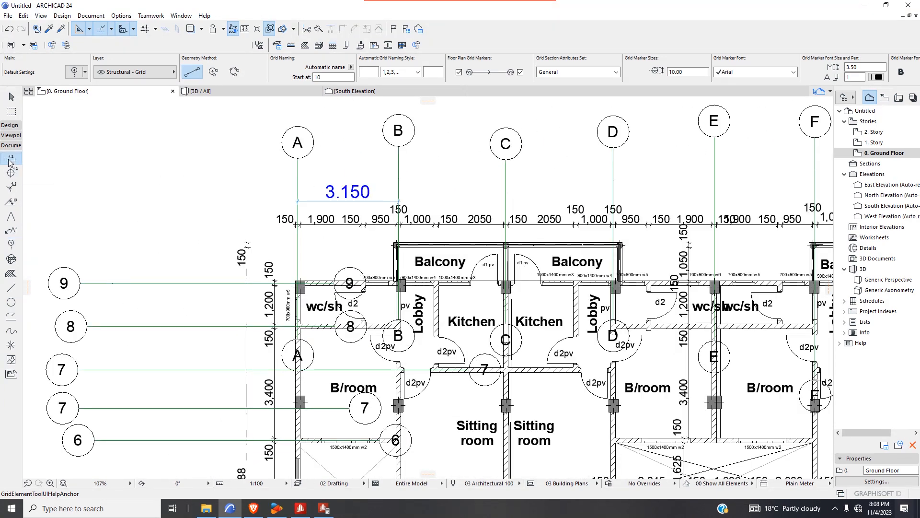
scroll(431, 208, up, 9)
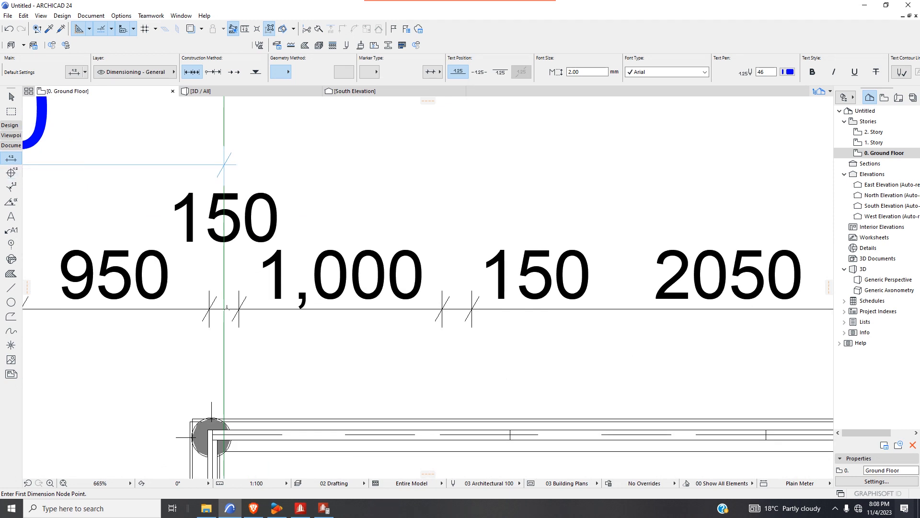
click(225, 309)
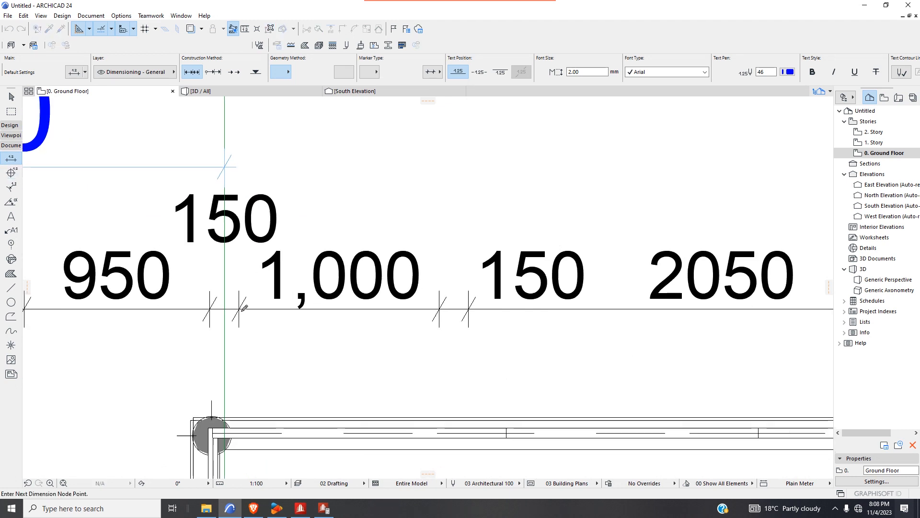
scroll(225, 309, down, 7)
scroll(414, 311, up, 4)
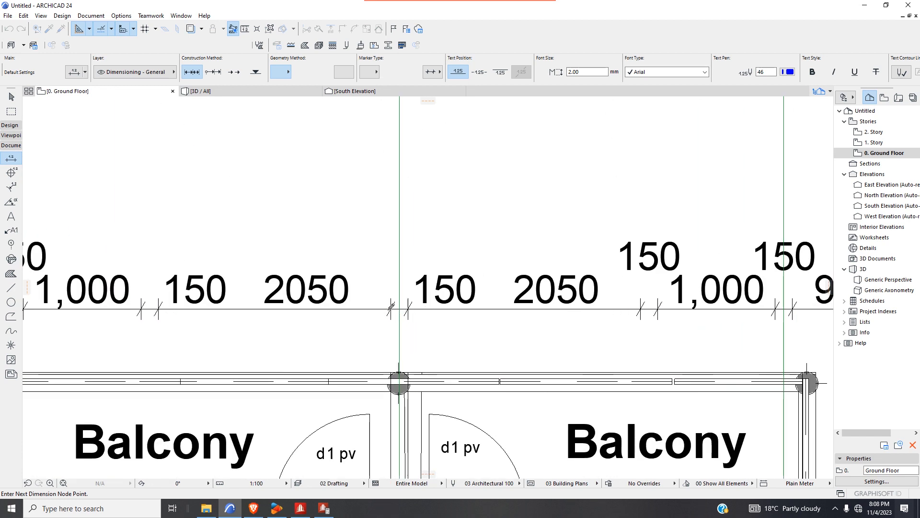
scroll(424, 306, down, 5)
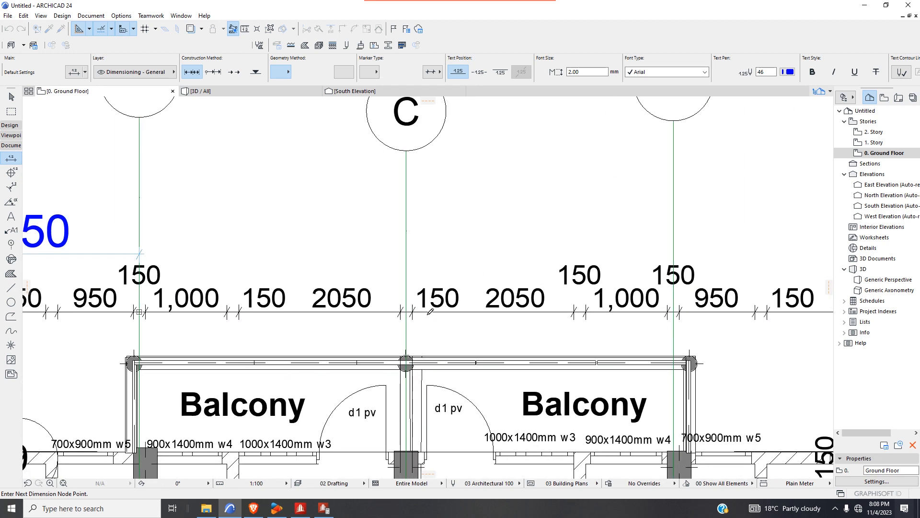
scroll(428, 303, down, 2)
scroll(415, 310, up, 6)
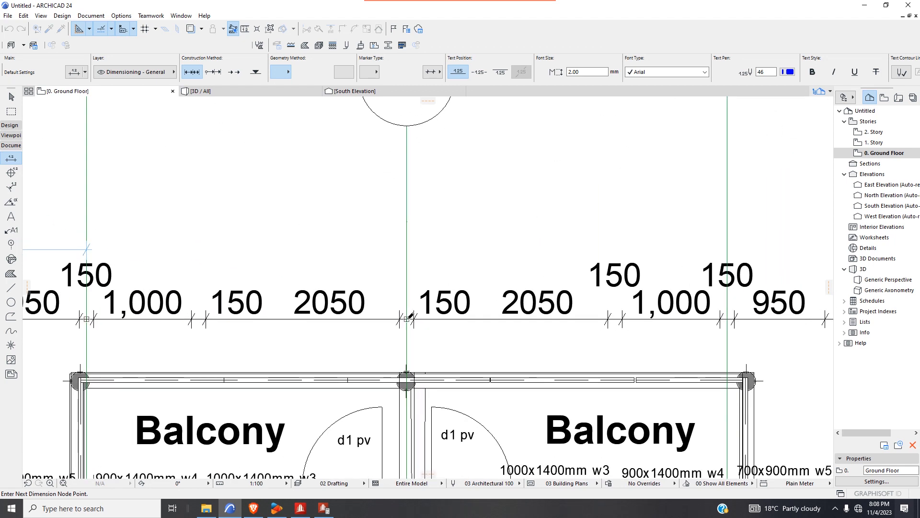
- Add dimension nodes where grid lines D and E cross the dimension line above the plan
scroll(411, 315, down, 3)
scroll(613, 317, up, 5)
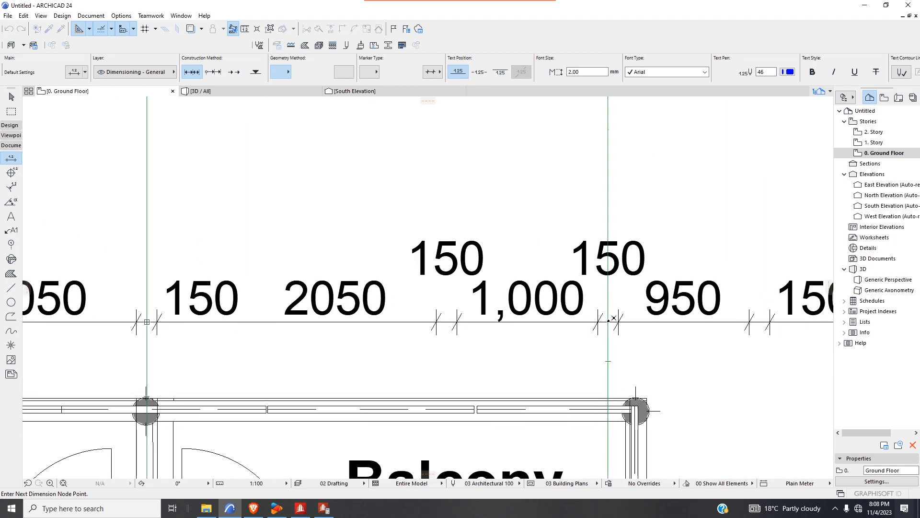
scroll(613, 318, down, 4)
scroll(567, 310, up, 6)
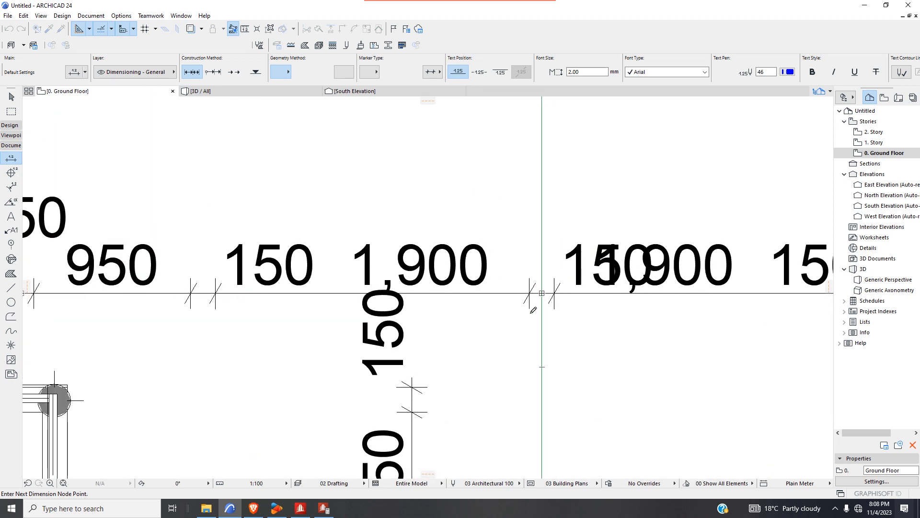
- Add dimension nodes where grid lines F and G cross the existing dimension line above the plan
scroll(533, 311, down, 4)
scroll(580, 310, up, 3)
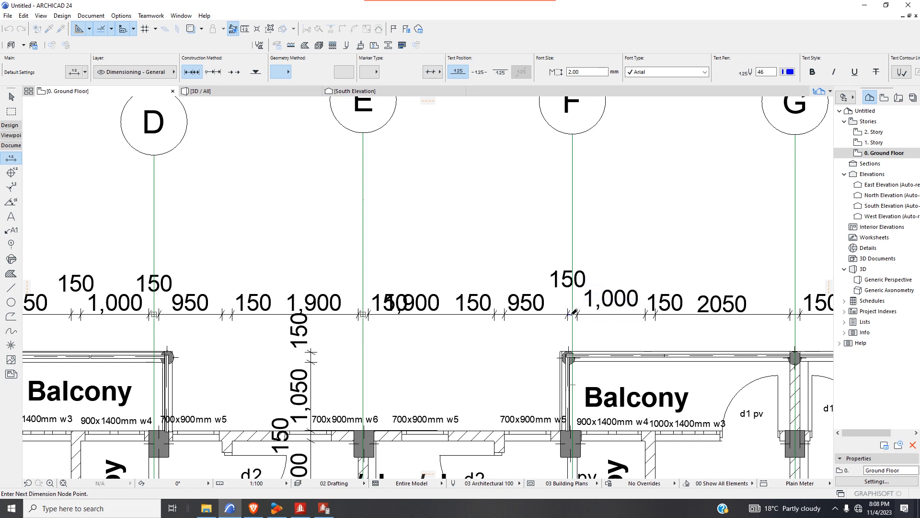
scroll(574, 311, up, 2)
scroll(575, 312, up, 3)
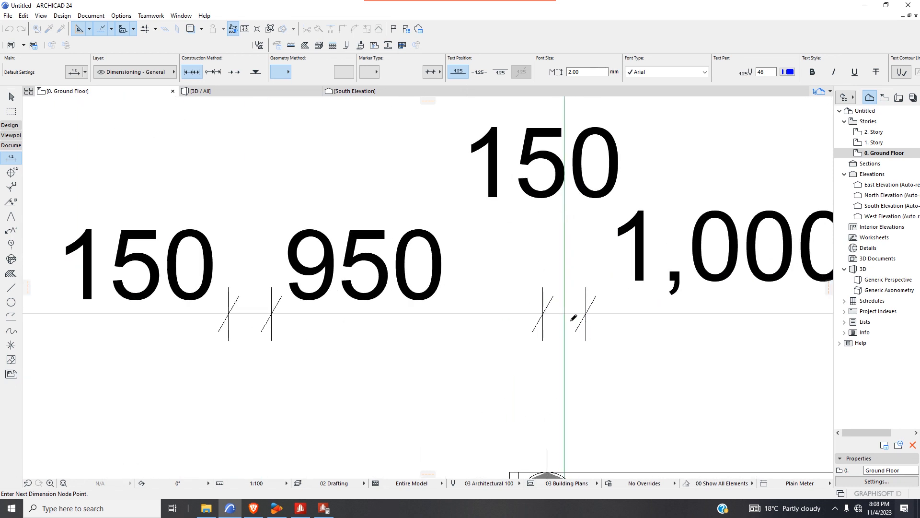
scroll(569, 326, down, 4)
scroll(490, 288, up, 5)
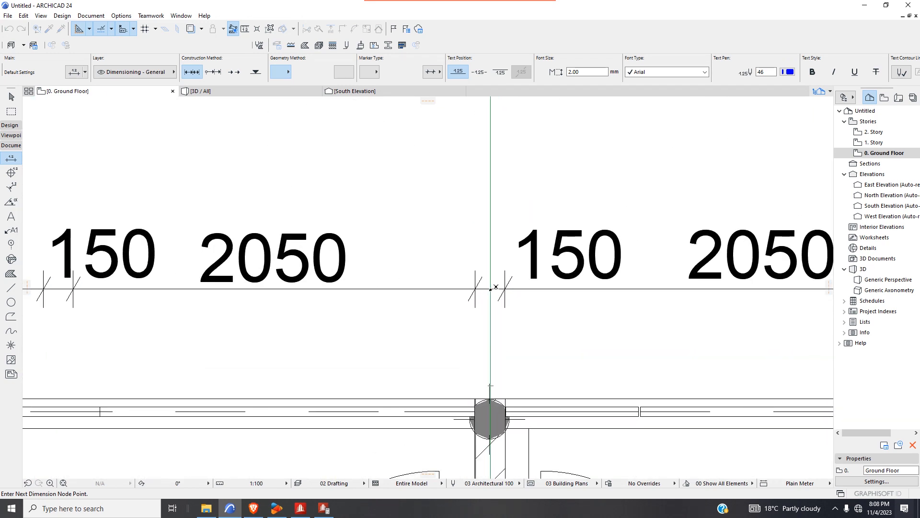
- Add dimension nodes where grid lines H and I cross the dimension line above the plan
scroll(490, 288, down, 5)
scroll(645, 274, up, 5)
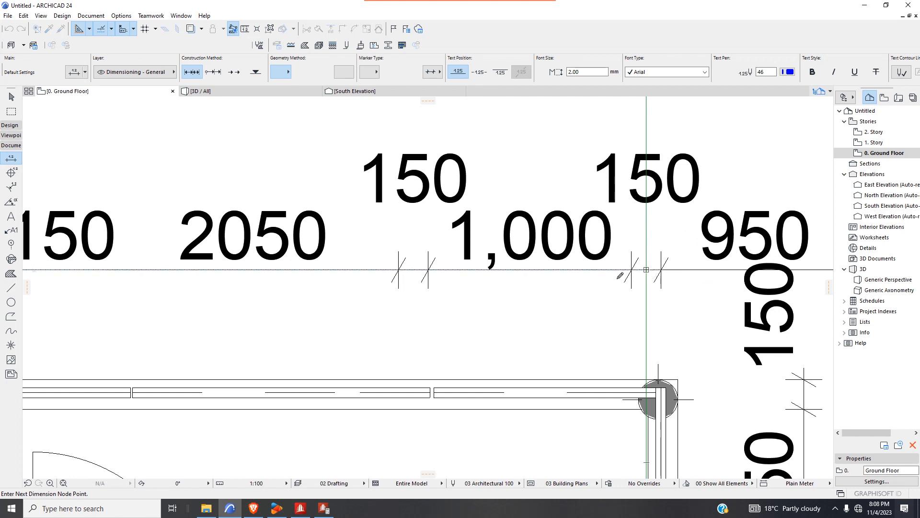
scroll(619, 276, down, 5)
scroll(686, 253, up, 5)
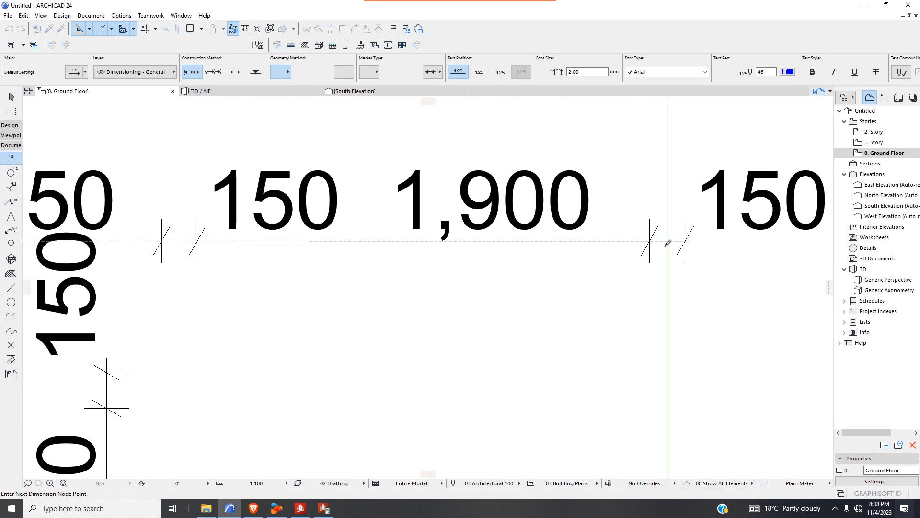
scroll(671, 238, down, 4)
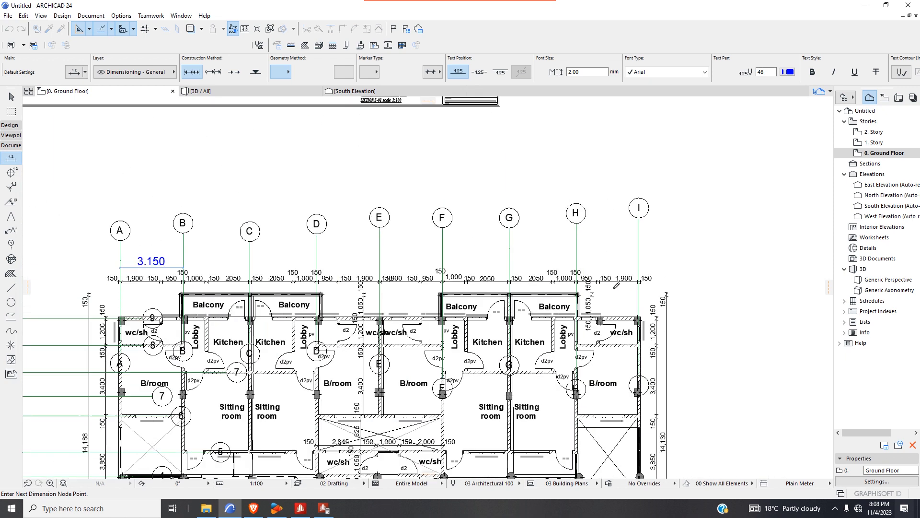
- Finish the B to I dimension chain and place it between the existing dimensions and the upper grid bubbles
right_click(679, 265)
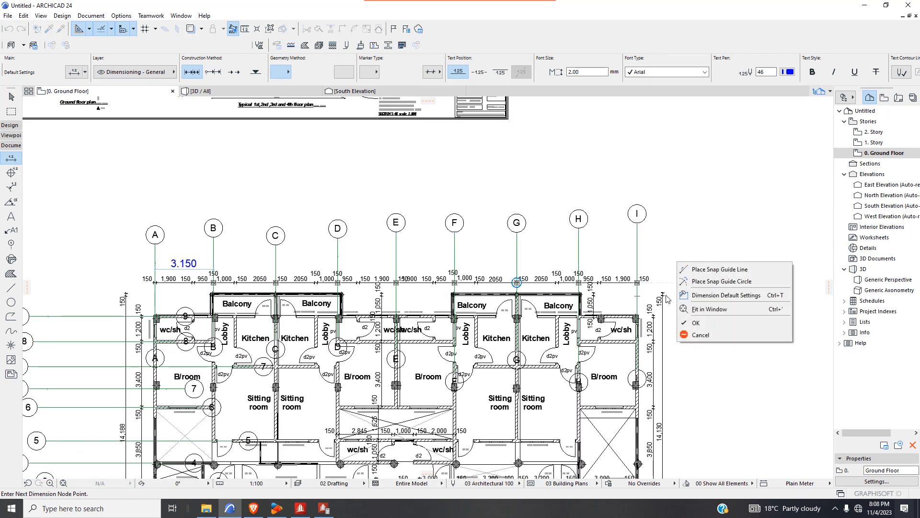
click(725, 325)
scroll(480, 263, up, 3)
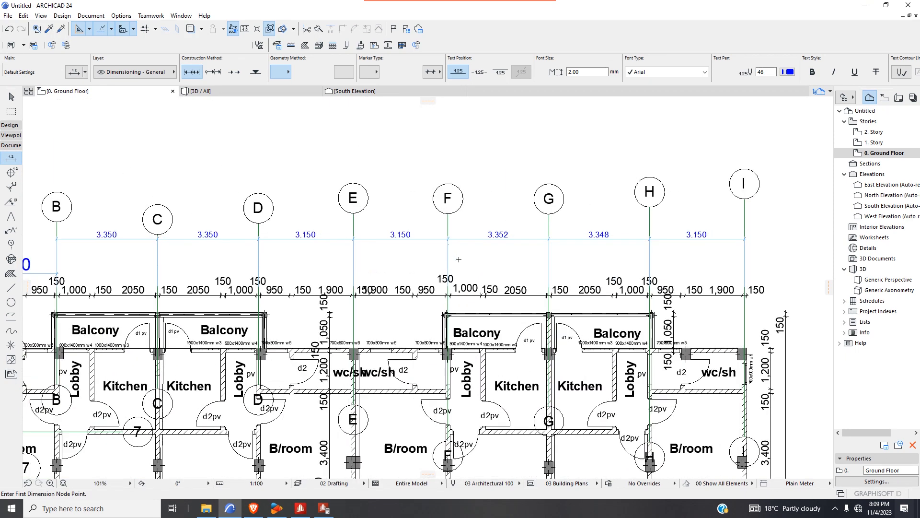
- Examine how grid lines F, G and H align with the walls and columns from the balconies down to the sitting rooms
scroll(548, 274, up, 5)
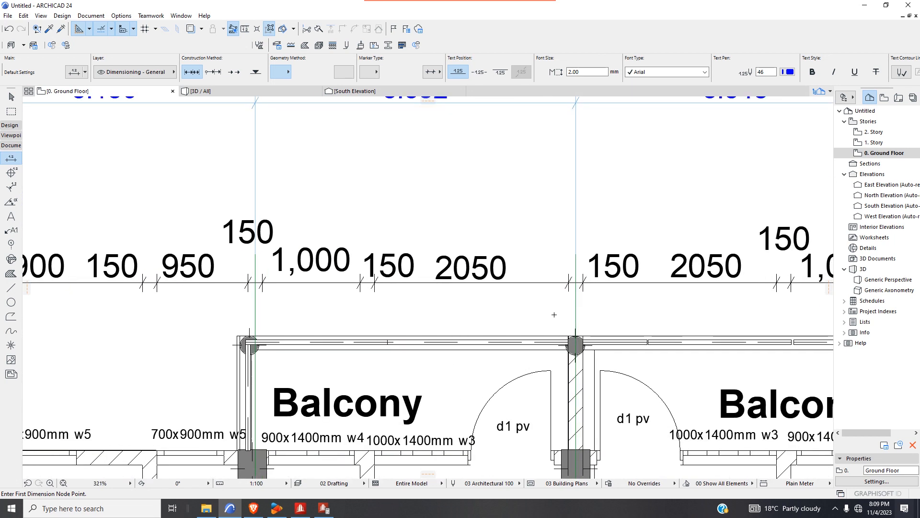
scroll(554, 315, down, 2)
scroll(534, 297, down, 2)
scroll(518, 300, up, 2)
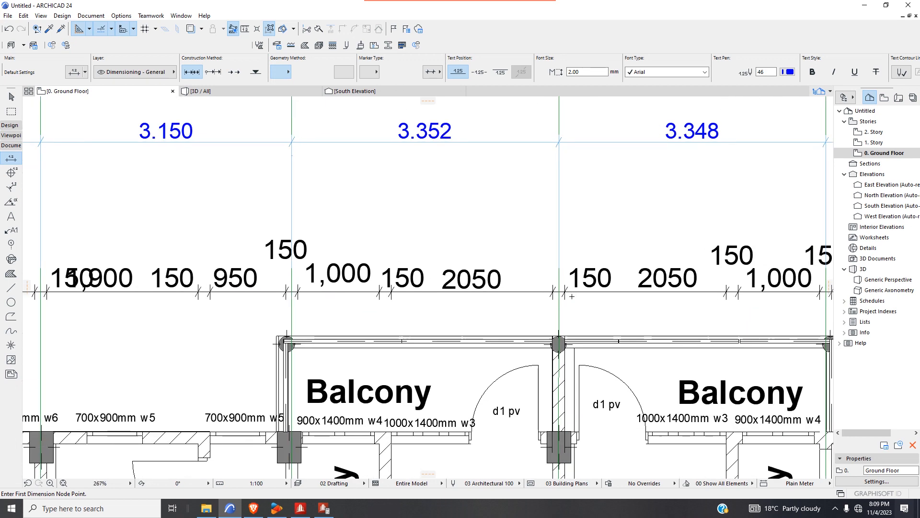
scroll(491, 304, down, 3)
scroll(491, 304, up, 6)
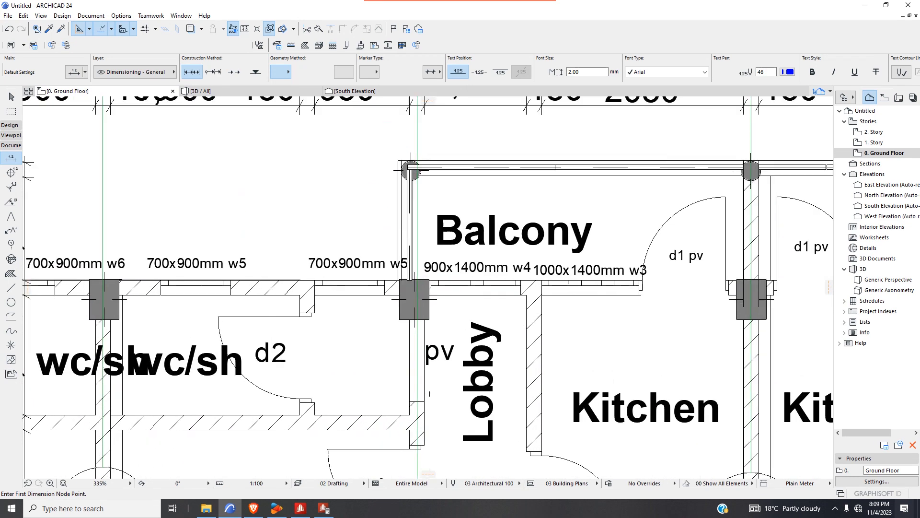
scroll(400, 380, down, 4)
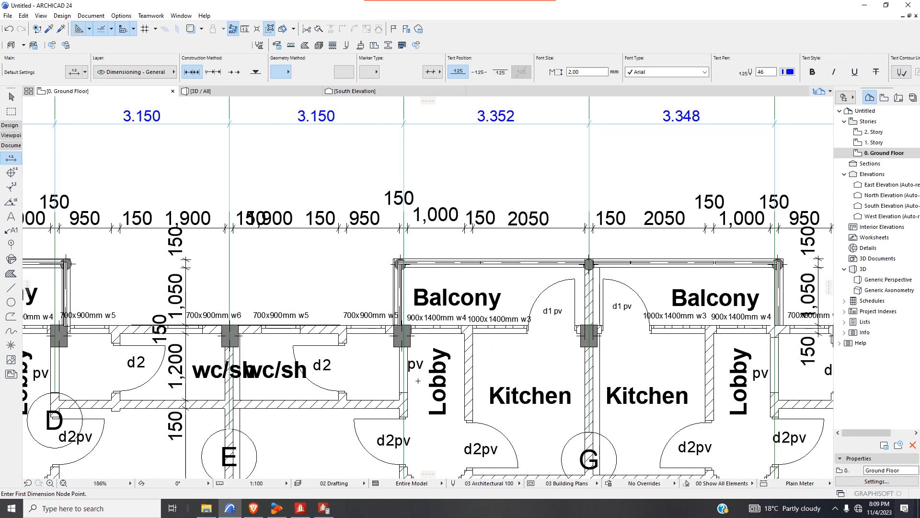
scroll(595, 414, up, 6)
scroll(506, 347, down, 6)
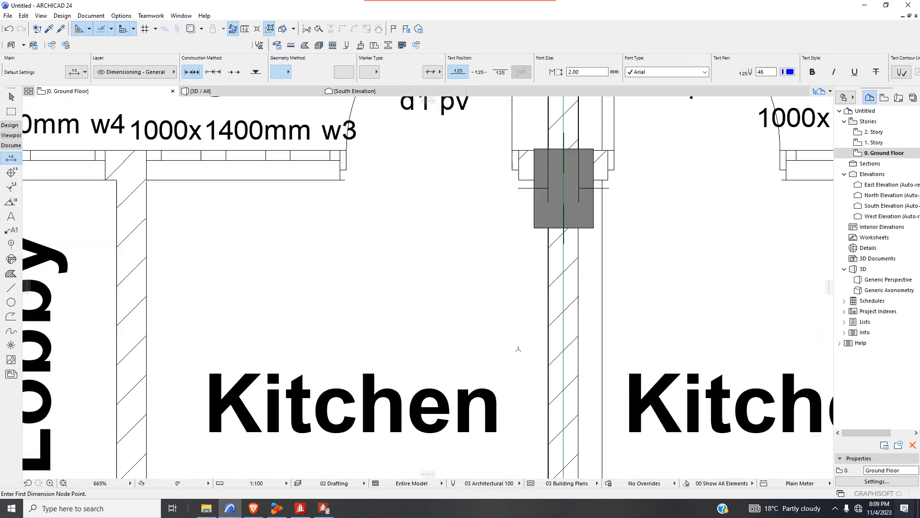
scroll(540, 404, down, 3)
scroll(493, 423, up, 8)
scroll(492, 422, down, 10)
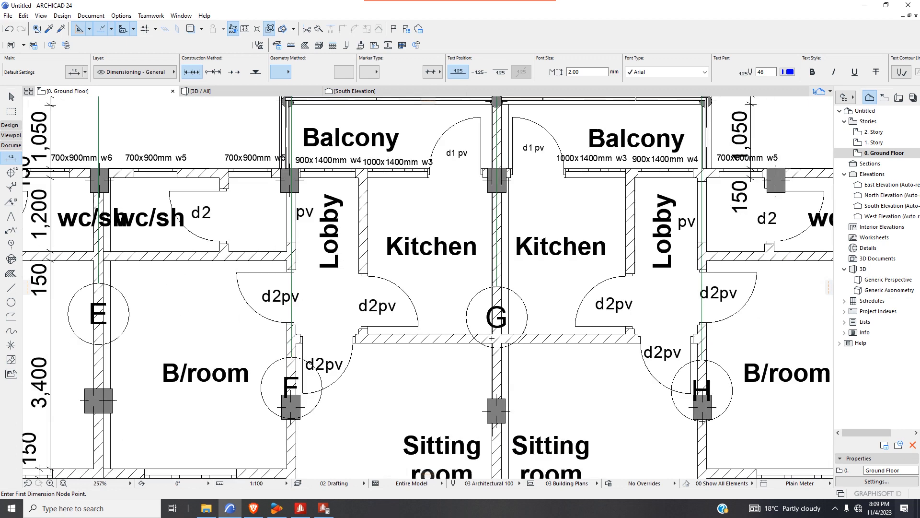
scroll(405, 324, up, 7)
scroll(400, 368, down, 5)
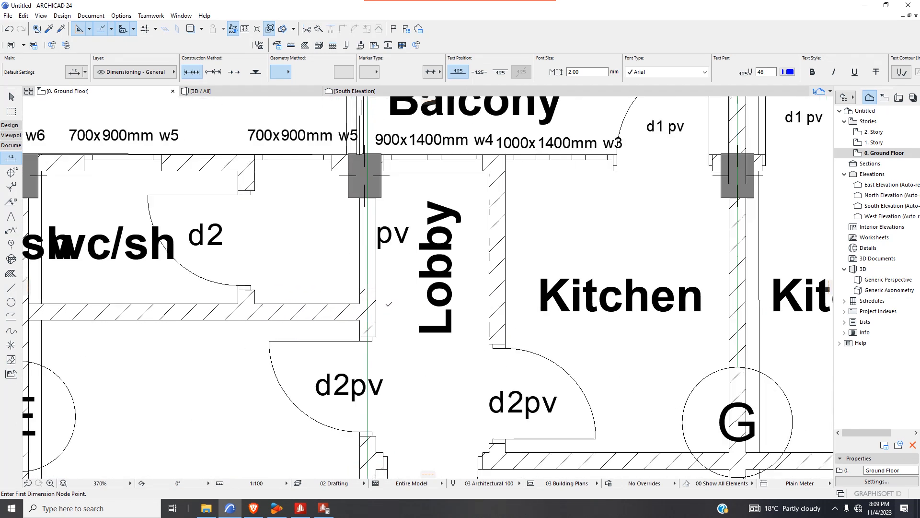
scroll(381, 327, up, 4)
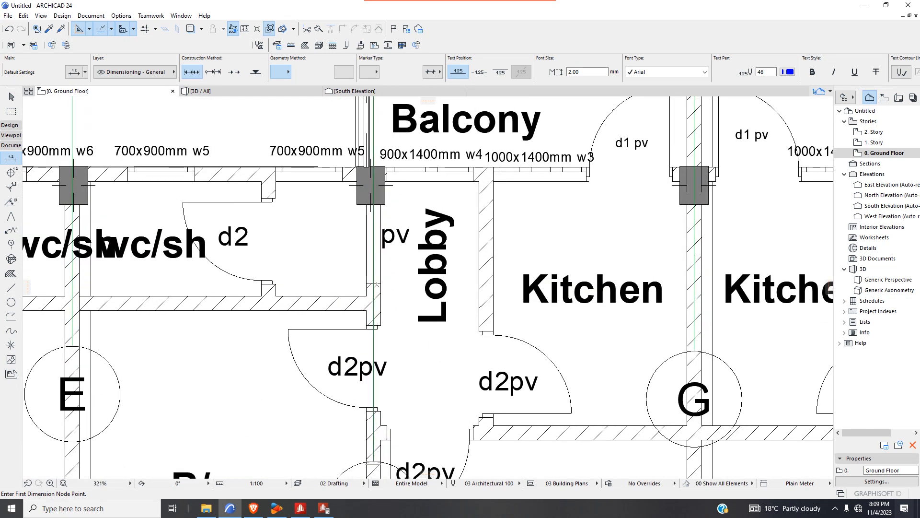
scroll(376, 283, up, 1)
scroll(375, 285, down, 6)
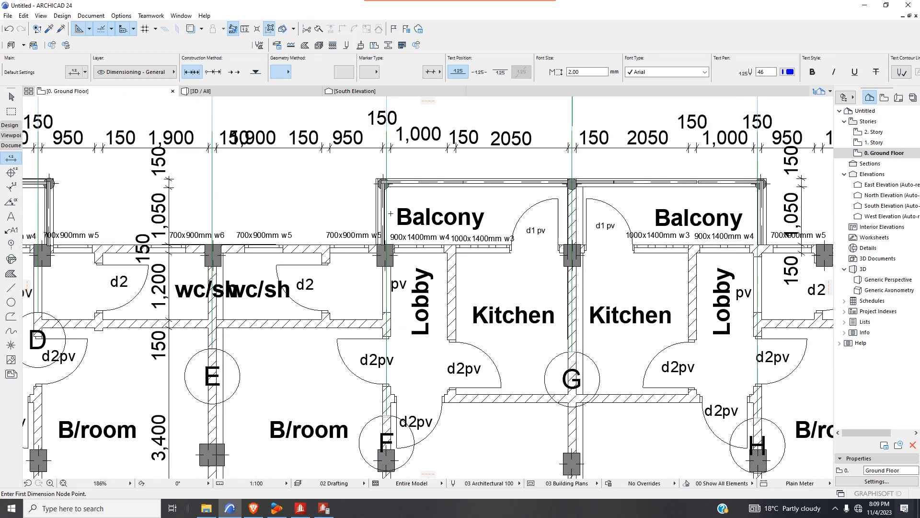
scroll(394, 207, down, 4)
scroll(454, 202, up, 3)
scroll(477, 225, down, 2)
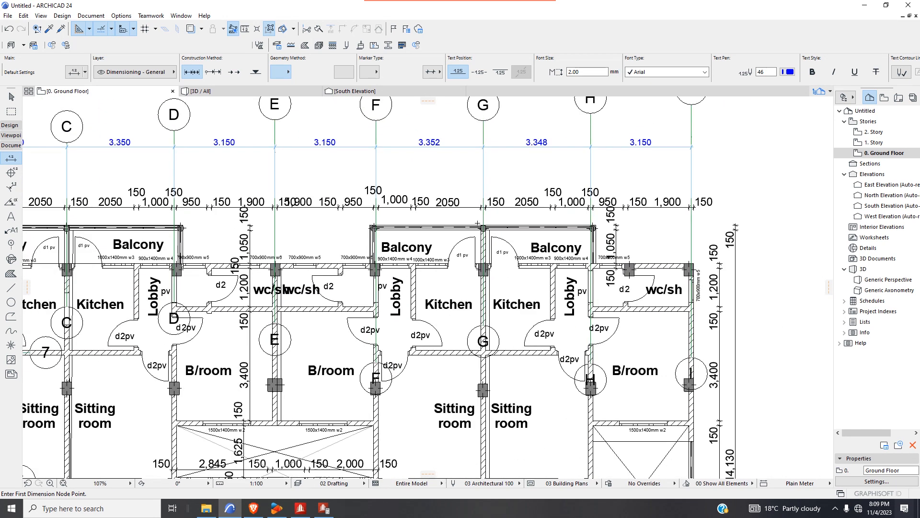
scroll(465, 340, down, 2)
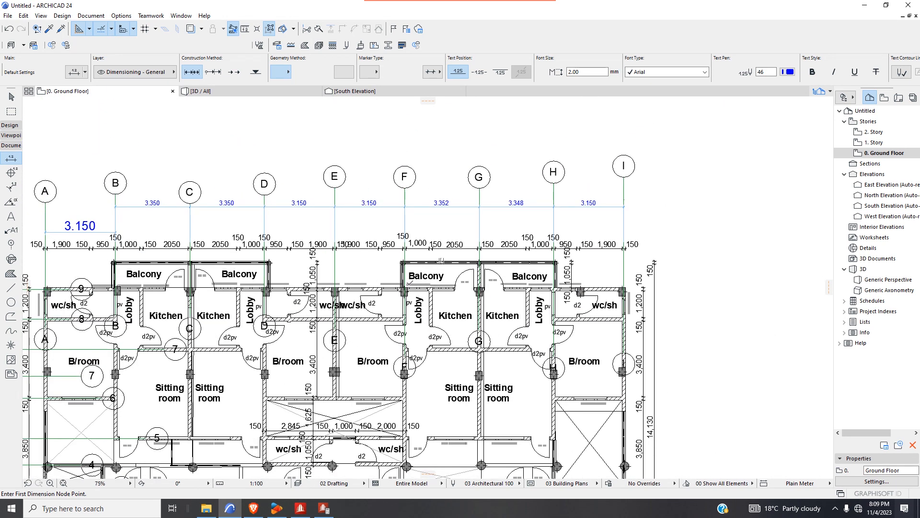
scroll(481, 340, up, 5)
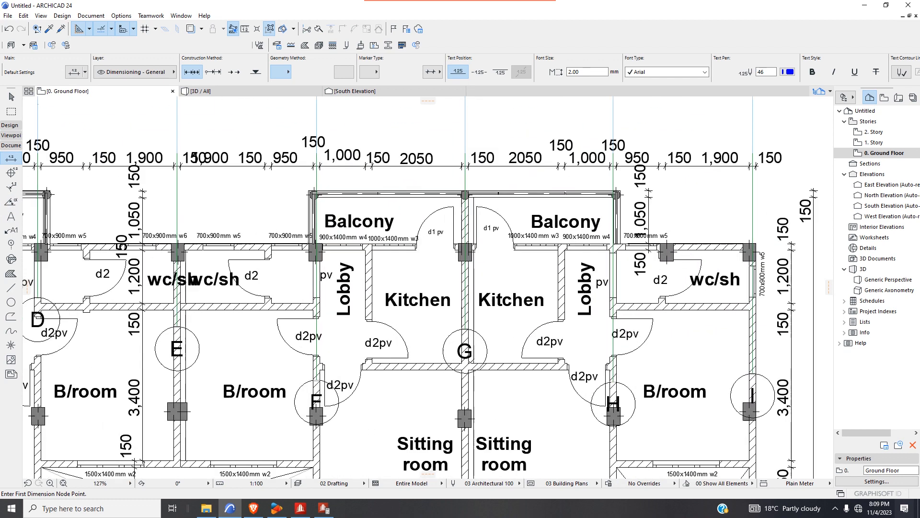
scroll(450, 309, down, 4)
scroll(458, 384, up, 5)
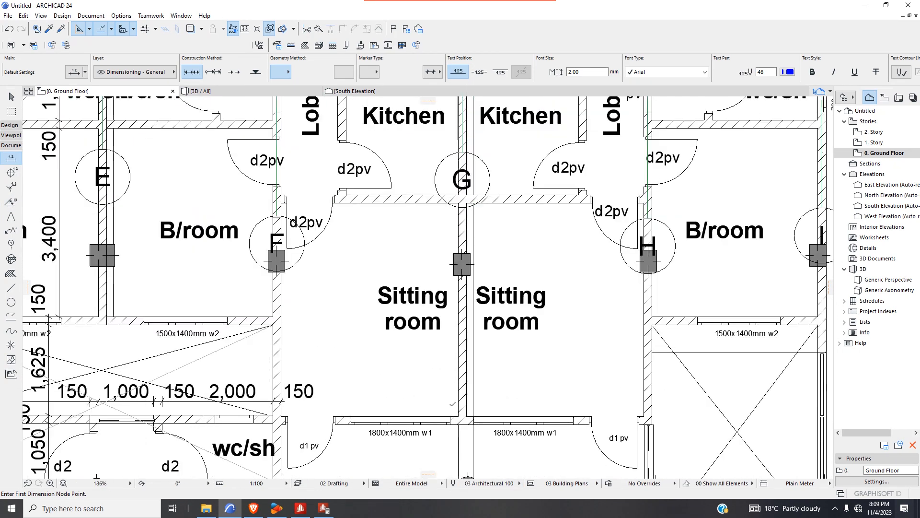
scroll(458, 384, up, 3)
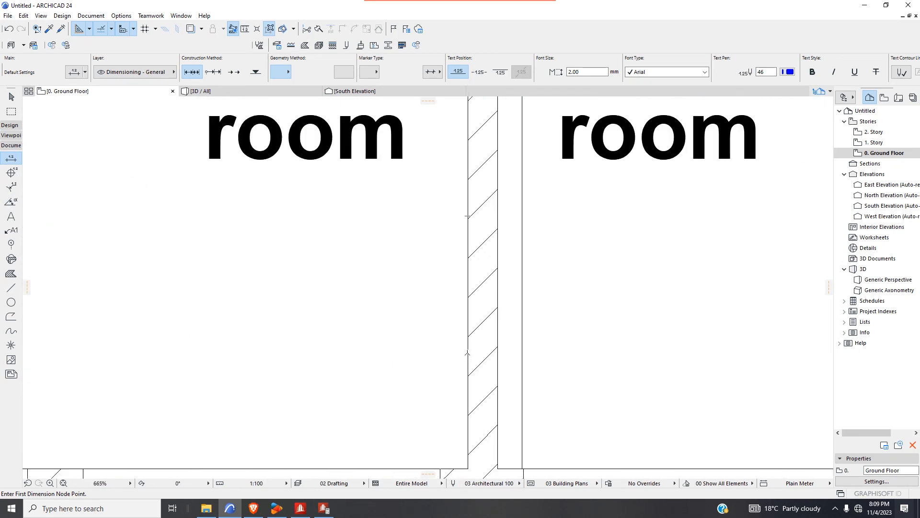
- Draw a short horizontal helper line across the wall between the two sitting rooms below grid bubble G
click(11, 288)
scroll(441, 342, up, 3)
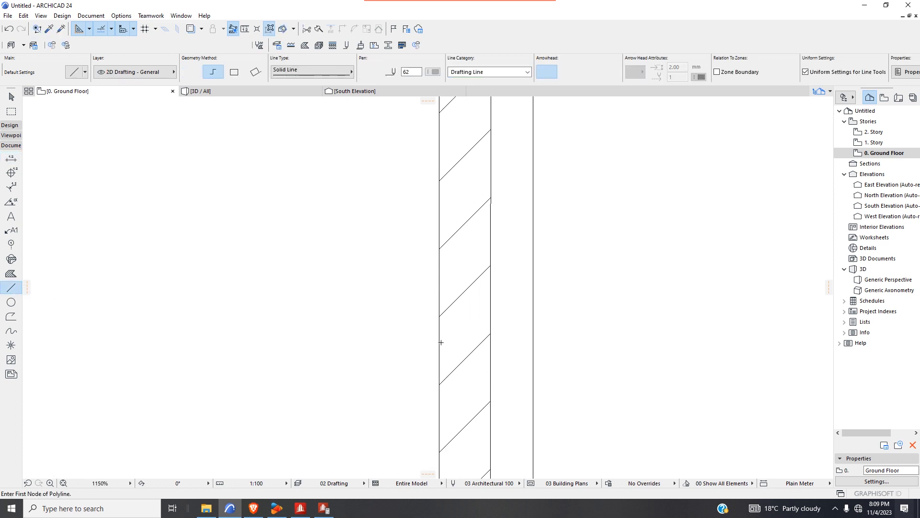
click(490, 334)
scroll(490, 333, up, 5)
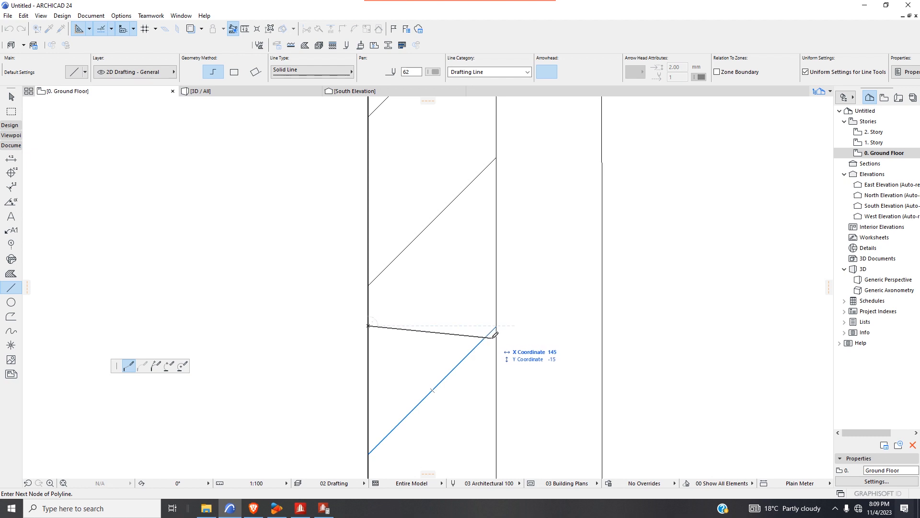
key(Escape)
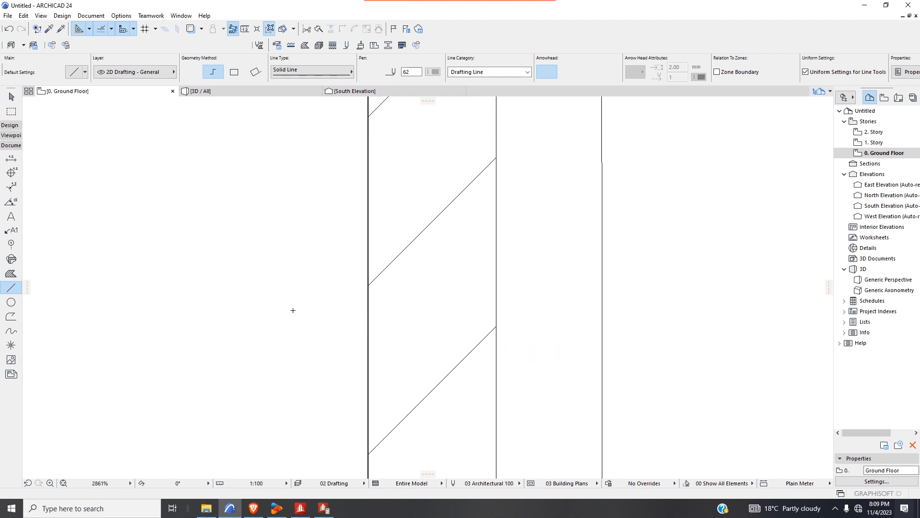
click(368, 320)
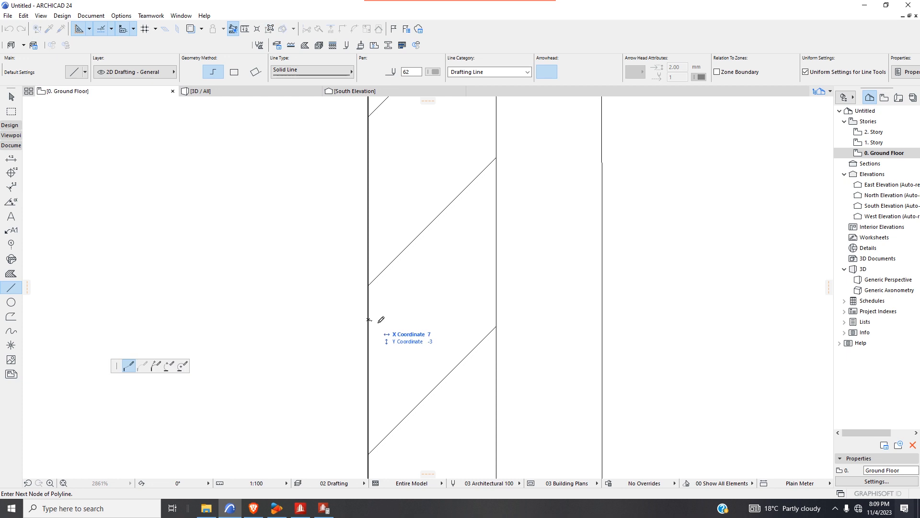
double_click(499, 319)
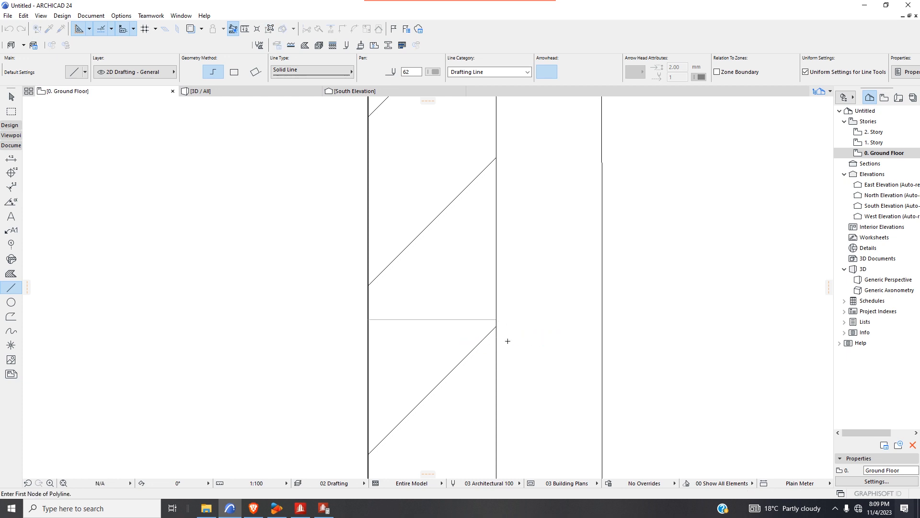
- Place a vertical grid line from the helper line's midpoint up along grid G, ending just below the new dimension chain
click(11, 244)
scroll(450, 324, up, 2)
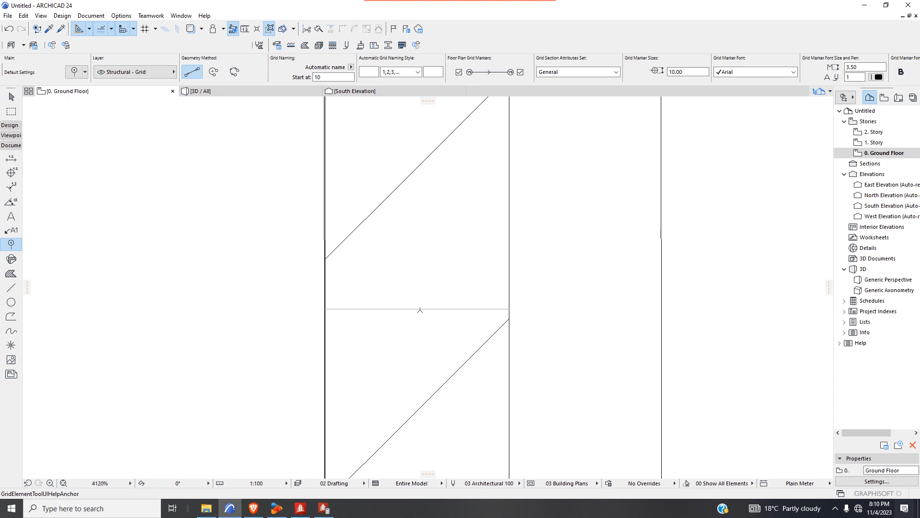
scroll(422, 306, down, 8)
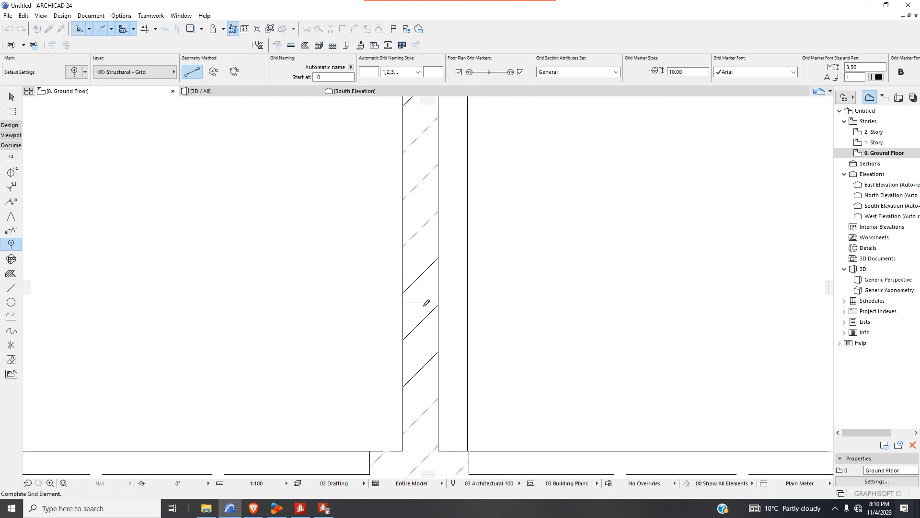
scroll(440, 184, down, 3)
scroll(426, 136, up, 3)
scroll(426, 136, up, 2)
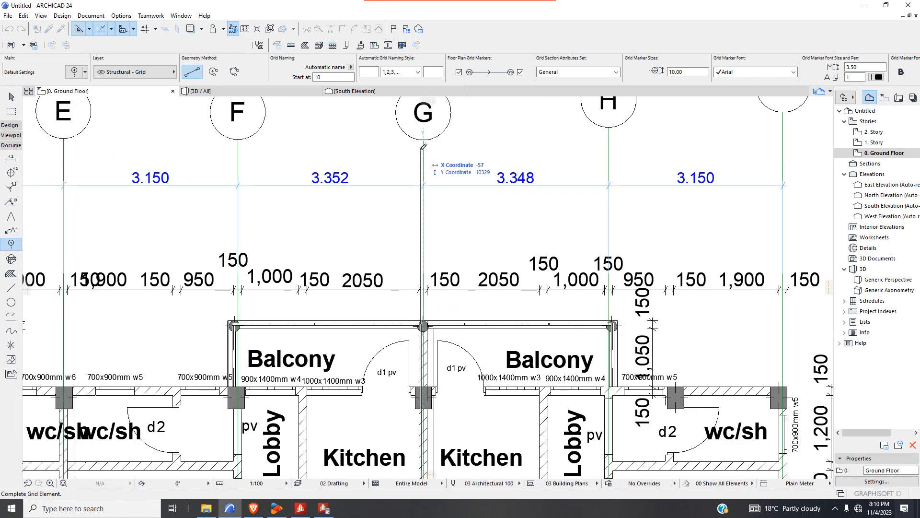
scroll(426, 136, up, 1)
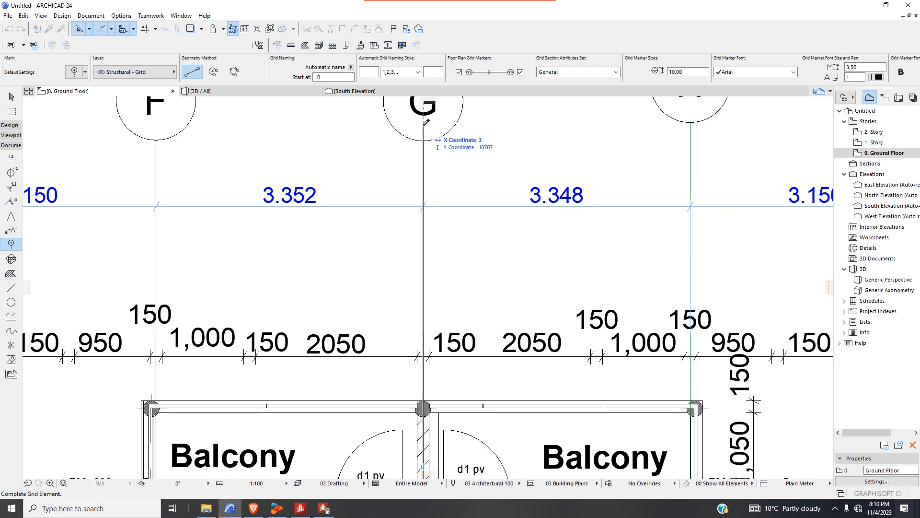
scroll(426, 119, up, 2)
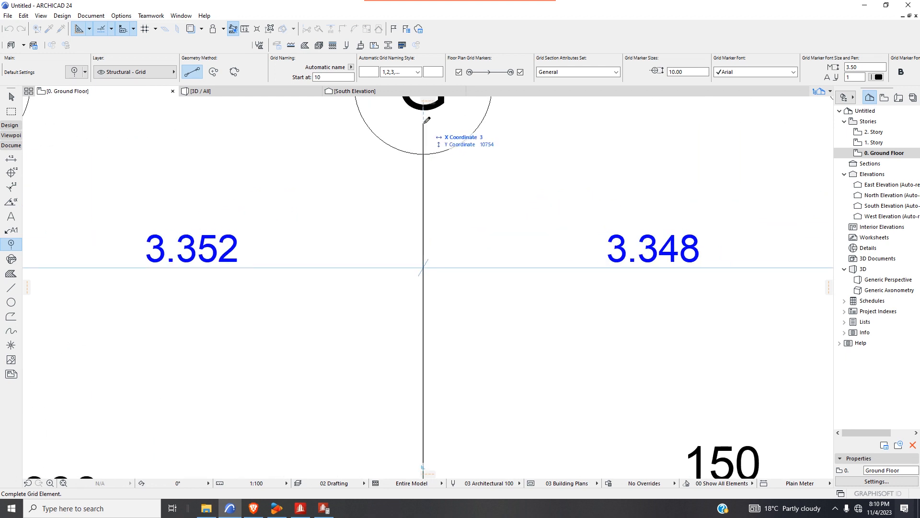
scroll(426, 119, down, 1)
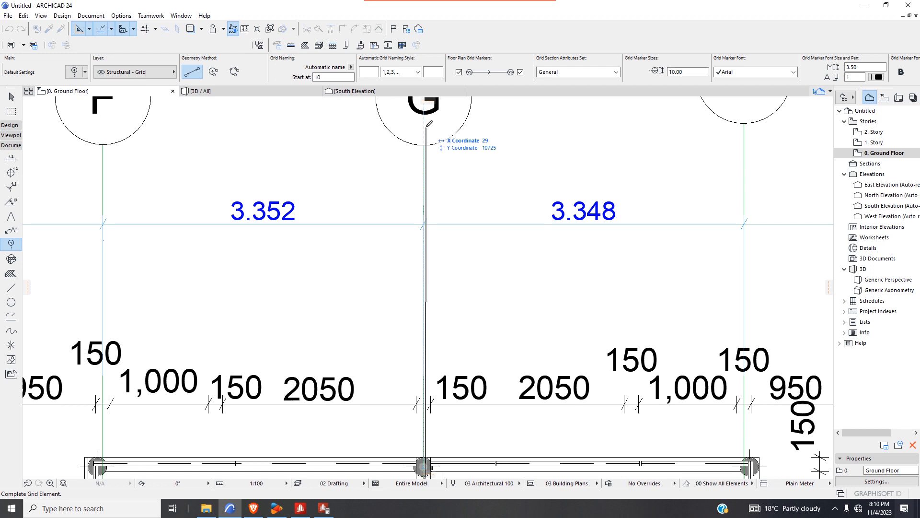
click(429, 124)
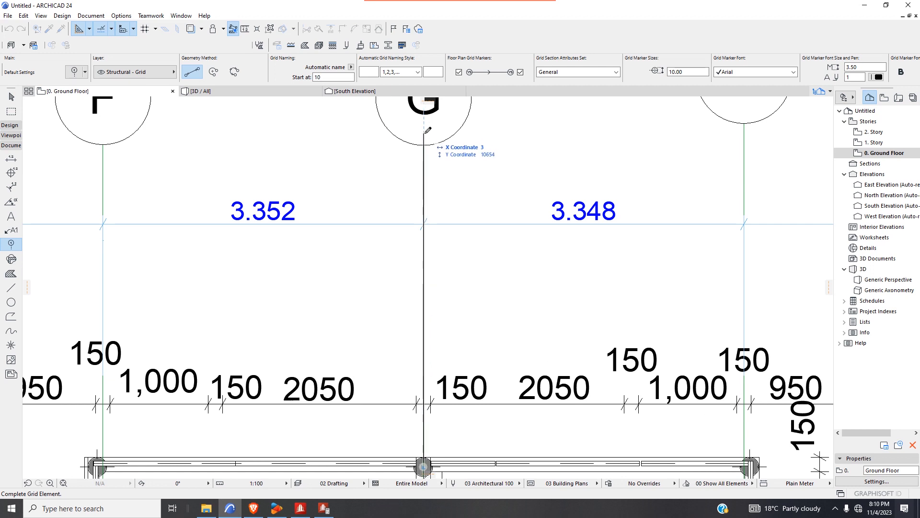
click(428, 287)
scroll(428, 287, down, 4)
scroll(428, 288, up, 2)
scroll(352, 305, down, 3)
scroll(431, 297, up, 8)
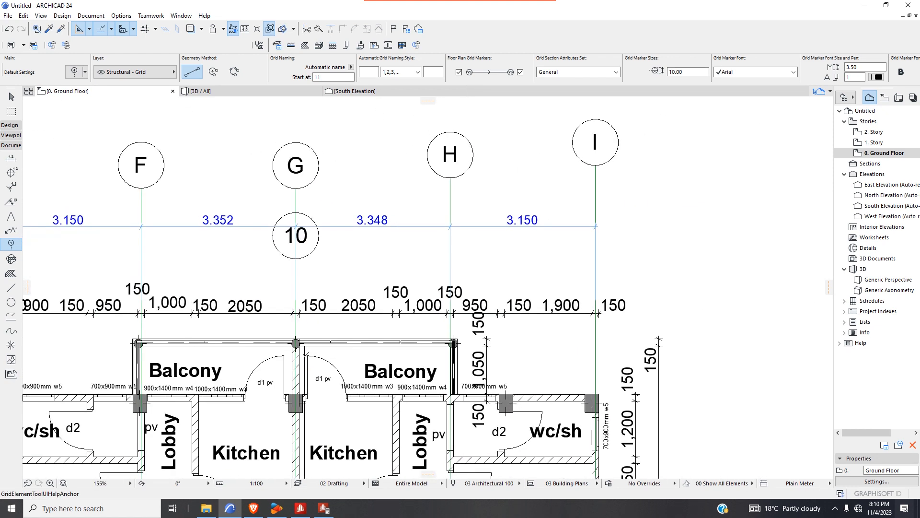
- Examine how grid line G sits against the round balcony column and both faces of the wall below it
scroll(289, 331, up, 6)
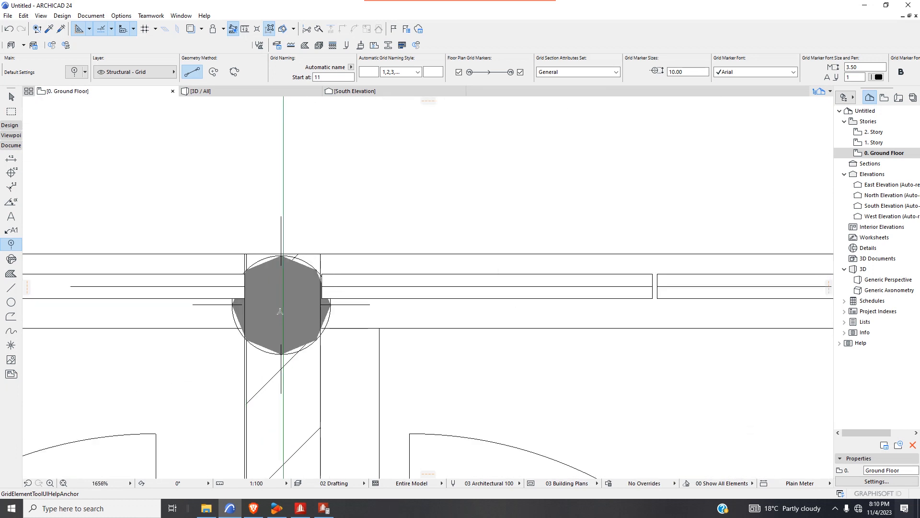
scroll(295, 320, down, 9)
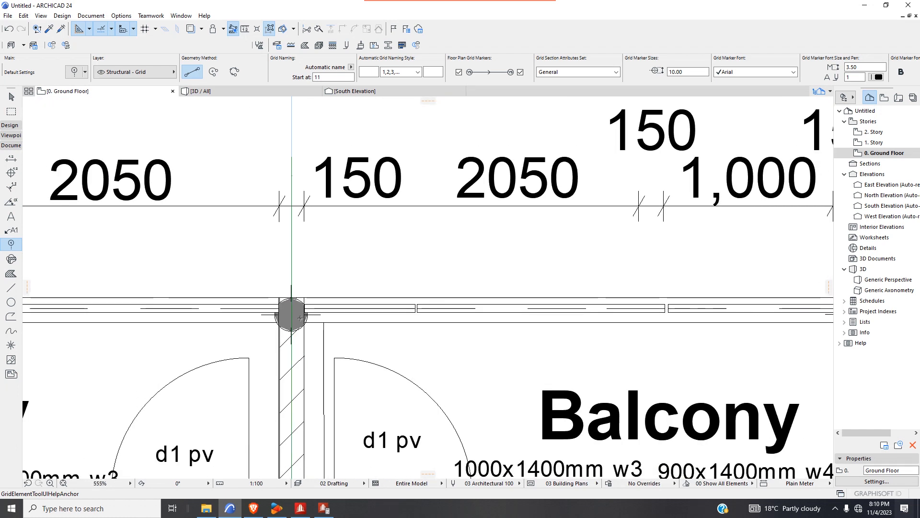
scroll(301, 318, up, 3)
scroll(301, 317, down, 1)
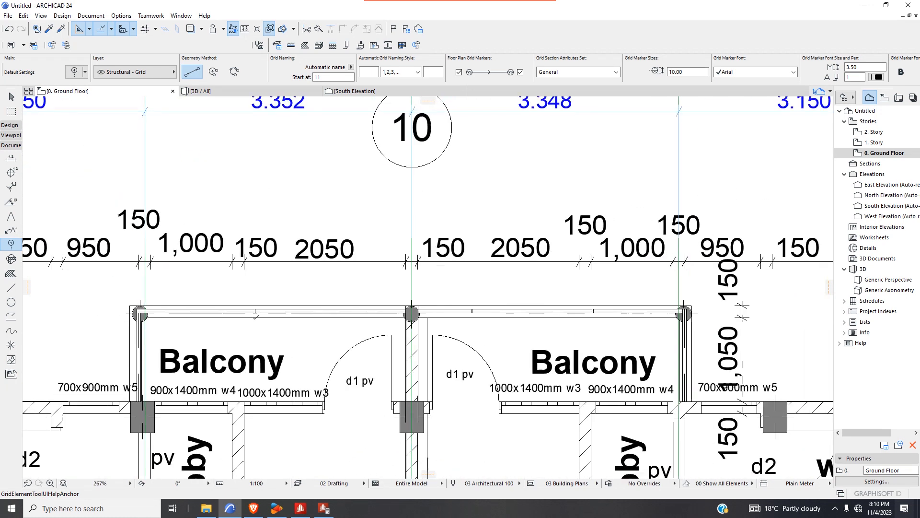
scroll(301, 318, up, 3)
scroll(435, 303, up, 9)
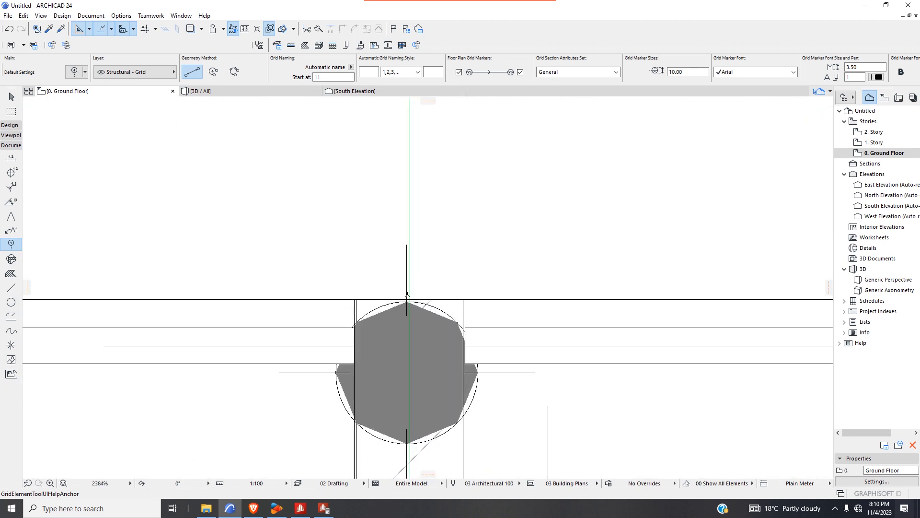
scroll(370, 267, down, 7)
scroll(370, 266, down, 4)
scroll(374, 319, up, 8)
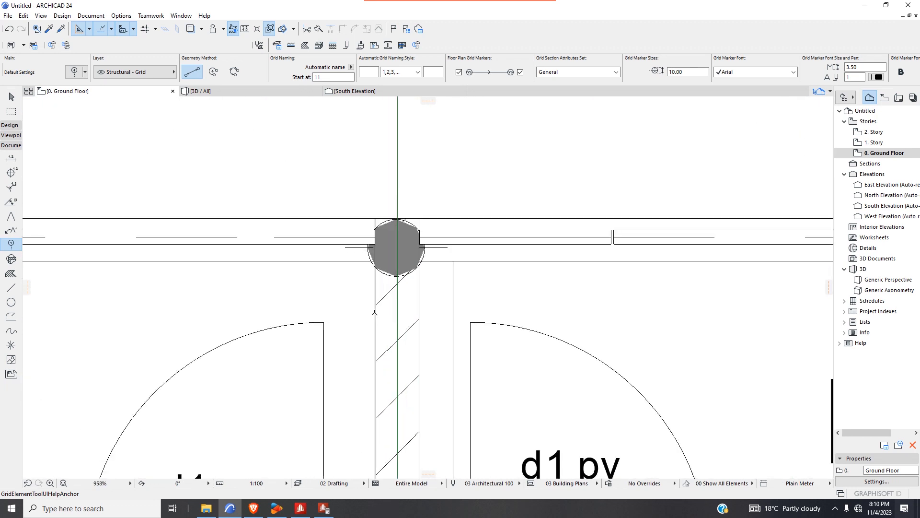
scroll(380, 325, down, 5)
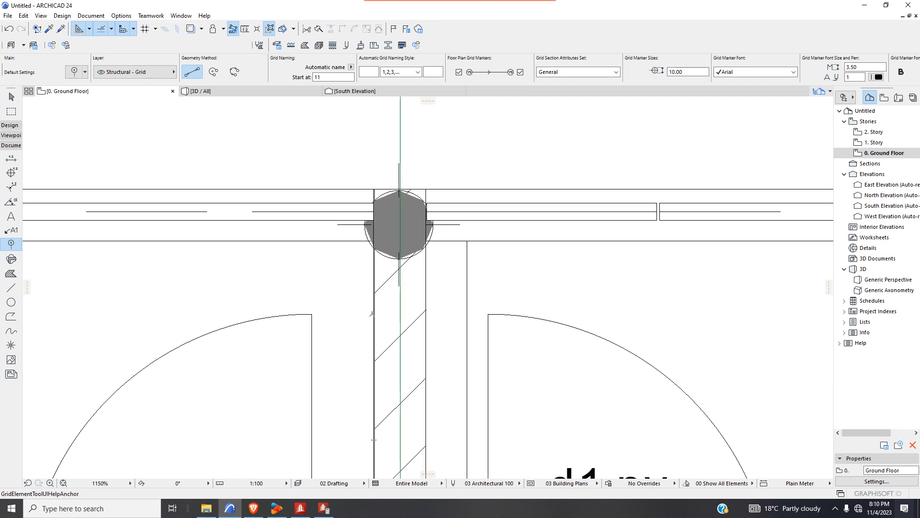
scroll(382, 312, up, 10)
scroll(371, 316, down, 5)
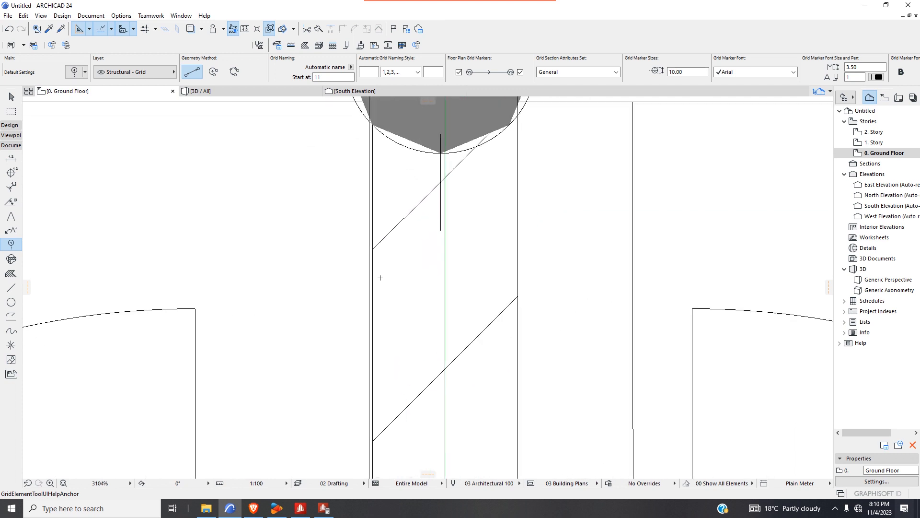
scroll(379, 277, up, 7)
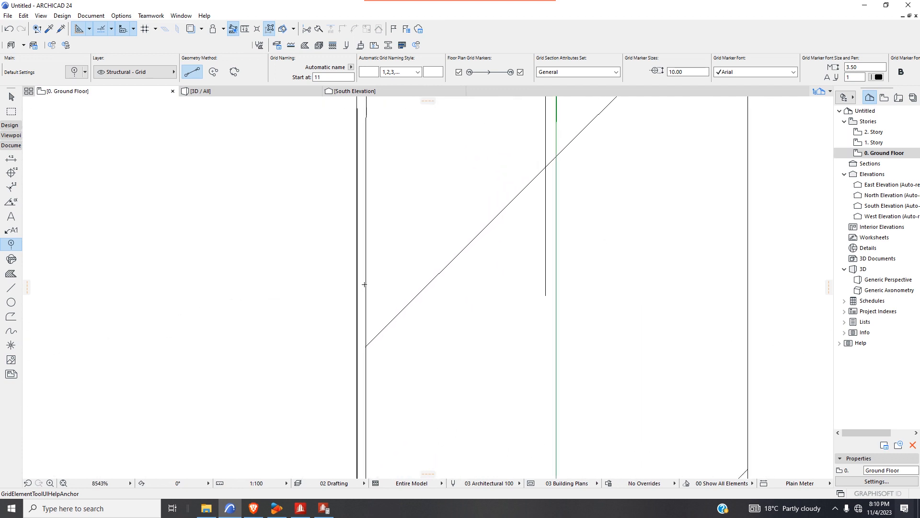
- Delete the duplicate line just inside the left face of the wall below the balcony column on grid G
click(11, 97)
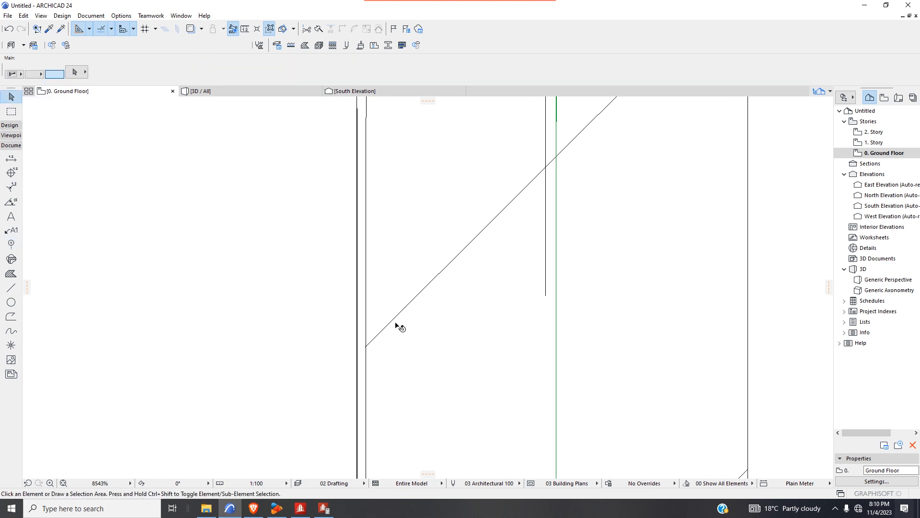
click(367, 318)
scroll(357, 317, down, 7)
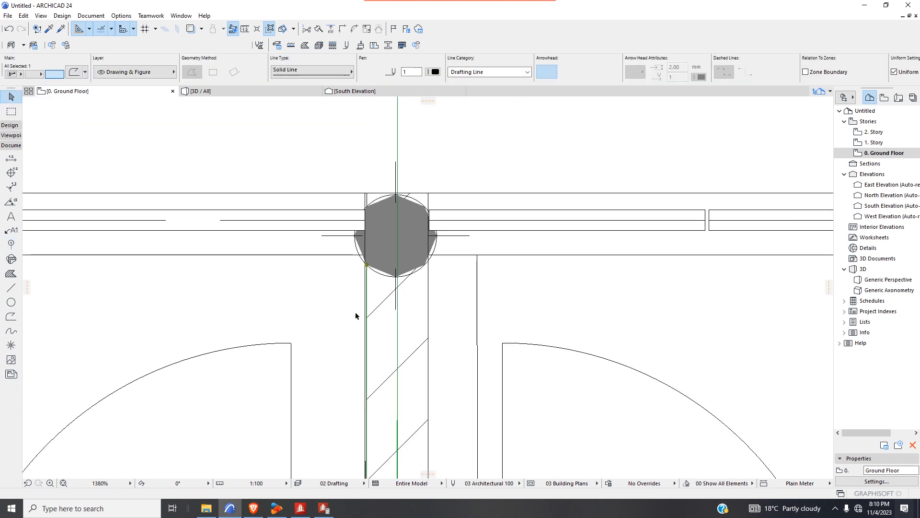
click(356, 313)
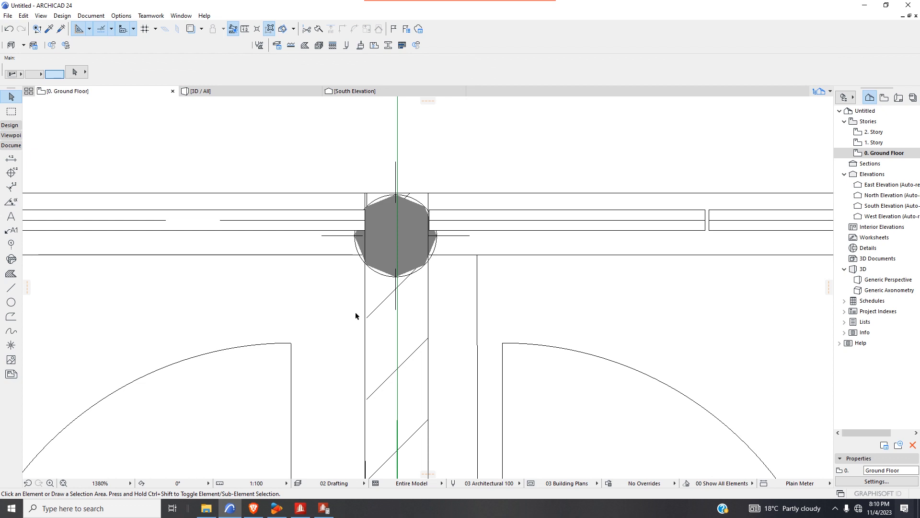
scroll(390, 240, up, 2)
scroll(360, 369, up, 1)
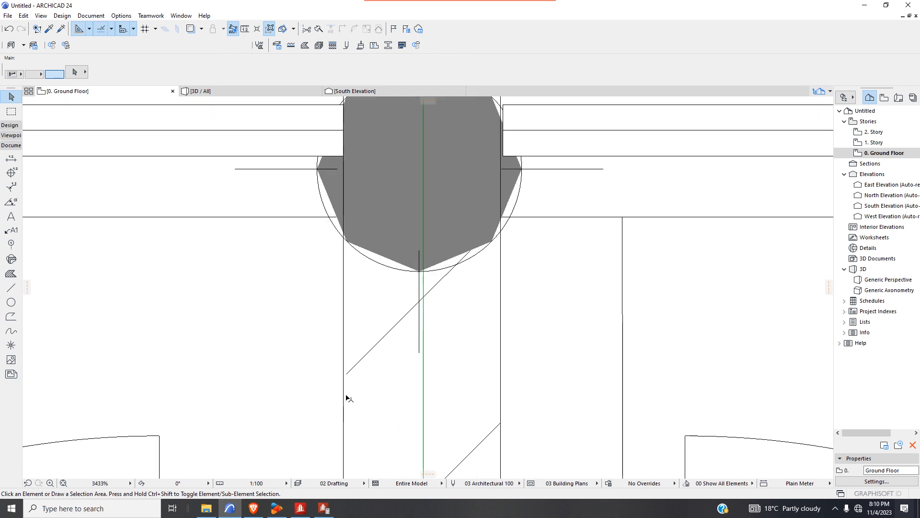
- Draw a short horizontal helper line across the full width of the wall just below the balcony column on grid G
click(15, 290)
scroll(343, 374, up, 1)
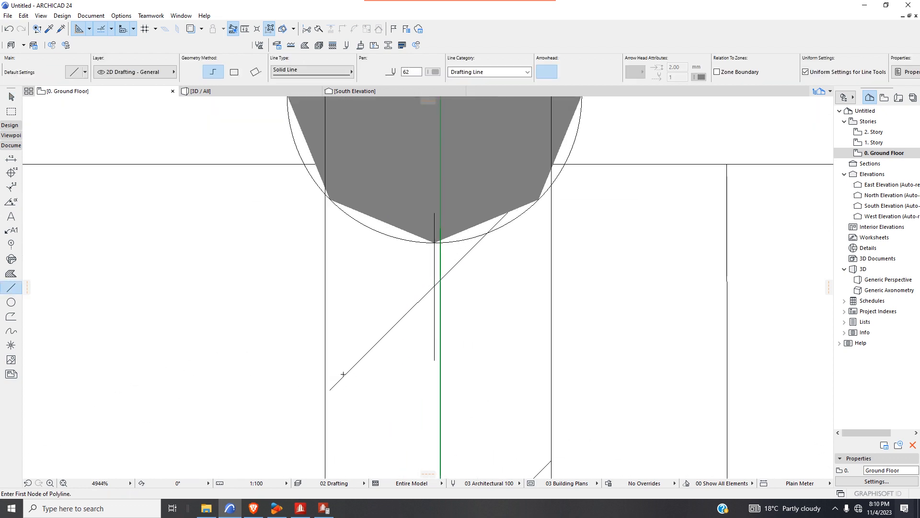
click(325, 423)
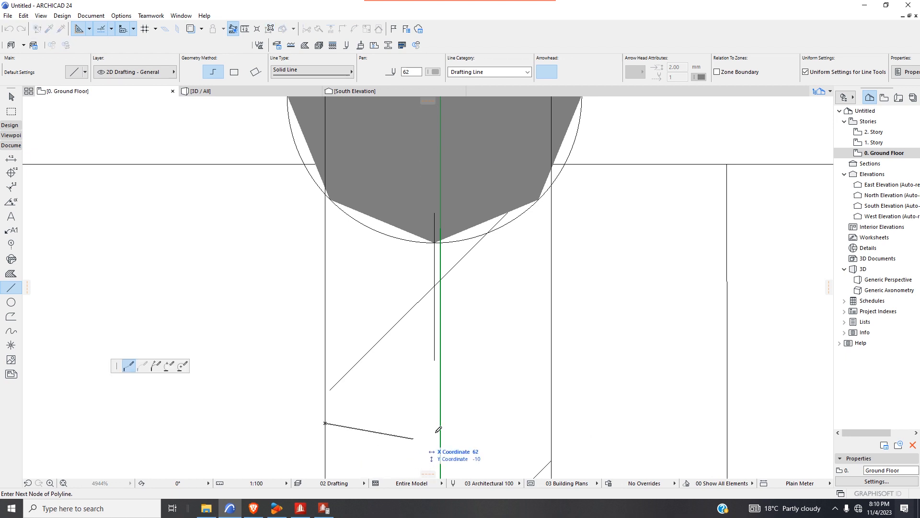
double_click(555, 423)
scroll(378, 400, down, 4)
scroll(437, 415, up, 2)
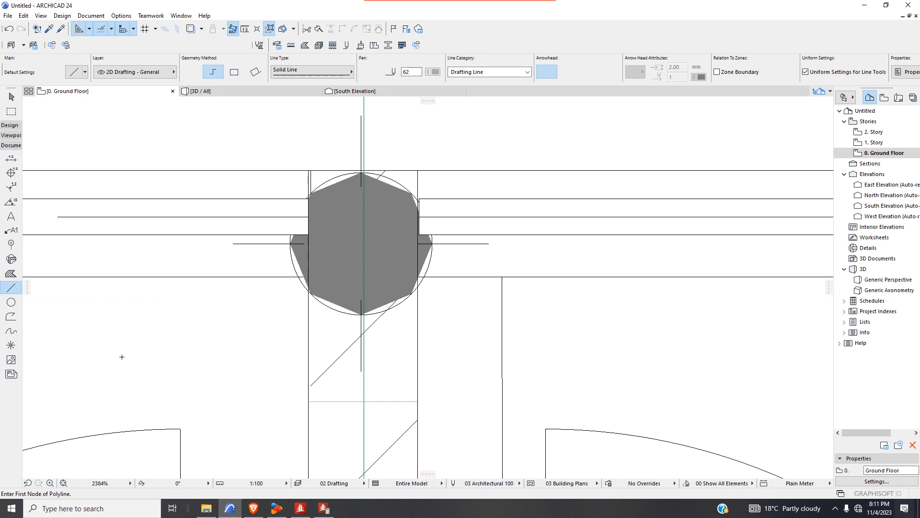
- Place a vertical grid line from the new helper line's midpoint, ending above the B to I dimension chain
click(11, 244)
scroll(382, 413, up, 4)
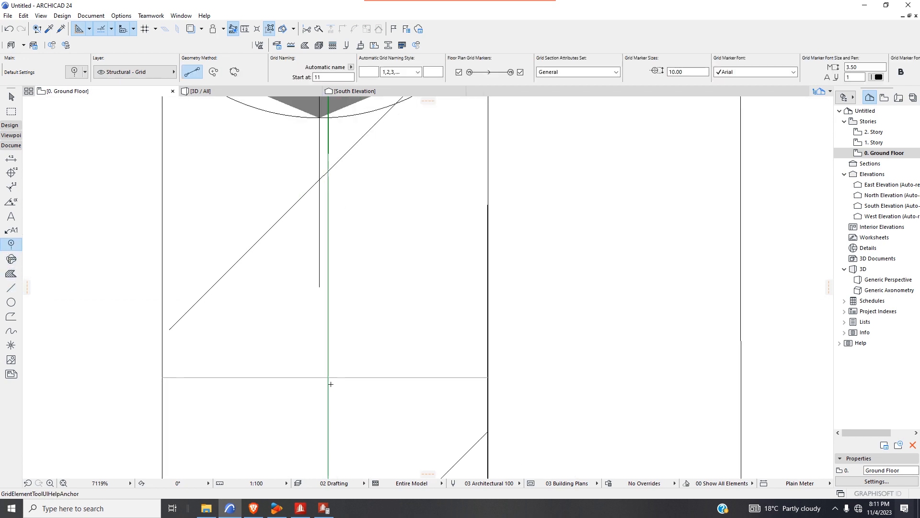
click(326, 377)
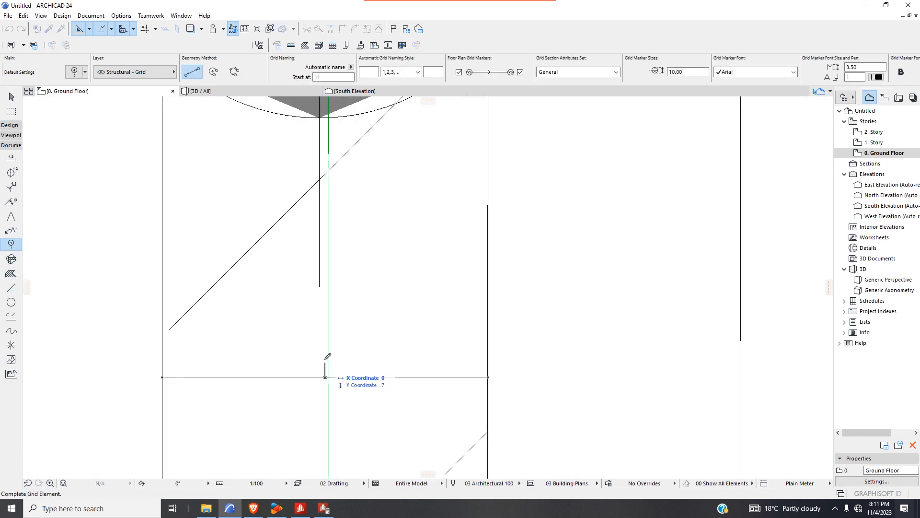
scroll(323, 373, down, 4)
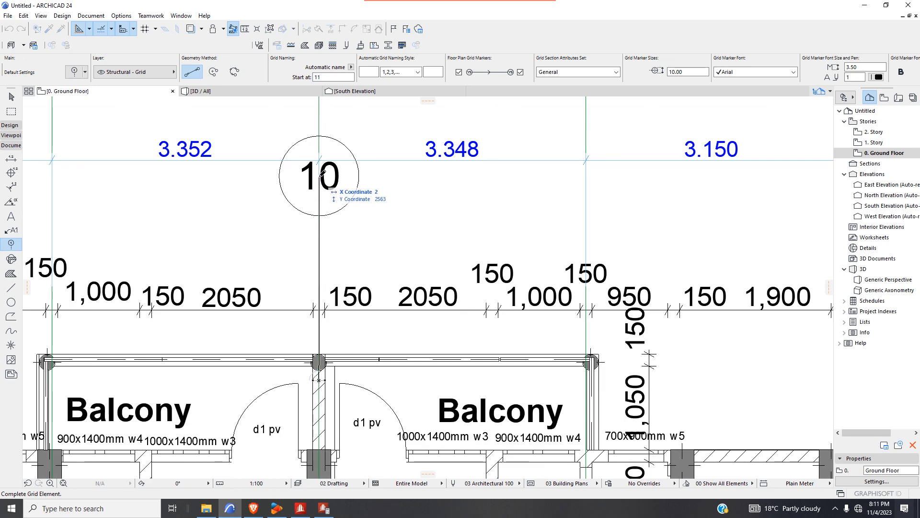
scroll(319, 168, up, 3)
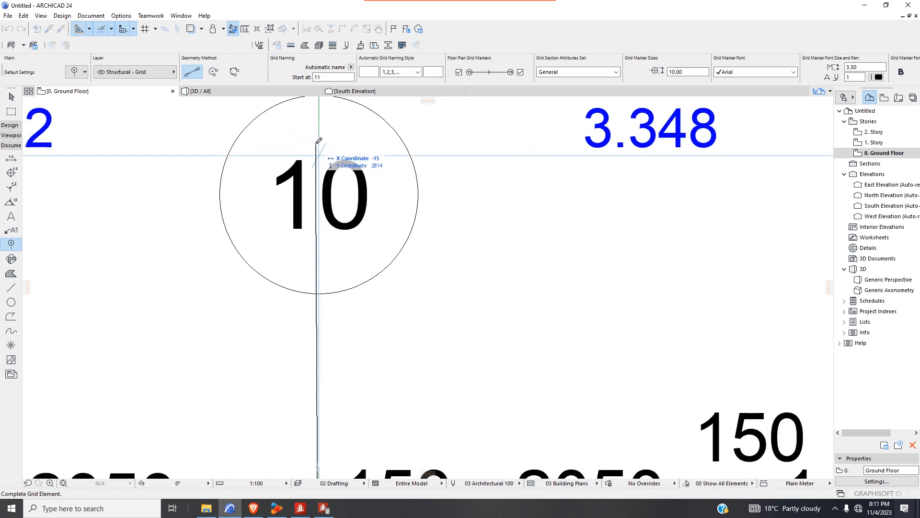
scroll(319, 141, up, 3)
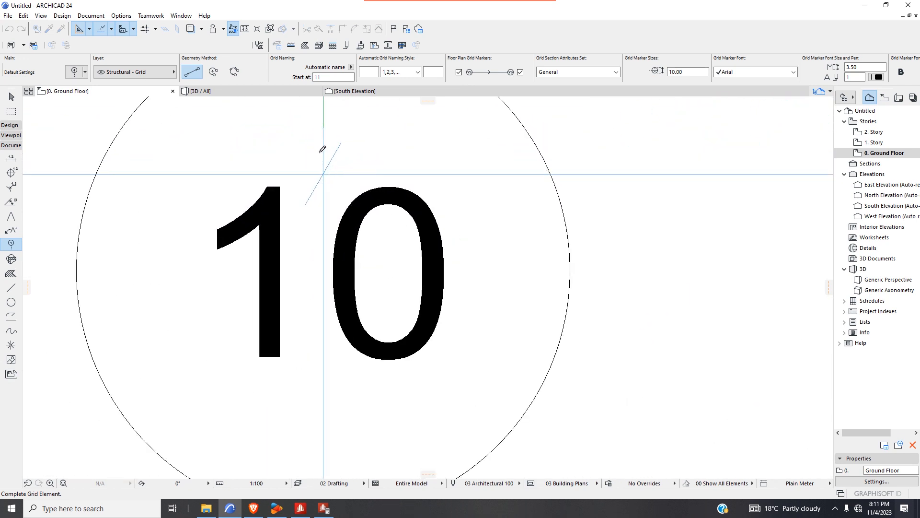
scroll(322, 149, up, 3)
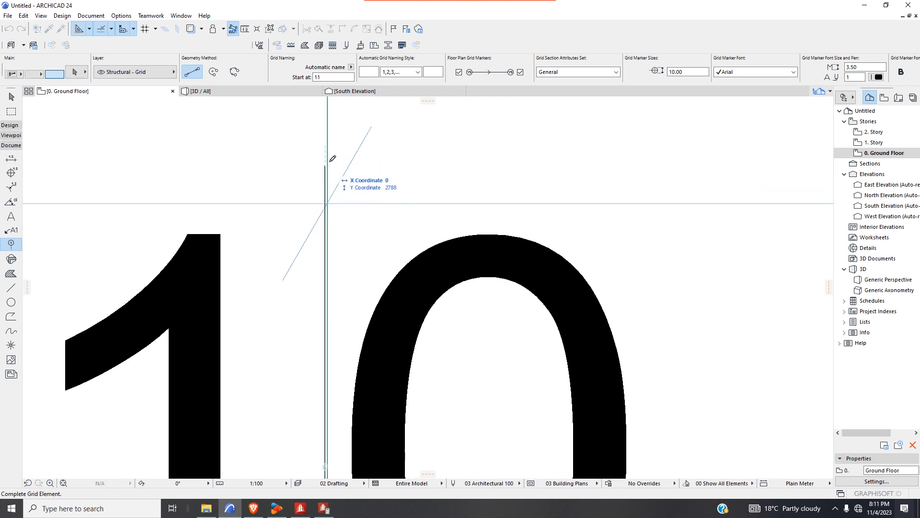
scroll(333, 158, down, 8)
click(331, 135)
- Delete the old grid lines G and 10, keeping only the newly placed grid line between F and H
scroll(336, 158, up, 8)
scroll(303, 294, up, 3)
scroll(301, 312, down, 6)
scroll(297, 385, up, 6)
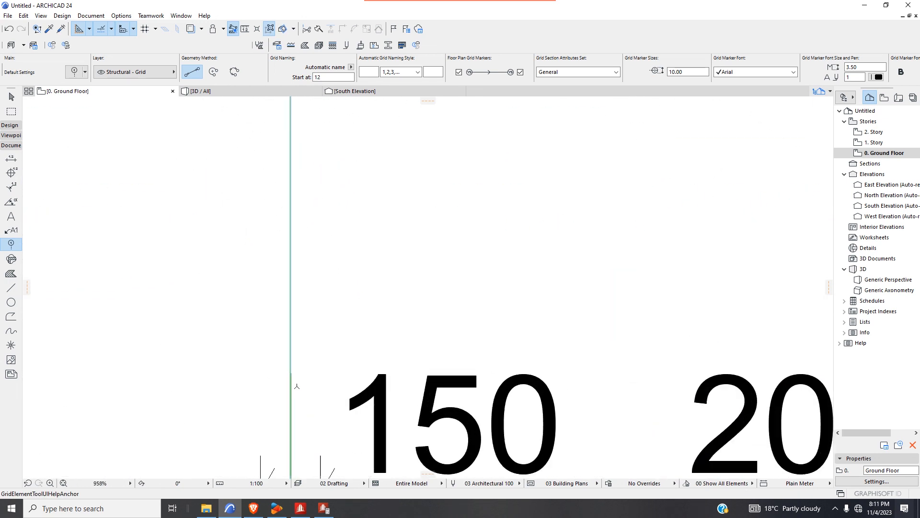
scroll(297, 386, up, 10)
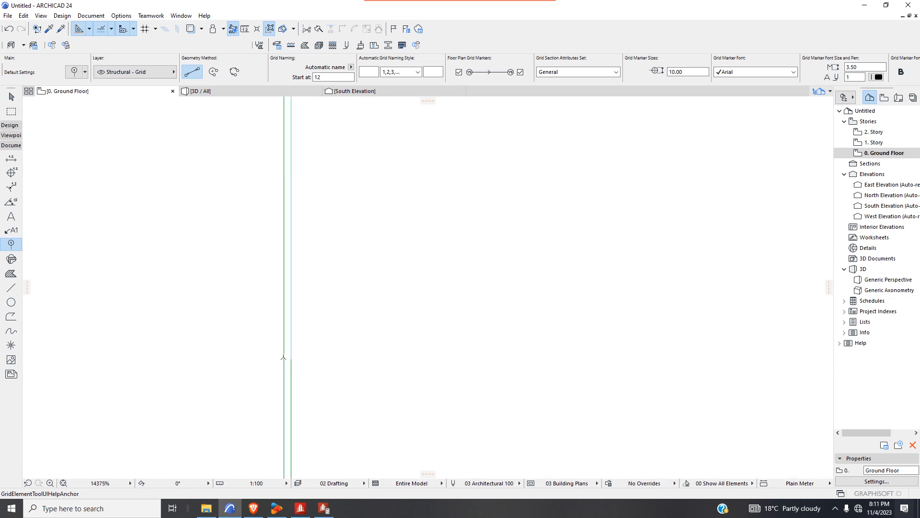
click(12, 96)
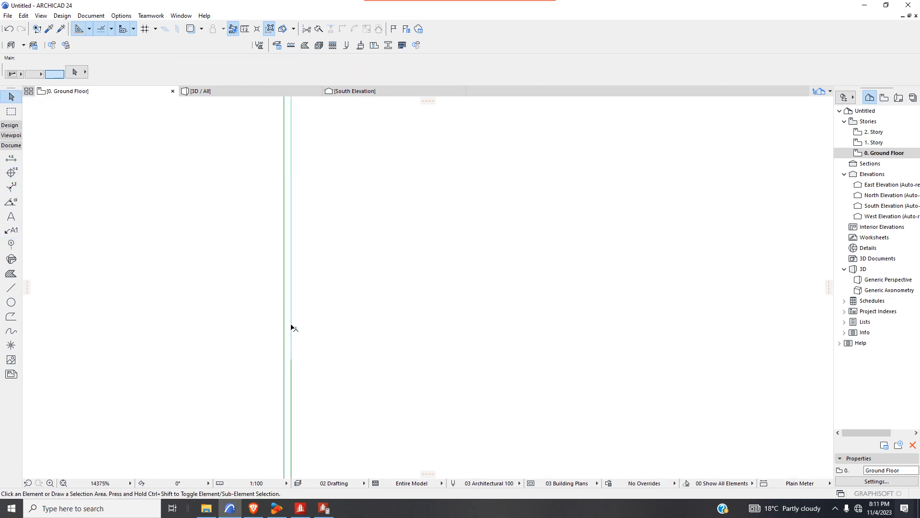
click(293, 379)
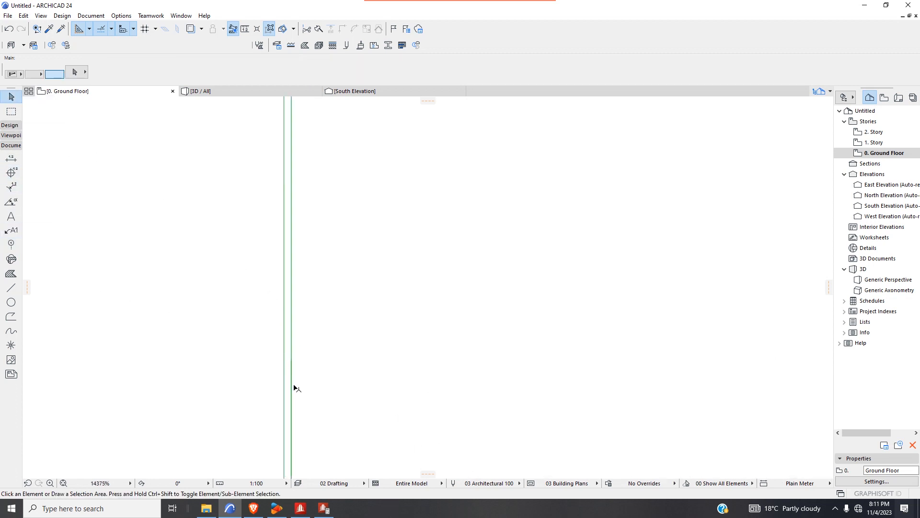
click(350, 331)
click(290, 322)
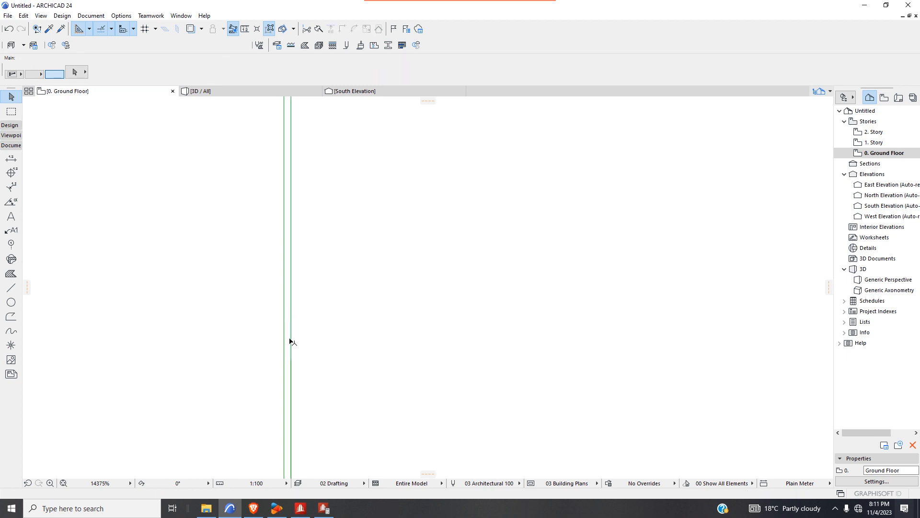
click(298, 391)
scroll(297, 392, down, 10)
scroll(335, 406, down, 4)
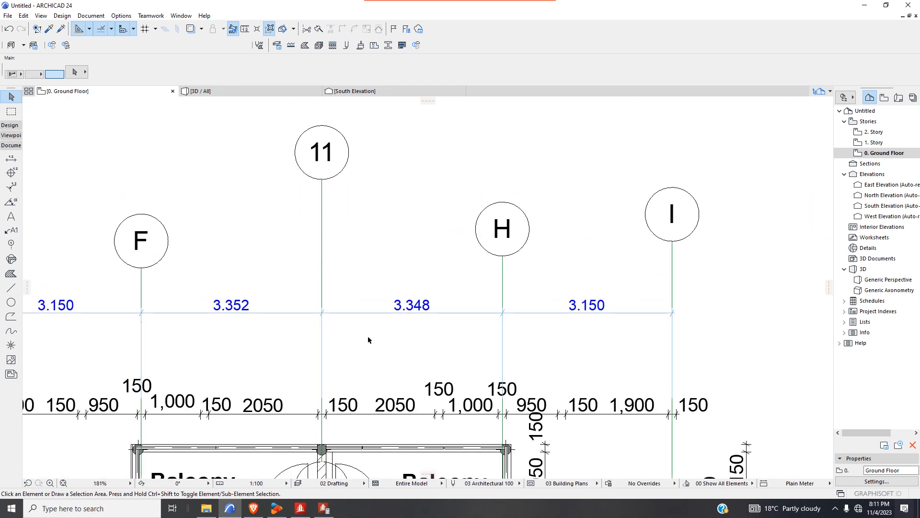
- Delete the B to I dimension chain above the plan, keeping the A to B dimension
click(290, 314)
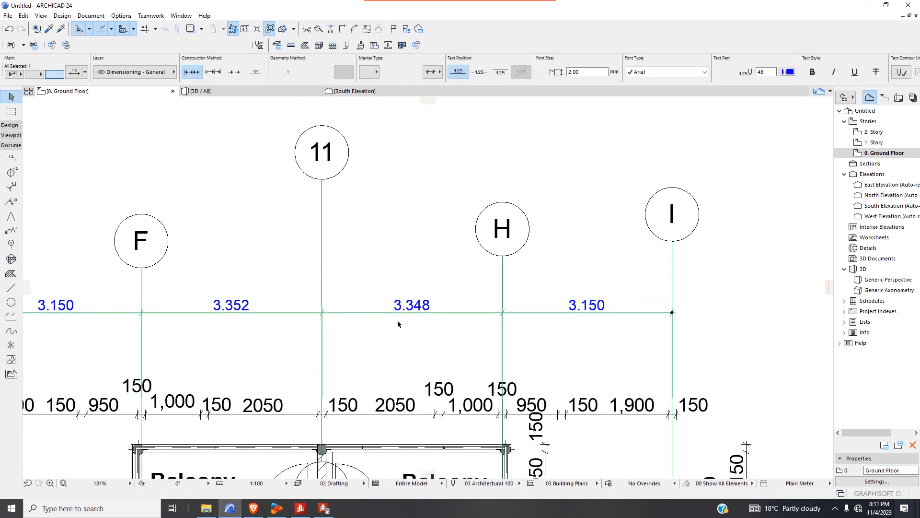
scroll(397, 324, down, 2)
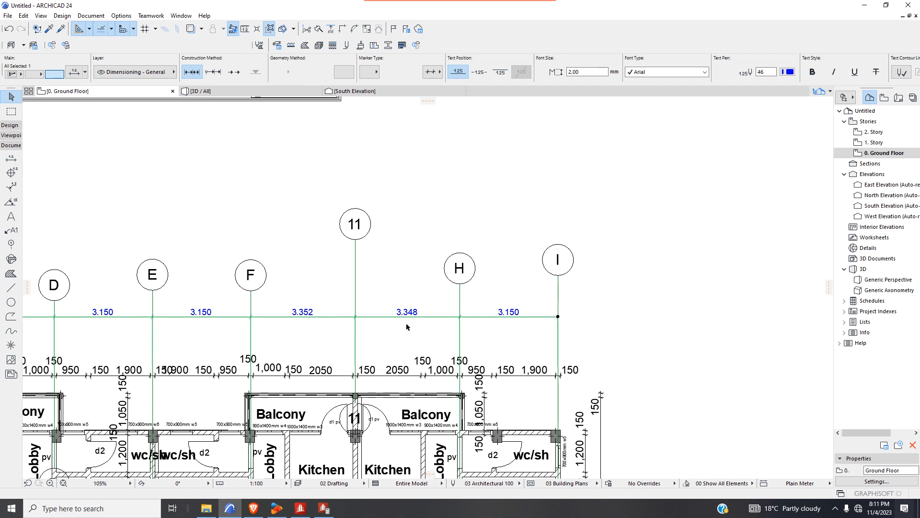
key(Escape)
scroll(407, 324, down, 2)
scroll(214, 355, up, 2)
scroll(483, 377, down, 1)
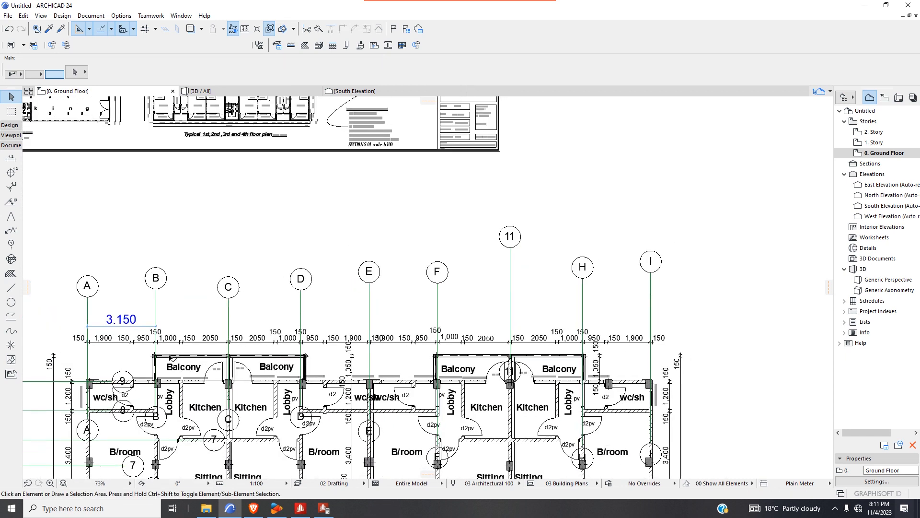
- Start a linear dimension chain above the plan with nodes on grid lines B, C, D, E and F
scroll(170, 357, up, 2)
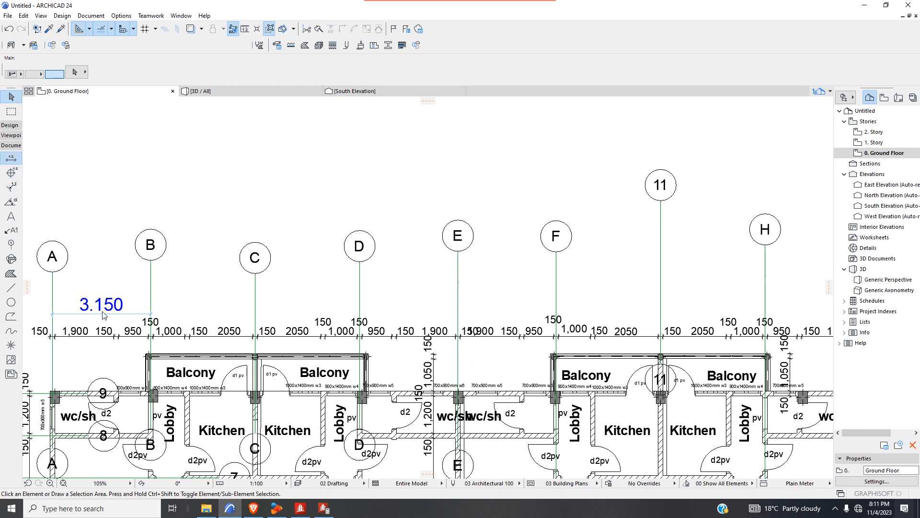
click(11, 158)
scroll(158, 336, up, 7)
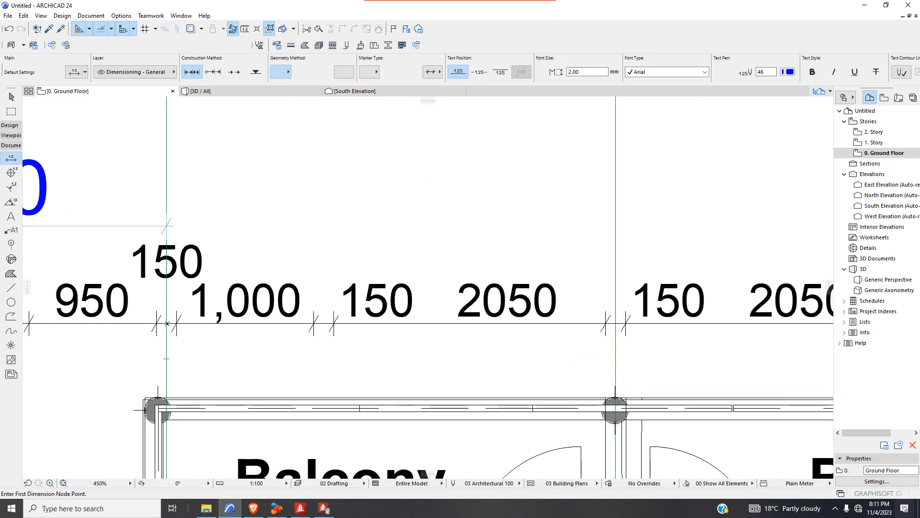
click(166, 324)
scroll(187, 327, down, 3)
scroll(365, 345, up, 3)
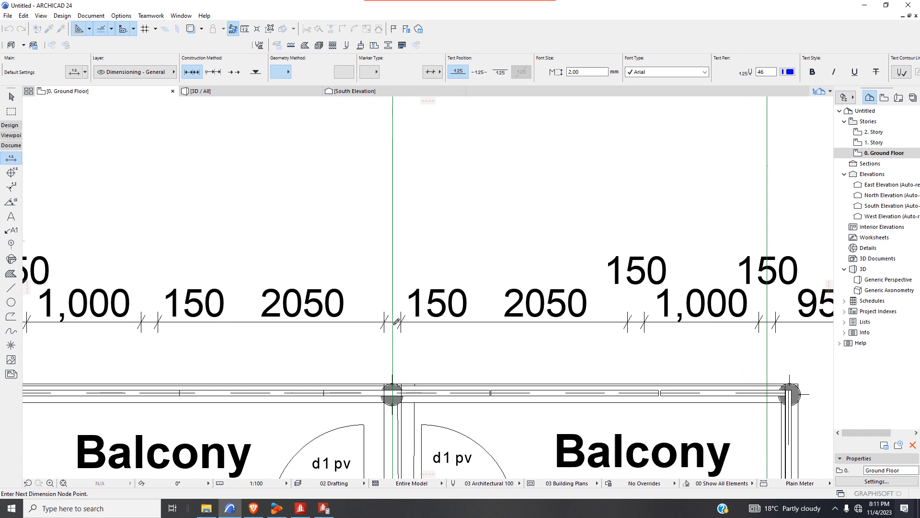
scroll(339, 336, down, 3)
scroll(420, 319, up, 3)
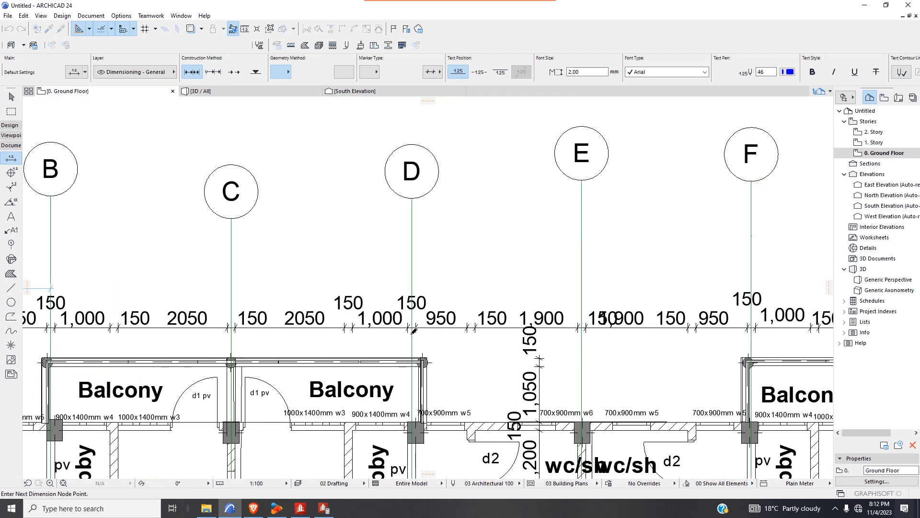
scroll(416, 320, down, 3)
scroll(400, 311, up, 3)
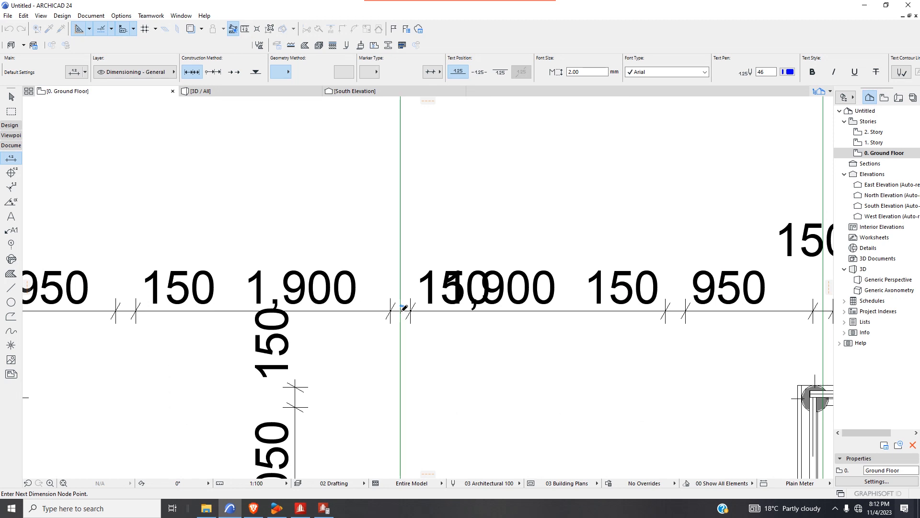
scroll(401, 311, up, 1)
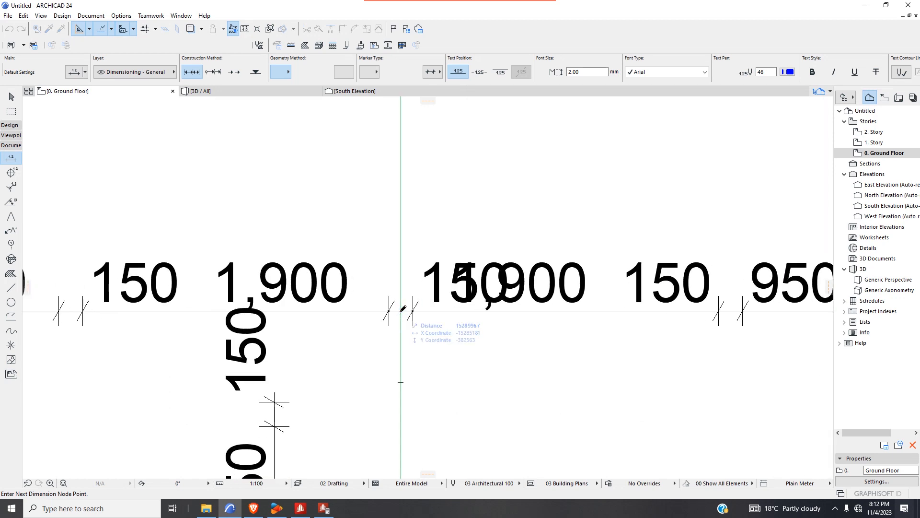
scroll(409, 320, down, 5)
scroll(382, 283, up, 4)
scroll(382, 282, up, 2)
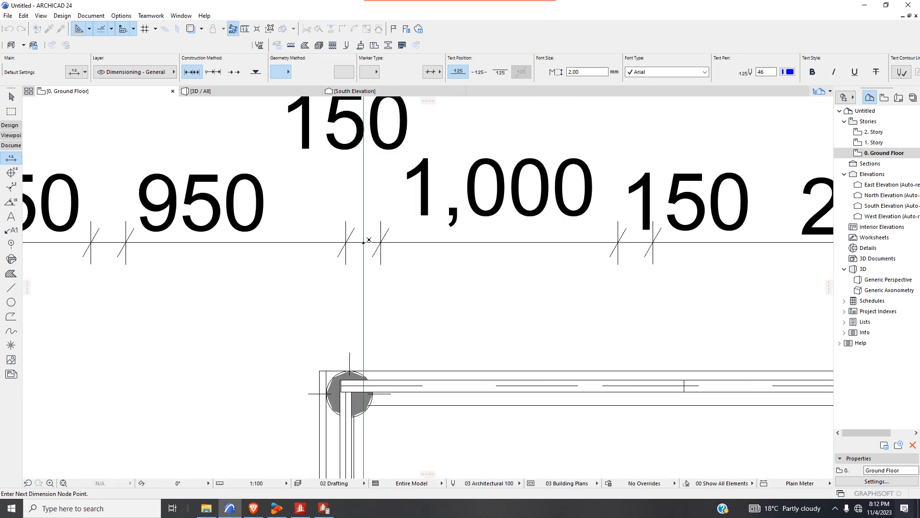
- Extend the dimension chain to grid lines 11, H and I, and place its dimension line just below the grid bubbles
scroll(370, 239, down, 4)
scroll(462, 280, up, 4)
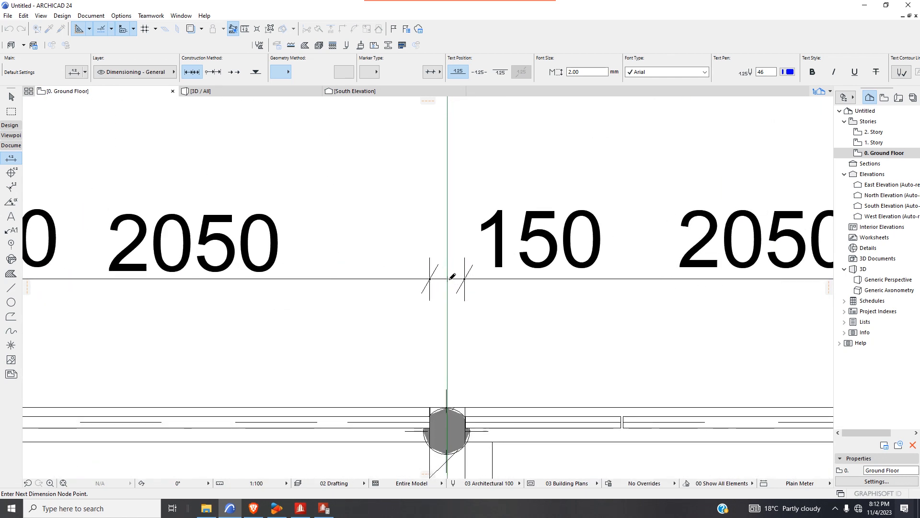
scroll(452, 275, down, 4)
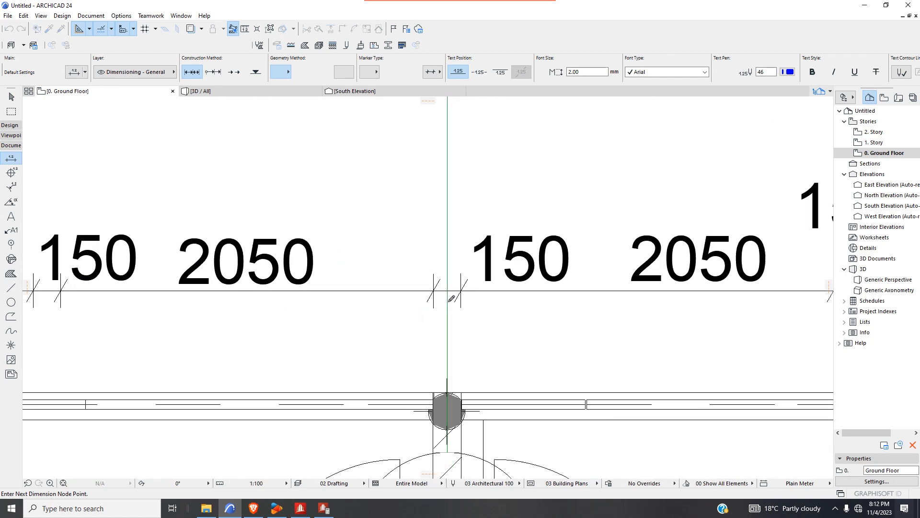
scroll(454, 289, up, 2)
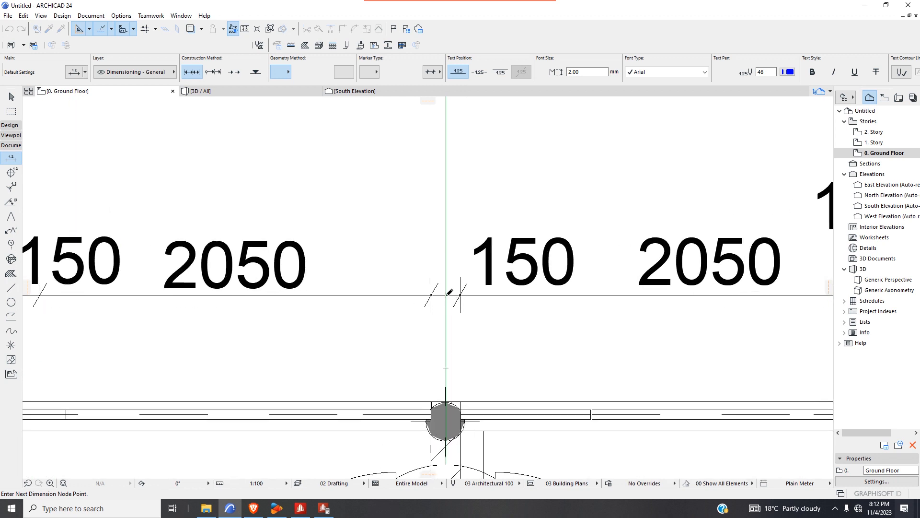
scroll(452, 302, down, 4)
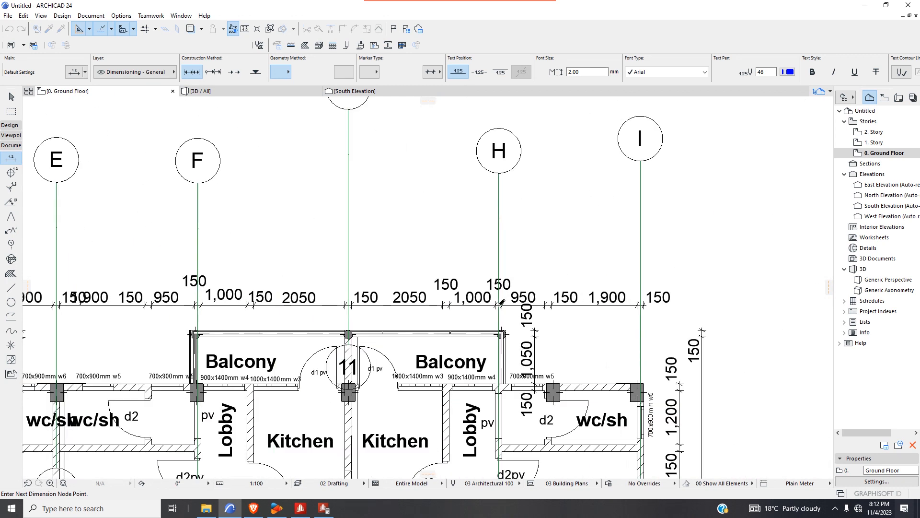
scroll(502, 303, up, 4)
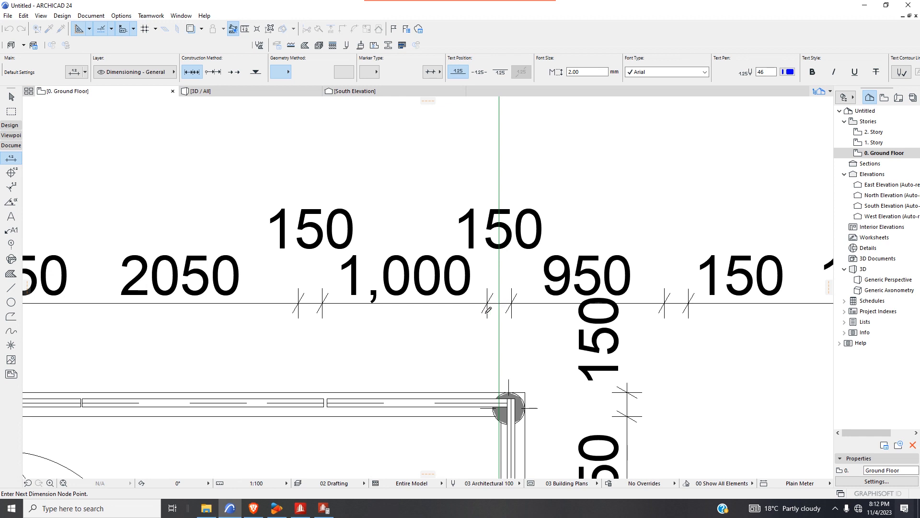
scroll(488, 309, down, 4)
scroll(583, 317, up, 4)
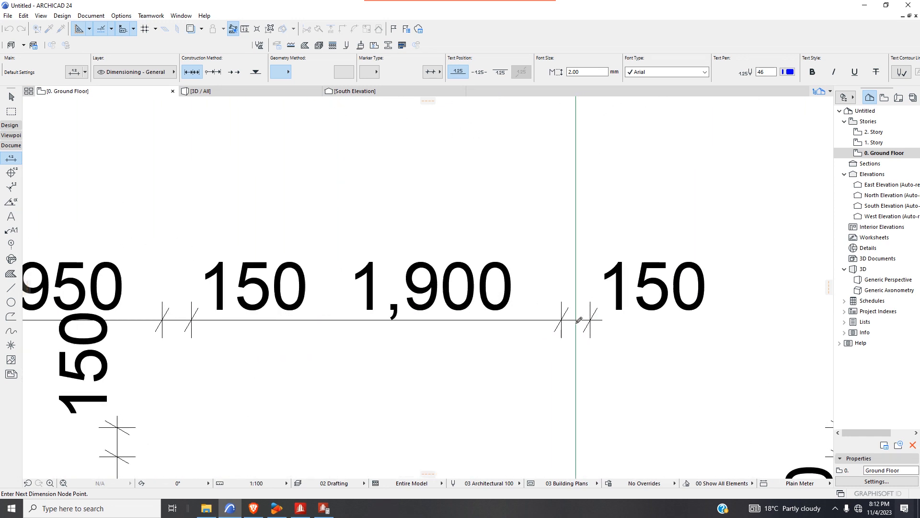
scroll(579, 317, up, 1)
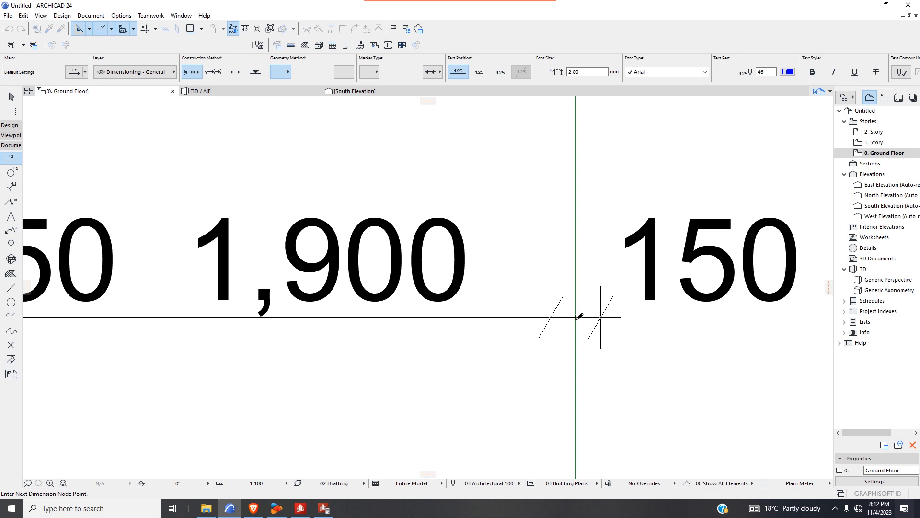
scroll(580, 316, down, 5)
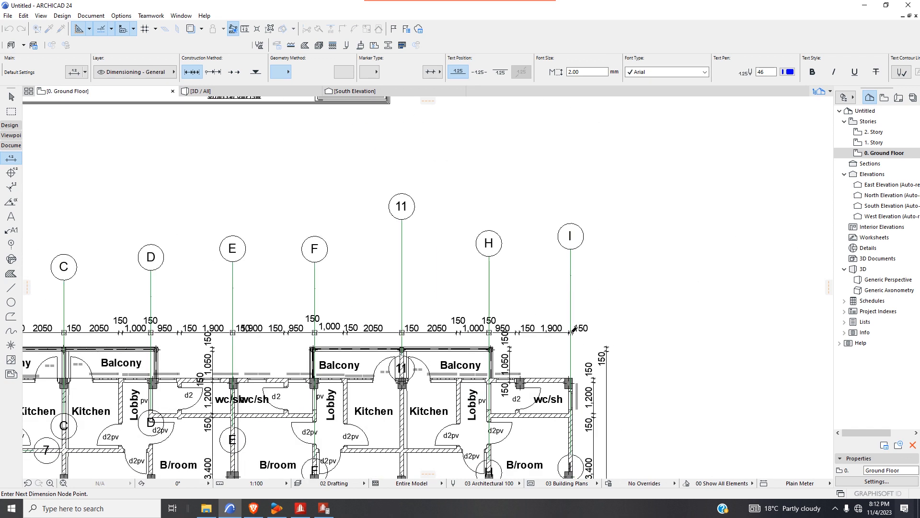
scroll(574, 330, up, 2)
scroll(574, 329, up, 4)
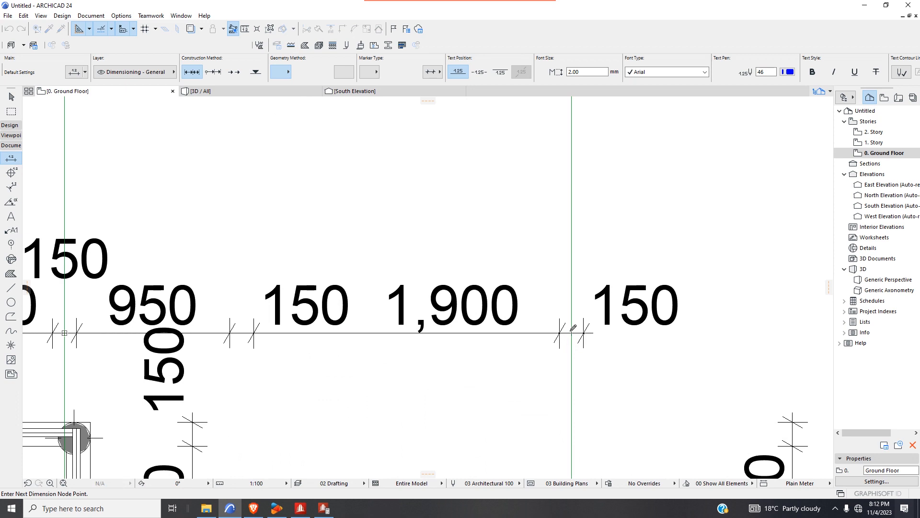
right_click(560, 342)
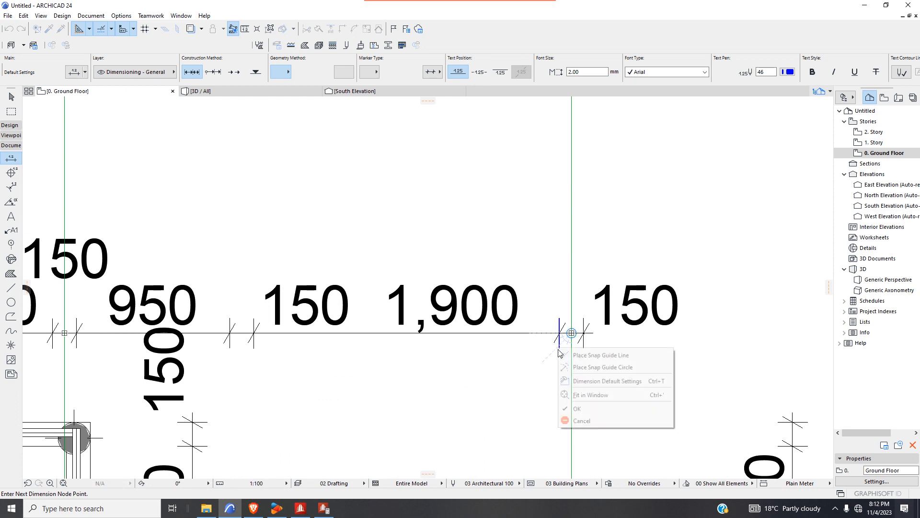
click(576, 408)
scroll(554, 316, down, 4)
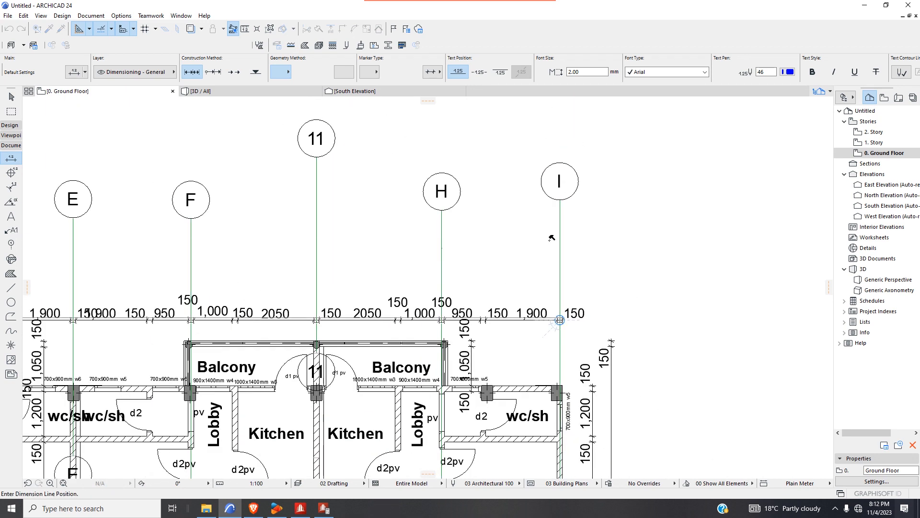
scroll(552, 270, down, 5)
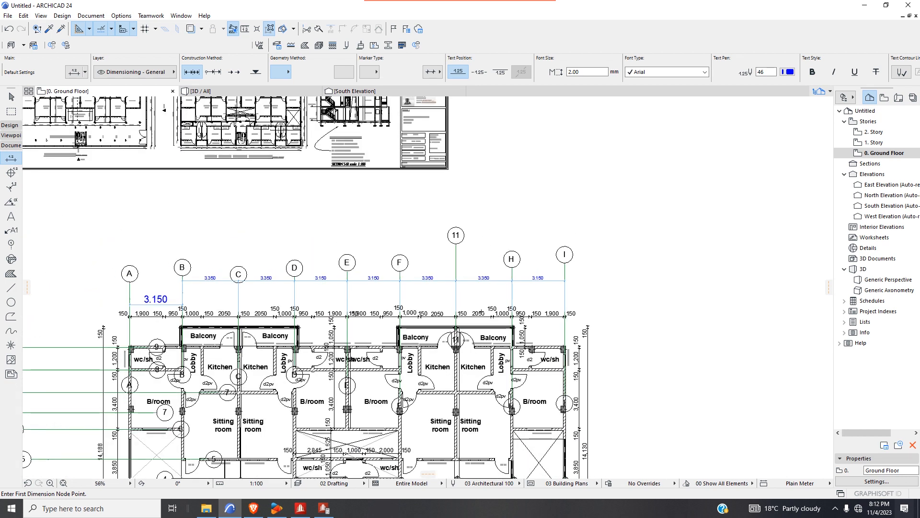
scroll(347, 286, up, 3)
scroll(347, 287, up, 4)
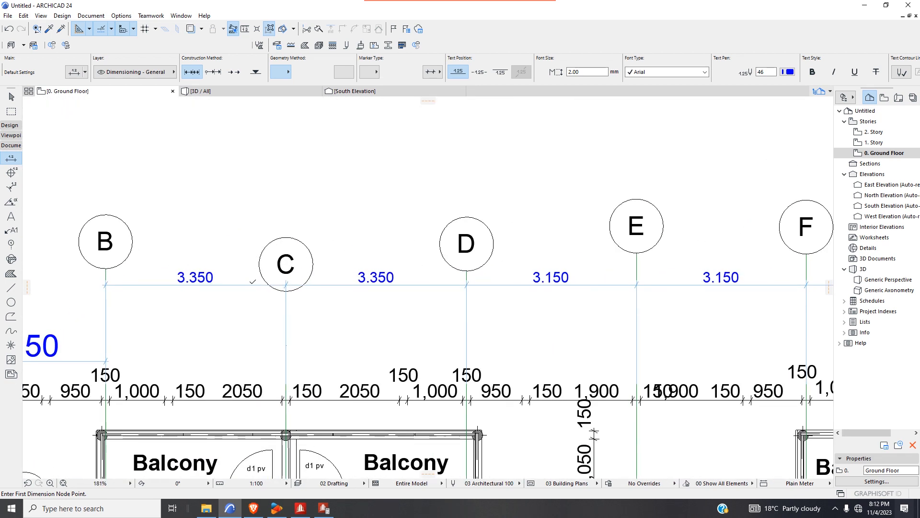
scroll(244, 290, down, 5)
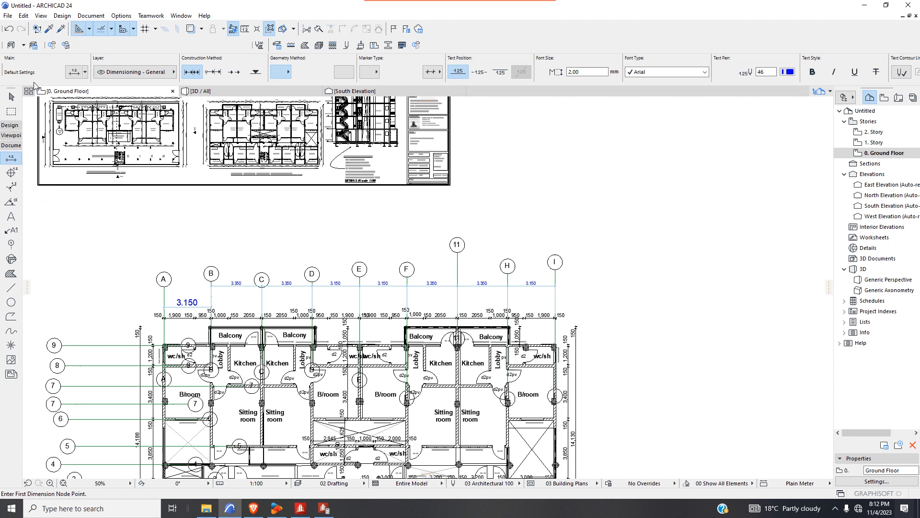
click(49, 29)
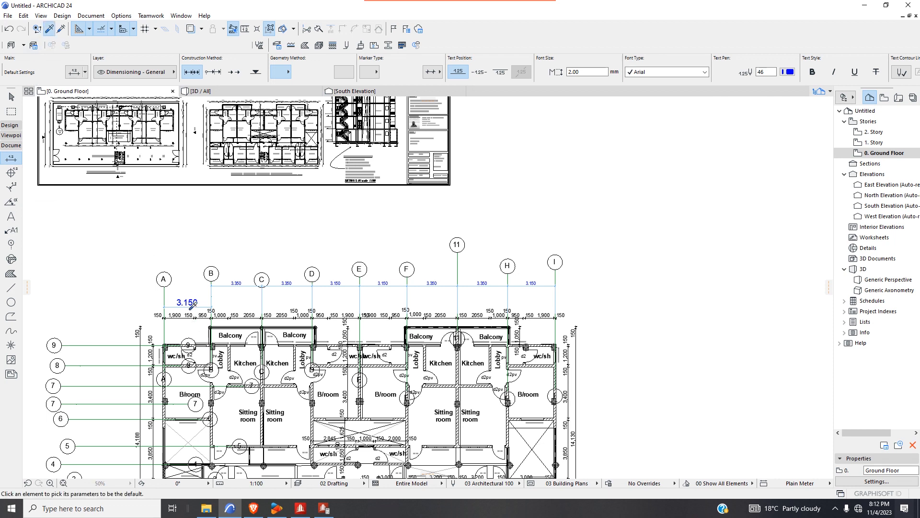
scroll(189, 309, up, 3)
click(214, 303)
click(221, 304)
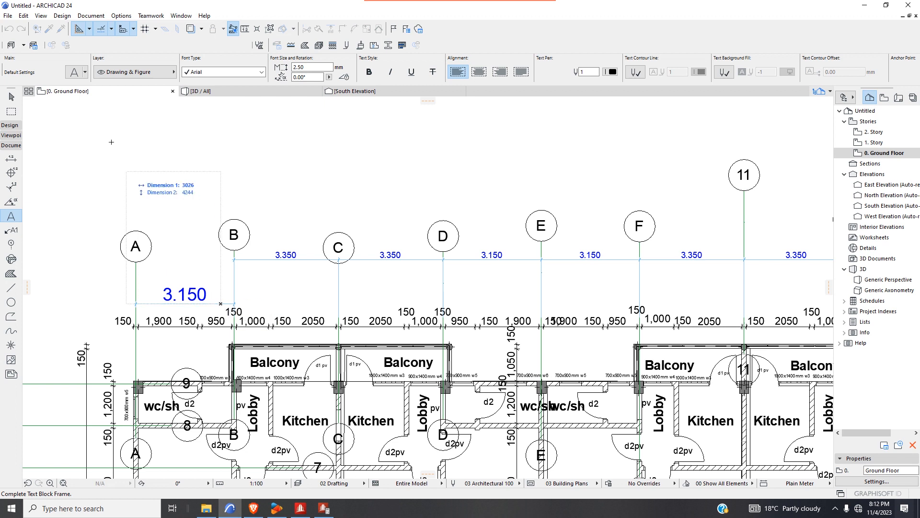
key(Escape)
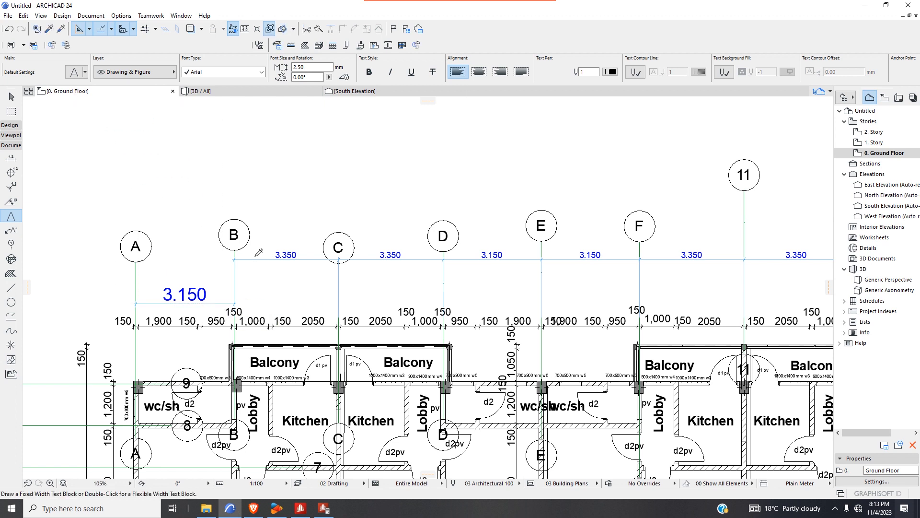
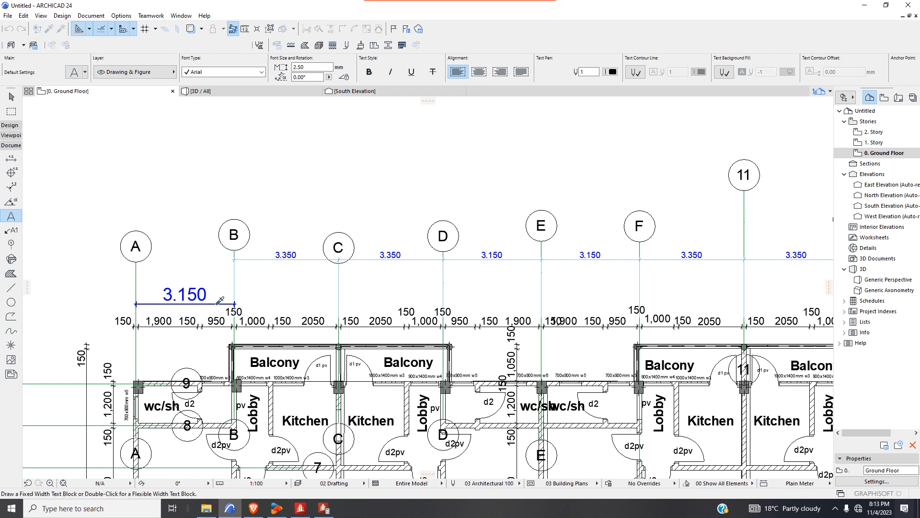
- Transfer the A to B dimension's settings, with 4.15 mm text, to the B to I dimension chain
alt+click(266, 273)
ctrl+alt+click(266, 260)
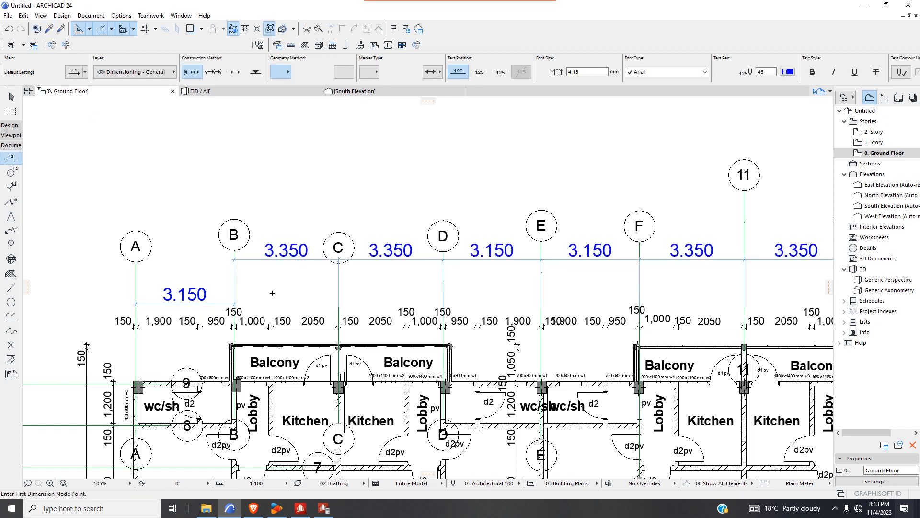
- Start a vertical dimension chain beside the plan with nodes on grid lines 9, 8, both 7s and 6, along the existing overall height dimension
scroll(273, 293, down, 4)
scroll(273, 293, down, 3)
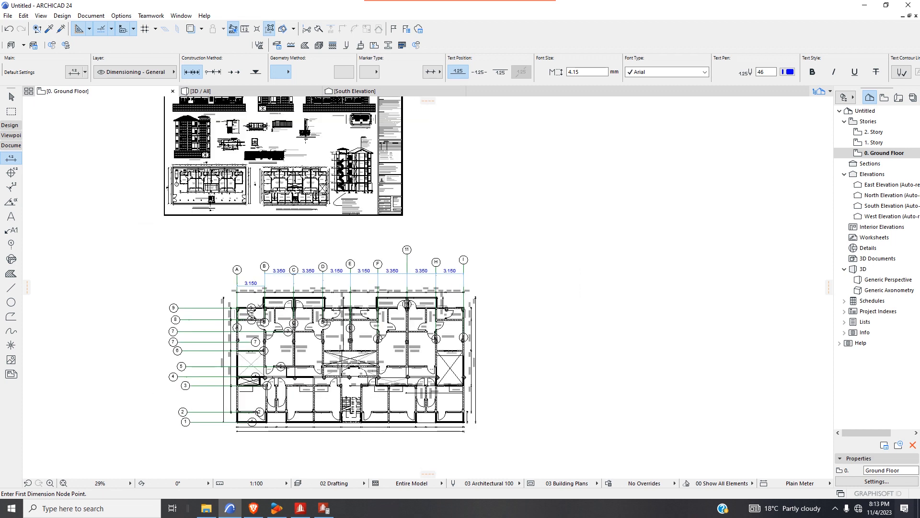
scroll(225, 335, up, 5)
scroll(225, 336, down, 3)
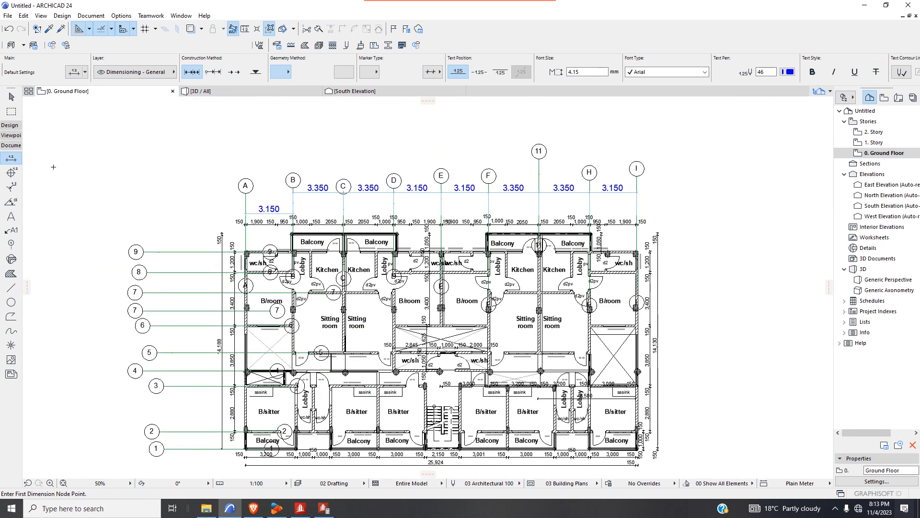
scroll(233, 269, up, 5)
scroll(226, 242, down, 3)
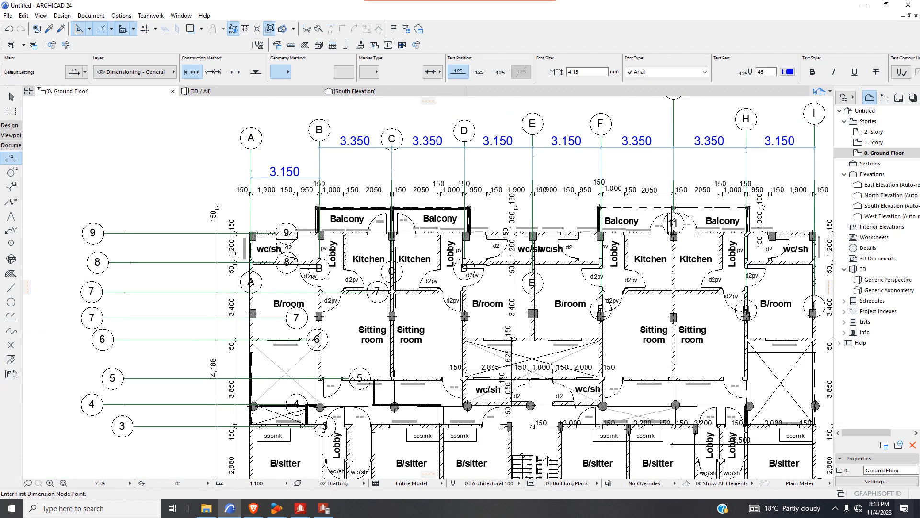
scroll(225, 252, up, 3)
scroll(191, 189, up, 1)
click(190, 183)
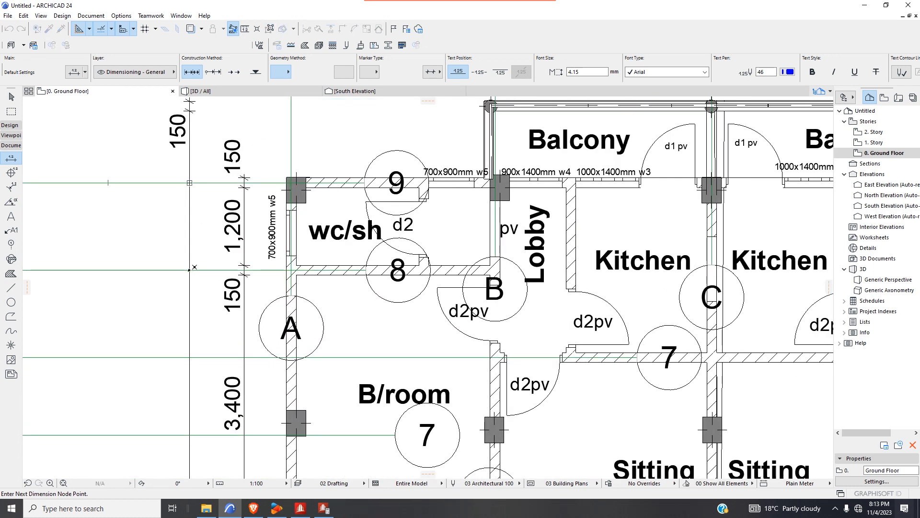
scroll(191, 267, down, 2)
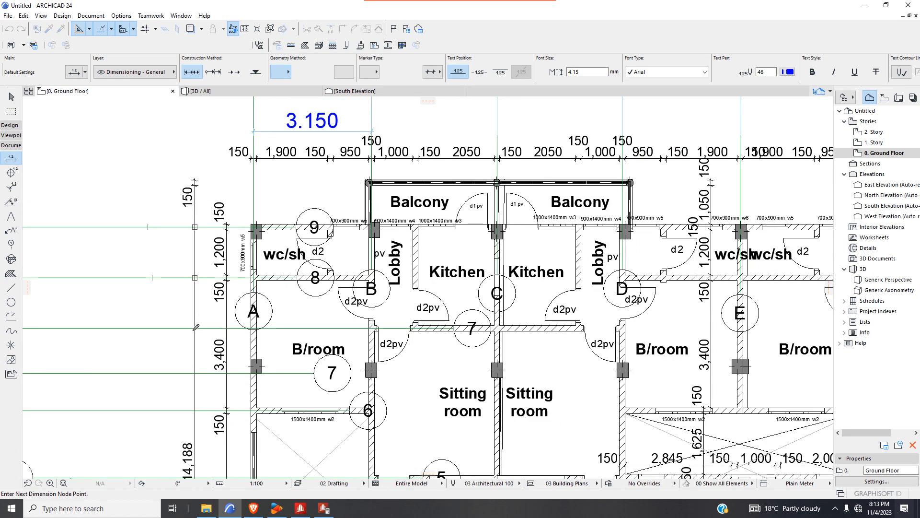
click(195, 327)
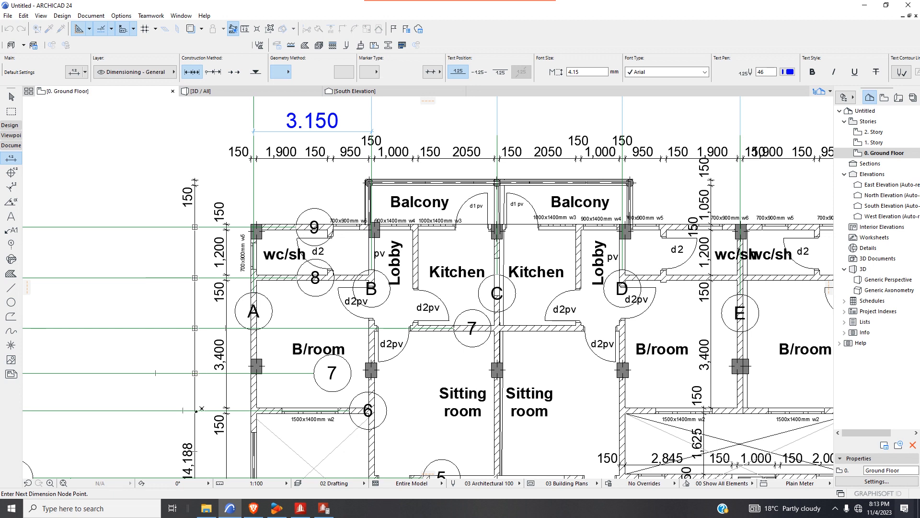
- Extend the vertical dimension chain along the overall height dimension with nodes on grid lines 5, 4, 3, 2 and 1
scroll(197, 409, down, 2)
scroll(200, 431, up, 2)
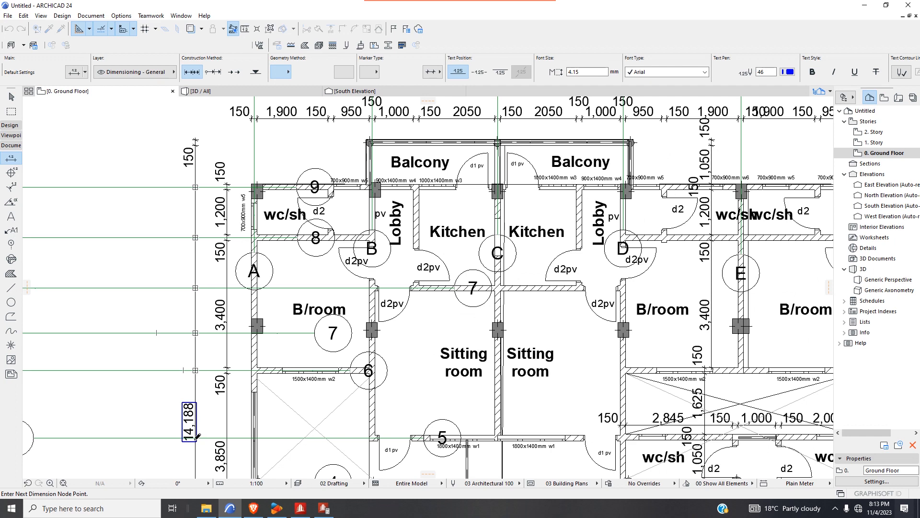
scroll(196, 436, down, 4)
scroll(231, 343, up, 4)
click(218, 345)
click(218, 382)
scroll(224, 382, down, 4)
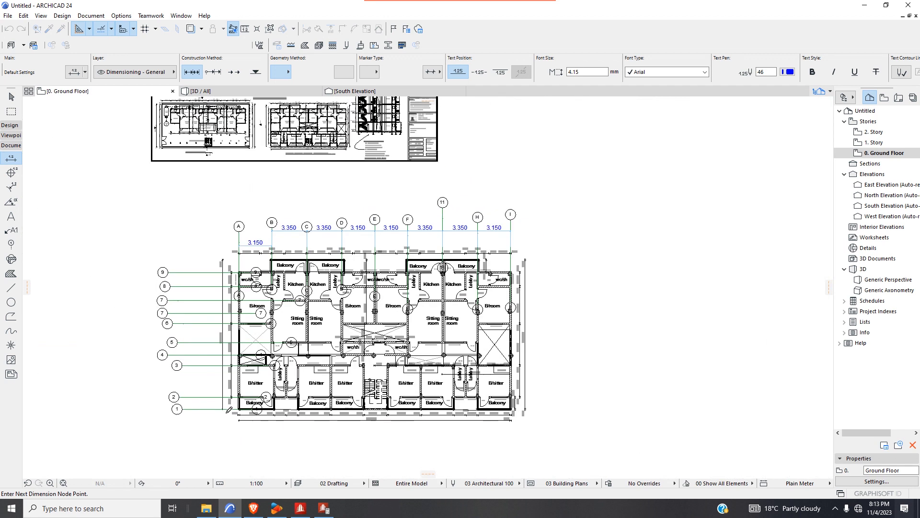
scroll(218, 384, up, 4)
click(218, 384)
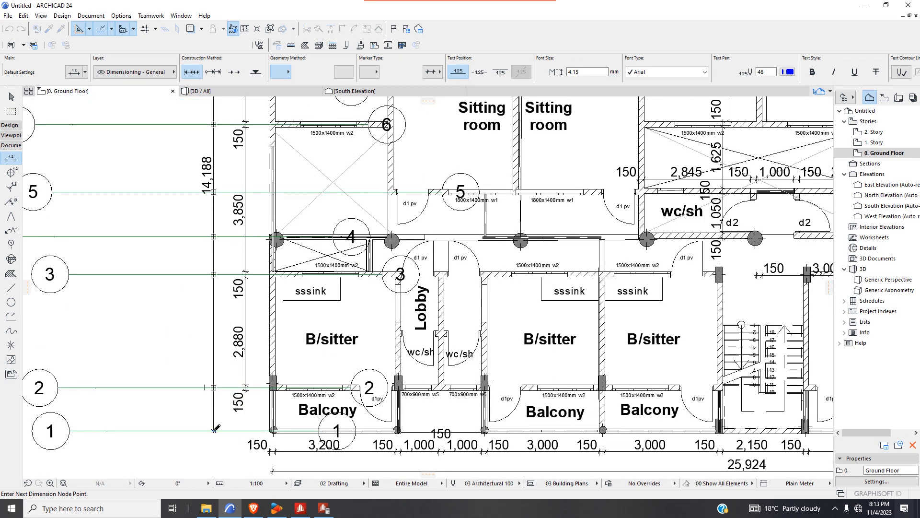
- Finish the vertical node chain at grid line 1 and place its dimension line between the grid bubbles and the overall height dimension
scroll(216, 426, up, 6)
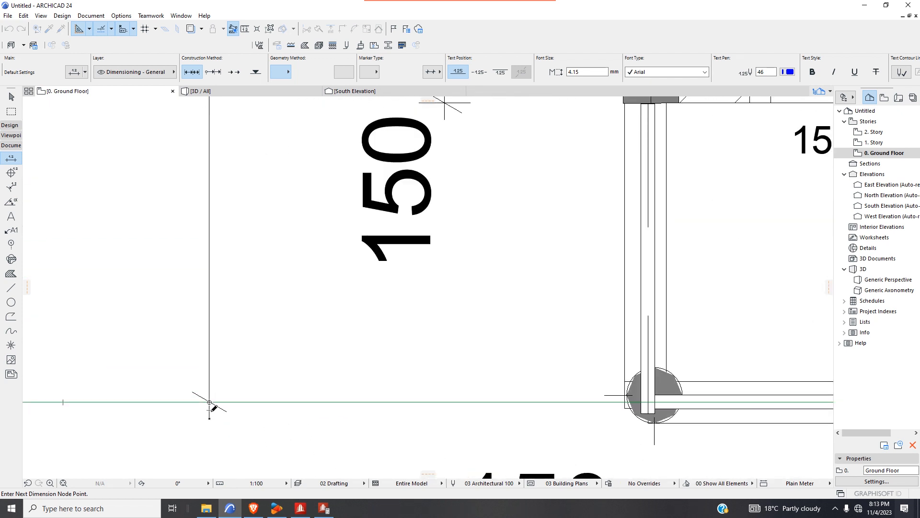
scroll(210, 403, down, 4)
right_click(253, 367)
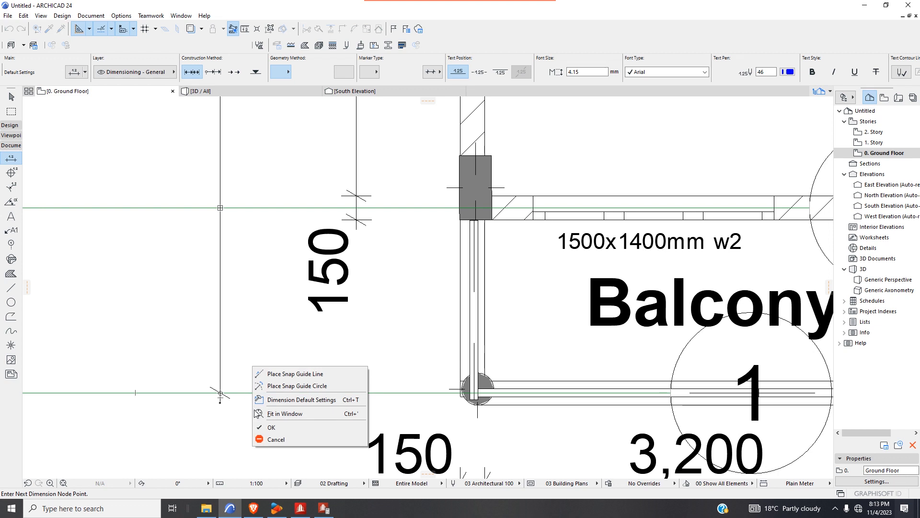
click(281, 428)
scroll(209, 399, down, 5)
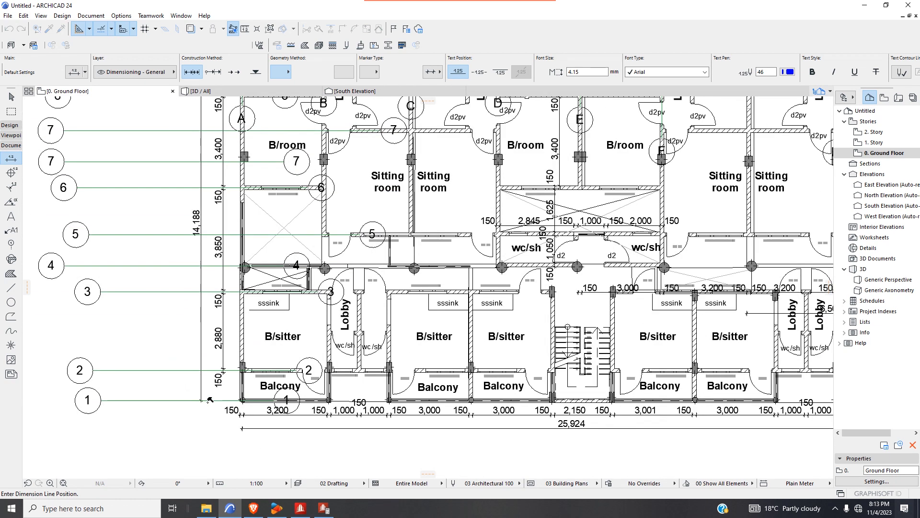
click(162, 400)
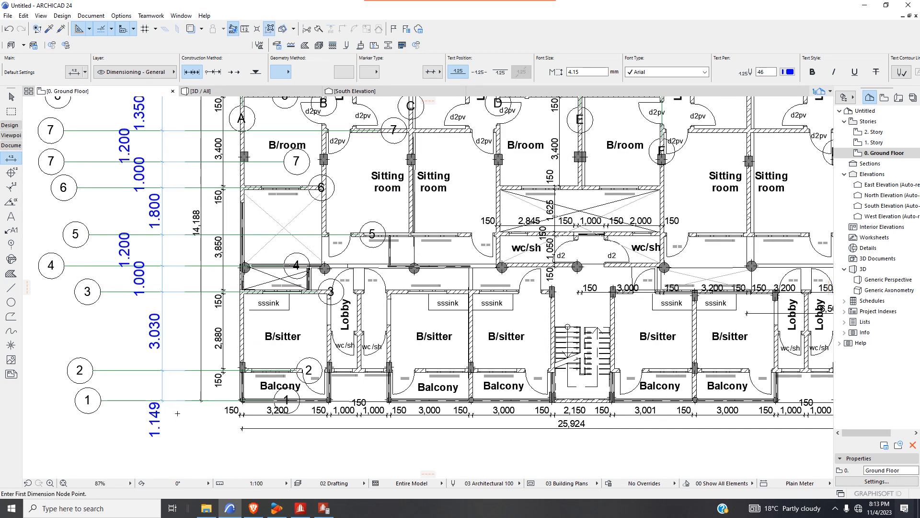
- Examine the grid spacing dimensions above and beside the ground floor plan
scroll(182, 413, down, 3)
scroll(178, 366, up, 3)
scroll(182, 372, down, 4)
scroll(187, 379, up, 4)
scroll(190, 386, down, 1)
scroll(191, 385, down, 3)
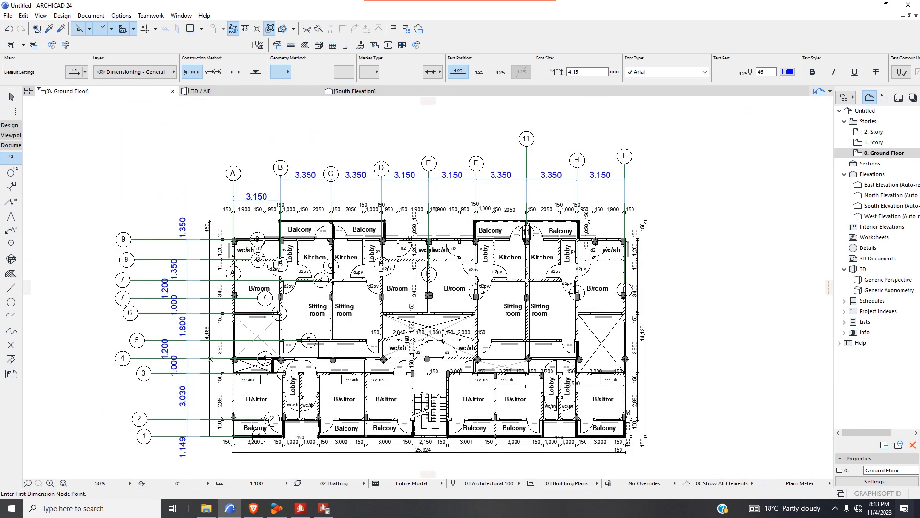
scroll(195, 315, up, 3)
scroll(188, 309, up, 1)
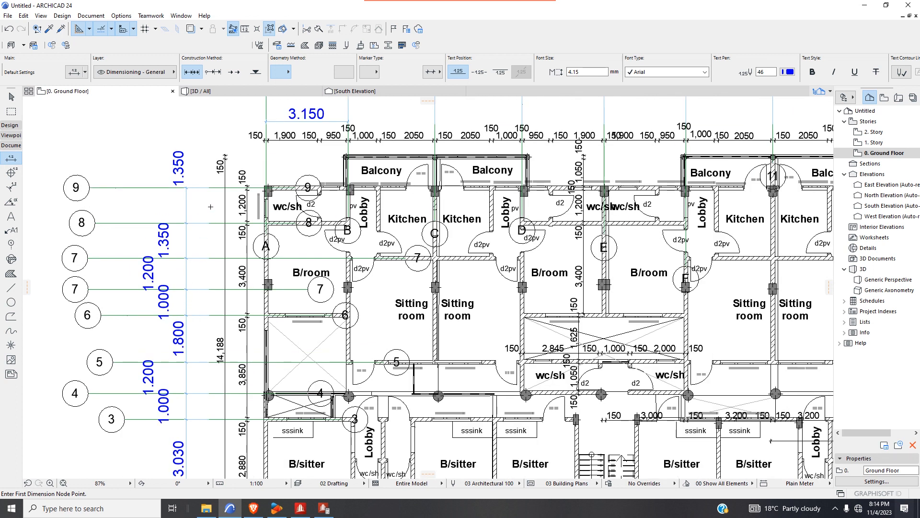
scroll(216, 268, down, 1)
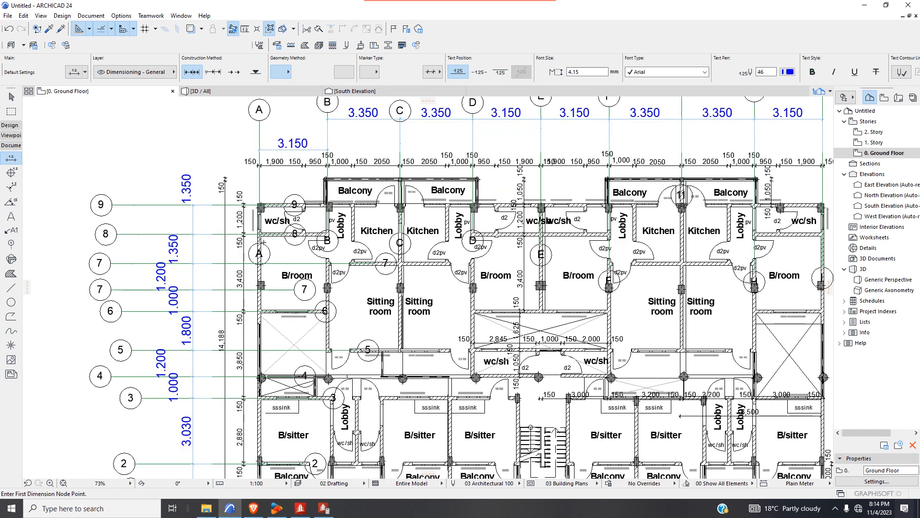
scroll(249, 187, up, 3)
scroll(295, 193, down, 6)
scroll(275, 359, up, 3)
scroll(259, 372, down, 3)
scroll(395, 281, up, 1)
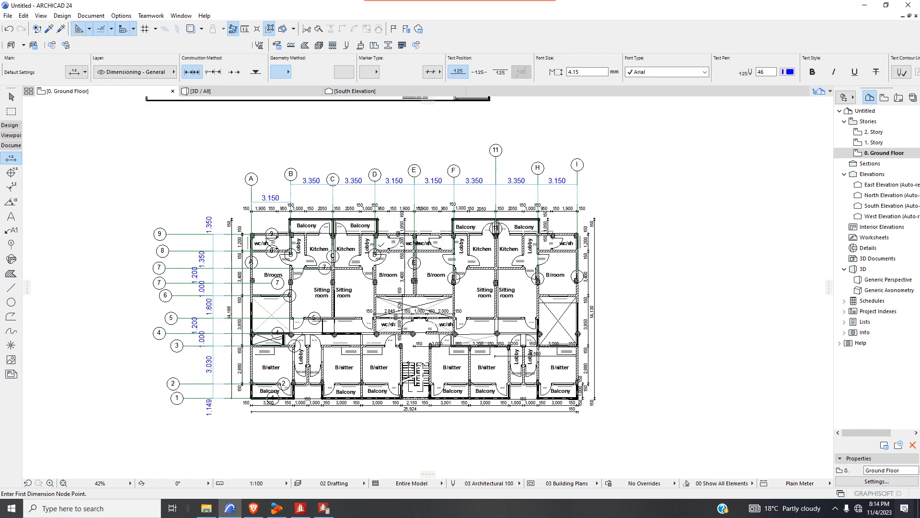
scroll(242, 222, up, 2)
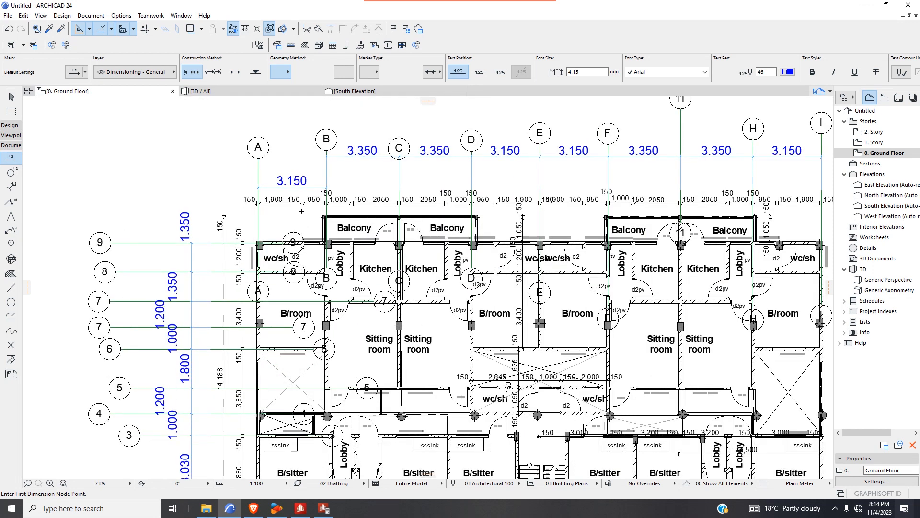
- Switch to STAAD.Pro and select the node at the origin of the G+4 residential building model
click(300, 508)
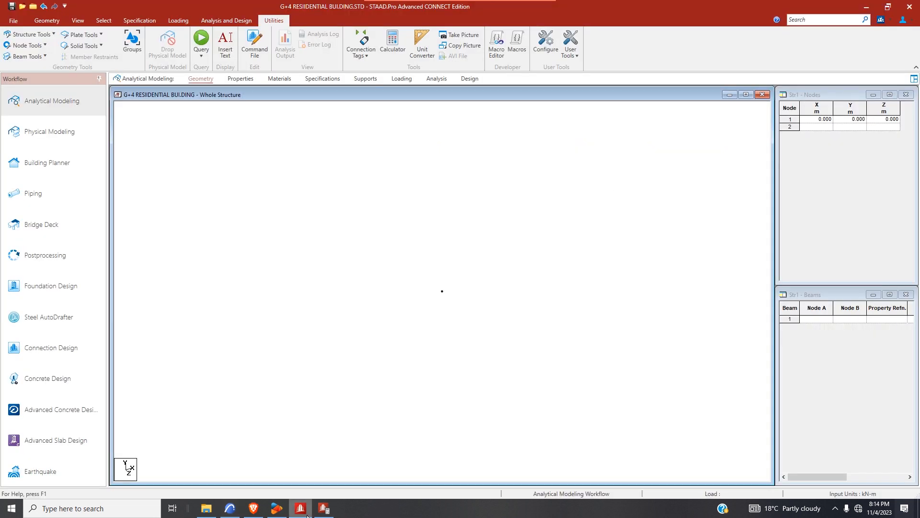
click(104, 20)
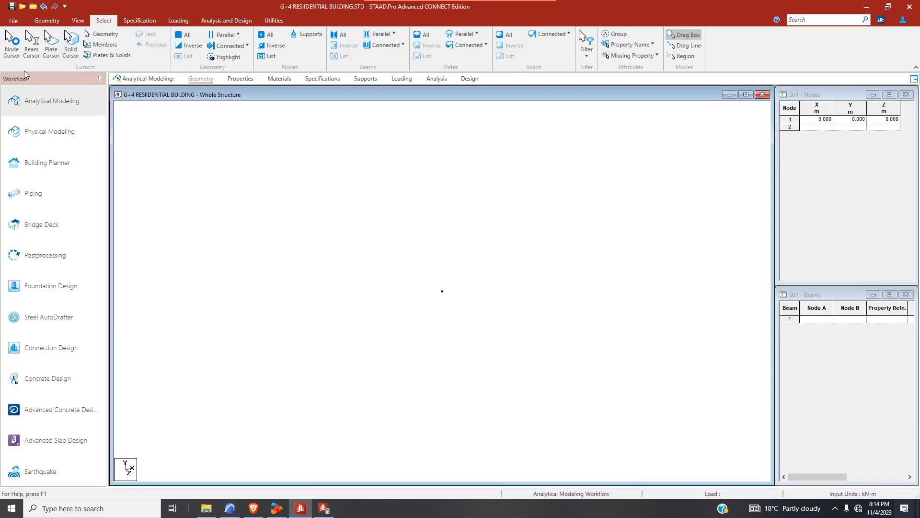
click(438, 289)
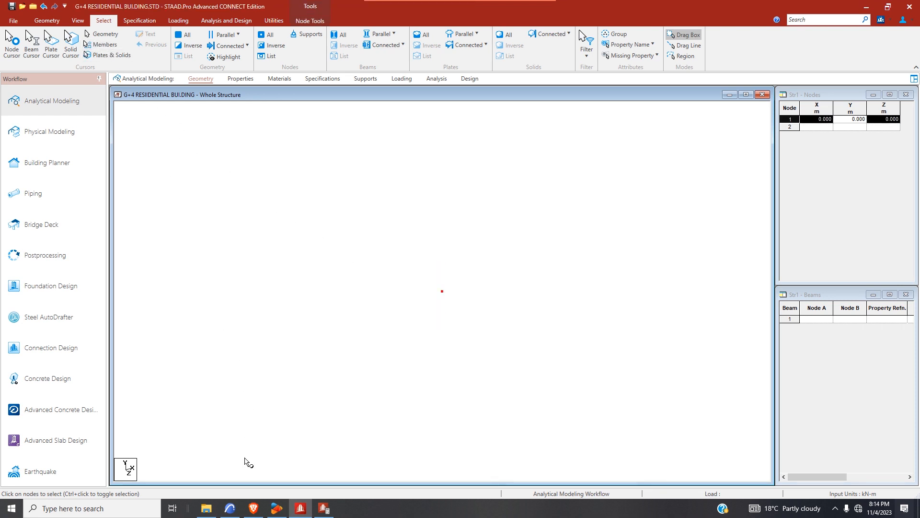
- Copy the origin node along X with a one-step Translational Repeat of 3.15 m, checking the spacing on the ArchiCAD plan
mouse_move(235, 512)
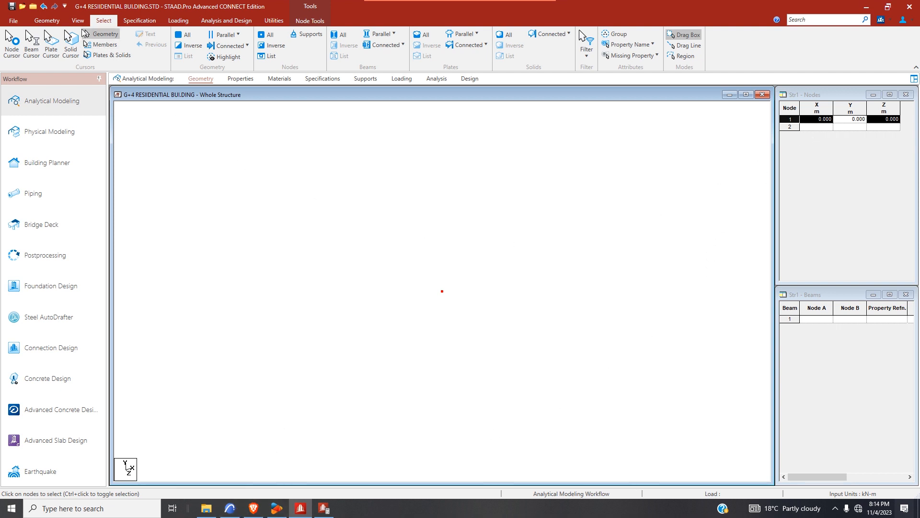
click(47, 20)
click(98, 56)
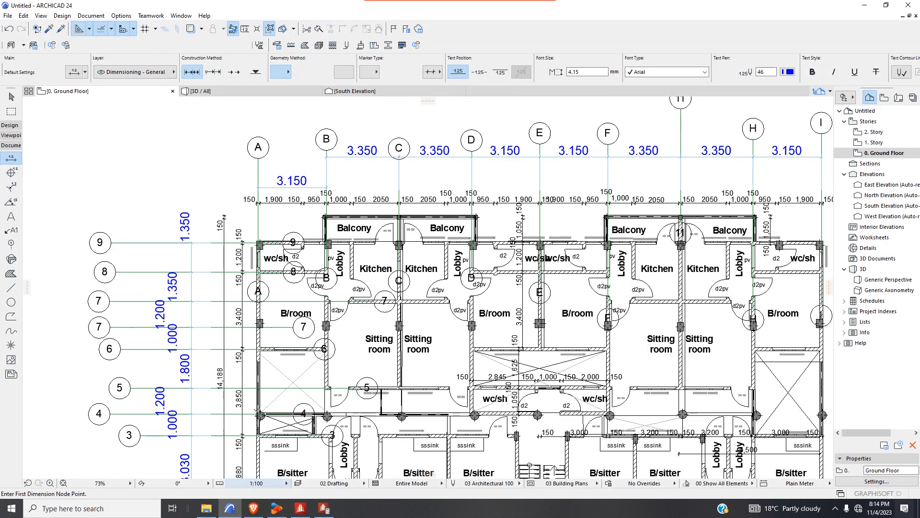
click(230, 508)
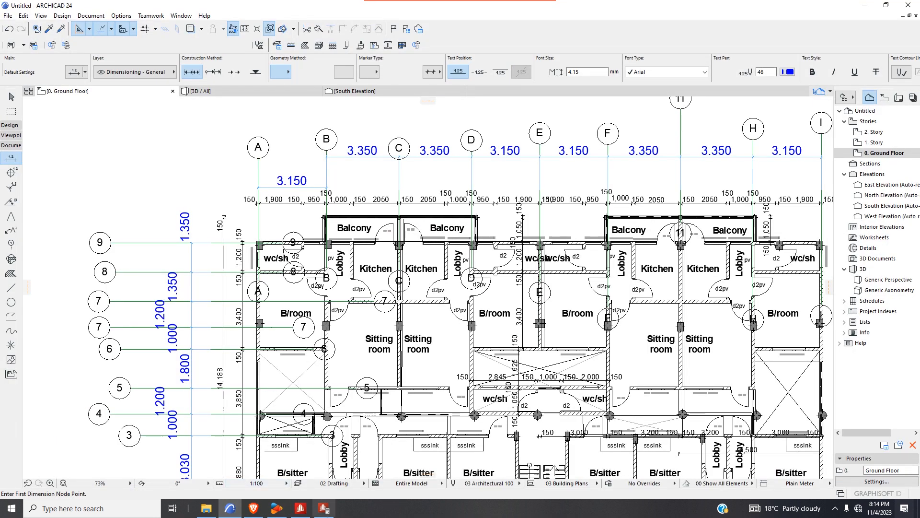
click(320, 510)
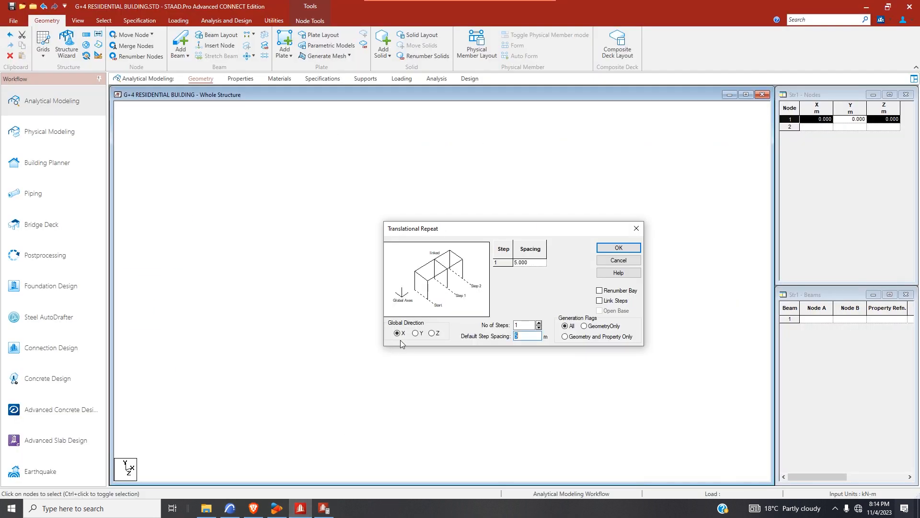
text(3.1)
click(525, 324)
click(619, 248)
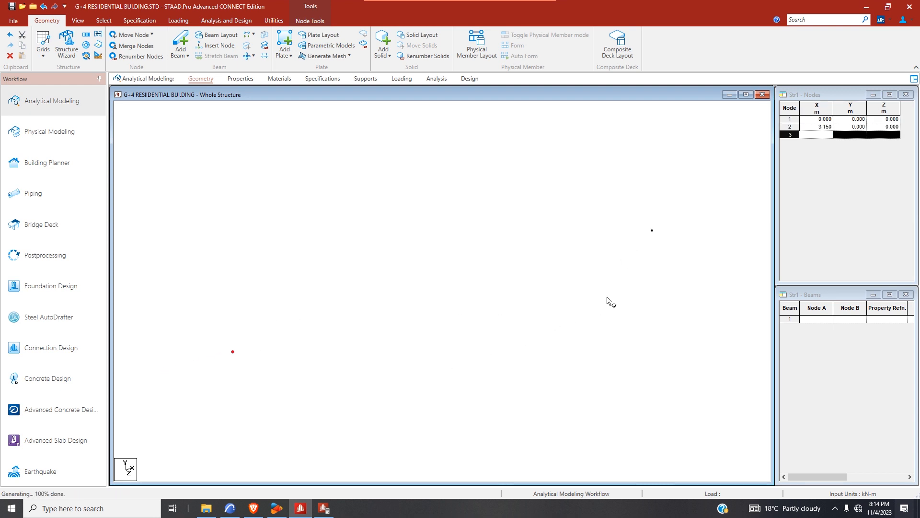
- Select the newly generated end node and repeat it along X in two steps of 3.35 m, following the plan's B to D spacing
drag(664, 219, 641, 249)
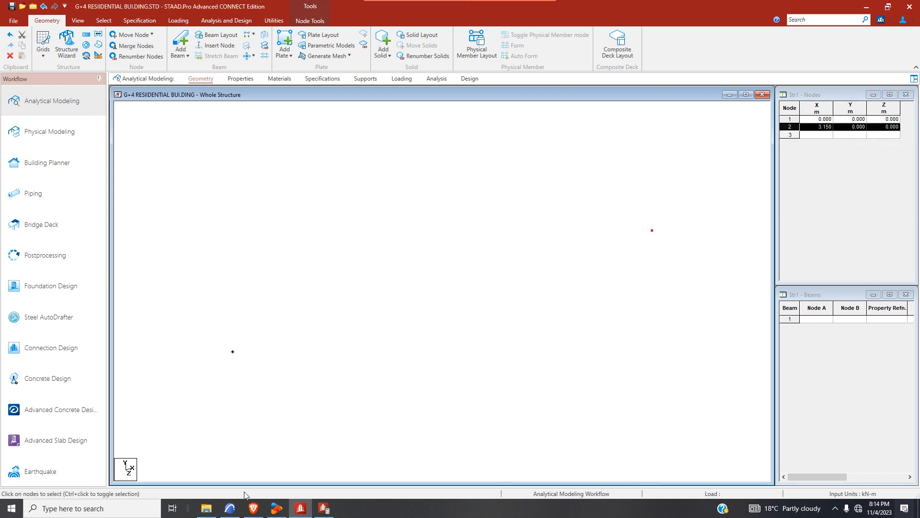
click(230, 508)
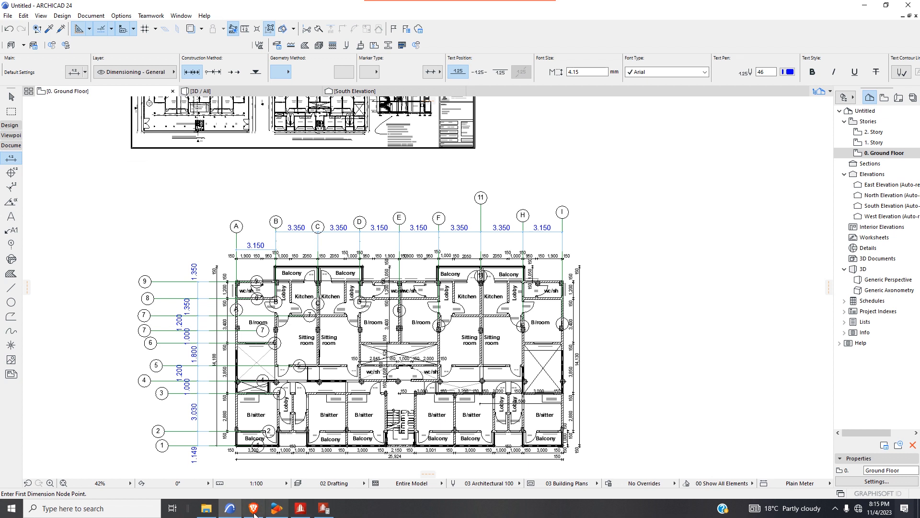
click(299, 509)
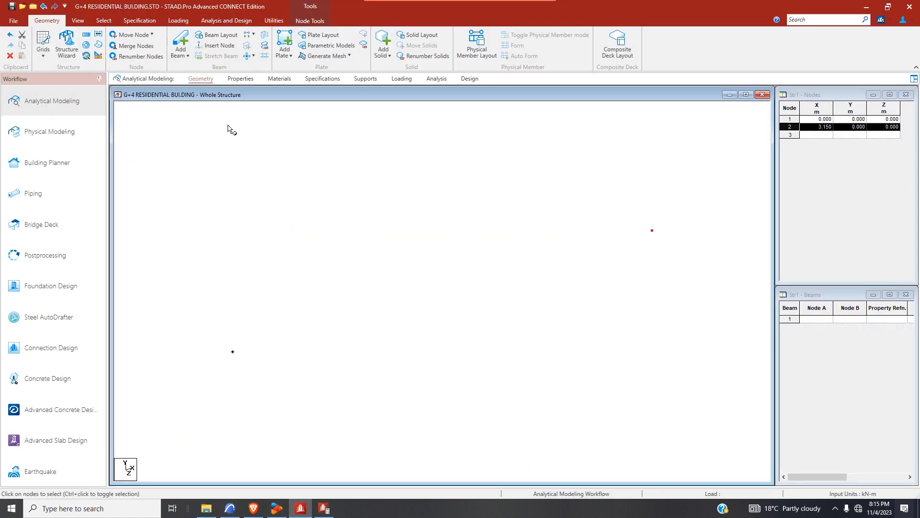
click(98, 45)
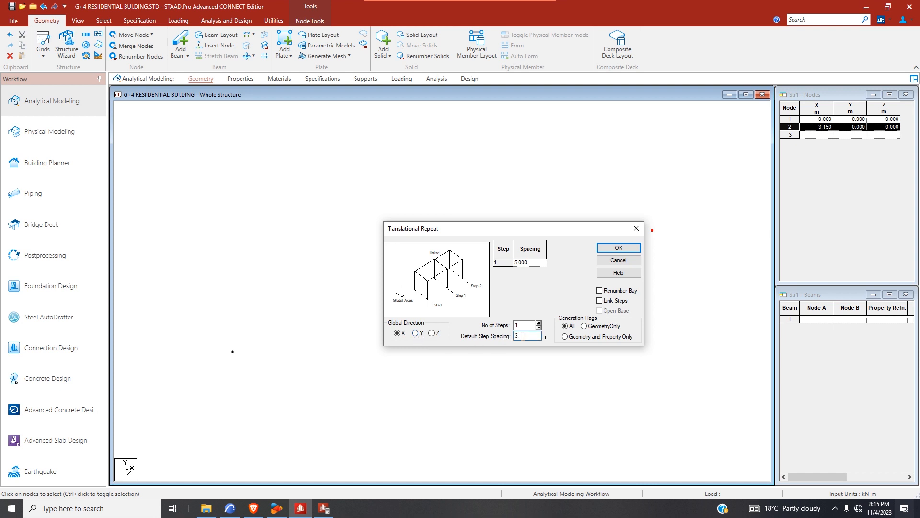
click(538, 323)
click(635, 249)
scroll(246, 383, down, 2)
- Select the end node at X 9.850 and repeat it along X in two steps of 3.15 m, following the plan's D to F spacing
drag(628, 224, 614, 253)
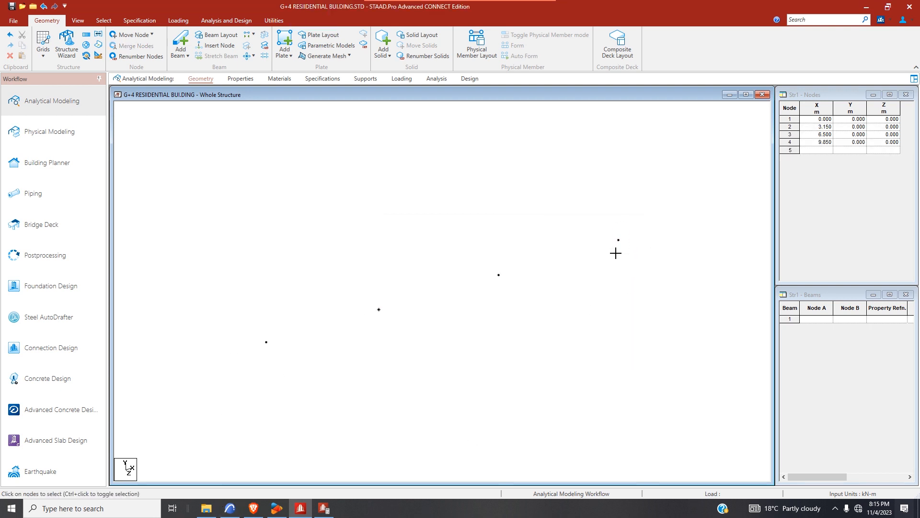
click(230, 509)
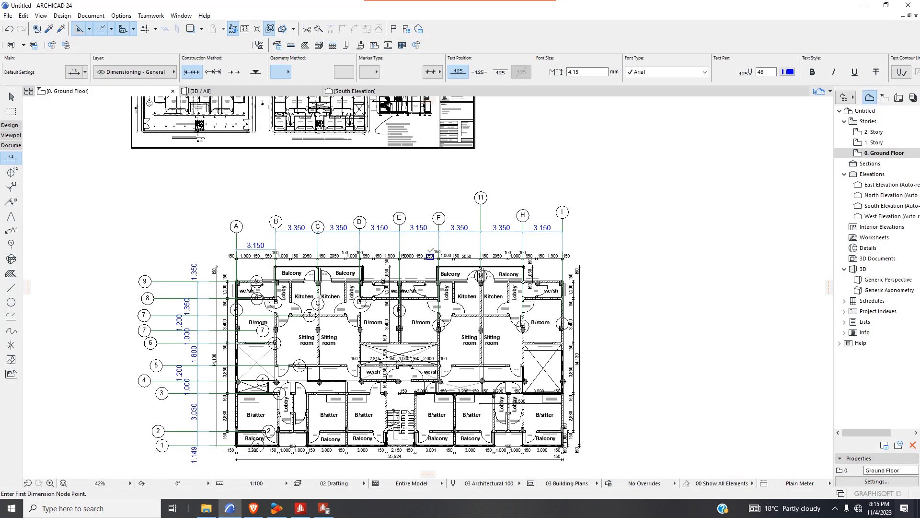
click(300, 508)
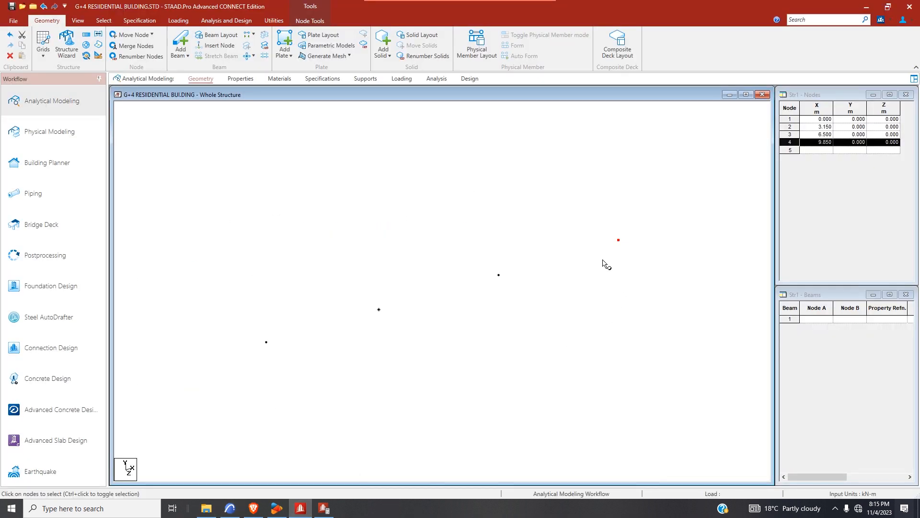
click(86, 34)
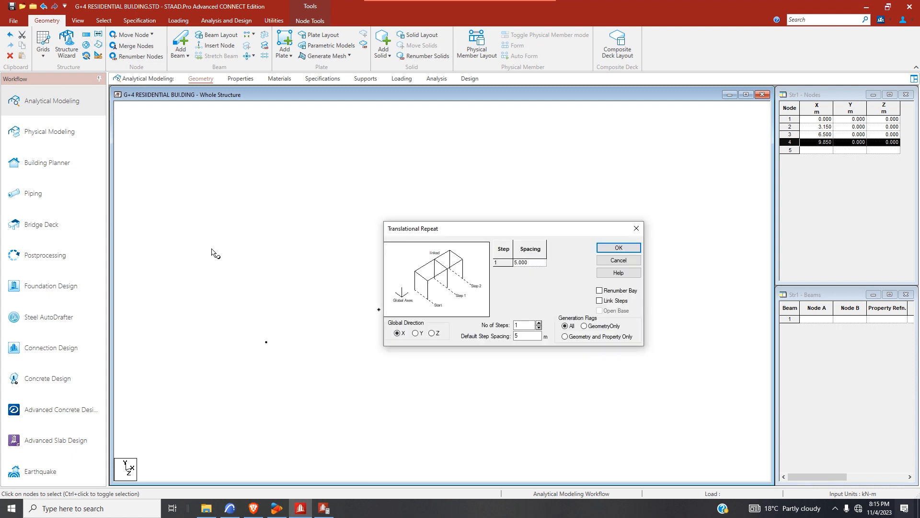
double_click(522, 336)
text(3.15)
click(539, 323)
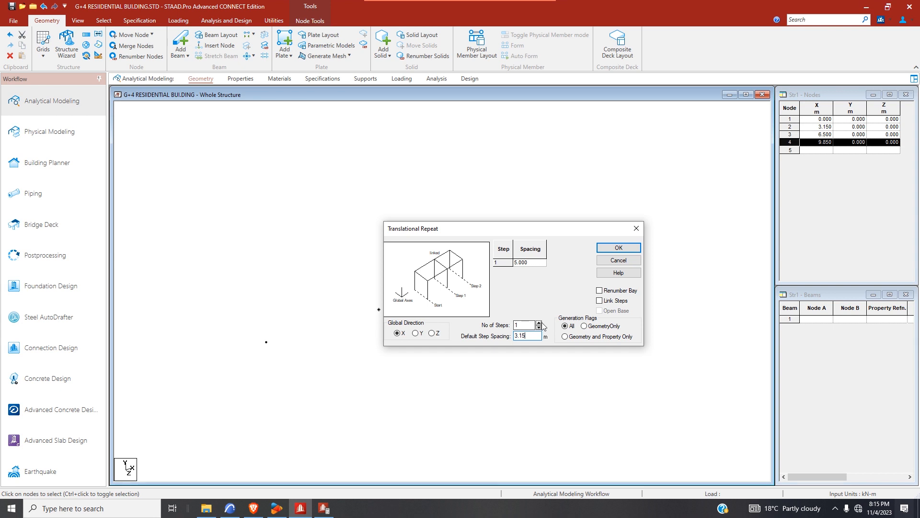
click(639, 255)
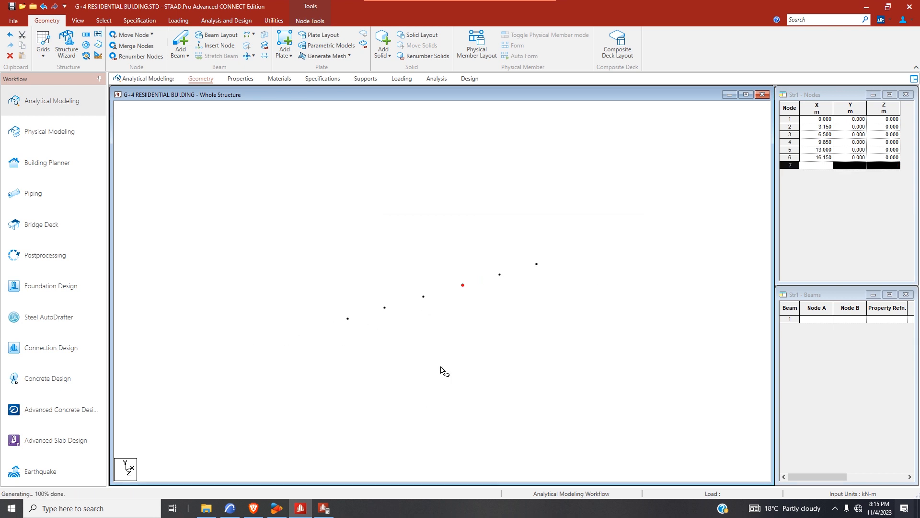
- Select the end node at X 16.150, check the F to H spacing on the ArchiCAD plan, and repeat it along X in two steps of 3 m
drag(547, 255, 531, 273)
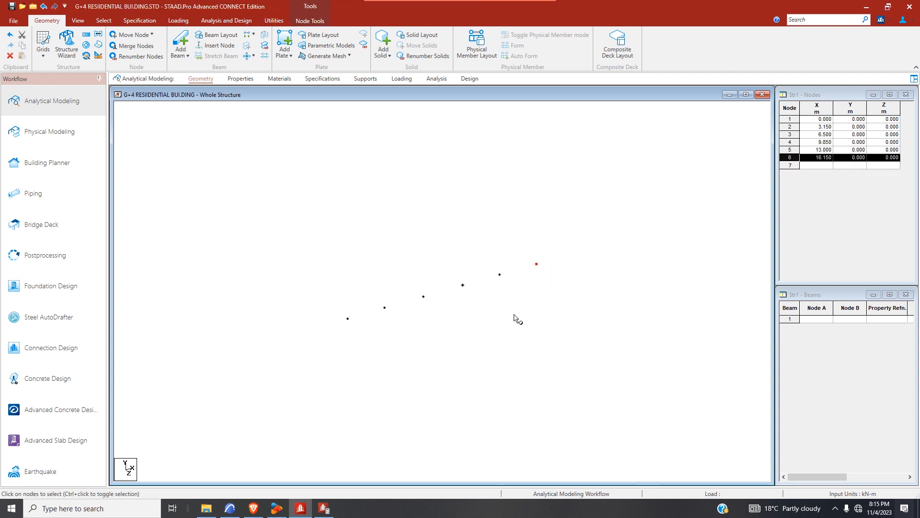
click(229, 508)
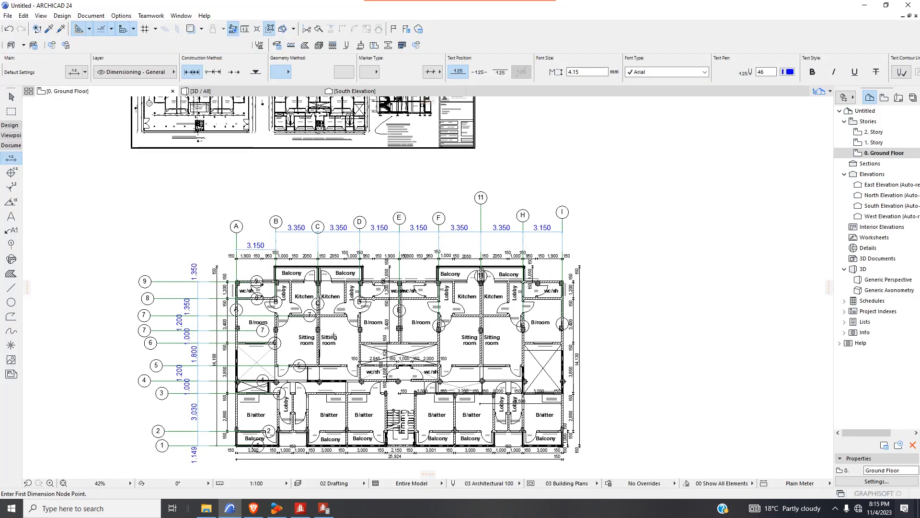
click(300, 508)
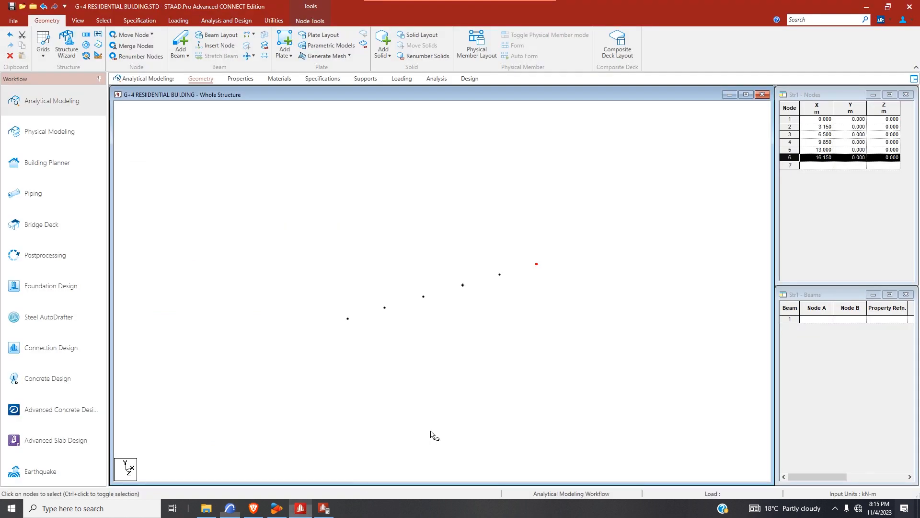
click(86, 34)
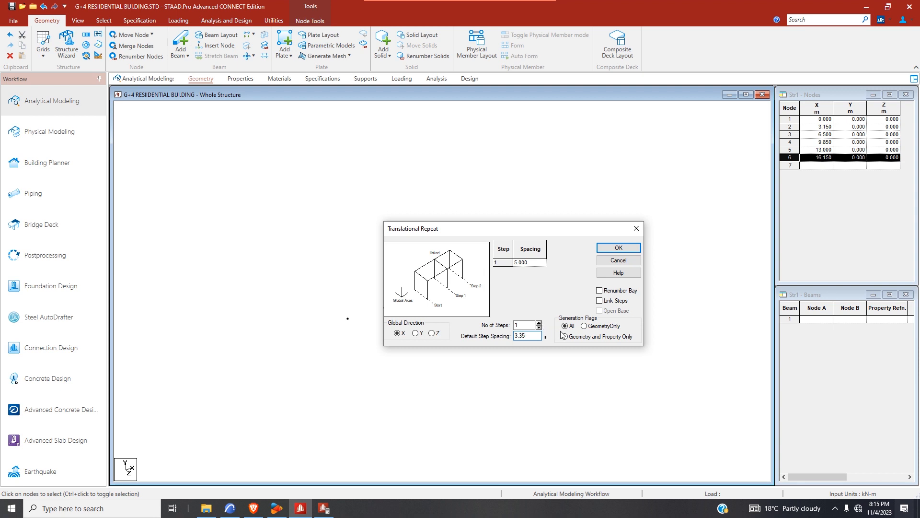
click(539, 323)
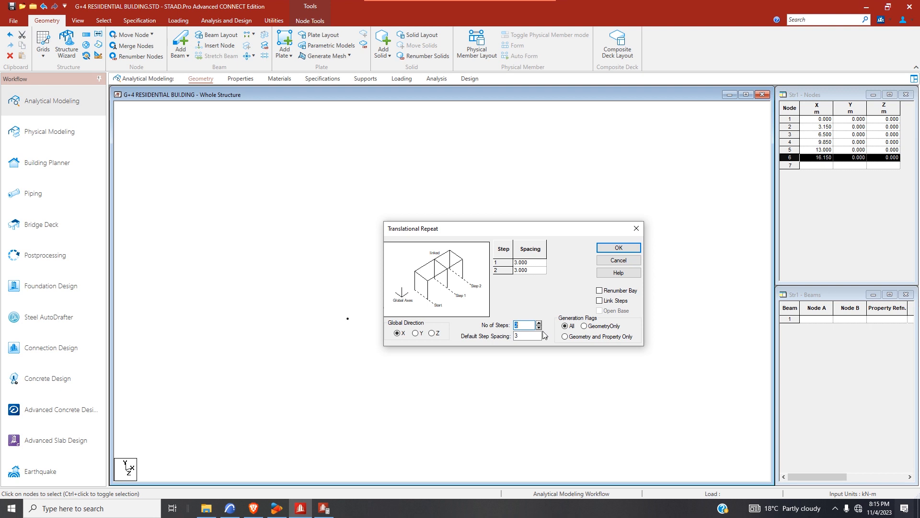
click(623, 249)
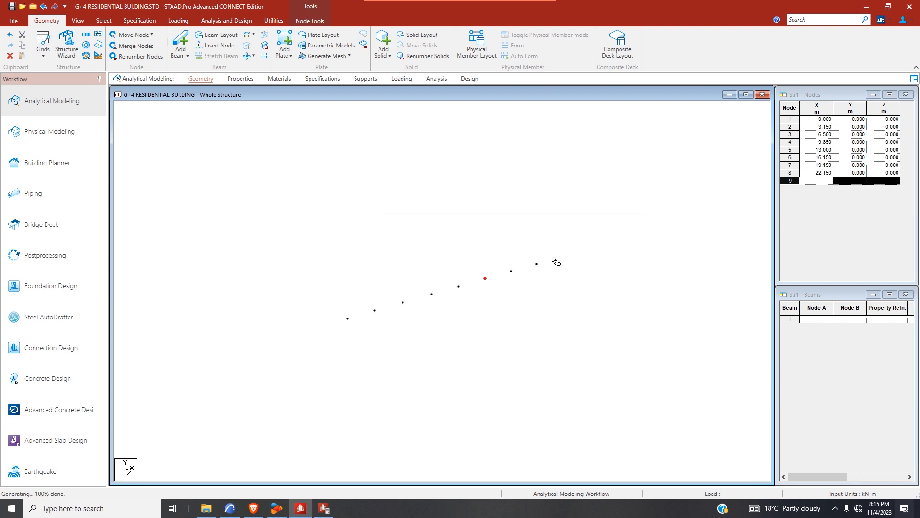
- Select the end node at X 22.150 and repeat it along X in one step of 3.15 m, following the plan's H to I spacing
click(536, 266)
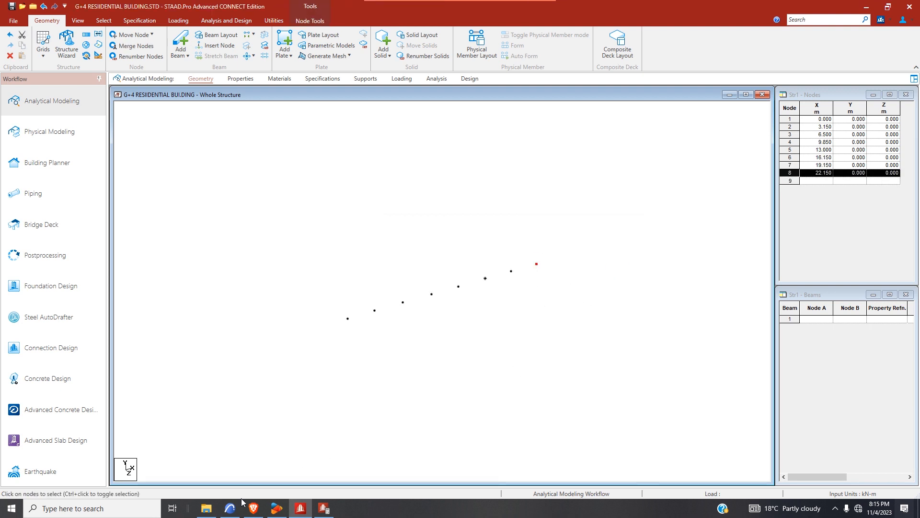
click(230, 508)
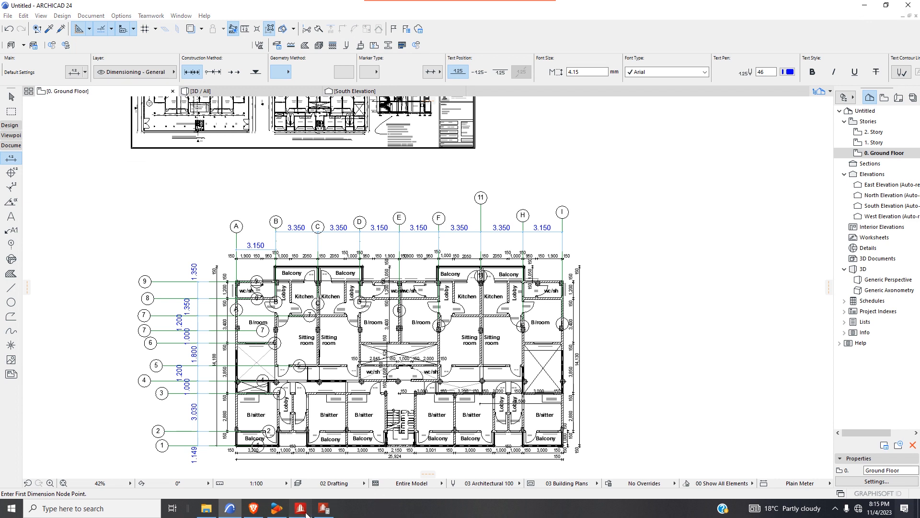
click(301, 508)
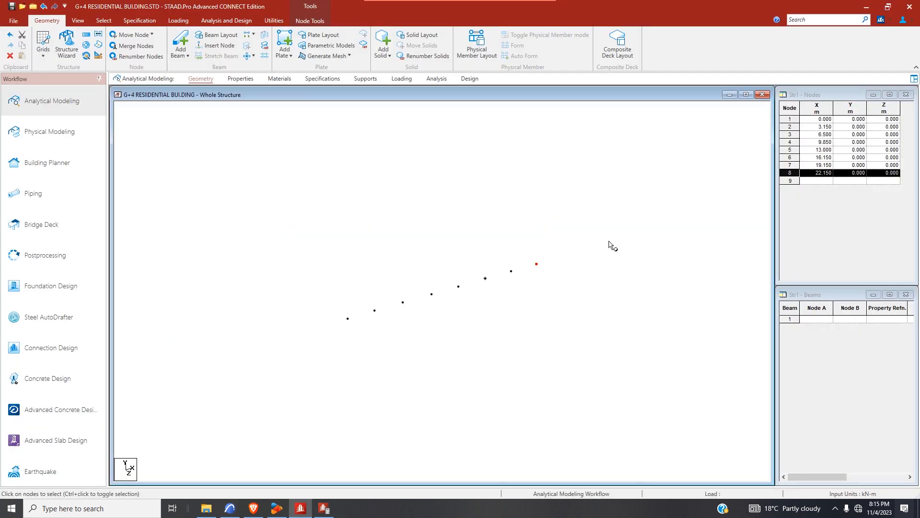
click(86, 35)
double_click(532, 335)
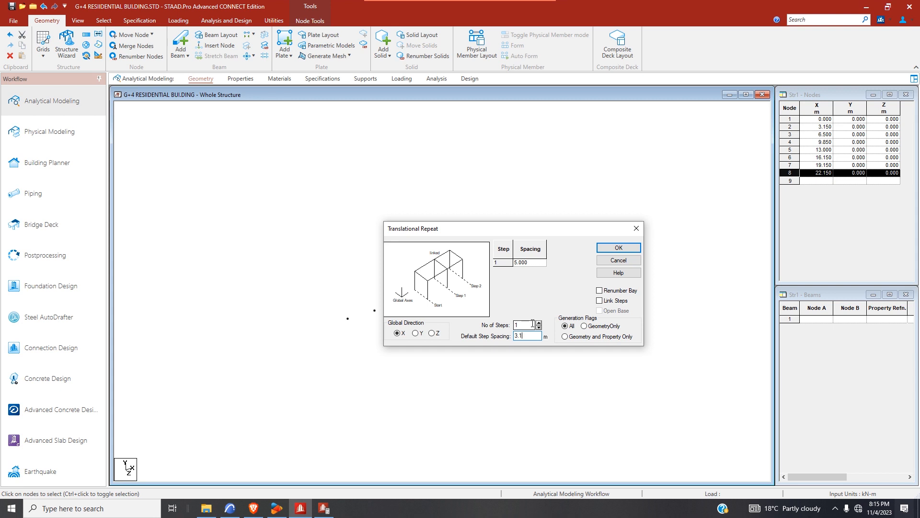
click(623, 253)
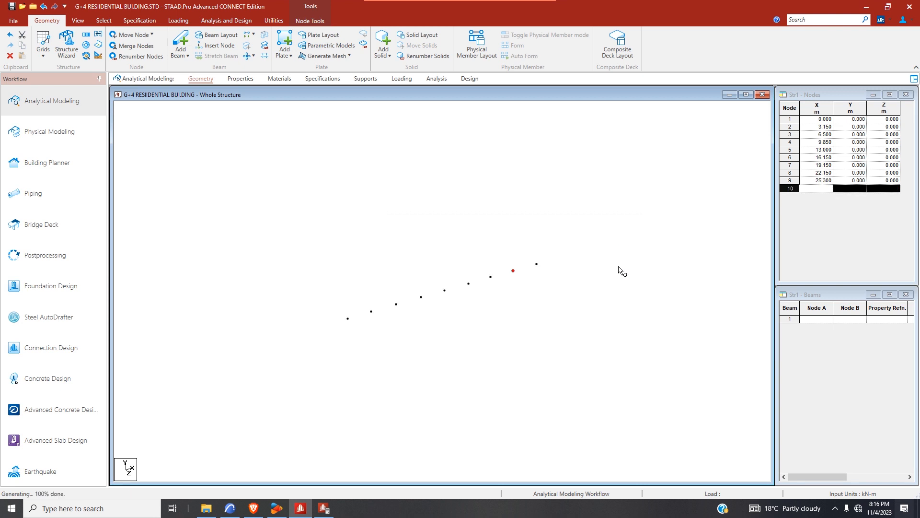
- Switch to ArchiCAD and dimension the distance between grid 9 and the lower grid 7, placing the dimension beside the existing vertical chain
click(229, 508)
scroll(285, 278, up, 5)
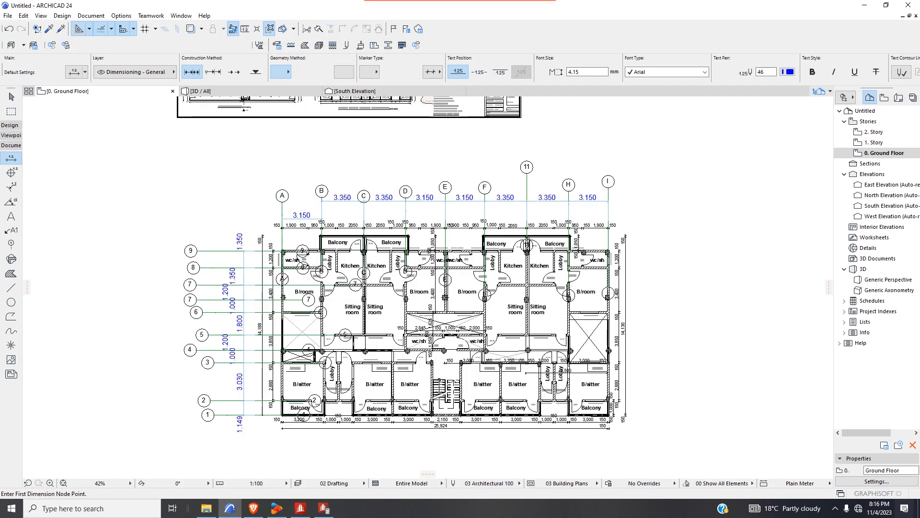
scroll(192, 211, up, 3)
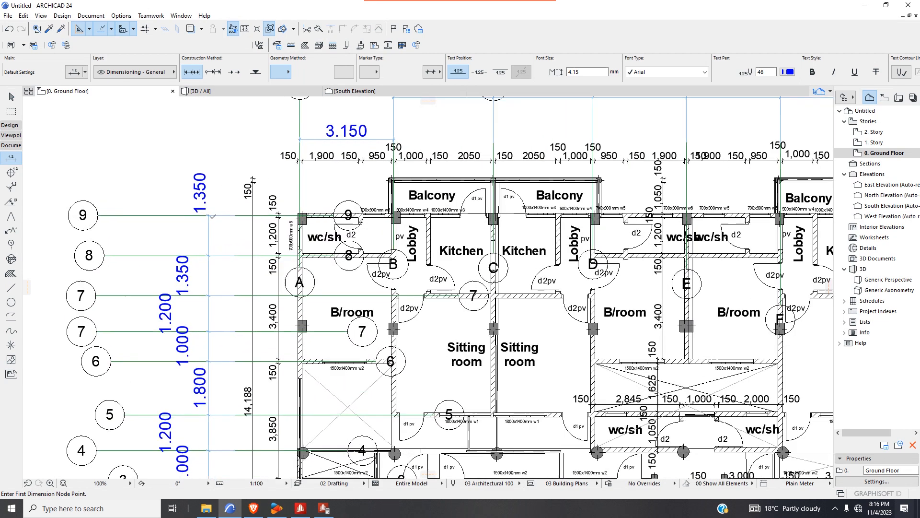
click(269, 217)
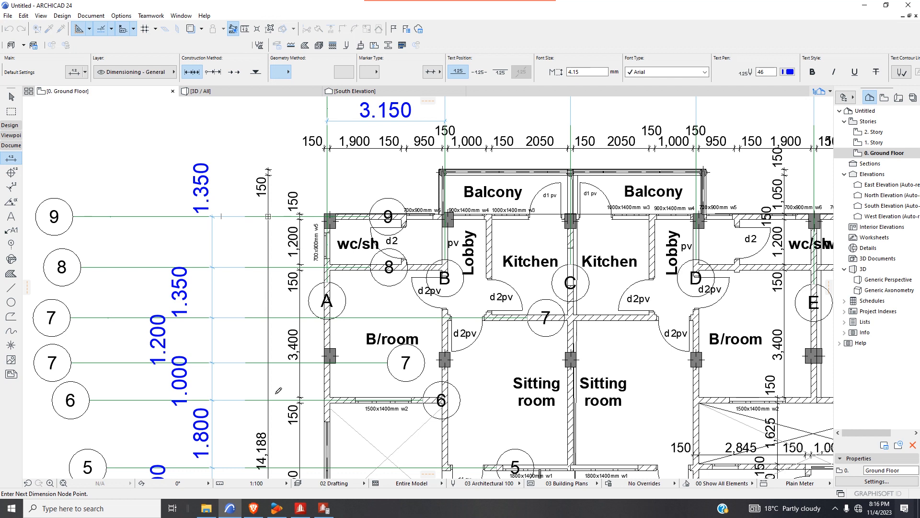
right_click(266, 338)
click(293, 400)
click(248, 361)
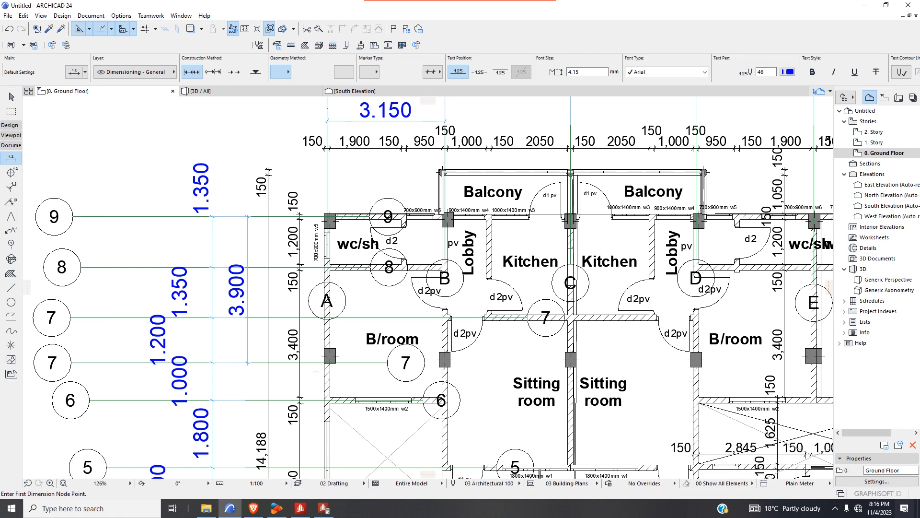
- Dimension the distance between grid 4 and the lower grid 7 beside the vertical dimension chain
scroll(319, 317, down, 3)
scroll(311, 416, up, 2)
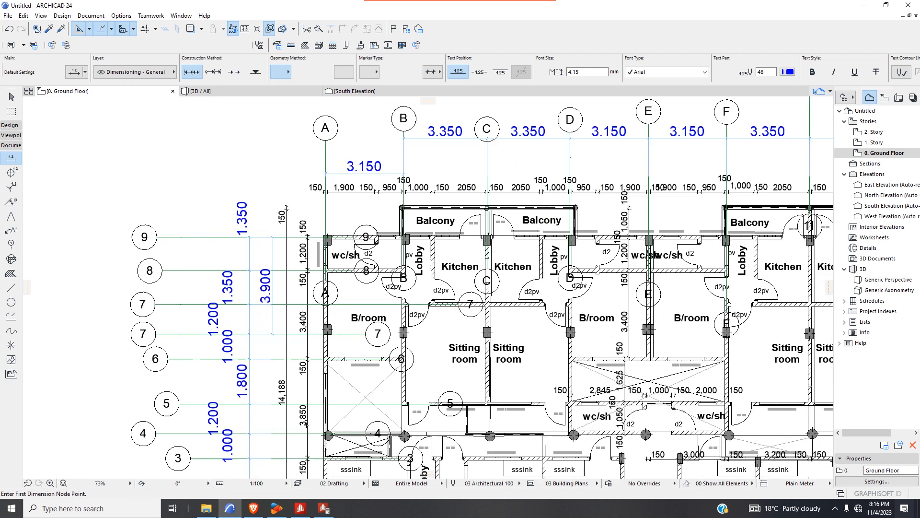
click(281, 437)
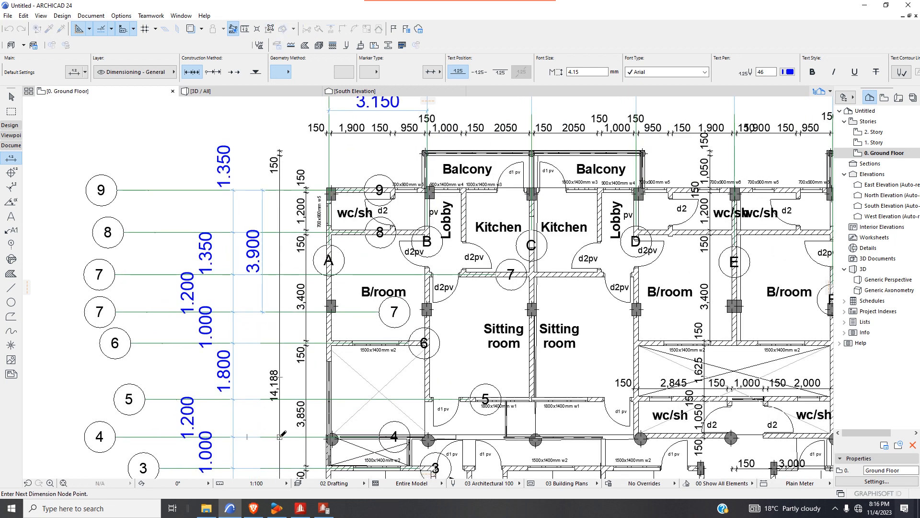
click(280, 274)
right_click(282, 309)
click(336, 385)
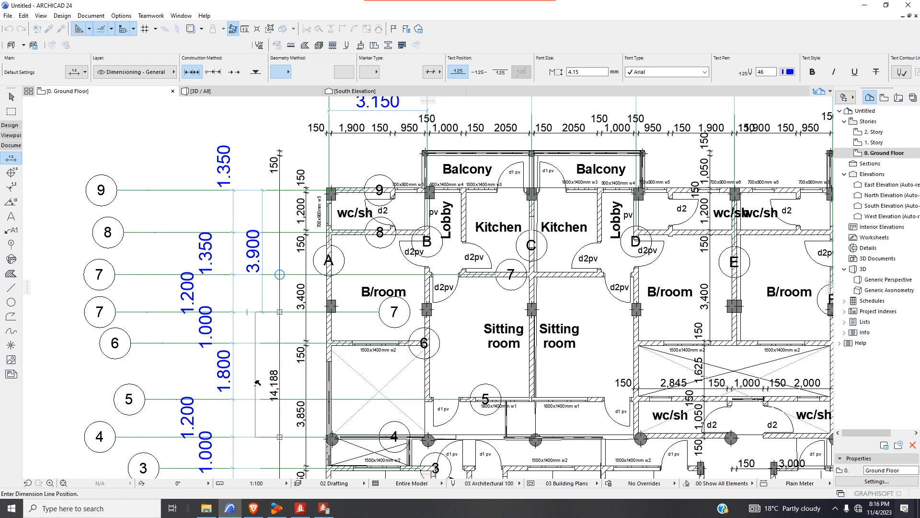
click(258, 382)
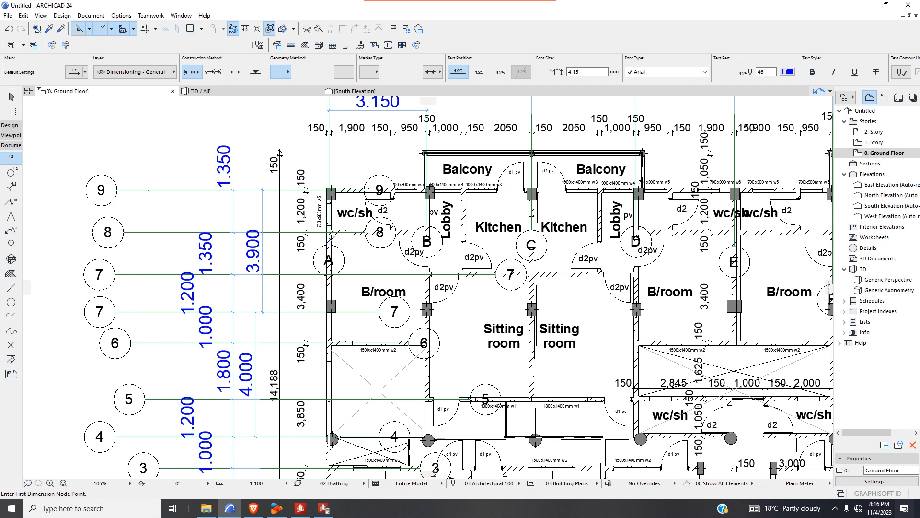
- Switch to STAAD.Pro and select all nine nodes of the row along X
scroll(330, 302, down, 2)
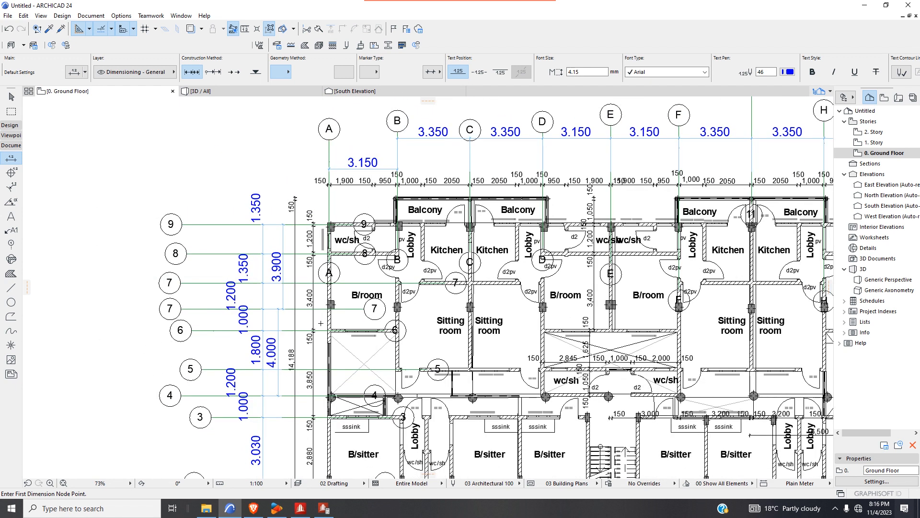
scroll(321, 328, down, 1)
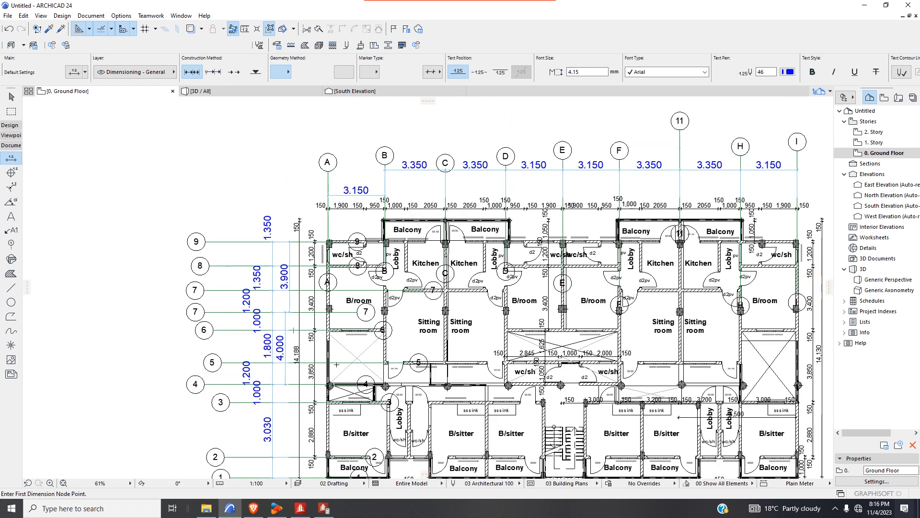
click(301, 508)
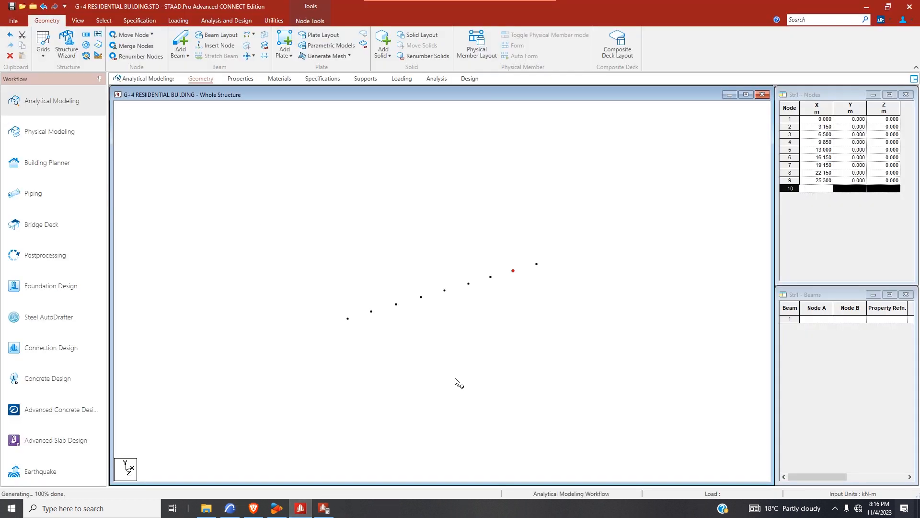
click(103, 21)
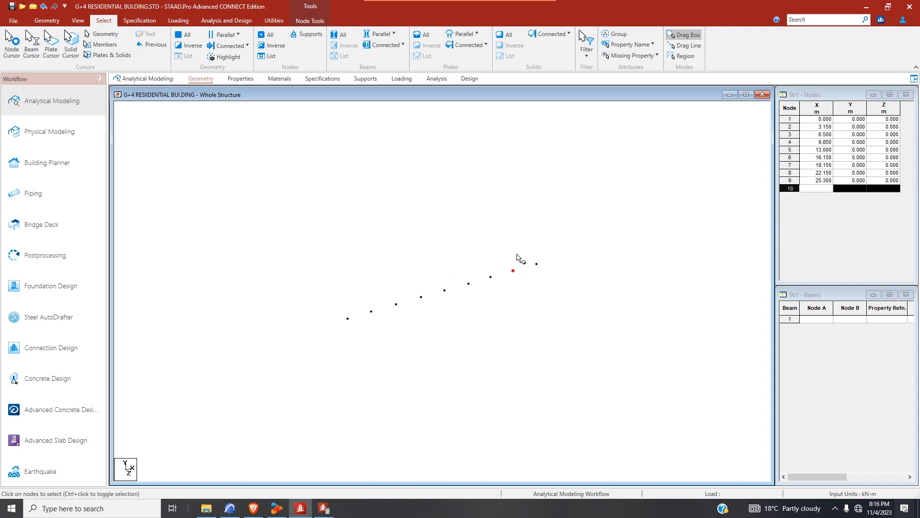
drag(556, 239, 321, 360)
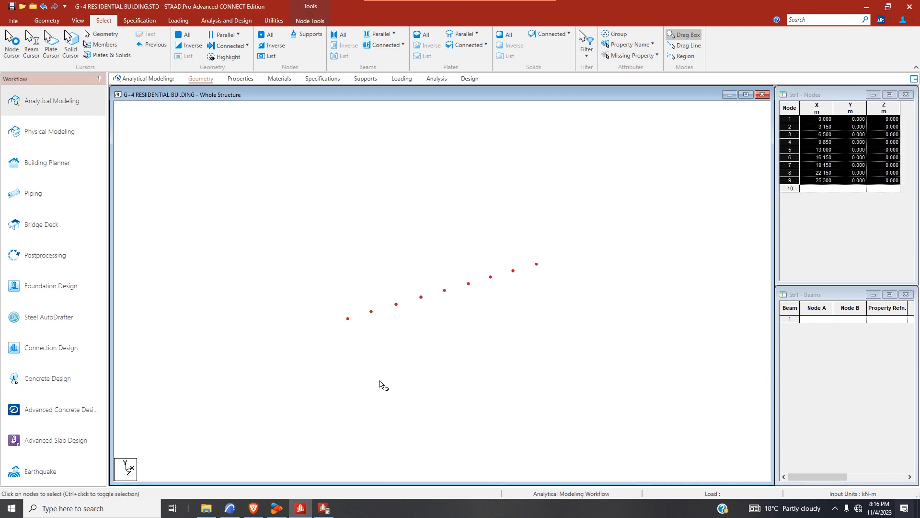
click(54, 20)
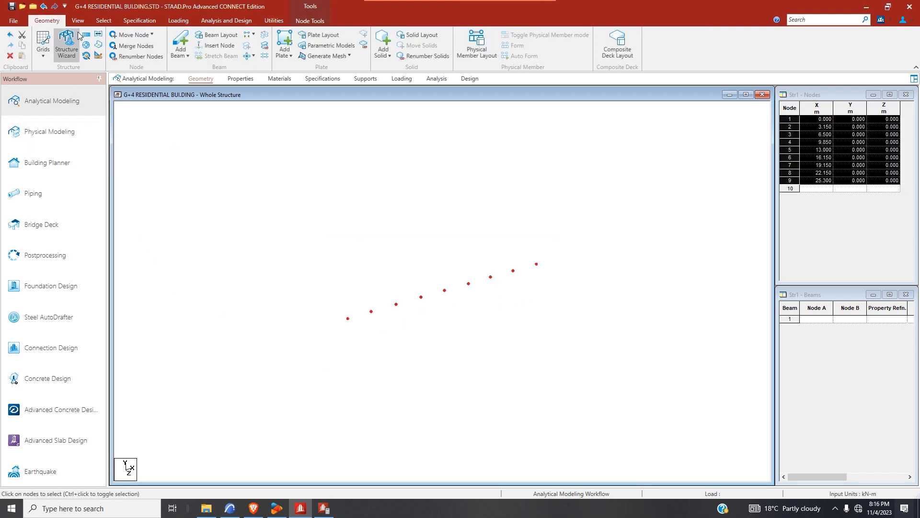
- Start a Translational Repeat of the selected nodes along Z with a default step spacing of 3.9 m
click(86, 35)
click(432, 333)
double_click(526, 337)
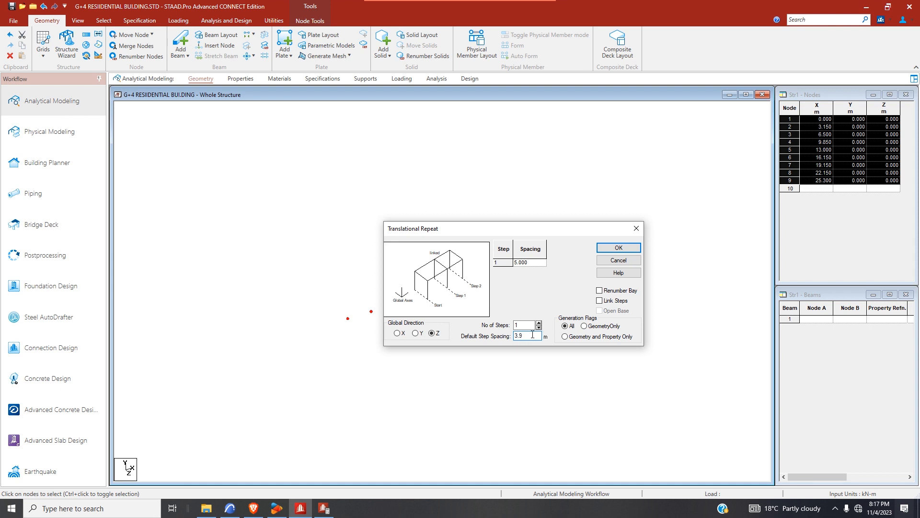
click(539, 323)
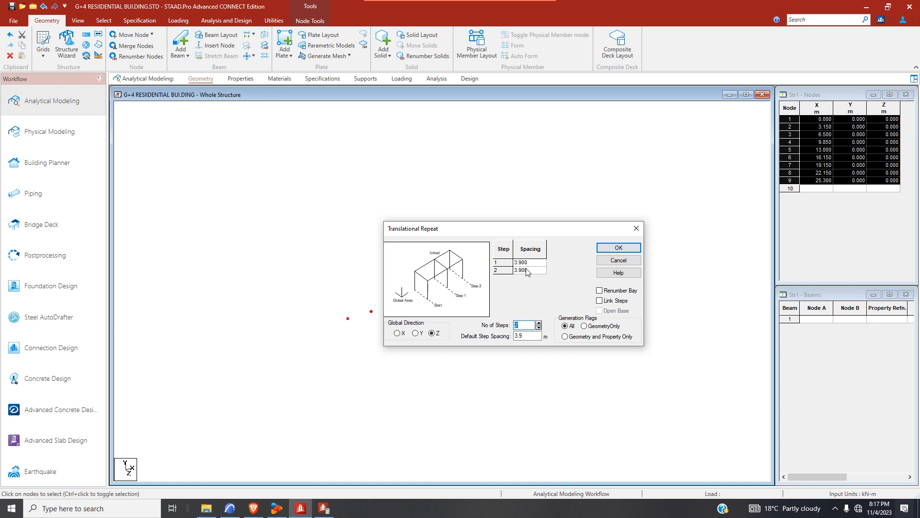
click(539, 327)
click(539, 323)
click(538, 328)
click(538, 323)
click(529, 270)
text(4)
click(539, 327)
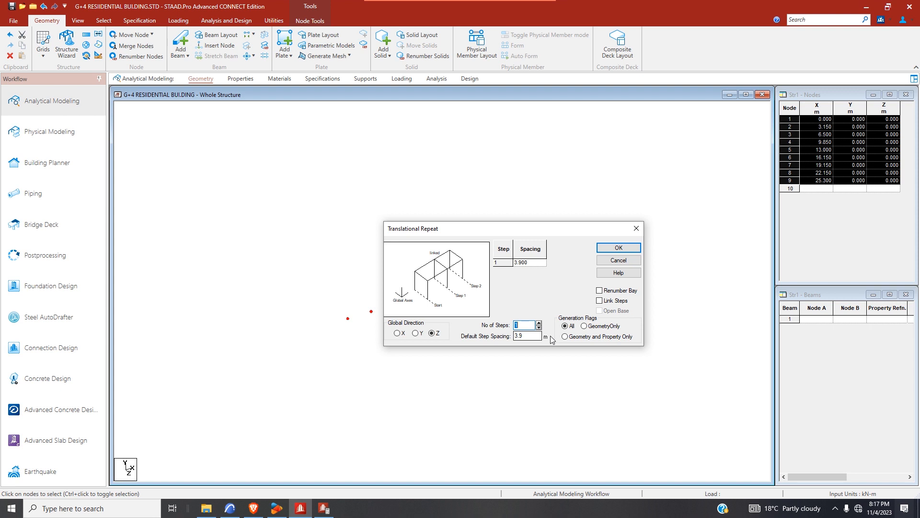
- Generate the one-step repeat along Z and check the next grid spacing on the ArchiCAD plan before returning to STAAD.Pro
click(625, 249)
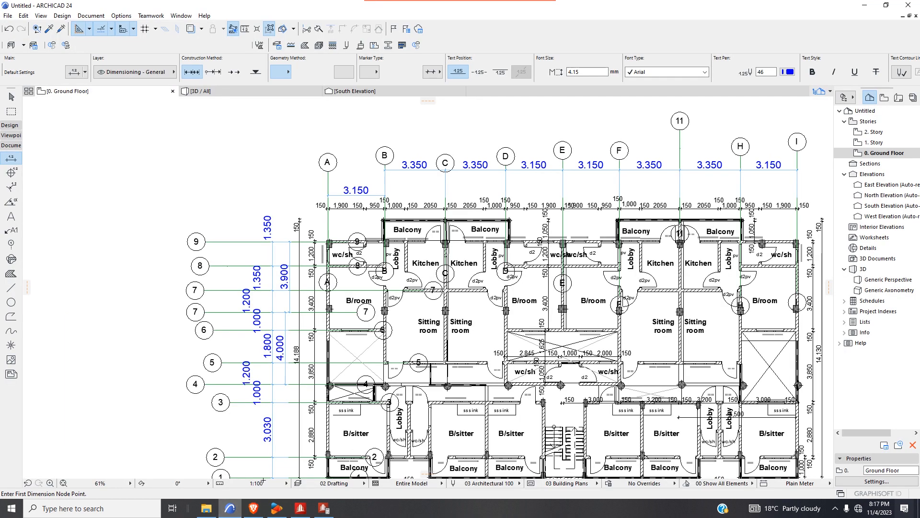
click(230, 508)
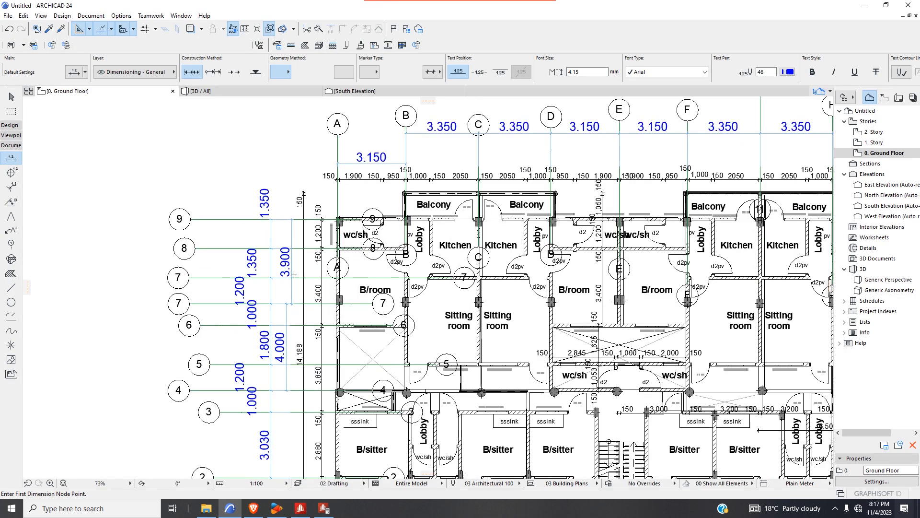
click(300, 508)
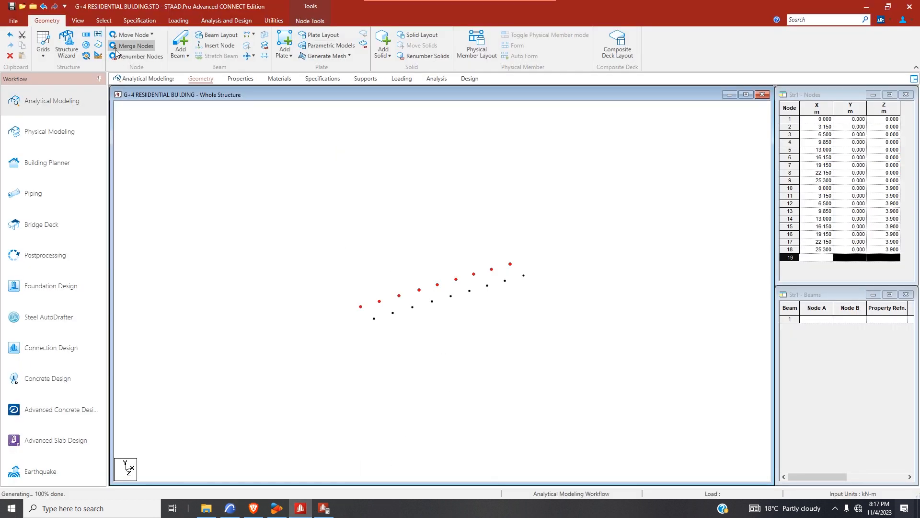
- Repeat the still-selected original node row along Z in one step of 7.9 m
click(86, 35)
click(434, 333)
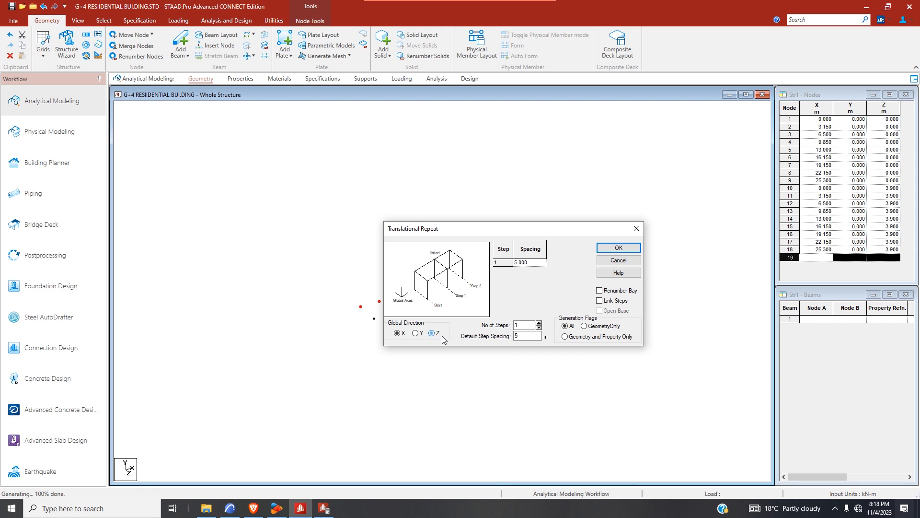
double_click(528, 337)
click(619, 248)
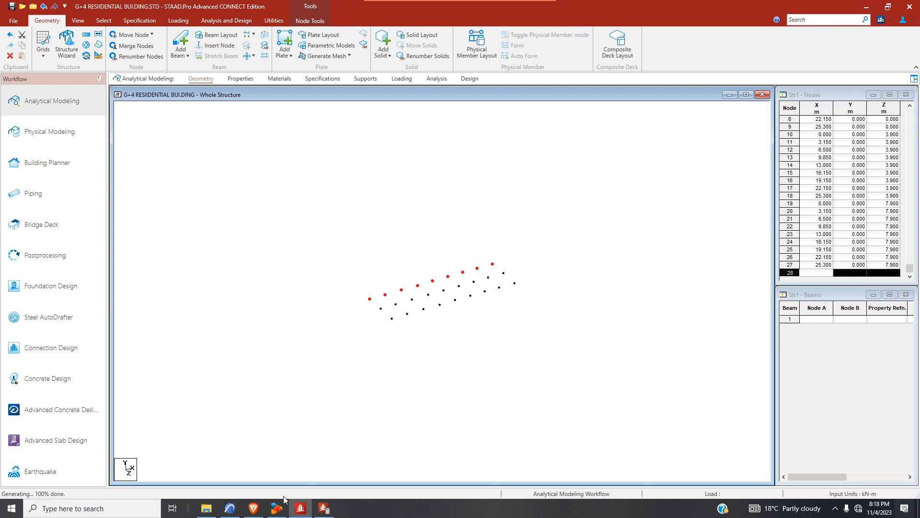
- Switch to ArchiCAD and examine the column positions and grid lines in the lower part of the ground floor plan
click(230, 508)
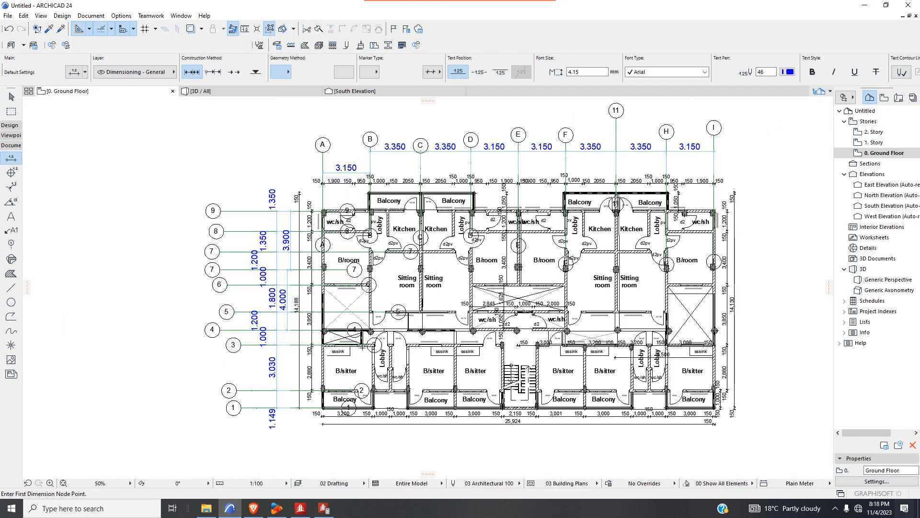
scroll(325, 340, up, 3)
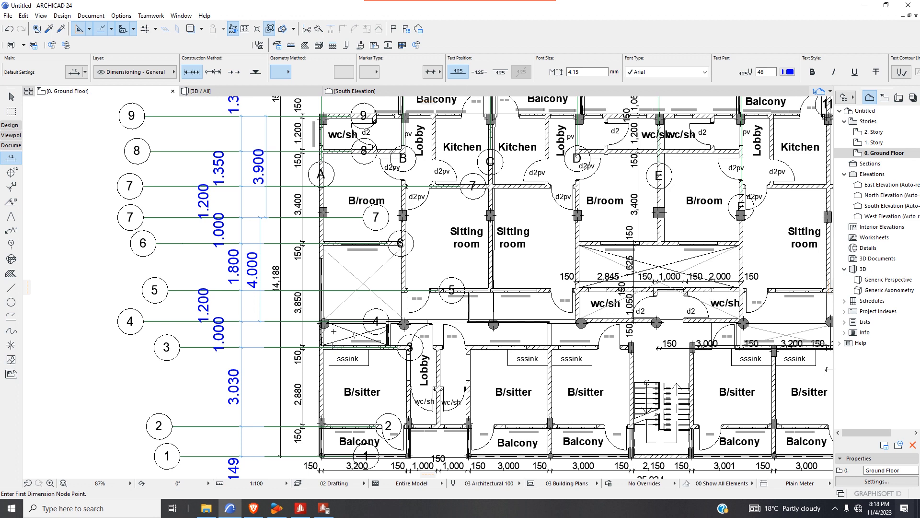
scroll(362, 338, down, 2)
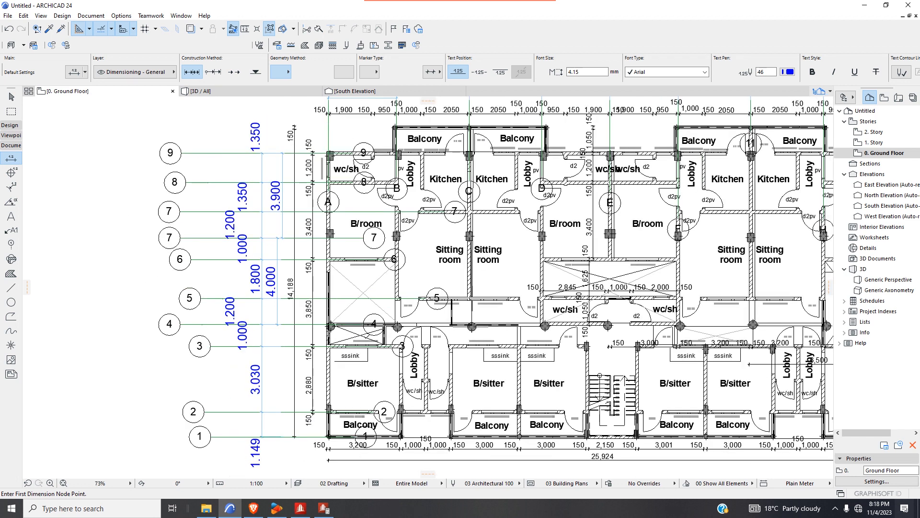
scroll(355, 340, up, 1)
scroll(393, 359, up, 3)
scroll(401, 324, down, 5)
scroll(410, 376, up, 2)
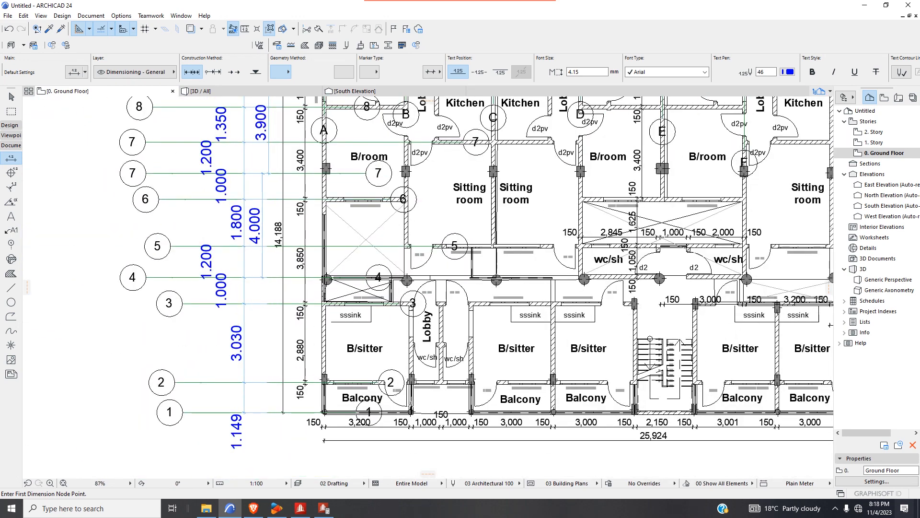
scroll(411, 377, up, 4)
scroll(402, 334, down, 5)
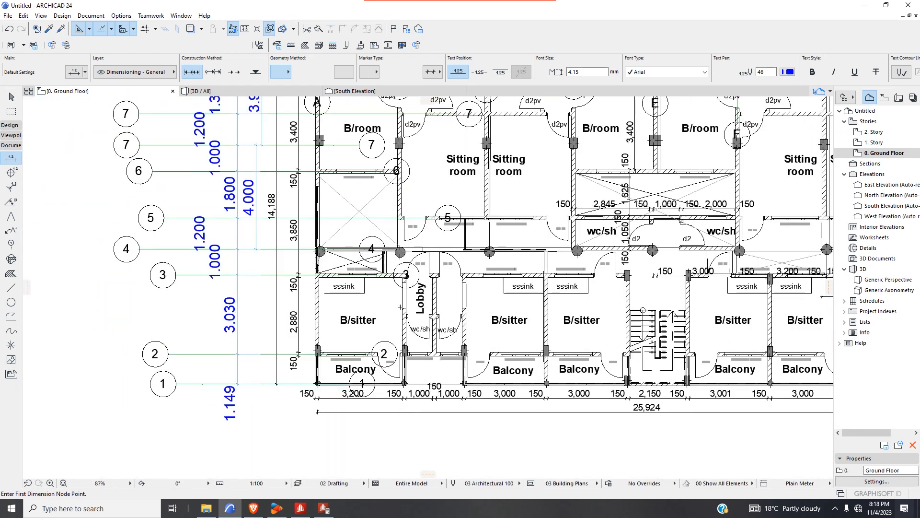
scroll(391, 271, up, 2)
scroll(391, 272, down, 2)
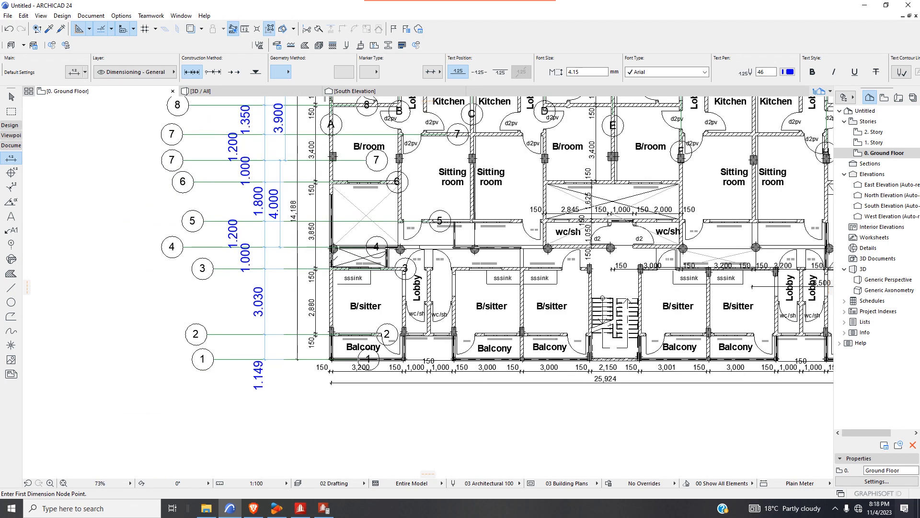
scroll(333, 248, up, 4)
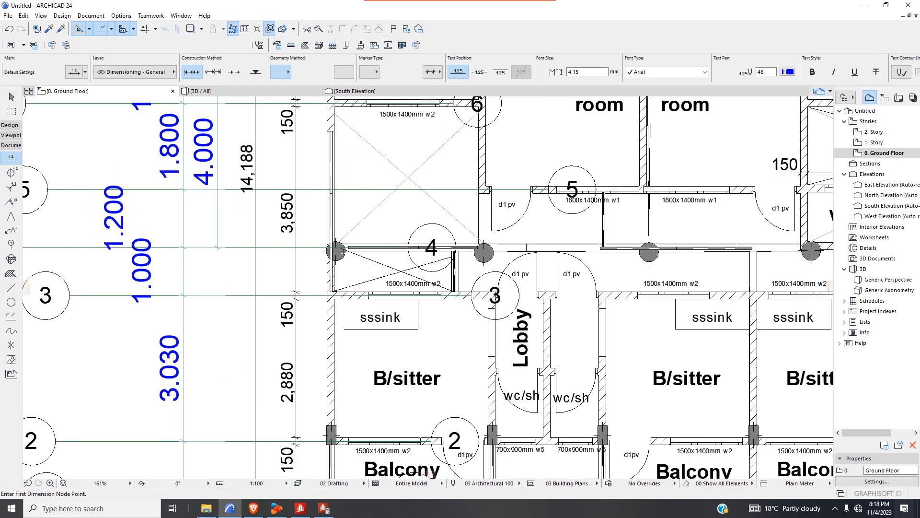
scroll(335, 249, down, 1)
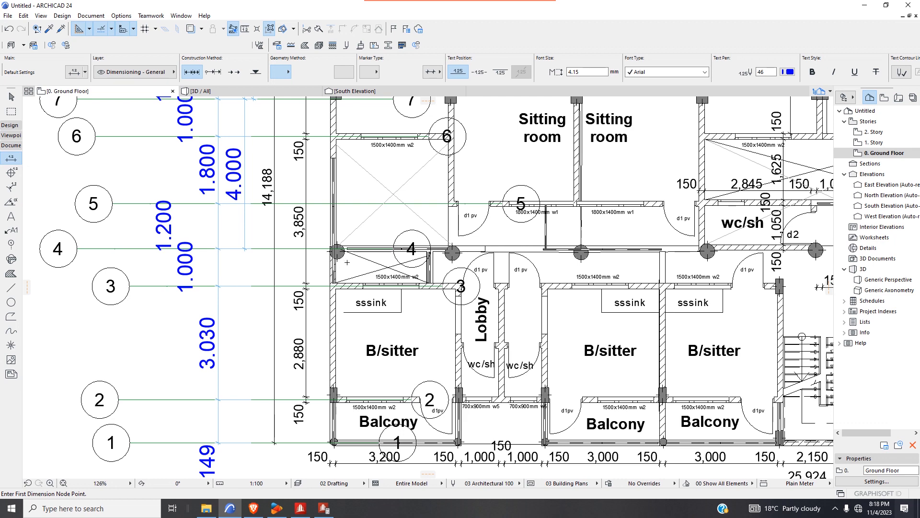
scroll(339, 254, up, 1)
scroll(339, 254, down, 2)
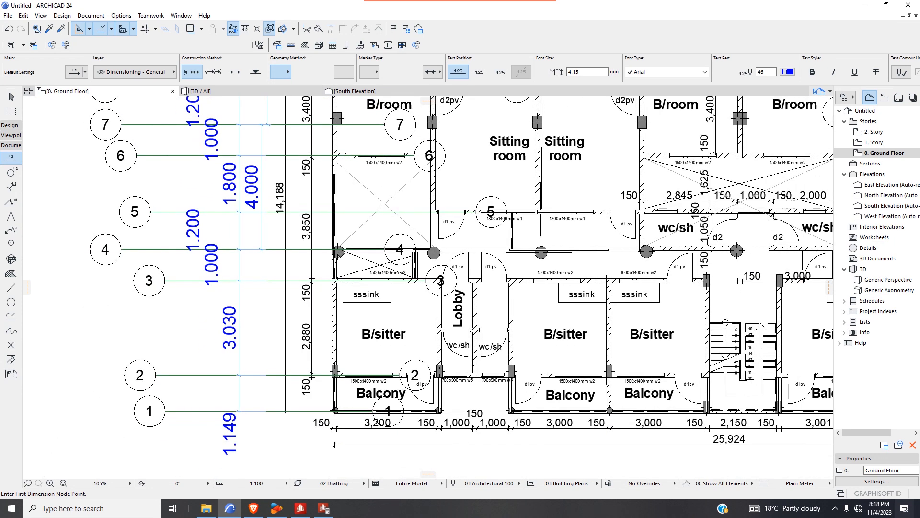
scroll(339, 254, down, 1)
scroll(340, 254, up, 2)
scroll(340, 254, down, 1)
scroll(286, 249, up, 3)
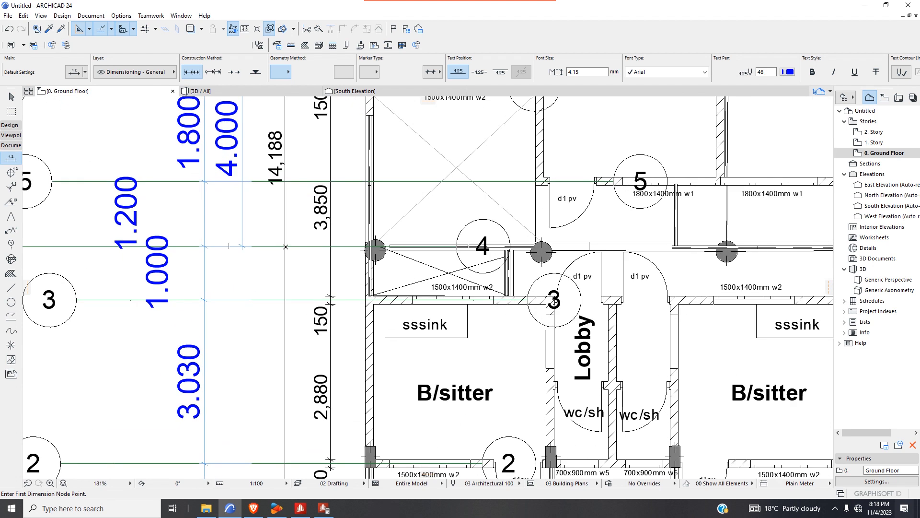
- Dimension the vertical distance between grid lines 4 and 2, placing the dimension beside the existing grid dimensions
click(286, 246)
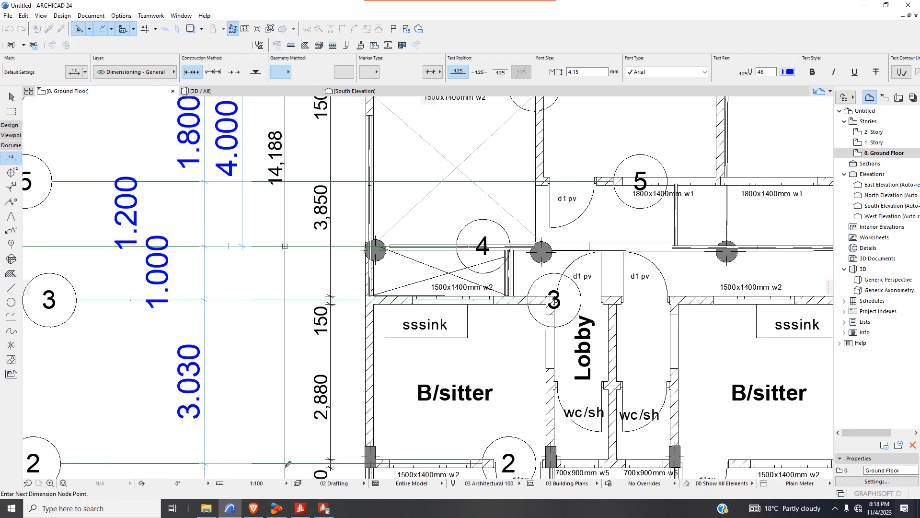
click(286, 463)
right_click(301, 449)
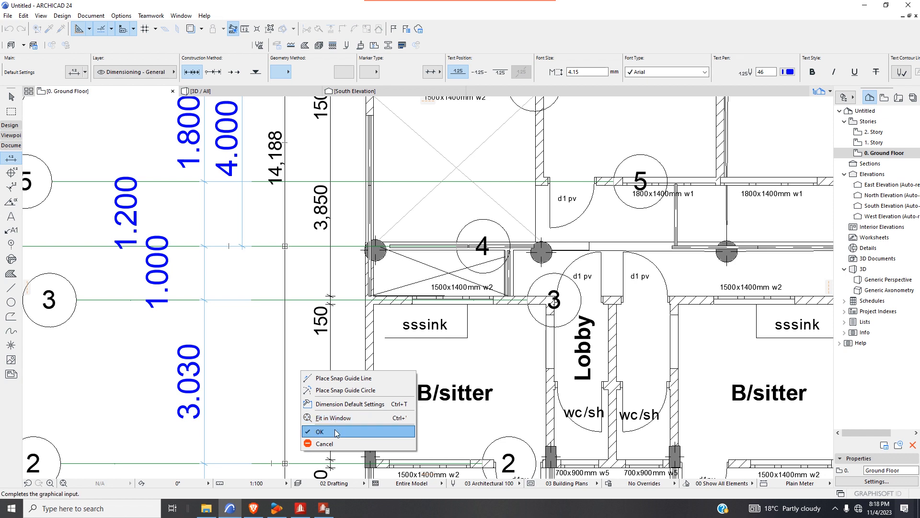
click(336, 431)
click(270, 420)
scroll(305, 391, down, 1)
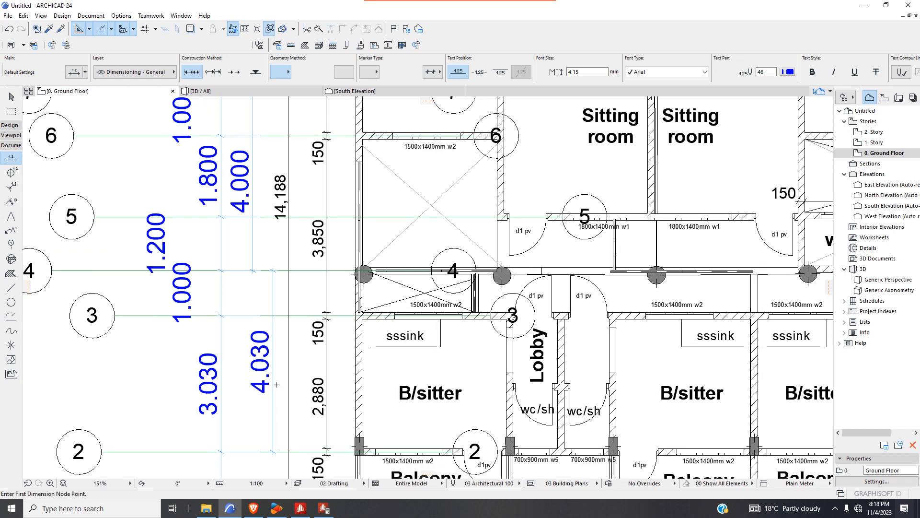
scroll(279, 385, down, 1)
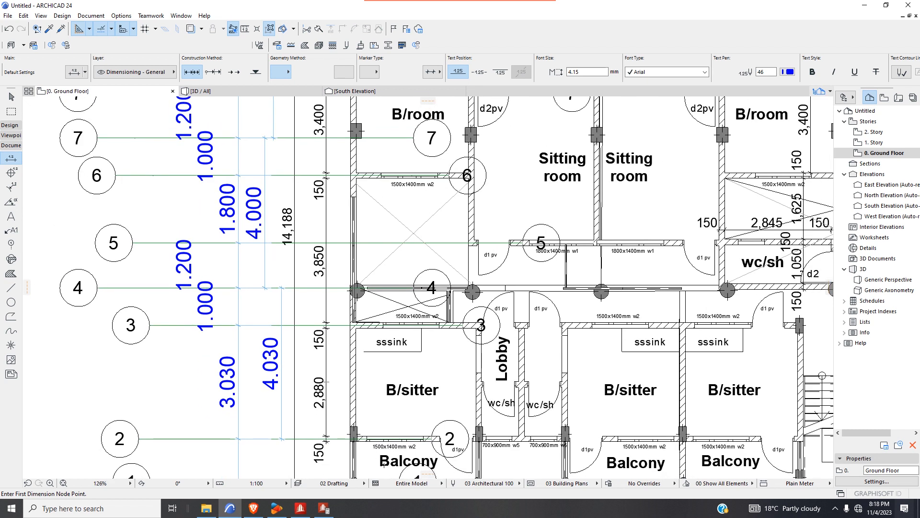
- Switch to STAAD.Pro and repeat the node at X 0, Z 7.9 m once along Z with a spacing of 4.03 m
click(301, 509)
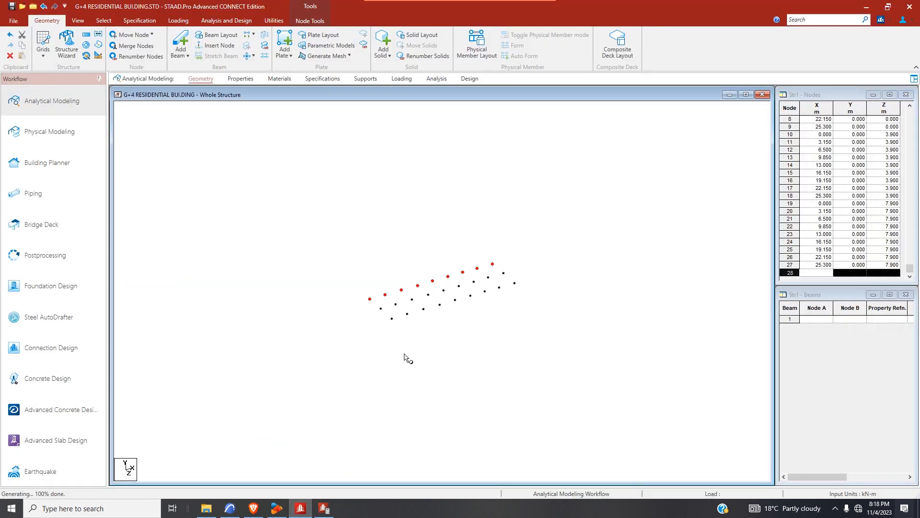
click(373, 329)
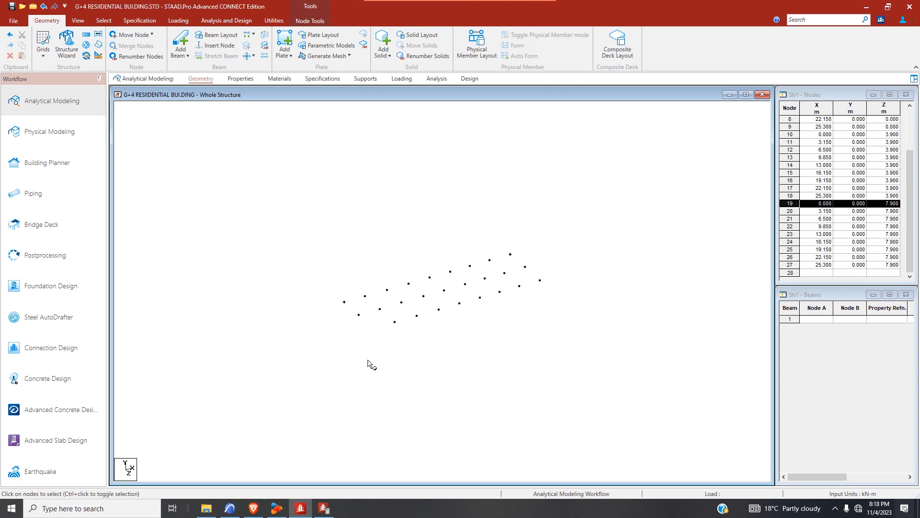
click(87, 35)
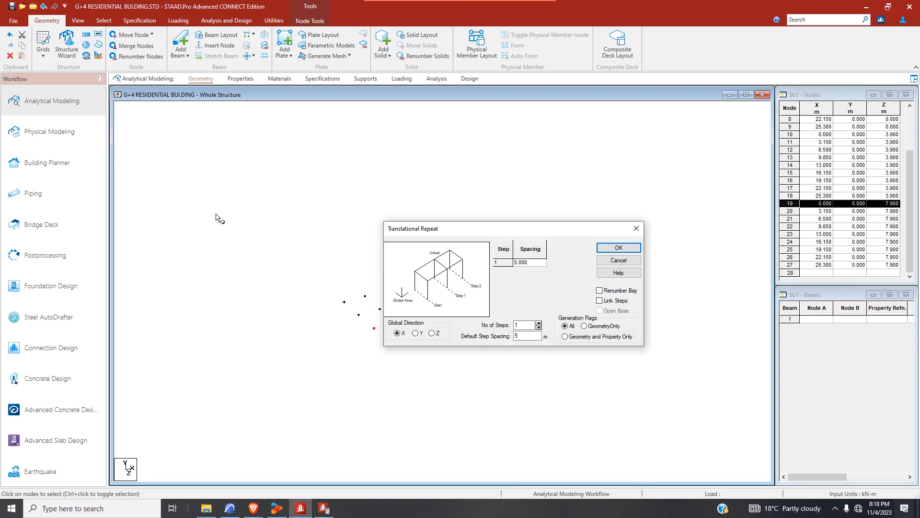
click(432, 333)
click(528, 336)
text(4.03)
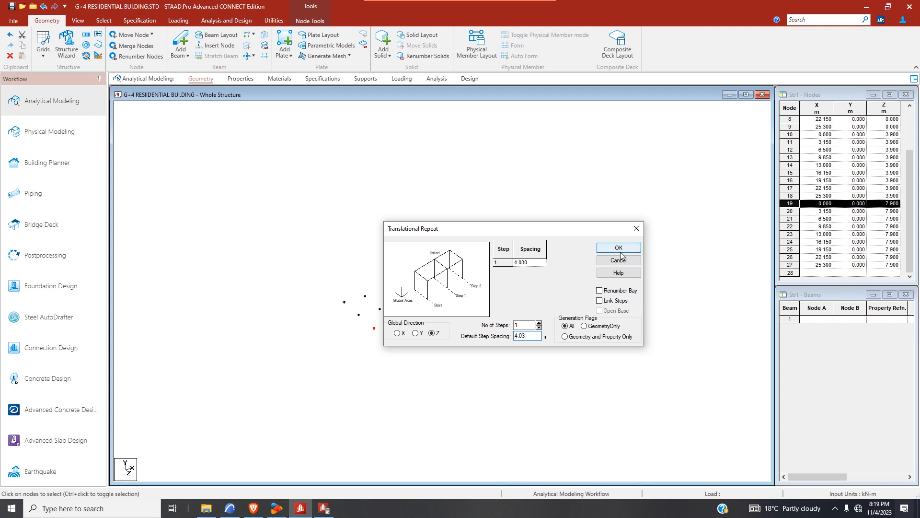
click(619, 247)
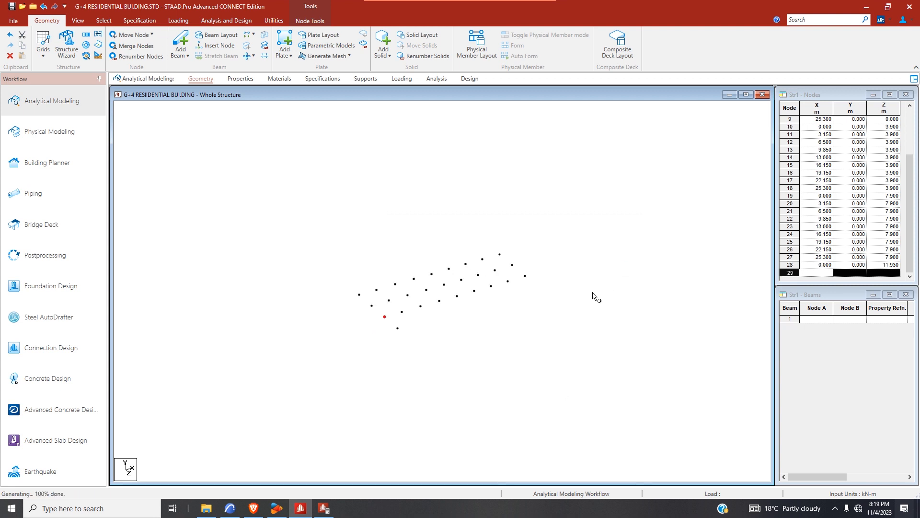
- Switch to ArchiCAD and examine the wall between the B/sitter room and the wc/sh above the column on grid line 2
click(230, 508)
scroll(343, 428, down, 5)
scroll(385, 239, up, 7)
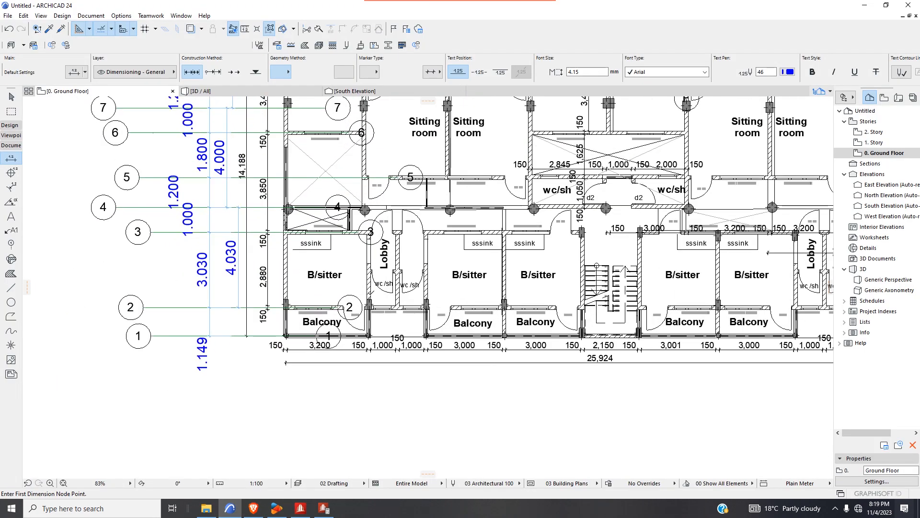
scroll(385, 239, up, 6)
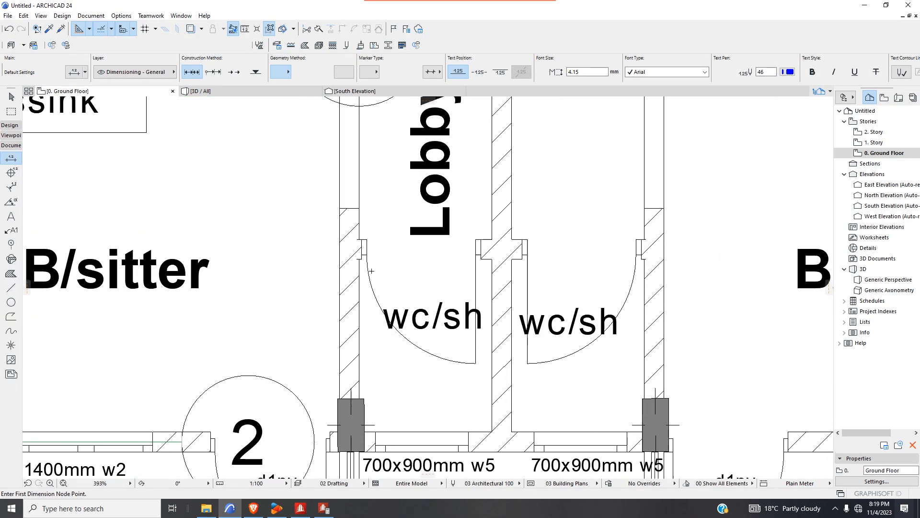
scroll(369, 271, down, 3)
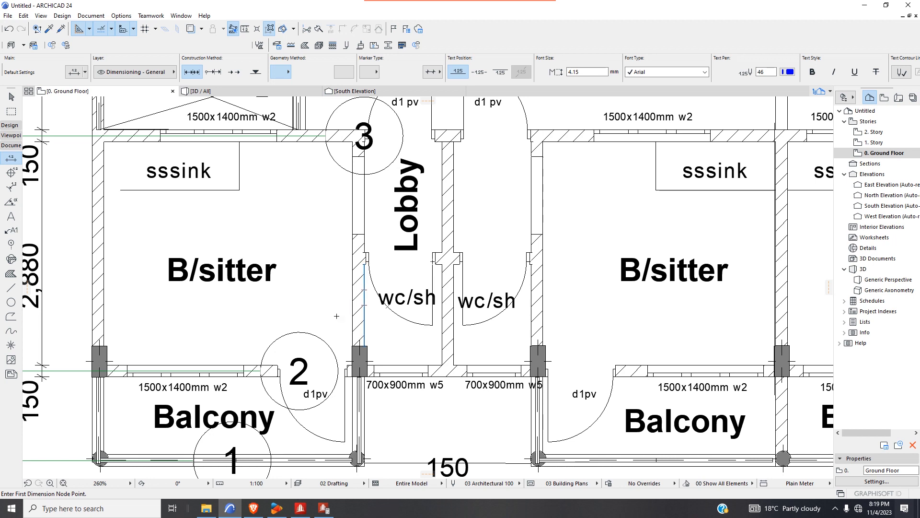
scroll(357, 307, up, 2)
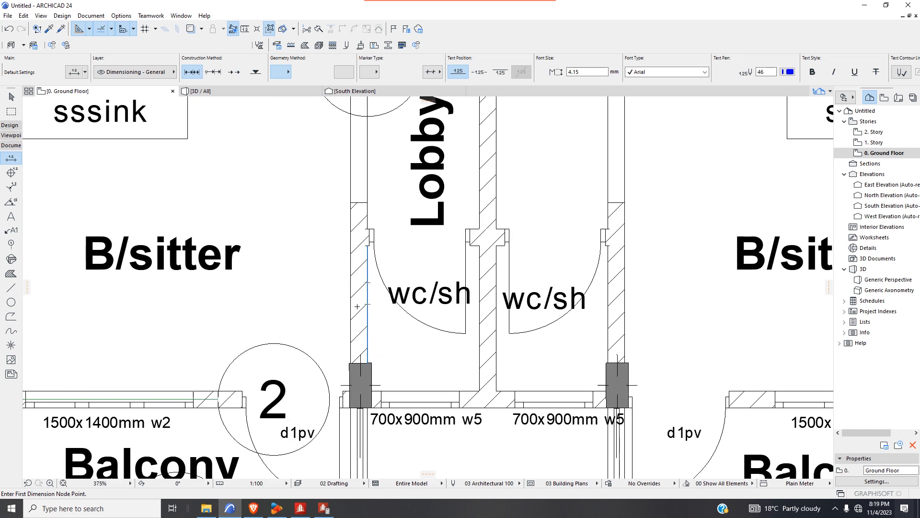
scroll(363, 317, up, 1)
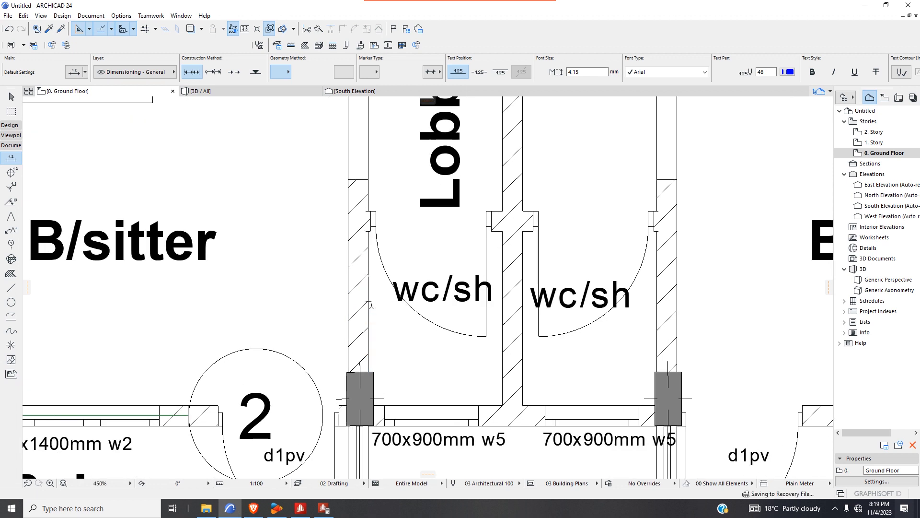
scroll(364, 307, up, 2)
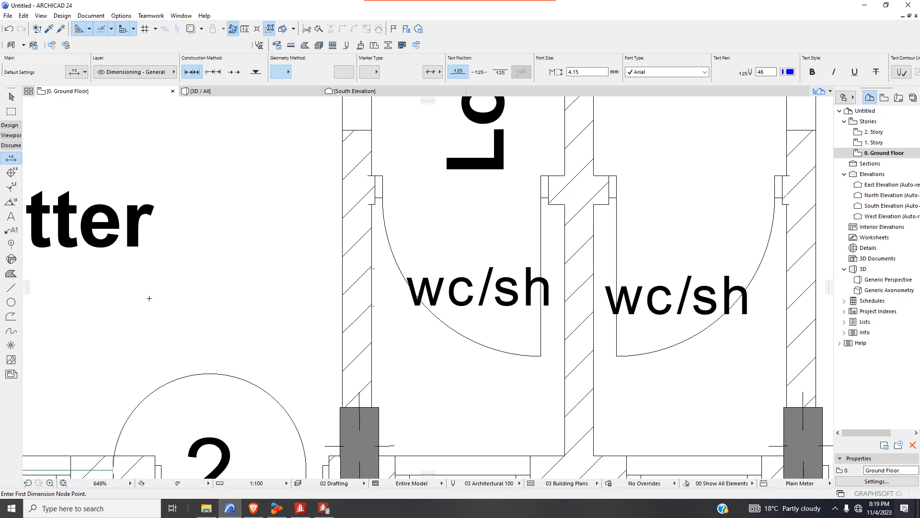
- Draw two horizontal drafting lines across the wall between the B/sitter room and the wc/sh, above the column
click(11, 288)
scroll(349, 303, up, 2)
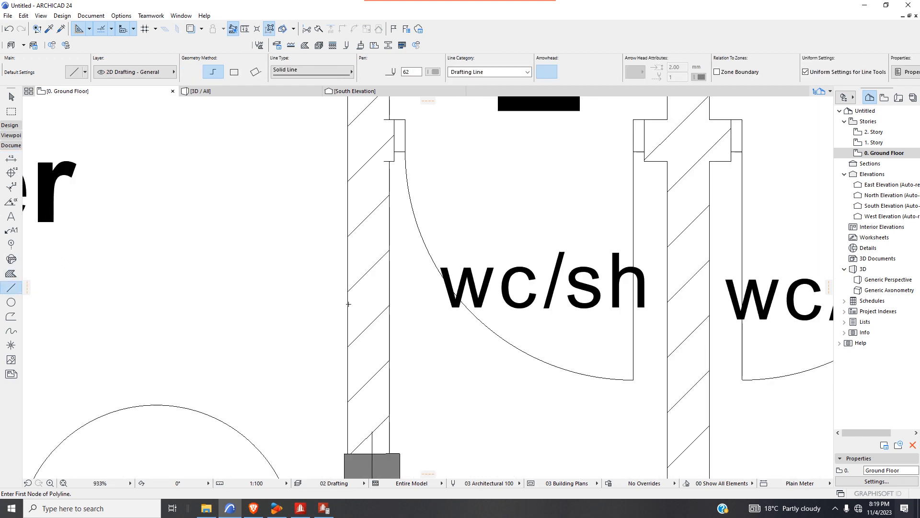
scroll(348, 304, up, 2)
click(348, 296)
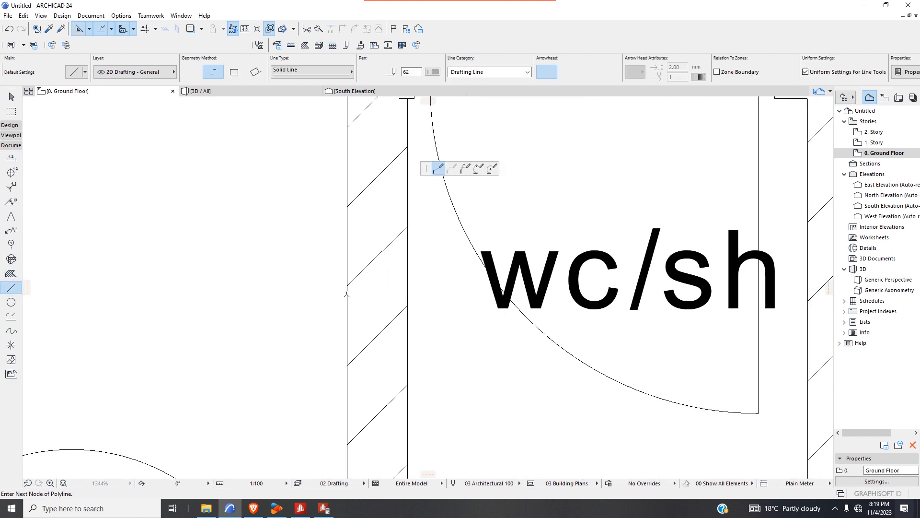
click(408, 294)
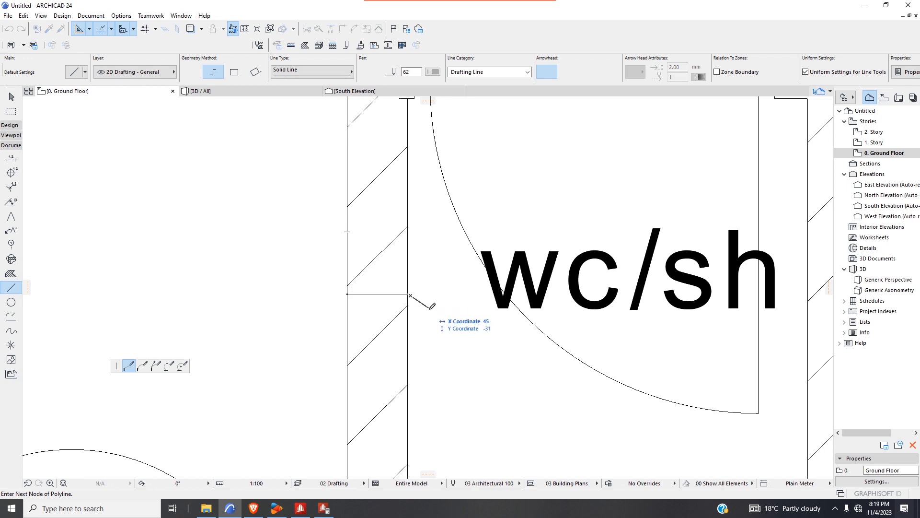
click(410, 296)
scroll(411, 300, up, 4)
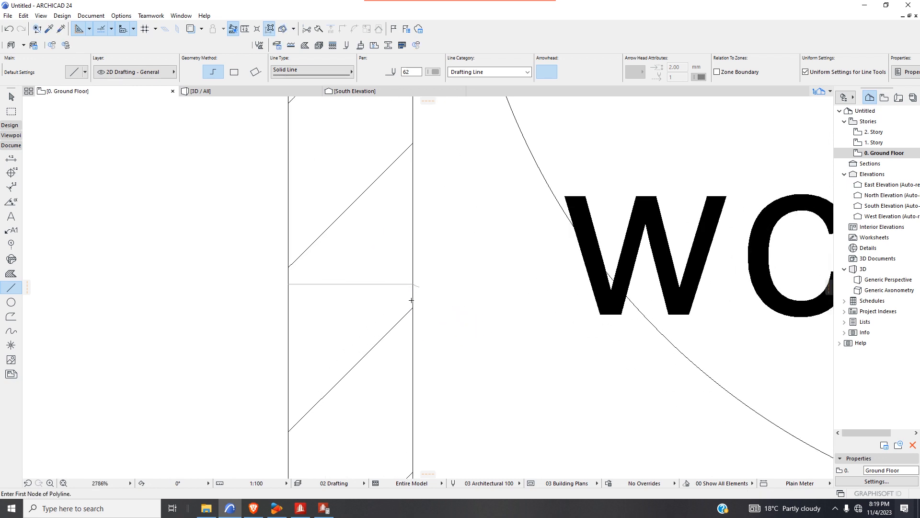
click(288, 402)
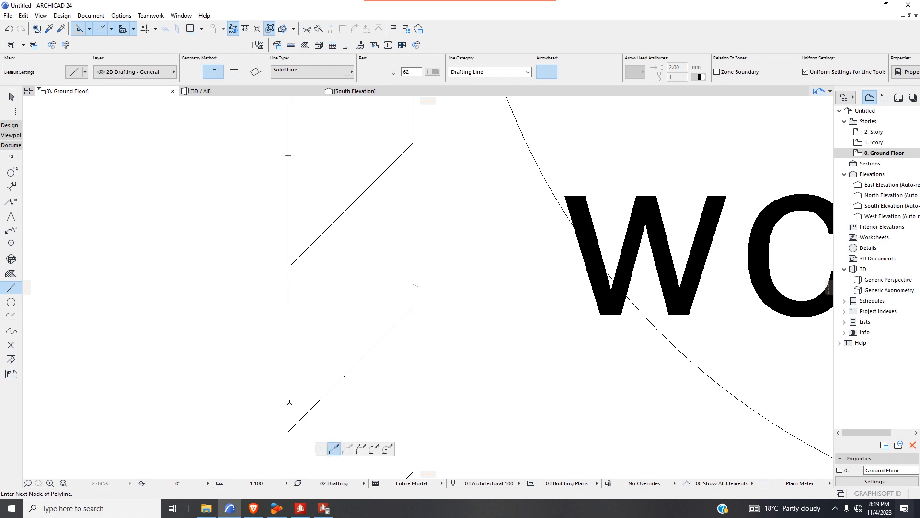
double_click(413, 402)
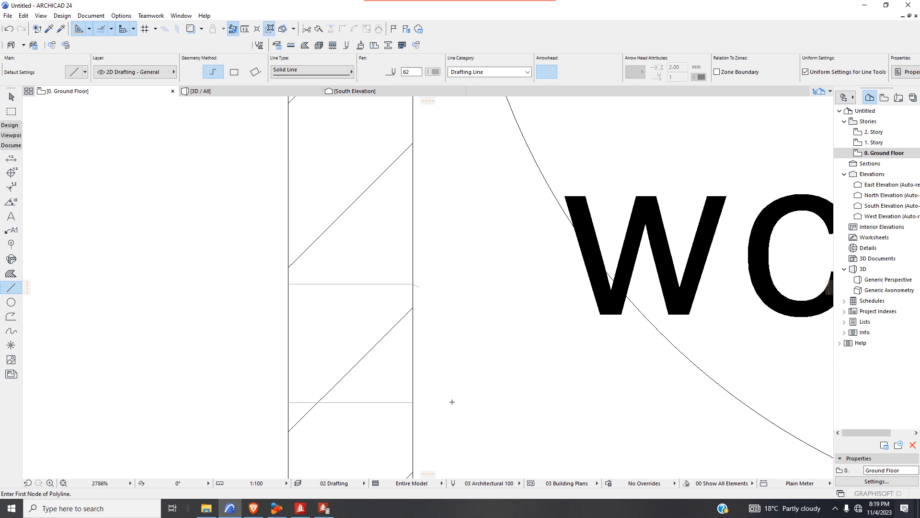
- Set the Grid Element automatic naming style to a,b,c for new grid lines
scroll(281, 248, down, 3)
click(11, 244)
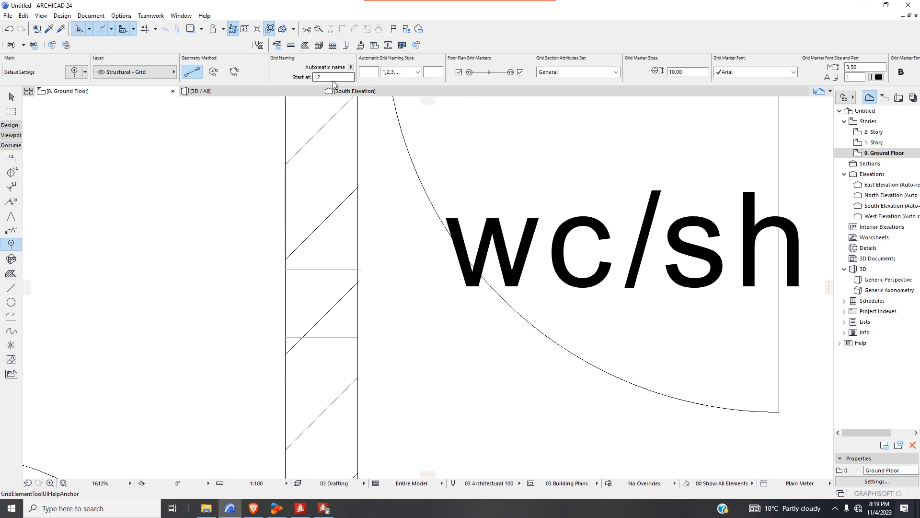
click(403, 72)
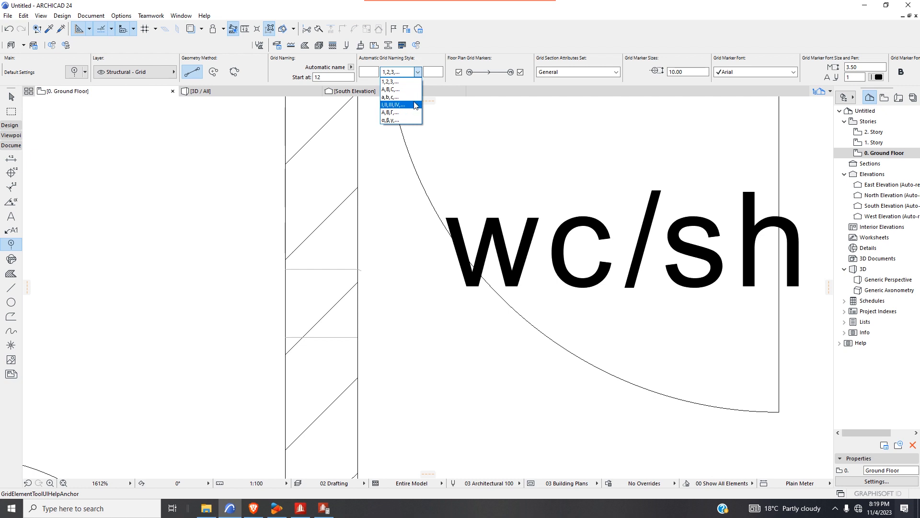
click(415, 105)
click(407, 72)
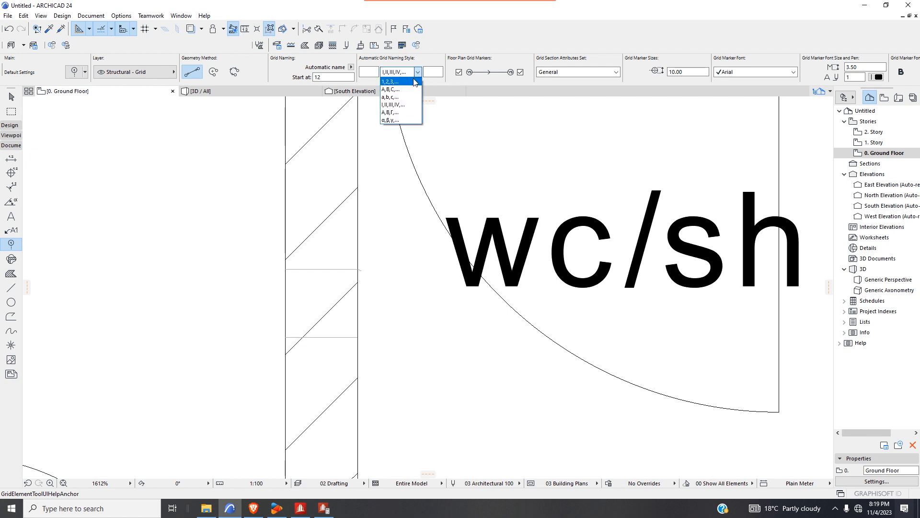
click(408, 98)
- Draw a vertical grid line from the midpoint of the lower drafting line on the B/sitter wall down to below the overall dimension
scroll(334, 173, down, 4)
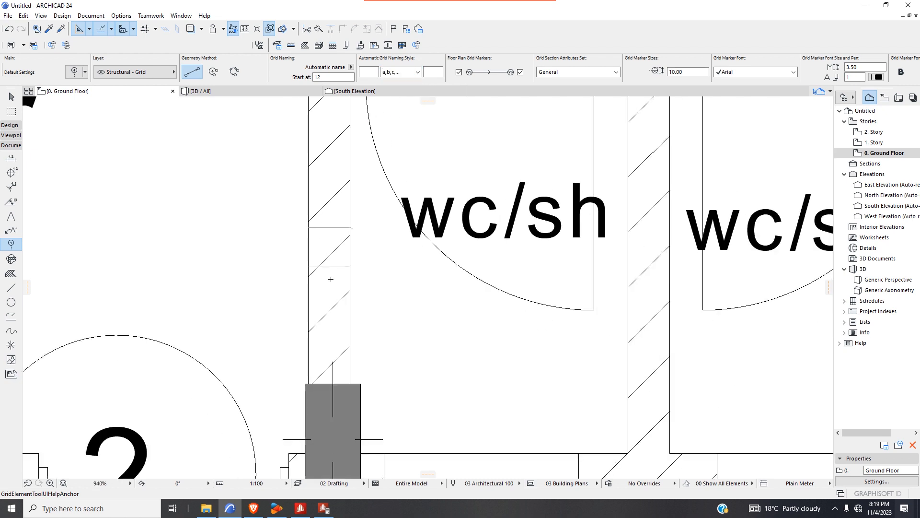
scroll(326, 275, up, 7)
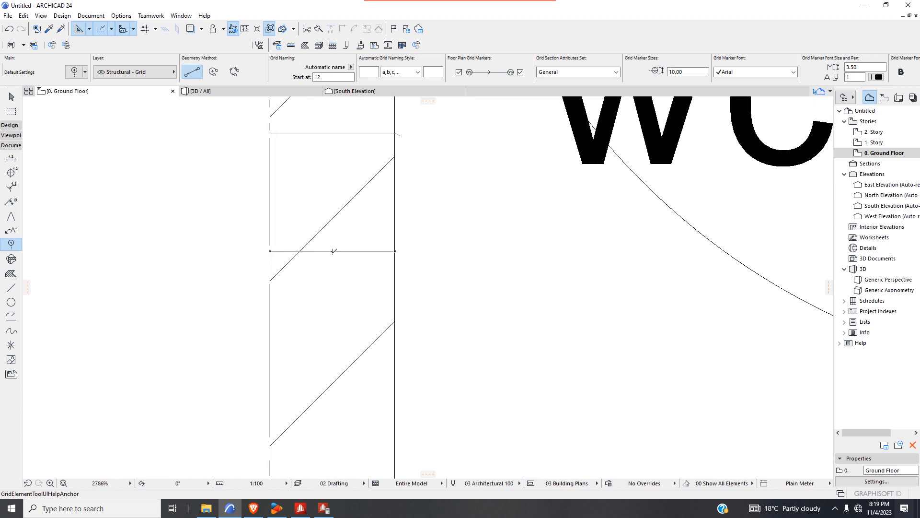
click(334, 251)
scroll(336, 253, down, 7)
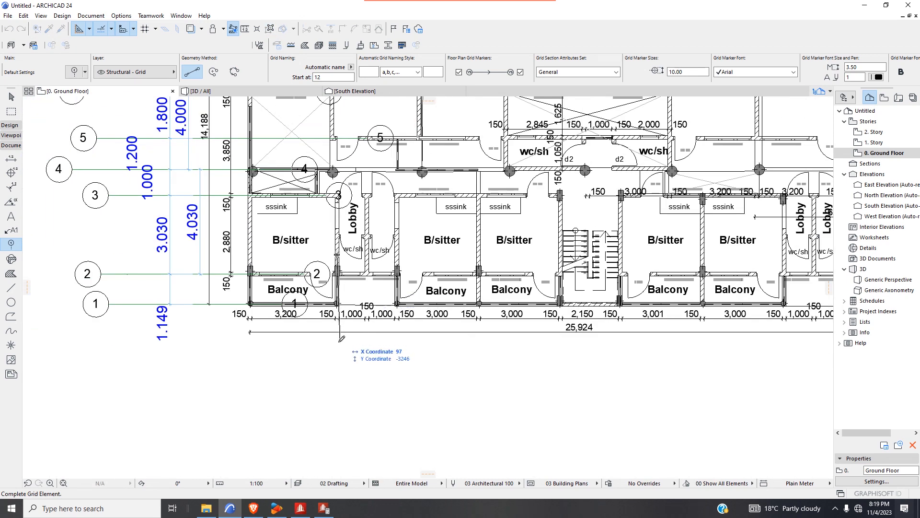
scroll(342, 339, up, 2)
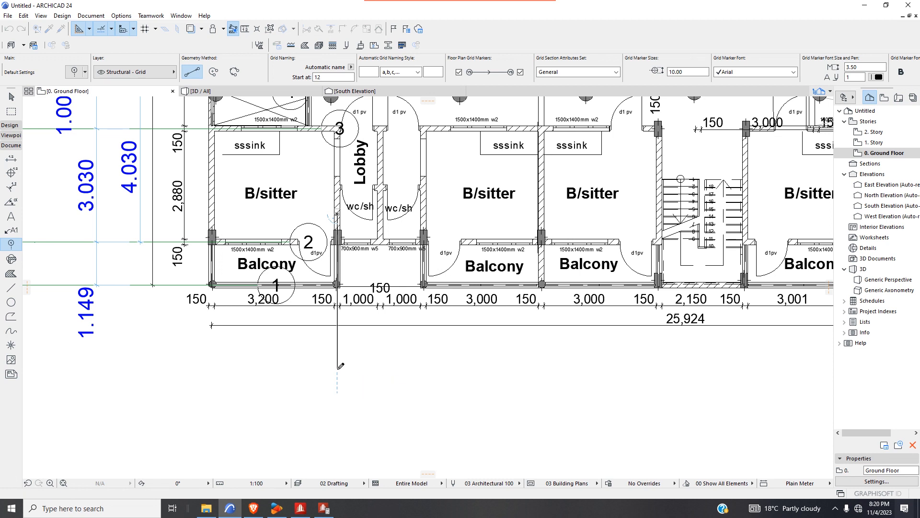
click(340, 366)
scroll(341, 366, down, 2)
scroll(344, 370, up, 2)
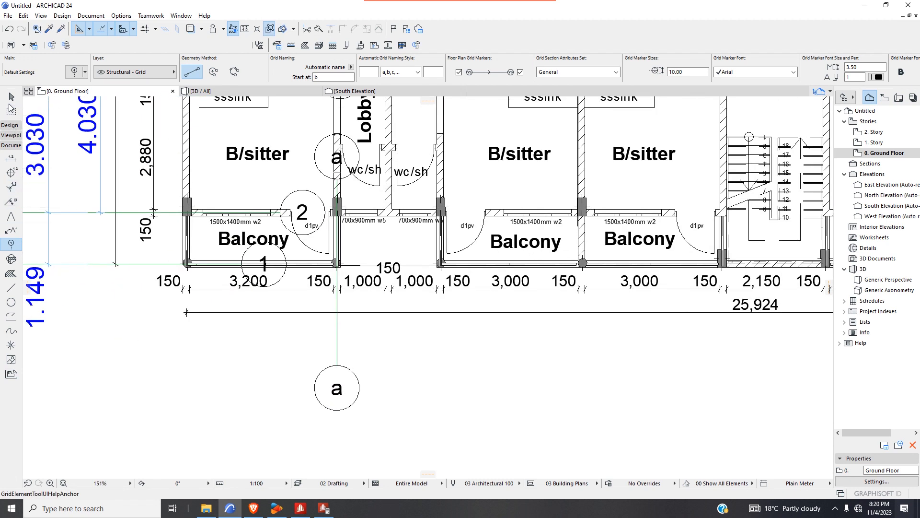
- Rename the vertical grid line through the wall between the B/sitter and wc/sh as b
click(12, 98)
scroll(316, 289, down, 2)
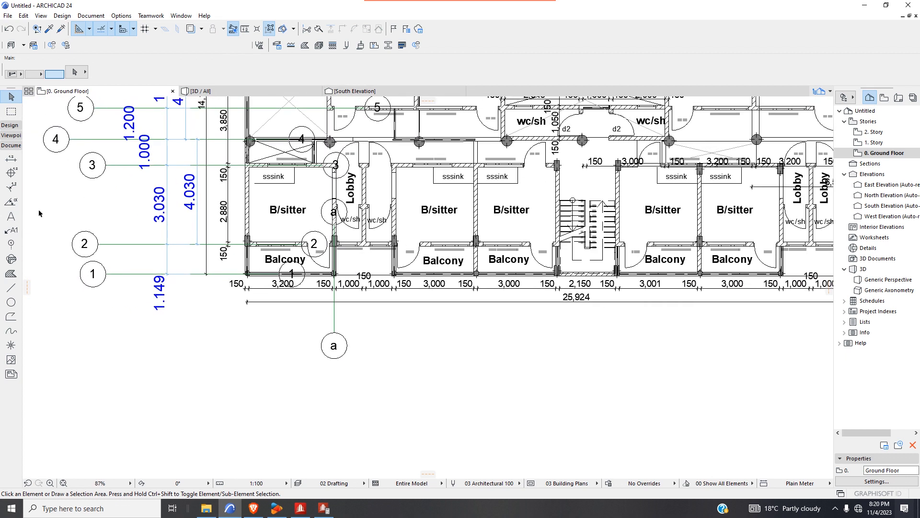
click(333, 309)
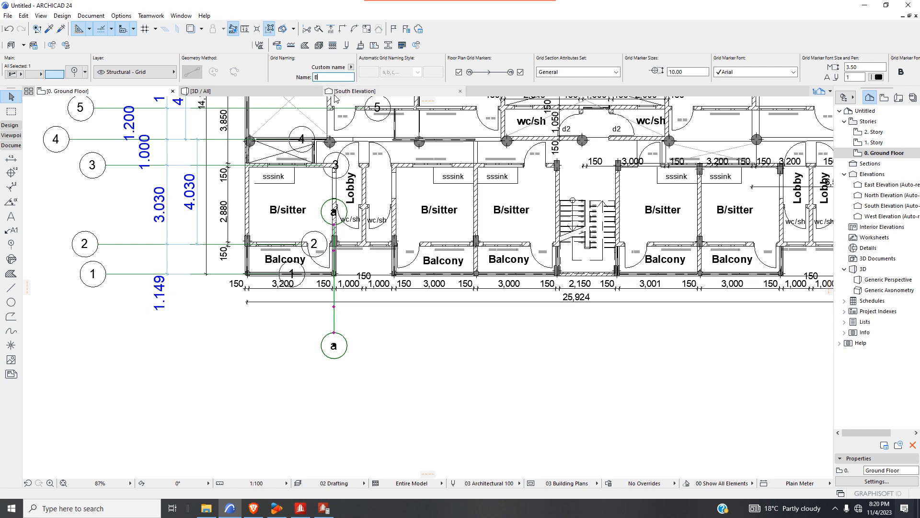
key(BackSpace)
mouse_move(335, 99)
text(b)
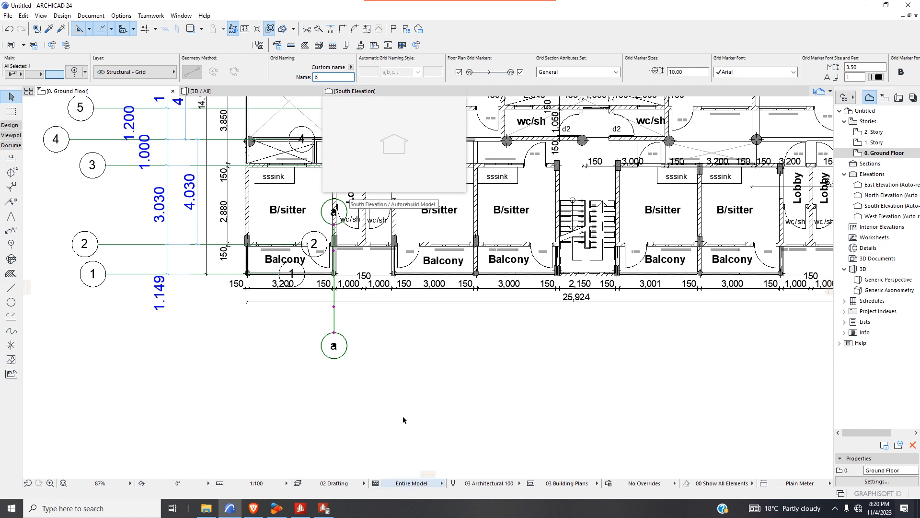
click(394, 355)
- Stretch the lower end of grid line A down past the bottom dimensions, roughly level with grid line b's marker
scroll(391, 395, down, 2)
scroll(313, 197, up, 4)
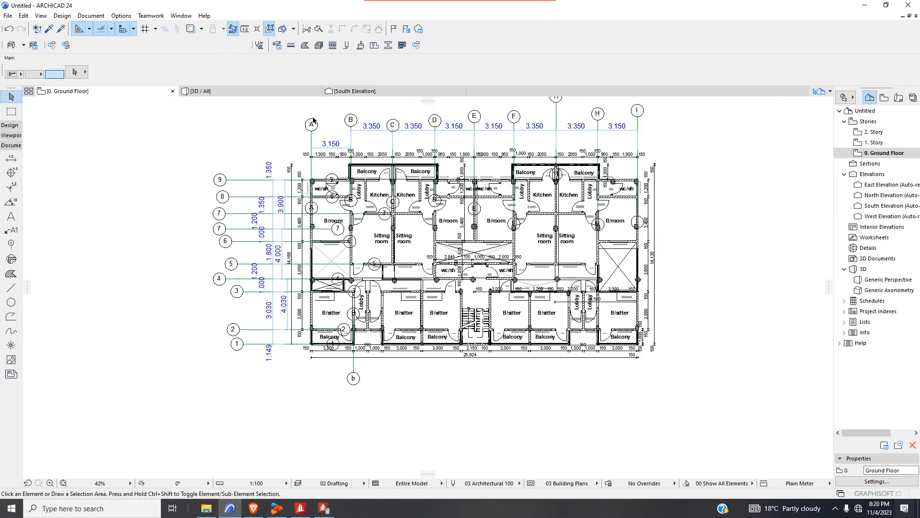
click(318, 295)
scroll(314, 307, down, 1)
scroll(314, 307, up, 5)
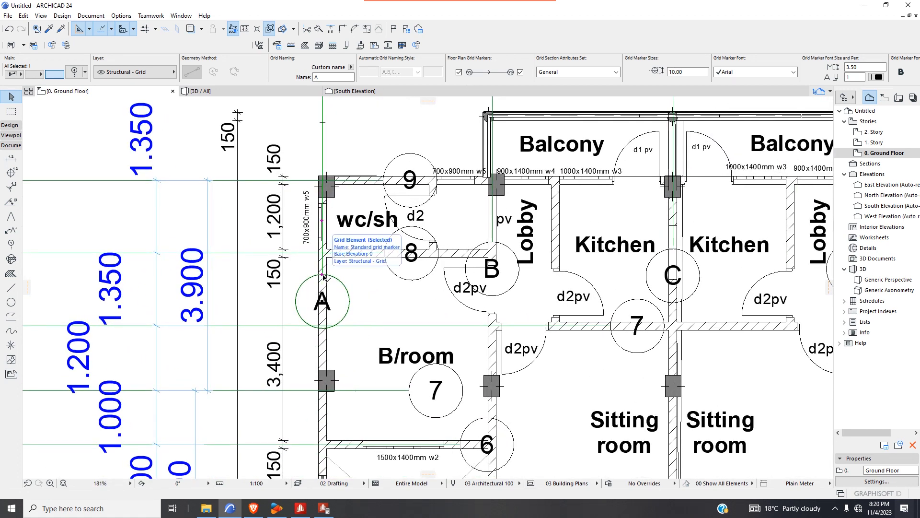
click(323, 276)
scroll(322, 307, down, 15)
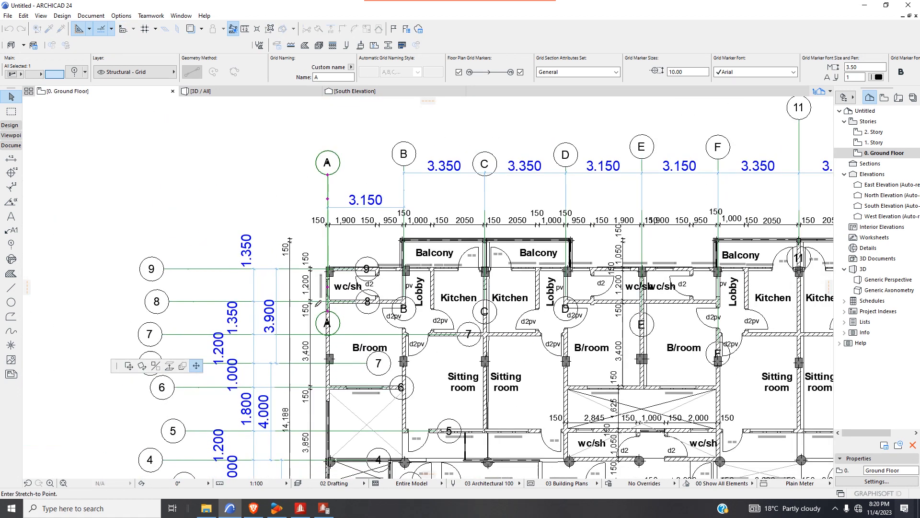
scroll(322, 458, up, 8)
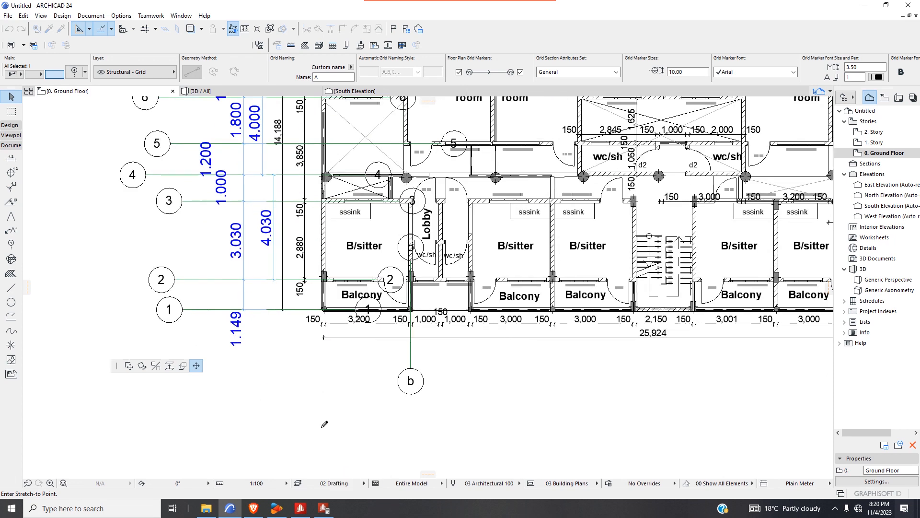
click(324, 382)
scroll(324, 383, down, 3)
key(Escape)
scroll(408, 355, up, 3)
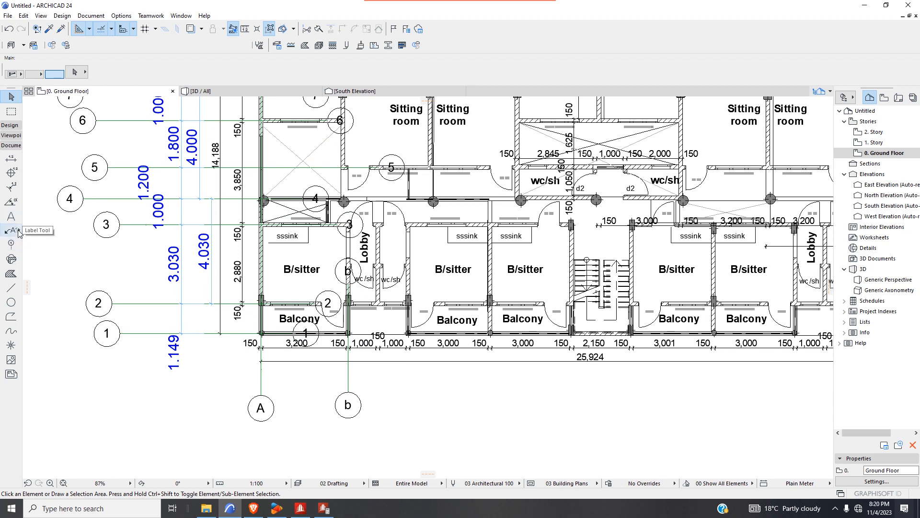
- Draw a horizontal drafting line about 150 mm long across the wall between the second wc/sh and the adjacent B/sitter
click(11, 287)
scroll(390, 269, up, 6)
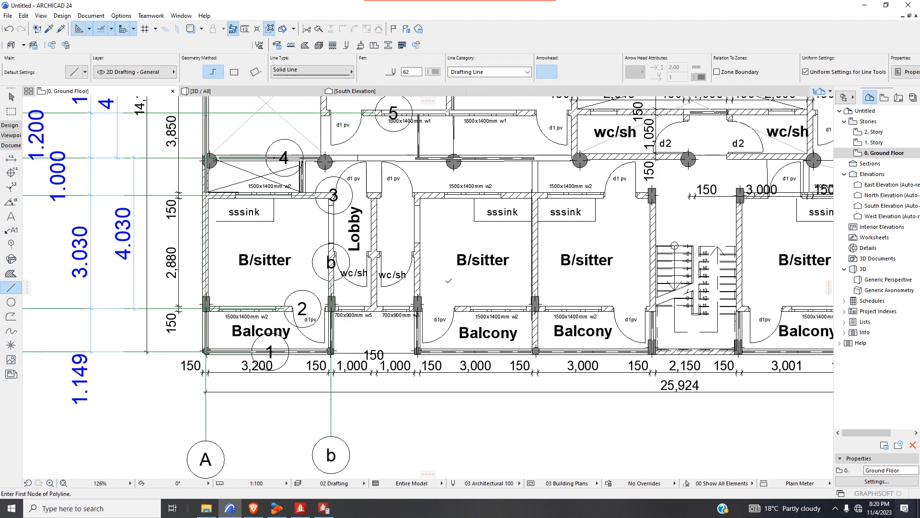
scroll(391, 270, up, 2)
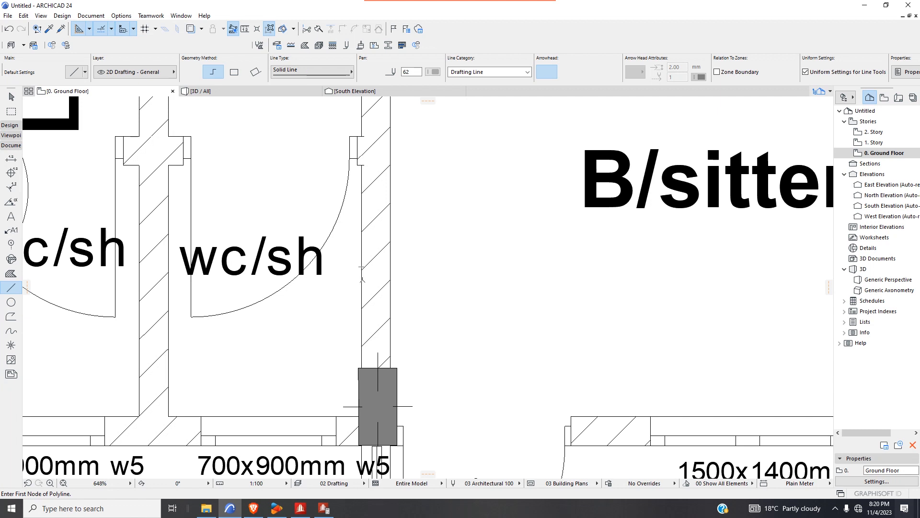
click(362, 278)
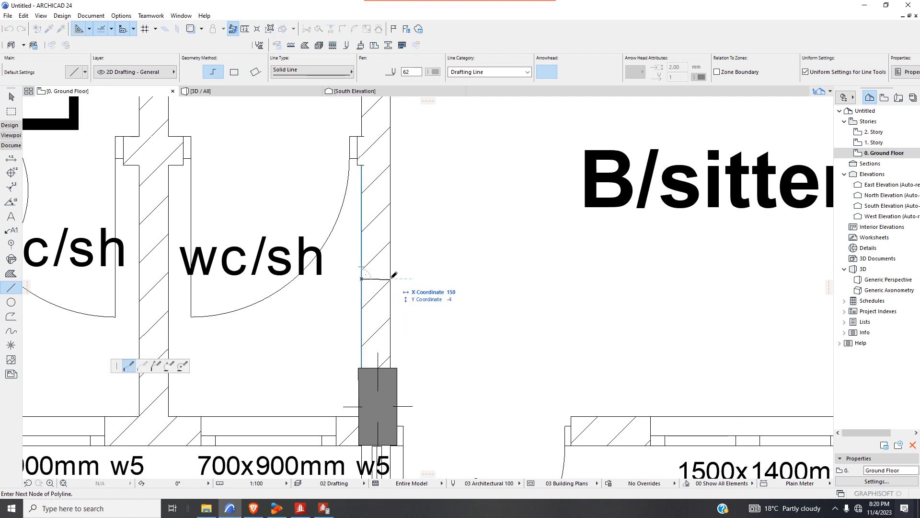
scroll(397, 274, up, 2)
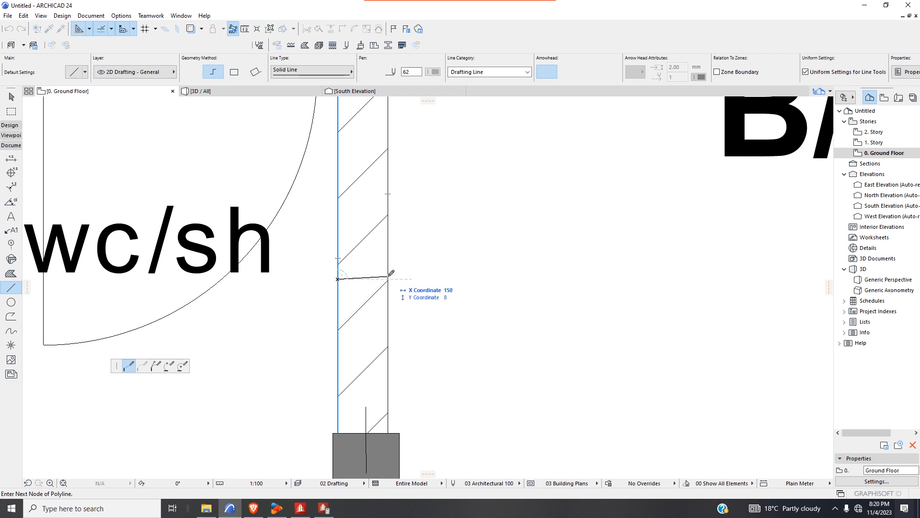
double_click(388, 279)
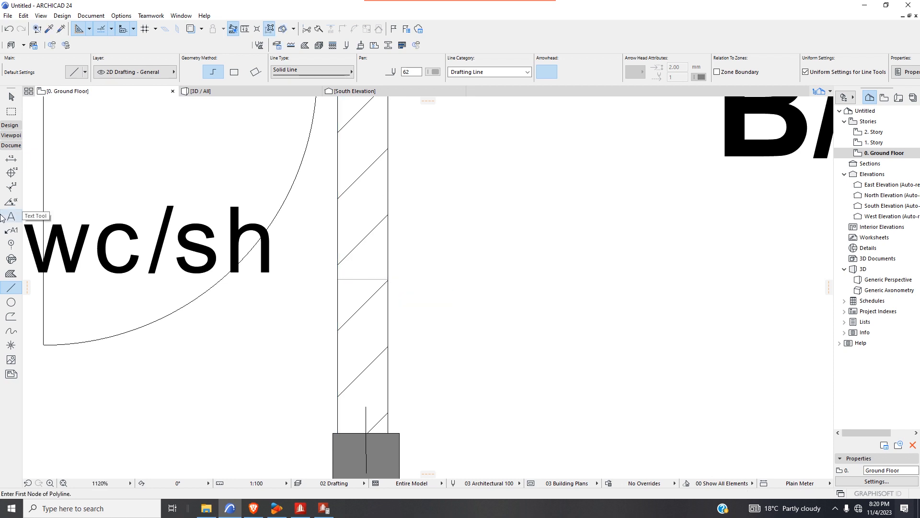
- Draw a vertical grid line from the midpoint of that drafting line down to below the bottom dimensions
click(11, 243)
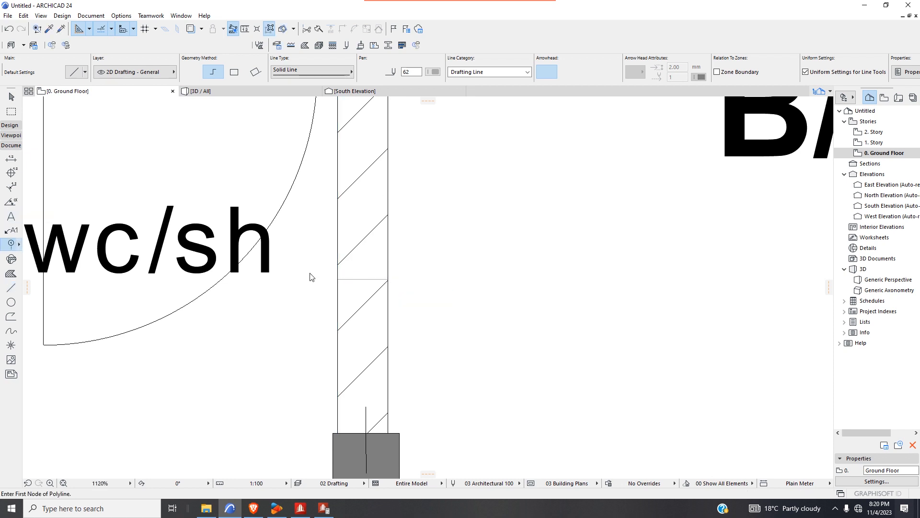
click(364, 278)
scroll(363, 278, down, 10)
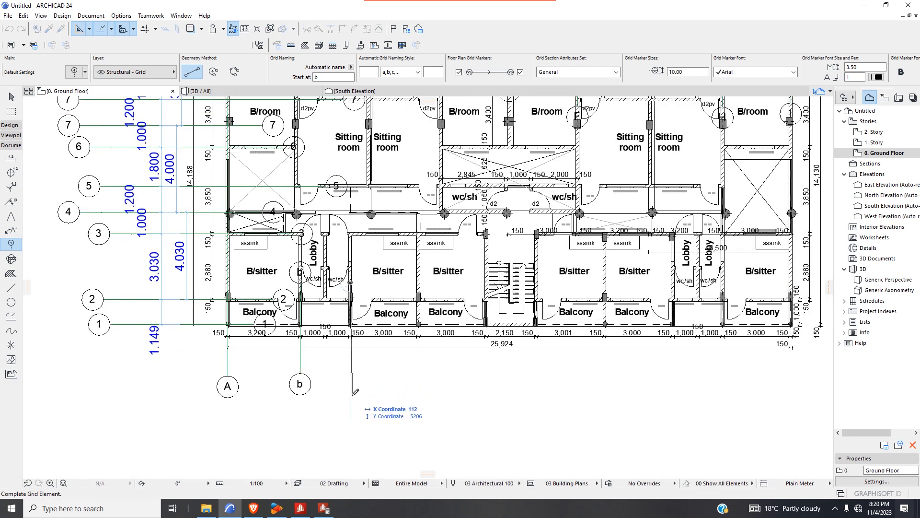
click(352, 391)
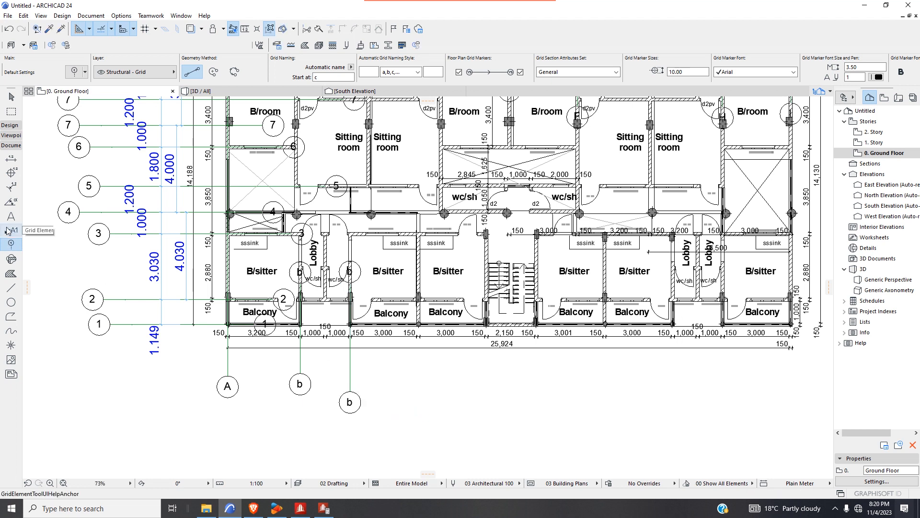
- Delete the extra vertical line running alongside the wall between the two adjacent B/sitter rooms
scroll(397, 247, up, 2)
click(10, 287)
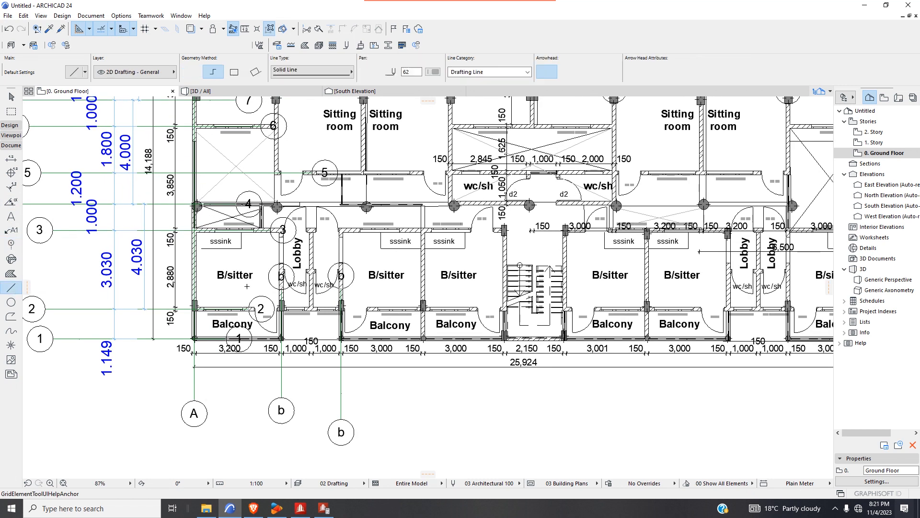
scroll(426, 283, up, 10)
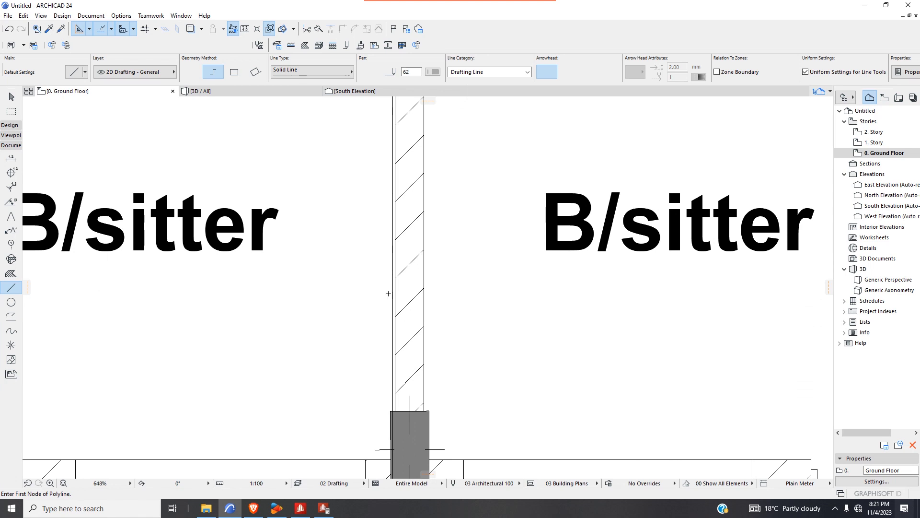
scroll(410, 332, up, 3)
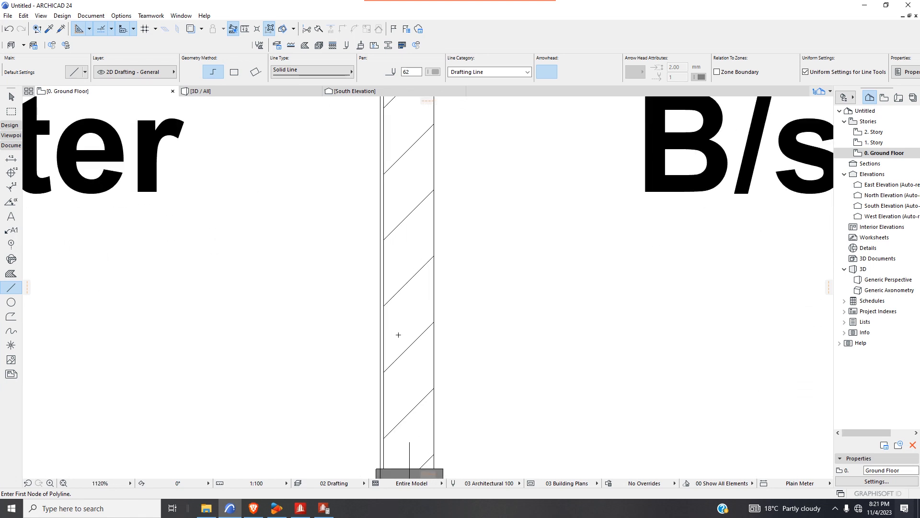
scroll(399, 335, down, 3)
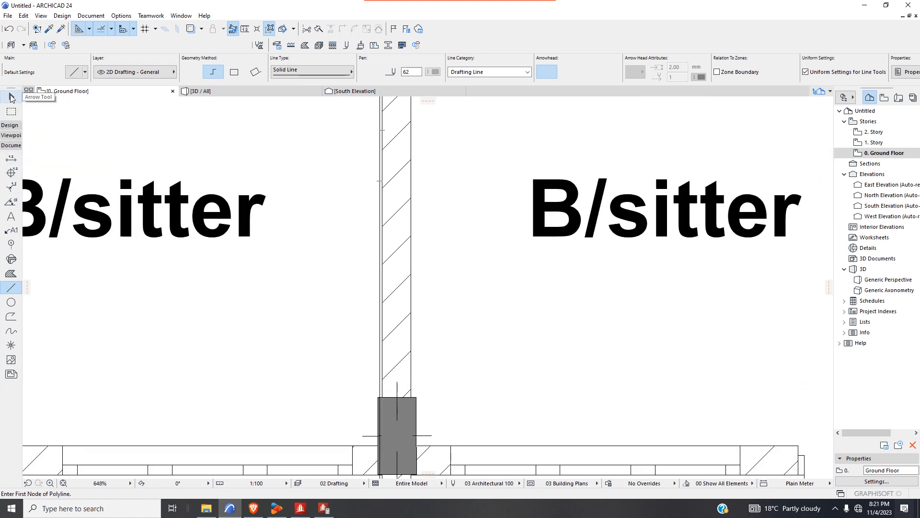
click(12, 98)
scroll(370, 360, up, 4)
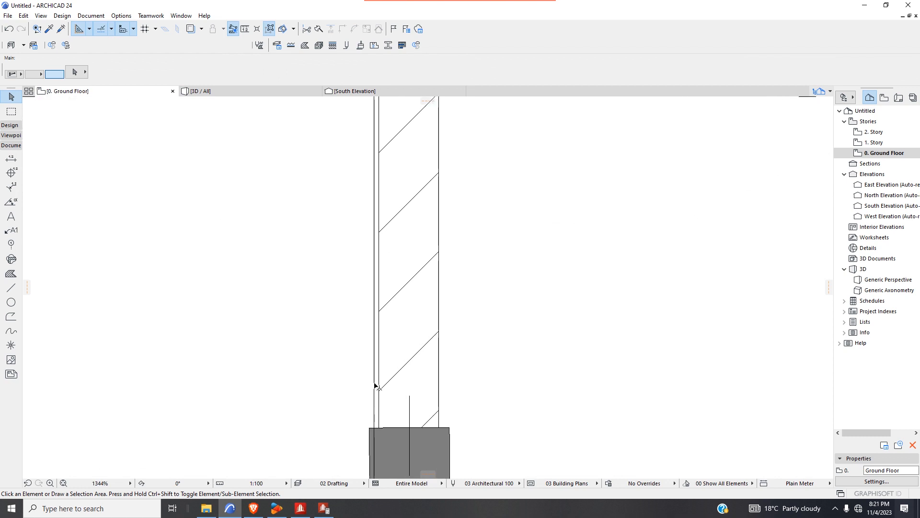
click(375, 386)
scroll(316, 378, down, 2)
scroll(335, 374, up, 1)
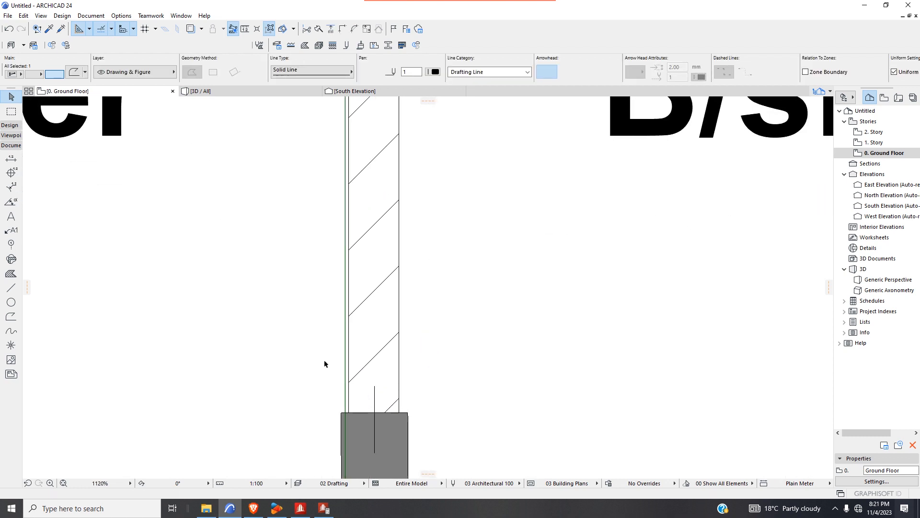
scroll(317, 359, down, 1)
click(305, 352)
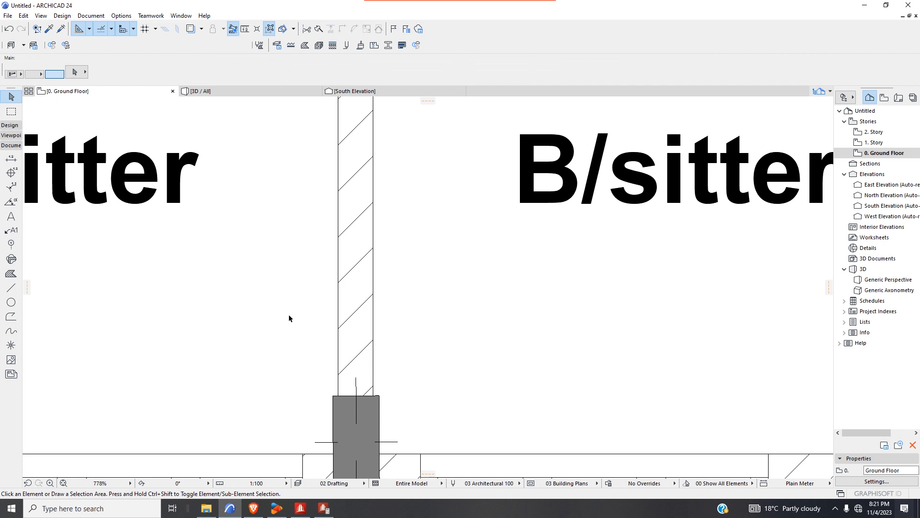
- Draw a horizontal drafting line across the wall between the two adjacent B/sitter rooms, just above the grey column
scroll(355, 301, up, 1)
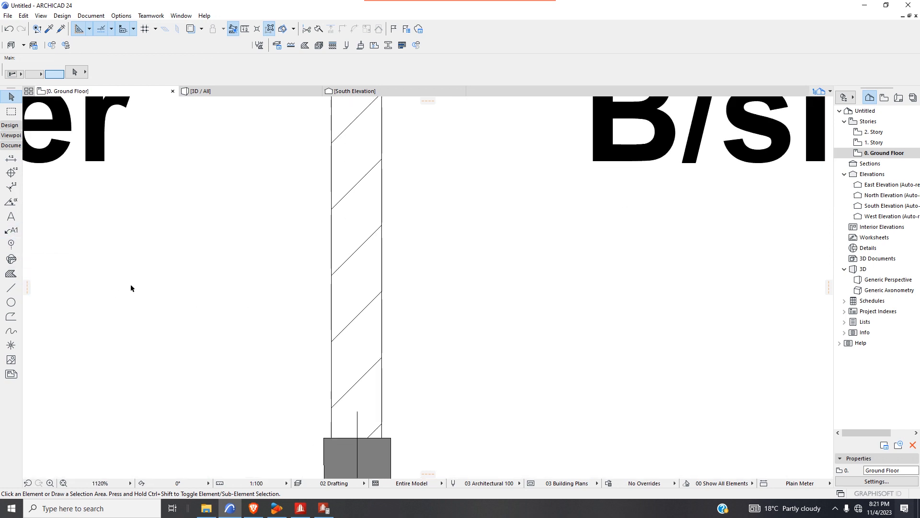
scroll(370, 296, down, 3)
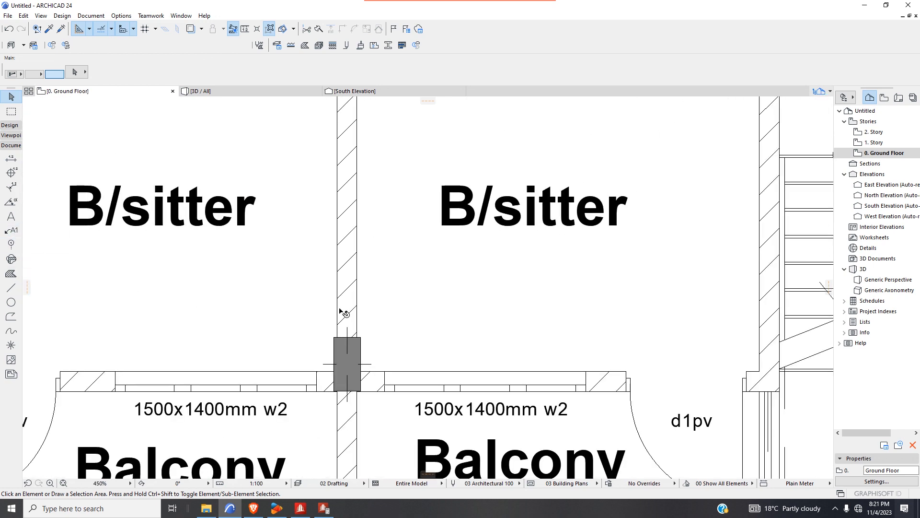
scroll(340, 263, up, 3)
scroll(343, 275, up, 1)
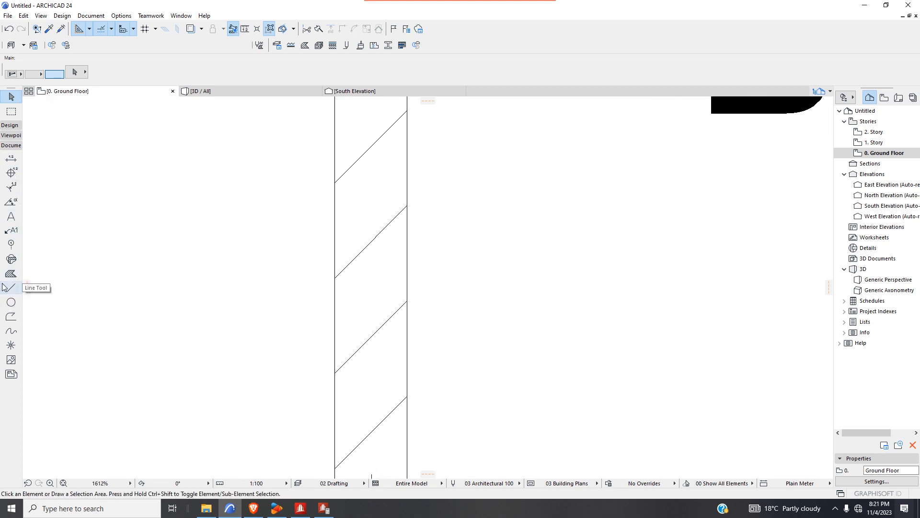
scroll(354, 294, up, 2)
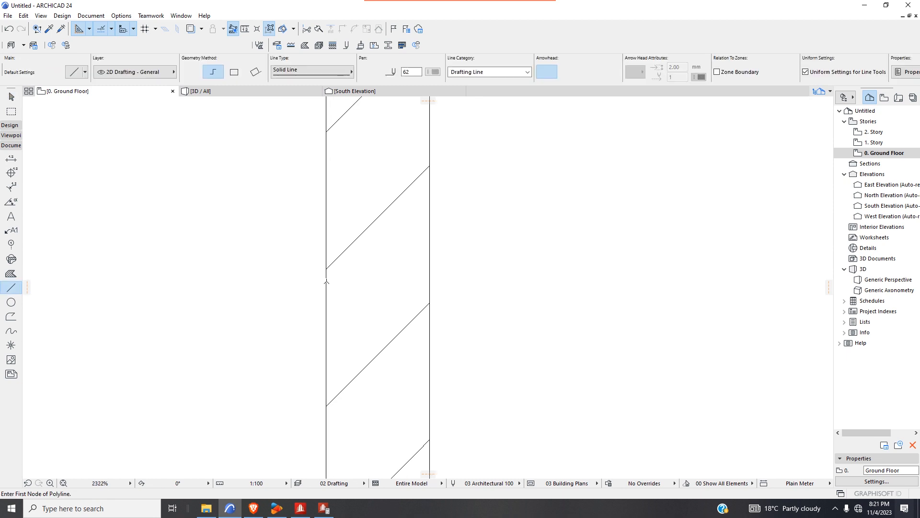
click(326, 281)
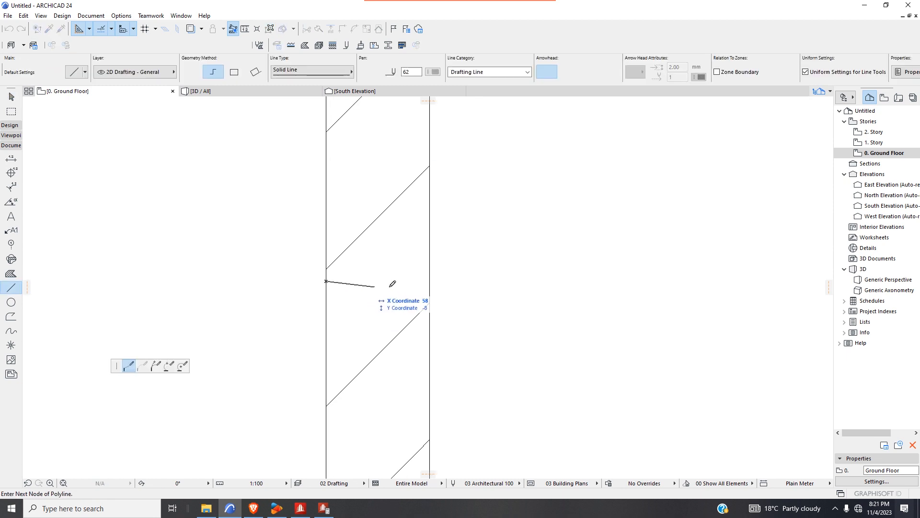
click(430, 281)
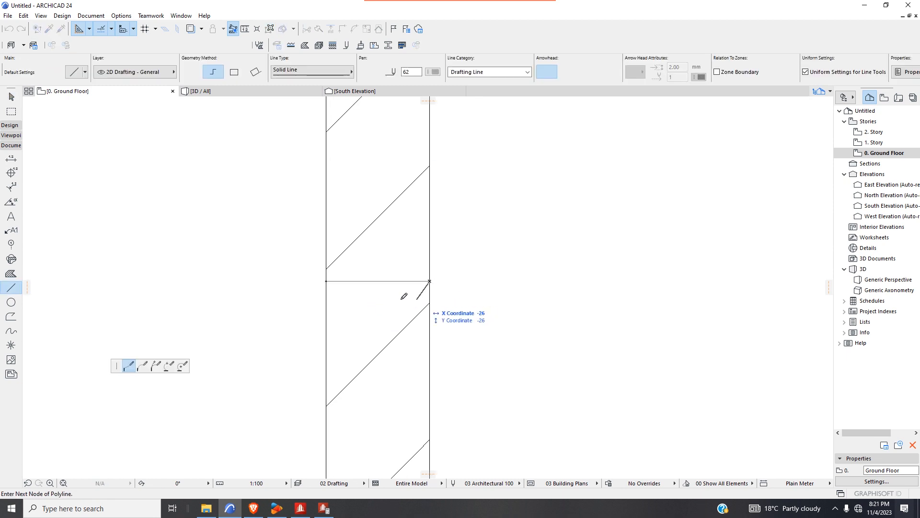
click(430, 281)
- Draw a vertical grid line from the midpoint of the drafting line between the two B/sitter rooms down below the bottom dimensions
click(11, 244)
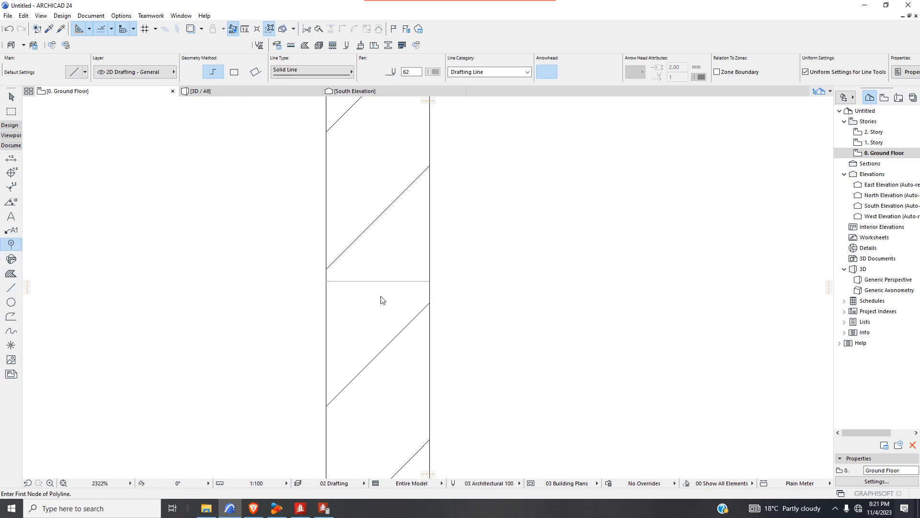
scroll(378, 281, down, 10)
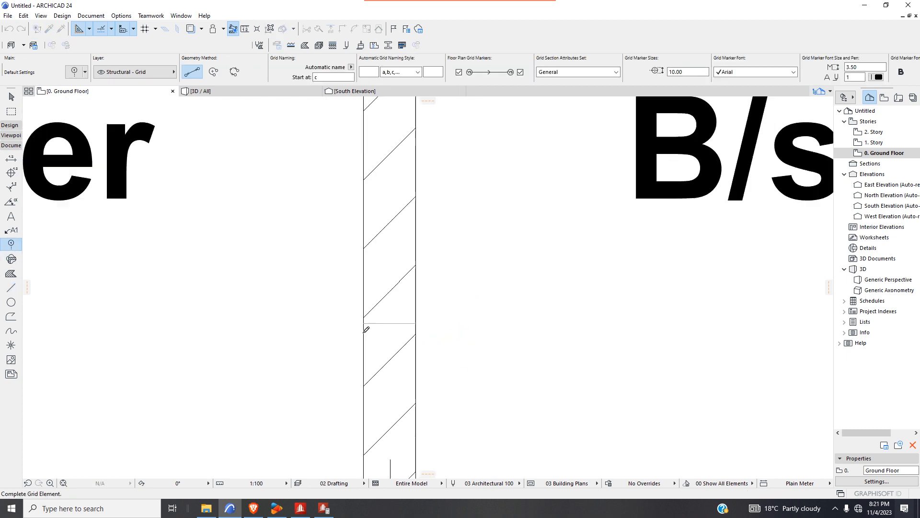
click(353, 461)
- Draw a horizontal drafting line across the wall between the B/sitter and the staircase flight with steps 1 to 9
scroll(467, 281, up, 8)
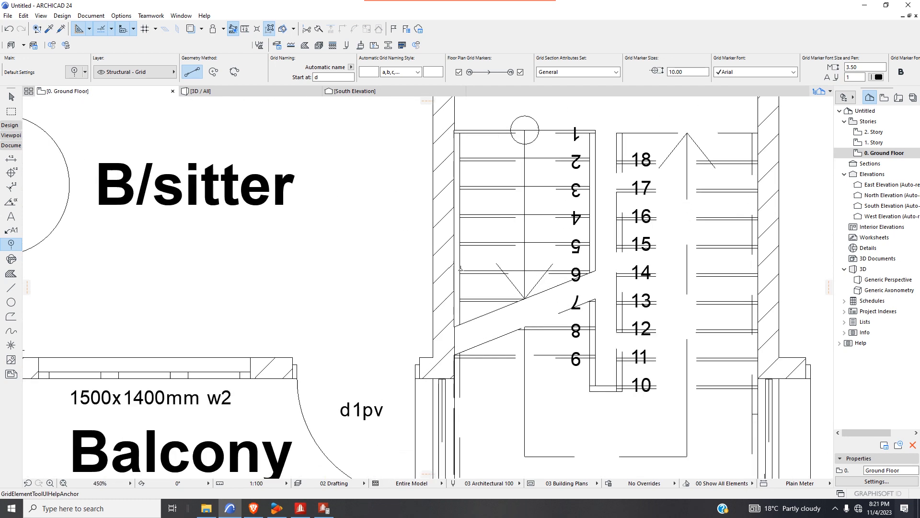
click(11, 287)
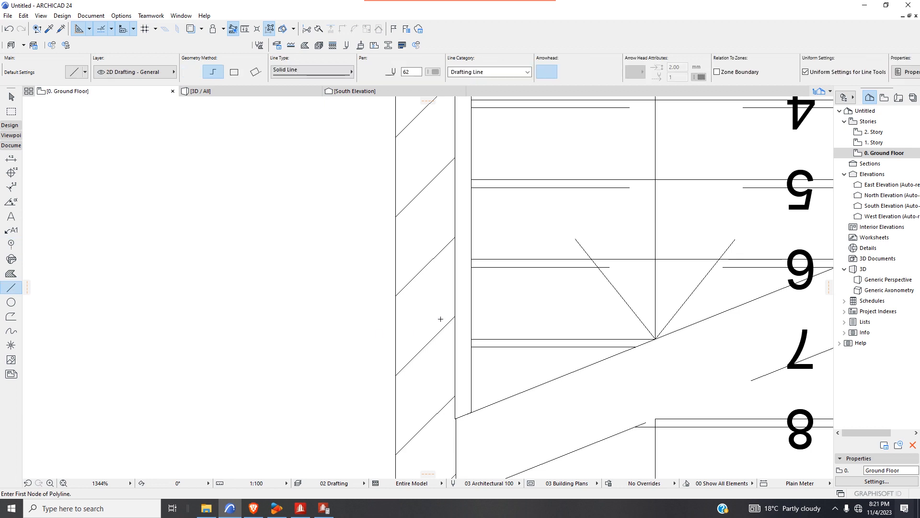
scroll(377, 307, up, 2)
click(363, 296)
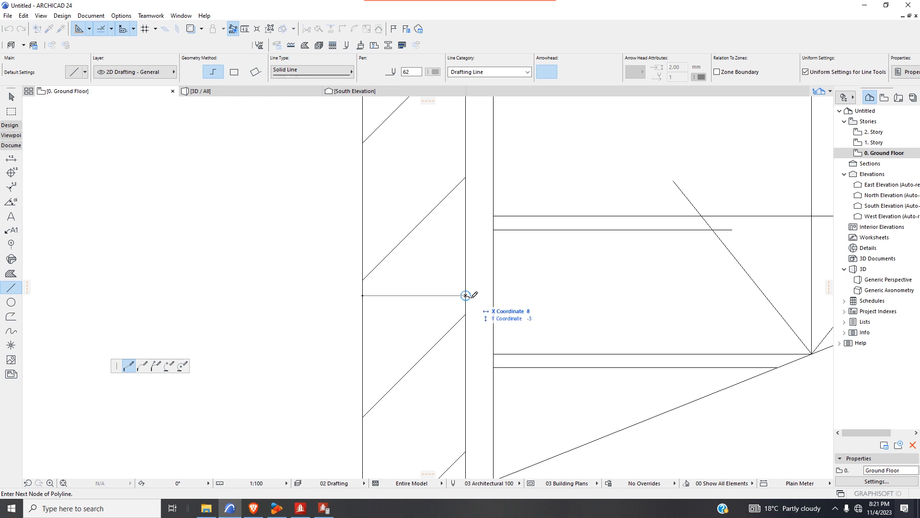
double_click(465, 295)
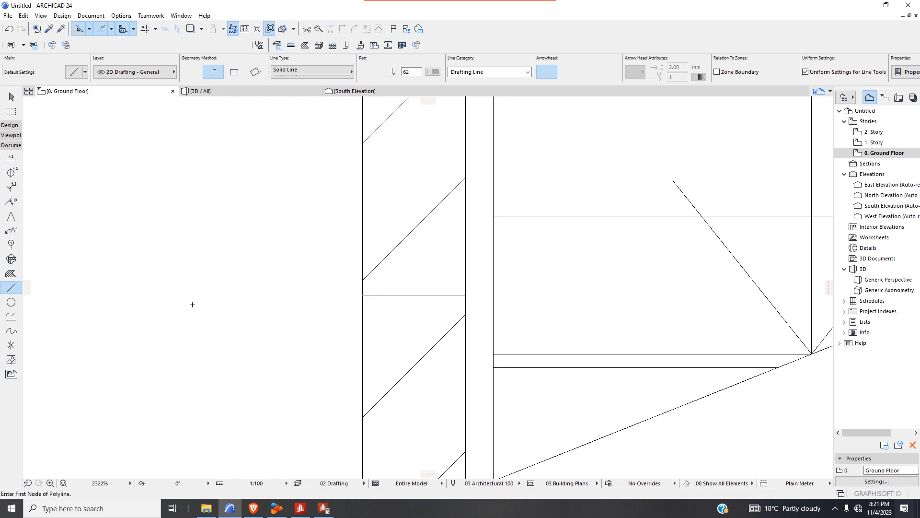
- Draw a vertical grid line from that staircase wall line's midpoint down past the 25,924 dimension, near the level of grid c's marker
scroll(407, 275, down, 2)
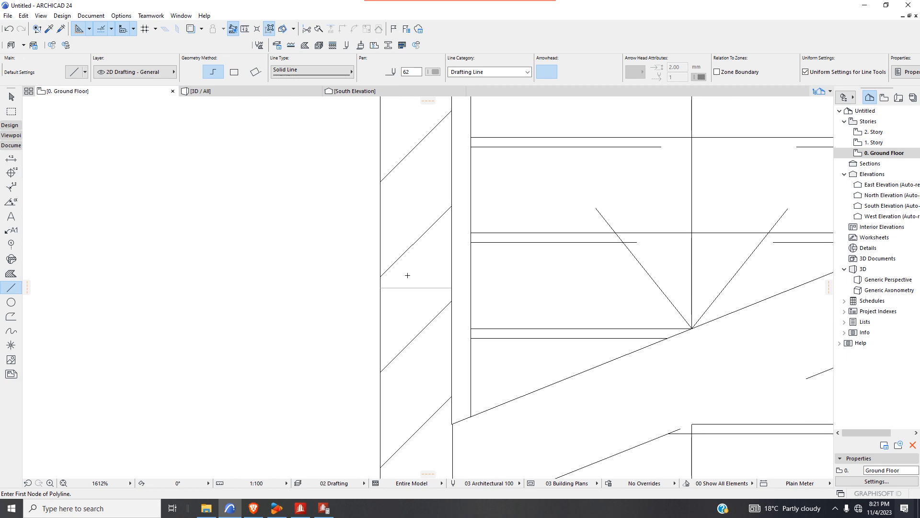
click(11, 243)
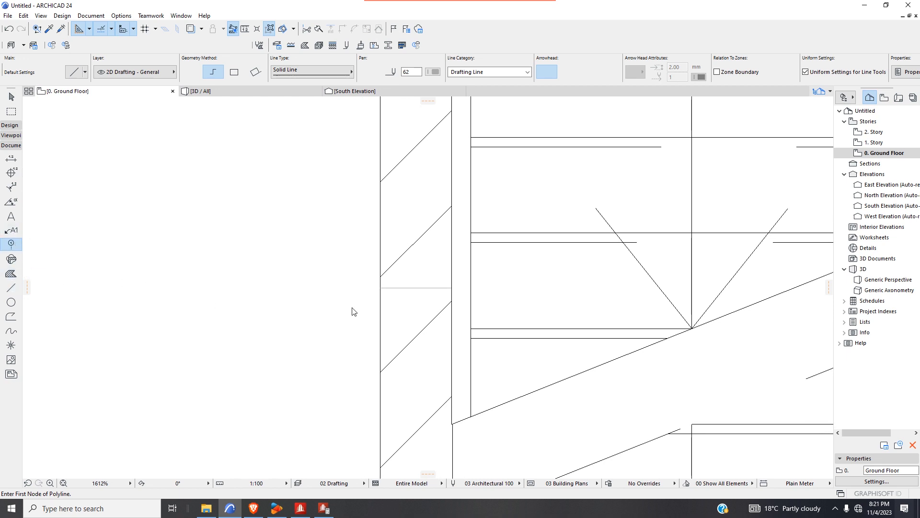
scroll(416, 289, up, 2)
click(415, 282)
scroll(404, 324, down, 12)
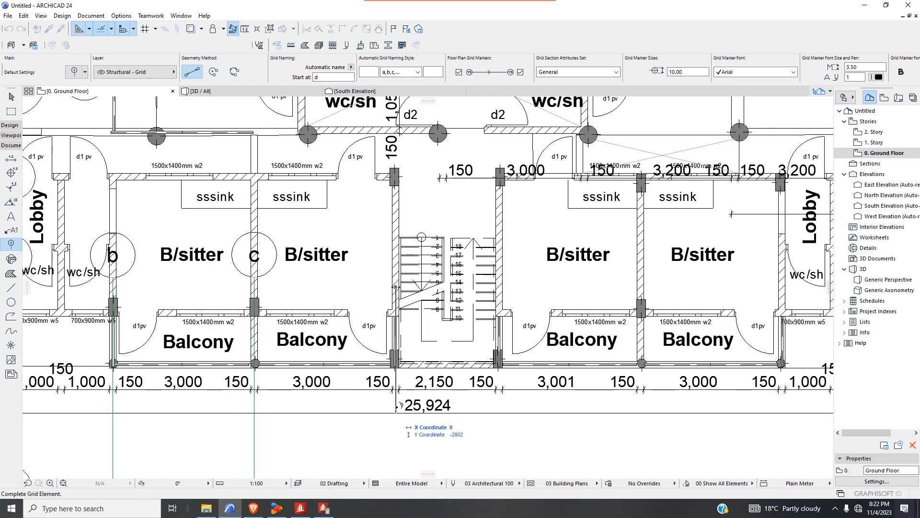
scroll(400, 402, down, 7)
scroll(398, 412, up, 4)
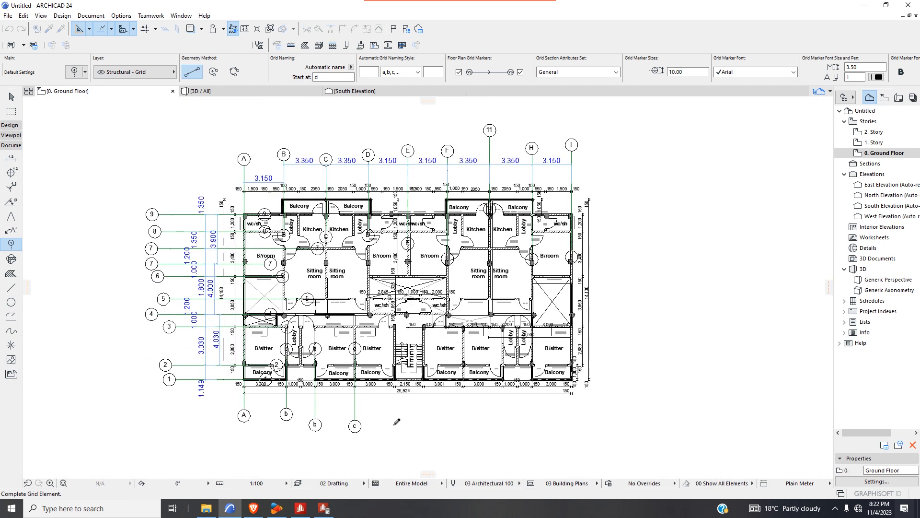
click(397, 421)
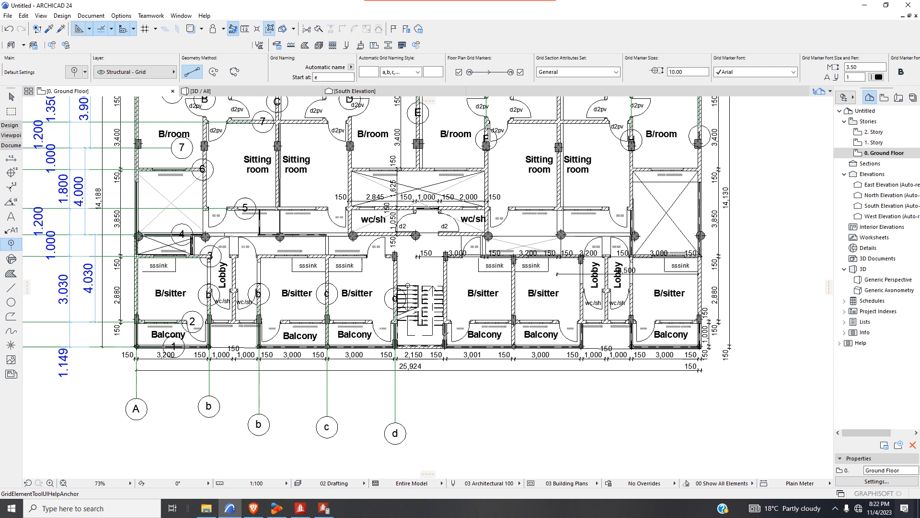
- Draw a horizontal drafting line across the staircase's opposite wall, beside the flight with steps 10 to 18
scroll(448, 322, up, 3)
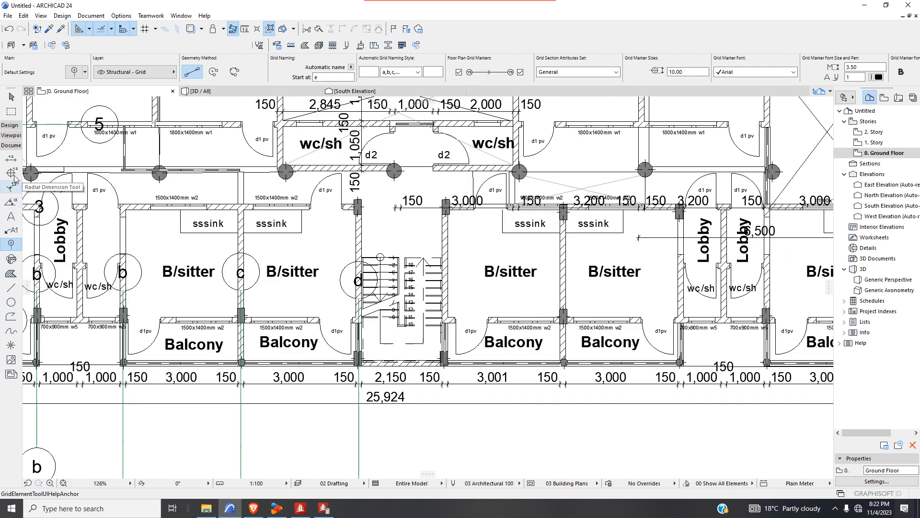
click(11, 288)
scroll(381, 257, up, 6)
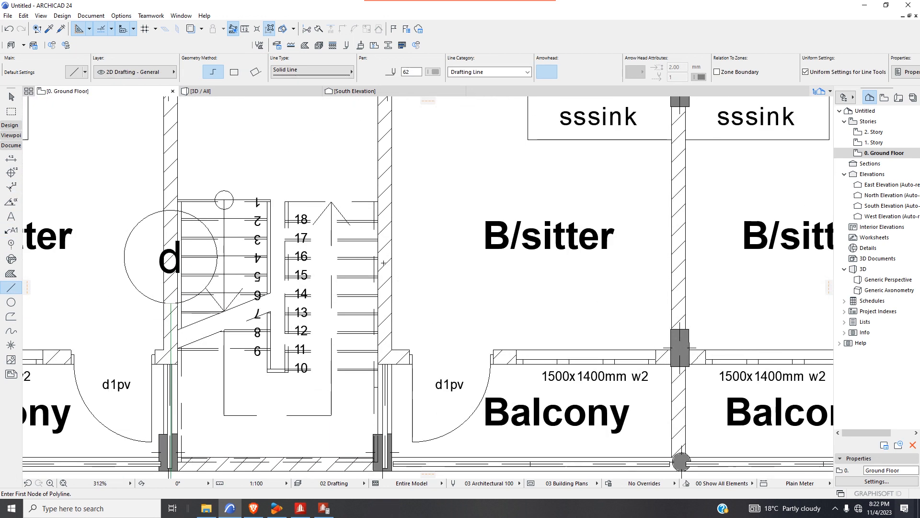
scroll(381, 258, up, 5)
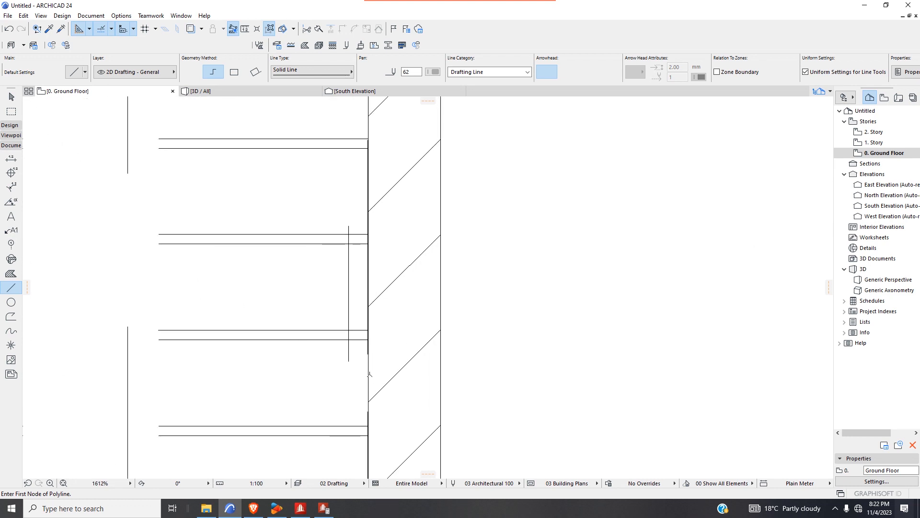
click(368, 374)
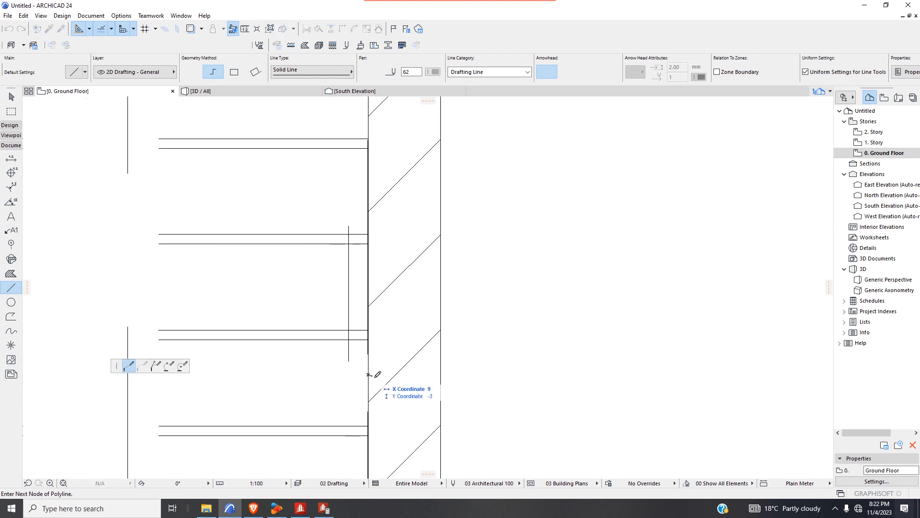
click(441, 374)
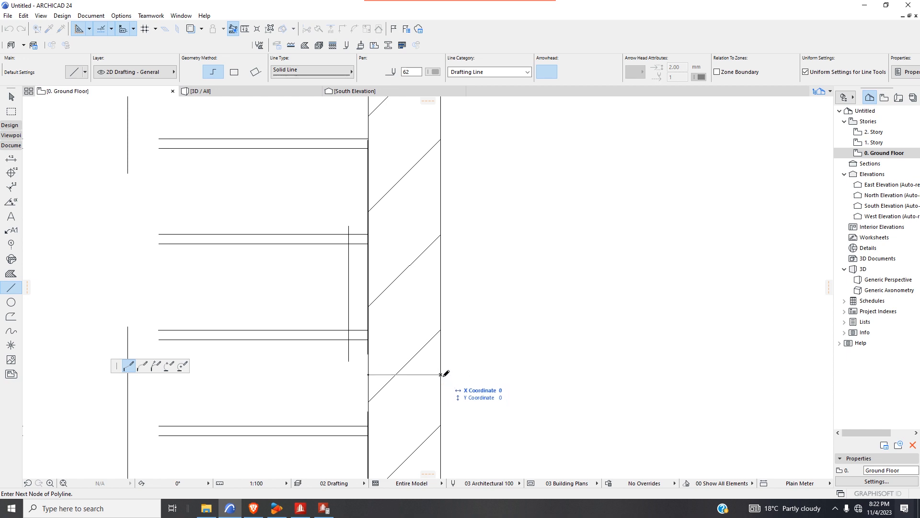
click(441, 374)
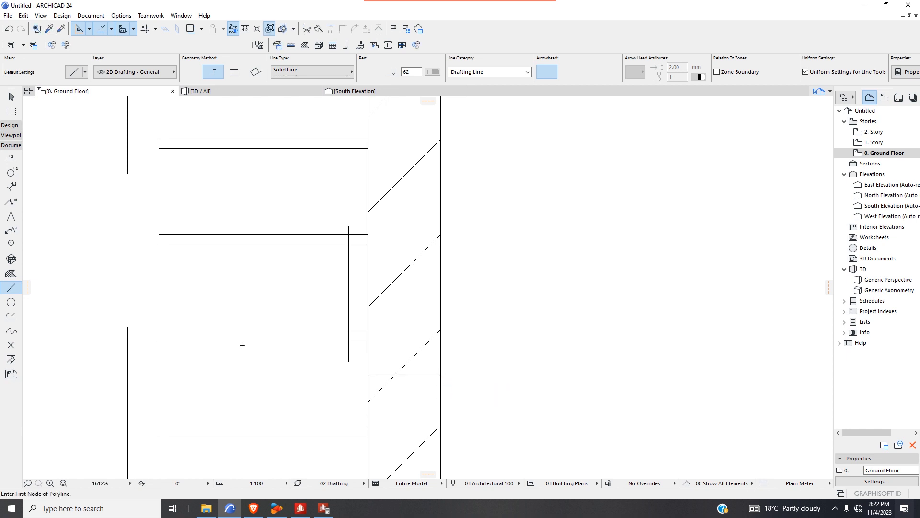
- Draw a vertical grid line from the midpoint of the opposite staircase wall's drafting line down to about the level of grid d's marker
click(11, 244)
scroll(407, 378, up, 2)
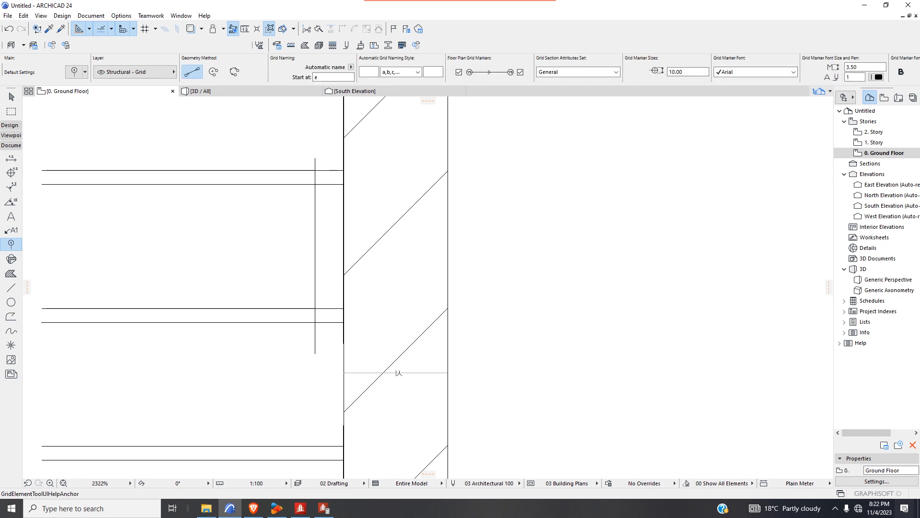
click(396, 371)
scroll(403, 383, down, 9)
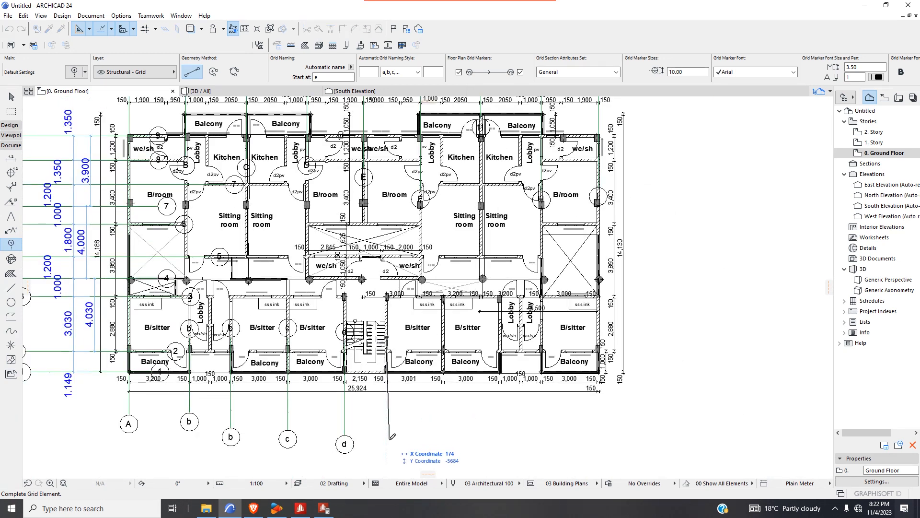
click(386, 443)
- Draw a horizontal drafting line across the wall between the two B/sitter rooms beyond grid line e
scroll(440, 354, up, 6)
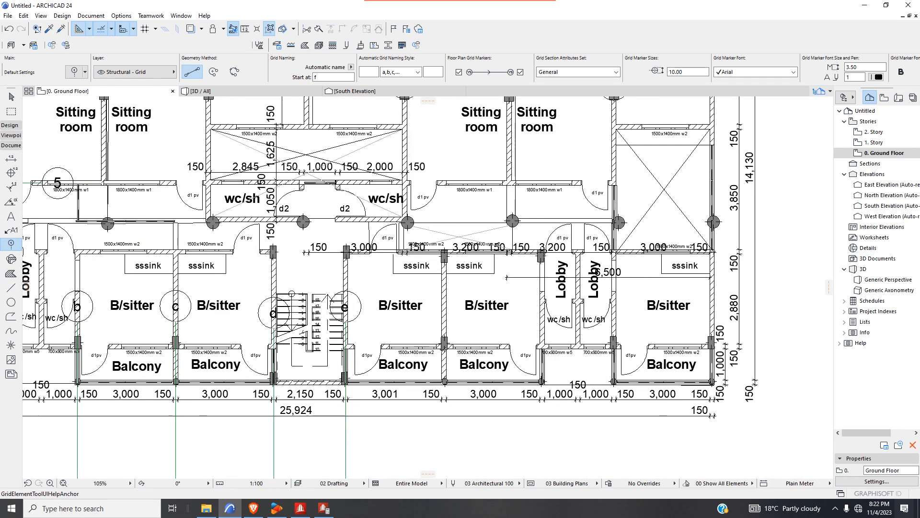
scroll(296, 324, up, 2)
click(11, 287)
scroll(477, 290, up, 10)
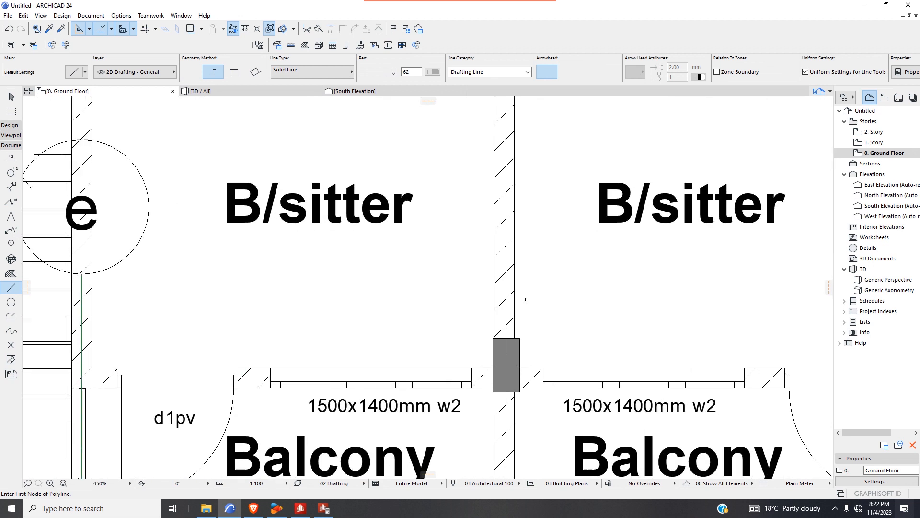
click(435, 236)
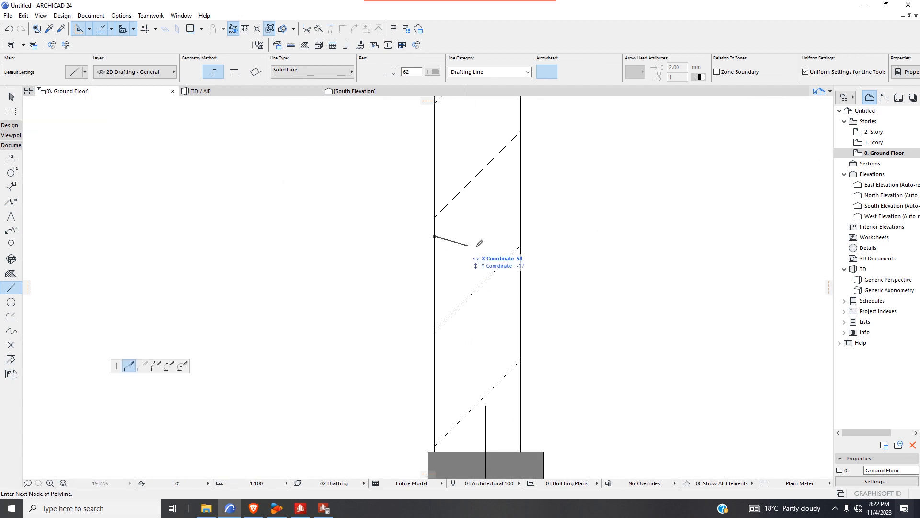
double_click(524, 235)
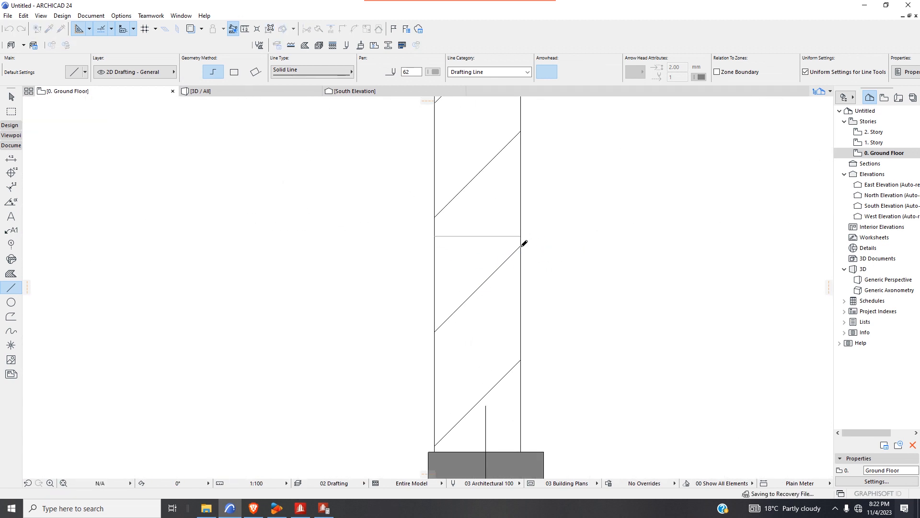
- Draw a vertical grid line from that drafting line's midpoint, between the two B/sitter rooms beyond grid e, down below the bottom dimensions
click(11, 243)
scroll(505, 248, up, 2)
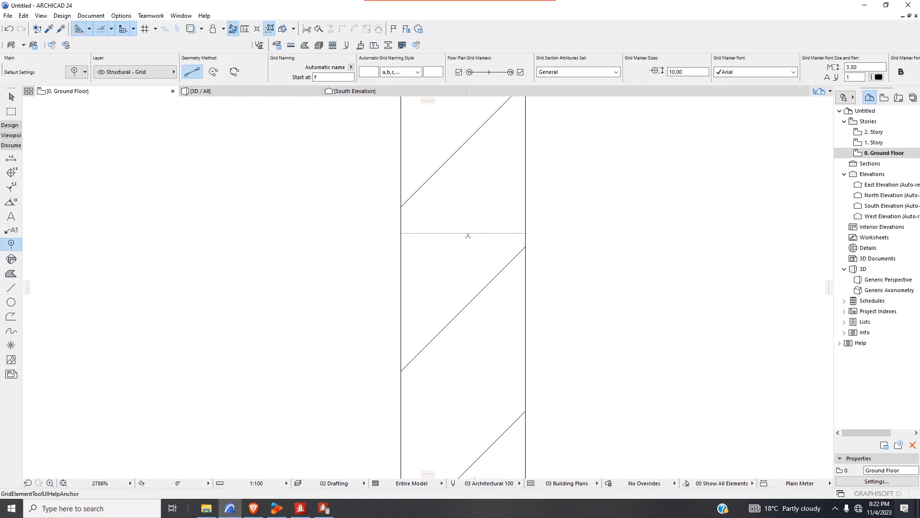
click(464, 233)
scroll(468, 249, down, 10)
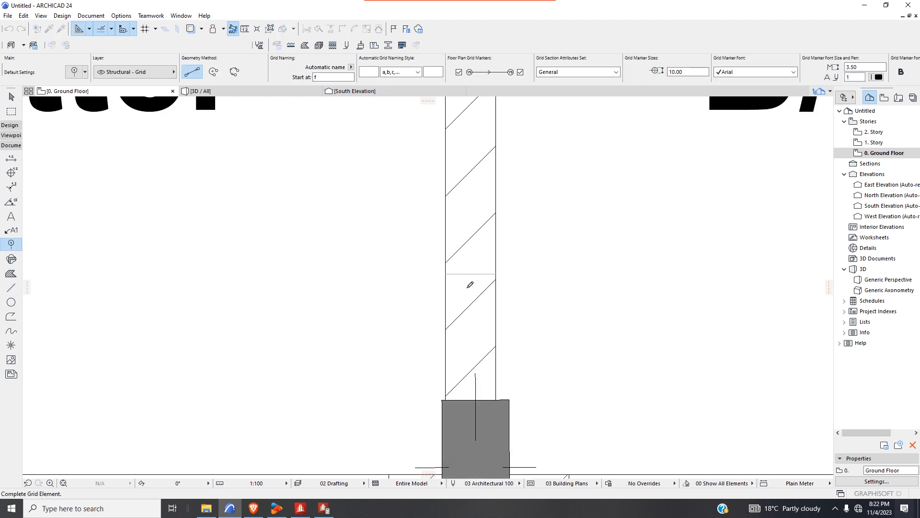
scroll(464, 434, down, 5)
click(478, 454)
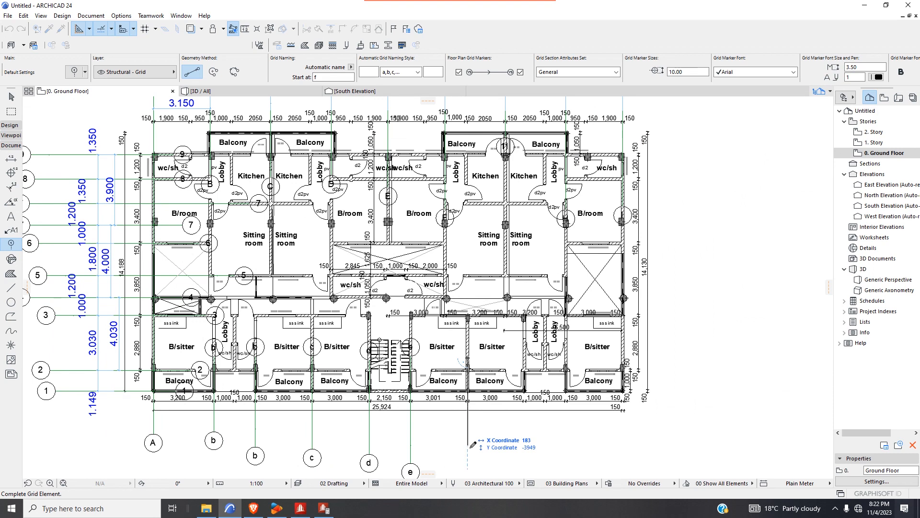
- Draw a 150 mm horizontal drafting line across the wall between grid f's B/sitter and the adjoining wc/sh
scroll(546, 345, up, 9)
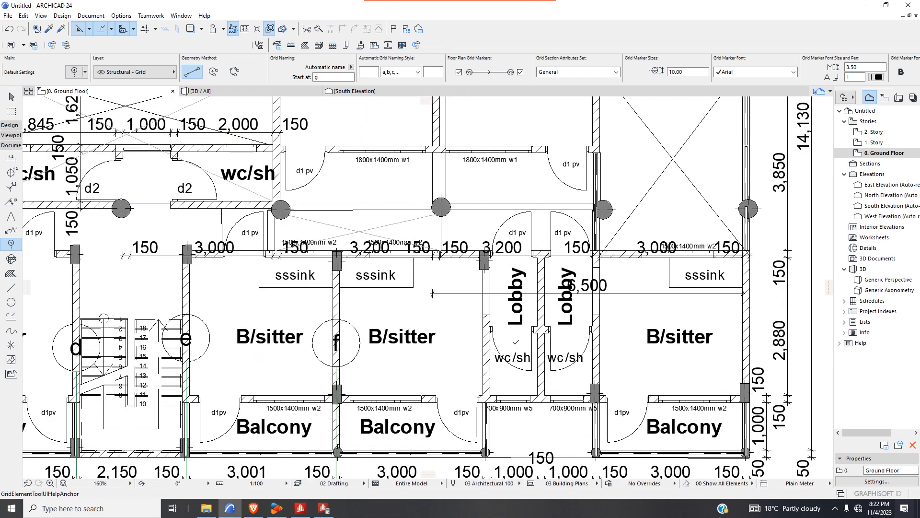
click(11, 288)
scroll(434, 338, up, 5)
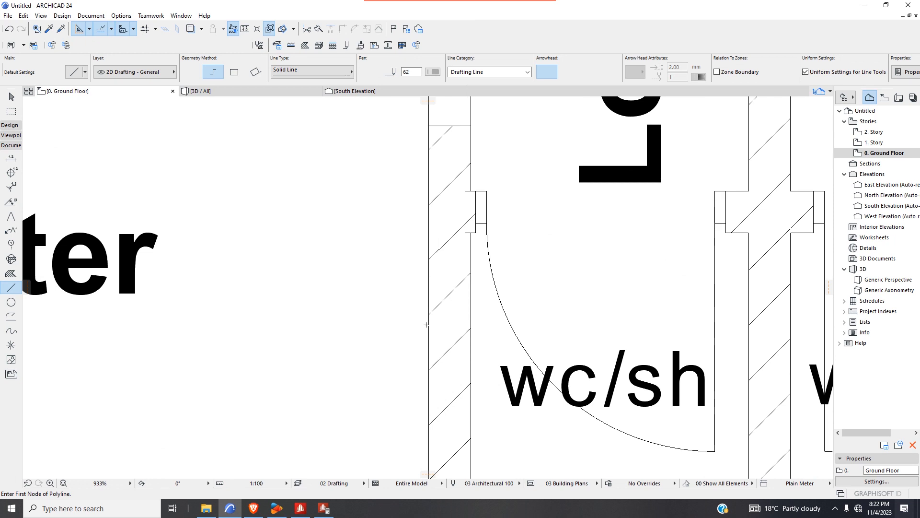
click(429, 322)
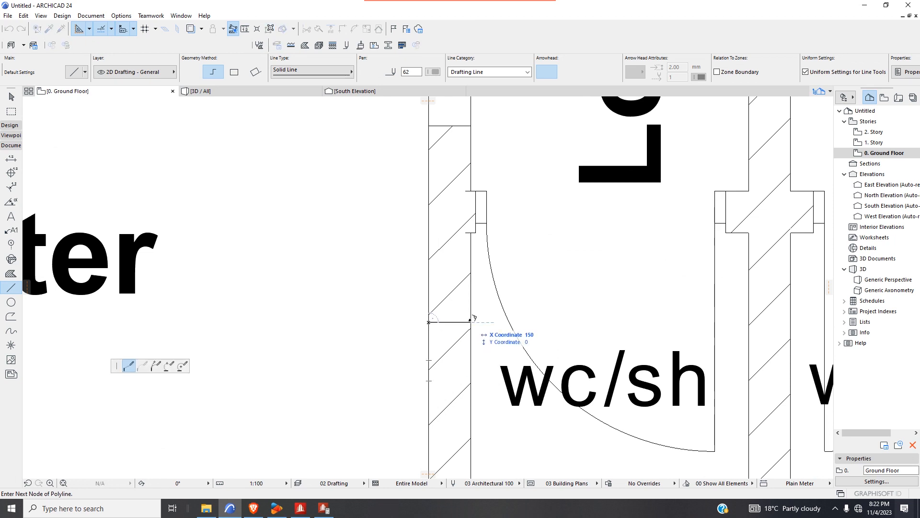
click(471, 322)
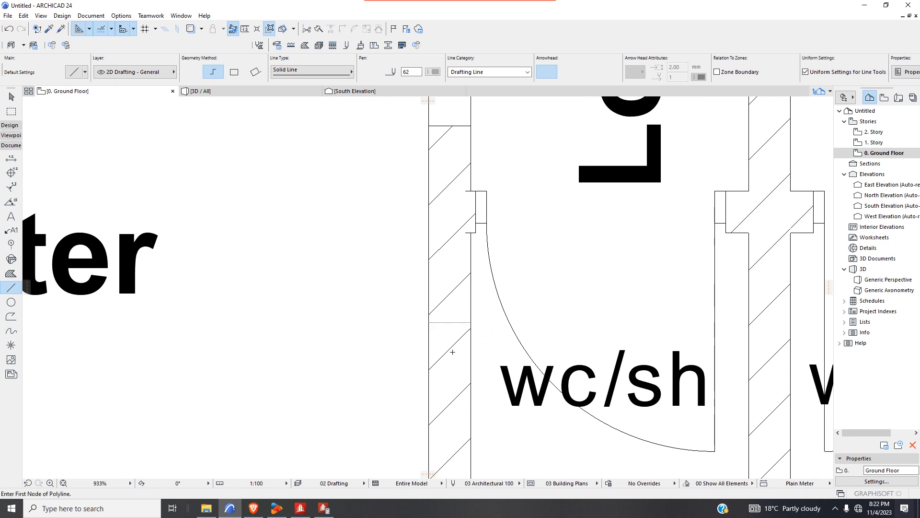
- Draw vertical grid line g from that drafting line's midpoint down below the overall dimension, to about the level of grid e's marker
click(11, 244)
scroll(431, 331, up, 4)
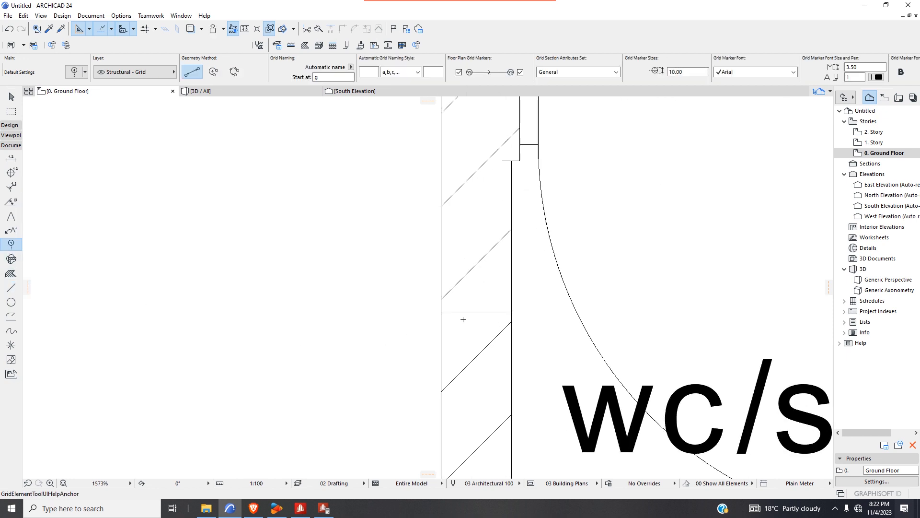
scroll(484, 308, down, 8)
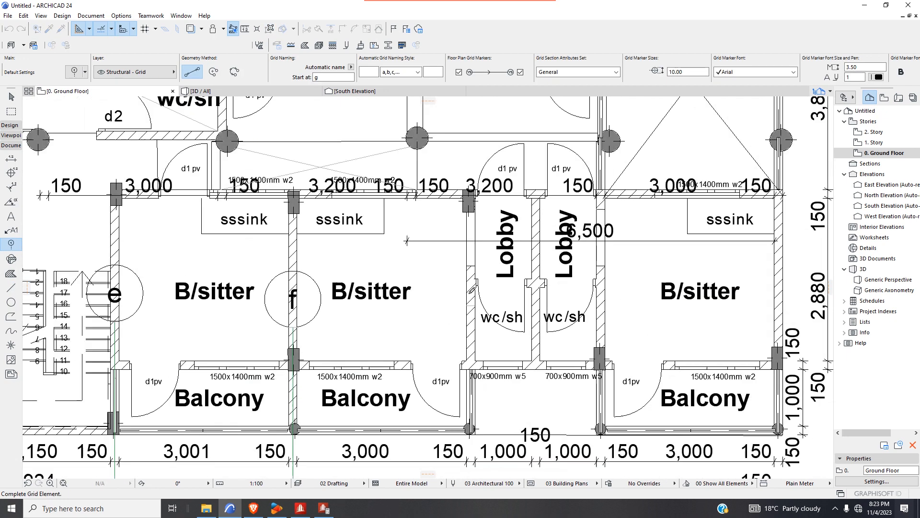
scroll(479, 398, up, 5)
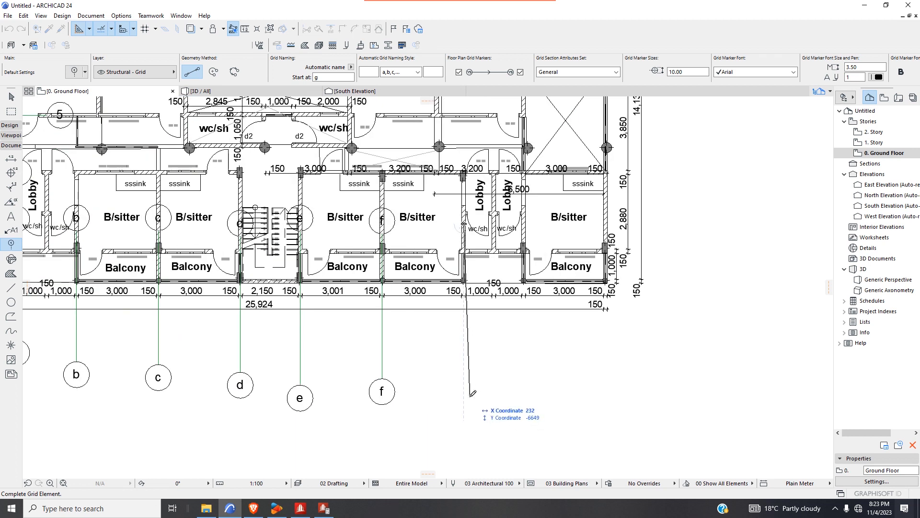
click(465, 392)
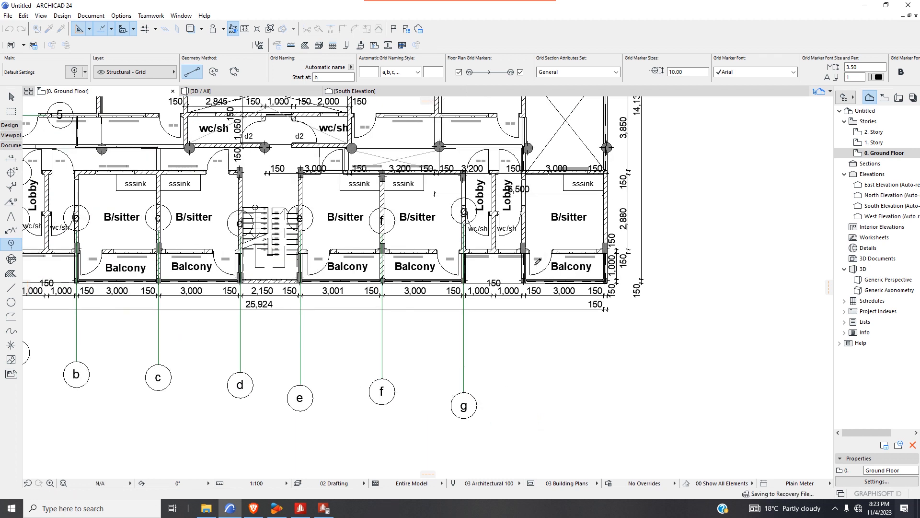
scroll(520, 227, up, 2)
scroll(565, 238, up, 10)
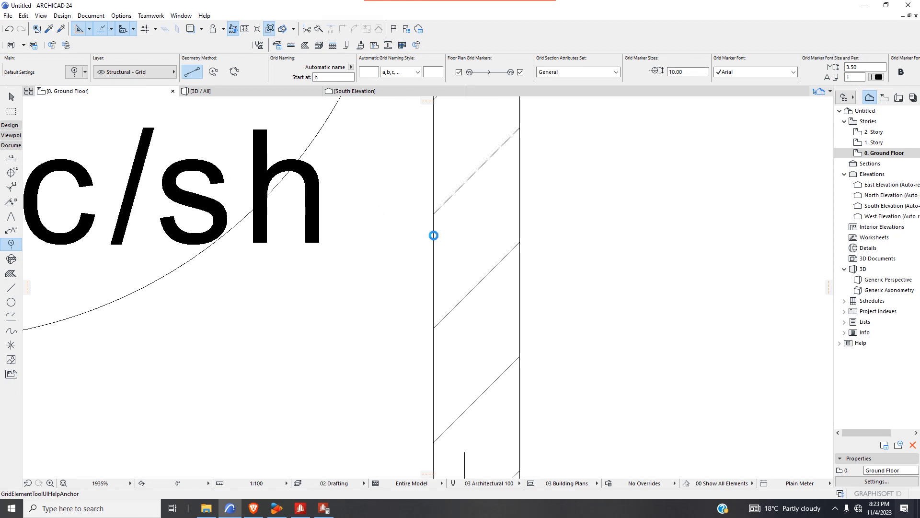
click(434, 236)
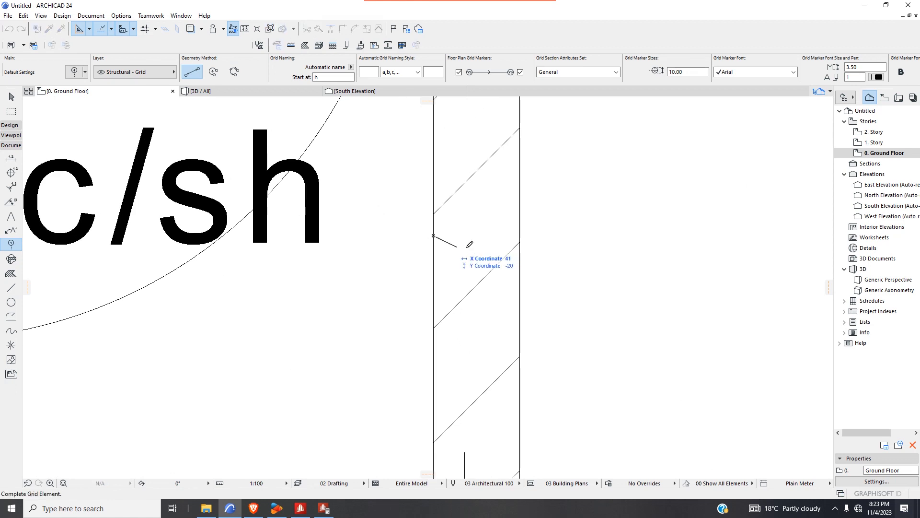
click(521, 236)
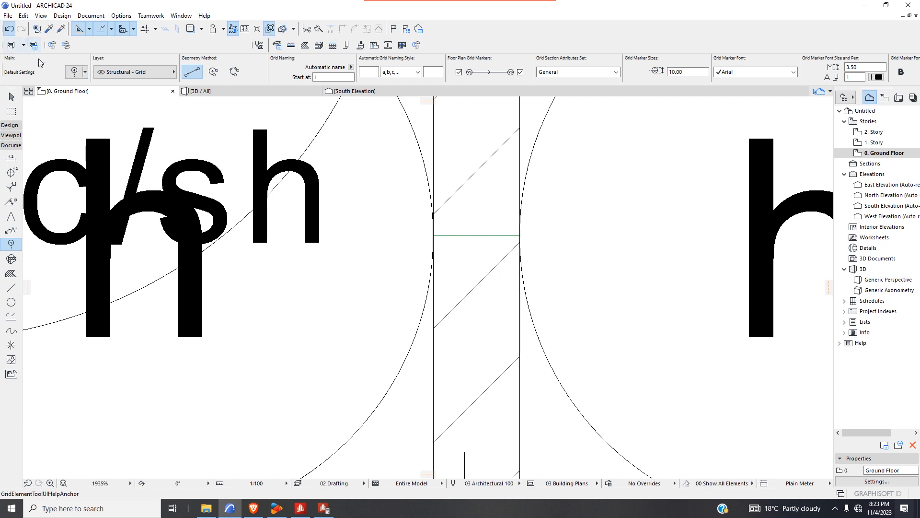
key(ctrl+z)
- Draw a horizontal drafting line across the wall between the second wc/sh beyond grid g and the end B/sitter
click(11, 288)
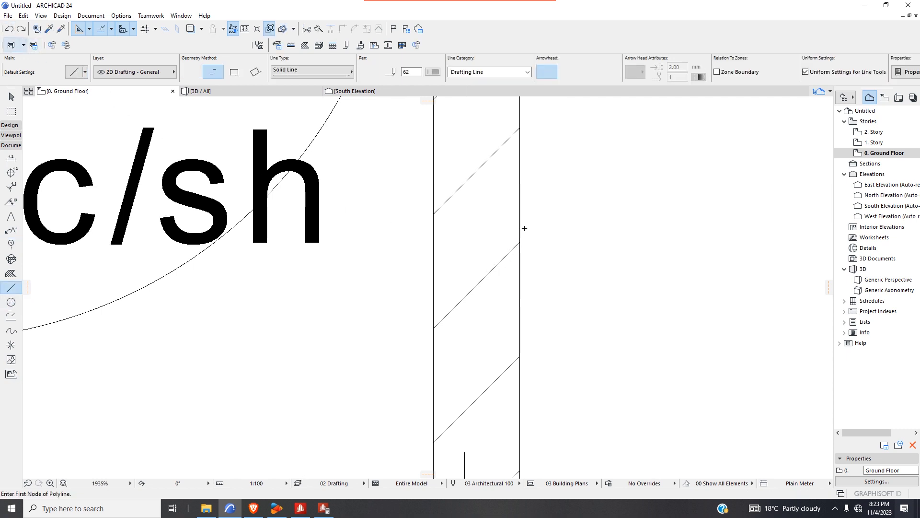
scroll(524, 228, up, 2)
click(393, 242)
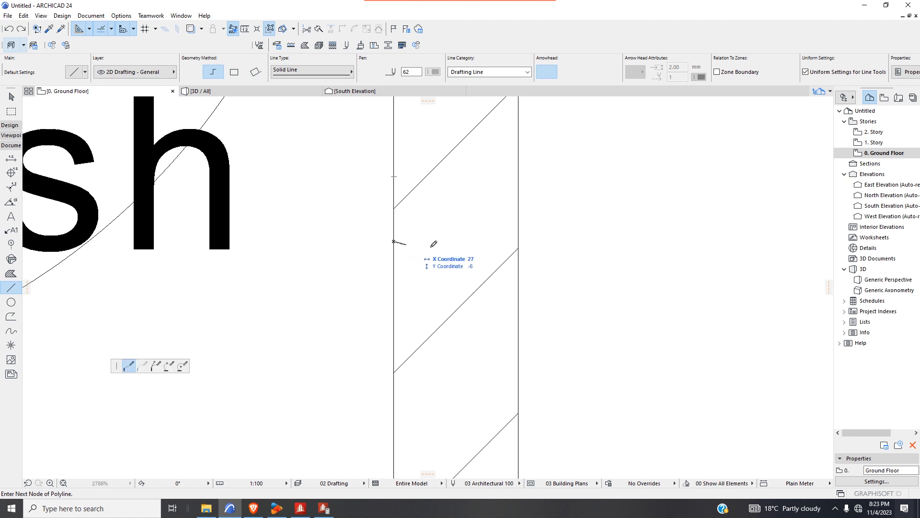
click(521, 241)
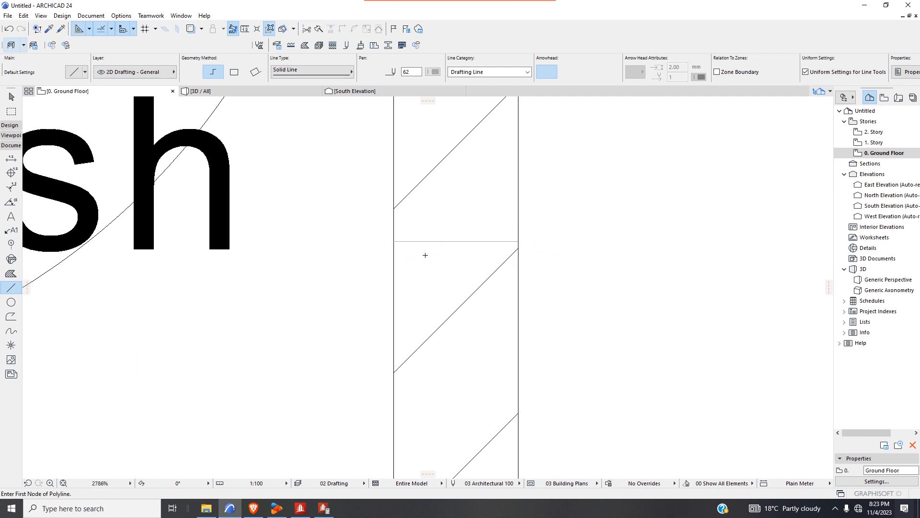
- Draw vertical grid line i from the midpoint of the end B/sitter's inner wall line down to about the level of grid g's marker
click(11, 244)
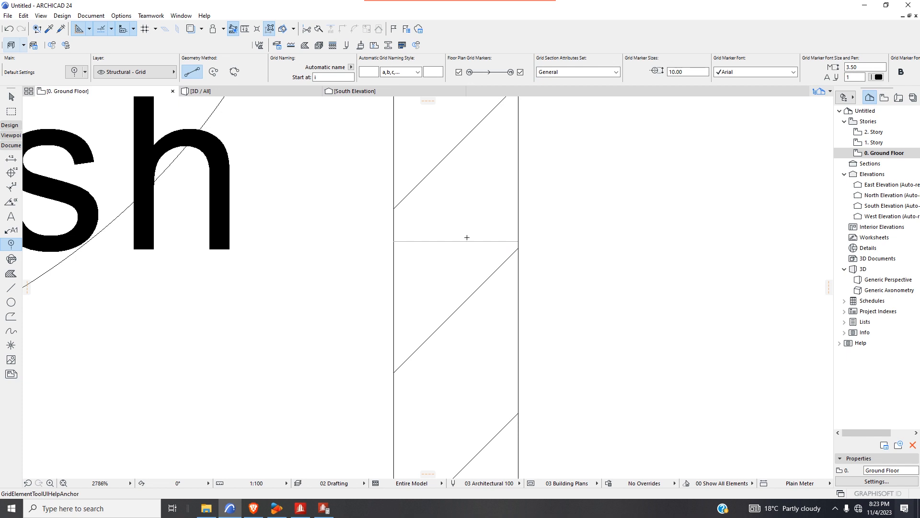
scroll(476, 252, down, 10)
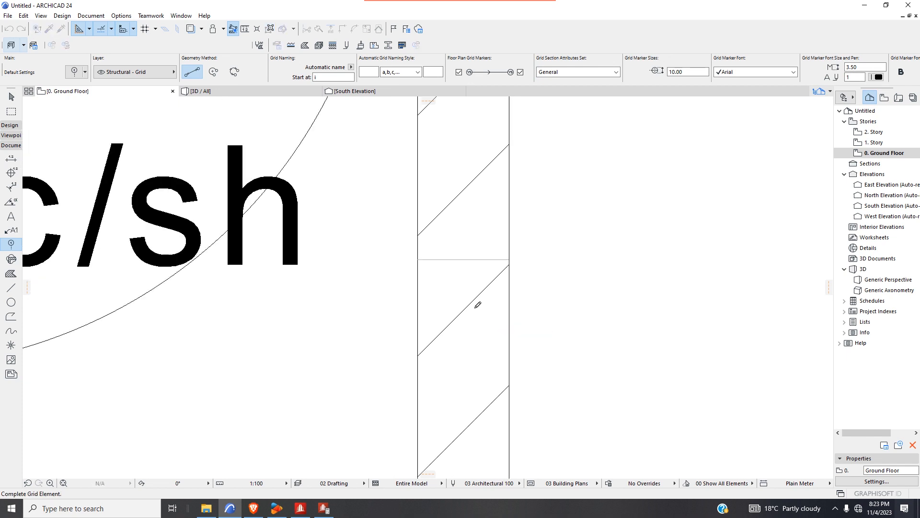
scroll(455, 345, down, 2)
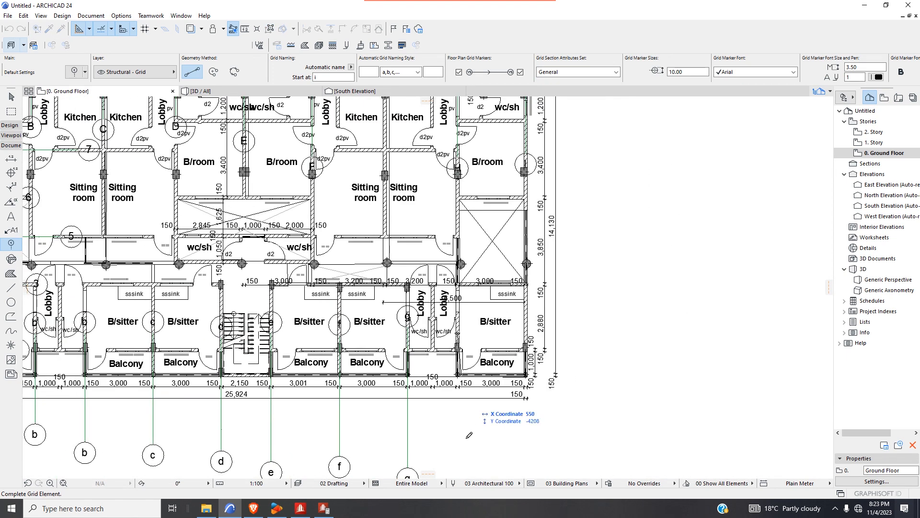
click(462, 466)
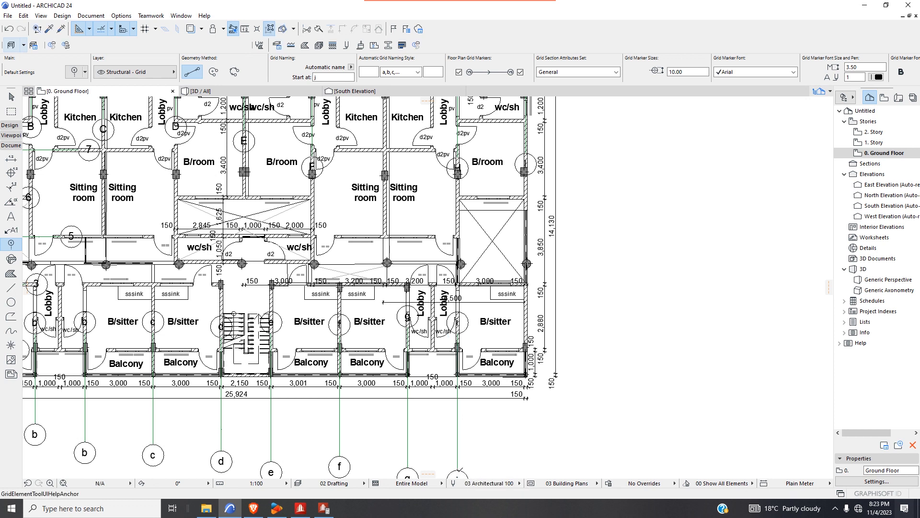
- Draw a horizontal drafting line across the outer wall of the end B/sitter beyond grid i
scroll(436, 412, down, 3)
click(11, 288)
scroll(497, 362, up, 5)
scroll(440, 350, up, 8)
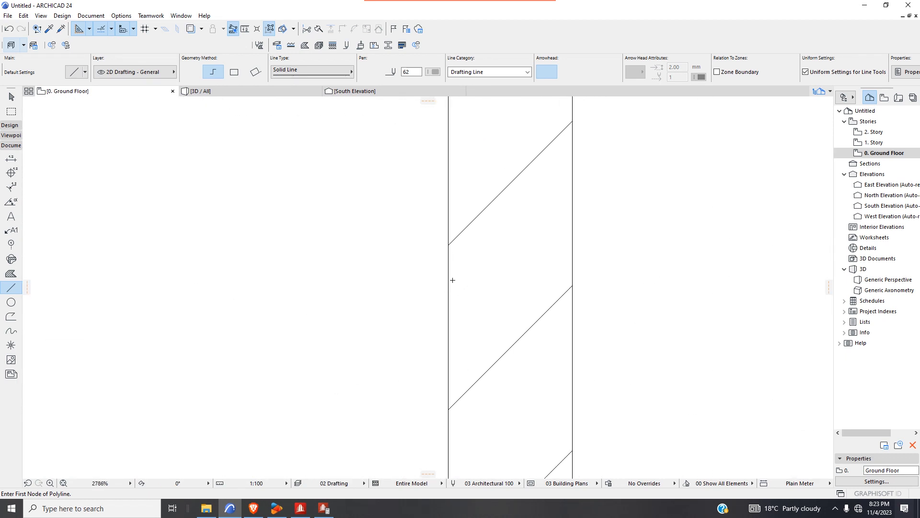
click(448, 261)
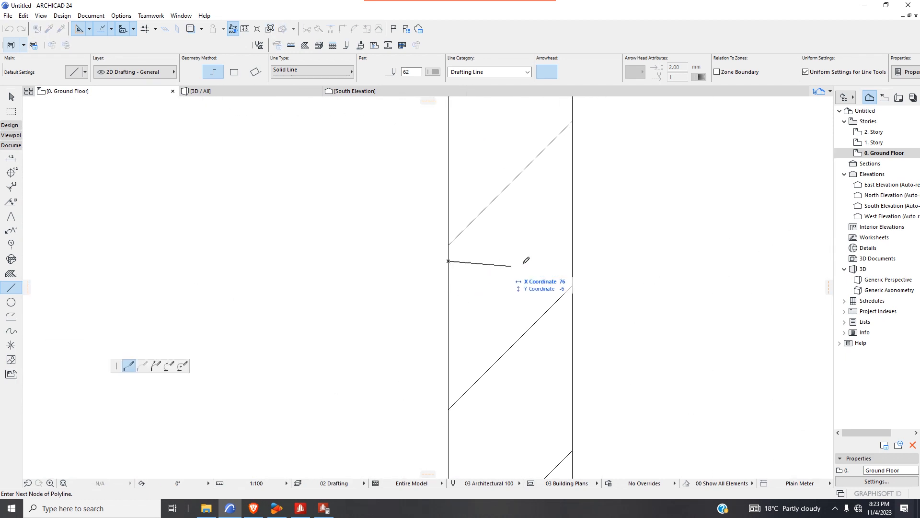
double_click(575, 260)
- Draw vertical grid line j from the outer wall line's midpoint down to about the level of grid i's marker
scroll(480, 261, down, 10)
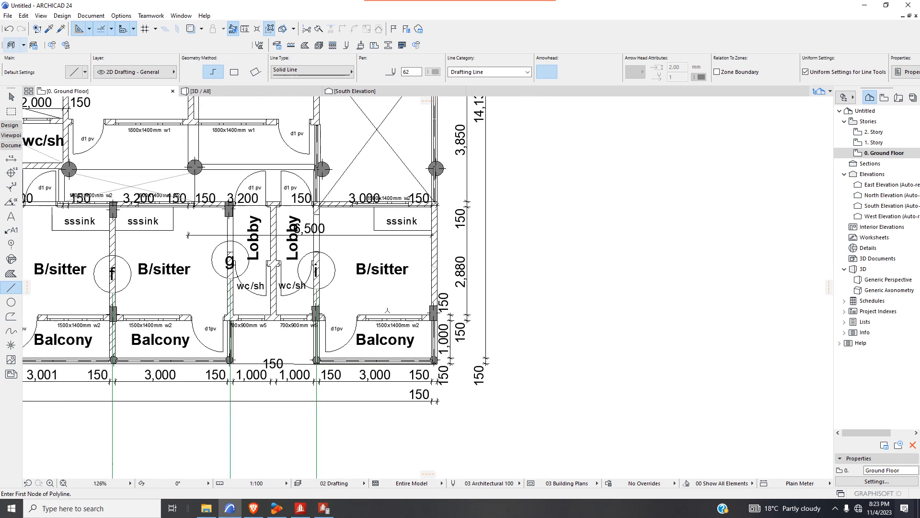
click(11, 244)
scroll(413, 266, up, 5)
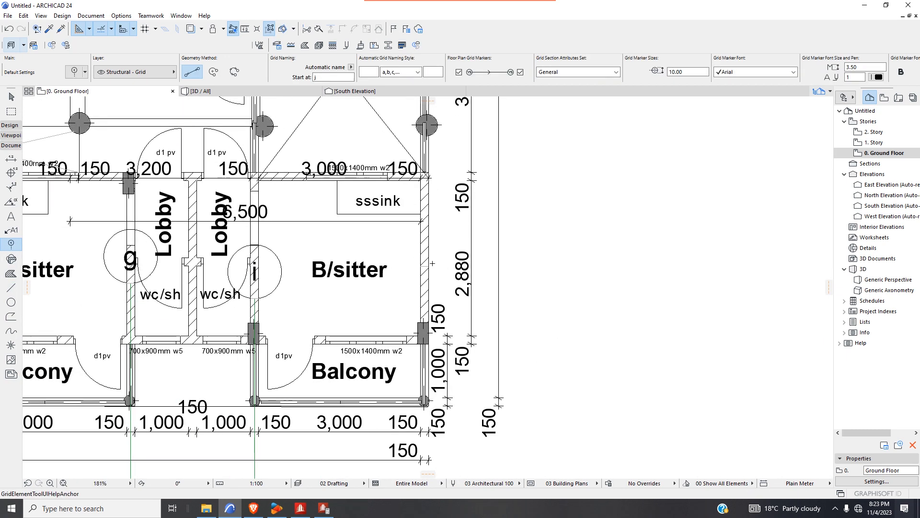
scroll(413, 266, up, 1)
scroll(415, 266, up, 2)
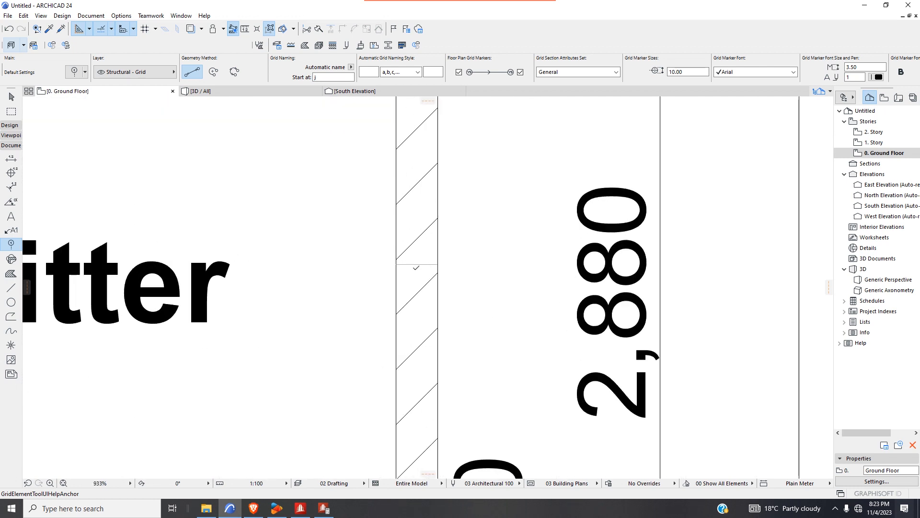
click(418, 264)
scroll(419, 373, down, 7)
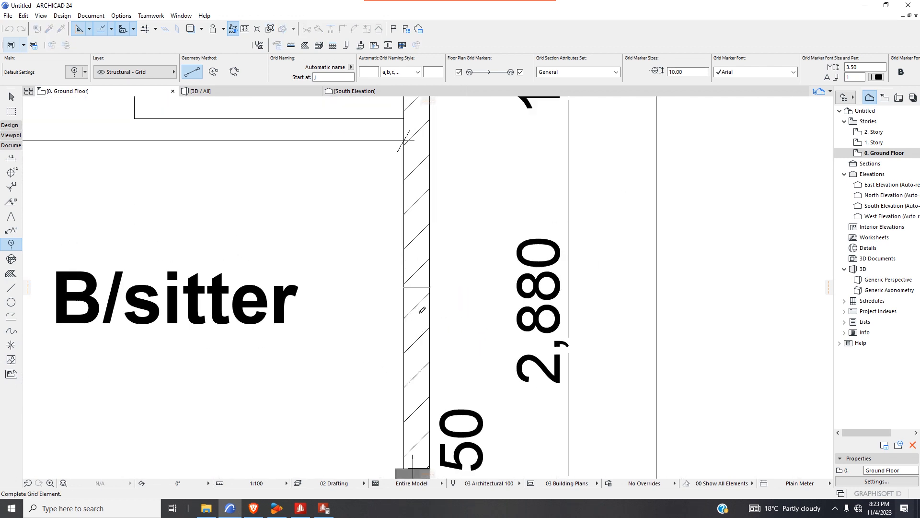
scroll(419, 373, up, 2)
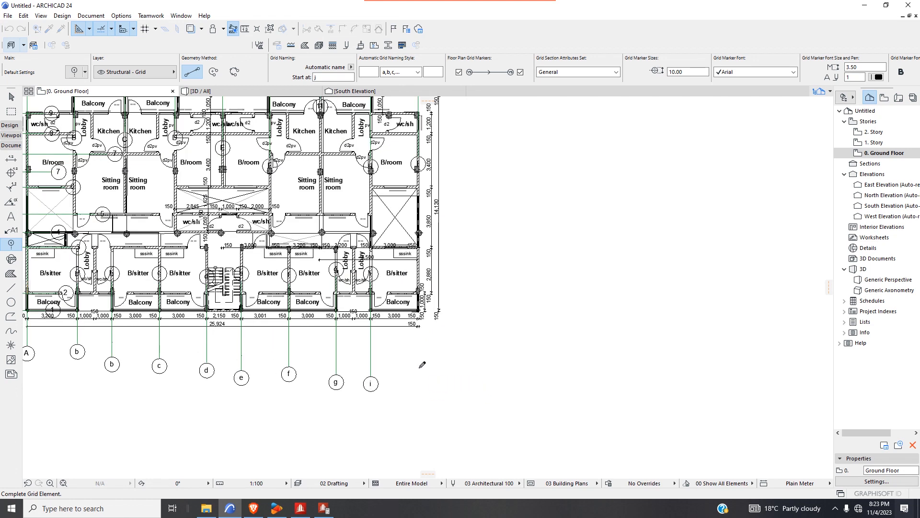
click(421, 375)
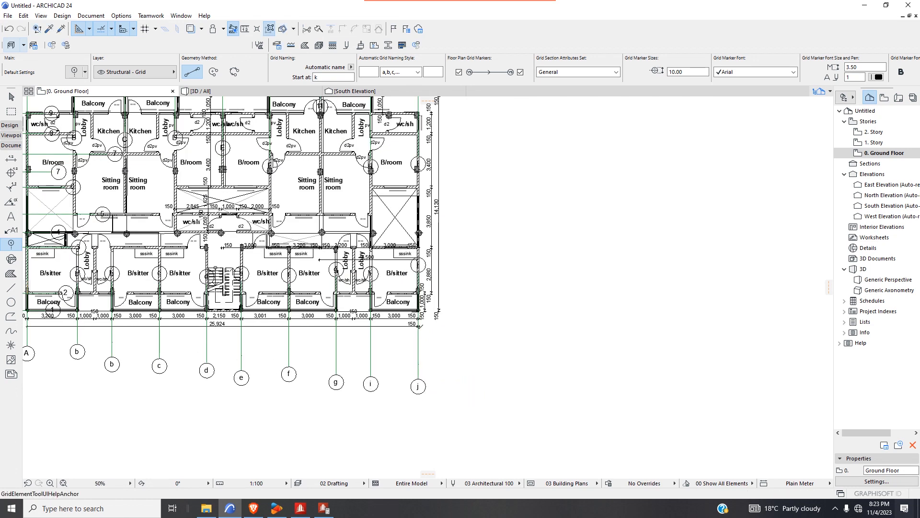
- Start a linear dimension chain where grid line A crosses the wall dimension line below the balconies
scroll(497, 336, down, 1)
scroll(139, 327, up, 5)
scroll(138, 327, up, 5)
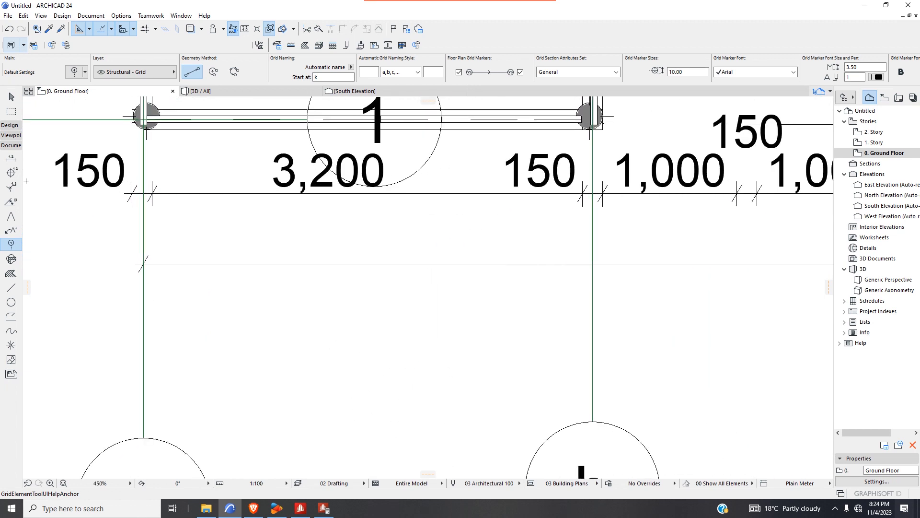
click(11, 158)
scroll(153, 192, up, 3)
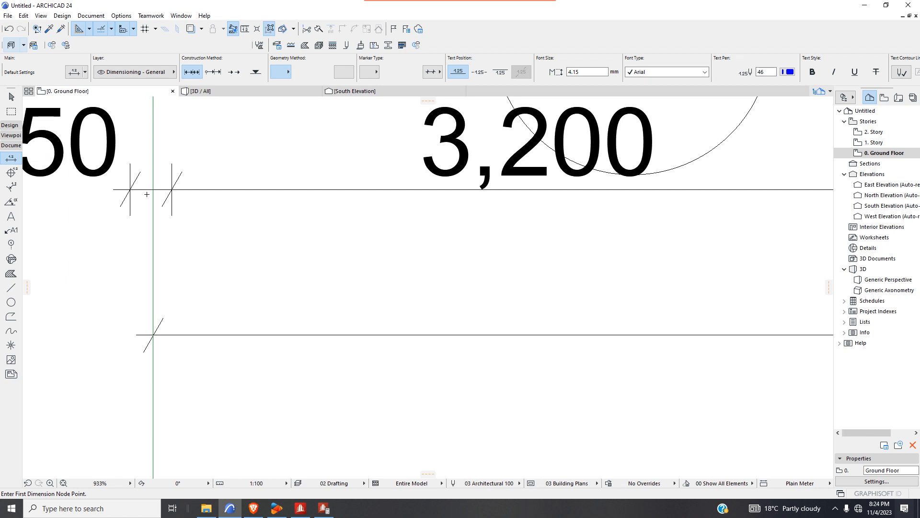
click(153, 190)
scroll(166, 262, down, 3)
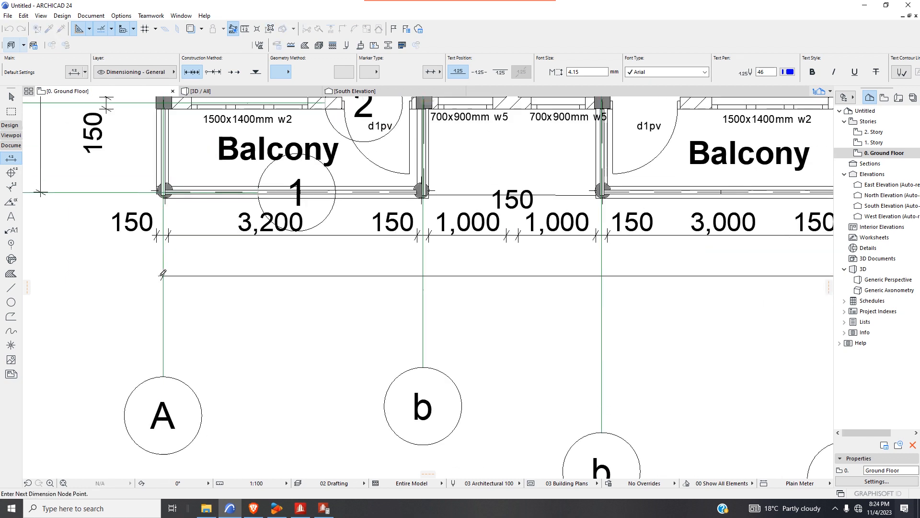
- Add points to the dimension chain where both grid lines b, then c and d, cross the wall dimension line
scroll(436, 245, up, 4)
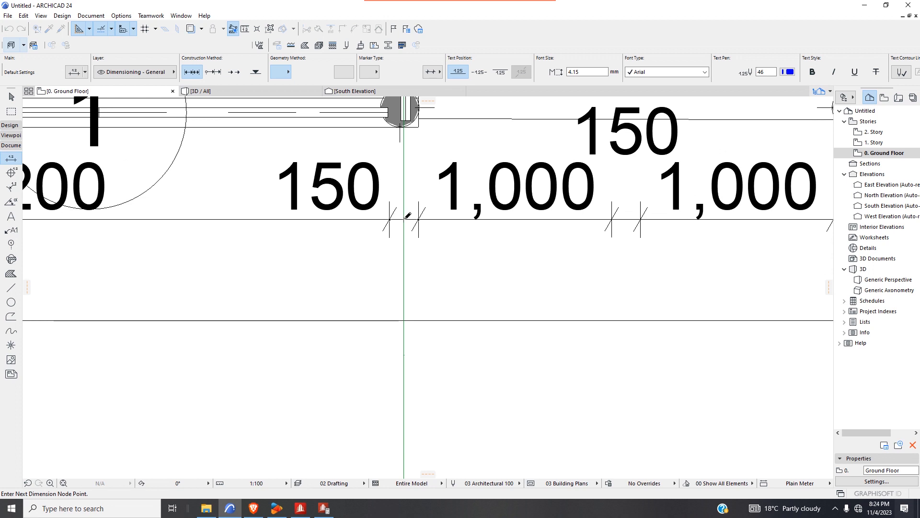
scroll(380, 243, down, 3)
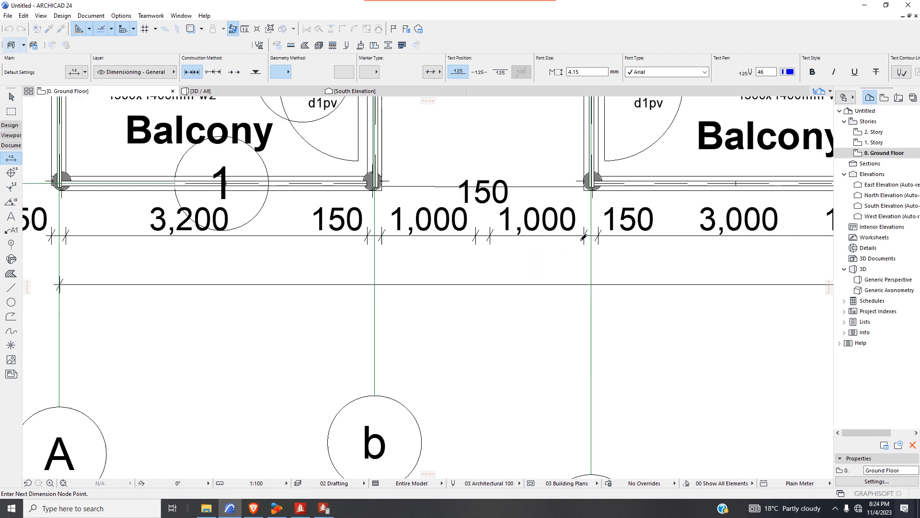
scroll(606, 229, up, 3)
scroll(596, 228, down, 5)
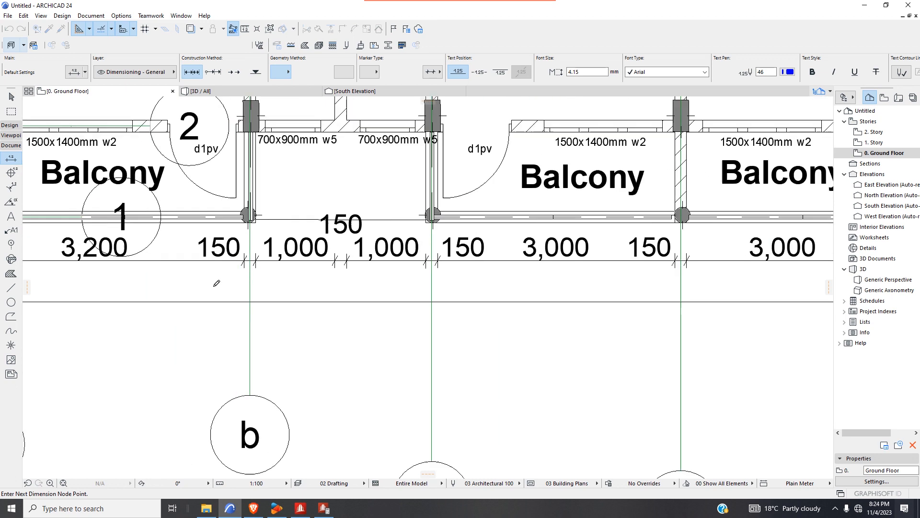
scroll(434, 267, up, 4)
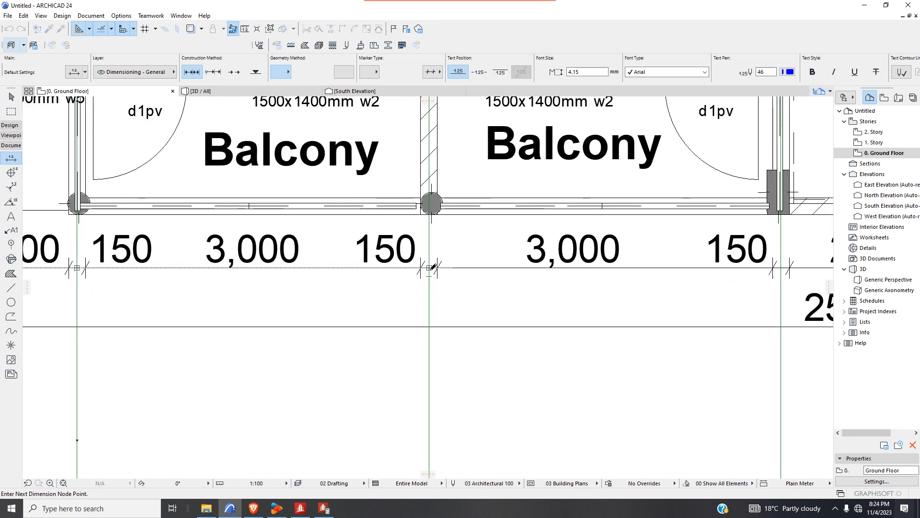
scroll(431, 268, down, 4)
scroll(513, 270, up, 4)
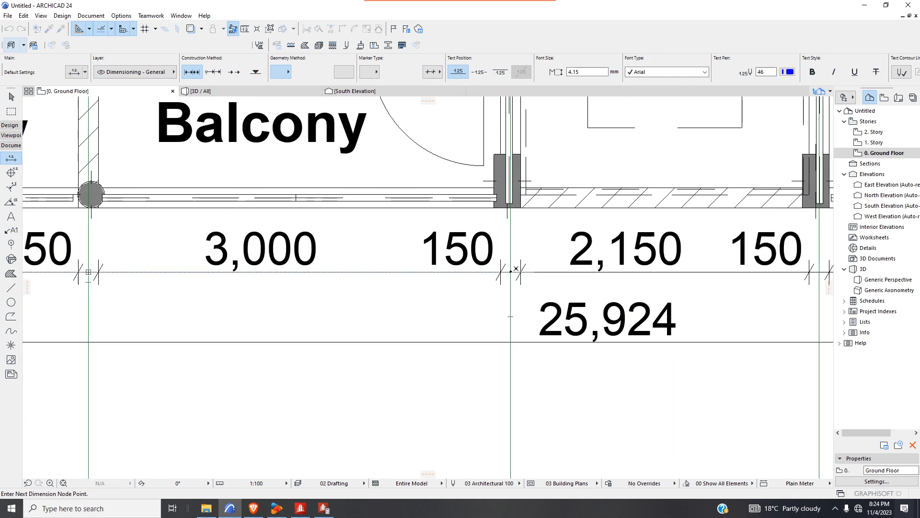
- Continue the dimension chain with points where grid lines e, f, g and i cross the wall dimension line
scroll(516, 269, down, 4)
scroll(528, 274, up, 4)
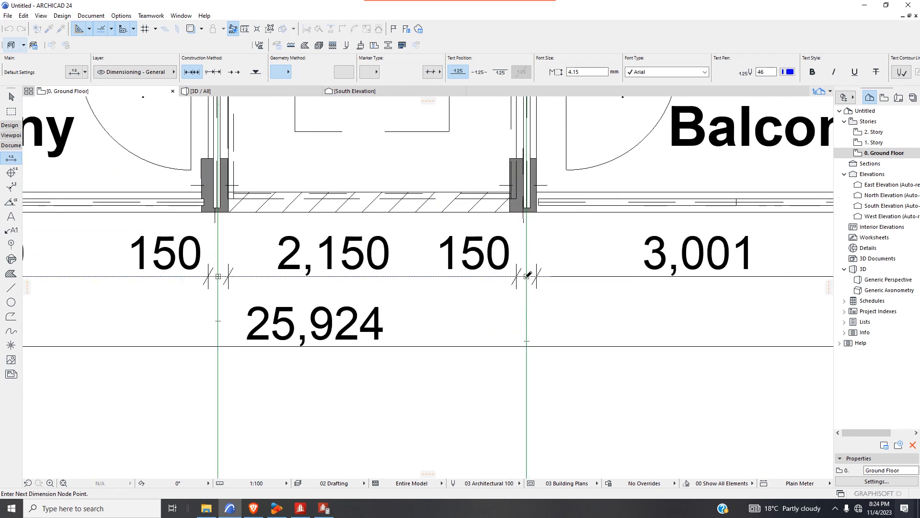
scroll(528, 274, down, 4)
scroll(508, 288, up, 4)
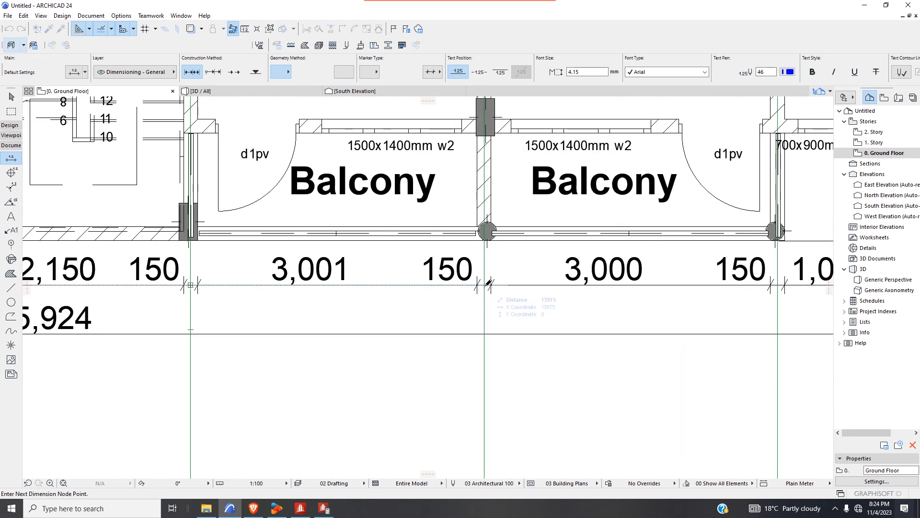
scroll(488, 282, down, 4)
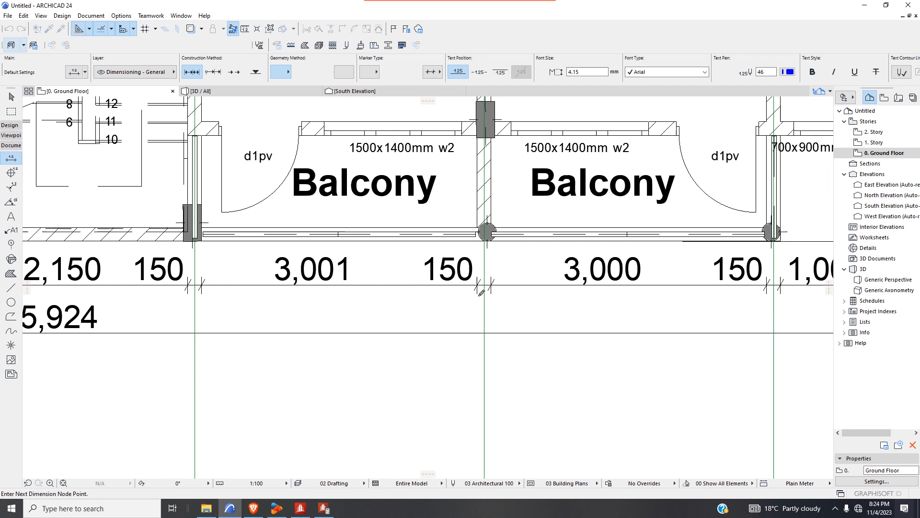
scroll(463, 296, up, 4)
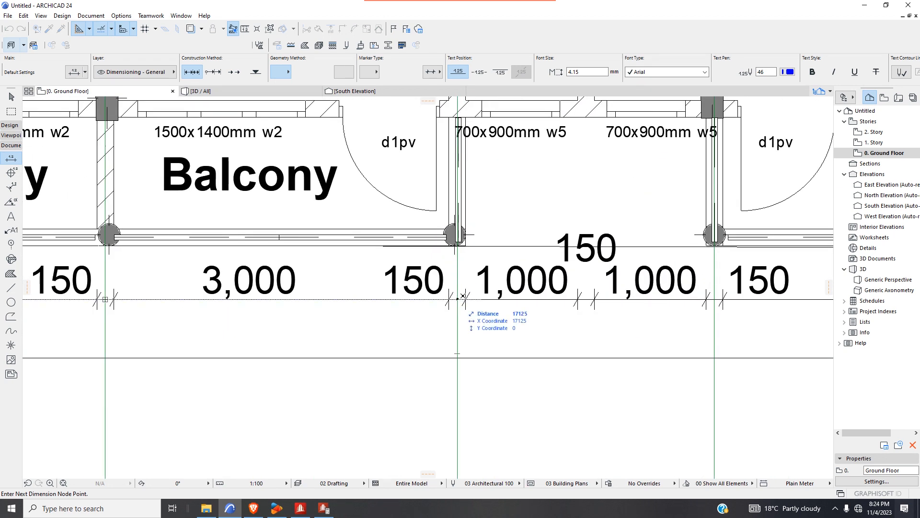
scroll(463, 296, down, 4)
scroll(568, 304, up, 5)
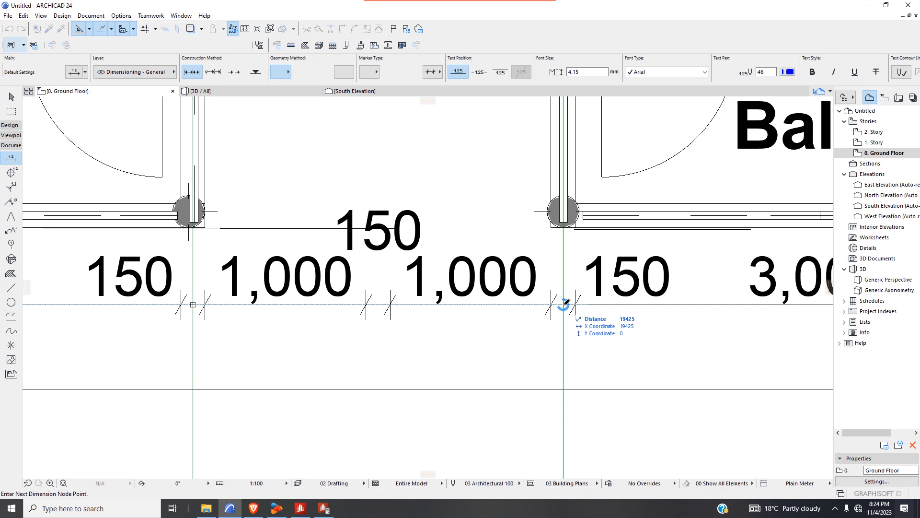
- Add the final chain point at grid line j and place the finished dimension line below the overall wall dimension, near the grid markers
scroll(566, 302, down, 4)
scroll(690, 304, up, 4)
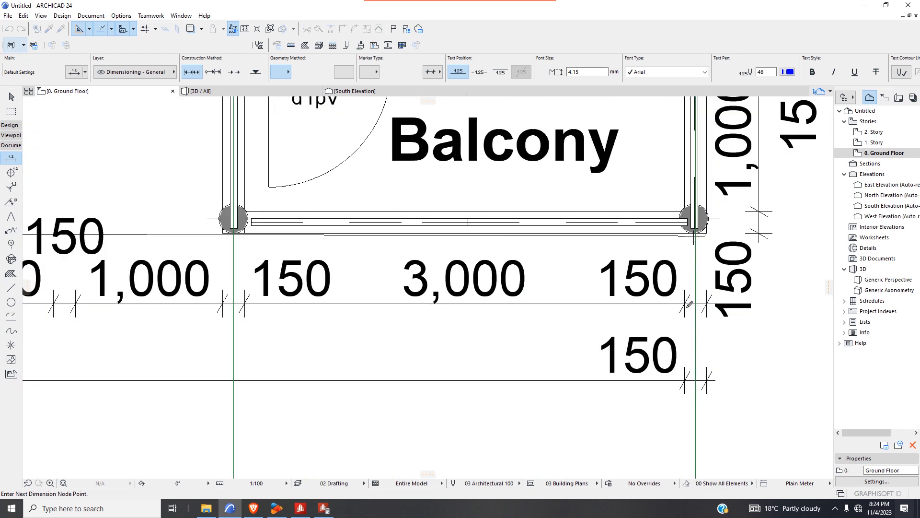
scroll(689, 303, up, 3)
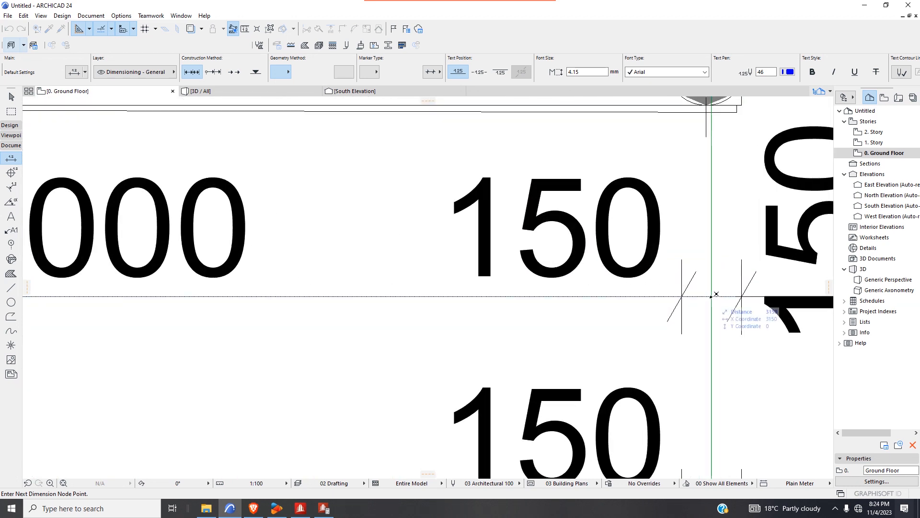
scroll(698, 307, down, 6)
right_click(565, 303)
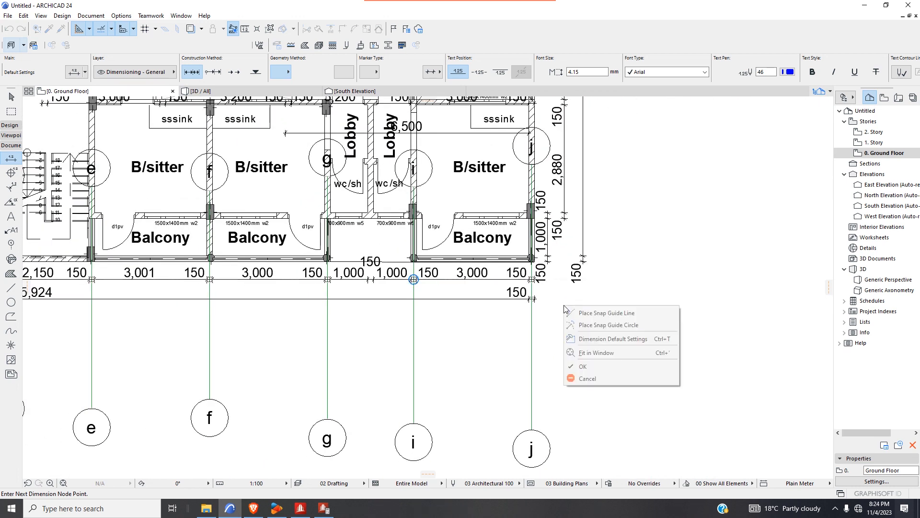
click(582, 367)
click(557, 385)
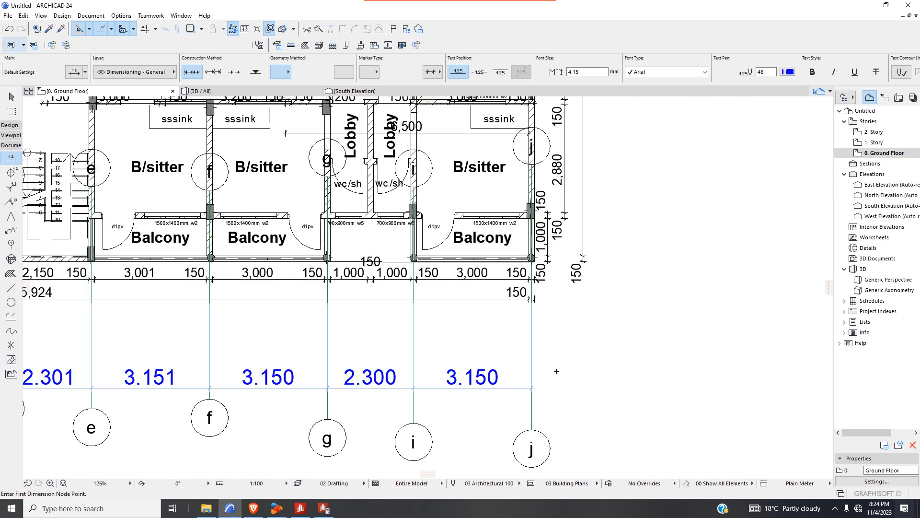
- Check the new dimension chain from grid A to j against the columns and walls around the stair bay
scroll(557, 381, down, 3)
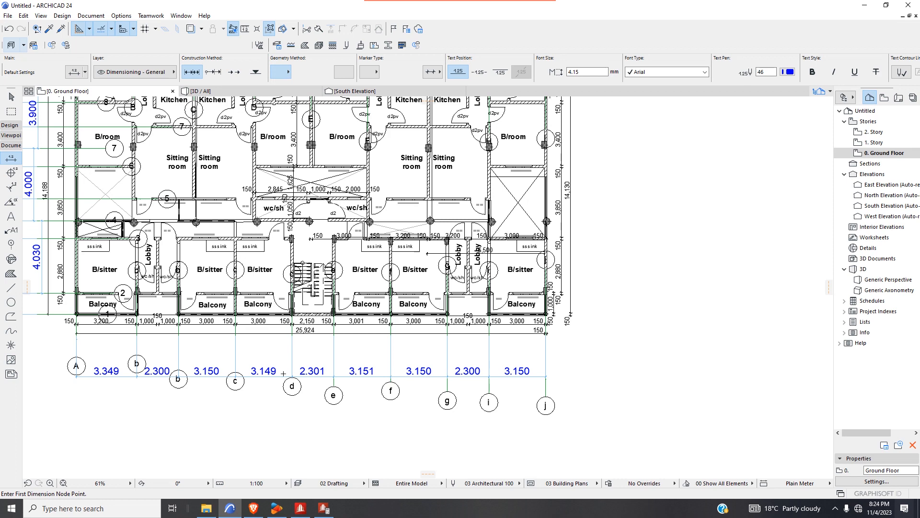
scroll(283, 372, up, 2)
scroll(297, 262, up, 10)
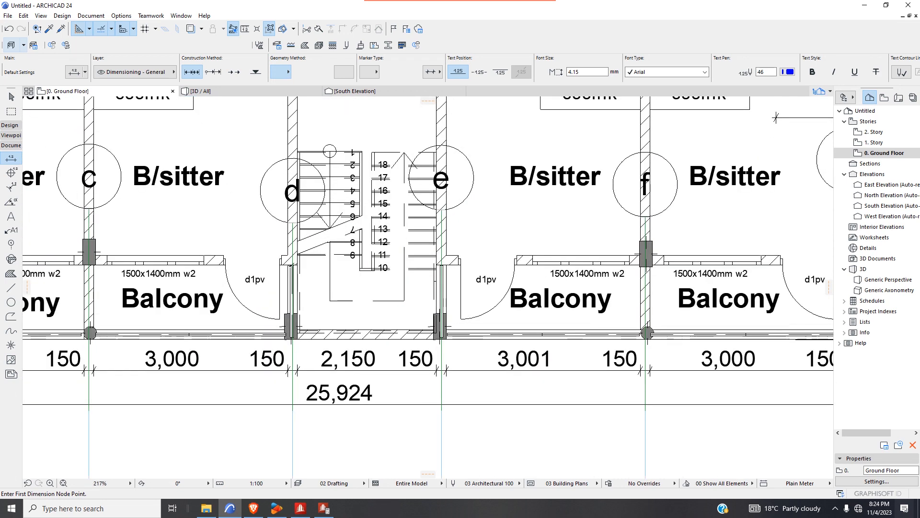
scroll(297, 313, down, 2)
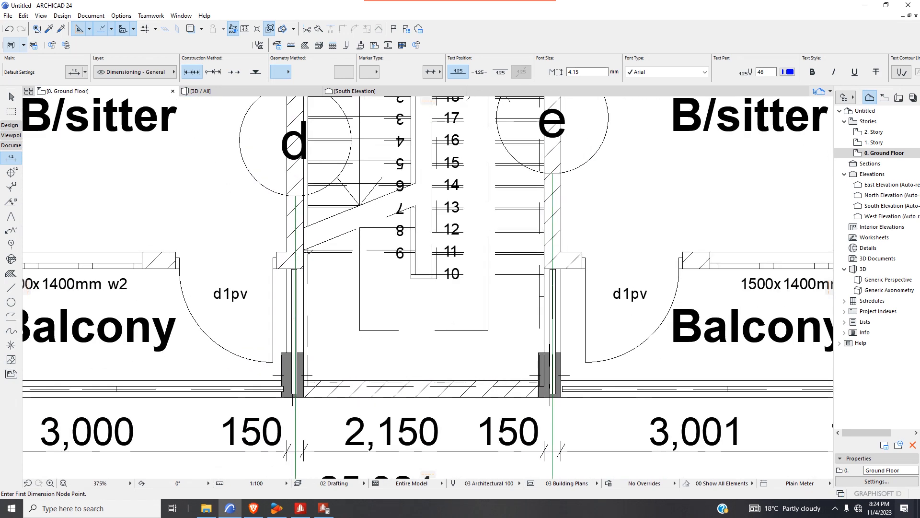
scroll(308, 249, down, 7)
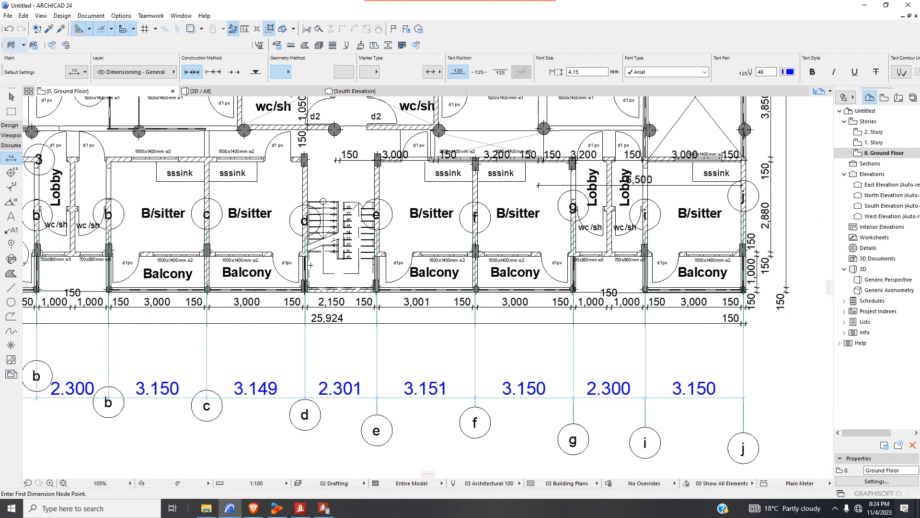
scroll(319, 270, down, 3)
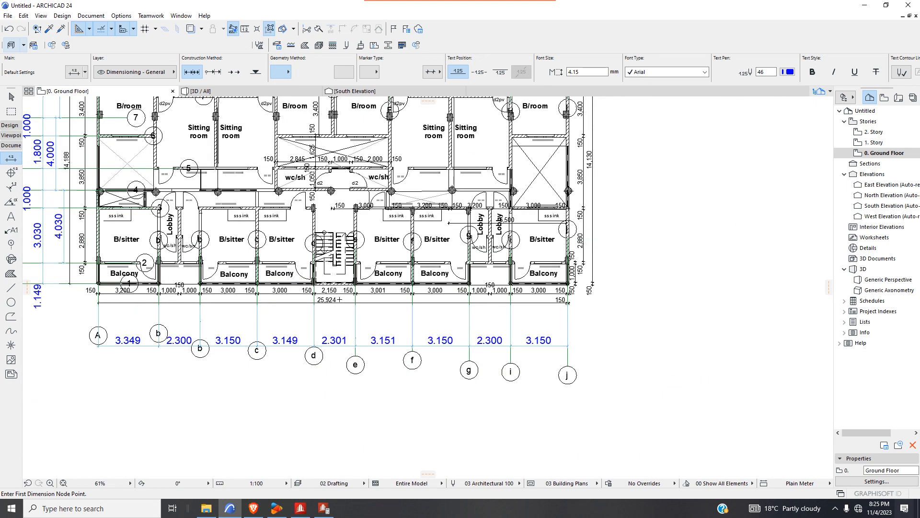
scroll(98, 336, up, 2)
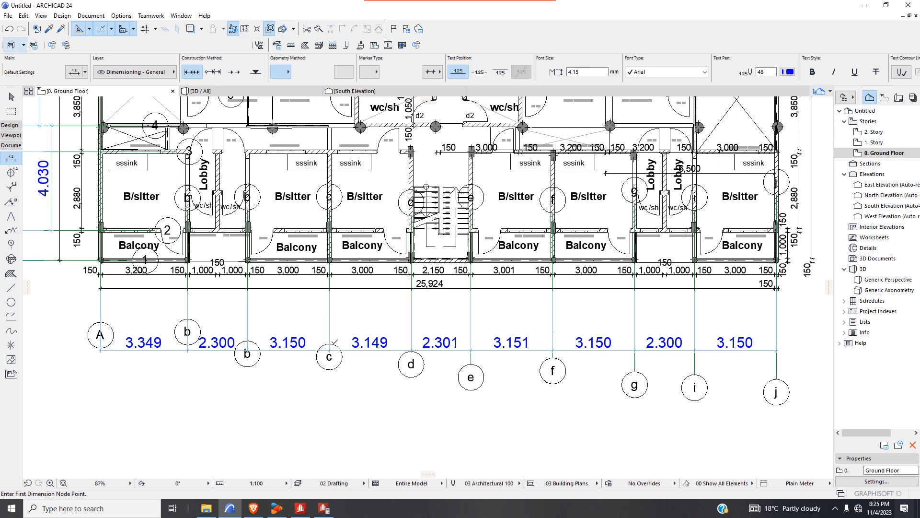
scroll(418, 346, down, 6)
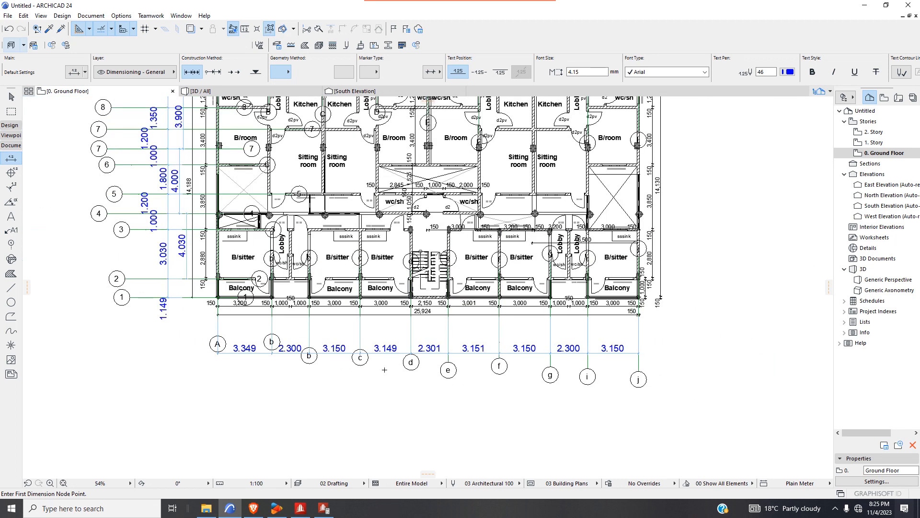
- Compare the upper, lower and side grid dimension chains across the whole ground floor plan
scroll(510, 204, up, 2)
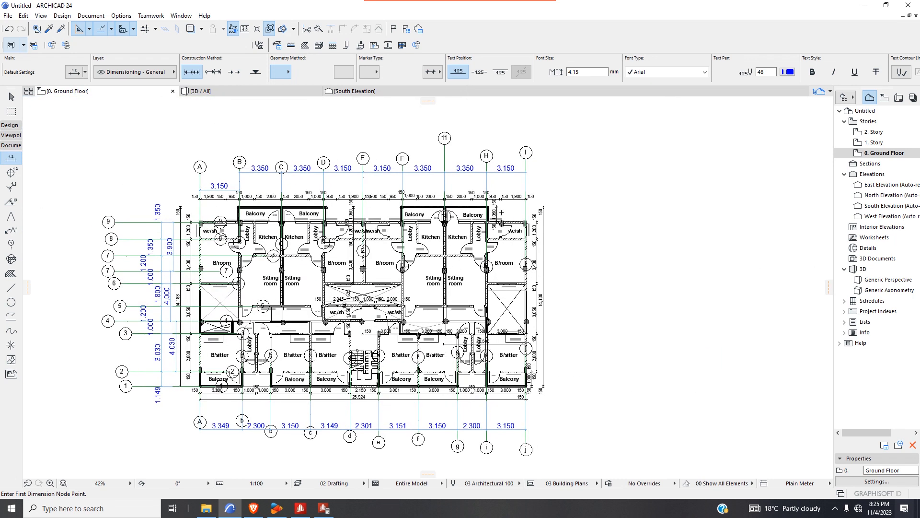
scroll(501, 344, up, 1)
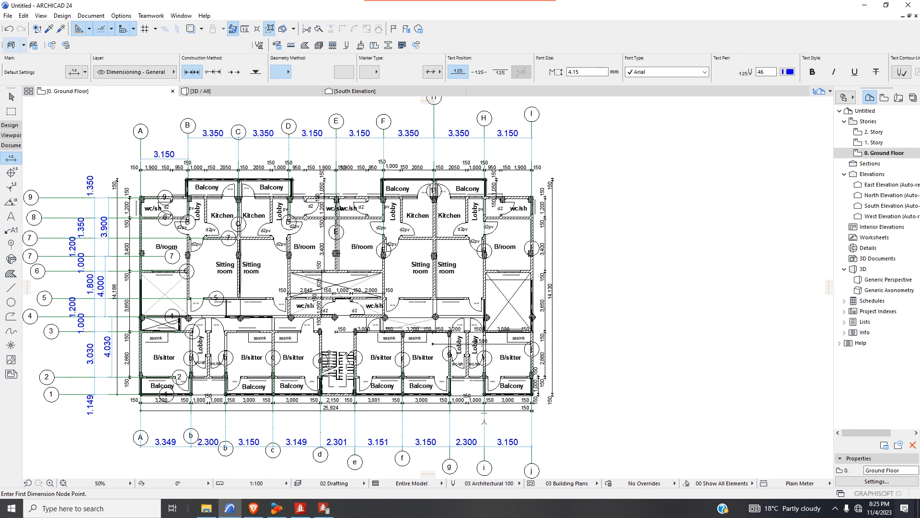
scroll(490, 431, up, 2)
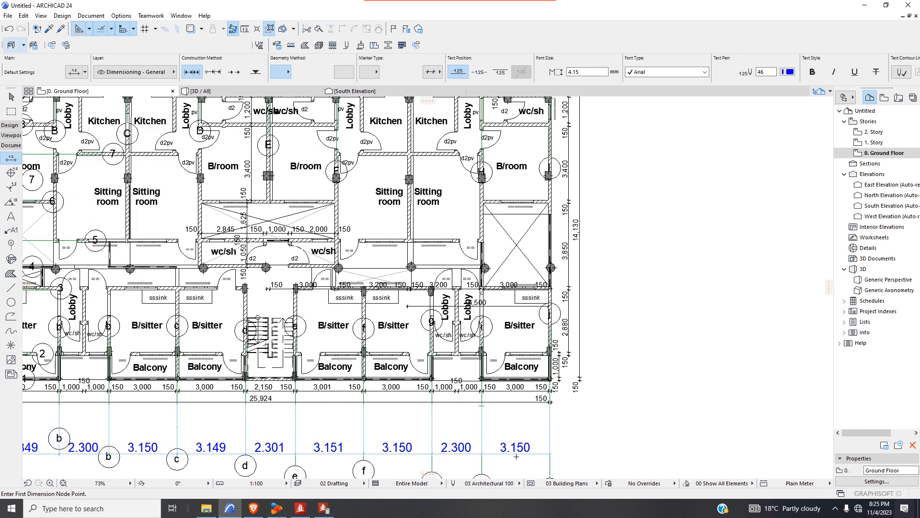
scroll(522, 452, down, 3)
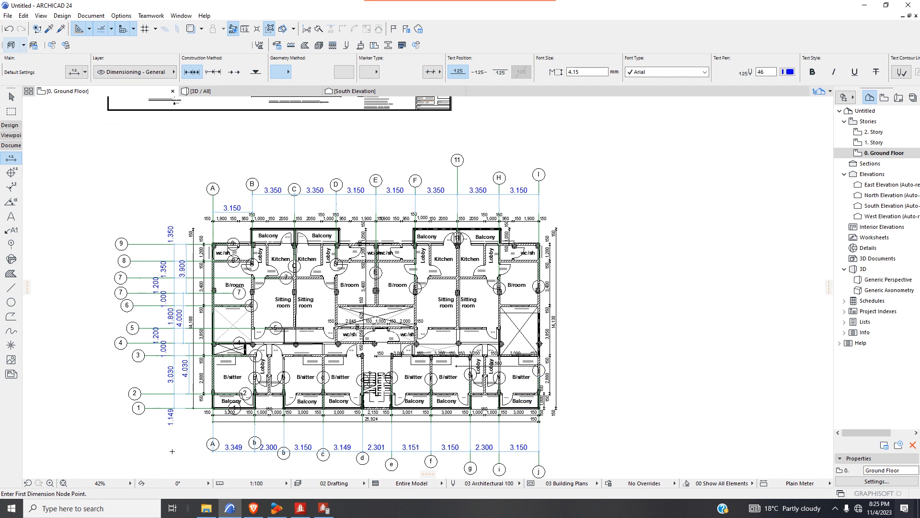
scroll(218, 401, up, 6)
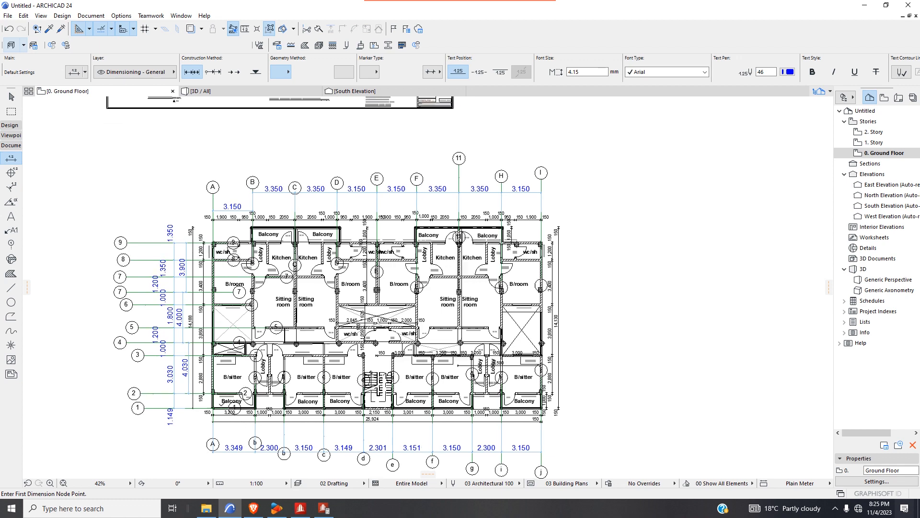
scroll(228, 363, down, 6)
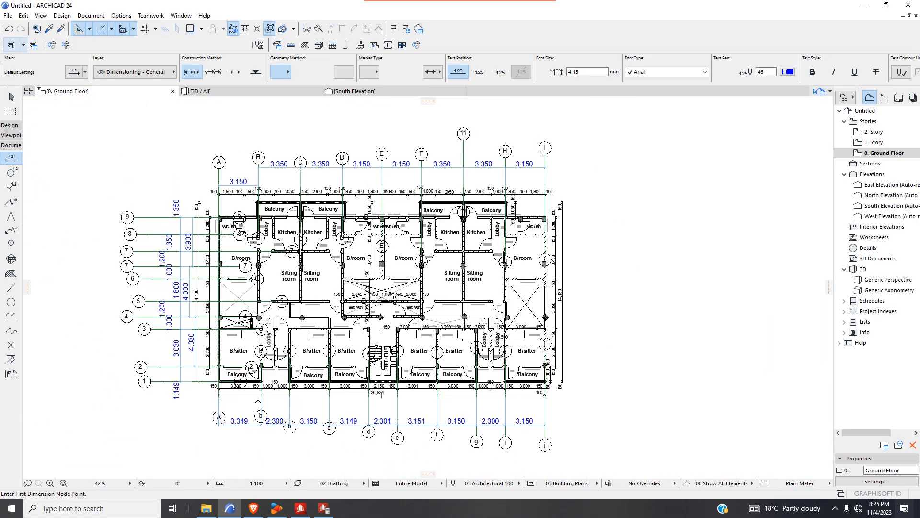
scroll(239, 381, up, 2)
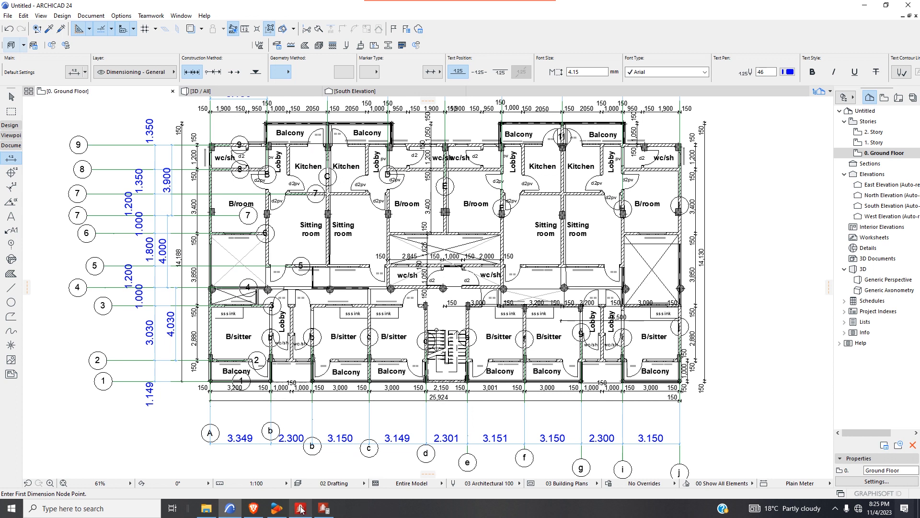
- Switch to STAAD.Pro and select the node at X 0.000, Z 11.930
mouse_move(303, 509)
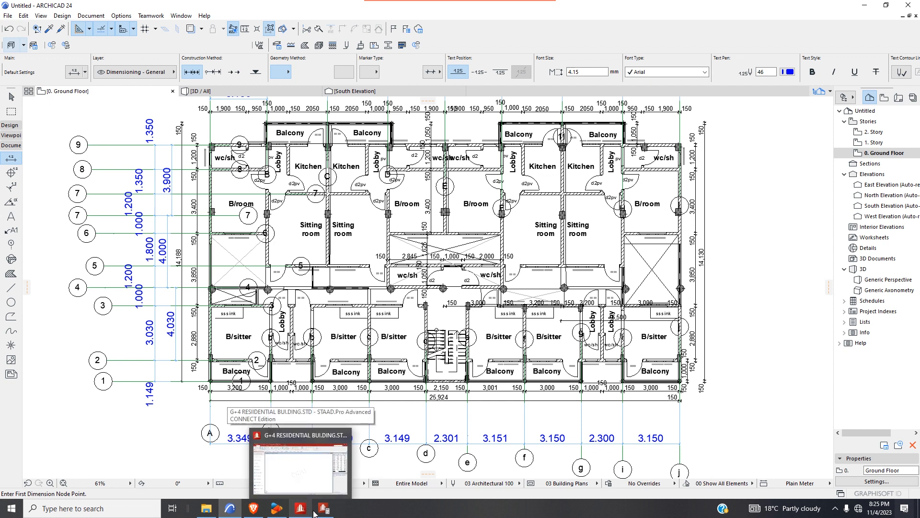
mouse_move(235, 512)
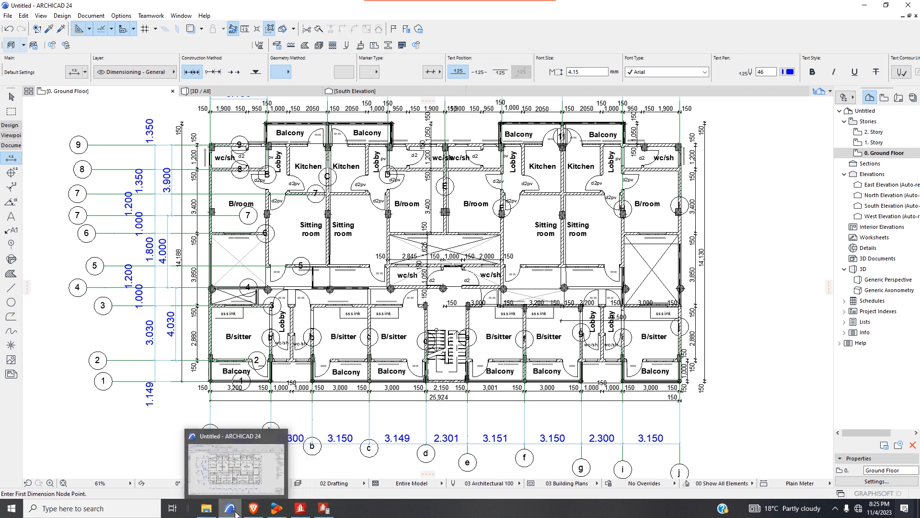
click(300, 508)
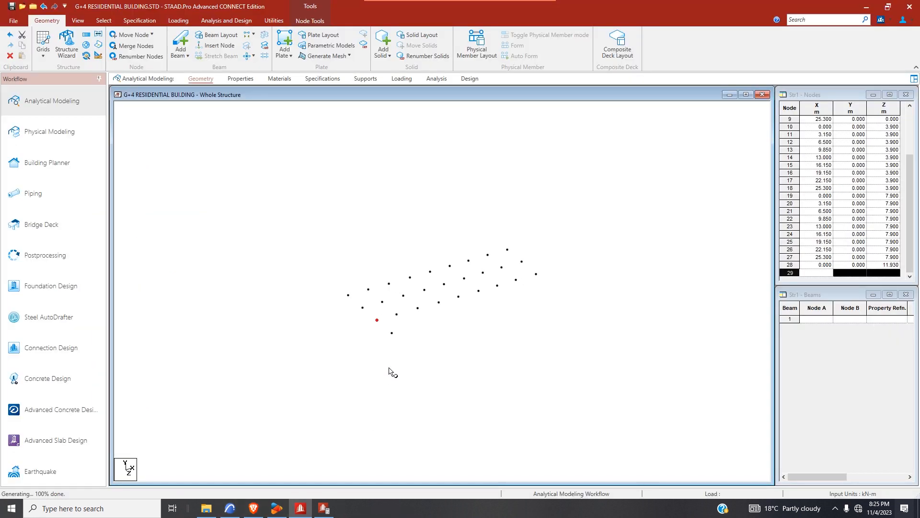
click(392, 332)
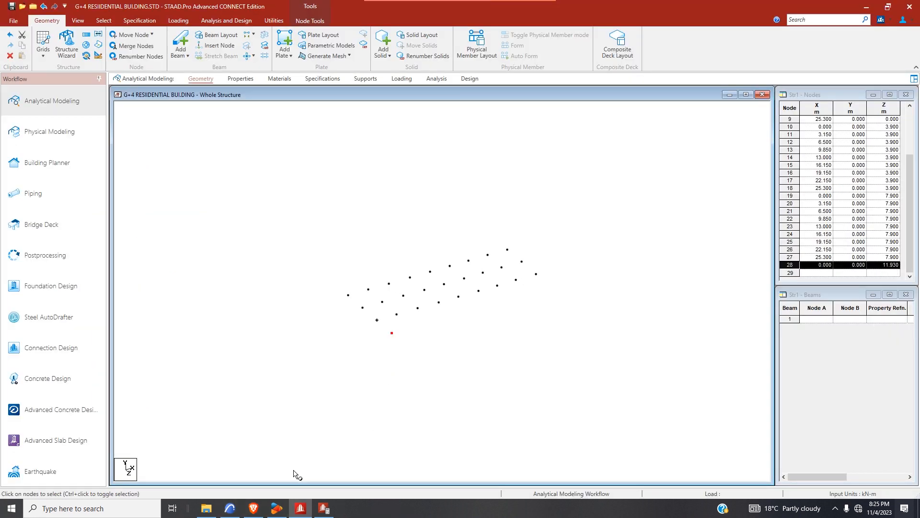
- Return to ArchiCAD and examine the columns and grid spacing around the B/sitters and balconies between grid lines A and d
click(231, 509)
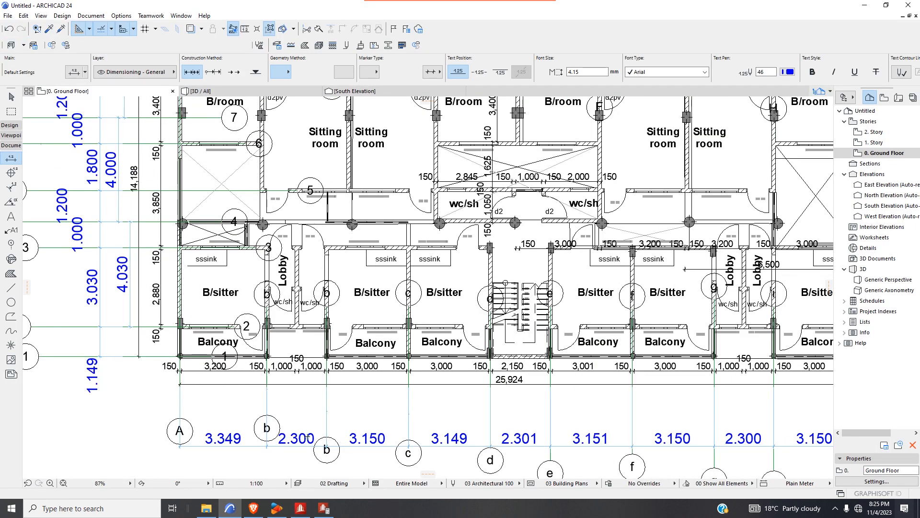
scroll(313, 428, down, 2)
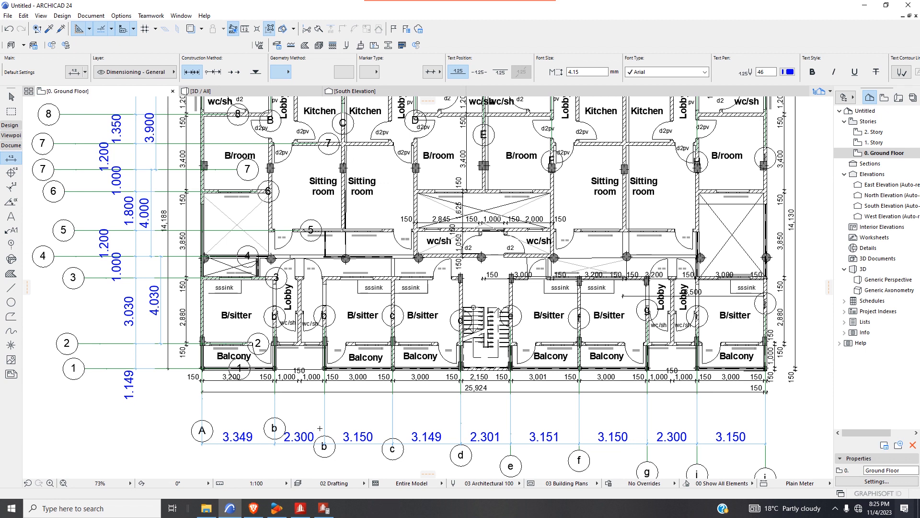
scroll(232, 332, up, 6)
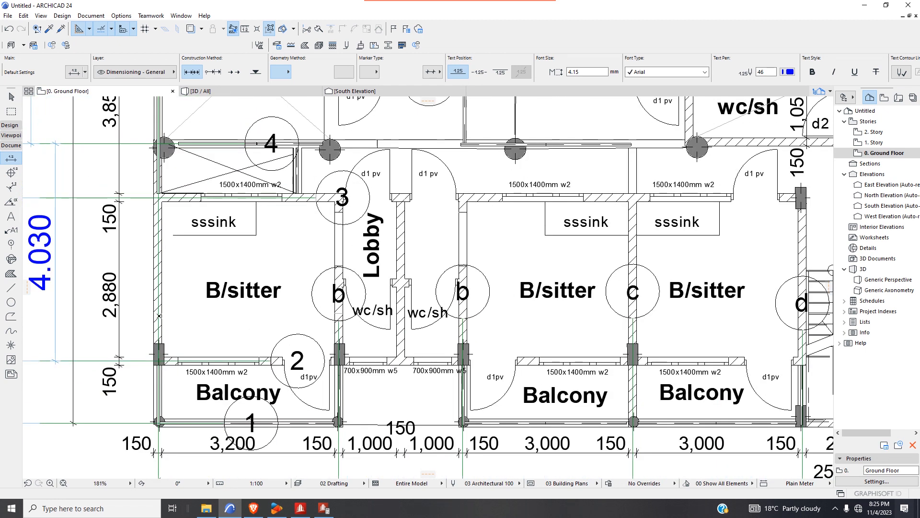
- Examine how grid line A sits relative to the columns and outer wall along the first B/sitter and balcony
scroll(164, 413, up, 6)
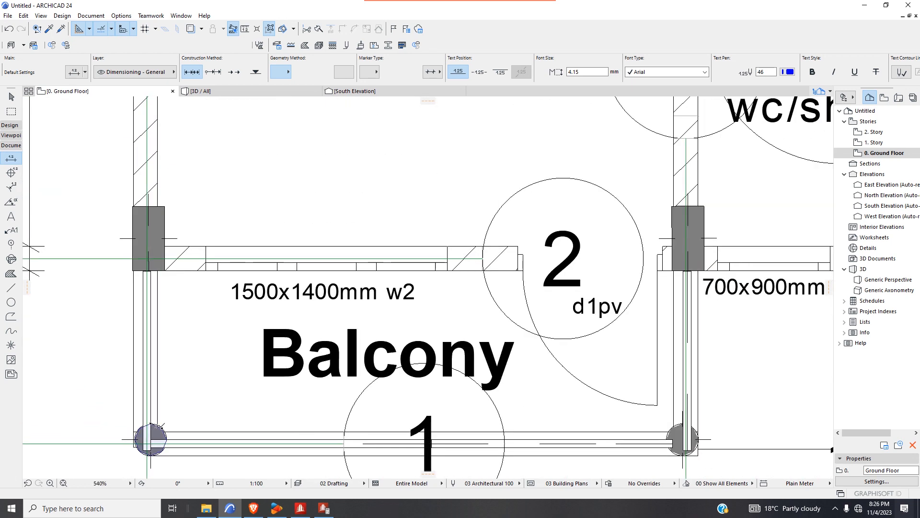
scroll(161, 427, down, 8)
scroll(154, 382, up, 8)
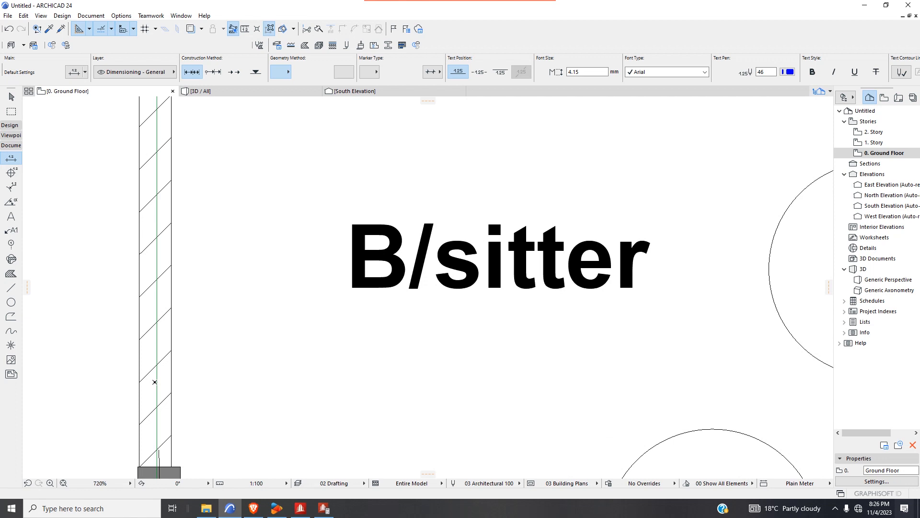
scroll(184, 382, down, 2)
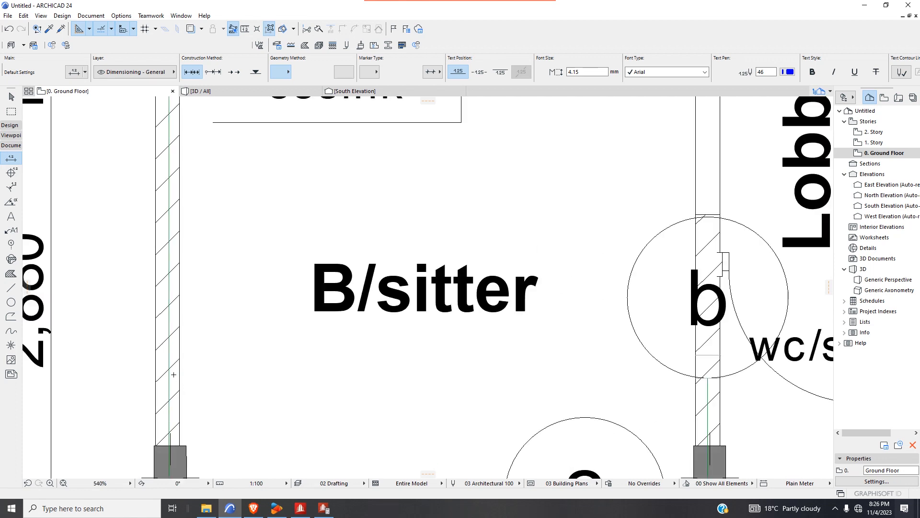
scroll(177, 356, down, 10)
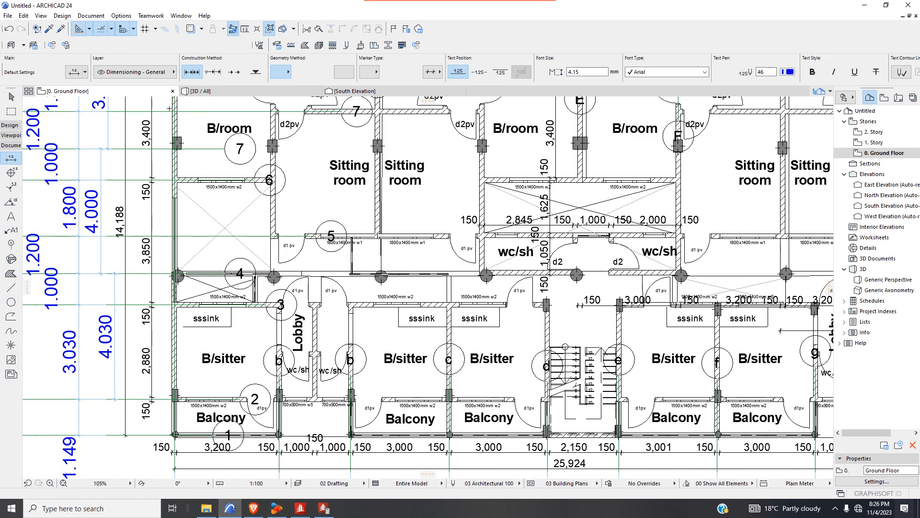
- Review the grid lines and dimension chains over the whole ground floor plan, ending at the balcony bay between A and b
scroll(170, 108, down, 4)
scroll(178, 267, up, 8)
scroll(178, 268, up, 4)
scroll(206, 277, down, 10)
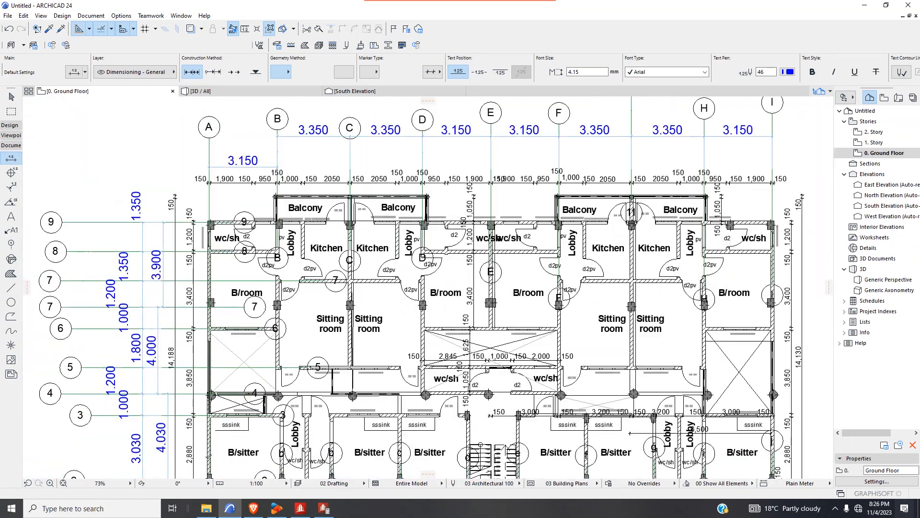
scroll(243, 335, down, 4)
scroll(230, 475, up, 6)
scroll(269, 363, down, 6)
scroll(269, 363, up, 4)
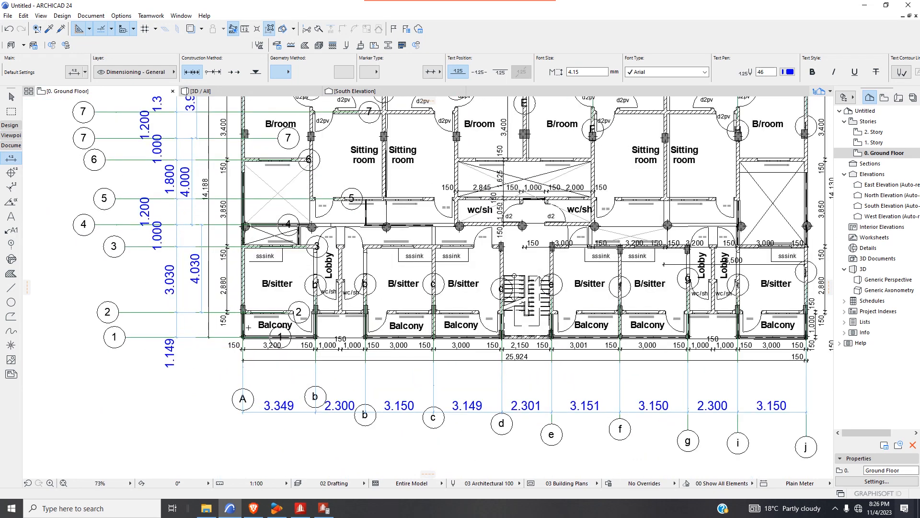
scroll(249, 327, up, 15)
scroll(223, 319, down, 12)
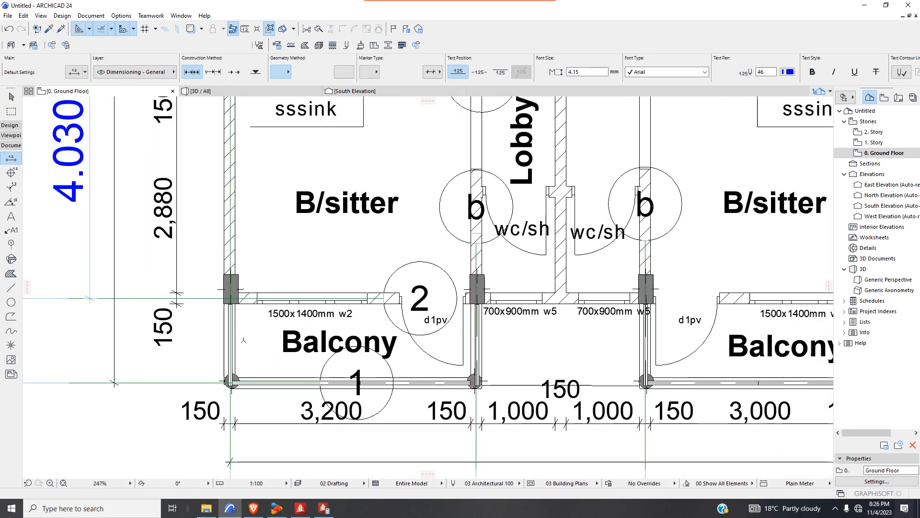
- Draw a horizontal helper line across the full thickness of the outer wall beside the first B/sitter
scroll(205, 199, up, 12)
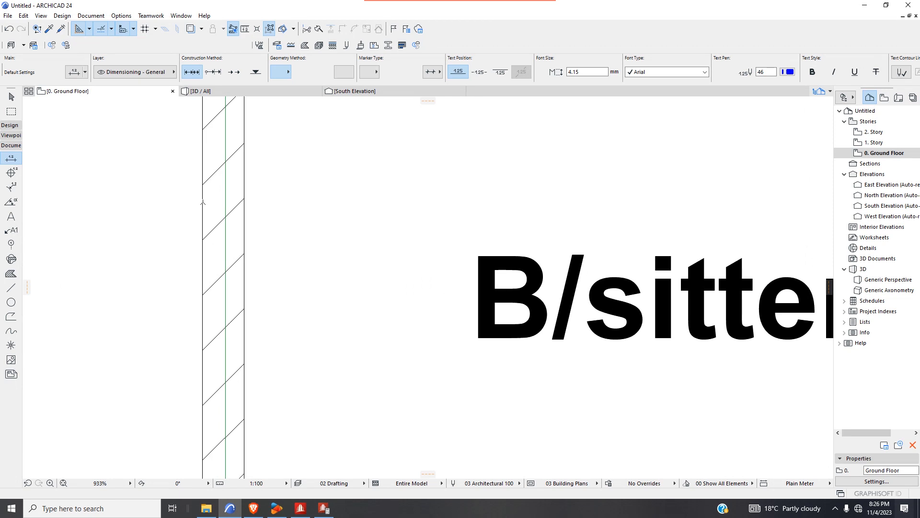
click(202, 202)
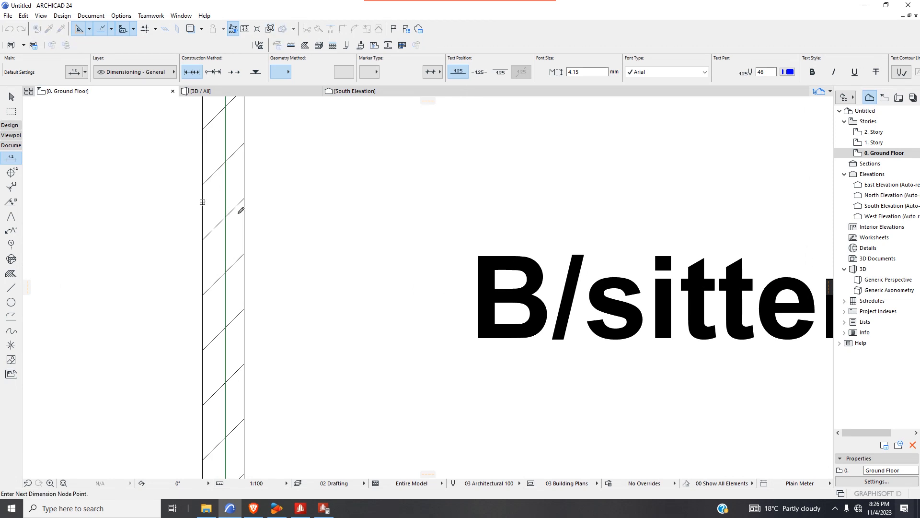
click(11, 287)
scroll(197, 197, up, 2)
click(191, 197)
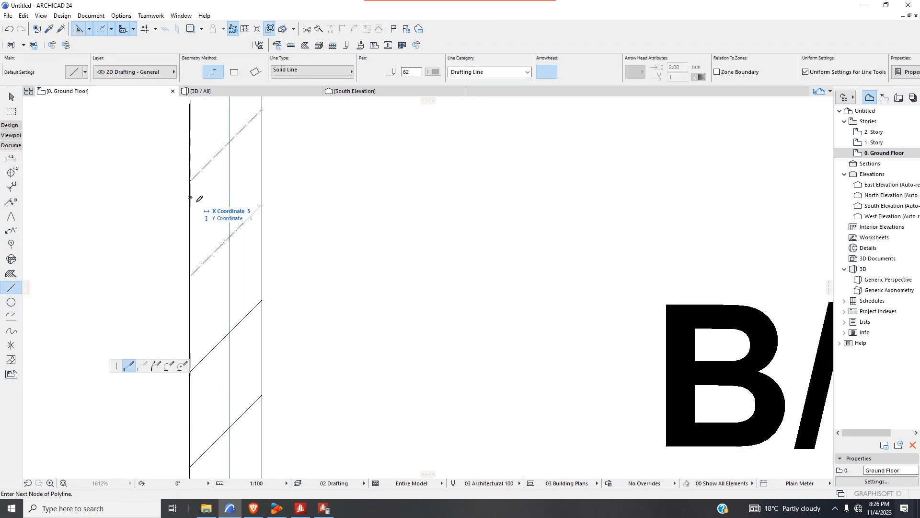
double_click(264, 197)
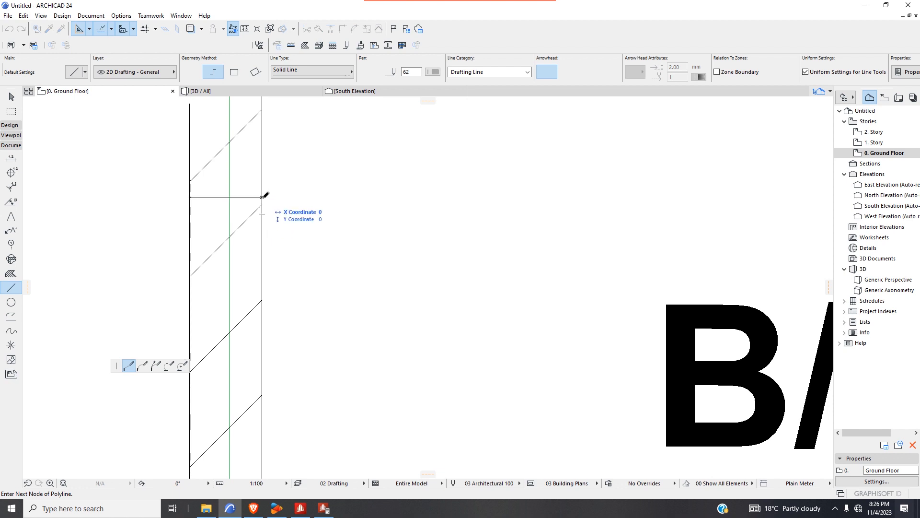
- Place a vertical grid line from the helper line's midpoint down past the grid A marker below the plan
click(11, 243)
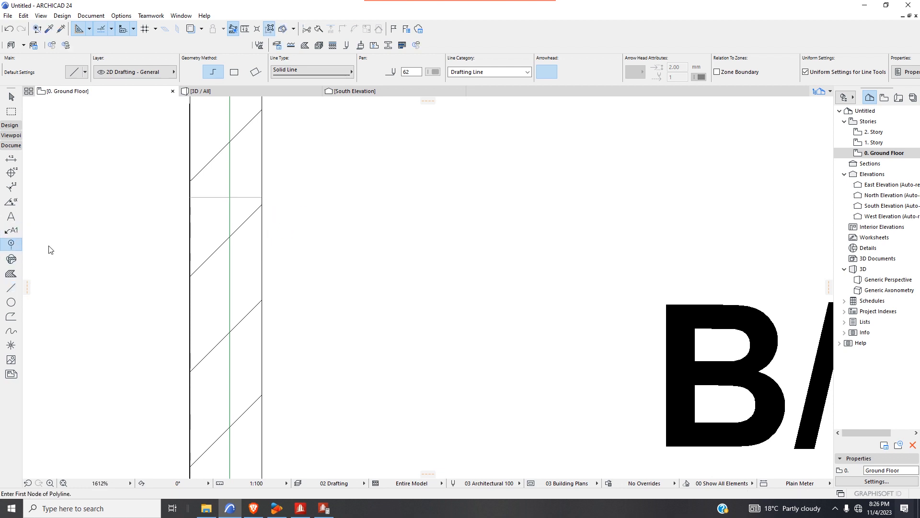
click(226, 197)
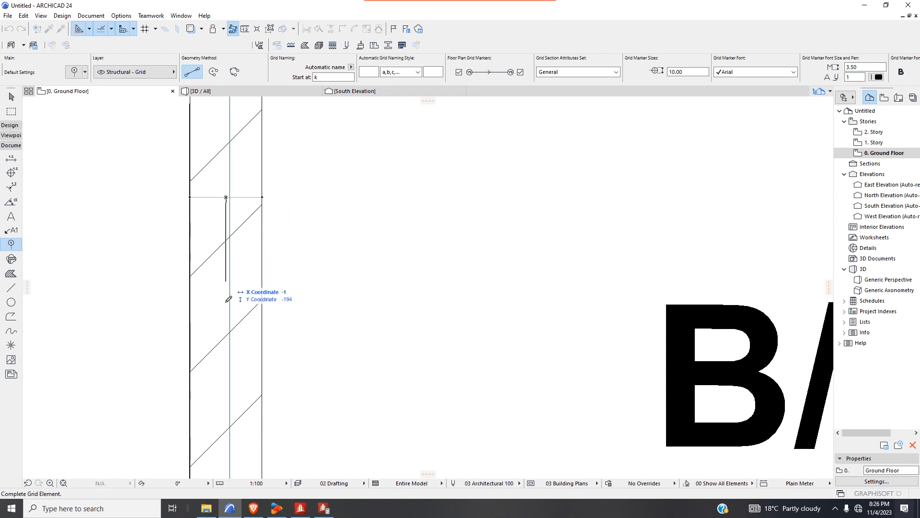
scroll(228, 297, down, 10)
scroll(231, 422, up, 2)
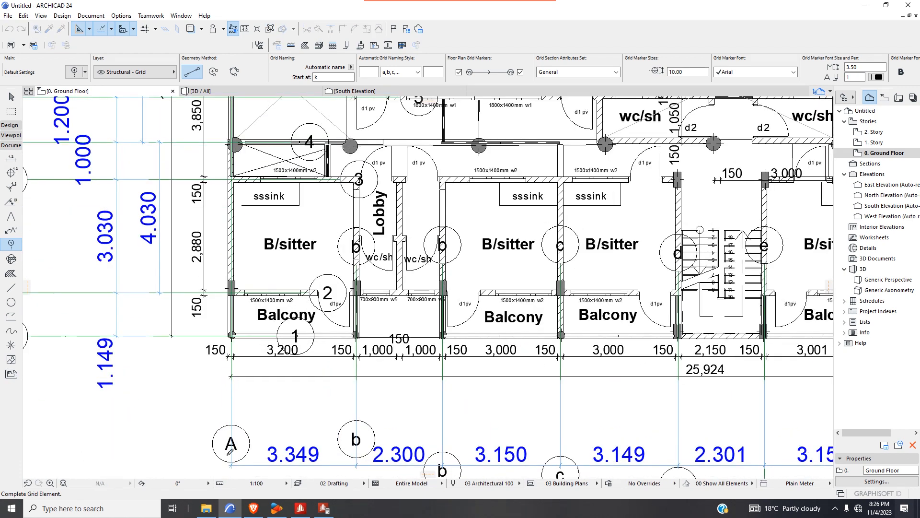
scroll(246, 391, down, 3)
scroll(246, 390, down, 3)
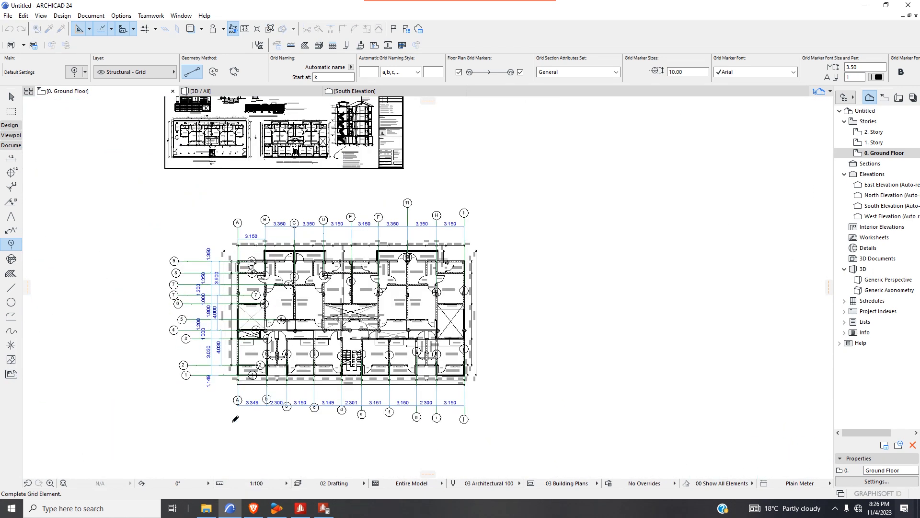
click(237, 455)
- Delete the old grid line A, leaving the new grid line on the outer wall's centre
scroll(241, 419, up, 10)
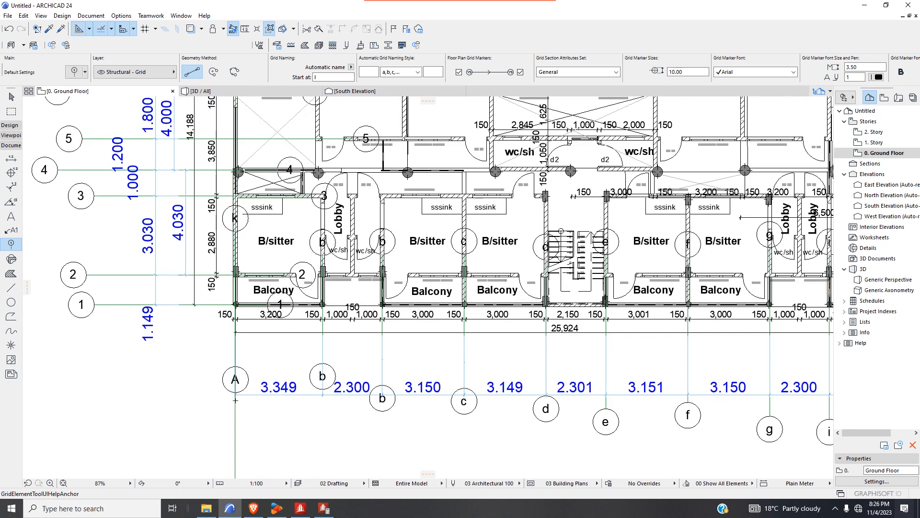
scroll(235, 400, down, 5)
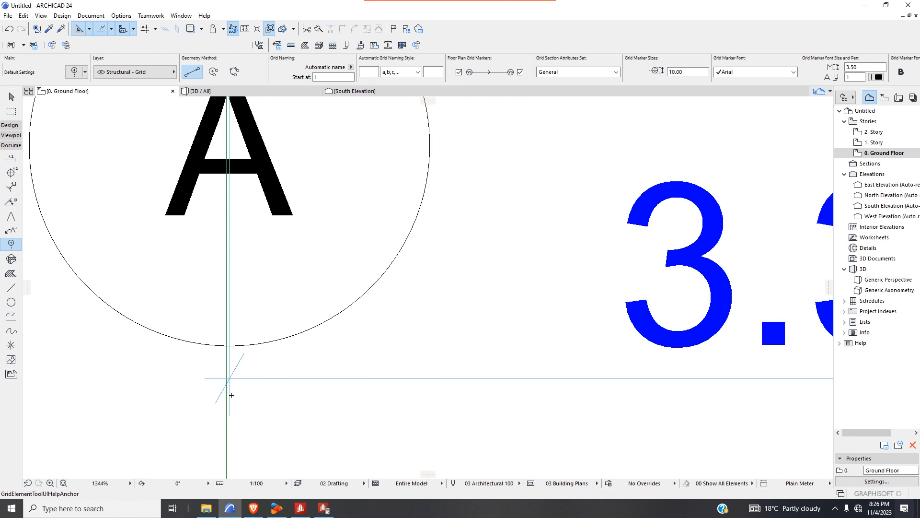
scroll(221, 418, down, 4)
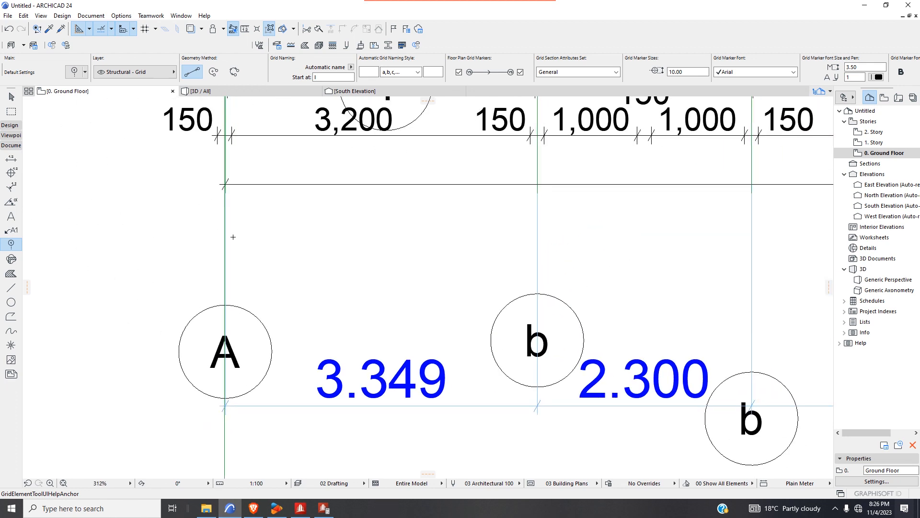
scroll(230, 236, up, 4)
click(11, 96)
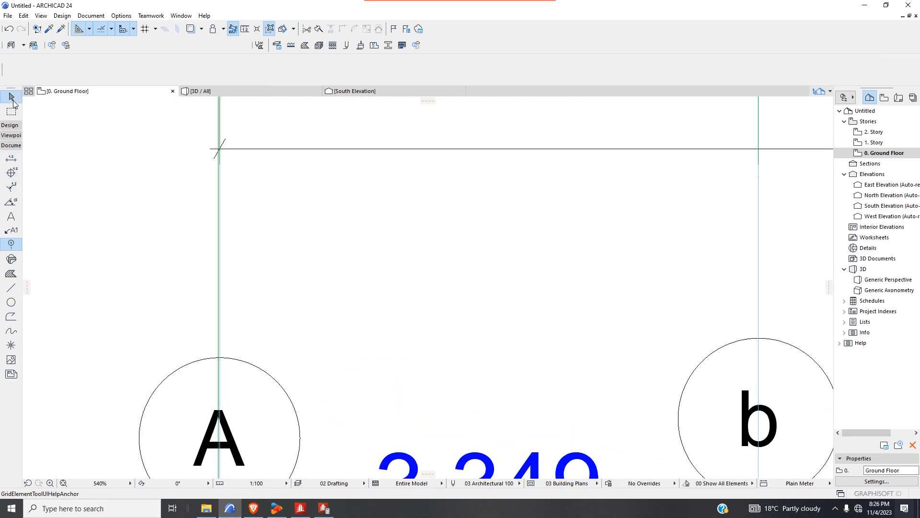
scroll(230, 355, up, 3)
click(211, 336)
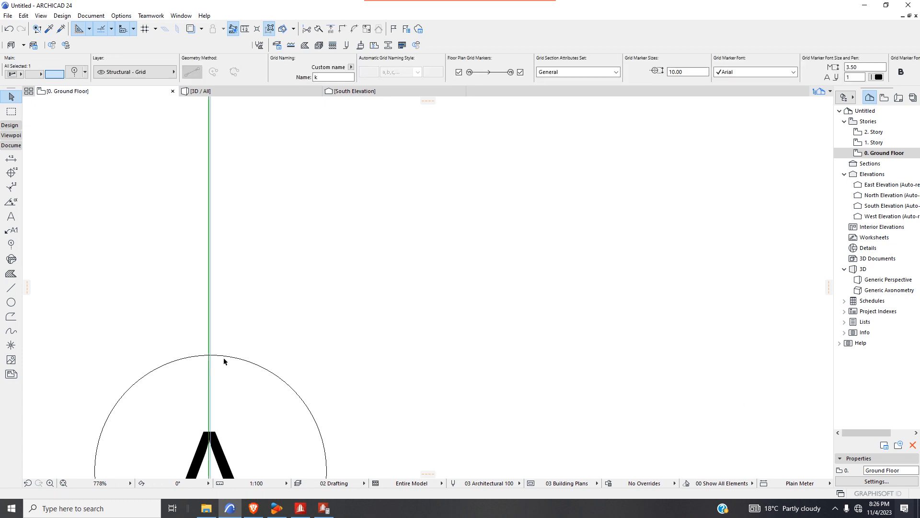
scroll(202, 403, up, 5)
click(193, 400)
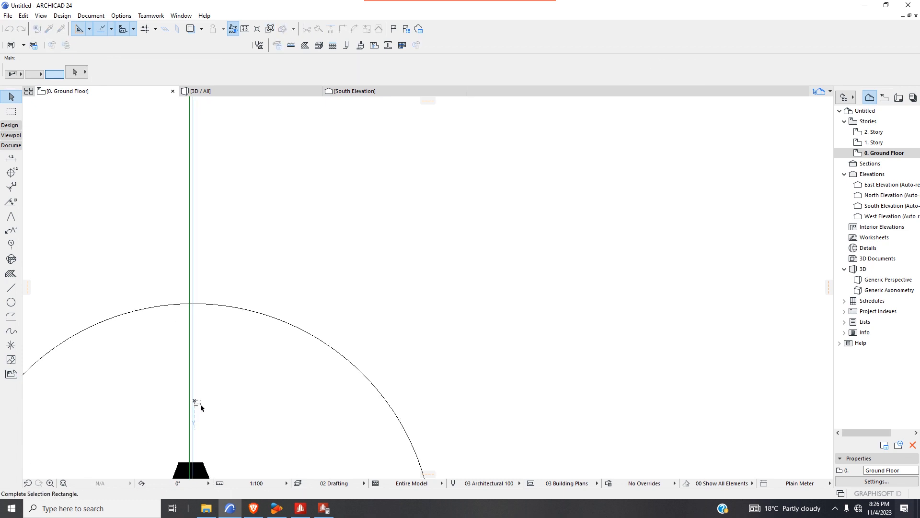
scroll(214, 409, down, 4)
scroll(226, 304, up, 4)
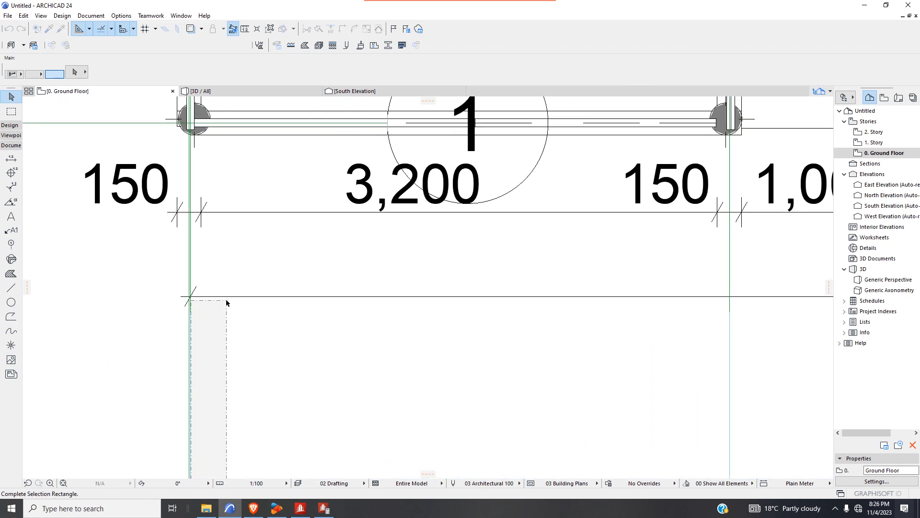
scroll(193, 277, up, 4)
click(188, 277)
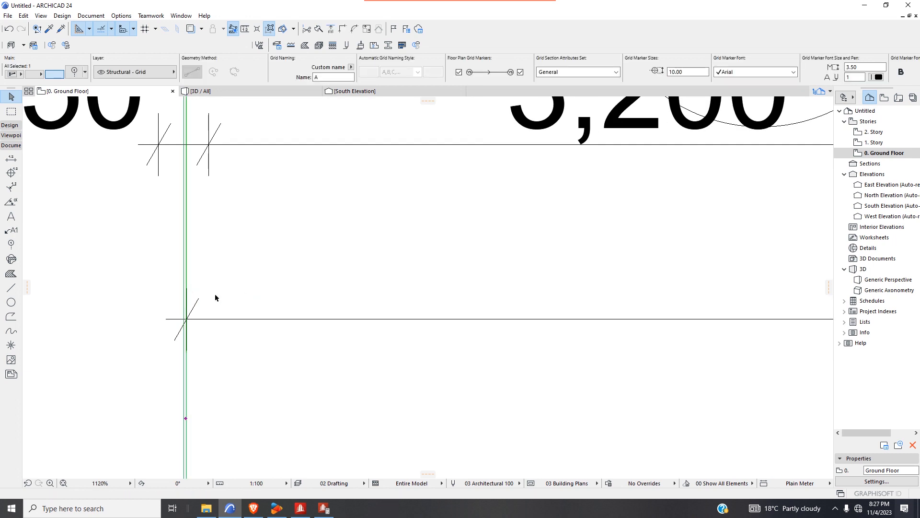
key(Escape)
- Start a linear dimension below the balconies next to the new grid line
scroll(190, 268, down, 10)
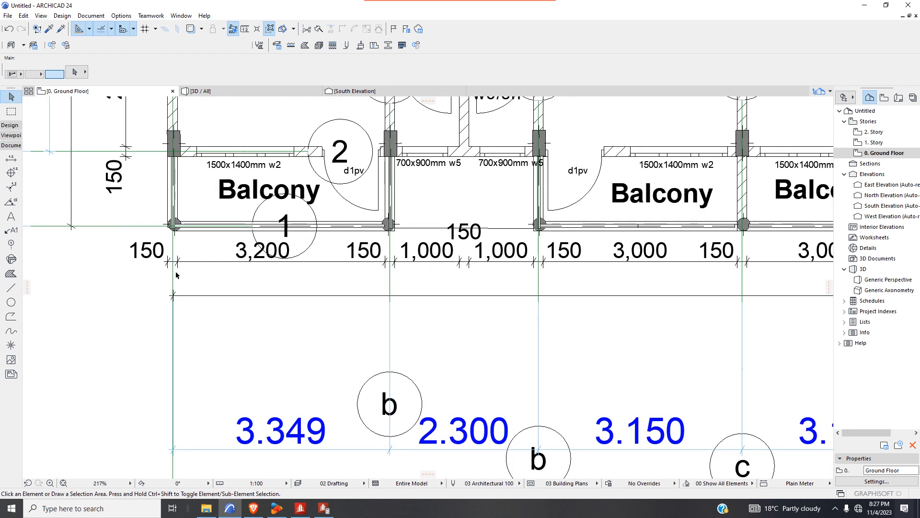
scroll(176, 274, up, 2)
click(11, 158)
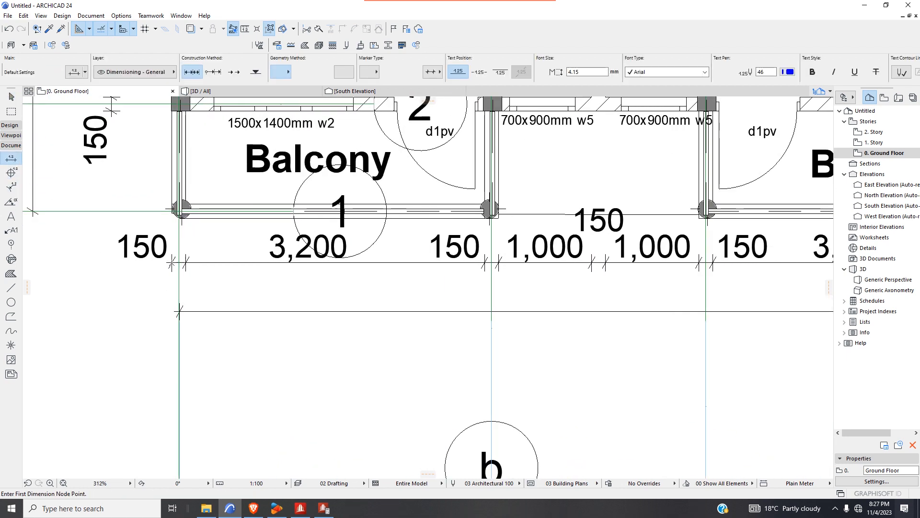
- Dimension the bay between the first vertical grid line and grid line b, placing the dimension below the lower-left balcony
scroll(173, 263, up, 6)
click(193, 261)
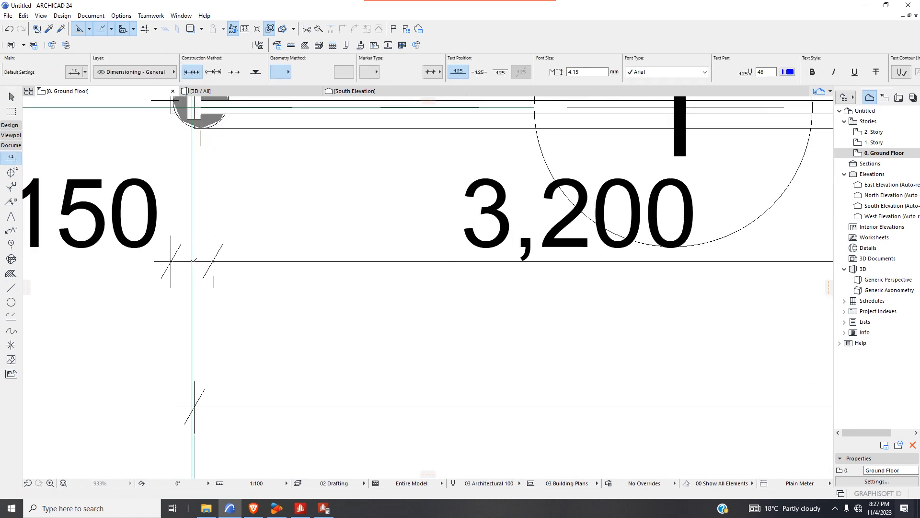
scroll(193, 260, down, 6)
scroll(453, 267, up, 3)
scroll(453, 267, up, 2)
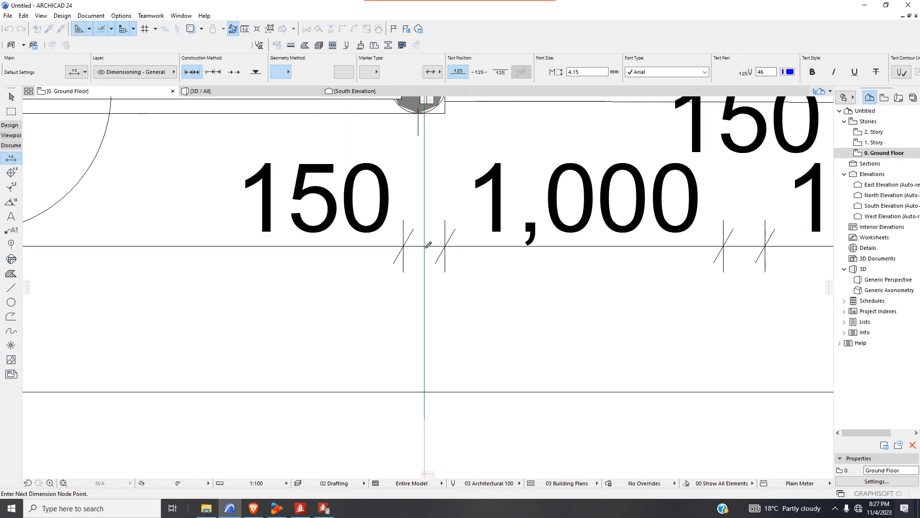
right_click(417, 275)
click(429, 337)
scroll(417, 400, down, 5)
click(360, 397)
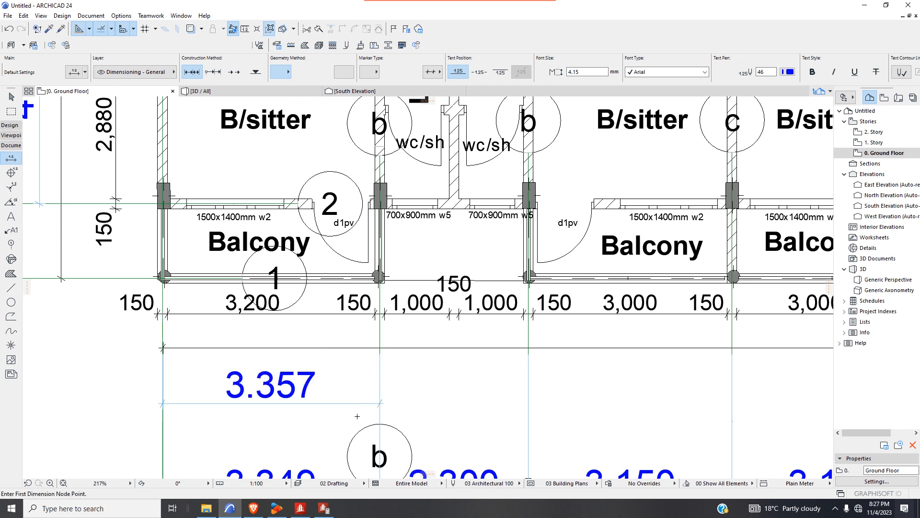
- Undo the dimension added between the first vertical grid line and grid line b
scroll(276, 370, down, 4)
scroll(220, 327, up, 5)
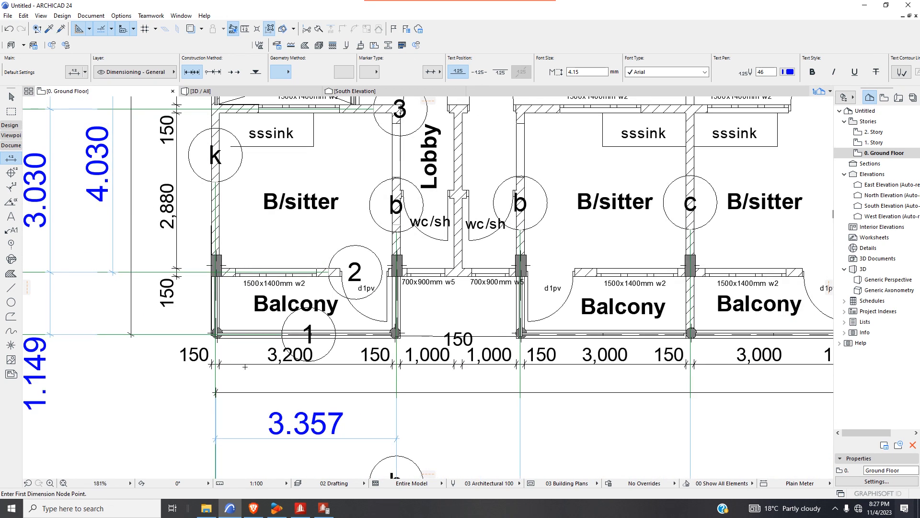
scroll(240, 386, down, 3)
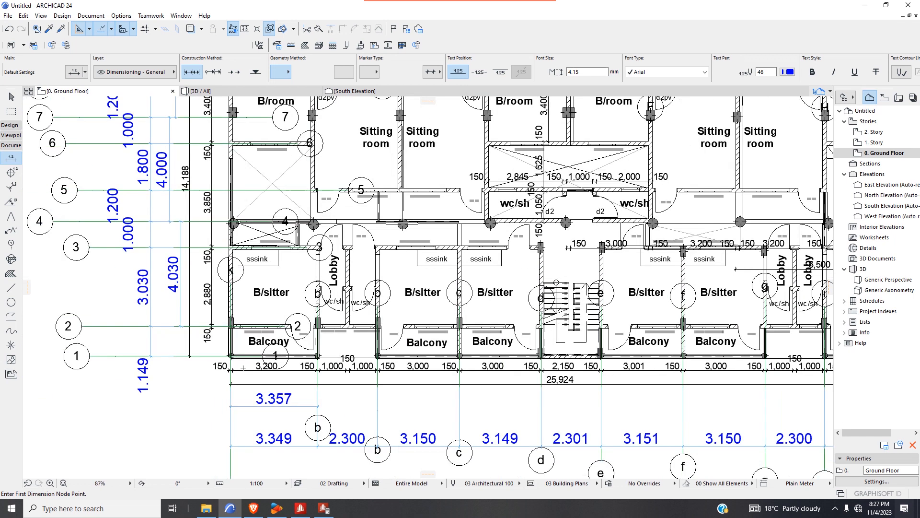
click(8, 29)
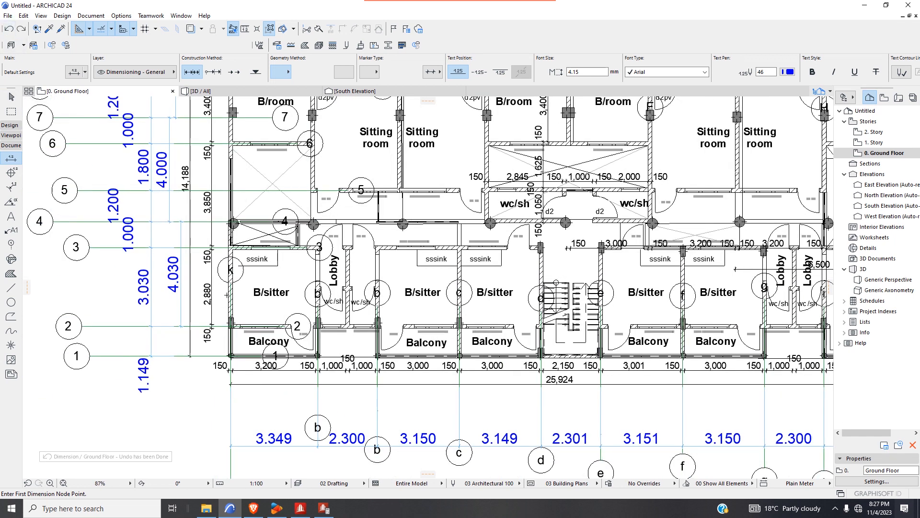
- Switch to STAAD.Pro and copy the selected node once by 3.349 m in the X direction with Translational Repeat
scroll(342, 476, down, 1)
scroll(342, 476, down, 1)
scroll(244, 387, up, 3)
scroll(244, 387, up, 4)
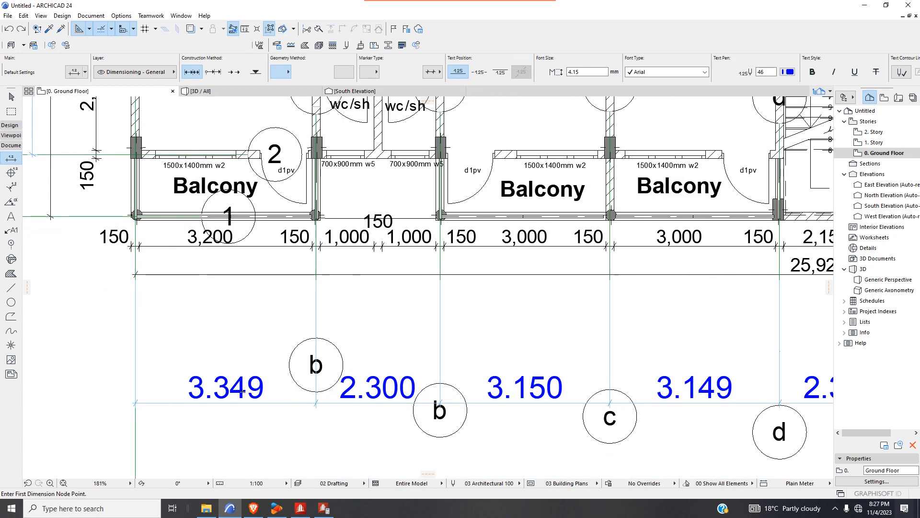
scroll(239, 394, down, 5)
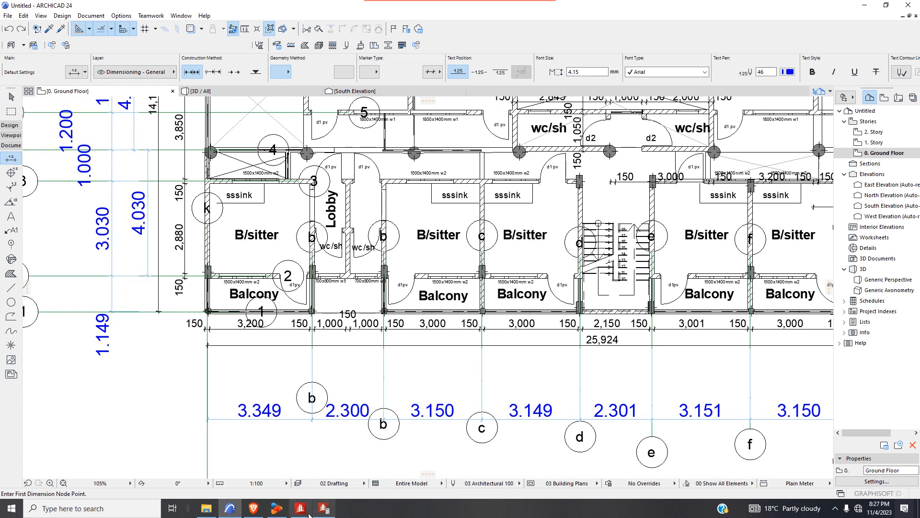
click(301, 508)
scroll(386, 324, up, 1)
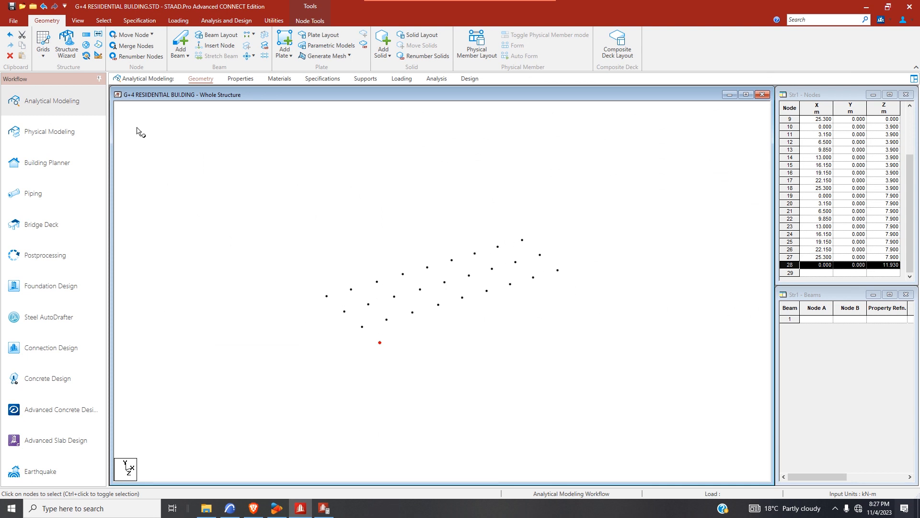
click(87, 36)
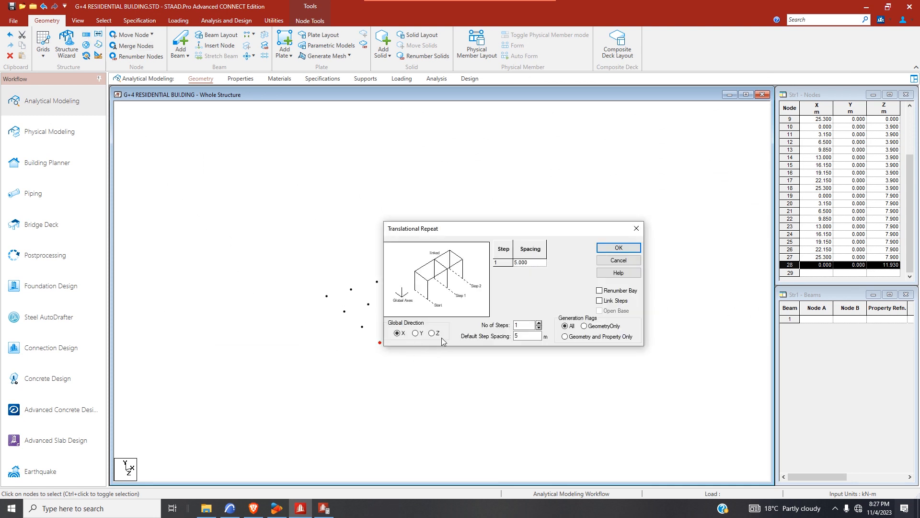
double_click(522, 338)
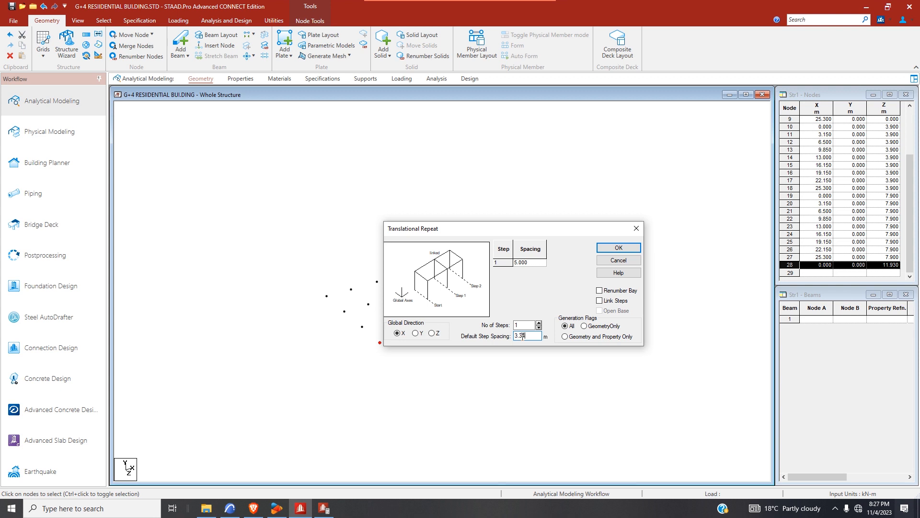
click(622, 247)
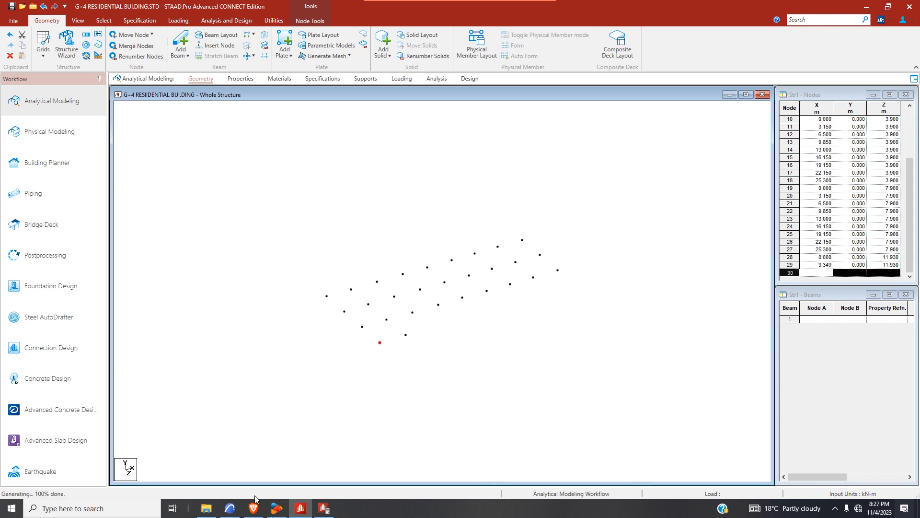
- Check the spacing between grid lines 1 and 2 on the Archicad plan and return to STAAD.Pro
click(229, 508)
scroll(163, 322, up, 3)
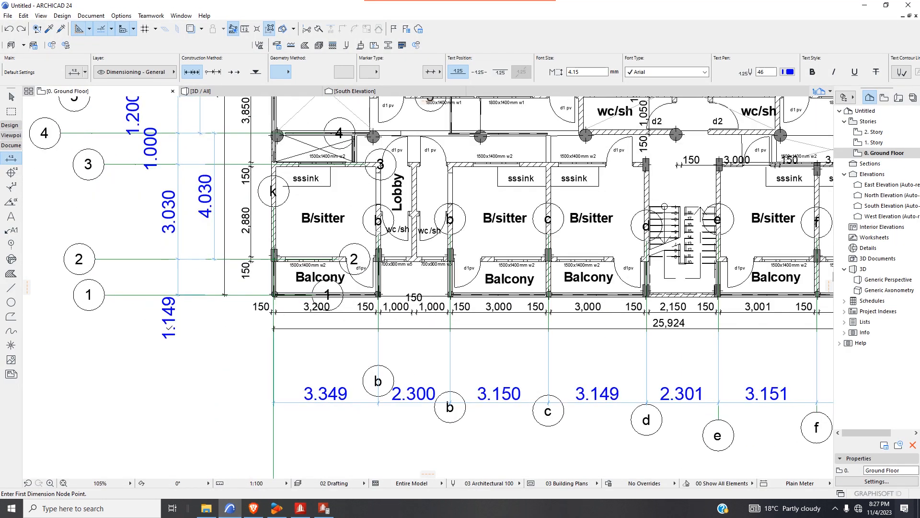
click(302, 507)
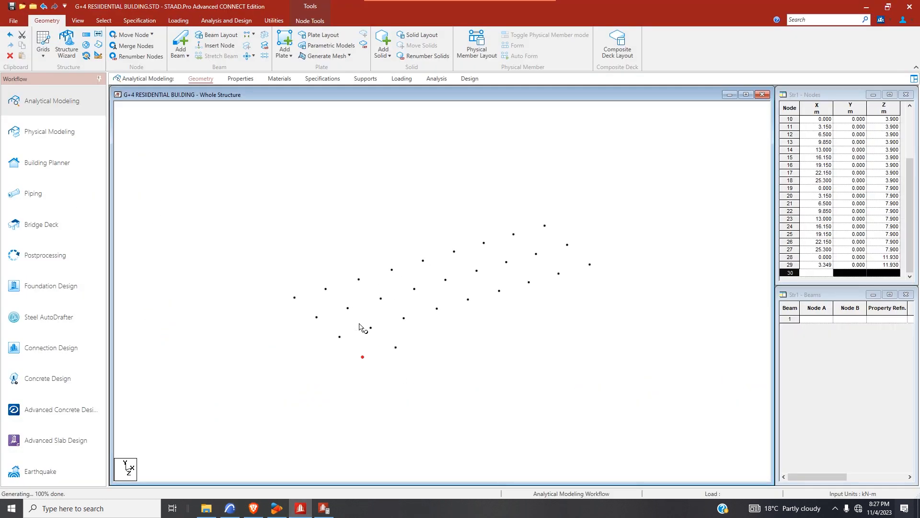
- Try to copy the selected node 1.149 m in the negative Z direction with Translational Repeat, and undo the copy
click(86, 35)
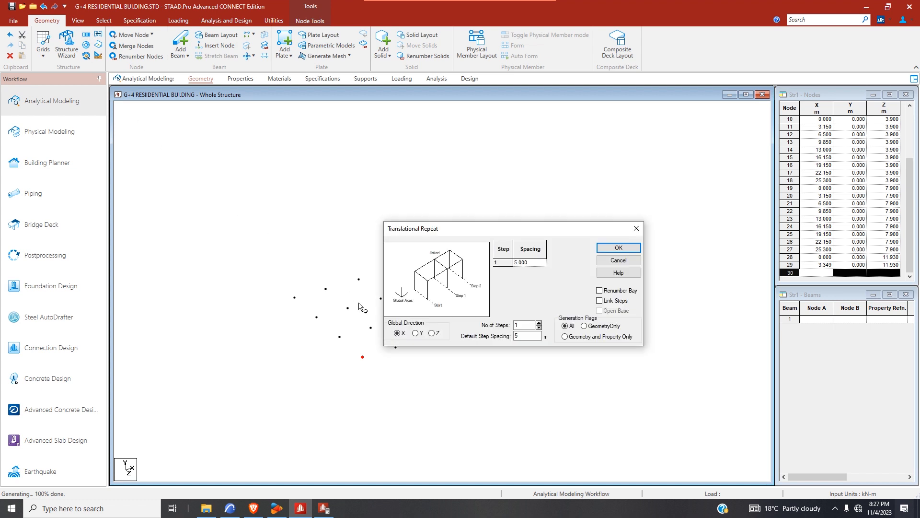
click(431, 333)
click(618, 248)
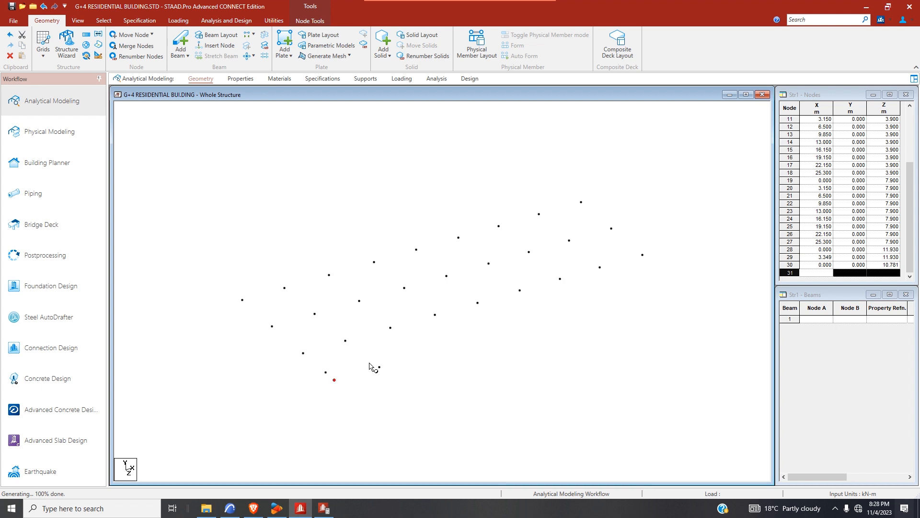
click(44, 6)
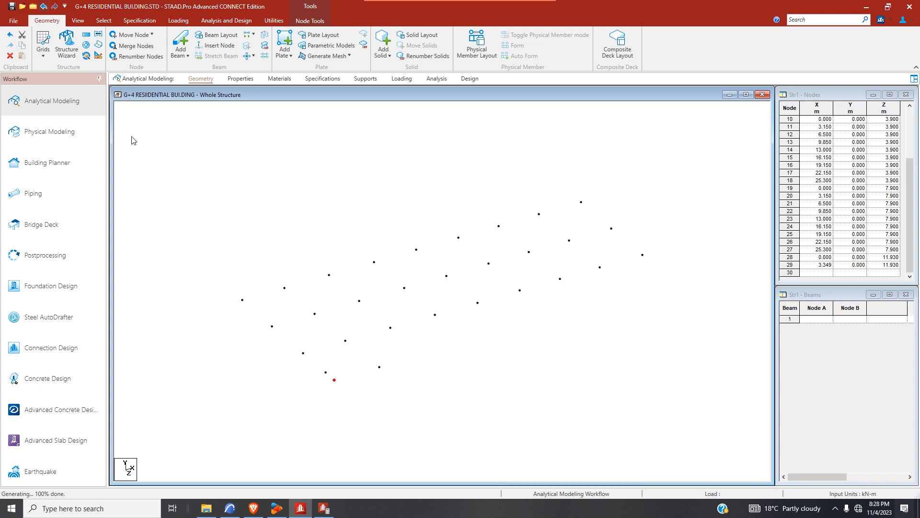
- Copy the selected node once by 1.149 m in the Z direction with Translational Repeat, and select the new node
click(86, 34)
click(531, 336)
click(433, 334)
double_click(522, 336)
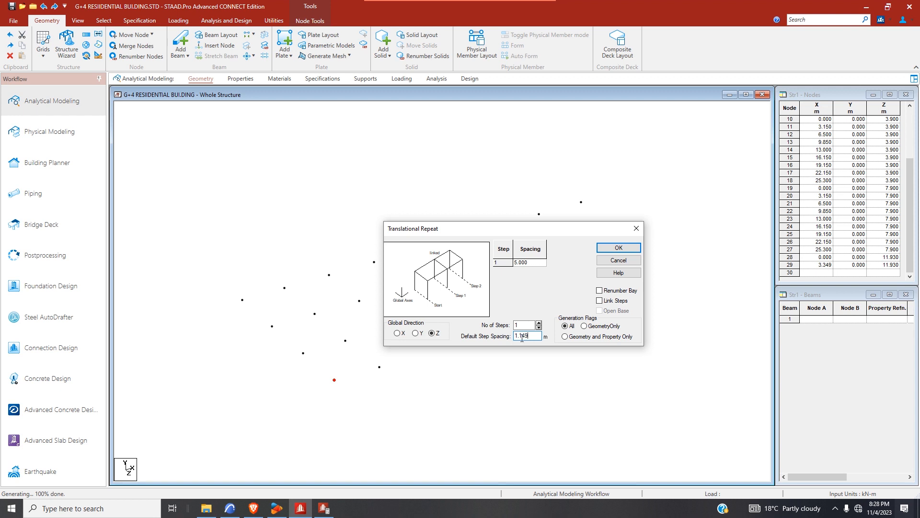
click(619, 247)
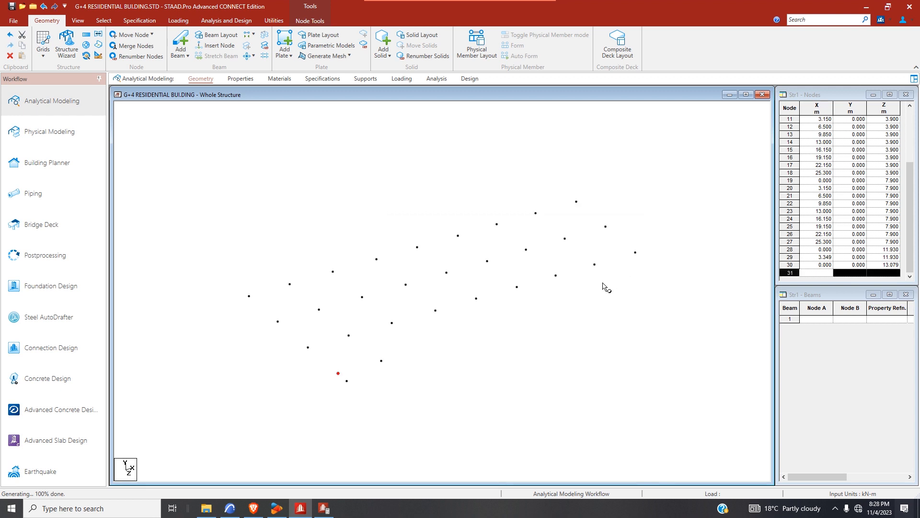
click(341, 385)
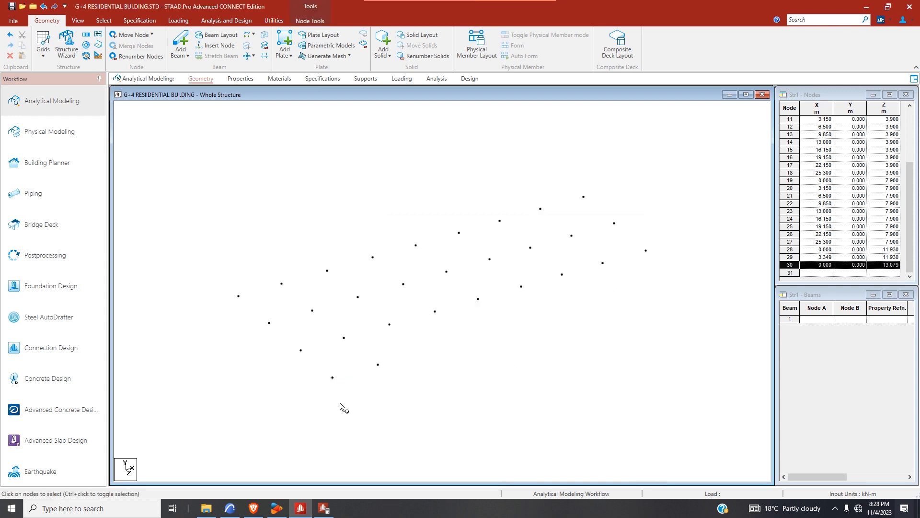
- Copy the selected node once by 3.000 m in the X direction with Translational Repeat
click(86, 34)
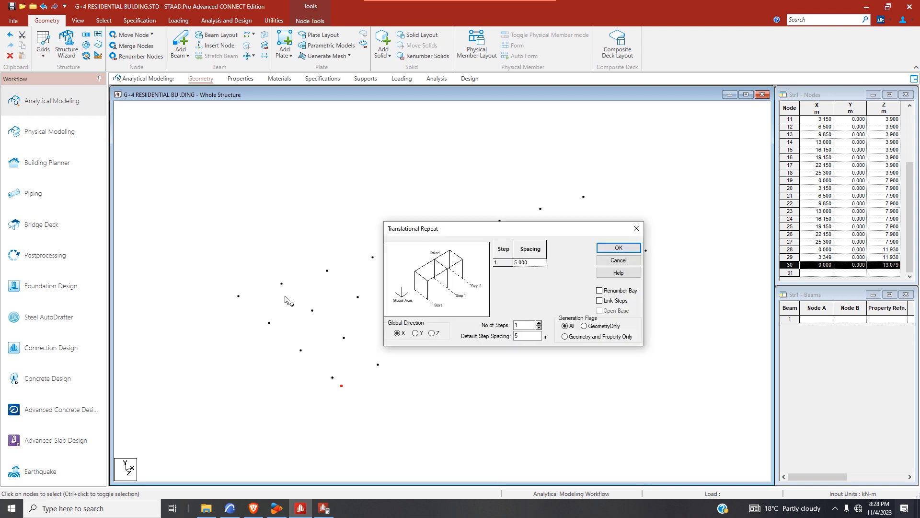
double_click(524, 336)
click(623, 248)
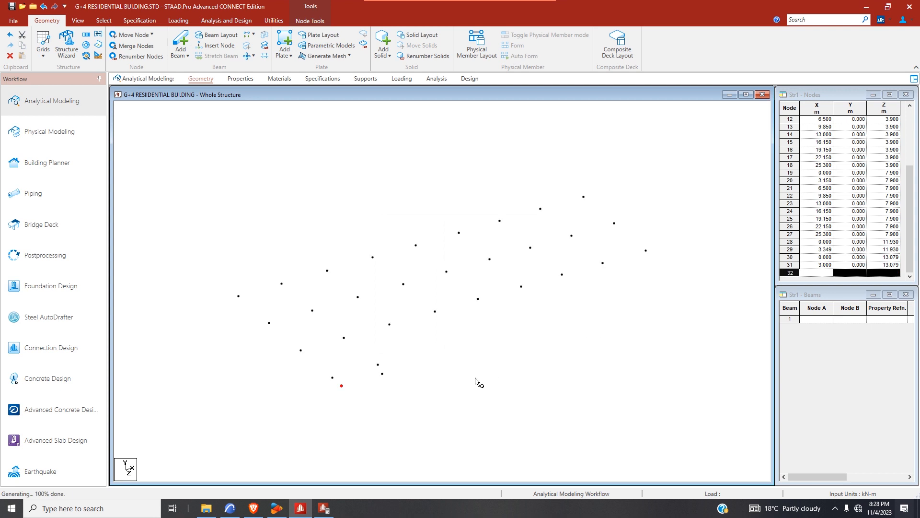
- Check the first bay's width on the Archicad plan and copy the selected STAAD.Pro node 3.349 m in the X direction
click(230, 507)
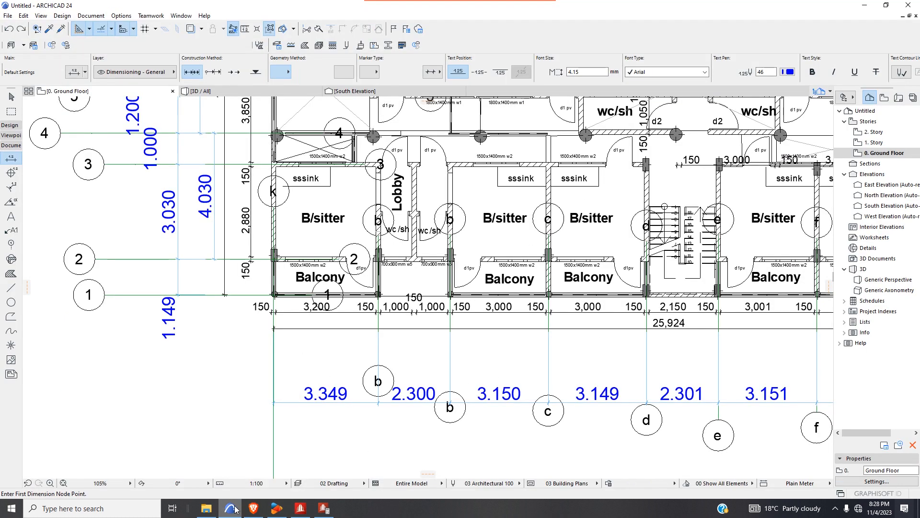
click(299, 507)
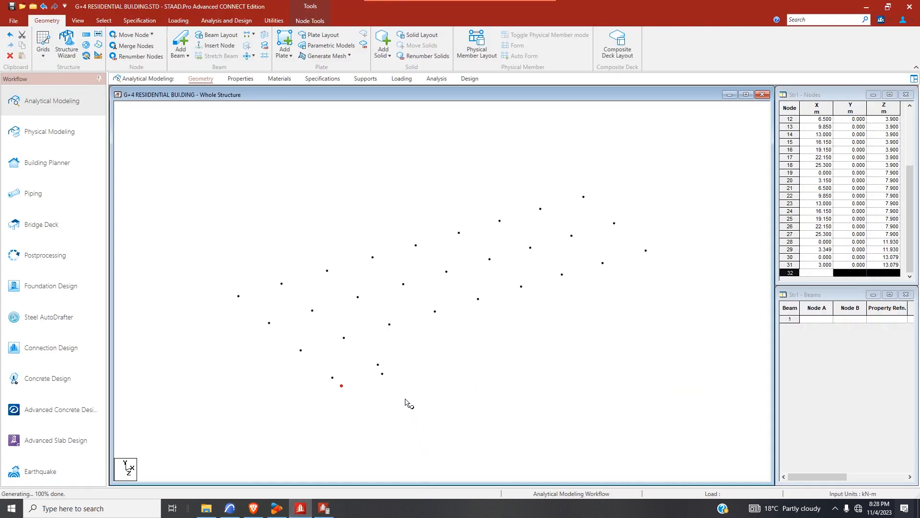
click(97, 34)
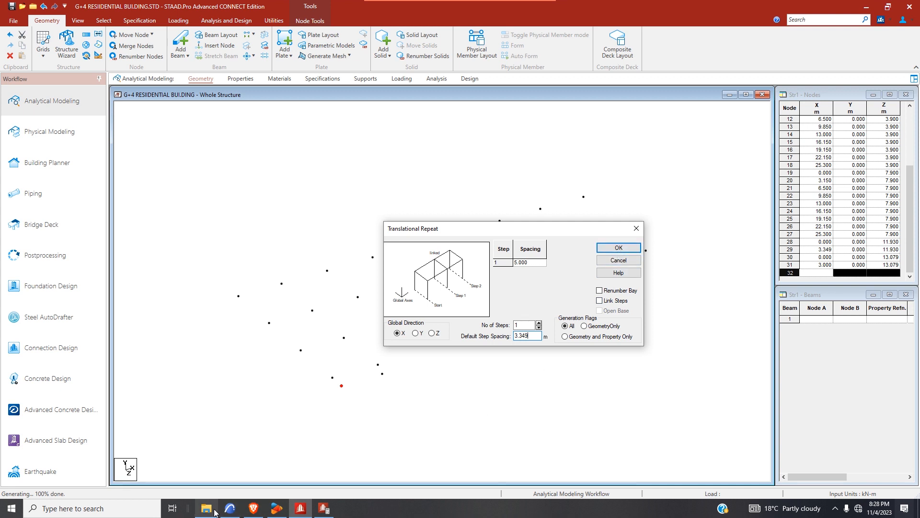
click(230, 509)
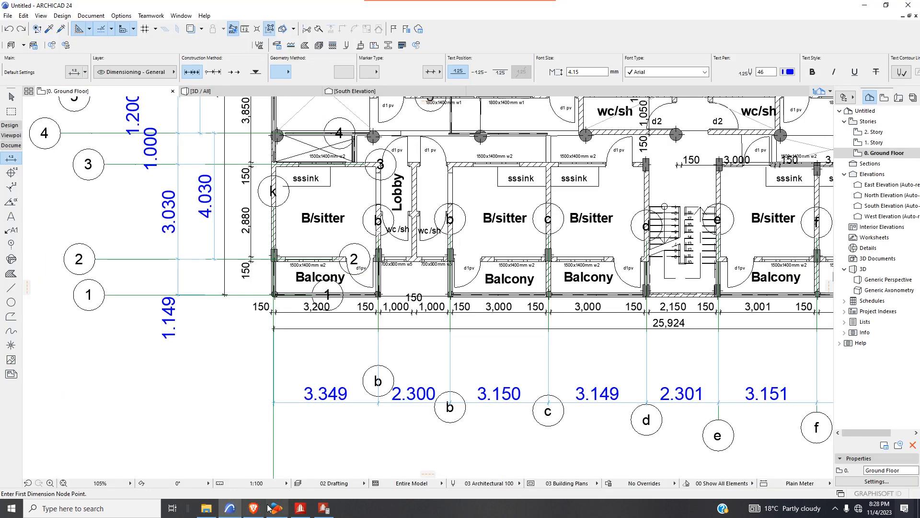
click(324, 508)
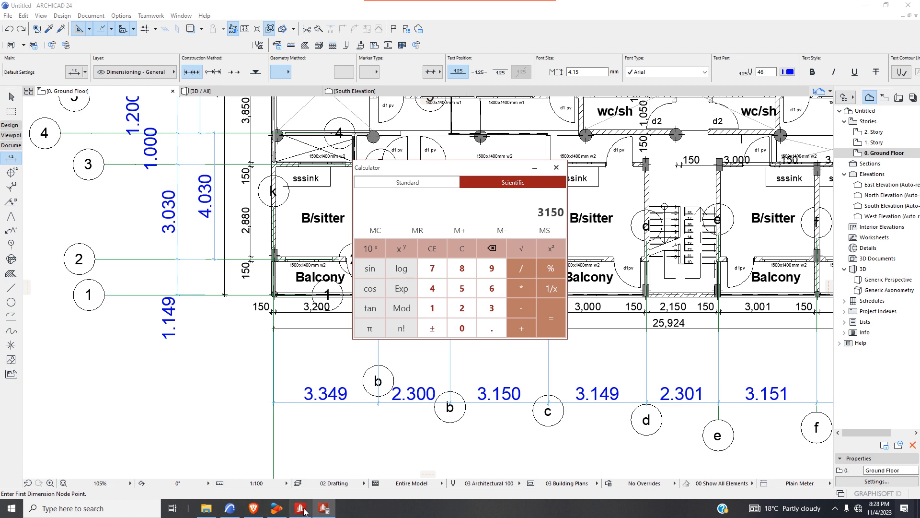
scroll(324, 446, down, 3)
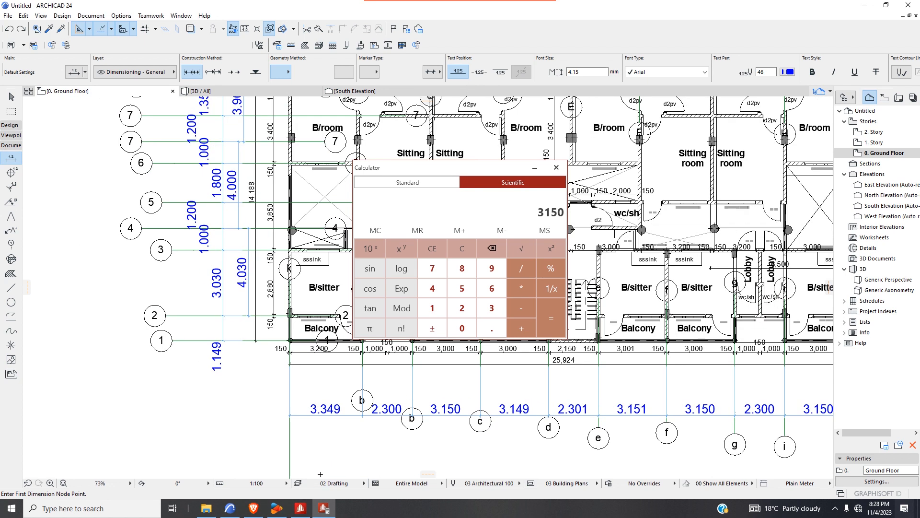
click(301, 509)
text(3.349)
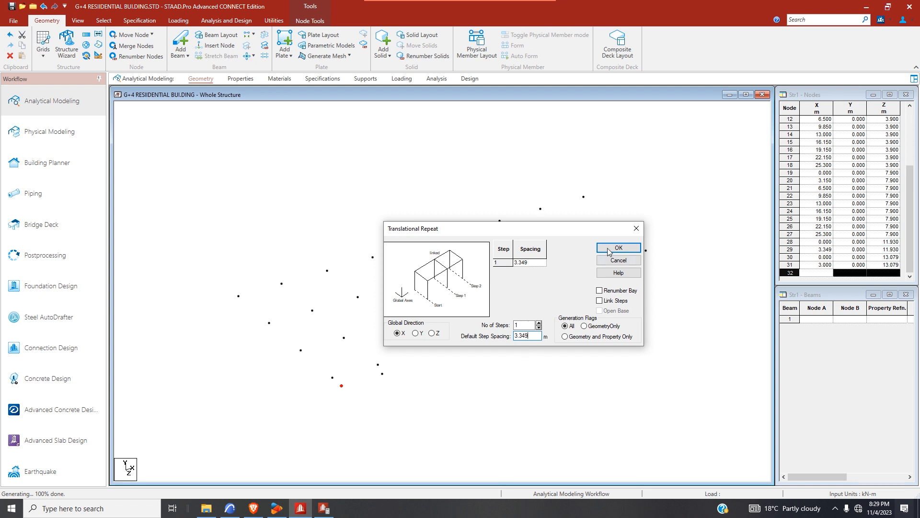
click(628, 251)
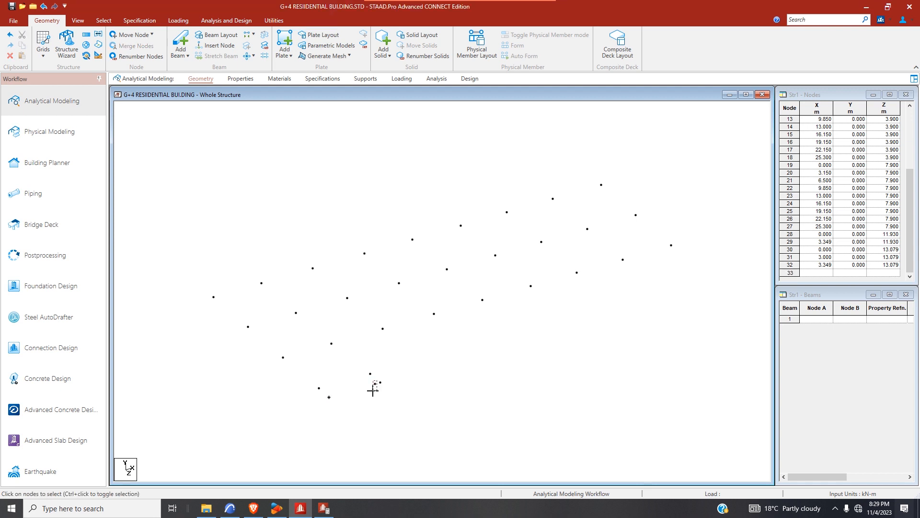
- Delete the misplaced node at X 3.000, Z 13.079
click(375, 384)
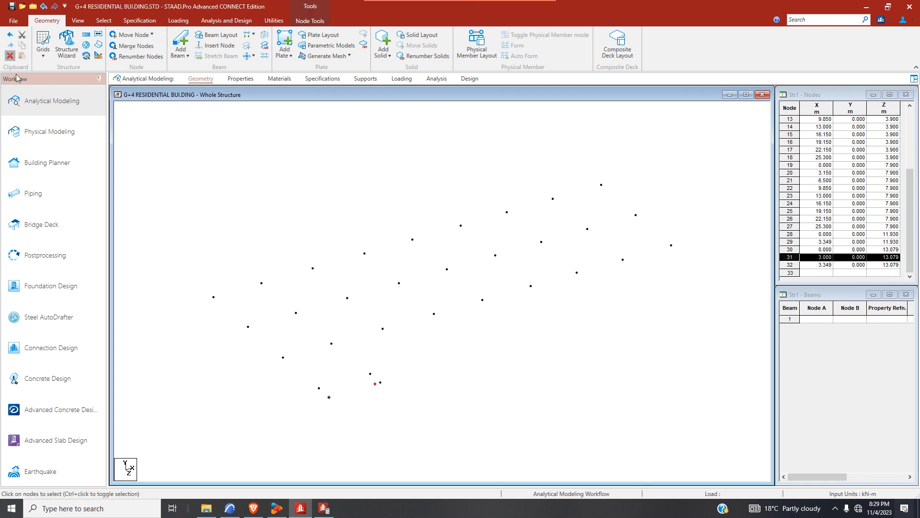
click(9, 56)
click(480, 278)
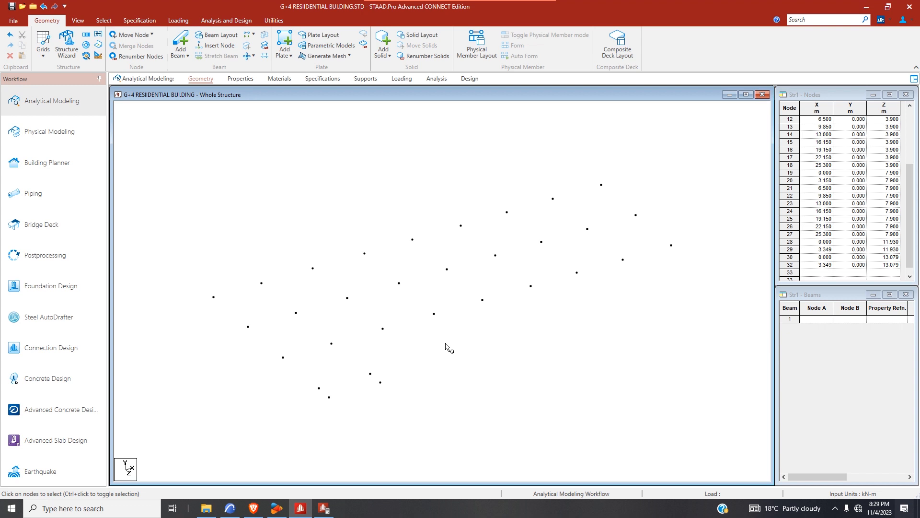
- Check the next bay's width on the Archicad plan and copy the two nodes at X 3.349 by 2.3 m in the X direction in STAAD.Pro
drag(382, 359, 367, 396)
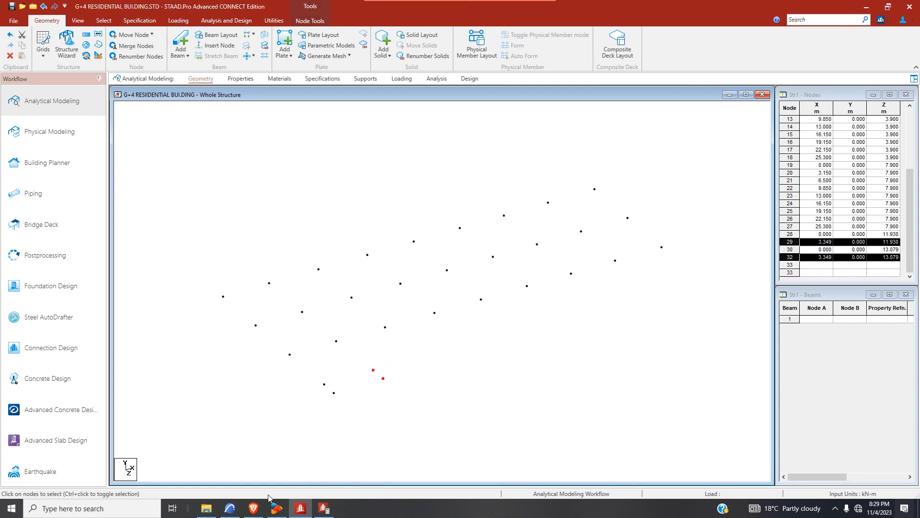
click(230, 508)
scroll(578, 354, down, 3)
scroll(579, 355, up, 5)
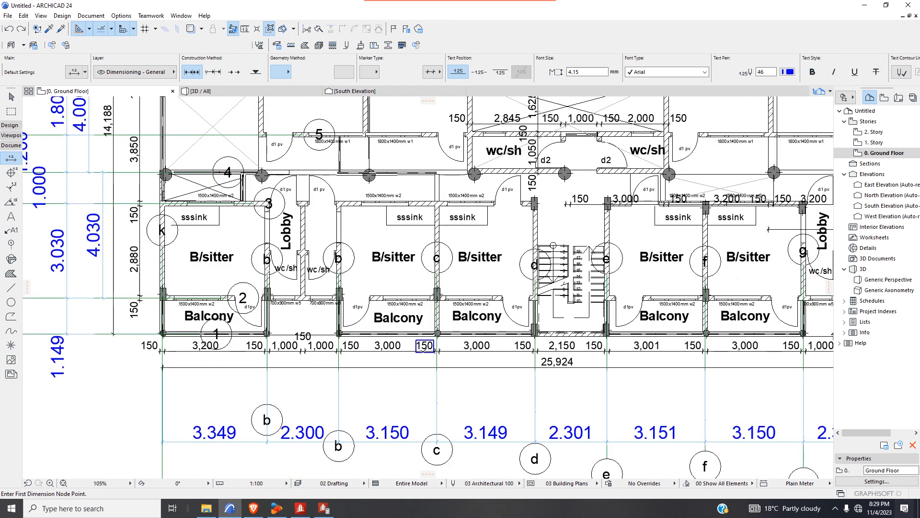
click(316, 510)
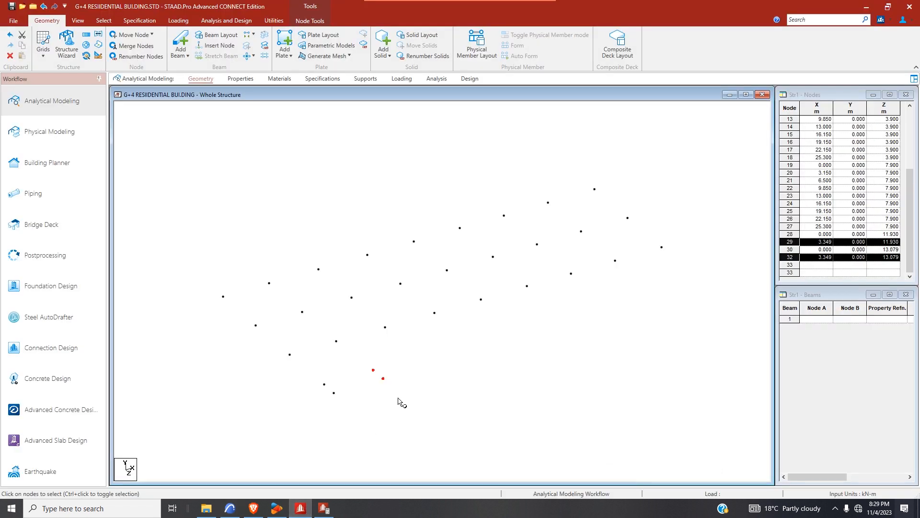
click(87, 34)
click(526, 336)
double_click(527, 336)
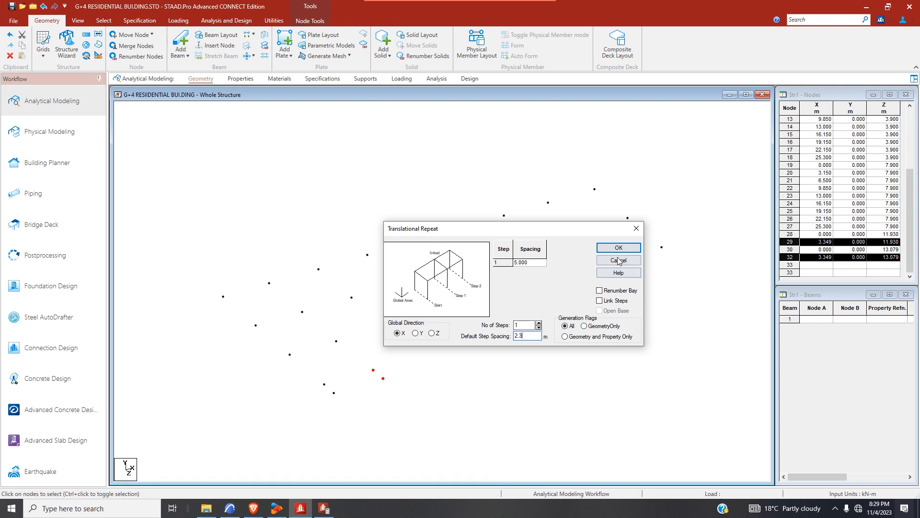
key(Return)
drag(424, 340, 398, 396)
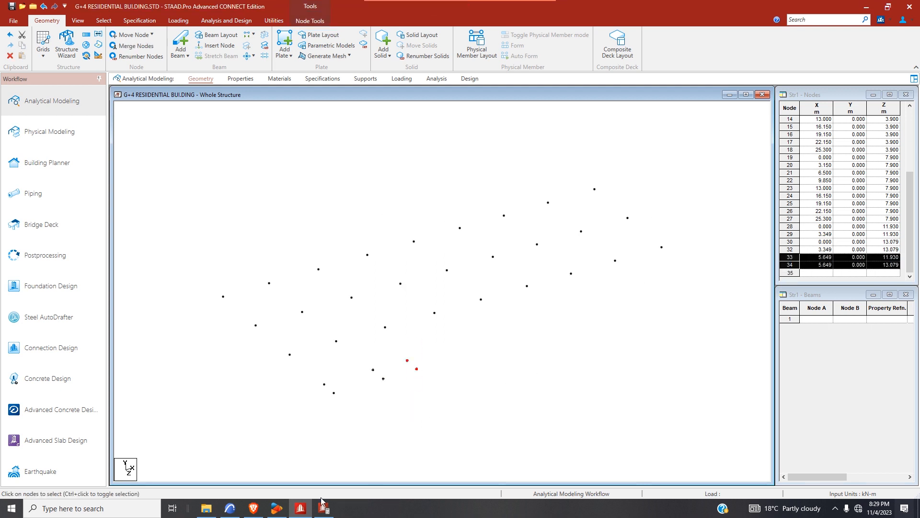
- Review the bay widths along the Archicad plan's lower grid and delete the four STAAD.Pro nodes at X 3.349 and X 5.649
click(236, 508)
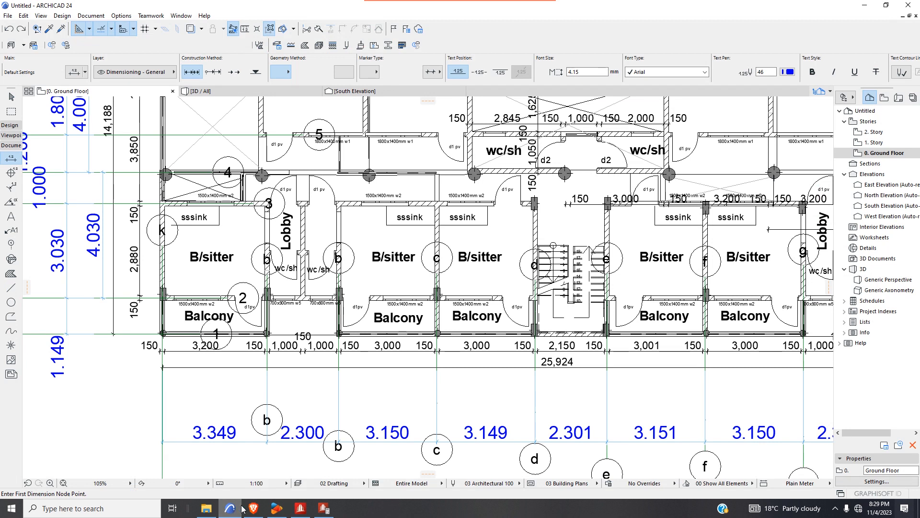
scroll(408, 326, down, 3)
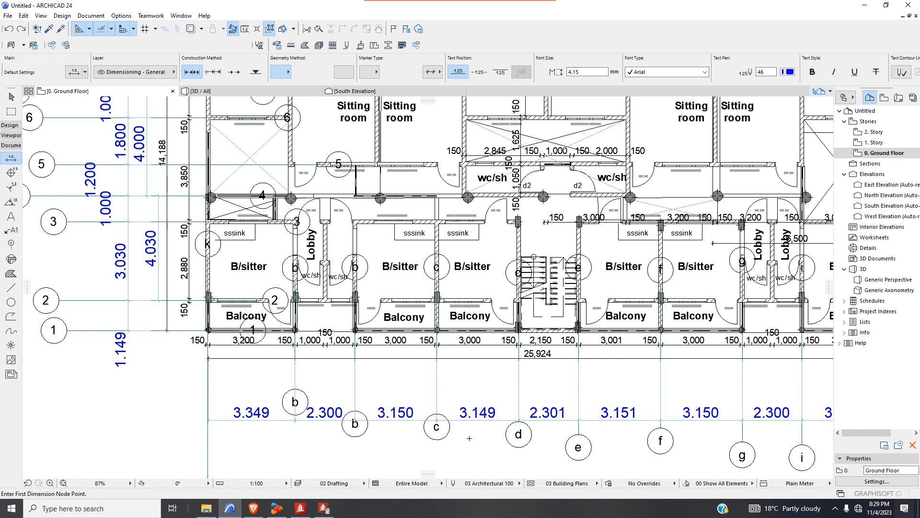
scroll(471, 439, down, 2)
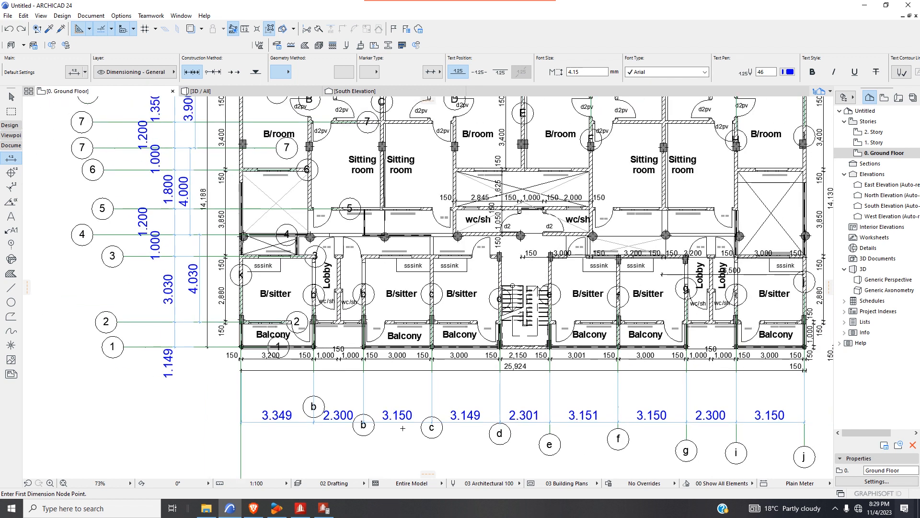
scroll(405, 429, down, 5)
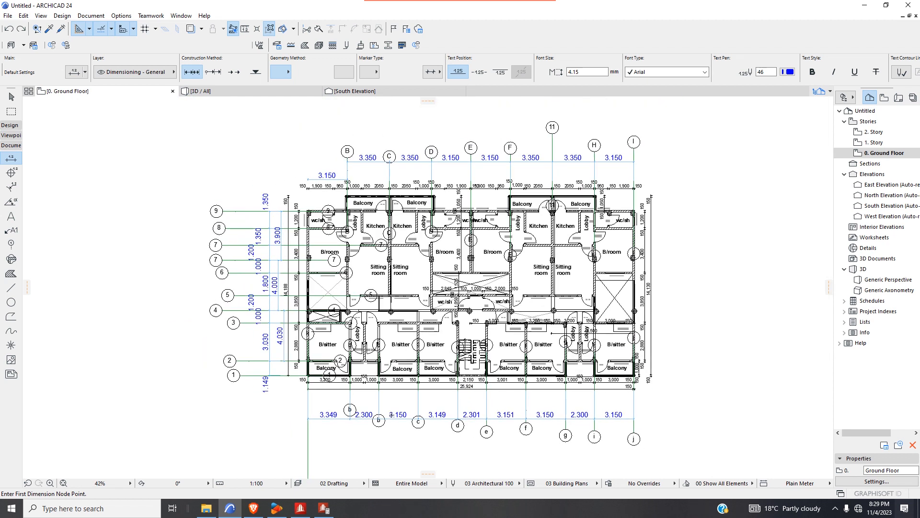
scroll(403, 412, up, 3)
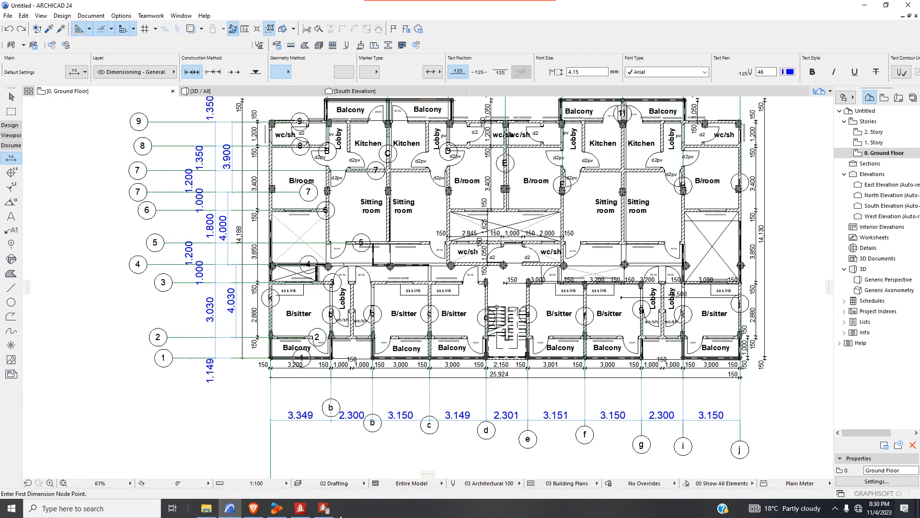
click(300, 508)
drag(426, 353, 361, 402)
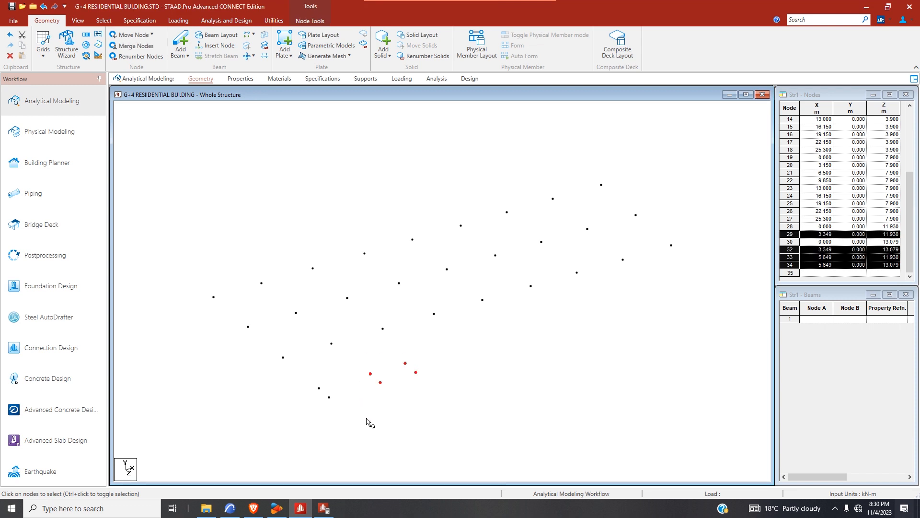
key(Delete)
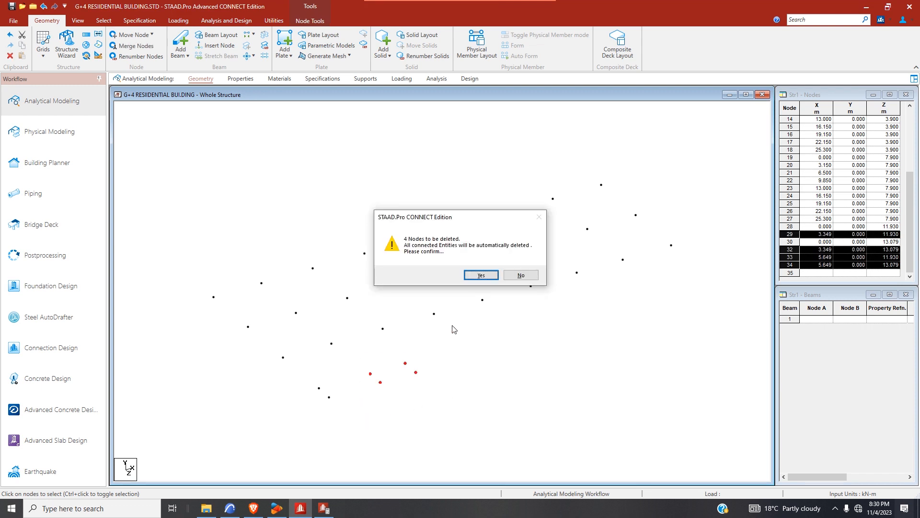
click(478, 273)
- Copy the two nodes at X 0.000, Z 11.930 and 13.079, once by 3.35 m in the X direction with Translational Repeat
drag(340, 382, 304, 419)
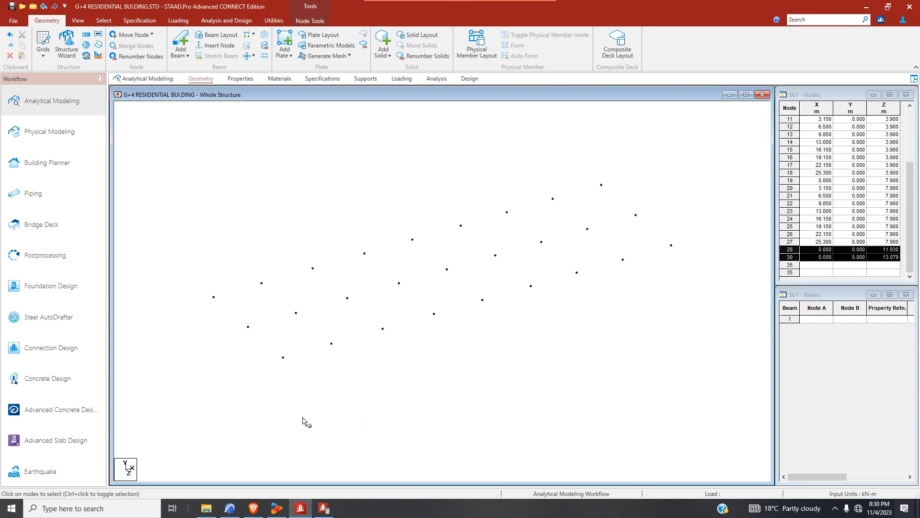
click(86, 34)
double_click(531, 337)
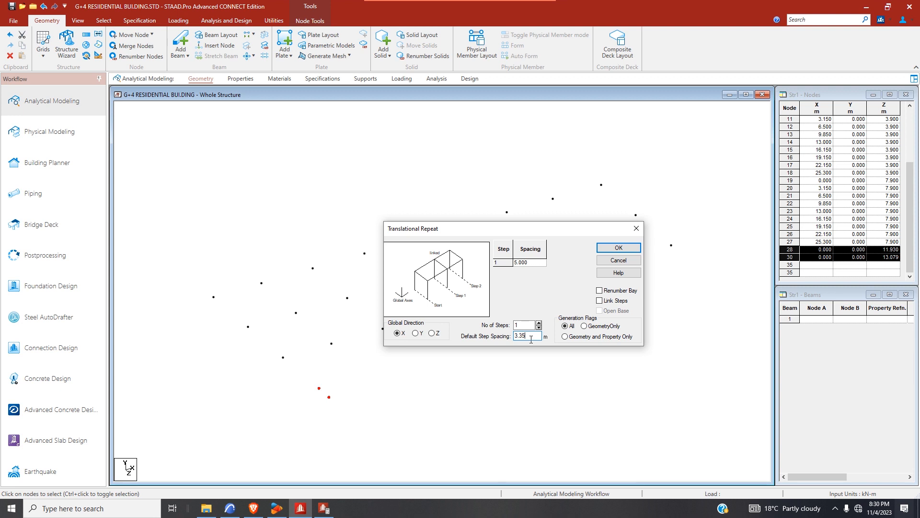
click(618, 247)
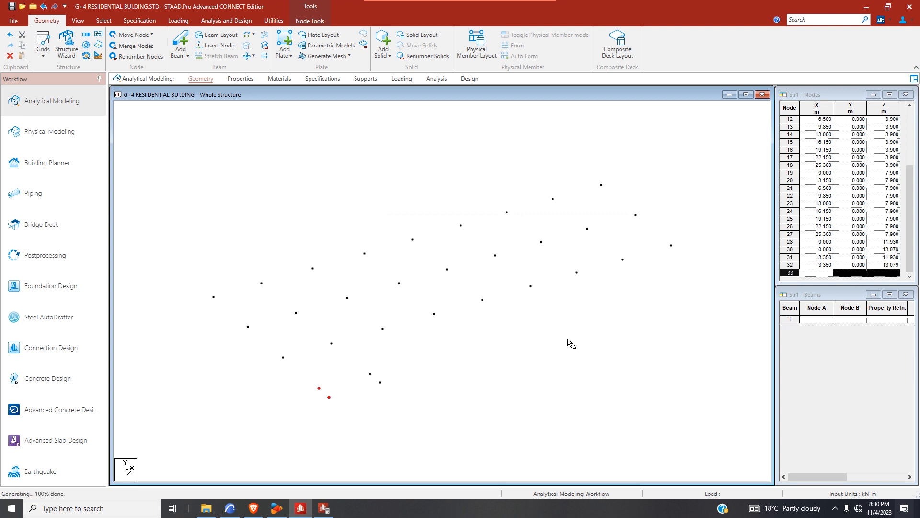
- Copy the two nodes at X 3.350 once by 2.3 m in the X direction with Translational Repeat
drag(397, 363, 367, 398)
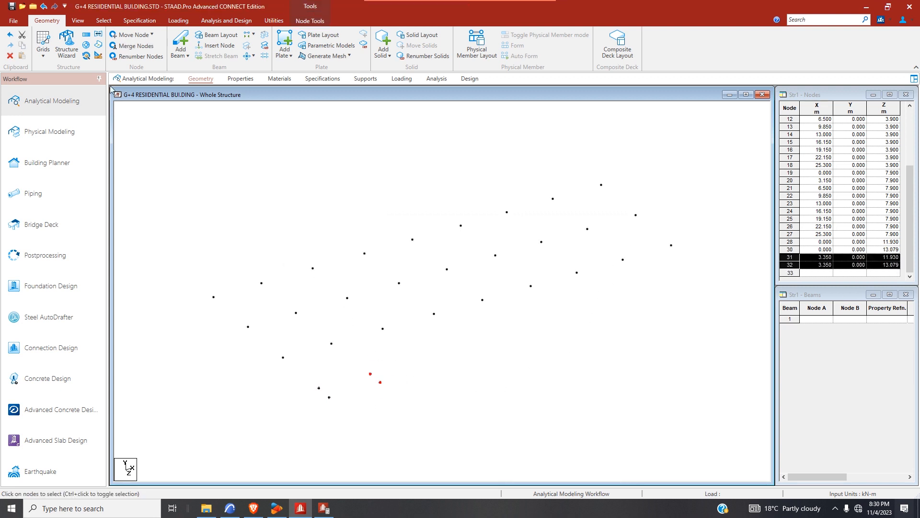
click(87, 34)
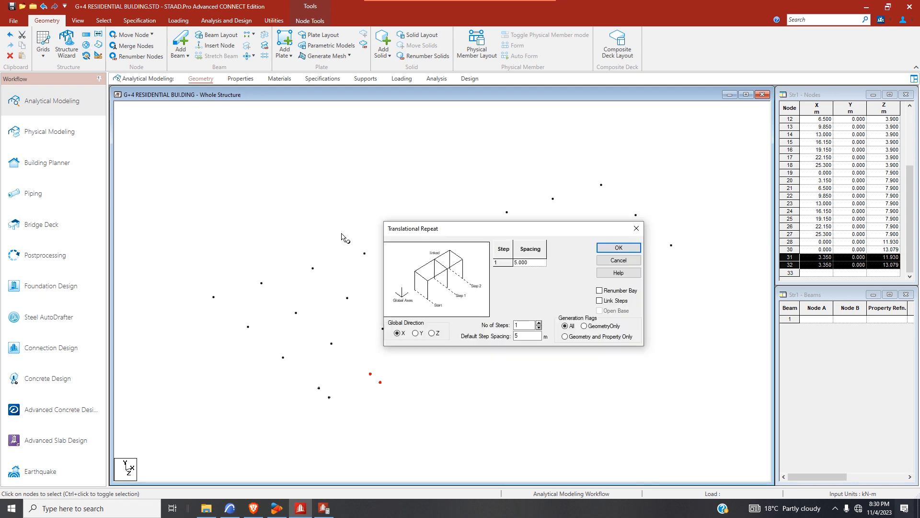
double_click(536, 335)
text(2.3)
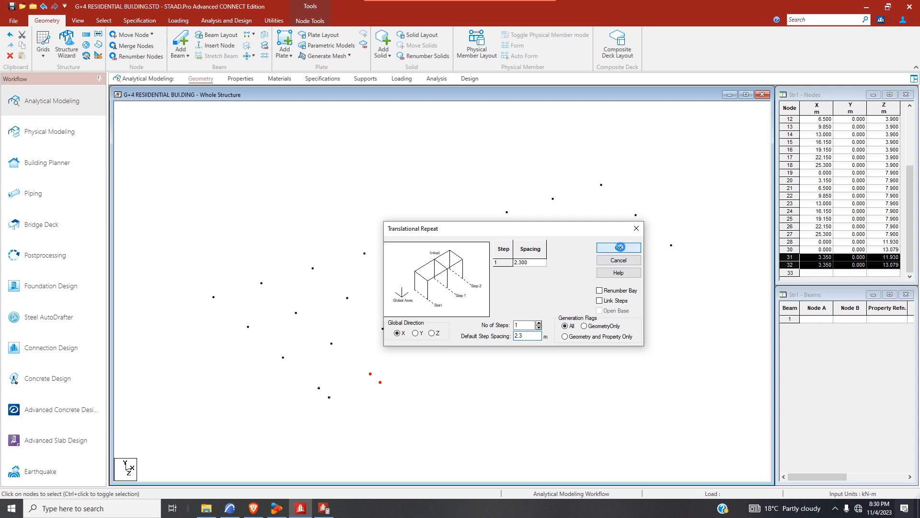
click(617, 248)
- Check the next bays on the Archicad plan and copy the two STAAD.Pro nodes at X 5.650 twice at 3.15 m spacing in the X direction
drag(441, 344, 403, 384)
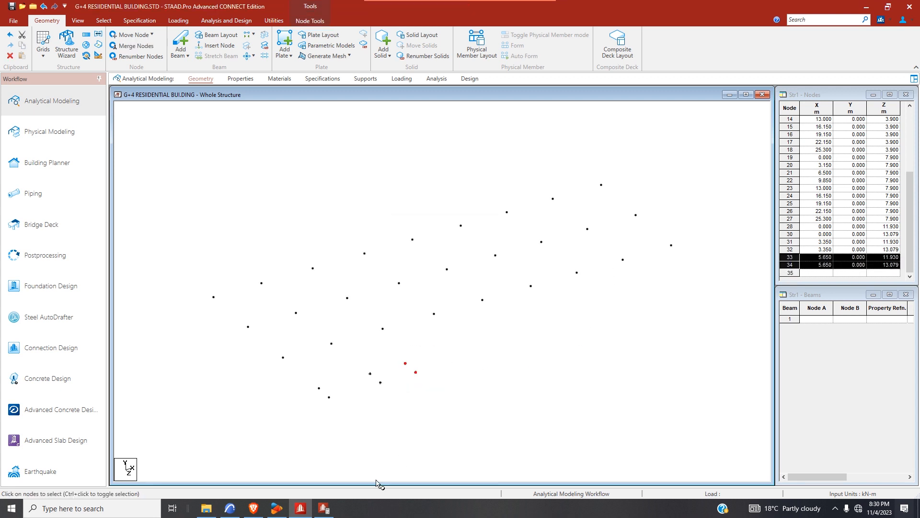
click(232, 511)
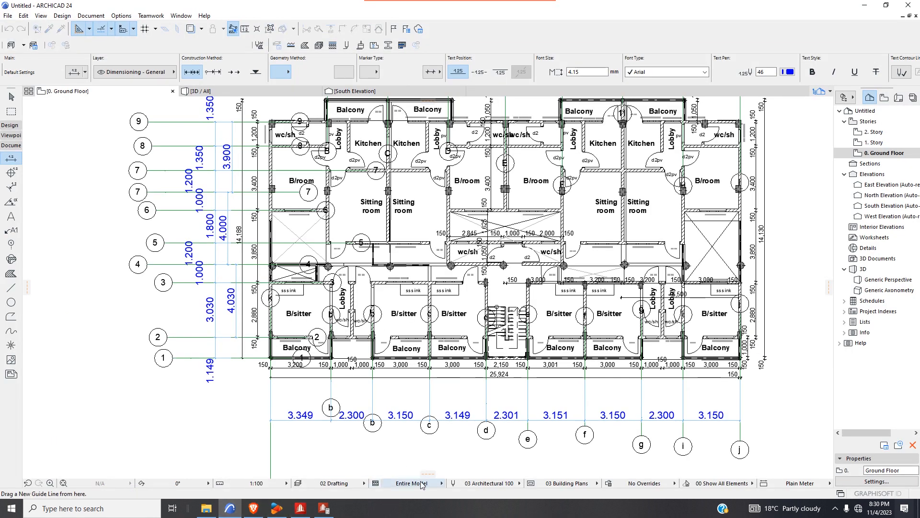
click(320, 511)
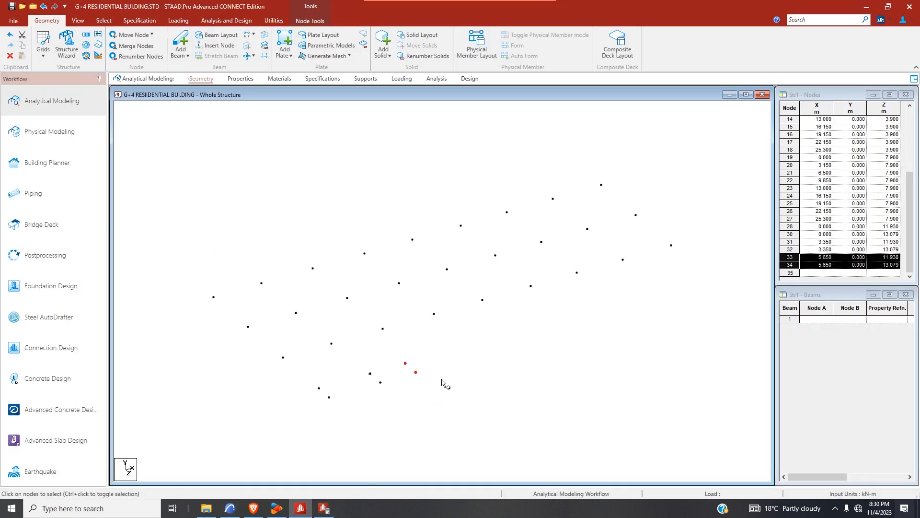
click(86, 35)
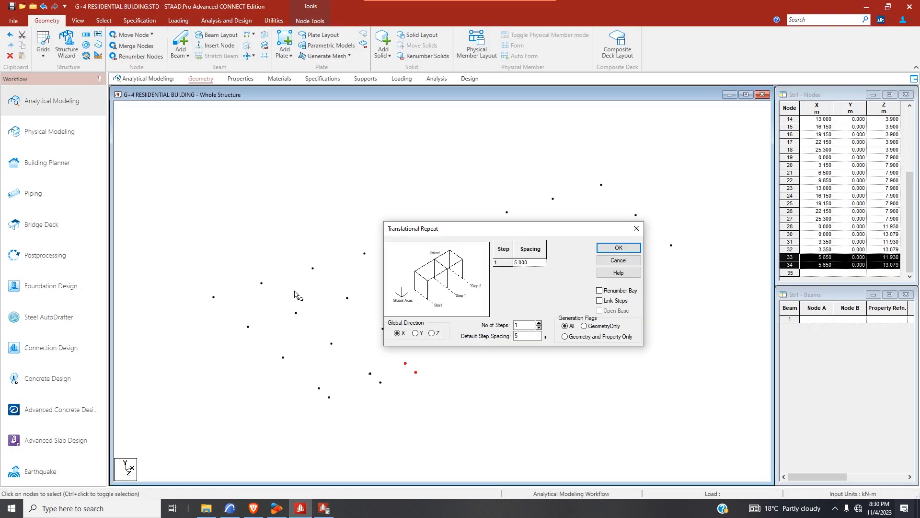
click(523, 337)
click(539, 325)
click(618, 247)
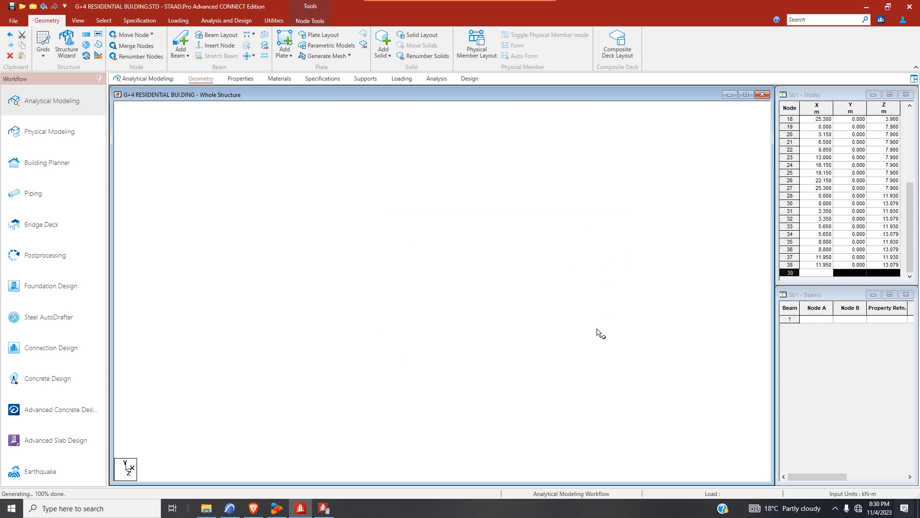
- Check the stair bay's width on the Archicad plan and copy the two STAAD.Pro nodes at X 11.950 by 2.3 m in the X direction
drag(511, 331, 495, 368)
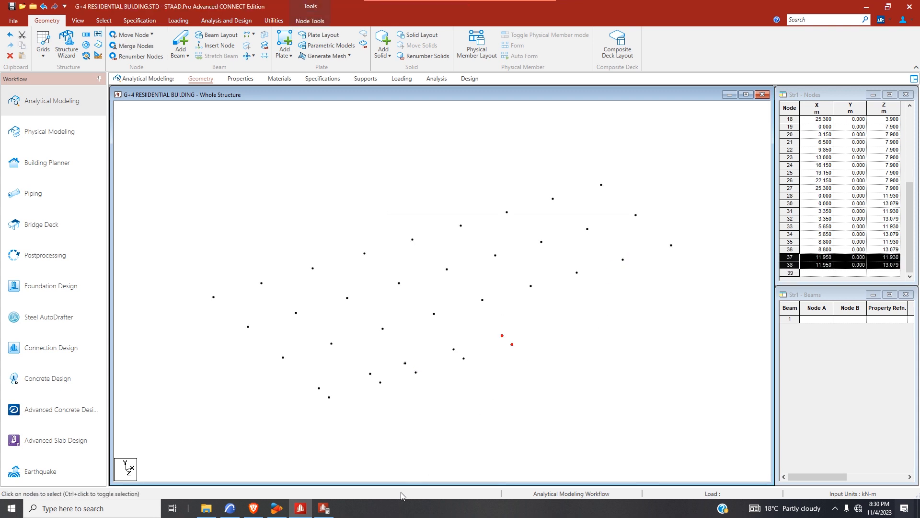
click(229, 514)
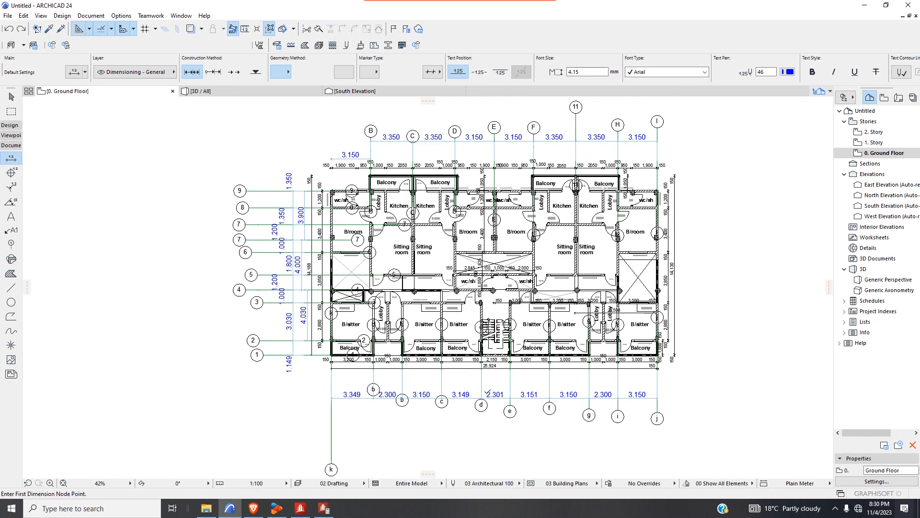
click(324, 508)
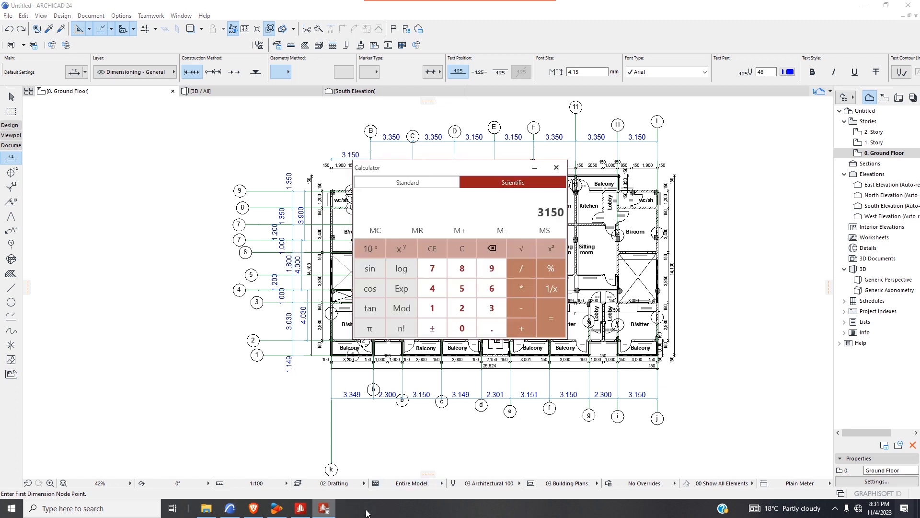
click(230, 509)
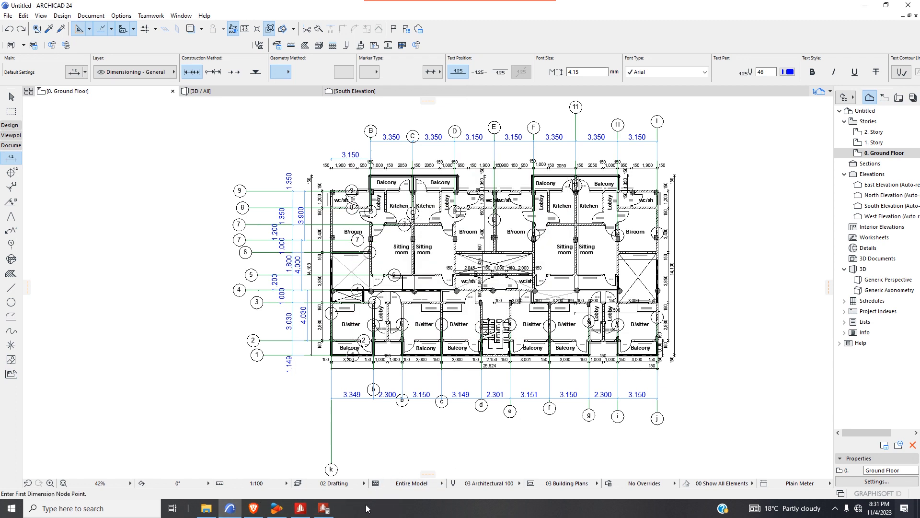
click(300, 509)
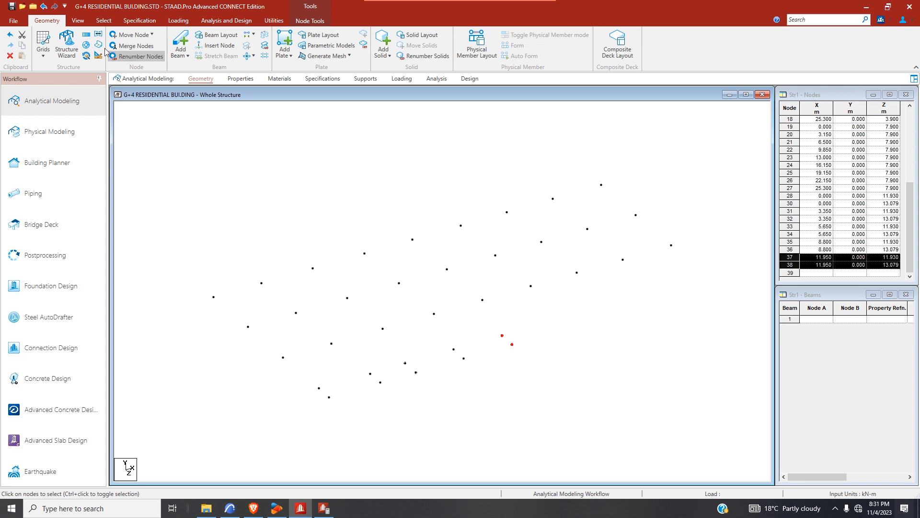
click(87, 35)
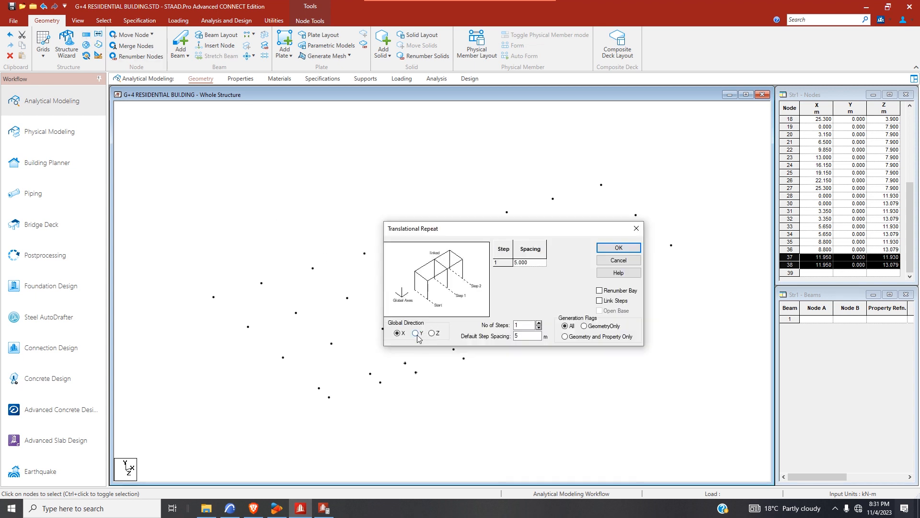
click(519, 336)
text(2.3)
click(630, 248)
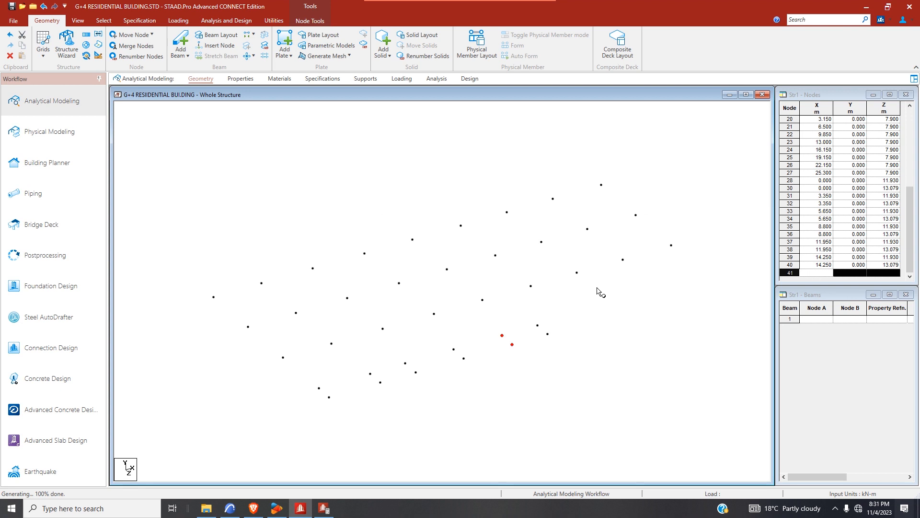
- Check the stair bay on the Archicad plan and delete the two STAAD.Pro nodes at Z 11.930, X 11.950 and 14.250
drag(547, 320, 492, 338)
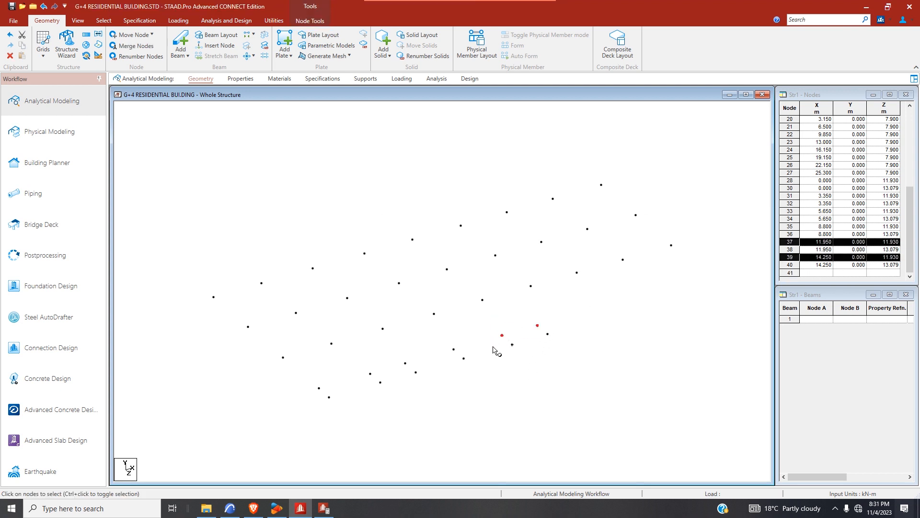
click(229, 508)
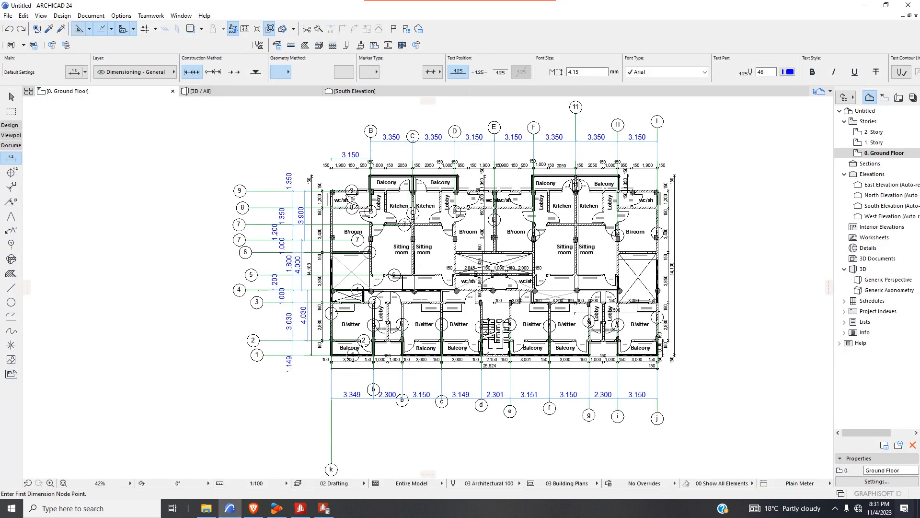
scroll(490, 359, up, 3)
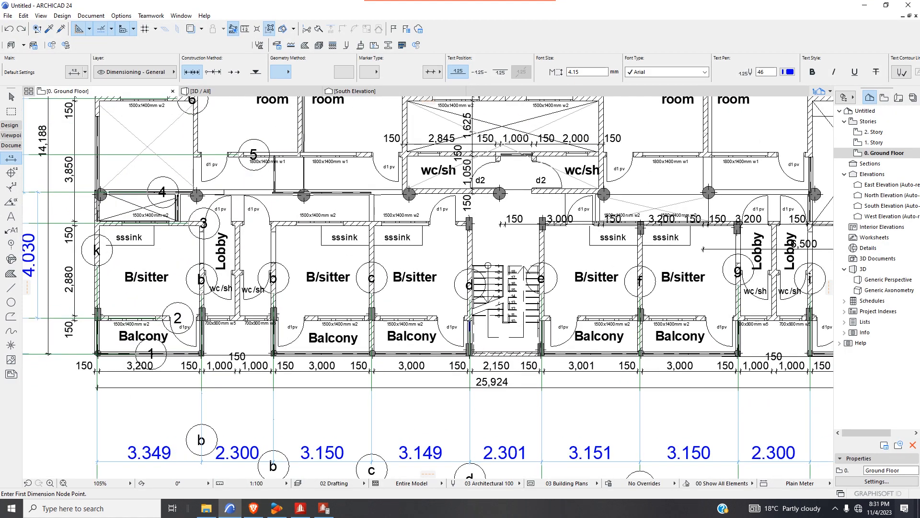
scroll(468, 321, up, 1)
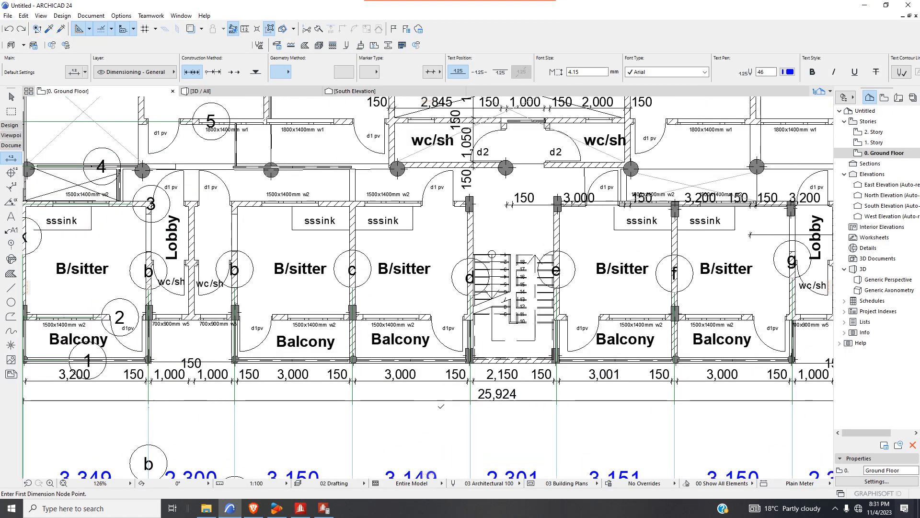
click(305, 508)
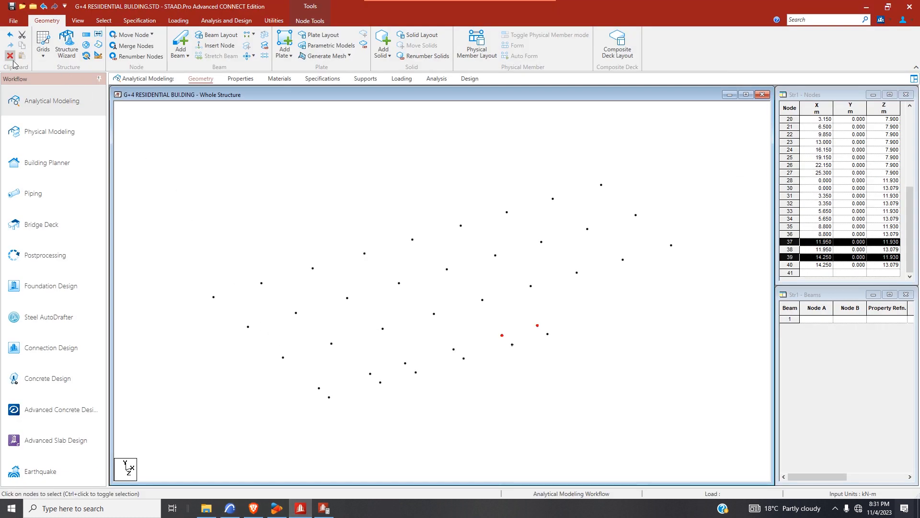
key(Delete)
click(480, 275)
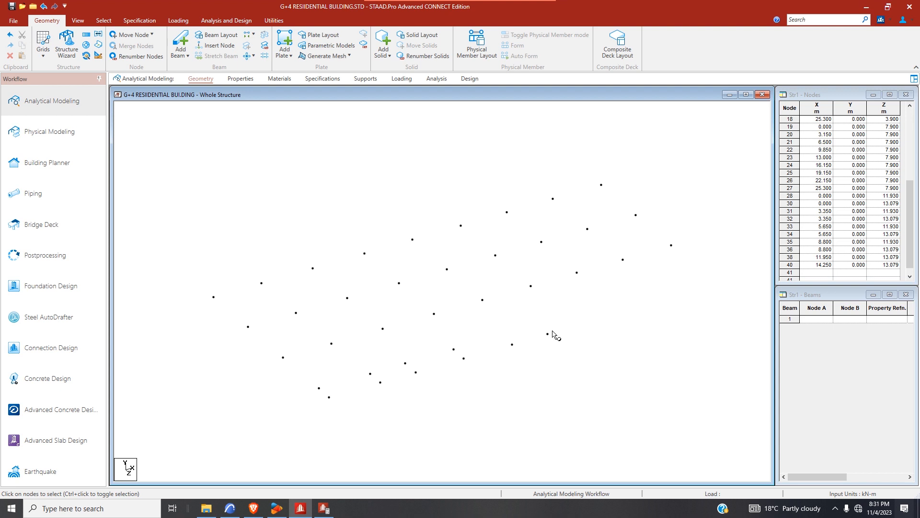
- Undo the deletion of the two stair bay nodes and select the two nodes at X 14.250
click(9, 34)
click(537, 325)
click(562, 325)
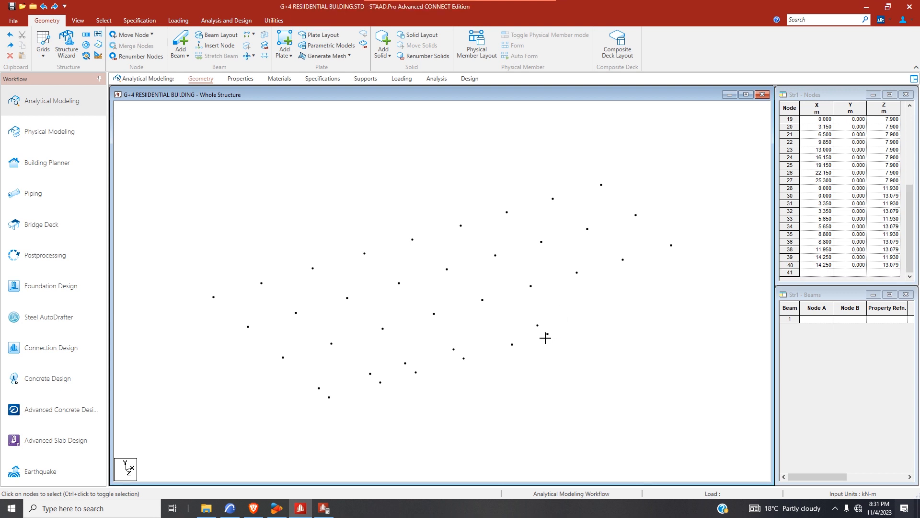
drag(559, 313, 531, 342)
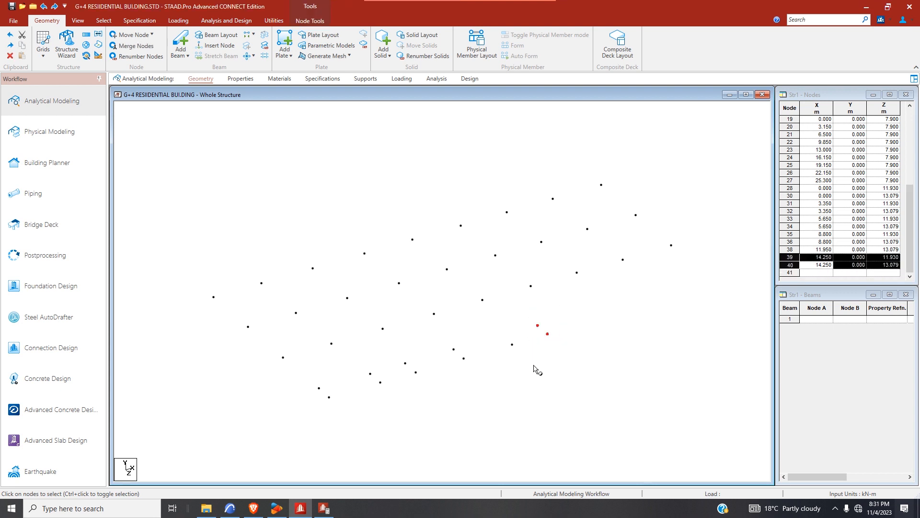
click(9, 35)
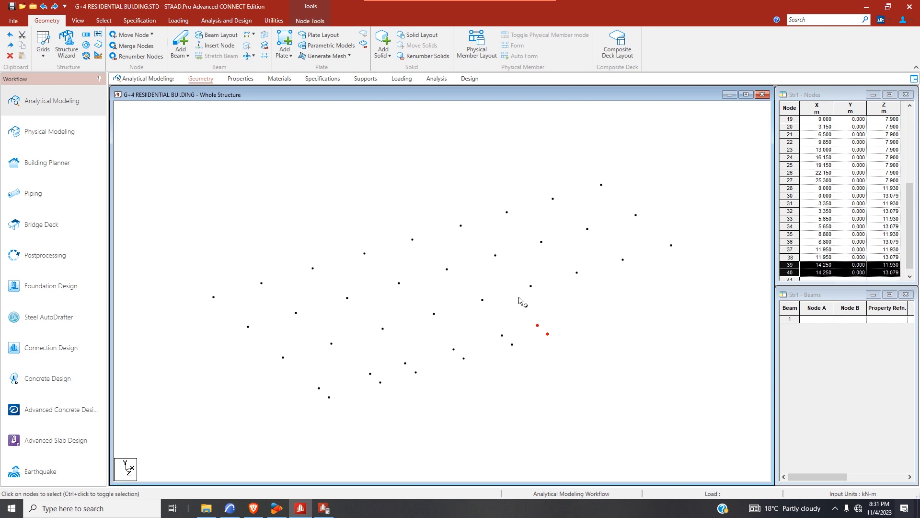
- Check the bays beyond the stair on the Archicad plan and copy the two STAAD.Pro nodes at X 14.250 twice at 3.15 m spacing in X
click(229, 508)
scroll(444, 304, down, 2)
scroll(534, 378, up, 3)
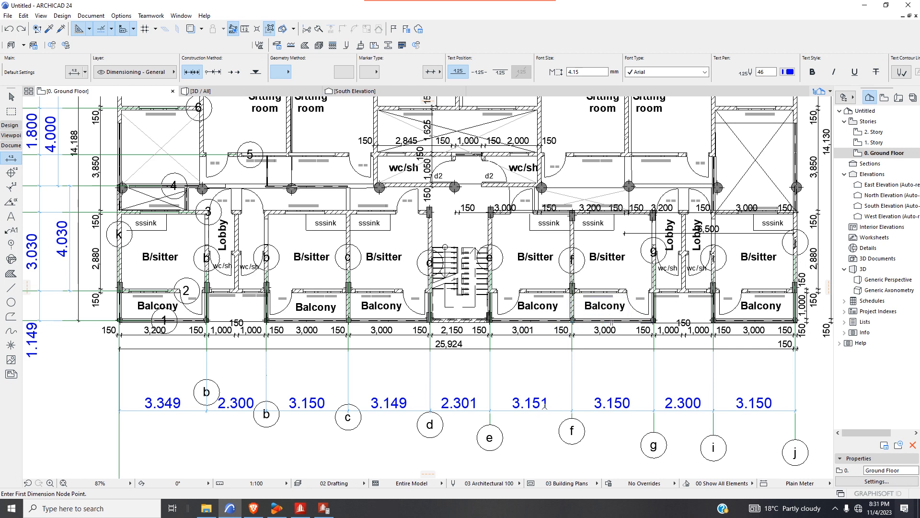
click(301, 508)
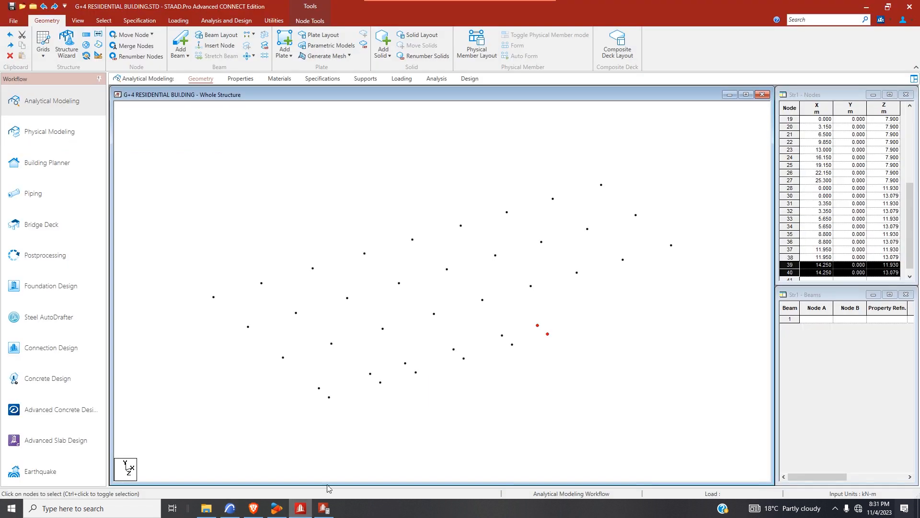
click(86, 34)
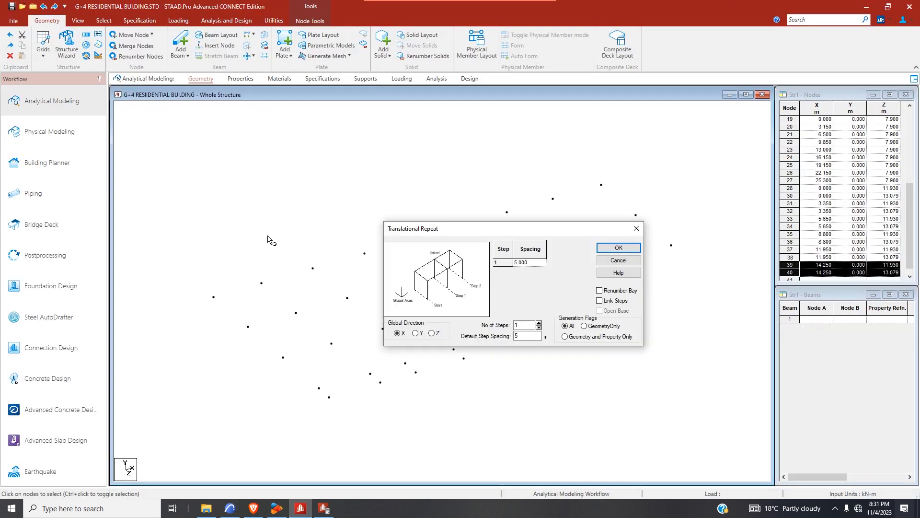
double_click(521, 335)
click(539, 322)
click(637, 248)
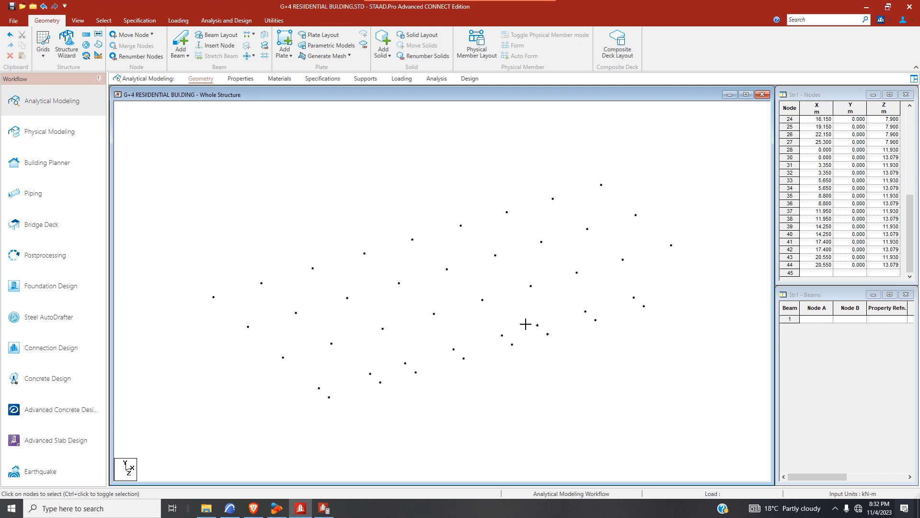
- Delete the two stair bay nodes at Z 11.930, X 11.950 and X 14.250
click(537, 325)
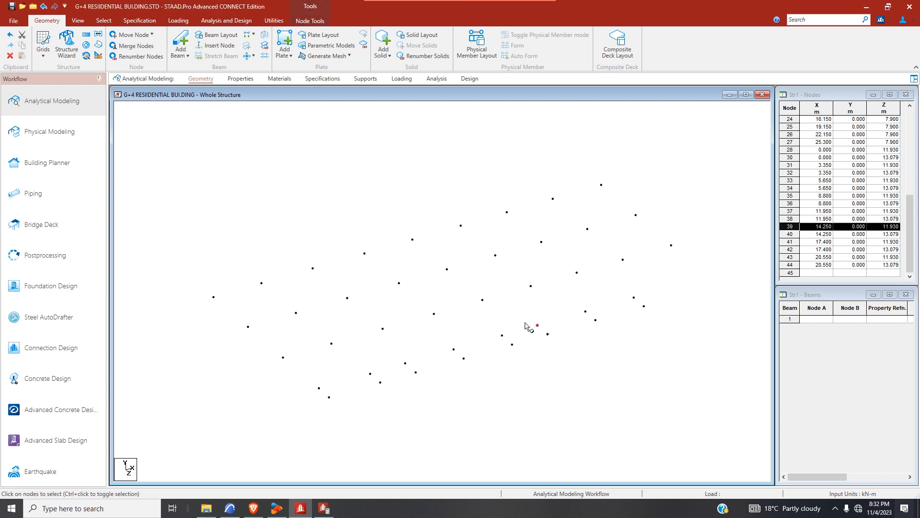
ctrl+click(502, 335)
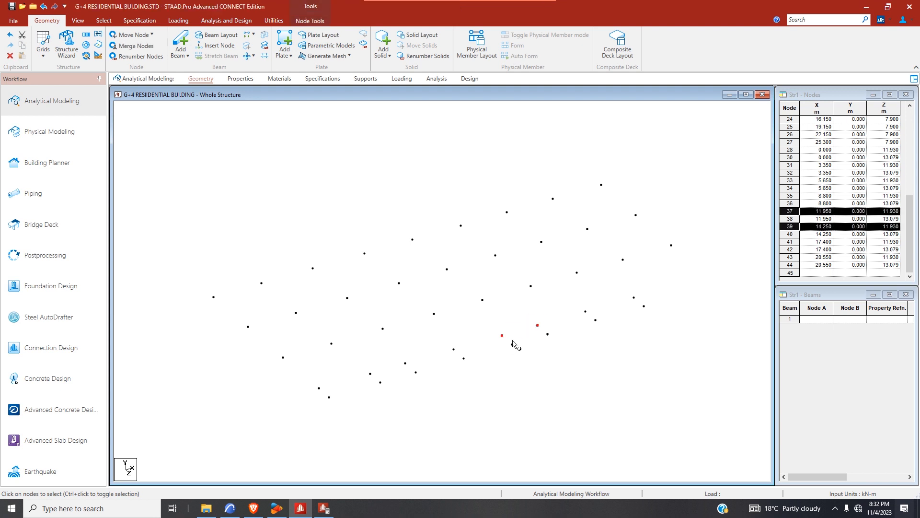
key(Delete)
click(479, 274)
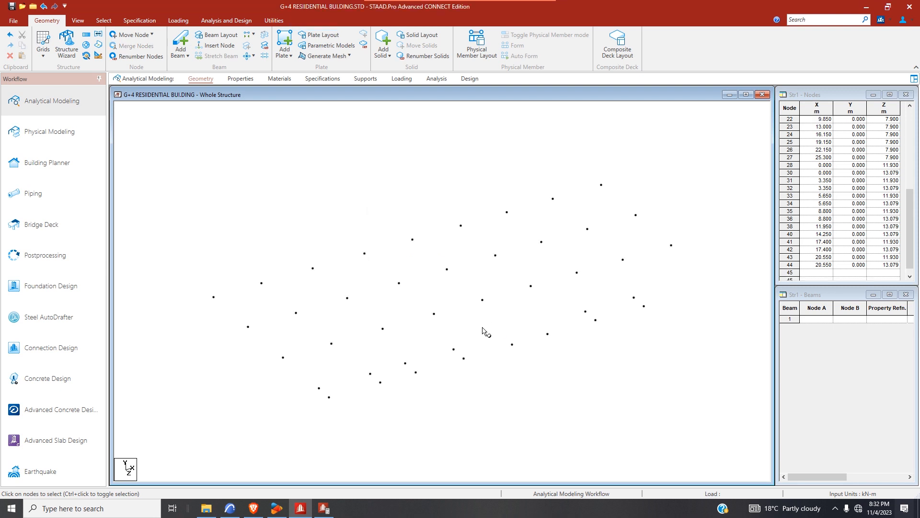
- Examine the Archicad ground floor plan for the stair columns' position relative to the horizontal grid lines
click(231, 510)
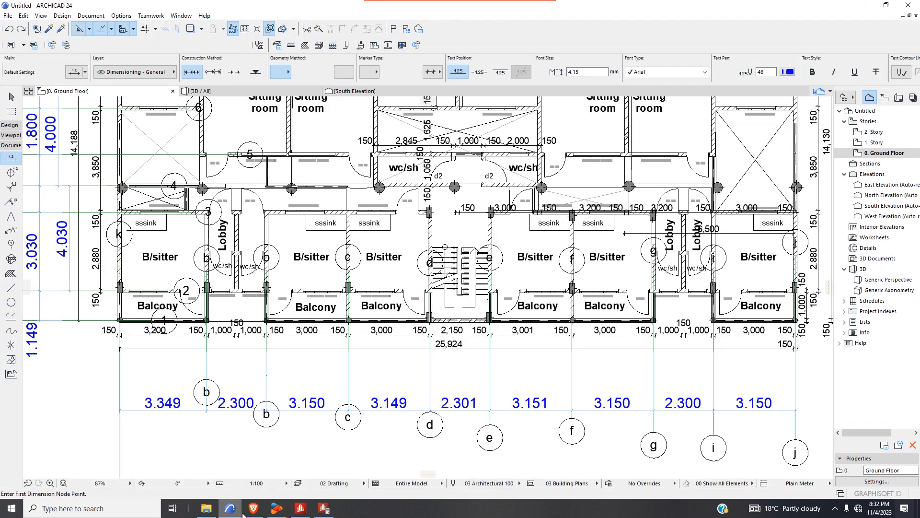
scroll(512, 385, down, 3)
scroll(512, 386, up, 5)
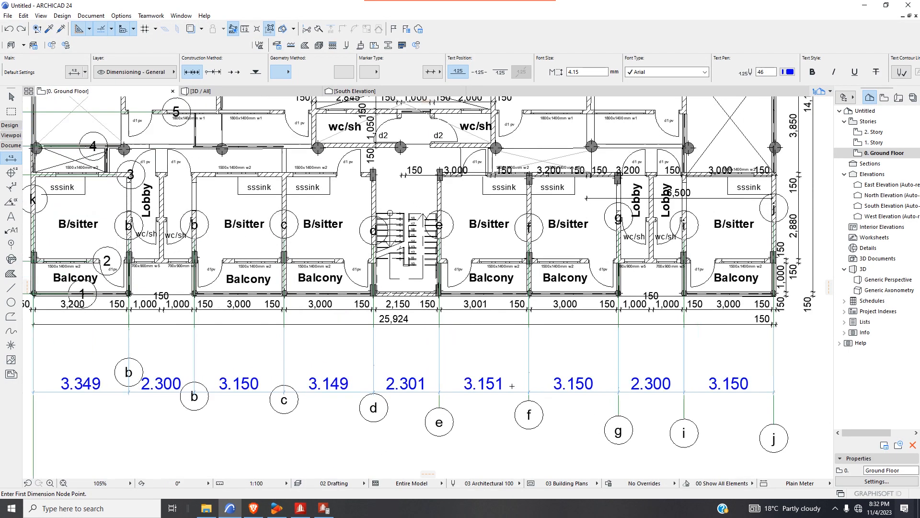
scroll(512, 385, up, 1)
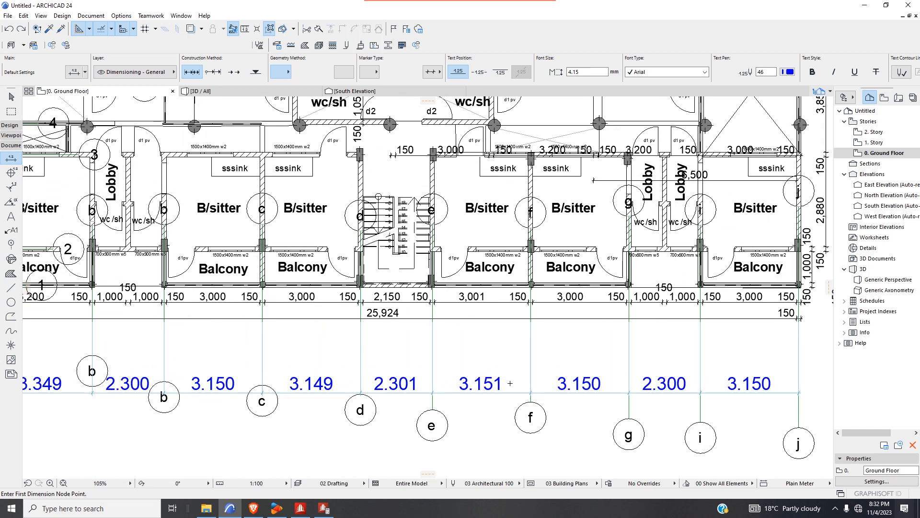
scroll(510, 384, down, 2)
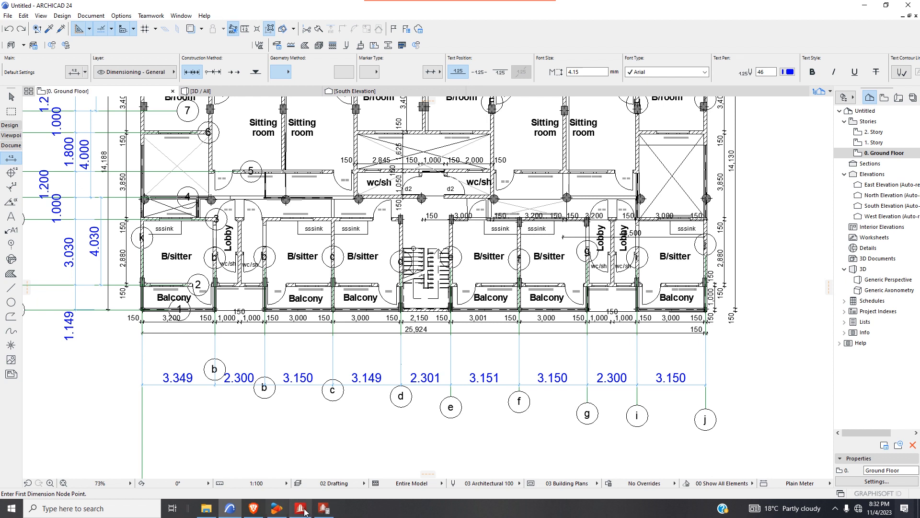
mouse_move(246, 513)
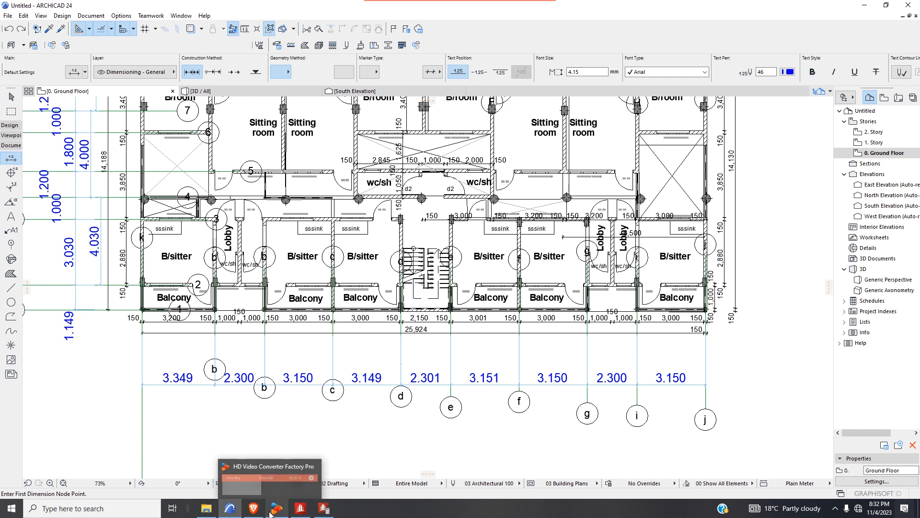
scroll(92, 316, up, 3)
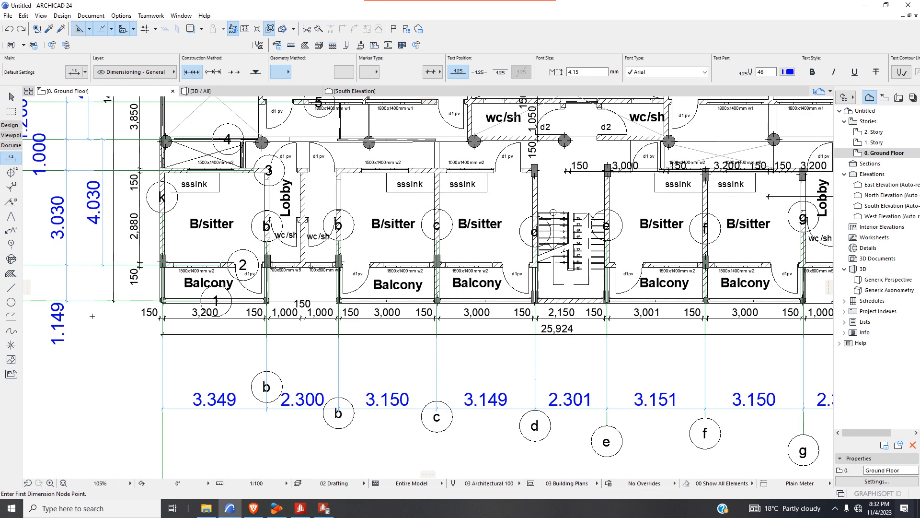
scroll(442, 342, down, 2)
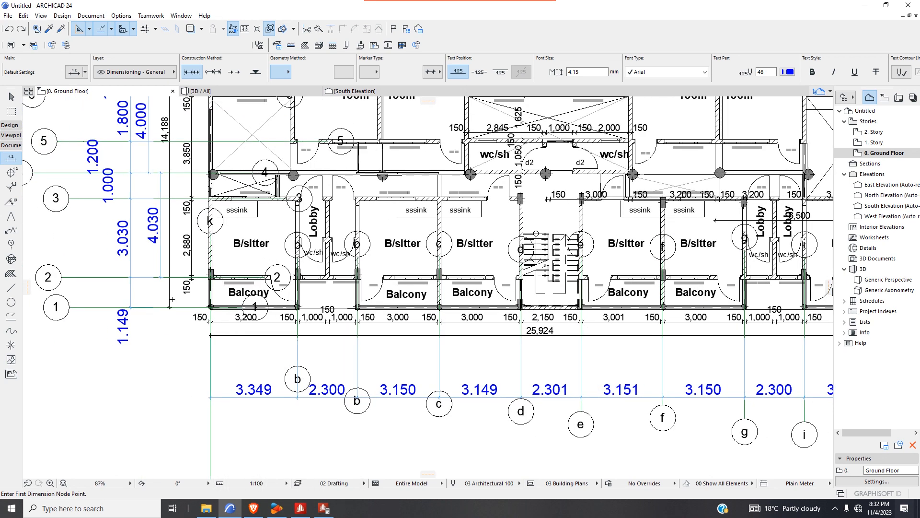
- Dimension the distance between grid lines 1 and 3 beside the existing dimensions of the ground floor plan
scroll(96, 305, up, 8)
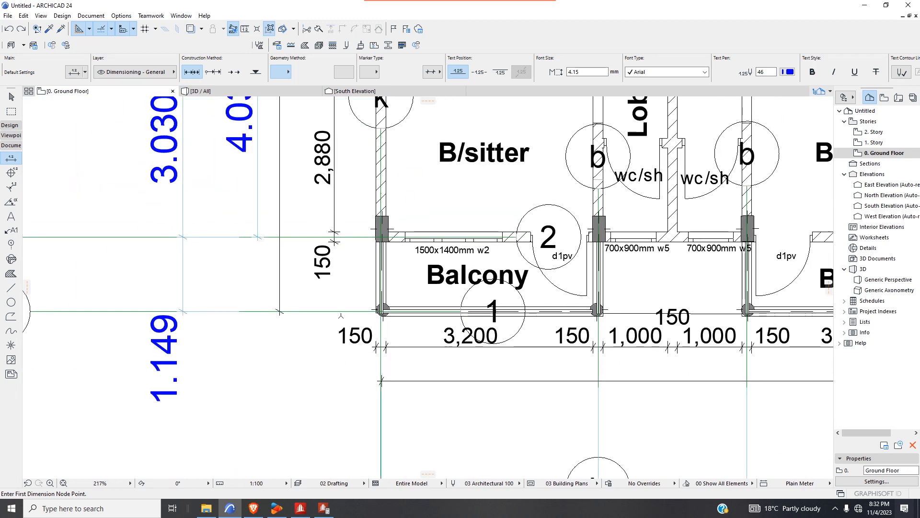
scroll(281, 311, up, 3)
click(282, 309)
scroll(291, 361, down, 9)
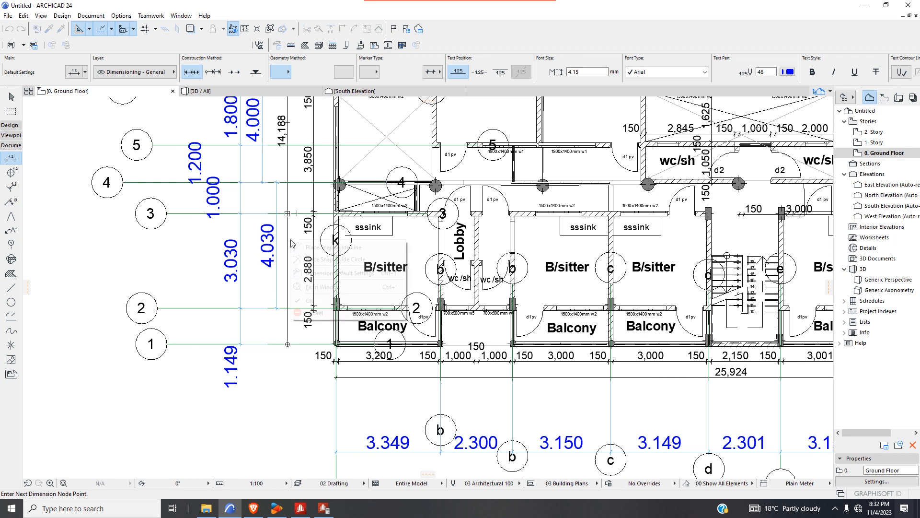
right_click(294, 236)
click(315, 299)
click(258, 314)
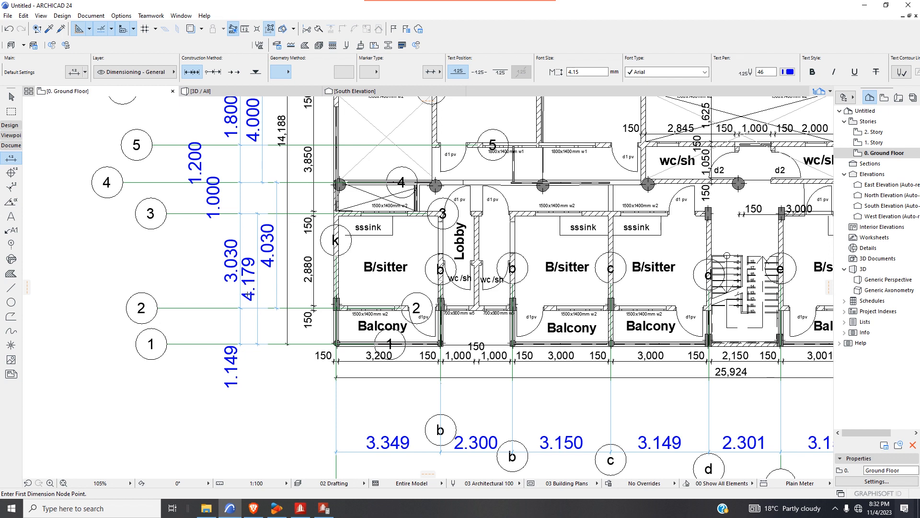
scroll(254, 282, up, 3)
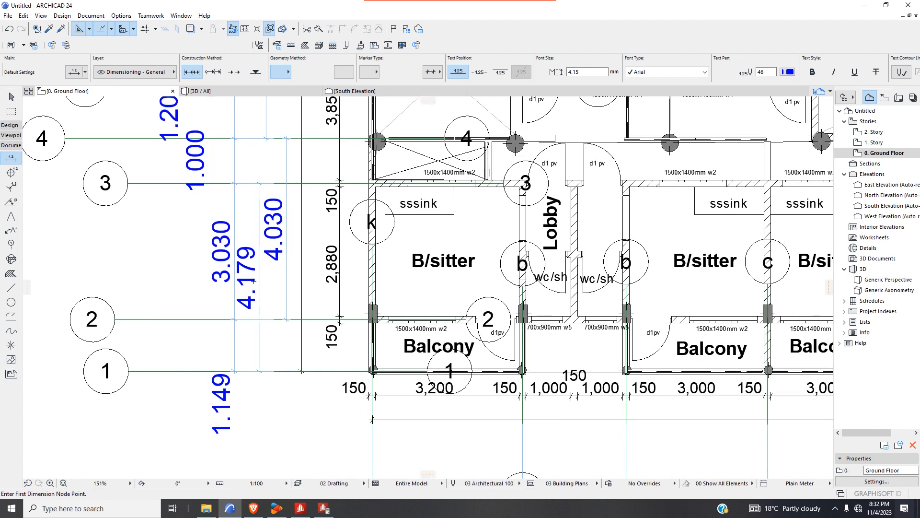
scroll(254, 281, down, 5)
- In STAAD.Pro, copy the nodes at Z 13.079, X 11.950 and 14.250, once by -4.179 m in the Z direction with Translational Repeat
click(301, 508)
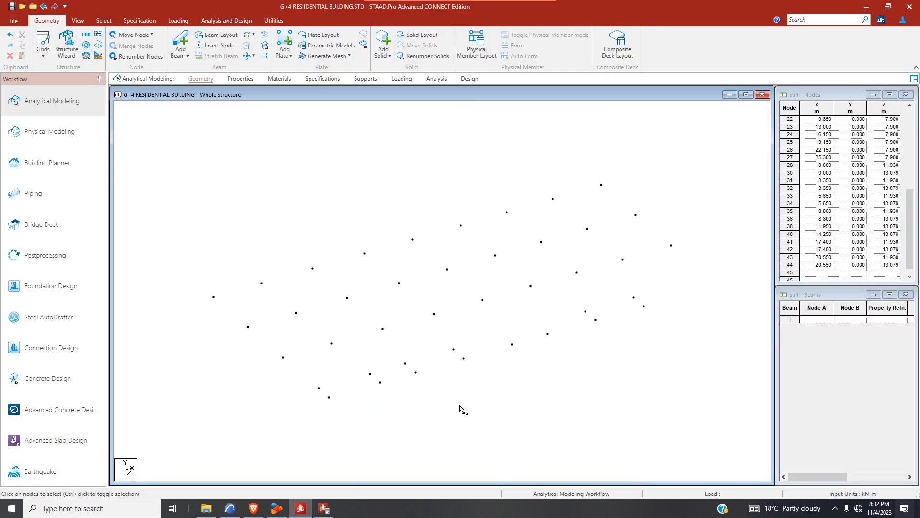
drag(560, 327, 504, 355)
click(86, 46)
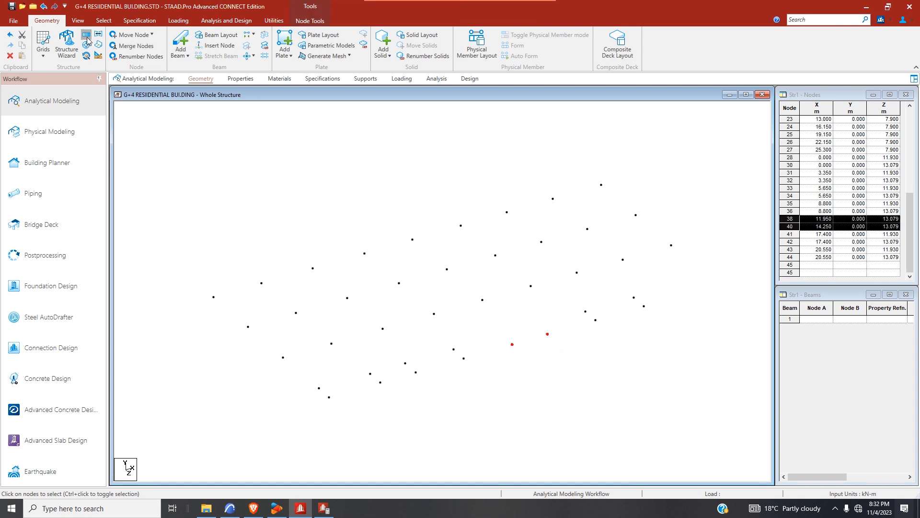
click(523, 336)
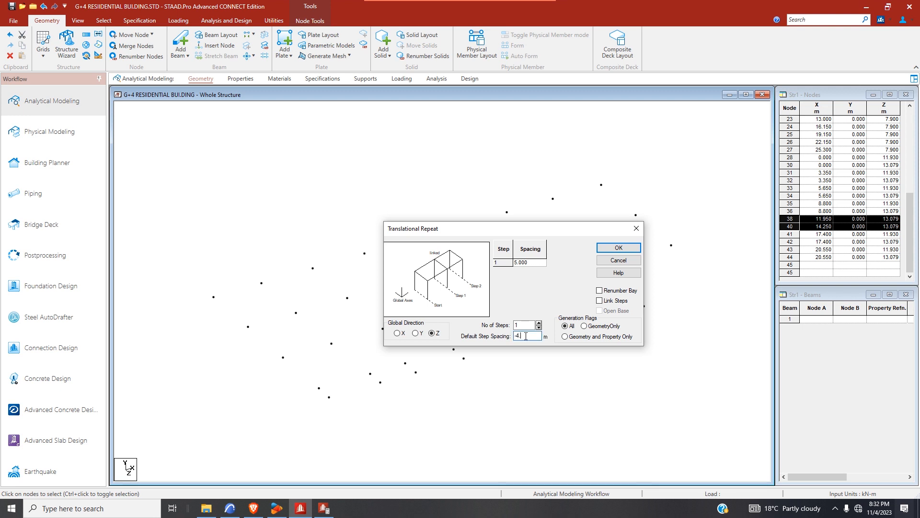
click(236, 504)
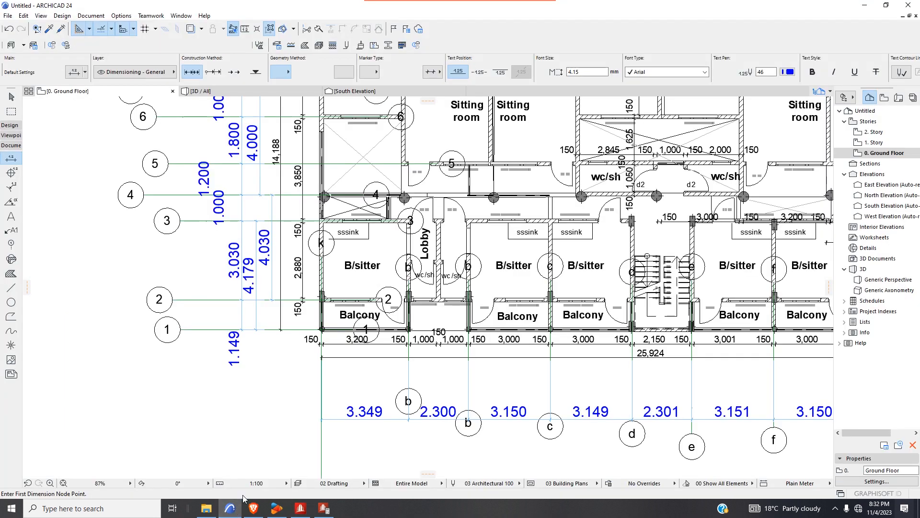
click(300, 508)
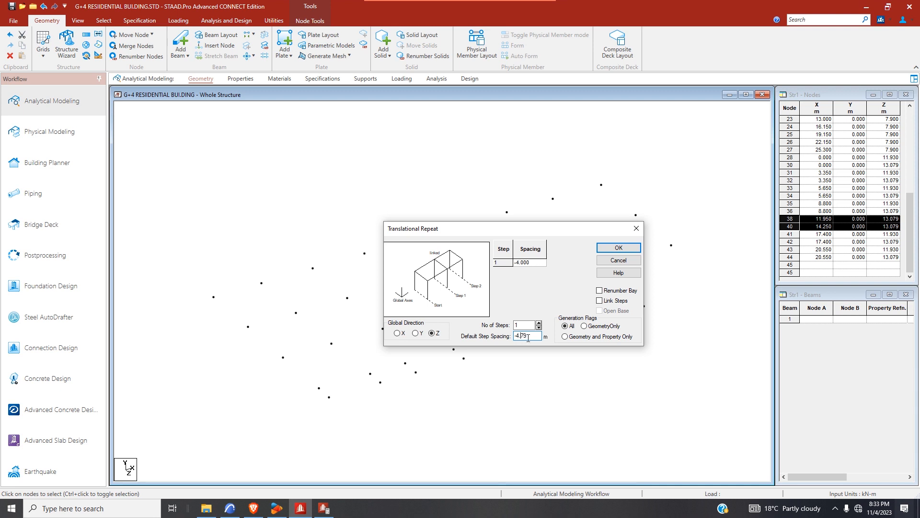
click(229, 508)
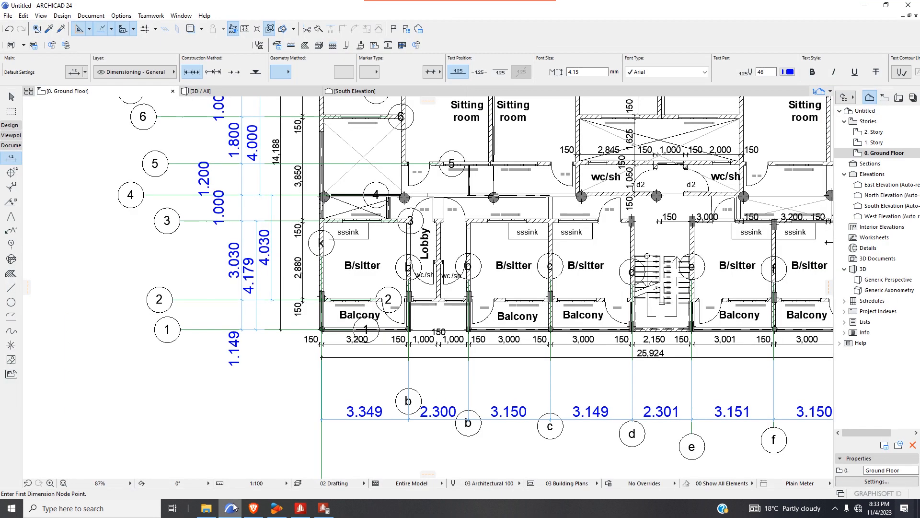
click(301, 508)
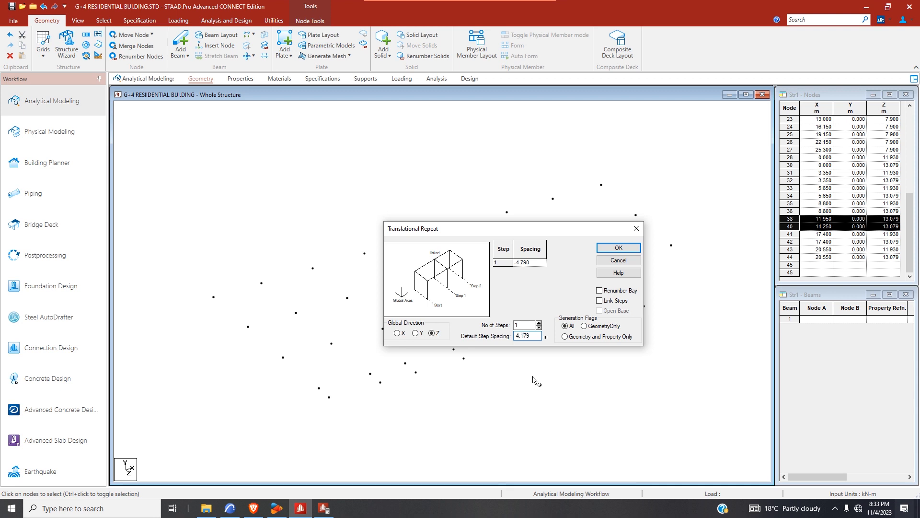
click(618, 248)
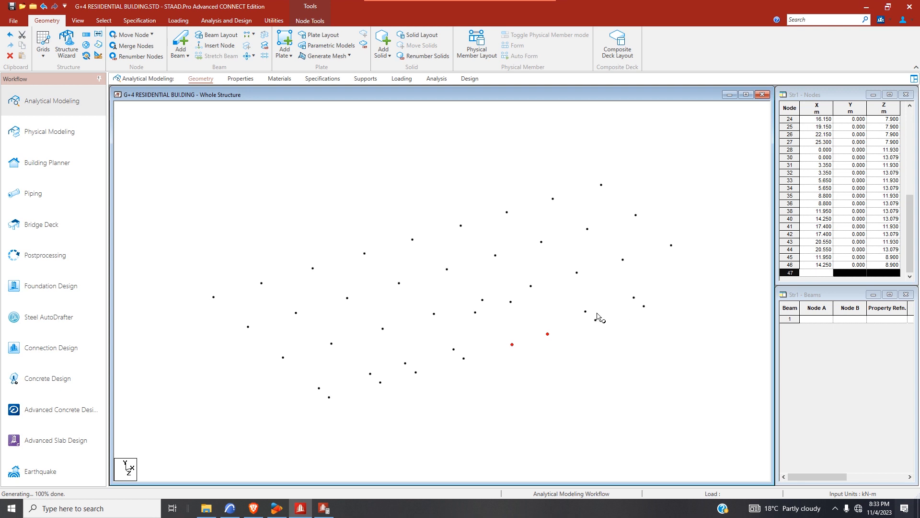
- Copy the two nodes at X 20.550, Z 11.930 and 13.079, once by 2.3 m in the X direction with Translational Repeat
drag(646, 280, 622, 335)
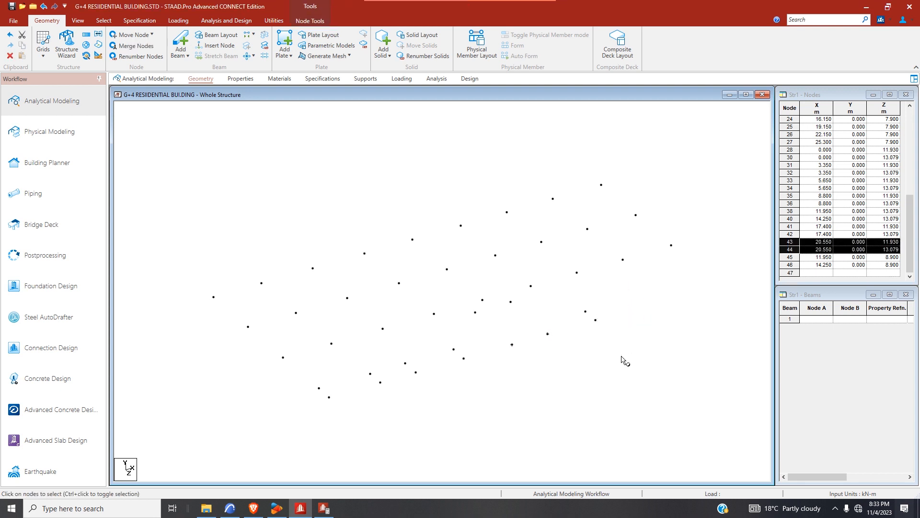
click(230, 508)
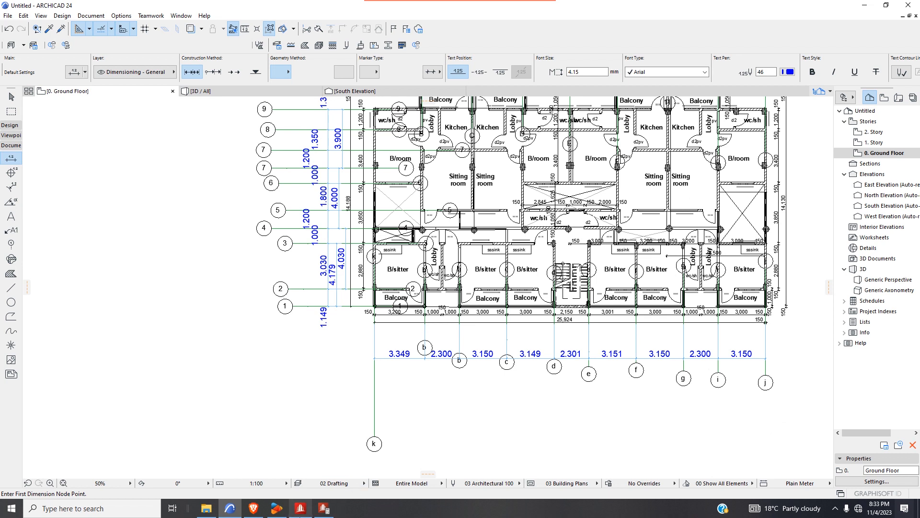
click(301, 508)
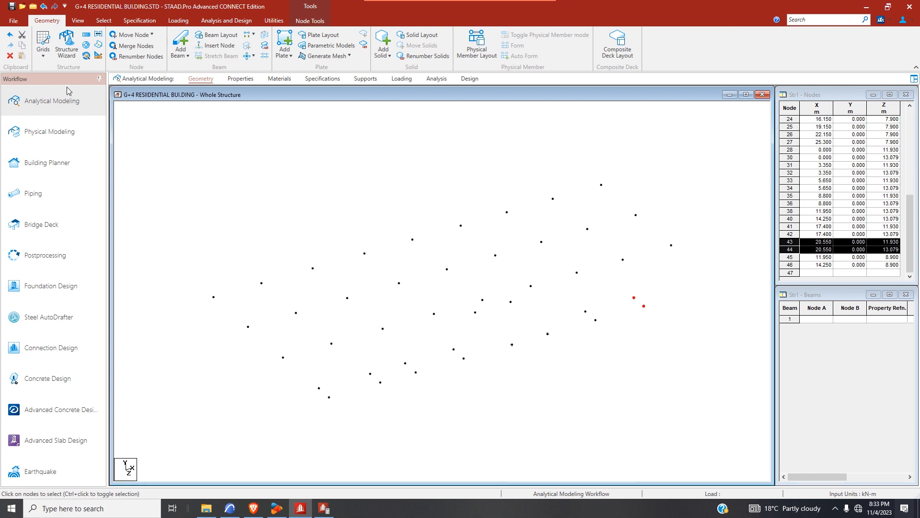
click(86, 35)
click(524, 336)
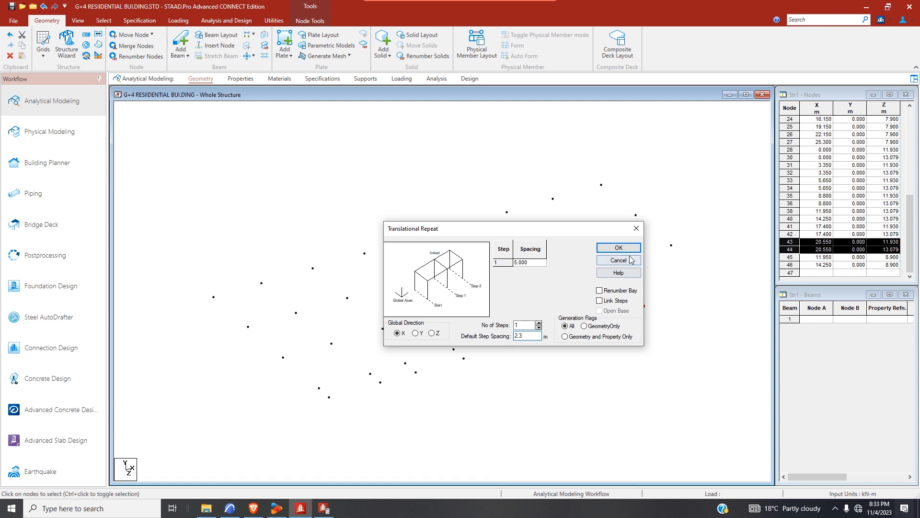
key(Return)
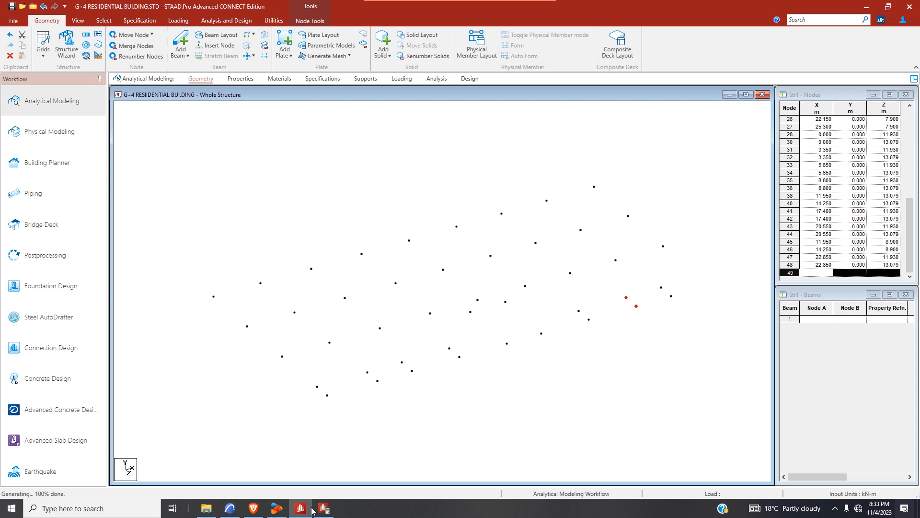
- Examine the Archicad ground floor plan for the spacing between grid lines i and j and the columns at that end bay
click(230, 508)
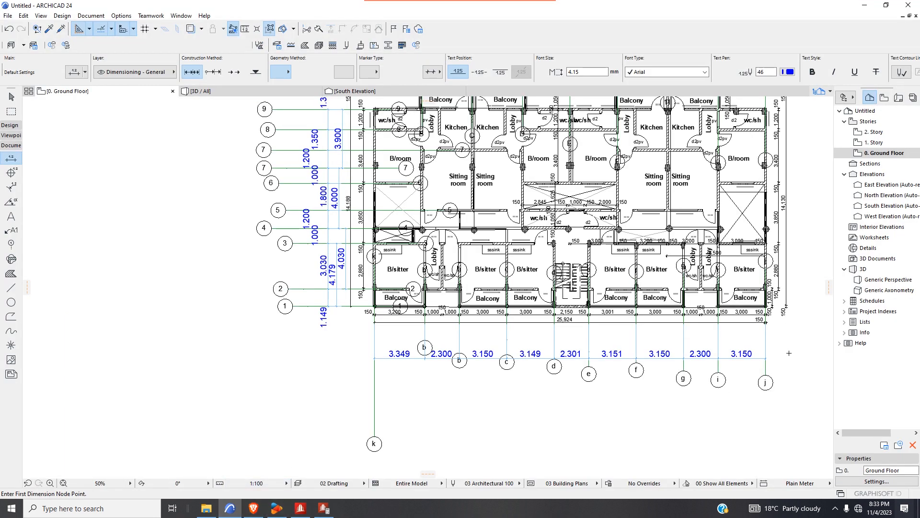
scroll(541, 190, up, 5)
scroll(541, 190, up, 2)
scroll(540, 191, down, 2)
scroll(525, 300, down, 2)
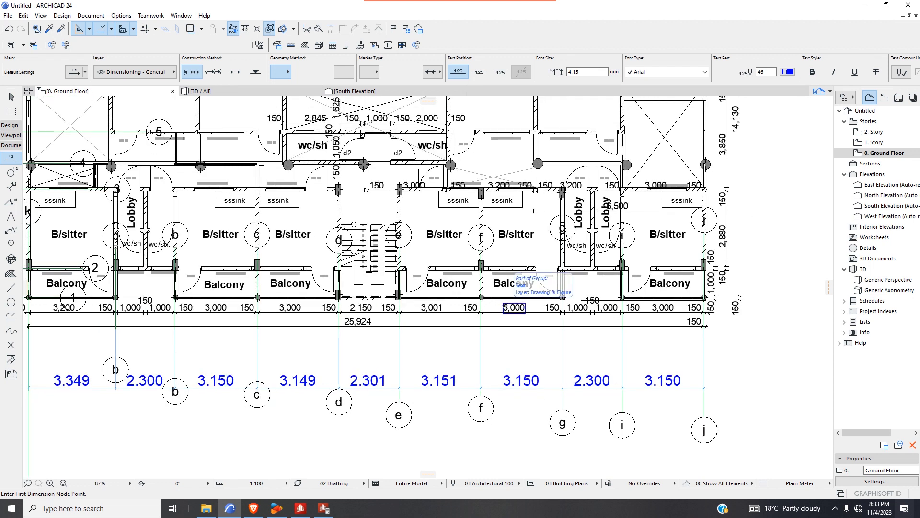
scroll(533, 308, up, 4)
scroll(545, 309, down, 4)
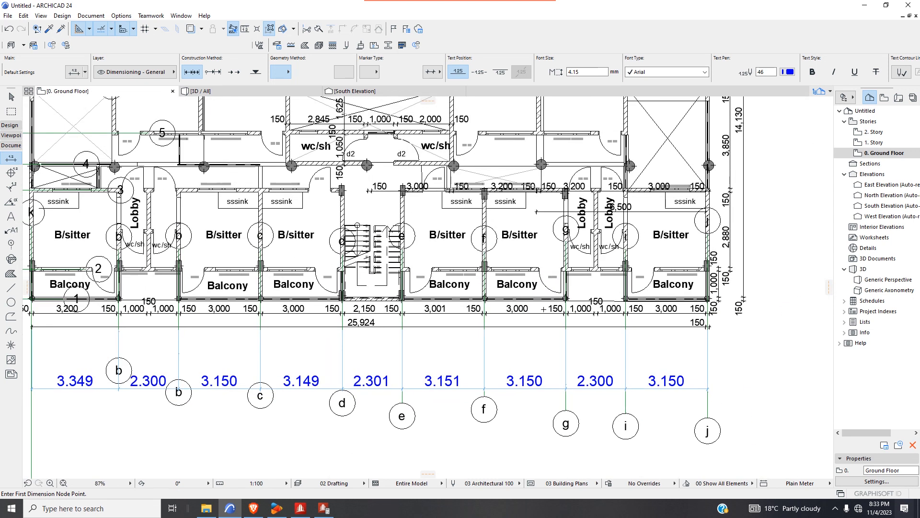
scroll(634, 277, down, 4)
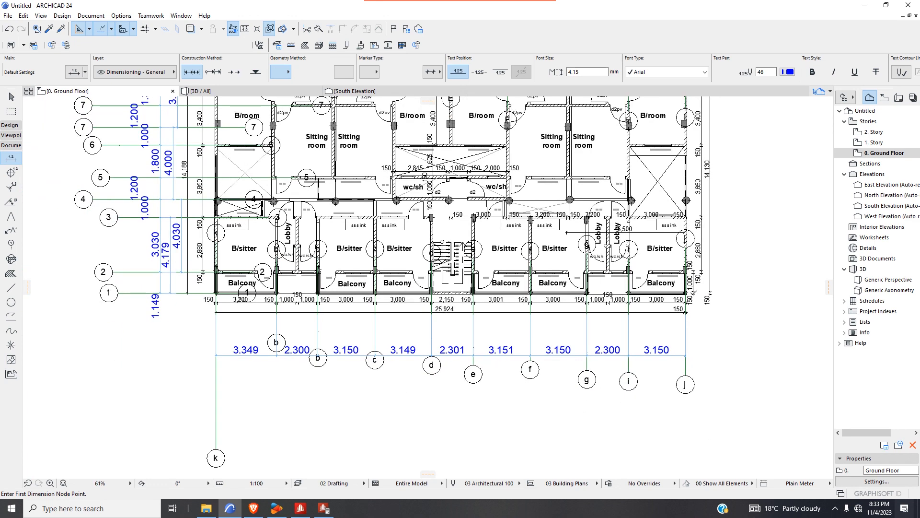
scroll(688, 279, up, 15)
scroll(681, 275, down, 1)
scroll(681, 275, up, 2)
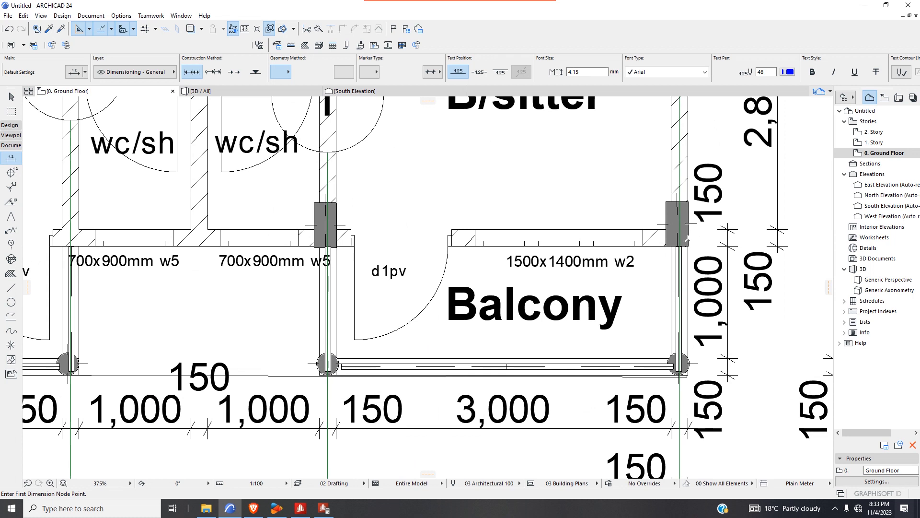
scroll(512, 365, down, 10)
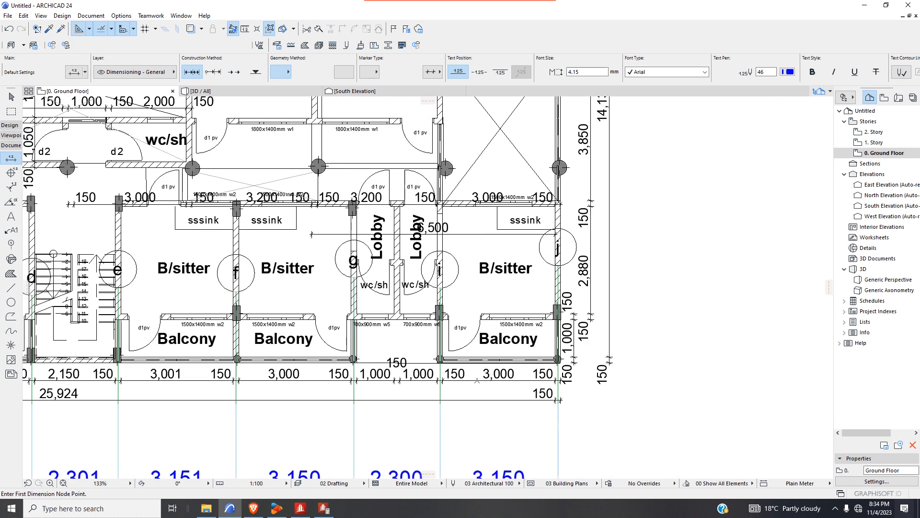
scroll(468, 421, down, 4)
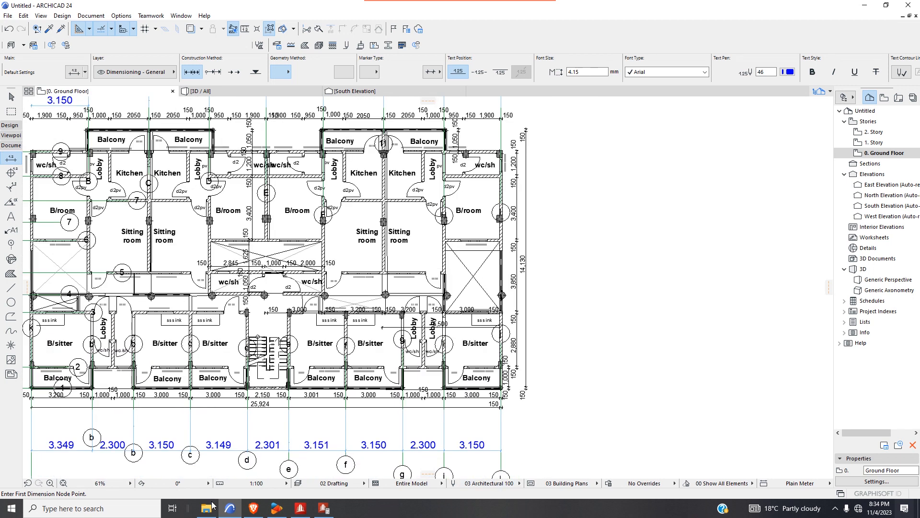
- In STAAD.Pro, copy the two nodes at X 22.850 once by 3.15 m in the X direction with Translational Repeat
click(301, 509)
drag(676, 271, 655, 320)
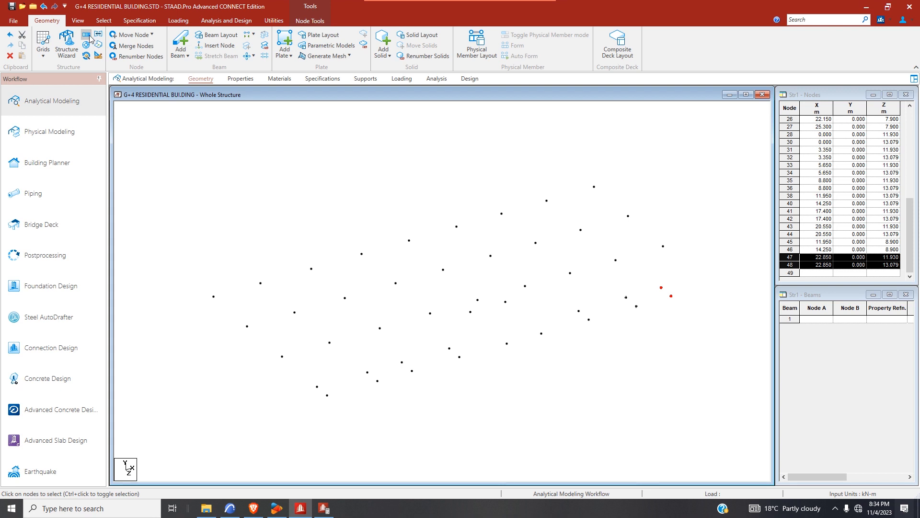
click(98, 45)
click(522, 335)
text(5)
double_click(522, 334)
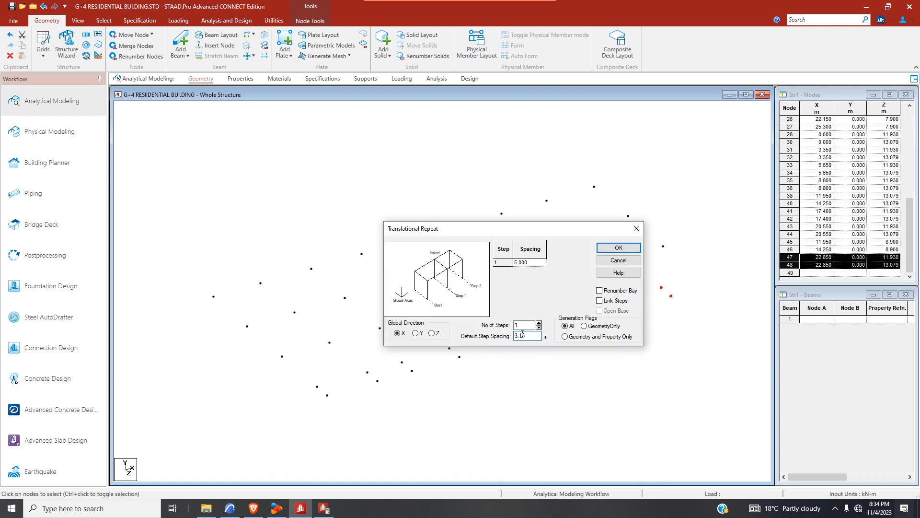
click(618, 247)
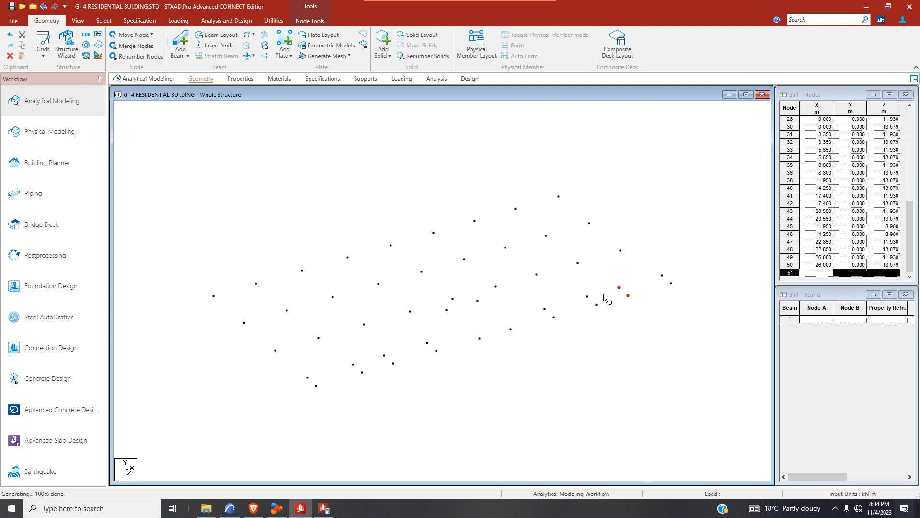
ctrl+click(510, 329)
ctrl+click(479, 338)
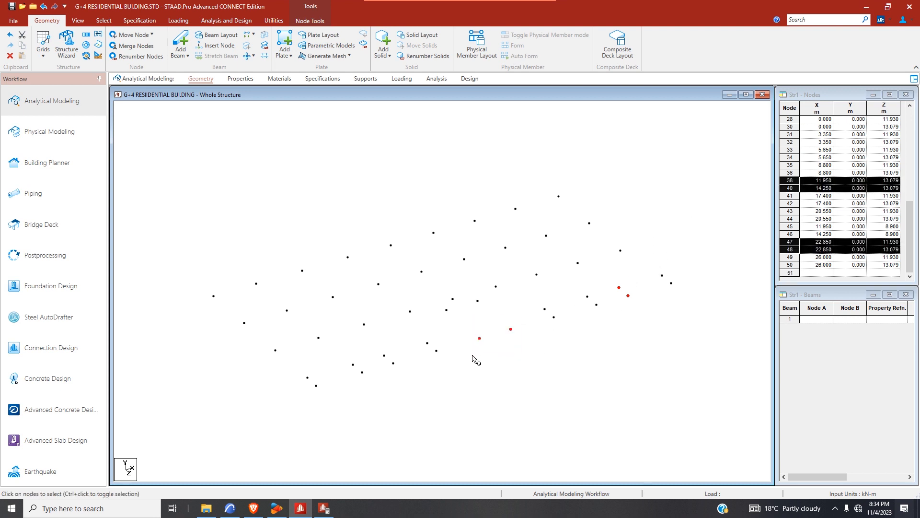
drag(650, 152, 445, 270)
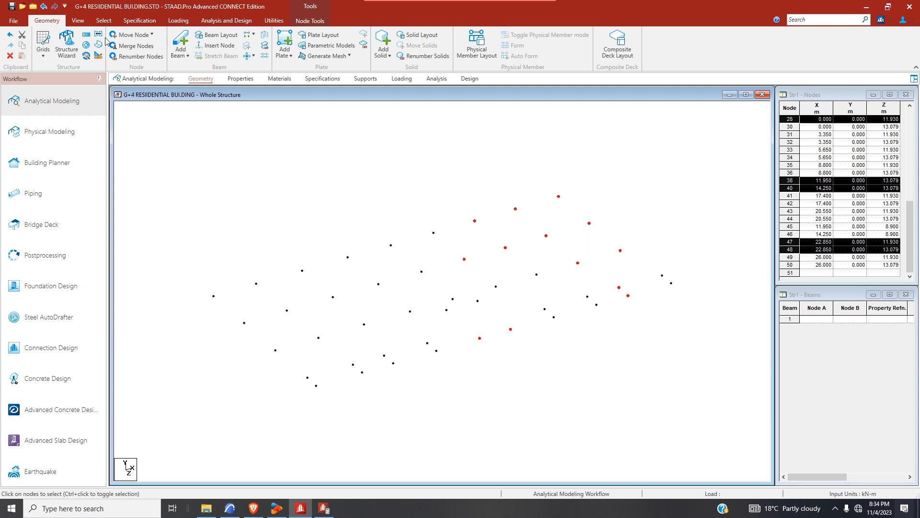
- In a plan view, select all nodes up to Z 11.930 plus the two stair nodes at Z 13.079, X 11.950 and 14.250
click(77, 20)
click(196, 45)
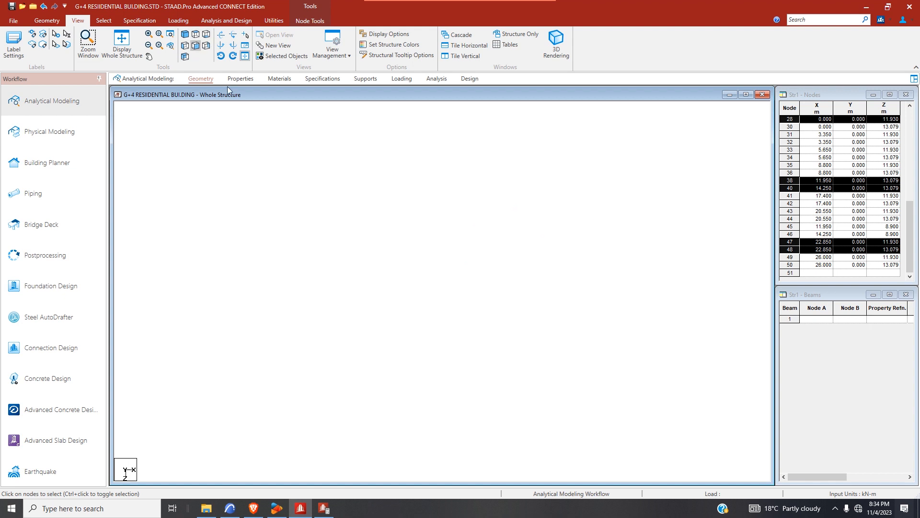
click(369, 267)
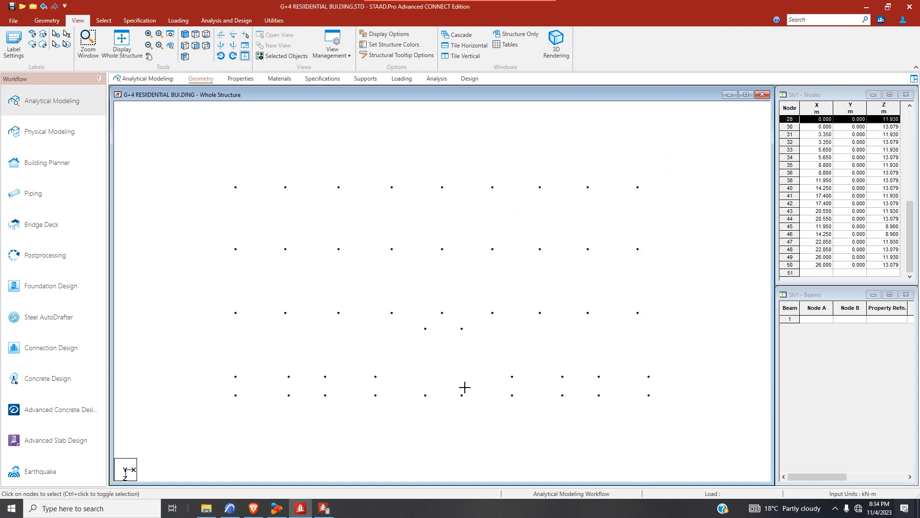
drag(254, 382, 215, 386)
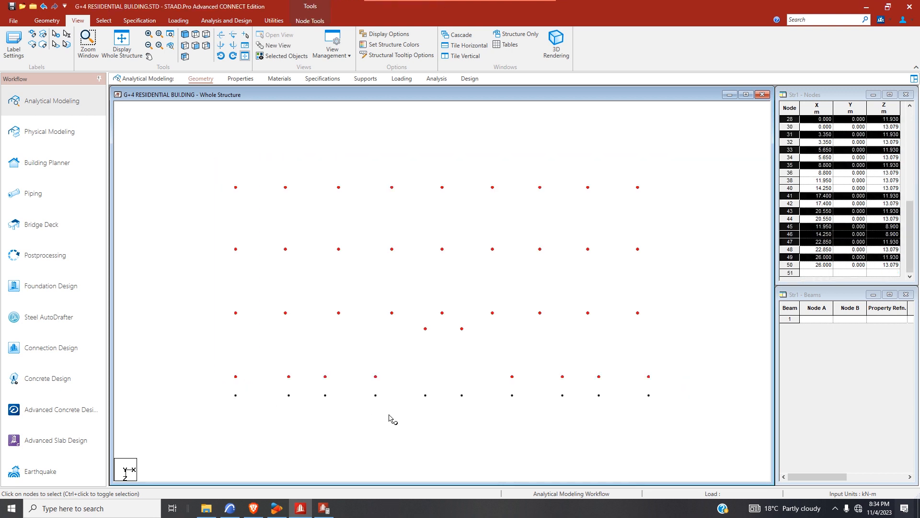
drag(473, 390, 415, 418)
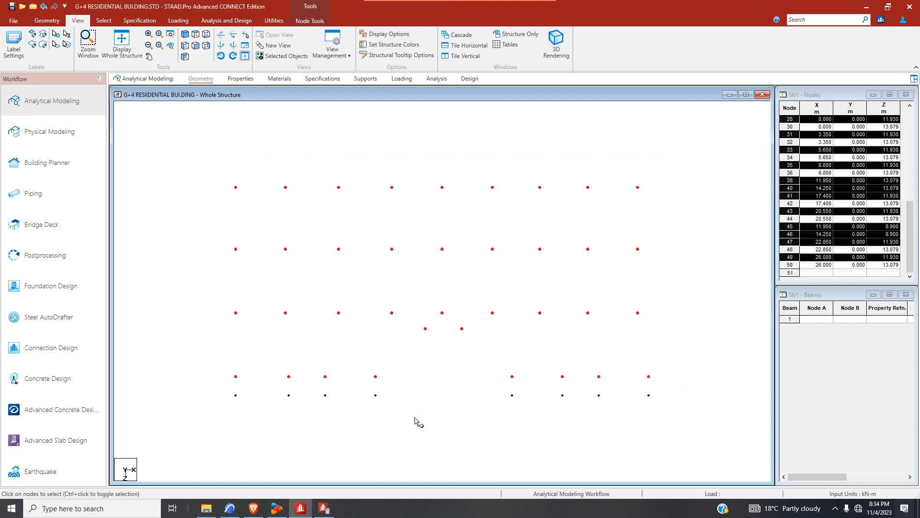
- Examine Elevation E-04 and the ground floor plan on the Archicad drawing sheet for the ground storey's extent and columns
click(239, 507)
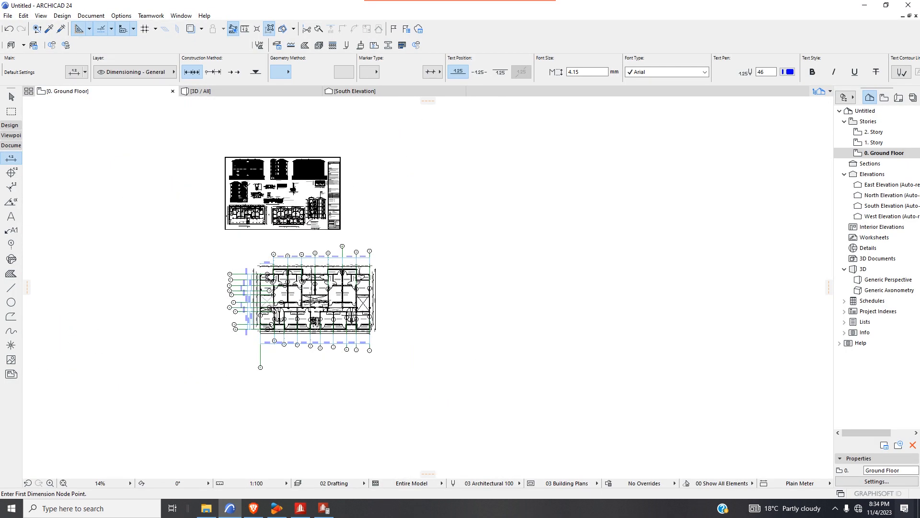
scroll(246, 186, up, 6)
scroll(236, 246, up, 10)
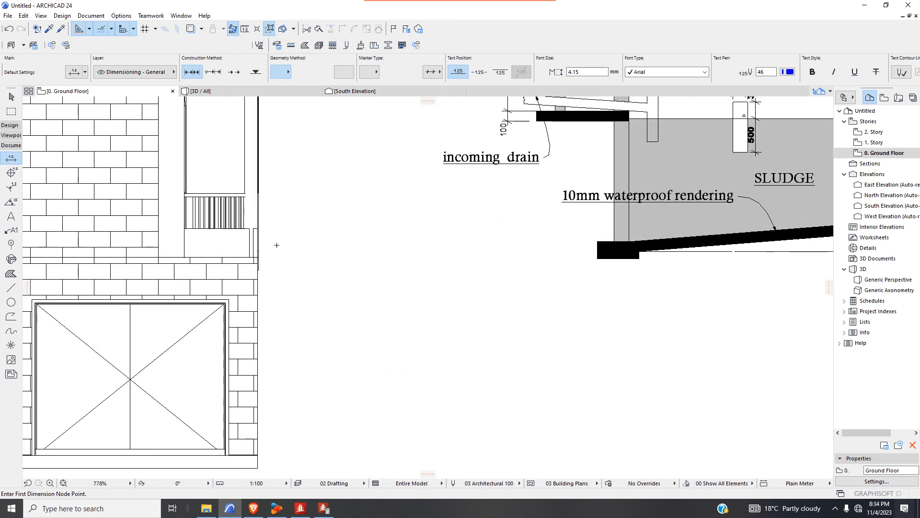
scroll(277, 245, down, 6)
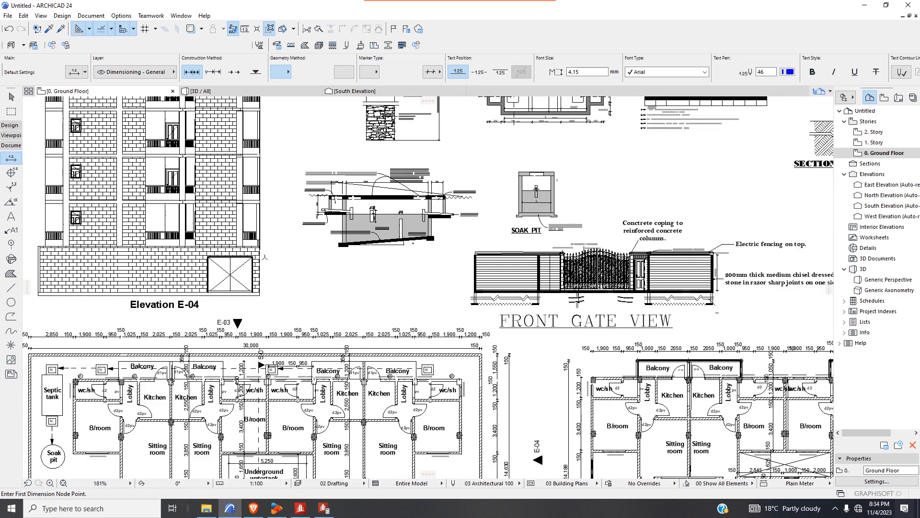
scroll(265, 258, down, 4)
scroll(265, 253, up, 8)
scroll(265, 249, up, 3)
scroll(288, 268, down, 6)
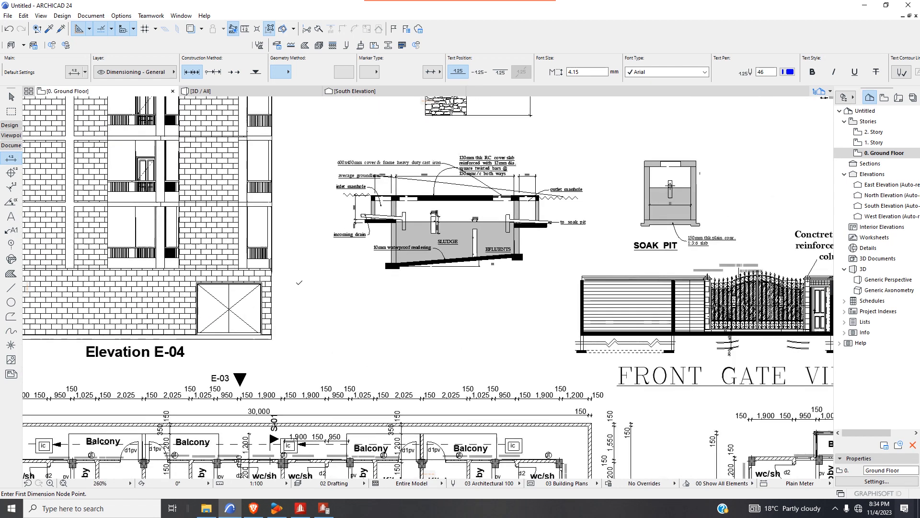
scroll(299, 283, down, 7)
scroll(280, 372, up, 7)
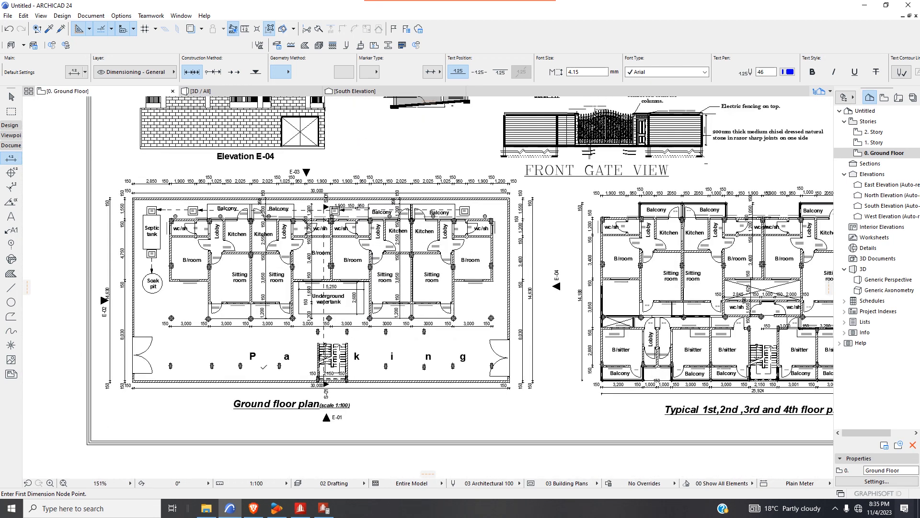
scroll(273, 367, down, 7)
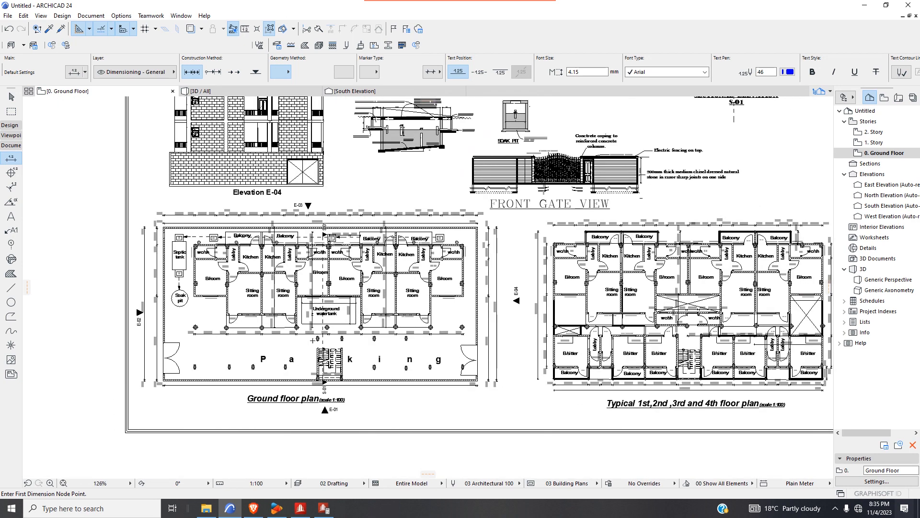
scroll(318, 188, up, 13)
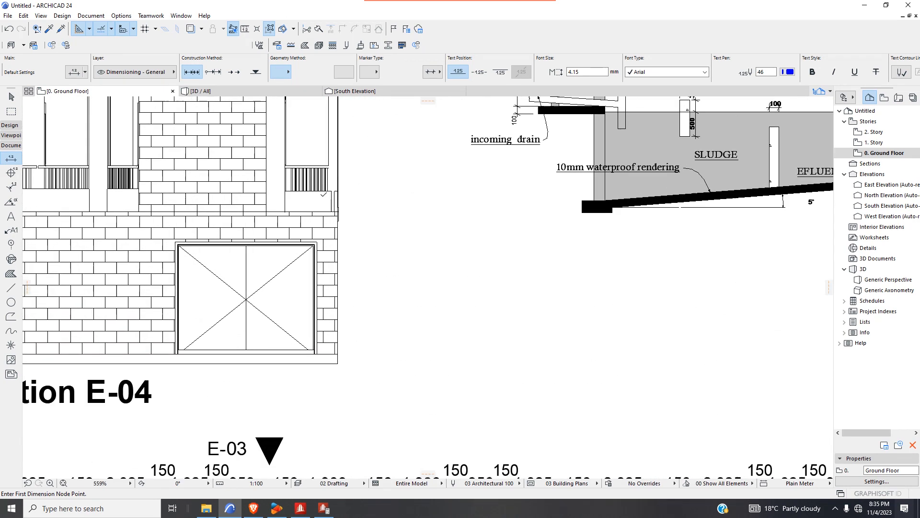
scroll(324, 197, down, 8)
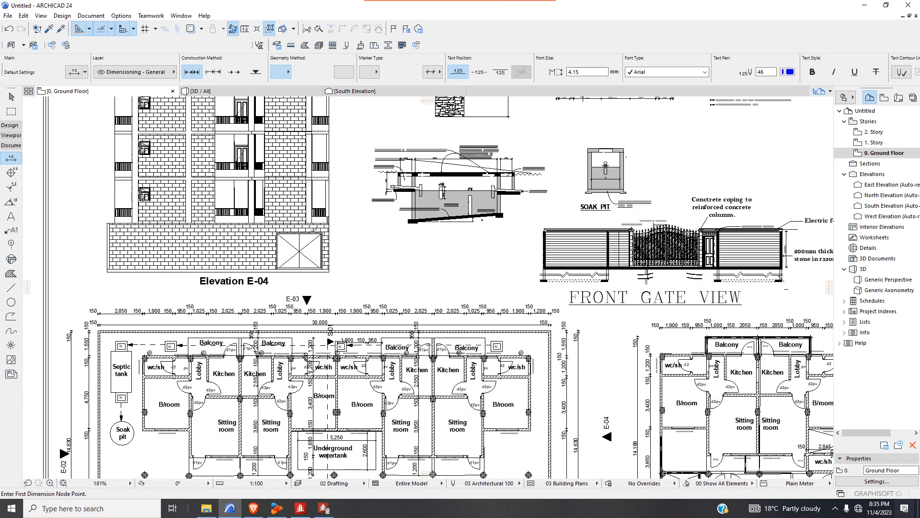
- Examine Elevations E-01 and E-02 on the drawing sheet and the parking and stair columns on its ground floor plan
scroll(374, 259, down, 8)
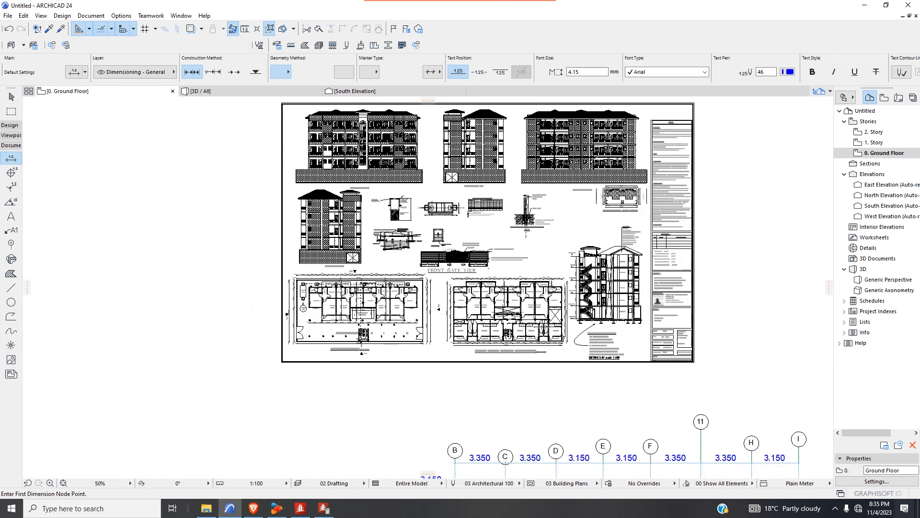
scroll(469, 167, up, 4)
scroll(415, 168, up, 5)
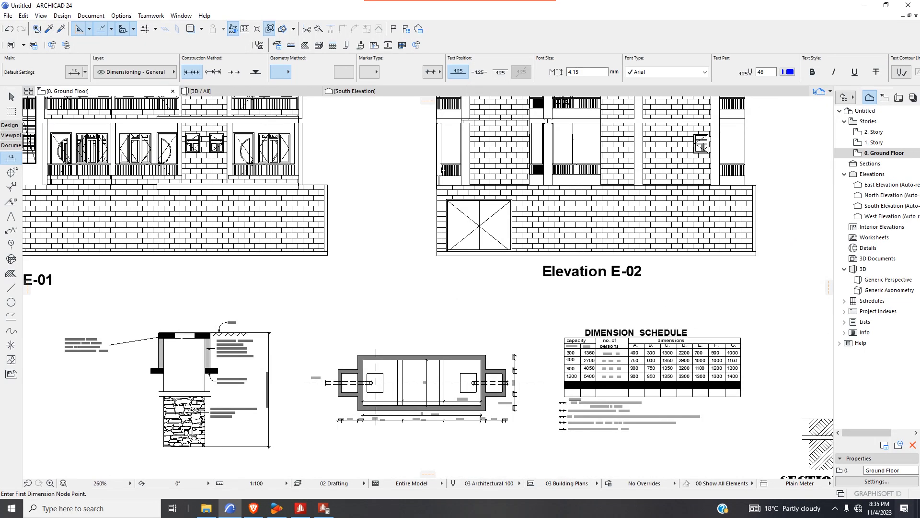
scroll(414, 188, down, 3)
scroll(414, 189, down, 8)
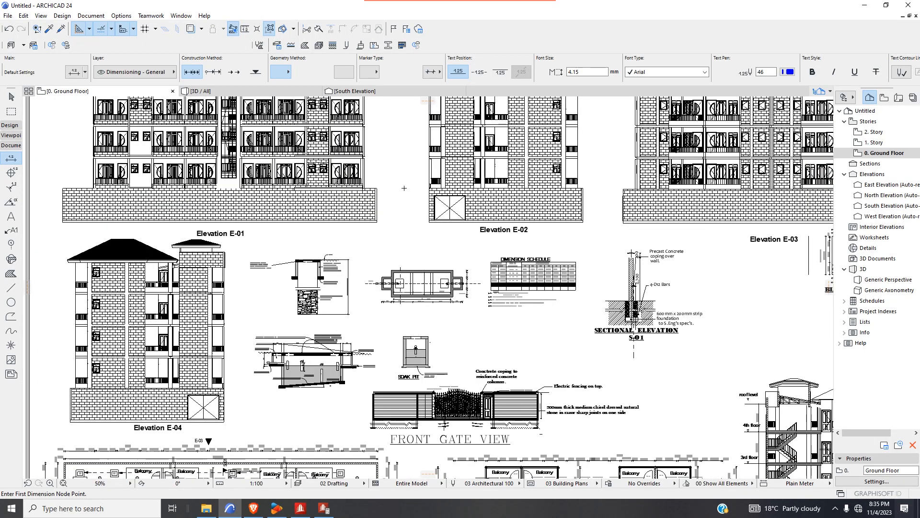
scroll(332, 280, up, 14)
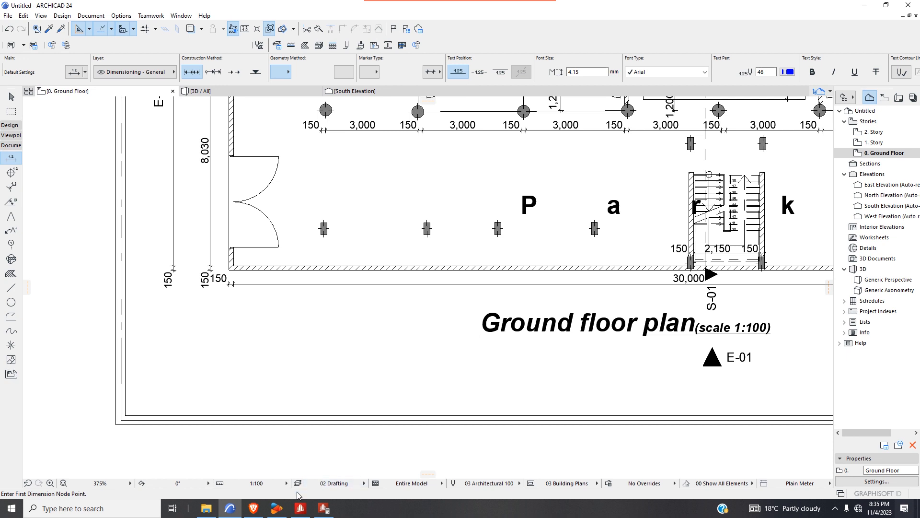
- Switch to STAAD.Pro and copy the selected nodes once by 2.85 m in the Y direction with Translational Repeat, linking the steps with members
click(300, 508)
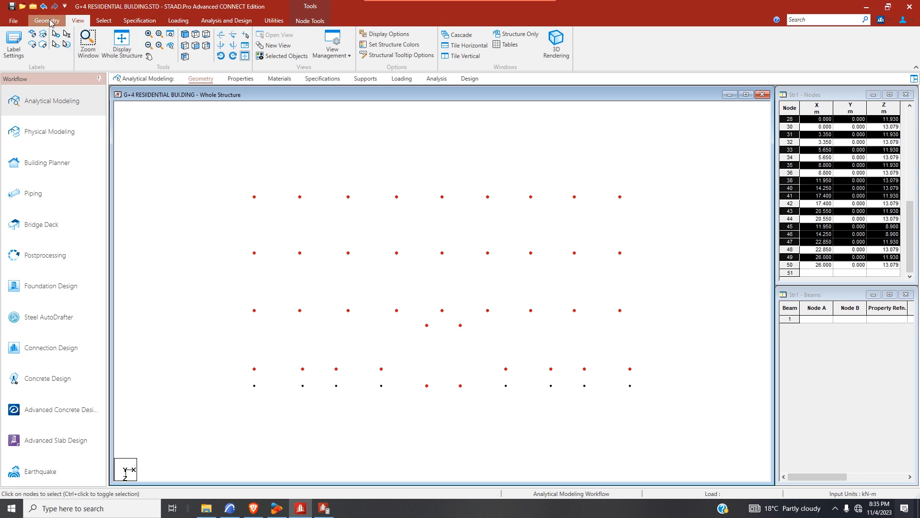
click(183, 35)
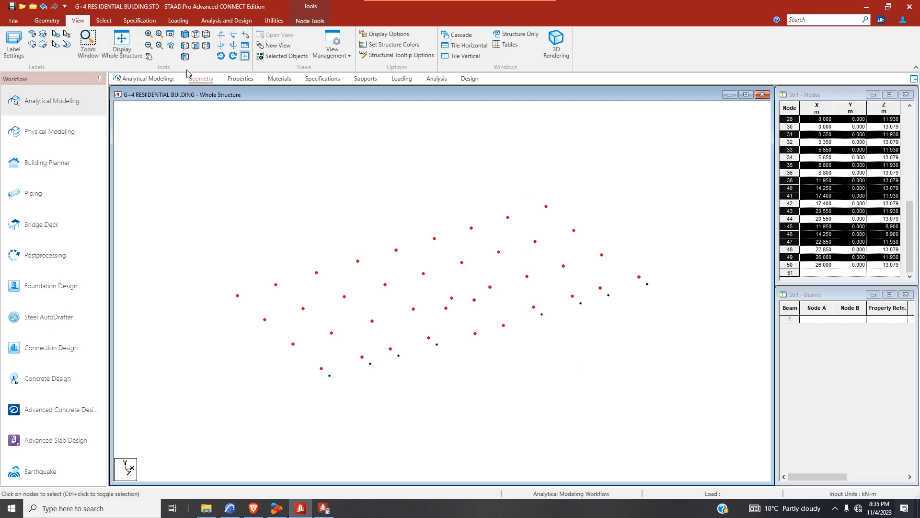
click(47, 20)
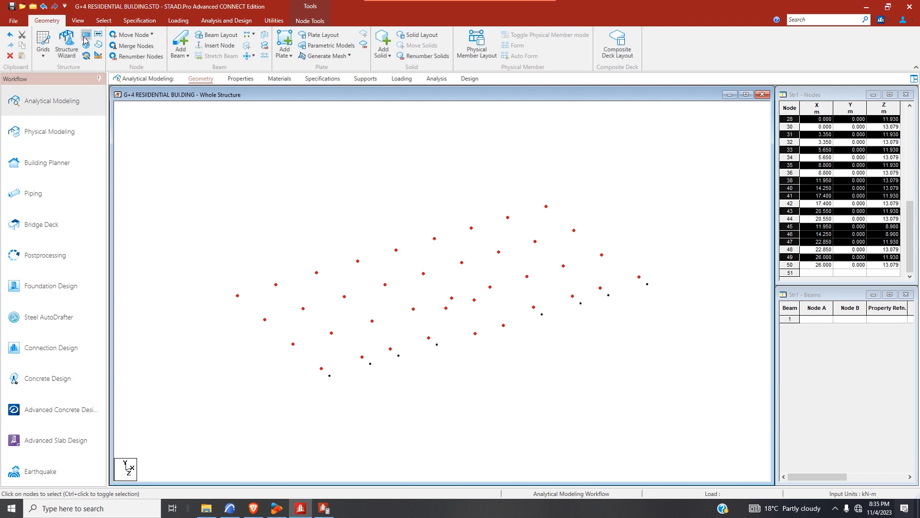
click(86, 34)
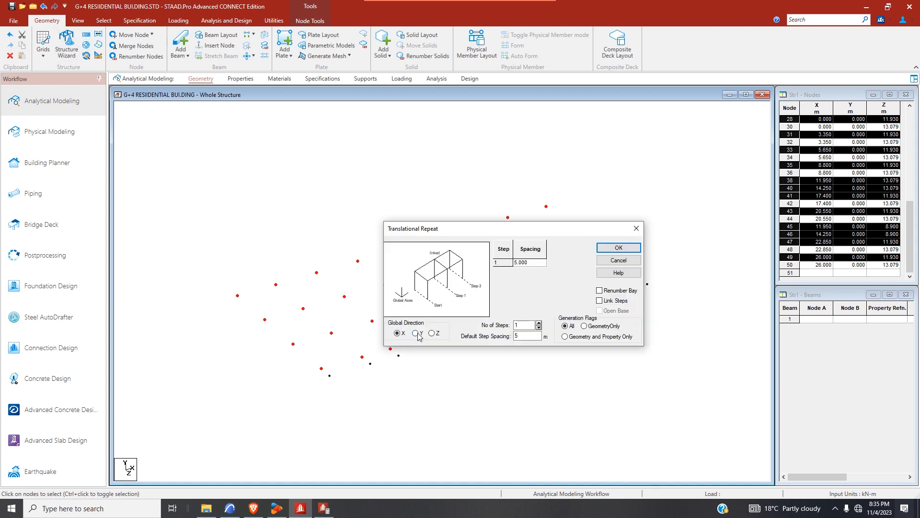
click(527, 335)
click(619, 247)
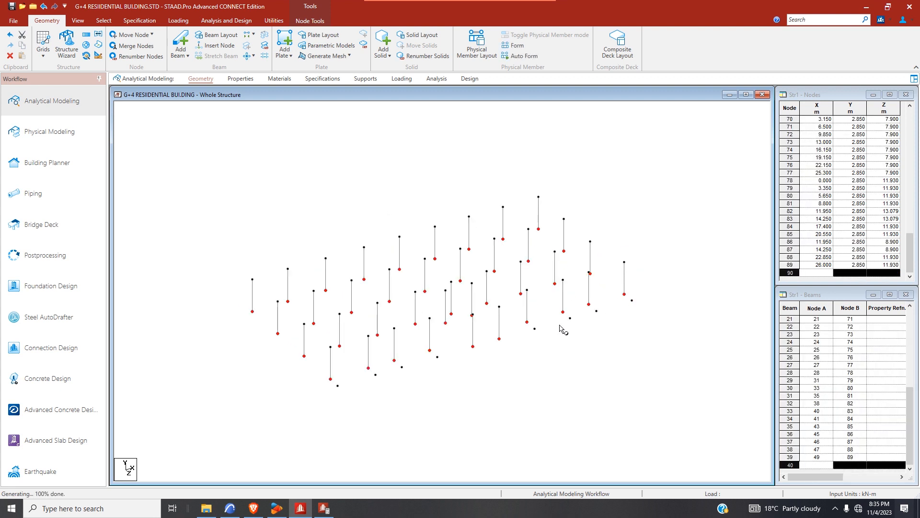
- In a plan view, select the eight ground nodes at Z 13.079, leaving out the two stair nodes at X 11.950 and 14.250
click(78, 20)
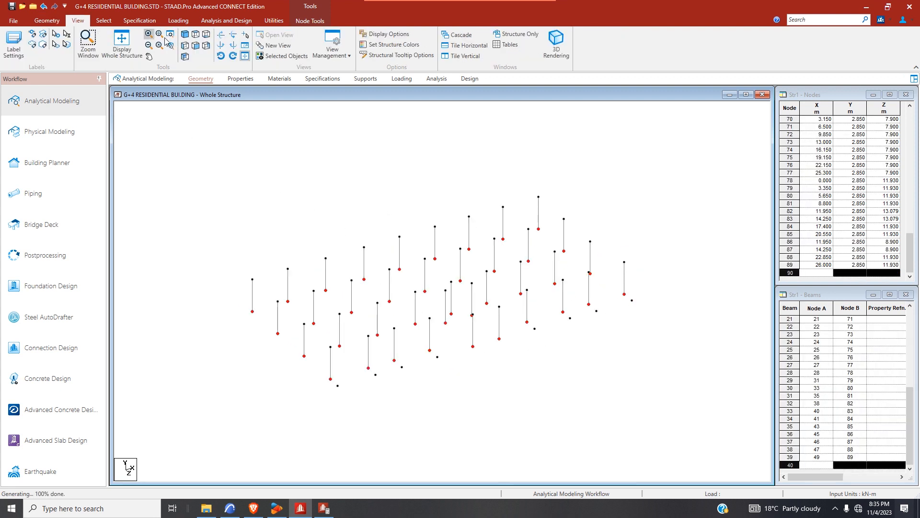
click(195, 34)
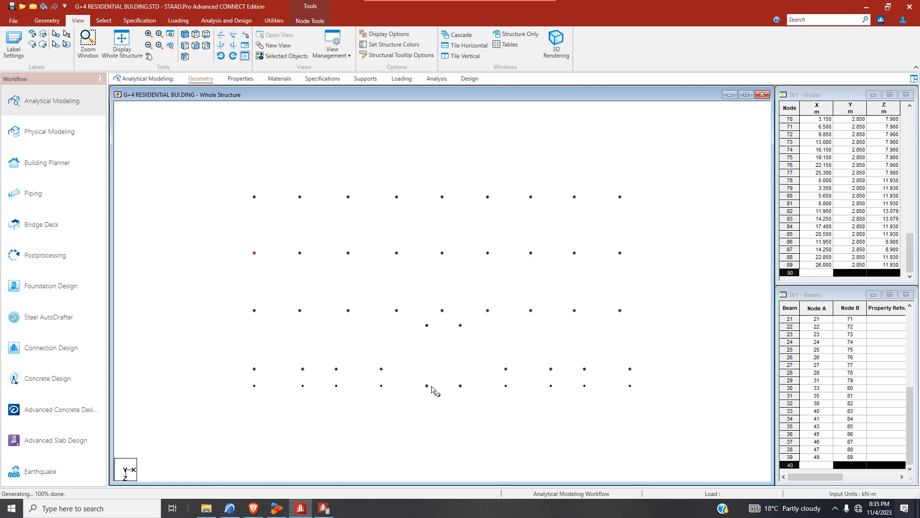
drag(391, 376, 293, 395)
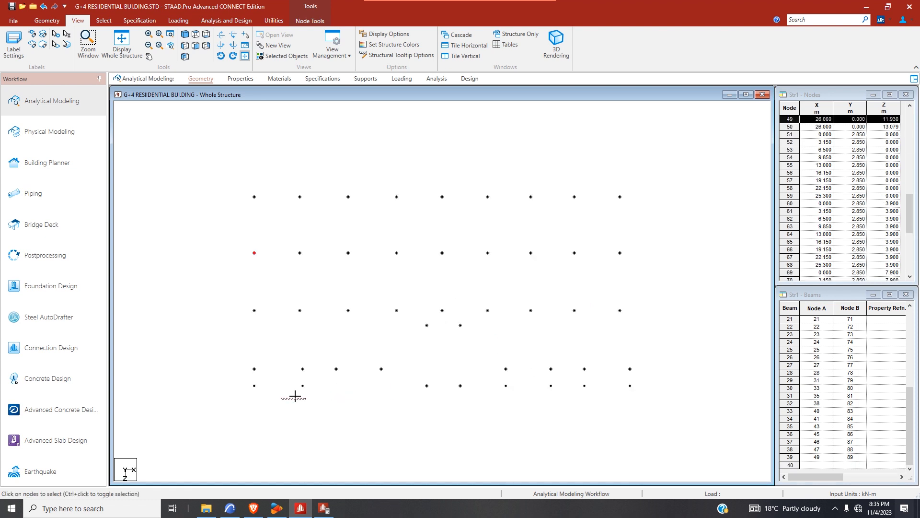
click(393, 392)
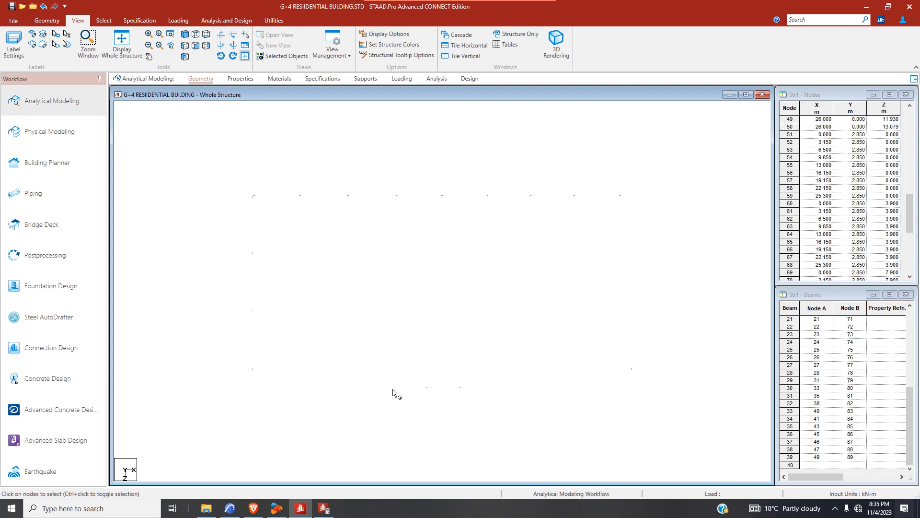
drag(396, 382, 242, 397)
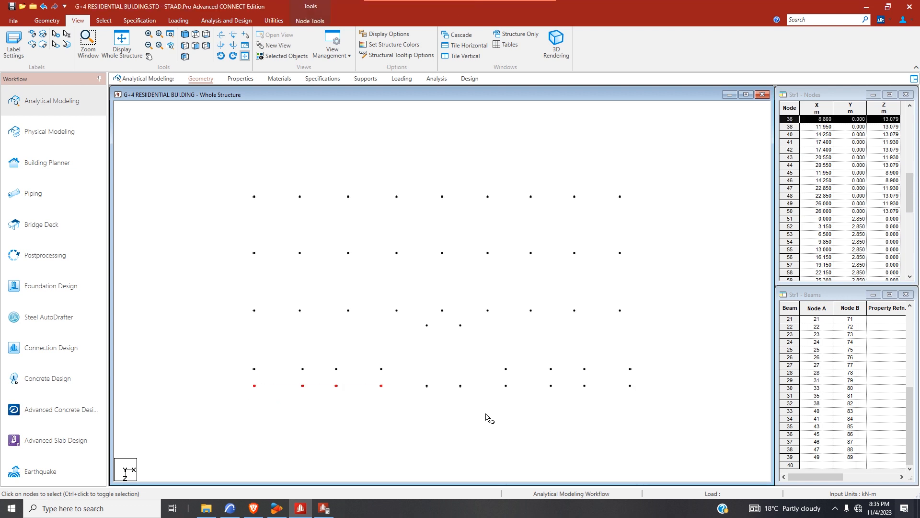
drag(649, 384, 491, 402)
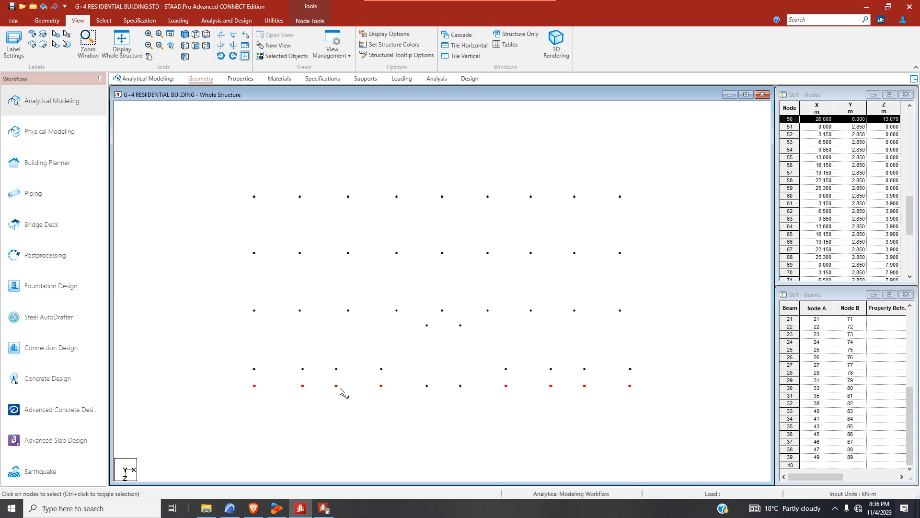
- Copy the eight selected nodes once by 2.85 m in the Y direction without linking members, and show the model in isometric view
click(47, 21)
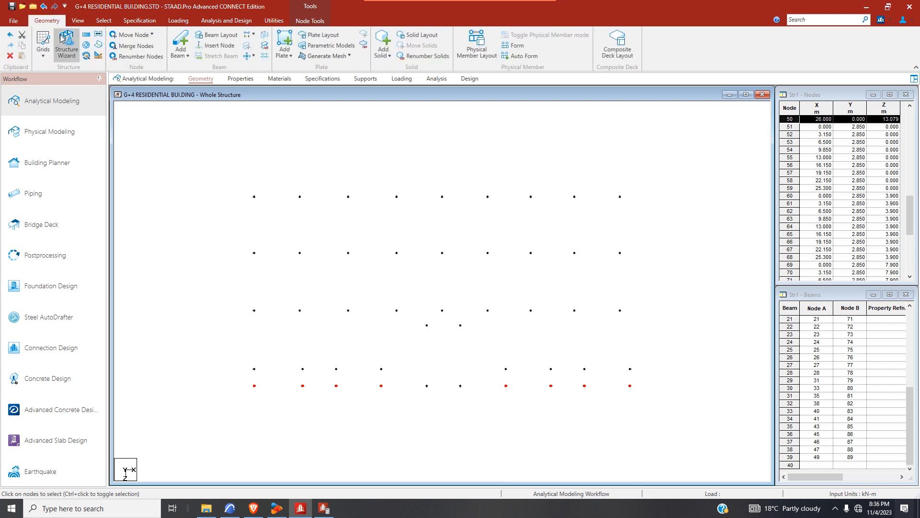
click(87, 35)
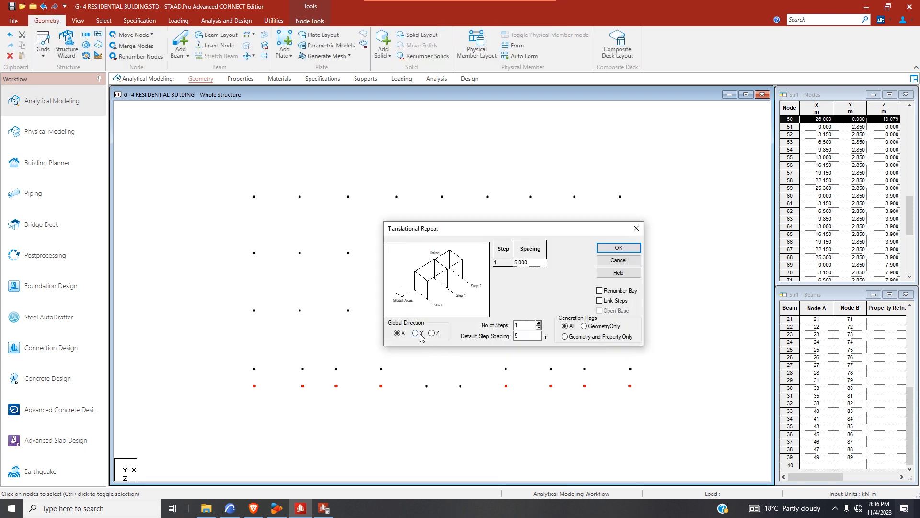
double_click(523, 335)
click(619, 248)
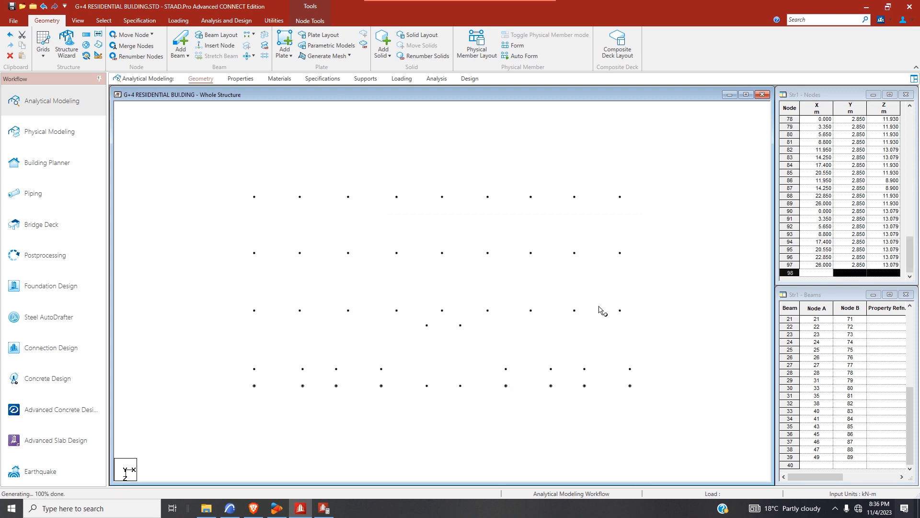
click(77, 21)
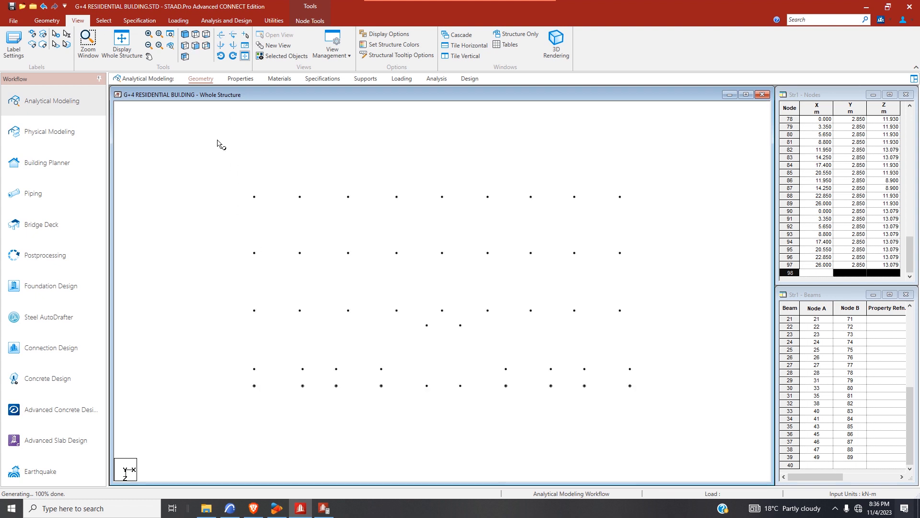
click(185, 34)
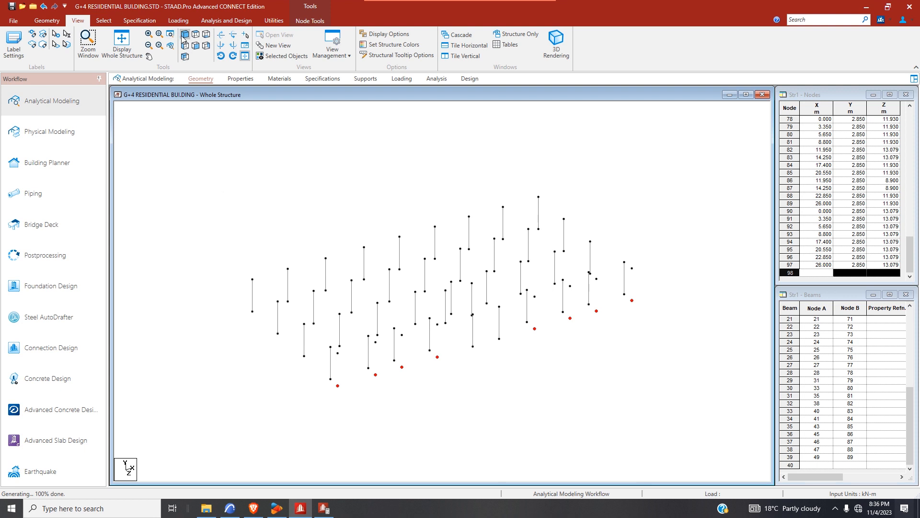
- At Y 2.850, add beams along the Z 0.000 row from X 0.000 to 25.300 and from X 22.150 and 25.300 to the Z 3.900 row
click(47, 20)
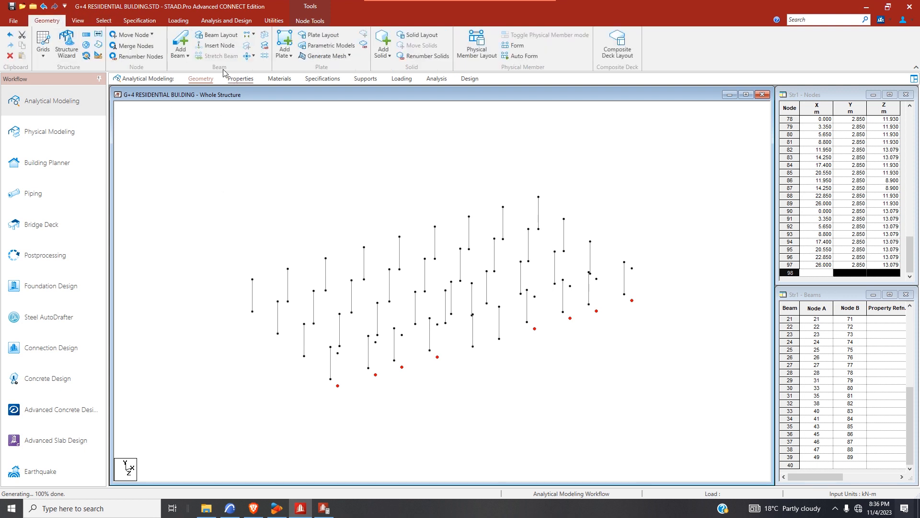
click(181, 42)
click(252, 279)
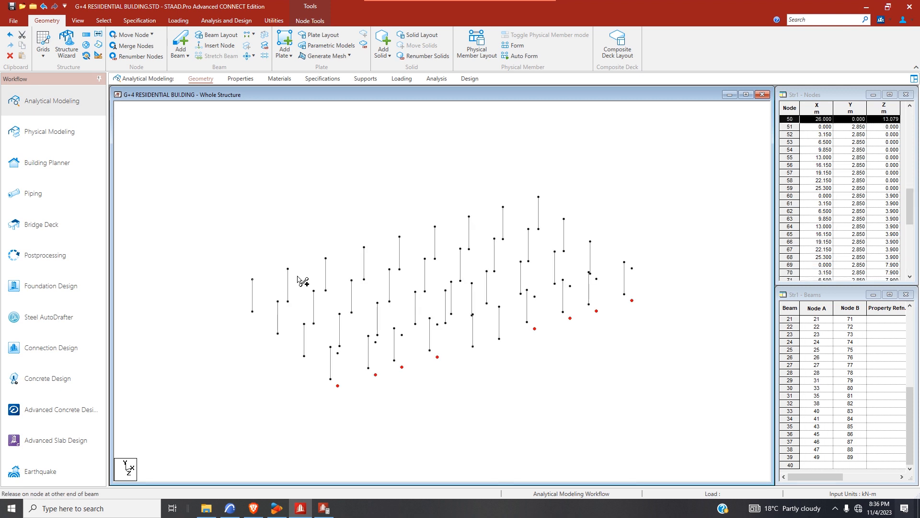
drag(288, 269, 403, 236)
click(403, 238)
click(436, 228)
click(436, 227)
click(470, 217)
mouse_move(470, 218)
mouse_down()
mouse_move(542, 201)
mouse_move(565, 220)
mouse_up()
click(506, 206)
click(529, 230)
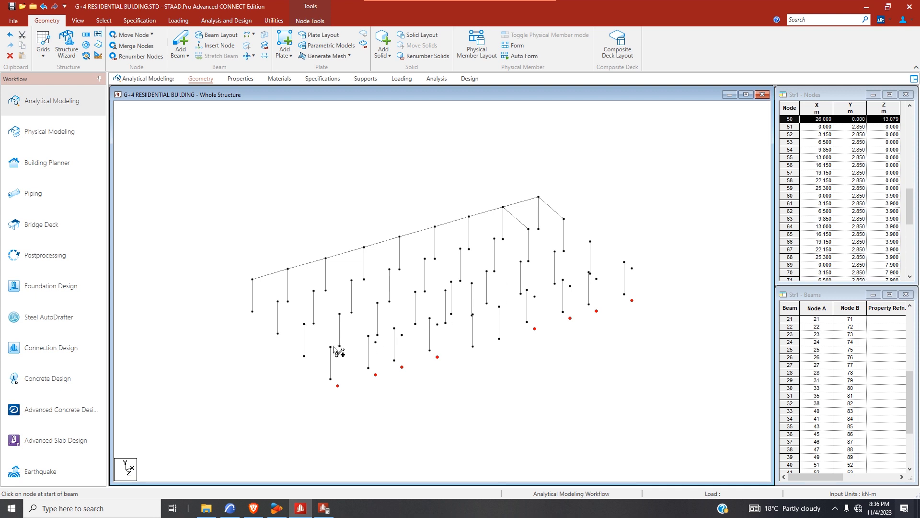
- Add beams along the Z 11.930 row at Y 2.850, connecting the four column tops from X 0.000 to 8.800
drag(330, 346, 459, 317)
scroll(475, 318, up, 3)
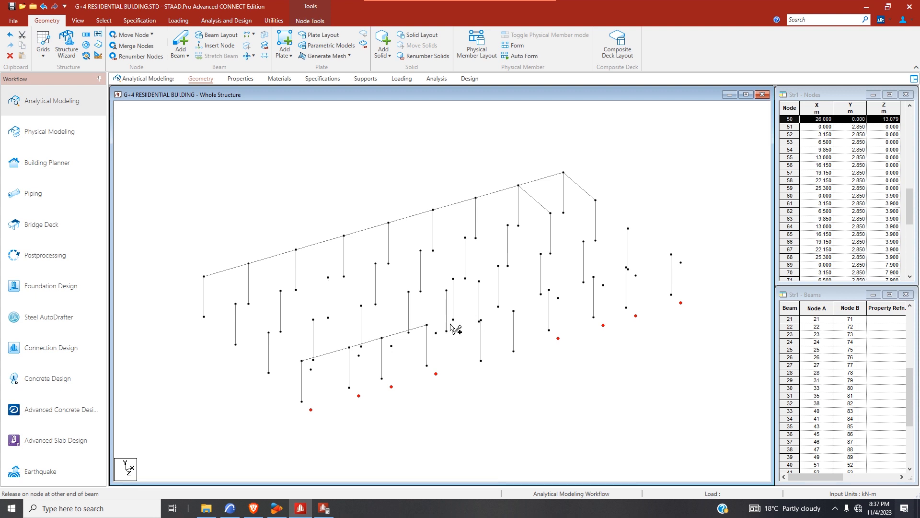
scroll(446, 330, up, 3)
scroll(433, 332, up, 1)
scroll(451, 372, up, 1)
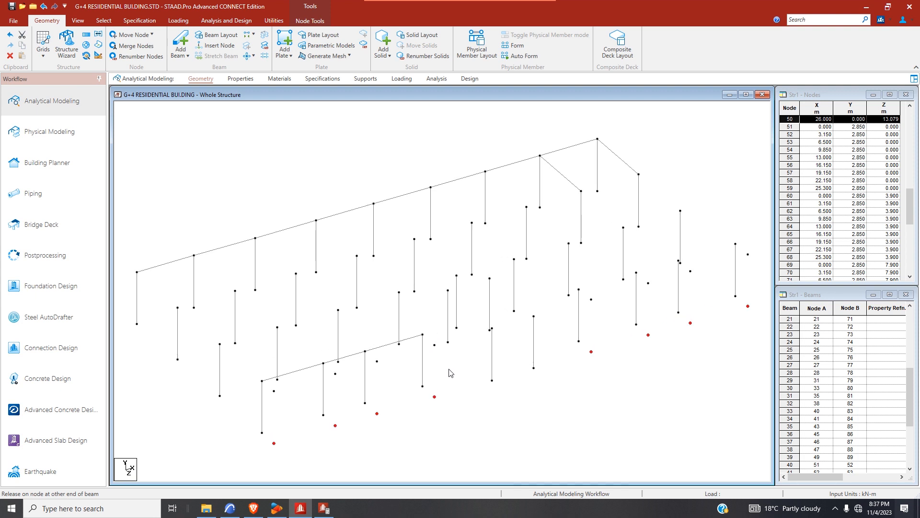
- Switch to Archicad and examine the floor plan's grid spacings and walls around the staircase between the lower column lines
click(229, 508)
scroll(287, 278, down, 5)
scroll(278, 278, down, 5)
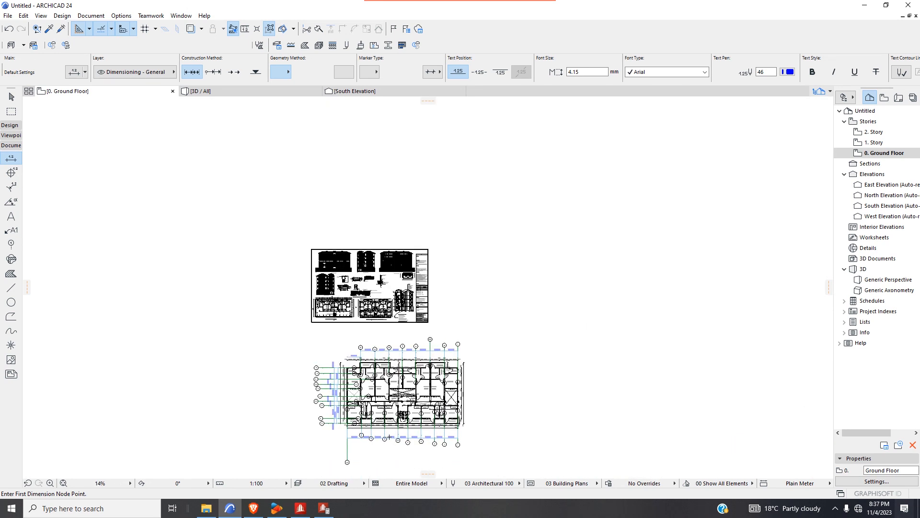
scroll(389, 436, up, 3)
scroll(389, 413, up, 3)
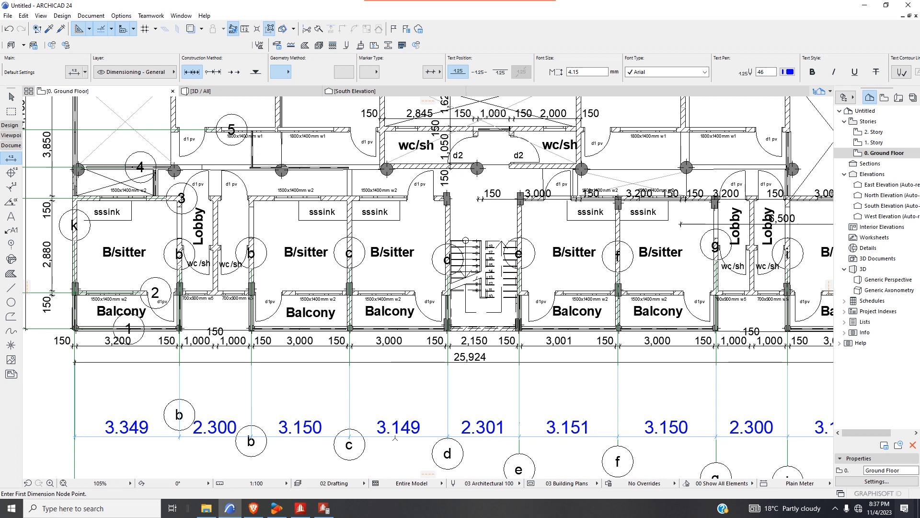
scroll(389, 391, down, 1)
scroll(388, 391, down, 1)
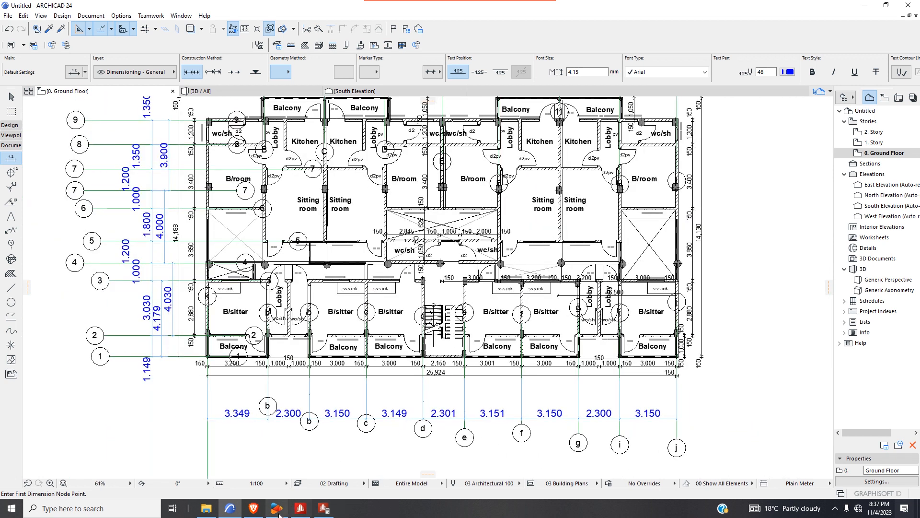
mouse_move(259, 512)
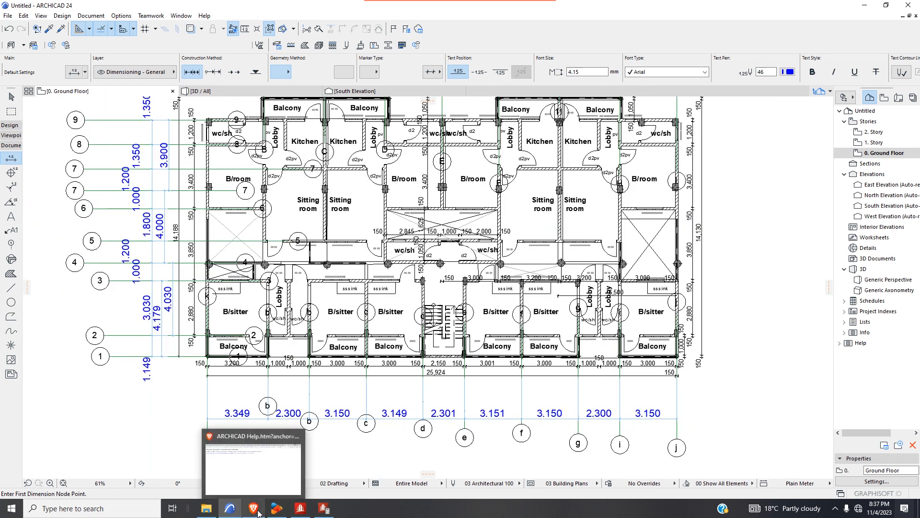
- Back in STAAD.Pro, copy the node at X 8.800, Y 2.850, Z 11.930 once by 3.15 m in the X direction with Translational Repeat
click(298, 509)
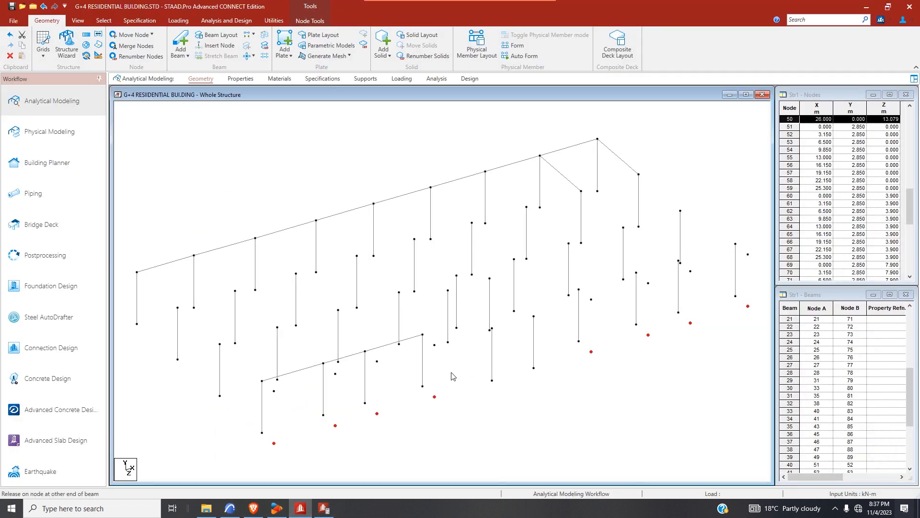
scroll(433, 349, up, 1)
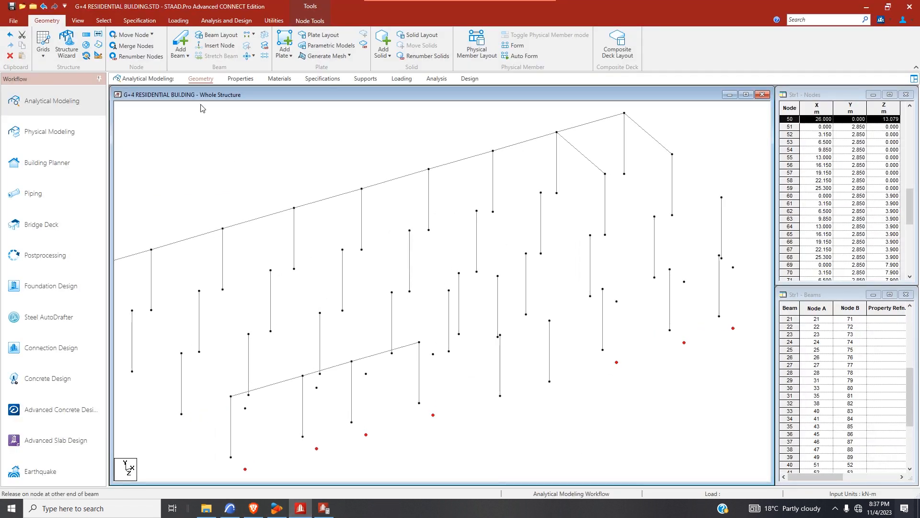
click(103, 20)
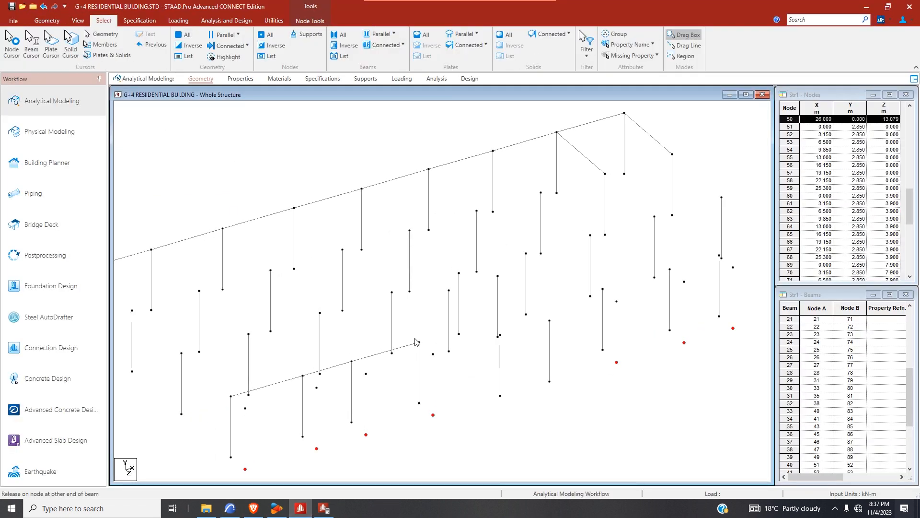
click(412, 359)
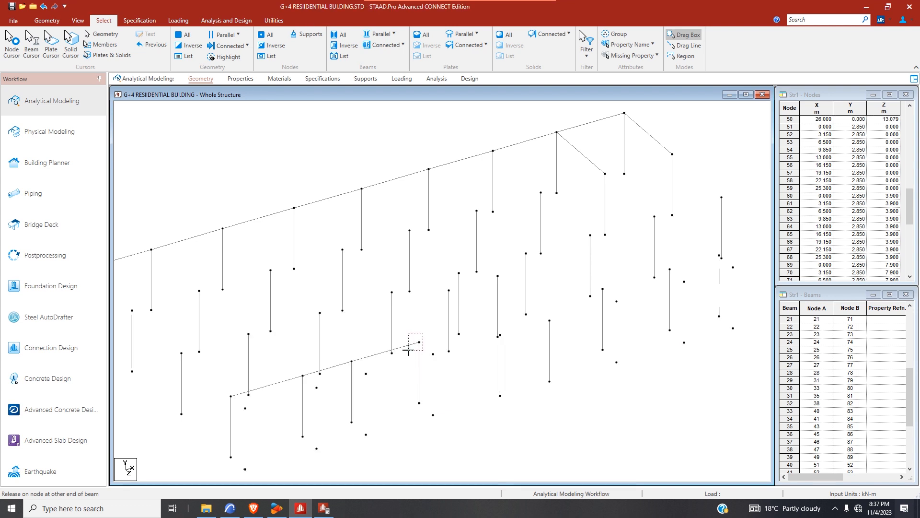
click(12, 44)
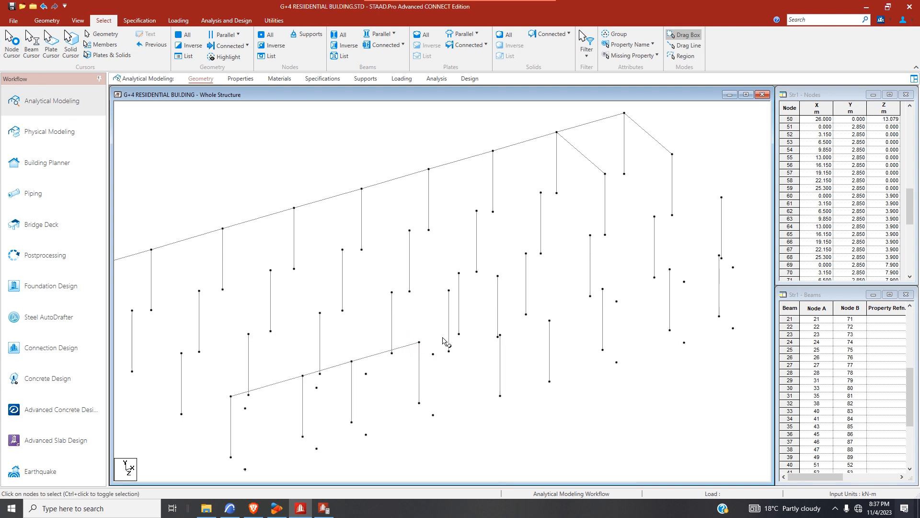
click(416, 342)
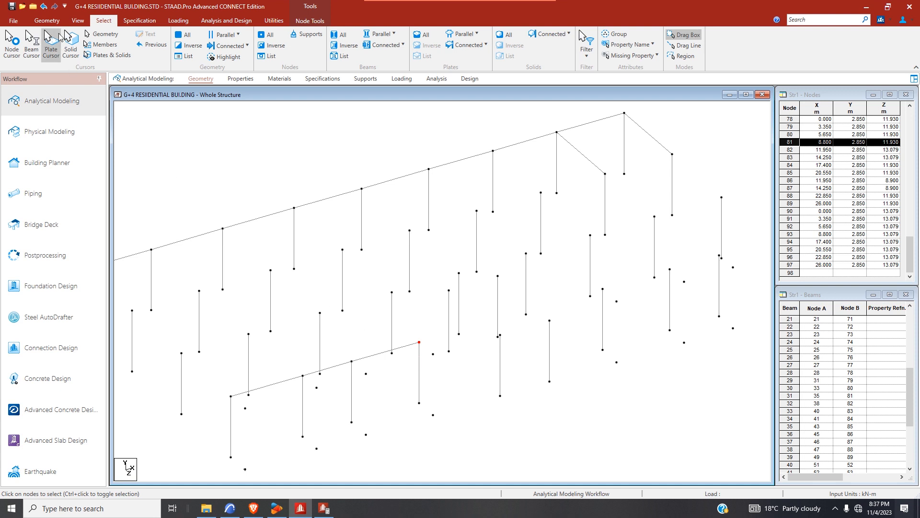
click(57, 23)
click(87, 34)
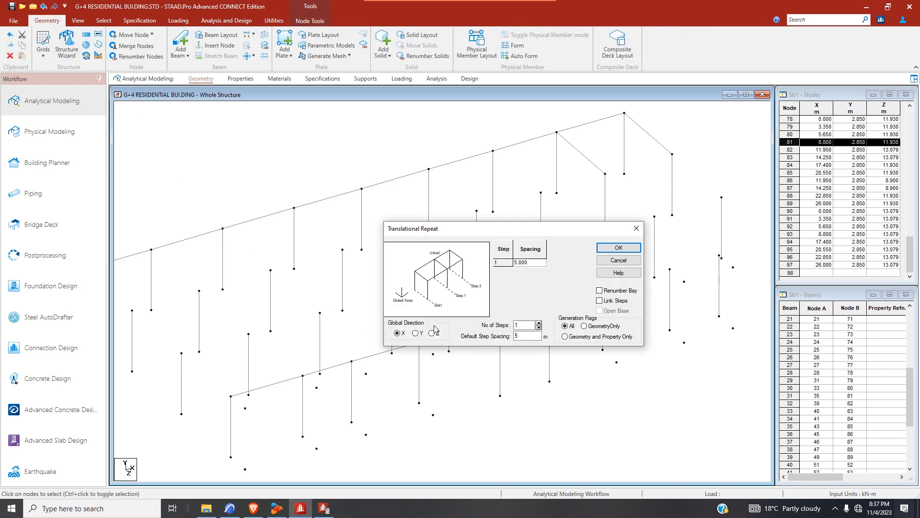
double_click(519, 336)
text(3.15)
click(618, 247)
scroll(484, 322, up, 1)
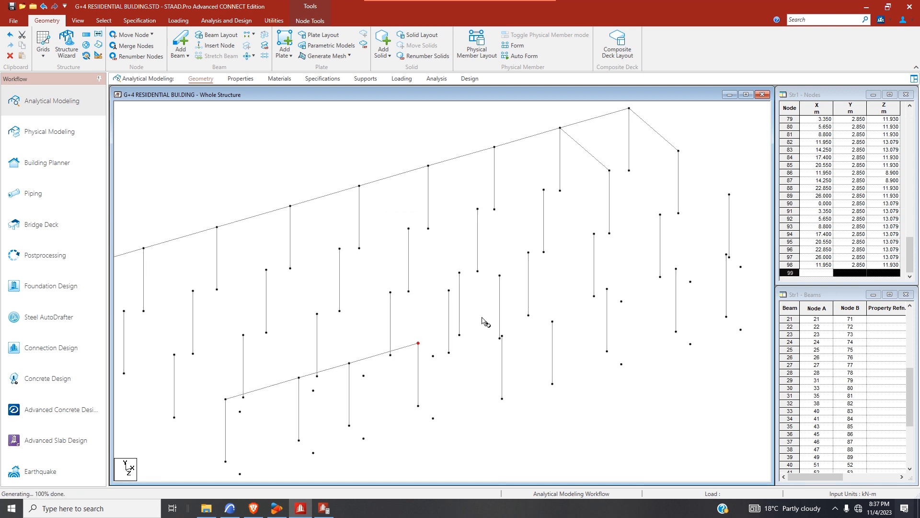
- Copy the node at X 11.950, Y 2.850, Z 11.930 once by 2.3 m in the X direction with Translational Repeat
click(491, 322)
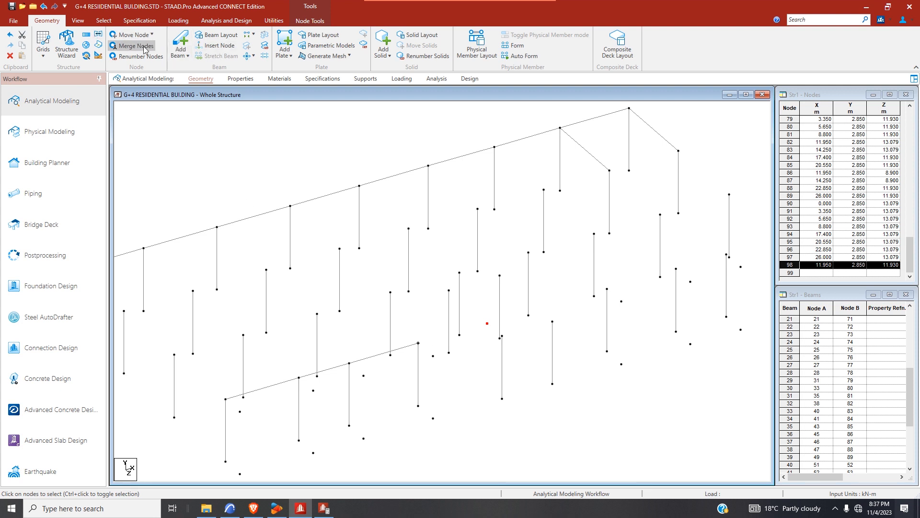
click(88, 37)
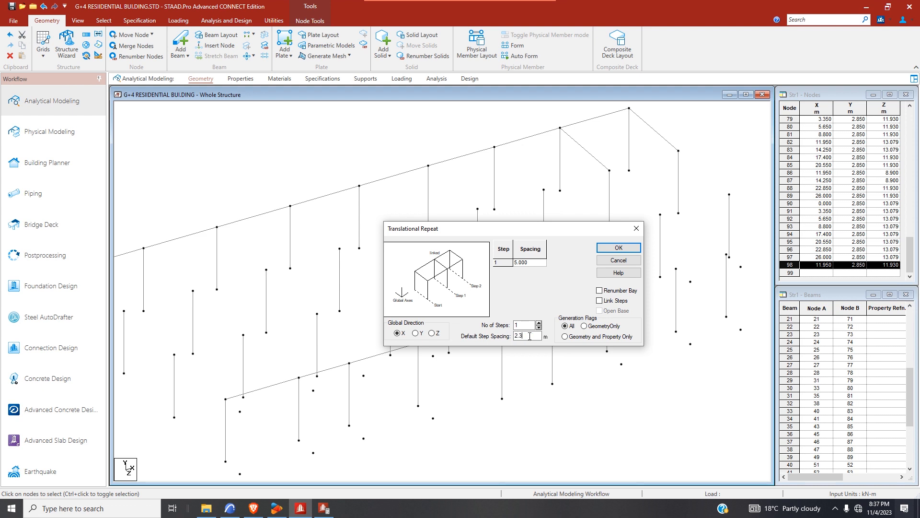
click(618, 251)
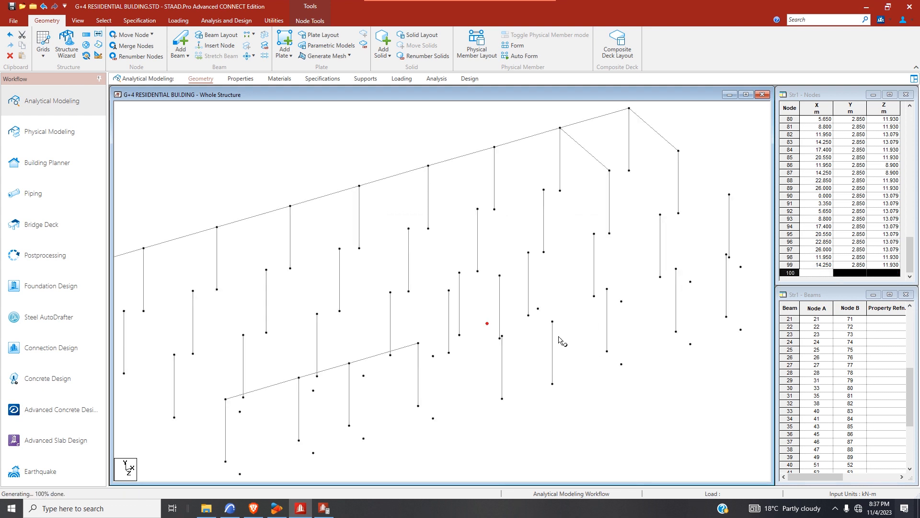
- At Y 2.850, add beams around the staircase between Z 8.900 and 13.079, and along the Z 11.930 row from X 8.800 to 22.850
click(181, 42)
mouse_move(503, 339)
mouse_down()
mouse_move(455, 293)
mouse_move(449, 303)
mouse_up()
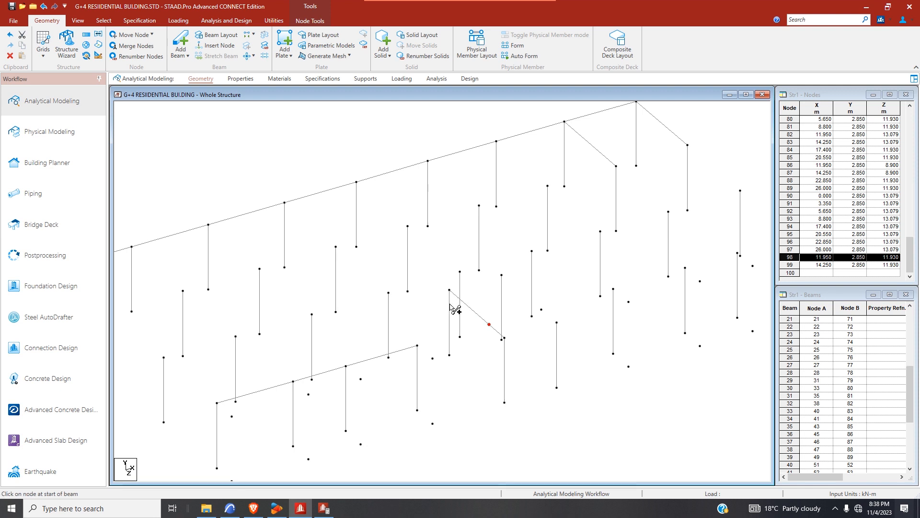
mouse_move(417, 346)
mouse_down()
mouse_move(497, 326)
mouse_move(560, 328)
mouse_move(502, 275)
mouse_move(448, 290)
mouse_up()
scroll(542, 307, down, 1)
drag(539, 309, 730, 253)
scroll(396, 300, down, 4)
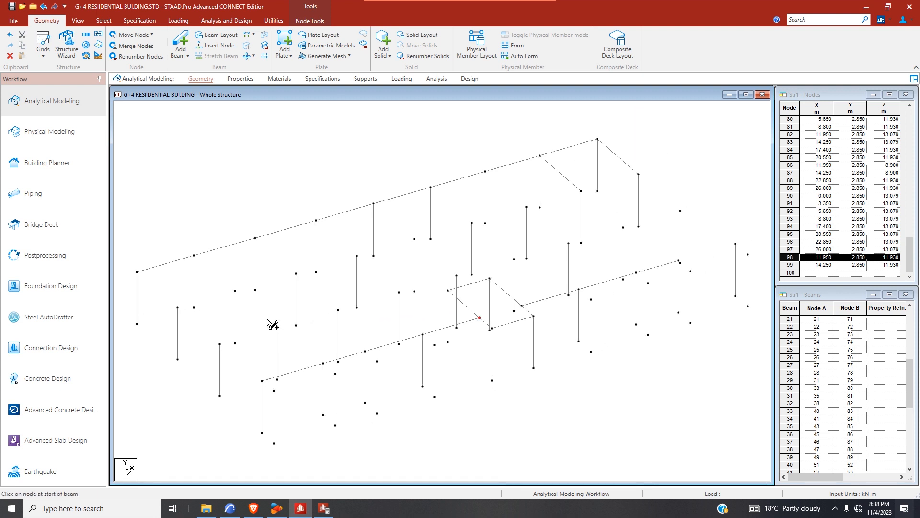
scroll(700, 263, down, 3)
scroll(684, 267, up, 2)
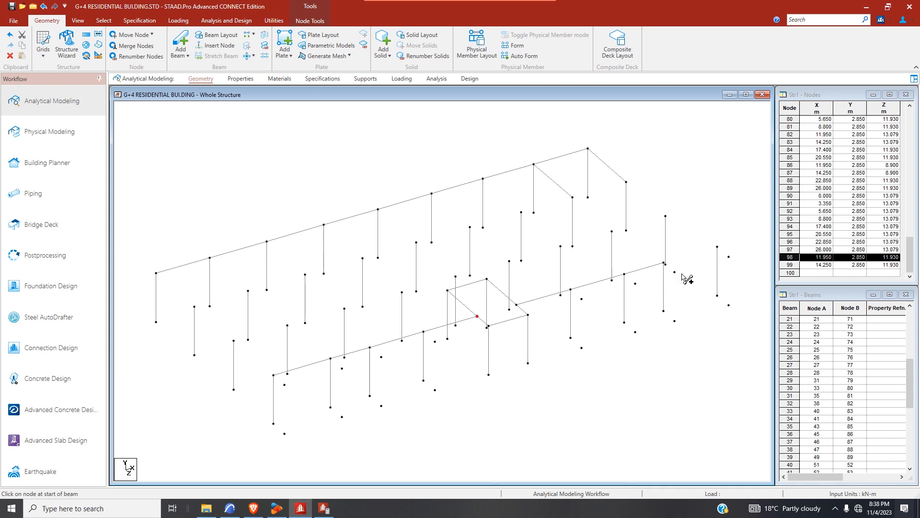
scroll(673, 258, up, 1)
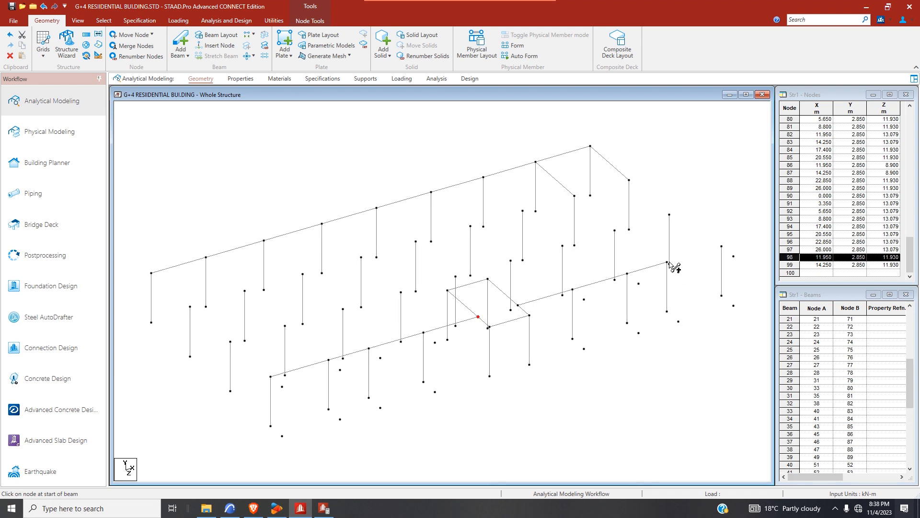
- Add beams from X 22.850 to 26.000 on the Z 11.930 row, then up to the X 25.300 column tops at Z 7.900 and 3.900
click(667, 262)
click(721, 245)
drag(669, 215, 722, 246)
drag(669, 214, 633, 183)
scroll(674, 257, down, 2)
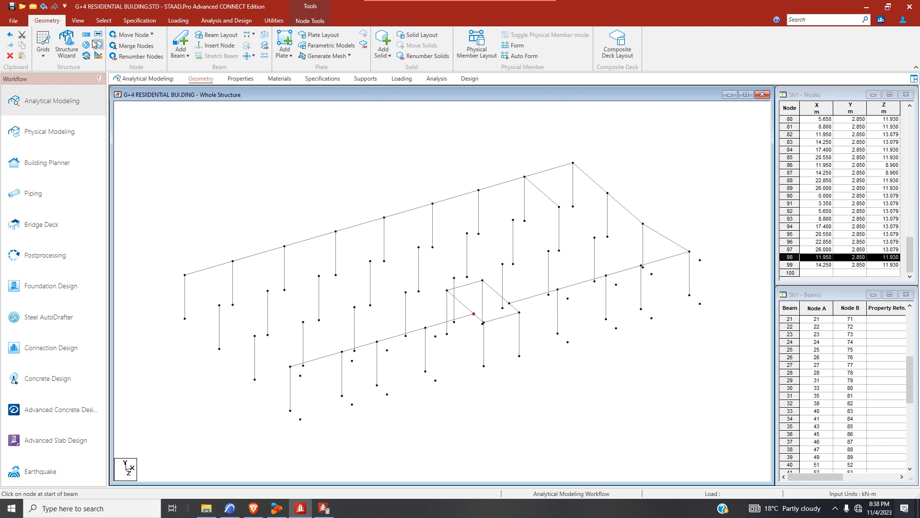
- Select all beams parallel to the global Z axis to check the alignment of the cross beams
click(77, 21)
click(110, 21)
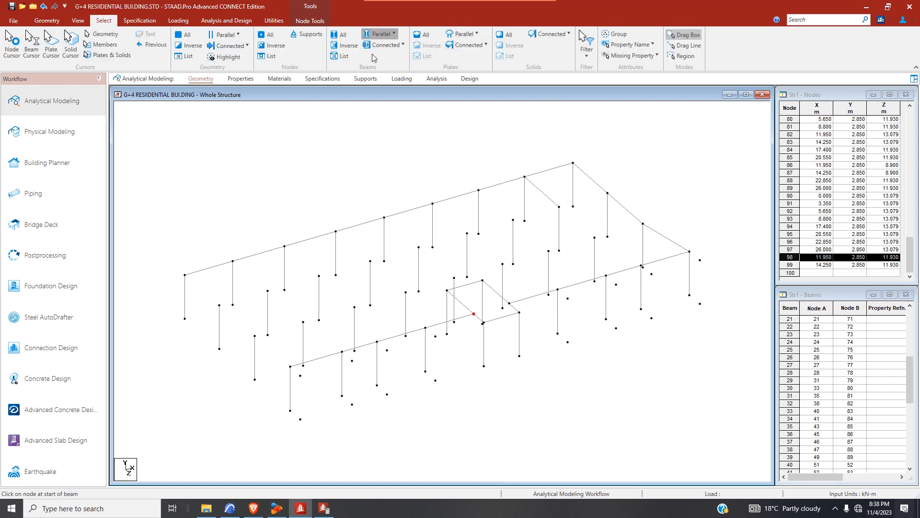
click(378, 35)
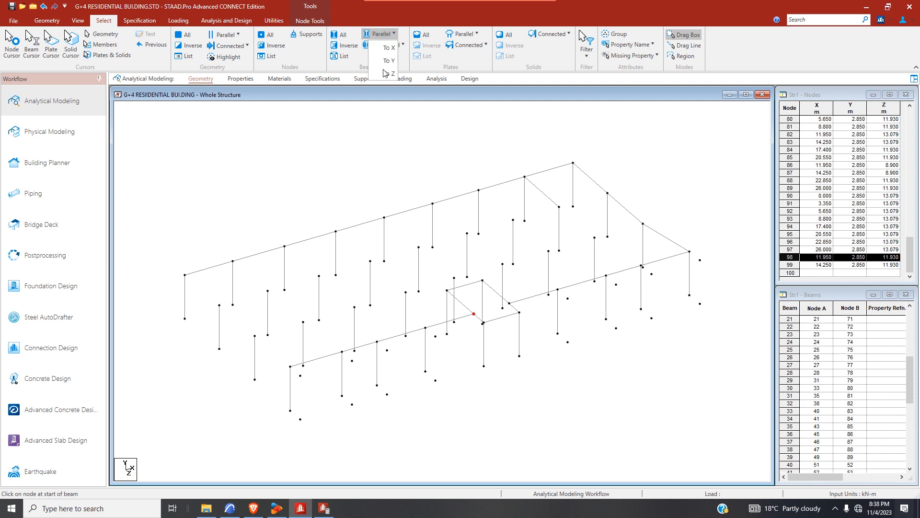
click(385, 75)
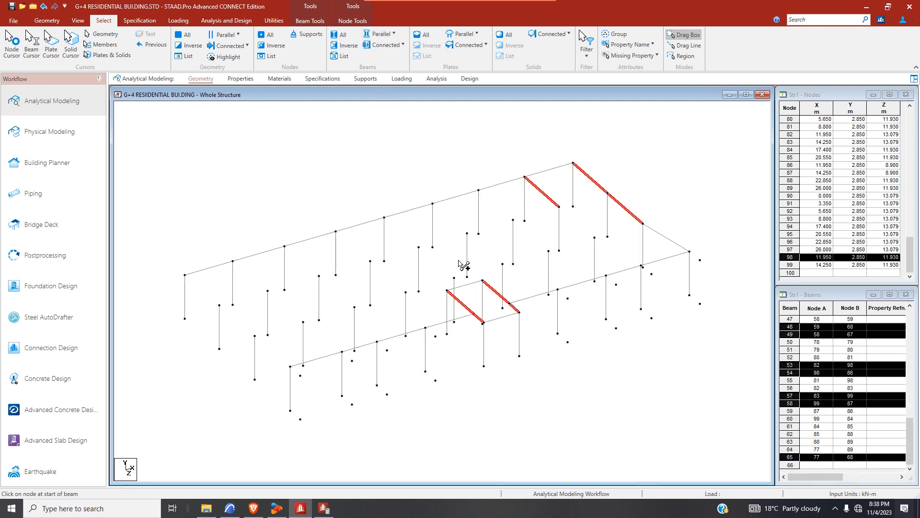
- Measure the node-to-node distance of the last bay on the Z 0.000 row and on the Z 11.930 row
click(270, 21)
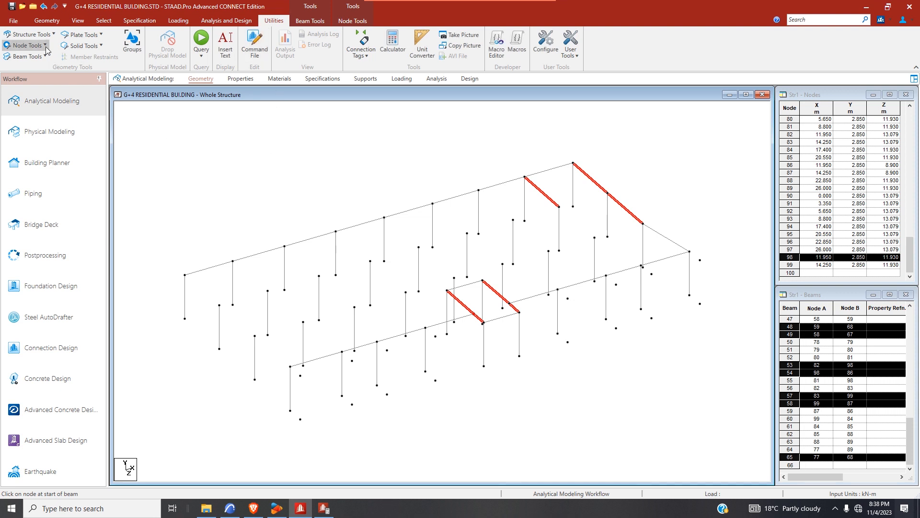
click(26, 45)
click(30, 101)
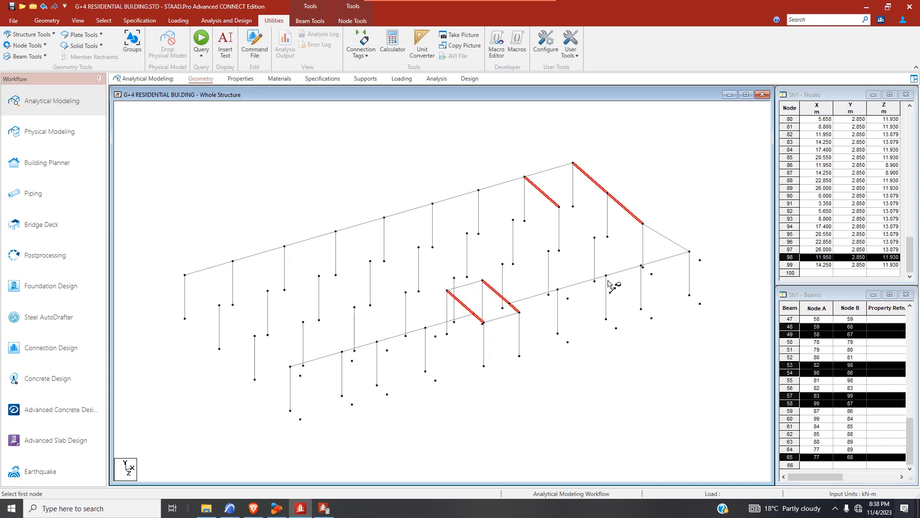
click(525, 177)
click(573, 164)
click(642, 266)
click(691, 252)
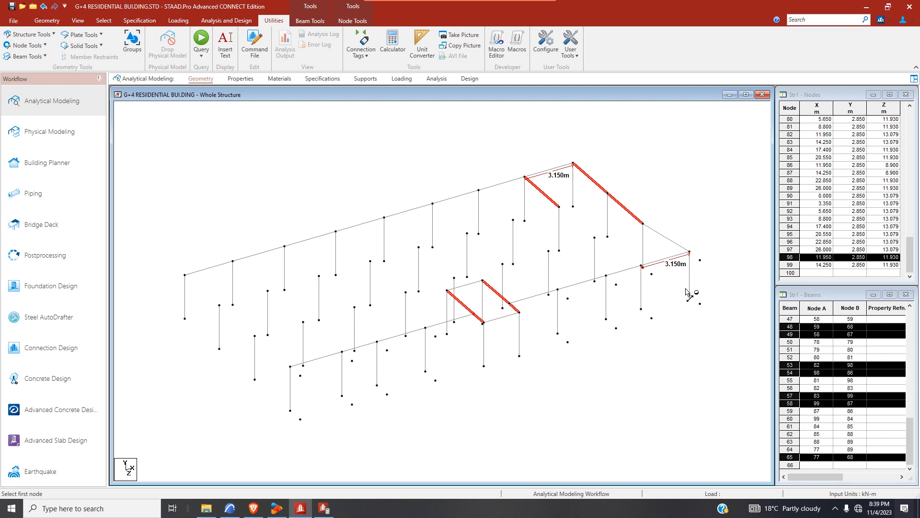
- Measure the three bay spacings along the Z 11.930 row between X 14.250 and X 22.850
click(510, 303)
click(558, 290)
click(558, 290)
click(607, 276)
click(607, 277)
click(642, 265)
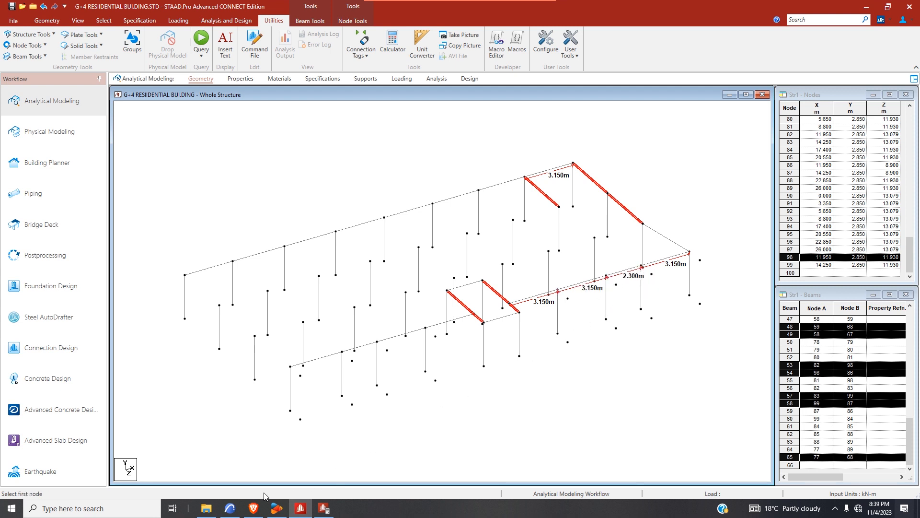
- Switch to Archicad and examine the ground floor plan's grid spacings along the lower column lines
click(230, 509)
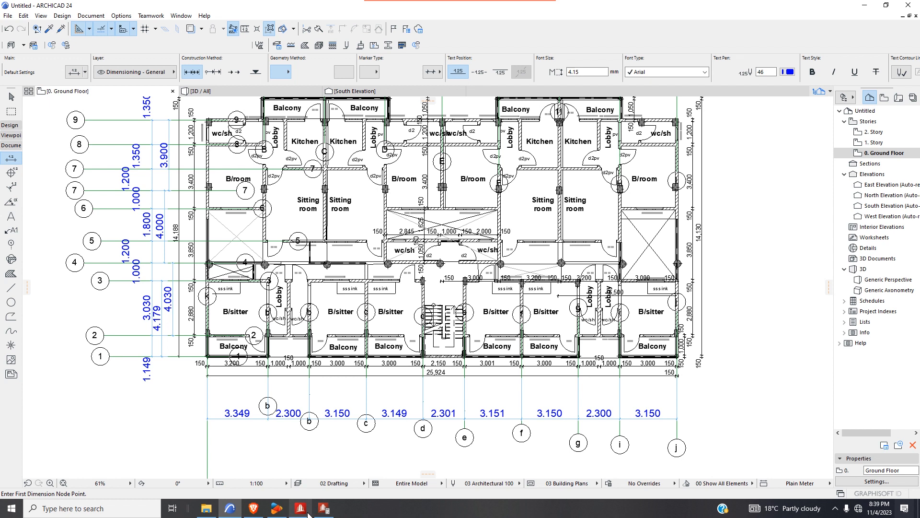
click(324, 508)
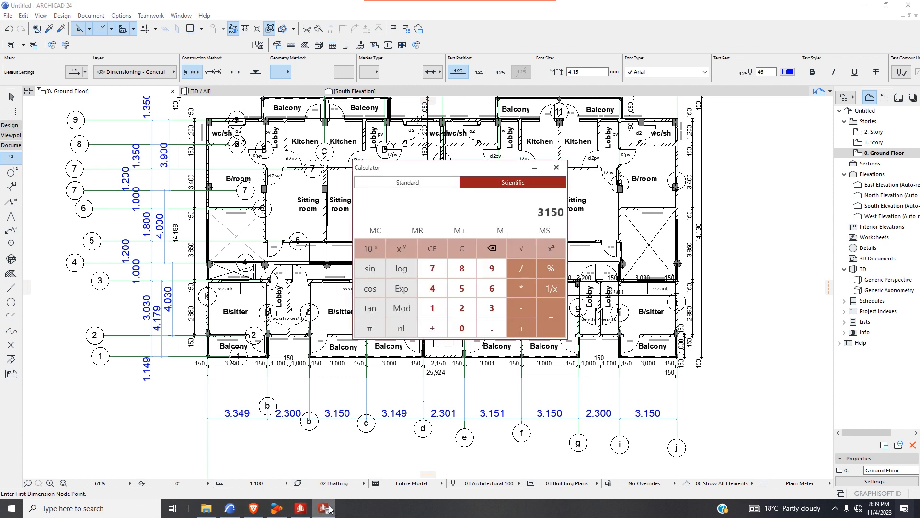
click(230, 509)
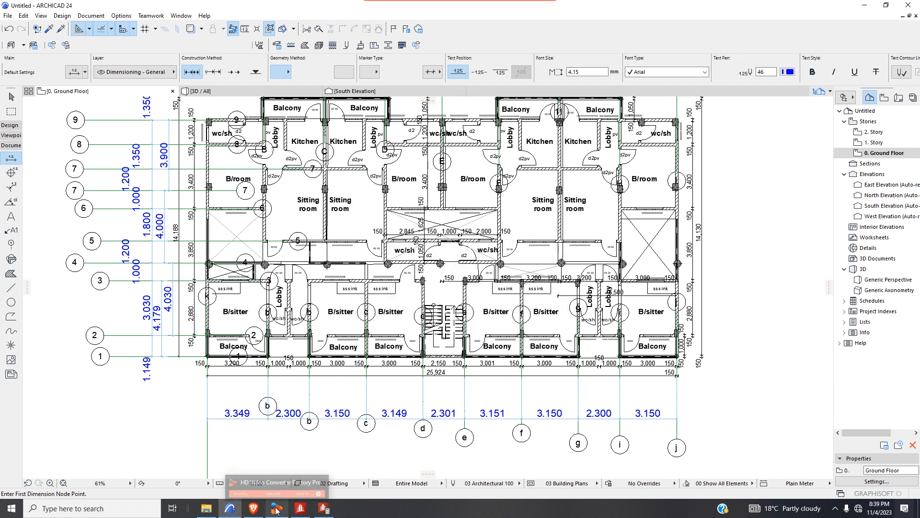
scroll(490, 367, down, 3)
scroll(586, 356, up, 2)
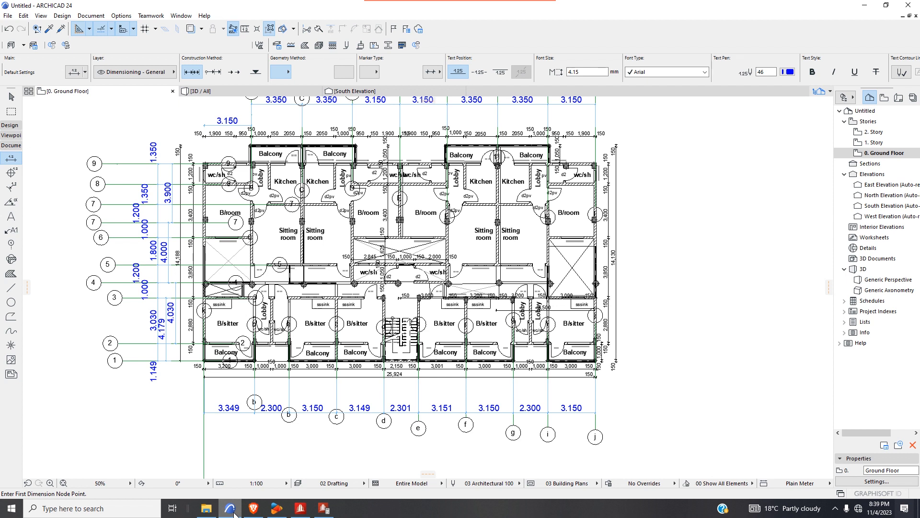
- Back in STAAD.Pro, measure the remaining bay spacings along the Z 11.930 row between X 0.000 and X 14.250
click(300, 508)
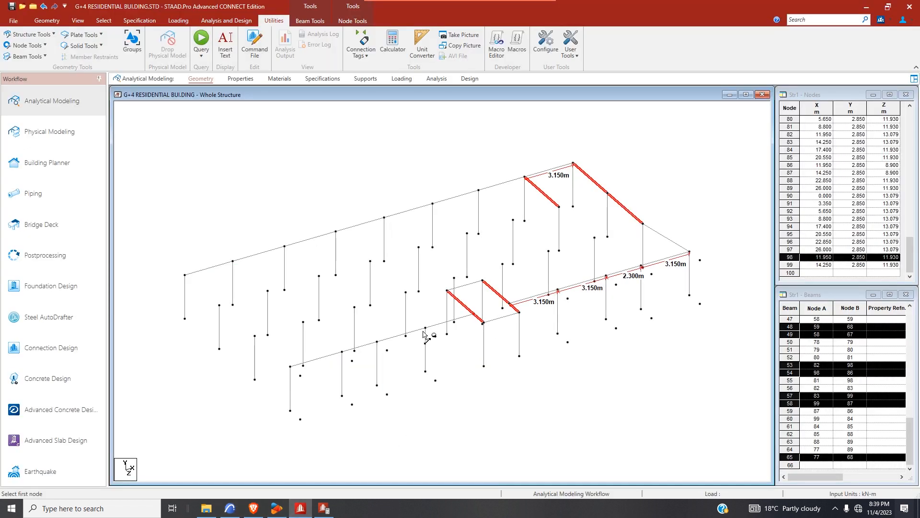
scroll(477, 327, up, 1)
click(483, 322)
click(521, 312)
click(425, 329)
click(483, 323)
click(376, 343)
click(425, 328)
click(340, 353)
click(376, 343)
click(287, 368)
click(341, 354)
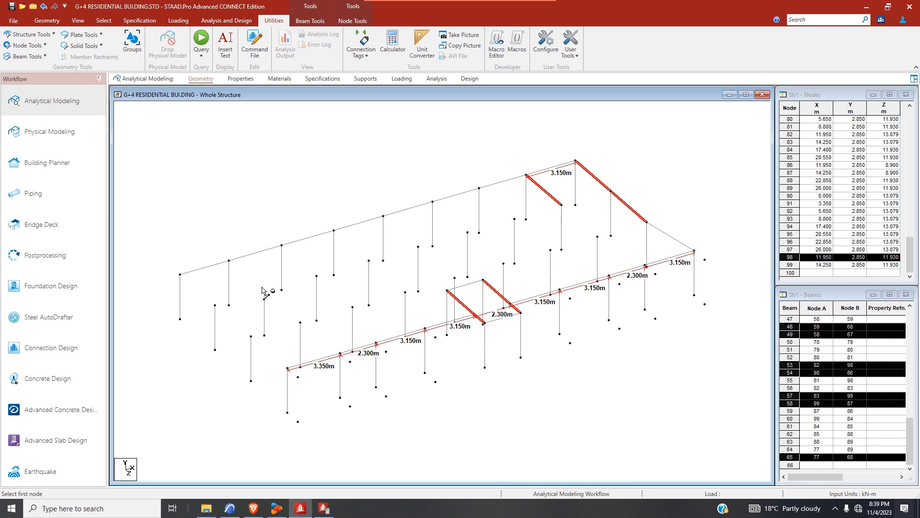
- Measure each bay's node-to-node spacing along the Z 0.000 row from X 0.000 to X 25.300
click(180, 274)
click(229, 260)
click(229, 260)
click(281, 245)
click(281, 246)
click(334, 231)
click(334, 231)
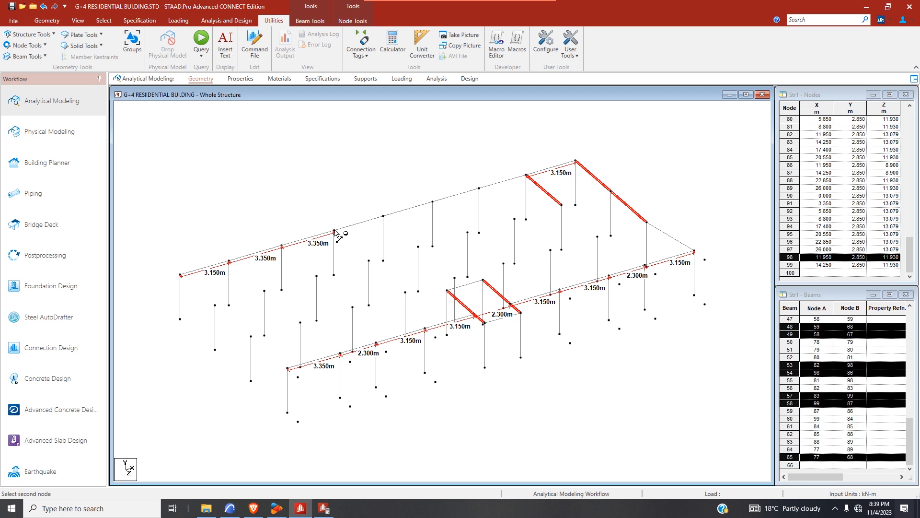
click(382, 216)
click(383, 216)
click(432, 201)
click(432, 202)
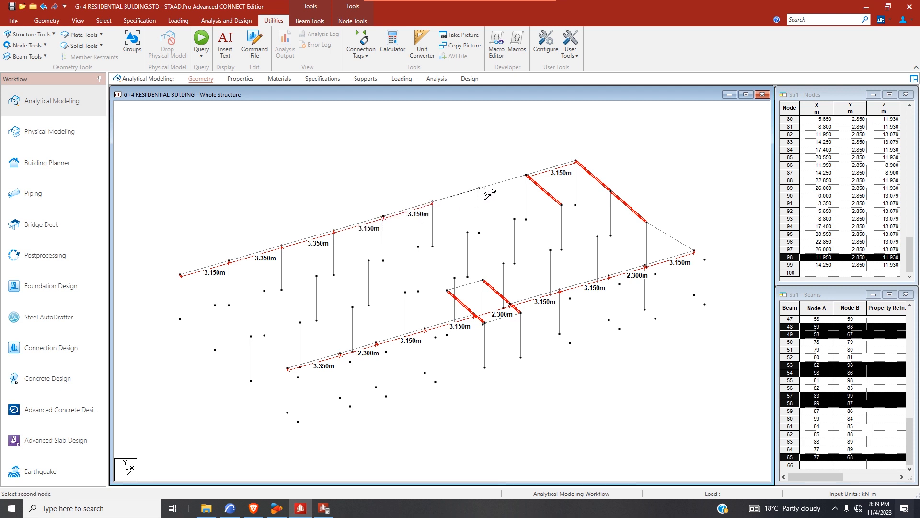
click(479, 189)
click(479, 189)
click(526, 176)
click(527, 175)
click(575, 161)
click(527, 175)
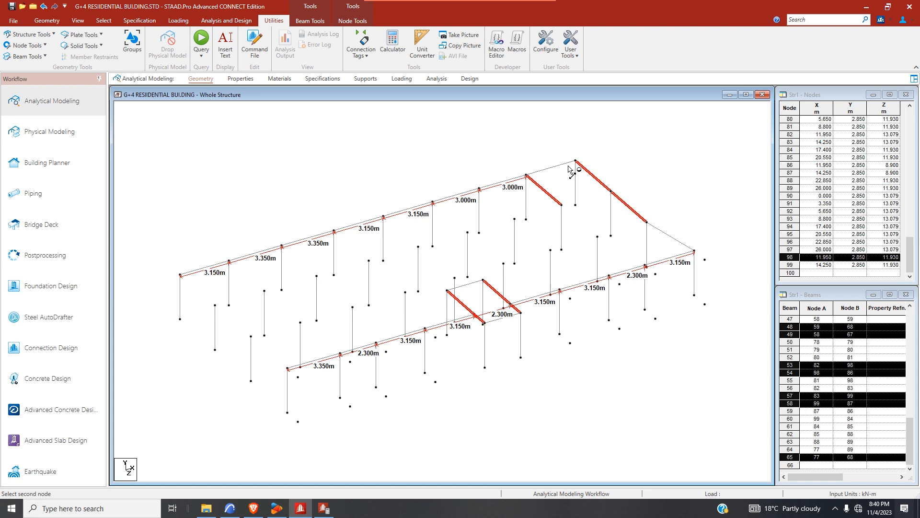
click(575, 161)
- Switch to Archicad and examine the grid spacings between lines B and I along the upper side of the floor plan
click(230, 508)
scroll(391, 224, down, 2)
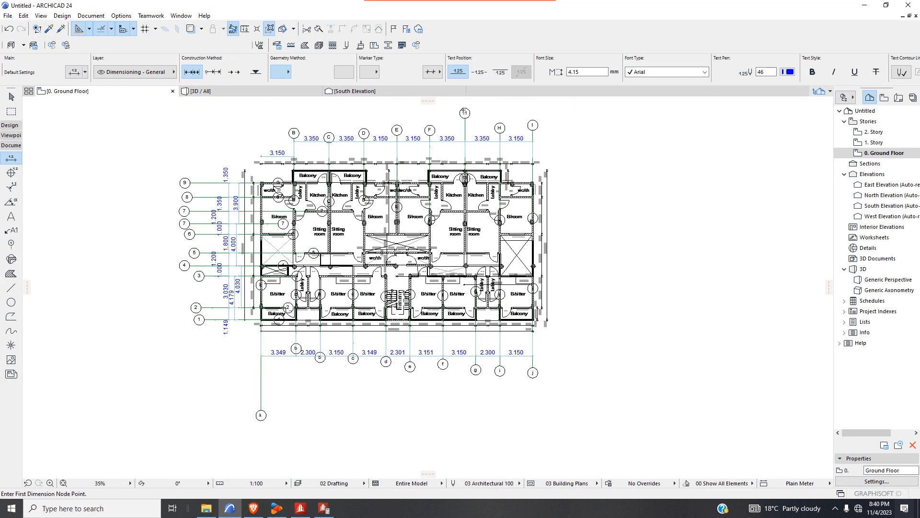
scroll(451, 130, up, 2)
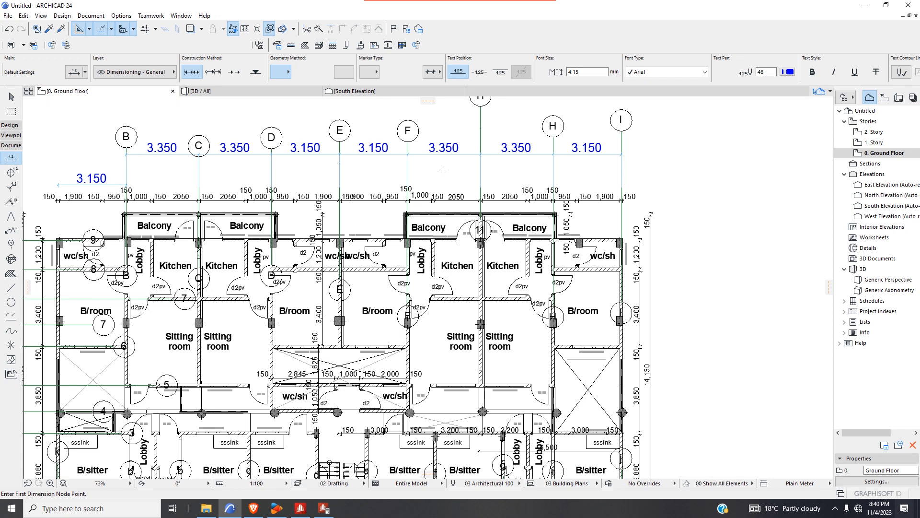
scroll(419, 154, down, 2)
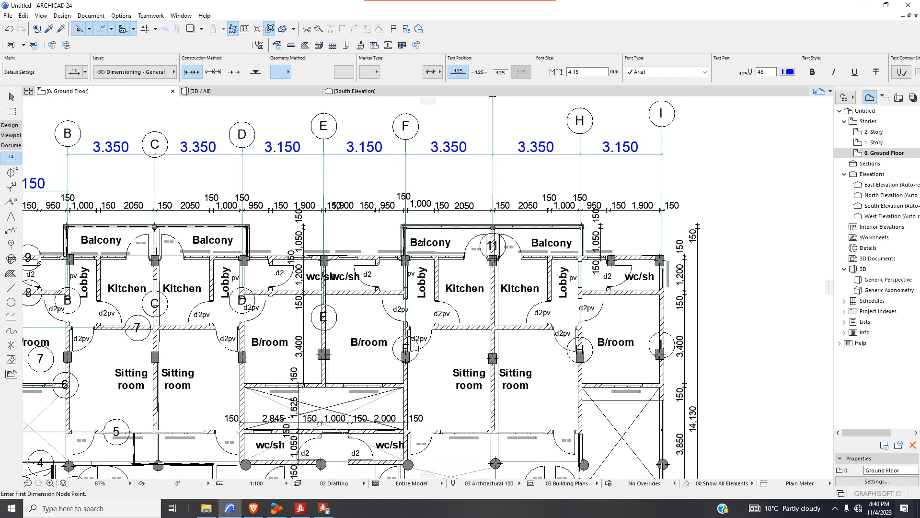
- Back in STAAD.Pro, show the whole structure in plan view from above
click(322, 509)
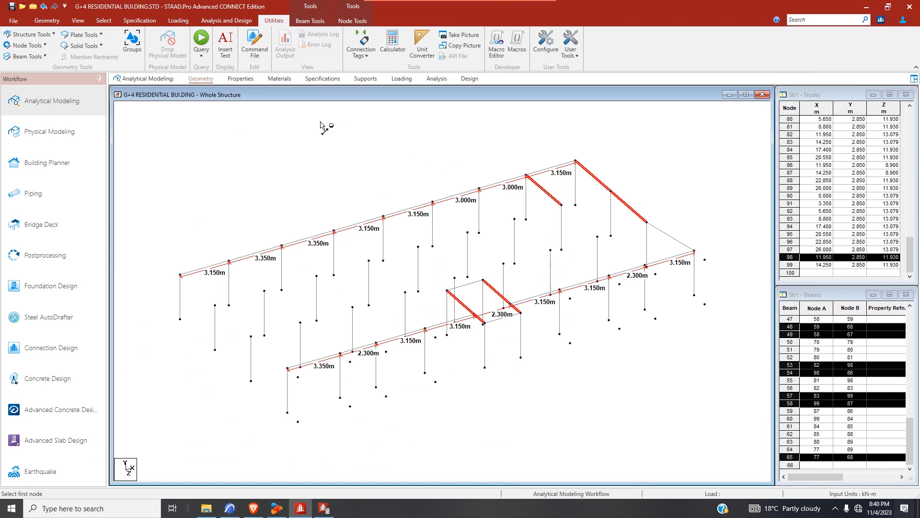
click(78, 21)
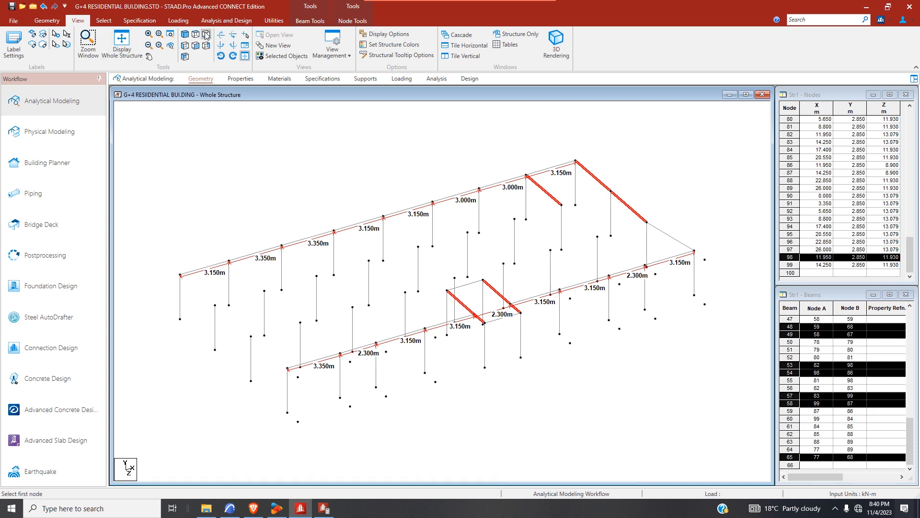
click(196, 46)
scroll(423, 237, down, 2)
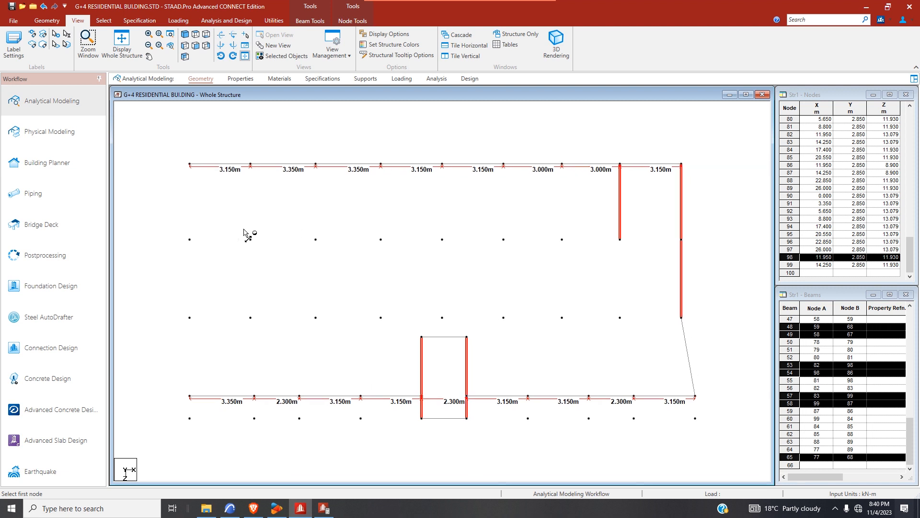
- Move the nodes of the last three column lines between Z 0.000 and Z 7.900 by X 0.35 m, retaining connections and splitting members
click(104, 21)
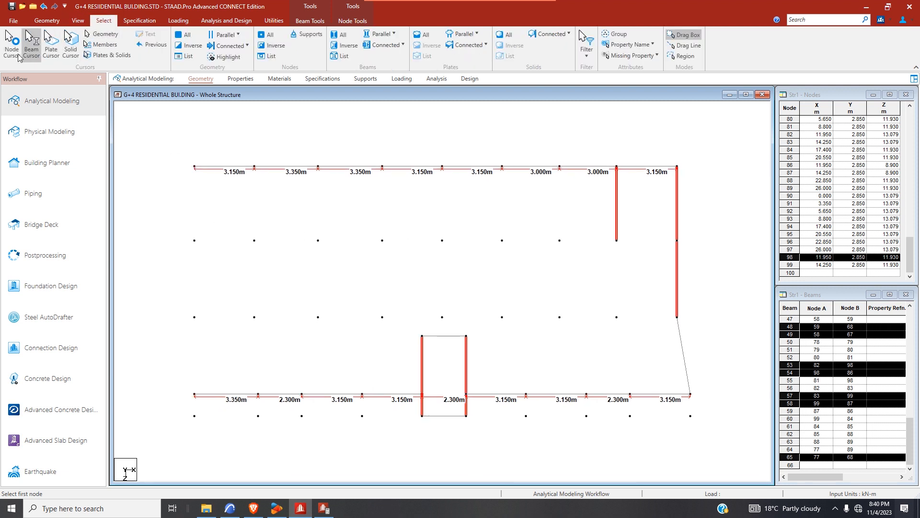
click(708, 153)
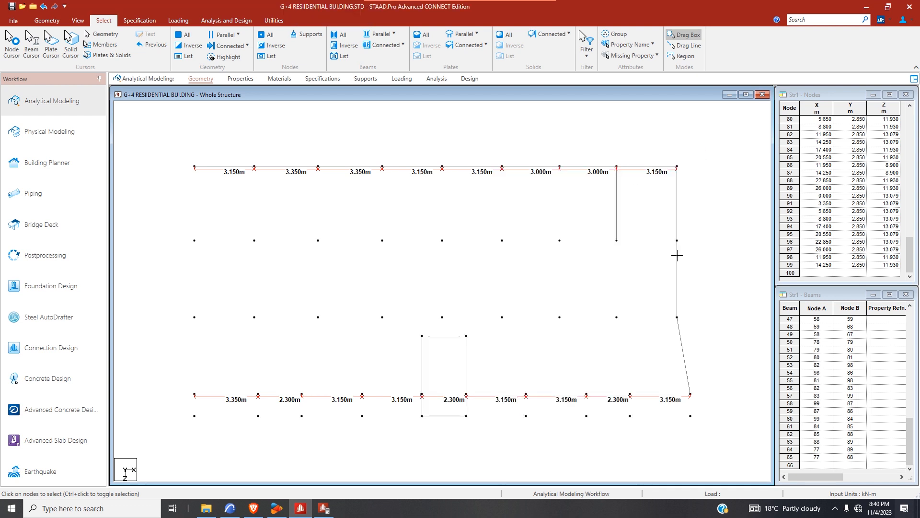
drag(567, 329, 551, 329)
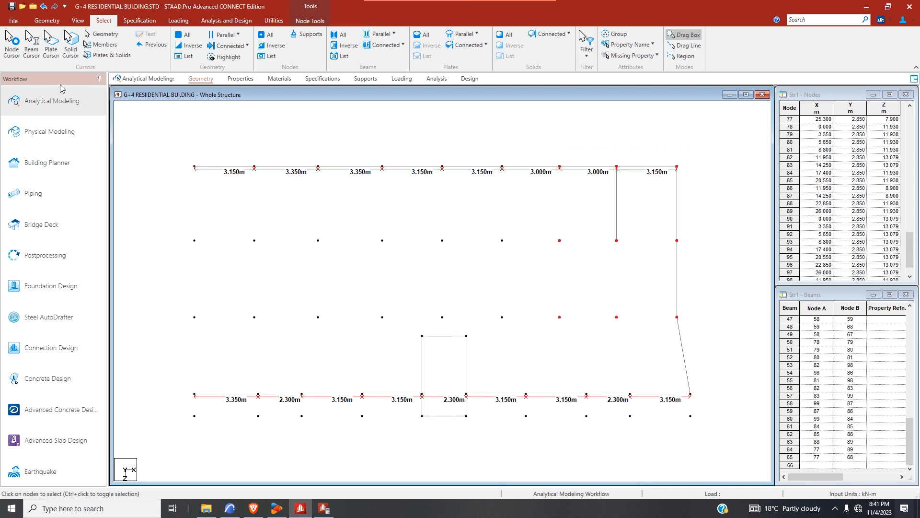
click(47, 21)
click(130, 35)
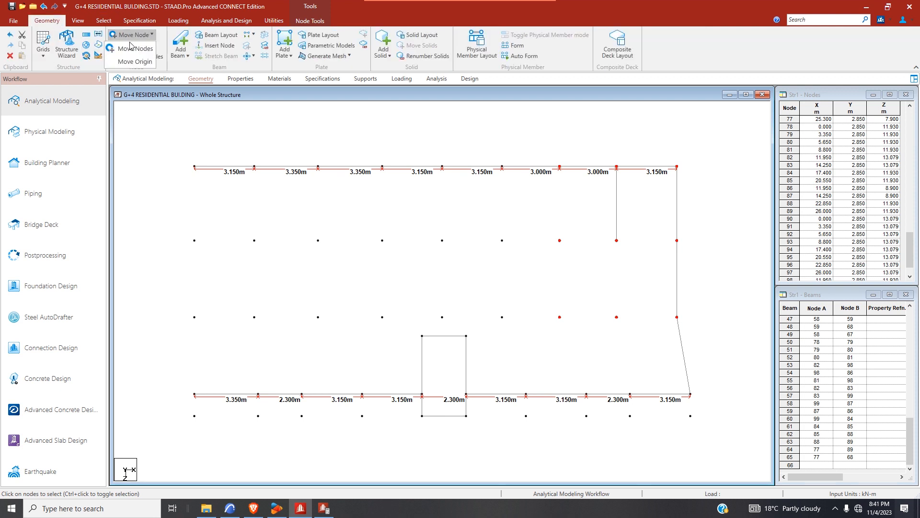
click(138, 50)
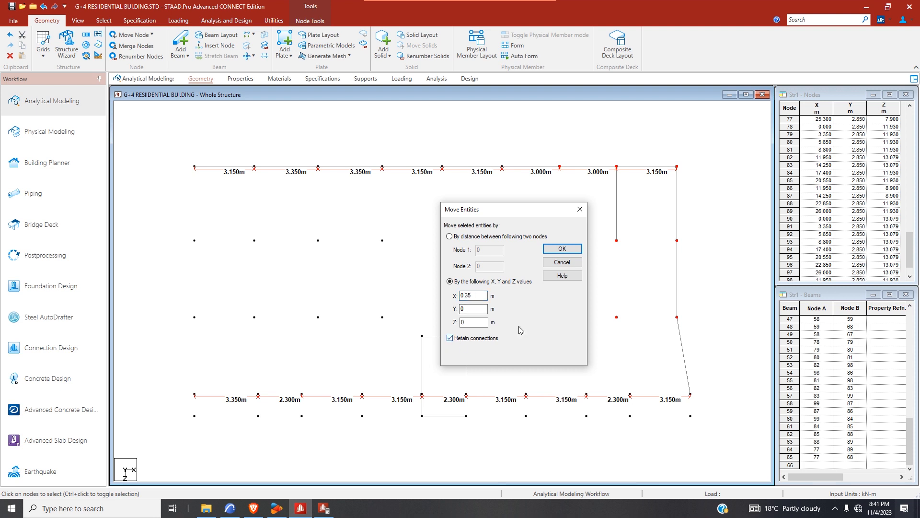
click(559, 250)
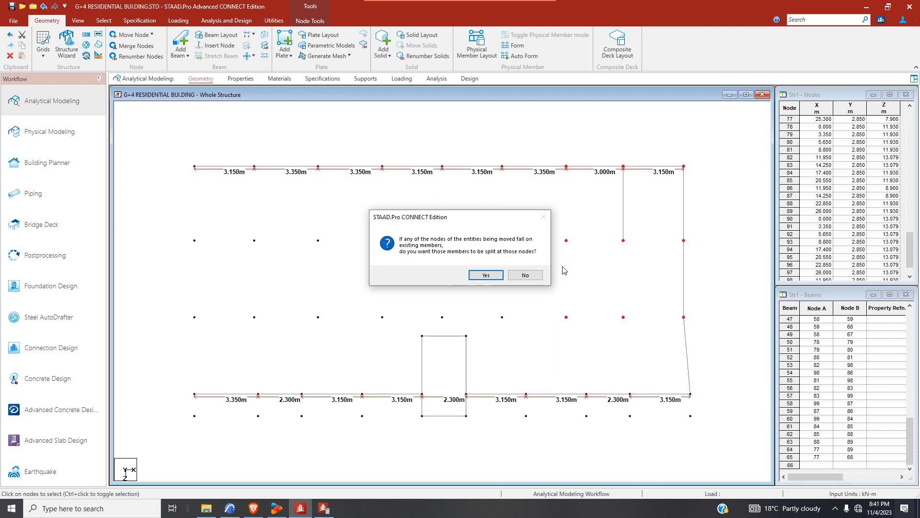
click(493, 278)
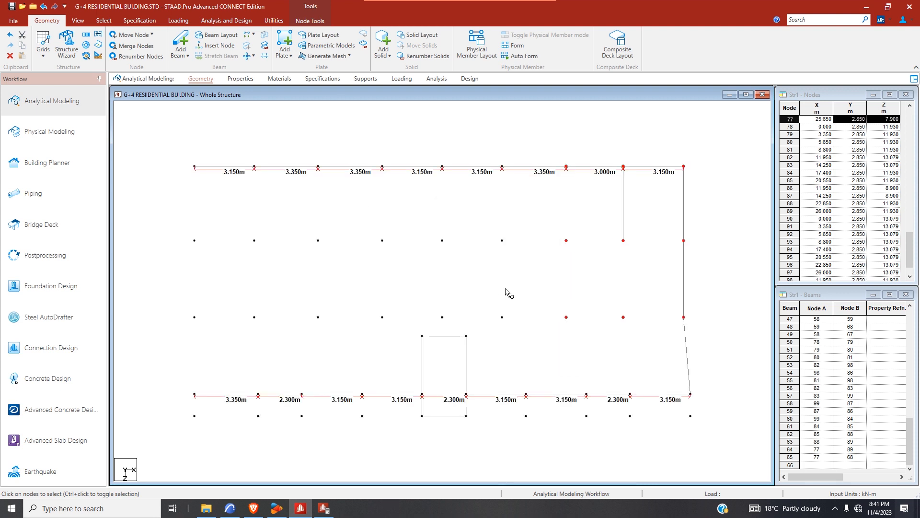
- Move the nodes of the last two column lines between Z 0.000 and Z 7.900 by X 0.35 m, retaining connections and splitting members
scroll(504, 212, down, 1)
click(542, 257)
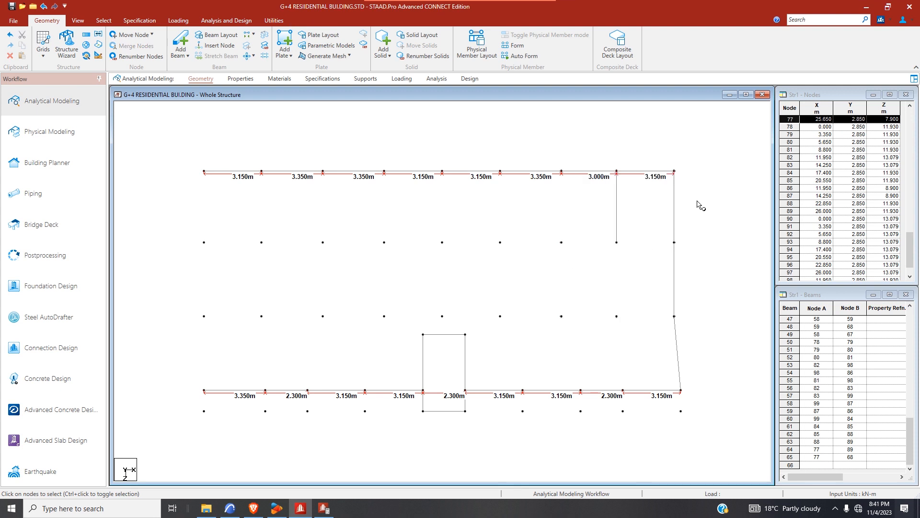
drag(697, 146, 604, 331)
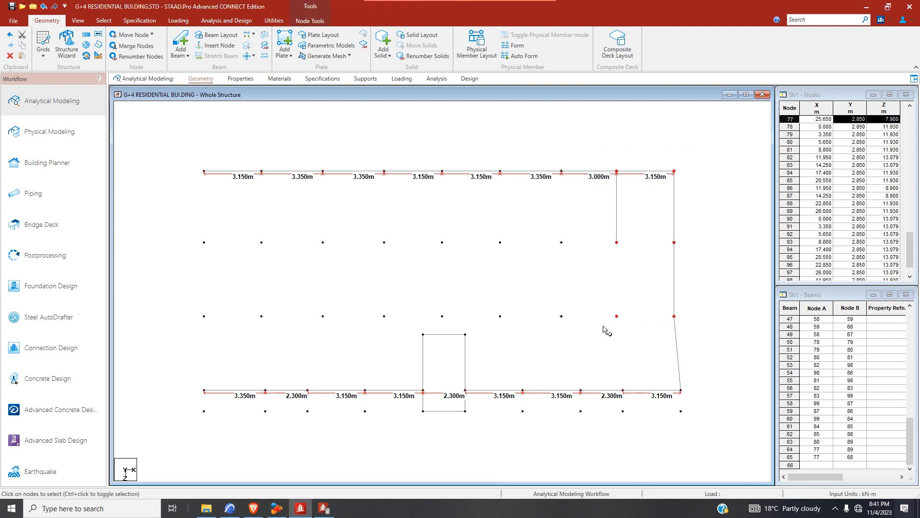
click(134, 34)
click(136, 48)
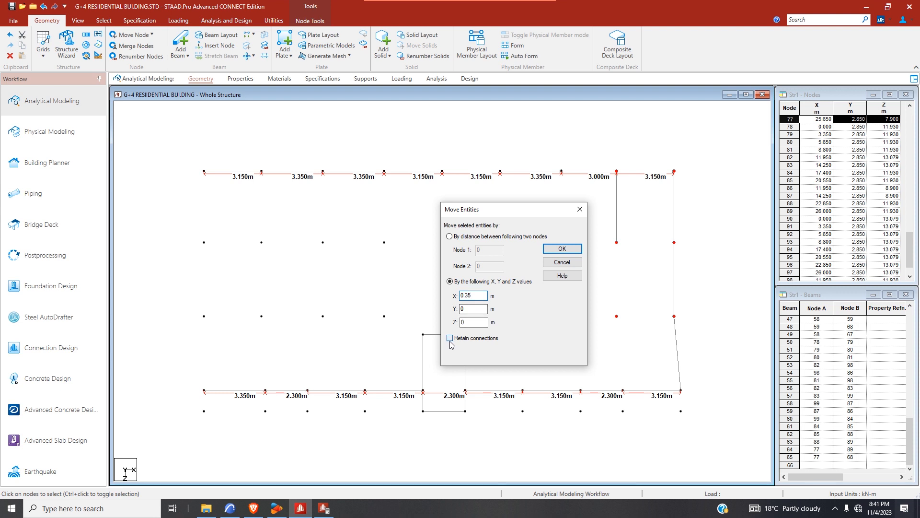
click(558, 248)
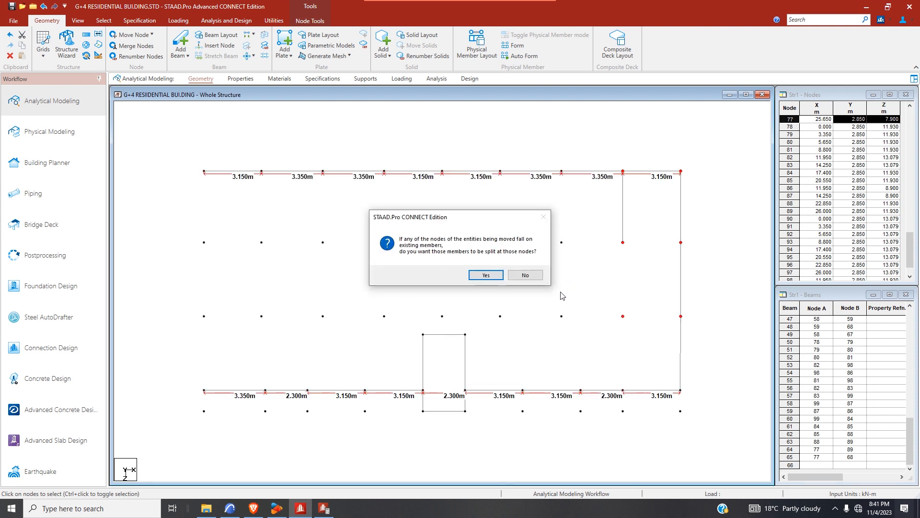
click(485, 275)
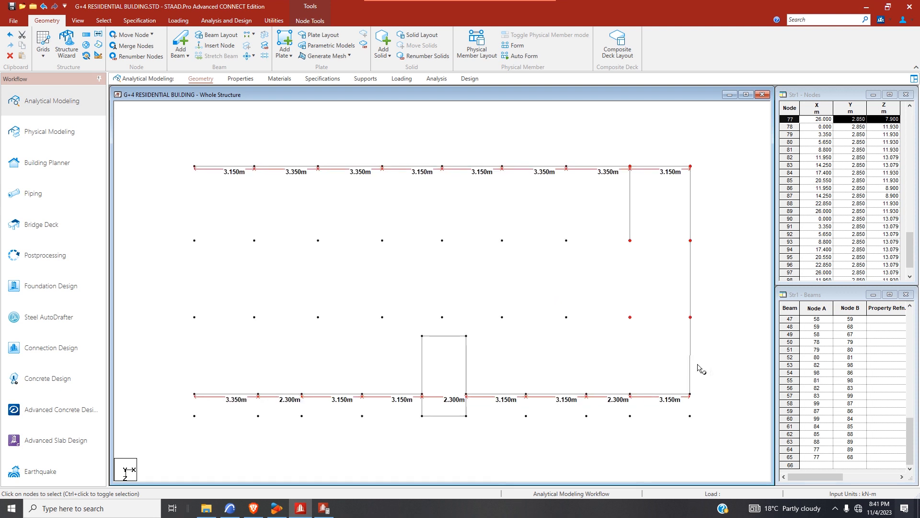
- Show the structure in isometric view and select all beams parallel to Z to check their alignment, clearing the selection after the check
click(78, 21)
click(186, 44)
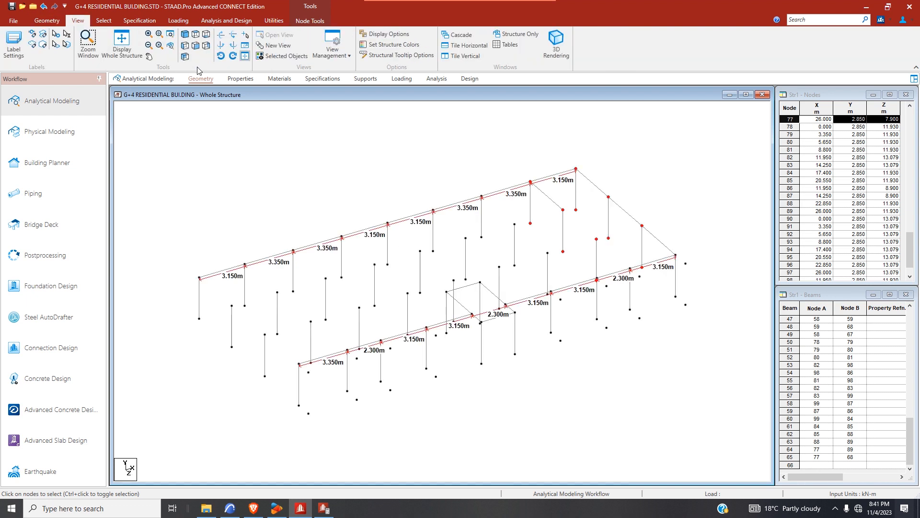
click(103, 21)
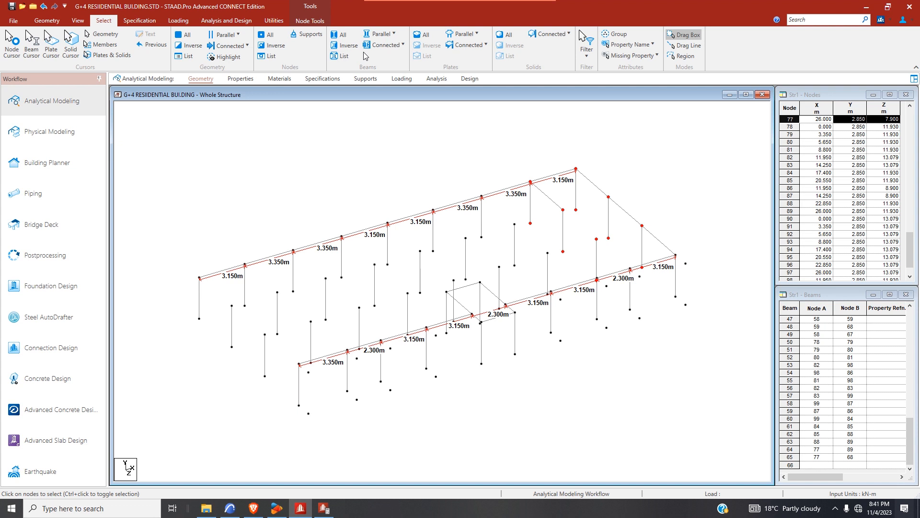
click(380, 36)
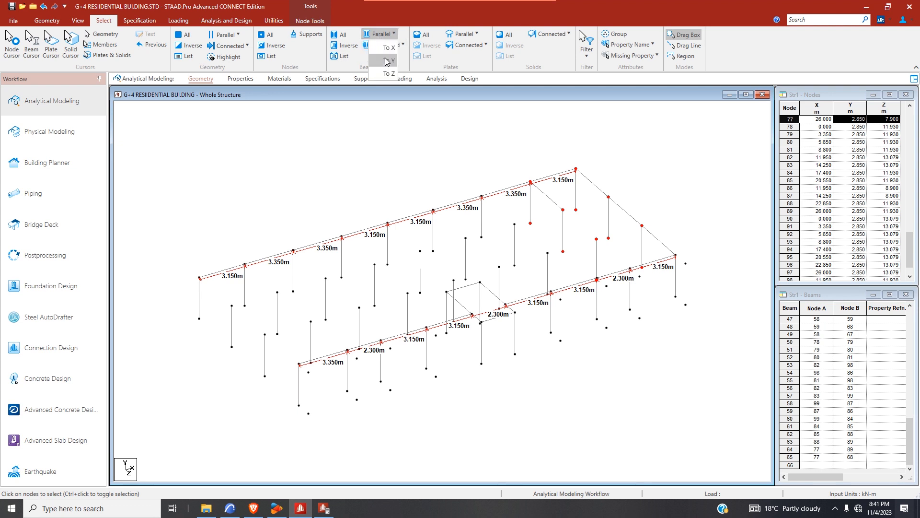
click(394, 74)
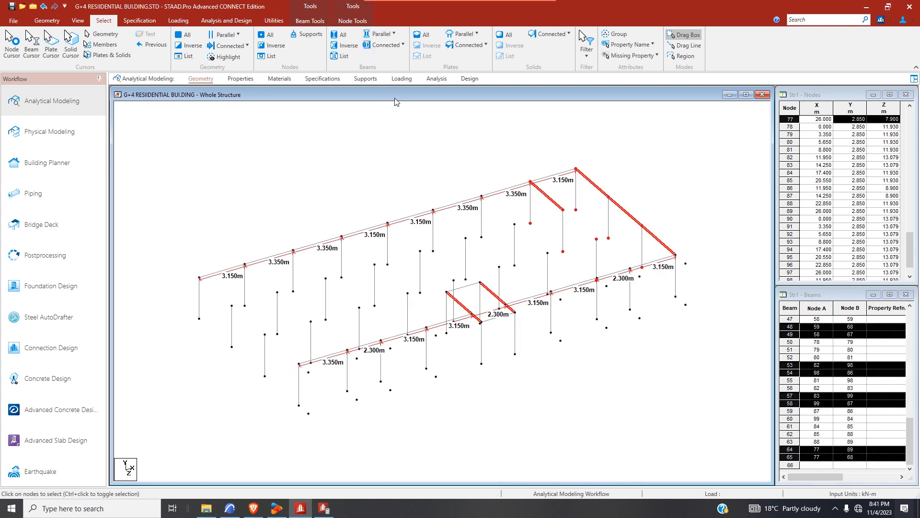
click(642, 180)
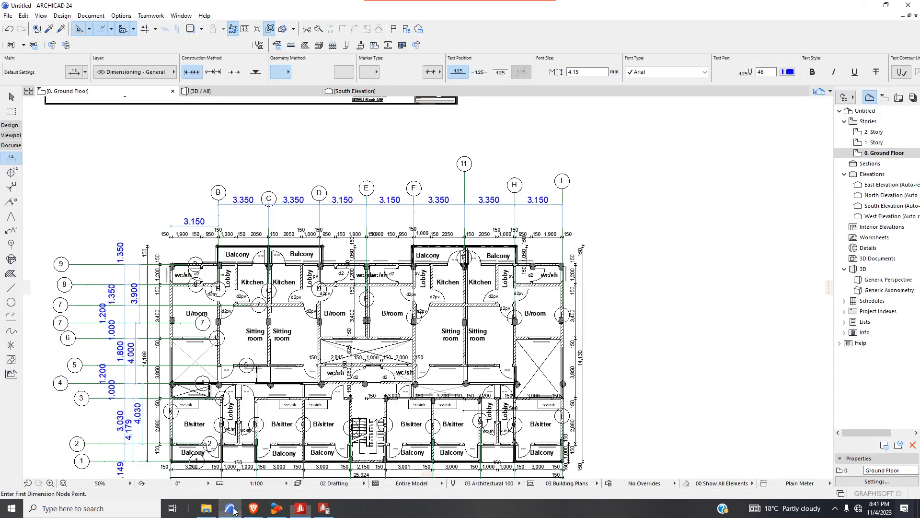
- Back in STAAD.Pro, save the modified structure
click(301, 508)
click(301, 508)
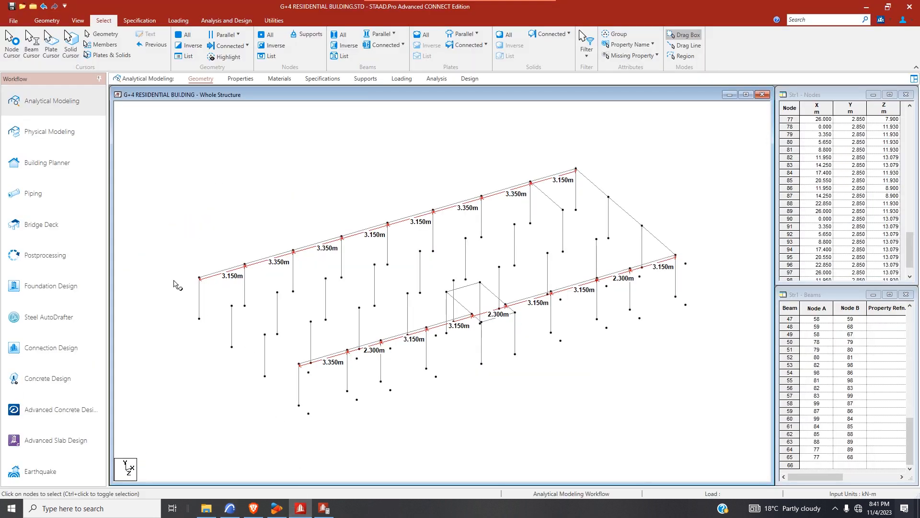
click(11, 7)
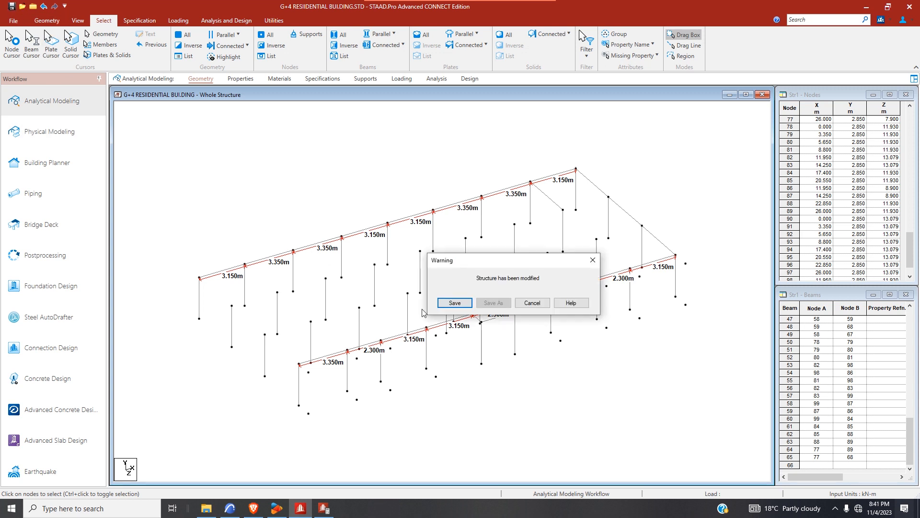
click(454, 302)
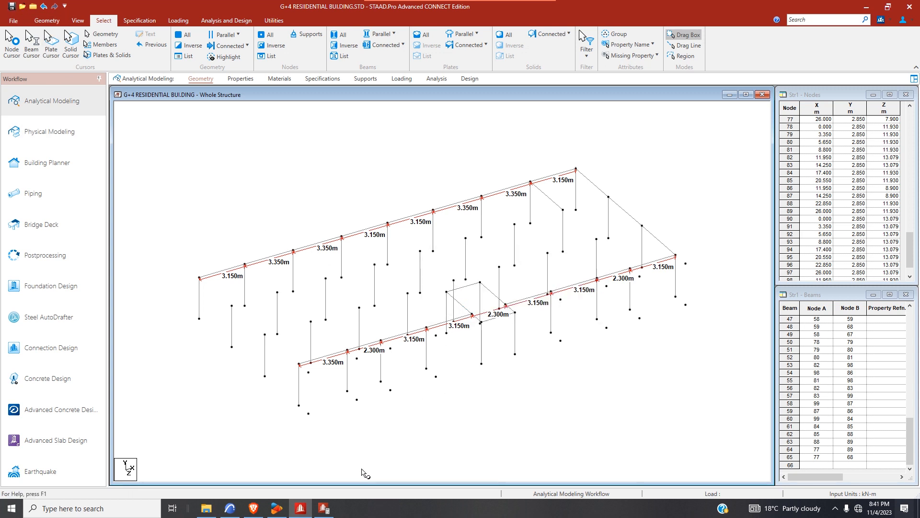
- Switch to Archicad and examine the column positions along grid lines 3 and 4 and around the stair and wc/sh areas
click(230, 508)
scroll(264, 268, down, 5)
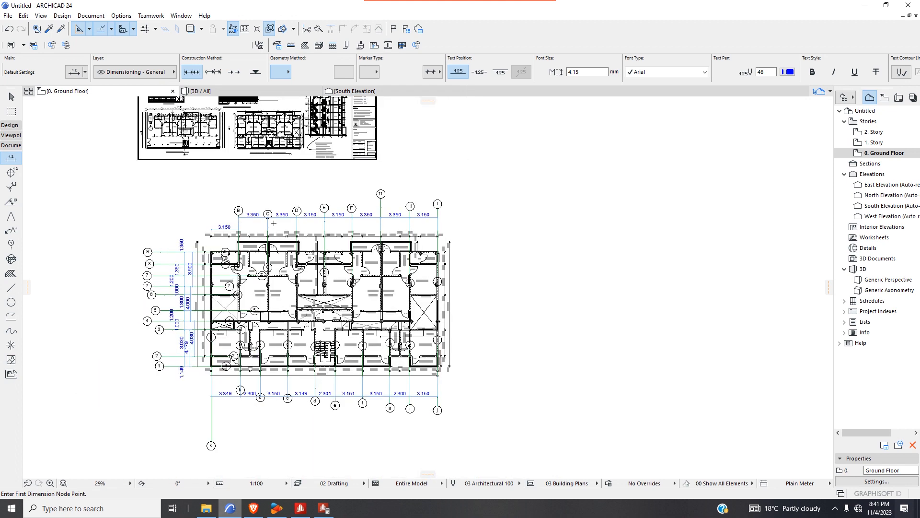
scroll(254, 259, up, 5)
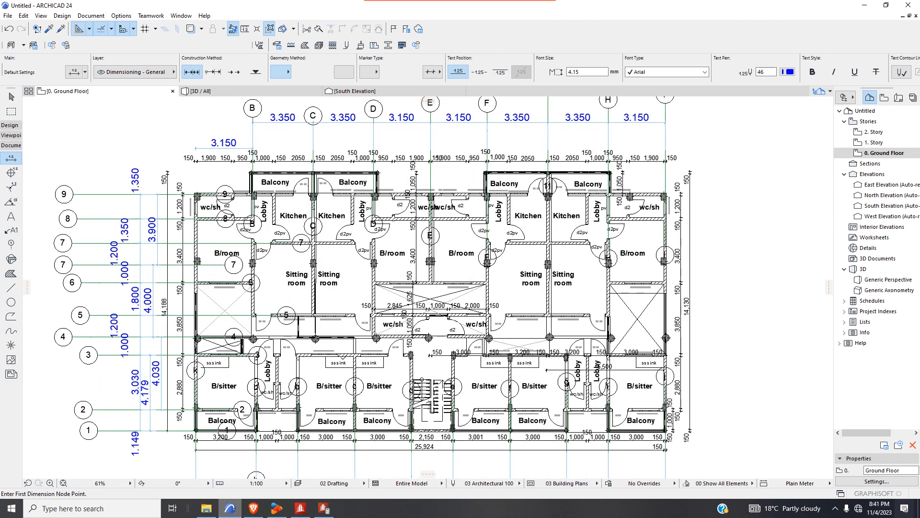
scroll(524, 335, up, 4)
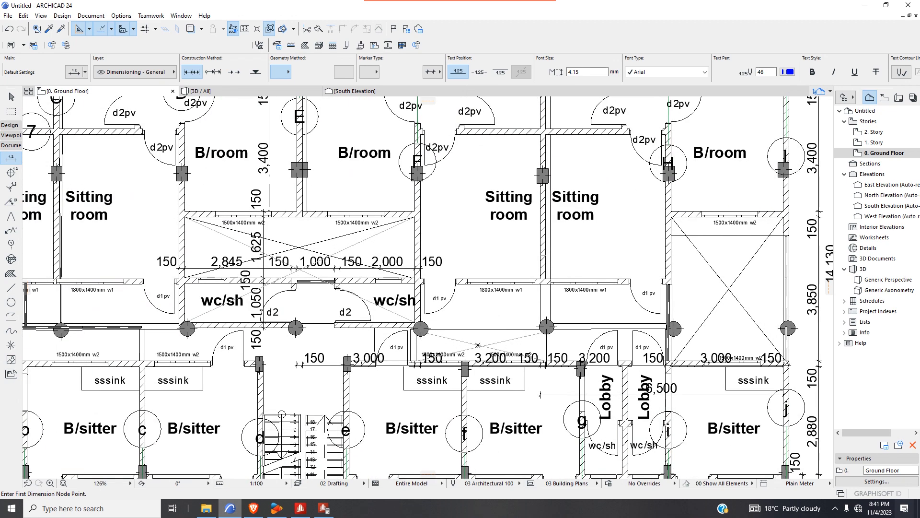
scroll(583, 420, up, 1)
scroll(492, 308, down, 4)
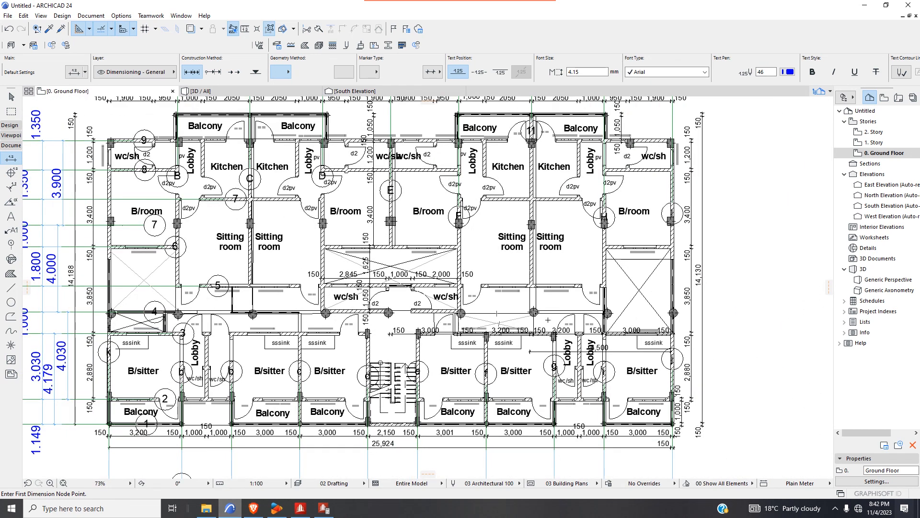
scroll(556, 314, up, 2)
scroll(579, 319, down, 3)
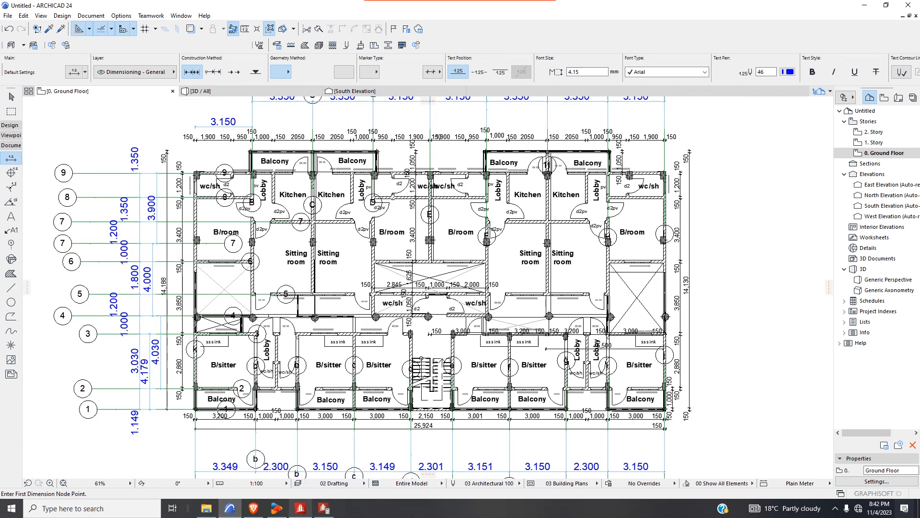
- Back in STAAD.Pro, add beams between the column tops along the Z 7.900 row from X 0.000 to X 26.000
click(301, 508)
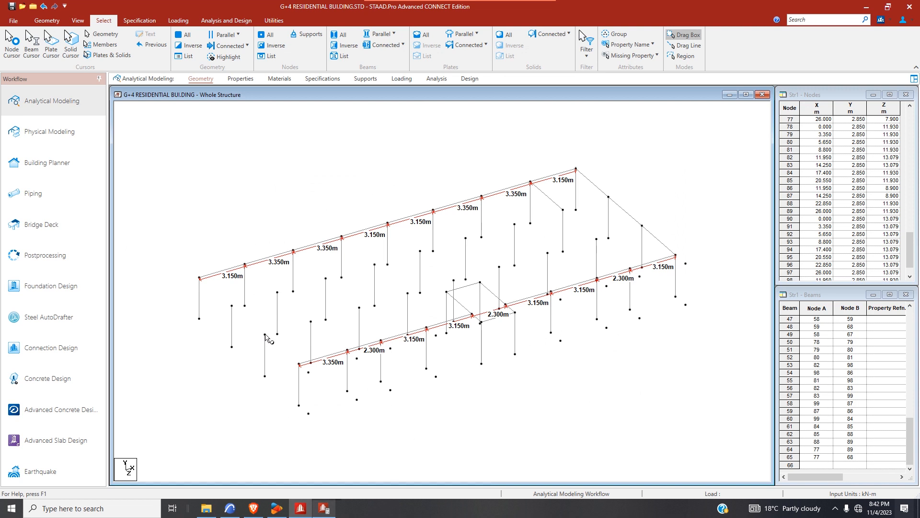
click(47, 20)
click(179, 42)
drag(265, 334, 643, 226)
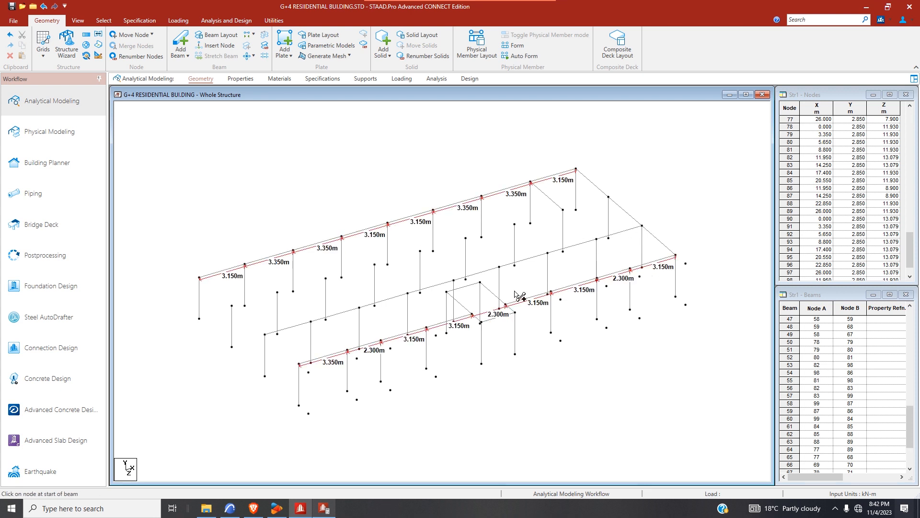
- Add beams down the X 0.000 edge, from the Z 11.930 row out to Z 13.079, and along the balcony edges at Z 13.079
mouse_move(201, 278)
mouse_down()
mouse_move(311, 377)
mouse_move(355, 365)
mouse_move(347, 350)
mouse_move(439, 340)
mouse_move(427, 328)
mouse_move(476, 328)
mouse_move(623, 286)
mouse_move(635, 293)
mouse_move(628, 290)
mouse_move(654, 278)
mouse_move(651, 269)
mouse_move(666, 279)
mouse_up()
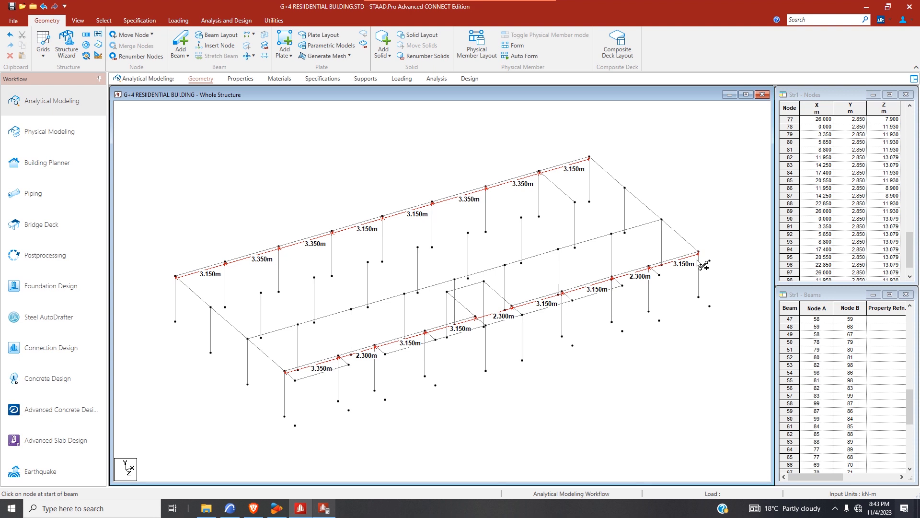
mouse_move(699, 251)
mouse_down()
mouse_move(712, 261)
mouse_move(660, 275)
mouse_up()
- Switch to Archicad and examine the column layout around the B/sitter rooms, lobbies and balconies along the lower side of the plan
click(230, 507)
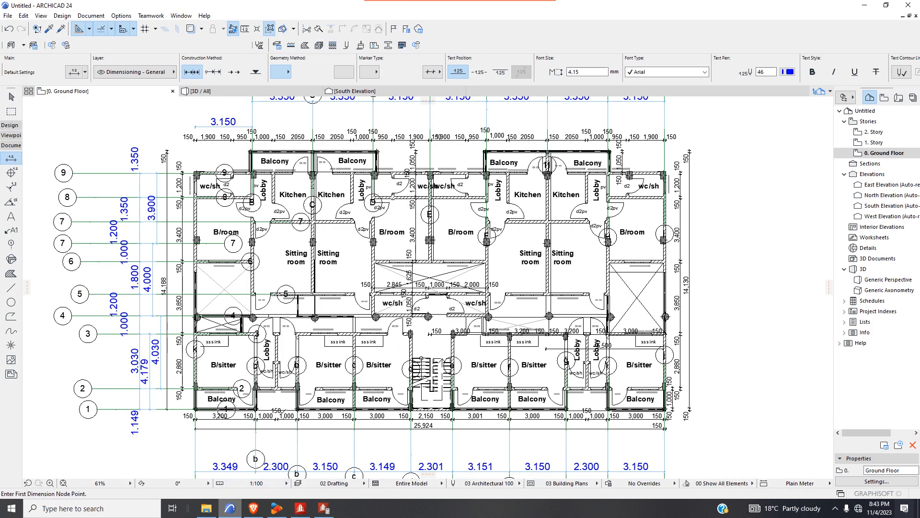
scroll(258, 379, up, 2)
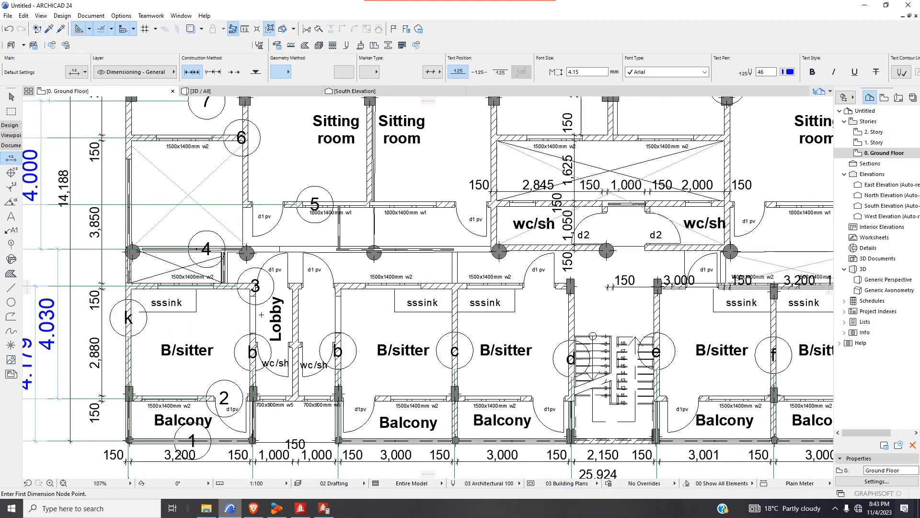
scroll(258, 323, down, 2)
scroll(298, 388, down, 2)
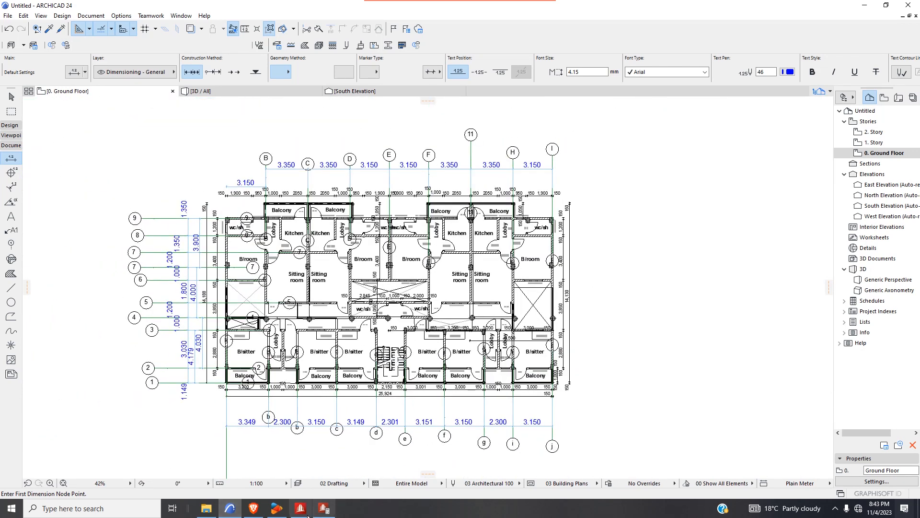
scroll(289, 351, up, 4)
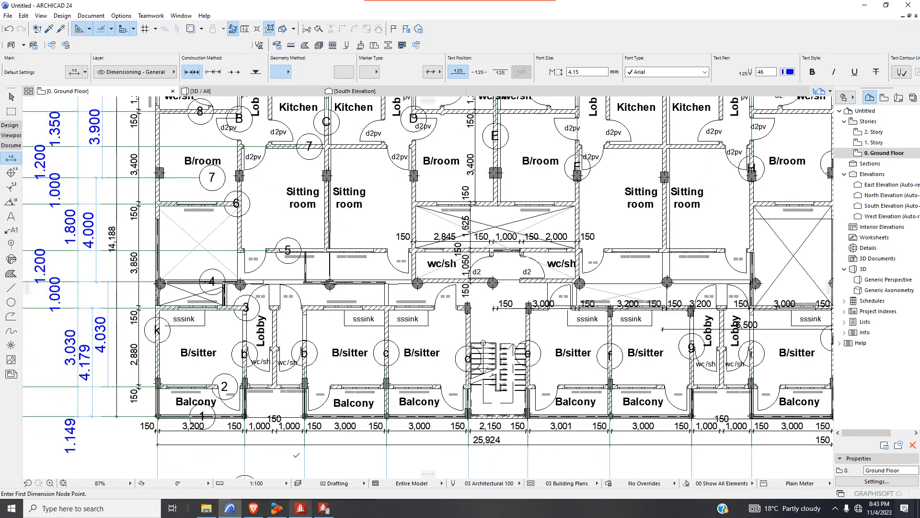
- Return to STAAD.Pro and end beam drawing
click(299, 509)
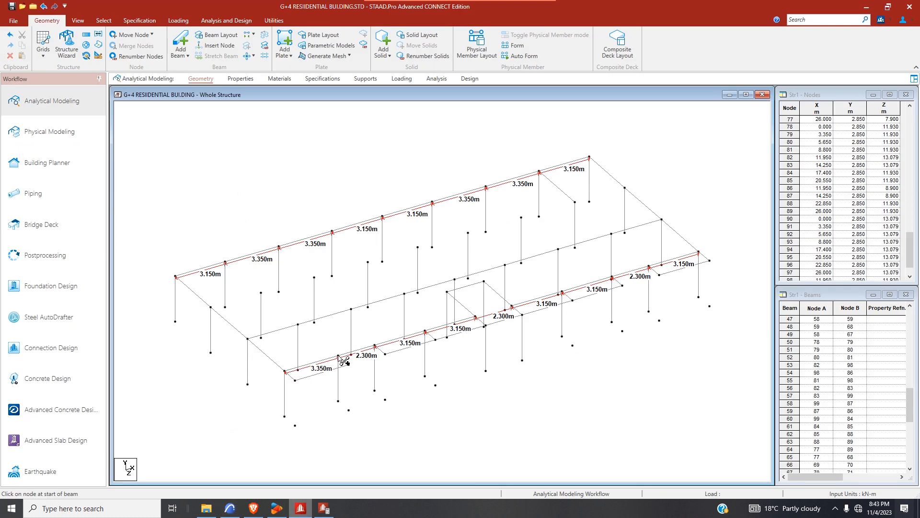
scroll(301, 328, up, 3)
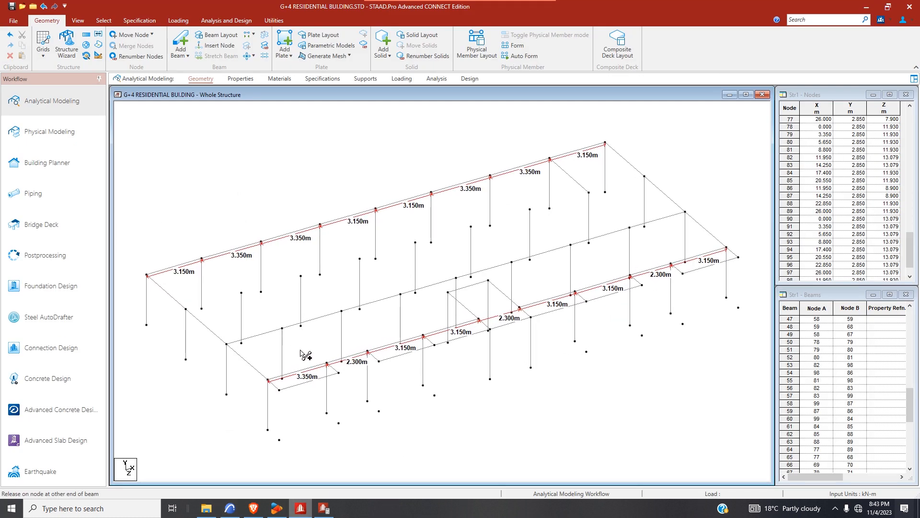
key(Escape)
scroll(416, 344, up, 1)
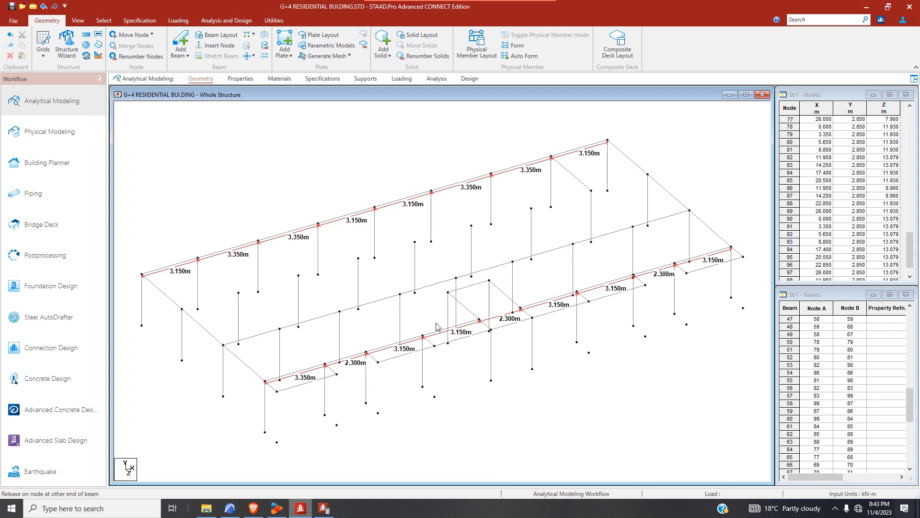
- Clear the current beam selection and activate the Node Cursor for selecting nodes
click(427, 340)
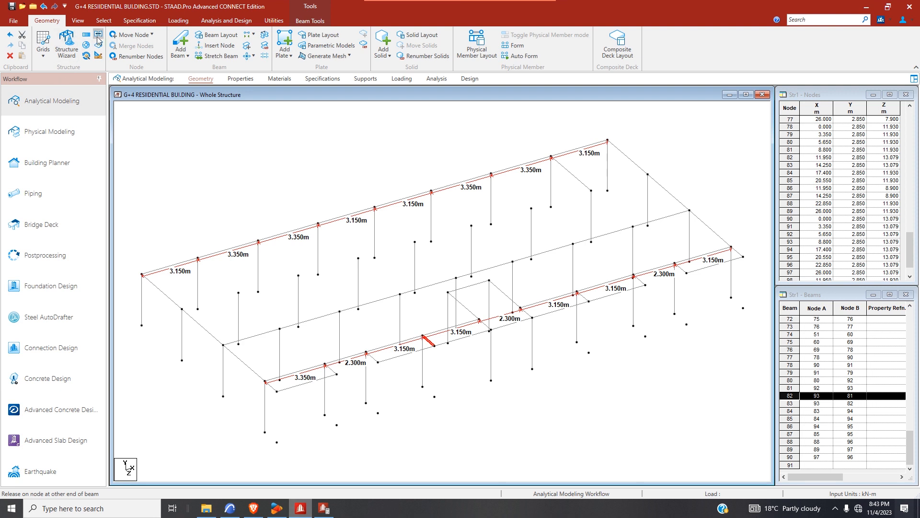
click(103, 21)
click(12, 48)
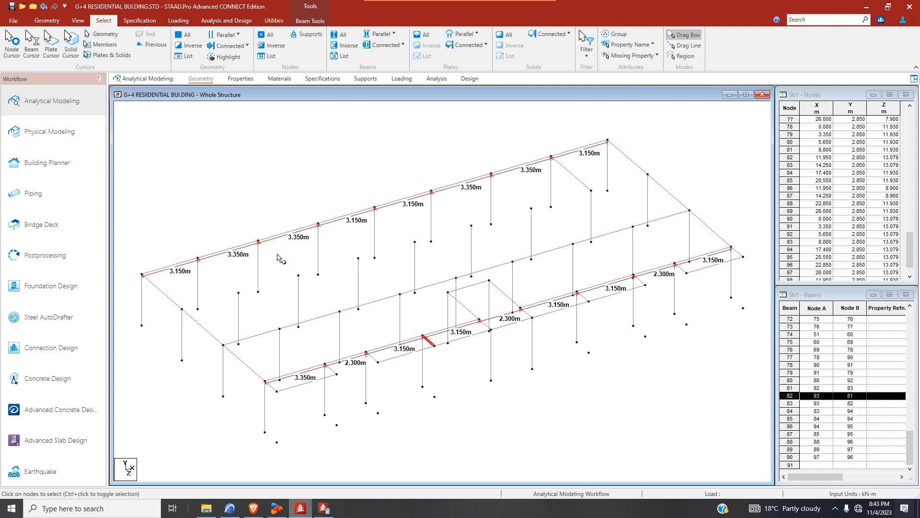
click(433, 323)
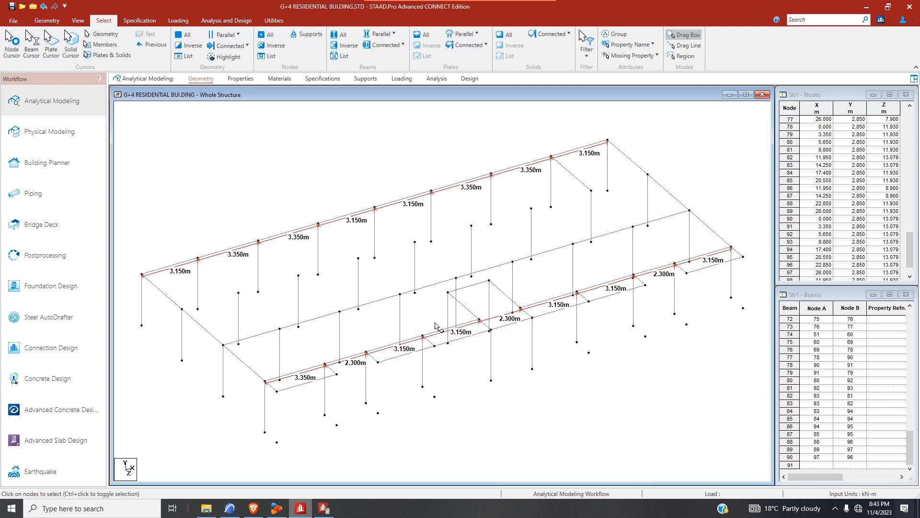
click(415, 342)
ctrl+click(352, 364)
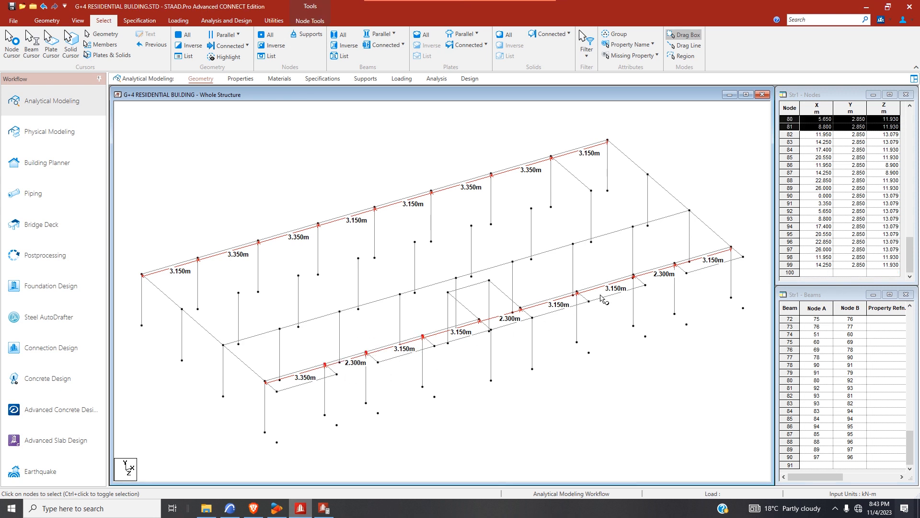
ctrl+click(576, 292)
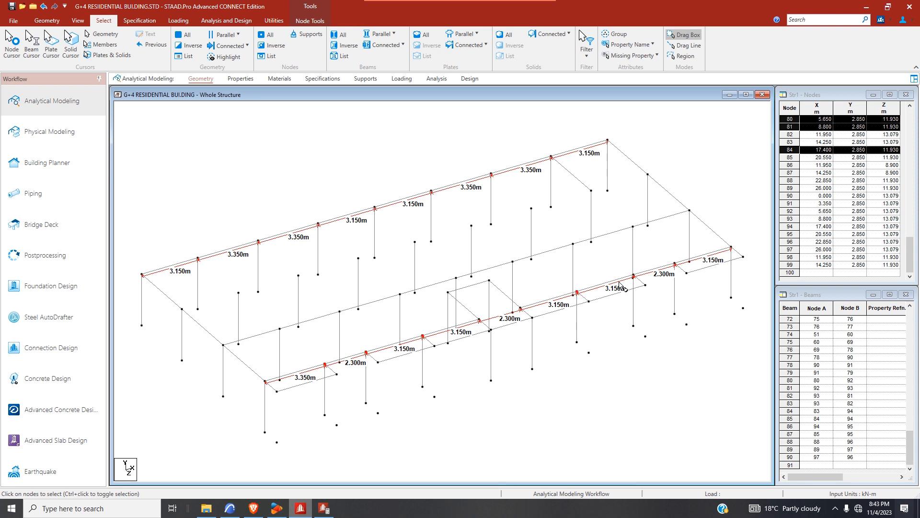
ctrl+click(633, 277)
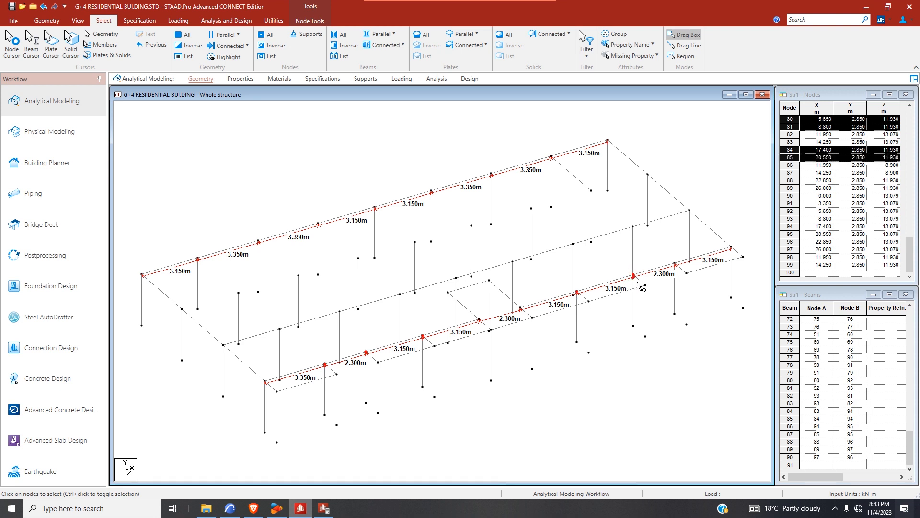
click(599, 263)
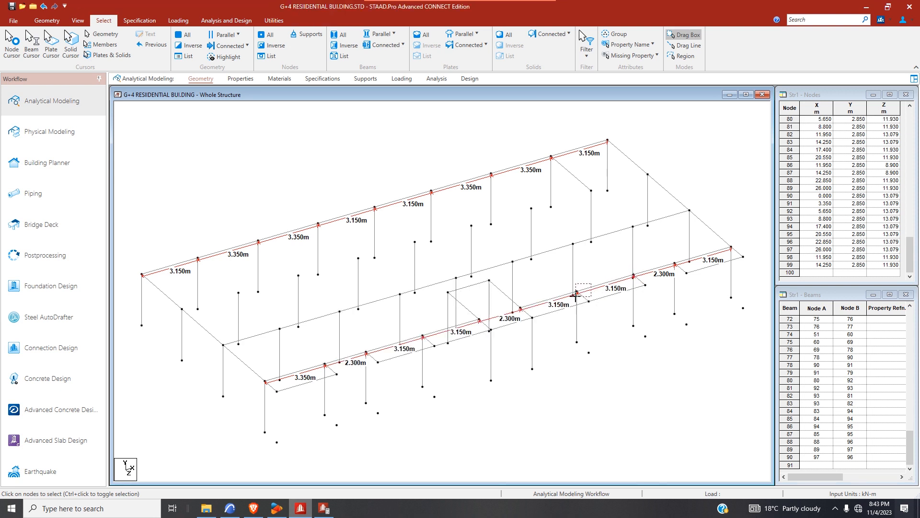
- Select the column-top nodes on the Z 11.930 row at X 3.350, 5.650, 8.800, 17.400, 20.550 and 22.850
click(576, 293)
ctrl+click(411, 341)
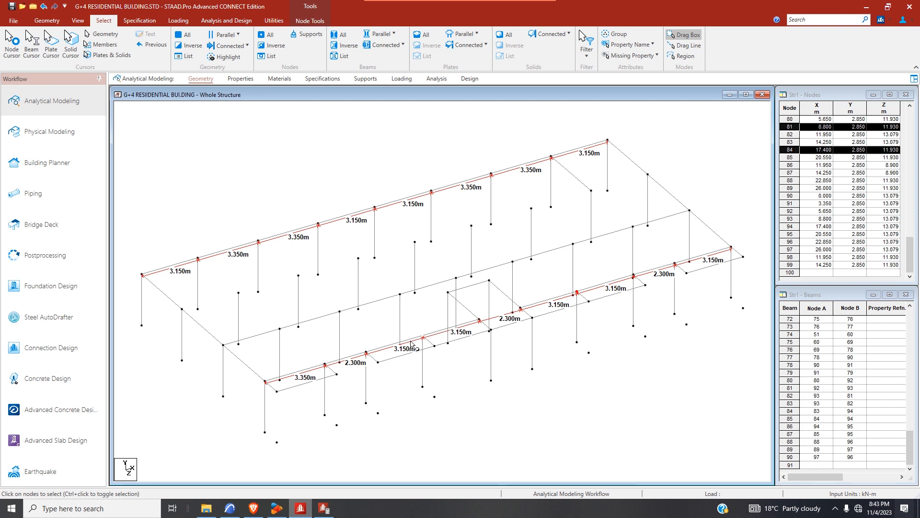
ctrl+click(357, 354)
ctrl+drag(324, 362, 322, 367)
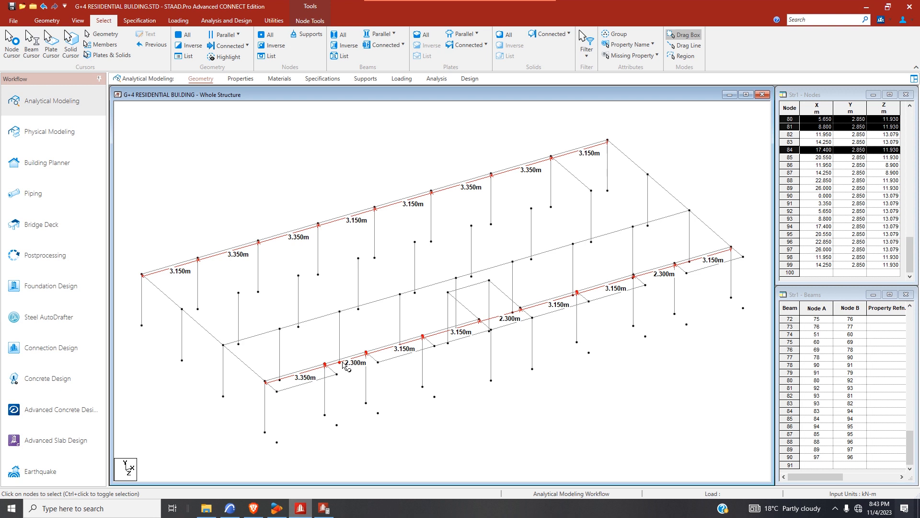
scroll(640, 277, up, 2)
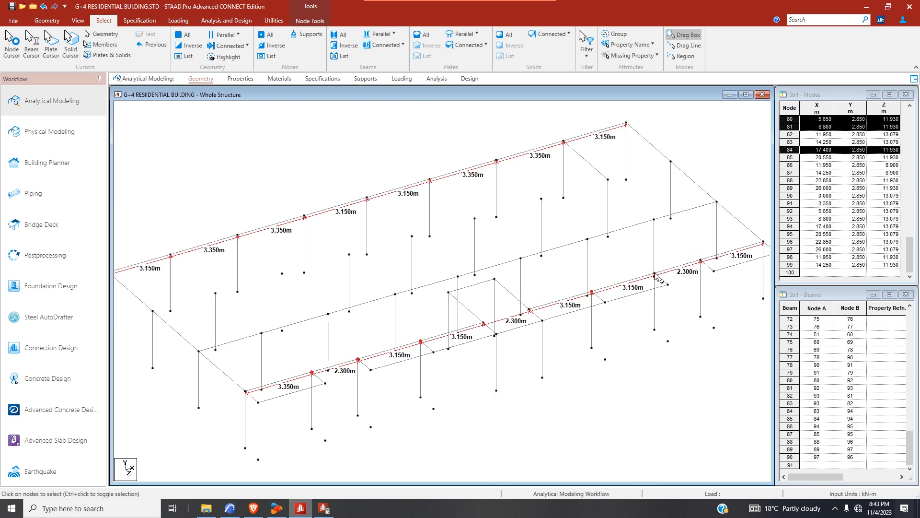
ctrl+click(656, 274)
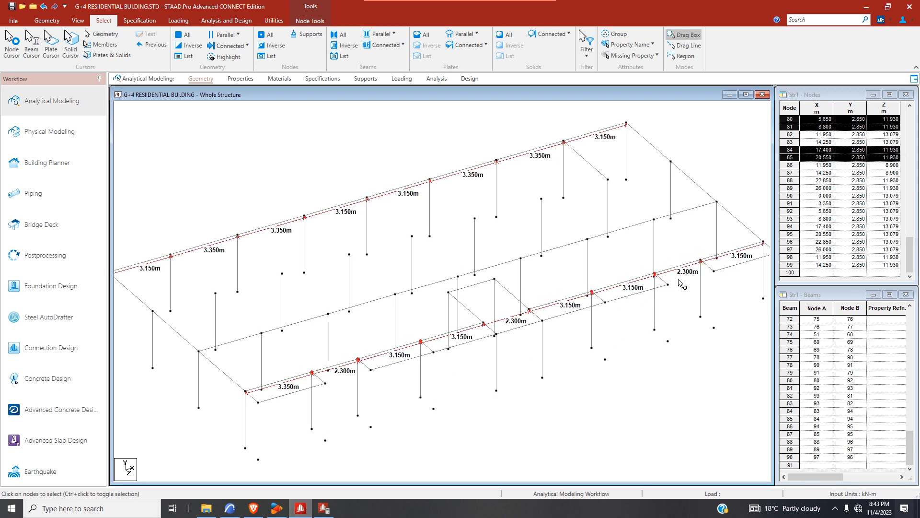
ctrl+click(701, 261)
scroll(681, 285, down, 2)
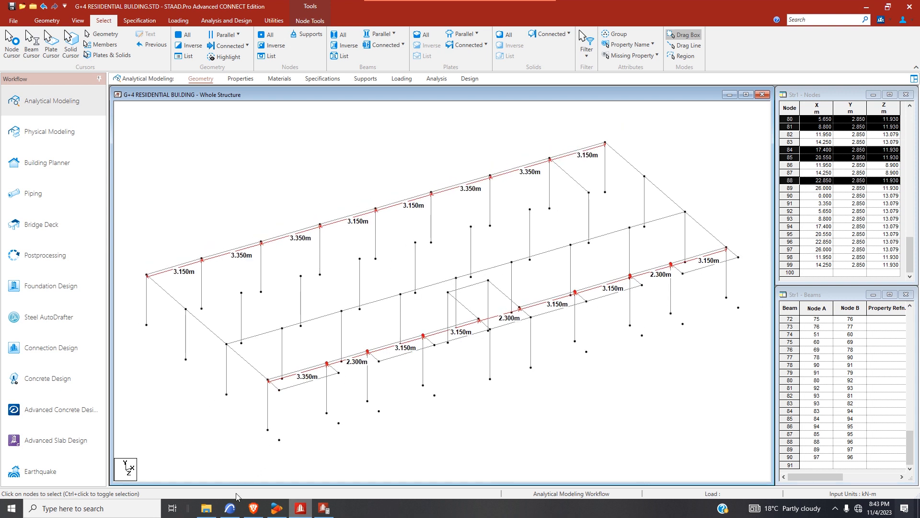
- Check the row spacing in Archicad, and in STAAD.Pro repeat the selected nodes once along Z at -4.03 m, linked with beams
click(230, 509)
scroll(179, 363, up, 2)
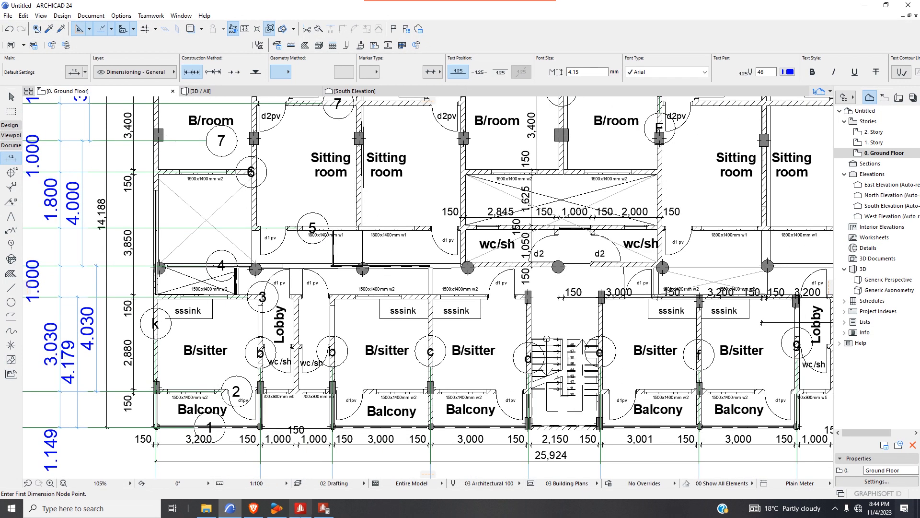
click(300, 509)
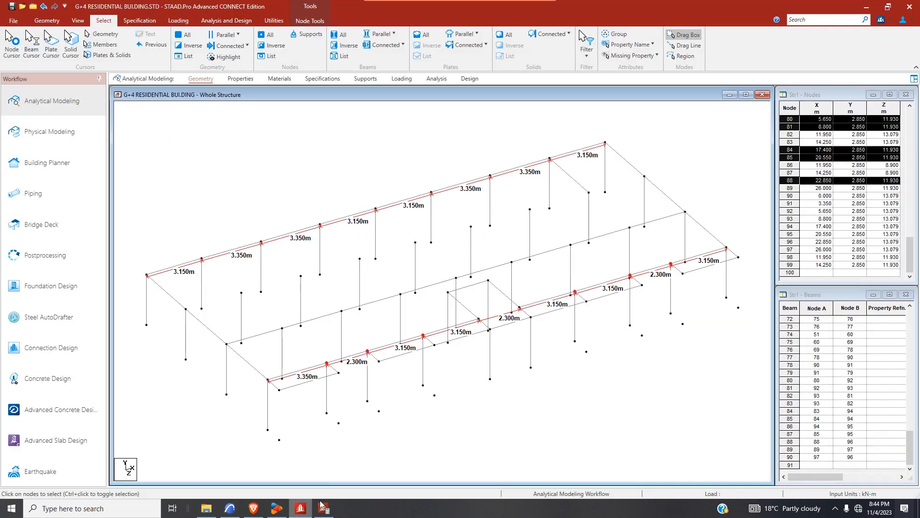
click(61, 21)
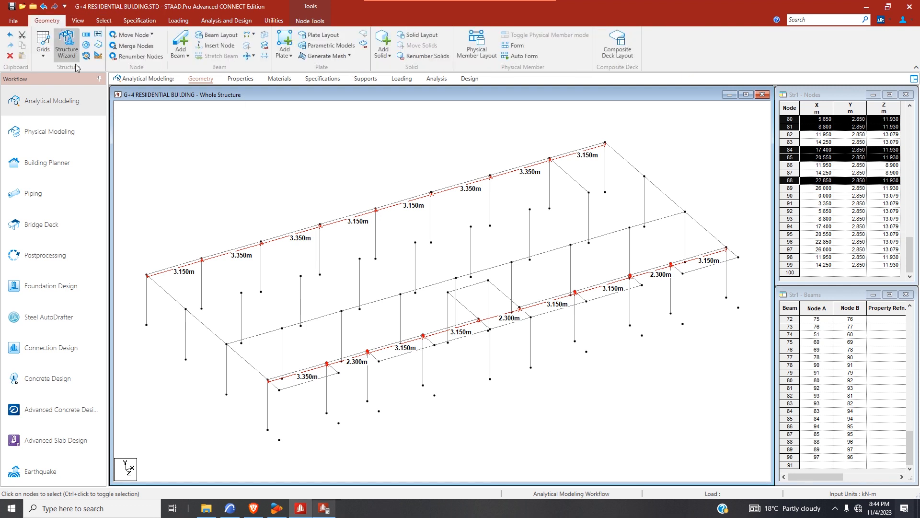
click(87, 34)
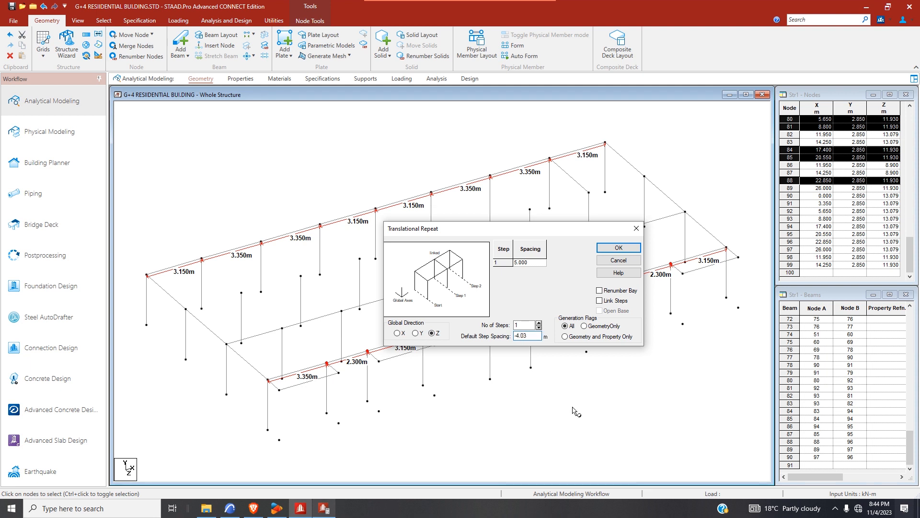
click(623, 248)
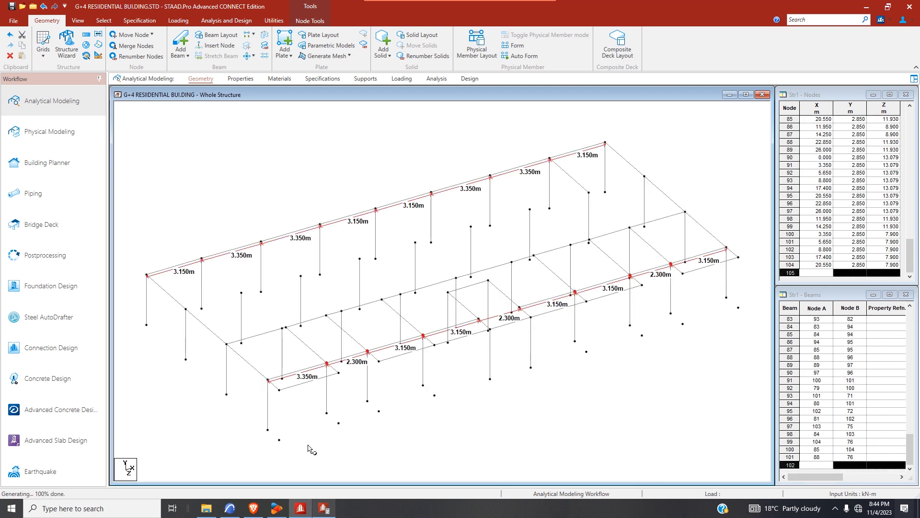
- Switch to Archicad and examine the columns and walls around the staircase, B/sitter rooms and corridor, and return to STAAD.Pro
click(230, 507)
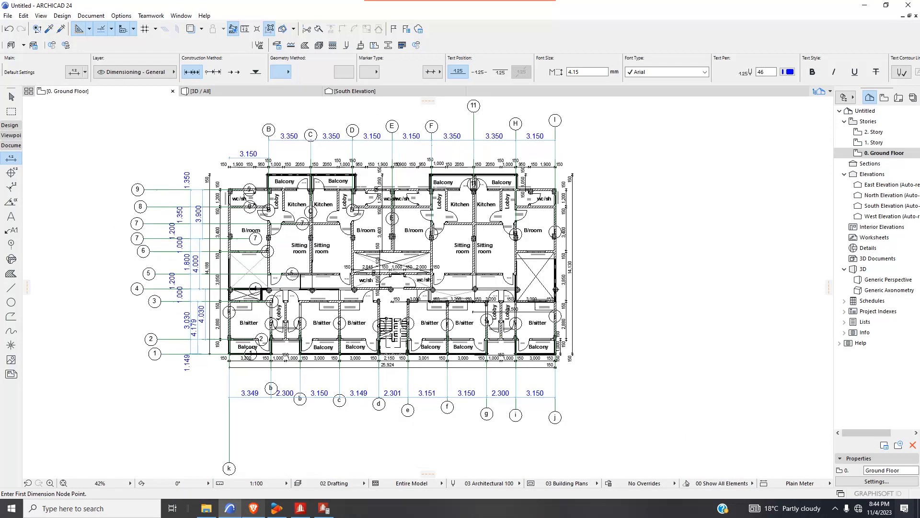
click(300, 507)
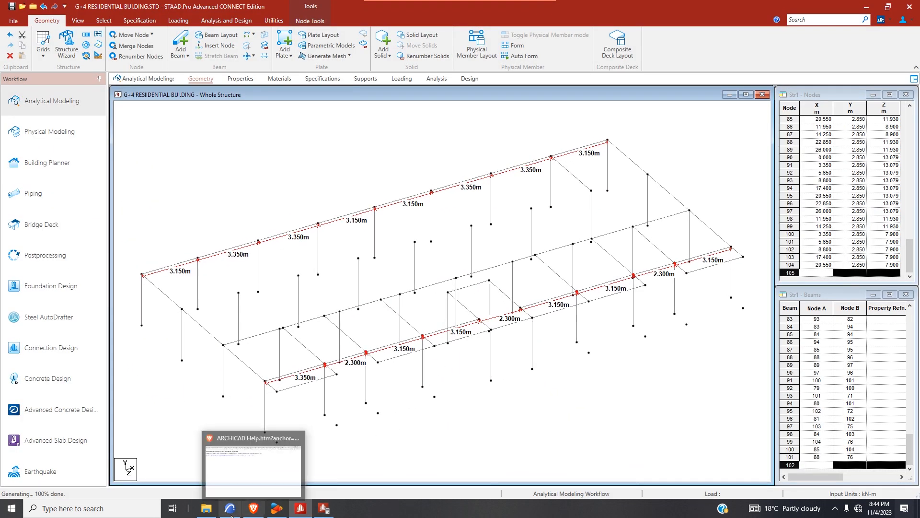
click(230, 507)
scroll(365, 291, up, 4)
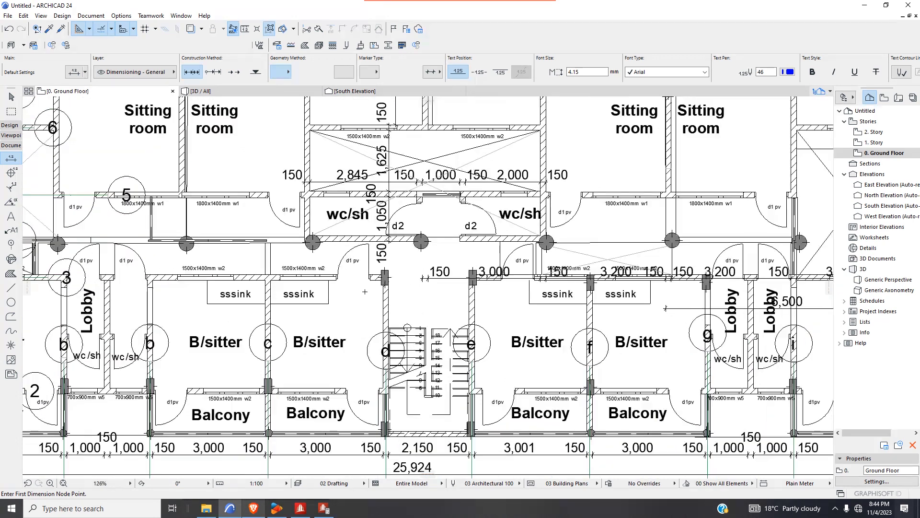
scroll(418, 270, up, 2)
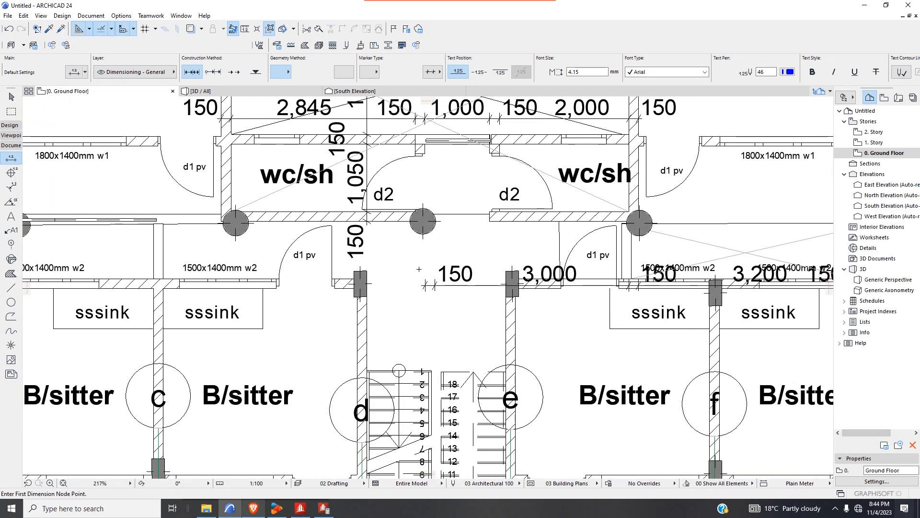
scroll(419, 269, down, 4)
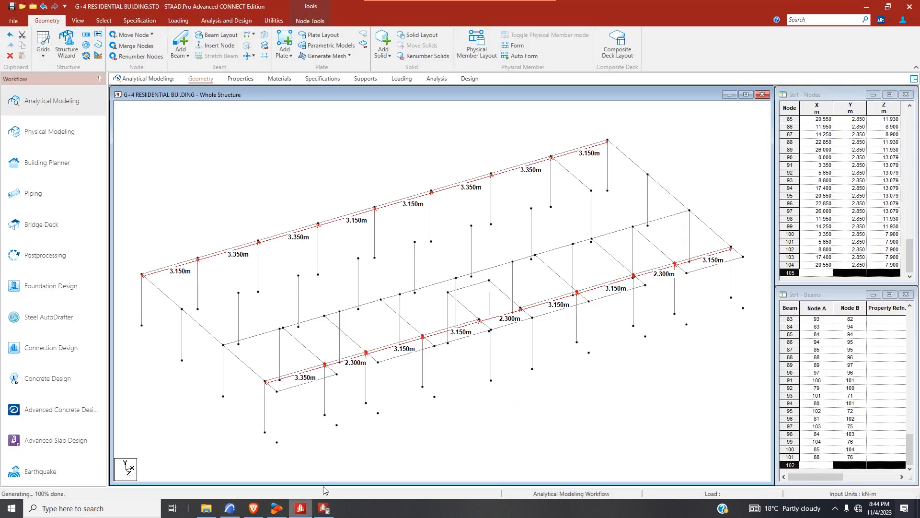
click(301, 508)
click(306, 510)
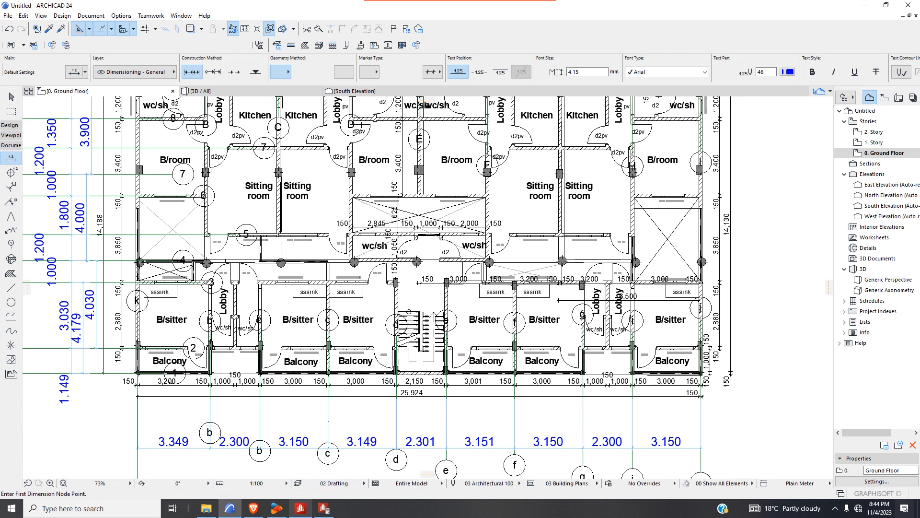
scroll(339, 291, up, 3)
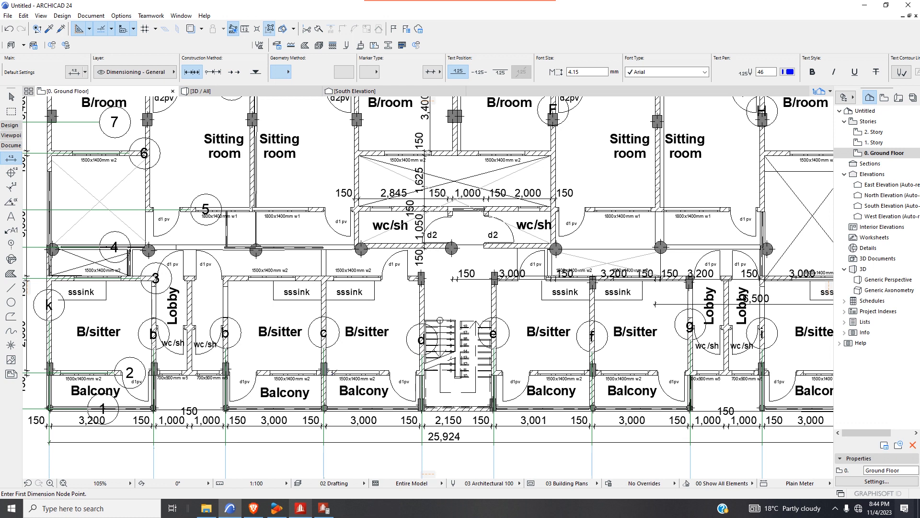
scroll(413, 303, down, 4)
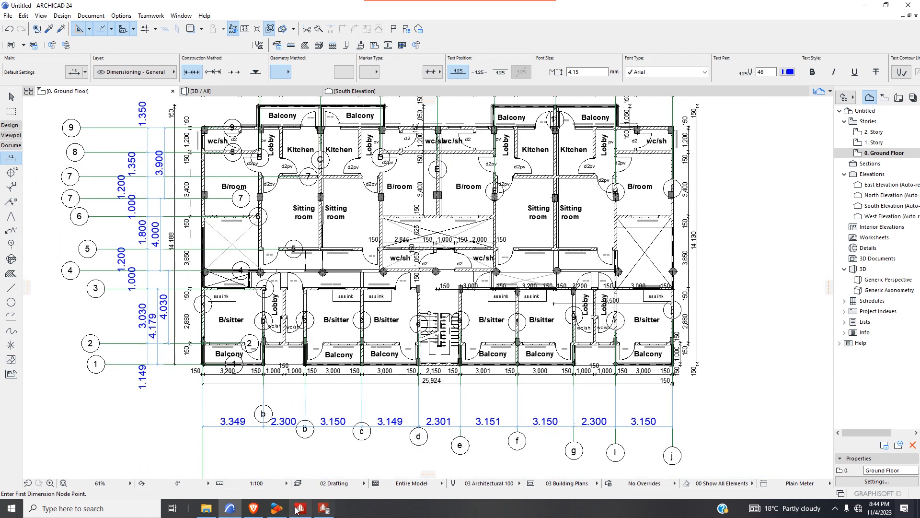
click(300, 509)
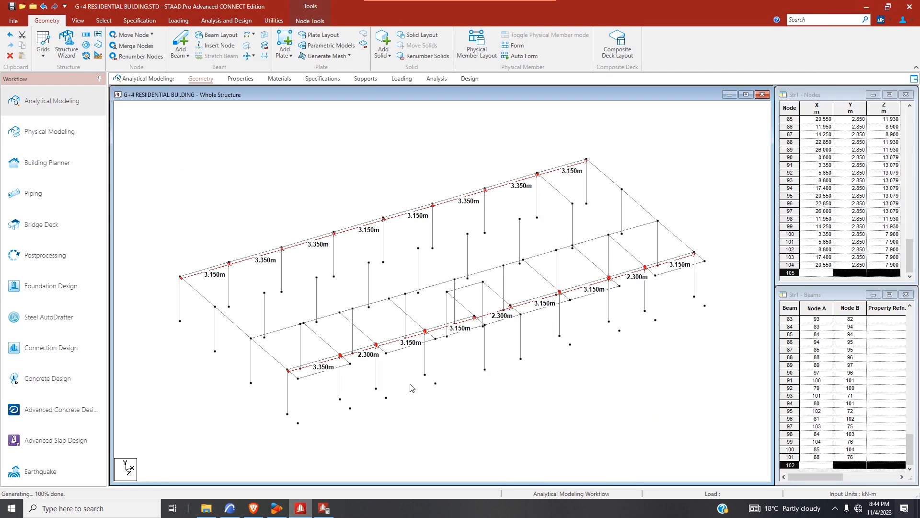
- Repeat the node at X 11.950, Z 8.900 along X in two linked steps of -3.15 m
drag(448, 288, 440, 302)
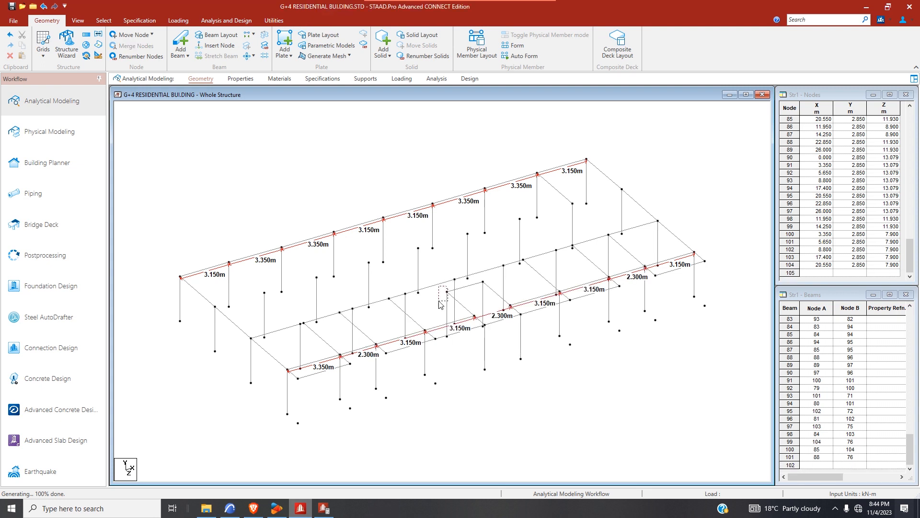
click(103, 20)
click(12, 45)
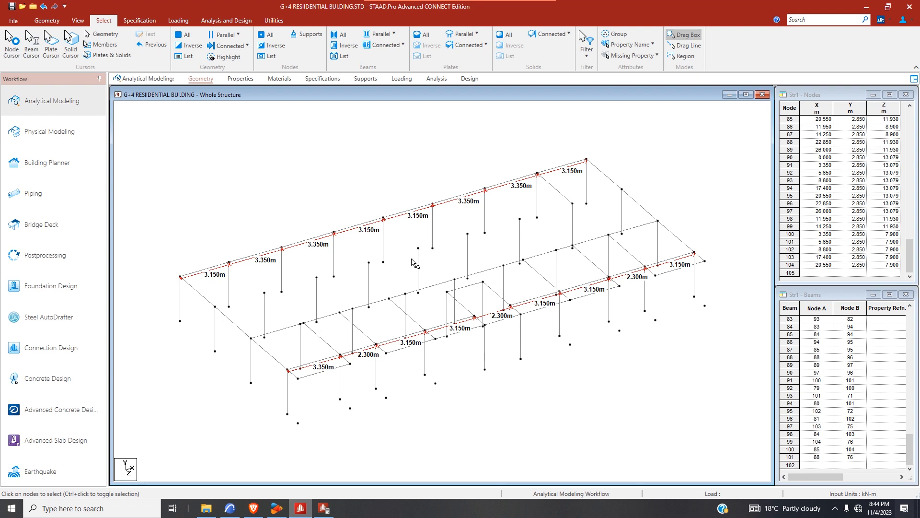
click(447, 291)
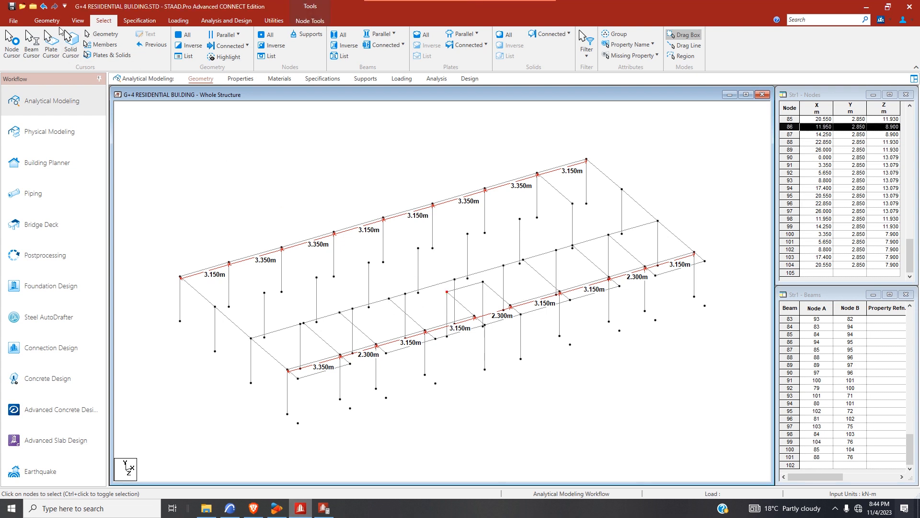
click(47, 20)
click(86, 34)
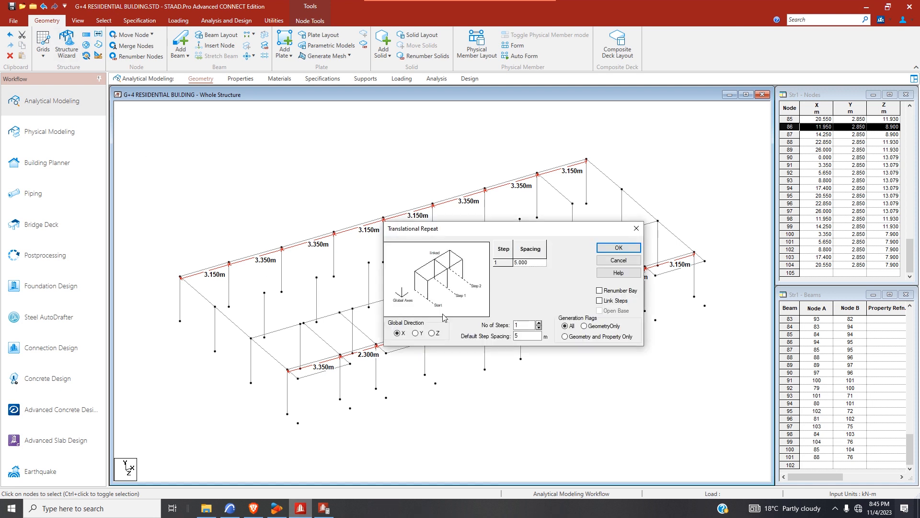
drag(509, 236, 491, 144)
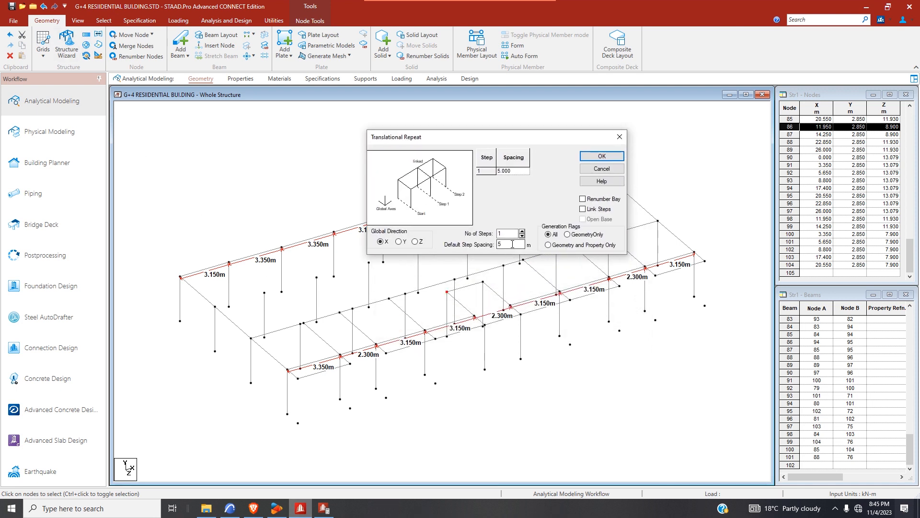
double_click(511, 247)
click(522, 232)
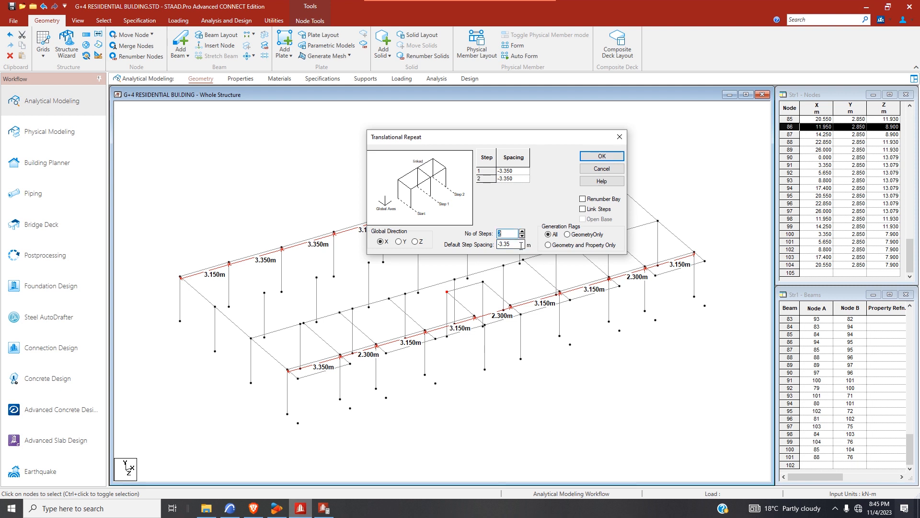
click(511, 245)
click(601, 156)
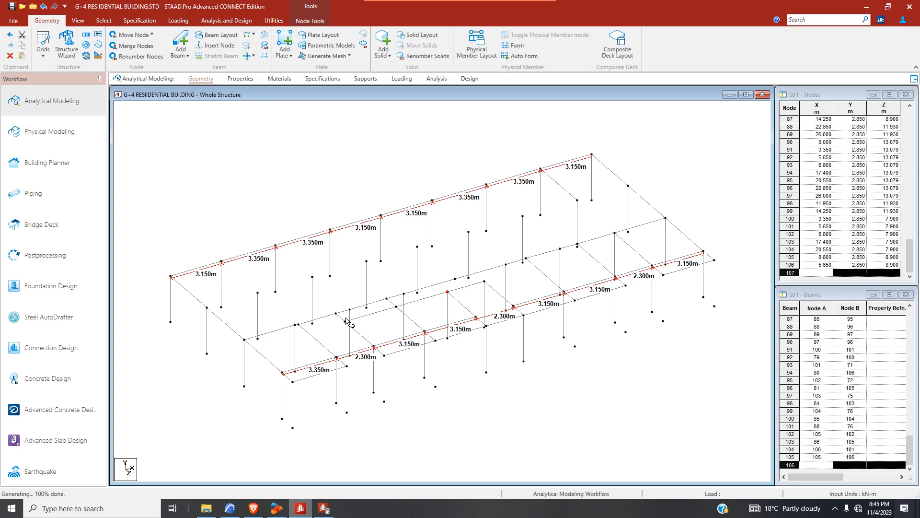
- Repeat the node at X 14.250, Z 8.900 once along X at 3.15 m, linked with a beam
click(489, 278)
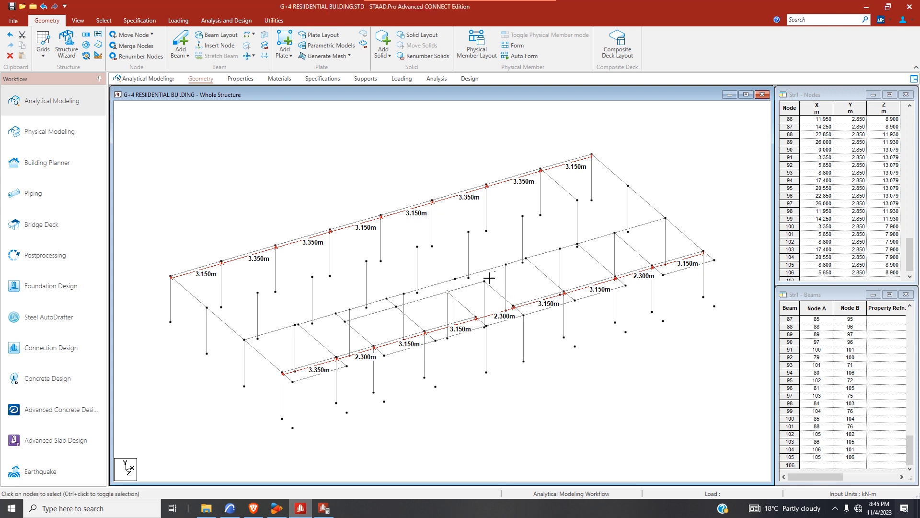
click(484, 282)
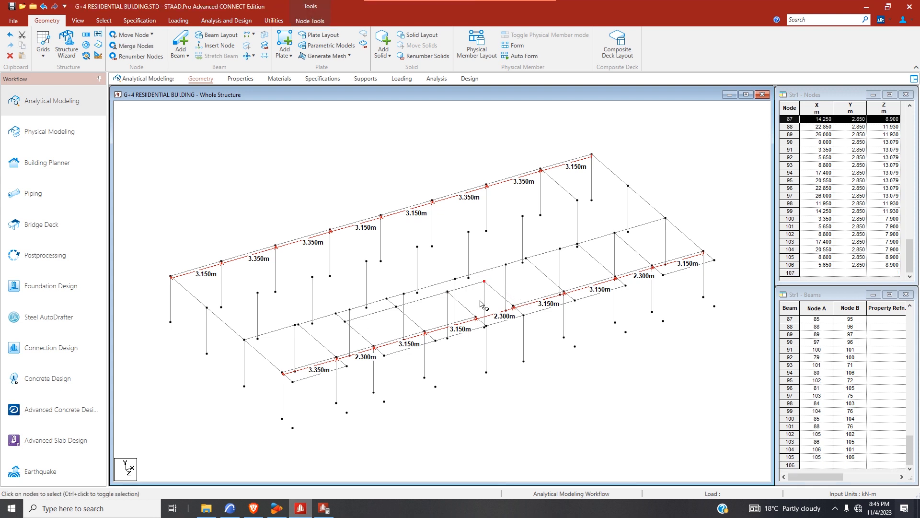
click(86, 34)
double_click(517, 334)
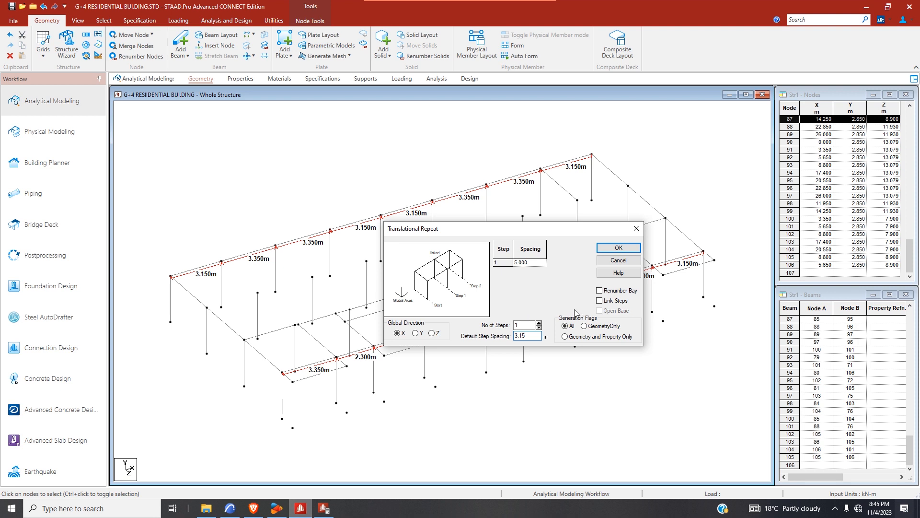
click(618, 248)
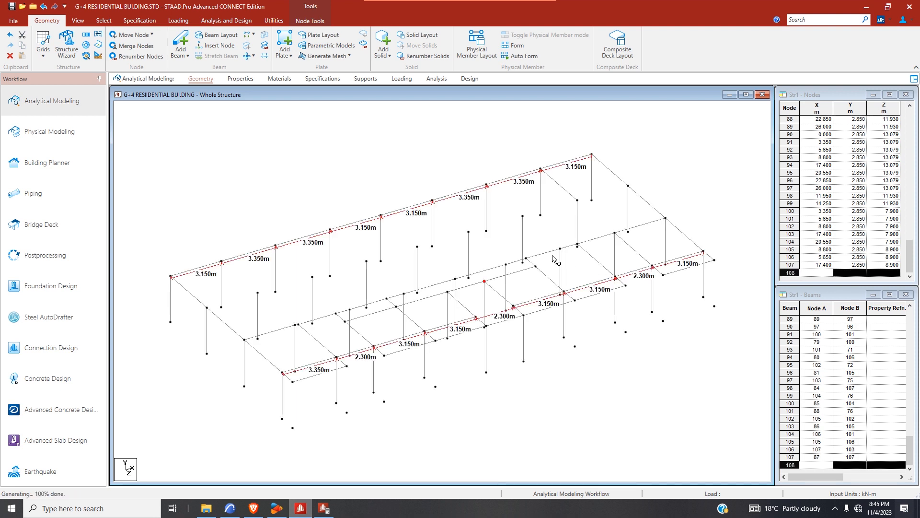
- Repeat the node at X 17.400, Z 8.900 once along X at 3.15 m with linked steps
click(535, 266)
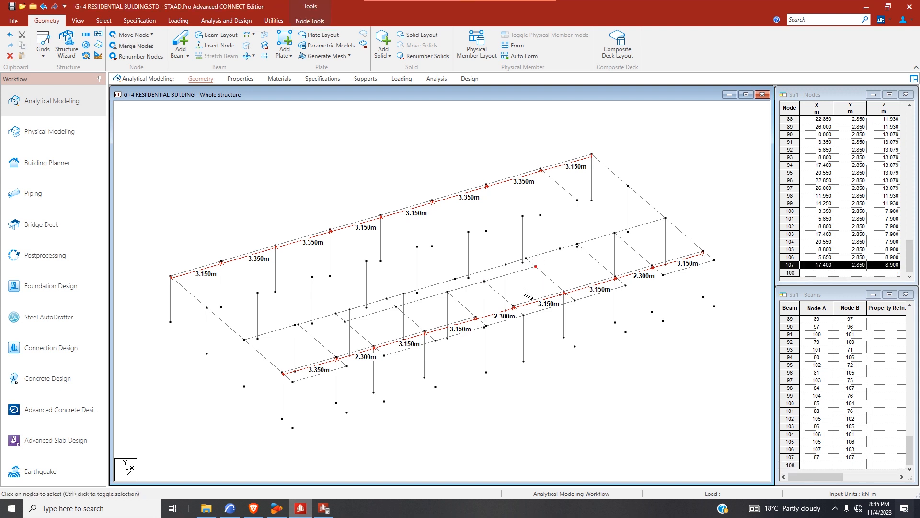
click(85, 45)
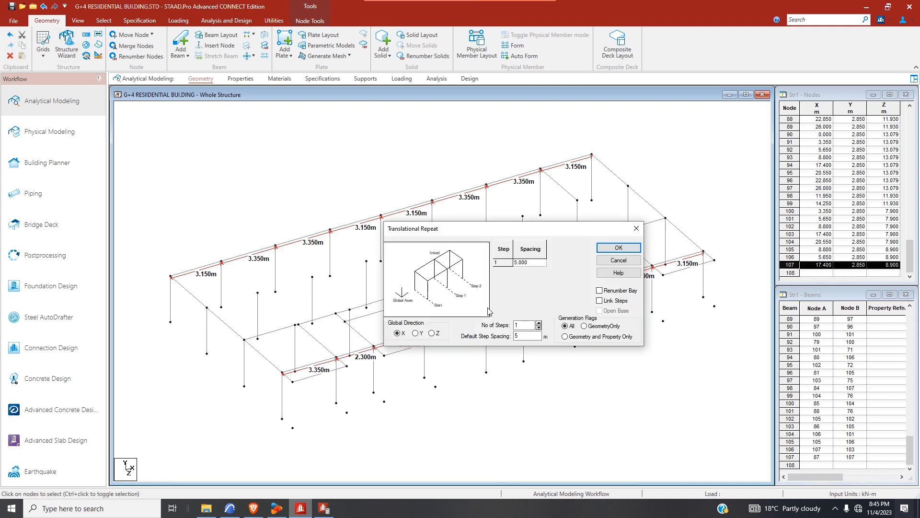
double_click(527, 336)
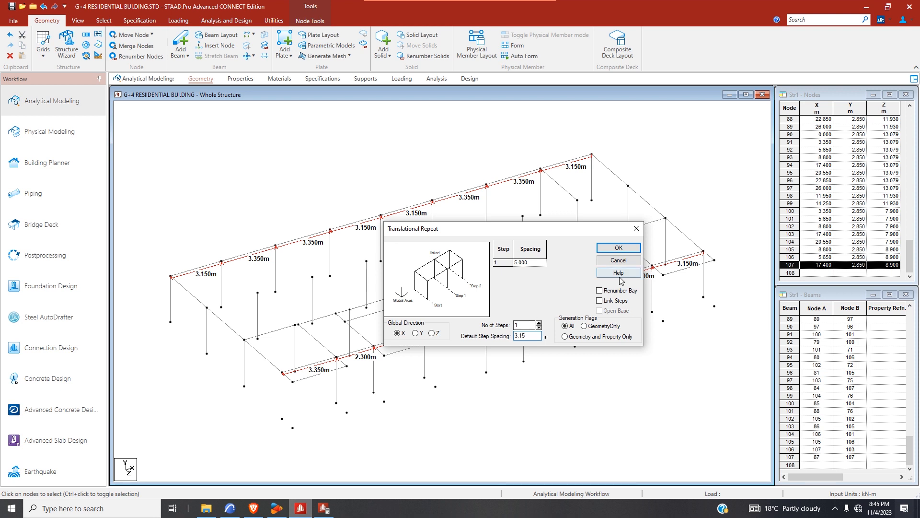
click(600, 301)
click(622, 249)
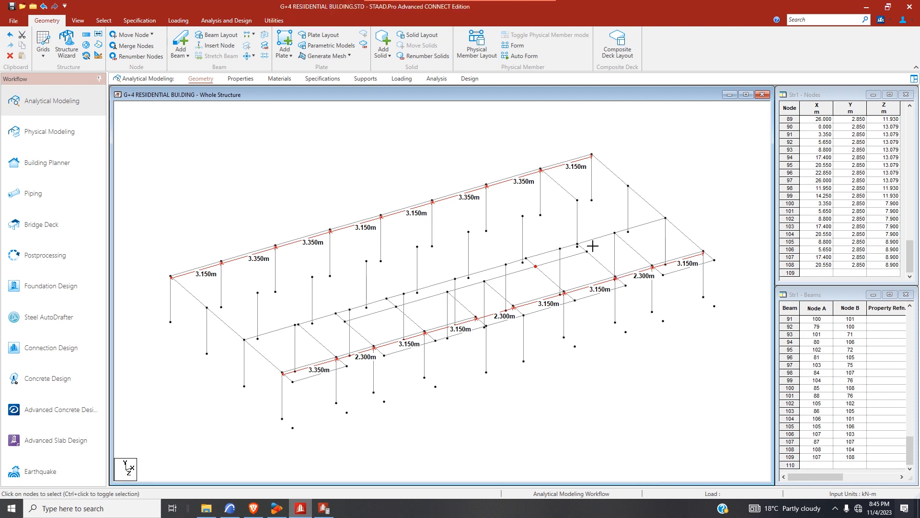
- Repeat the node at X 20.550, Z 8.900 once along X at 2.3 m, linked with a beam
click(586, 251)
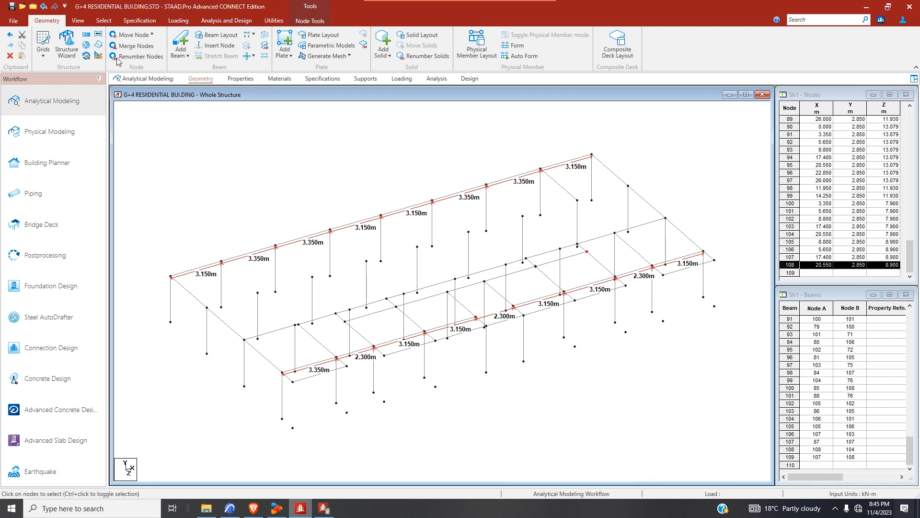
click(86, 35)
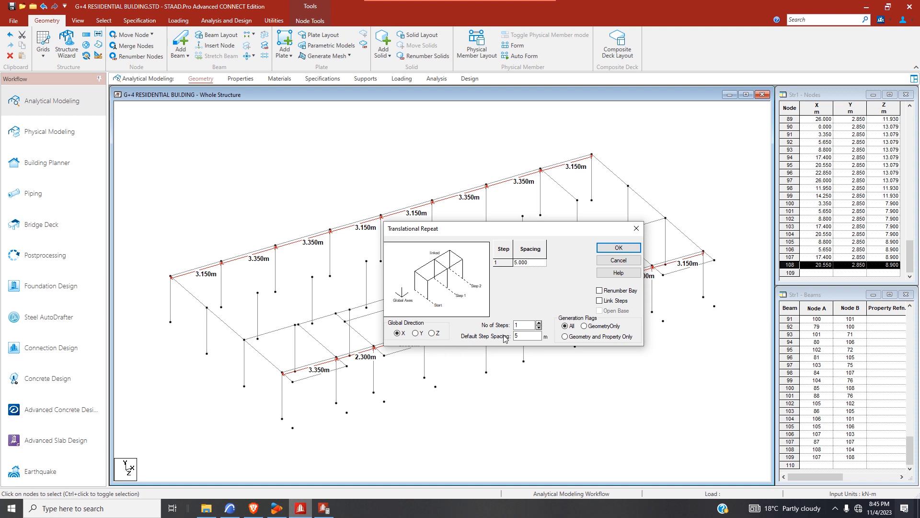
double_click(529, 336)
text(2.3)
click(618, 247)
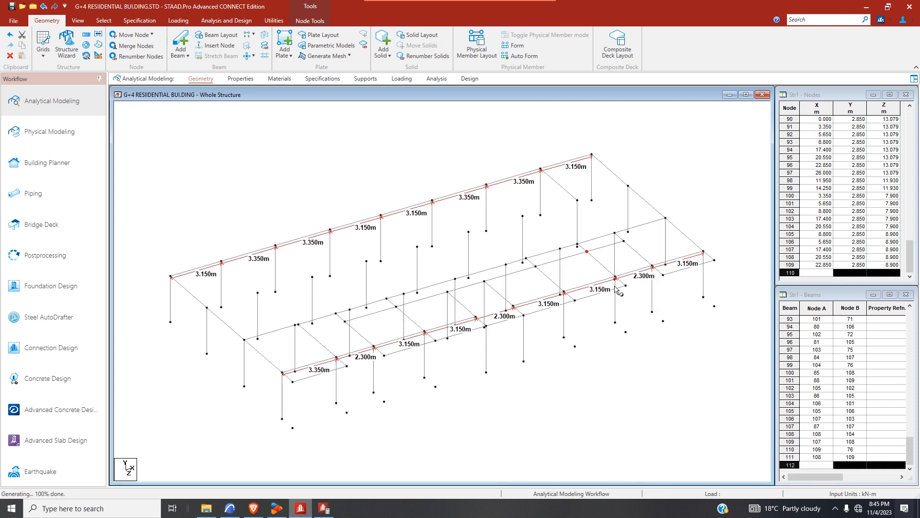
- Repeat the node at X 22.850, Z 8.900 once along X at 3.15 m, linked with a beam
click(624, 240)
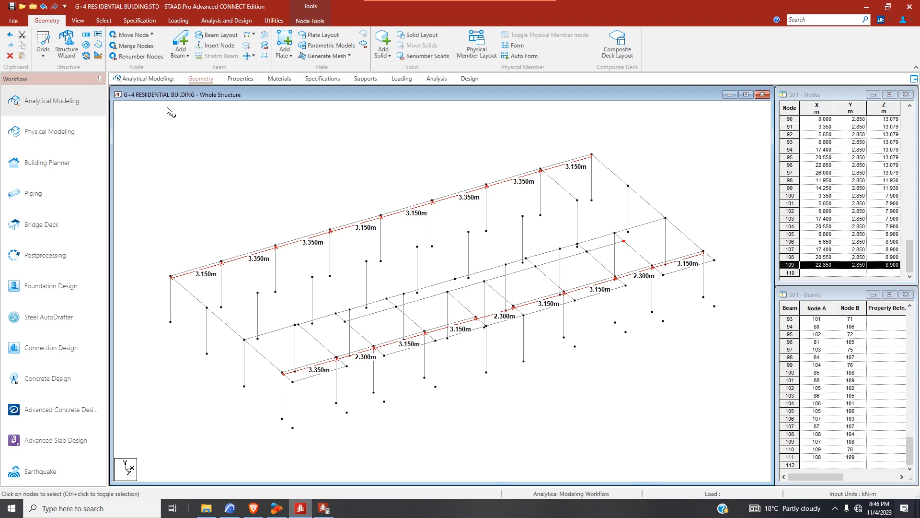
click(86, 35)
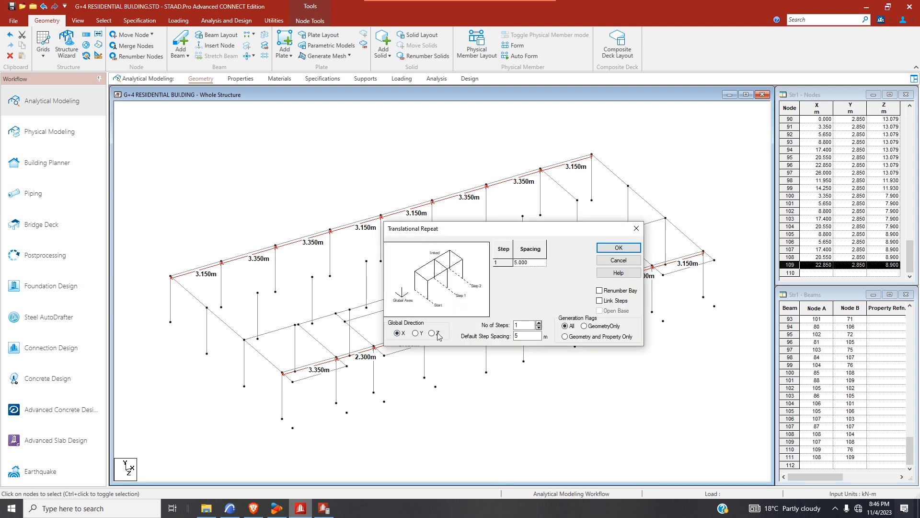
click(526, 335)
text(3.1)
click(622, 248)
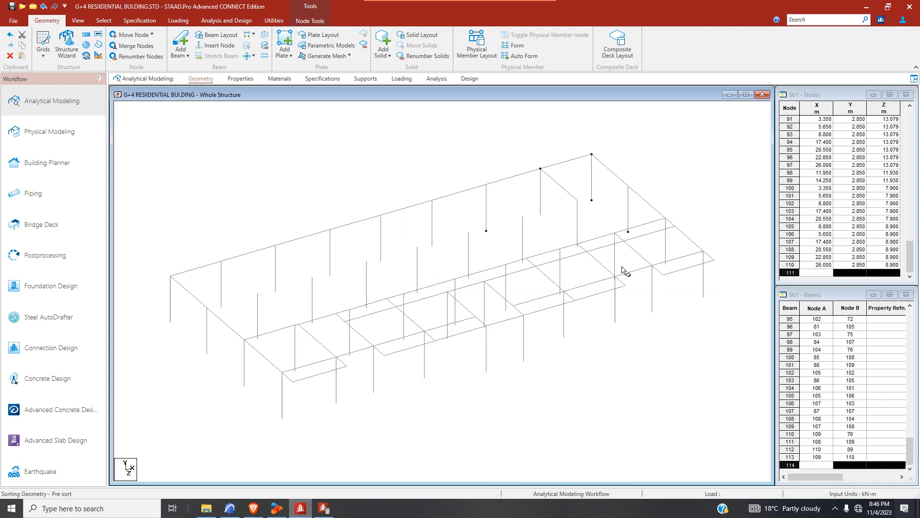
- Repeat the node at X 5.650, Z 8.900 once along X at -2.3 m with linked steps
click(339, 330)
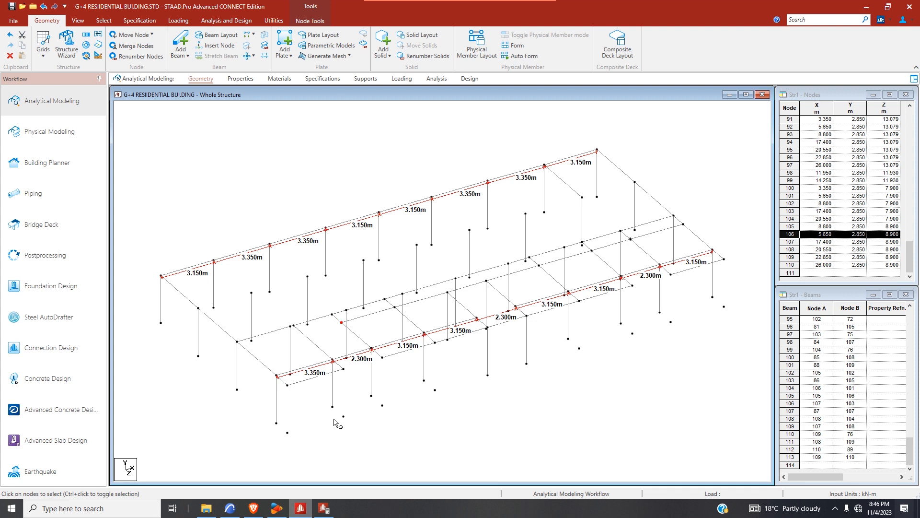
click(87, 34)
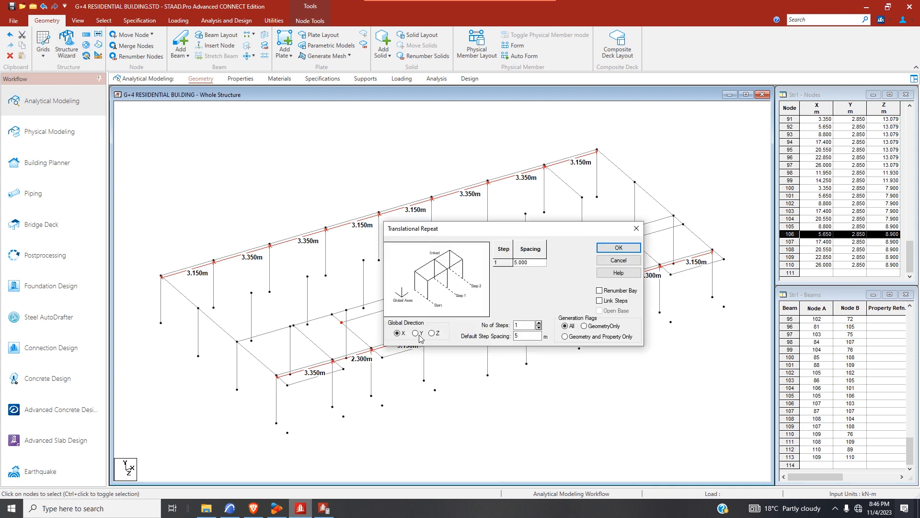
double_click(529, 336)
click(600, 301)
click(515, 336)
text(-2.3)
click(619, 247)
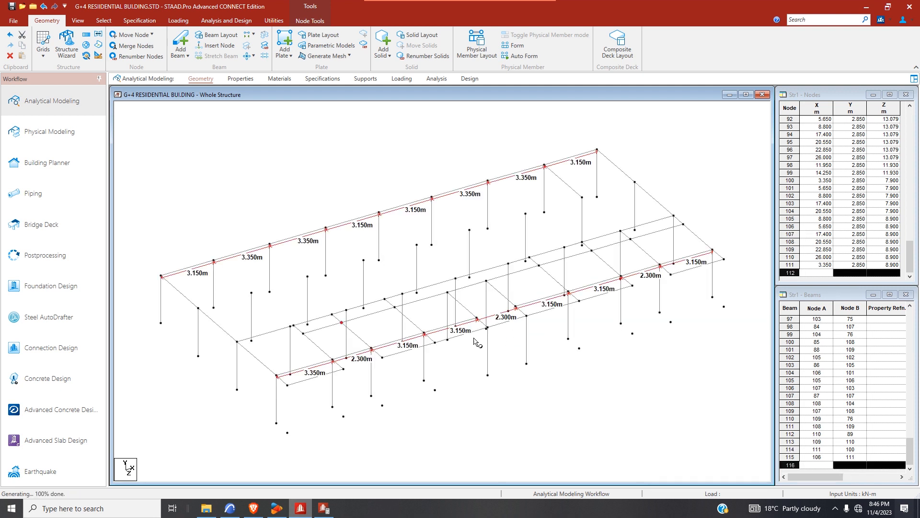
- Repeat the node at X 3.350, Z 8.900 once along X at -3.35 m, linked with a beam
click(307, 338)
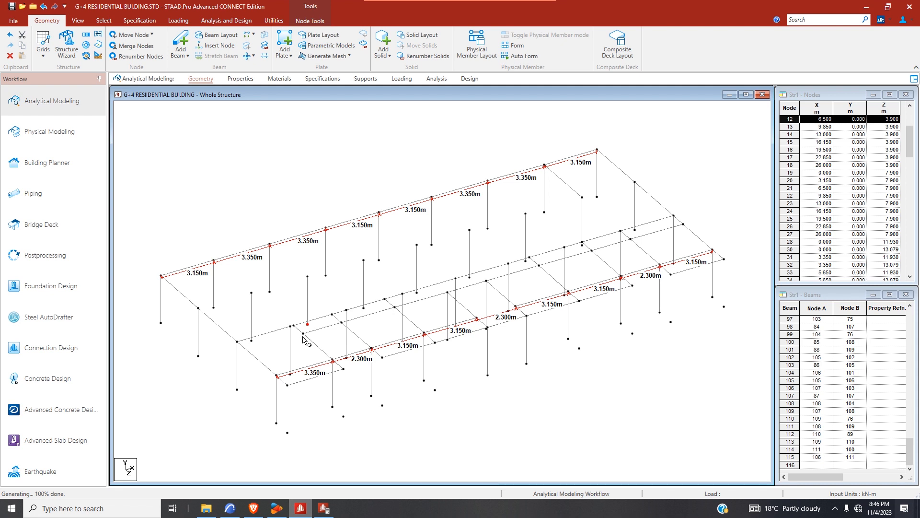
click(303, 333)
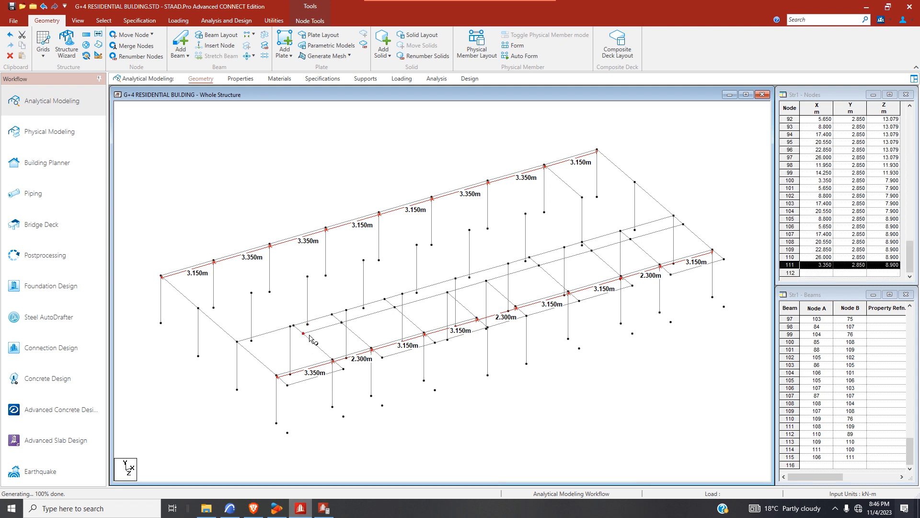
click(86, 35)
double_click(526, 335)
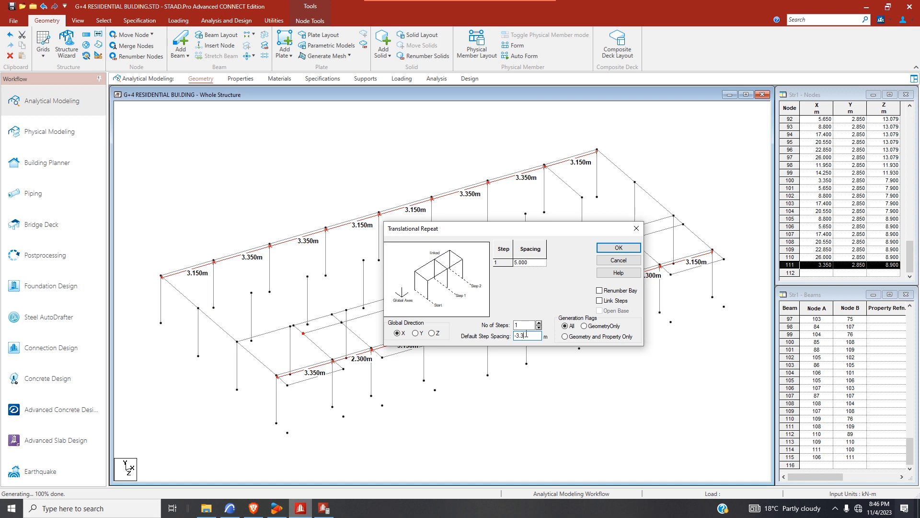
text(-3.35)
click(619, 249)
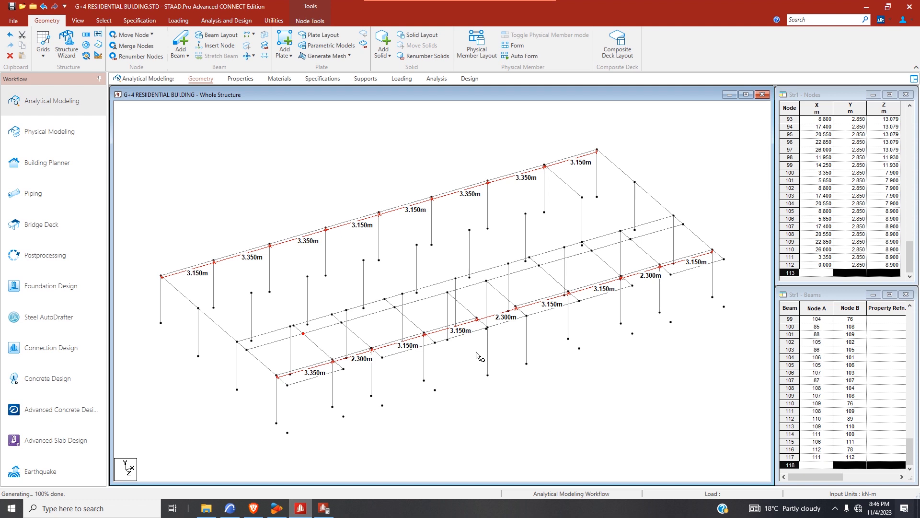
- Compare the STAAD.Pro model with the Archicad ground floor plan, examining the walls and columns along the corridor above the B/sitter rooms
click(230, 508)
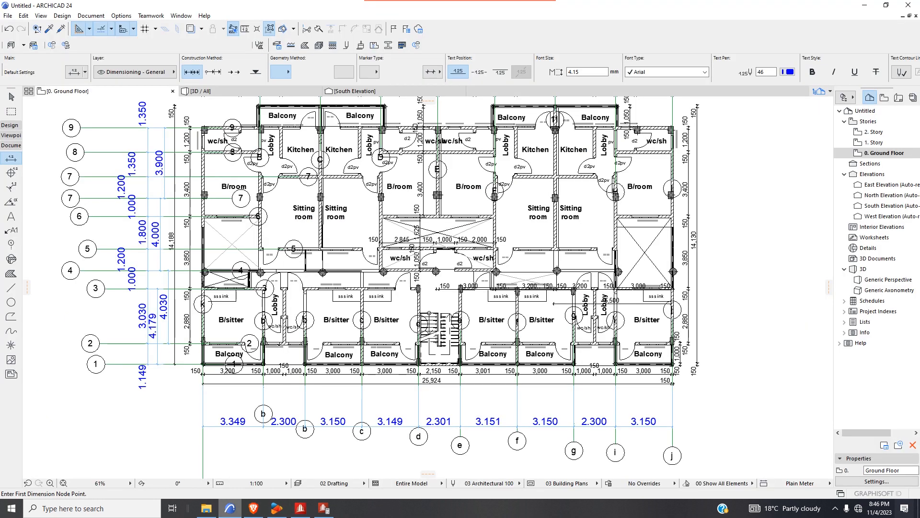
scroll(329, 330, up, 3)
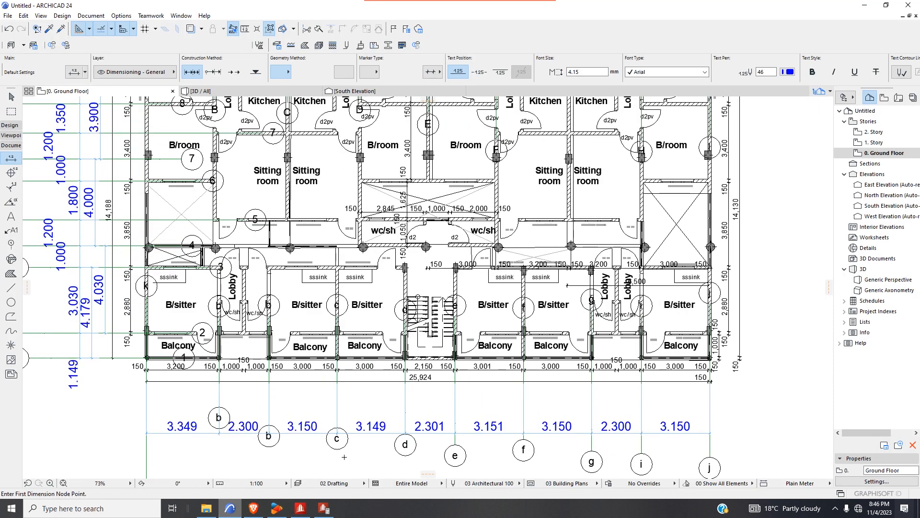
click(301, 508)
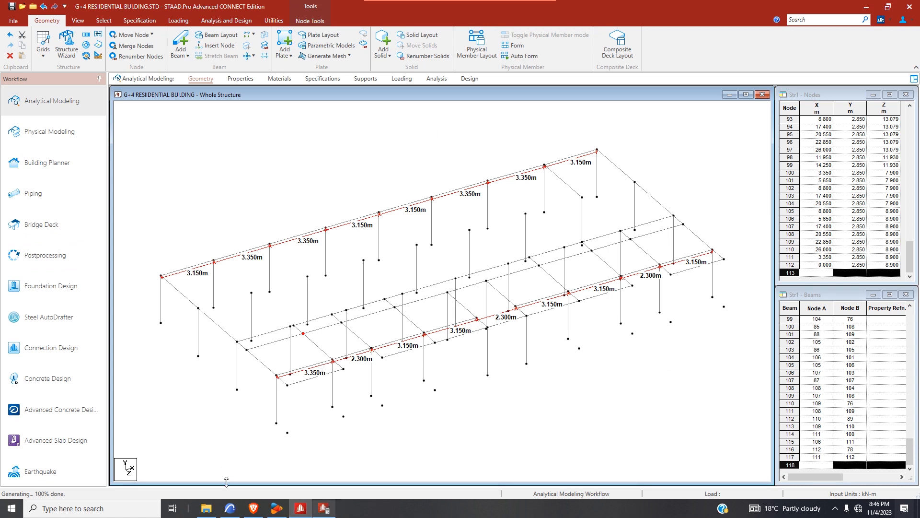
click(229, 508)
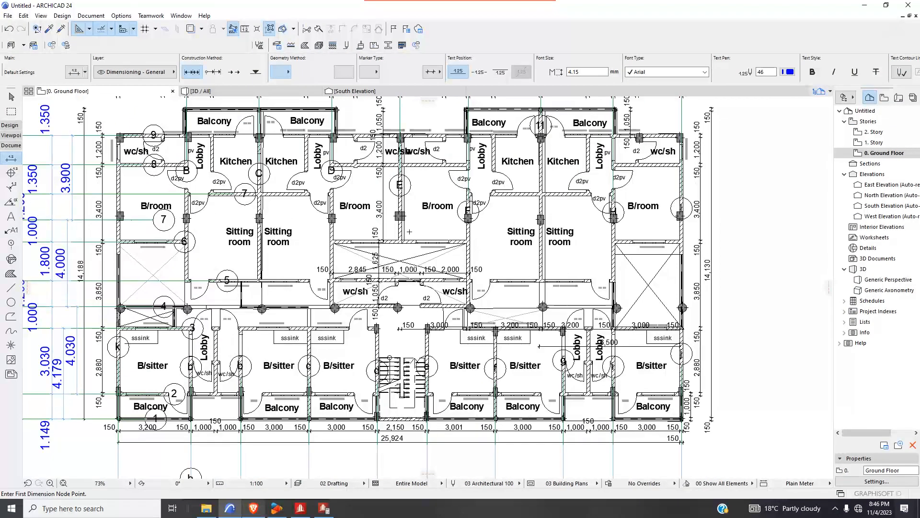
scroll(175, 330, up, 2)
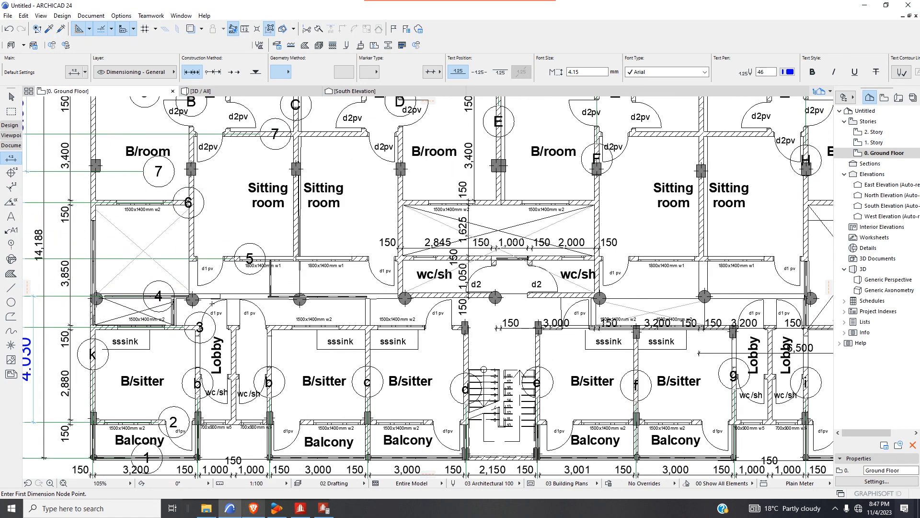
scroll(267, 283, down, 2)
scroll(144, 311, up, 4)
scroll(214, 288, down, 2)
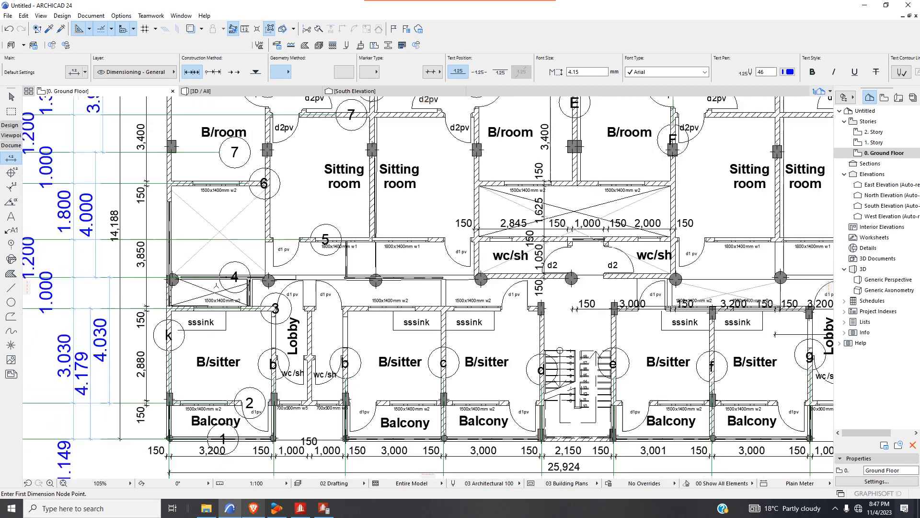
- Examine the short wall beside the round column between grid lines 3 and 4 in the plan
scroll(215, 289, up, 4)
scroll(247, 287, down, 3)
scroll(248, 288, up, 3)
scroll(268, 289, down, 2)
scroll(288, 289, up, 3)
scroll(293, 289, down, 3)
scroll(290, 288, up, 5)
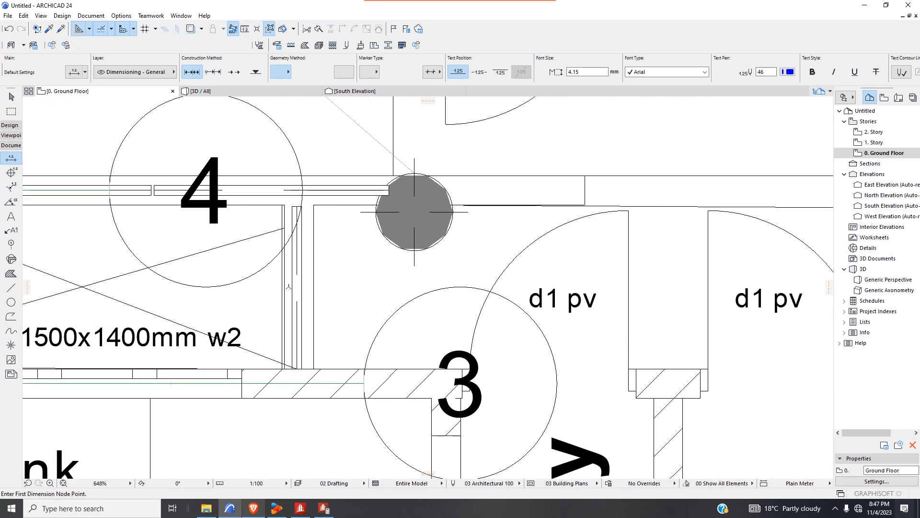
scroll(288, 286, up, 4)
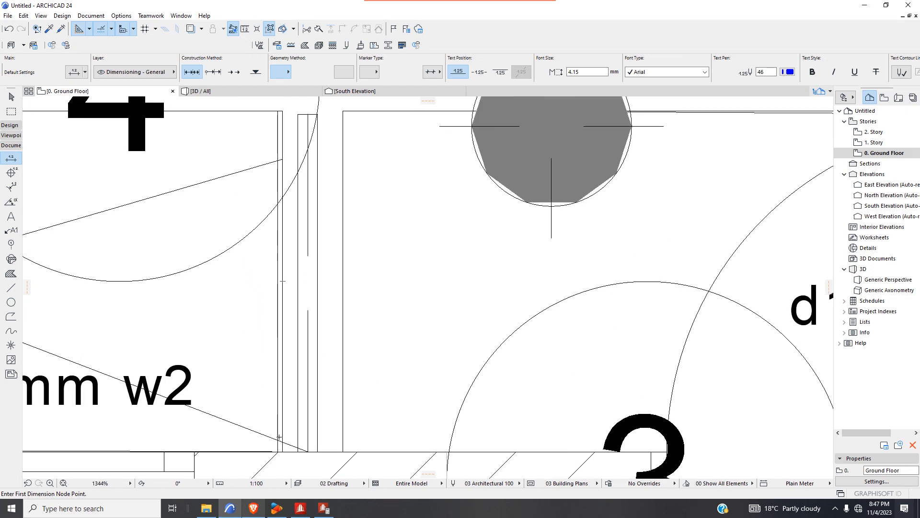
scroll(283, 443, up, 2)
scroll(300, 425, down, 3)
scroll(311, 286, up, 3)
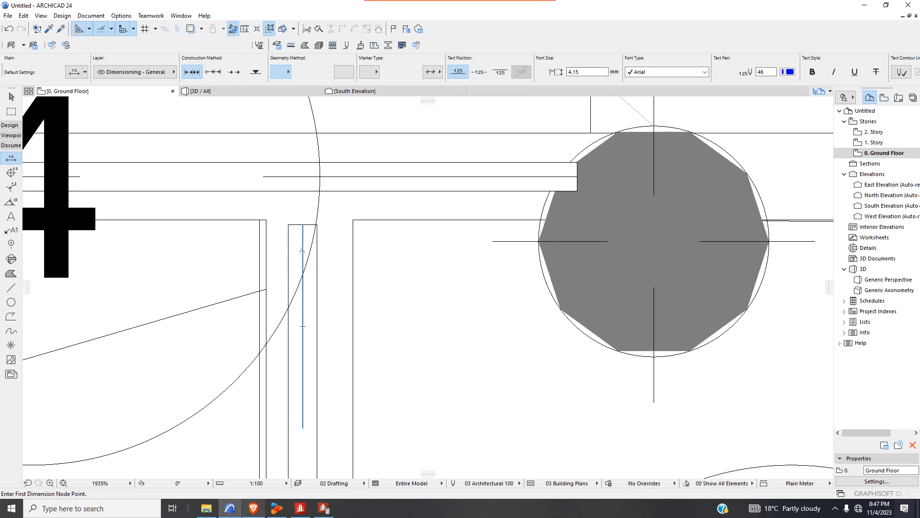
scroll(302, 249, down, 5)
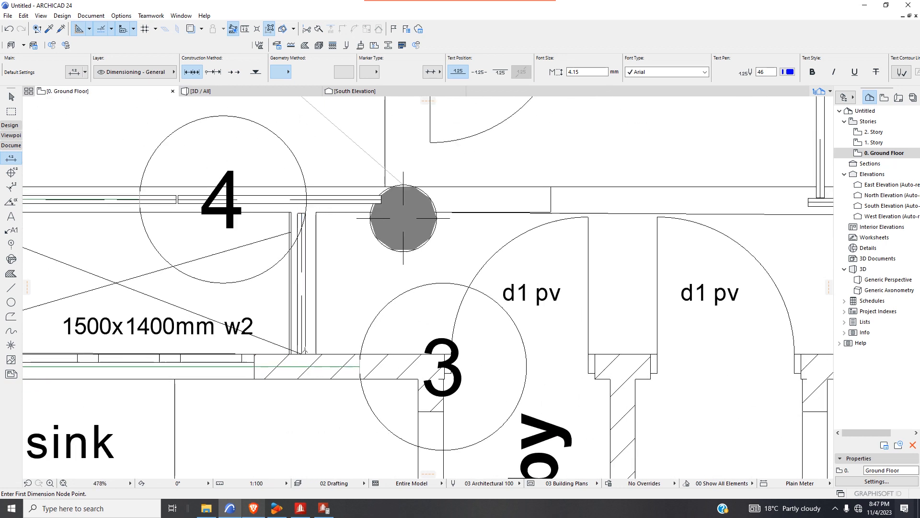
scroll(304, 350, up, 2)
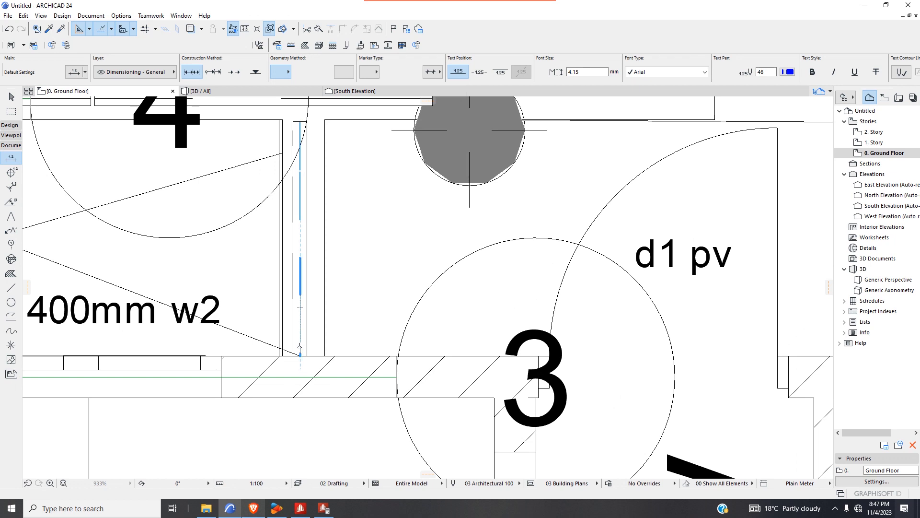
- Add a vertical structural grid line from the short wall between grid lines 3 and 4 down to below the plan
click(300, 345)
click(11, 243)
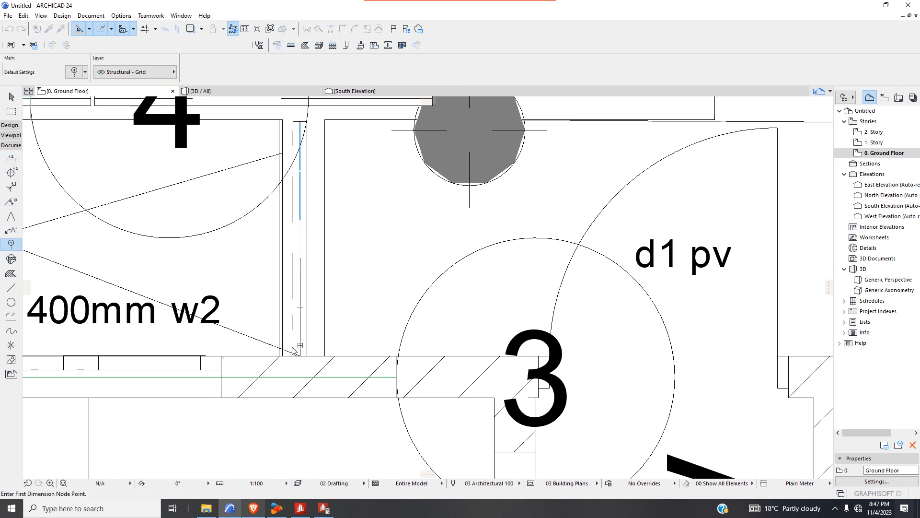
scroll(302, 346, up, 2)
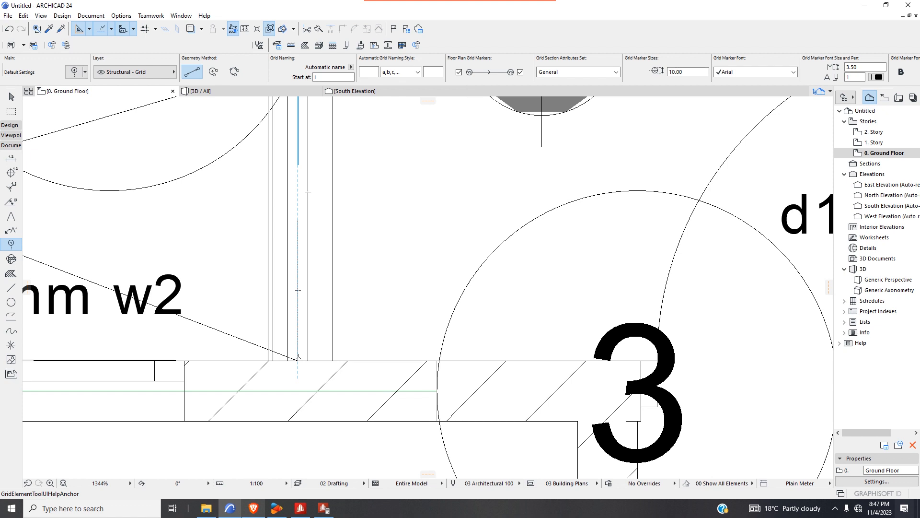
click(299, 361)
scroll(299, 361, down, 10)
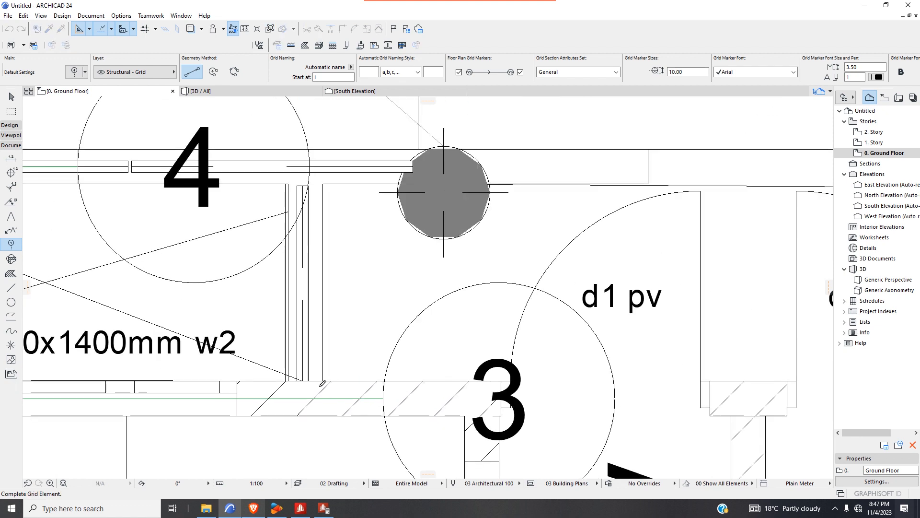
scroll(301, 372, up, 4)
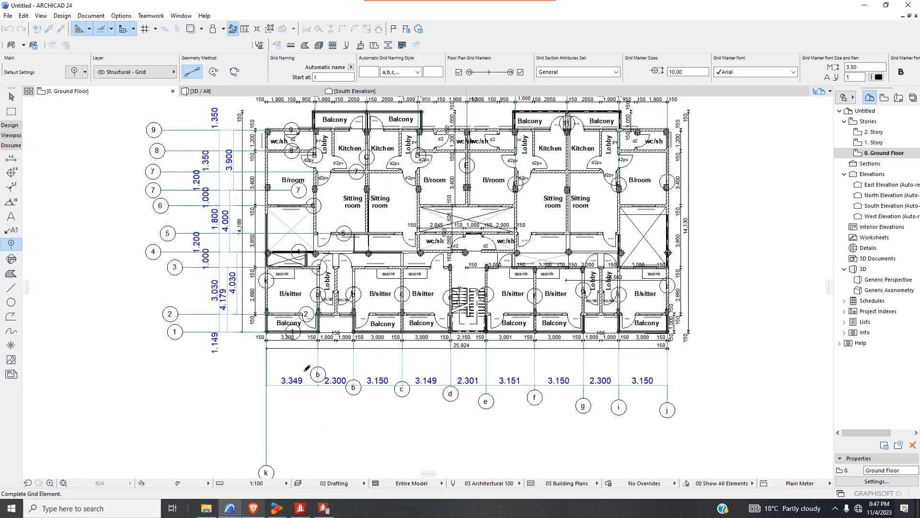
click(309, 446)
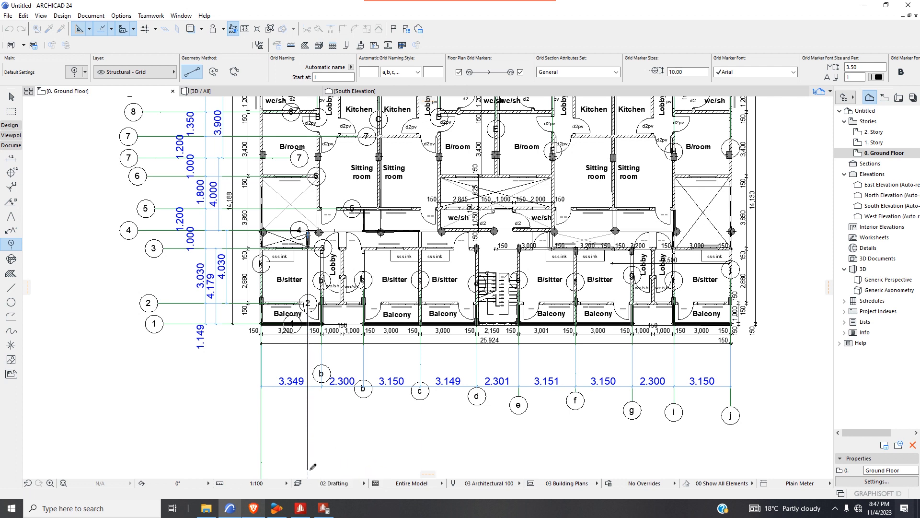
- Dimension the distance between grid line k and the grid line of the short wall, placing the dimension line below the plan
scroll(292, 225, up, 3)
scroll(310, 238, up, 5)
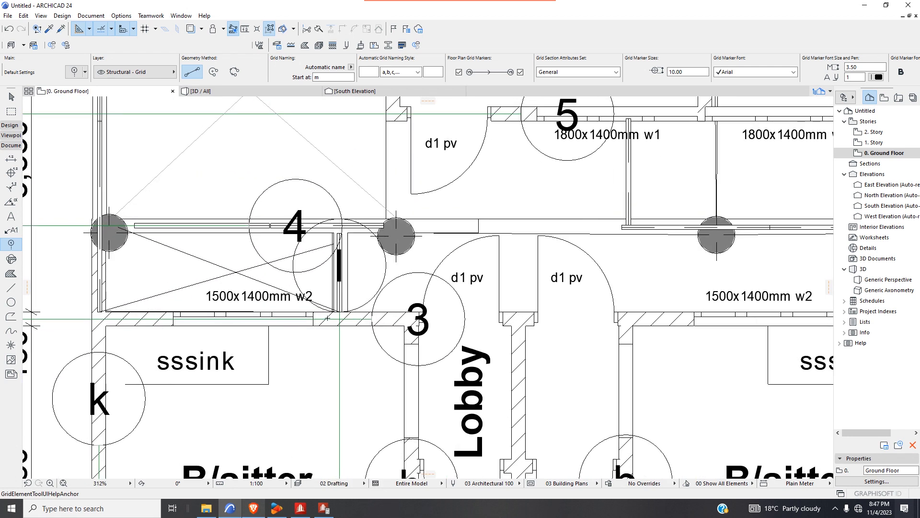
click(11, 158)
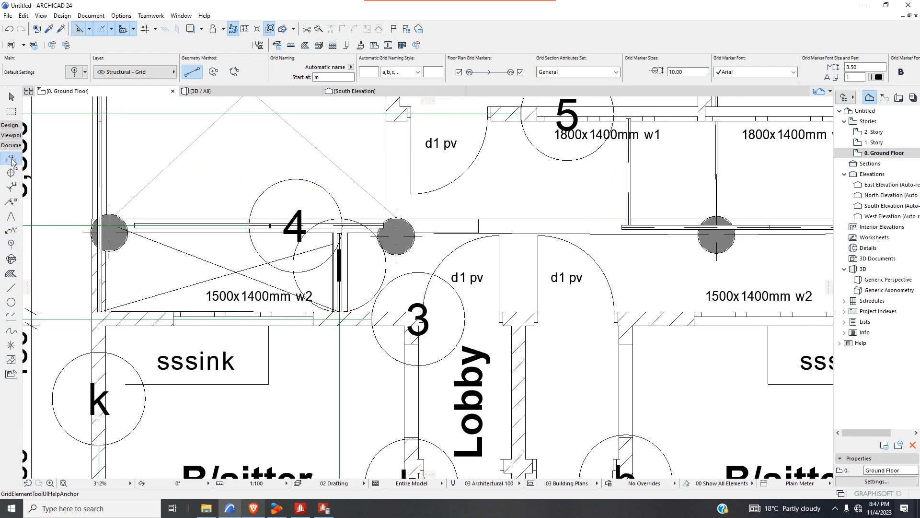
scroll(225, 309, up, 2)
scroll(225, 296, down, 2)
scroll(344, 286, down, 4)
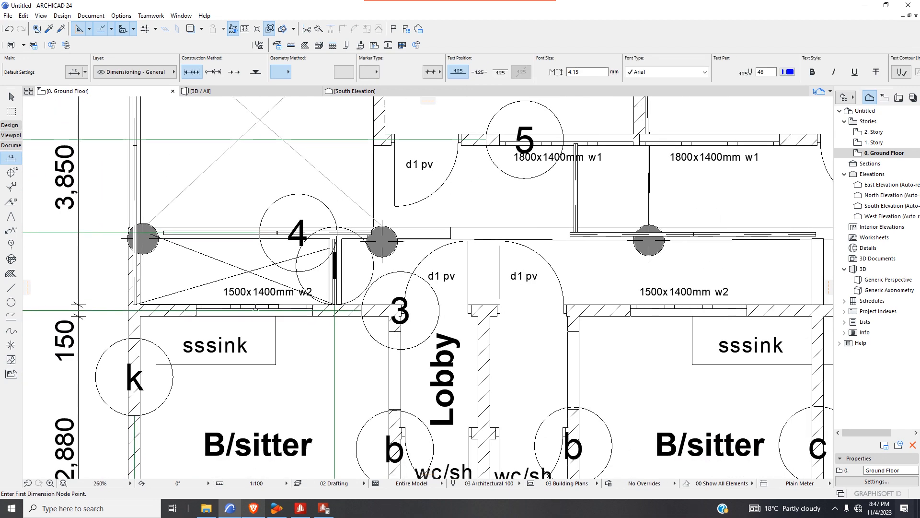
scroll(333, 439, up, 2)
scroll(242, 428, up, 5)
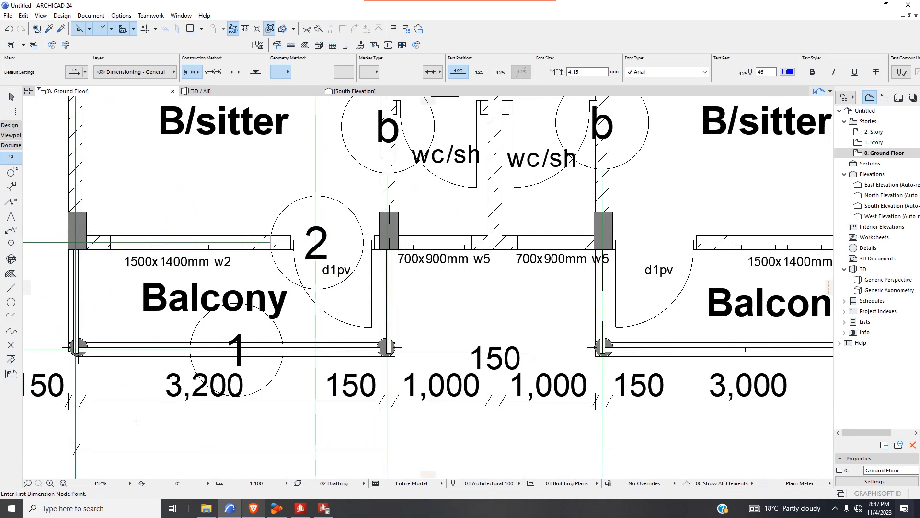
click(70, 396)
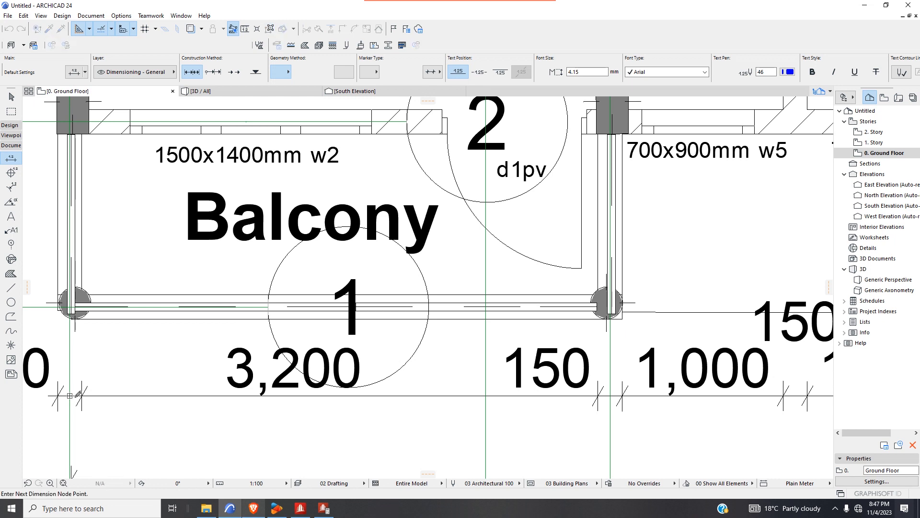
right_click(480, 410)
click(498, 471)
scroll(408, 396, down, 7)
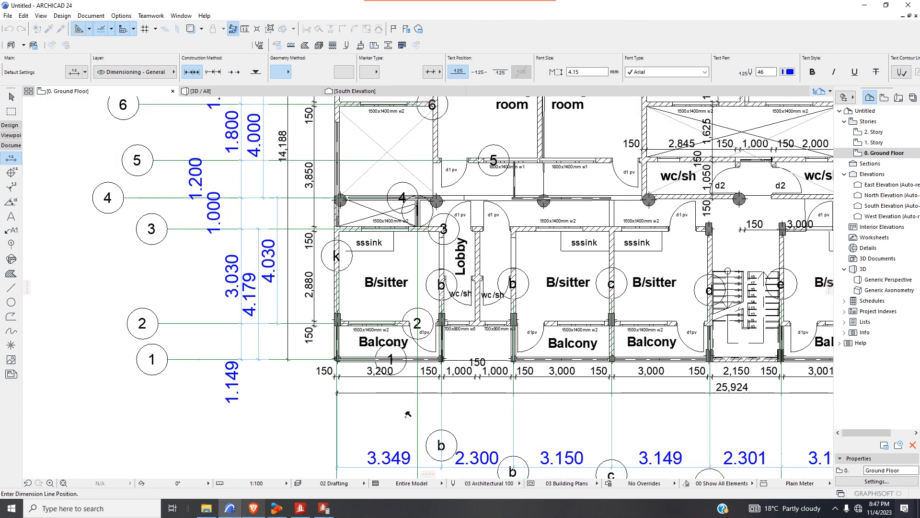
click(406, 428)
scroll(408, 428, up, 3)
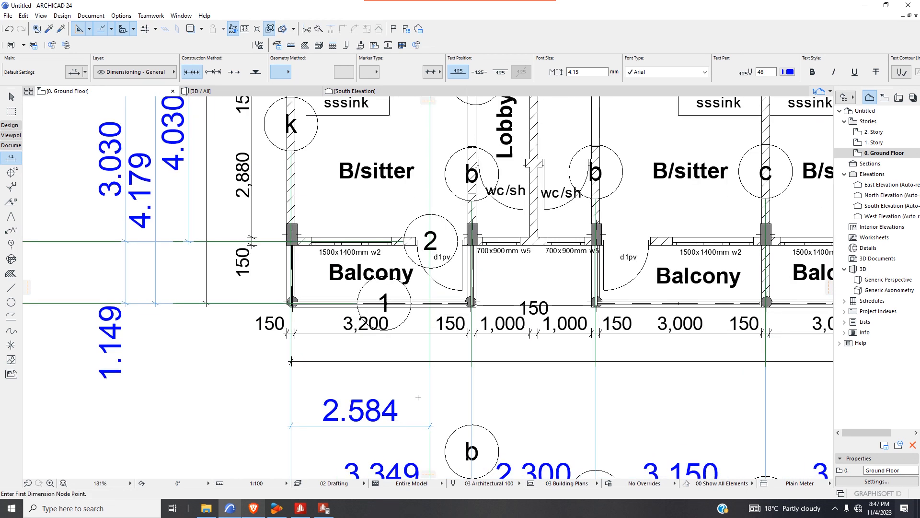
scroll(357, 441, down, 3)
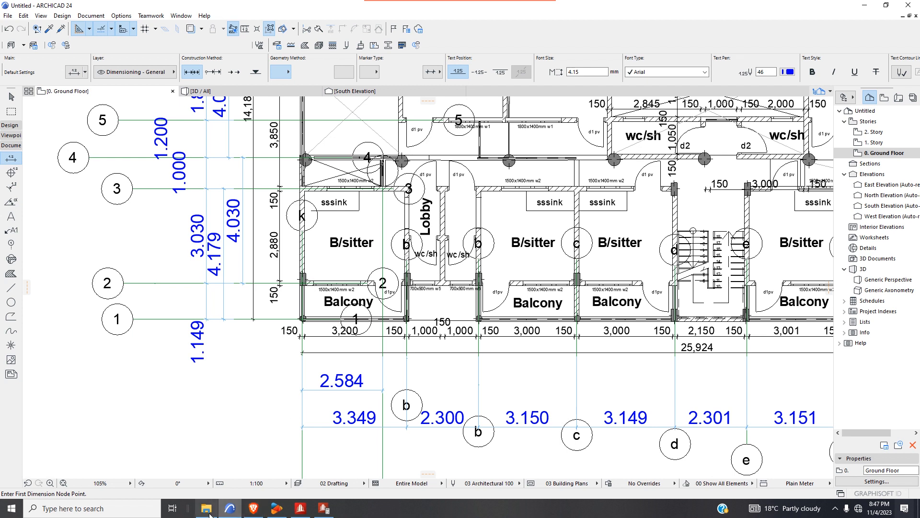
- Switch to STAAD.Pro and repeat the short beam at X 0 between Z 7.900 and Z 8.900 once along X at 2.584 m
click(300, 508)
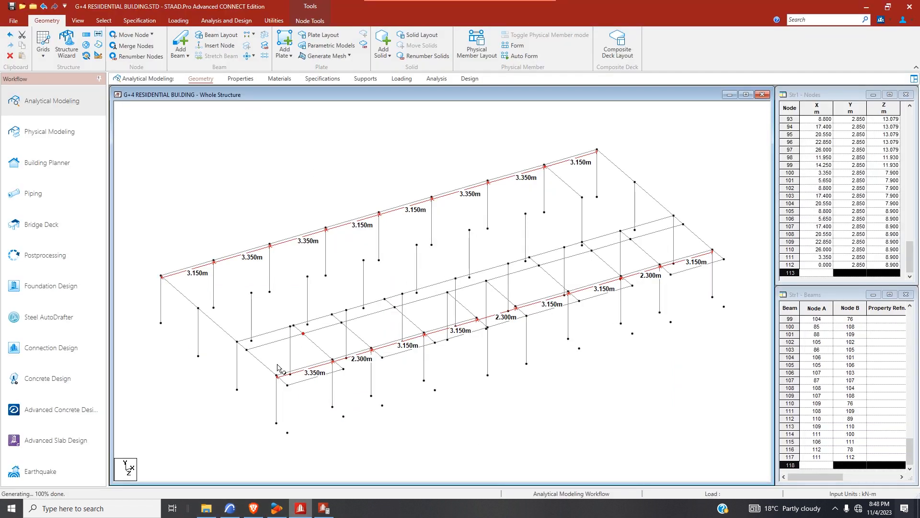
scroll(250, 355, up, 1)
click(233, 356)
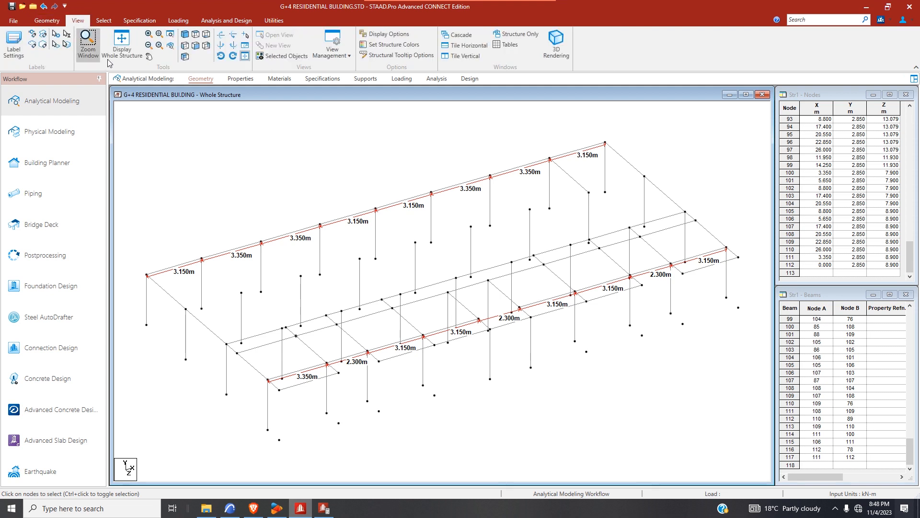
click(104, 21)
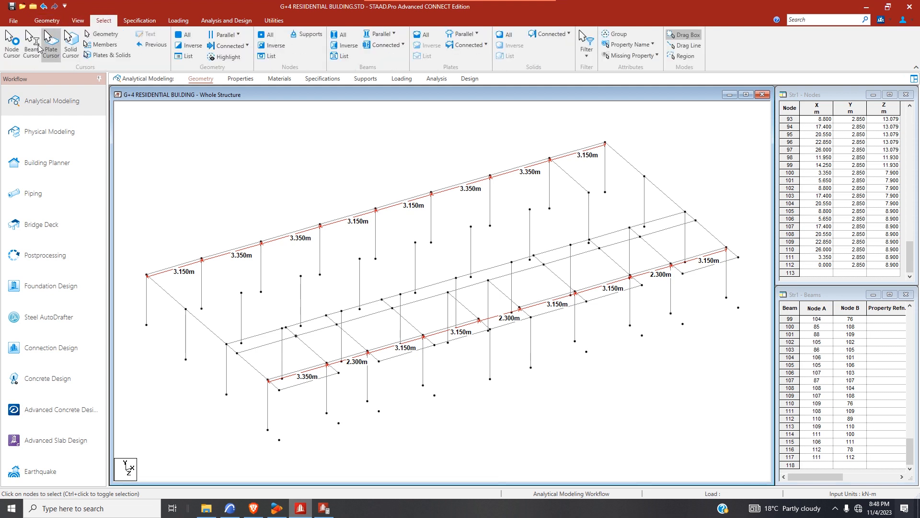
click(230, 350)
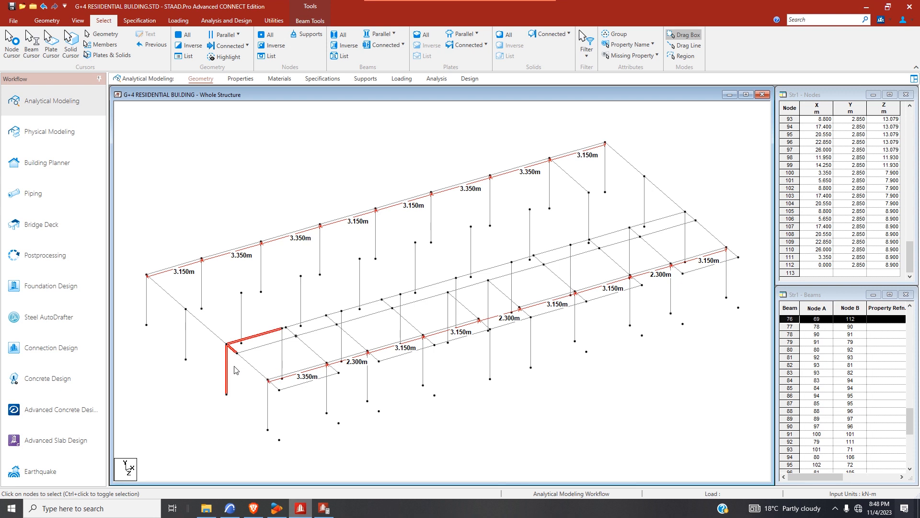
click(233, 352)
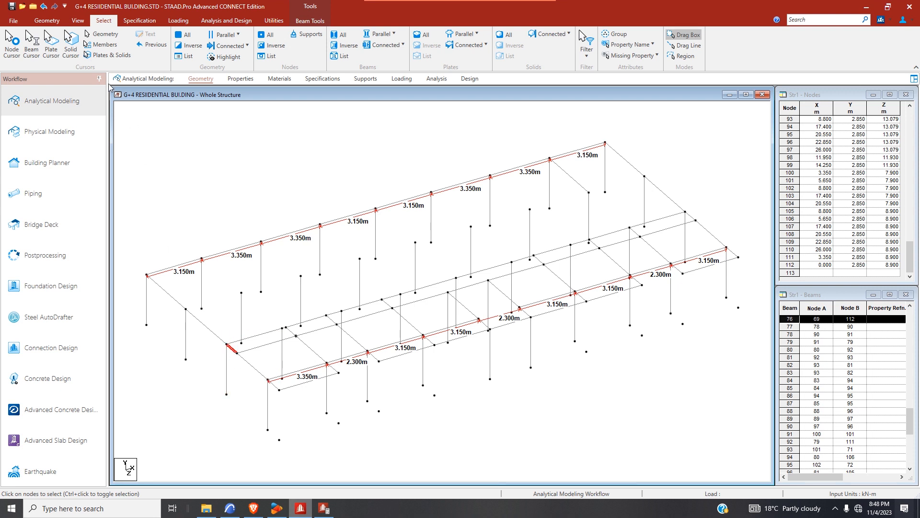
click(48, 21)
click(87, 35)
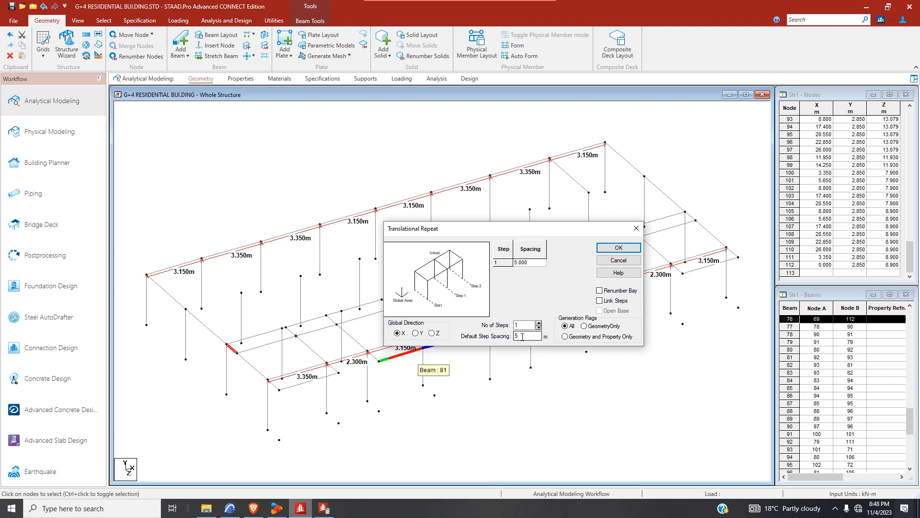
click(231, 509)
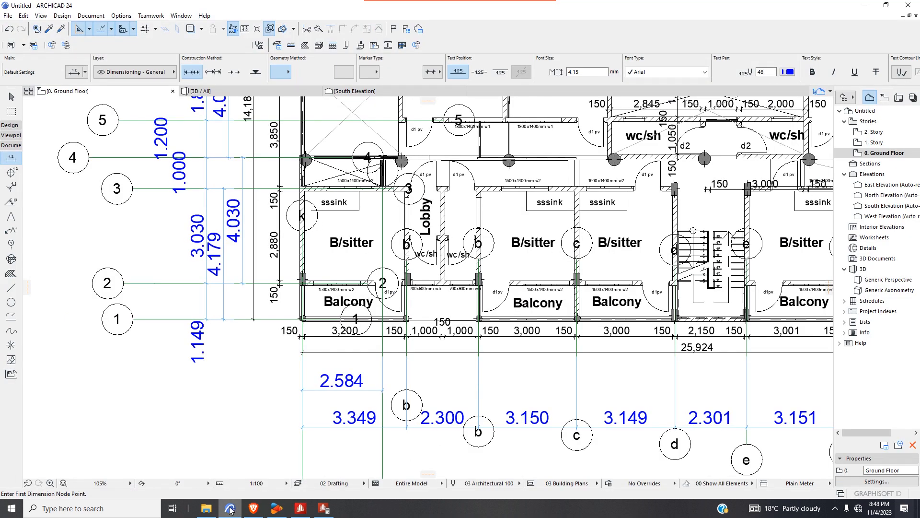
click(300, 509)
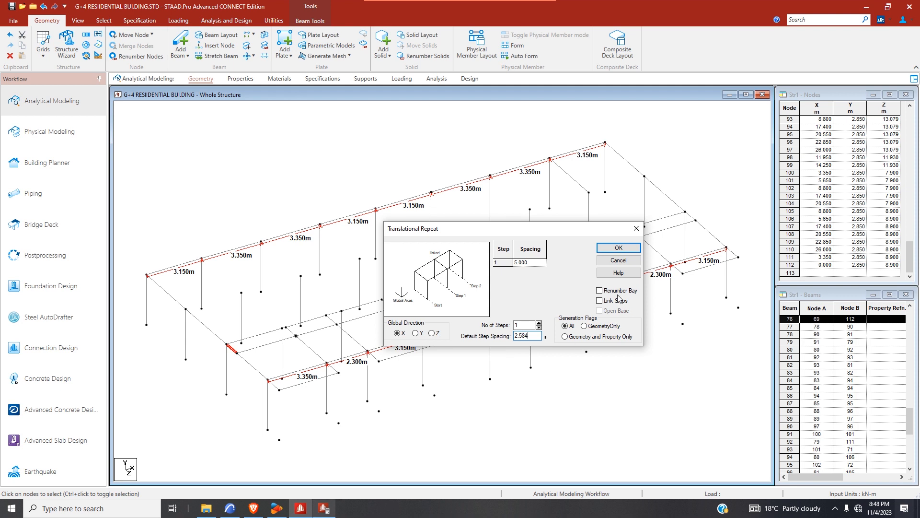
click(618, 248)
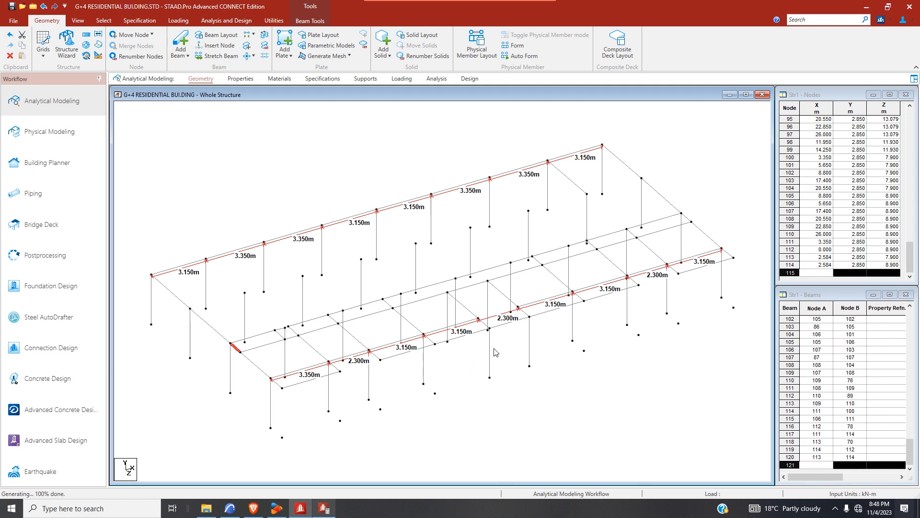
- Delete the short beam at X 3.350 between Z 7.900 and Z 8.900
click(294, 331)
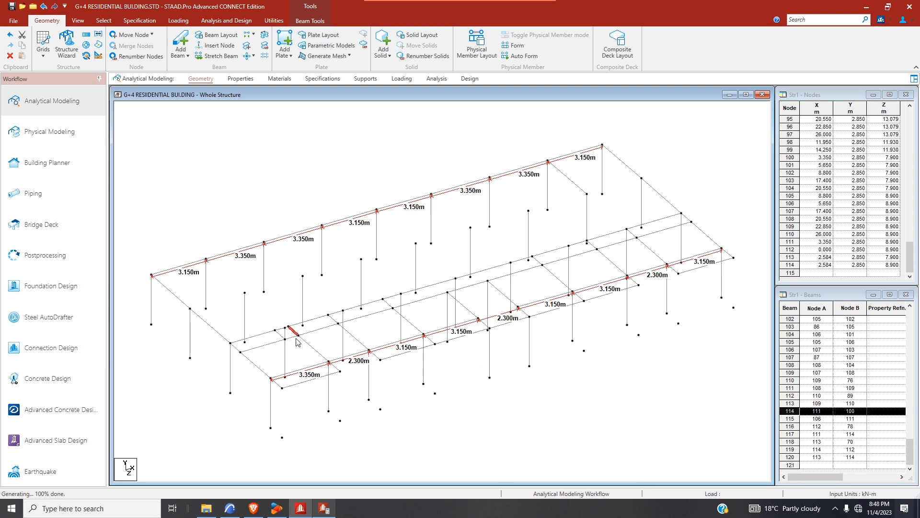
key(Delete)
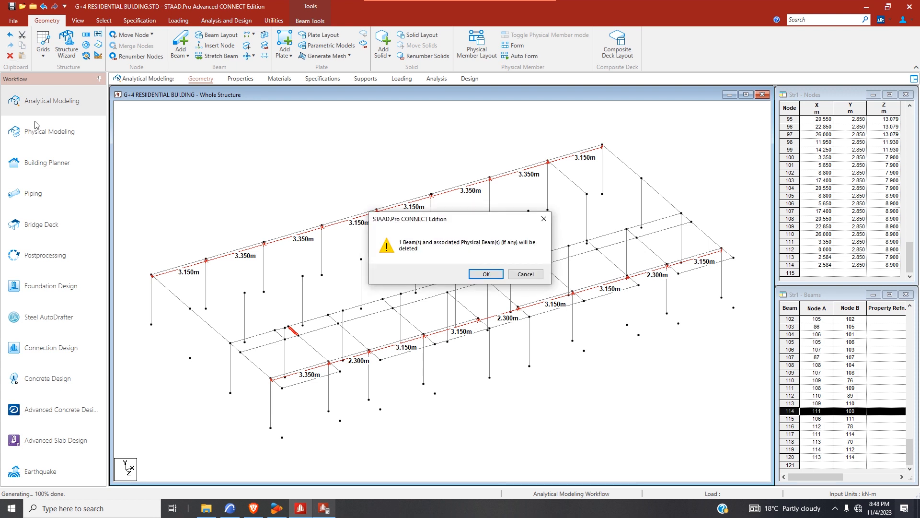
click(485, 274)
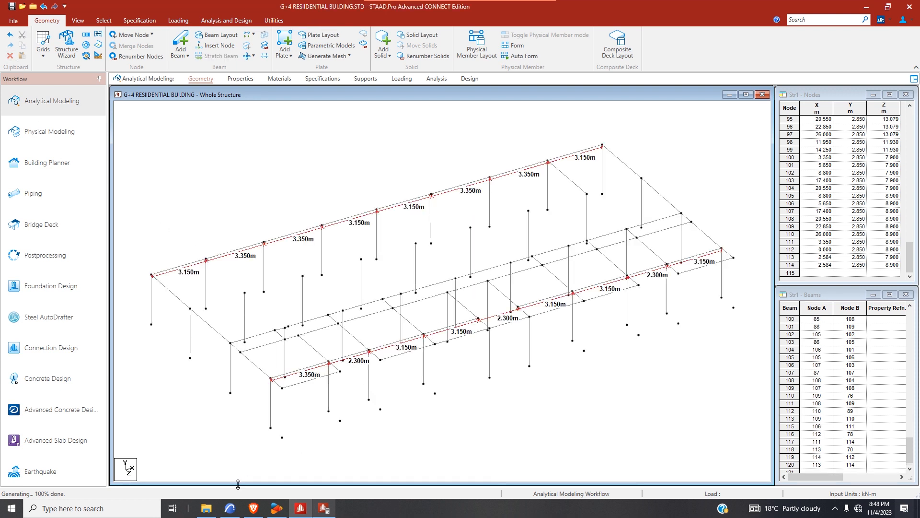
- Switch to Archicad and dimension the distance between grid lines 4 and 6 beside the plan's outer wall
click(230, 508)
scroll(315, 370, up, 2)
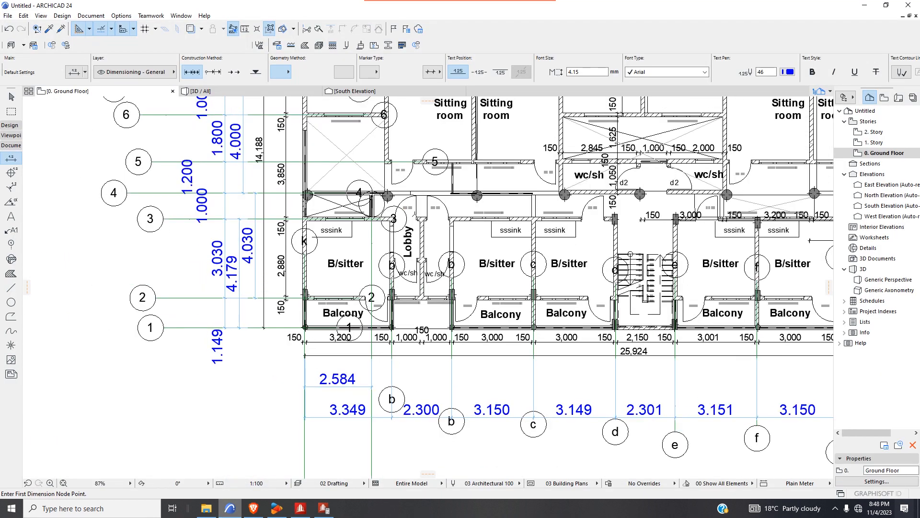
scroll(360, 310, down, 5)
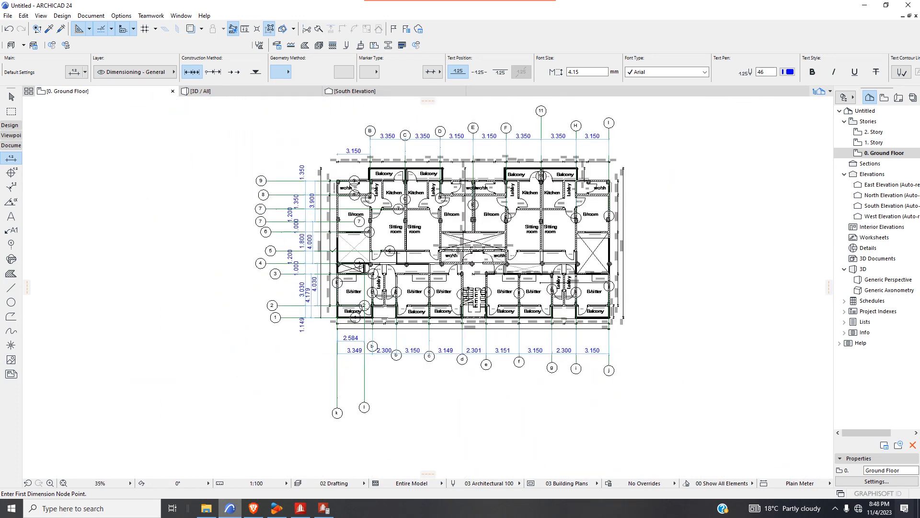
scroll(332, 251, up, 5)
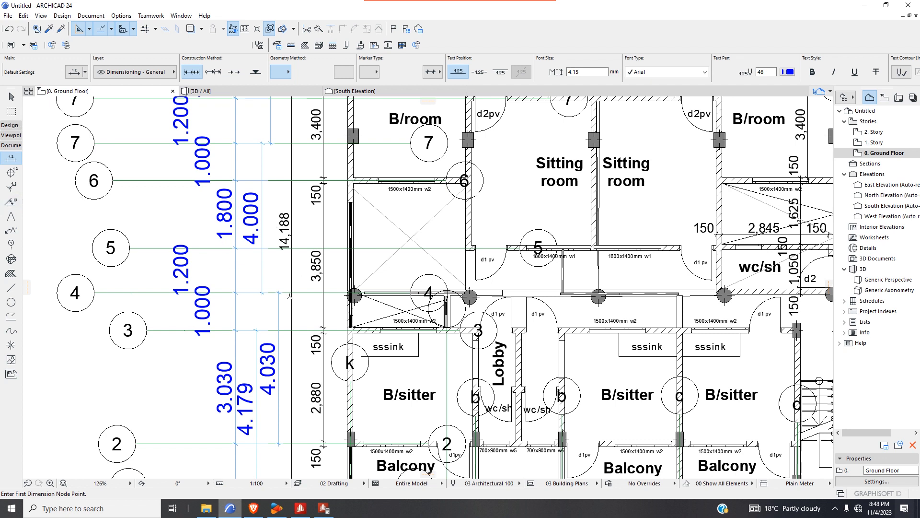
click(292, 293)
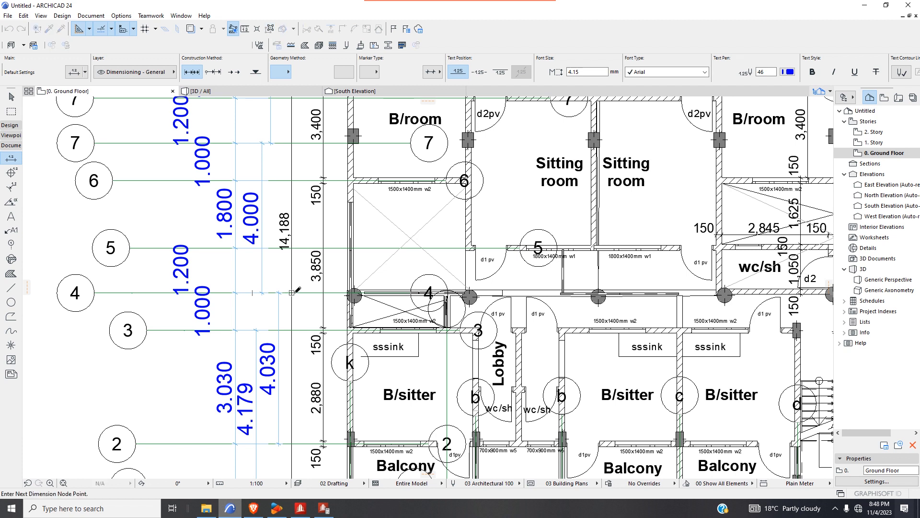
click(292, 180)
right_click(304, 206)
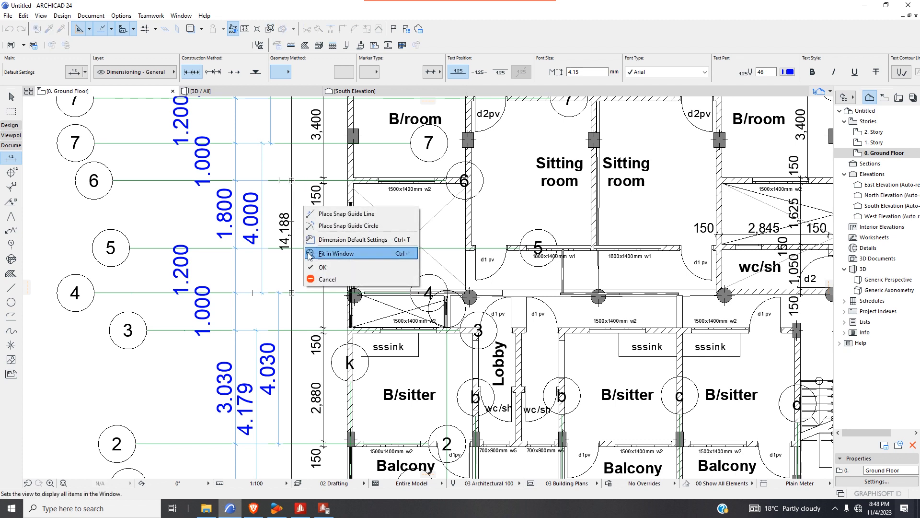
click(318, 266)
click(306, 259)
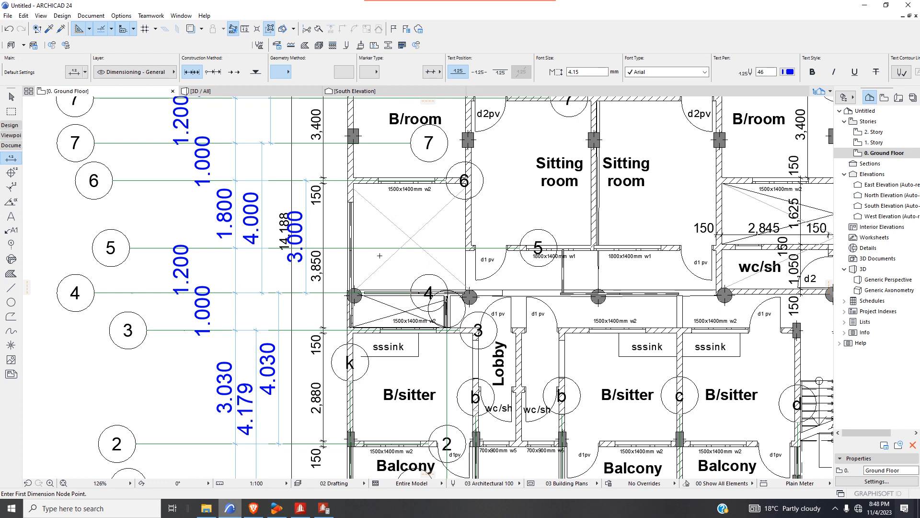
- Check the plan in Archicad and select in STAAD.Pro the beams along Z 7.900 in the two end bays and between X 9.850 and 16.150
scroll(415, 290, down, 5)
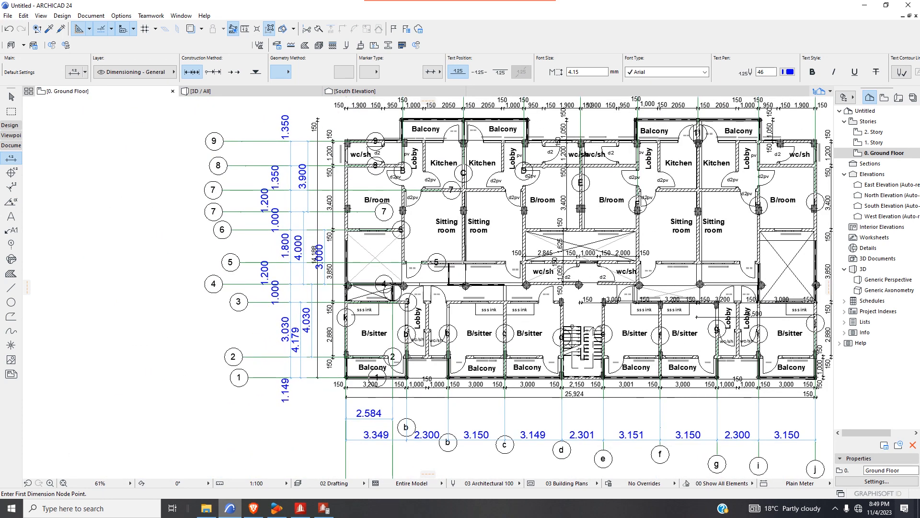
scroll(500, 268, down, 3)
scroll(691, 275, up, 4)
scroll(642, 263, down, 3)
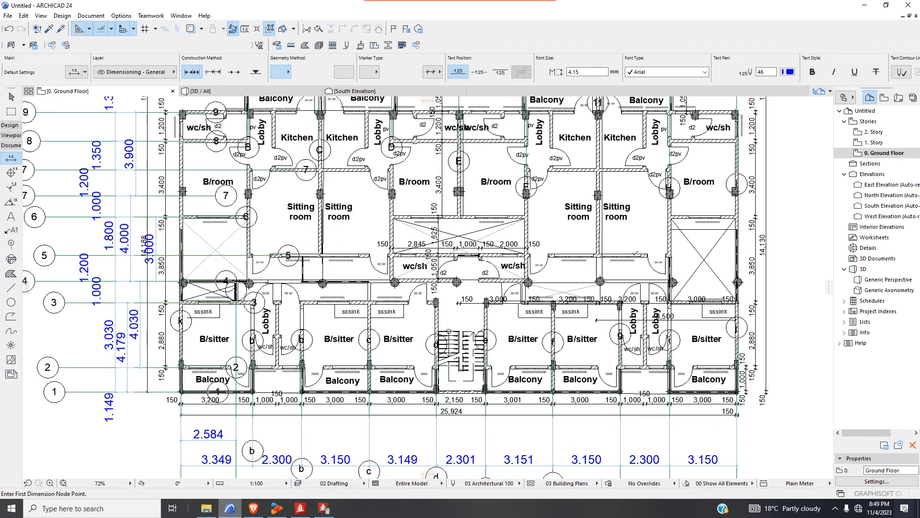
click(301, 508)
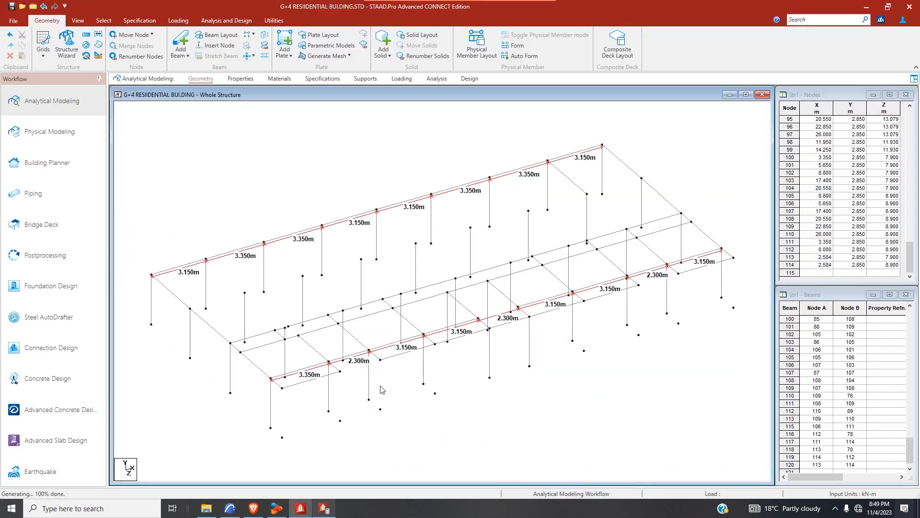
click(254, 336)
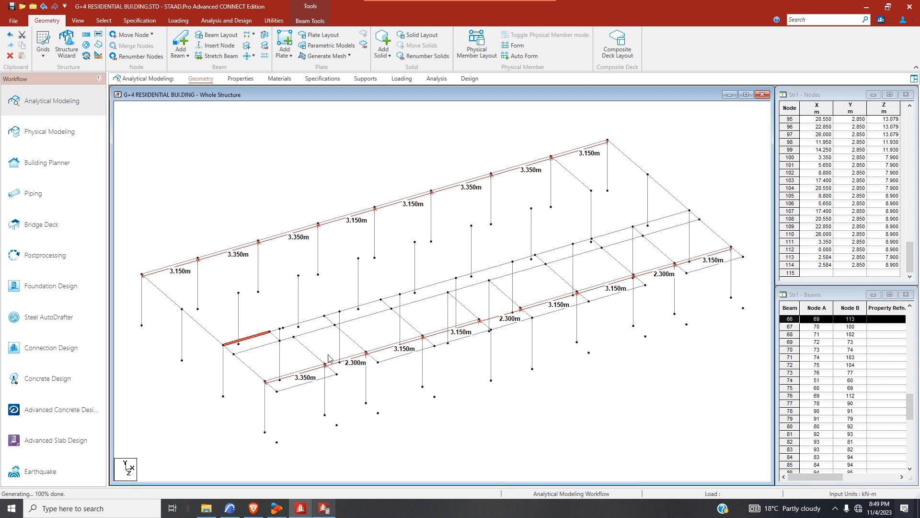
click(229, 508)
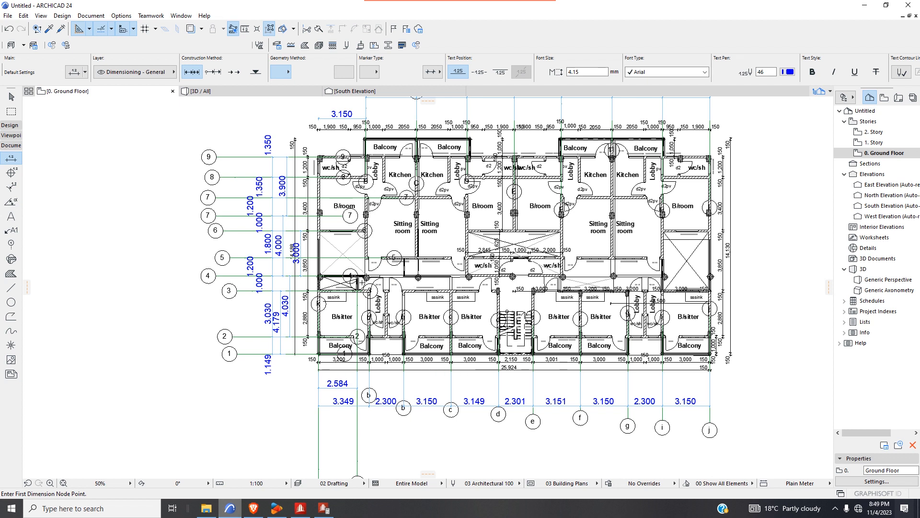
click(301, 507)
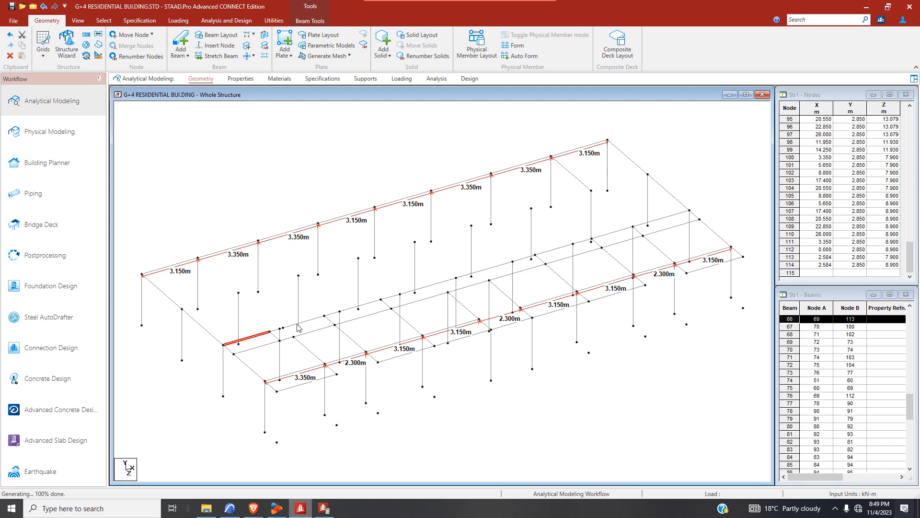
click(277, 331)
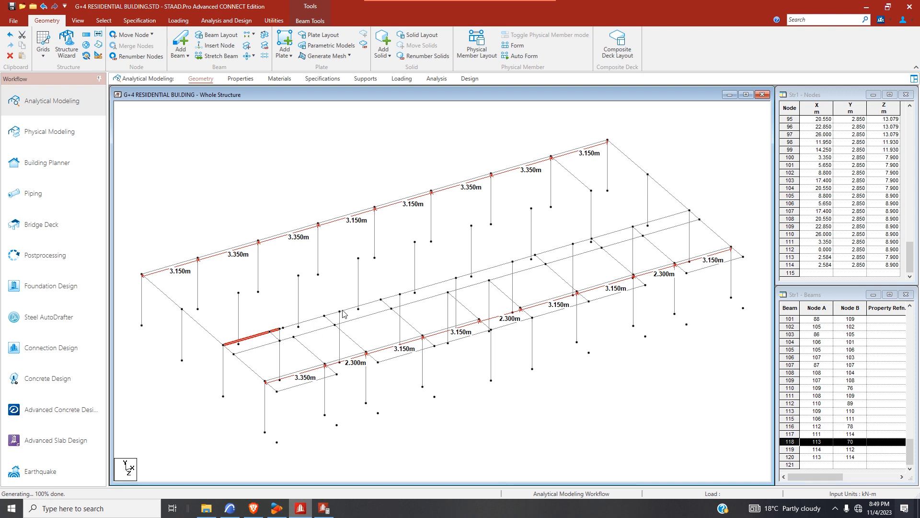
ctrl+click(490, 267)
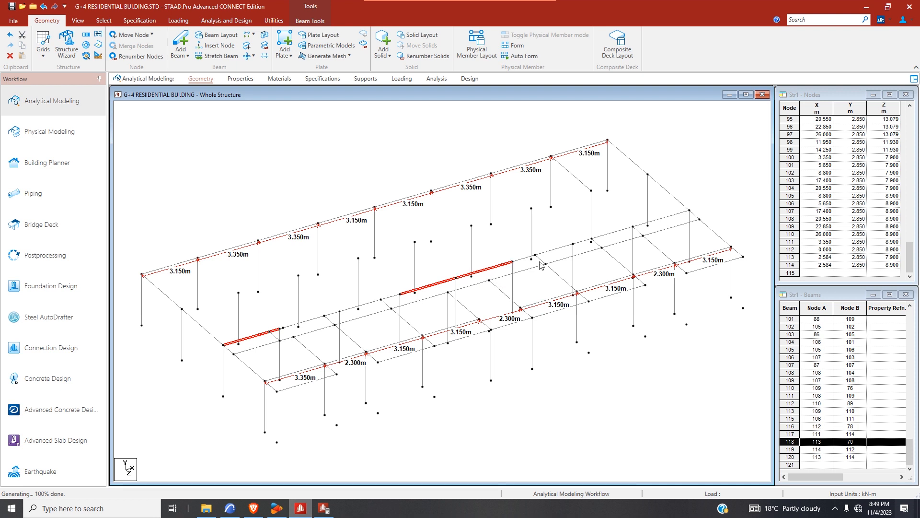
ctrl+click(660, 219)
- Review the Archicad plan's grid spacings and repeat the selected STAAD.Pro beams once along Z at -3 m without linking
click(230, 508)
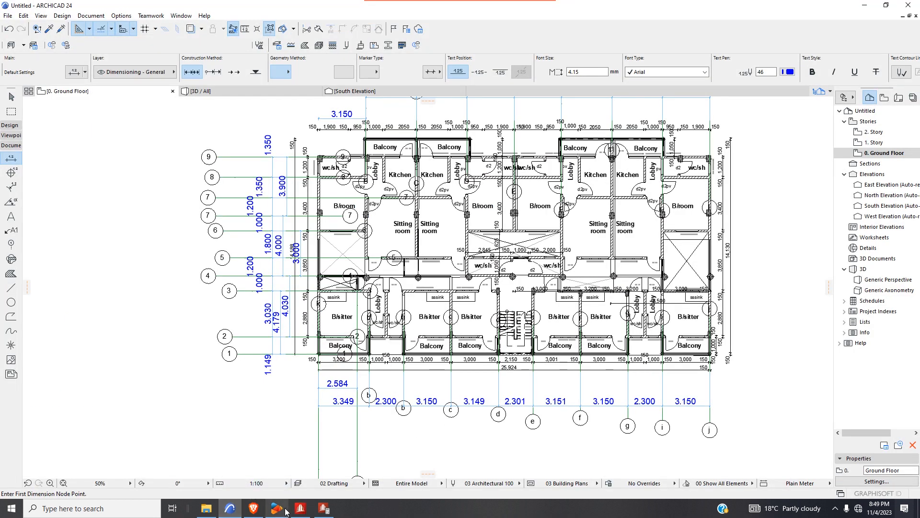
scroll(398, 270, up, 3)
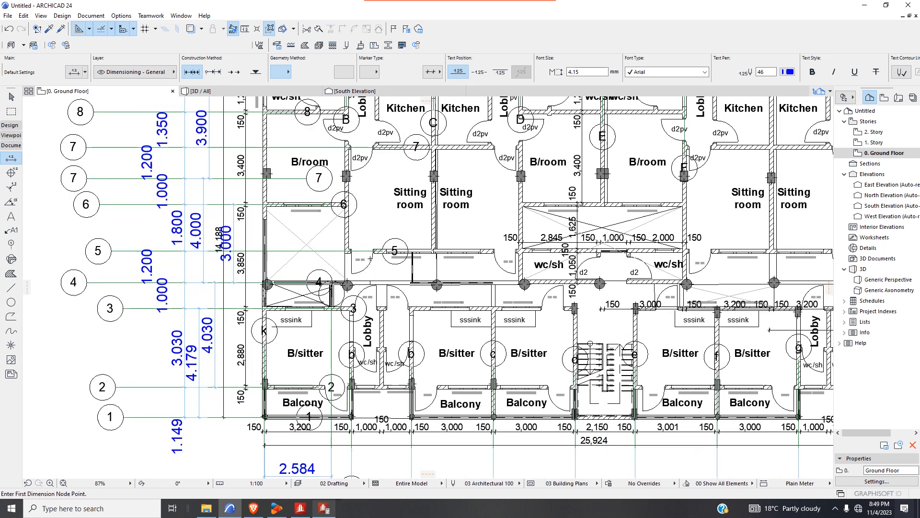
scroll(395, 266, down, 3)
scroll(565, 259, up, 5)
scroll(415, 258, down, 2)
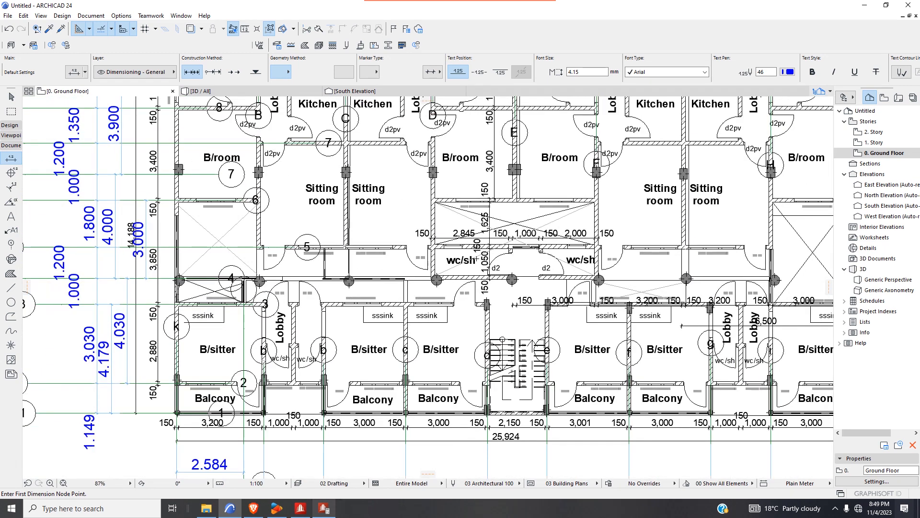
scroll(441, 271, down, 2)
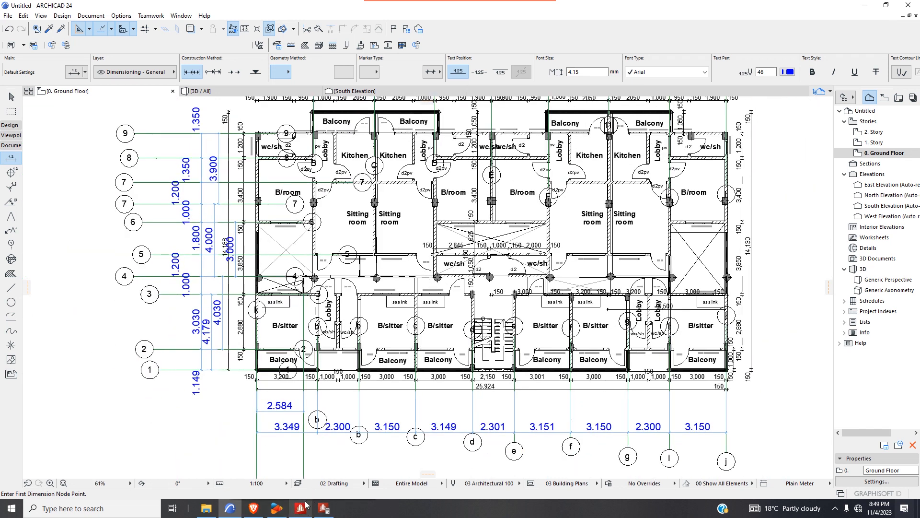
click(330, 507)
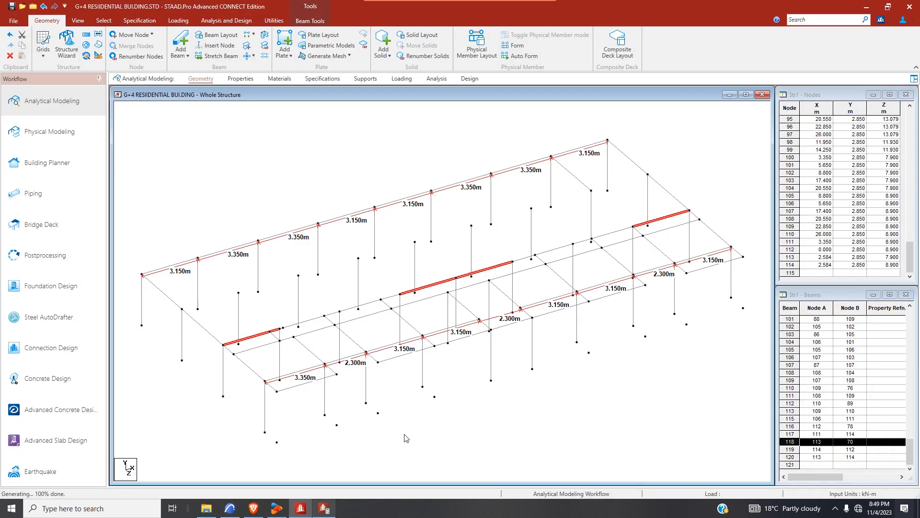
click(86, 34)
click(433, 333)
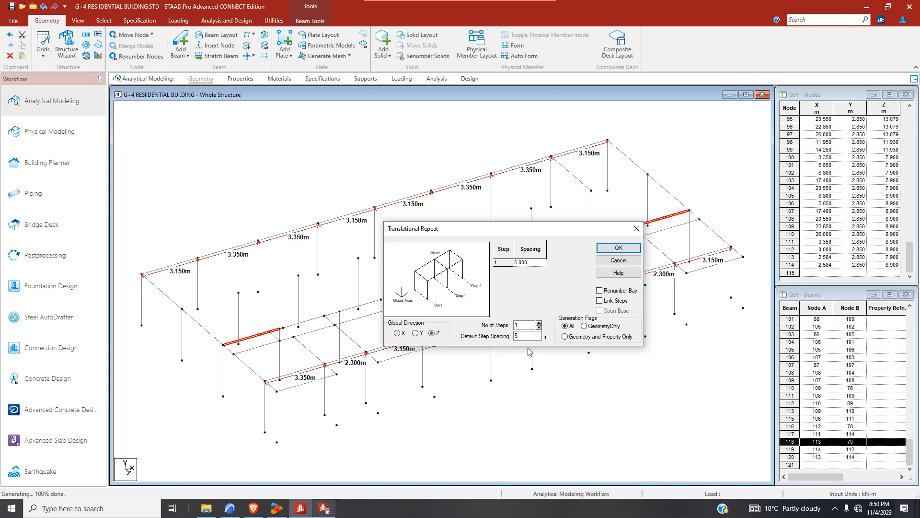
double_click(531, 336)
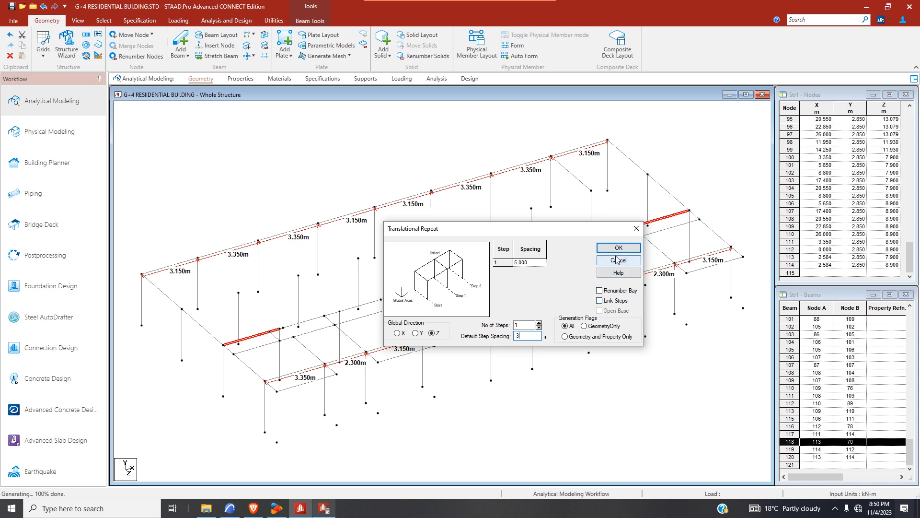
click(613, 248)
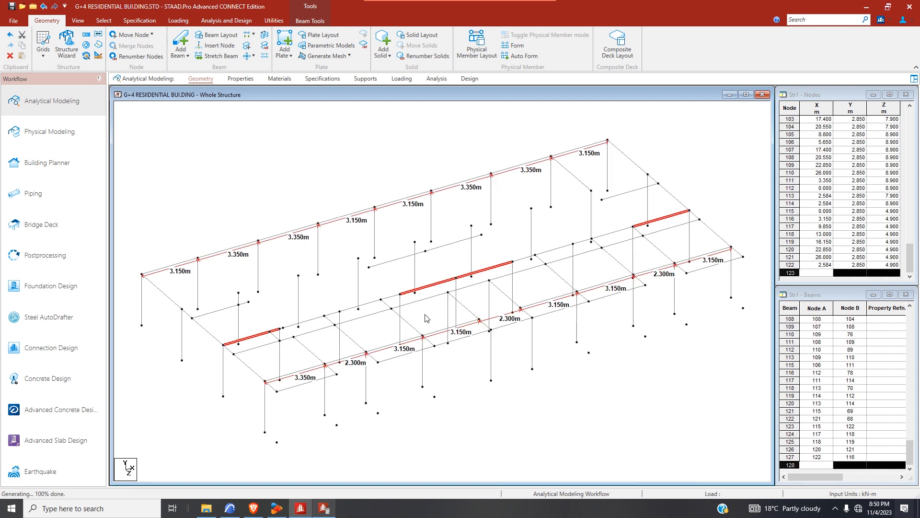
- Add beams along Z from the inner column tops to the Z 7.900 line at X 3.150, 9.850, 13.000, 16.150 and 22.850, crossing the repeated beams
click(180, 42)
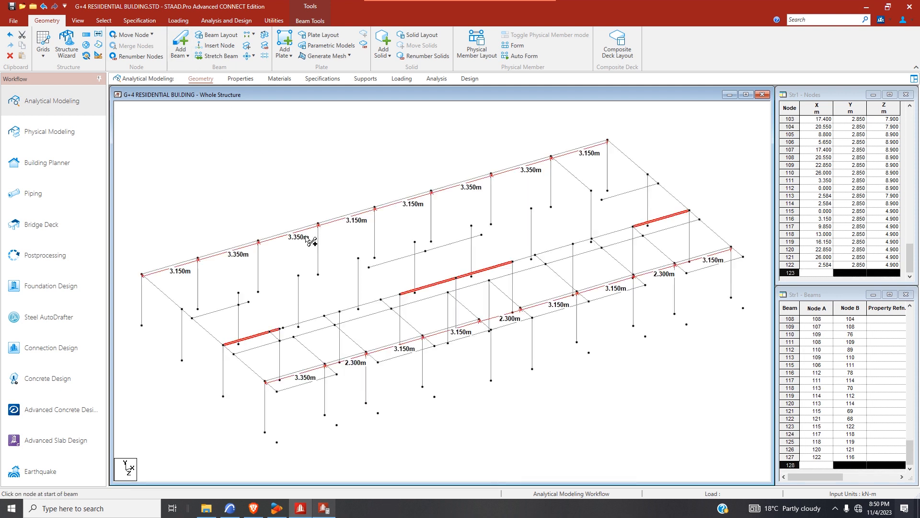
click(238, 293)
click(248, 302)
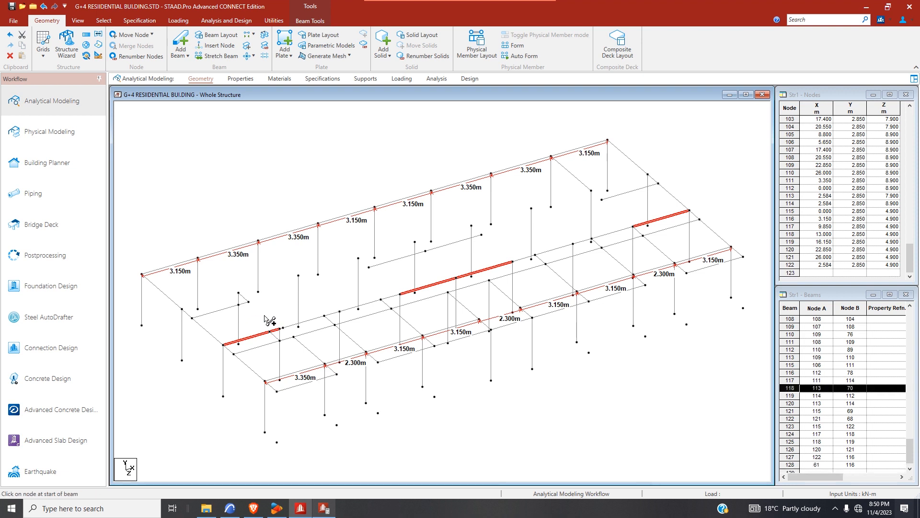
drag(247, 302, 282, 327)
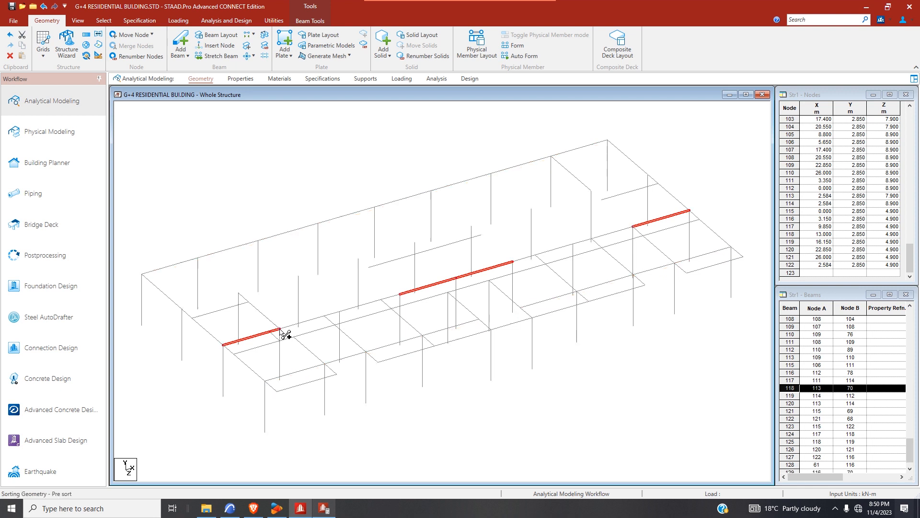
drag(369, 267, 401, 293)
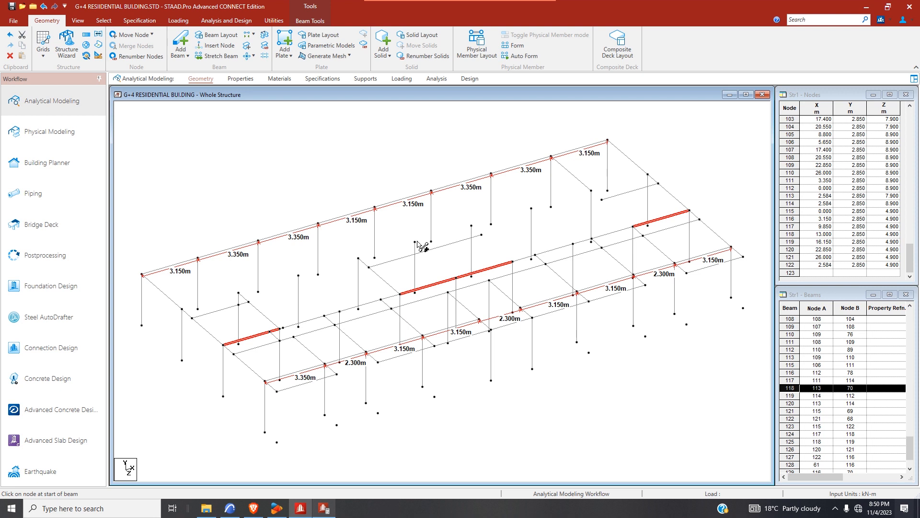
drag(415, 242, 456, 278)
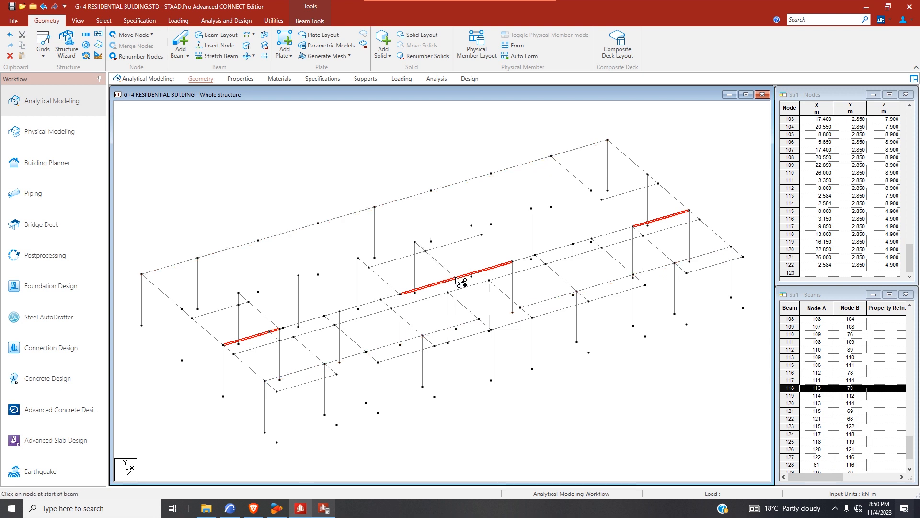
drag(471, 225, 513, 262)
drag(592, 190, 602, 200)
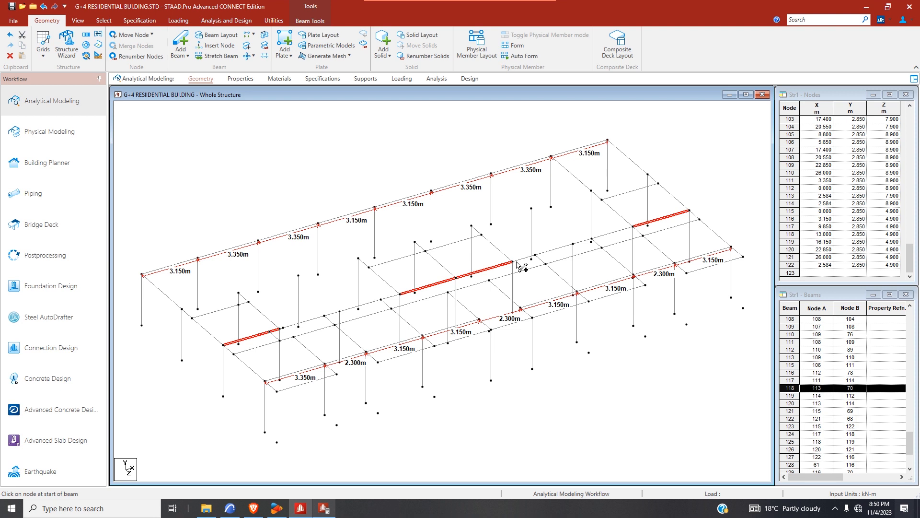
- Switch to Archicad and examine the ground-floor walls and grid spacings around grid lines 4, 5 and 6
scroll(336, 321, up, 1)
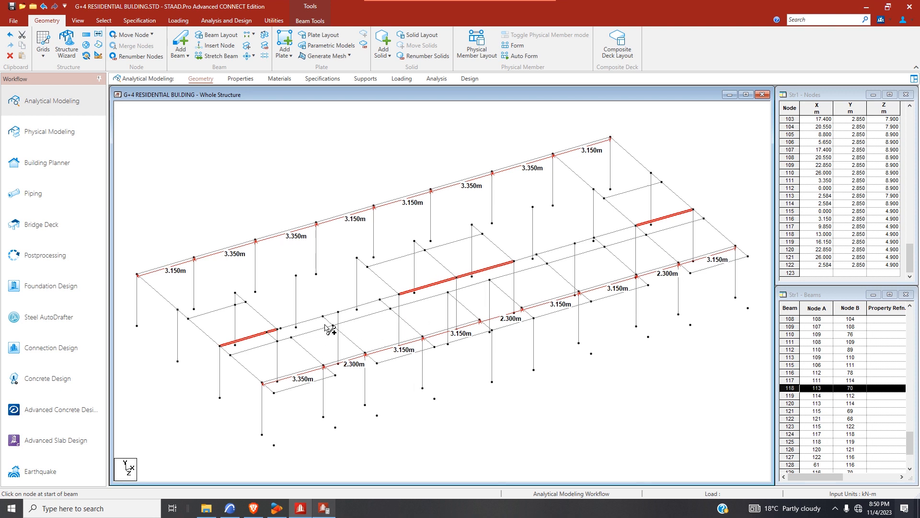
scroll(274, 299, up, 1)
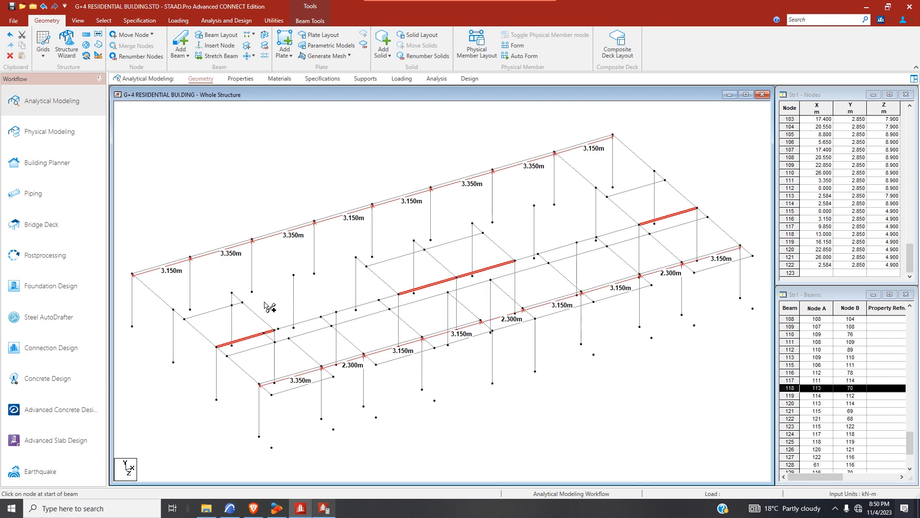
click(231, 509)
scroll(366, 205, up, 3)
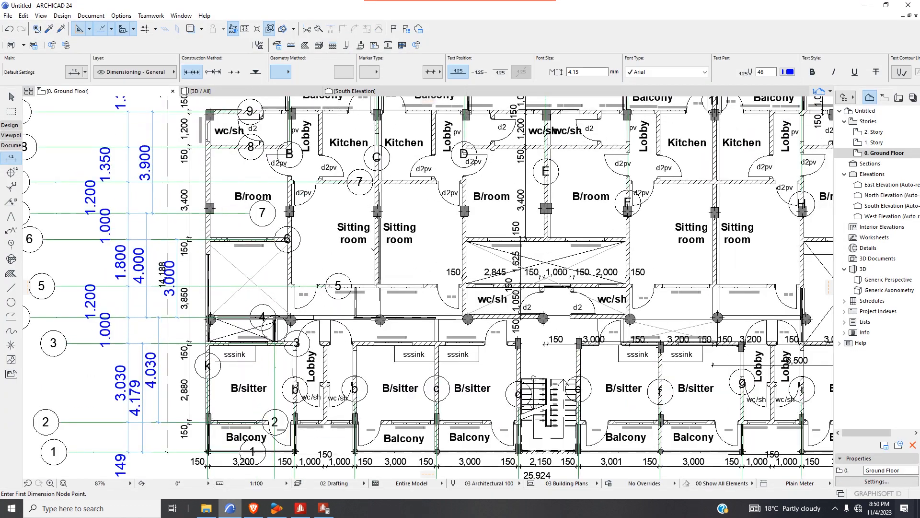
scroll(374, 249, down, 2)
scroll(332, 287, up, 2)
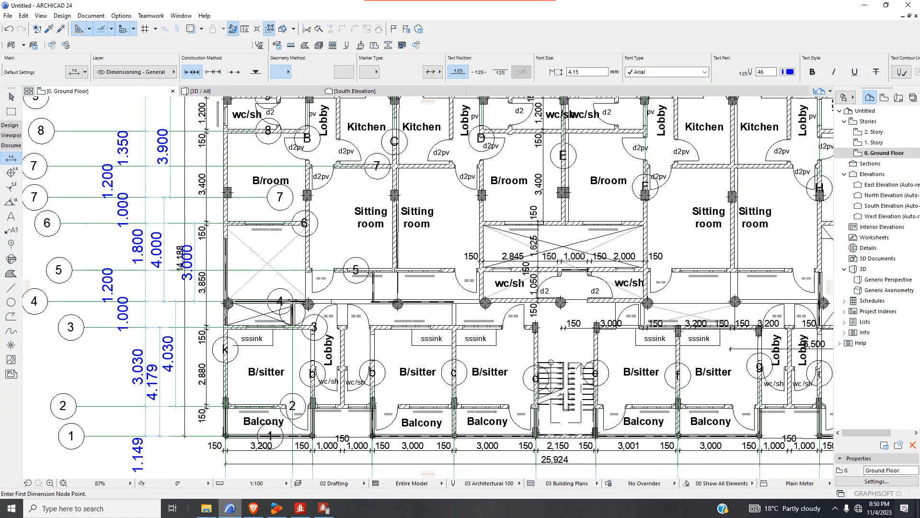
scroll(357, 271, down, 2)
scroll(432, 277, up, 2)
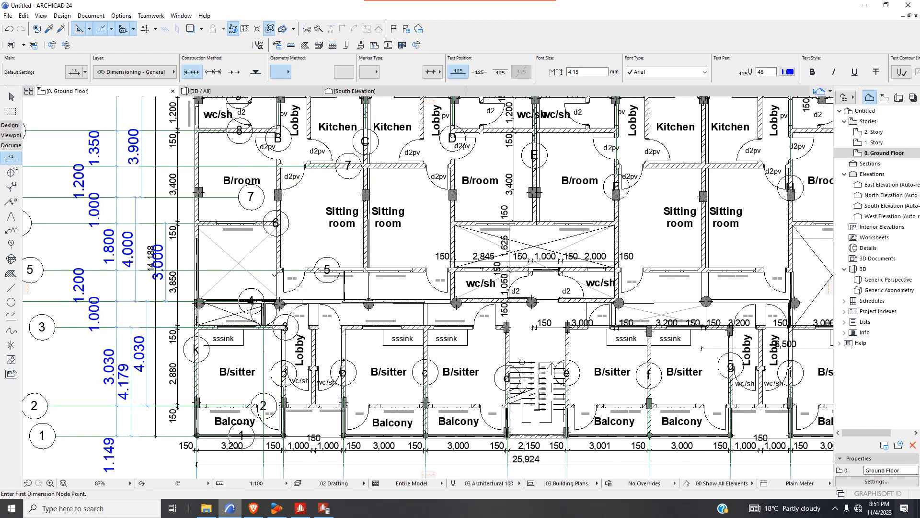
scroll(265, 270, down, 2)
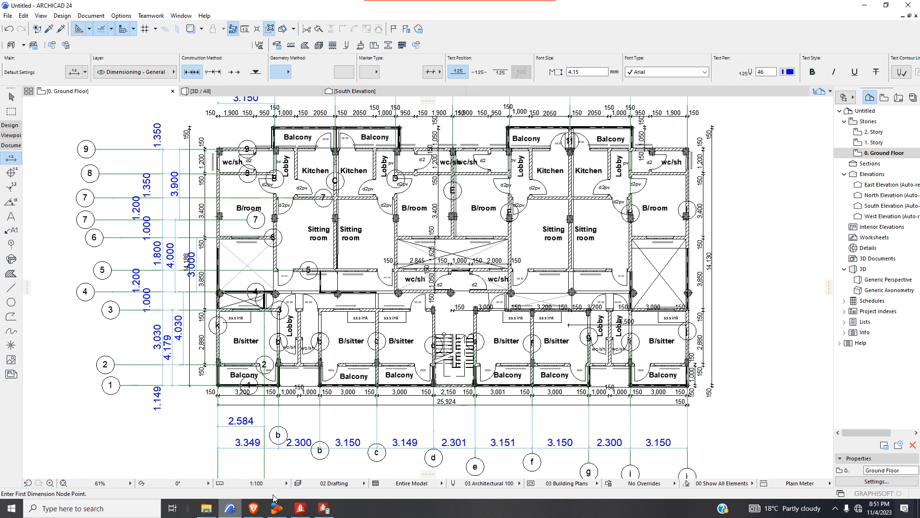
- Switch to STAAD.Pro and select only the first-level beams along Z 7.900 between X 3.150 and X 22.850, excluding the crossing beams
click(301, 508)
scroll(316, 334, up, 5)
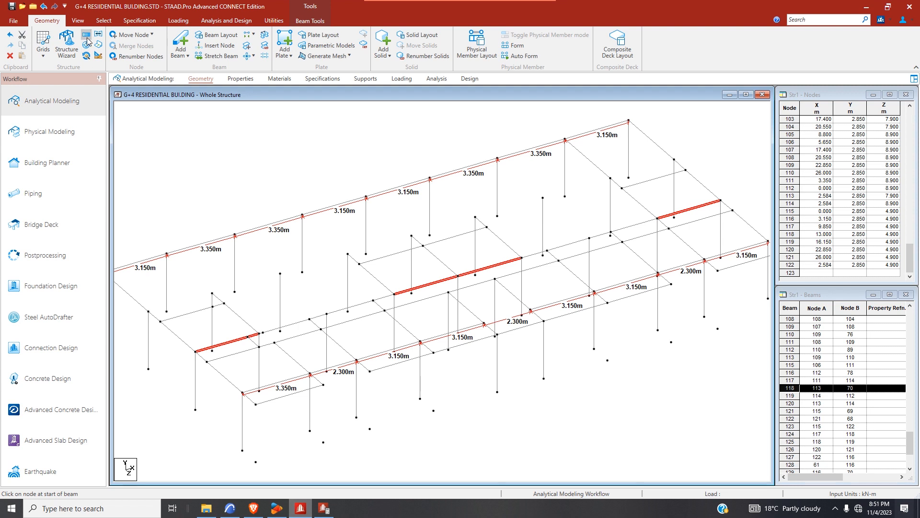
click(103, 20)
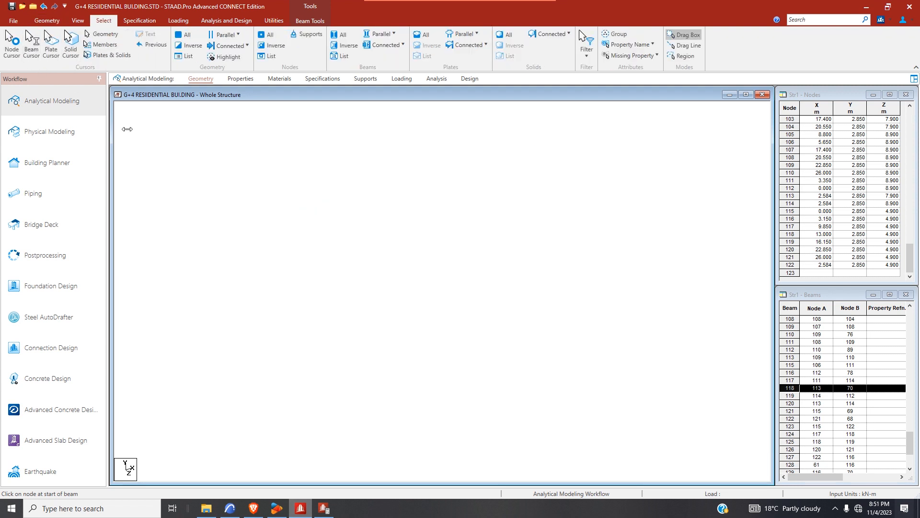
click(269, 335)
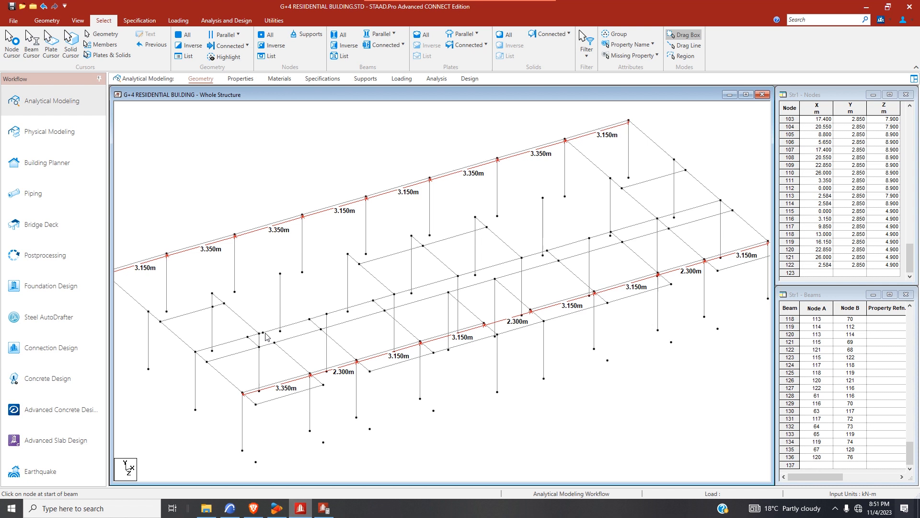
click(265, 332)
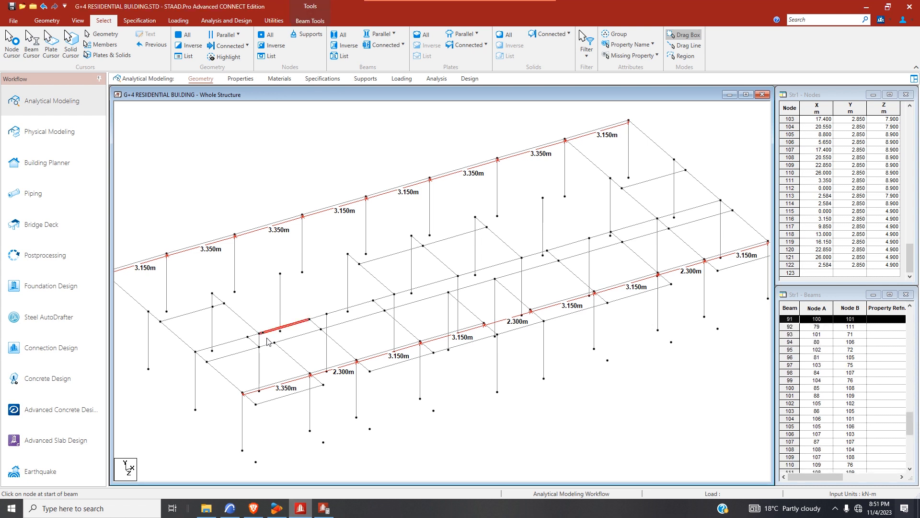
ctrl+click(327, 315)
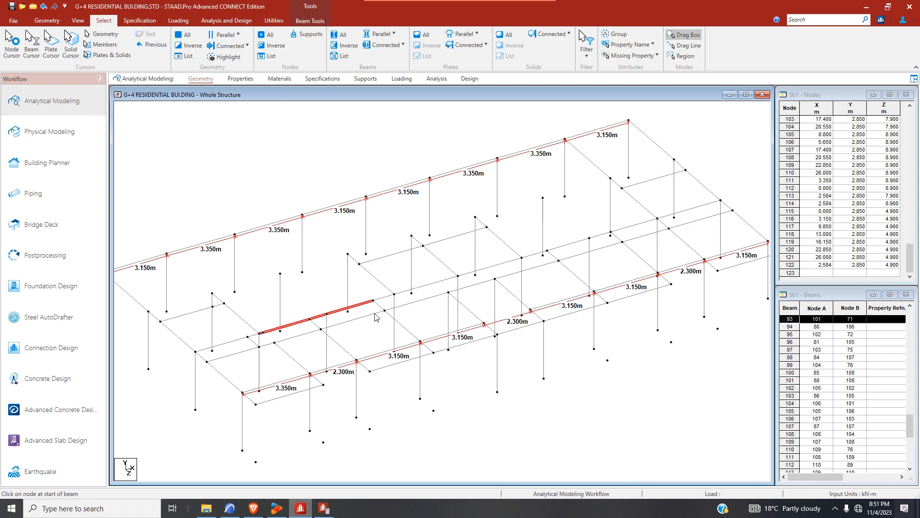
ctrl+click(396, 294)
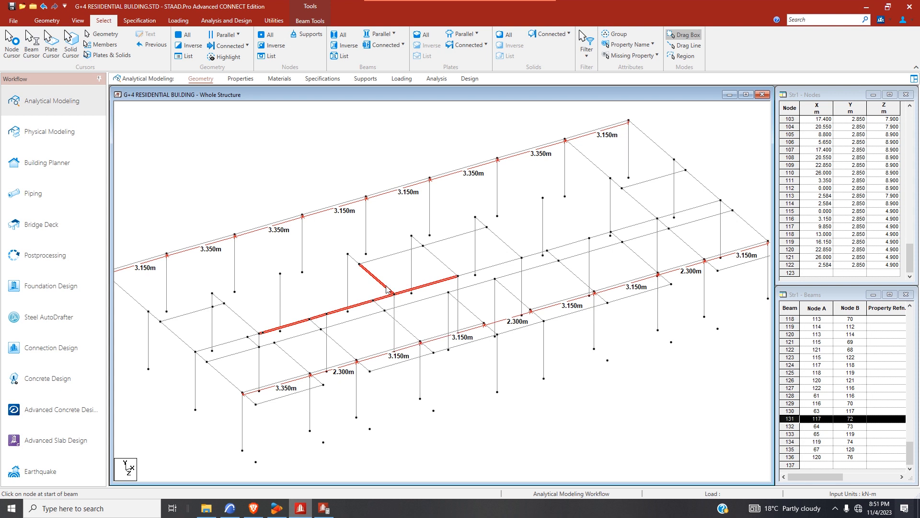
ctrl+click(386, 286)
ctrl+click(502, 264)
ctrl+click(548, 249)
ctrl+click(612, 235)
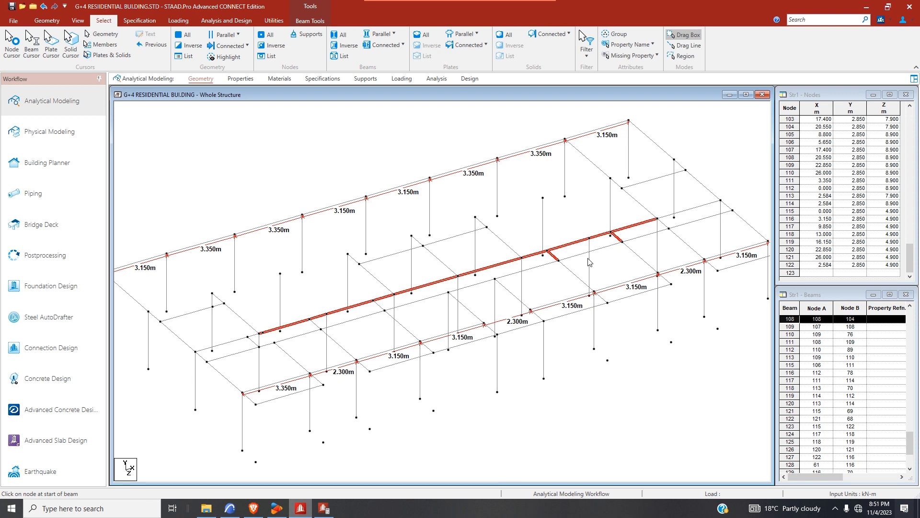
click(618, 240)
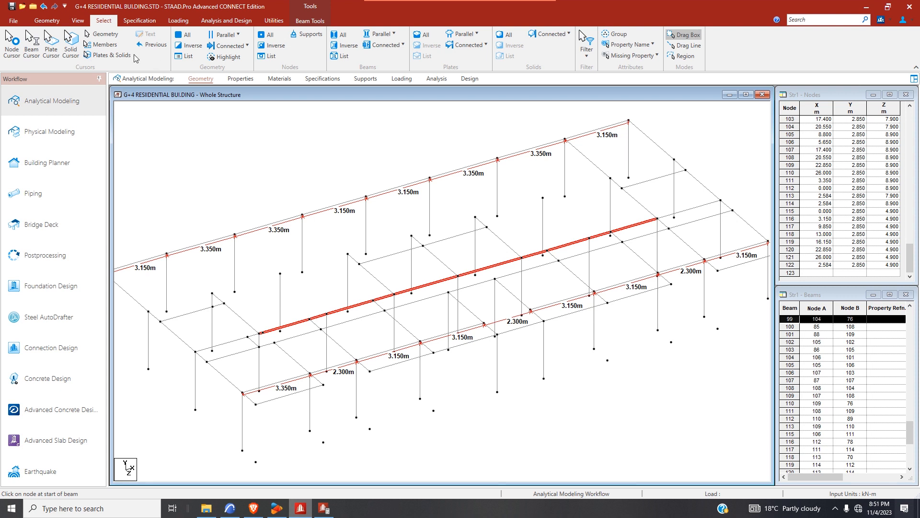
- Translationally repeat the selected beams once along global Z at -1.2 m without linking the steps
click(46, 20)
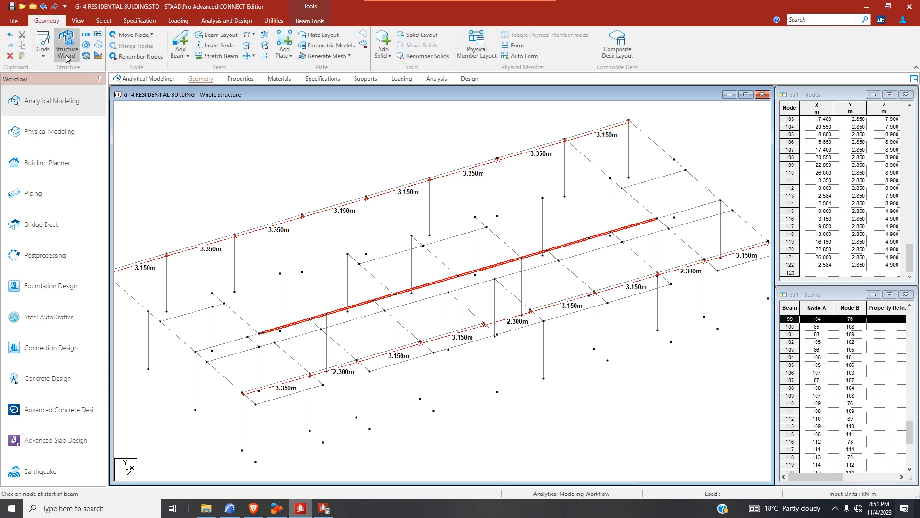
click(86, 34)
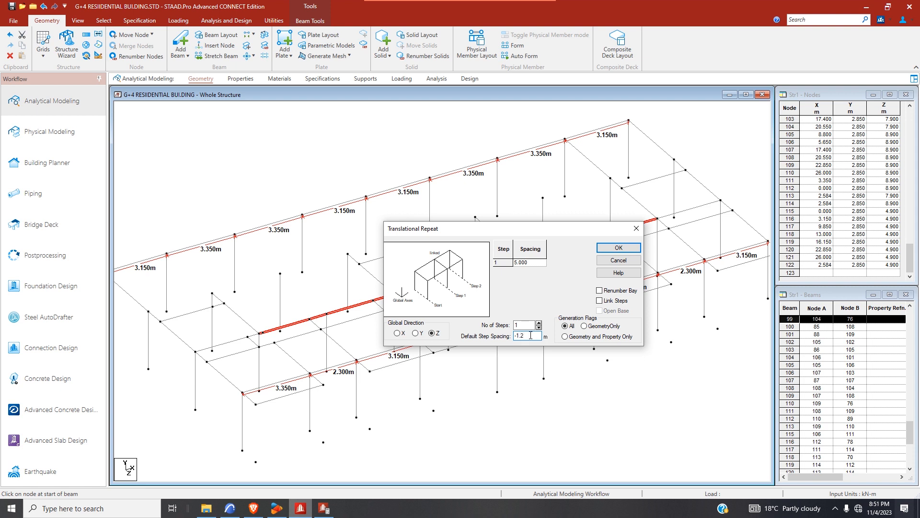
click(619, 247)
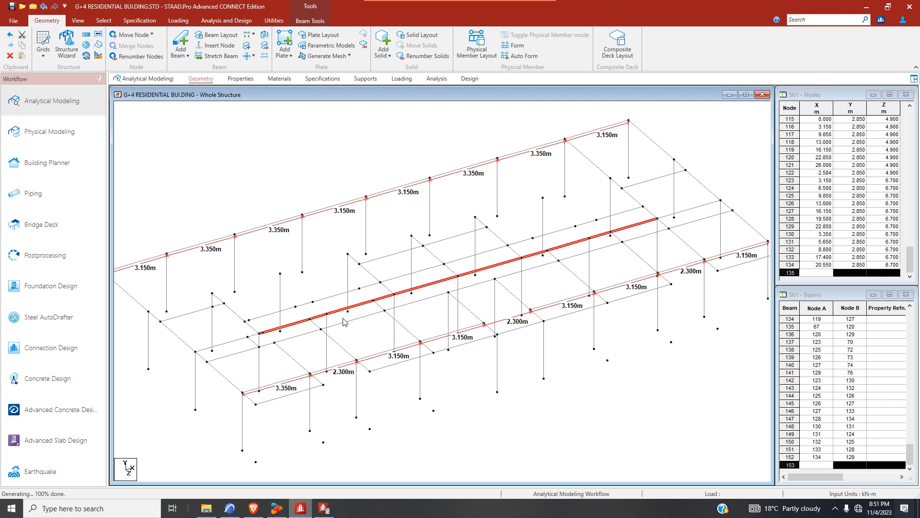
- Check the Archicad plan, then add STAAD.Pro beams along Z from the back row through the second-row column tops at X 3.150 and X 6.500
click(230, 508)
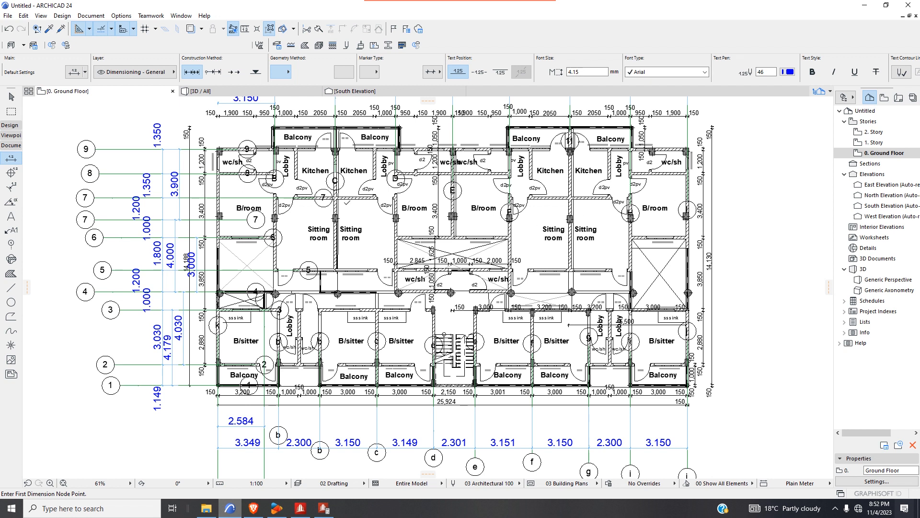
click(301, 508)
click(181, 48)
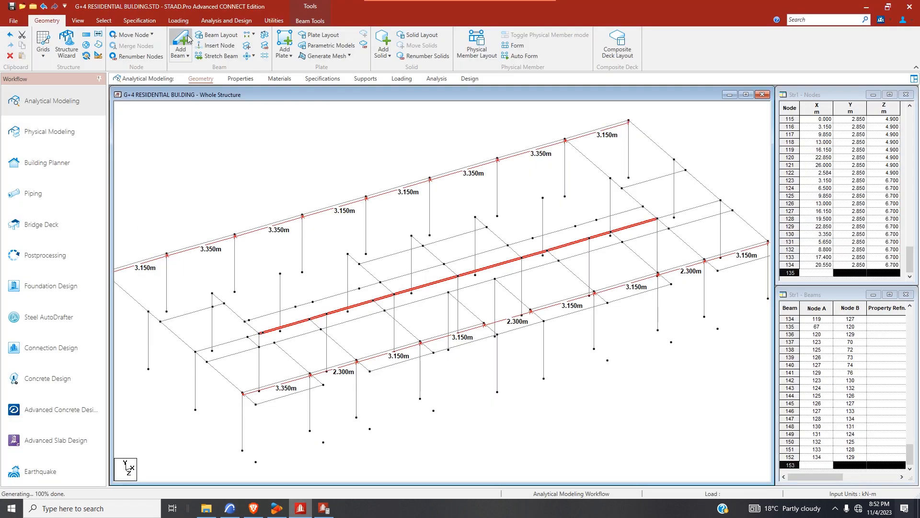
drag(190, 270, 212, 293)
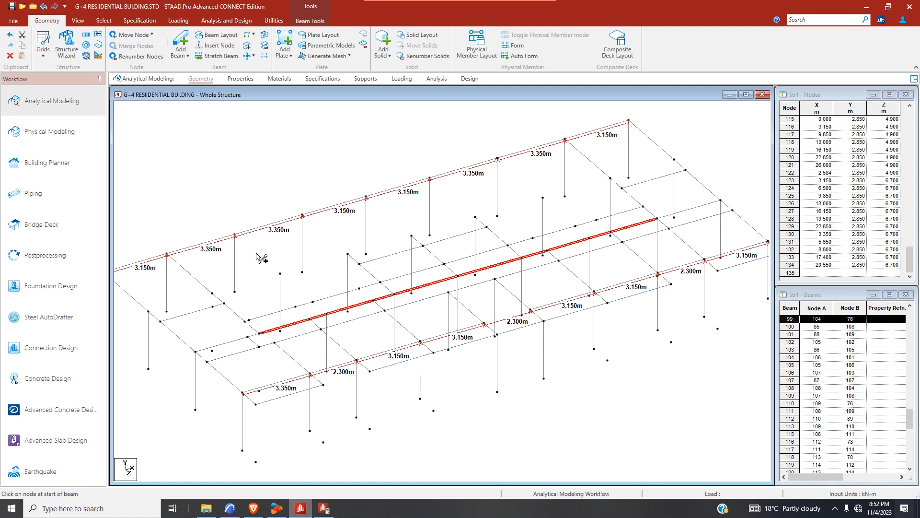
drag(235, 235, 280, 273)
drag(280, 273, 313, 304)
- Review the Archicad walls and openings, then add STAAD.Pro beams along Z from the back row at X 9.850, 13.000, 16.150 and 19.500
click(229, 507)
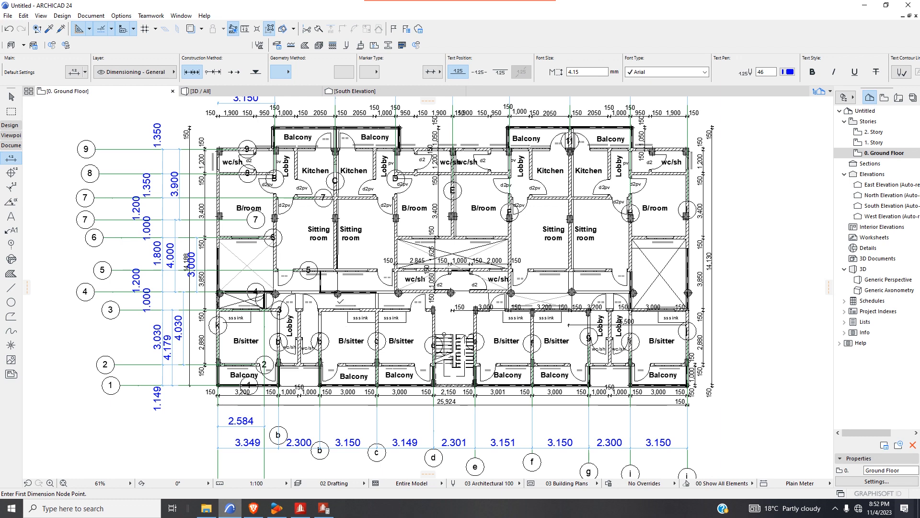
scroll(341, 301, up, 3)
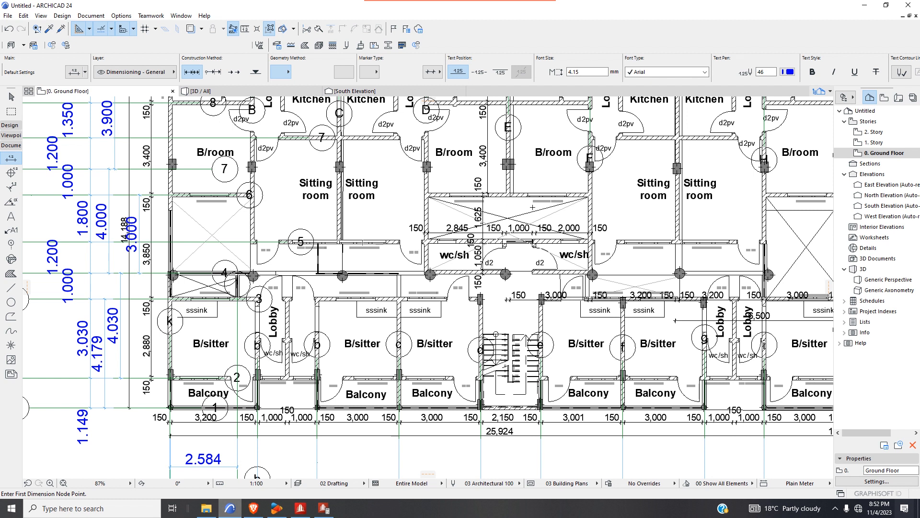
scroll(345, 277, up, 2)
scroll(338, 267, down, 2)
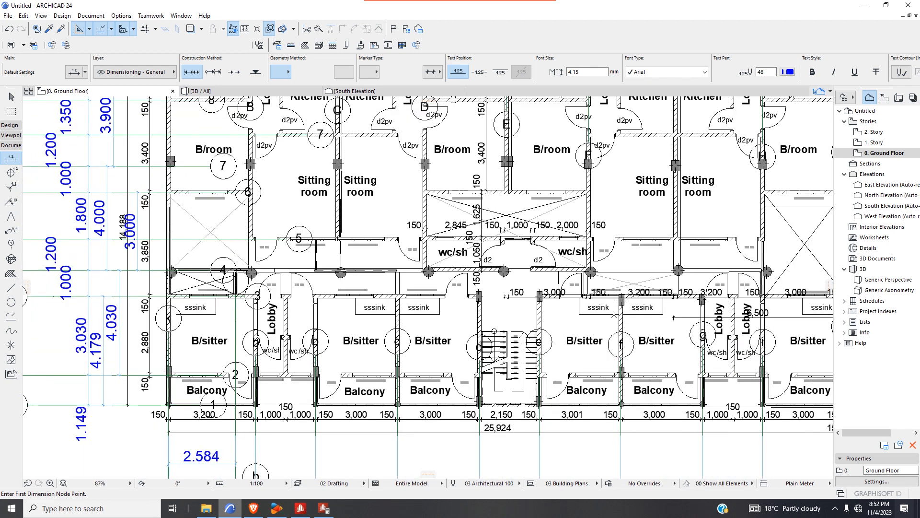
click(300, 508)
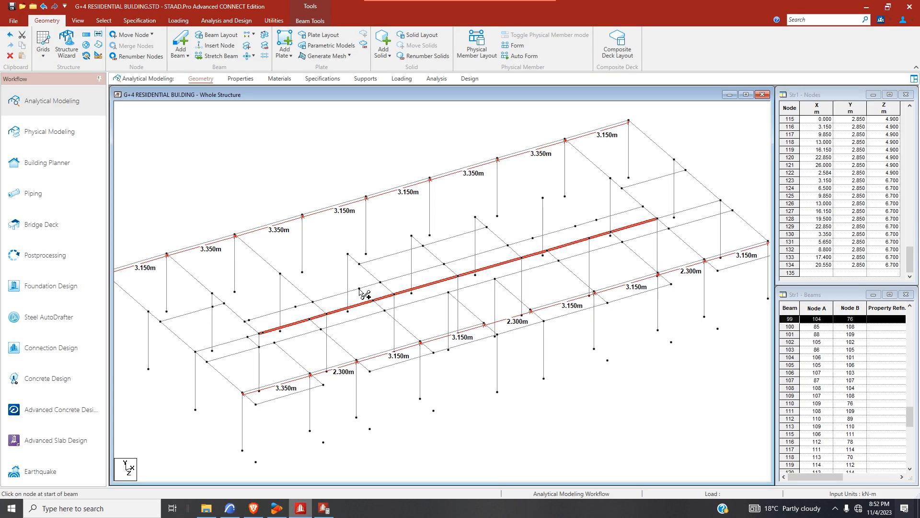
drag(347, 254, 305, 216)
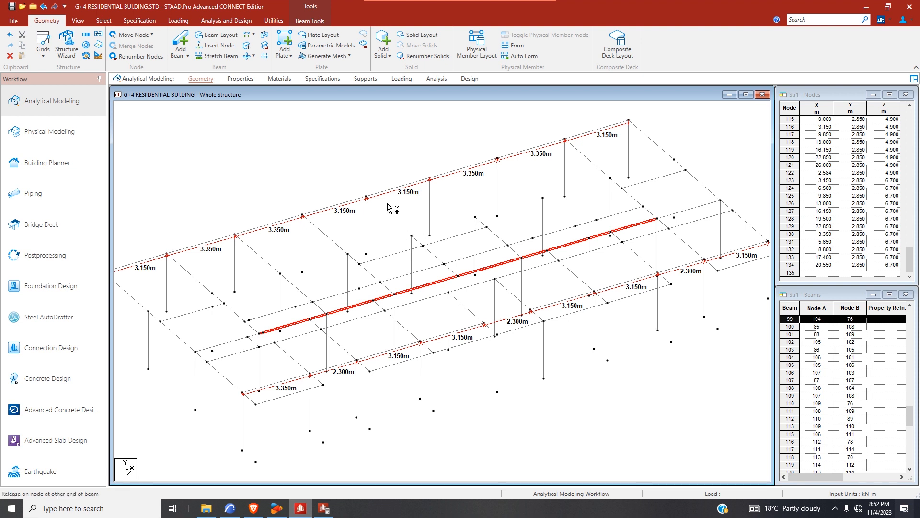
drag(441, 193, 430, 178)
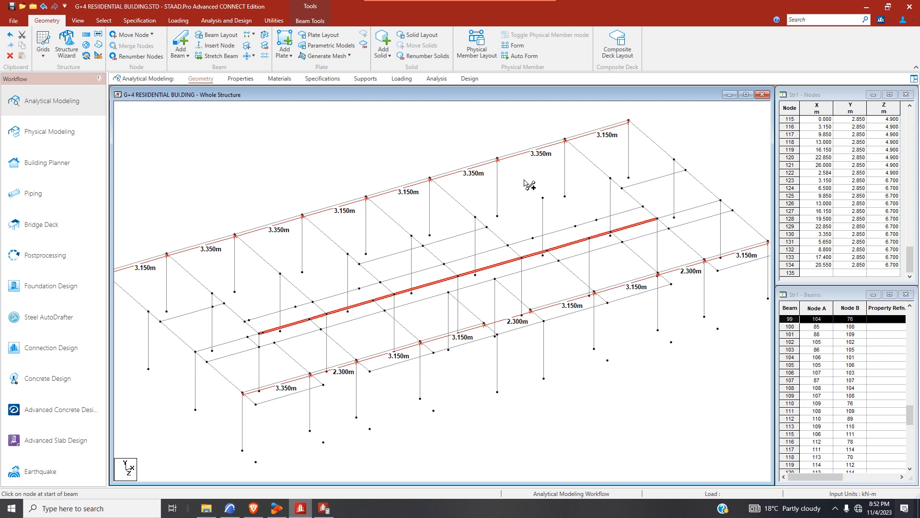
drag(499, 157, 589, 238)
- Add crossing diagonal beams over the central opening (X 9.850–16.150, Z 4.900–7.900) and the small end opening (X 0–2.584, Z 7.900–8.900)
mouse_move(397, 1)
click(486, 227)
drag(359, 264, 522, 257)
drag(253, 350, 261, 346)
drag(208, 362, 247, 336)
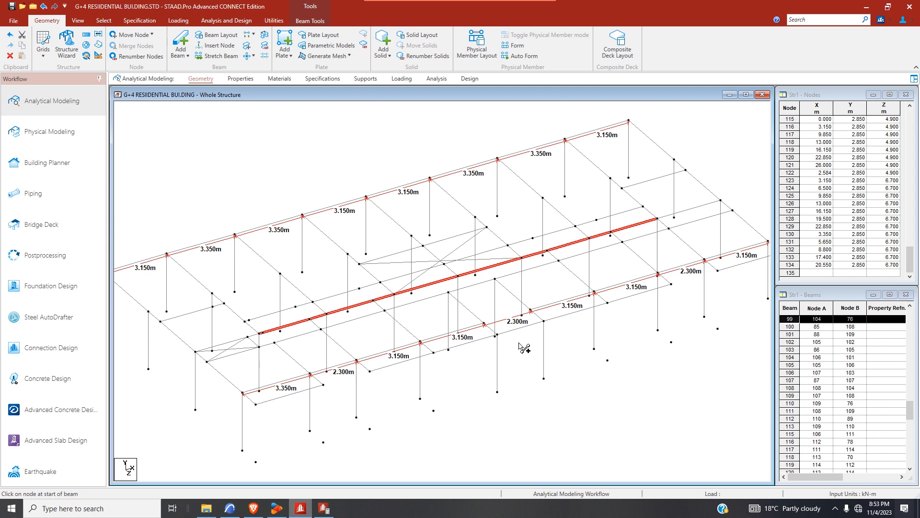
- Add crossing diagonal beams over the front stairwell bay and the end-bay opening between X 0 and 3.150, Z 4.900 and 7.900
mouse_move(449, 293)
mouse_down()
mouse_move(544, 322)
mouse_move(497, 305)
mouse_move(495, 279)
mouse_up()
scroll(556, 307, down, 2)
drag(169, 321, 264, 331)
drag(203, 350, 230, 303)
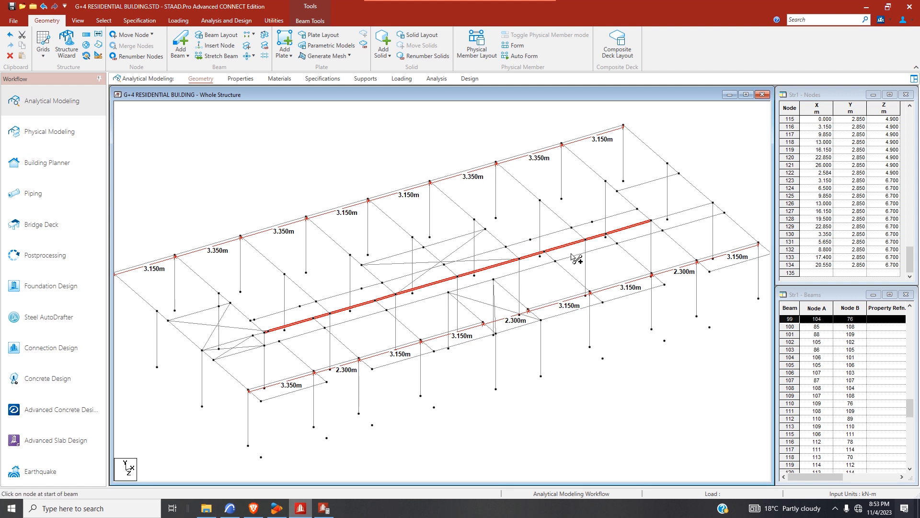
- Add two crossing diagonal beams between the corner nodes of the open bay at the building's far end, declining any new node
click(635, 196)
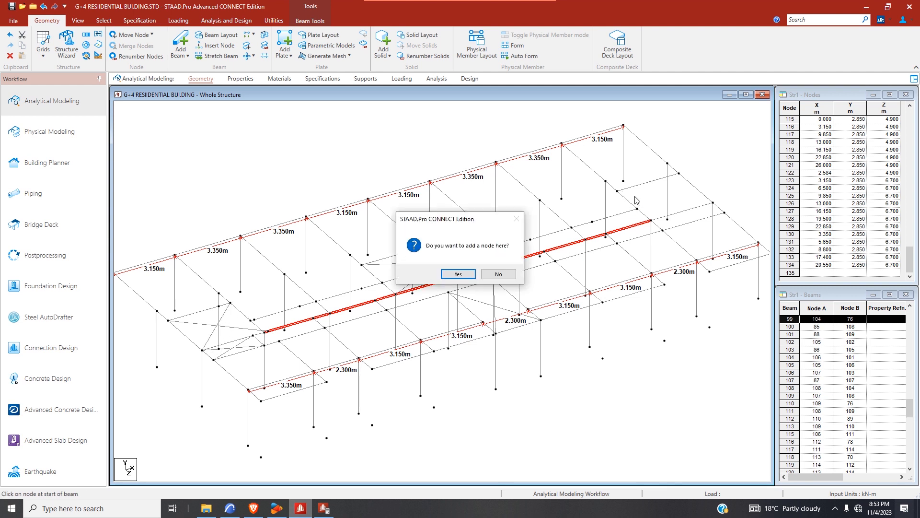
click(498, 275)
drag(618, 191, 713, 203)
drag(652, 221, 679, 173)
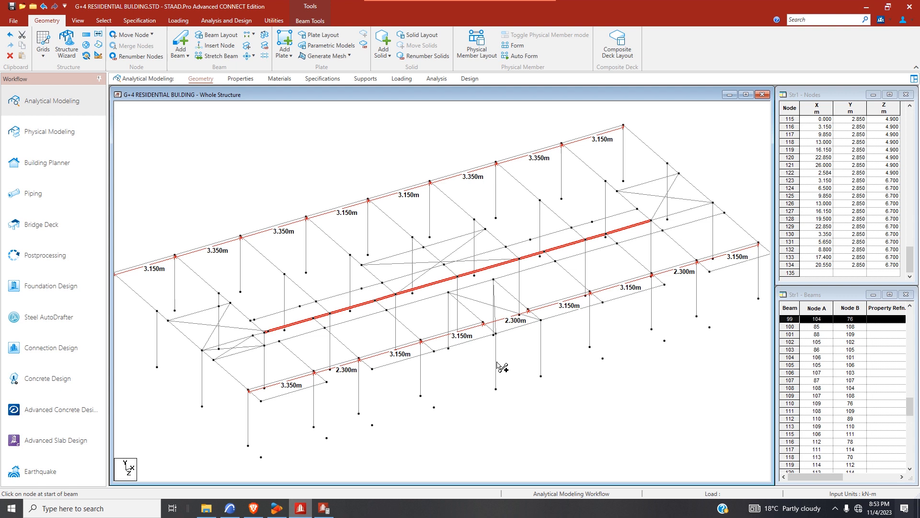
- Merge beam 149 (nodes 131 to 124) with the adjoining collinear beam segment near the near-end braced bay
scroll(507, 345, up, 1)
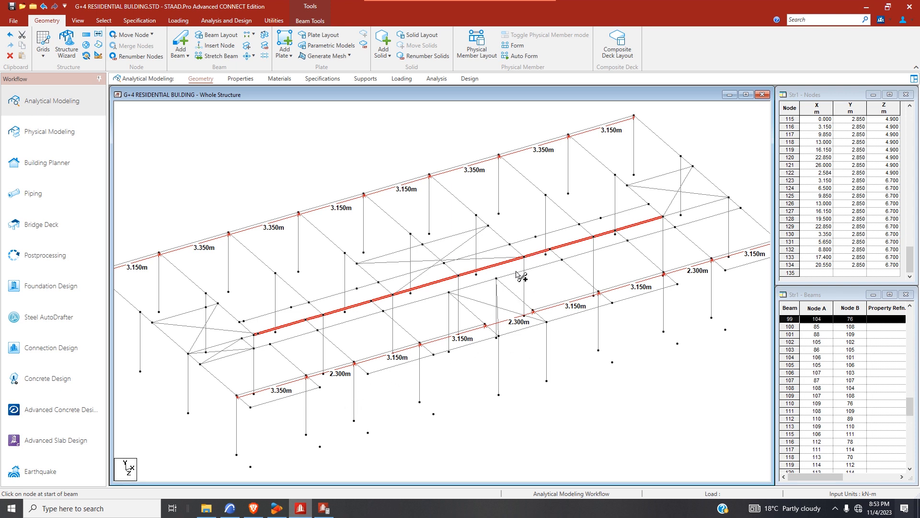
scroll(273, 336, up, 1)
scroll(259, 330, up, 1)
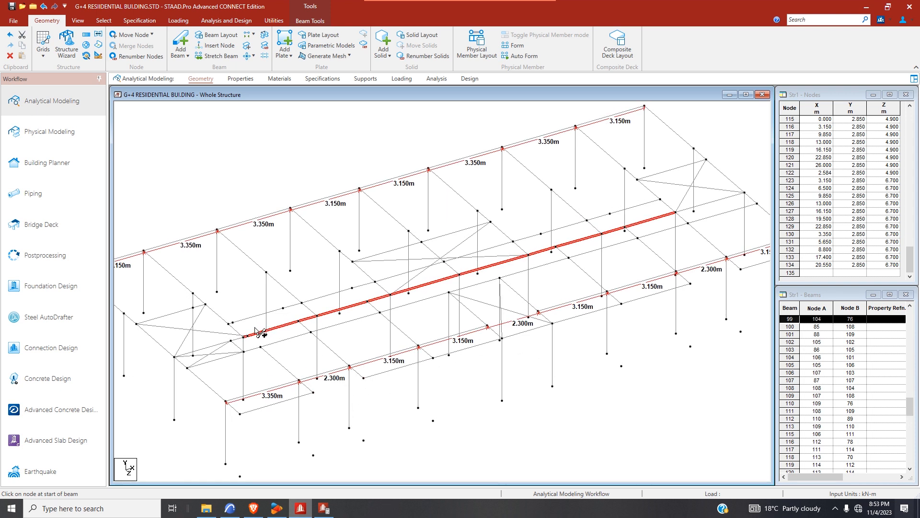
scroll(259, 331, up, 1)
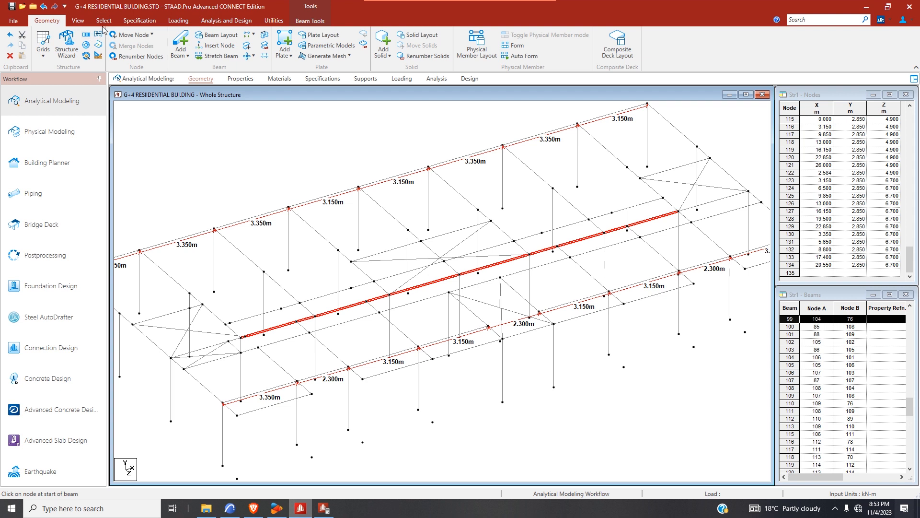
click(103, 21)
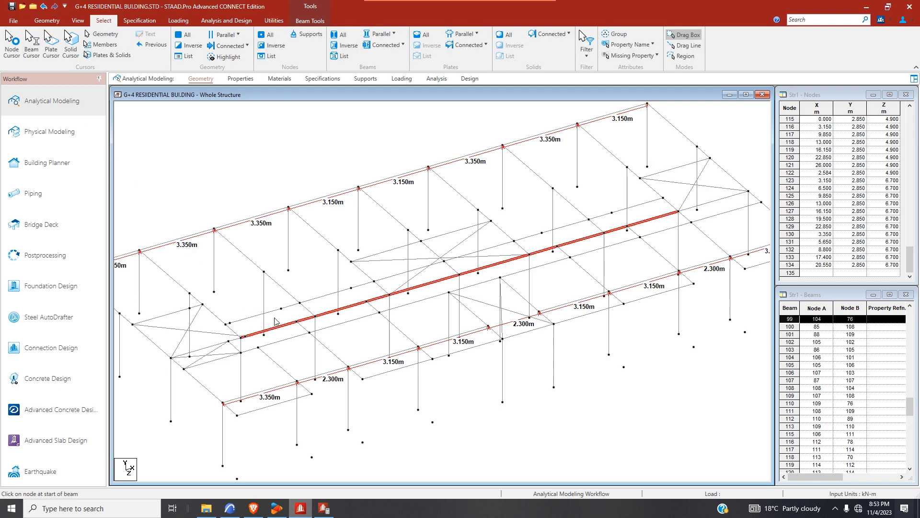
click(287, 310)
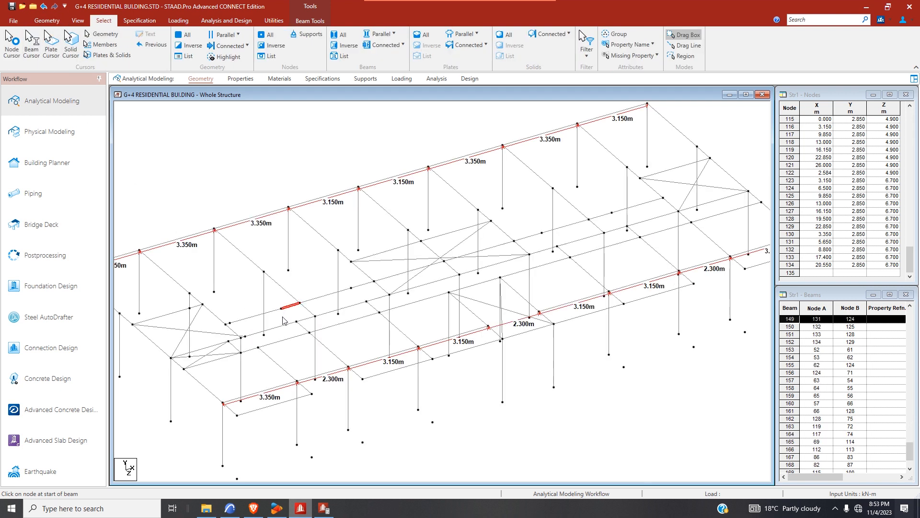
ctrl+click(230, 321)
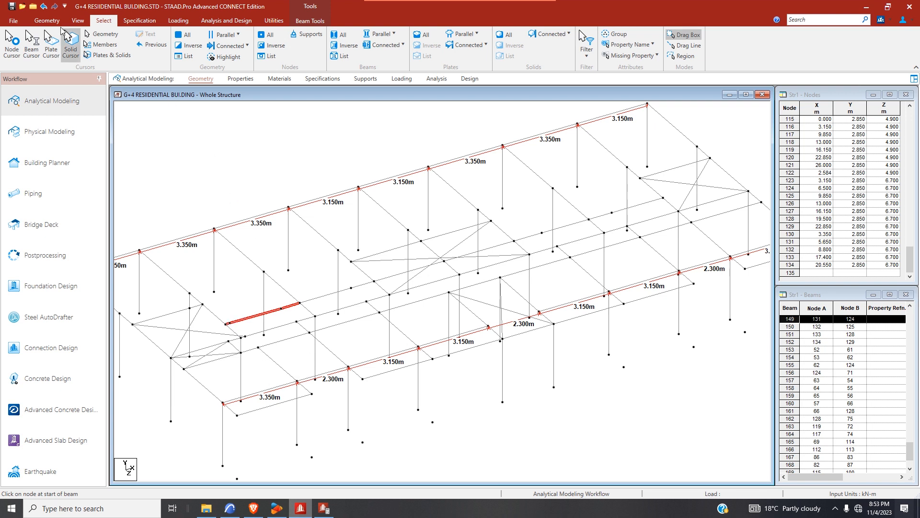
click(47, 21)
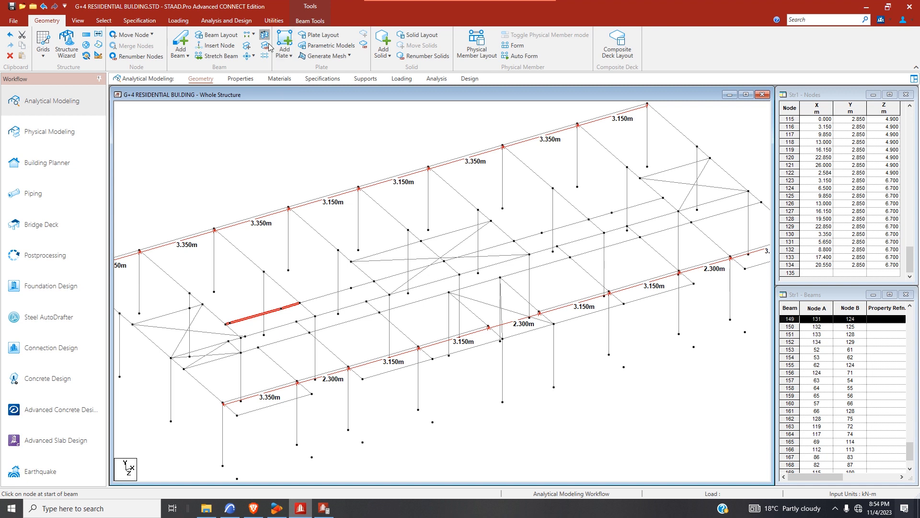
click(264, 35)
click(496, 179)
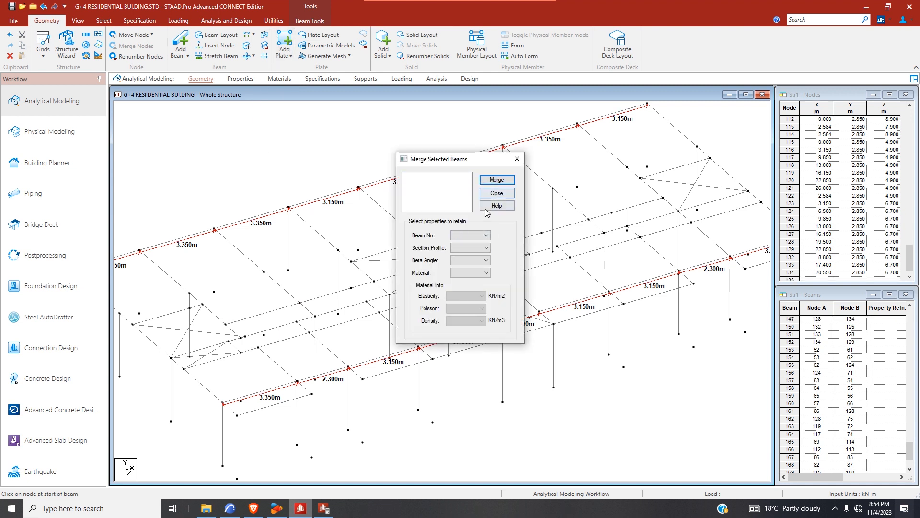
click(496, 194)
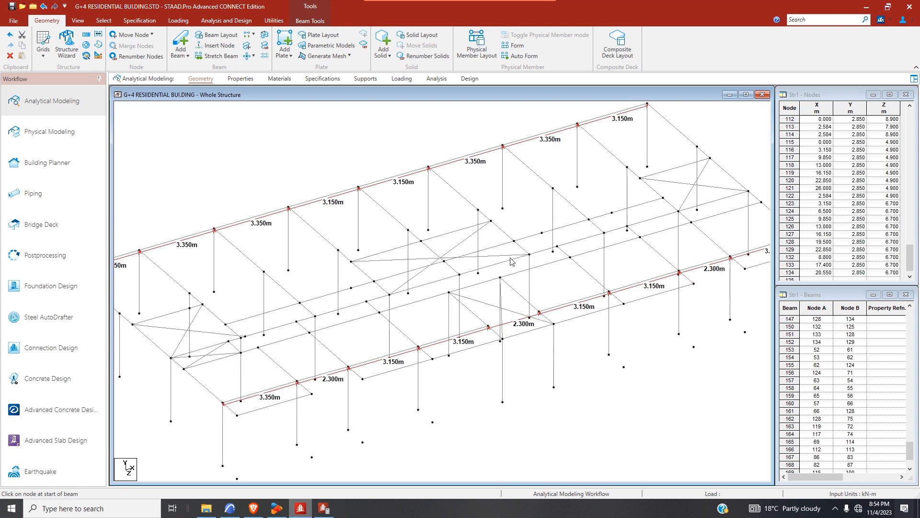
- Merge beam 151 (nodes 133 to 128) with its adjoining collinear segment beside the central braced bay
click(538, 235)
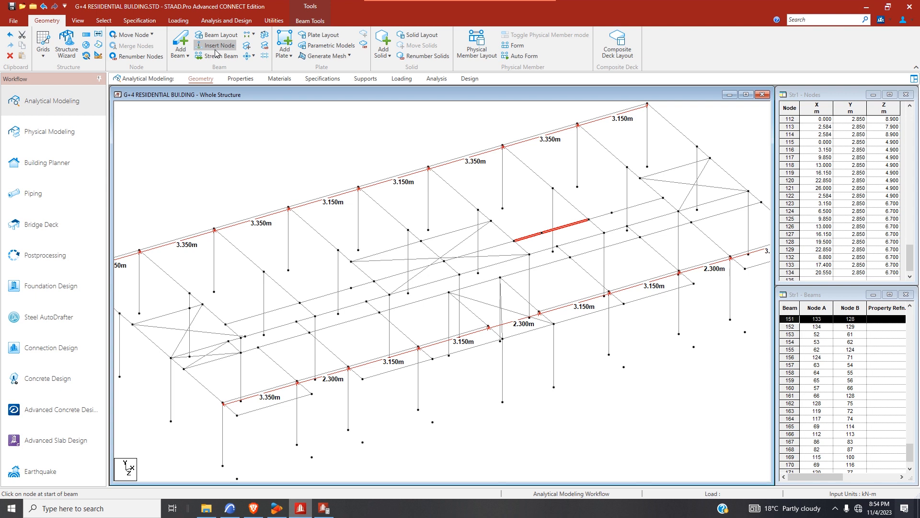
click(264, 35)
click(497, 179)
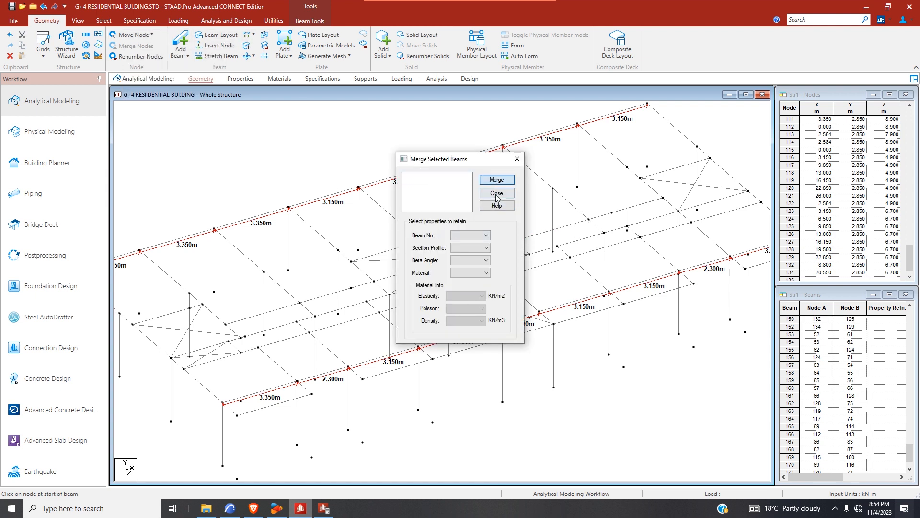
click(517, 159)
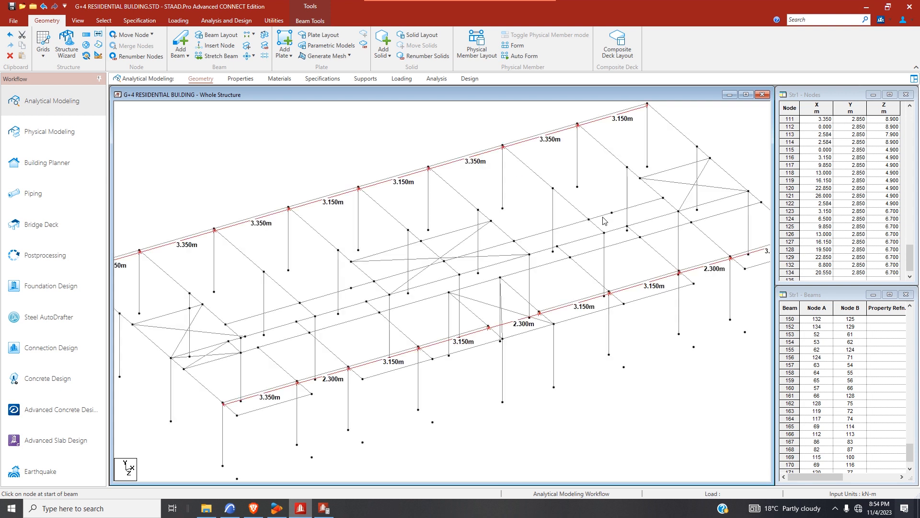
- Merge beams 147 and 152 into one member, retaining beam number 147
click(603, 216)
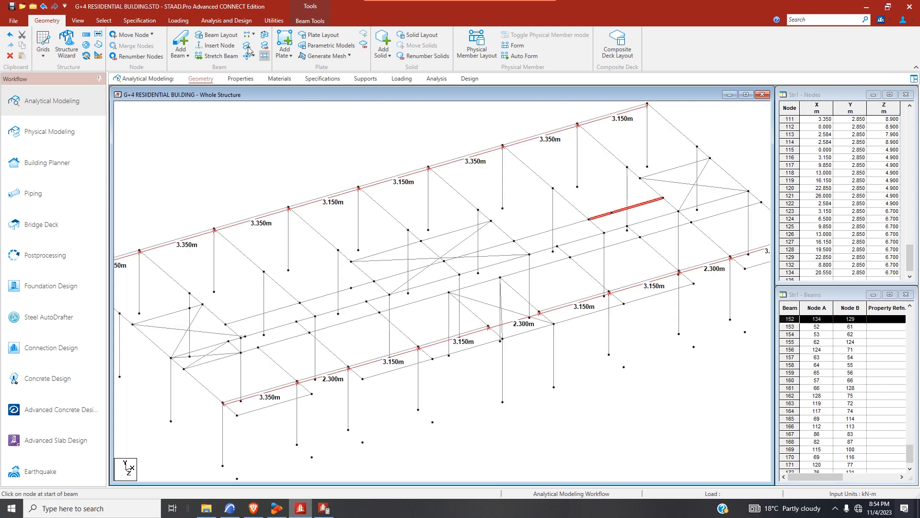
click(263, 36)
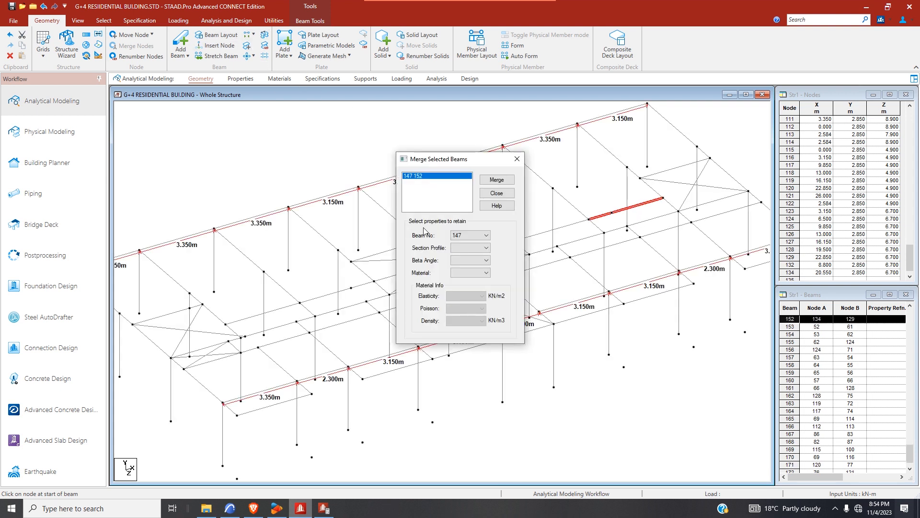
click(496, 180)
click(517, 160)
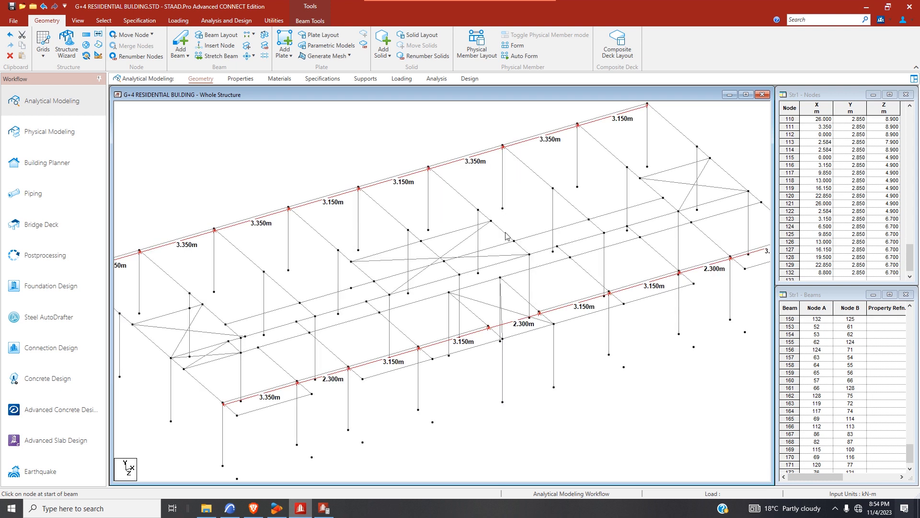
- Delete diagonal beam 169 between nodes 115 and 100 in the near-end braced bay
scroll(268, 338, up, 2)
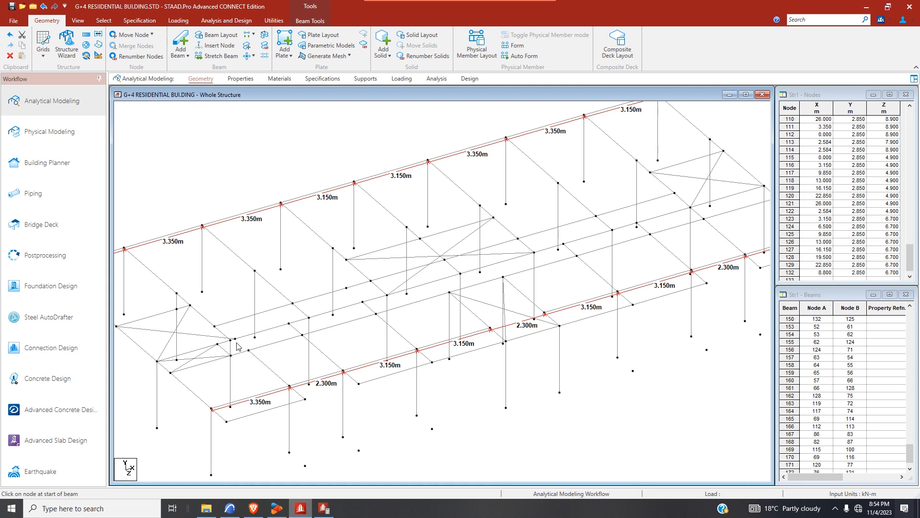
scroll(239, 346, up, 1)
click(219, 338)
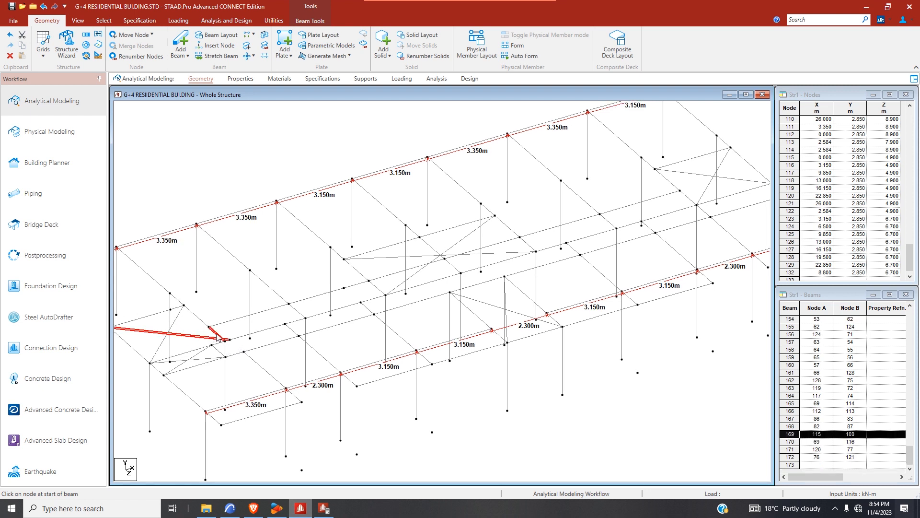
key(Delete)
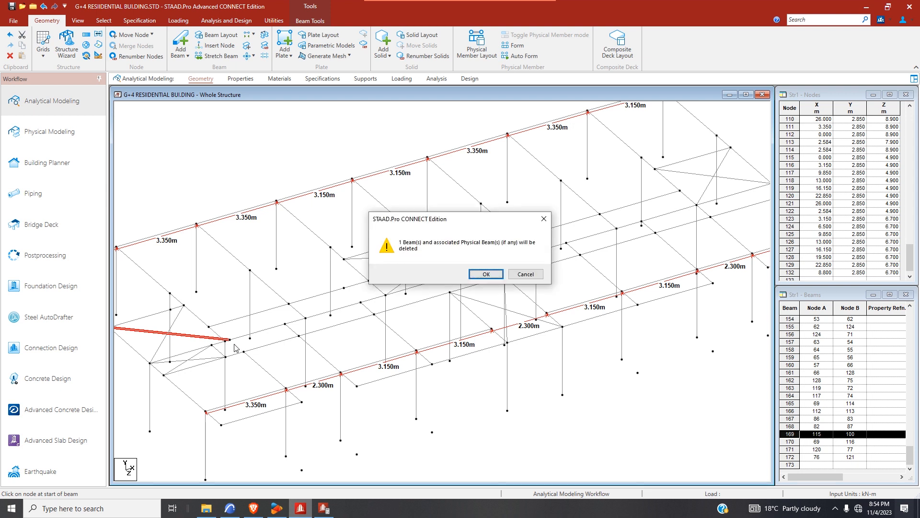
click(486, 273)
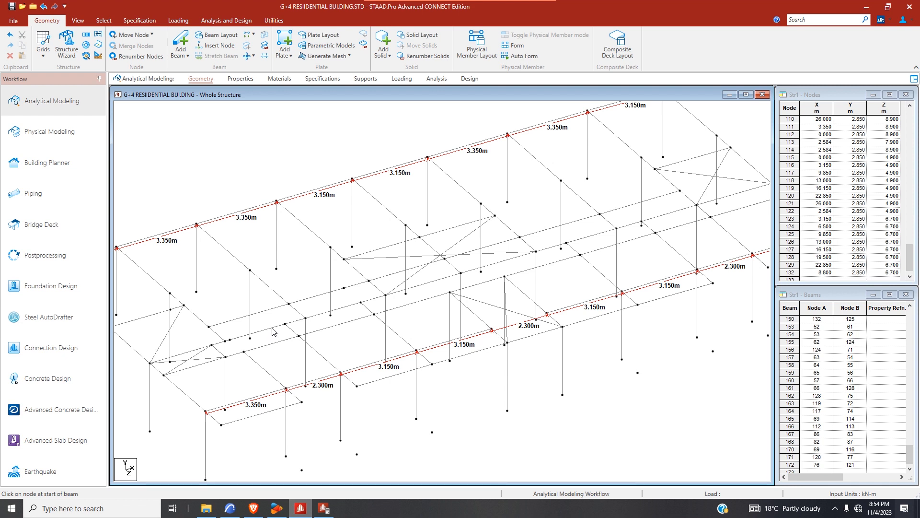
- Merge collinear beams 67 and 91 into one member, retaining beam number 67
click(246, 336)
click(241, 344)
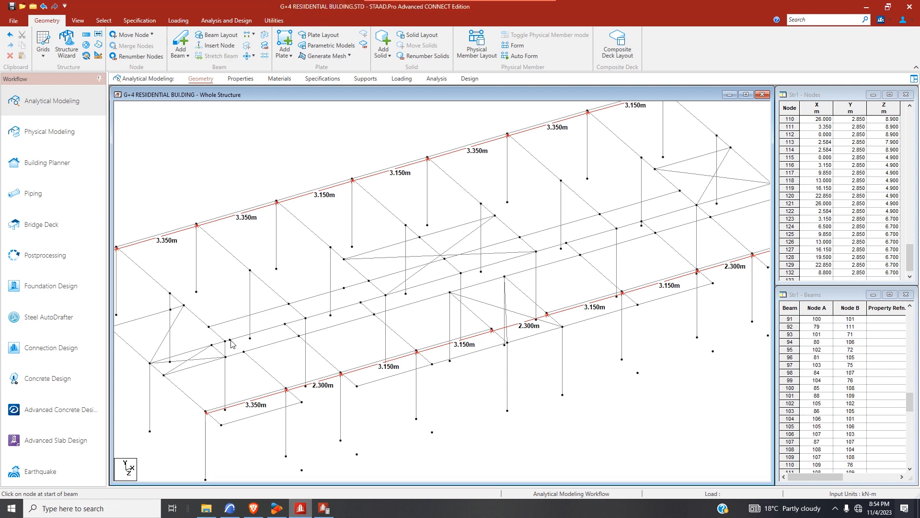
click(231, 341)
click(246, 46)
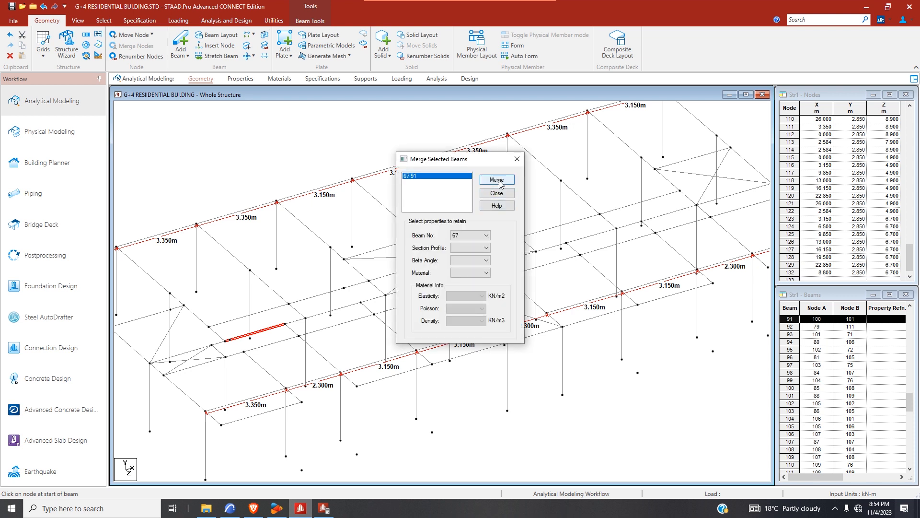
click(497, 180)
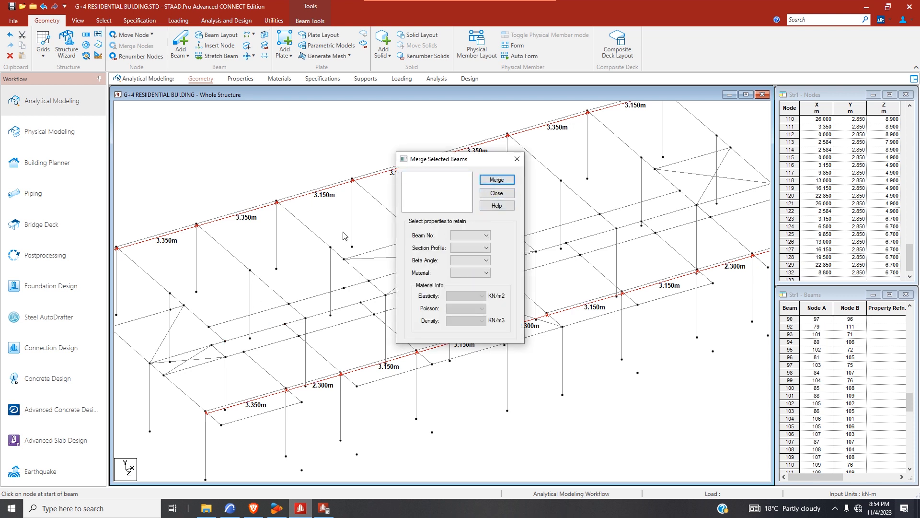
click(497, 193)
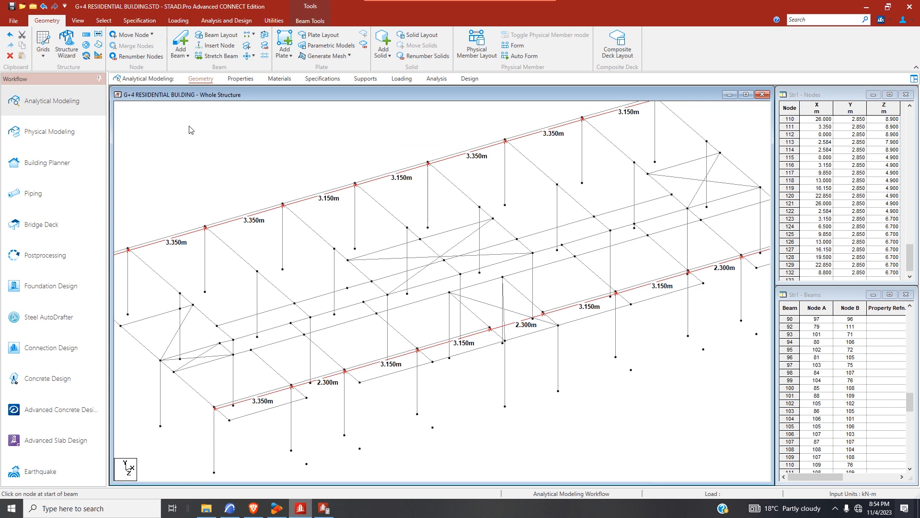
- Draw the long diagonal beam of the near-end braced bay from the edge-beam node to the opposite column node, without adding a node
drag(121, 325, 242, 354)
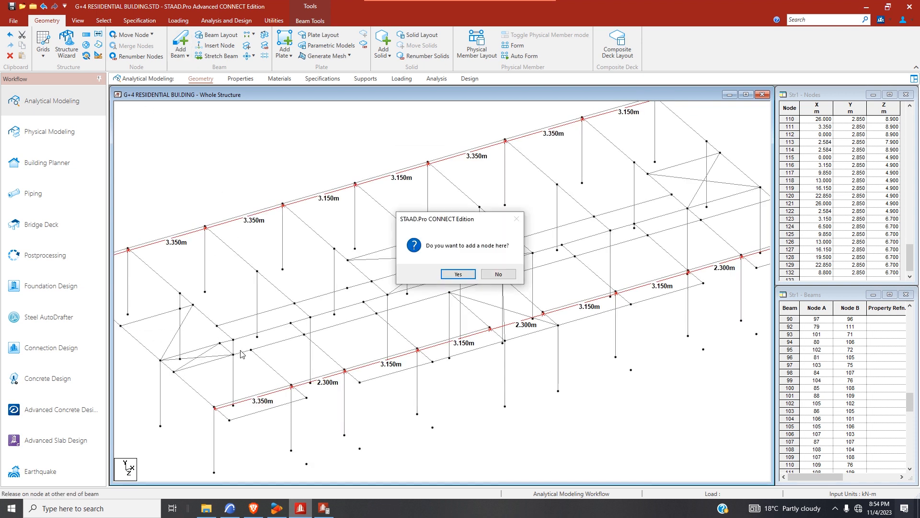
click(491, 275)
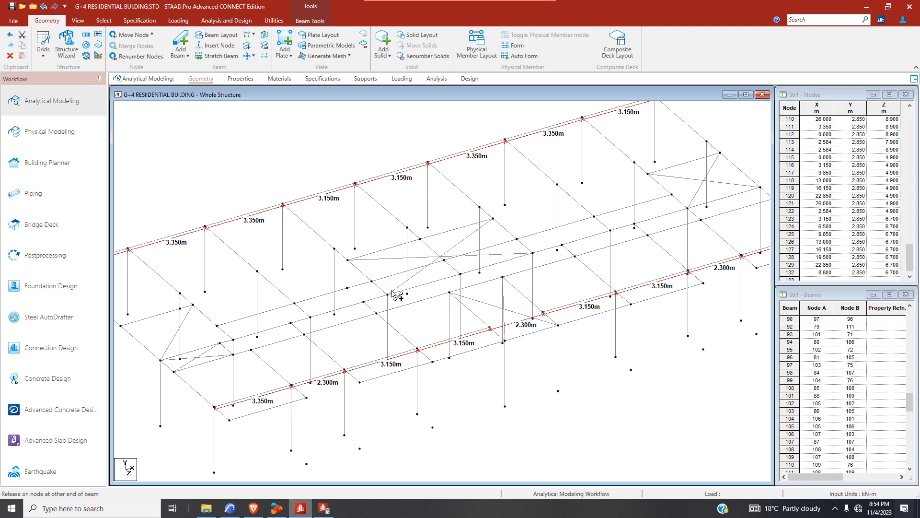
click(234, 340)
scroll(458, 341, down, 1)
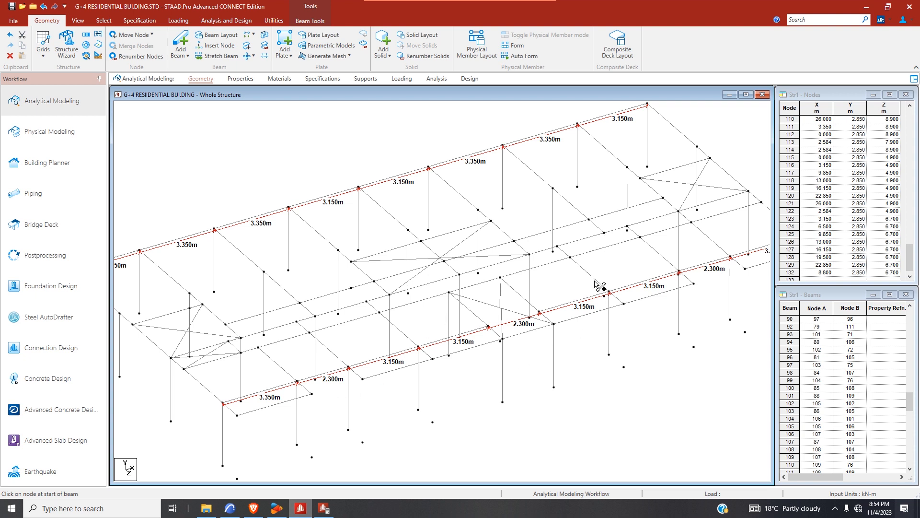
- Switch to ARCHICAD and examine the ground floor plan around the staircase, wc/sh rooms and corridor columns, comparing it with the STAAD.Pro model
scroll(521, 255, up, 1)
scroll(562, 273, up, 1)
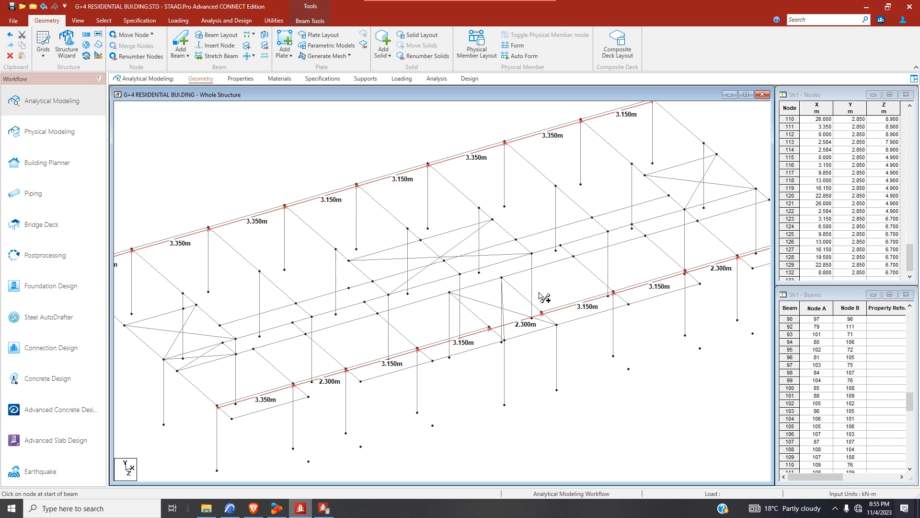
click(230, 508)
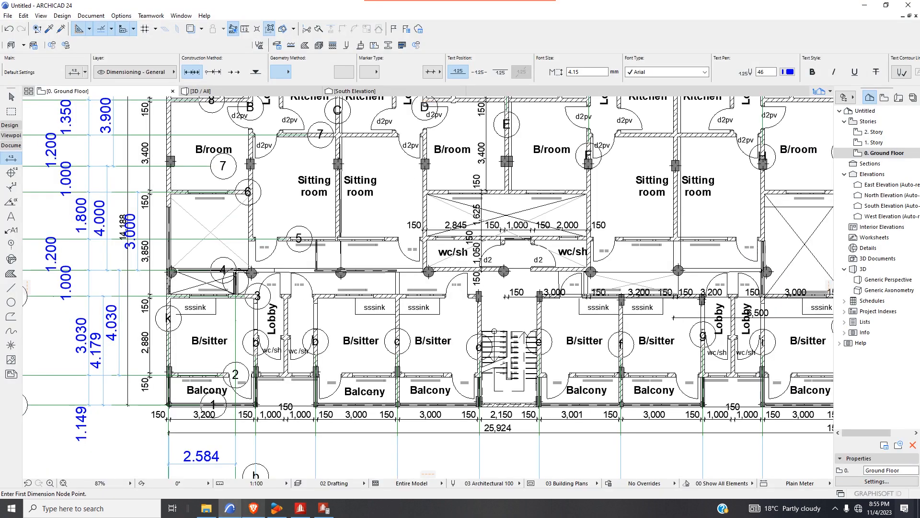
scroll(556, 307, up, 4)
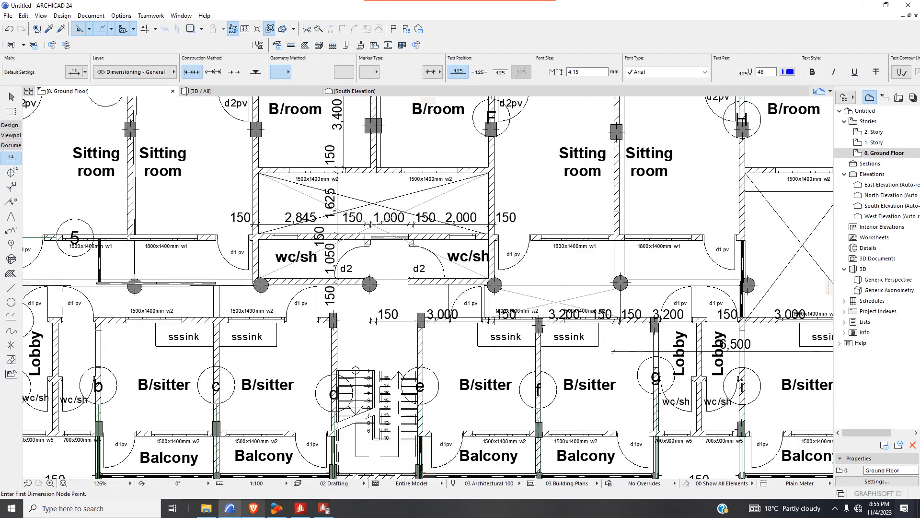
scroll(494, 291, down, 4)
scroll(581, 295, up, 4)
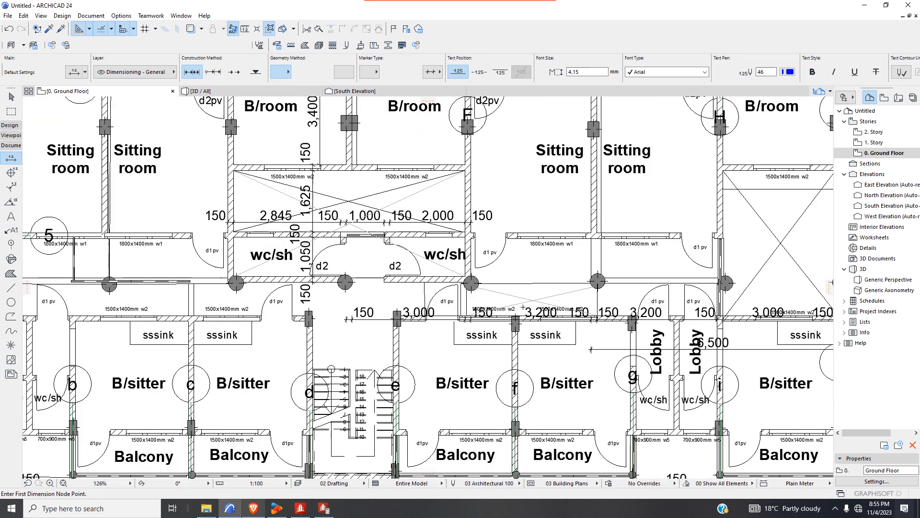
scroll(532, 301, up, 4)
scroll(540, 297, down, 4)
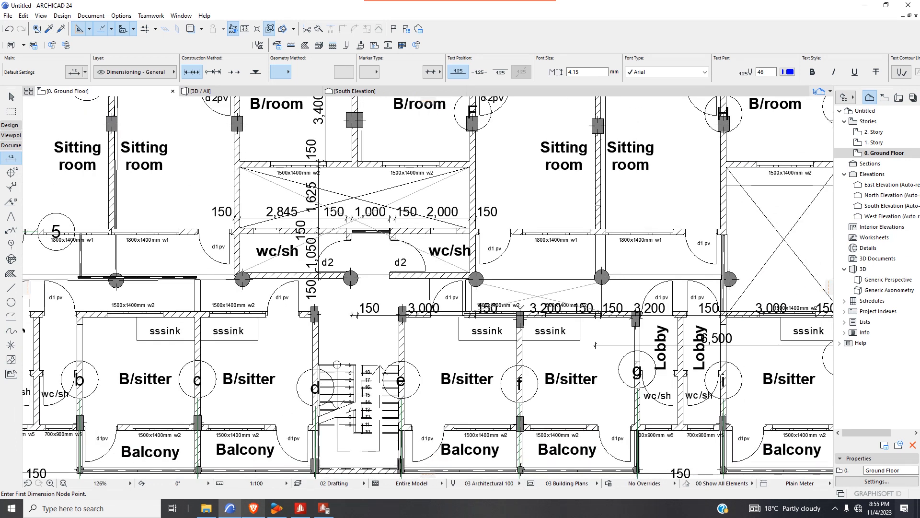
click(324, 508)
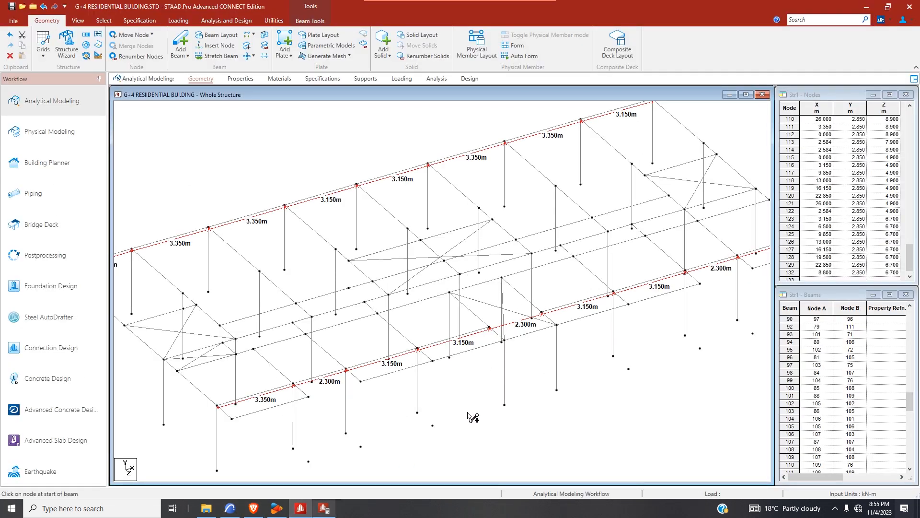
click(301, 509)
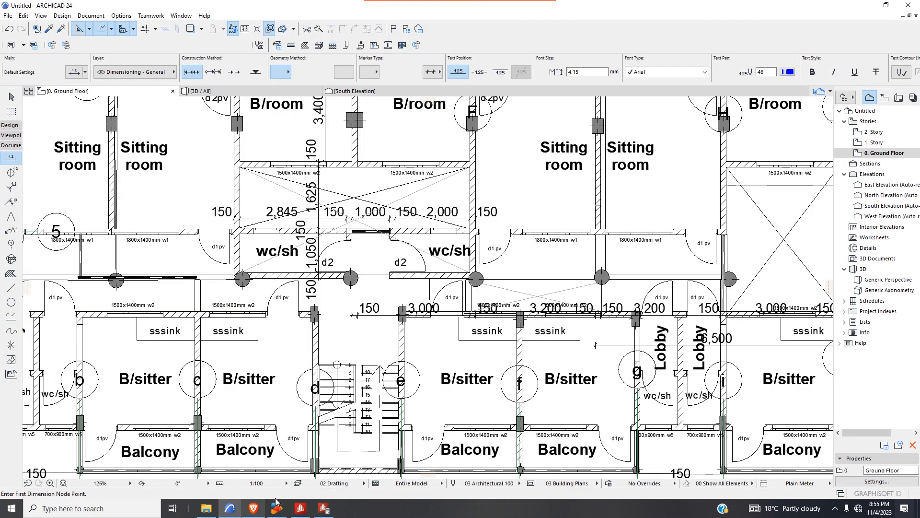
- Switch to STAAD.Pro and delete the two short cross beams 106 and 108 between the corridor beam lines
scroll(510, 302, up, 2)
scroll(470, 301, down, 3)
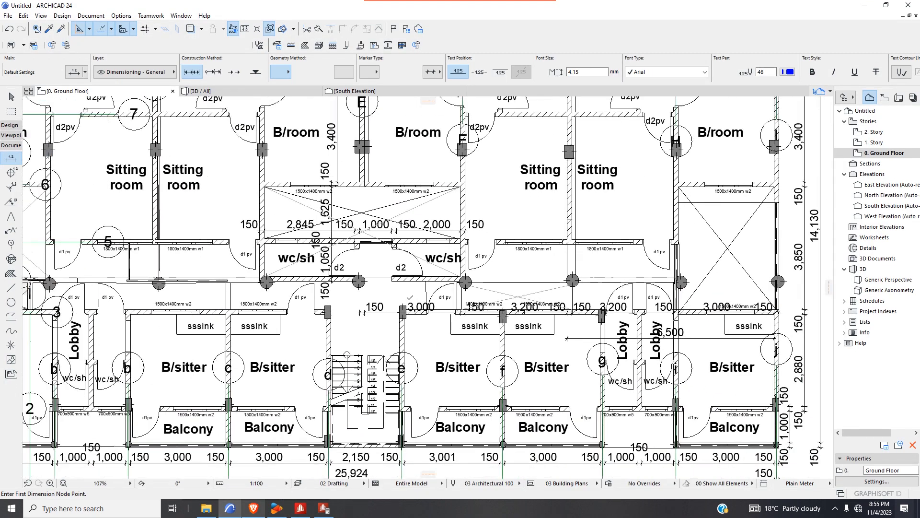
scroll(688, 303, up, 2)
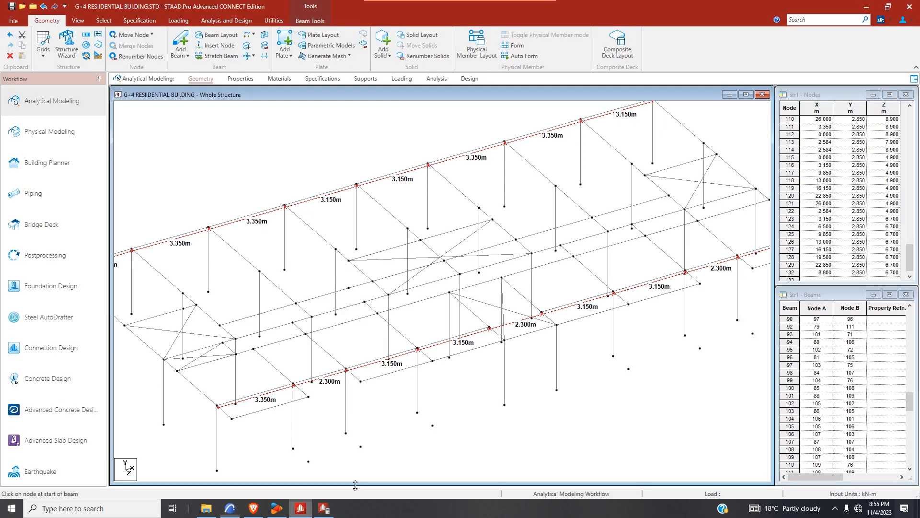
click(300, 508)
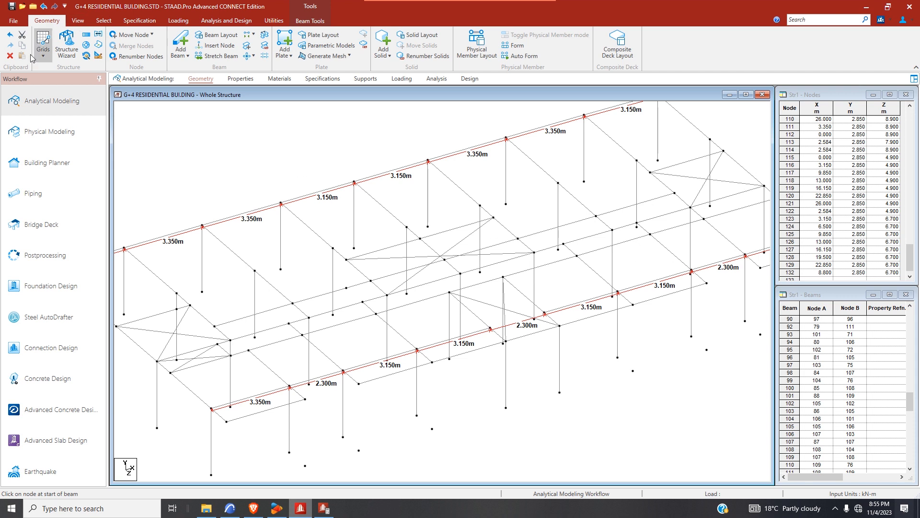
click(99, 21)
click(31, 41)
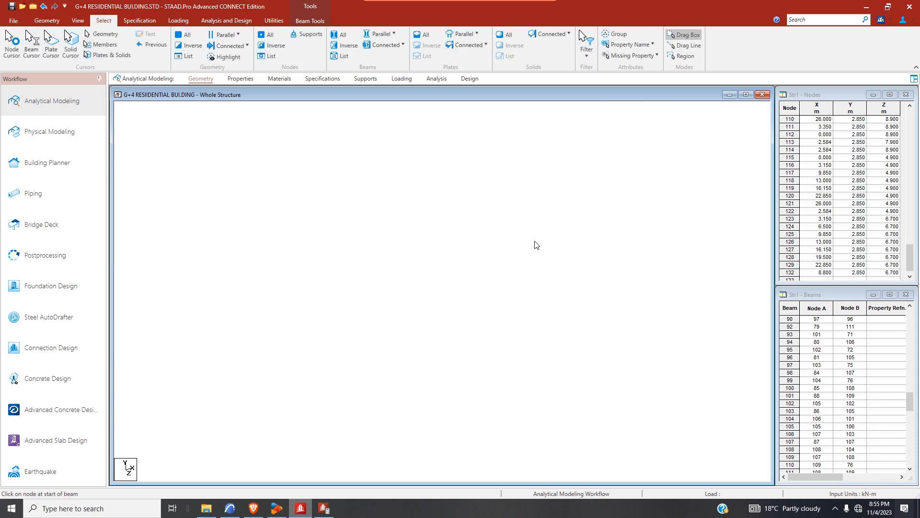
click(644, 229)
ctrl+click(572, 249)
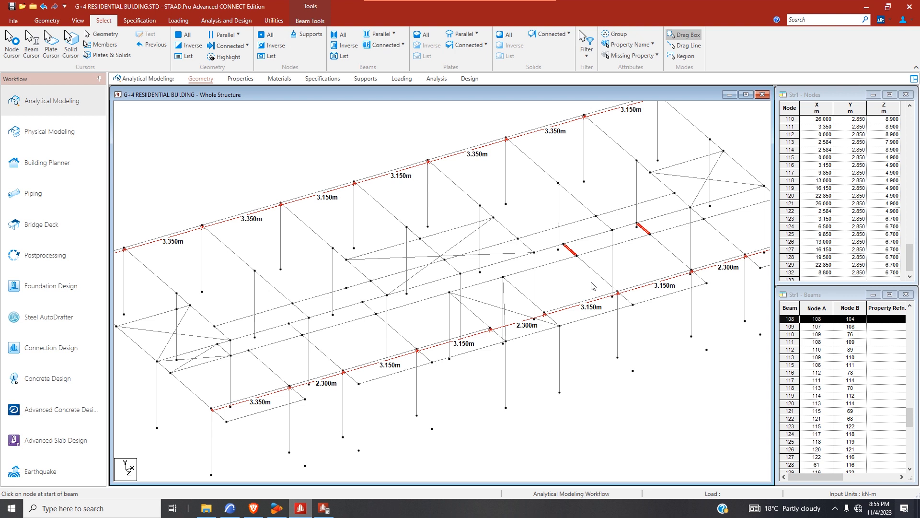
key(Delete)
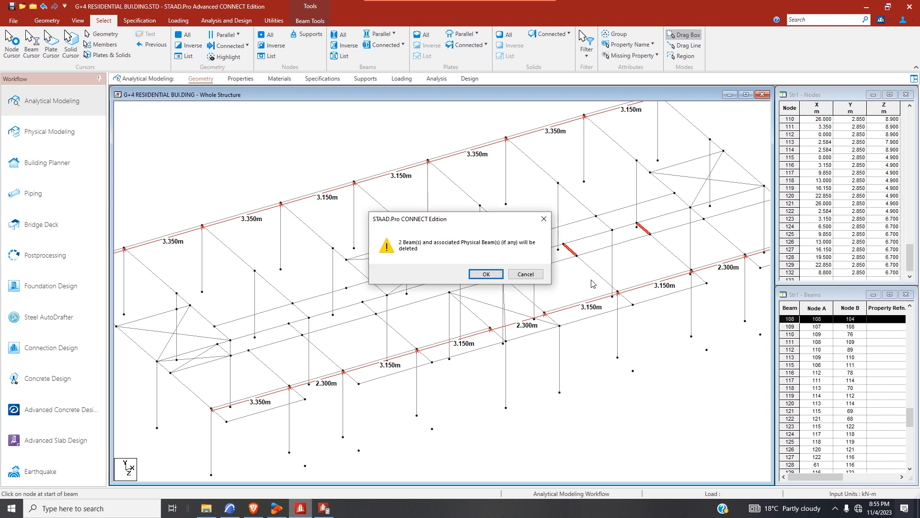
click(486, 274)
- Select corridor column nodes 74 and 75, and measure the short node-to-node distance along the near-end edge beam
click(15, 52)
click(534, 255)
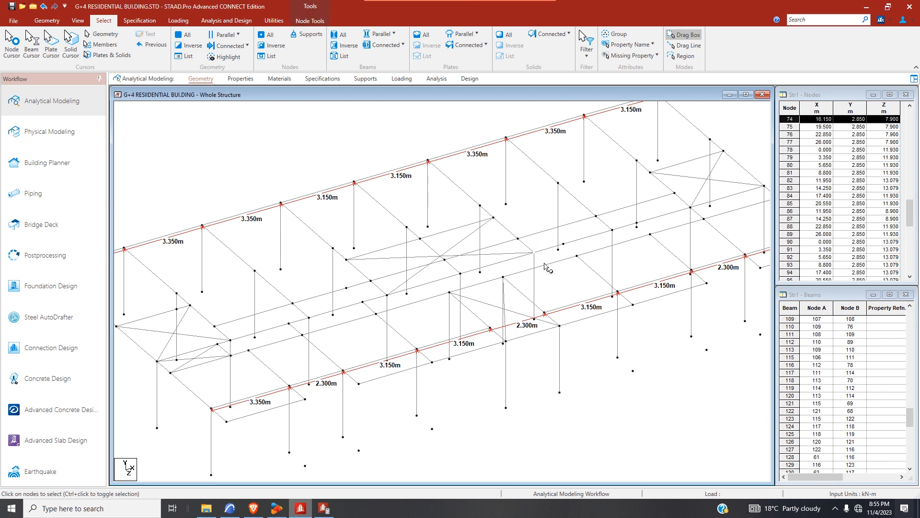
click(611, 231)
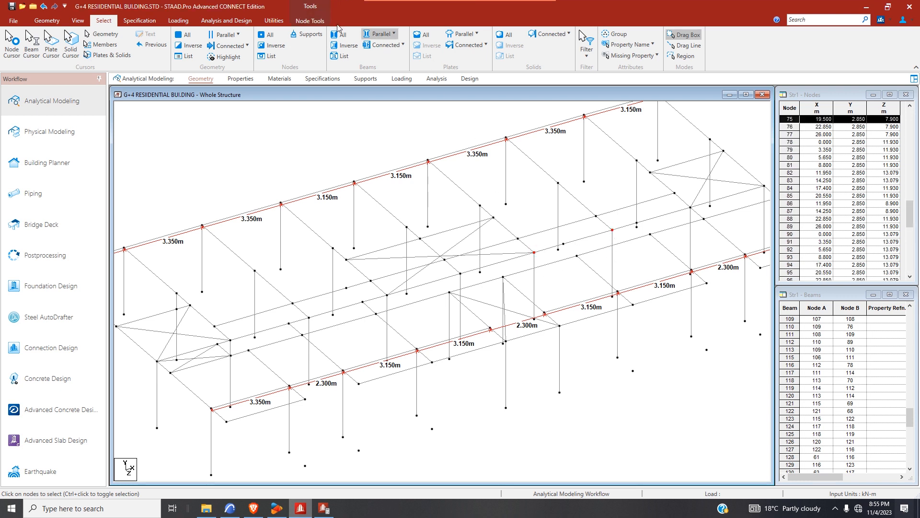
click(272, 20)
click(26, 45)
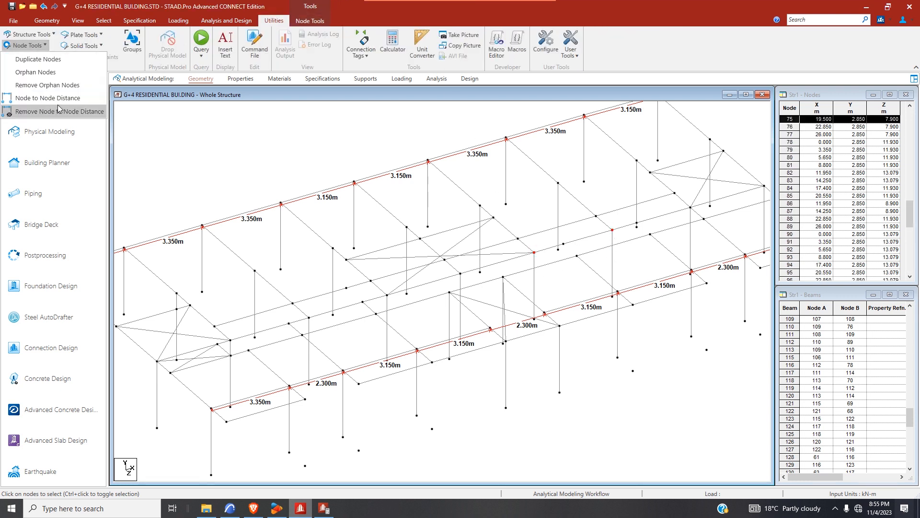
click(64, 99)
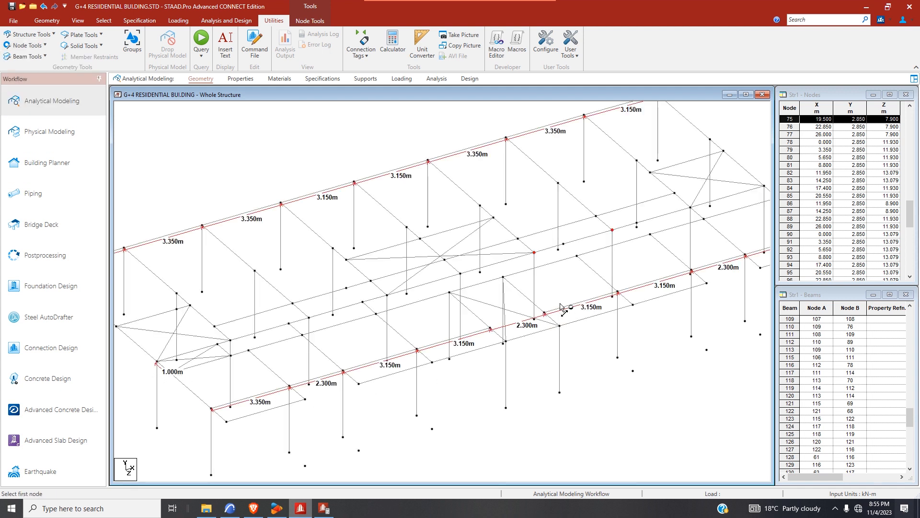
click(77, 20)
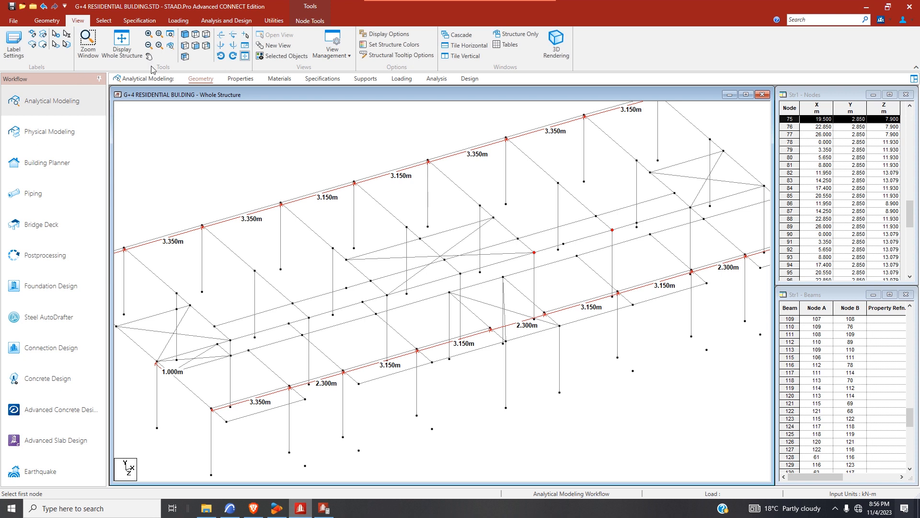
- Apply a Translational Repeat to the two selected nodes, one step of 1 m along Z with linked steps
click(47, 20)
click(86, 35)
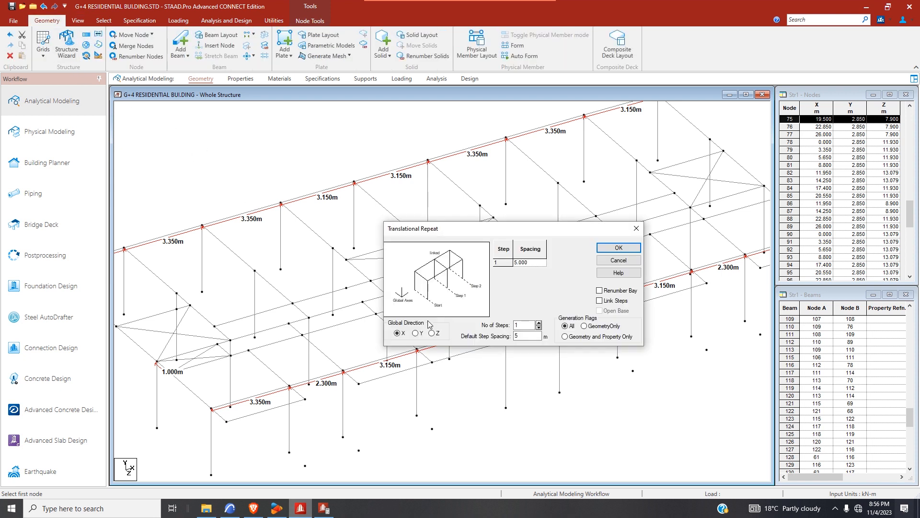
click(432, 333)
click(519, 336)
click(619, 247)
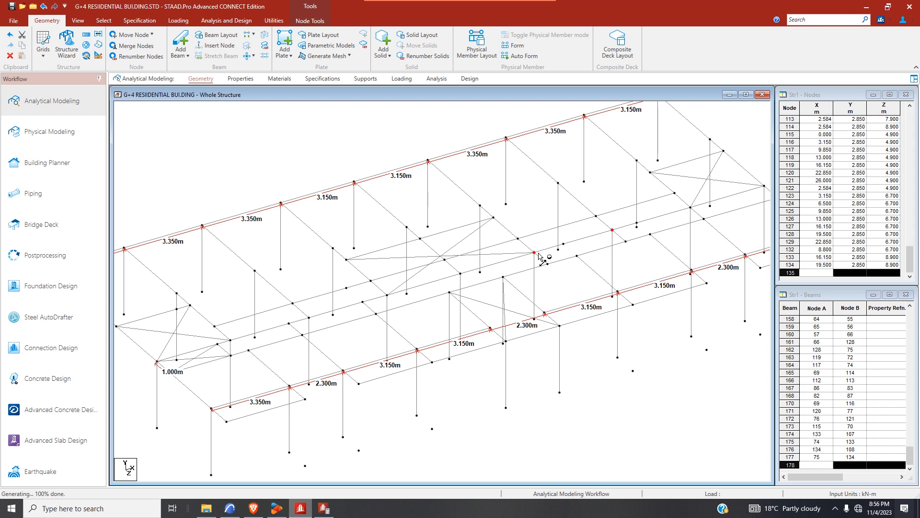
- Draw crossing diagonal beams in the new corridor bay, from node 74 to 134 and from node 133 to 75
click(180, 43)
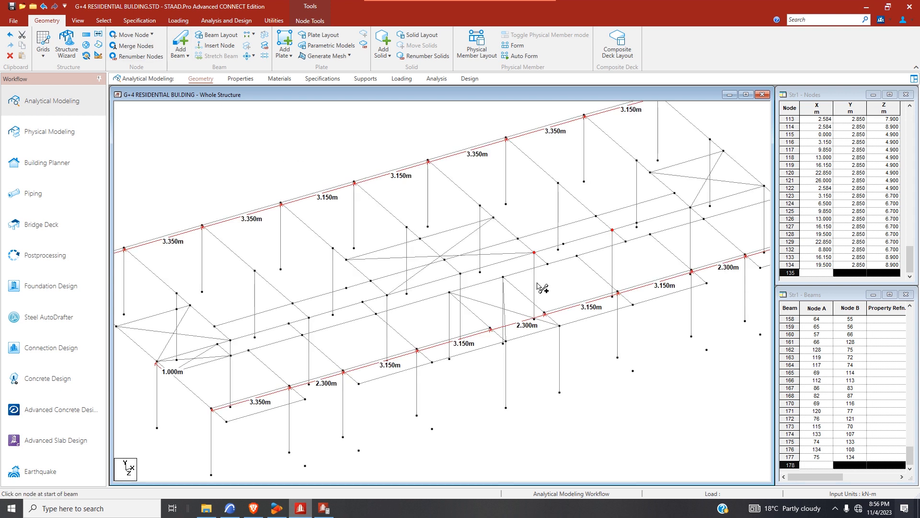
drag(536, 255, 612, 230)
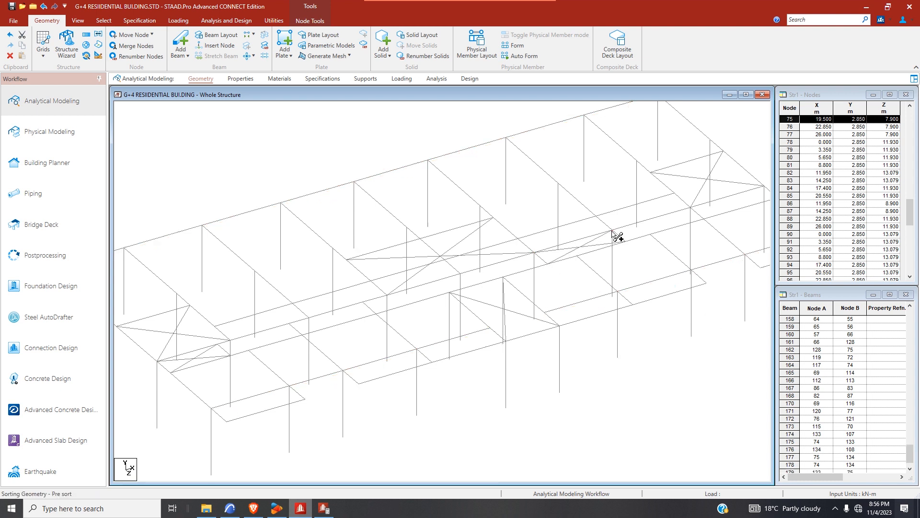
scroll(322, 308, down, 1)
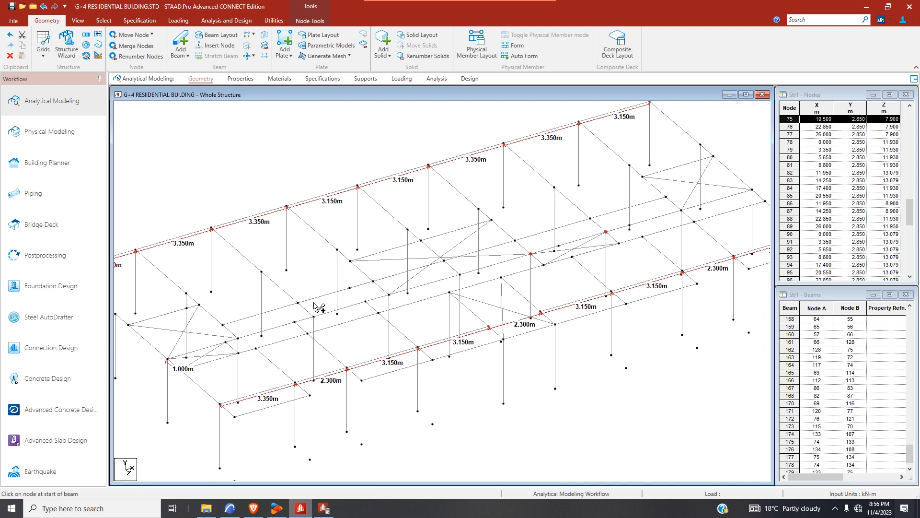
scroll(312, 307, down, 1)
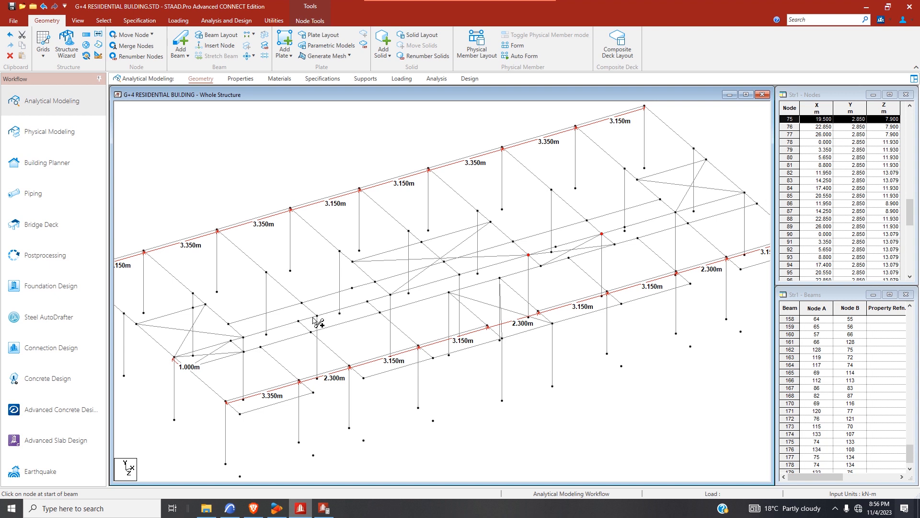
scroll(319, 321, down, 1)
scroll(305, 344, up, 1)
scroll(298, 353, down, 2)
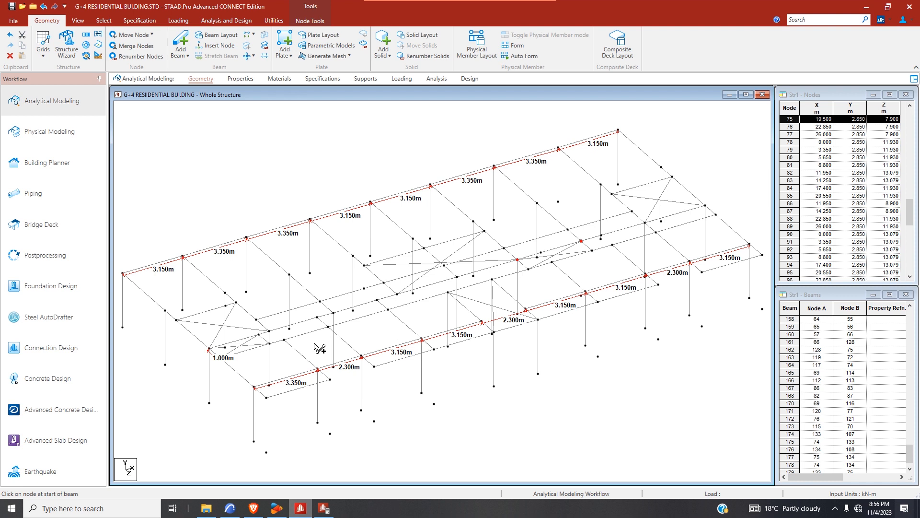
scroll(369, 301, up, 1)
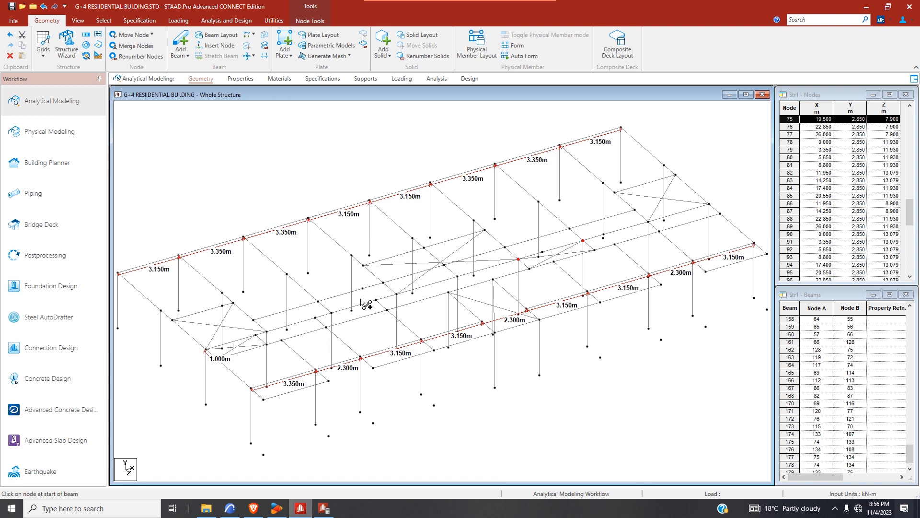
- Merge collinear corridor beams 143 and 150 into one member, retaining beam number 143
drag(363, 289, 171, 52)
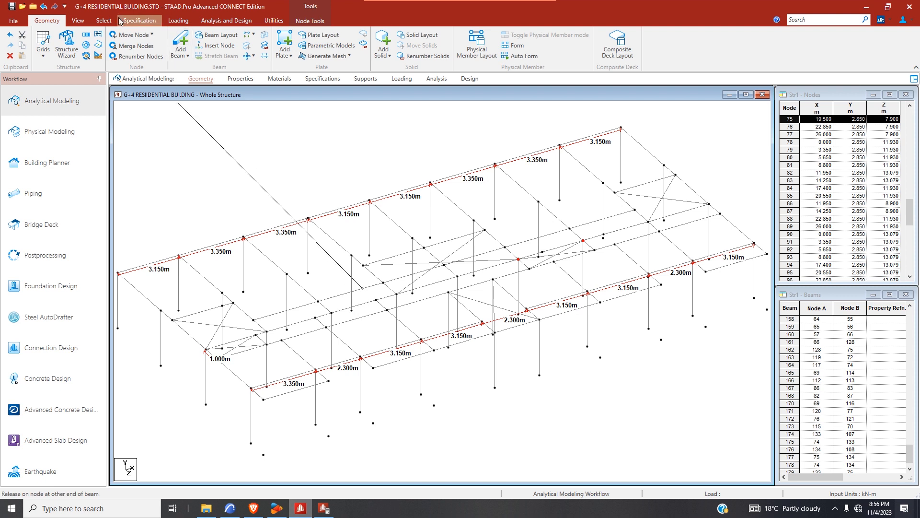
click(104, 20)
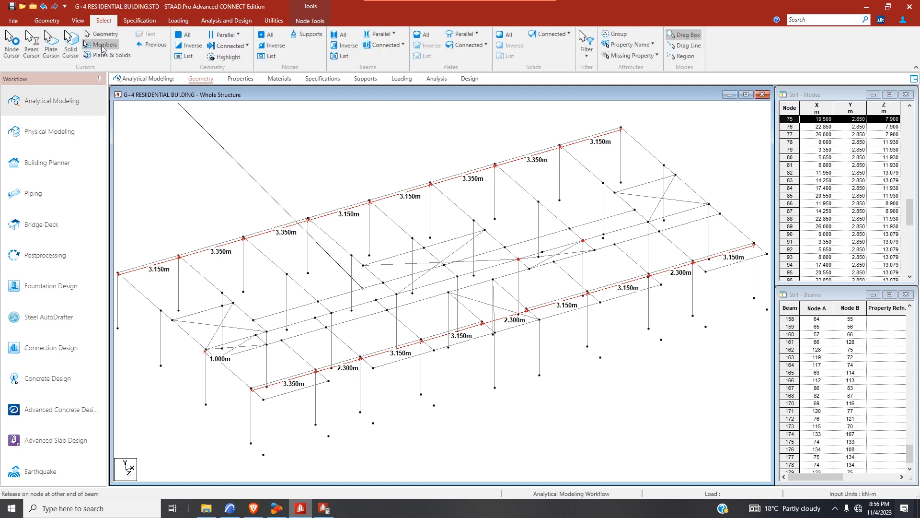
click(363, 283)
click(371, 286)
click(353, 293)
click(369, 288)
ctrl+click(361, 289)
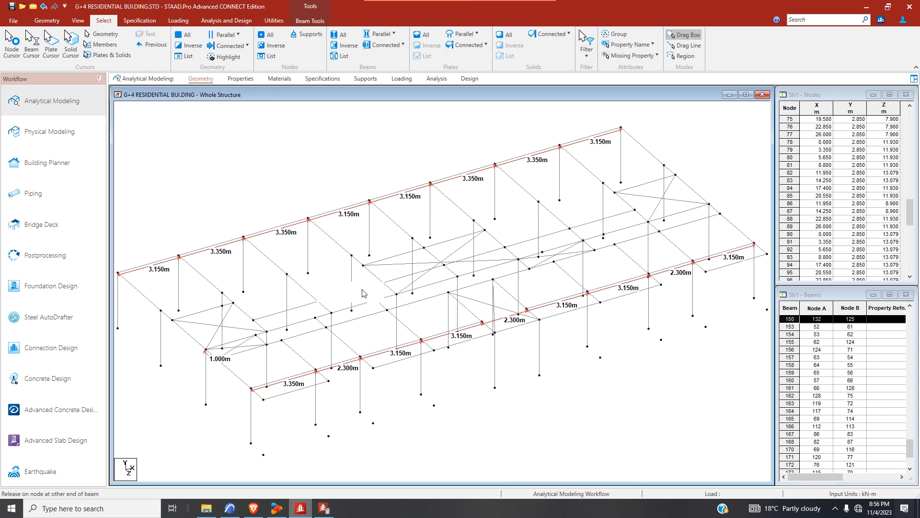
click(47, 21)
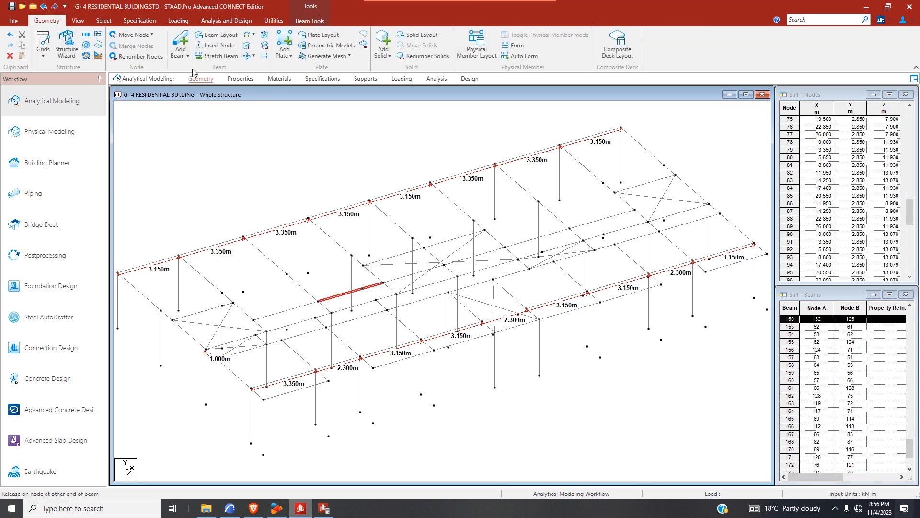
click(264, 35)
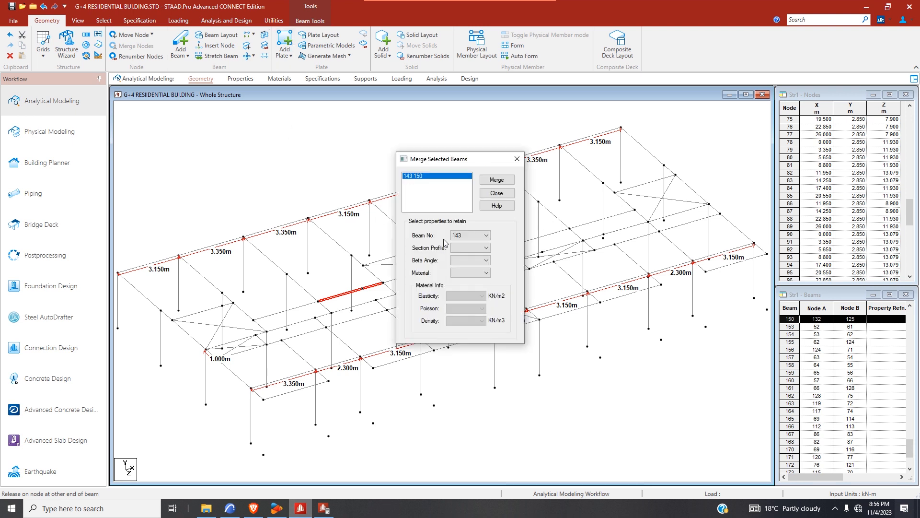
click(497, 179)
click(499, 194)
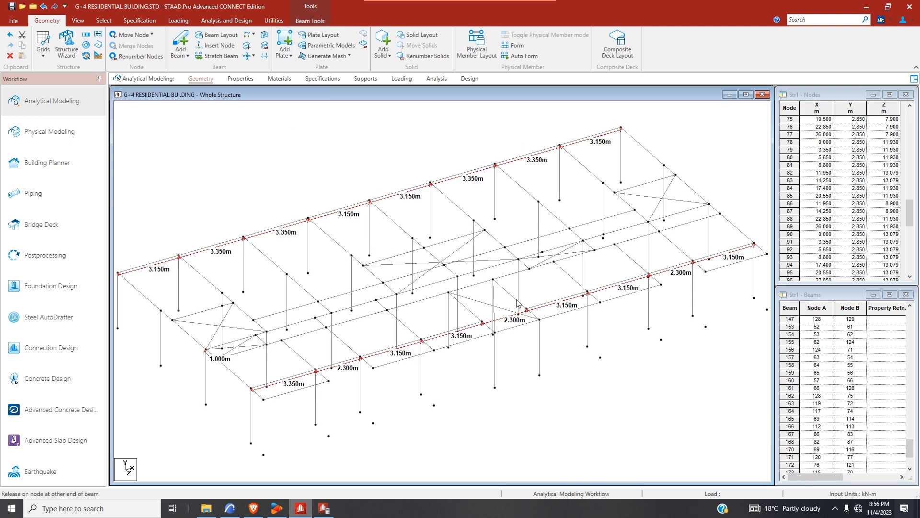
- Merge collinear beams 72 and 99 on the column-side corridor line into one member, retaining beam number 72
scroll(621, 230, up, 1)
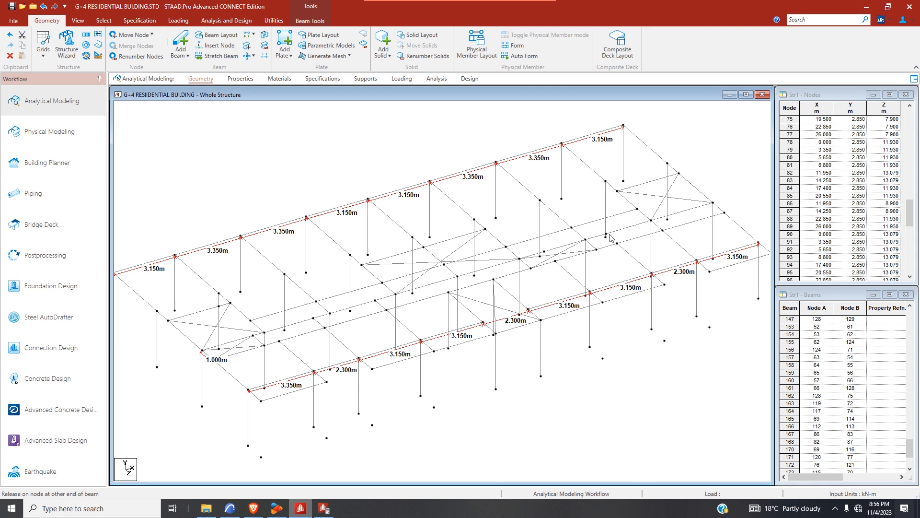
click(609, 235)
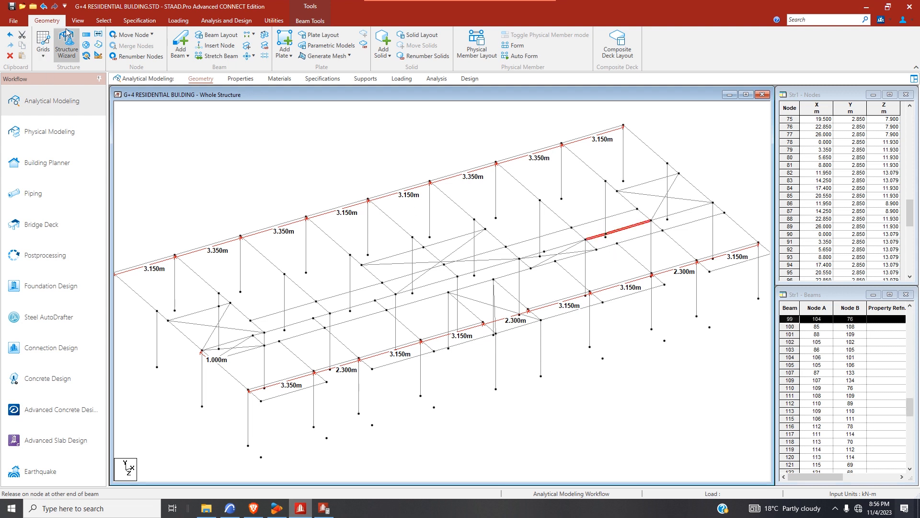
click(264, 37)
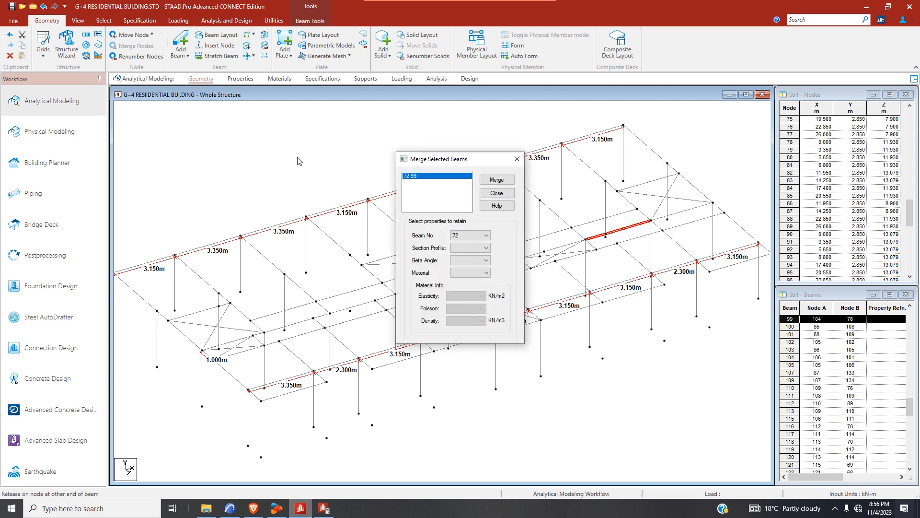
click(494, 179)
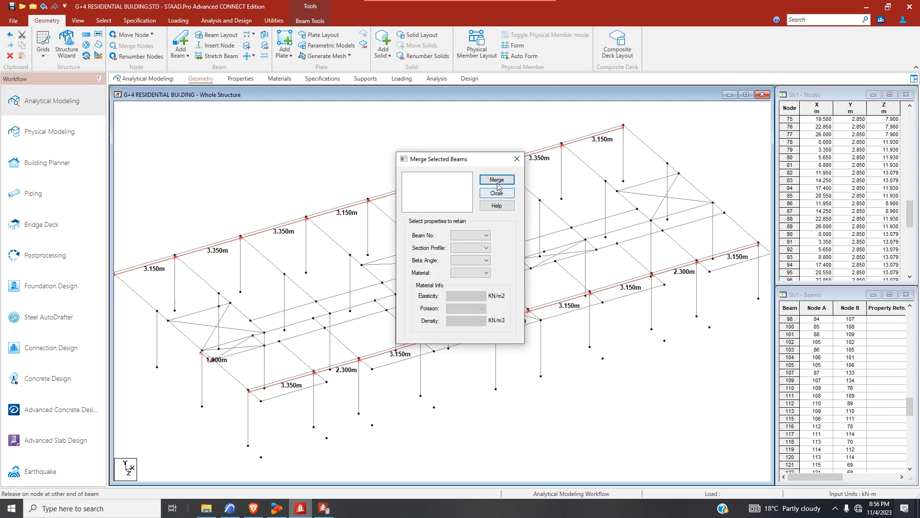
click(516, 159)
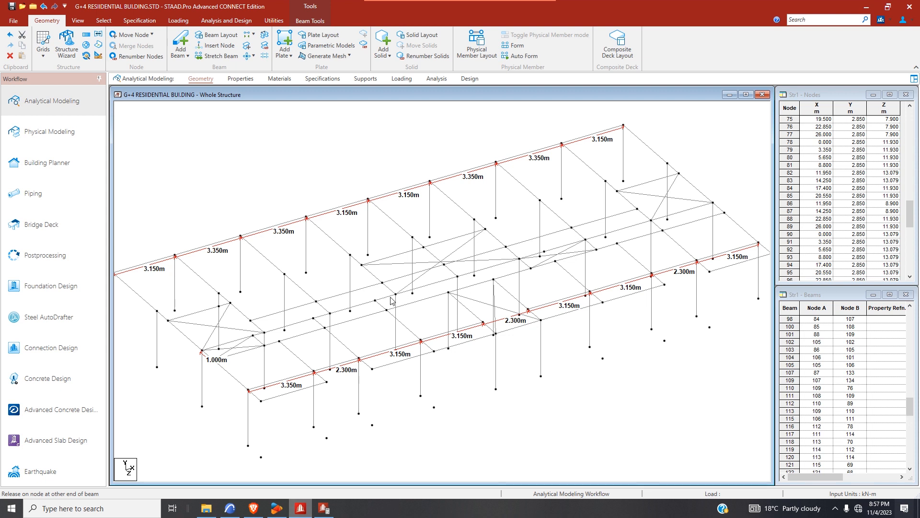
- Switch to ARCHICAD and examine the ground floor plan's grid lines, rooms and corridor columns against the beam model
click(230, 508)
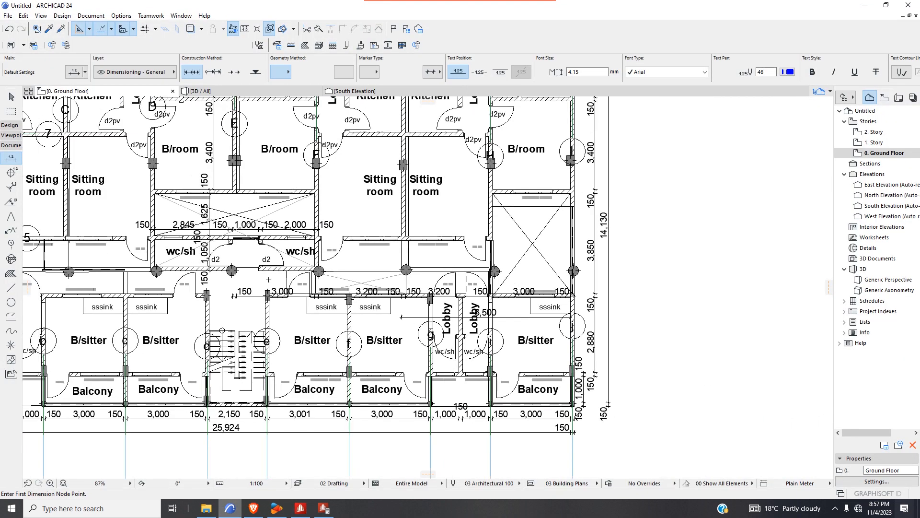
scroll(384, 234, down, 2)
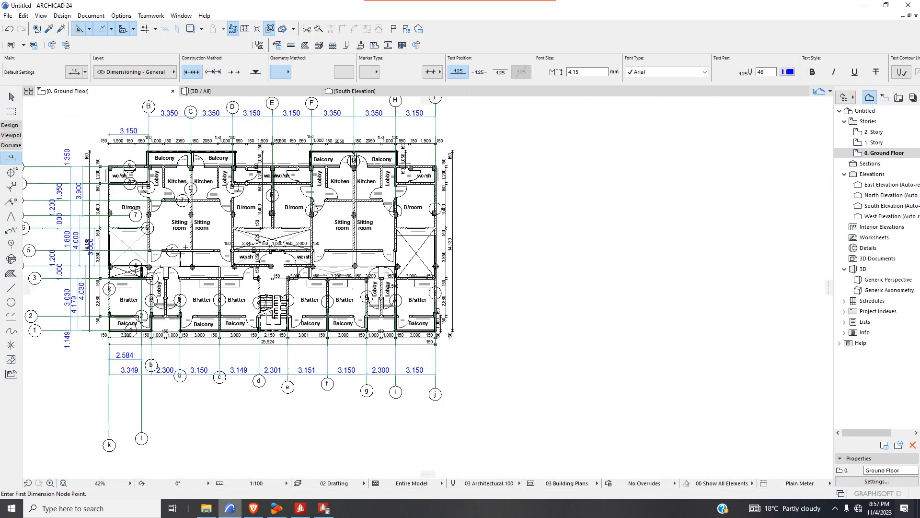
scroll(185, 247, up, 2)
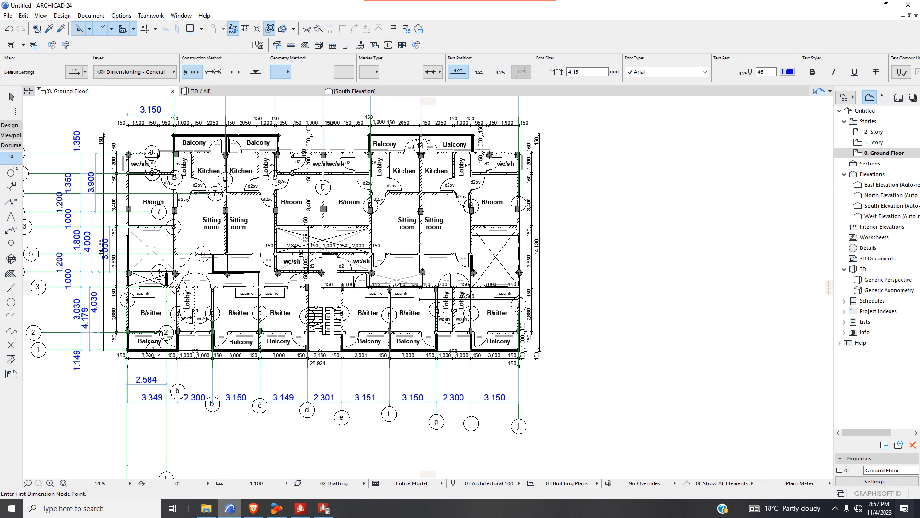
scroll(197, 198, up, 2)
scroll(302, 216, down, 3)
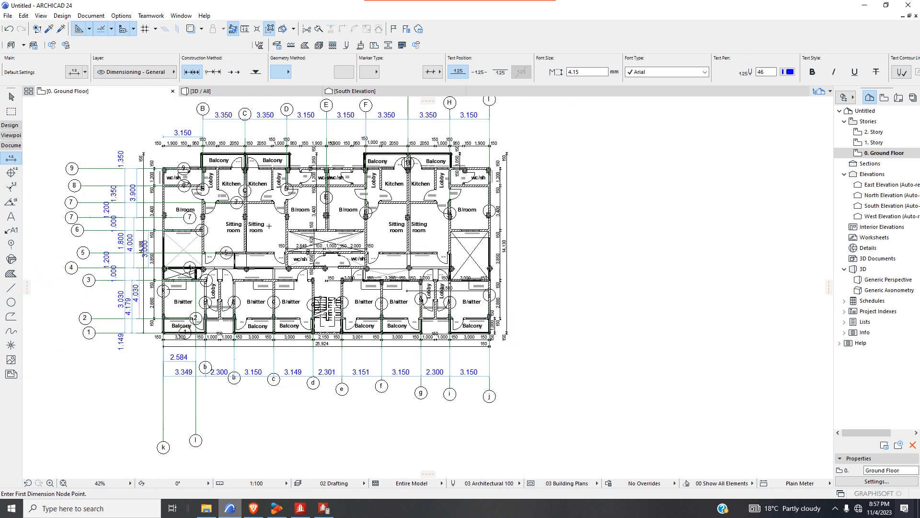
scroll(133, 212, up, 8)
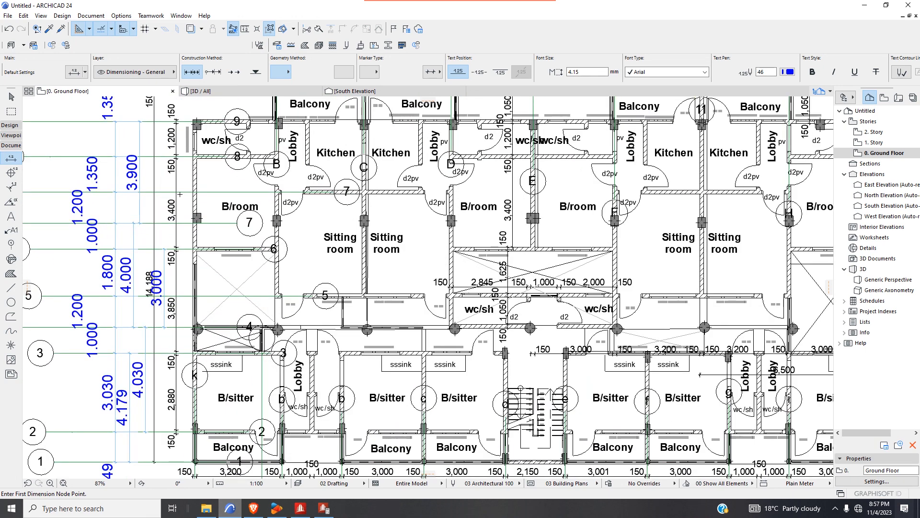
- Dimension the distance between the upper grid line 7 and grid line 5 on the ground floor plan
scroll(180, 194, up, 4)
click(154, 191)
scroll(184, 233, down, 2)
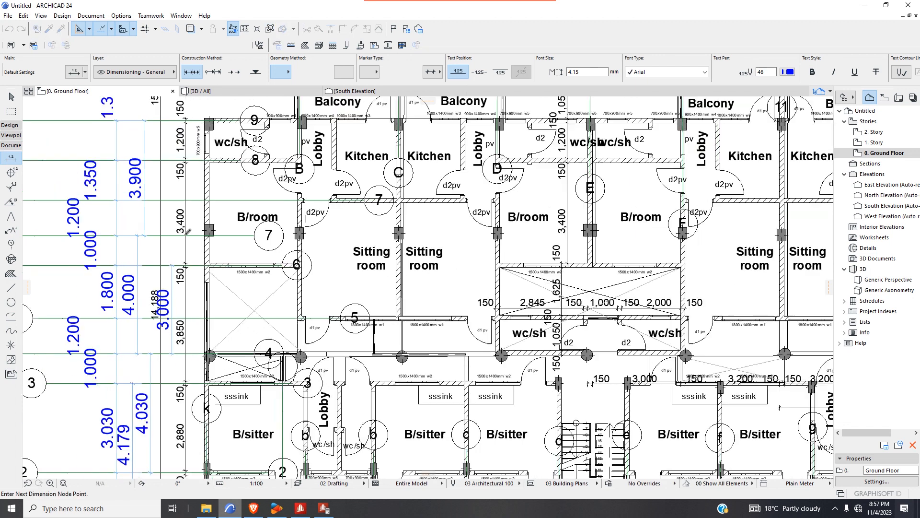
scroll(164, 309, up, 2)
scroll(163, 305, up, 5)
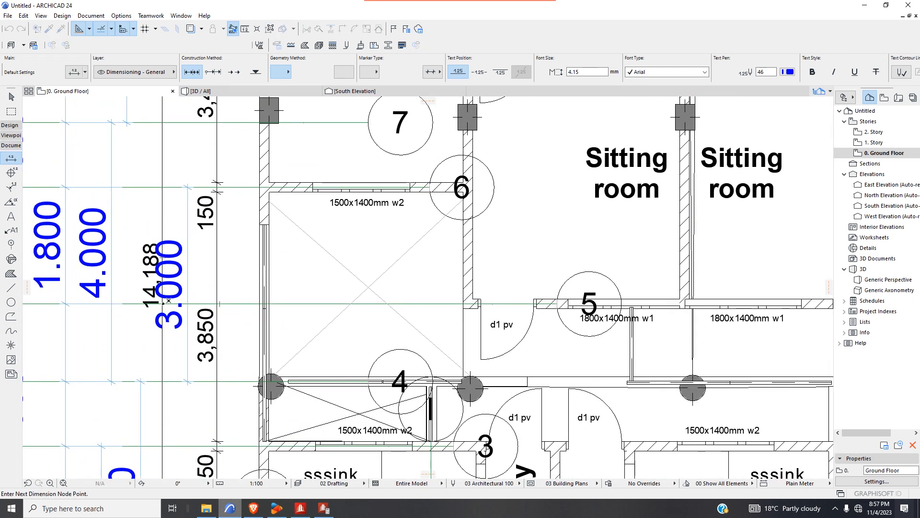
right_click(215, 285)
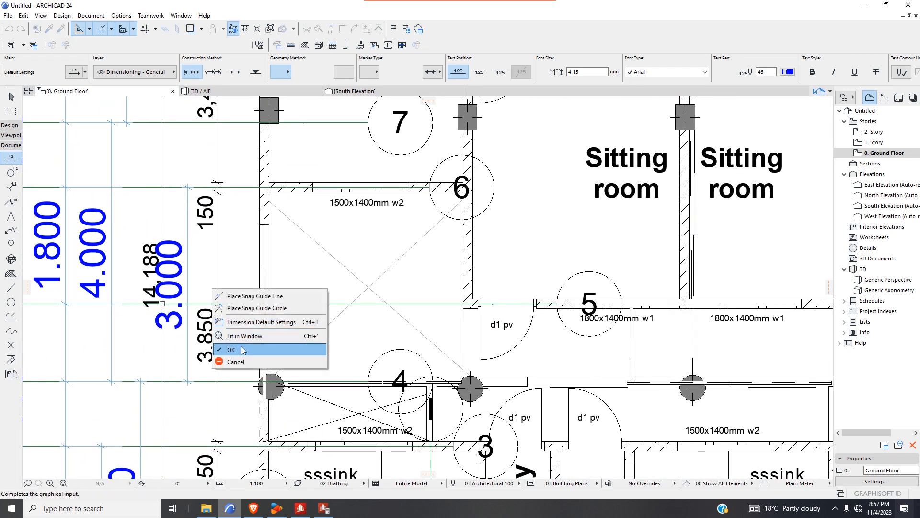
click(238, 349)
click(246, 312)
scroll(247, 310, down, 5)
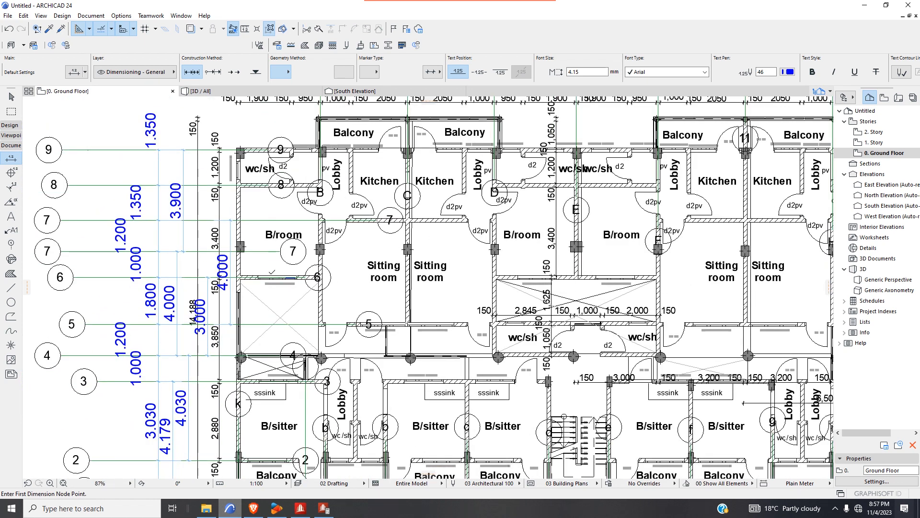
scroll(272, 272, up, 3)
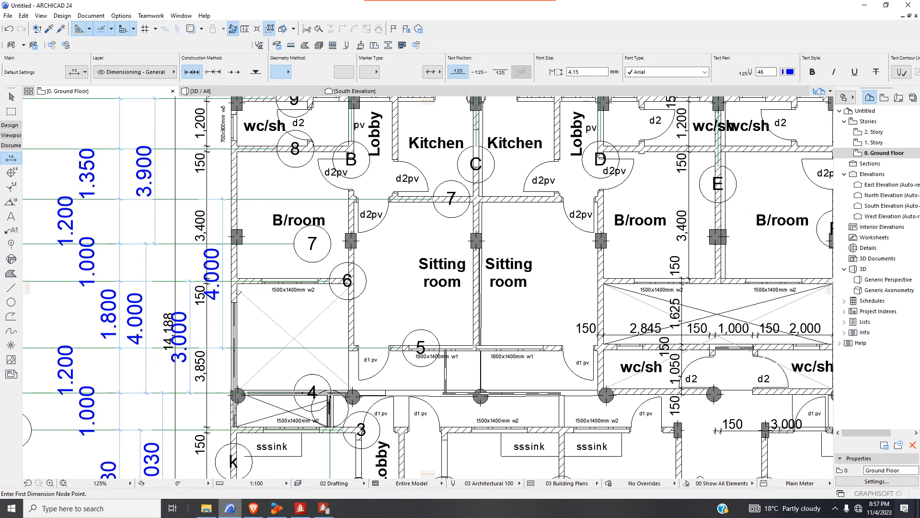
scroll(287, 306, down, 2)
scroll(307, 319, down, 2)
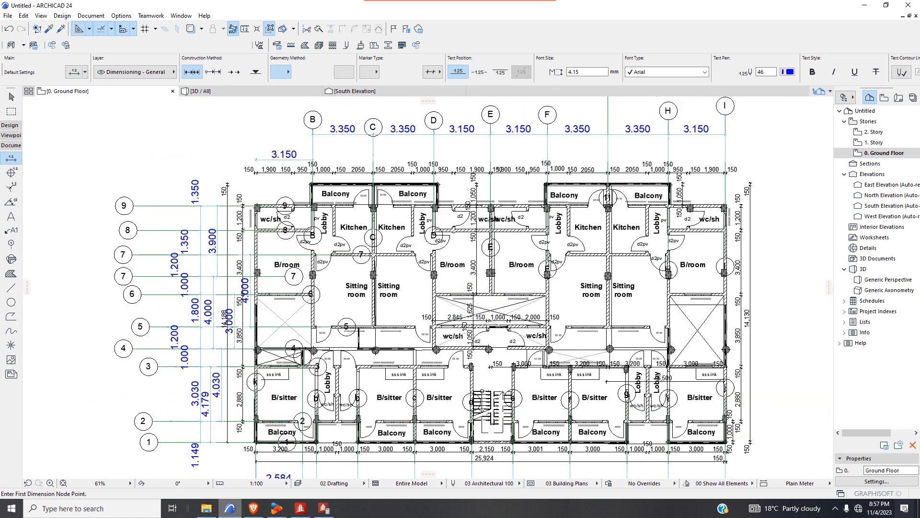
- Switch to STAAD.Pro and copy the two sitting-room beam lines at Z = 6.700 m by -4 m along Z in one Translational Repeat step
click(306, 509)
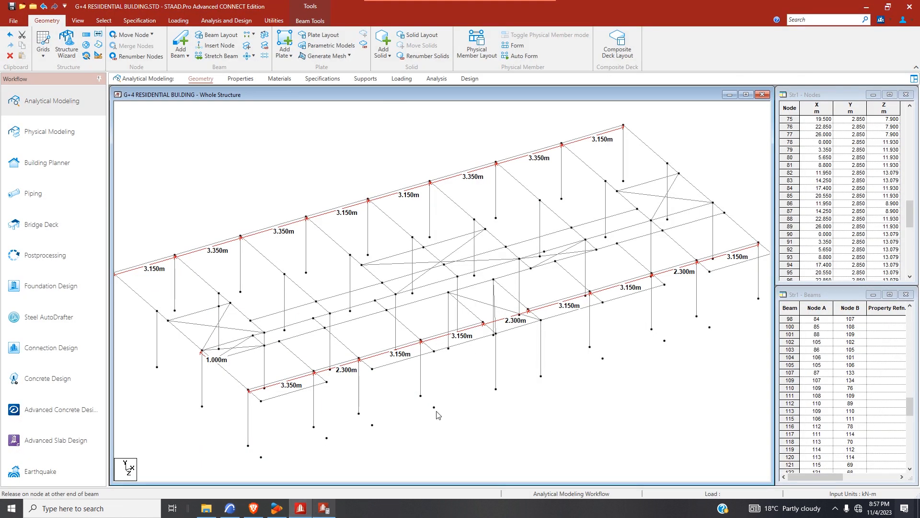
click(268, 315)
ctrl+click(336, 301)
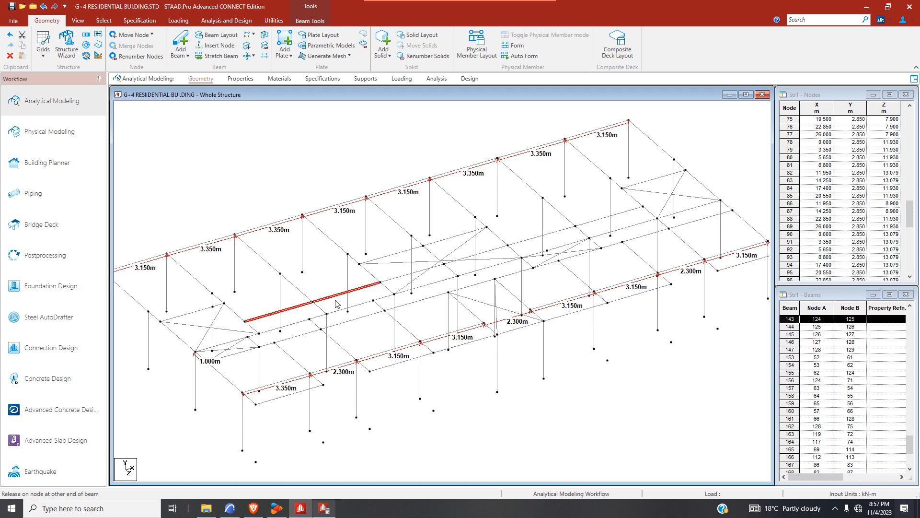
ctrl+click(537, 237)
ctrl+click(601, 219)
click(85, 35)
click(433, 333)
double_click(527, 335)
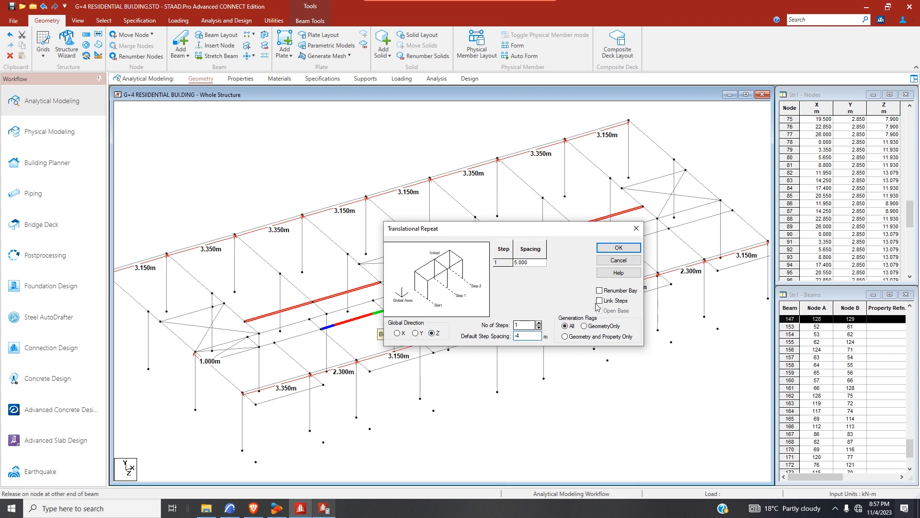
click(618, 247)
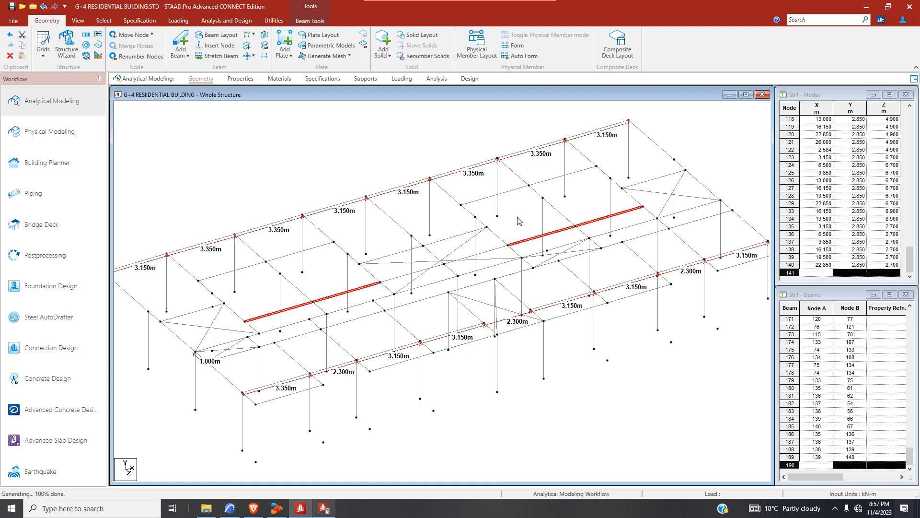
scroll(514, 189, up, 1)
scroll(324, 274, down, 1)
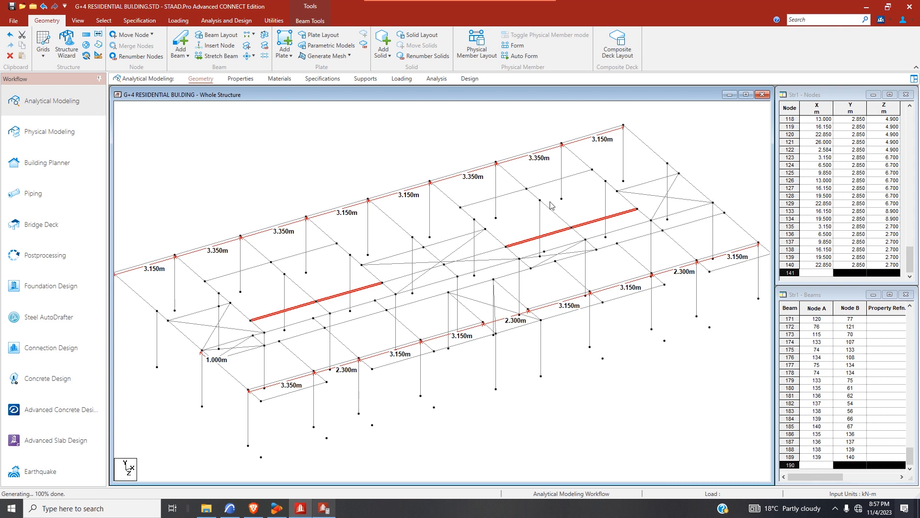
- Switch to ARCHICAD and dimension the distance between grid lines 6 and 8 on the ground floor plan
click(231, 508)
scroll(254, 300, up, 5)
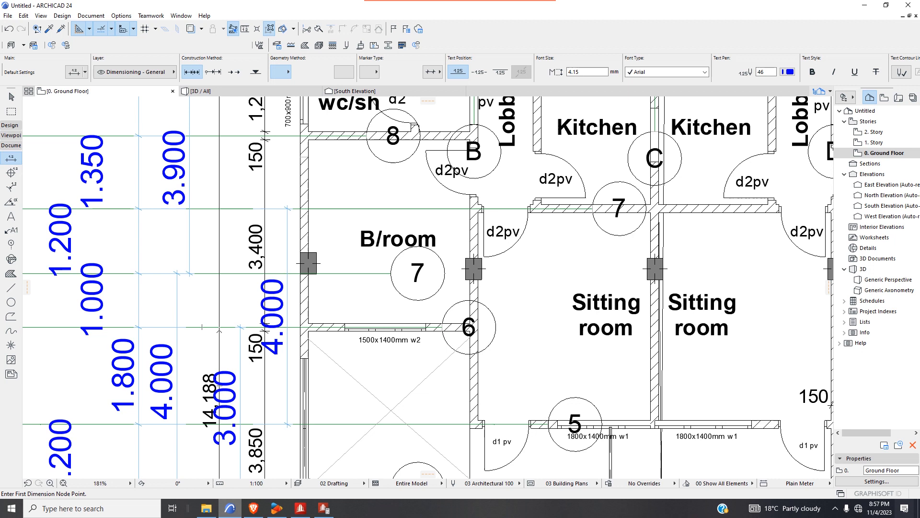
click(220, 328)
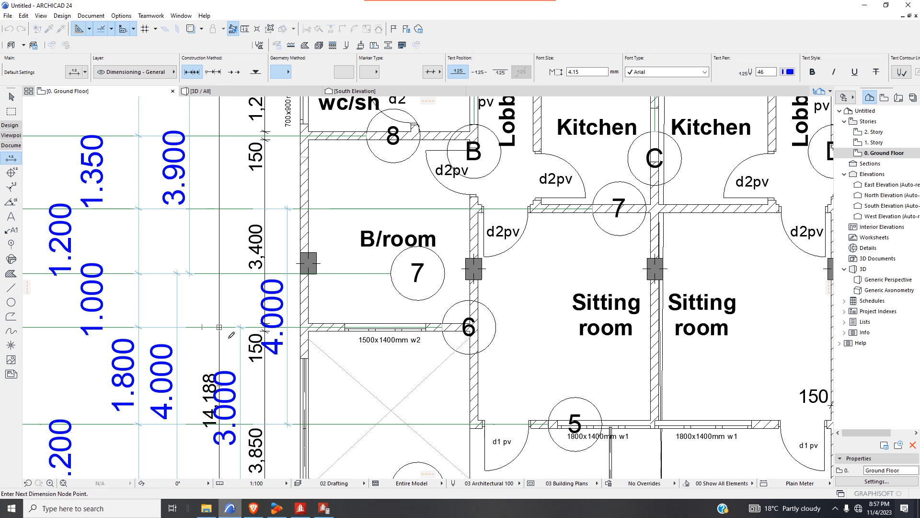
scroll(220, 328, down, 2)
right_click(229, 232)
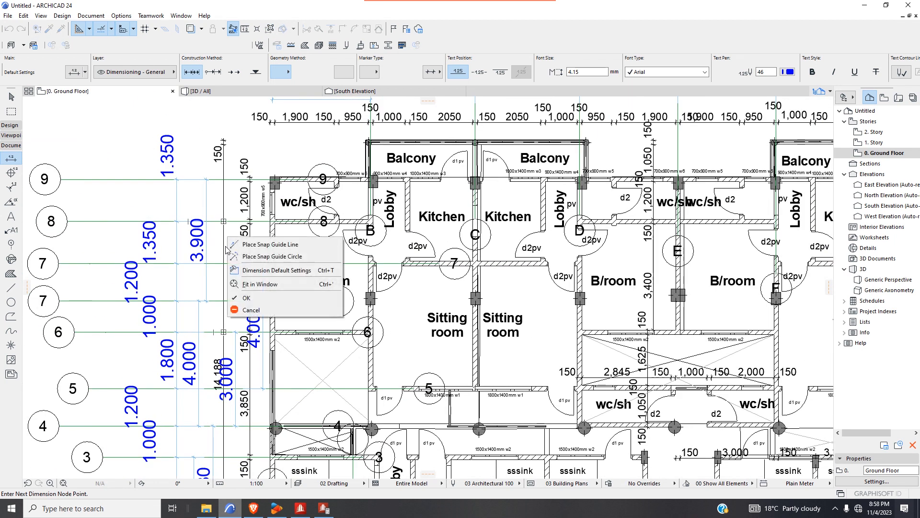
click(235, 292)
click(235, 295)
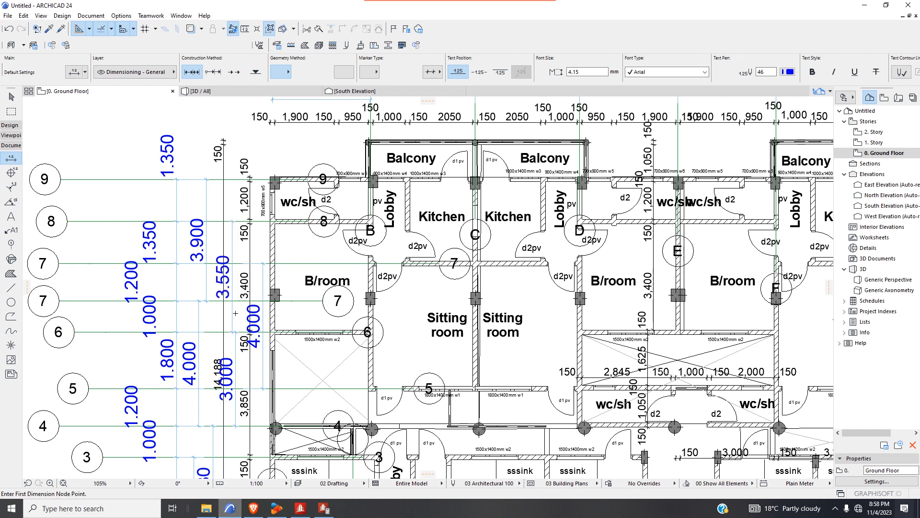
scroll(208, 271, down, 2)
scroll(278, 314, up, 2)
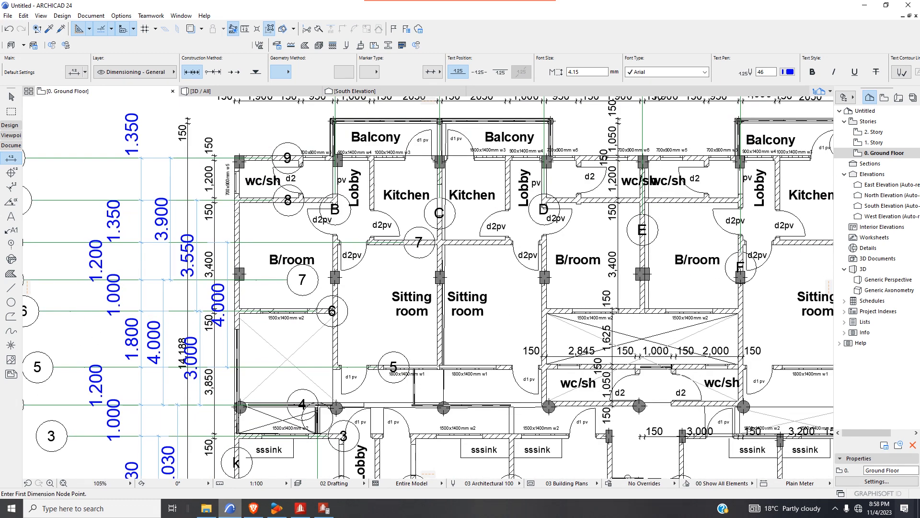
scroll(310, 251, down, 2)
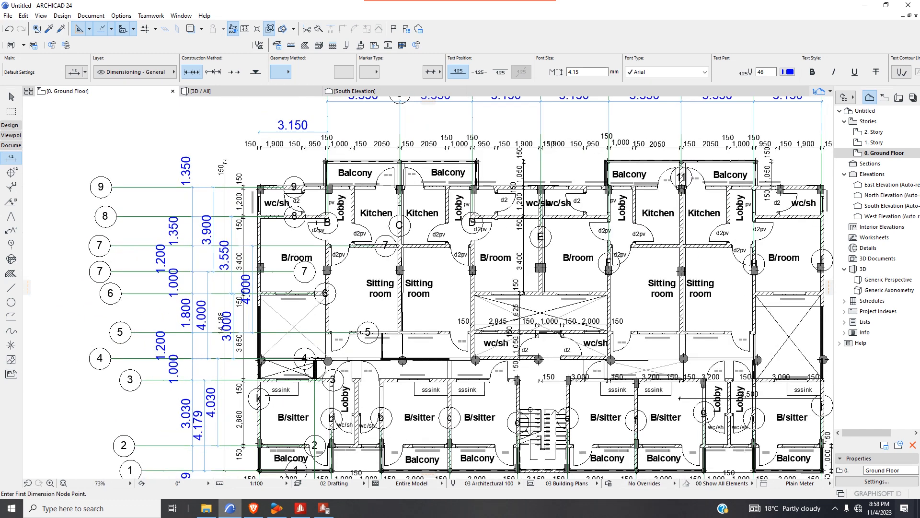
scroll(294, 297, down, 1)
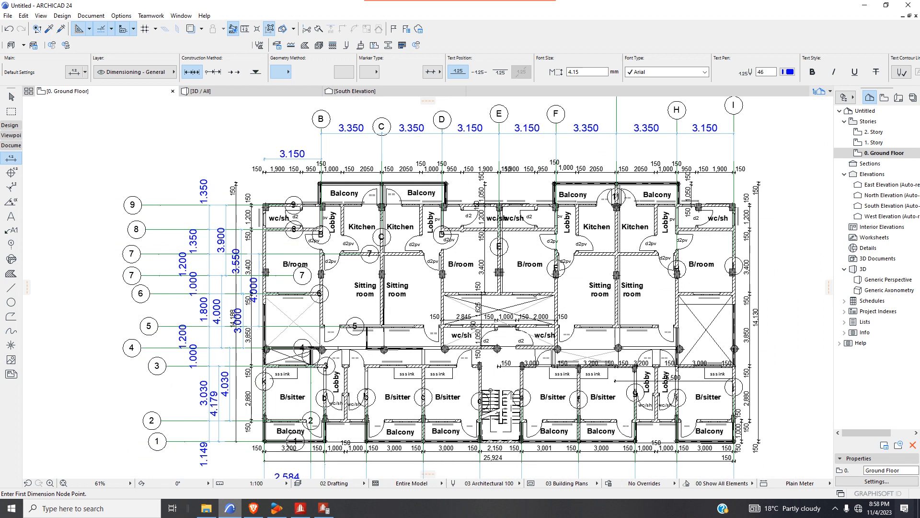
- Switch to STAAD.Pro and merge collinear beams 123 and 127 into one member, retaining beam number 123
click(298, 510)
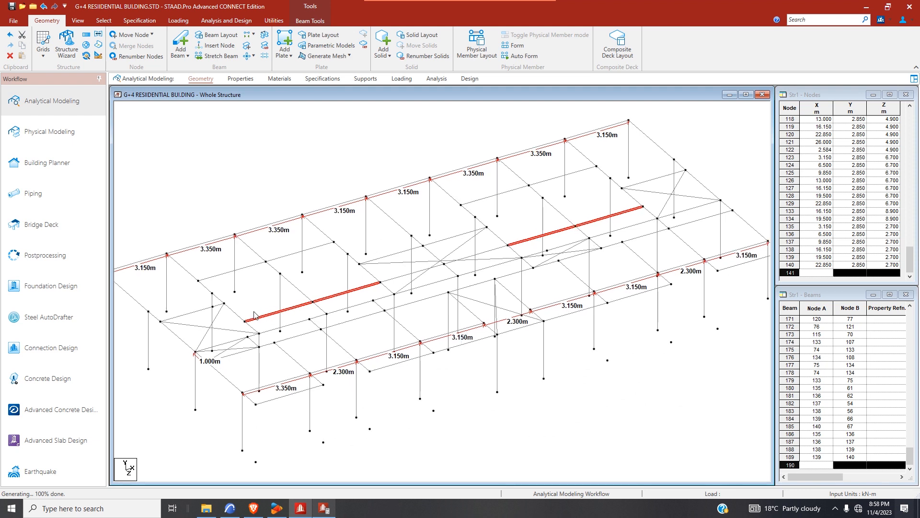
click(213, 320)
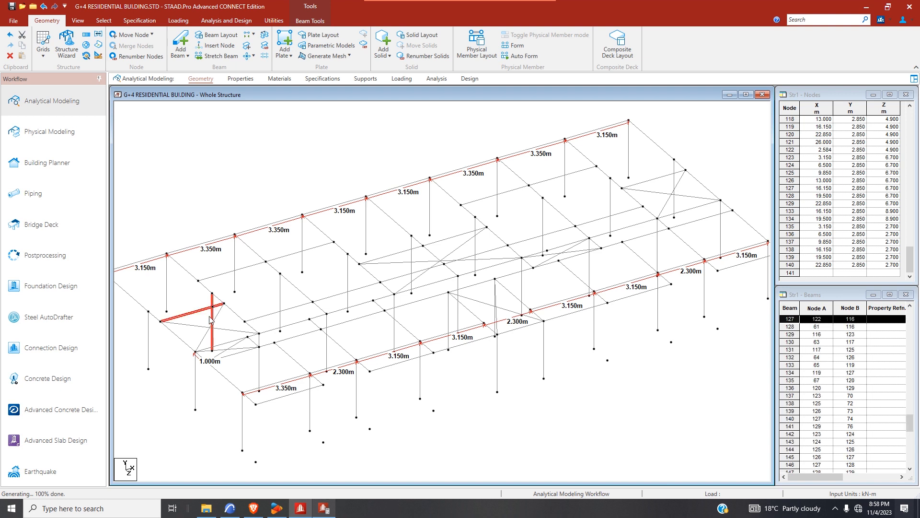
click(213, 322)
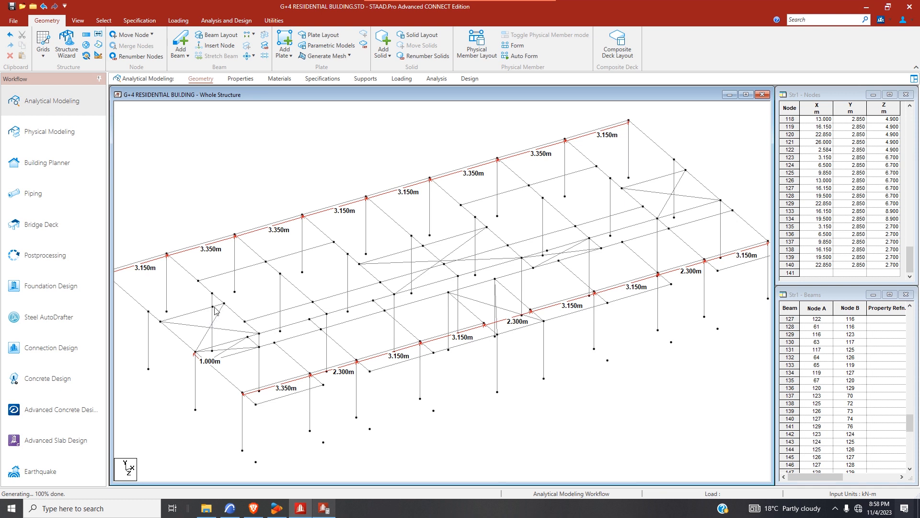
click(213, 307)
click(212, 318)
click(213, 316)
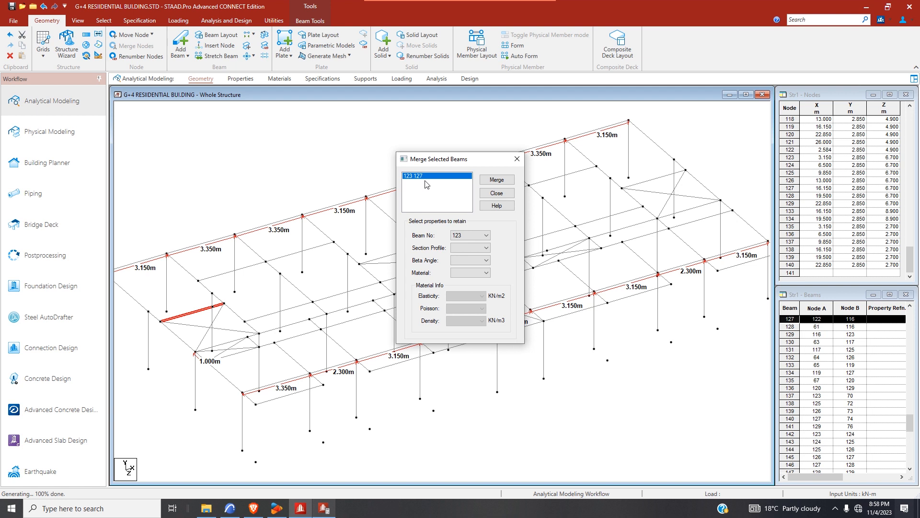
click(496, 180)
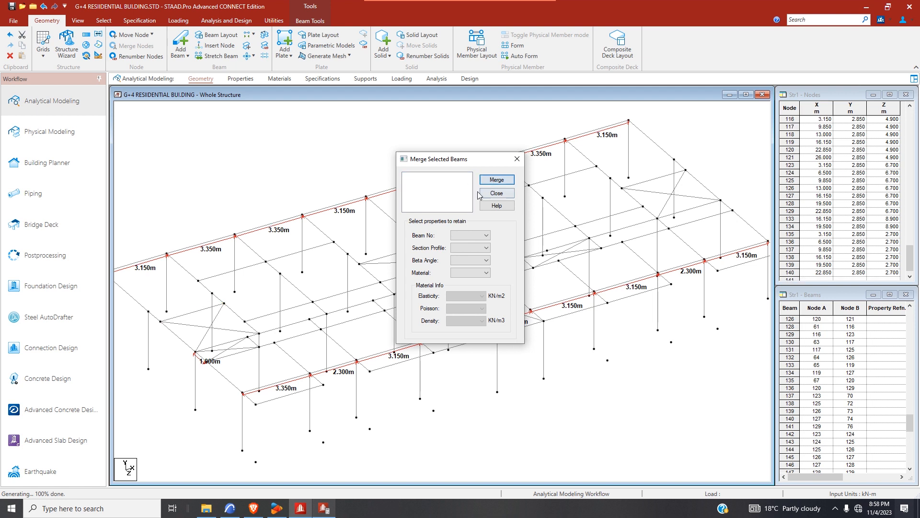
click(516, 159)
- Copy the end-bay and central beams at Z = 4.900 m by -3.55 m along Z in one Translational Repeat step
click(198, 316)
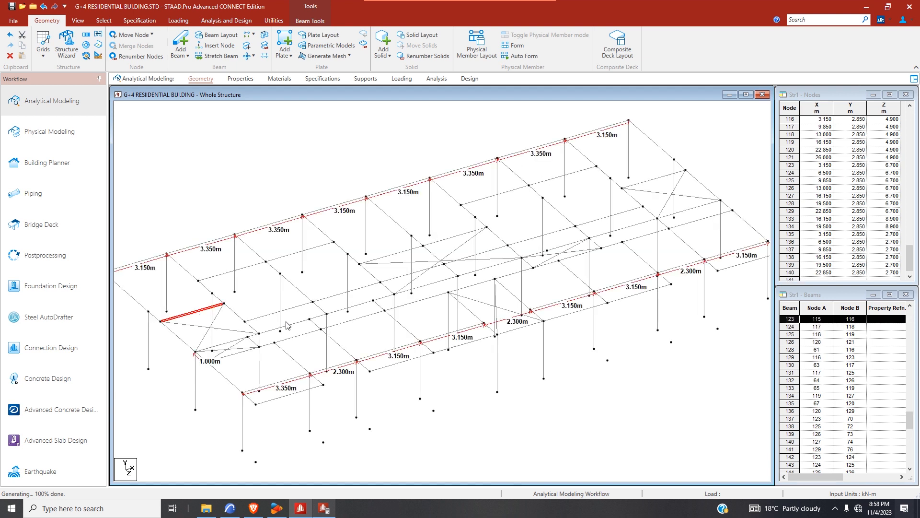
ctrl+click(407, 250)
ctrl+click(443, 240)
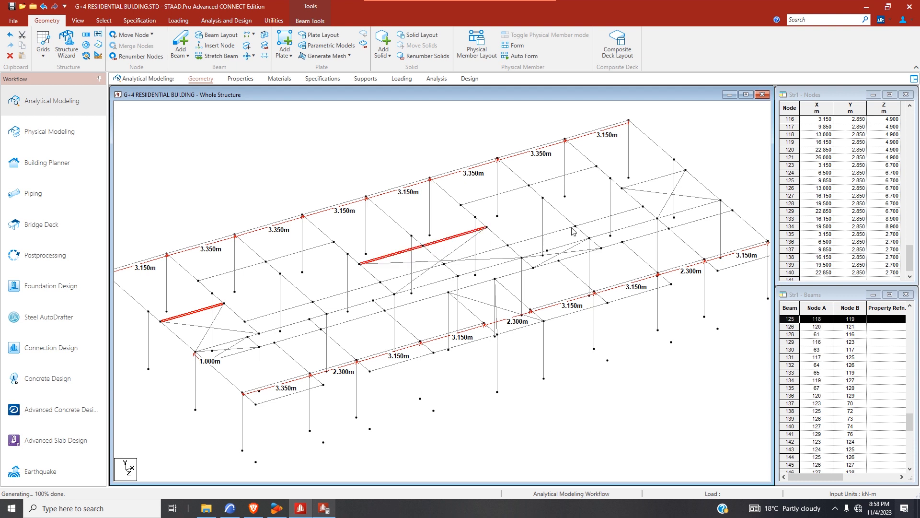
ctrl+click(644, 183)
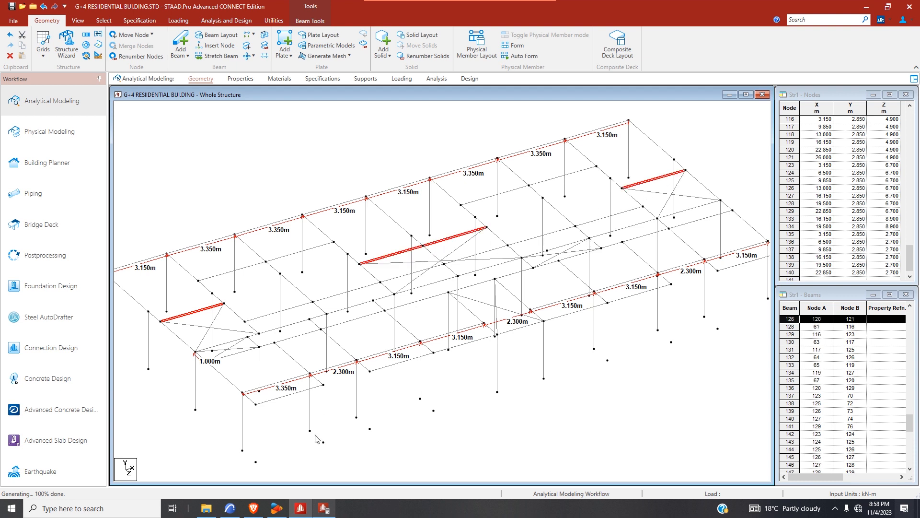
click(88, 35)
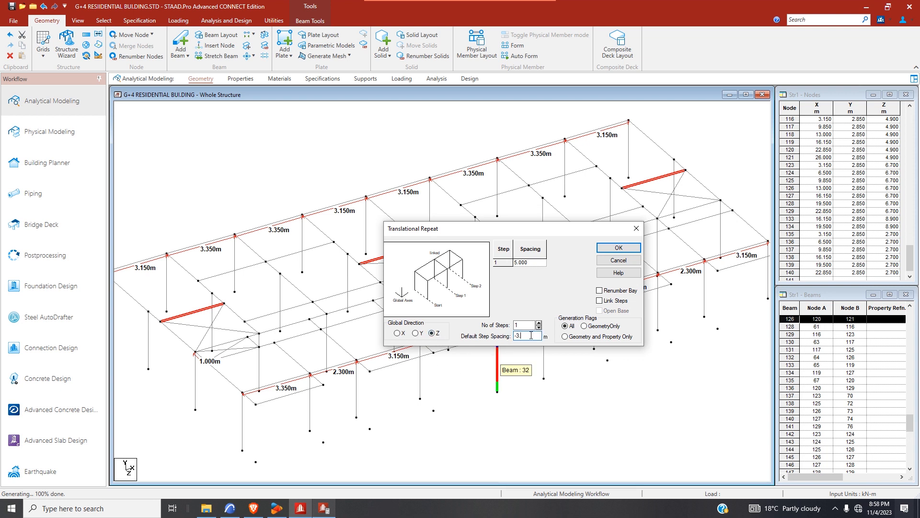
click(619, 247)
scroll(635, 242, down, 3)
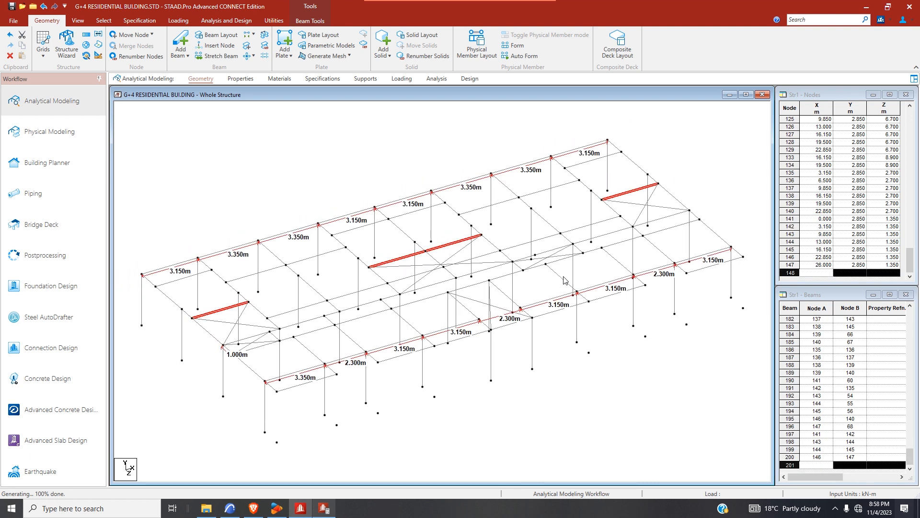
scroll(336, 278, up, 2)
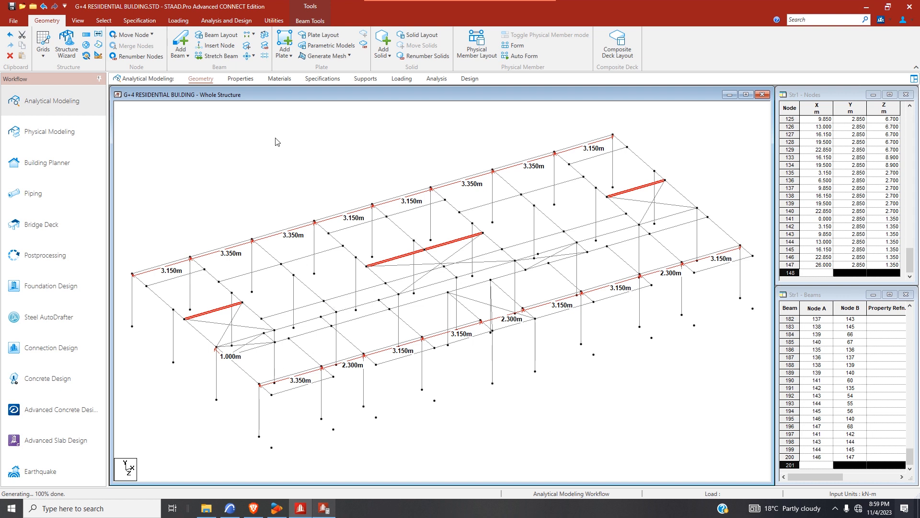
- Add four-noded plates in the first 3.150 m bay, from Z = 0 to 1.350 m and from 1.350 to 4.900 m
click(284, 42)
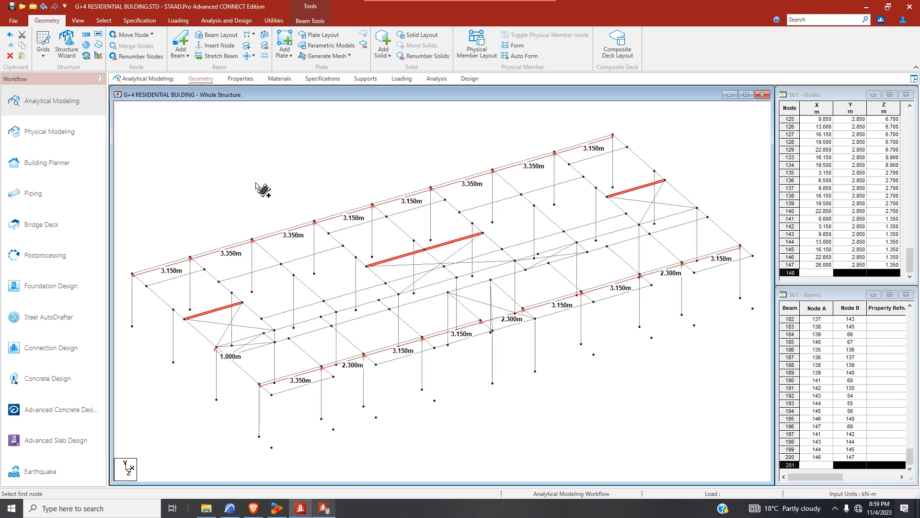
click(133, 274)
click(204, 269)
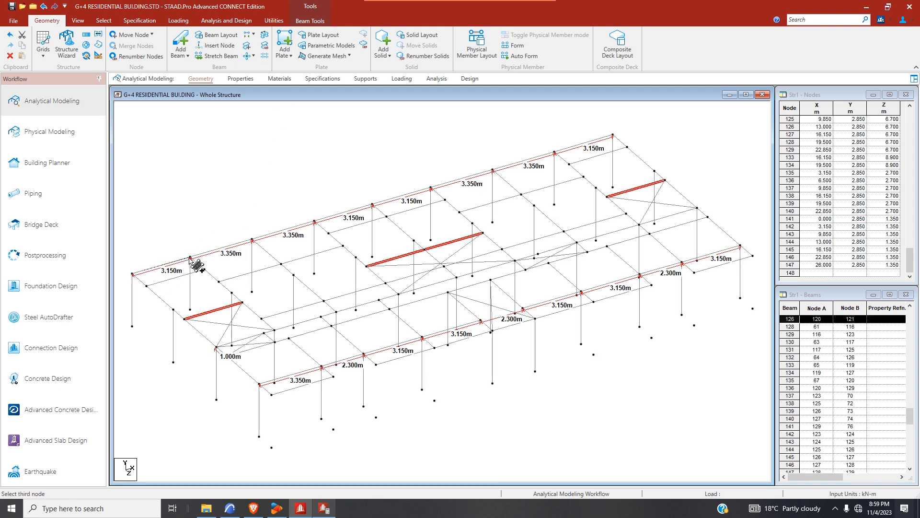
click(219, 281)
click(205, 269)
click(242, 302)
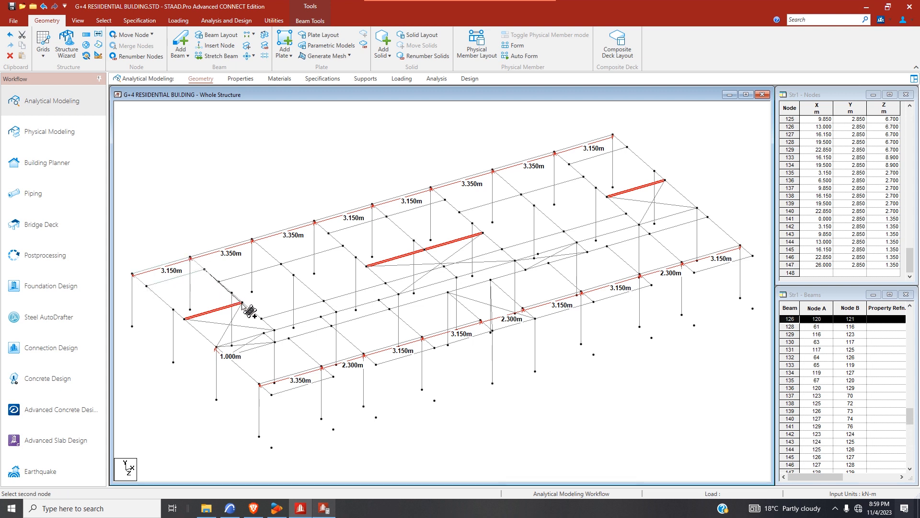
key(Escape)
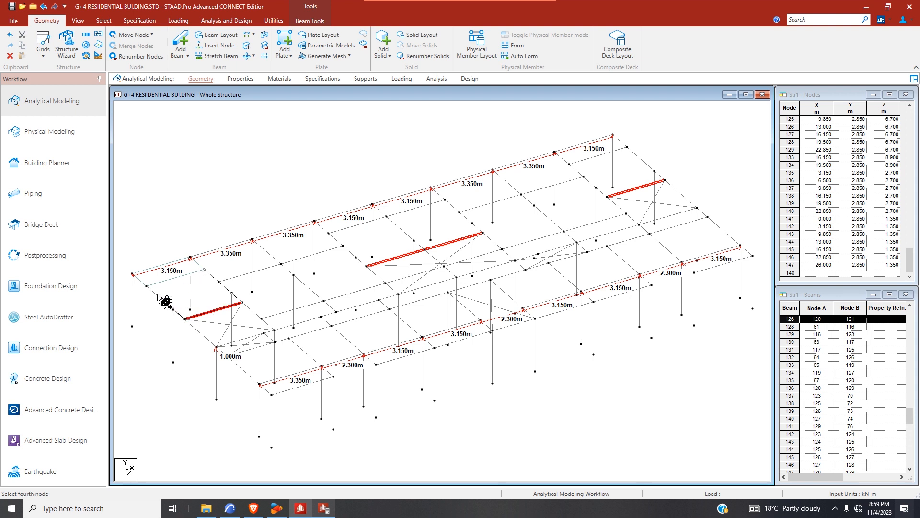
- Add four-noded plates to the front corner 3.350 m bay and the balcony strip in front of it
click(230, 354)
click(289, 338)
click(322, 367)
click(259, 385)
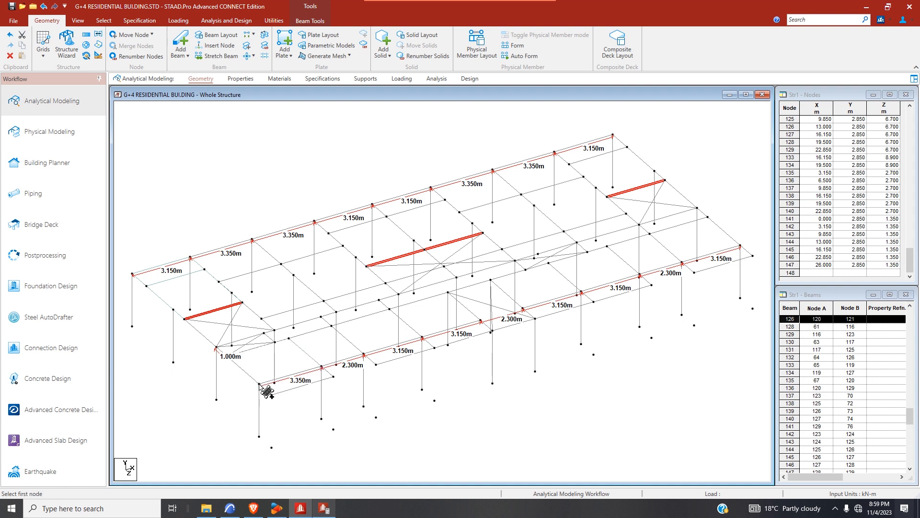
click(260, 385)
click(322, 367)
click(333, 376)
click(272, 396)
- Add four-noded plates to the 2.300 m front bay beside the corner bay and to the 1.000 m wide strip behind it
click(290, 339)
click(332, 326)
click(364, 355)
click(321, 367)
click(264, 332)
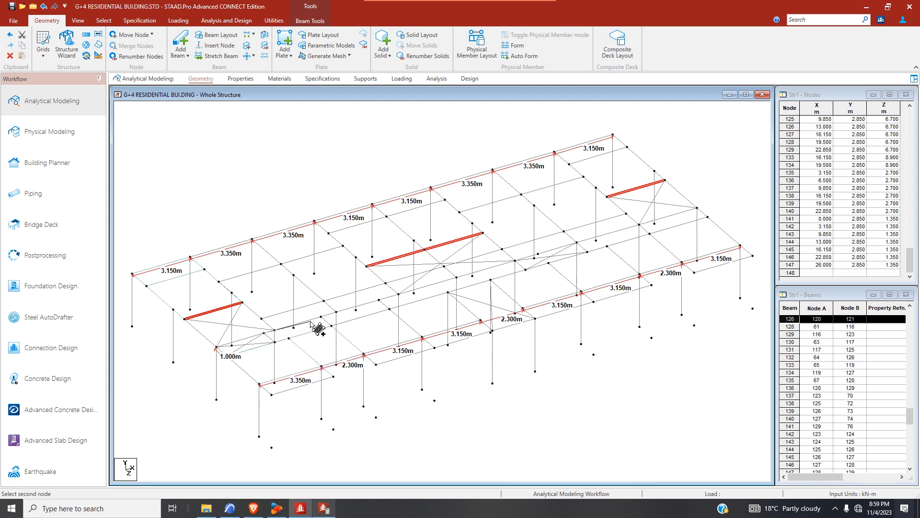
click(320, 317)
click(331, 326)
click(274, 342)
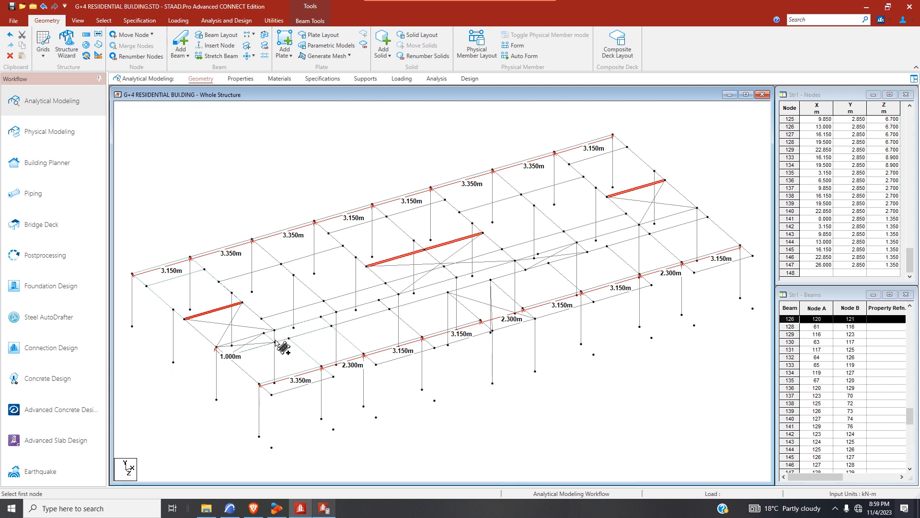
- Add a four-noded plate to the narrow strip in front of Z = 6.700 m in the first 3.350 m bay, X = 3.150 to 6.500 m
click(261, 318)
click(324, 302)
click(336, 312)
click(275, 329)
click(262, 318)
click(218, 282)
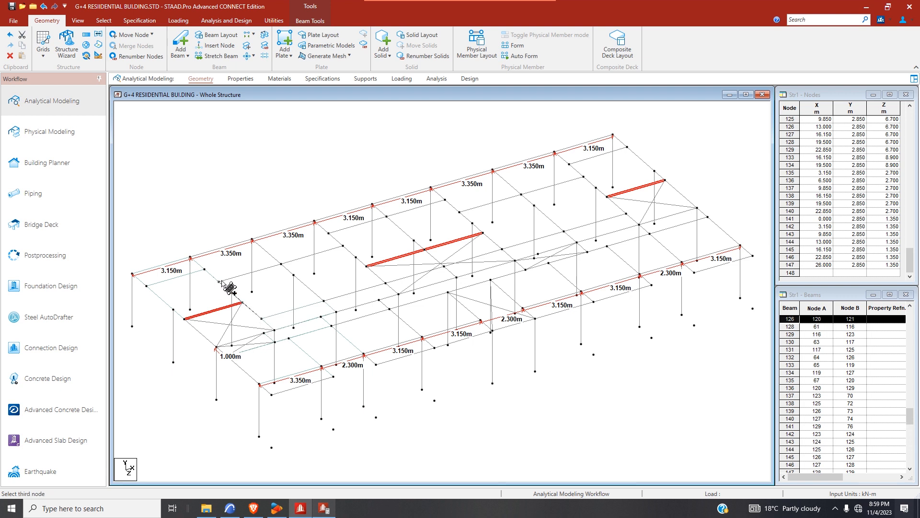
click(323, 301)
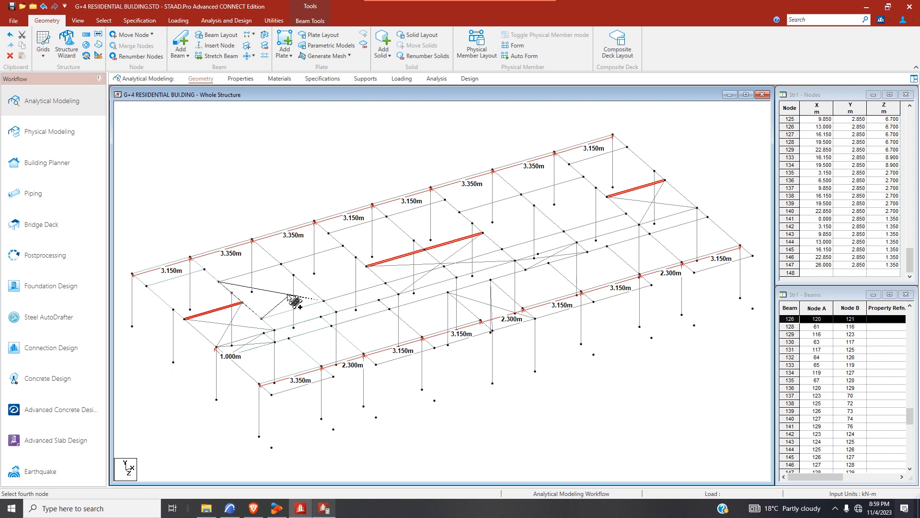
key(Escape)
- Add a four-noded plate from Z = 2.700 to 6.700 m in the first 3.350 m bay, X = 3.150 to 6.500 m
click(284, 43)
click(219, 281)
click(281, 264)
click(323, 301)
click(262, 318)
click(190, 258)
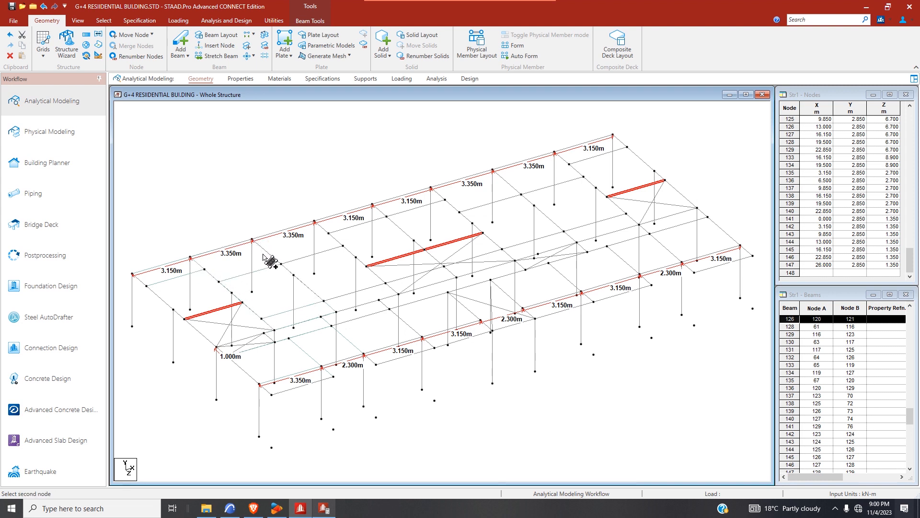
click(281, 264)
click(219, 281)
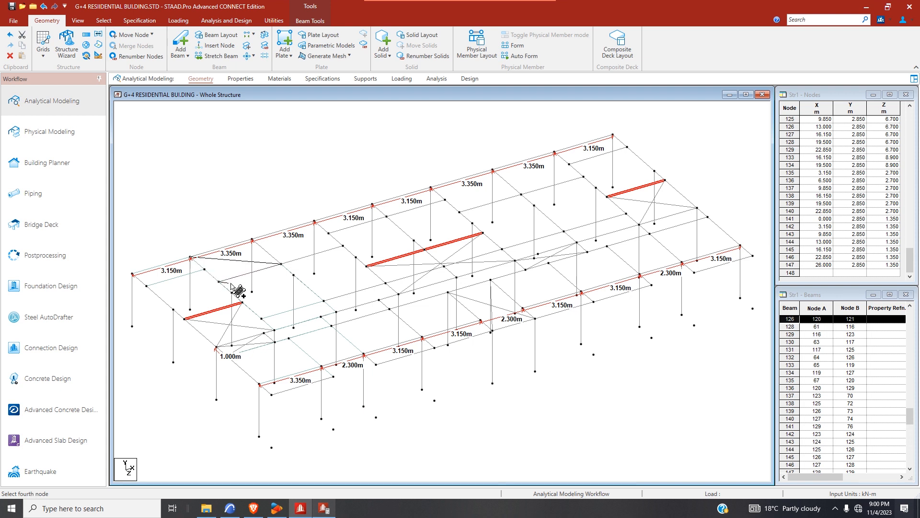
key(Escape)
click(191, 258)
- Add four-noded plates from Z = 0 to 2.700 m in the two adjacent 3.350 m rear bays, X = 3.150 to 9.850 m
click(283, 44)
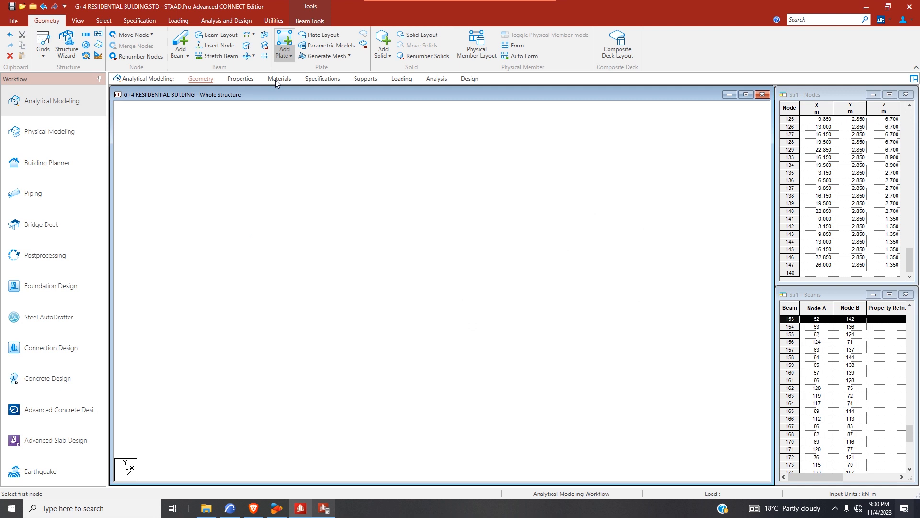
click(190, 257)
click(251, 240)
click(281, 265)
click(220, 282)
click(251, 239)
click(314, 222)
click(343, 246)
click(282, 265)
- Add four-noded plates in the second 3.350 m bay, from Z = 2.700 to 6.700 m and on the narrow strip in front
click(281, 265)
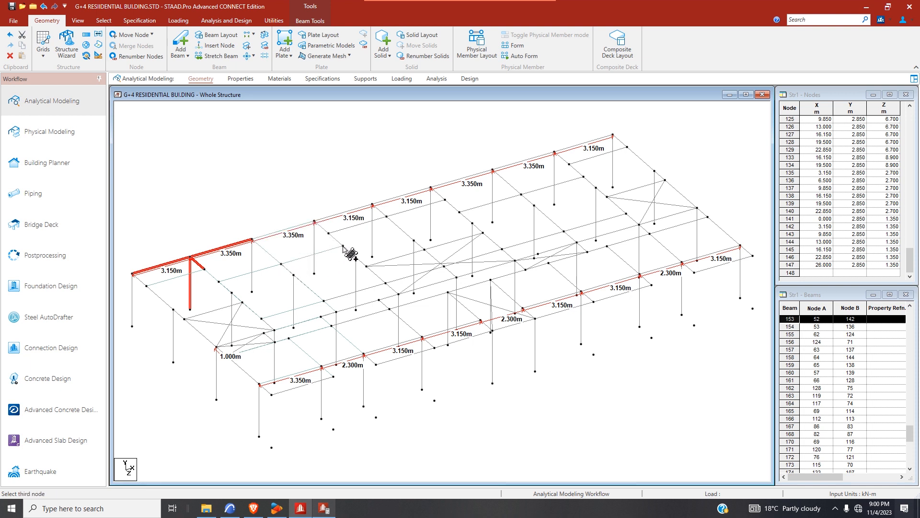
click(384, 284)
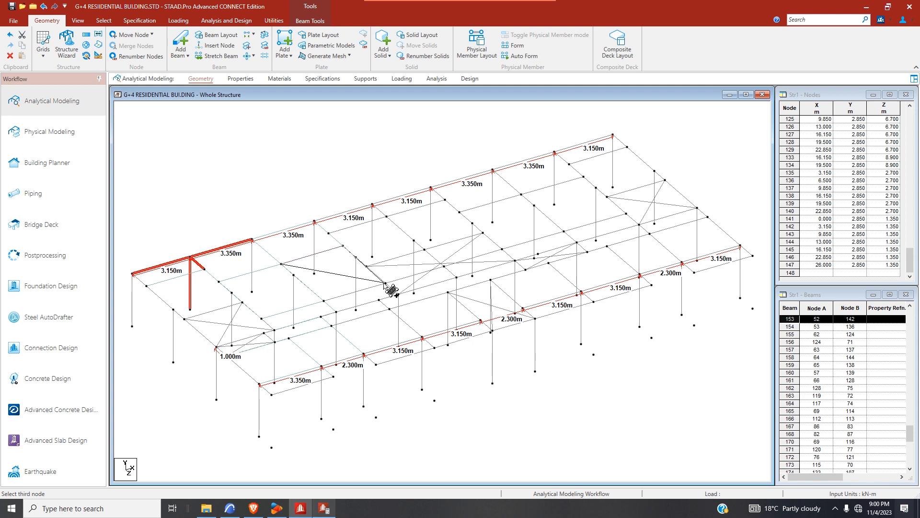
click(324, 300)
click(382, 291)
click(384, 283)
click(398, 294)
click(336, 313)
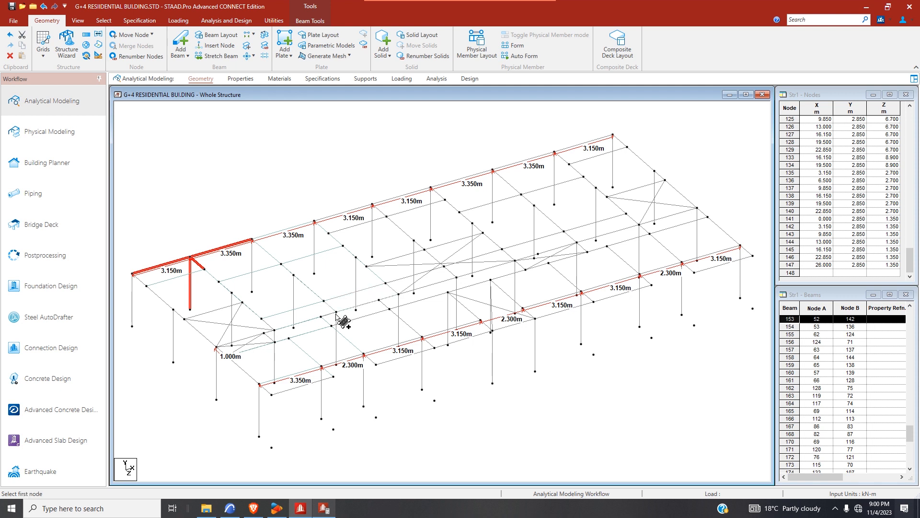
- Add a four-noded plate to the 1.000 m wide strip directly behind the first 3.150 m front bay
click(322, 317)
click(379, 300)
click(390, 308)
click(332, 325)
- Add four-noded plates to the first 3.150 m front bay and the balcony strip in front of it
click(332, 325)
click(390, 308)
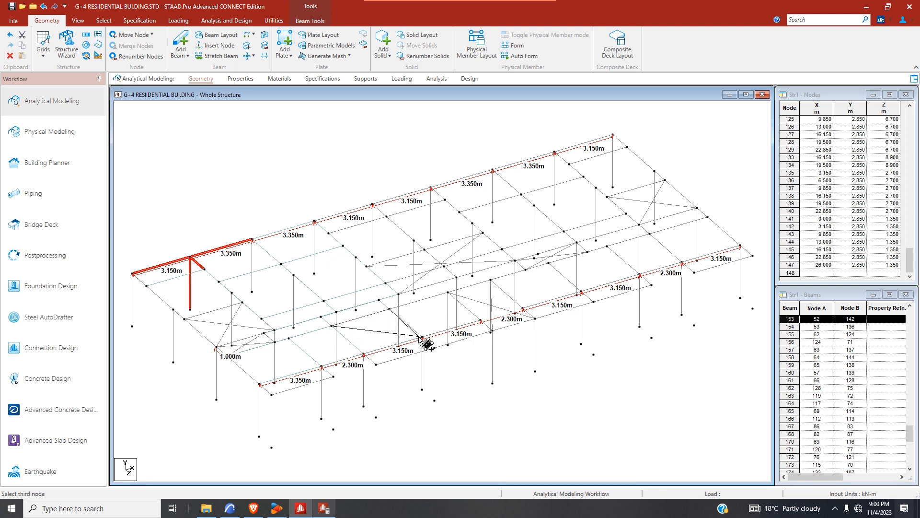
click(422, 337)
click(364, 355)
click(422, 338)
click(434, 347)
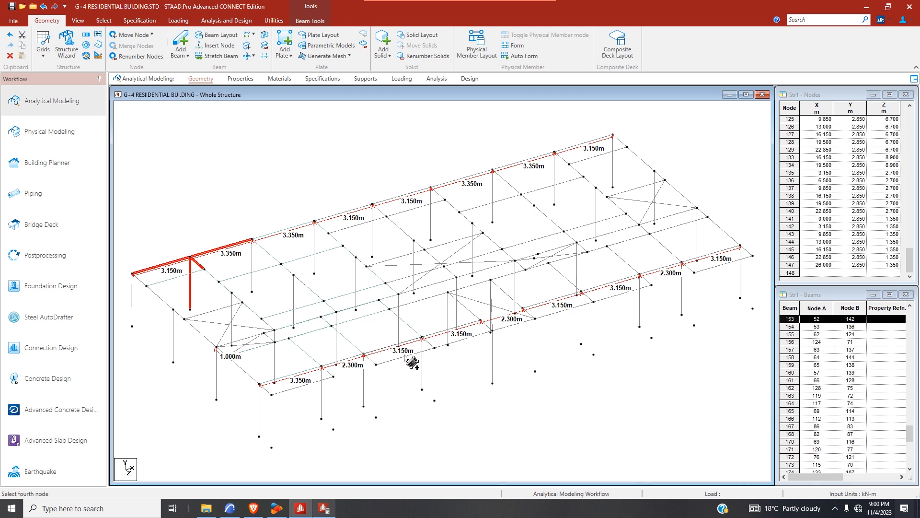
click(376, 365)
click(447, 292)
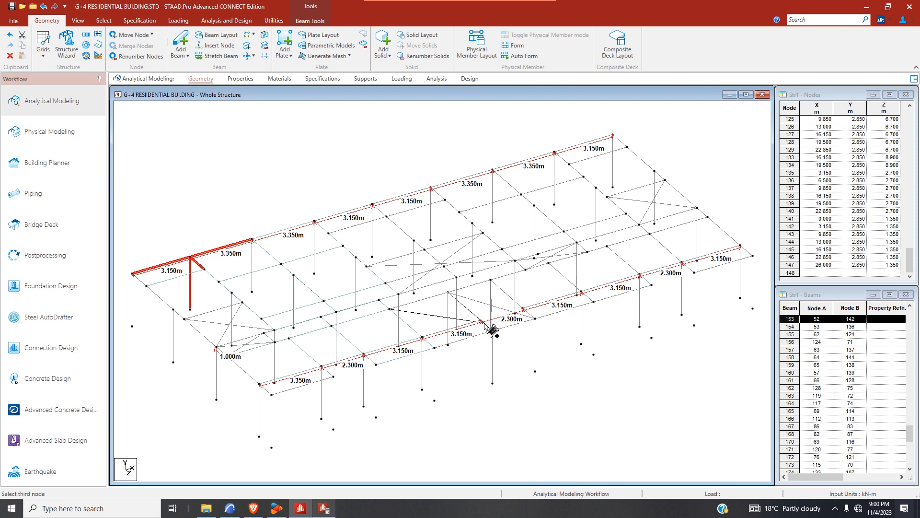
click(423, 337)
key(Escape)
- Add four-noded plates to the second 3.150 m front bay and the balcony strip in front of it
click(390, 309)
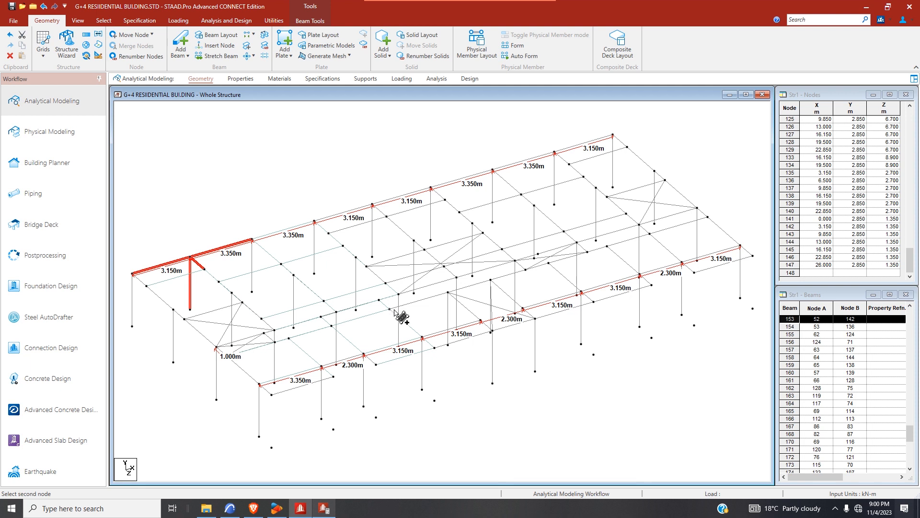
click(448, 292)
click(480, 320)
click(422, 338)
click(423, 337)
click(481, 321)
click(492, 330)
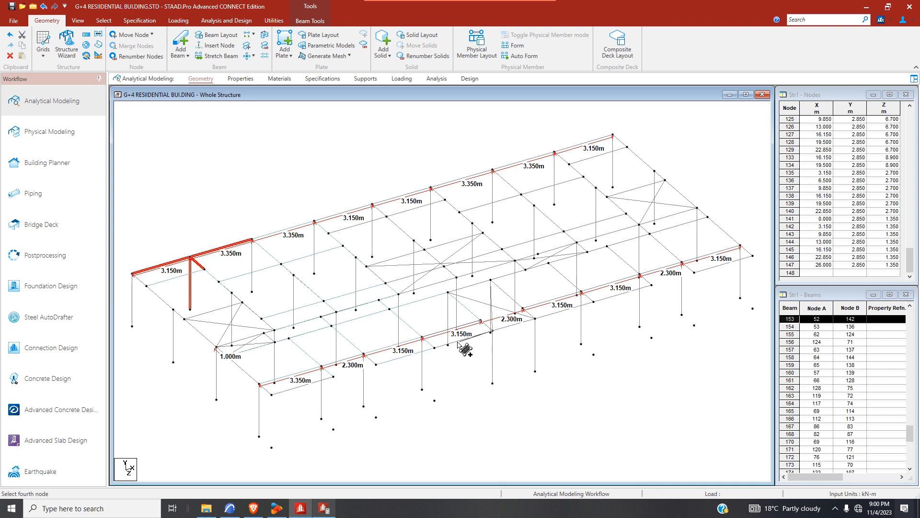
click(435, 347)
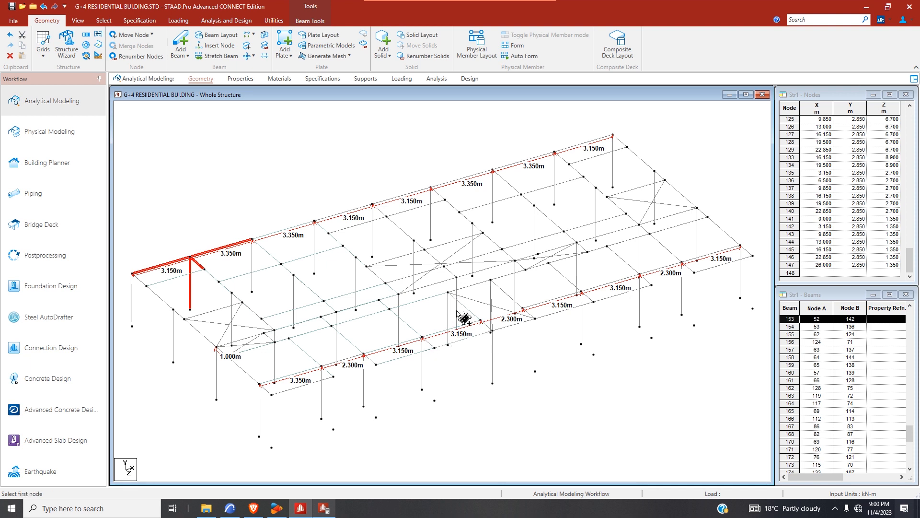
- Add one long four-noded plate along the 1.000 m wide strip behind the second 3.150 m front bay and the central 2.300 m bay
scroll(483, 320, up, 2)
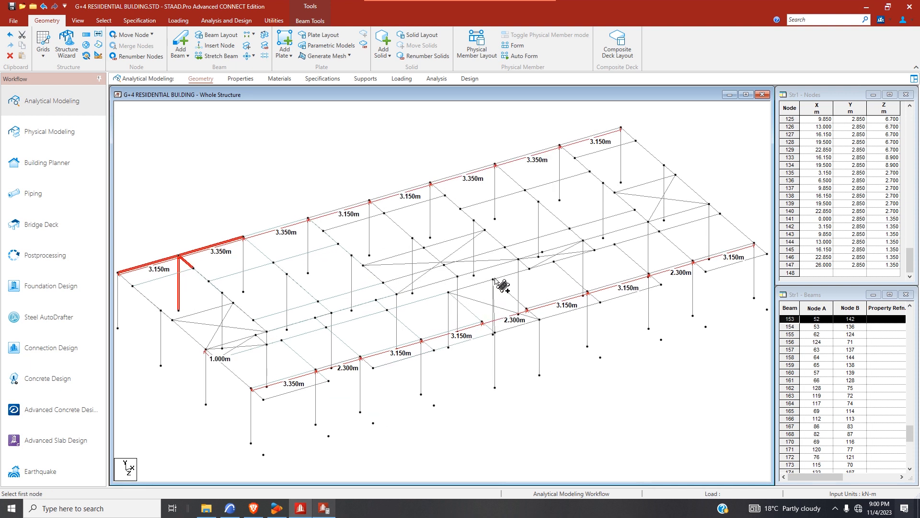
click(377, 300)
click(518, 260)
click(529, 268)
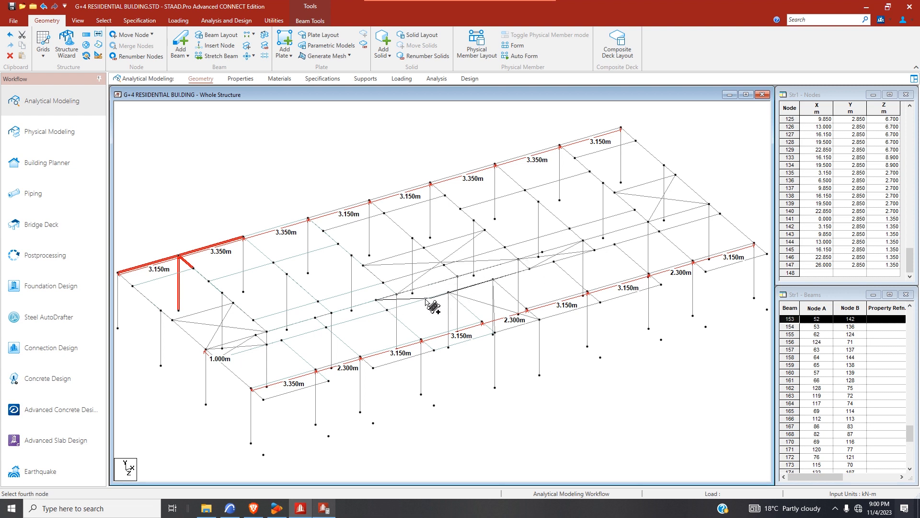
click(387, 310)
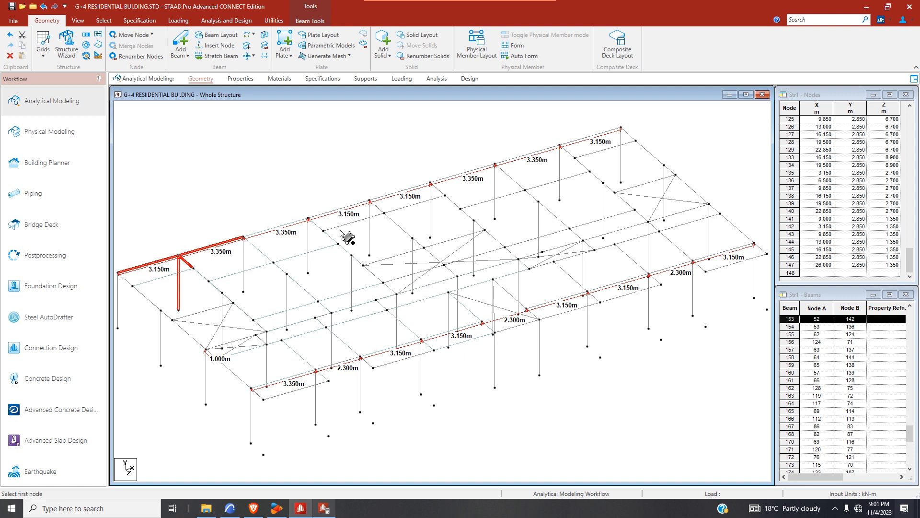
- Add four-noded plates from Z = 0 to 1.350 m in the two central 3.150 m rear bays, X = 9.850 to 16.150 m
click(308, 219)
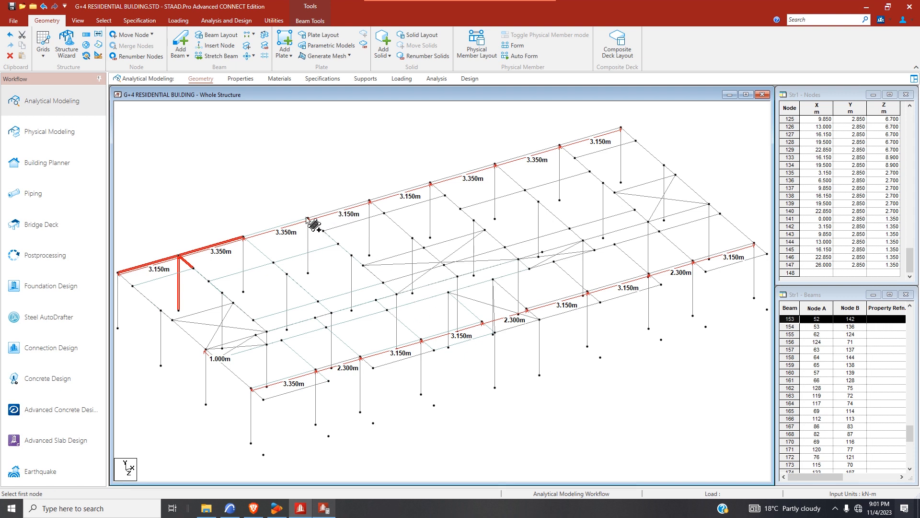
click(369, 201)
click(383, 213)
click(324, 230)
click(369, 202)
click(431, 184)
click(445, 195)
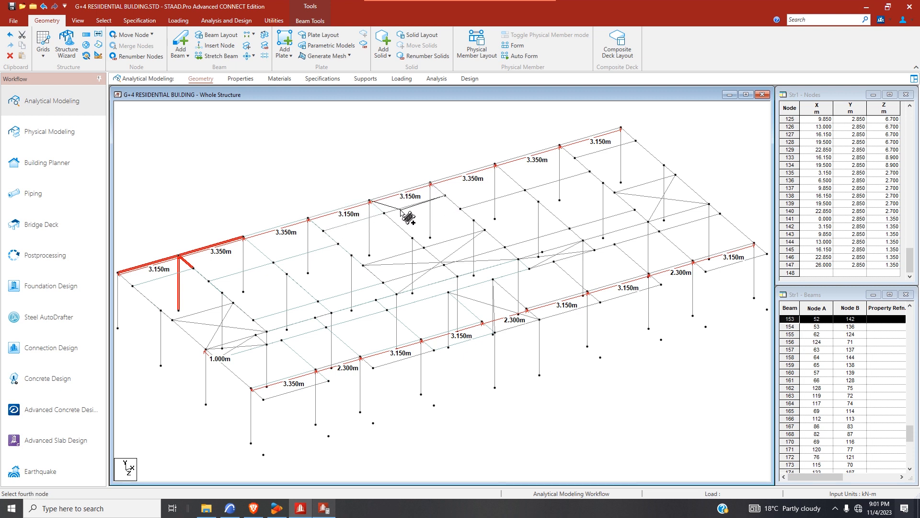
click(384, 212)
- Add a four-noded plate from Z = 1.350 to 4.900 m in the second central 3.150 m bay, X = 13.000 to 16.150 m
click(384, 213)
click(446, 196)
click(484, 229)
click(424, 247)
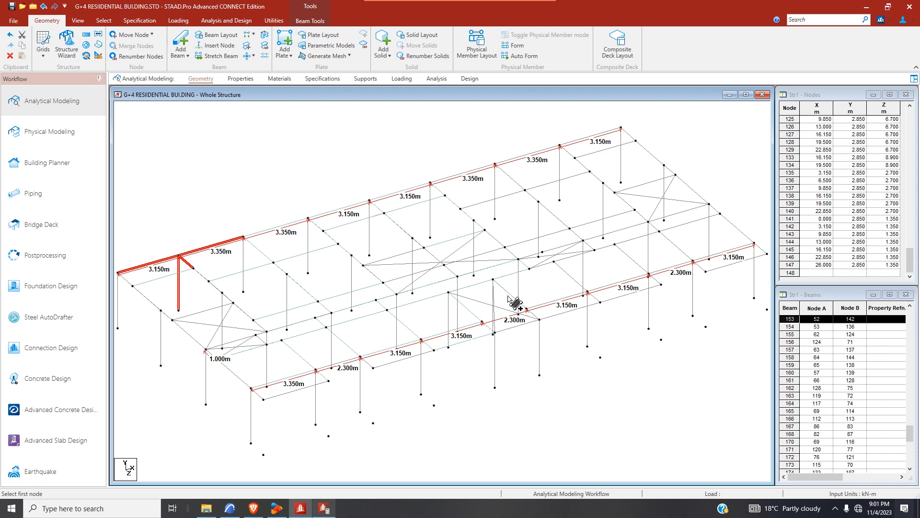
- Add a four-noded plate to the balcony strip in front of the 3.350 m front corner bay
scroll(377, 361, up, 1)
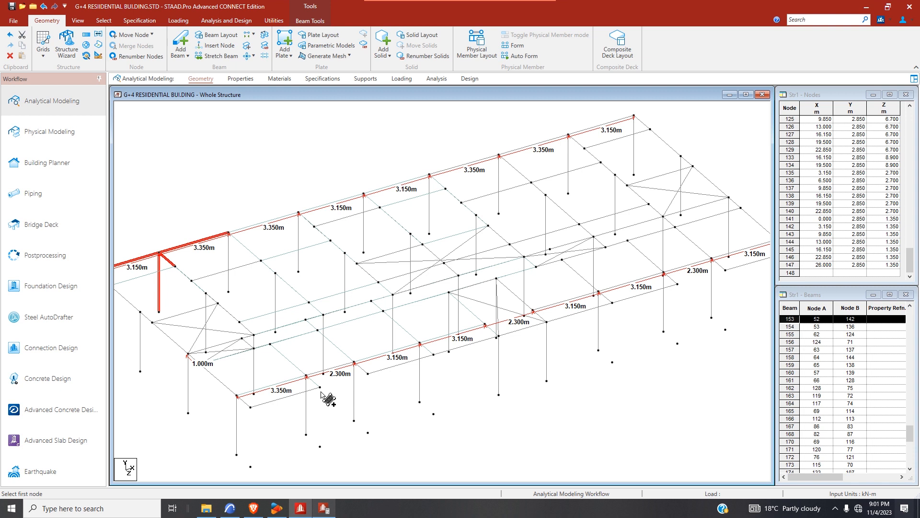
click(237, 396)
click(306, 377)
click(321, 387)
click(250, 407)
- Add four-noded plates to the 3.150 m front bay just beyond the central 2.300 m bay and to its balcony strip
click(497, 278)
click(562, 260)
click(599, 292)
click(533, 311)
click(533, 310)
click(598, 293)
click(612, 302)
click(546, 321)
- Add four-noded plates to the following 3.150 m front bay and the balcony strip in front of it
click(562, 260)
click(628, 240)
click(664, 274)
click(598, 291)
click(599, 292)
click(664, 274)
click(678, 284)
click(613, 303)
- Add a four-noded plate to the last 2.300 m front bay, next to the 3.150 m end bay
click(628, 240)
click(675, 227)
click(712, 259)
click(664, 274)
click(663, 274)
scroll(627, 225, up, 2)
- Add four-noded plates in the 3.350 m bay from X = 16.150 to 19.500 m, from Z = 0 to 2.700 m and 2.700 to 6.700 m
click(288, 45)
click(428, 169)
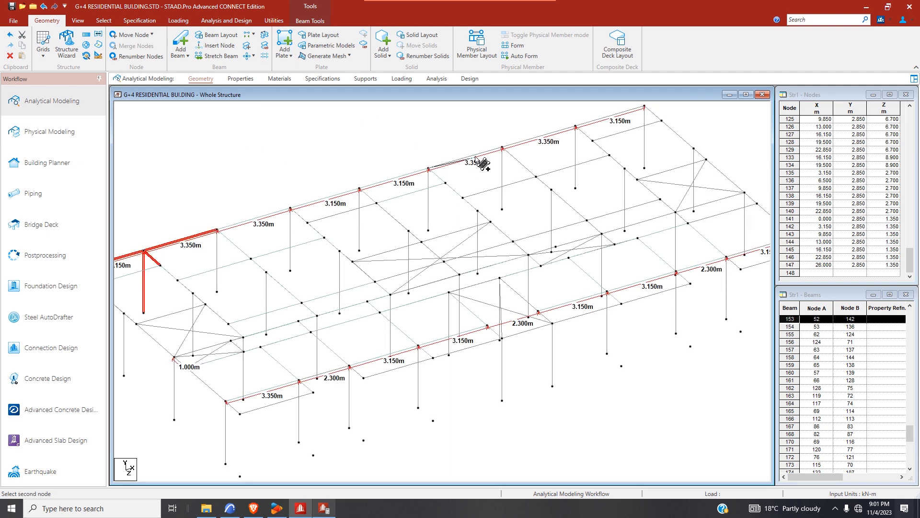
click(502, 148)
click(535, 176)
click(463, 197)
click(462, 198)
click(536, 177)
click(600, 232)
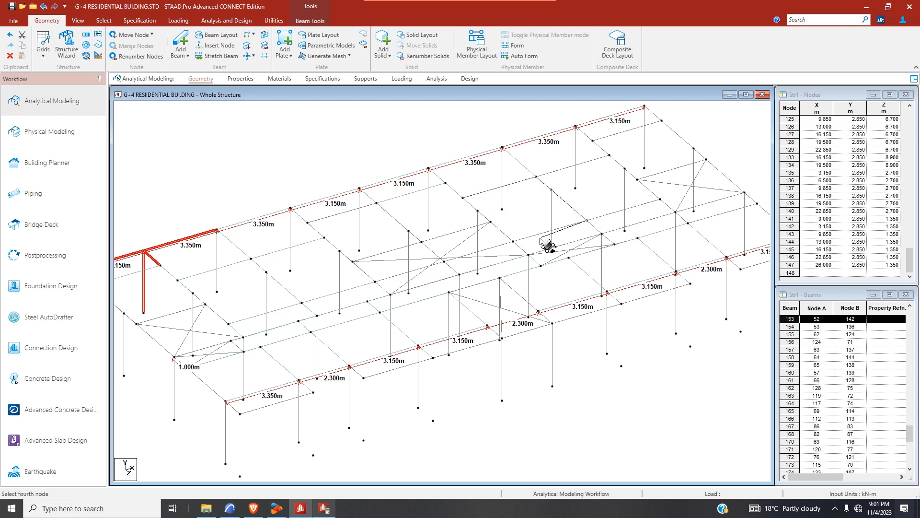
click(527, 253)
- Add four-noded plates in the 3.350 m bay from X = 19.500 to 22.850 m, from Z = 0 to 2.700 m and 2.700 to 6.700 m
click(502, 148)
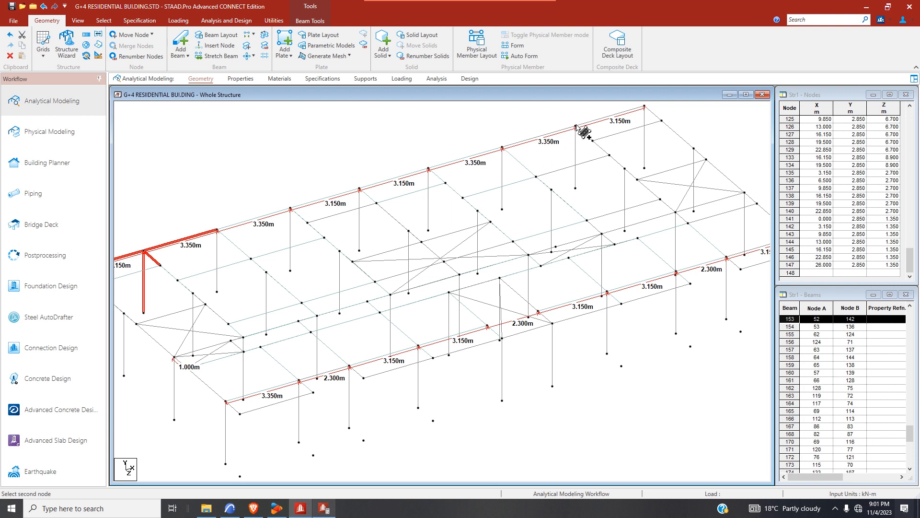
click(575, 127)
click(610, 155)
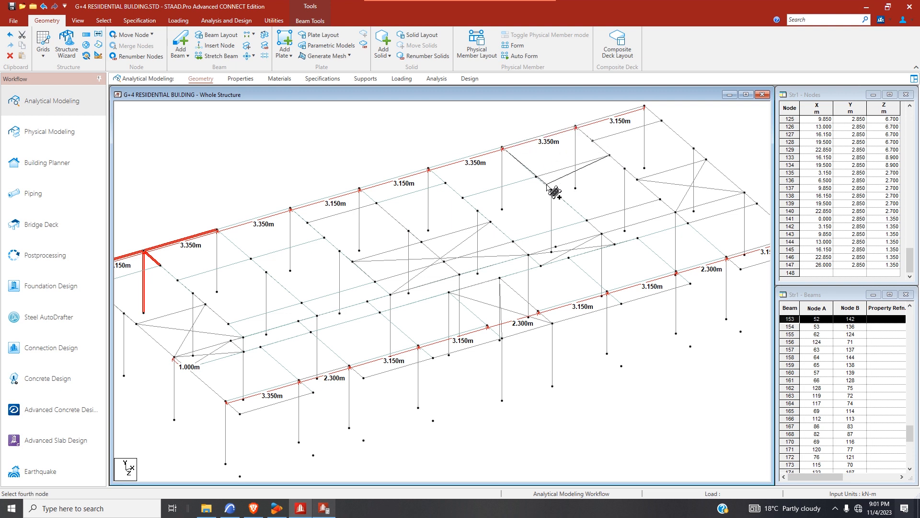
click(536, 177)
click(536, 177)
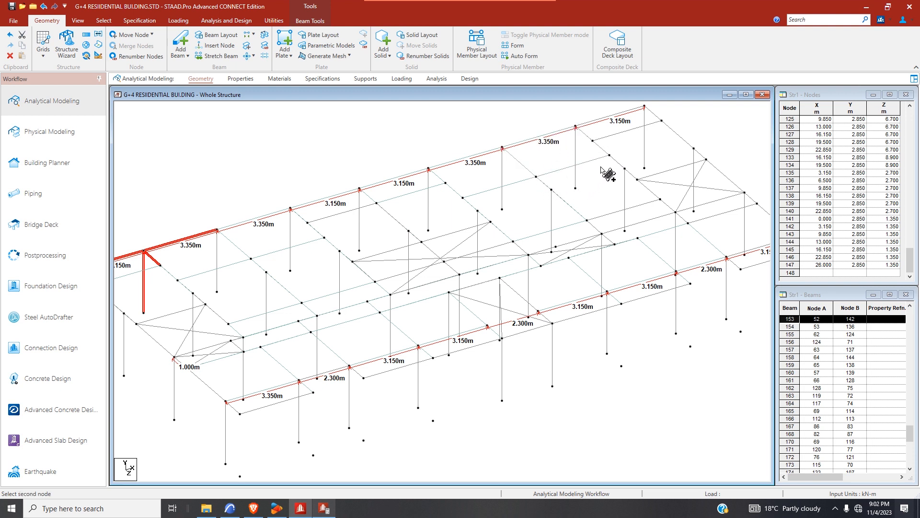
click(609, 155)
click(660, 199)
click(587, 220)
- Add four-noded plates to the two narrow strips in front of Z = 6.700 m in the bay from X = 19.500 to 22.850 m
click(587, 221)
click(660, 199)
click(676, 212)
click(602, 235)
click(602, 234)
click(688, 222)
click(618, 245)
- Add a four-noded plate to the narrow strip in front of Z = 6.700 m in the bay from X = 16.150 to 19.500 m
scroll(526, 248, up, 1)
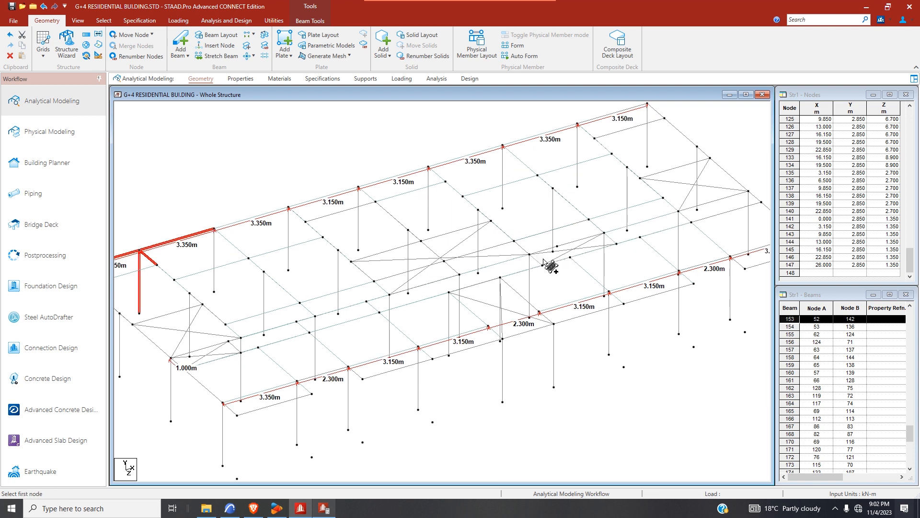
click(514, 240)
click(589, 219)
click(604, 232)
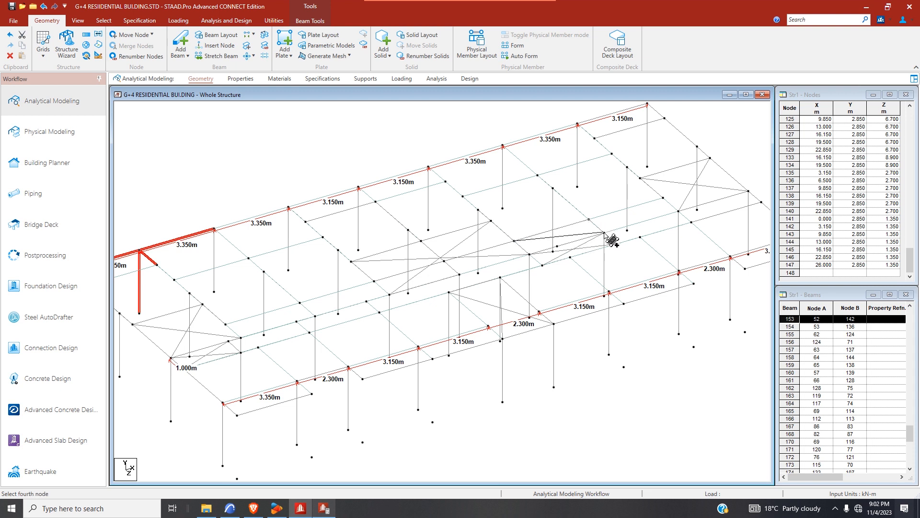
click(542, 265)
- Add a four-noded plate across the corner nodes of the 2.300 m front bay beside the end bay
scroll(337, 250, down, 1)
scroll(264, 304, down, 2)
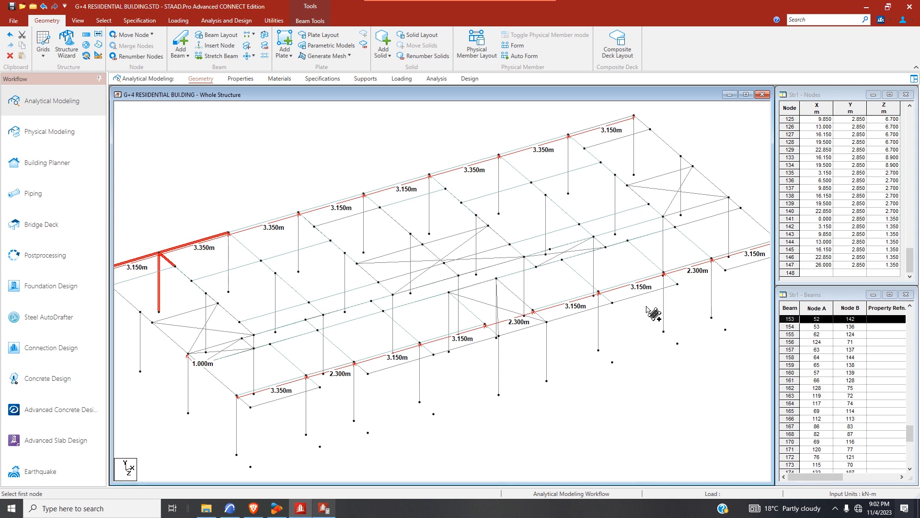
scroll(380, 324, down, 3)
scroll(612, 322, up, 1)
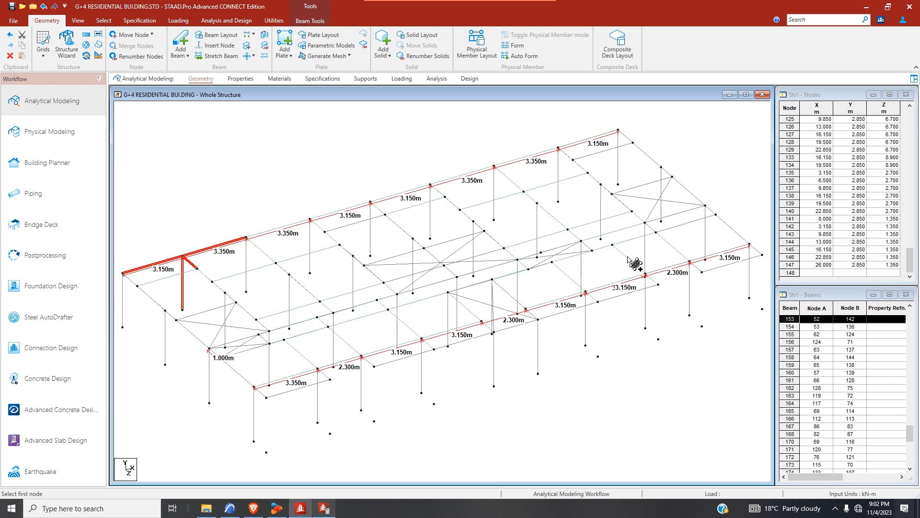
click(613, 244)
click(656, 233)
click(689, 261)
click(654, 275)
- Add a four-noded plate to the 3.150 m front bay at the far end of the floor
click(658, 232)
click(717, 215)
click(750, 245)
click(689, 261)
click(689, 261)
click(762, 254)
click(702, 271)
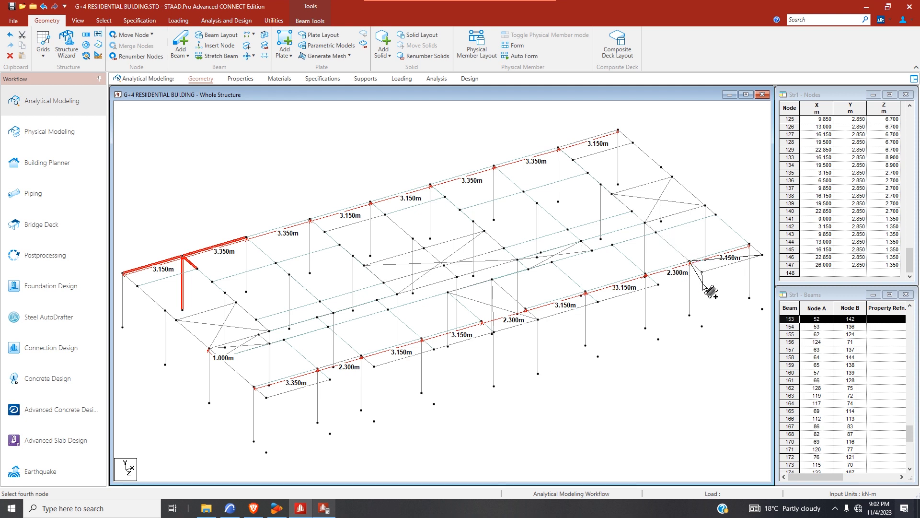
key(Escape)
- Restart the plate for the 3.150 m front end bay and define it through the bay's four corner nodes
click(285, 43)
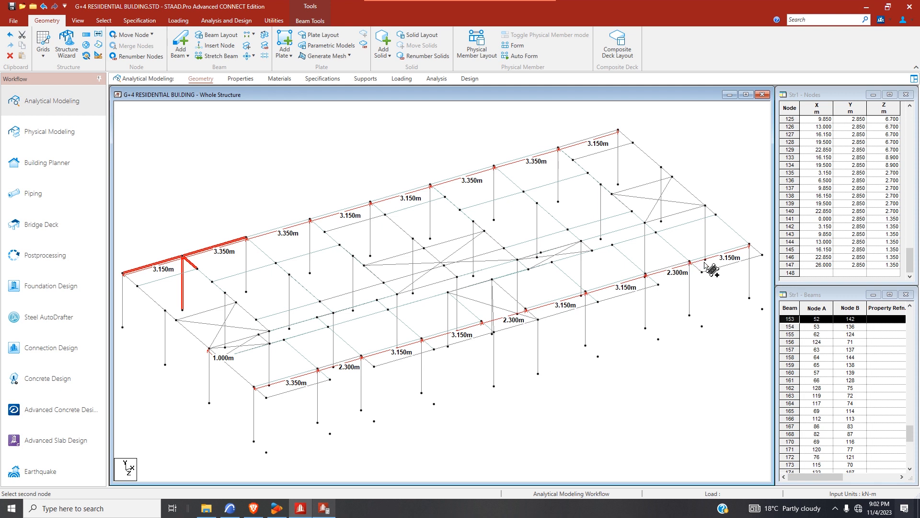
click(764, 255)
click(284, 42)
click(763, 255)
click(762, 255)
click(702, 273)
- Add four-noded plates to the two rear panels of the bay from X = 22.850 to 26.000 m
click(573, 159)
click(672, 176)
click(612, 194)
click(558, 148)
click(618, 130)
click(633, 143)
click(573, 160)
- Leave plate drawing and clear the selection of the highlighted beams with the beam cursor
click(78, 21)
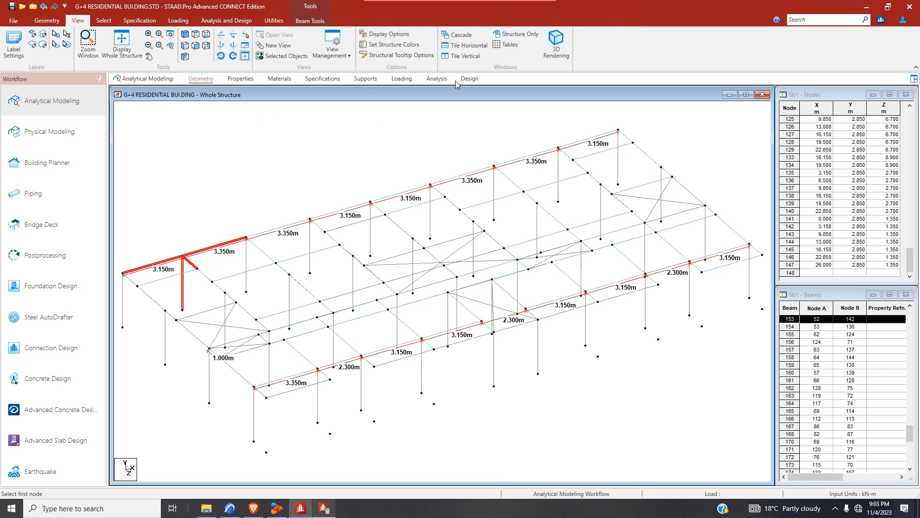
click(103, 20)
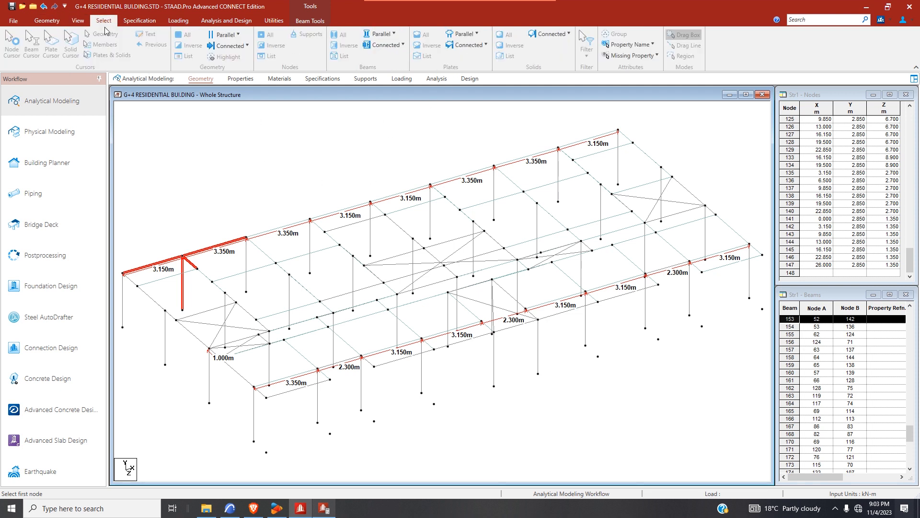
click(34, 50)
click(244, 188)
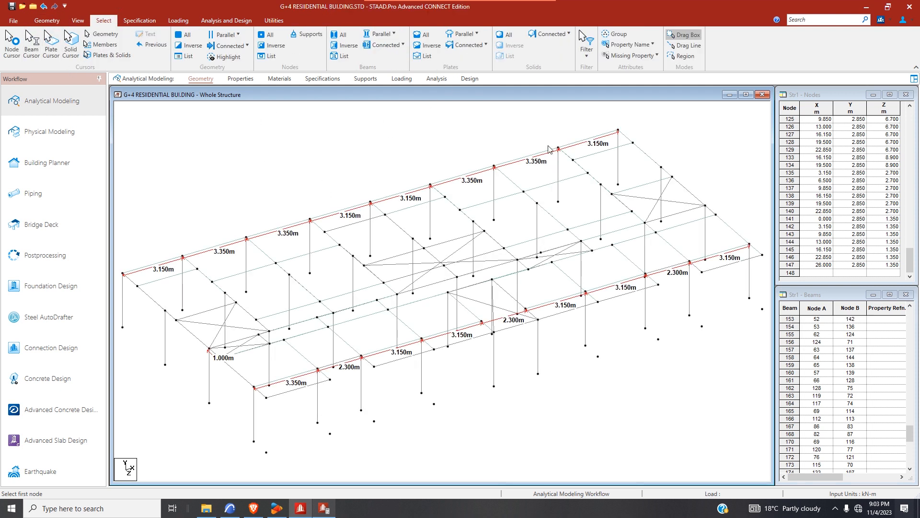
- Inspect the slab for unfilled bays in a 3D rendering, compare it with the ARCHICAD ground floor plan, and close the rendering
click(77, 20)
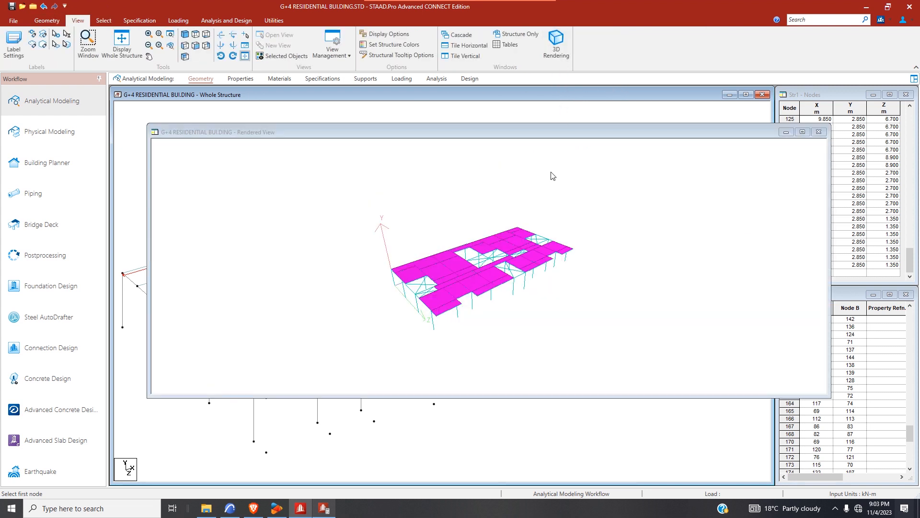
right_click(576, 275)
right_click(570, 298)
click(541, 310)
drag(577, 301, 489, 346)
right_click(577, 301)
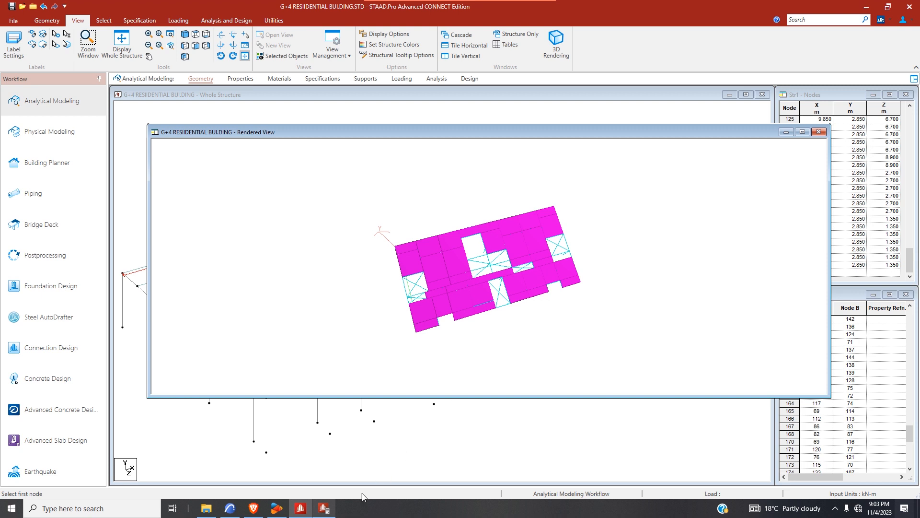
click(300, 508)
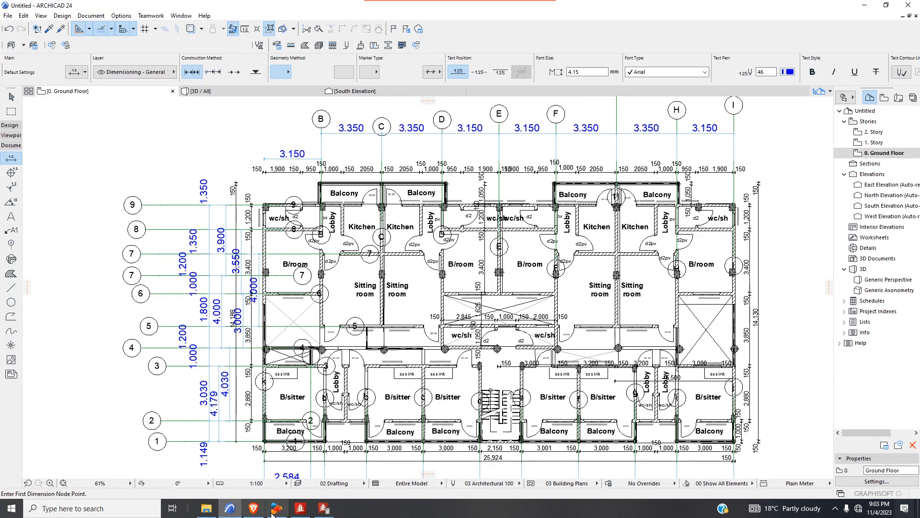
click(301, 508)
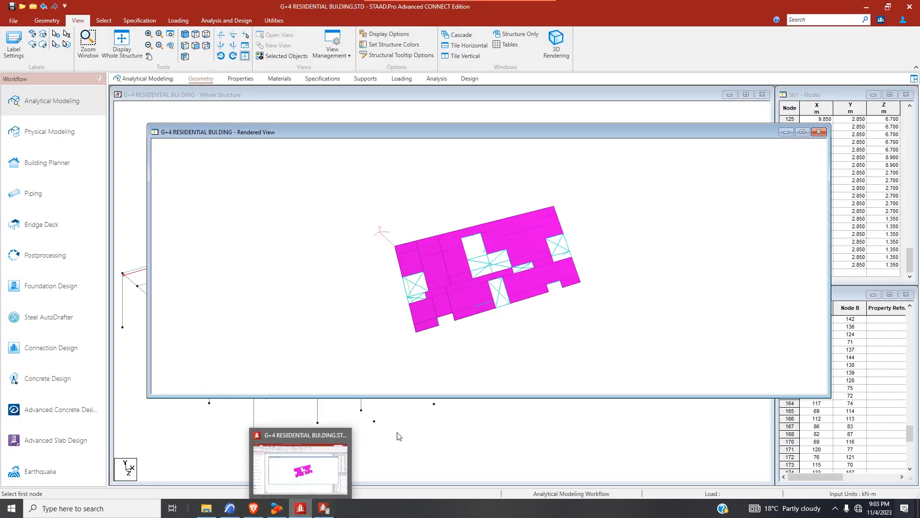
click(788, 133)
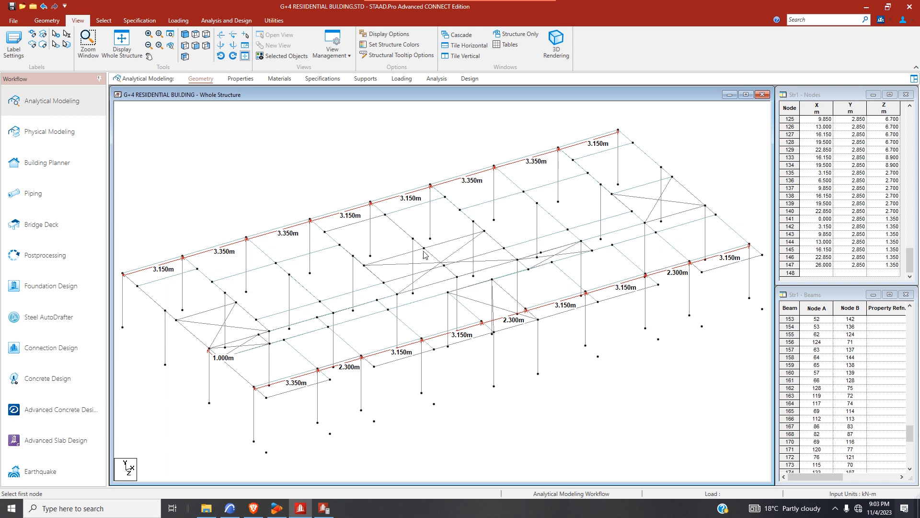
- Add a four-noded plate to the empty bay from X = 9.850 to 13.000 m, in front of the Z = 1.350 m strip
click(47, 20)
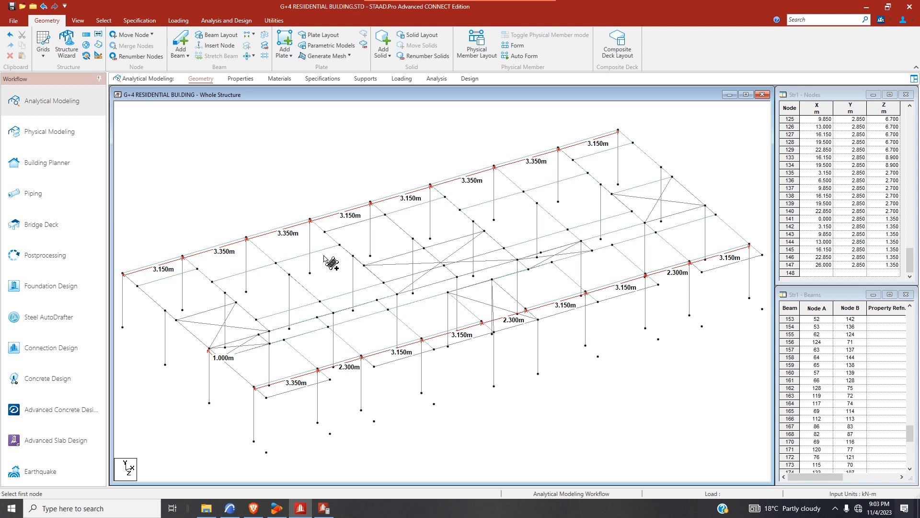
click(325, 232)
click(413, 238)
click(424, 248)
click(366, 263)
- Add a four-noded plate to the narrow strip in front of the cross-braced opening in the bay from X = 22.850 to 26.000 m
click(645, 222)
click(704, 205)
click(716, 214)
click(656, 233)
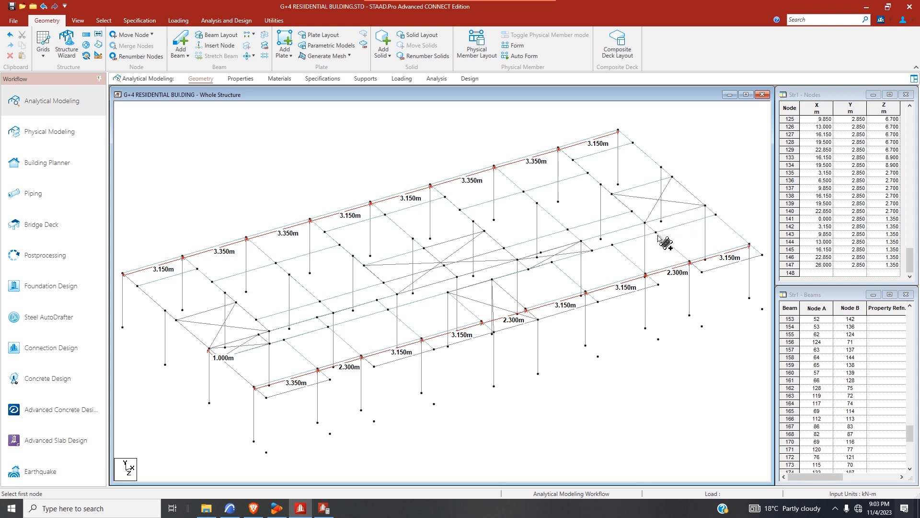
- Check the completed slab plates in a rotated 3D rendering and close the rendering
click(87, 23)
click(556, 44)
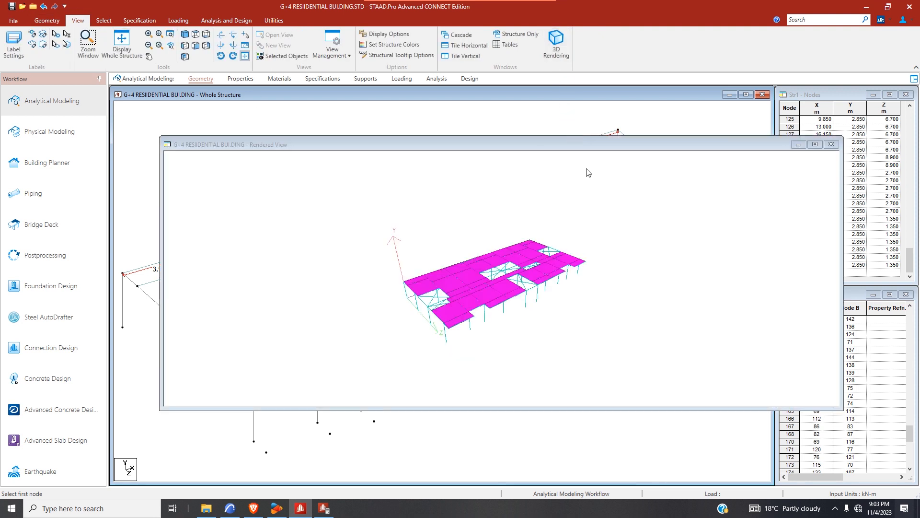
right_click(621, 245)
right_click(616, 291)
drag(594, 291, 847, 214)
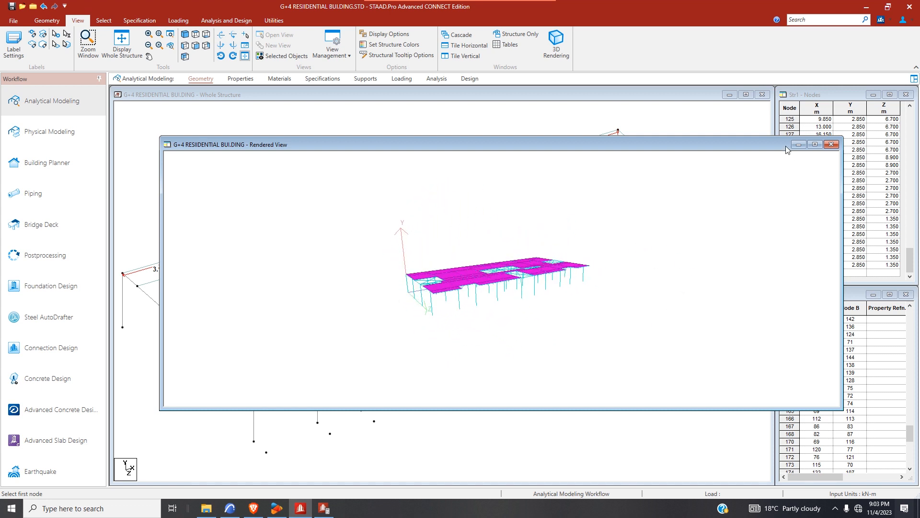
click(831, 144)
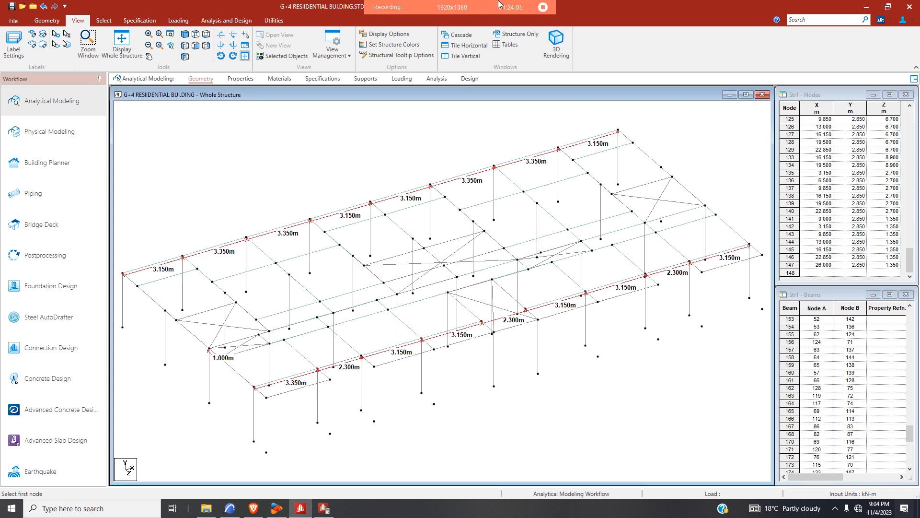
- Define a circular concrete section with a diameter of 0.4 m
middle_drag(429, 318, 467, 316)
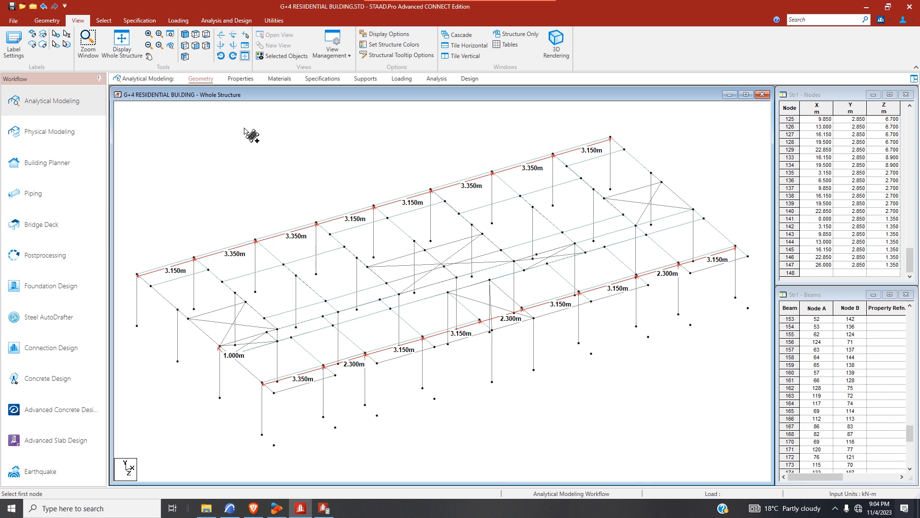
click(237, 80)
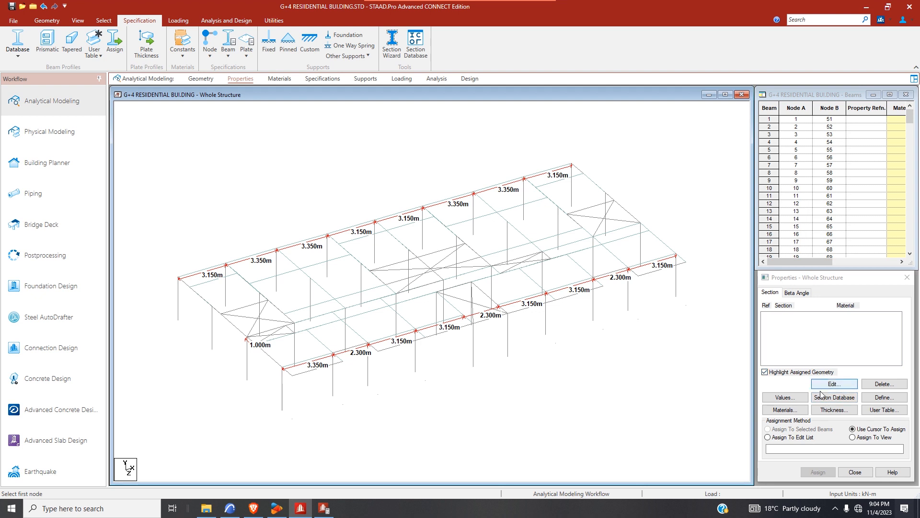
click(873, 399)
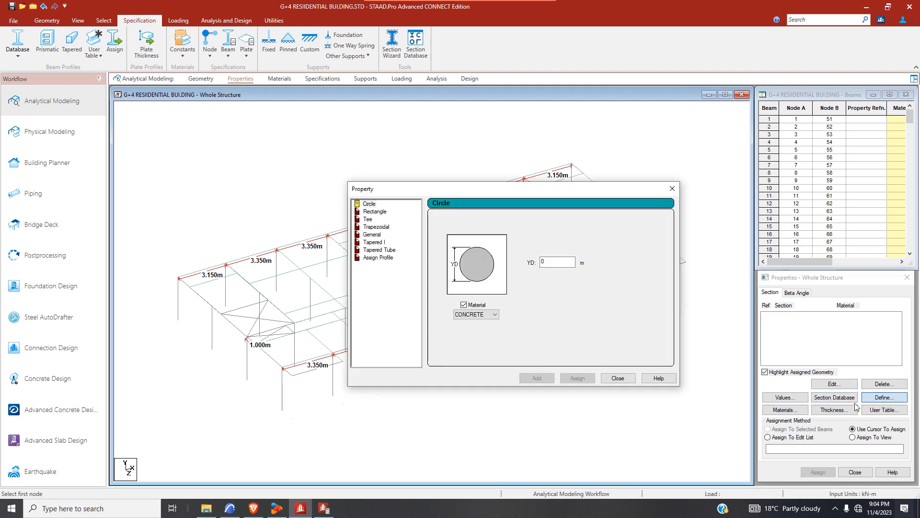
click(551, 261)
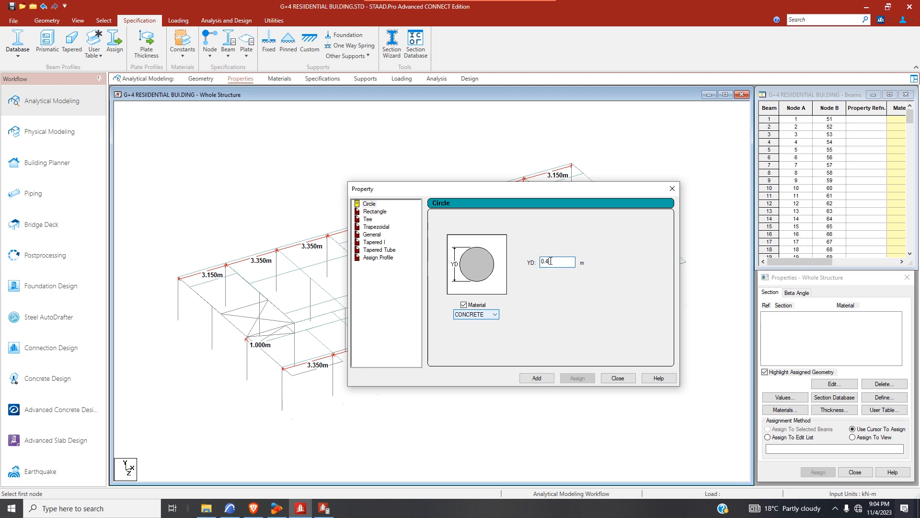
click(546, 378)
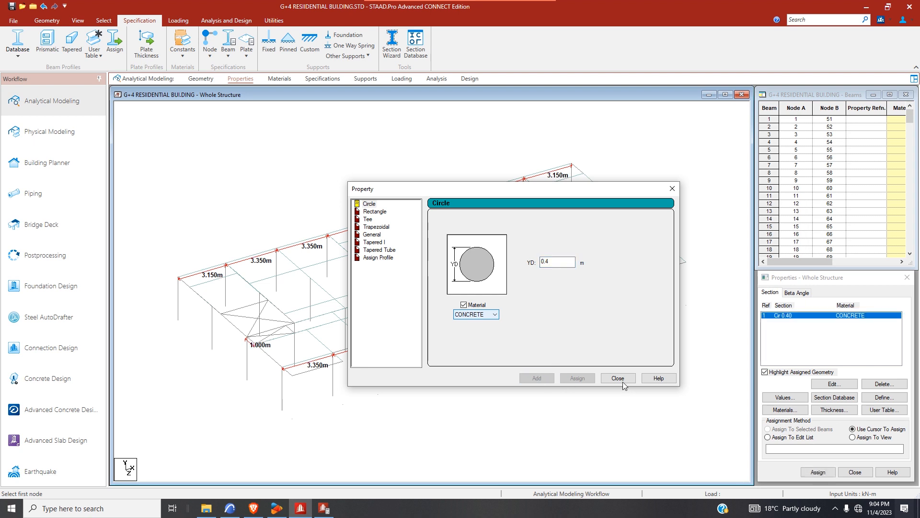
click(623, 380)
- Switch to ARCHICAD, examine the columns on the ground floor plan, and return to STAAD.Pro
click(229, 508)
scroll(288, 364, up, 6)
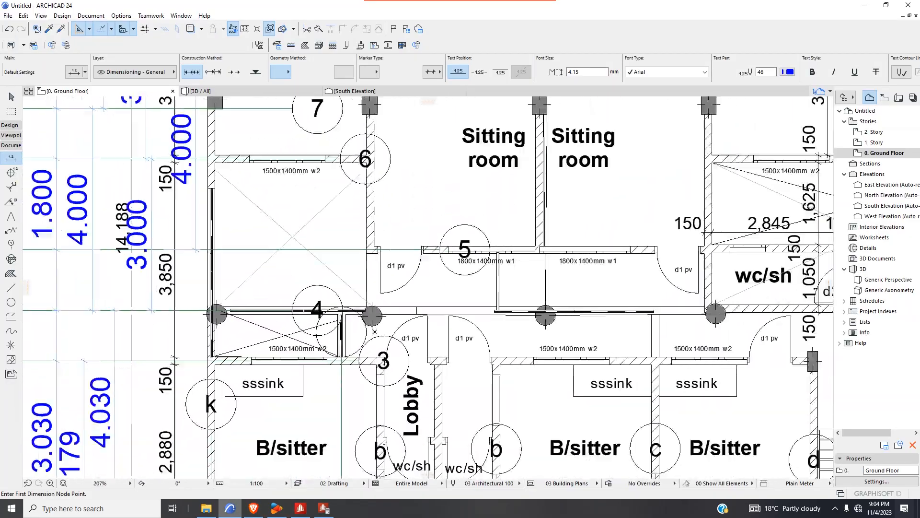
scroll(375, 332, down, 4)
scroll(304, 224, up, 4)
scroll(316, 267, down, 4)
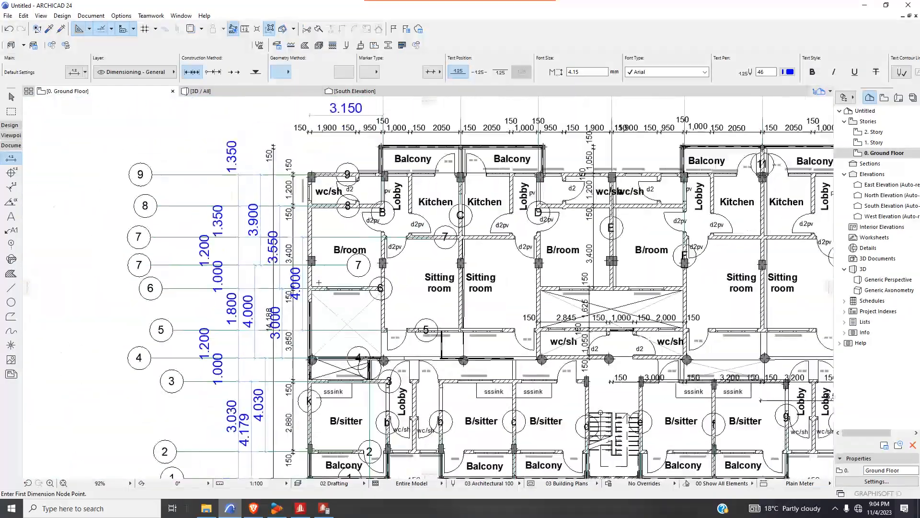
scroll(319, 283, down, 3)
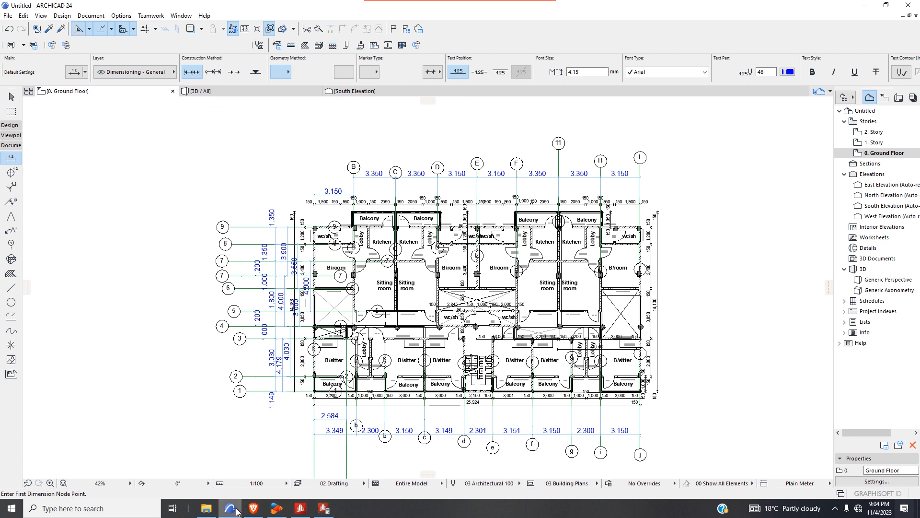
click(301, 509)
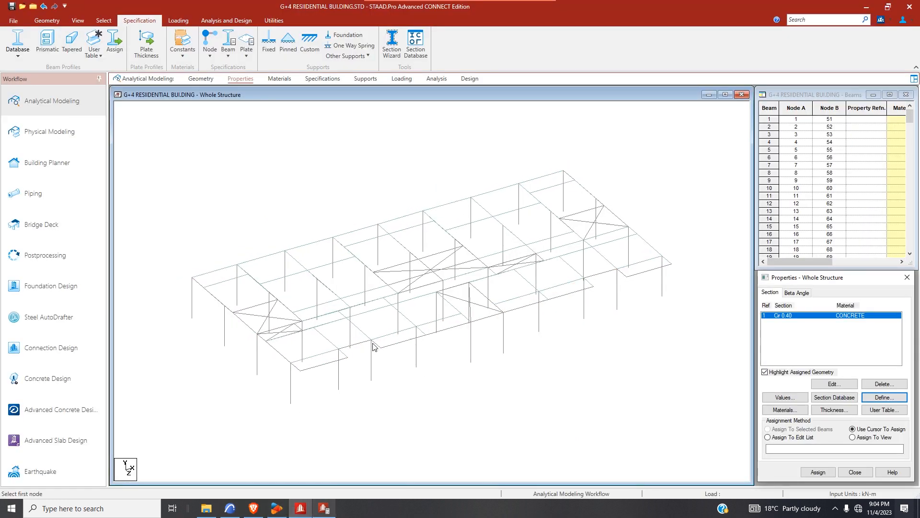
- Define a rectangular concrete section with YD 0.25 m and ZD 0.45 m
click(865, 398)
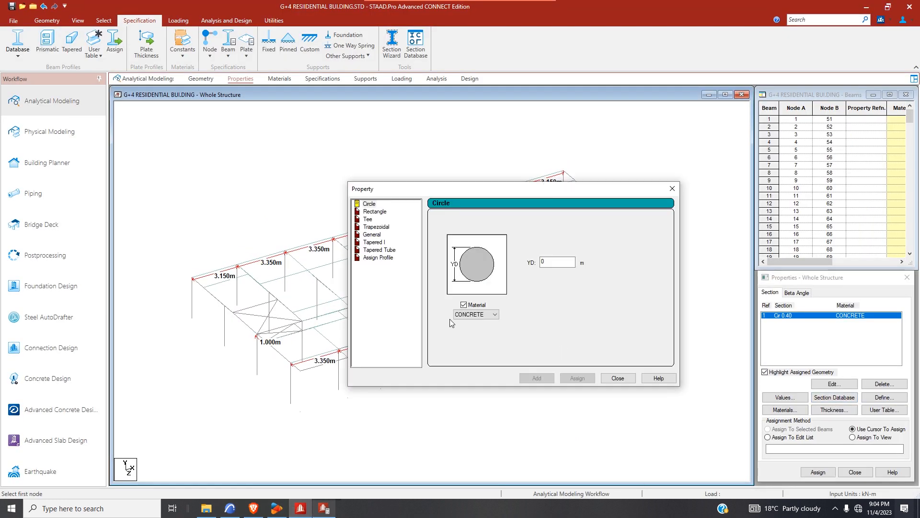
click(375, 211)
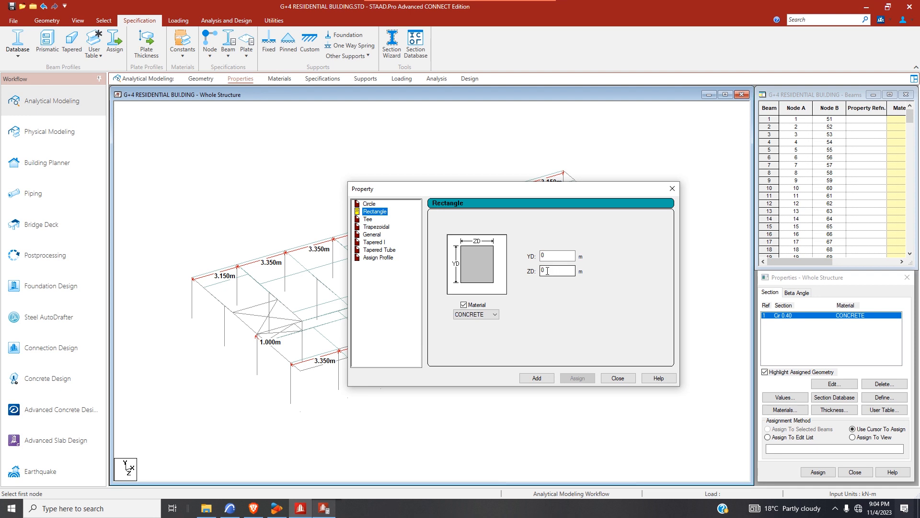
click(557, 258)
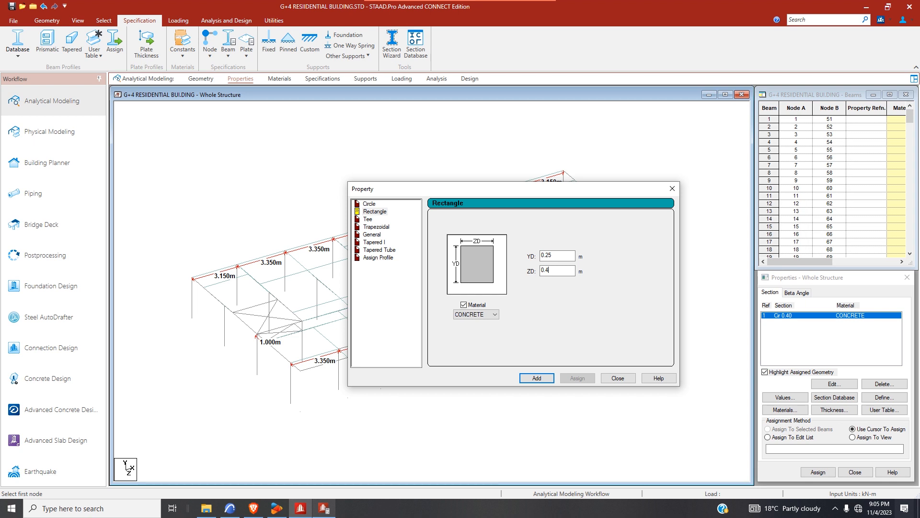
click(537, 378)
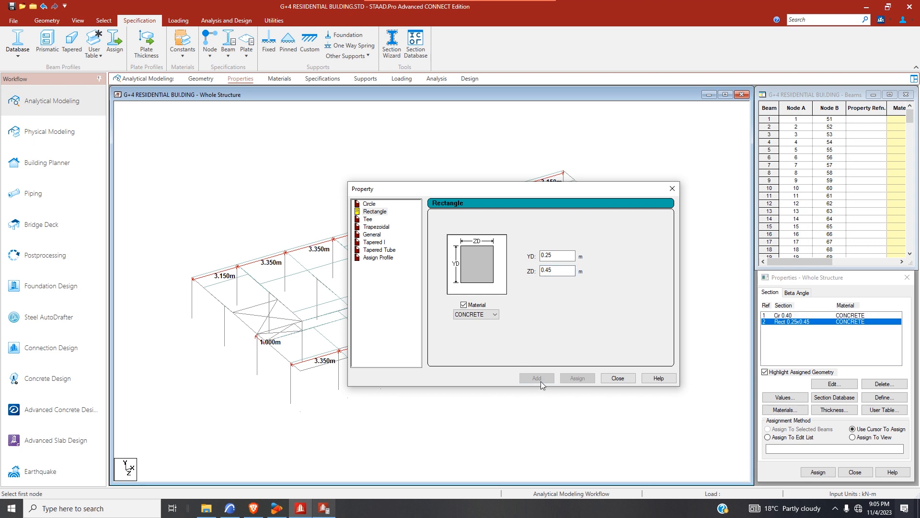
click(618, 378)
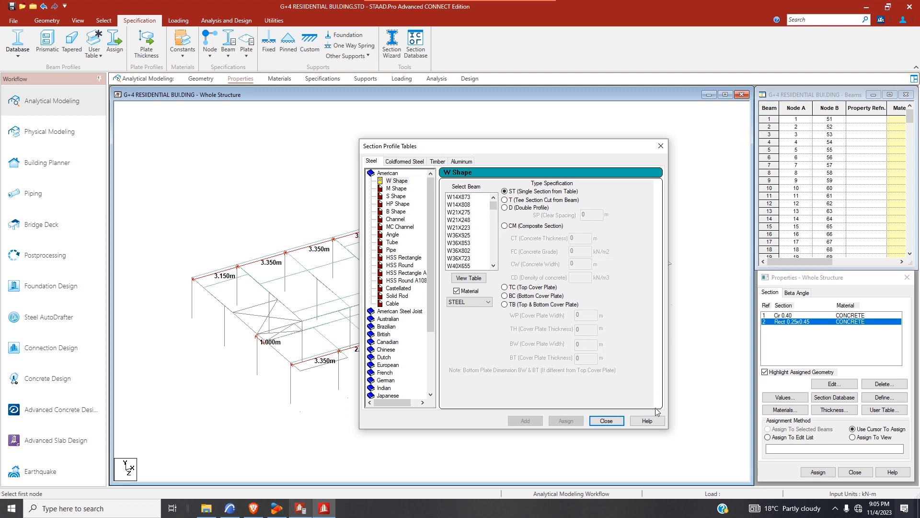
click(606, 421)
- Define a rectangular concrete section with YD 0.3 m and ZD 0.45 m
click(884, 397)
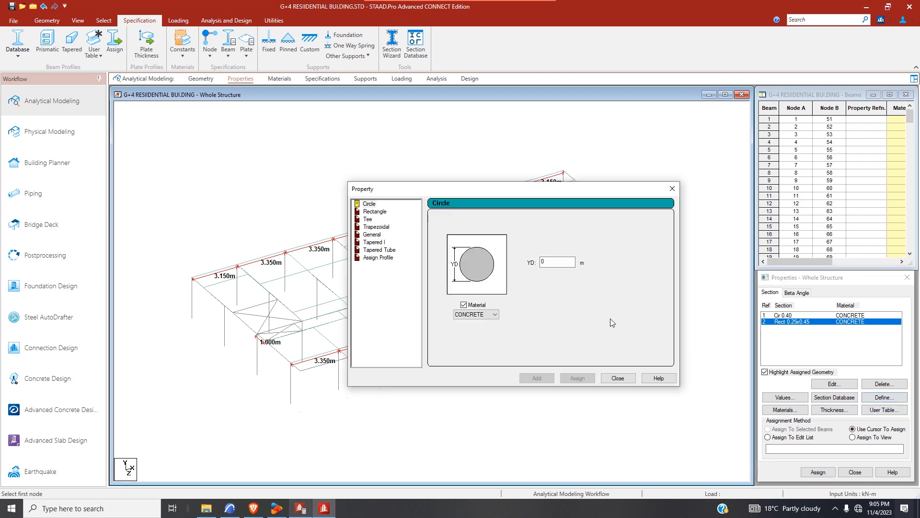
click(372, 212)
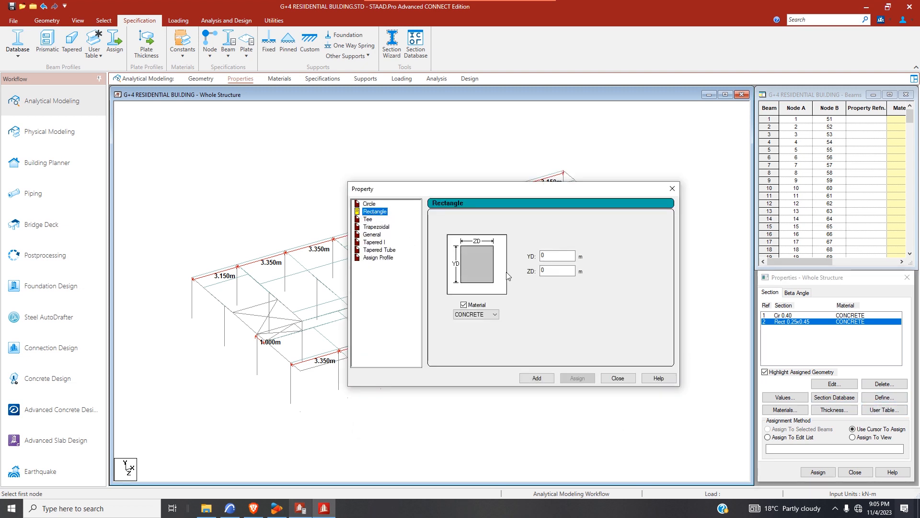
click(556, 257)
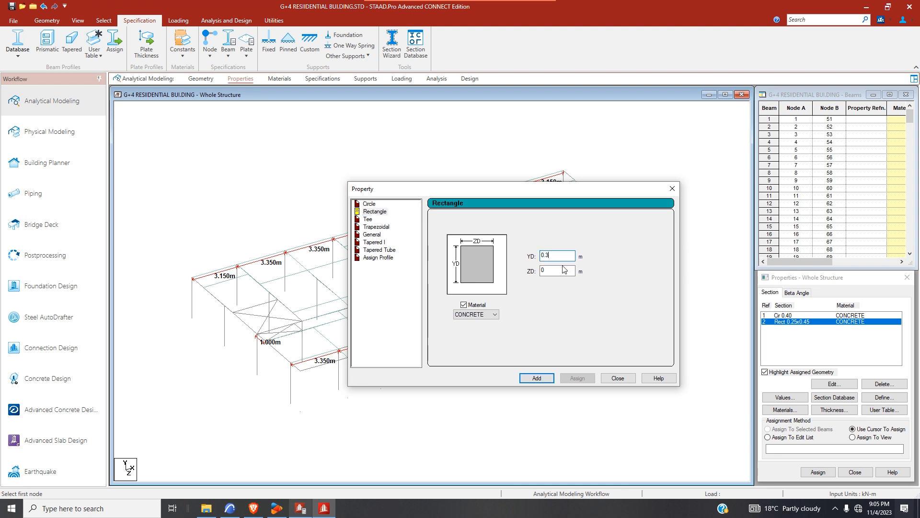
click(560, 270)
click(536, 378)
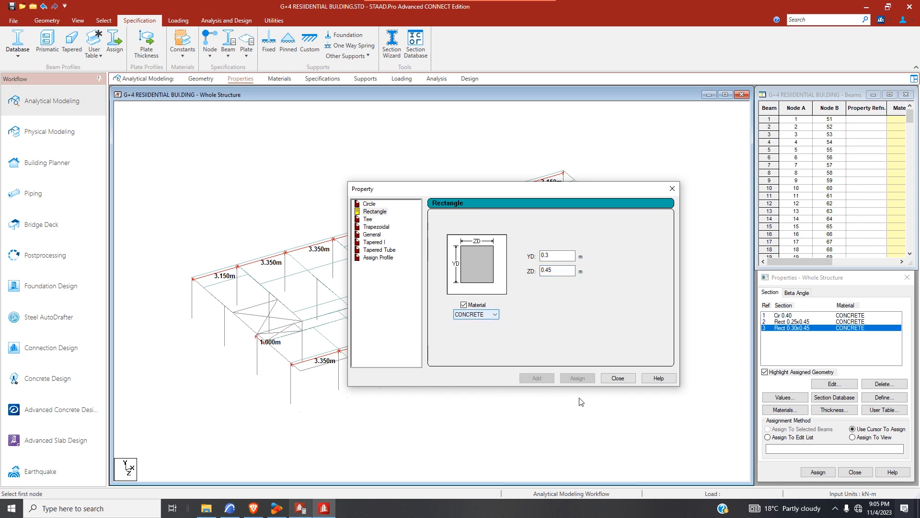
click(618, 381)
- Define a concrete plate thickness of 0.15 m at all four nodes
click(834, 410)
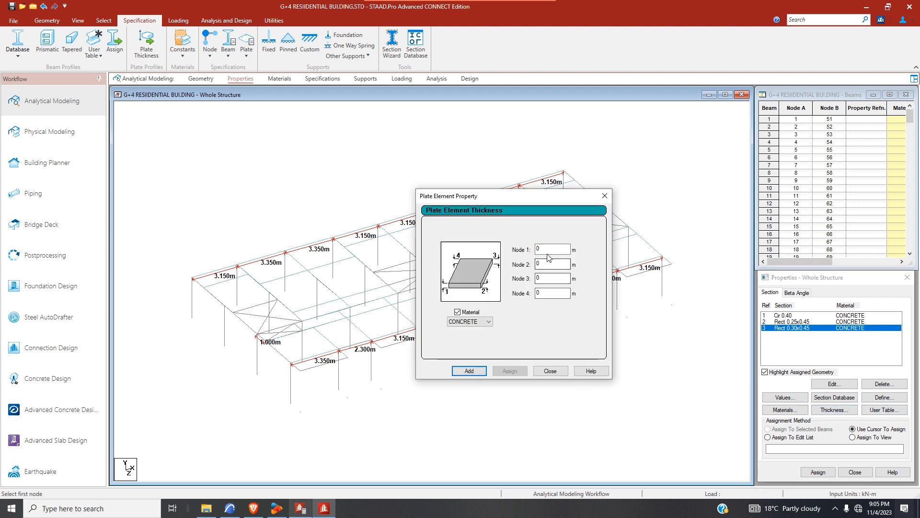
text(5)
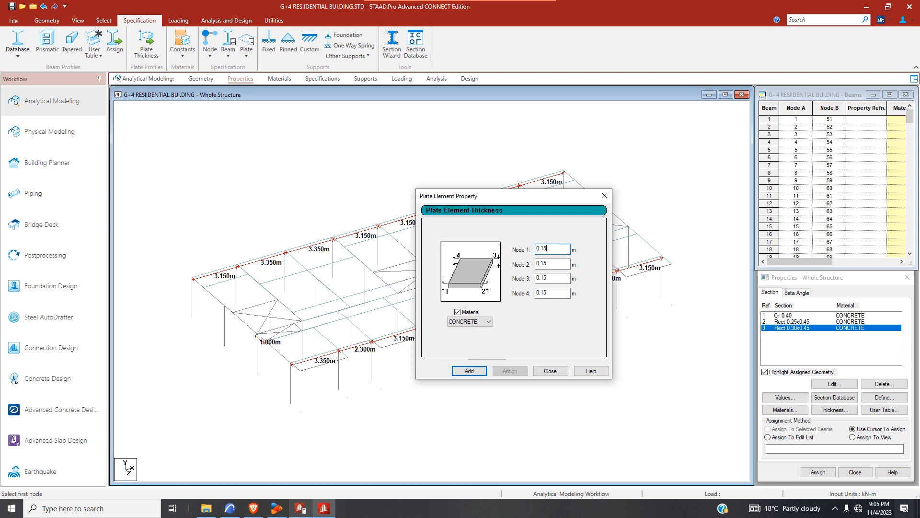
click(469, 370)
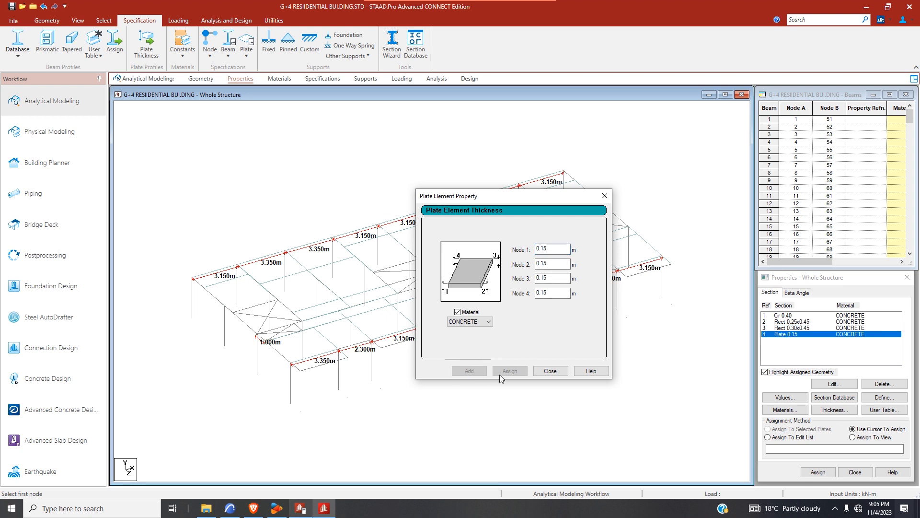
- Assign the 0.15 m concrete plate thickness to all slab plates in the view
click(550, 371)
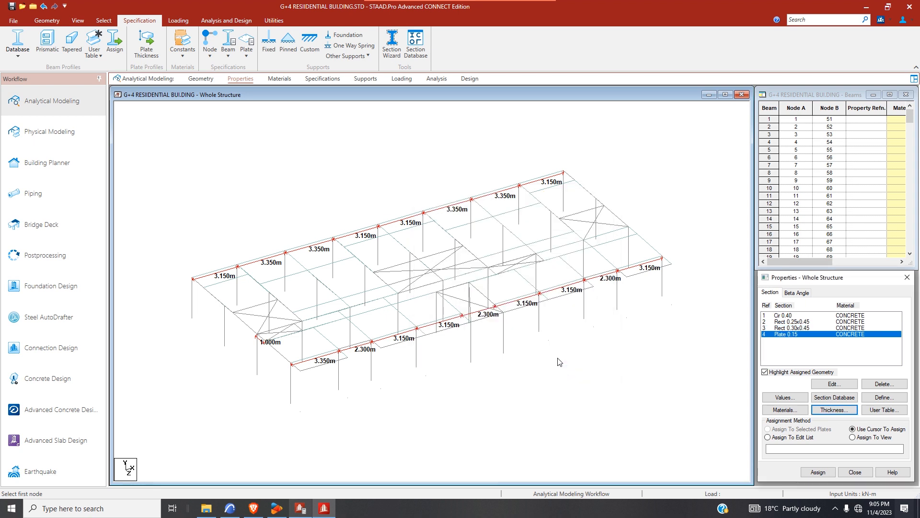
click(852, 437)
click(819, 472)
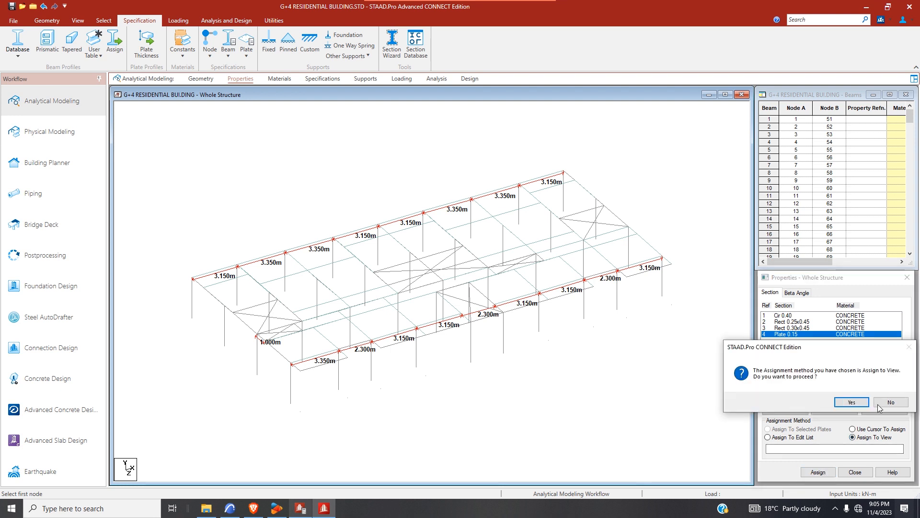
click(852, 402)
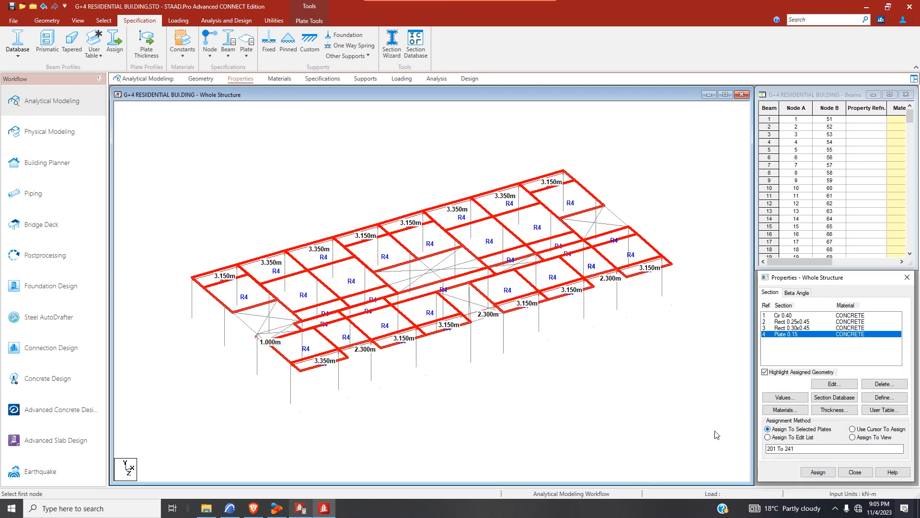
scroll(620, 429, down, 1)
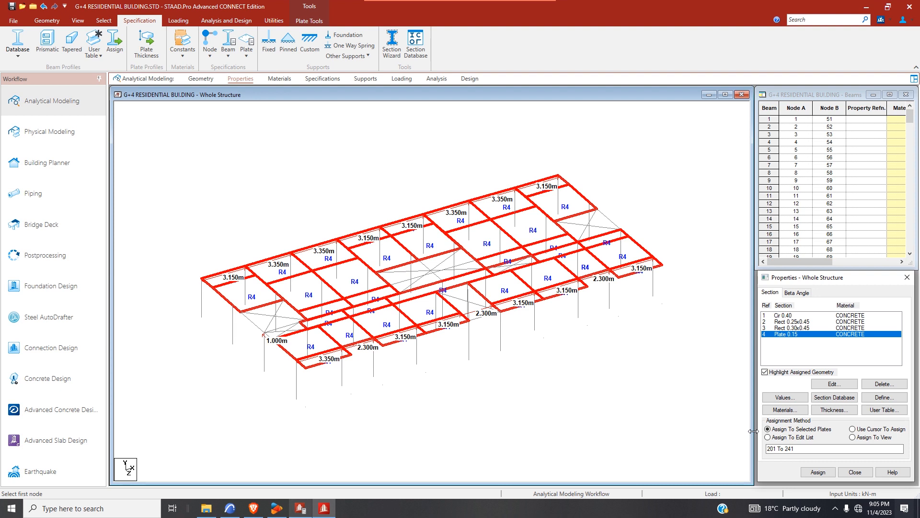
- Assign the 0.30x0.45 m rectangular section to all beams parallel to the X and Z axes
click(806, 328)
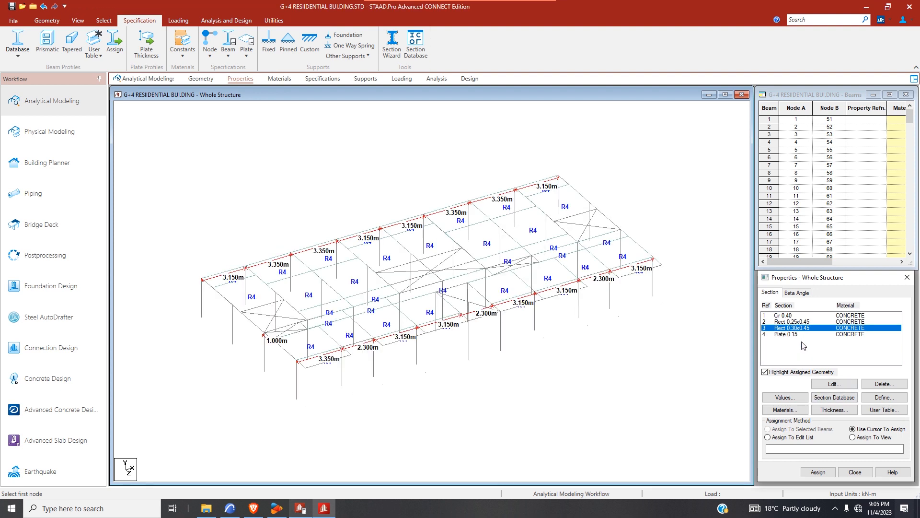
click(836, 384)
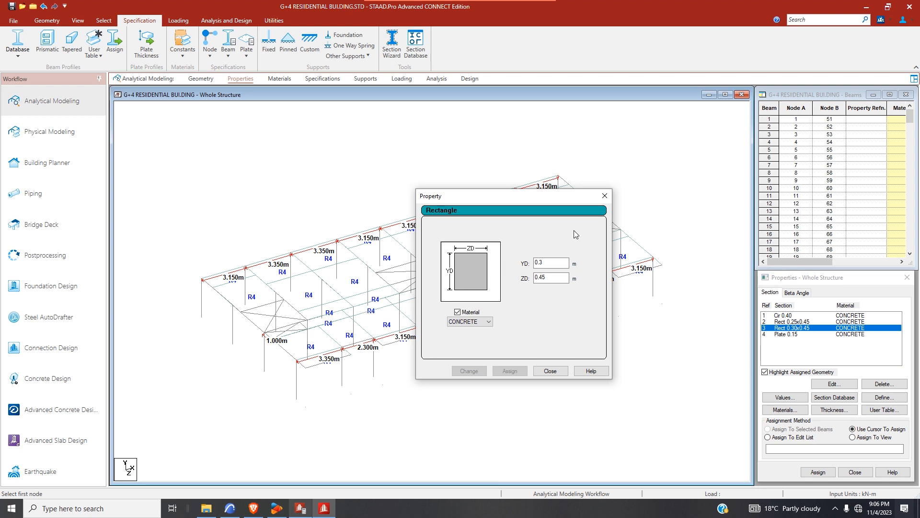
click(605, 195)
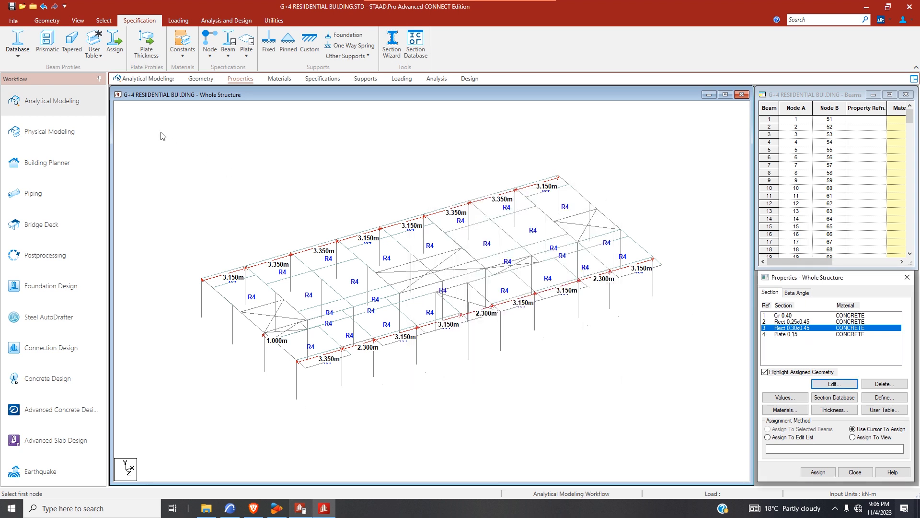
click(47, 21)
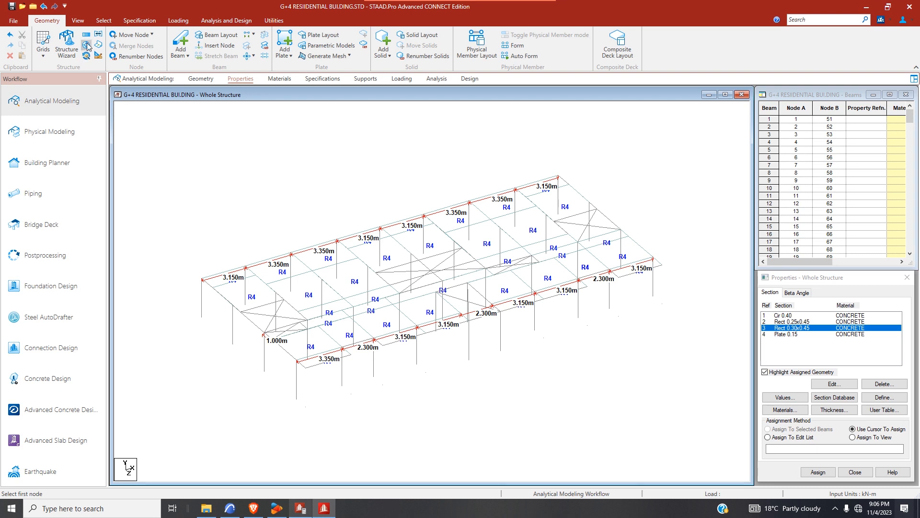
click(107, 24)
click(380, 33)
click(386, 60)
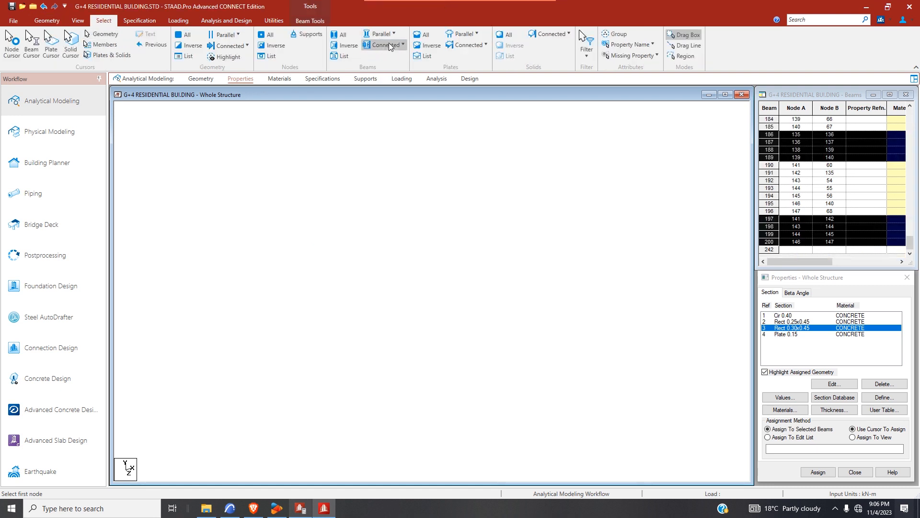
click(382, 33)
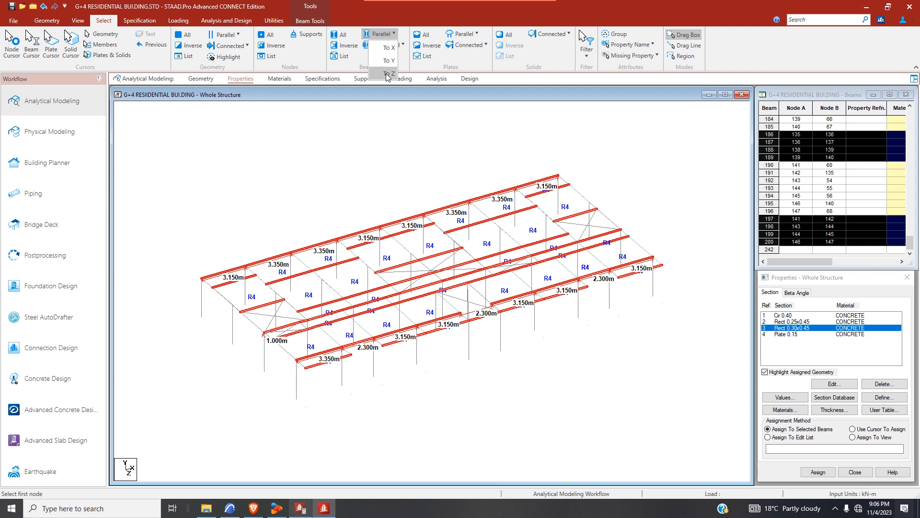
click(387, 74)
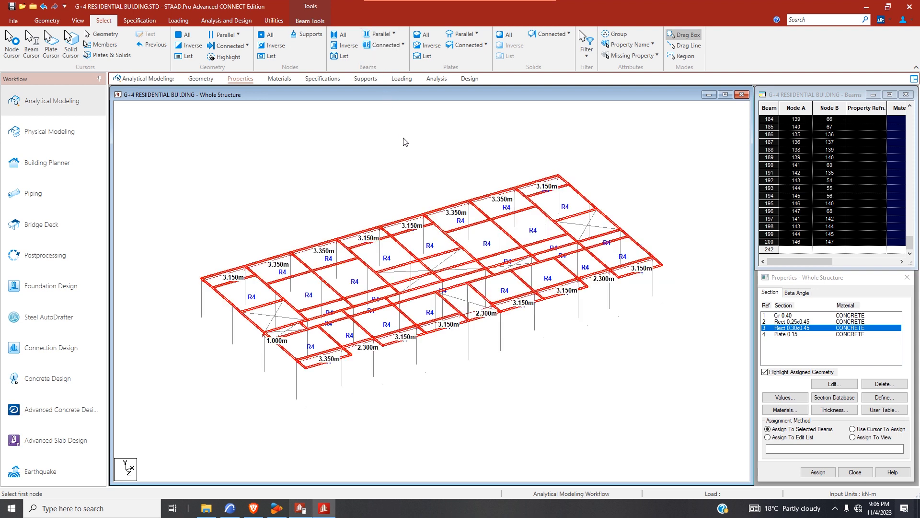
click(818, 472)
click(852, 403)
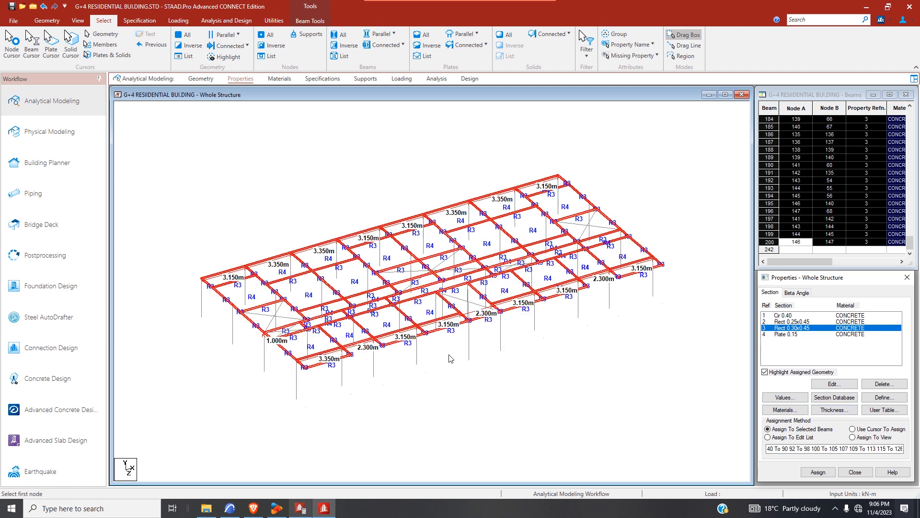
- Select all columns from a front elevation and display only them in an isometric view
click(78, 21)
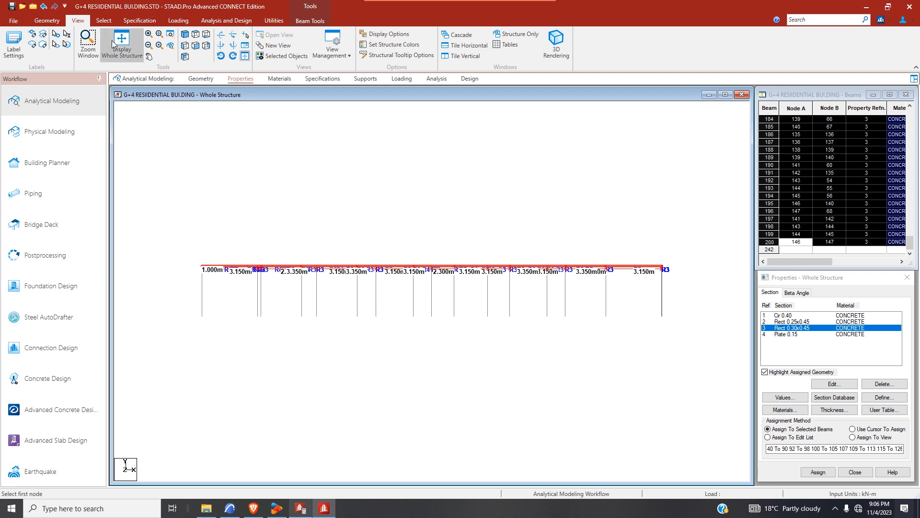
click(105, 21)
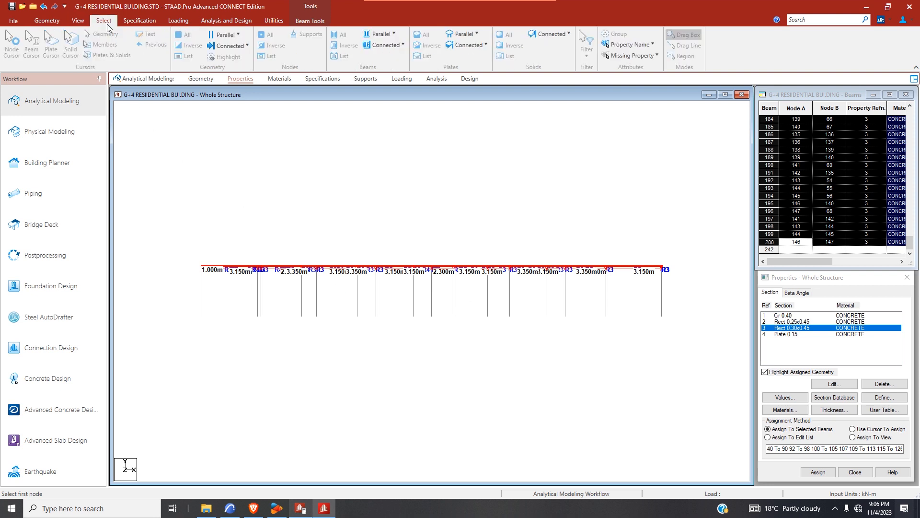
click(693, 280)
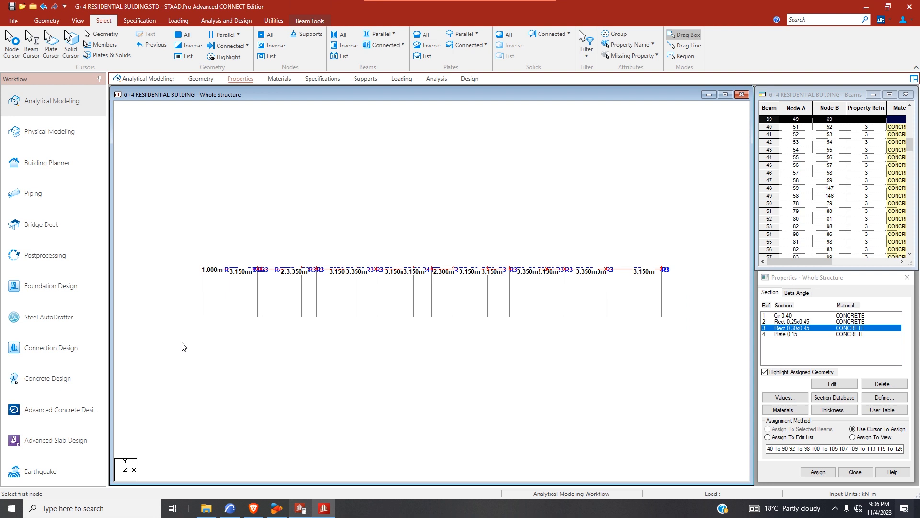
click(78, 21)
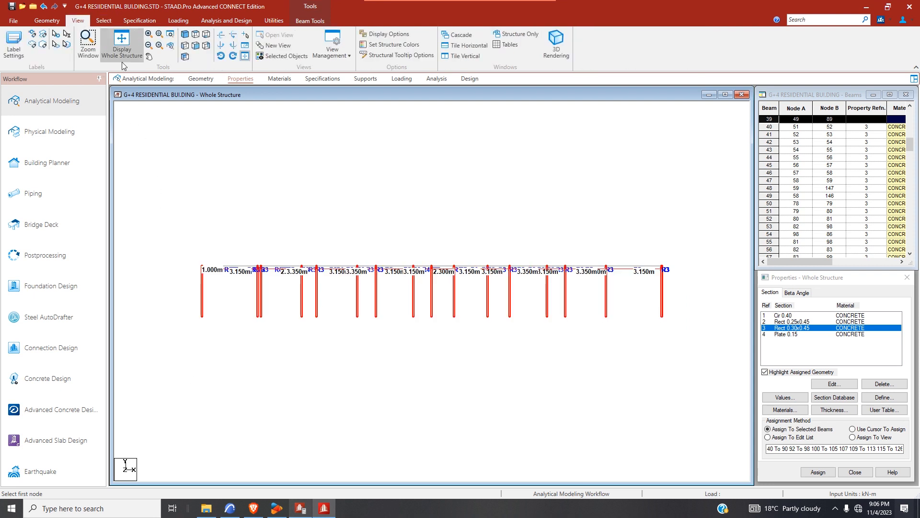
click(282, 55)
click(185, 47)
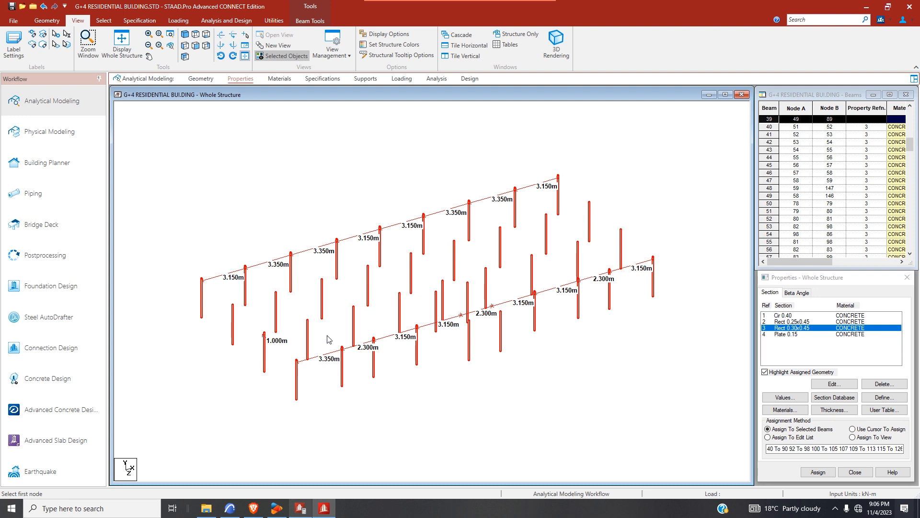
- Try to remove the nine middle-row columns from the selection, keeping the other columns selected
ctrl+click(265, 357)
ctrl+click(308, 349)
ctrl+click(353, 331)
ctrl+click(400, 320)
ctrl+click(444, 308)
ctrl+click(486, 290)
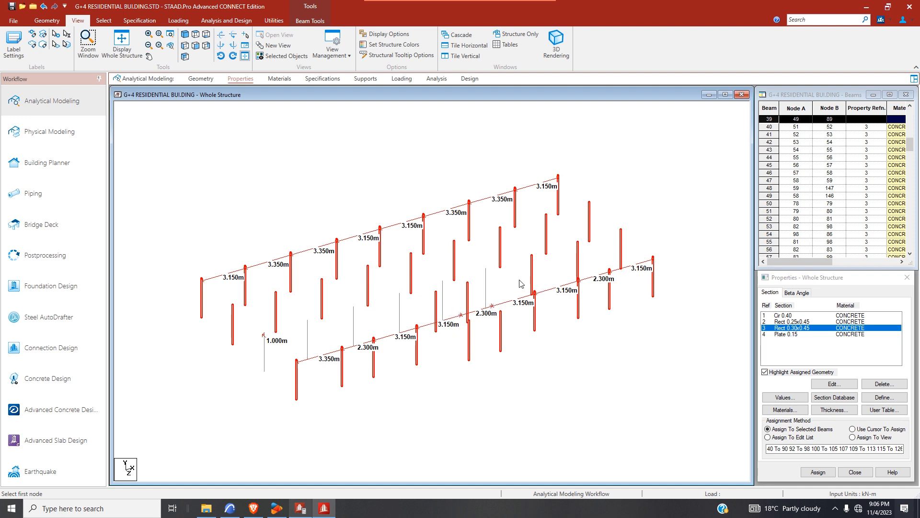
ctrl+click(532, 276)
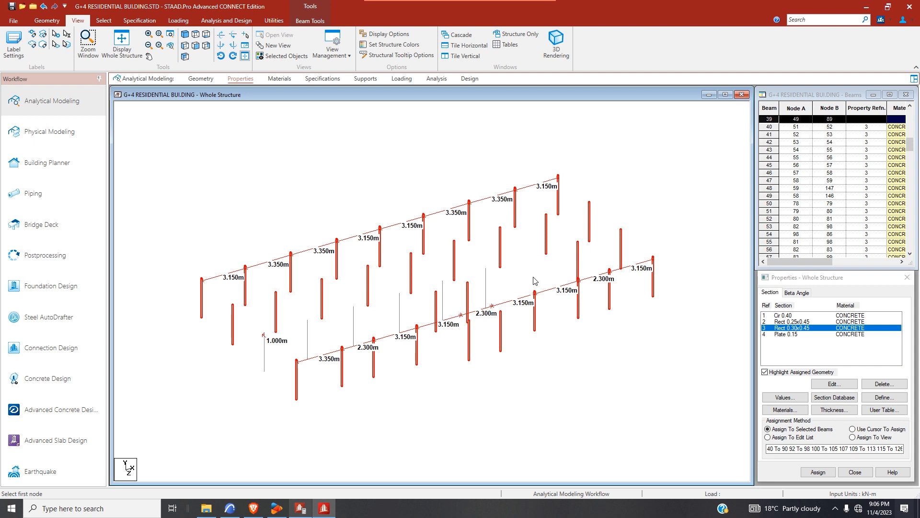
ctrl+click(578, 260)
ctrl+click(621, 257)
- Assign the 0.25x0.45 m rectangular section to every column except the nine in the middle row
click(803, 322)
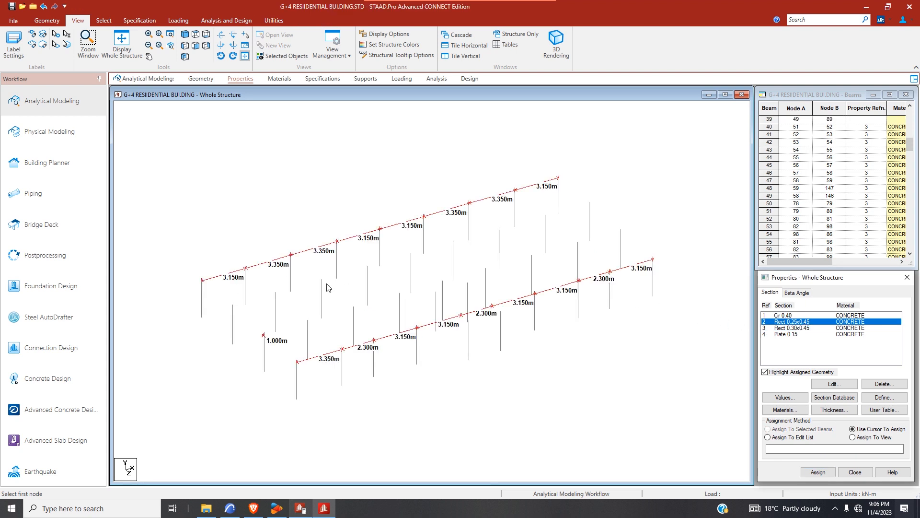
click(196, 34)
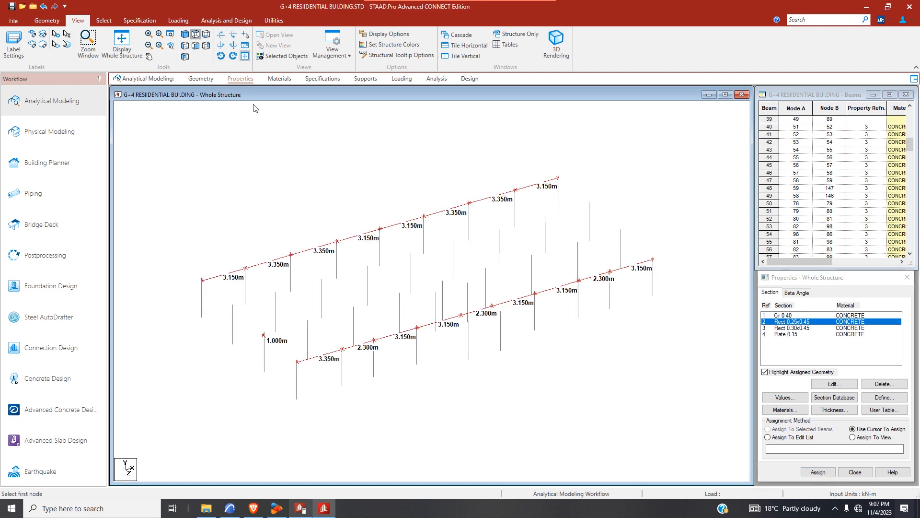
click(184, 34)
click(202, 300)
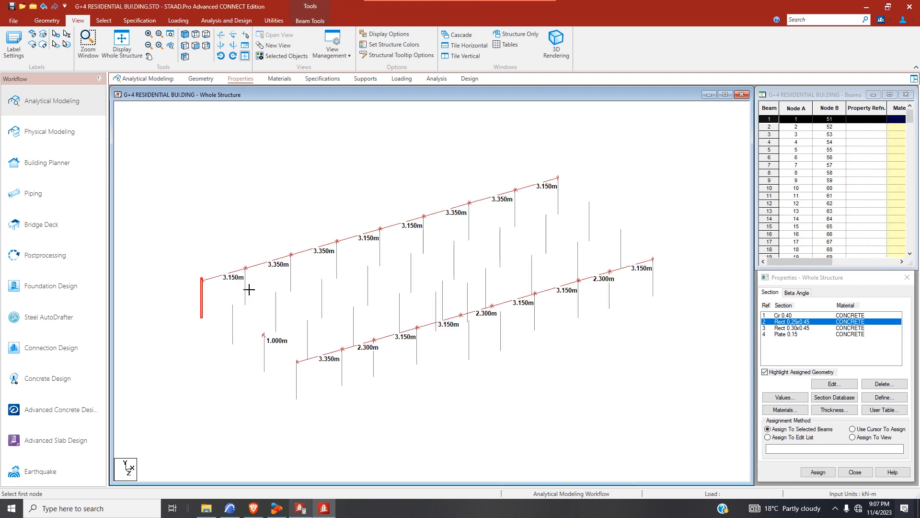
ctrl+click(246, 291)
ctrl+click(291, 278)
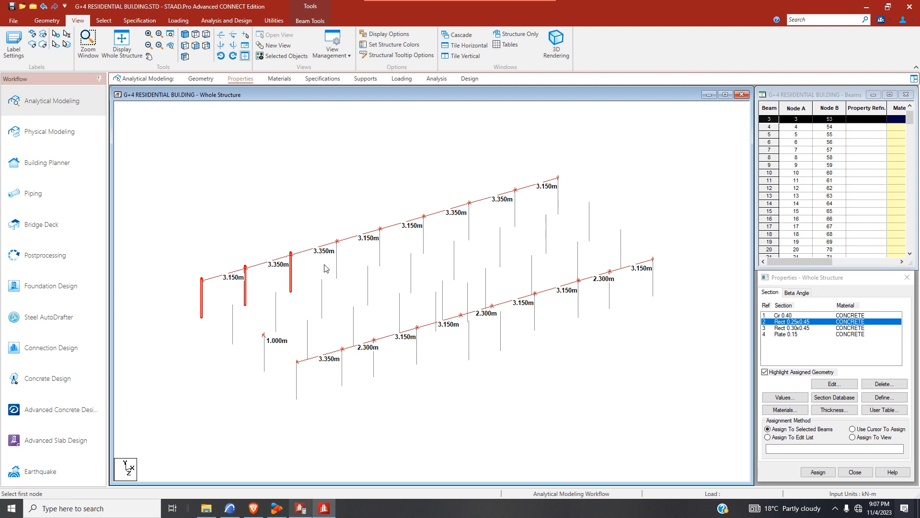
ctrl+click(338, 261)
ctrl+click(338, 261)
ctrl+click(380, 253)
ctrl+click(338, 264)
ctrl+click(424, 237)
ctrl+click(469, 224)
ctrl+click(515, 216)
ctrl+click(558, 204)
ctrl+click(589, 222)
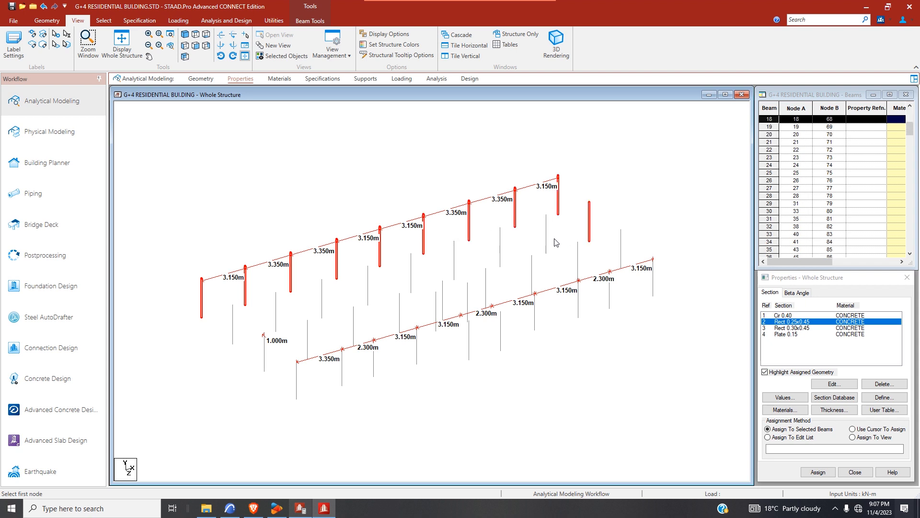
ctrl+click(546, 235)
ctrl+click(500, 261)
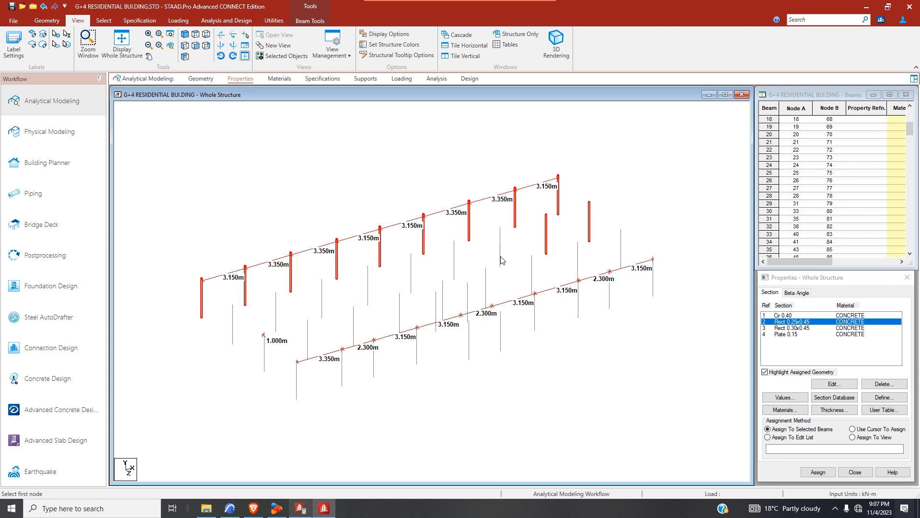
ctrl+click(454, 267)
ctrl+click(411, 283)
ctrl+click(367, 287)
ctrl+click(321, 304)
ctrl+click(275, 311)
ctrl+click(233, 330)
ctrl+click(296, 381)
ctrl+click(341, 375)
ctrl+click(373, 367)
ctrl+click(416, 360)
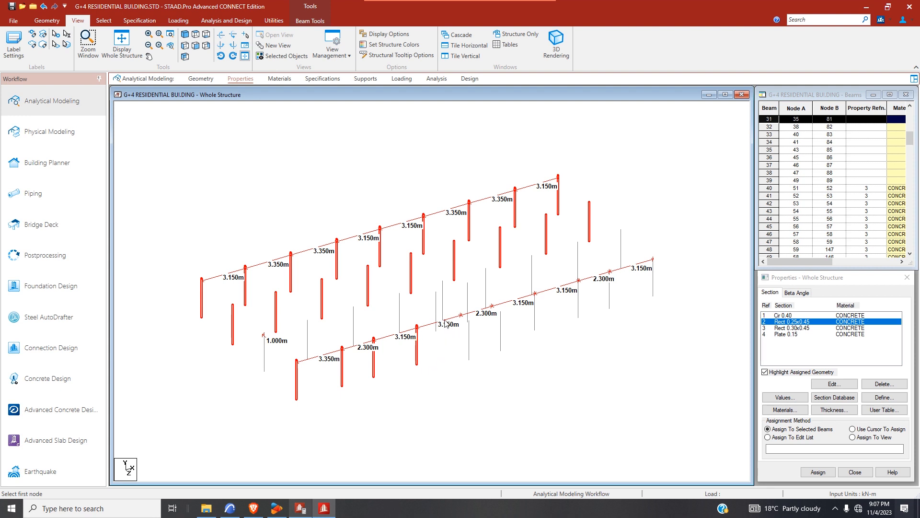
ctrl+click(437, 318)
ctrl+click(468, 314)
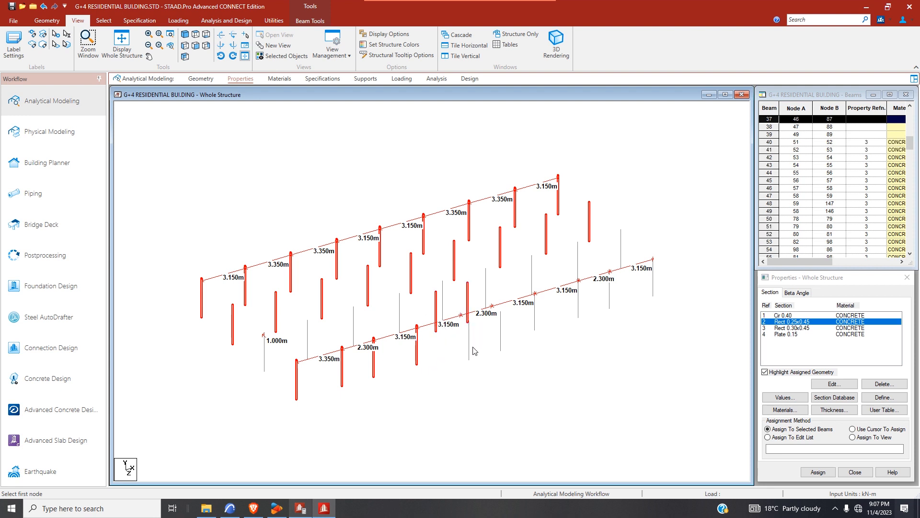
ctrl+click(501, 336)
ctrl+click(535, 322)
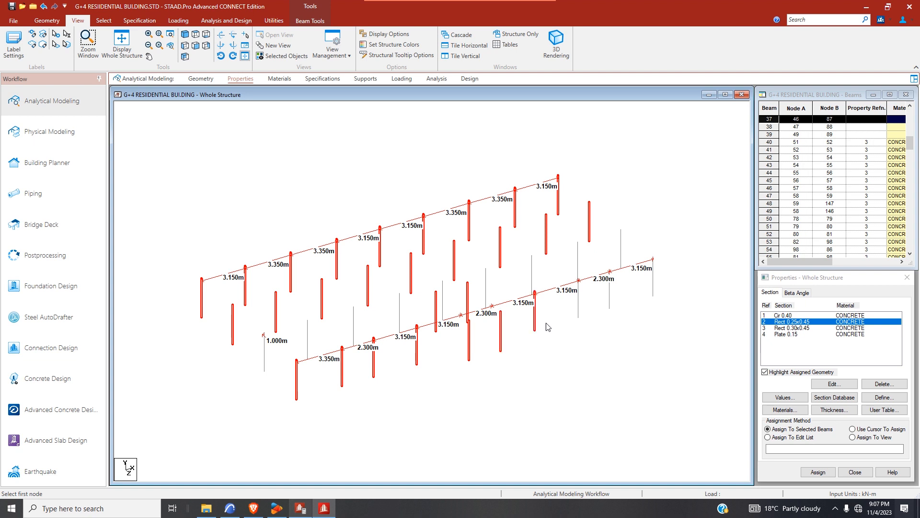
ctrl+click(579, 311)
ctrl+click(610, 306)
ctrl+click(651, 293)
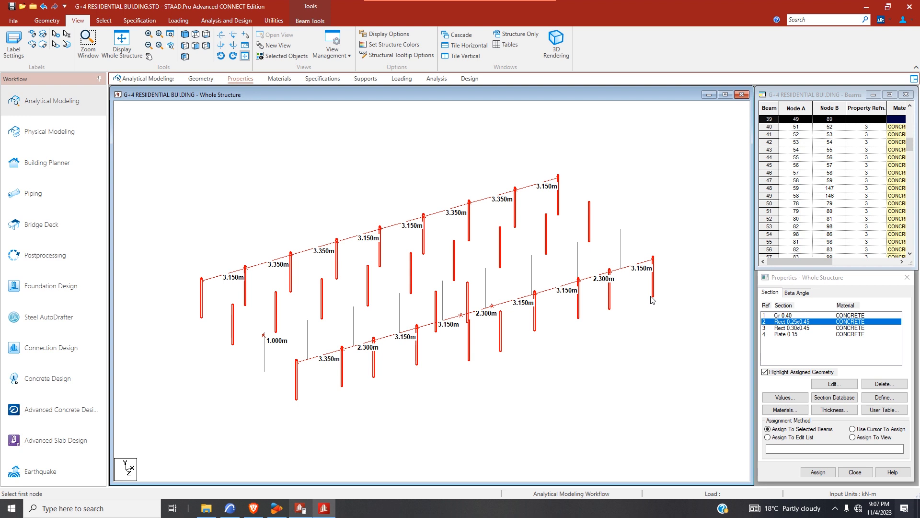
click(818, 472)
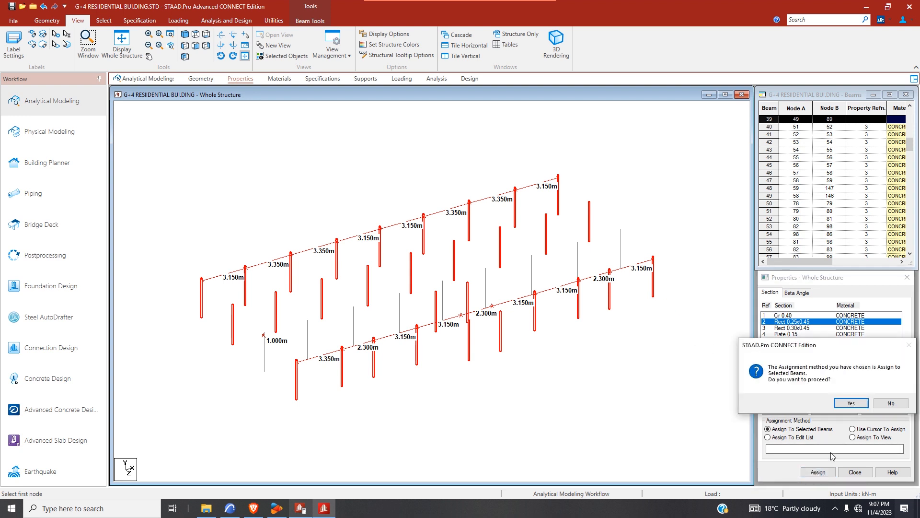
click(851, 403)
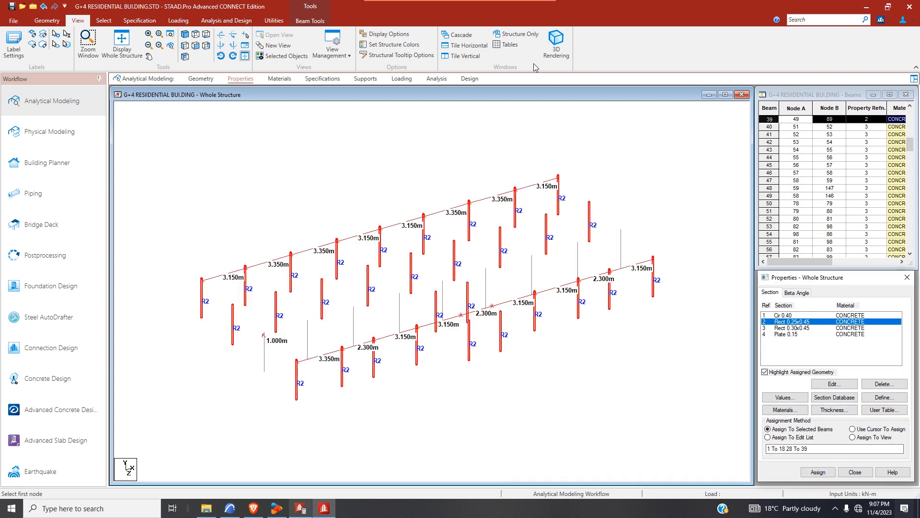
- Examine the rectangular columns from several angles in a 3D rendering and close it
click(556, 42)
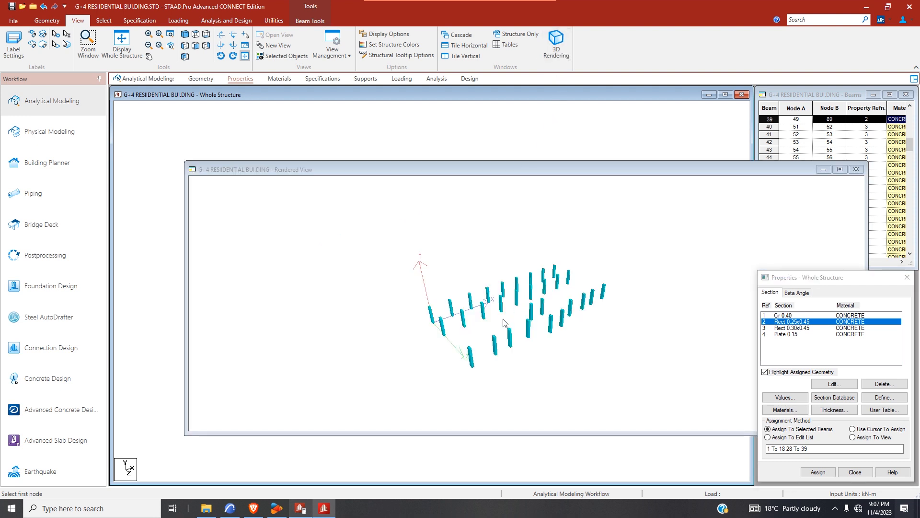
drag(465, 306, 479, 418)
drag(535, 383, 710, 292)
click(856, 169)
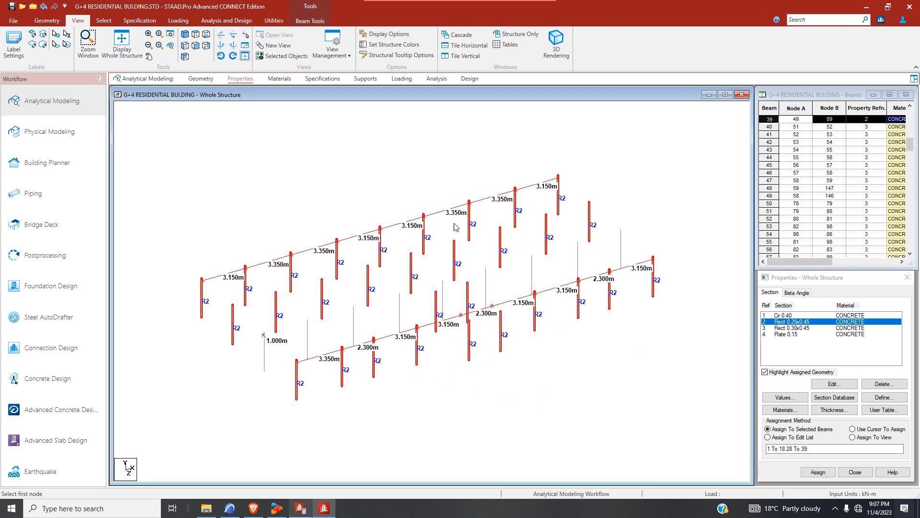
- Select the members with missing property and assign the circular 0.40 m section to these middle-row columns
click(103, 20)
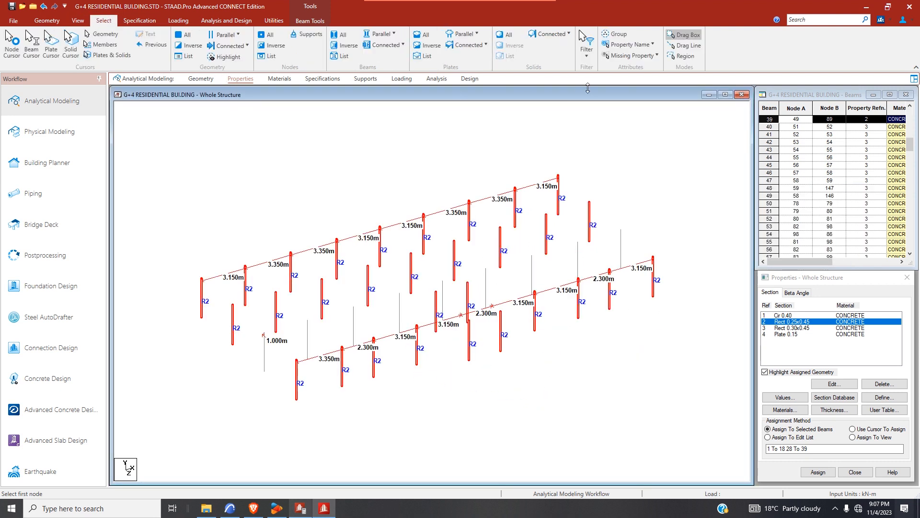
click(626, 55)
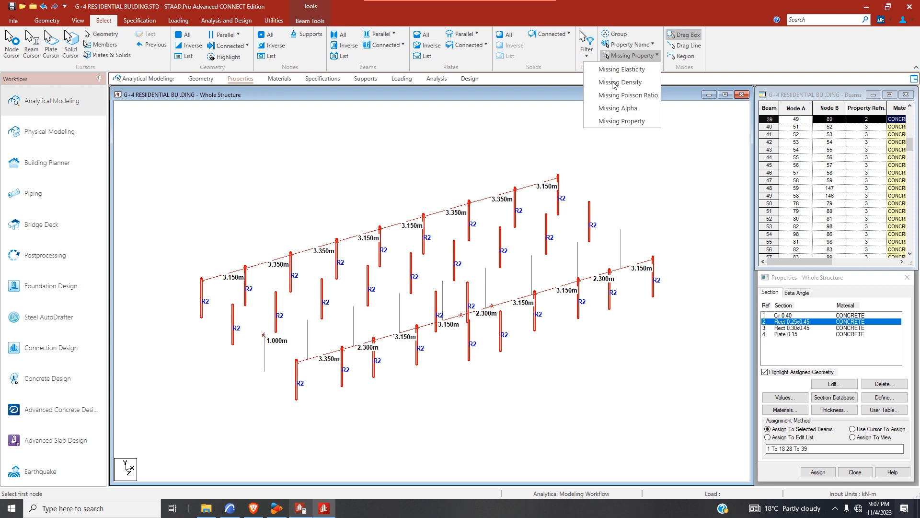
click(609, 123)
click(792, 316)
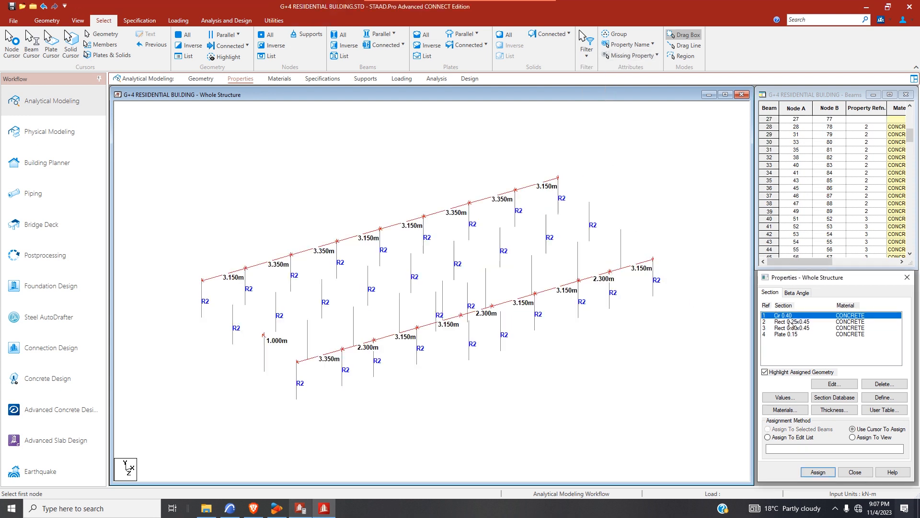
click(627, 56)
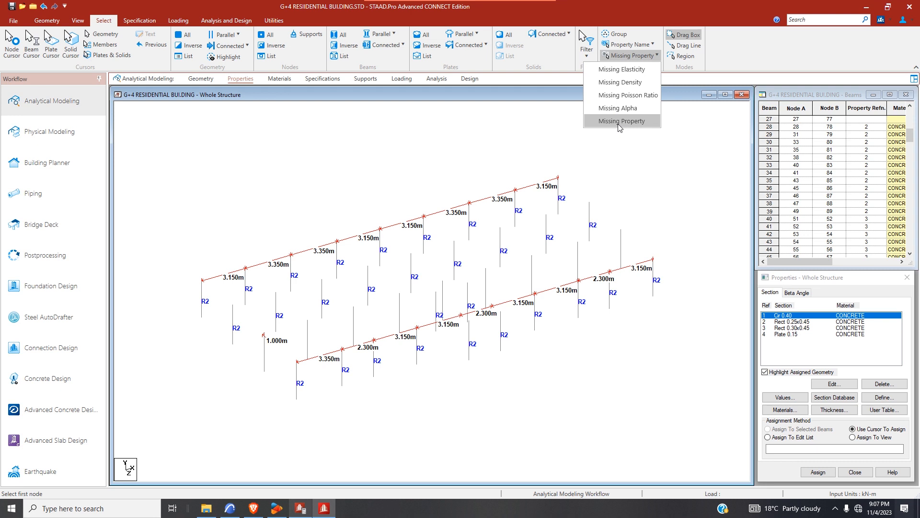
click(621, 121)
click(818, 472)
click(865, 411)
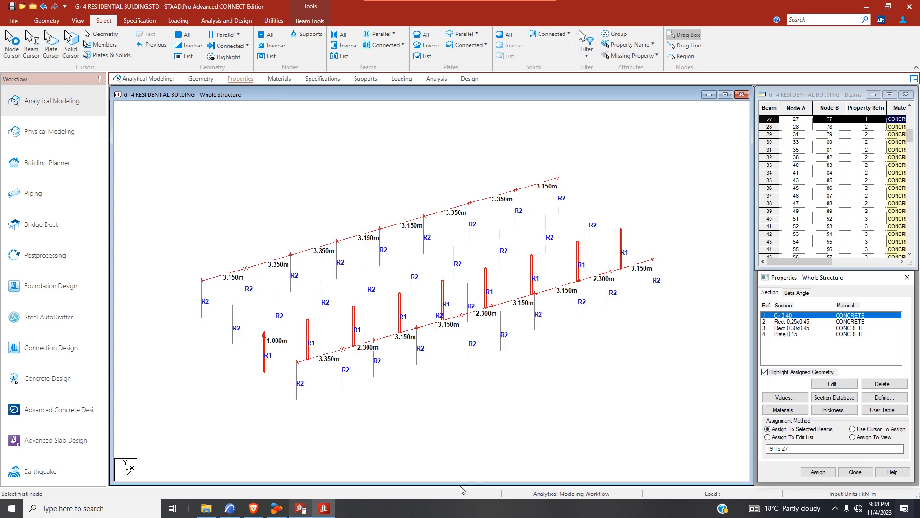
- Examine the ground floor plan and the Elevation E-01 drawing in ARCHICAD, and return to STAAD.Pro
click(232, 508)
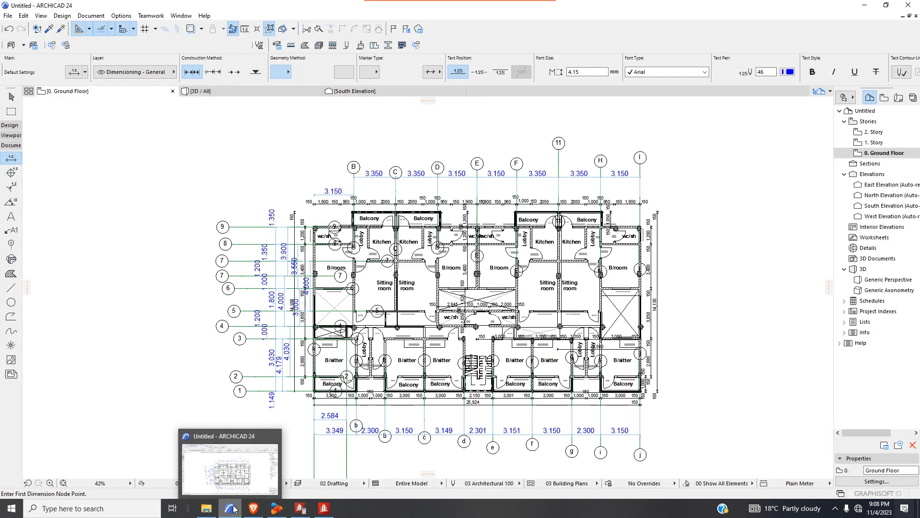
click(234, 508)
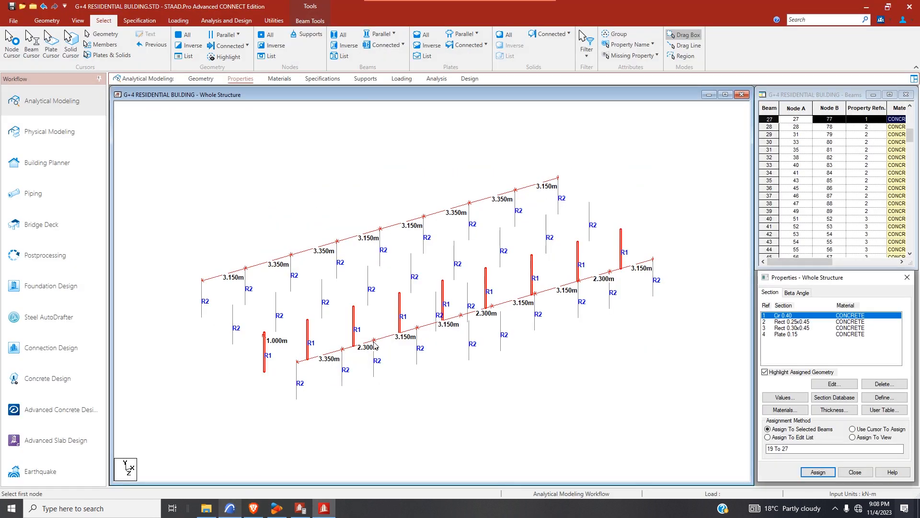
click(230, 503)
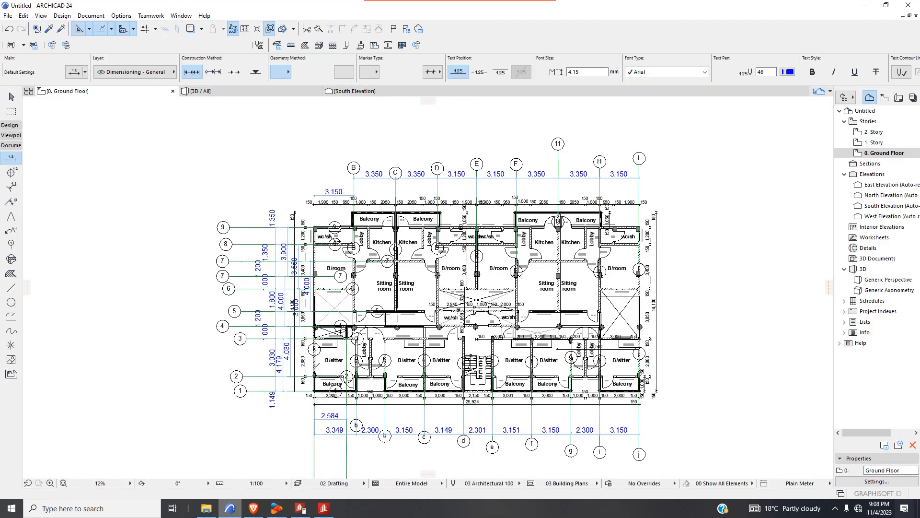
scroll(294, 384, down, 5)
scroll(294, 384, down, 2)
scroll(308, 308, up, 14)
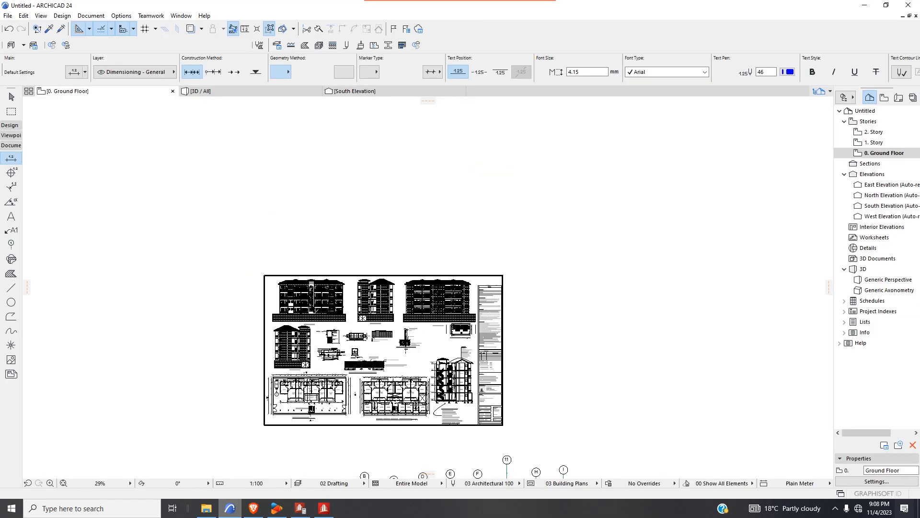
scroll(308, 307, up, 5)
scroll(295, 407, up, 5)
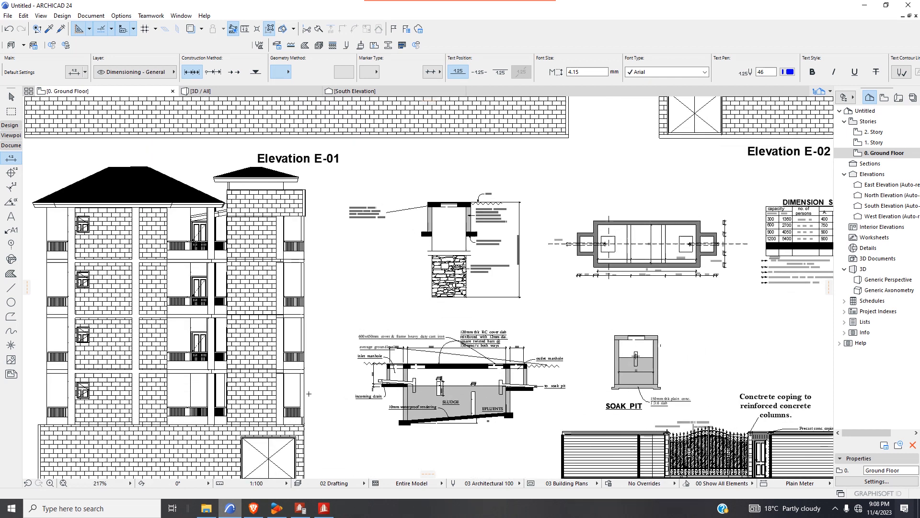
scroll(312, 407, down, 2)
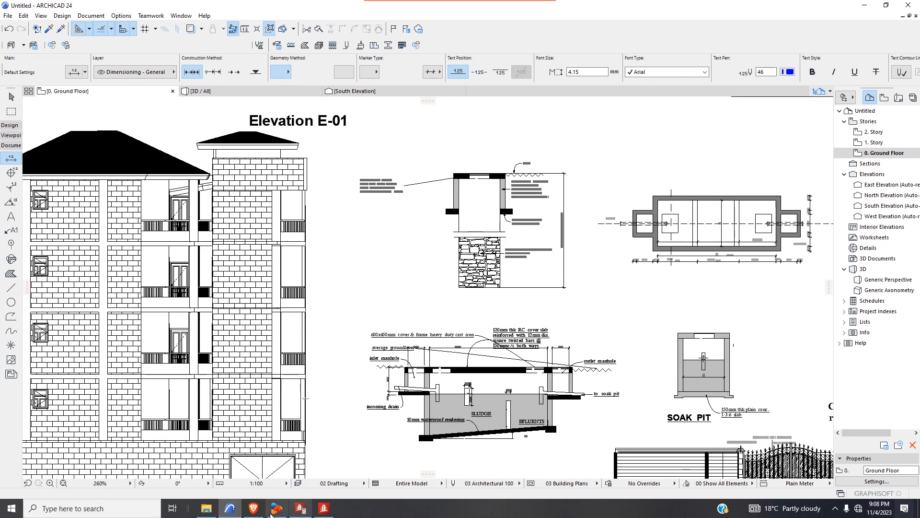
click(319, 511)
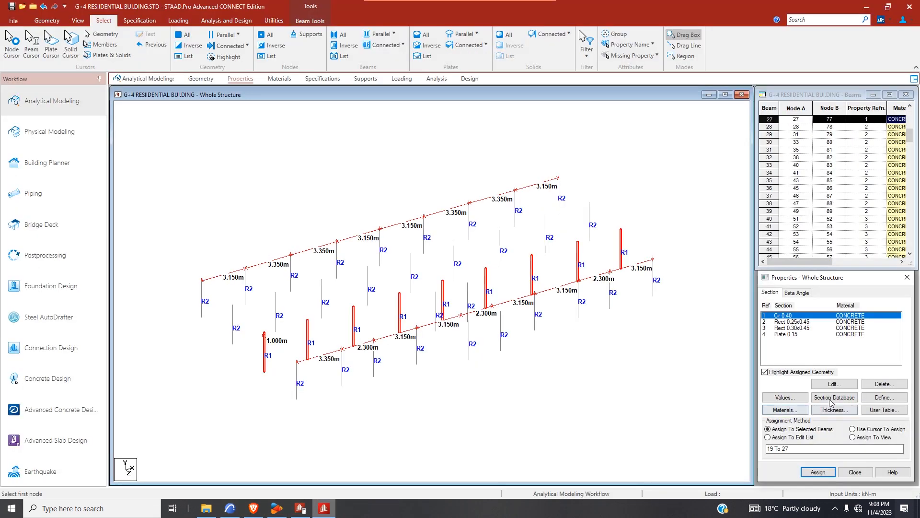
- Define a circular concrete section with a diameter of 0.2 m and add it to the section list
click(877, 397)
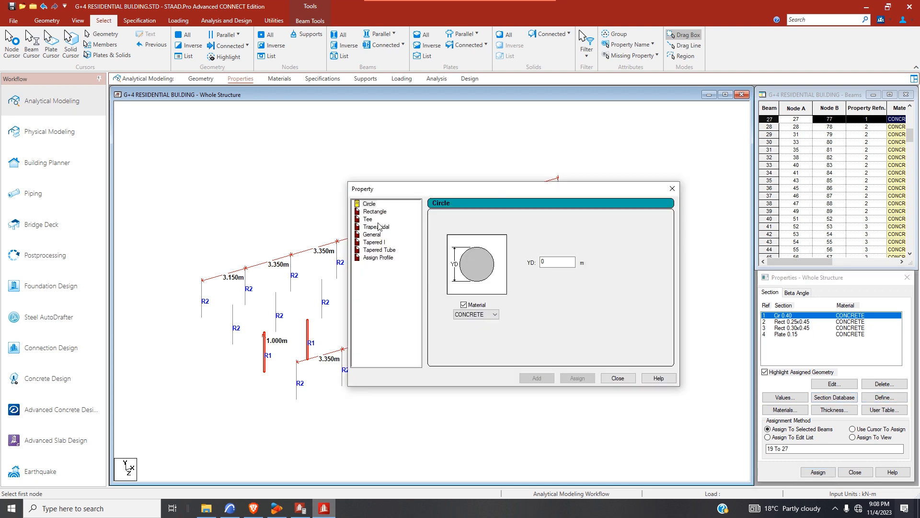
click(561, 262)
text(.2)
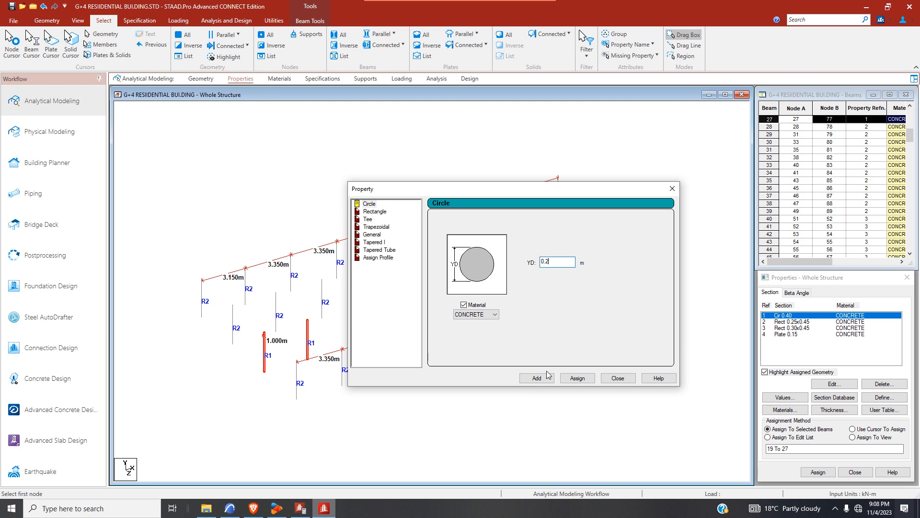
click(538, 378)
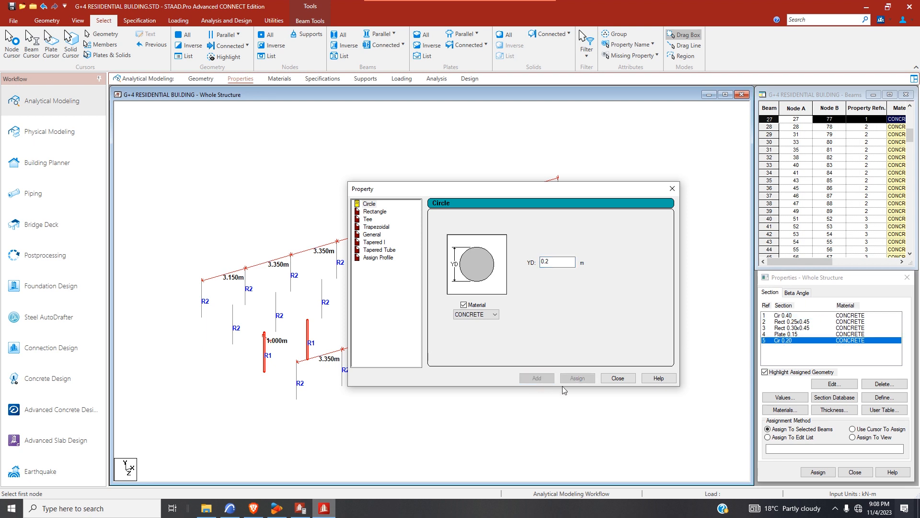
click(617, 378)
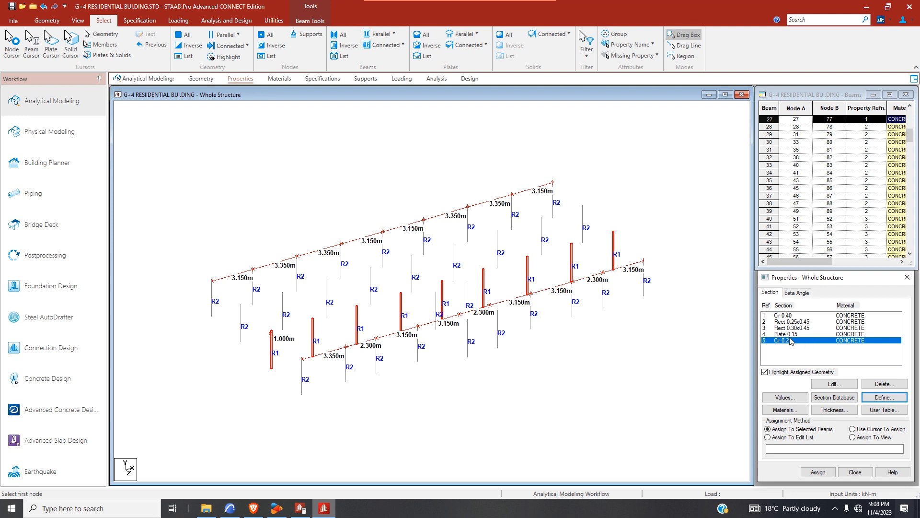
- Clear the column selection and display the whole structure with its beams and slabs
click(386, 303)
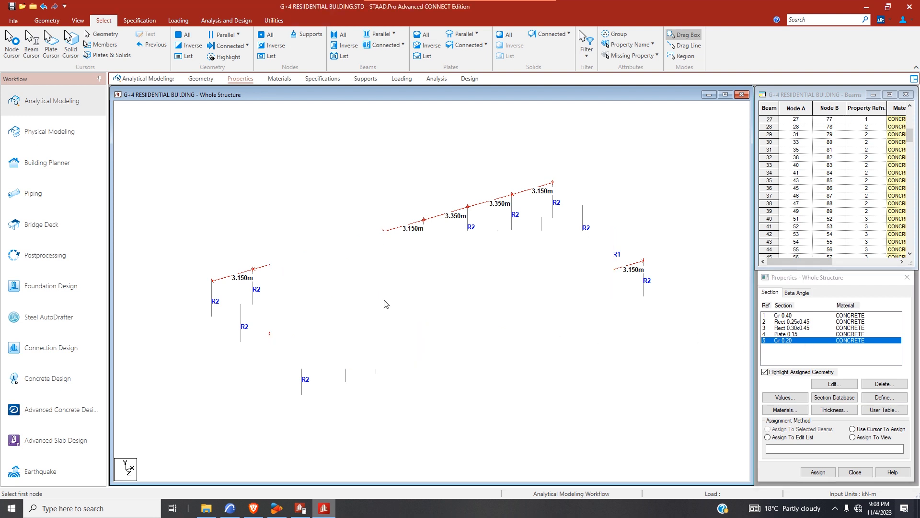
click(78, 21)
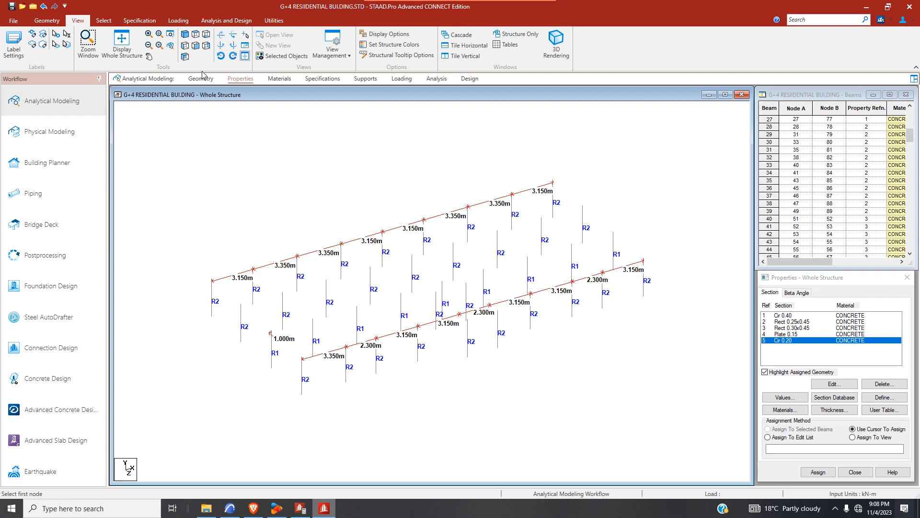
click(134, 62)
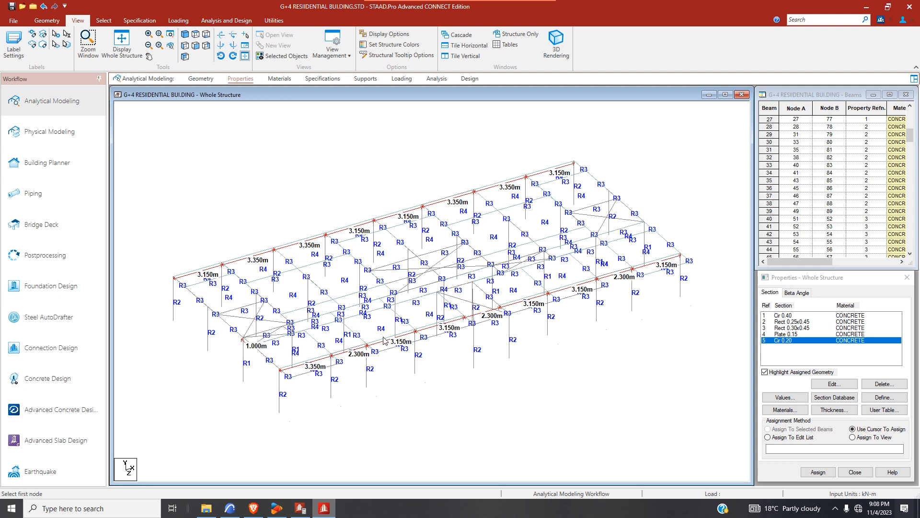
- Examine the whole structure from several angles in a 3D rendering and close it
click(560, 45)
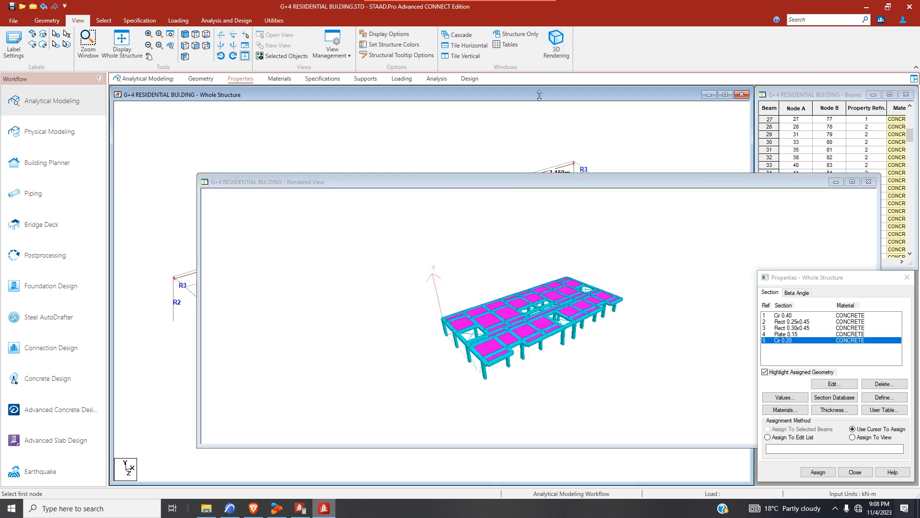
drag(512, 301, 525, 265)
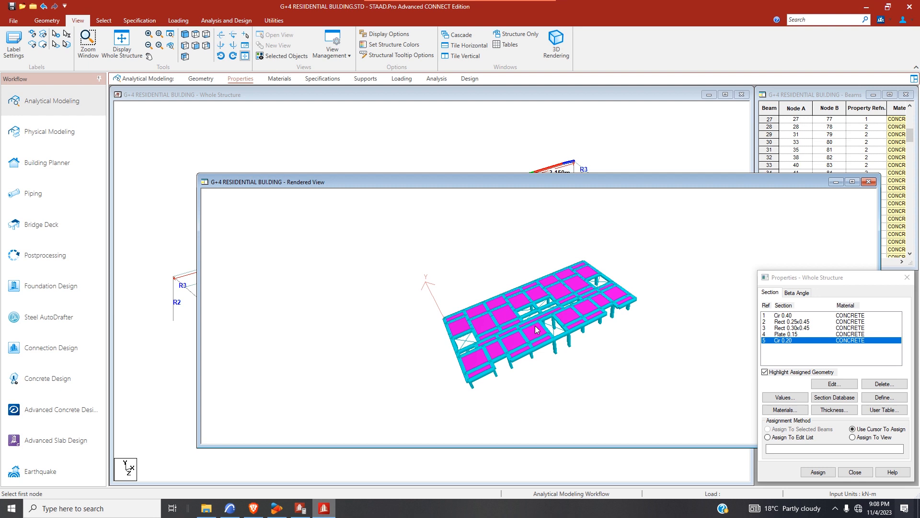
right_click(559, 321)
right_click(558, 348)
click(509, 318)
drag(508, 318, 593, 262)
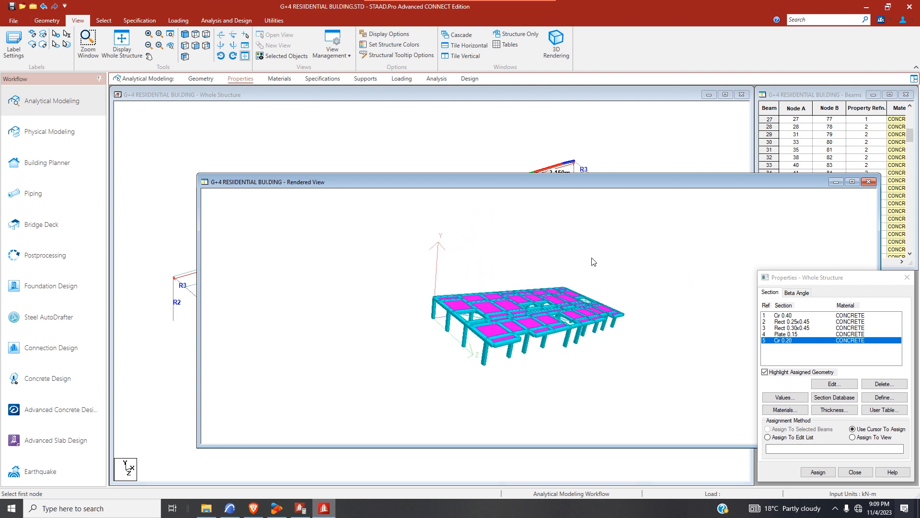
click(868, 182)
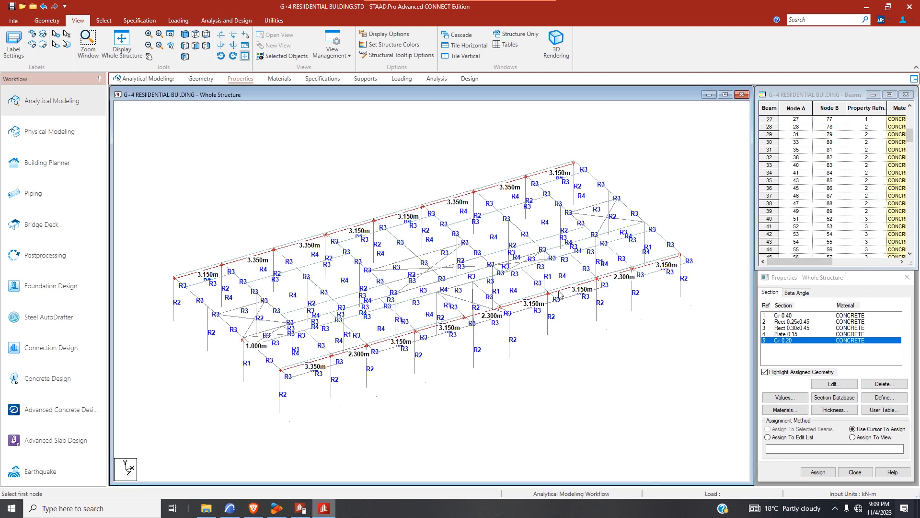
- Select one end beam beside the 1.000 m dimension, inspect it alone in a 3D rendering and close it
click(235, 333)
click(556, 46)
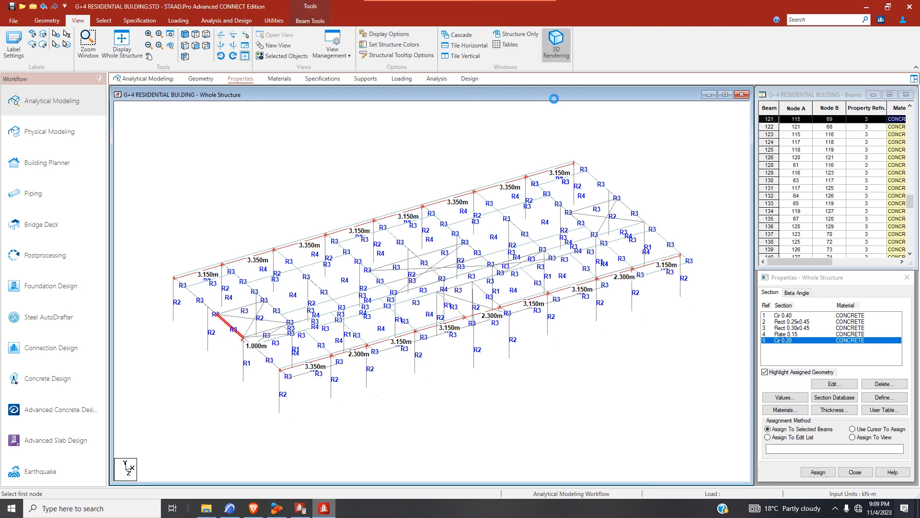
drag(483, 306, 442, 315)
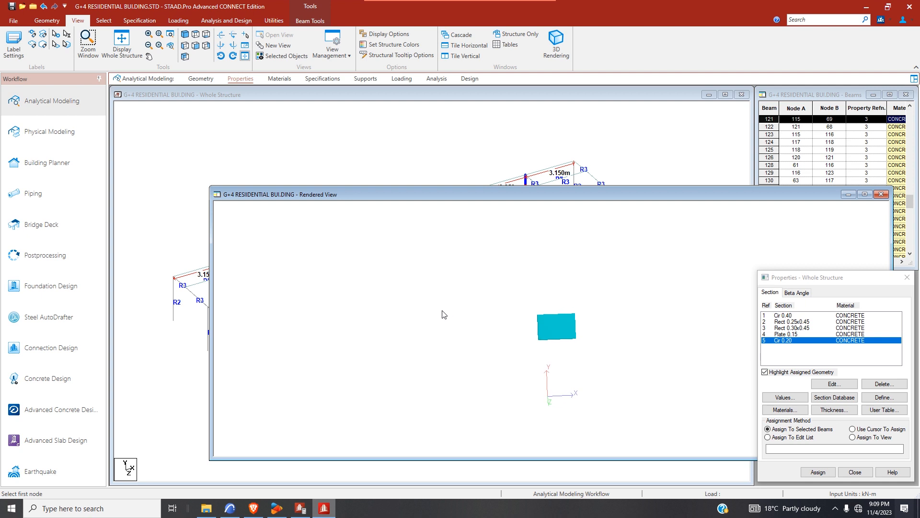
drag(570, 331, 591, 330)
click(880, 194)
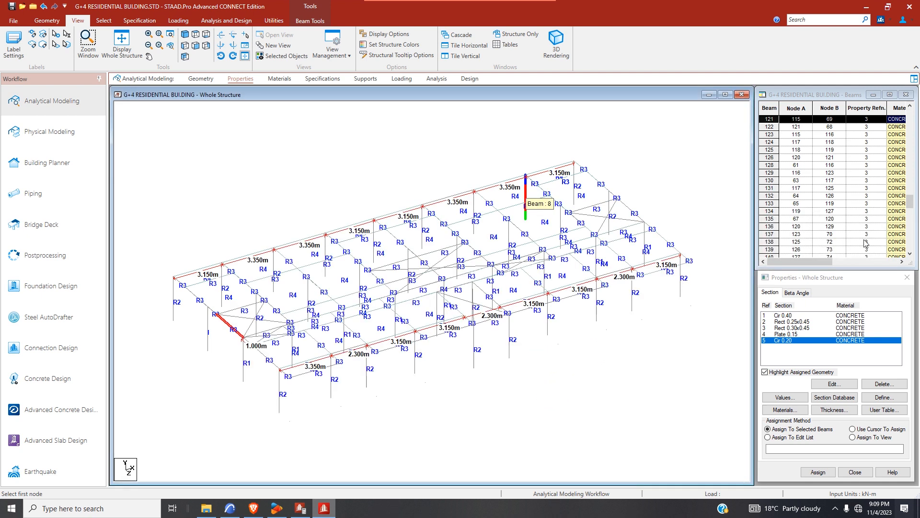
- Change the rectangular 0.30x0.45 beam section to YD 0.45 m and ZD 0.3 m
click(799, 328)
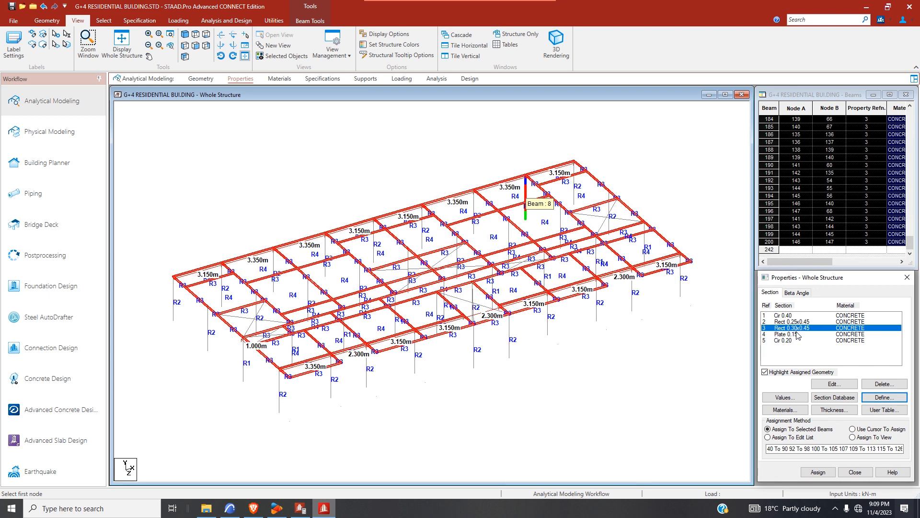
right_click(797, 333)
click(752, 318)
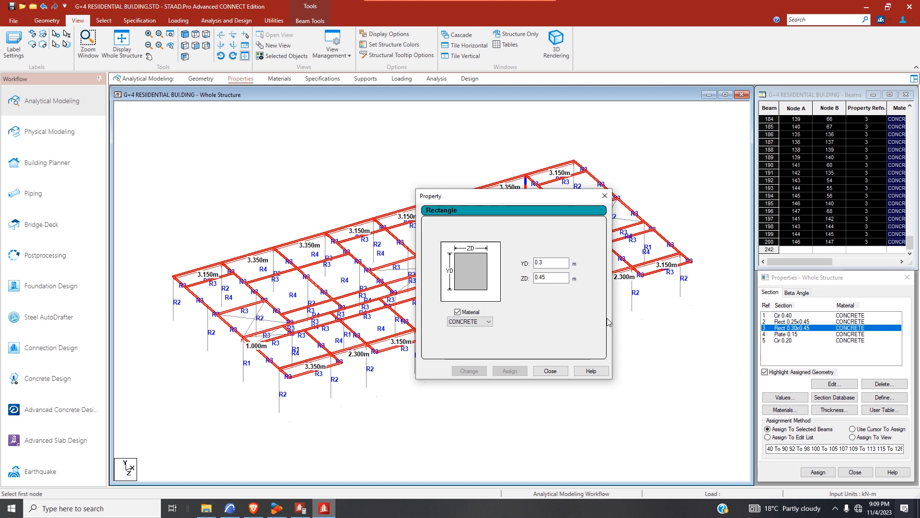
click(550, 277)
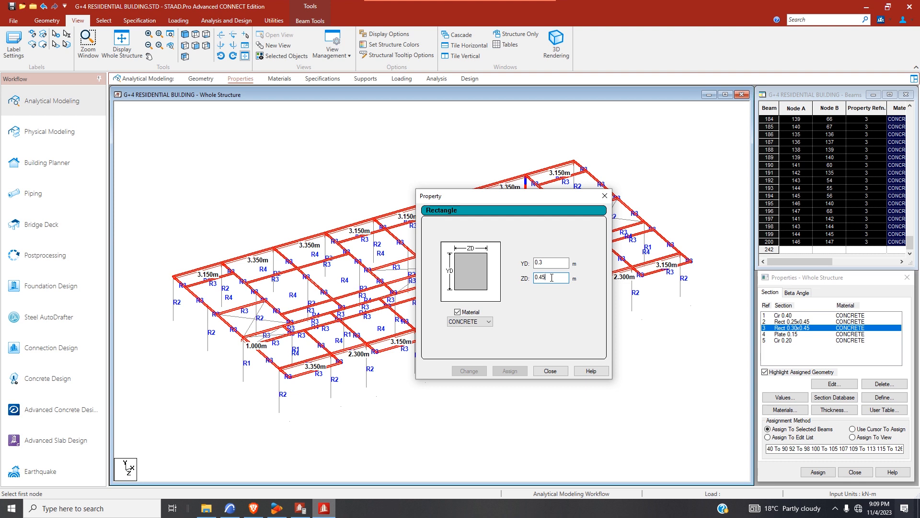
key(BackSpace)
key(BackSpace)
text(3)
click(548, 266)
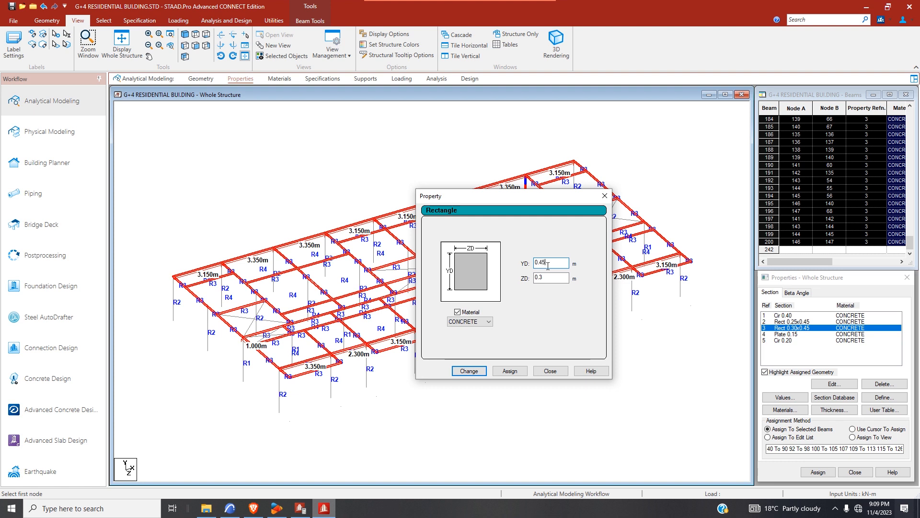
click(470, 375)
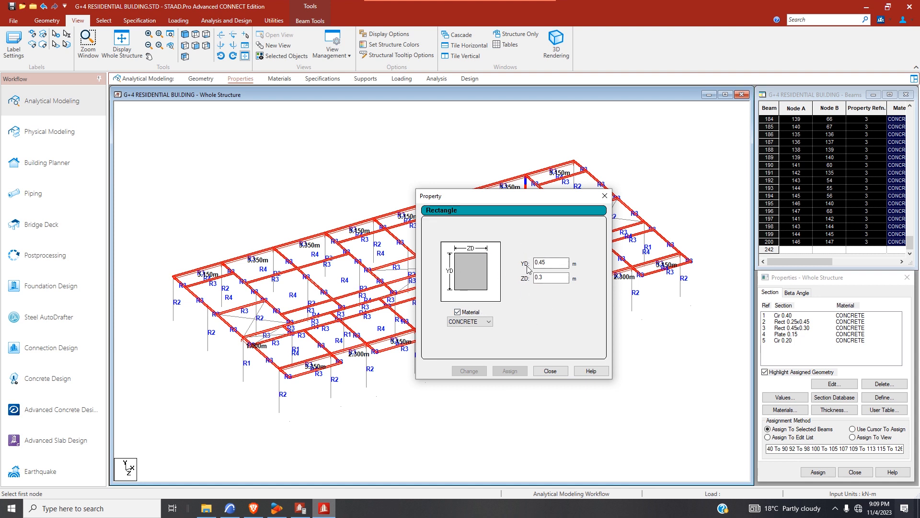
click(550, 372)
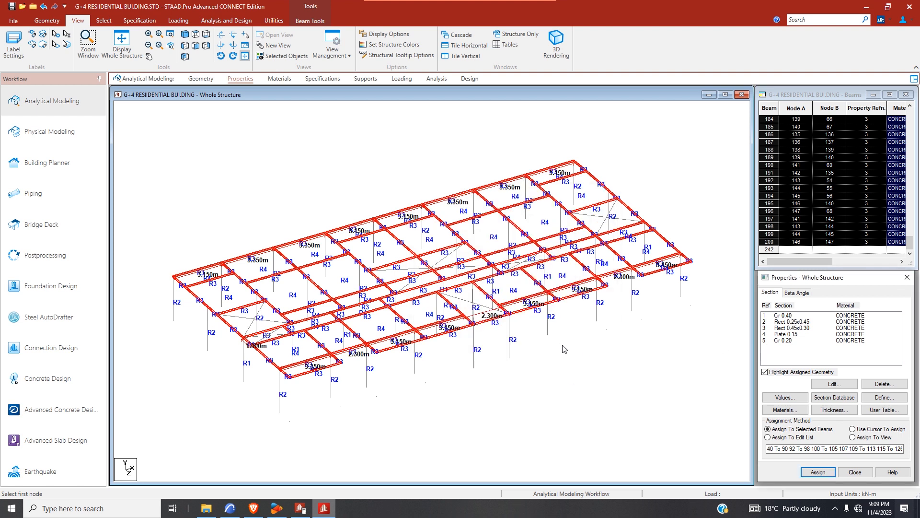
- Inspect the beams with the revised section in a 3D rendering and close it
click(555, 48)
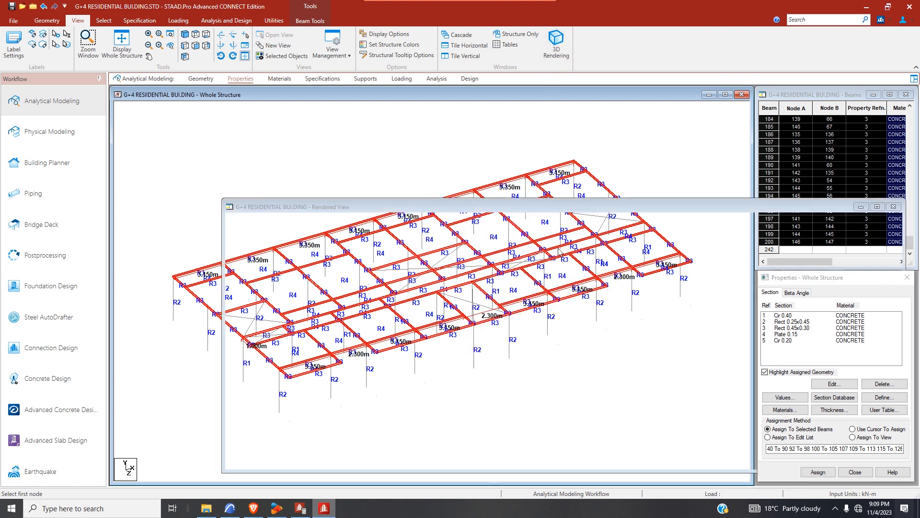
drag(517, 357, 598, 375)
click(893, 207)
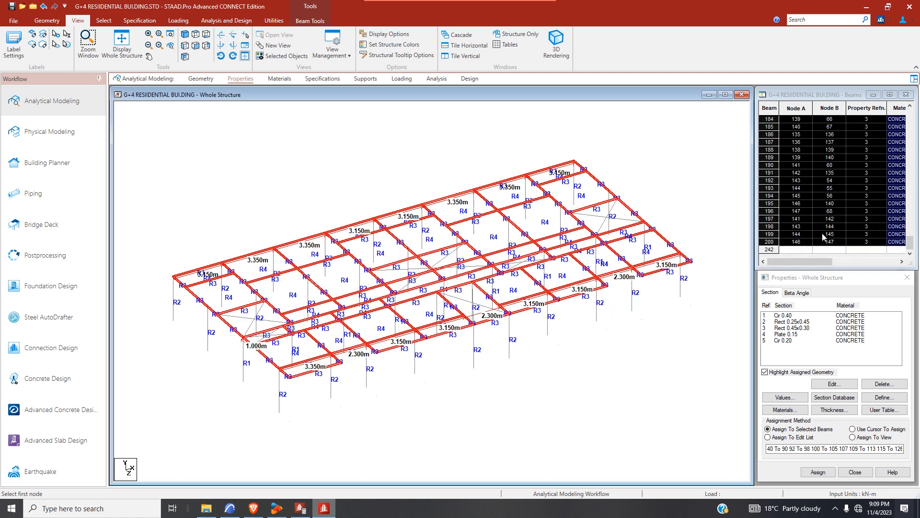
- Inspect the corner column beside the front 3.350 m dimension alone in a 3D rendering and close it
double_click(283, 403)
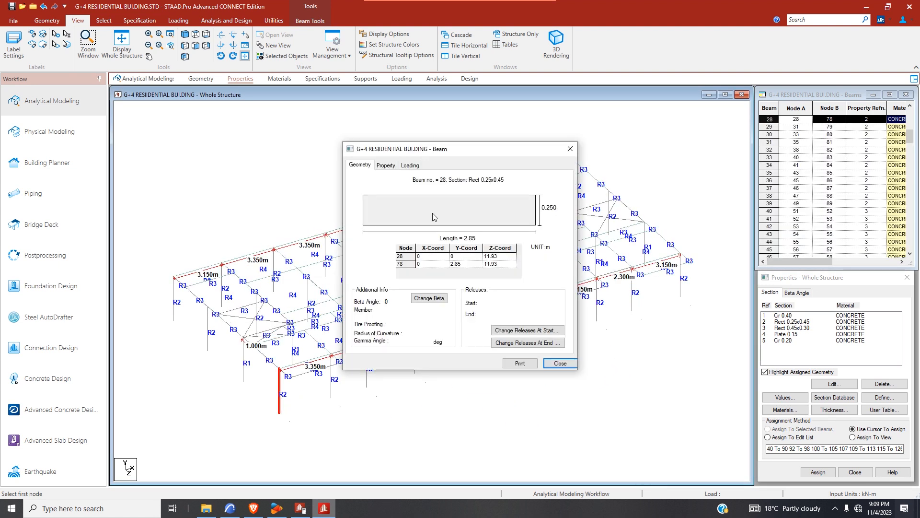
click(551, 44)
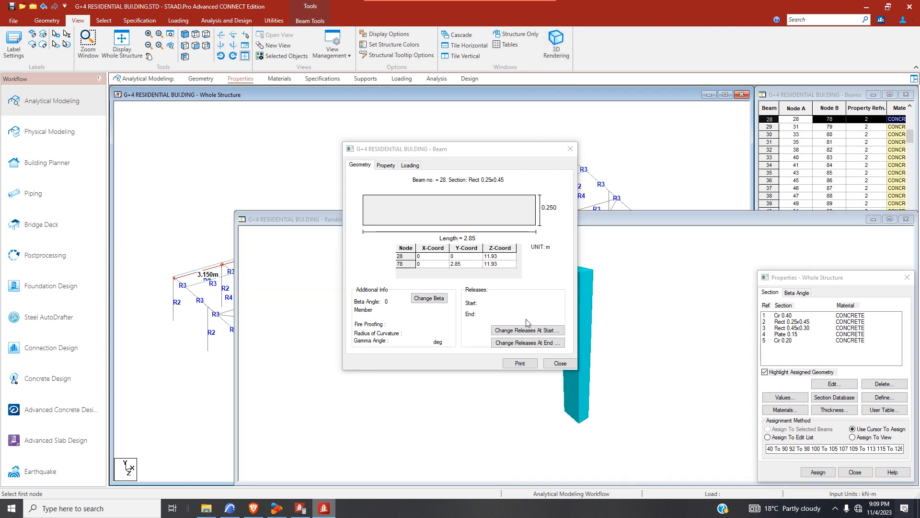
click(570, 149)
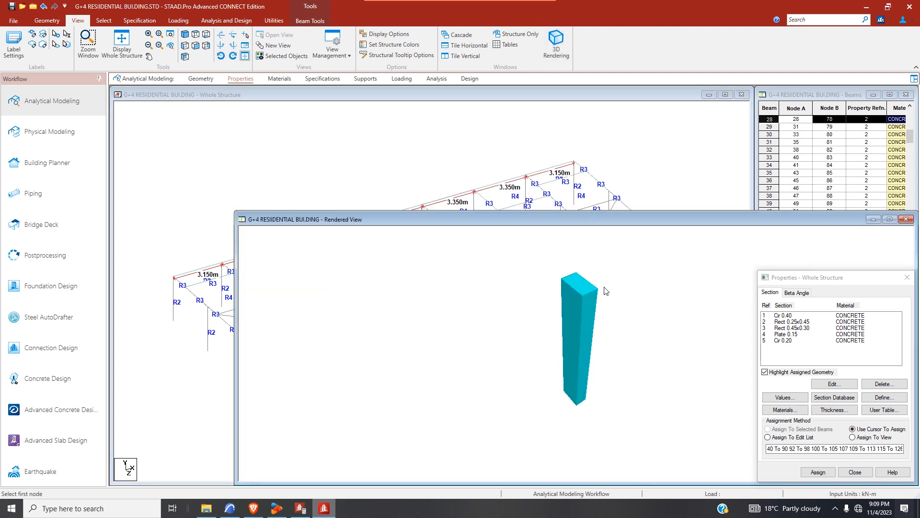
click(906, 219)
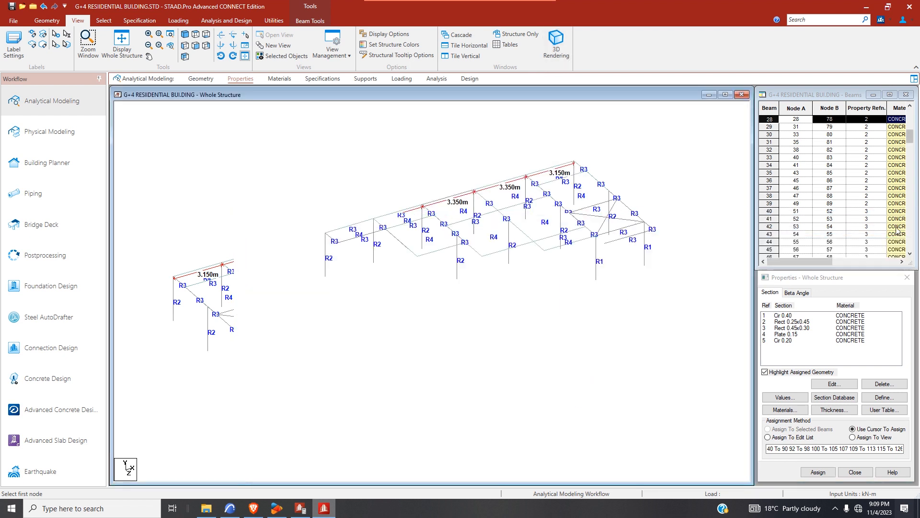
- Check the Rect 0.25x0.45 section's dimensions, inspect its columns in a 3D rendering and close it
click(803, 322)
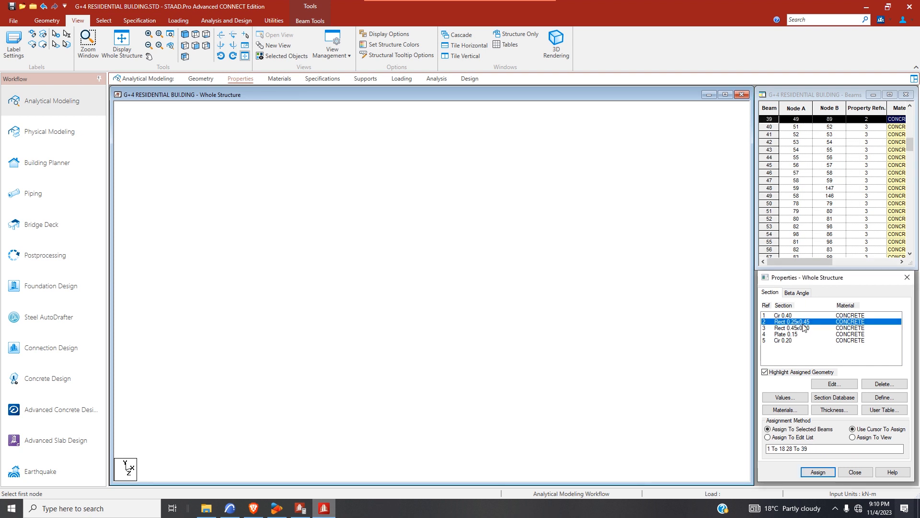
click(824, 385)
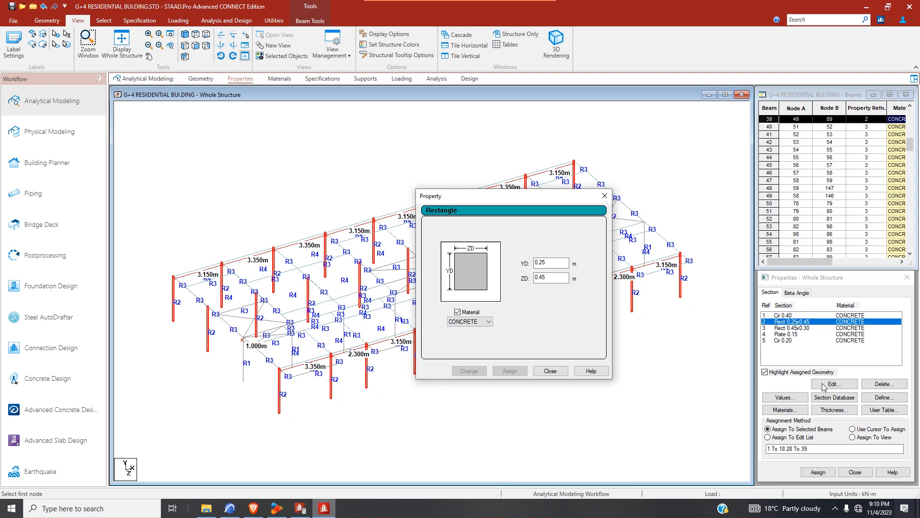
click(605, 197)
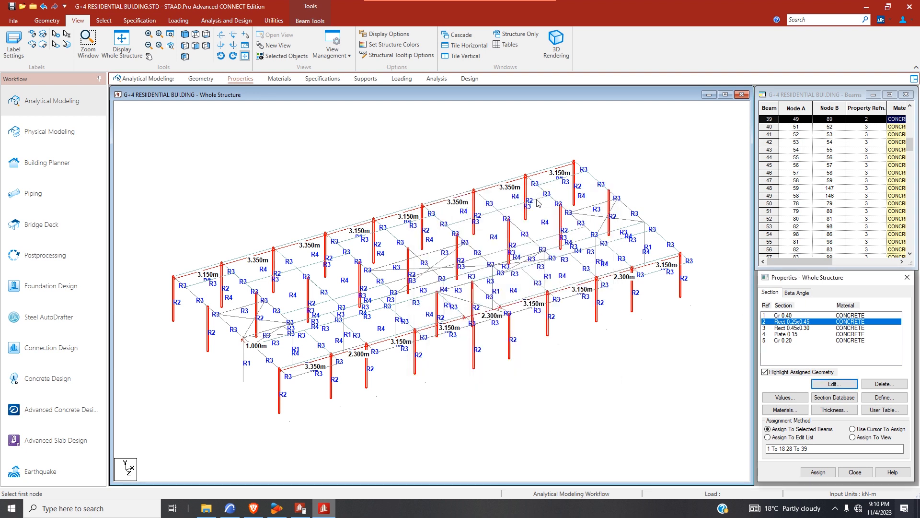
click(553, 53)
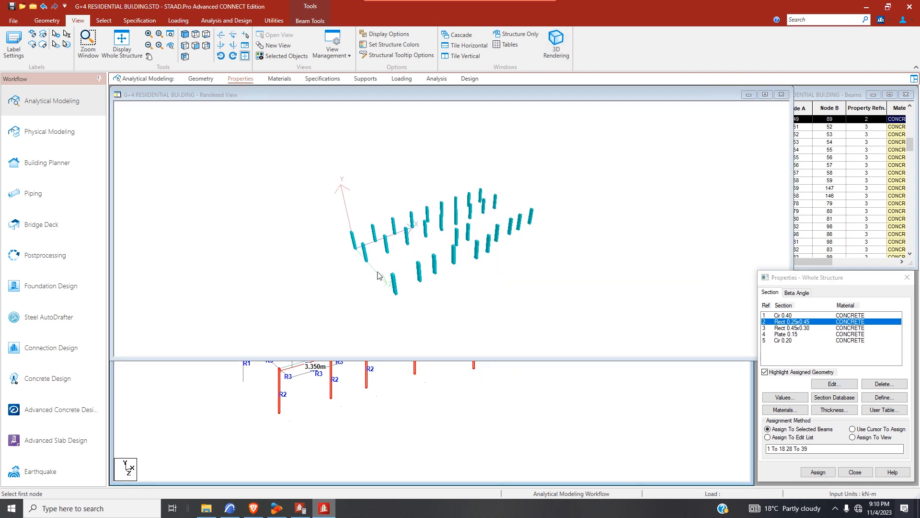
drag(412, 318, 508, 269)
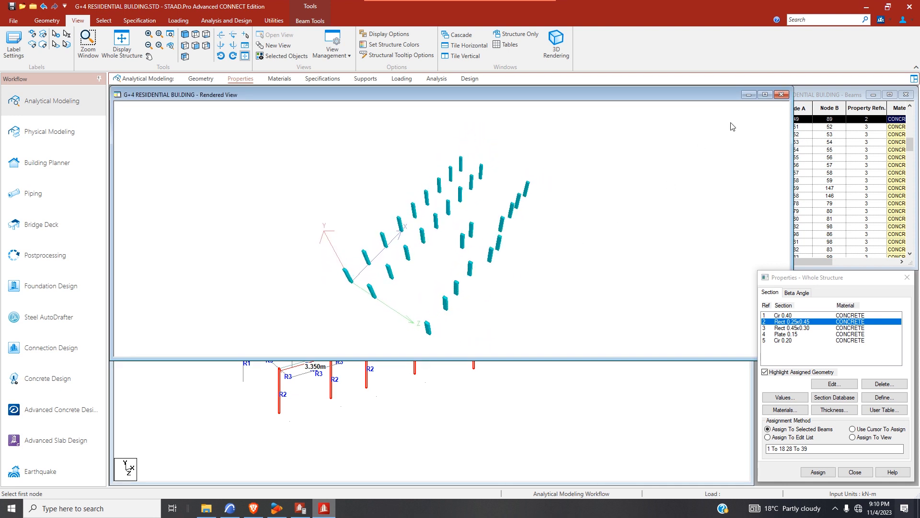
click(781, 94)
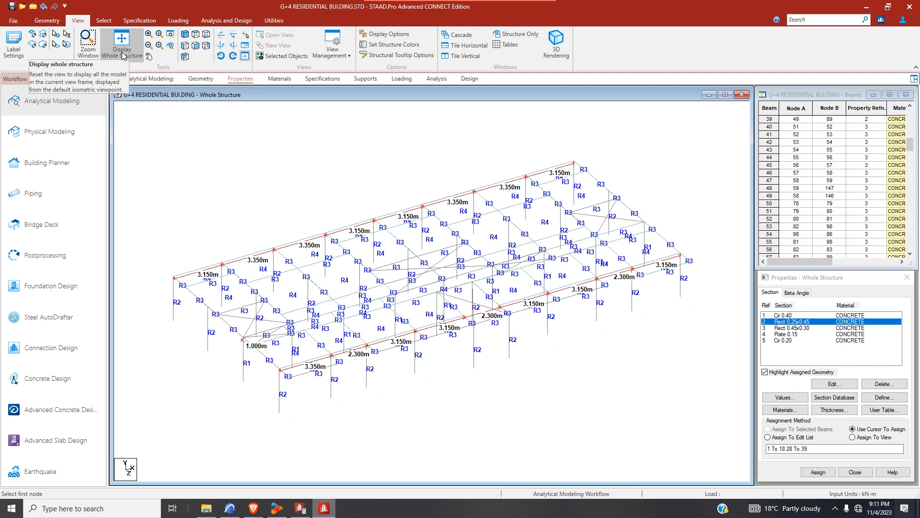
- Display the whole structure and add a beam release specification freeing MZ at the member start
click(123, 53)
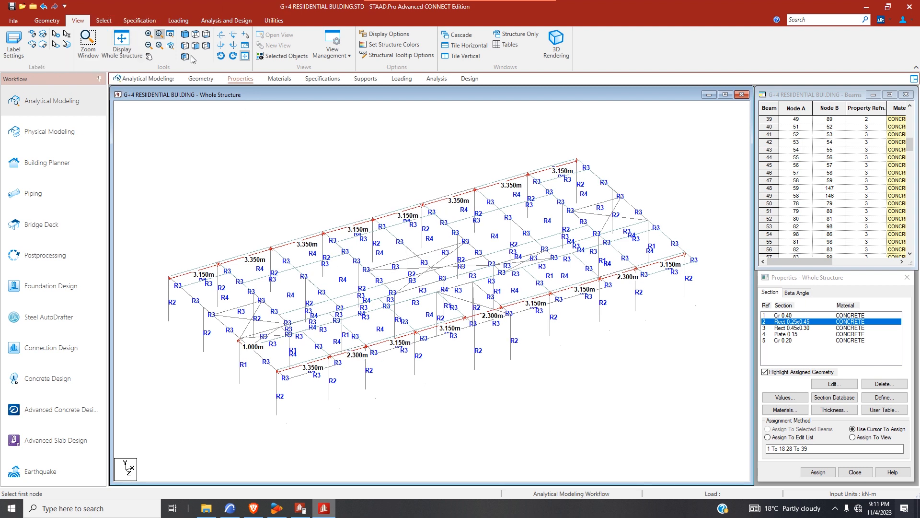
click(324, 79)
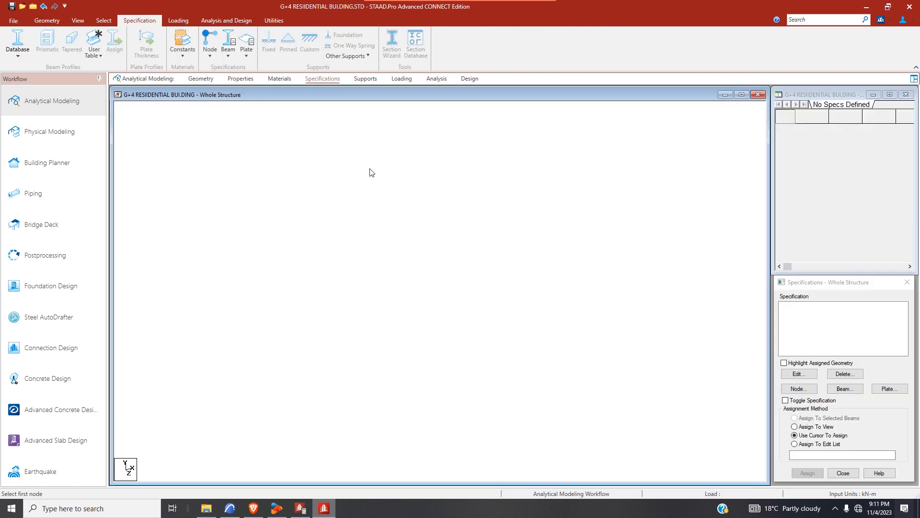
click(843, 389)
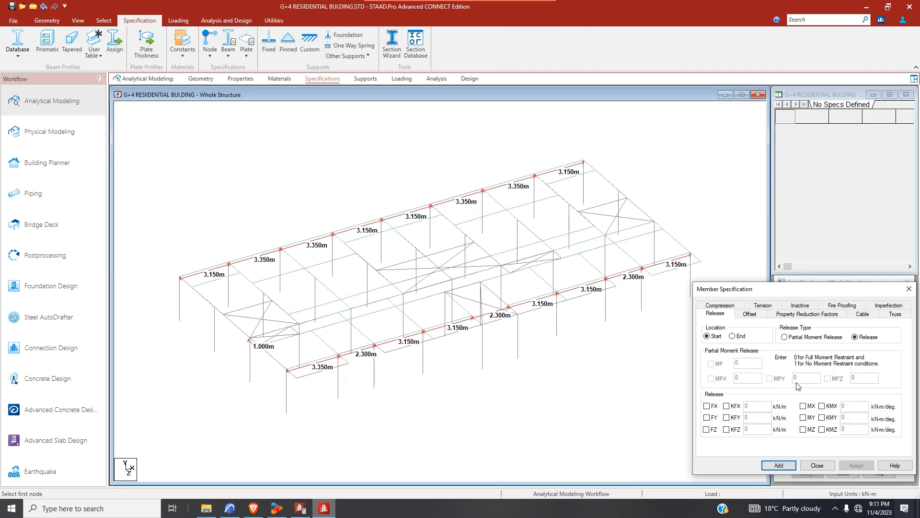
click(802, 429)
click(779, 465)
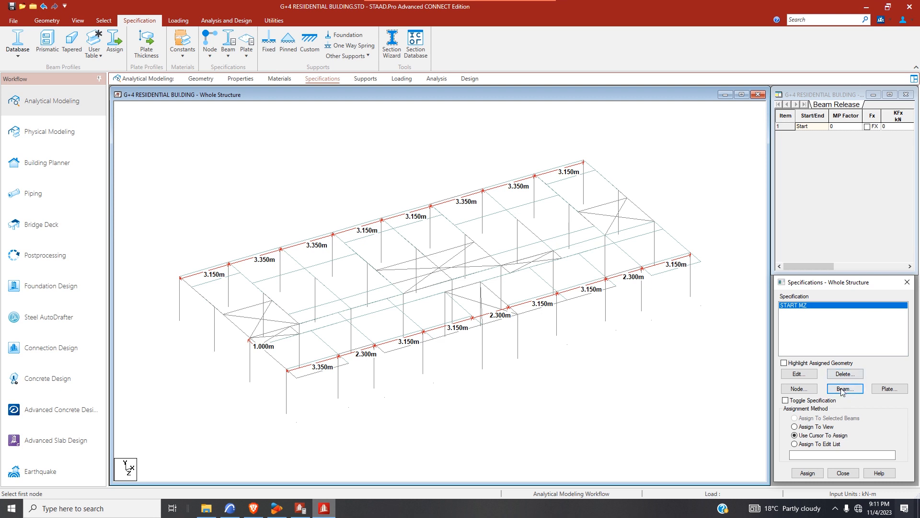
- Add a second beam release specification freeing MZ at the member end and close the specifications
click(331, 84)
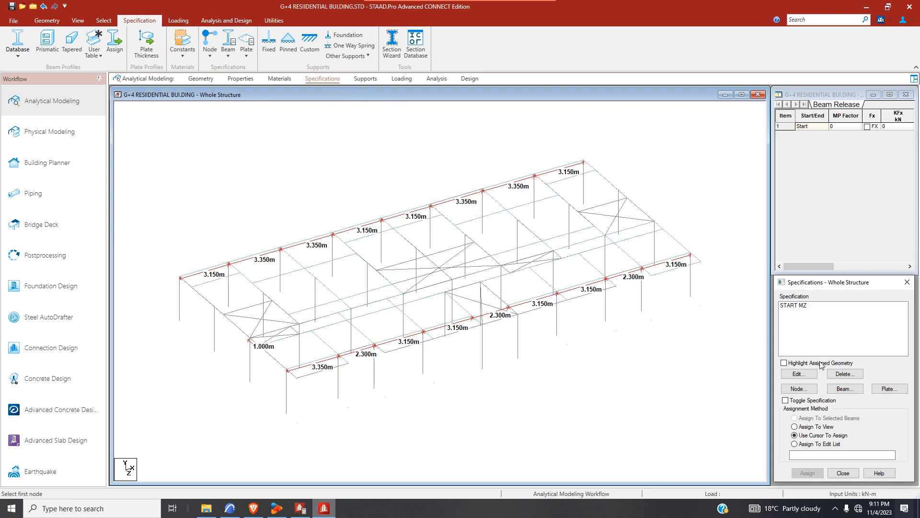
click(845, 388)
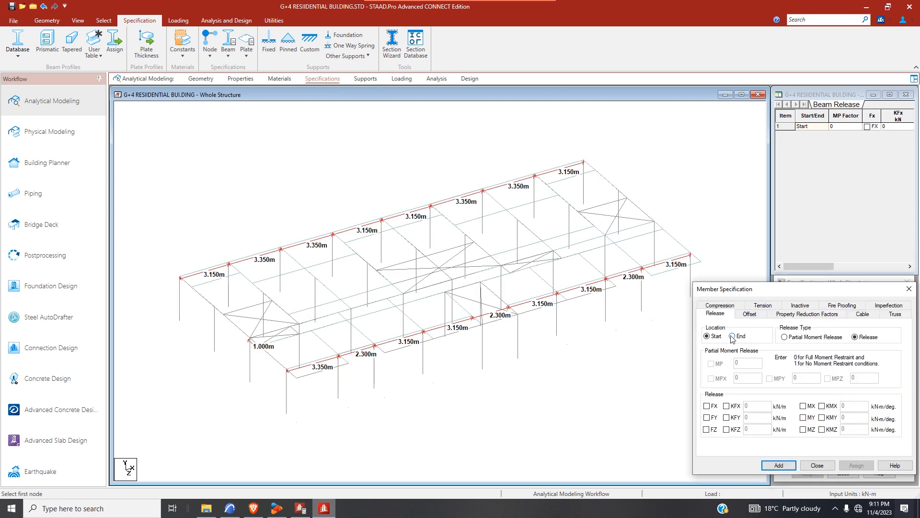
click(787, 467)
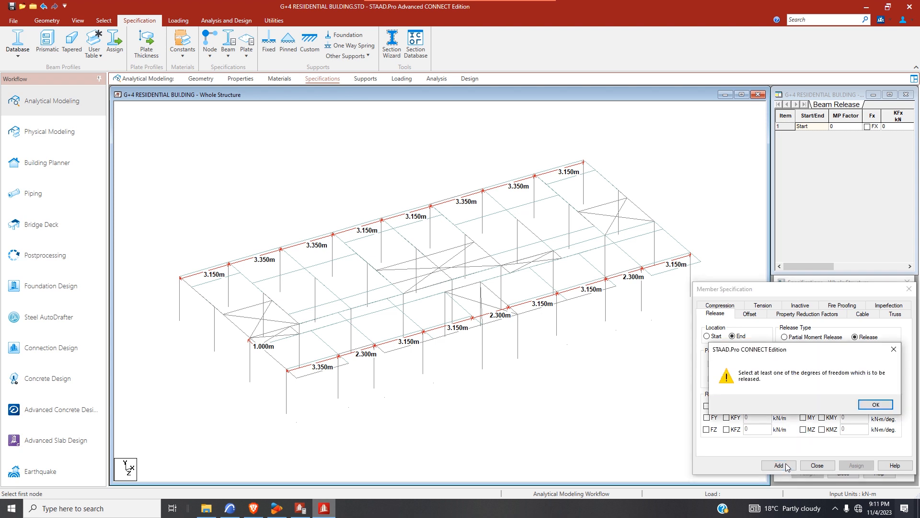
click(875, 403)
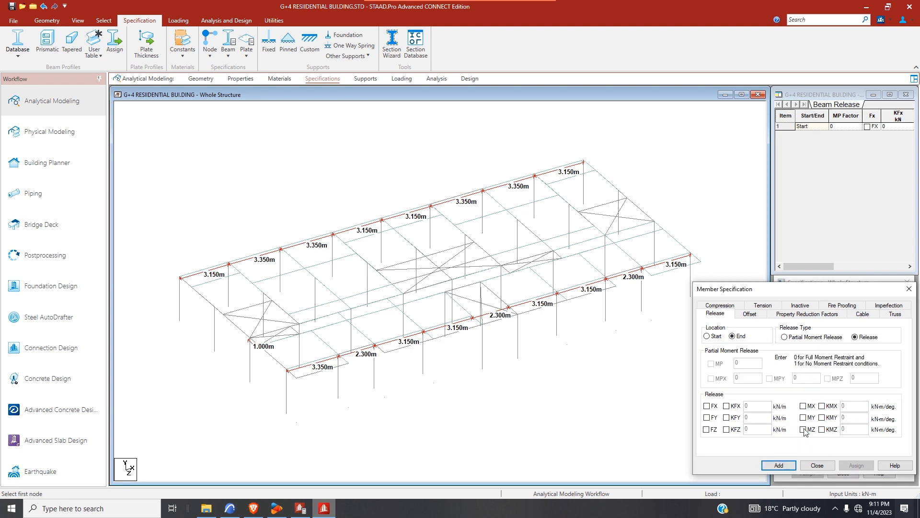
click(803, 429)
click(779, 465)
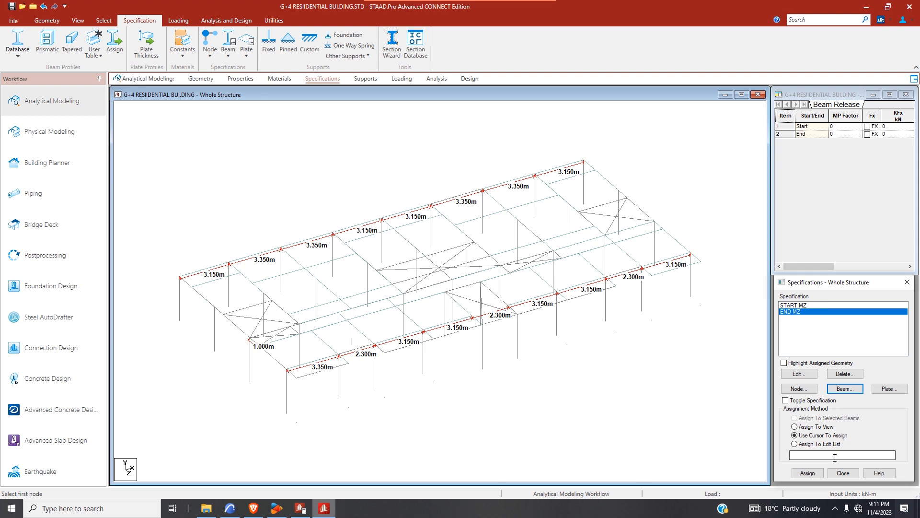
click(845, 473)
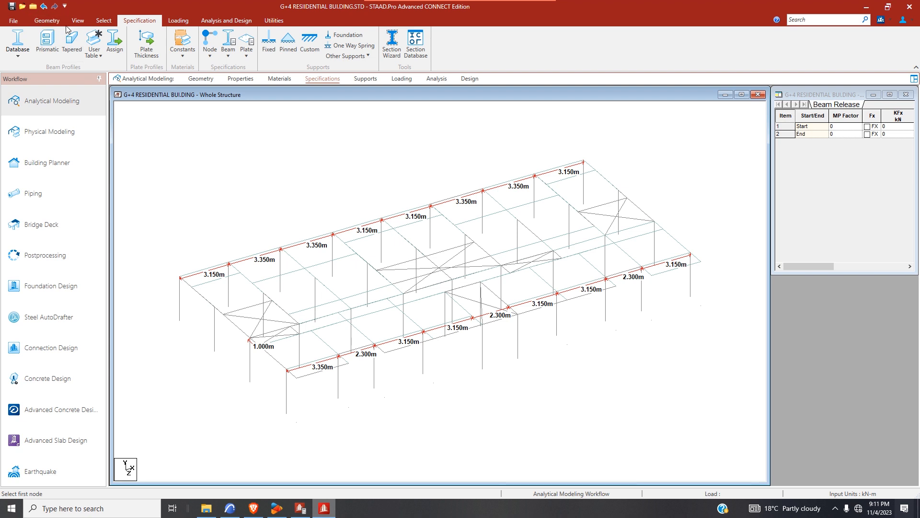
click(104, 20)
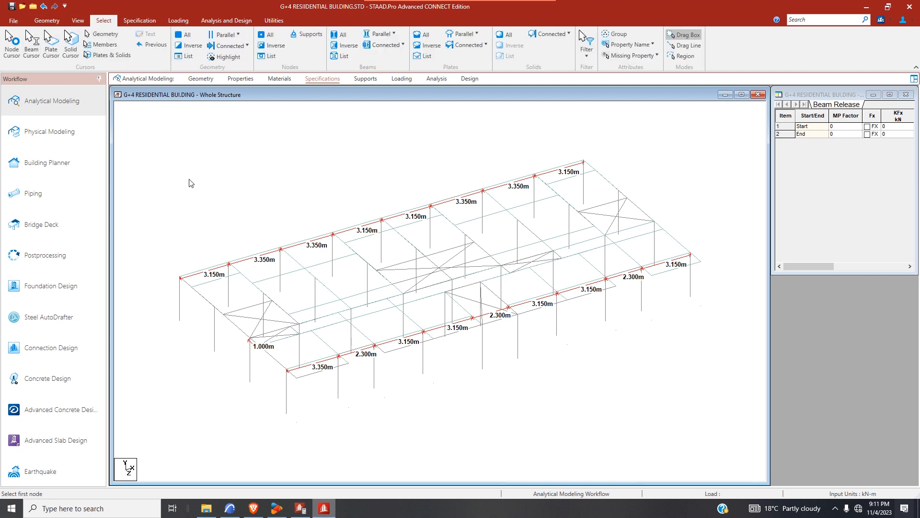
drag(162, 143, 716, 450)
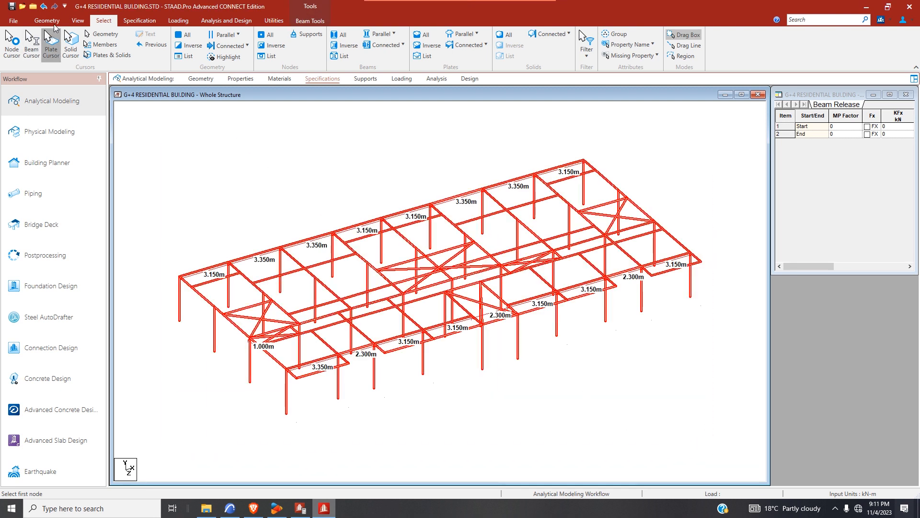
click(77, 20)
click(279, 56)
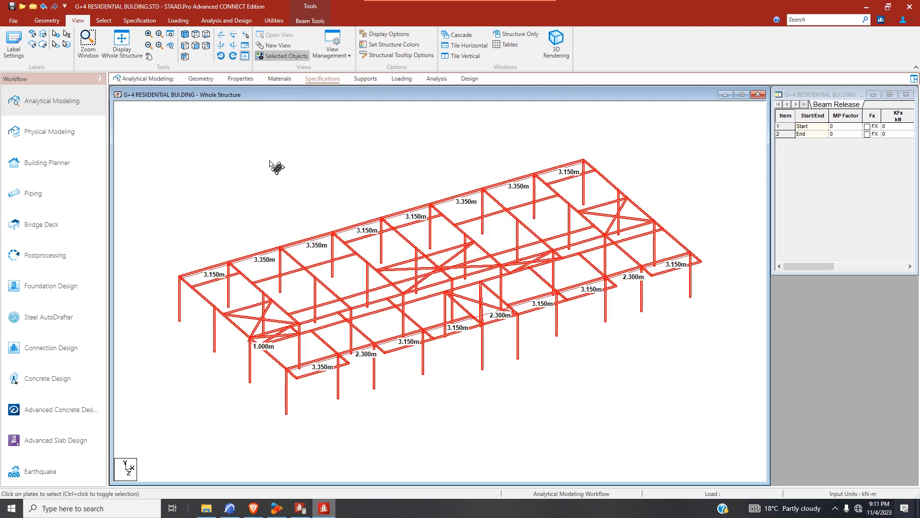
click(271, 161)
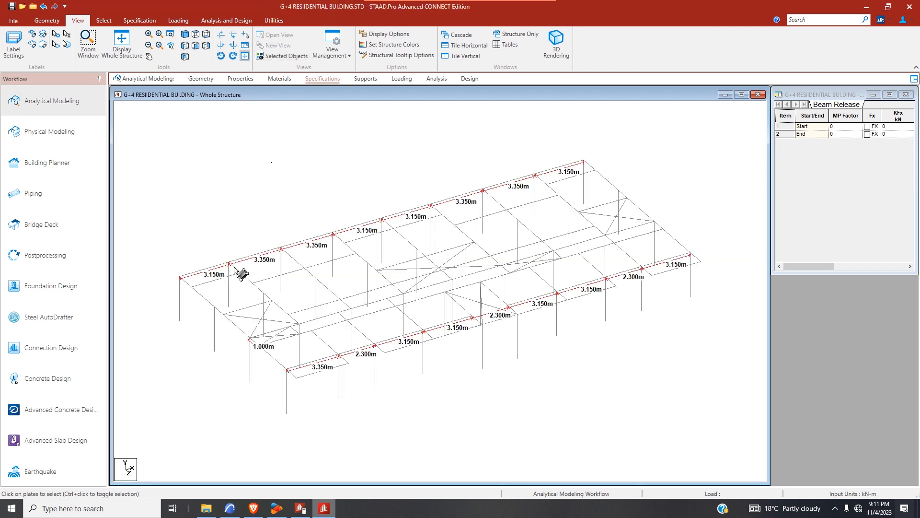
- Select the secondary beams running lengthwise in the rear bays, including the three behind the diagonally braced bays, leaving the columns out
click(103, 20)
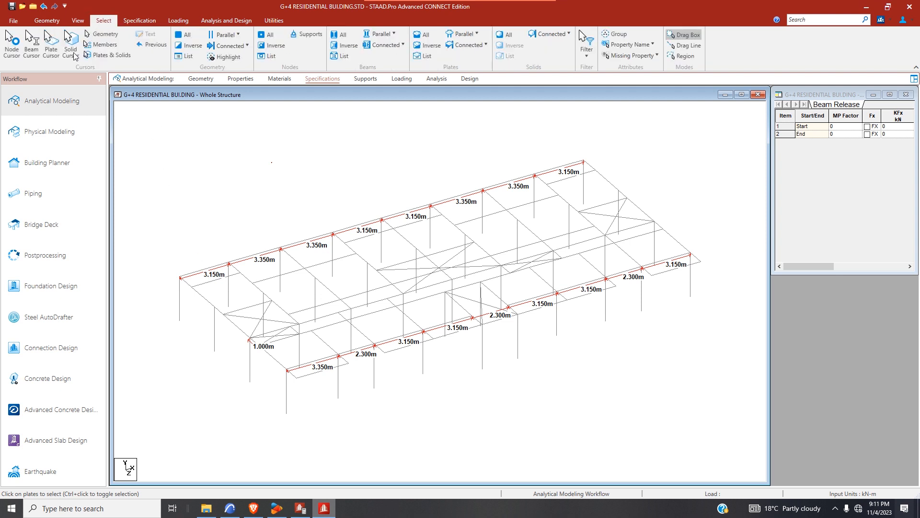
click(34, 48)
click(211, 282)
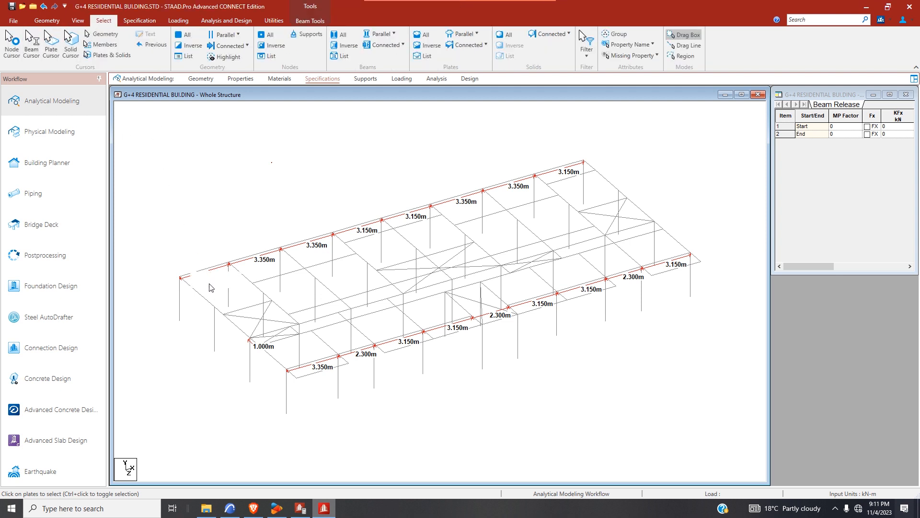
ctrl+click(269, 278)
ctrl+click(329, 268)
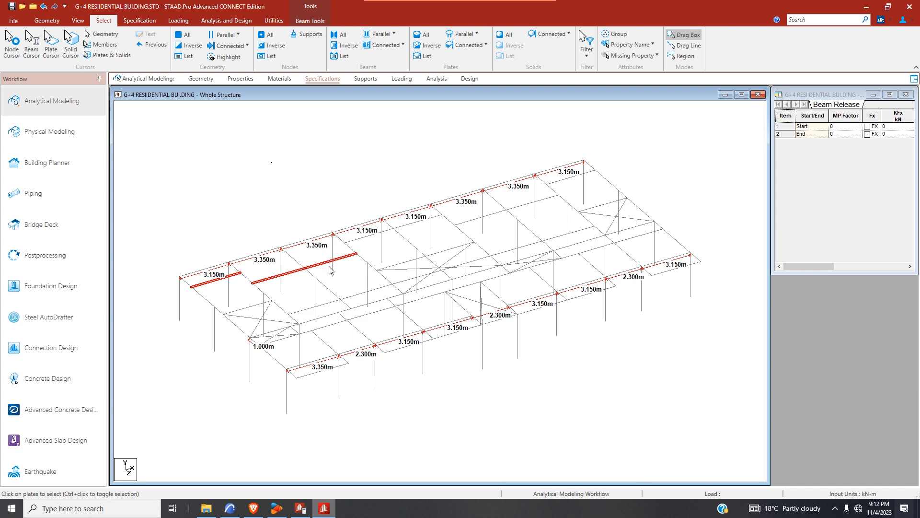
ctrl+click(370, 237)
ctrl+click(420, 224)
ctrl+click(492, 217)
ctrl+click(535, 202)
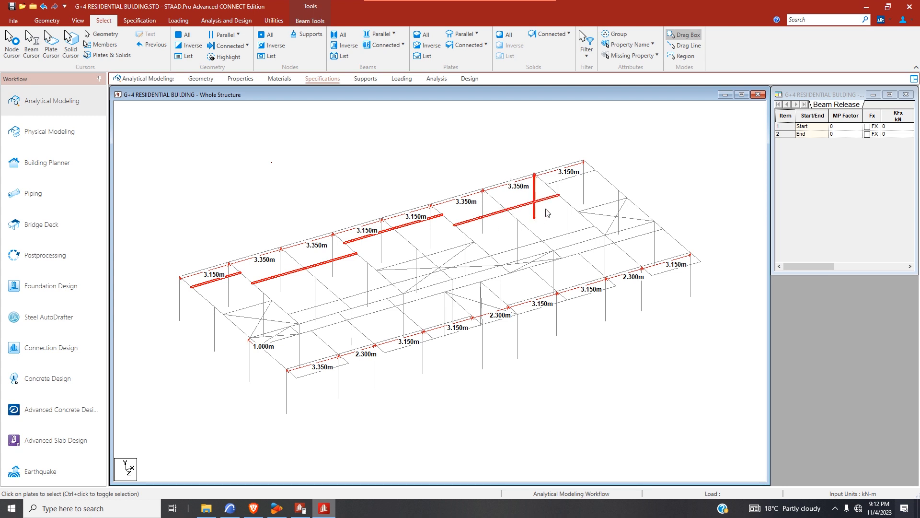
ctrl+click(560, 181)
ctrl+click(600, 203)
ctrl+click(402, 263)
ctrl+click(254, 307)
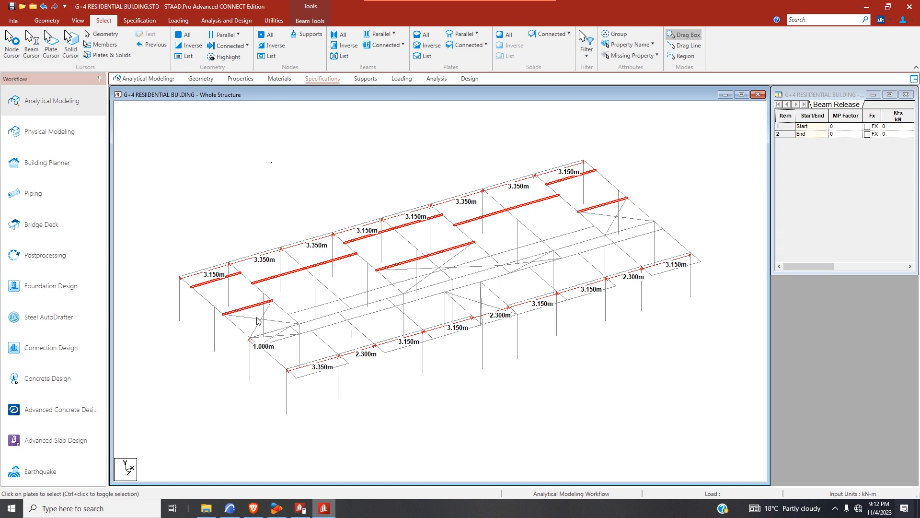
- Add to the selection the long lengthwise beam line through the middle of the floor and the short beam behind the front 3.150 m bay
ctrl+click(377, 314)
ctrl+click(479, 259)
ctrl+click(416, 276)
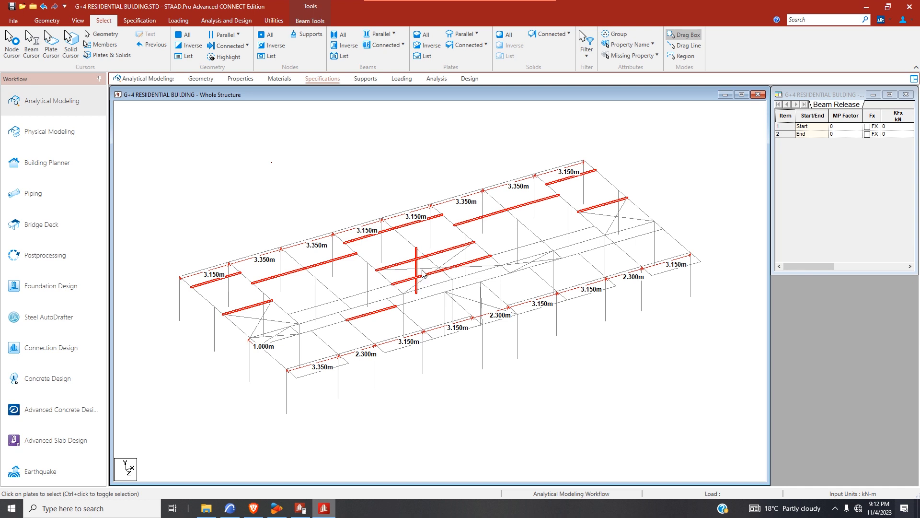
ctrl+click(417, 270)
ctrl+click(469, 272)
ctrl+click(518, 248)
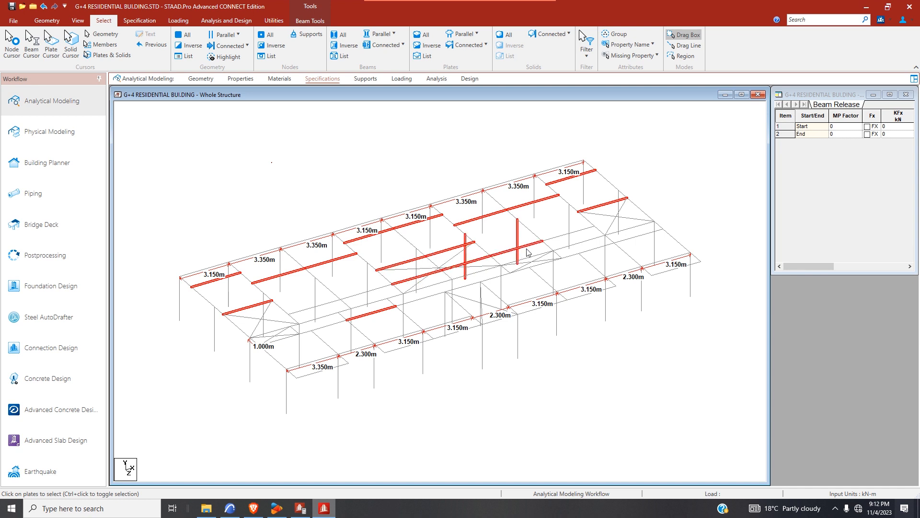
ctrl+click(517, 244)
ctrl+click(463, 240)
ctrl+click(556, 237)
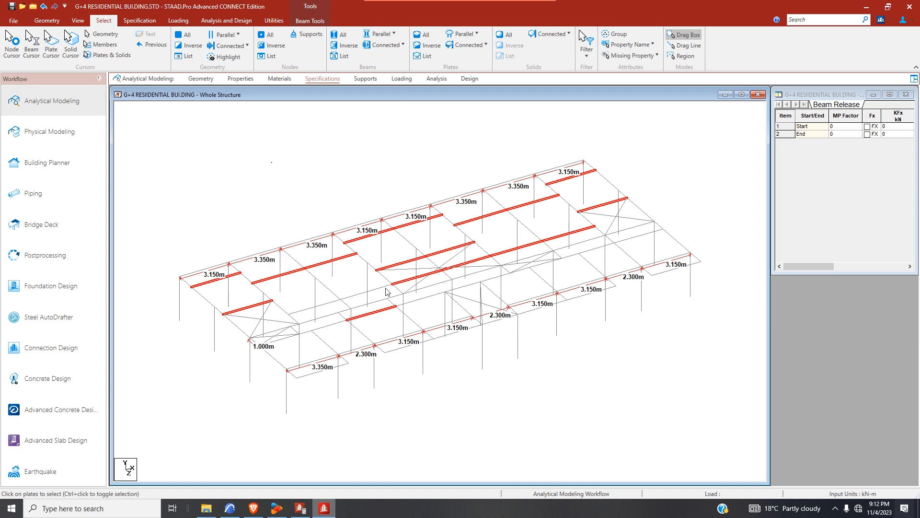
ctrl+click(350, 296)
ctrl+click(306, 310)
ctrl+click(543, 264)
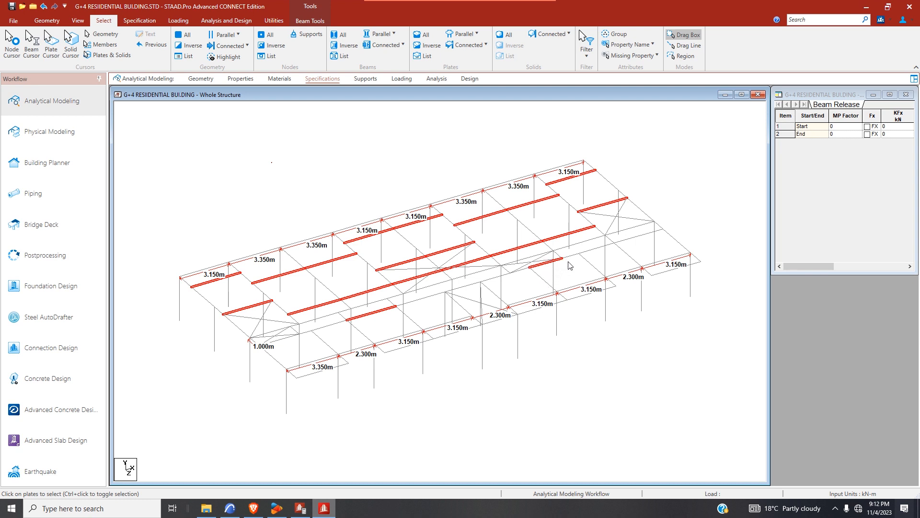
ctrl+click(544, 265)
- Assign the START MZ and END MZ releases to the selected lengthwise secondary beams
click(316, 79)
click(803, 305)
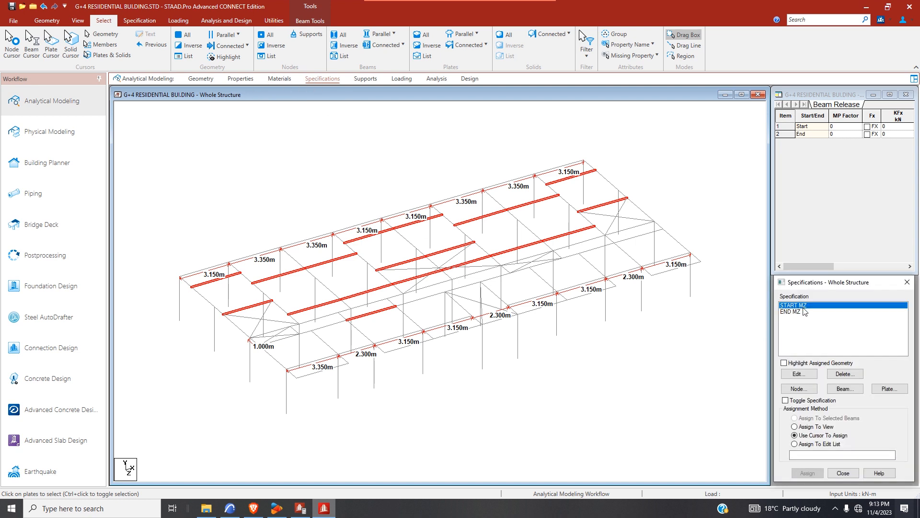
click(807, 473)
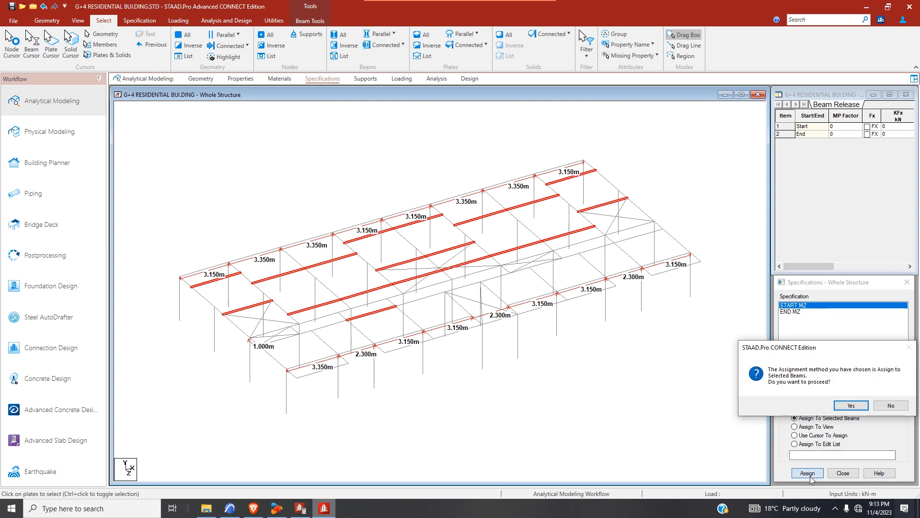
click(852, 406)
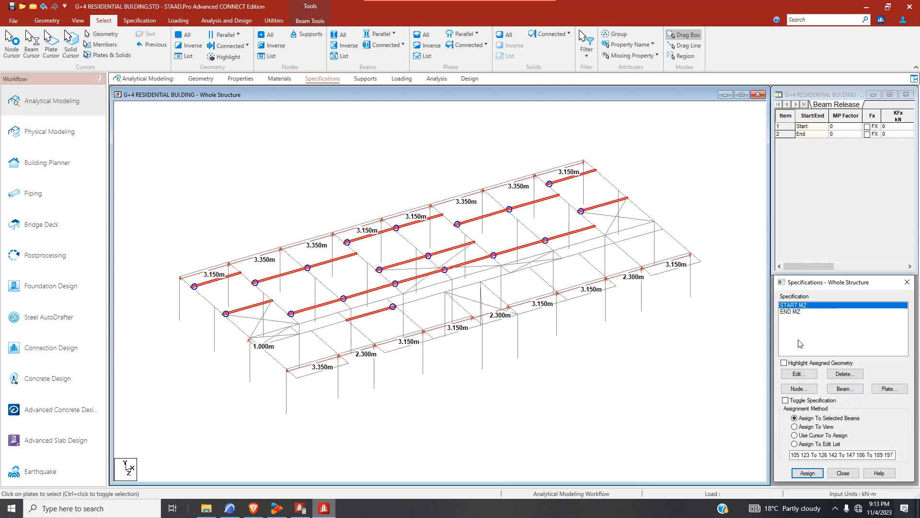
click(799, 312)
click(808, 473)
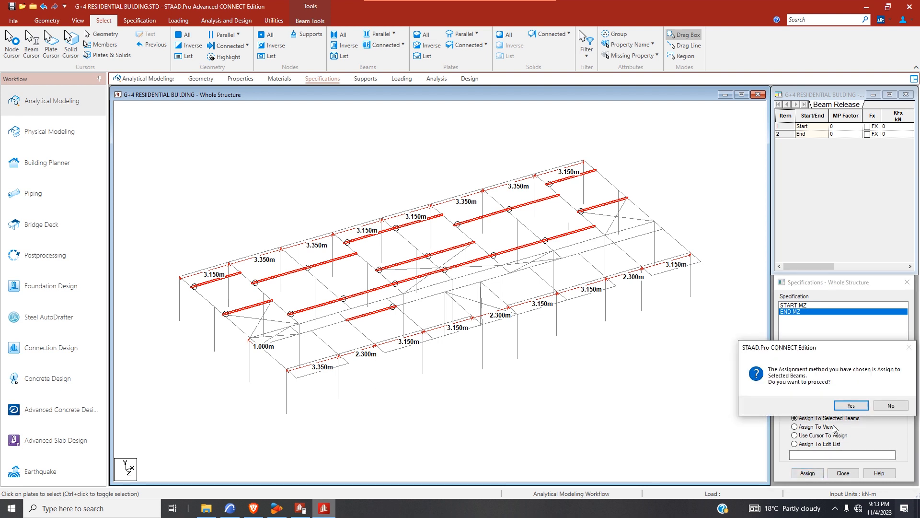
click(848, 407)
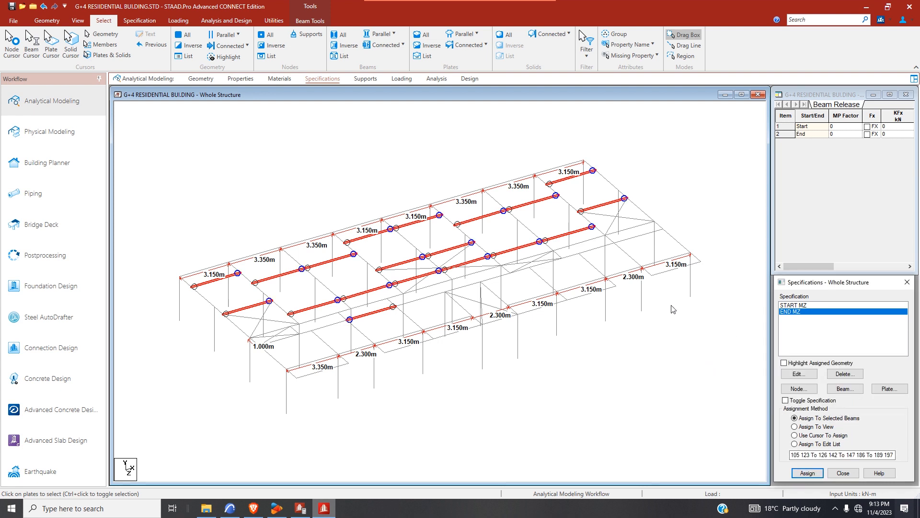
scroll(547, 269, up, 1)
scroll(546, 268, up, 1)
click(547, 265)
ctrl+click(583, 255)
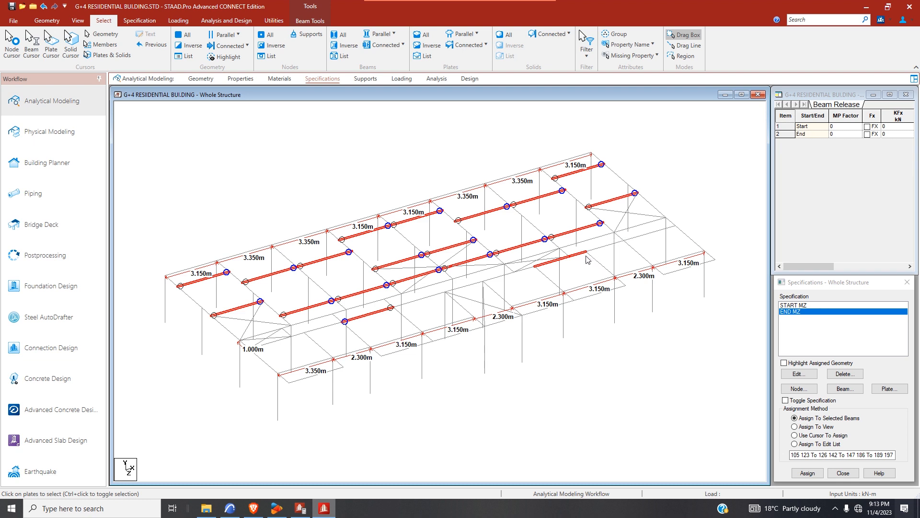
click(77, 22)
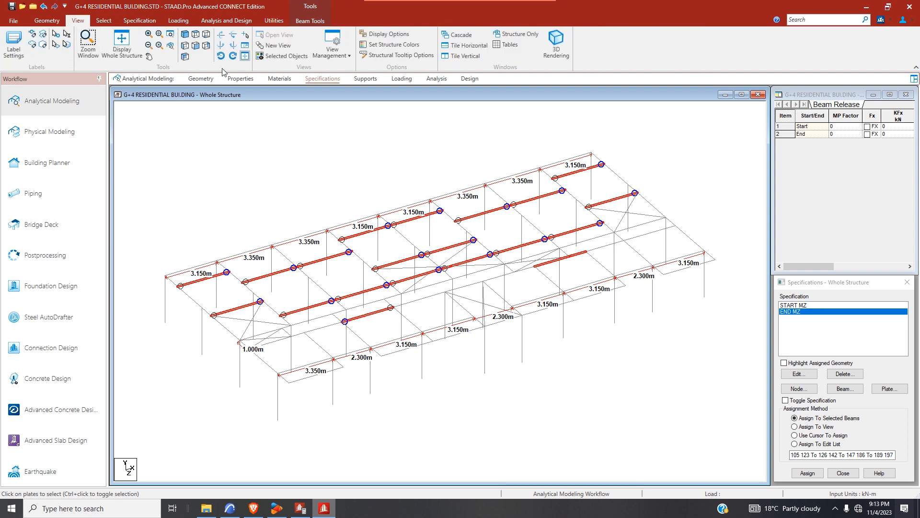
click(47, 21)
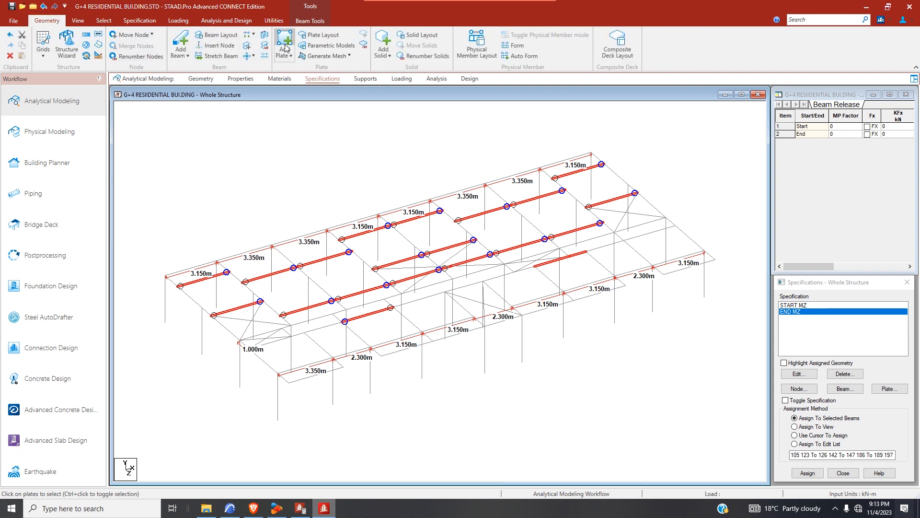
click(252, 35)
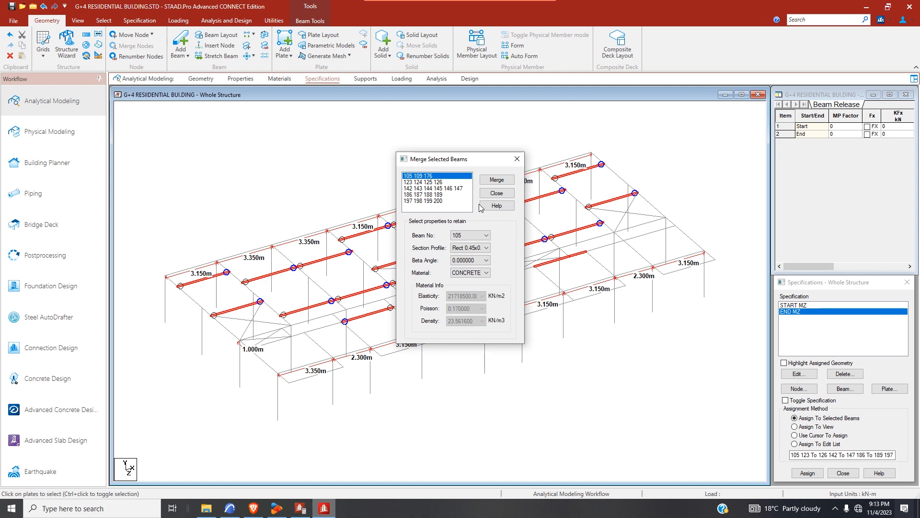
click(501, 193)
click(494, 163)
- Merge the two segments of the short lengthwise beam behind the front 3.150 m bay, beams 109 and 176, into one beam
click(556, 261)
ctrl+click(575, 255)
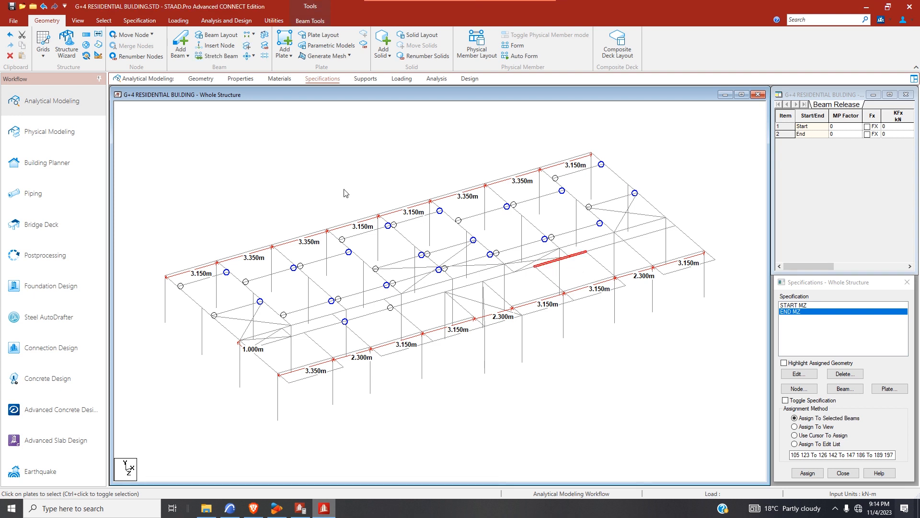
click(266, 34)
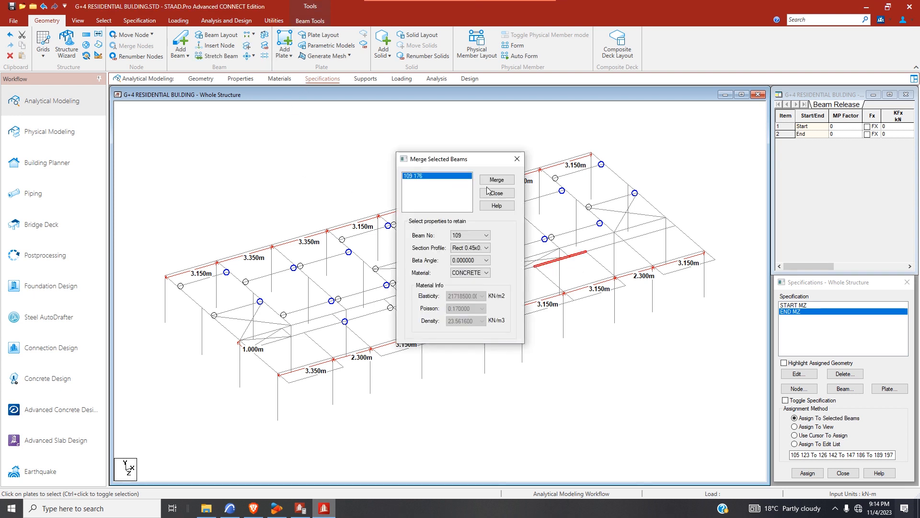
click(495, 180)
click(503, 279)
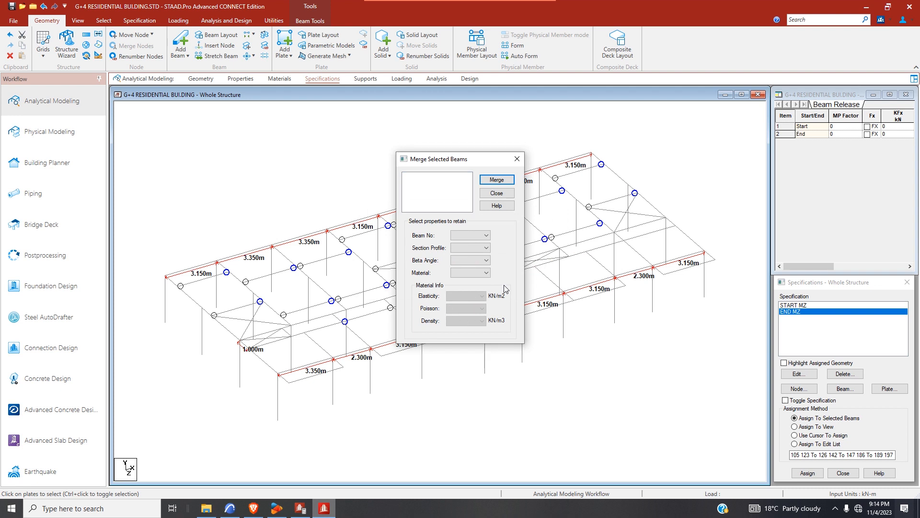
click(517, 158)
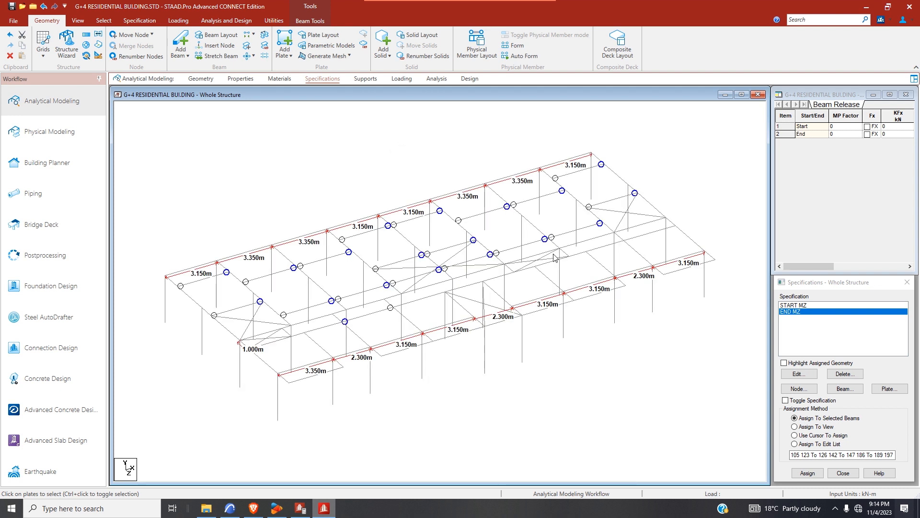
- Assign the START MZ and END MZ releases to the merged lengthwise beam and the adjoining beam in the next bay
click(553, 264)
ctrl+click(599, 247)
click(795, 306)
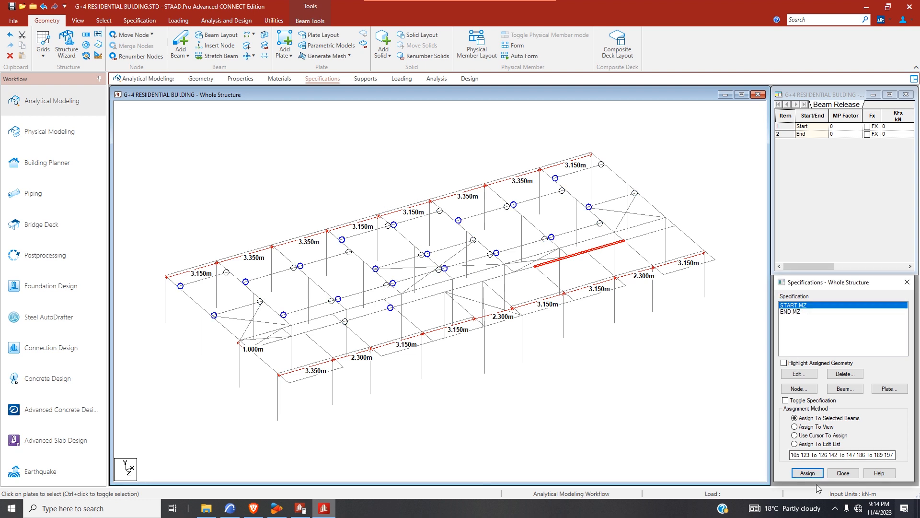
click(820, 478)
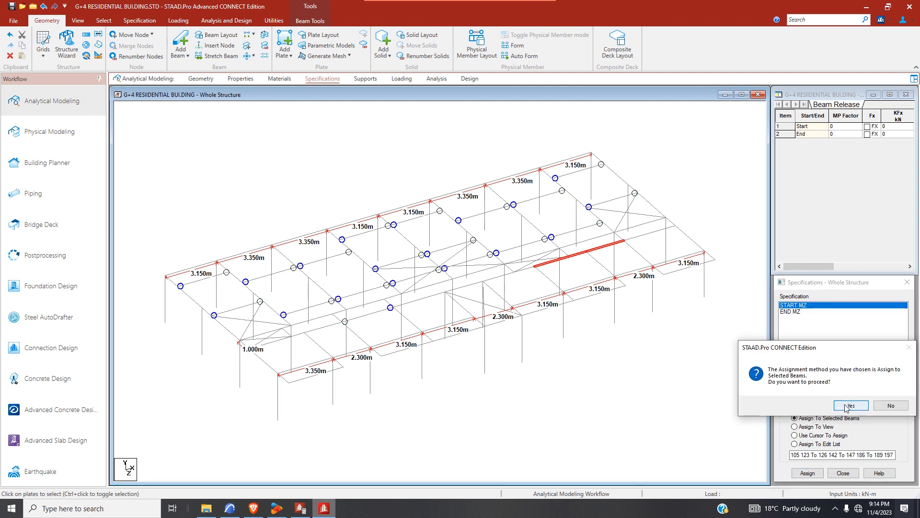
click(838, 405)
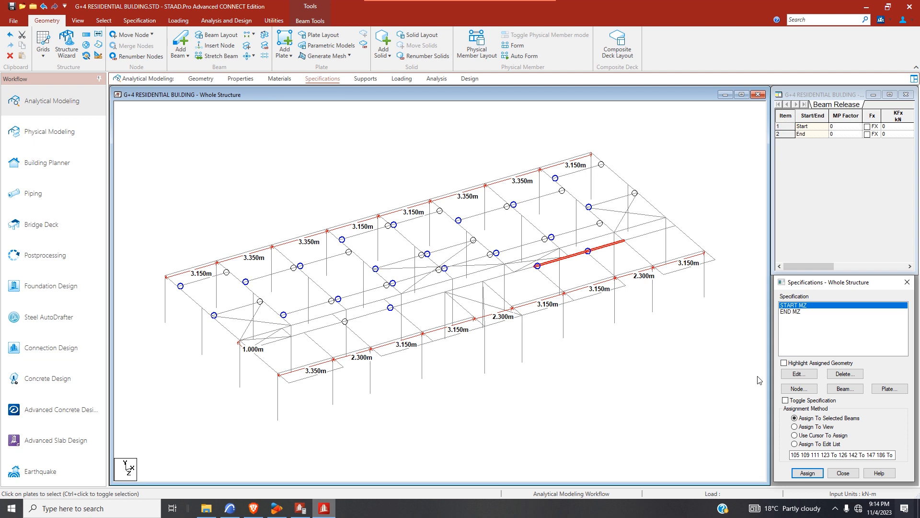
click(791, 312)
click(807, 473)
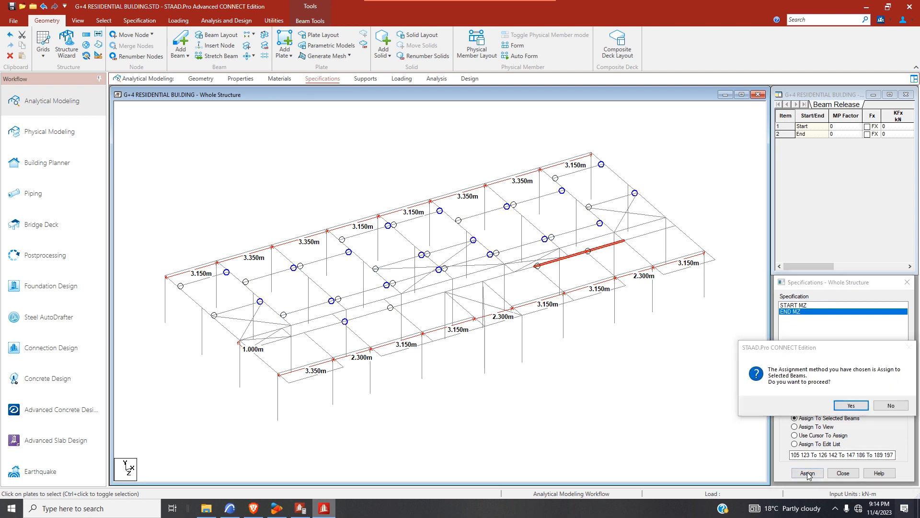
click(849, 405)
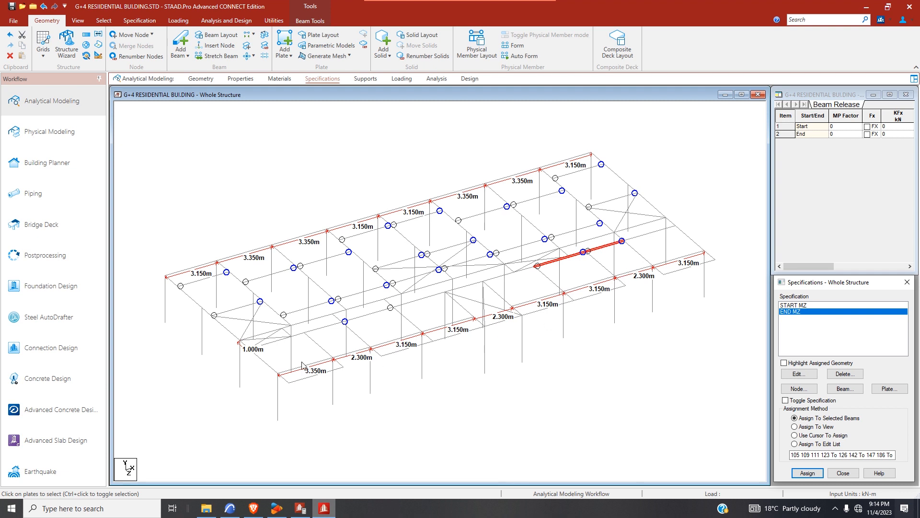
- Add the five crosswise beams running to the front edge to the selection and assign the END MZ release to the selected beams
scroll(348, 350, up, 2)
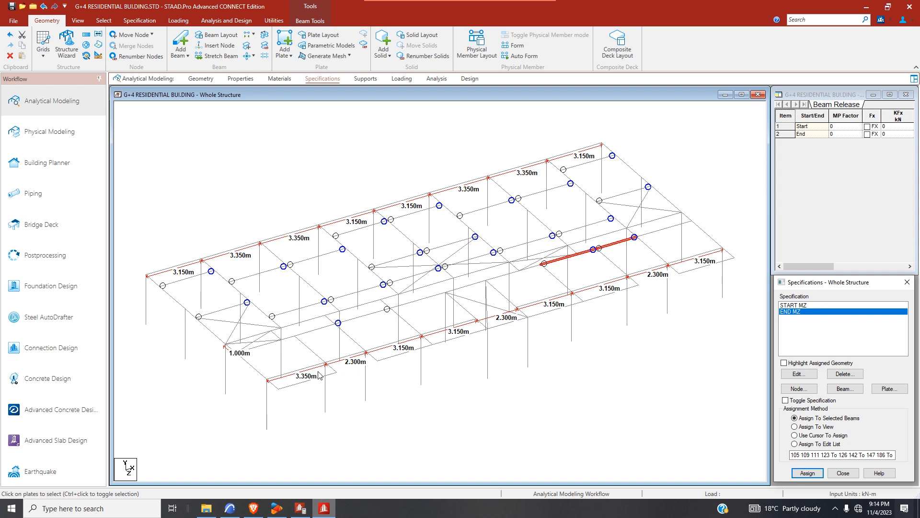
ctrl+click(309, 351)
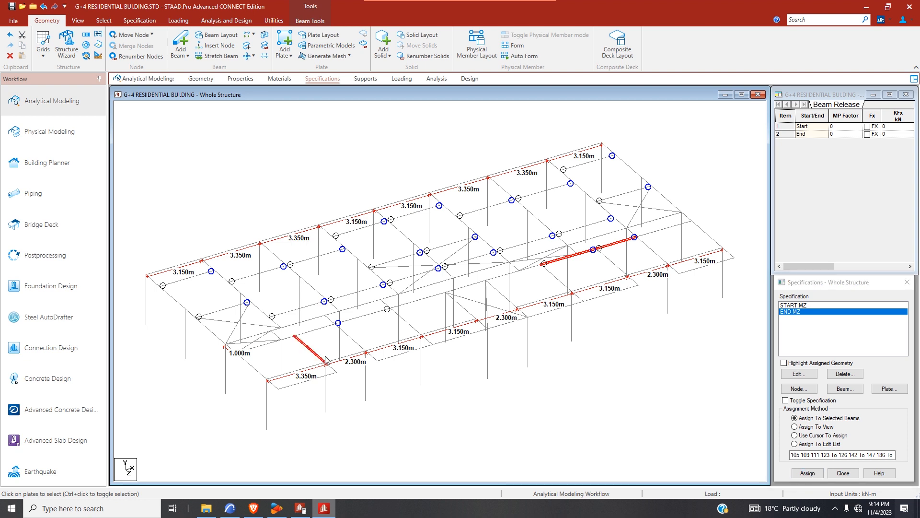
ctrl+click(354, 342)
ctrl+click(410, 327)
ctrl+click(557, 279)
ctrl+click(621, 278)
ctrl+click(617, 267)
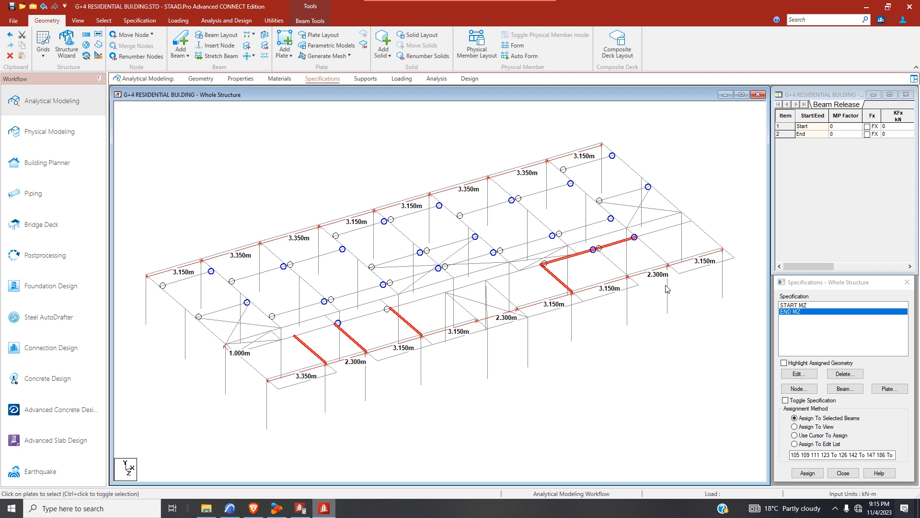
ctrl+click(616, 271)
click(807, 473)
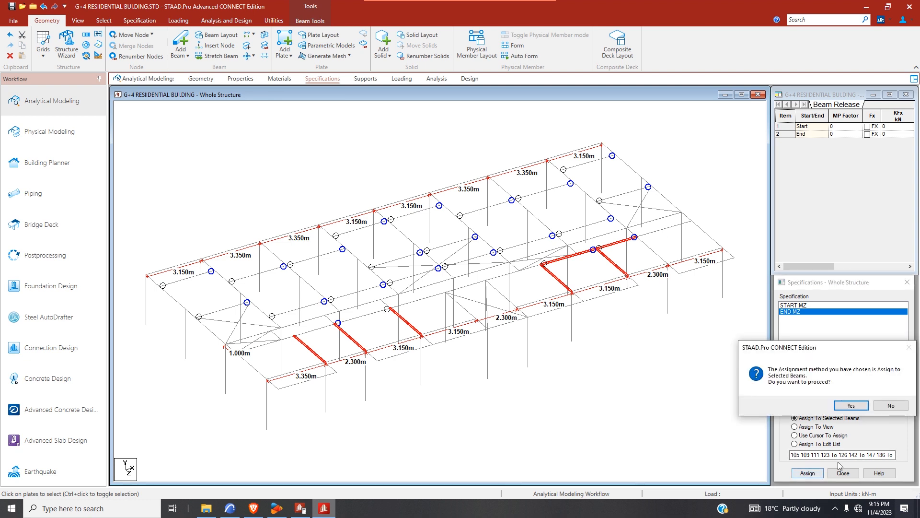
click(851, 406)
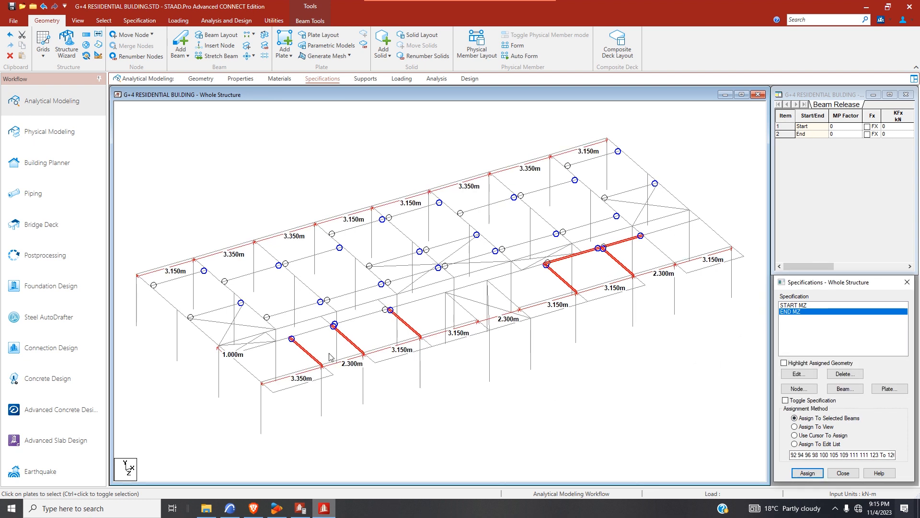
- Assign the END MZ and START MZ releases to the three short crosswise beams behind the front 3.350 m, 2.300 m and 3.150 m bays
ctrl+click(323, 319)
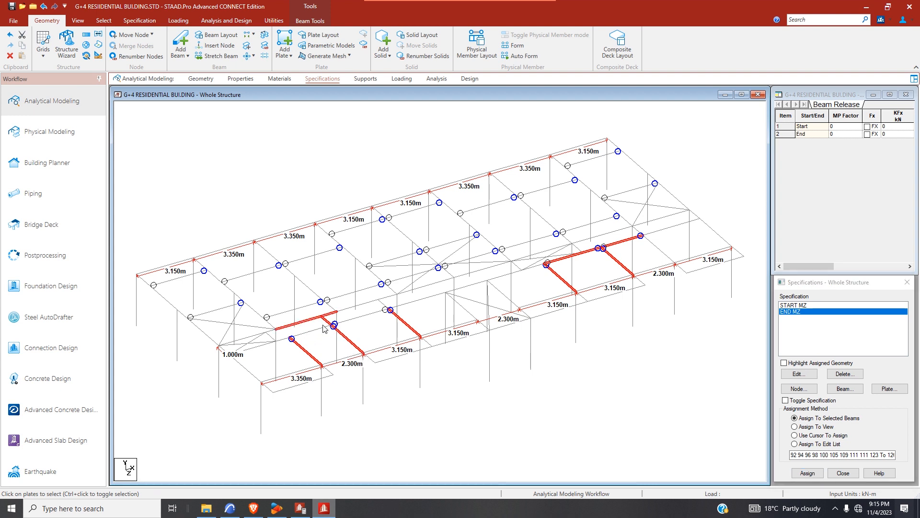
click(324, 327)
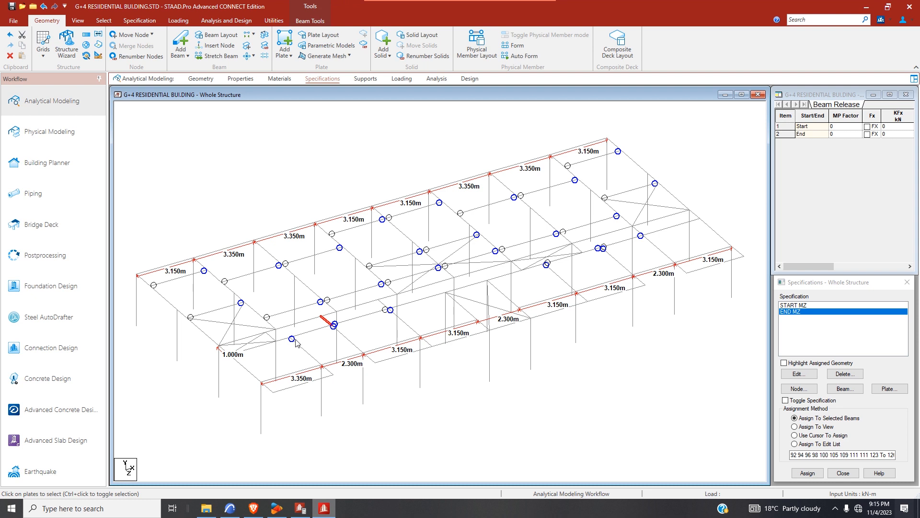
ctrl+click(271, 339)
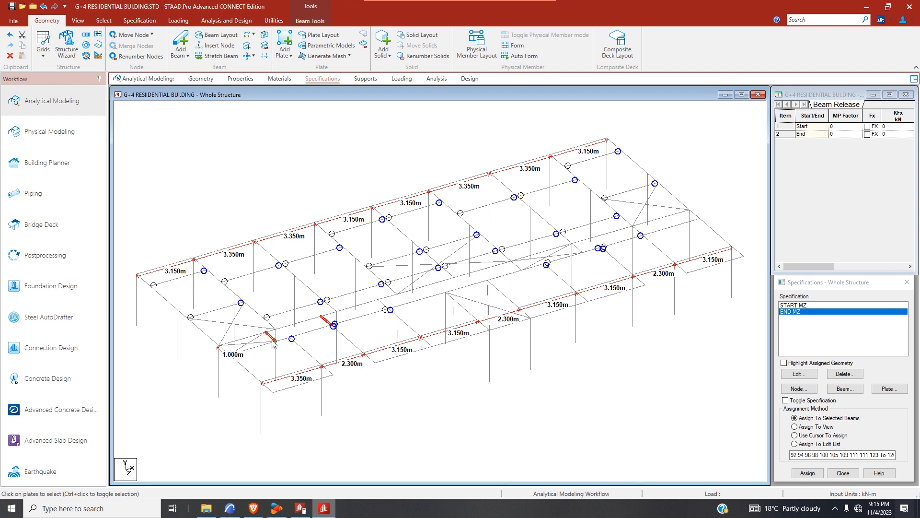
ctrl+click(383, 305)
click(808, 473)
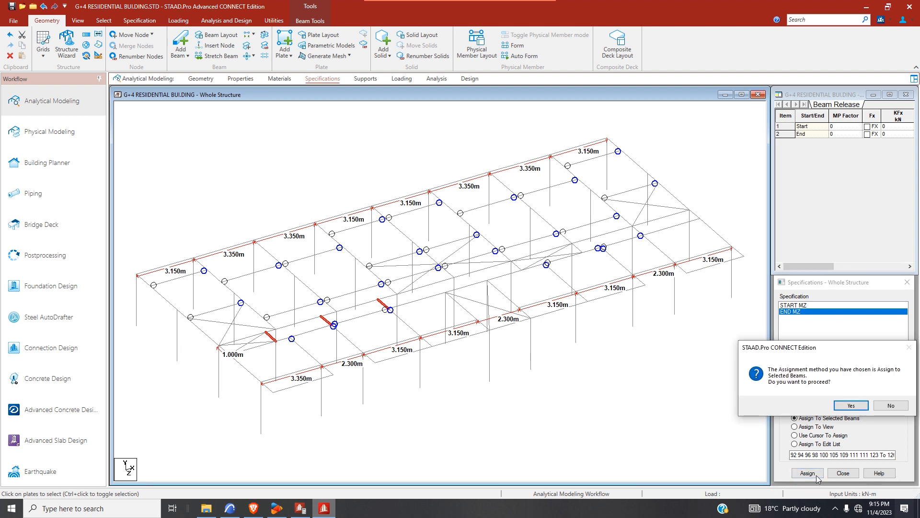
click(851, 405)
click(793, 305)
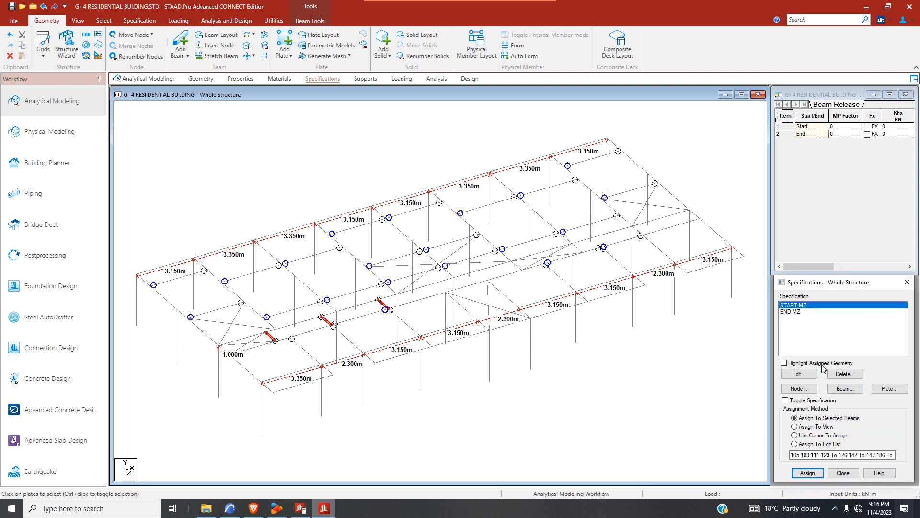
click(816, 474)
click(851, 406)
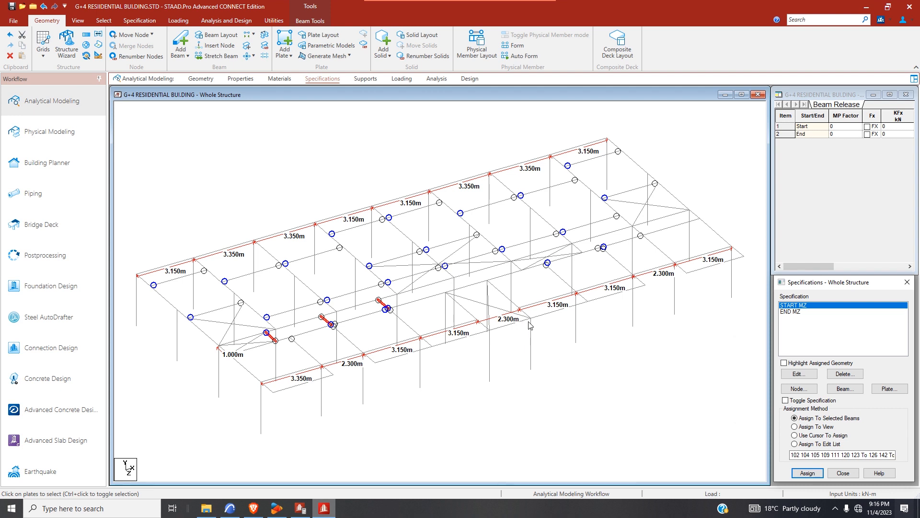
- Assign the END MZ release to the two short crosswise beams on either side of the diagonal behind the front 3.150 m bays
click(515, 266)
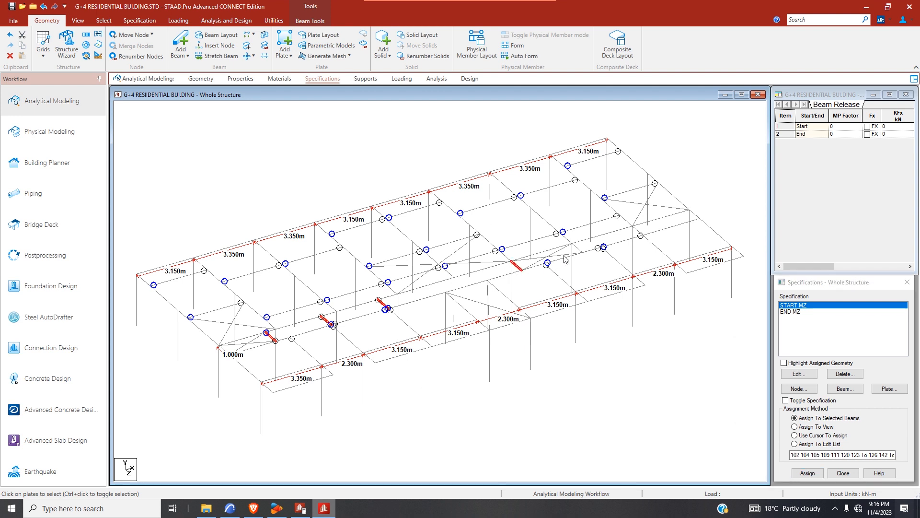
ctrl+click(578, 250)
click(797, 312)
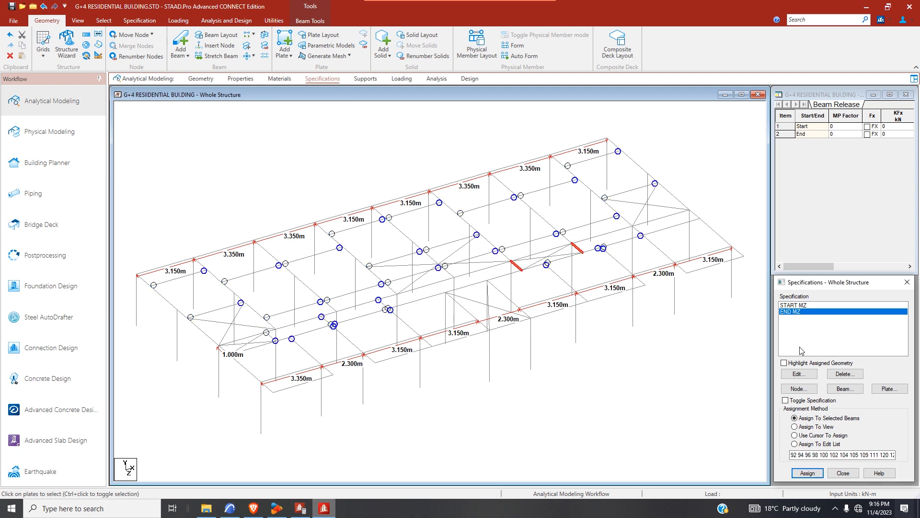
click(810, 473)
click(851, 407)
click(239, 315)
click(241, 298)
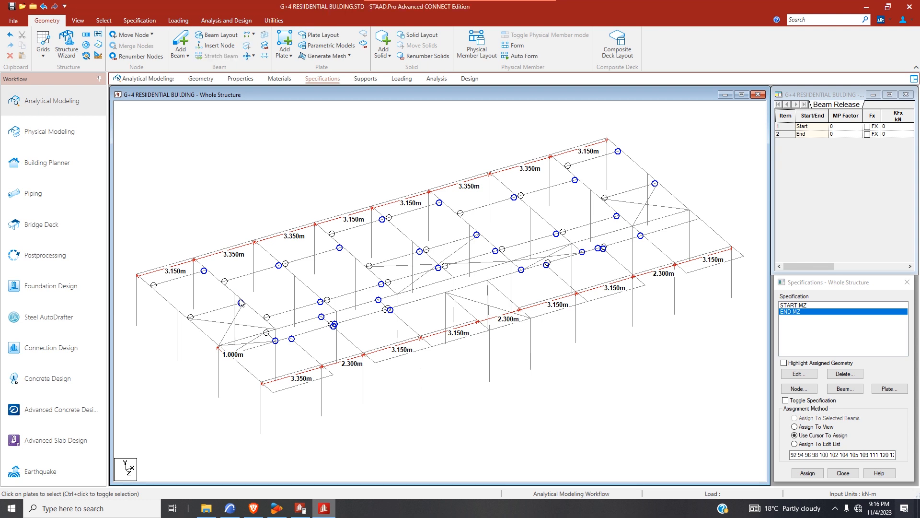
click(239, 298)
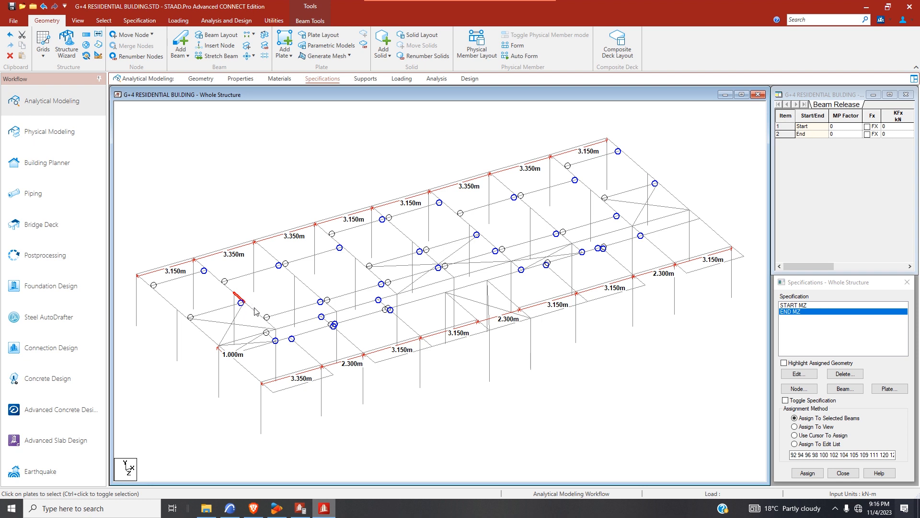
ctrl+click(258, 315)
ctrl+click(270, 322)
click(450, 273)
ctrl+click(505, 257)
ctrl+click(566, 239)
ctrl+click(625, 228)
- Inspect the release settings of the 1.2 m crosswise beam on the frame line beside the last 3.150 m bay
click(627, 223)
double_click(626, 222)
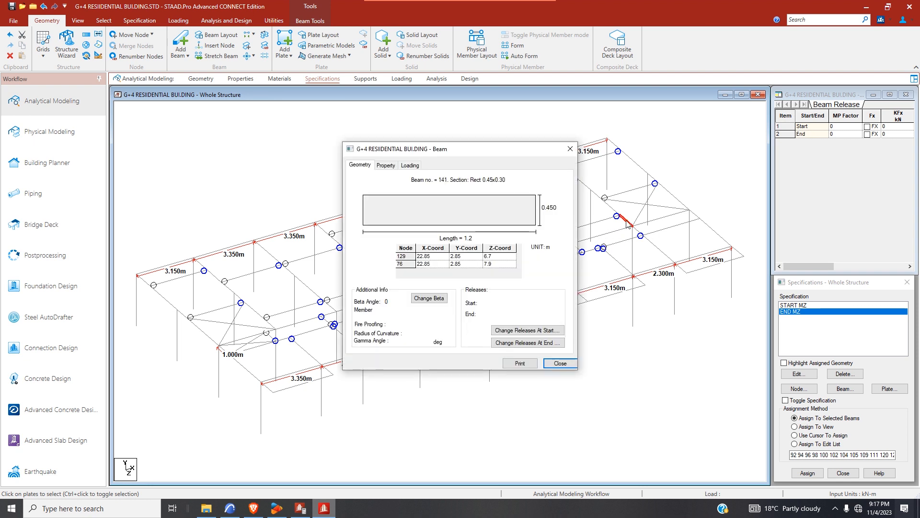
click(536, 338)
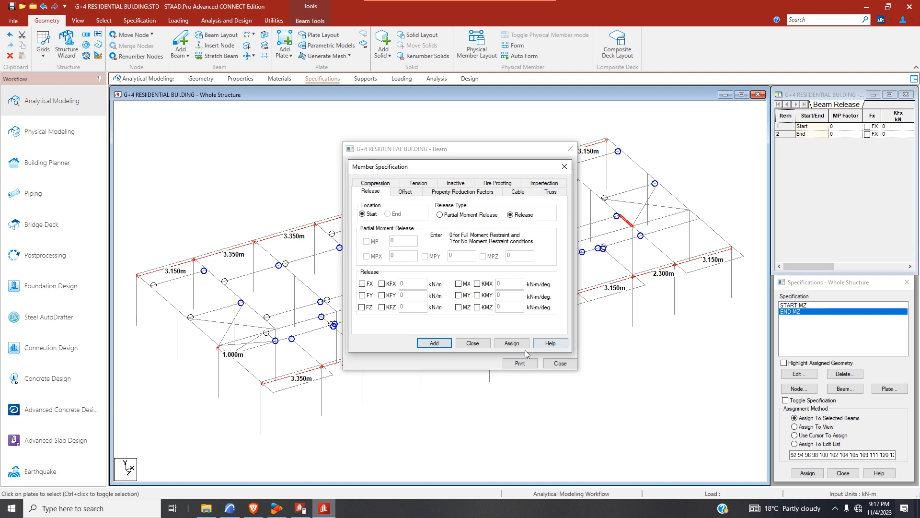
click(473, 342)
click(559, 364)
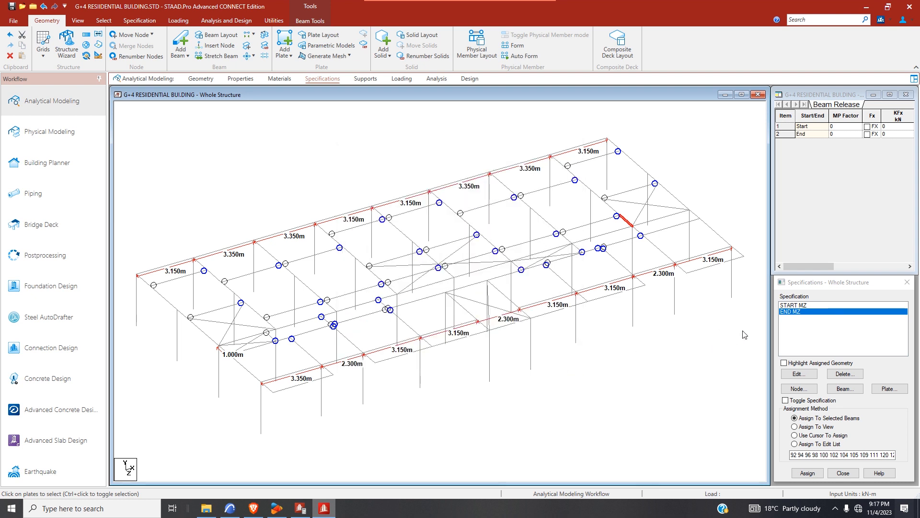
- Try assigning START MZ to the 1.2 m crosswise beam near the last bay, and add three similar short crosswise beams to the selection
click(799, 305)
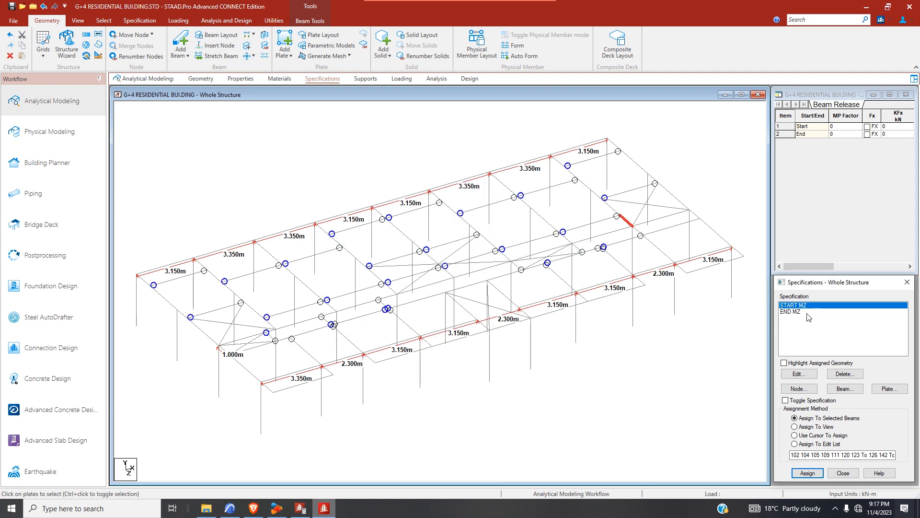
click(807, 472)
click(849, 408)
click(567, 240)
ctrl+click(504, 256)
ctrl+click(449, 274)
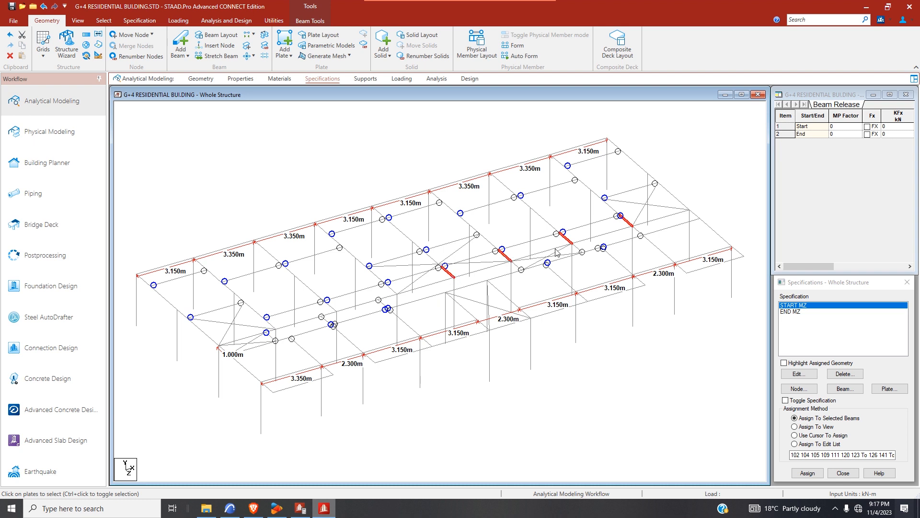
- Clear the MZ start release on the 1.2 m crosswise beam near the last bay, for this member only
double_click(626, 221)
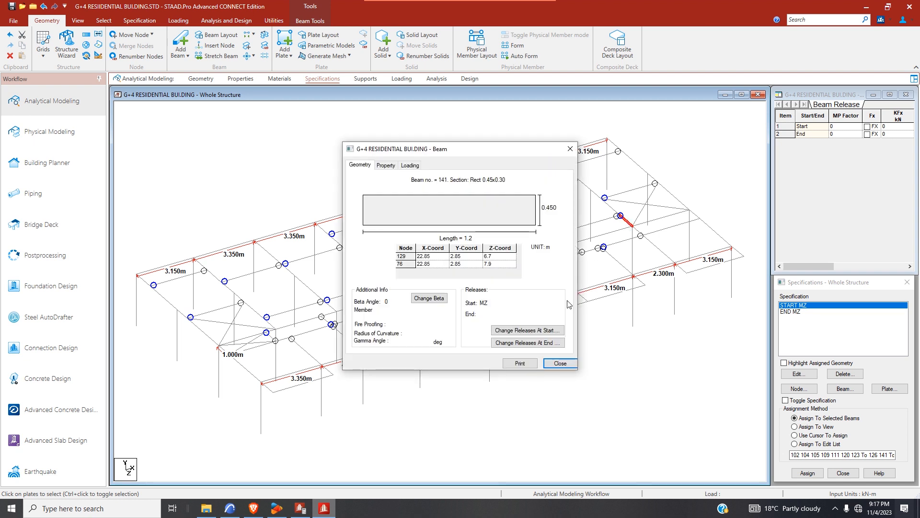
click(529, 330)
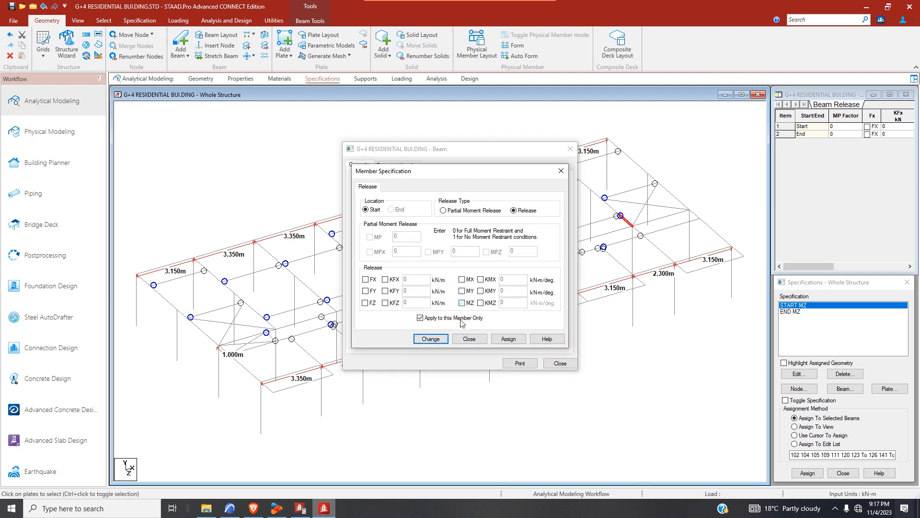
click(430, 339)
click(559, 363)
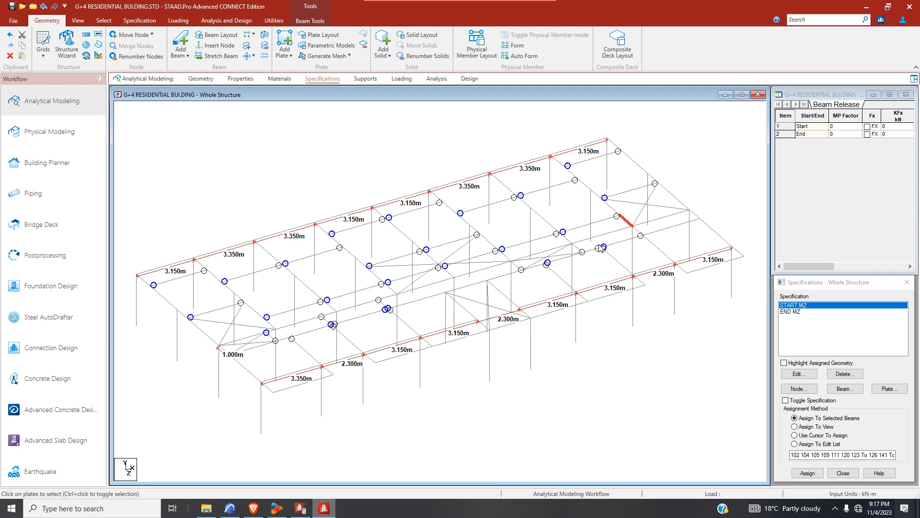
- Assign START MZ to the 1.2 m crosswise beam and the front-edge 3.150 m beam beyond the central 2.300 m bay
scroll(537, 316, up, 1)
click(545, 304)
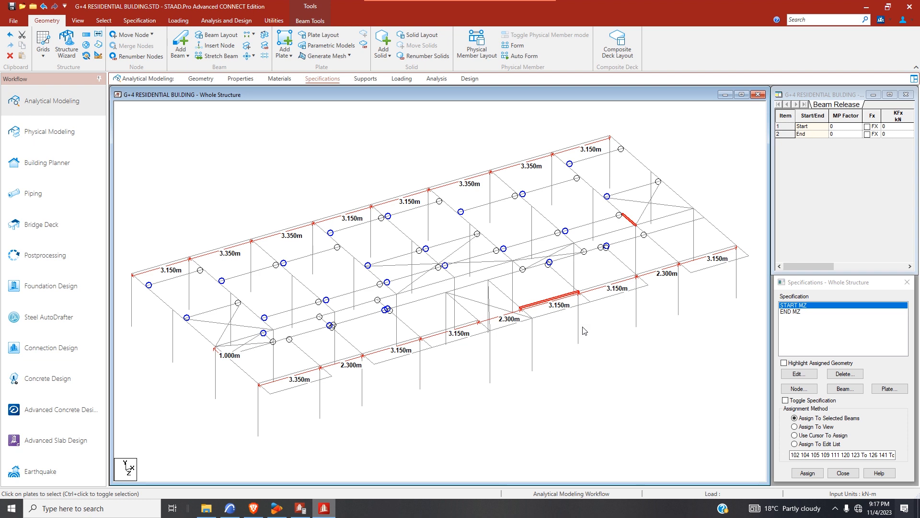
click(807, 474)
click(852, 405)
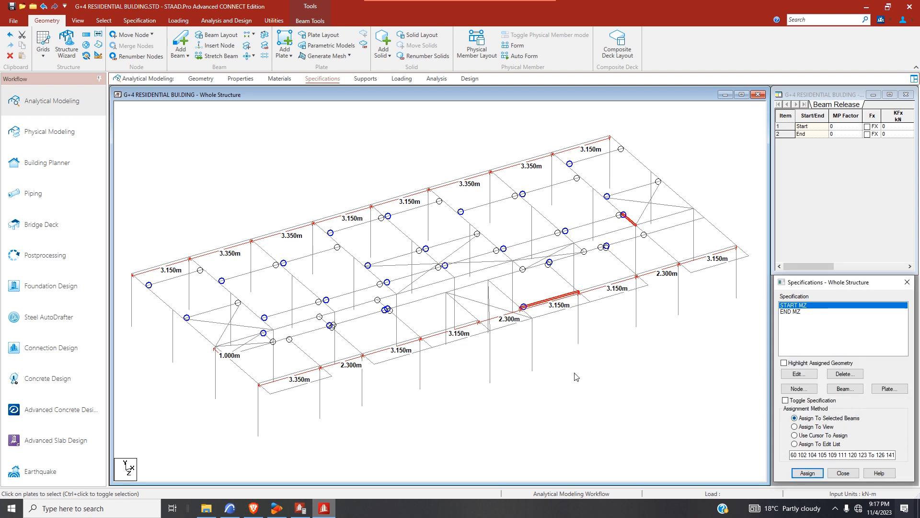
- Assign END MZ to the same 1.2 m crosswise beam and the front-edge 3.150 m beam just before the central 2.300 m bay
click(454, 333)
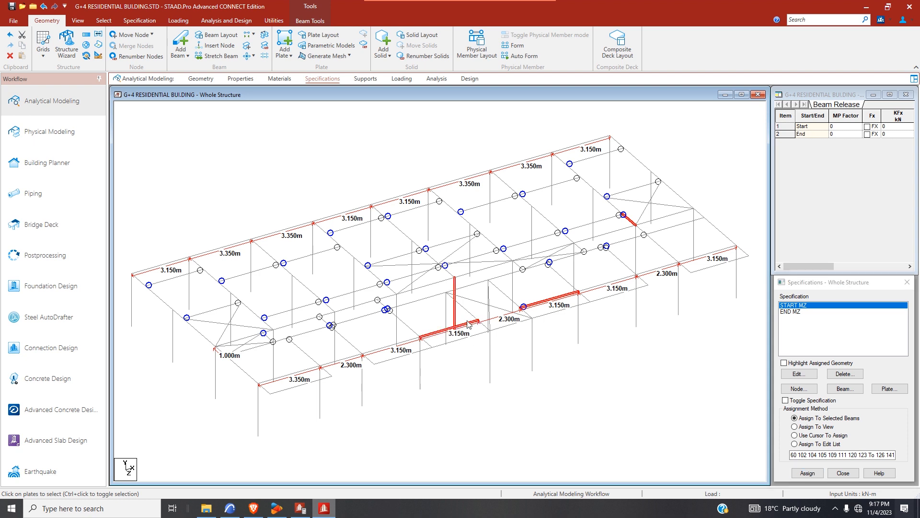
click(795, 315)
ctrl+click(547, 304)
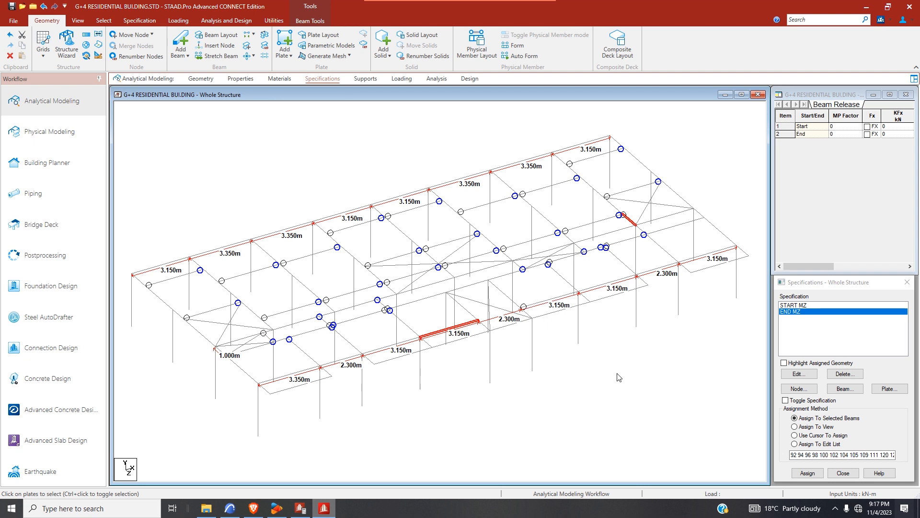
click(807, 473)
click(841, 406)
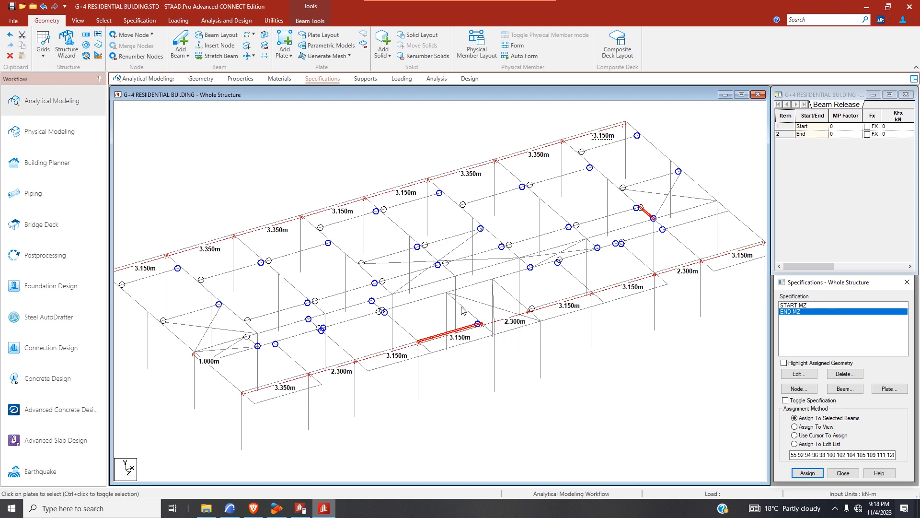
scroll(398, 386, down, 3)
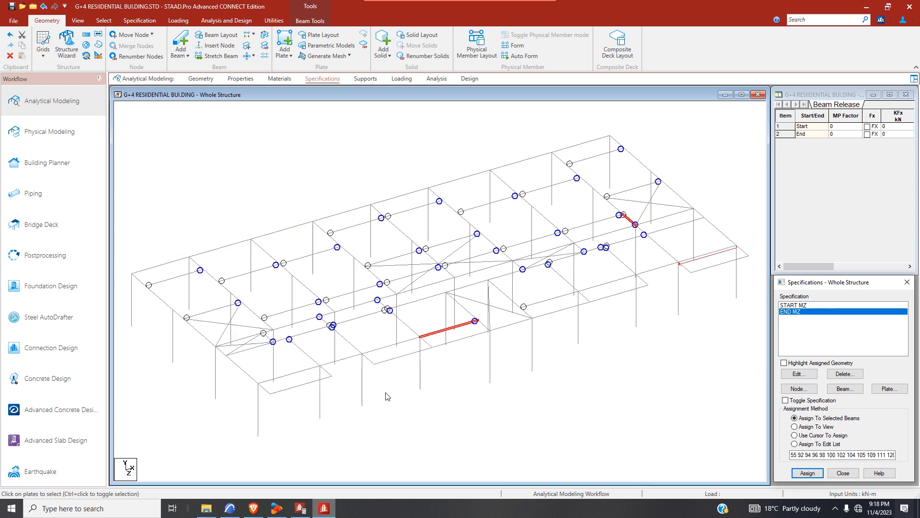
- Add wind type definition 1 with the comment WIND 1 to the load definitions
click(402, 79)
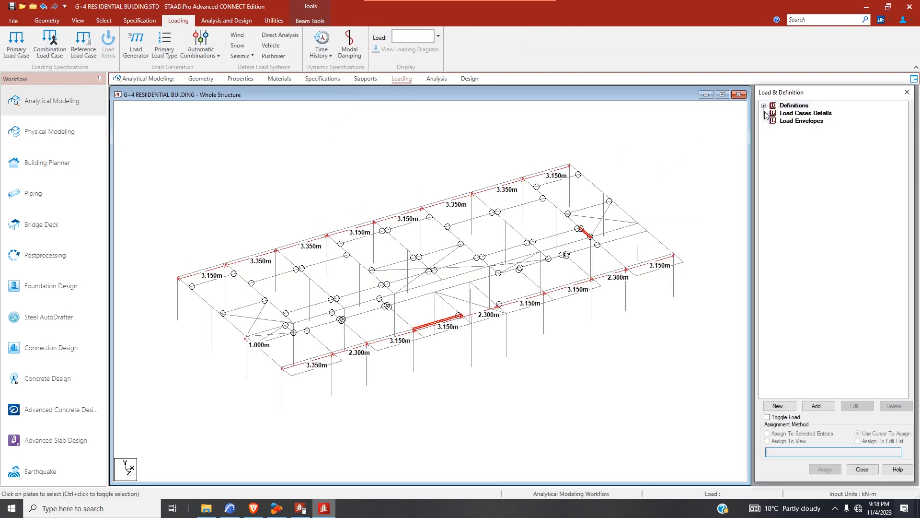
click(764, 105)
click(793, 128)
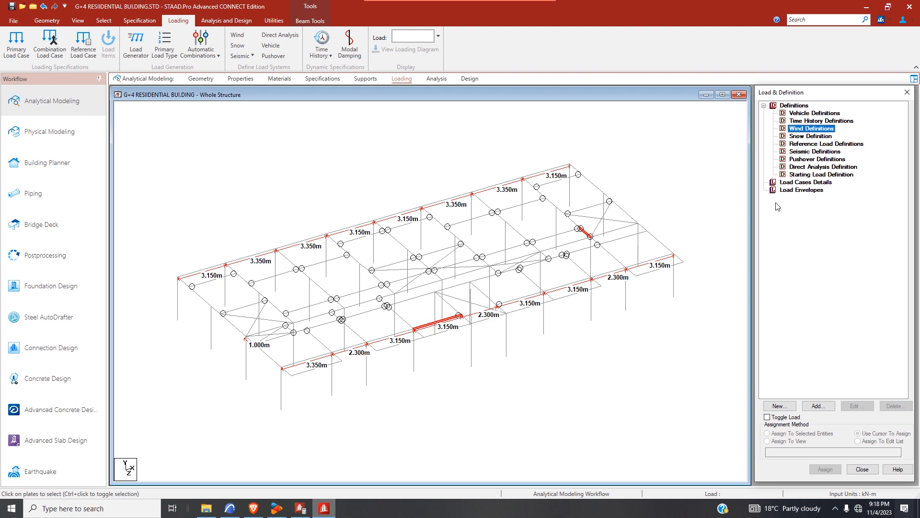
click(817, 405)
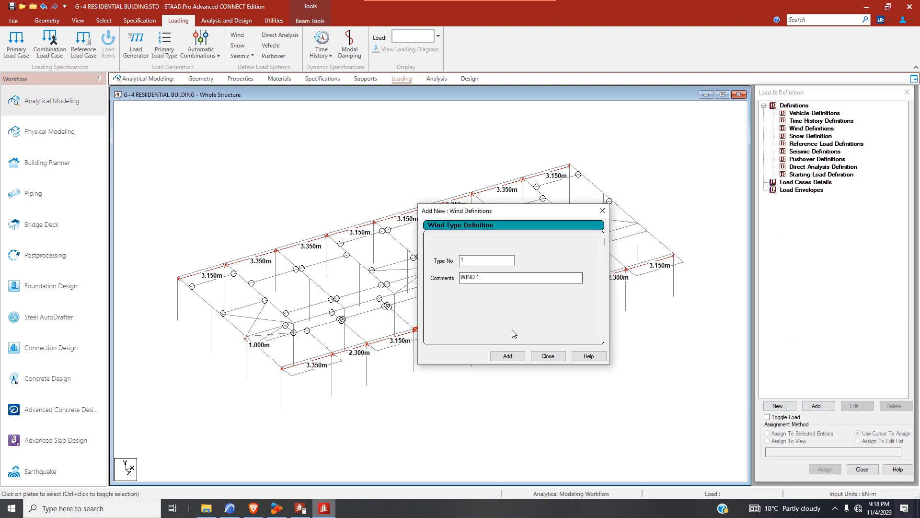
click(508, 356)
click(547, 356)
- Add the WIND 1 intensity calculated per ASCE-7 2010 for building structures, with Category II, 85 mph wind speed and Exposure B
click(816, 134)
click(818, 405)
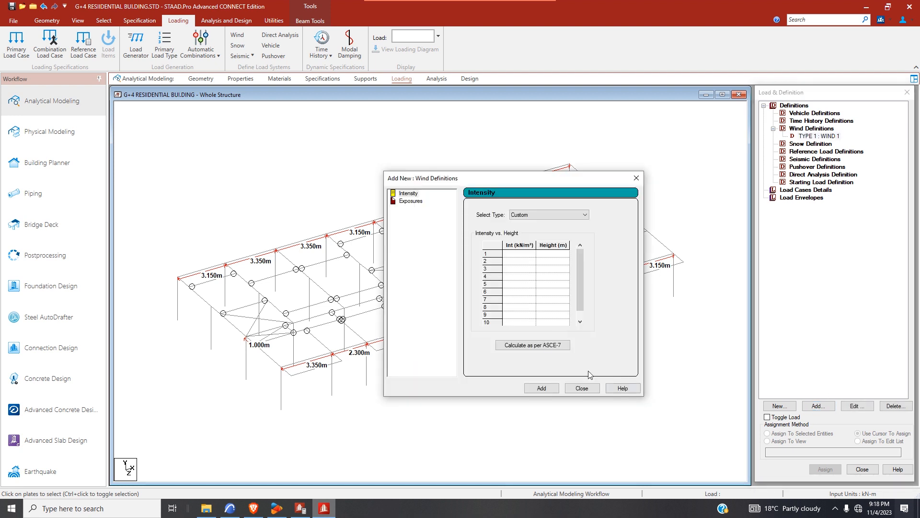
click(544, 345)
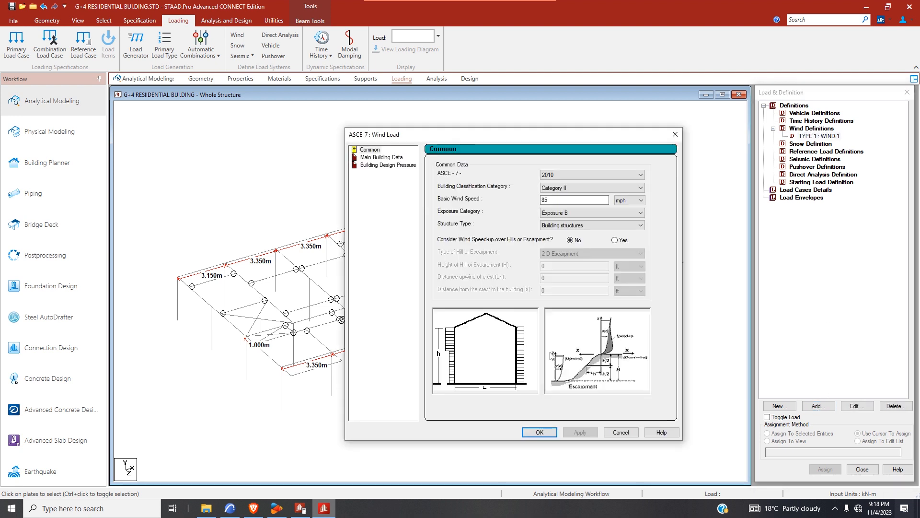
click(569, 226)
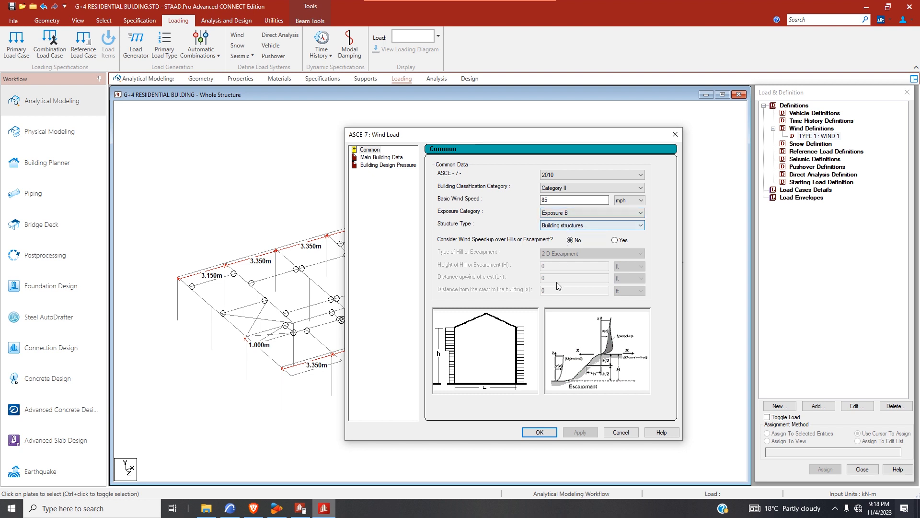
click(547, 432)
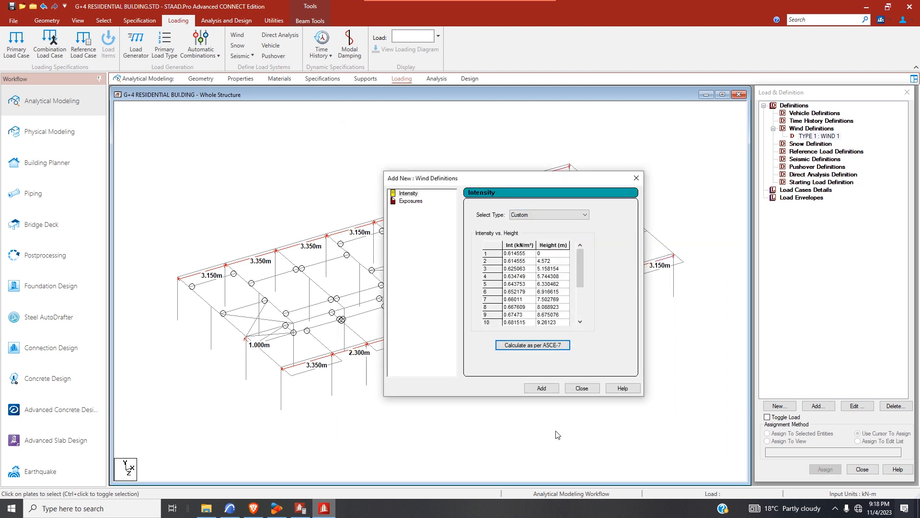
click(541, 388)
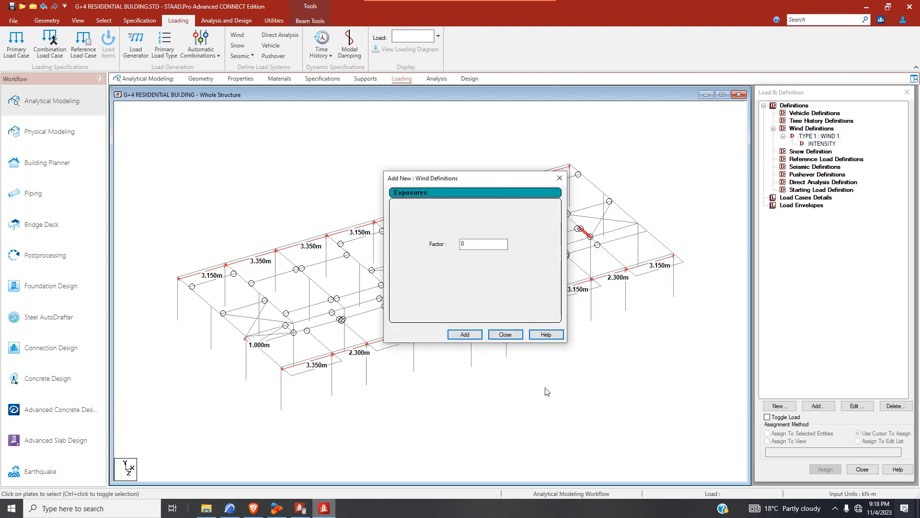
- Add an exposure with factor 1 to WIND 1 and assign it to the whole view
click(481, 247)
click(464, 335)
click(501, 337)
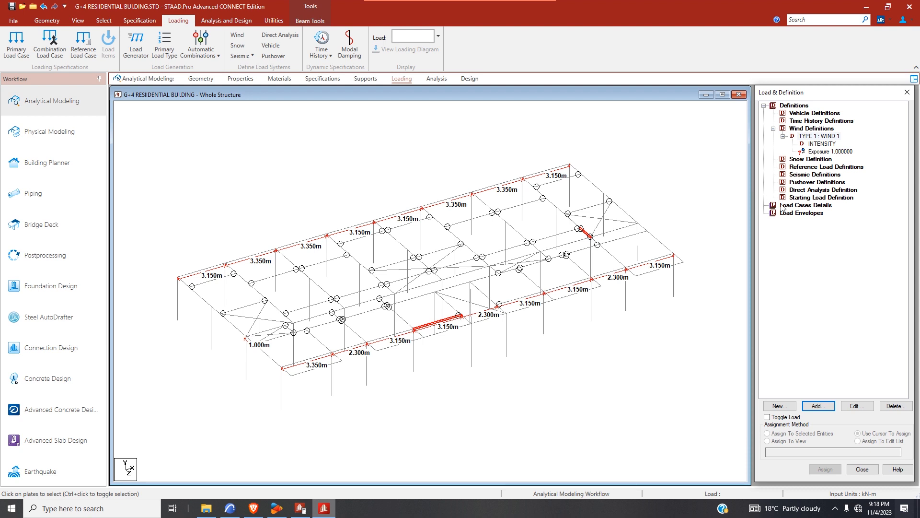
click(832, 152)
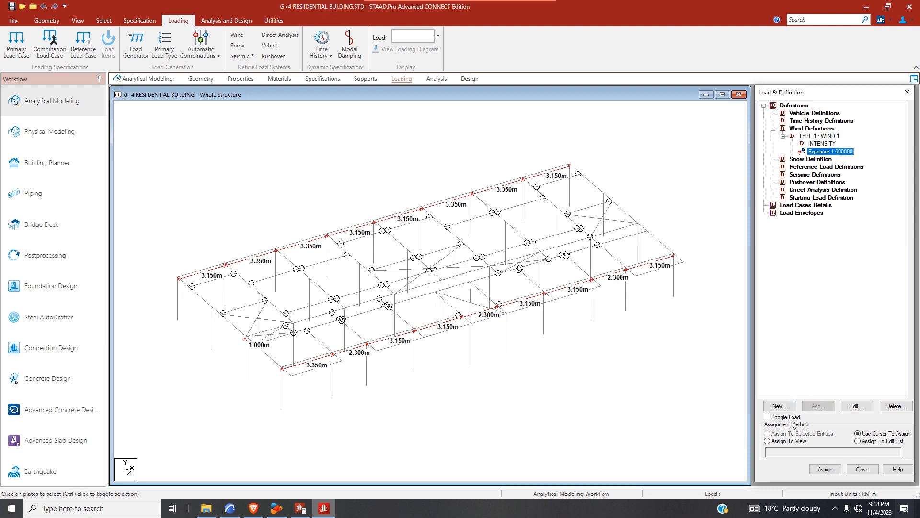
click(767, 441)
click(822, 470)
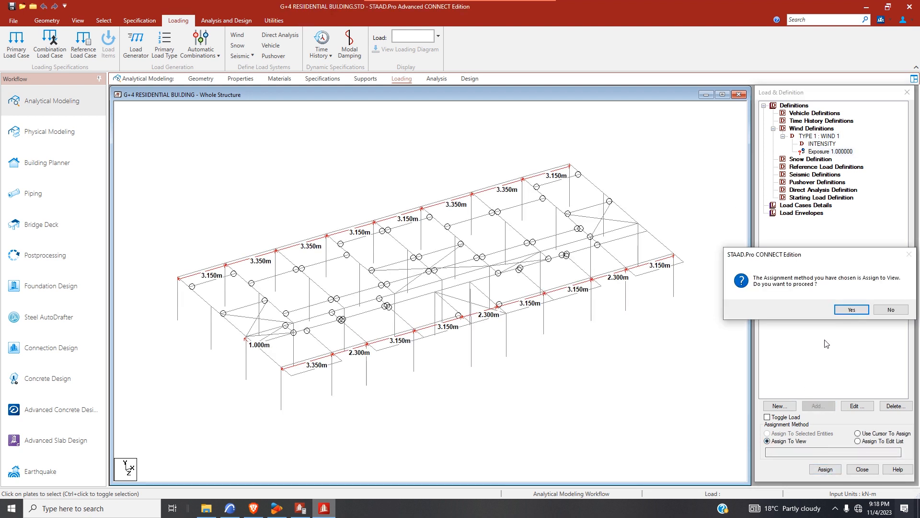
click(851, 310)
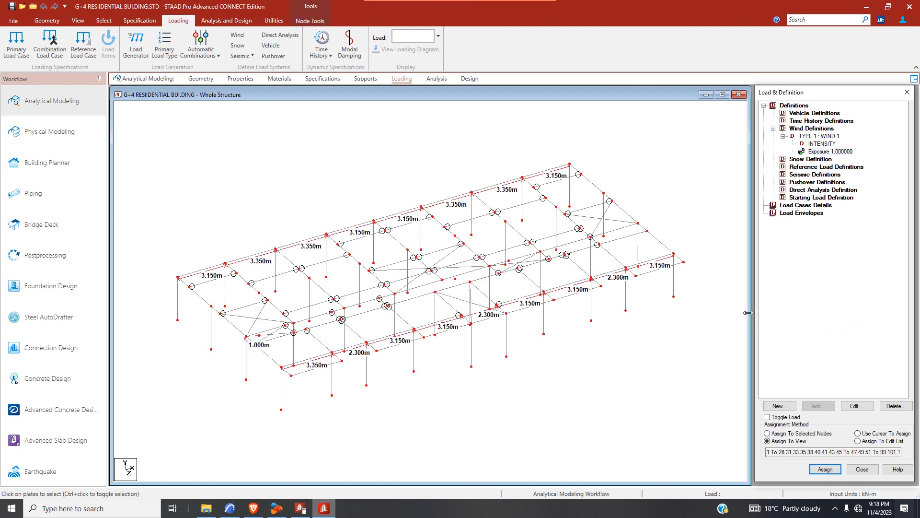
- Create primary load case 1 with loading type Dead and the title DL
click(805, 206)
click(784, 406)
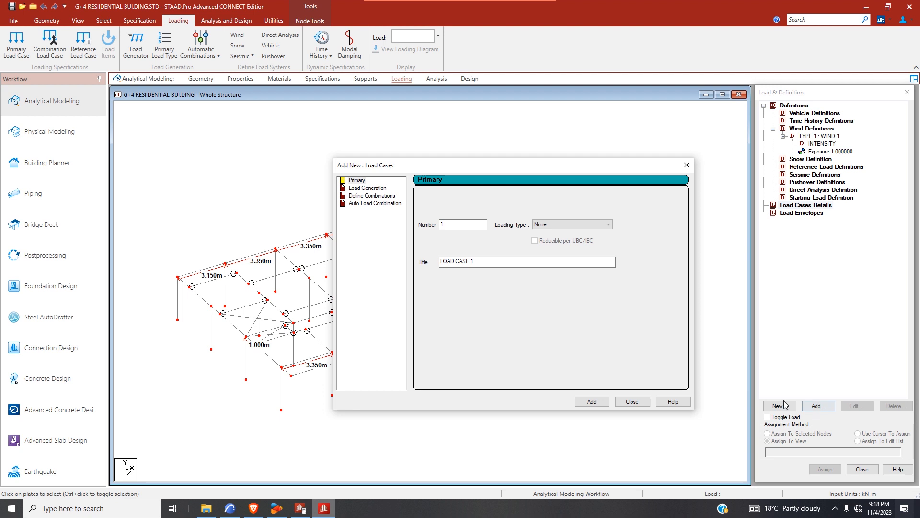
click(579, 224)
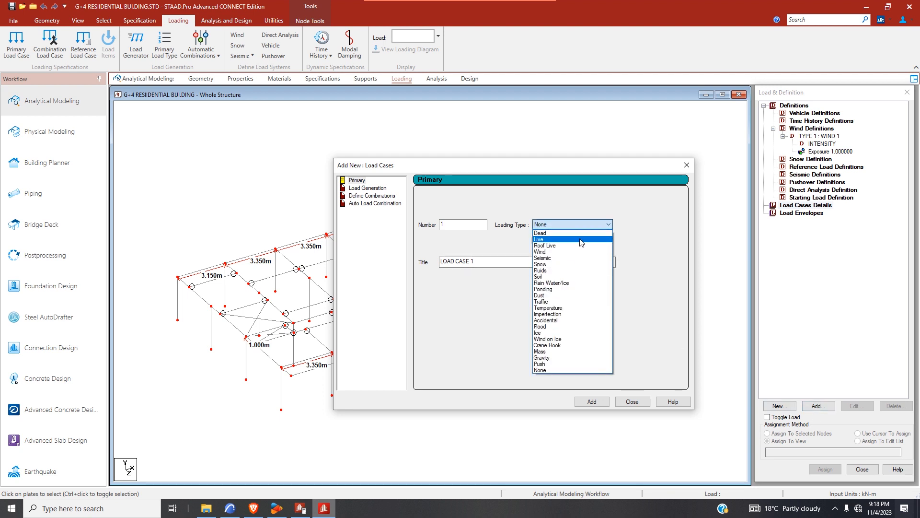
click(580, 240)
click(587, 224)
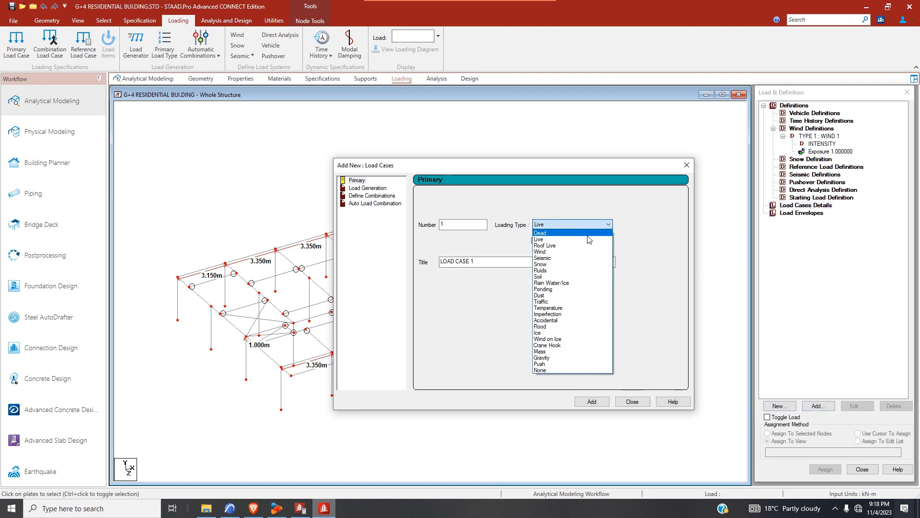
click(588, 234)
drag(476, 261, 424, 272)
text(DL)
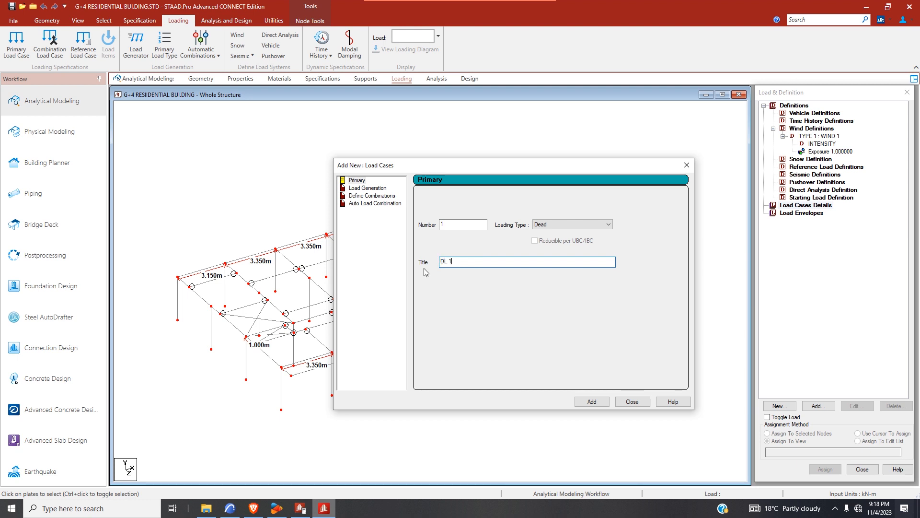
key(BackSpace)
key(BackSpace)
click(605, 401)
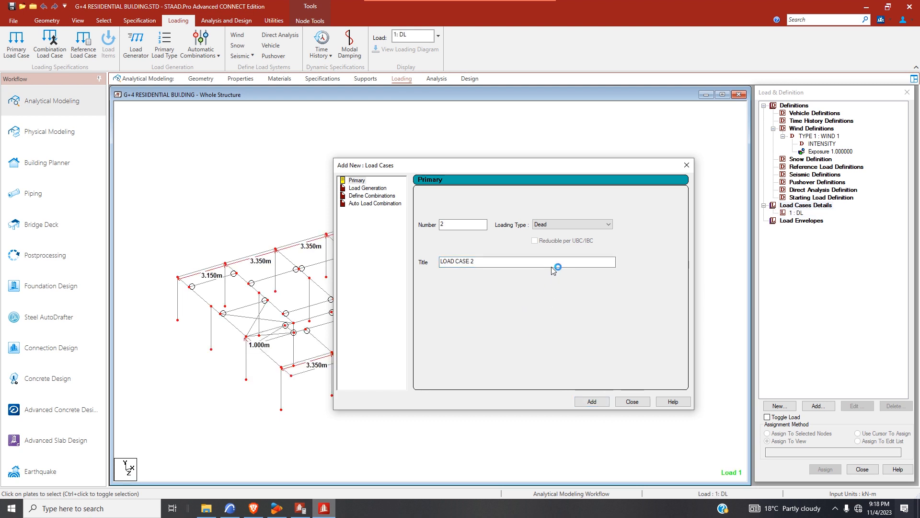
- Create primary load case 2 with loading type Live and the title LL
click(580, 225)
click(556, 242)
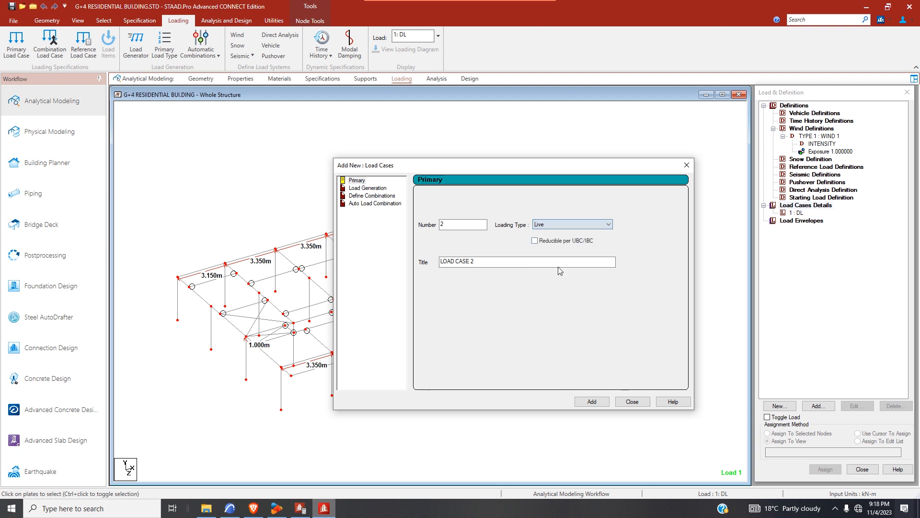
drag(515, 266, 434, 275)
text(LL)
click(592, 401)
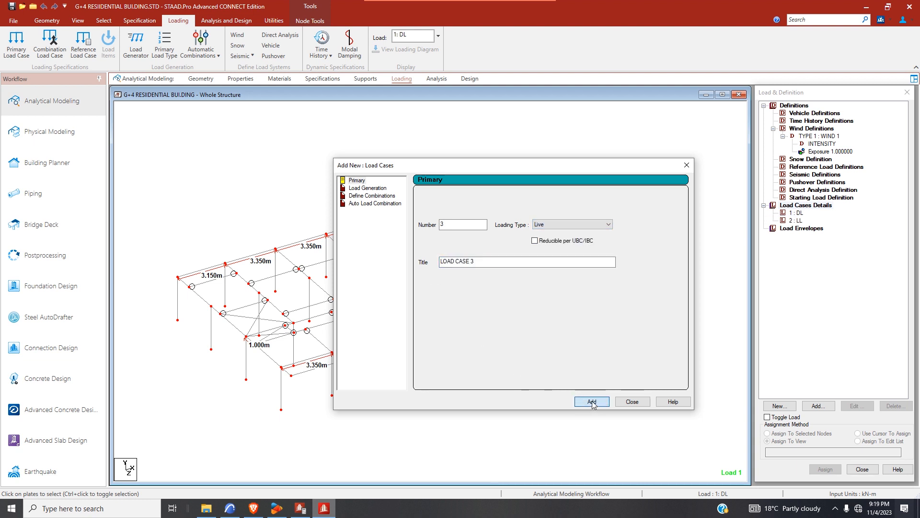
- Create primary load case 3 with loading type Wind and the title WL X
click(574, 226)
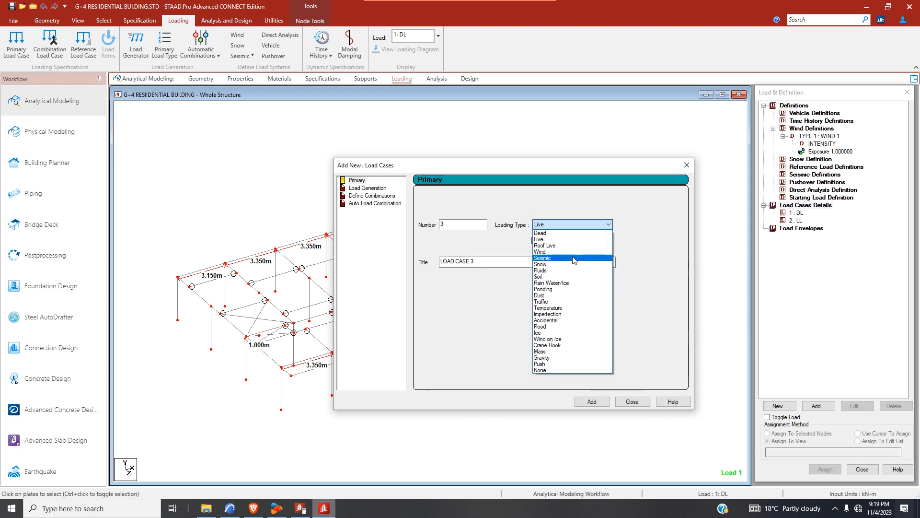
click(575, 251)
drag(523, 262, 390, 262)
text(WL X)
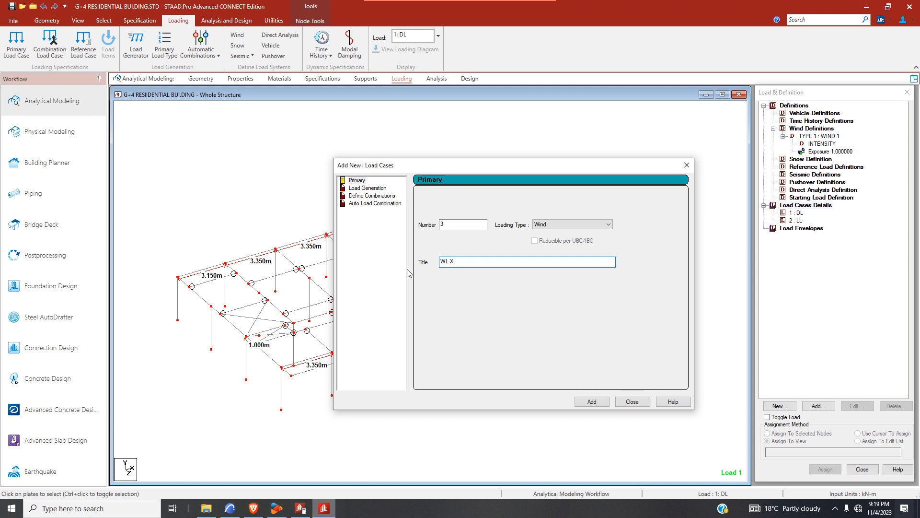
click(594, 402)
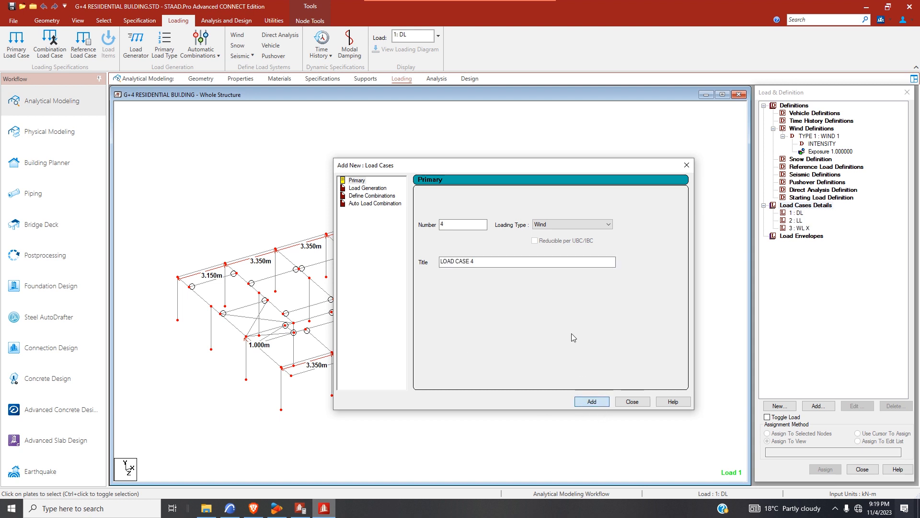
- Create primary load case 4 with loading type Wind and the title WL Z, and finish adding load cases
drag(528, 262, 396, 261)
text(WL Z)
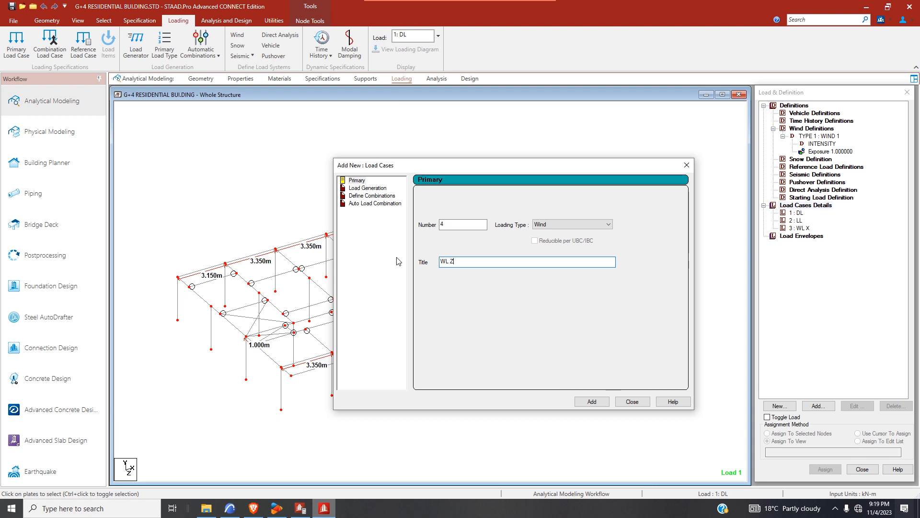
click(603, 402)
click(631, 402)
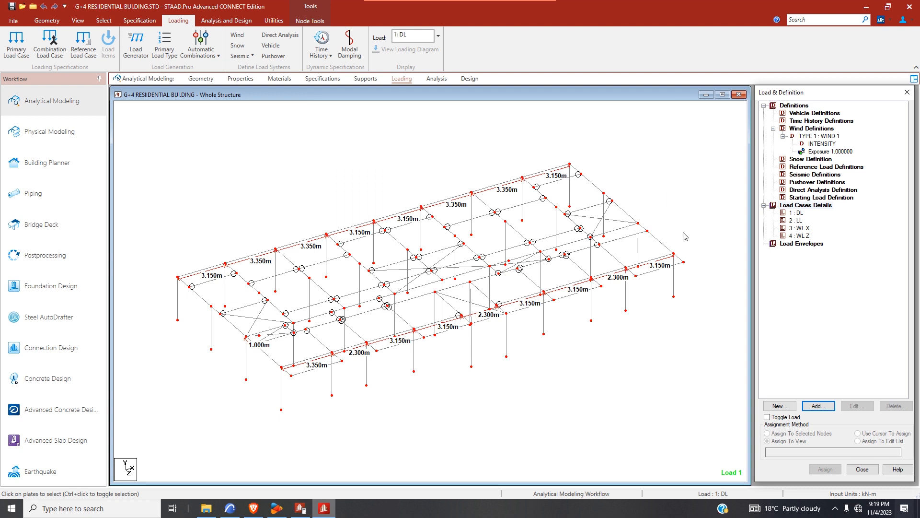
- Add a selfweight load in the Y direction with factor -1 to DL and assign it to the whole view
click(798, 213)
click(821, 406)
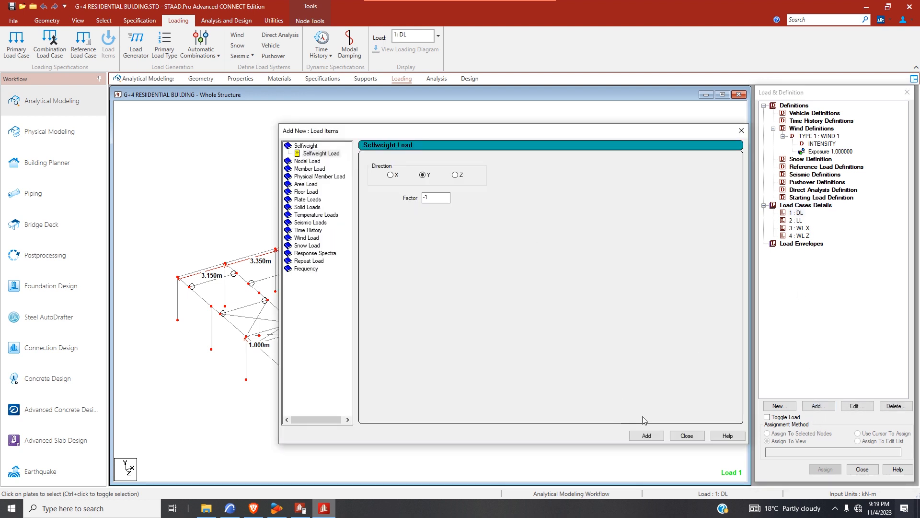
click(646, 436)
click(686, 435)
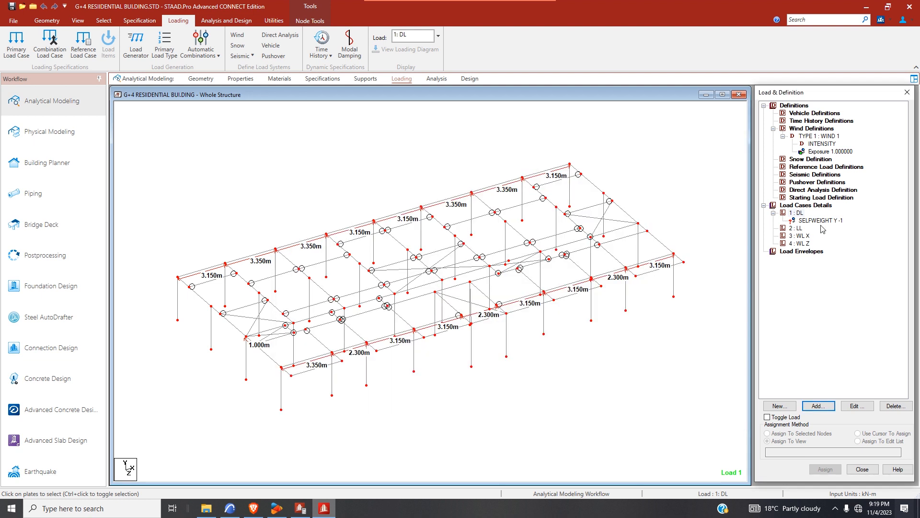
click(820, 222)
click(825, 468)
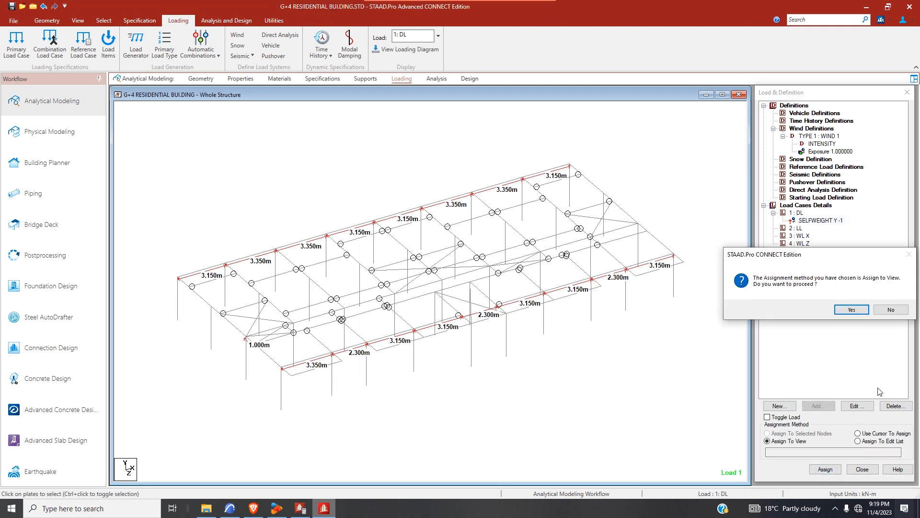
click(852, 309)
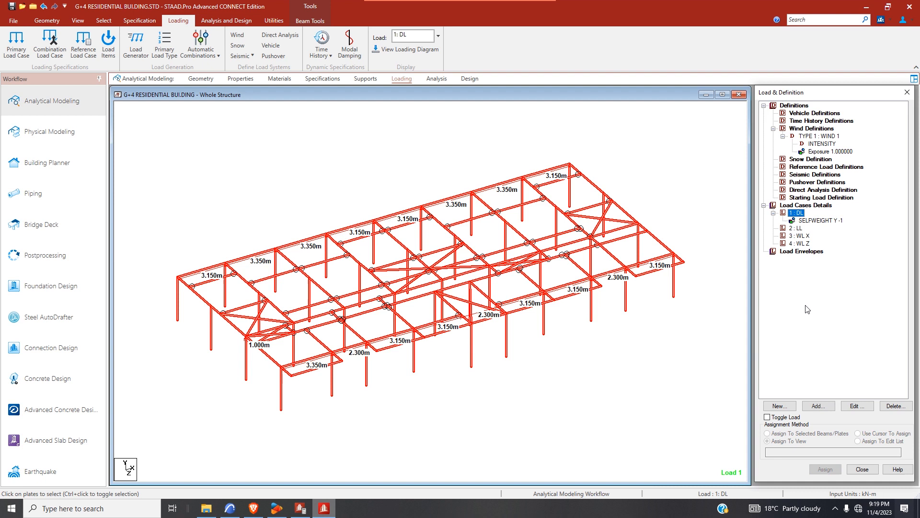
- Add a uniform member force of -10 kN/m in the GY direction to the DL load case
click(820, 405)
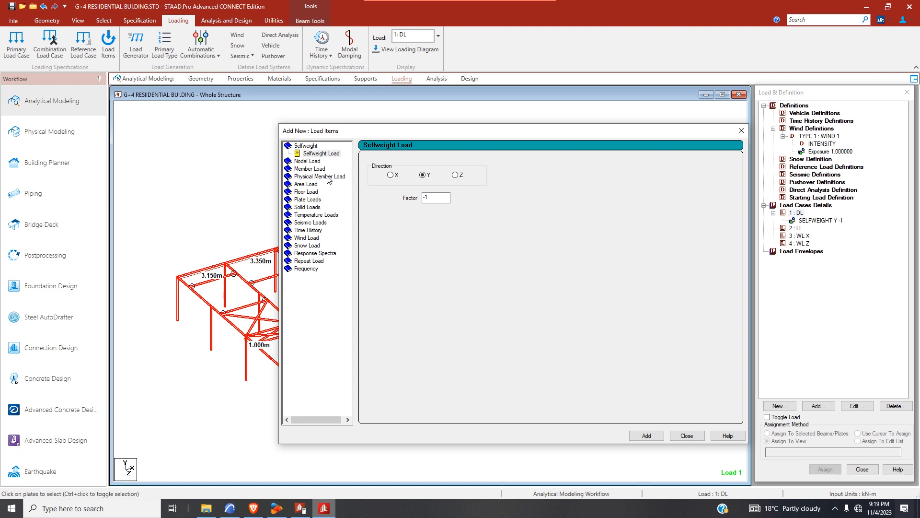
click(310, 169)
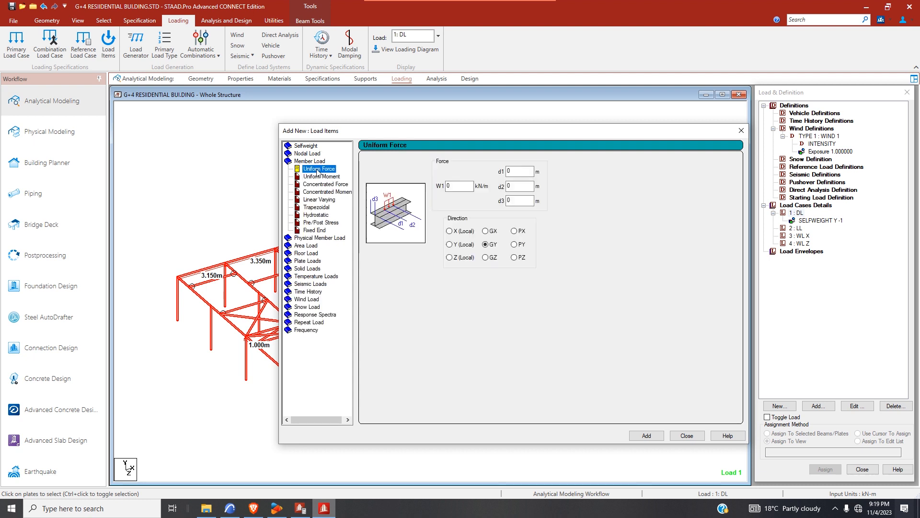
double_click(452, 187)
text(-10)
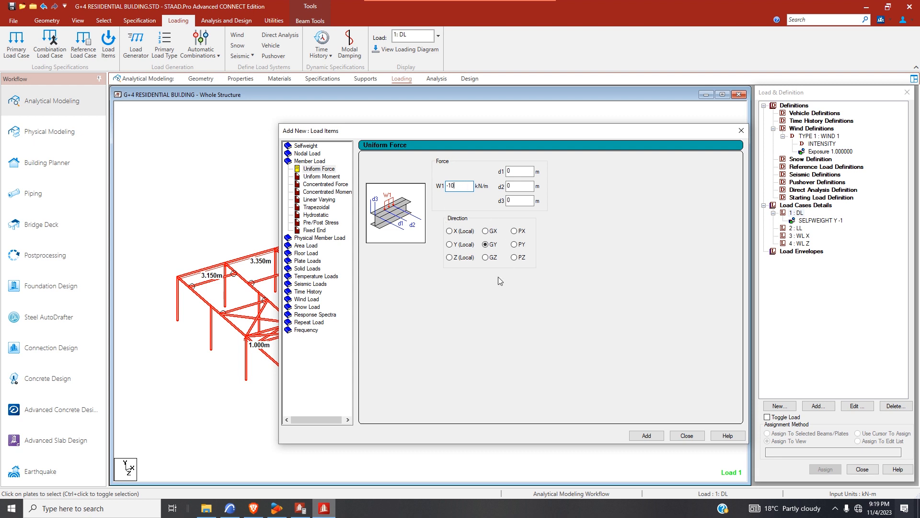
click(662, 438)
click(687, 435)
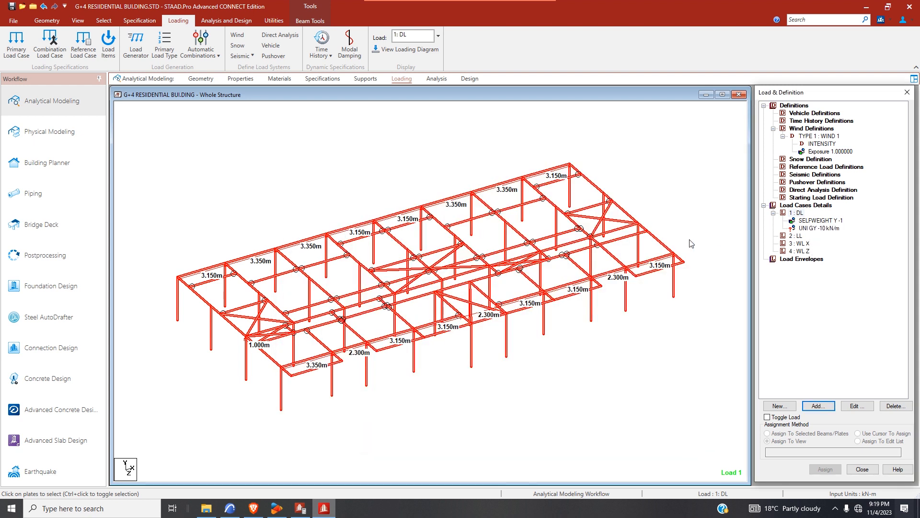
- Add a uniform member force of -4 kN/m in the GY direction to the DL load case
click(819, 406)
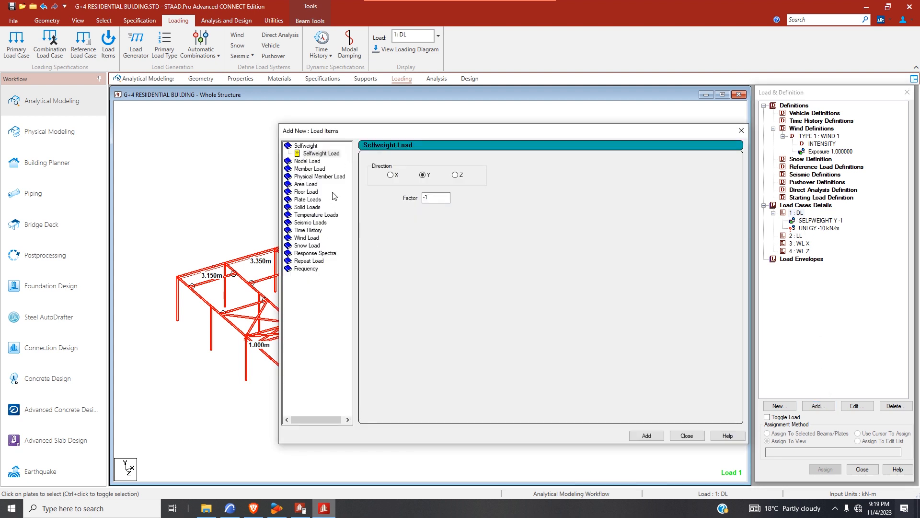
click(316, 170)
double_click(463, 189)
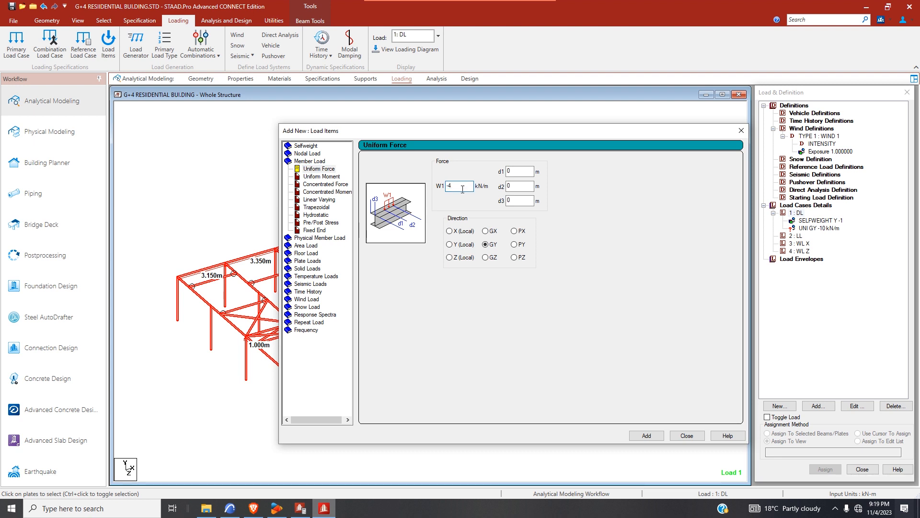
click(647, 436)
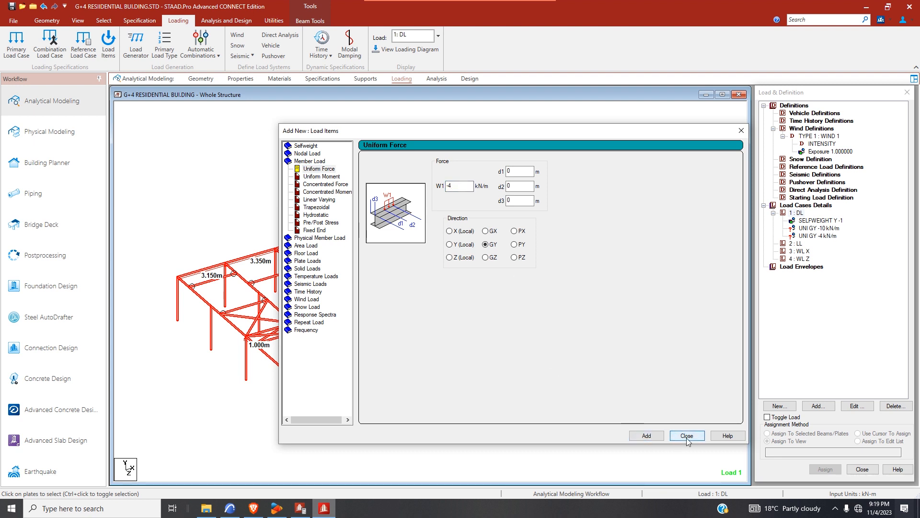
click(687, 435)
- Add a uniform member force of -22 kN/m in the GY direction to the DL load case
click(813, 221)
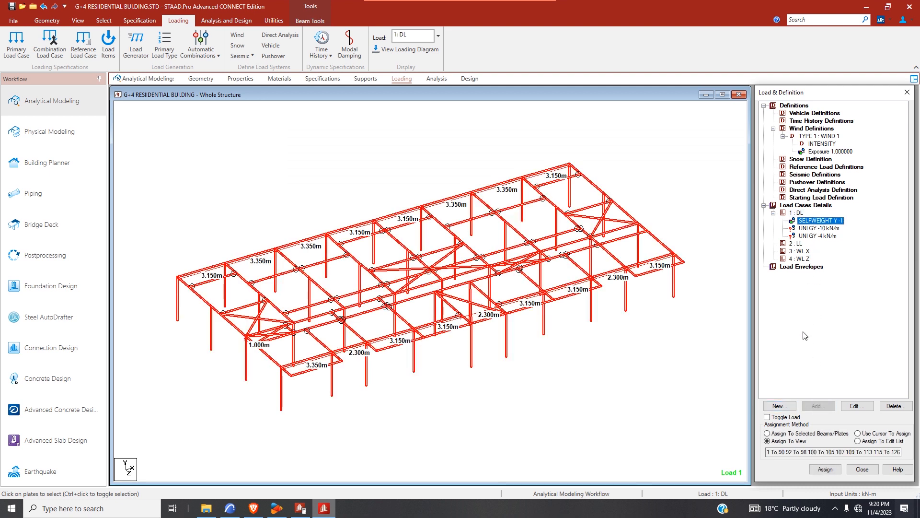
click(796, 213)
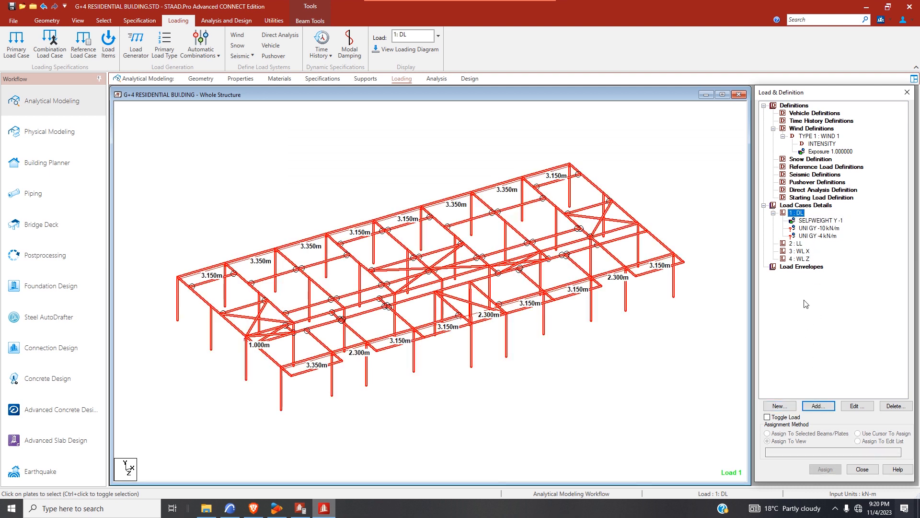
click(816, 406)
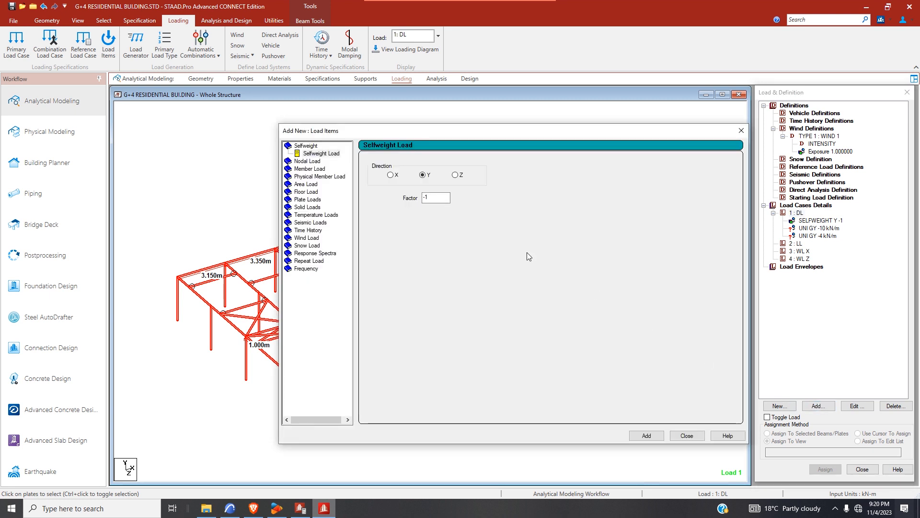
click(314, 169)
double_click(467, 187)
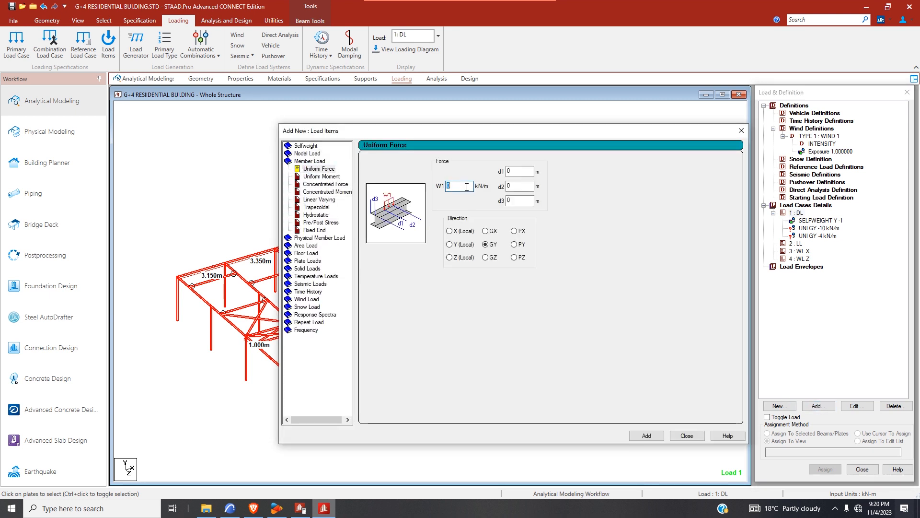
text(22)
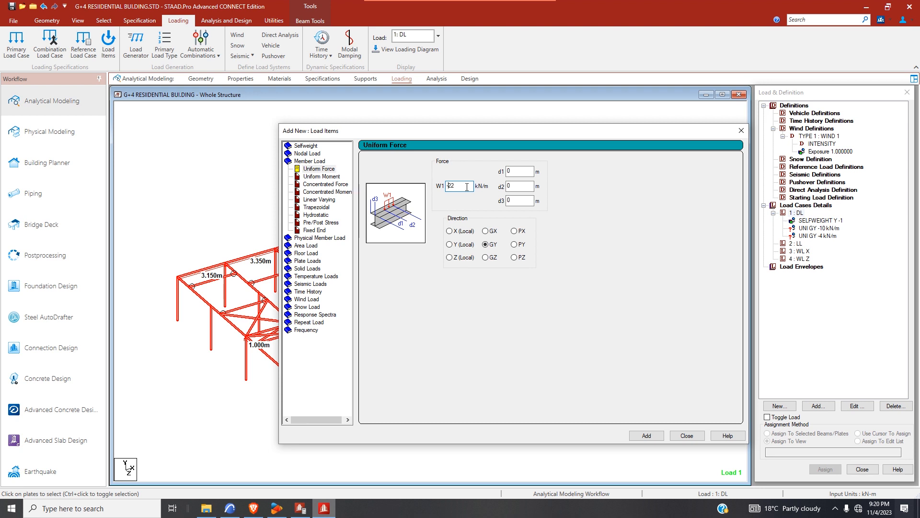
click(655, 437)
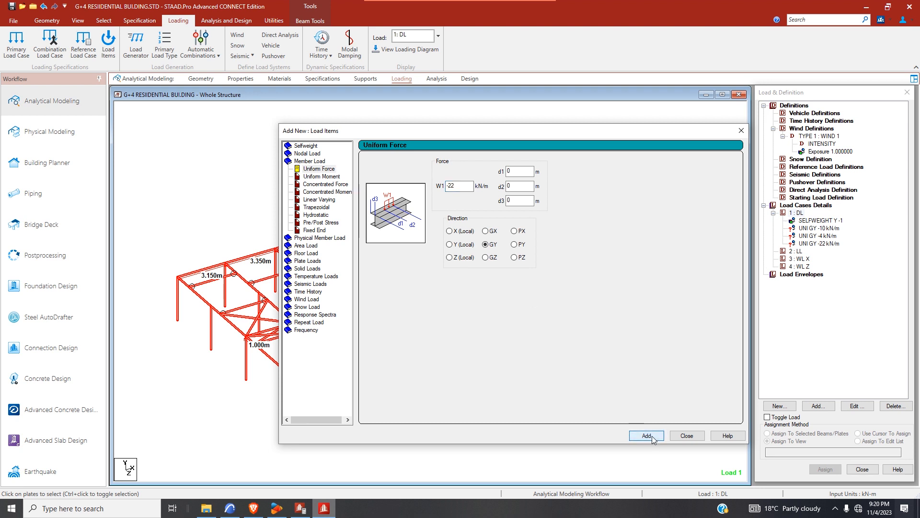
click(686, 437)
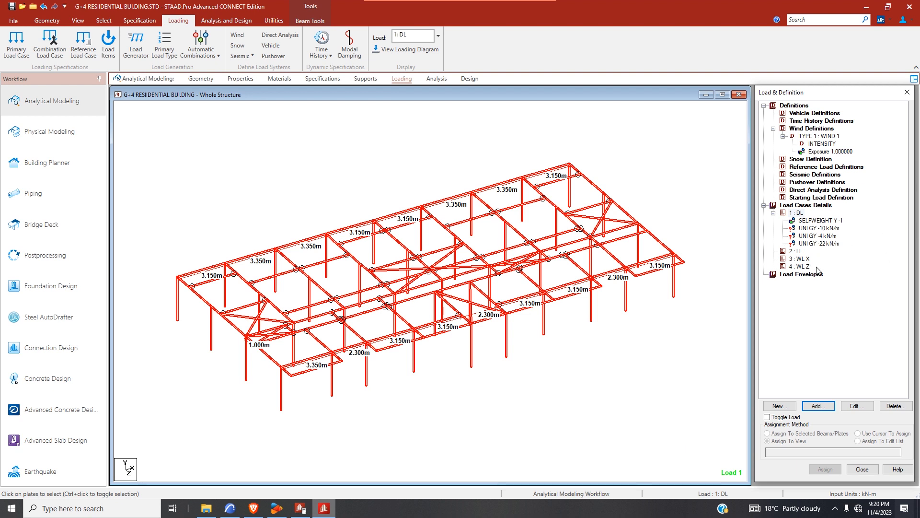
- Select the -4 kN/m uniform load and the projecting edge beams along the front of the floor, including their short cantilever end beams
click(820, 244)
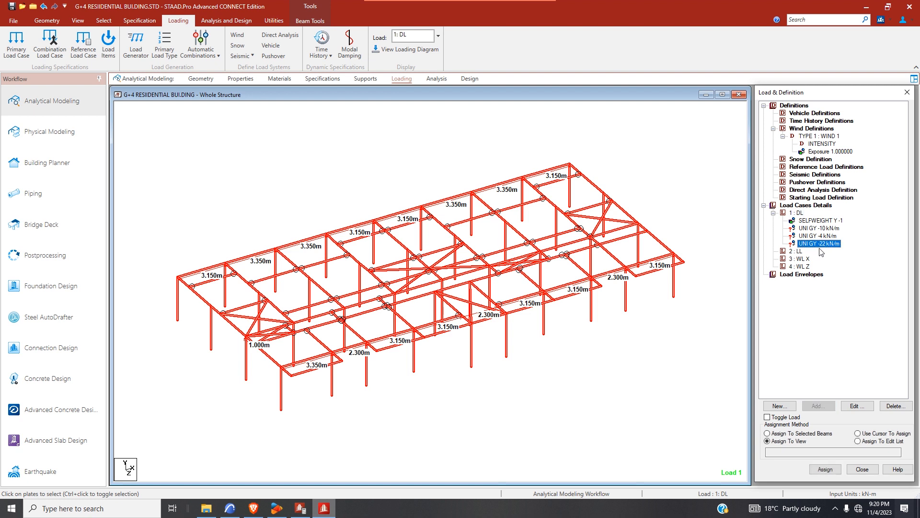
key(Up)
click(657, 294)
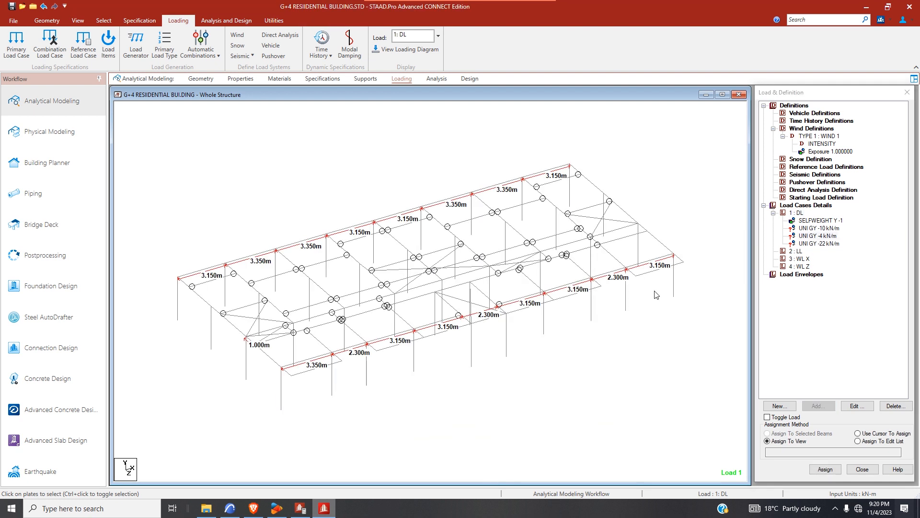
click(647, 280)
ctrl+click(630, 271)
ctrl+click(678, 259)
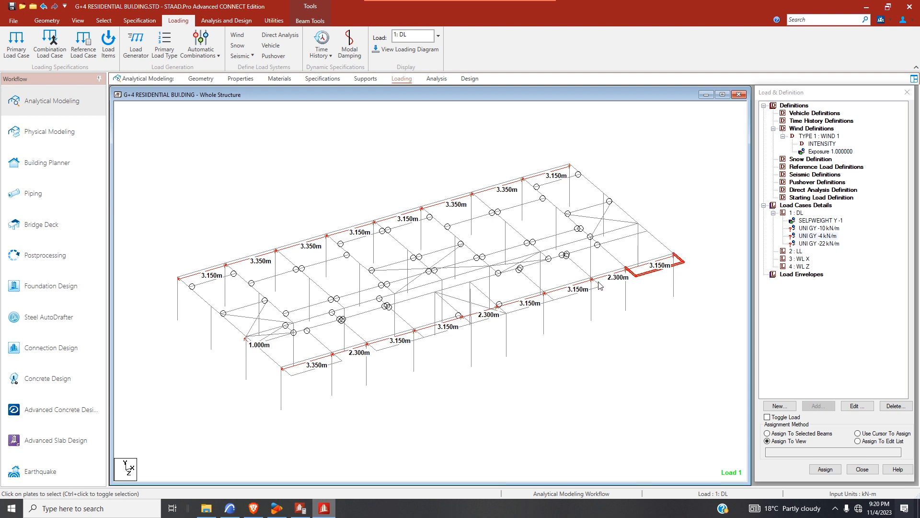
ctrl+click(575, 294)
ctrl+click(516, 312)
ctrl+click(546, 299)
ctrl+click(542, 322)
ctrl+click(597, 283)
ctrl+click(599, 283)
ctrl+click(462, 325)
ctrl+click(488, 320)
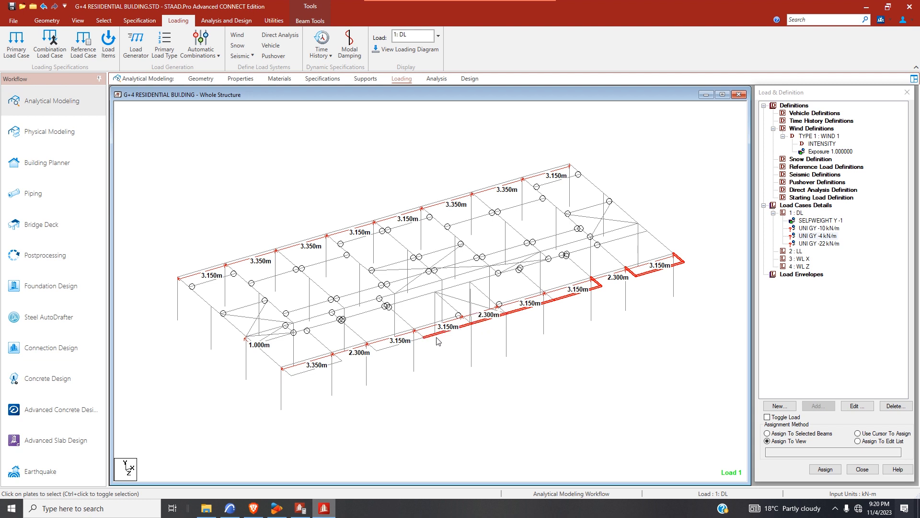
ctrl+click(412, 342)
ctrl+click(410, 351)
ctrl+click(414, 365)
ctrl+click(371, 349)
ctrl+click(337, 358)
ctrl+click(294, 375)
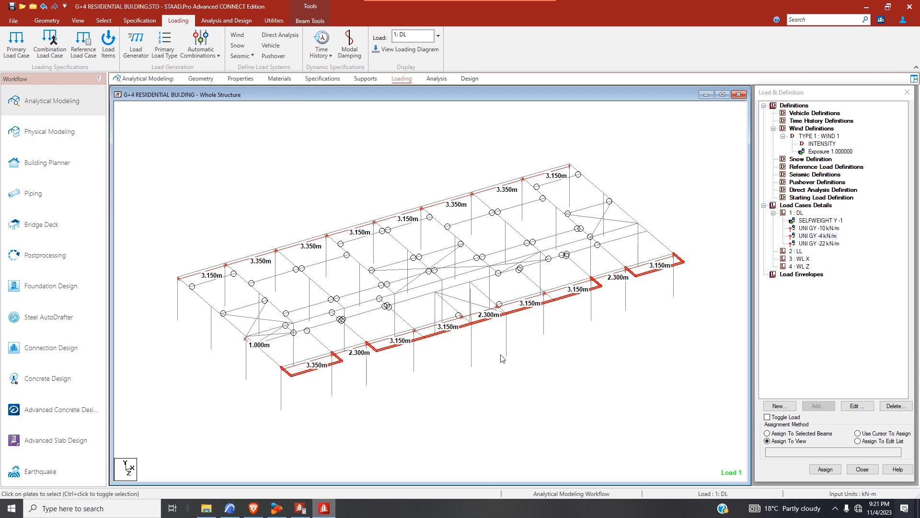
- Try assigning the -4 kN/m uniform load to the whole view and undo the assignment
click(825, 469)
click(851, 310)
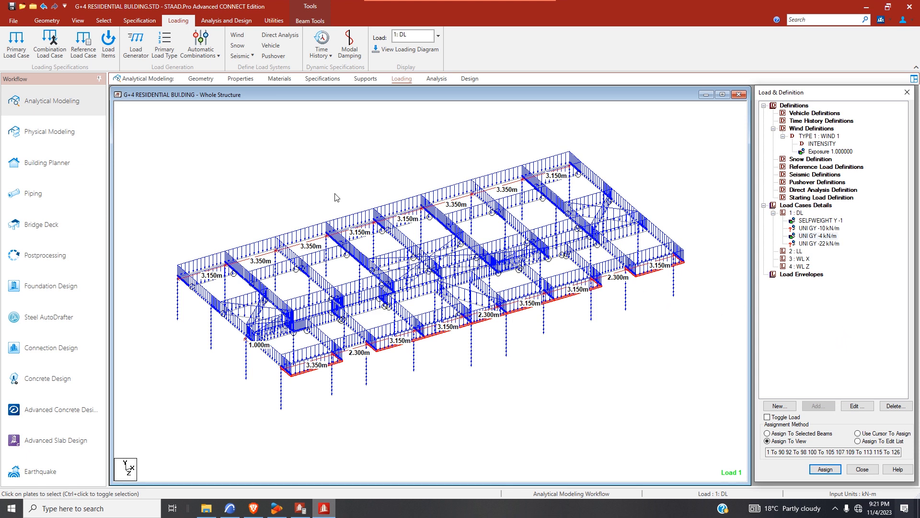
click(43, 6)
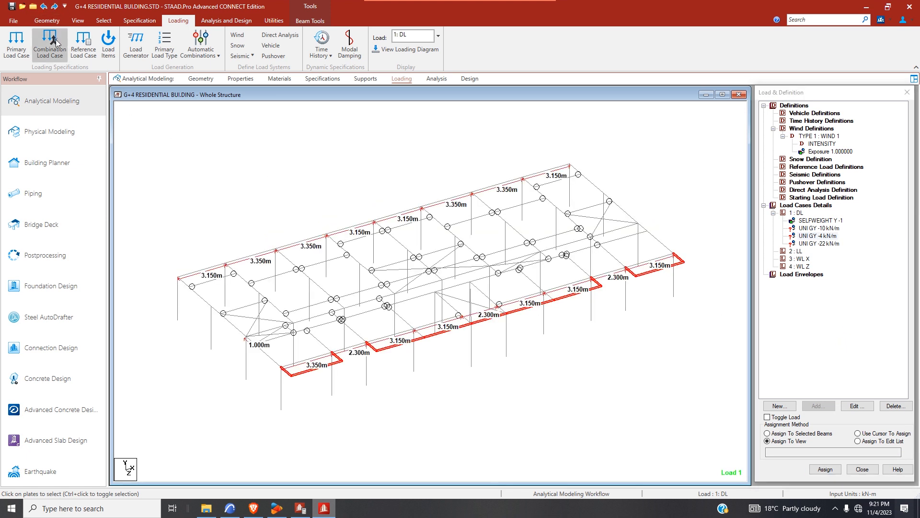
- Assign the -4 kN/m uniform load to the selected projecting edge beams only
click(767, 433)
click(825, 468)
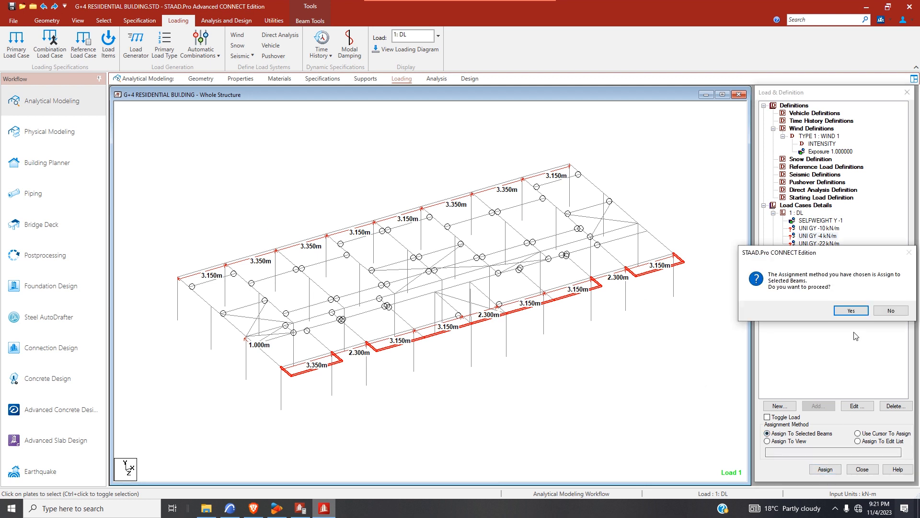
click(852, 311)
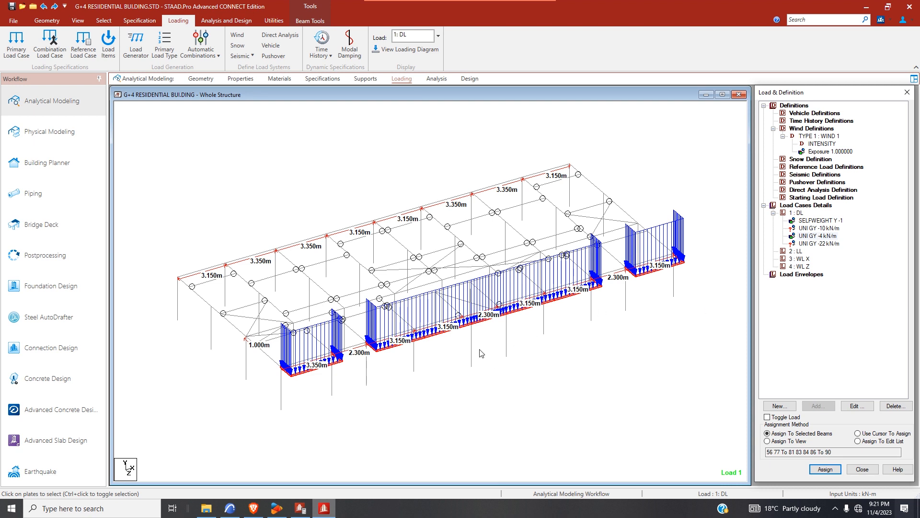
- Switch from the loading page to the geometry page of the model
scroll(445, 314, up, 1)
scroll(445, 315, up, 5)
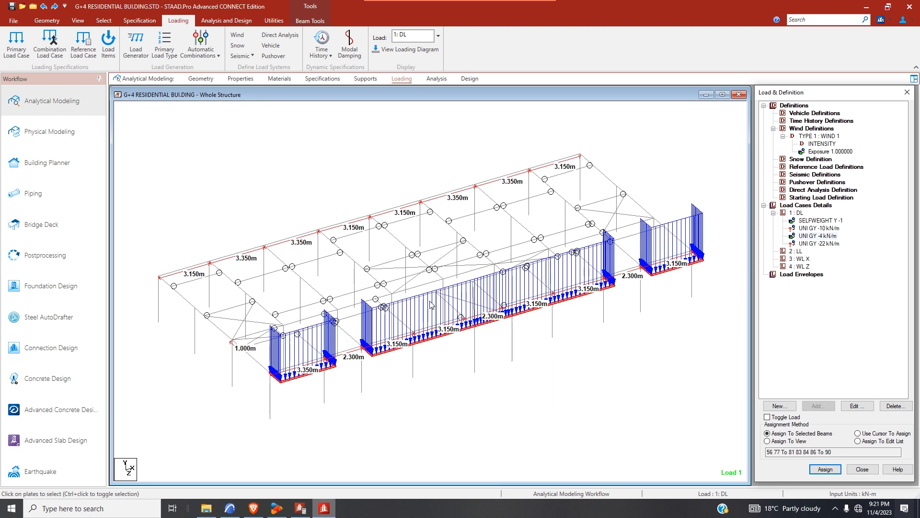
scroll(454, 321, up, 1)
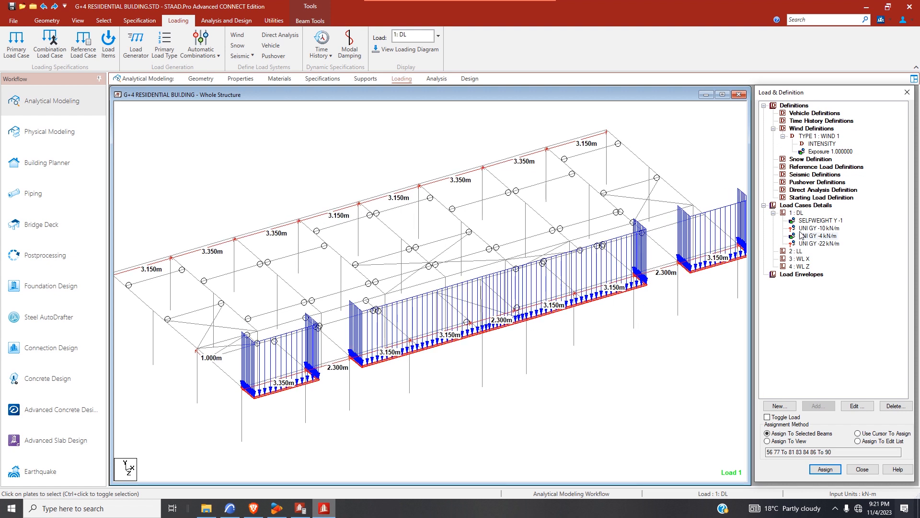
click(209, 80)
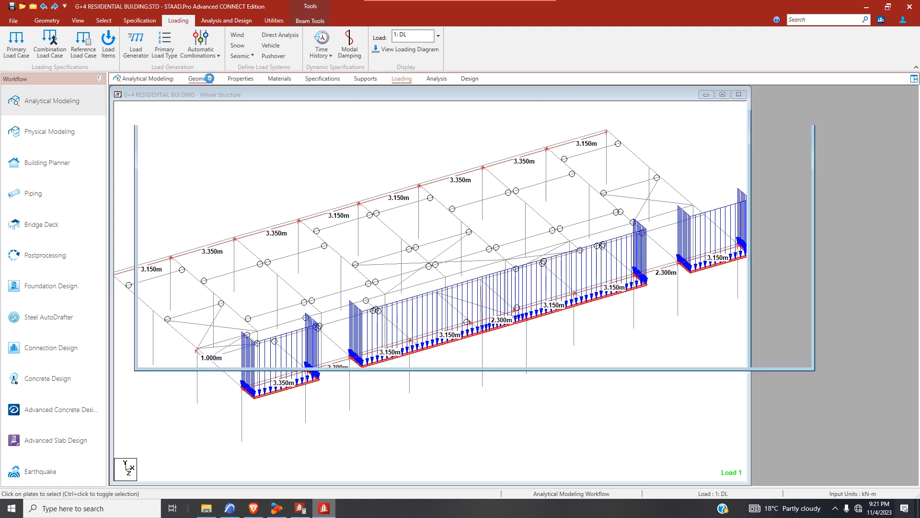
scroll(446, 316, up, 1)
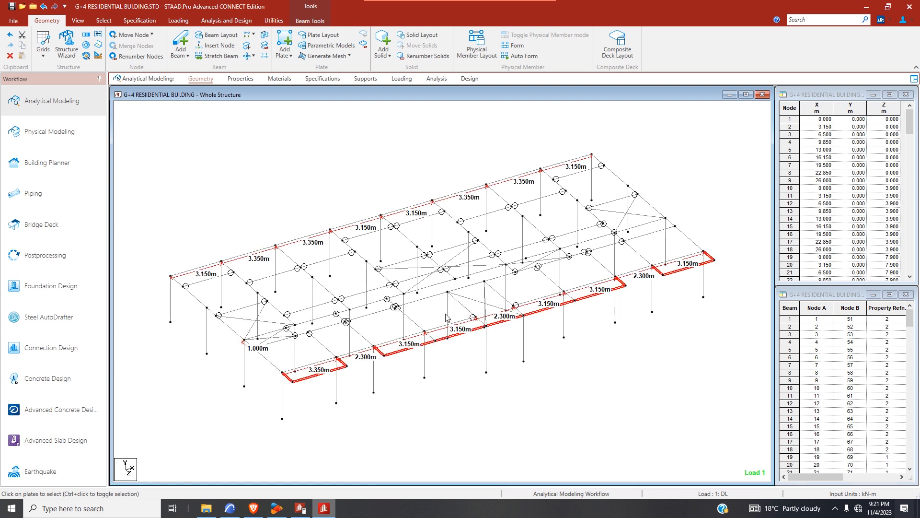
click(216, 45)
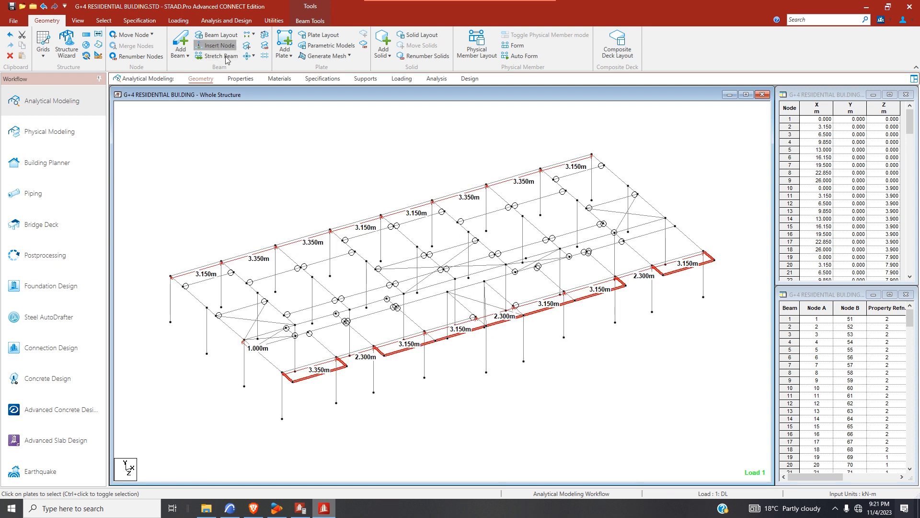
click(507, 278)
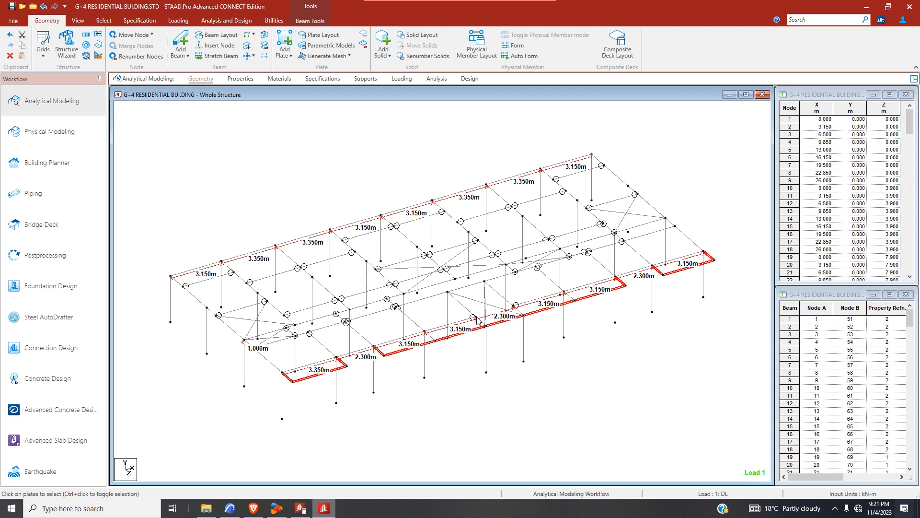
click(216, 46)
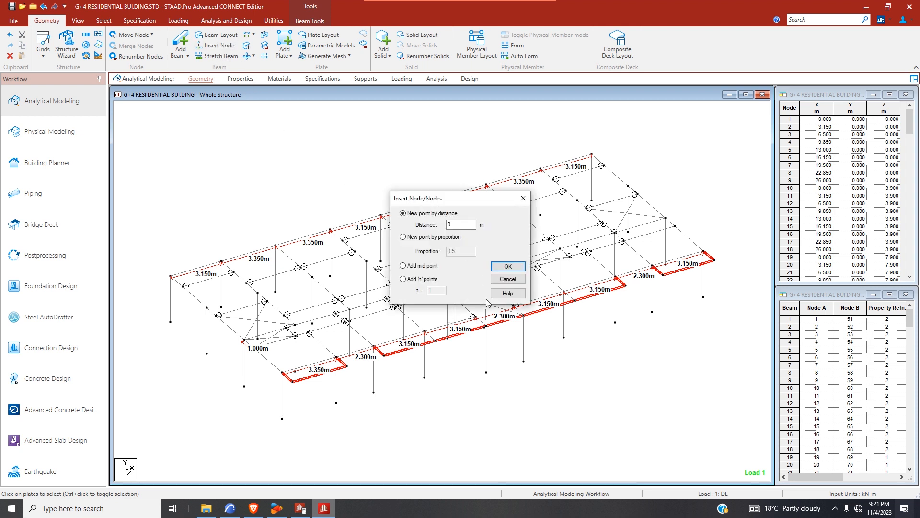
click(507, 279)
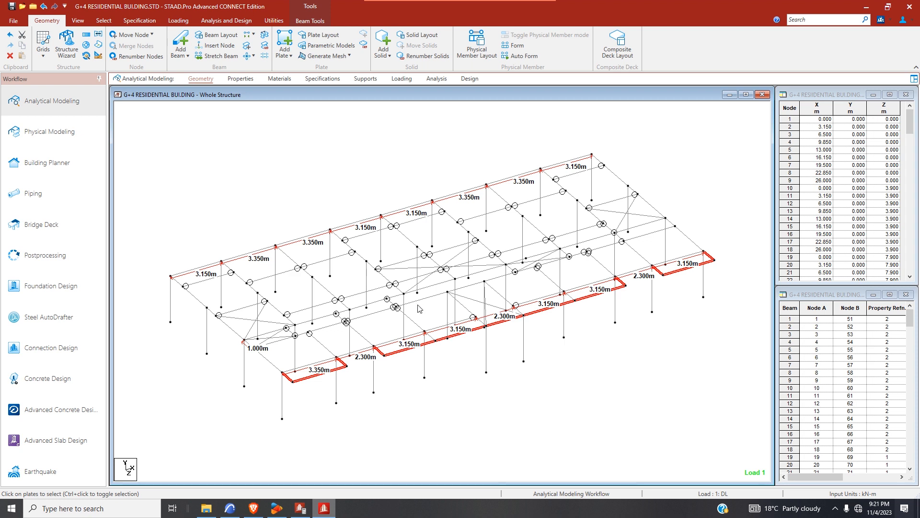
click(217, 46)
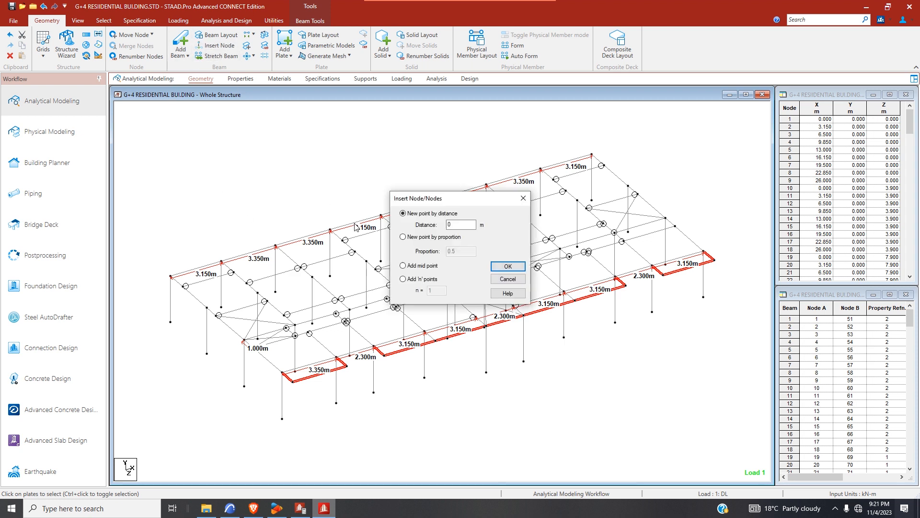
click(515, 278)
- Clear the beam selection and insert a node at the mid point of column member 36 in the front staircase bay
click(280, 159)
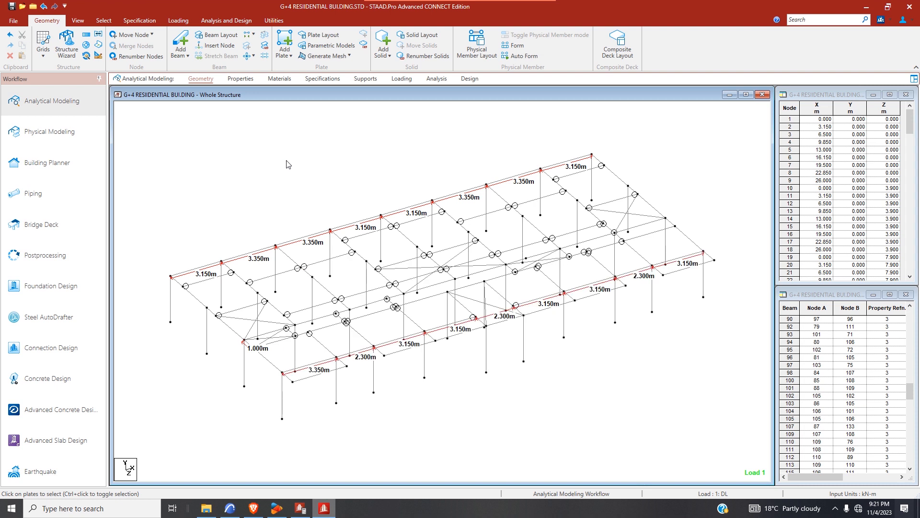
click(215, 45)
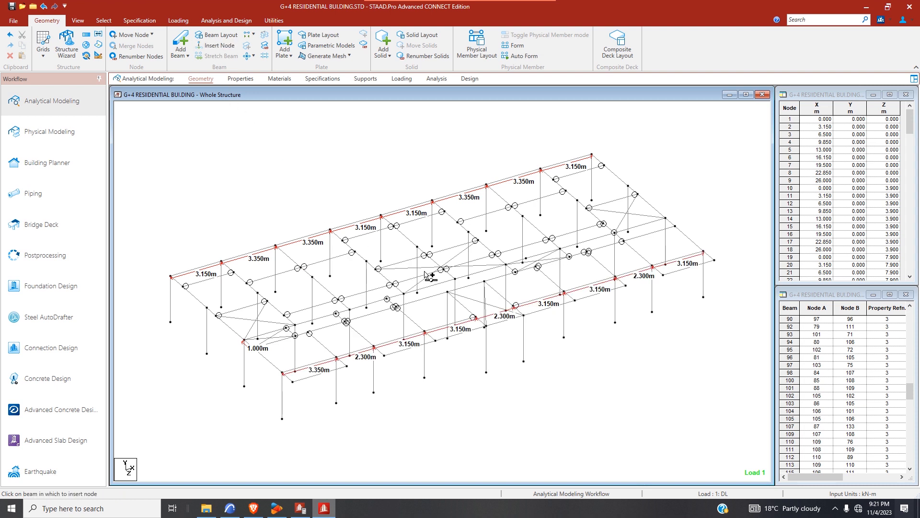
click(483, 331)
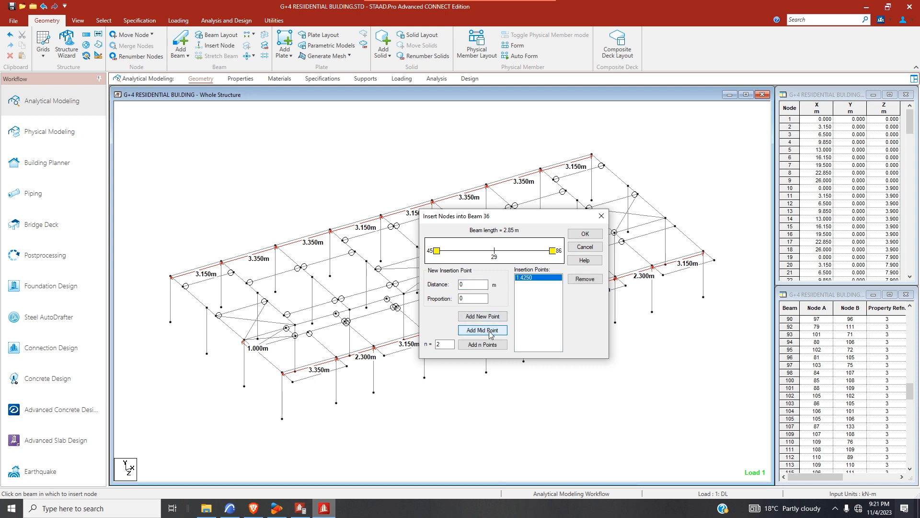
click(585, 234)
scroll(487, 317, up, 2)
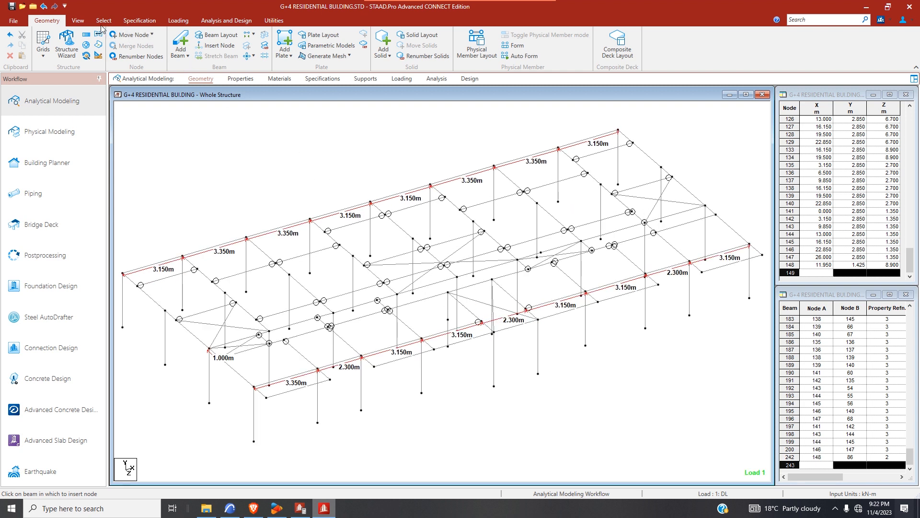
- Insert a node at the mid point of column member 37, on the other side of the staircase bay
click(77, 21)
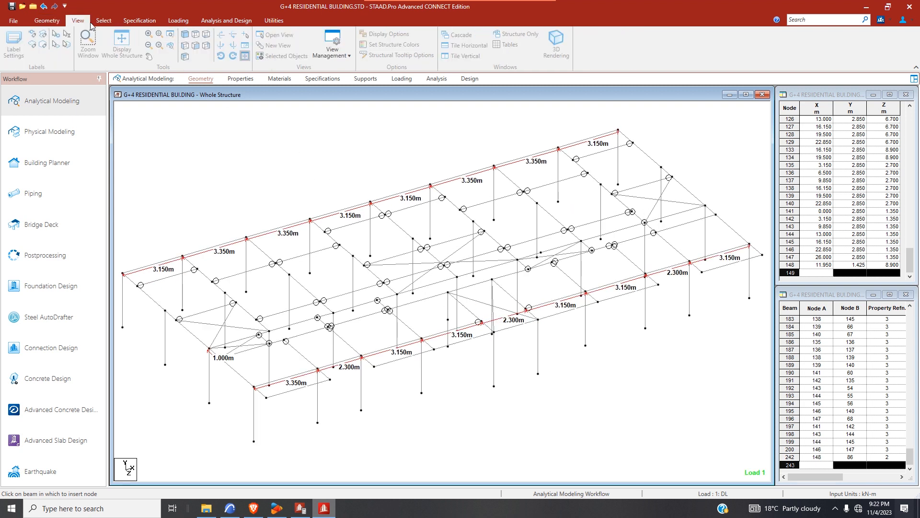
click(221, 45)
click(221, 45)
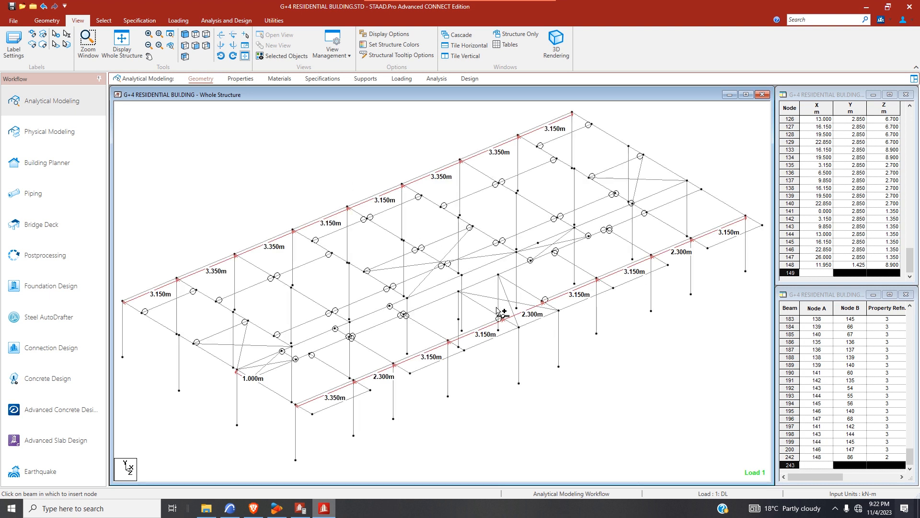
click(499, 305)
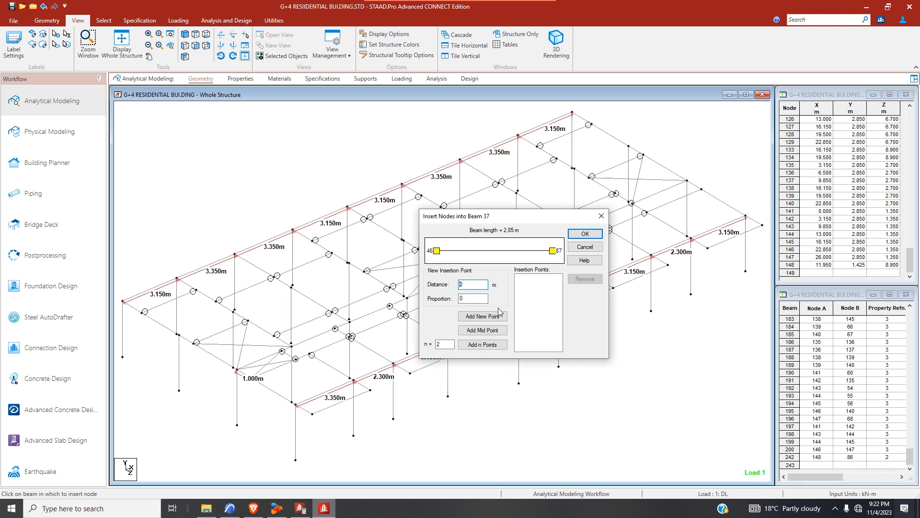
click(482, 330)
click(582, 235)
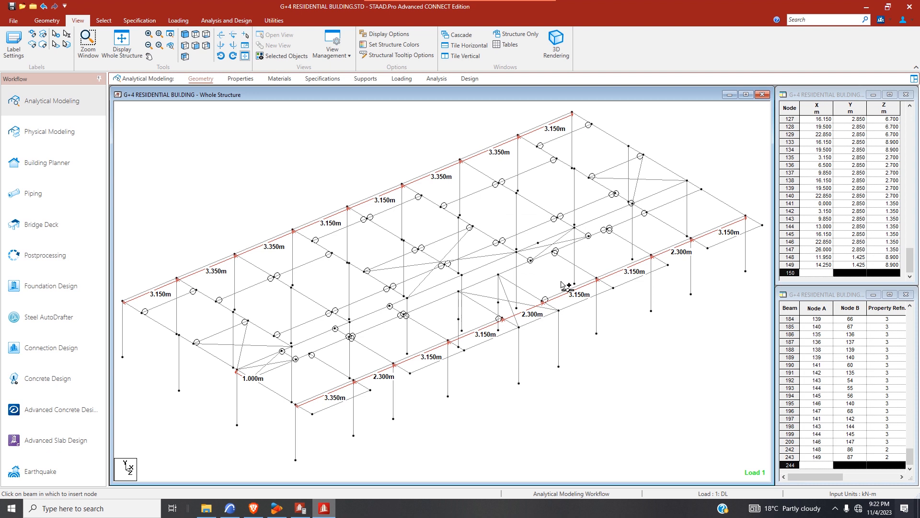
- Add a landing beam connecting the two mid-height nodes of the staircase columns
click(47, 20)
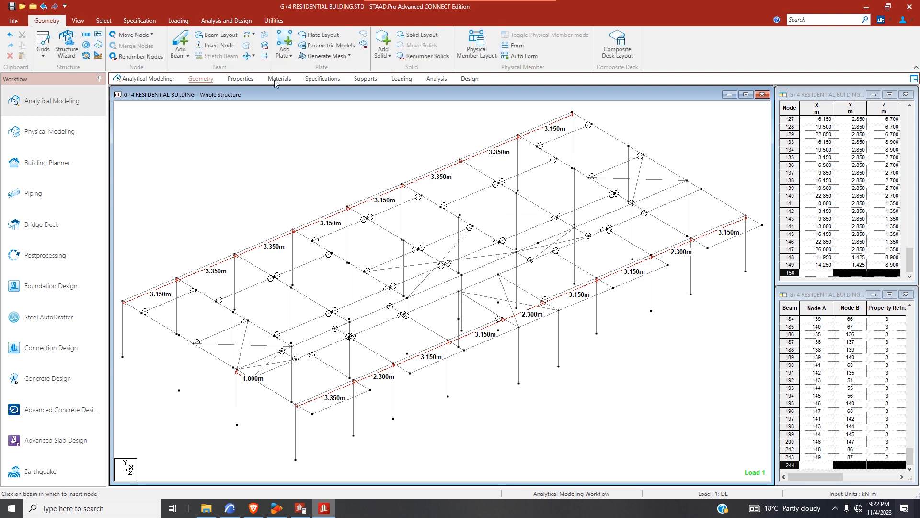
mouse_move(458, 318)
mouse_down()
mouse_move(493, 308)
mouse_move(501, 318)
mouse_up()
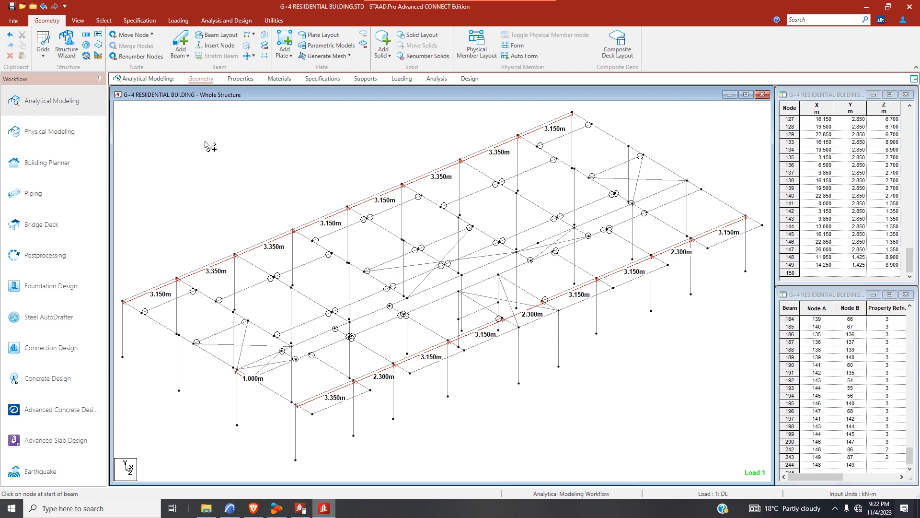
- Assign the Rect 0.45x0.30 concrete section to the new landing beam between the staircase columns
click(77, 21)
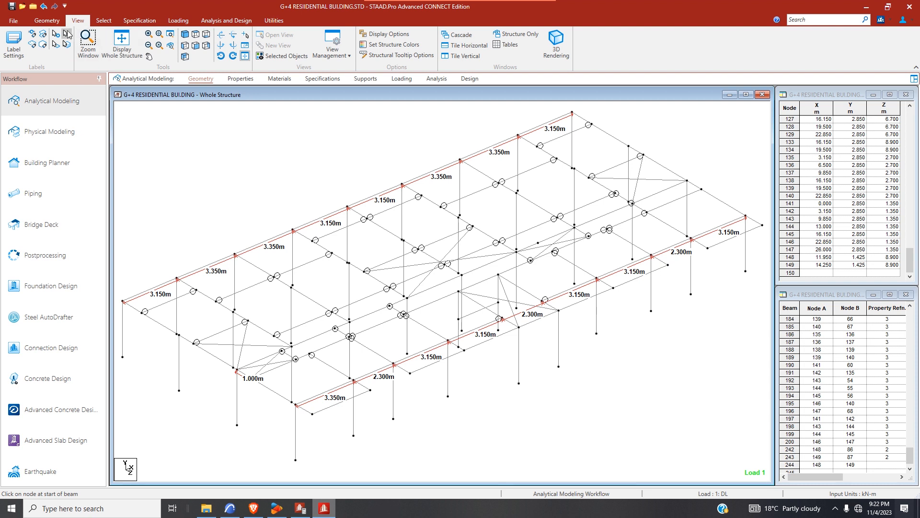
click(103, 20)
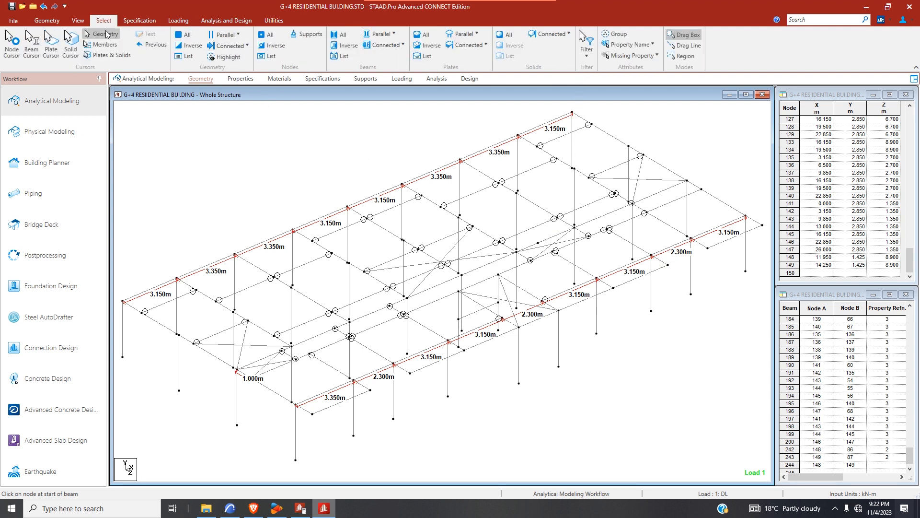
click(77, 20)
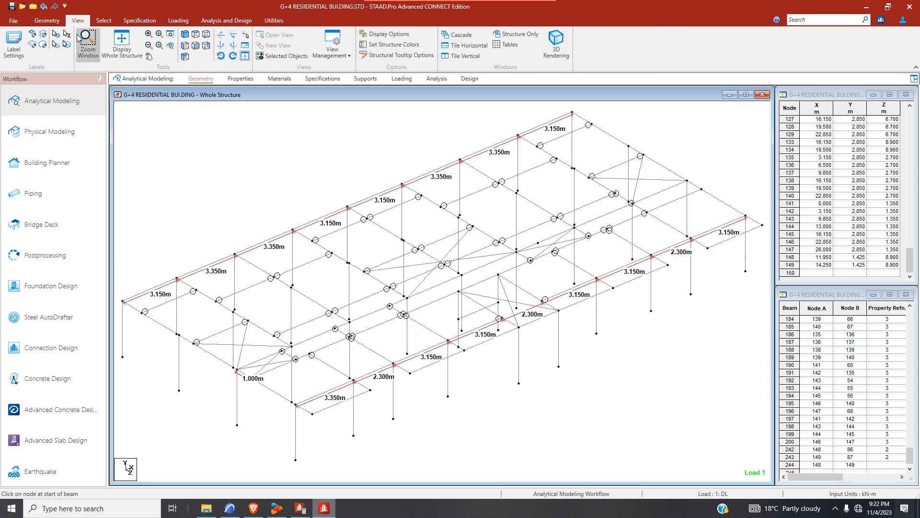
click(103, 20)
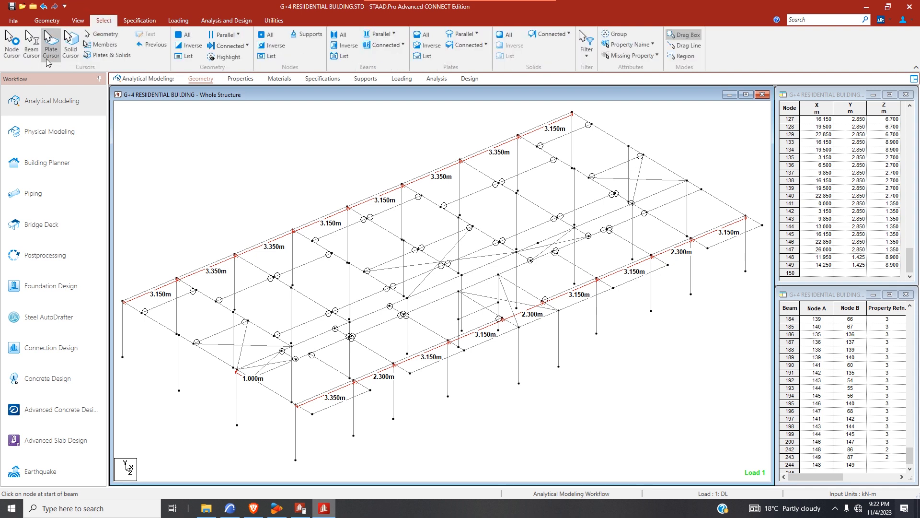
click(241, 79)
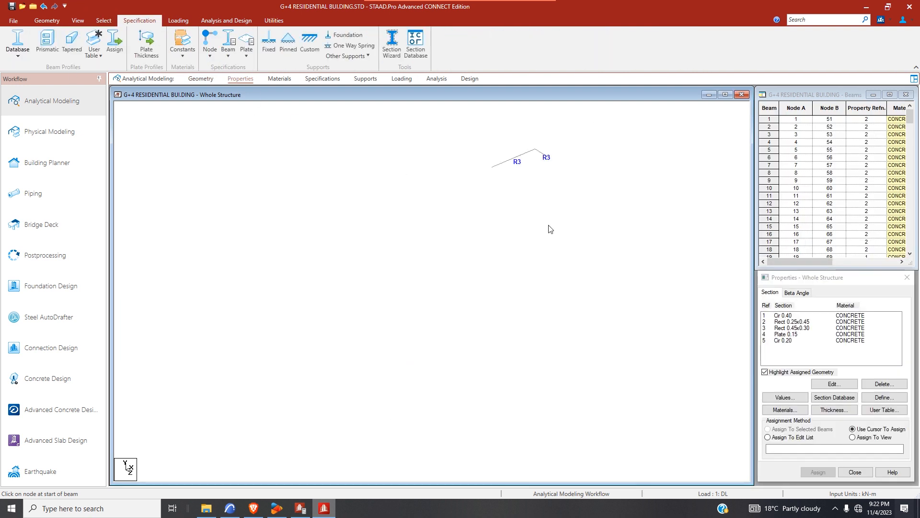
click(799, 329)
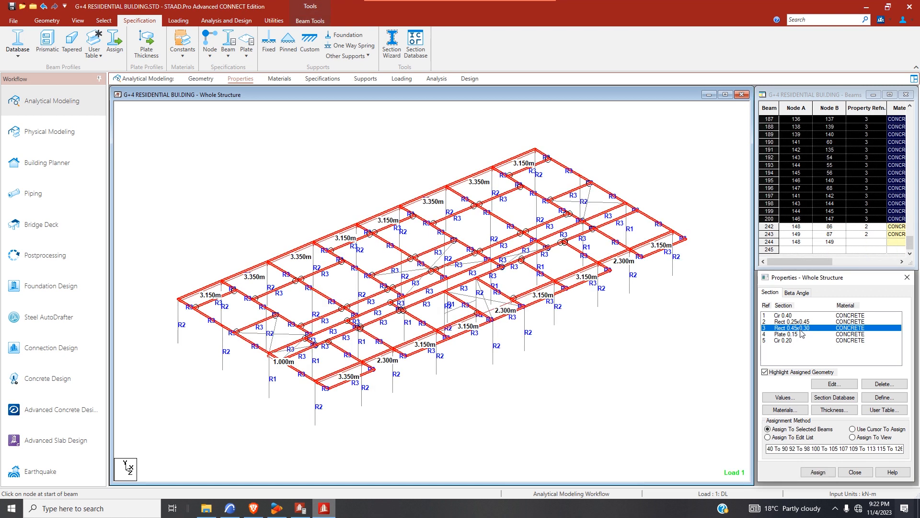
click(456, 308)
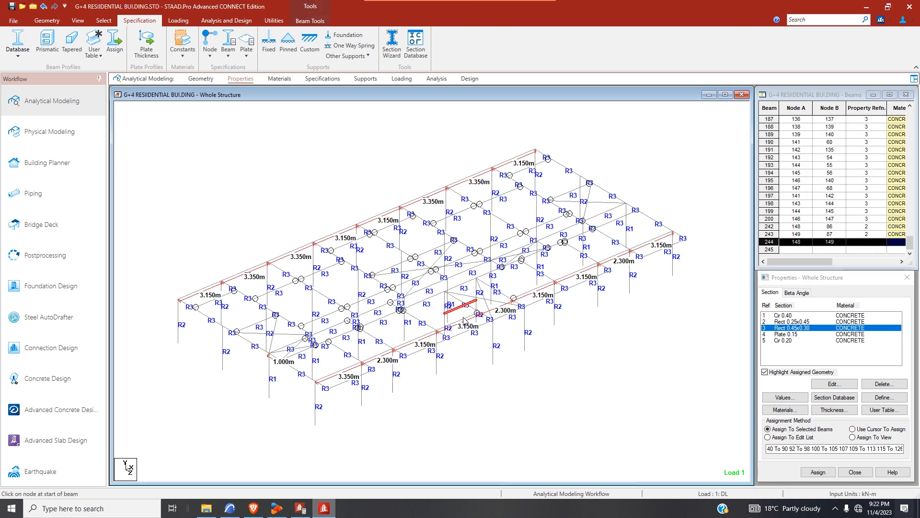
click(819, 472)
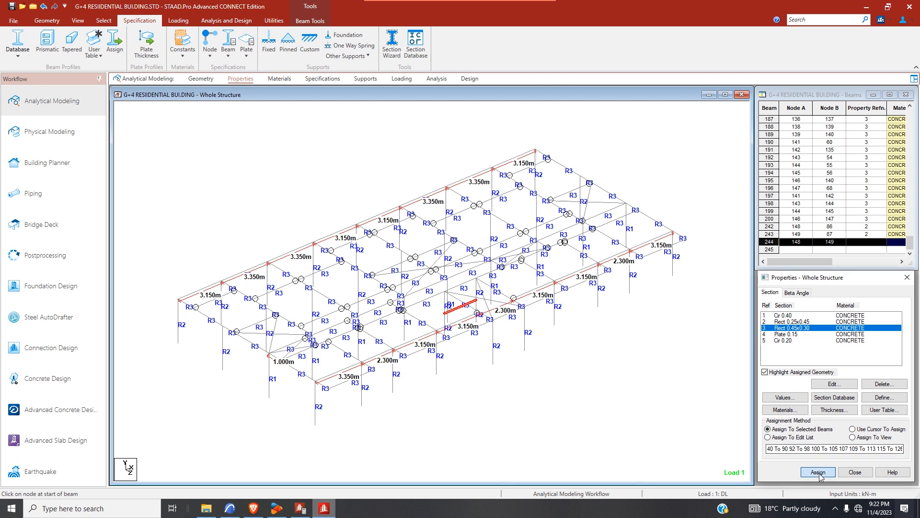
click(852, 409)
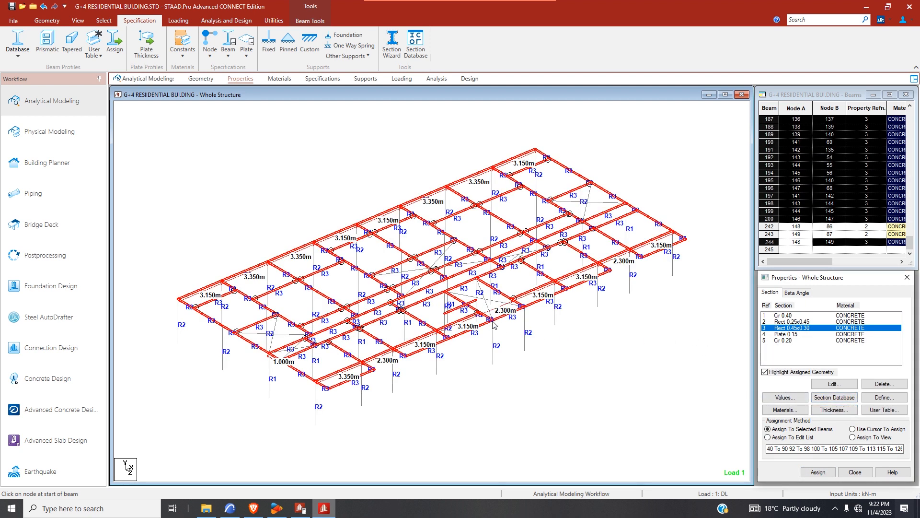
- Select the landing beam and add a uniform member force of -5 kN/m in the GY direction to load case DL
click(455, 314)
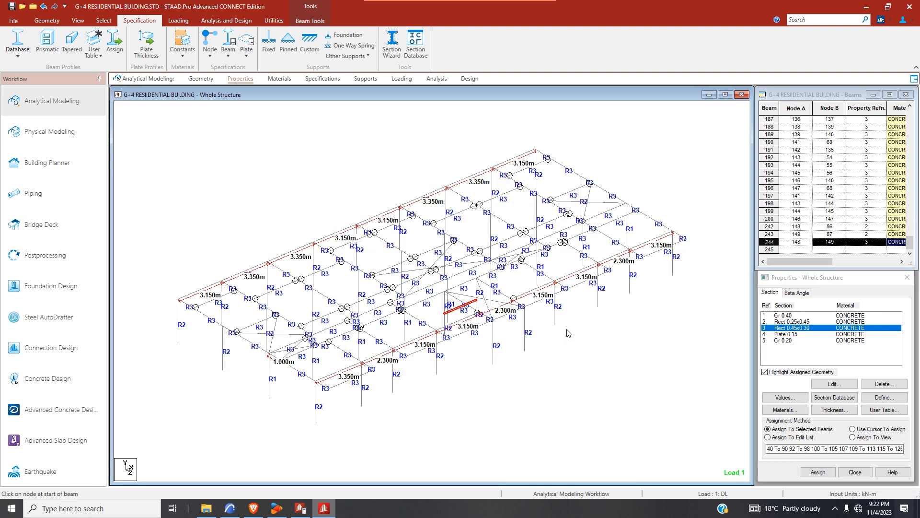
click(401, 79)
click(764, 113)
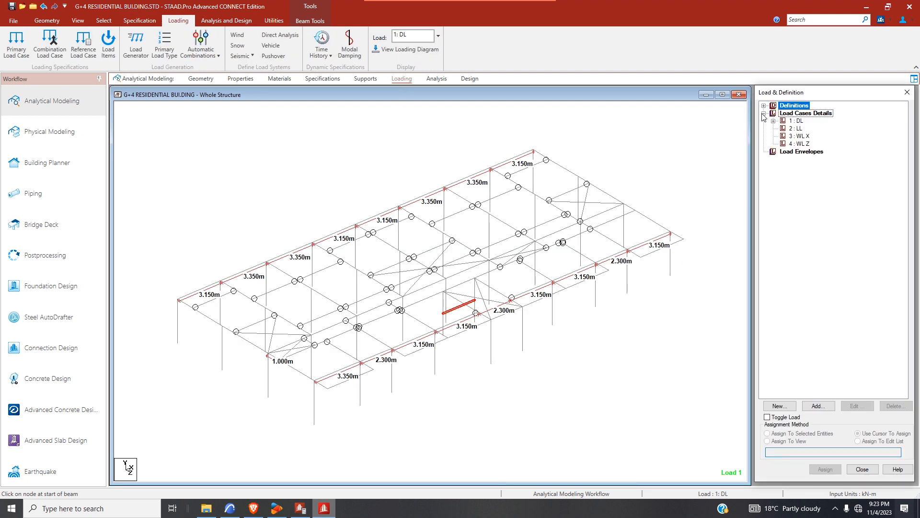
click(798, 121)
click(819, 406)
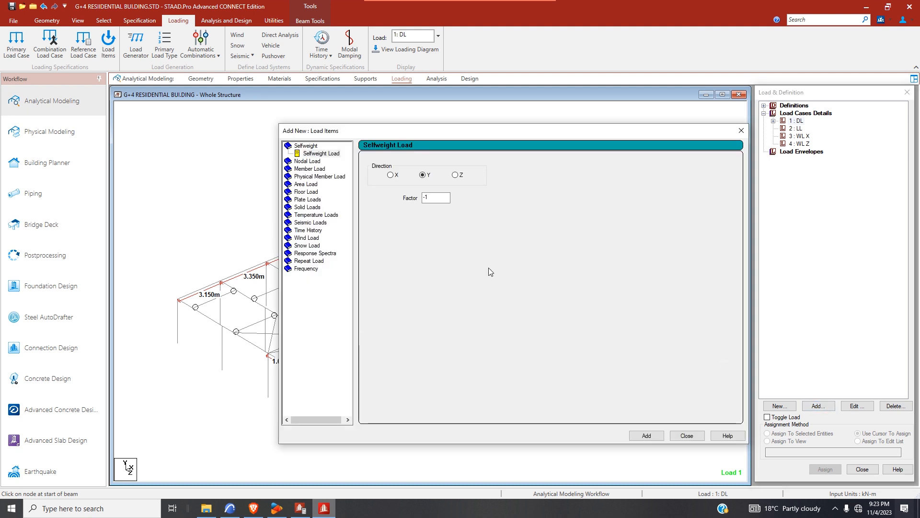
click(323, 169)
click(454, 186)
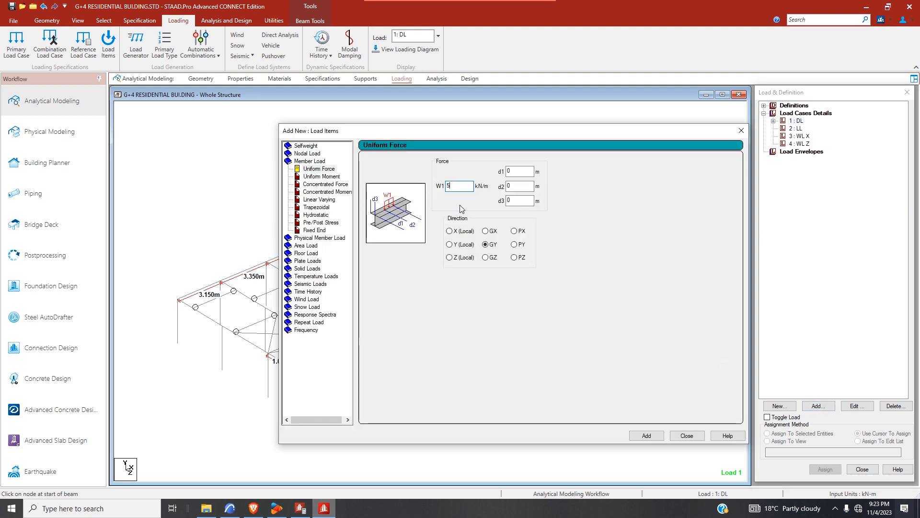
click(651, 436)
click(687, 436)
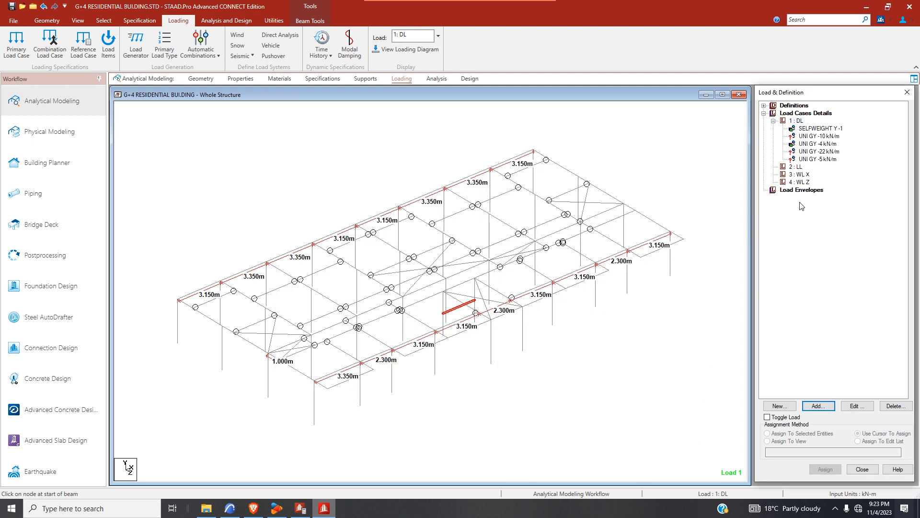
- Assign the UNI GY -5 kN/m load to the selected landing beam
click(819, 160)
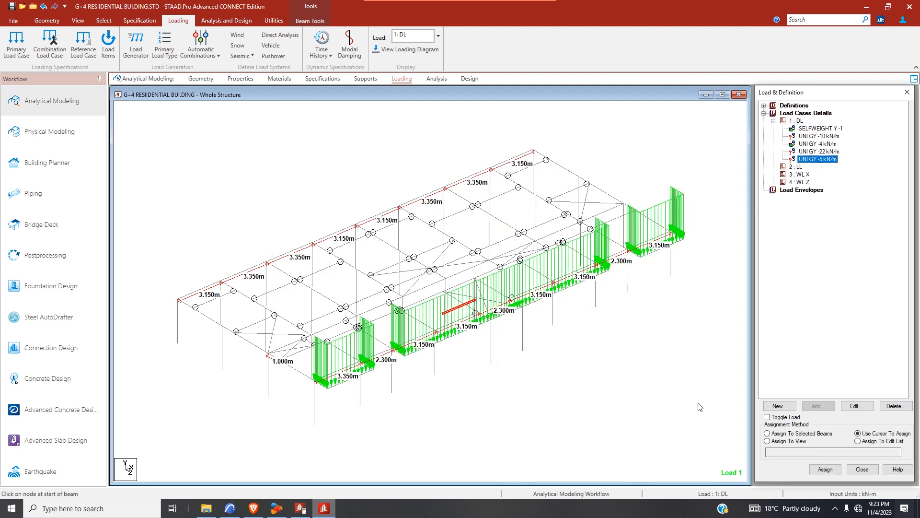
click(768, 433)
click(825, 470)
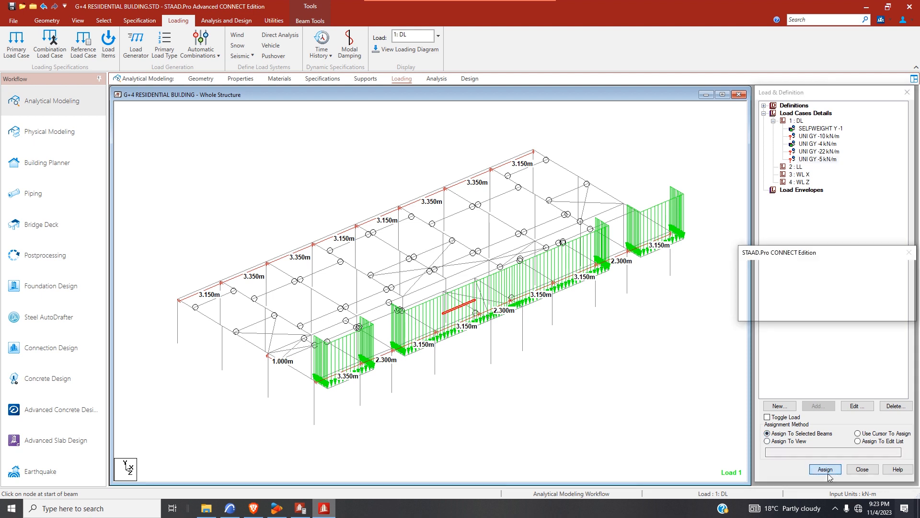
click(852, 313)
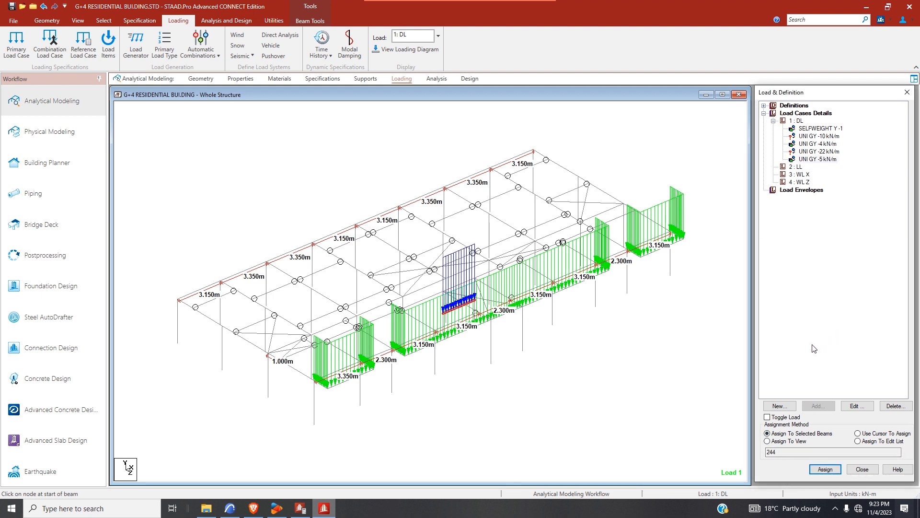
- Switch to ARCHICAD and examine the ground floor plan's grid dimensions and the balconies beyond grid line 9
click(188, 80)
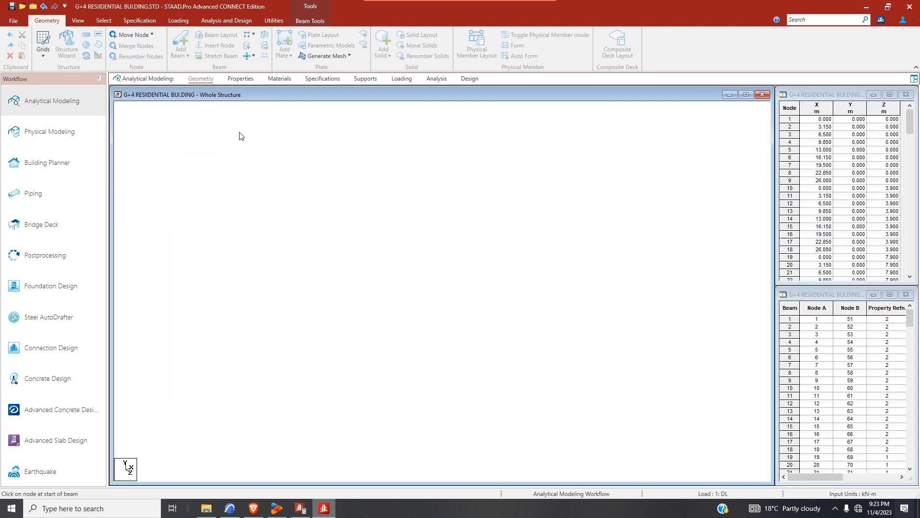
click(230, 509)
scroll(382, 199, down, 5)
scroll(369, 341, down, 2)
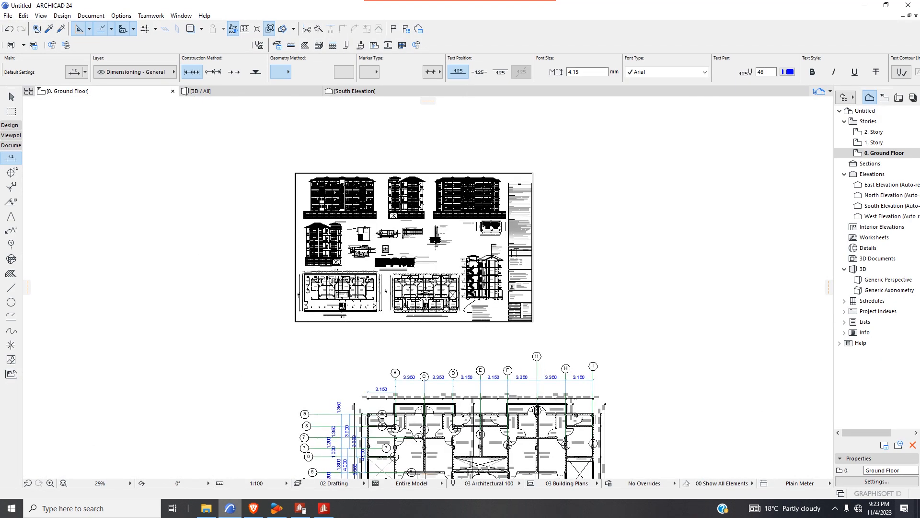
scroll(369, 341, down, 2)
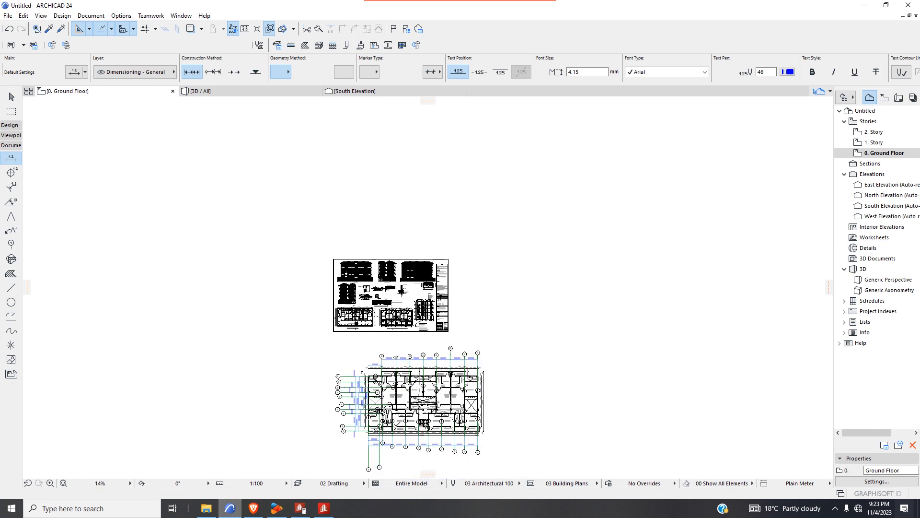
scroll(397, 424, up, 7)
scroll(360, 350, up, 6)
scroll(354, 352, down, 3)
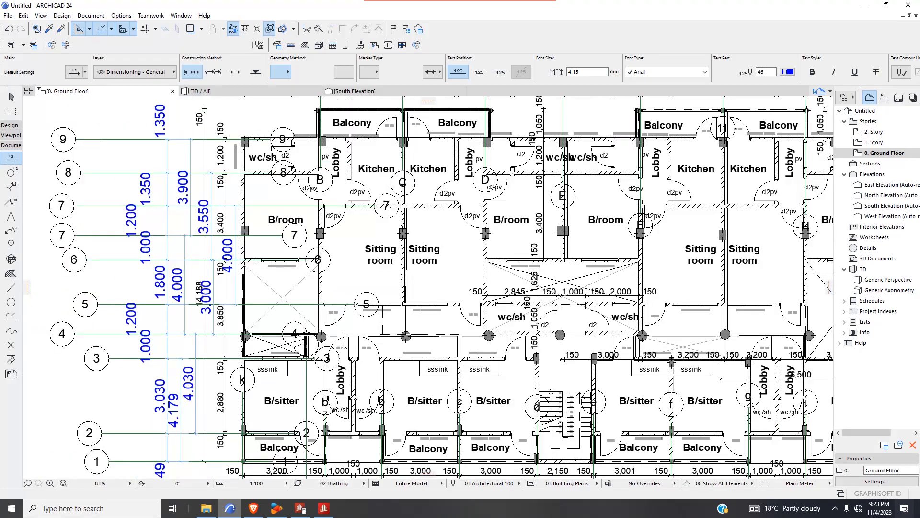
scroll(342, 300, down, 3)
scroll(343, 300, up, 2)
scroll(343, 300, down, 3)
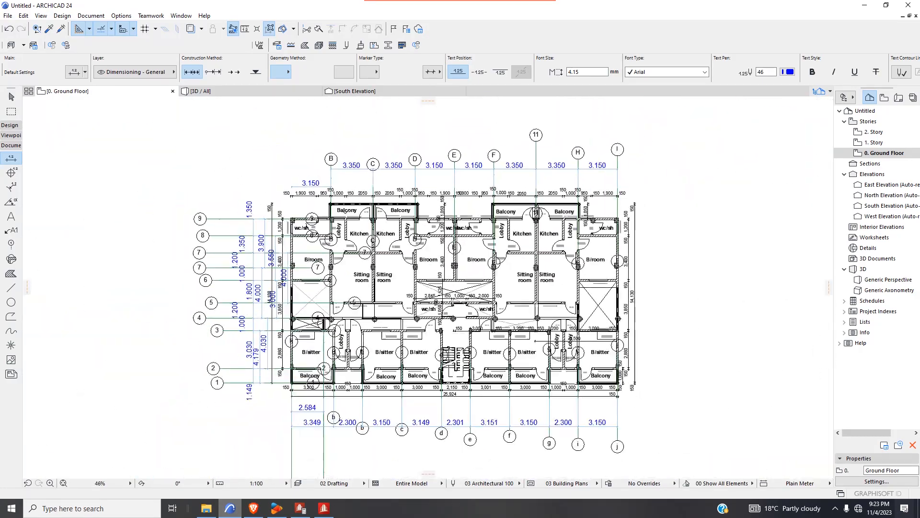
scroll(350, 213, up, 5)
scroll(349, 213, down, 3)
scroll(331, 196, down, 2)
scroll(331, 197, up, 6)
scroll(301, 354, up, 3)
scroll(300, 354, down, 5)
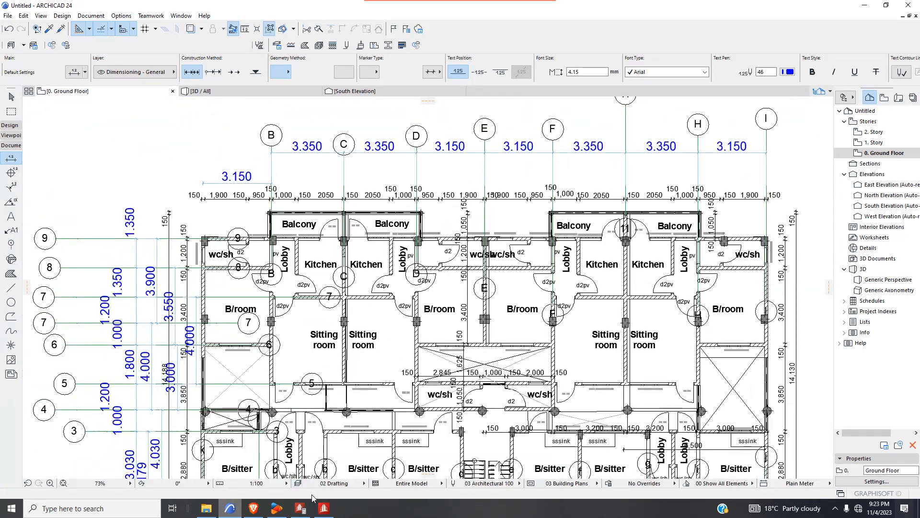
scroll(291, 246, up, 4)
scroll(291, 246, down, 4)
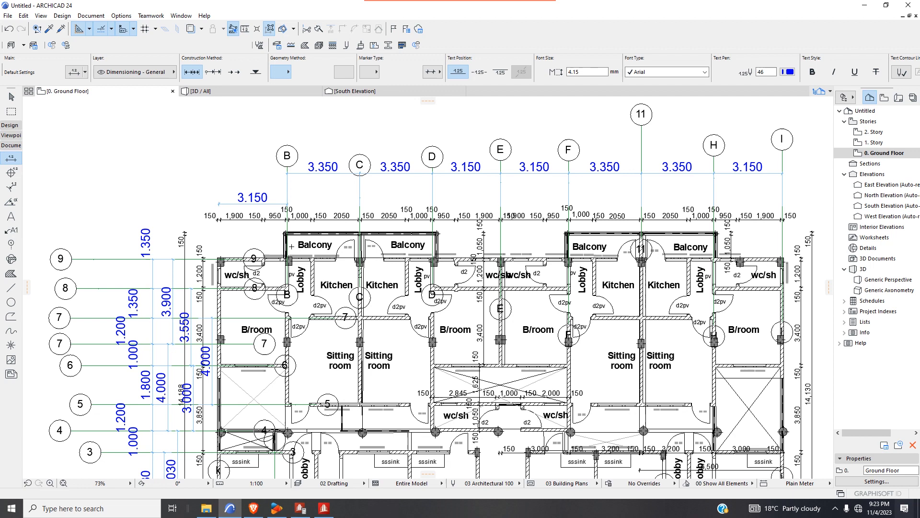
scroll(291, 246, up, 3)
scroll(278, 237, up, 5)
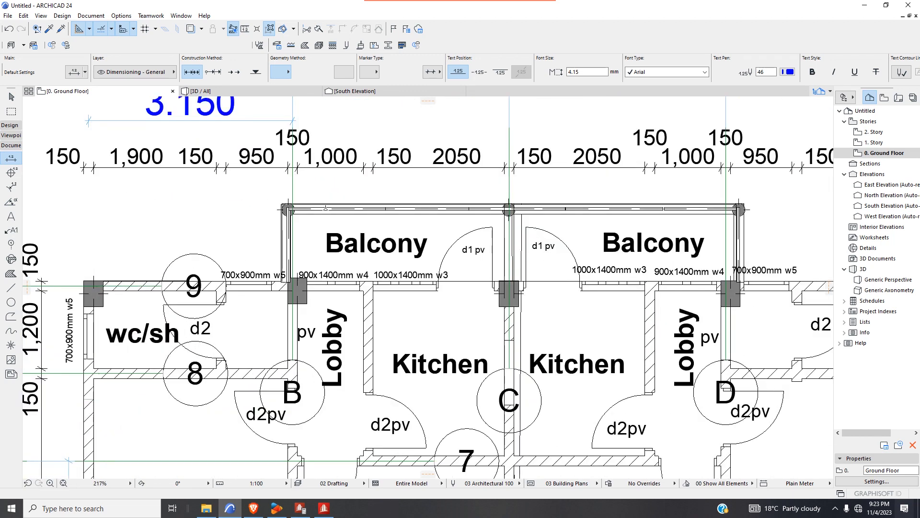
scroll(79, 241, down, 1)
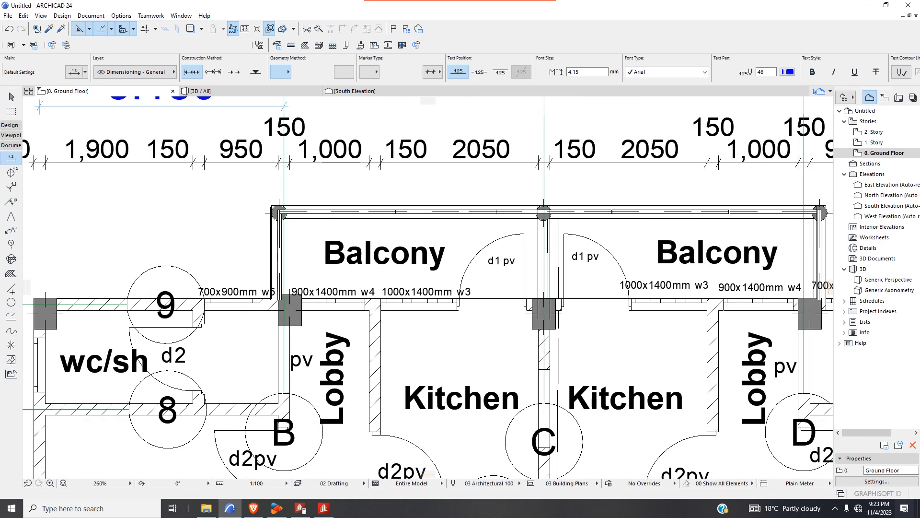
click(12, 287)
scroll(324, 186, up, 3)
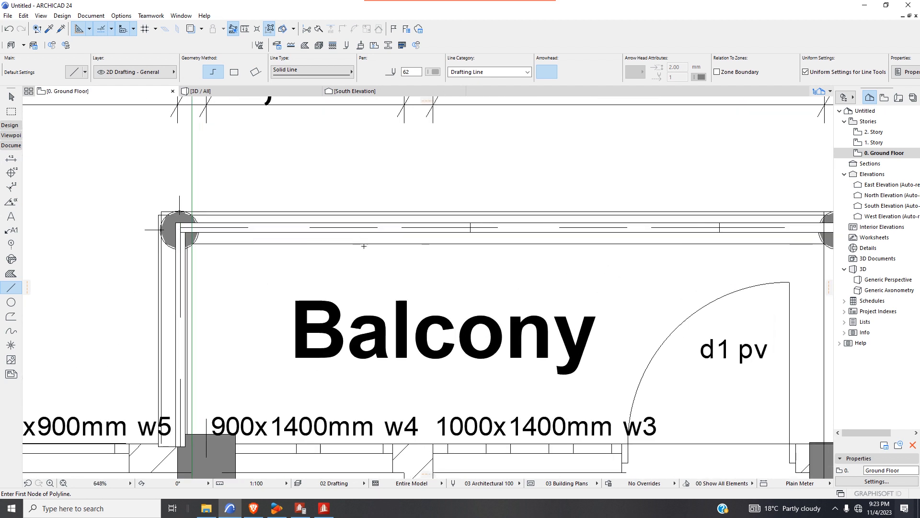
scroll(347, 239, down, 3)
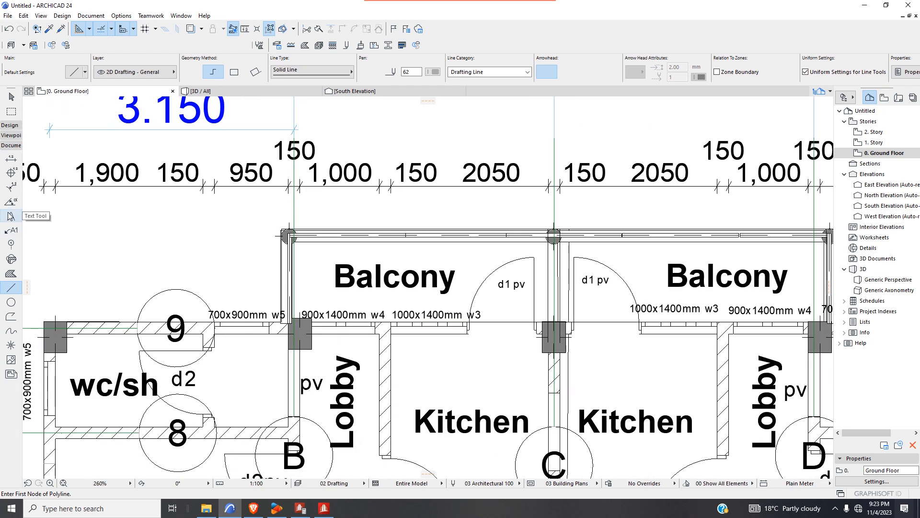
- Add a horizontal grid line through the outer balcony edge, from the corner column near grid B to beyond the grid 9 marker
click(11, 245)
scroll(290, 233, up, 9)
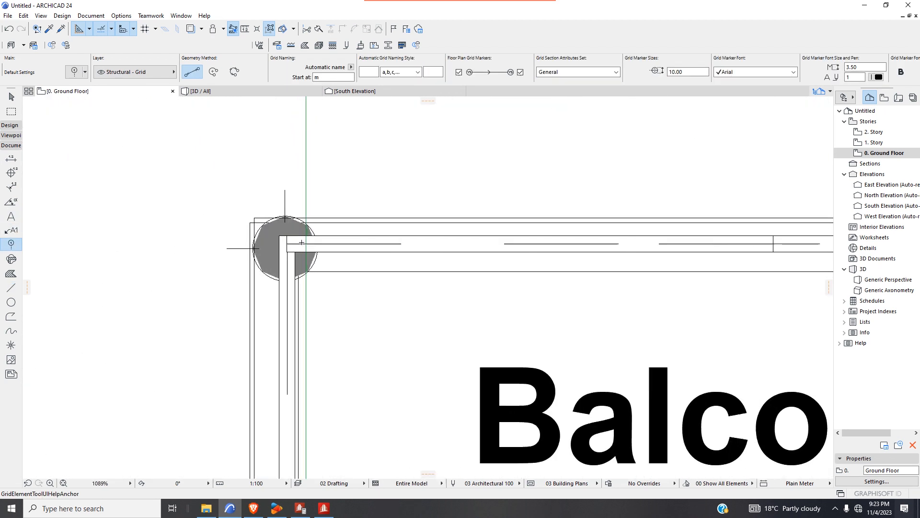
click(299, 245)
scroll(648, 248, down, 9)
scroll(306, 264, down, 4)
scroll(320, 235, down, 5)
scroll(288, 240, up, 2)
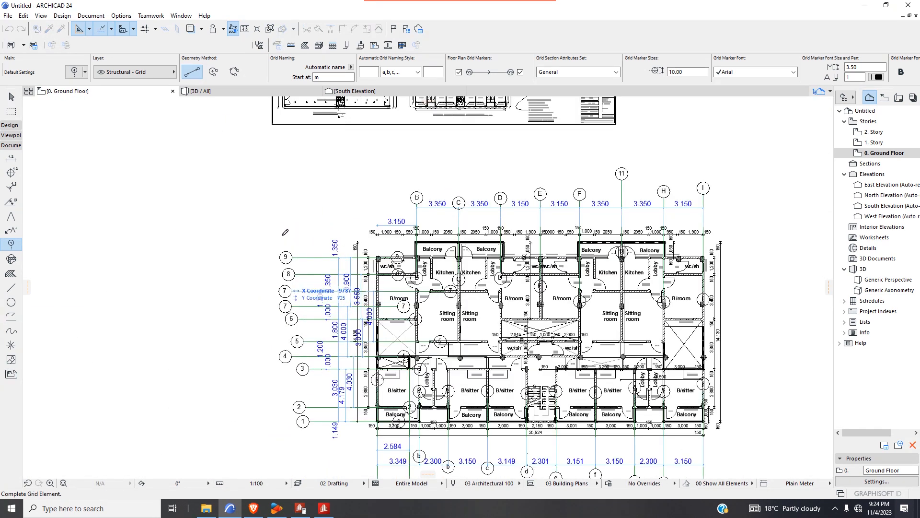
click(278, 236)
scroll(367, 251, up, 5)
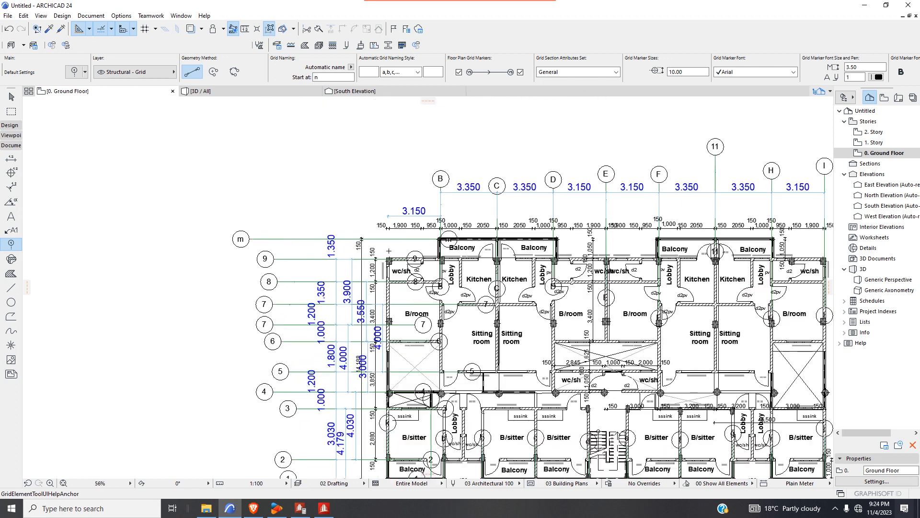
- Dimension the distance between grid line 9 and the new balcony grid line m, placing the dimension beside the existing chains
scroll(302, 262, up, 2)
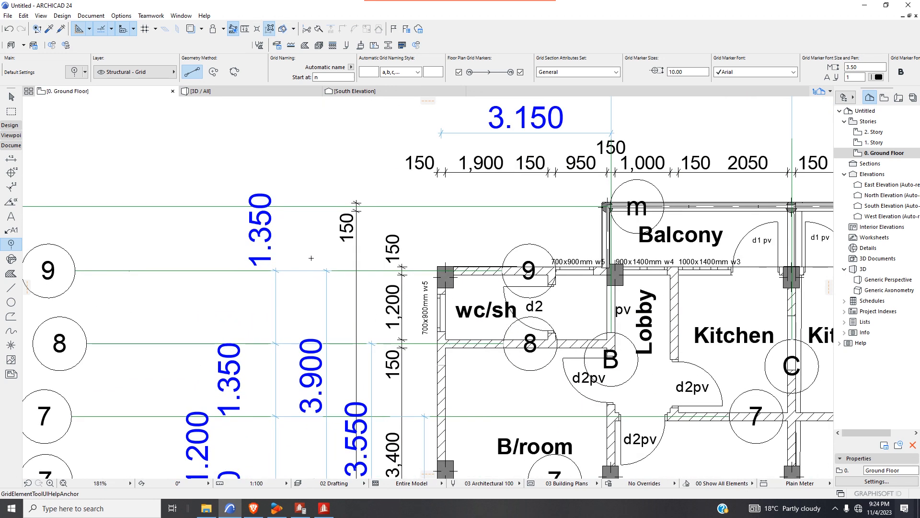
click(11, 158)
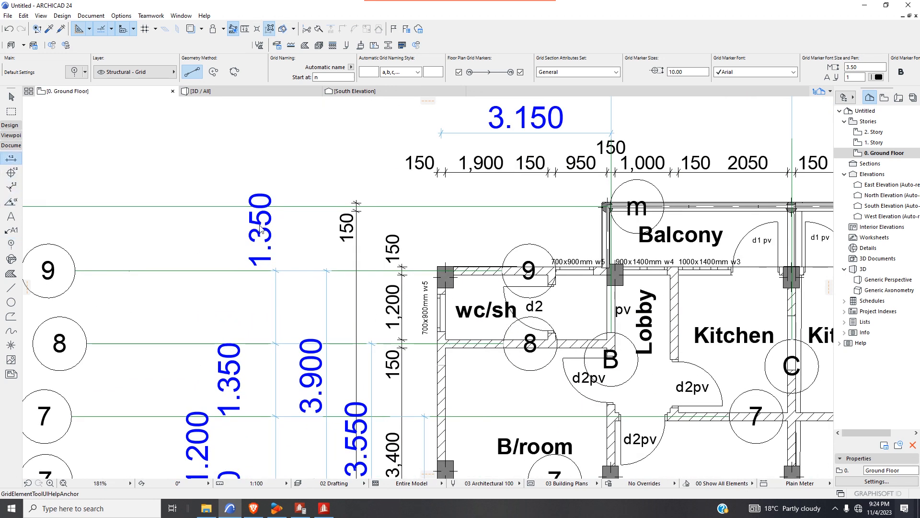
scroll(398, 274, up, 5)
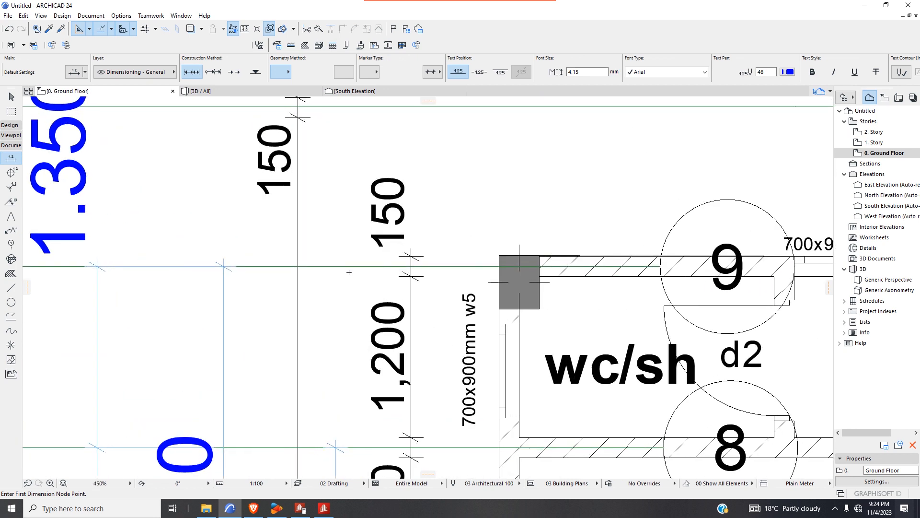
click(299, 267)
scroll(301, 261, down, 2)
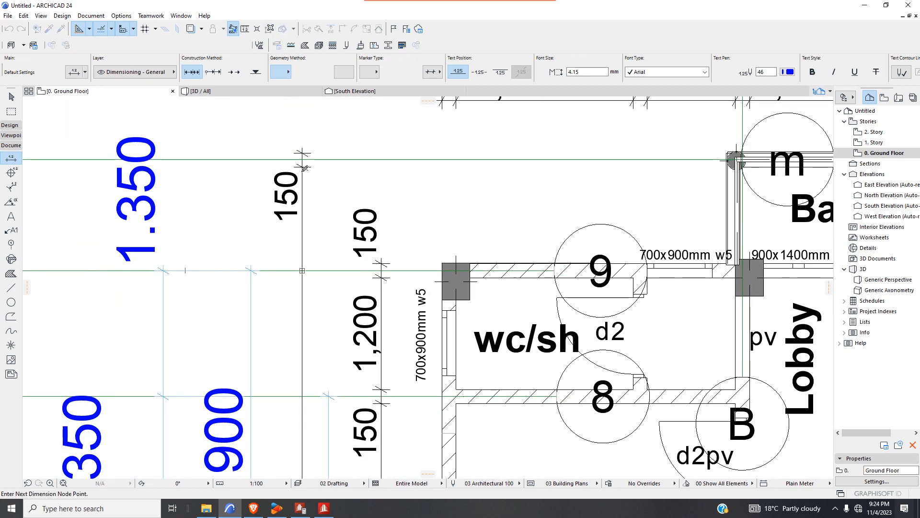
click(304, 155)
right_click(339, 186)
click(355, 249)
click(263, 233)
scroll(265, 249, down, 3)
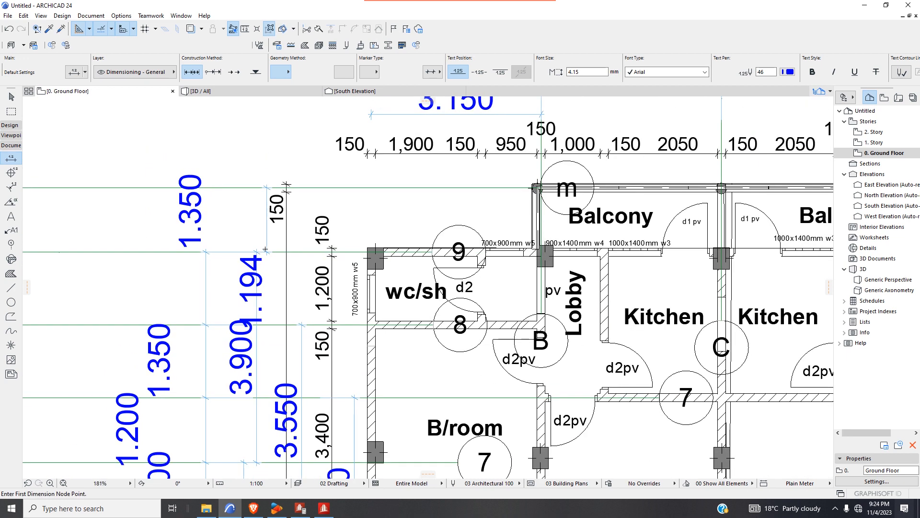
scroll(270, 238, down, 3)
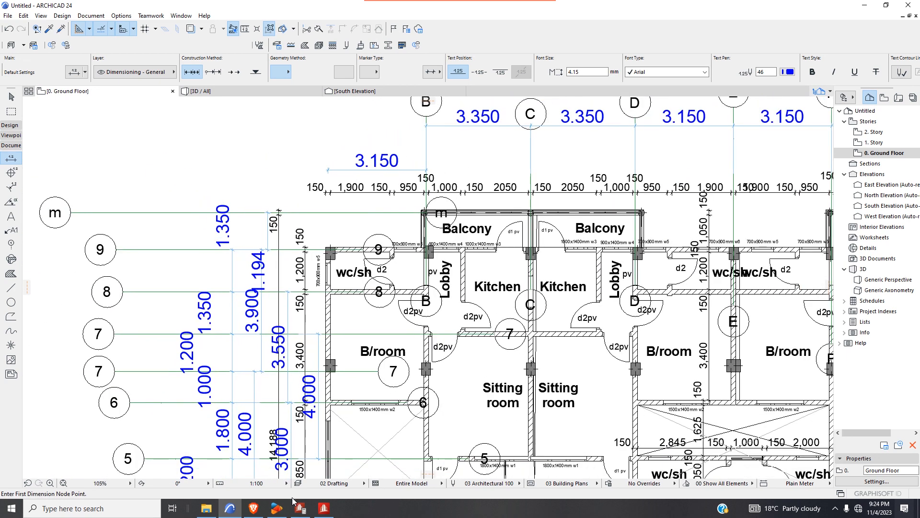
- Switch to STAAD.Pro and select the six rear-edge floor nodes at X = 3.150, 6.500, 9.850, 16.150, 19.500 and 22.850 m
click(324, 508)
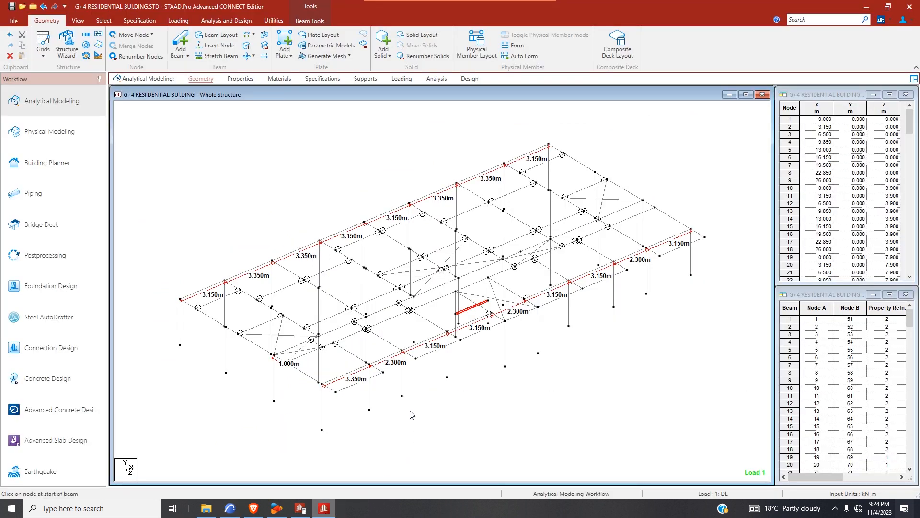
scroll(255, 240, up, 1)
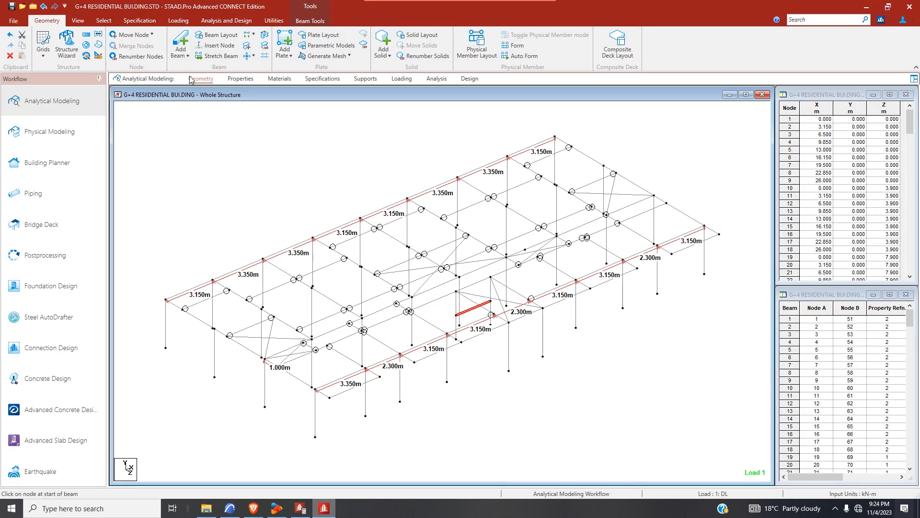
click(104, 20)
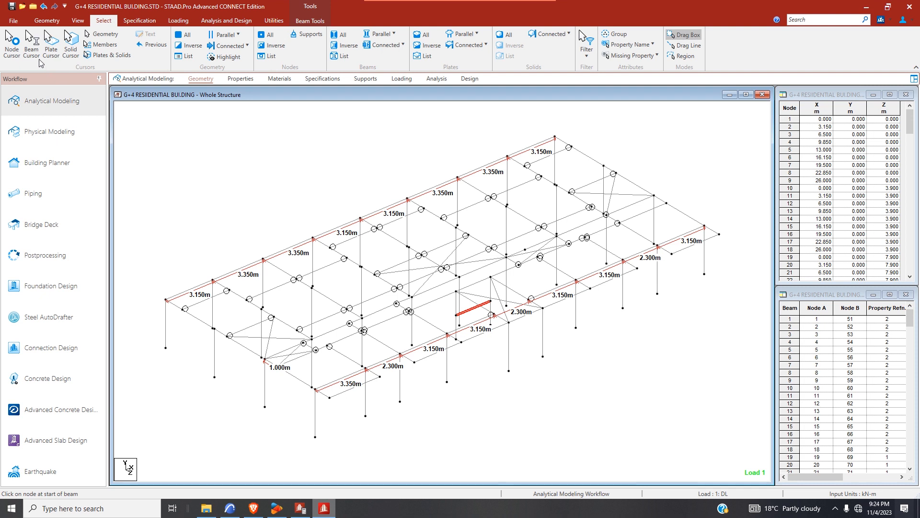
click(12, 43)
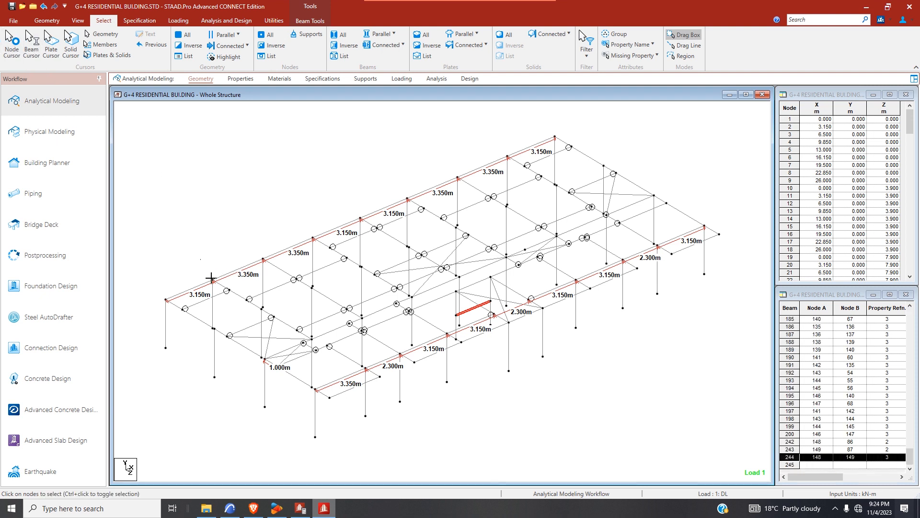
click(212, 279)
click(263, 260)
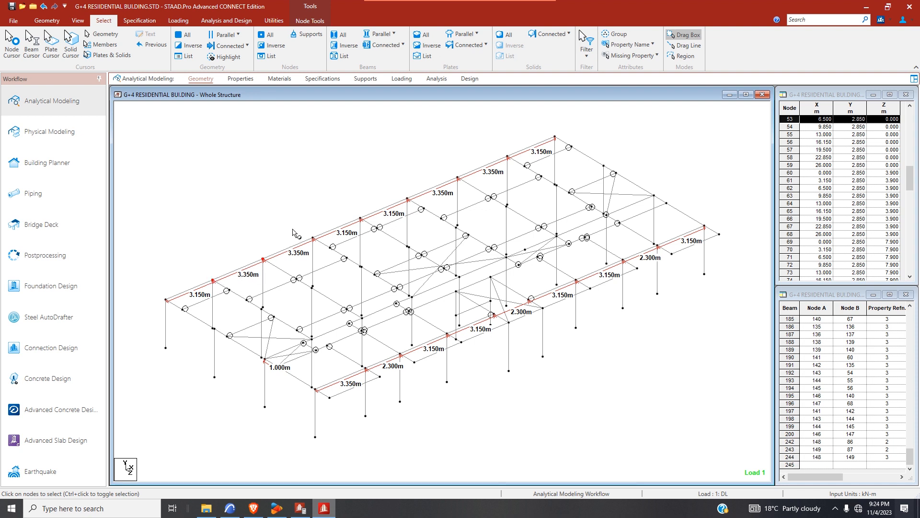
click(320, 239)
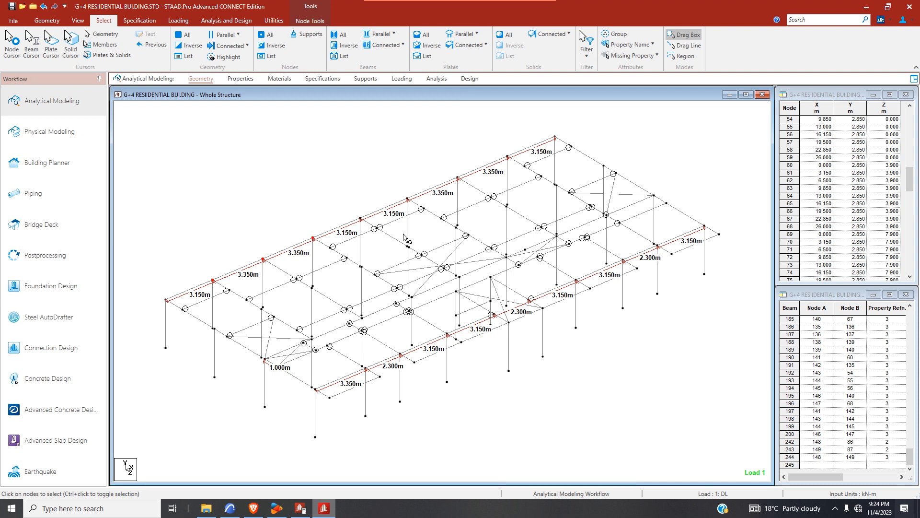
click(407, 200)
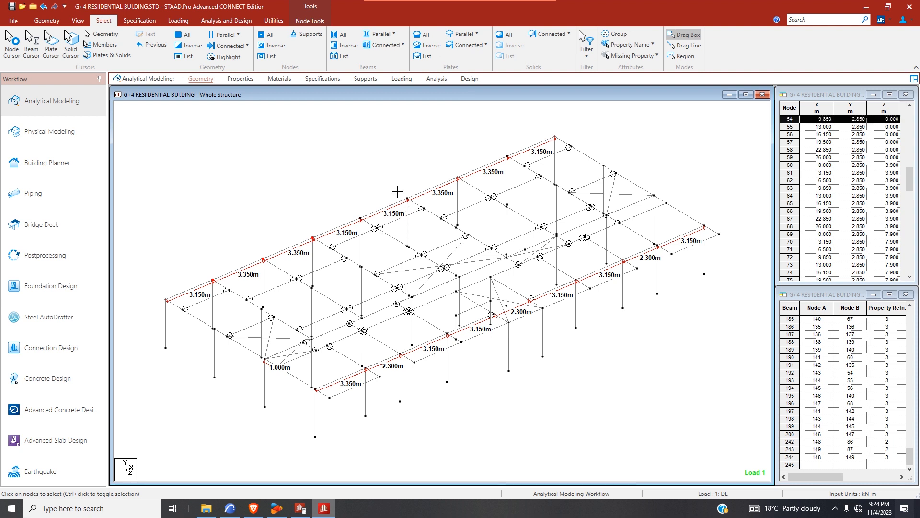
click(462, 179)
click(511, 155)
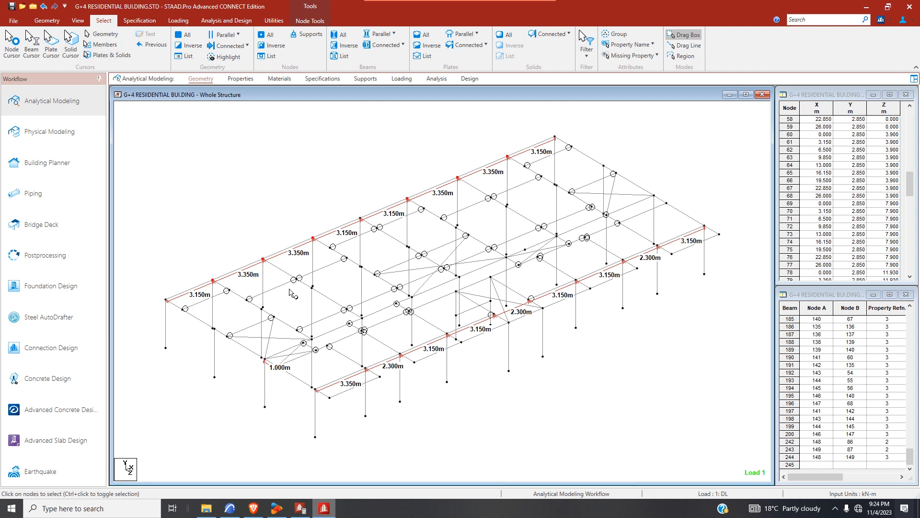
- Recheck the balcony projection in ARCHICAD and repeat the selected nodes in STAAD.Pro by one linked Z step of -1.194 m
click(230, 508)
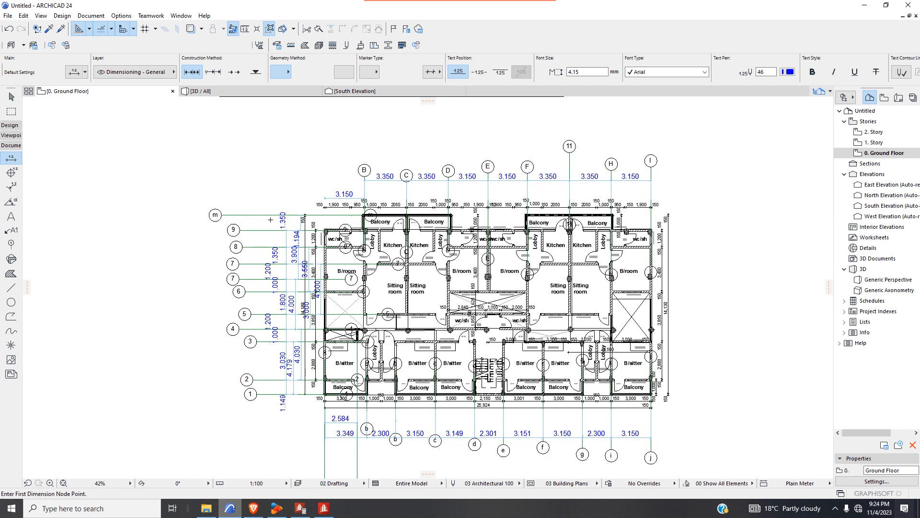
scroll(298, 221, up, 6)
scroll(323, 290, down, 2)
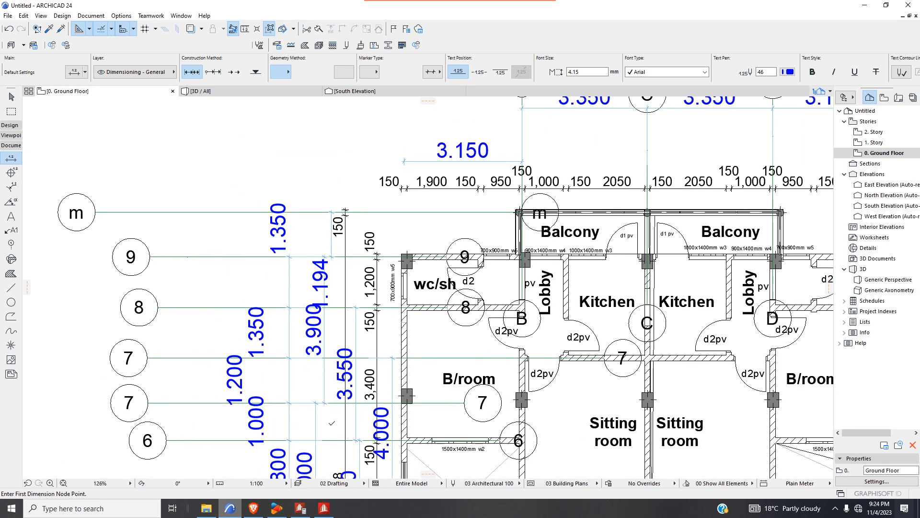
click(323, 508)
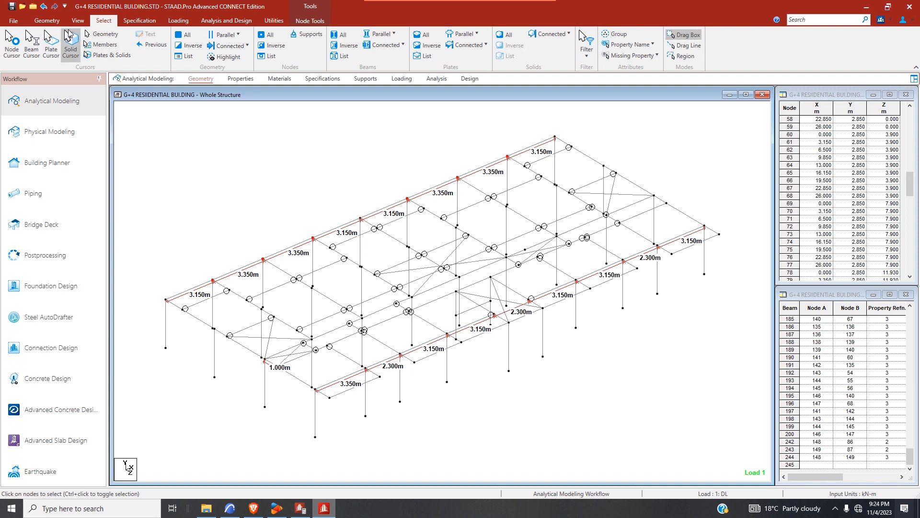
click(47, 21)
click(87, 34)
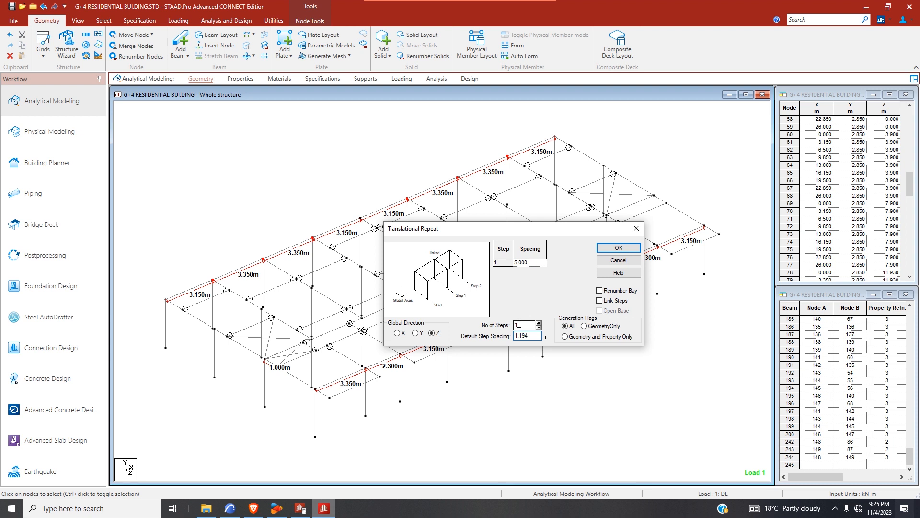
click(599, 301)
click(618, 247)
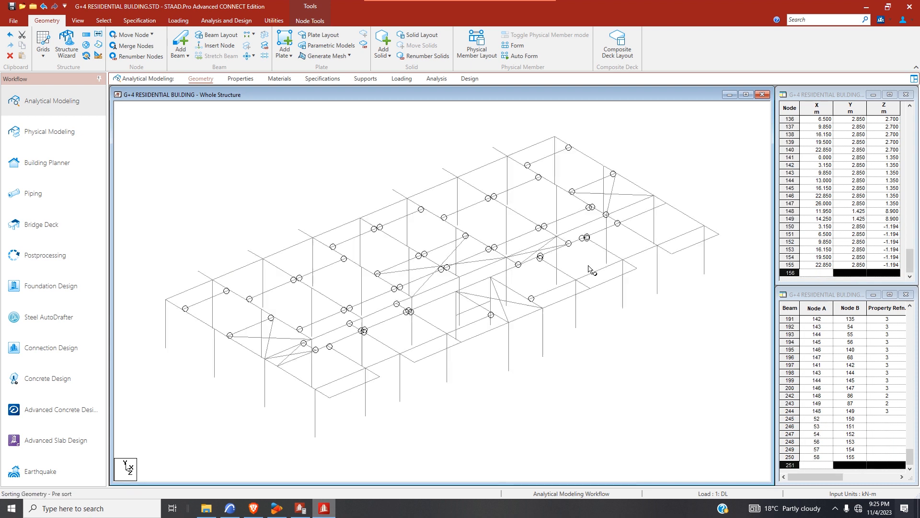
- Add edge beams joining the free ends of the three cantilevers on each of the two rear balconies
click(181, 42)
drag(198, 271, 297, 229)
mouse_move(392, 188)
mouse_down()
mouse_move(417, 188)
mouse_move(442, 168)
mouse_move(493, 165)
mouse_move(493, 148)
mouse_up()
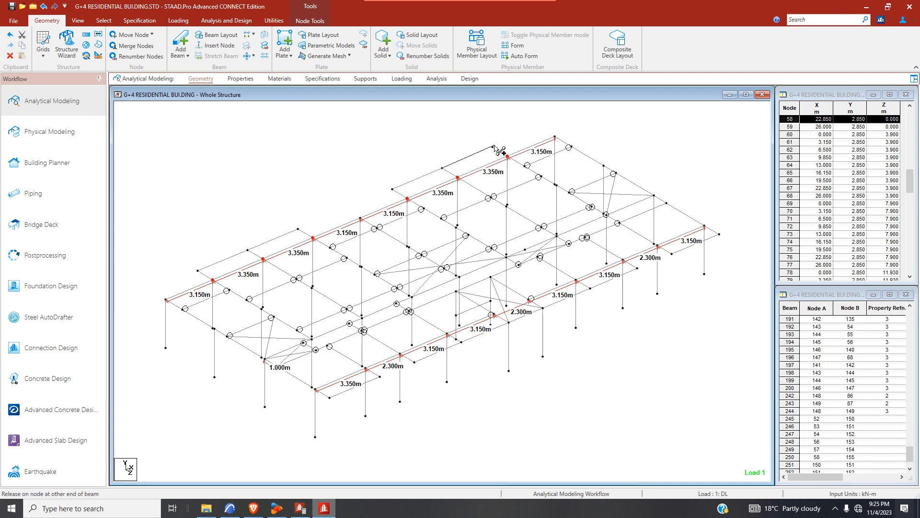
scroll(394, 265, down, 1)
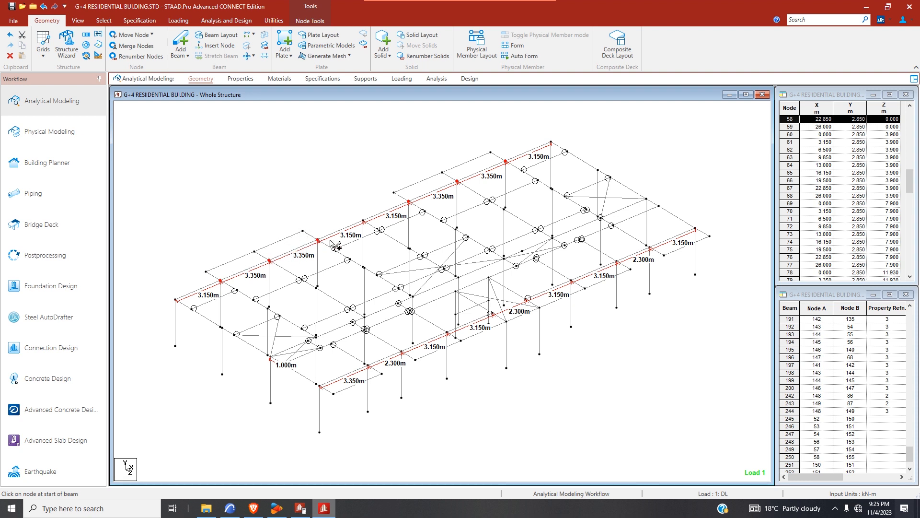
- Switch to beam selection and select all cantilever and edge beams of the two rear balconies
scroll(307, 243, down, 1)
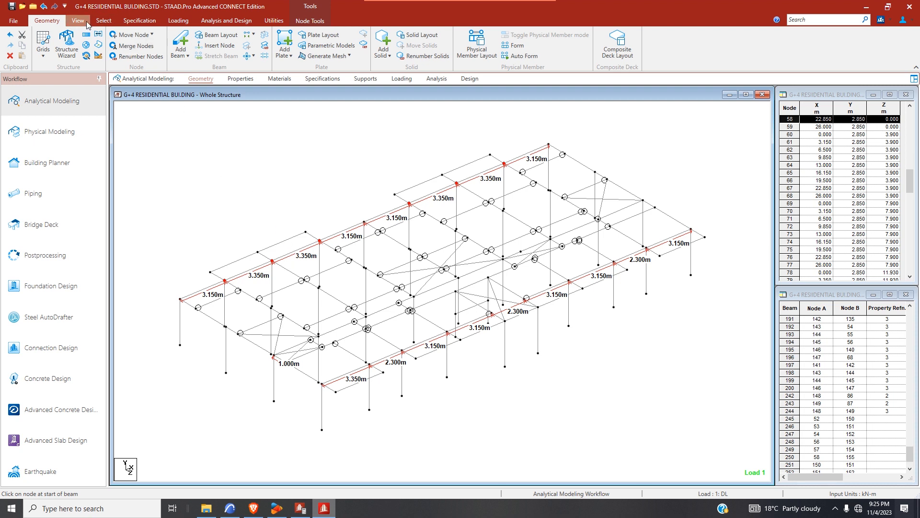
click(104, 20)
click(31, 43)
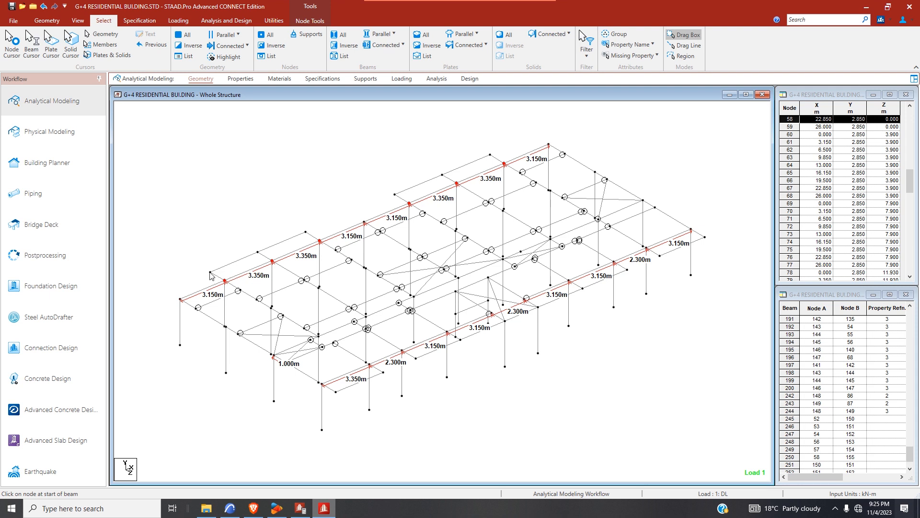
click(211, 276)
ctrl+click(306, 235)
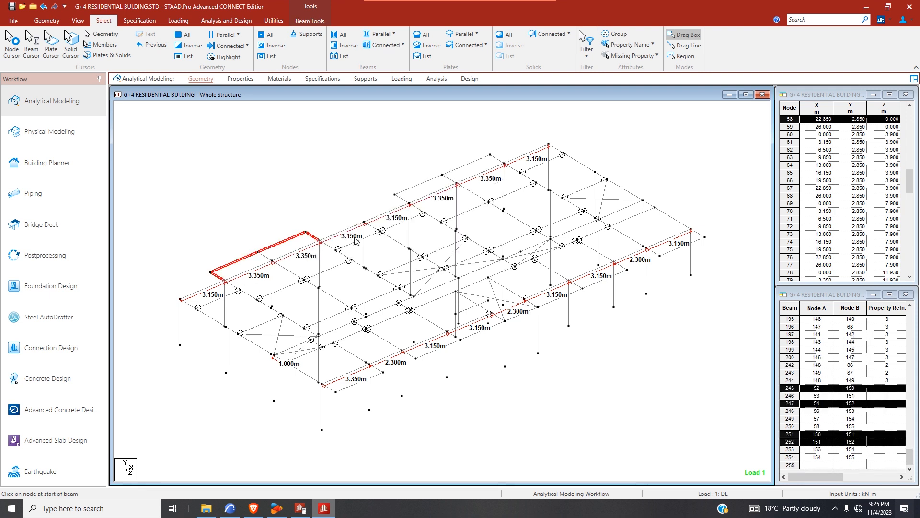
ctrl+click(396, 196)
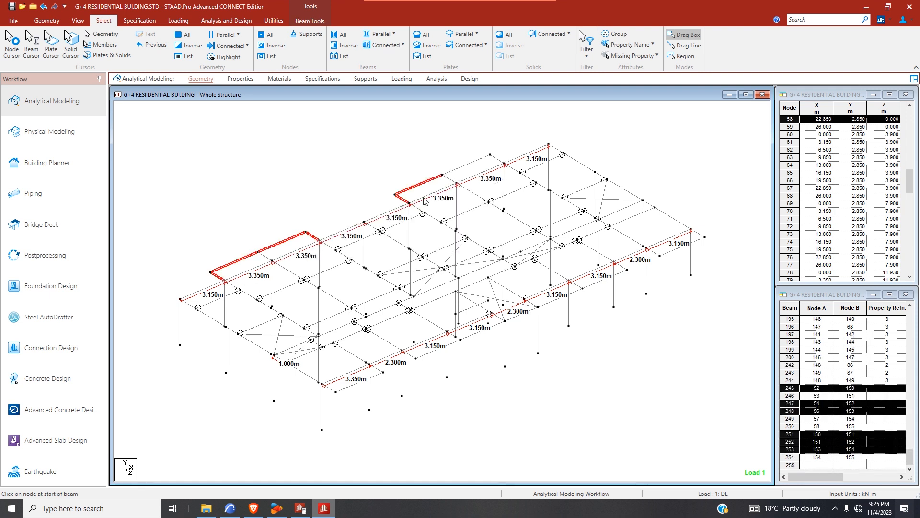
ctrl+click(489, 156)
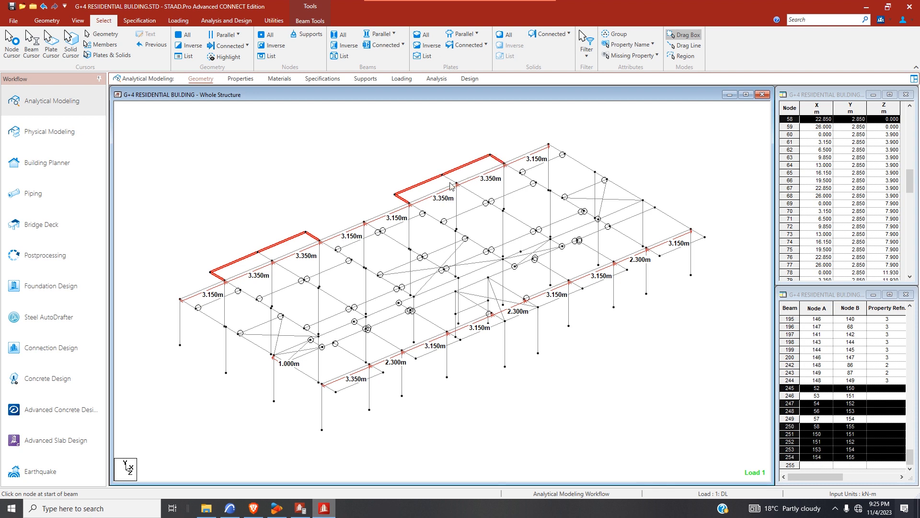
ctrl+click(450, 180)
ctrl+click(265, 257)
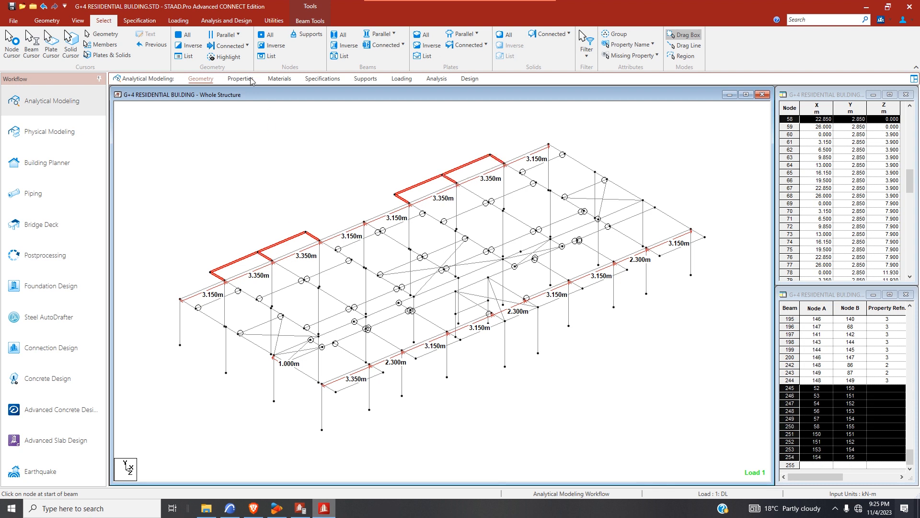
- Assign the concrete Rect 0.45x0.30 section to all ten cantilever and edge beams of the two rear balconies
click(250, 80)
click(797, 328)
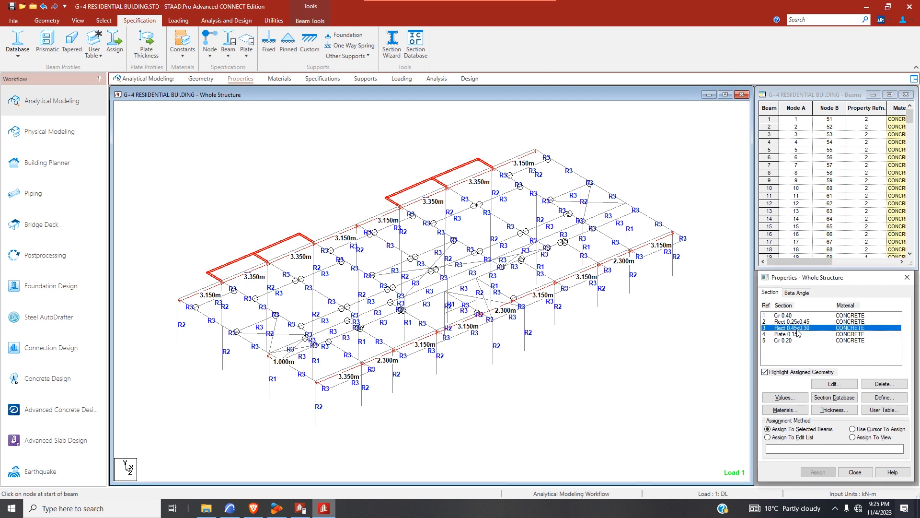
click(211, 274)
ctrl+click(229, 264)
ctrl+click(263, 258)
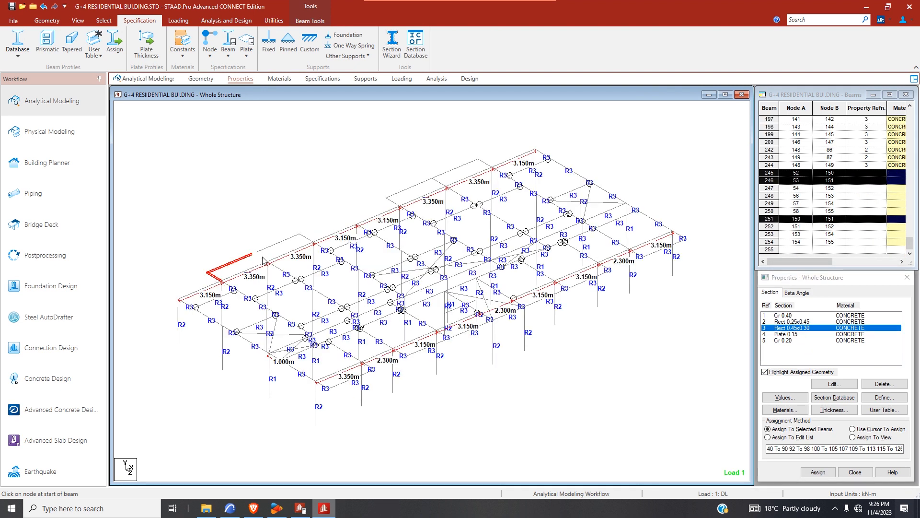
ctrl+click(290, 237)
ctrl+click(307, 239)
ctrl+click(393, 201)
ctrl+click(409, 187)
ctrl+click(472, 162)
ctrl+click(482, 162)
ctrl+click(441, 184)
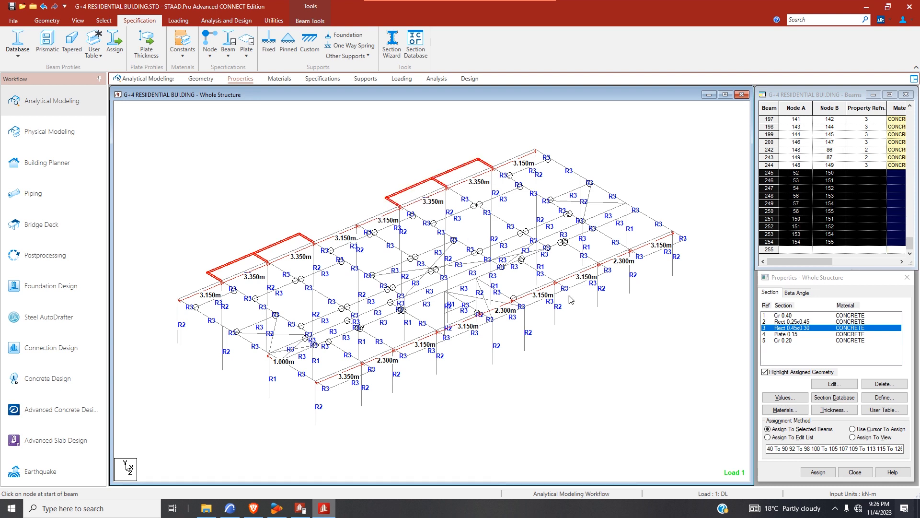
click(819, 472)
click(848, 403)
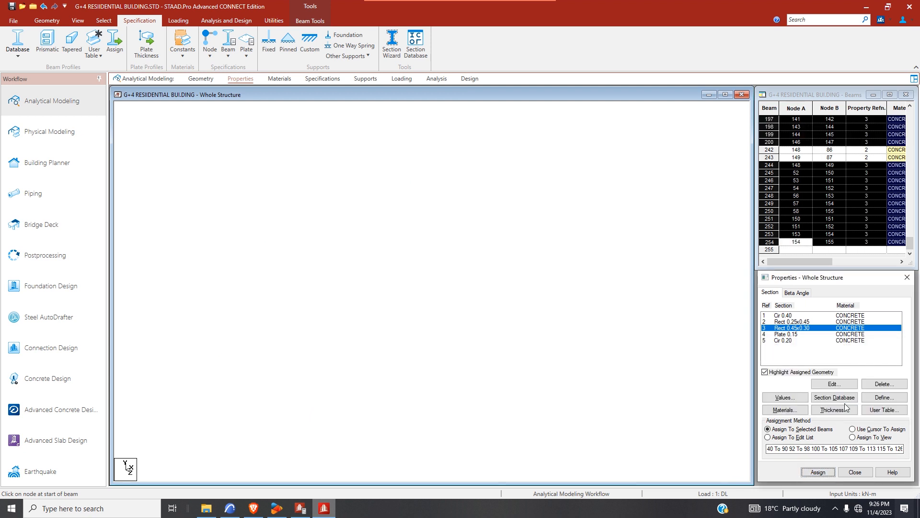
- Assign the START MZ and END MZ releases to the four outer edge beams of the two rear balconies
scroll(487, 309, down, 2)
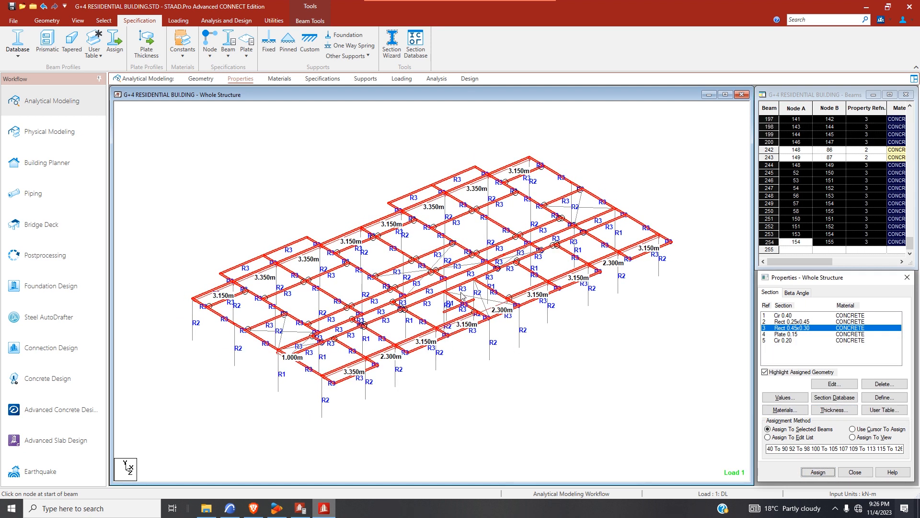
click(249, 262)
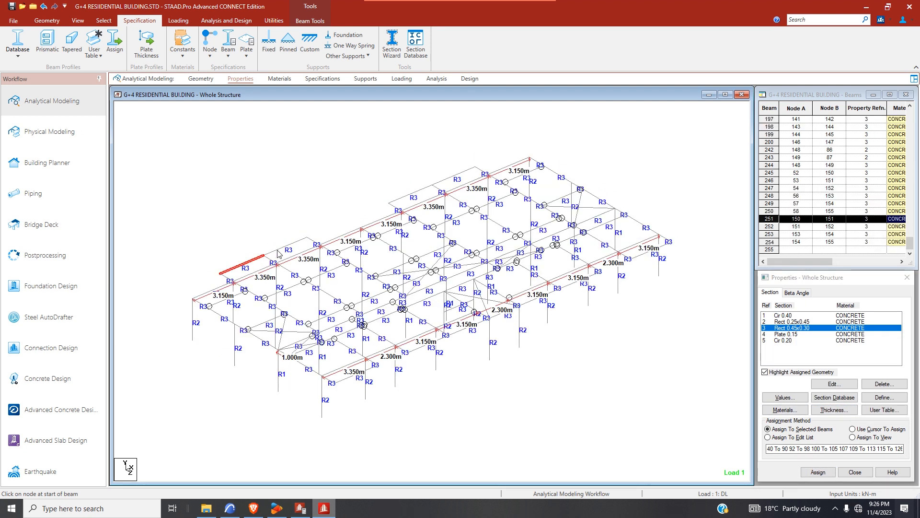
ctrl+click(406, 196)
ctrl+click(459, 176)
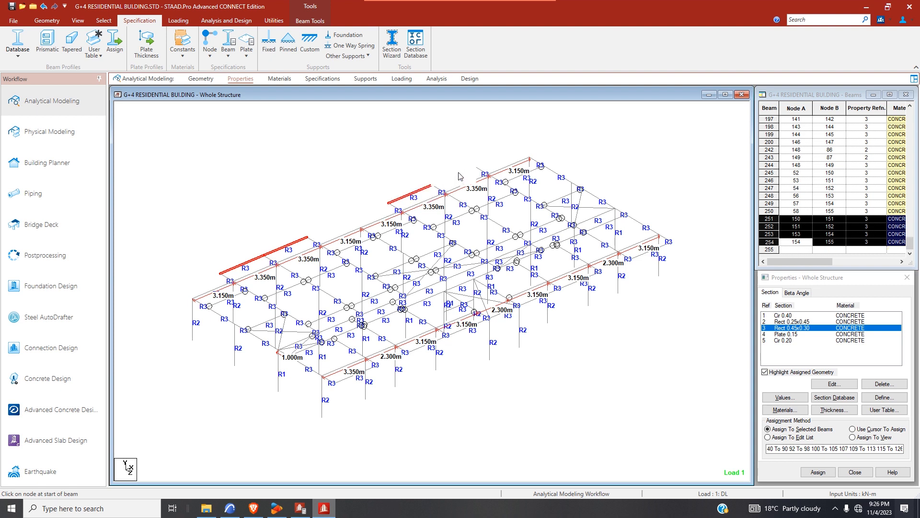
click(322, 78)
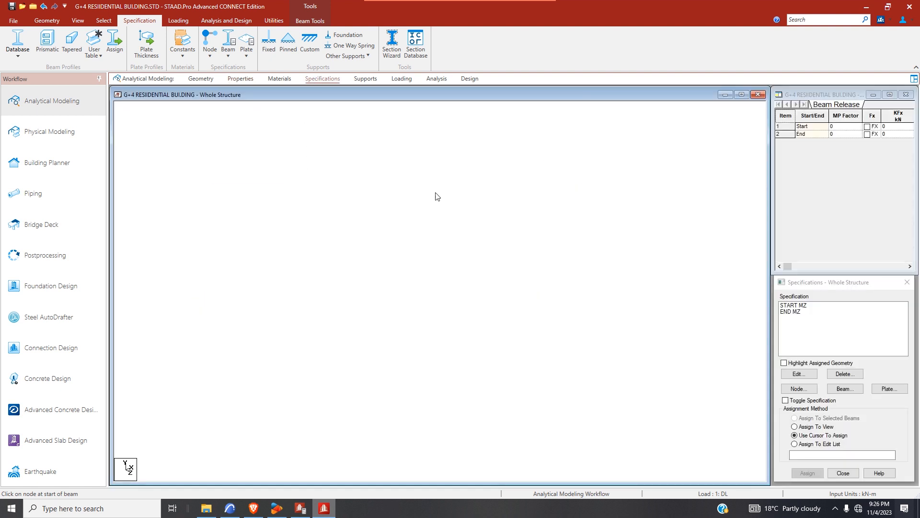
click(806, 306)
click(807, 473)
click(849, 405)
click(792, 312)
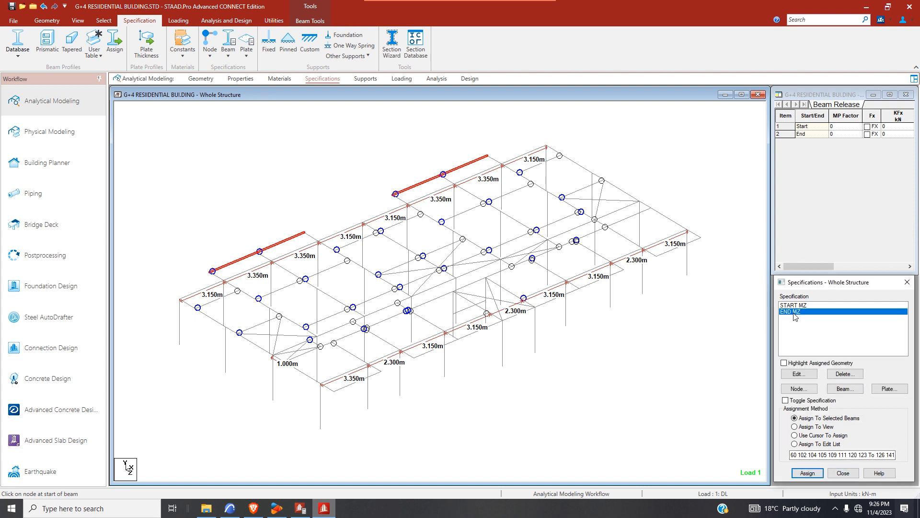
click(808, 473)
click(852, 404)
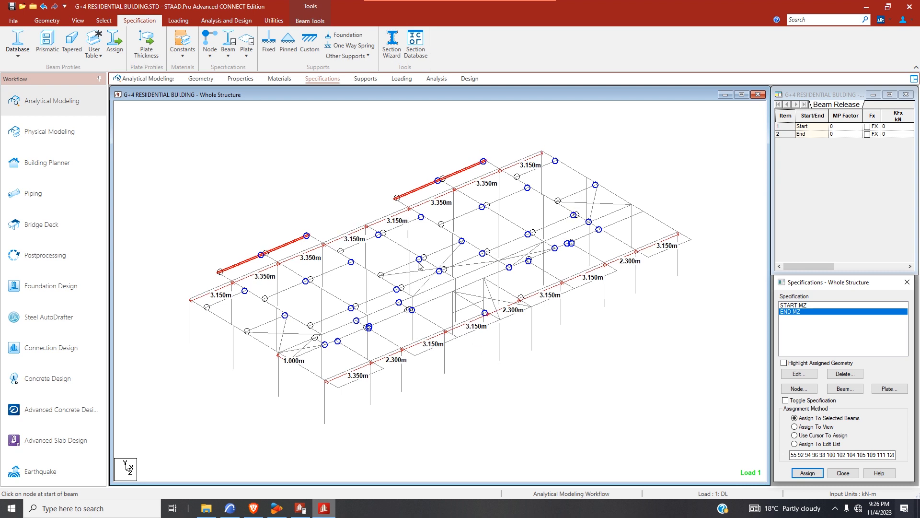
- Assign the END MZ release to the six rear balcony cantilever beams and save the model
ctrl+click(401, 203)
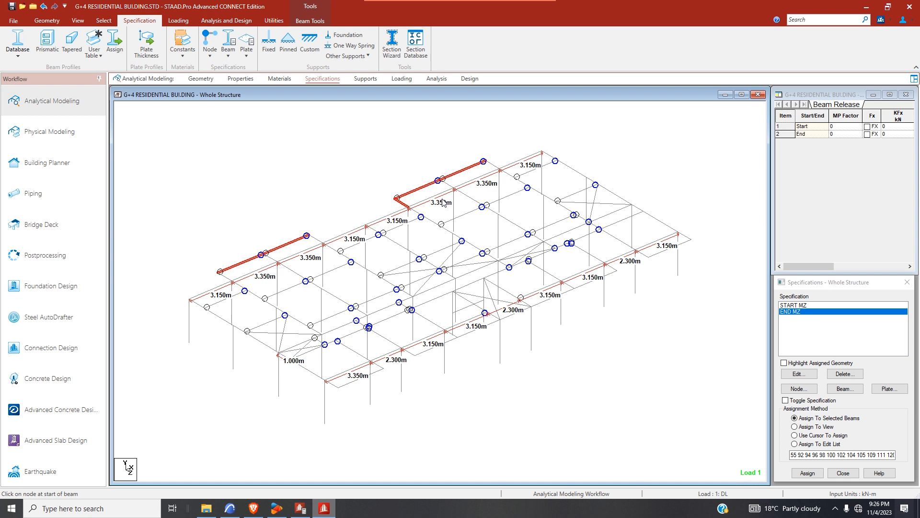
click(494, 170)
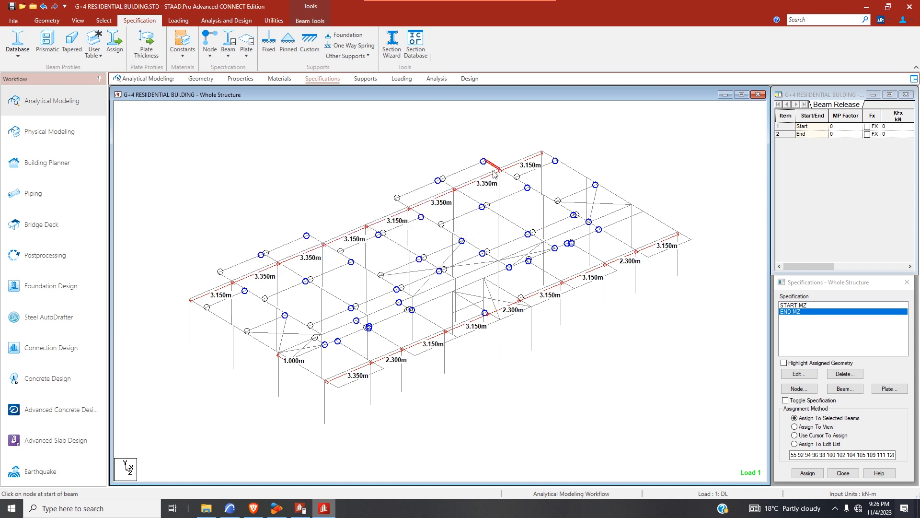
ctrl+click(447, 186)
ctrl+click(404, 205)
ctrl+click(314, 240)
ctrl+click(271, 259)
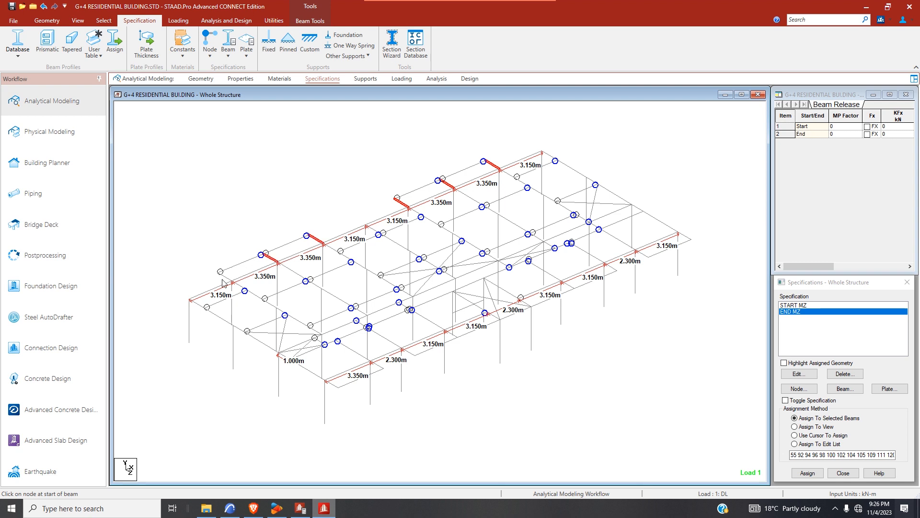
ctrl+click(226, 278)
click(808, 472)
click(853, 407)
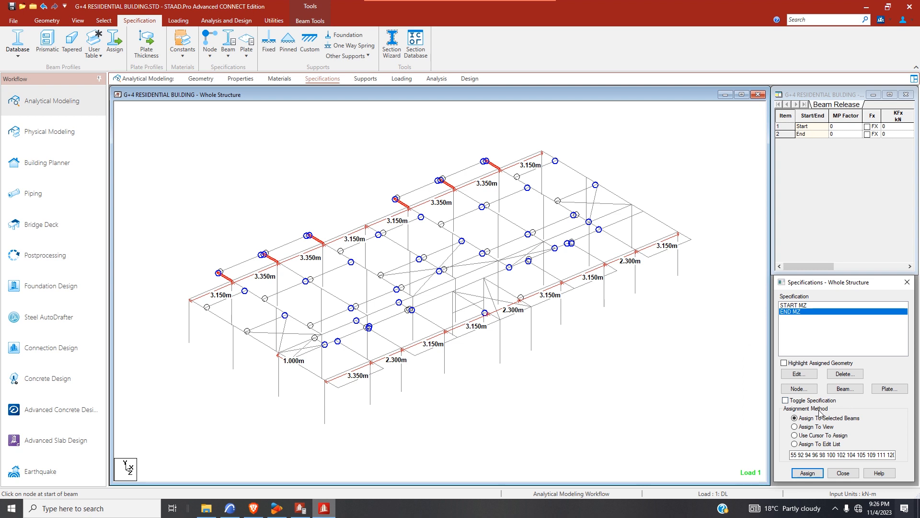
click(11, 6)
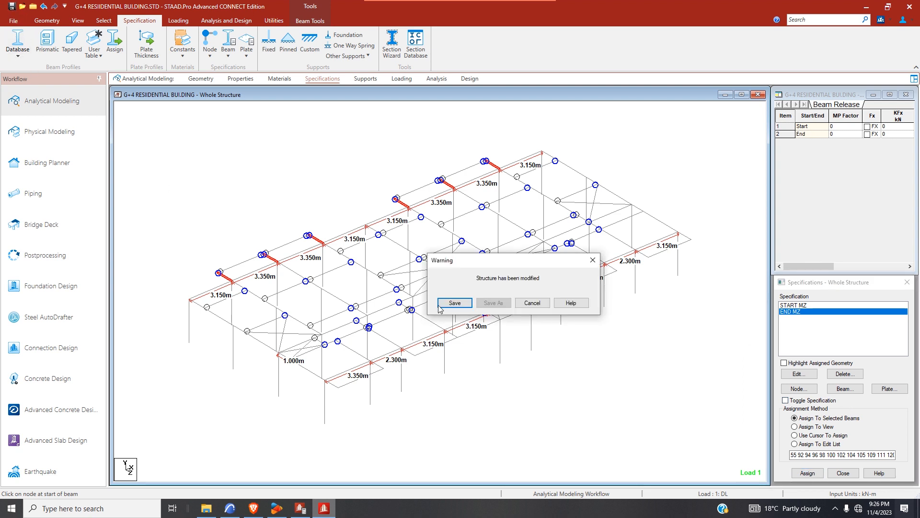
click(455, 302)
- Select all beams with a missing property, delete these diagonal members, and save the model
scroll(450, 307, down, 2)
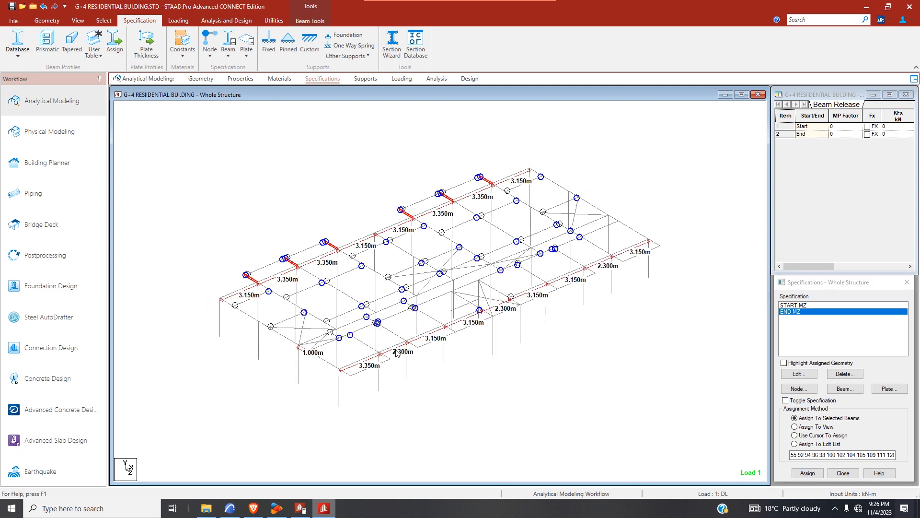
click(297, 329)
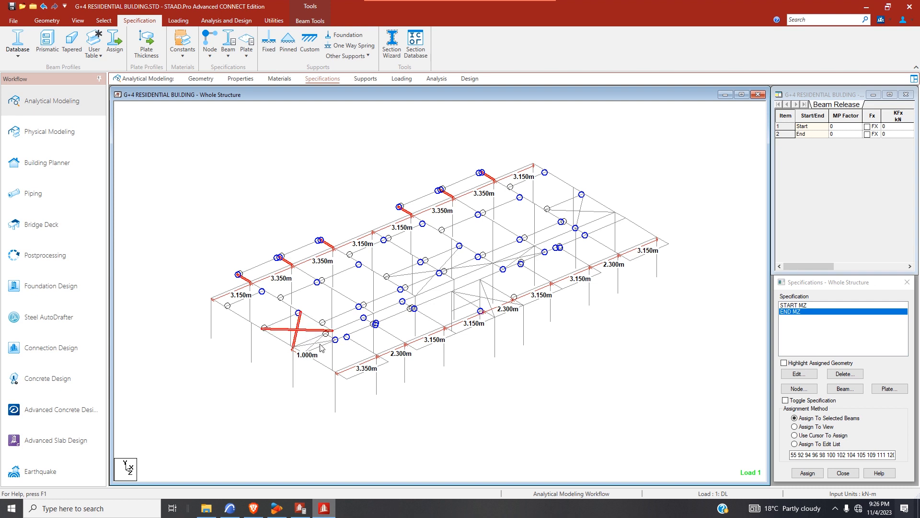
click(103, 21)
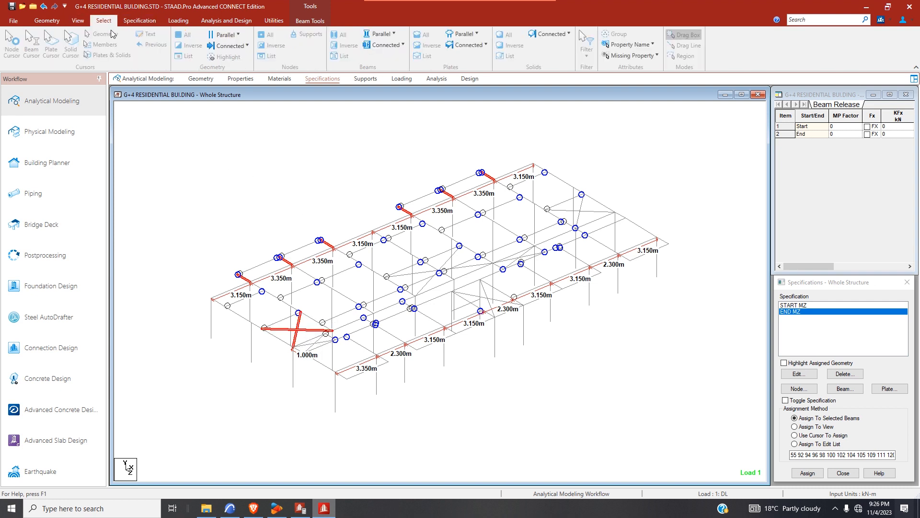
click(628, 56)
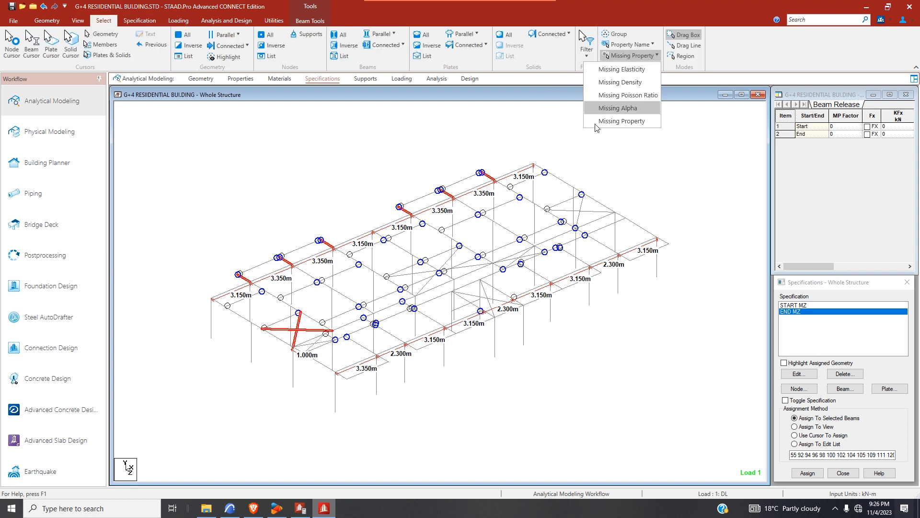
click(621, 121)
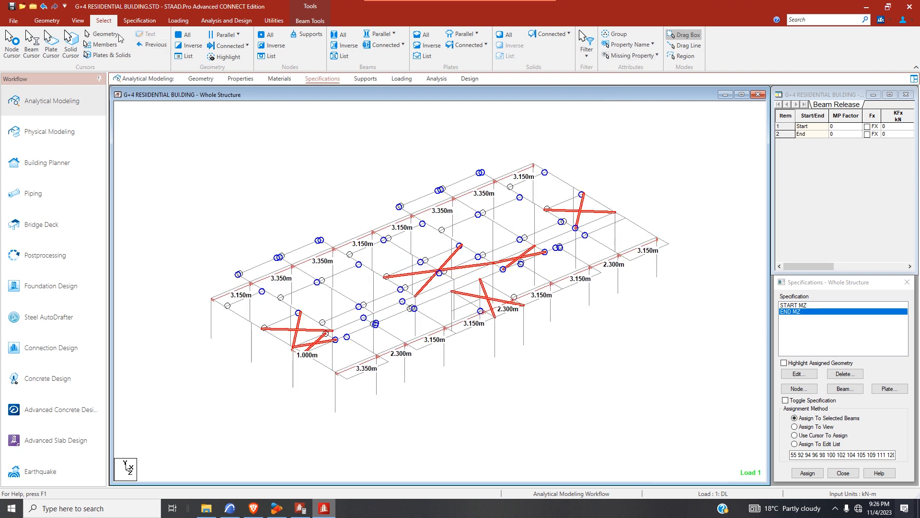
click(47, 21)
click(9, 55)
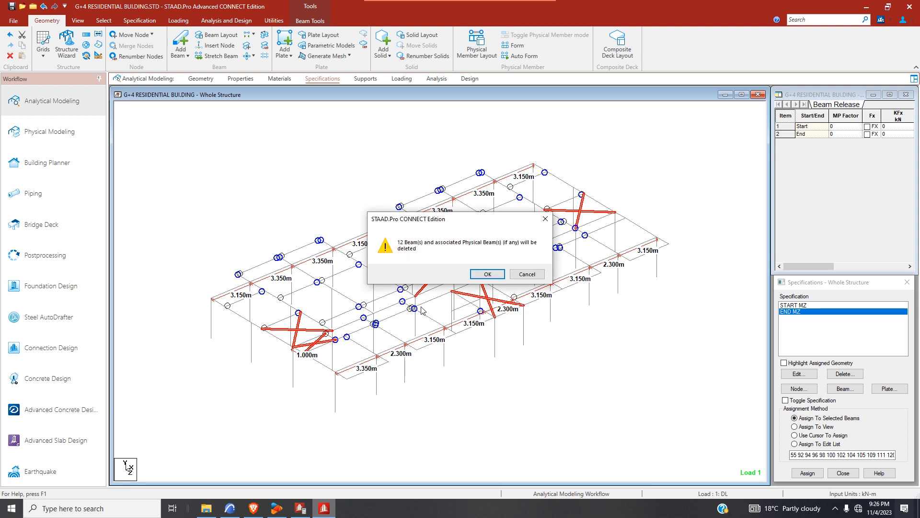
click(476, 271)
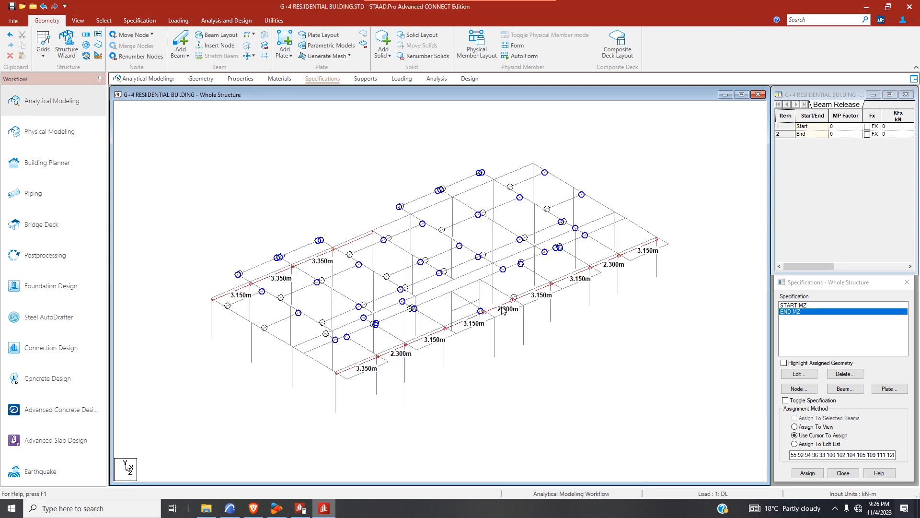
click(11, 7)
click(453, 299)
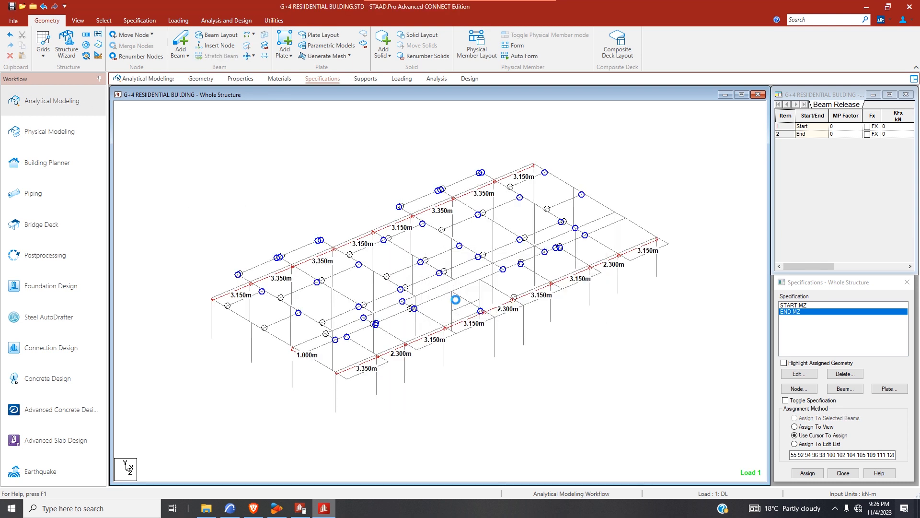
- Assign the START MZ and END MZ releases to the four outer edge beams of the front balconies
scroll(459, 285, down, 1)
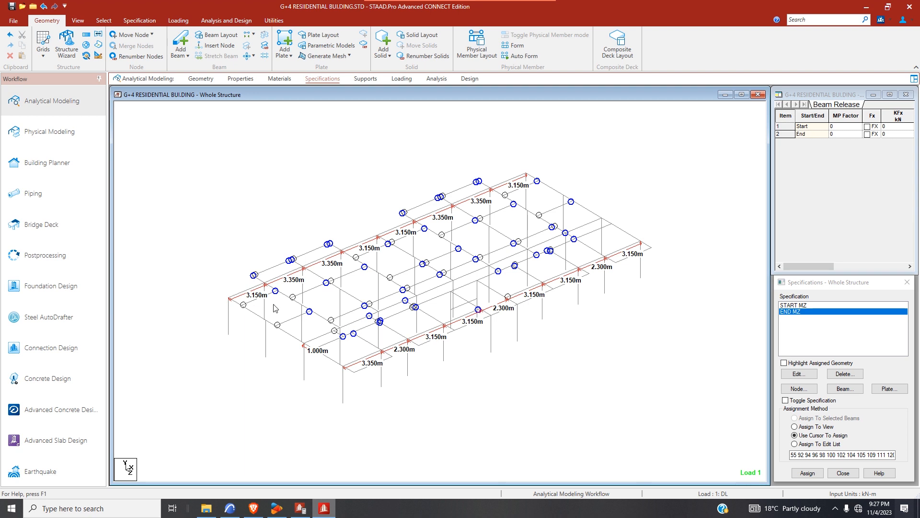
scroll(359, 366, up, 1)
scroll(382, 378, up, 2)
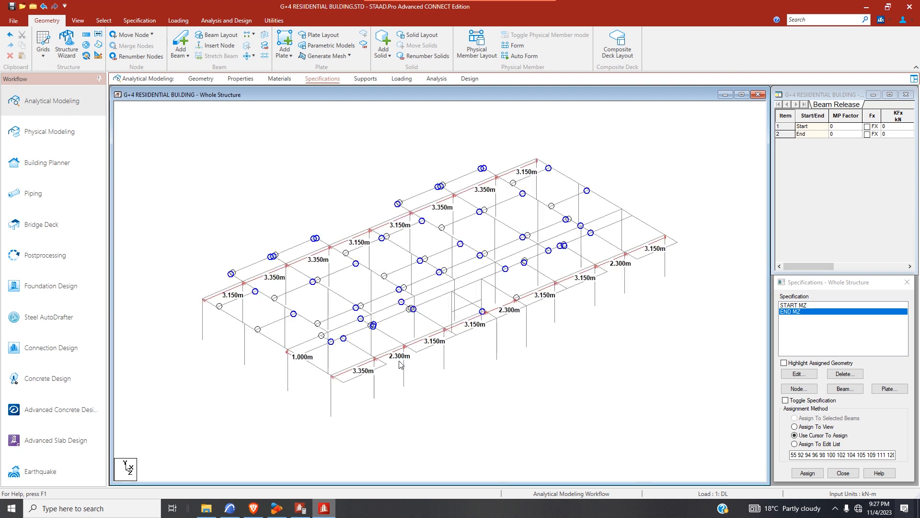
click(357, 379)
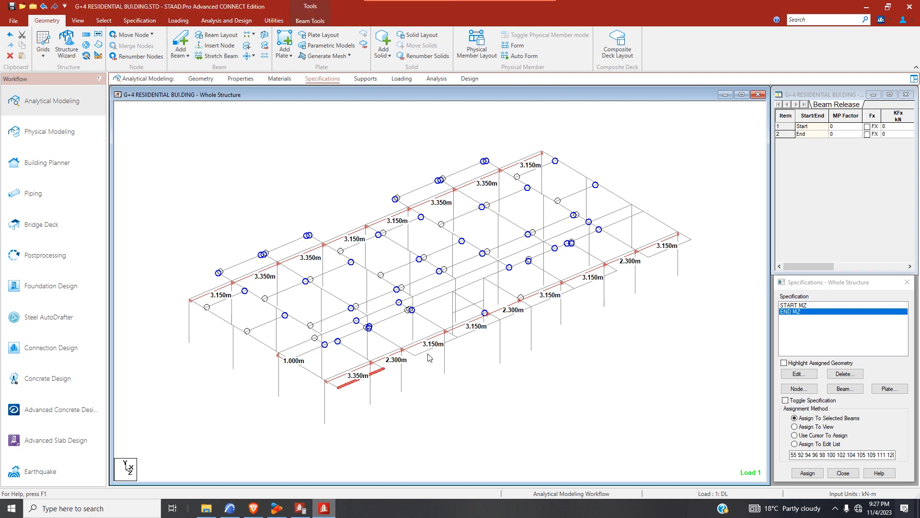
ctrl+click(444, 352)
ctrl+click(560, 297)
ctrl+click(597, 282)
ctrl+click(664, 253)
click(810, 306)
click(807, 473)
click(852, 406)
click(810, 312)
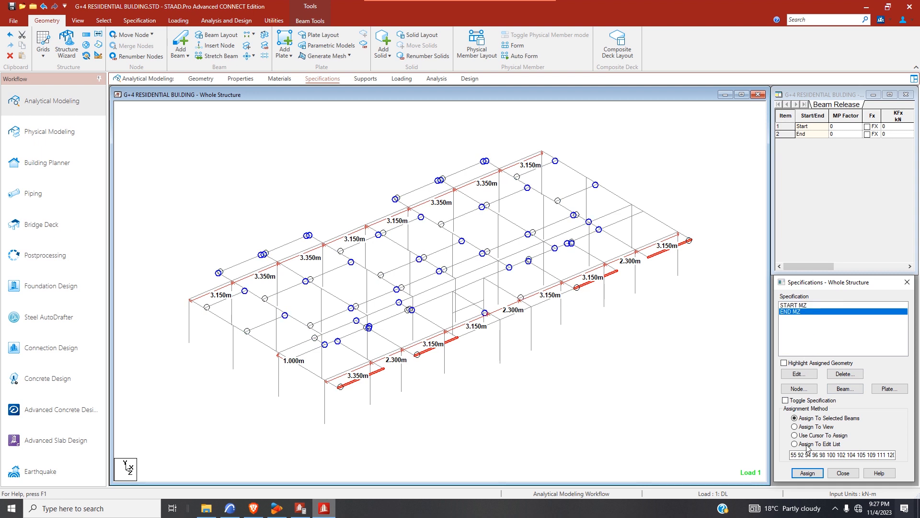
click(807, 473)
click(850, 405)
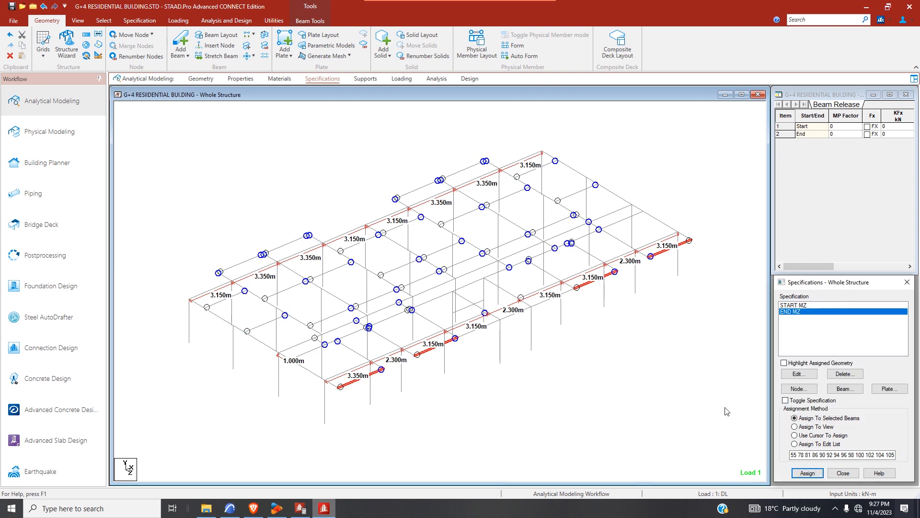
- Assign the END MZ release to the short cantilever beams of the front balconies
click(334, 389)
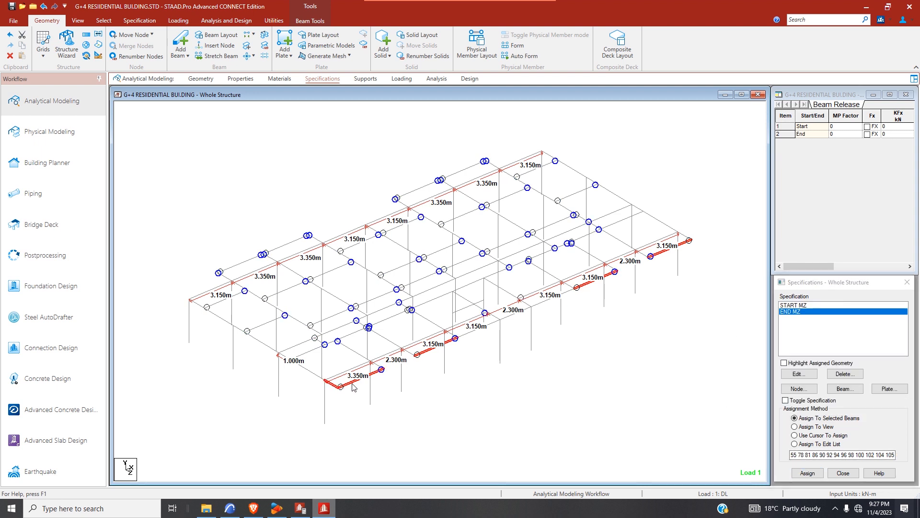
click(335, 383)
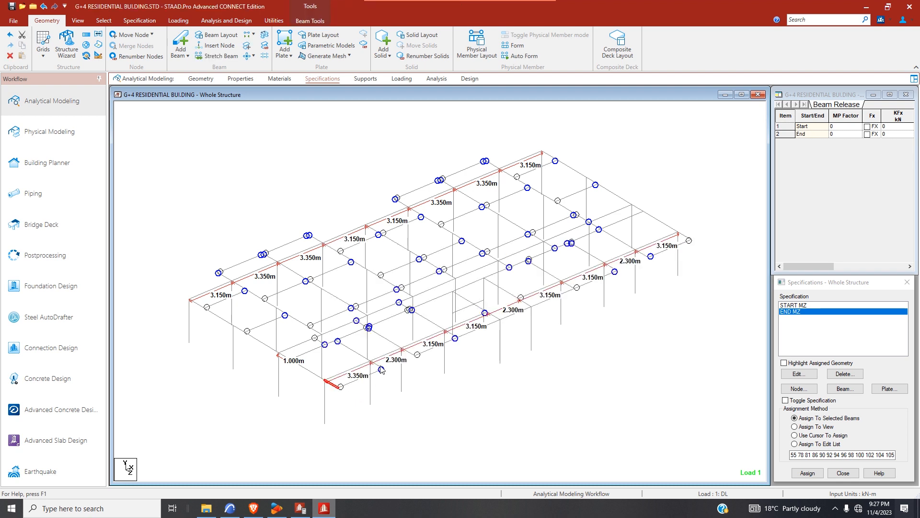
ctrl+click(377, 366)
ctrl+click(408, 352)
ctrl+click(455, 336)
ctrl+click(529, 308)
ctrl+click(610, 268)
ctrl+click(642, 253)
ctrl+click(685, 237)
click(821, 472)
click(853, 410)
- Assign the END MZ release to the 3.150 m front balcony edge beam immediately left of the staircase bay
scroll(437, 360, up, 4)
click(485, 334)
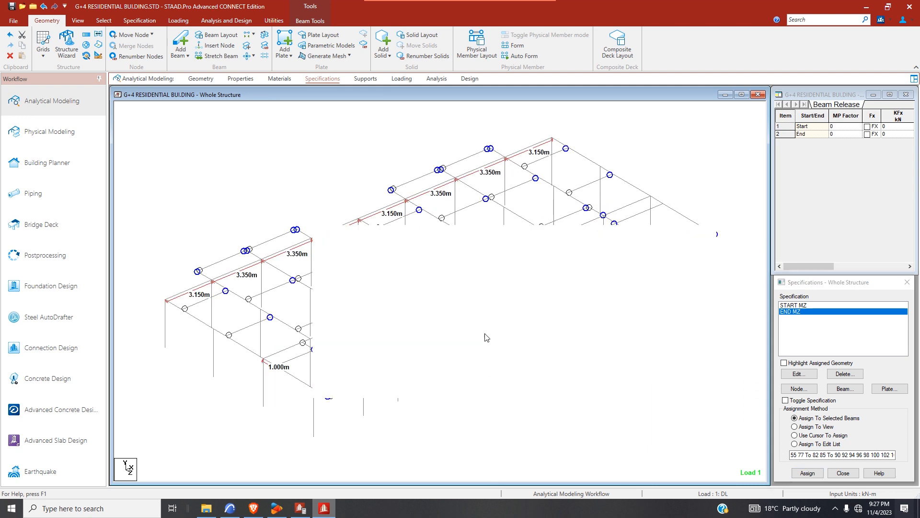
click(808, 473)
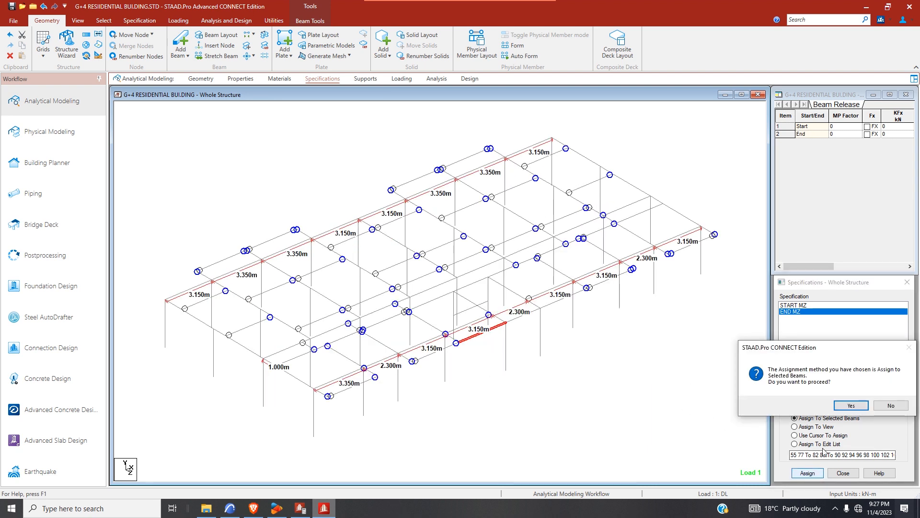
click(851, 407)
- Assign the END MZ release to the front balcony edge beam immediately right of the staircase bay
click(549, 310)
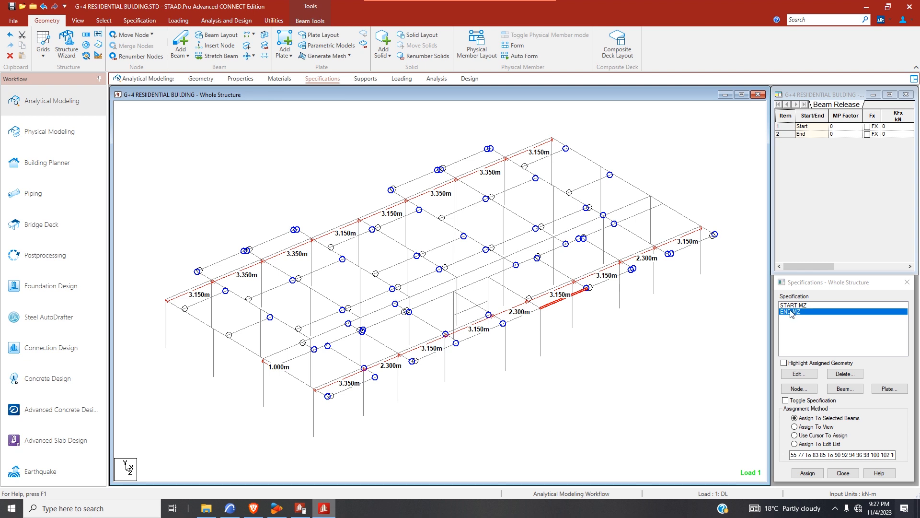
click(808, 473)
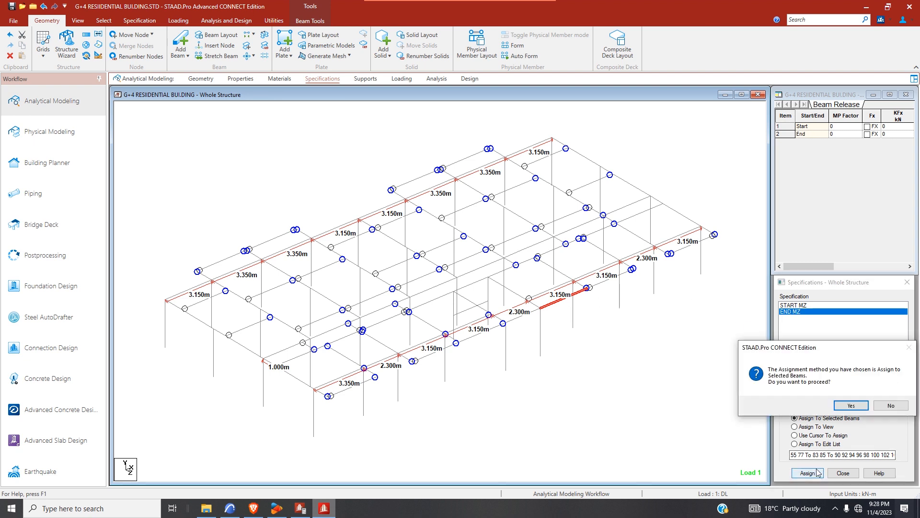
click(852, 407)
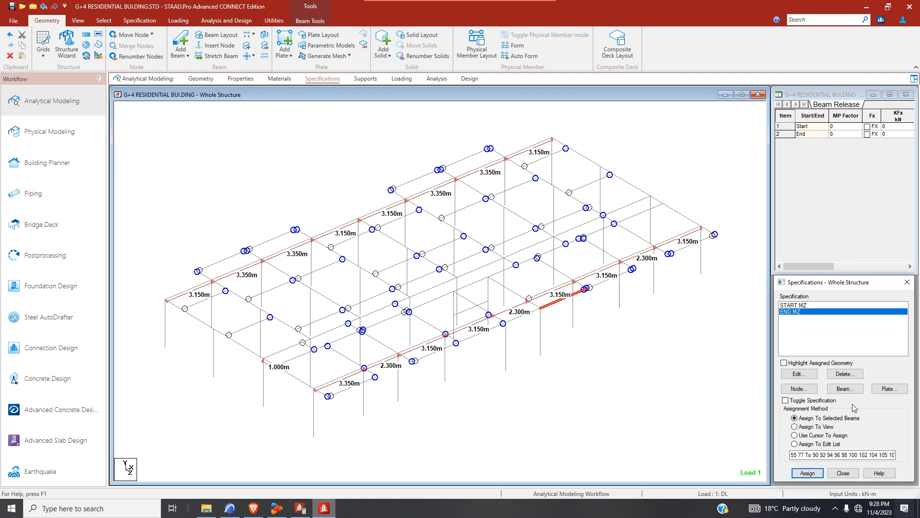
- Remove the end MZ release from the edge beam left of the staircase bay and try to add a start MZ release in its member properties
click(487, 331)
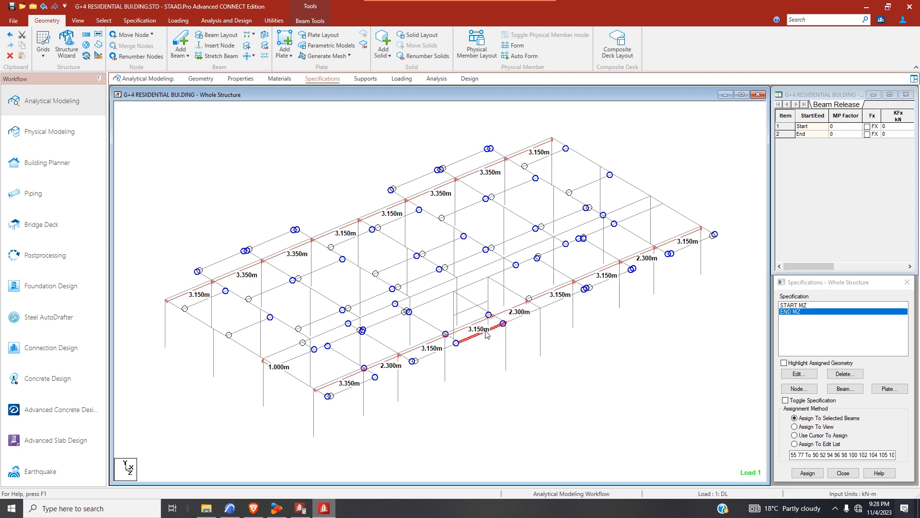
double_click(488, 334)
click(517, 344)
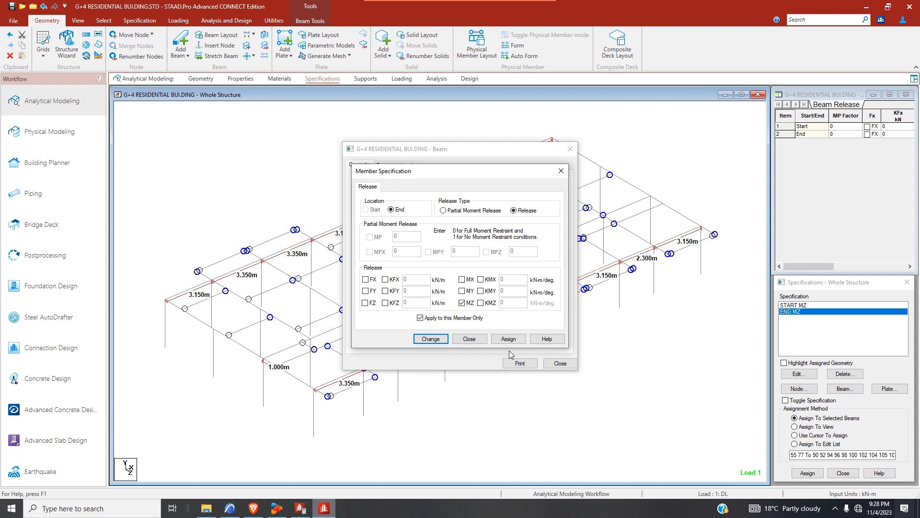
click(433, 339)
click(539, 330)
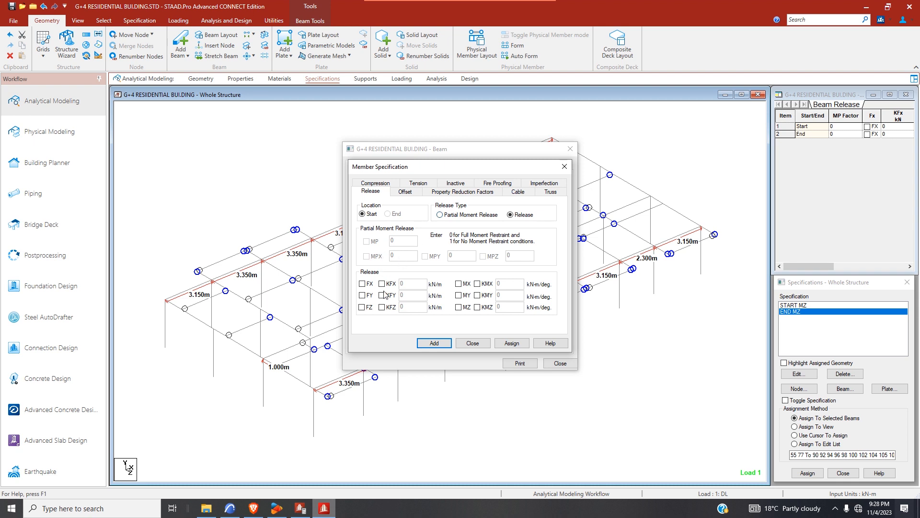
click(461, 308)
click(566, 166)
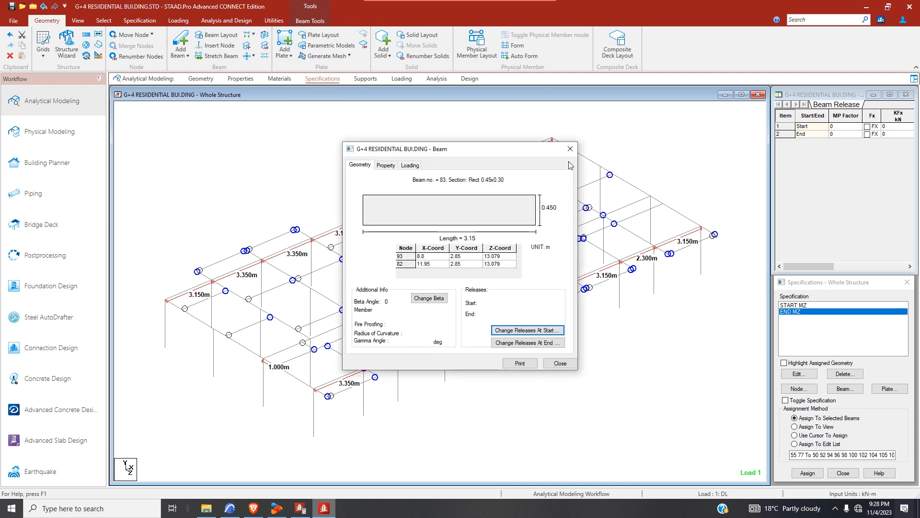
click(570, 148)
- Assign the START MZ release to the front balcony edge beam left of the staircase bay and save the model
click(797, 305)
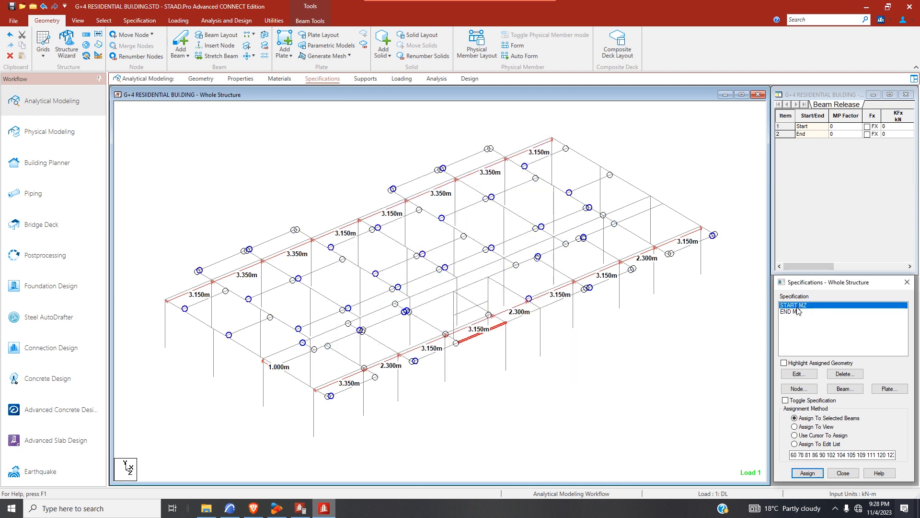
click(807, 473)
click(851, 405)
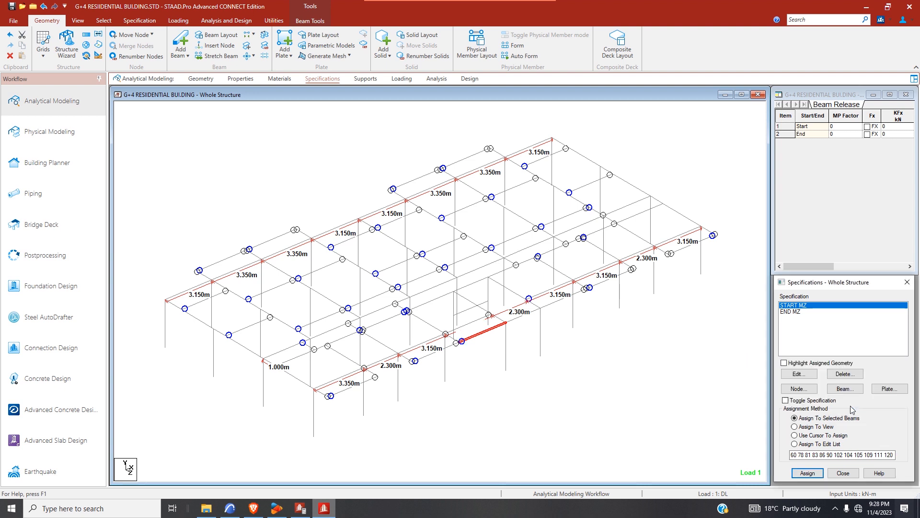
click(12, 6)
click(457, 303)
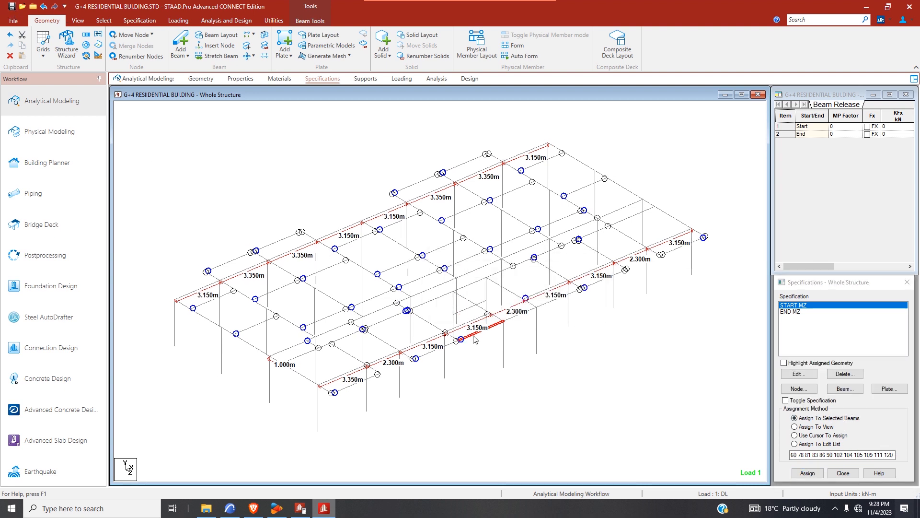
- Select all members of the whole structure with a selection window
scroll(428, 328, down, 1)
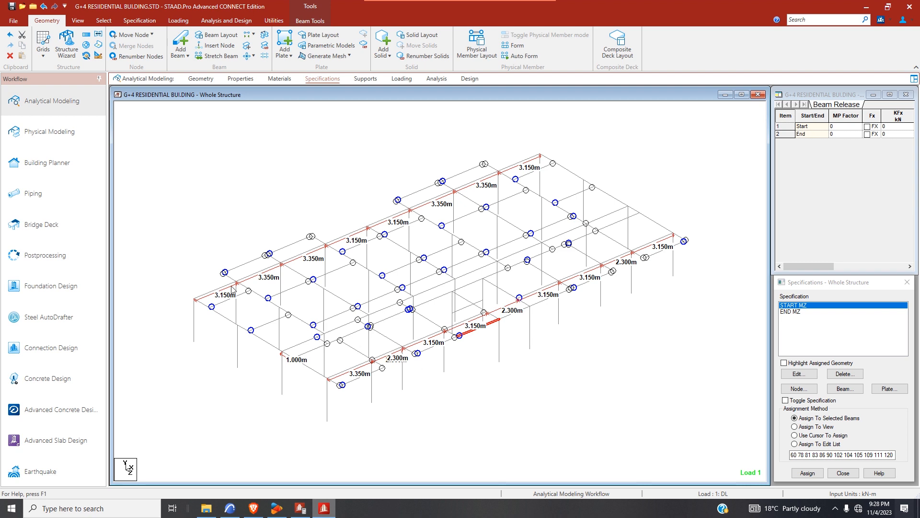
scroll(225, 282, up, 2)
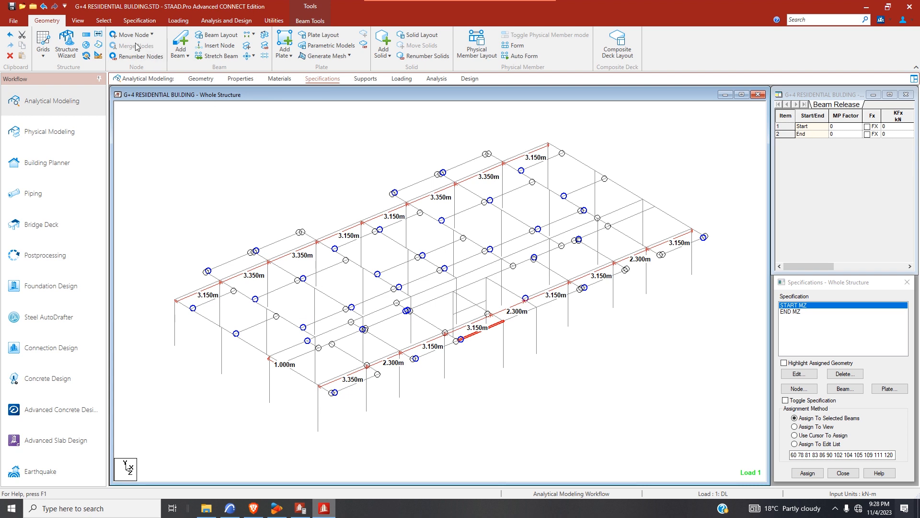
click(104, 21)
right_click(182, 118)
click(158, 134)
drag(141, 106, 727, 459)
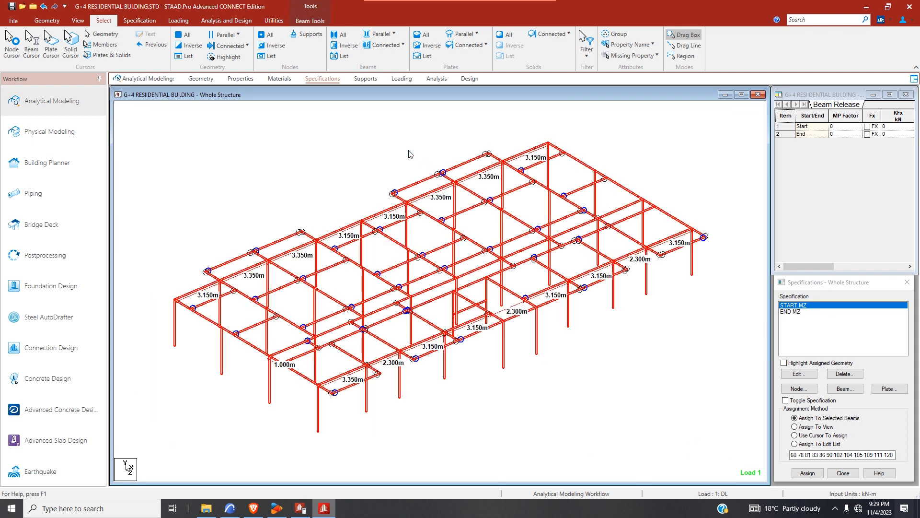
- Examine which beams carry the UNI GY -10 kN/m load in the DL load case
click(402, 79)
click(785, 116)
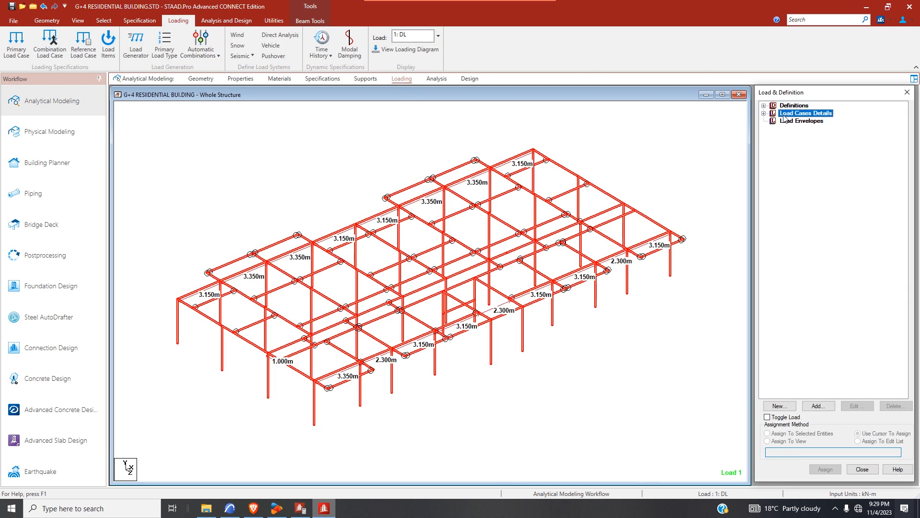
click(764, 114)
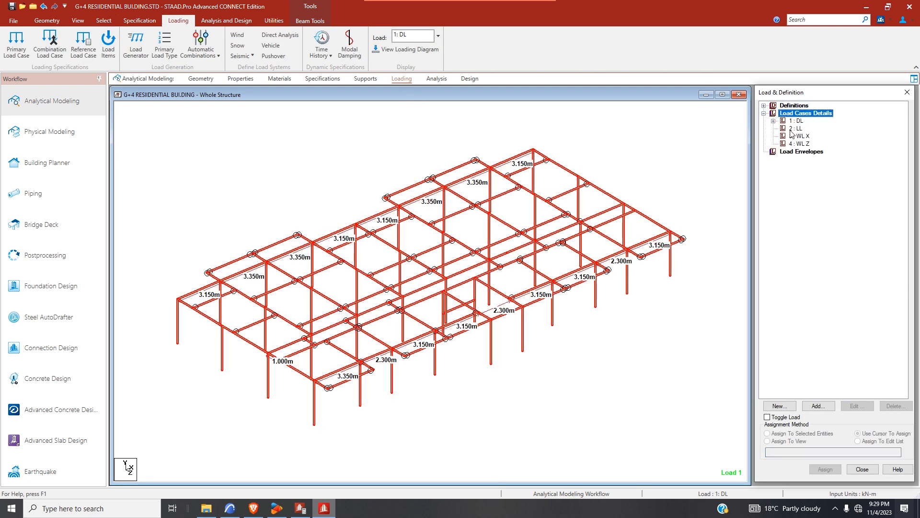
click(773, 121)
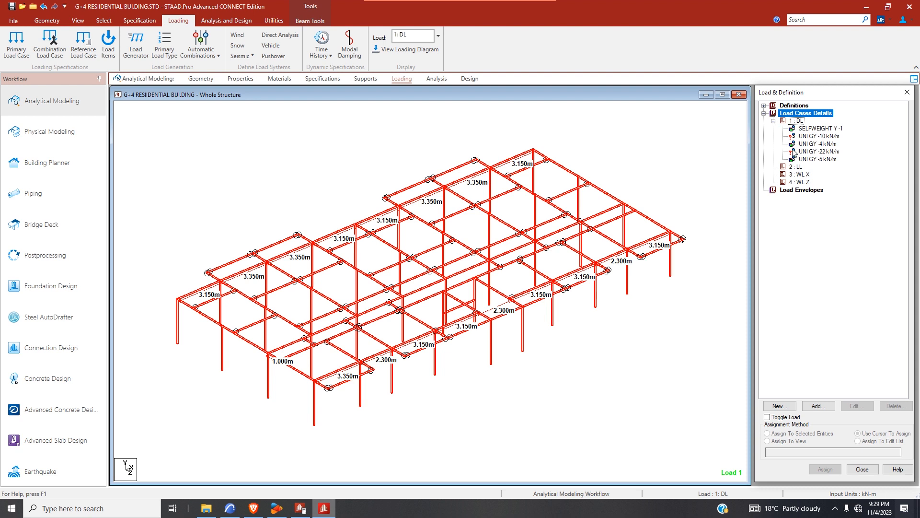
click(813, 137)
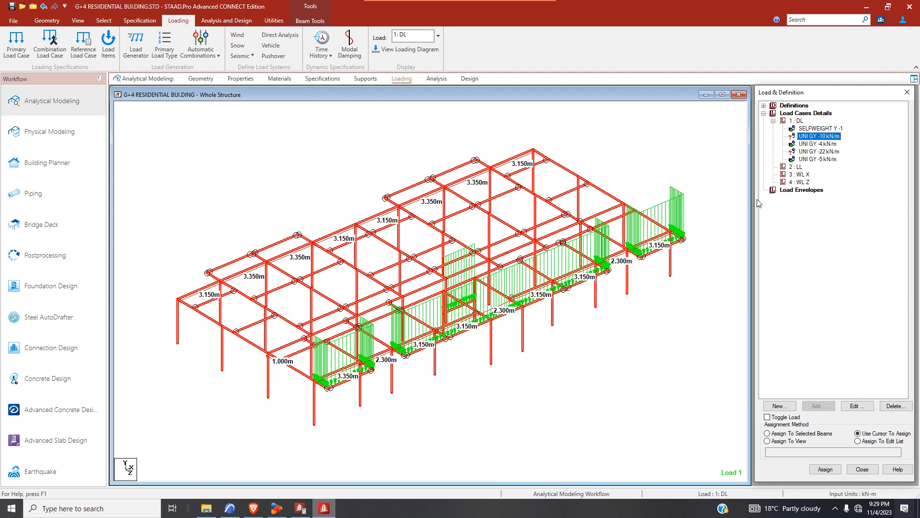
- Clear the selection in the geometry view and select all beams parallel to X and to Z
click(201, 79)
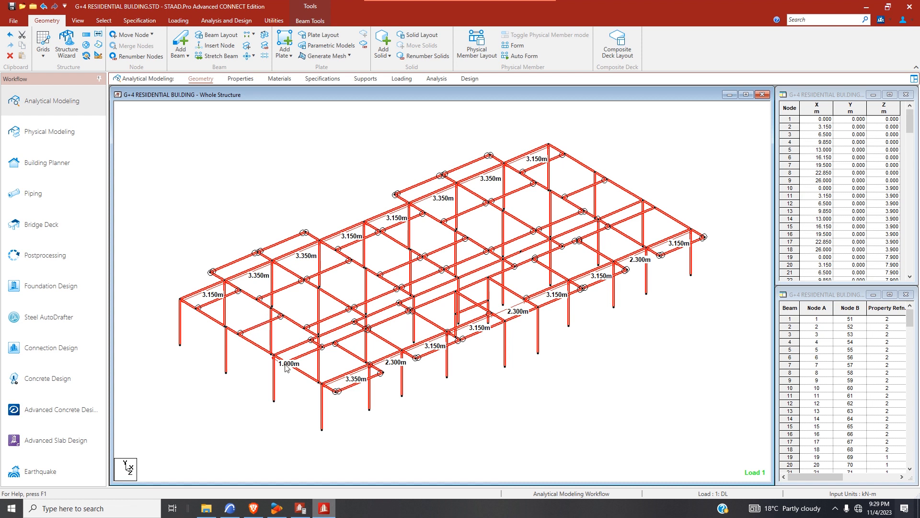
click(351, 388)
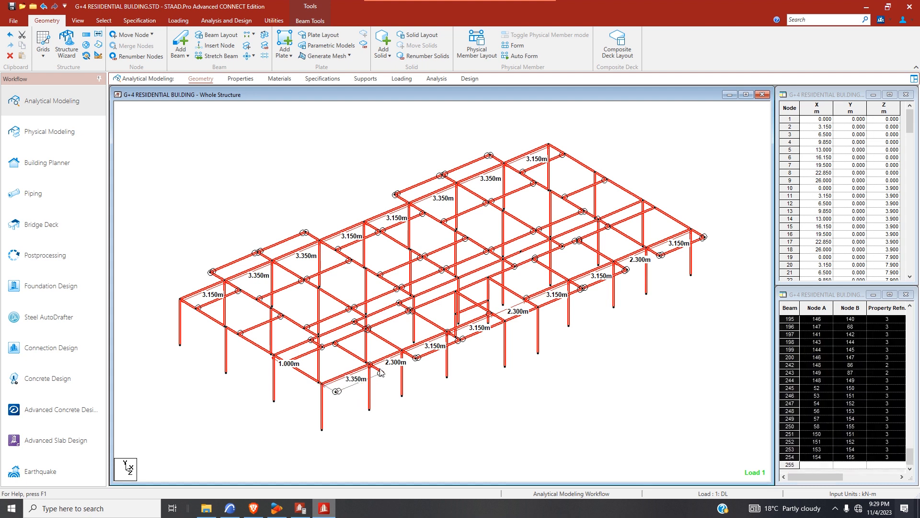
click(405, 385)
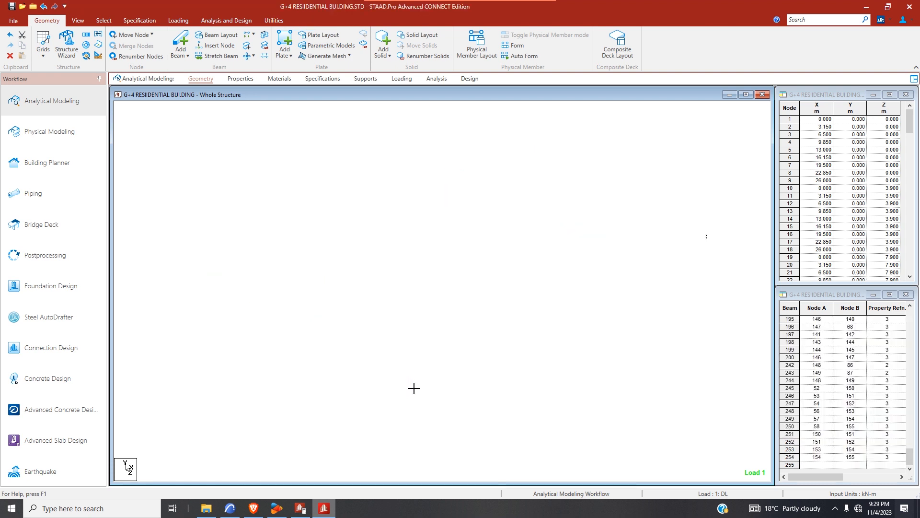
click(103, 21)
click(393, 33)
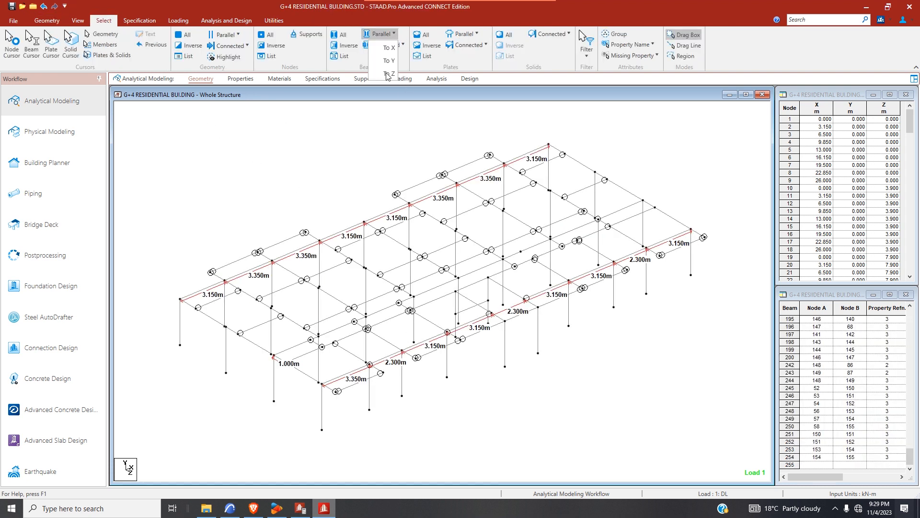
click(388, 74)
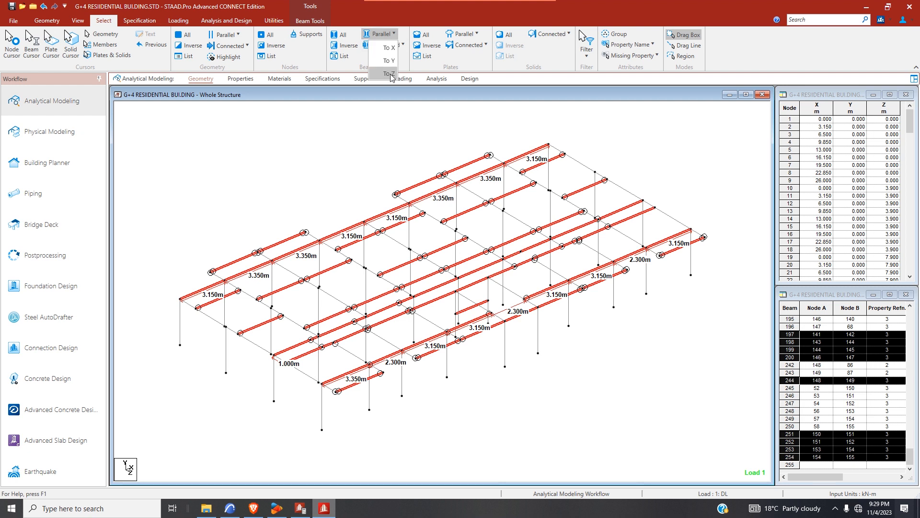
click(390, 74)
- Remove the edge and cantilever beams of the left rear balcony and the front balconies from the beam selection
ctrl+click(280, 243)
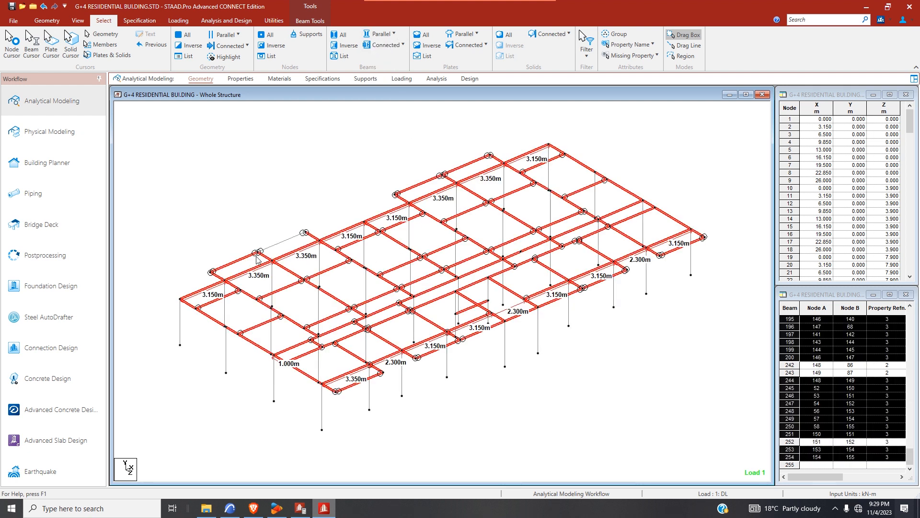
ctrl+click(234, 261)
ctrl+click(262, 252)
ctrl+click(221, 277)
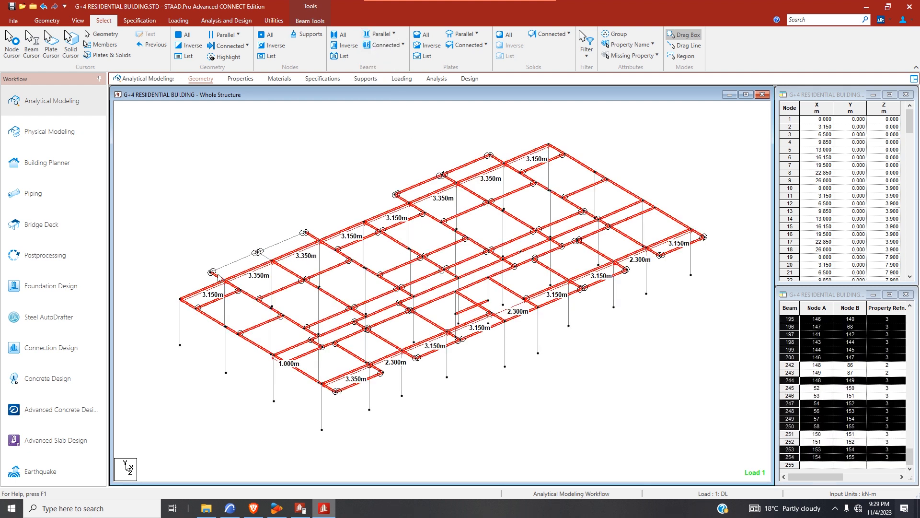
ctrl+click(312, 237)
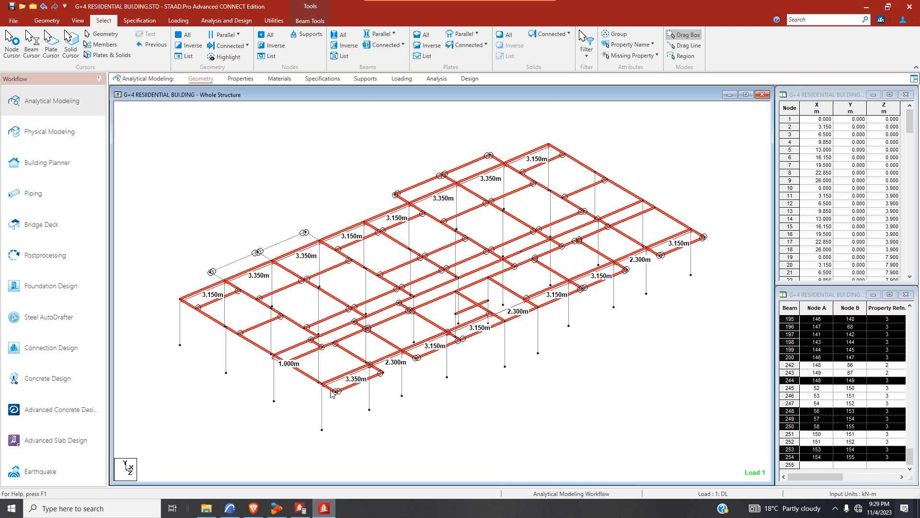
ctrl+click(378, 374)
ctrl+click(458, 341)
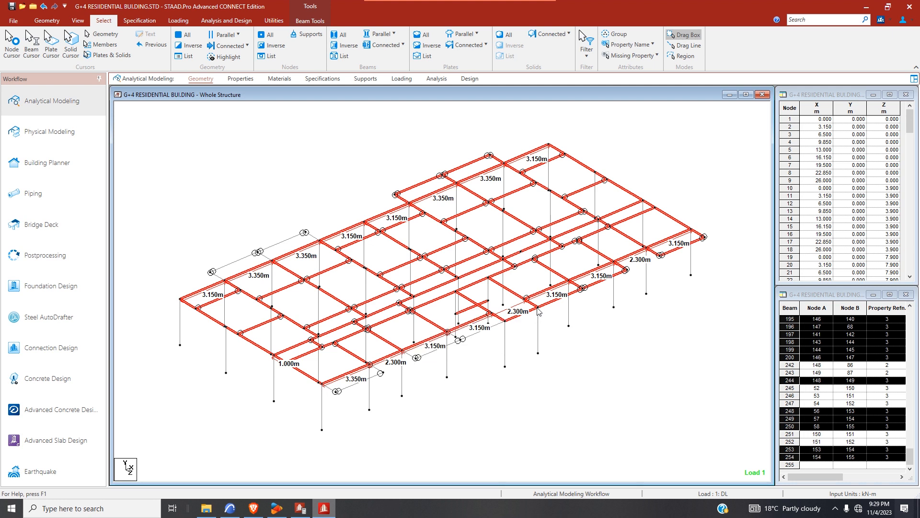
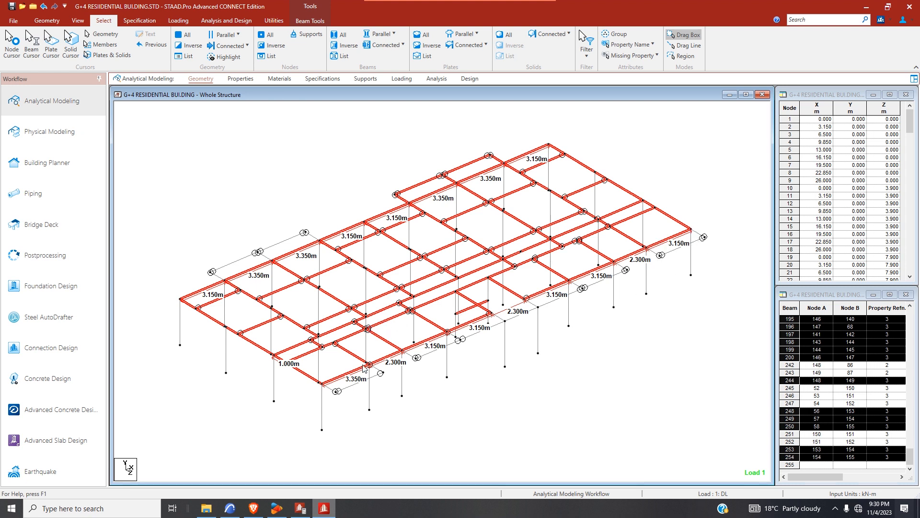
- Switch to ARCHICAD, examine the staircase, balconies and walls on the ground floor plan, and return to the STAAD.Pro model
click(230, 508)
scroll(276, 258, down, 3)
scroll(277, 259, down, 1)
scroll(398, 348, up, 4)
scroll(374, 323, down, 2)
scroll(506, 377, up, 2)
scroll(506, 378, up, 1)
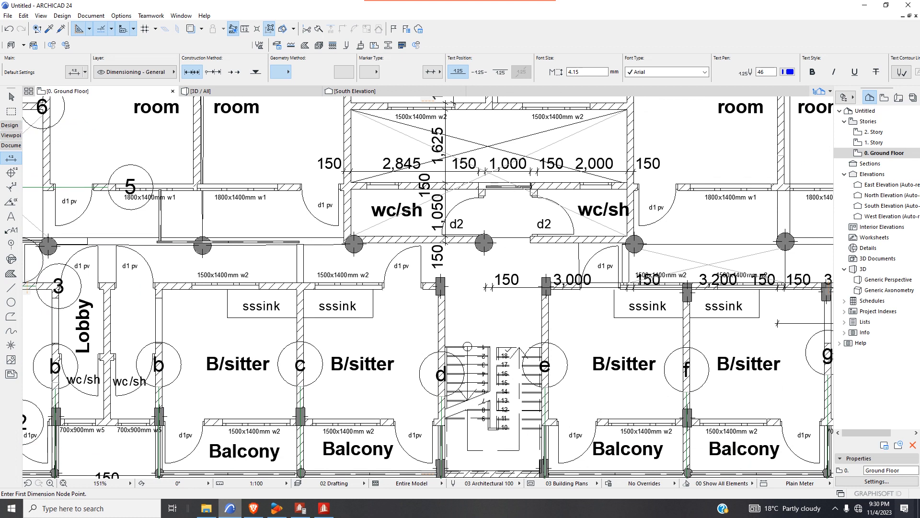
scroll(372, 475, down, 1)
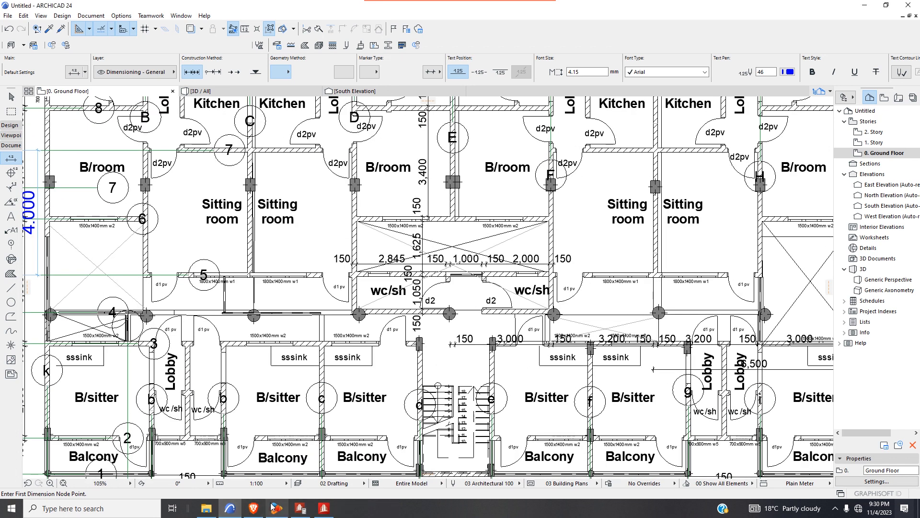
click(324, 509)
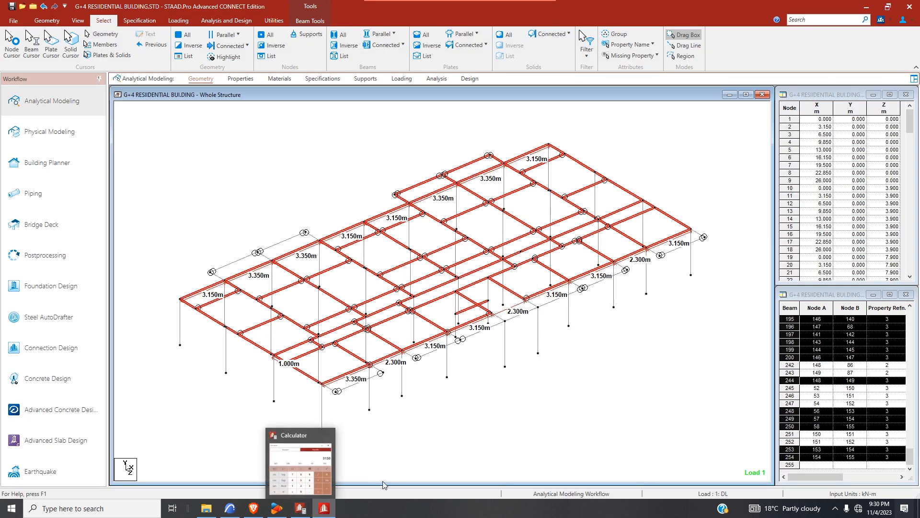
scroll(496, 307, up, 1)
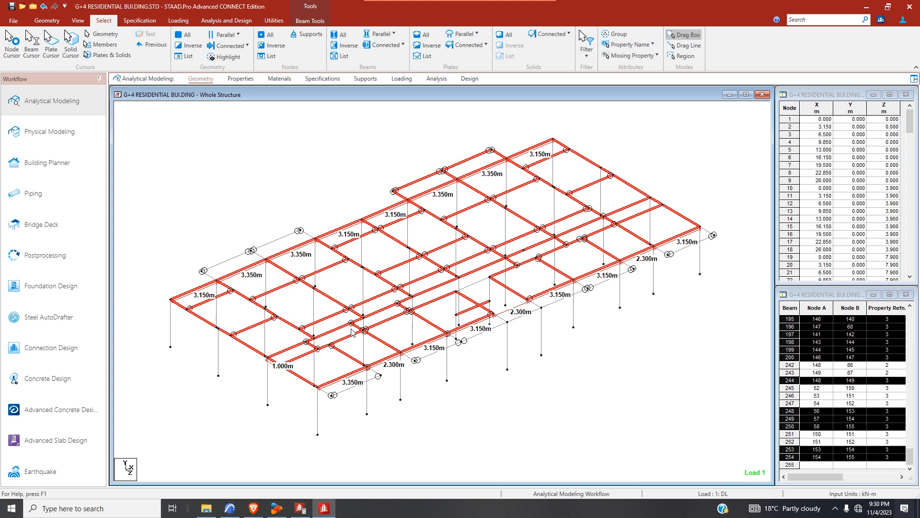
- Switch to ARCHICAD, examine the ground floor plan's walls, staircase and balconies against the selected beams, and return to the STAAD.Pro model
click(229, 508)
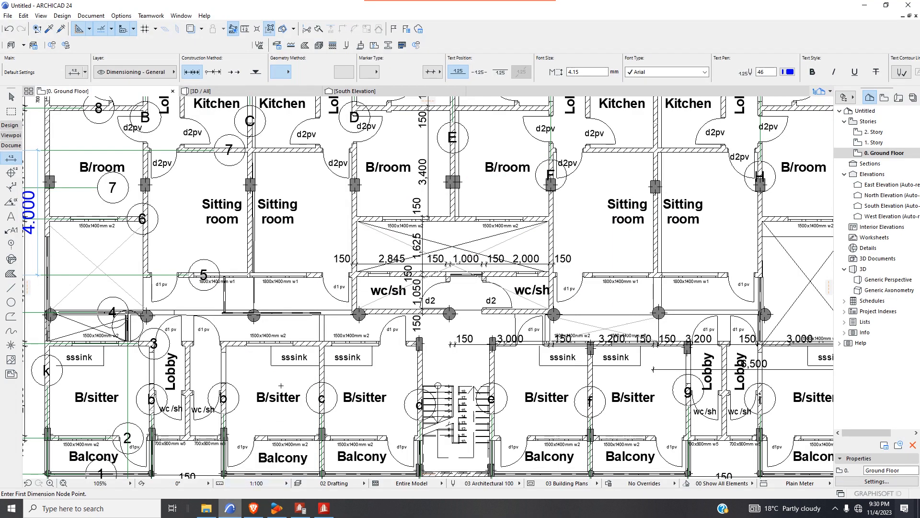
scroll(237, 321, up, 2)
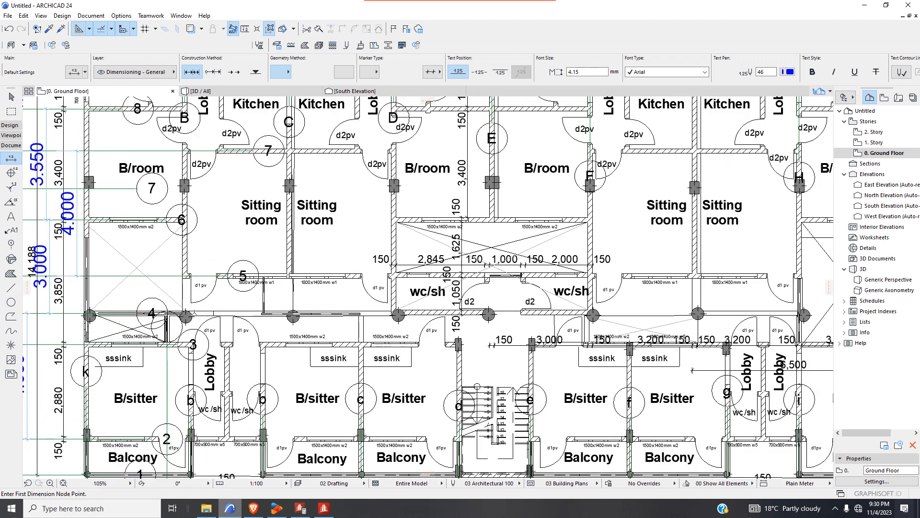
scroll(290, 410, down, 2)
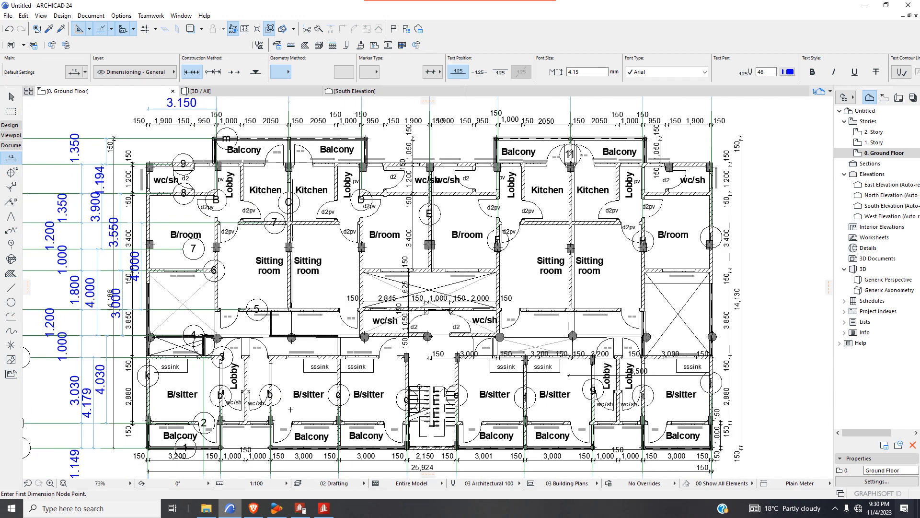
click(324, 508)
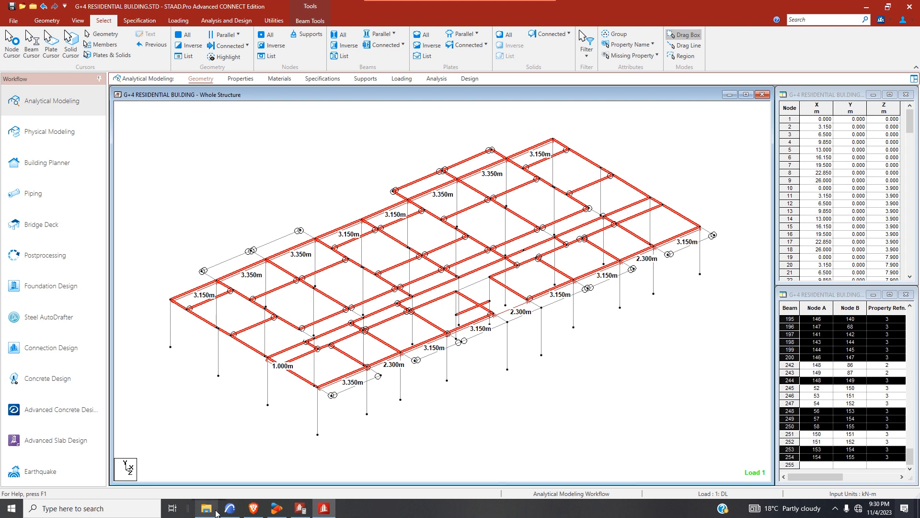
click(230, 508)
scroll(387, 381, up, 1)
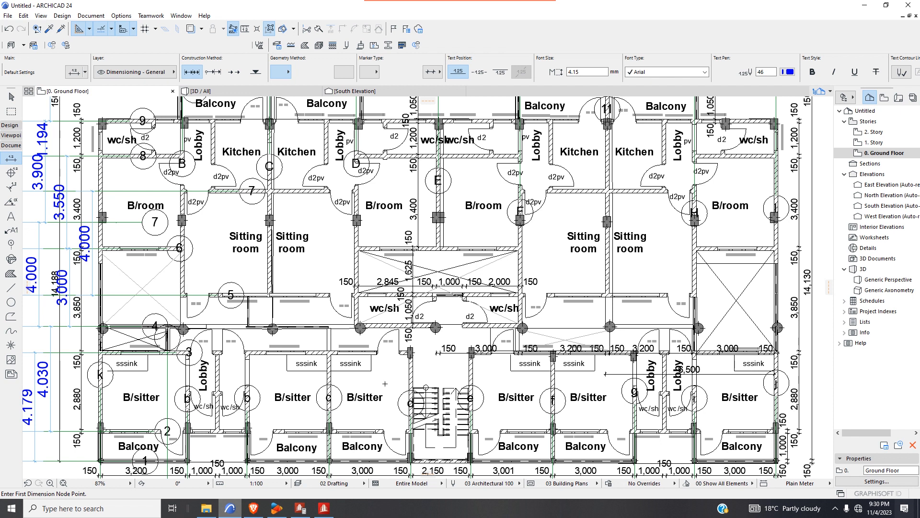
click(326, 507)
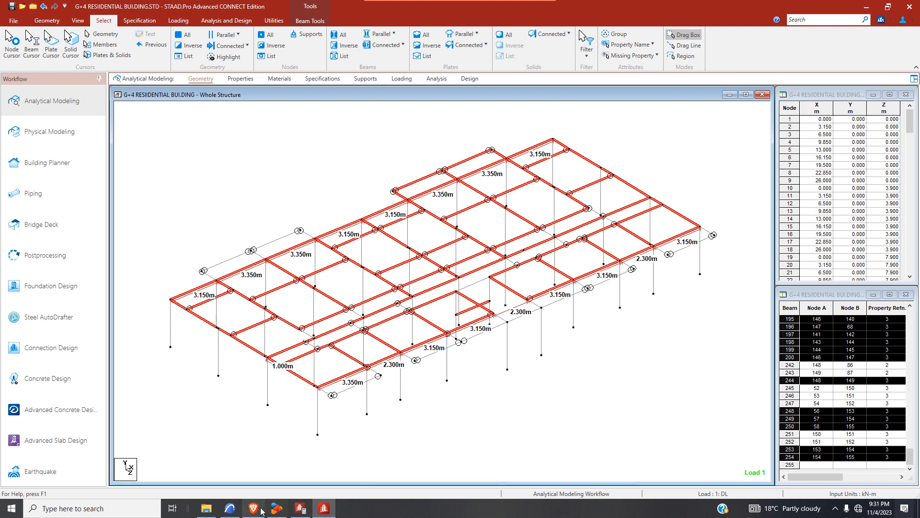
click(230, 508)
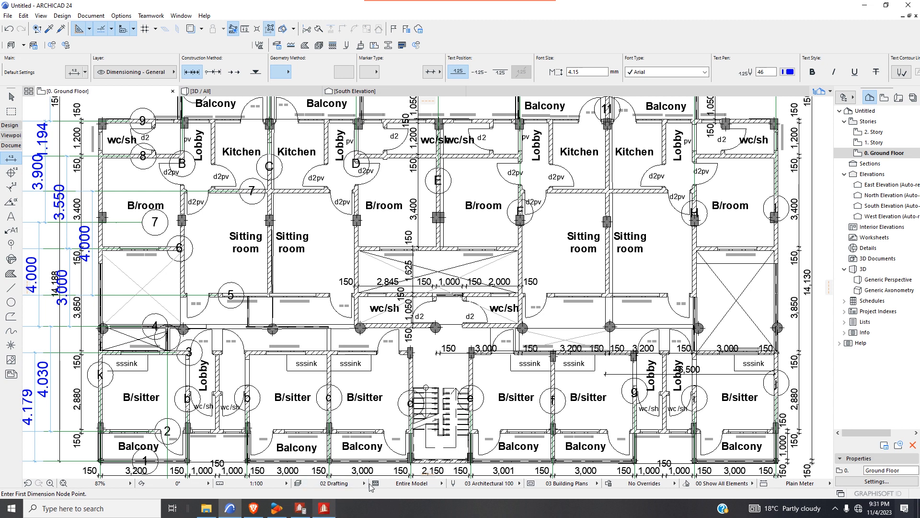
click(304, 511)
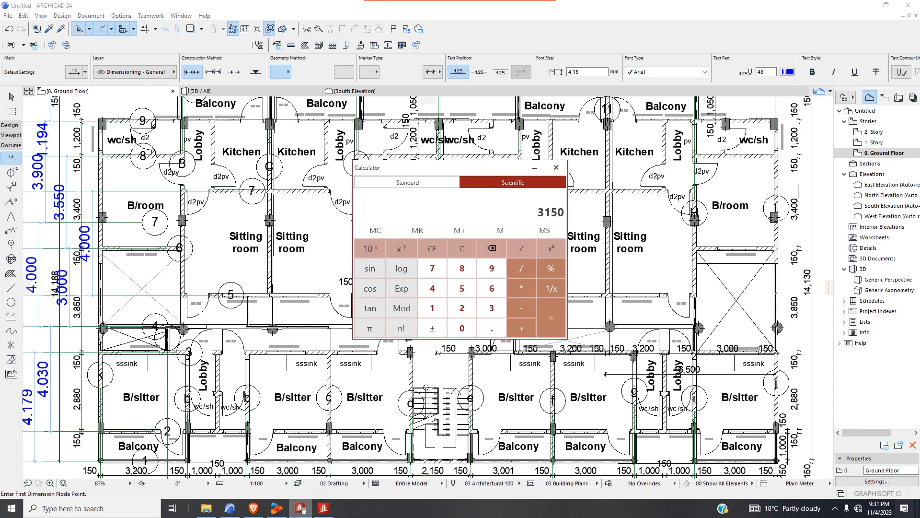
click(326, 510)
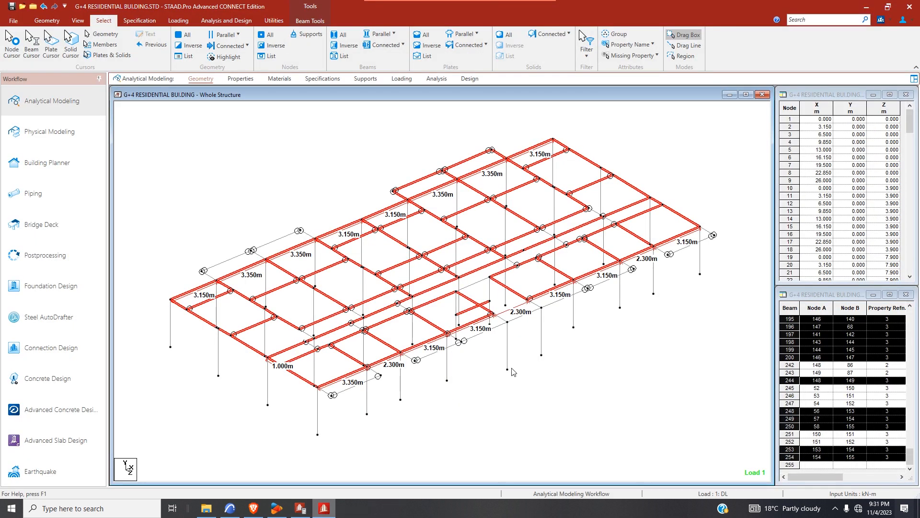
- Remove the edge and cantilever beams of the second rear balcony and the staircase beam from the beam selection
ctrl+click(396, 192)
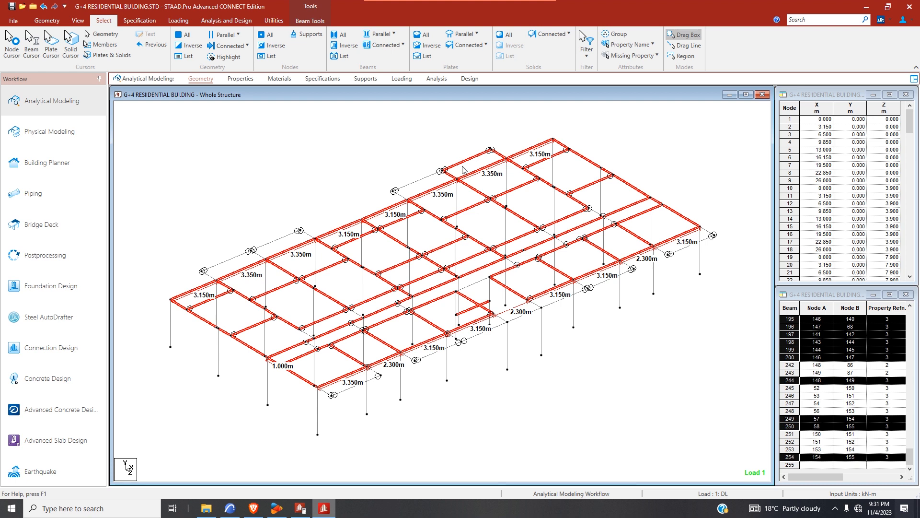
ctrl+click(494, 152)
ctrl+click(452, 176)
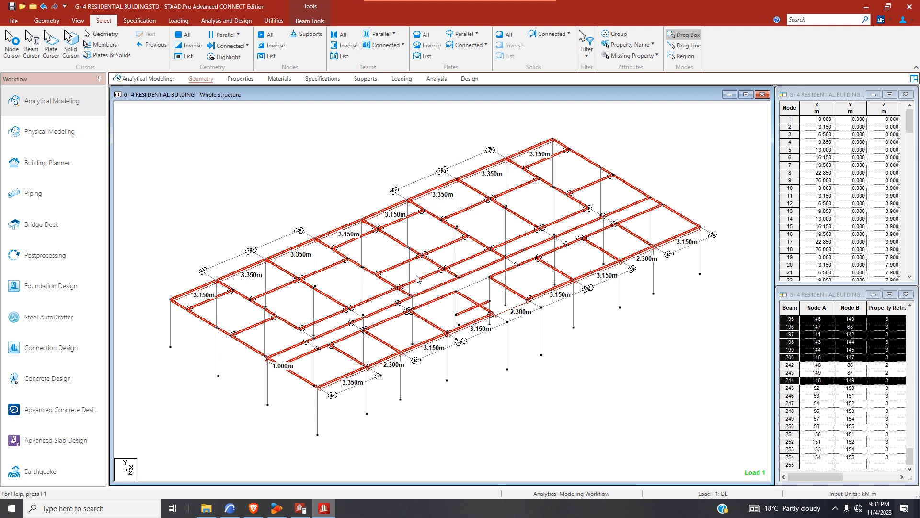
ctrl+click(473, 311)
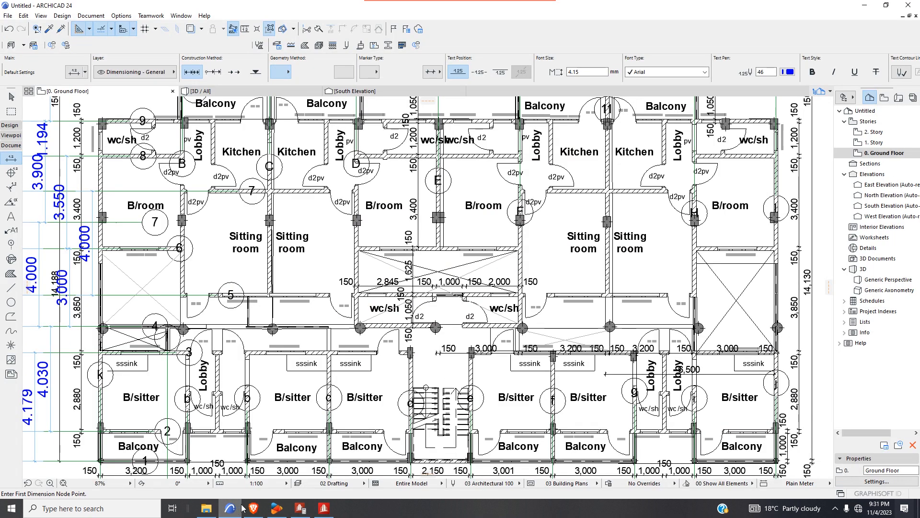
- Check the whole ground floor plan in ARCHICAD, close the calculator, and switch back to the STAAD.Pro model
click(230, 508)
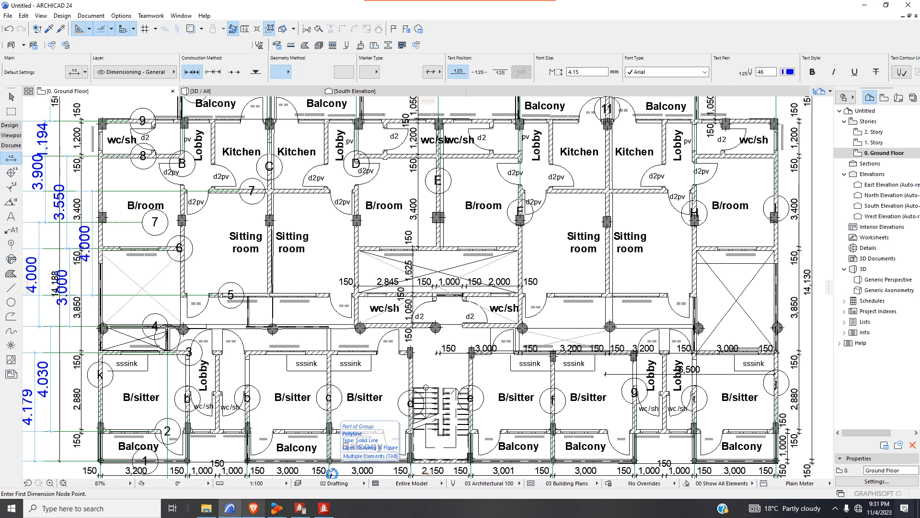
scroll(366, 389, down, 2)
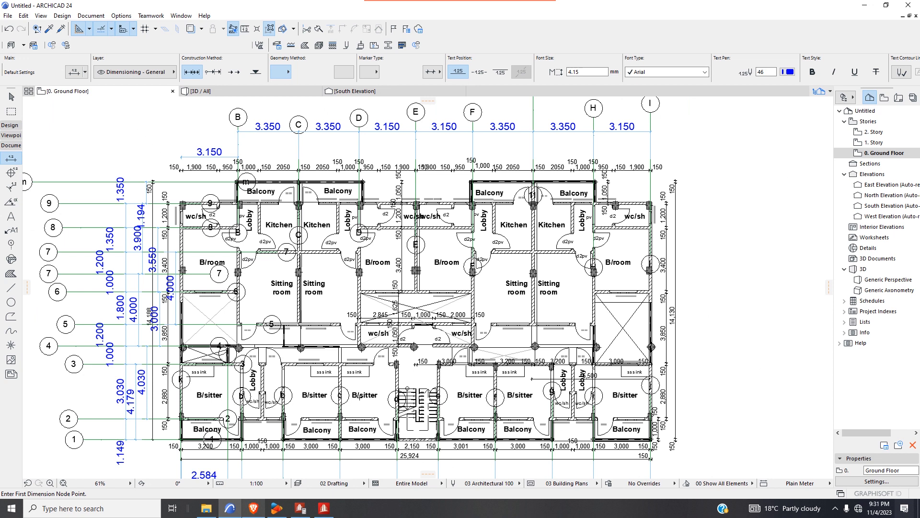
click(301, 509)
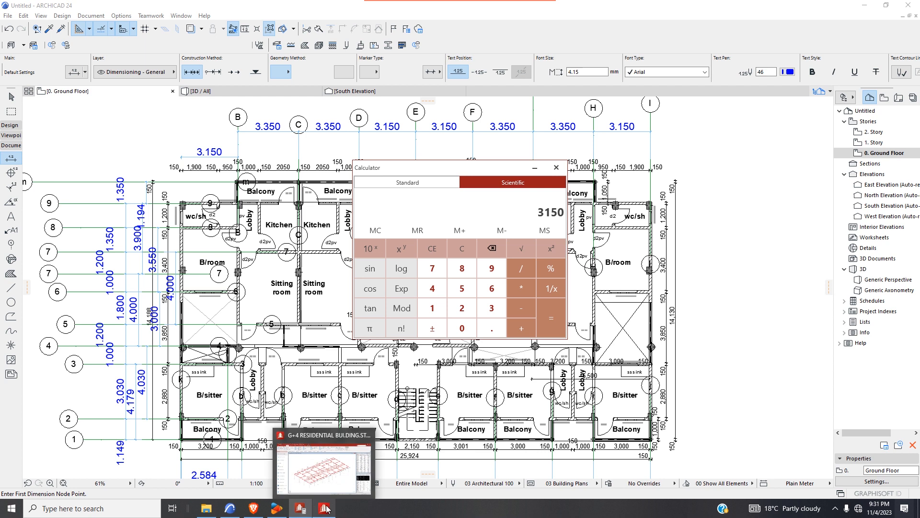
click(556, 167)
mouse_move(301, 508)
click(349, 485)
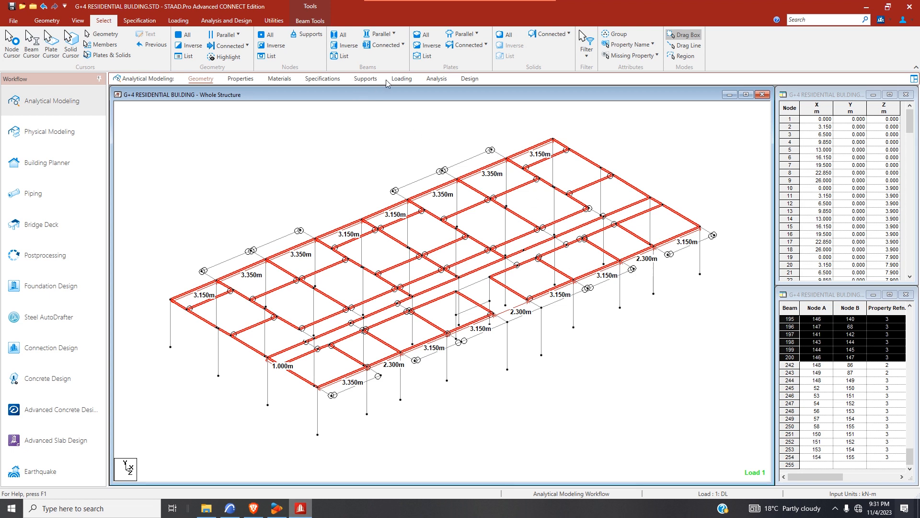
- Assign the UNI GY -10 kN/m load of the DL load case to the selected floor beams
click(400, 78)
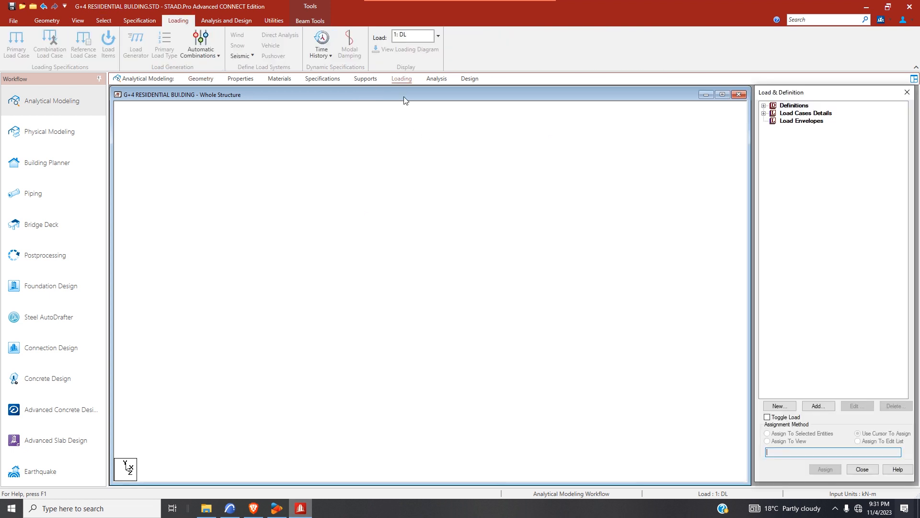
click(764, 113)
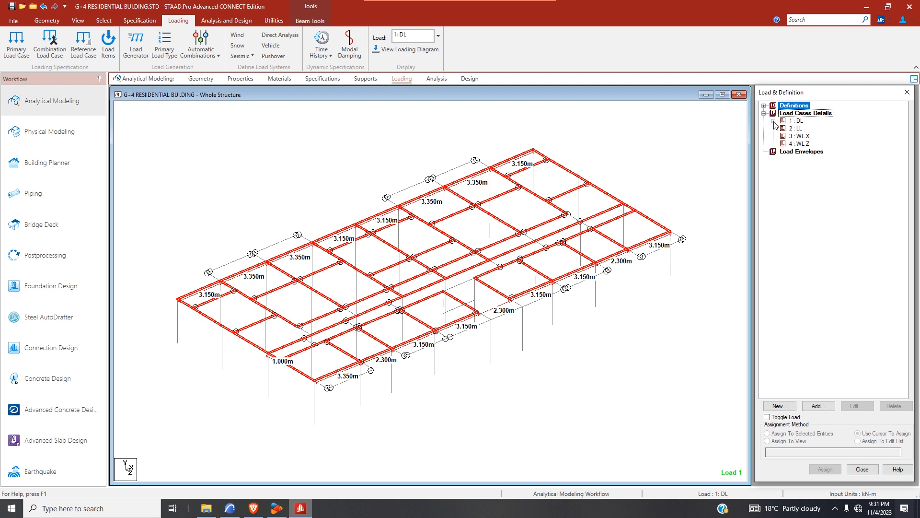
click(773, 121)
click(811, 136)
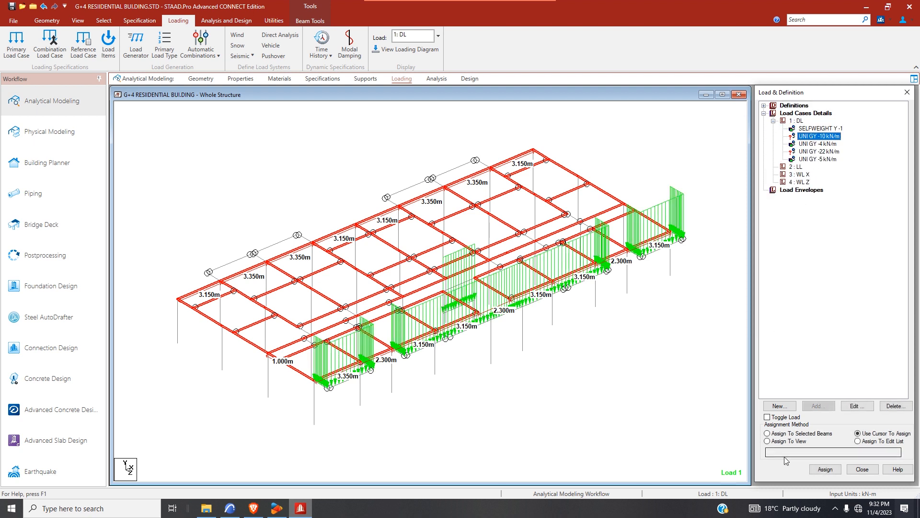
click(767, 433)
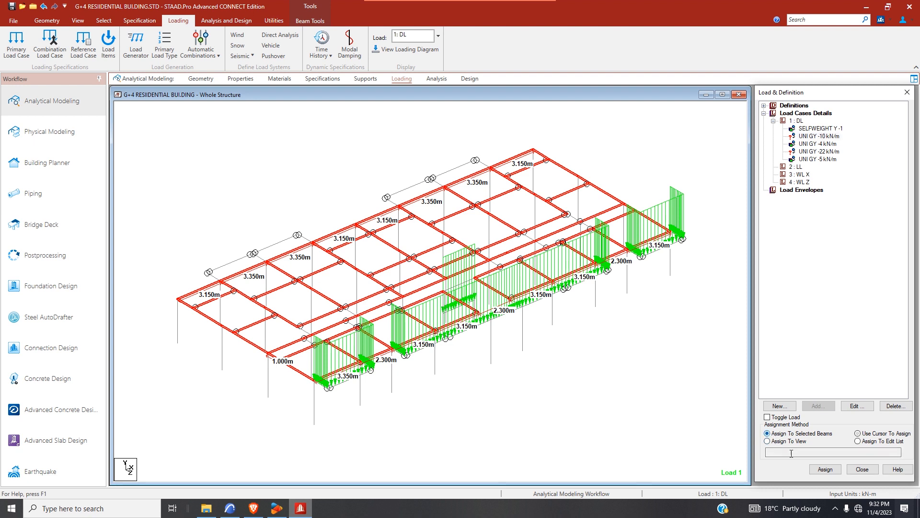
click(825, 470)
click(852, 310)
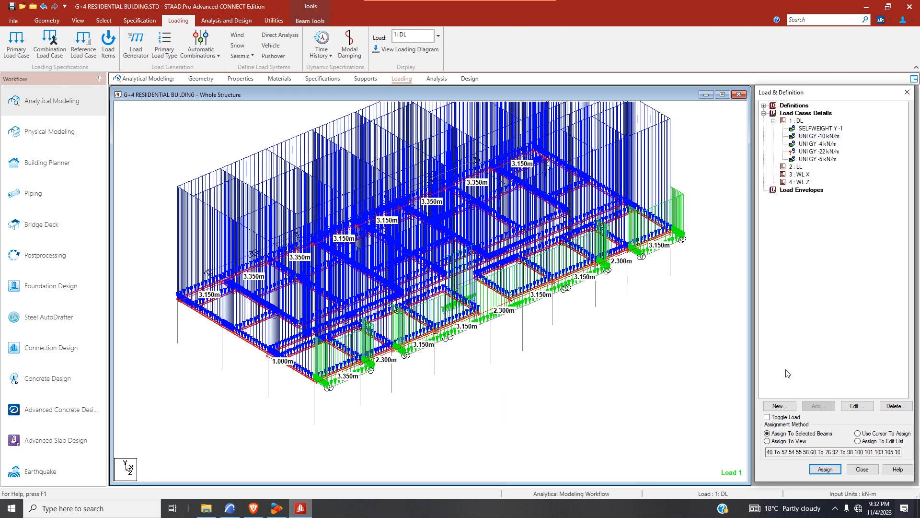
- Select the outer edge beams and the end cantilevers of both rear balconies in the geometry view, leaving out the middle cantilevers
click(200, 79)
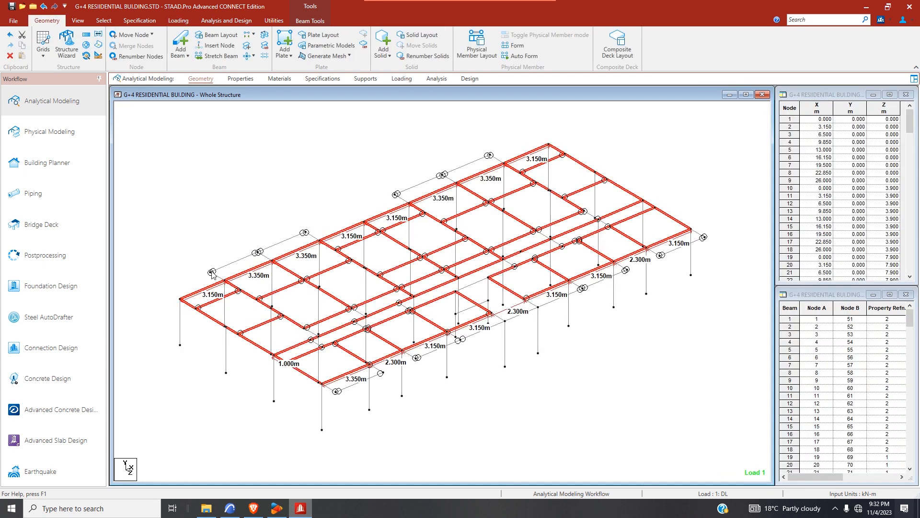
click(216, 274)
click(257, 254)
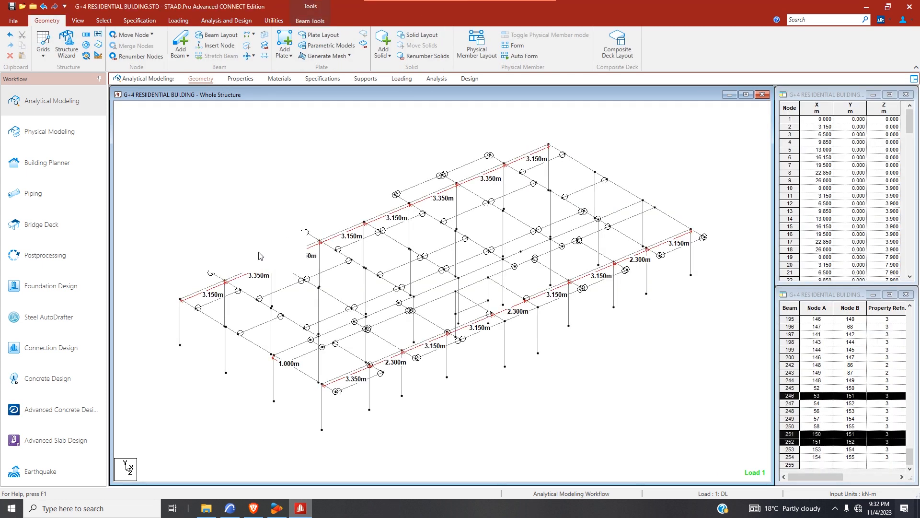
ctrl+click(216, 278)
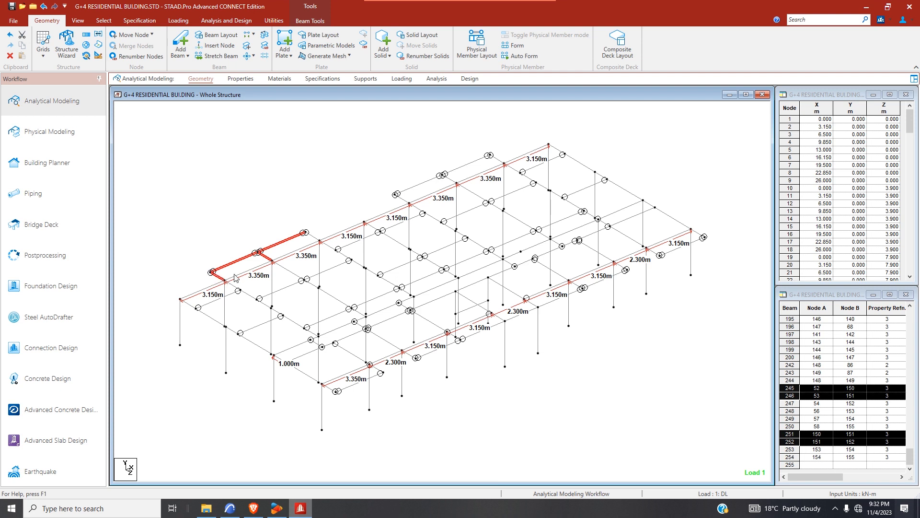
ctrl+click(266, 258)
ctrl+click(319, 238)
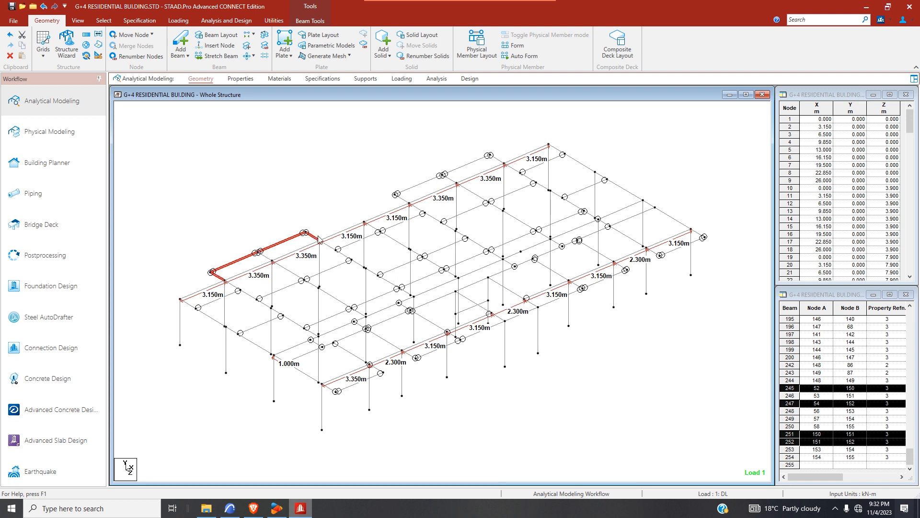
ctrl+click(394, 194)
ctrl+click(489, 156)
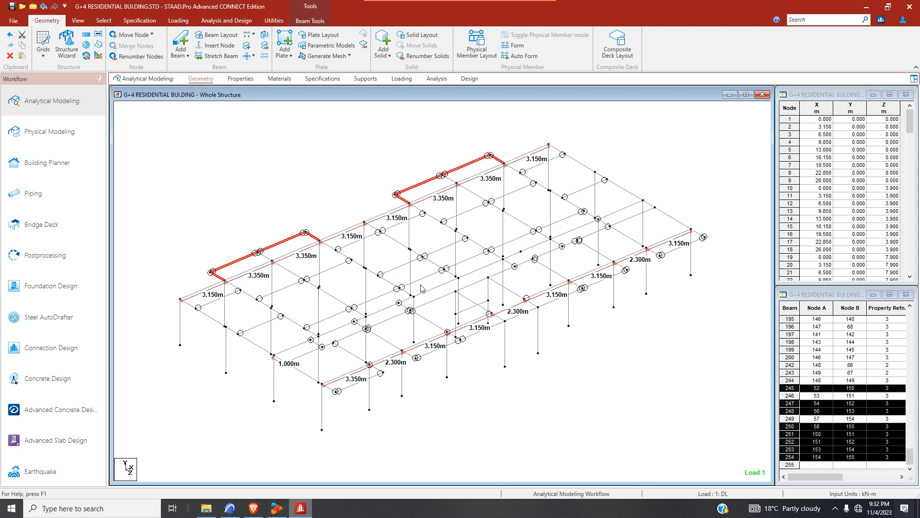
- Assign the UNI GY -4 kN/m load of the DL load case to the selected rear balcony beams
click(402, 78)
click(763, 113)
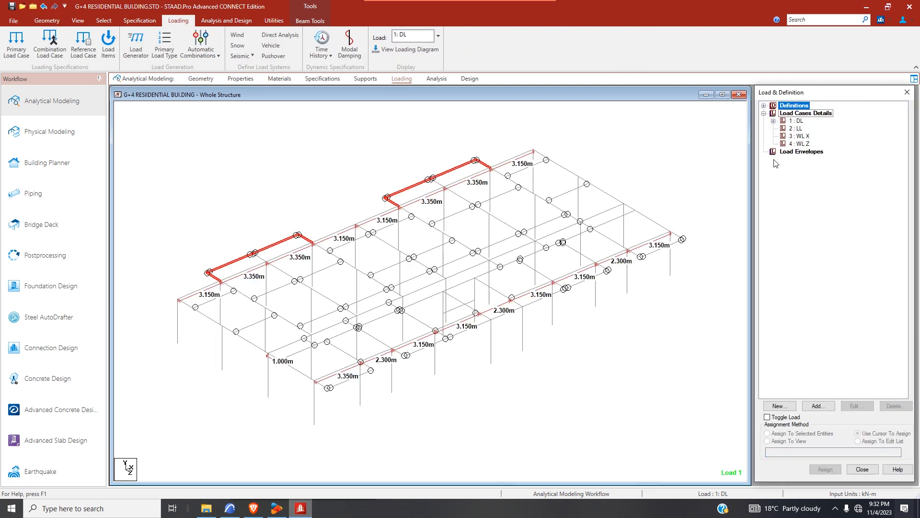
click(773, 120)
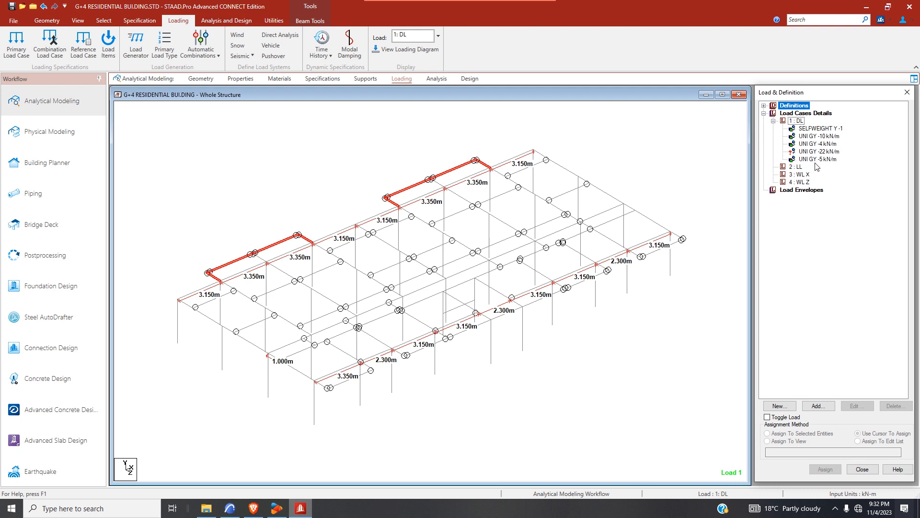
click(819, 144)
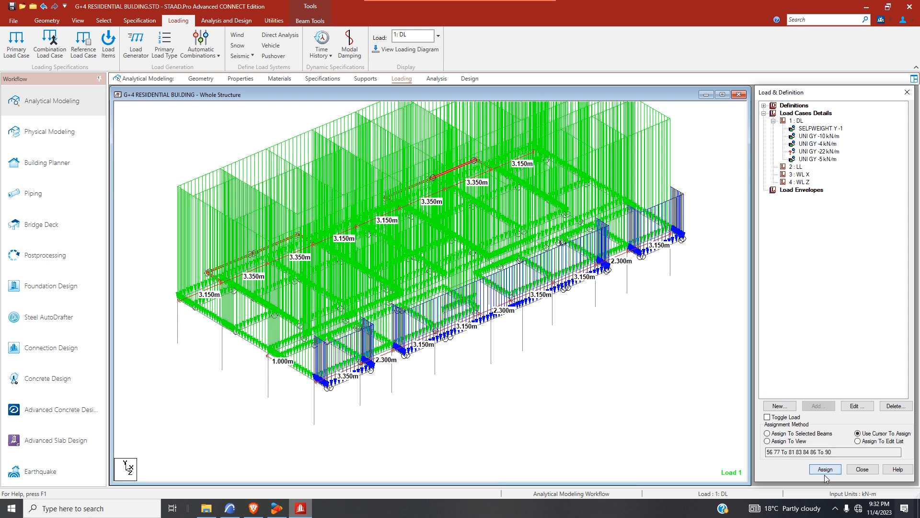
click(825, 469)
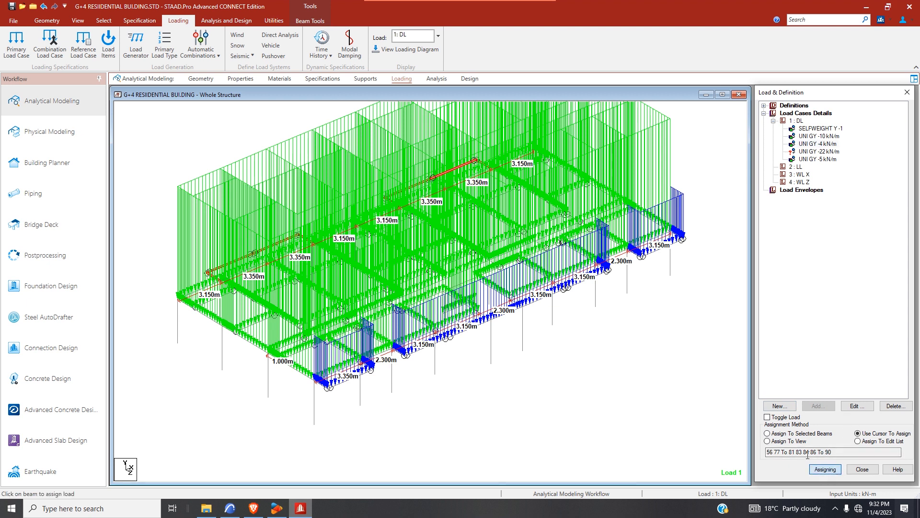
click(775, 433)
click(825, 469)
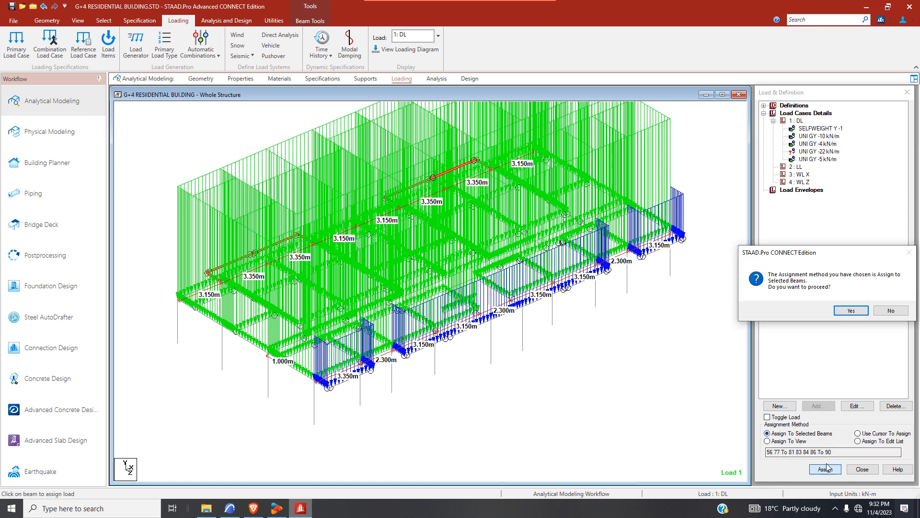
click(855, 312)
scroll(571, 365, down, 2)
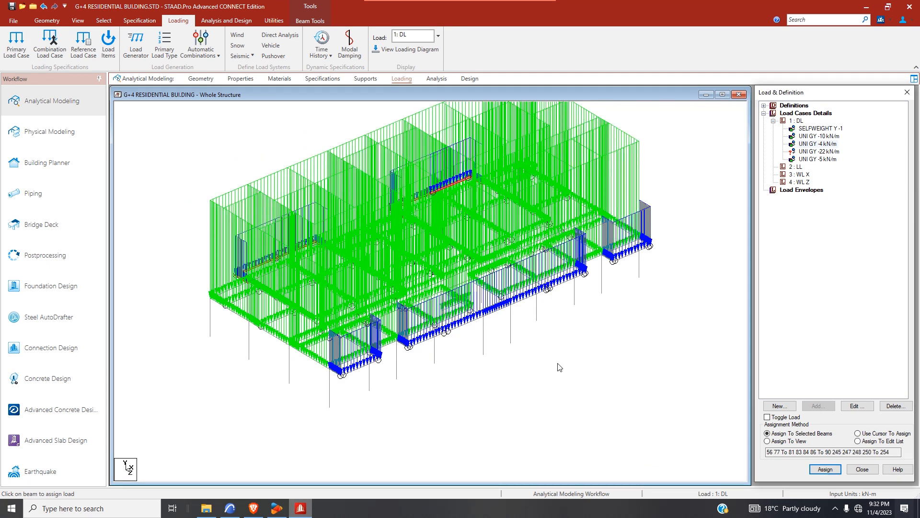
click(201, 79)
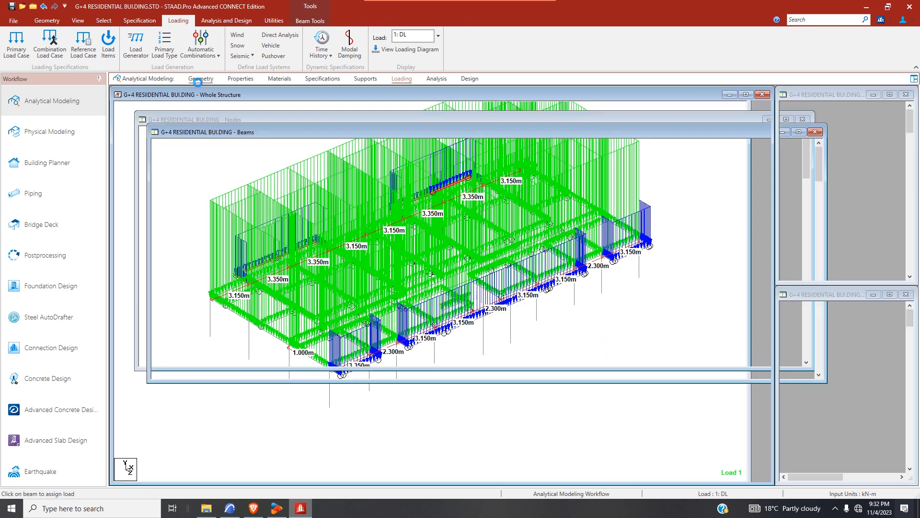
click(402, 79)
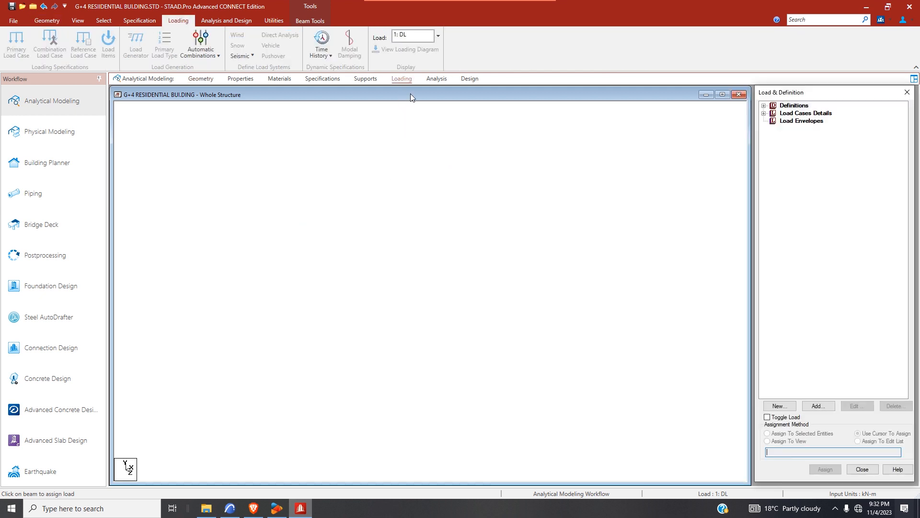
click(764, 107)
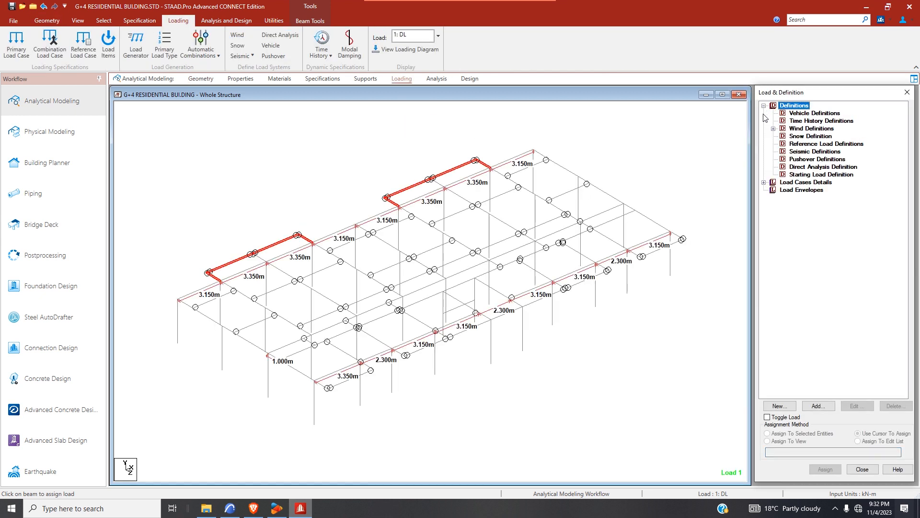
click(764, 184)
click(773, 190)
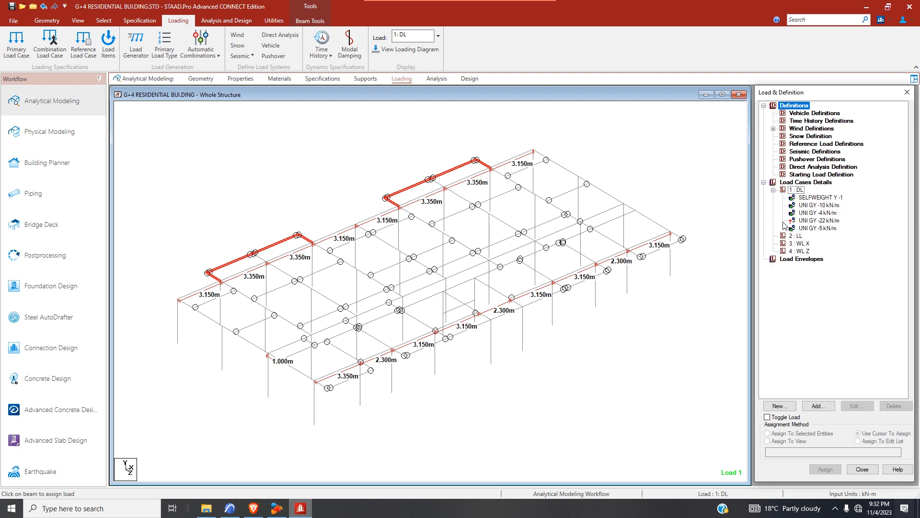
click(816, 221)
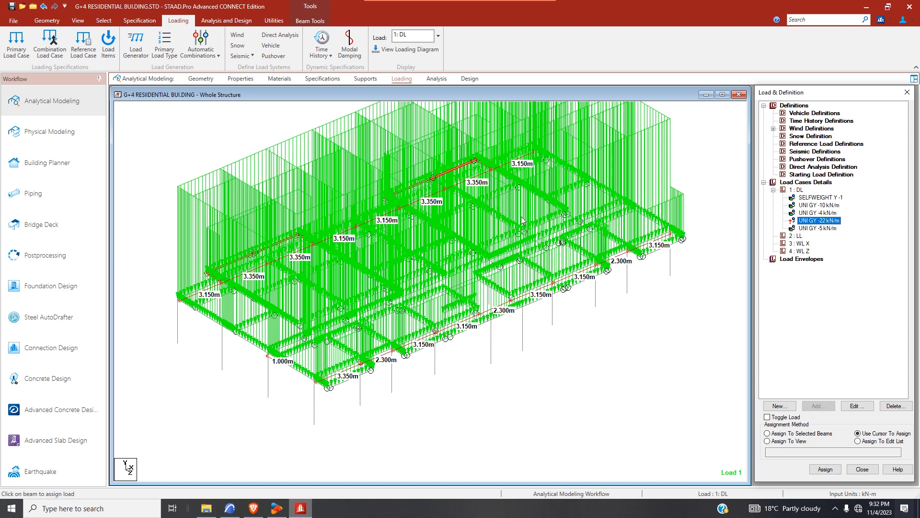
- Clear the balcony selection and select only the mid-height stair beam 244 and the outer front beam 56 of the central bay
click(201, 79)
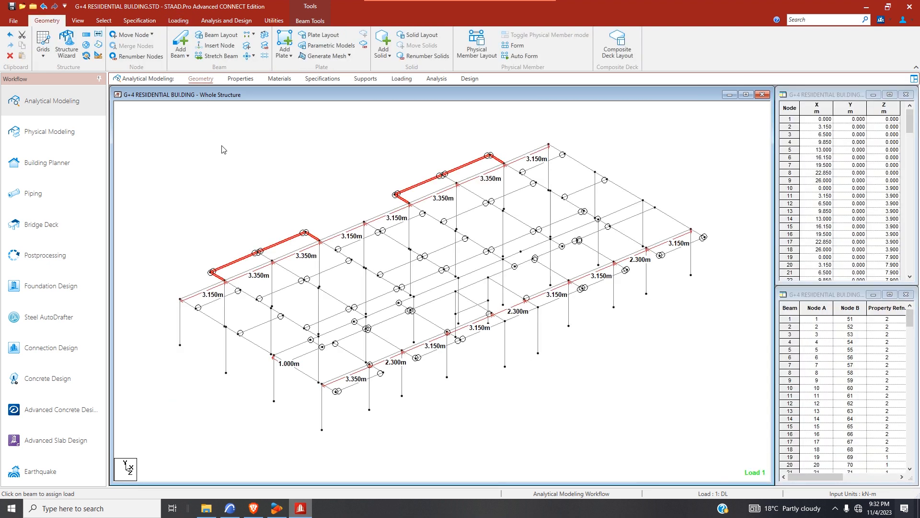
click(465, 310)
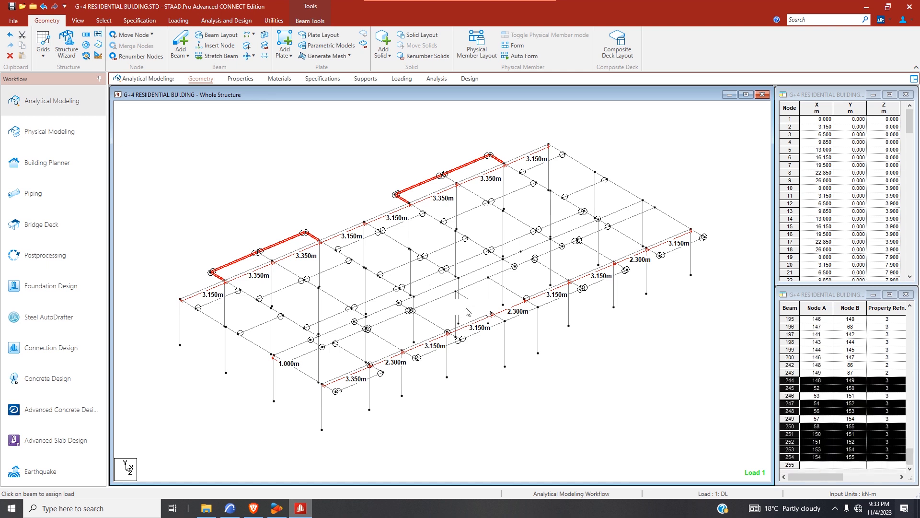
click(519, 315)
click(243, 79)
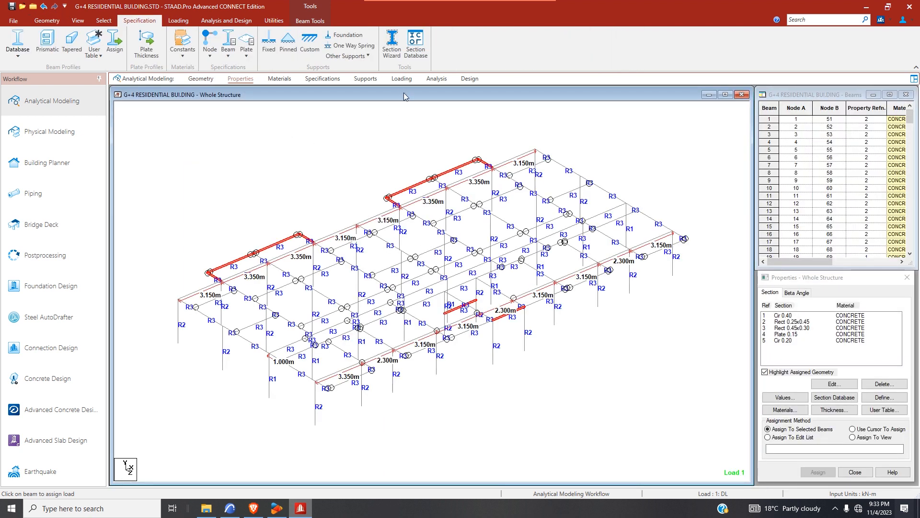
click(399, 191)
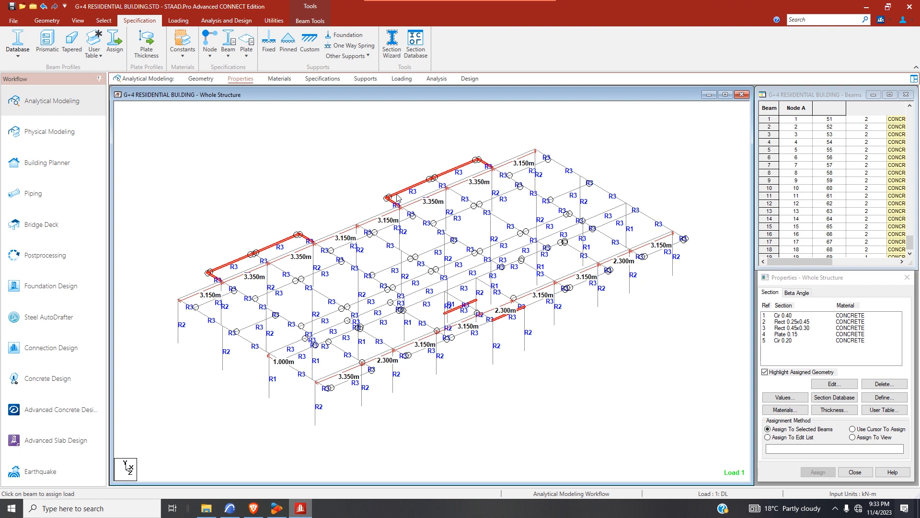
click(458, 310)
click(500, 319)
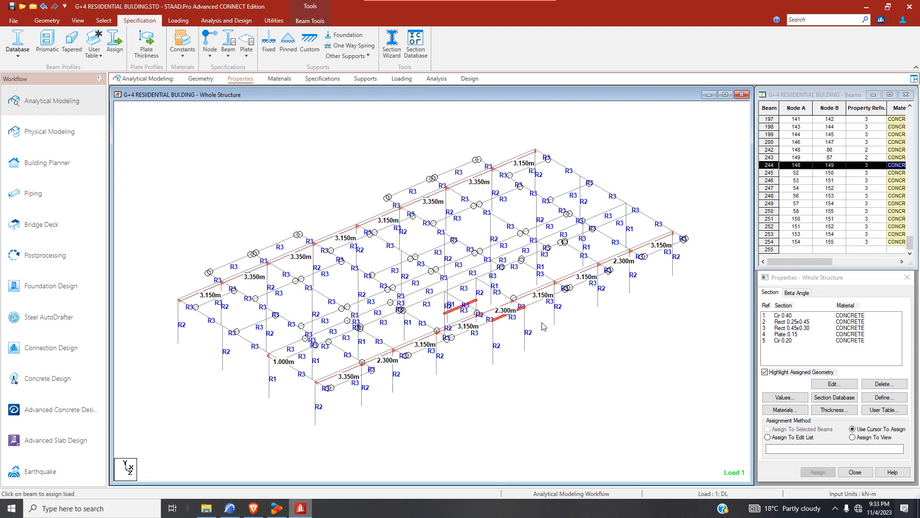
- Assign the UNI GY -22 kN/m load of the DL load case to the two selected beams
click(408, 80)
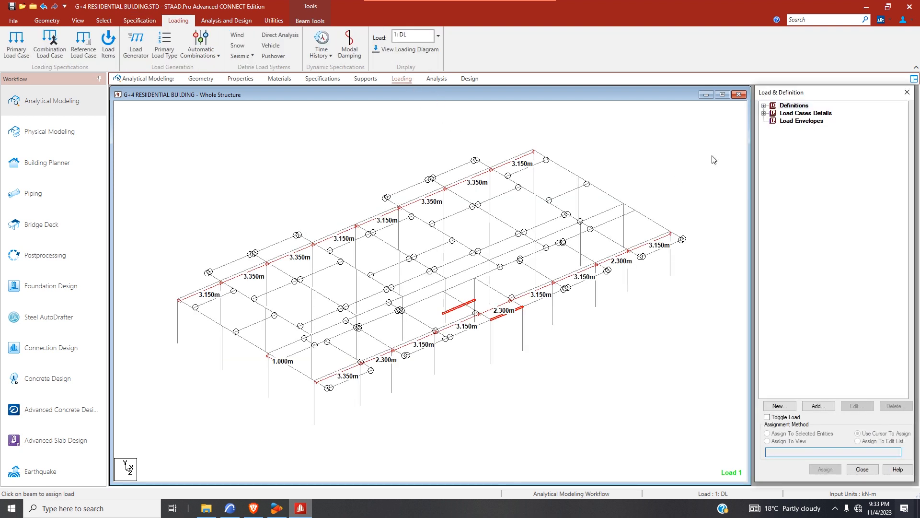
click(764, 113)
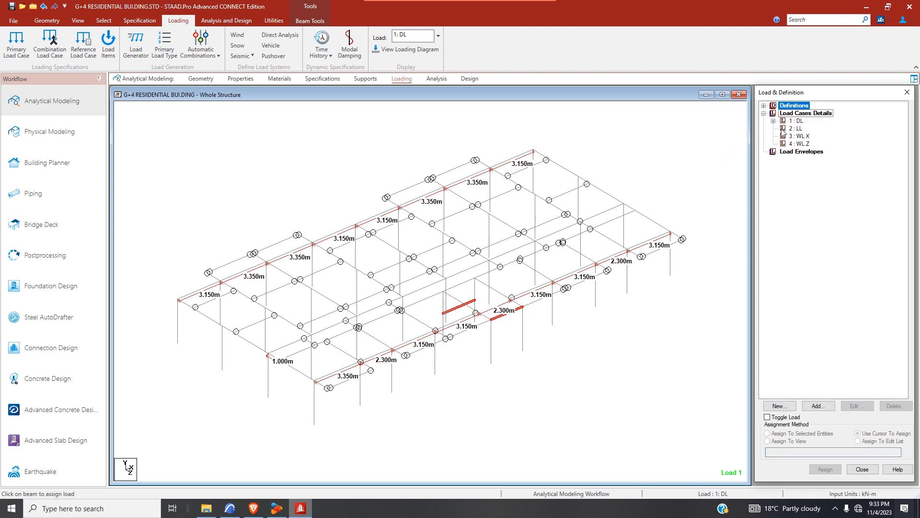
click(796, 121)
click(773, 121)
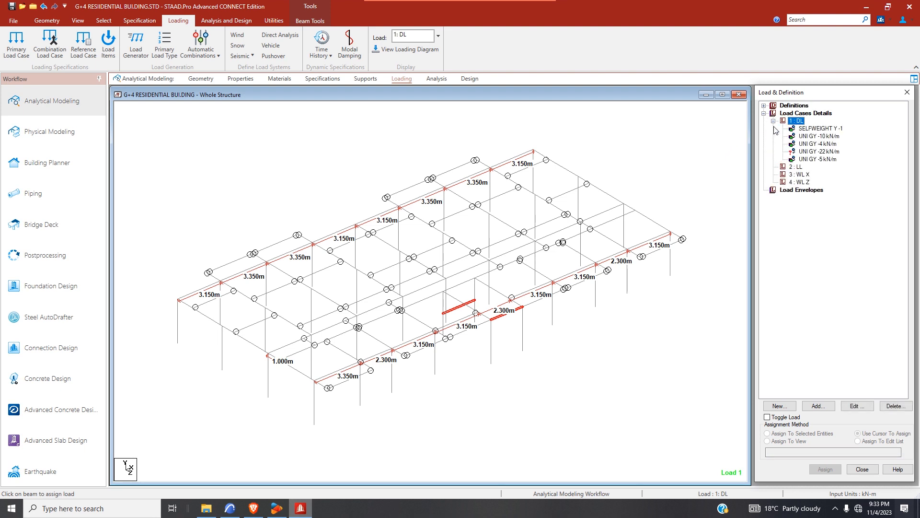
click(817, 152)
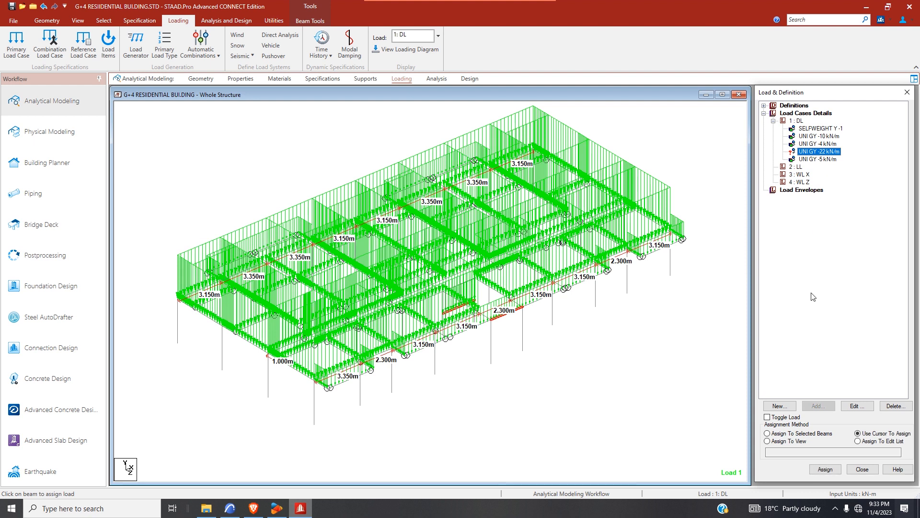
click(768, 434)
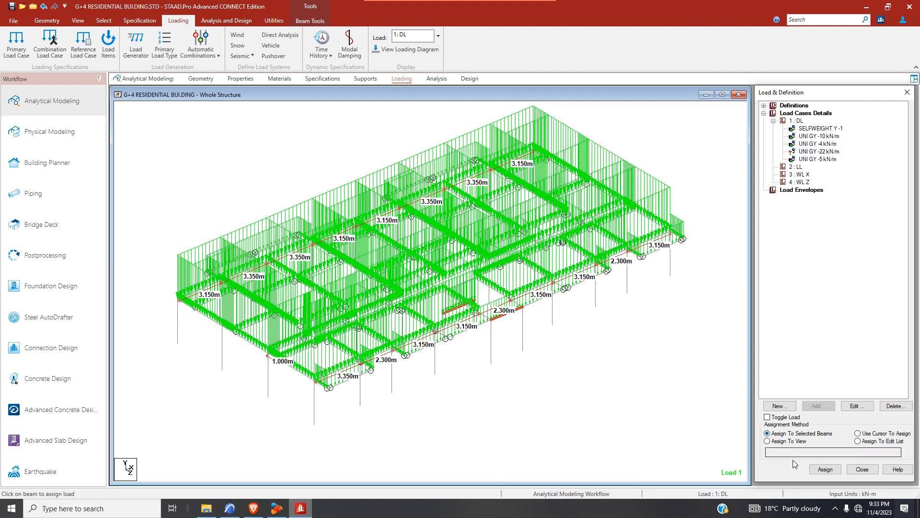
click(825, 469)
click(851, 311)
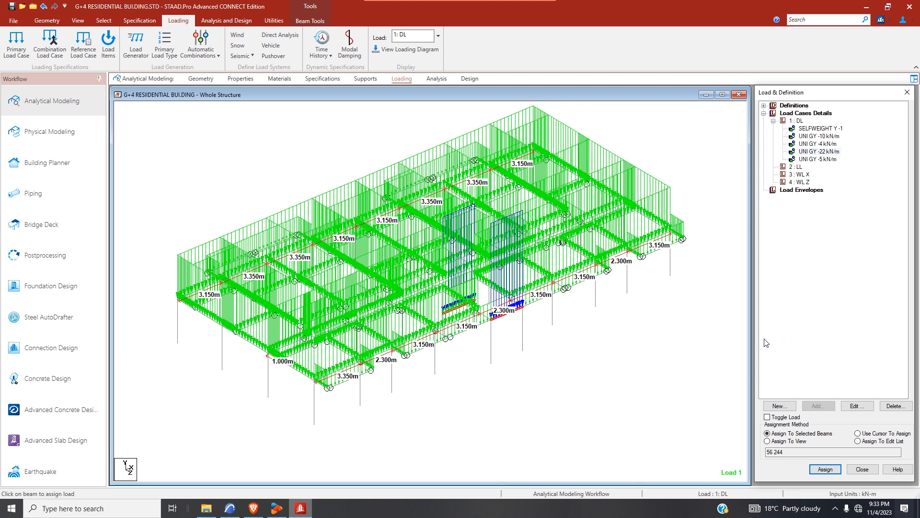
- Check which DL loads are assigned to the outer front beam 56 of the central bay
click(508, 311)
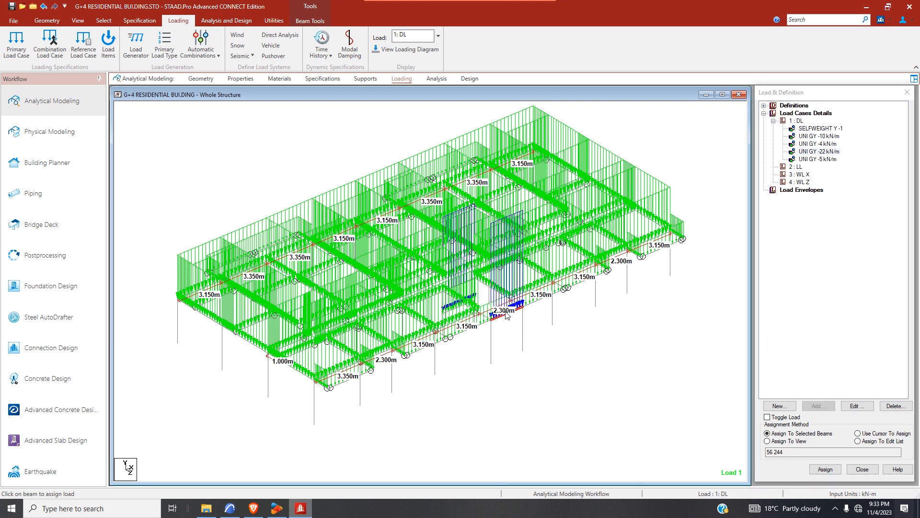
double_click(506, 311)
click(409, 165)
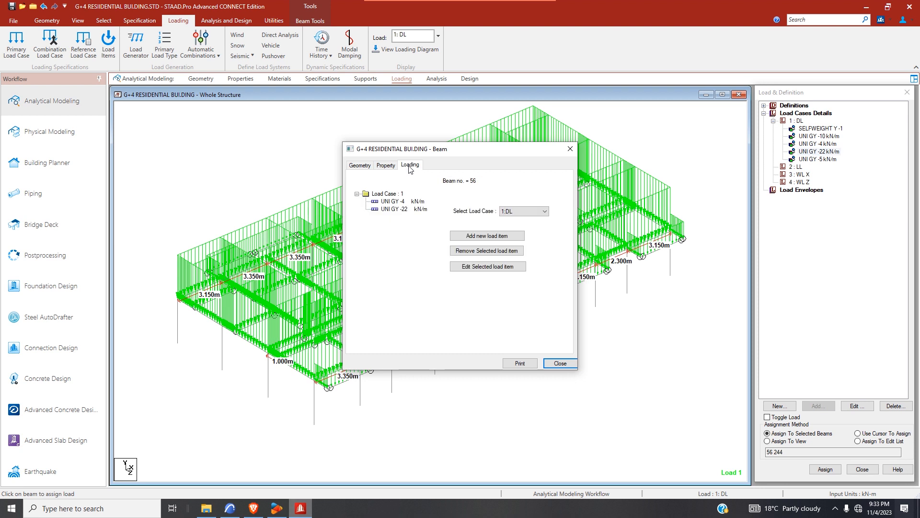
click(567, 151)
scroll(528, 314, down, 2)
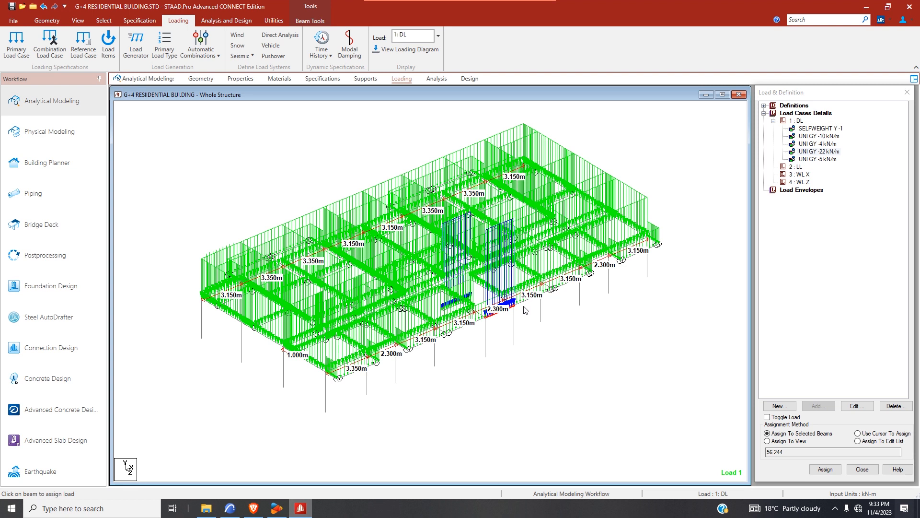
- Add a full-plate pressure load of -1 kN/m2 in the GY direction to the DL load case
click(795, 167)
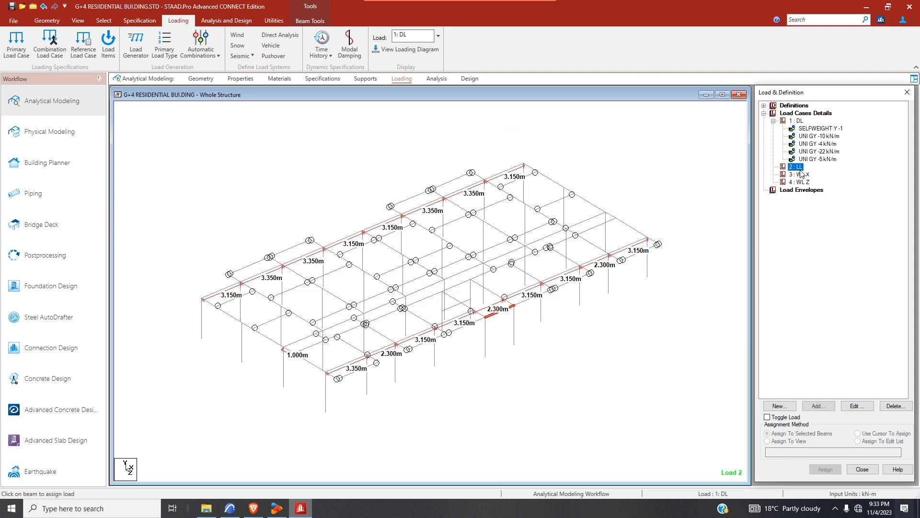
click(797, 121)
click(817, 406)
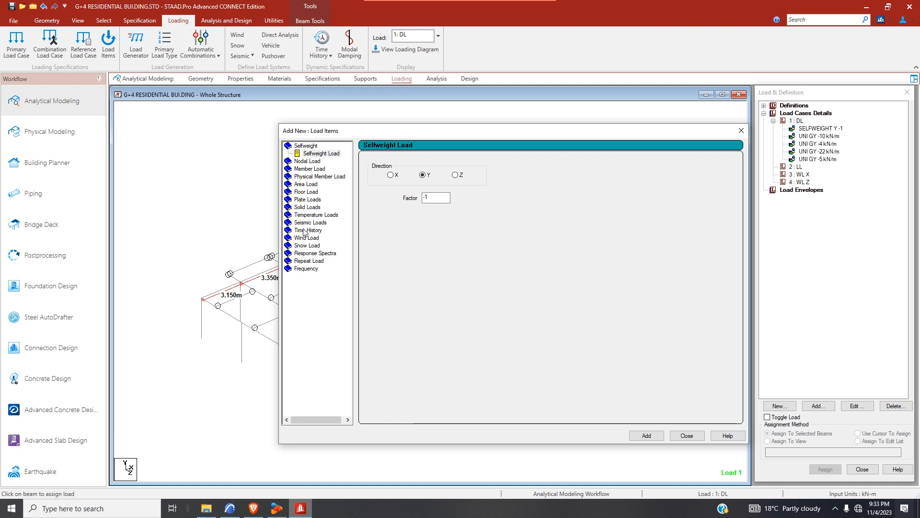
click(303, 200)
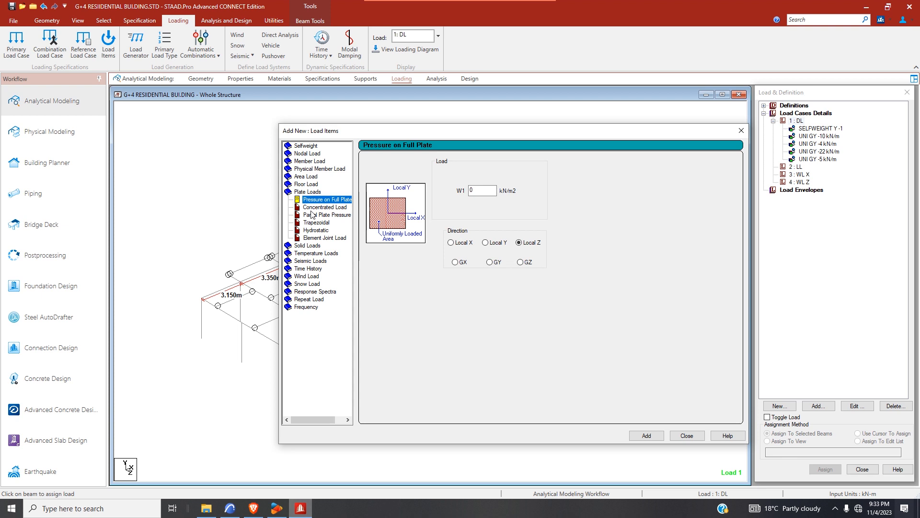
double_click(483, 191)
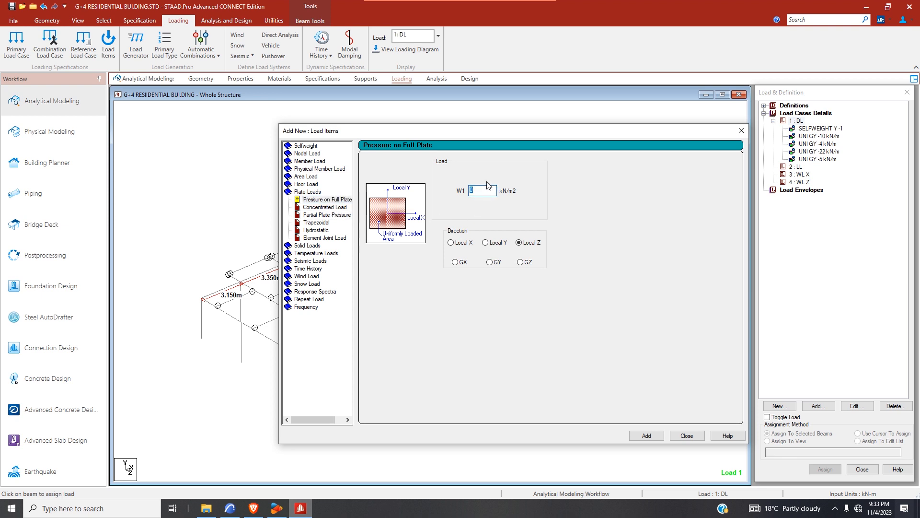
click(491, 264)
click(648, 437)
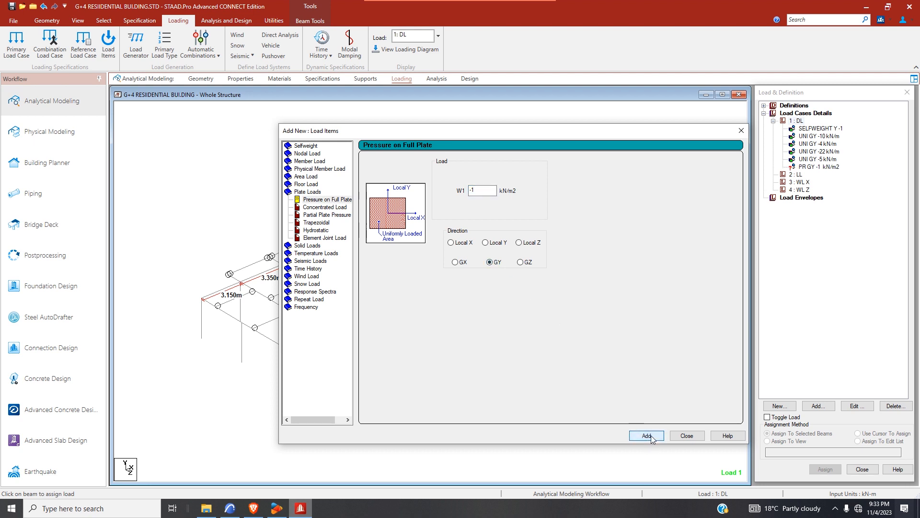
click(687, 436)
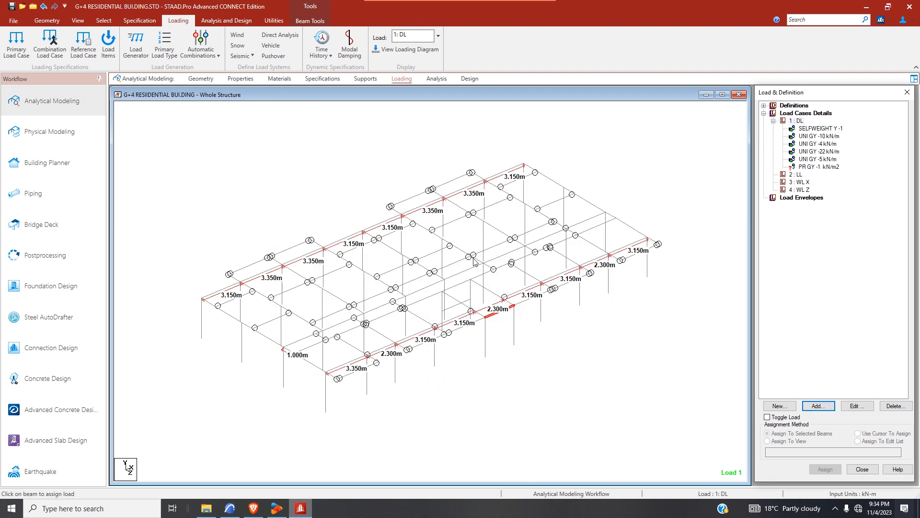
- Display the whole structure including its hidden plates and select all plates
click(467, 35)
click(426, 36)
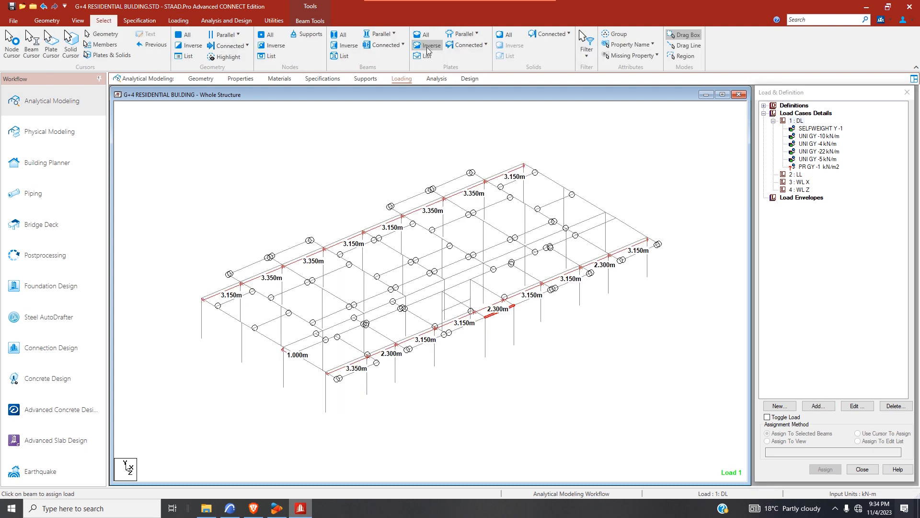
click(422, 34)
click(78, 21)
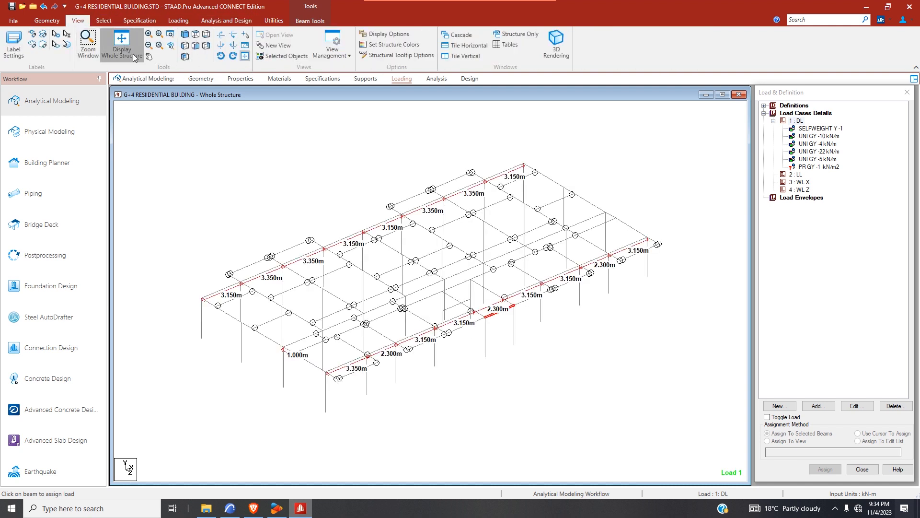
click(122, 42)
scroll(334, 250, up, 1)
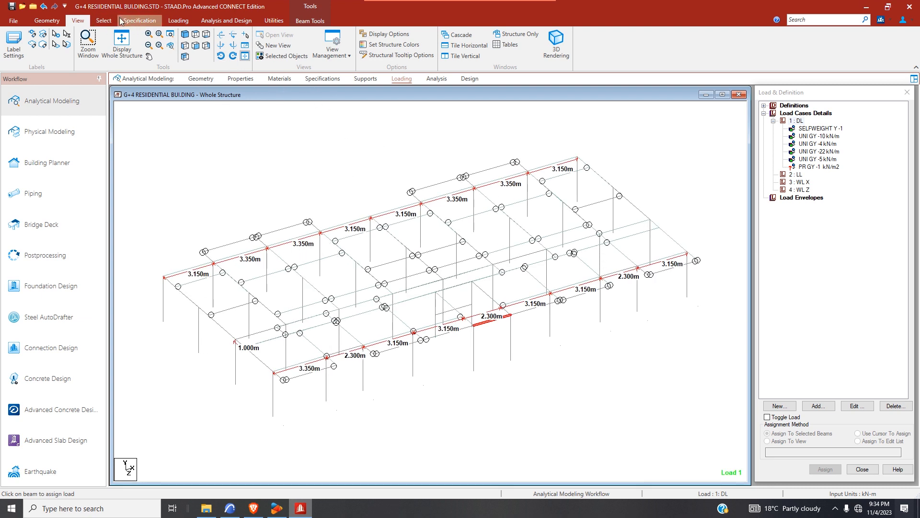
click(104, 20)
click(423, 35)
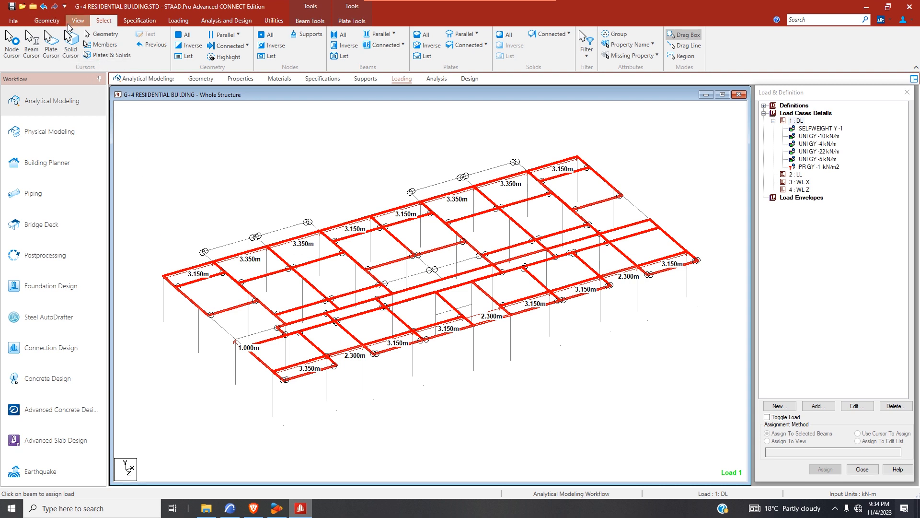
- Add a four-node plate to each of the two bays of the left rear balcony
click(47, 21)
click(285, 40)
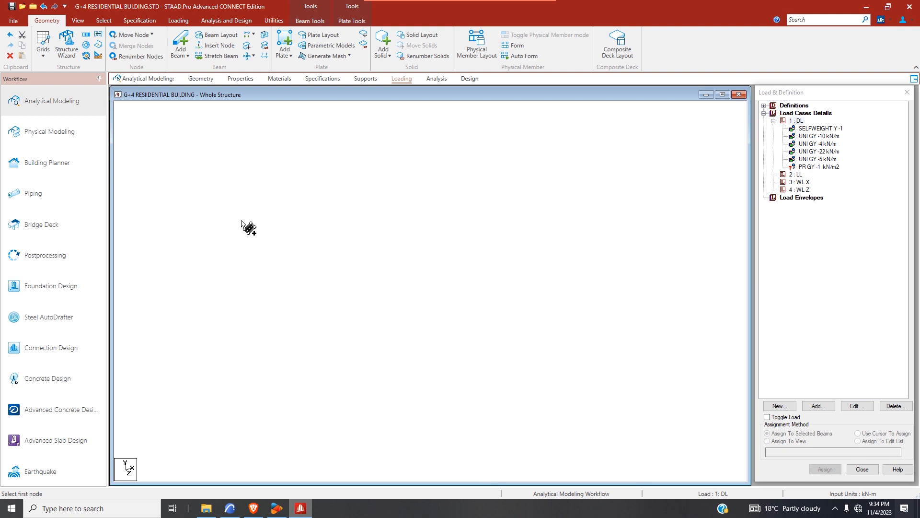
click(204, 252)
click(254, 237)
click(266, 246)
click(223, 273)
click(255, 236)
click(308, 222)
click(321, 233)
click(266, 247)
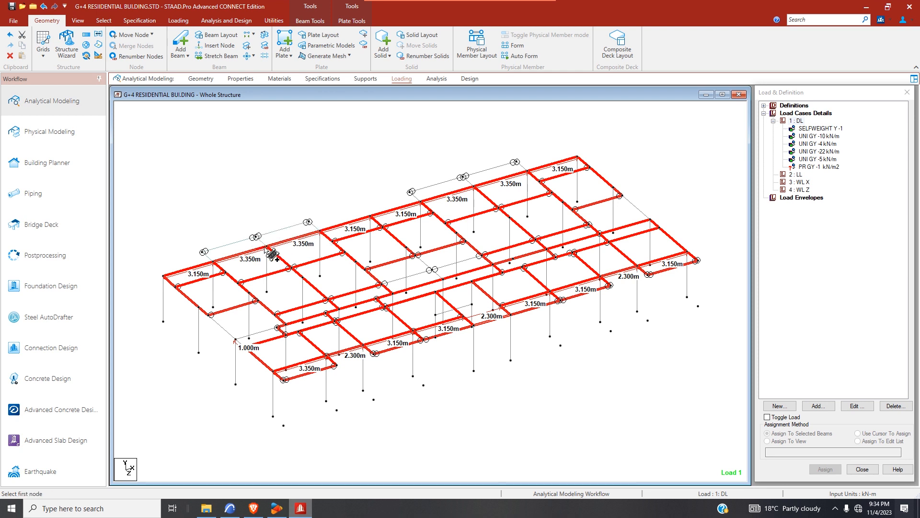
- Add a four-node plate to each of the two bays of the right rear balcony
click(410, 192)
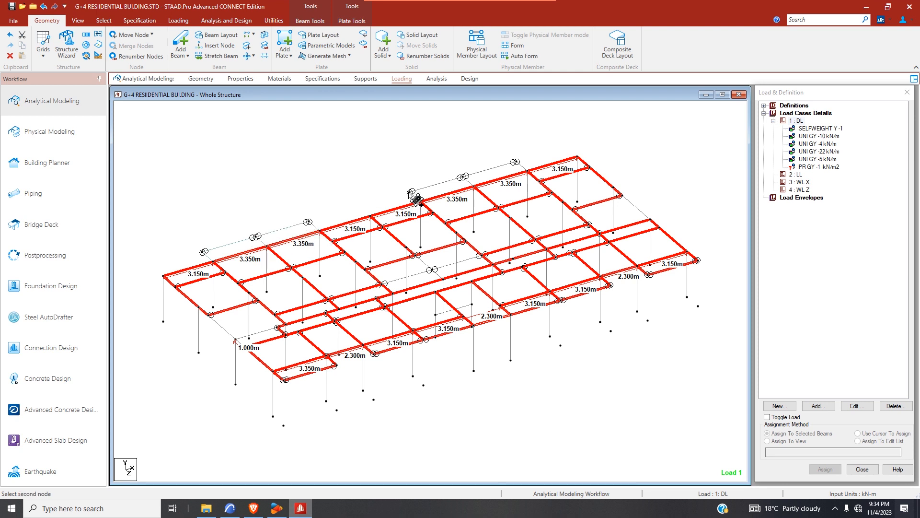
click(463, 177)
click(474, 186)
click(421, 202)
click(463, 176)
click(515, 162)
click(526, 172)
click(474, 186)
- Assign the 0.15 plate thickness property to all plates in view, including the new balcony plates
click(78, 20)
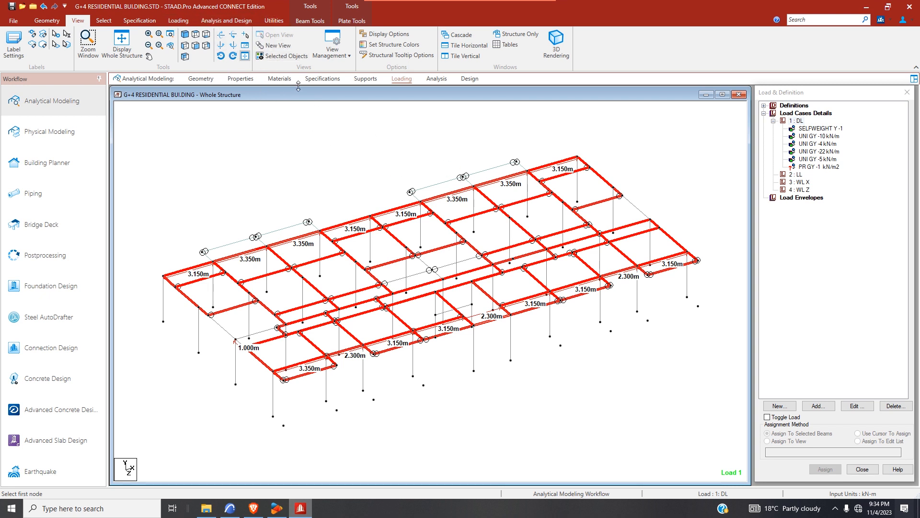
click(240, 79)
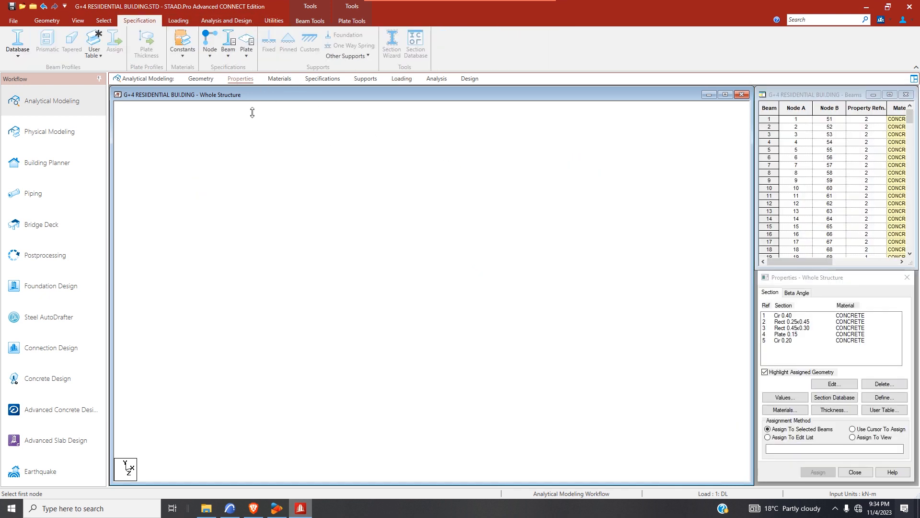
click(788, 334)
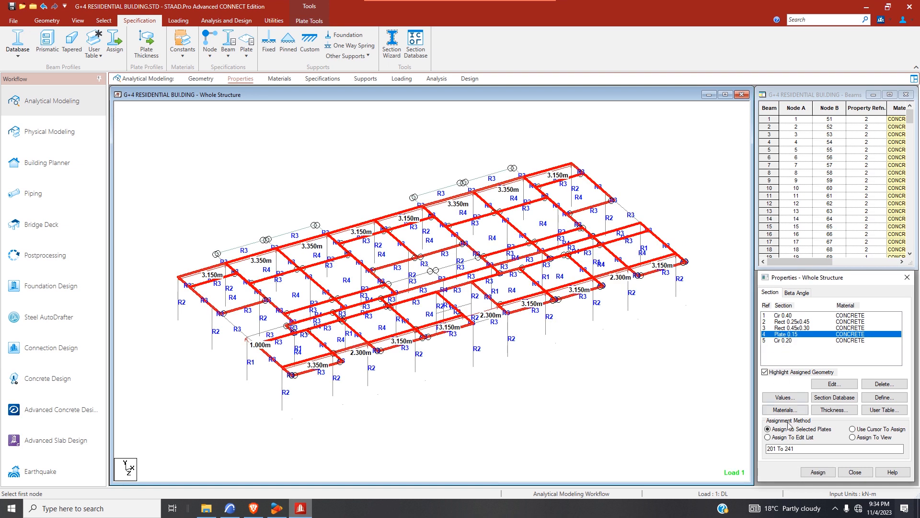
click(852, 437)
click(818, 472)
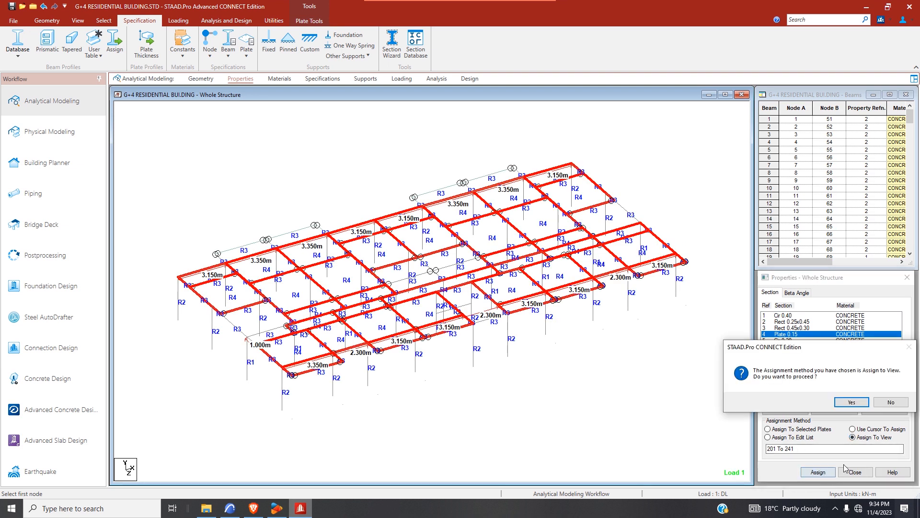
click(852, 403)
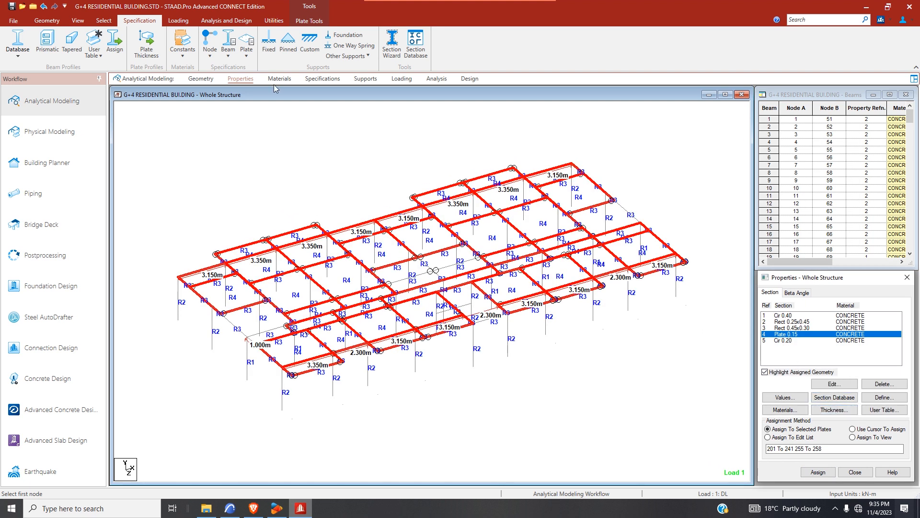
- Assign the -1 kN/m2 GY pressure load of the DL case to the selected plates
click(402, 78)
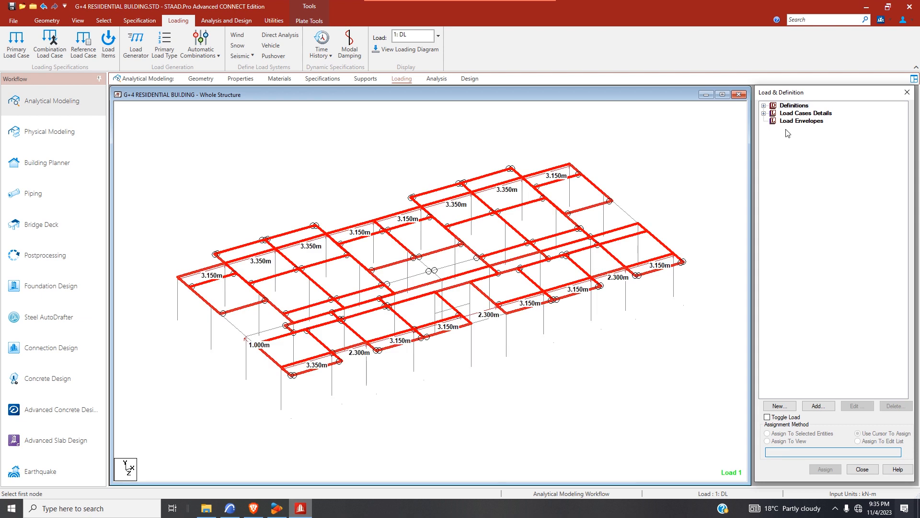
click(764, 113)
click(773, 121)
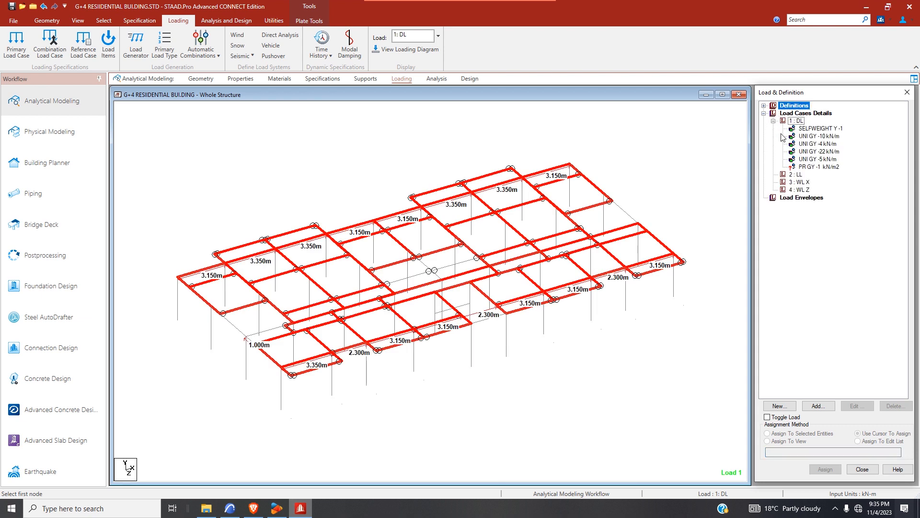
click(811, 167)
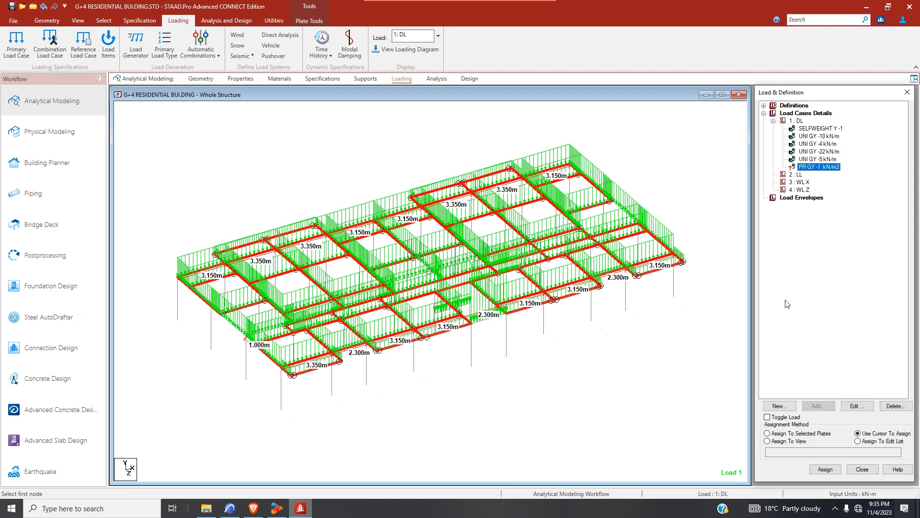
click(768, 434)
click(825, 470)
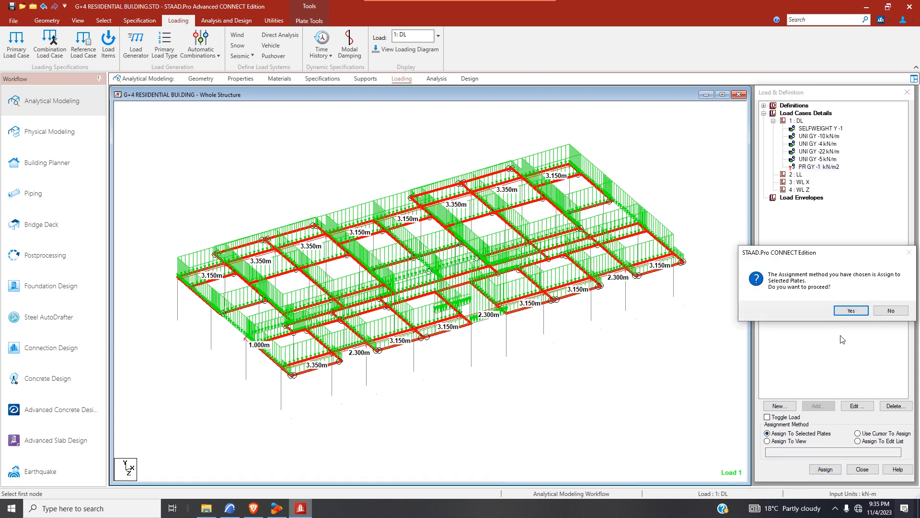
click(851, 310)
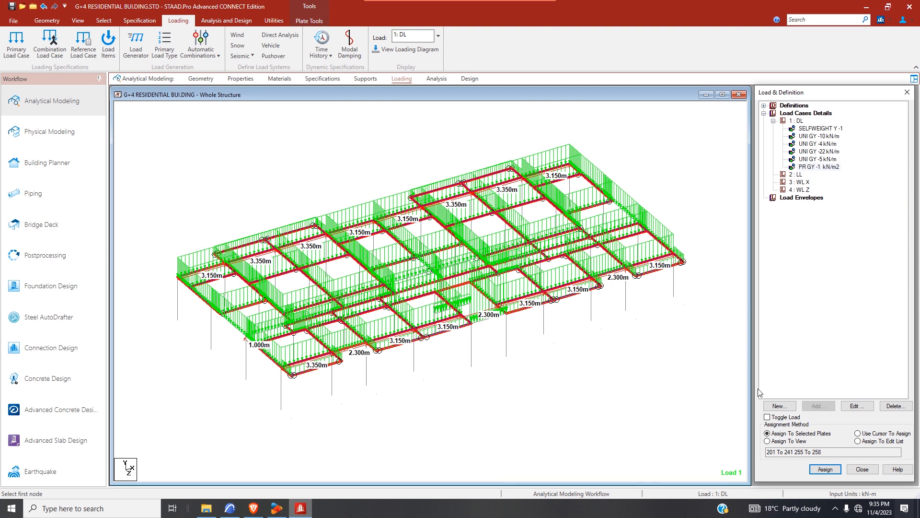
- Add a full-plate pressure load of -1.5 kN/m2 in the Local Z direction to the LL load case
click(795, 175)
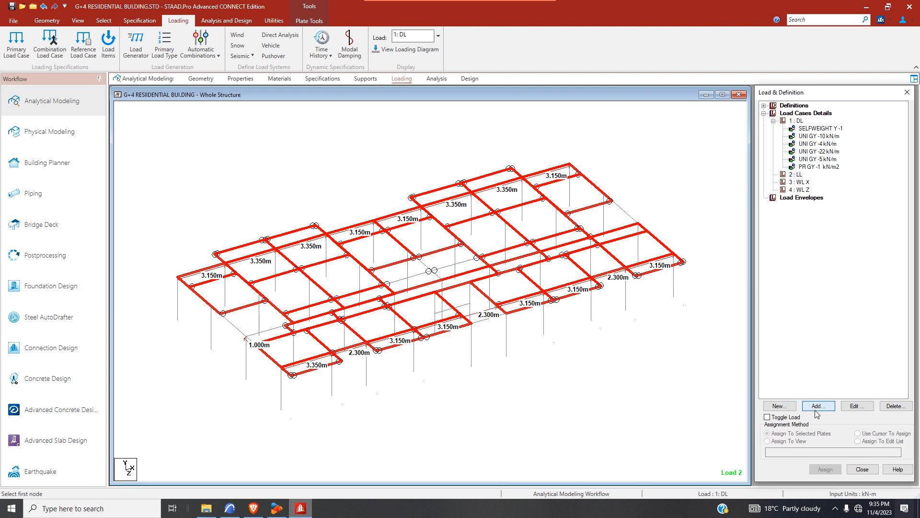
click(817, 408)
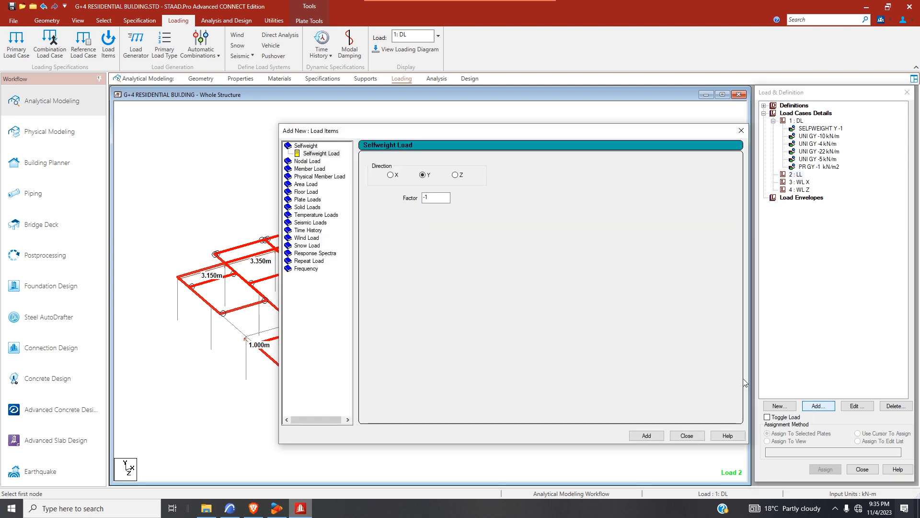
click(308, 200)
click(481, 190)
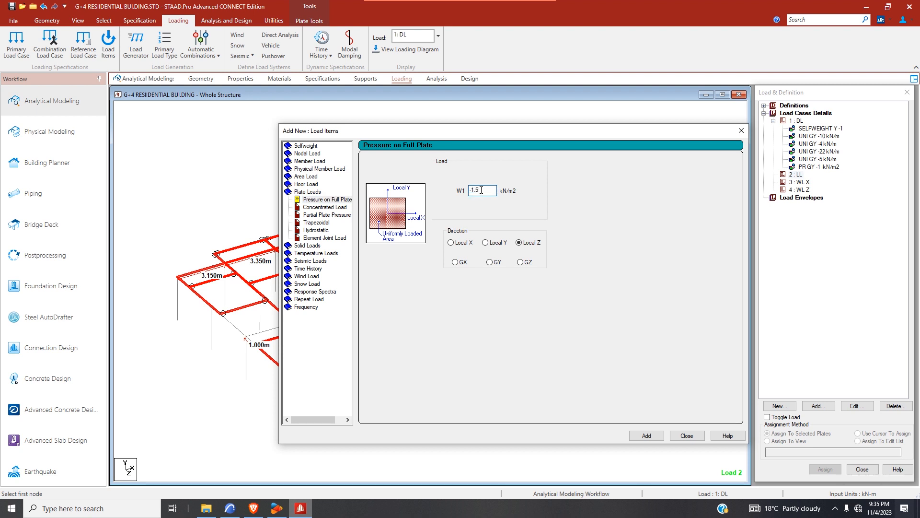
click(650, 440)
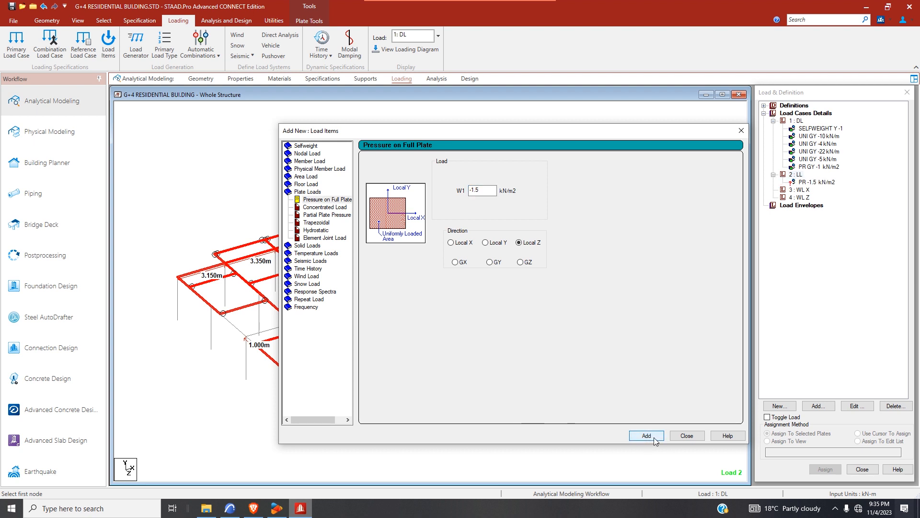
click(687, 436)
- Assign the -1.5 kN/m2 live pressure load to all plates in view
click(808, 182)
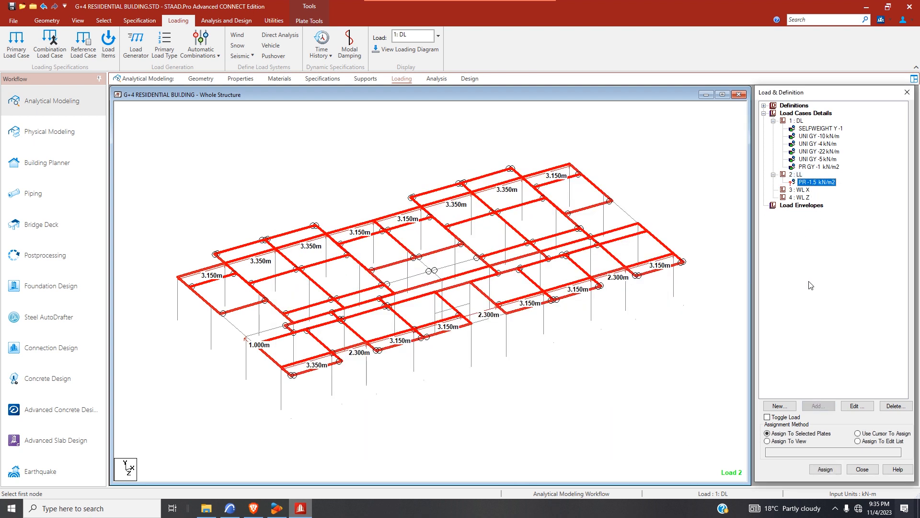
click(767, 441)
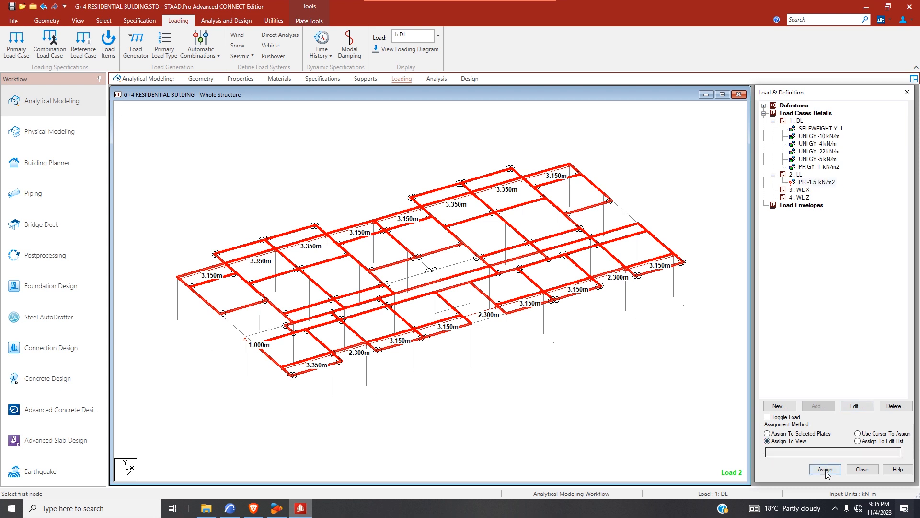
click(825, 469)
click(853, 309)
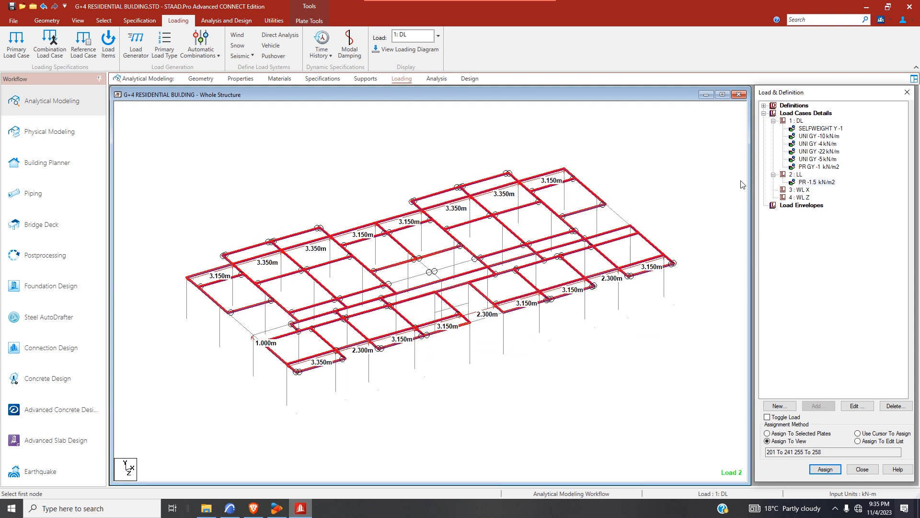
- Assign the Y-direction selfweight load of the DL case to the whole structure in view
click(823, 130)
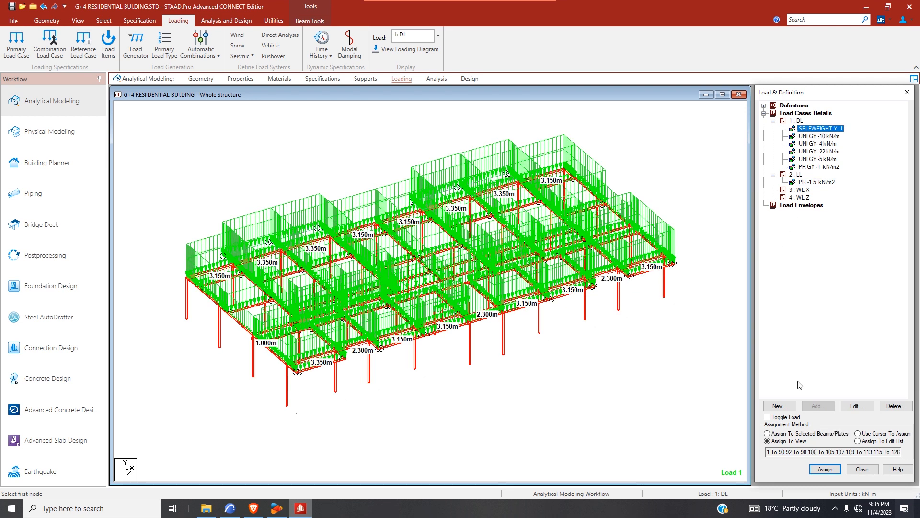
click(825, 469)
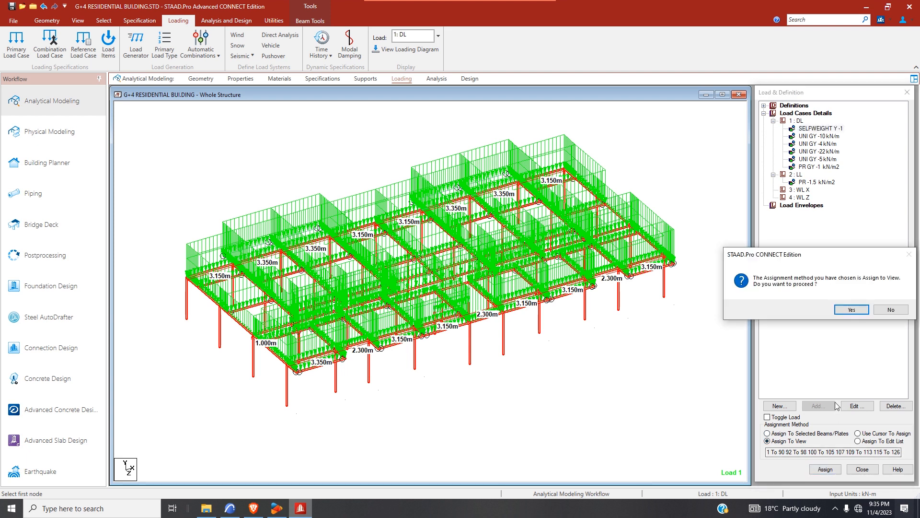
click(852, 314)
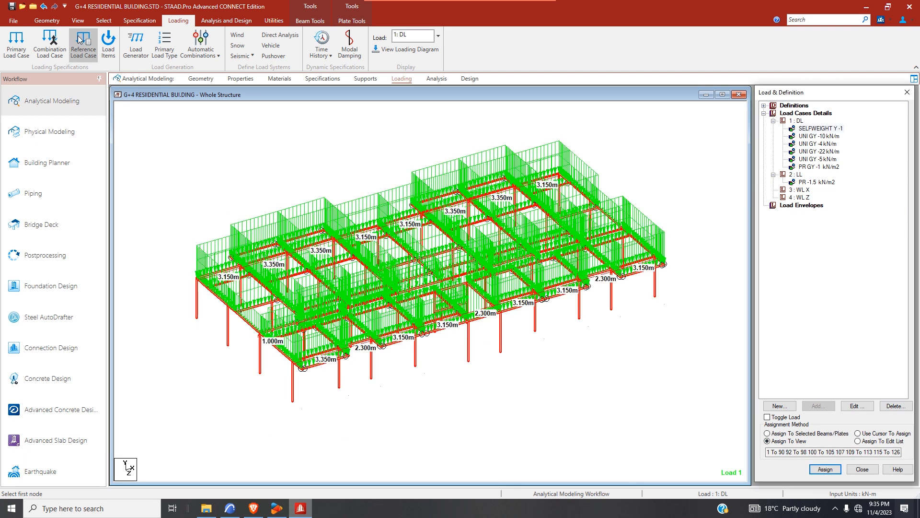
- Select all beams and columns and repeat them translationally in Y with 3 steps at 2.85 m spacing, generating all attributes
click(93, 20)
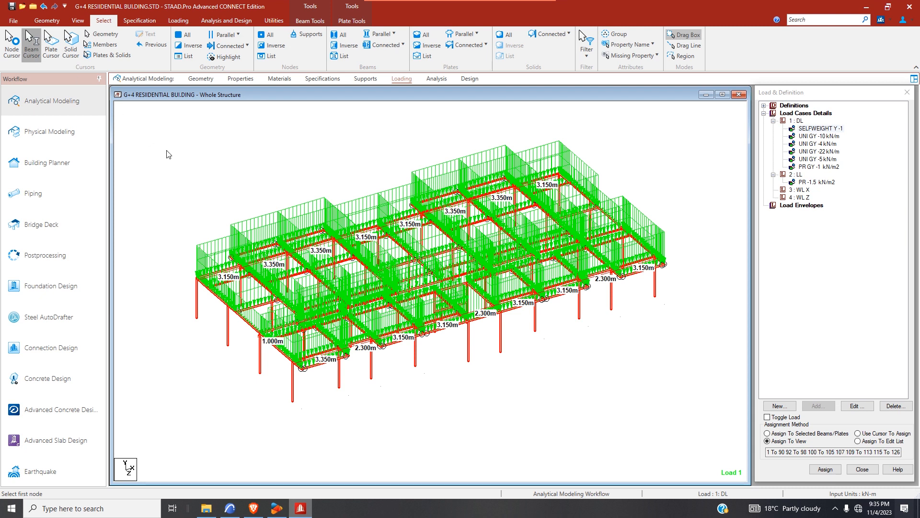
click(148, 114)
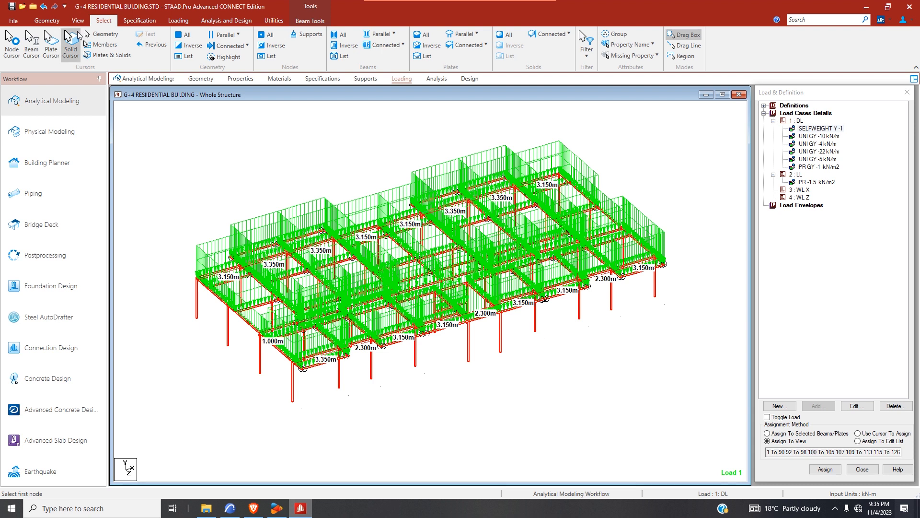
click(47, 21)
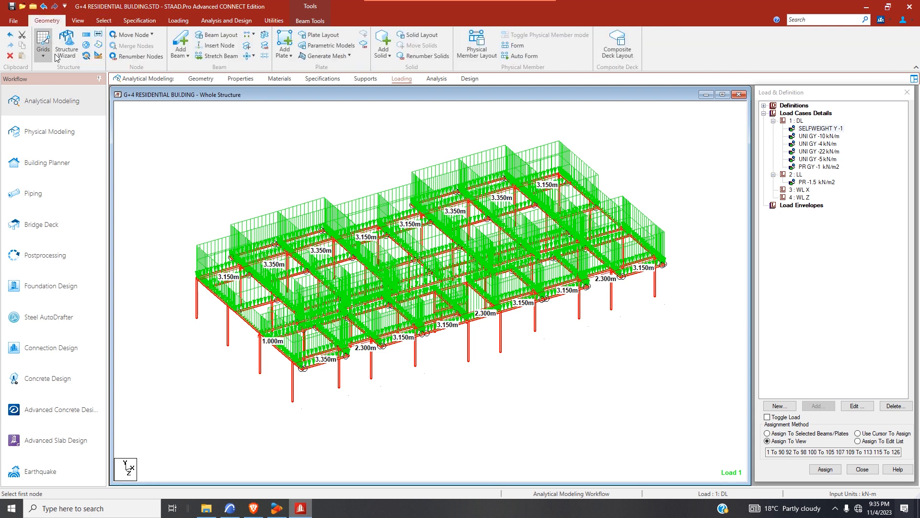
click(86, 35)
click(415, 333)
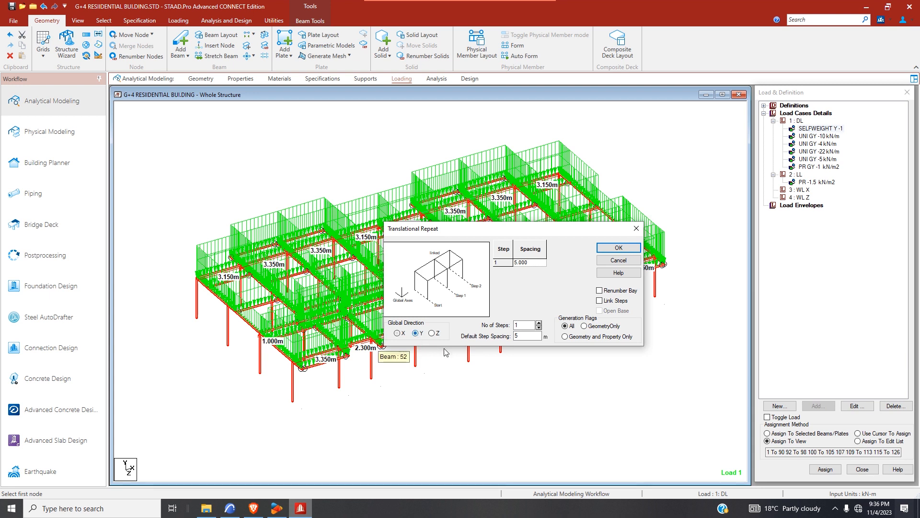
double_click(525, 336)
click(538, 323)
click(539, 323)
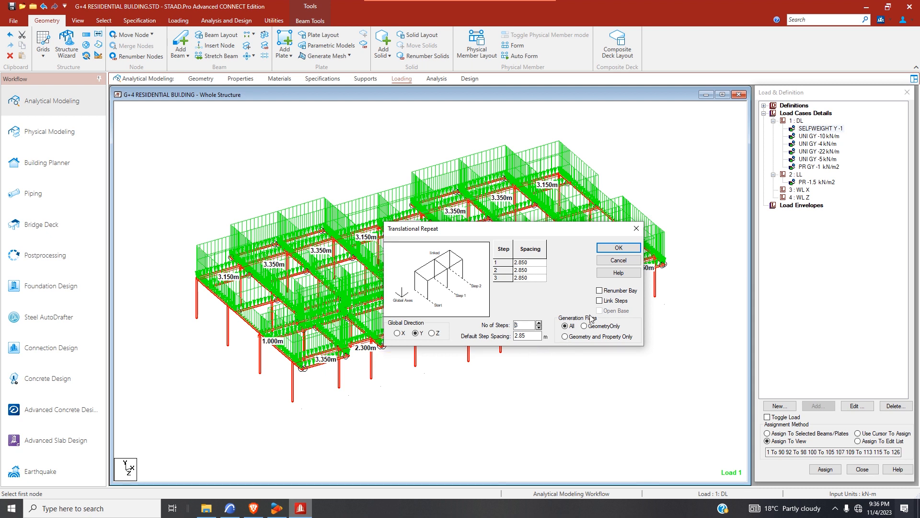
click(628, 248)
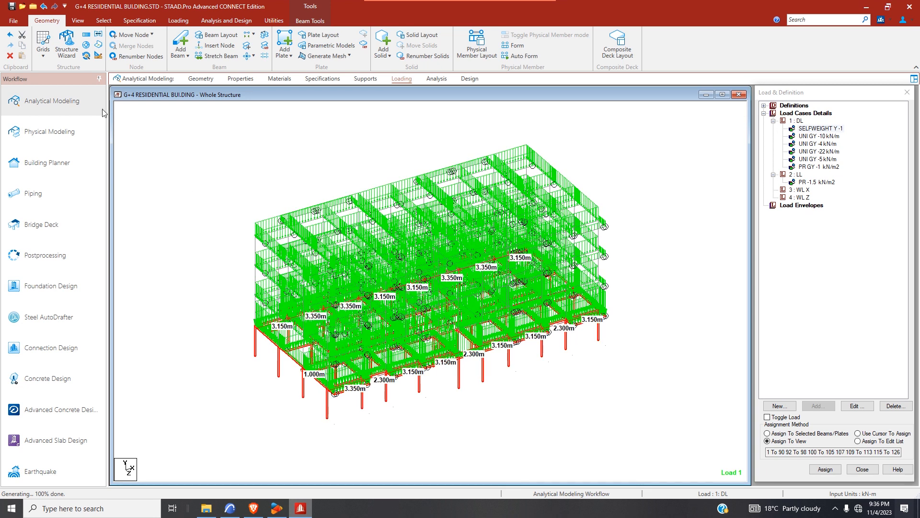
- Render the whole building in 3D and rotate it to examine the repeated storeys and their slab plates
click(81, 21)
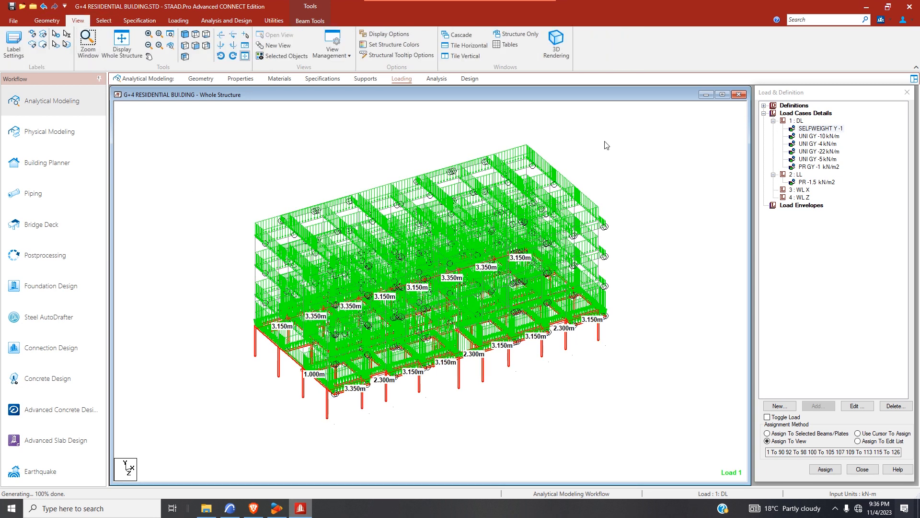
click(555, 44)
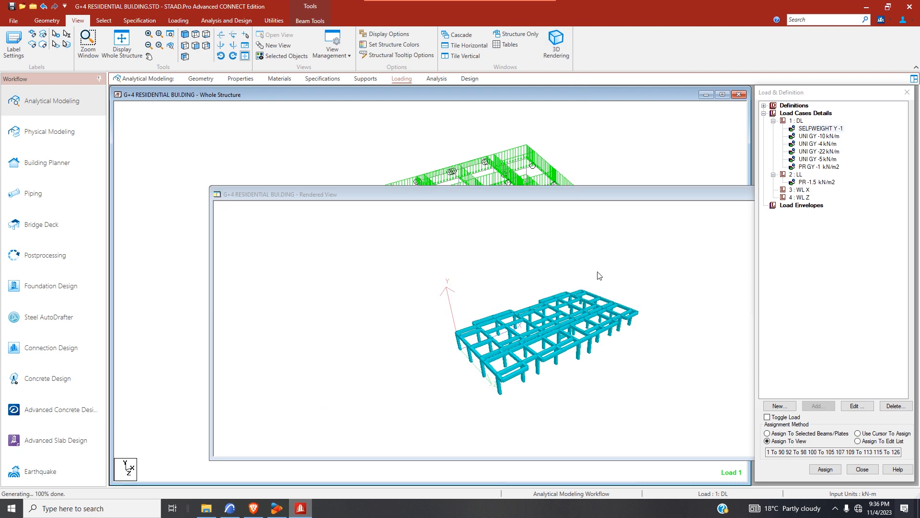
drag(700, 197, 543, 209)
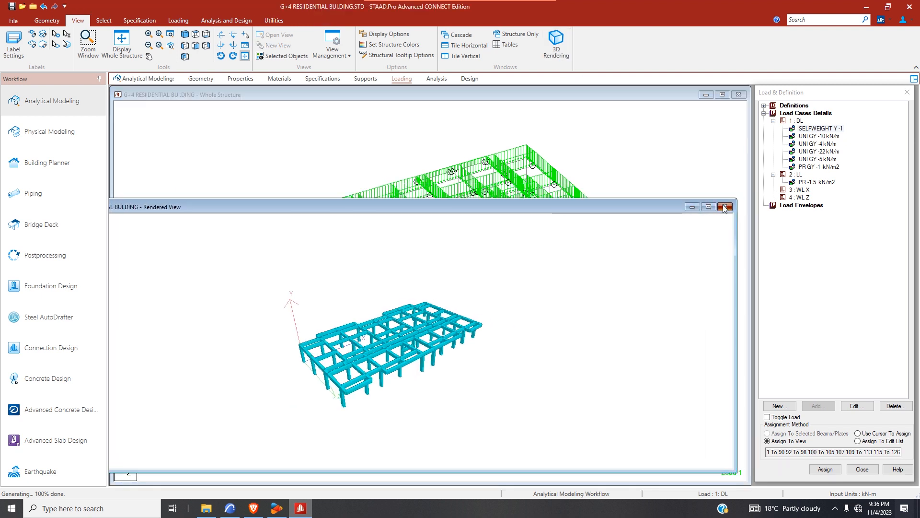
click(725, 207)
click(556, 43)
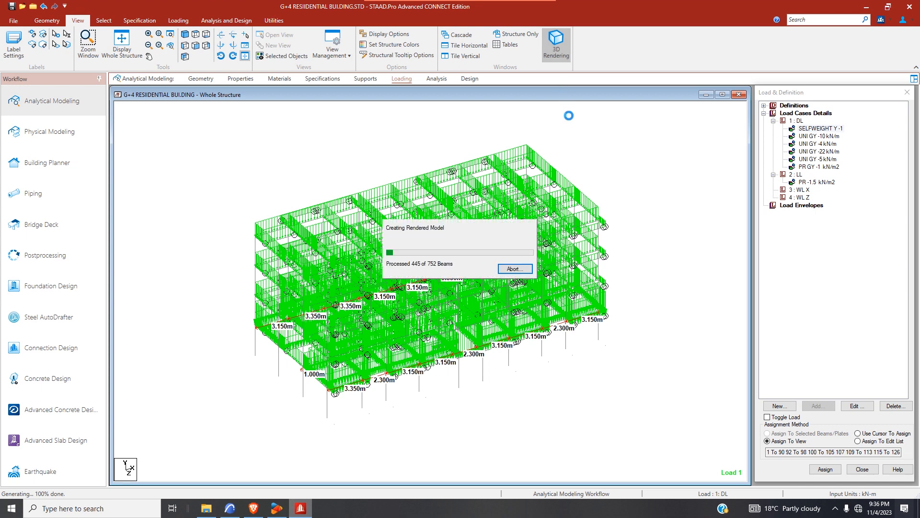
drag(604, 292, 676, 304)
drag(640, 209, 519, 146)
click(742, 152)
drag(628, 236, 688, 186)
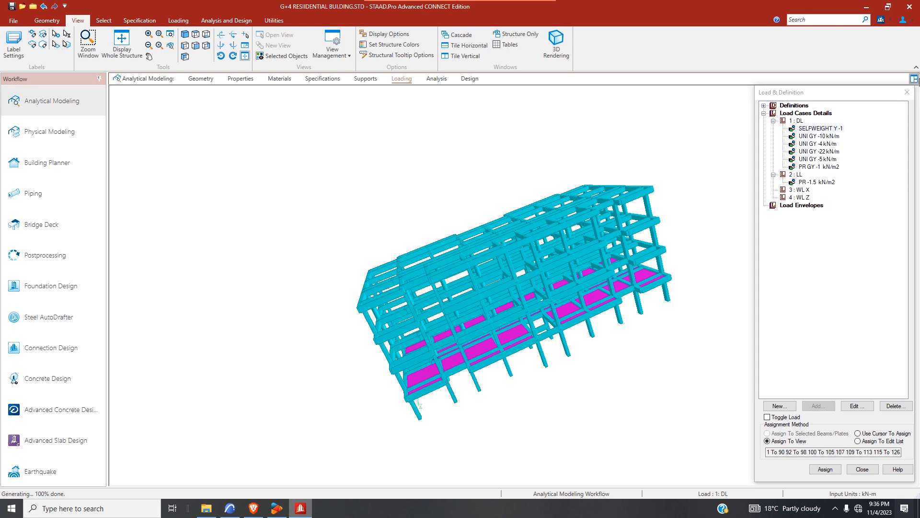
- Restore the default window layout and examine the multi-storey wireframe up close
click(914, 79)
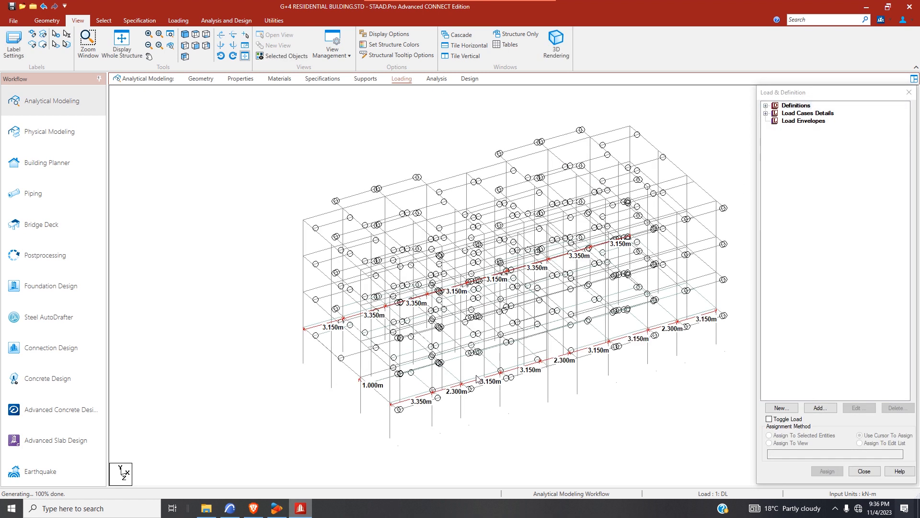
scroll(400, 314, up, 3)
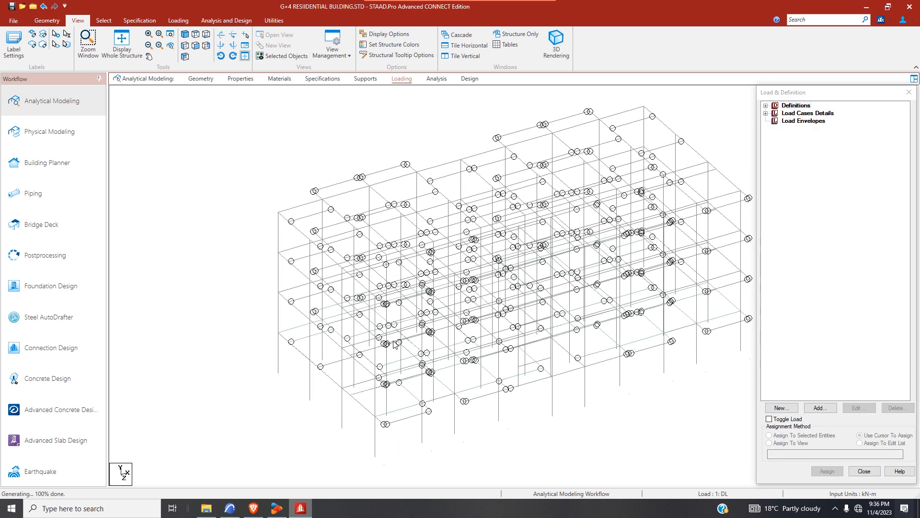
scroll(403, 374, up, 1)
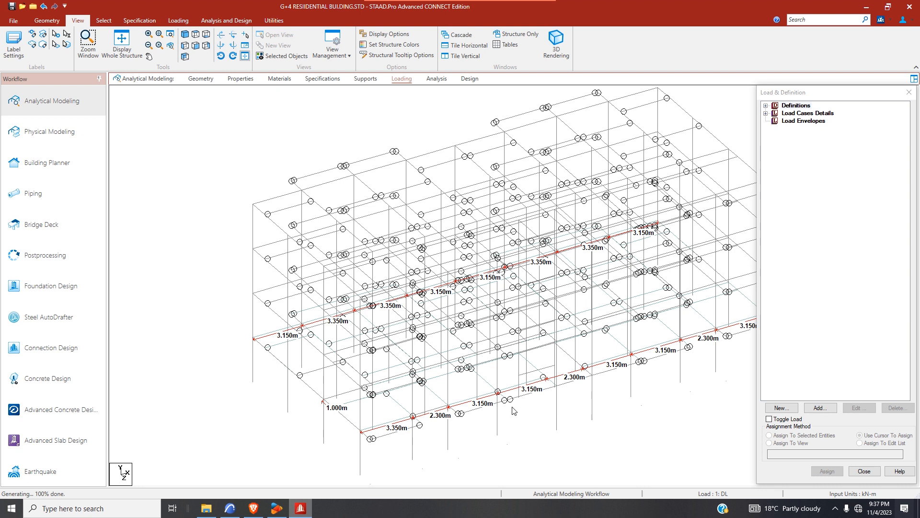
click(48, 21)
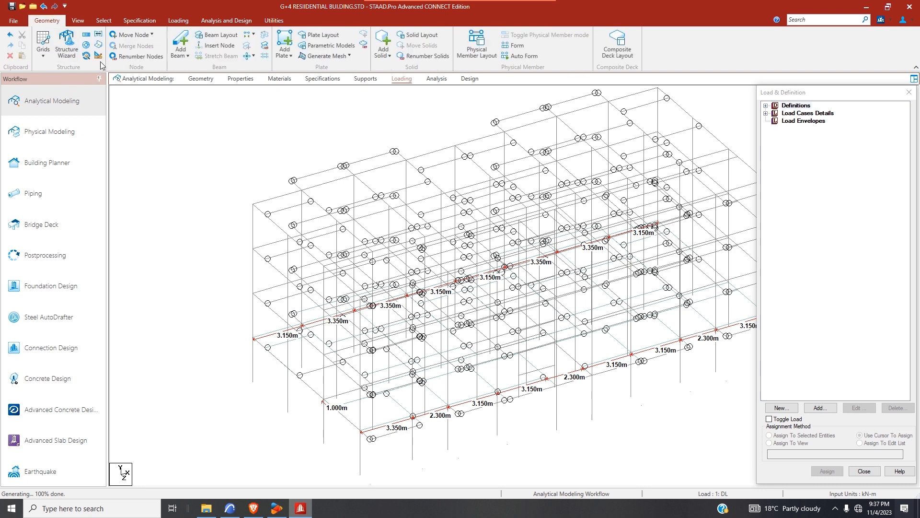
- Select the projecting outer nodes along the front side of the lowest floor level with the node cursor
click(98, 20)
click(12, 44)
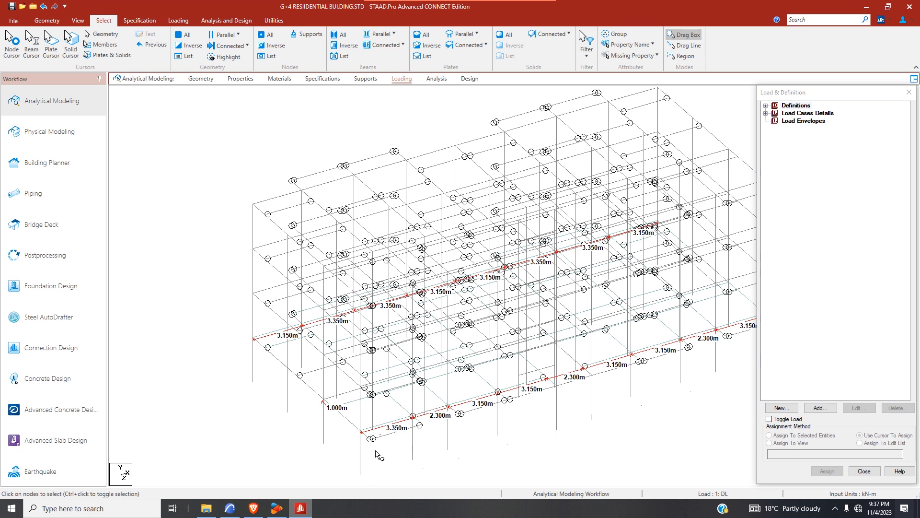
click(367, 436)
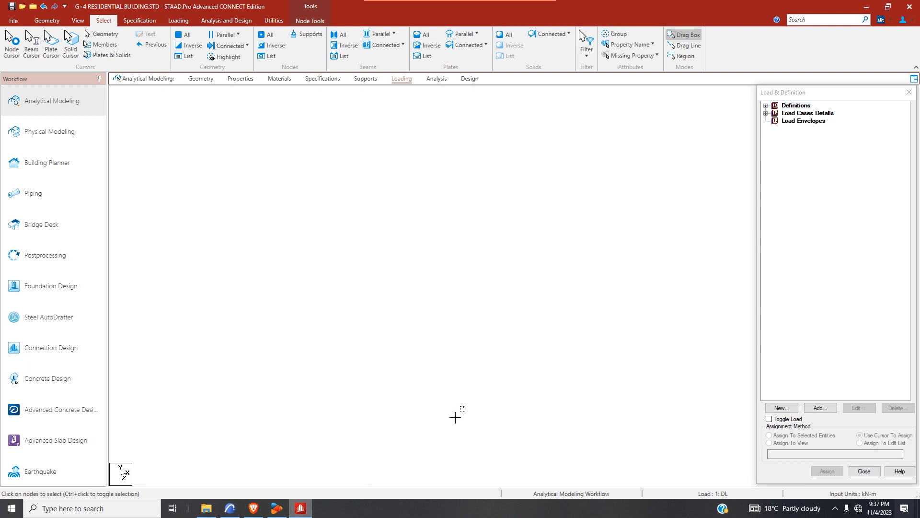
scroll(499, 403, down, 1)
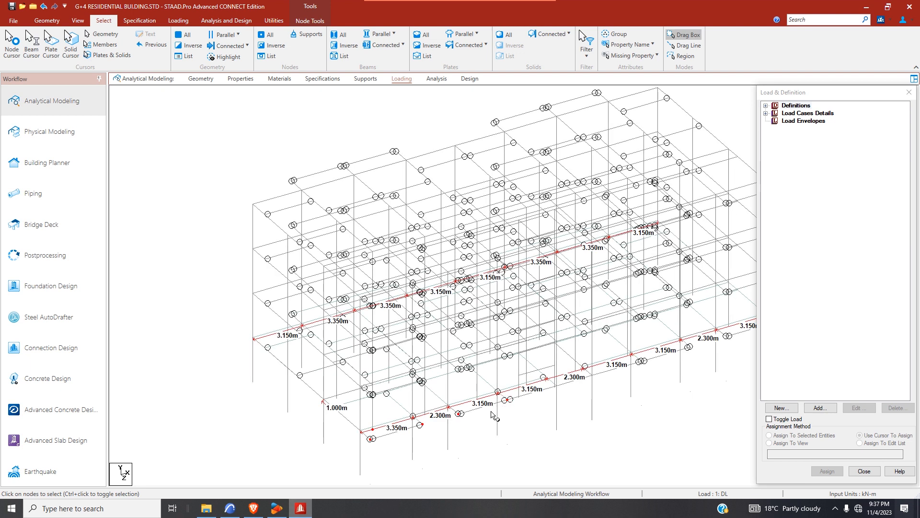
scroll(396, 399, down, 1)
scroll(608, 369, up, 3)
click(689, 347)
scroll(524, 381, down, 3)
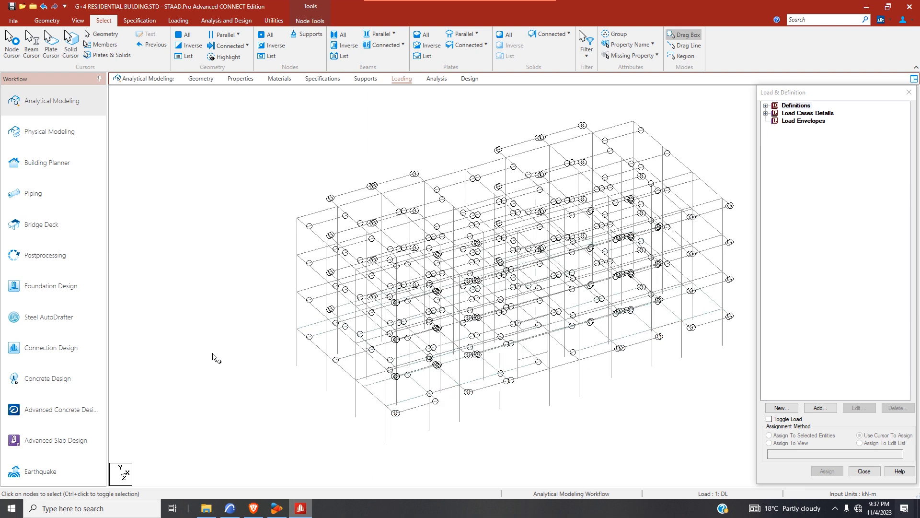
scroll(698, 340, up, 1)
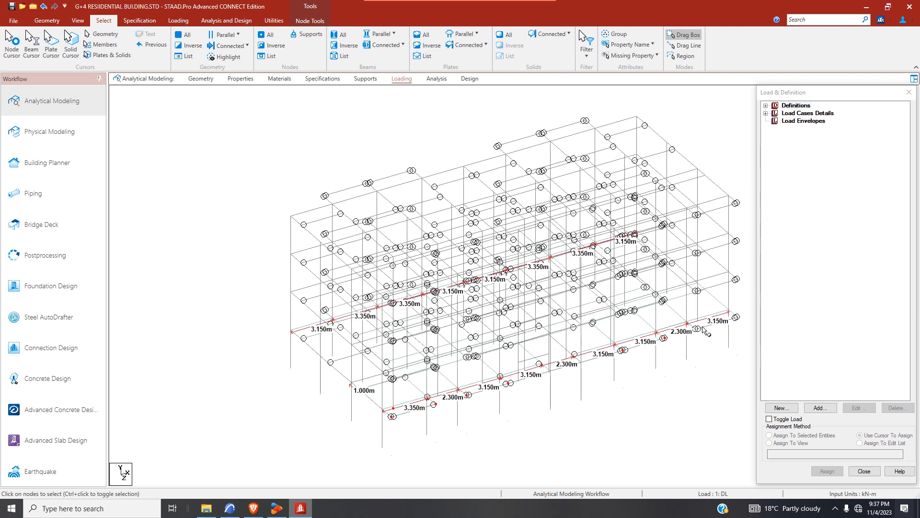
ctrl+drag(690, 332, 691, 335)
ctrl+drag(738, 309, 731, 329)
- Repeat the selected front nodes translationally in Y with 3 linked steps at 2.85 m spacing, generating all attributes
click(53, 21)
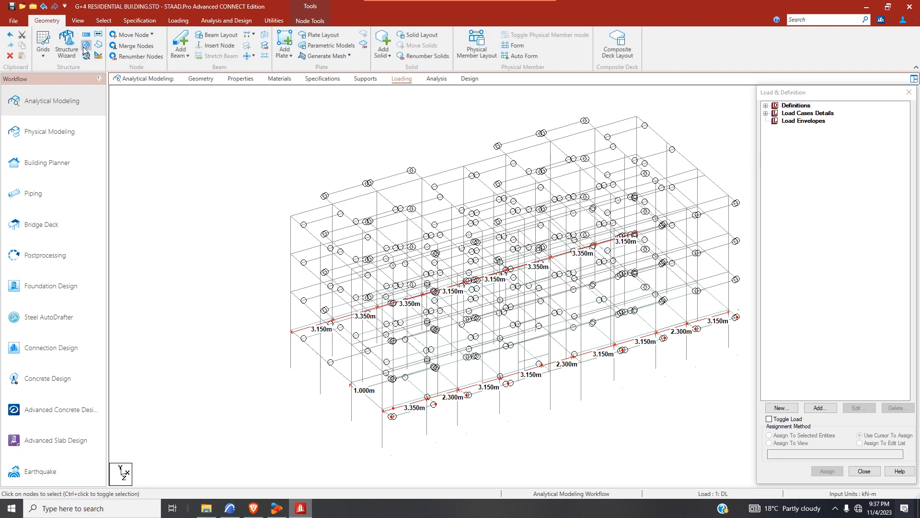
click(87, 35)
double_click(526, 337)
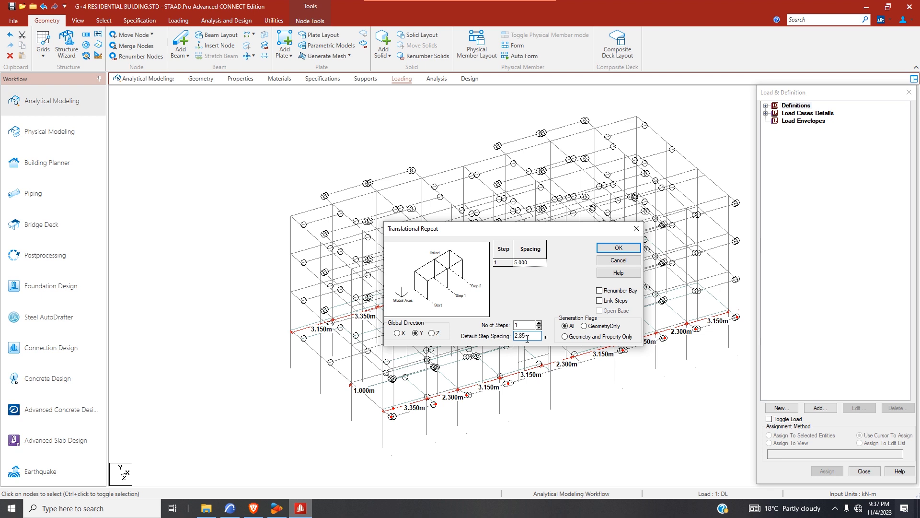
click(539, 323)
click(539, 323)
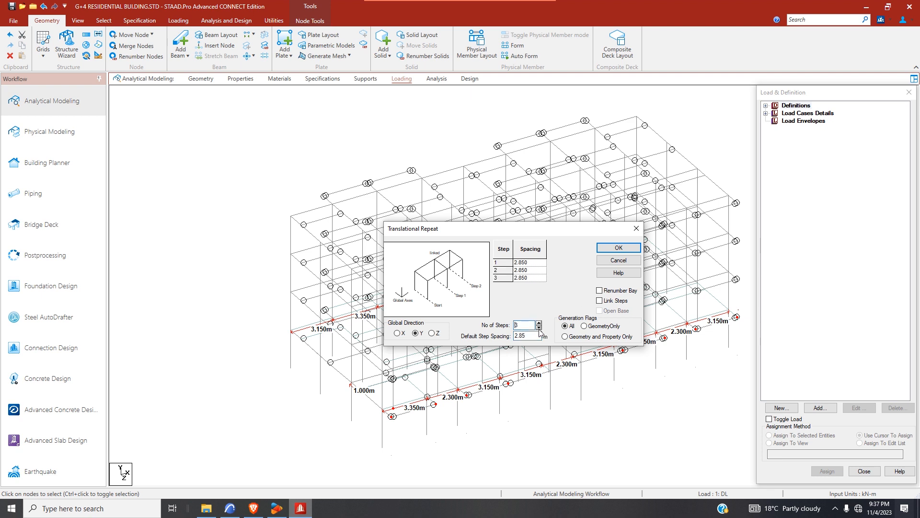
click(622, 248)
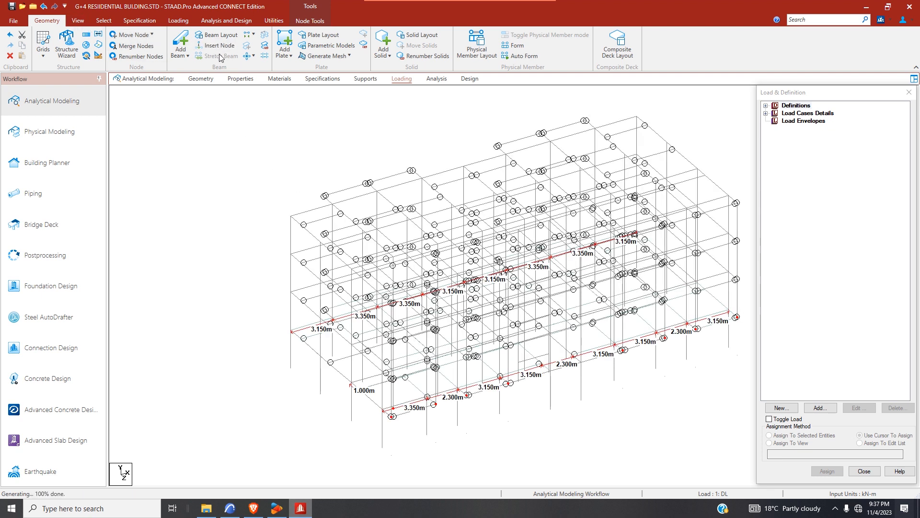
- Select the six projecting outer nodes along the rear side of the lowest floor level, keeping the front nodes selected
click(78, 20)
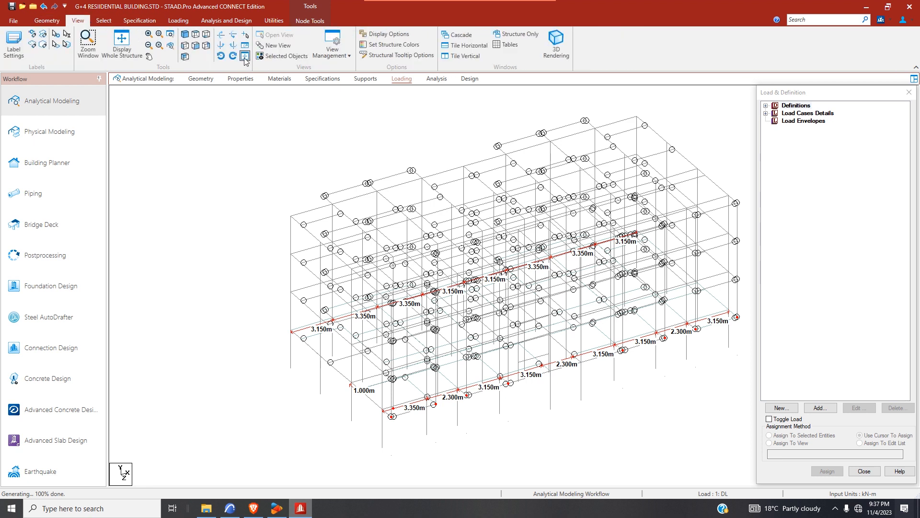
click(221, 45)
click(221, 45)
click(221, 45)
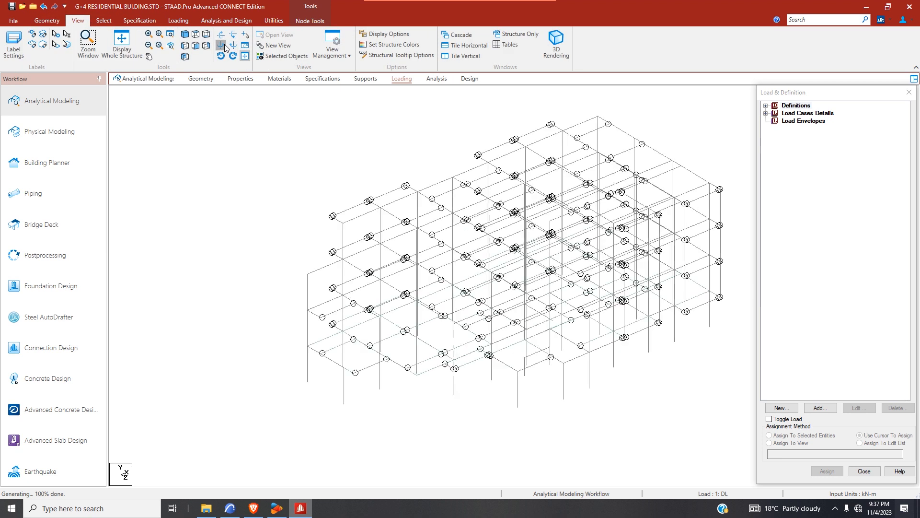
click(221, 45)
click(222, 45)
click(222, 45)
click(221, 45)
click(221, 45)
click(221, 45)
click(221, 45)
click(222, 45)
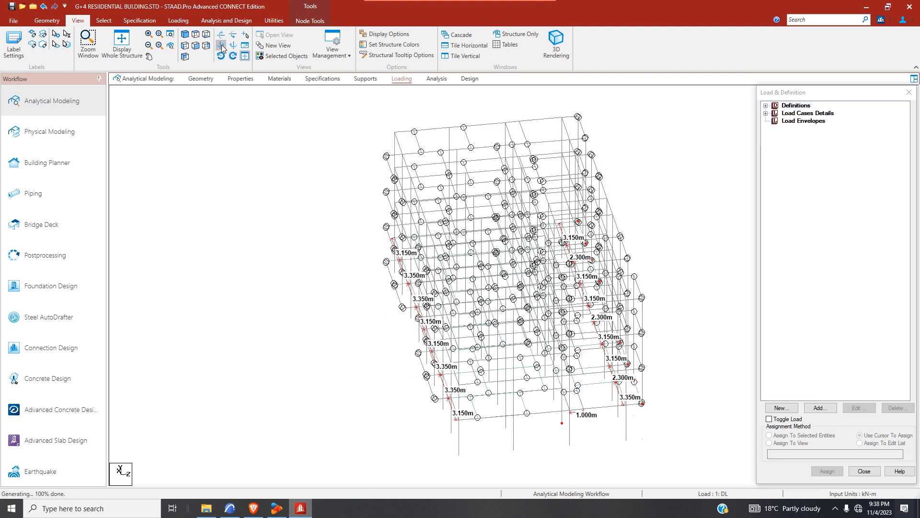
click(221, 45)
click(222, 45)
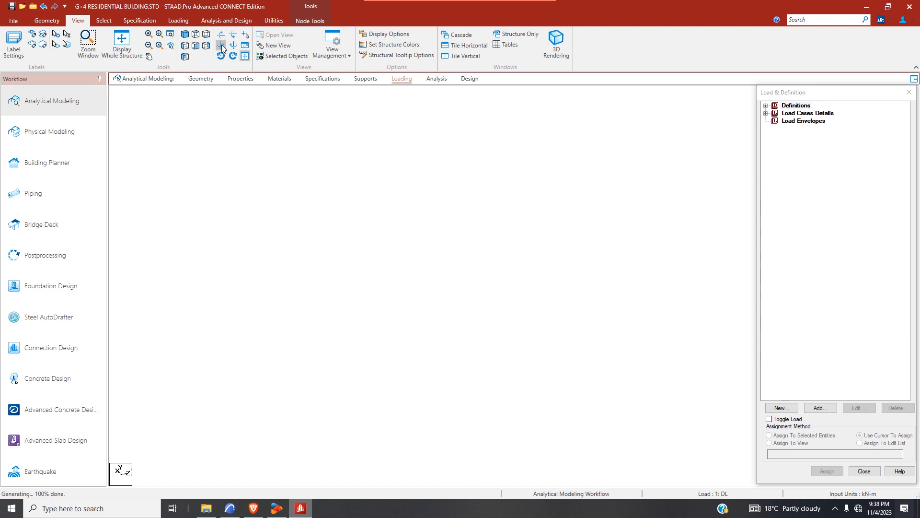
click(222, 45)
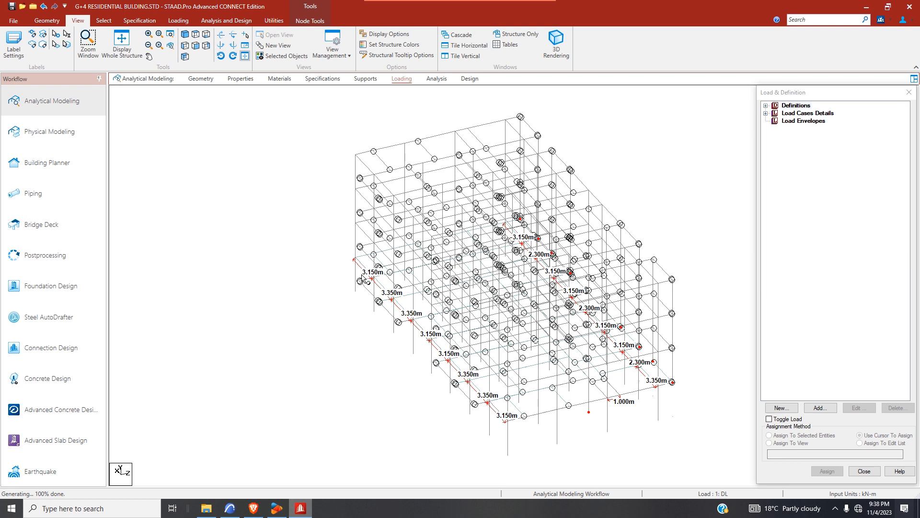
click(379, 302)
click(400, 324)
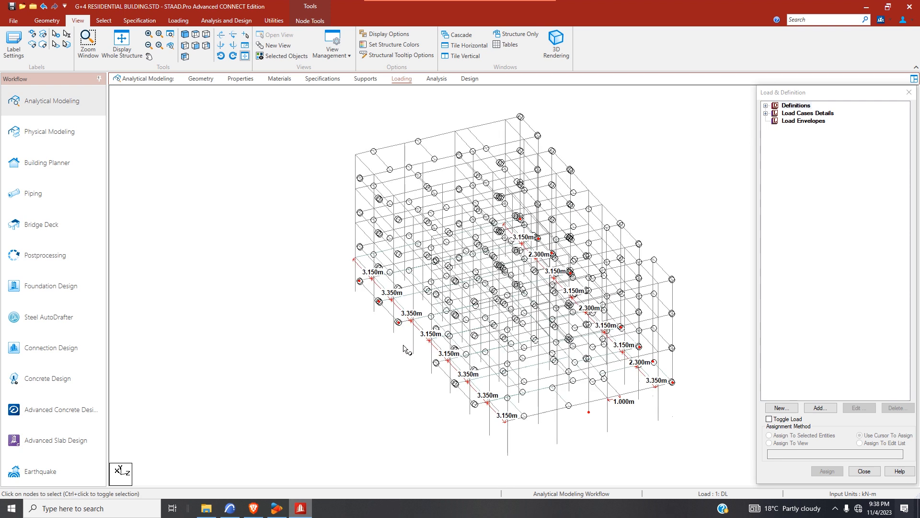
click(436, 363)
click(453, 384)
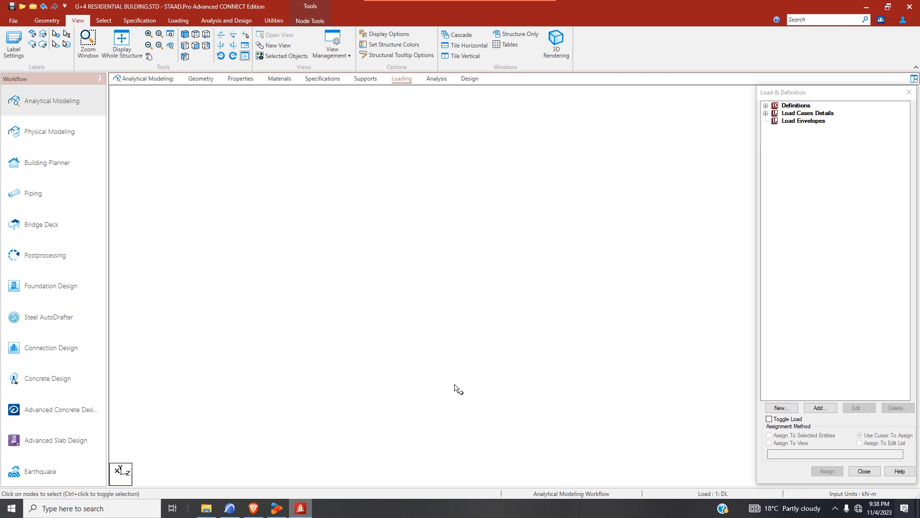
click(476, 406)
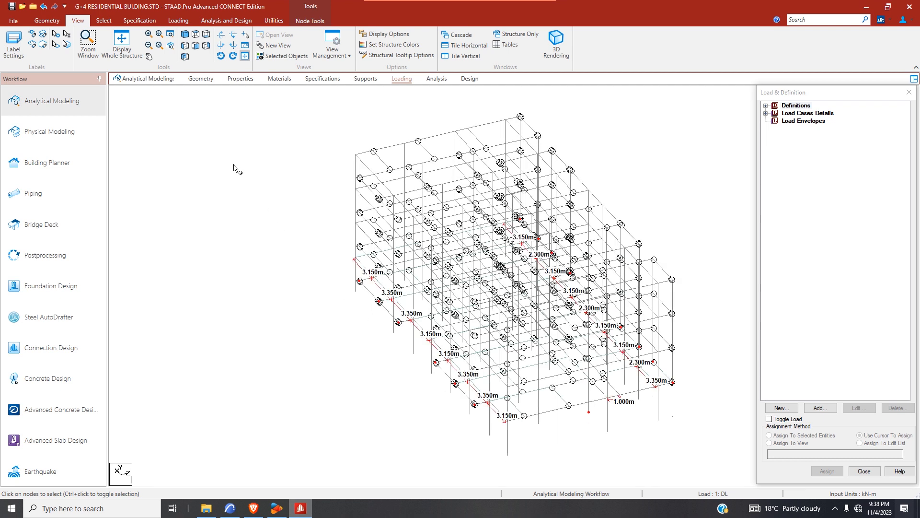
- Repeat the selection including the rear nodes translationally in Y with 3 linked steps at 2.85 m spacing, generating all attributes
click(53, 21)
click(86, 35)
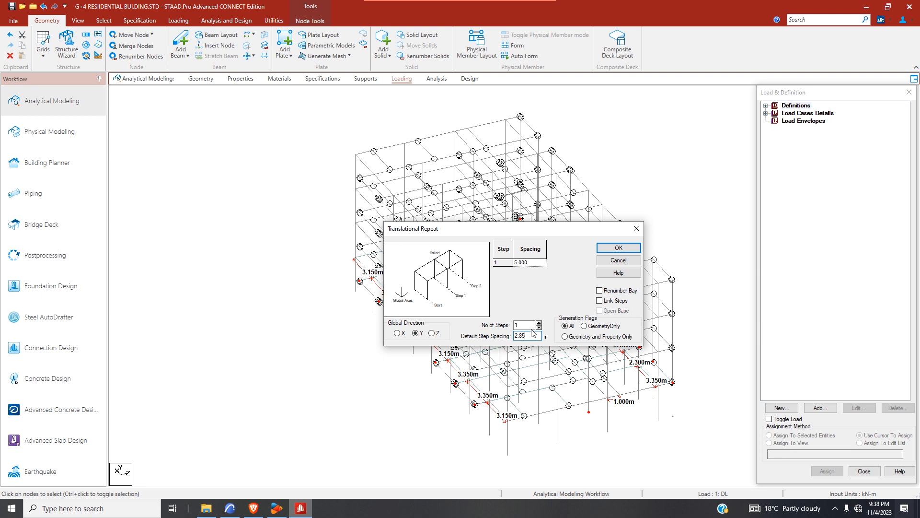
click(539, 323)
click(539, 323)
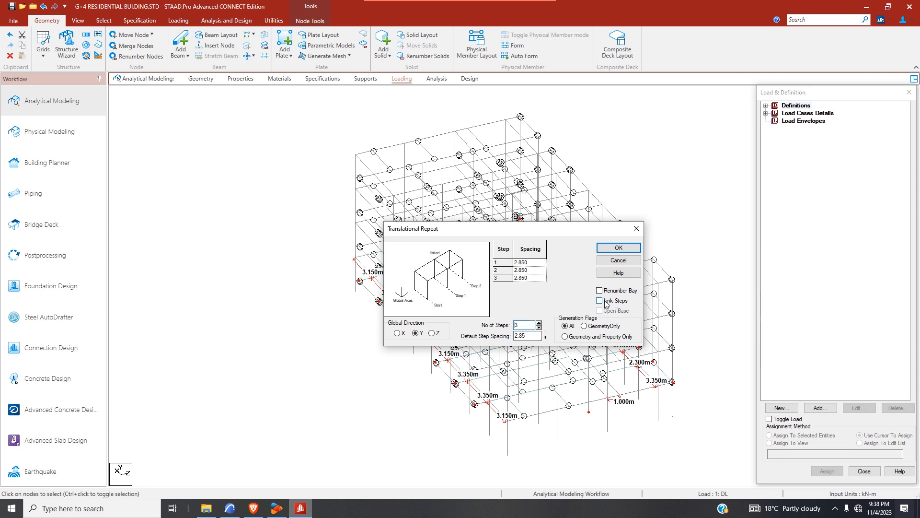
click(623, 248)
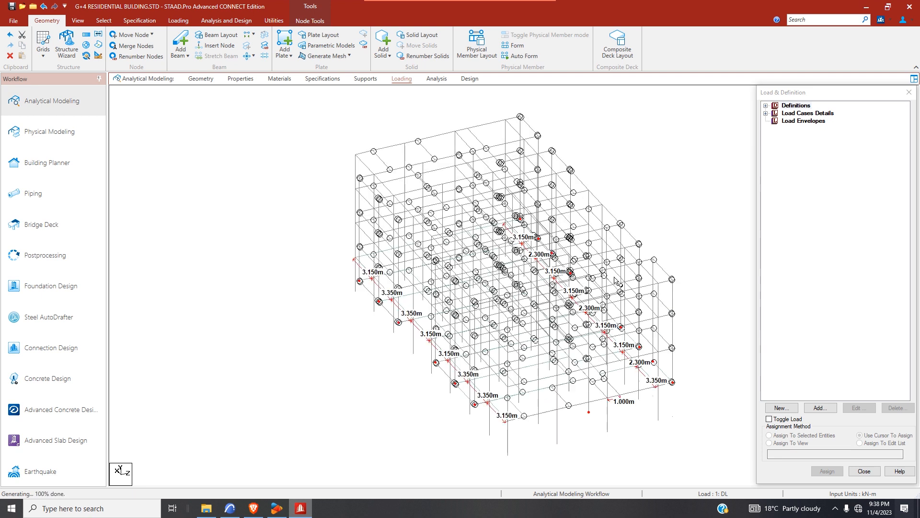
click(98, 36)
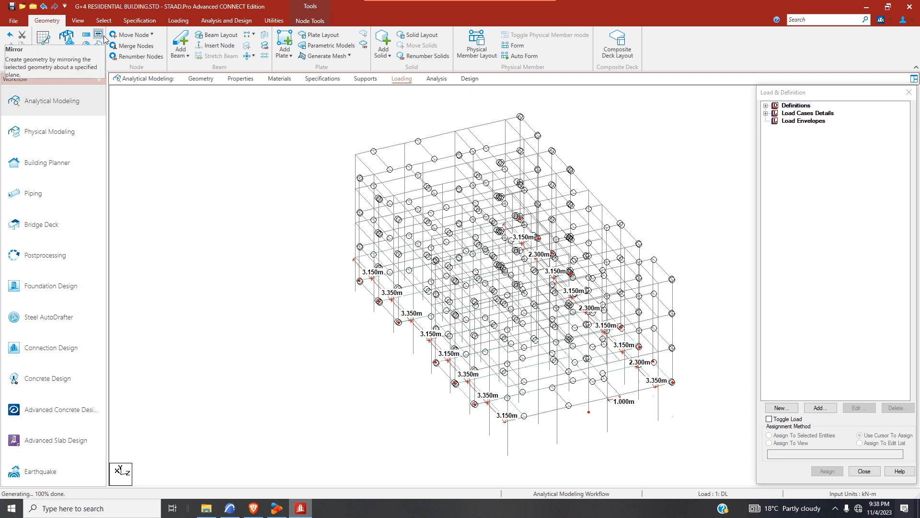
- Select all beams with missing properties and assign them the Cir 0.20 concrete section
click(77, 20)
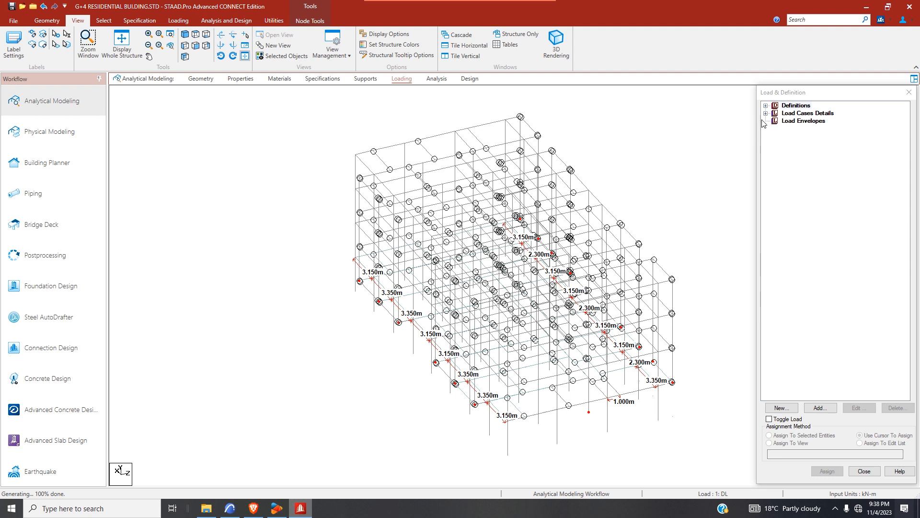
click(240, 79)
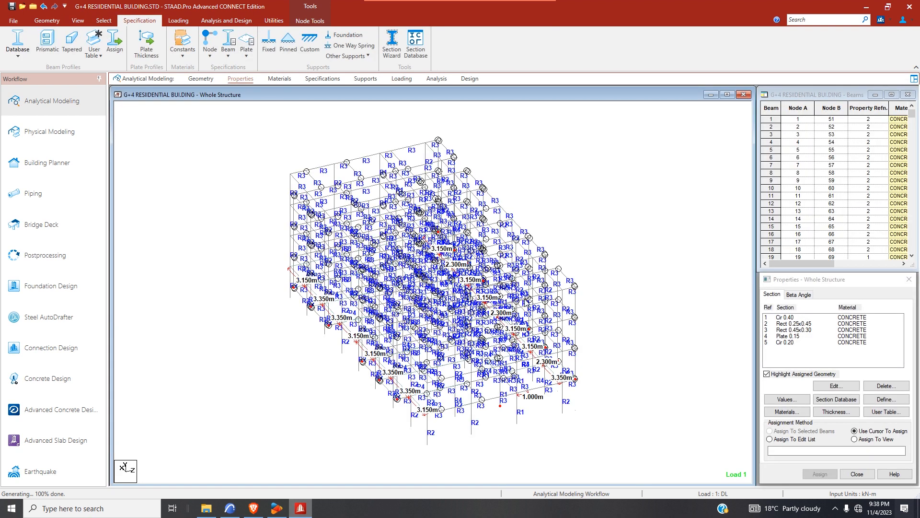
click(792, 342)
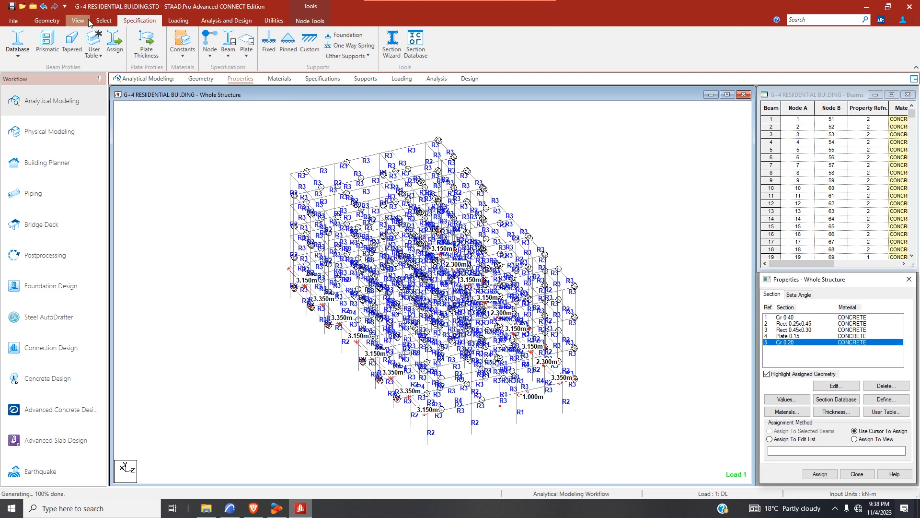
click(46, 21)
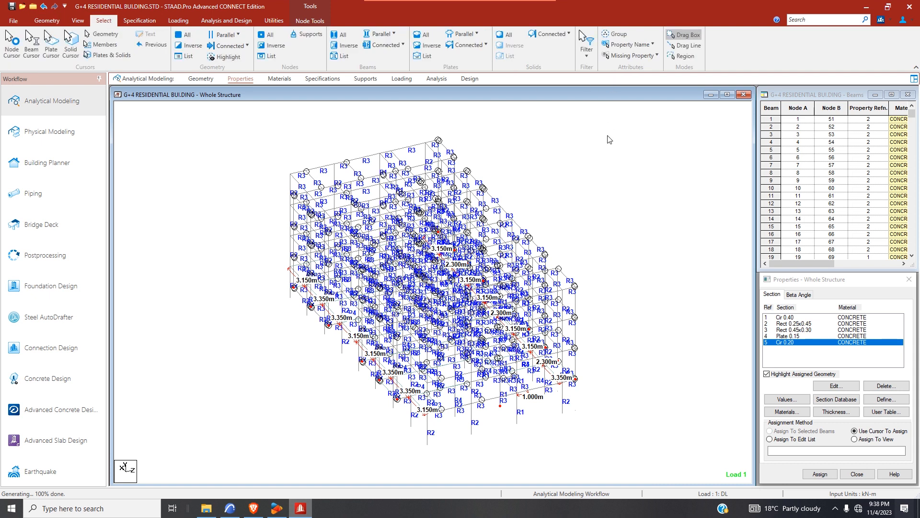
click(632, 55)
click(623, 123)
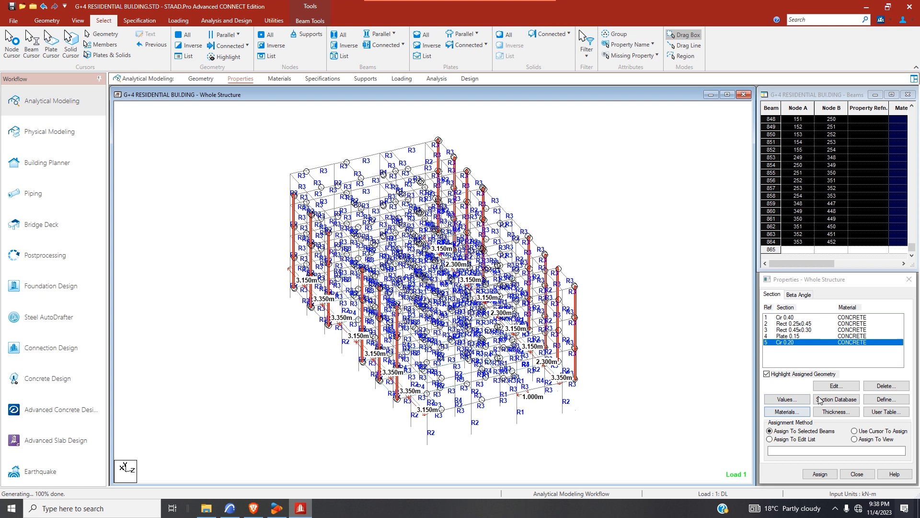
click(820, 474)
click(837, 407)
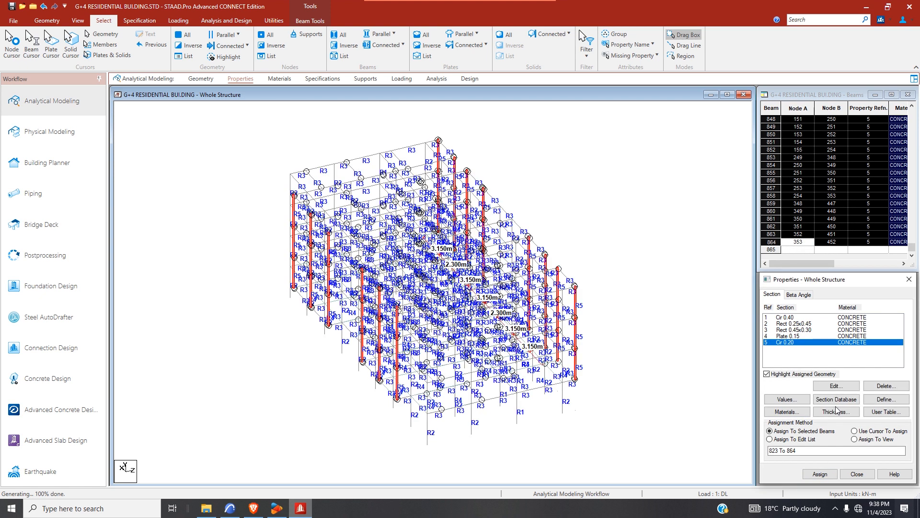
click(667, 322)
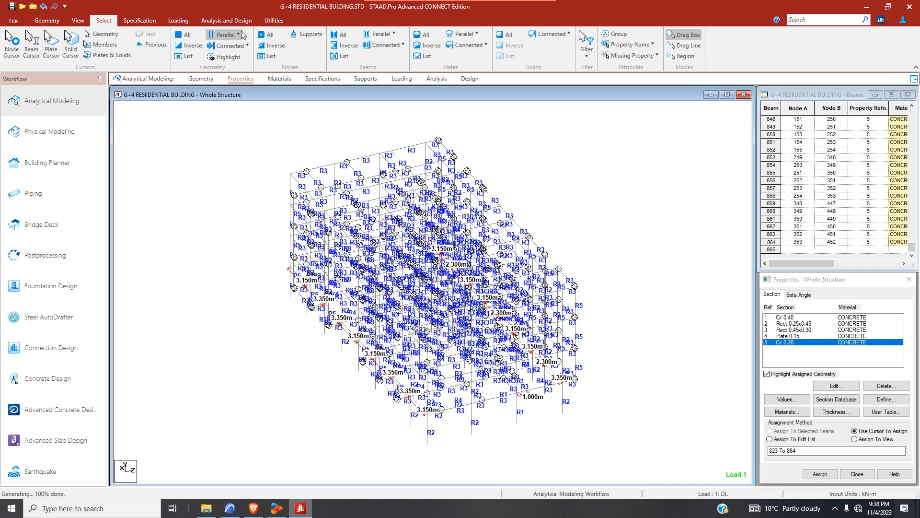
- Render the building in 3D, rotate it to examine the added circular columns, and restore the default window layout
click(78, 20)
click(556, 44)
drag(539, 282, 214, 201)
drag(523, 201, 578, 271)
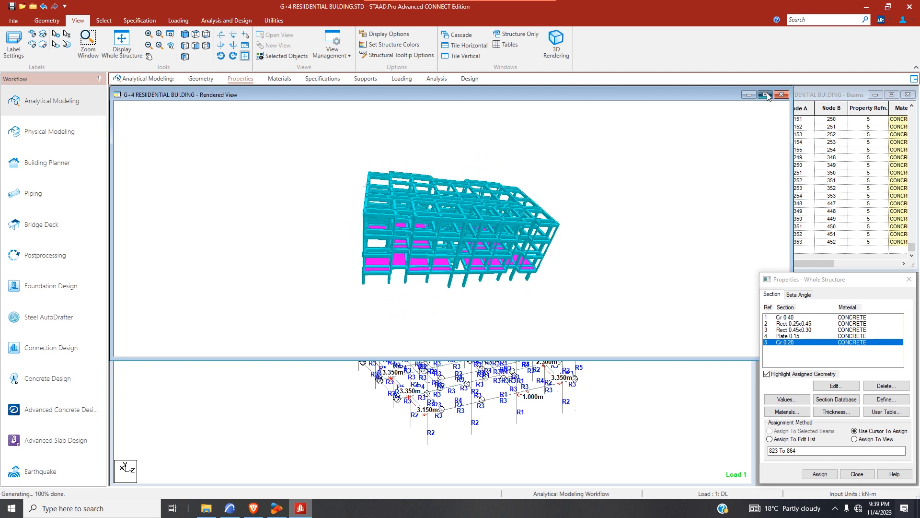
click(765, 95)
drag(487, 199, 604, 287)
click(914, 78)
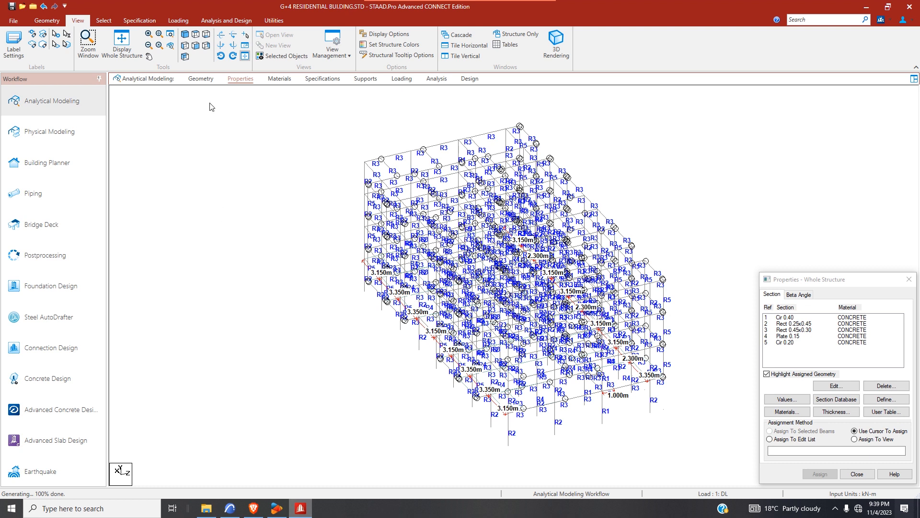
- Select all top-storey columns with the beam cursor, excluding the mid-height horizontal stair beam from the selection
click(195, 45)
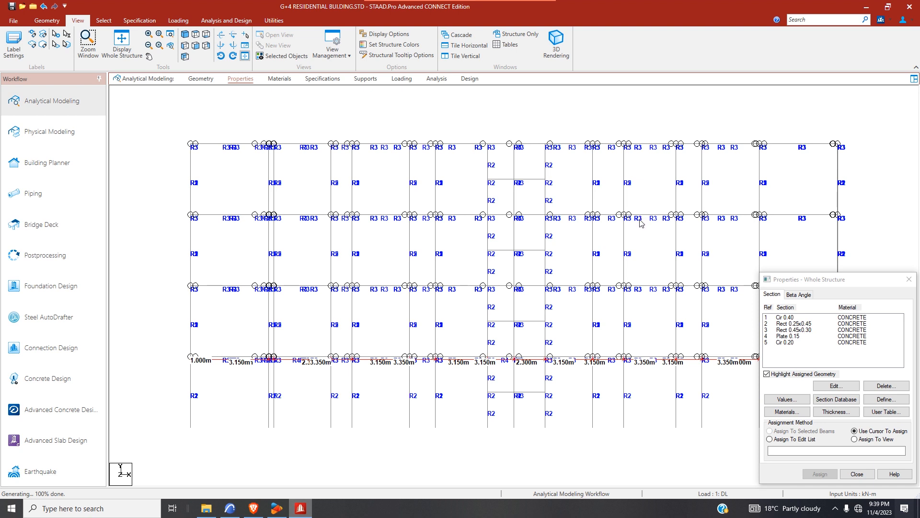
right_click(244, 101)
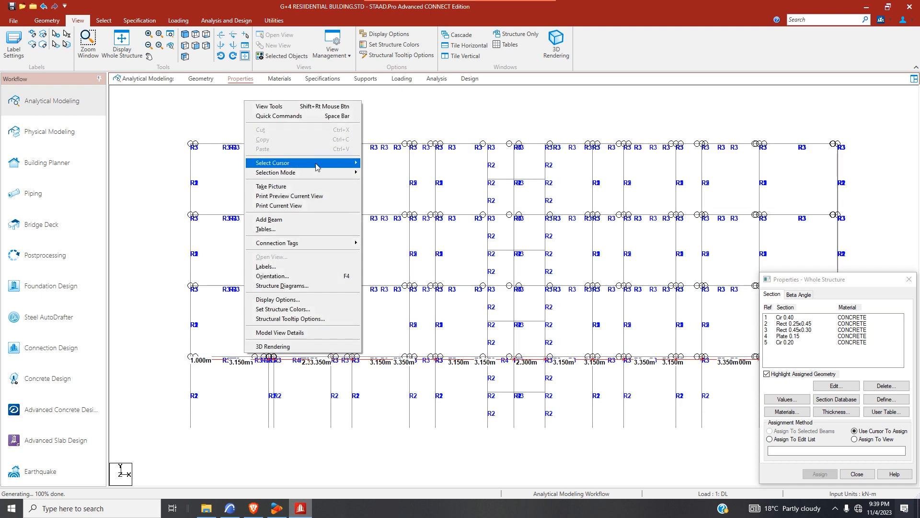
click(388, 173)
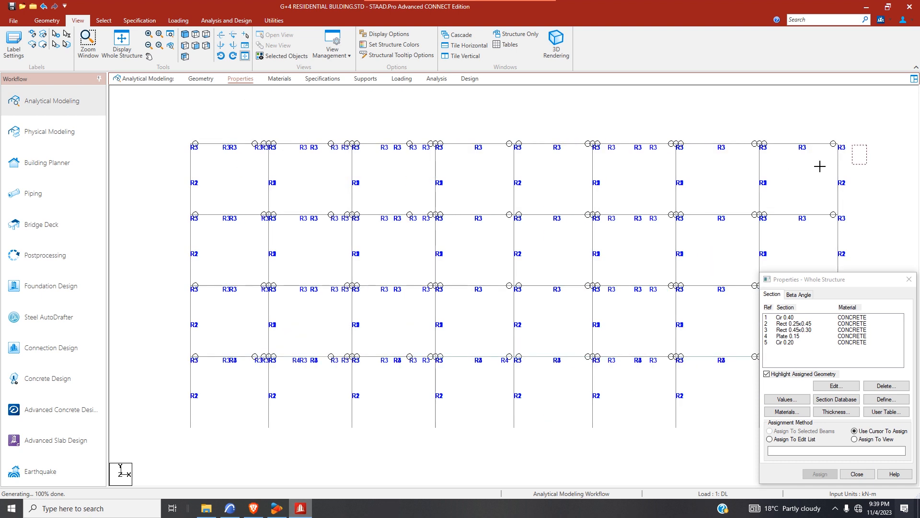
drag(226, 184, 173, 193)
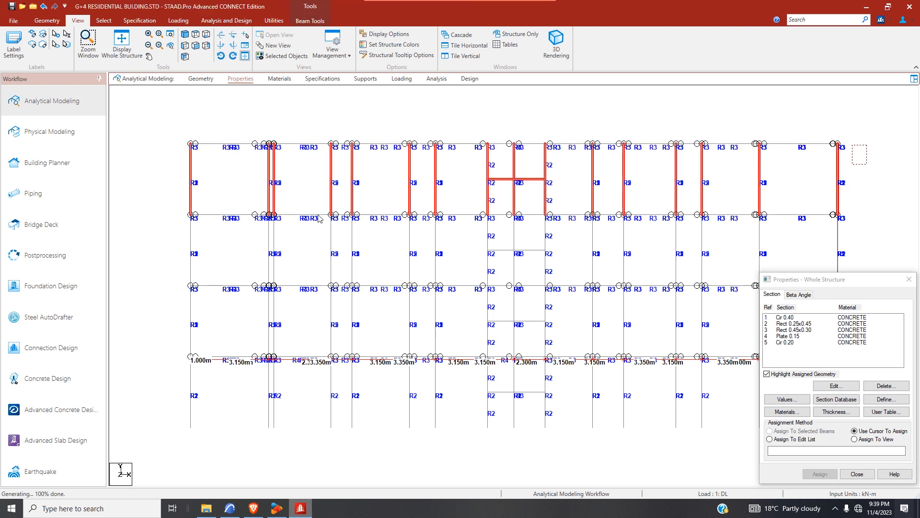
ctrl+click(530, 180)
click(185, 46)
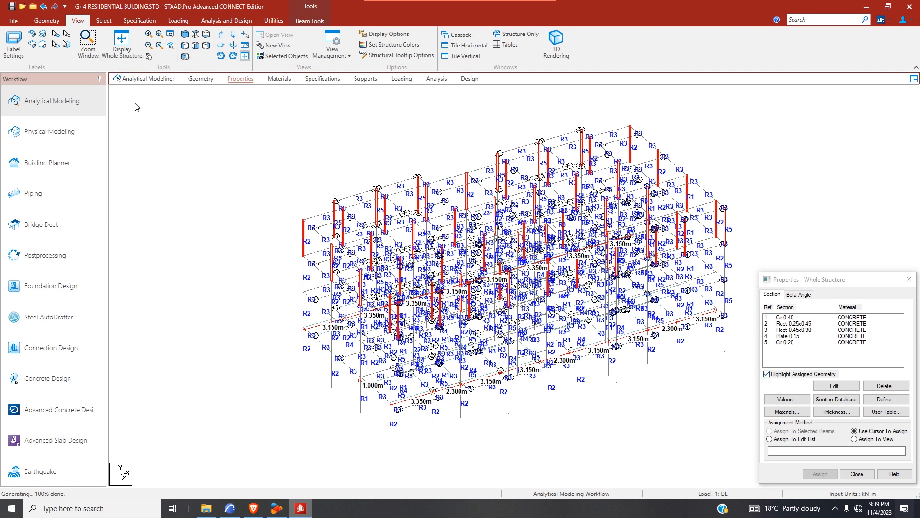
- Repeat the selected top-storey columns translationally in Y by one step at 2.85 m spacing, generating all attributes
click(47, 20)
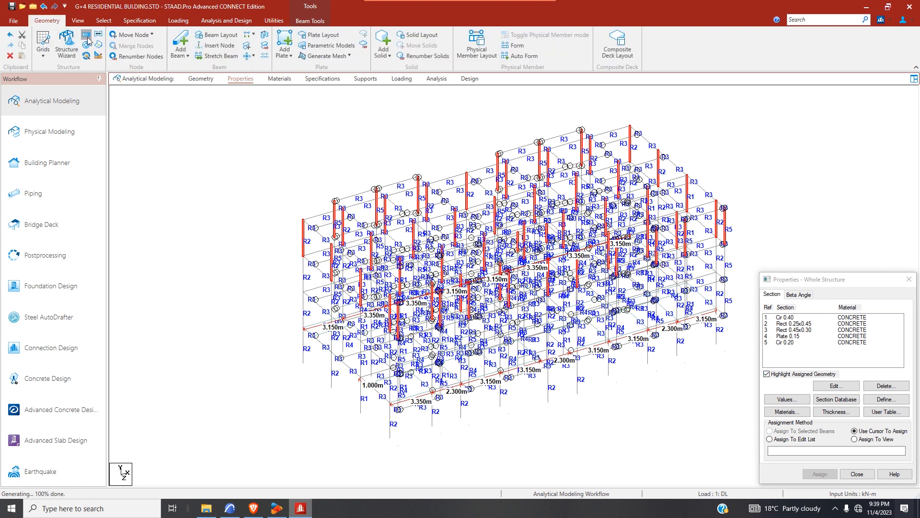
click(87, 37)
double_click(541, 336)
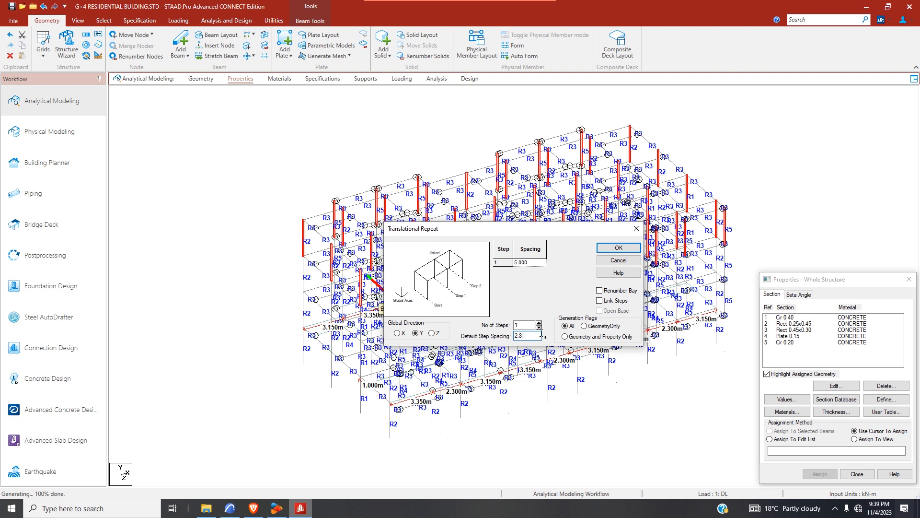
text(2.85)
click(619, 247)
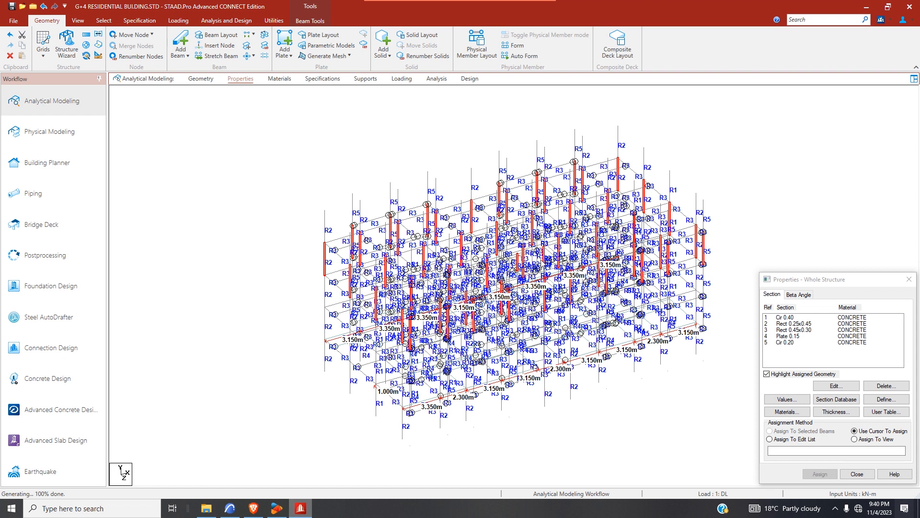
- Select the newly generated uppermost columns in an elevation view, isolate them, and display them in isometric view
click(78, 21)
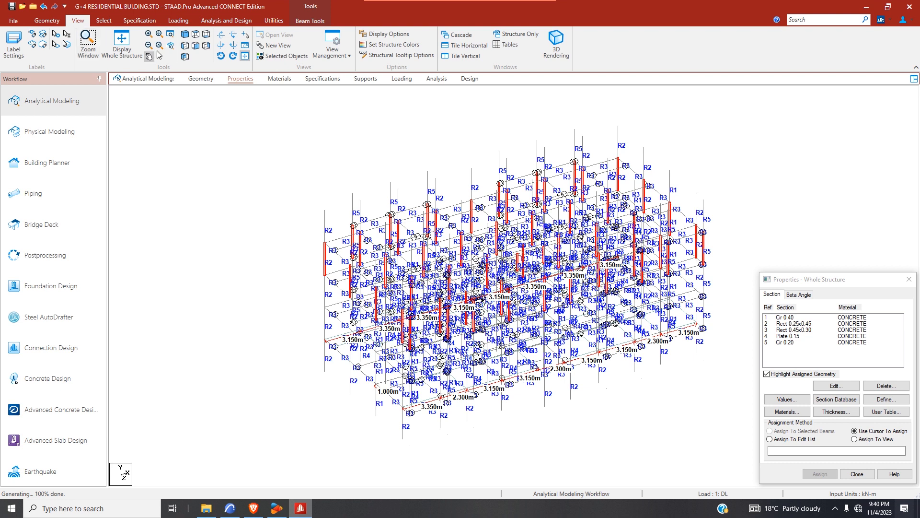
click(191, 46)
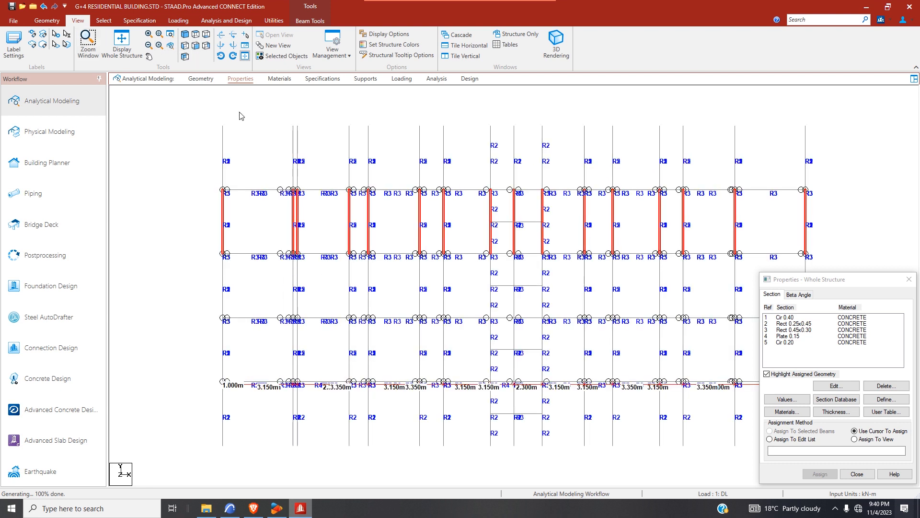
click(834, 109)
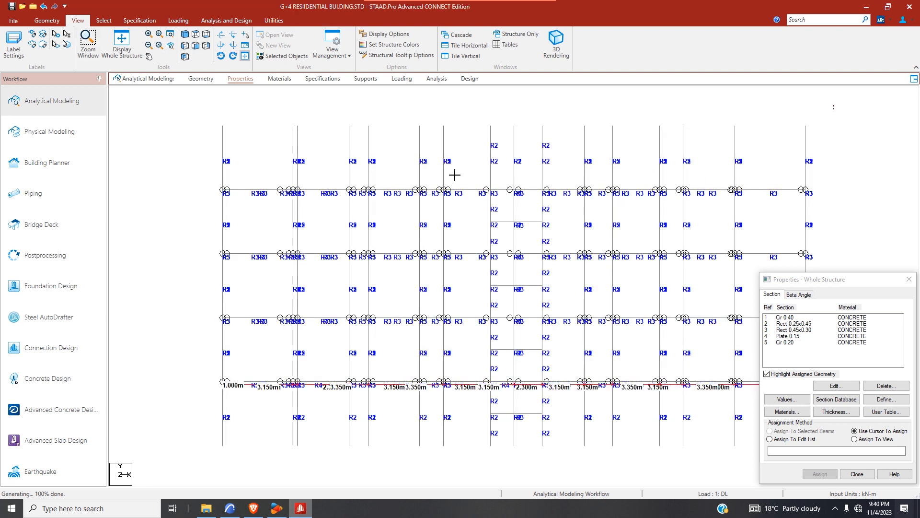
drag(206, 180, 194, 186)
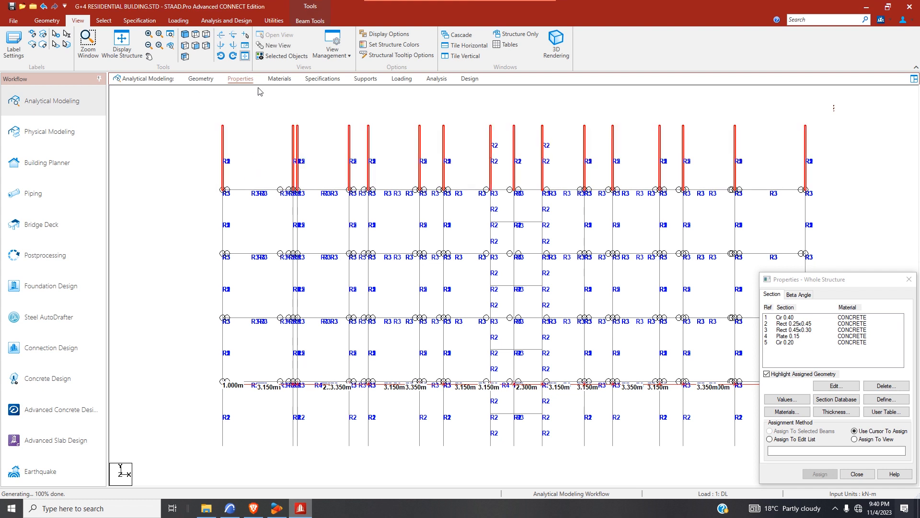
click(282, 55)
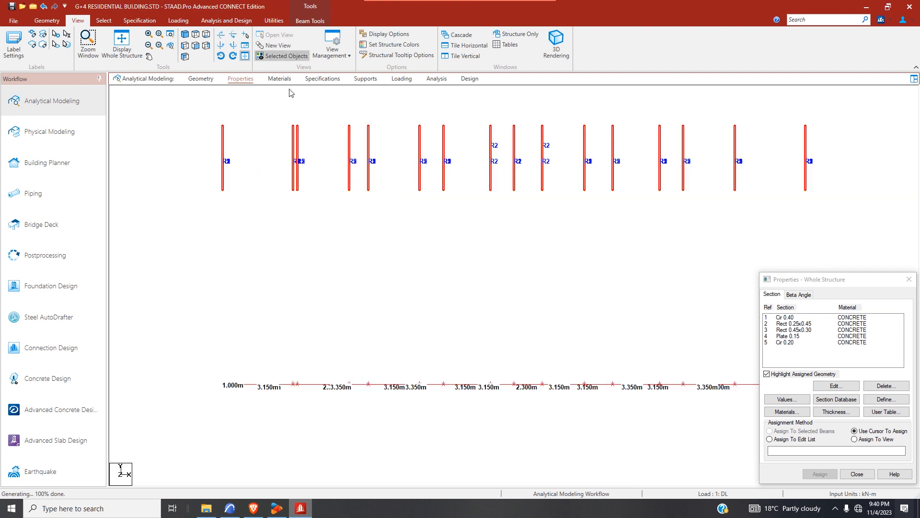
click(185, 35)
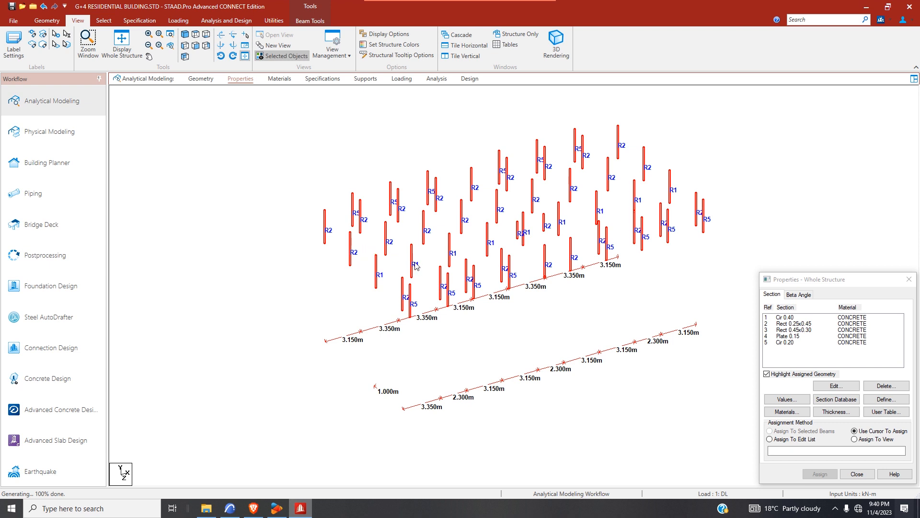
- Delete the outer Cir 0.20 columns along both long sides and the two front stair columns, including their orphan nodes, and save the model
click(411, 309)
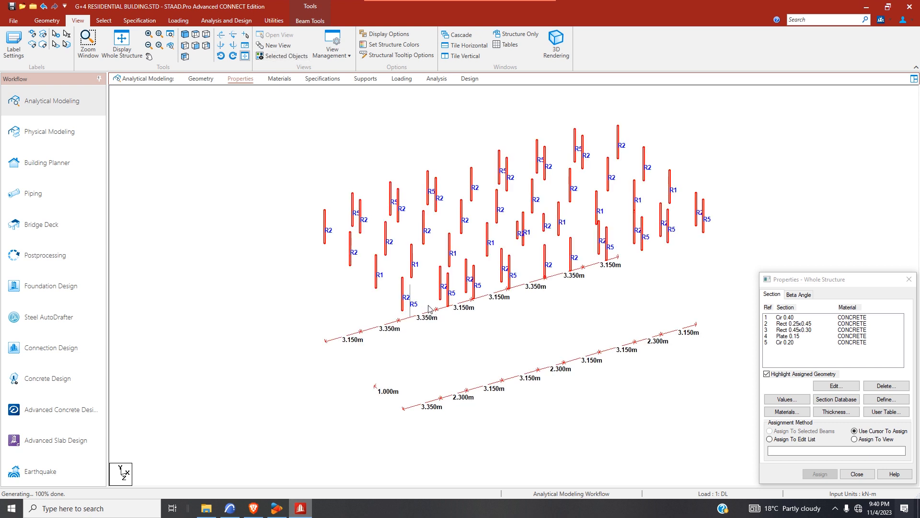
click(435, 305)
click(410, 306)
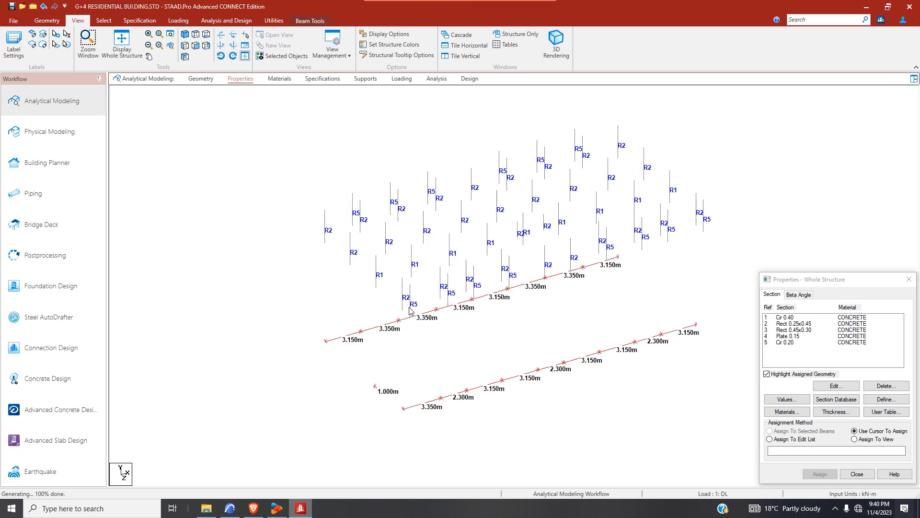
click(453, 301)
click(476, 290)
click(513, 279)
click(547, 271)
click(573, 262)
click(608, 251)
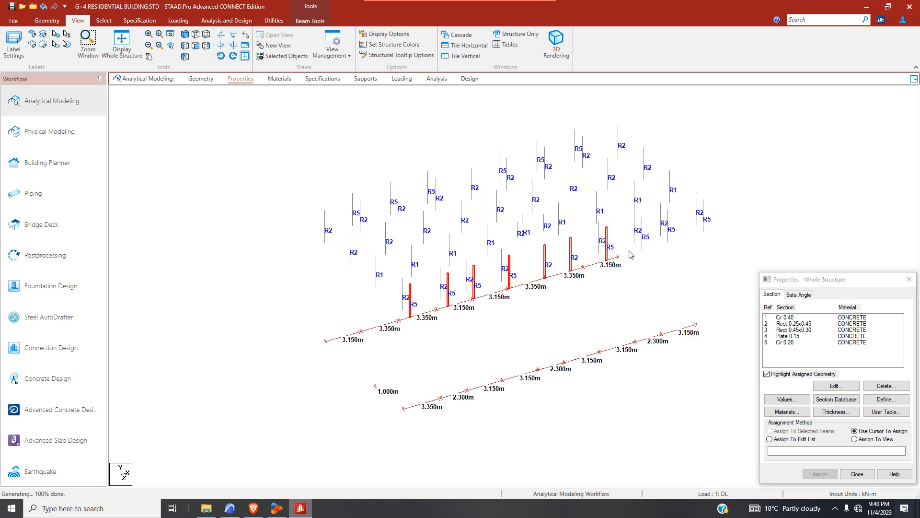
click(645, 242)
click(670, 238)
click(704, 226)
click(351, 209)
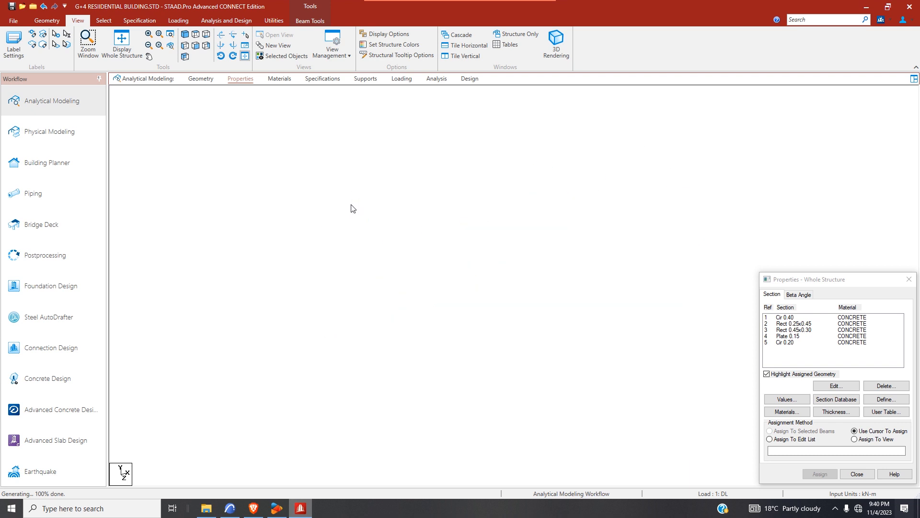
click(390, 198)
click(427, 182)
click(499, 167)
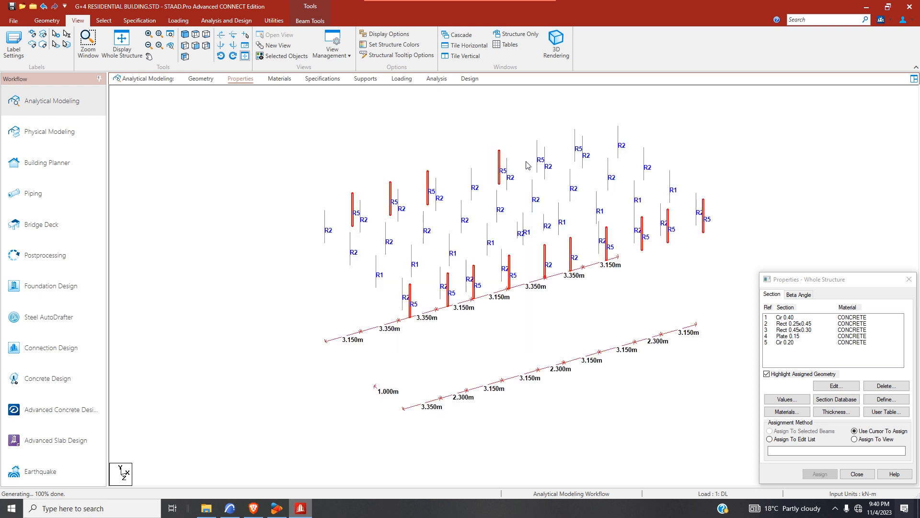
click(536, 155)
click(576, 146)
click(47, 20)
click(9, 56)
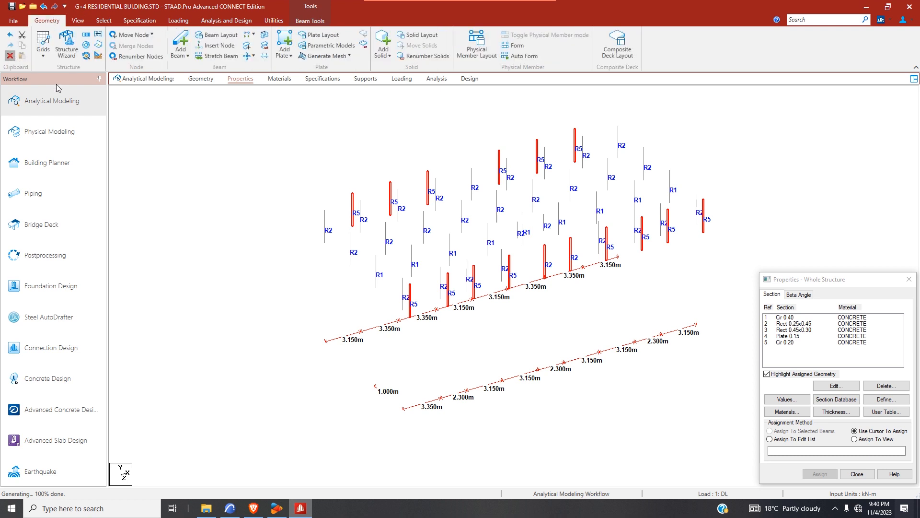
click(487, 274)
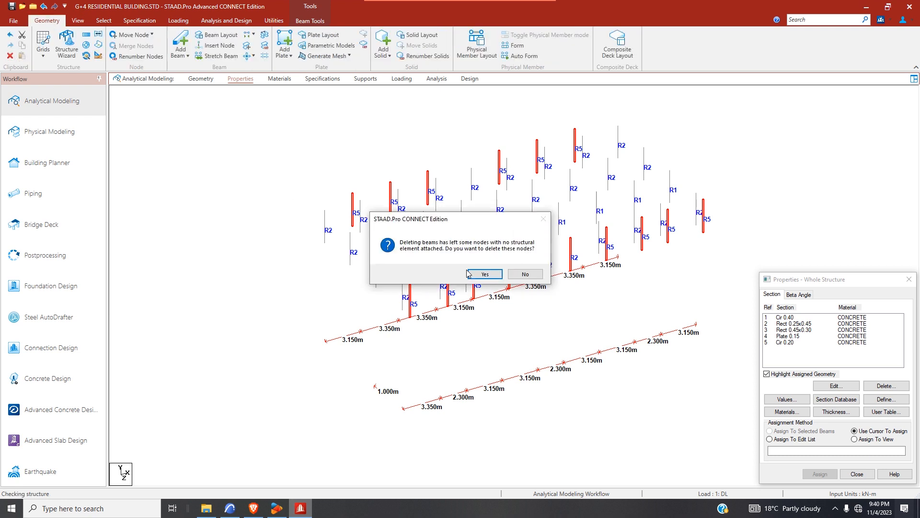
click(487, 275)
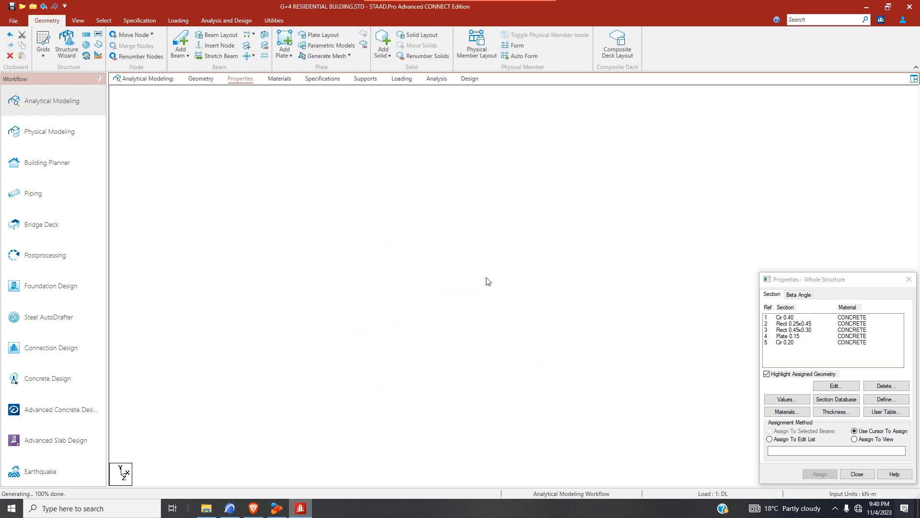
click(12, 7)
click(458, 303)
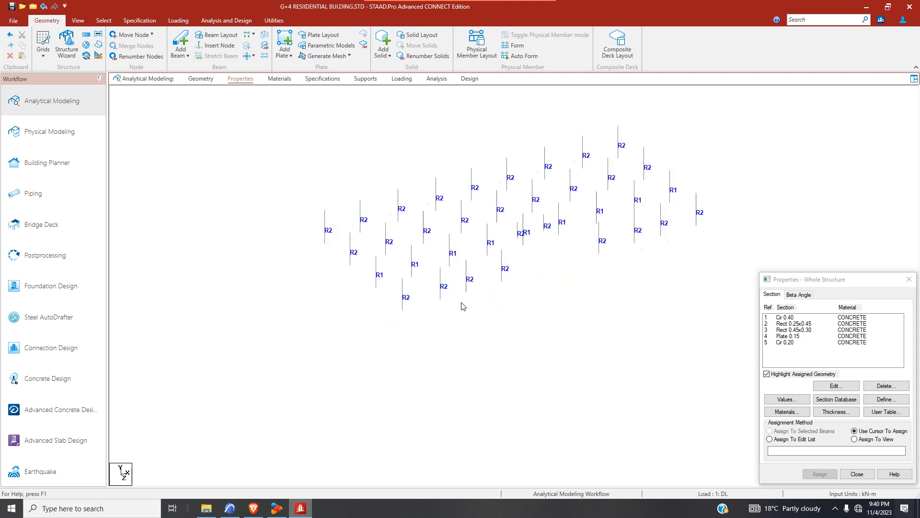
- Add beams connecting the column tops around the building perimeter, leaving the front stair bay open
click(180, 40)
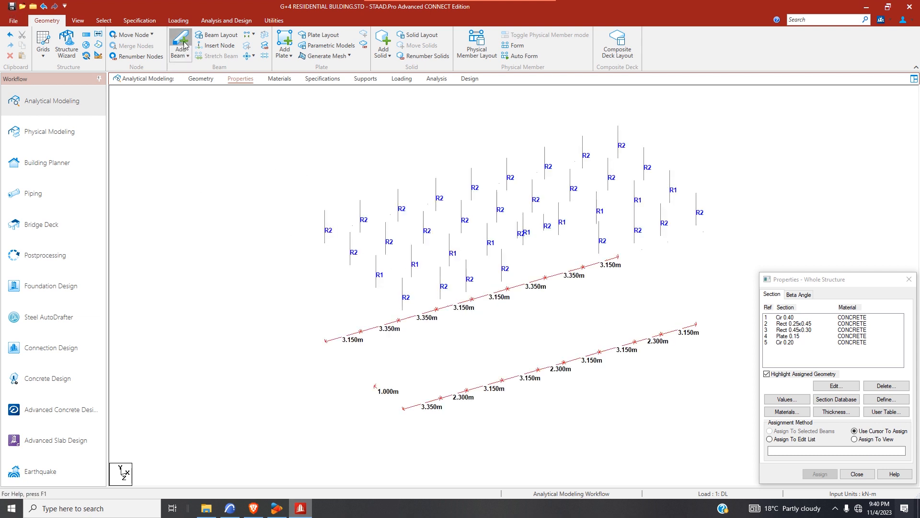
click(324, 210)
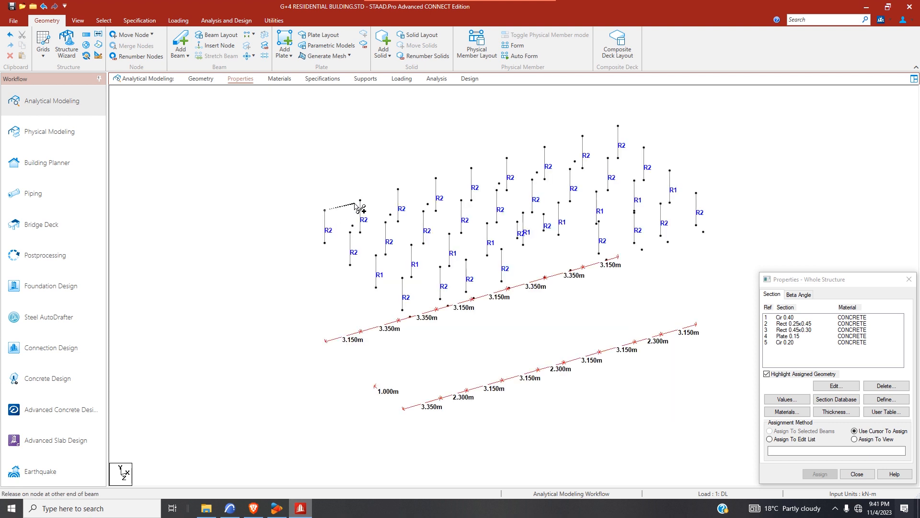
mouse_move(360, 200)
mouse_down()
mouse_move(436, 178)
mouse_move(462, 181)
mouse_move(472, 168)
mouse_move(618, 126)
mouse_up()
mouse_move(325, 210)
mouse_down()
mouse_move(405, 283)
mouse_move(591, 232)
mouse_move(501, 252)
mouse_up()
key(Escape)
click(180, 46)
mouse_move(599, 221)
mouse_down()
mouse_move(658, 216)
mouse_move(650, 199)
mouse_move(734, 174)
mouse_move(640, 93)
mouse_up()
scroll(637, 219, up, 3)
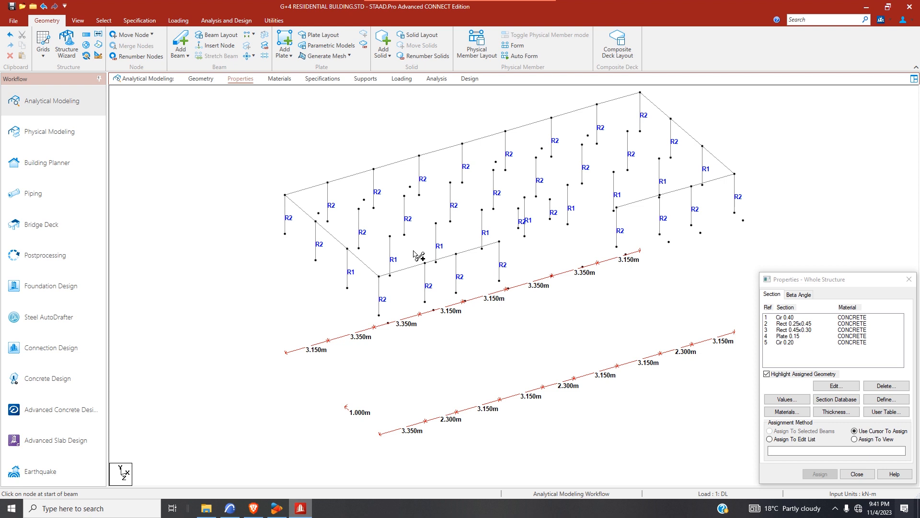
- Check the ground-floor plan in ARCHICAD, and add a beam line in STAAD.Pro across the tops of the circular R1 column row
click(230, 508)
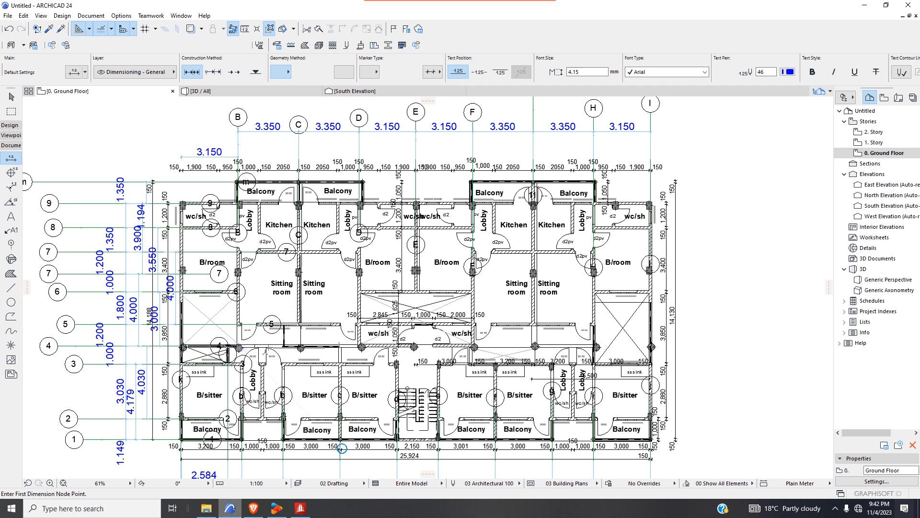
click(303, 511)
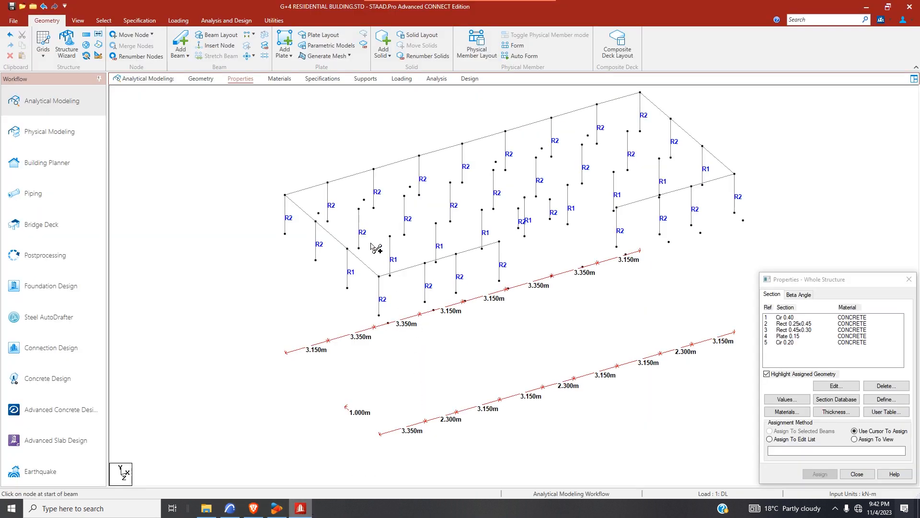
click(232, 508)
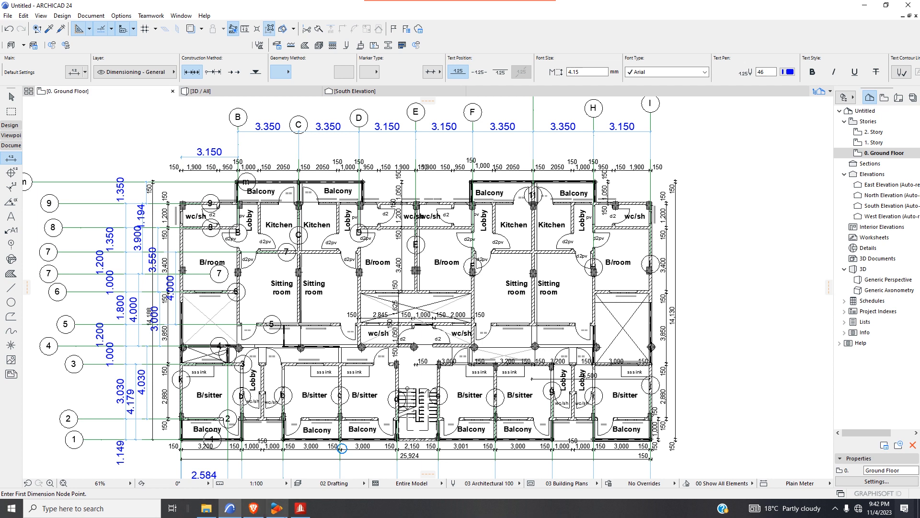
click(300, 508)
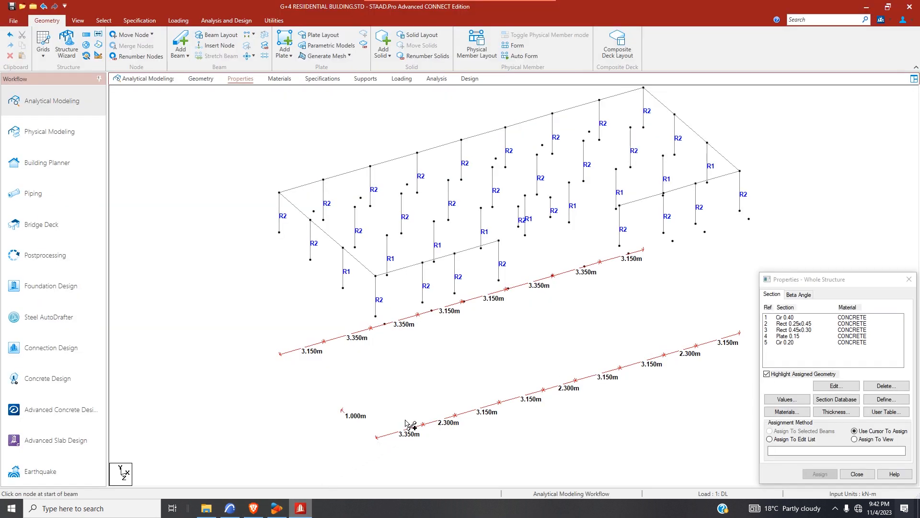
click(235, 511)
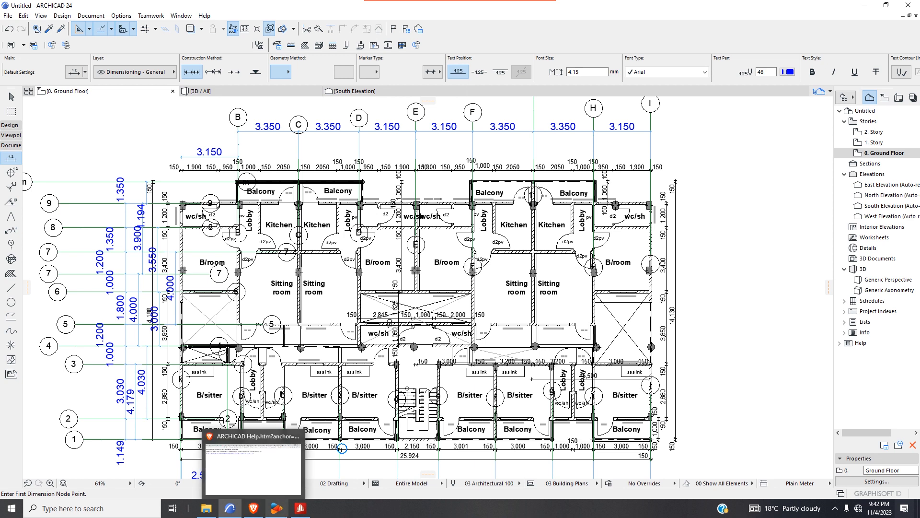
click(301, 508)
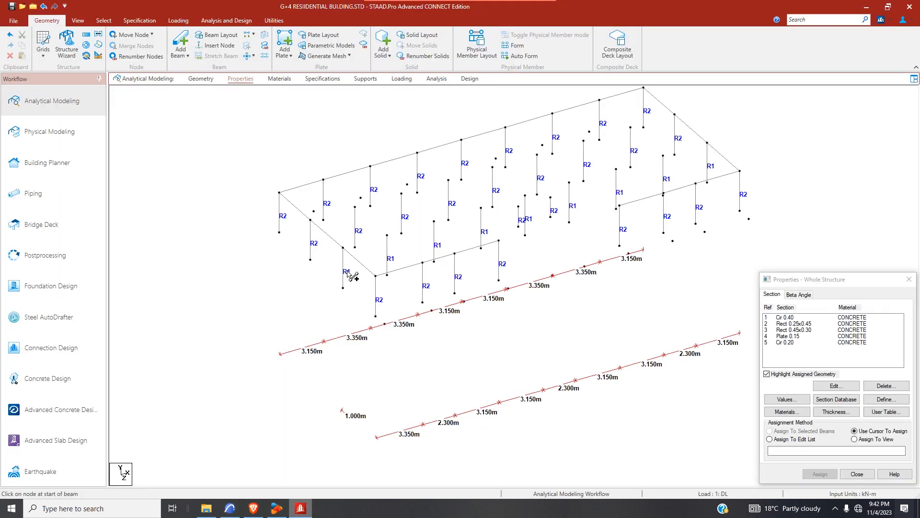
mouse_move(366, 249)
mouse_down()
mouse_move(387, 234)
mouse_move(533, 203)
mouse_move(525, 196)
mouse_move(707, 143)
mouse_up()
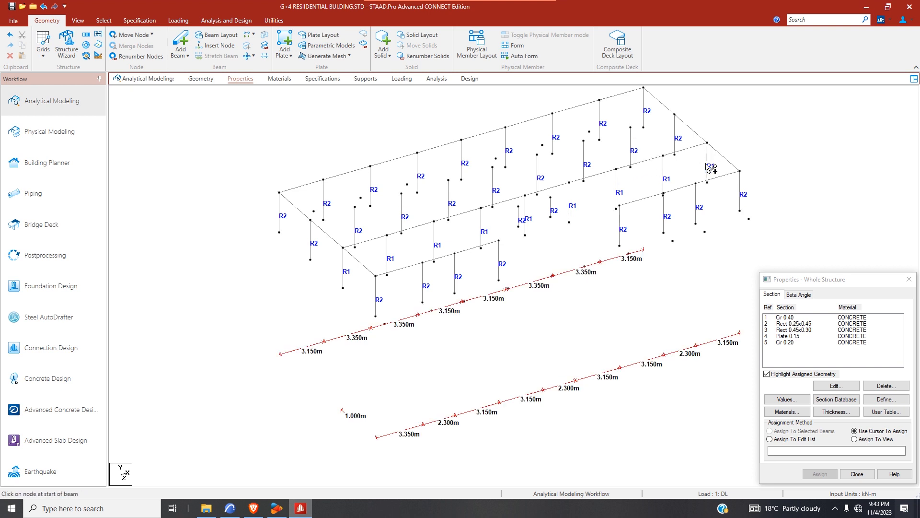
- Delete the two short R2 columns beside the middle of the R1 row, including their orphan nodes
scroll(523, 223, up, 1)
scroll(524, 222, up, 1)
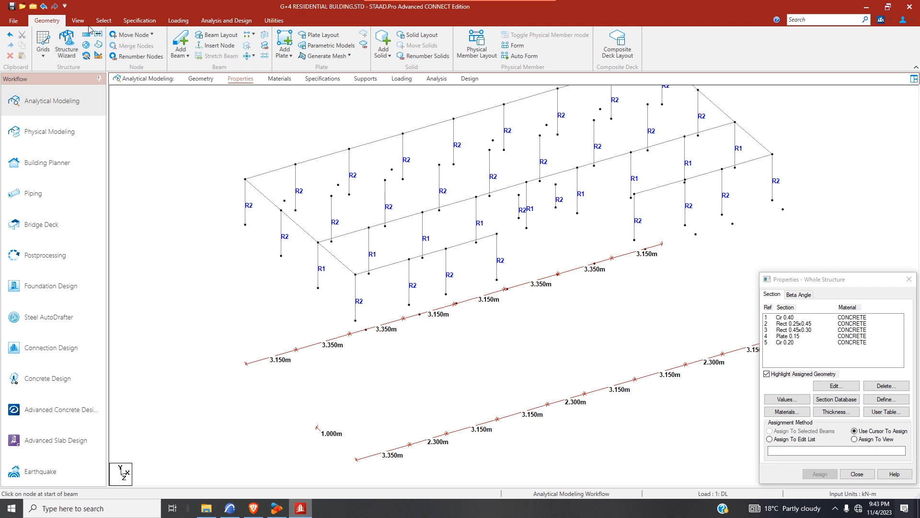
click(103, 20)
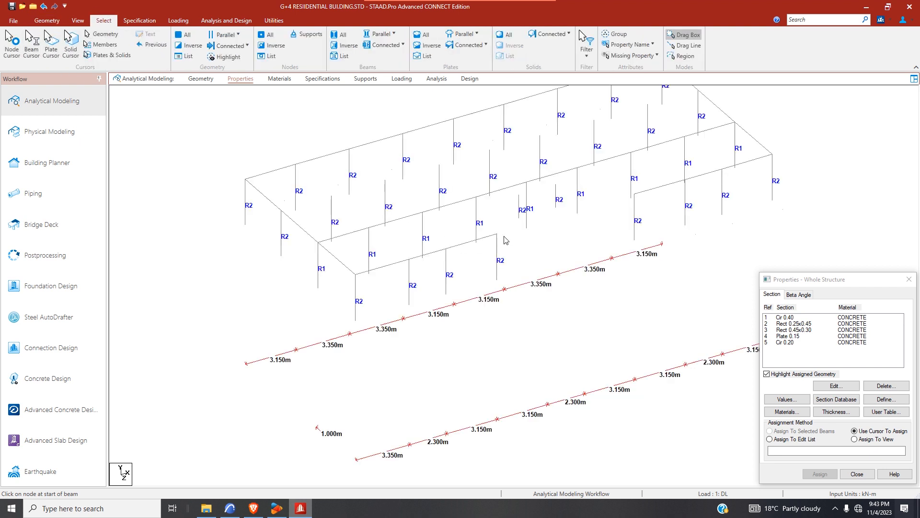
click(519, 207)
ctrl+click(556, 197)
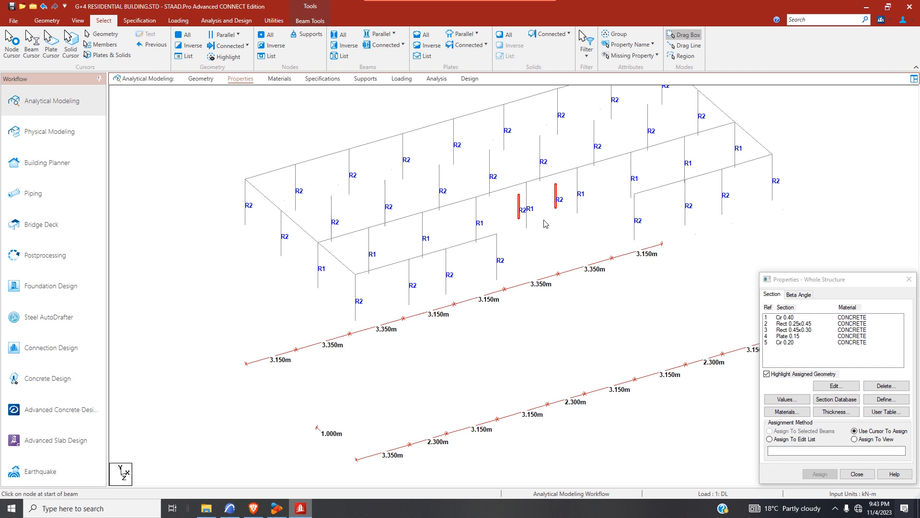
click(47, 20)
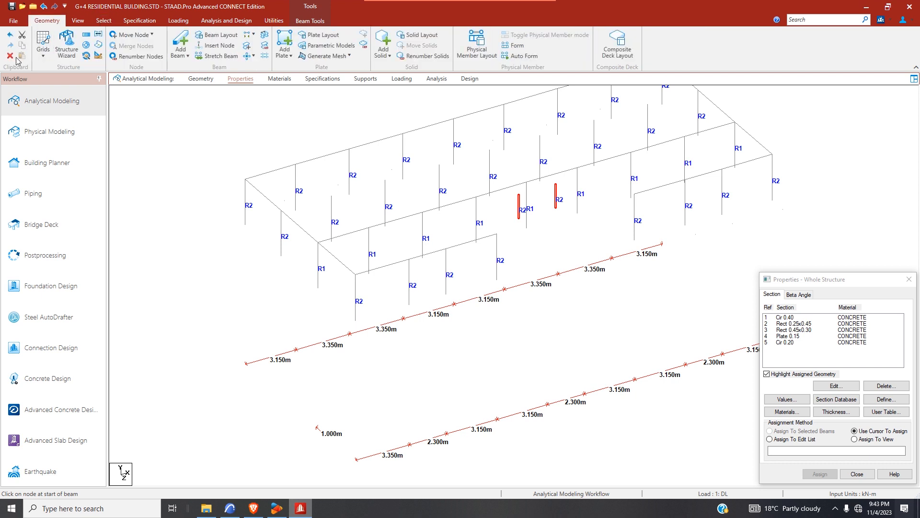
key(Delete)
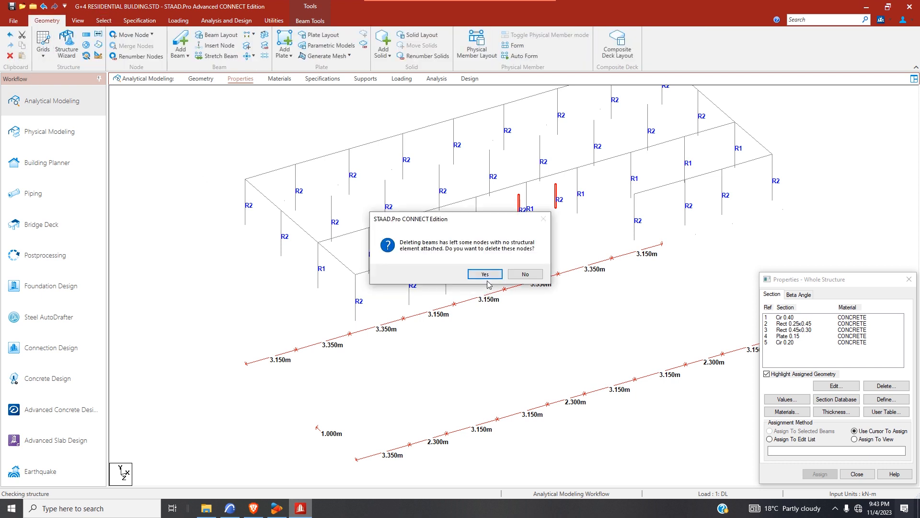
click(487, 281)
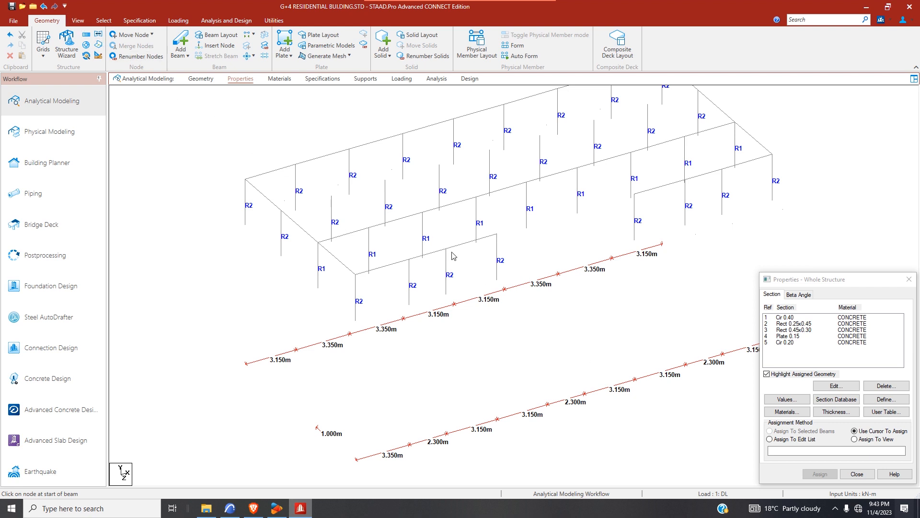
- Define a rectangular concrete section with a depth of 0.3 m and a width of 0.2 m
click(885, 399)
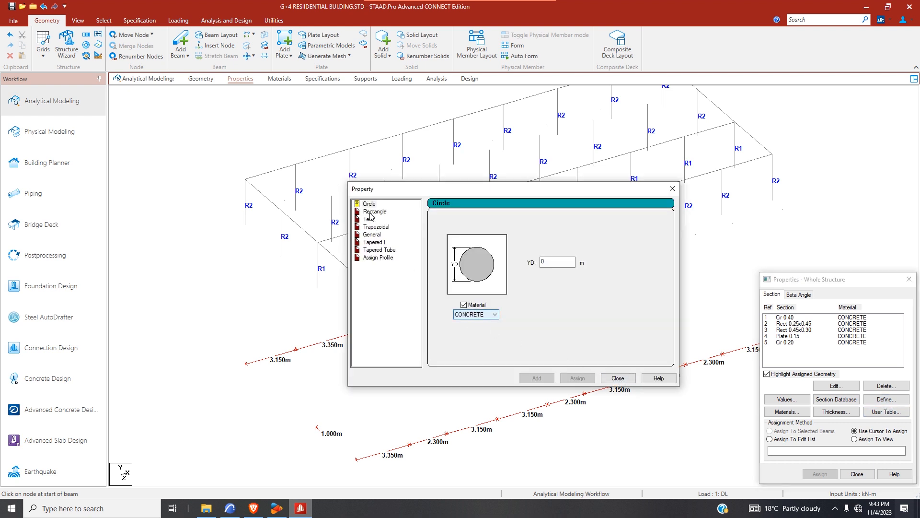
click(372, 213)
click(559, 257)
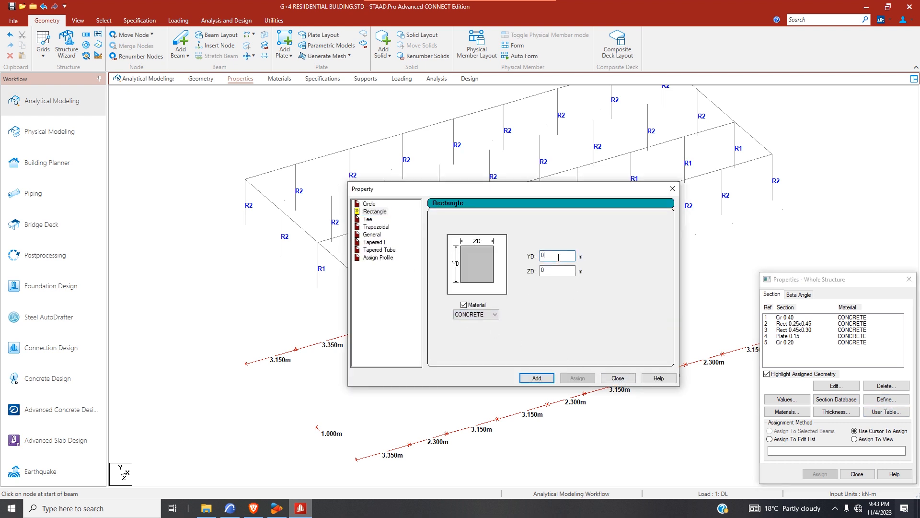
click(556, 271)
click(539, 378)
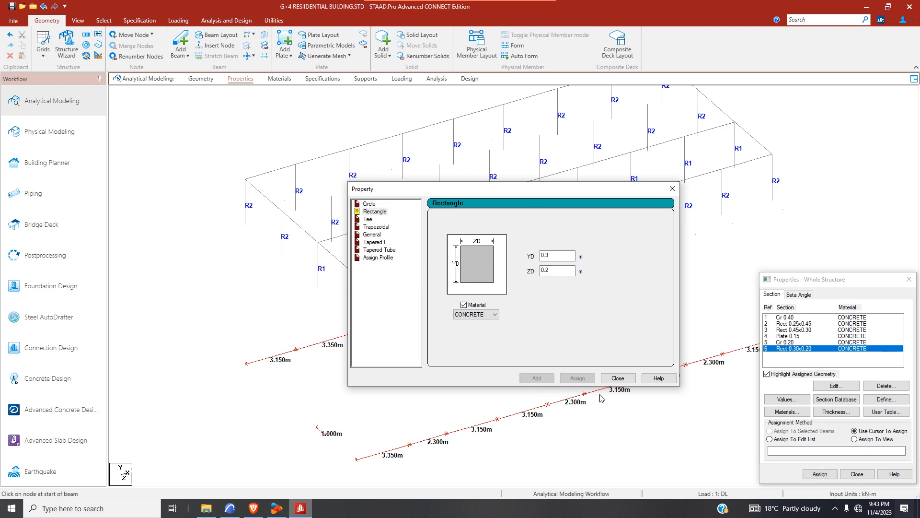
click(618, 378)
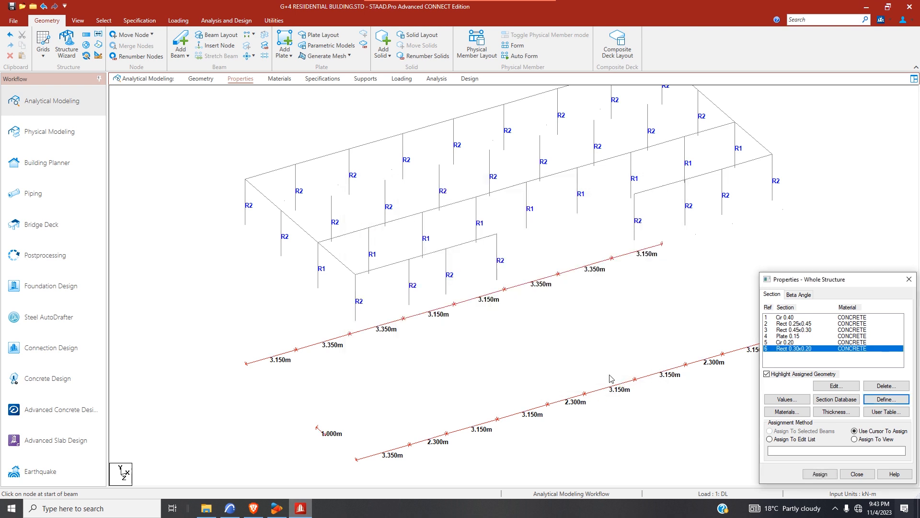
- Select all members with missing properties and assign the Rect 0.30x0.20 concrete section to them
click(104, 20)
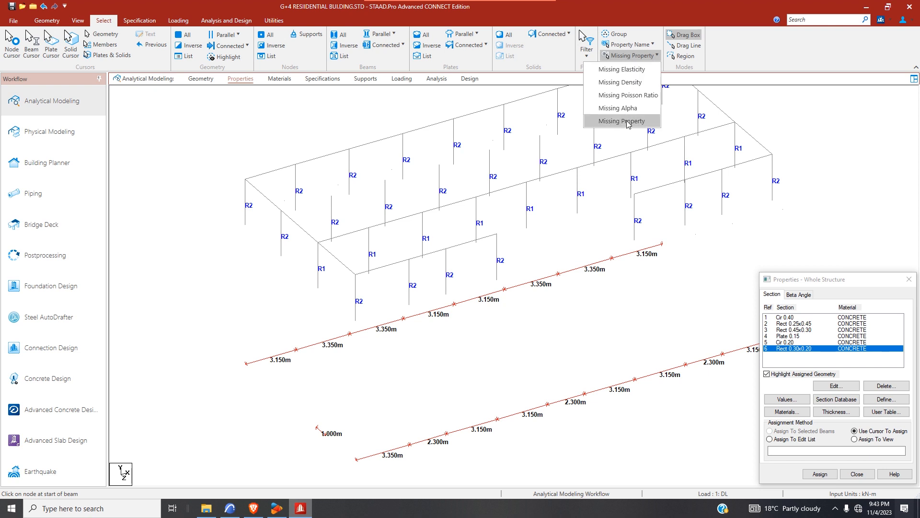
click(622, 121)
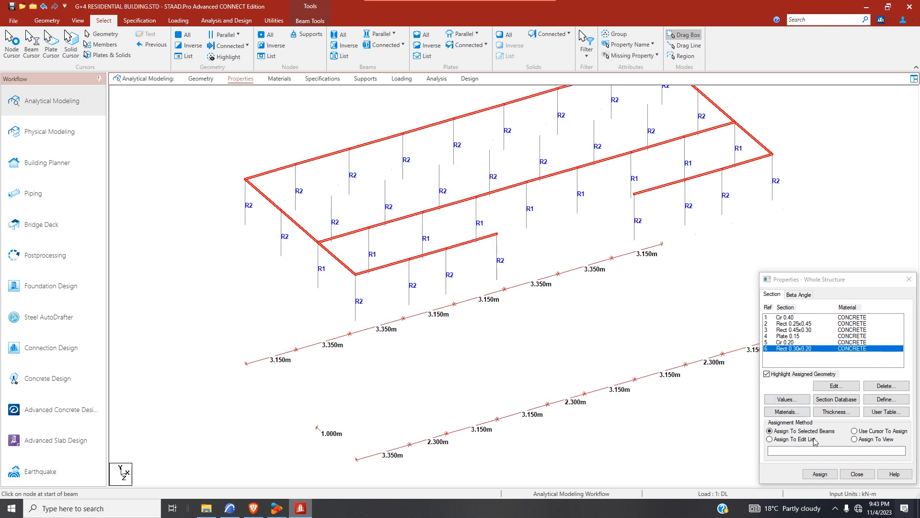
click(820, 474)
click(850, 416)
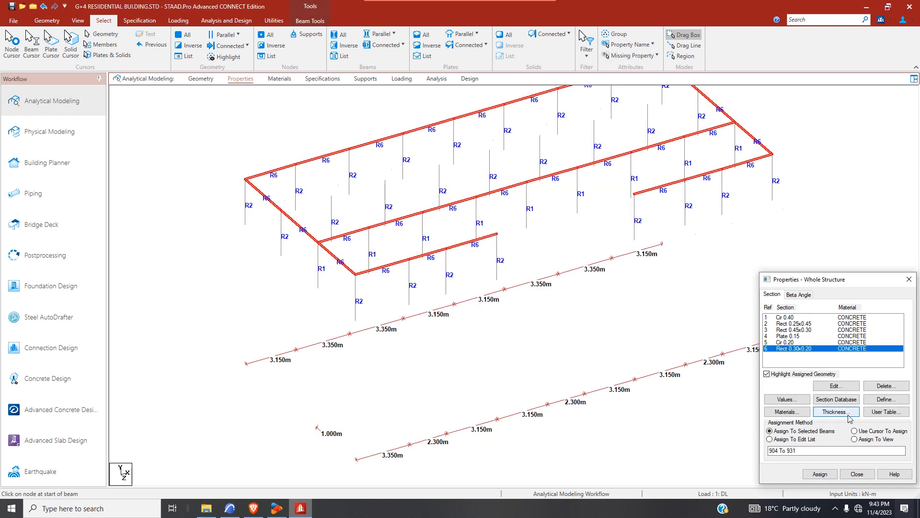
- Display the whole structure and inspect it from several sides in a 3D rendering
click(77, 20)
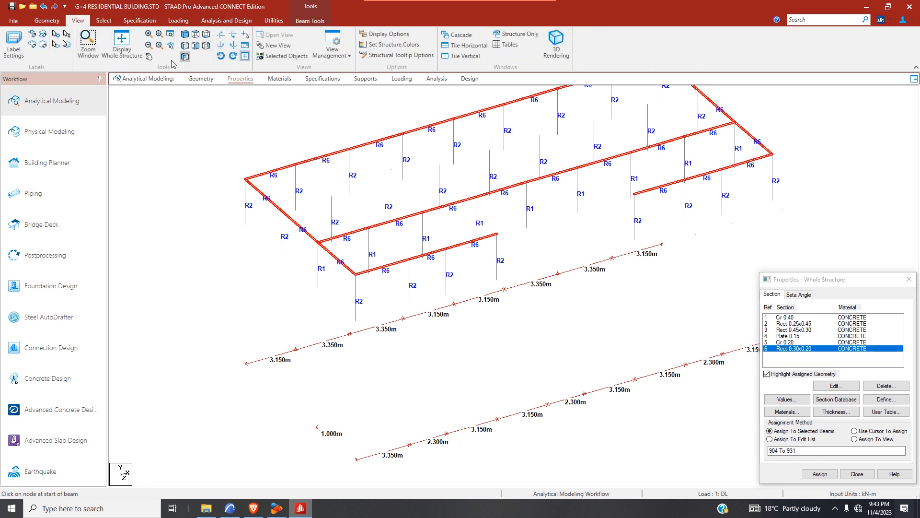
click(122, 43)
scroll(479, 287, up, 1)
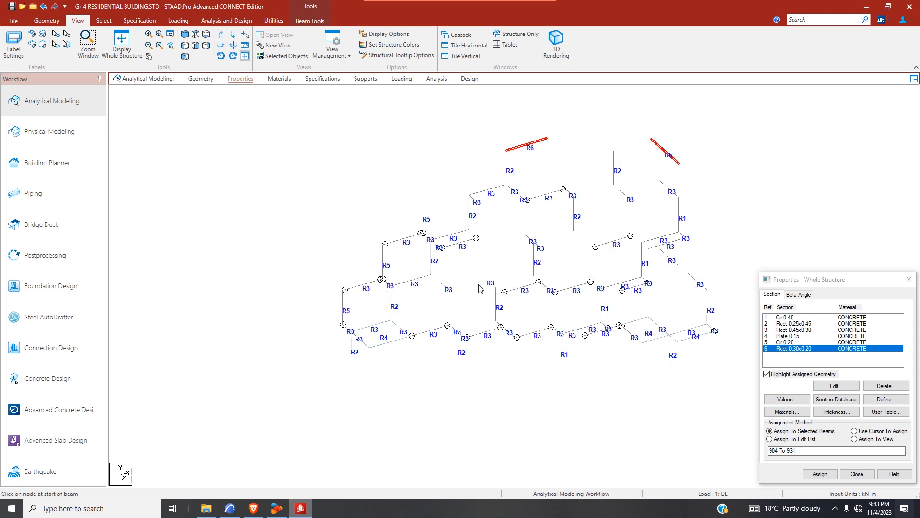
click(461, 137)
click(556, 44)
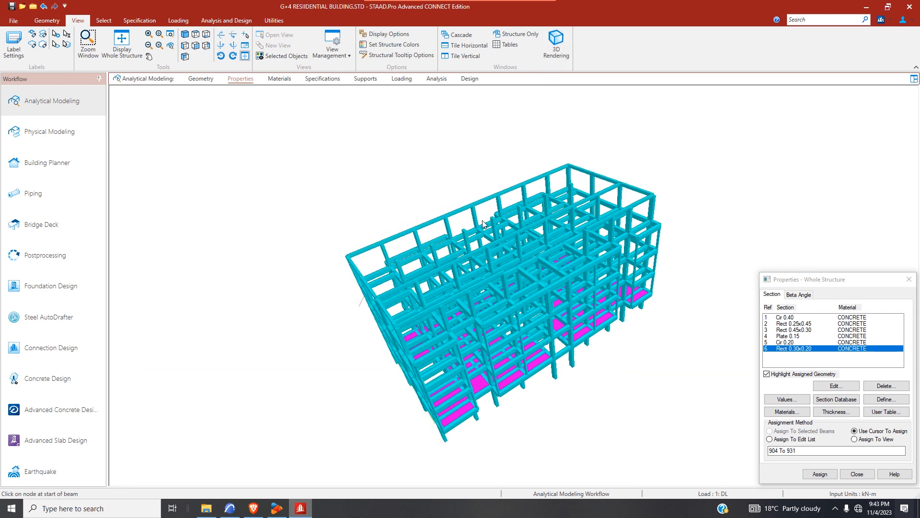
drag(551, 175, 751, 187)
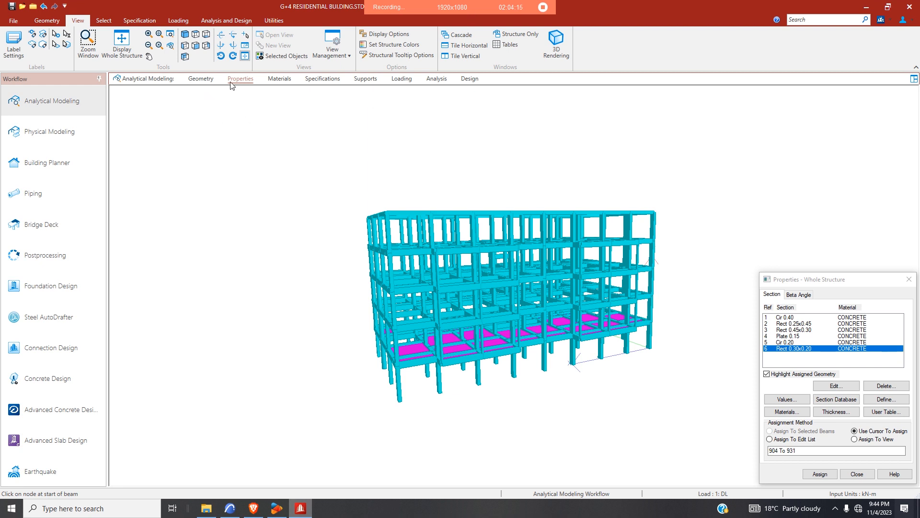
- Return to the geometry view, select all the slab plates of the lowest floor, and save the model
click(201, 80)
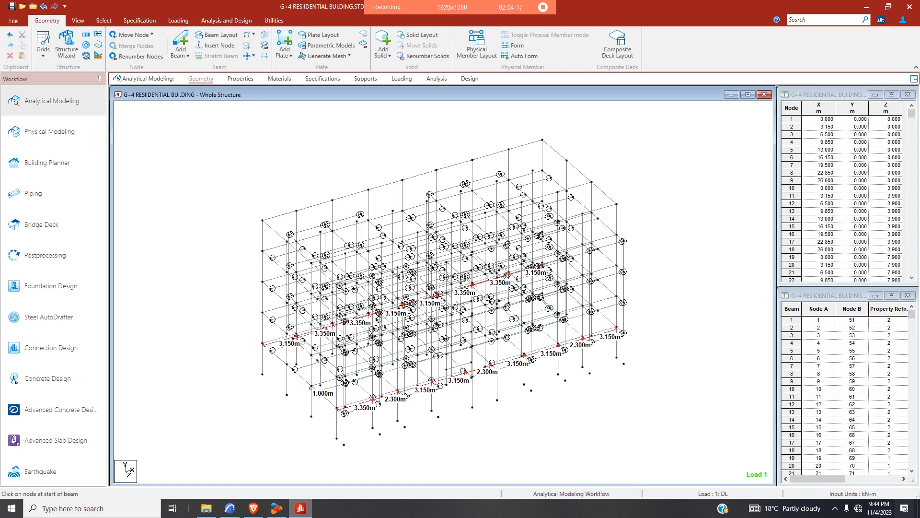
click(103, 20)
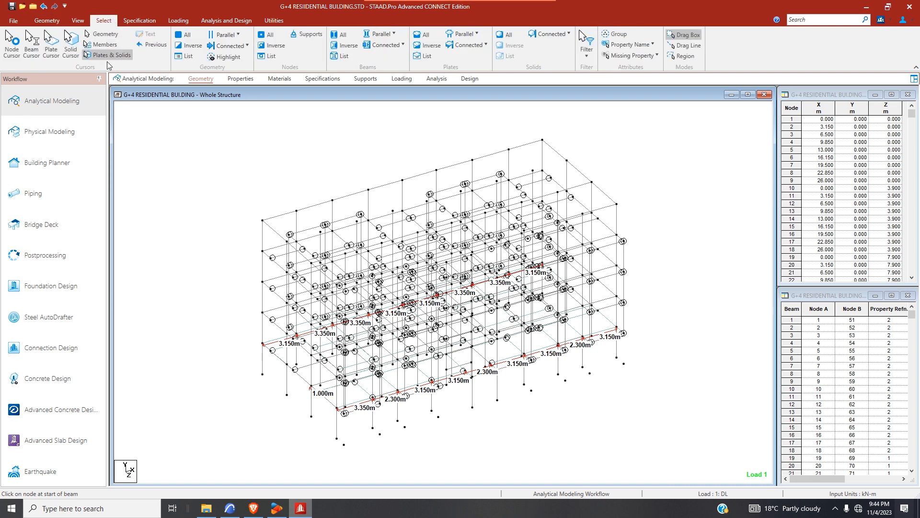
click(51, 45)
drag(190, 149, 698, 456)
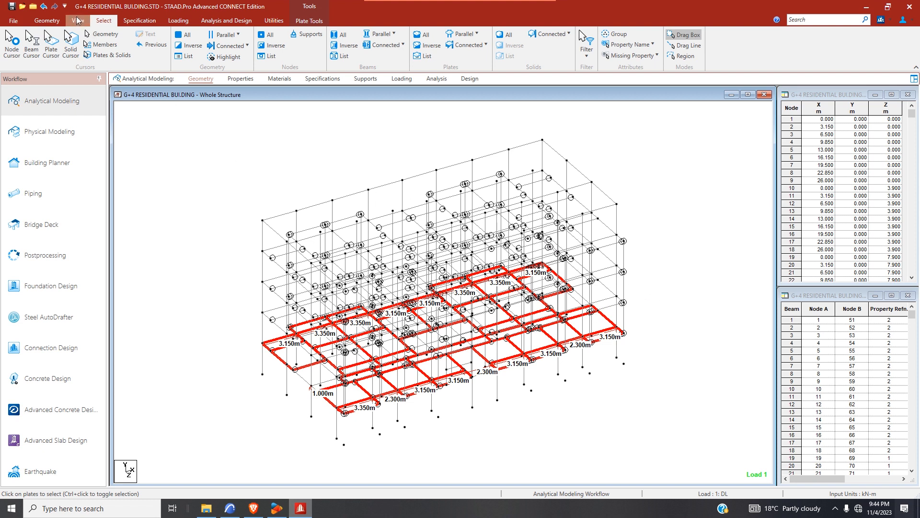
click(12, 7)
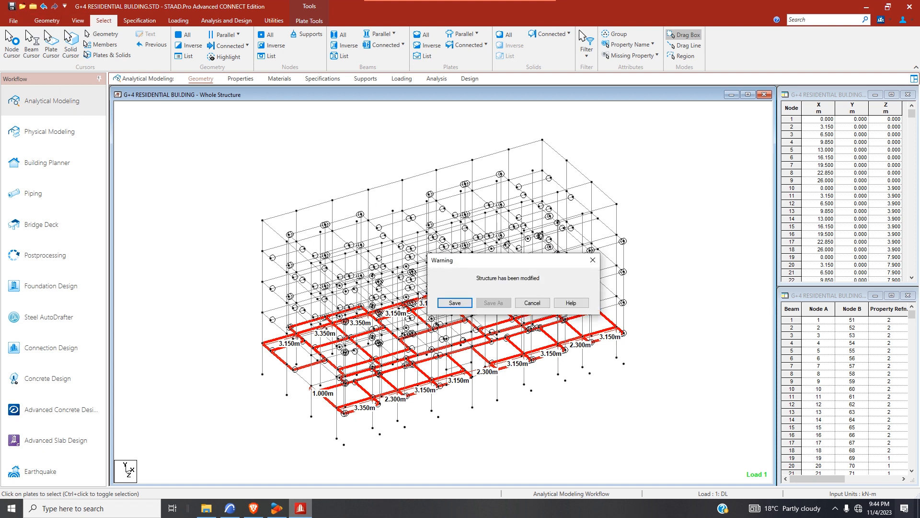
click(455, 303)
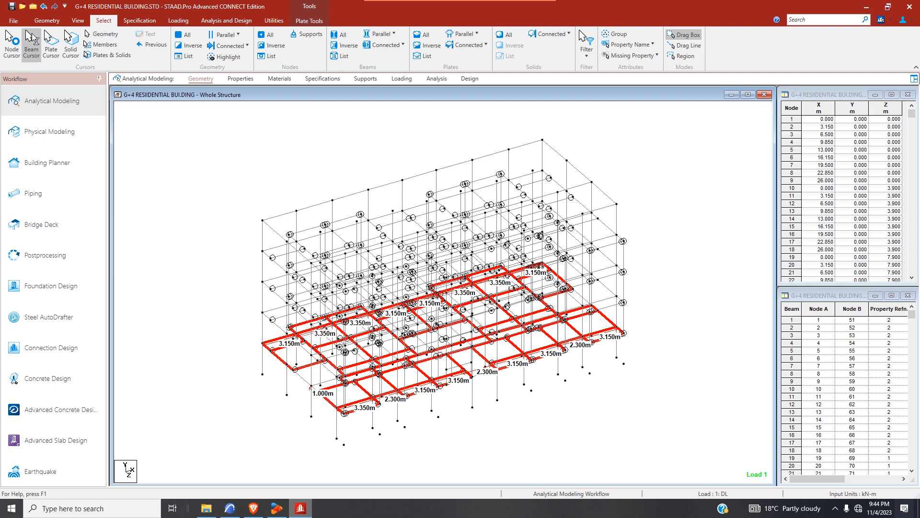
- Generate a quadrilateral mesh on the selected slab plates with 10 divisions and bias 1 per side, accepting that duplicate plates are ignored
click(47, 20)
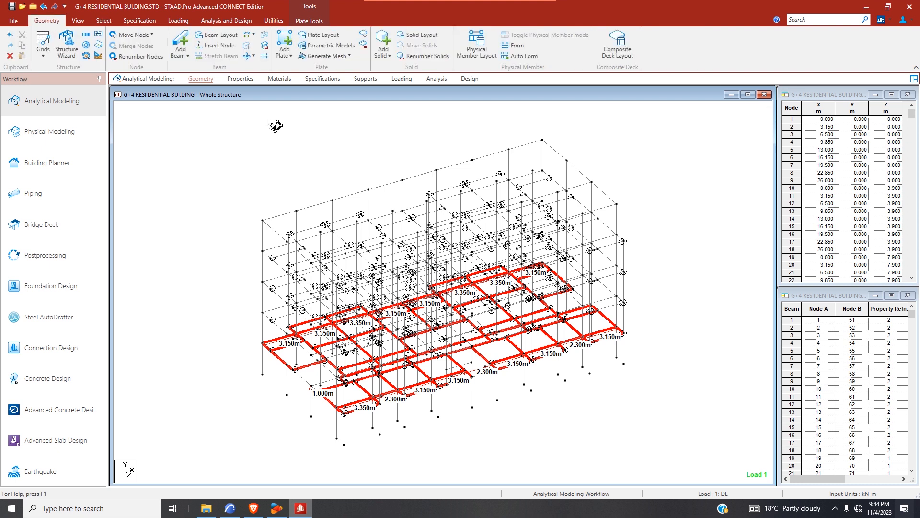
click(335, 56)
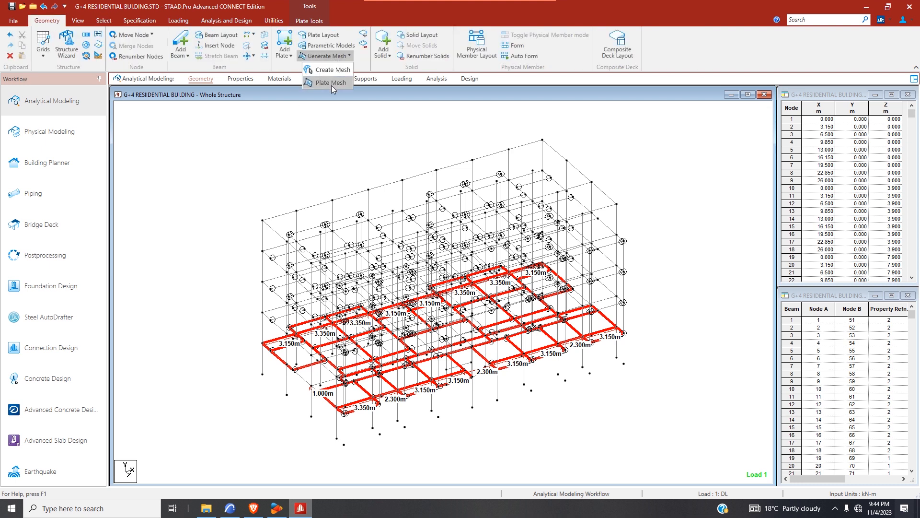
click(332, 85)
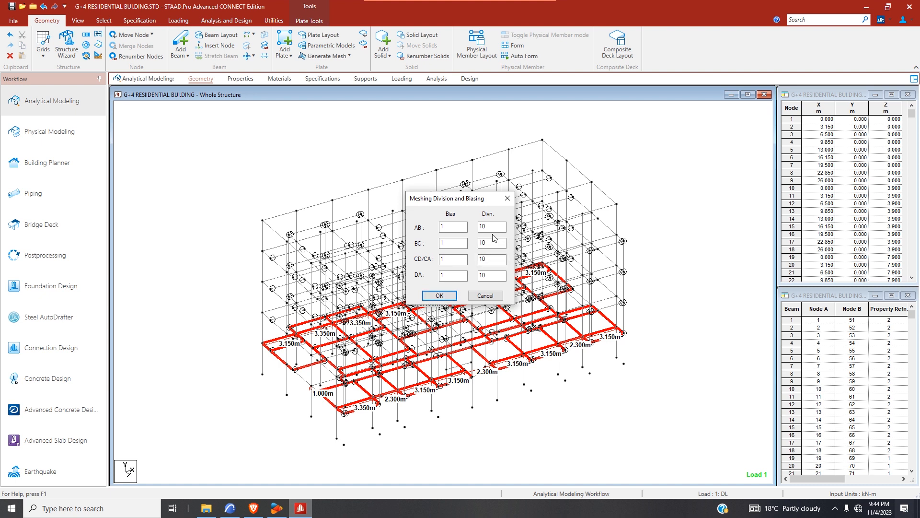
click(440, 296)
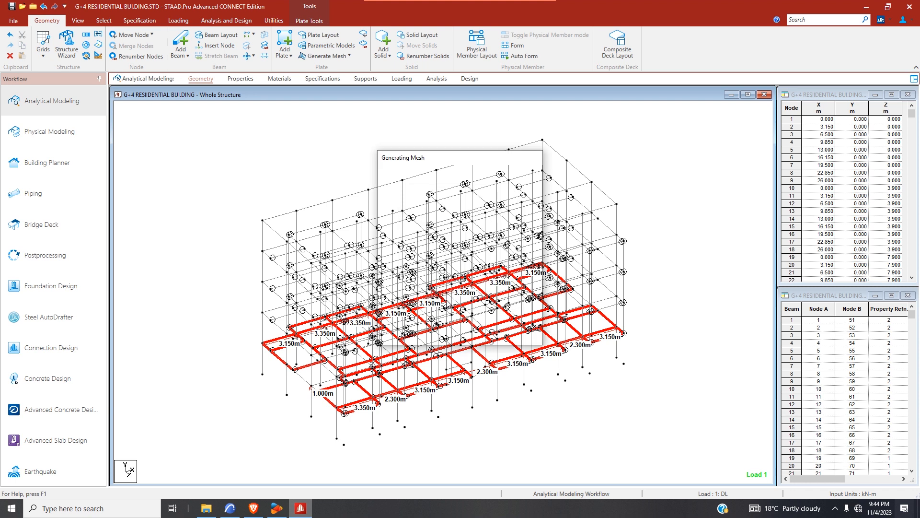
click(433, 259)
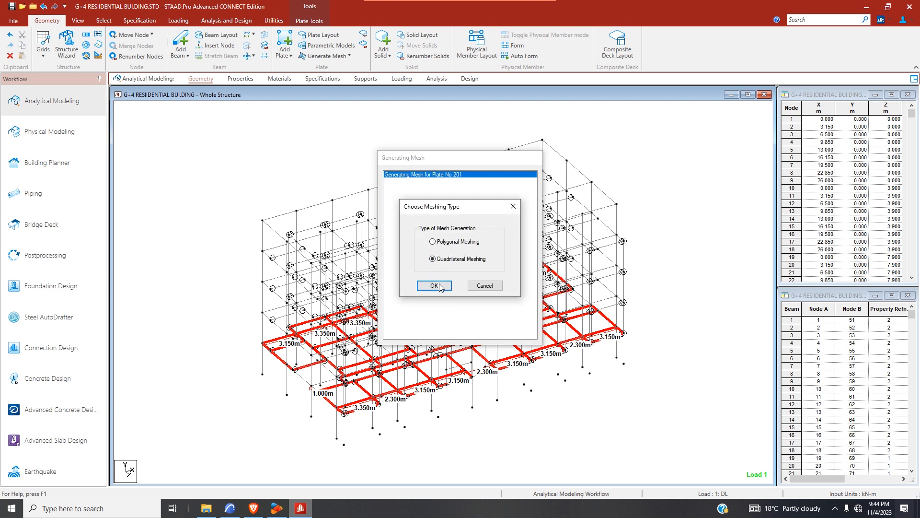
click(439, 286)
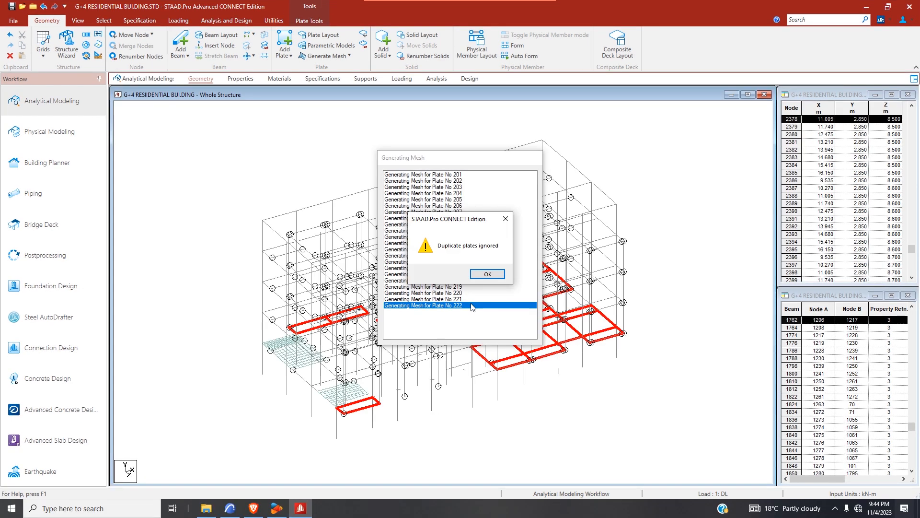
click(488, 274)
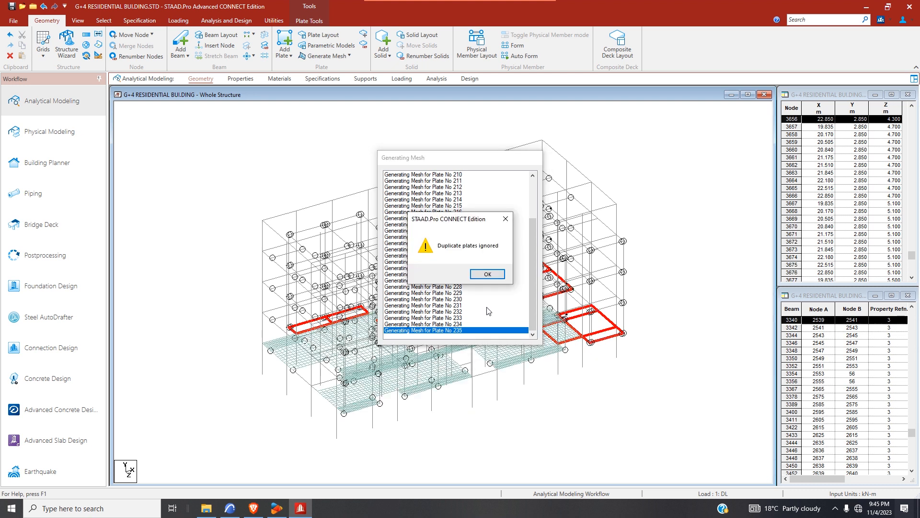
click(489, 275)
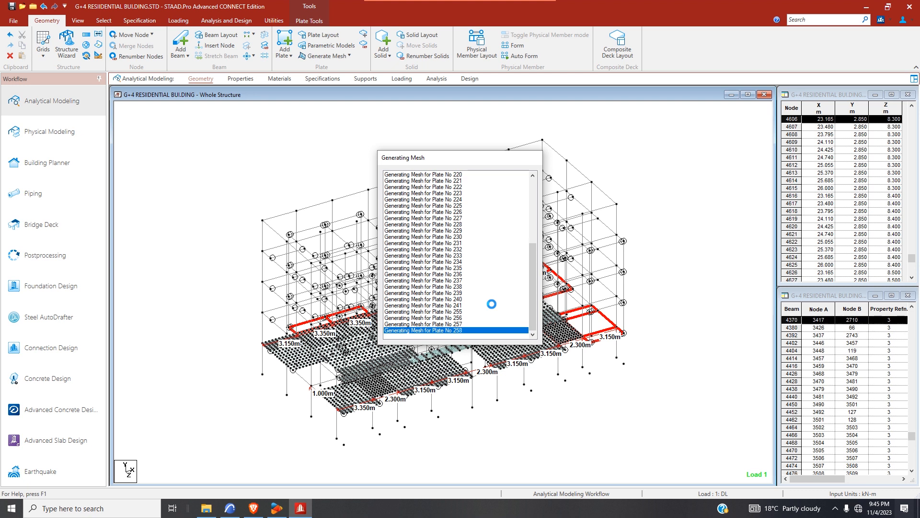
key(alt+Tab)
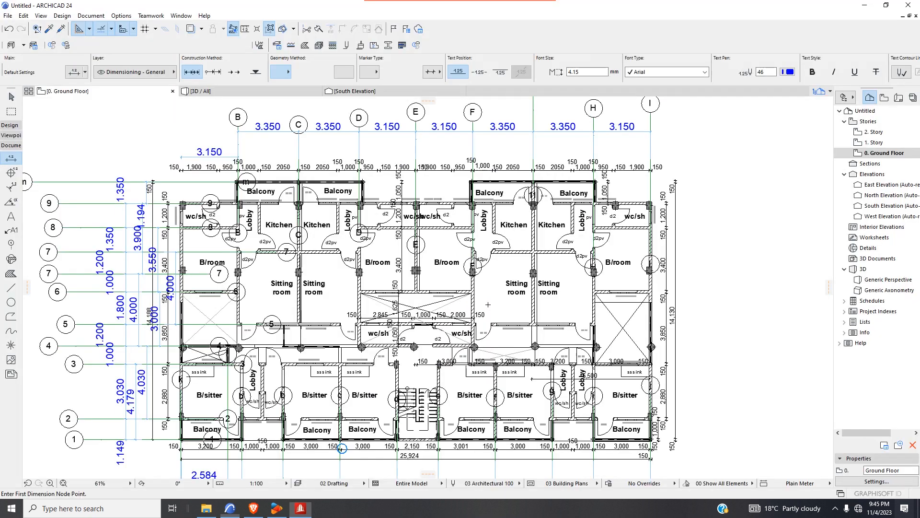
click(300, 508)
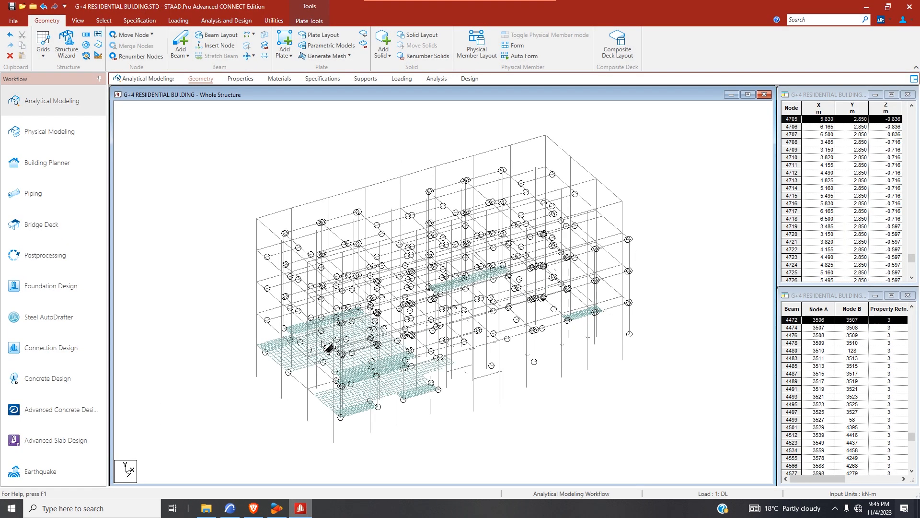
- Check the model for duplicate nodes using a tolerance of 0.001 m
click(274, 20)
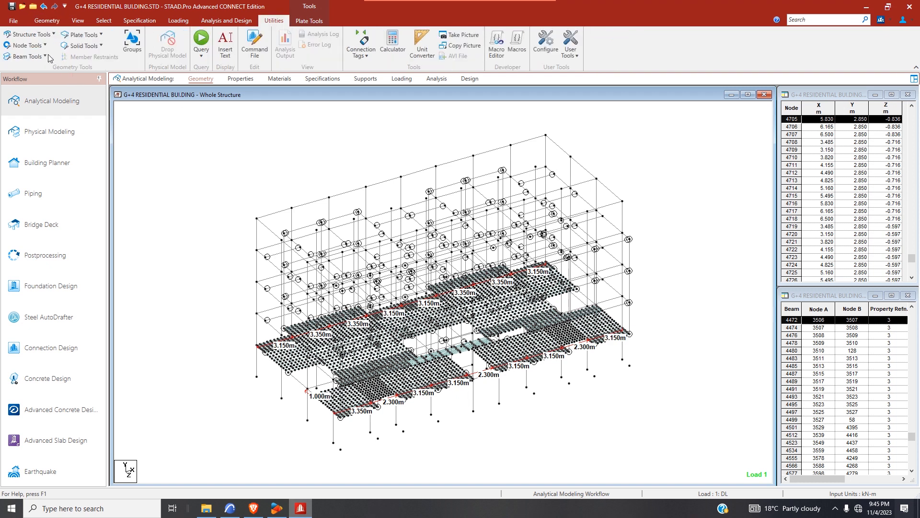
click(26, 45)
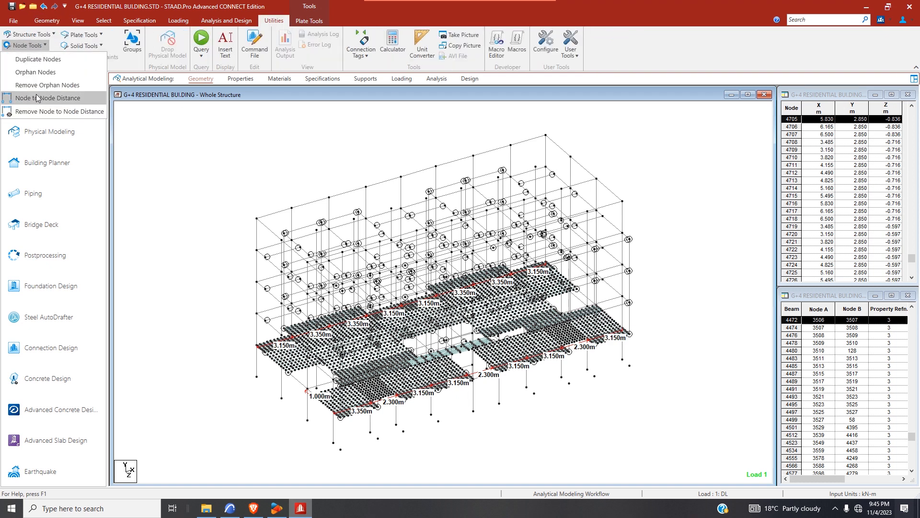
click(41, 59)
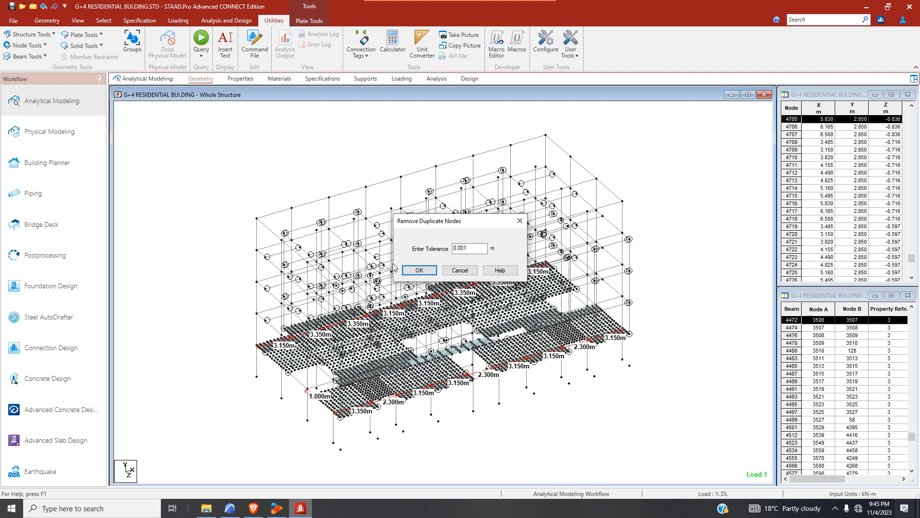
click(419, 270)
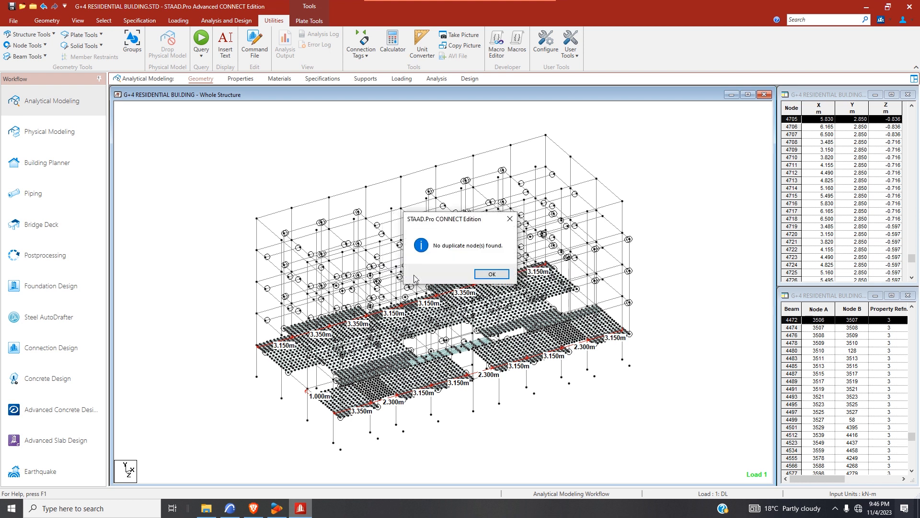
click(479, 285)
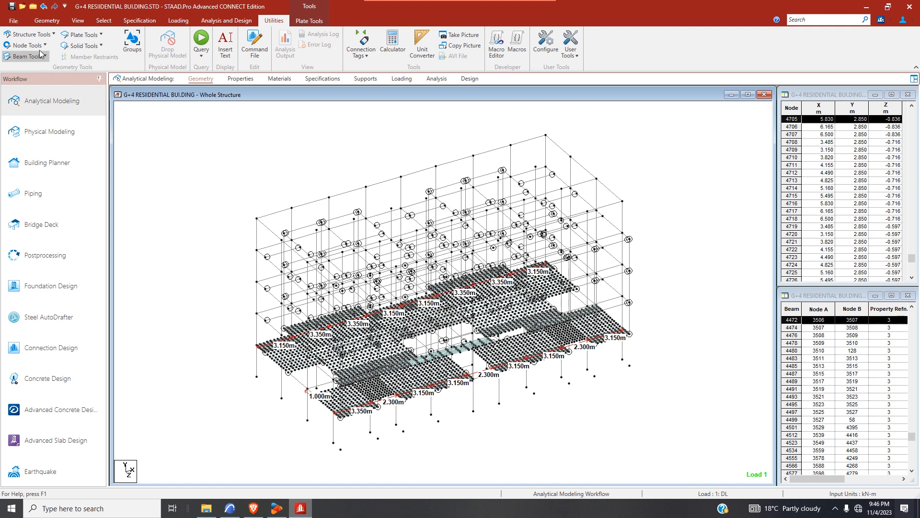
- Check the model for multiple structures and highlight the orphan nodes entry in the structure list
click(43, 35)
click(44, 37)
click(44, 36)
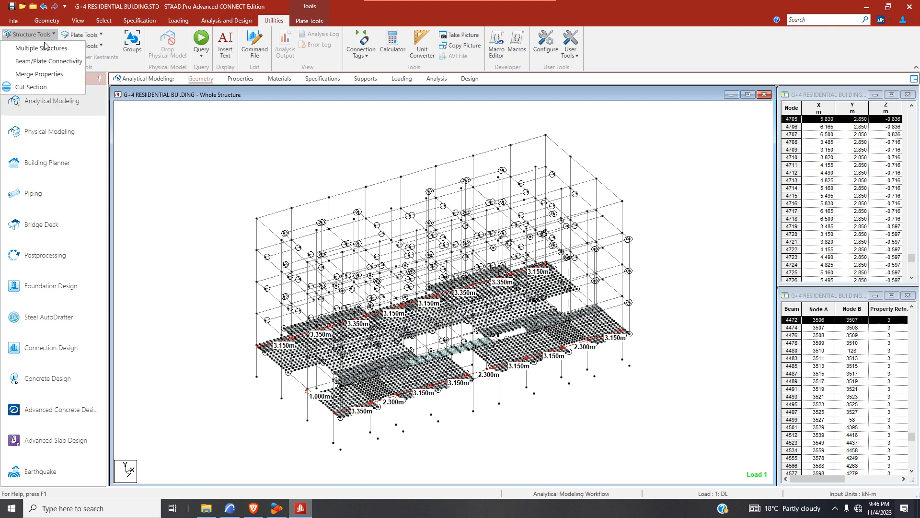
click(48, 55)
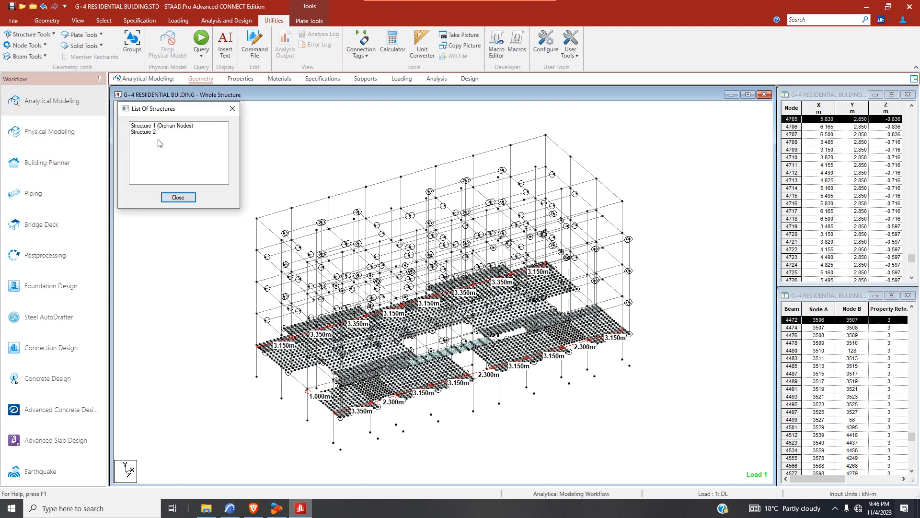
click(164, 126)
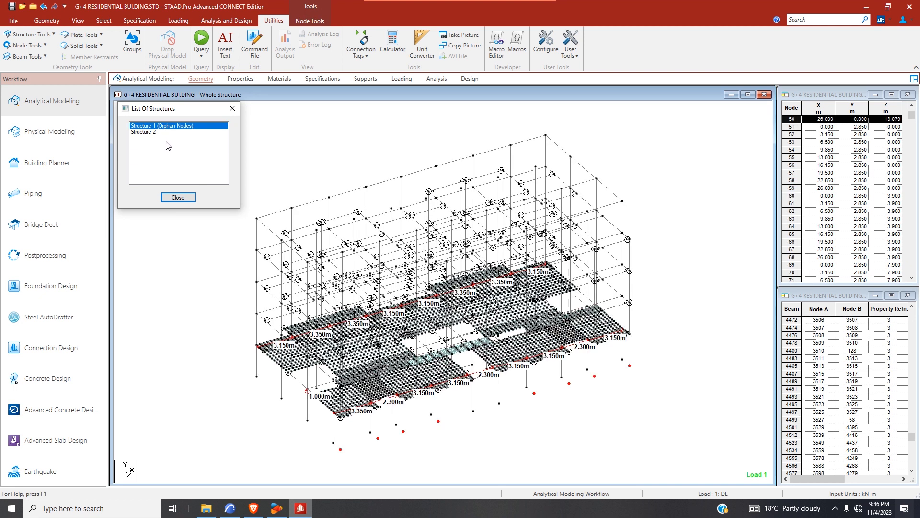
click(178, 197)
- Check the model for duplicate beams and for duplicate plates
click(28, 56)
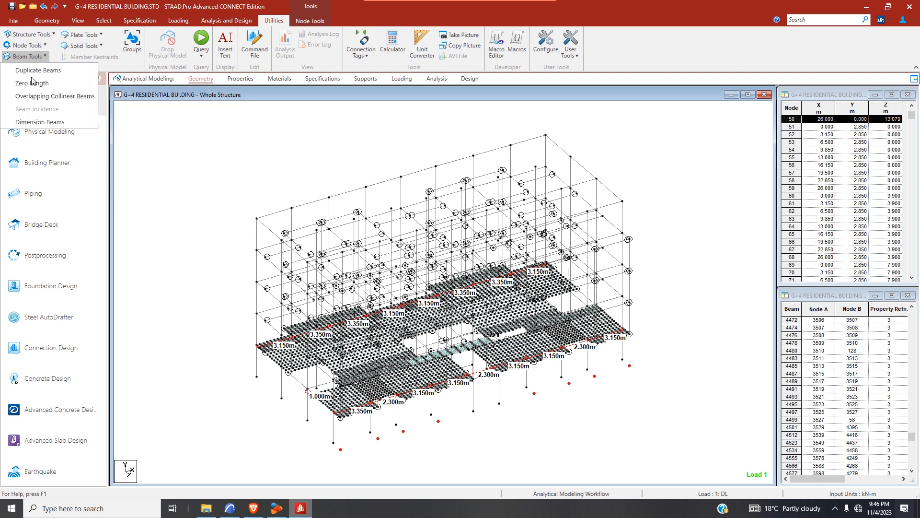
click(36, 70)
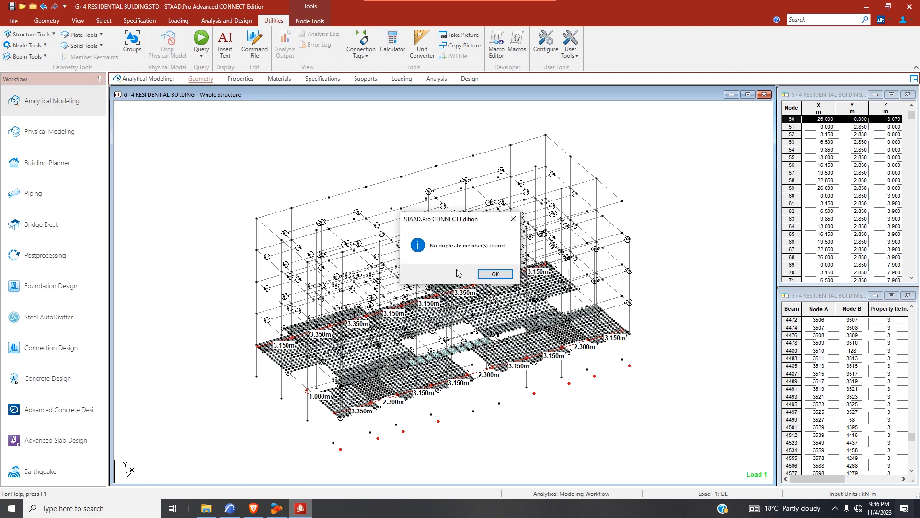
click(495, 274)
click(84, 35)
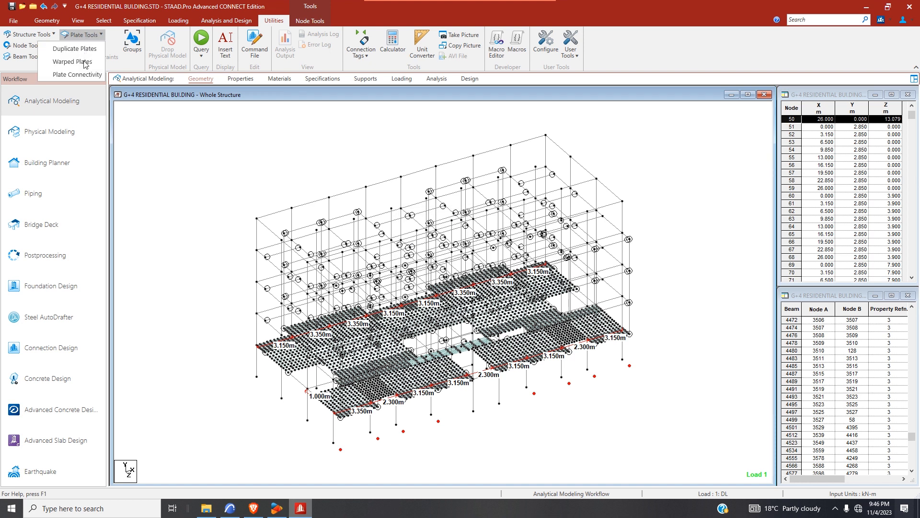
click(81, 49)
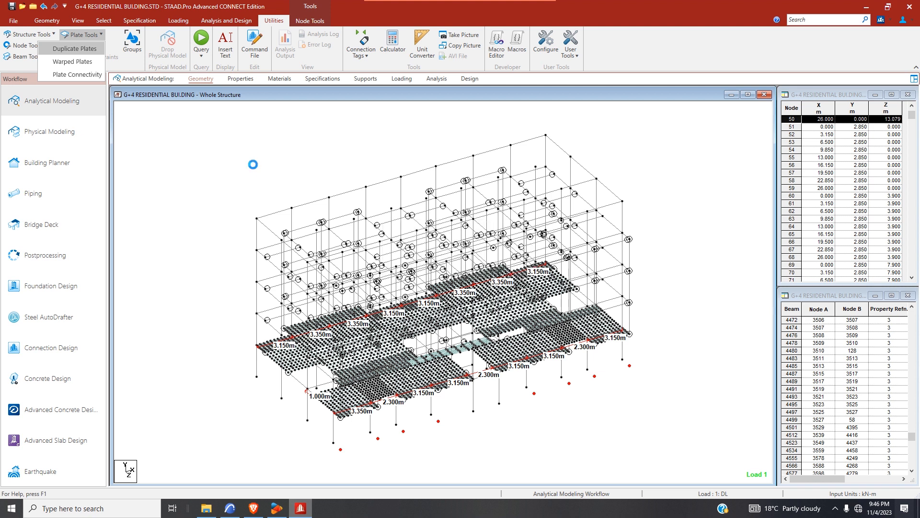
click(484, 276)
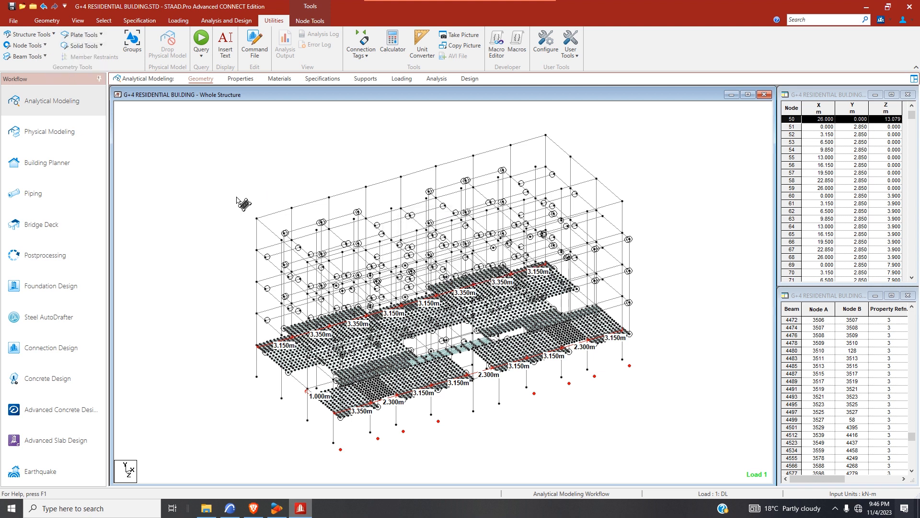
- Check the model for orphan nodes and for zero-length beams
click(34, 47)
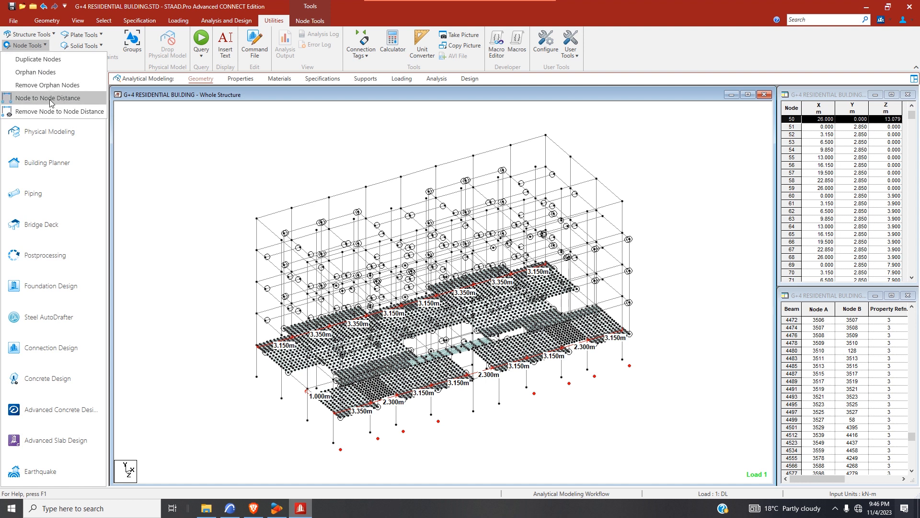
click(42, 72)
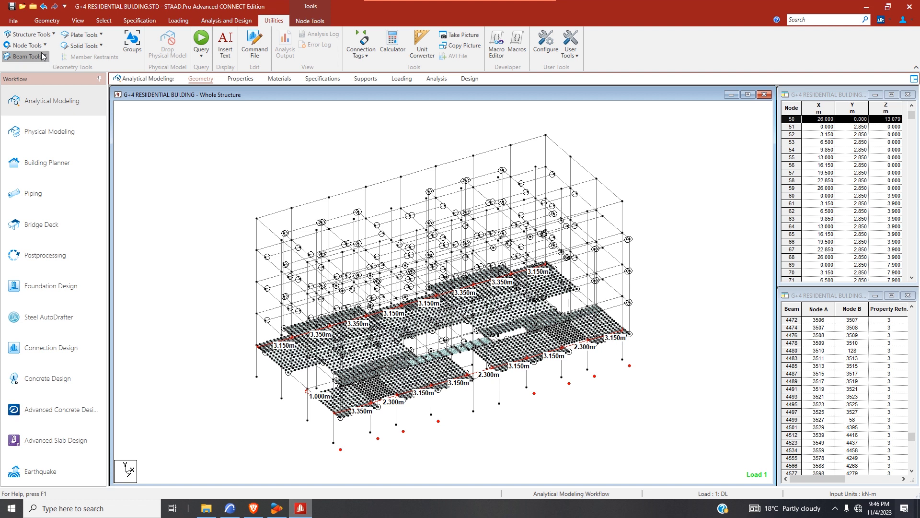
click(29, 56)
click(38, 84)
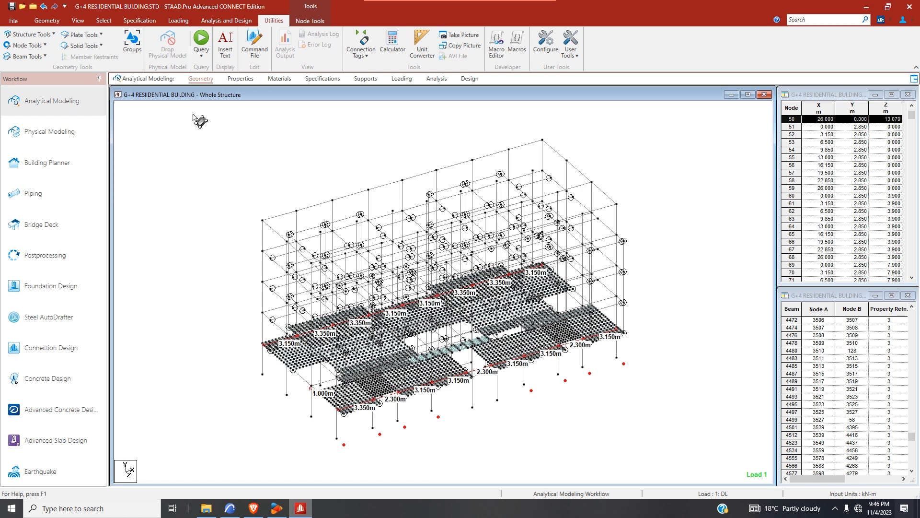
- Select all the beams and columns of the whole structure and run Intersect Selected Beams on them
click(103, 21)
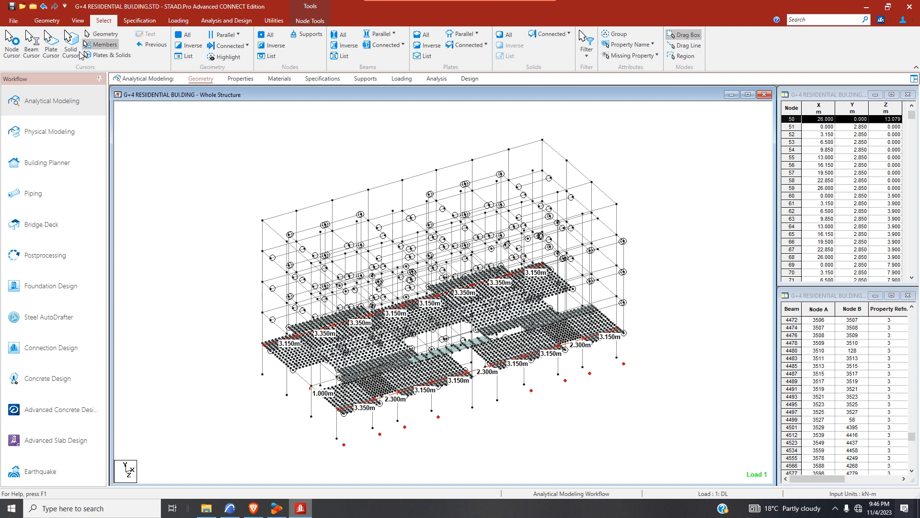
drag(175, 111, 181, 136)
drag(239, 219, 681, 472)
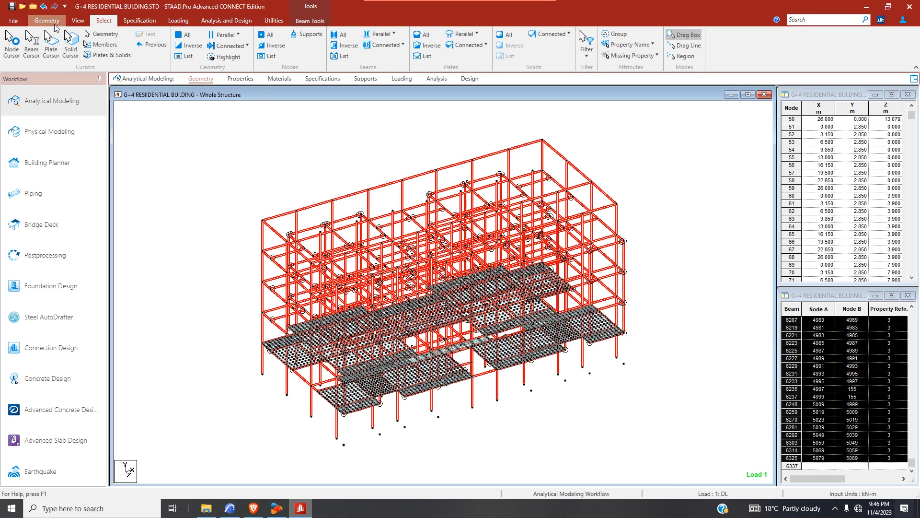
click(47, 20)
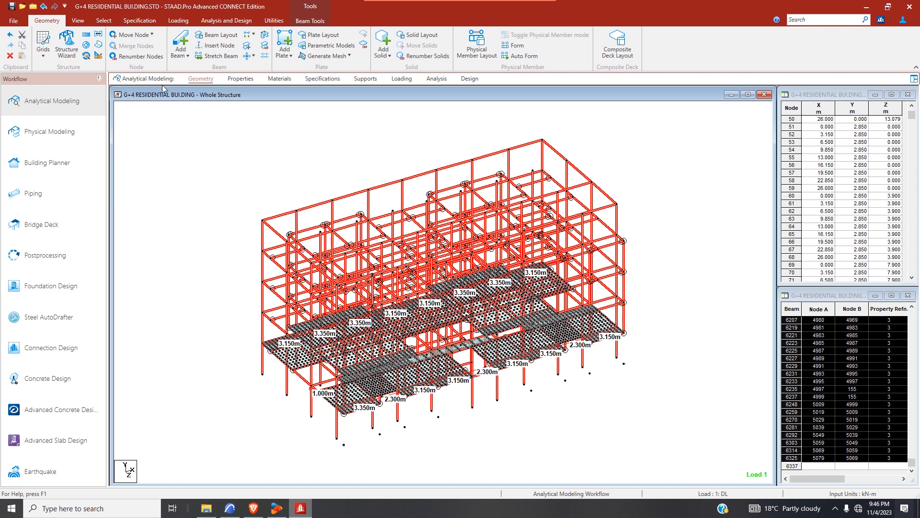
click(250, 56)
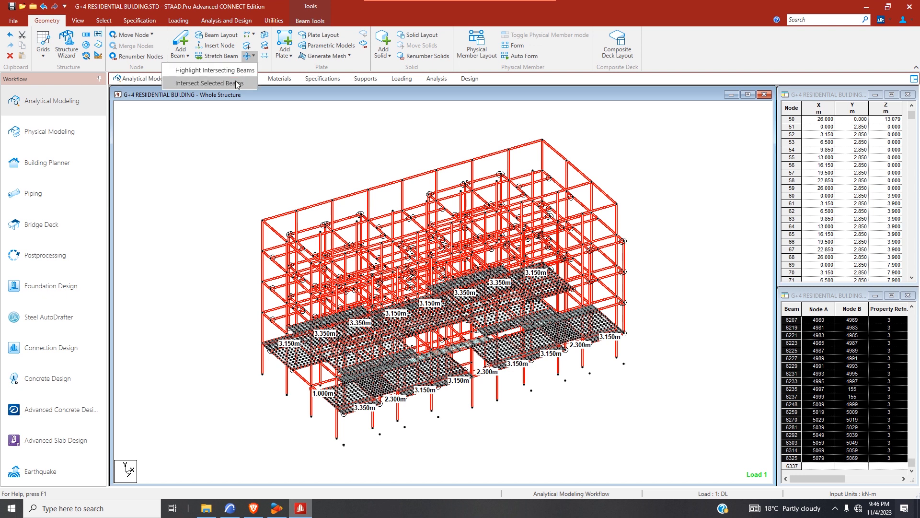
click(235, 84)
click(419, 270)
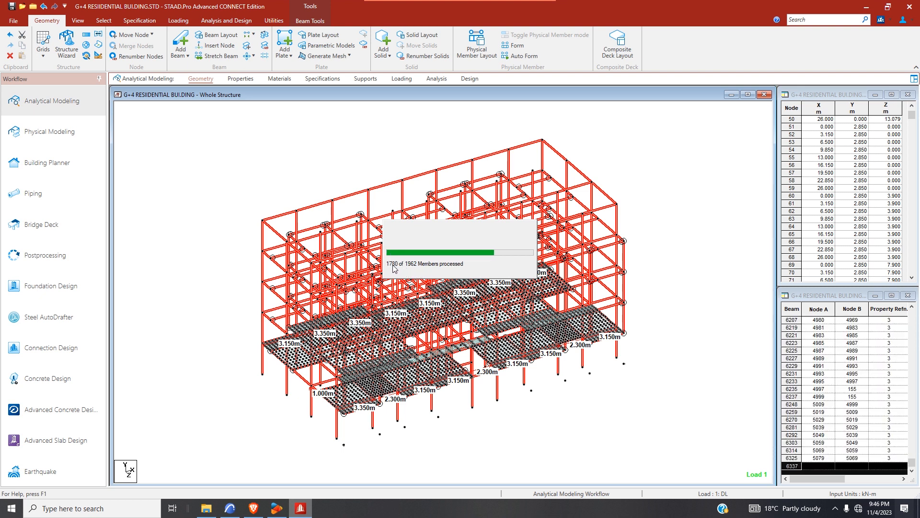
click(483, 274)
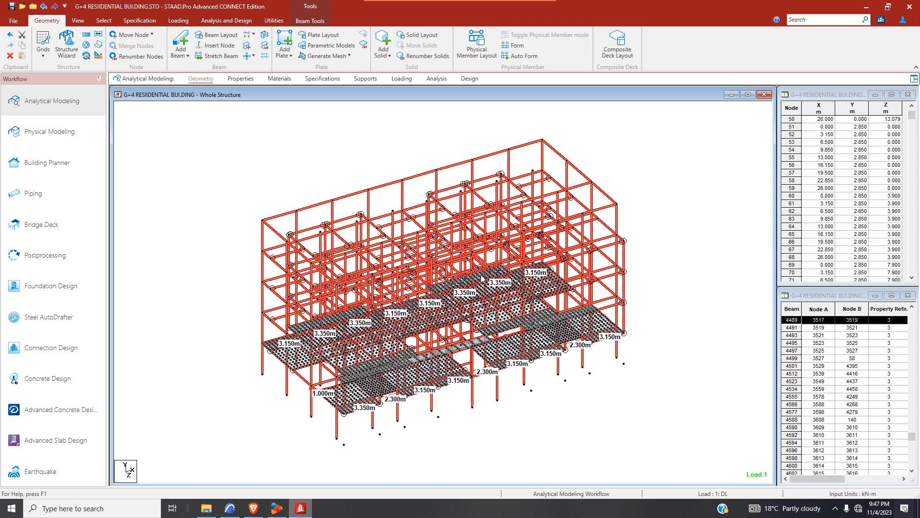
- Run the multiple structures check again and highlight the orphan nodes of Structure 1 in the model
click(272, 21)
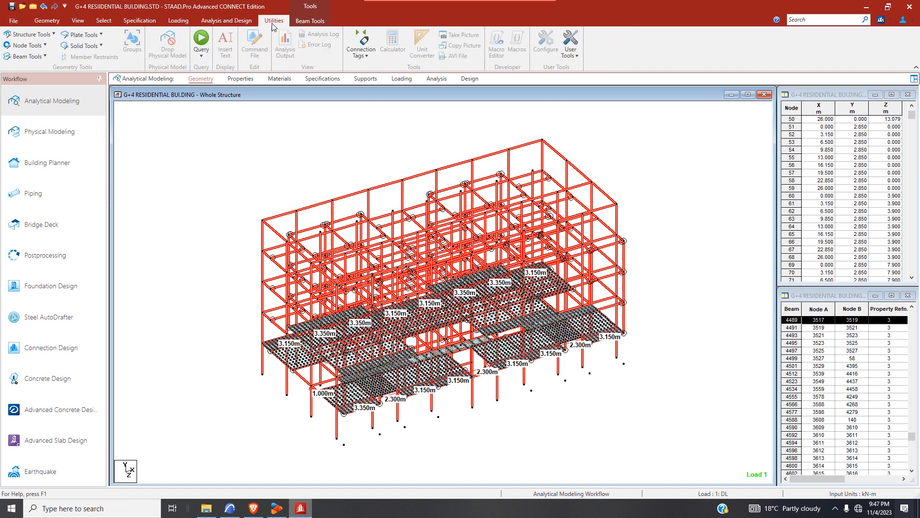
click(30, 35)
click(41, 58)
click(157, 126)
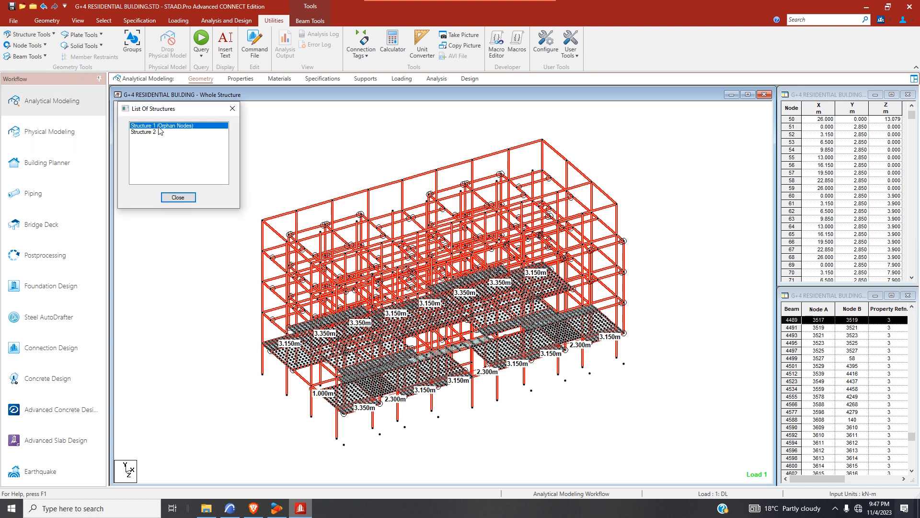
click(185, 197)
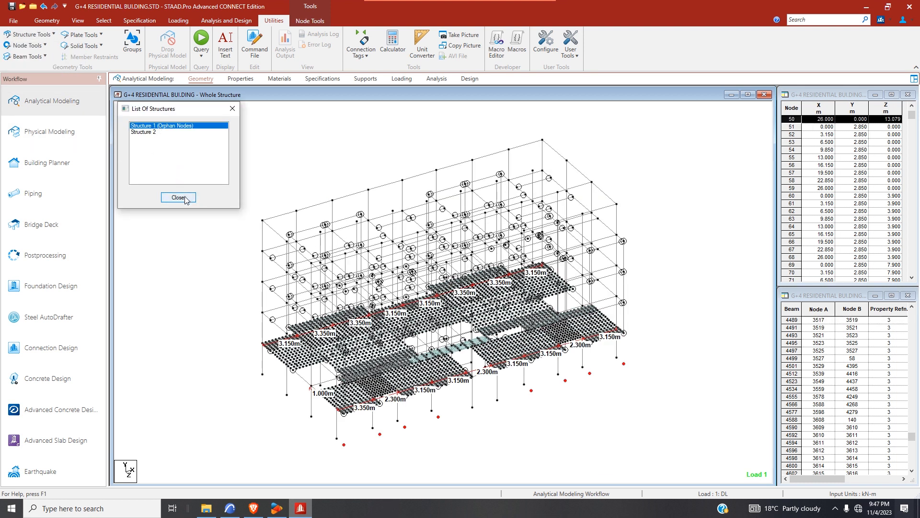
- Remove the orphan nodes from the model and recheck it for multiple structures
click(41, 51)
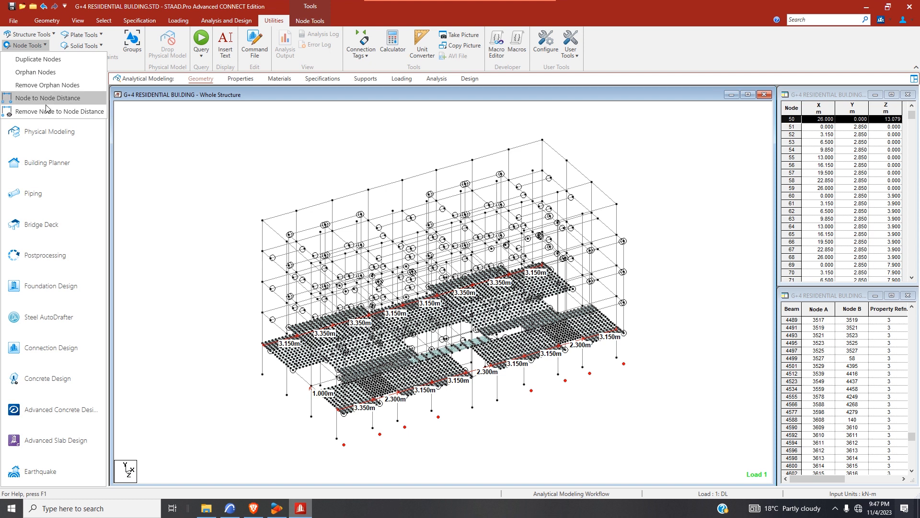
click(55, 85)
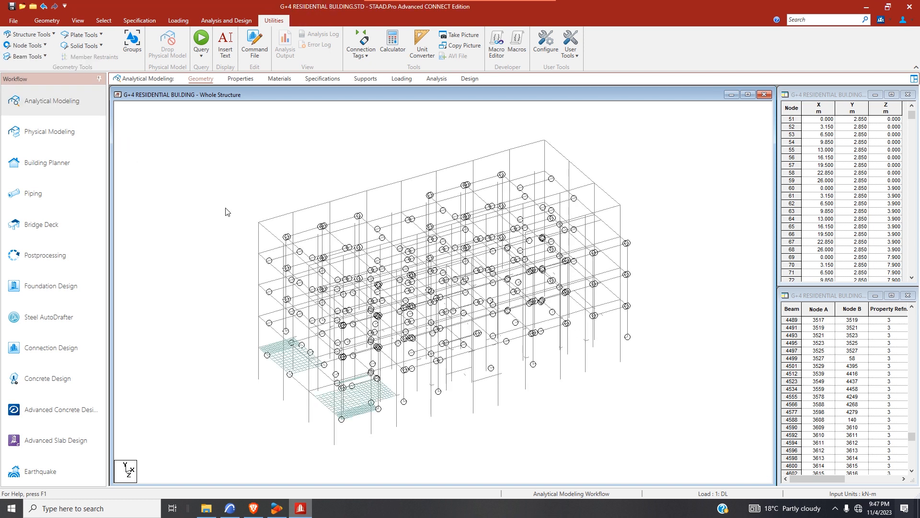
click(39, 35)
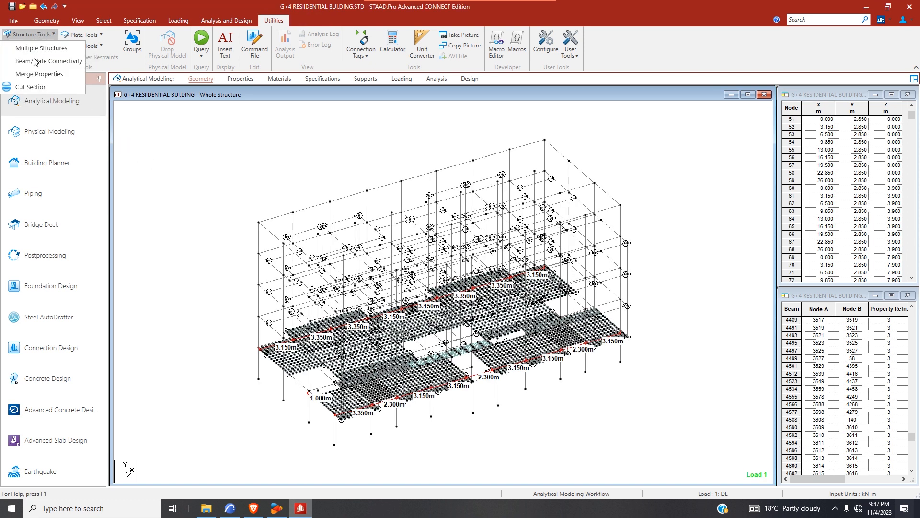
click(52, 84)
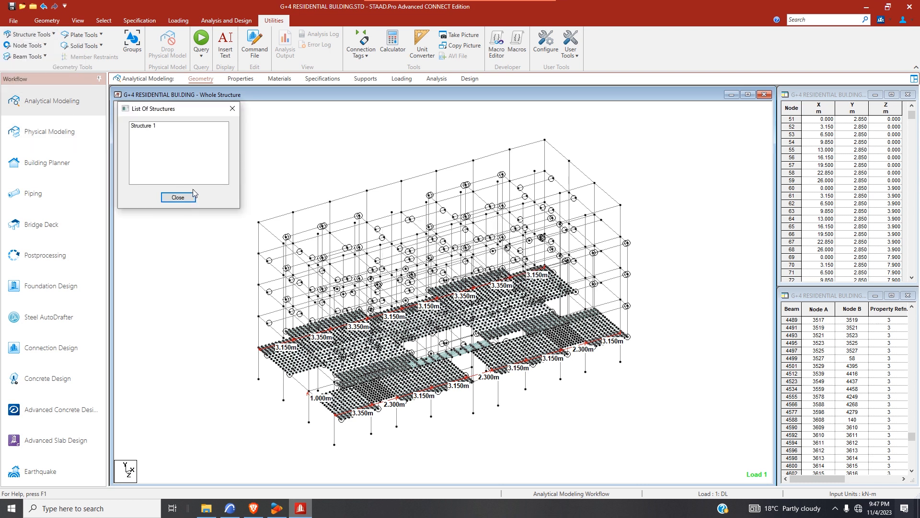
click(178, 204)
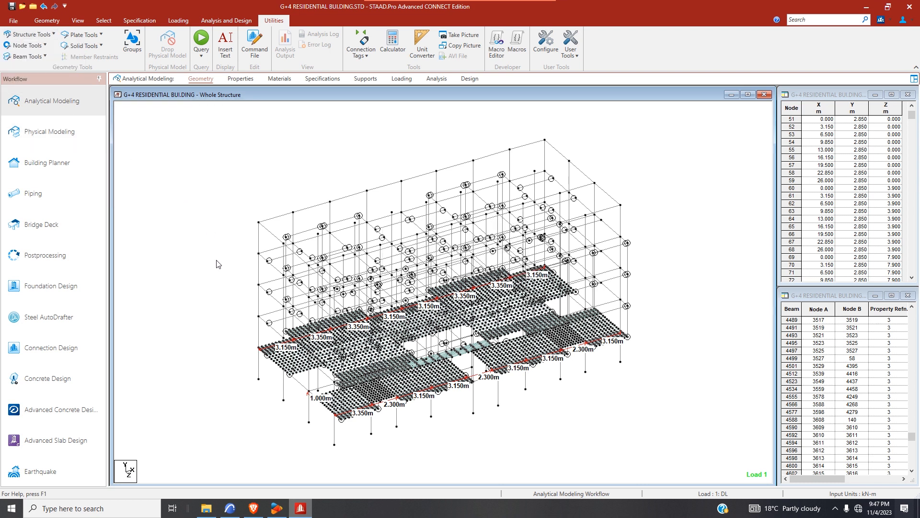
- Select all the meshed slab plates and repeat them translationally in the global Y direction with 3 steps at 2.85 m spacing
click(103, 21)
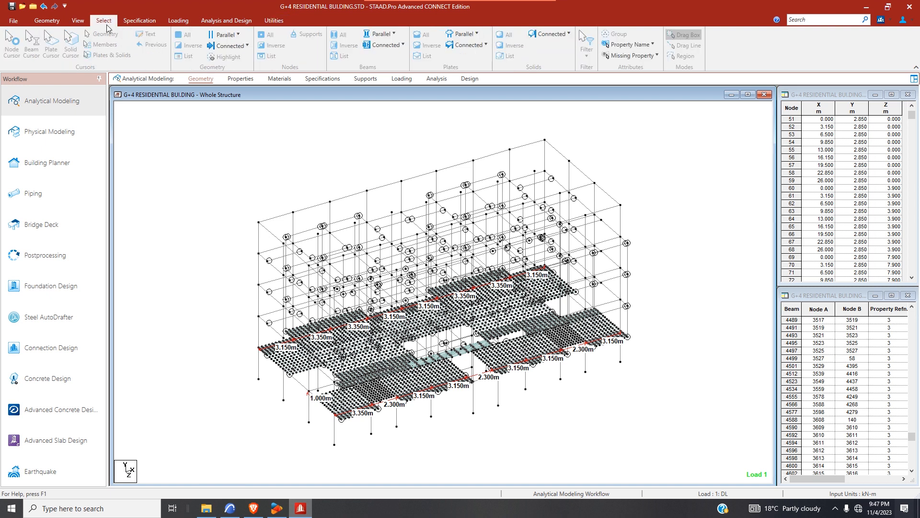
click(54, 56)
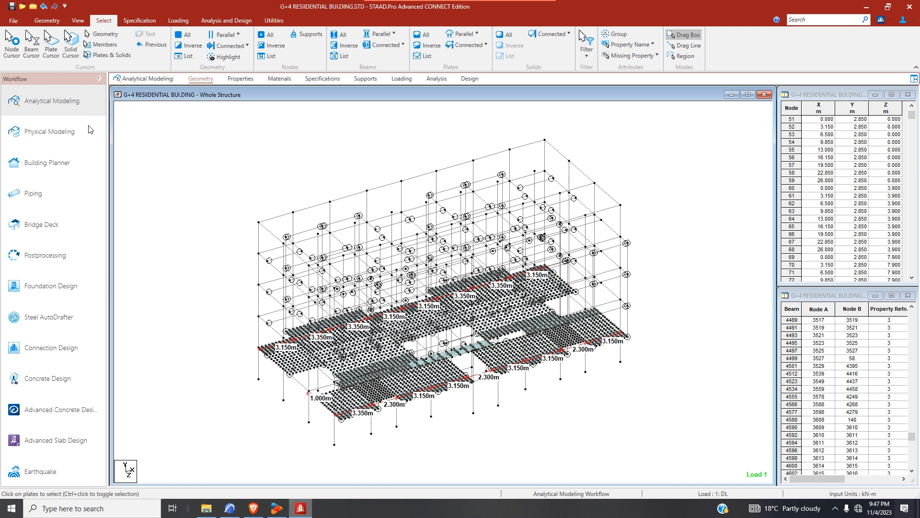
drag(213, 150, 656, 462)
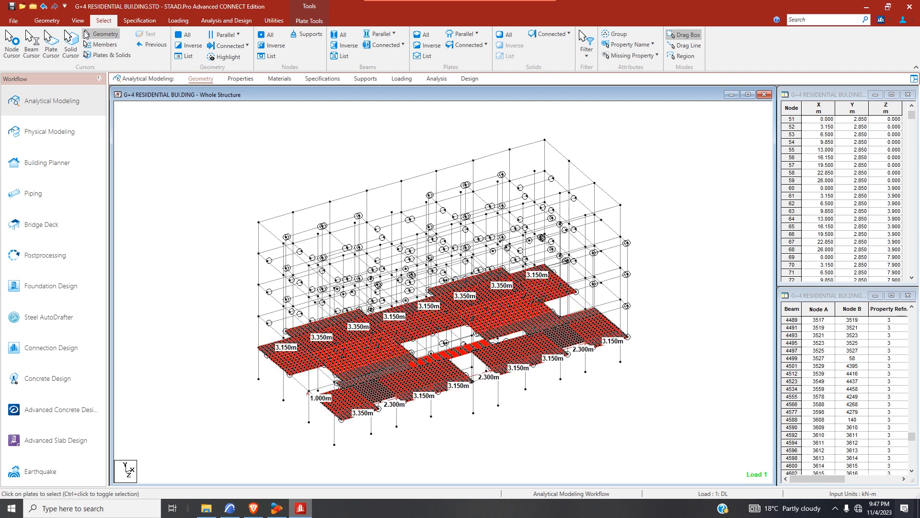
click(46, 20)
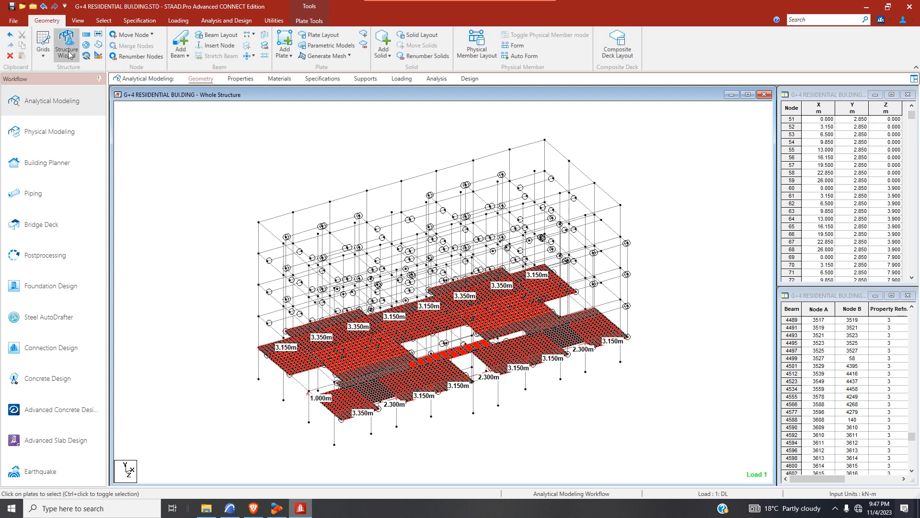
click(91, 39)
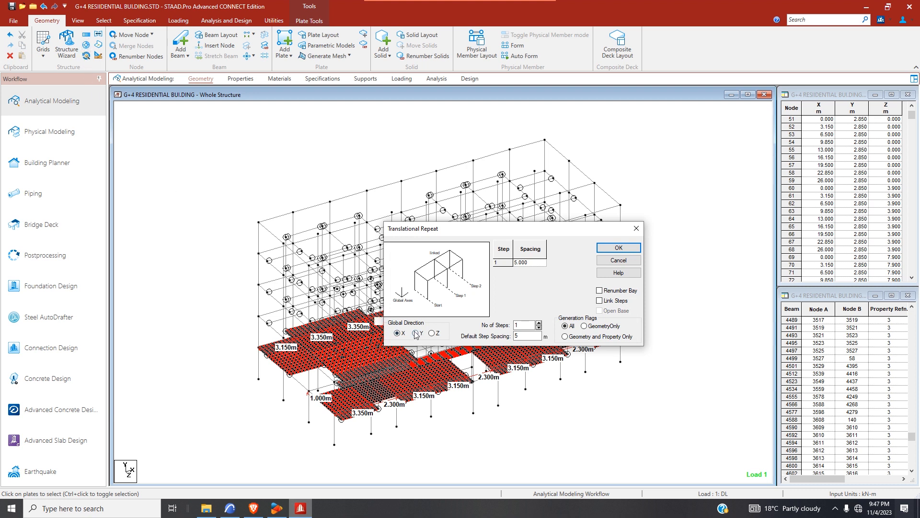
click(415, 334)
double_click(526, 338)
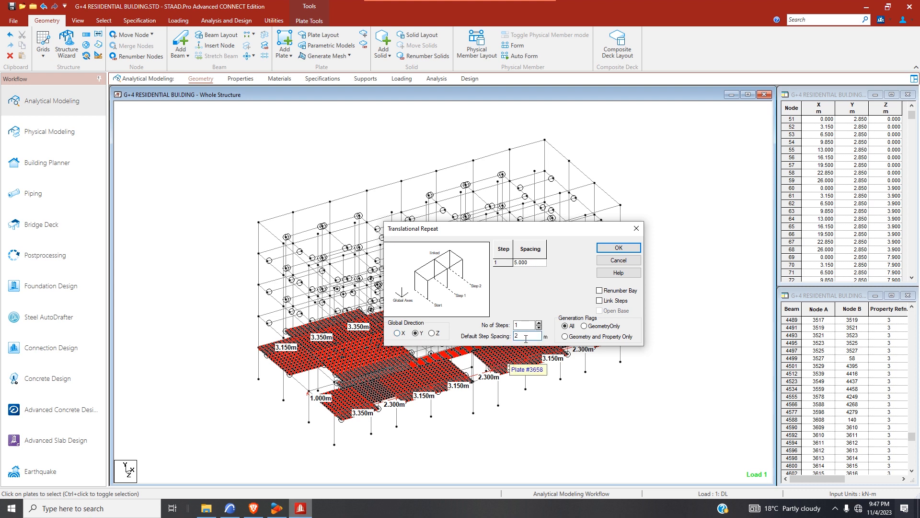
text(2.85)
click(539, 323)
click(538, 323)
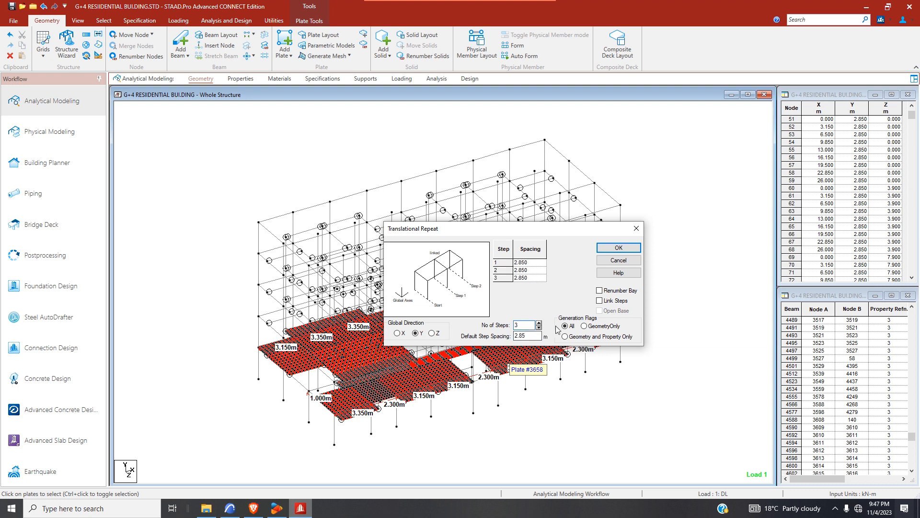
click(618, 248)
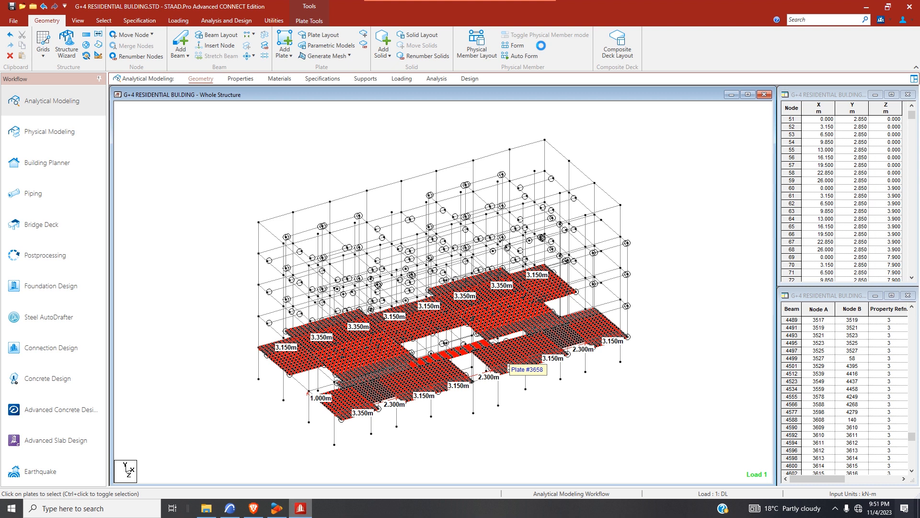
- End the unresponsive STAAD.Pro process, minimize ARCHICAD, restart STAAD.Pro, and reopen the recent G+4 residential building model
mouse_move(510, 7)
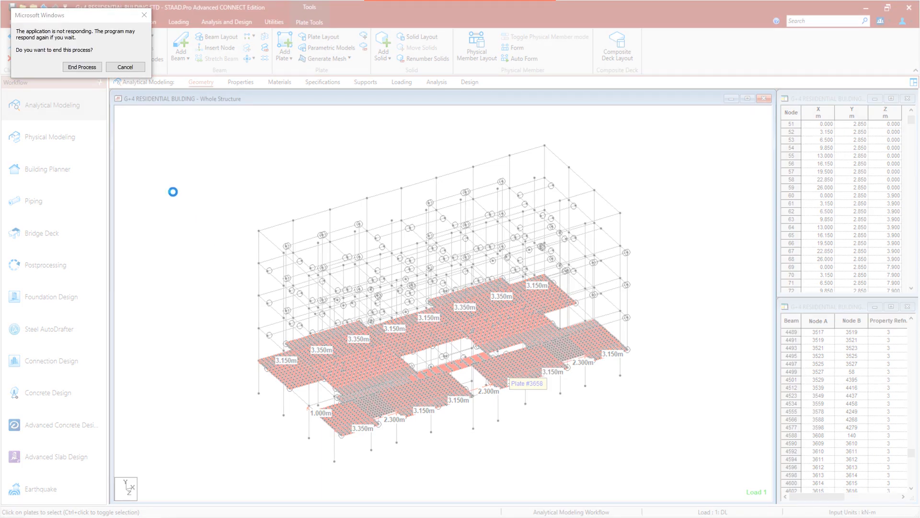
click(84, 67)
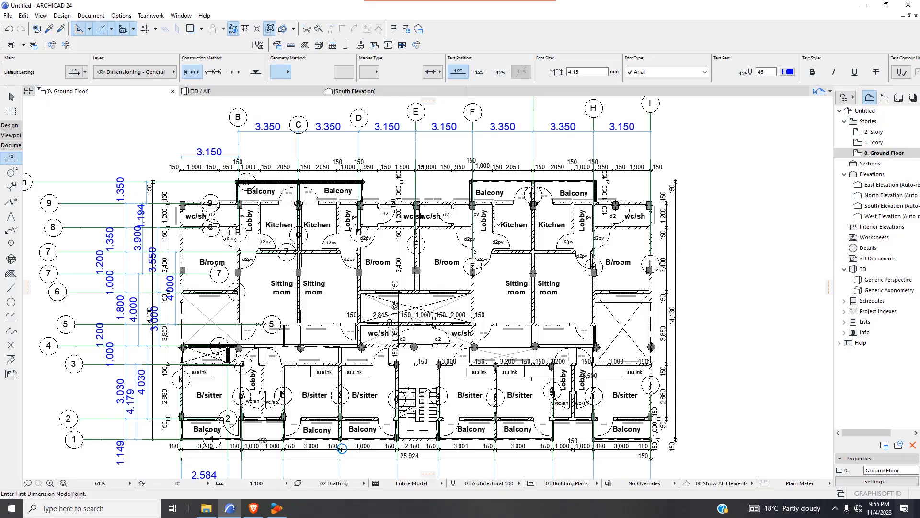
click(866, 5)
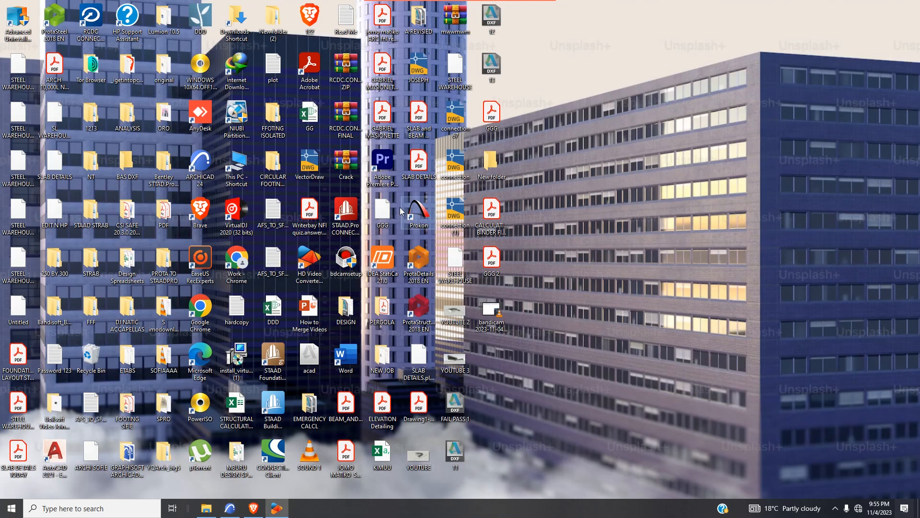
double_click(353, 213)
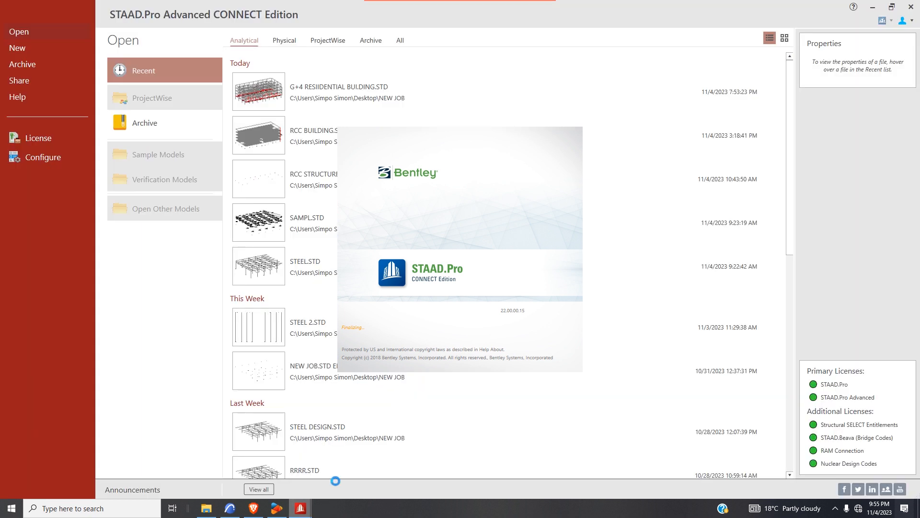
click(274, 95)
click(619, 341)
click(484, 275)
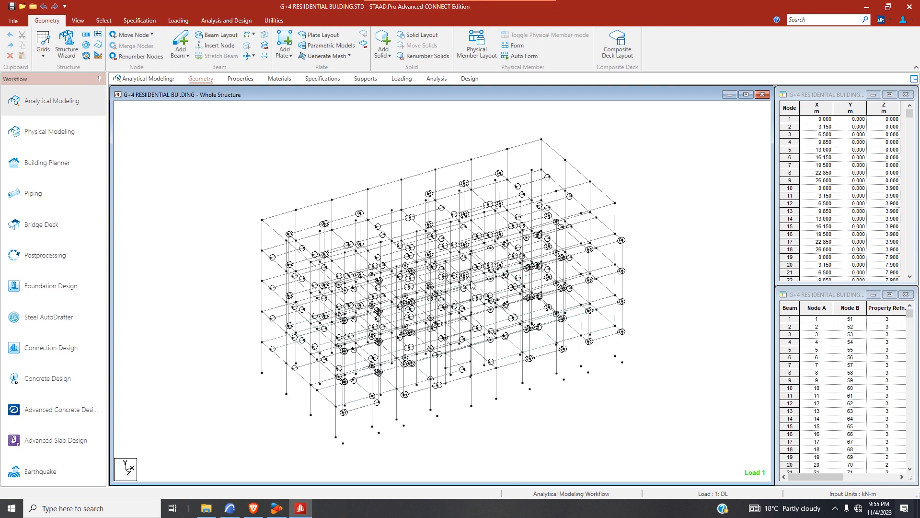
- Isolate the beams of the second beam level above the base and show only that floor in plan view
scroll(474, 284, up, 3)
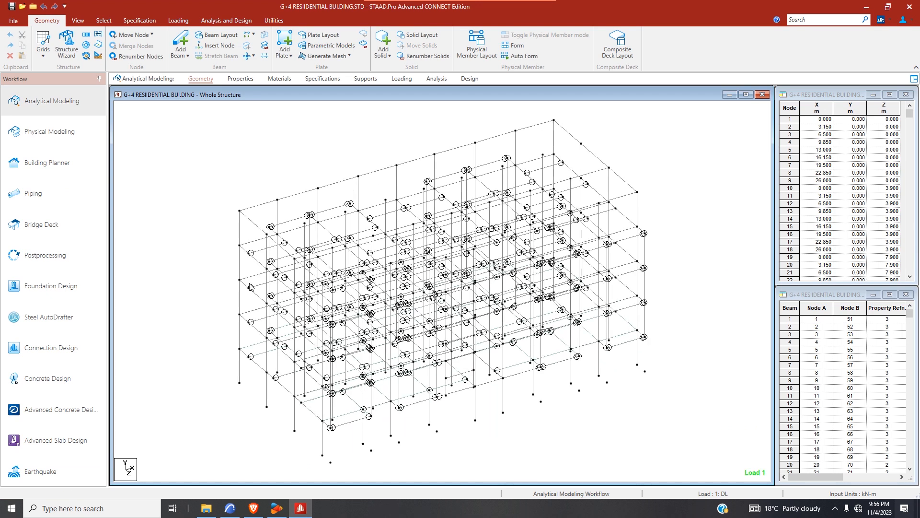
click(105, 21)
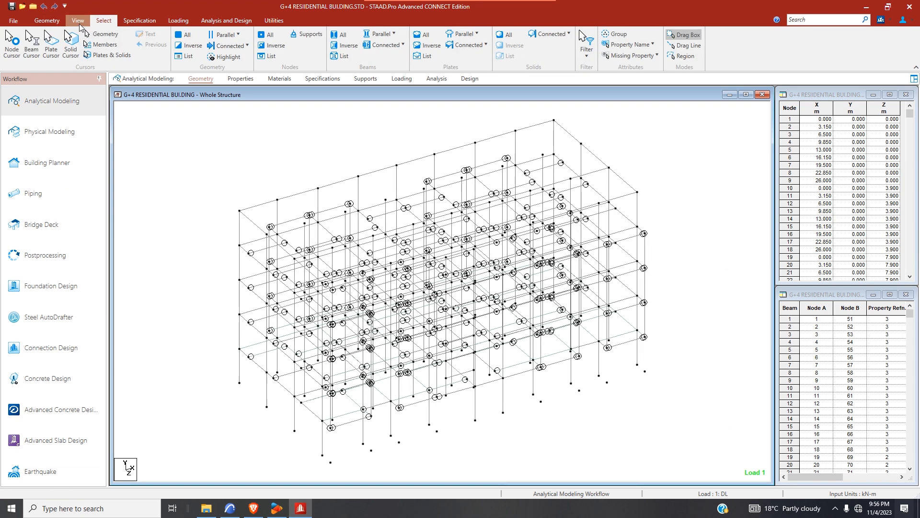
click(78, 22)
click(195, 46)
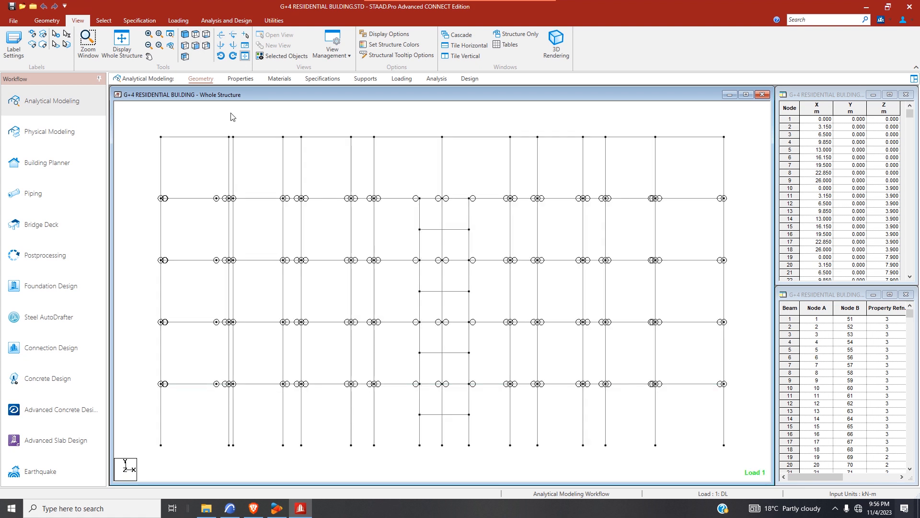
scroll(317, 288, down, 1)
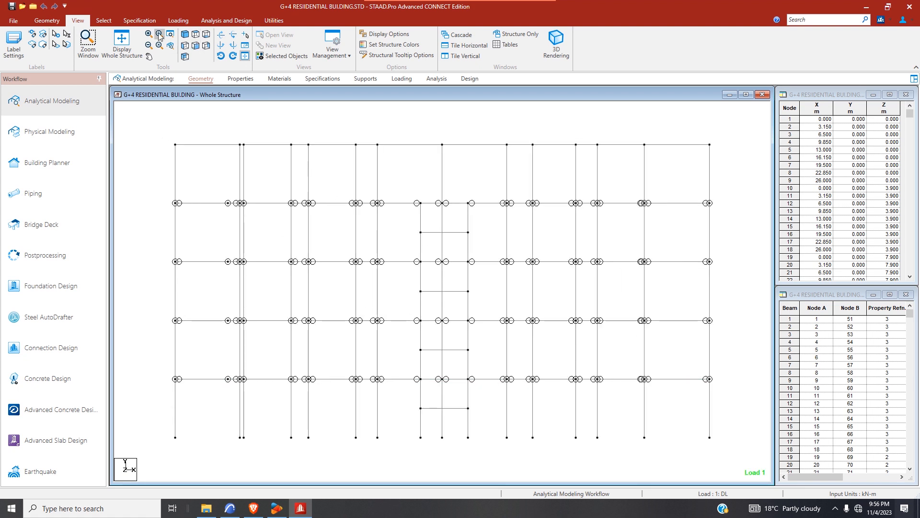
click(104, 20)
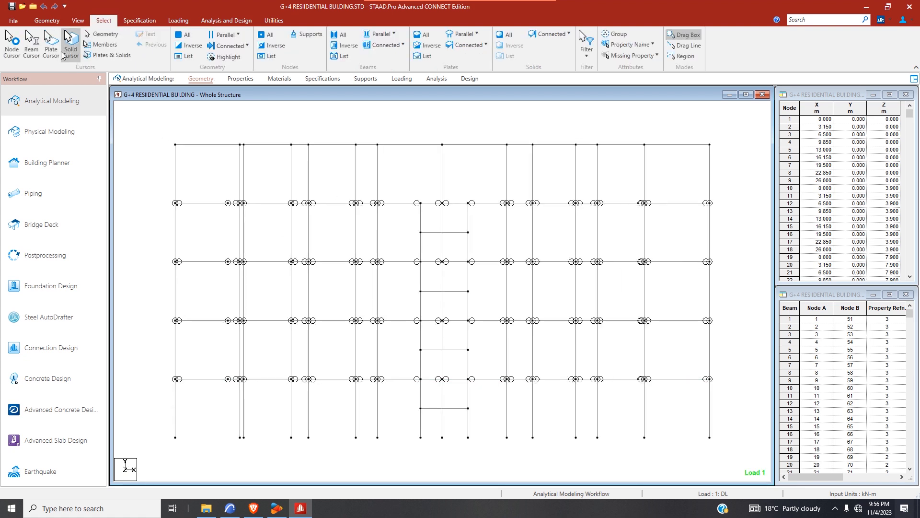
click(27, 48)
drag(163, 312, 268, 331)
drag(723, 333, 722, 329)
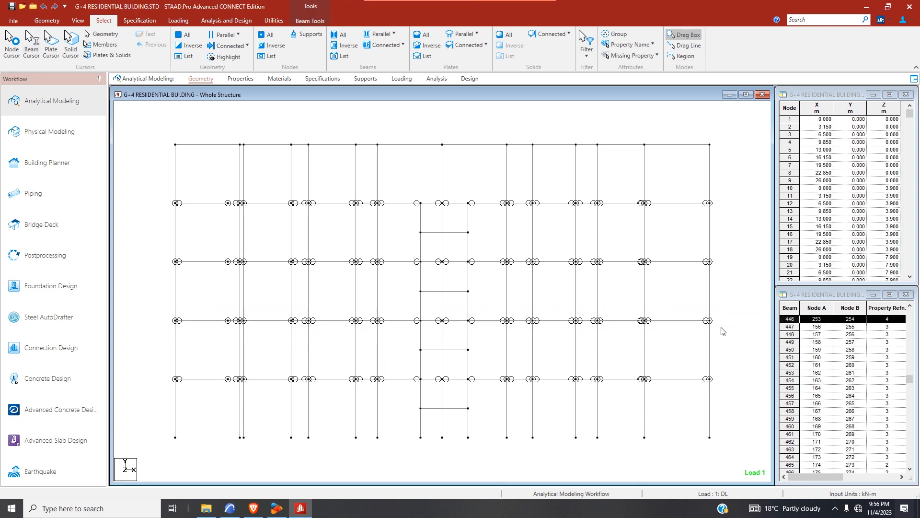
click(47, 21)
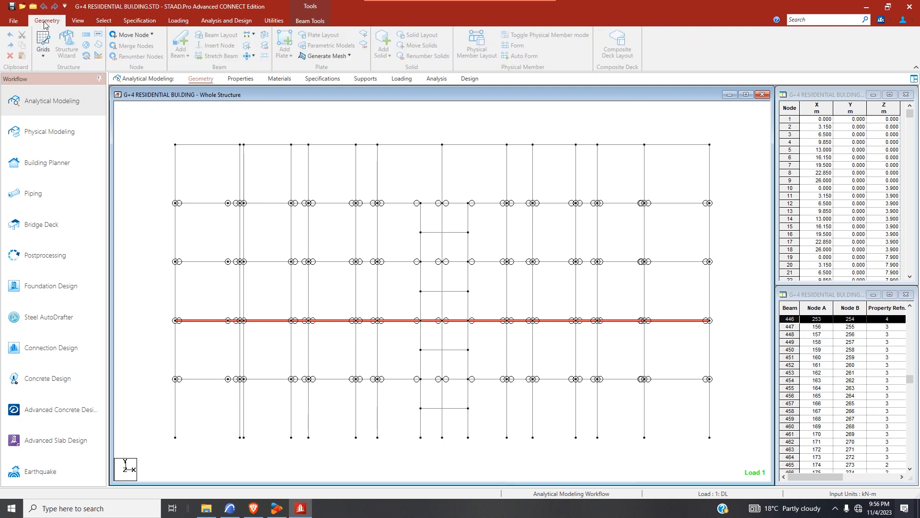
click(78, 21)
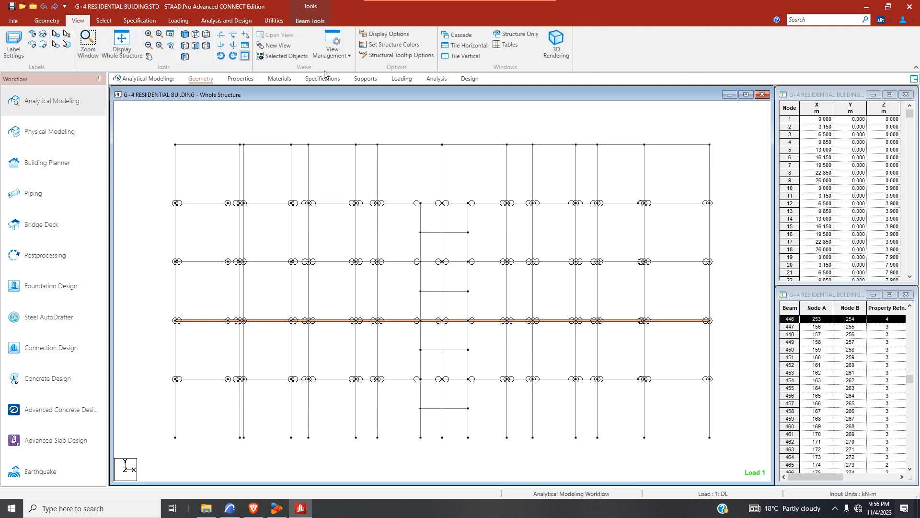
click(283, 56)
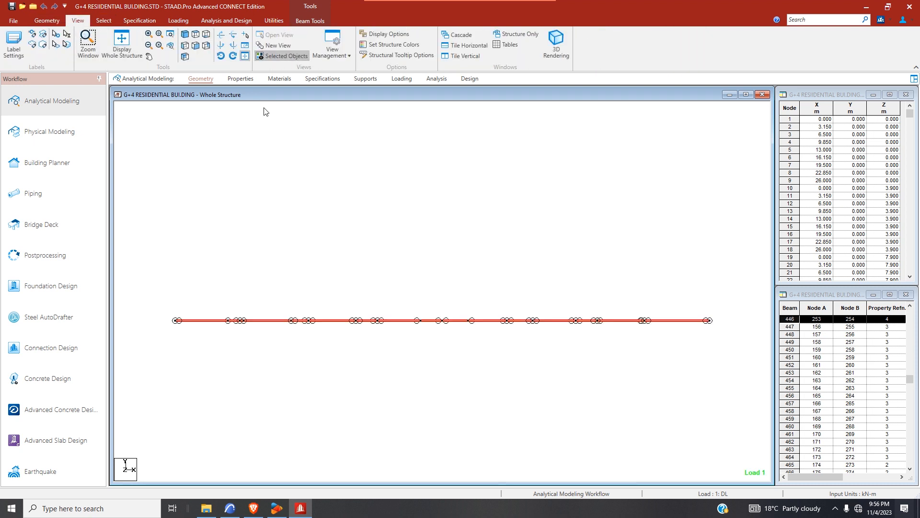
click(196, 34)
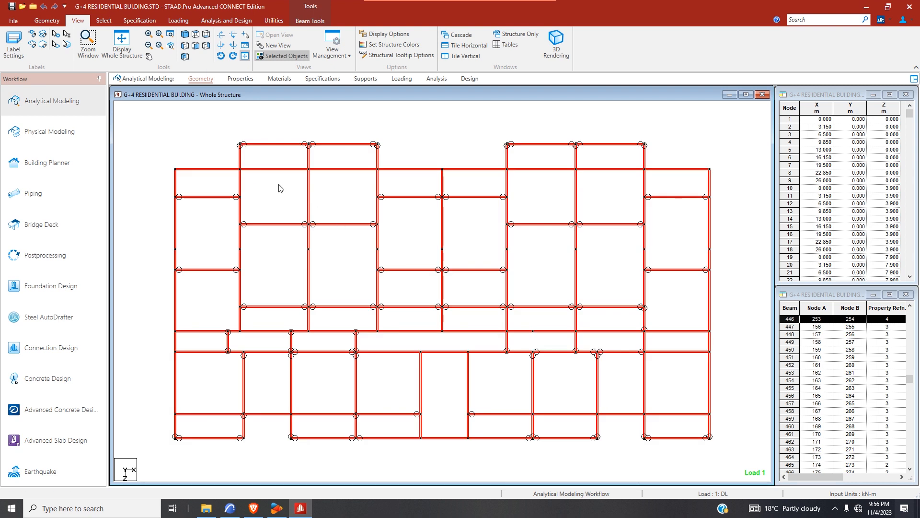
click(238, 118)
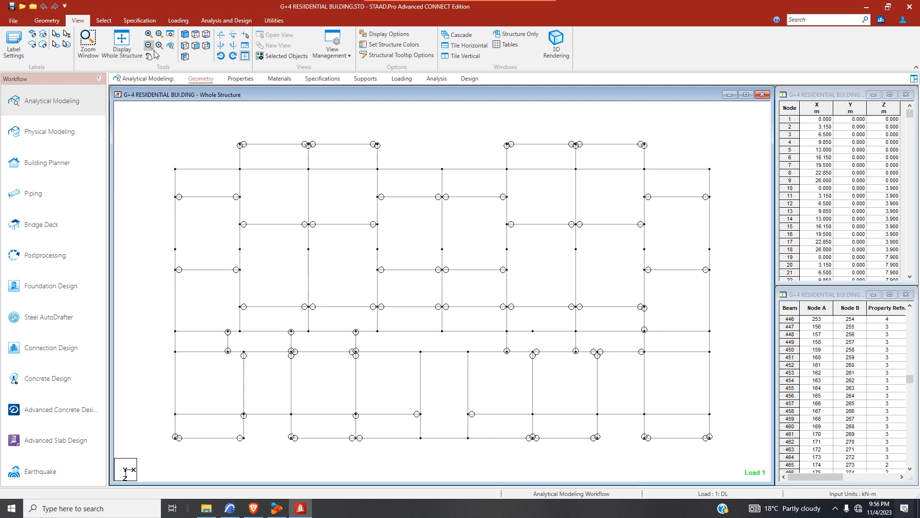
- Add four-noded plates to the two narrow strip bays at the top of the plan's left projecting block
click(47, 20)
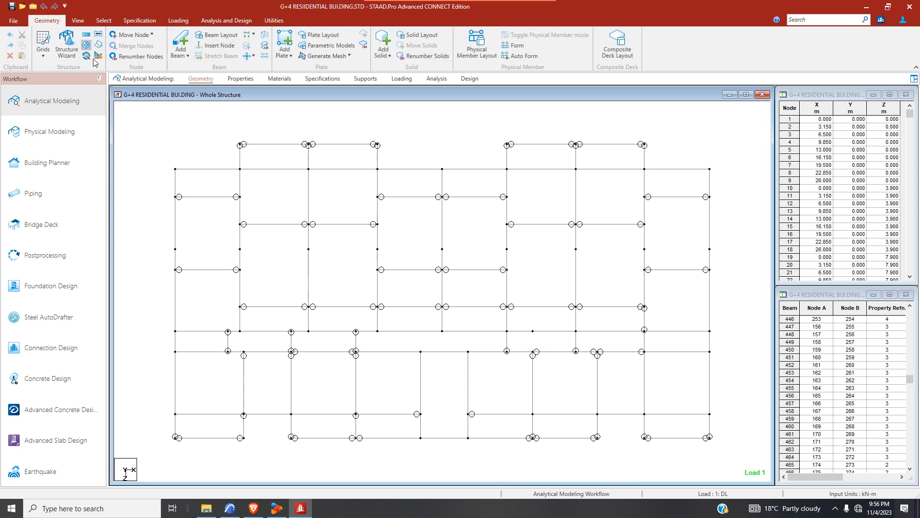
click(265, 55)
click(239, 144)
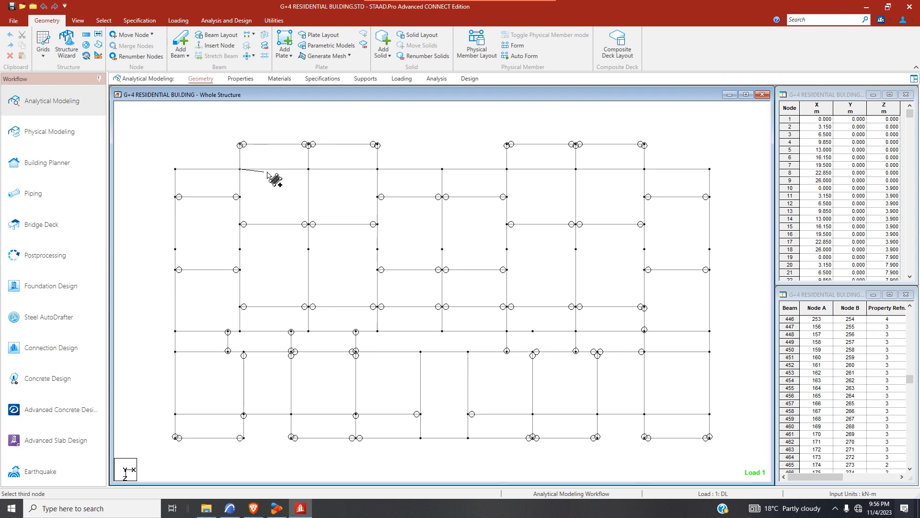
click(307, 145)
click(307, 145)
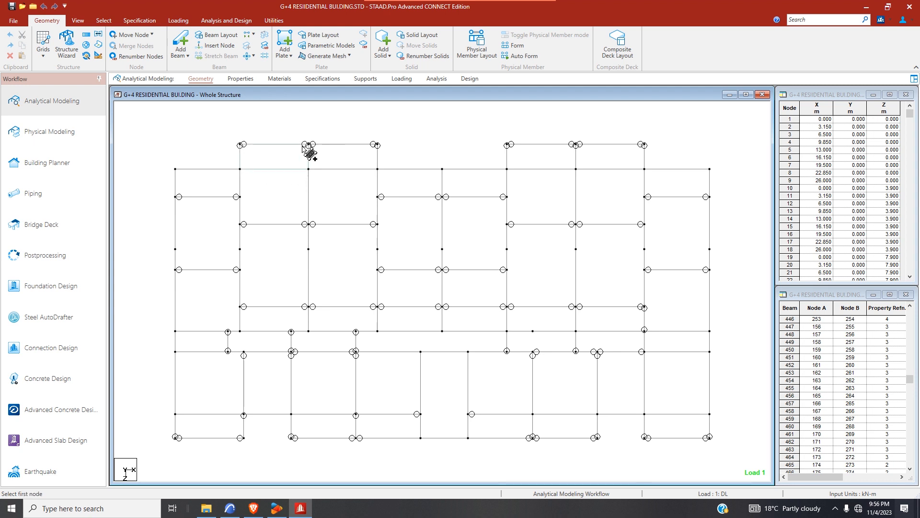
click(378, 145)
- Add four-noded plates to the two narrow strip bays at the top of the plan's right projecting block
click(507, 145)
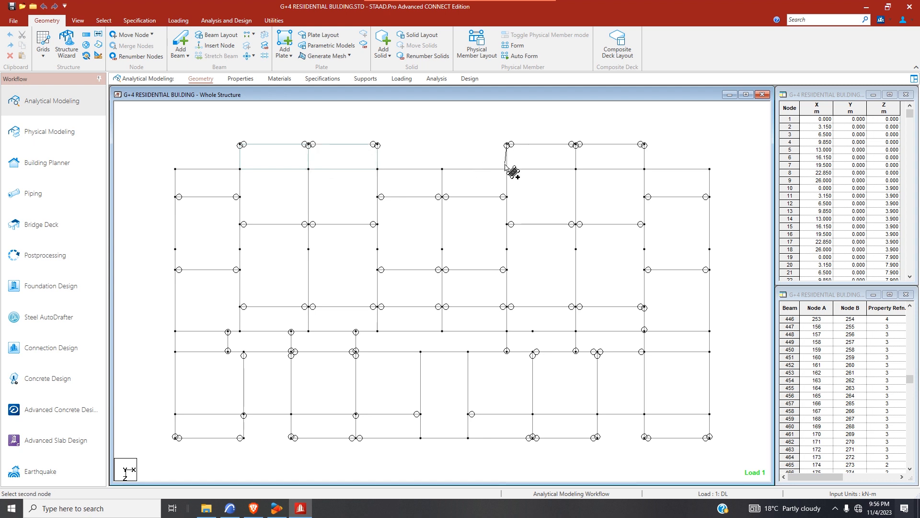
click(507, 169)
click(576, 169)
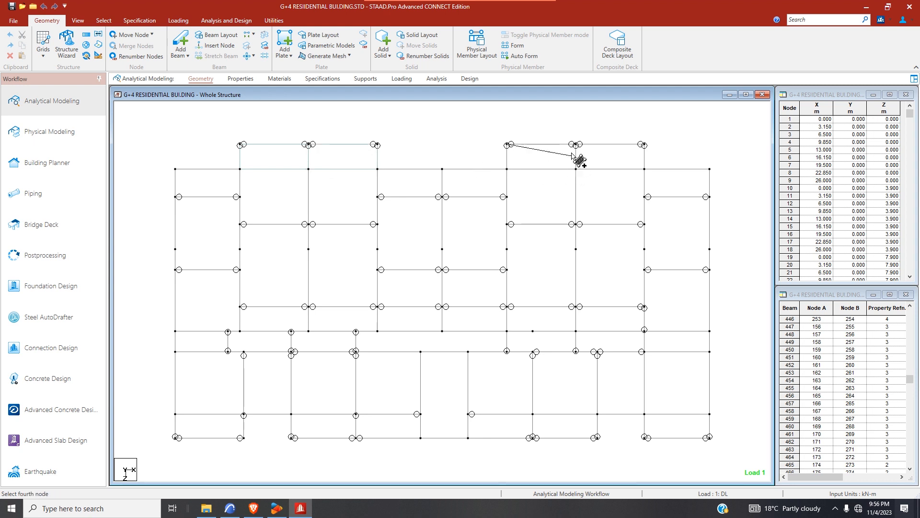
click(576, 145)
click(576, 145)
click(576, 169)
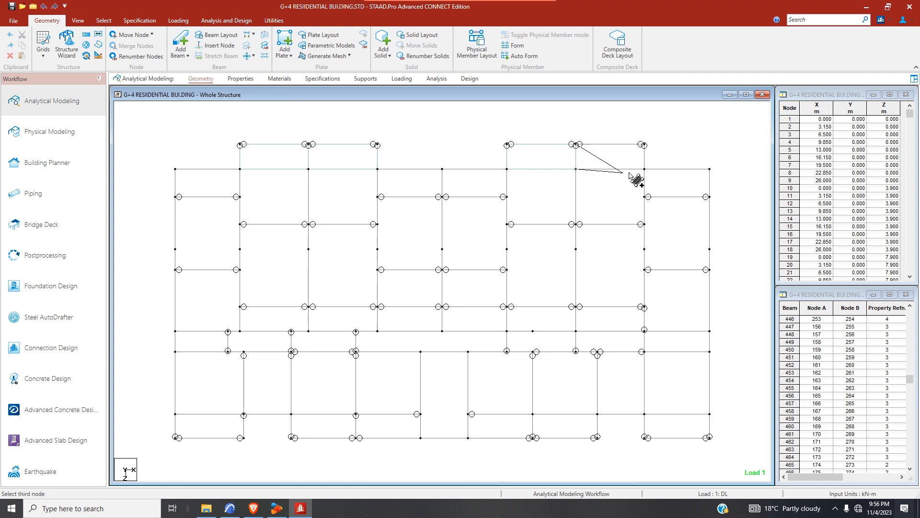
click(644, 169)
click(644, 145)
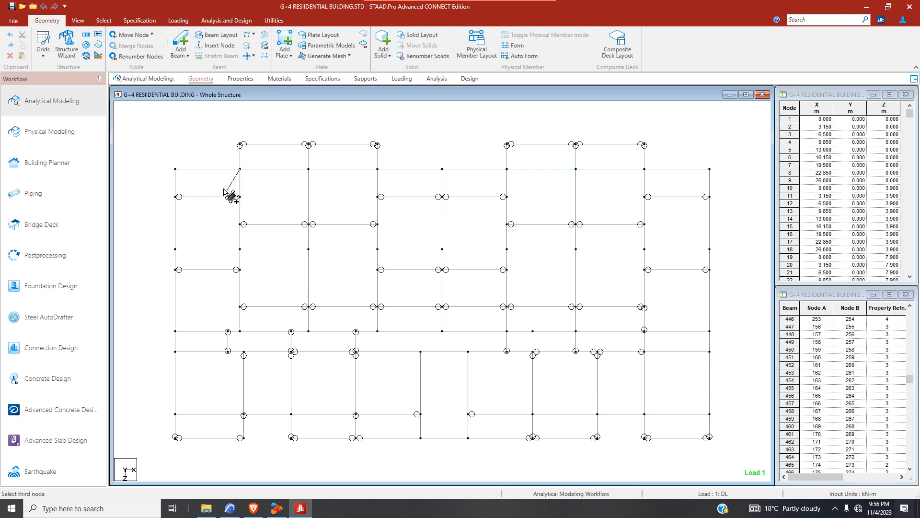
- Add four-noded plates to the uppermost two bays along the plan's left edge
click(178, 196)
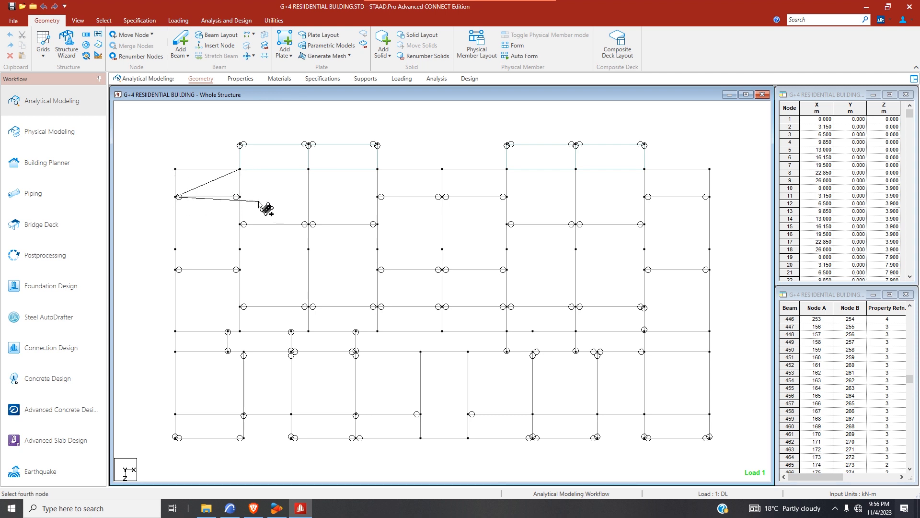
key(Escape)
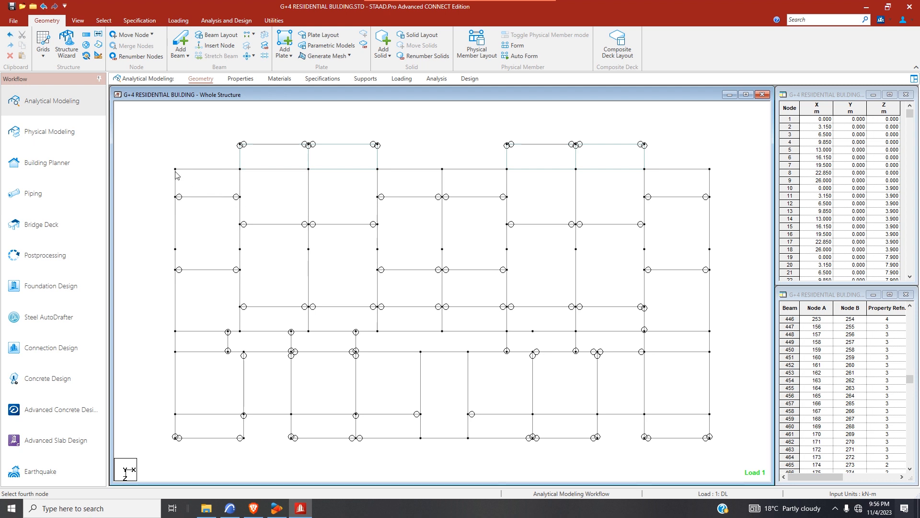
click(285, 41)
click(175, 169)
click(239, 168)
click(240, 197)
click(175, 197)
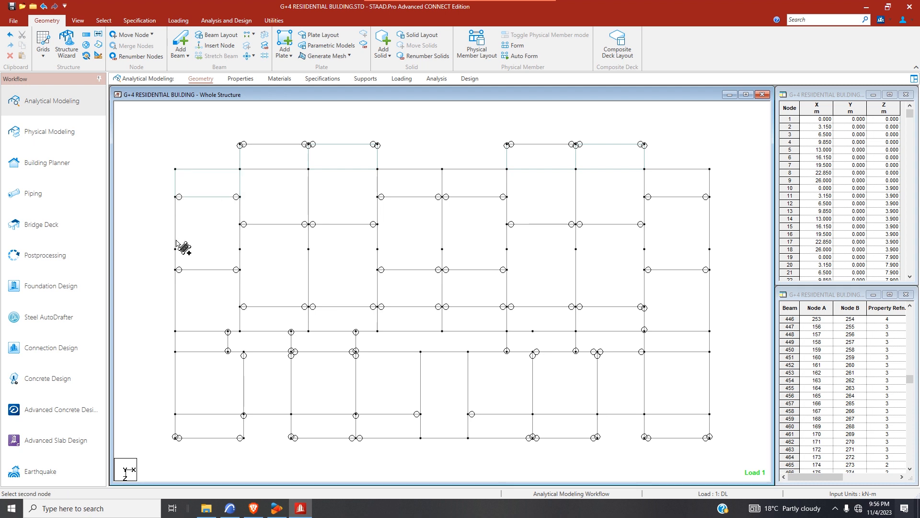
click(175, 270)
click(240, 269)
click(240, 197)
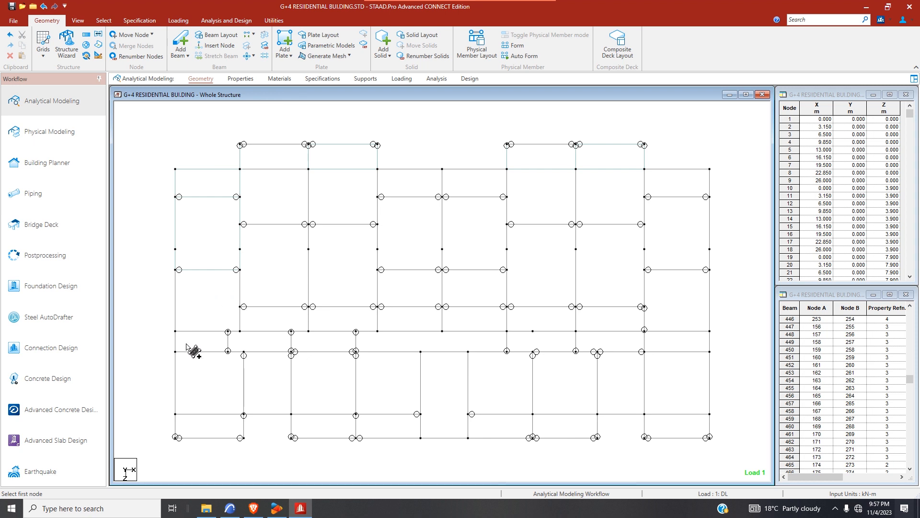
- Add four-noded plates to the large bay and the narrow strip below it at the plan's lower-left corner
click(178, 356)
click(175, 414)
click(243, 414)
click(244, 353)
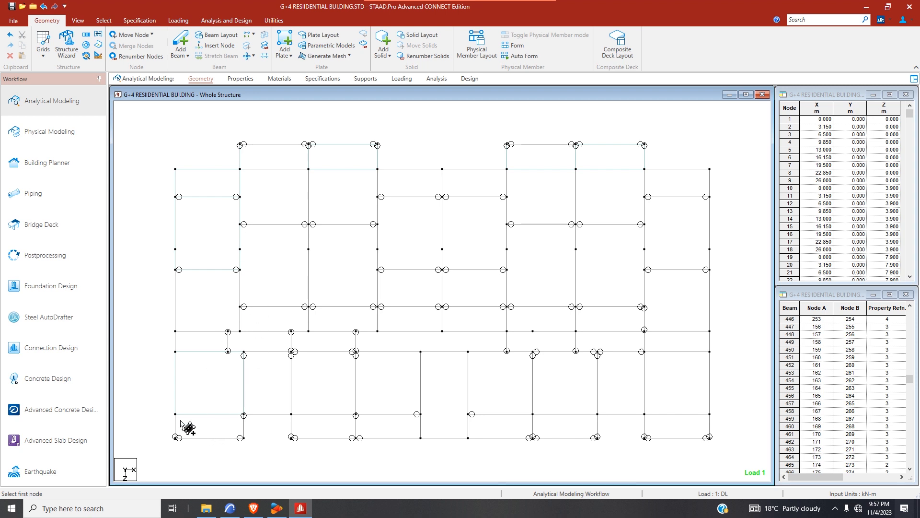
click(176, 437)
click(243, 438)
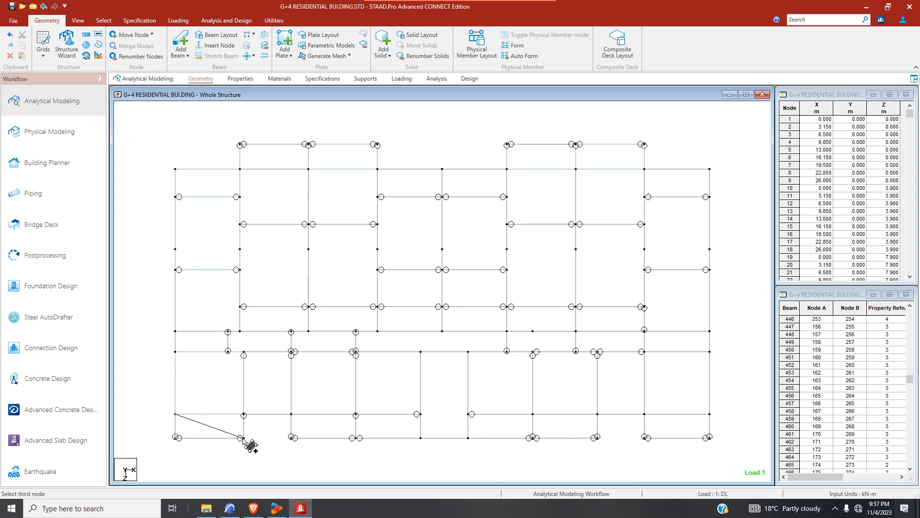
click(243, 414)
- Add a four-noded plate to the second bay from the left in the row below the corridor
click(244, 353)
click(291, 351)
click(290, 414)
click(244, 414)
click(291, 353)
click(292, 414)
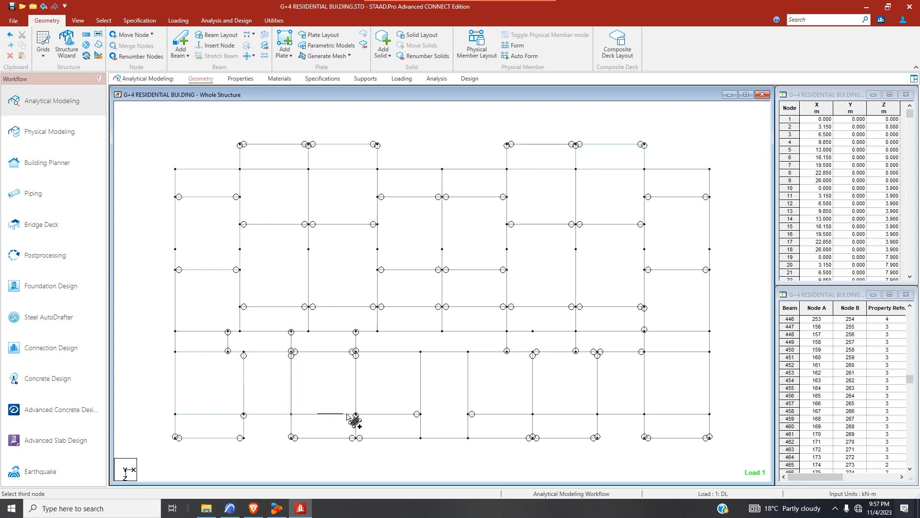
click(355, 352)
click(357, 414)
- Add four-noded plates to the third and fourth bays from the left in the row below the corridor
click(285, 41)
click(291, 351)
click(291, 414)
click(356, 414)
click(356, 352)
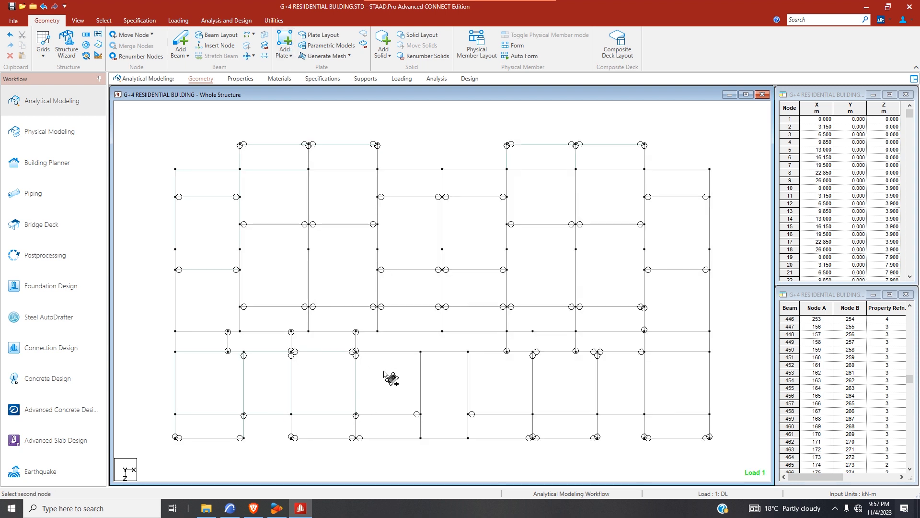
click(420, 352)
click(417, 414)
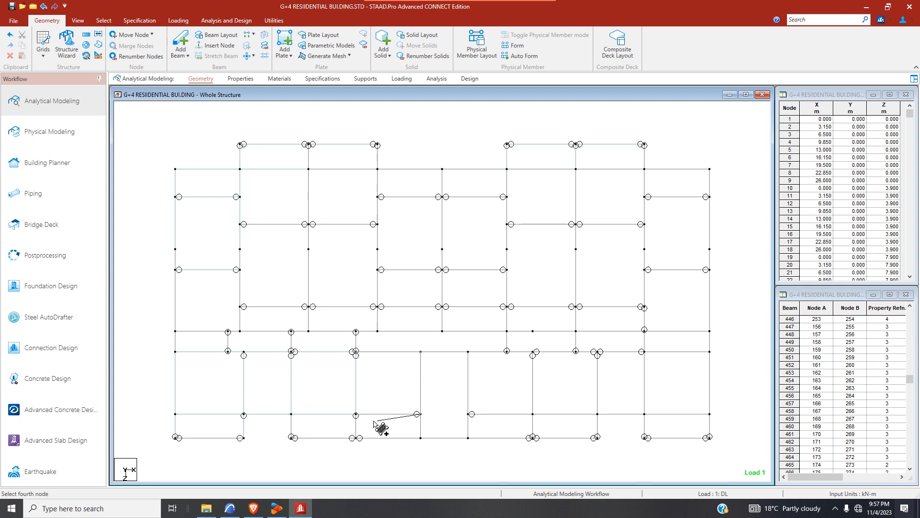
click(356, 415)
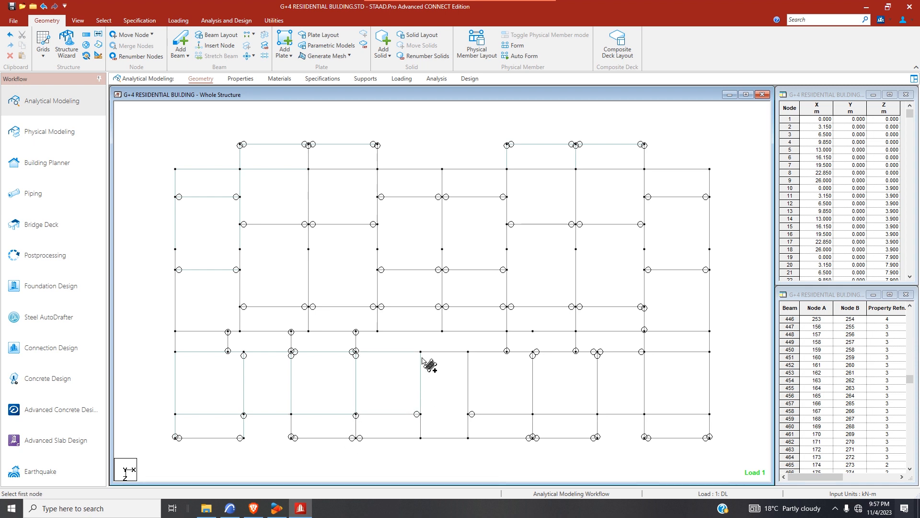
- Add four-noded plates to the two bays immediately right of the stair bay in the row below the corridor
click(468, 353)
click(468, 414)
click(533, 414)
click(535, 352)
click(536, 352)
click(599, 354)
click(595, 415)
click(532, 414)
- Add four-noded plates to the last two bays at the right end of the row below the corridor
click(599, 354)
click(643, 352)
click(645, 415)
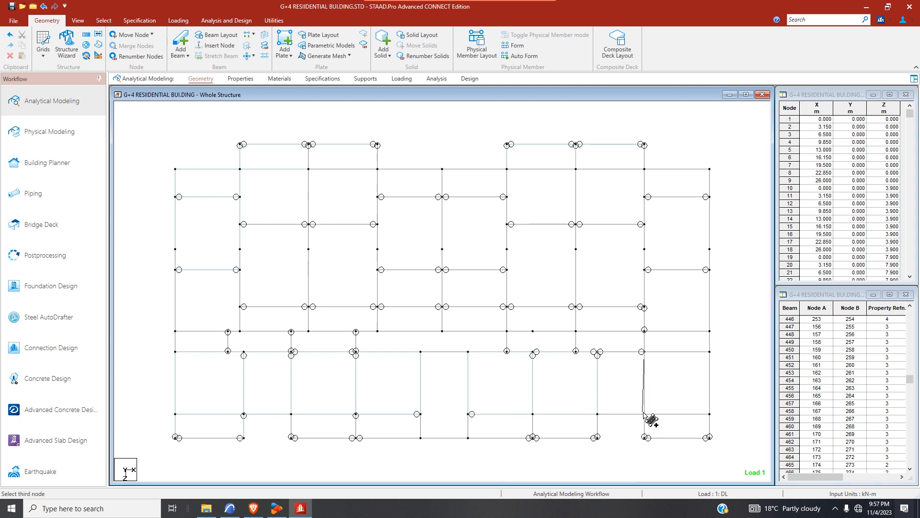
click(597, 414)
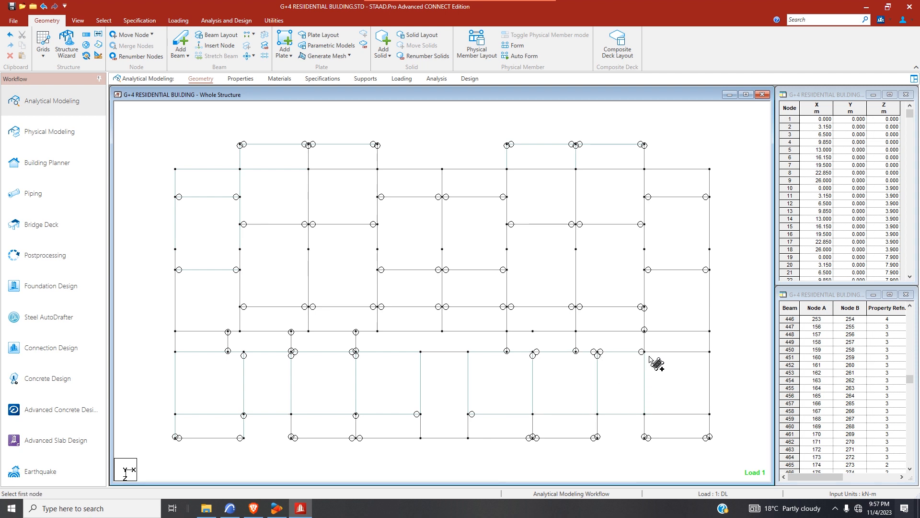
click(709, 414)
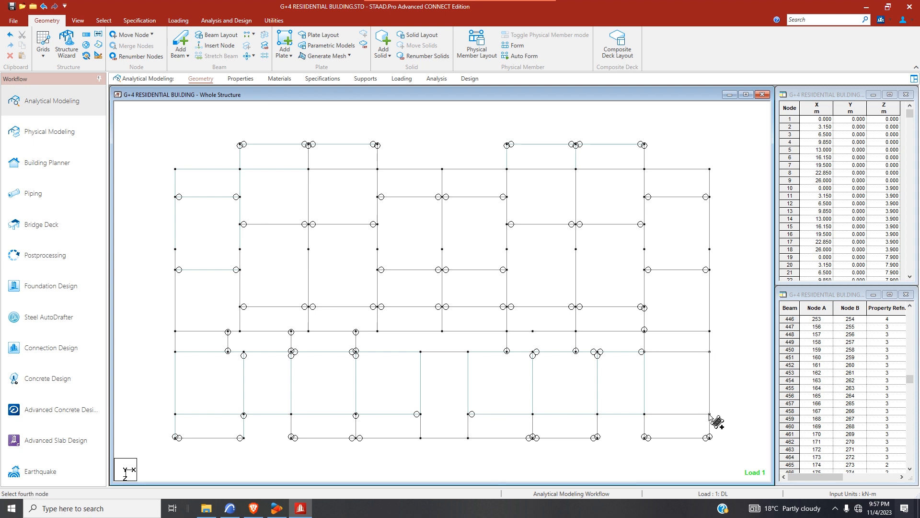
click(644, 415)
- Add four-noded plates to the narrow bottom-edge strips at the lower-right corner and below the second bay right of the stair
click(644, 415)
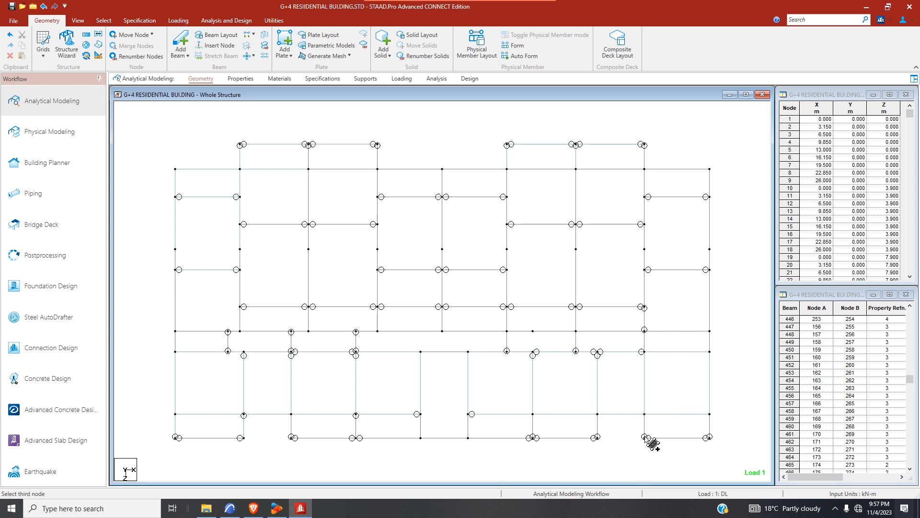
click(708, 437)
click(708, 415)
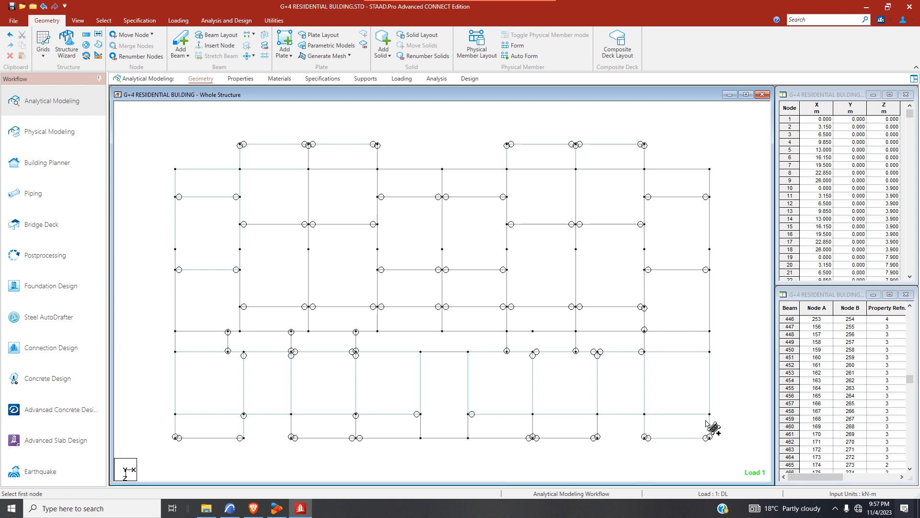
click(534, 415)
click(533, 436)
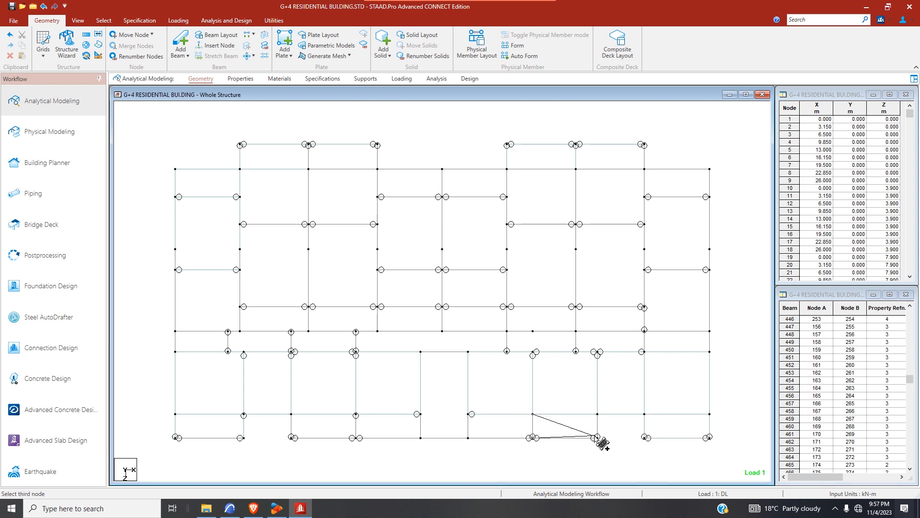
click(599, 438)
click(597, 414)
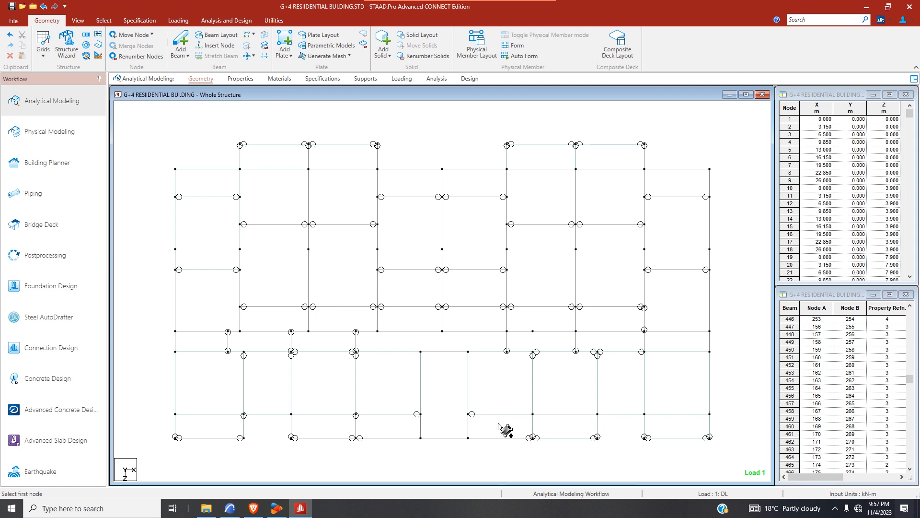
- Add a four-noded plate to the narrow bottom-edge strip immediately right of the stair bay
click(467, 414)
click(469, 438)
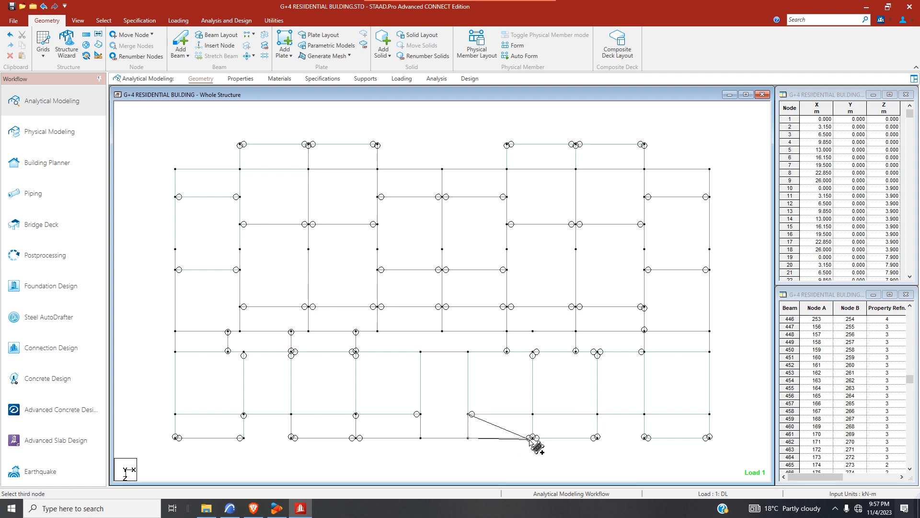
click(534, 439)
click(532, 414)
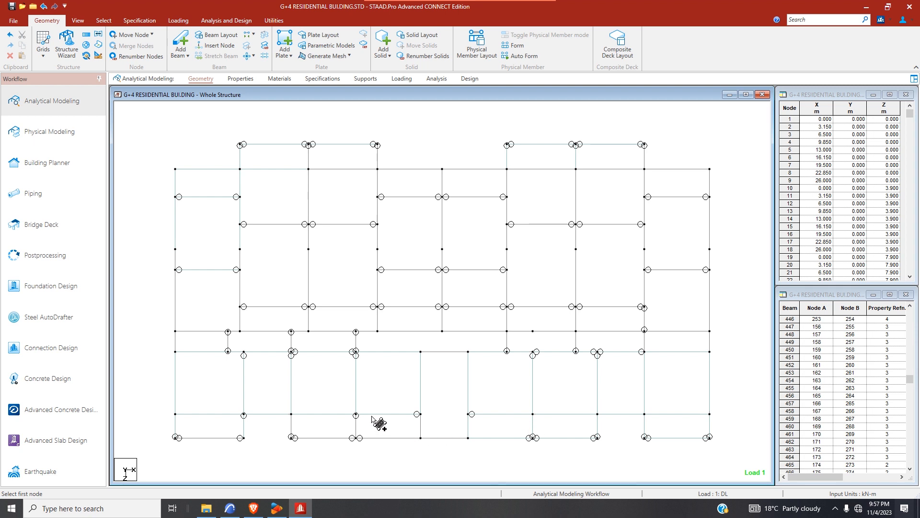
- Add a four-noded plate to the narrow bottom-edge strip immediately left of the stair bay
click(420, 438)
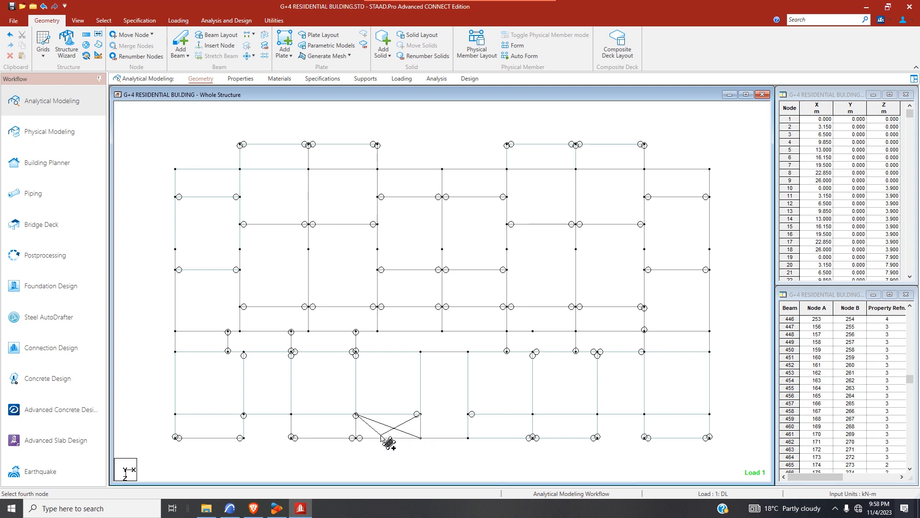
click(353, 438)
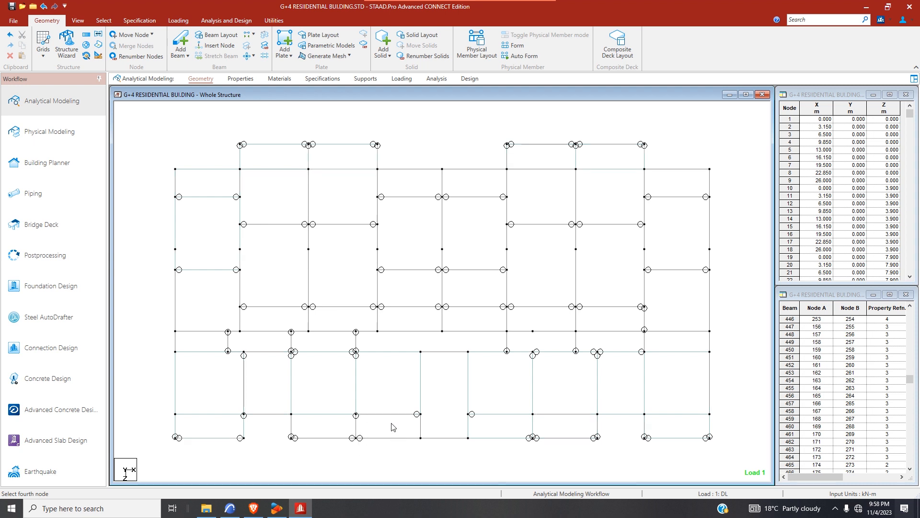
click(284, 41)
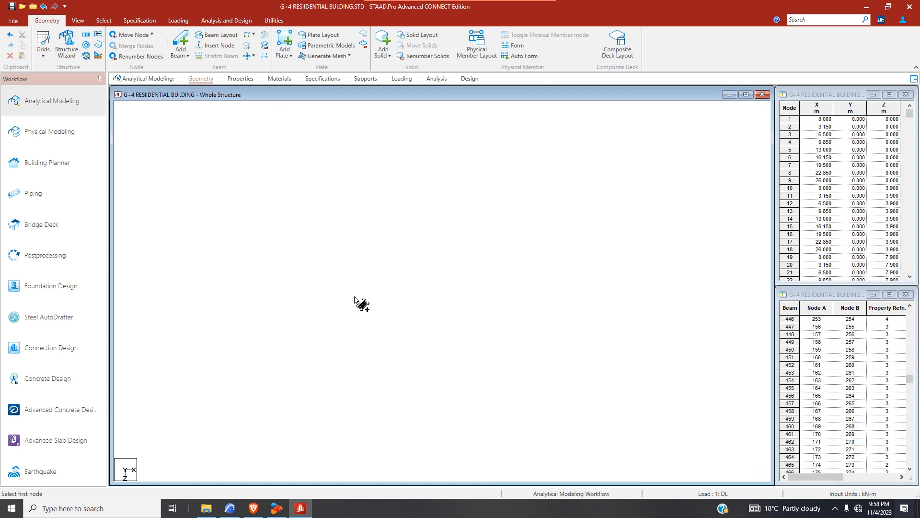
click(355, 414)
click(355, 438)
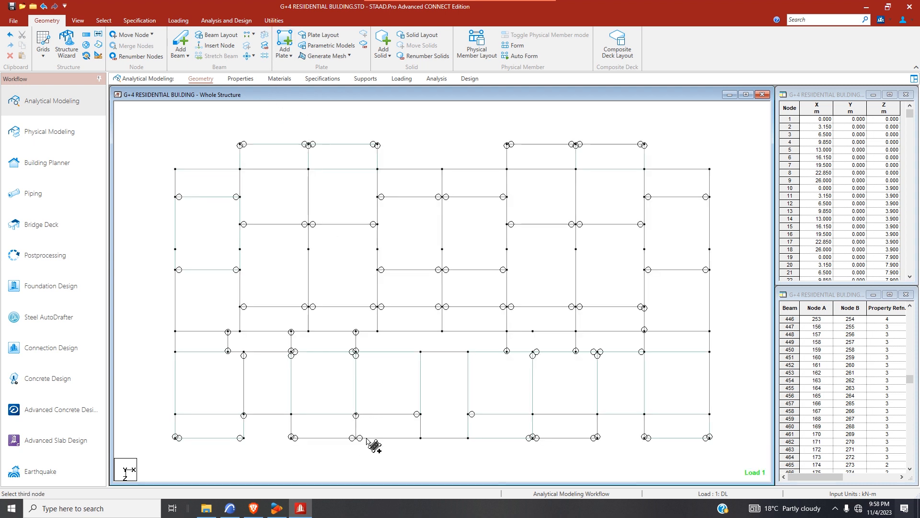
click(421, 438)
click(421, 415)
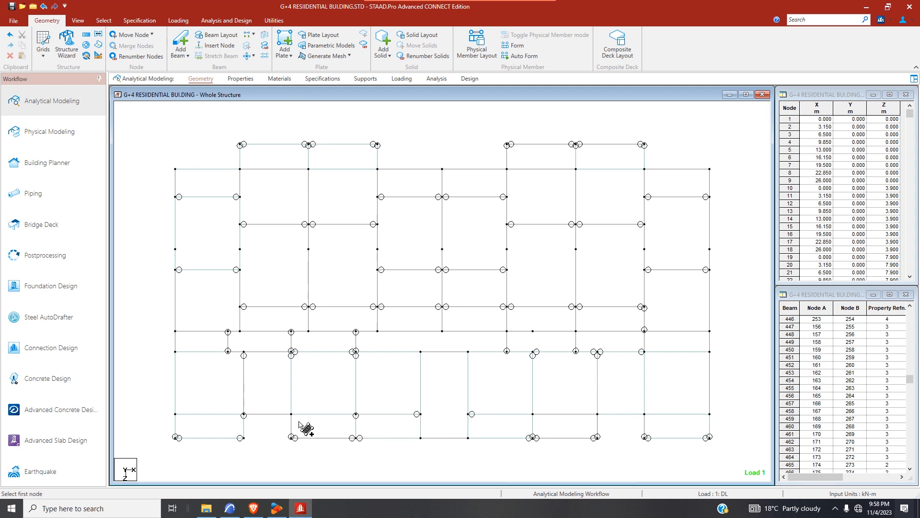
click(355, 438)
click(356, 414)
click(291, 437)
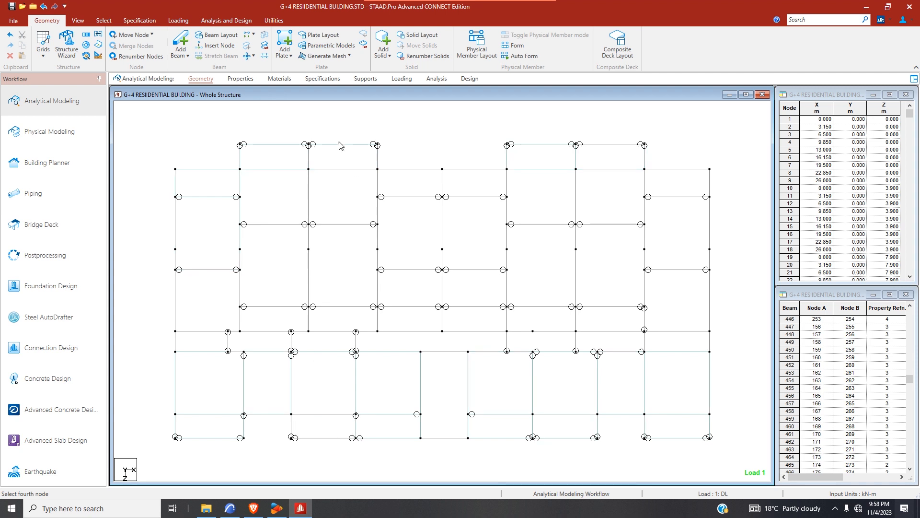
- Add a four-noded plate to the narrow bottom-edge strip below the third bay from the left
click(283, 41)
click(291, 413)
click(355, 415)
click(355, 438)
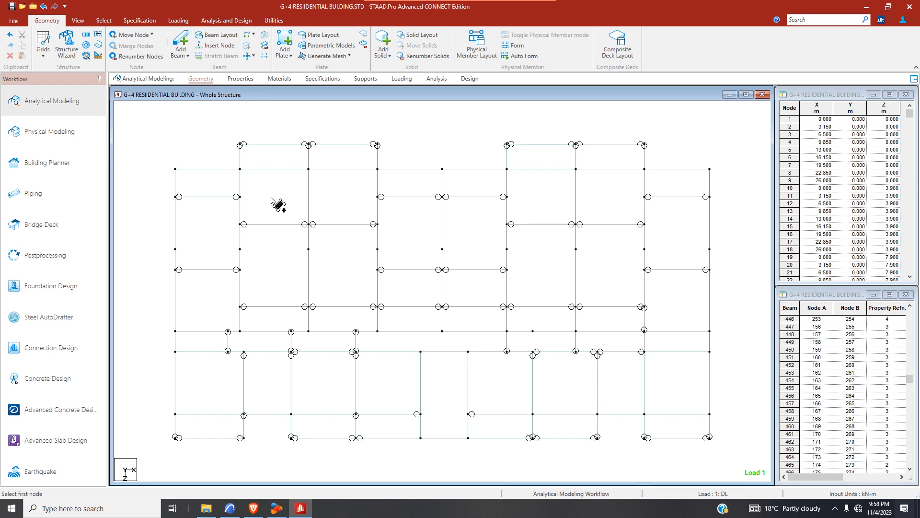
- Add four-noded plates to the second and third bays from the left, in the panels just below the top projection strip
scroll(261, 200, up, 1)
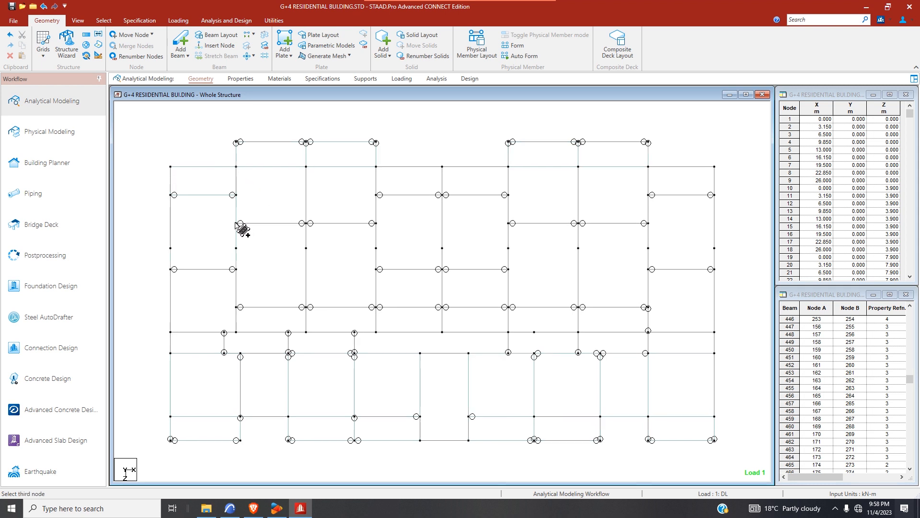
click(305, 223)
click(306, 166)
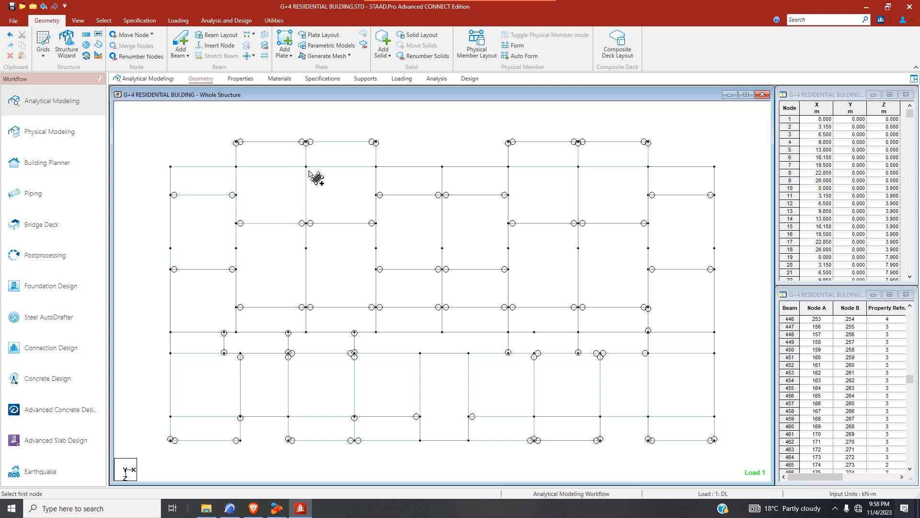
click(307, 223)
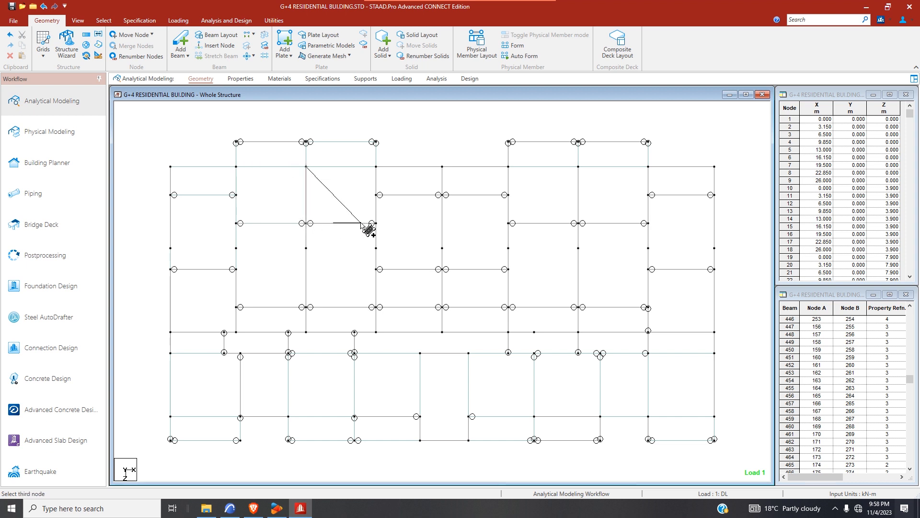
click(376, 222)
click(376, 167)
- Add a four-noded plate to the large middle panel of the second bay from the left above the corridor
click(237, 223)
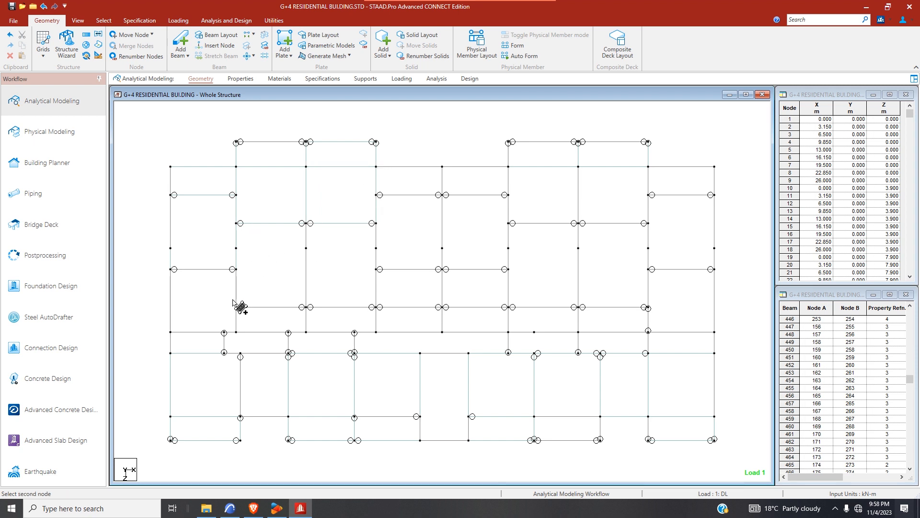
click(236, 307)
click(307, 308)
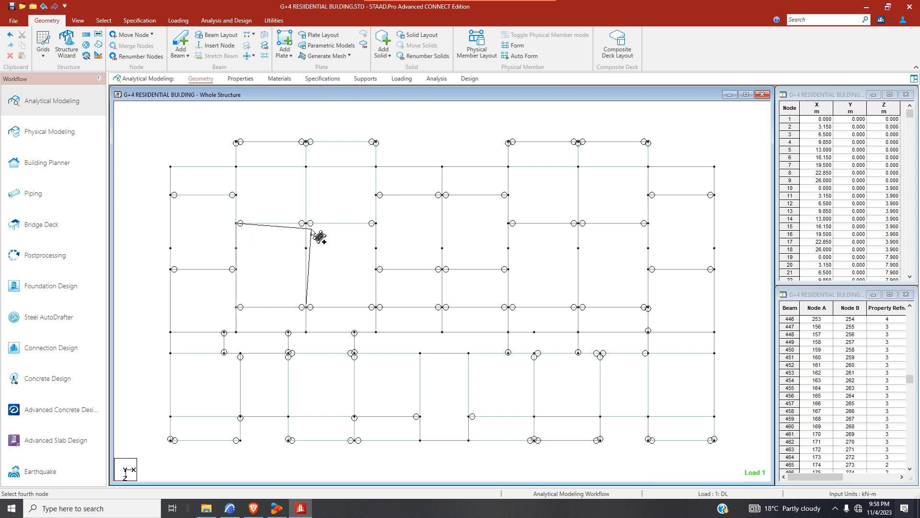
click(306, 224)
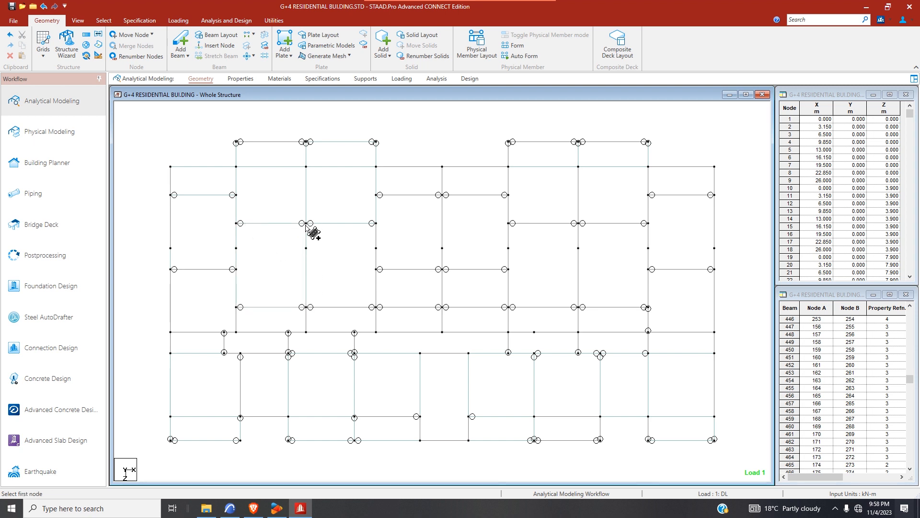
click(376, 307)
click(376, 224)
key(Escape)
- Add a four-noded plate to the large middle panel of the third bay from the left above the corridor
click(285, 48)
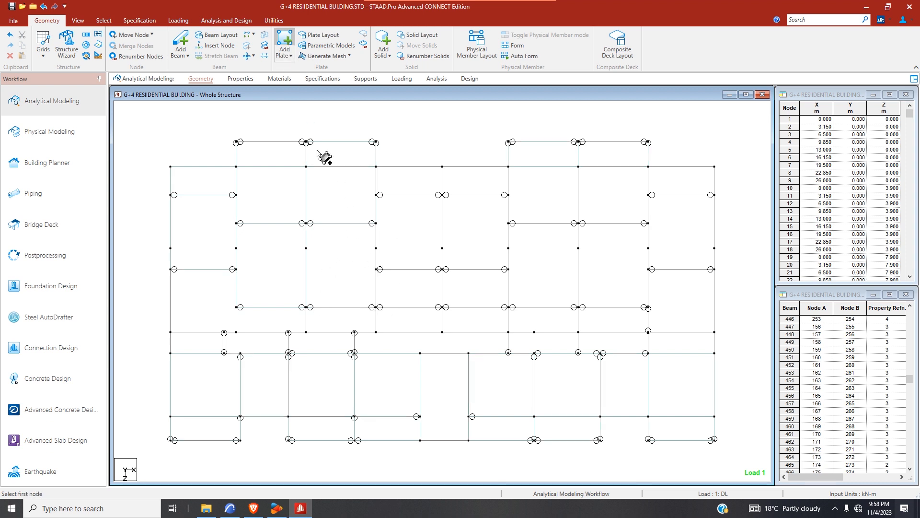
click(309, 237)
click(311, 309)
click(378, 309)
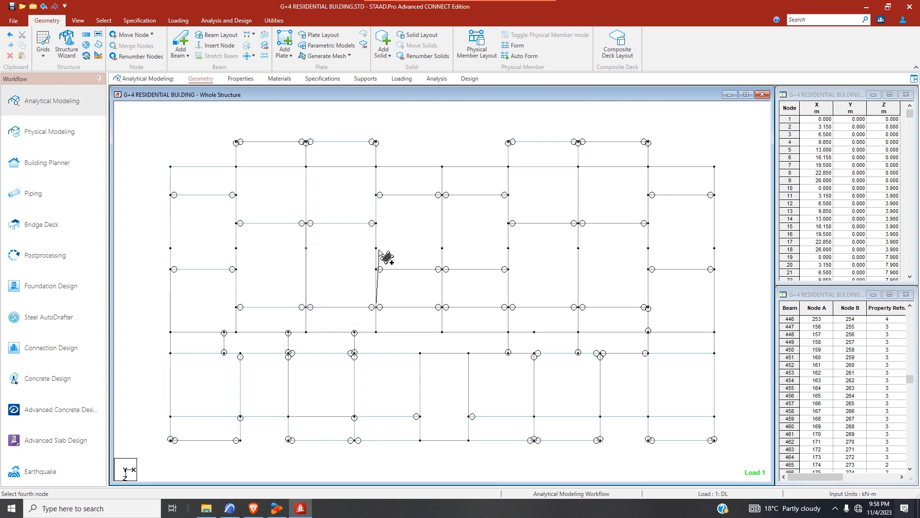
click(378, 224)
- Try to add a four-noded plate to the narrow strip directly above the corridor in the third bay from the left
click(312, 322)
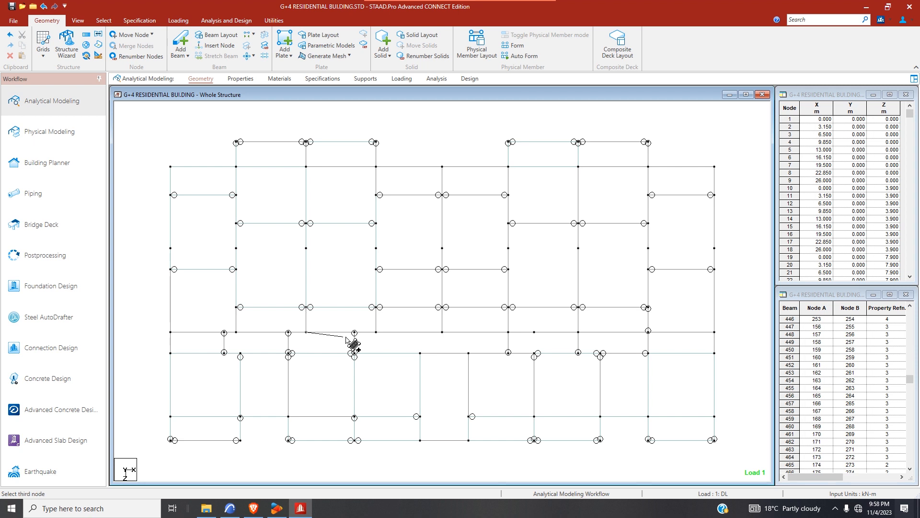
click(376, 309)
click(376, 331)
scroll(336, 336, up, 2)
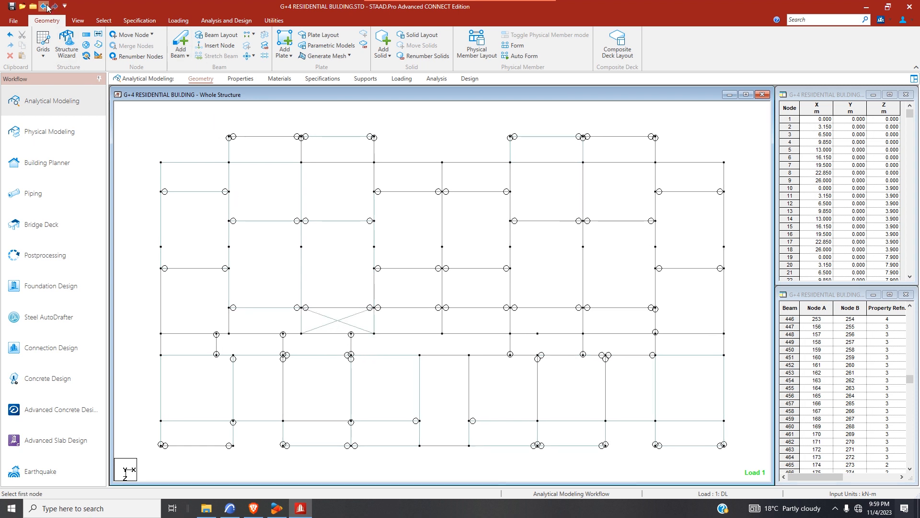
- Add four-noded plates to the narrow strips directly above the corridor in the third and second bays from the left
click(284, 46)
click(306, 311)
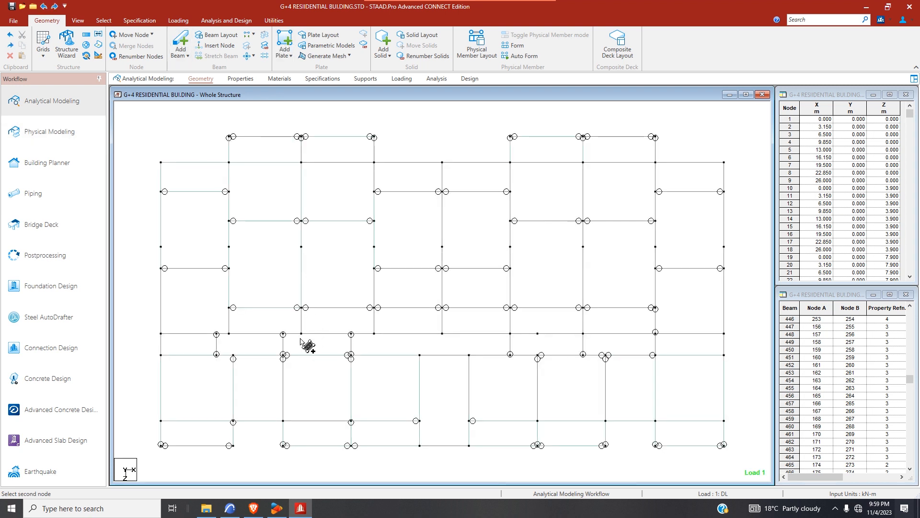
click(376, 332)
click(376, 309)
scroll(277, 355, up, 1)
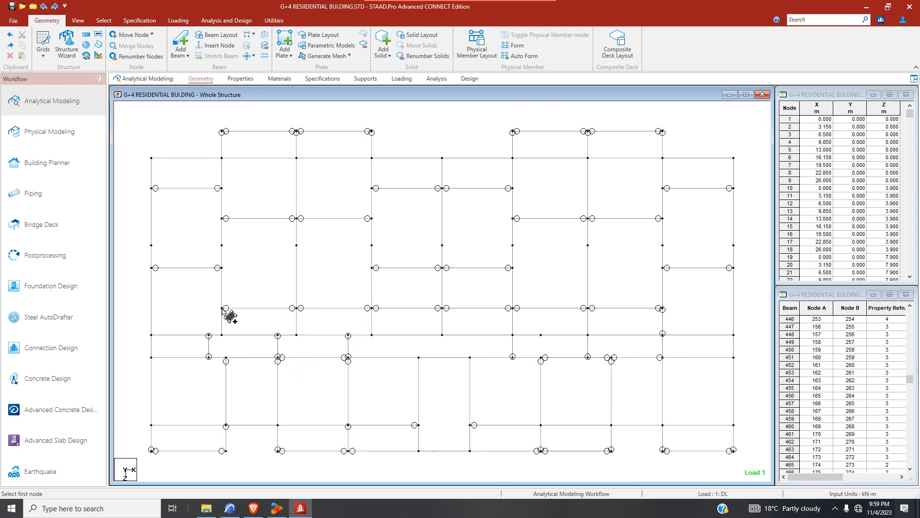
click(226, 336)
click(298, 337)
click(299, 310)
- Add a four-noded plate to the corridor panel between the first and second short cross beams from the left
click(209, 335)
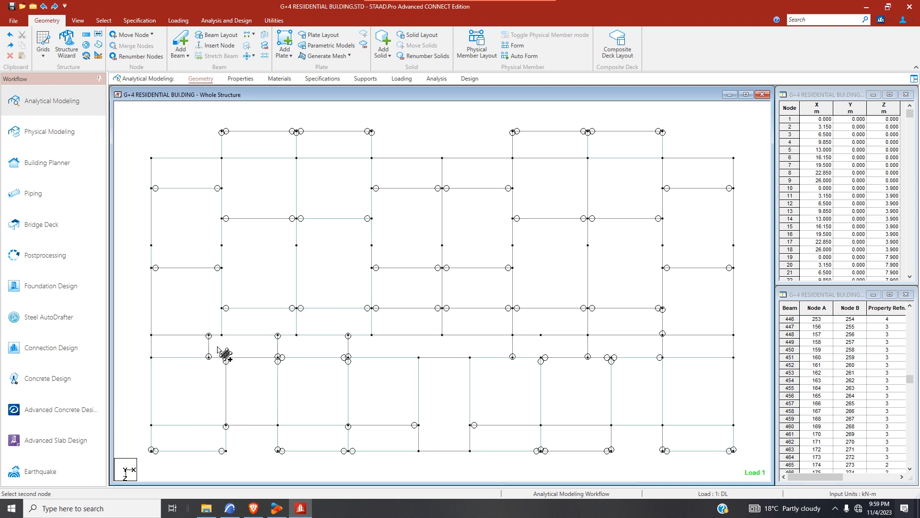
click(278, 357)
click(279, 337)
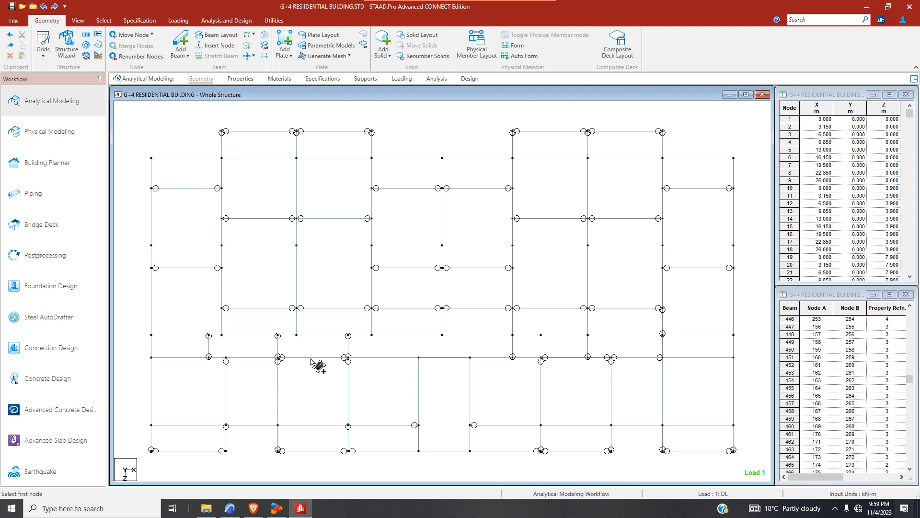
- Add four-noded plates to the middle and top panels of the fourth bay from the left above the corridor
scroll(389, 352, up, 1)
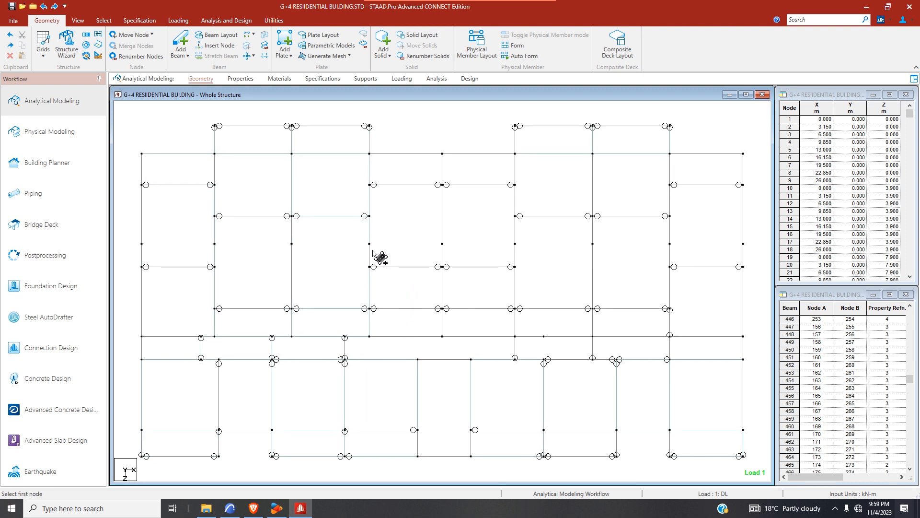
click(404, 267)
click(442, 267)
click(442, 185)
click(371, 184)
click(369, 154)
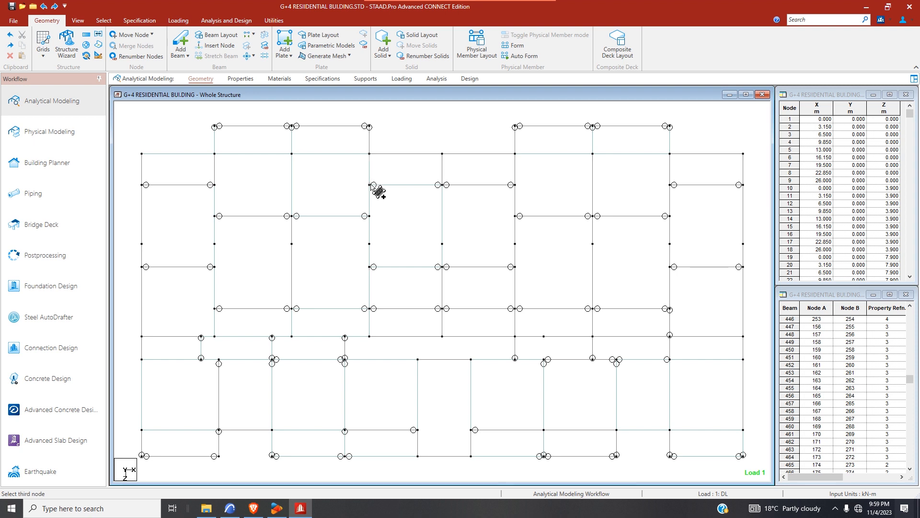
click(442, 185)
click(441, 153)
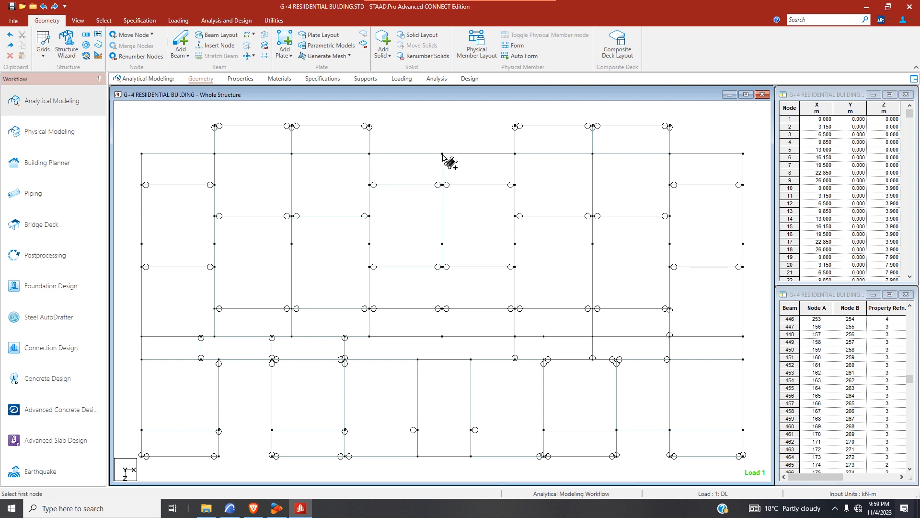
- Add four-noded plates to the top and middle panels of the fifth bay from the left above the corridor
click(515, 154)
click(508, 187)
click(442, 185)
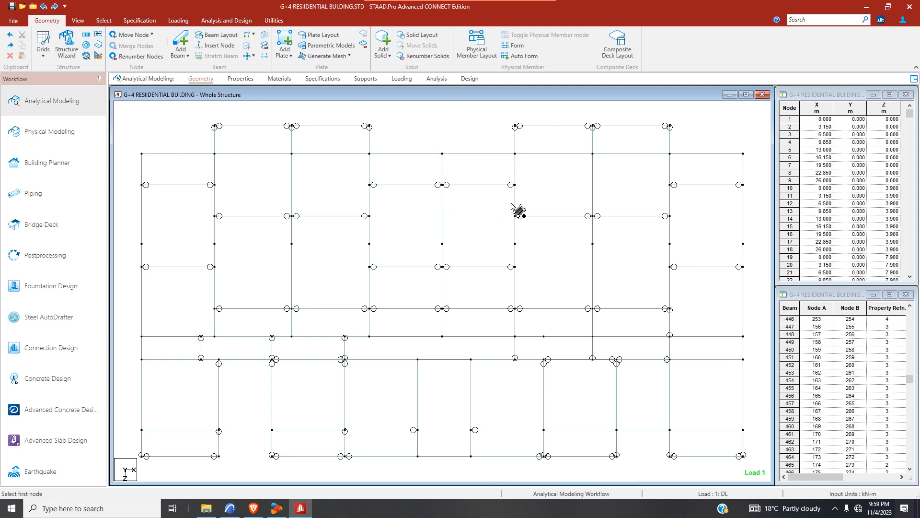
click(441, 186)
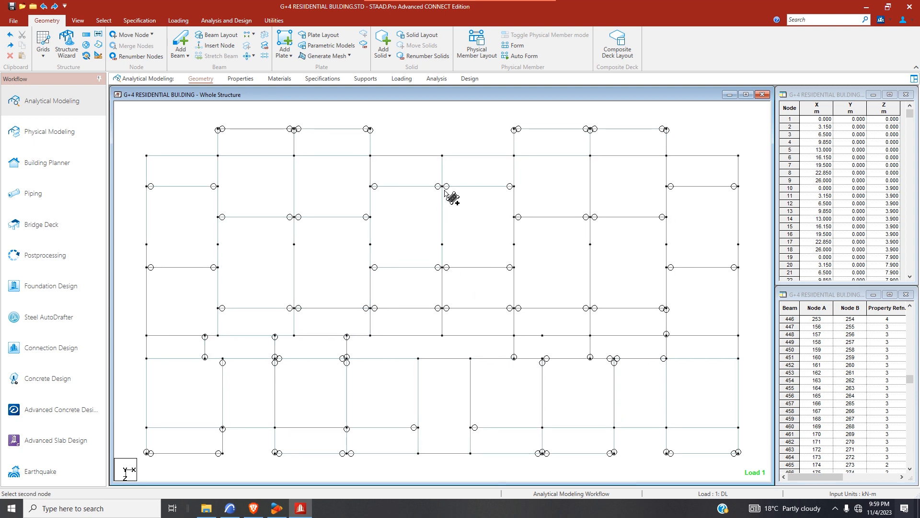
click(442, 268)
click(515, 267)
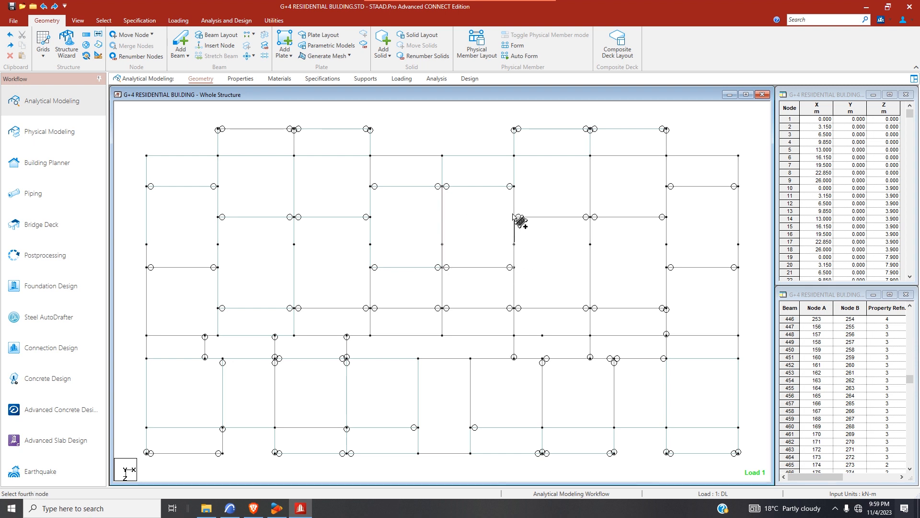
click(514, 186)
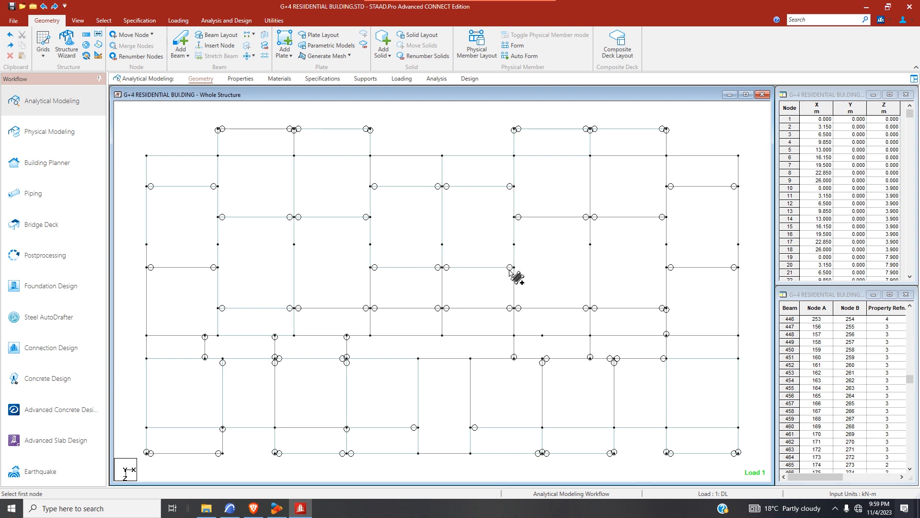
- Add four-noded plates to the fifth and fourth bays from the left, in the panels just below their middle panels
scroll(438, 275, up, 1)
click(443, 268)
click(443, 310)
click(515, 309)
click(514, 267)
click(442, 267)
click(442, 309)
click(372, 310)
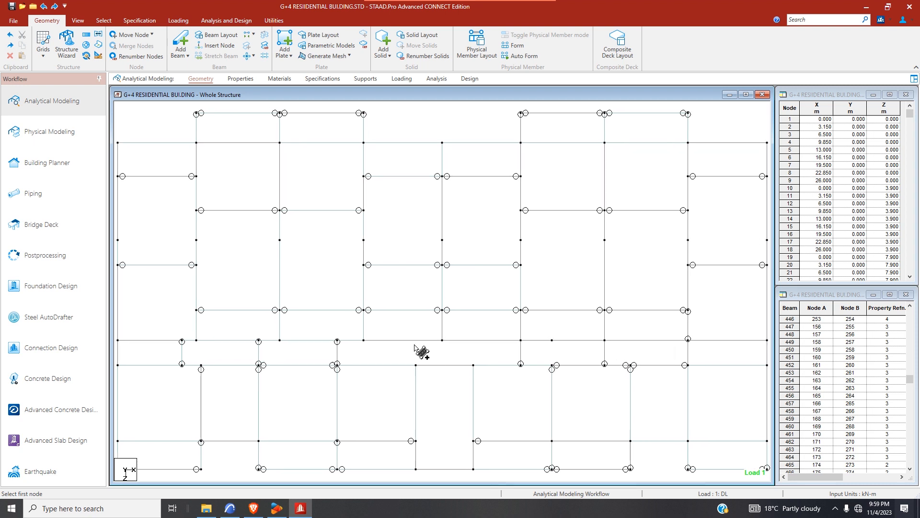
- Inspect the floor plates from several angles in a 3D rendered view of the structure, and close that view
click(78, 21)
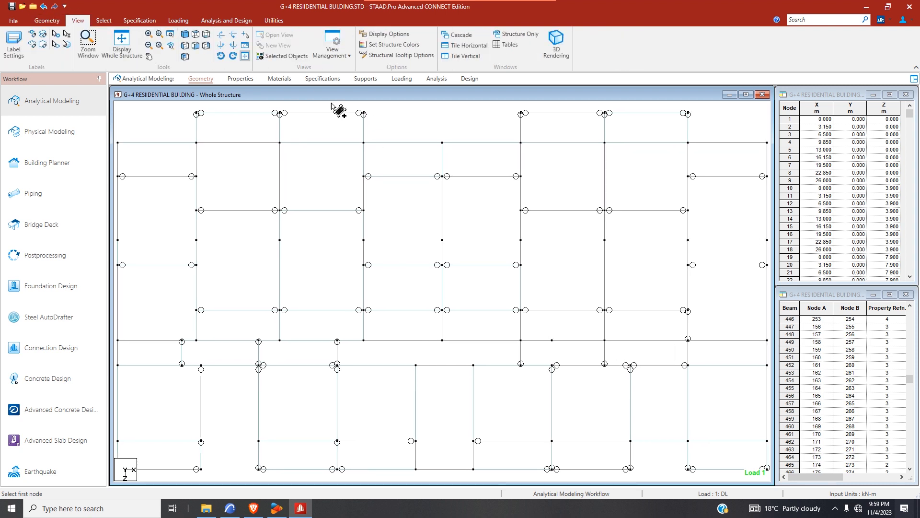
click(556, 43)
scroll(499, 209, up, 2)
right_click(499, 210)
drag(479, 288, 337, 332)
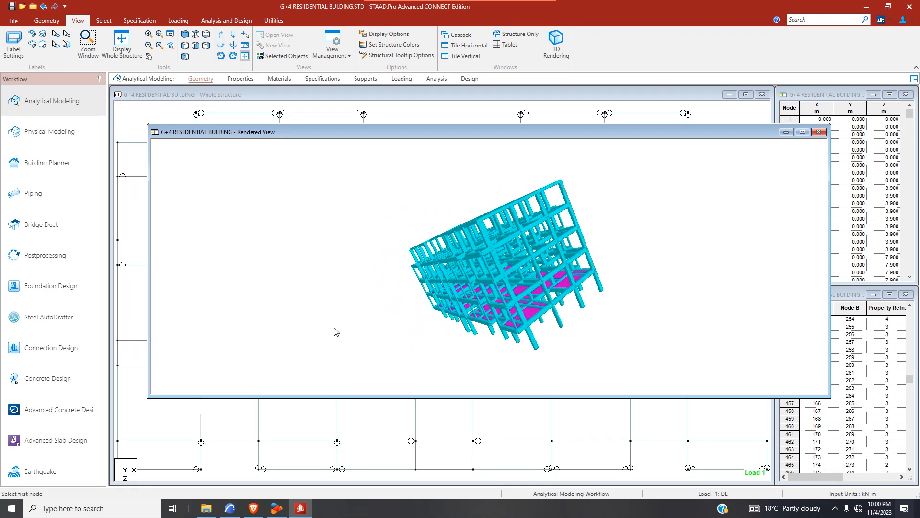
drag(512, 375, 401, 303)
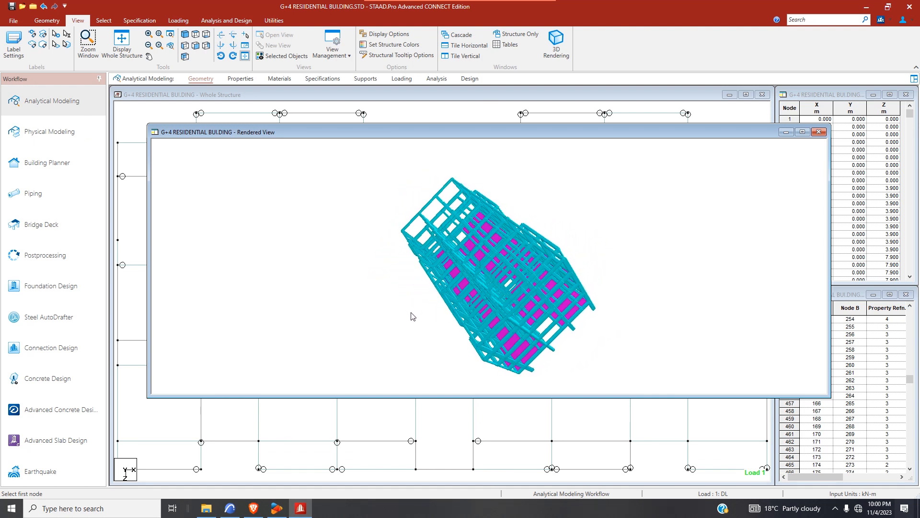
click(818, 132)
scroll(419, 312, down, 1)
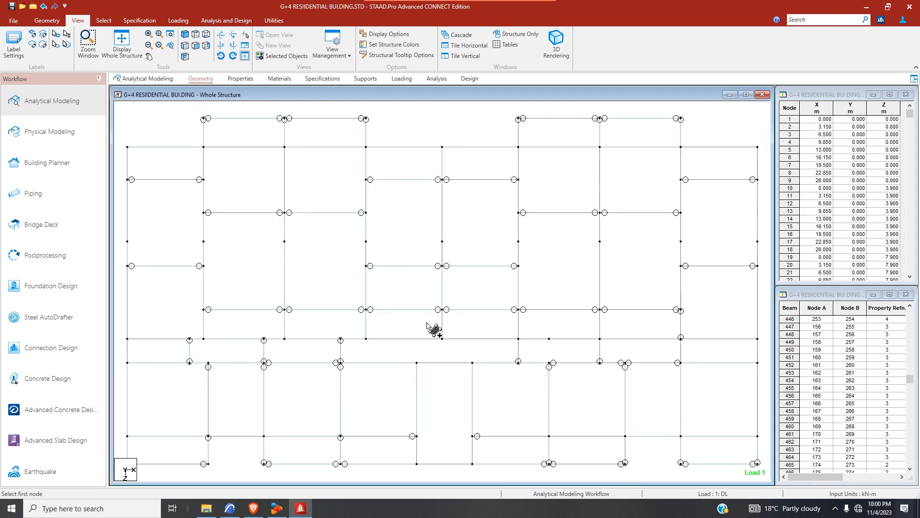
- Delete the two plates just below the middle panels in the fourth and fifth bays from the left above the corridor
click(103, 21)
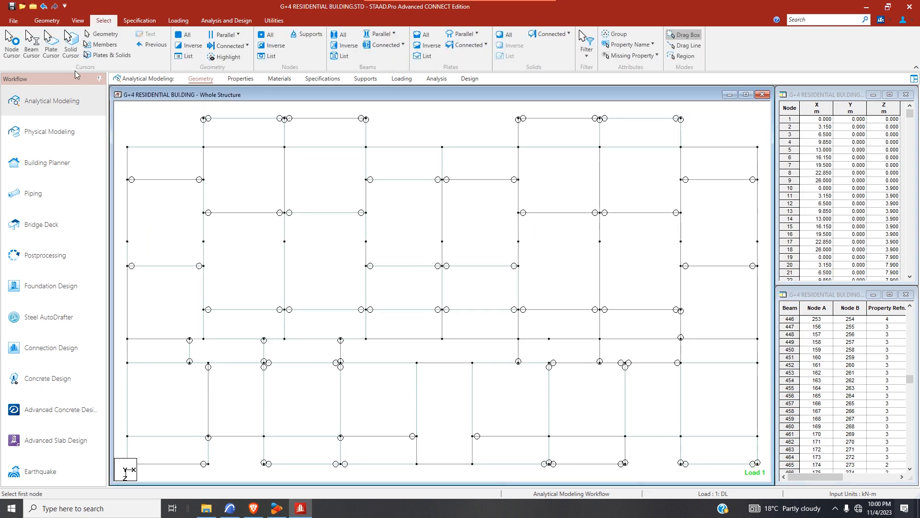
click(51, 48)
click(398, 303)
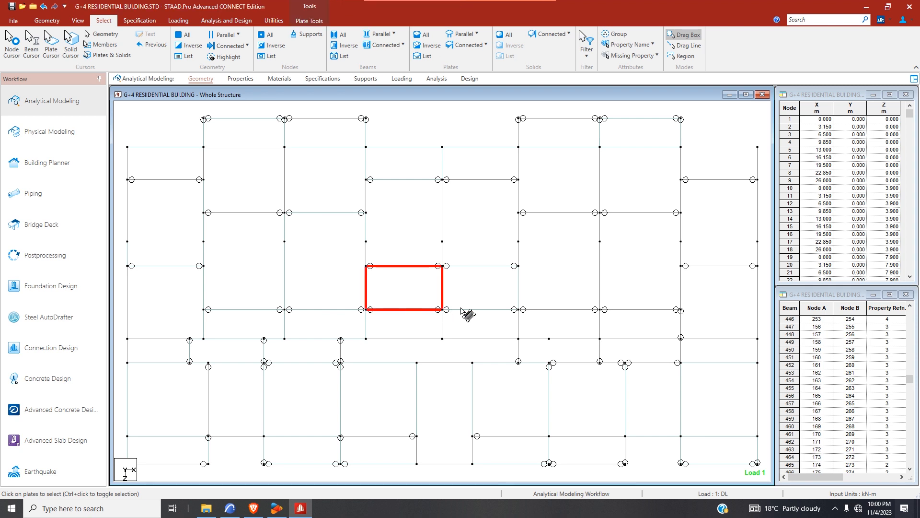
click(490, 300)
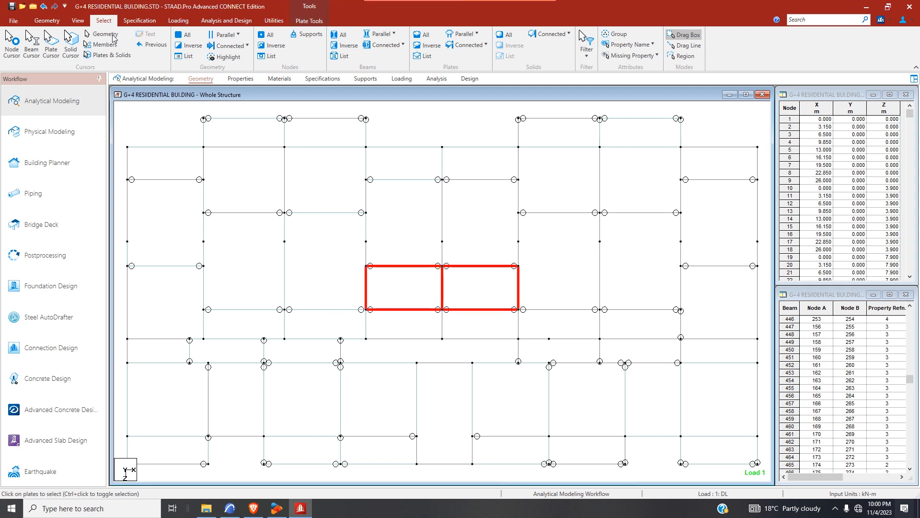
click(47, 20)
click(10, 56)
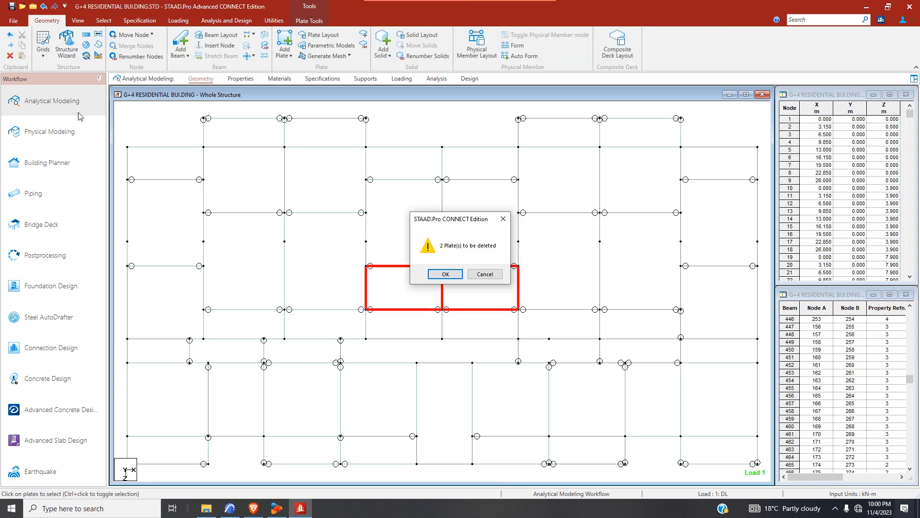
click(445, 276)
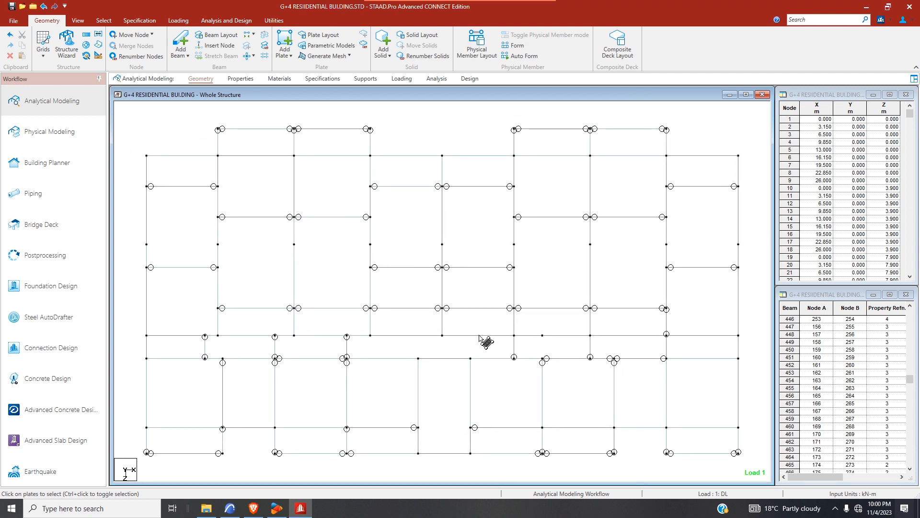
- Select the top and middle floor plates of the first three bays from the left above the corridor
click(353, 337)
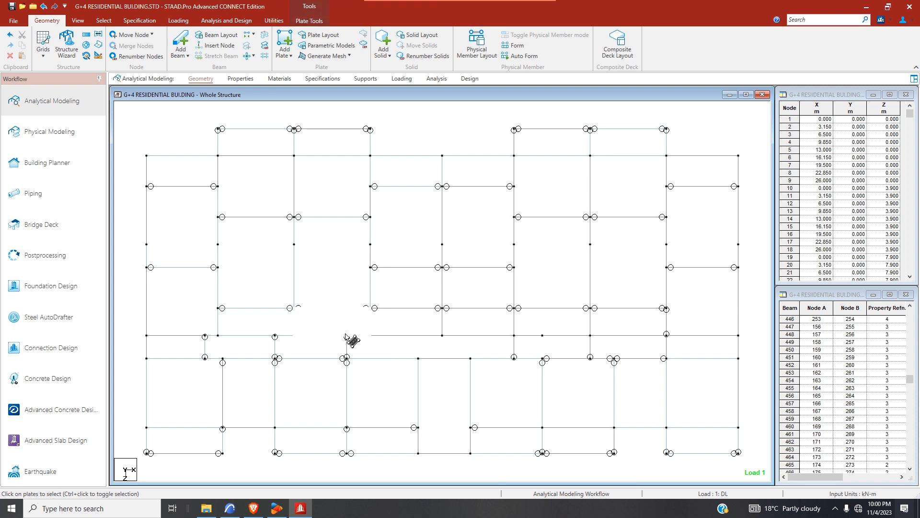
click(336, 341)
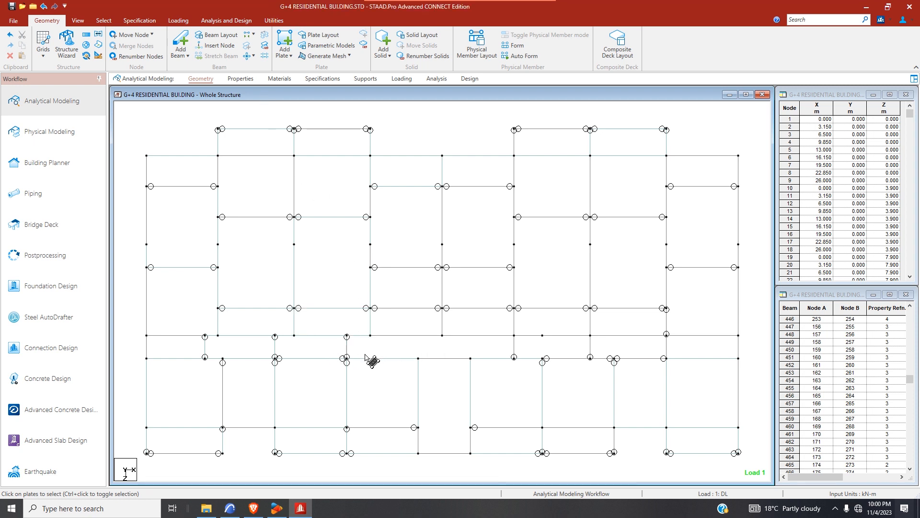
click(319, 294)
click(276, 267)
ctrl+click(334, 245)
ctrl+click(341, 194)
ctrl+click(318, 144)
ctrl+click(280, 146)
ctrl+click(259, 194)
ctrl+click(202, 174)
ctrl+click(200, 208)
- Extend the selection with plates below the corridor, the leftmost corridor plate, and the narrow plates just above it in the second and third bays
ctrl+click(184, 375)
ctrl+click(243, 386)
ctrl+click(238, 347)
ctrl+click(196, 441)
ctrl+click(288, 446)
ctrl+click(319, 379)
ctrl+click(270, 327)
ctrl+click(323, 328)
ctrl+click(394, 383)
ctrl+click(401, 448)
ctrl+click(509, 416)
ctrl+click(583, 408)
- Extend the selection with the top and middle plates of the fourth and fifth bays above the corridor
ctrl+click(486, 245)
ctrl+click(461, 177)
ctrl+click(421, 180)
ctrl+click(407, 228)
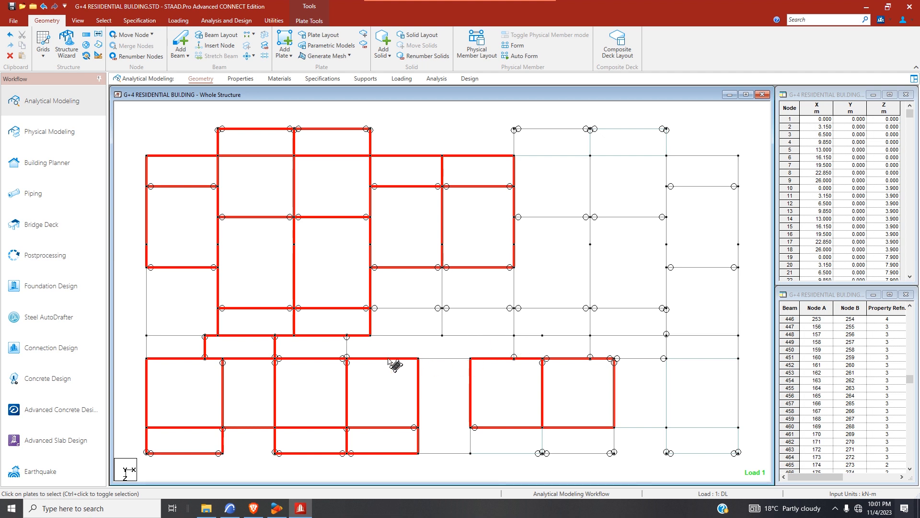
- Add four-noded plates to the next two corridor panels, from the leftmost corridor plate to the start of the sixth bay
click(285, 43)
click(276, 336)
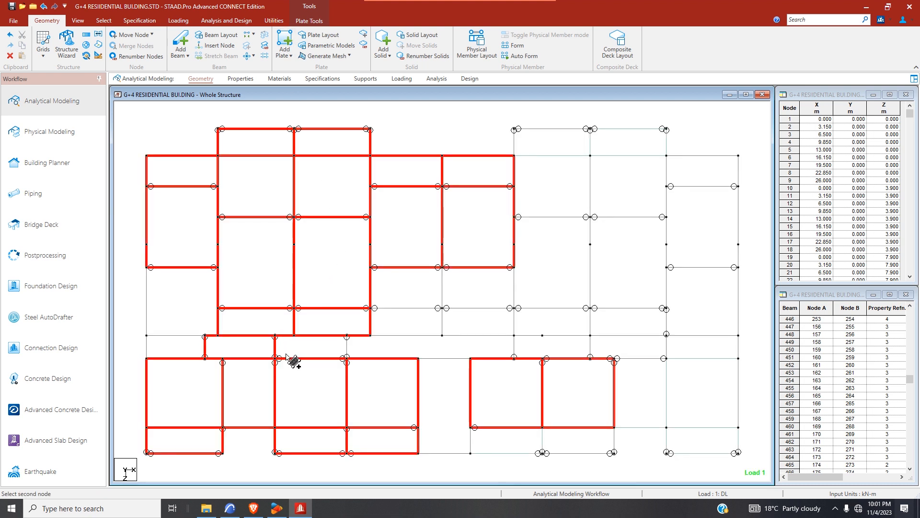
click(276, 359)
click(346, 358)
click(349, 339)
click(349, 339)
click(349, 356)
click(516, 358)
click(515, 337)
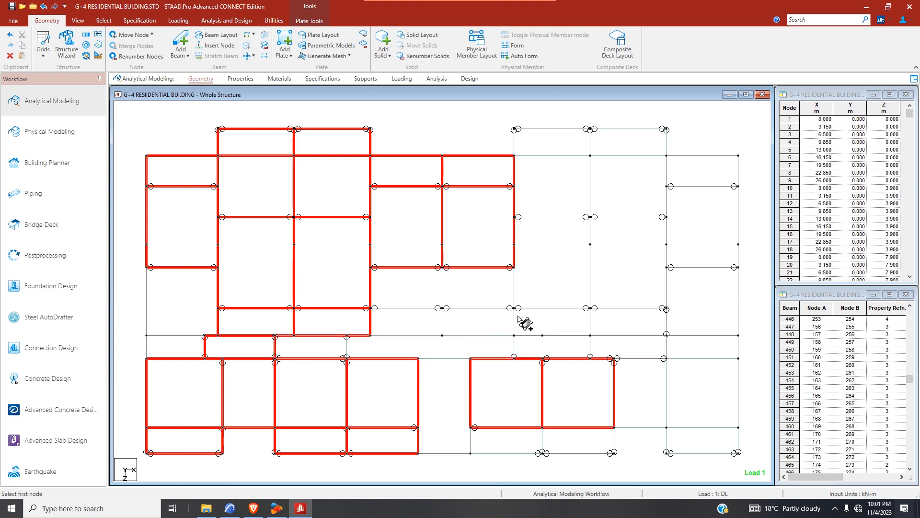
click(474, 432)
click(470, 452)
click(543, 453)
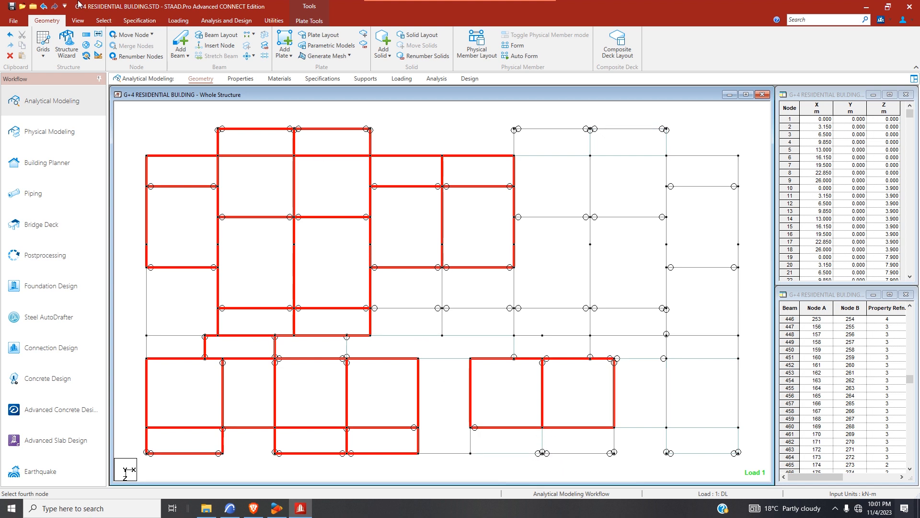
- Add the two new corridor plates to the current plate selection
click(104, 20)
click(52, 57)
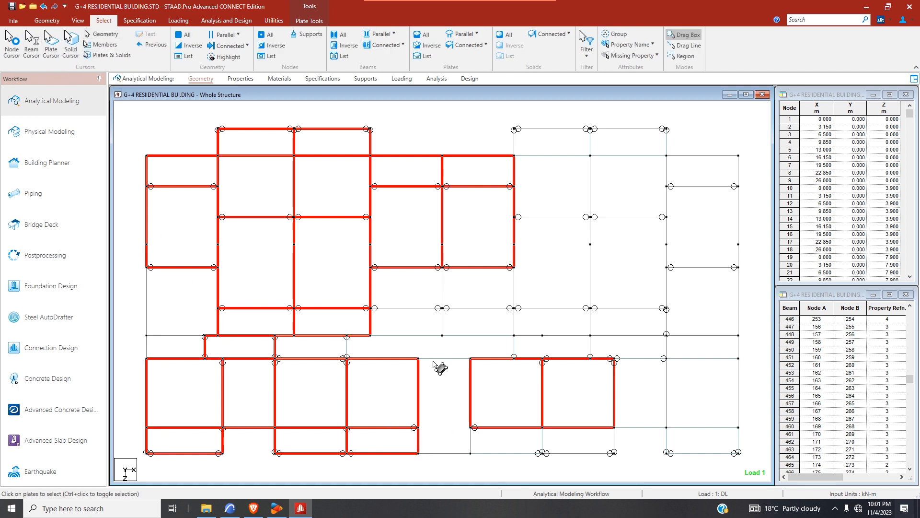
ctrl+click(415, 347)
ctrl+click(320, 344)
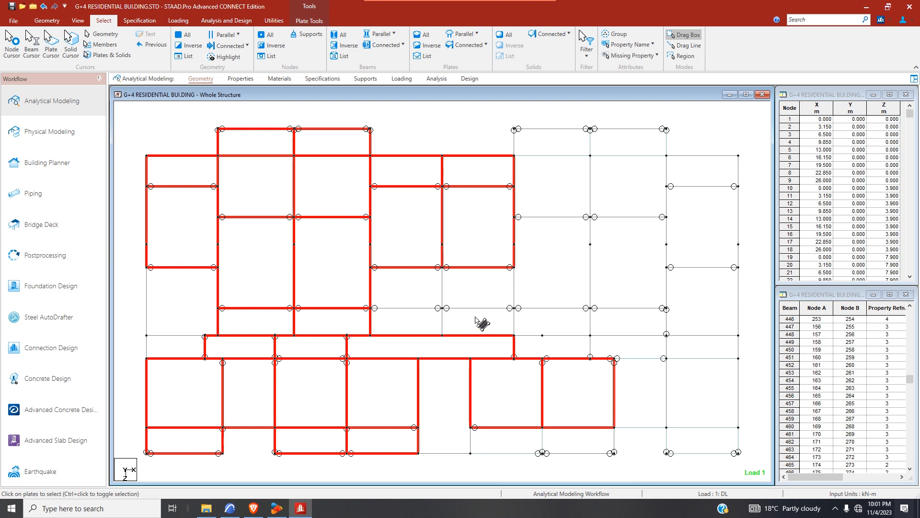
- Extend the selection with the remaining plates below the corridor on the right and the topmost projecting plates of the sixth and seventh bays
ctrl+click(527, 441)
ctrl+click(596, 448)
ctrl+click(652, 405)
ctrl+click(706, 406)
ctrl+click(678, 446)
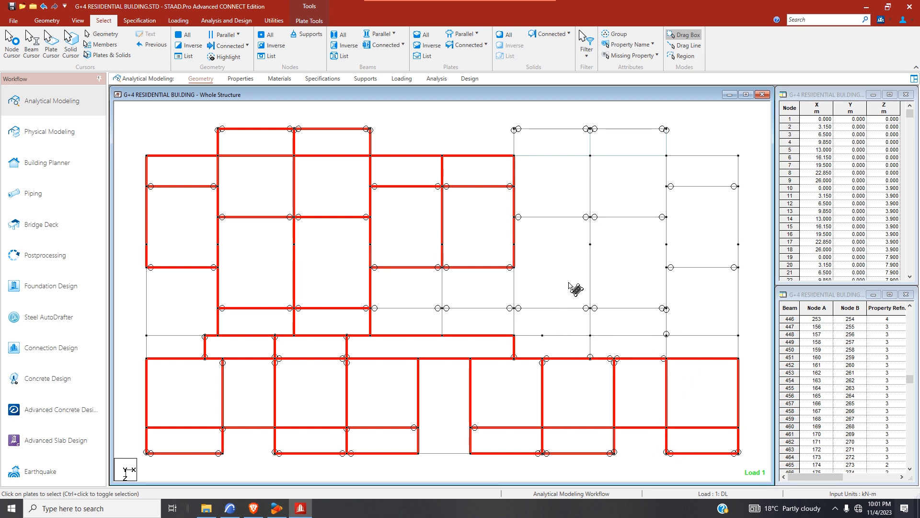
ctrl+click(605, 152)
ctrl+click(541, 144)
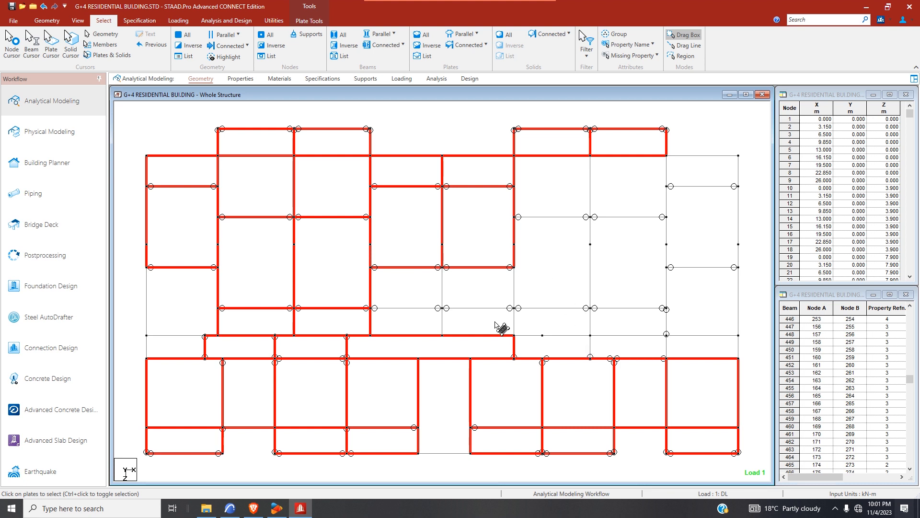
- Add four-noded plates to the corridor panels in the seventh and eighth bays from the left
click(61, 21)
click(285, 42)
click(590, 336)
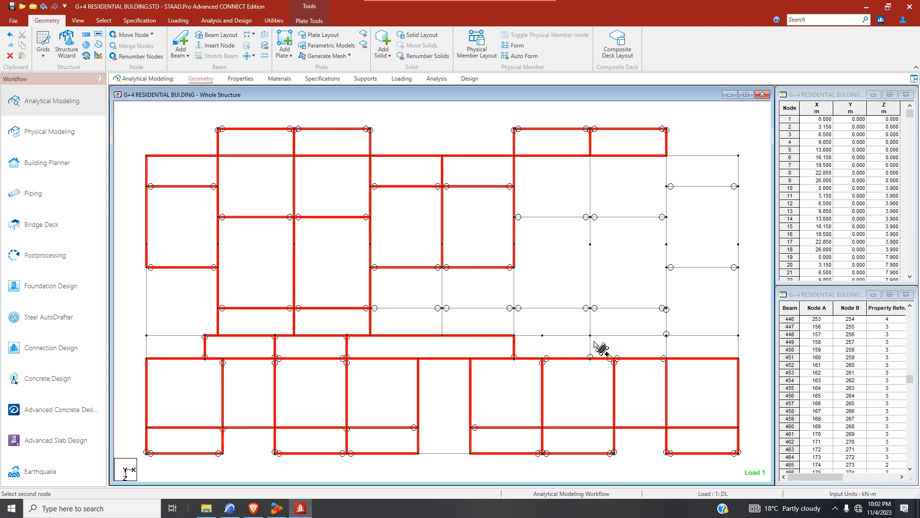
click(664, 358)
click(666, 335)
click(667, 334)
click(738, 358)
click(666, 359)
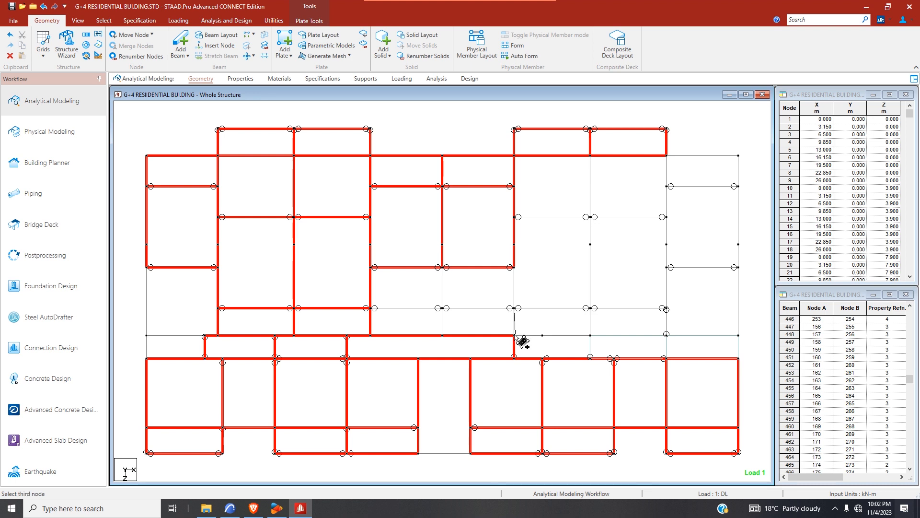
- Add four-noded plates to the narrow panels just above the corridor in the sixth and seventh bays
click(590, 335)
click(590, 308)
click(666, 335)
click(666, 308)
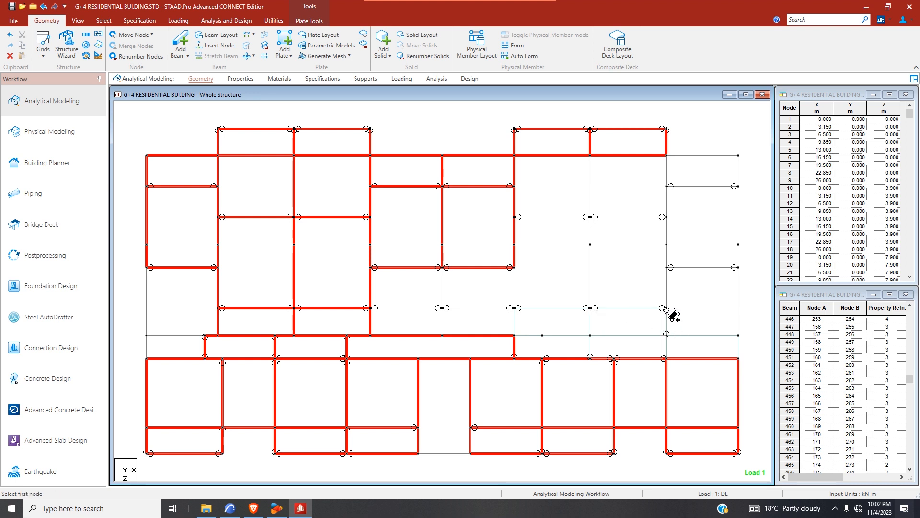
- Add four-noded plates to the large panels above those narrow strips in the sixth and seventh bays
click(515, 217)
click(514, 308)
click(590, 308)
click(592, 218)
click(592, 218)
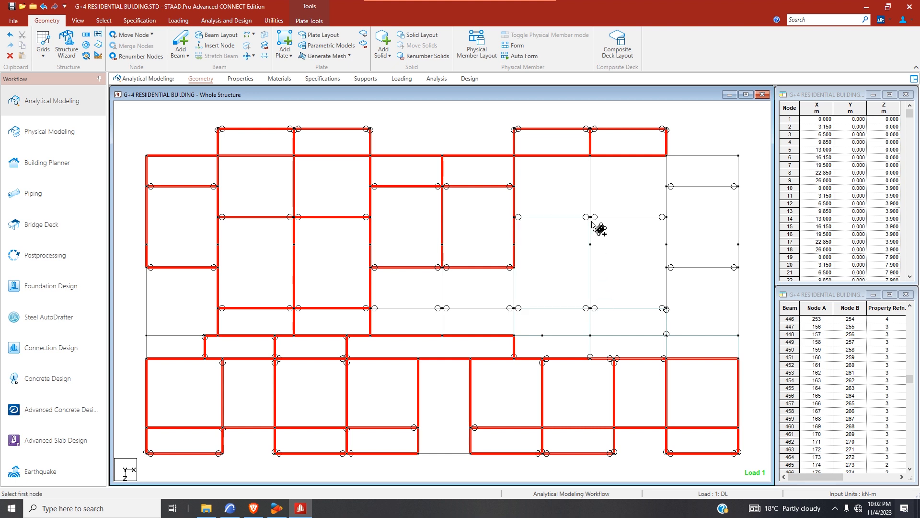
click(666, 308)
click(590, 308)
- Add four-noded plates to the panels just below the topmost projecting plates in the sixth and seventh bays
click(514, 156)
click(514, 217)
click(590, 216)
click(590, 155)
click(590, 156)
click(666, 155)
click(666, 216)
click(590, 217)
- Add four-noded plates to the top and middle panels of the eighth bay above the corridor
click(666, 186)
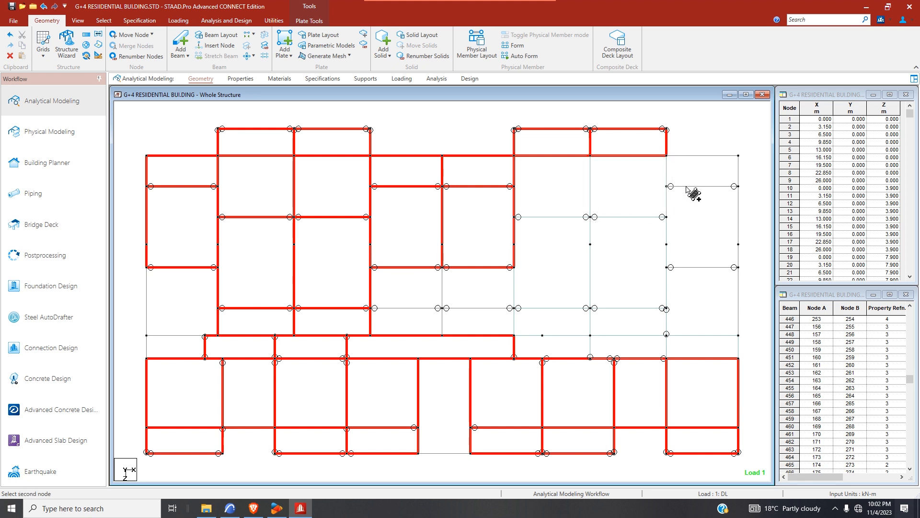
click(738, 155)
click(738, 155)
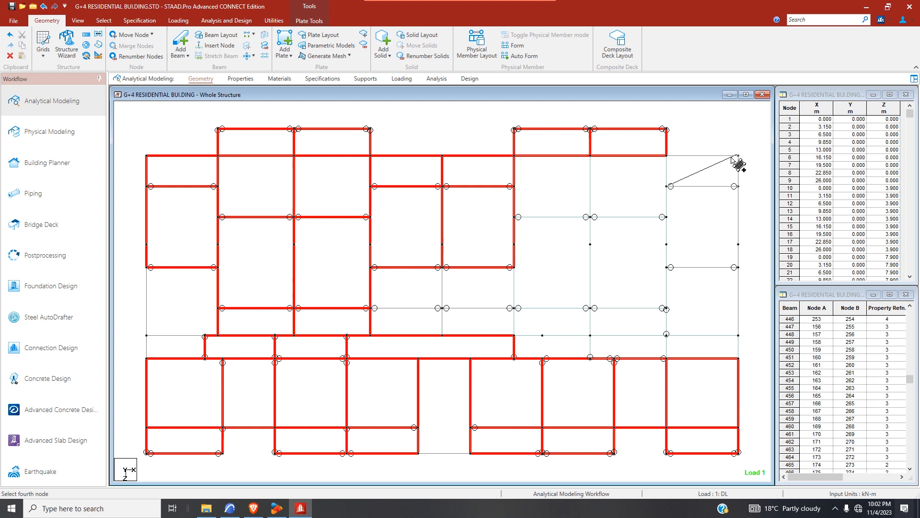
click(667, 156)
click(666, 186)
click(666, 267)
click(738, 267)
click(738, 186)
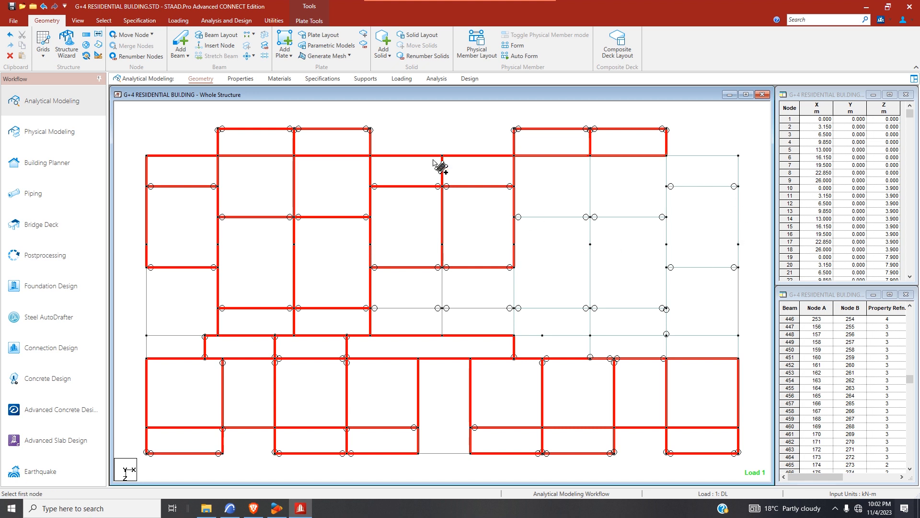
- Extend the plate selection with all the new plates in the sixth to eighth bays, including the corridor panels
click(103, 20)
click(51, 46)
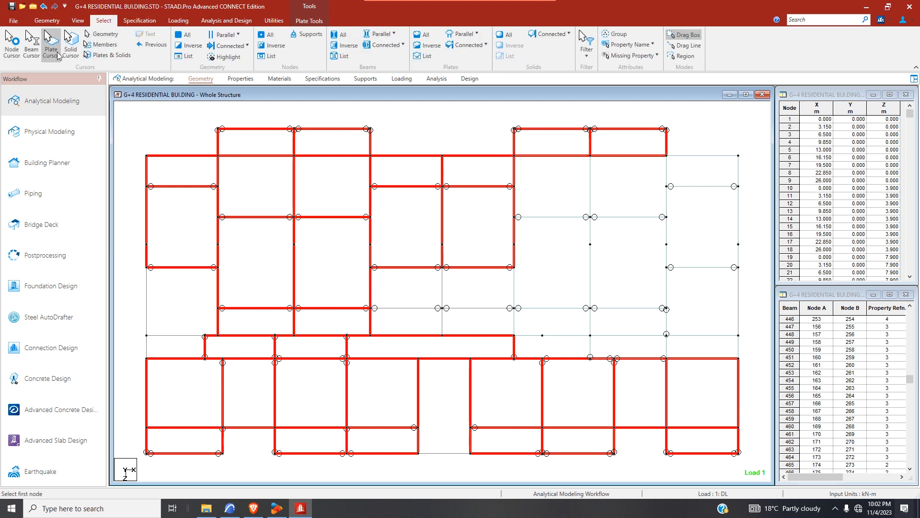
click(545, 206)
ctrl+click(627, 203)
ctrl+click(696, 182)
ctrl+click(716, 240)
ctrl+click(631, 286)
ctrl+click(623, 319)
ctrl+click(567, 323)
ctrl+click(560, 270)
ctrl+click(618, 352)
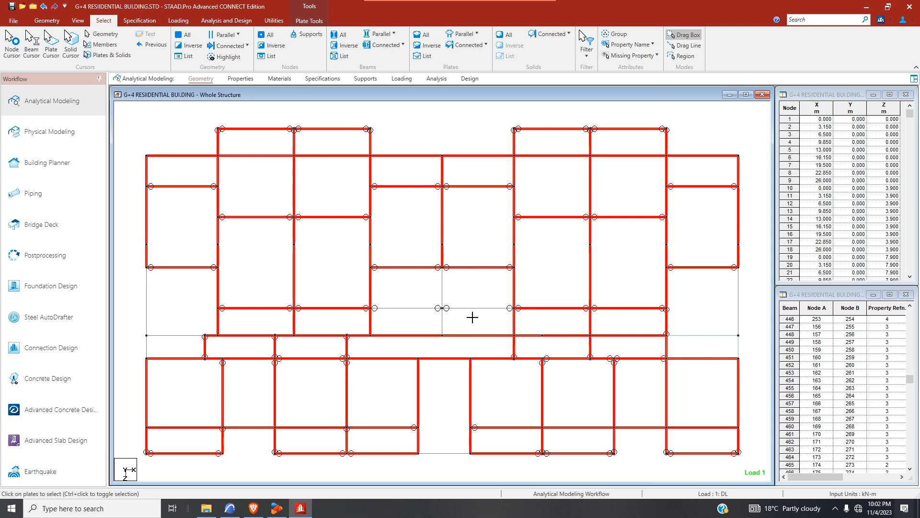
ctrl+click(696, 353)
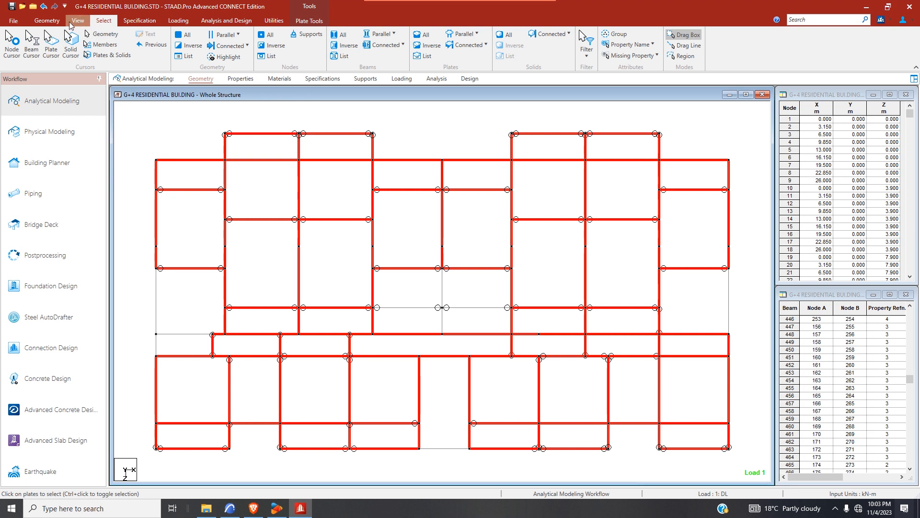
- Copy the selected floor plates with Translational Repeat along global Y, using 2 steps at 2.85 m spacing
click(47, 20)
click(85, 36)
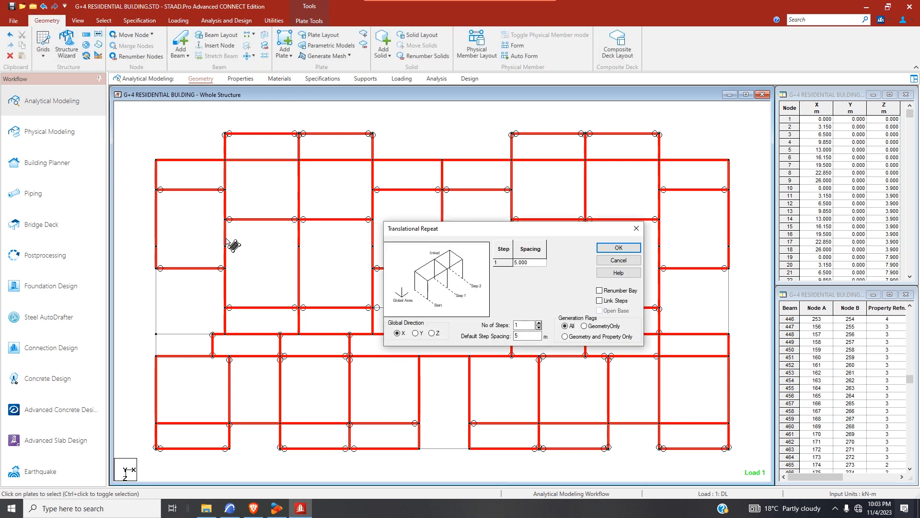
double_click(532, 336)
text(2.85)
click(538, 323)
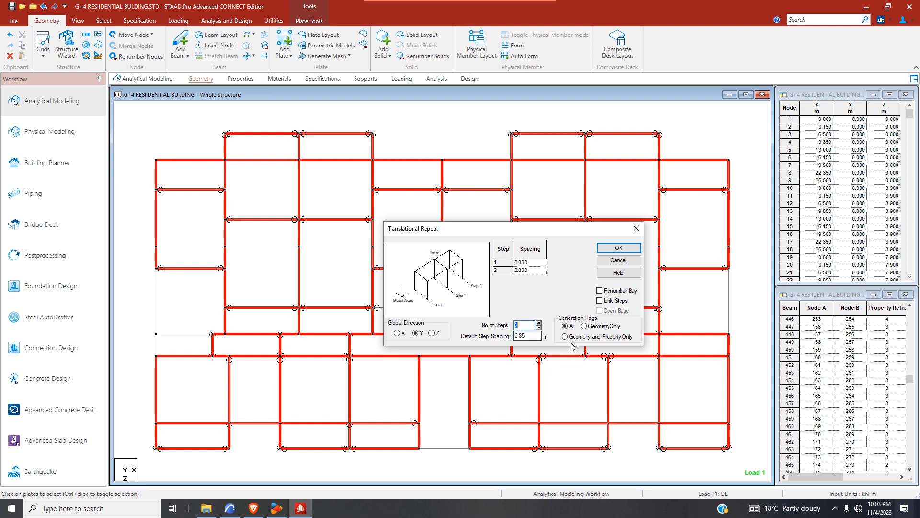
click(631, 249)
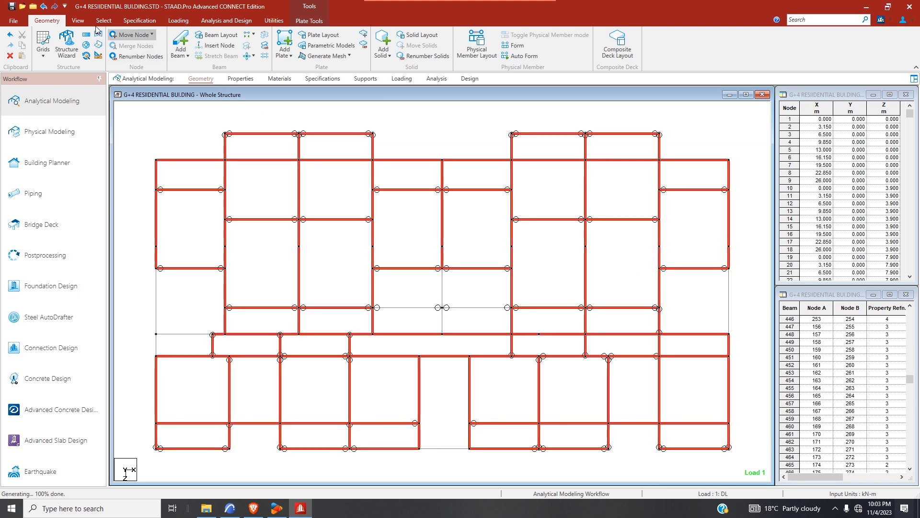
- Display the whole structure in isometric view, check the copied plates in a 3D rendered view, and close that view
click(78, 21)
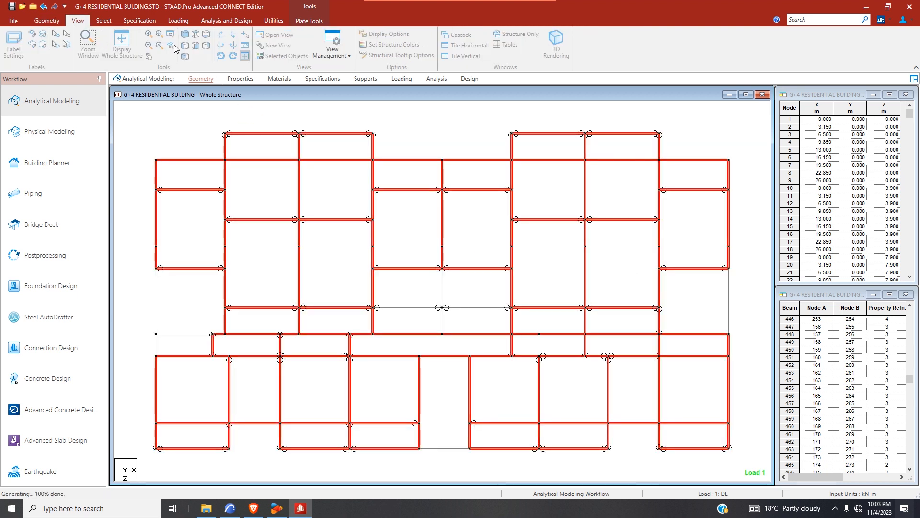
click(78, 20)
click(129, 54)
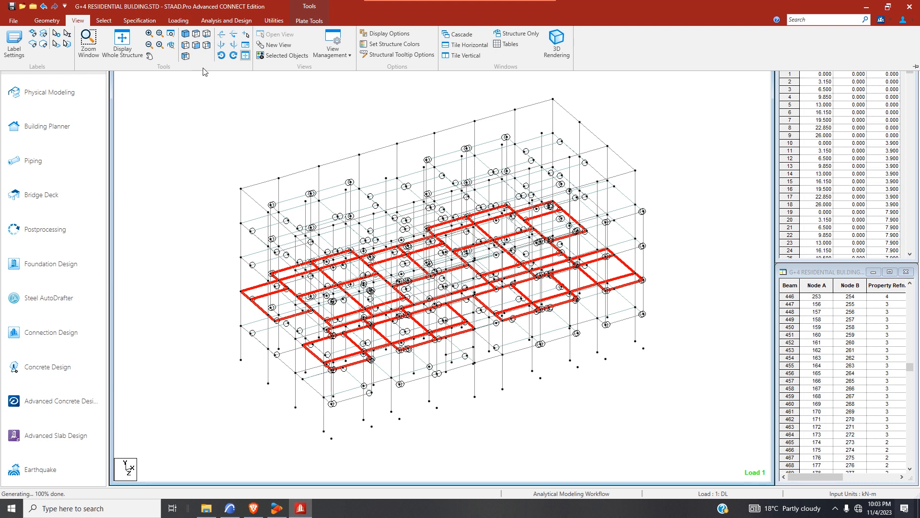
click(189, 36)
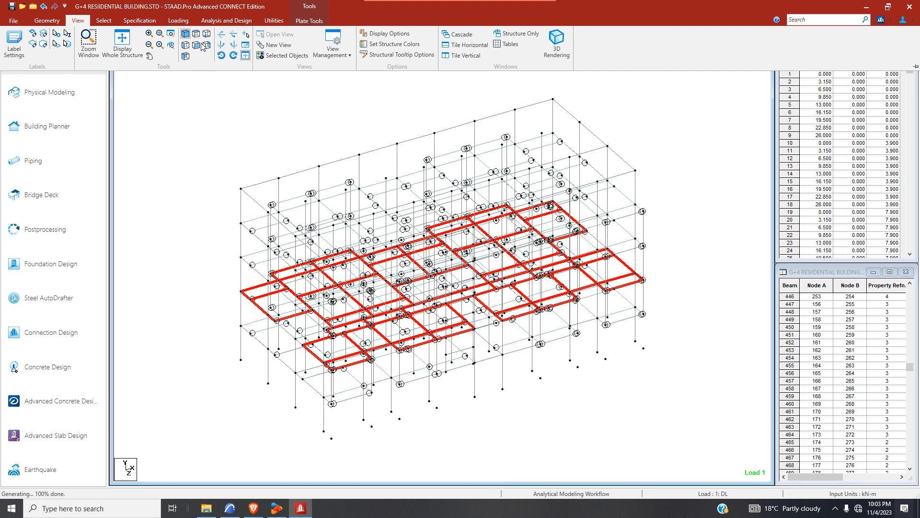
click(556, 42)
click(819, 100)
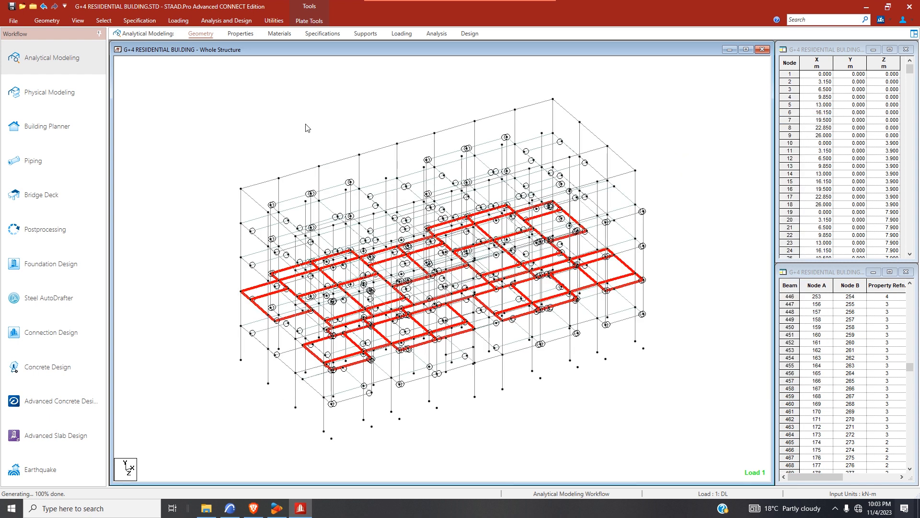
- Show the front elevation of the whole structure and clear the plate selection
click(79, 21)
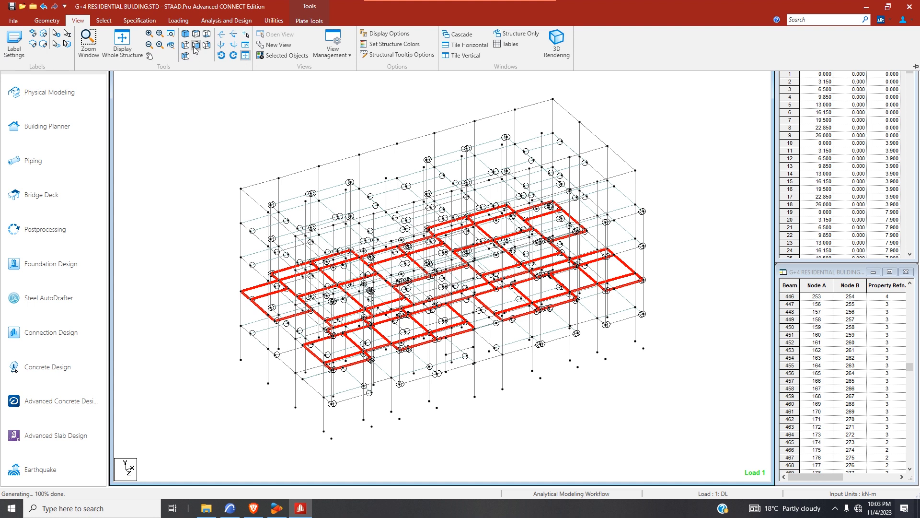
click(196, 45)
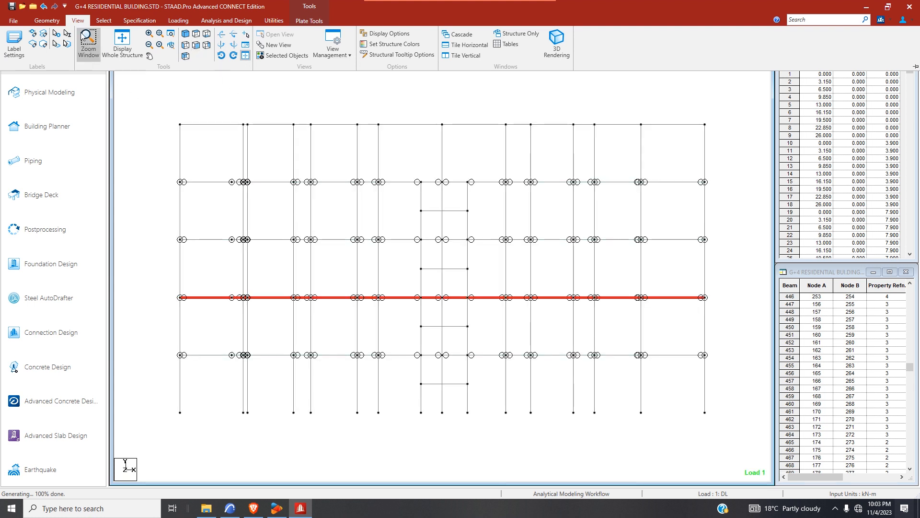
click(163, 170)
click(163, 181)
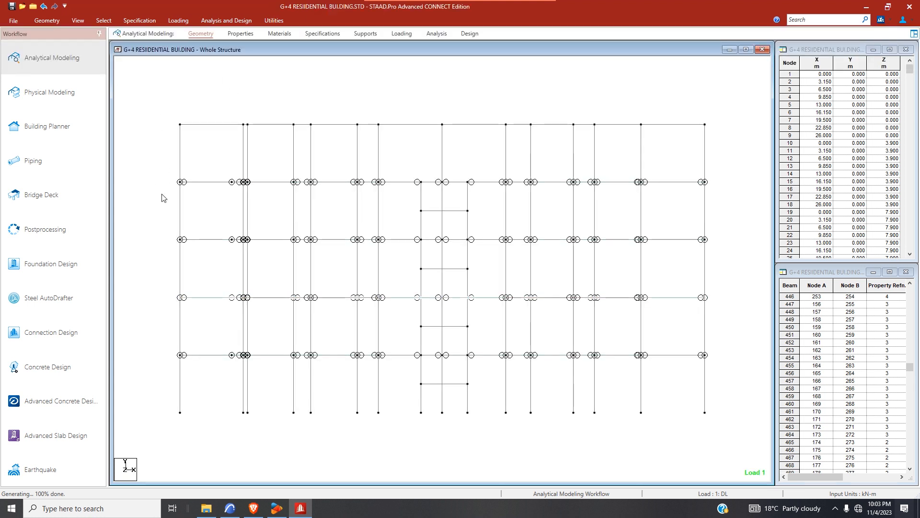
- Try to generate a quadrilateral mesh for all the slab plates on the three floor levels below the roof
click(102, 21)
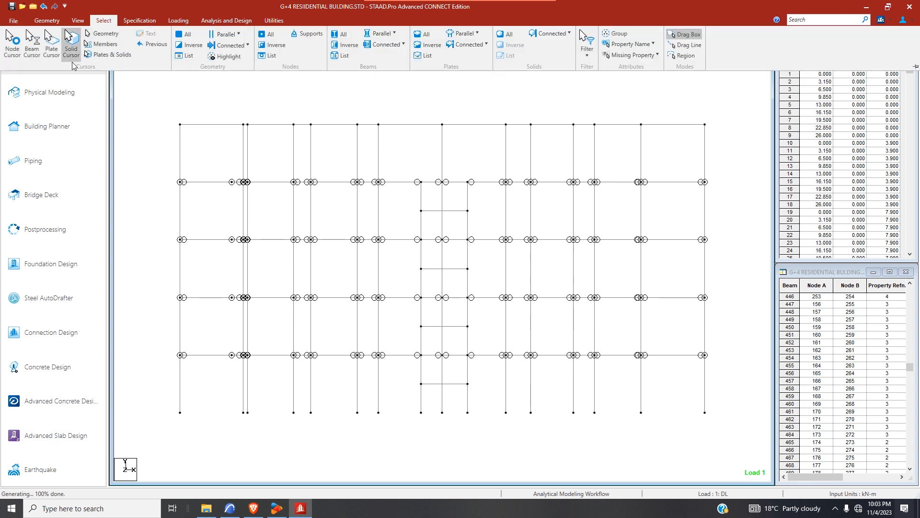
click(135, 84)
drag(142, 107, 721, 321)
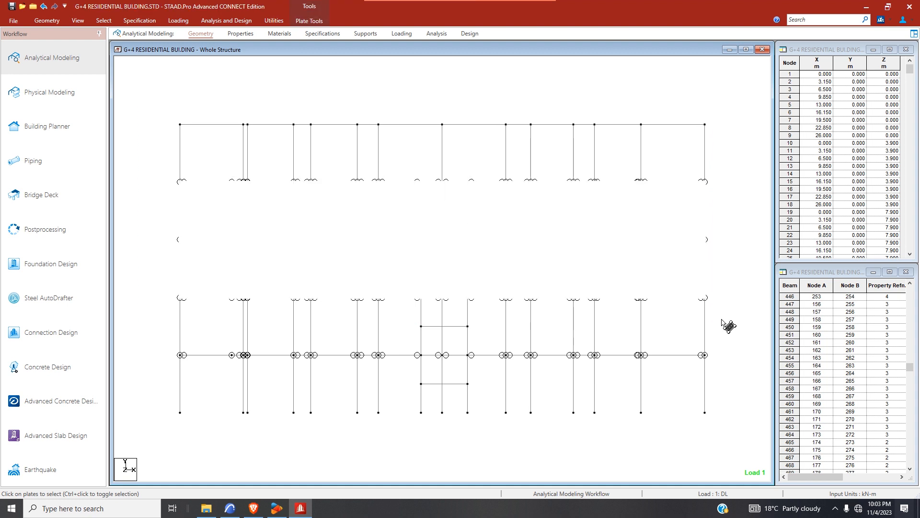
click(77, 21)
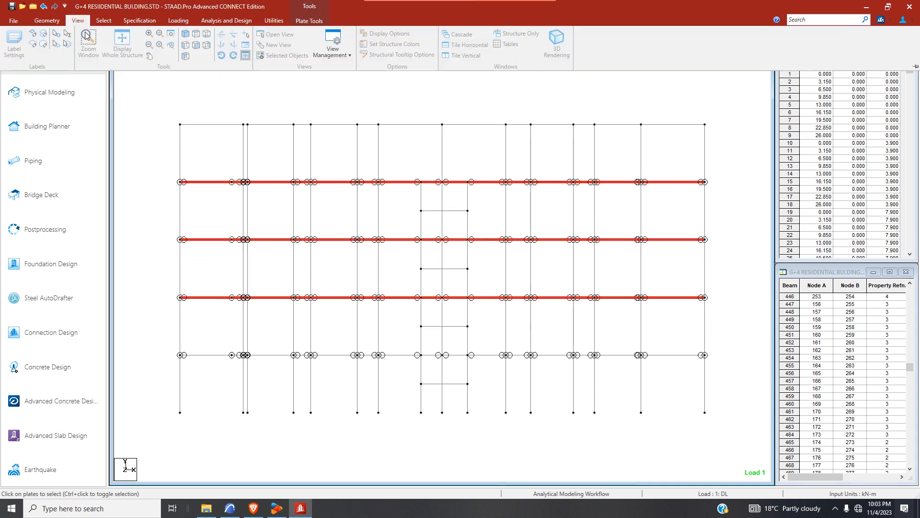
click(187, 35)
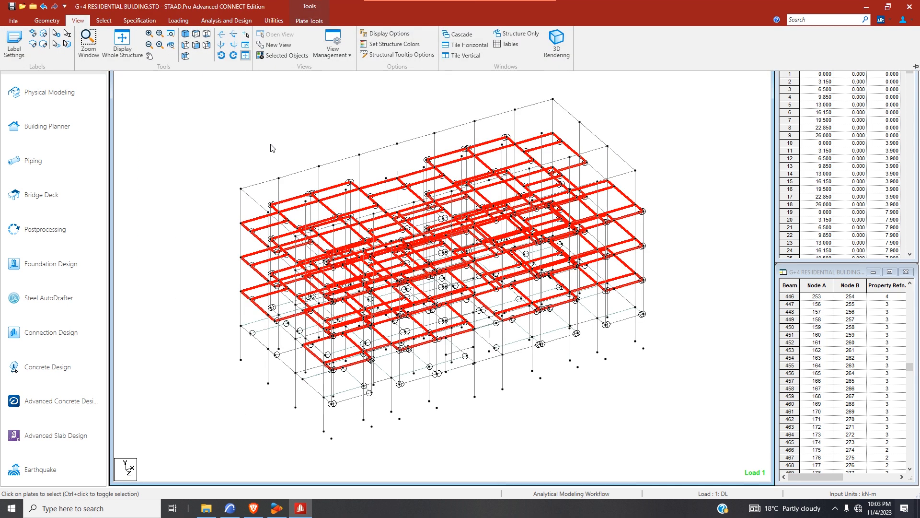
click(47, 20)
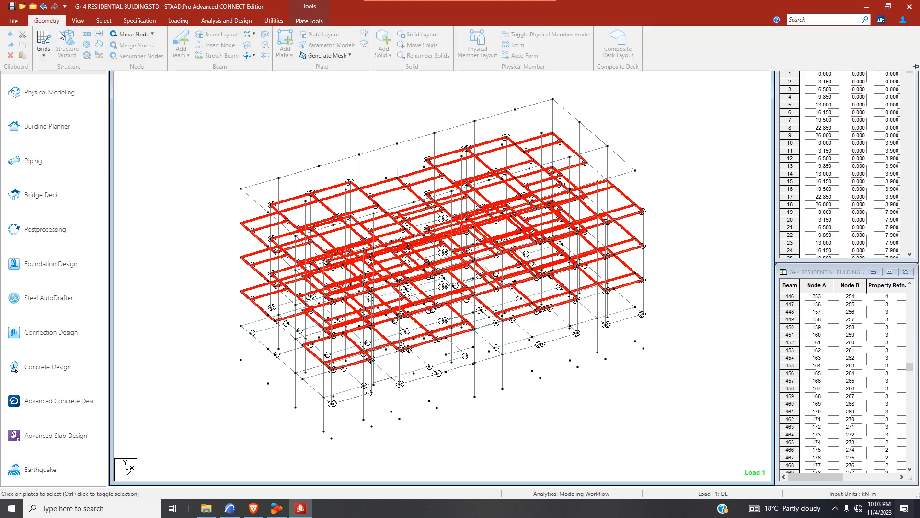
click(327, 56)
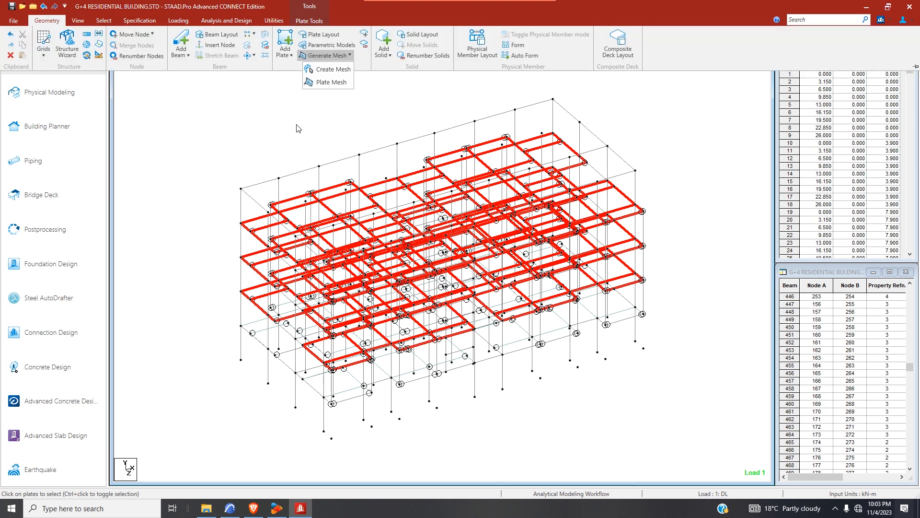
click(328, 82)
click(438, 295)
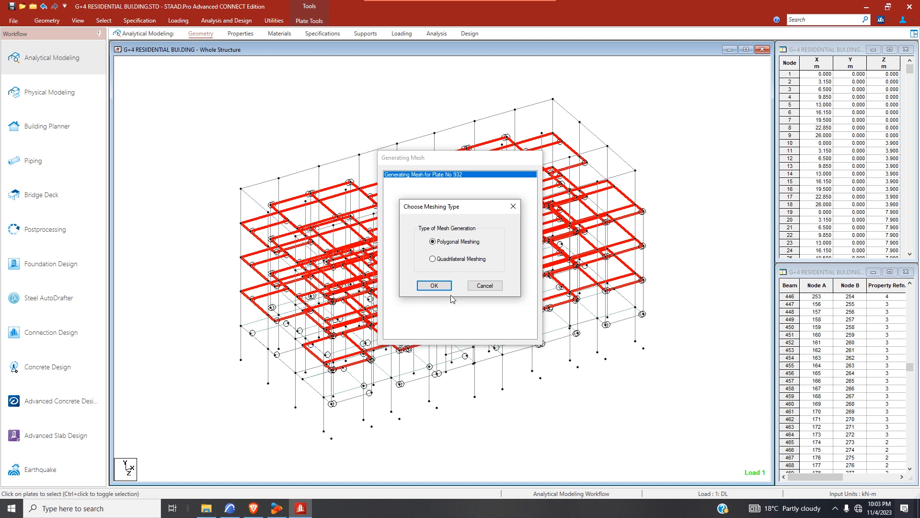
click(432, 259)
click(434, 285)
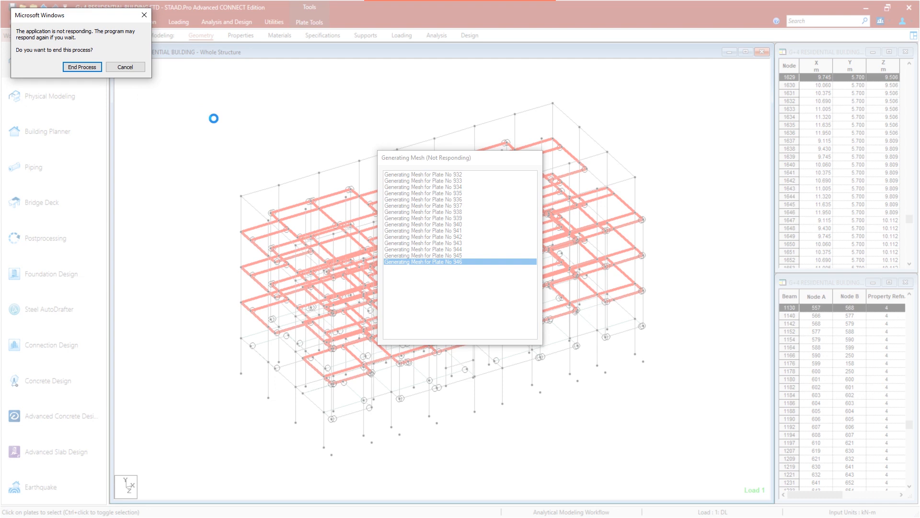
- End the unresponsive STAAD.Pro process and relaunch STAAD.Pro CONNECT Edition with the G+4 residential building model
click(125, 68)
click(96, 68)
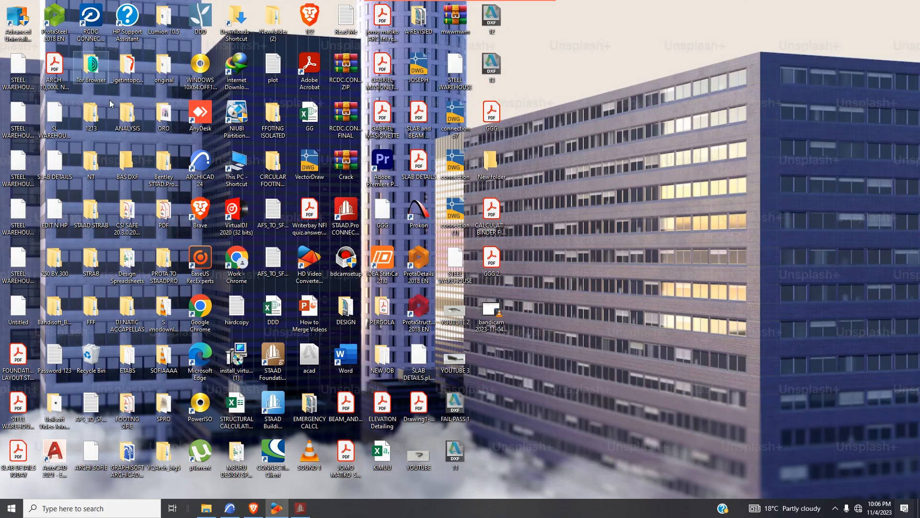
double_click(346, 218)
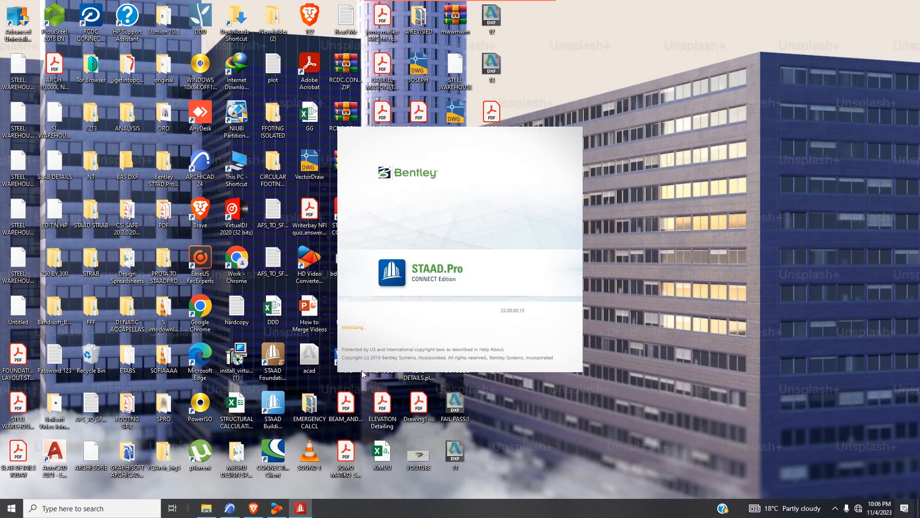
mouse_move(467, 4)
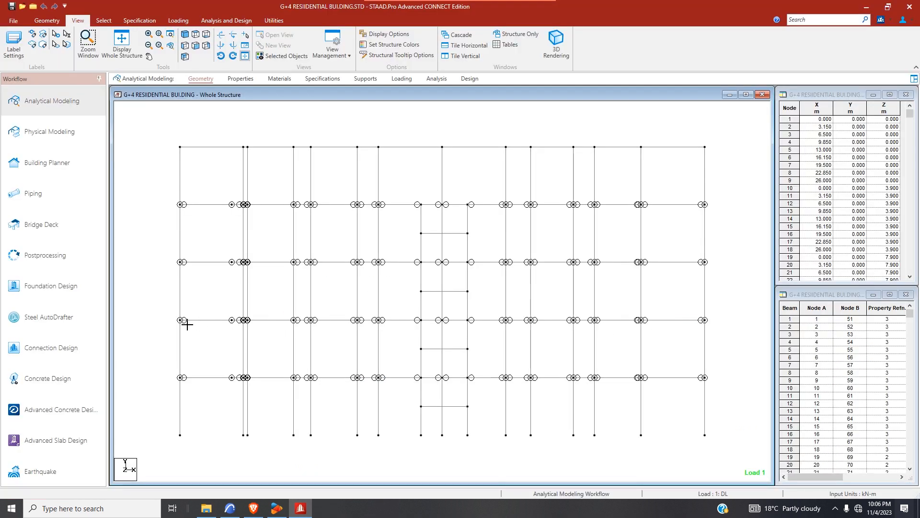
- Select all the beams of the second floor level above the base, isolate them, and show them in plan
click(170, 325)
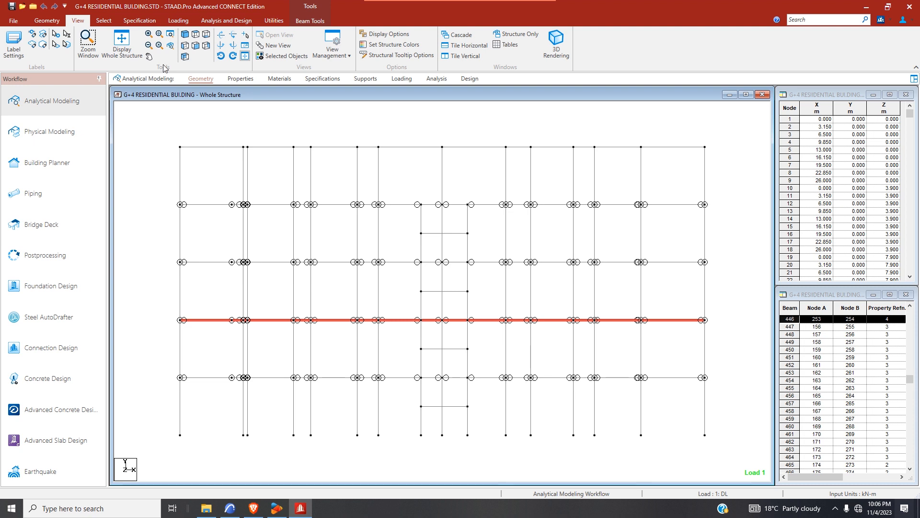
click(280, 56)
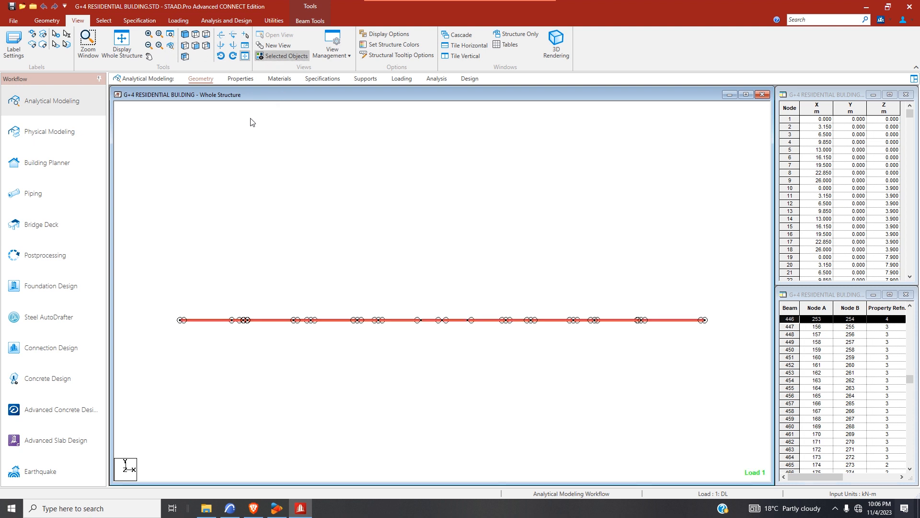
click(205, 35)
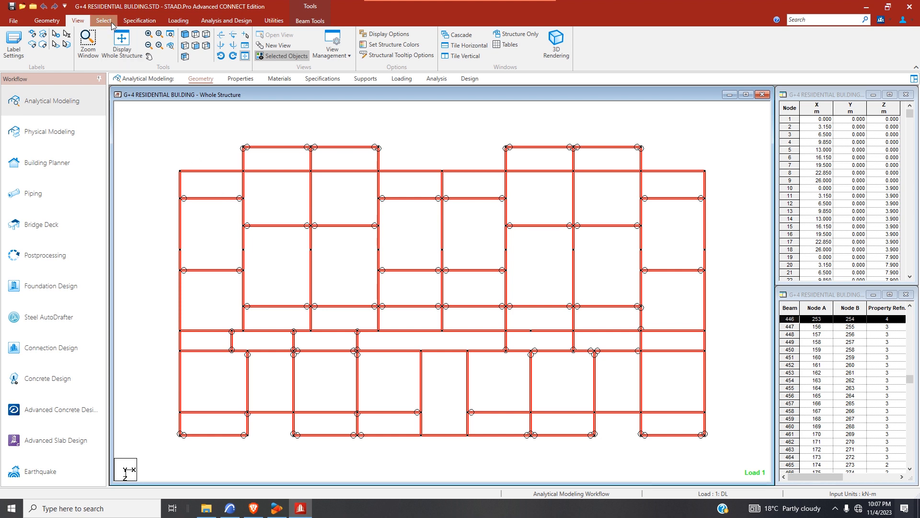
- Draw crossed diagonal beams over the first bay's panel just above the corridor and over the first corridor panel, adding no intermediate nodes
click(48, 21)
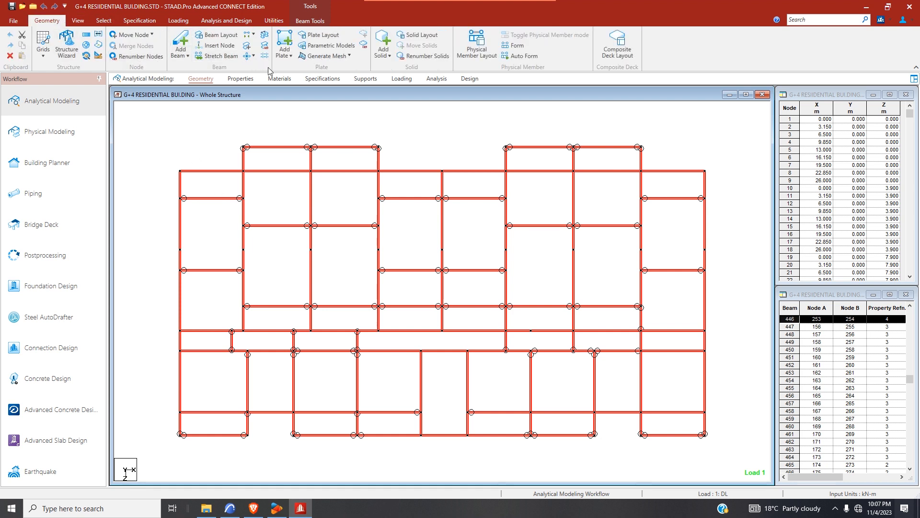
click(180, 43)
drag(182, 271, 231, 329)
click(499, 275)
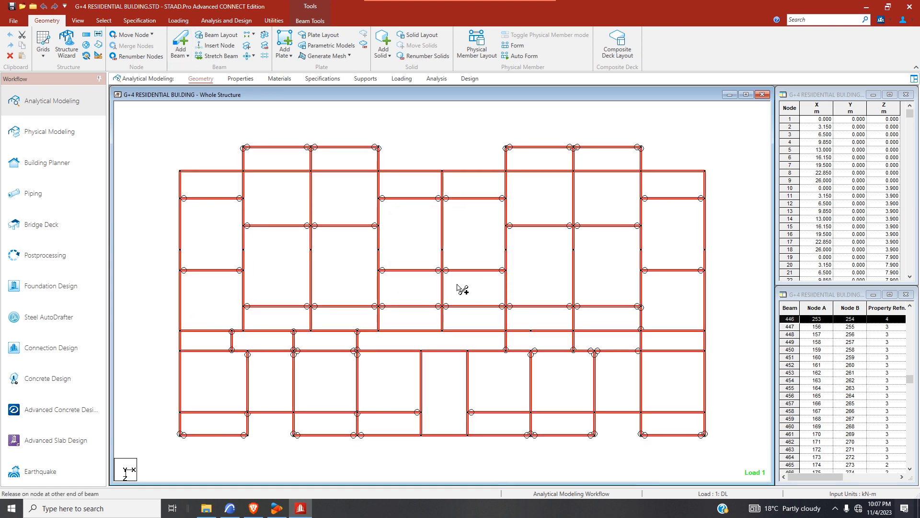
drag(181, 331, 183, 330)
drag(246, 278, 246, 276)
drag(182, 331, 232, 331)
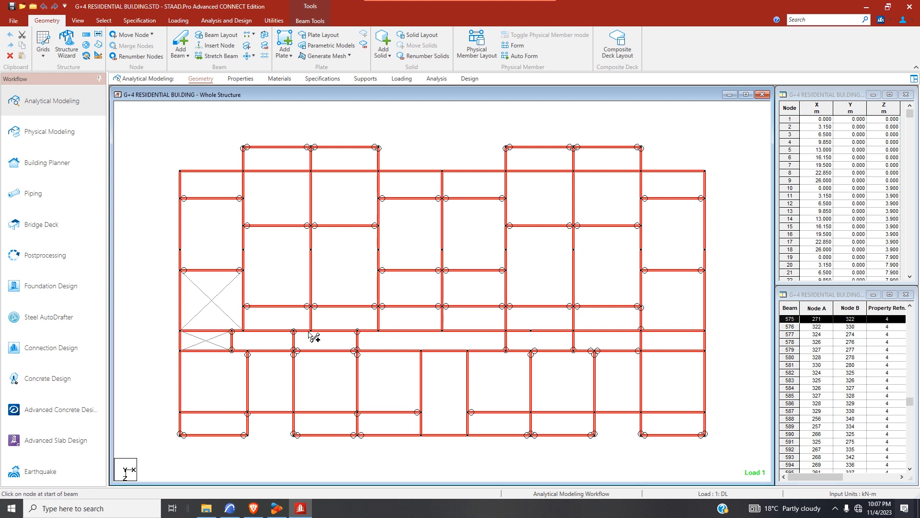
- Draw crossed diagonal beams over the fourth and fifth bays' panel just above the corridor and over the sixth bay's corridor panel
drag(391, 280, 506, 330)
drag(378, 330, 378, 331)
mouse_move(500, 283)
mouse_down()
mouse_move(506, 279)
mouse_move(506, 314)
mouse_move(505, 274)
mouse_up()
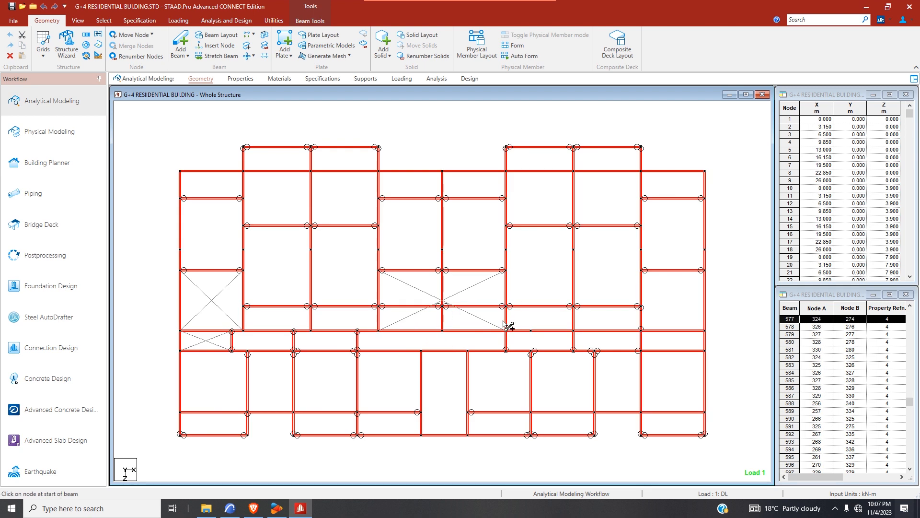
drag(508, 332, 574, 350)
drag(509, 350, 574, 332)
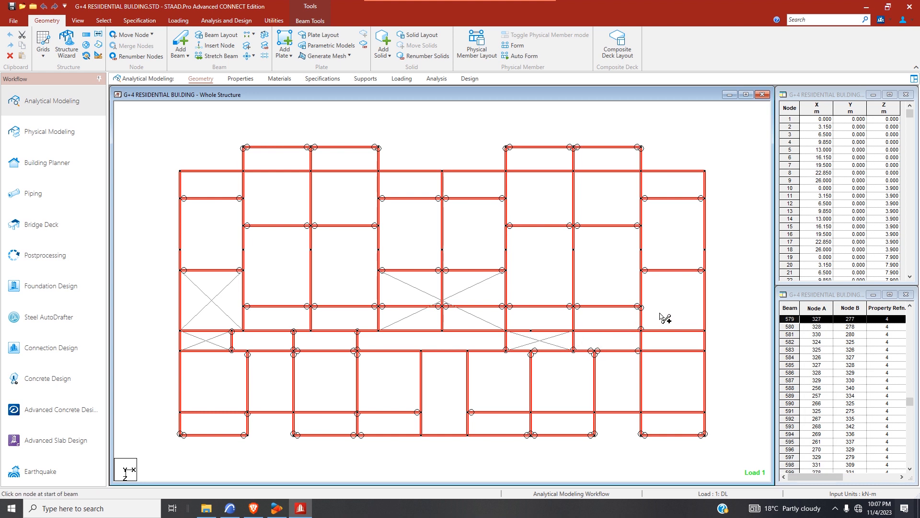
- Draw crossed diagonal beams over the last bay's panel just above the corridor and over the central stairwell, adding no intermediate nodes
drag(642, 331, 705, 334)
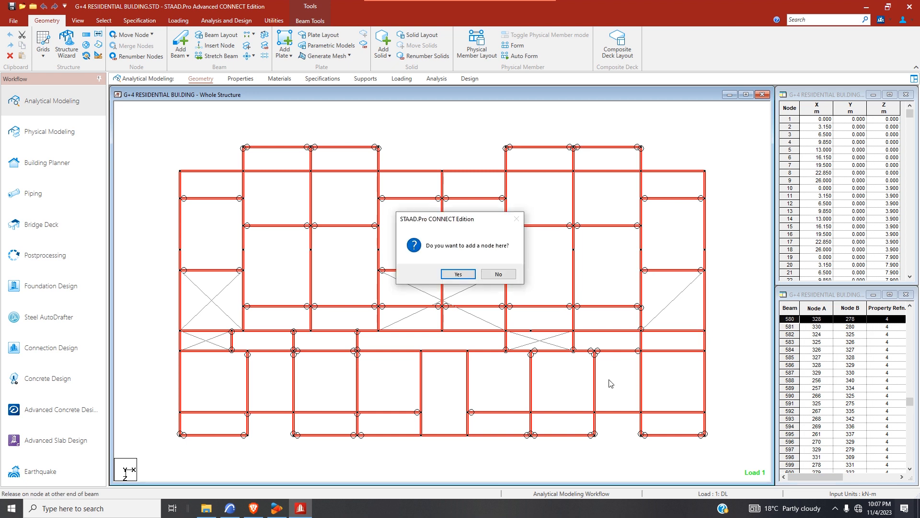
click(499, 277)
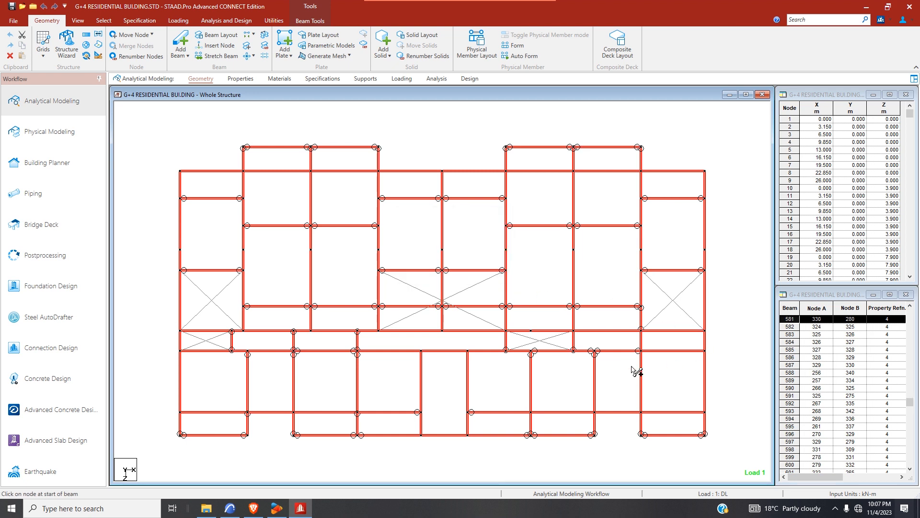
click(421, 350)
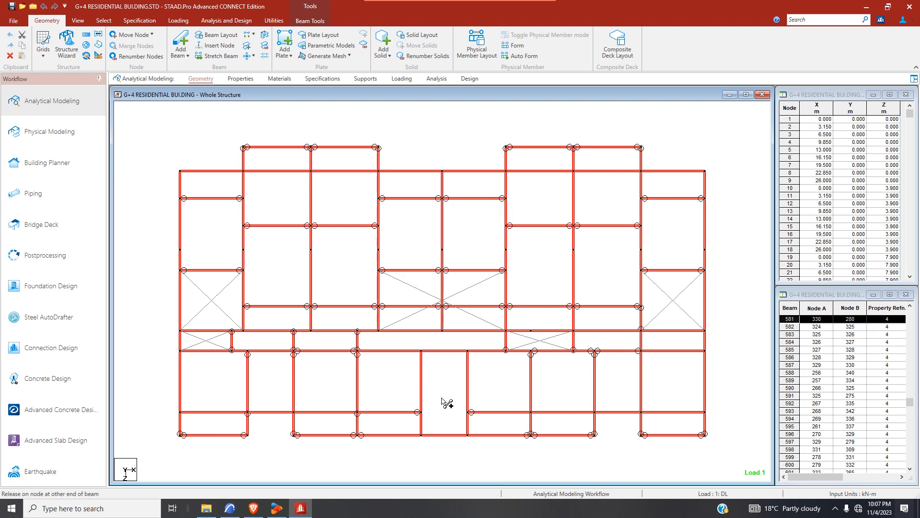
click(468, 434)
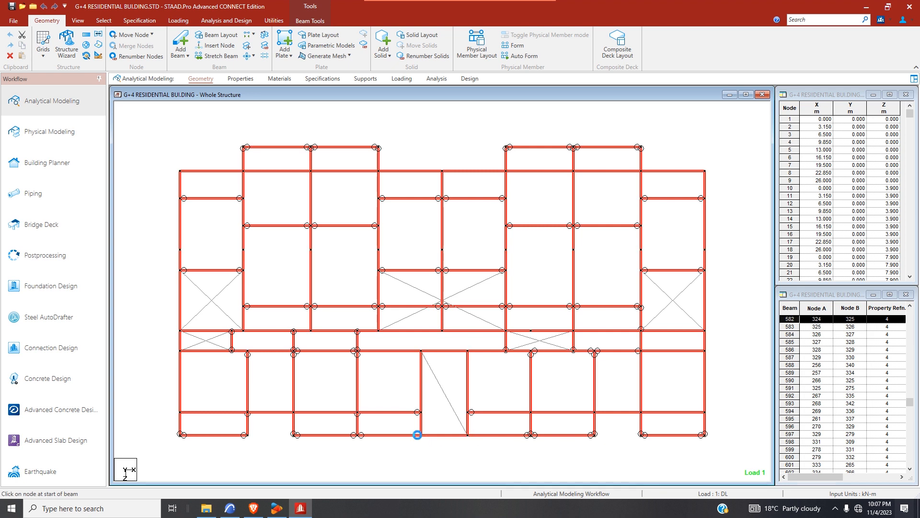
click(417, 435)
click(499, 275)
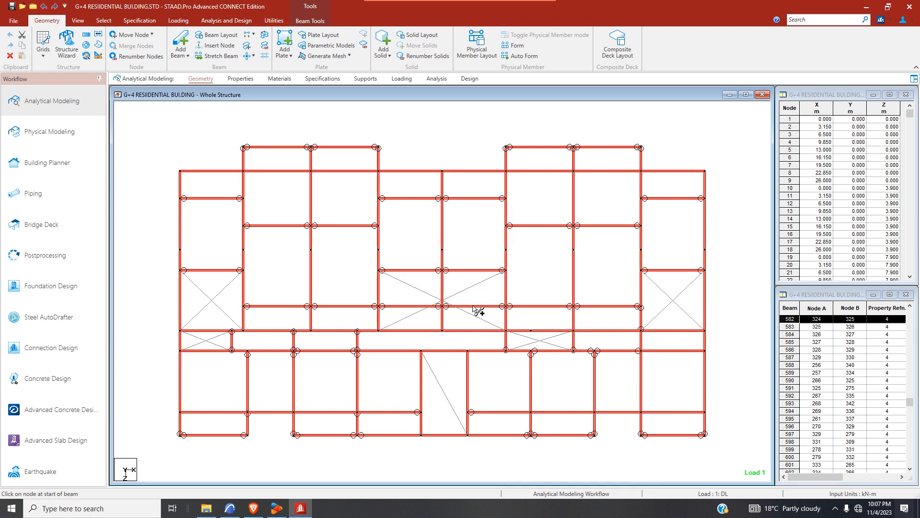
click(421, 435)
click(468, 352)
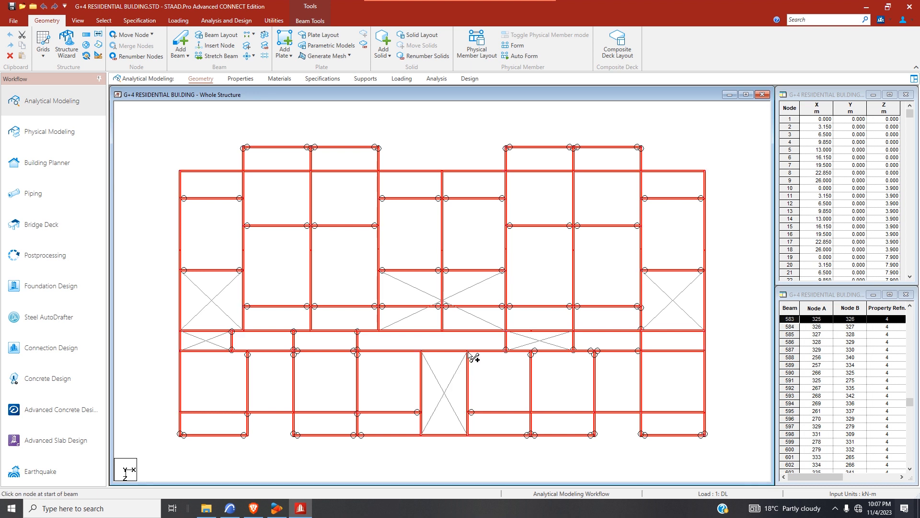
- Add two four-noded plates over the projecting panels of the second and third bays at the plan's upper edge
click(285, 43)
click(244, 148)
click(245, 170)
click(311, 171)
click(311, 148)
click(311, 148)
click(311, 170)
click(378, 171)
click(379, 148)
- Add two four-noded plates over the projecting panels of the sixth and seventh bays at the plan's upper edge
click(507, 148)
click(507, 171)
click(574, 170)
click(573, 148)
click(574, 149)
click(574, 171)
click(640, 171)
click(641, 149)
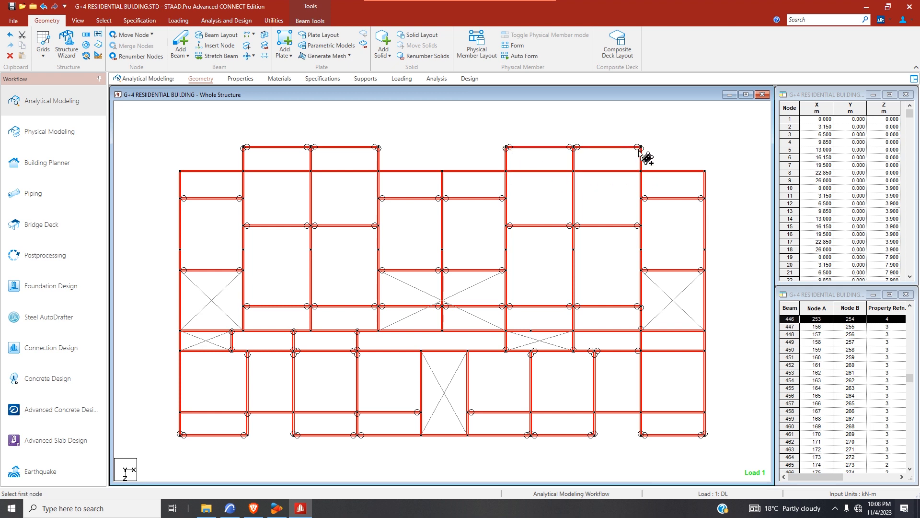
- Add three four-noded plates over the narrow panels along the plan's lower edge, from the first bay up to the stairwell
click(181, 412)
click(180, 435)
click(246, 435)
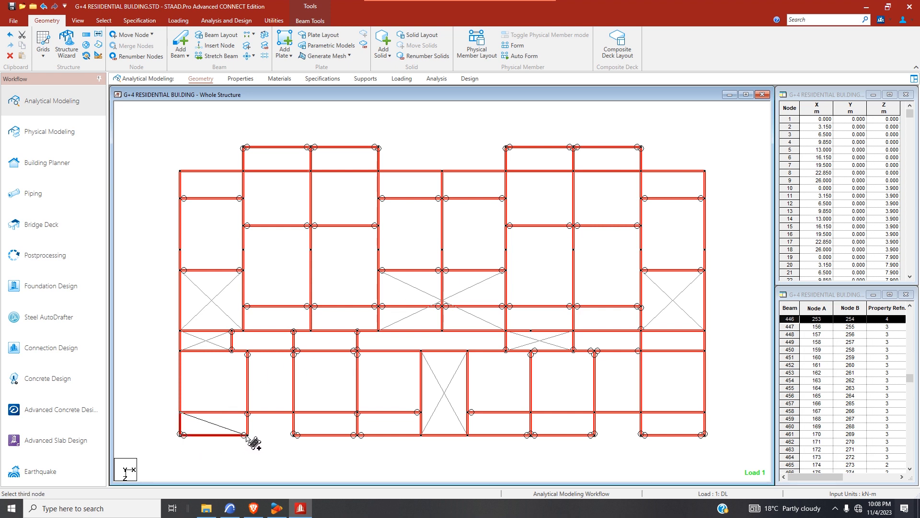
click(245, 412)
click(294, 412)
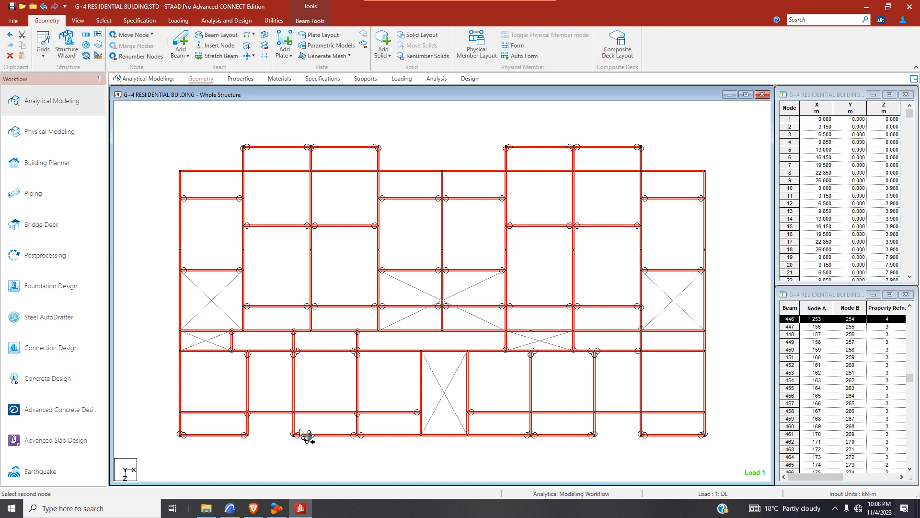
click(294, 435)
click(357, 435)
click(357, 412)
click(358, 412)
click(358, 434)
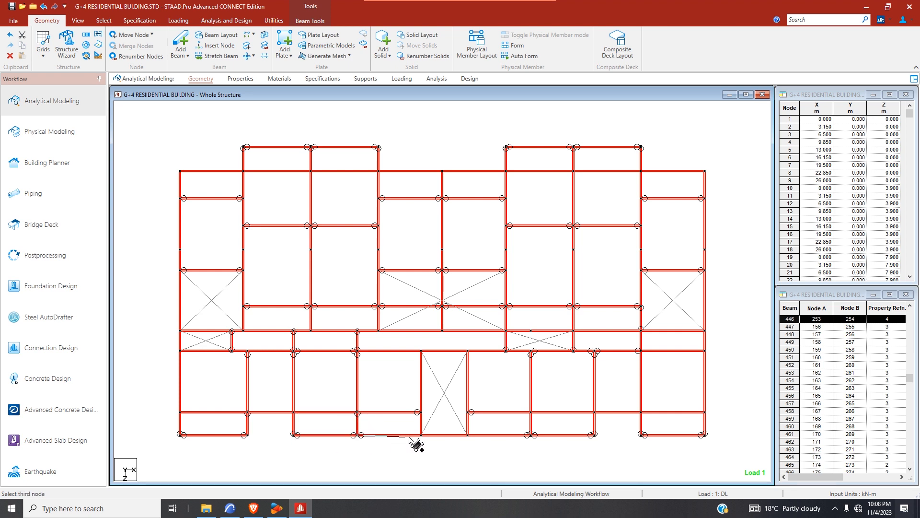
click(422, 434)
click(421, 412)
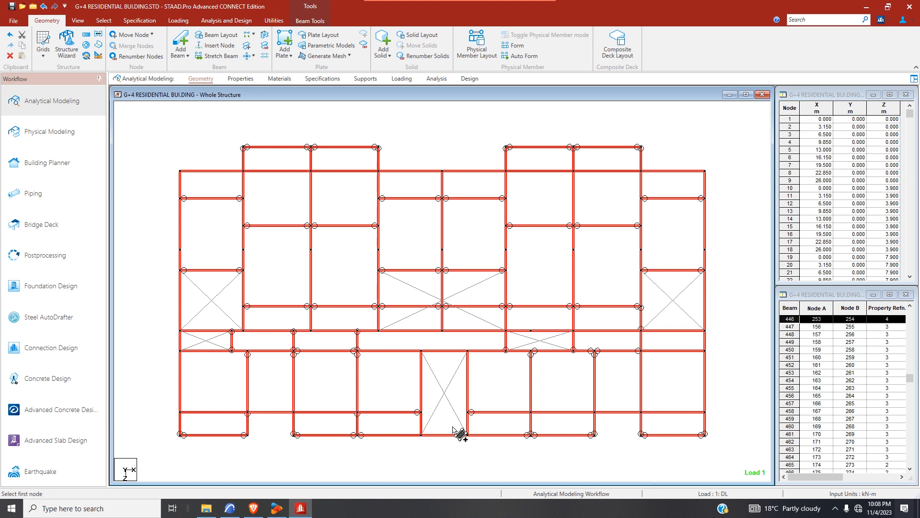
- Add two four-noded plates along the plan's lower edge, one over the double-width strip beyond the stairwell and one in the last bay
click(467, 411)
click(467, 435)
click(595, 435)
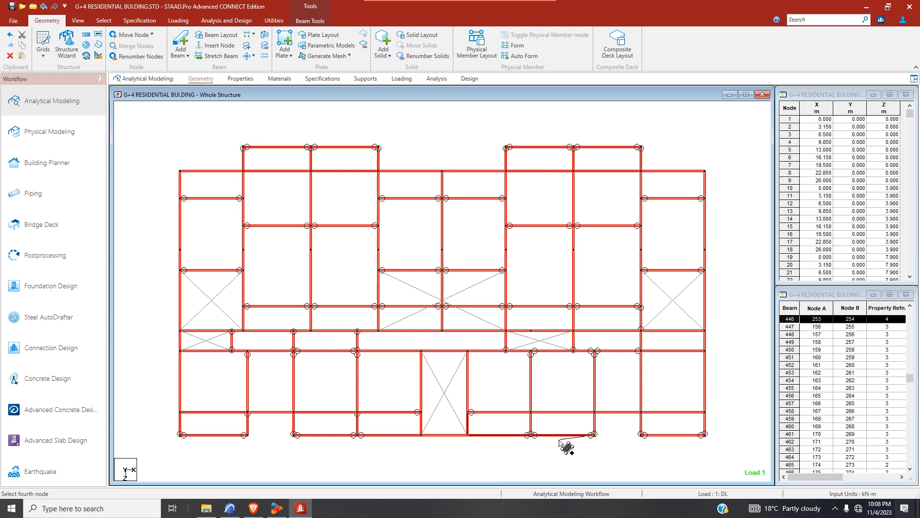
click(595, 412)
click(641, 411)
click(641, 435)
click(705, 435)
click(705, 412)
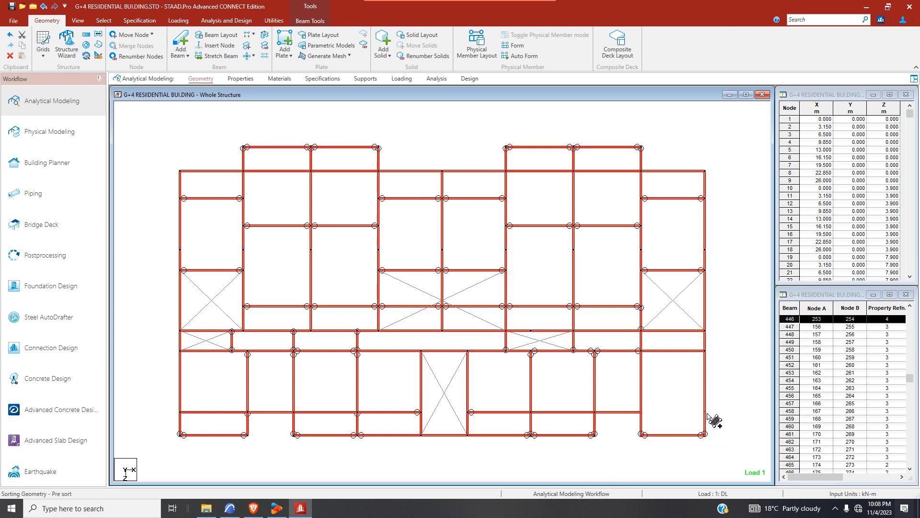
- Add two four-noded plates between the corridor and the lower-edge strip, in the last bay and in the recessed panel beside it
click(641, 412)
click(642, 350)
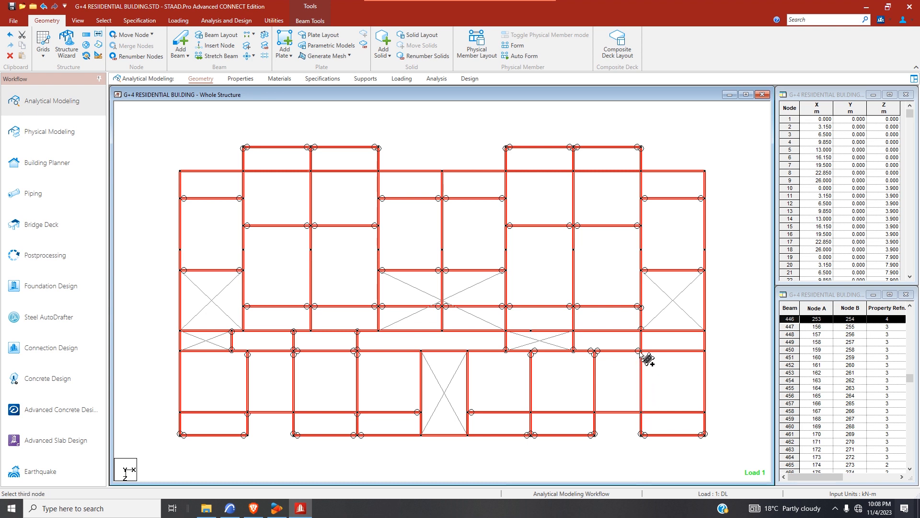
click(704, 351)
click(705, 412)
click(641, 412)
click(595, 412)
click(594, 351)
click(641, 350)
- Add two four-noded plates over the two panels just beyond the stairwell, between the corridor and the lower-edge strip
click(531, 350)
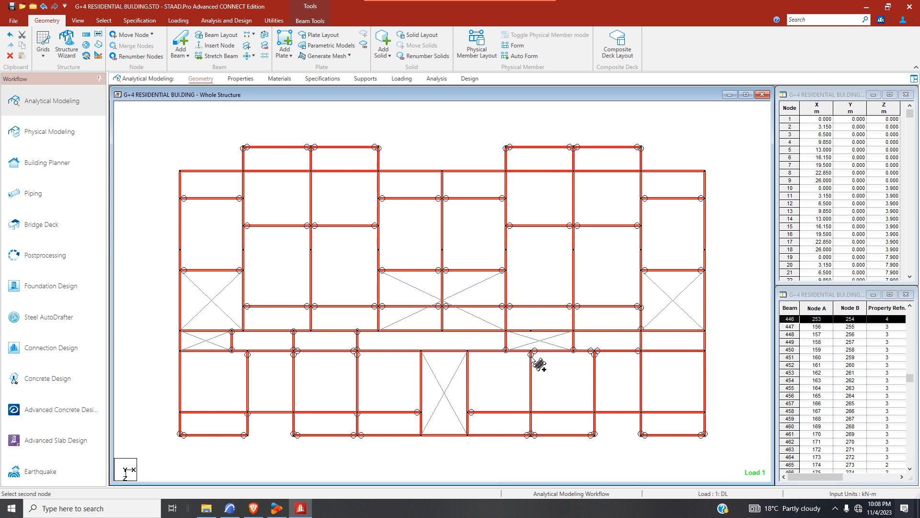
click(531, 412)
click(595, 412)
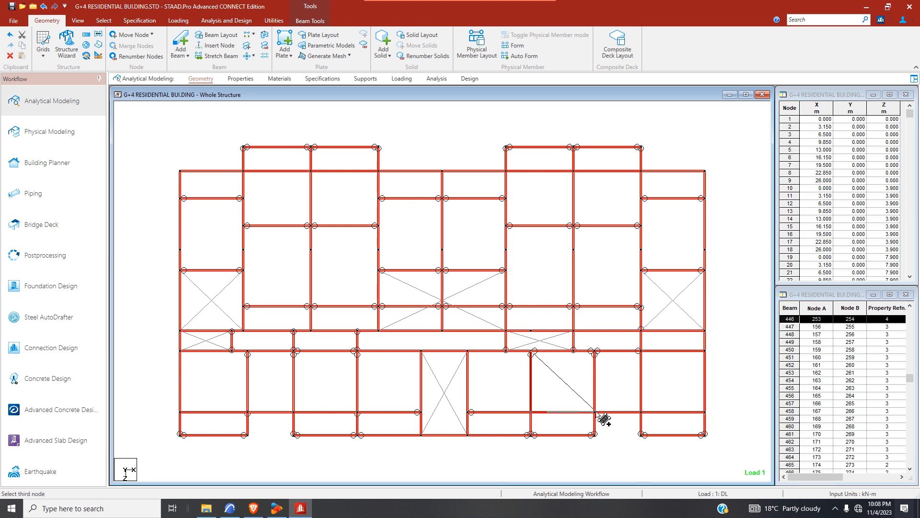
click(594, 351)
click(468, 350)
click(531, 350)
click(531, 412)
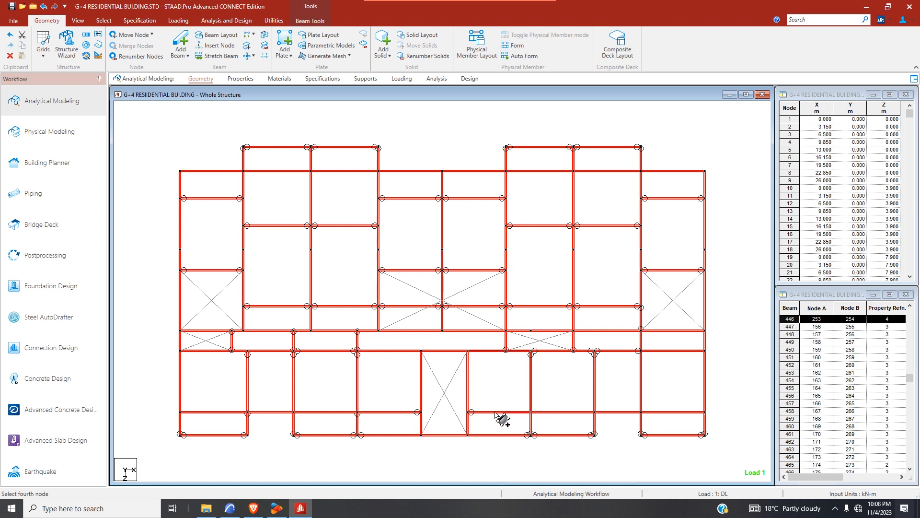
click(468, 412)
- Add two four-noded plates over the two panels just before the stairwell, between the corridor and the lower-edge strip
click(420, 412)
click(420, 350)
click(358, 351)
click(358, 412)
click(357, 412)
click(357, 351)
click(293, 352)
click(293, 411)
click(293, 412)
click(293, 351)
click(248, 412)
key(Escape)
click(285, 42)
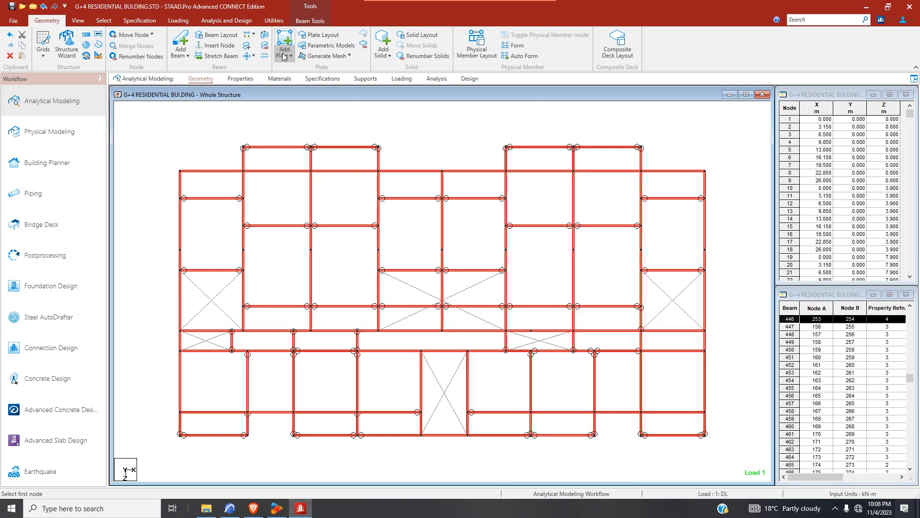
click(249, 411)
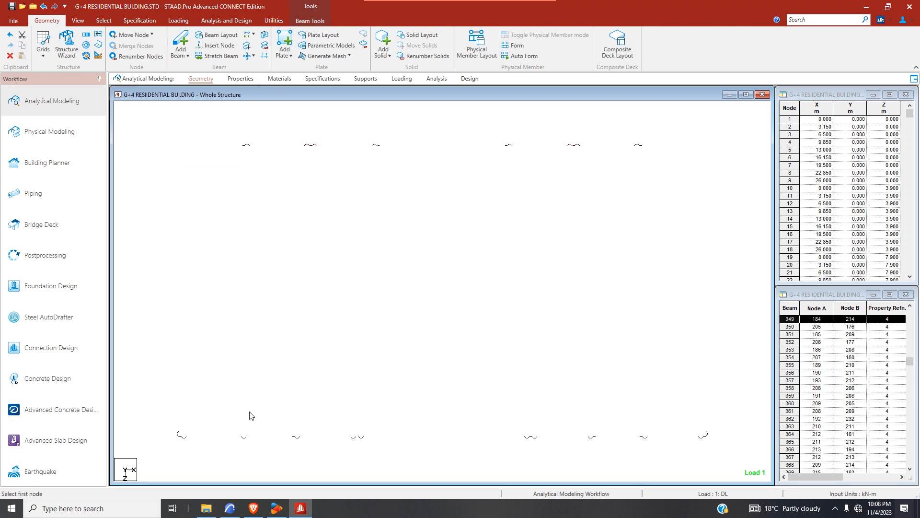
- Add a four-noded plate over the recessed panel beside the first lower bay, between the corridor and its lower beam
click(284, 41)
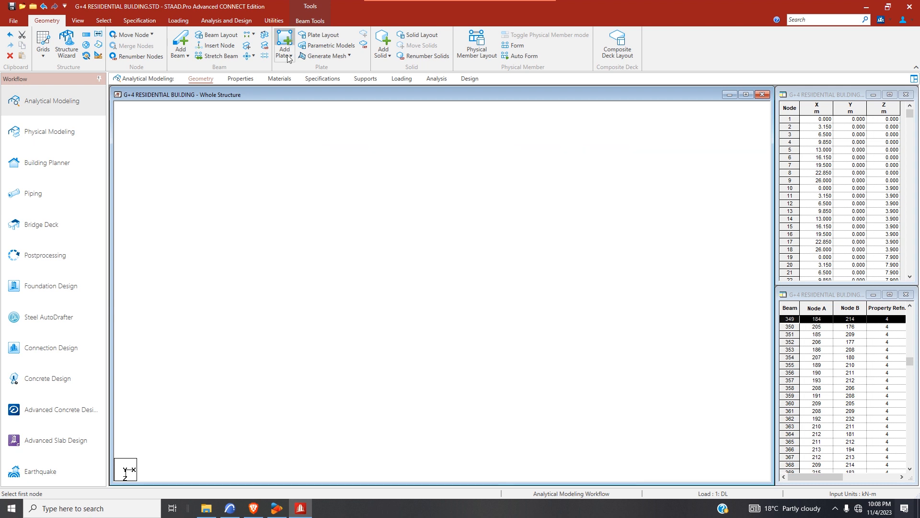
click(248, 354)
click(293, 354)
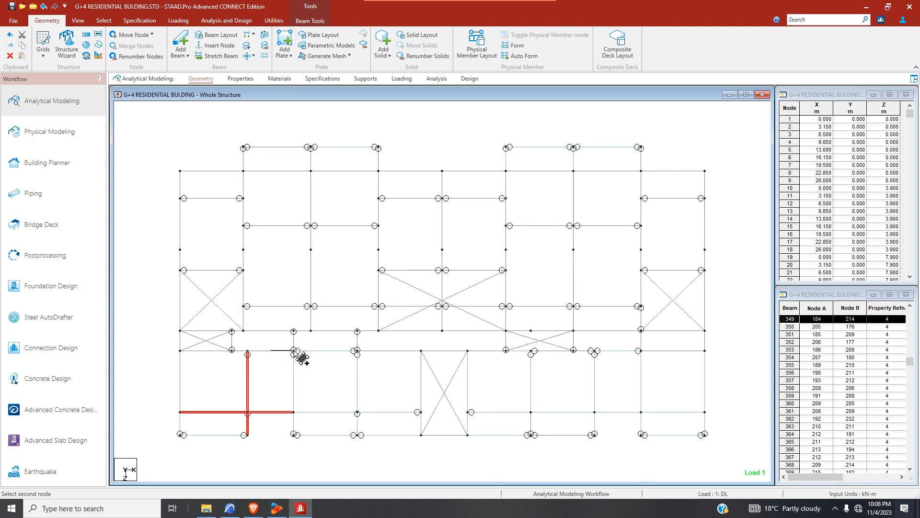
click(294, 412)
click(248, 412)
- Check the plates already placed below the corridor by selecting the recessed panel and the panel beside it with the Plate Cursor
click(181, 352)
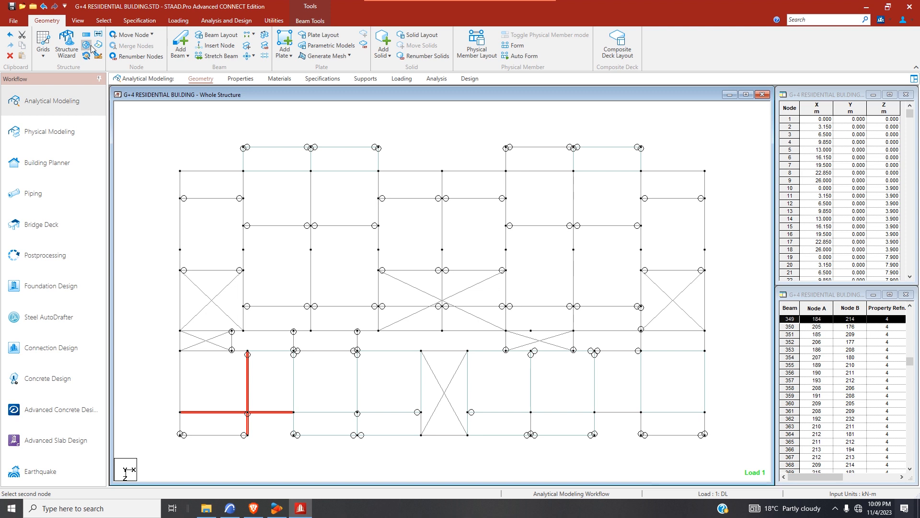
click(103, 20)
click(61, 53)
click(282, 385)
click(323, 394)
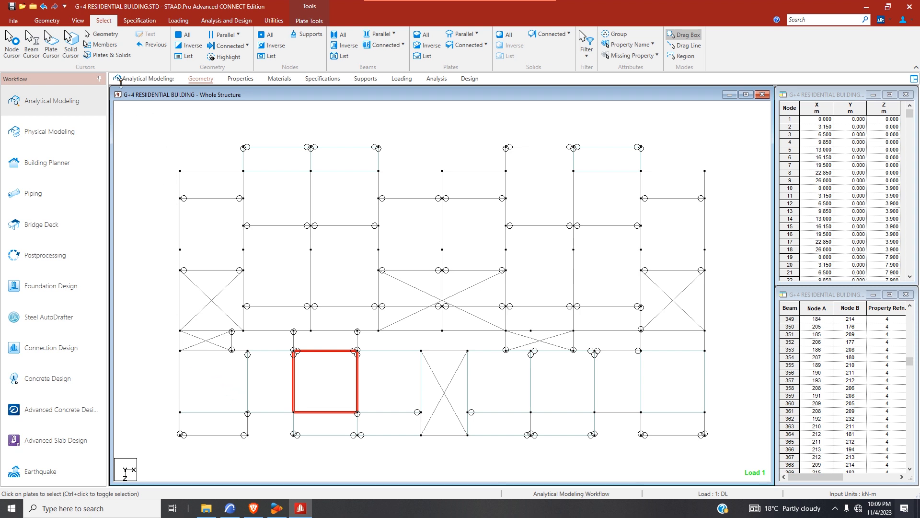
- Add a four-noded plate over the first bay's panel between the corridor and the lower-edge strip
click(47, 20)
click(265, 48)
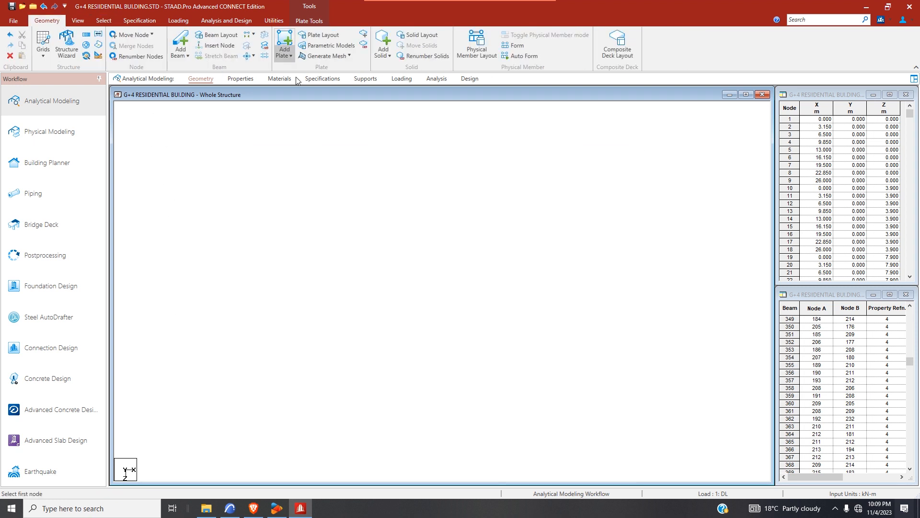
click(180, 350)
click(180, 413)
click(248, 413)
click(247, 351)
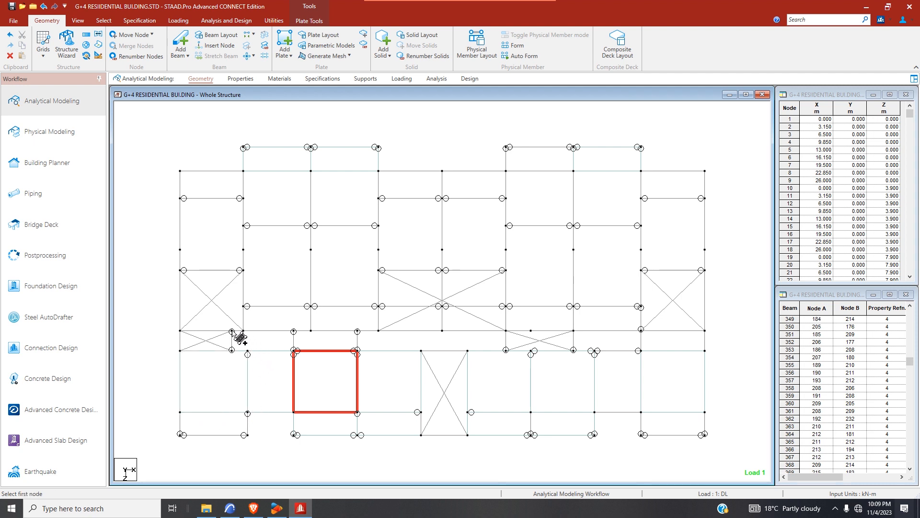
- Add two four-noded plates over the first two corridor panels next to the small crossed void
click(294, 350)
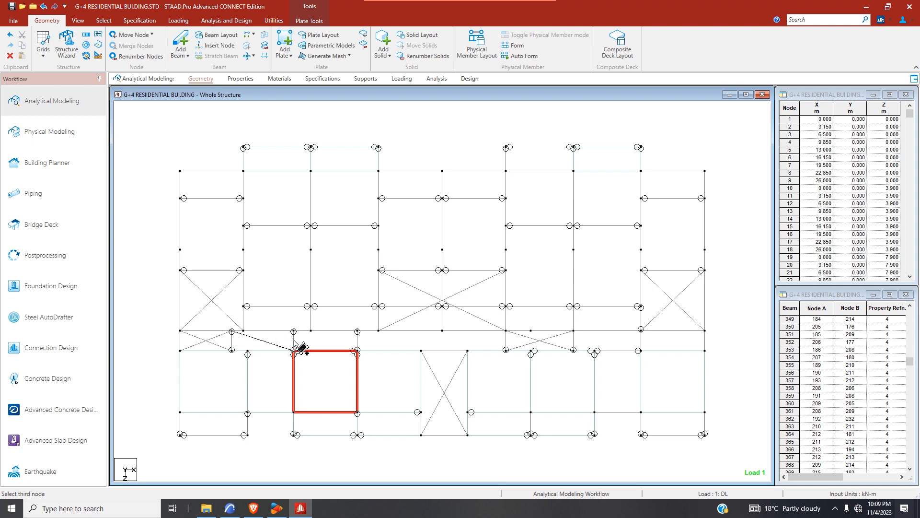
key(Escape)
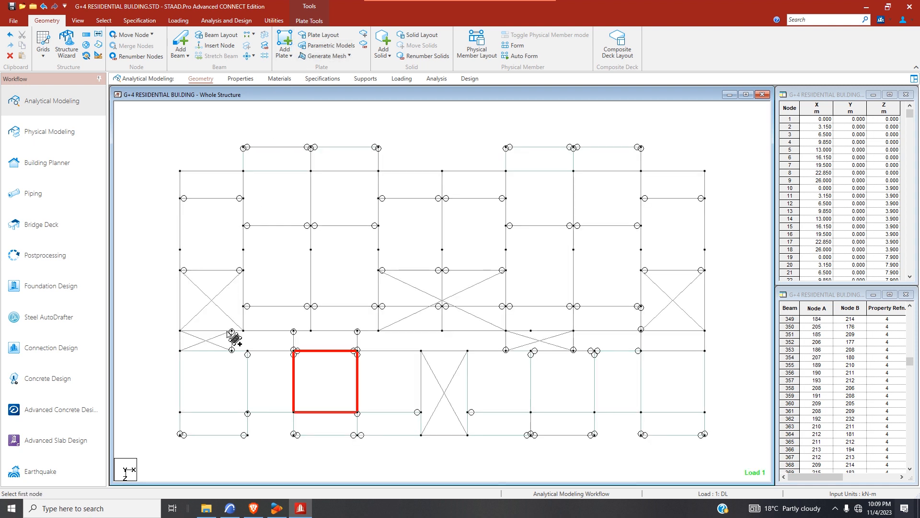
click(232, 331)
click(293, 350)
click(293, 332)
click(357, 332)
click(357, 350)
click(293, 351)
- Add one long four-noded plate over the middle corridor stretch, from the second corridor panel to the second crossed void
click(357, 331)
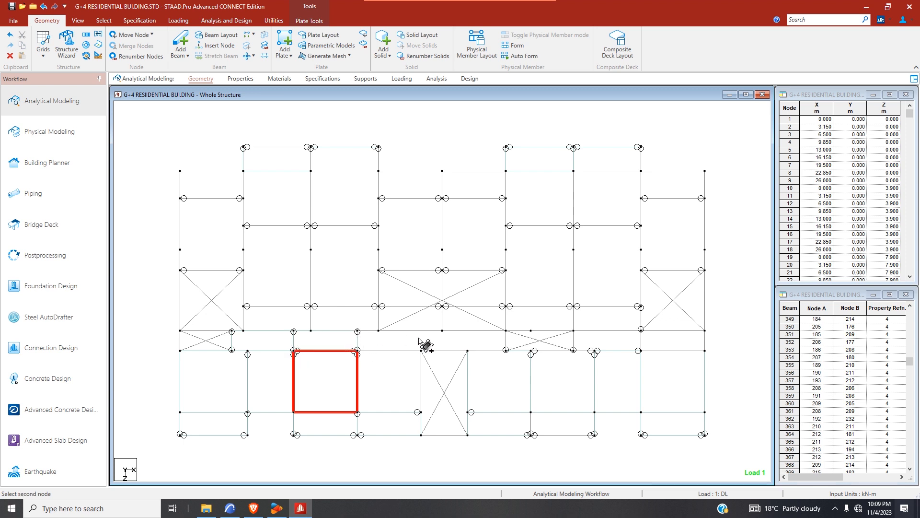
click(506, 330)
click(507, 350)
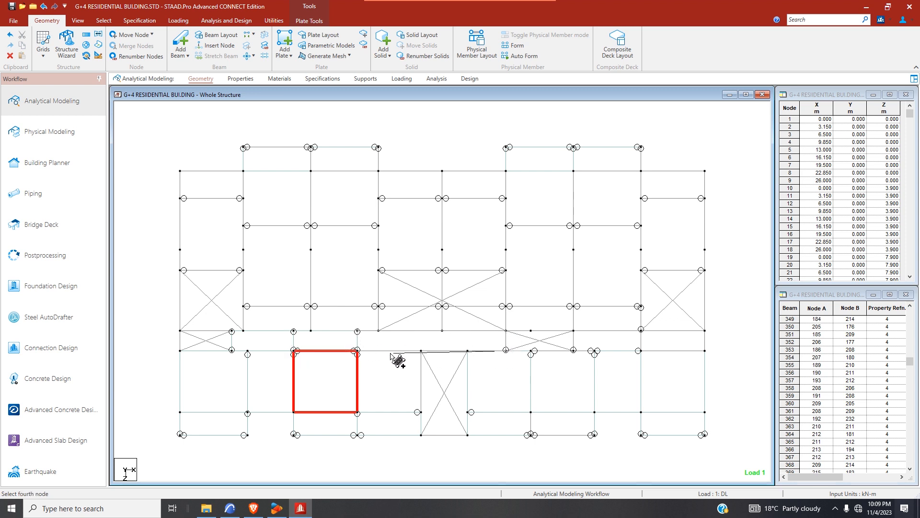
click(358, 352)
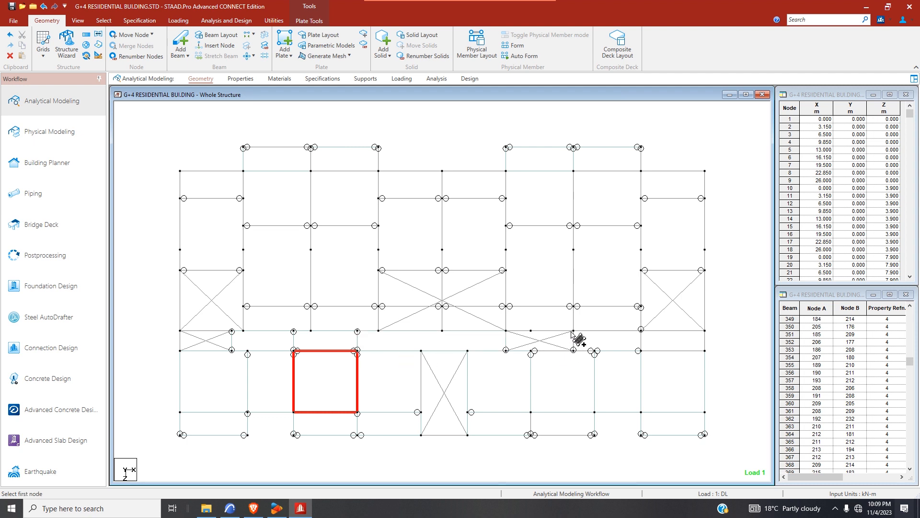
- Add two four-noded plates over the corridor panels beyond the second crossed void, up to the building's end
click(641, 331)
click(638, 350)
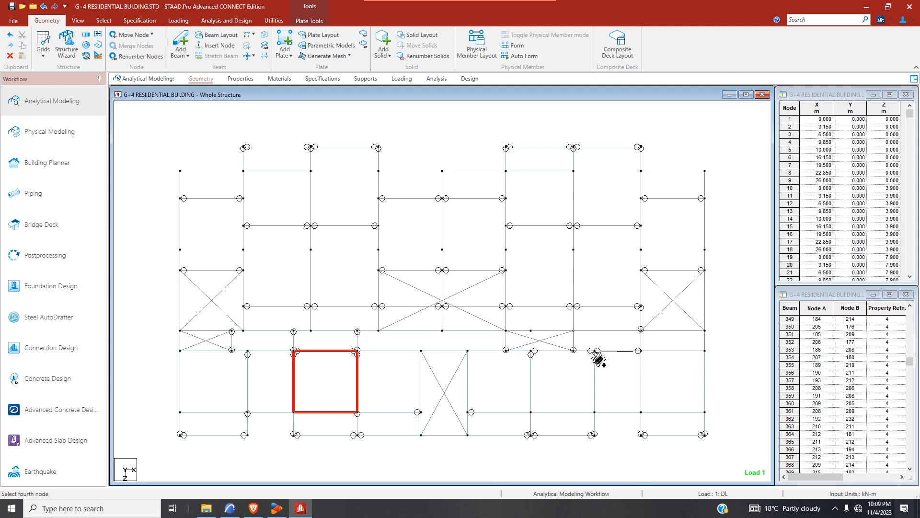
click(574, 350)
click(641, 330)
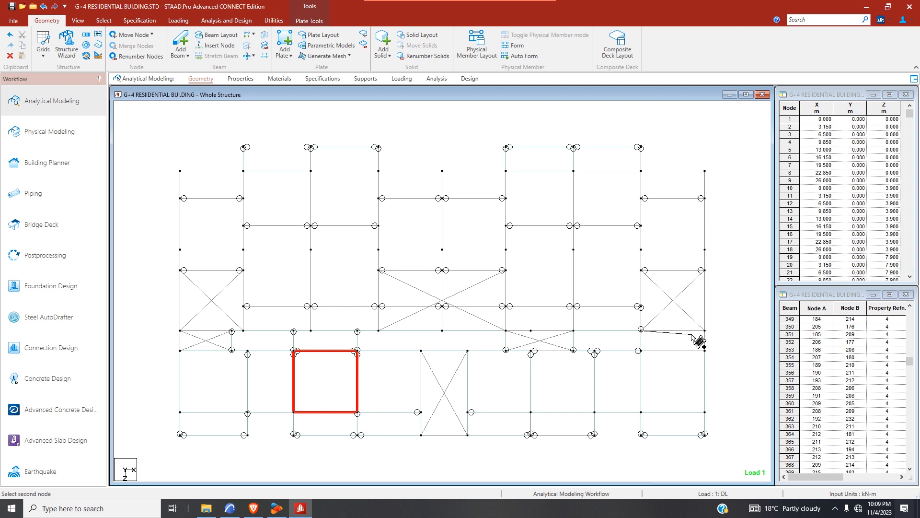
click(704, 351)
click(639, 350)
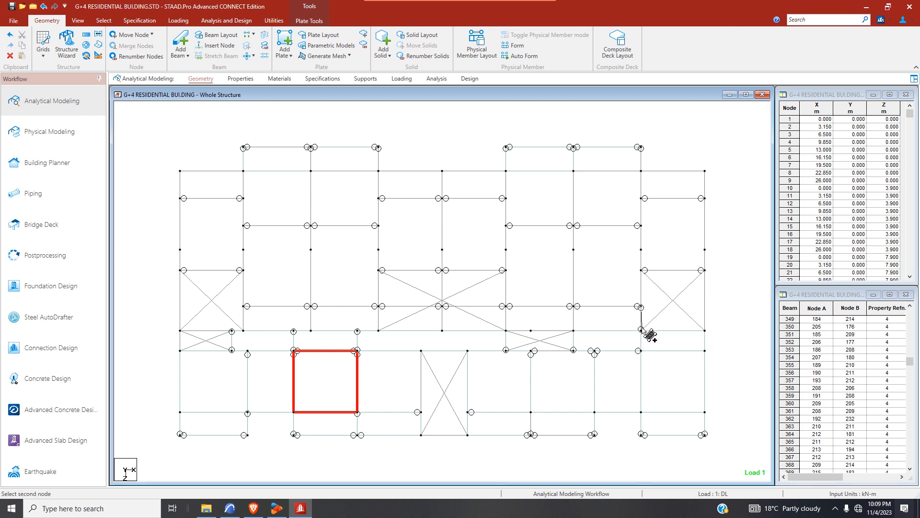
- Add a four-noded plate over the seventh bay's narrow panel directly above the corridor
click(574, 330)
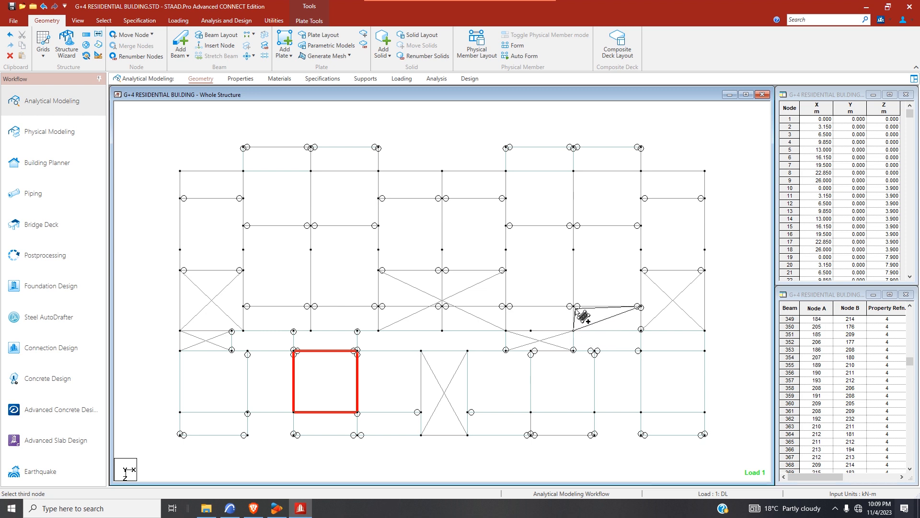
key(Escape)
click(284, 42)
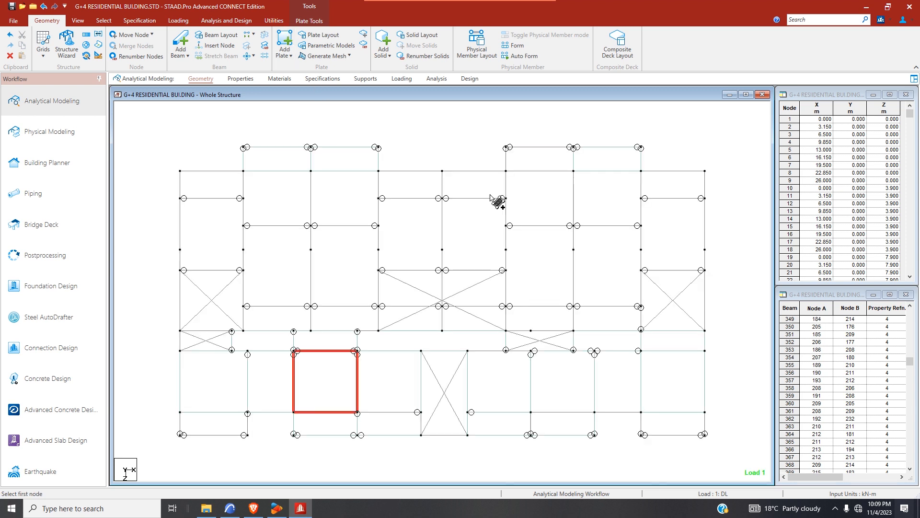
click(576, 306)
click(640, 307)
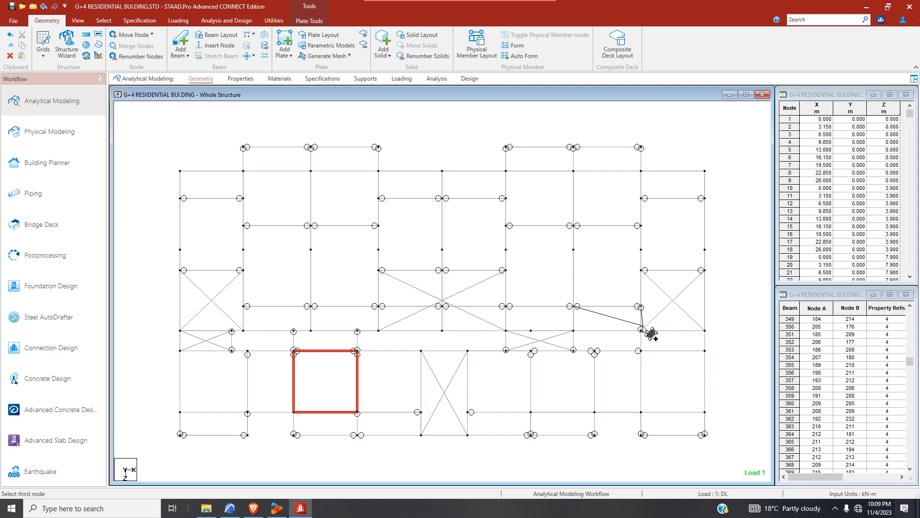
click(640, 330)
click(574, 330)
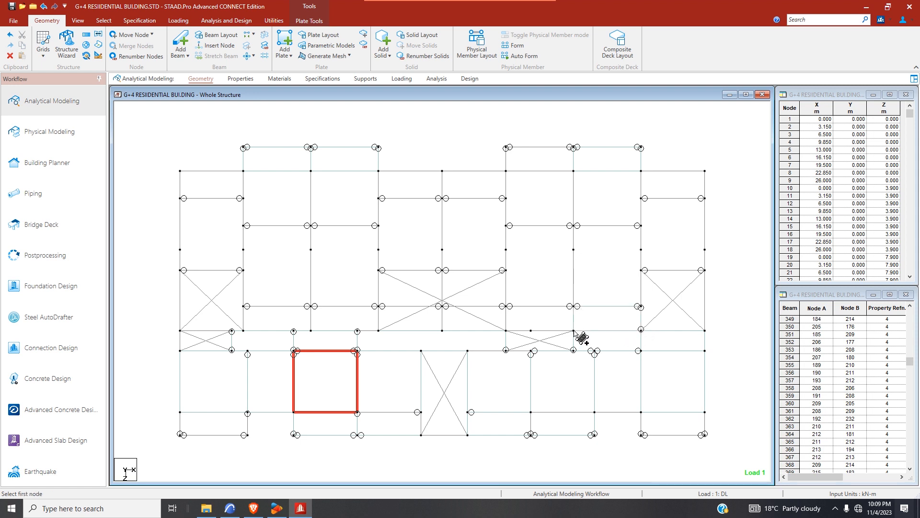
- Undo the twisted plate in the sixth bay's narrow panel above the corridor and add a correctly ordered four-noded plate there
click(506, 330)
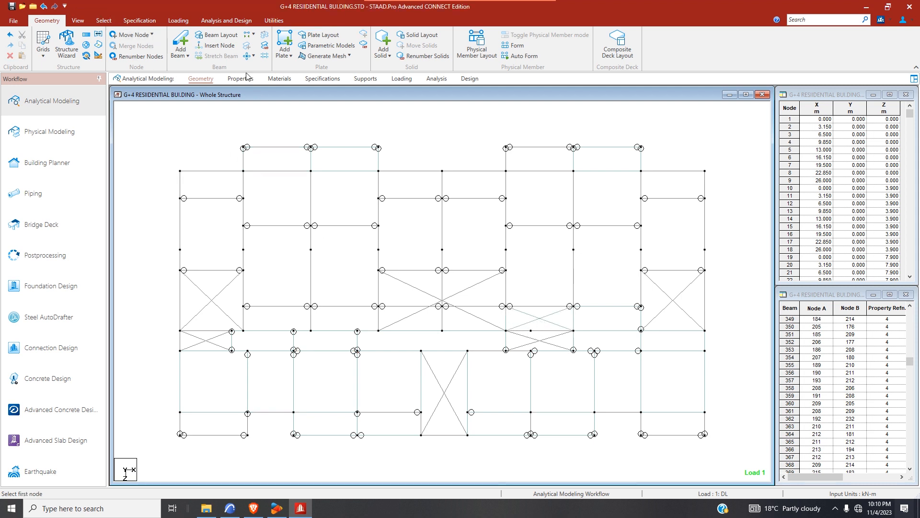
click(50, 7)
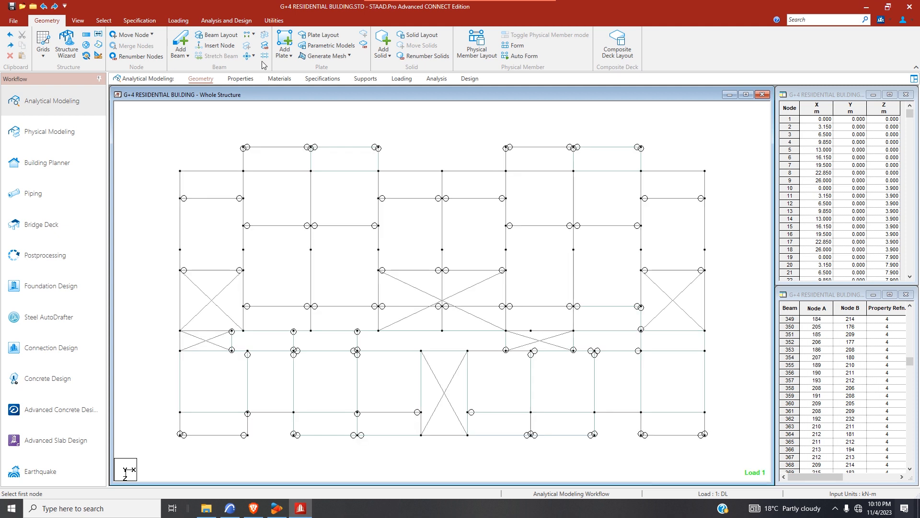
click(507, 306)
click(506, 330)
click(574, 330)
click(574, 306)
- Add two four-noded plates over the second and third bays' narrow panels directly above the corridor
click(382, 307)
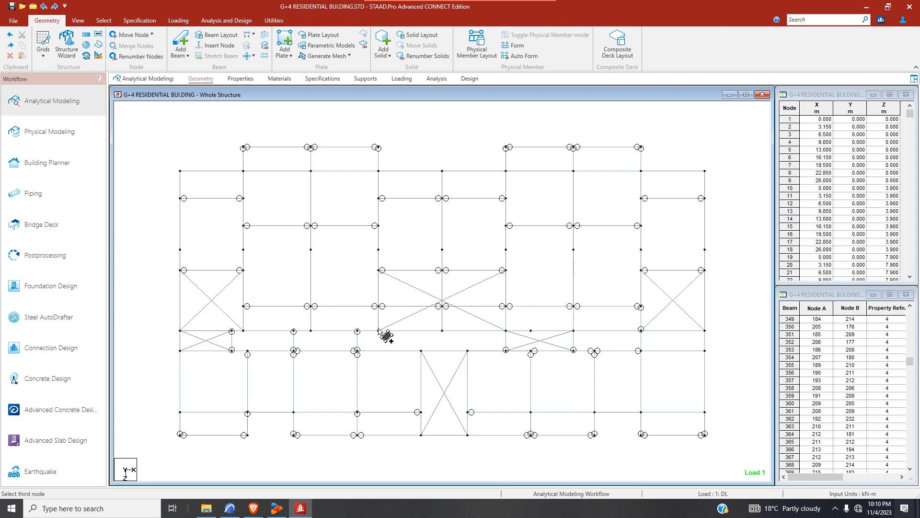
click(312, 330)
click(311, 307)
click(311, 307)
click(311, 330)
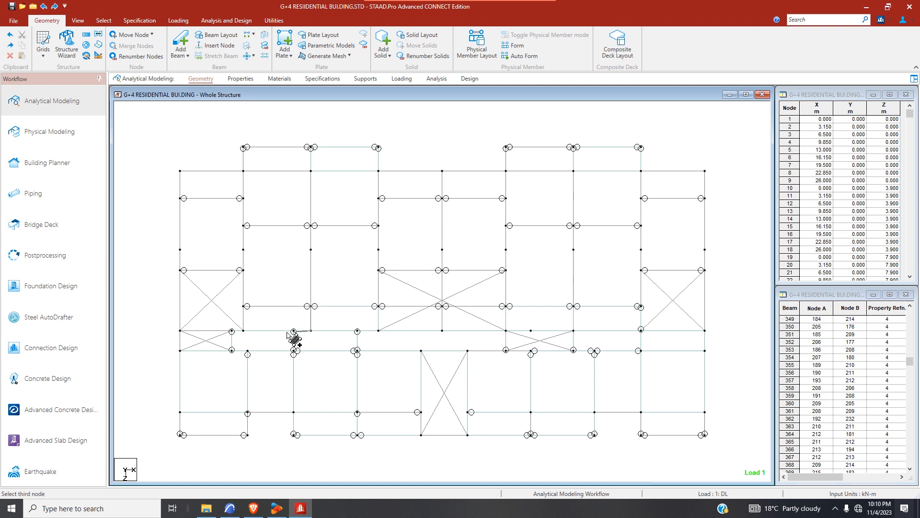
click(245, 310)
- Add two four-noded plates over the second and third bays' tall panels above the narrow ones
click(246, 226)
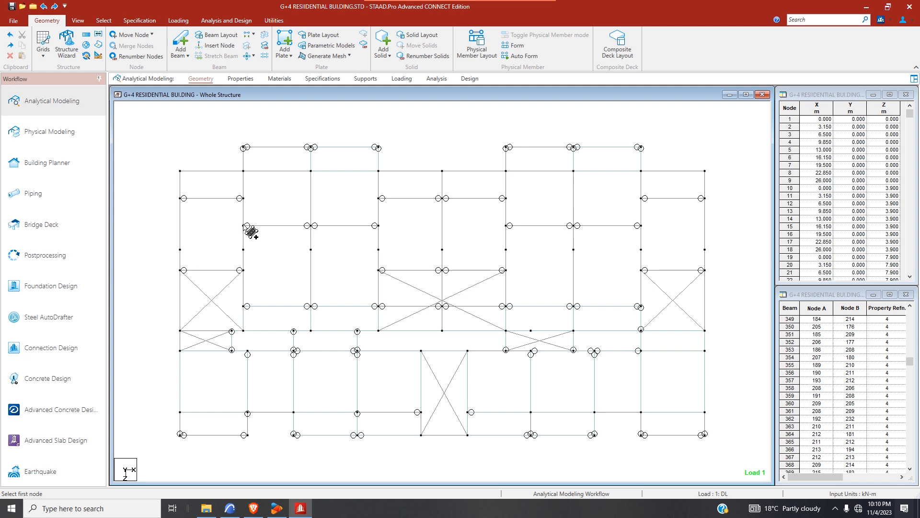
click(247, 306)
click(317, 310)
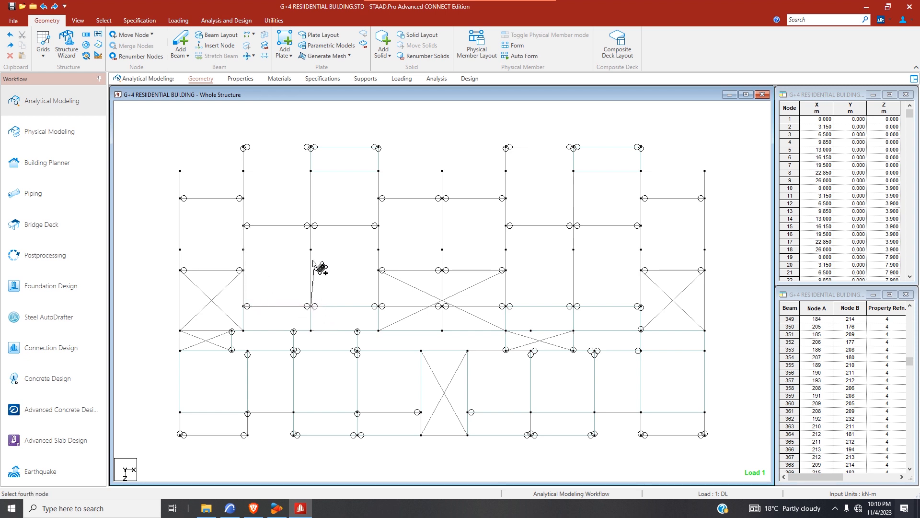
click(315, 231)
click(317, 233)
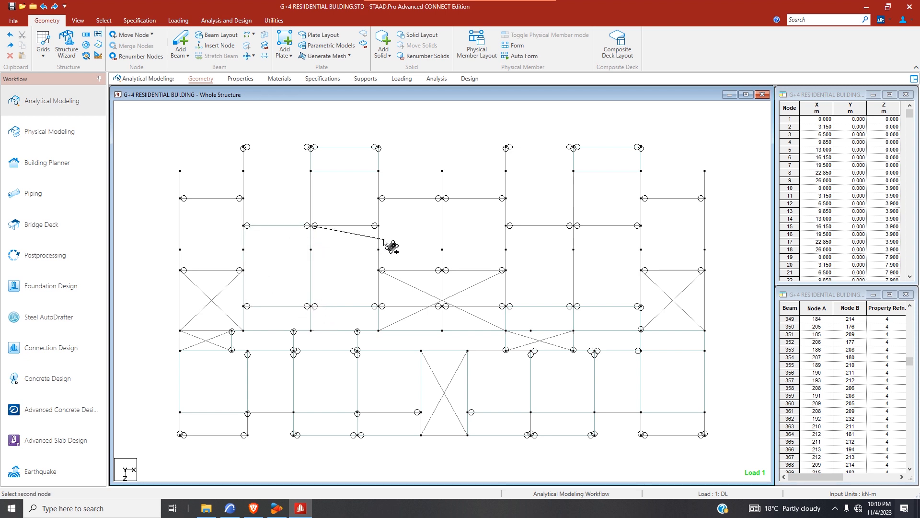
click(378, 229)
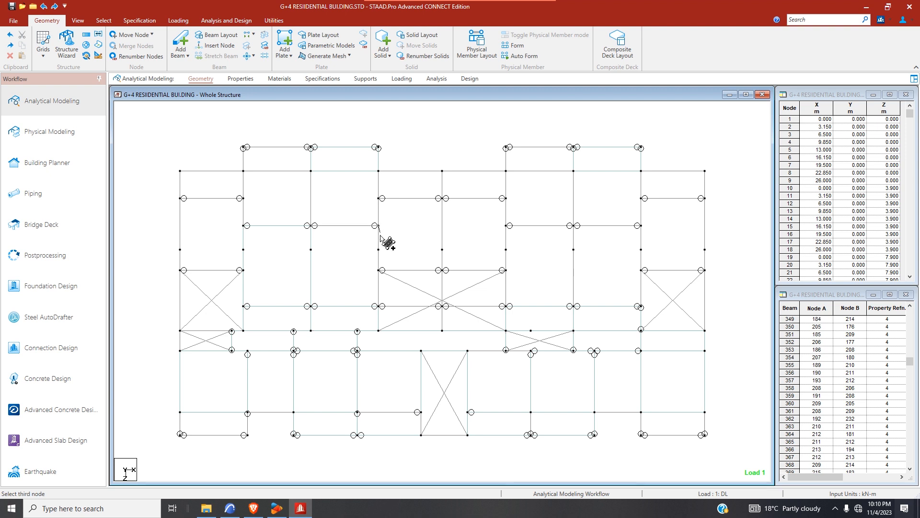
click(378, 305)
click(313, 307)
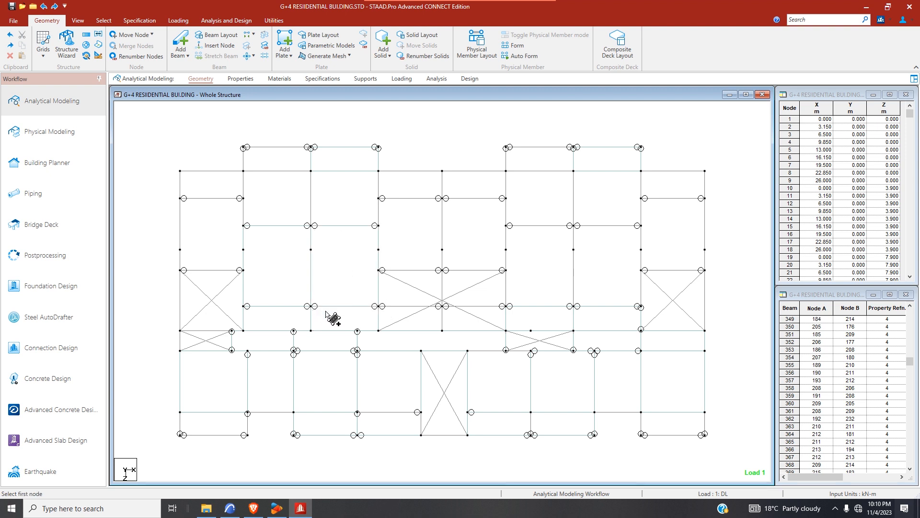
scroll(437, 270, up, 1)
click(507, 249)
click(575, 307)
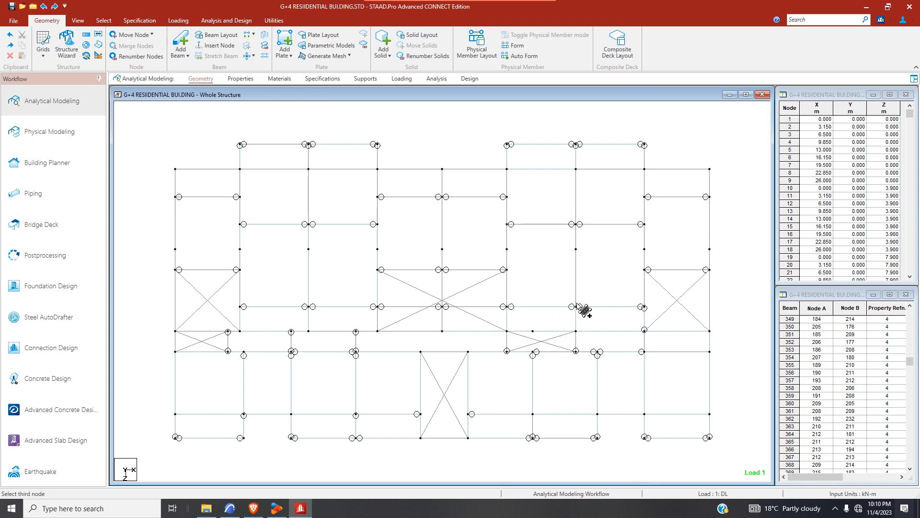
key(Escape)
- Add a four-noded plate over the sixth bay's tall panel above its narrow one
click(284, 43)
click(510, 226)
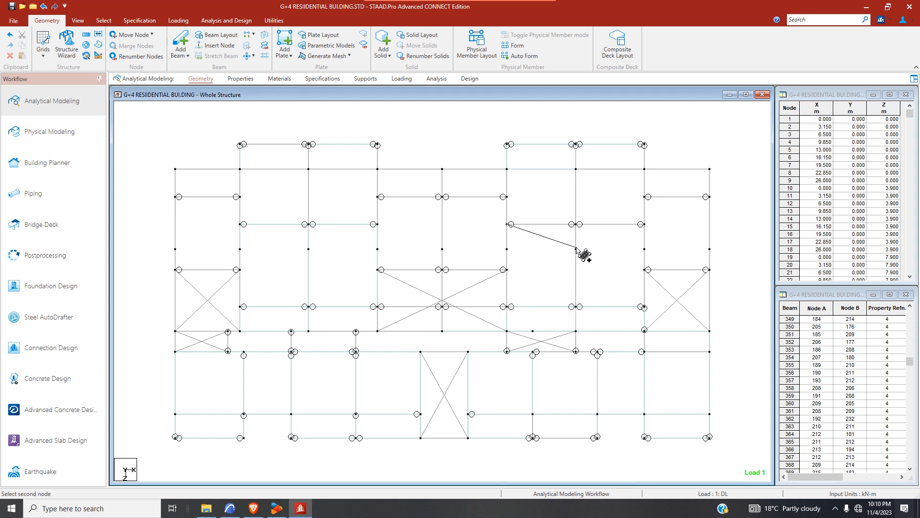
click(576, 224)
click(575, 306)
click(504, 309)
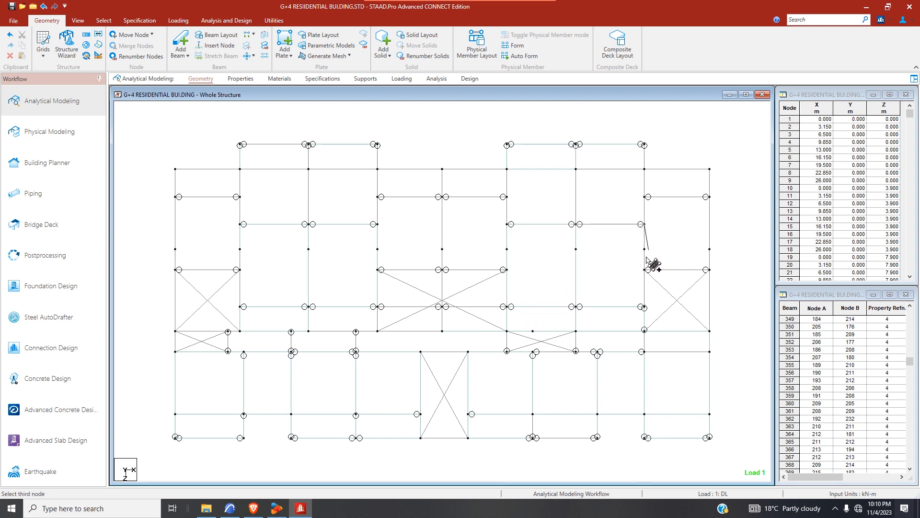
- Finish the four-noded plate over the seventh bay's tall panel and add one over the eighth bay's panel above its void
click(645, 310)
click(584, 310)
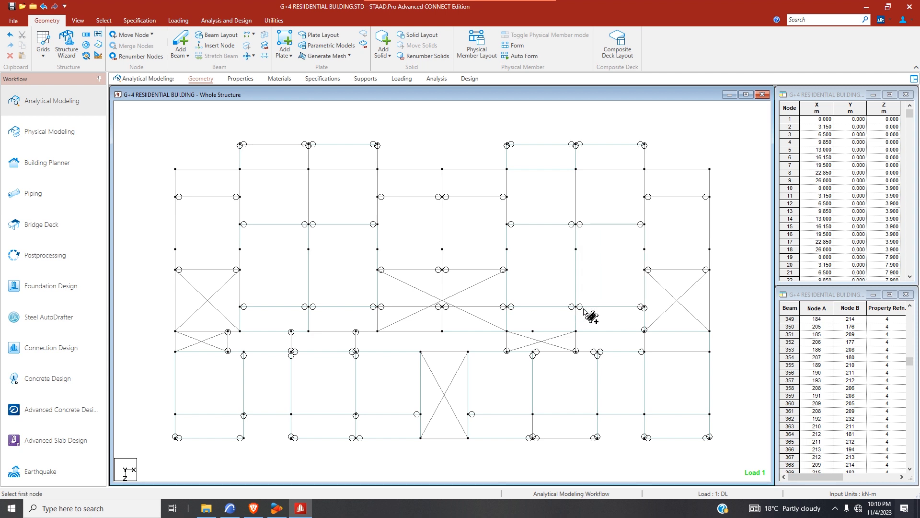
click(645, 198)
click(644, 269)
click(710, 271)
click(709, 197)
- Add four-noded plates over the first bay's panel above its void and over the short panel at that bay's upper edge
click(240, 197)
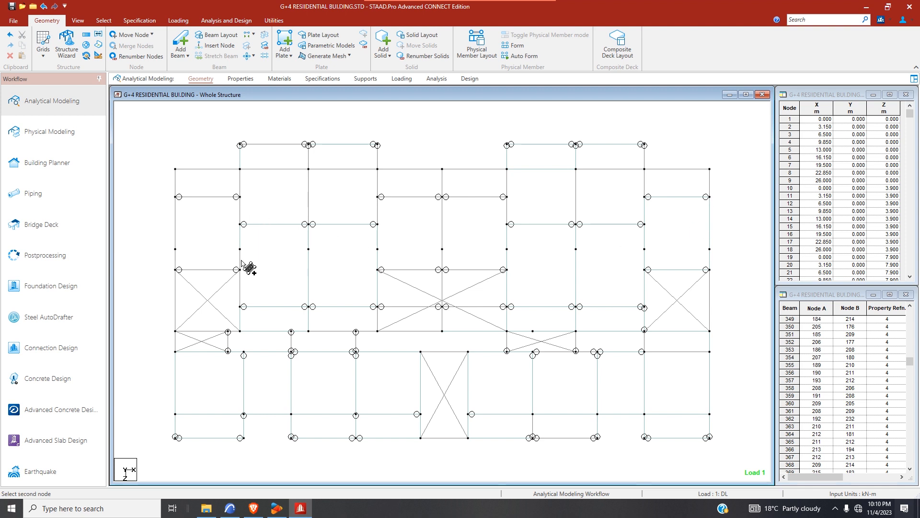
click(240, 270)
click(175, 269)
click(176, 197)
click(176, 169)
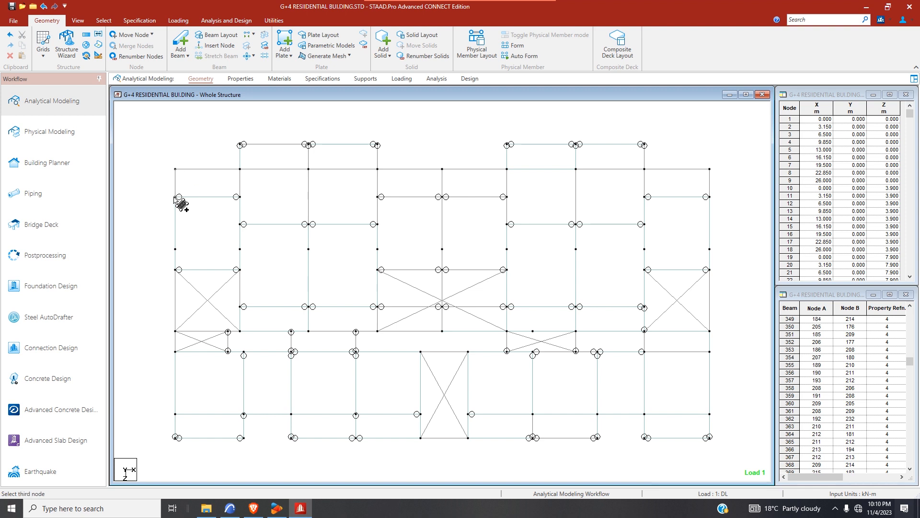
click(239, 196)
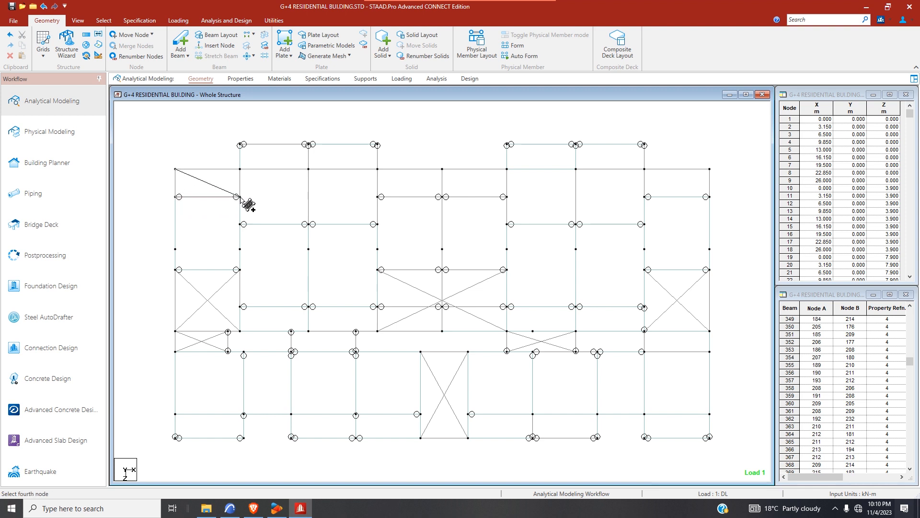
click(241, 169)
- Add two four-noded plates over the second and third bays' panels between the upper grid line and their tall panels
click(241, 169)
click(309, 169)
click(309, 223)
click(239, 224)
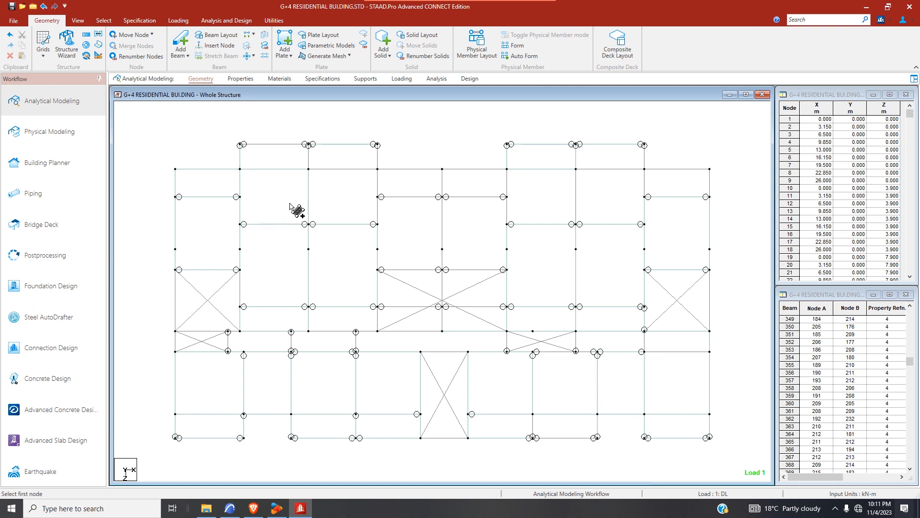
click(309, 169)
click(308, 224)
click(375, 224)
click(377, 170)
- Add two four-noded plates over the short panels at the upper edge of the fourth and fifth bays
click(378, 170)
click(441, 169)
click(442, 197)
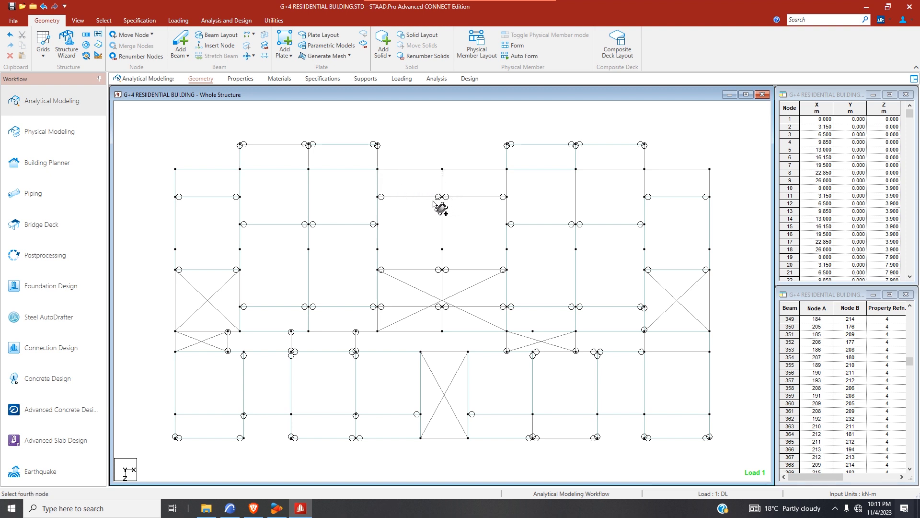
click(378, 197)
click(442, 170)
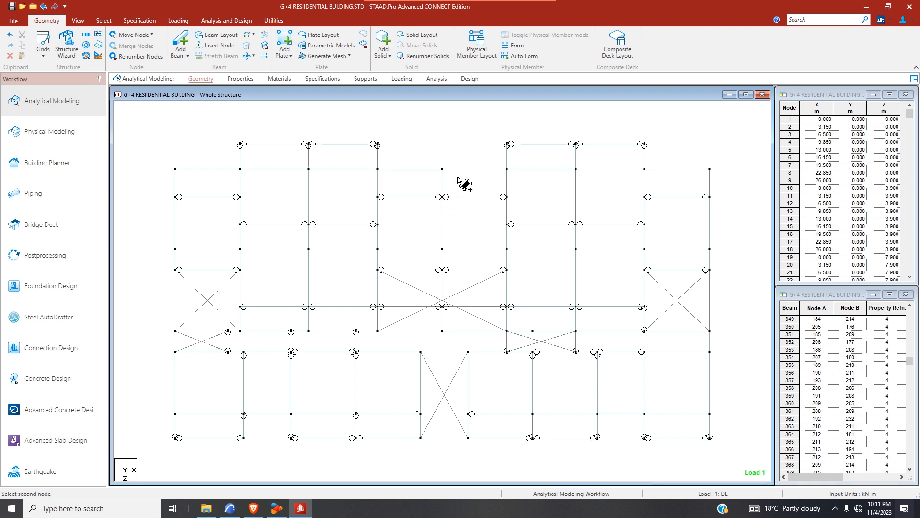
click(506, 169)
click(507, 196)
click(442, 196)
- Add two four-noded plates over the fourth and fifth bays' panels directly above the central void
click(378, 205)
click(377, 270)
click(442, 269)
click(442, 198)
click(441, 198)
click(441, 269)
click(509, 270)
click(507, 198)
- Add two four-noded plates over the sixth and seventh bays' panels between the upper grid line and their tall panels
click(508, 170)
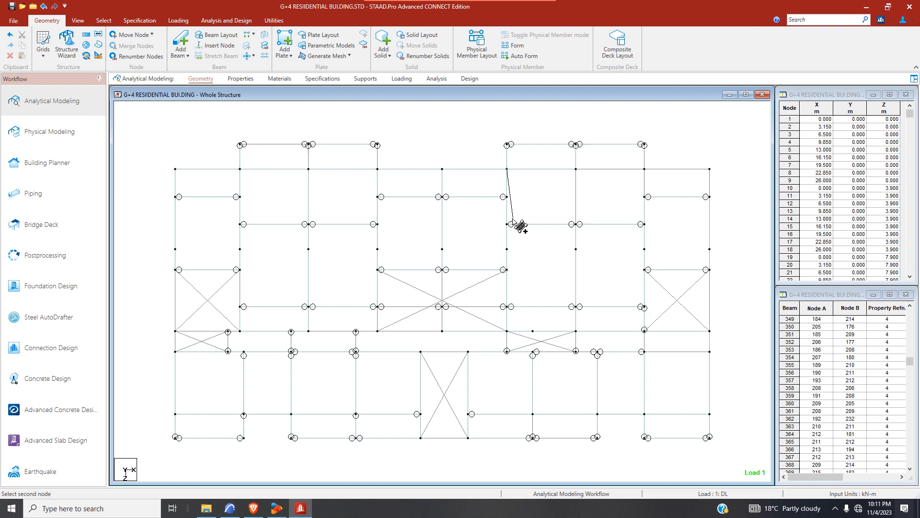
click(507, 224)
click(575, 224)
click(575, 169)
click(576, 224)
click(576, 225)
click(644, 224)
click(644, 170)
- Check plate coverage in the sixth to eighth bays above the corridor by selecting the plates with the plate cursor
scroll(615, 280, up, 1)
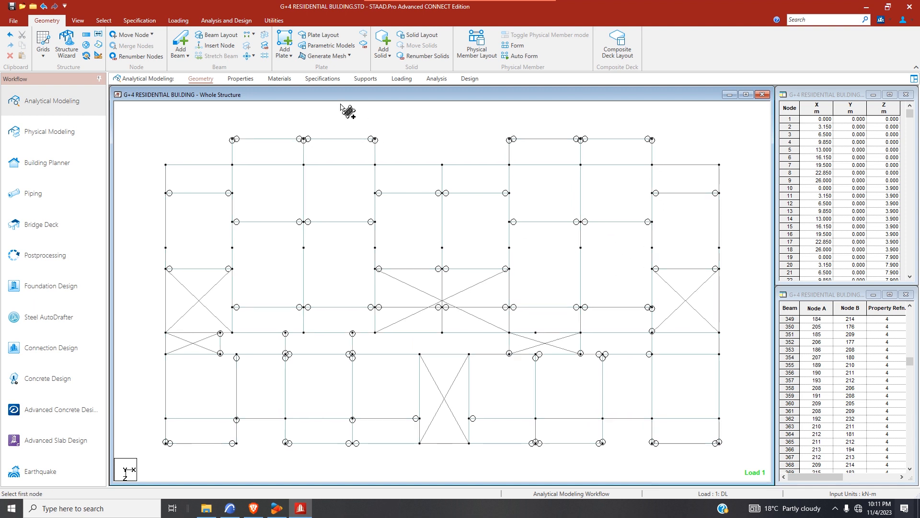
click(104, 20)
click(50, 46)
click(531, 215)
click(542, 273)
ctrl+click(596, 277)
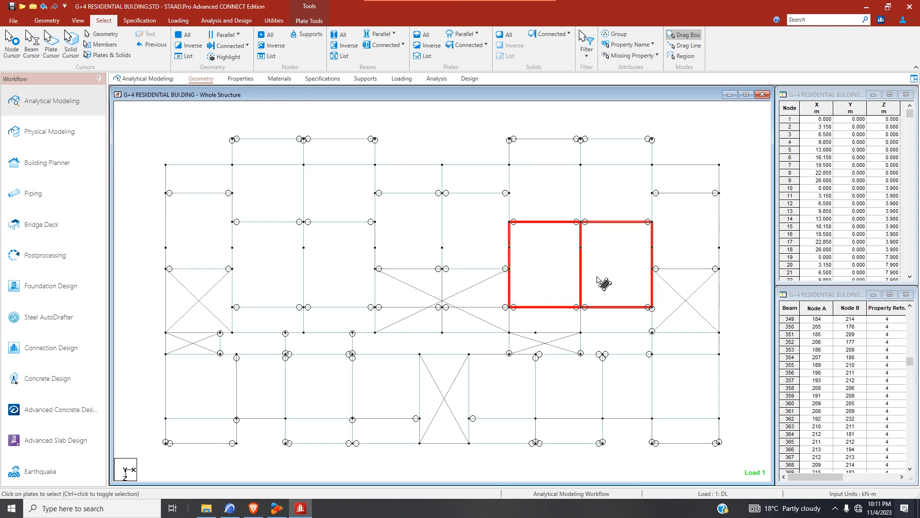
ctrl+click(556, 325)
ctrl+click(590, 329)
ctrl+click(556, 202)
ctrl+click(621, 197)
ctrl+click(679, 217)
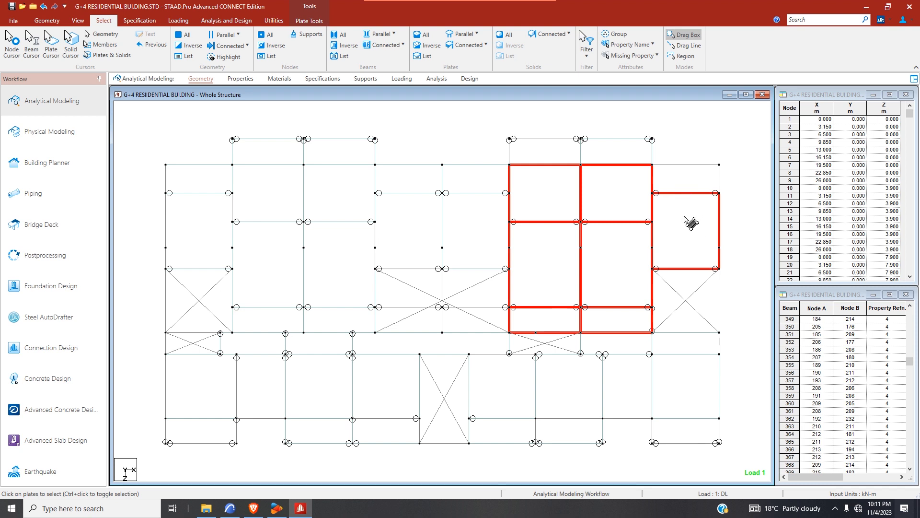
ctrl+click(599, 158)
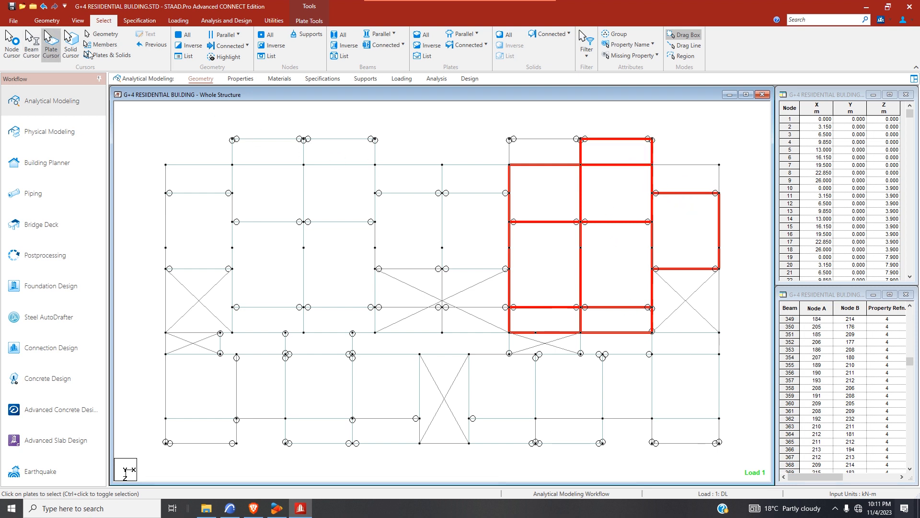
- Check plate coverage in the first five bays above the corridor by adding their plates to the selection
click(52, 22)
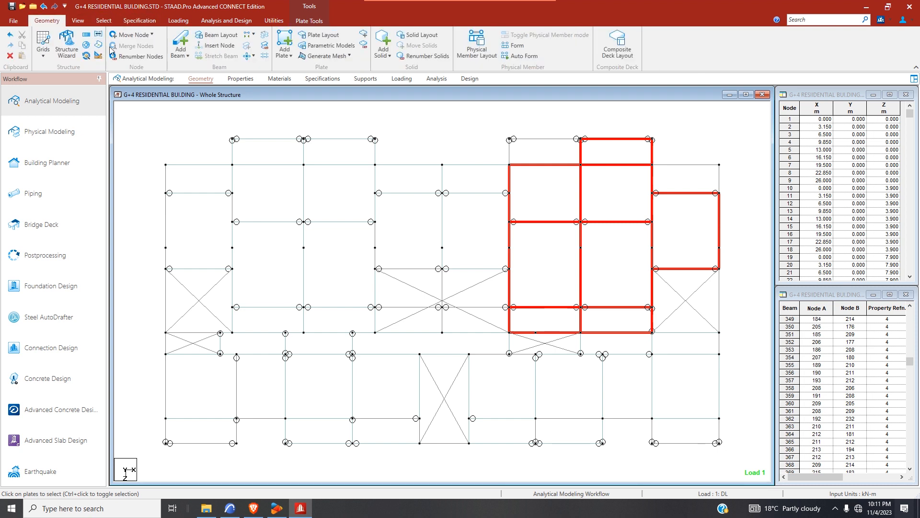
ctrl+click(207, 170)
ctrl+click(200, 225)
ctrl+click(267, 193)
ctrl+click(280, 147)
ctrl+click(346, 158)
ctrl+click(345, 190)
ctrl+click(422, 185)
ctrl+click(480, 187)
ctrl+click(477, 232)
ctrl+click(426, 249)
ctrl+click(349, 281)
ctrl+click(287, 281)
ctrl+click(276, 323)
ctrl+click(334, 326)
- Check plate coverage along and below the corridor and in the sixth bay's uppermost panel by adding those plates to the selection
ctrl+click(381, 344)
ctrl+click(312, 344)
ctrl+click(266, 344)
ctrl+click(265, 386)
ctrl+click(202, 403)
ctrl+click(197, 429)
ctrl+click(299, 430)
ctrl+click(396, 430)
ctrl+click(381, 405)
ctrl+click(502, 401)
ctrl+click(508, 430)
ctrl+click(570, 430)
ctrl+click(596, 402)
ctrl+click(626, 404)
ctrl+click(687, 409)
ctrl+click(694, 431)
ctrl+click(688, 347)
ctrl+click(600, 346)
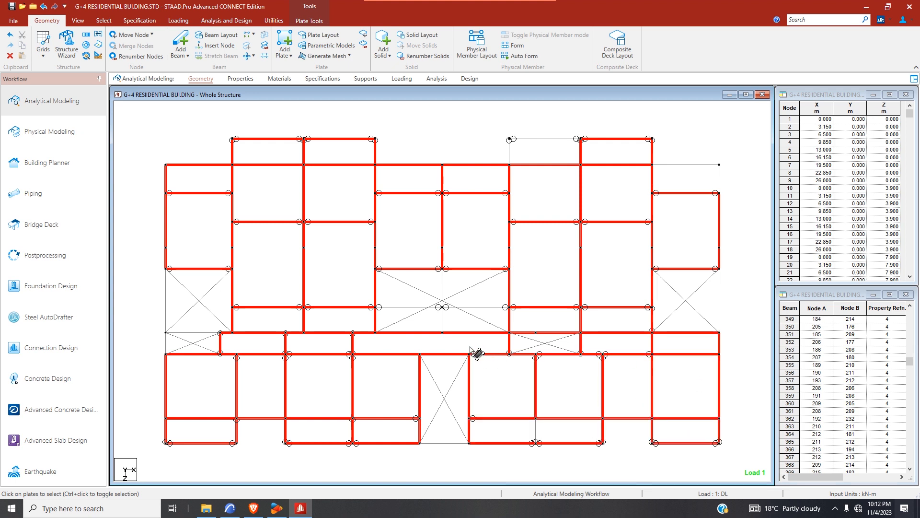
ctrl+click(531, 157)
click(285, 43)
click(652, 165)
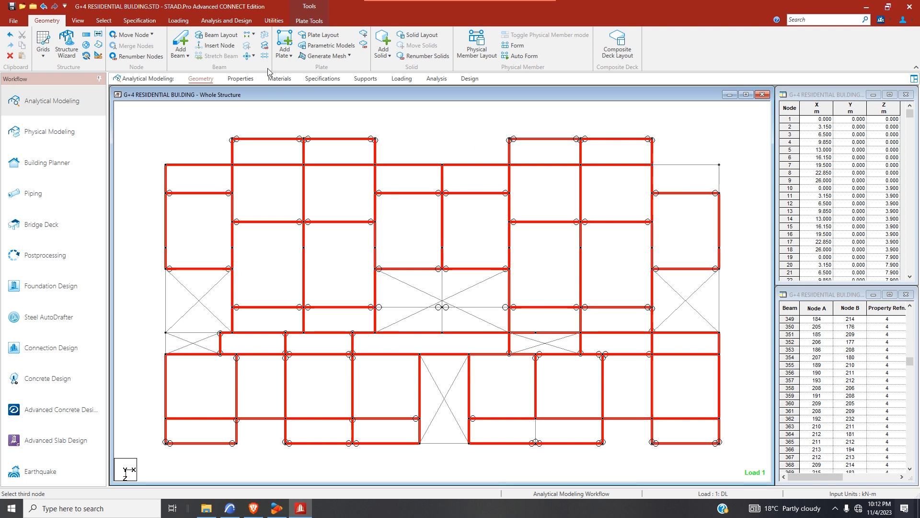
click(652, 165)
- Add a four-noded plate over the uncovered short panel at the upper edge of the eighth bay
click(284, 39)
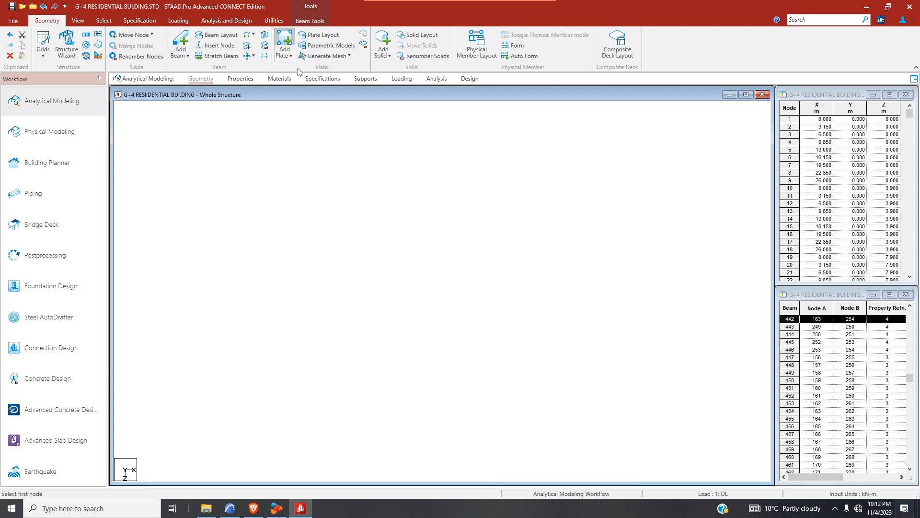
click(652, 166)
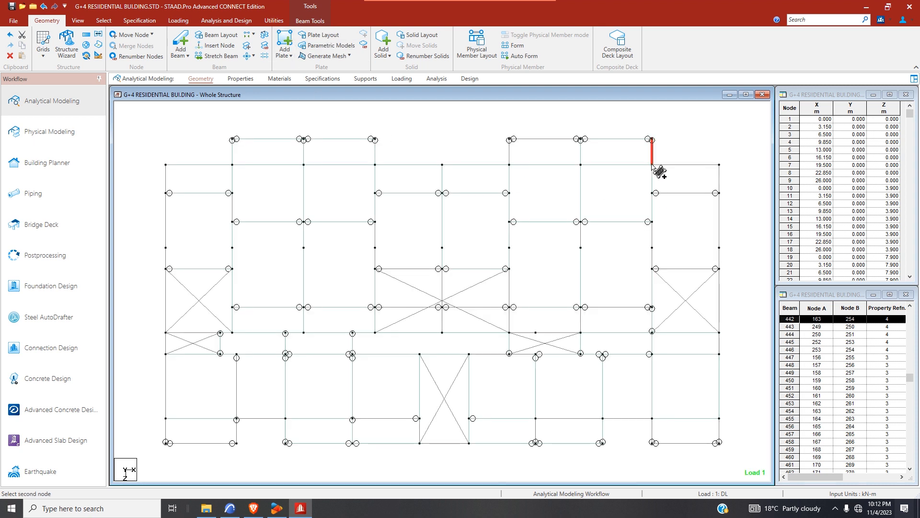
click(719, 193)
click(720, 165)
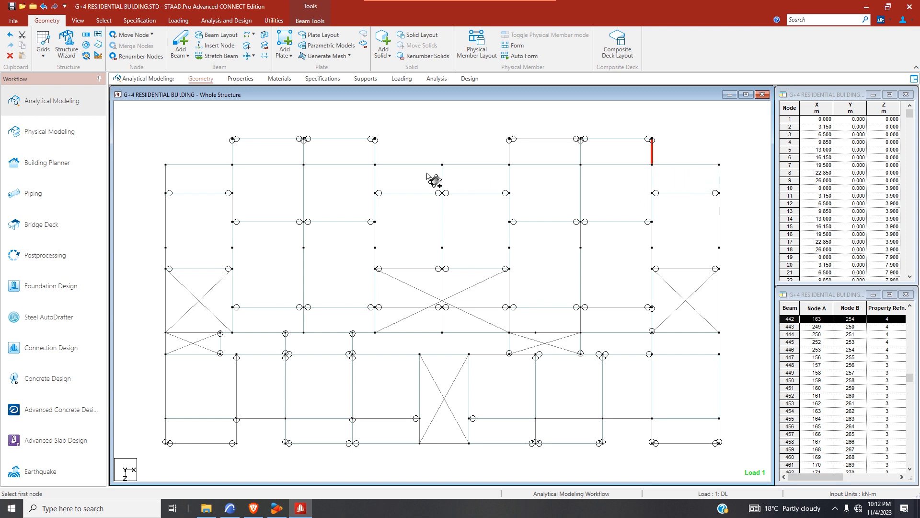
- Check for duplicate plates and merge the pairs 204/222, keeping plate 204, and 227/235
click(103, 21)
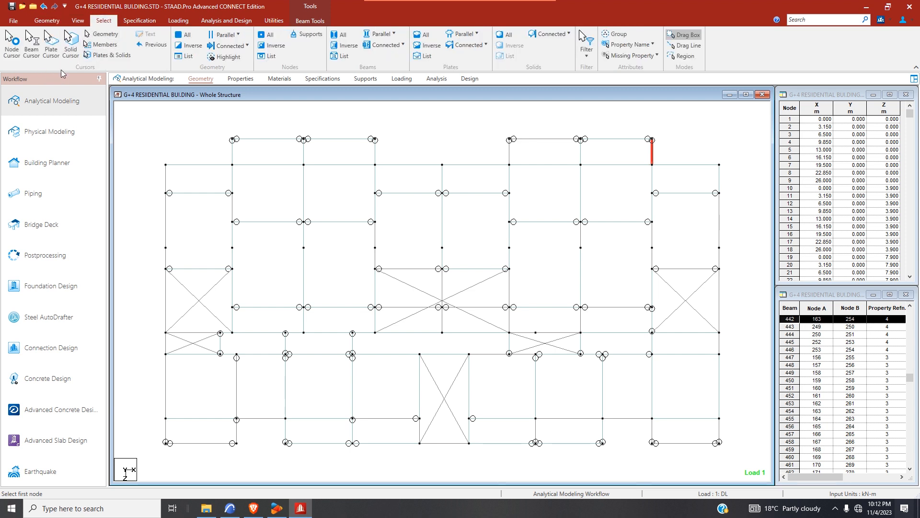
click(274, 21)
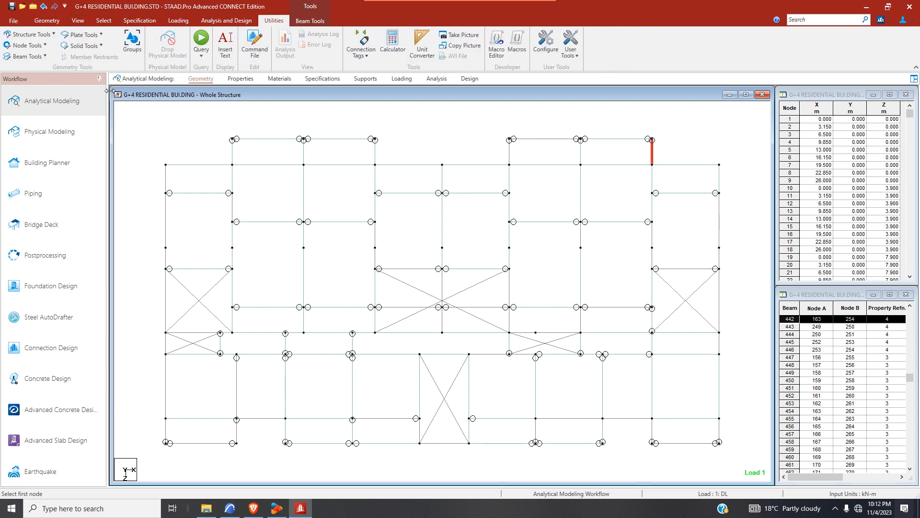
click(82, 35)
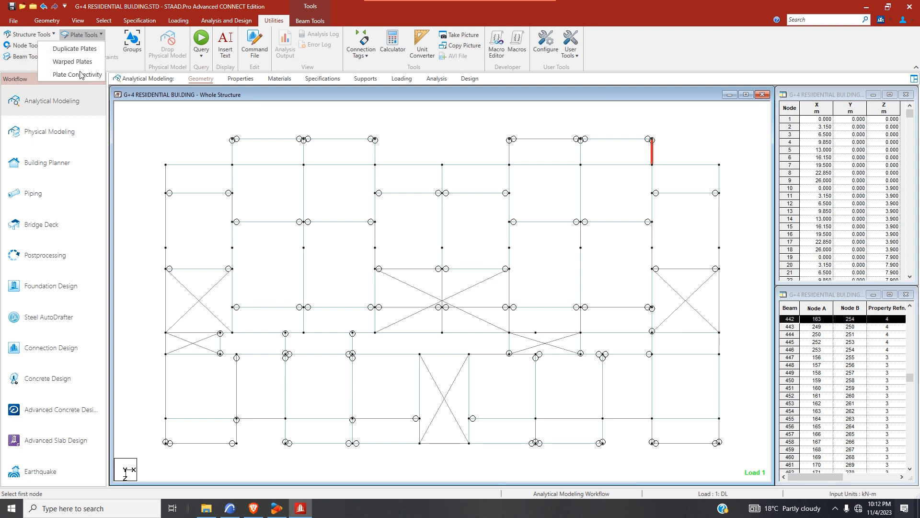
click(89, 50)
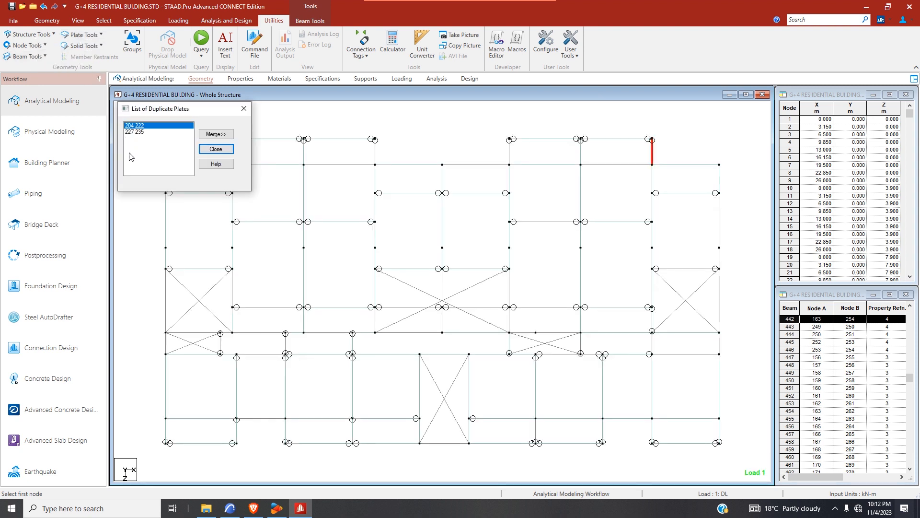
click(218, 136)
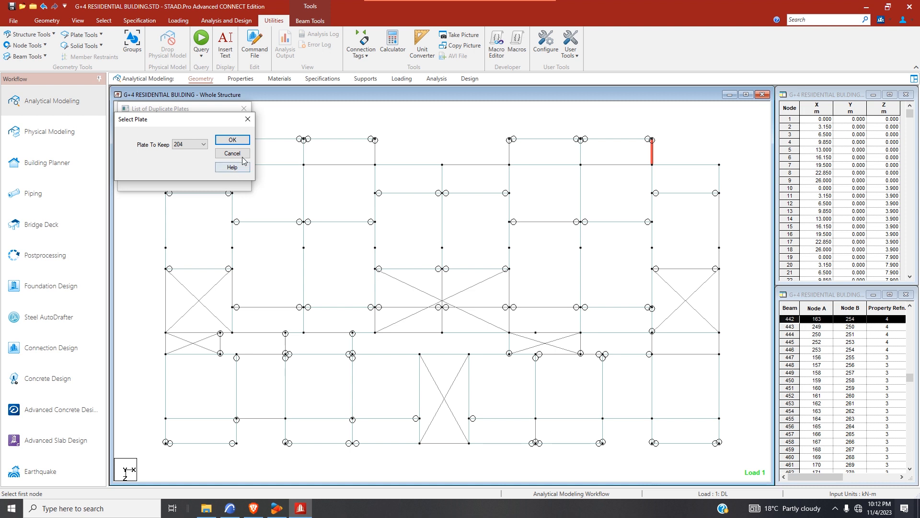
click(232, 140)
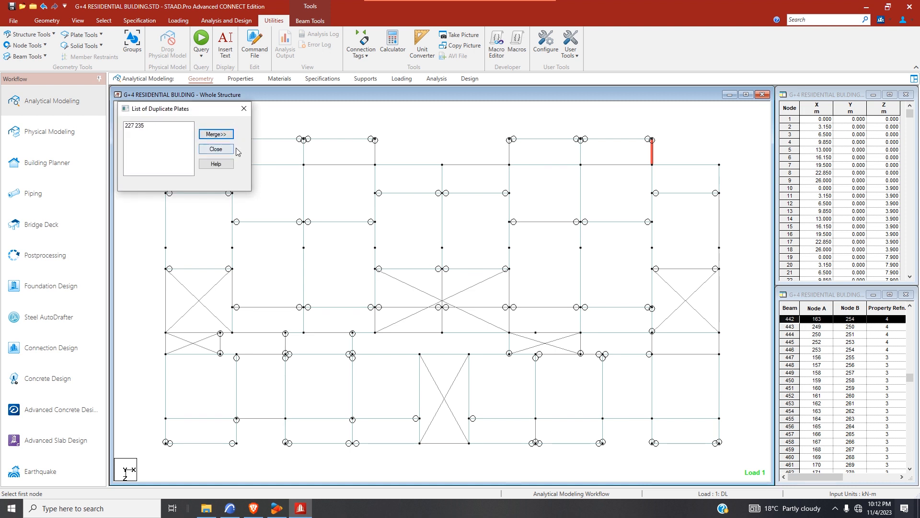
click(139, 125)
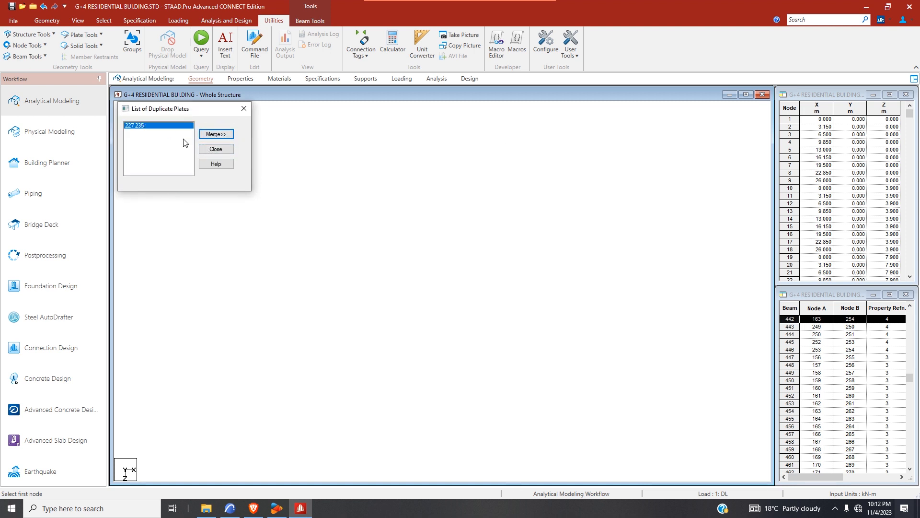
click(216, 134)
click(232, 140)
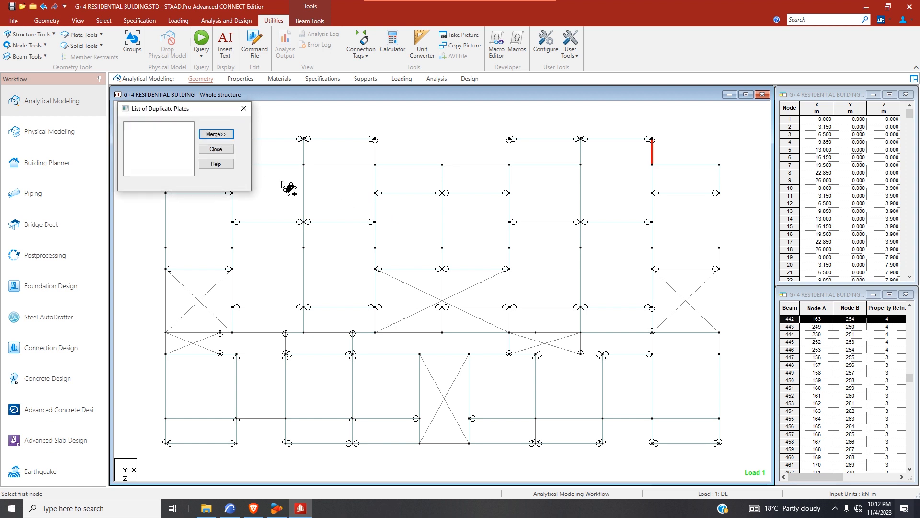
click(216, 149)
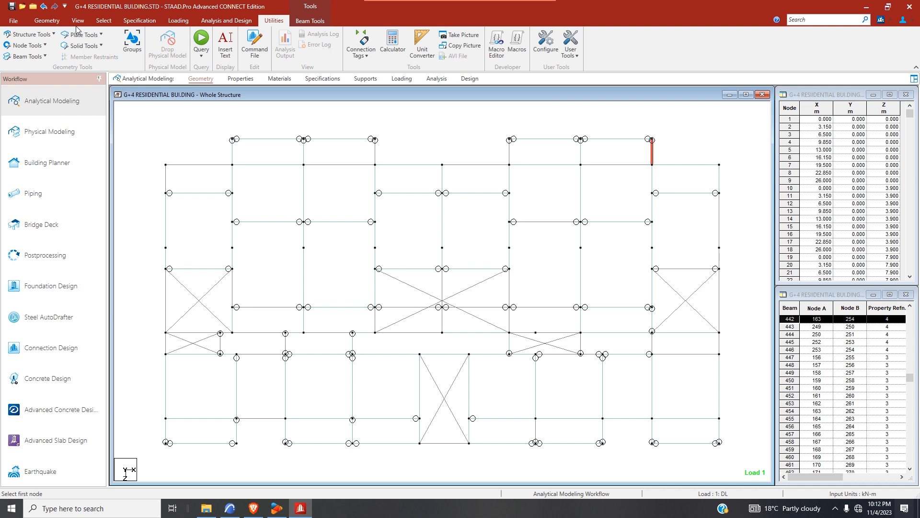
- Select all the floor slab's plates with the plate cursor
click(54, 21)
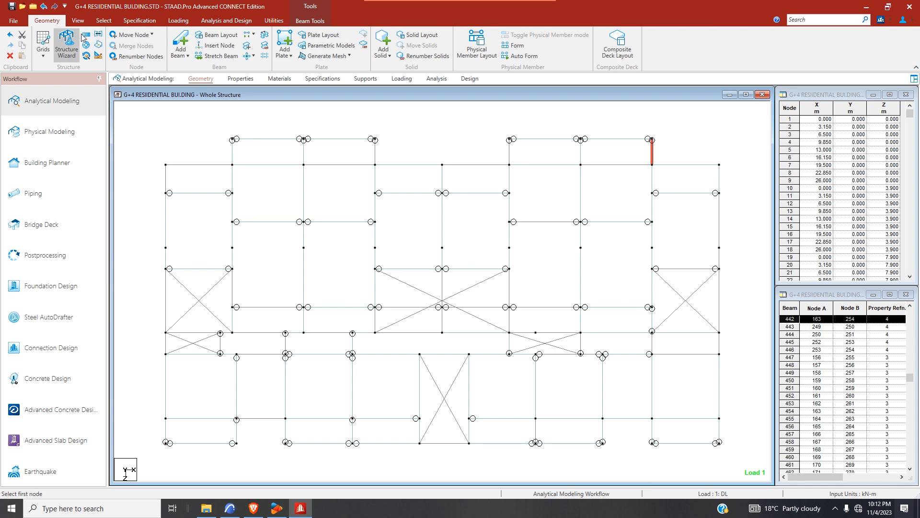
click(103, 21)
click(57, 54)
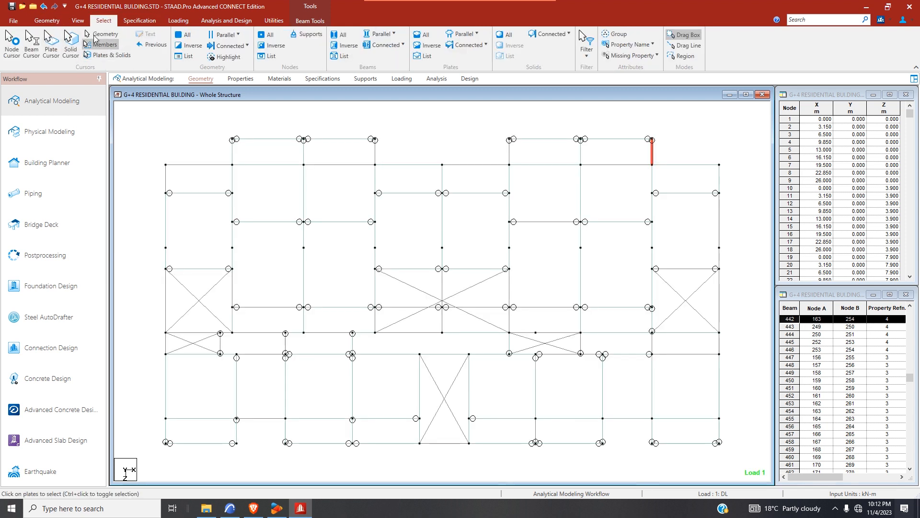
drag(367, 320, 723, 467)
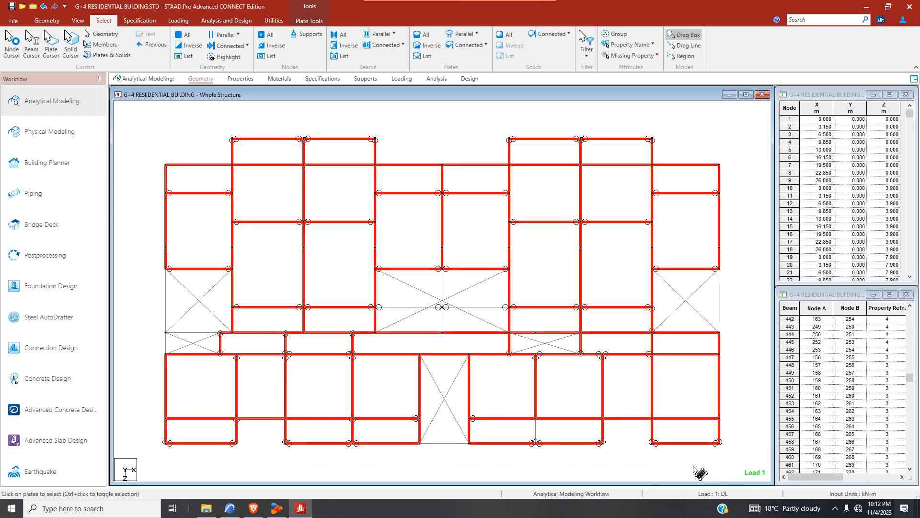
- Switch to an isometric view and display the whole structure with the slab plates still selected
click(78, 20)
click(185, 57)
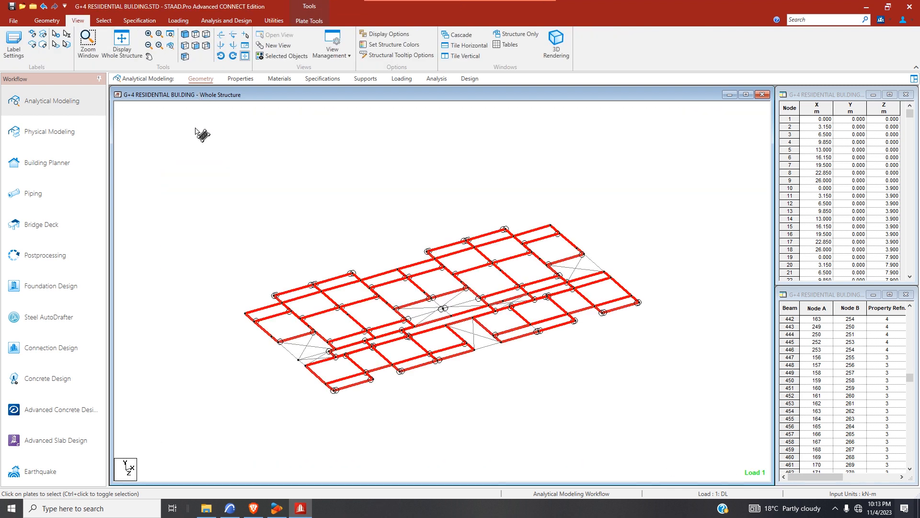
click(124, 50)
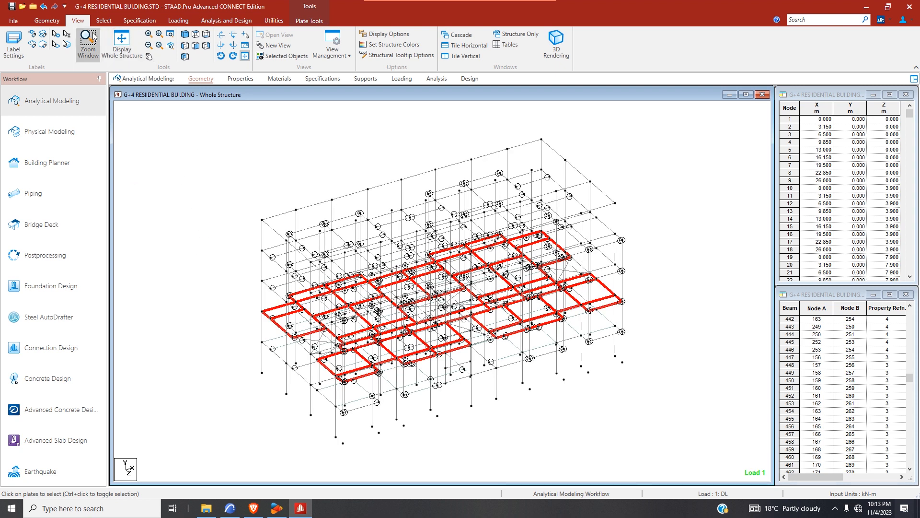
- Repeat the selected slab plates translationally along global Y in 2 steps at 2.85 m spacing, and save the model
click(47, 21)
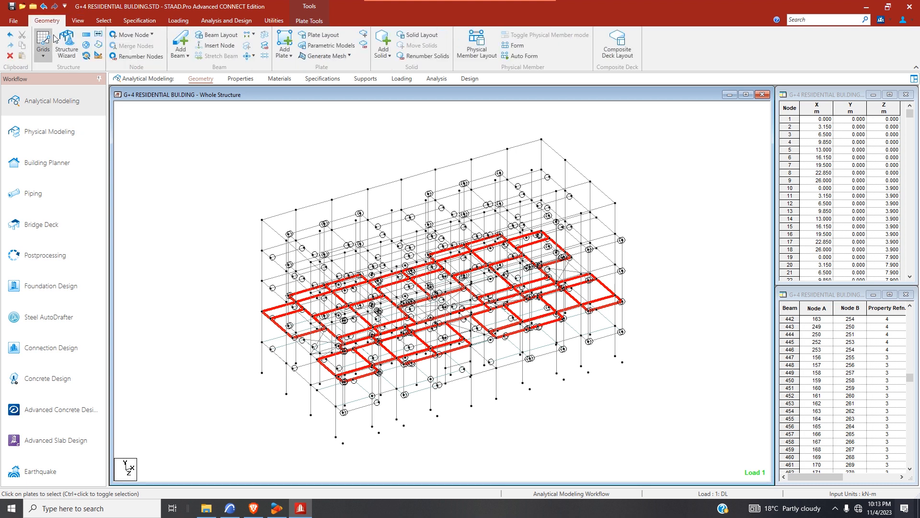
click(86, 34)
click(415, 333)
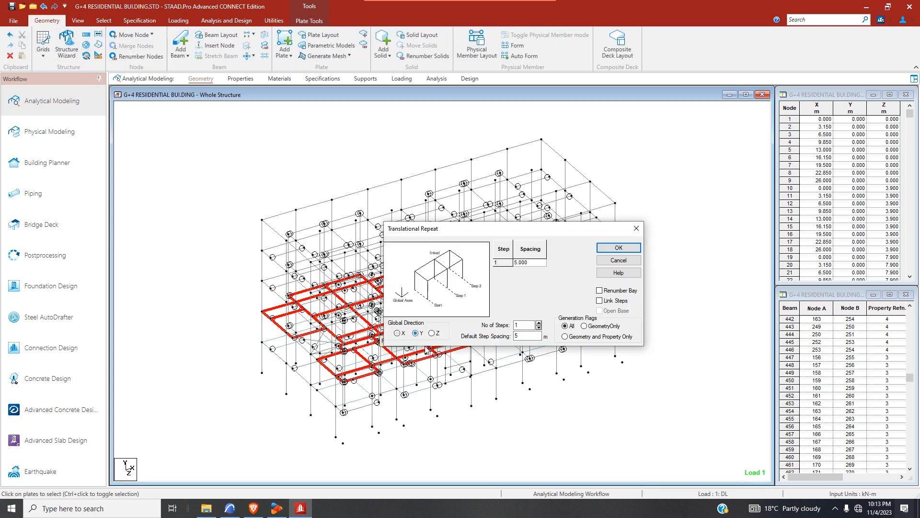
double_click(523, 336)
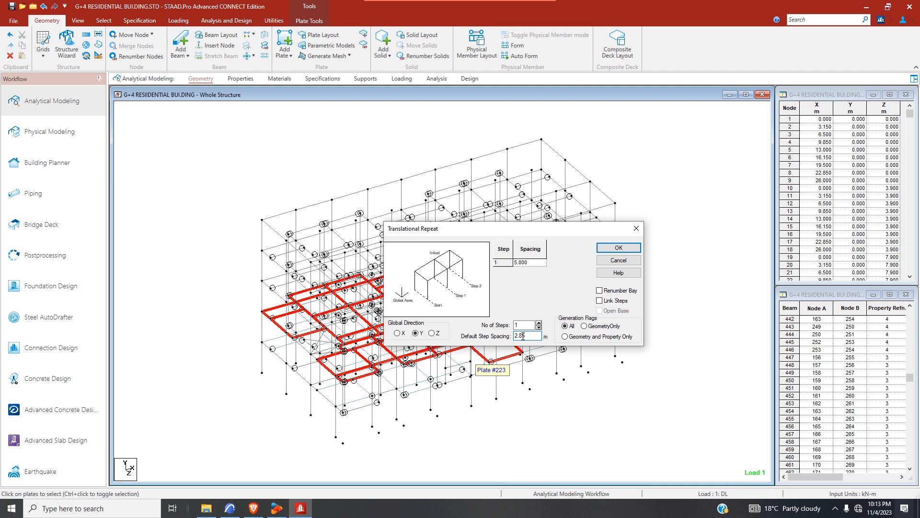
click(539, 322)
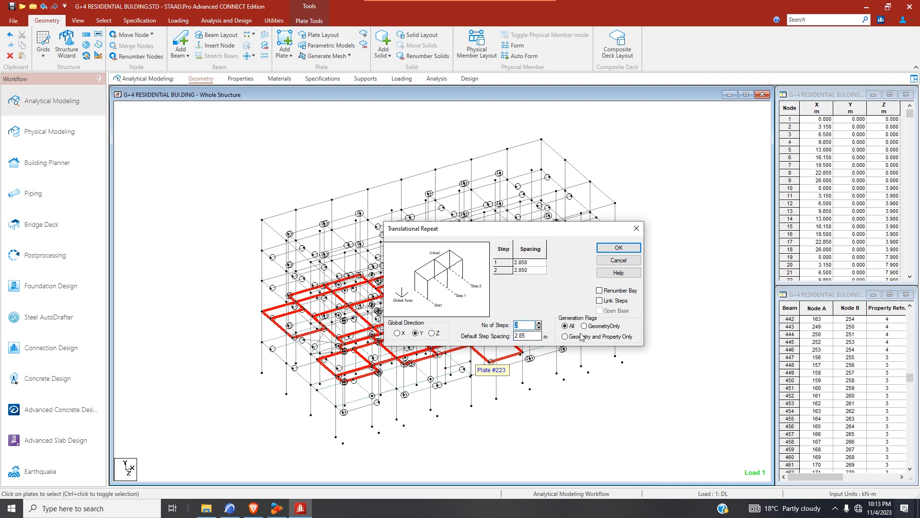
click(621, 247)
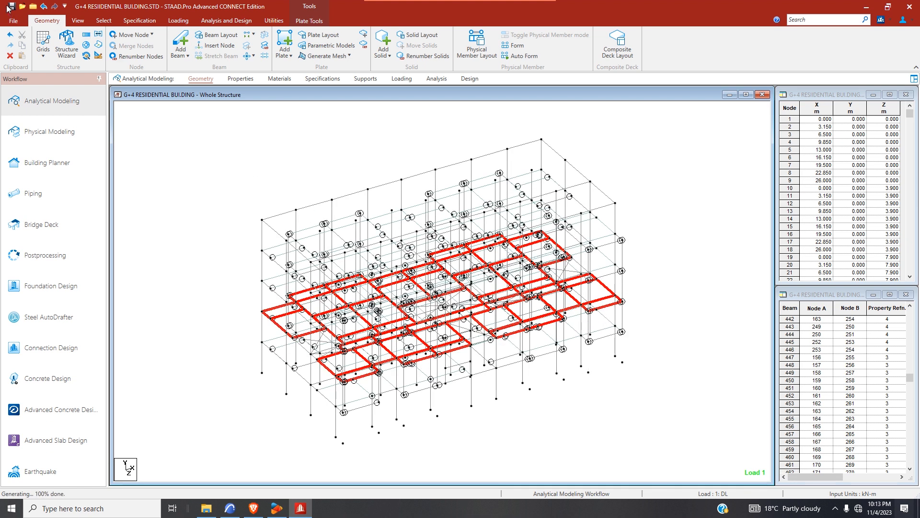
click(13, 19)
click(453, 300)
- Mesh the selected lowest slab's plates with quadrilateral meshing, using 10 divisions and bias 1 on all sides
click(316, 56)
click(331, 83)
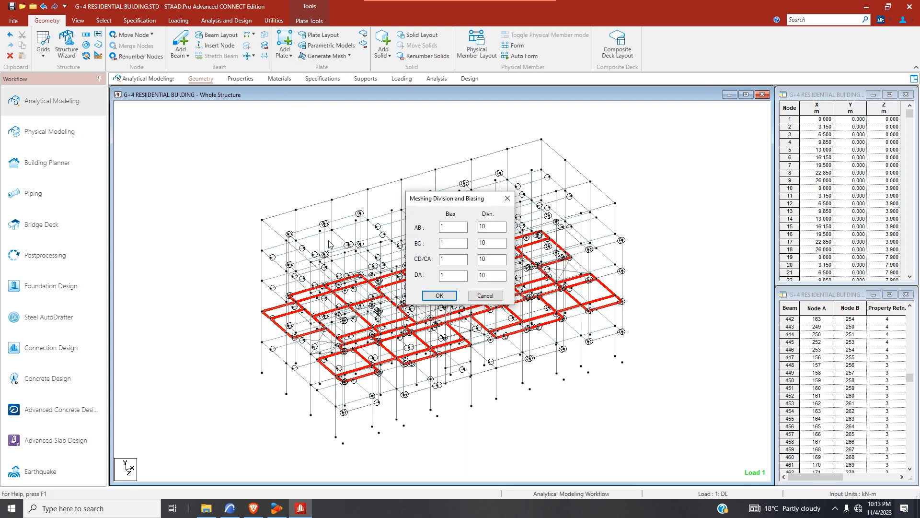
click(437, 292)
click(433, 259)
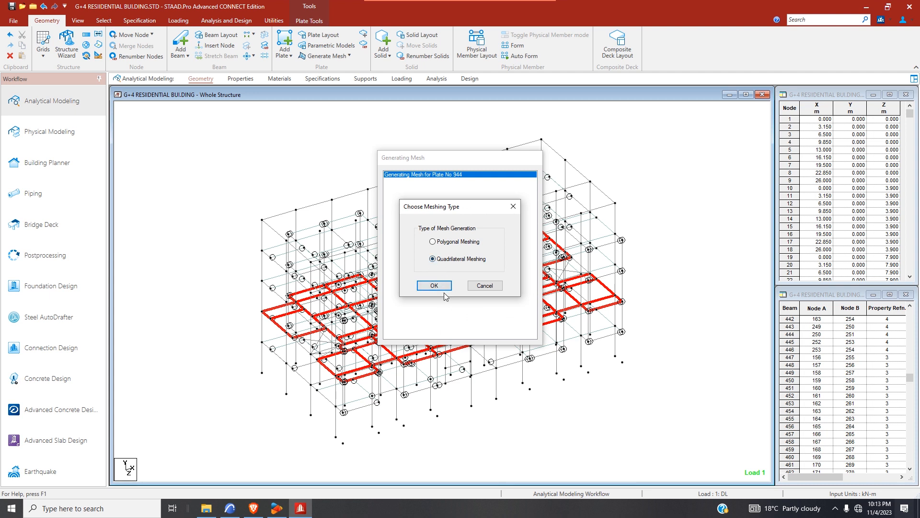
click(434, 285)
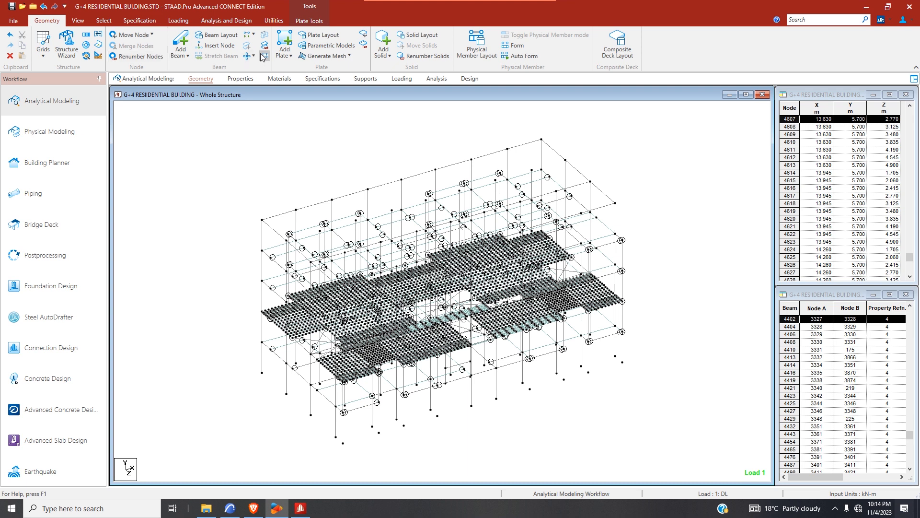
- Select all plates of the slab one floor above the meshed one in front view, and save the model
click(78, 21)
click(197, 46)
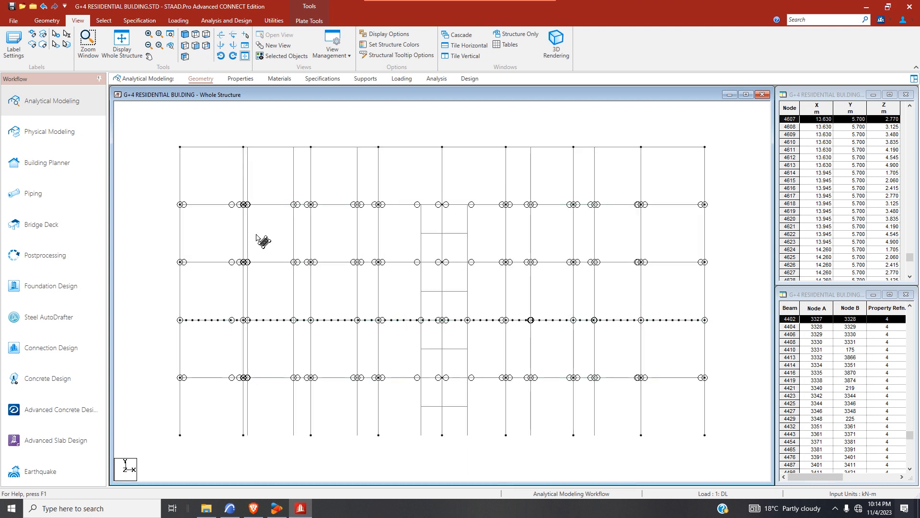
drag(167, 252, 724, 292)
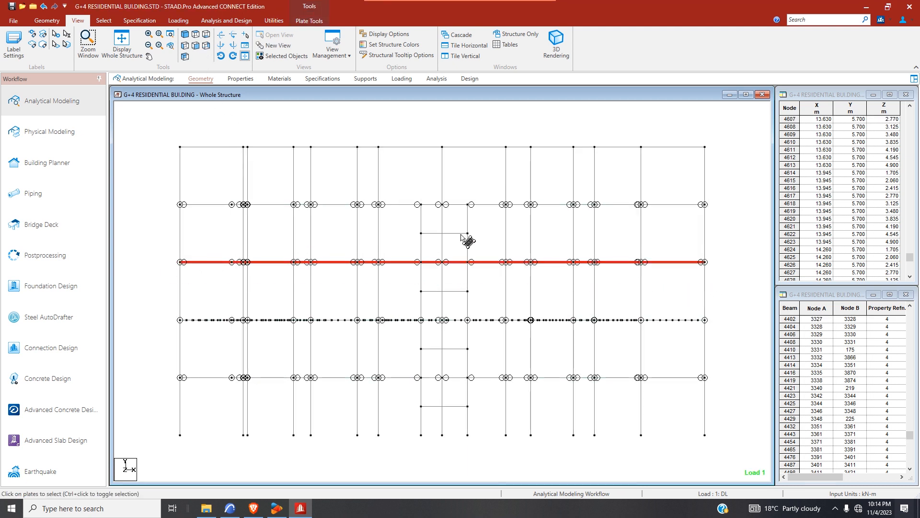
click(11, 6)
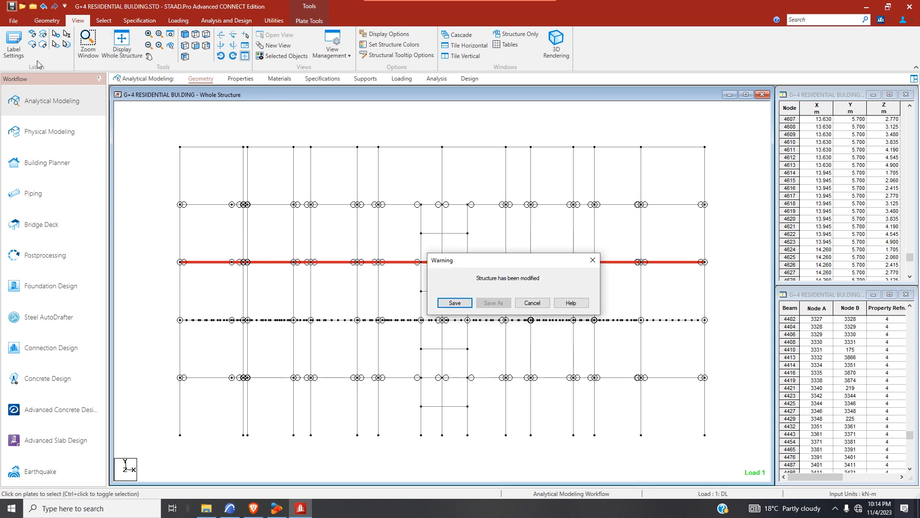
click(454, 303)
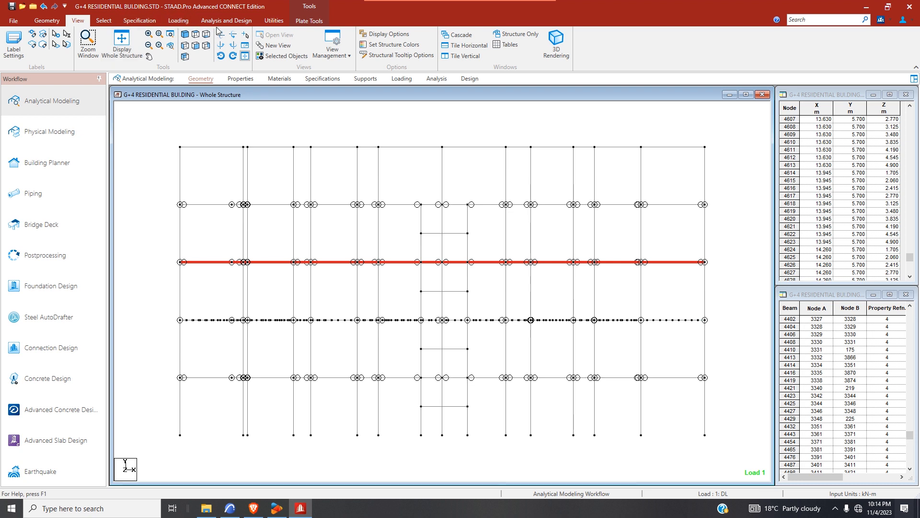
- Try to mesh the selected middle slab's plates with quadrilateral meshing, 10 divisions and bias 1 per side
click(47, 20)
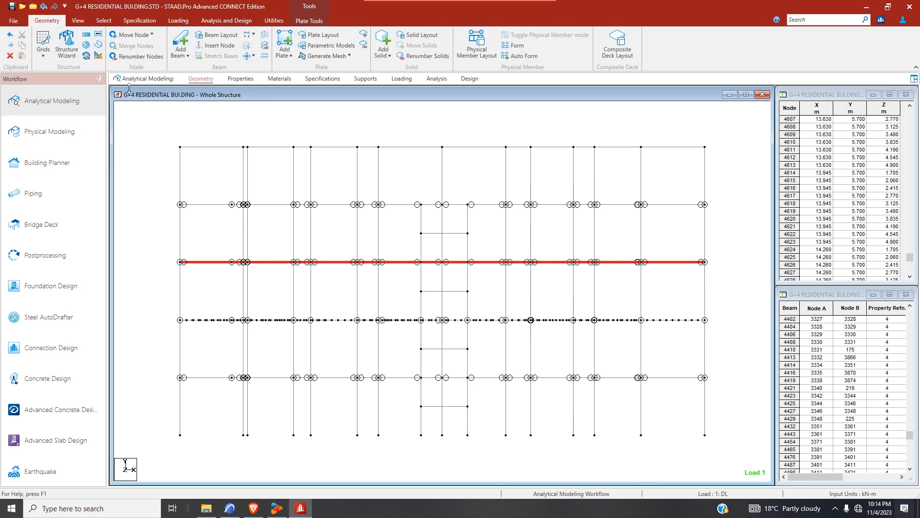
click(327, 56)
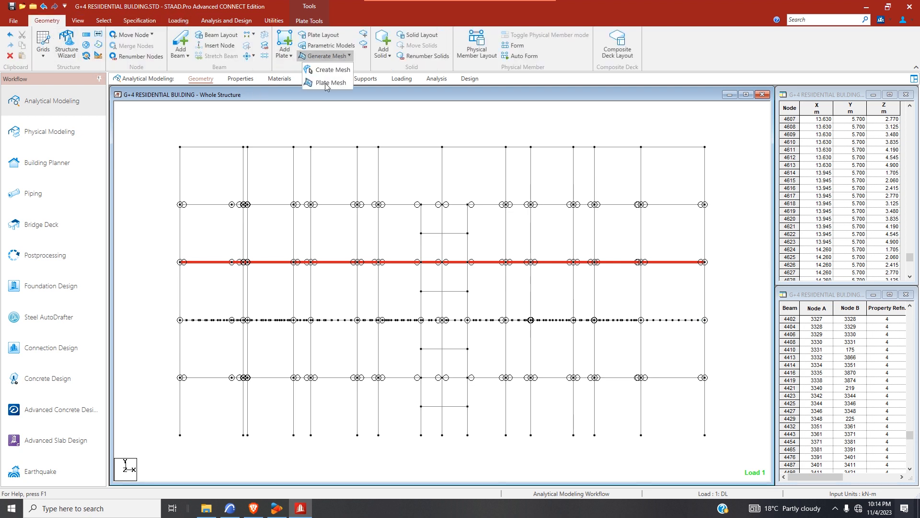
click(331, 83)
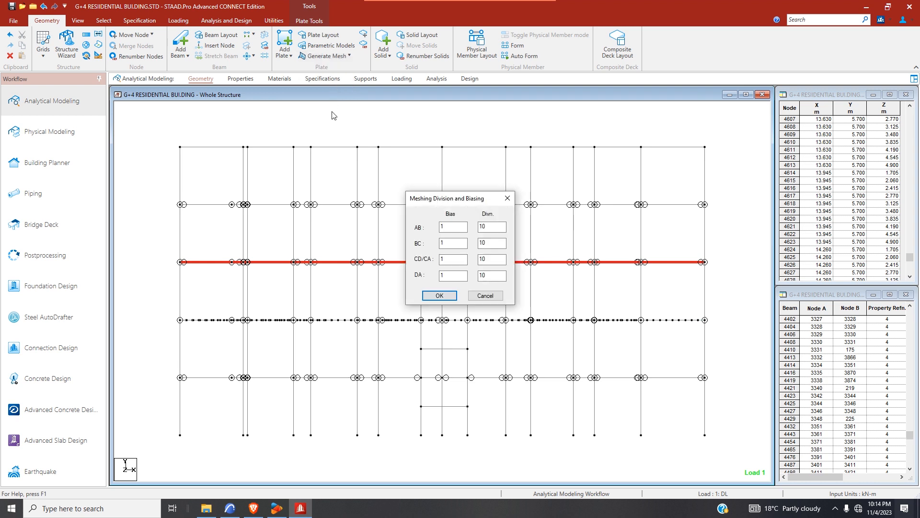
click(453, 297)
click(437, 263)
click(439, 283)
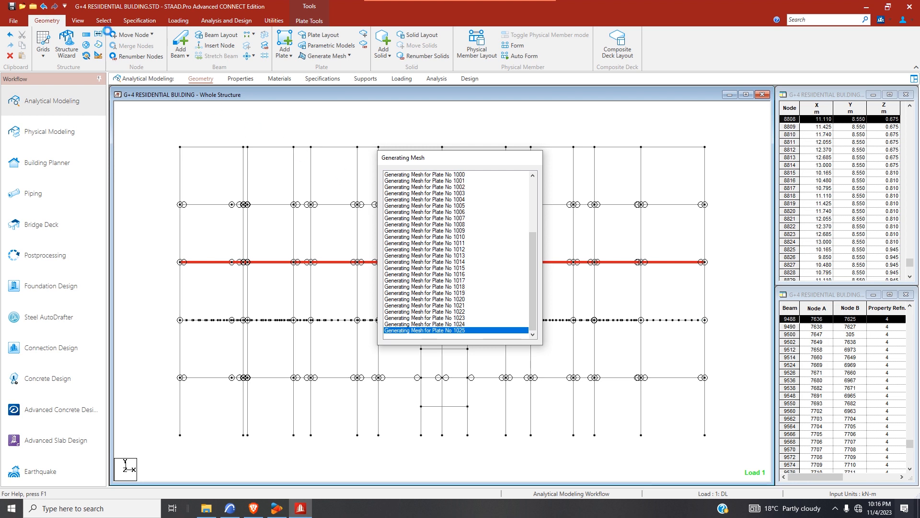
- End the unresponsive STAAD.Pro process, restart the program and reopen the G+4 residential building model
click(912, 6)
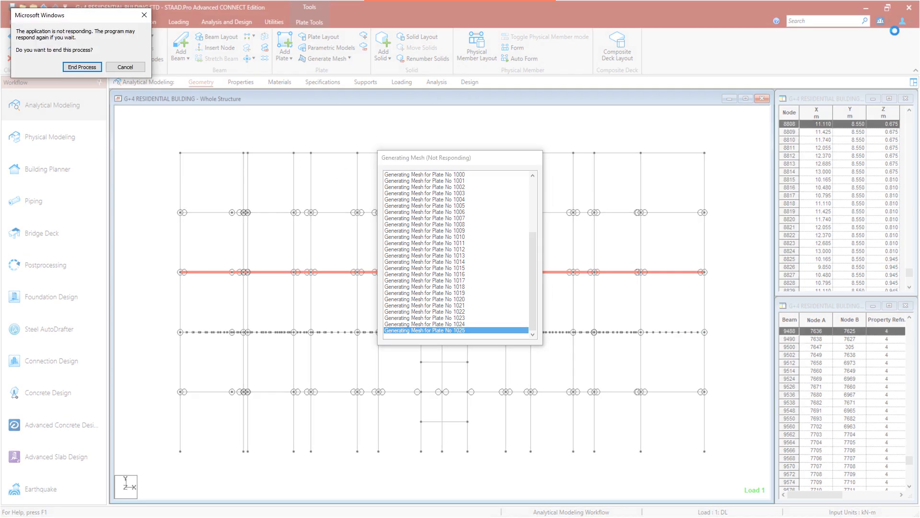
click(86, 67)
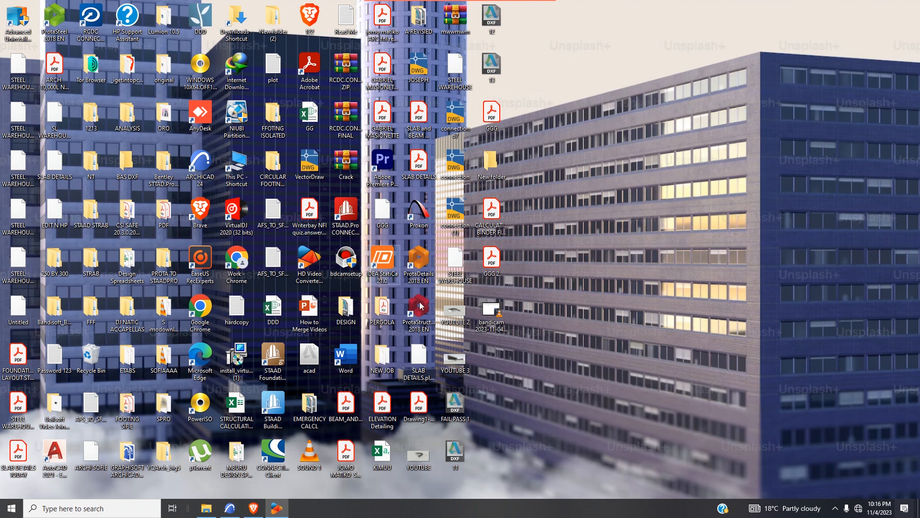
double_click(347, 212)
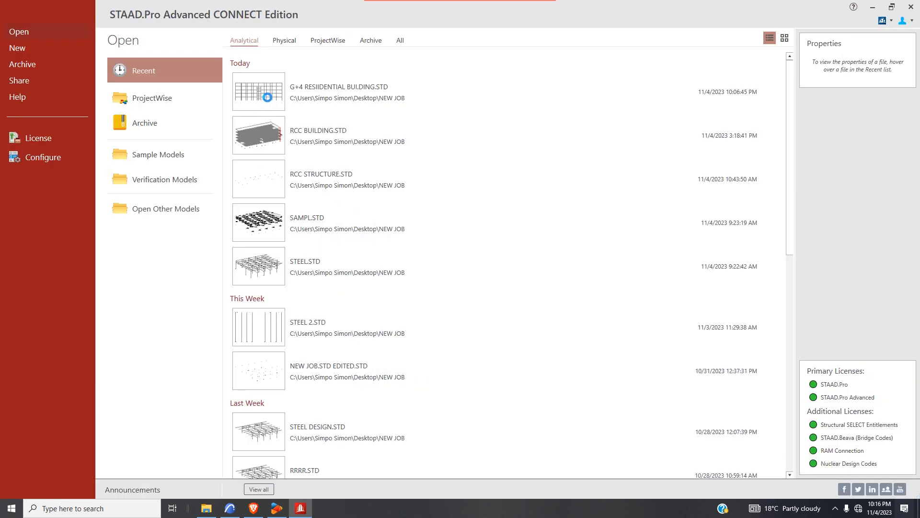
click(267, 97)
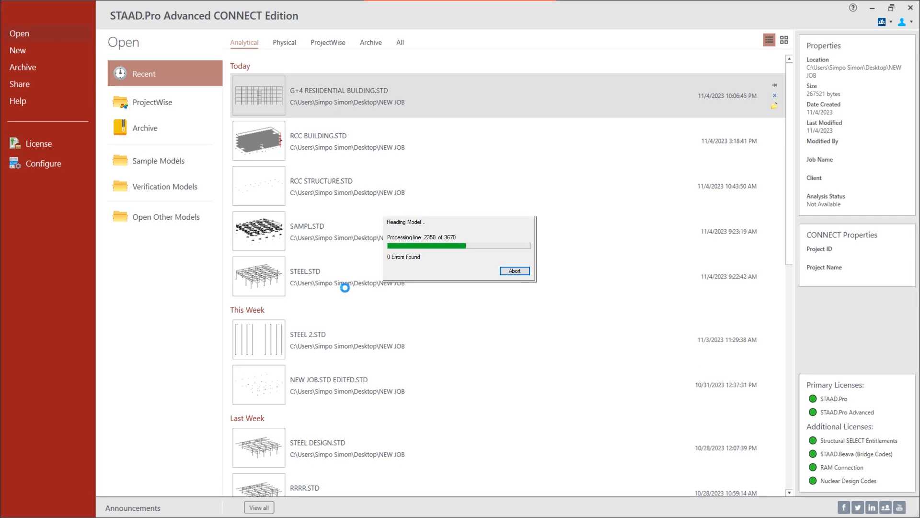
click(628, 356)
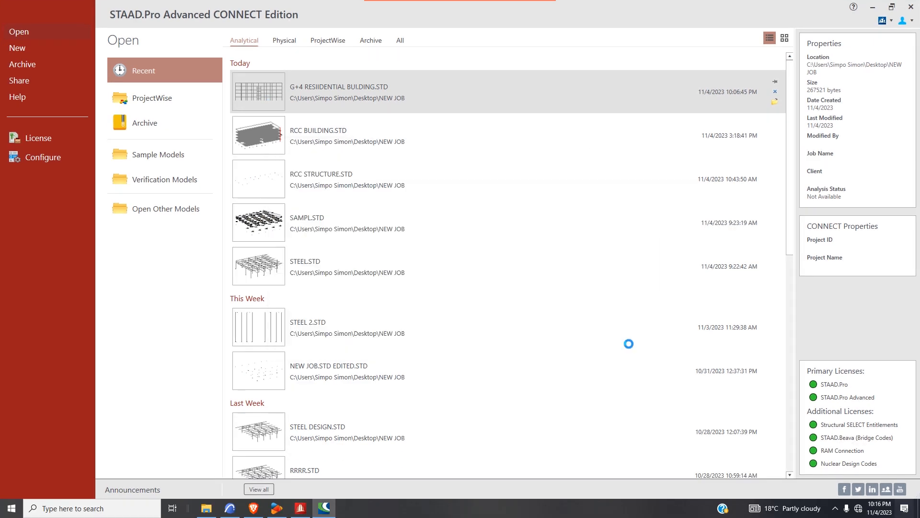
click(500, 278)
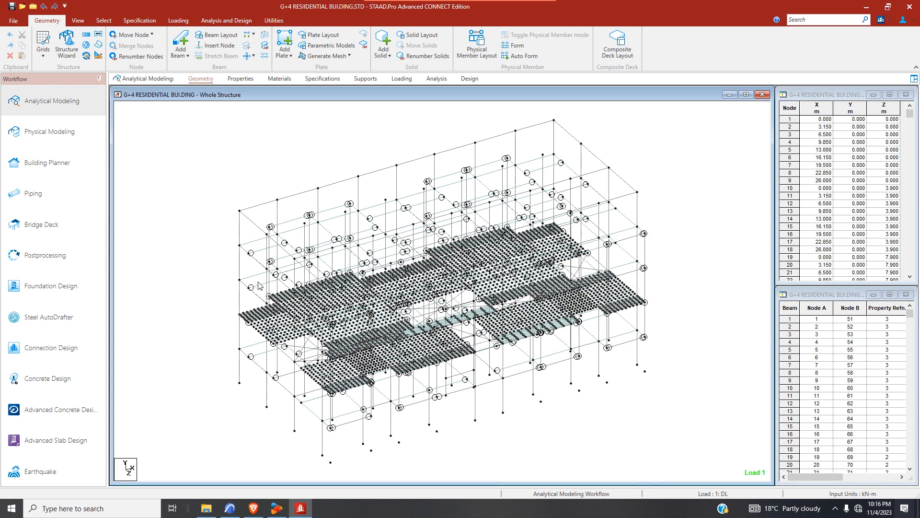
- Select all unmeshed plates of the middle slab with the plate cursor in front view, and return to the isometric view
click(105, 20)
click(51, 44)
click(251, 282)
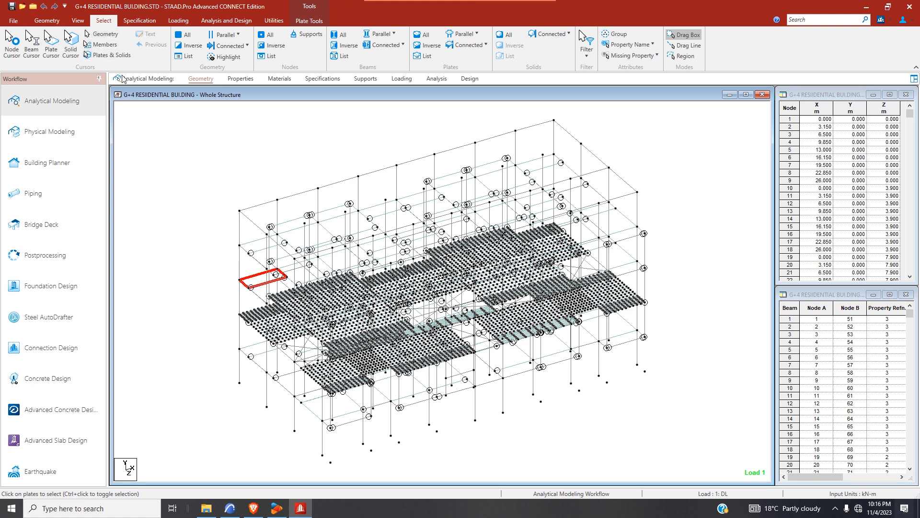
click(57, 23)
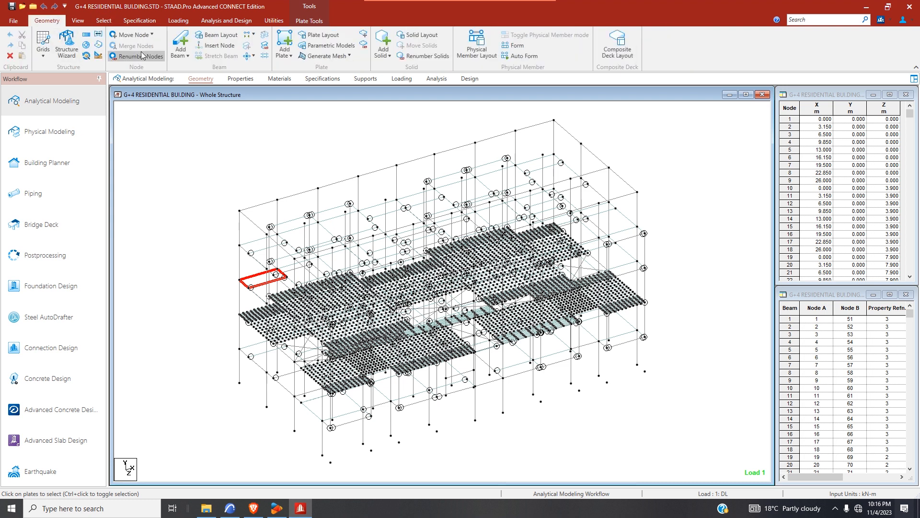
click(77, 21)
click(185, 46)
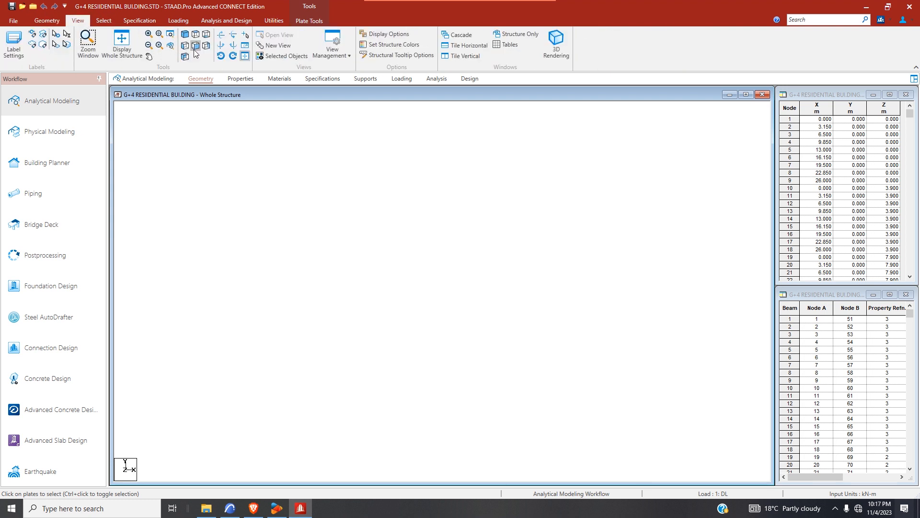
drag(146, 253, 738, 268)
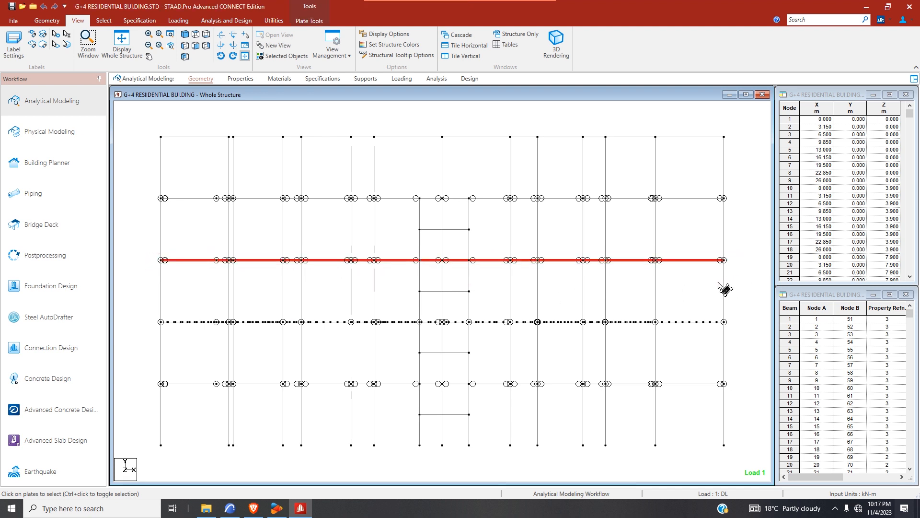
click(186, 34)
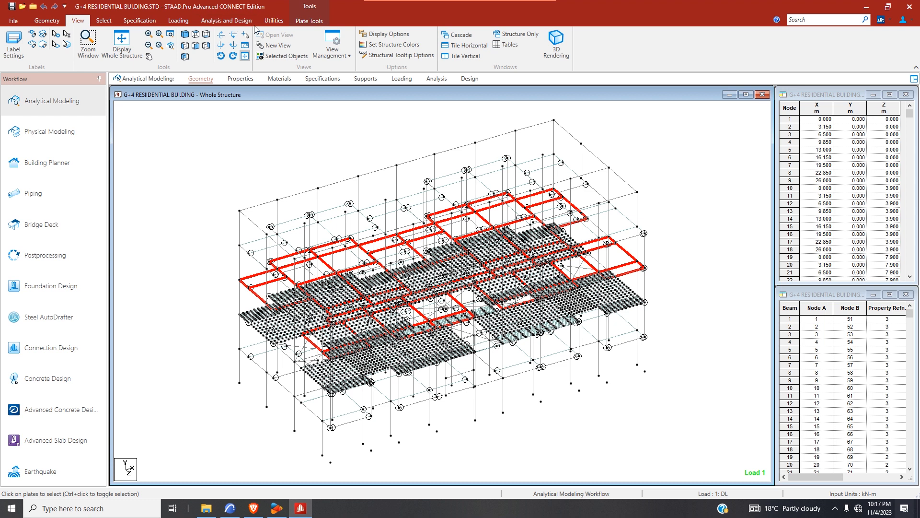
- Mesh the middle slab's selected plates as quadrilaterals with 10 divisions and bias 1 on every side
click(48, 20)
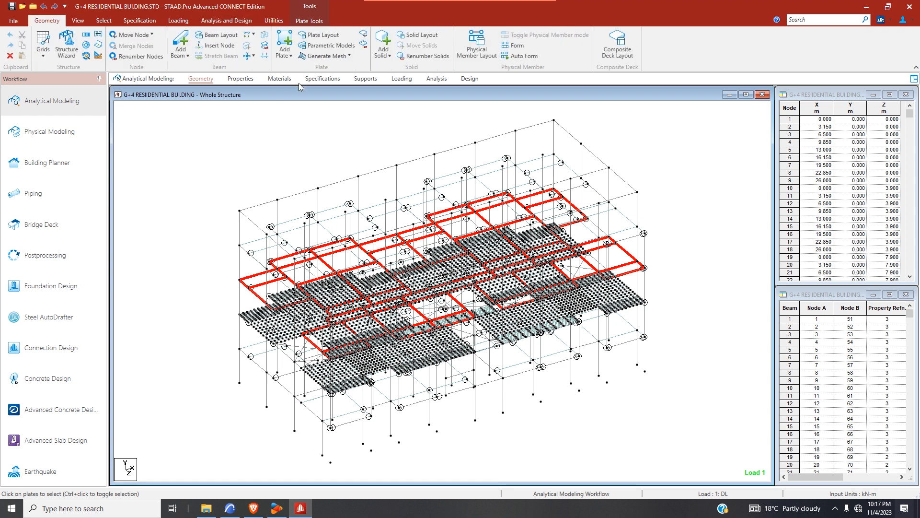
click(325, 55)
click(328, 82)
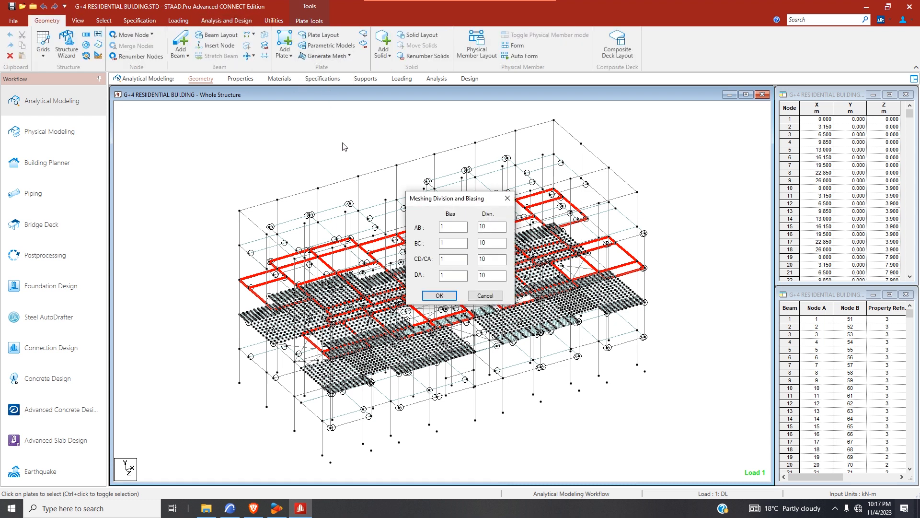
click(447, 293)
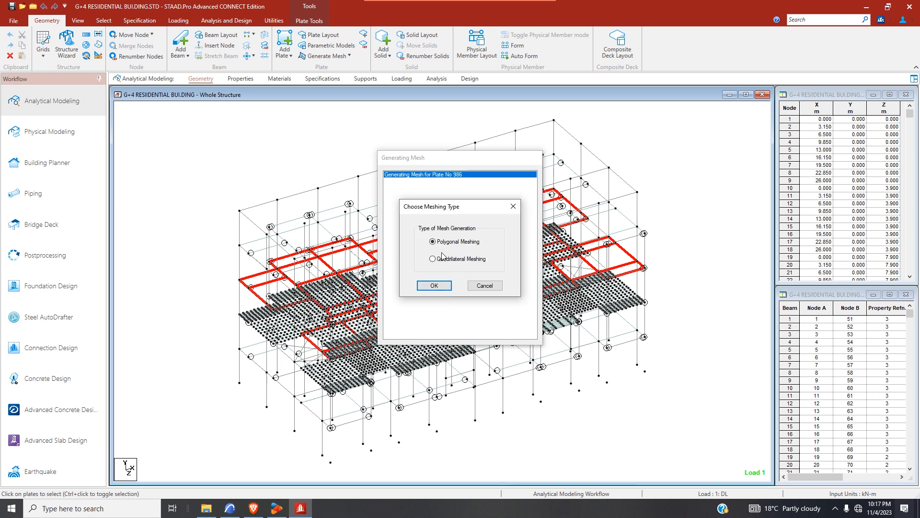
click(438, 284)
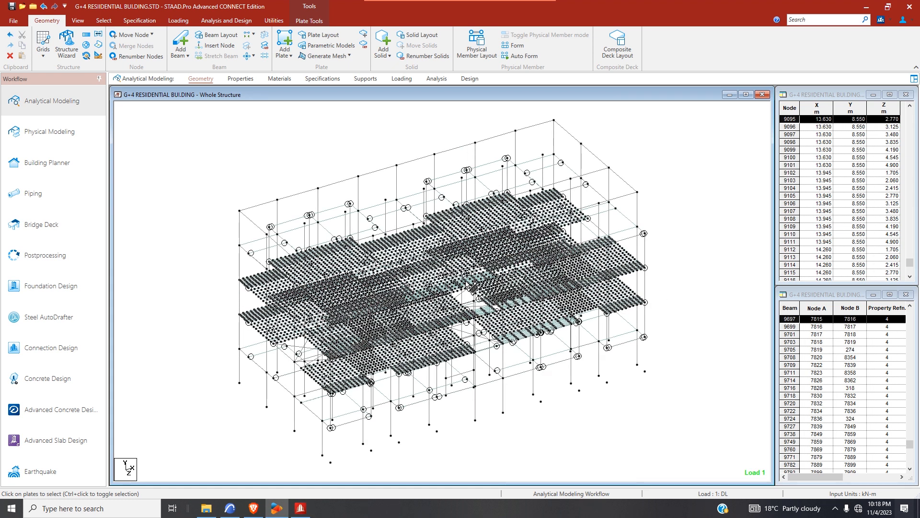
- Save the model and select all plates of the uppermost slab in front view
click(77, 20)
click(12, 7)
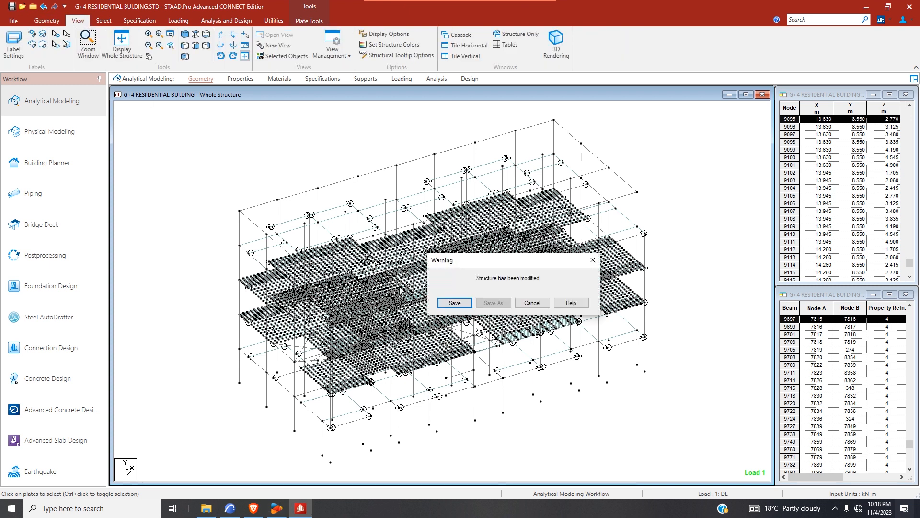
click(455, 303)
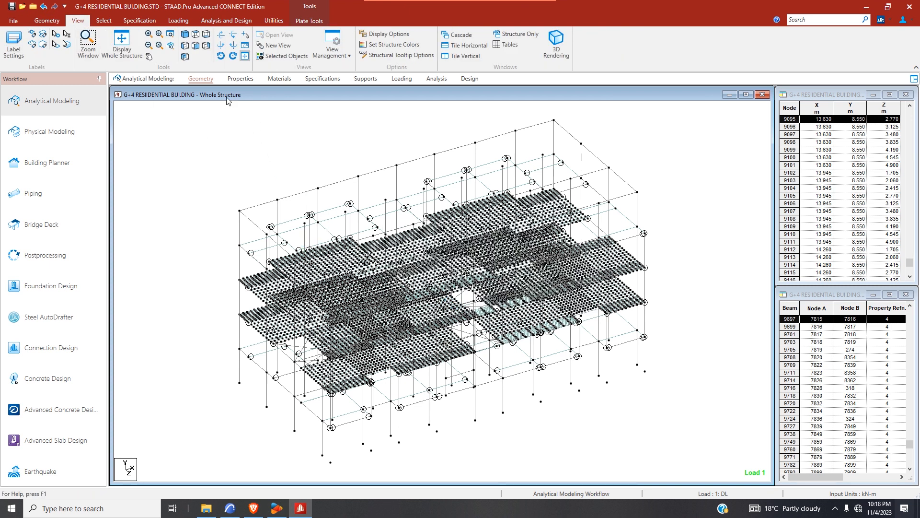
click(196, 45)
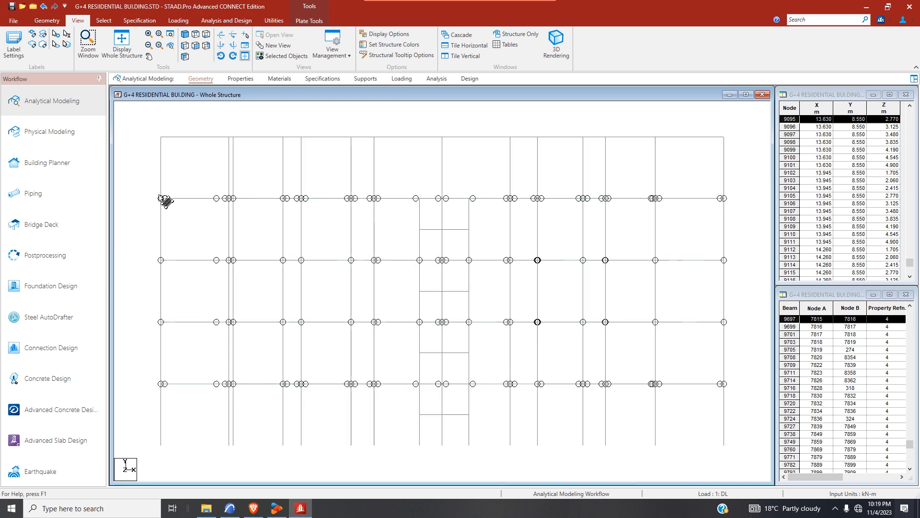
click(727, 202)
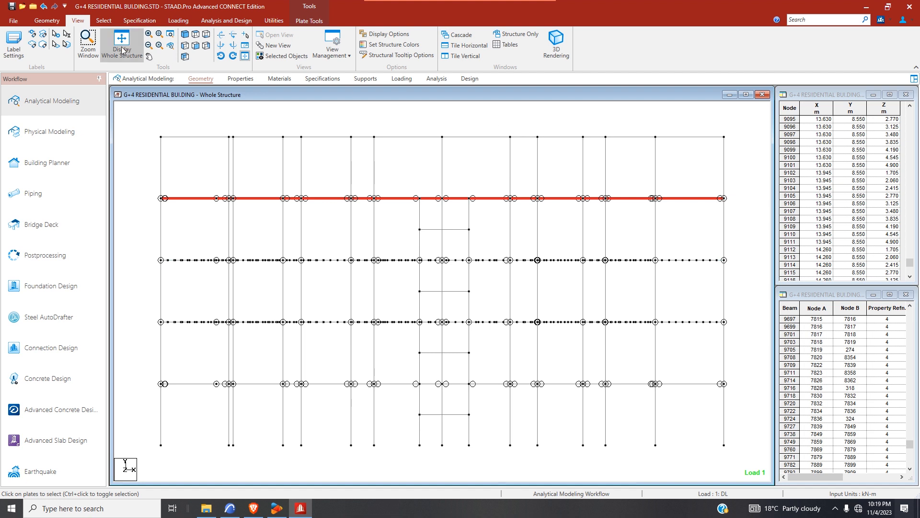
- Mesh the uppermost slab's selected plates as quadrilaterals with 10 divisions and bias 1 on every side, and save the model
click(184, 35)
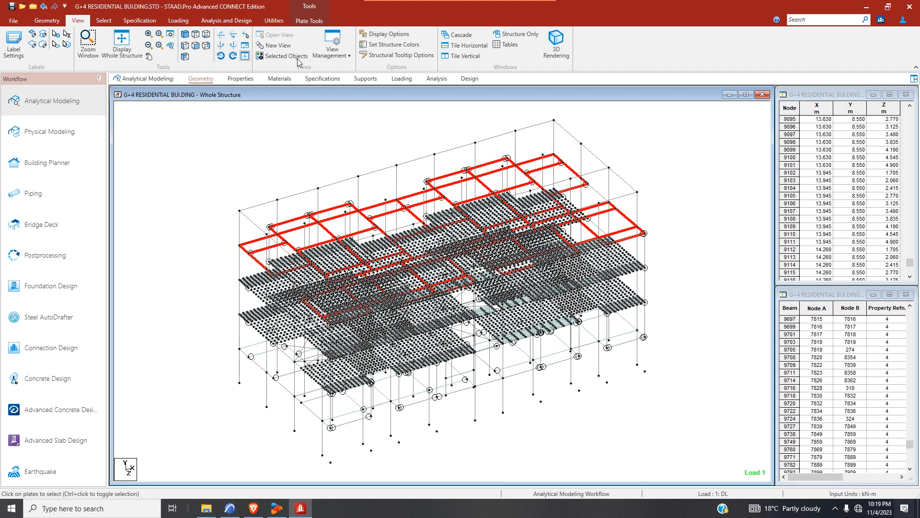
click(46, 21)
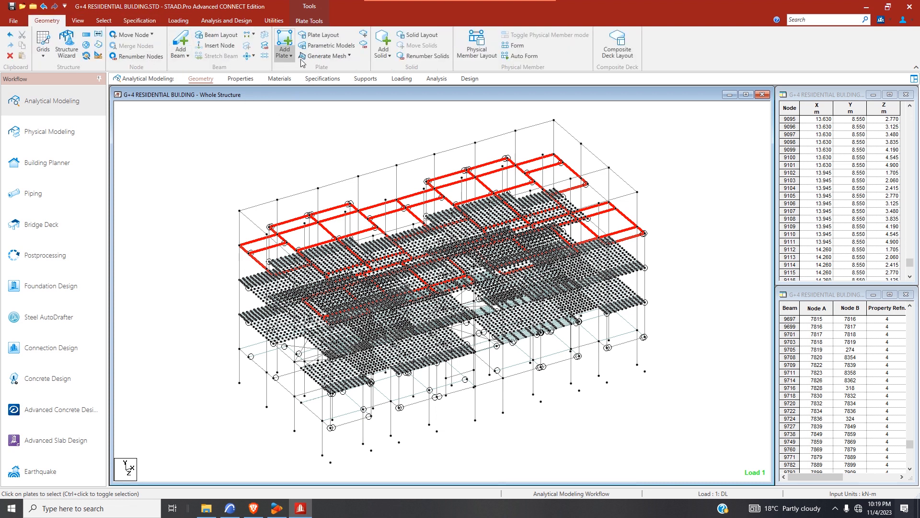
click(322, 57)
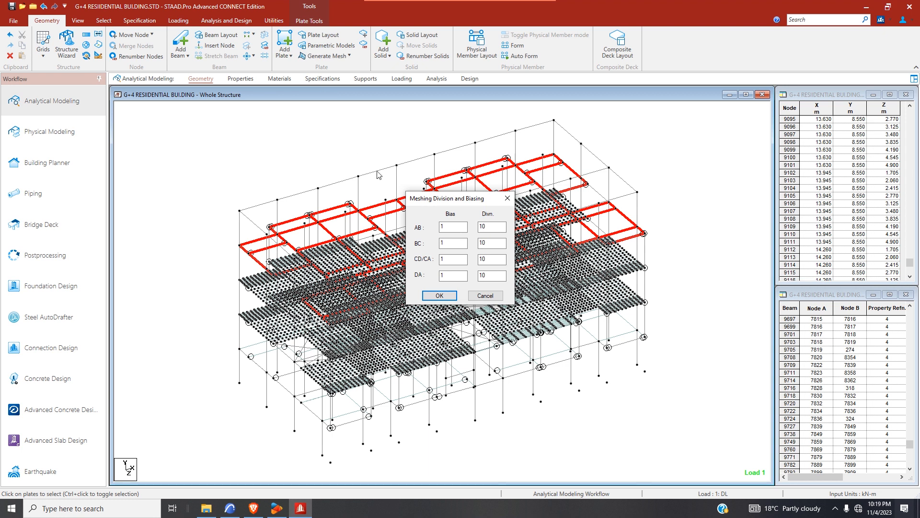
click(438, 294)
click(437, 261)
click(434, 286)
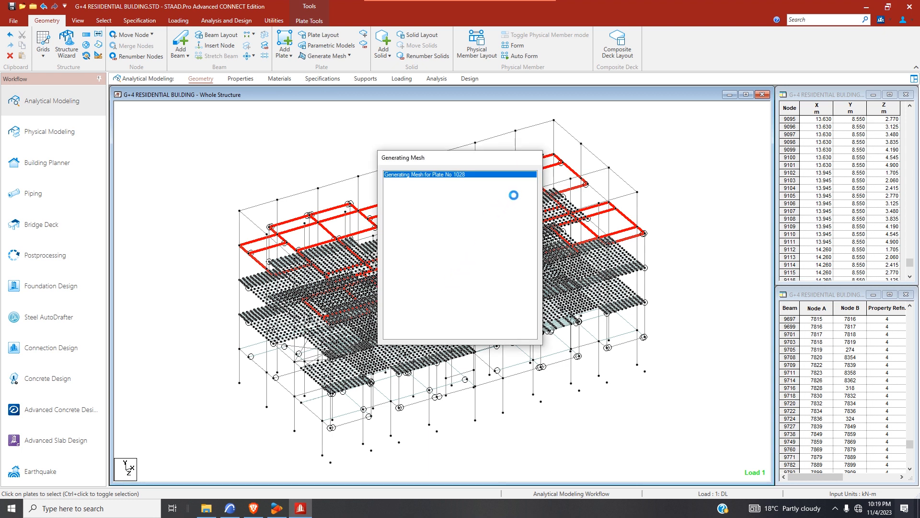
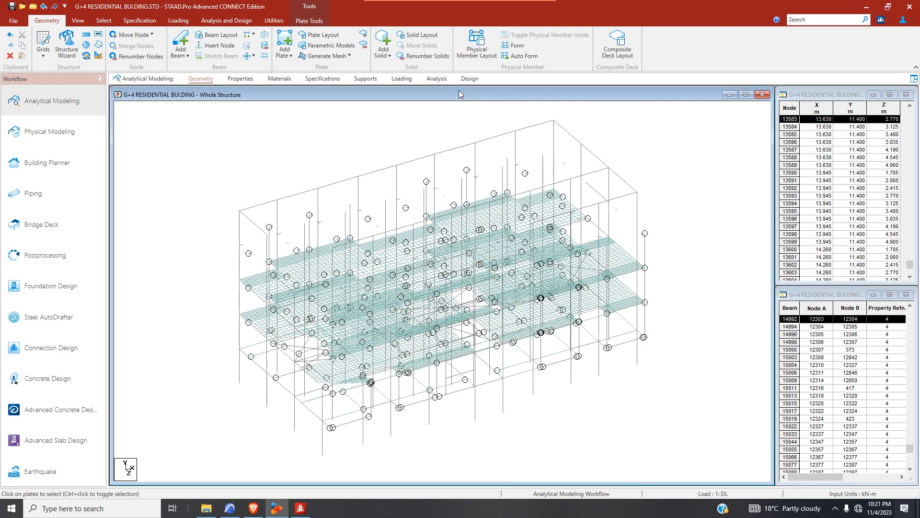
click(9, 7)
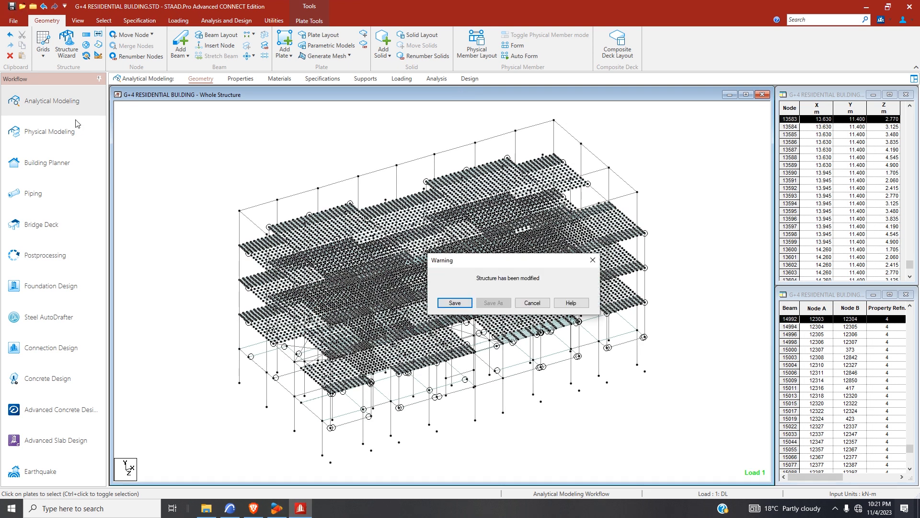
click(455, 303)
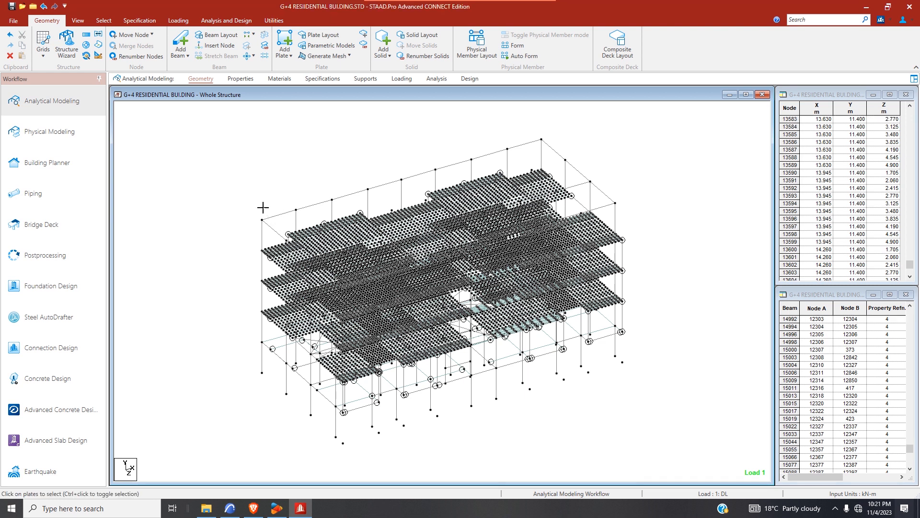
- Display the whole structure in isometric view with the members' section outlines shown
click(105, 21)
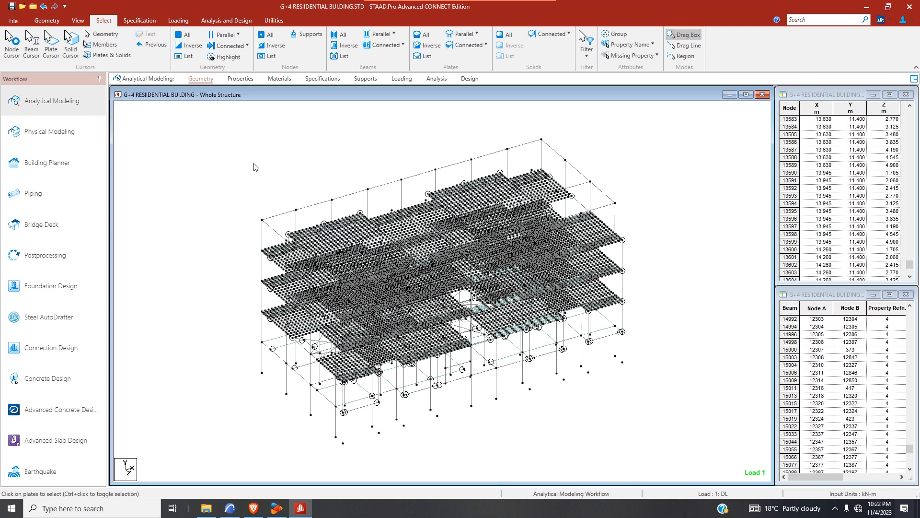
key(shift+3)
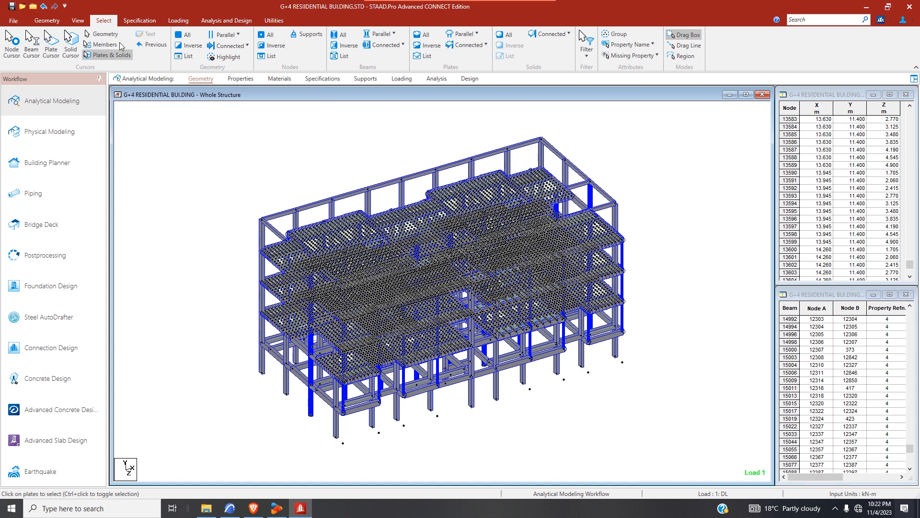
click(77, 20)
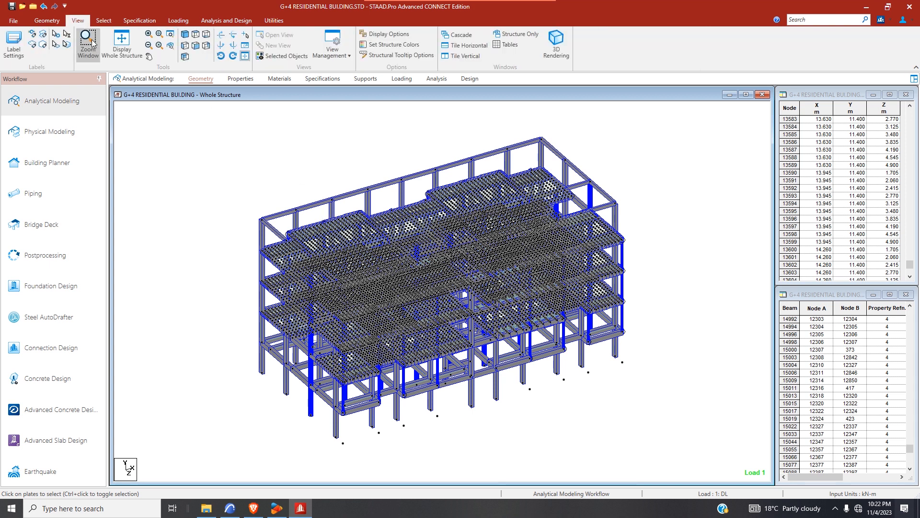
click(186, 38)
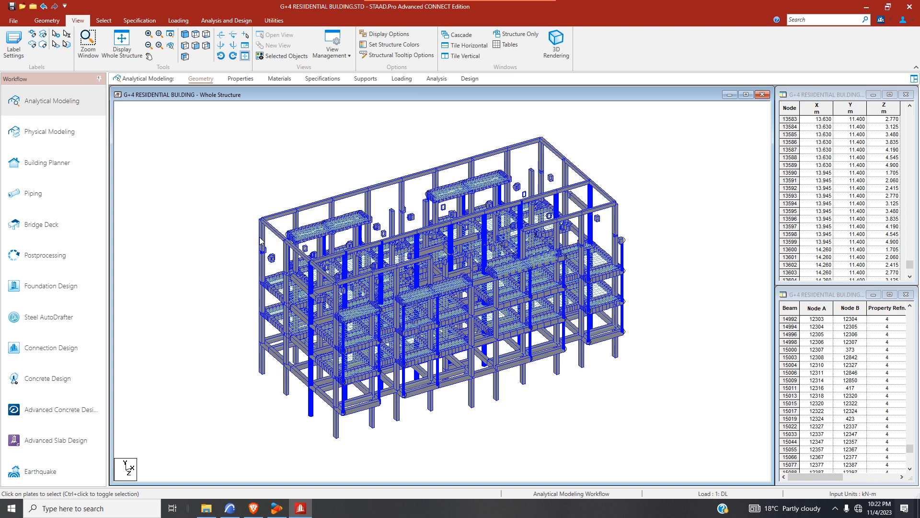
scroll(350, 411, up, 1)
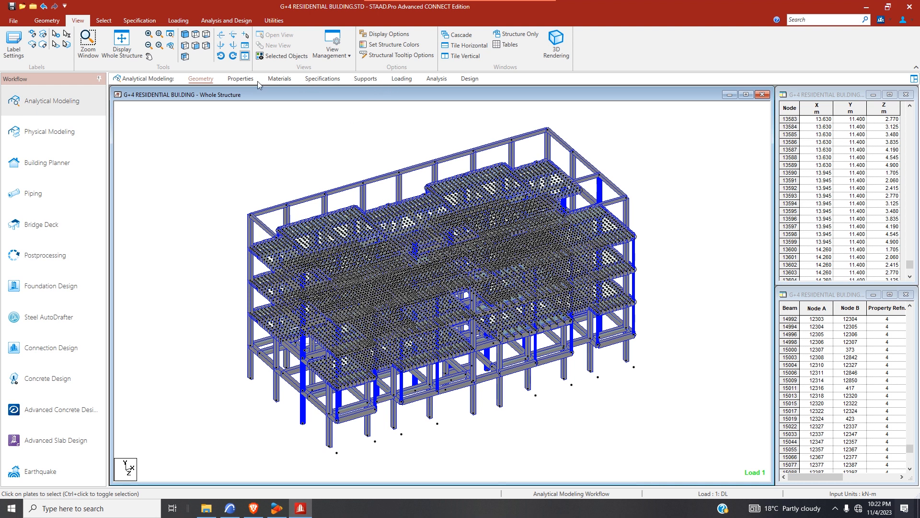
- Assign the SELFWEIGHT Y -1 load of load case 1: DL to the whole view
click(401, 80)
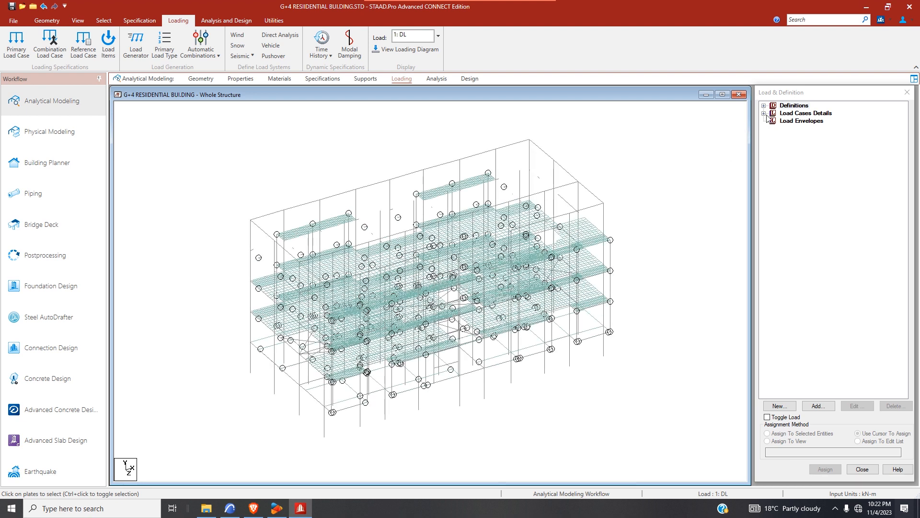
click(764, 113)
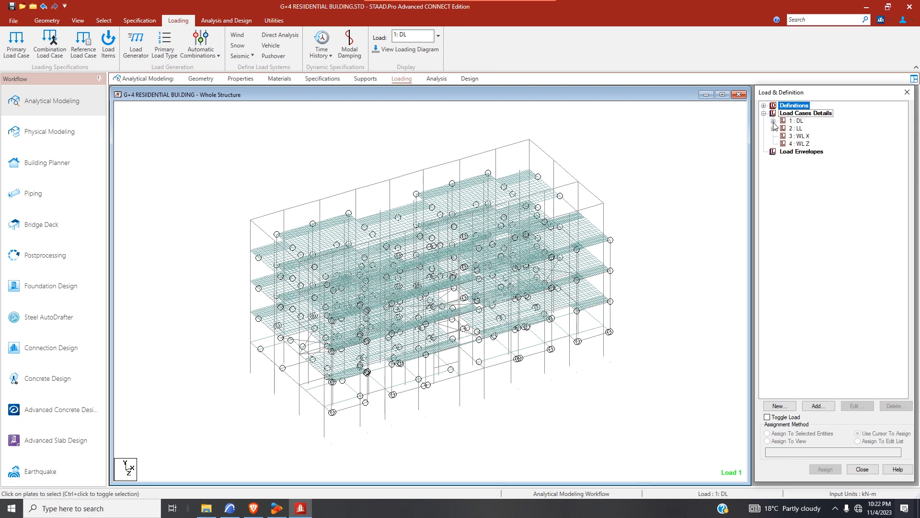
click(773, 121)
click(815, 128)
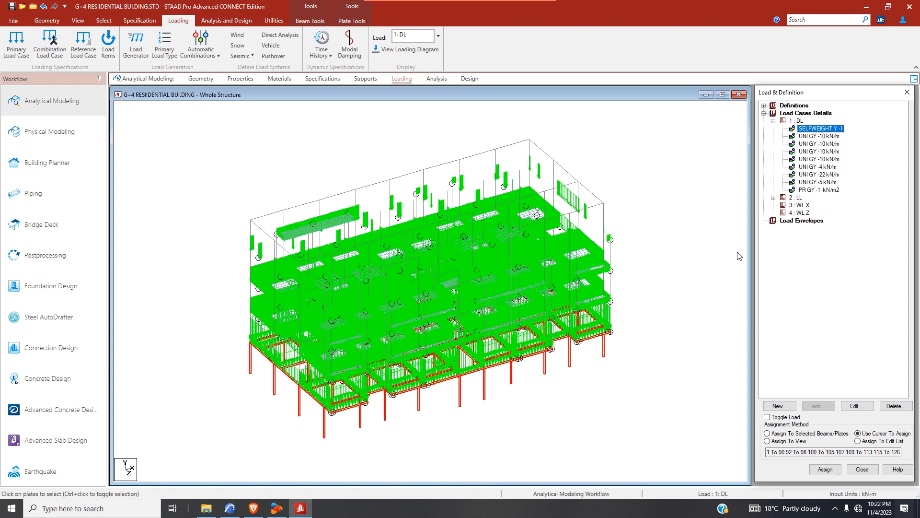
click(768, 441)
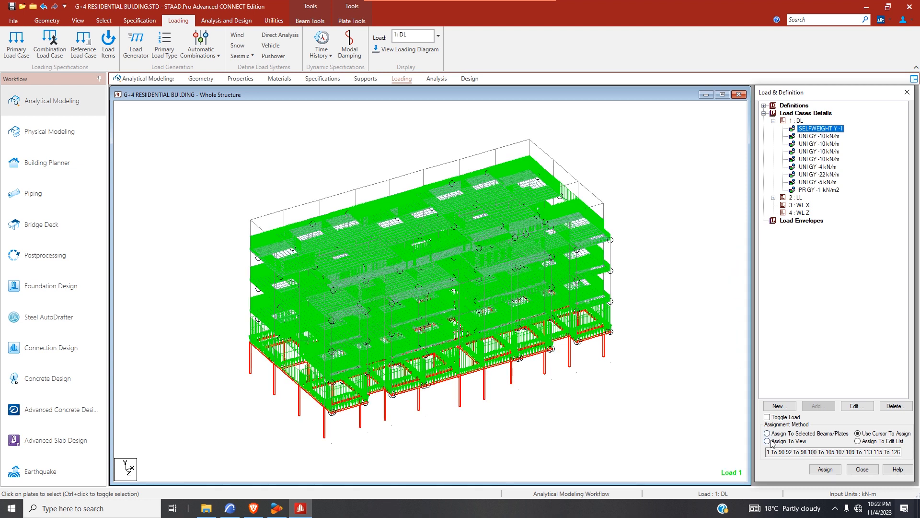
click(824, 469)
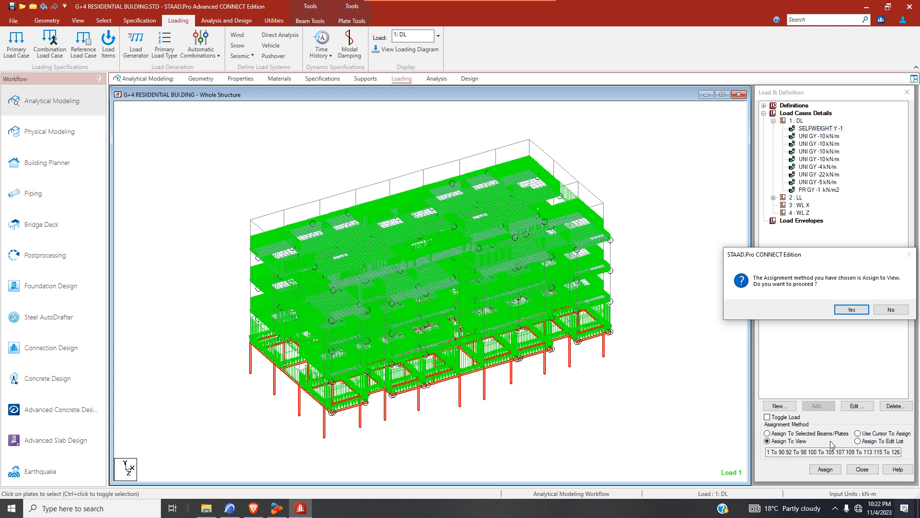
click(857, 309)
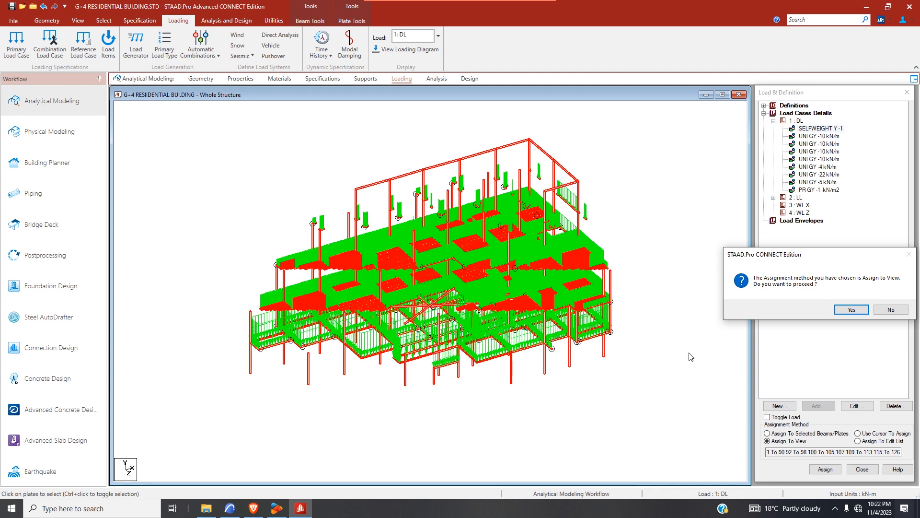
click(849, 310)
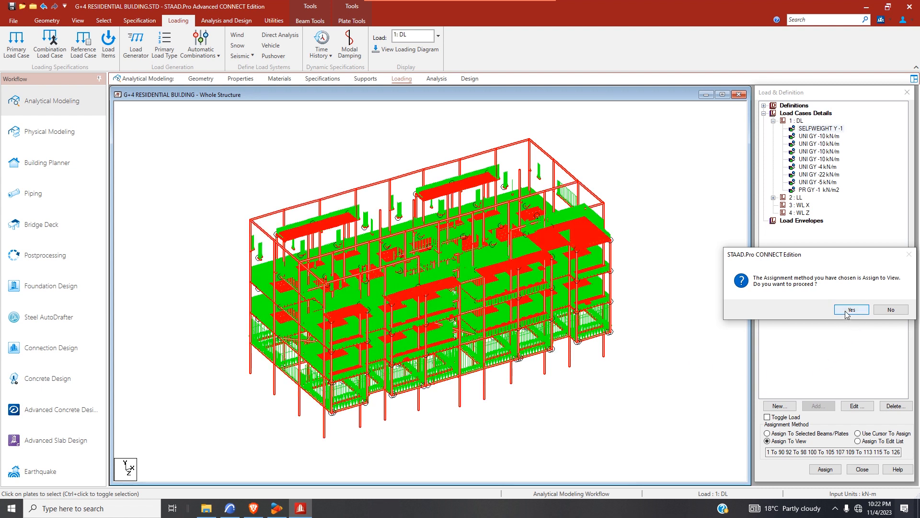
click(823, 468)
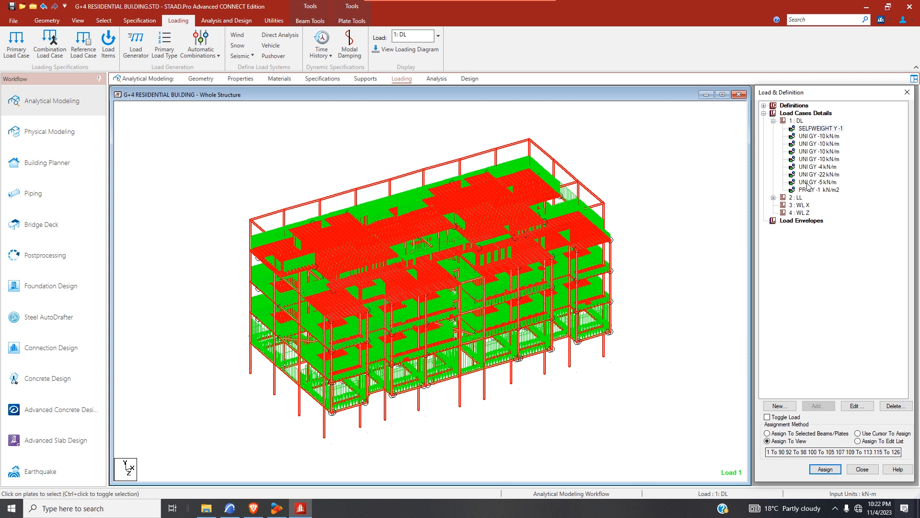
- Examine which beams each uniform load of load case 1: DL is assigned to, from the -10 kN/m items to the -5 kN/m item
click(824, 137)
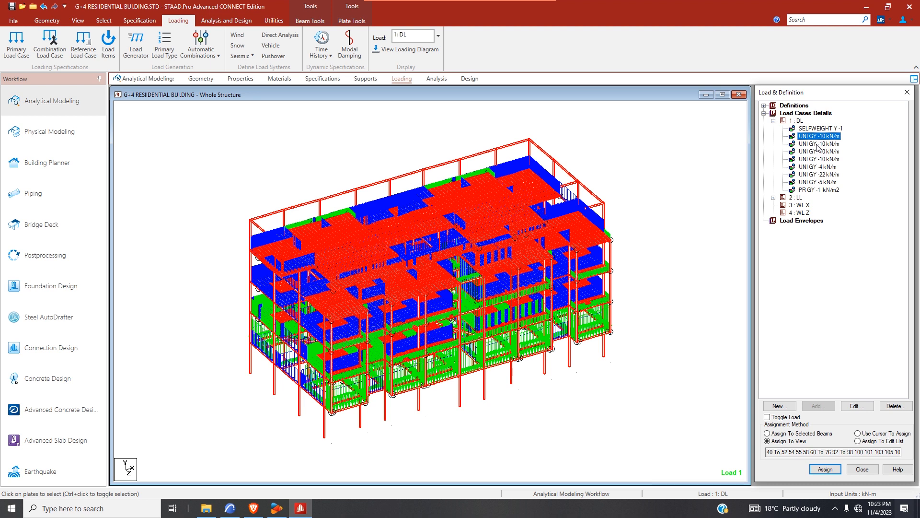
click(818, 144)
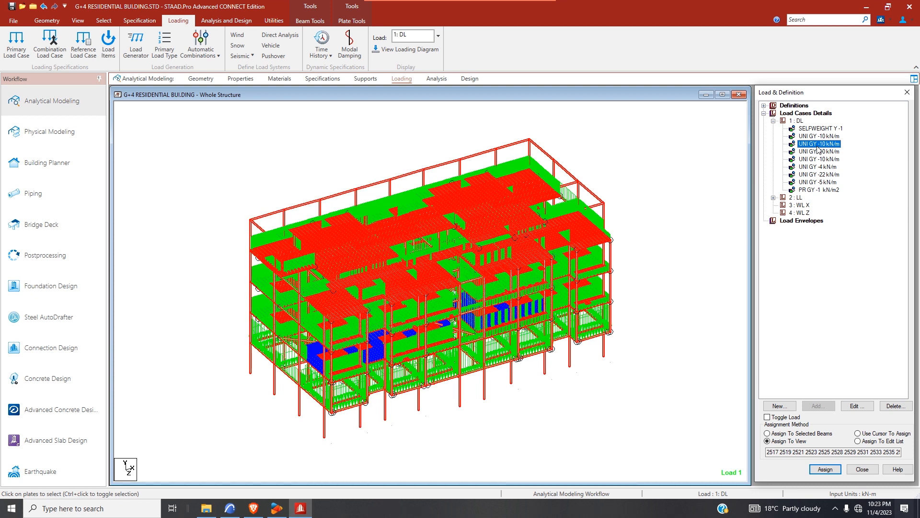
click(819, 152)
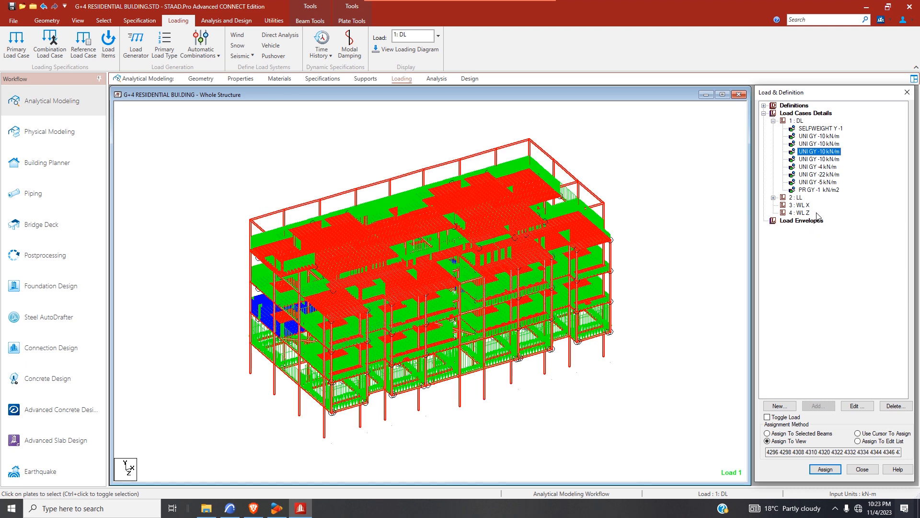
click(827, 159)
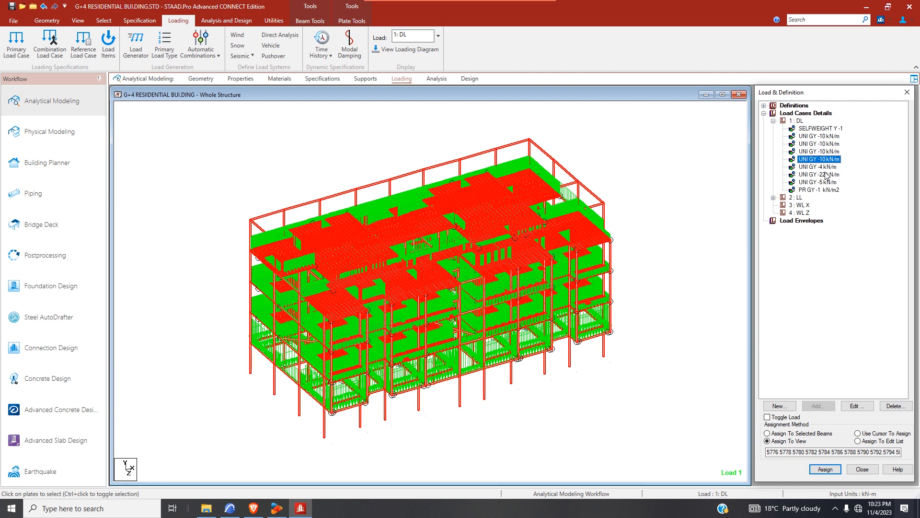
click(833, 167)
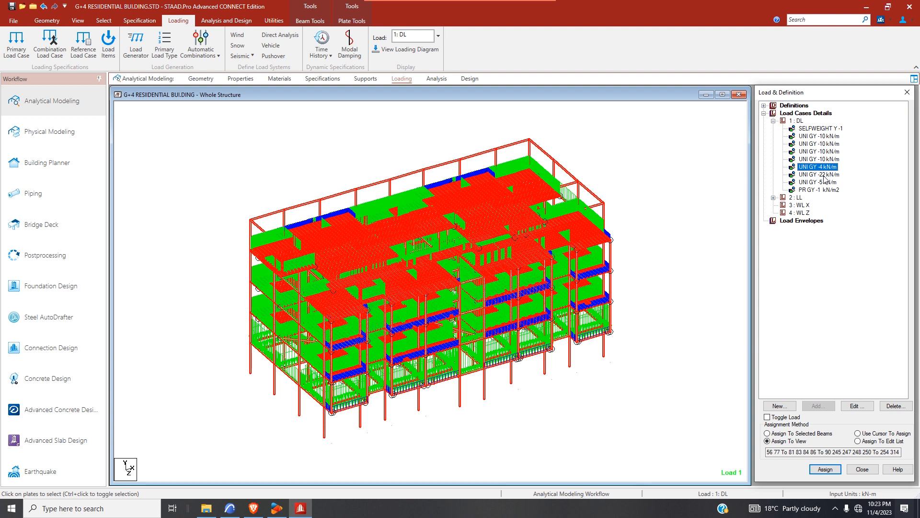
click(824, 175)
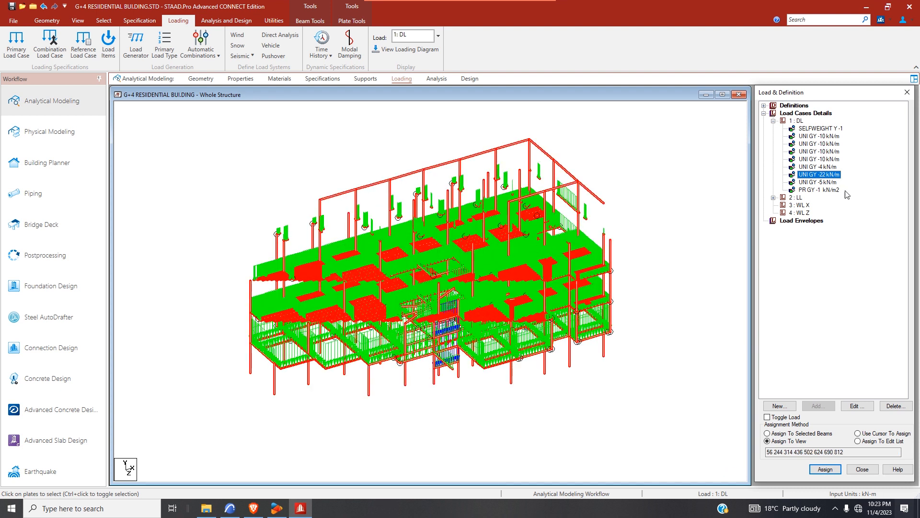
click(822, 182)
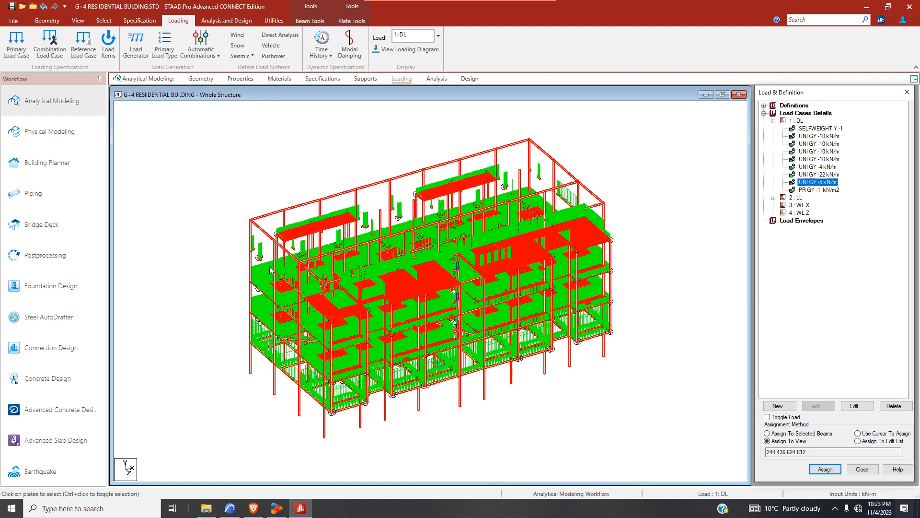
- Inspect the DL load items on a short beam at the edge of the uppermost slab
double_click(271, 270)
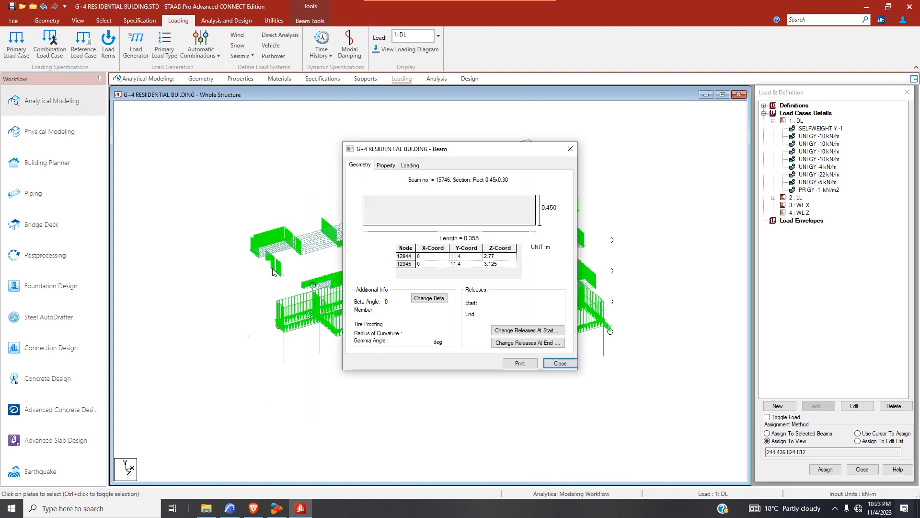
click(410, 164)
click(404, 202)
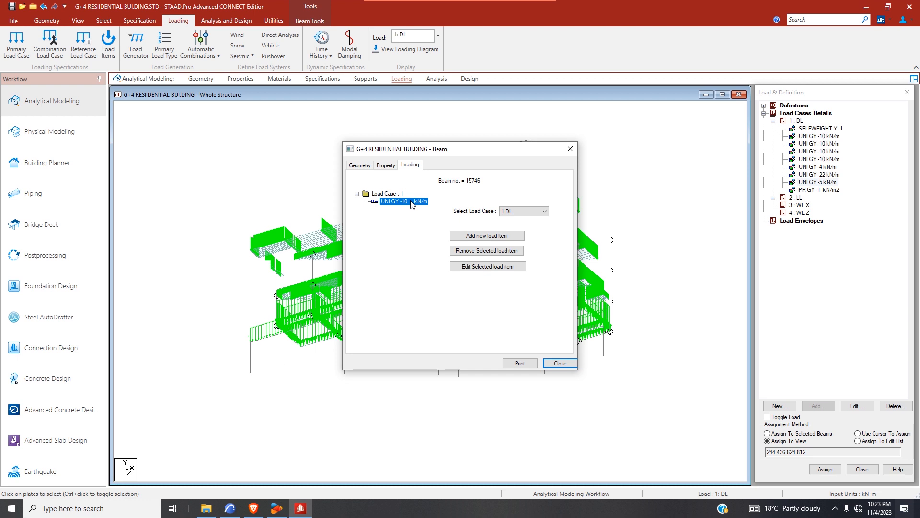
click(543, 213)
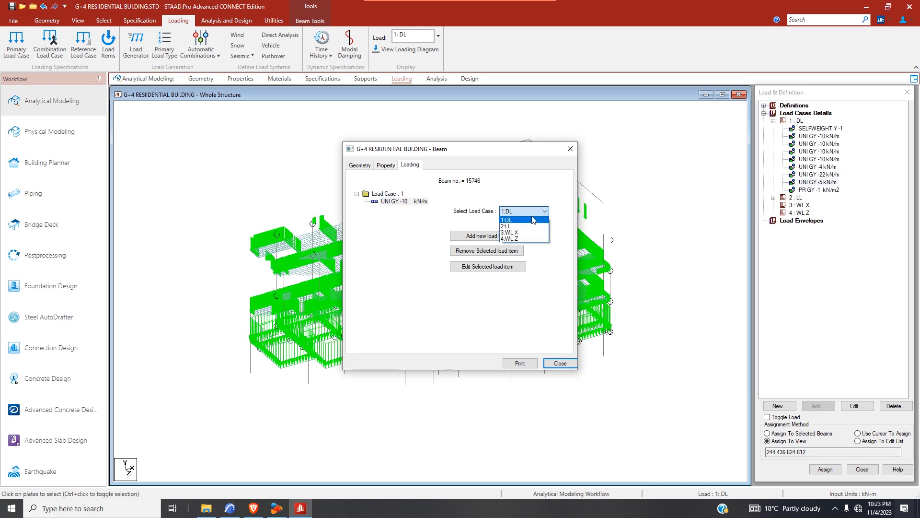
click(537, 220)
click(569, 149)
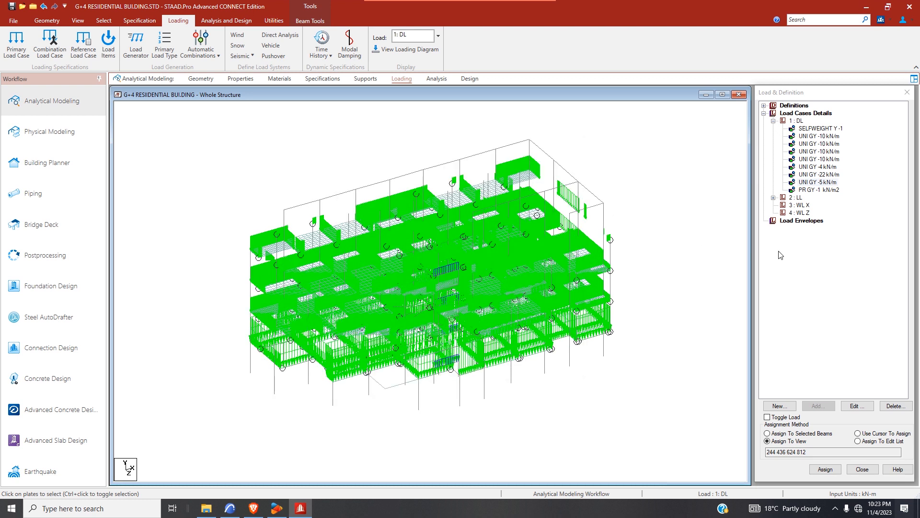
- Assign the PR GY -1 kN/m2 plate pressure load of load case 1: DL to all plates in the view
click(818, 190)
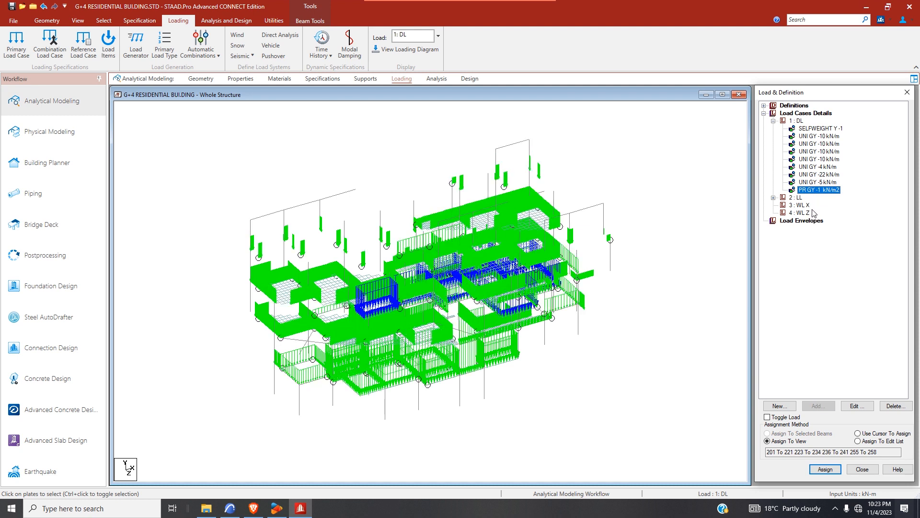
click(824, 469)
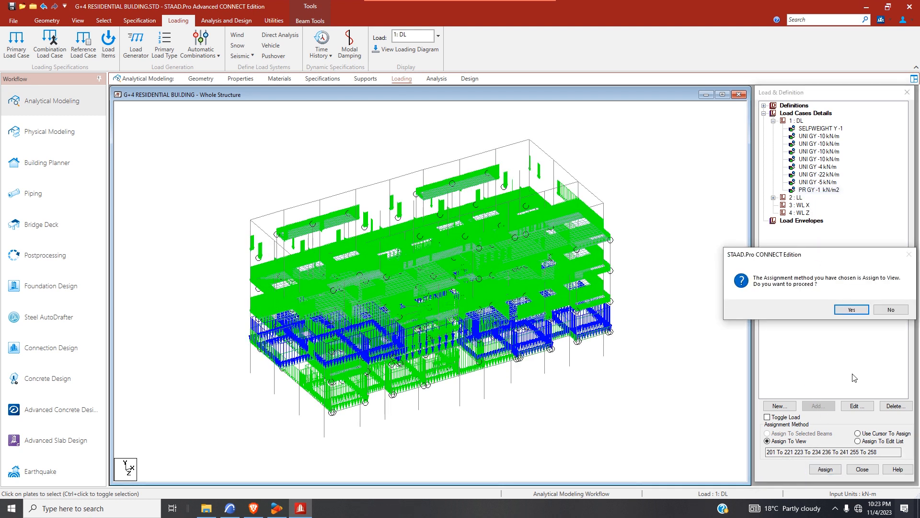
click(852, 310)
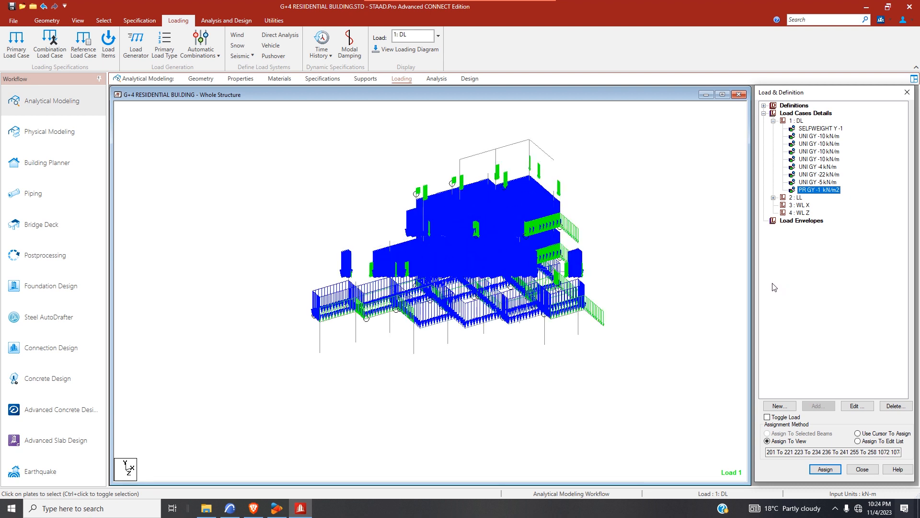
- Assign the PR -1.5 kN/m2 plate pressure load of load case 2: LL to all plates in the view
click(773, 198)
click(816, 205)
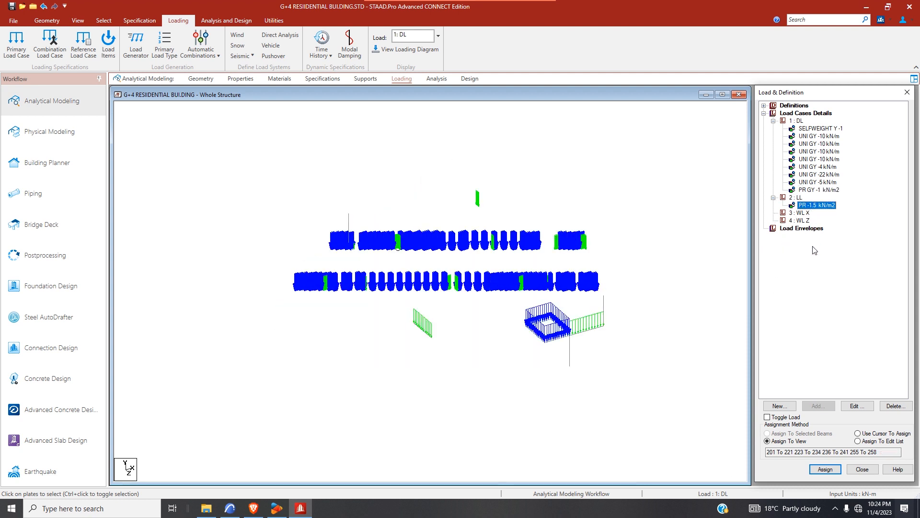
click(823, 472)
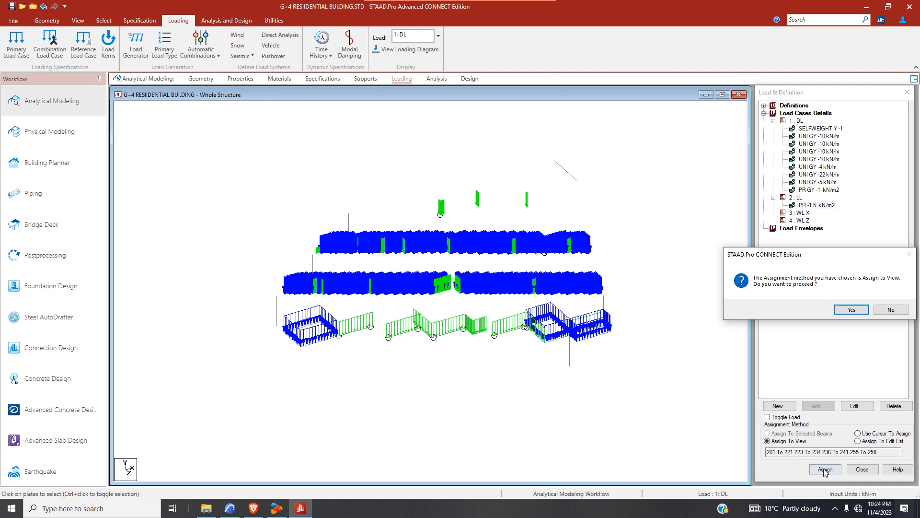
click(852, 310)
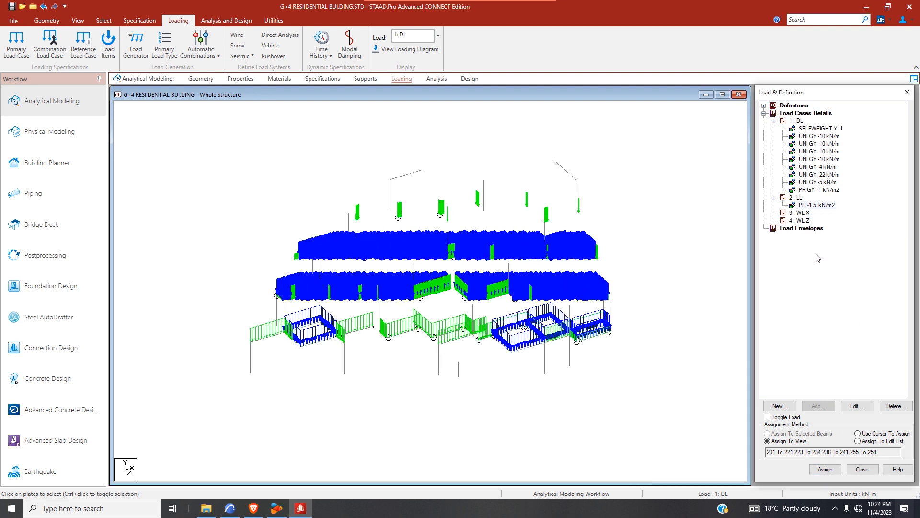
- Add type 1 wind loads in X with factors 1 and -1 to load case 3: WL X, for a Y range of 10 to 14.25 m
click(799, 221)
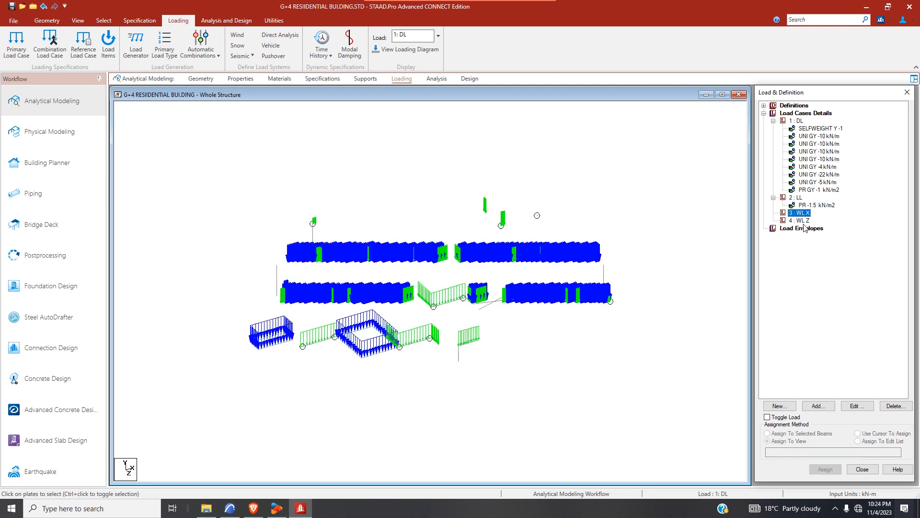
click(818, 406)
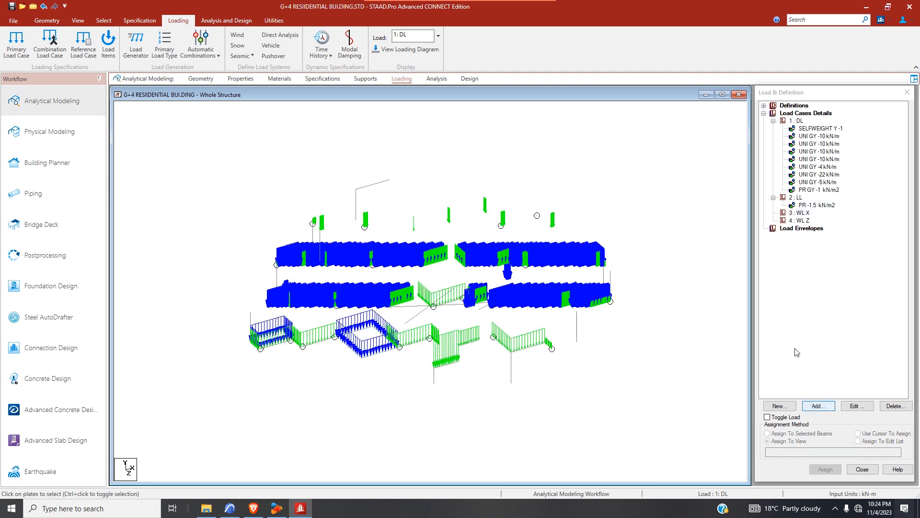
click(306, 238)
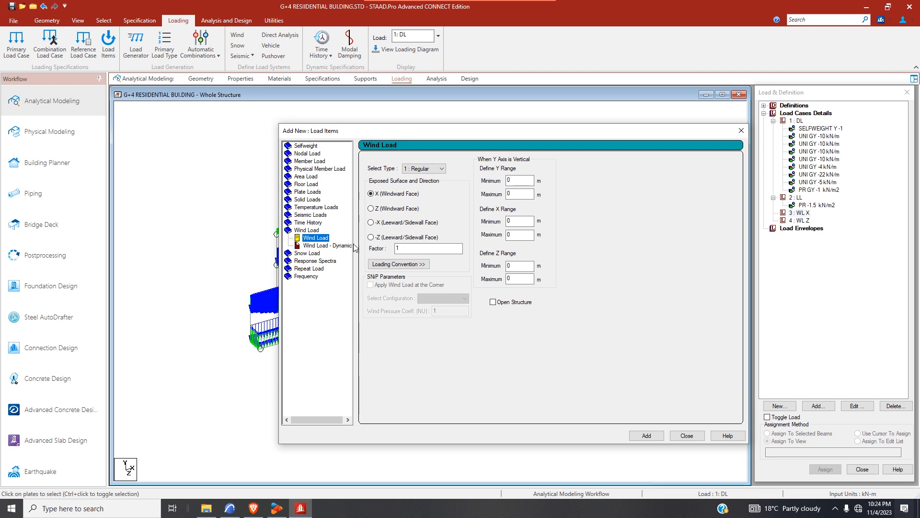
click(526, 180)
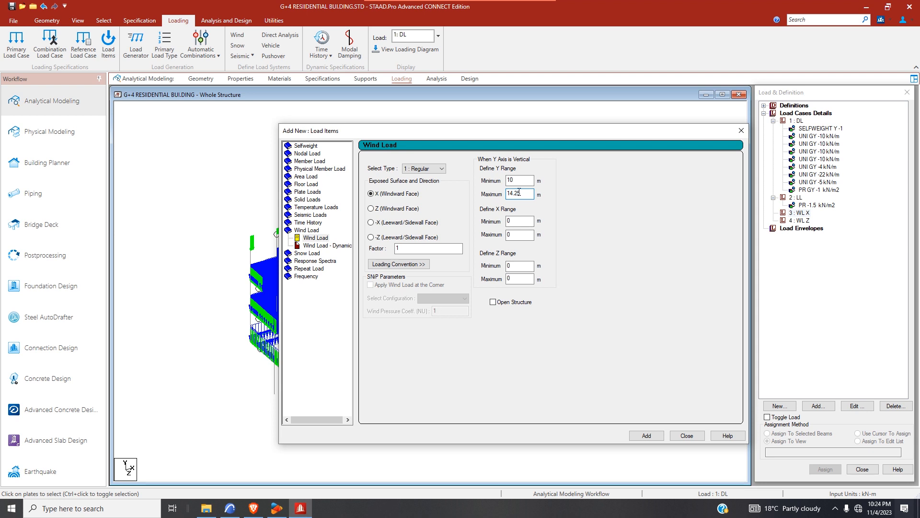
click(647, 436)
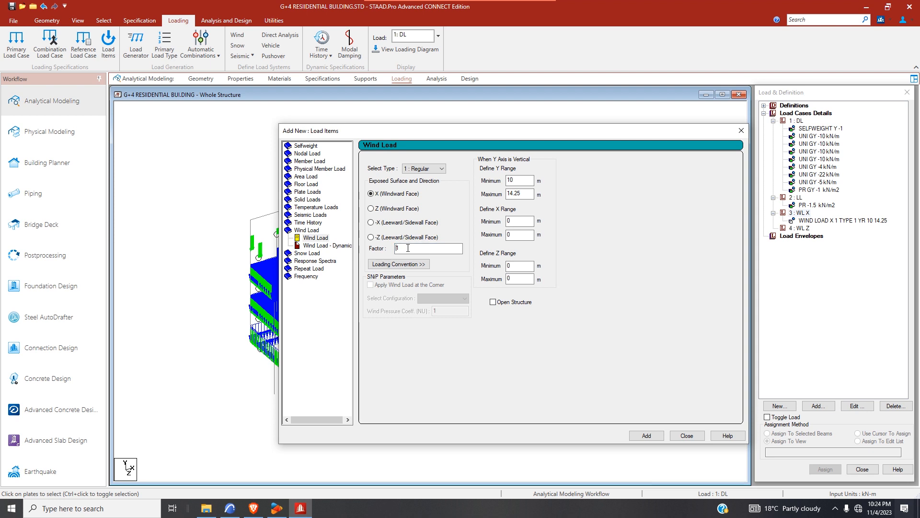
click(647, 435)
click(697, 438)
- Add type 1 wind loads in Z with factors 1 and -1 to load case 4: WL Z, for a Y range of 10 to 14.25 m
click(799, 212)
click(799, 236)
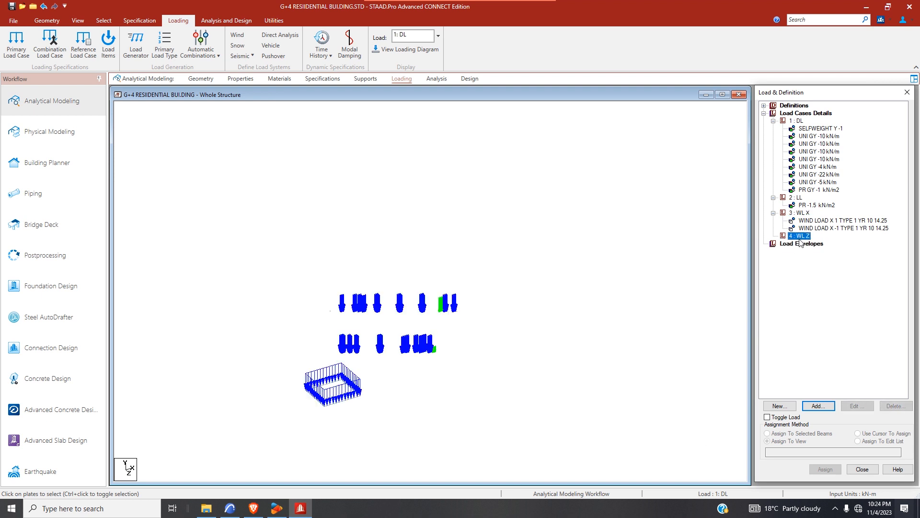
click(820, 406)
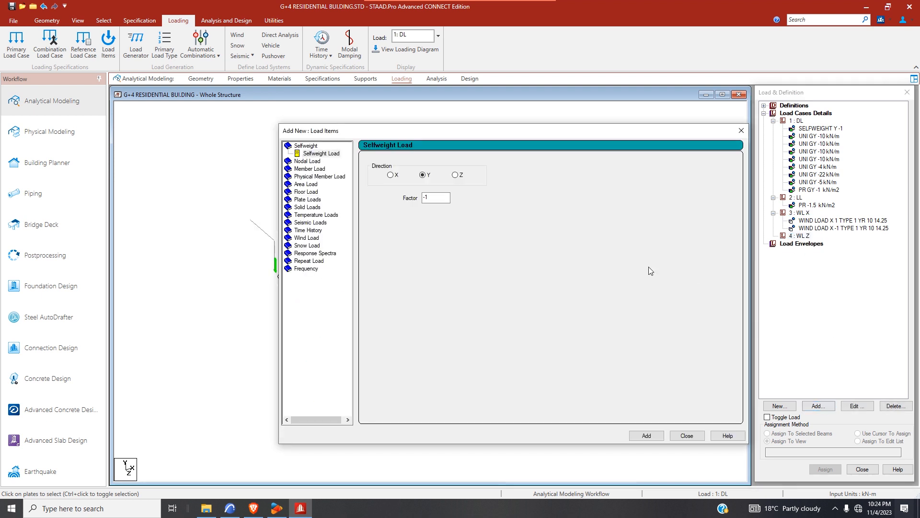
click(309, 238)
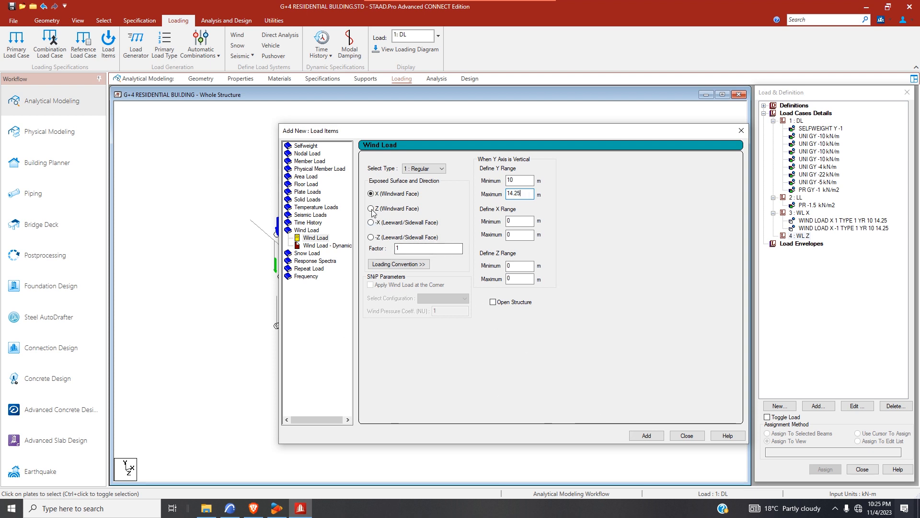
click(646, 435)
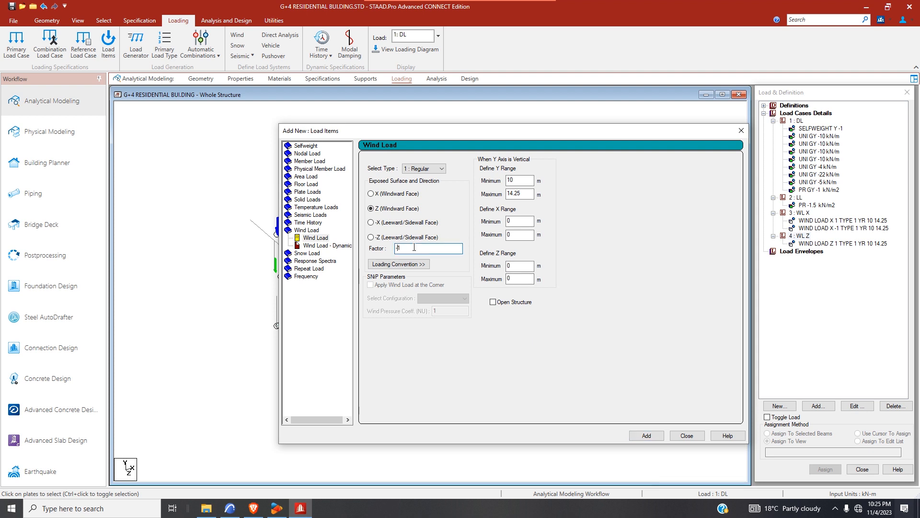
click(651, 436)
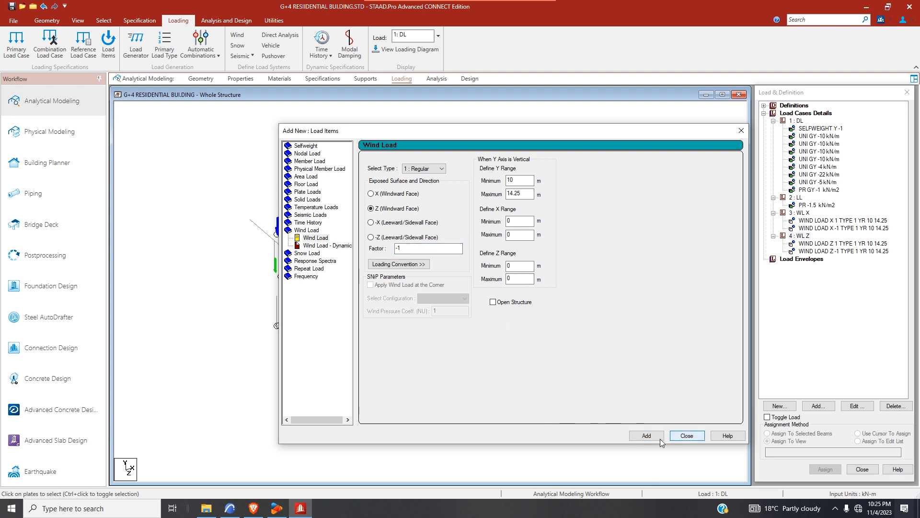
click(687, 436)
- Examine the PR GY -1 kN/m2 load of load case 1: DL and both wind load items of load case 3: WL X
click(819, 190)
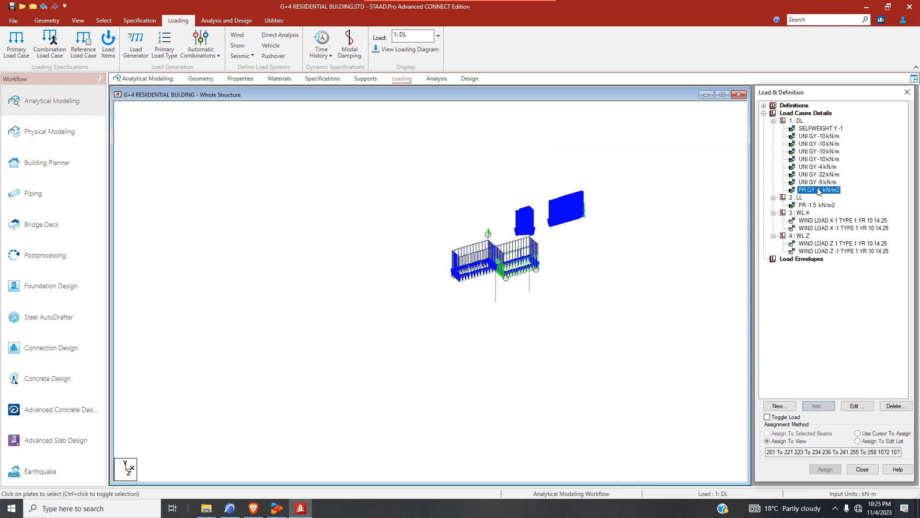
click(817, 220)
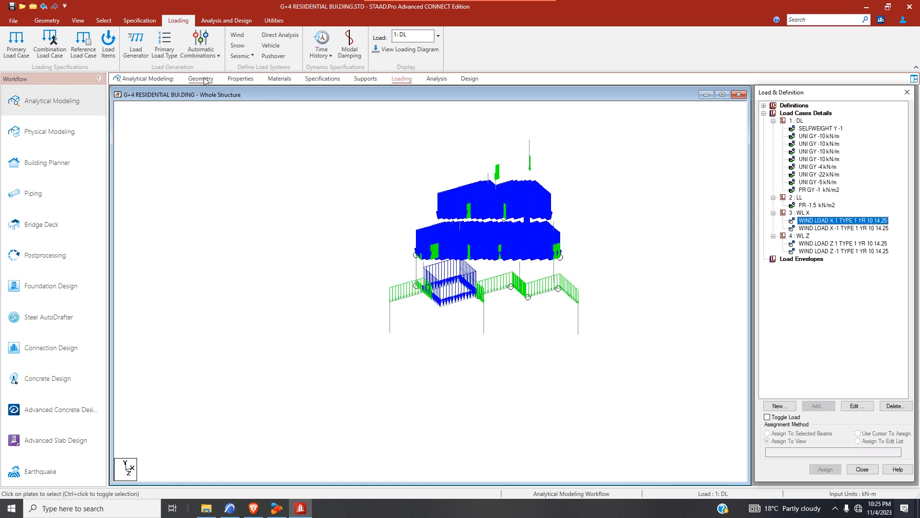
click(201, 78)
click(240, 79)
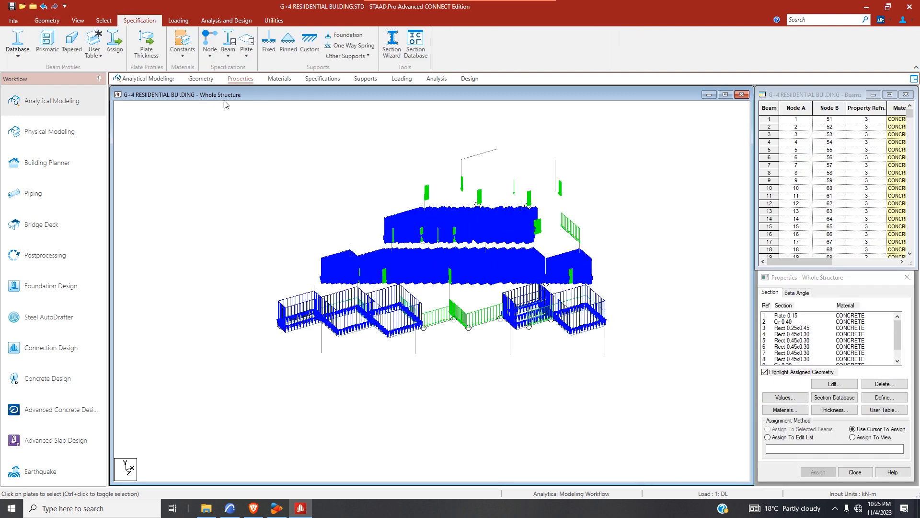
click(401, 79)
click(764, 113)
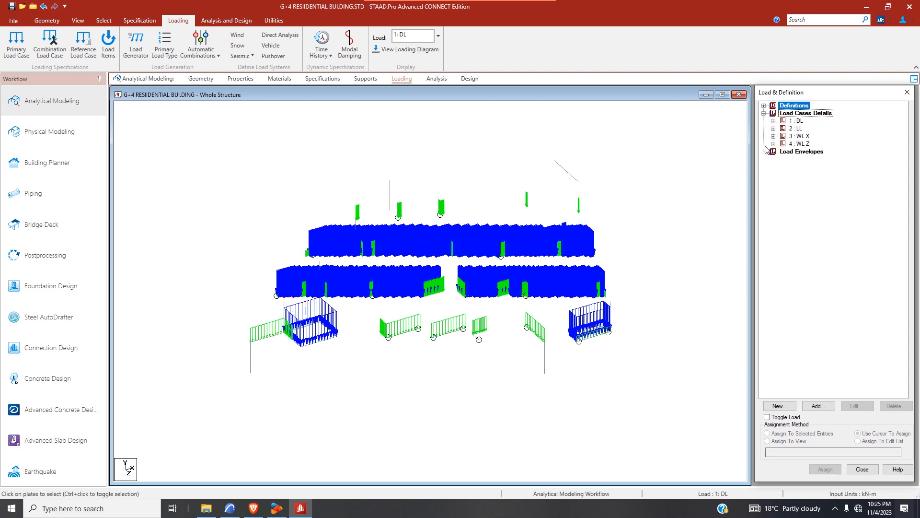
click(773, 136)
click(805, 143)
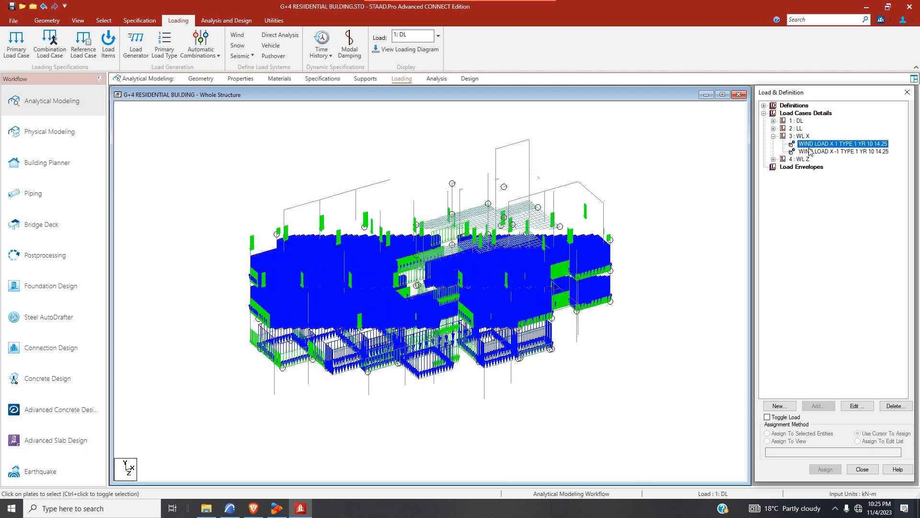
click(810, 151)
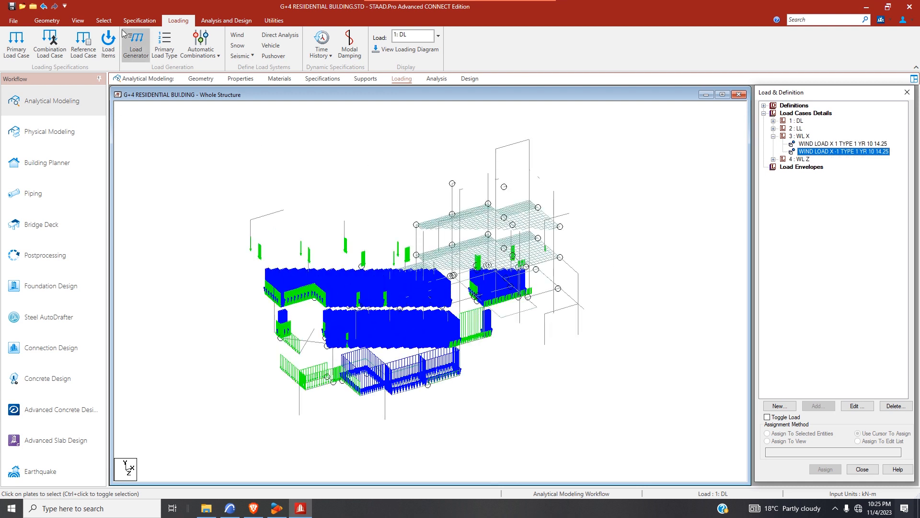
- Select all elements with a missing property and try to delete the selected plates with their leftover nodes, declining the beam deletion
click(104, 20)
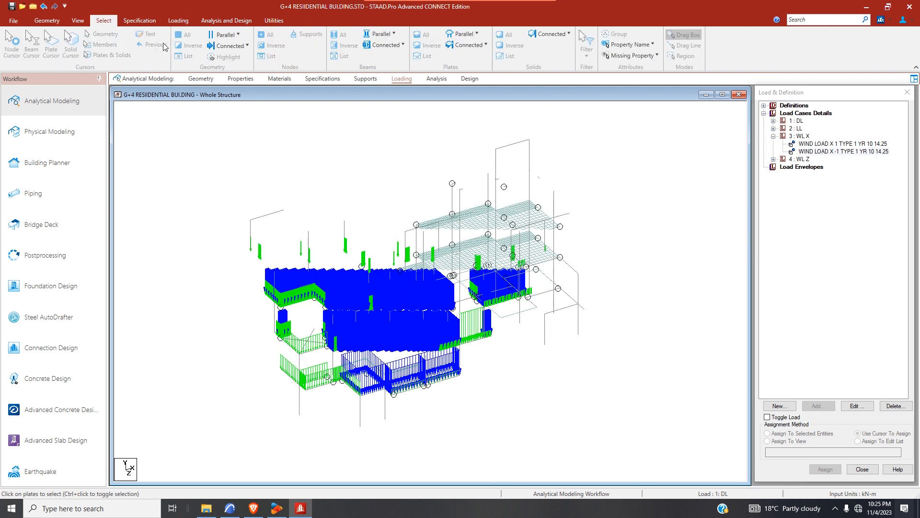
click(630, 55)
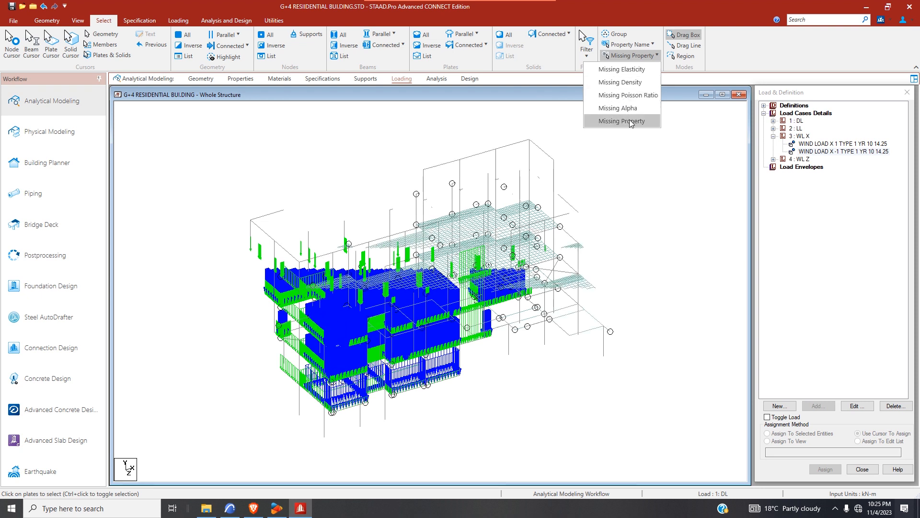
click(623, 121)
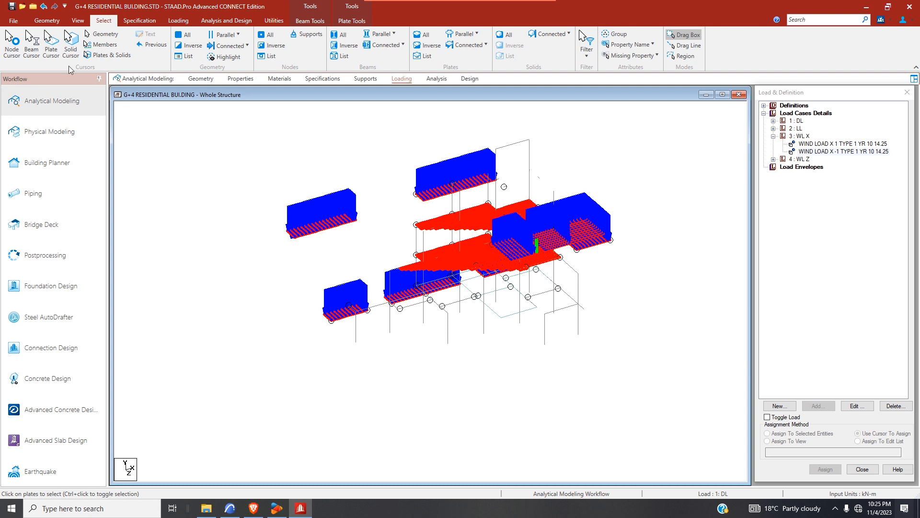
click(47, 20)
click(12, 56)
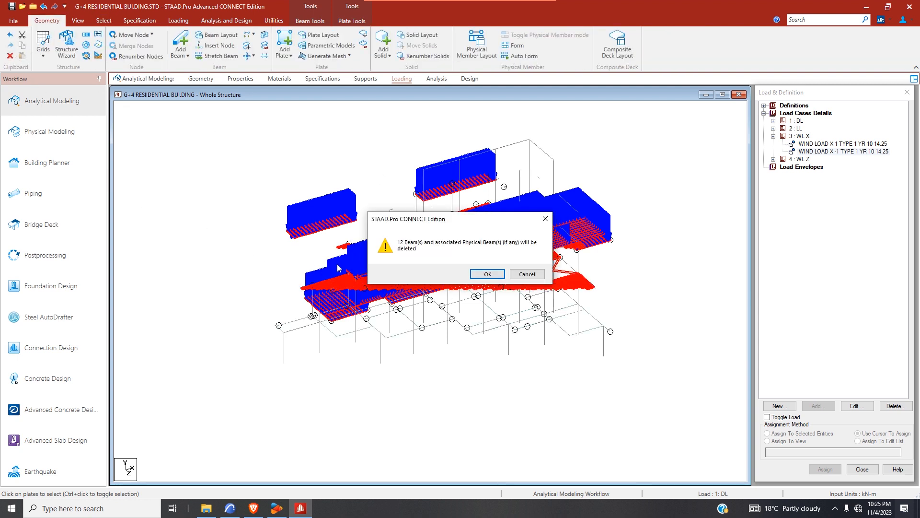
click(531, 275)
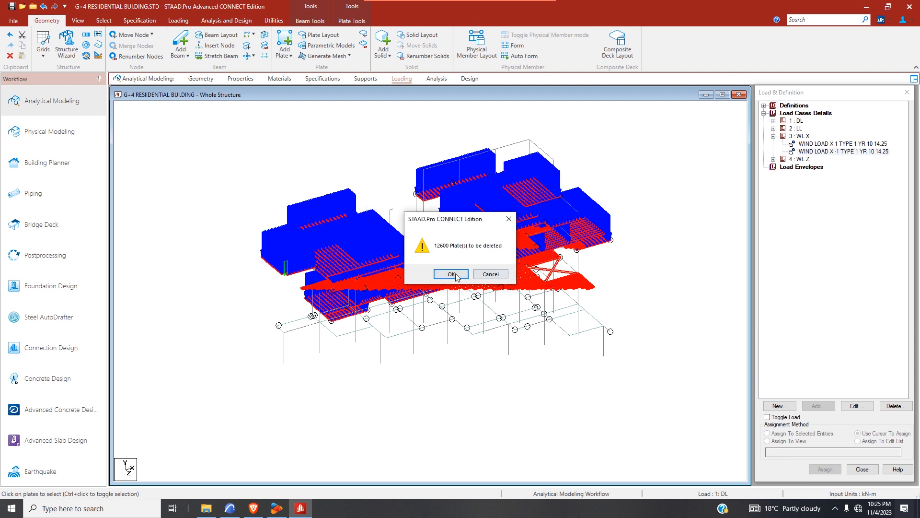
click(452, 274)
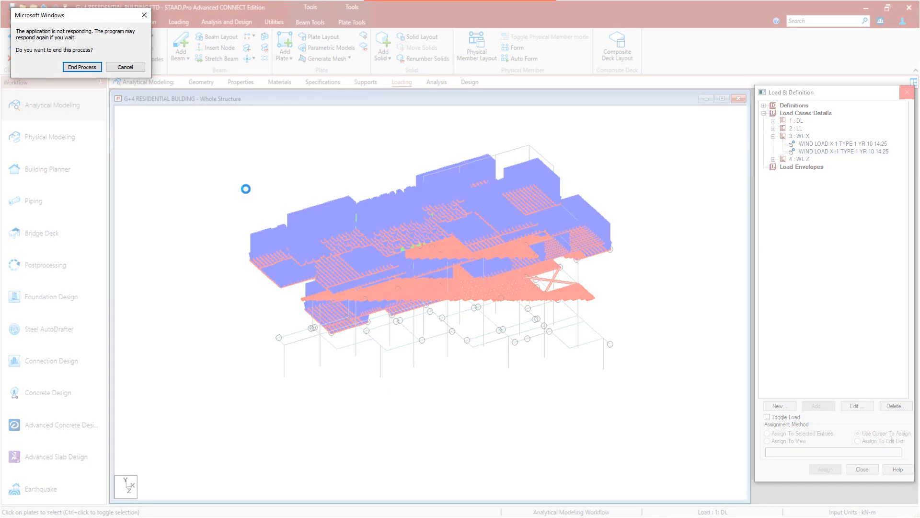
click(141, 70)
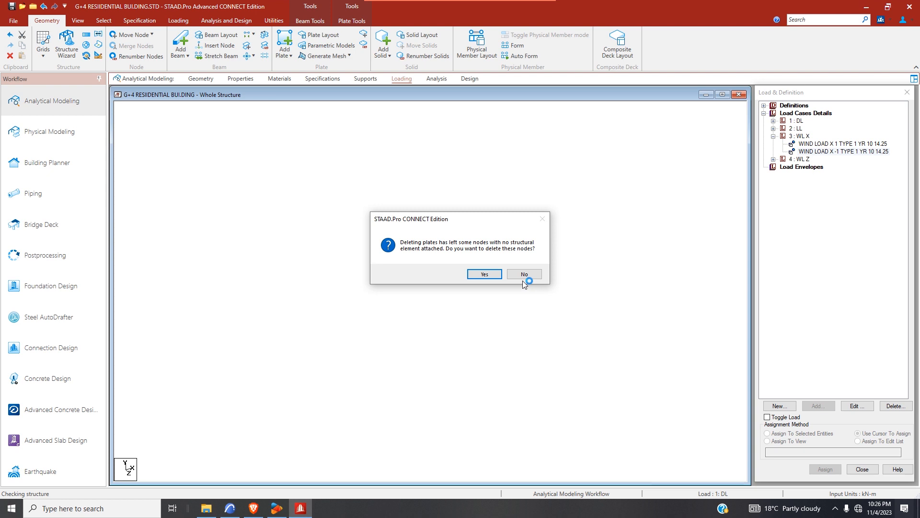
click(492, 276)
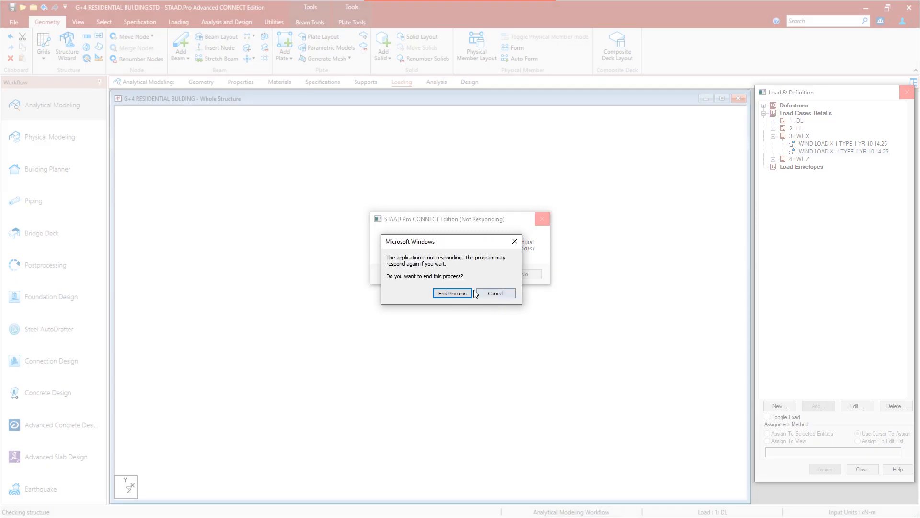
- Force the unresponsive STAAD.Pro to close by ending its process
click(492, 294)
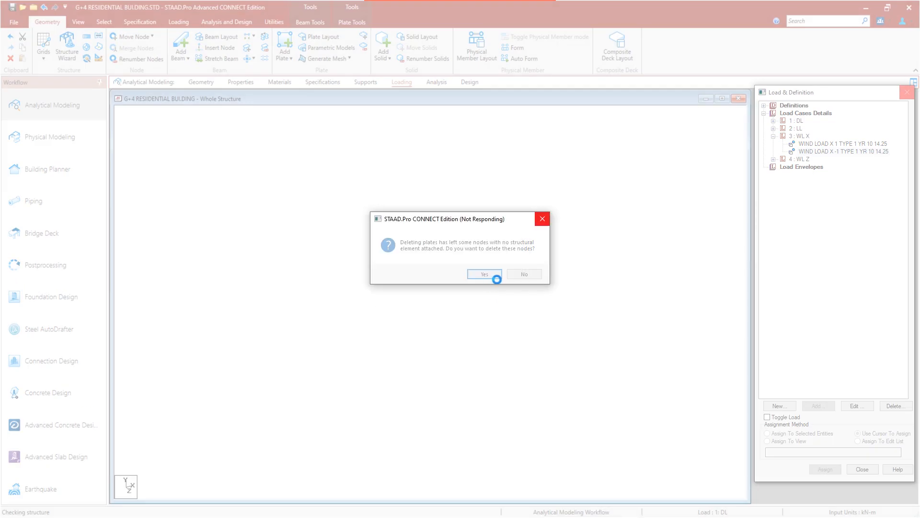
click(490, 274)
click(459, 295)
click(548, 225)
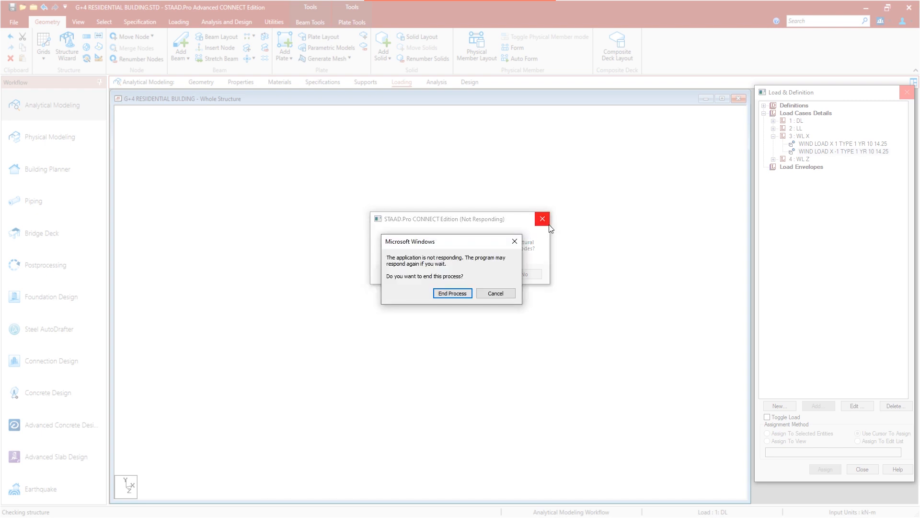
click(455, 297)
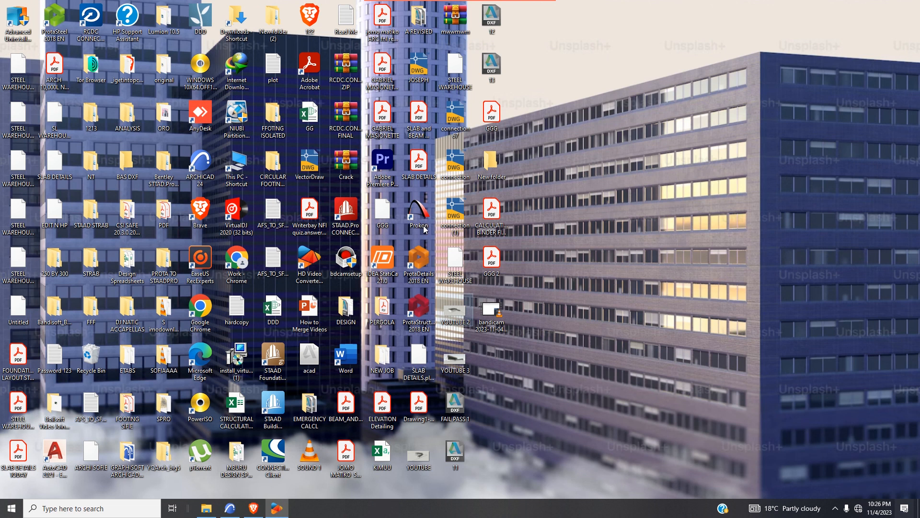
- Restart STAAD.Pro and open the recent G+4 residential building model without a project association, keeping the Assign dialog for next time
double_click(348, 218)
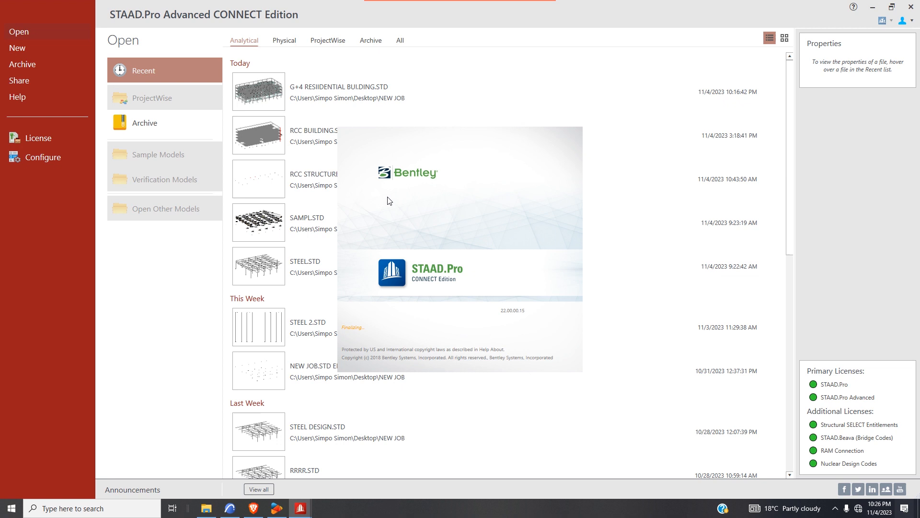
click(277, 91)
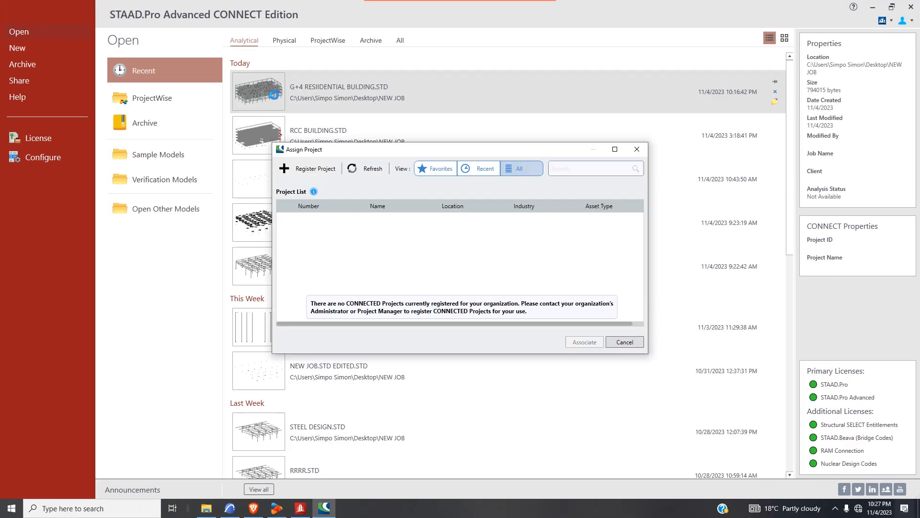
click(625, 342)
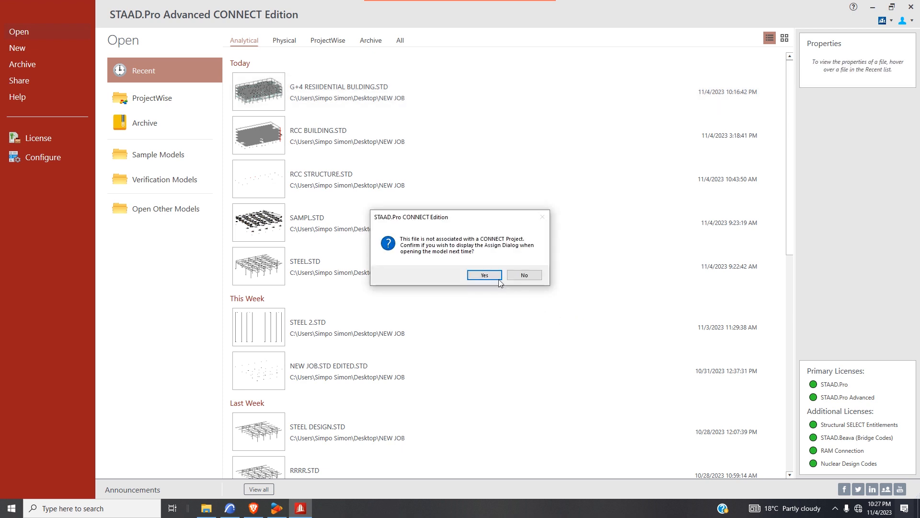
click(487, 272)
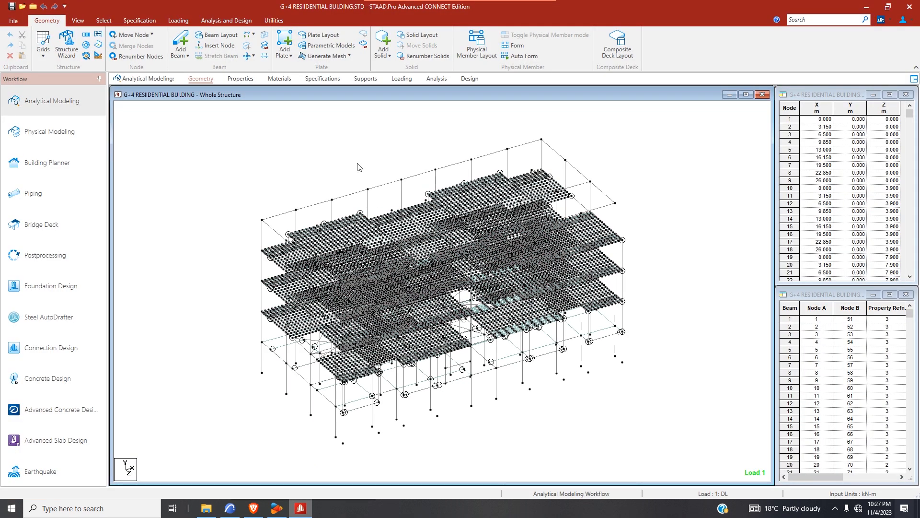
- Assign the 0.15 plate thickness property to all plates in the view
click(247, 81)
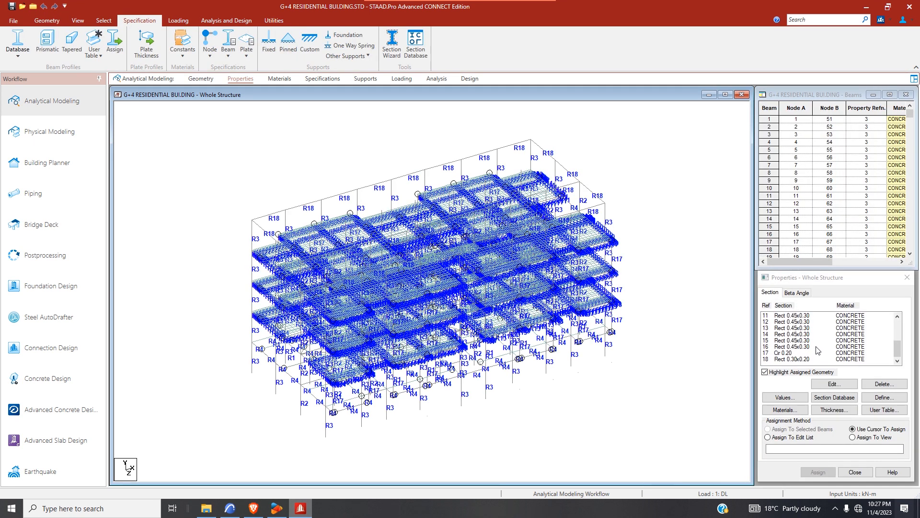
scroll(811, 359, up, 4)
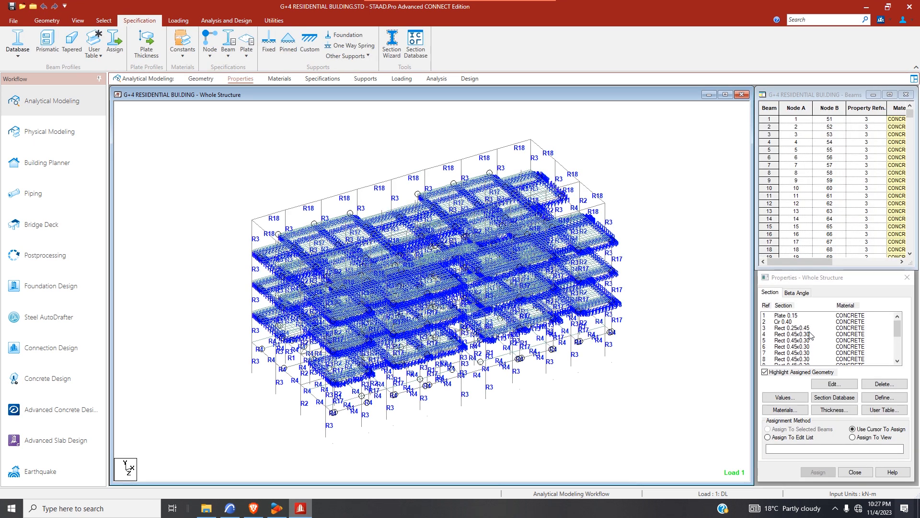
click(794, 316)
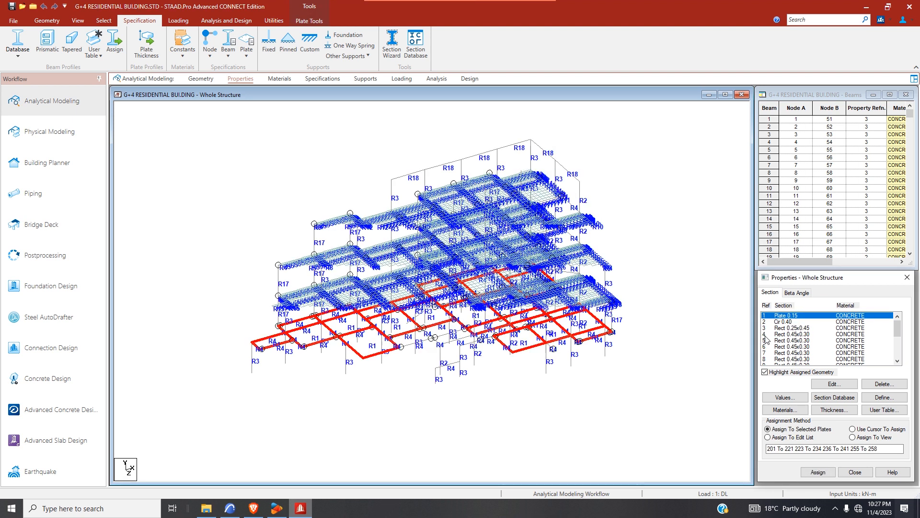
click(852, 437)
click(822, 472)
click(853, 403)
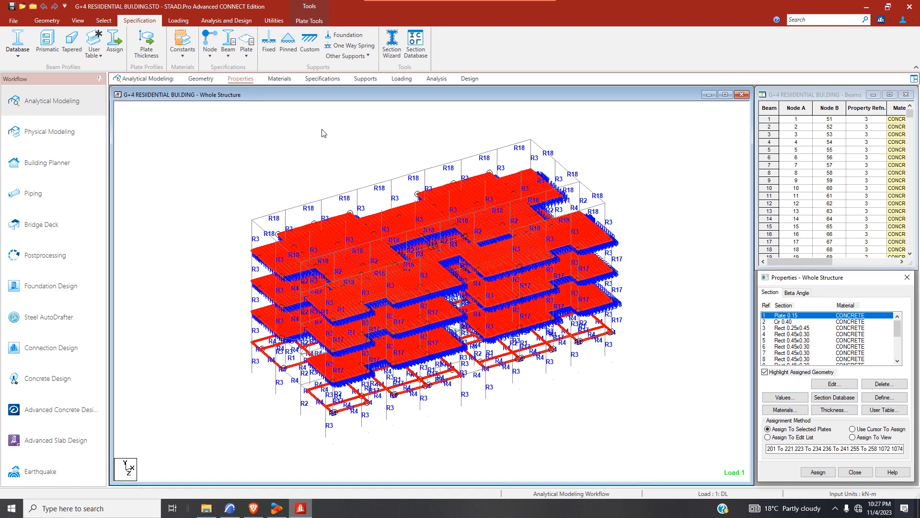
- Select all elements with a missing property and delete the selected beams with their associated physical beams
click(100, 20)
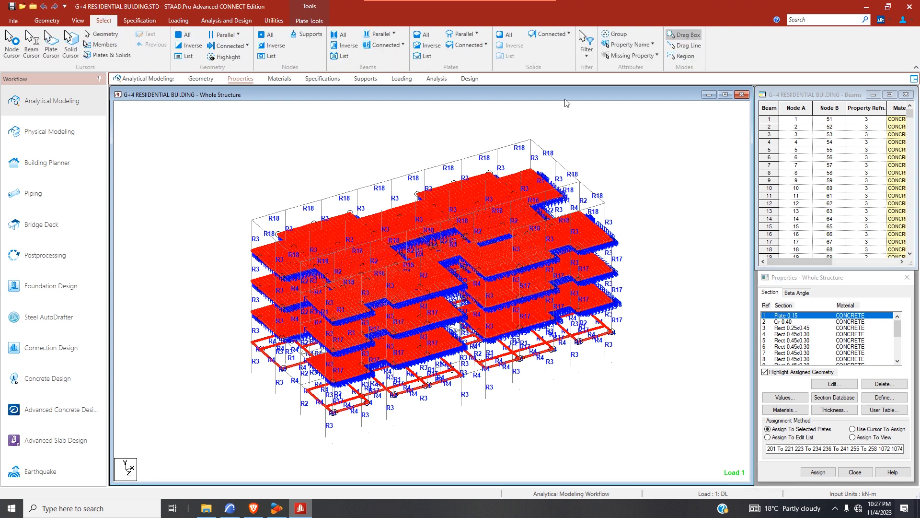
click(636, 57)
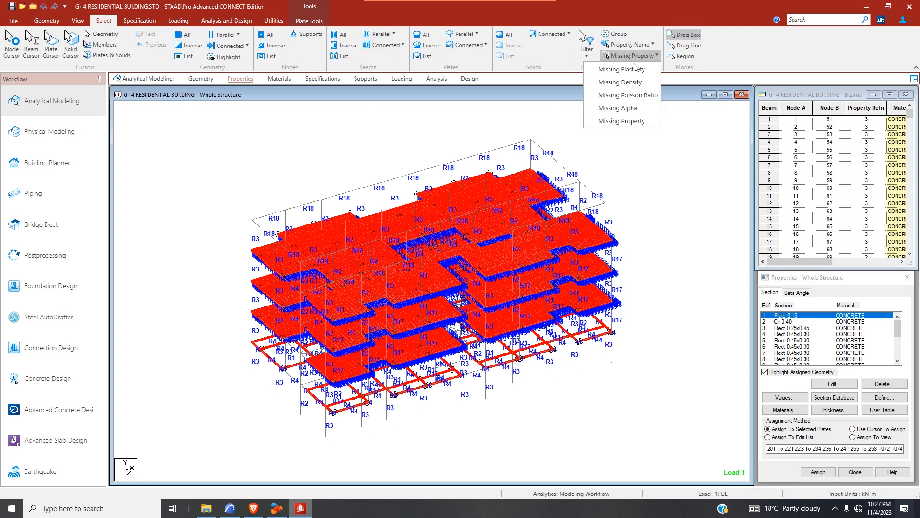
click(633, 122)
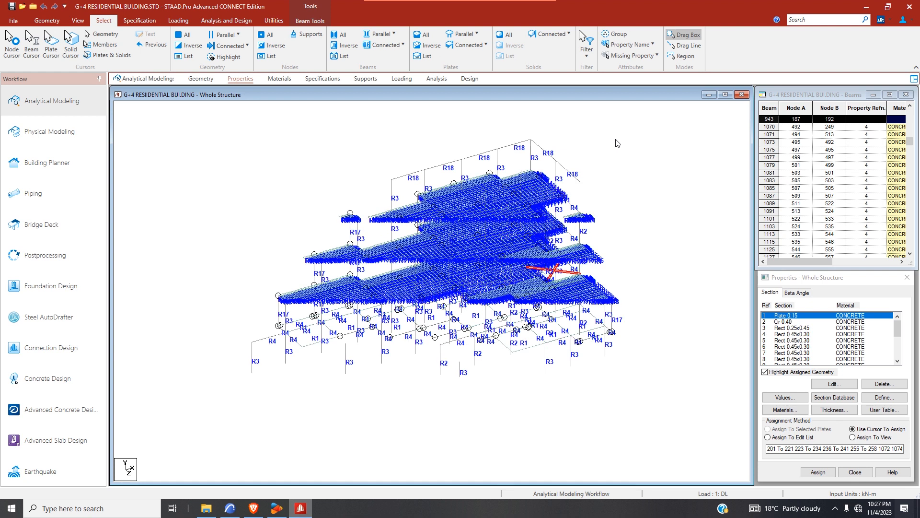
click(47, 20)
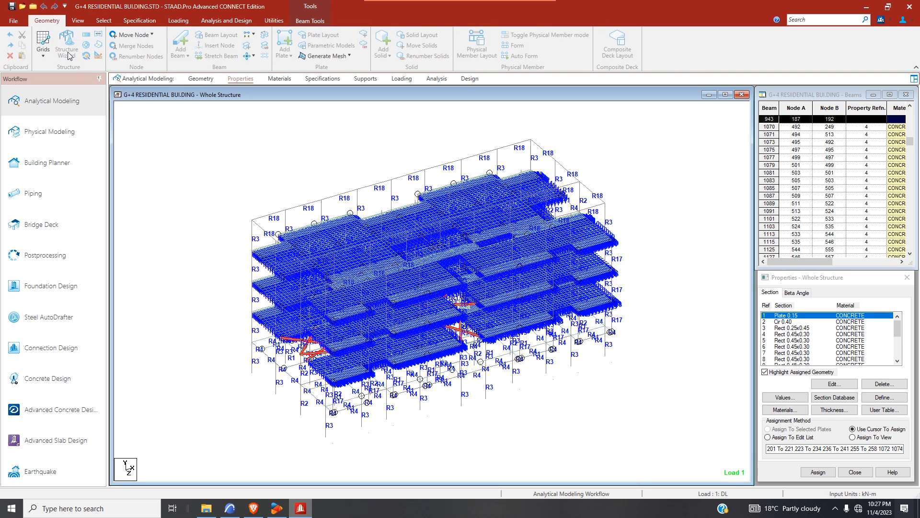
click(10, 55)
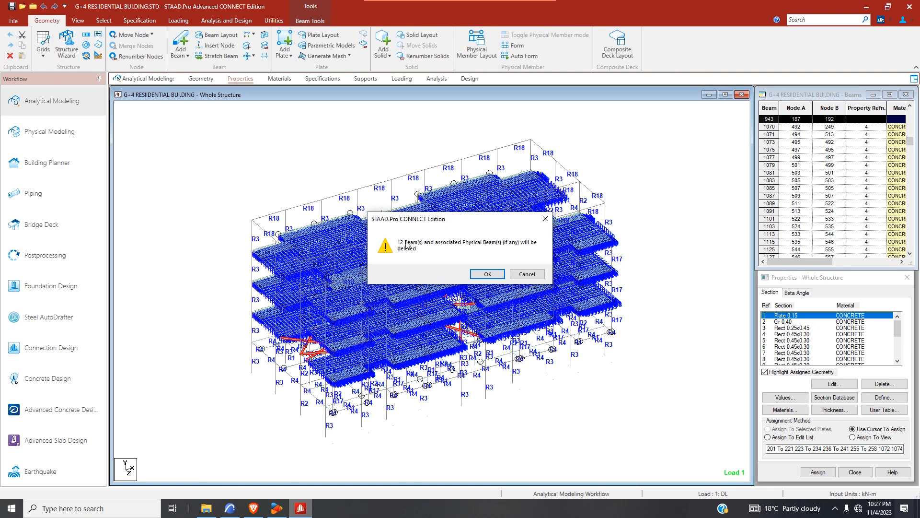
click(487, 275)
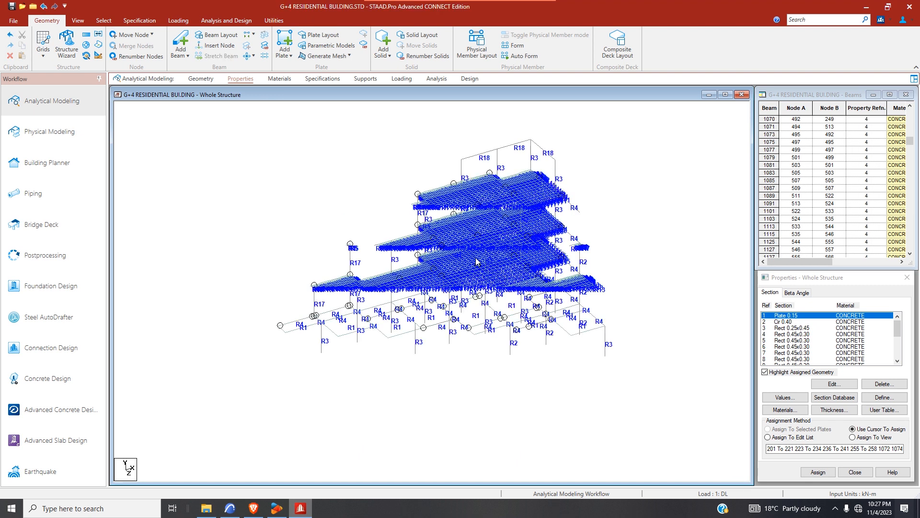
- Assign the PR GY -1 kN/m2 pressure load of load case 1: DL to the entire view
click(402, 79)
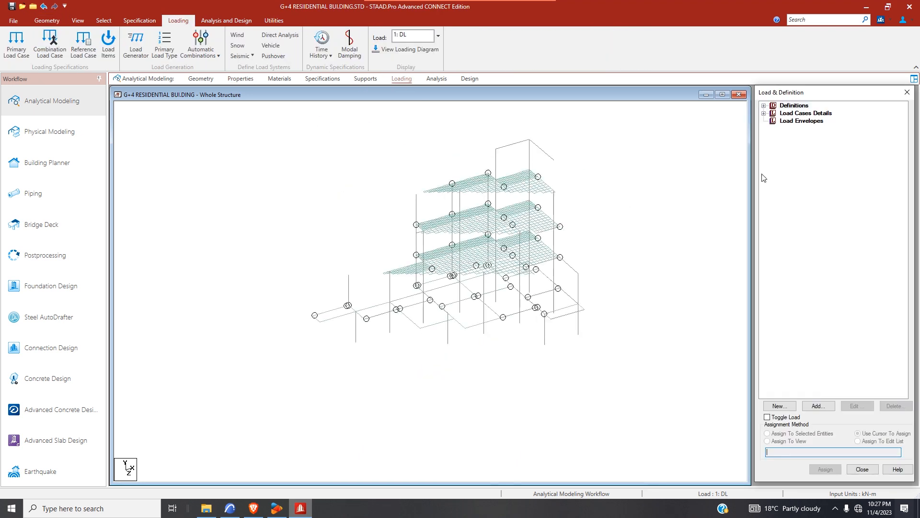
click(764, 114)
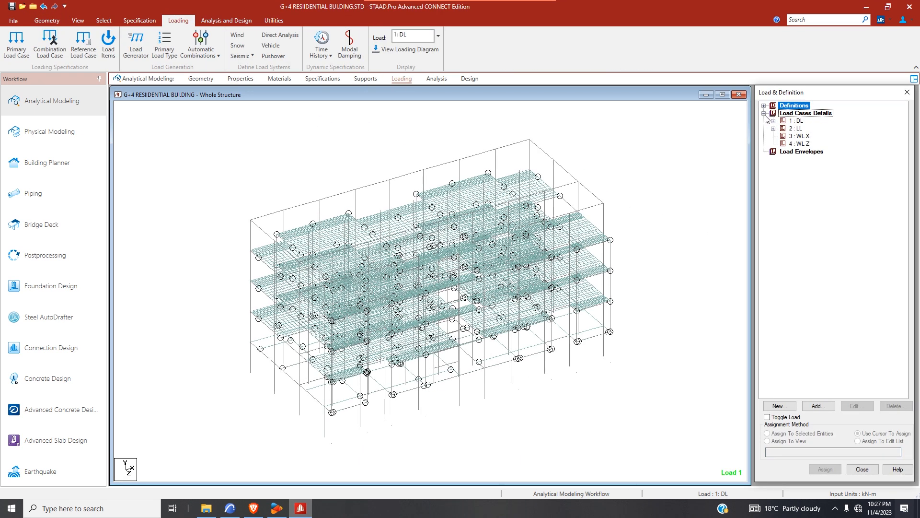
click(797, 136)
click(773, 129)
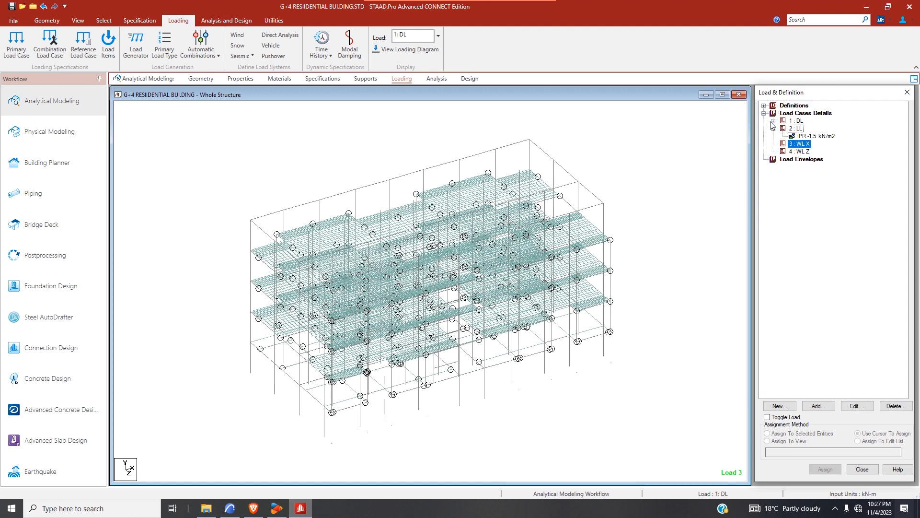
click(774, 121)
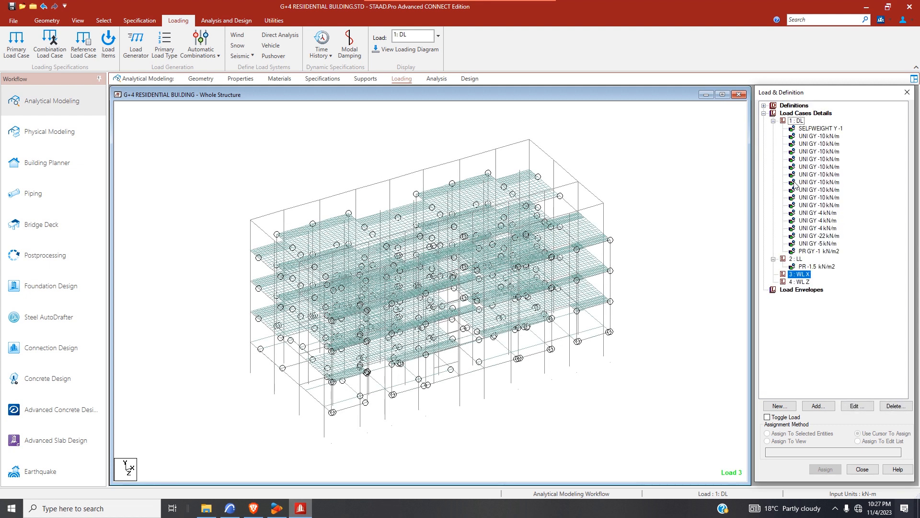
click(819, 251)
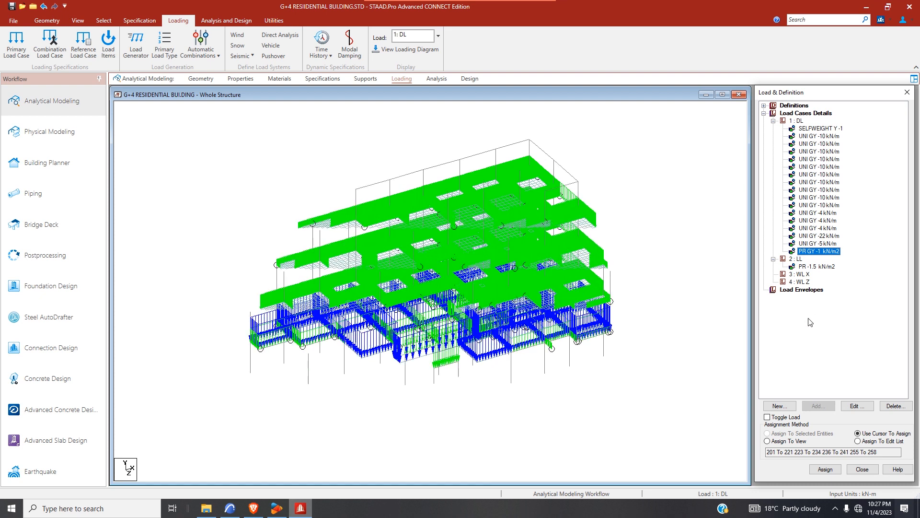
click(768, 441)
click(823, 470)
click(852, 310)
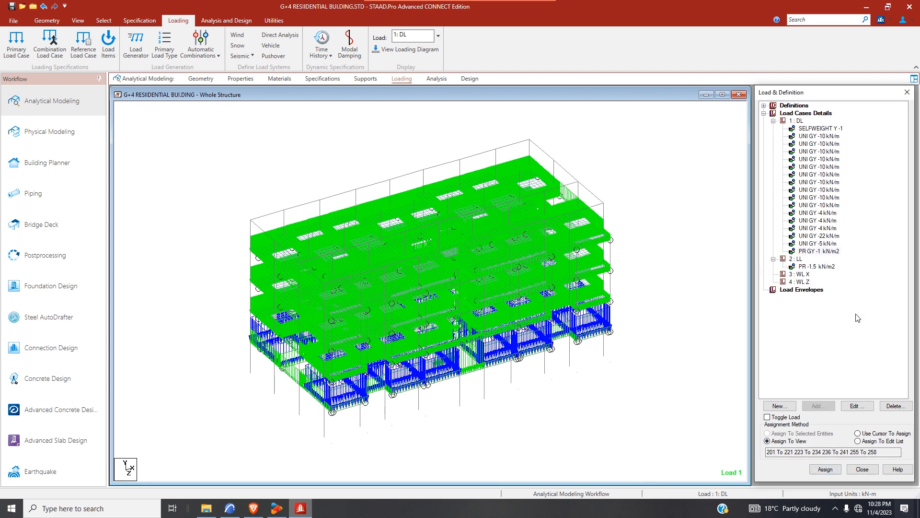
- Assign the PR -1.5 kN/m2 pressure load of load case 2: LL to the entire view
click(816, 267)
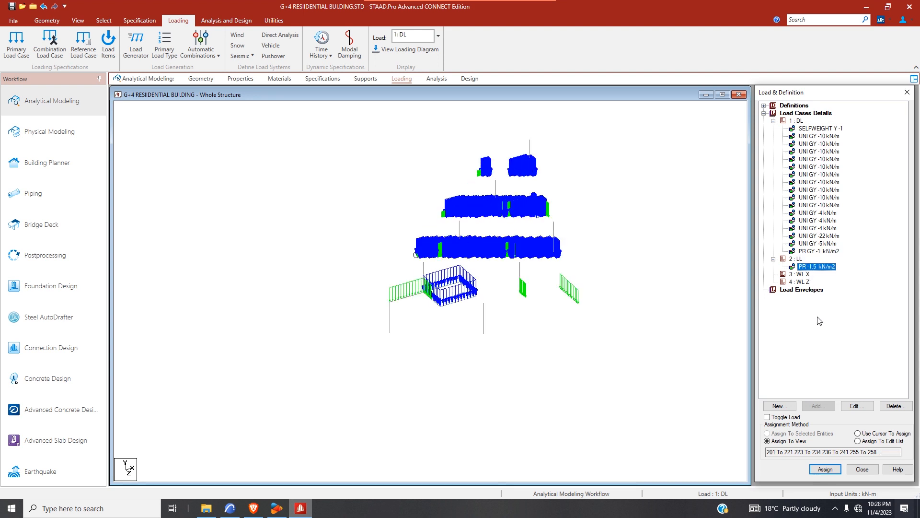
click(832, 469)
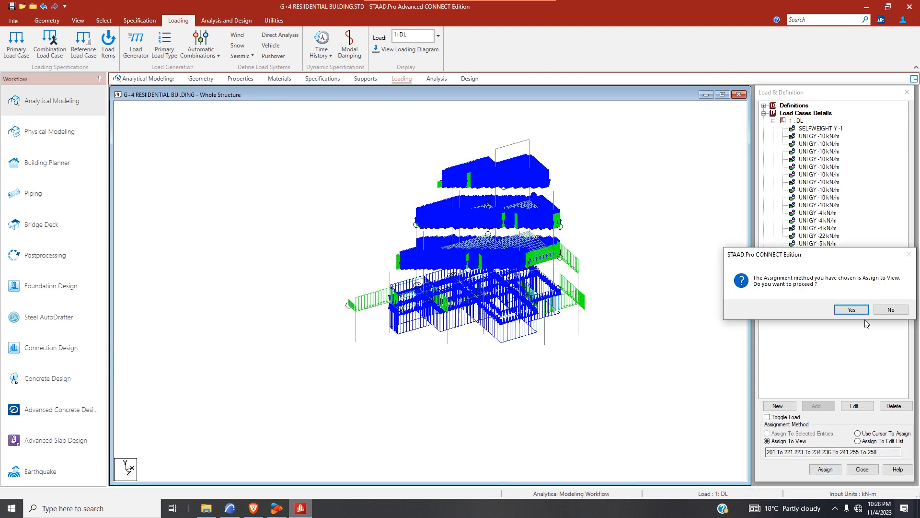
click(853, 308)
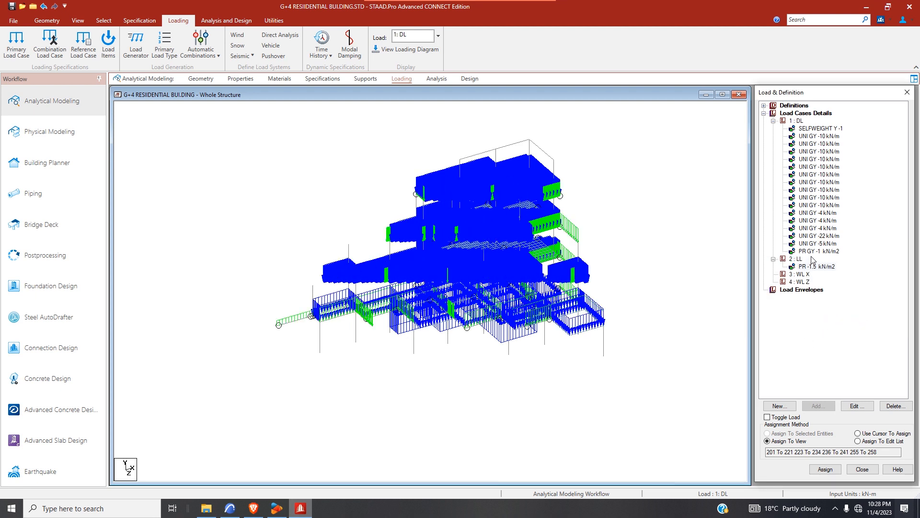
- Add type 1 X windward wind loads with factors 1 and -1 over Y range 10 to 14.25 m to load case 3: WL X
click(808, 275)
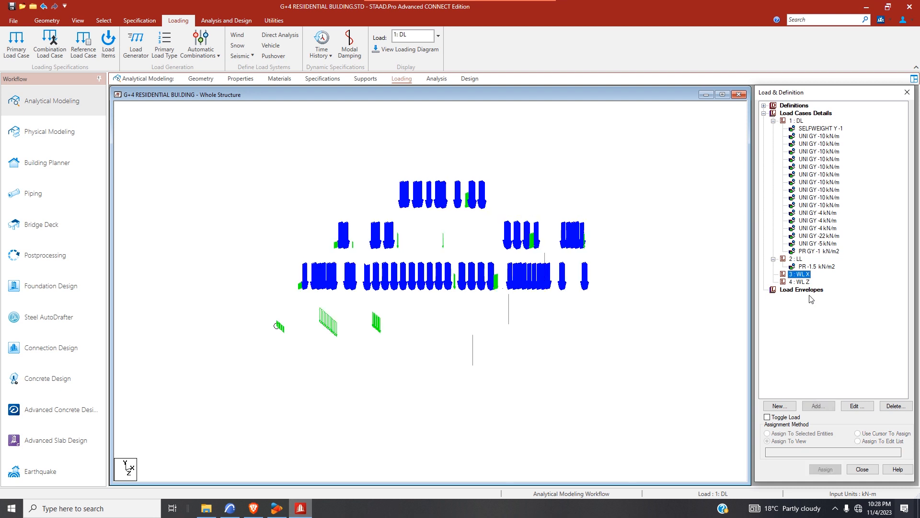
click(818, 406)
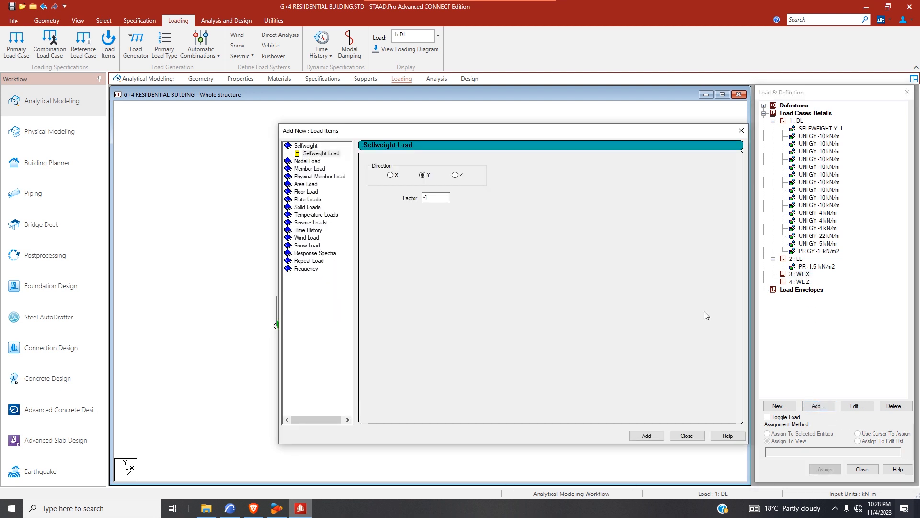
click(315, 239)
double_click(520, 180)
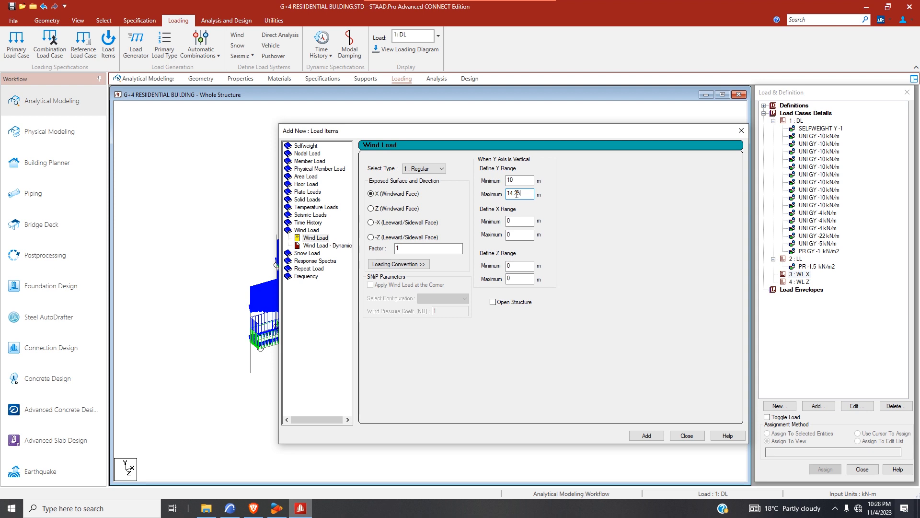
click(647, 436)
click(407, 249)
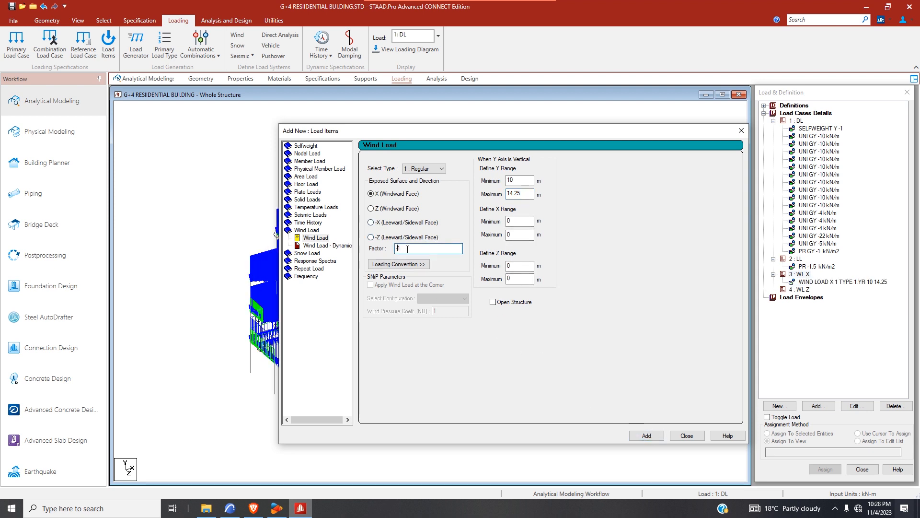
text(-)
click(647, 435)
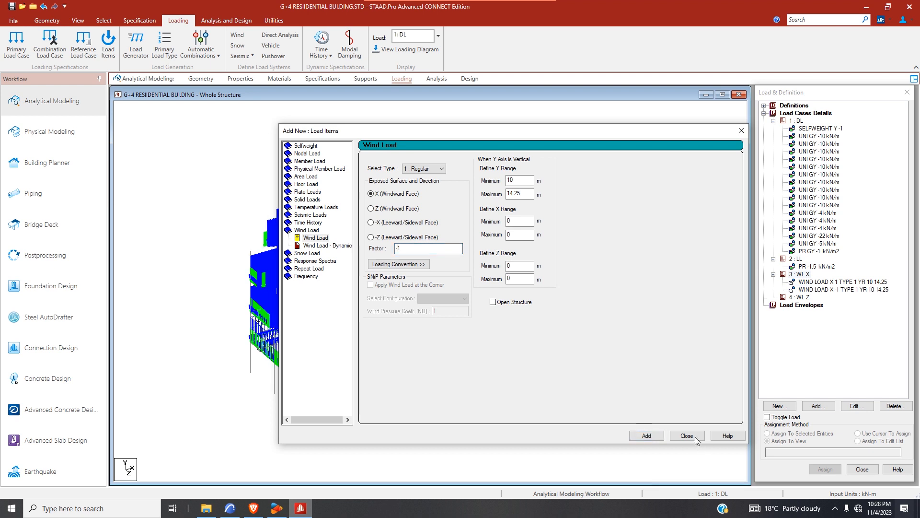
click(687, 435)
- Add type 1 Z windward wind loads with factors 1 and -1 over Y 10 to 14.25 m to load case 4: WL Z, and save the model
click(813, 288)
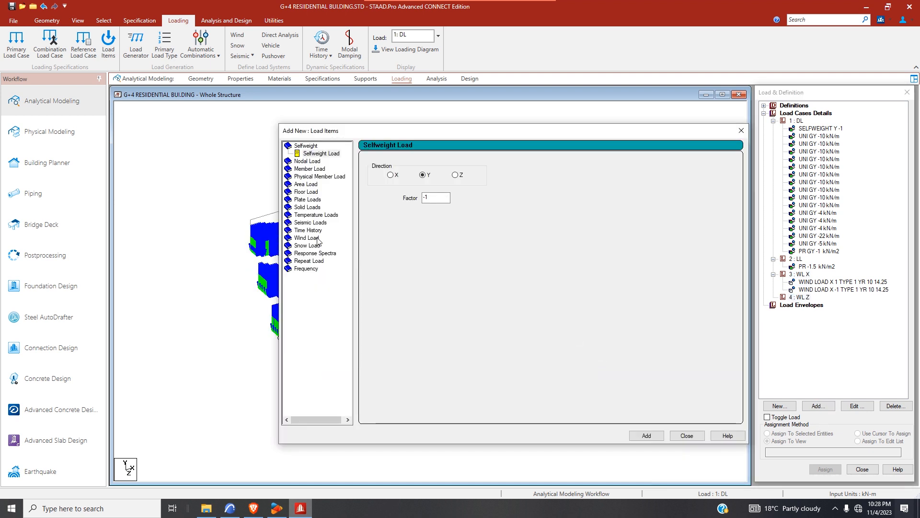
click(317, 238)
click(407, 251)
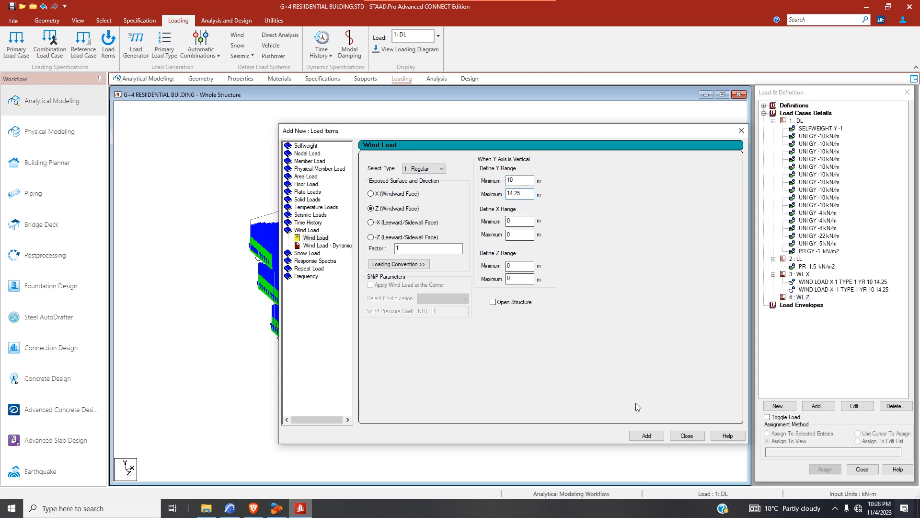
click(646, 435)
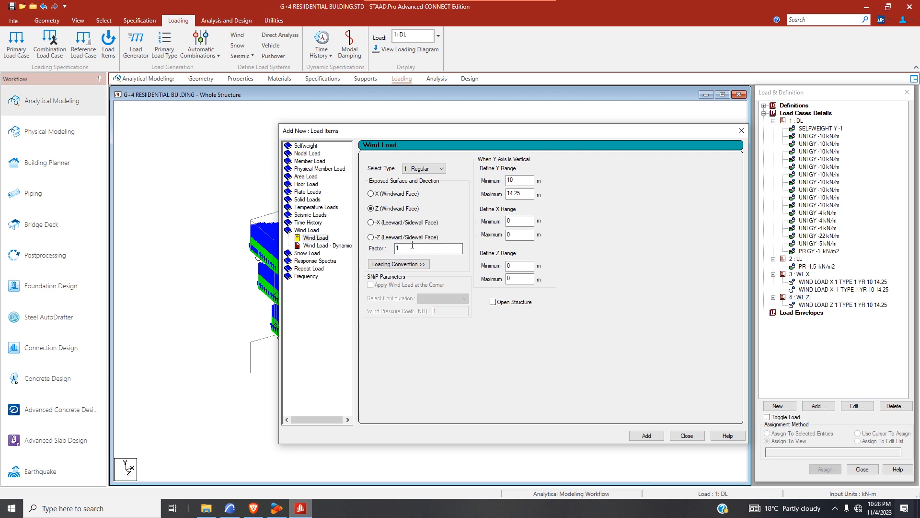
click(647, 435)
click(687, 436)
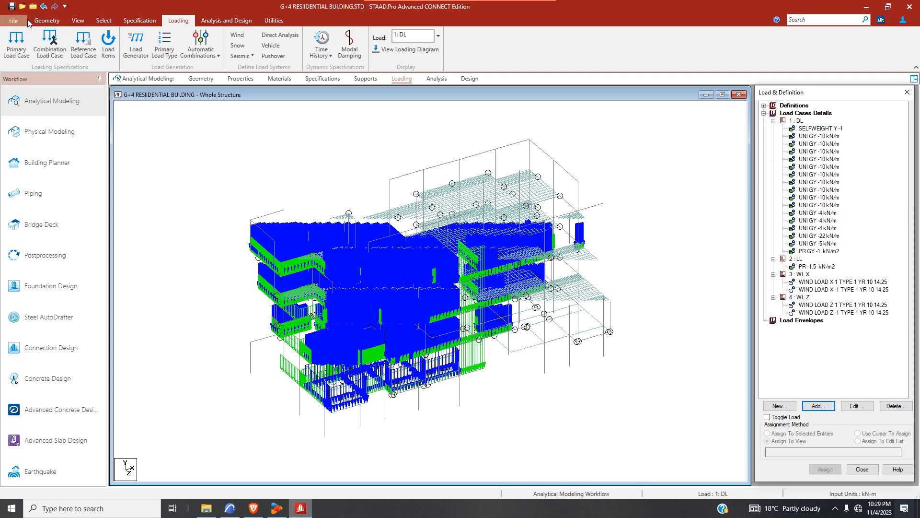
click(450, 303)
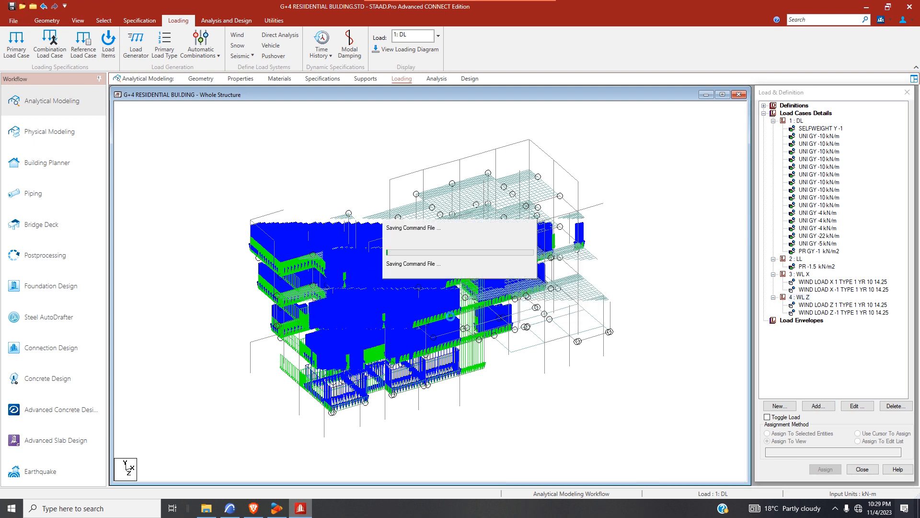
- Examine how each wind load item of load cases 3: WL X and 4: WL Z acts on the structure
click(827, 285)
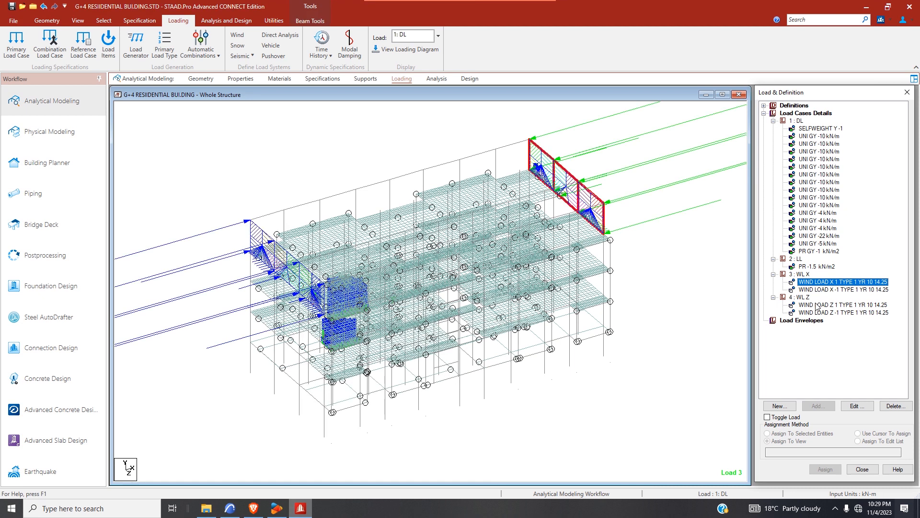
click(819, 291)
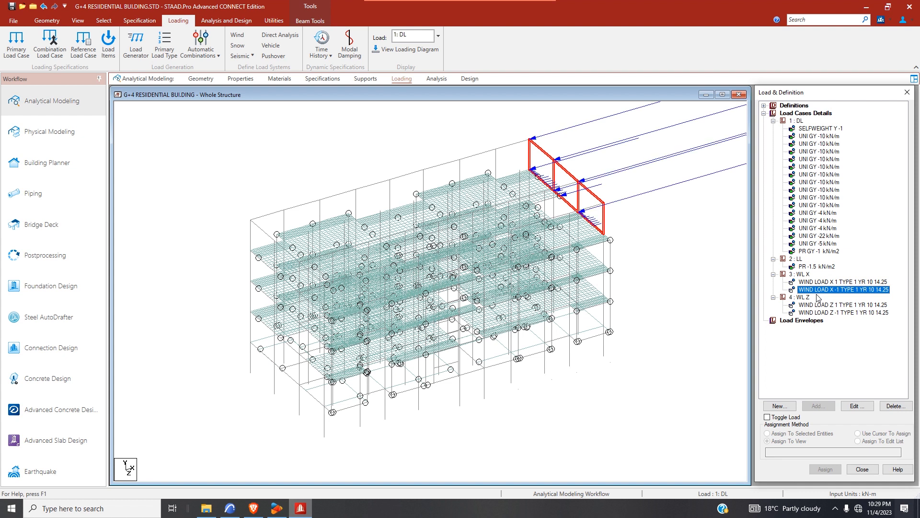
click(820, 305)
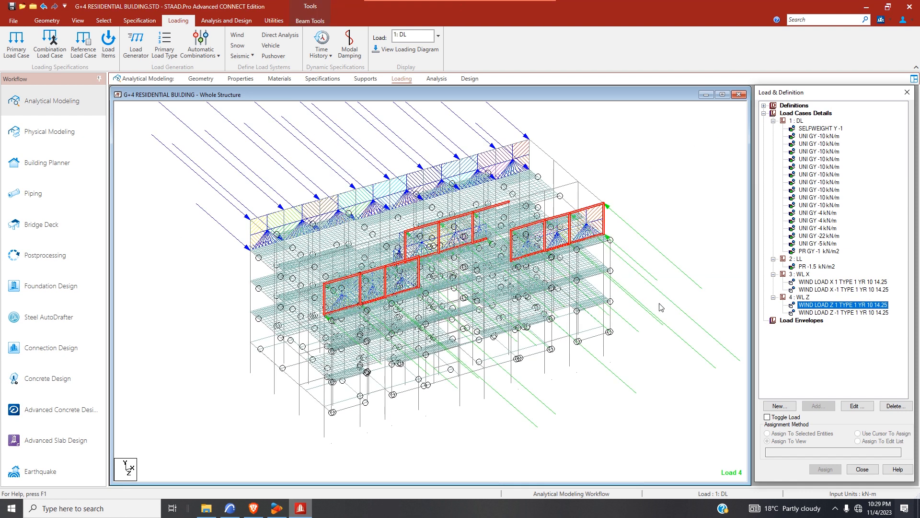
click(820, 312)
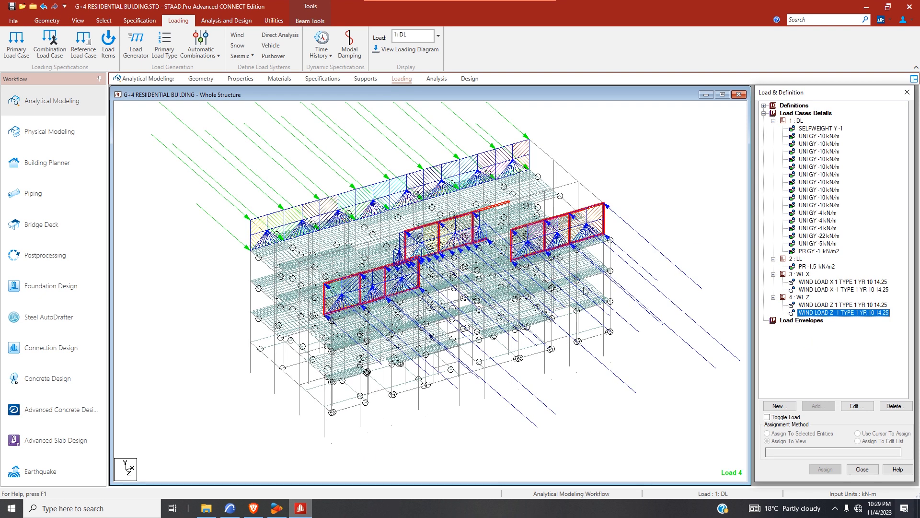
scroll(488, 298, down, 1)
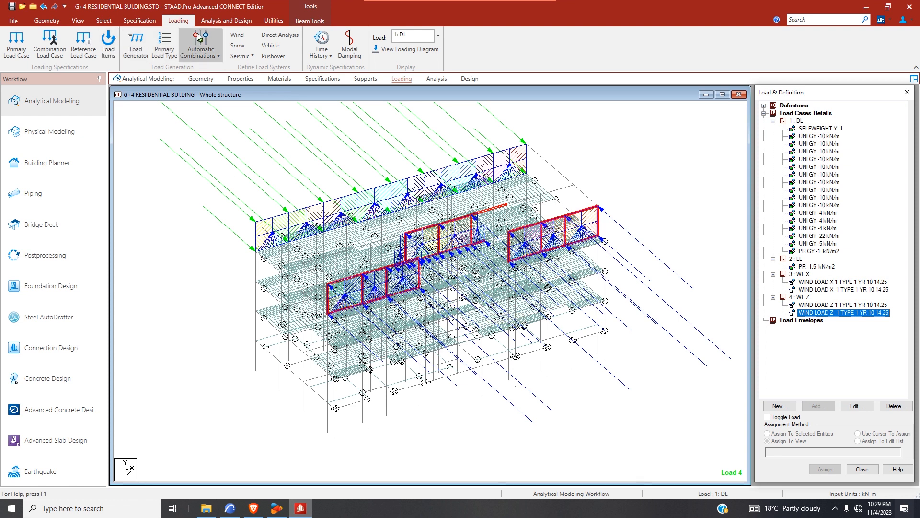
- Add a Perform Analysis command with the No Print option to the model
click(226, 20)
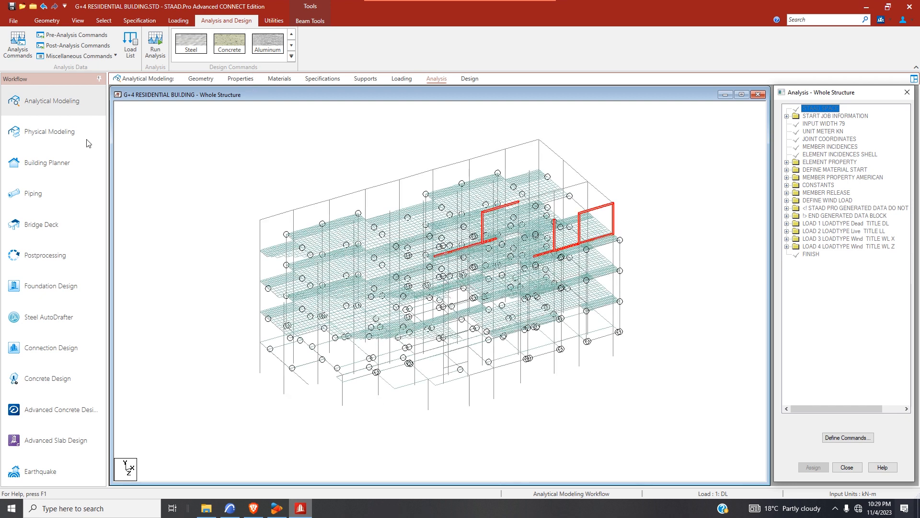
click(18, 44)
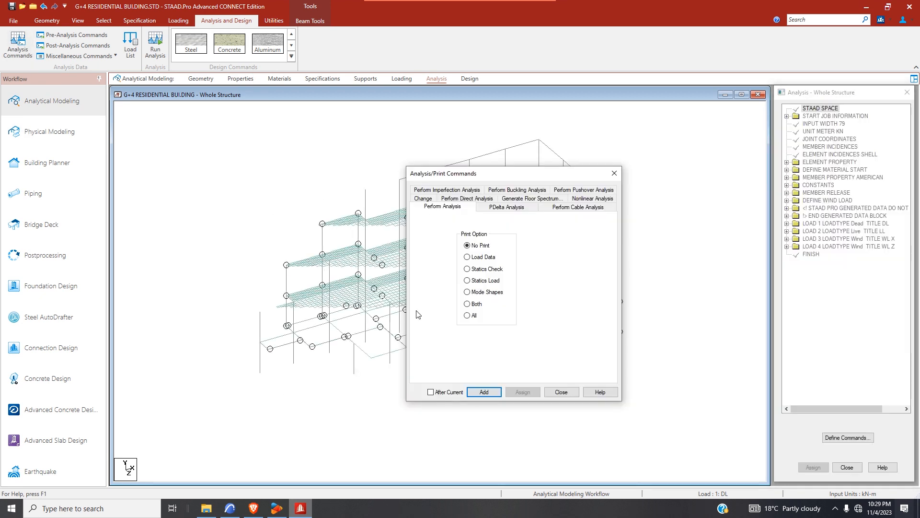
click(485, 393)
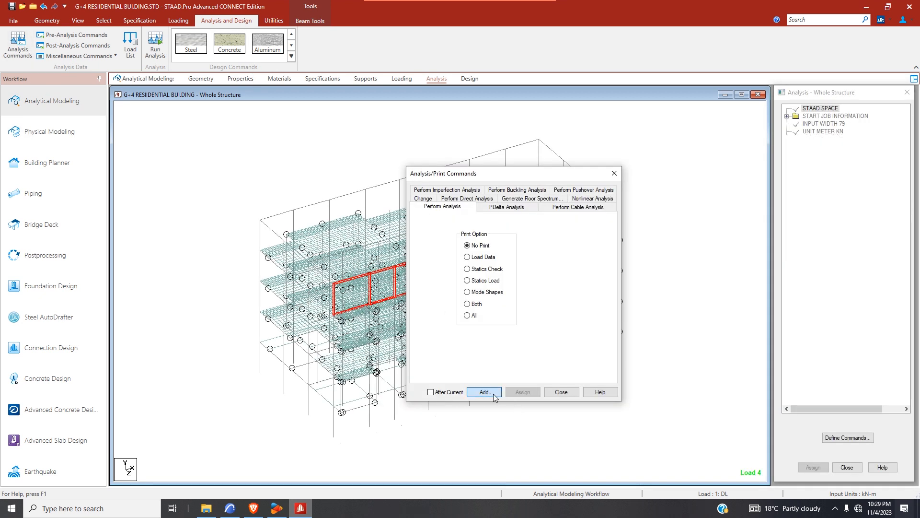
click(561, 392)
- Generate and add automatic load combinations to code BS:8110, category 2.4.3, starting from combination number 5
click(400, 79)
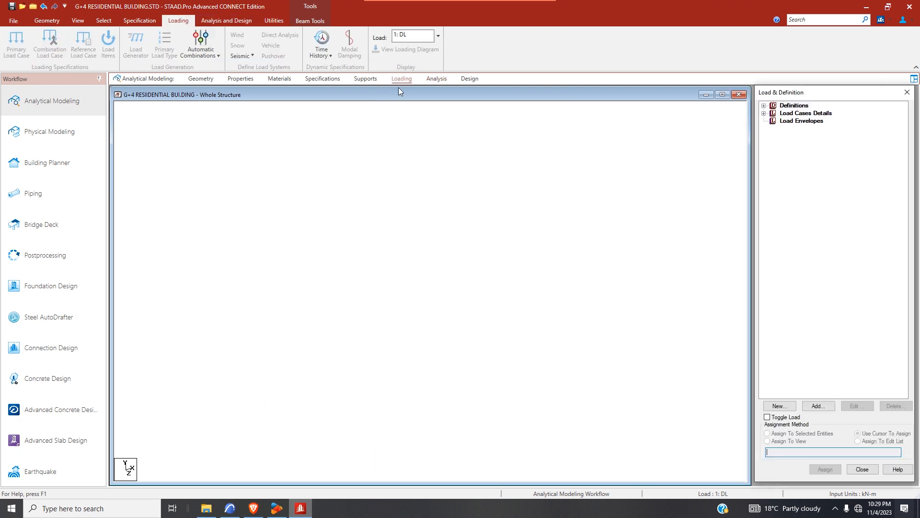
click(200, 44)
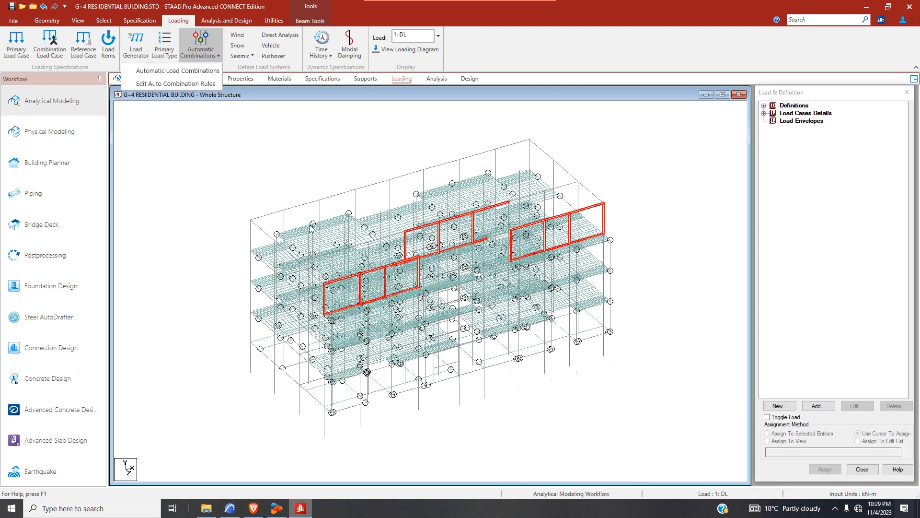
click(192, 71)
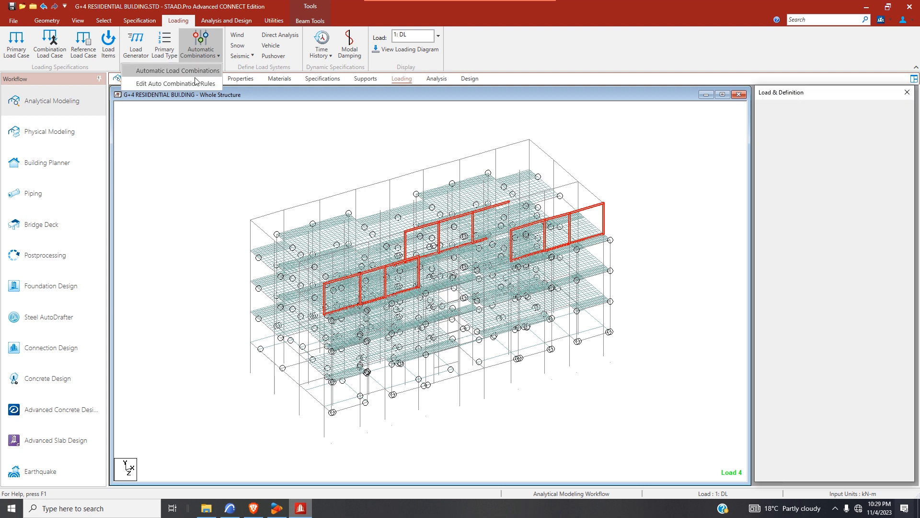
click(511, 197)
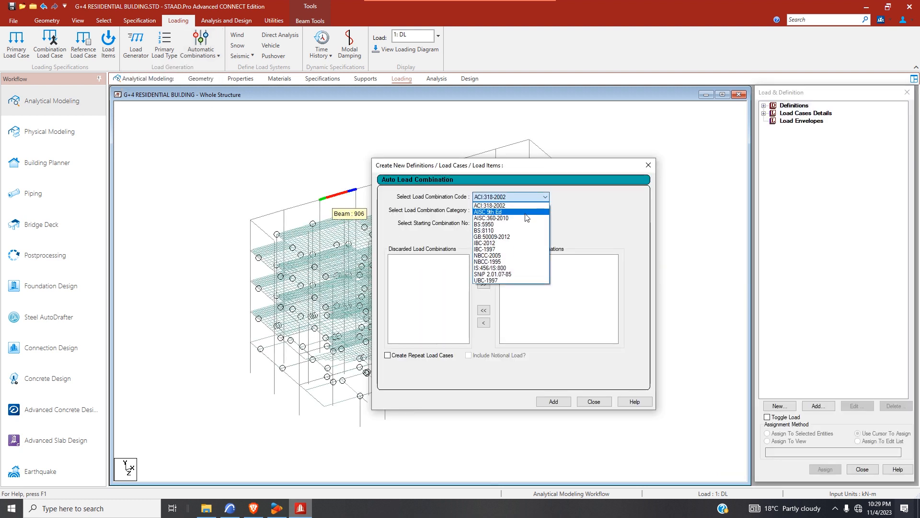
click(525, 230)
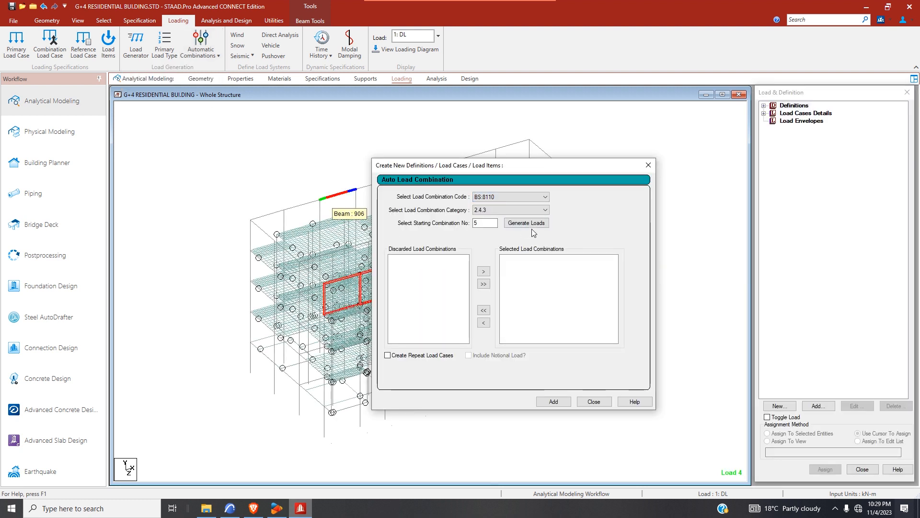
click(530, 224)
click(566, 401)
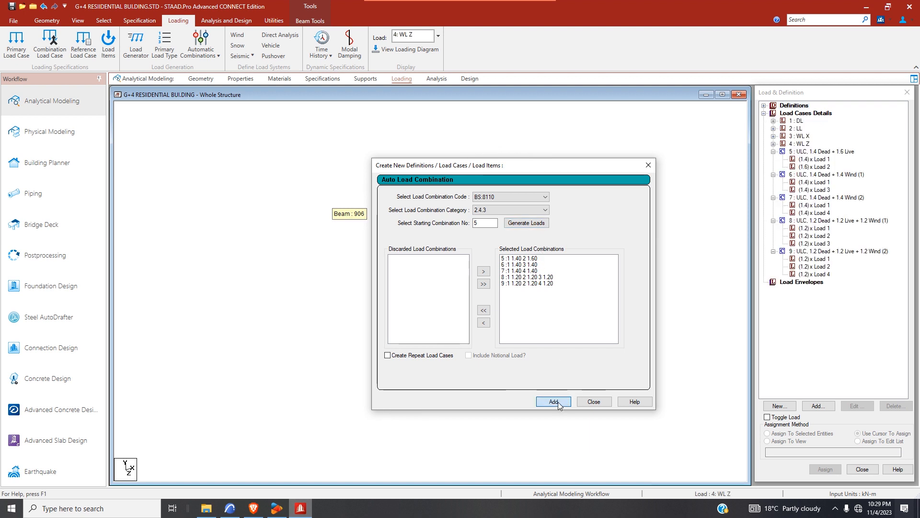
click(594, 401)
- Save the modified structure and try to run the analysis
click(231, 23)
click(155, 45)
click(454, 302)
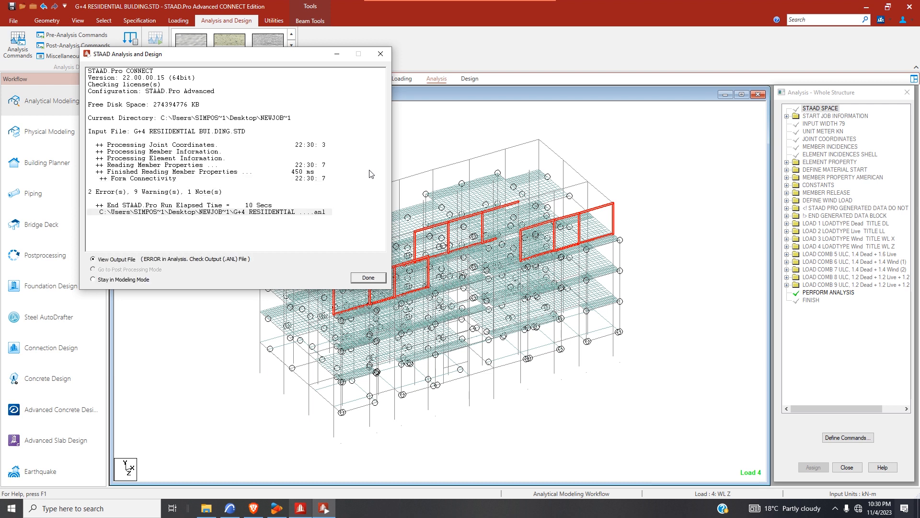
click(381, 54)
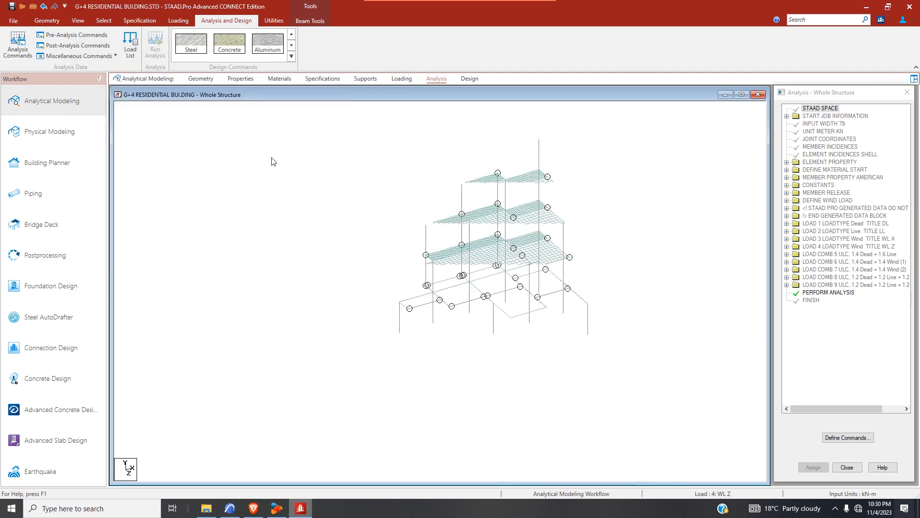
- Show the structure in front elevation and create a fixed support definition
click(81, 20)
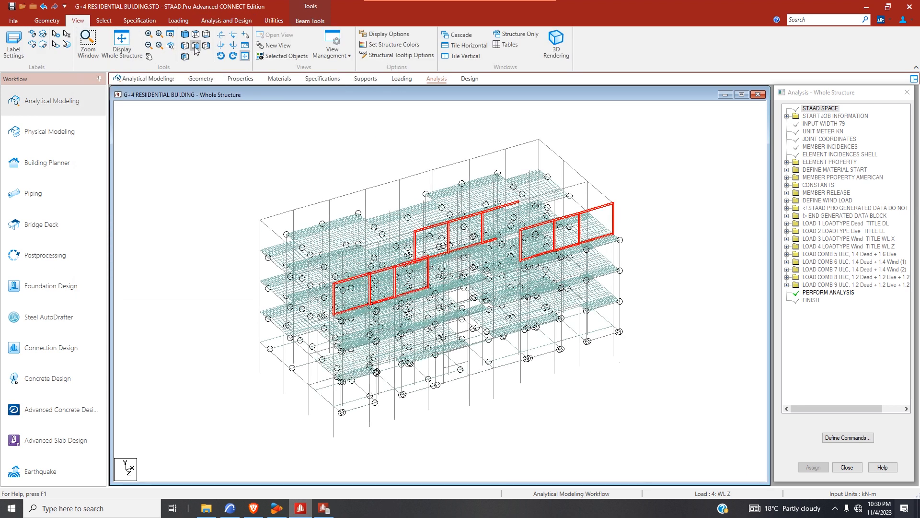
click(194, 46)
click(361, 78)
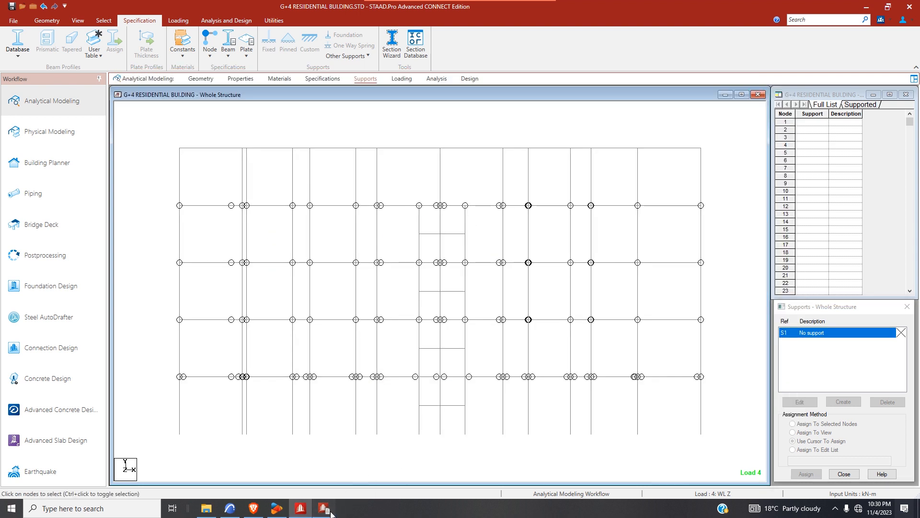
click(793, 77)
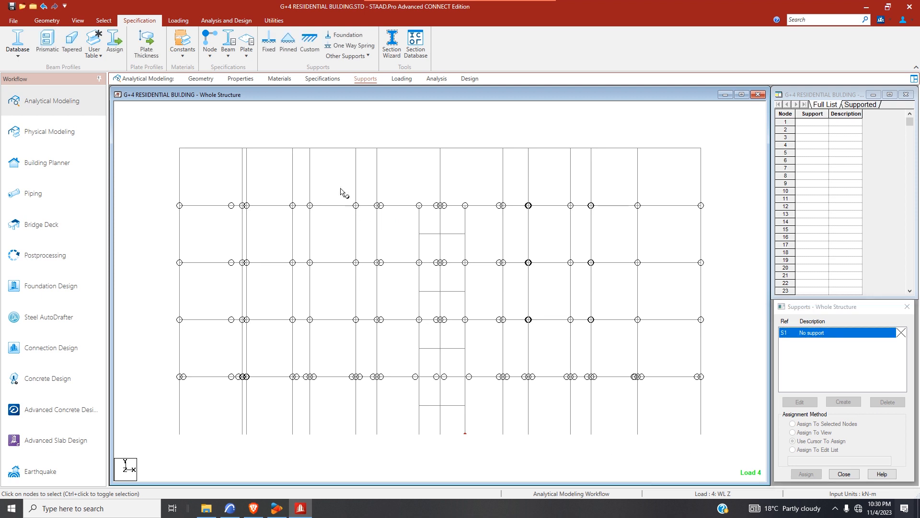
click(280, 79)
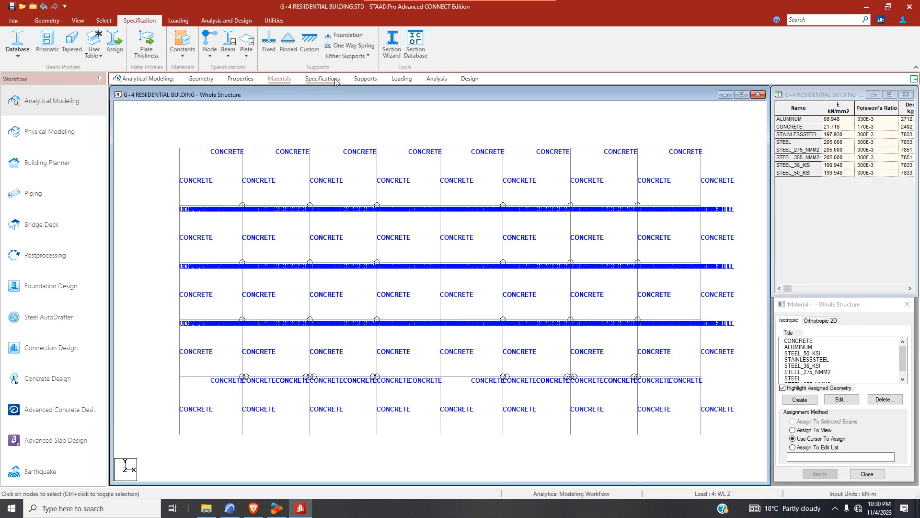
click(372, 80)
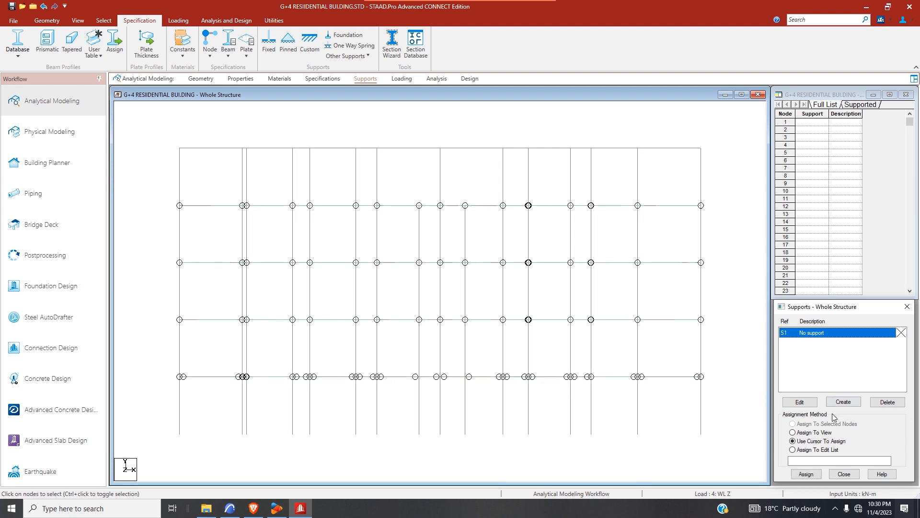
click(843, 401)
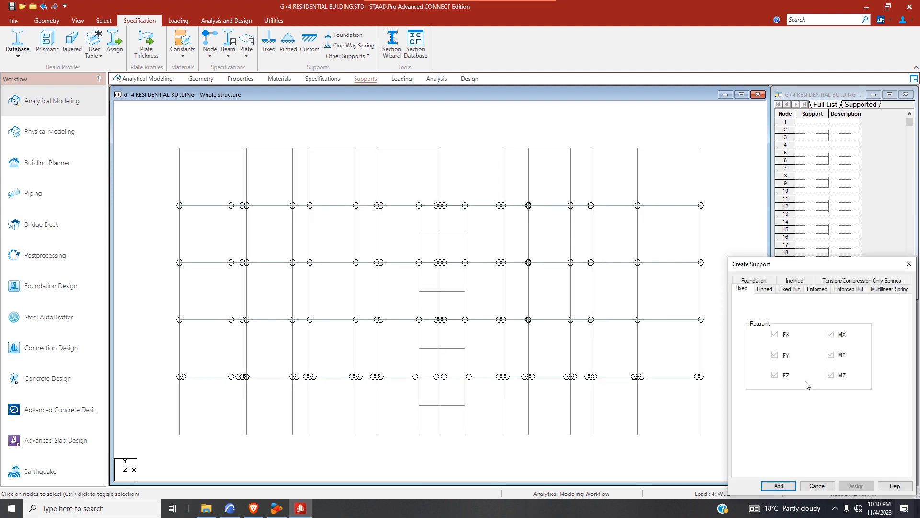
click(778, 486)
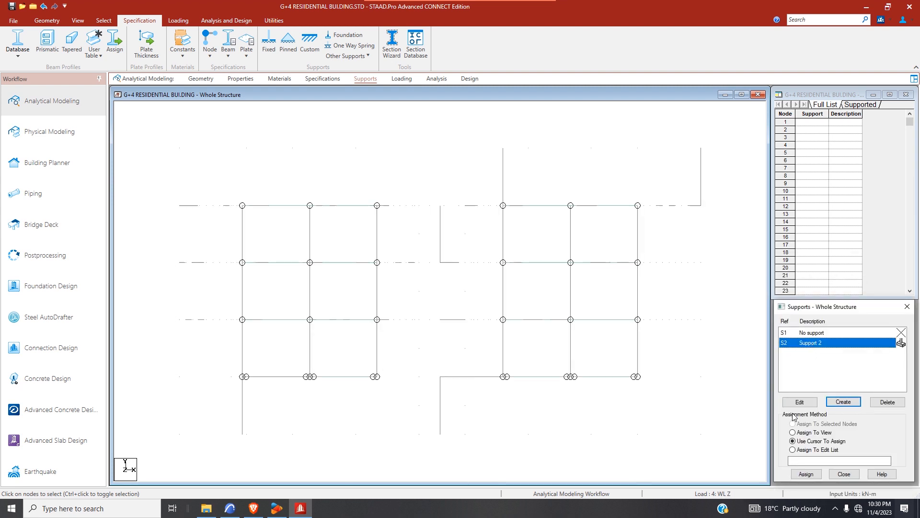
- Assign the fixed support, Support 2, to all nodes at the base of the columns
drag(741, 427, 157, 443)
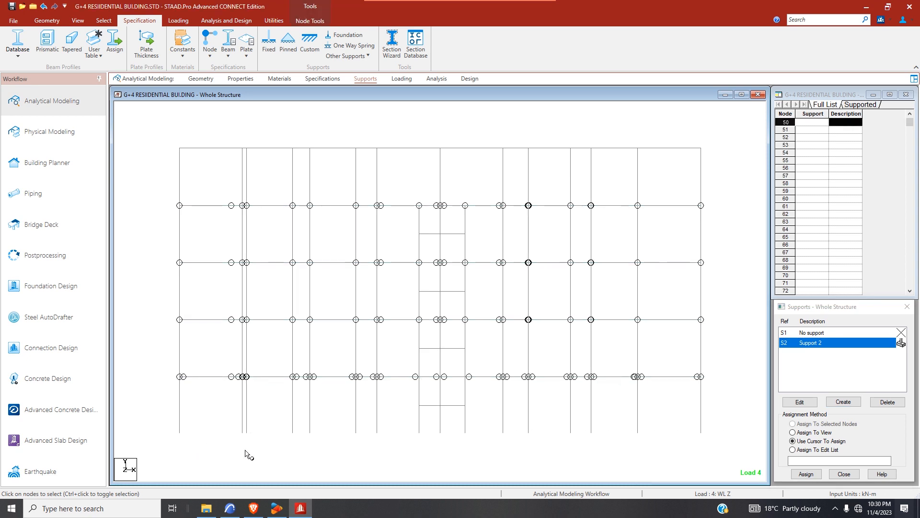
click(807, 474)
click(851, 418)
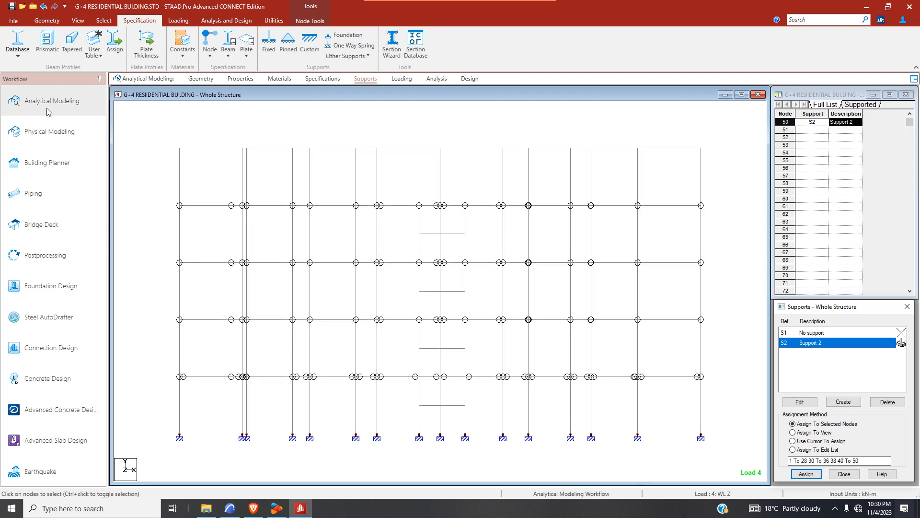
- Save the model with its new supports and rerun the analysis
click(12, 6)
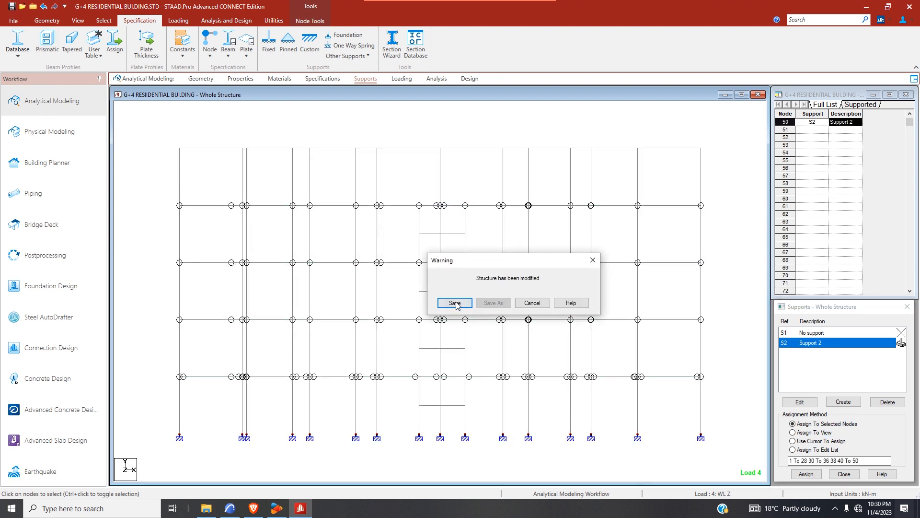
click(454, 303)
click(226, 21)
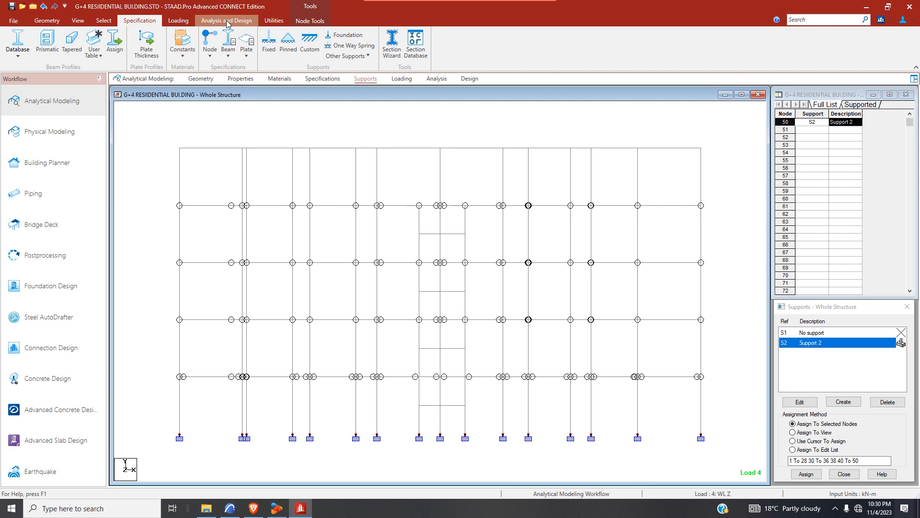
click(152, 45)
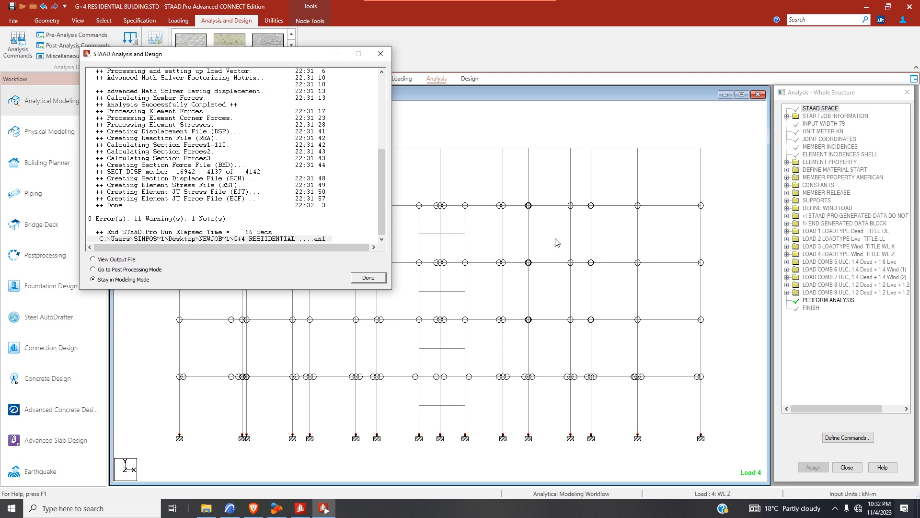
- Open the analysis output file, examine its list of warnings and messages, and close it
click(106, 260)
click(368, 278)
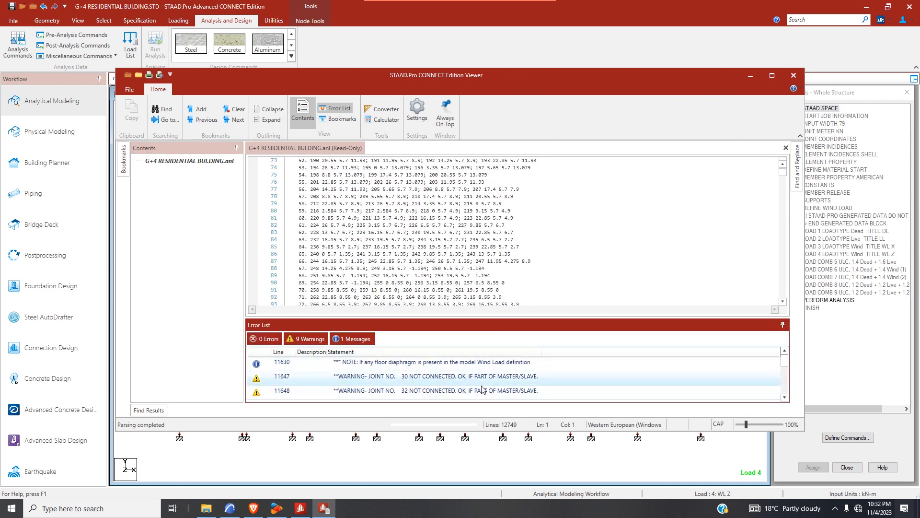
scroll(490, 386, down, 3)
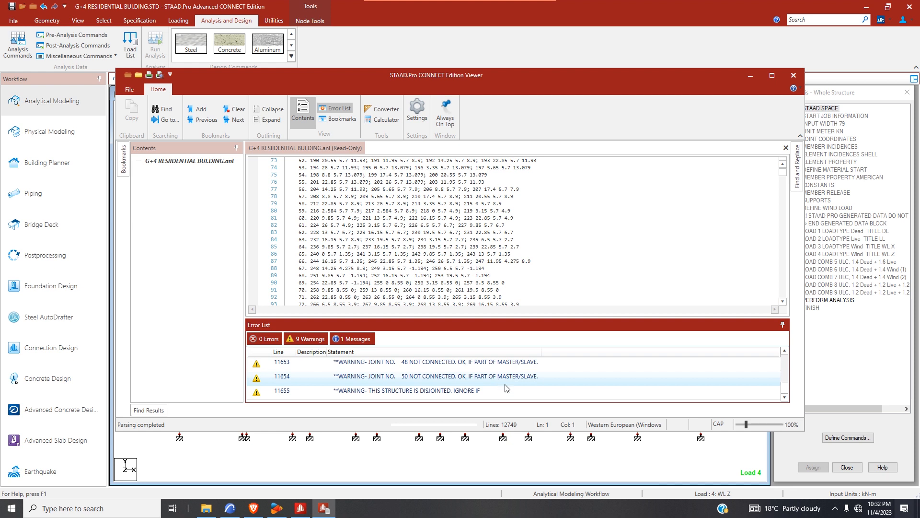
scroll(506, 387, up, 3)
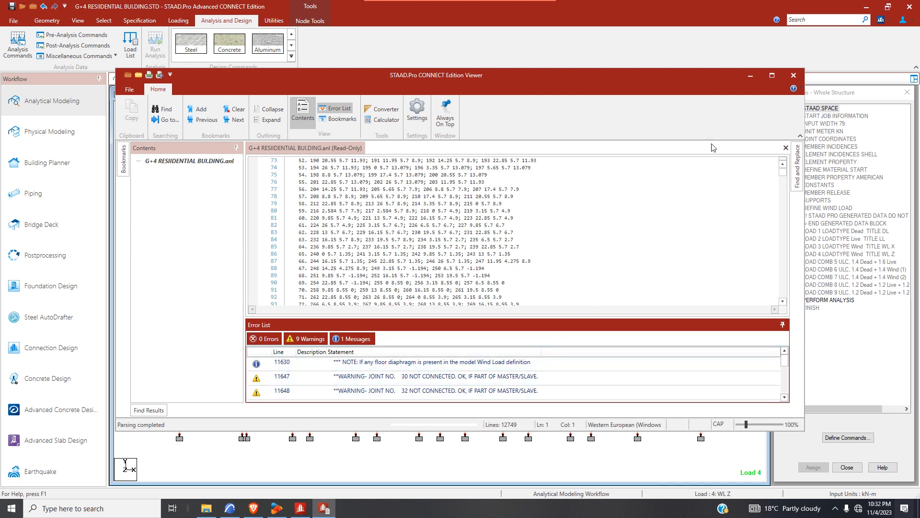
click(794, 75)
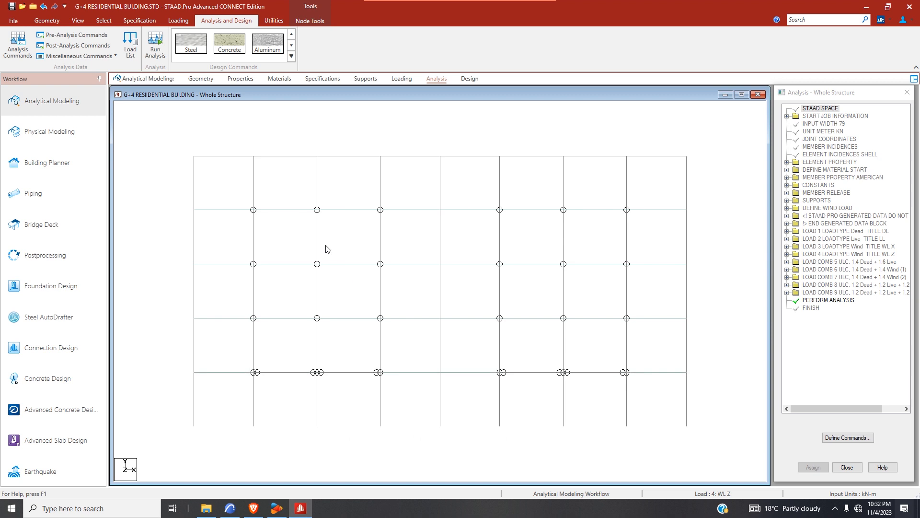
- Check the model for orphan nodes to locate the unconnected joints
click(274, 21)
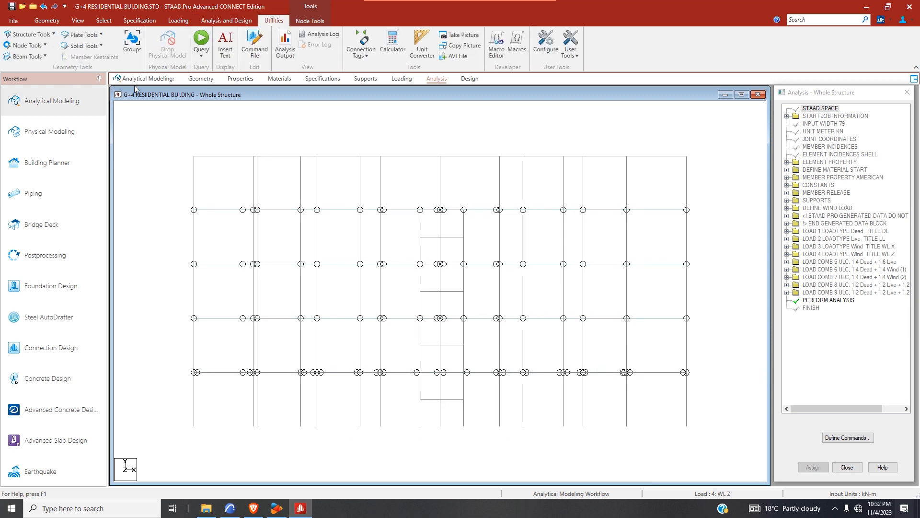
click(28, 45)
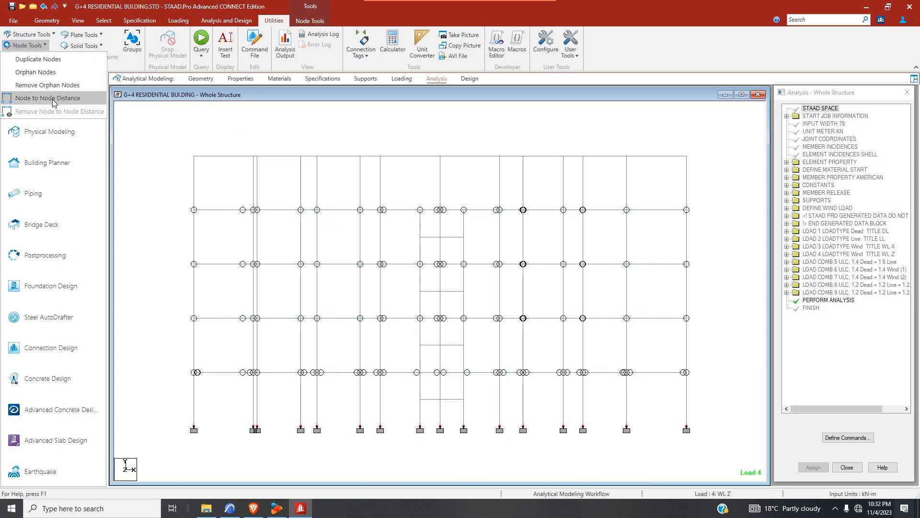
click(53, 98)
click(29, 45)
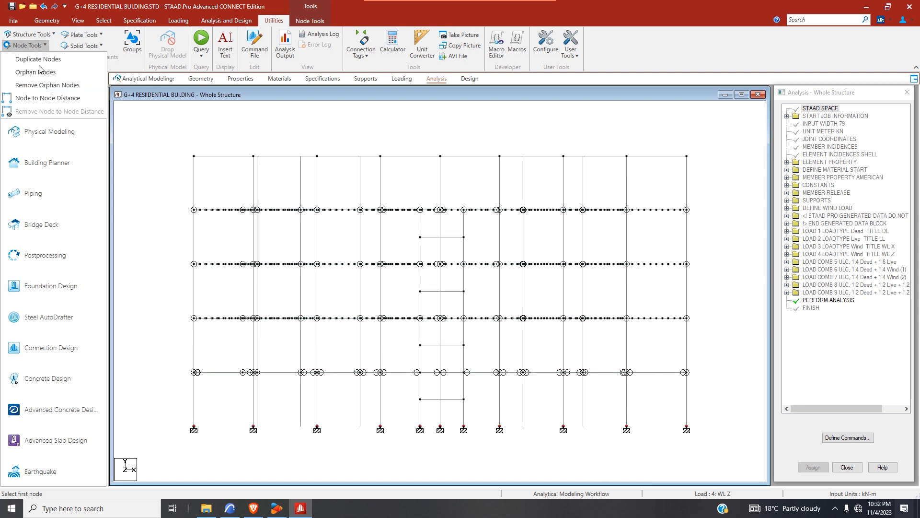
click(41, 72)
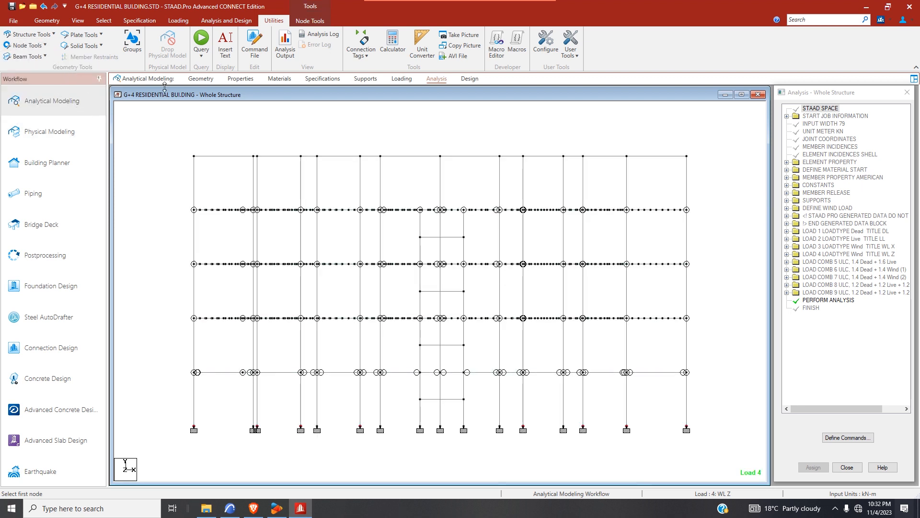
click(77, 20)
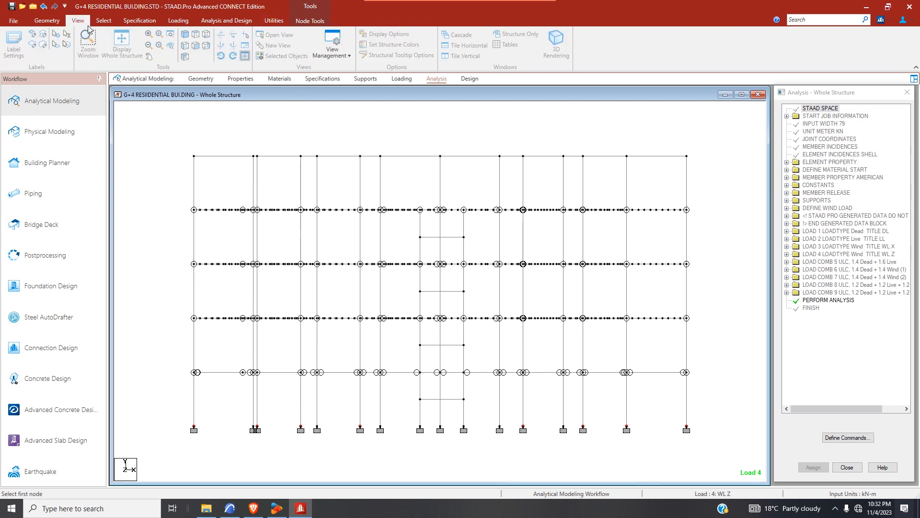
- Show the model in isometric view and check the list of separate structures, highlighting Structure 1 (Orphan Nodes)
click(184, 34)
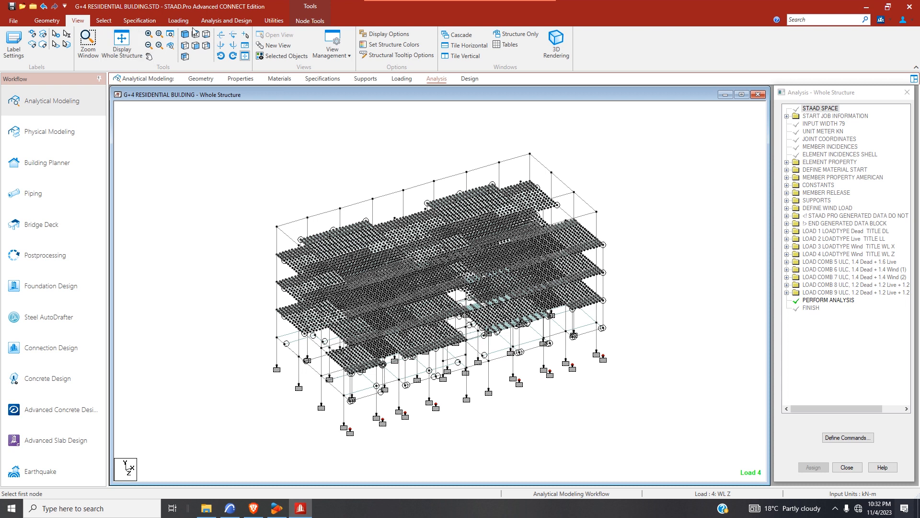
click(274, 20)
click(29, 34)
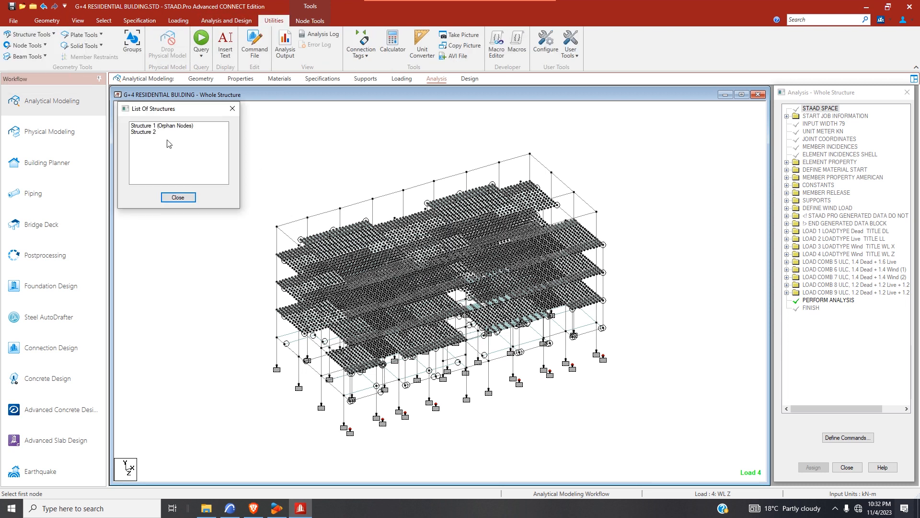
click(163, 125)
click(232, 108)
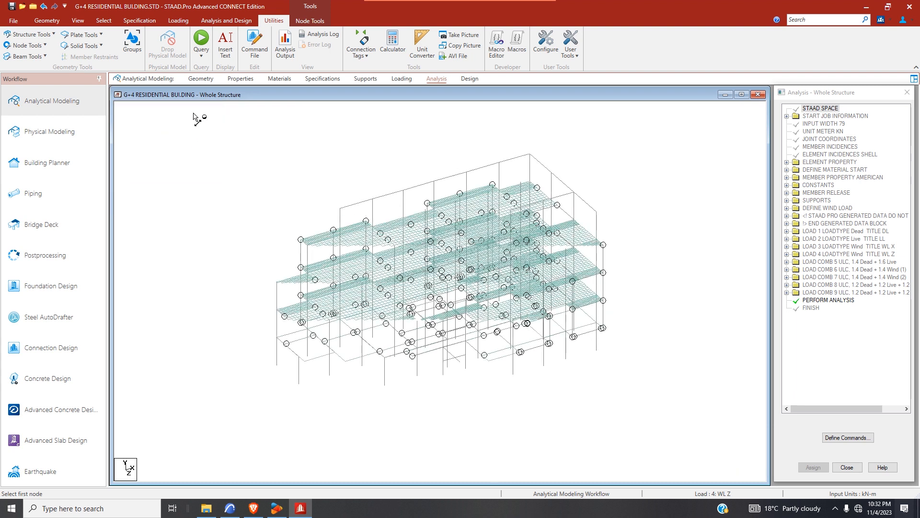
- Remove the orphan nodes from the model and delete the existing analysis result files
click(42, 46)
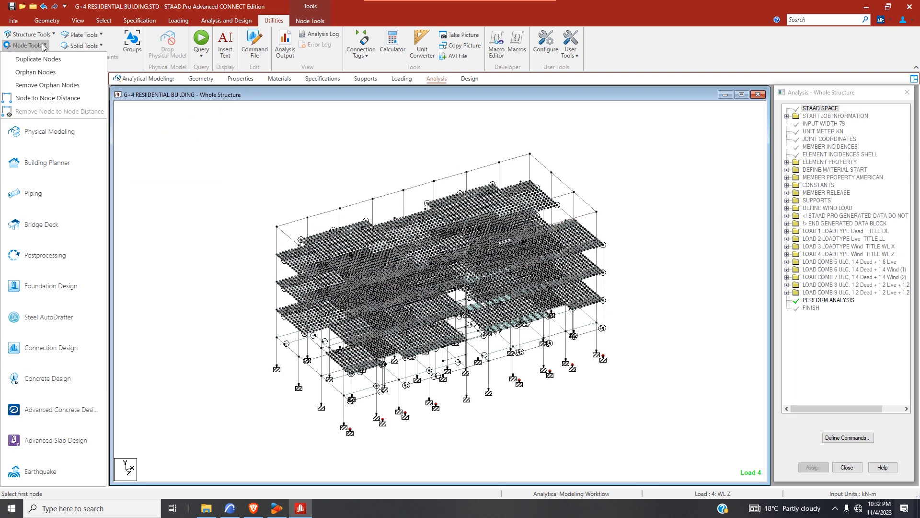
click(67, 85)
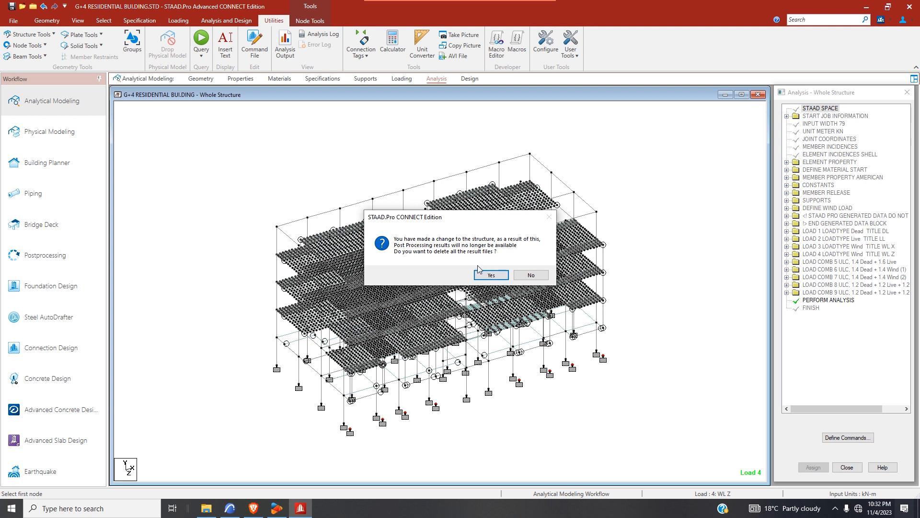
click(491, 275)
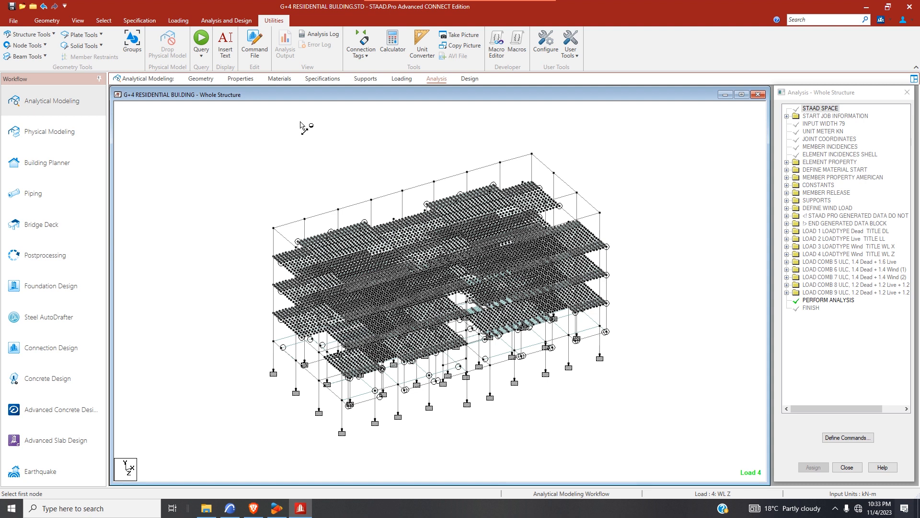
click(242, 82)
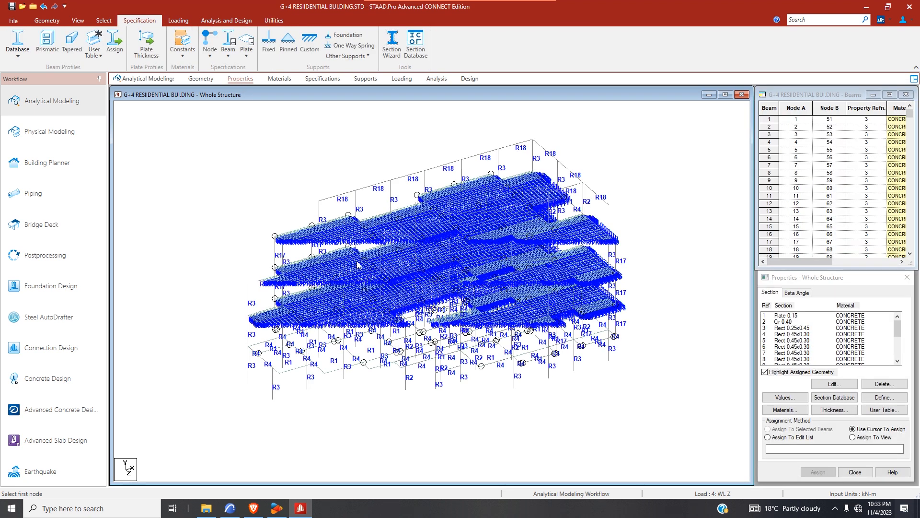
scroll(475, 277, down, 1)
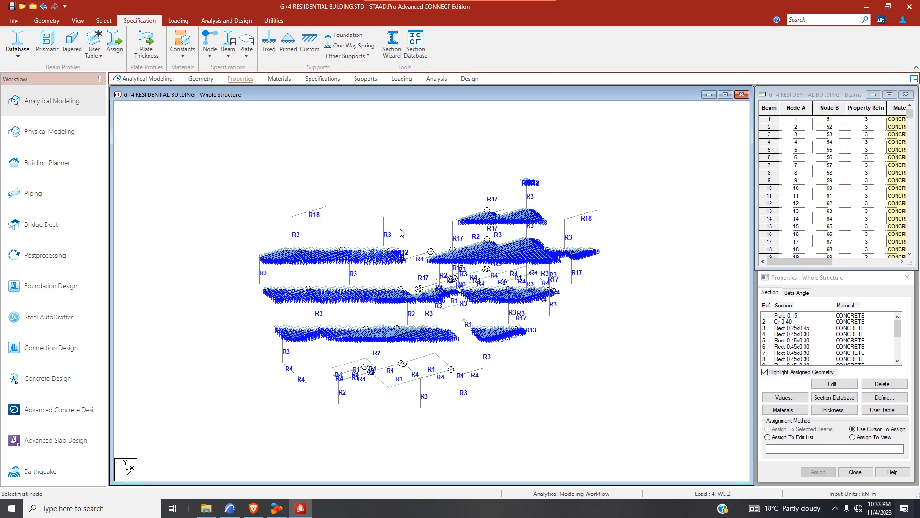
- Open the concrete design setup for the whole structure and set the design code to BS 8007
click(227, 20)
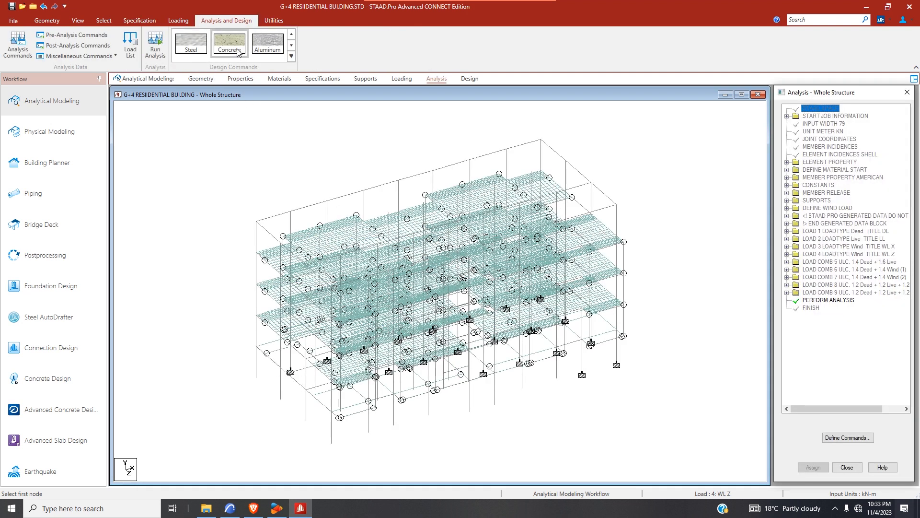
click(235, 51)
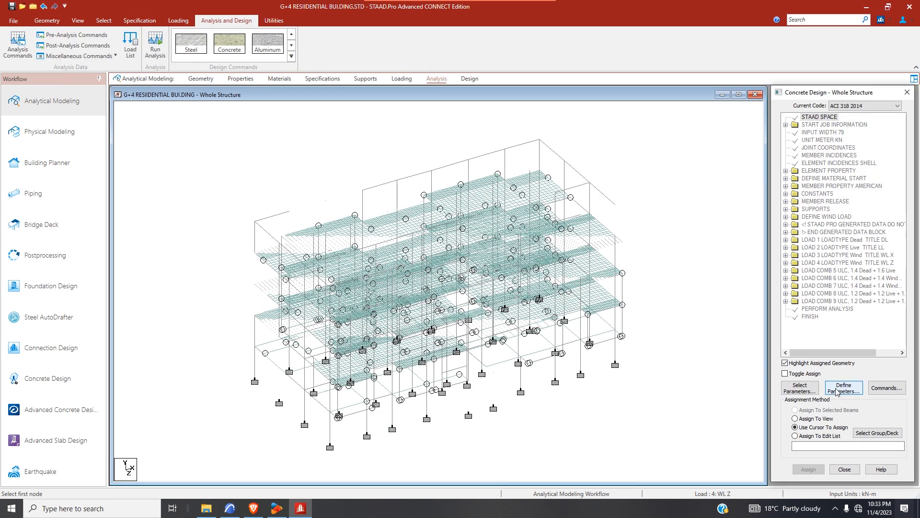
click(797, 390)
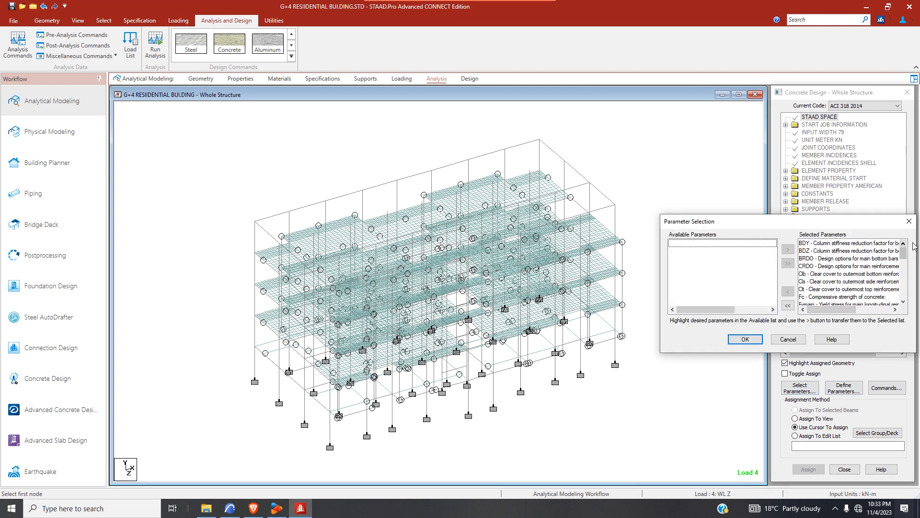
click(909, 220)
click(869, 108)
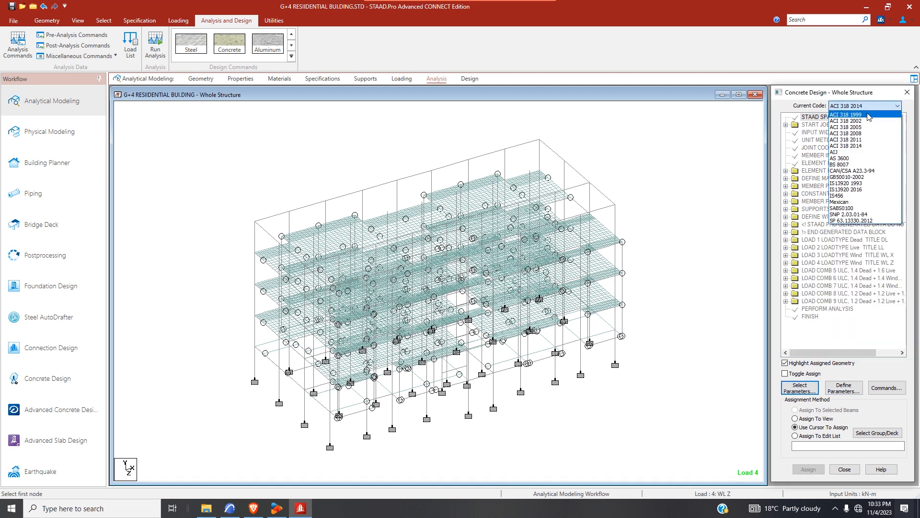
click(858, 165)
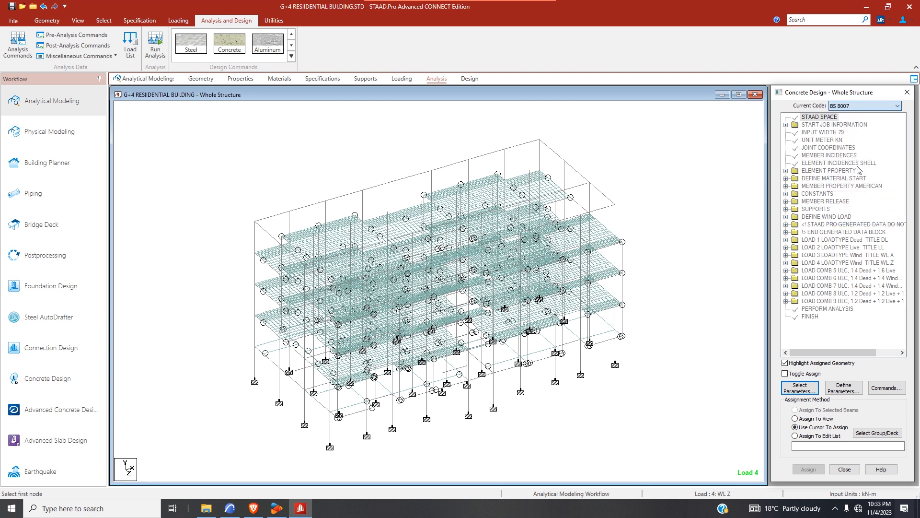
- Limit the selected concrete design parameters to Clear, Fc and Fymain
click(800, 387)
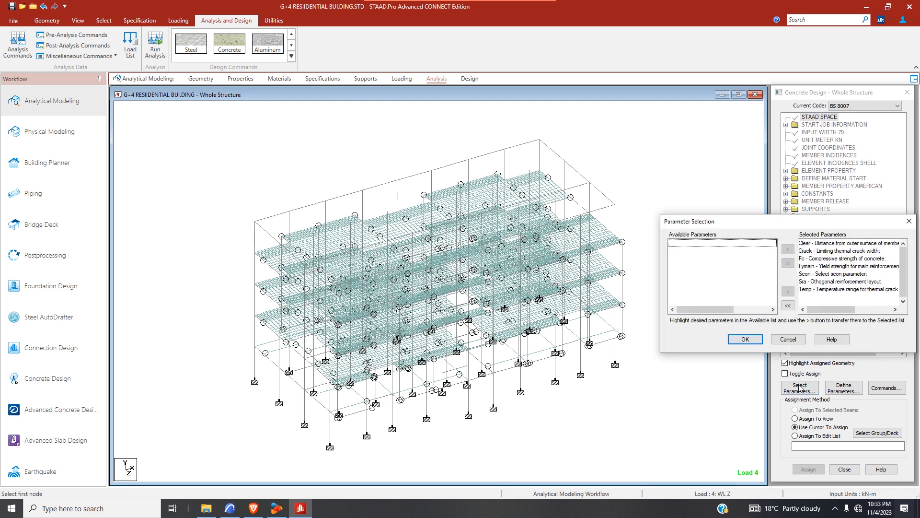
click(788, 306)
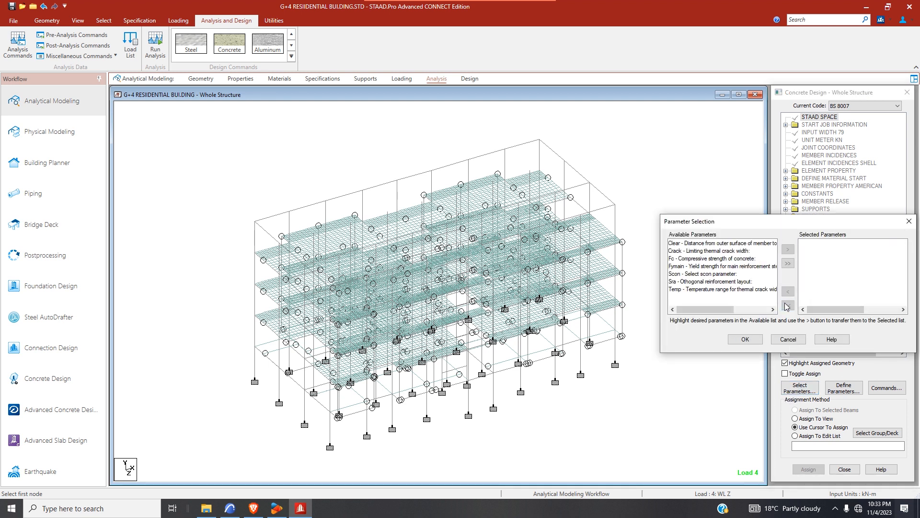
click(714, 245)
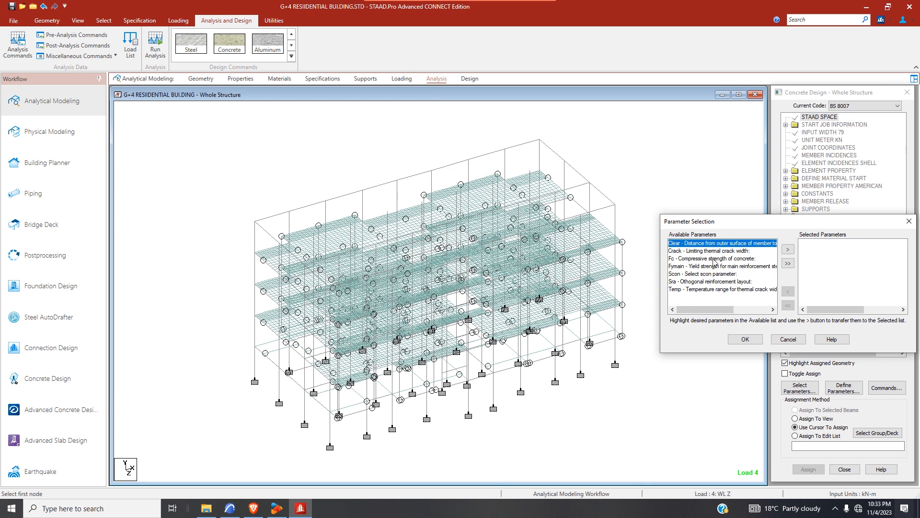
ctrl+click(713, 259)
ctrl+click(716, 266)
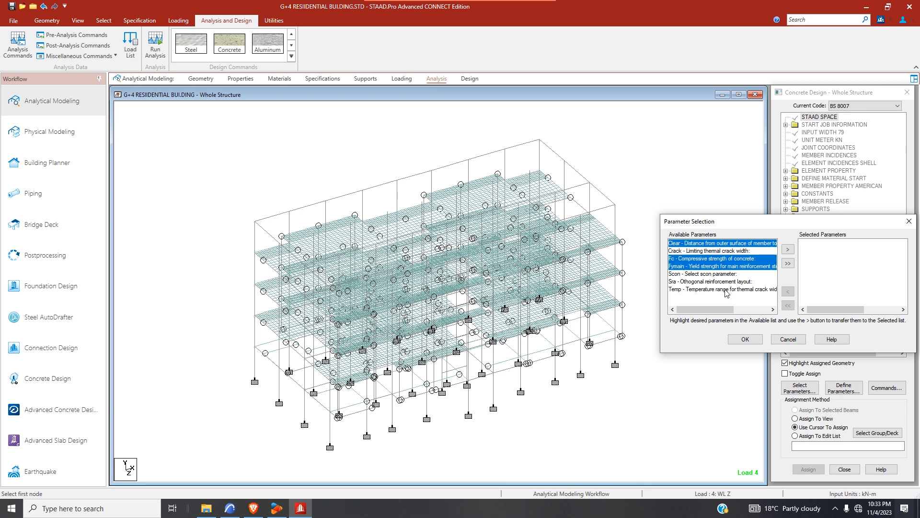
click(787, 248)
click(746, 338)
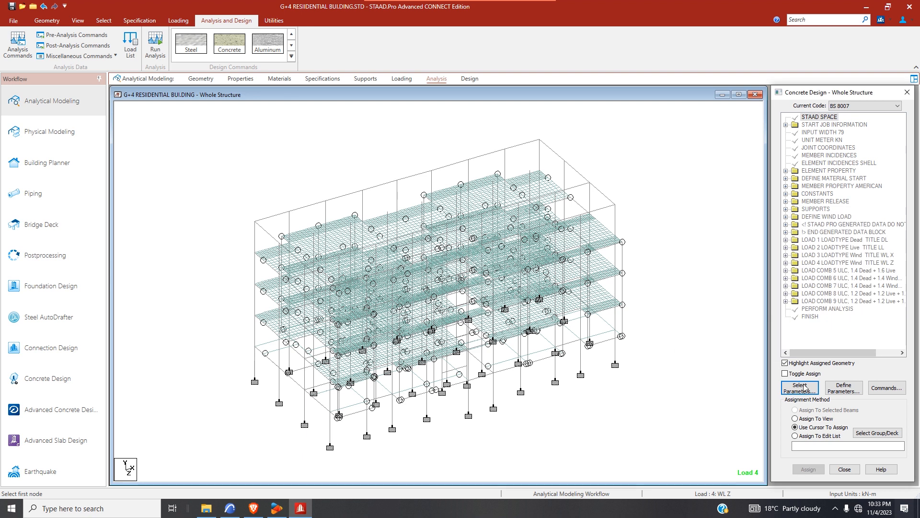
- Add three CLEAR cover parameters to the concrete design with values of 0.025, 0.035 and 0.02 m
click(836, 389)
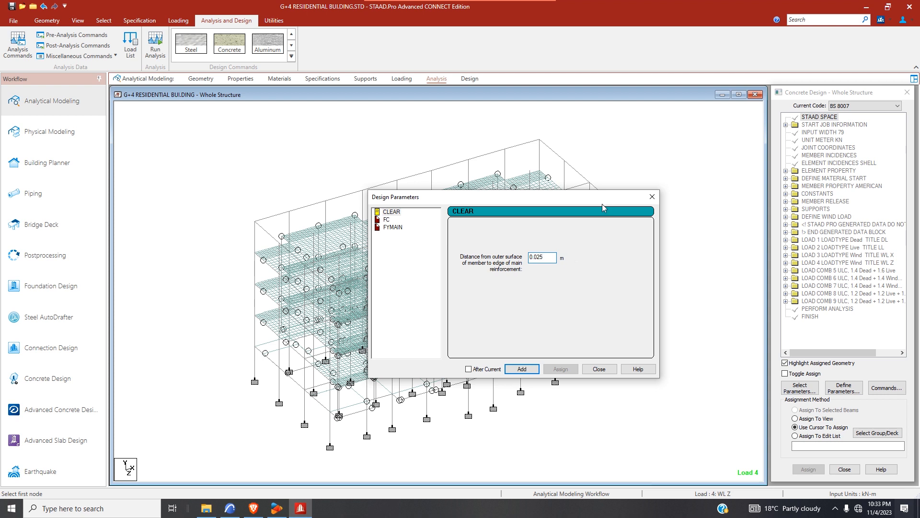
click(522, 369)
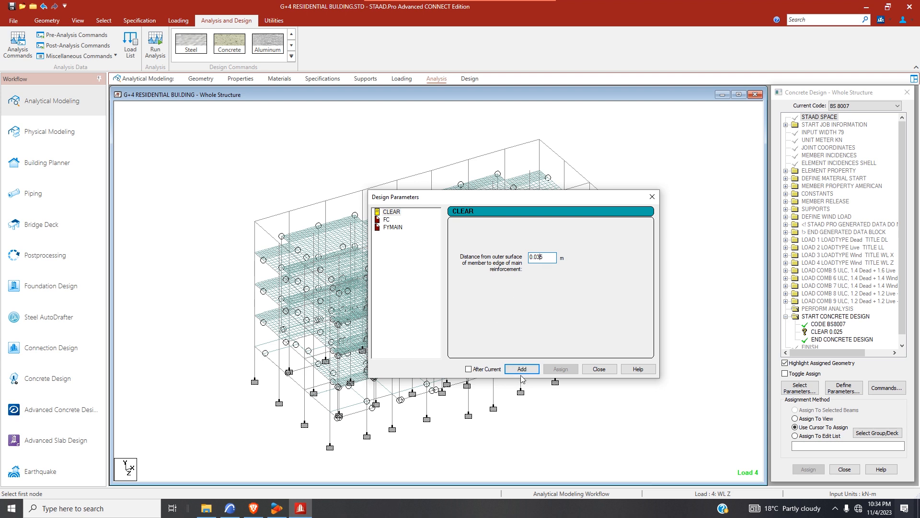
click(522, 369)
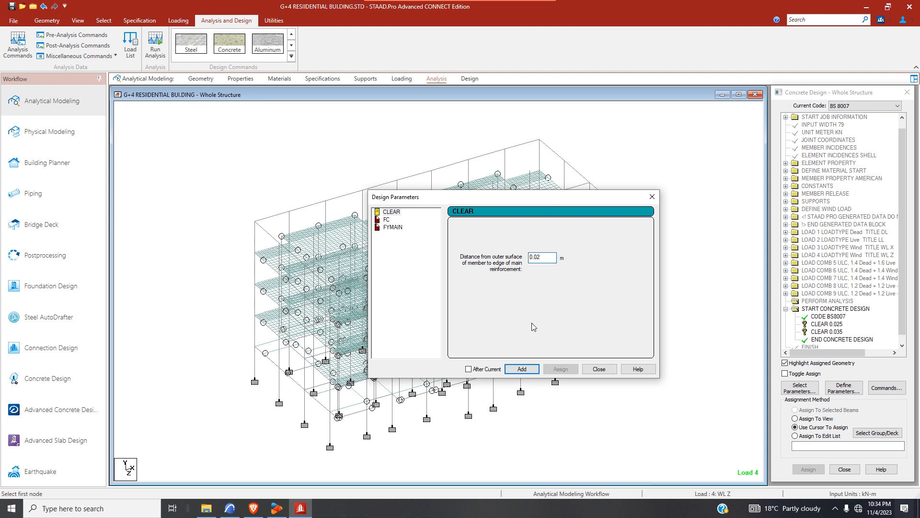
click(524, 368)
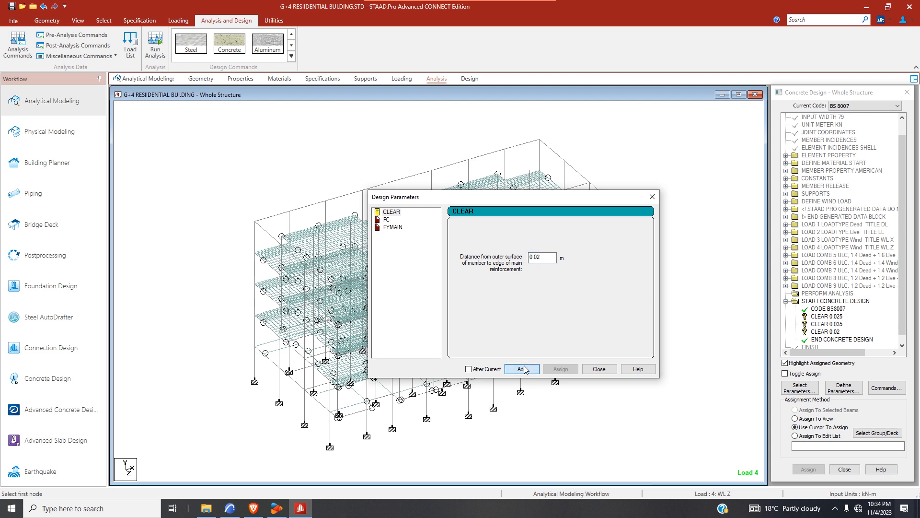
- Add an FC parameter with a concrete compressive strength of 25000 kN/m2
click(388, 220)
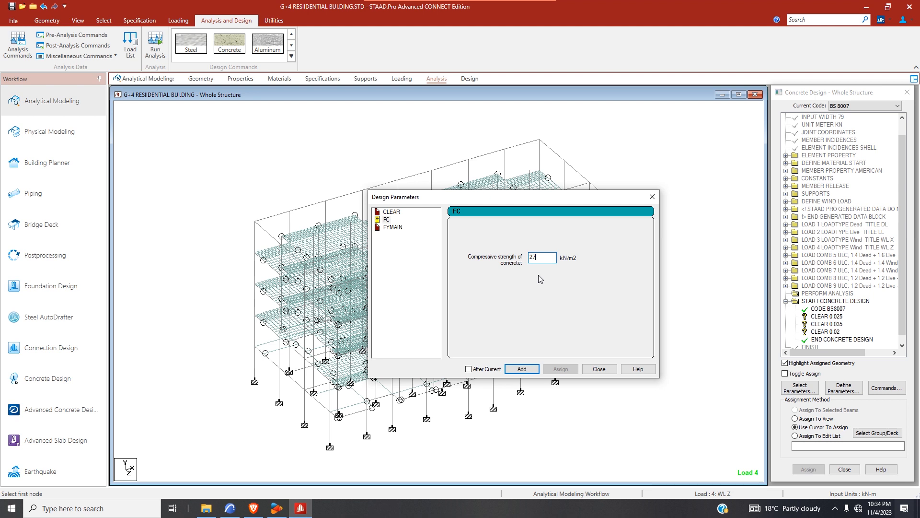
key(BackSpace)
key(BackSpace)
text(25000)
click(522, 369)
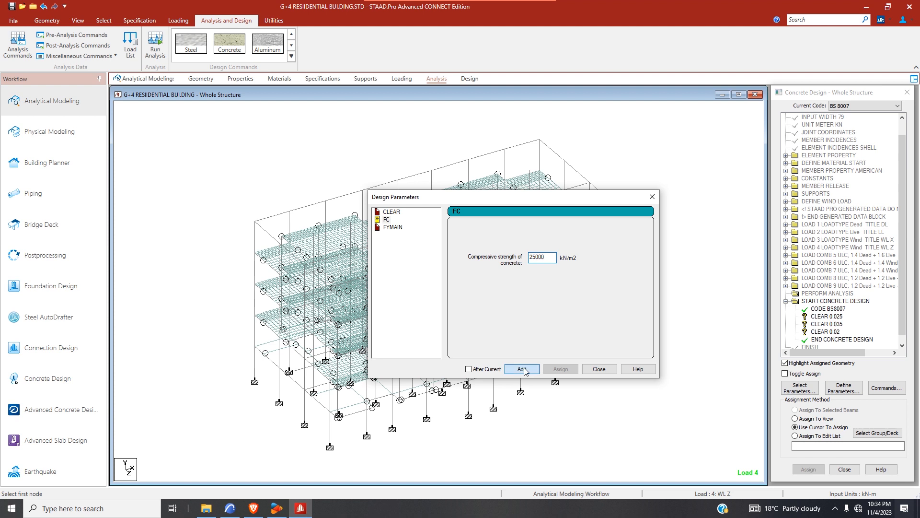
- Add the FYMAIN parameter with a main reinforcement yield strength of 463688 kN/m2 and finish defining design parameters
click(394, 227)
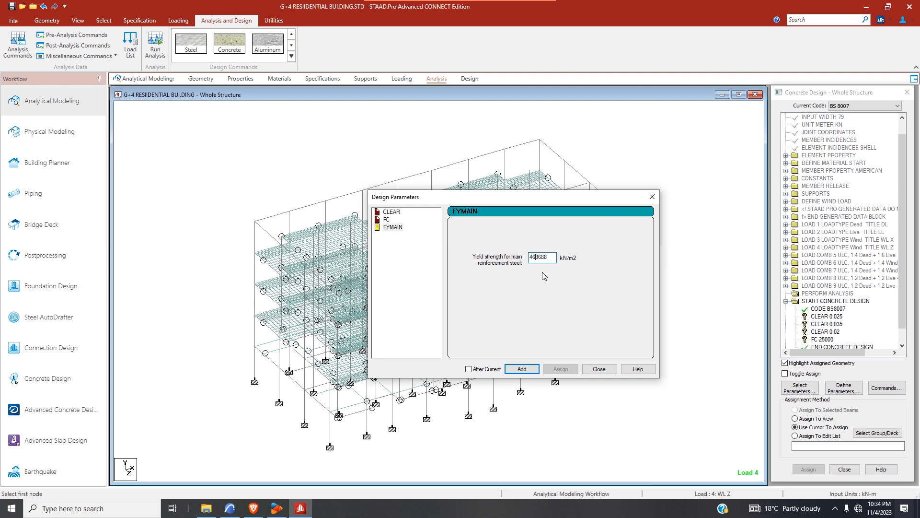
click(522, 369)
click(600, 370)
- Assign the CLEAR 0.025 parameter to all beams parallel to the X and Z axes
scroll(834, 298, down, 1)
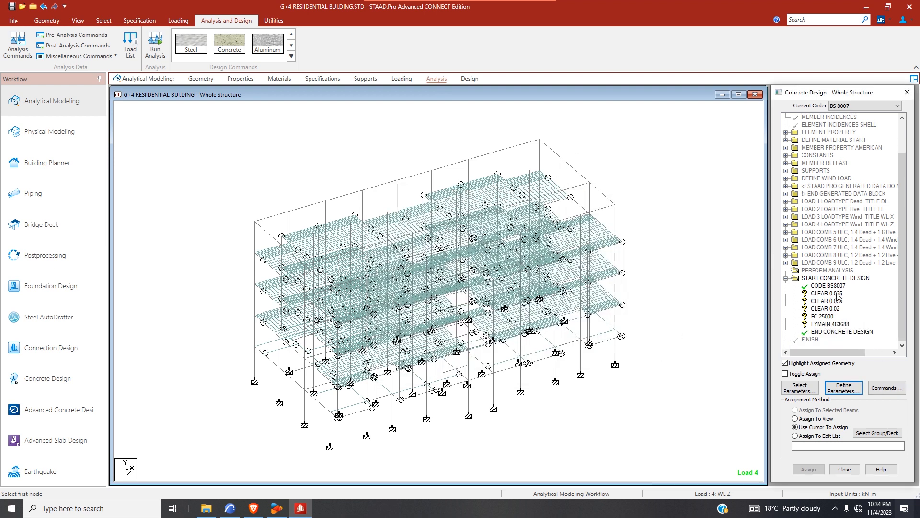
click(826, 293)
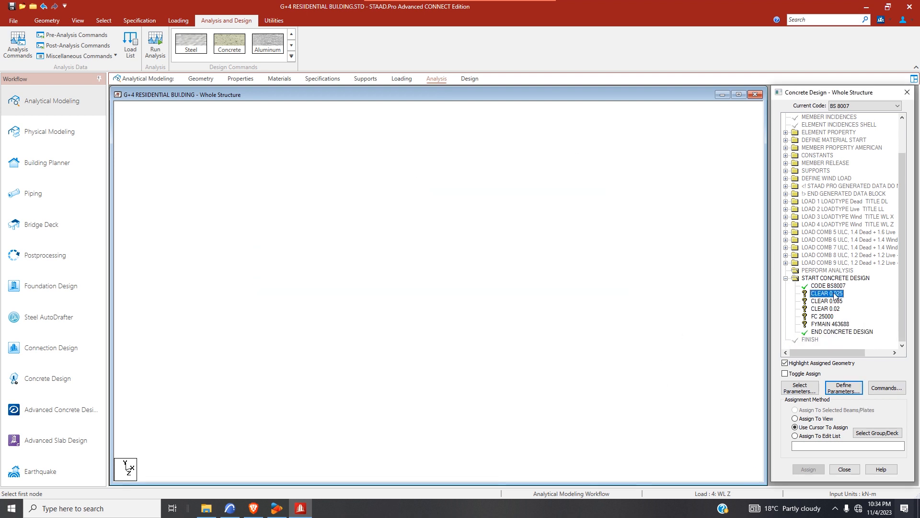
click(104, 20)
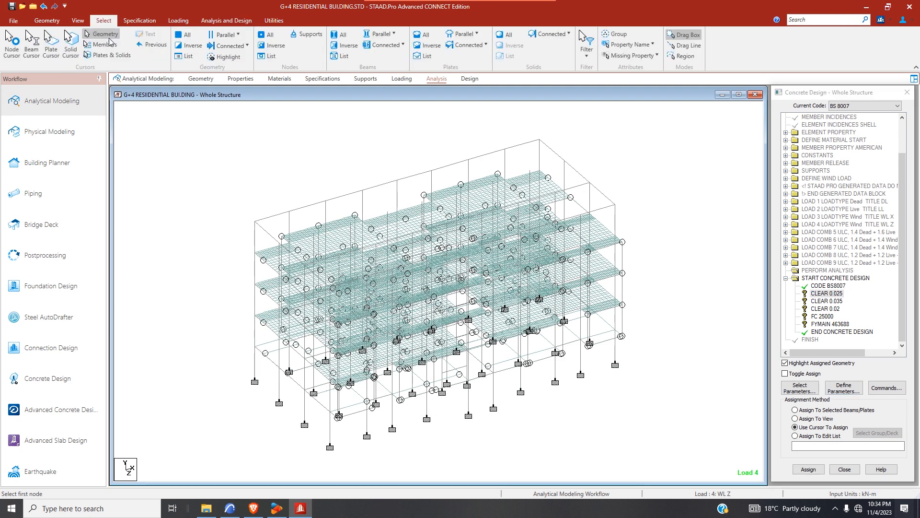
click(390, 33)
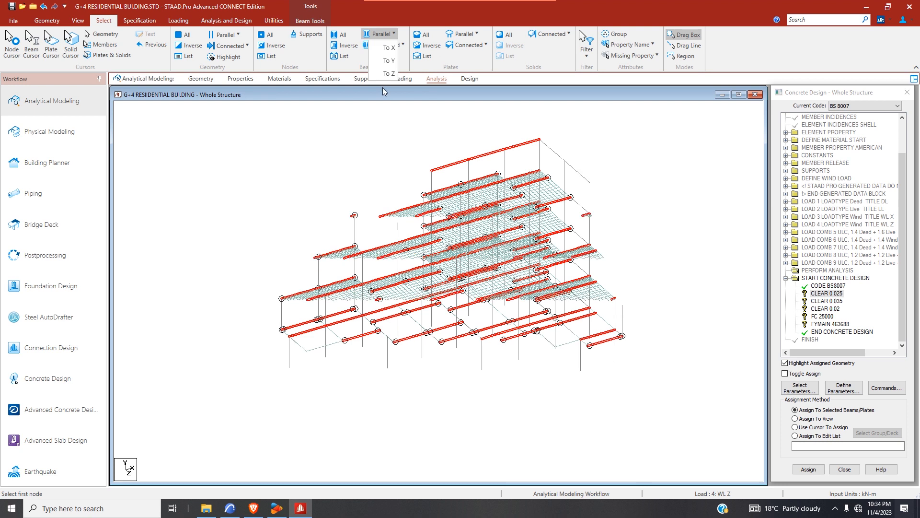
click(389, 74)
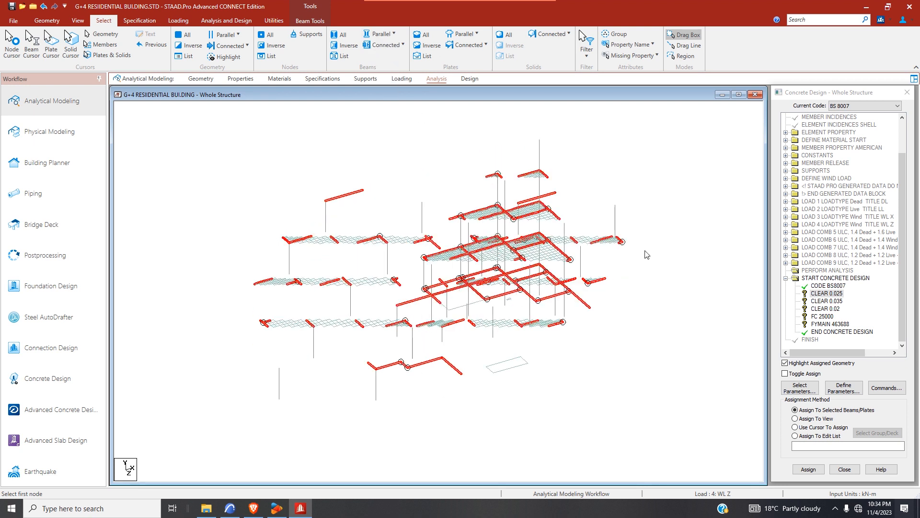
click(808, 469)
click(849, 309)
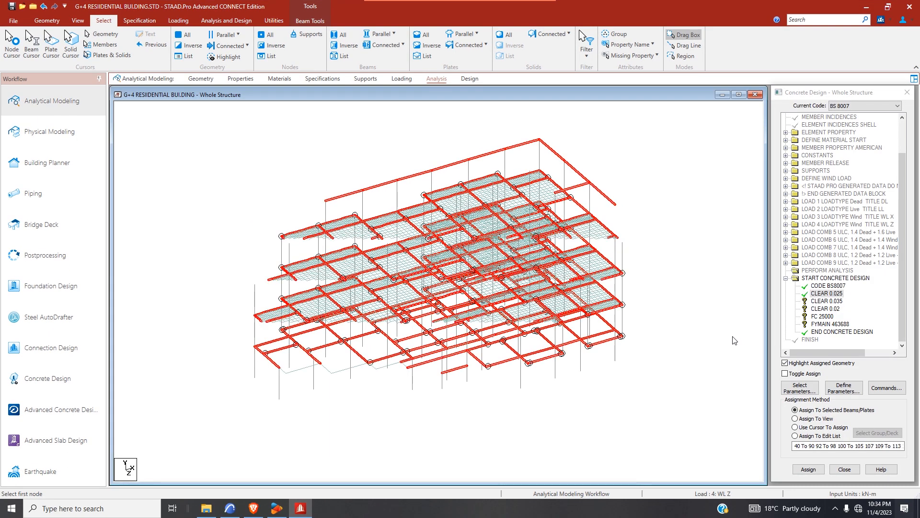
- Choose the CLEAR 0.035 parameter for assignment and save the model
click(827, 301)
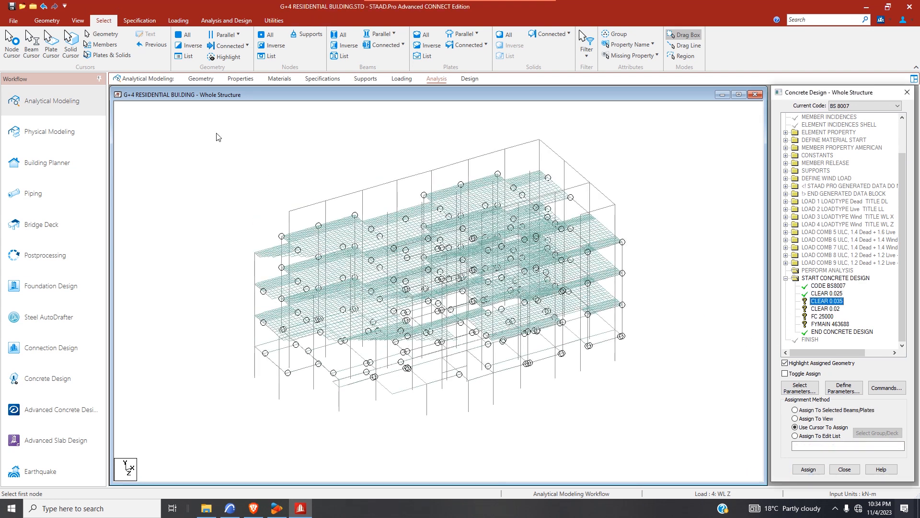
click(12, 7)
click(454, 303)
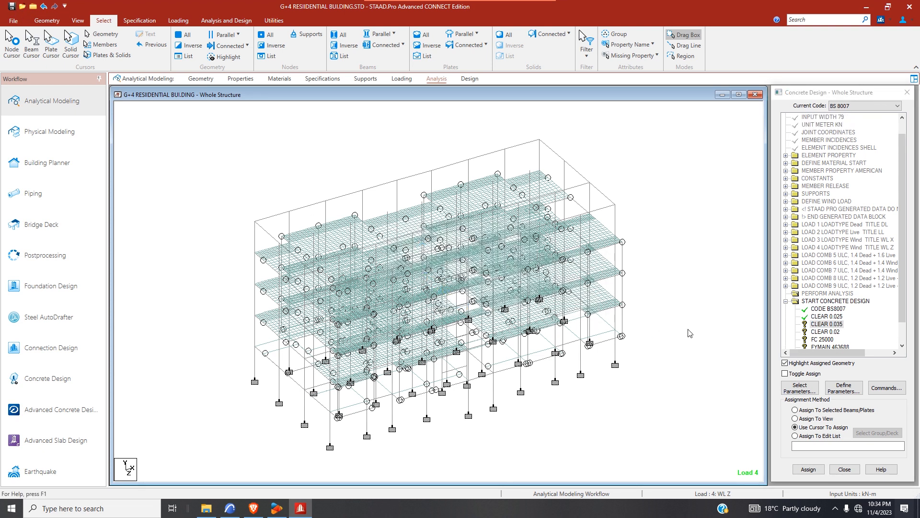
- Assign the CLEAR 0.035 parameter to all columns parallel to the Y axis
click(392, 38)
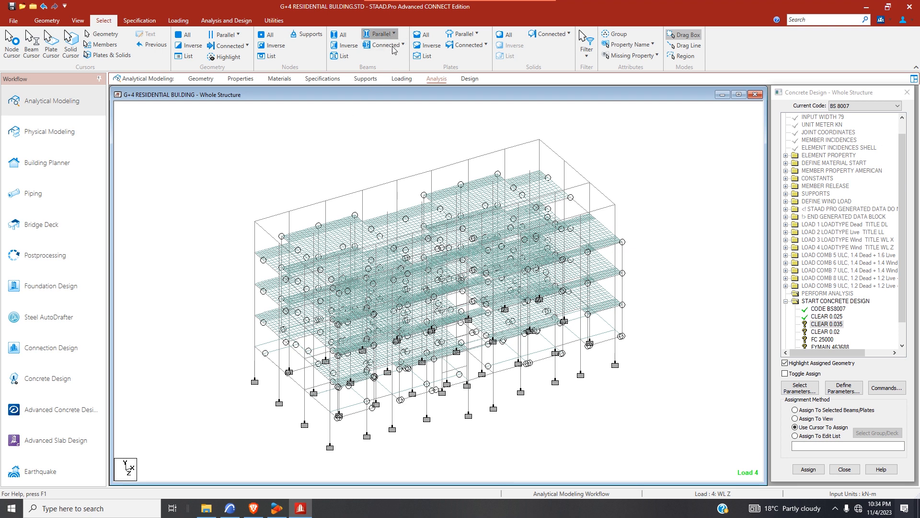
click(388, 63)
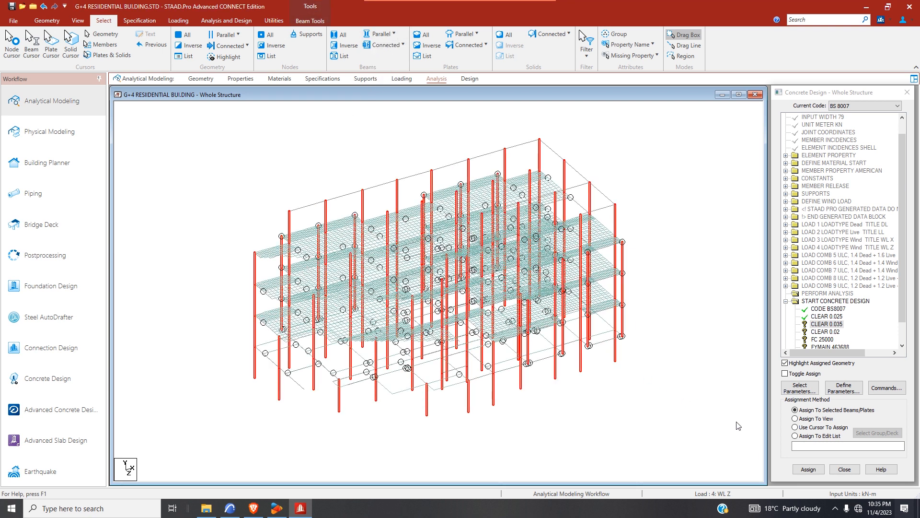
click(807, 469)
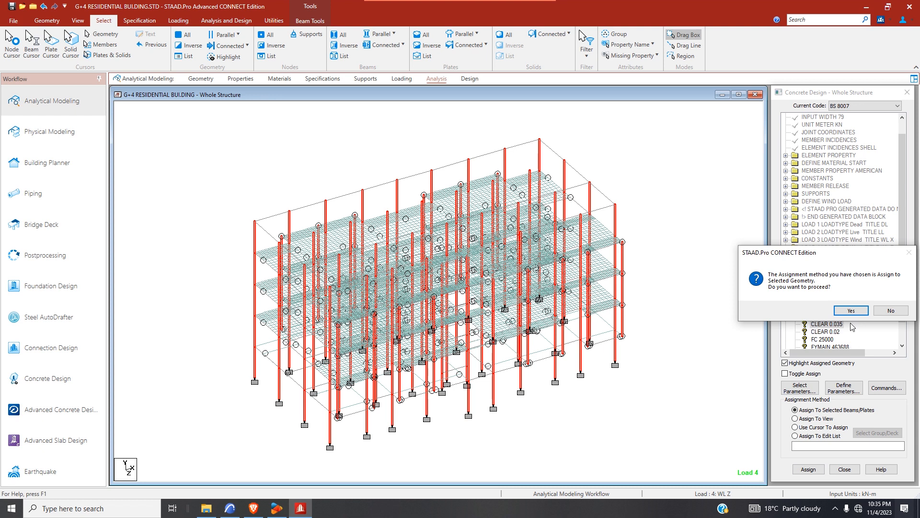
click(851, 311)
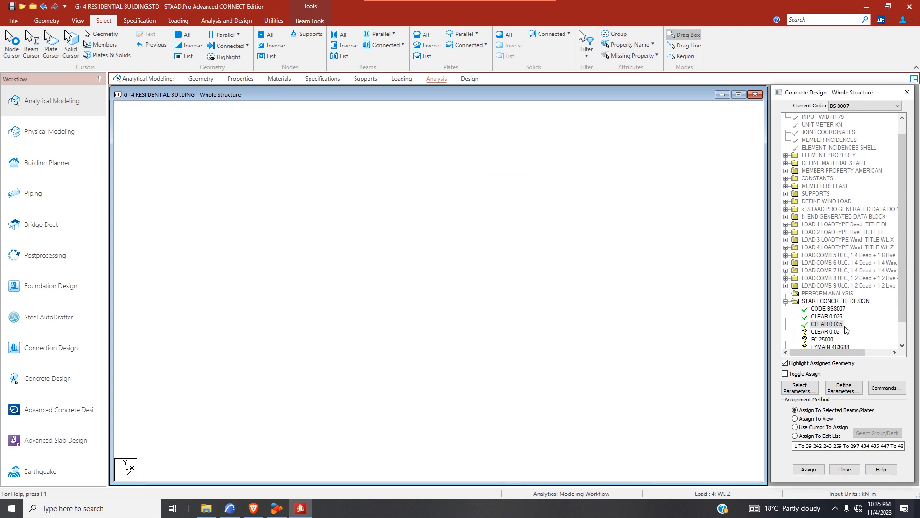
- Assign the CLEAR 0.02 parameter to all slab plates in the structure
click(826, 331)
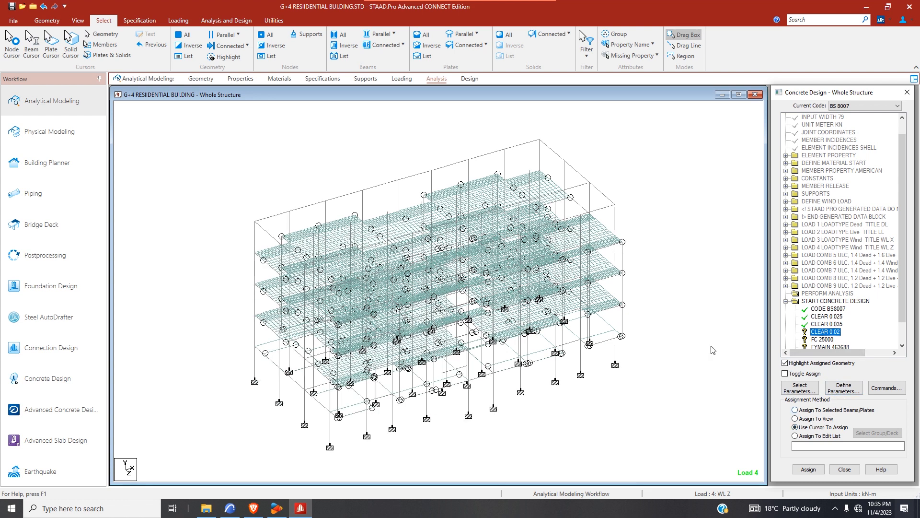
click(423, 36)
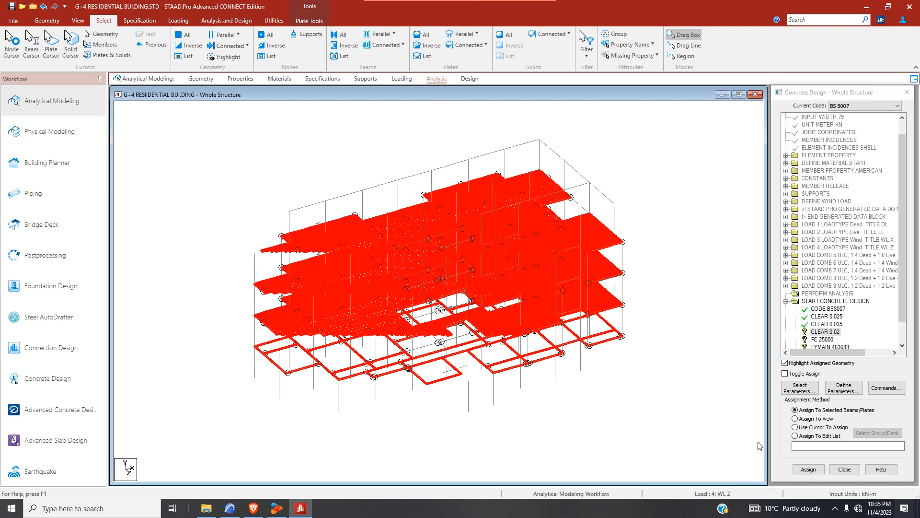
click(809, 469)
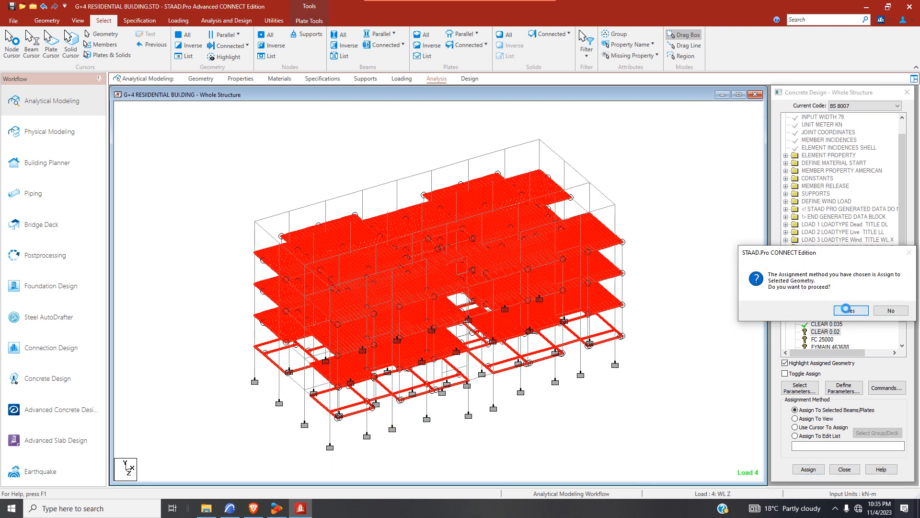
click(846, 310)
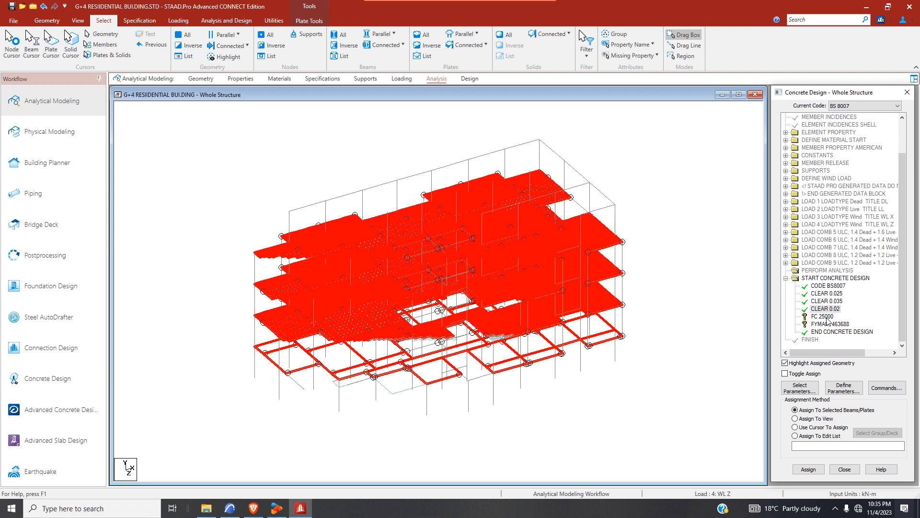
- Assign the FC 25000 parameter to all beams, columns and plates of the structure
click(822, 316)
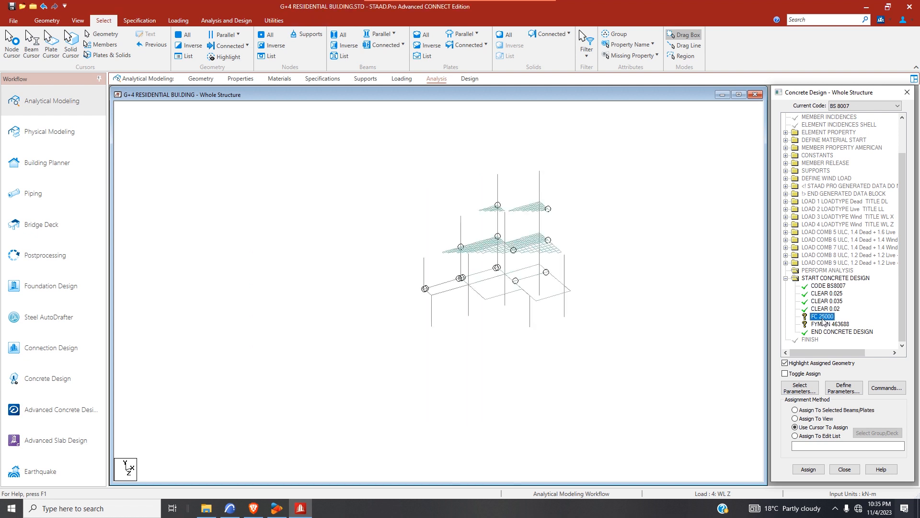
click(808, 468)
click(853, 311)
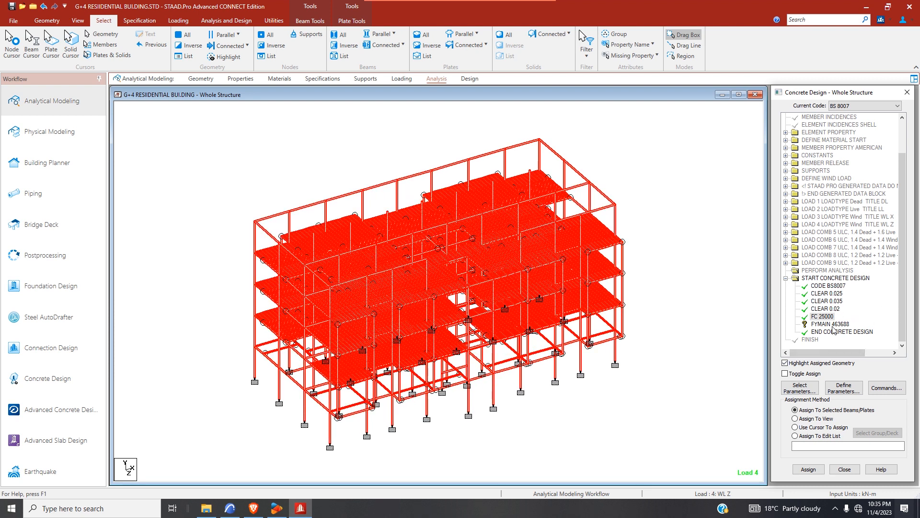
- Assign the FYMAIN 463688 parameter to the entire structure using the assign-to-view method
click(831, 324)
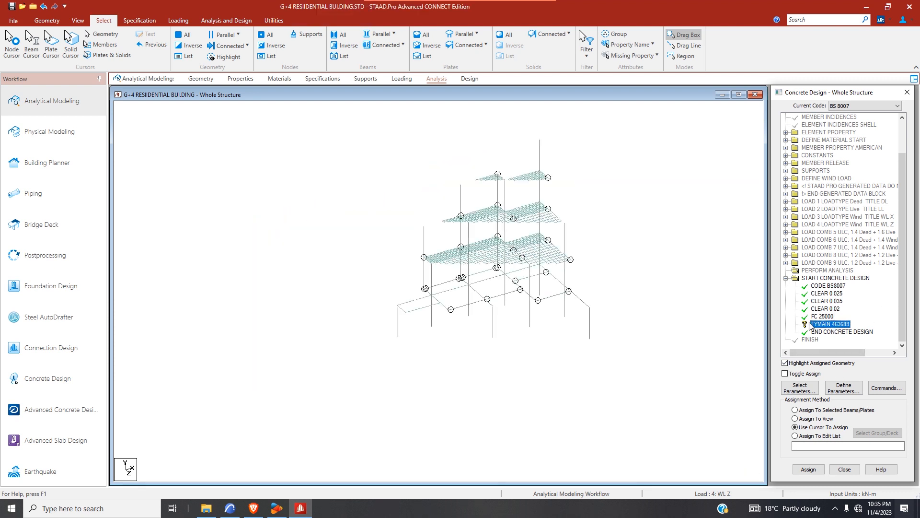
click(795, 418)
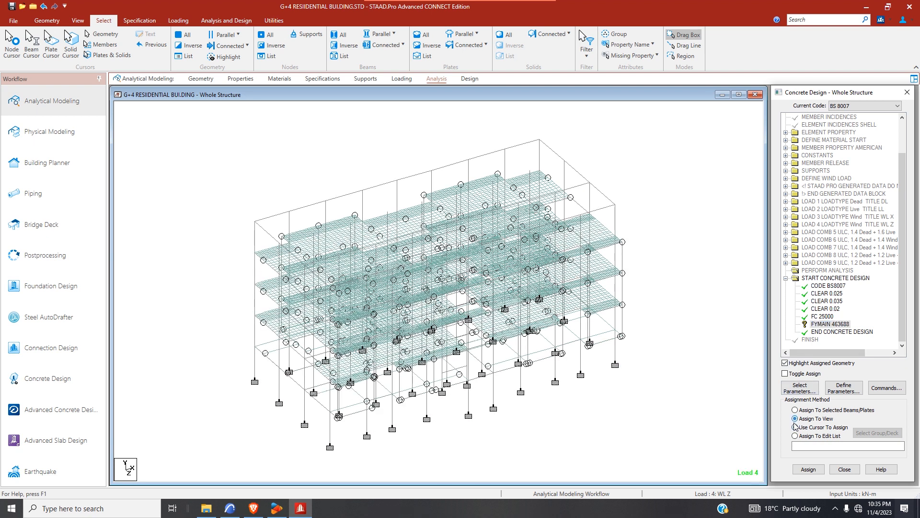
click(808, 469)
click(851, 310)
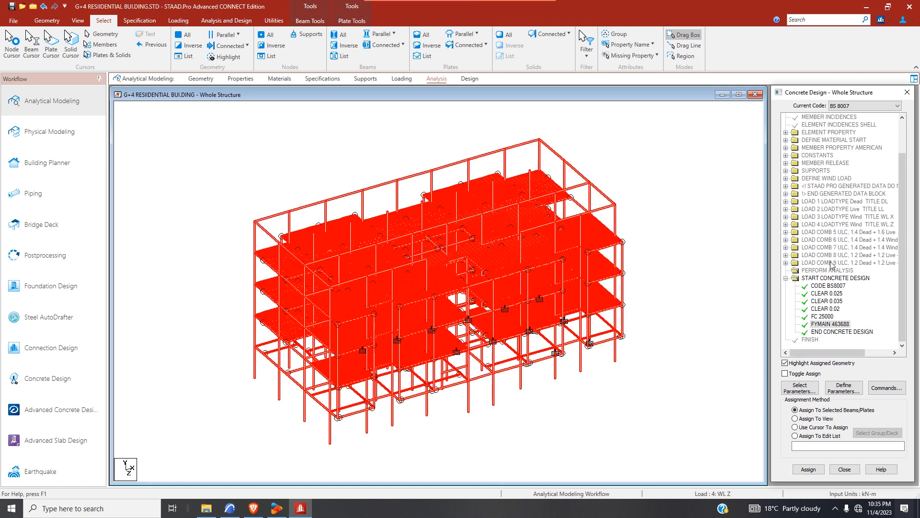
- Add the DESIGN BEAM, DESIGN COLUMN and TAKE OFF design commands to the concrete design
click(886, 387)
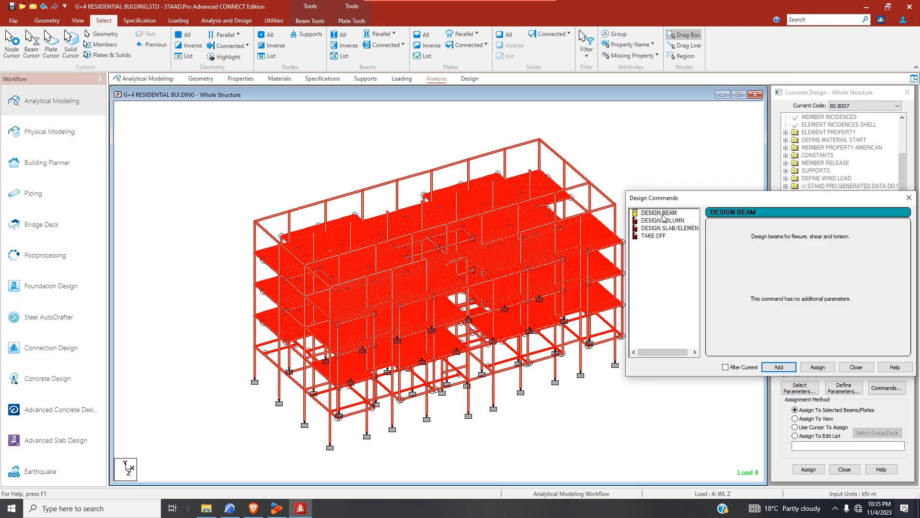
click(778, 367)
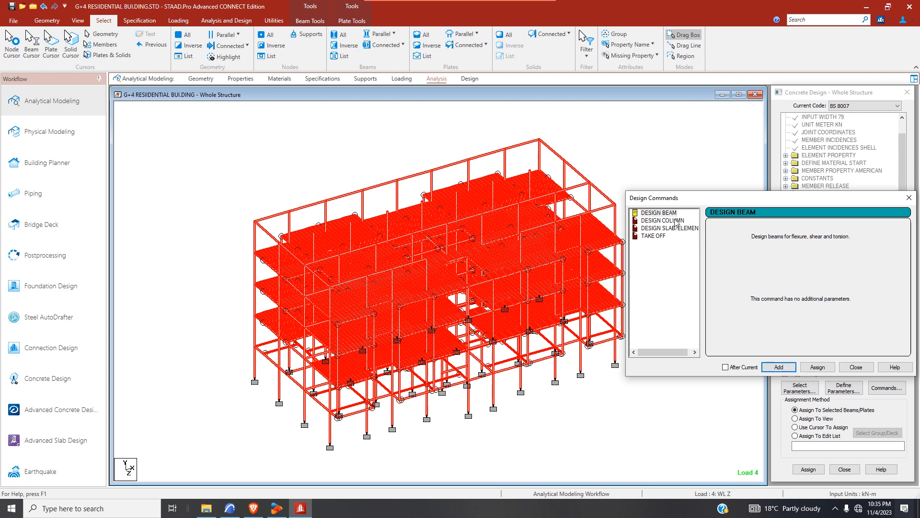
click(663, 220)
click(778, 367)
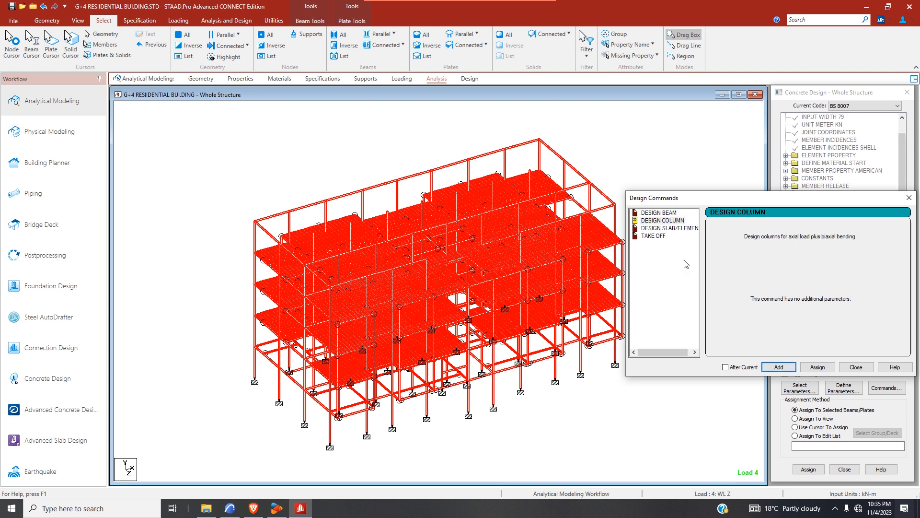
click(653, 236)
click(772, 366)
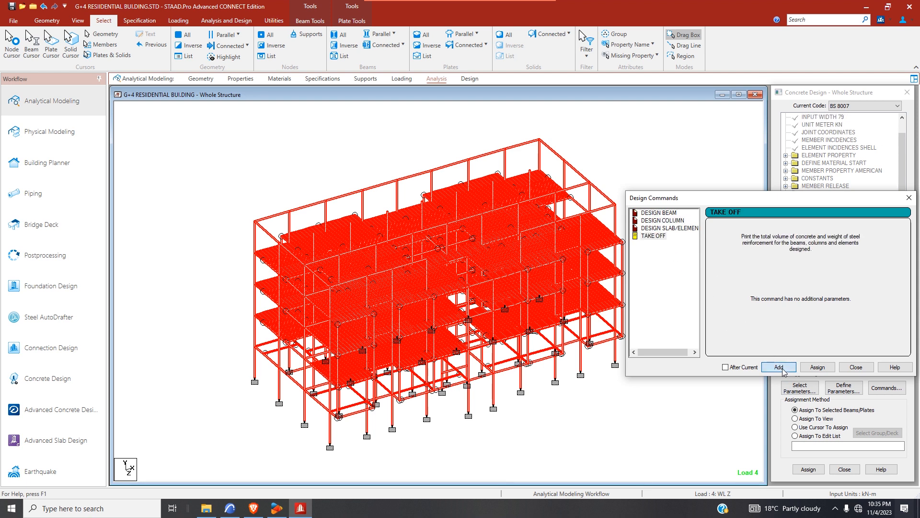
click(856, 366)
- Assign the DESIGN BEAM command to all beams parallel to the X and Z axes
scroll(839, 316, down, 1)
click(829, 324)
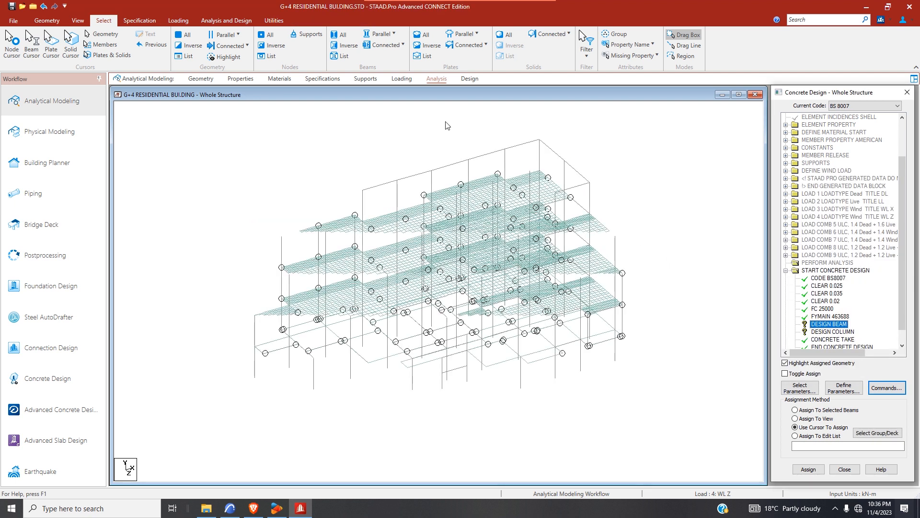
click(386, 35)
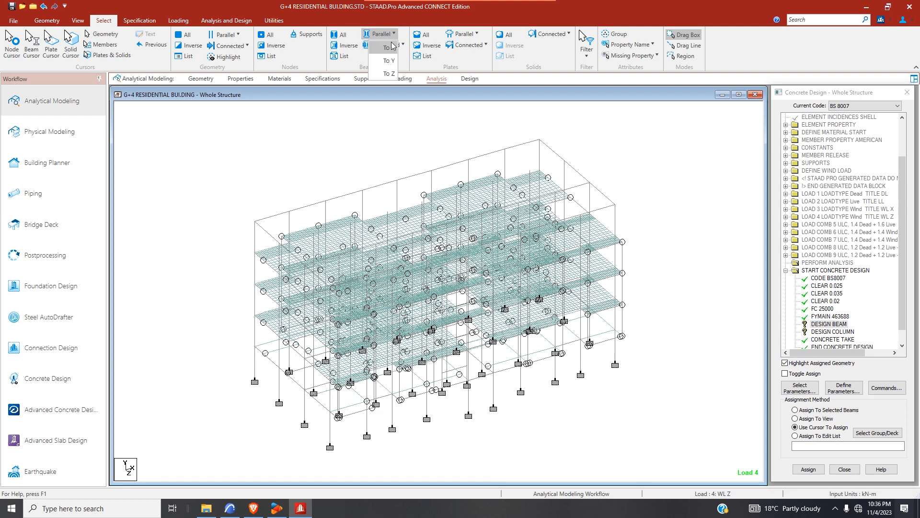
click(388, 48)
click(388, 35)
click(388, 73)
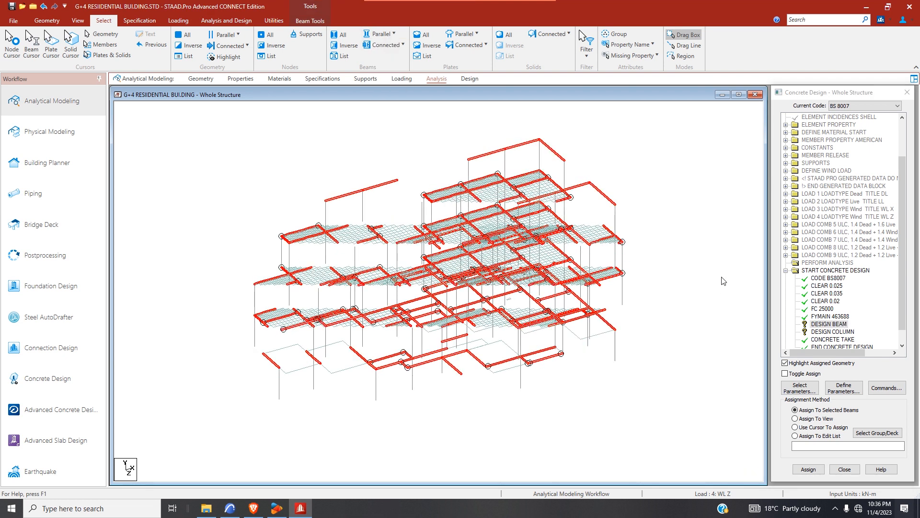
click(809, 469)
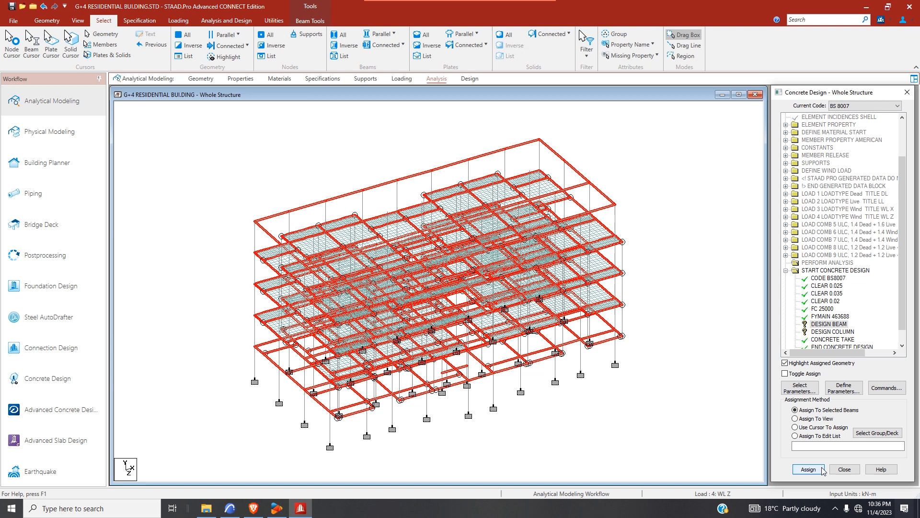
click(847, 309)
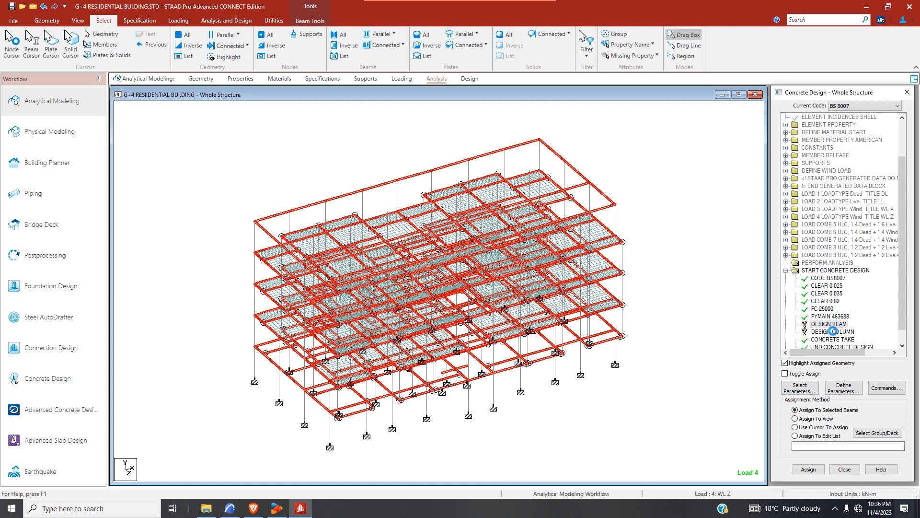
- Assign the DESIGN COLUMN command to all members parallel to the Y axis and clear the selection
click(832, 331)
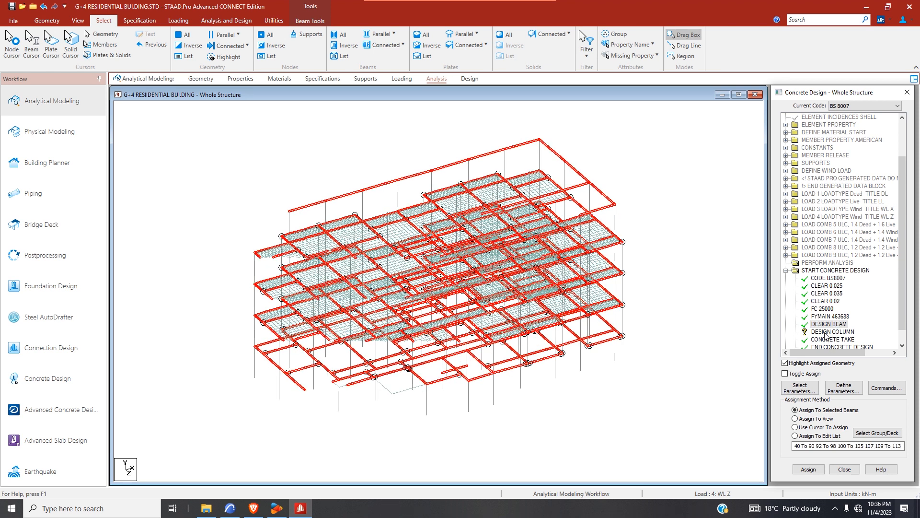
click(796, 427)
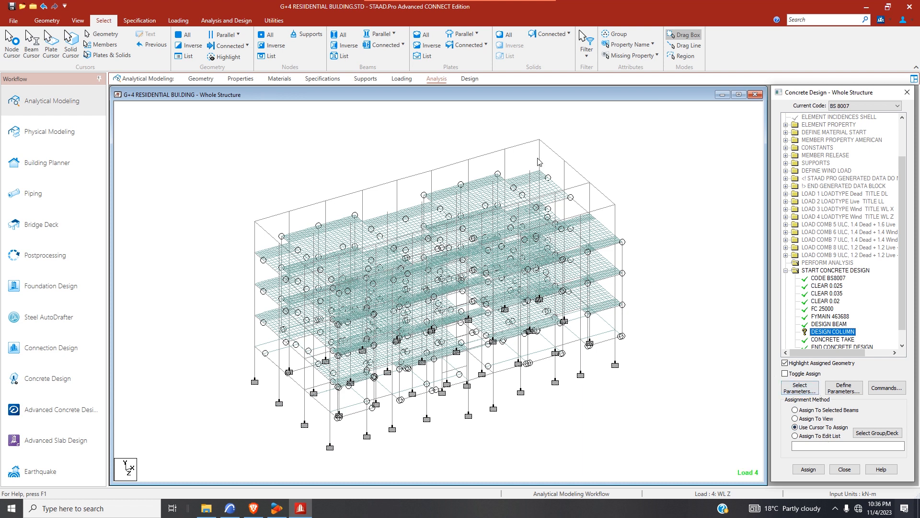
click(391, 36)
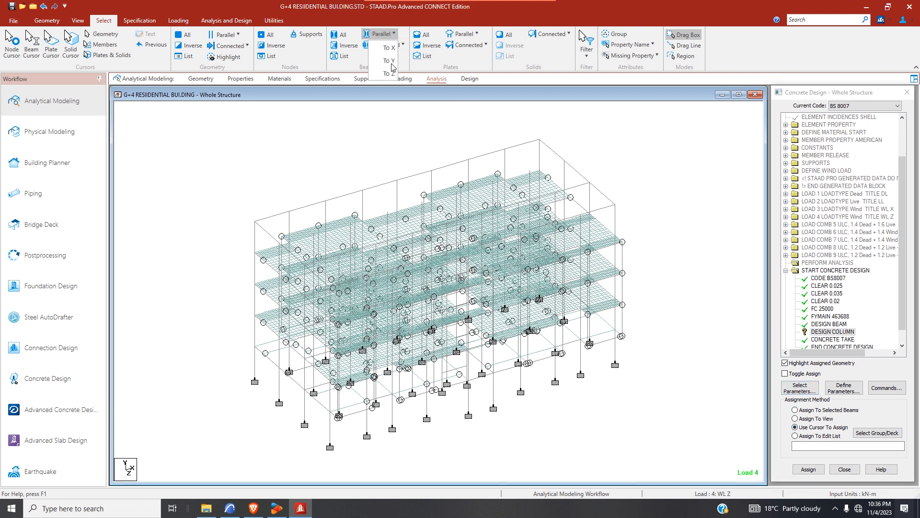
click(391, 62)
click(809, 469)
click(851, 310)
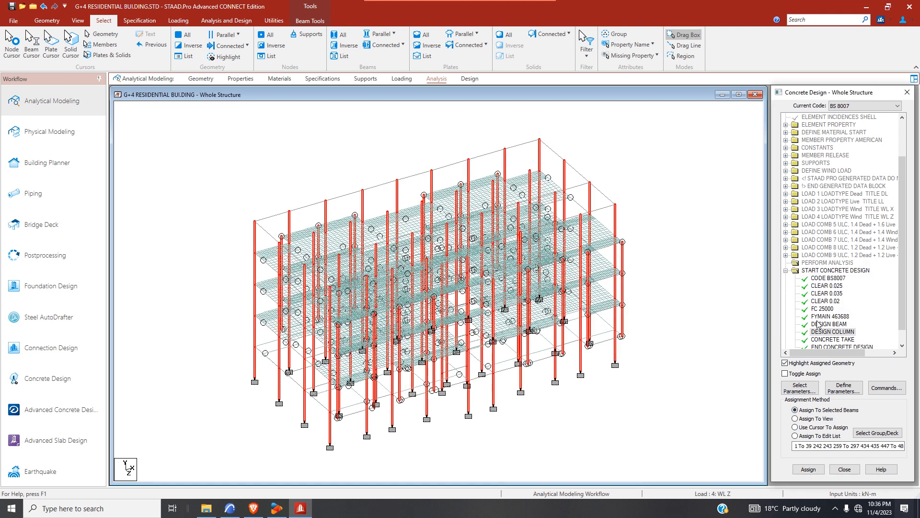
scroll(824, 327, down, 1)
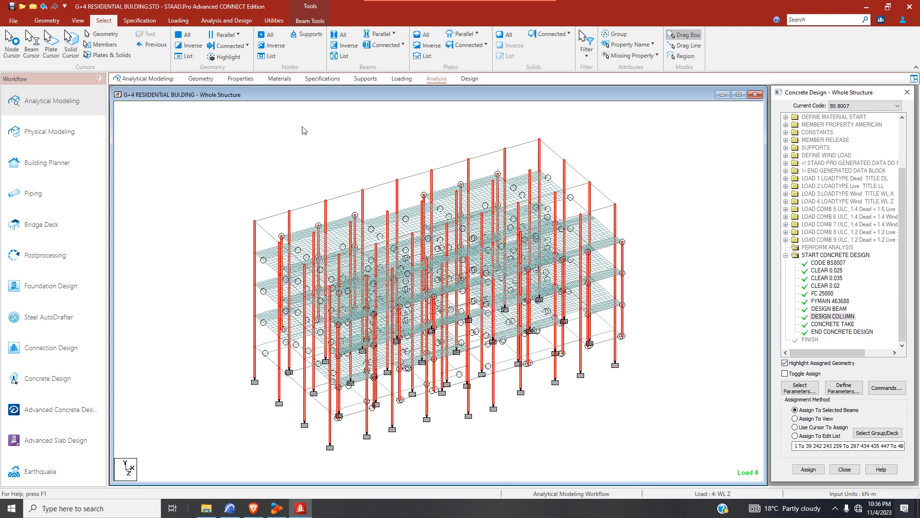
click(212, 146)
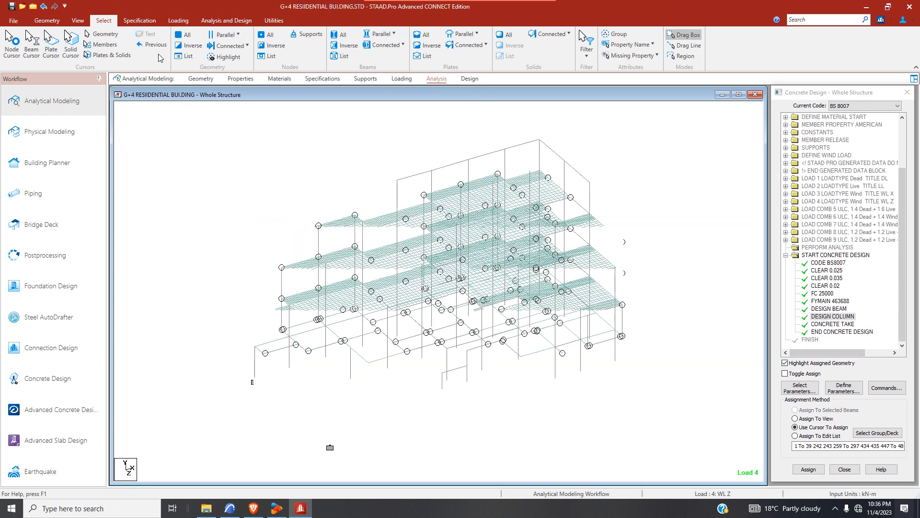
- Open a 3D rendering of the whole structure and maximize the rendered view
click(78, 21)
click(555, 48)
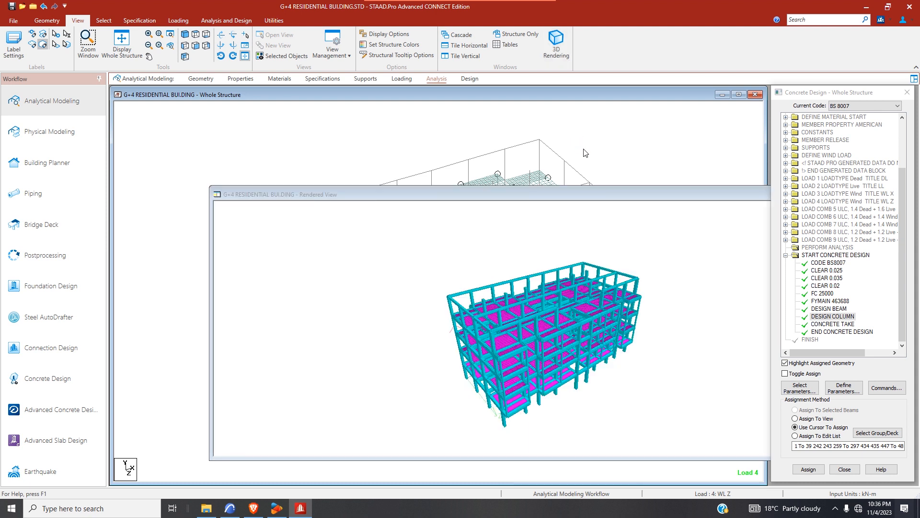
drag(717, 204, 544, 188)
drag(470, 243, 757, 199)
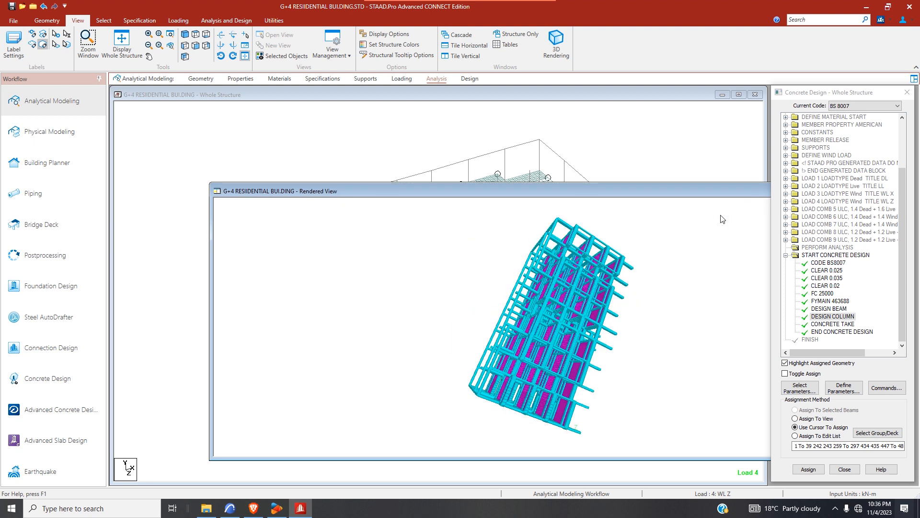
click(184, 34)
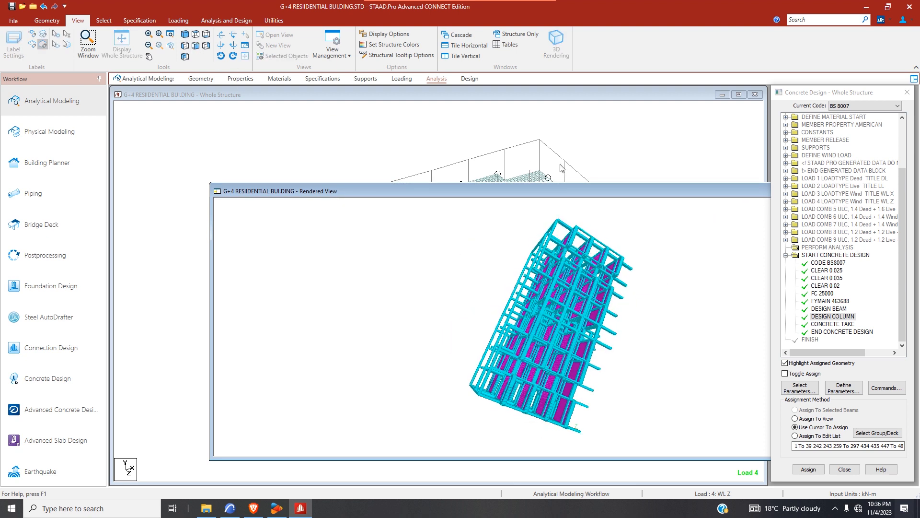
drag(593, 186, 453, 186)
click(711, 182)
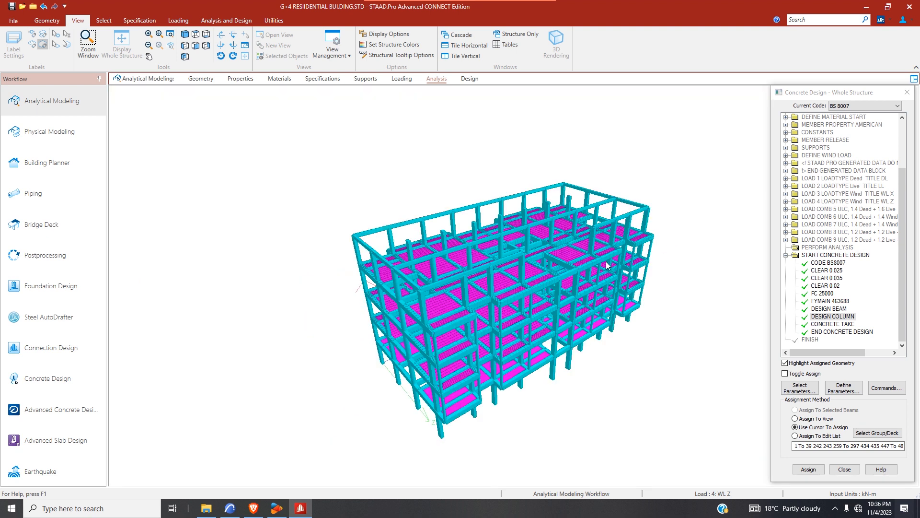
- Examine the rendered building frame and floor slabs from several sides and at closer range
drag(466, 236, 675, 262)
drag(615, 301, 559, 266)
drag(538, 301, 414, 273)
scroll(415, 269, up, 3)
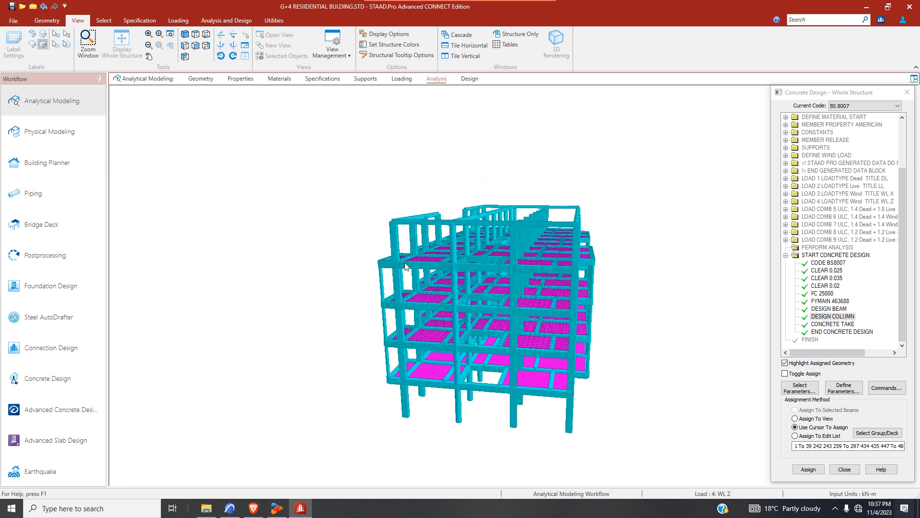
drag(481, 267, 553, 288)
key(Up)
key(Up)
key(Up)
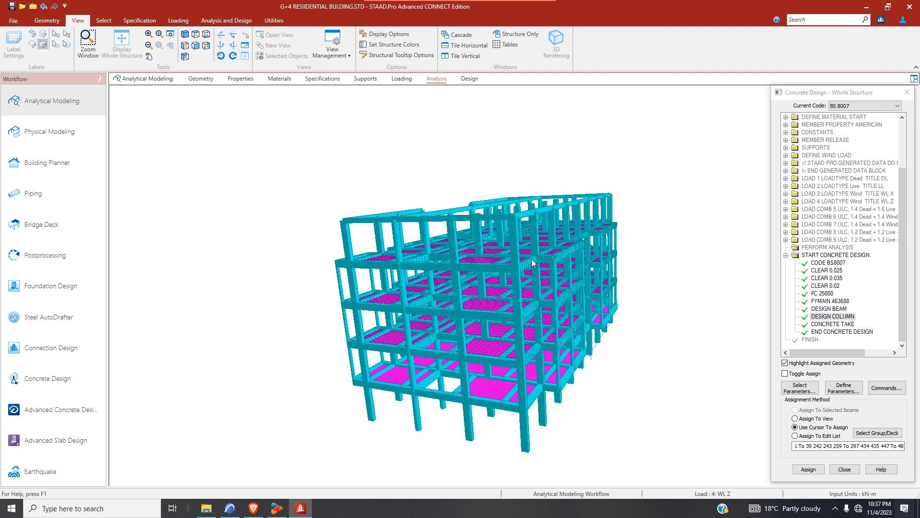
key(Left)
key(Left)
key(Left)
key(Left)
scroll(502, 236, up, 6)
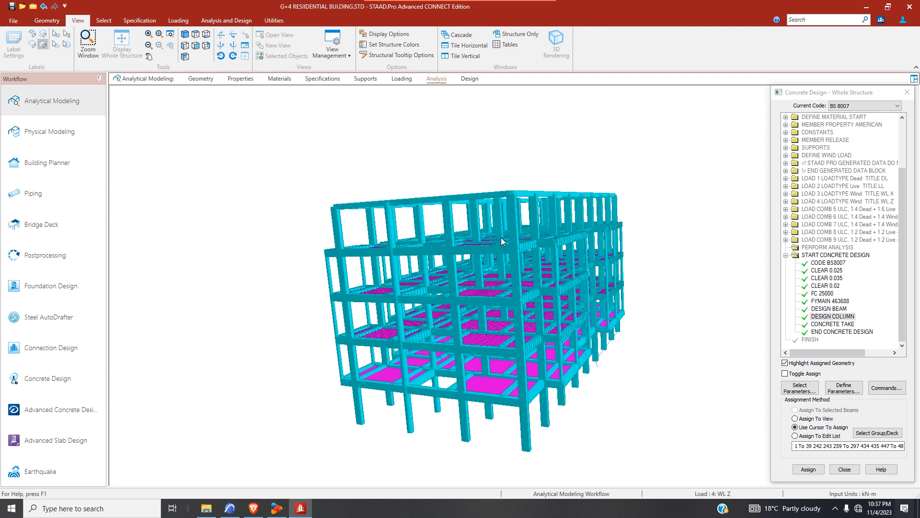
- Examine the upper floor slabs, beams and corner columns of the rendered building at close range and from above
scroll(516, 335, up, 4)
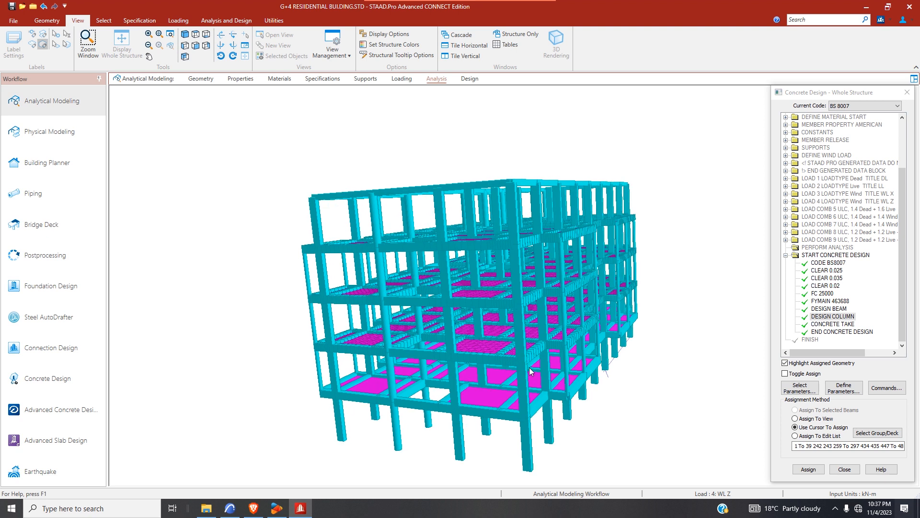
scroll(487, 366, up, 5)
scroll(473, 366, up, 4)
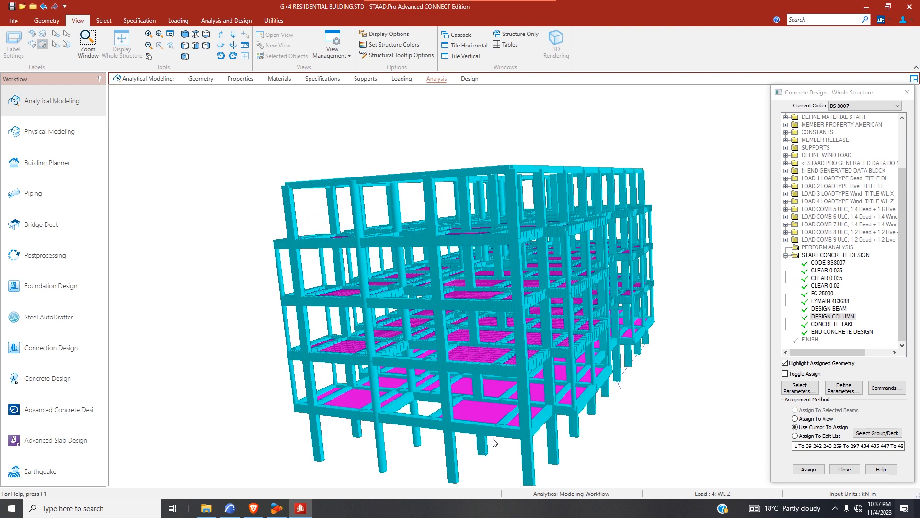
scroll(495, 442, up, 3)
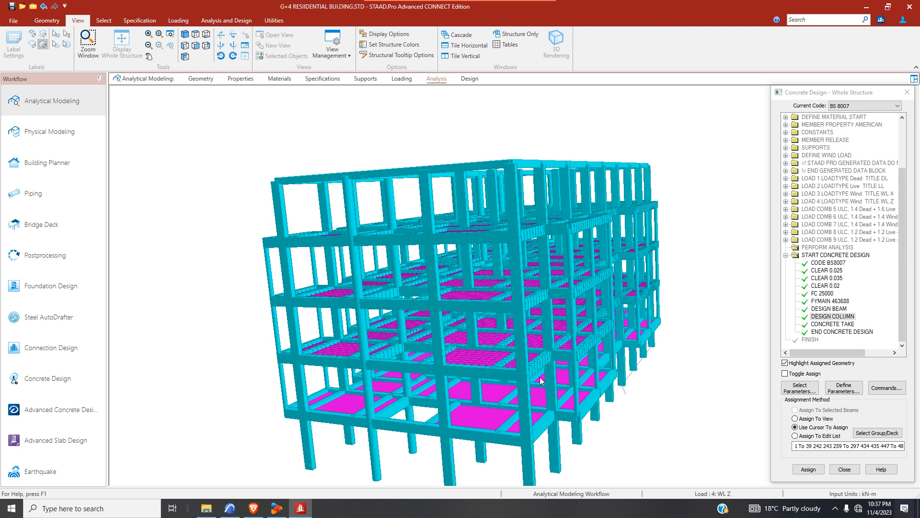
scroll(530, 318, up, 3)
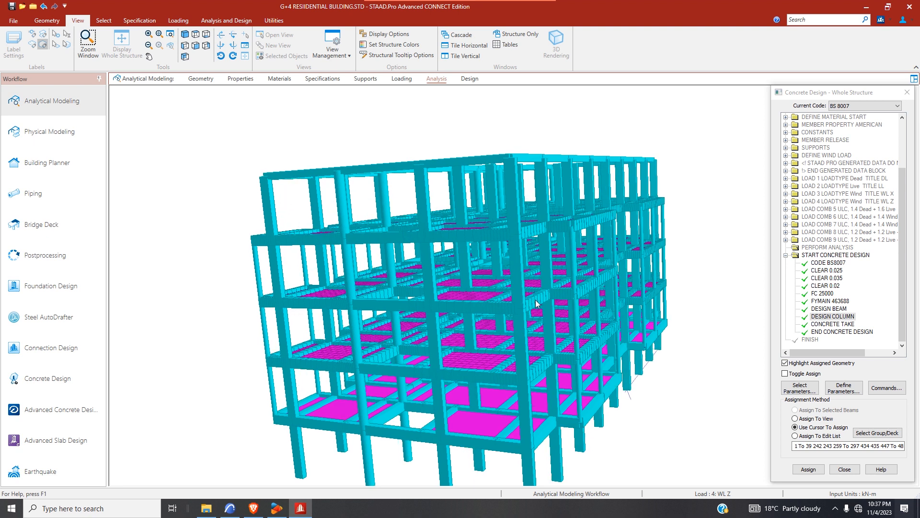
scroll(527, 158, up, 5)
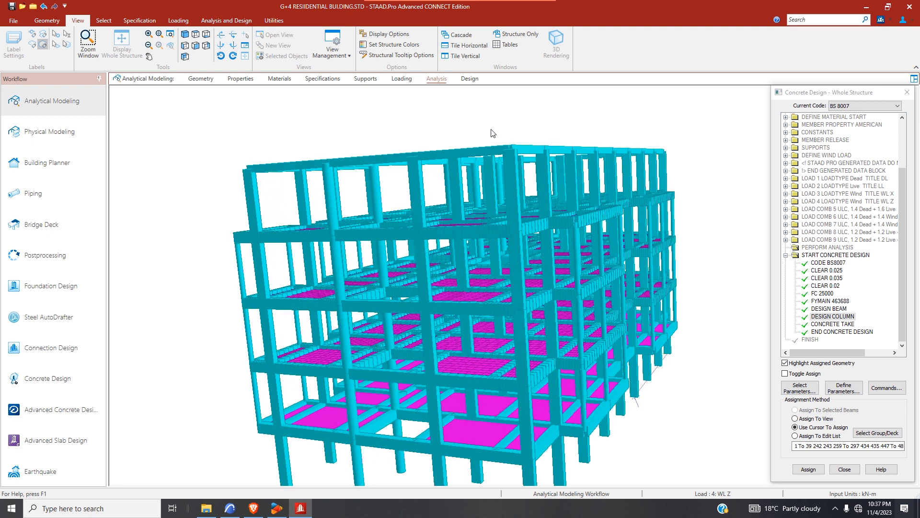
middle_drag(489, 157, 501, 206)
scroll(501, 206, up, 3)
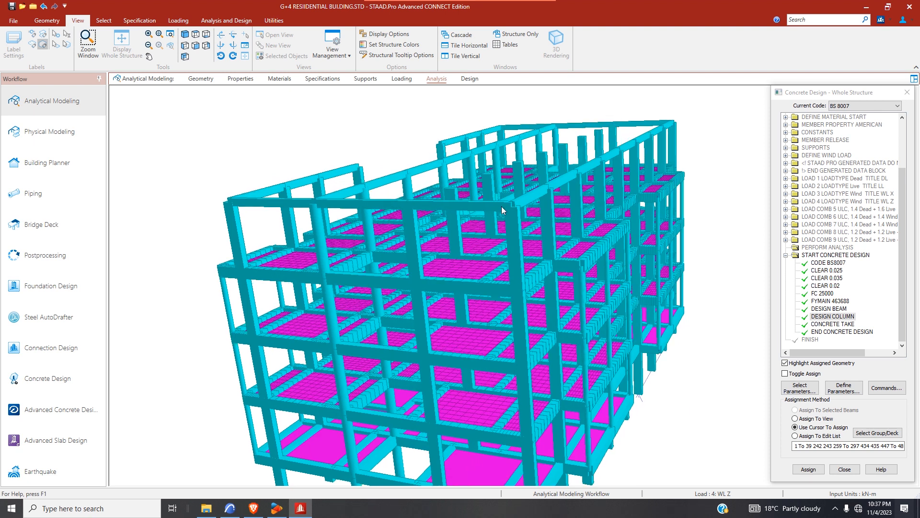
scroll(504, 200, up, 3)
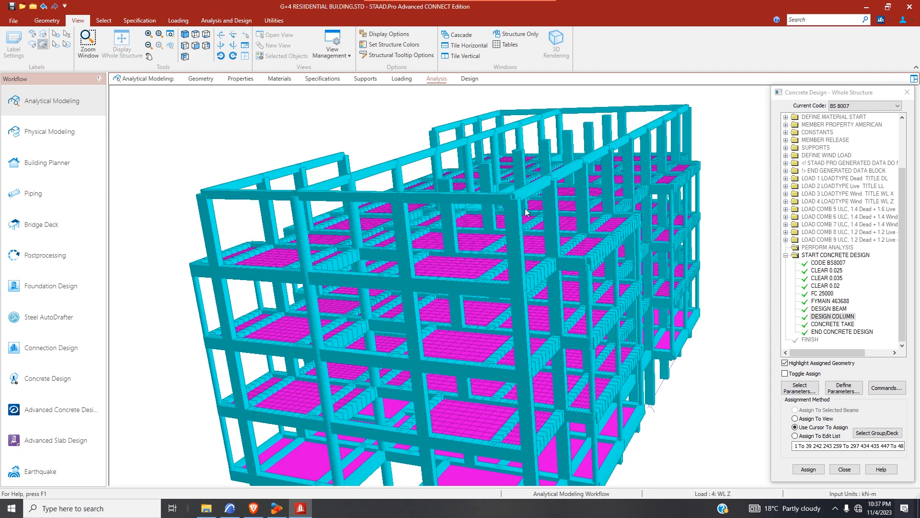
scroll(498, 189, up, 5)
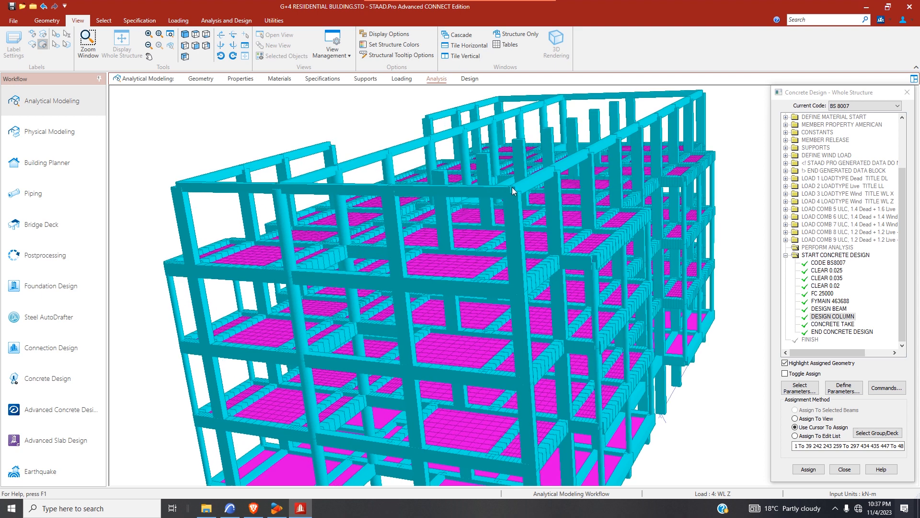
middle_drag(518, 214, 572, 346)
scroll(557, 323, up, 5)
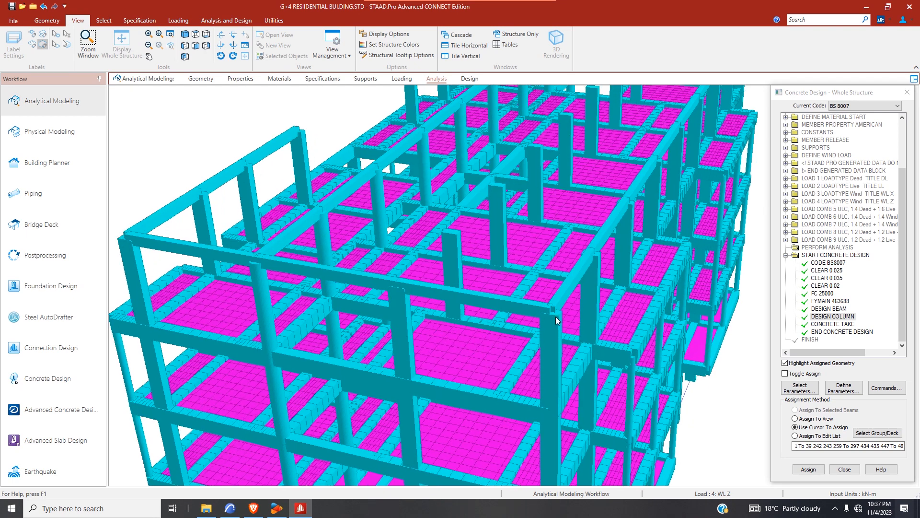
scroll(560, 315, up, 2)
middle_drag(537, 289, 621, 243)
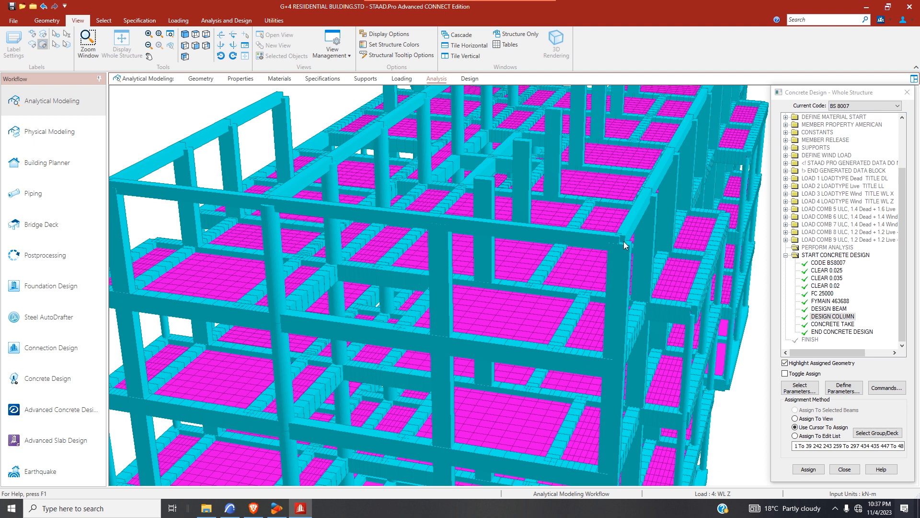
scroll(563, 262, down, 5)
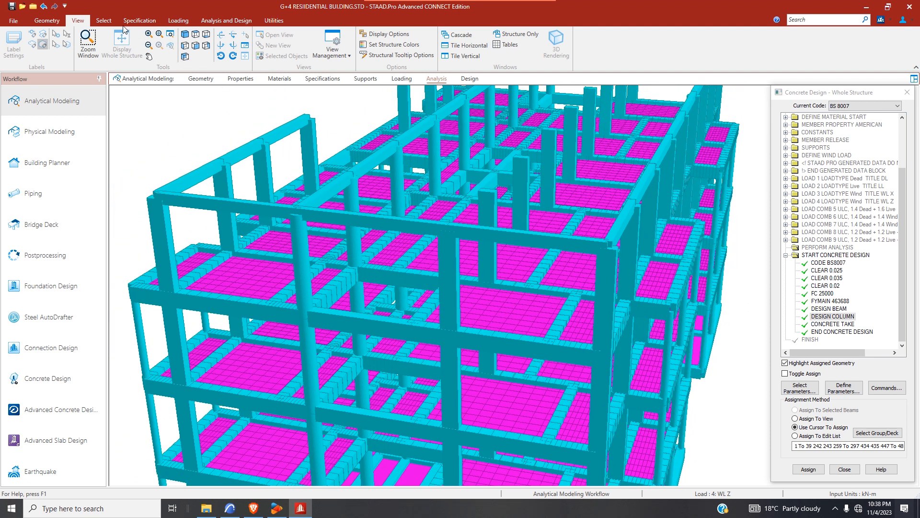
- Add a beam offset specification for the member start with a global Y offset of -2.25 m
click(104, 20)
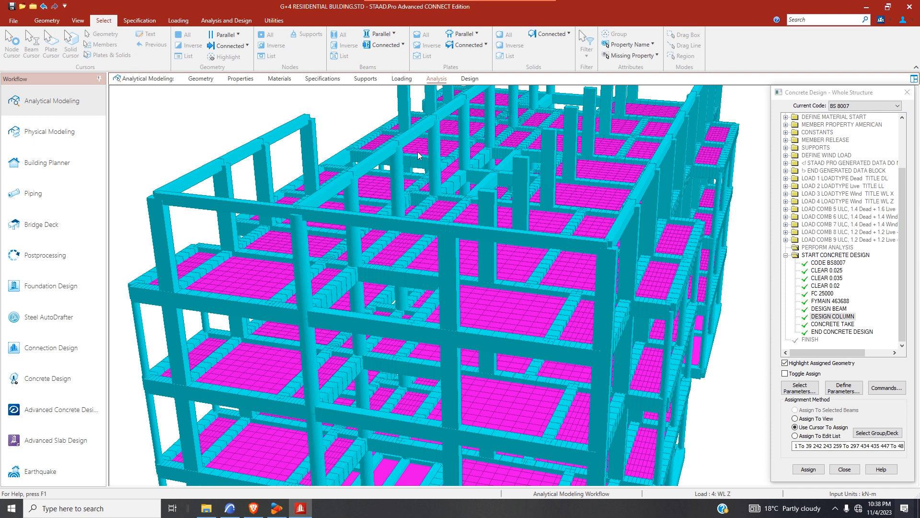
click(326, 80)
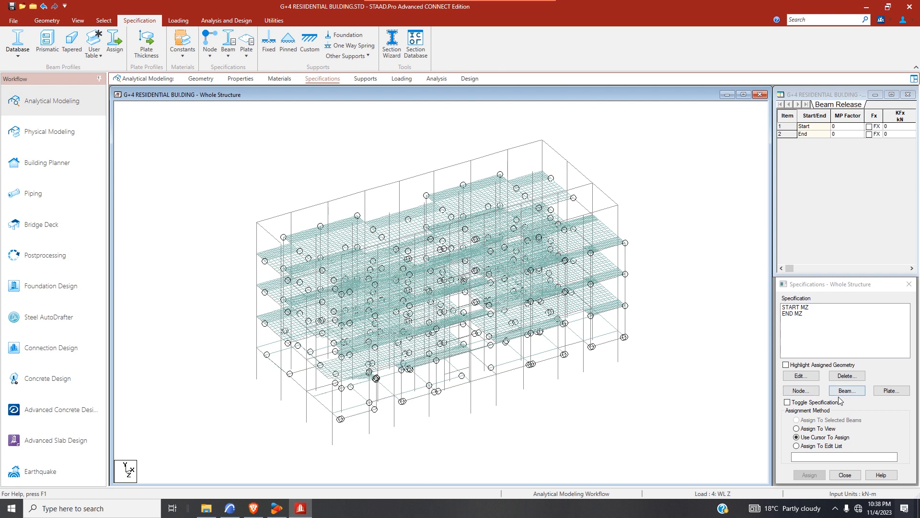
click(845, 391)
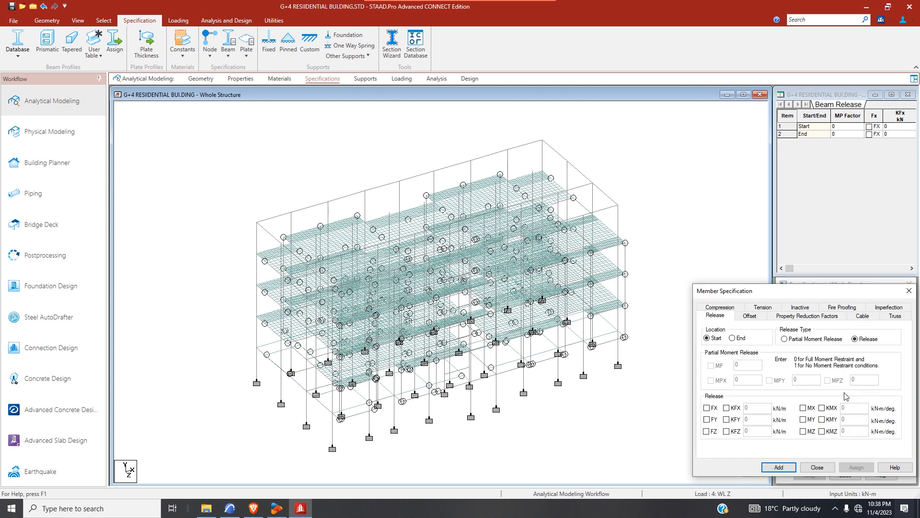
click(749, 317)
click(776, 381)
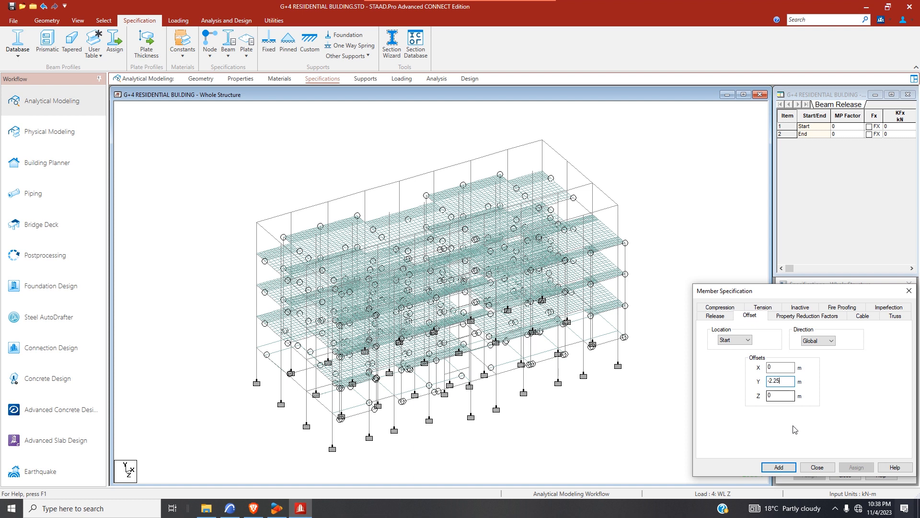
click(778, 467)
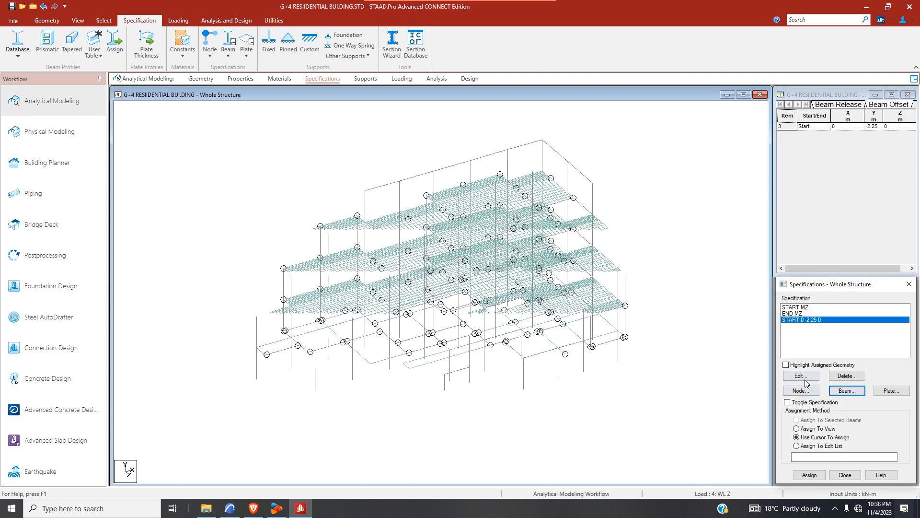
- Add a matching beam offset specification for the member end with a global Y offset of -2.25 m
click(847, 390)
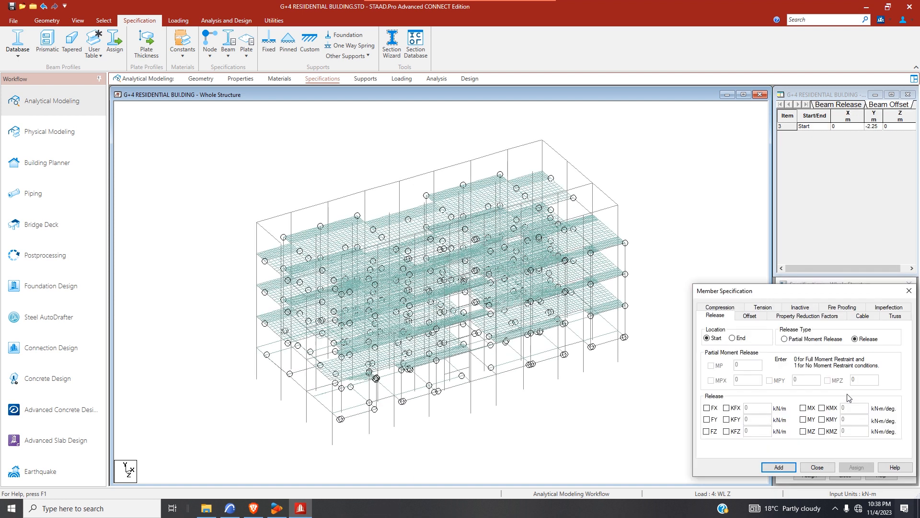
click(818, 467)
click(329, 83)
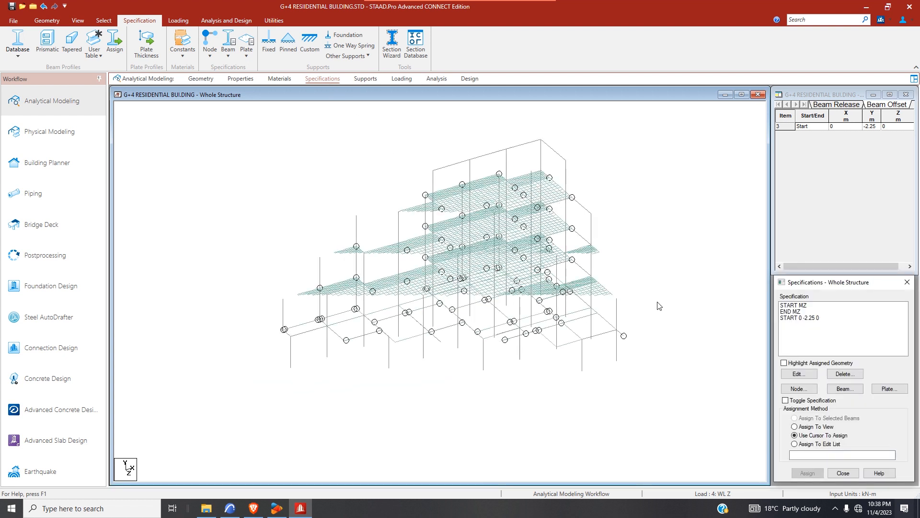
click(845, 388)
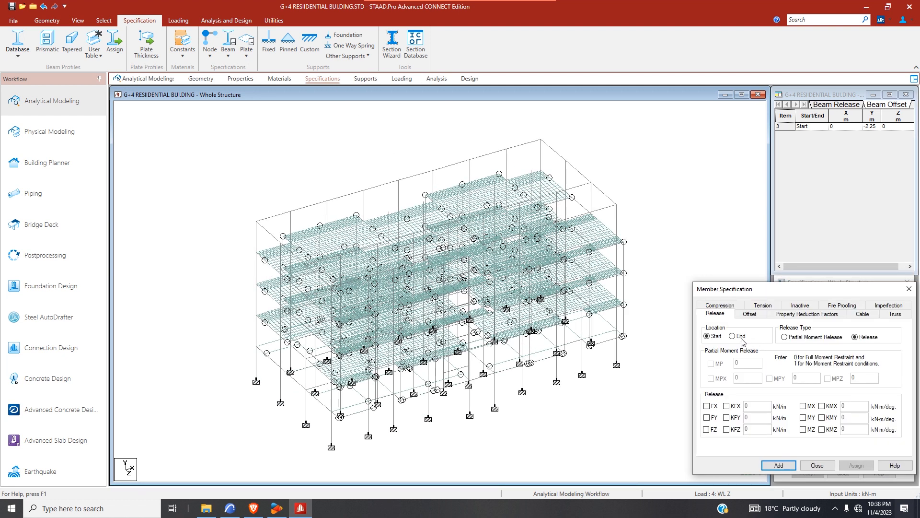
click(749, 314)
click(747, 337)
click(746, 354)
click(778, 380)
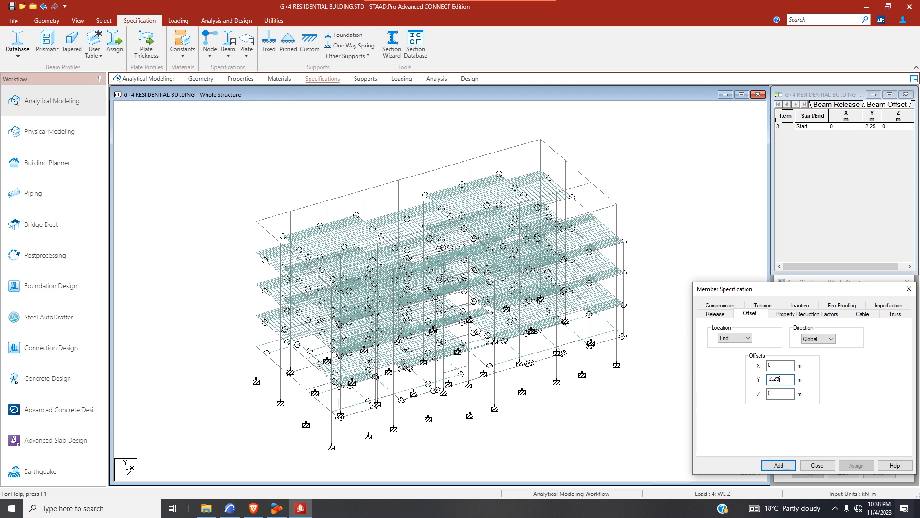
click(776, 465)
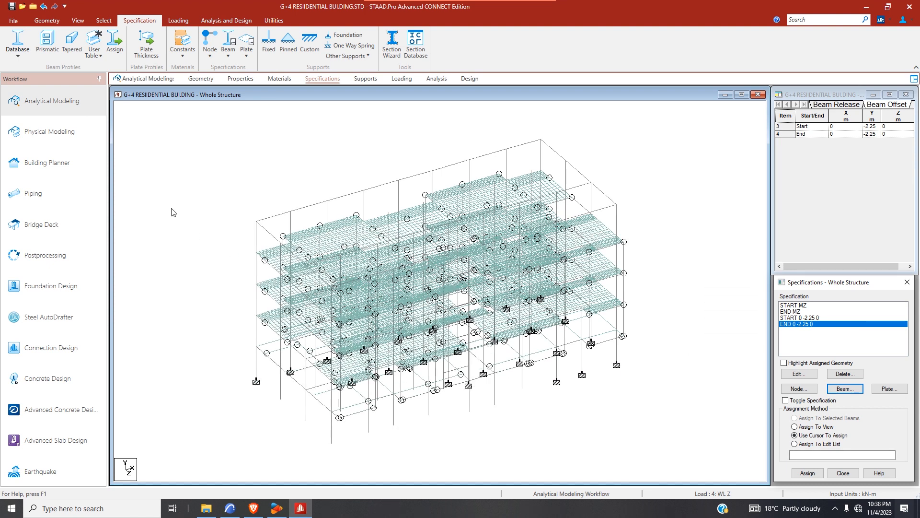
- Open another 3D rendering, maximize it, and inspect the building's columns and slabs from a low end-on angle
click(78, 20)
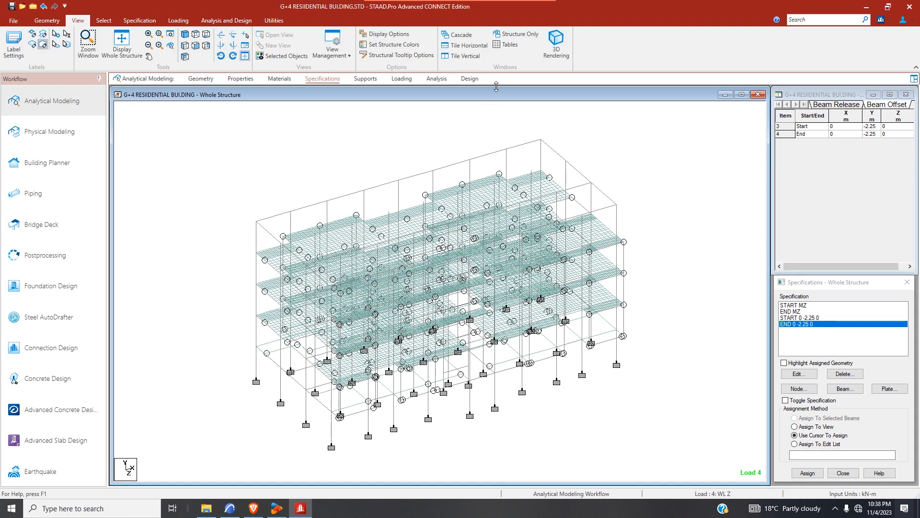
click(558, 60)
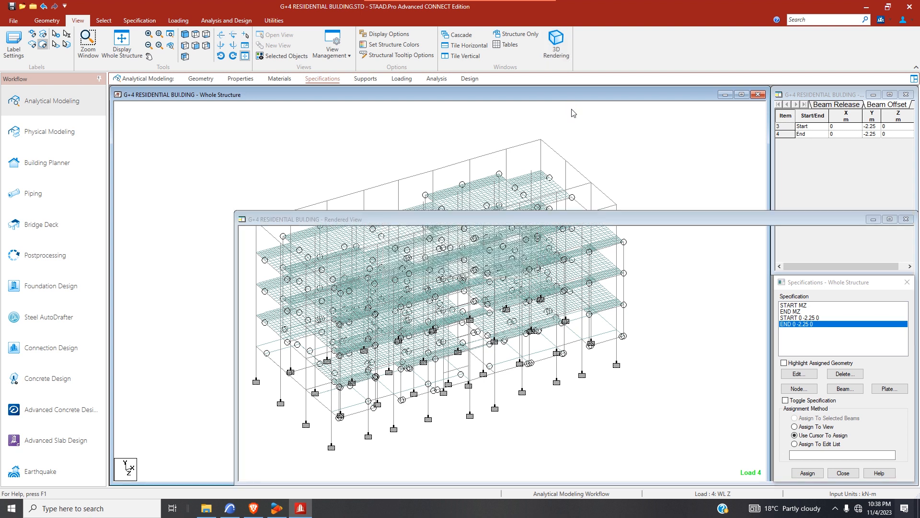
drag(527, 376, 551, 441)
click(890, 219)
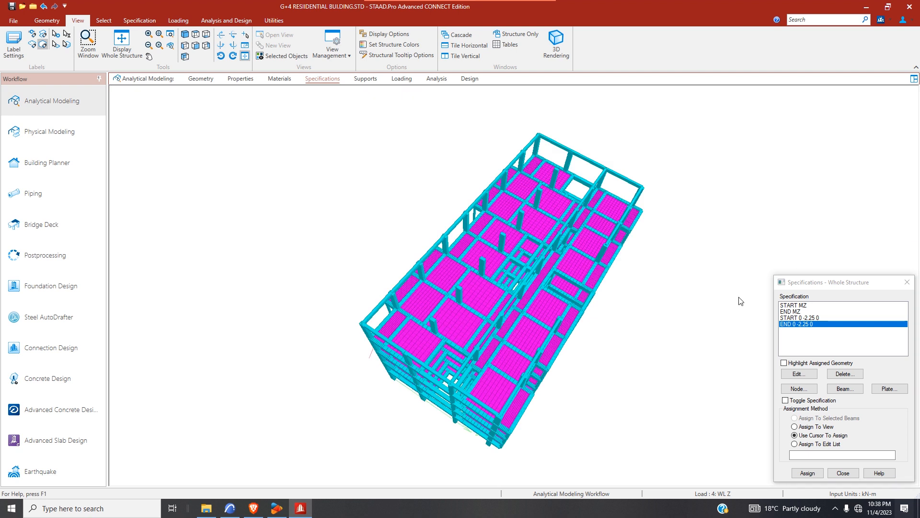
drag(500, 334, 396, 306)
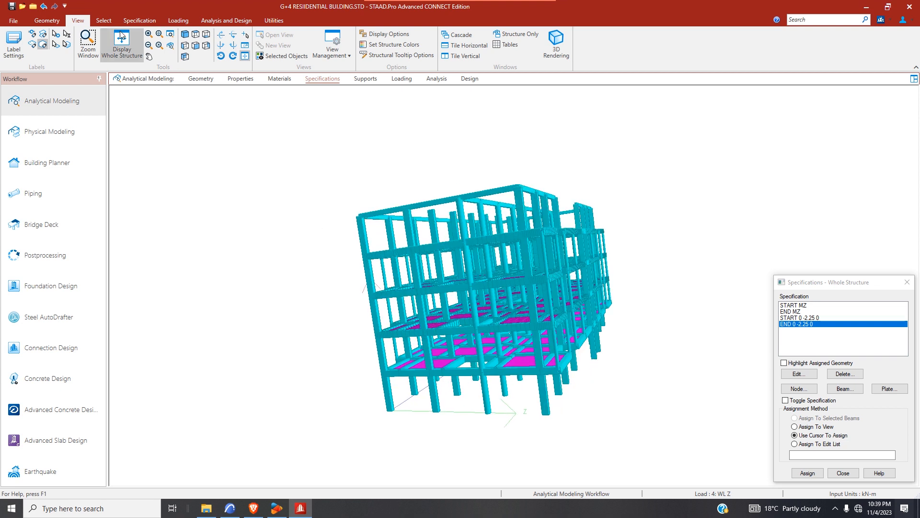
- Return from the rendering to the whole-structure wireframe view and save the model
click(54, 21)
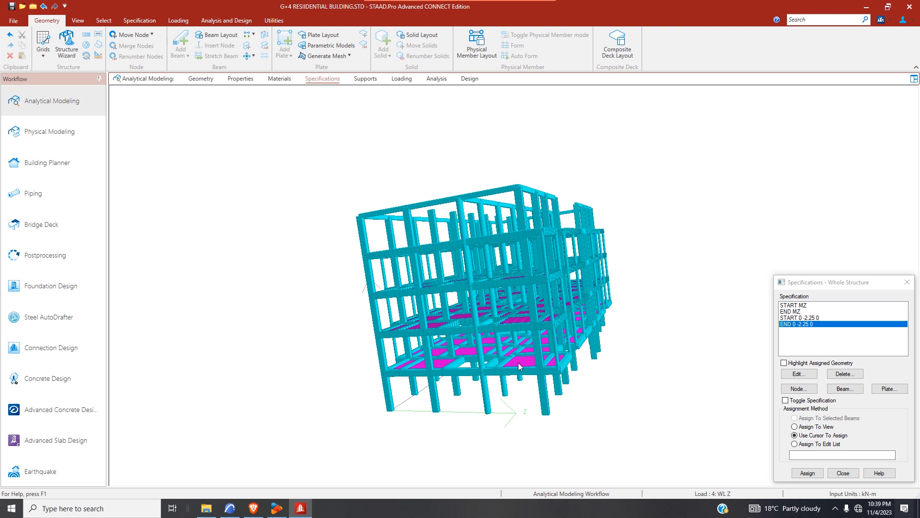
click(914, 78)
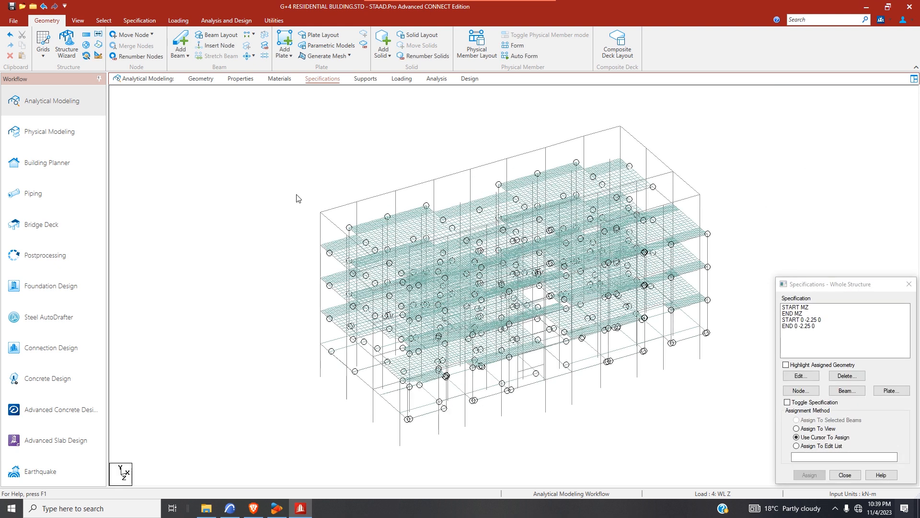
click(77, 20)
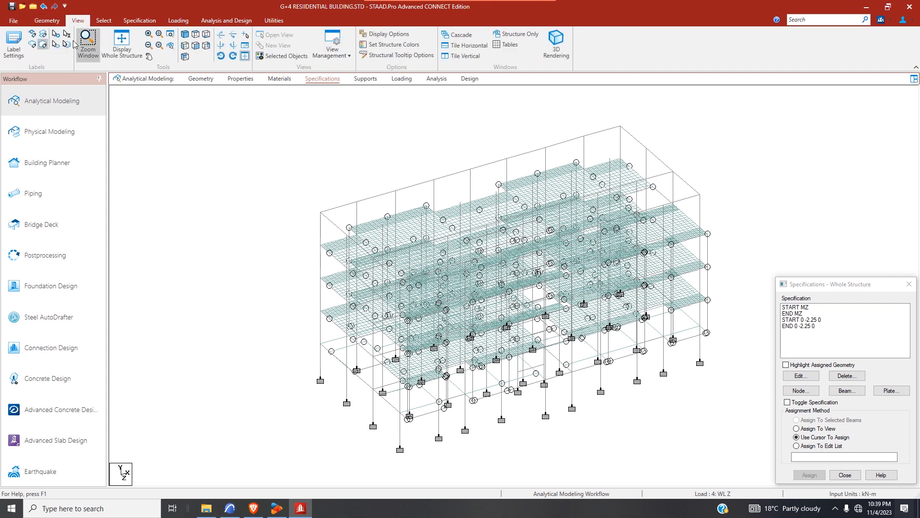
click(11, 7)
click(454, 302)
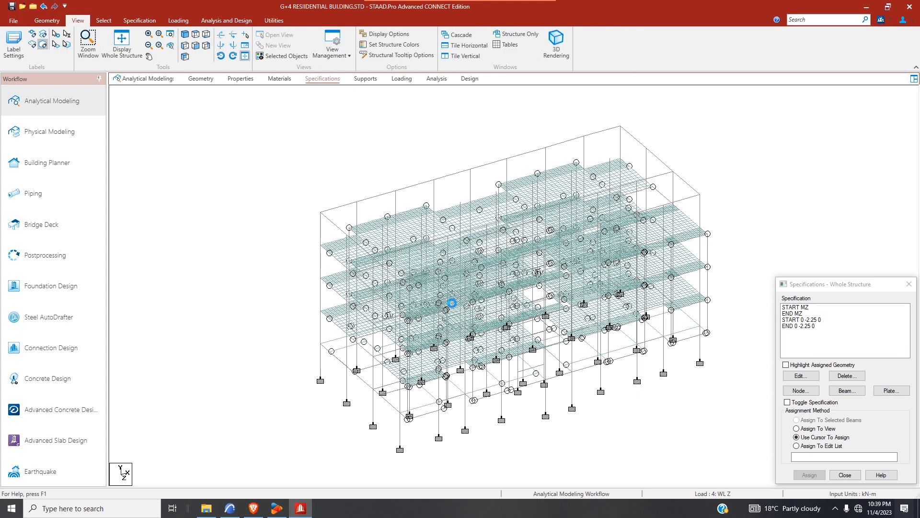
- Show the structure in front elevation, close the Specifications dialog, and select all plates of the lowest slab level
click(190, 43)
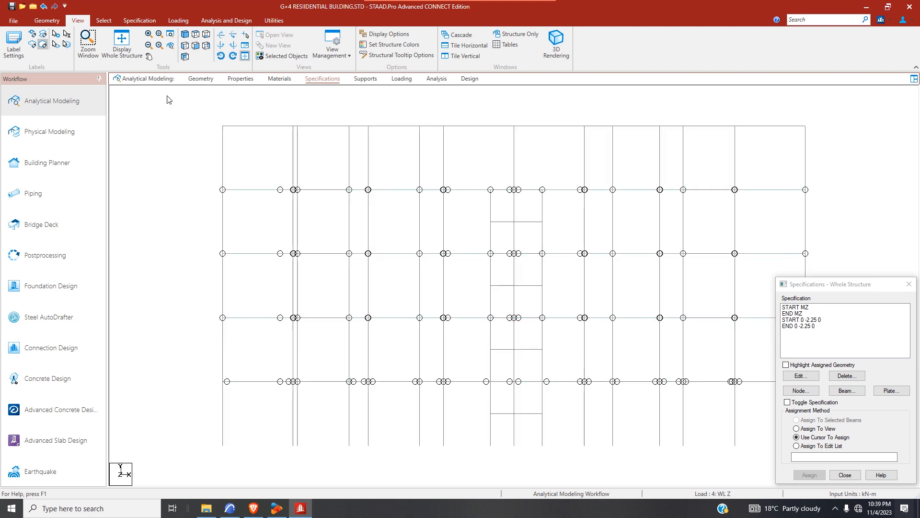
click(104, 20)
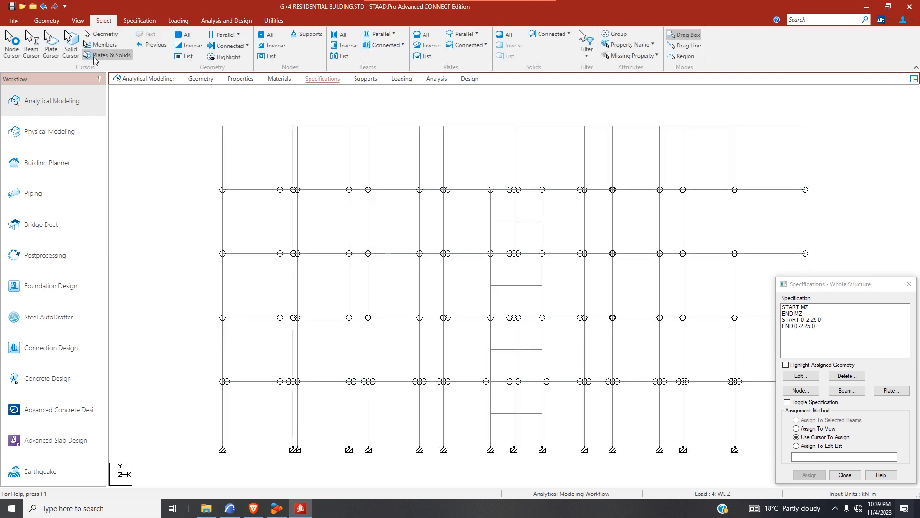
click(52, 52)
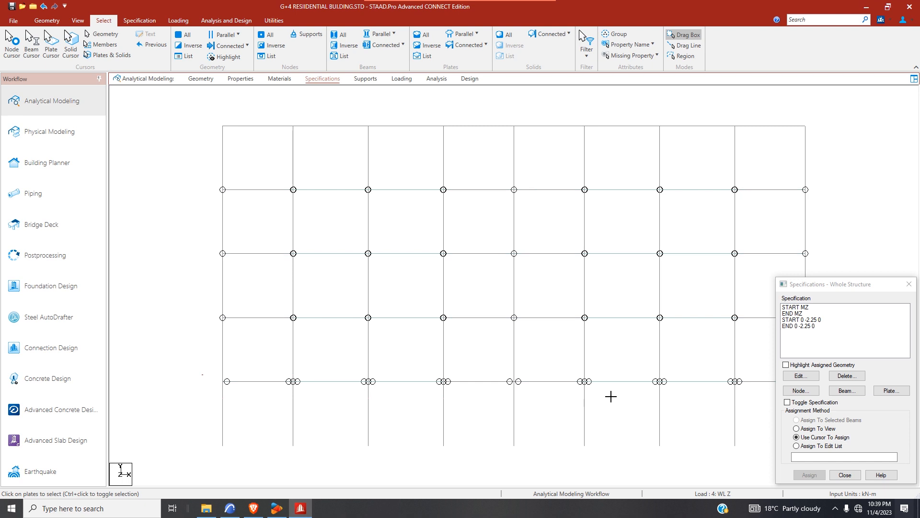
click(847, 475)
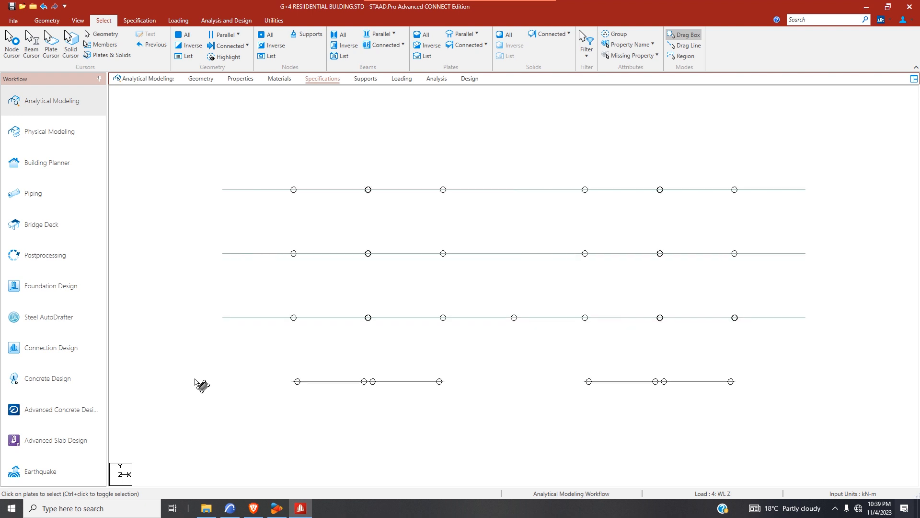
drag(194, 376, 815, 389)
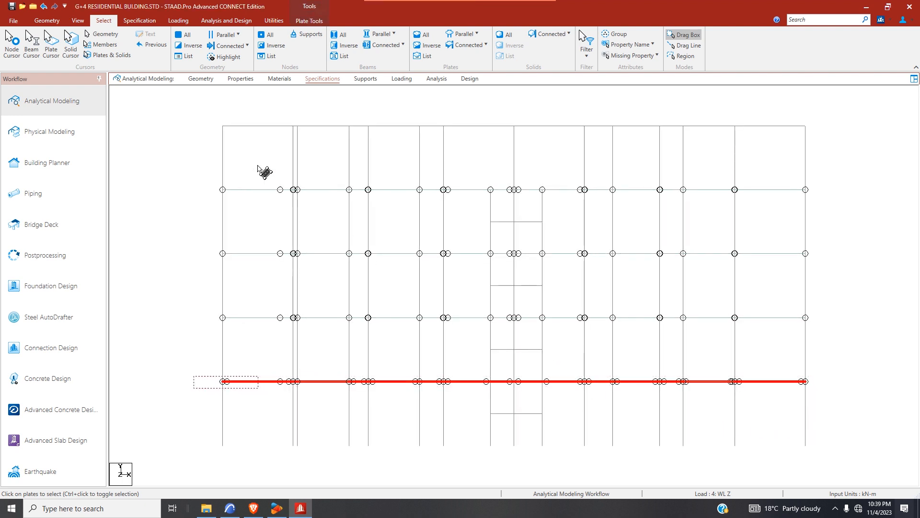
click(78, 20)
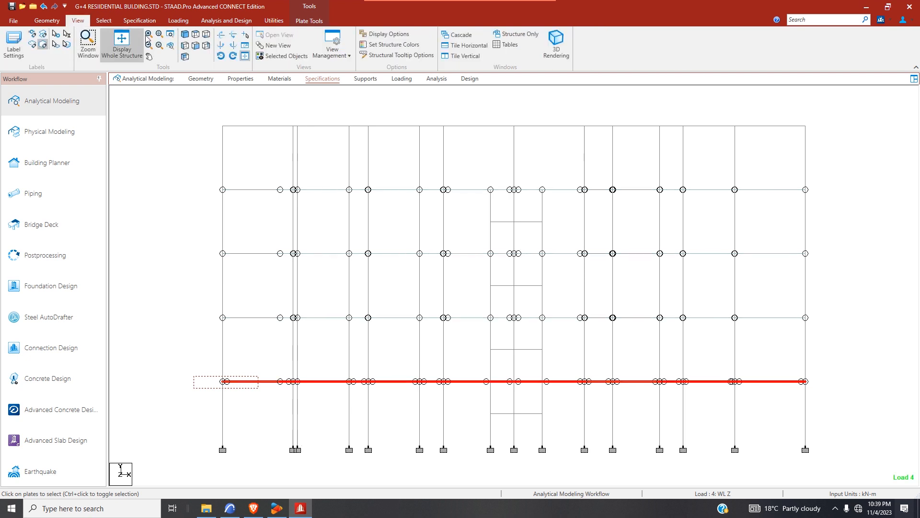
- Show the structure in isometric view and generate a quadrilateral plate mesh for the selected plates of the lowest slab level
click(184, 35)
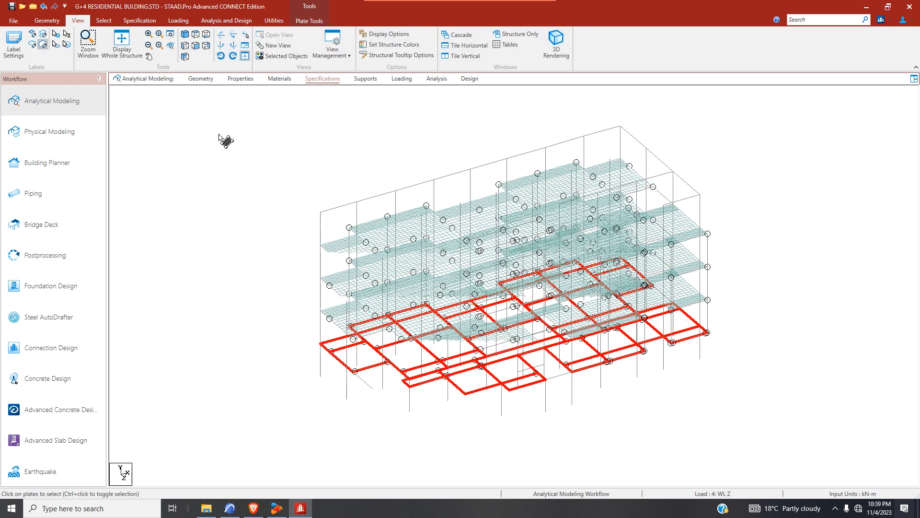
click(63, 22)
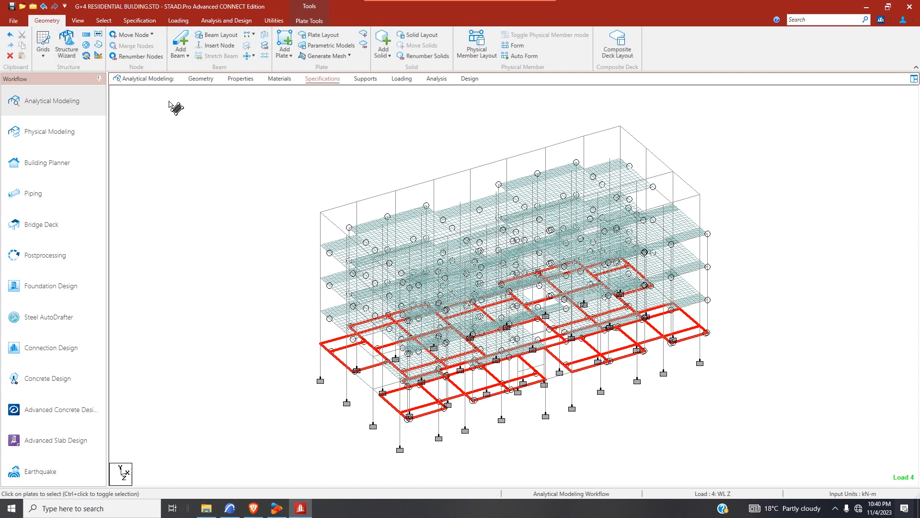
click(320, 56)
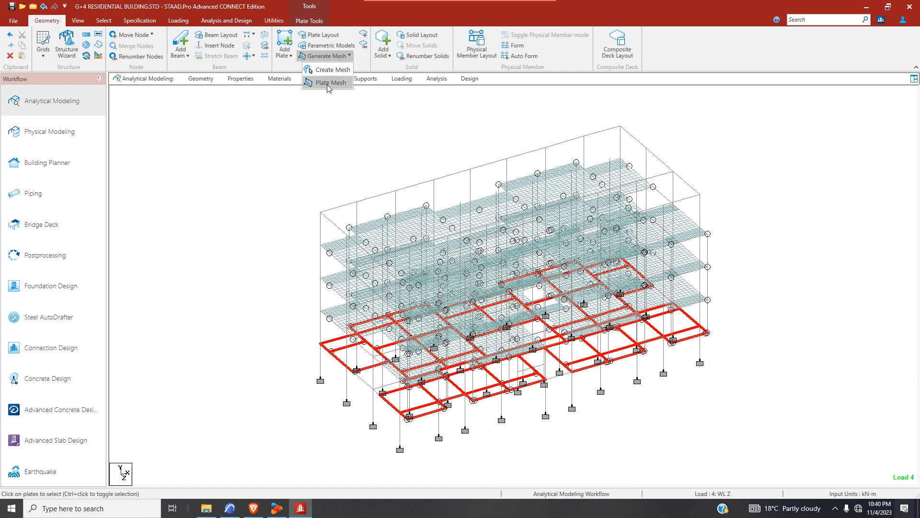
click(329, 85)
click(439, 296)
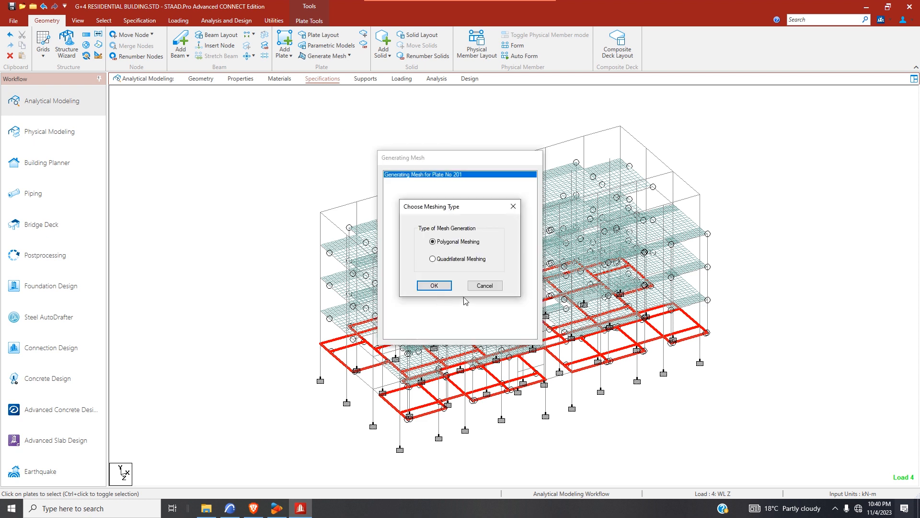
click(432, 258)
click(440, 283)
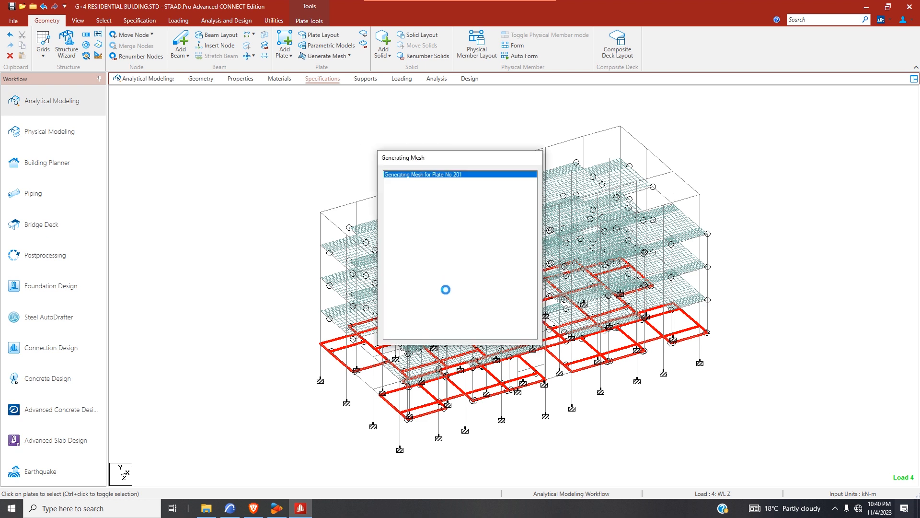
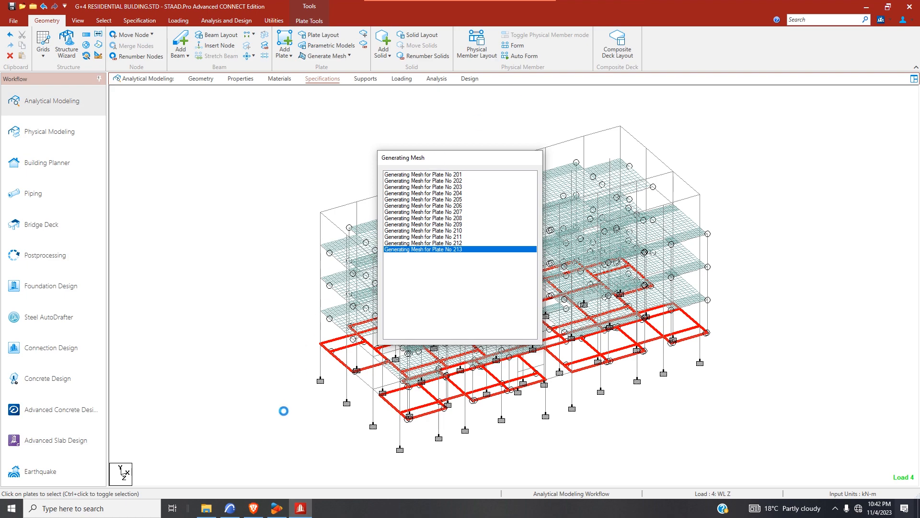
- Switch to ARCHICAD and examine the ground floor plan with its grid lines, room layout and dimensions
click(230, 507)
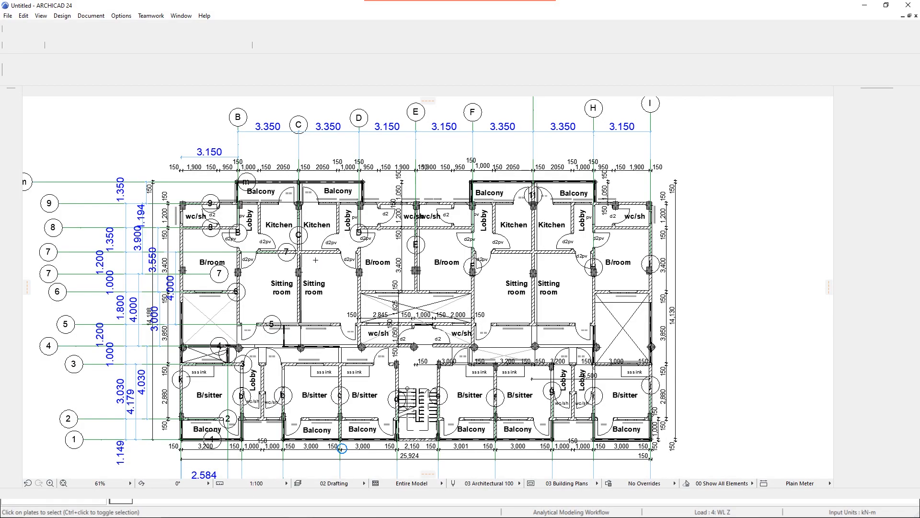
scroll(312, 262, down, 5)
scroll(311, 288, down, 3)
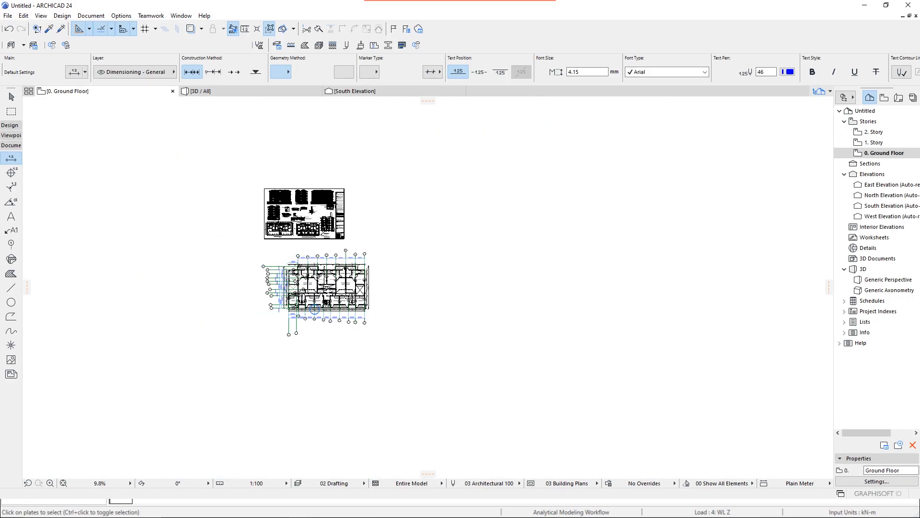
scroll(314, 309, up, 7)
scroll(314, 309, down, 3)
scroll(320, 327, up, 4)
scroll(361, 333, down, 1)
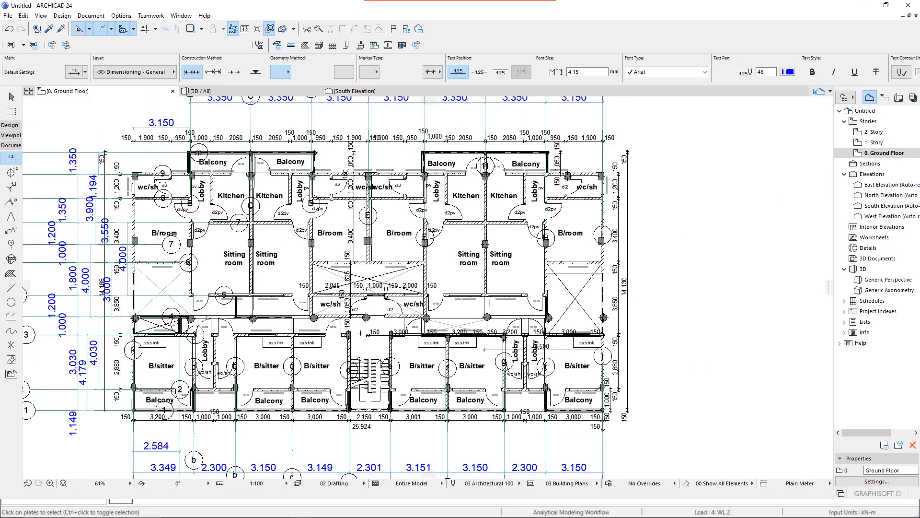
scroll(361, 333, down, 2)
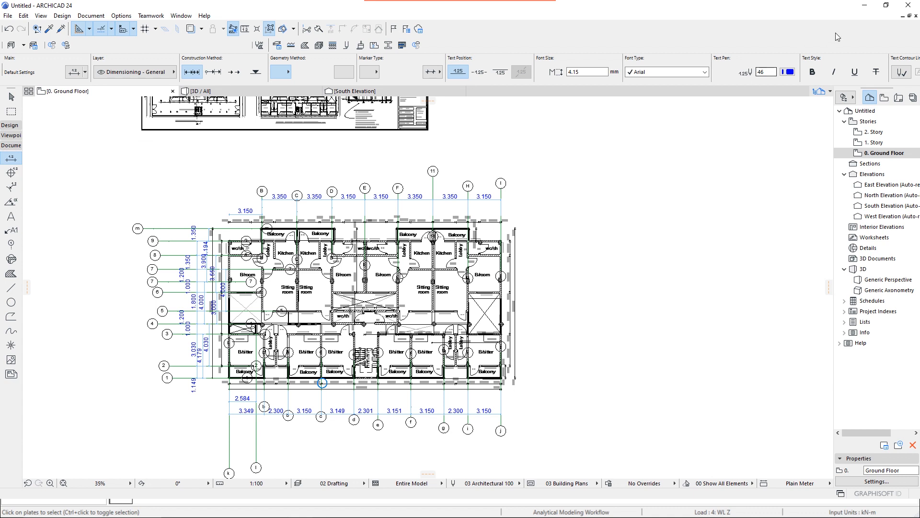
click(887, 5)
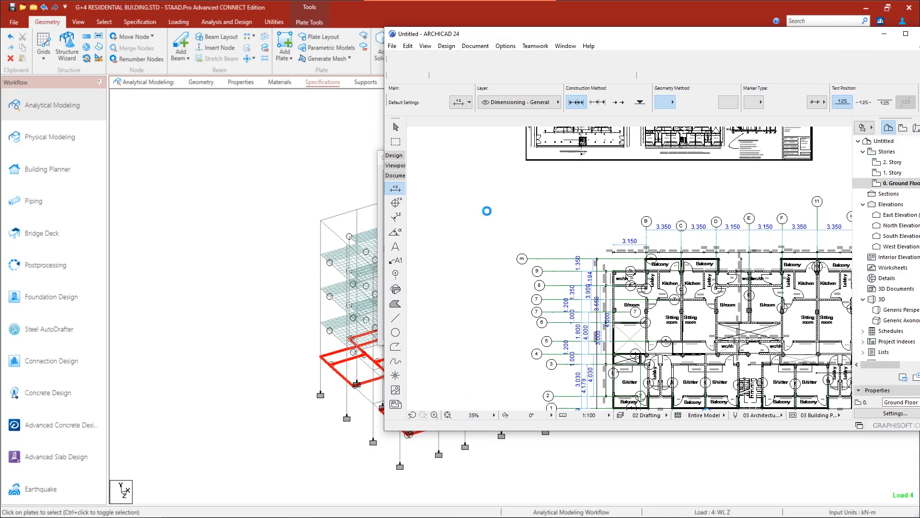
click(906, 36)
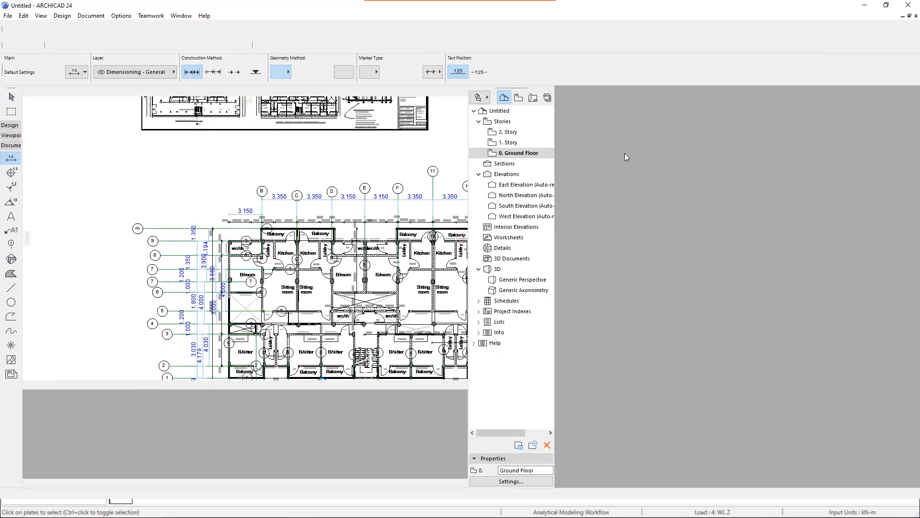
scroll(239, 216, down, 4)
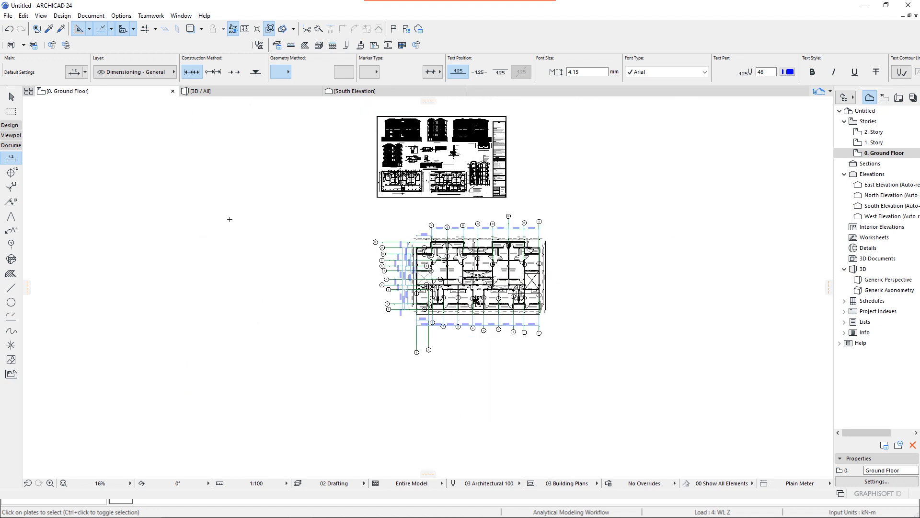
click(886, 6)
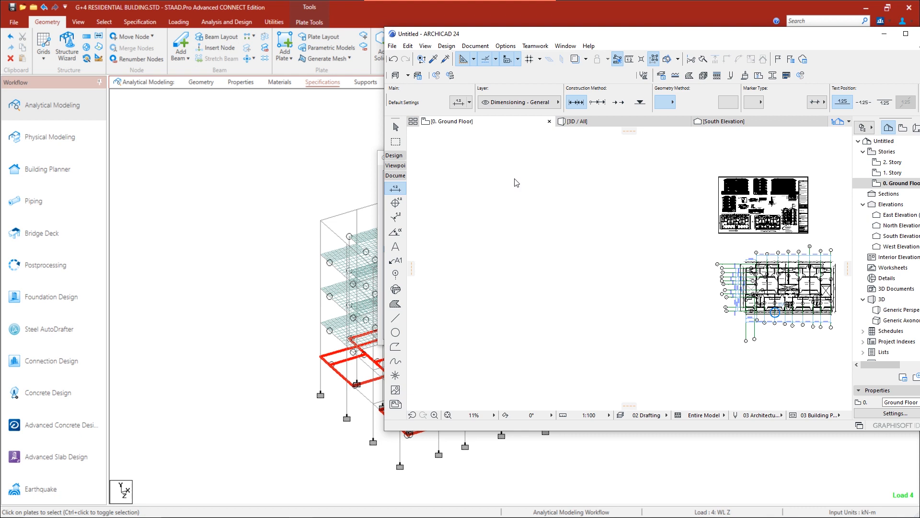
click(906, 34)
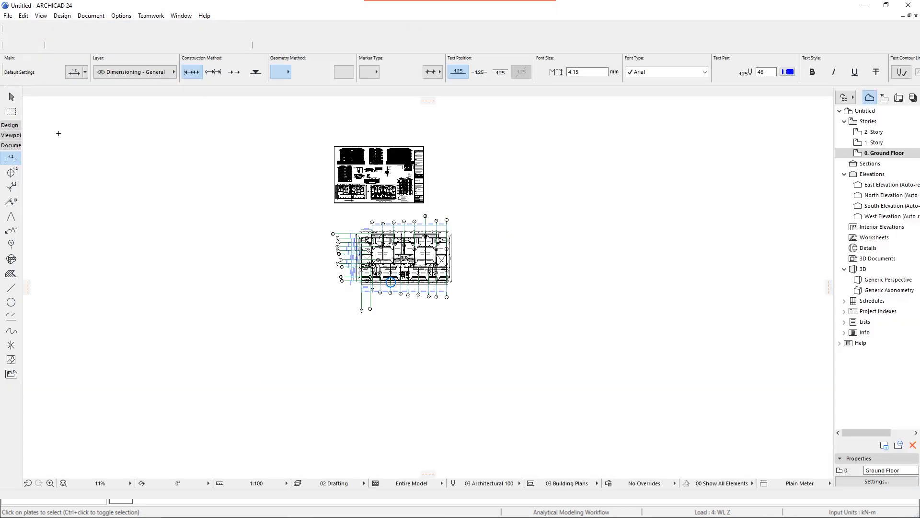
- Start merging a file into the ARCHICAD project and browse to the architectural folder on drive E
click(7, 15)
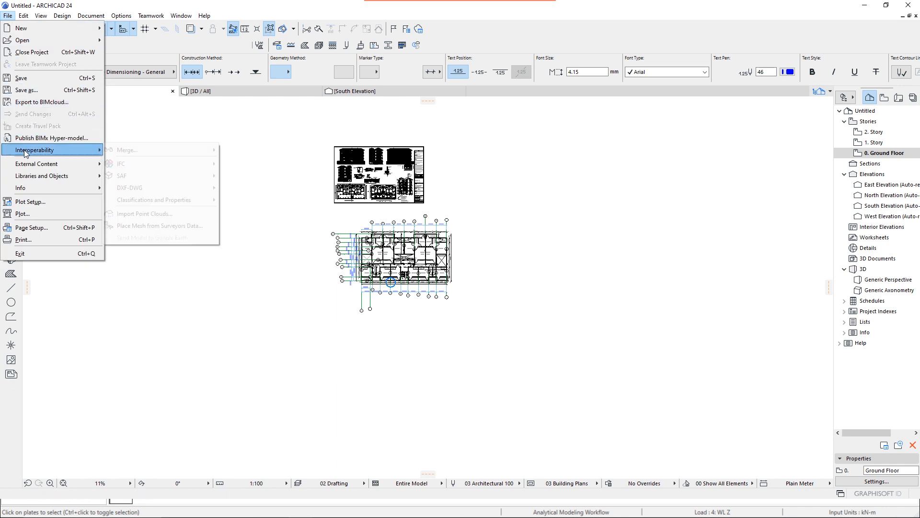
click(248, 154)
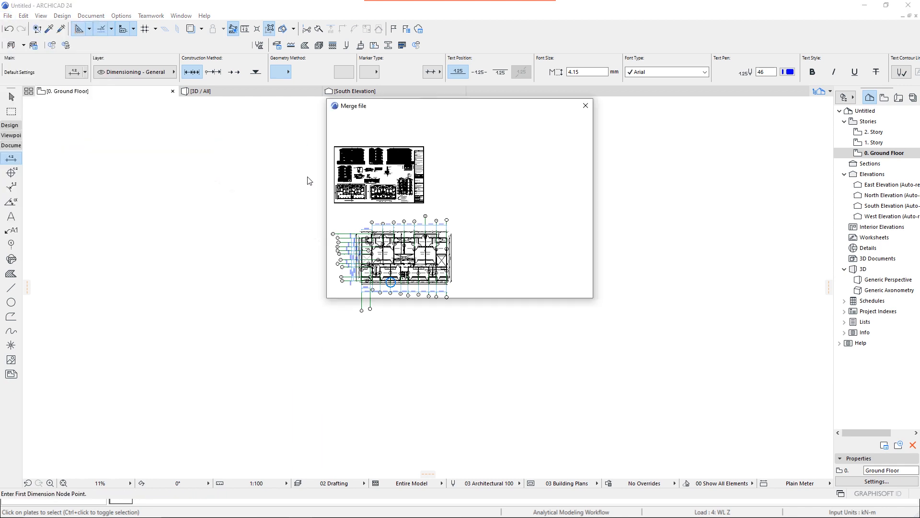
scroll(393, 198, up, 5)
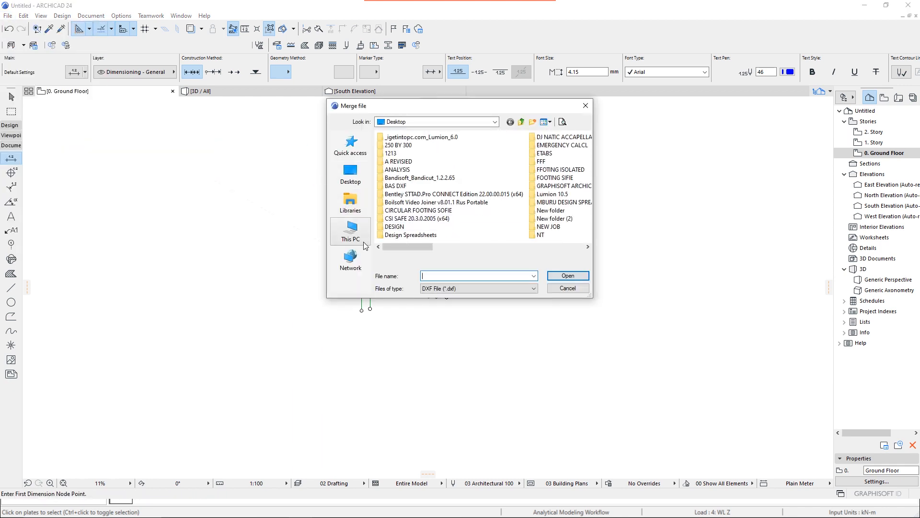
click(422, 123)
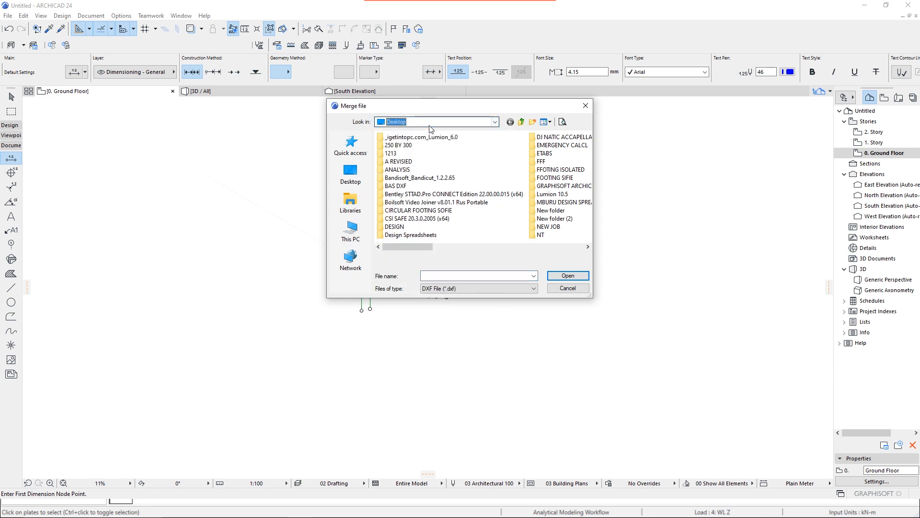
click(434, 125)
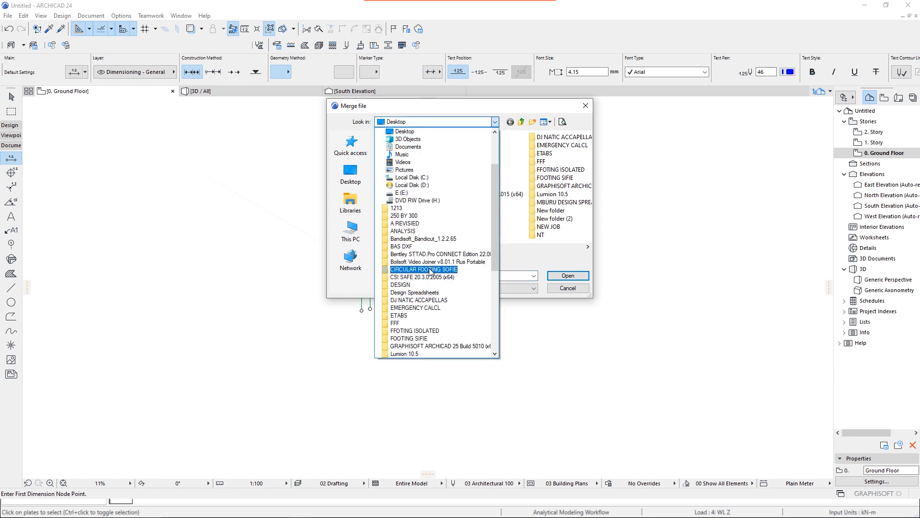
scroll(428, 286, down, 1)
scroll(426, 203, down, 3)
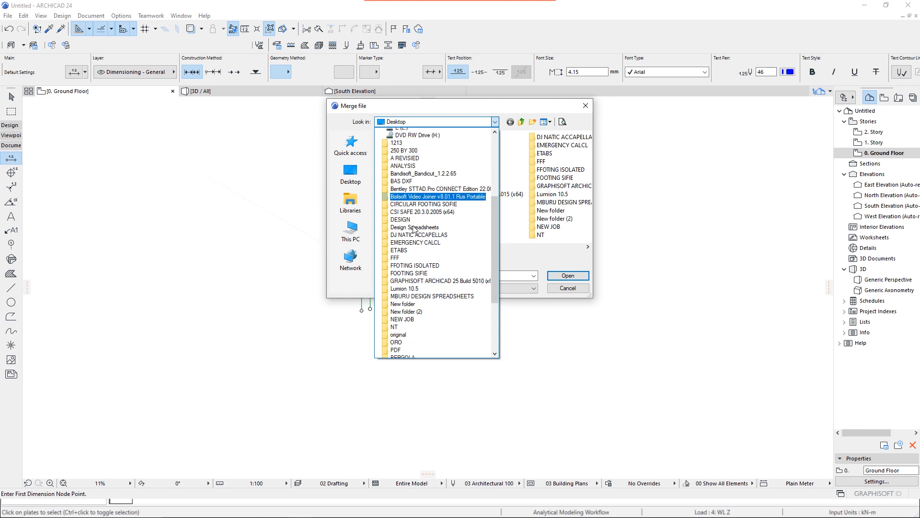
scroll(422, 210, up, 6)
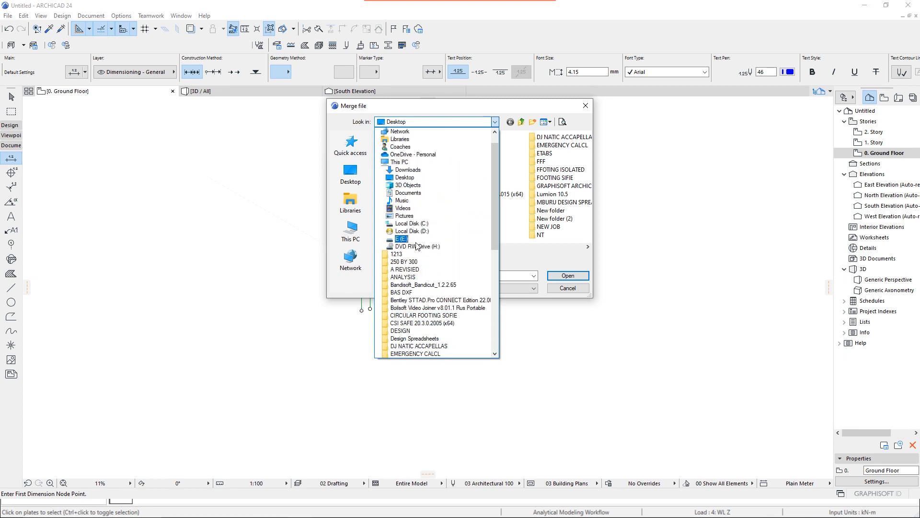
click(419, 240)
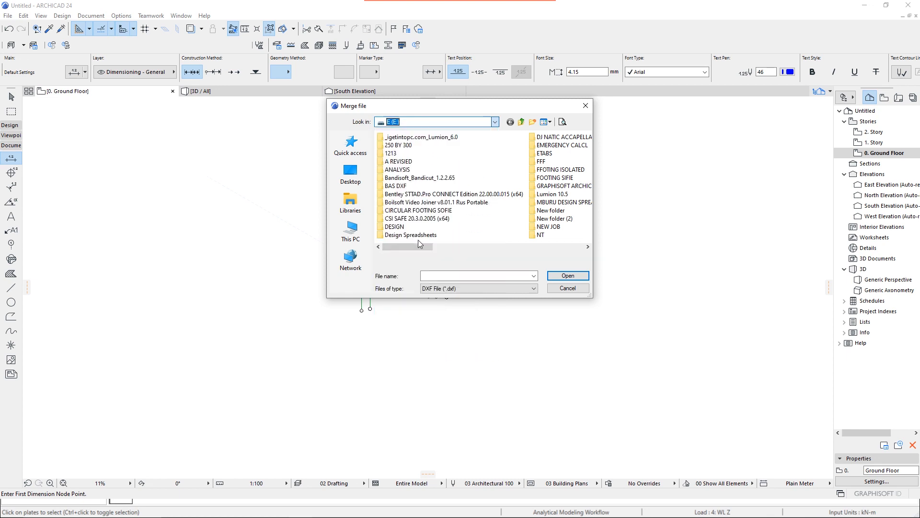
scroll(429, 168, down, 1)
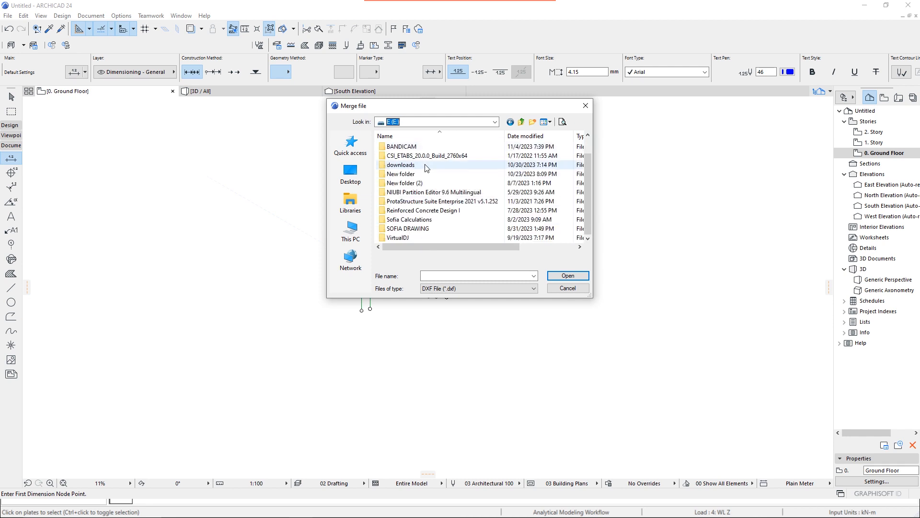
scroll(422, 209, up, 1)
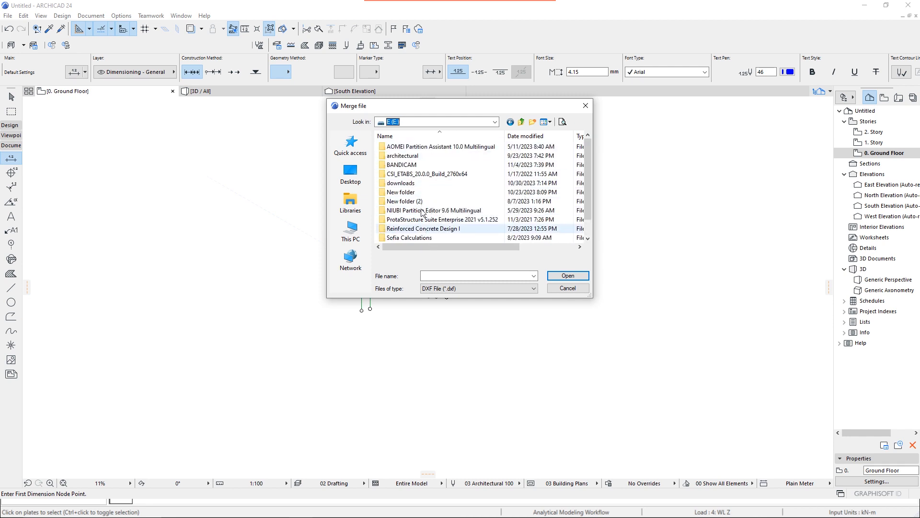
double_click(422, 156)
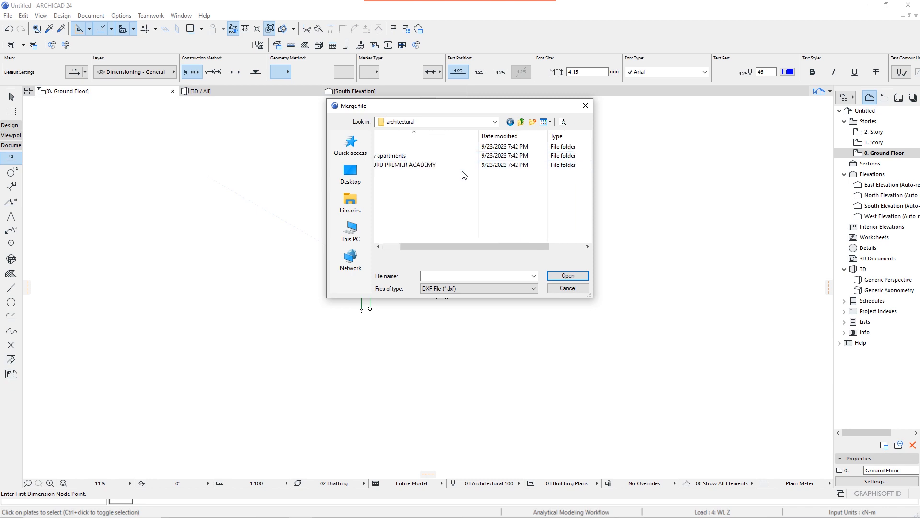
click(448, 289)
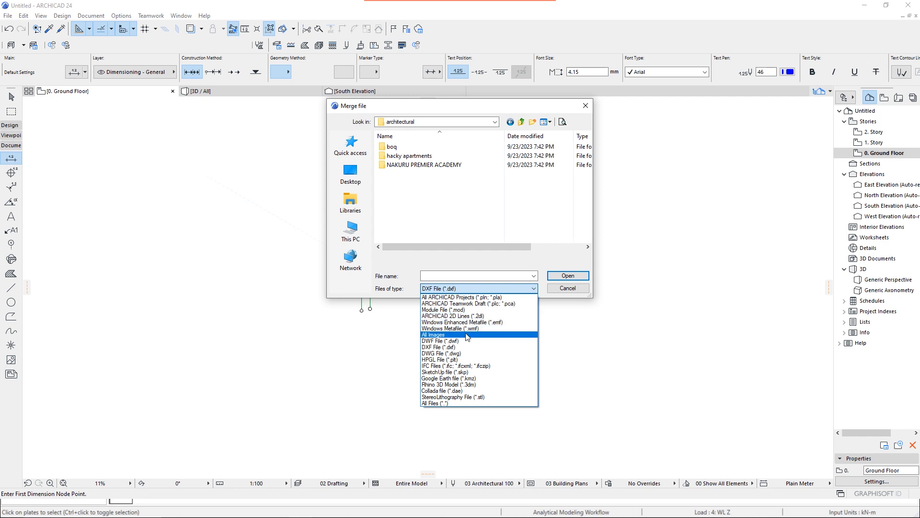
click(562, 290)
click(563, 290)
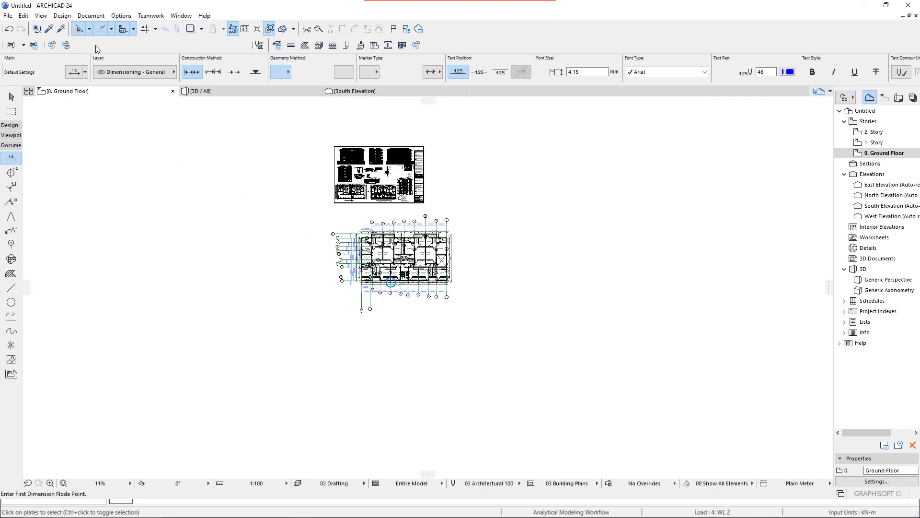
click(8, 15)
mouse_move(21, 152)
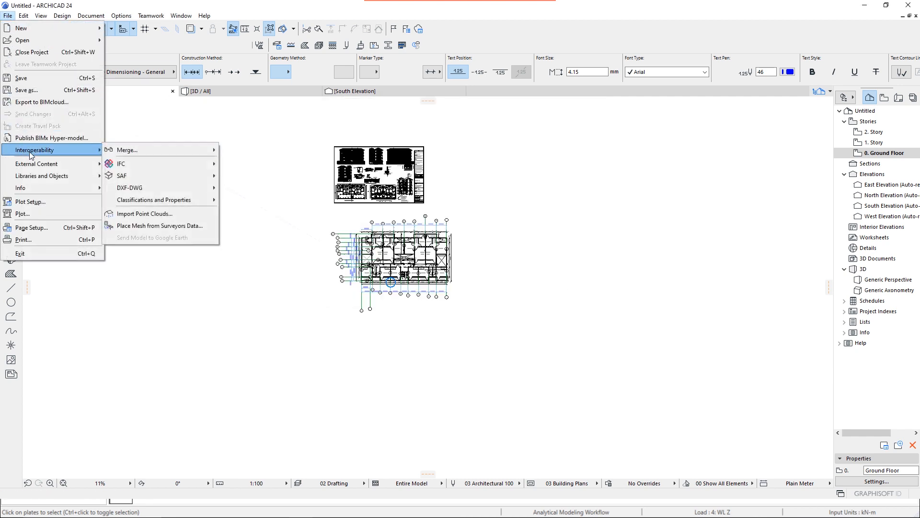
mouse_move(145, 151)
click(260, 148)
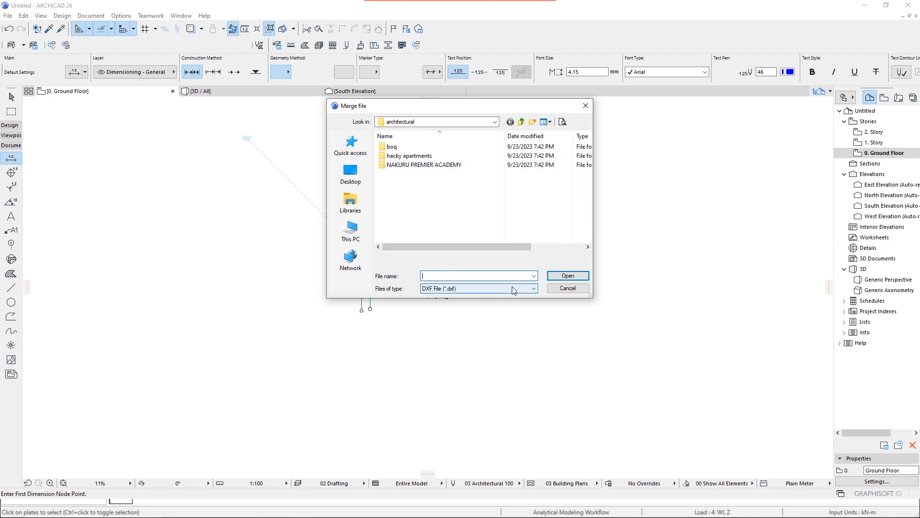
- Set the merge file type to All Files and search the architectural folder for the "kuria revised" structural drawings
click(469, 290)
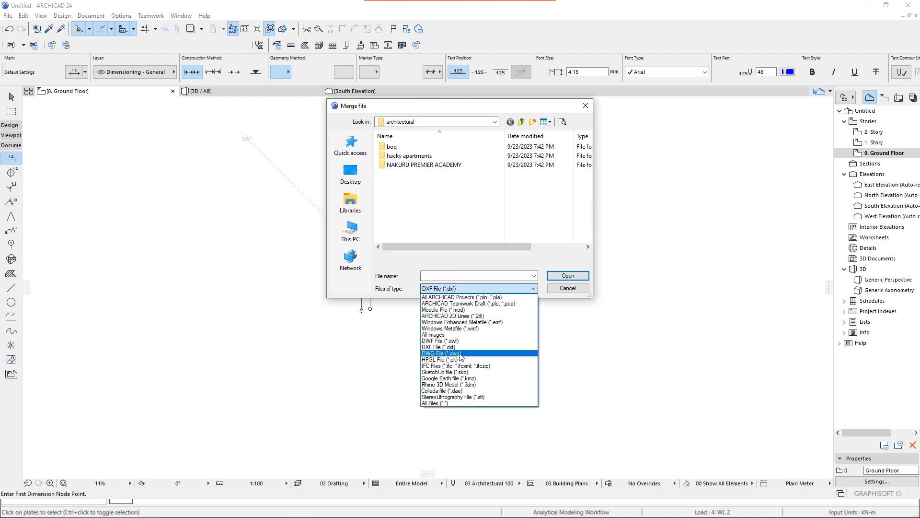
click(446, 404)
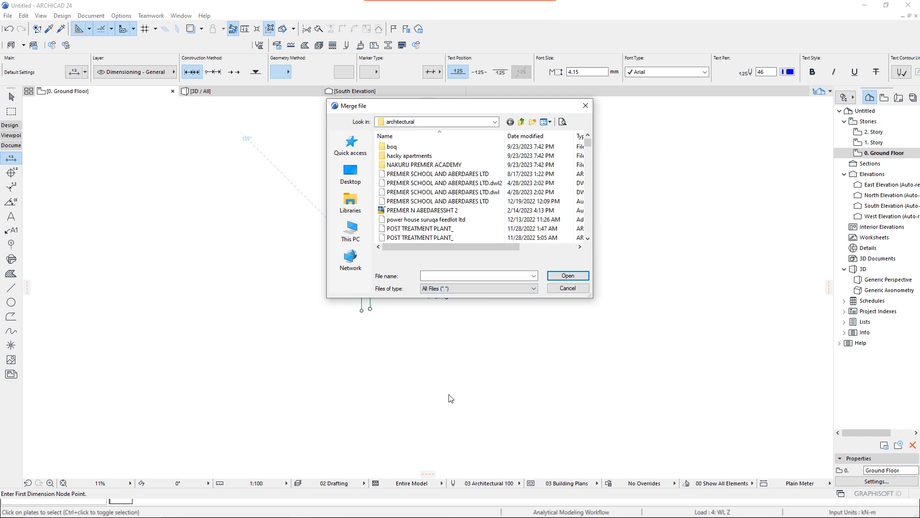
scroll(463, 179, down, 1)
scroll(463, 180, down, 3)
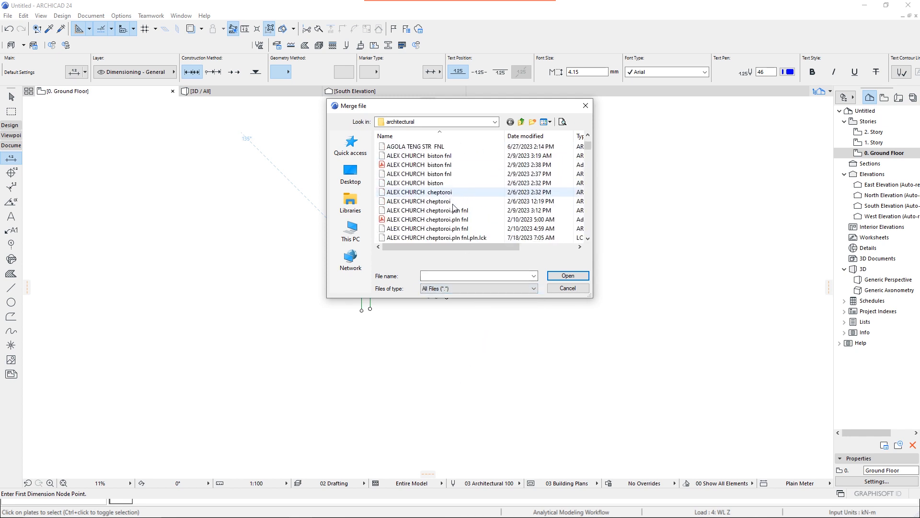
click(523, 292)
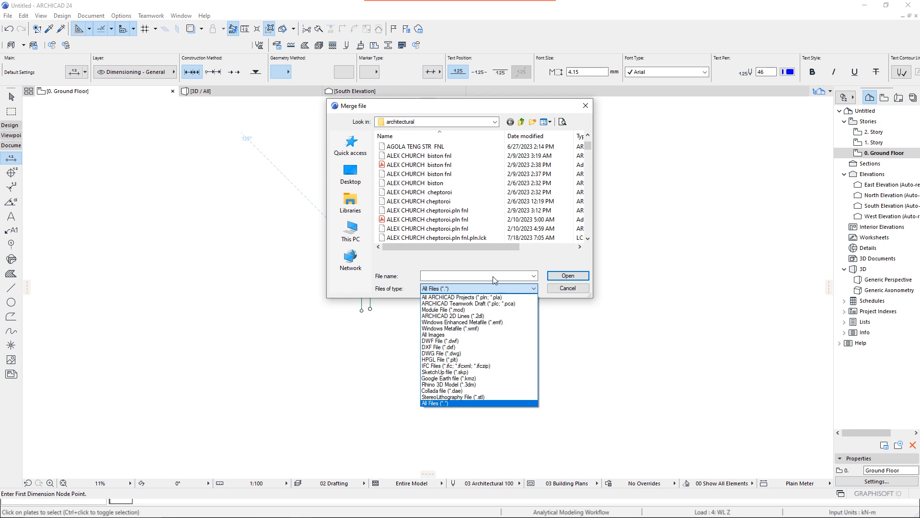
scroll(487, 178, down, 5)
scroll(465, 197, down, 8)
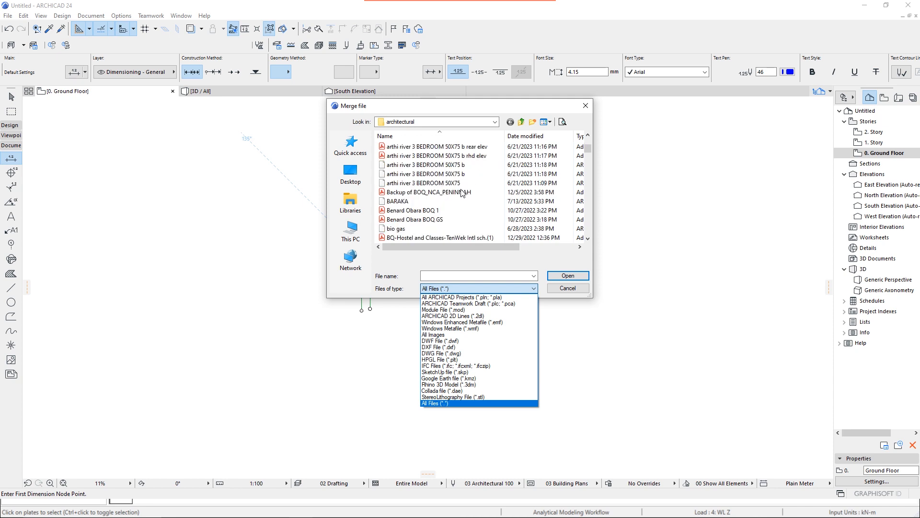
scroll(460, 204, down, 10)
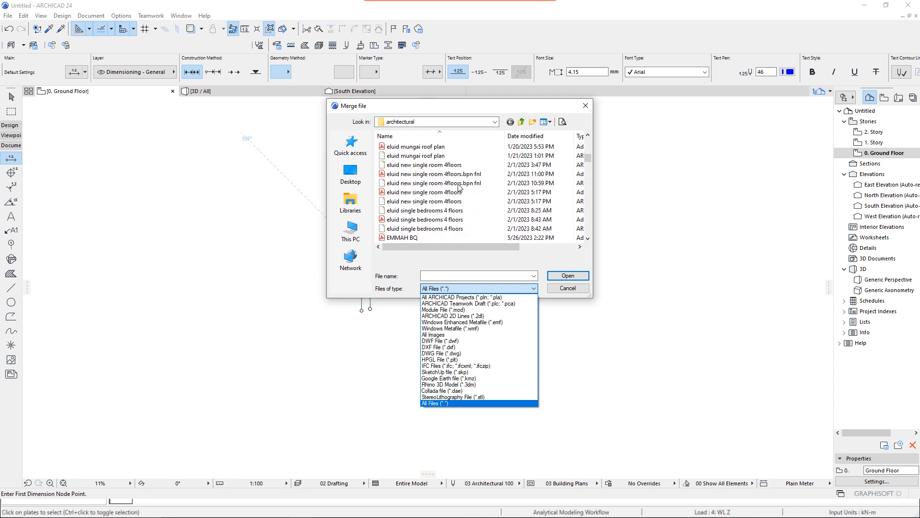
scroll(460, 170, down, 10)
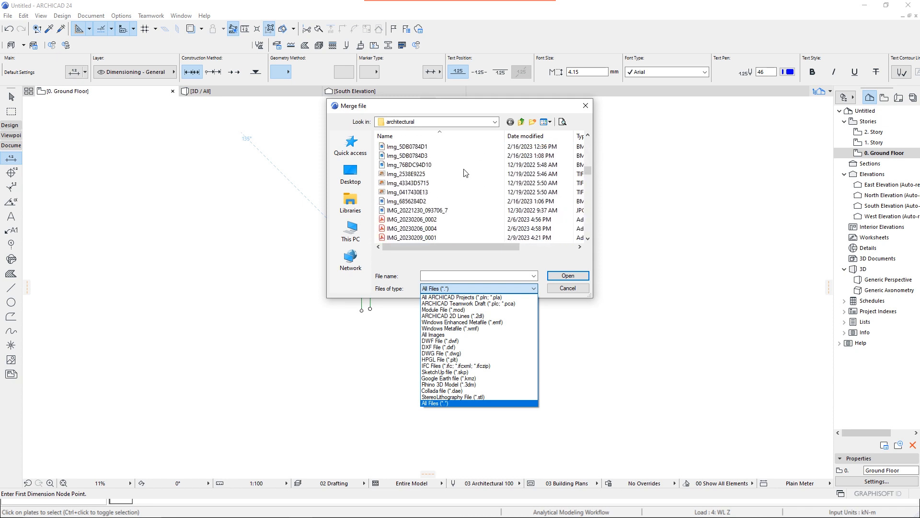
scroll(462, 173, up, 2)
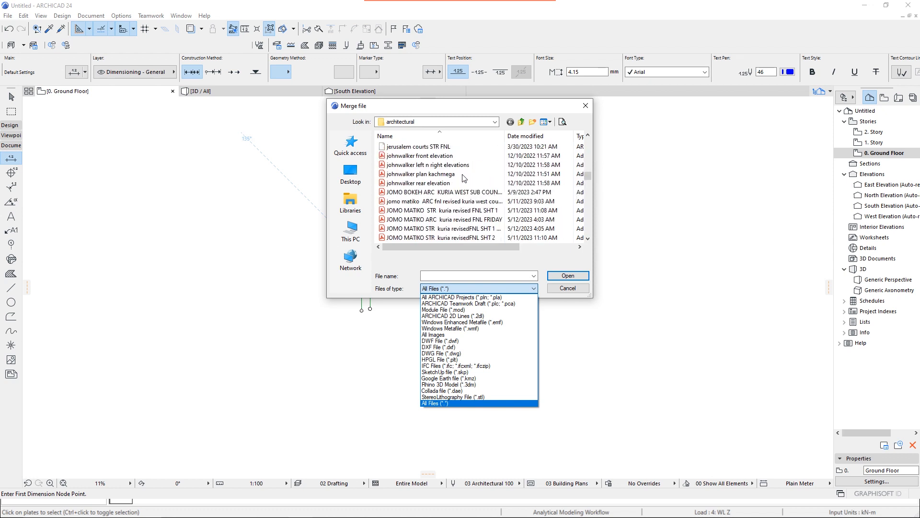
- Try to merge the "STR kuria revised FNL SHT 1" PDF into the ARCHICAD project
click(474, 216)
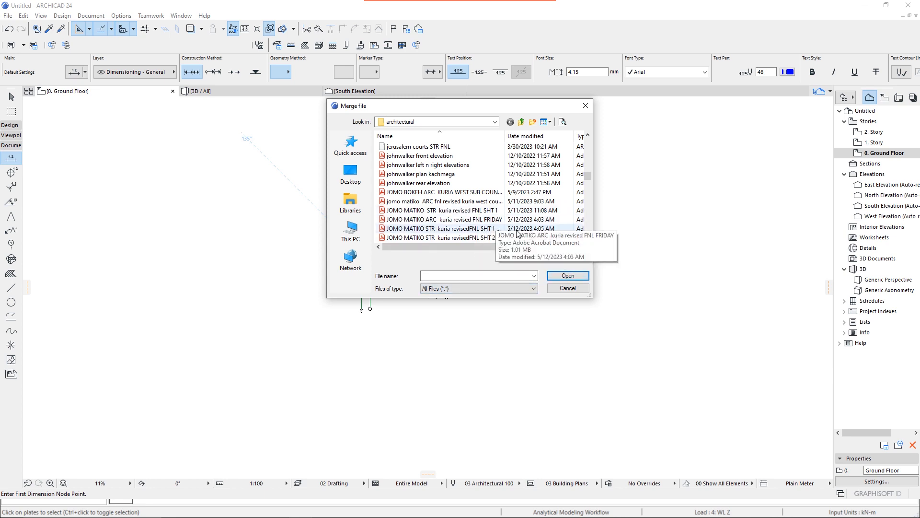
click(486, 213)
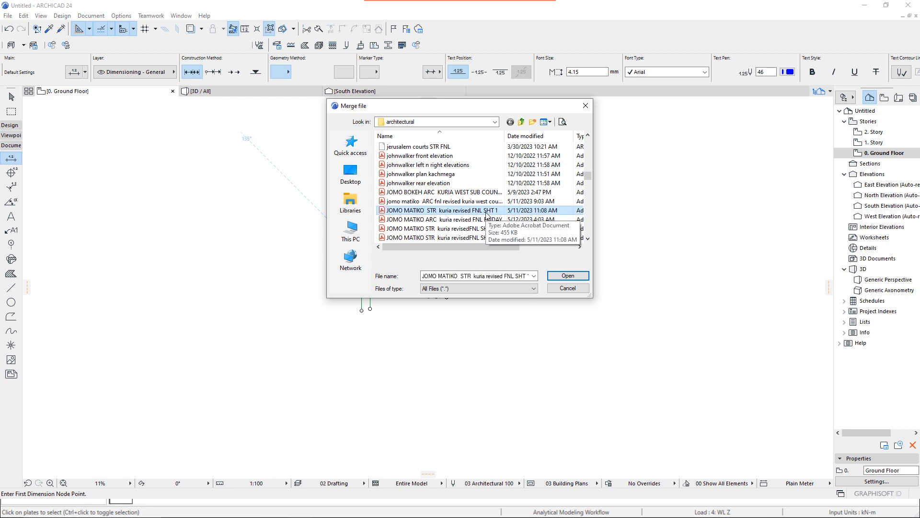
click(547, 278)
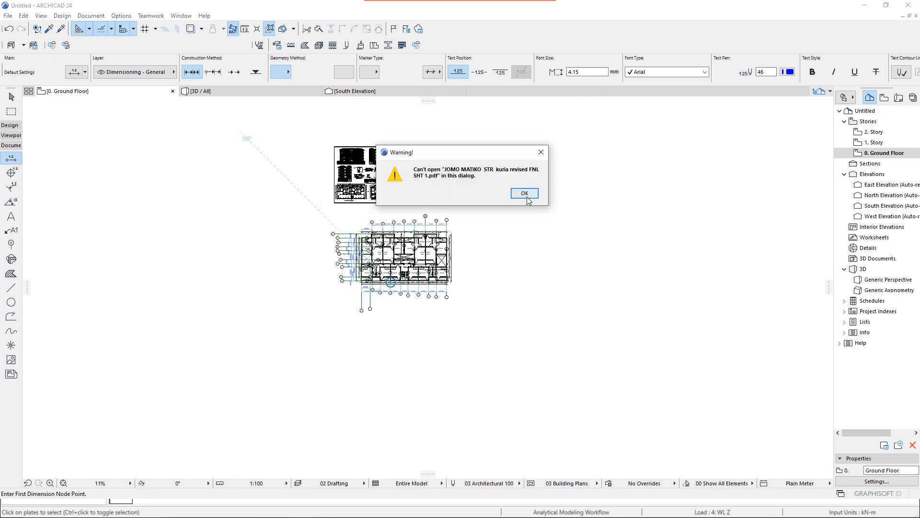
click(525, 193)
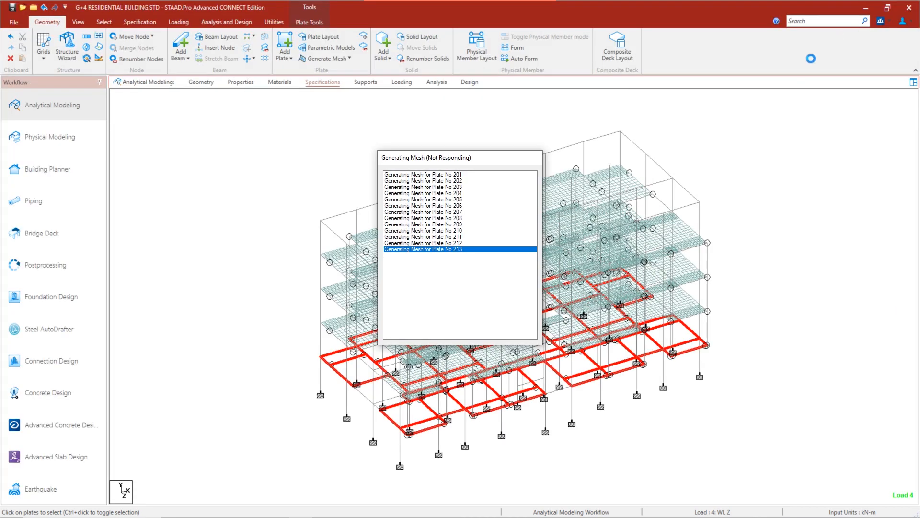
- End the unresponsive STAAD.Pro process and start STAAD.Pro again
click(865, 5)
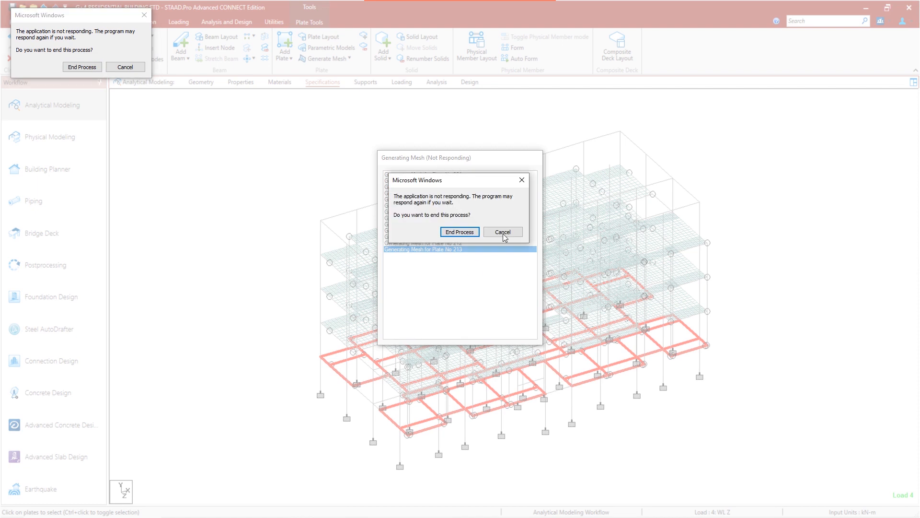
click(504, 344)
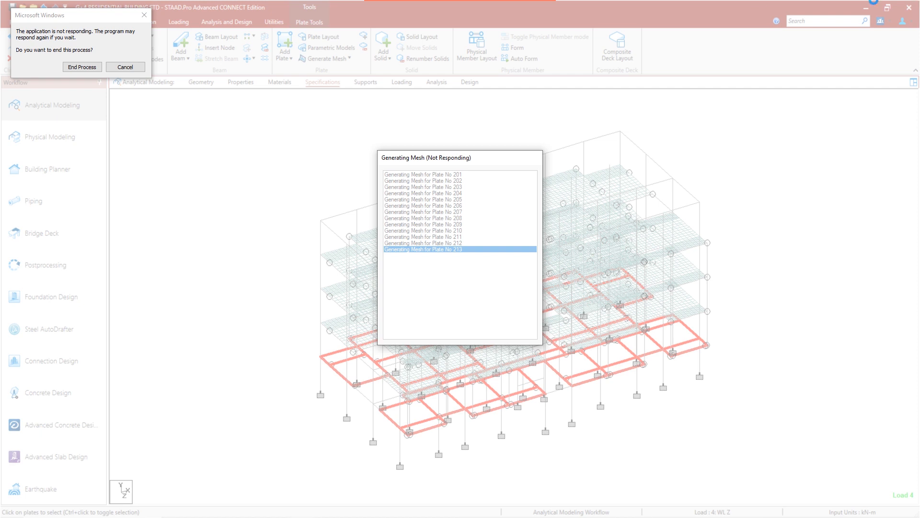
click(82, 67)
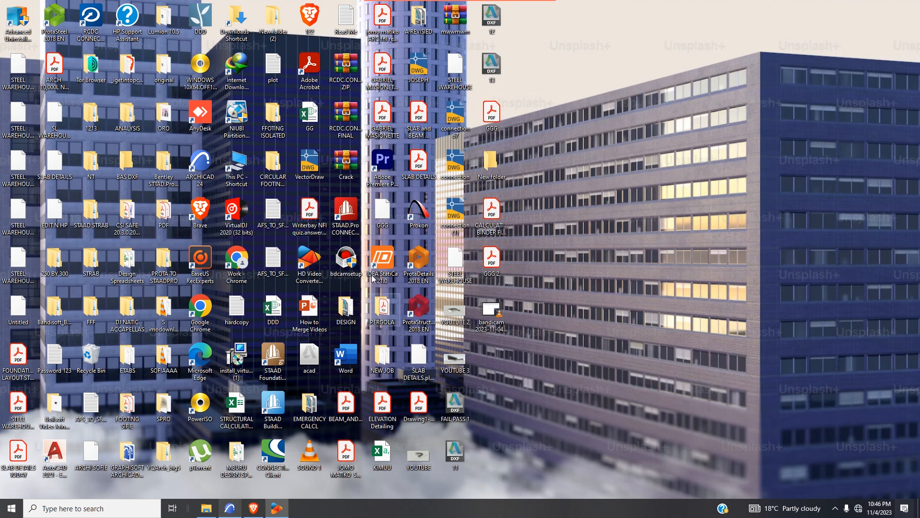
double_click(345, 214)
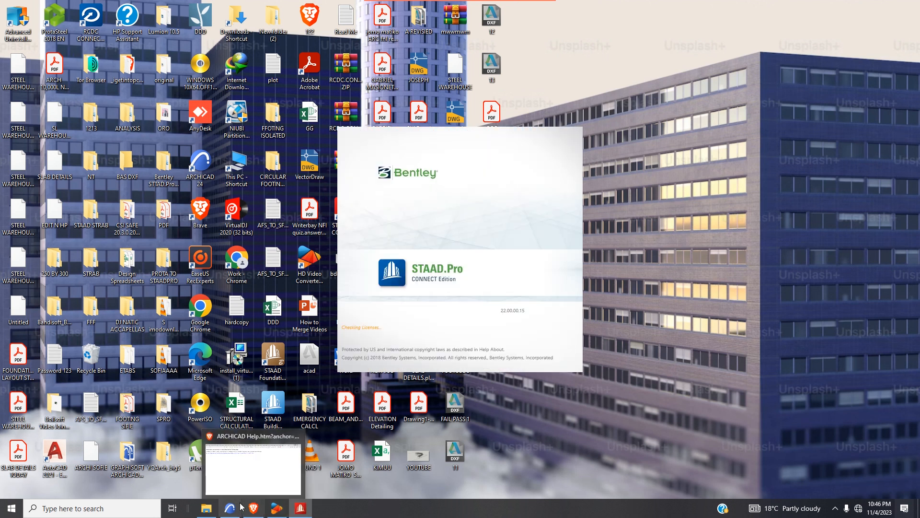
- Switch to ARCHICAD, reduce its window, and bring up a narrowed File Explorer window of the architectural folder beside it
click(229, 508)
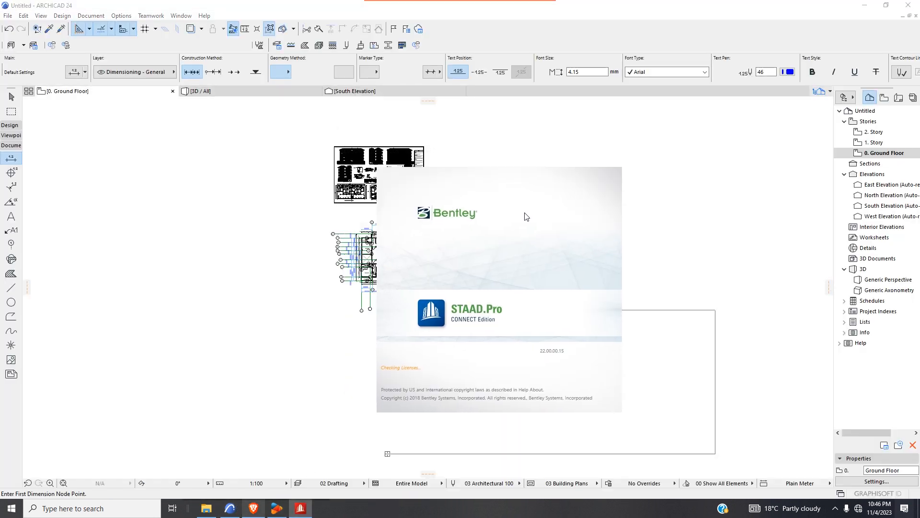
scroll(536, 292, down, 5)
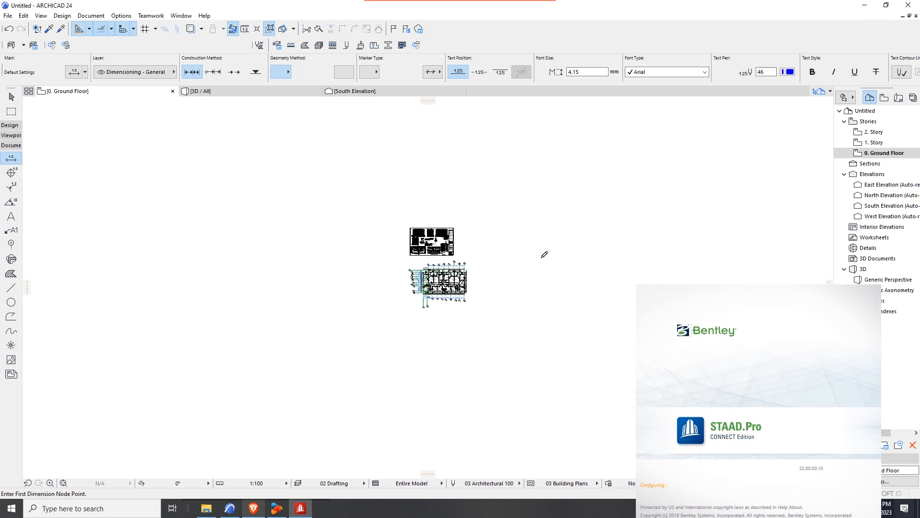
click(886, 5)
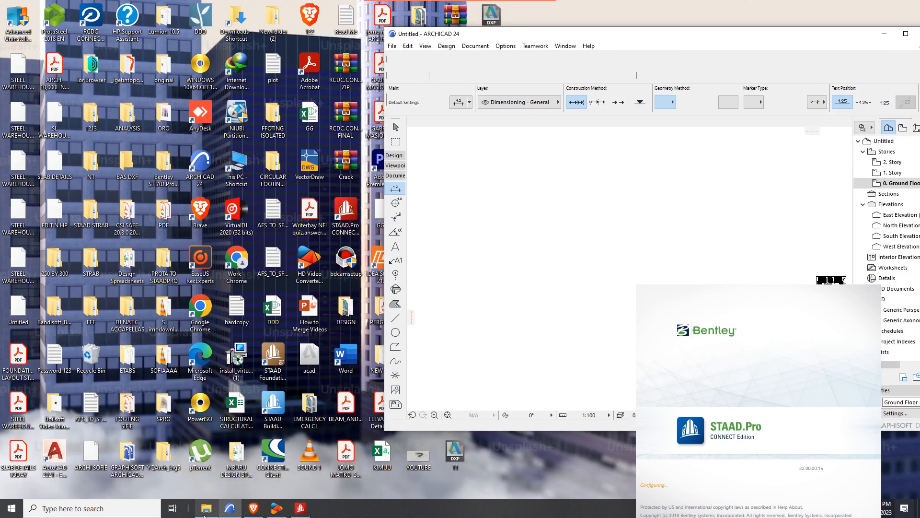
click(206, 508)
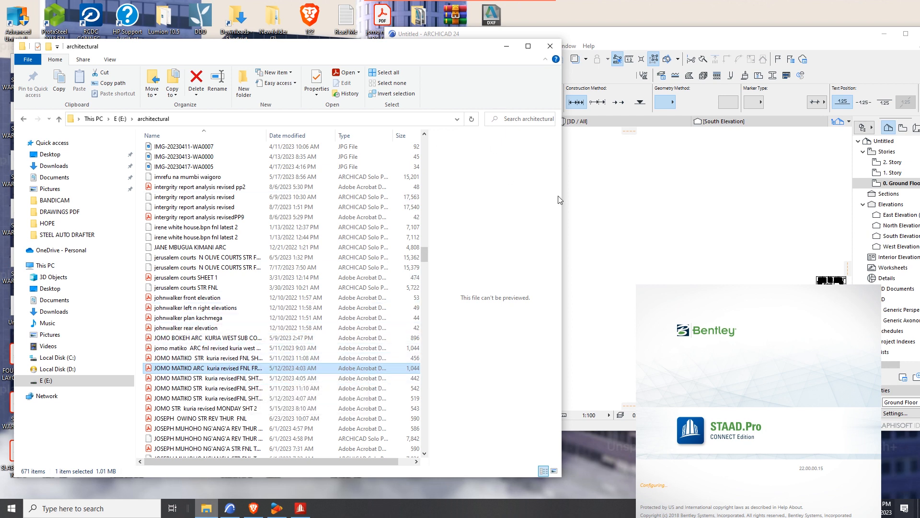
drag(562, 190, 419, 194)
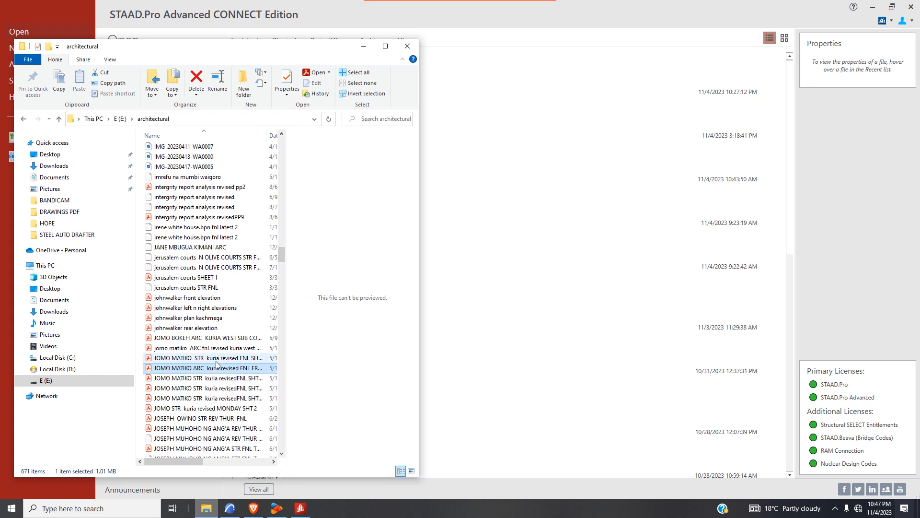
- Place the "STR kuria revised FNL SHT 1" PDF from the architectural folder in ARCHICAD's ground floor plan
drag(217, 363, 672, 247)
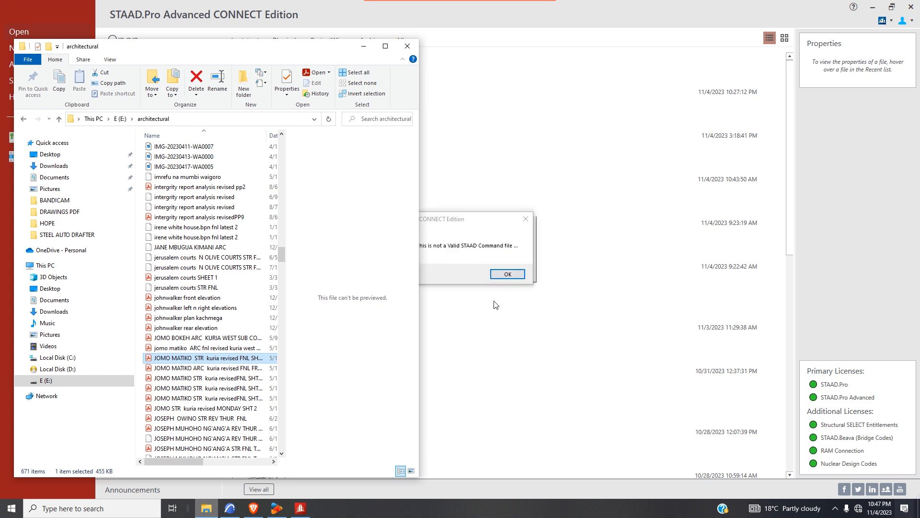
click(526, 219)
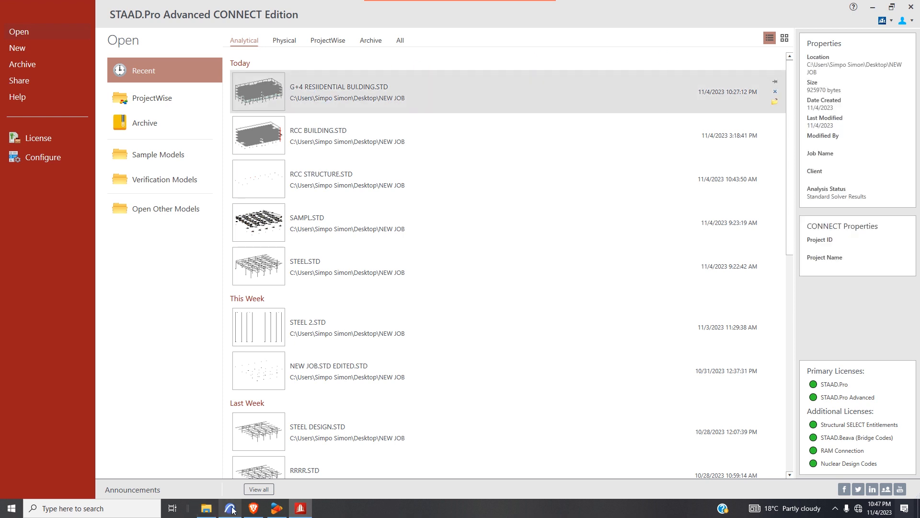
click(206, 508)
drag(214, 389, 588, 311)
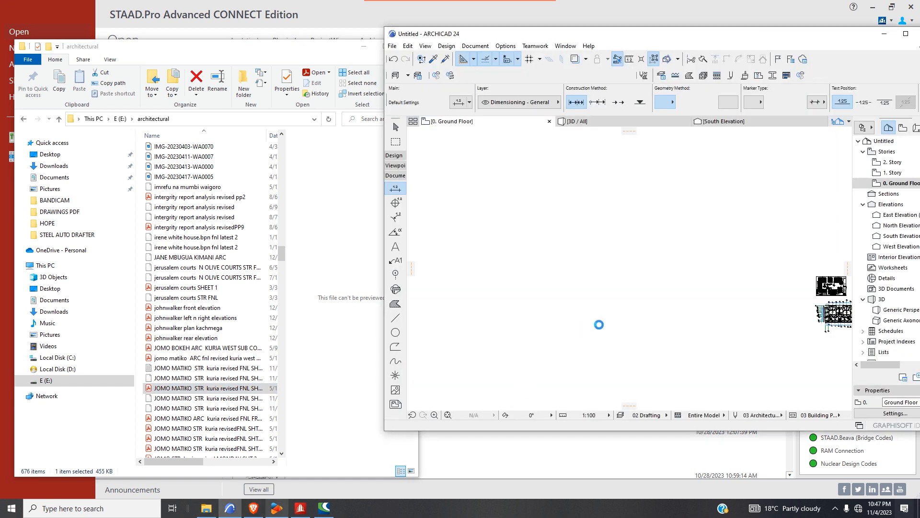
- Switch to STAAD.Pro, open the G+4 residential building model without assigning a project, and return to ARCHICAD
click(300, 508)
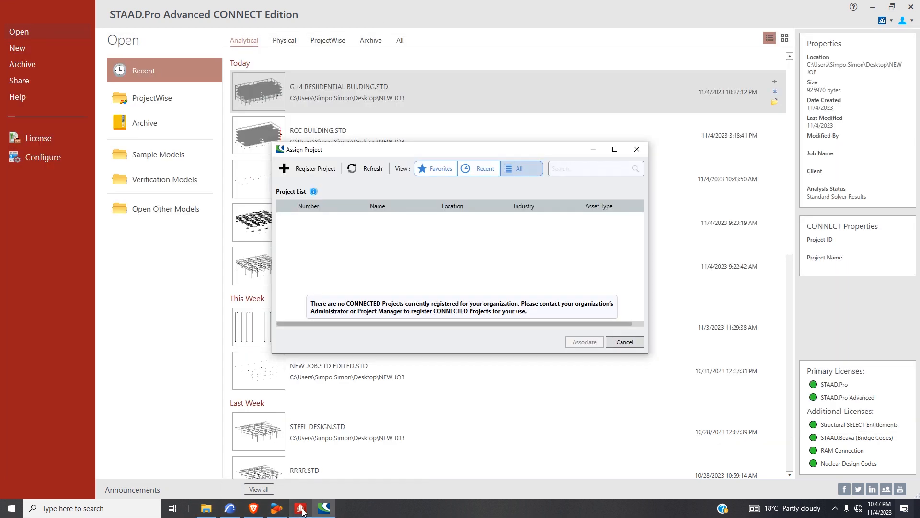
click(619, 342)
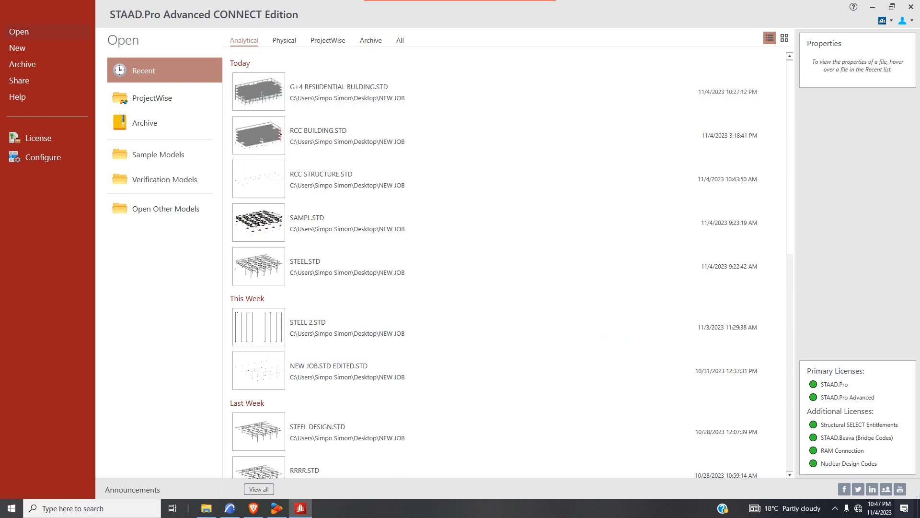
click(230, 508)
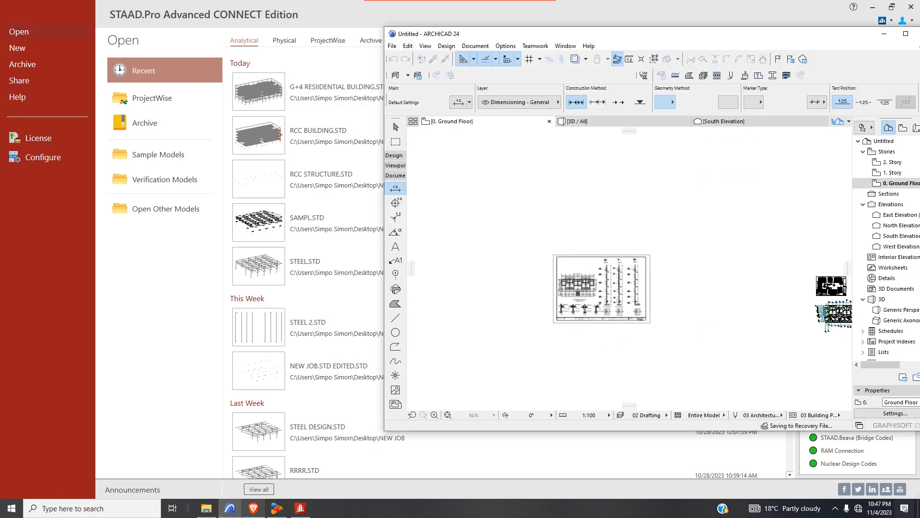
- Try to place another "STR kuria revised FNL" file from the architectural folder in ARCHICAD's ground floor plan
click(206, 508)
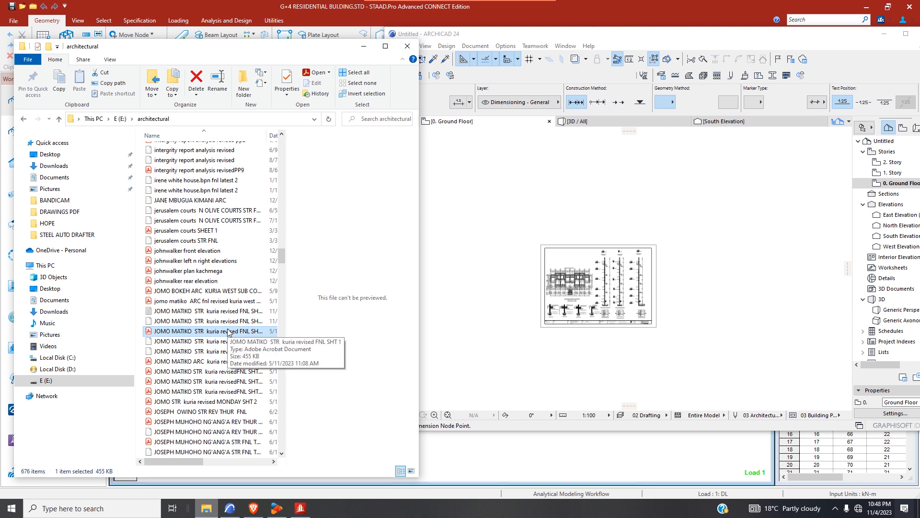
drag(228, 317, 568, 202)
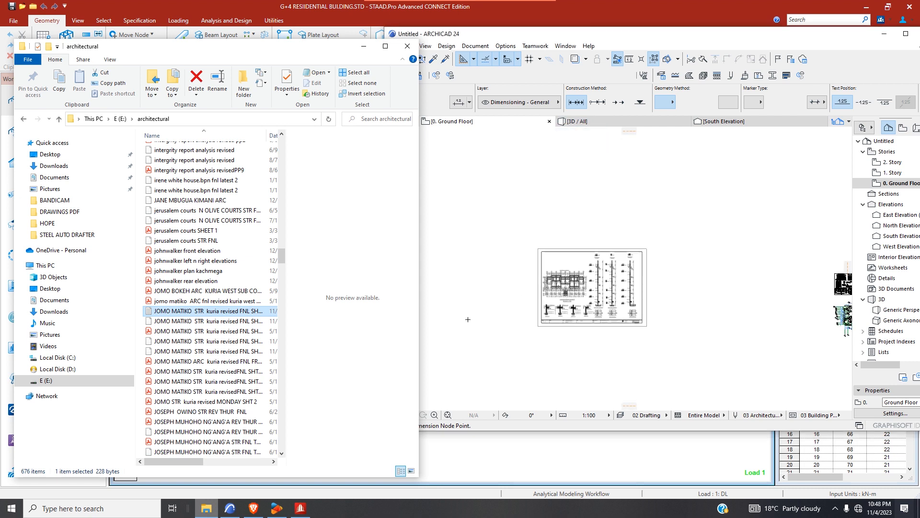
scroll(473, 318, down, 2)
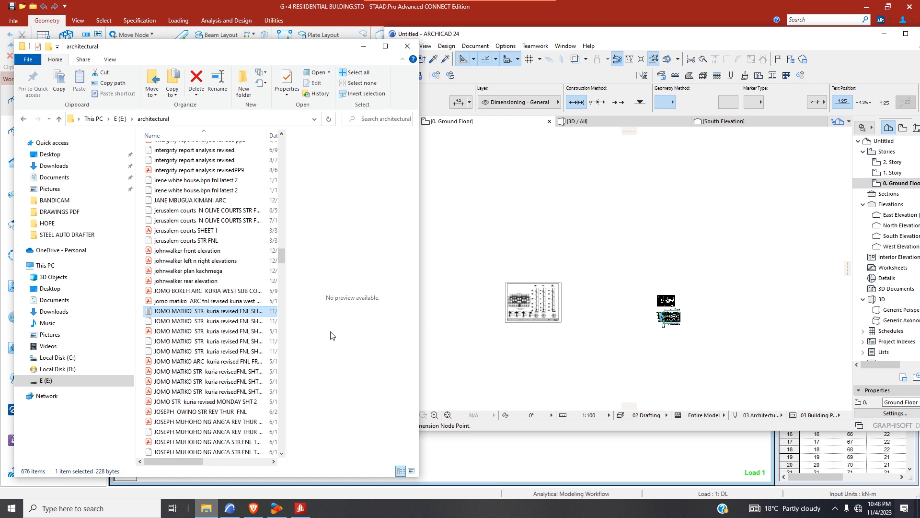
scroll(638, 324, down, 2)
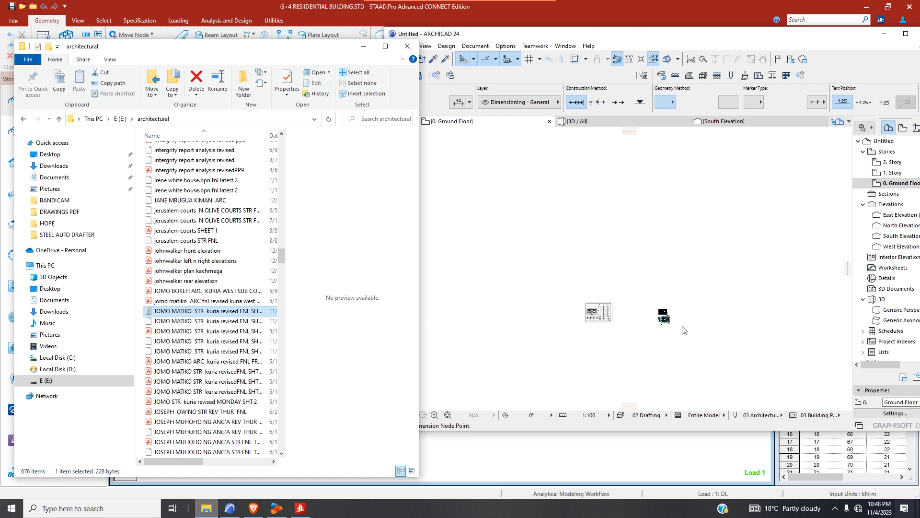
scroll(680, 328, up, 2)
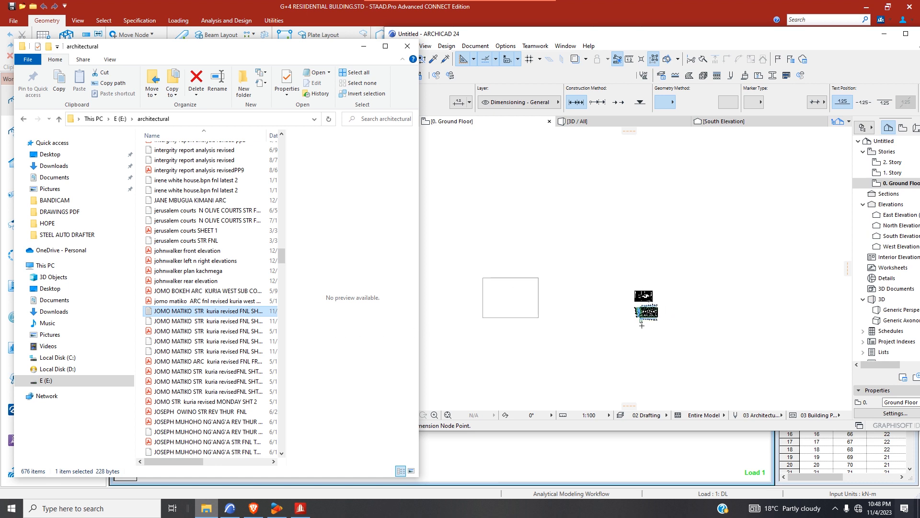
click(508, 248)
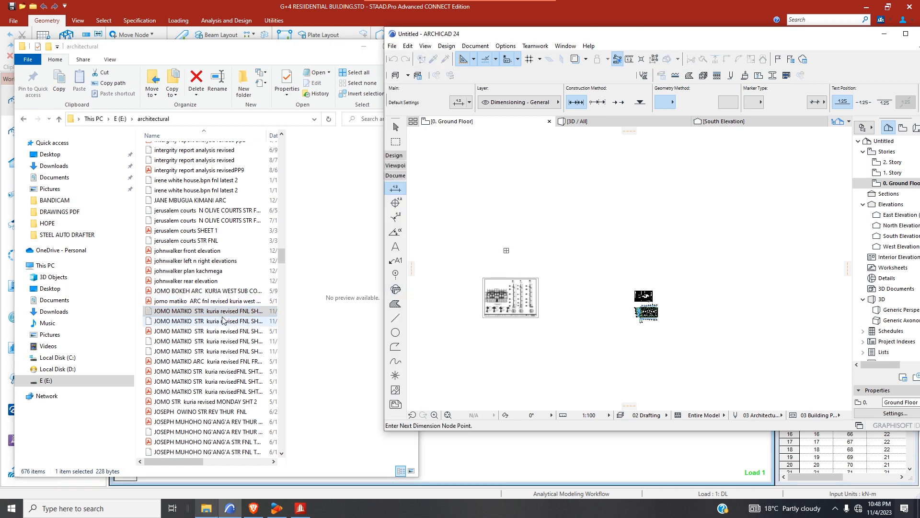
drag(203, 315, 534, 219)
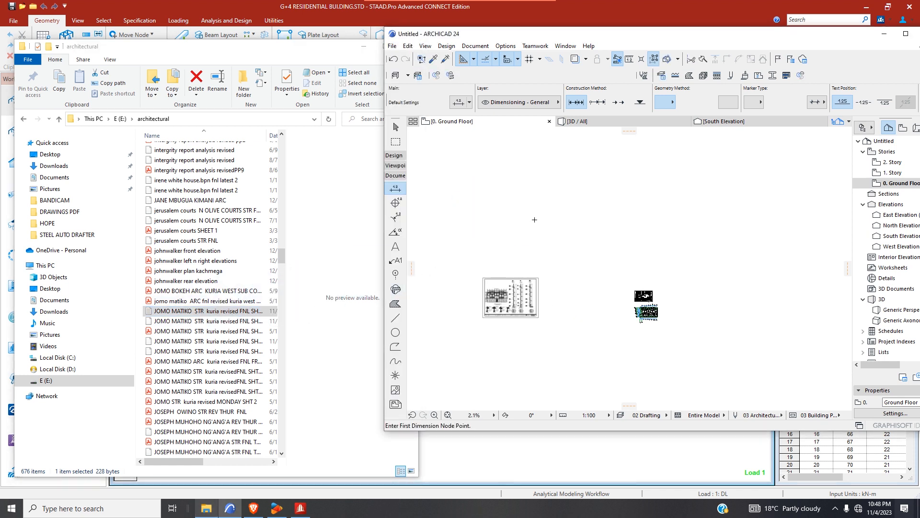
click(210, 320)
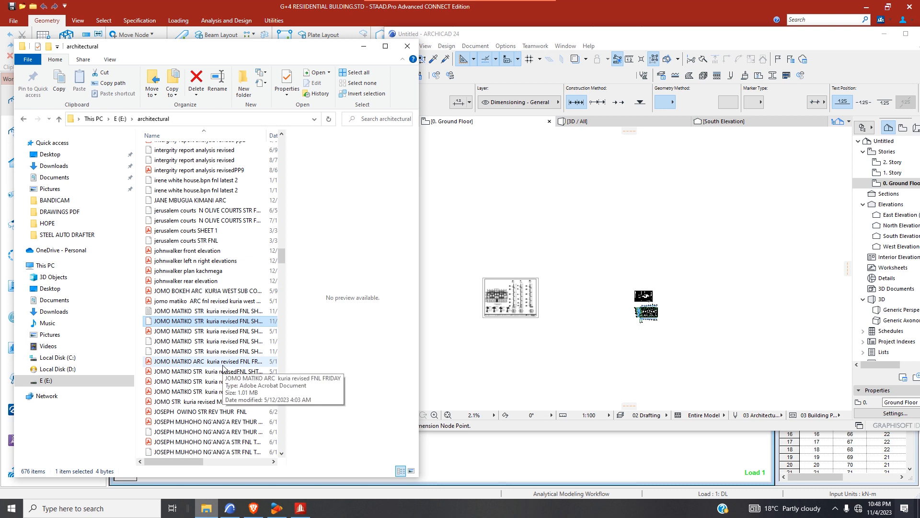
- Place the "STR kuria revisedFNL SHT 1 FRIDAY" PDF and the next structural sheet PDF in the list above the existing sheet on the plan
drag(223, 371, 528, 237)
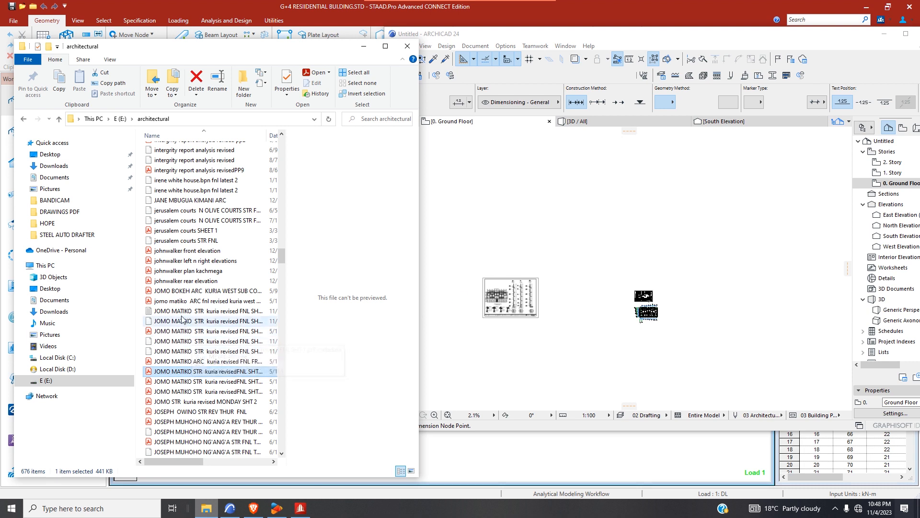
scroll(540, 222, up, 3)
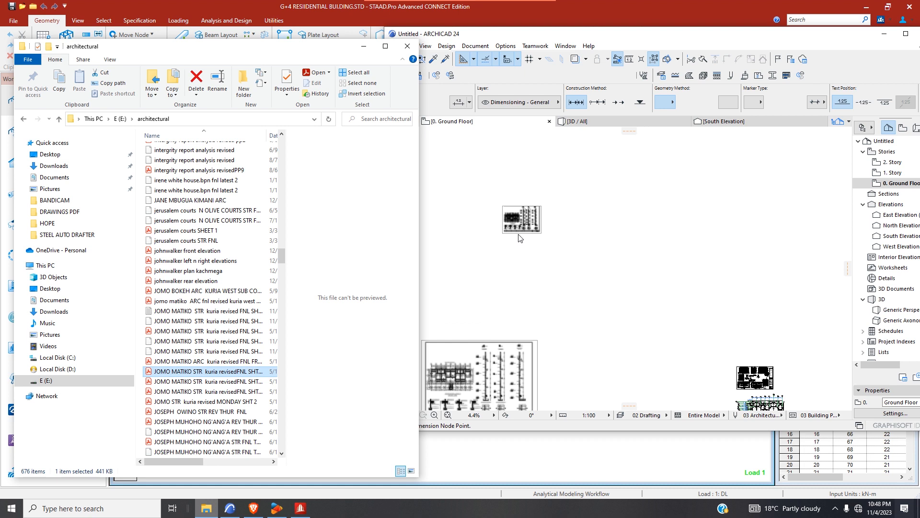
mouse_move(206, 381)
mouse_down()
mouse_move(268, 379)
mouse_move(513, 305)
mouse_up()
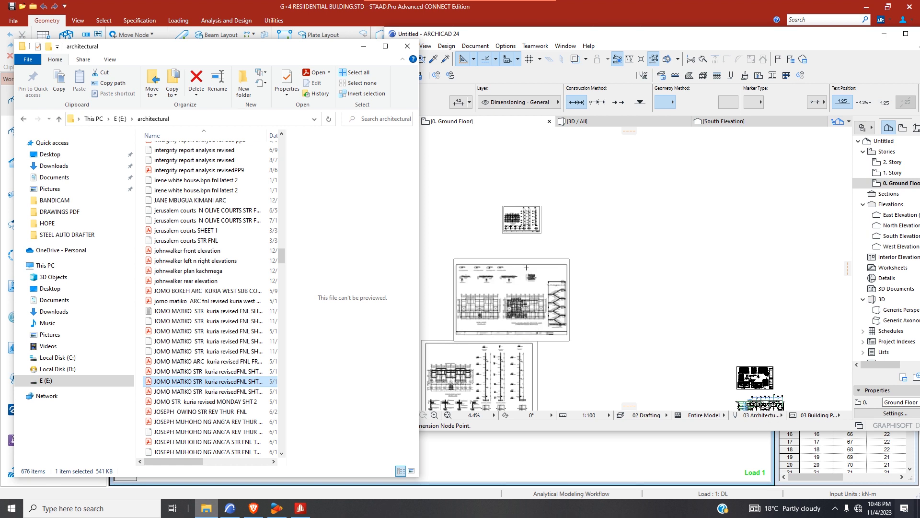
scroll(526, 267, down, 2)
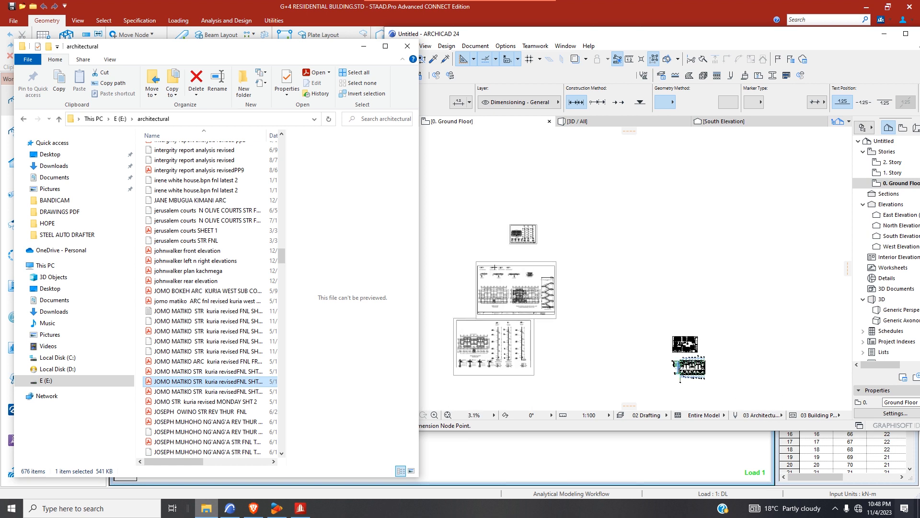
- Return to the STAAD.Pro model and, in a front elevation view, window-select the plates at the lowest floor level
click(364, 46)
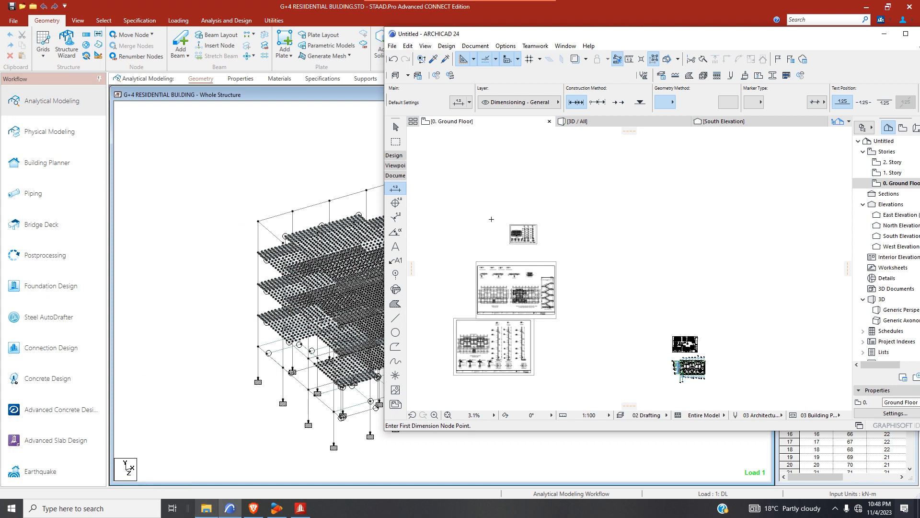
click(884, 34)
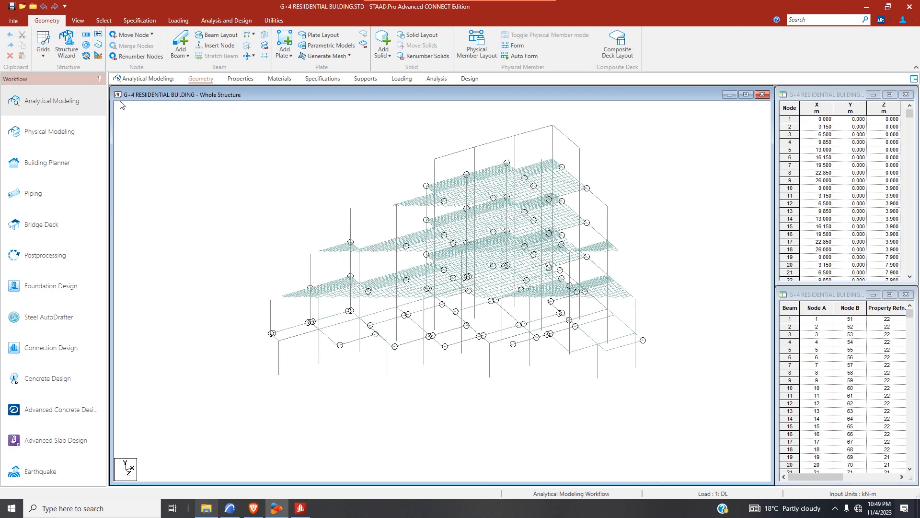
click(77, 21)
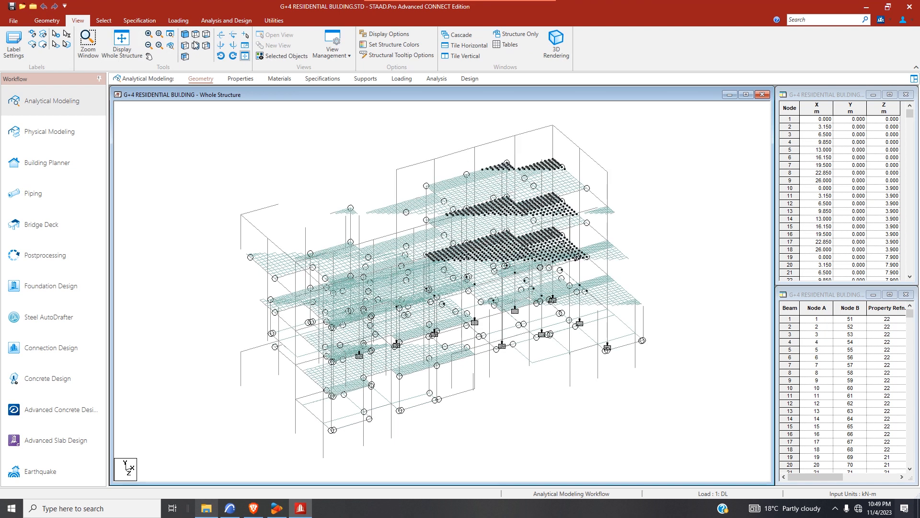
click(199, 34)
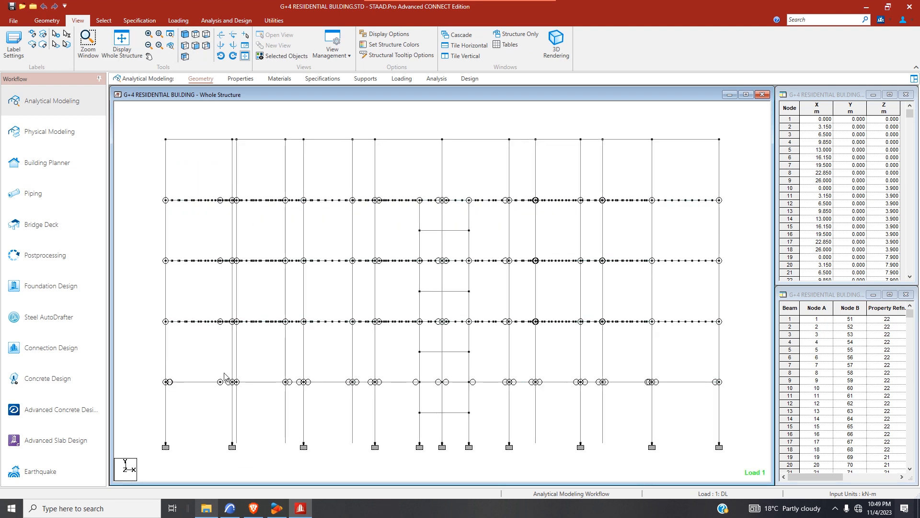
click(104, 21)
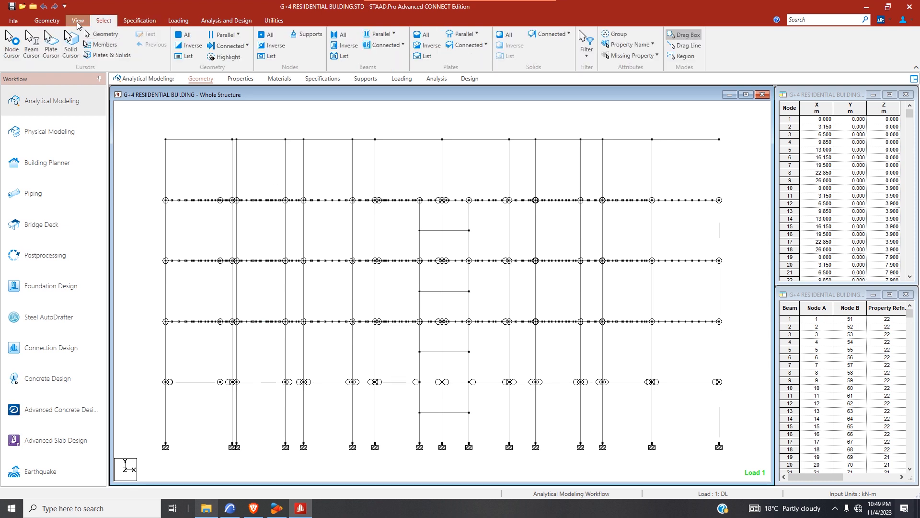
click(50, 49)
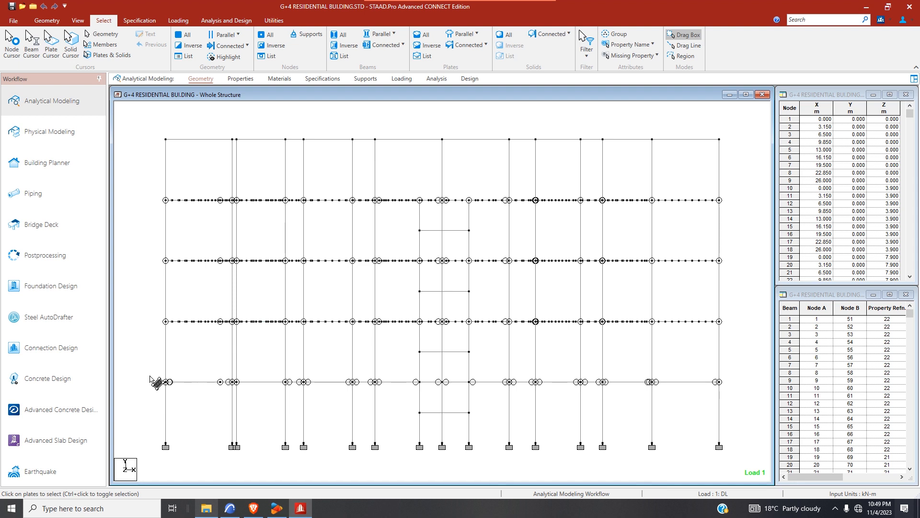
drag(149, 376, 733, 390)
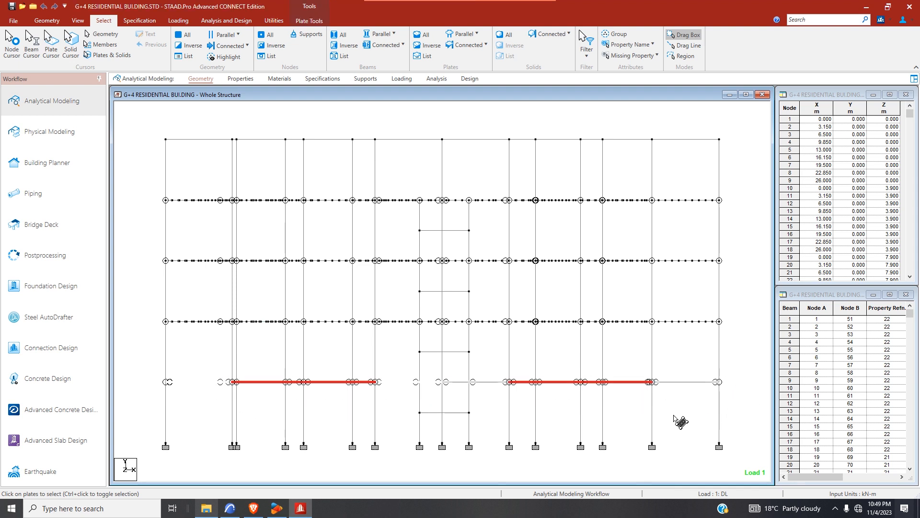
- Isolate the selected plates and view them in plan from above
click(77, 20)
click(283, 56)
click(203, 31)
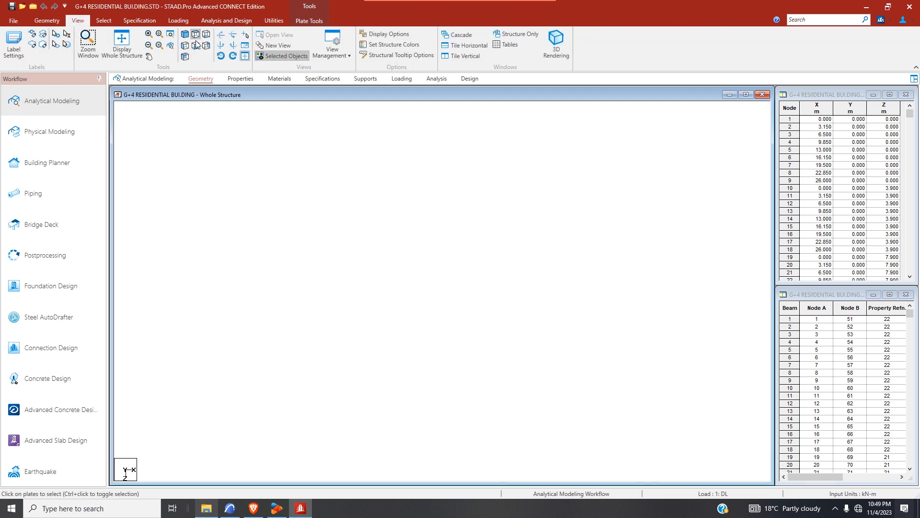
- Mesh the upper-left projecting plate with polygonal meshing, quadrilateral elements and 10 divisions along each side
click(337, 209)
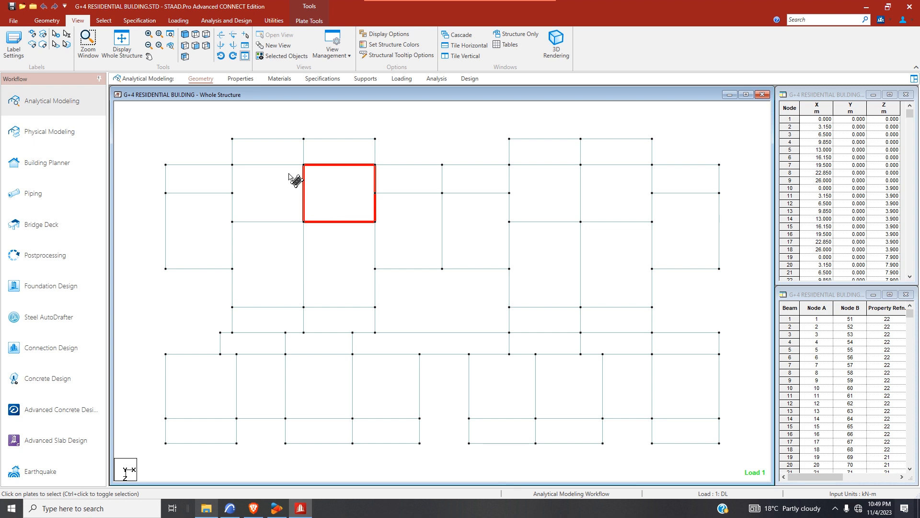
click(267, 153)
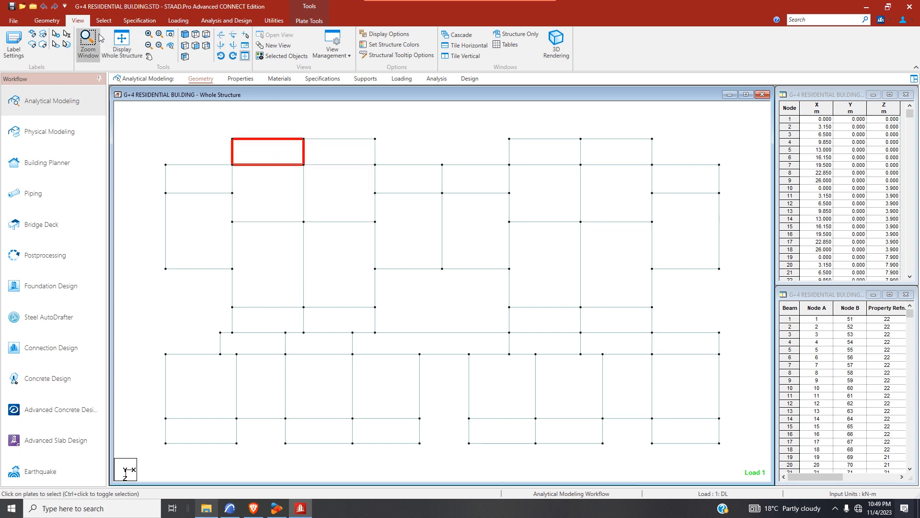
click(46, 20)
click(326, 55)
click(332, 84)
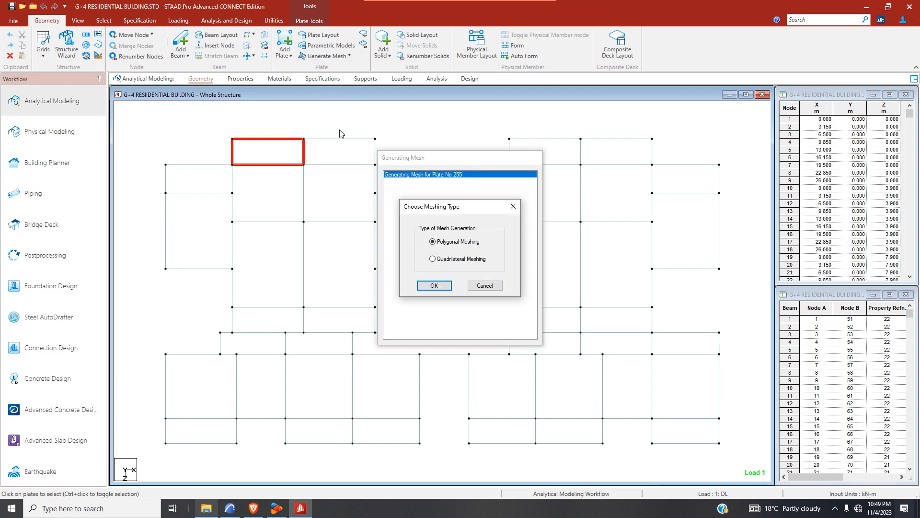
click(433, 285)
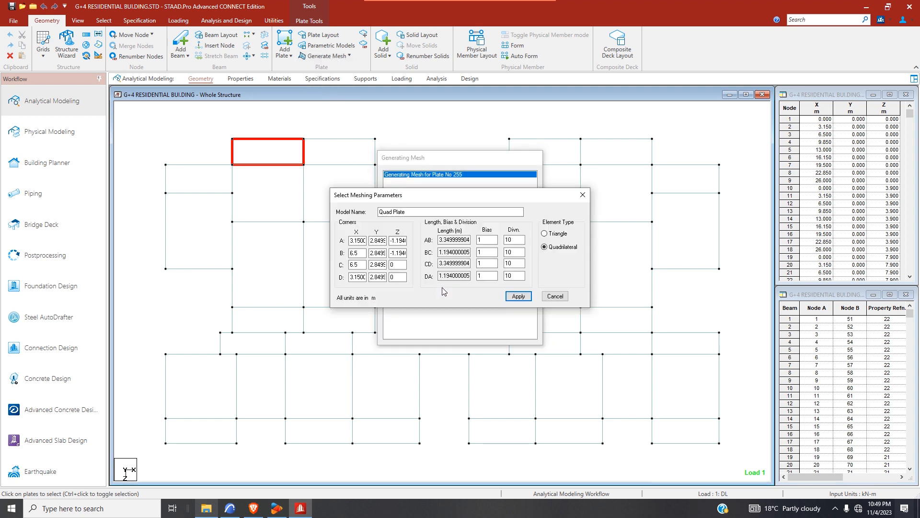
click(517, 297)
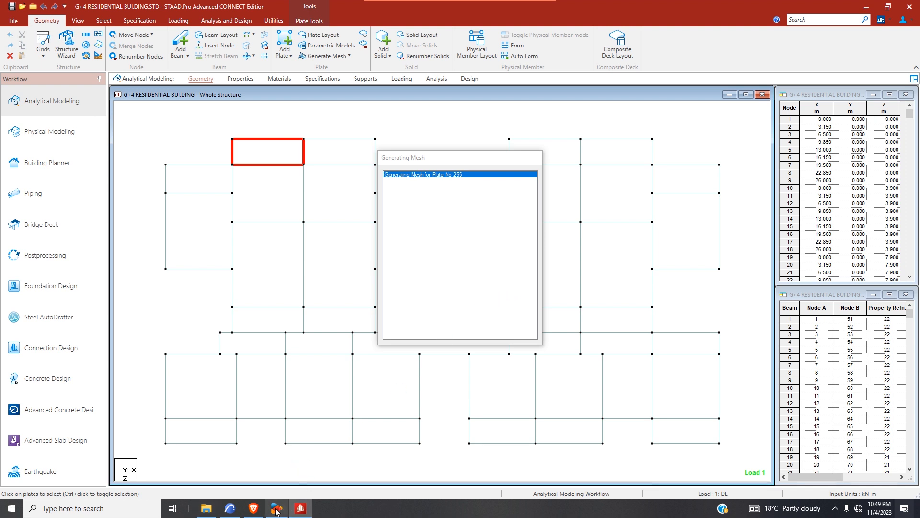
- Switch to ARCHICAD, maximize its window, and examine the placed "SHT 1 FRIDAY" structural sheet close up
click(230, 508)
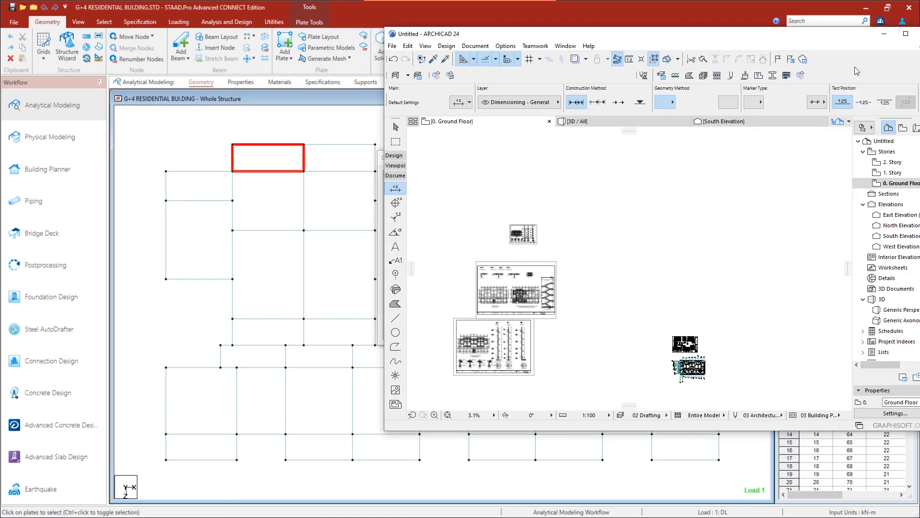
click(906, 33)
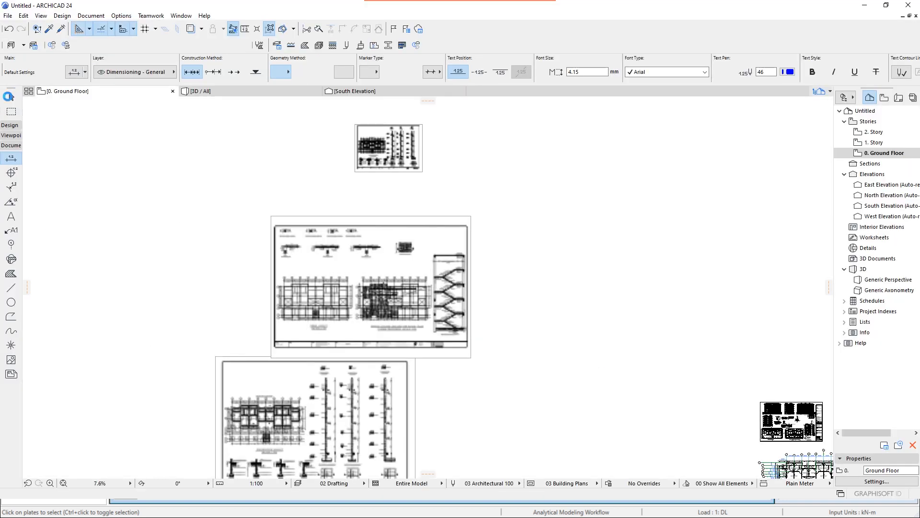
click(11, 96)
scroll(357, 184, up, 2)
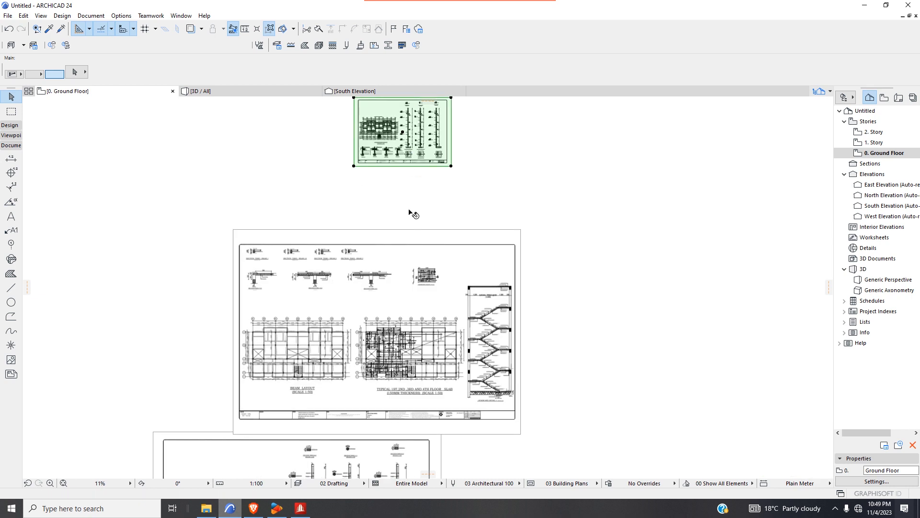
scroll(413, 213, down, 3)
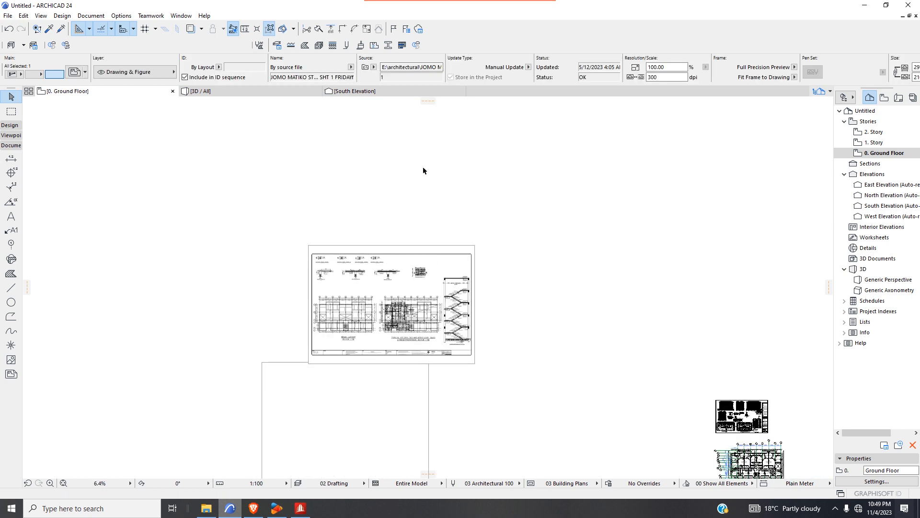
scroll(422, 169, up, 5)
scroll(412, 224, down, 2)
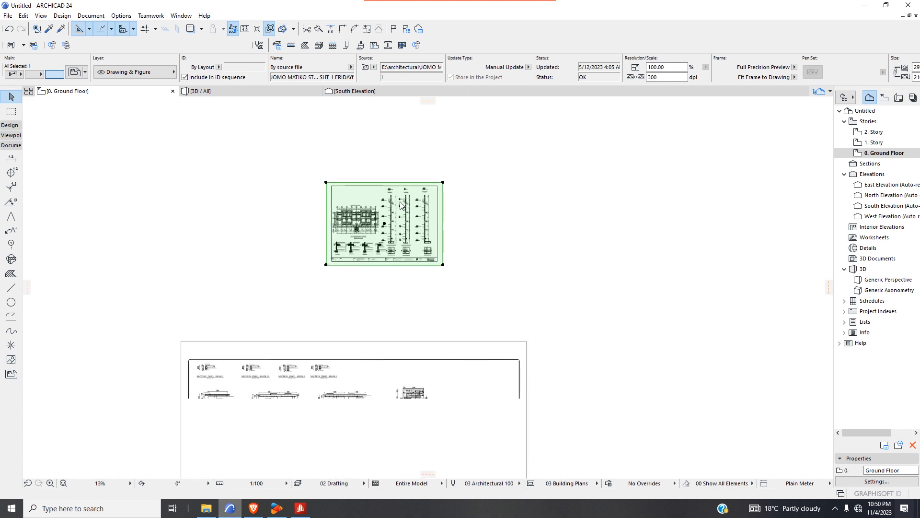
scroll(400, 204, up, 2)
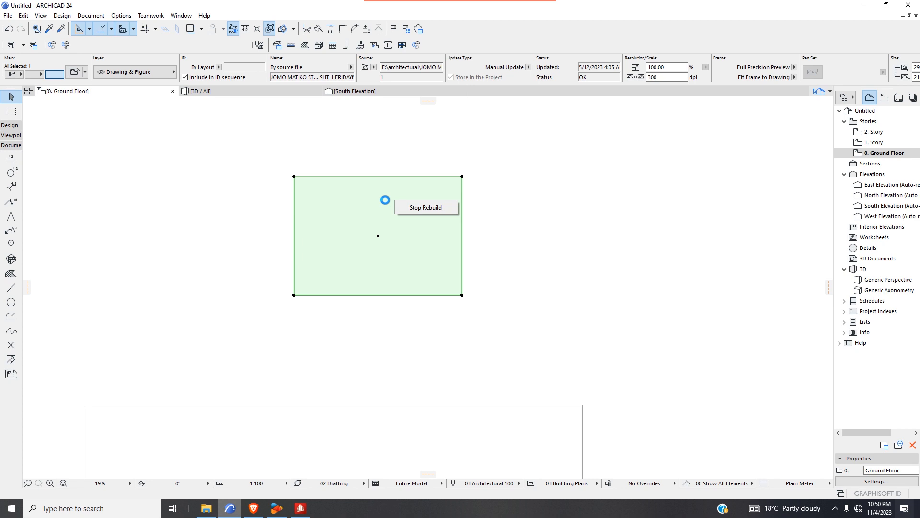
- Switch to STAAD.Pro and mesh the plate directly below the meshed projecting plate with polygonal meshing, quadrilateral elements and 10 divisions per side
click(299, 510)
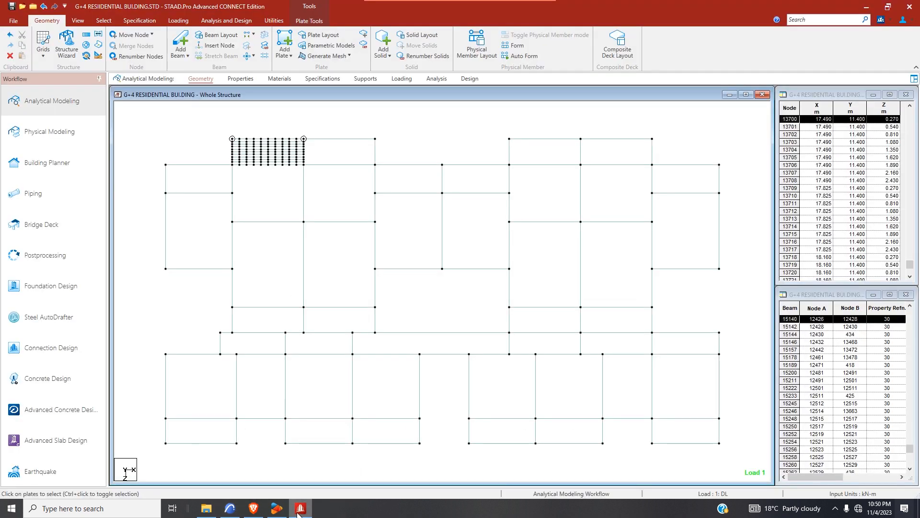
click(283, 207)
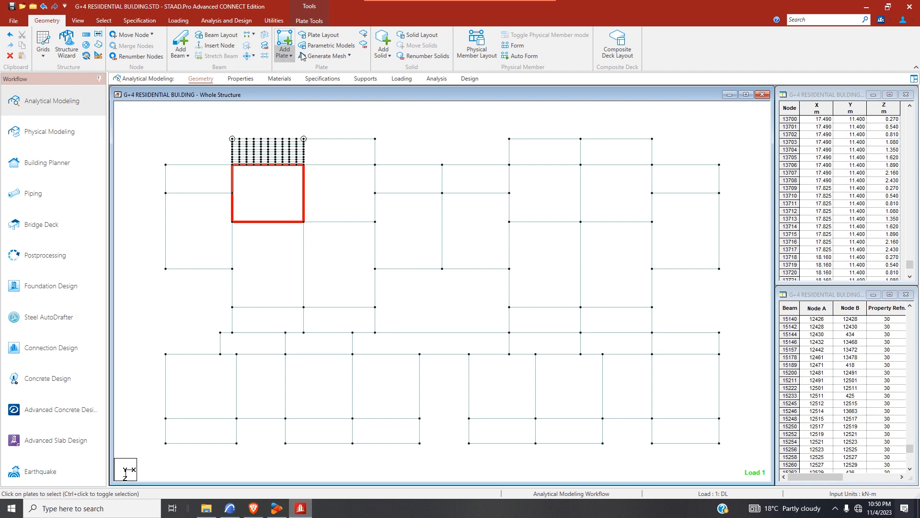
click(330, 56)
click(329, 84)
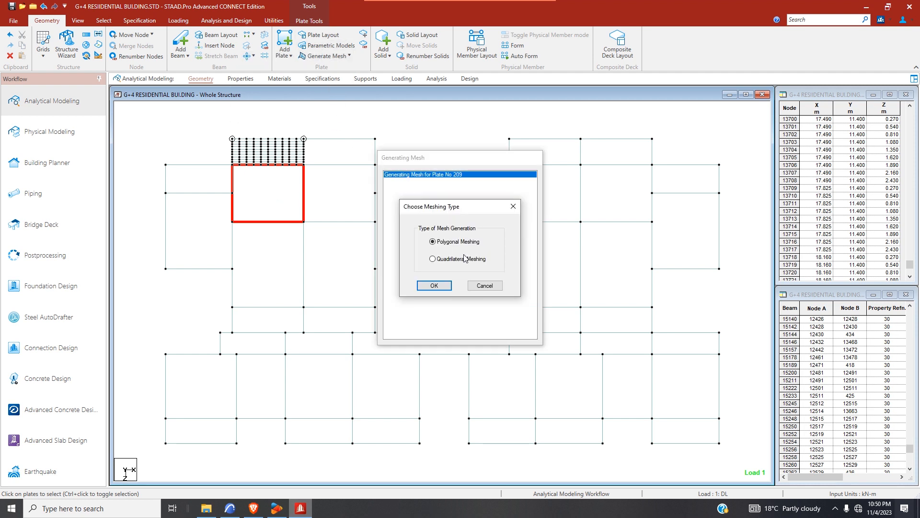
click(434, 286)
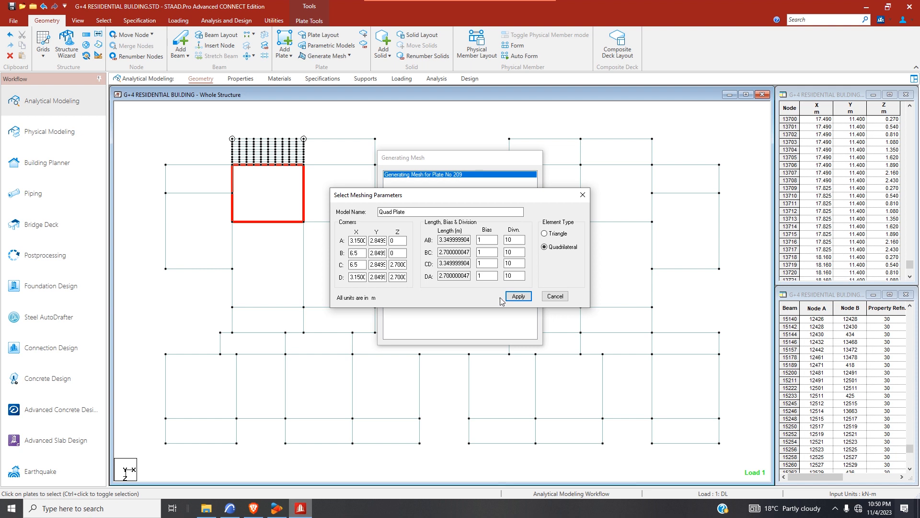
click(518, 297)
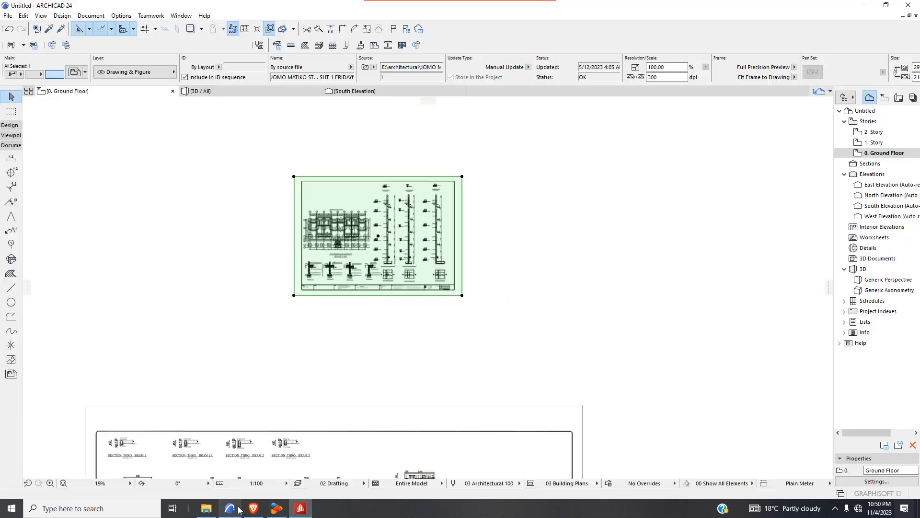
- Switch to ARCHICAD and explode the "SHT 1 FRIDAY" drawing into the current view
click(229, 508)
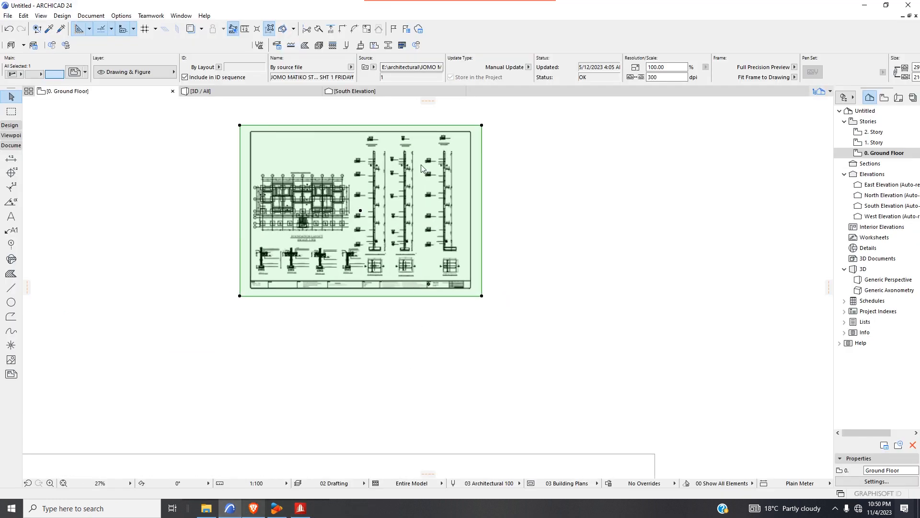
right_click(434, 147)
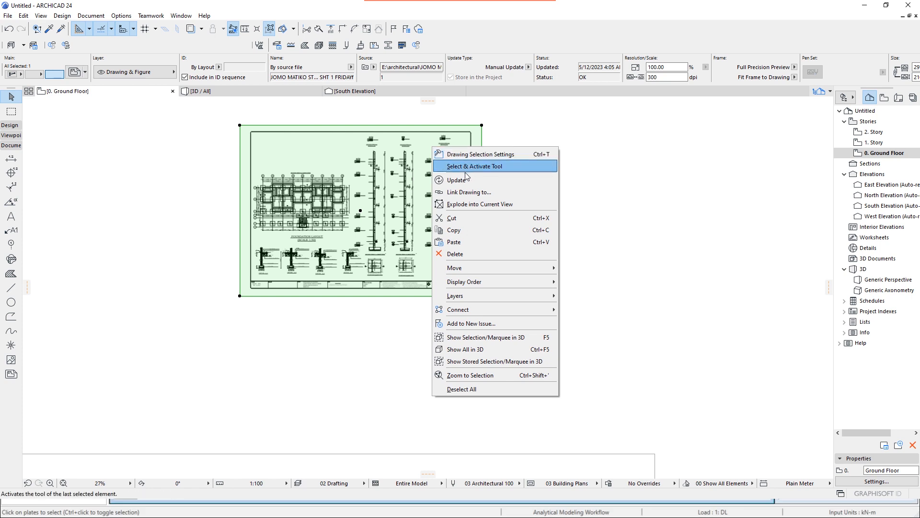
click(467, 206)
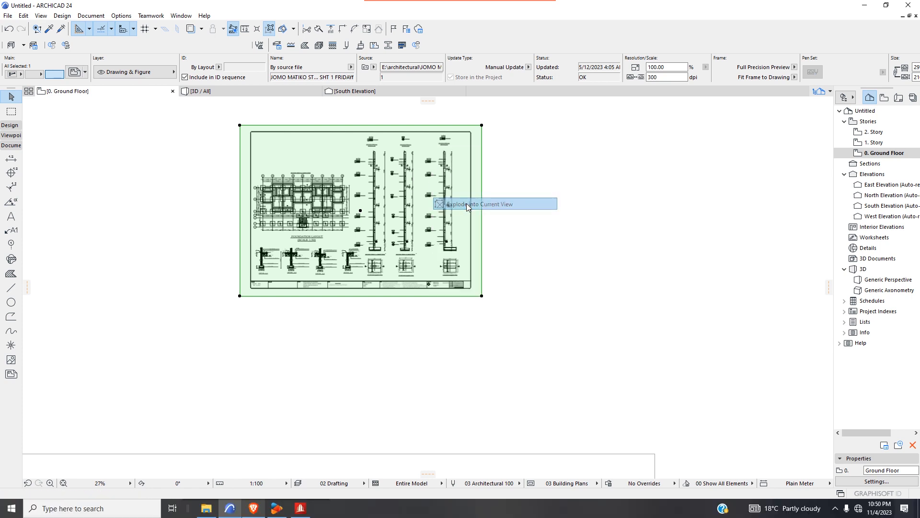
click(537, 276)
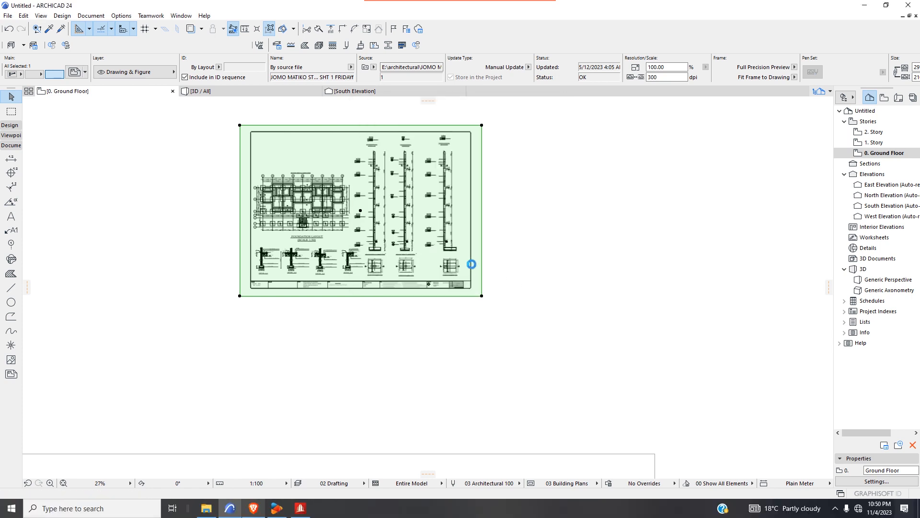
- Return to STAAD.Pro and select all unmeshed plates of the upper block together, leaving out the narrow strip and the rows below it
click(301, 508)
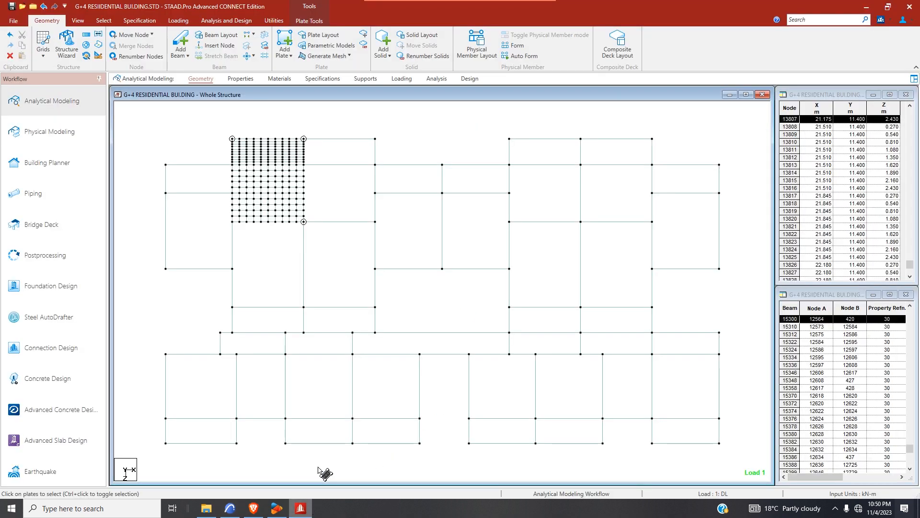
click(339, 209)
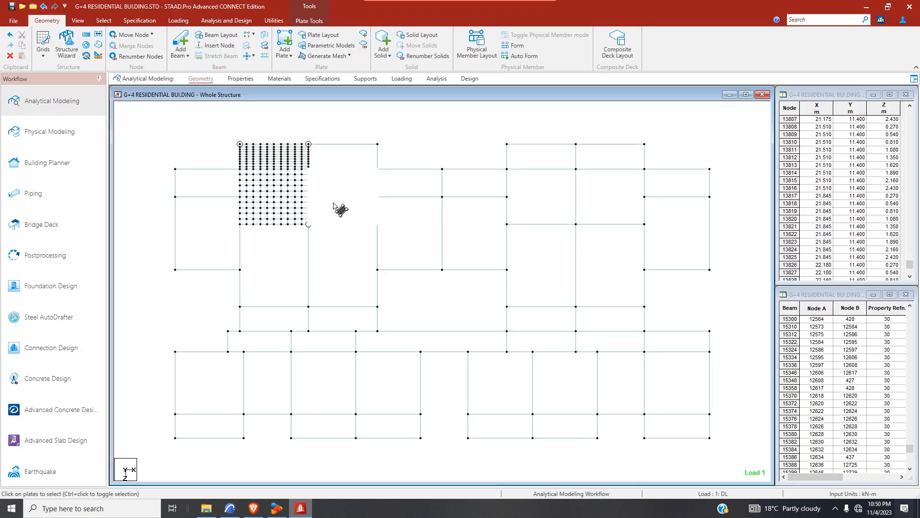
ctrl+click(349, 259)
ctrl+click(295, 275)
ctrl+click(223, 244)
ctrl+click(220, 190)
ctrl+click(407, 185)
ctrl+click(427, 236)
ctrl+click(476, 233)
ctrl+click(478, 185)
ctrl+click(553, 189)
ctrl+click(559, 161)
ctrl+click(626, 166)
ctrl+click(611, 202)
ctrl+click(594, 250)
ctrl+click(537, 257)
ctrl+click(681, 214)
ctrl+click(678, 183)
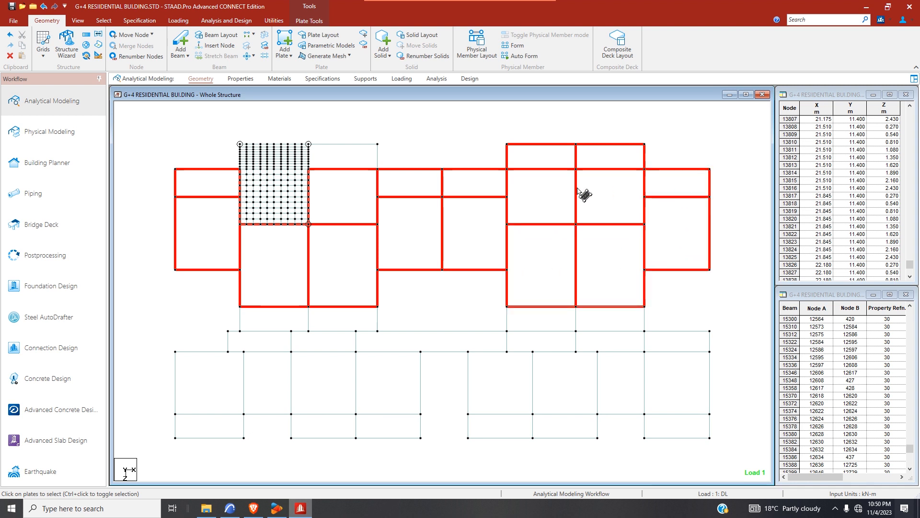
ctrl+click(367, 160)
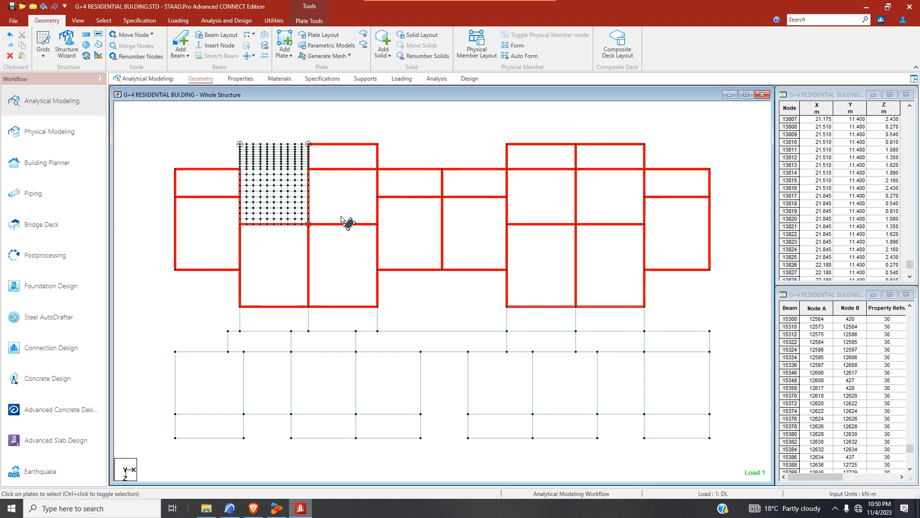
- Generate the mesh for the selected plates with bias 1, 10 divisions on every side and polygonal meshing
click(324, 57)
click(334, 71)
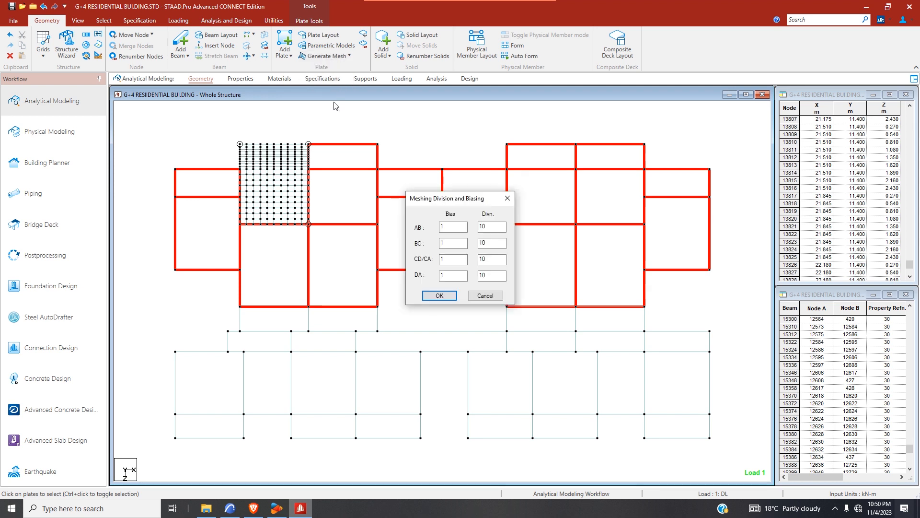
click(430, 296)
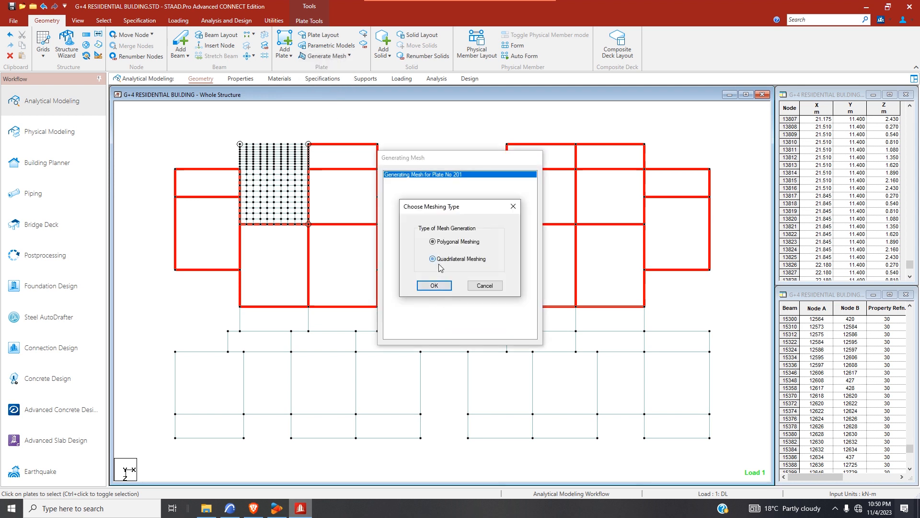
click(442, 286)
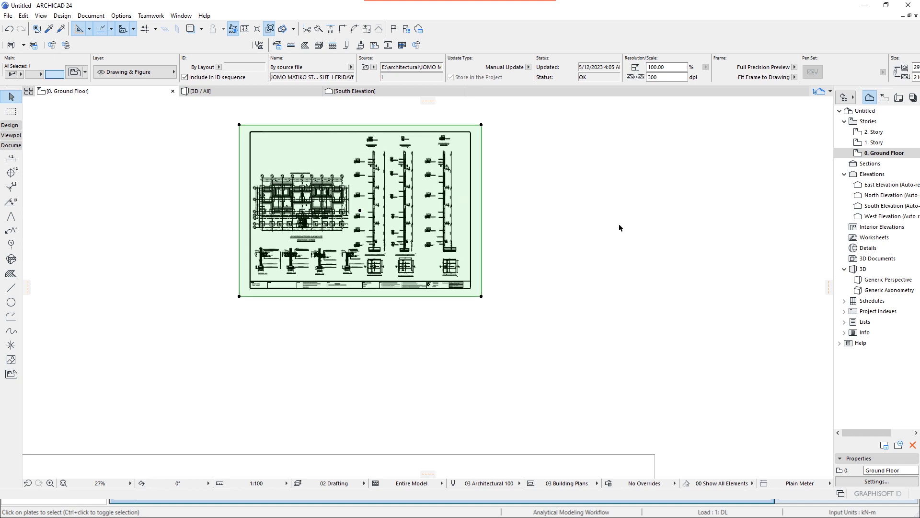
- In ARCHICAD, move the original "SHT 1 FRIDAY" drawing off its exploded linework and delete it
scroll(618, 226, up, 3)
click(609, 265)
scroll(609, 264, down, 3)
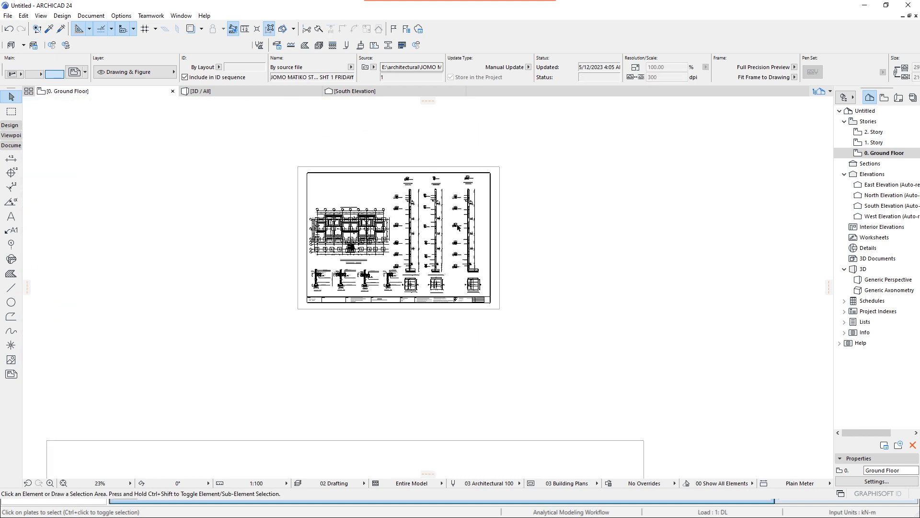
click(375, 205)
click(368, 185)
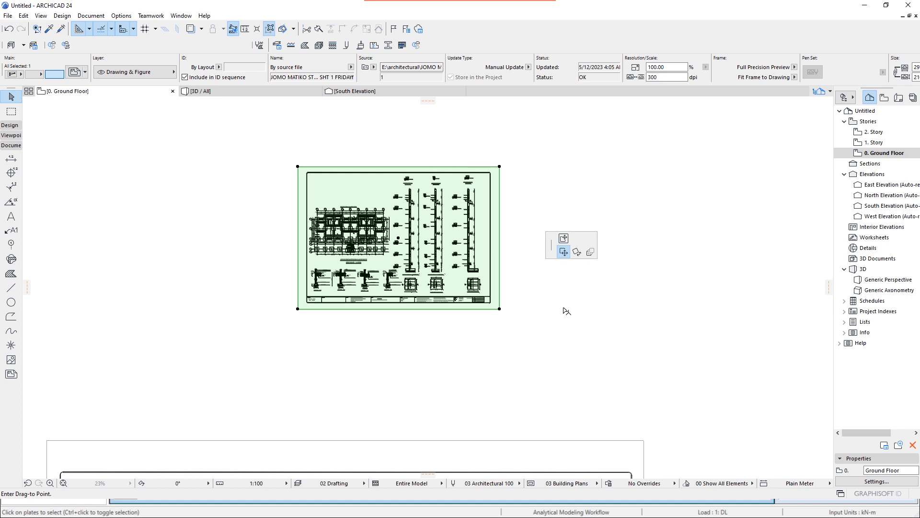
ctrl+click(596, 283)
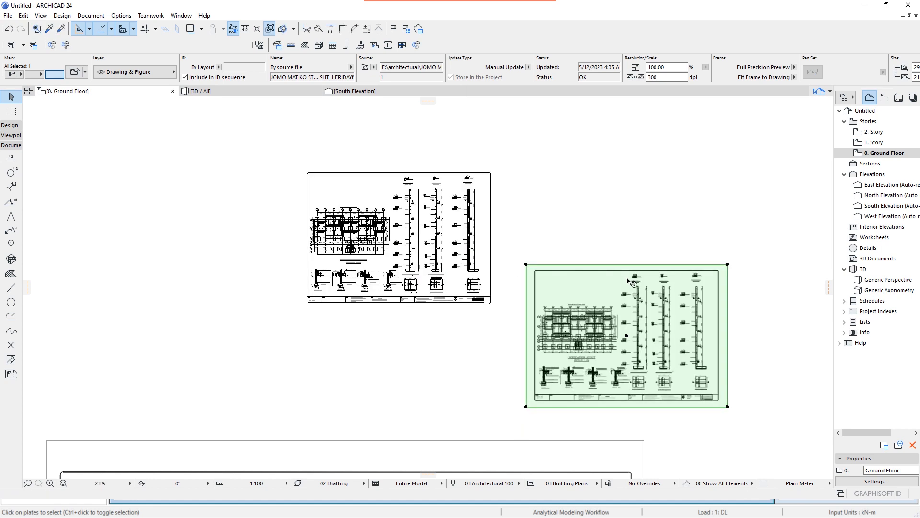
key(Delete)
- Examine the exploded first structural sheet close up and its position among the other placed drawings
scroll(411, 240, up, 9)
scroll(423, 186, down, 5)
scroll(363, 331, up, 10)
scroll(364, 330, down, 15)
scroll(394, 377, up, 14)
scroll(395, 377, down, 9)
scroll(548, 300, up, 4)
scroll(430, 221, down, 14)
scroll(430, 223, down, 6)
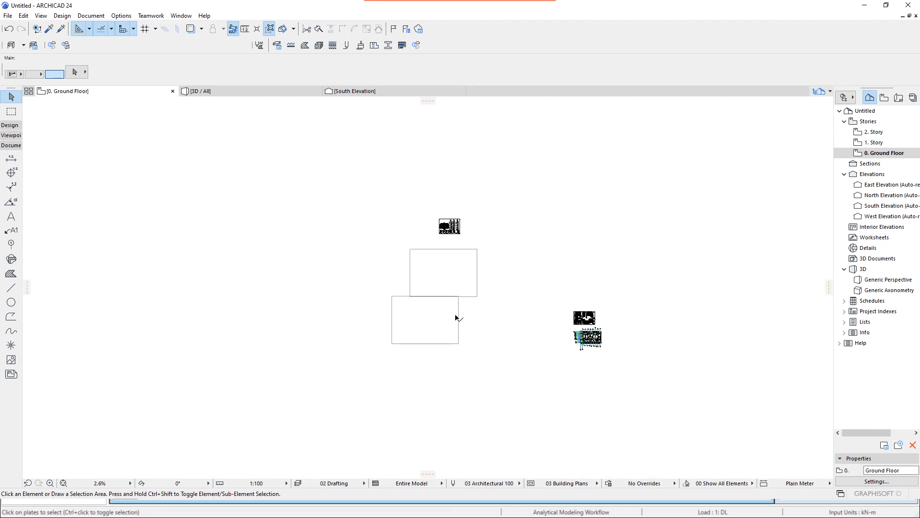
- Explode the "FNL SHT 2" drawing into the current view, using the drawing's layer and the project's line and fill attributes
scroll(445, 295, up, 7)
scroll(446, 284, down, 3)
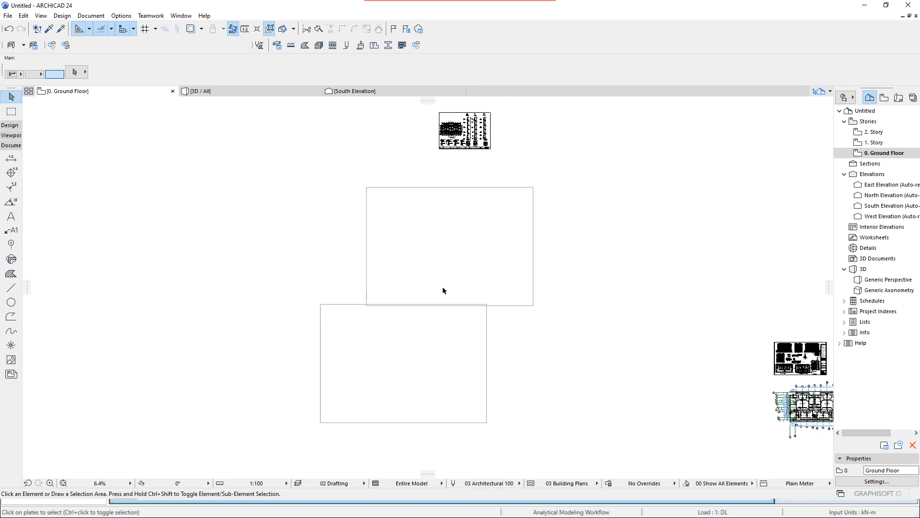
scroll(482, 214, up, 3)
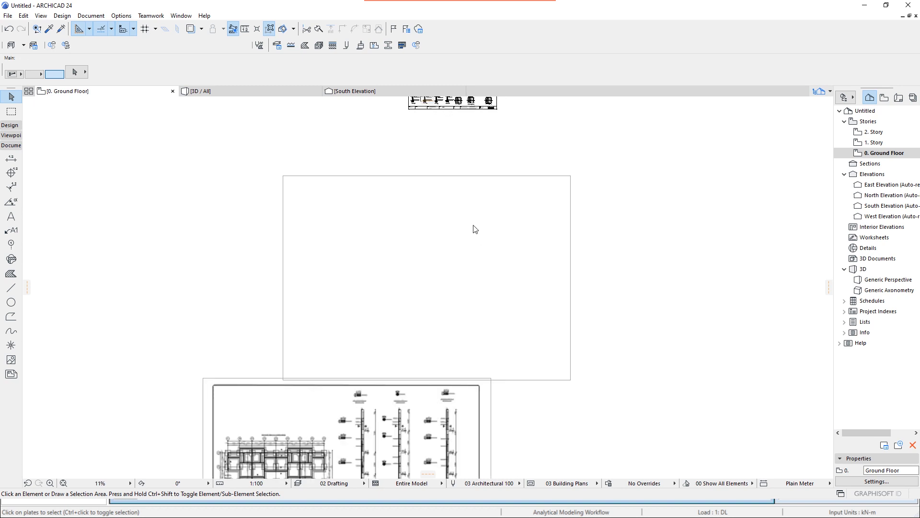
click(474, 228)
right_click(409, 247)
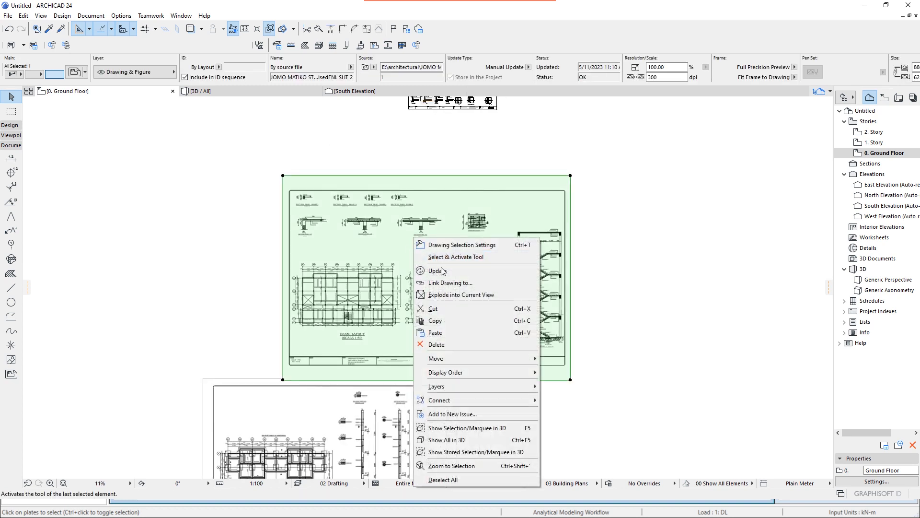
click(462, 294)
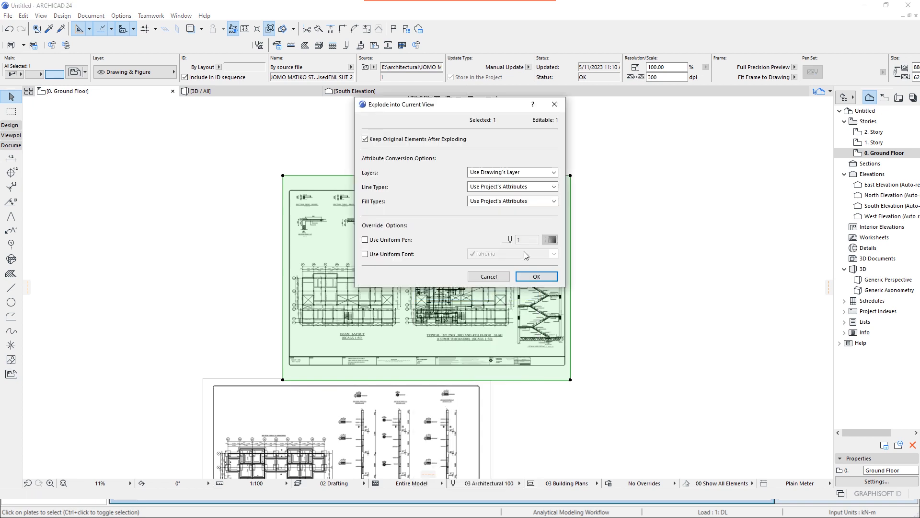
click(536, 277)
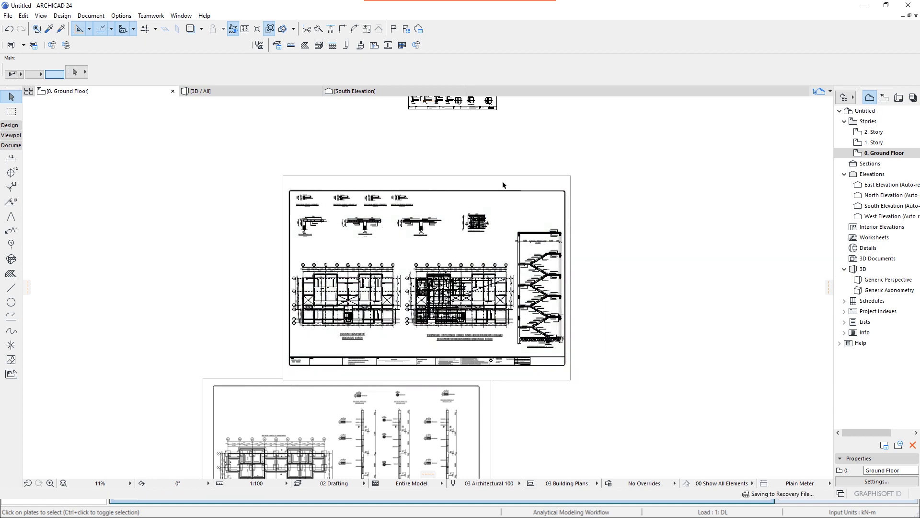
- Move the original "FNL SHT 2" drawing off its exploded linework and delete it
scroll(463, 196, up, 1)
scroll(320, 177, down, 1)
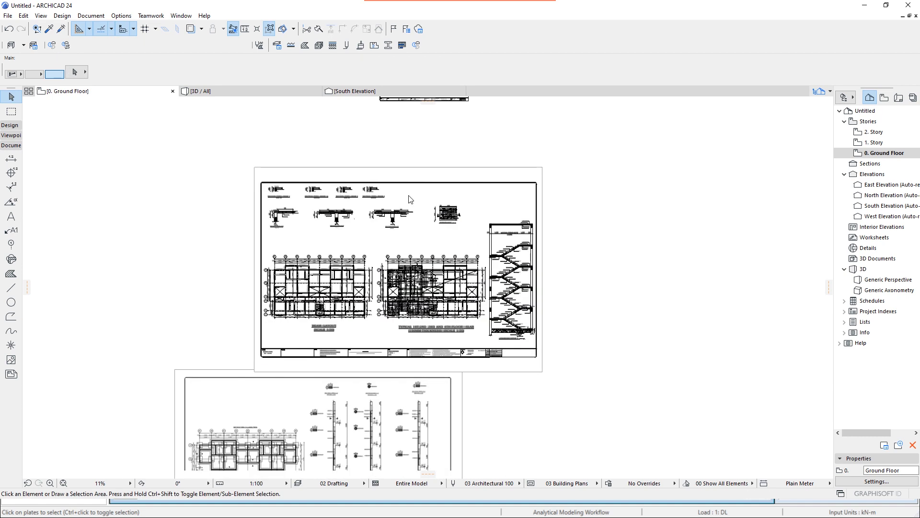
click(408, 197)
click(409, 196)
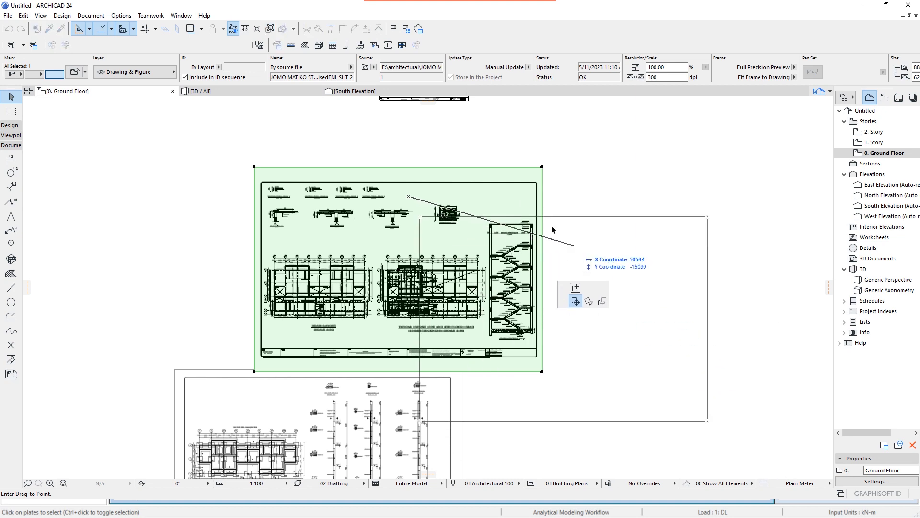
click(709, 266)
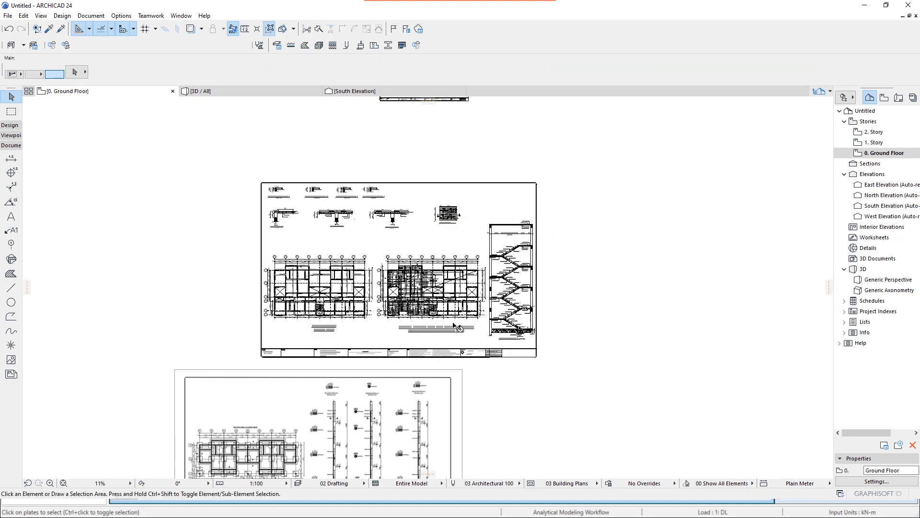
- Examine the voids and staircase in the typical floor slab and beam layout plans, and return to STAAD.Pro
scroll(305, 247, up, 6)
scroll(305, 248, down, 3)
scroll(307, 370, up, 4)
scroll(297, 354, down, 3)
scroll(563, 315, up, 5)
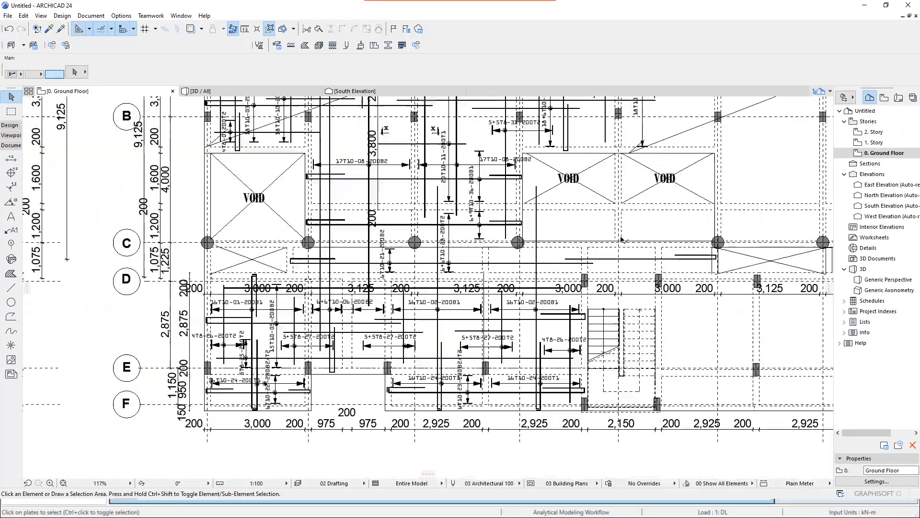
scroll(562, 208, down, 2)
scroll(563, 207, up, 4)
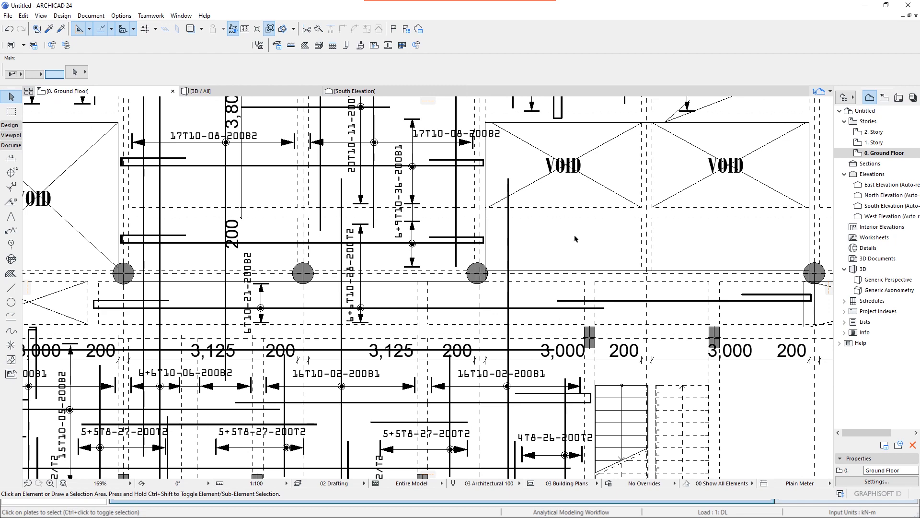
scroll(573, 238, down, 2)
scroll(645, 252, down, 2)
scroll(645, 252, up, 3)
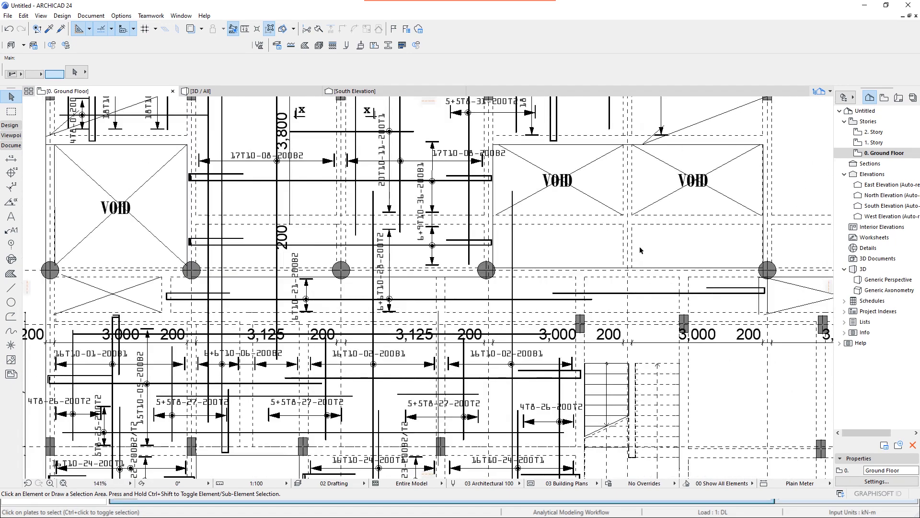
scroll(586, 243, down, 5)
scroll(512, 240, down, 2)
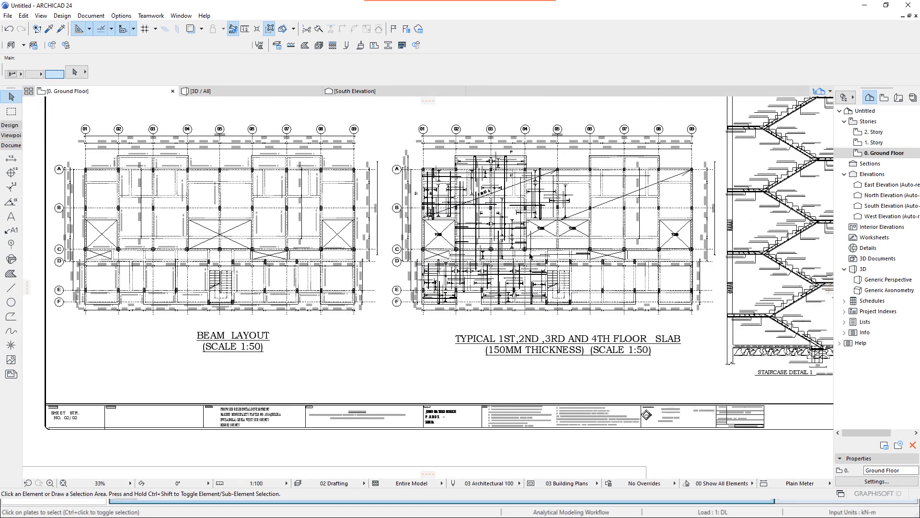
scroll(206, 252, up, 5)
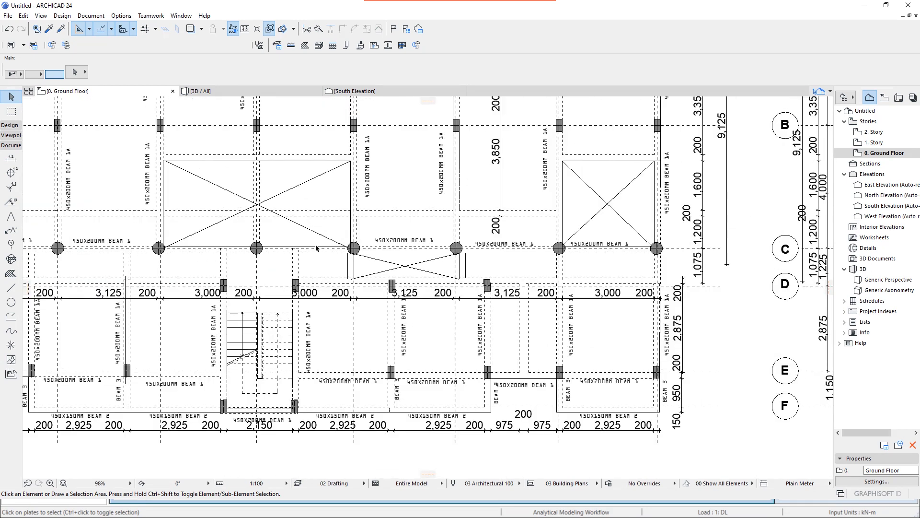
scroll(335, 253, down, 5)
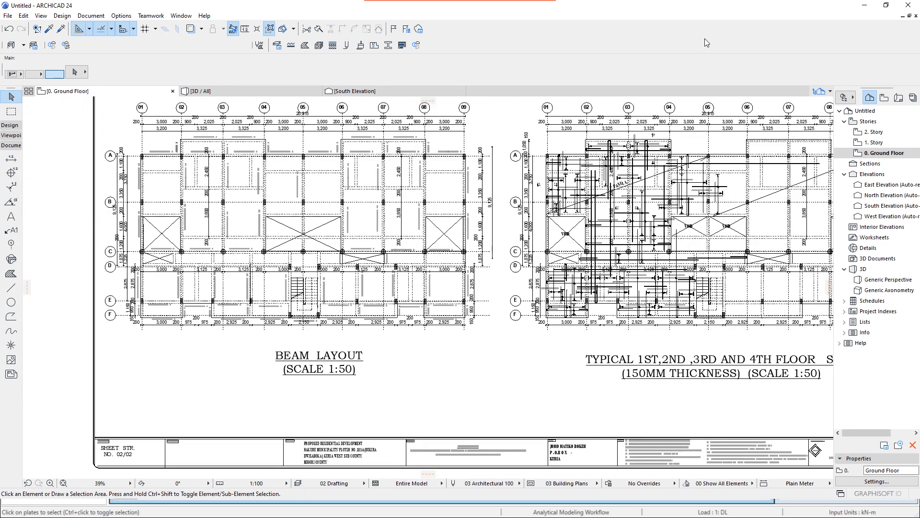
click(865, 5)
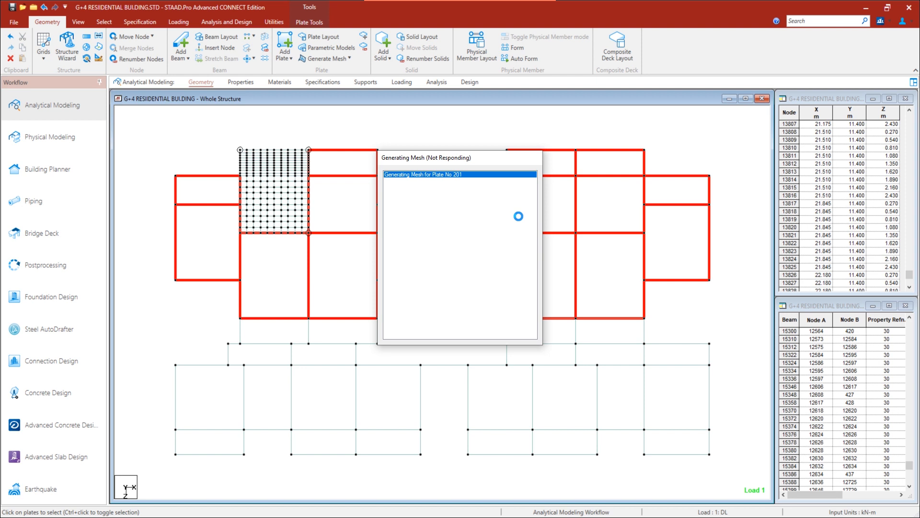
- End the unresponsive STAAD.Pro process that hung while generating the plate mesh and relaunch the program from the desktop
click(510, 232)
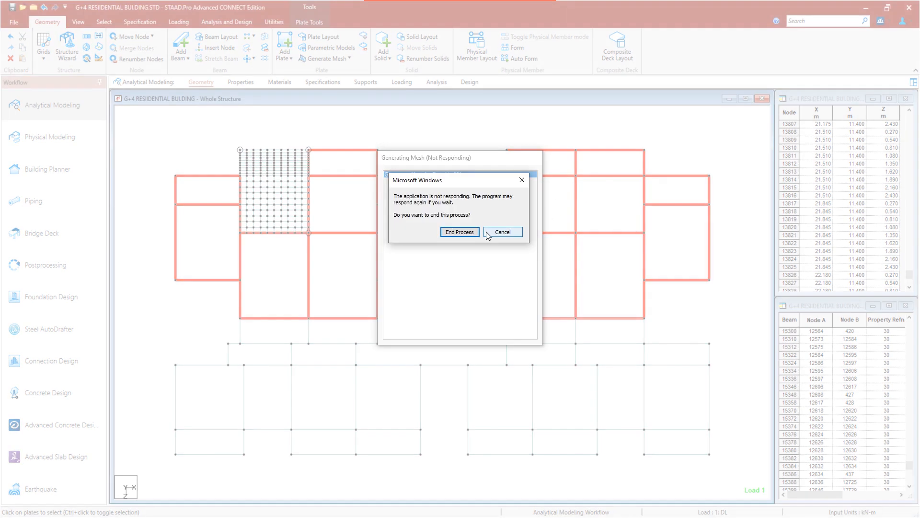
click(458, 232)
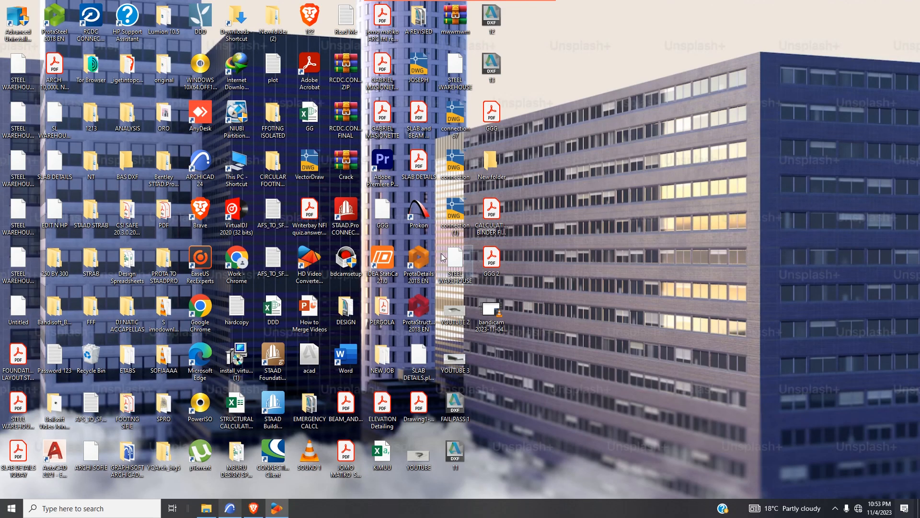
double_click(347, 218)
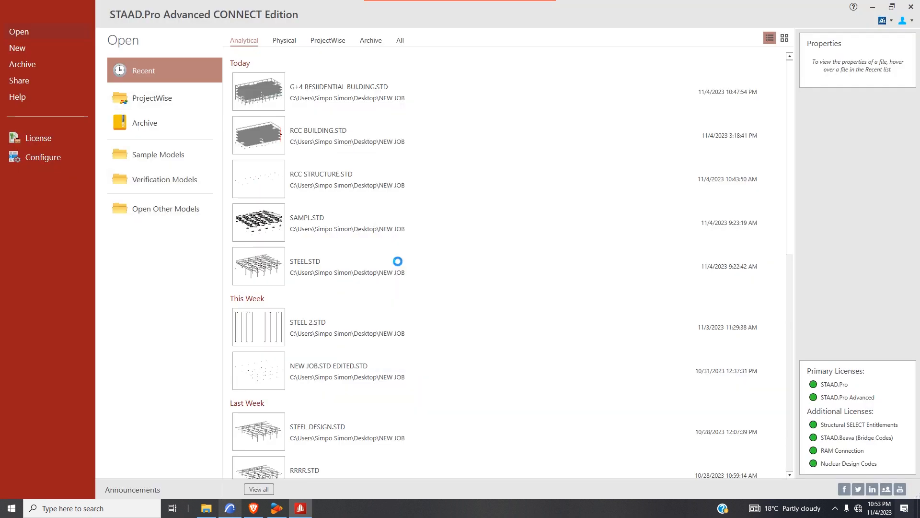
- Open the recent G+4 RESIIDENTIAL BUILDING.STD model without assigning a CONNECT project, keeping the Assign Dialog enabled for the next opening
click(281, 99)
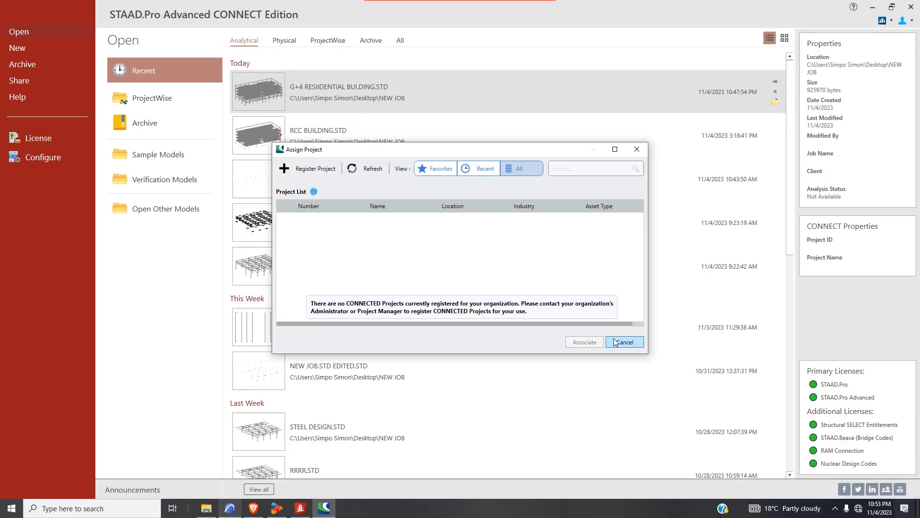
click(614, 352)
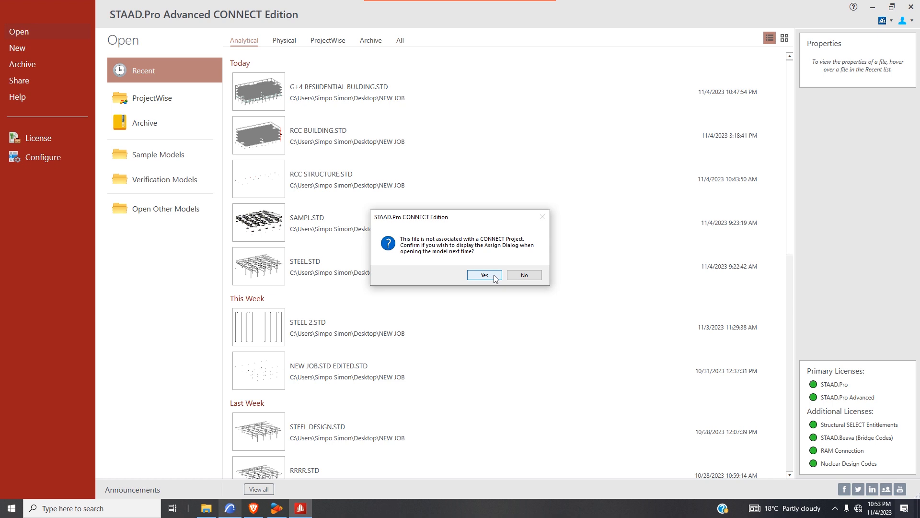
click(484, 275)
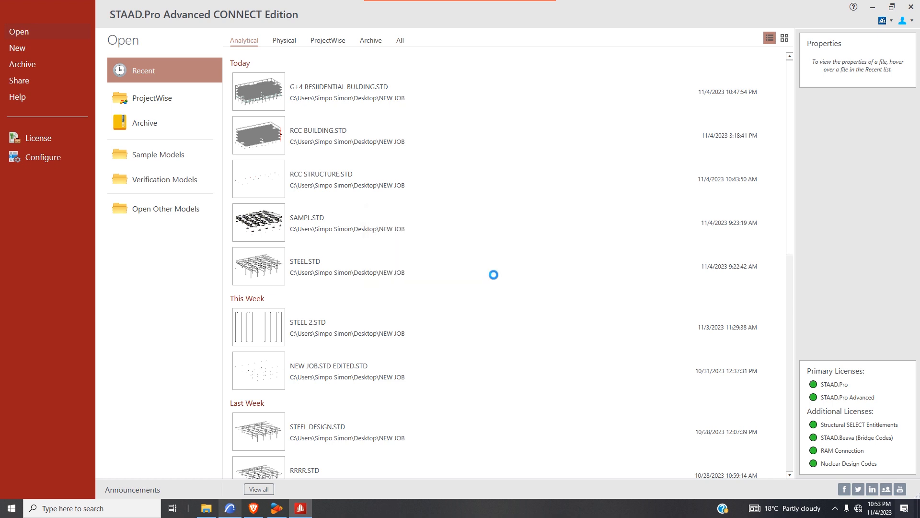
click(271, 96)
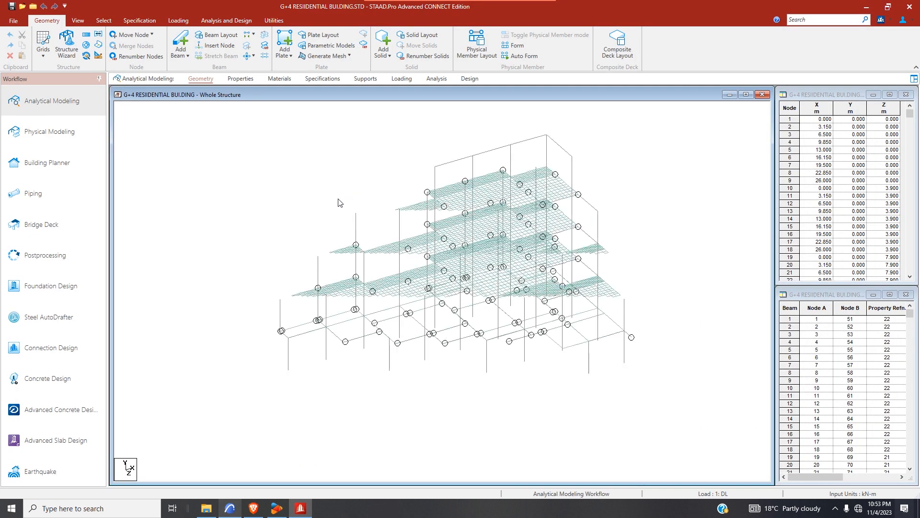
- Run the analysis and concrete design of the whole building and open the output file in the viewer
click(227, 20)
key(ctrl+F5)
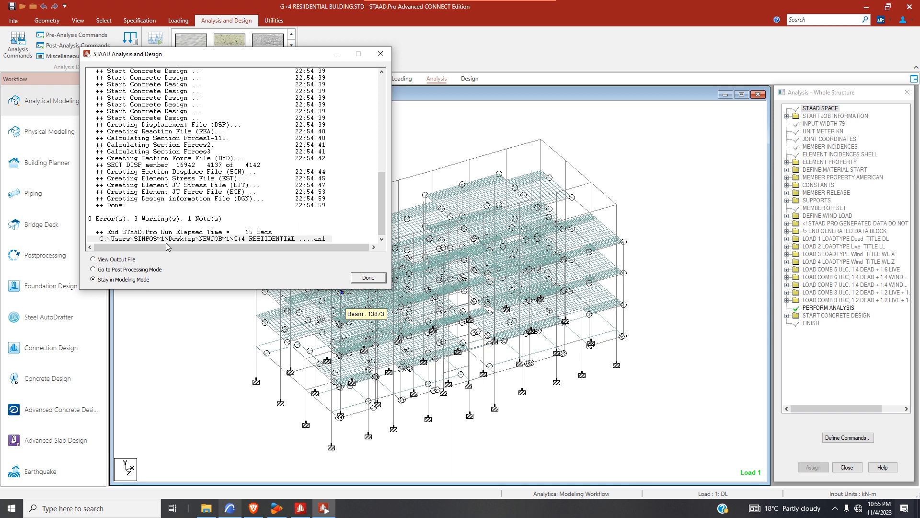
click(94, 260)
click(365, 278)
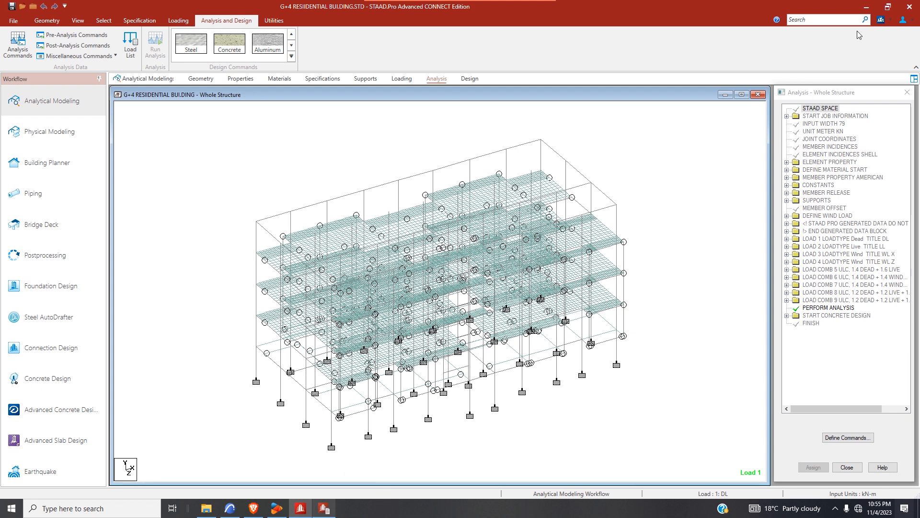
click(867, 7)
- Examine the analysis output from the joint coordinates through the beam and column design results to the concrete take off
scroll(499, 256, down, 11)
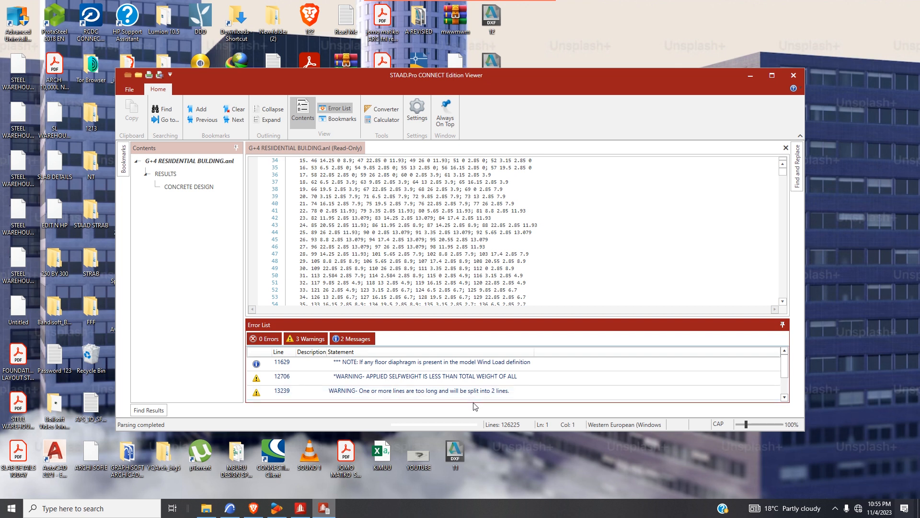
scroll(440, 261, down, 20)
scroll(441, 262, down, 20)
scroll(465, 244, down, 20)
scroll(481, 257, down, 20)
scroll(499, 262, down, 20)
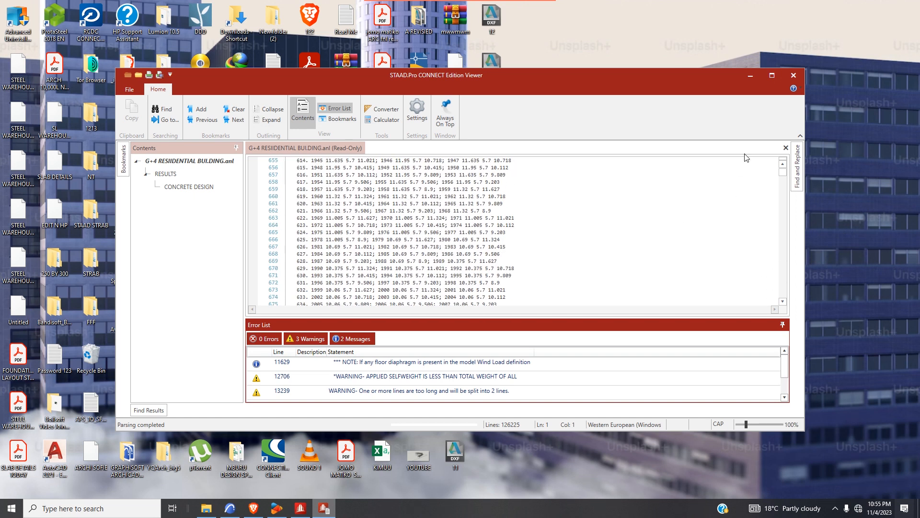
click(783, 184)
click(783, 202)
click(783, 216)
click(783, 214)
drag(782, 175, 777, 233)
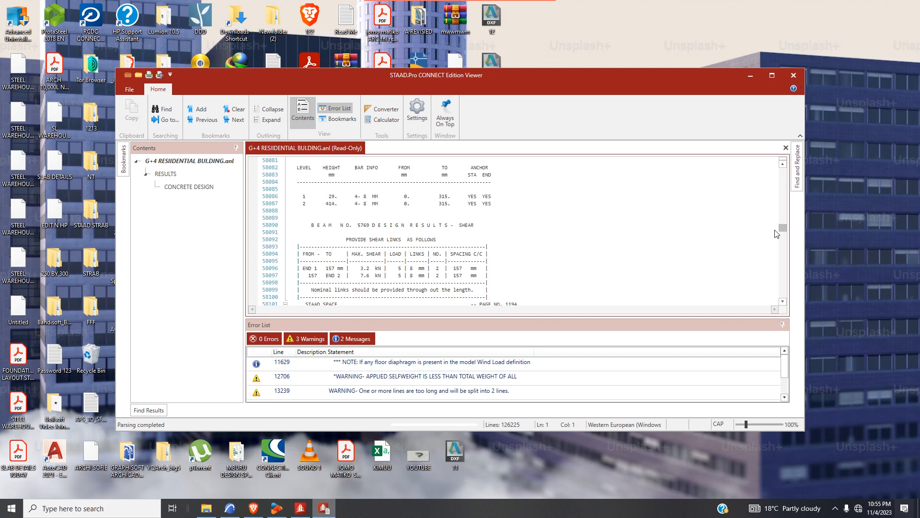
drag(777, 233, 772, 249)
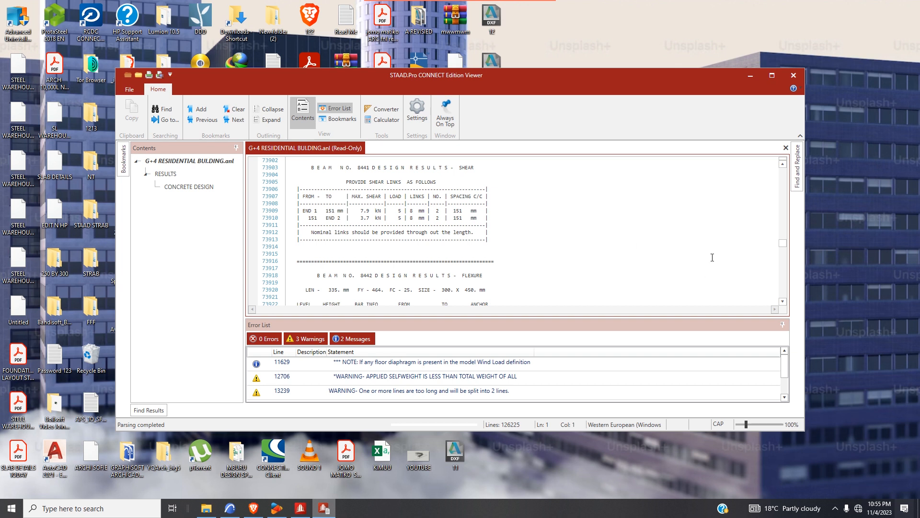
drag(784, 243, 773, 303)
scroll(455, 241, up, 8)
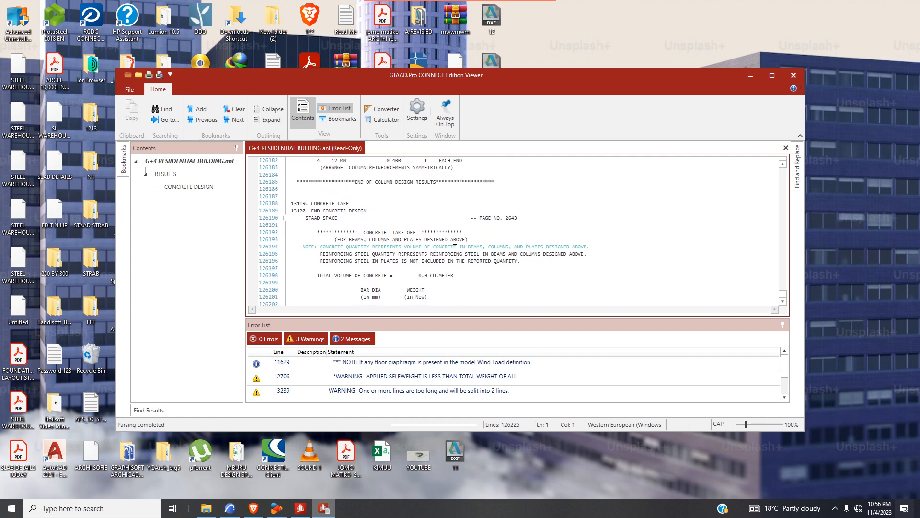
scroll(457, 243, up, 2)
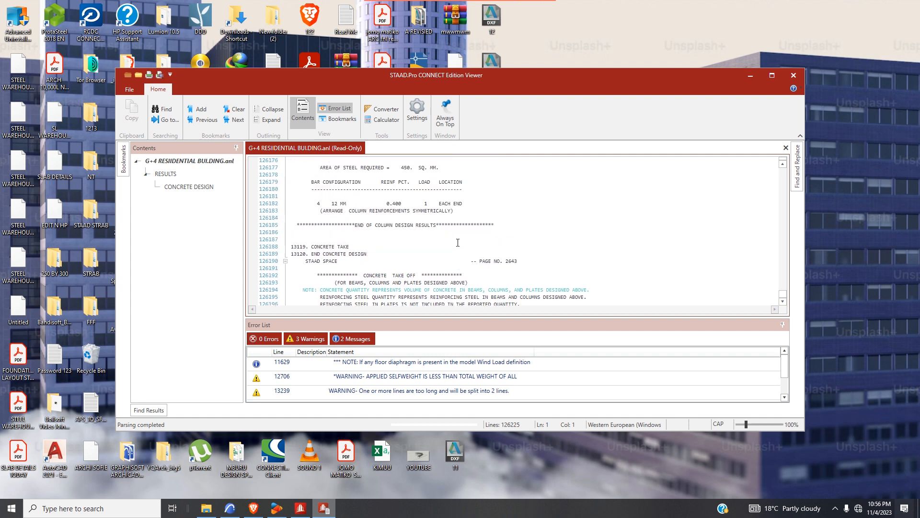
scroll(458, 243, up, 2)
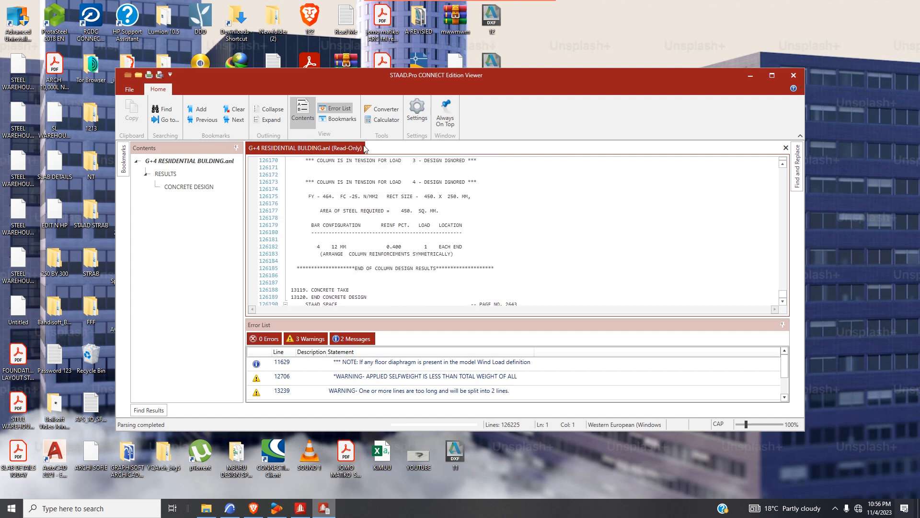
- Try to print the analysis output file, end the unresponsive viewer process and return to the building model in STAAD.Pro
click(149, 76)
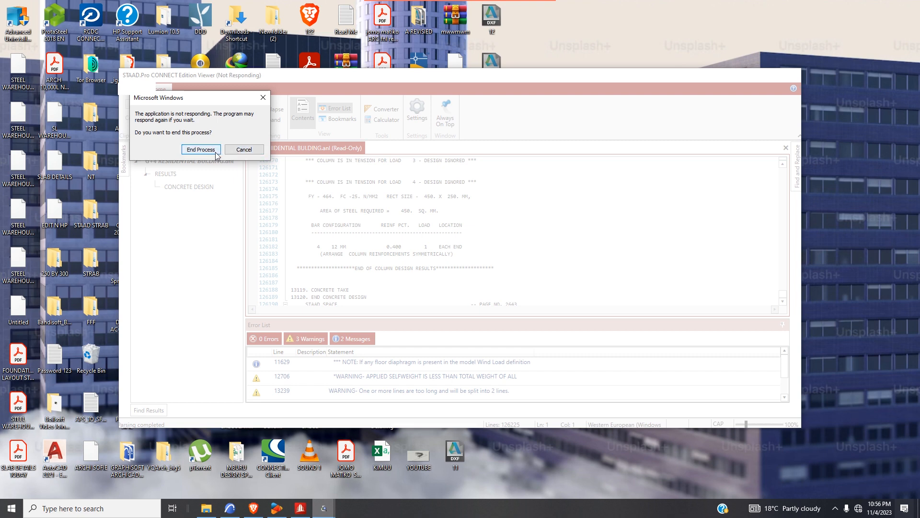
click(201, 150)
click(300, 508)
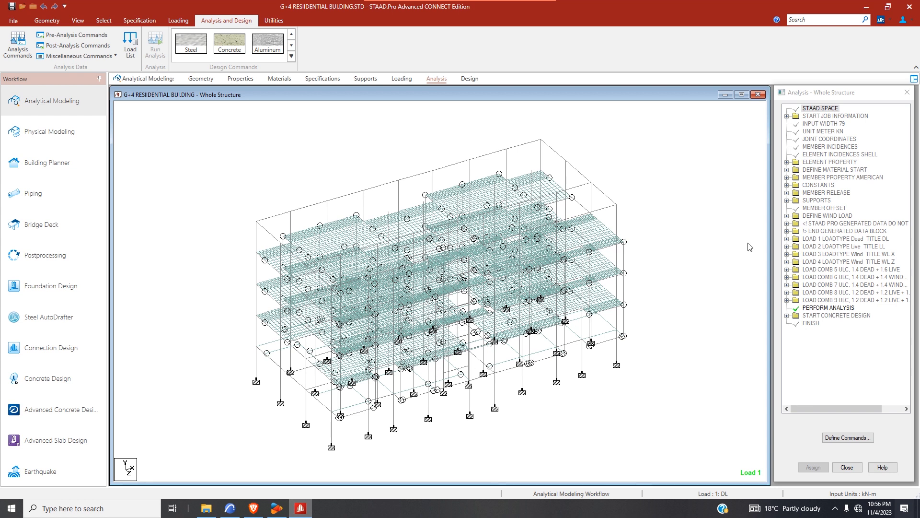
- Check the section properties display and open the load definitions for the whole structure
click(241, 79)
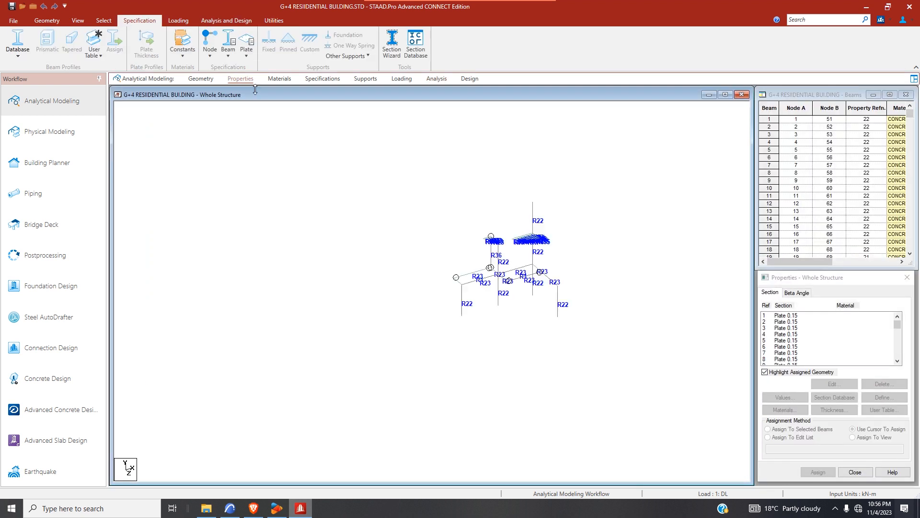
click(401, 79)
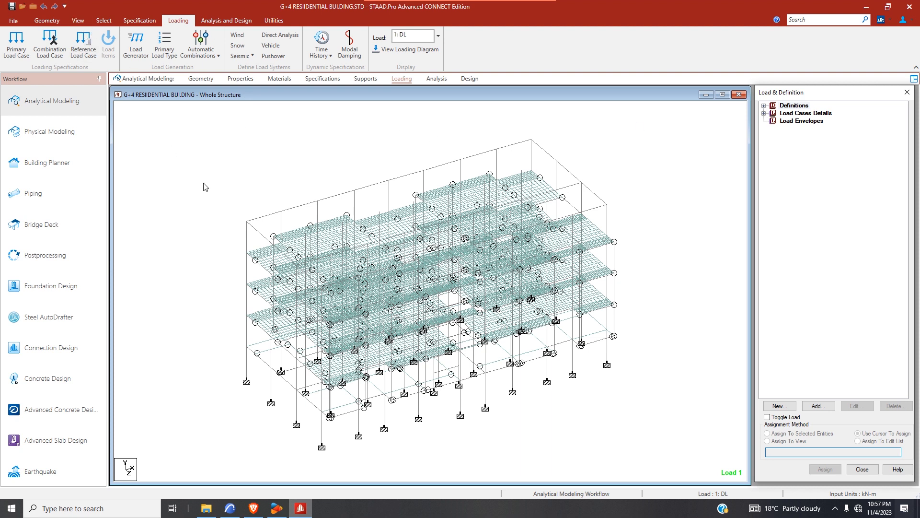
scroll(207, 188, down, 1)
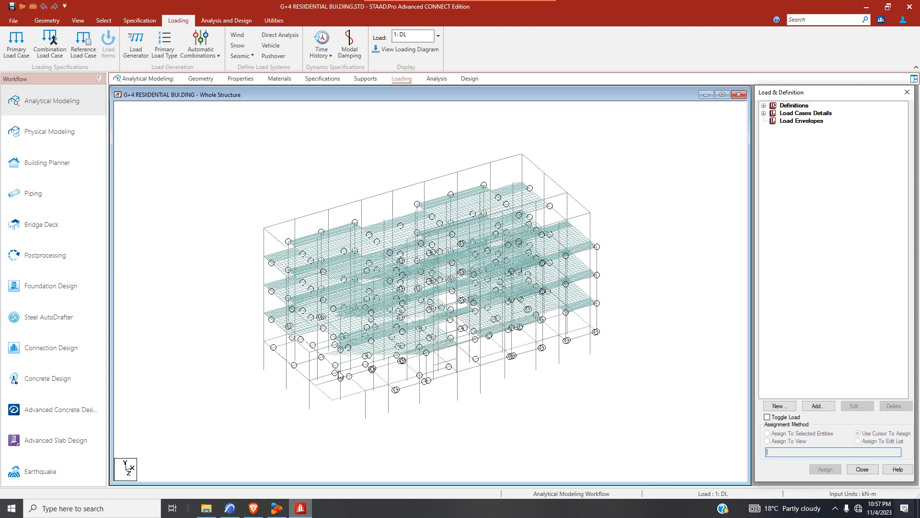
- Select all beams of the building with a selection window and try to highlight or intersect intersecting beams
click(75, 24)
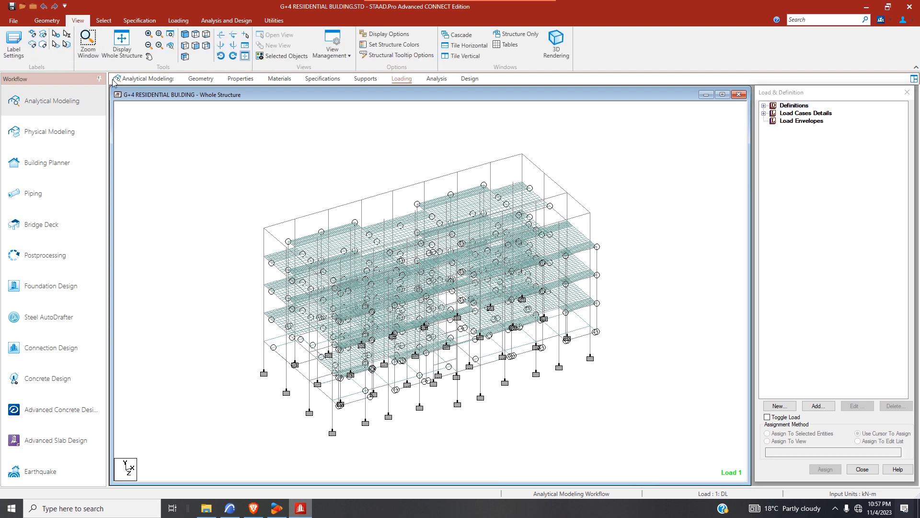
click(110, 23)
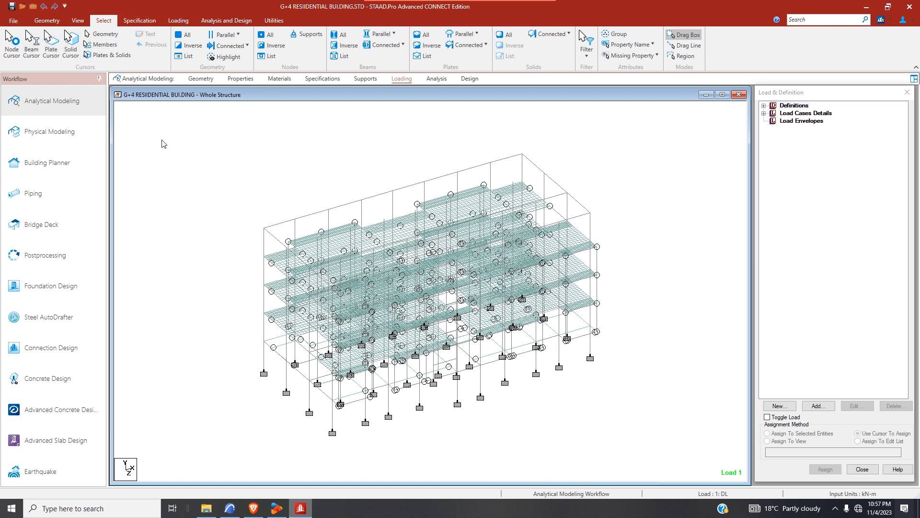
drag(180, 118, 634, 445)
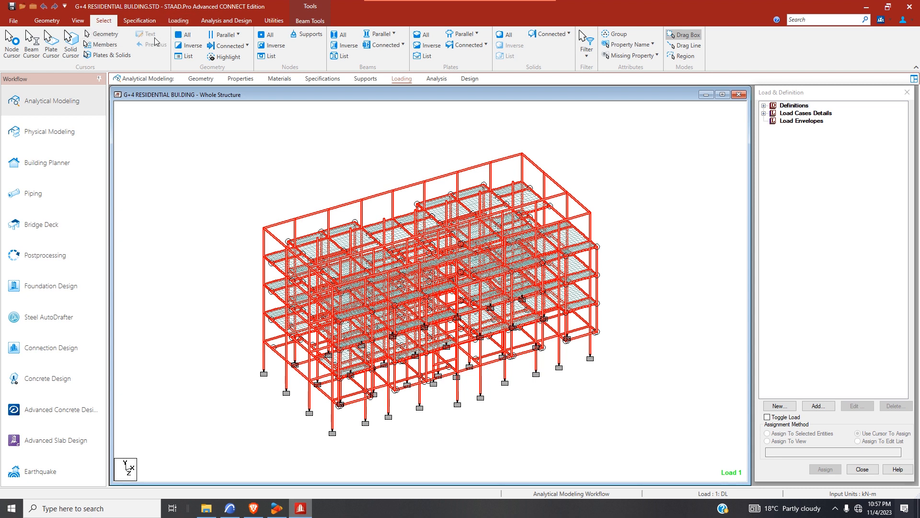
click(78, 20)
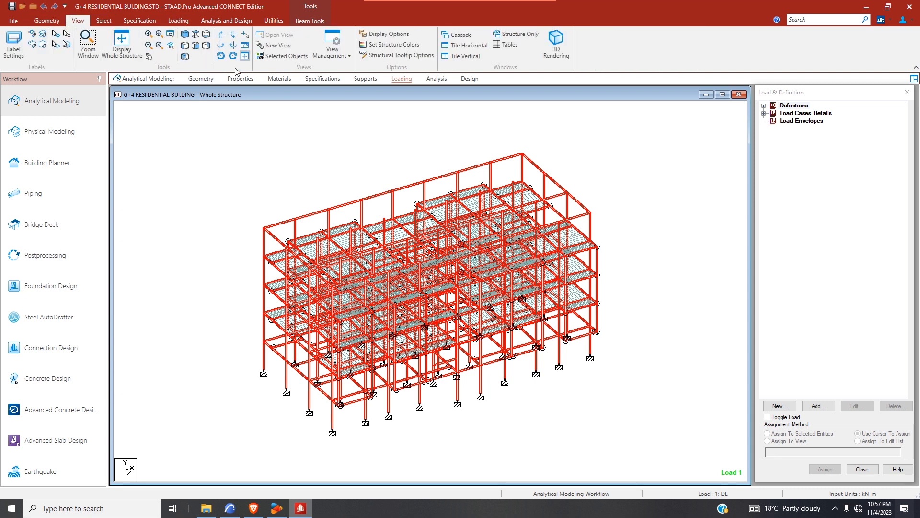
click(46, 20)
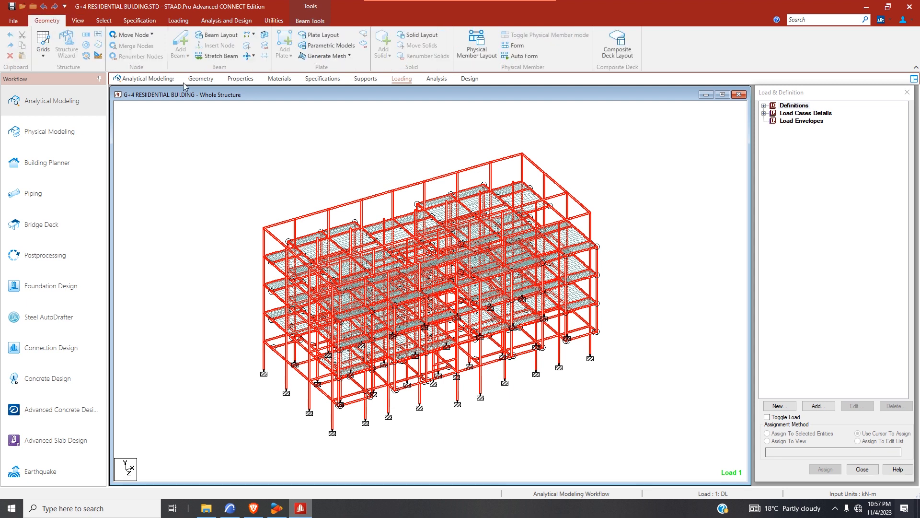
click(249, 55)
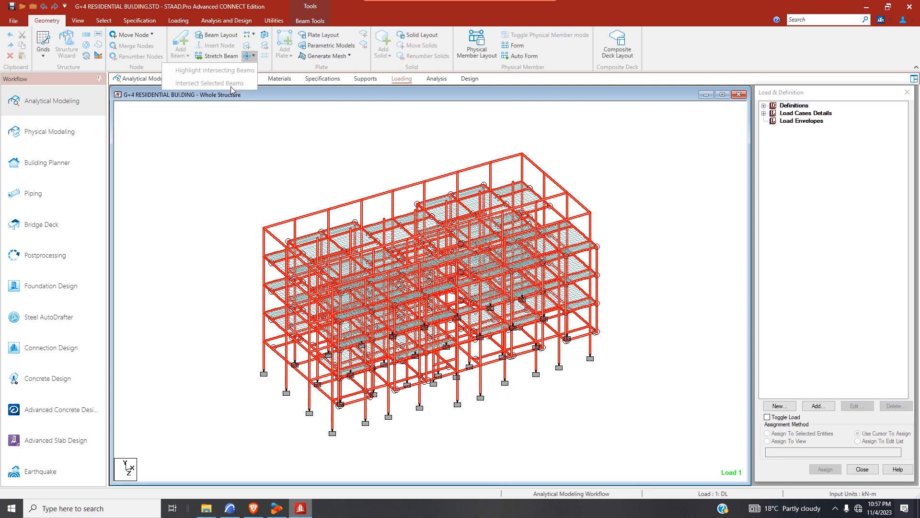
click(265, 126)
click(254, 56)
click(307, 509)
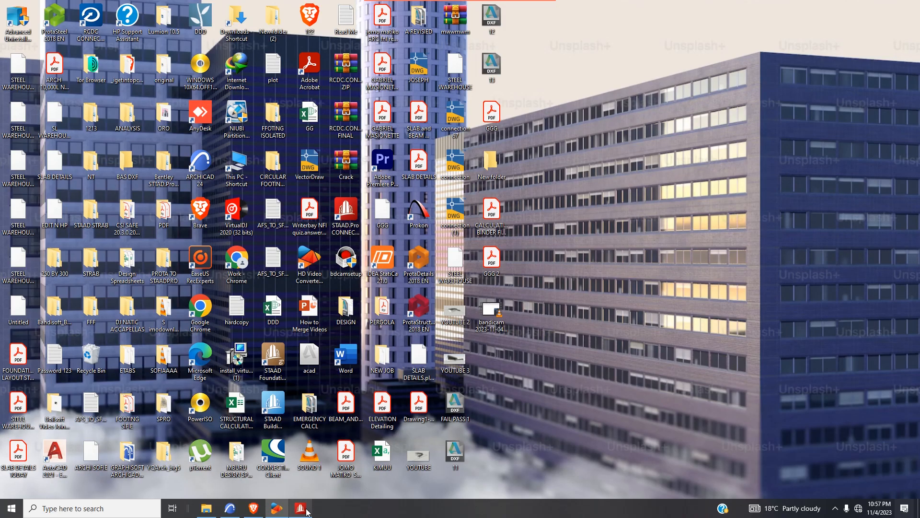
click(300, 508)
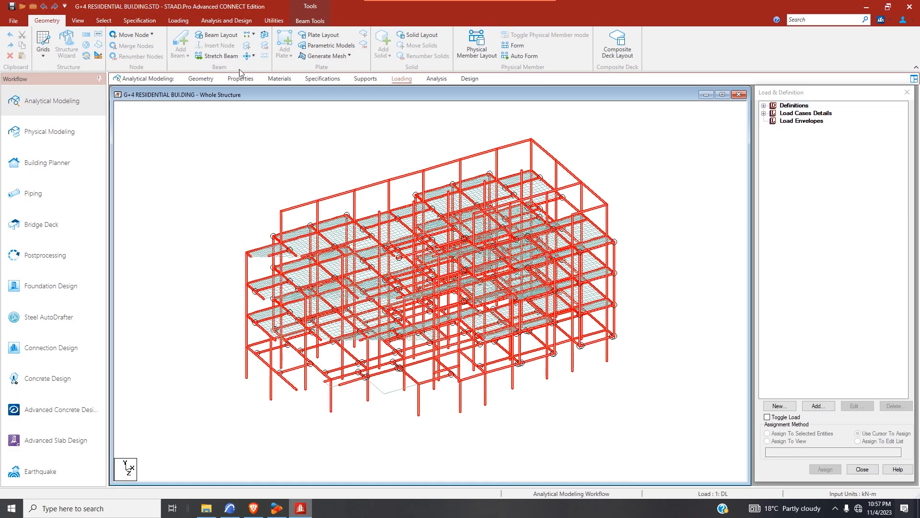
click(254, 56)
click(231, 156)
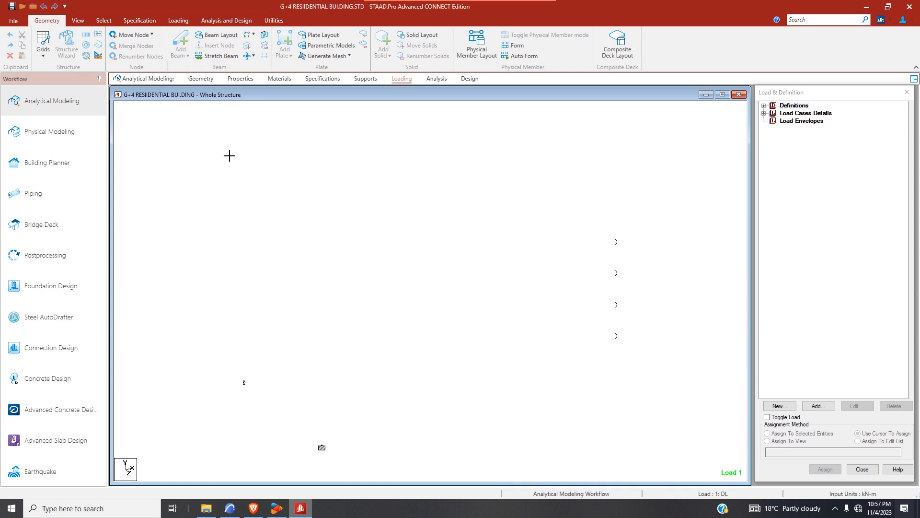
click(248, 57)
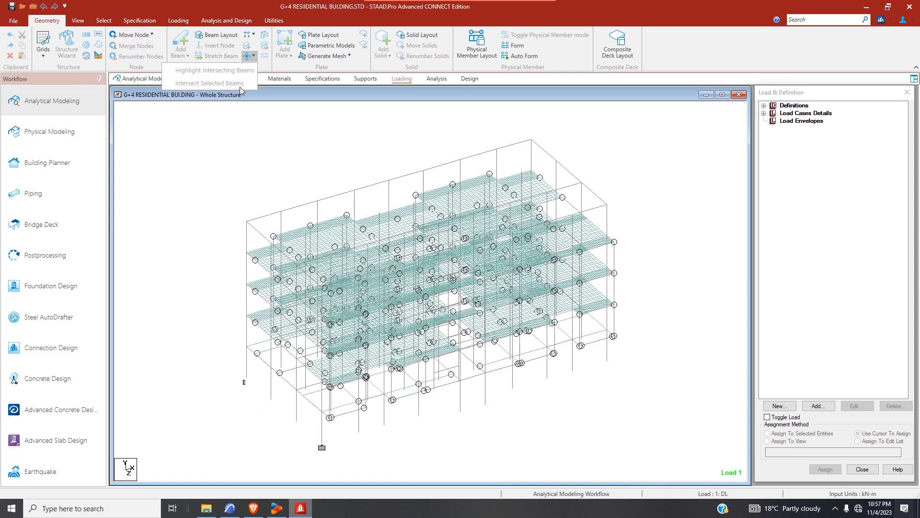
click(259, 51)
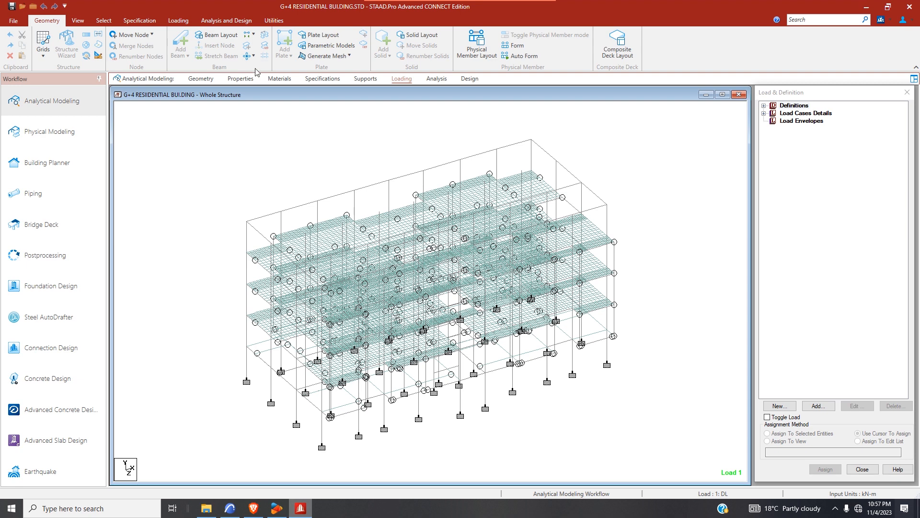
click(301, 508)
click(301, 508)
- Assign the SELFWEIGHT Y -1 load of load case 1: DL to the whole view, deleting the existing result files
click(764, 114)
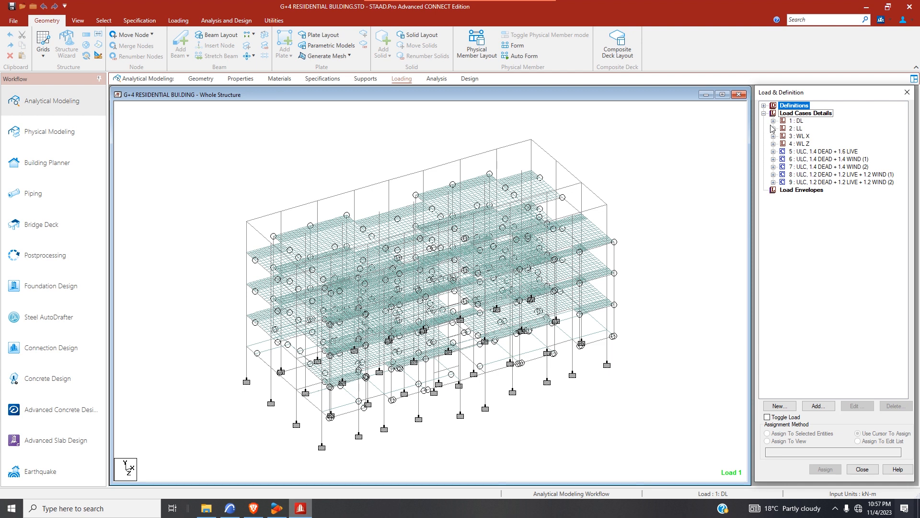
click(773, 121)
click(816, 120)
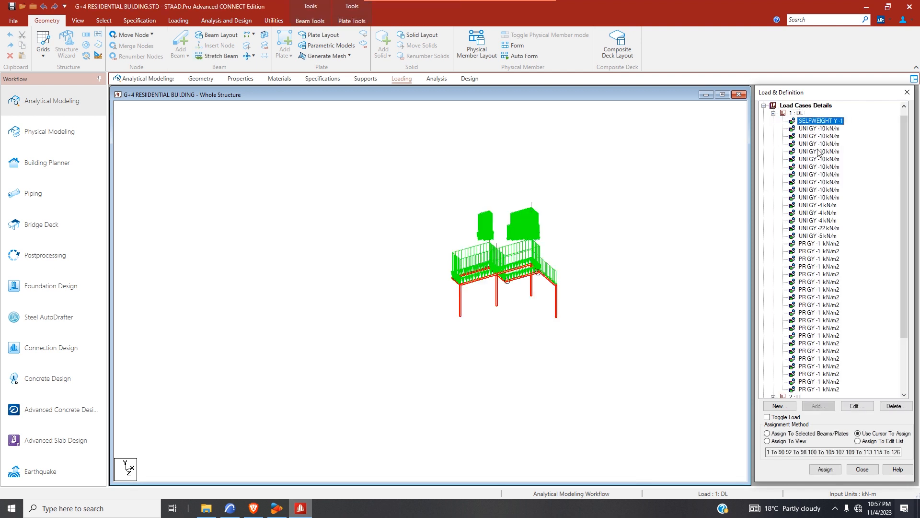
click(768, 441)
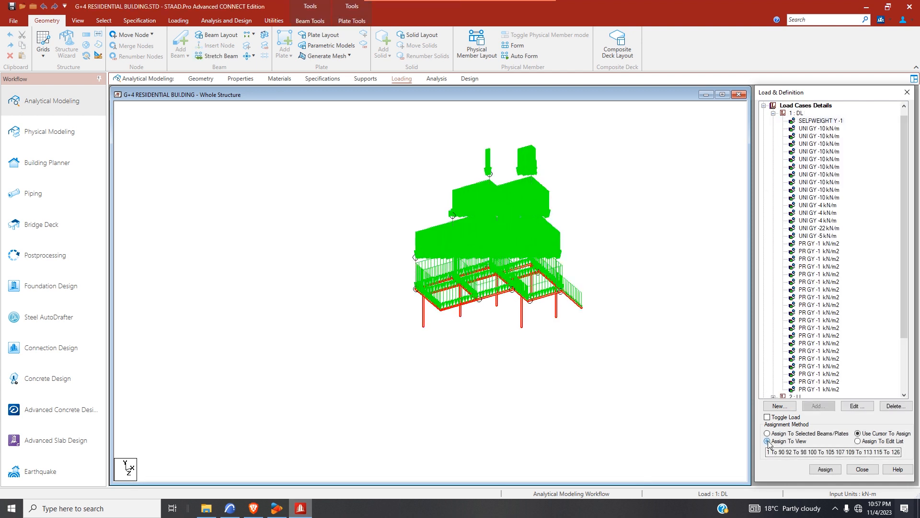
click(817, 470)
click(851, 310)
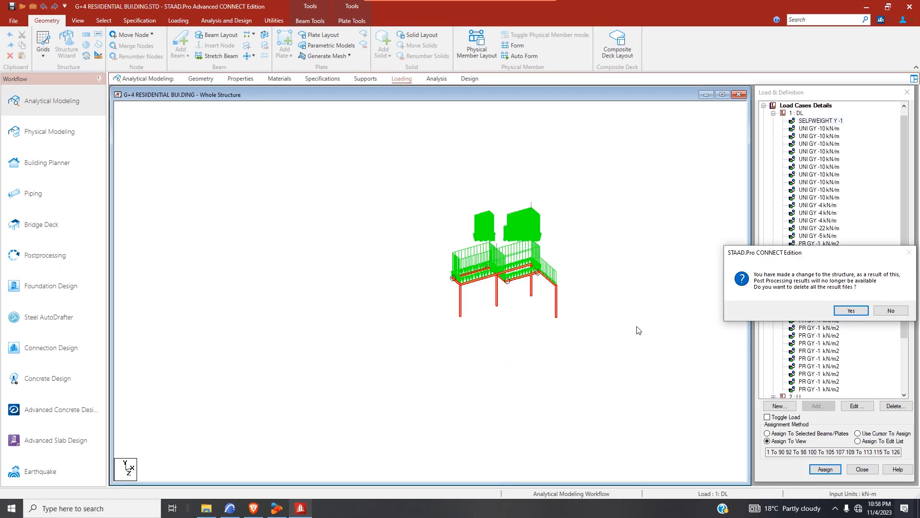
click(848, 311)
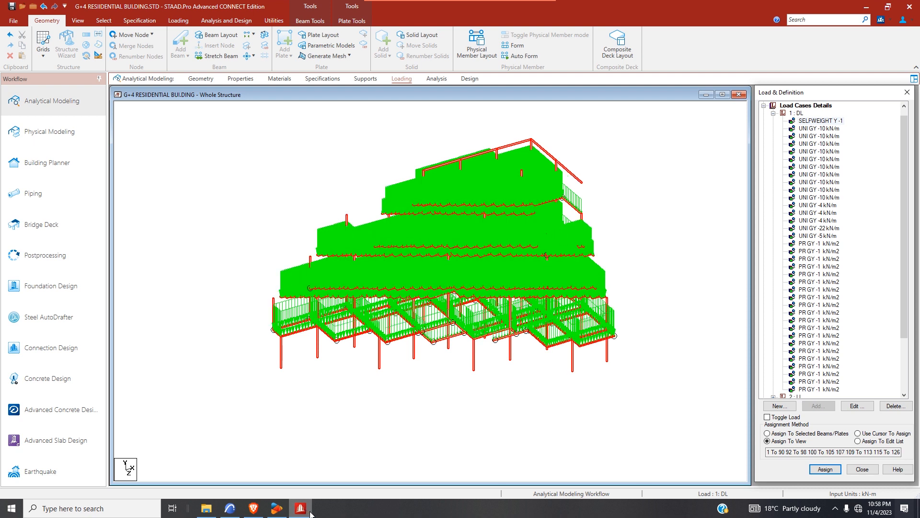
mouse_move(430, 5)
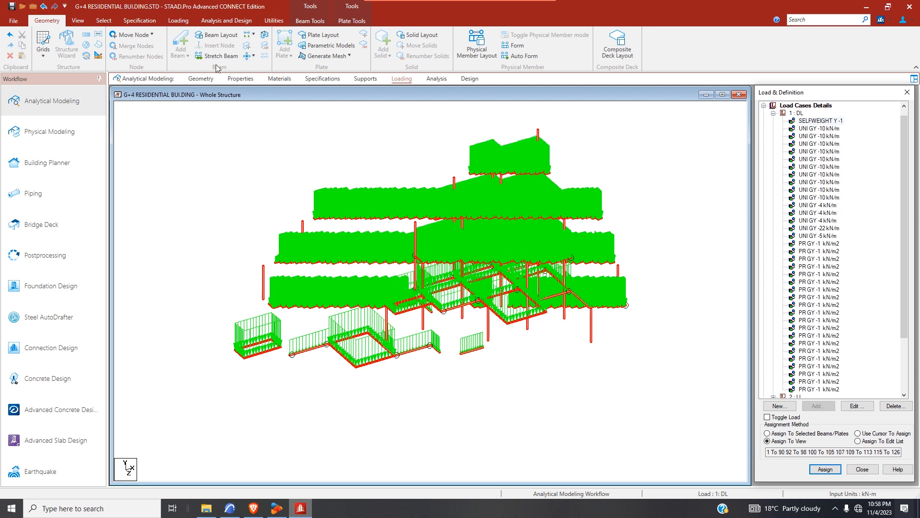
click(211, 172)
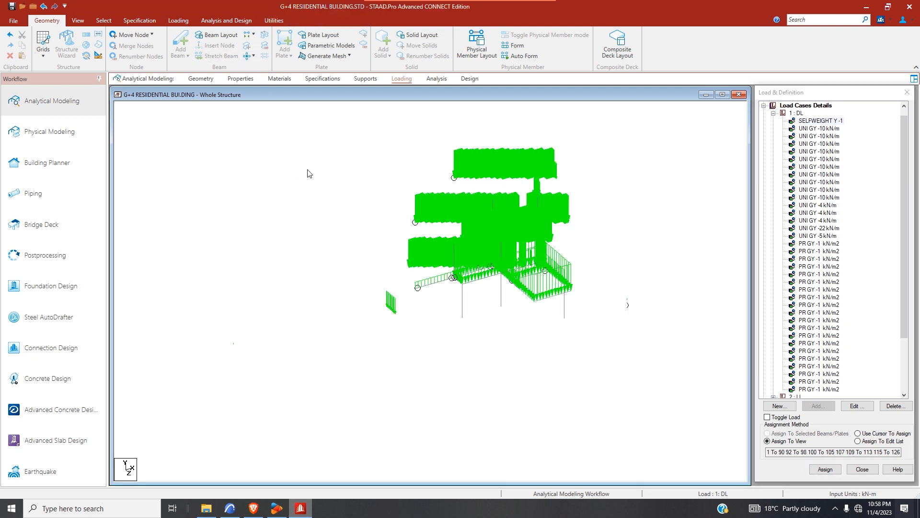
- Check the model's geometry, section properties and materials, and try to enter the Physical Modeling workflow
click(201, 79)
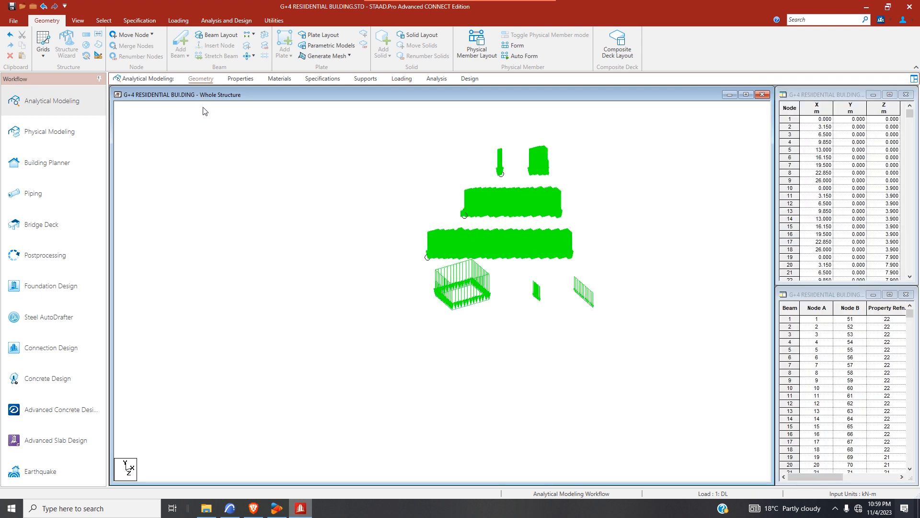
click(240, 78)
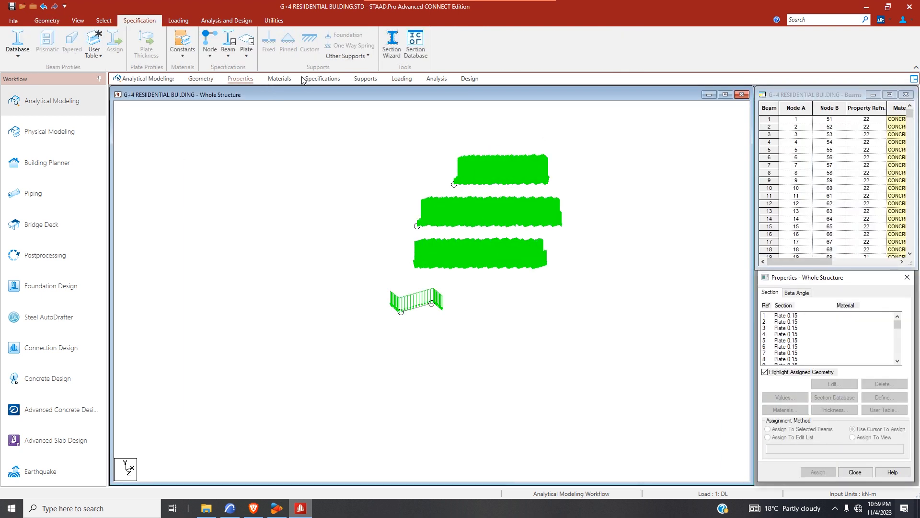
click(280, 79)
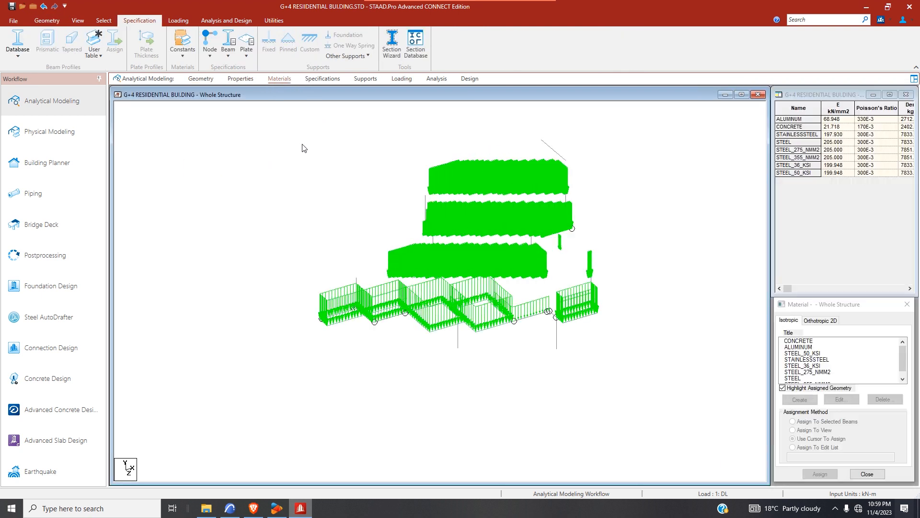
click(49, 134)
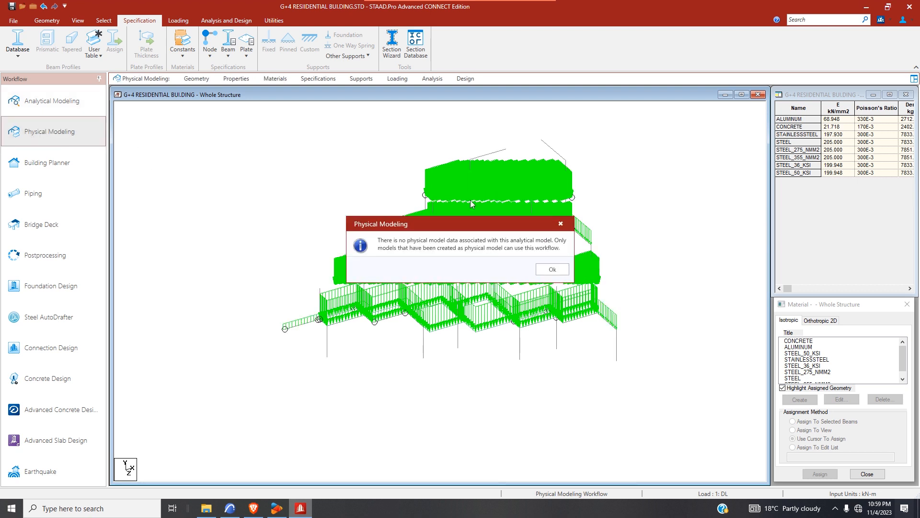
click(552, 269)
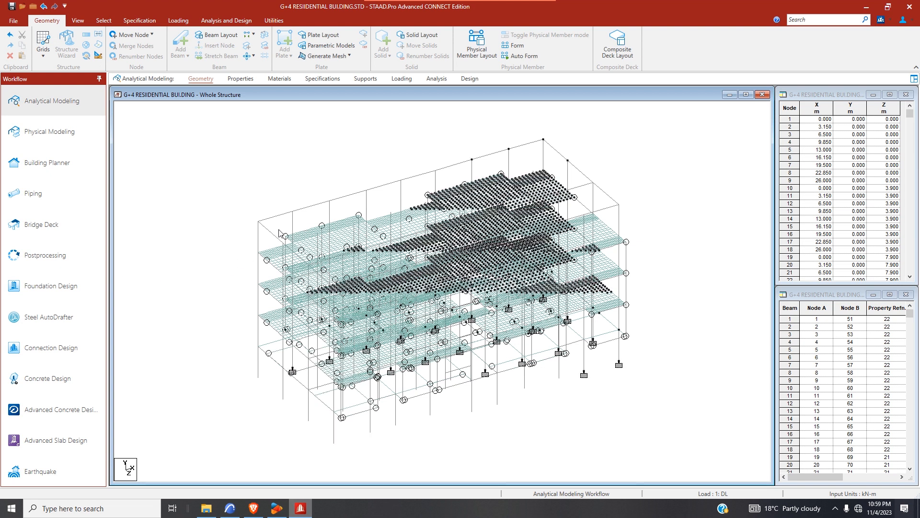
- Select individual roof-level beams and lower-level columns and try to highlight or intersect intersecting beams
click(312, 206)
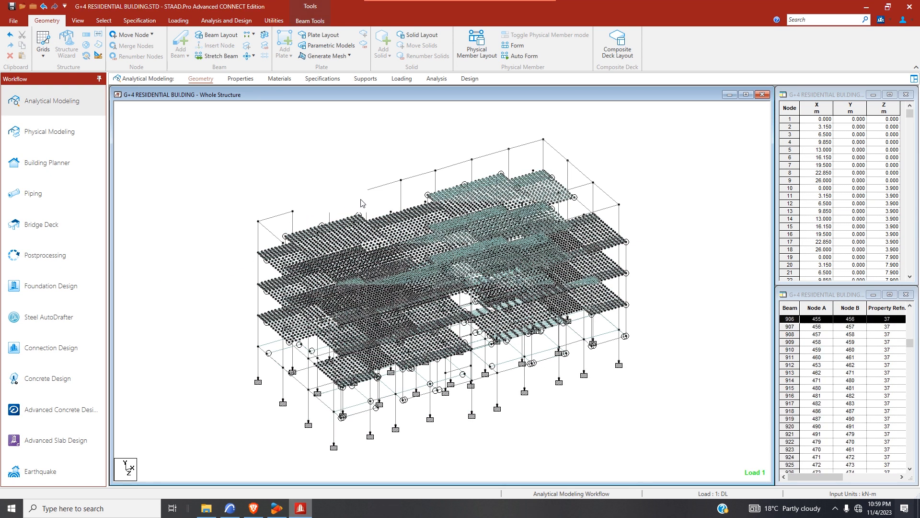
click(384, 185)
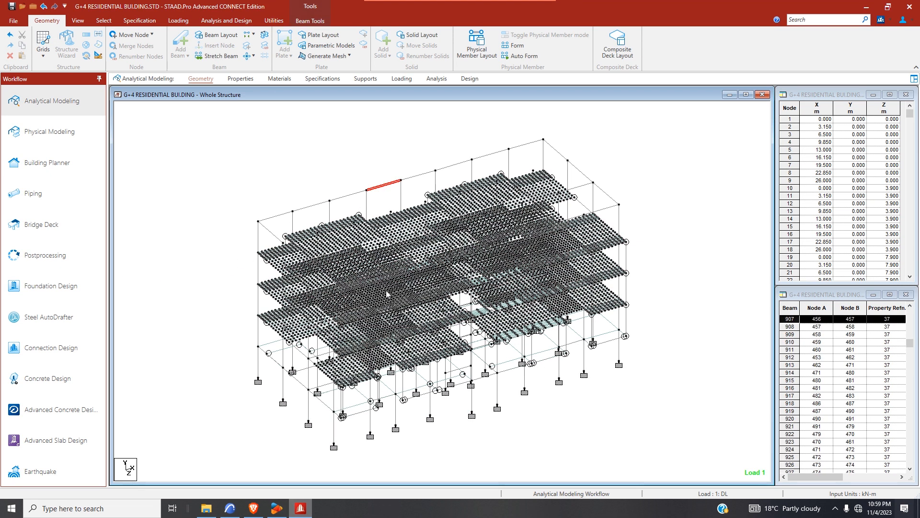
click(309, 376)
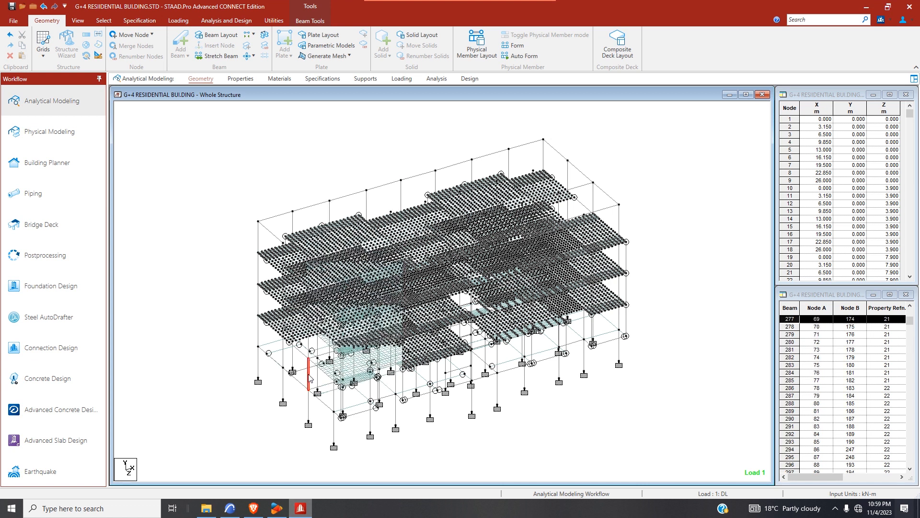
click(335, 398)
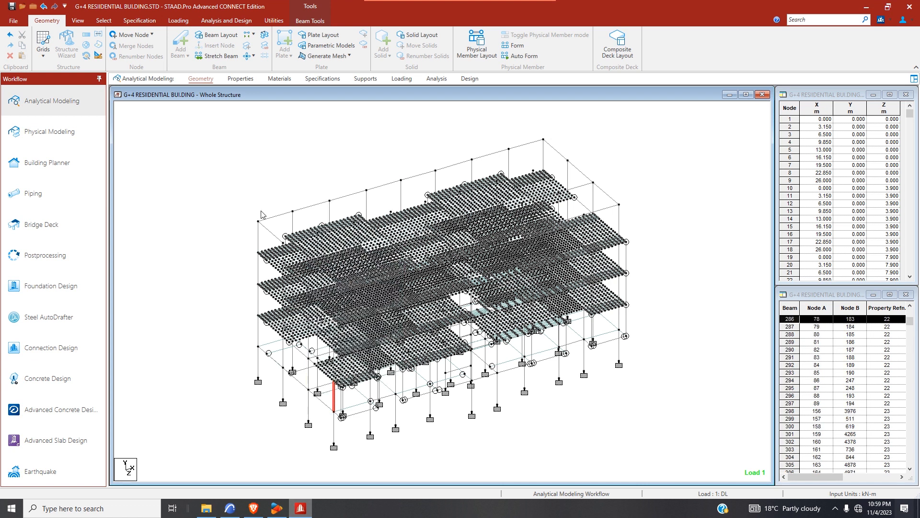
click(253, 56)
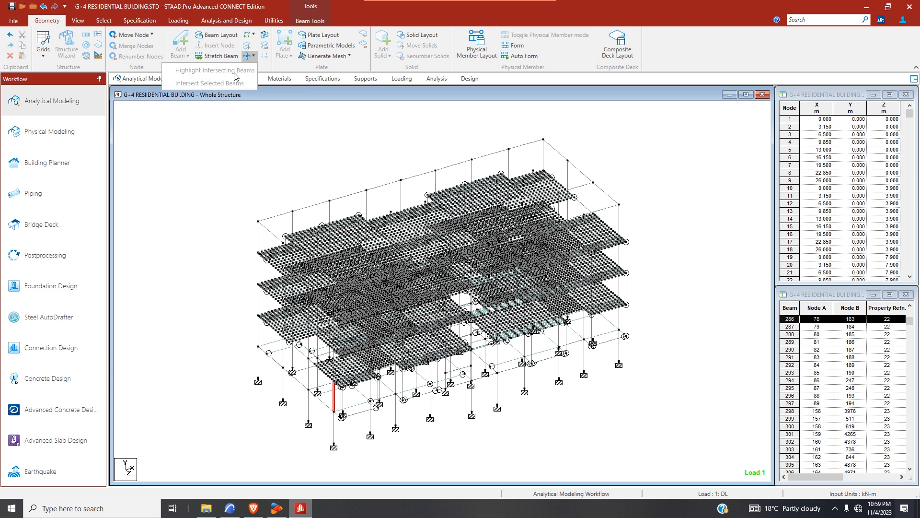
click(251, 37)
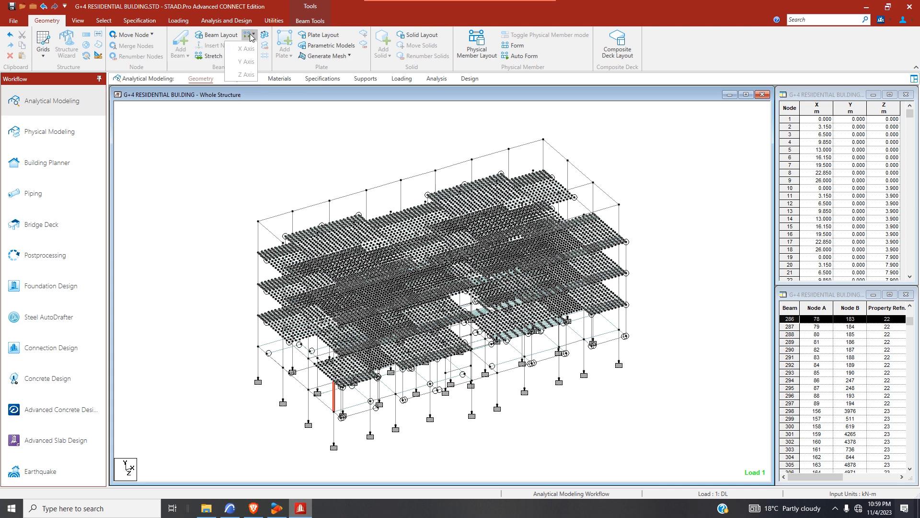
click(291, 94)
click(284, 217)
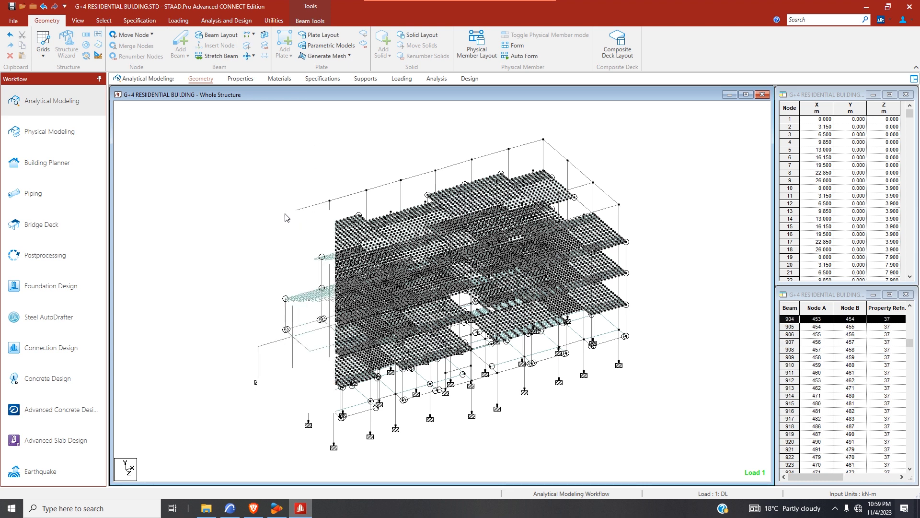
click(248, 57)
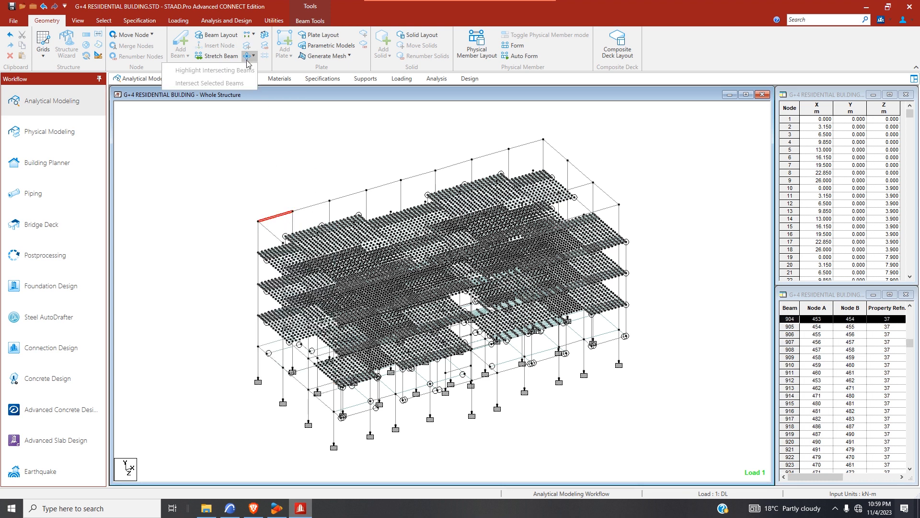
click(281, 115)
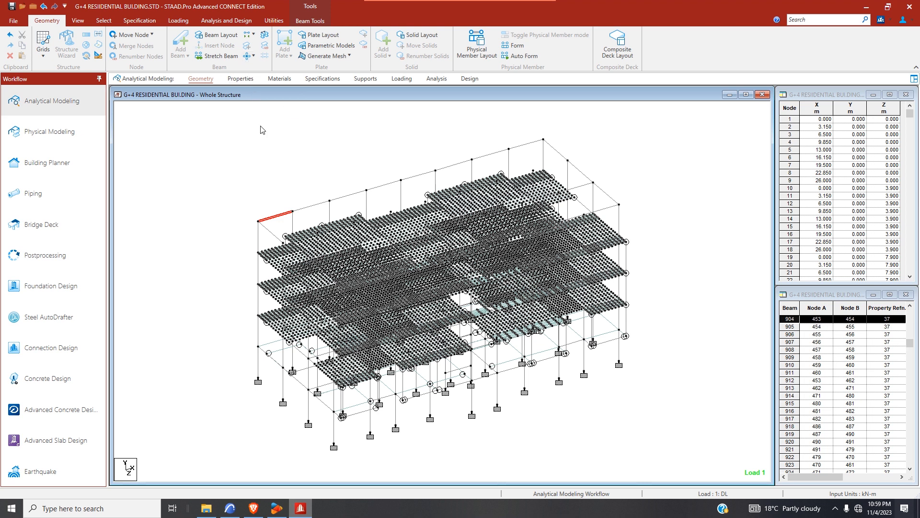
- Open the analysis command list for the whole structure and try to exit the program
click(231, 22)
click(204, 150)
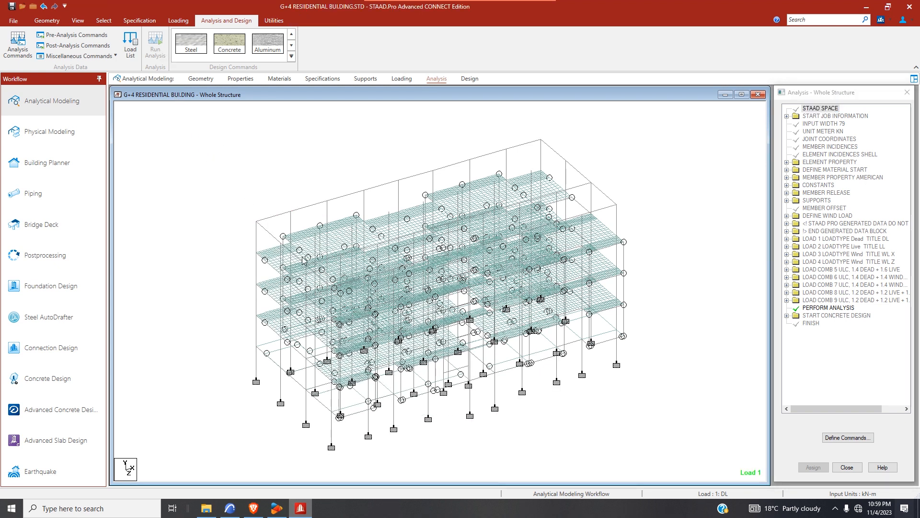
click(866, 6)
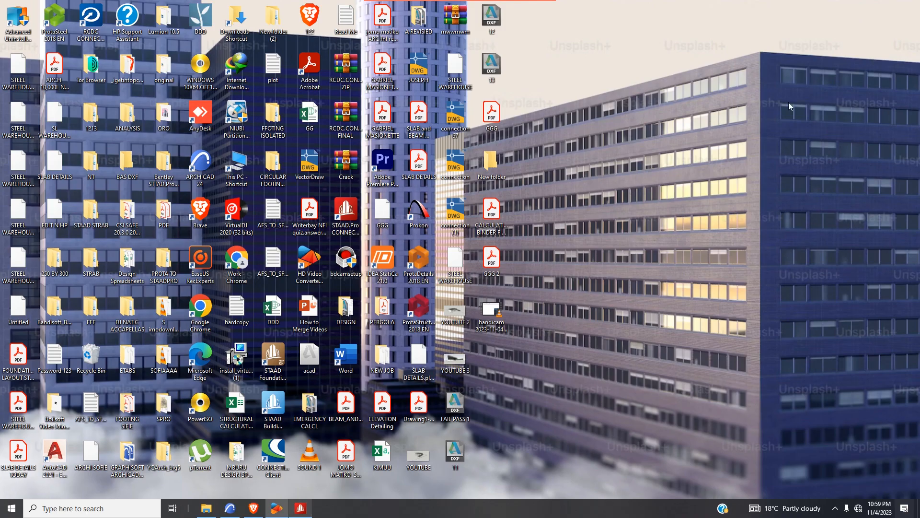
click(302, 508)
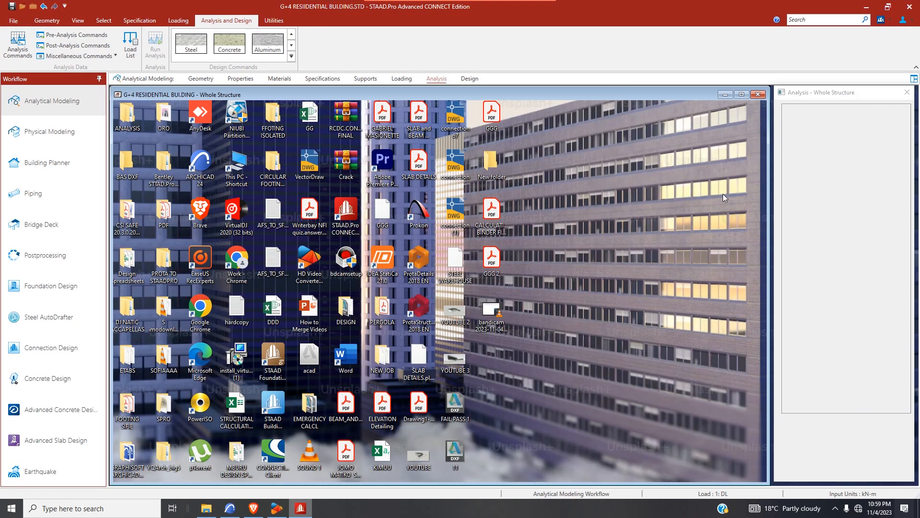
click(909, 7)
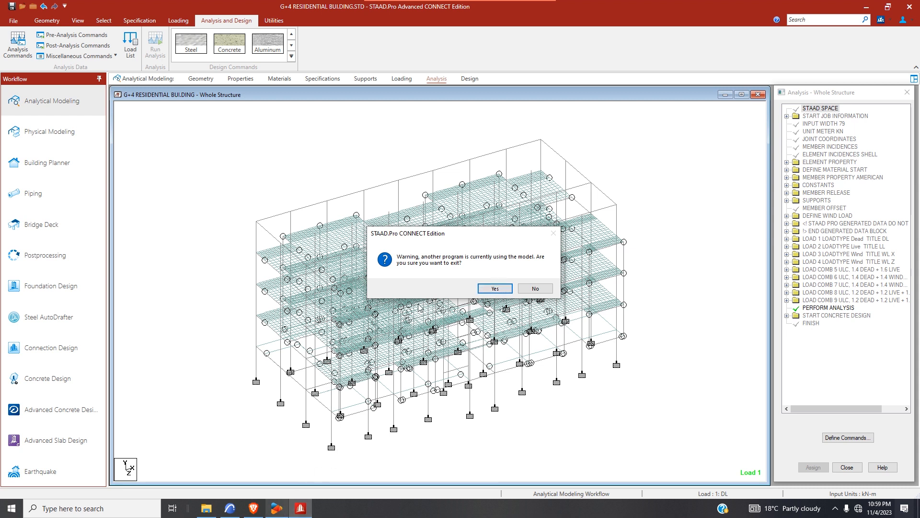
click(536, 288)
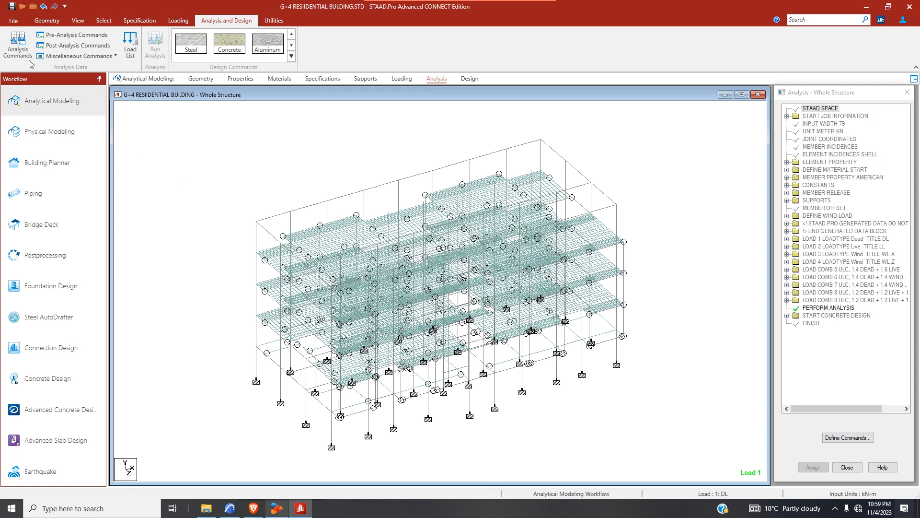
- Save the building model and exit STAAD.Pro despite another program using it
click(12, 7)
click(455, 303)
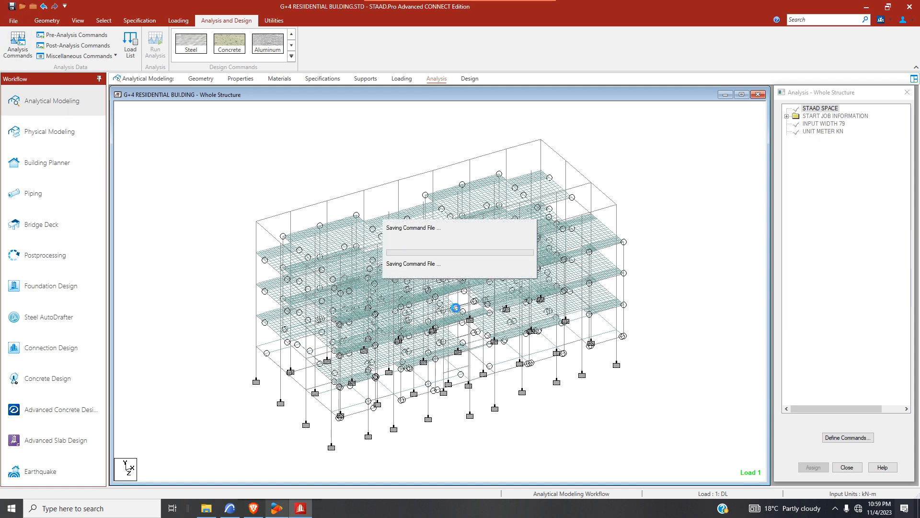
click(104, 20)
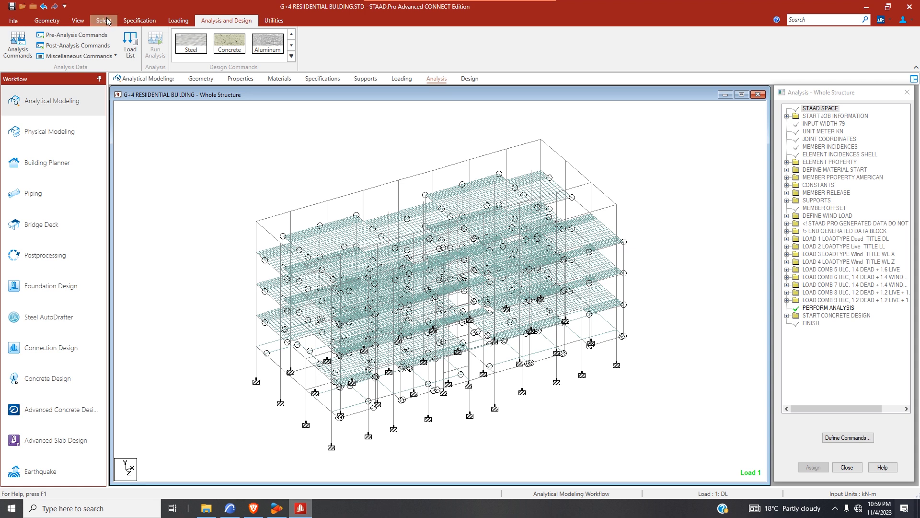
click(271, 21)
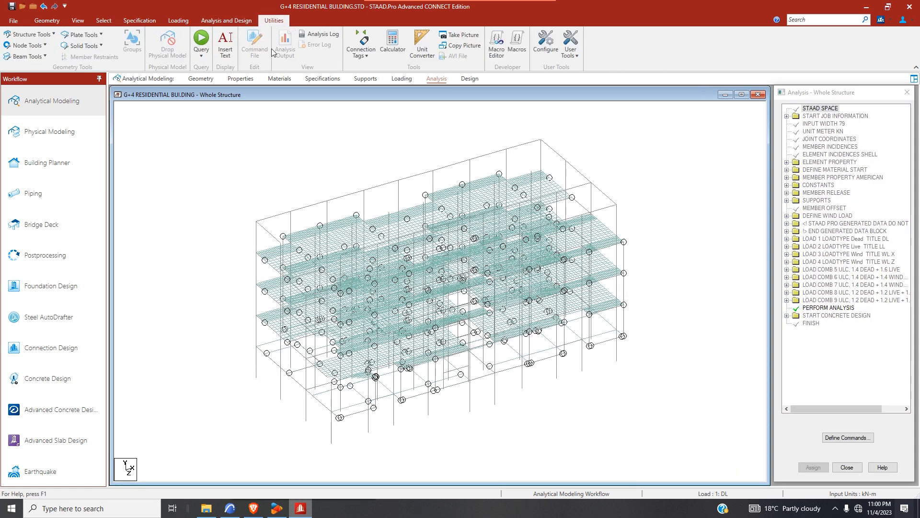
click(909, 7)
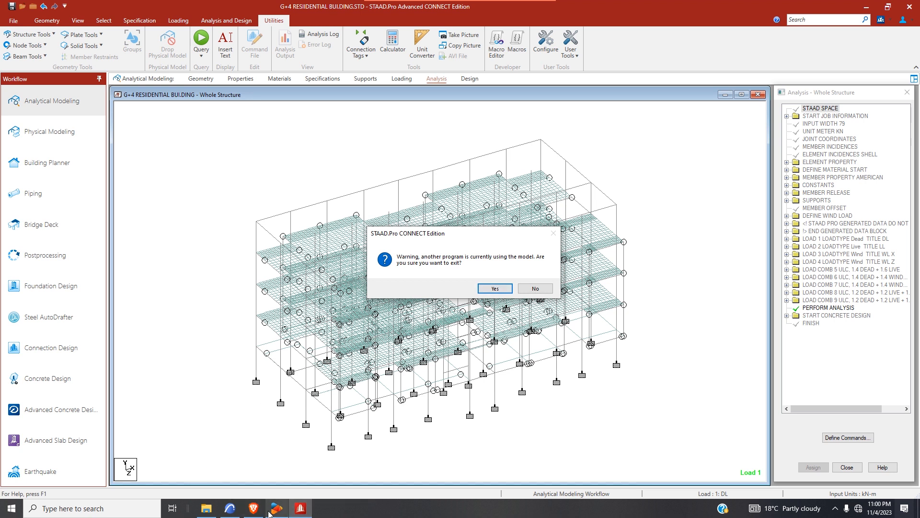
click(494, 289)
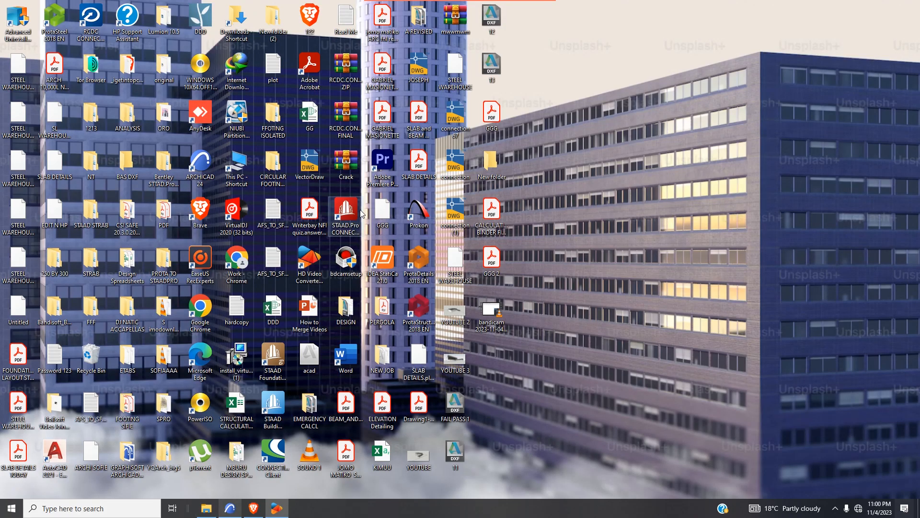
- Restart STAAD.Pro and reopen the recent G+4 residential building model, agreeing to display the Assign Dialog next time
click(350, 216)
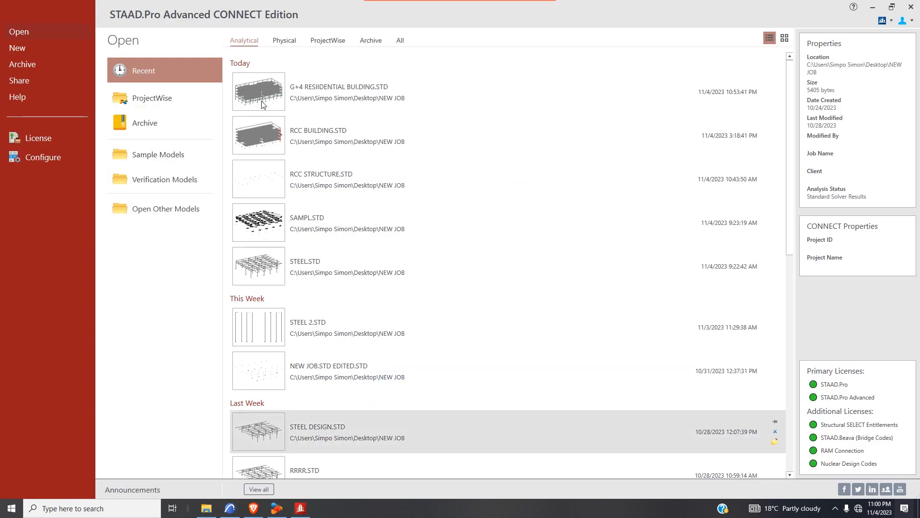
click(263, 105)
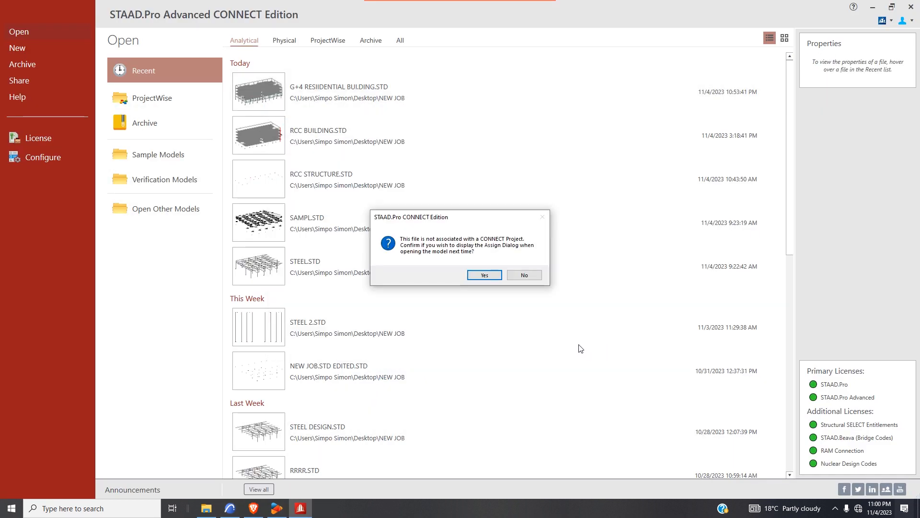
click(484, 274)
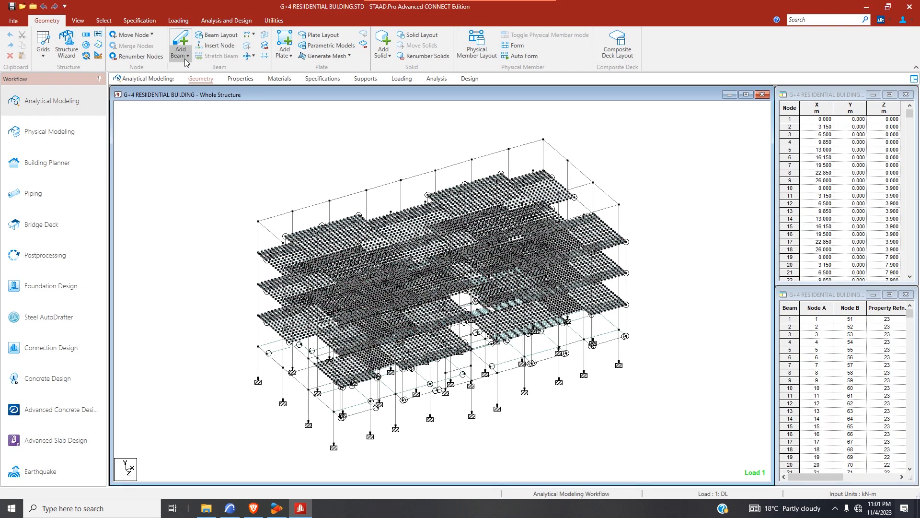
- Select all the beams of the whole structure and intersect them using a tolerance of 0.001 m
click(254, 56)
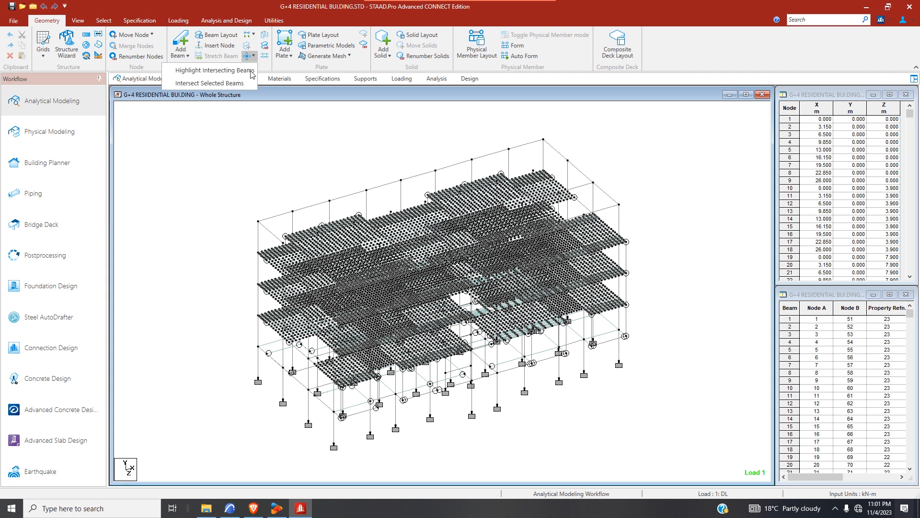
click(281, 144)
click(103, 20)
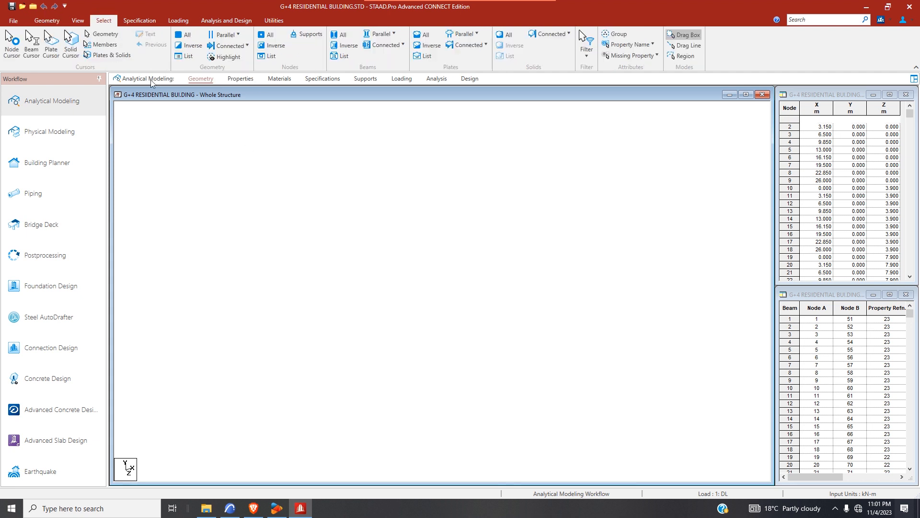
drag(193, 113, 662, 445)
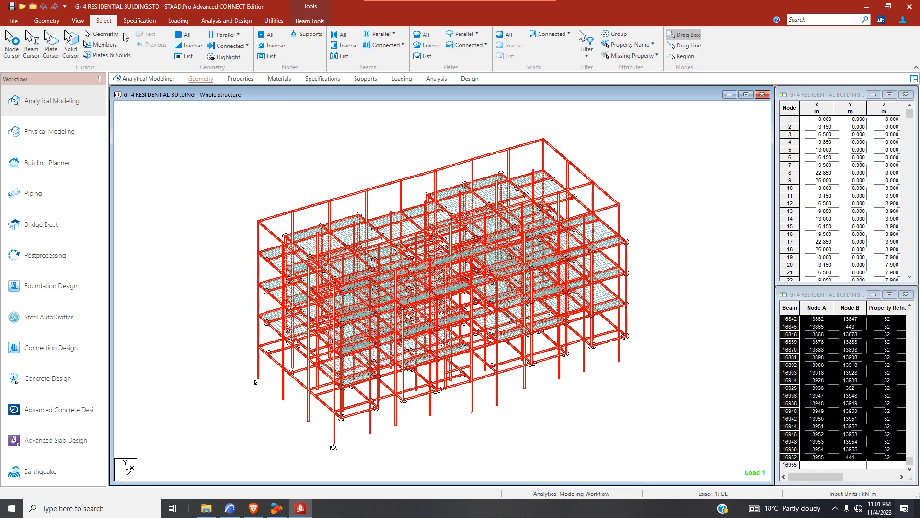
click(47, 20)
click(248, 56)
click(209, 83)
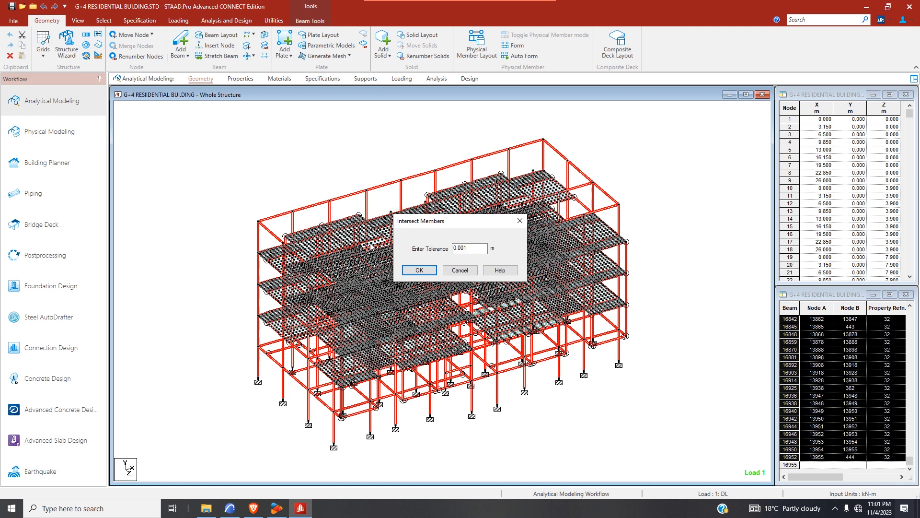
click(420, 270)
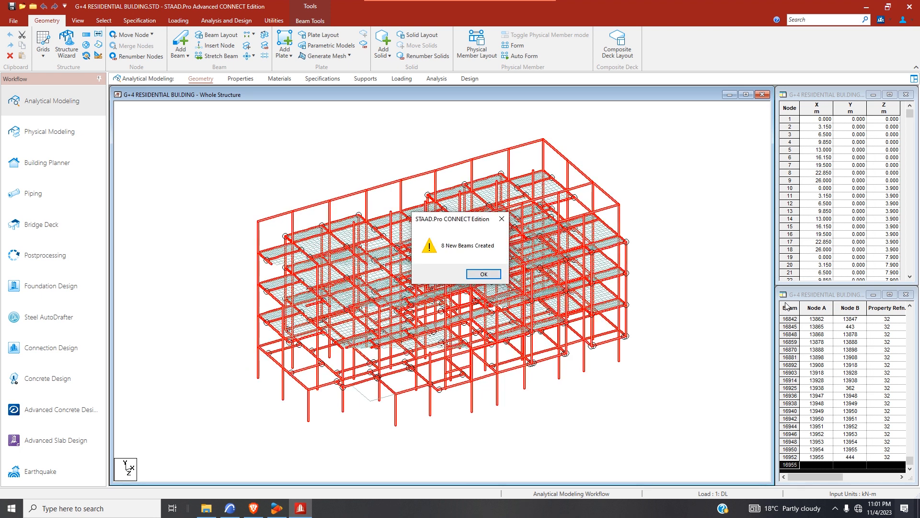
click(483, 274)
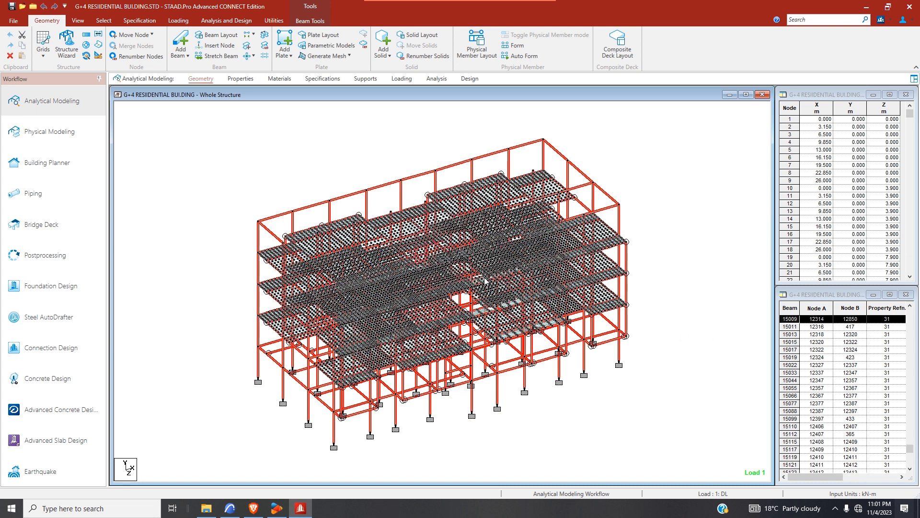
- Run the analysis and concrete design of the whole structure
click(224, 21)
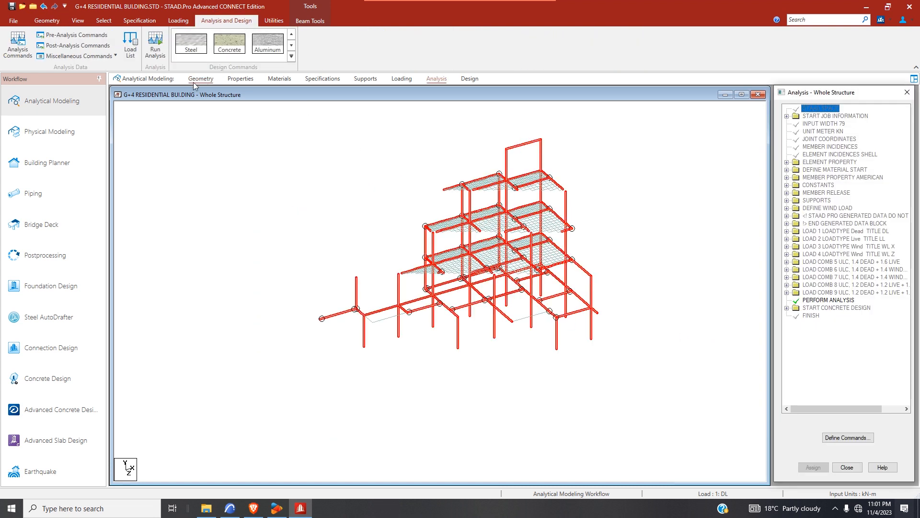
click(444, 304)
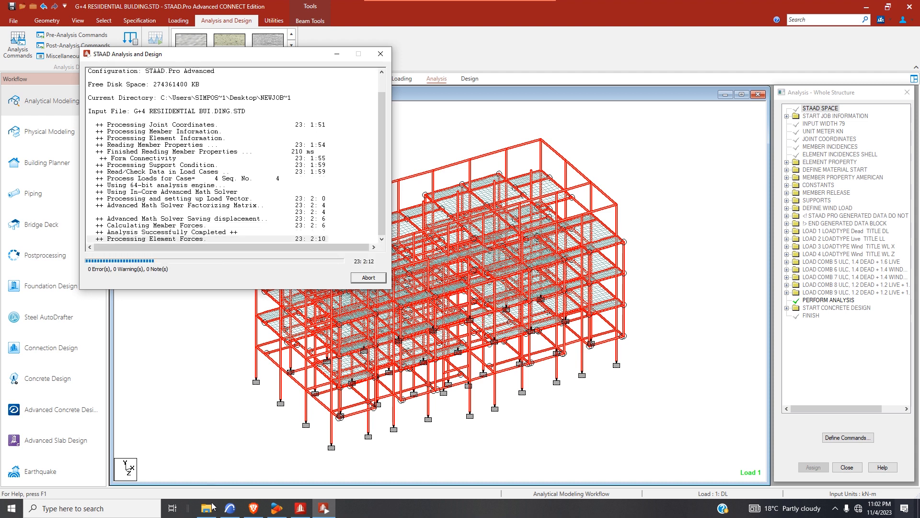
- Switch to ARCHICAD and examine the reinforcement sections through beams 1A, 2 and 3 on the ground floor drawing
click(230, 508)
scroll(382, 245, up, 15)
scroll(334, 135, down, 5)
scroll(357, 209, up, 6)
scroll(364, 221, down, 4)
scroll(370, 234, down, 4)
scroll(214, 219, up, 1)
scroll(213, 218, down, 4)
scroll(520, 223, up, 2)
scroll(355, 189, up, 5)
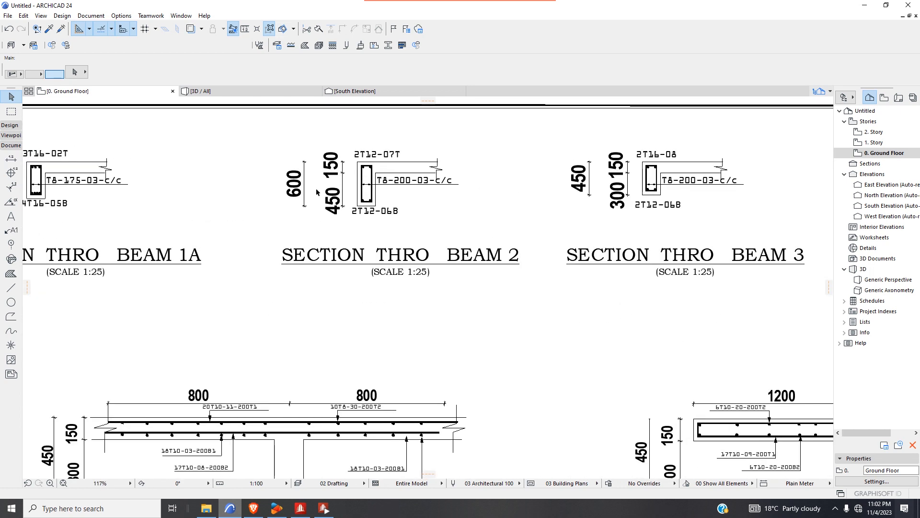
scroll(362, 165, down, 4)
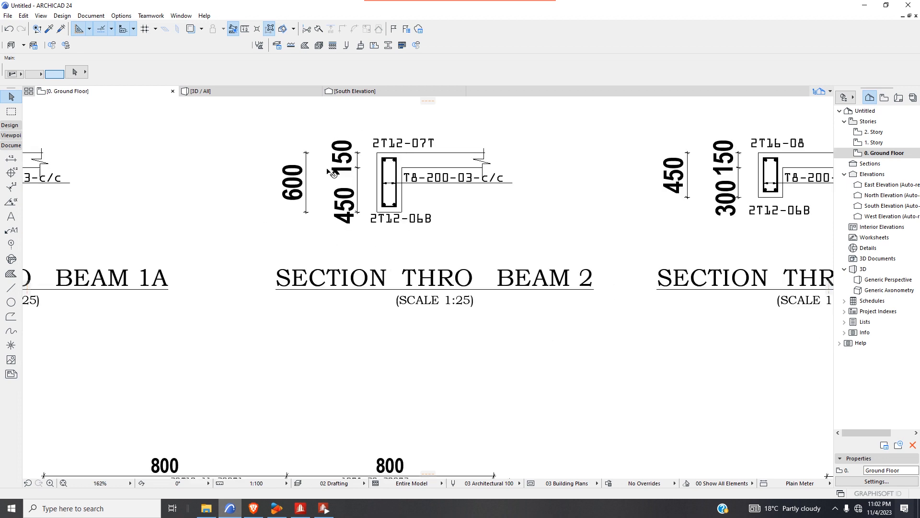
scroll(405, 201, down, 4)
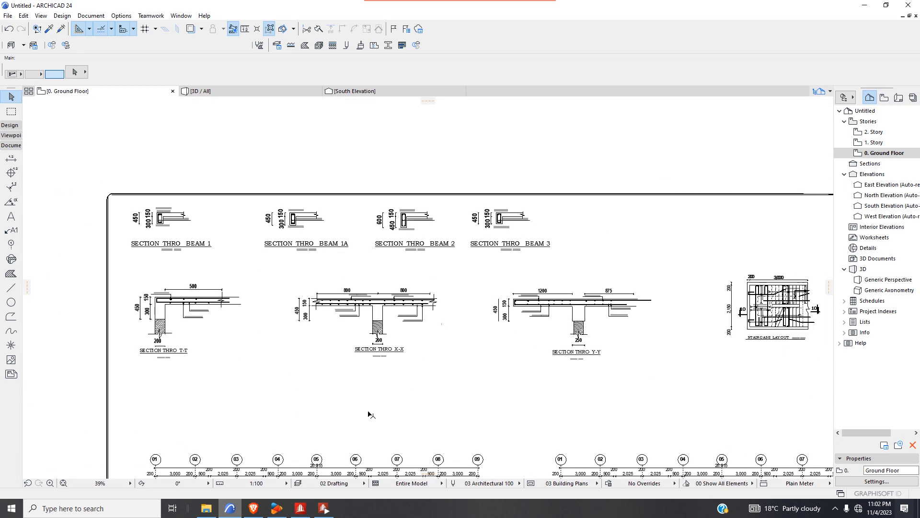
- Return to STAAD.Pro and close the finished analysis run, staying in modeling mode
click(323, 508)
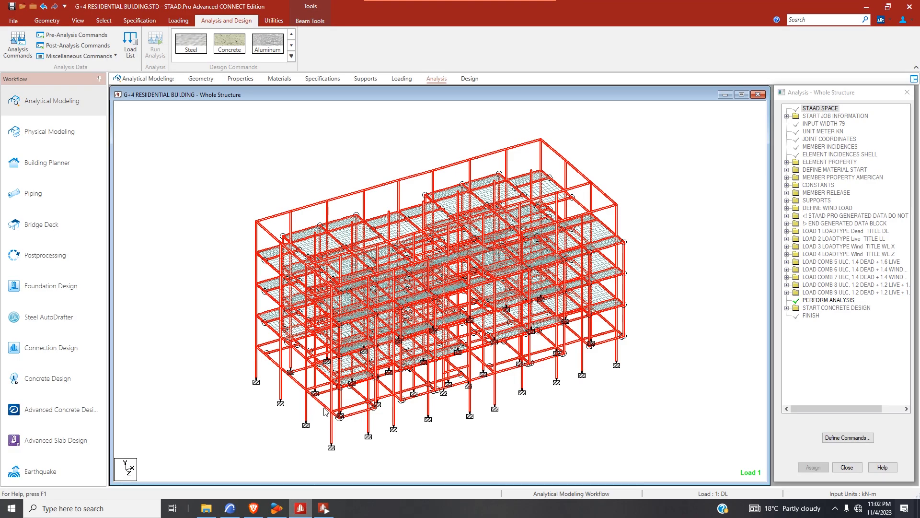
click(331, 510)
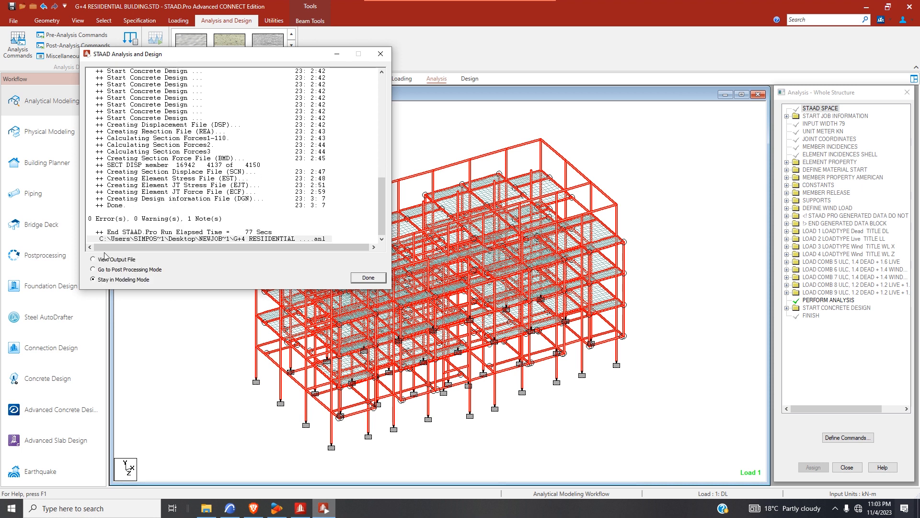
click(376, 280)
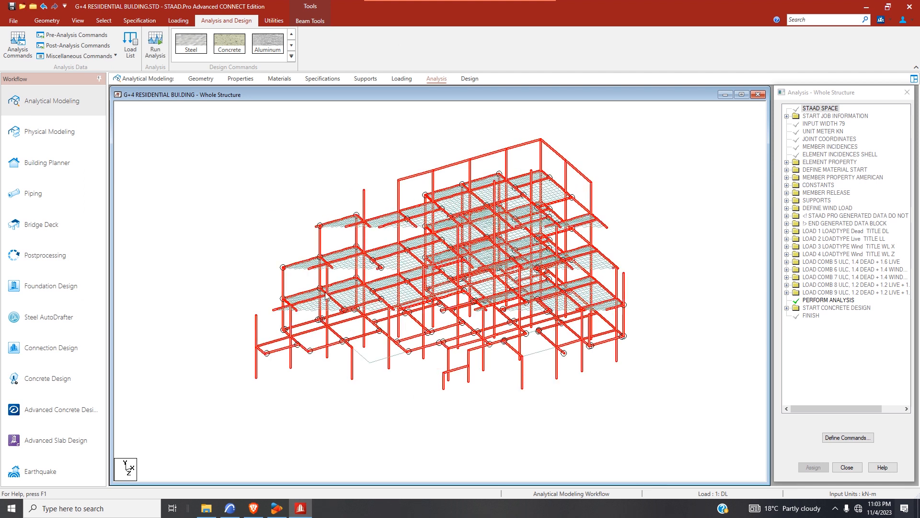
- Clear the beam selection and check the structure for failed beams
click(450, 132)
click(628, 44)
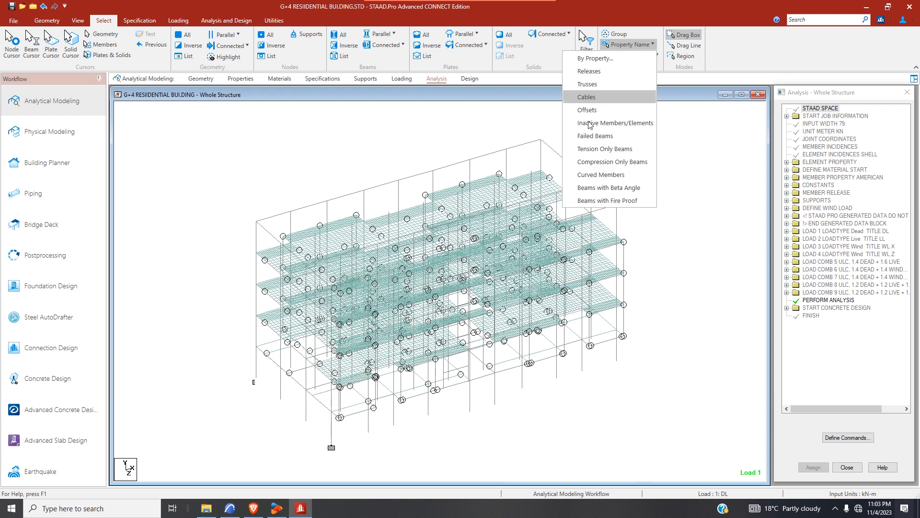
click(594, 136)
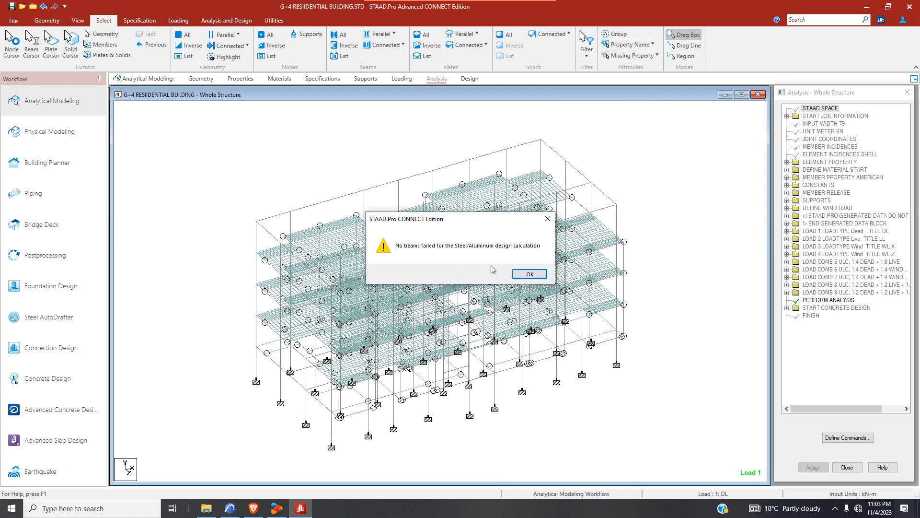
click(530, 274)
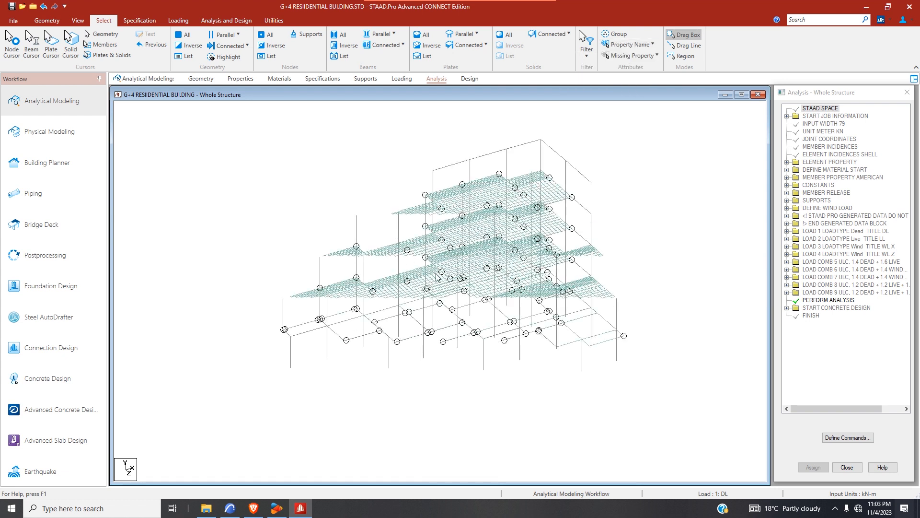
- Switch to the postprocessing workflow with all nine load cases included and show the structure's displacement
click(56, 258)
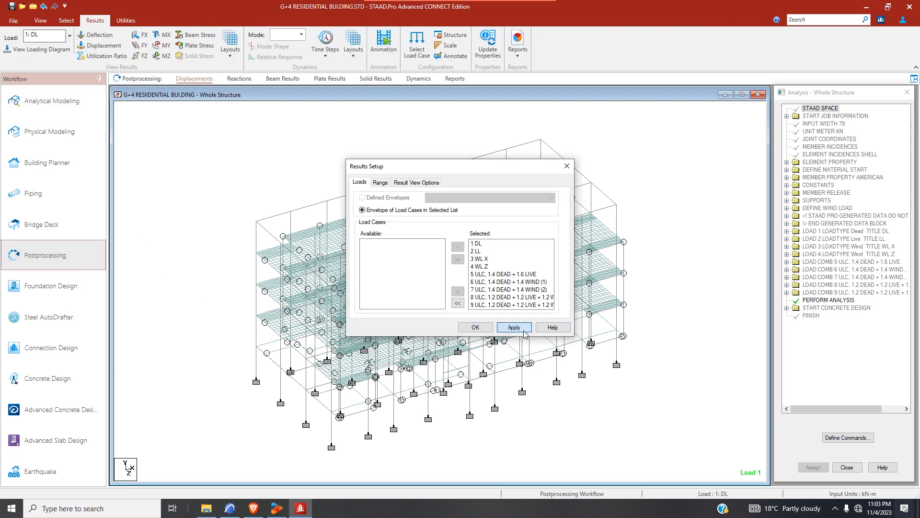
click(476, 328)
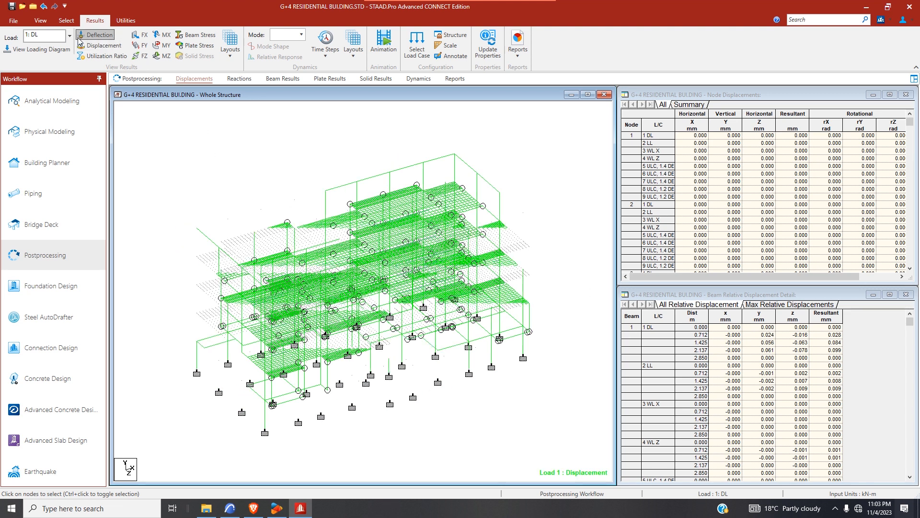
click(95, 47)
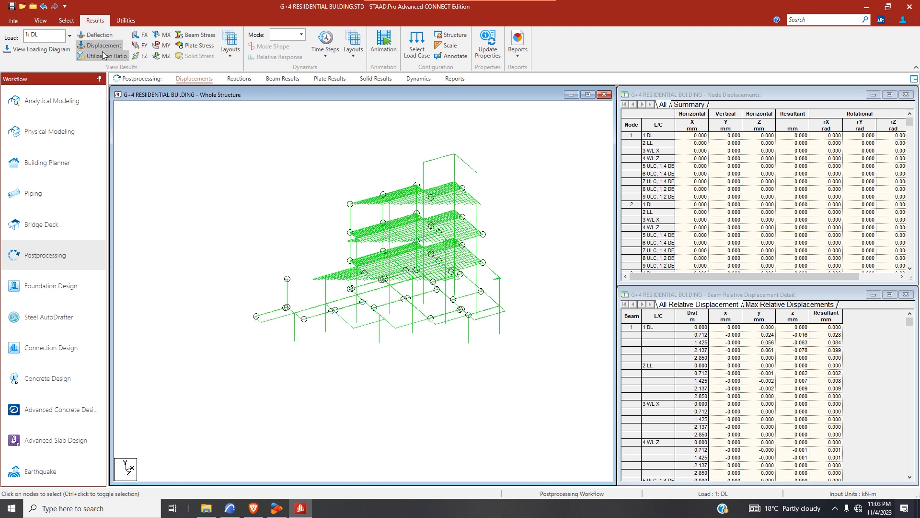
- View the structure's displacement under each load combination from 5 to 9, ending on 1.2 DEAD + 1.2 LIVE + 1.2 WIND (2)
click(69, 36)
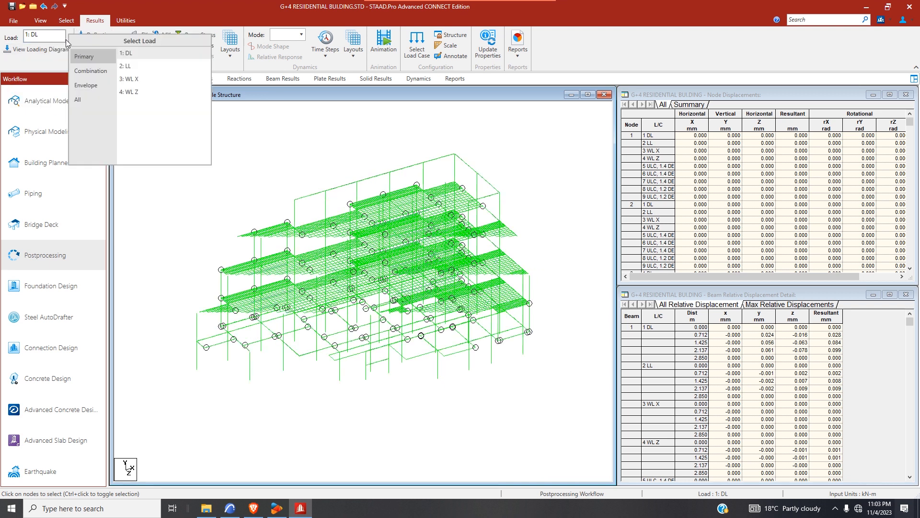
click(90, 70)
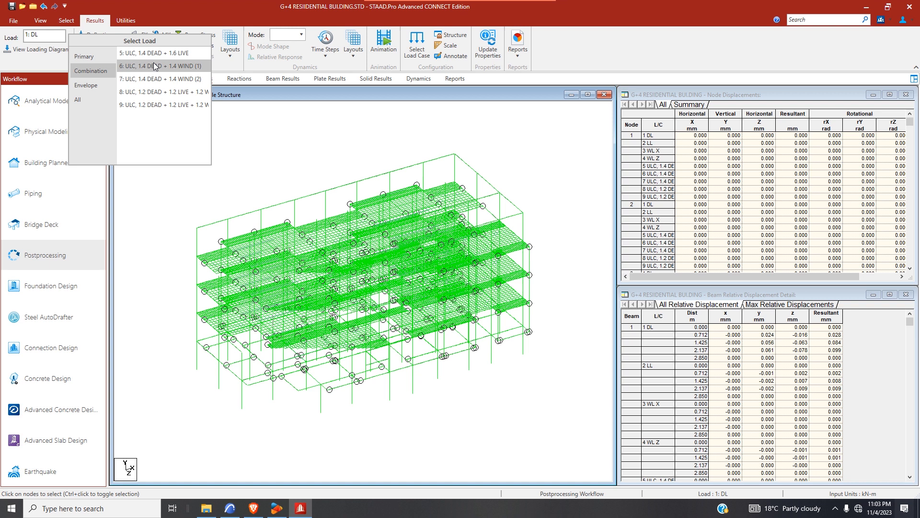
click(167, 57)
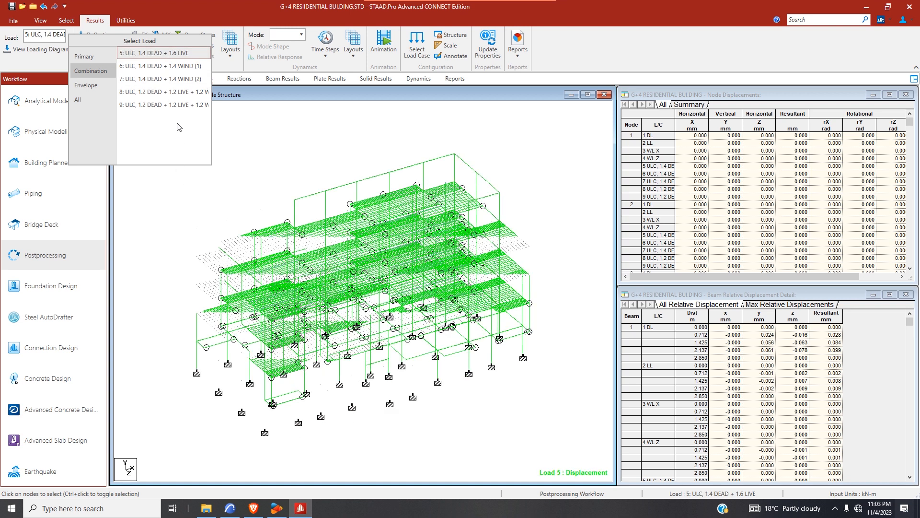
click(178, 66)
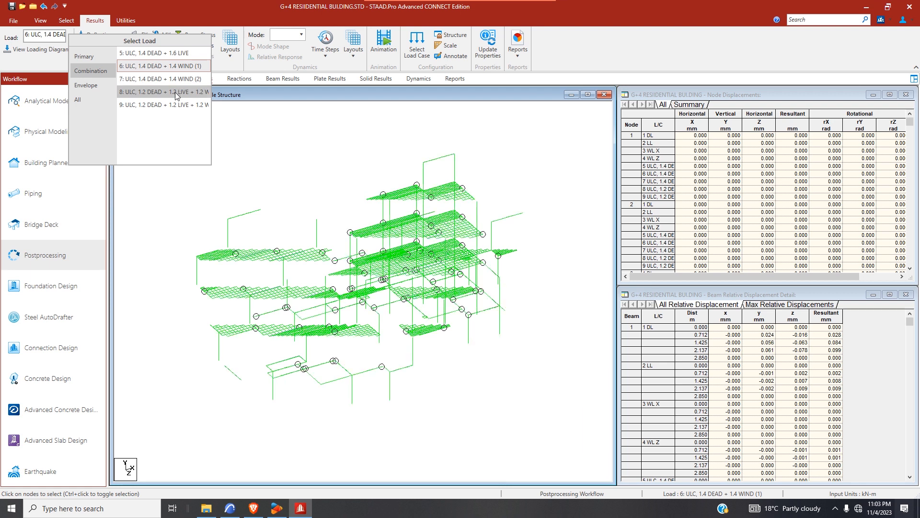
click(178, 80)
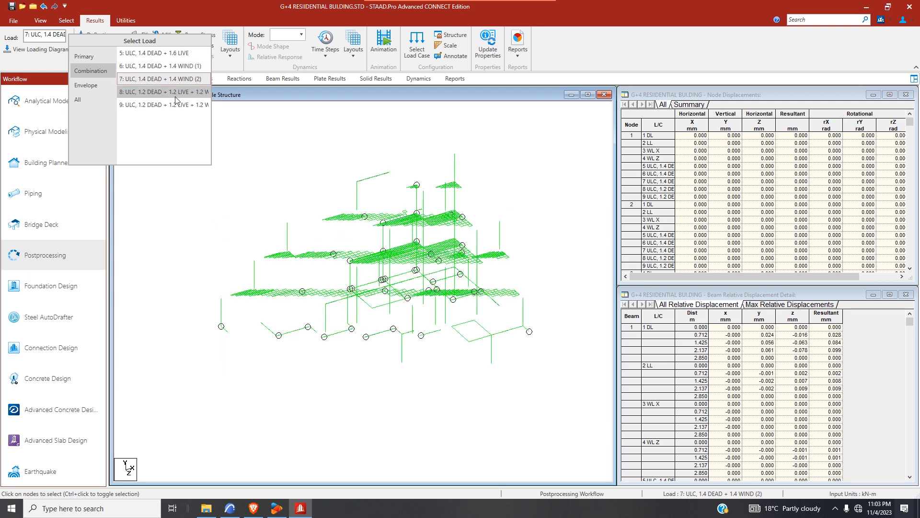
click(175, 96)
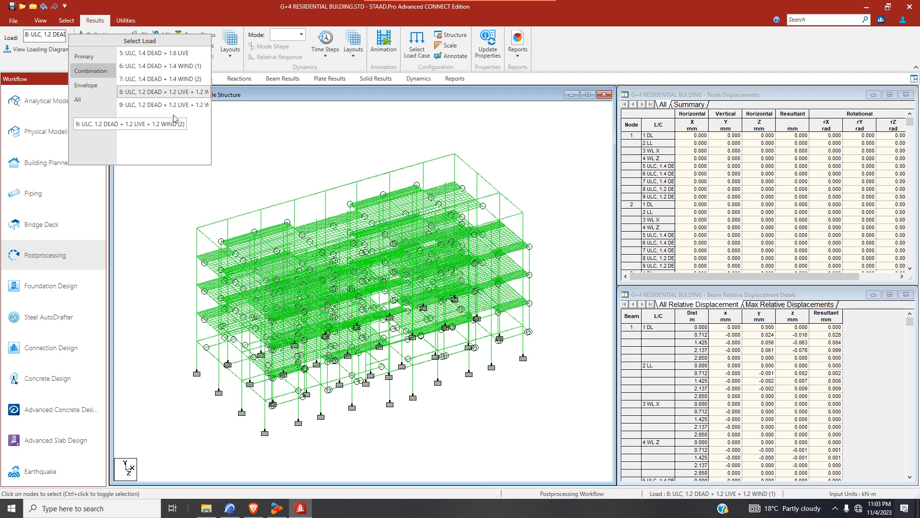
click(181, 108)
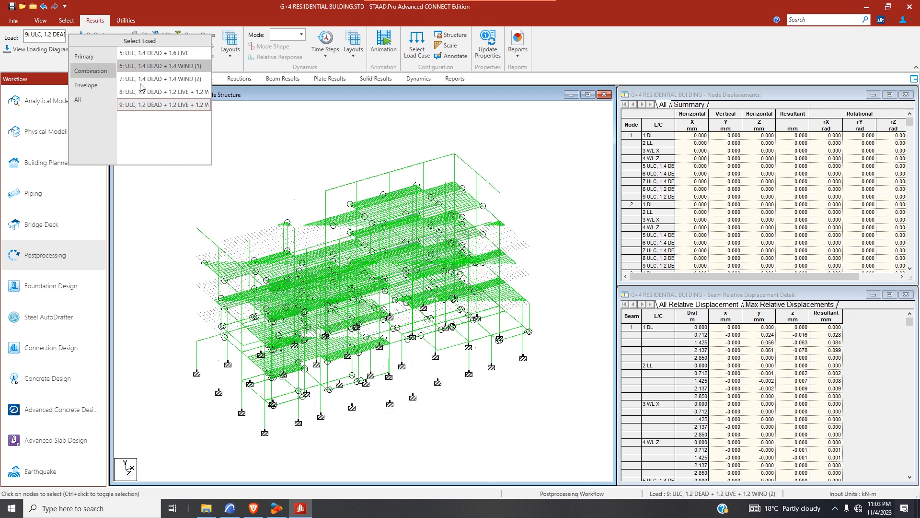
click(264, 173)
- Go through the FX, FY, FZ, MX, MY, MZ and beam stress results for load combination 9
click(140, 35)
click(143, 46)
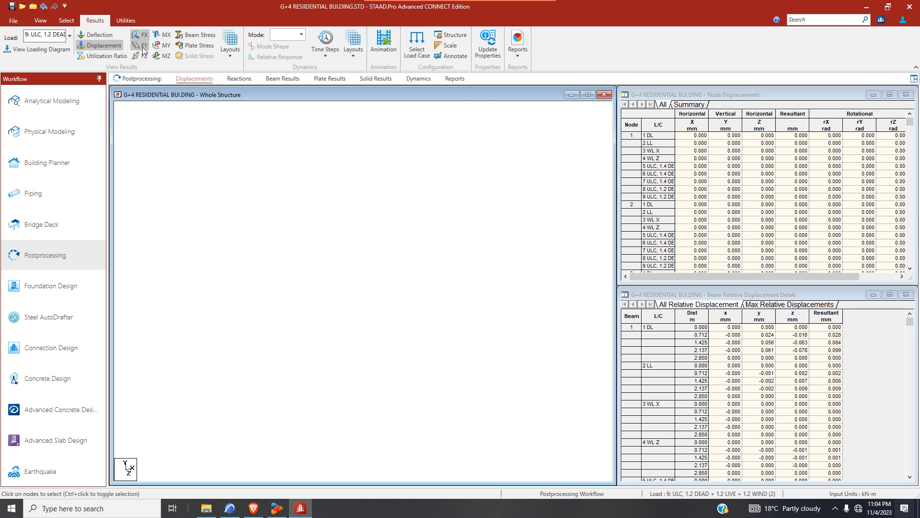
click(144, 60)
click(163, 35)
click(163, 46)
click(163, 56)
click(201, 33)
- Display the Max Absolute plate stress contour with normal fill for load combination 9
click(197, 46)
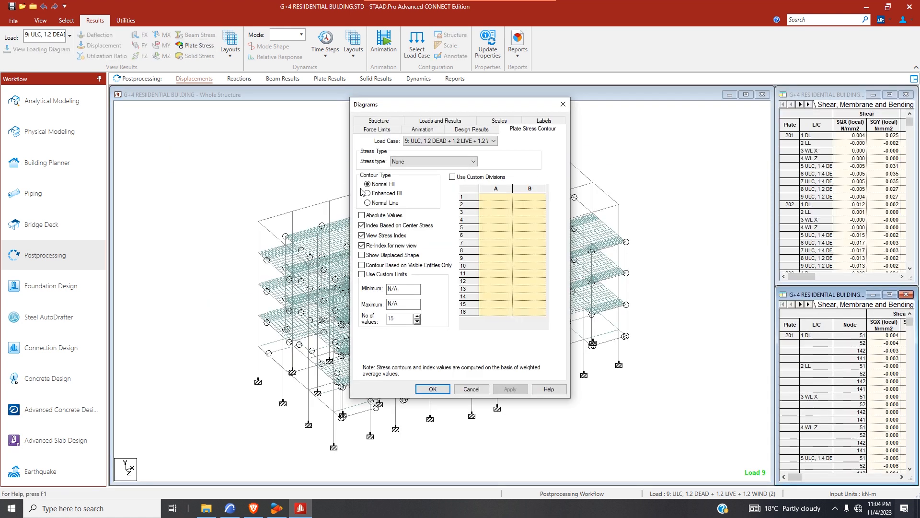
click(436, 142)
click(436, 143)
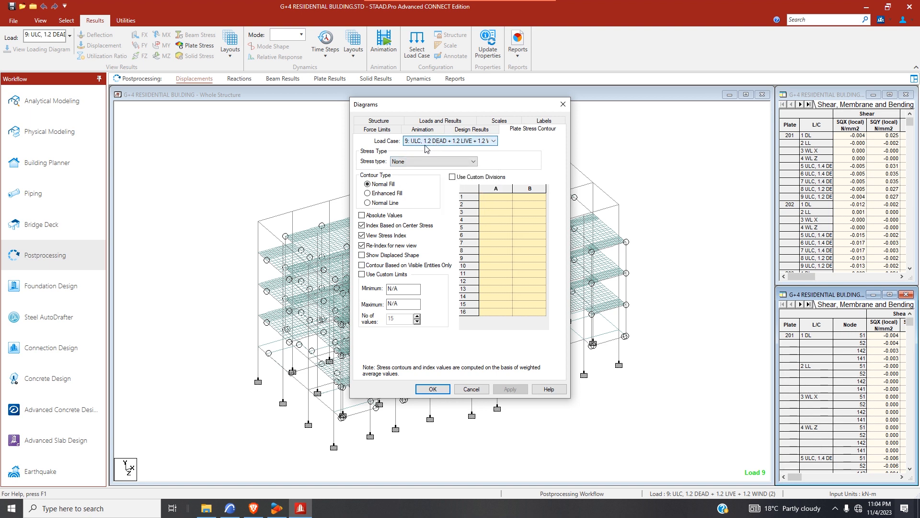
click(429, 162)
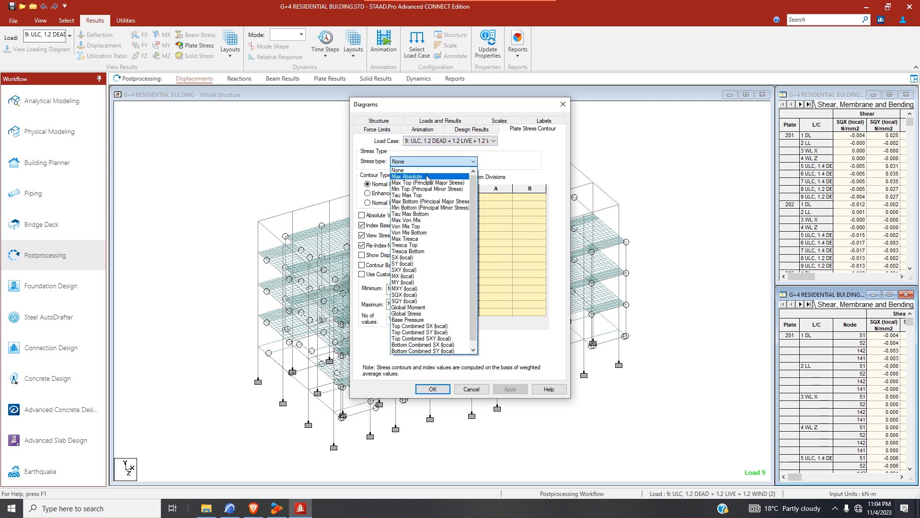
click(429, 176)
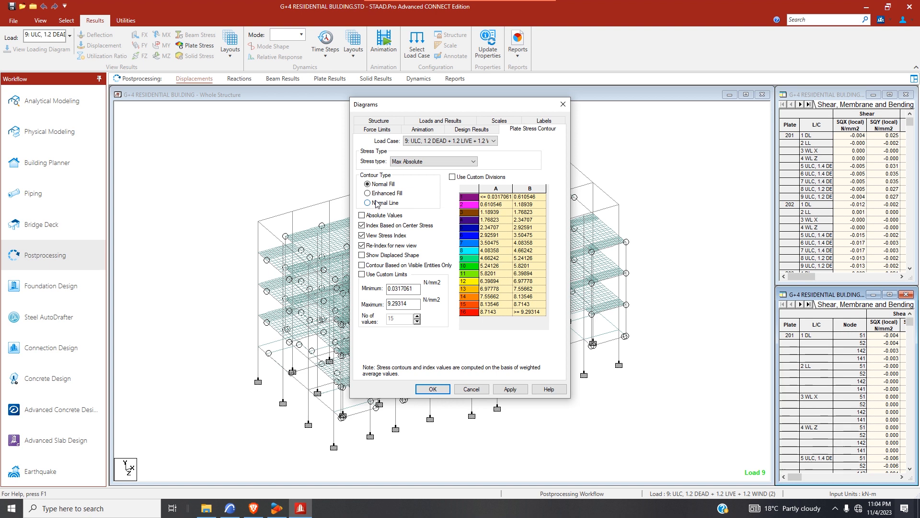
click(510, 389)
click(433, 389)
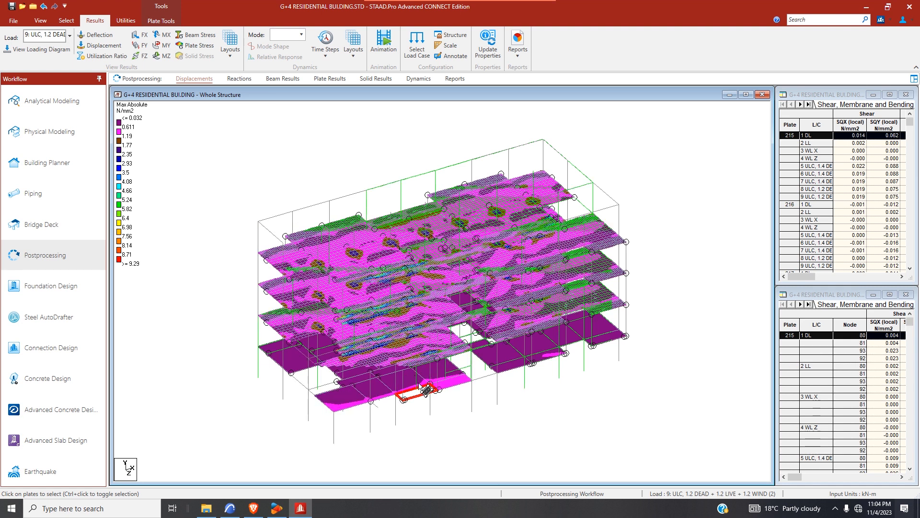
scroll(434, 395, up, 1)
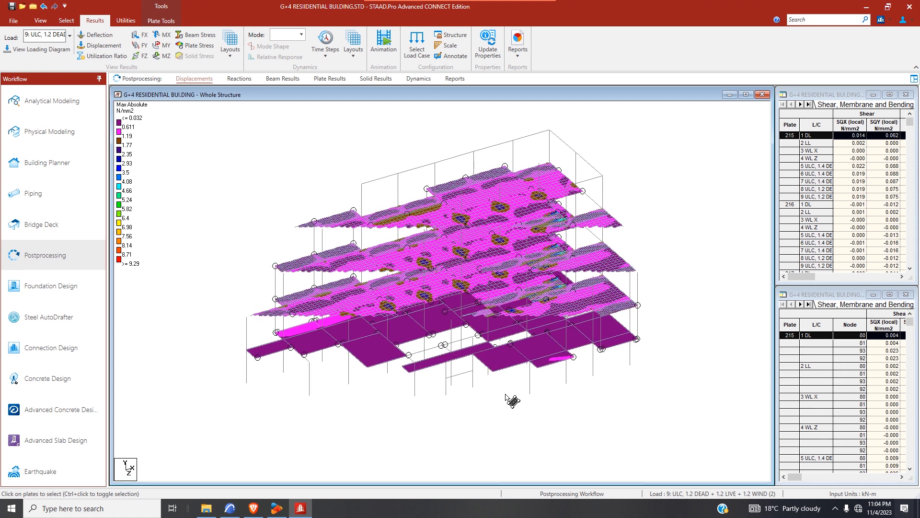
- Animate the structure's deflection for load combination 9, with animation diagram type set to Deflection
click(384, 41)
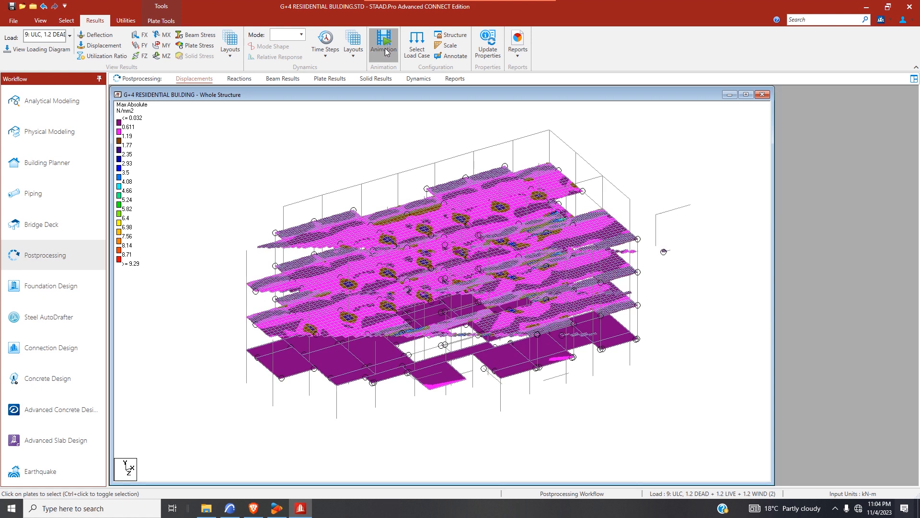
click(367, 166)
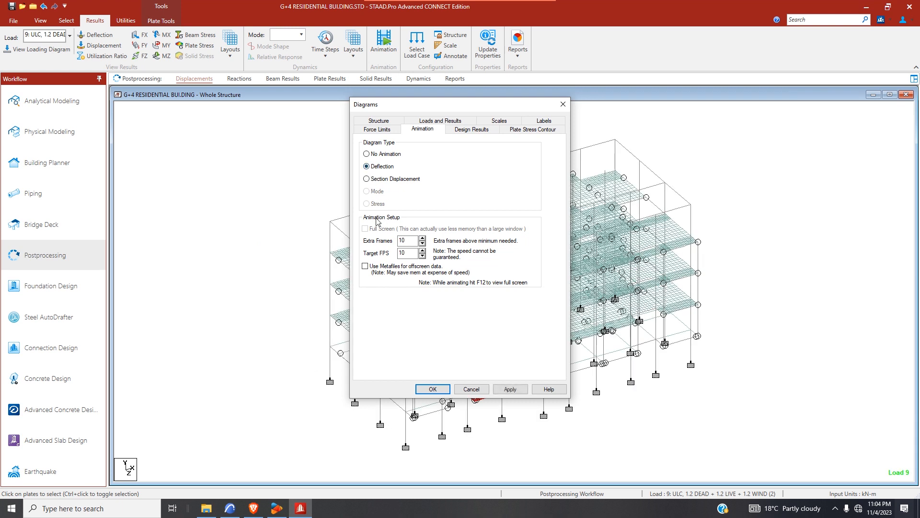
click(509, 389)
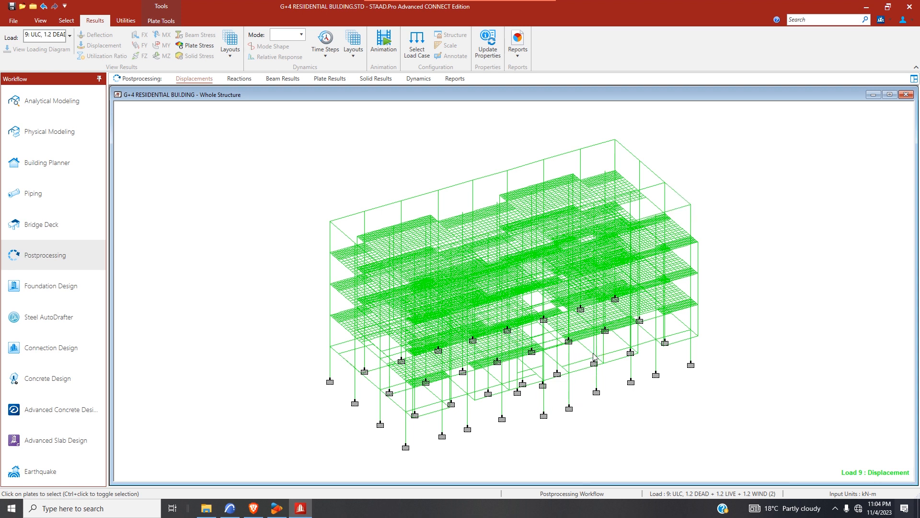
click(40, 20)
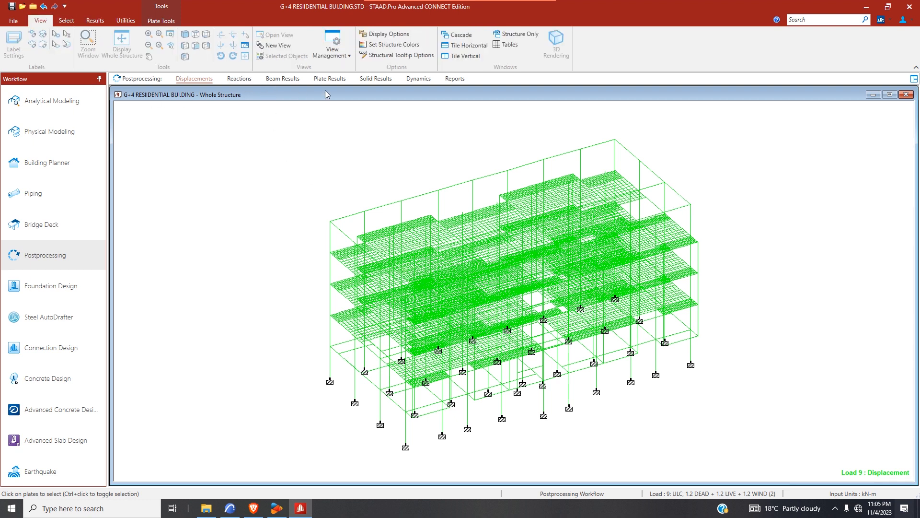
click(95, 20)
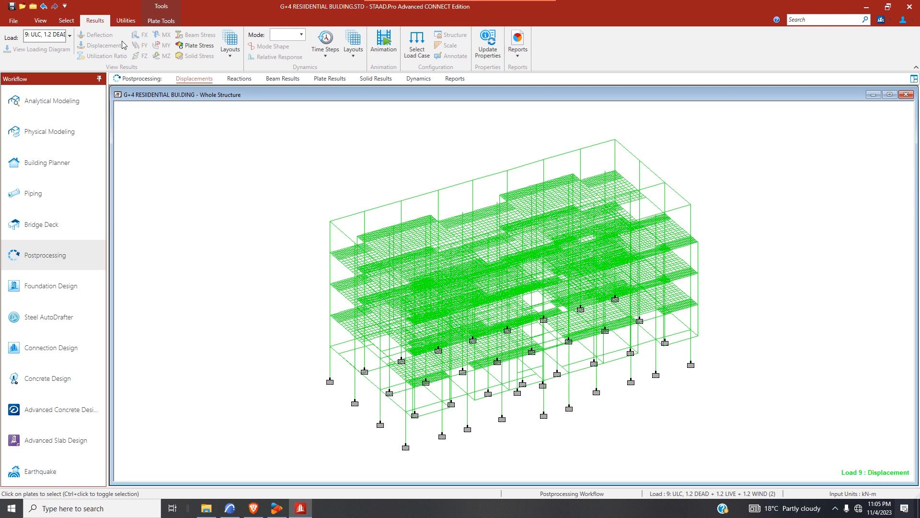
- Show displacement alongside the support reactions and animate the building's deflection from that results page
click(248, 80)
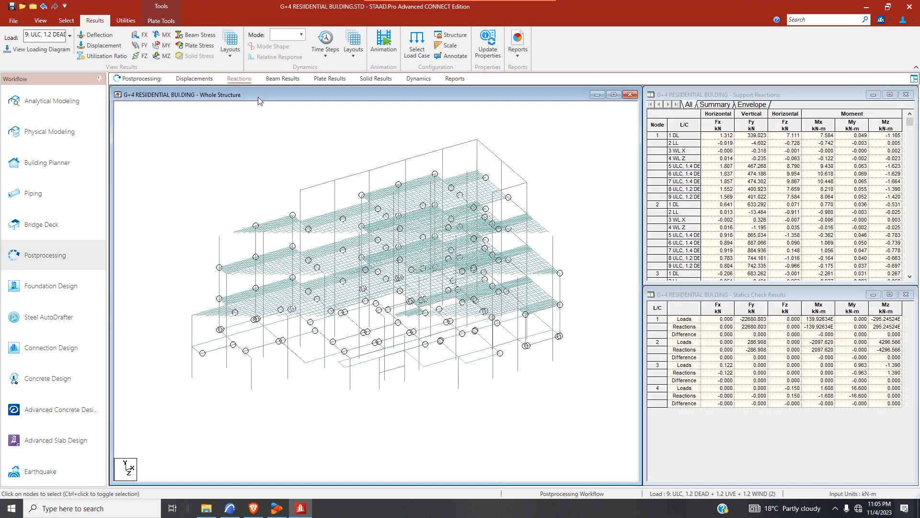
click(116, 45)
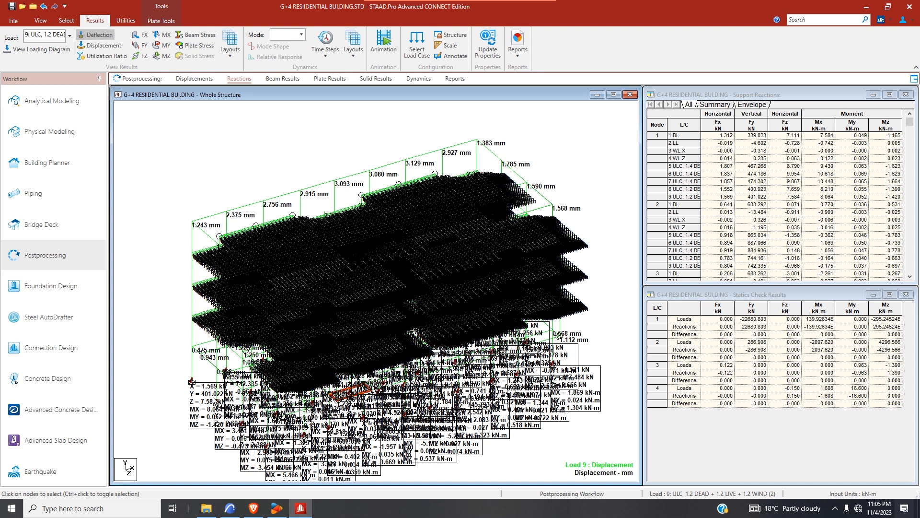
click(386, 55)
click(366, 166)
click(512, 391)
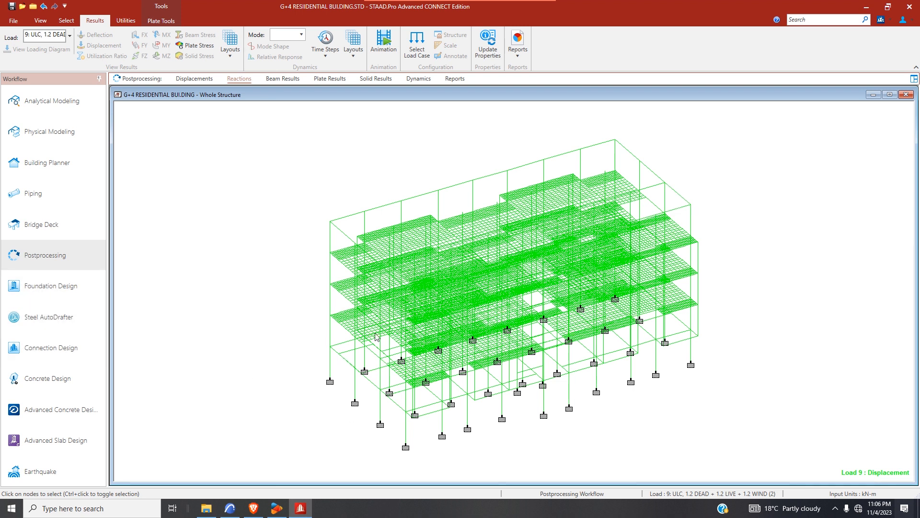
- Switch to the analytical modeling workflow and open a 3D rendering of the selected plate
click(40, 21)
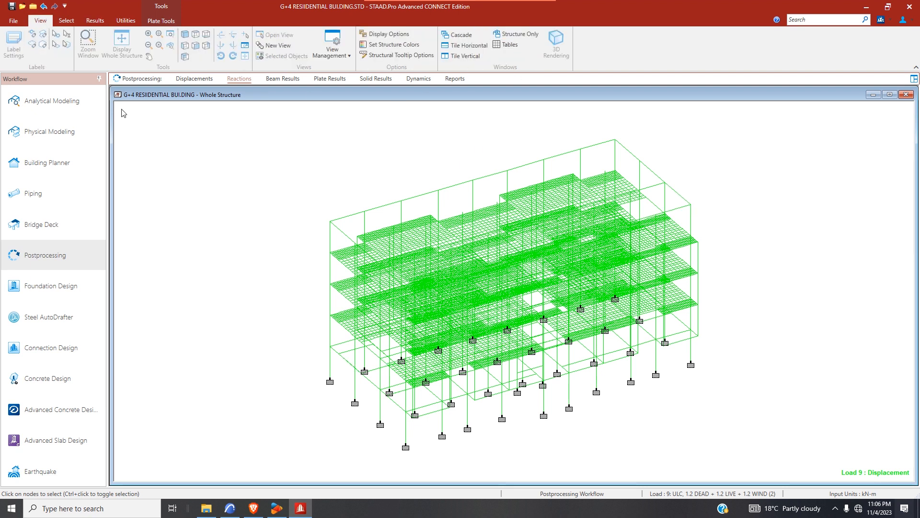
click(50, 101)
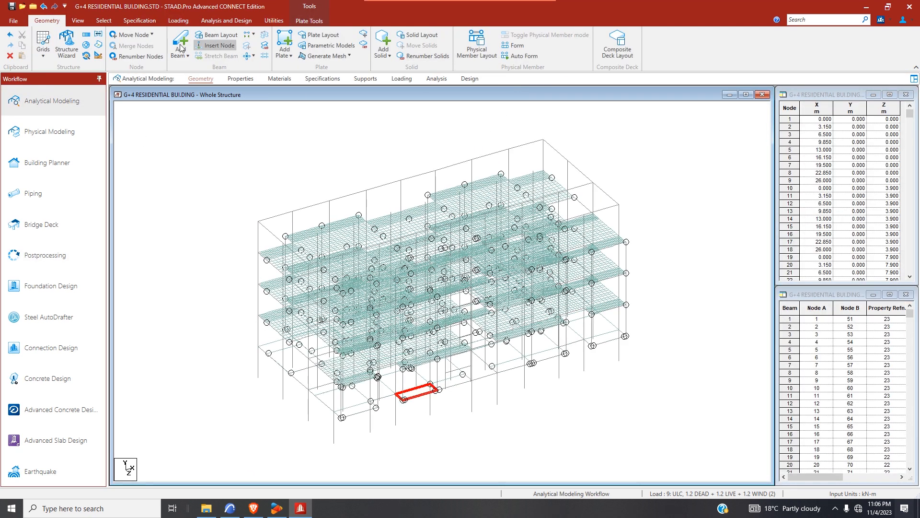
click(78, 20)
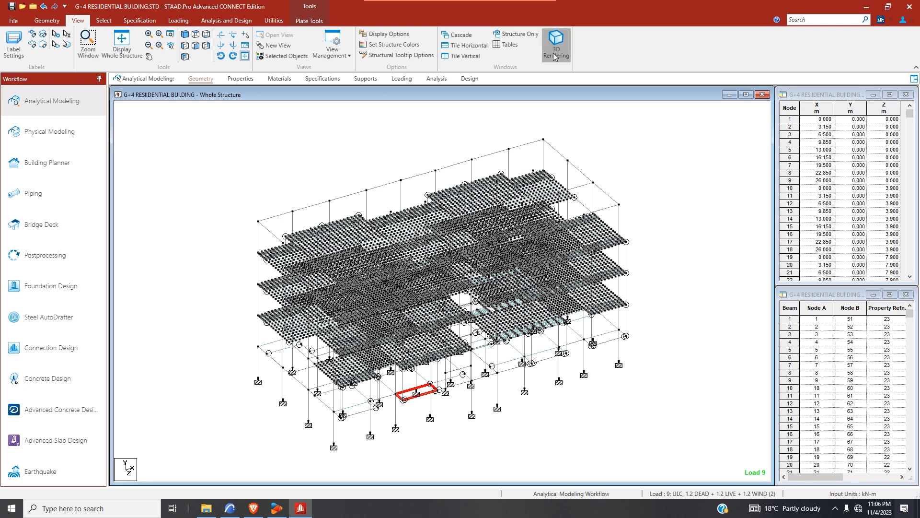
click(555, 57)
click(782, 95)
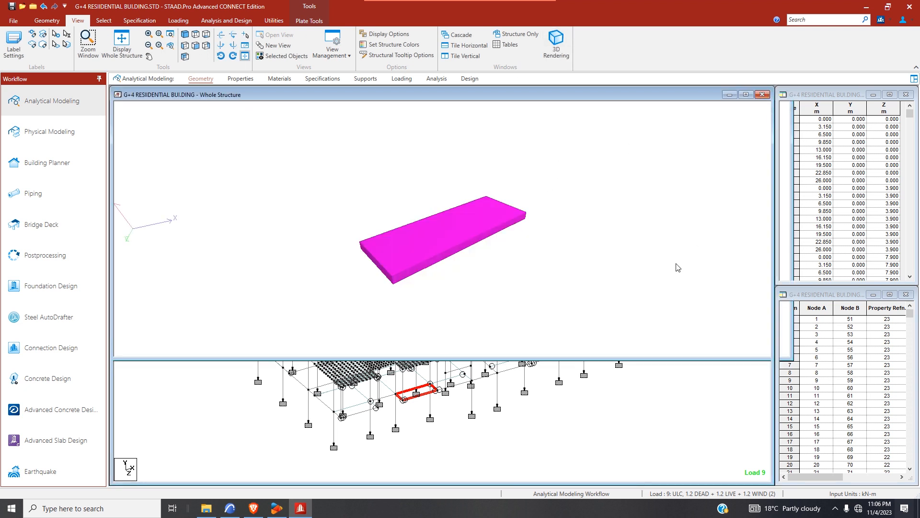
- Close the open view windows and bring back the whole-structure view in analytical modeling
click(762, 95)
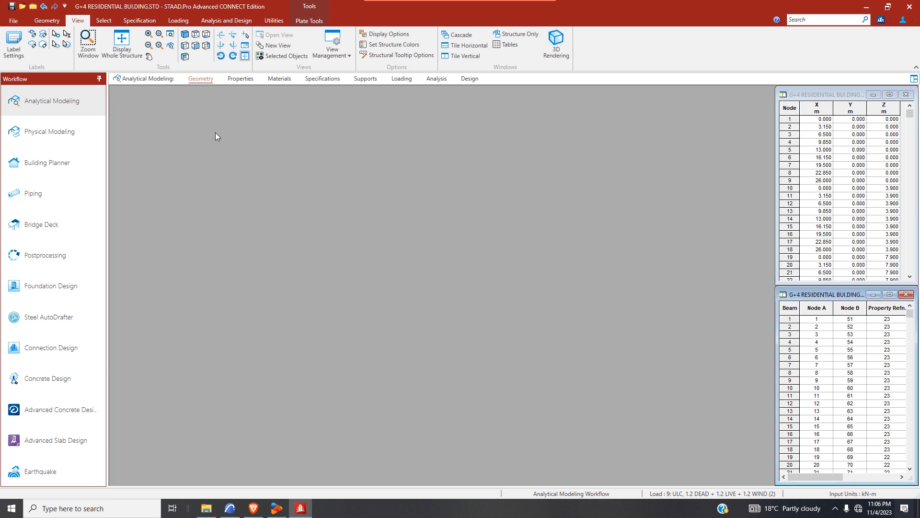
click(57, 129)
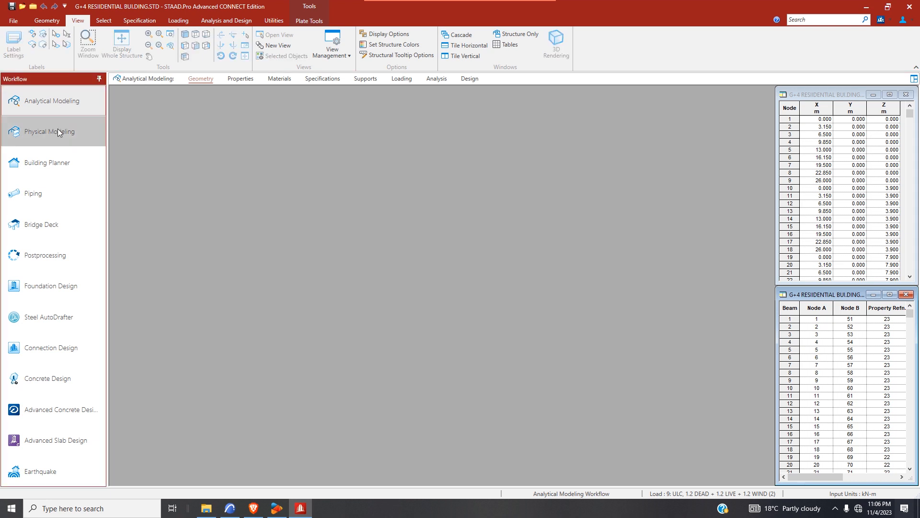
click(561, 224)
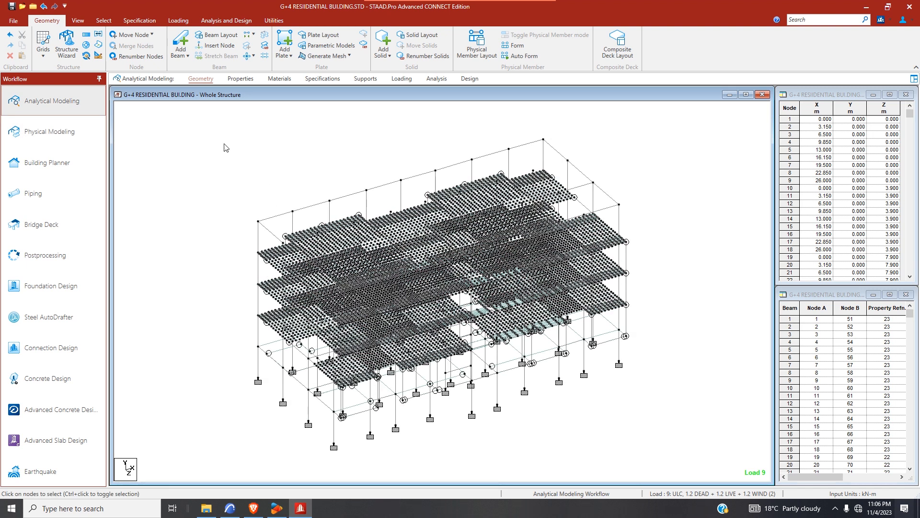
- View the whole building in a 3D rendering, orbit around it and close the rendered view
click(85, 21)
click(556, 46)
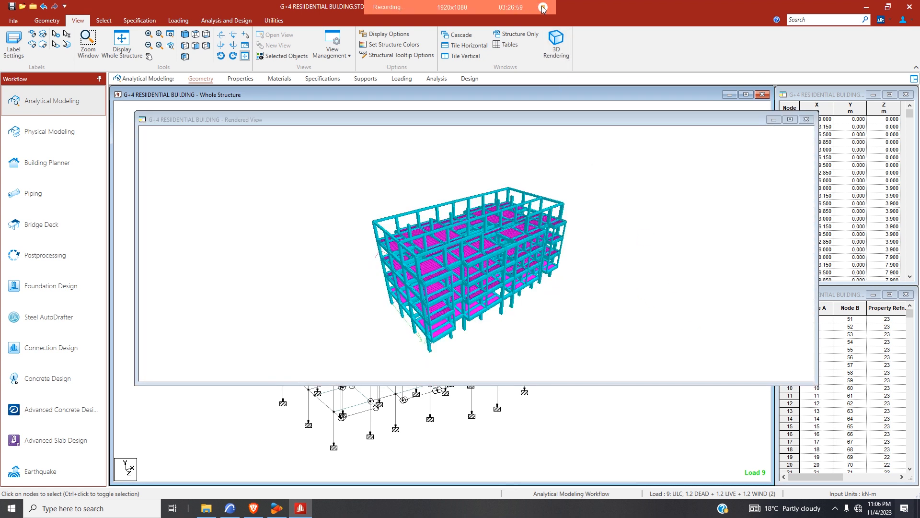
drag(581, 210, 758, 151)
click(807, 119)
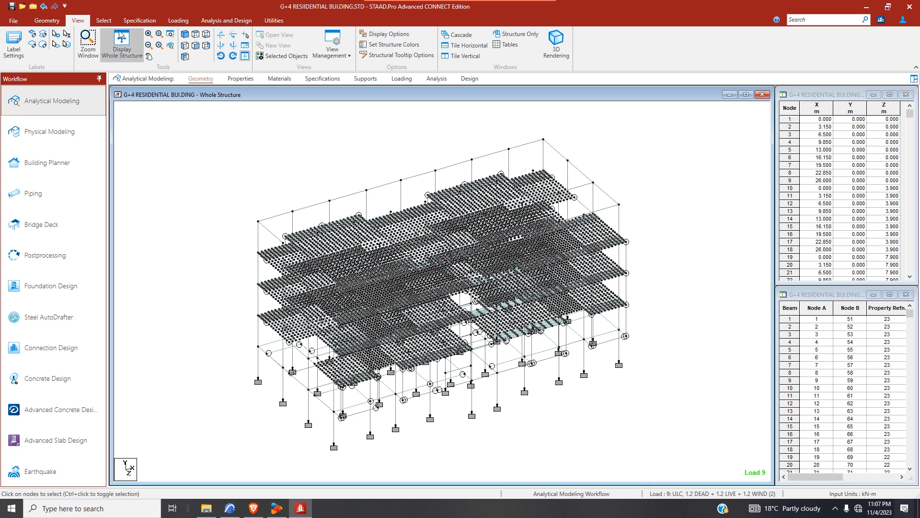
- Select all beams parallel to the X and Z axes across the whole structure
click(103, 20)
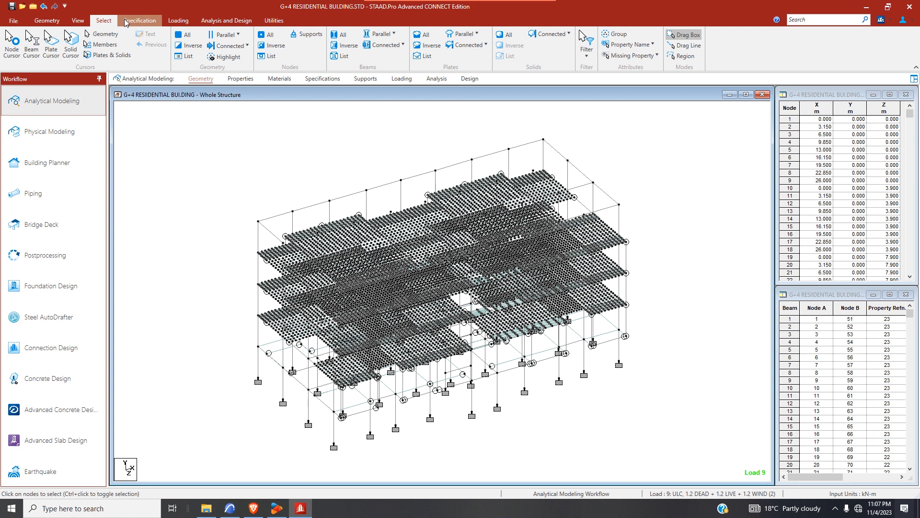
click(380, 34)
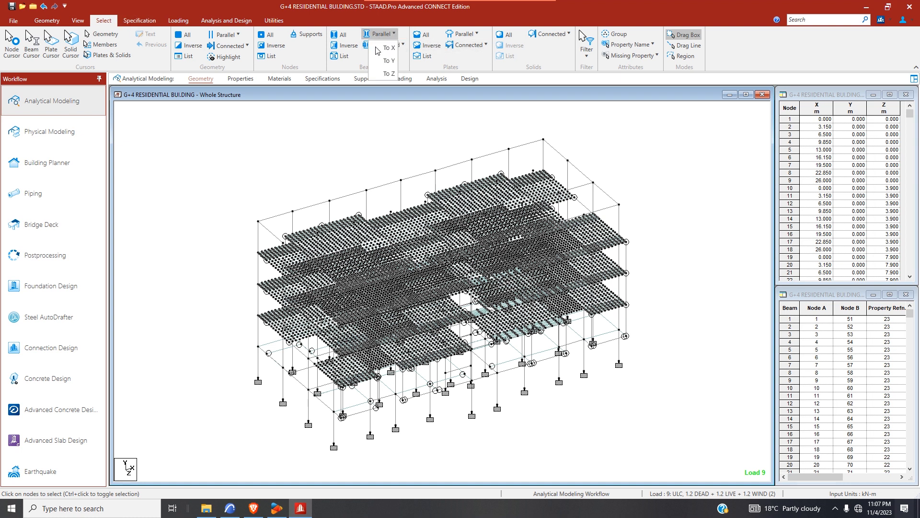
click(387, 47)
click(379, 33)
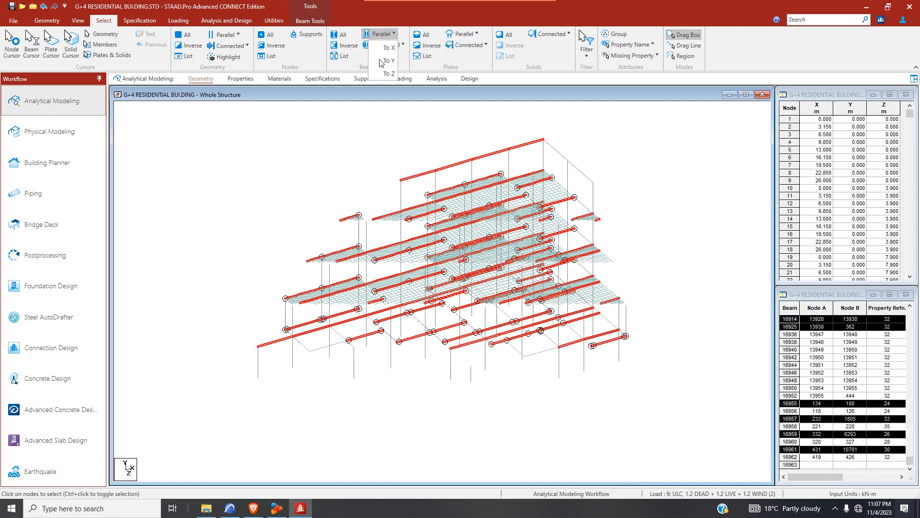
click(388, 74)
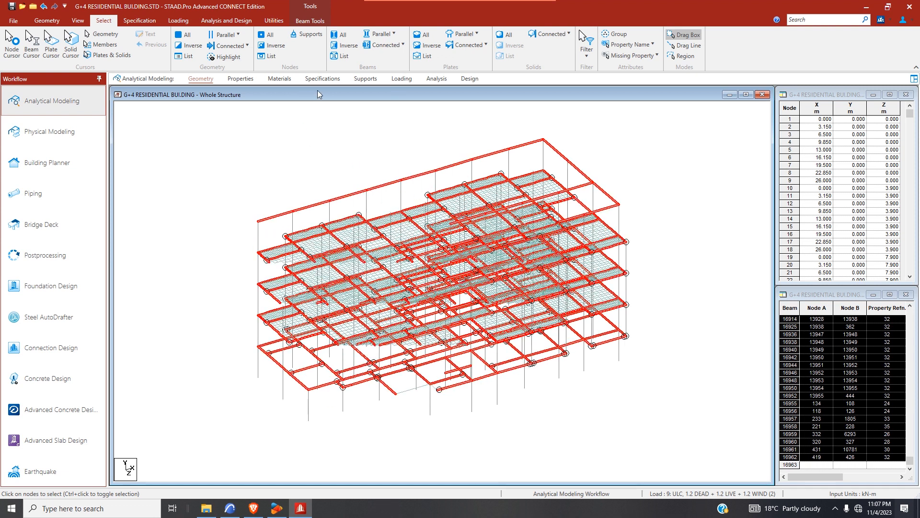
- Add a beam offset specification at the start location with a global Y offset of -0.225 m
click(322, 79)
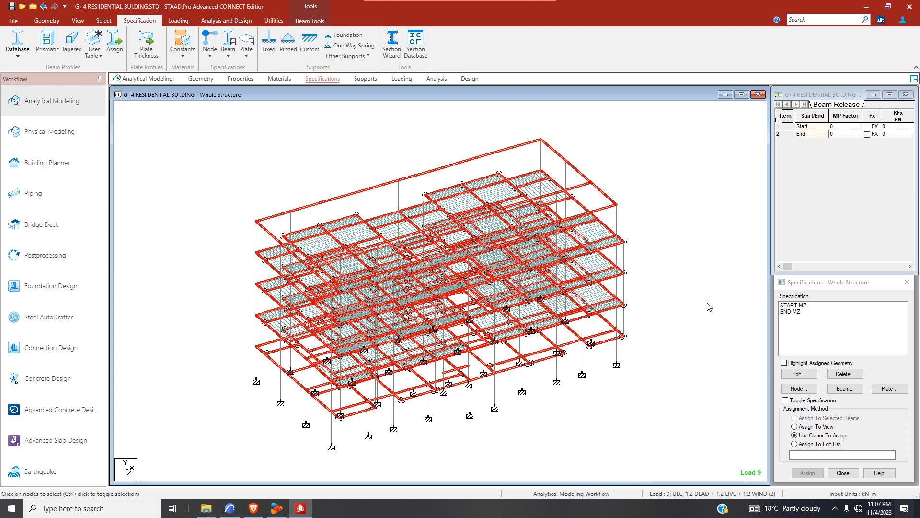
click(846, 389)
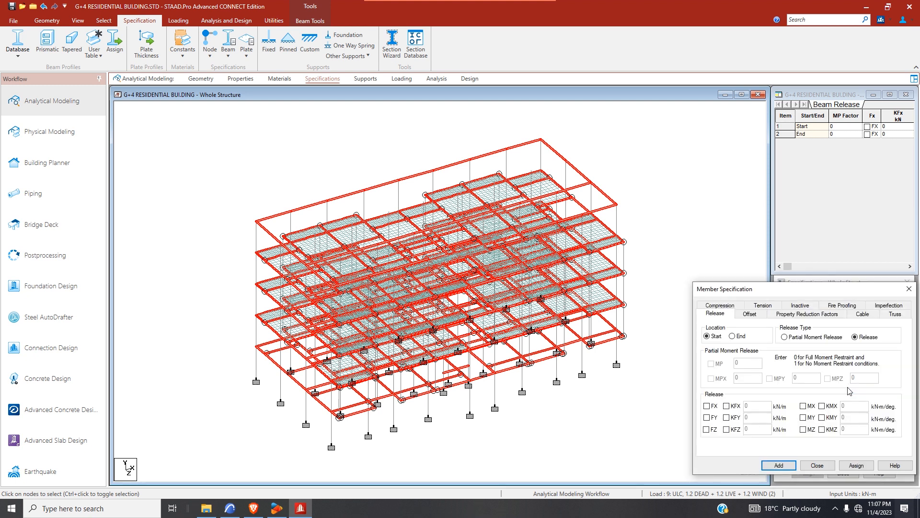
click(749, 314)
double_click(777, 380)
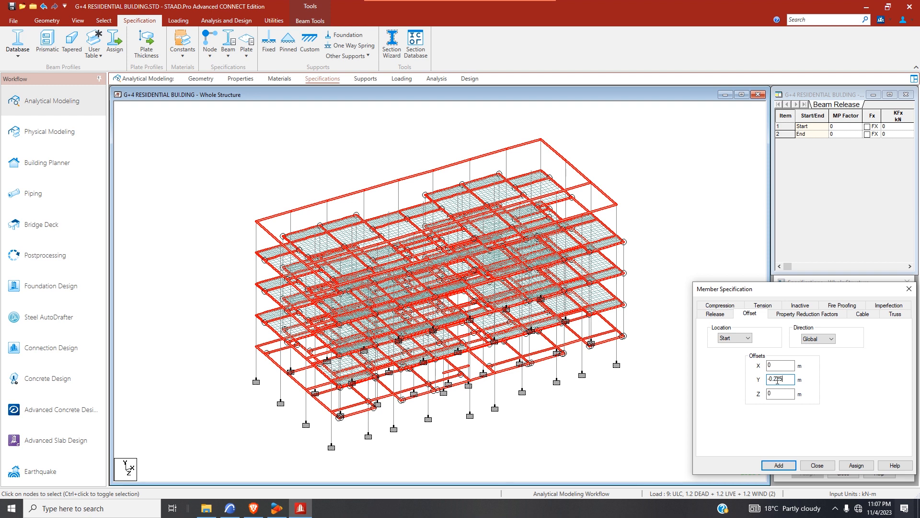
click(779, 465)
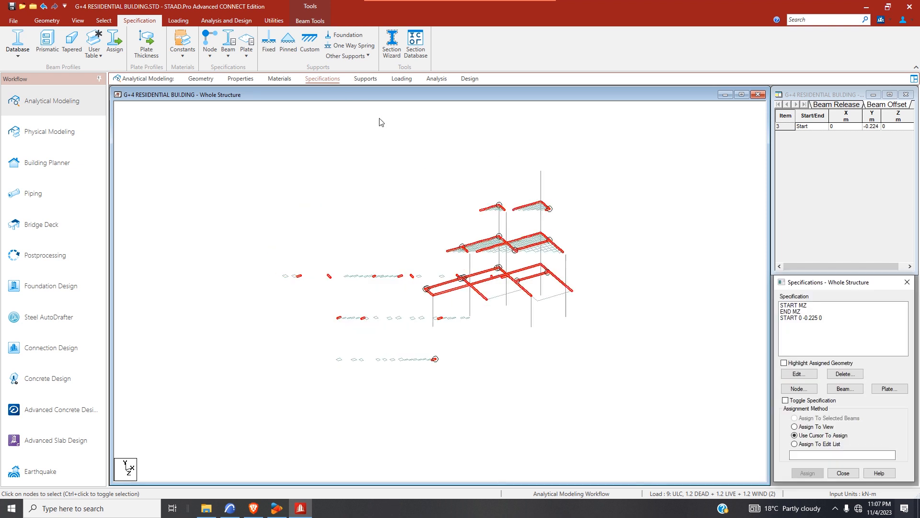
- Add a beam offset specification at the end location with a global Y offset of -0.225 m
click(845, 389)
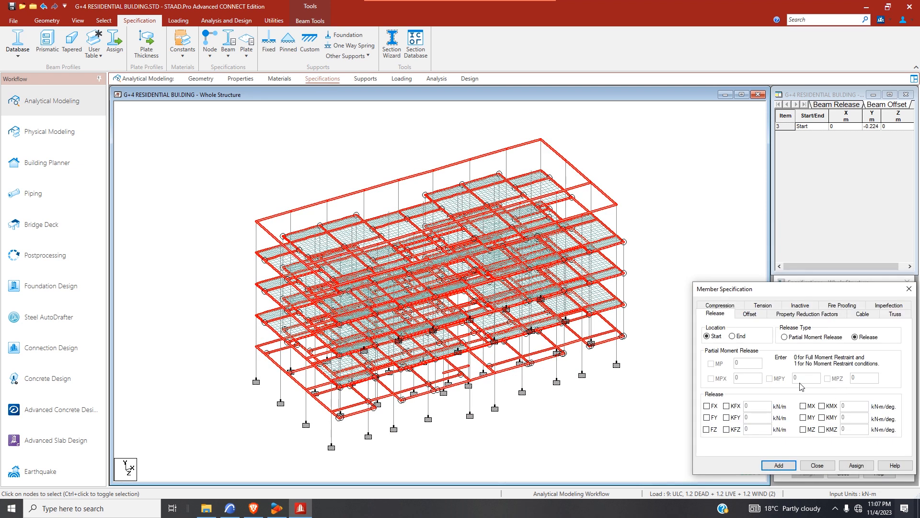
click(750, 314)
click(734, 338)
click(727, 354)
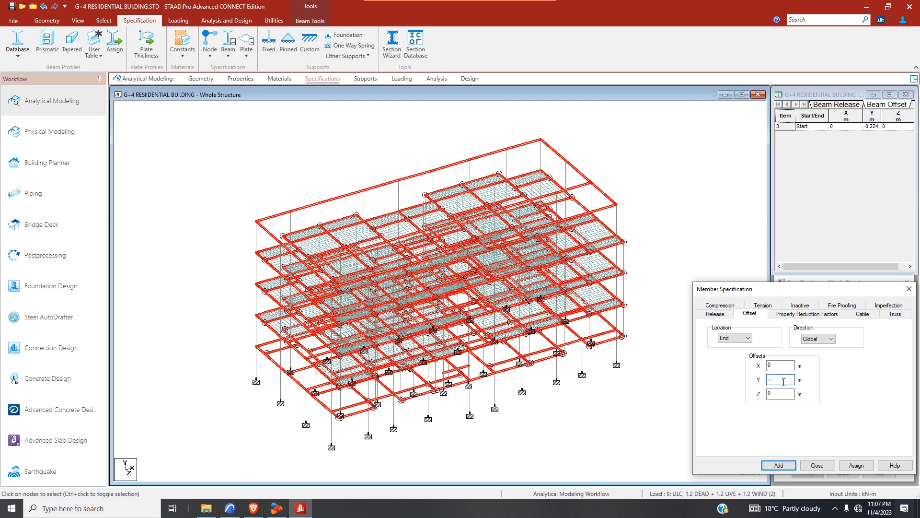
click(779, 465)
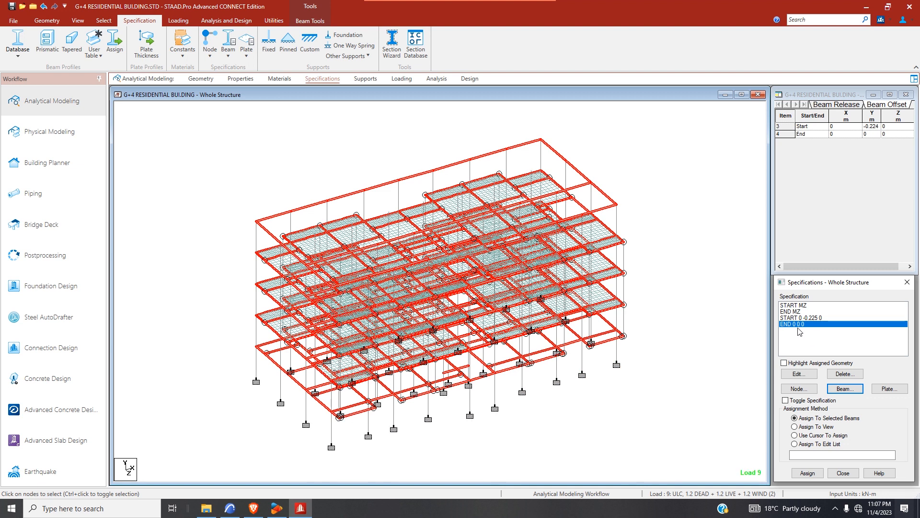
click(798, 374)
double_click(807, 394)
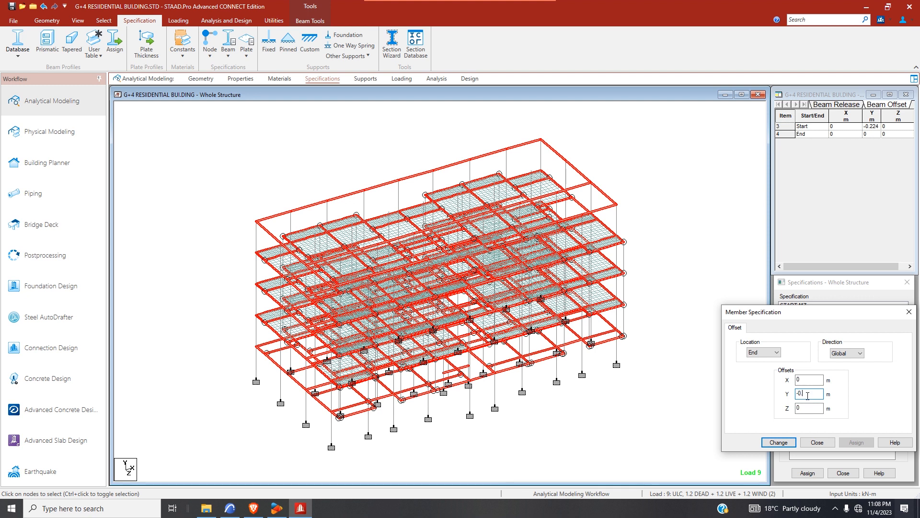
click(778, 442)
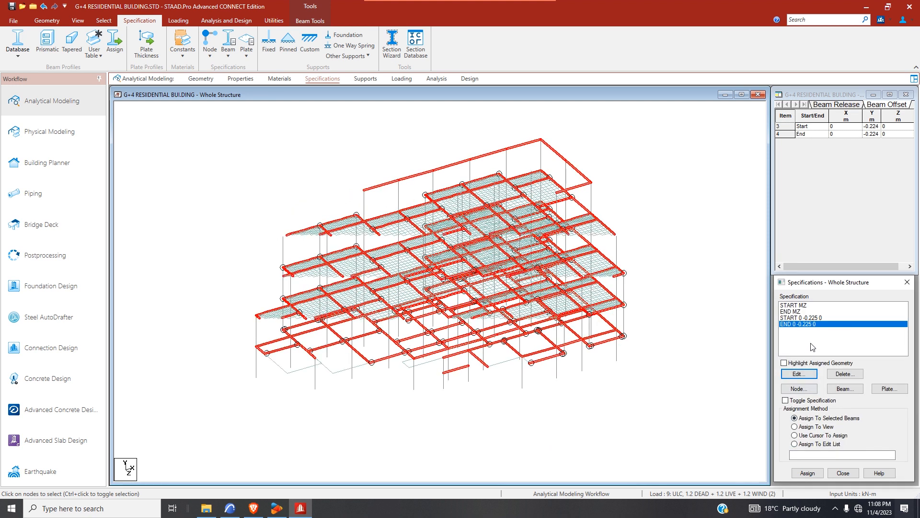
- Assign the START 0 -0.225 0 offset specification to the selected beams
click(798, 318)
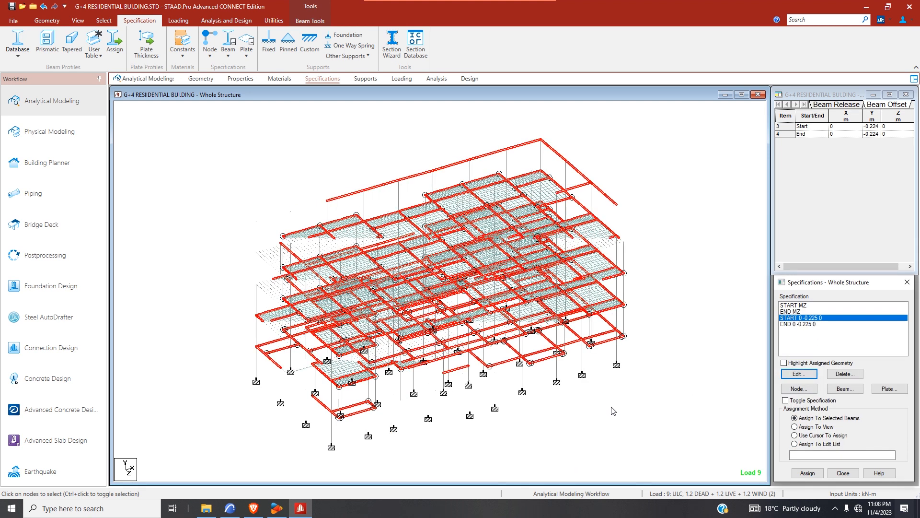
click(810, 472)
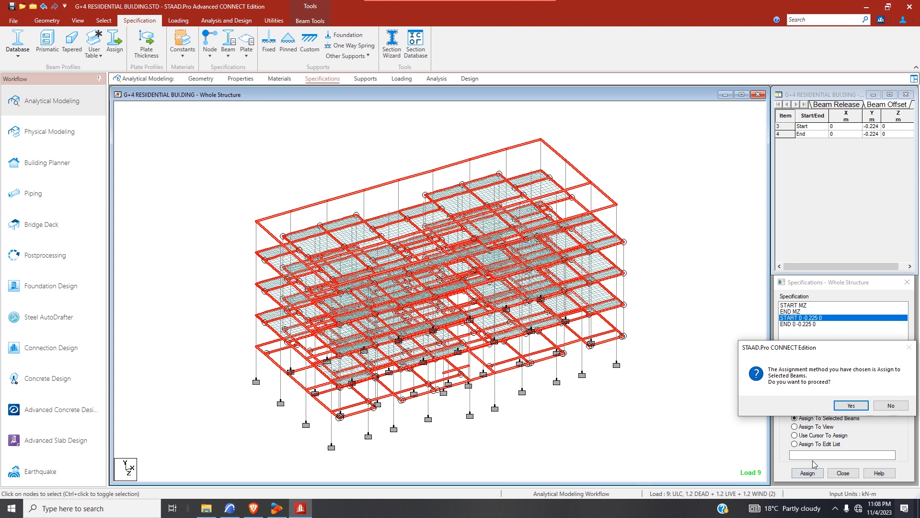
click(850, 406)
click(848, 406)
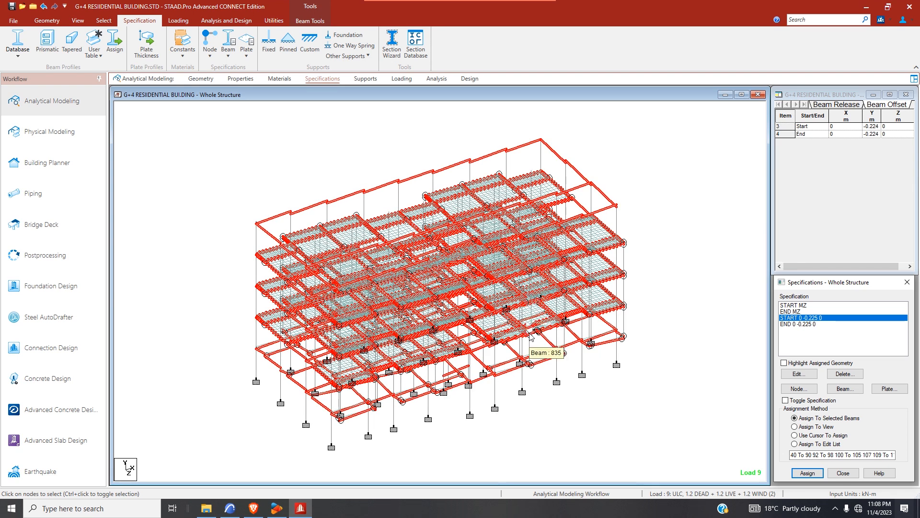
- Assign the END 0 -0.225 0 offset specification to the selected beams and clear the selection
click(807, 325)
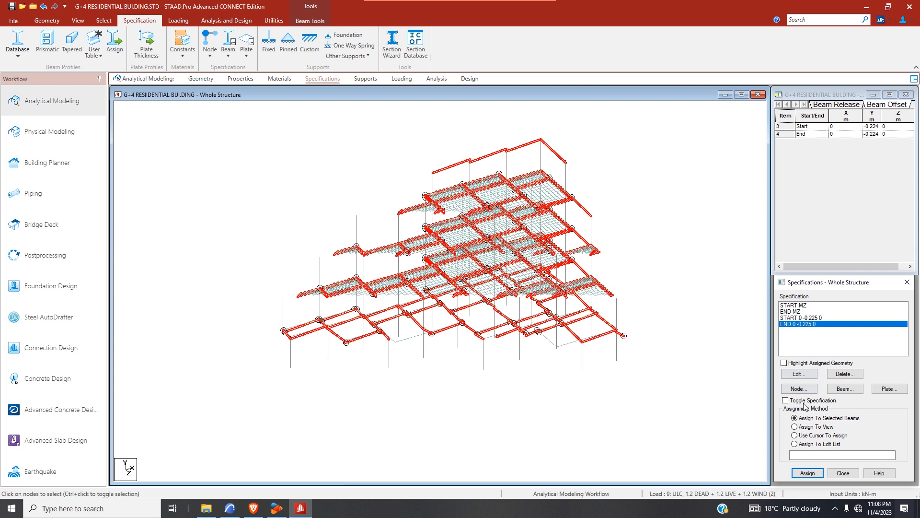
click(809, 472)
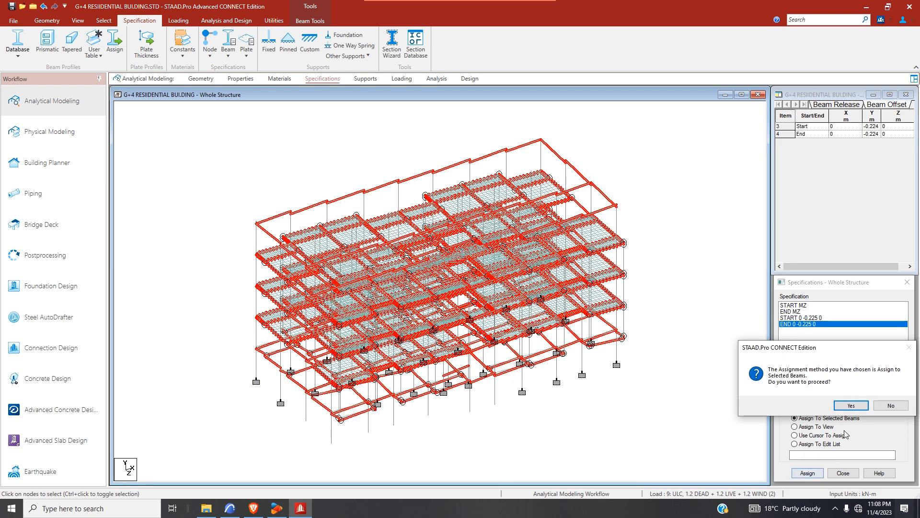
click(851, 405)
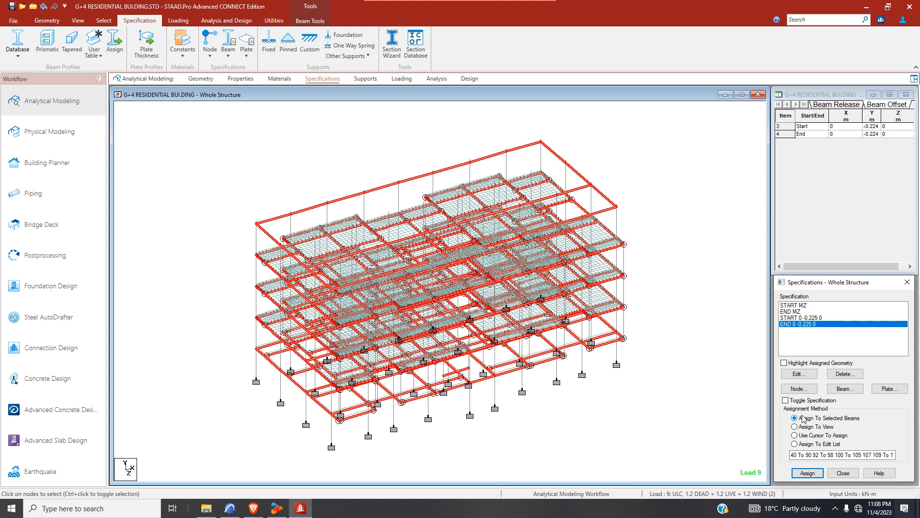
click(191, 183)
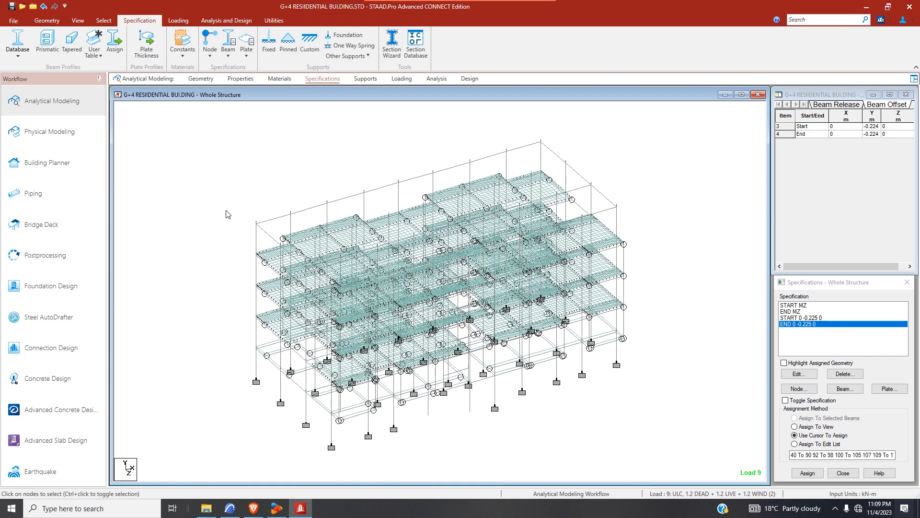
- Generate a 3D rendering of the whole structure, maximize it, and inspect the offset beams against the slabs from several angles
click(77, 20)
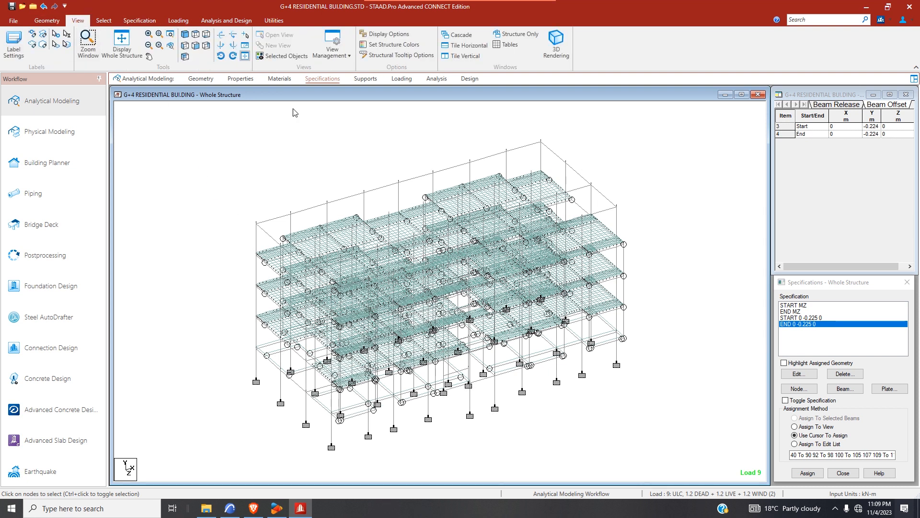
click(557, 45)
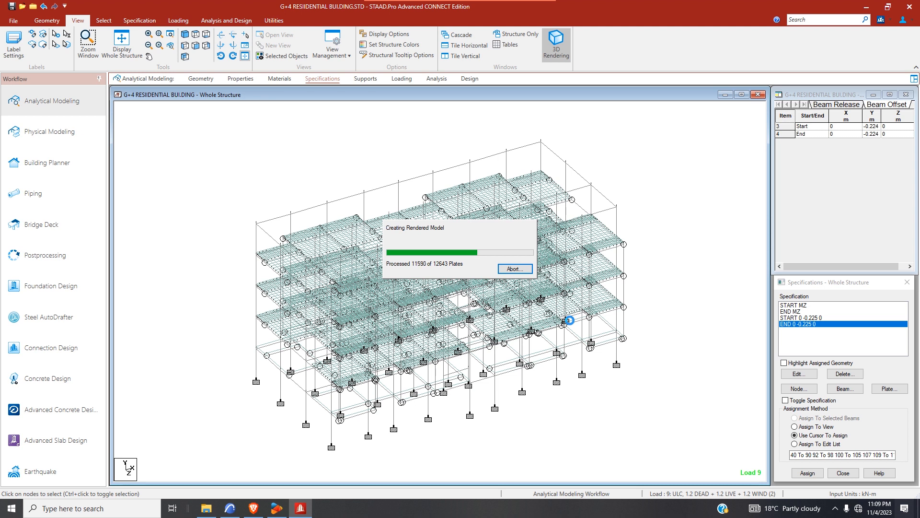
drag(519, 311, 649, 277)
drag(682, 238, 513, 306)
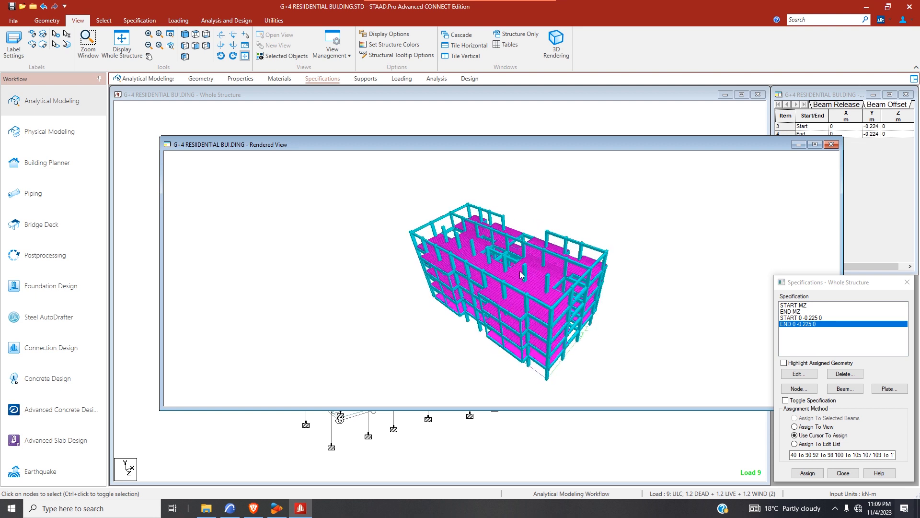
click(815, 144)
drag(581, 271, 510, 231)
scroll(539, 283, up, 6)
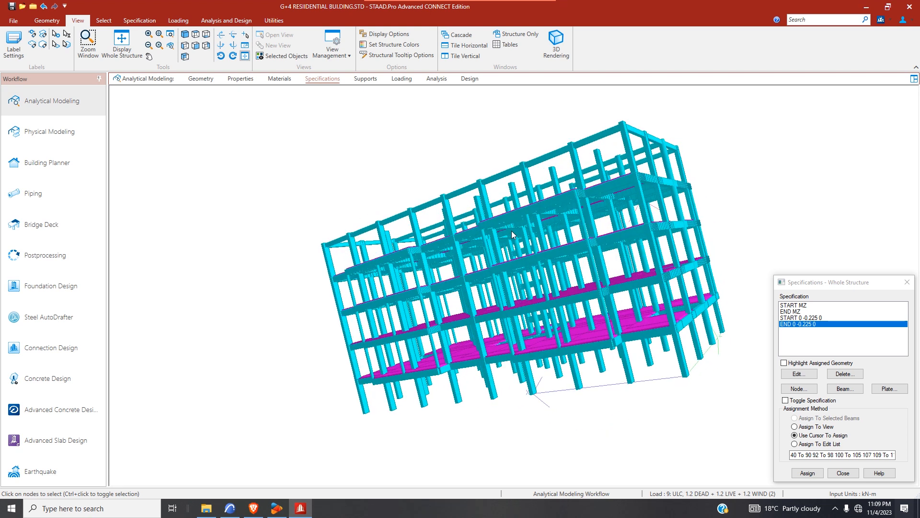
drag(616, 234, 453, 314)
scroll(452, 315, up, 6)
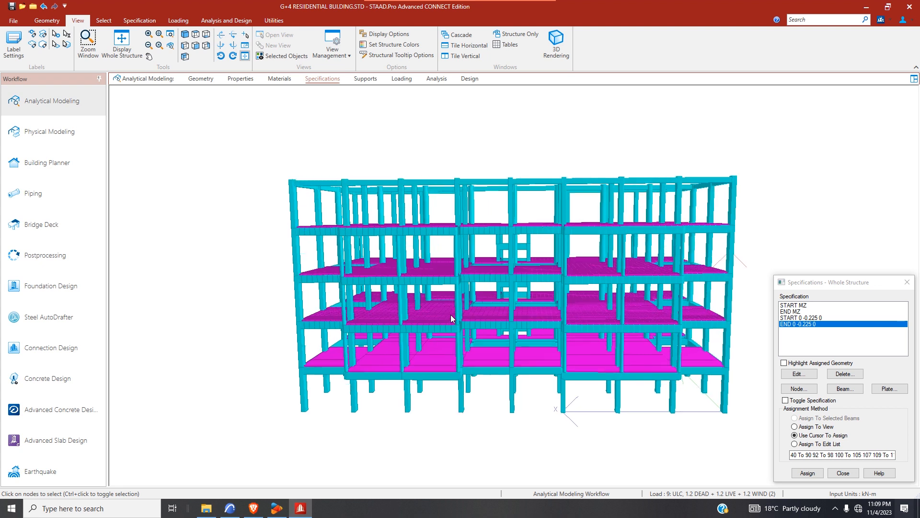
- Save the model and run the analysis with the new beam offsets, staying in modeling mode when it finishes
click(12, 6)
click(453, 302)
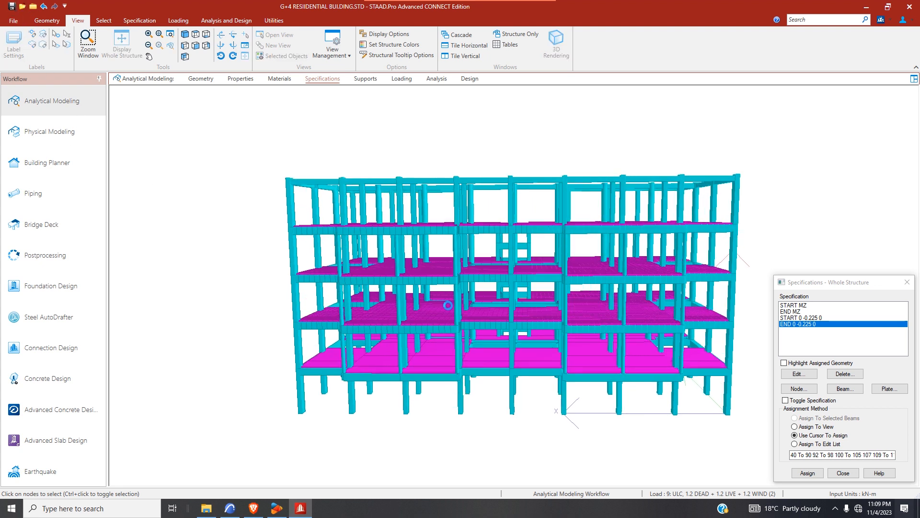
click(226, 20)
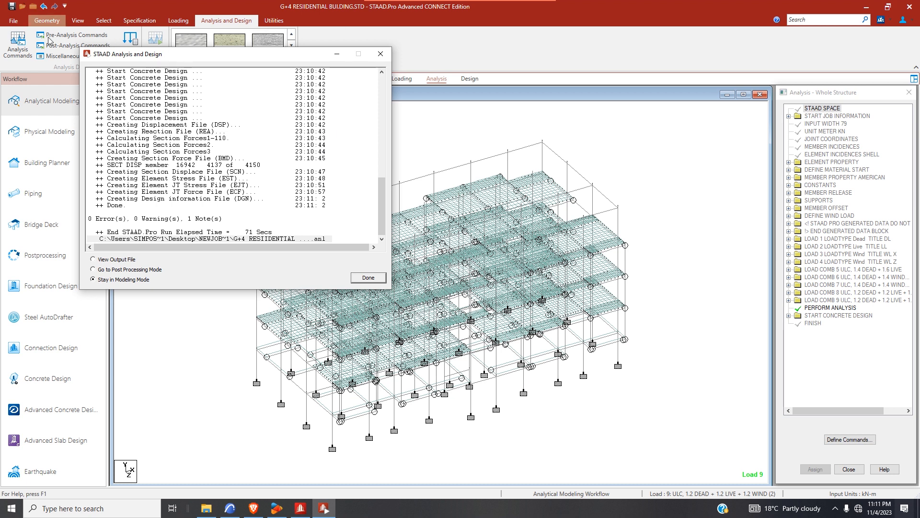
click(368, 278)
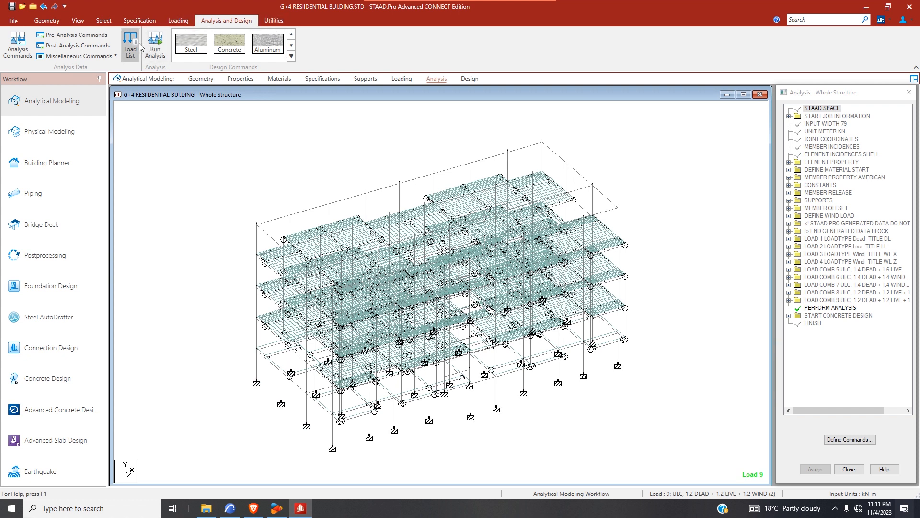
- Select the failed beams by property name to check the whole structure for design failures
click(109, 23)
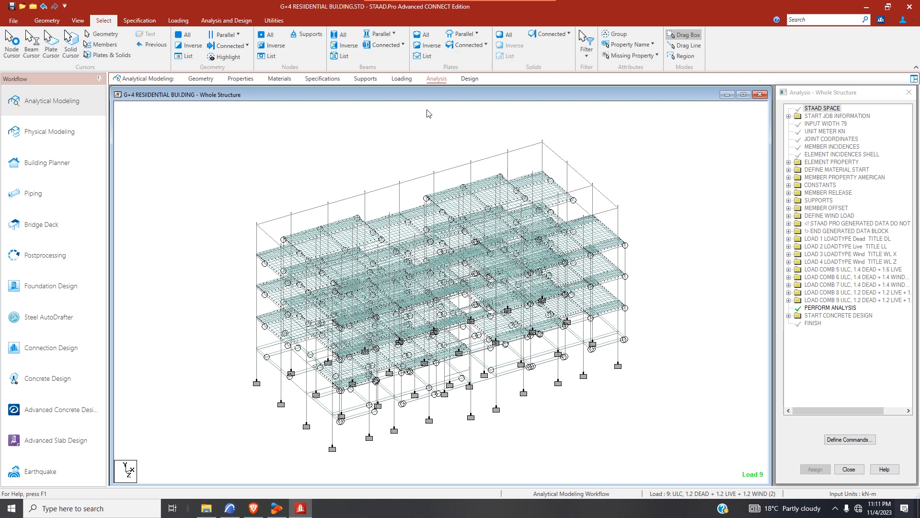
click(628, 45)
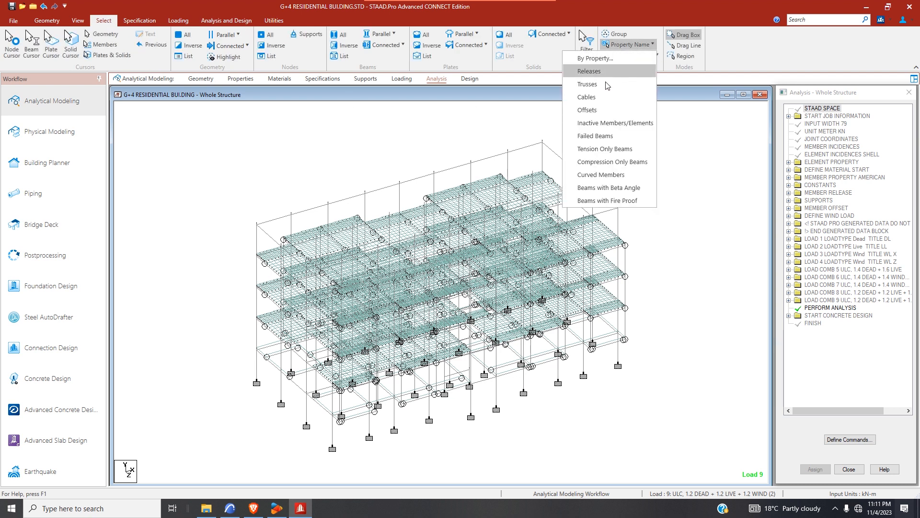
click(595, 135)
click(521, 283)
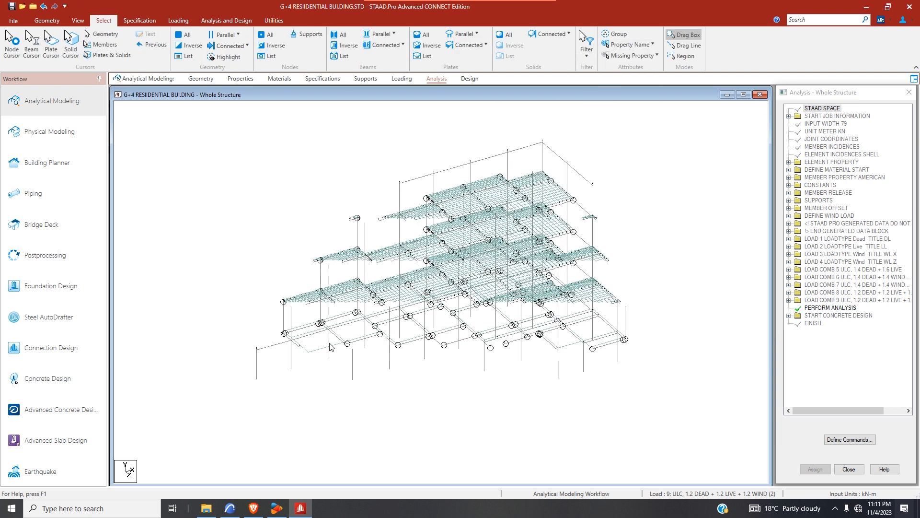